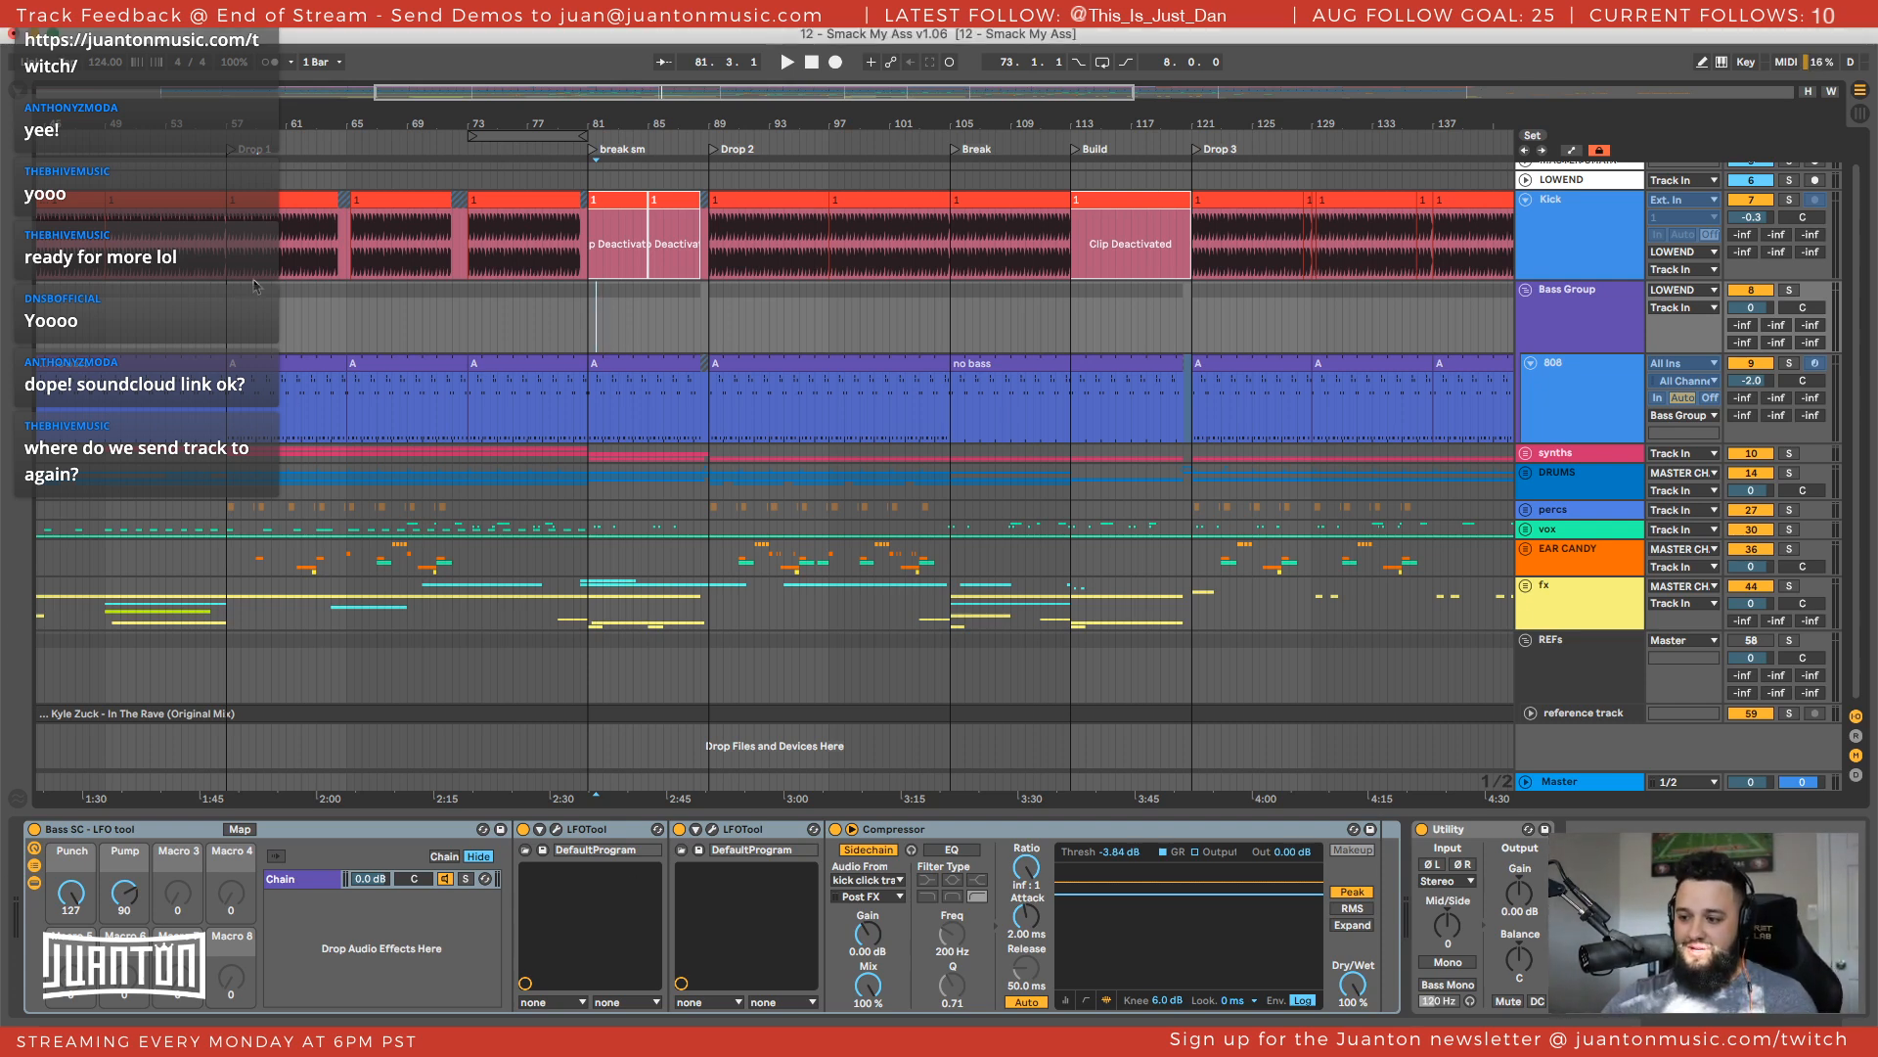
Play the arrangement from bar 49 through Drop 1 and the break into Drop 2
scroll(256, 287, left, 3)
scroll(852, 277, left, 10)
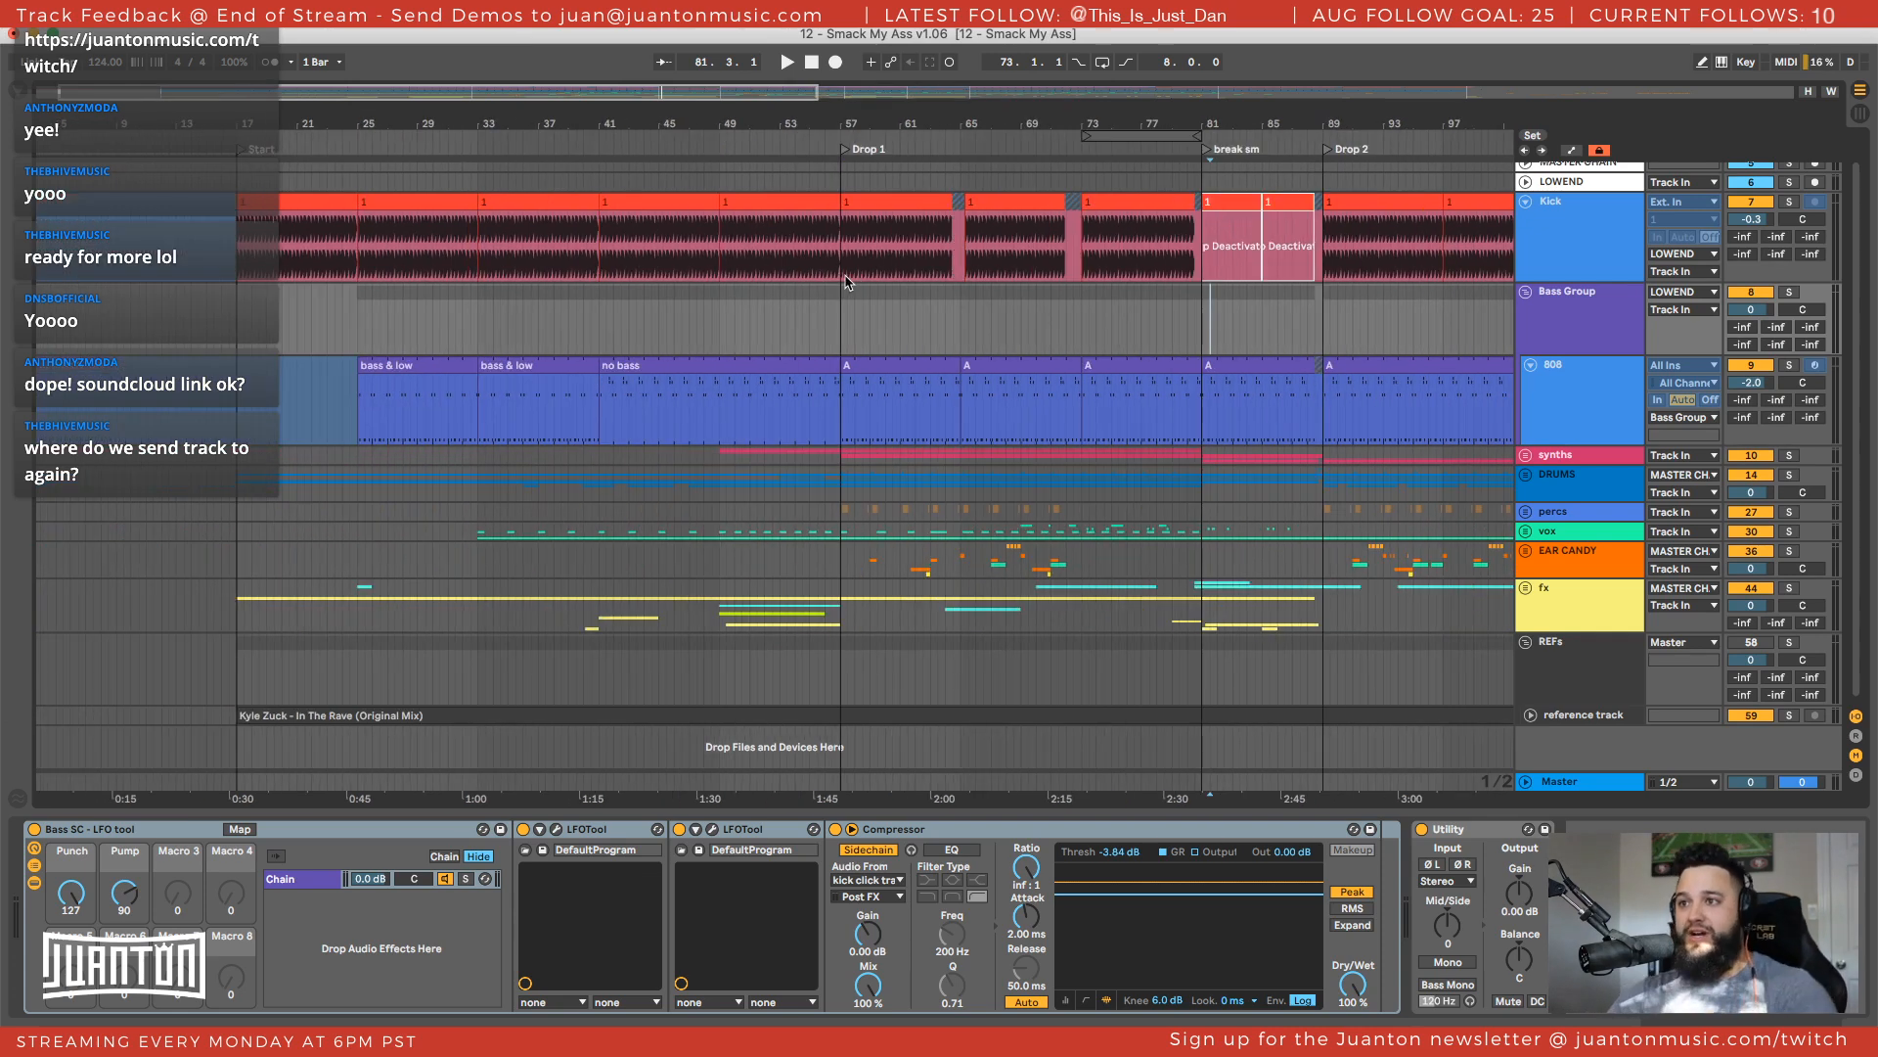
click(750, 313)
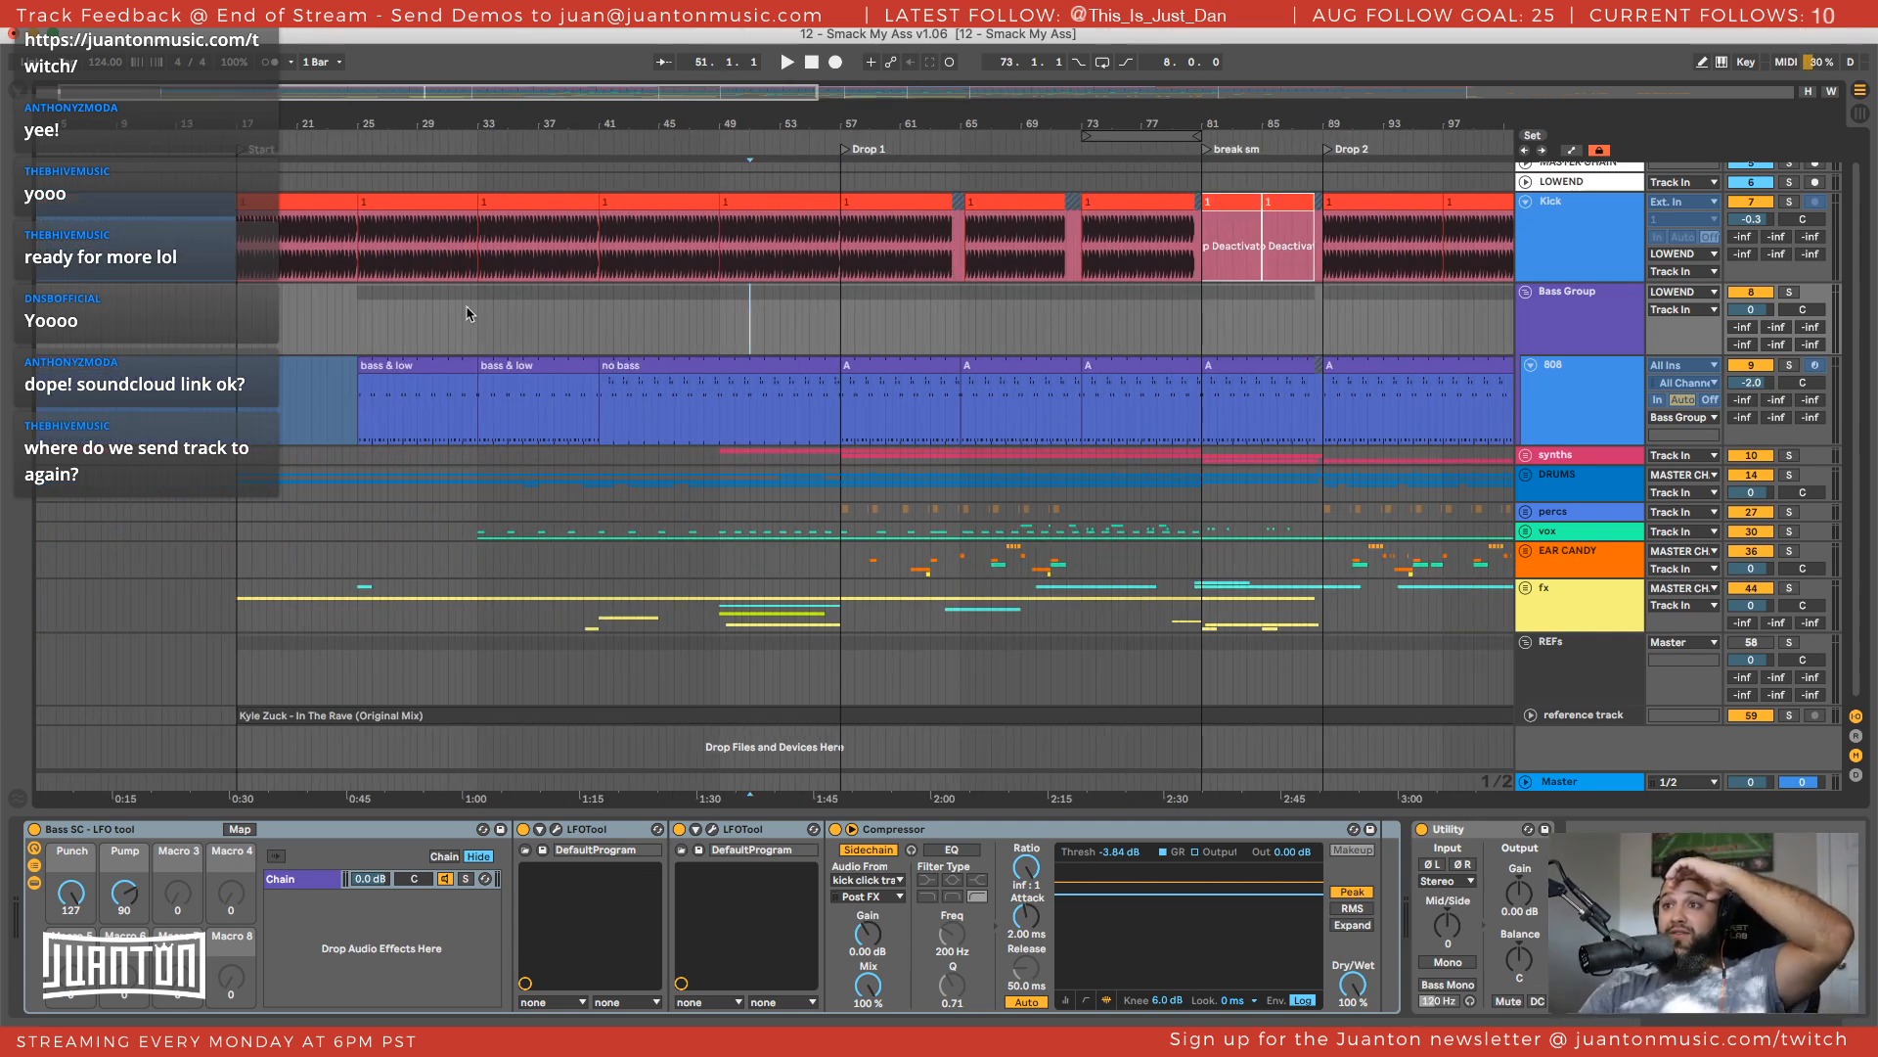
click(719, 303)
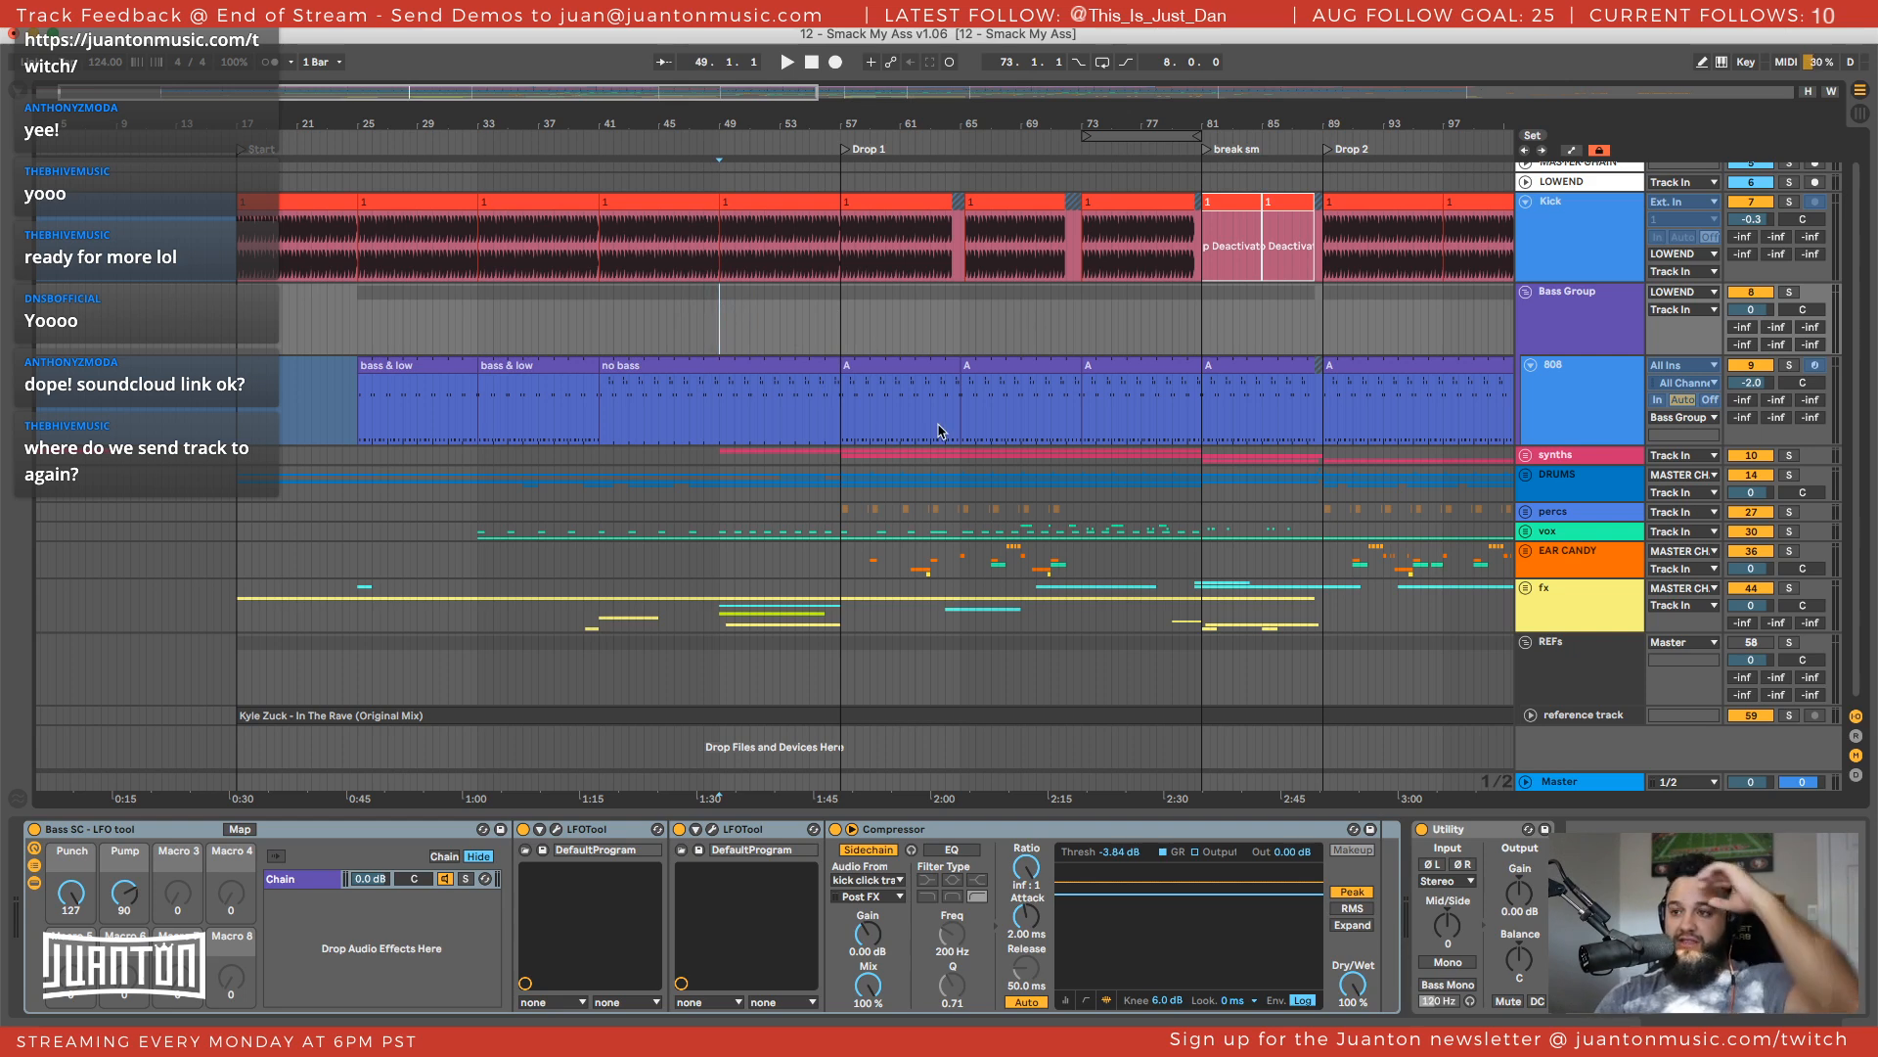
key(space)
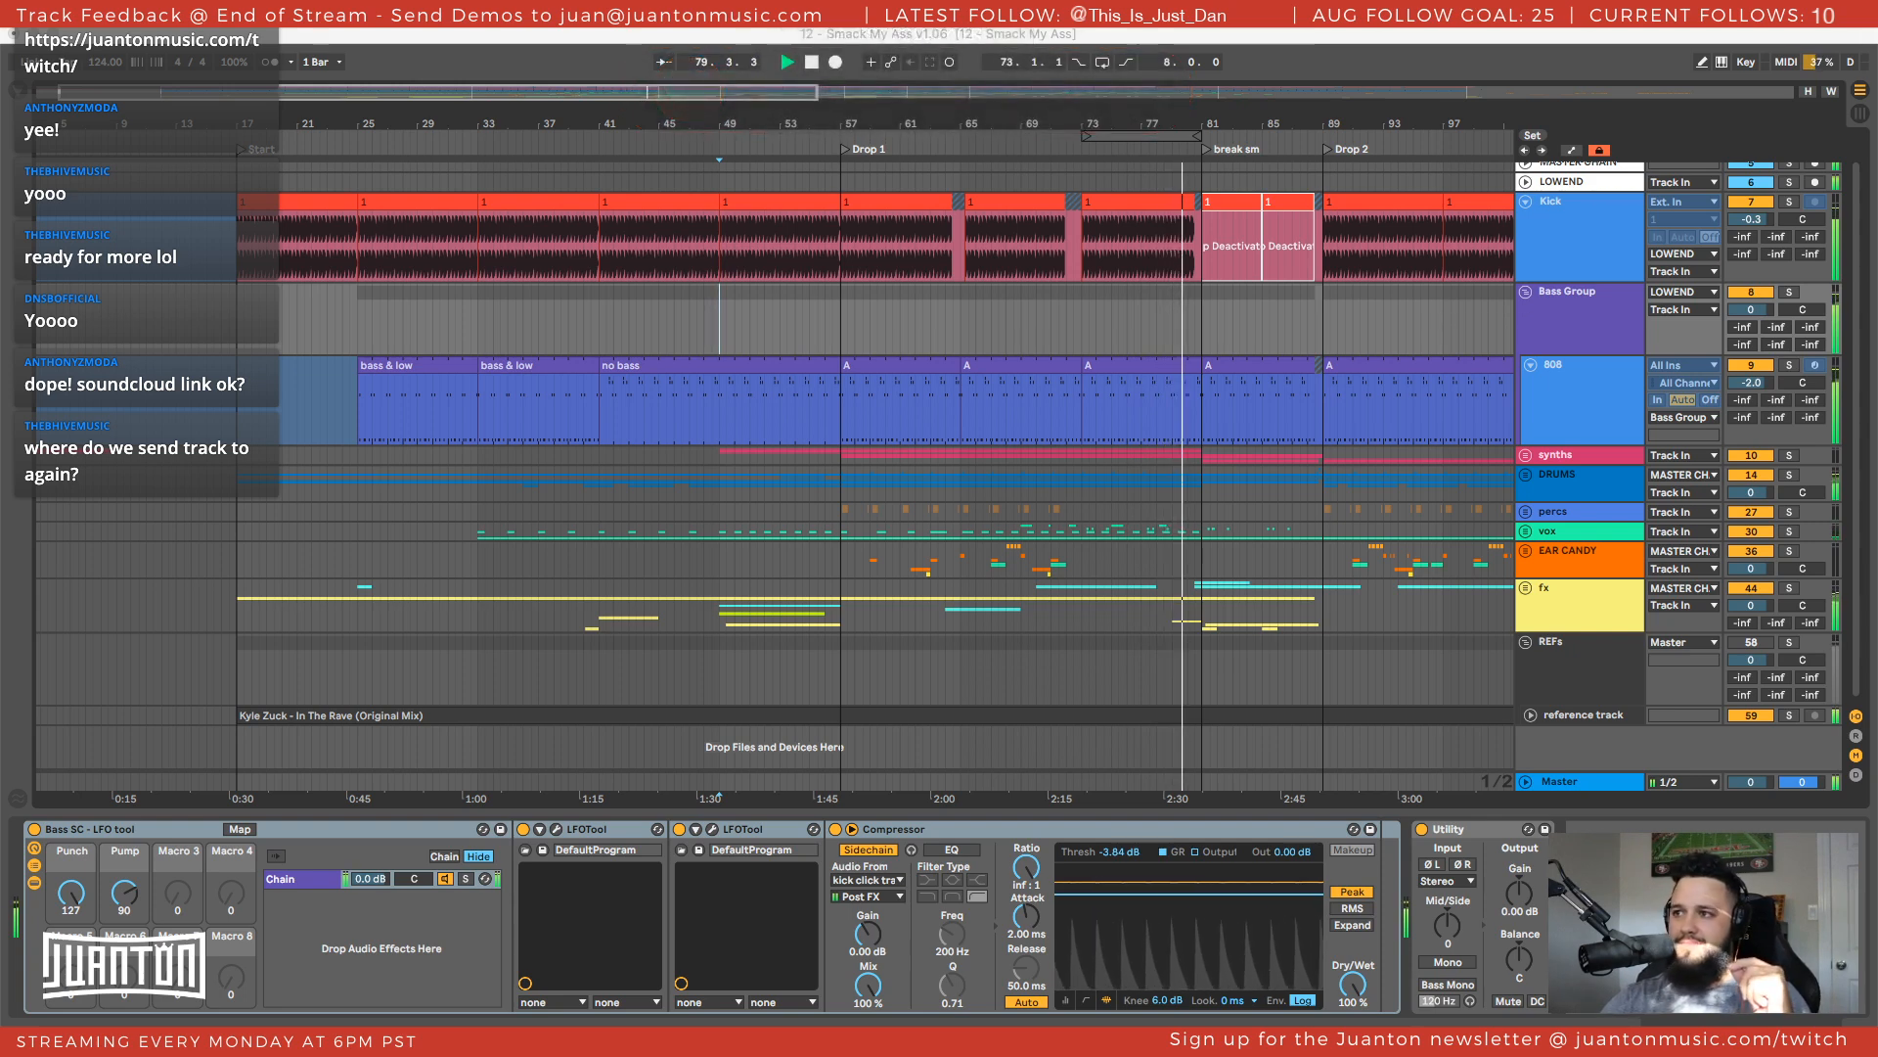
scroll(947, 350, right, 5)
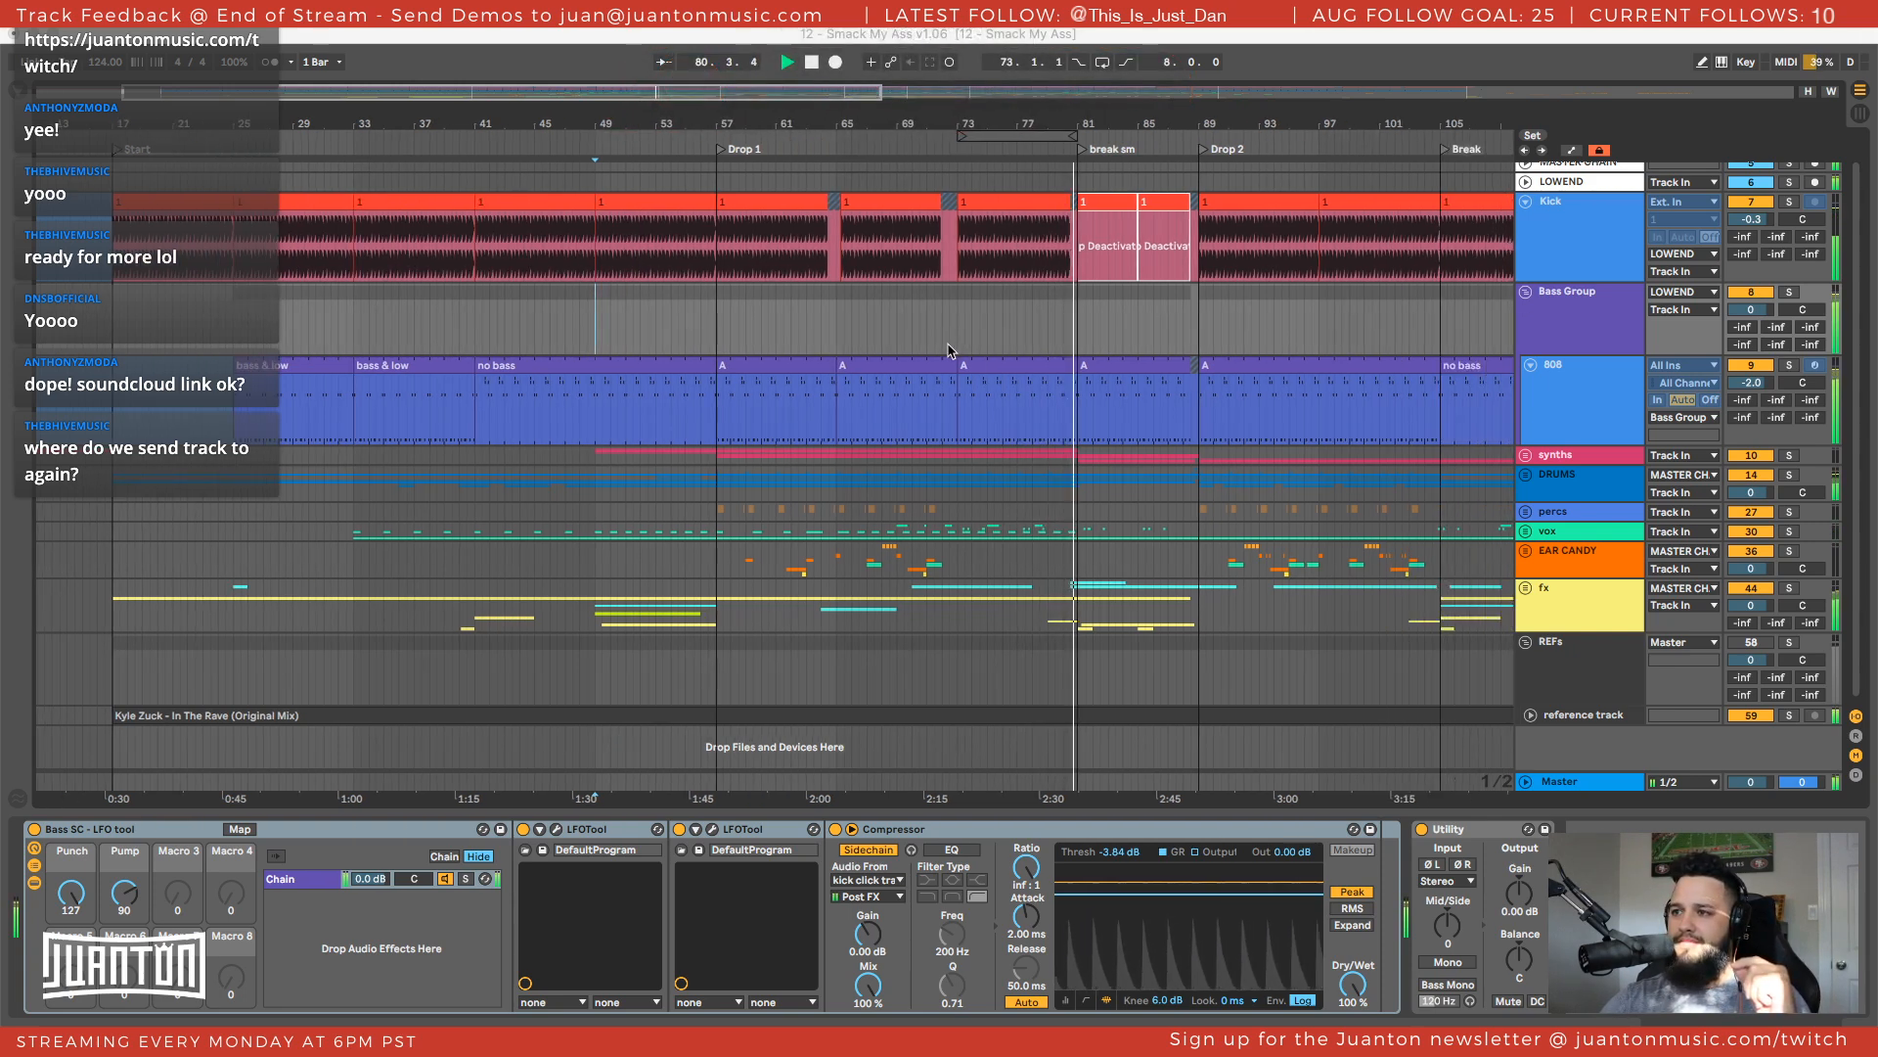
scroll(936, 358, right, 1)
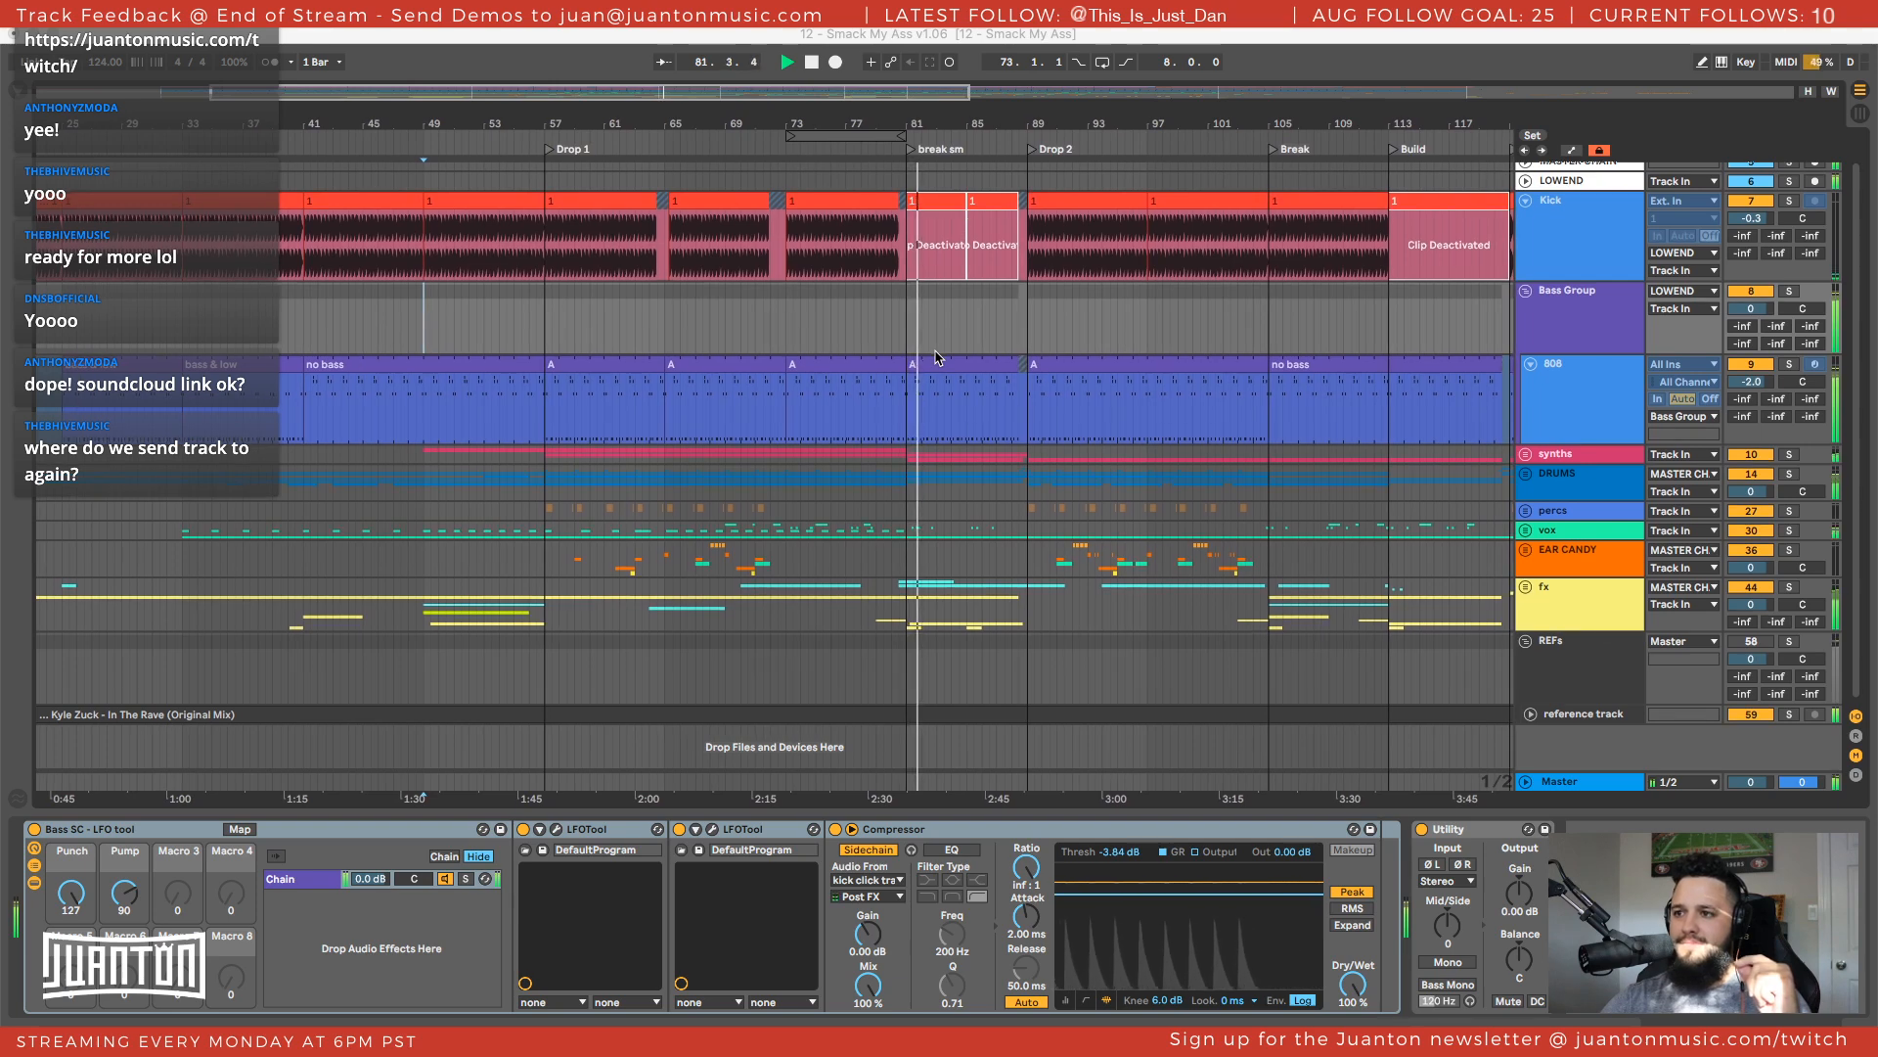
scroll(935, 358, right, 4)
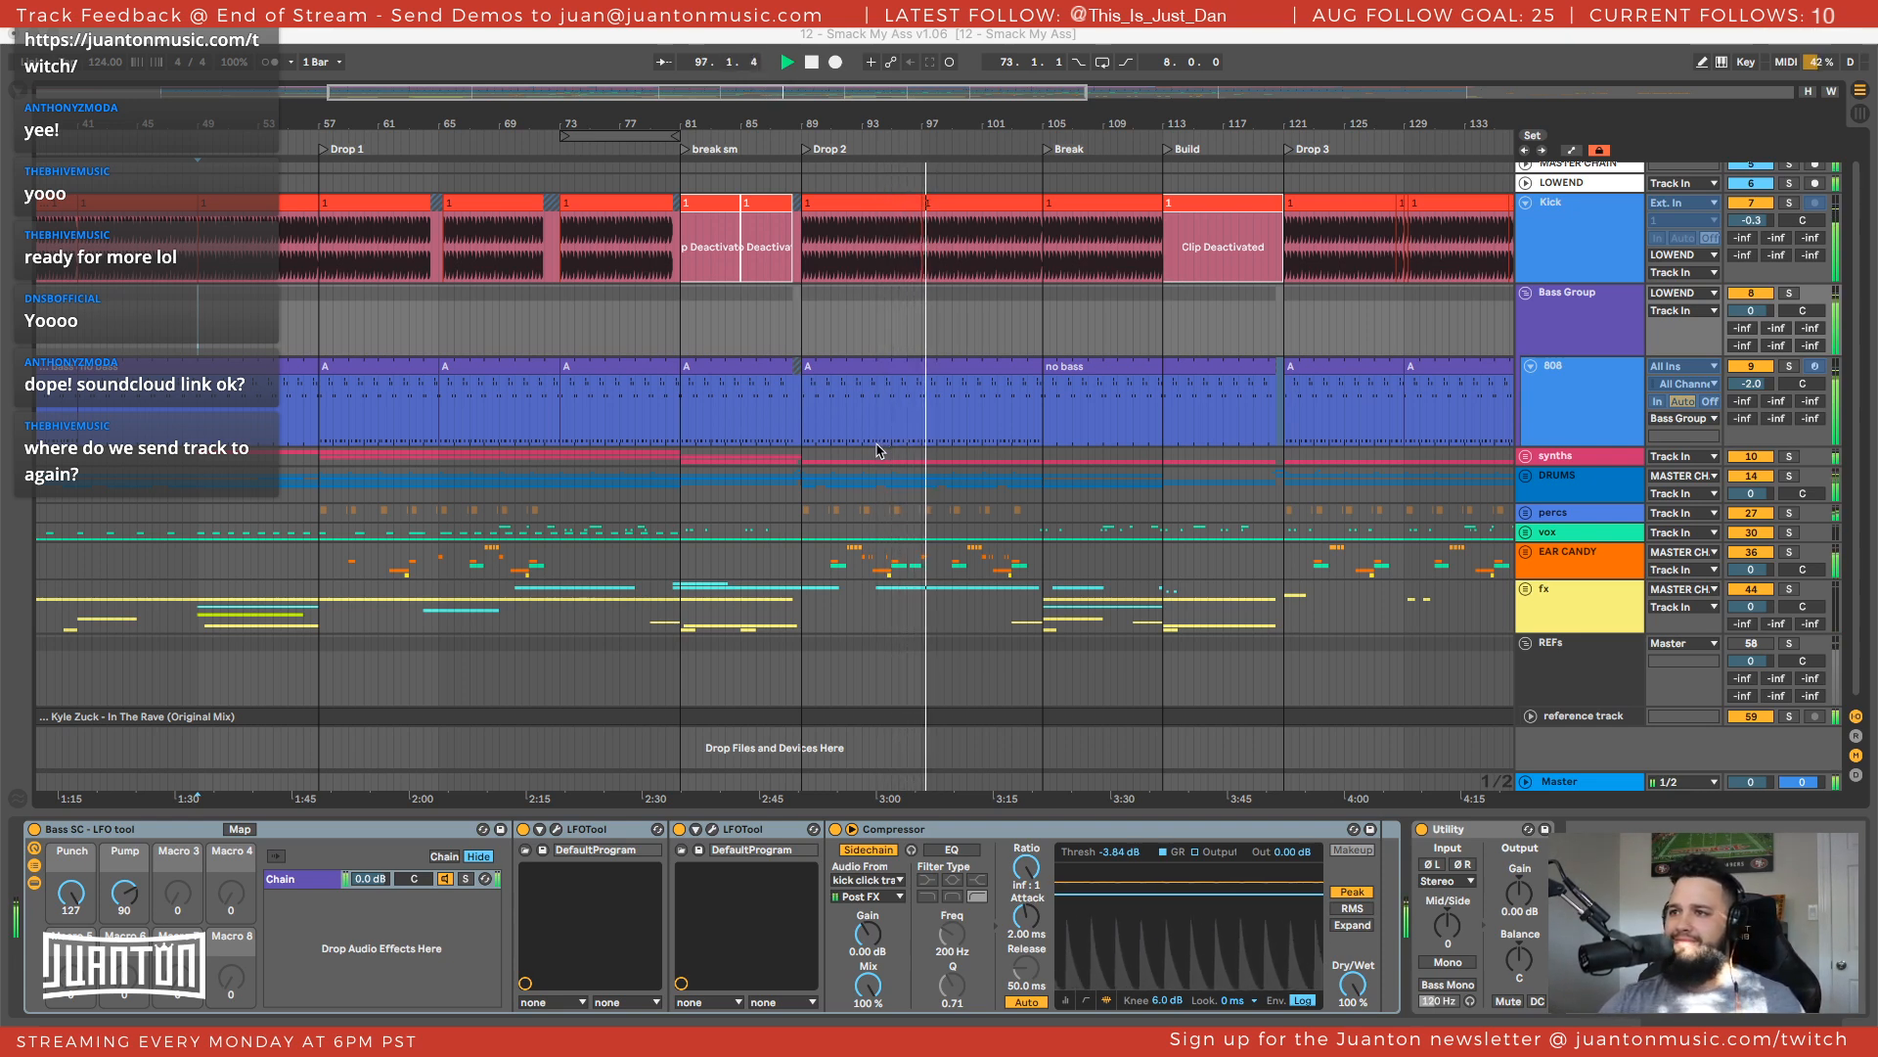
click(921, 323)
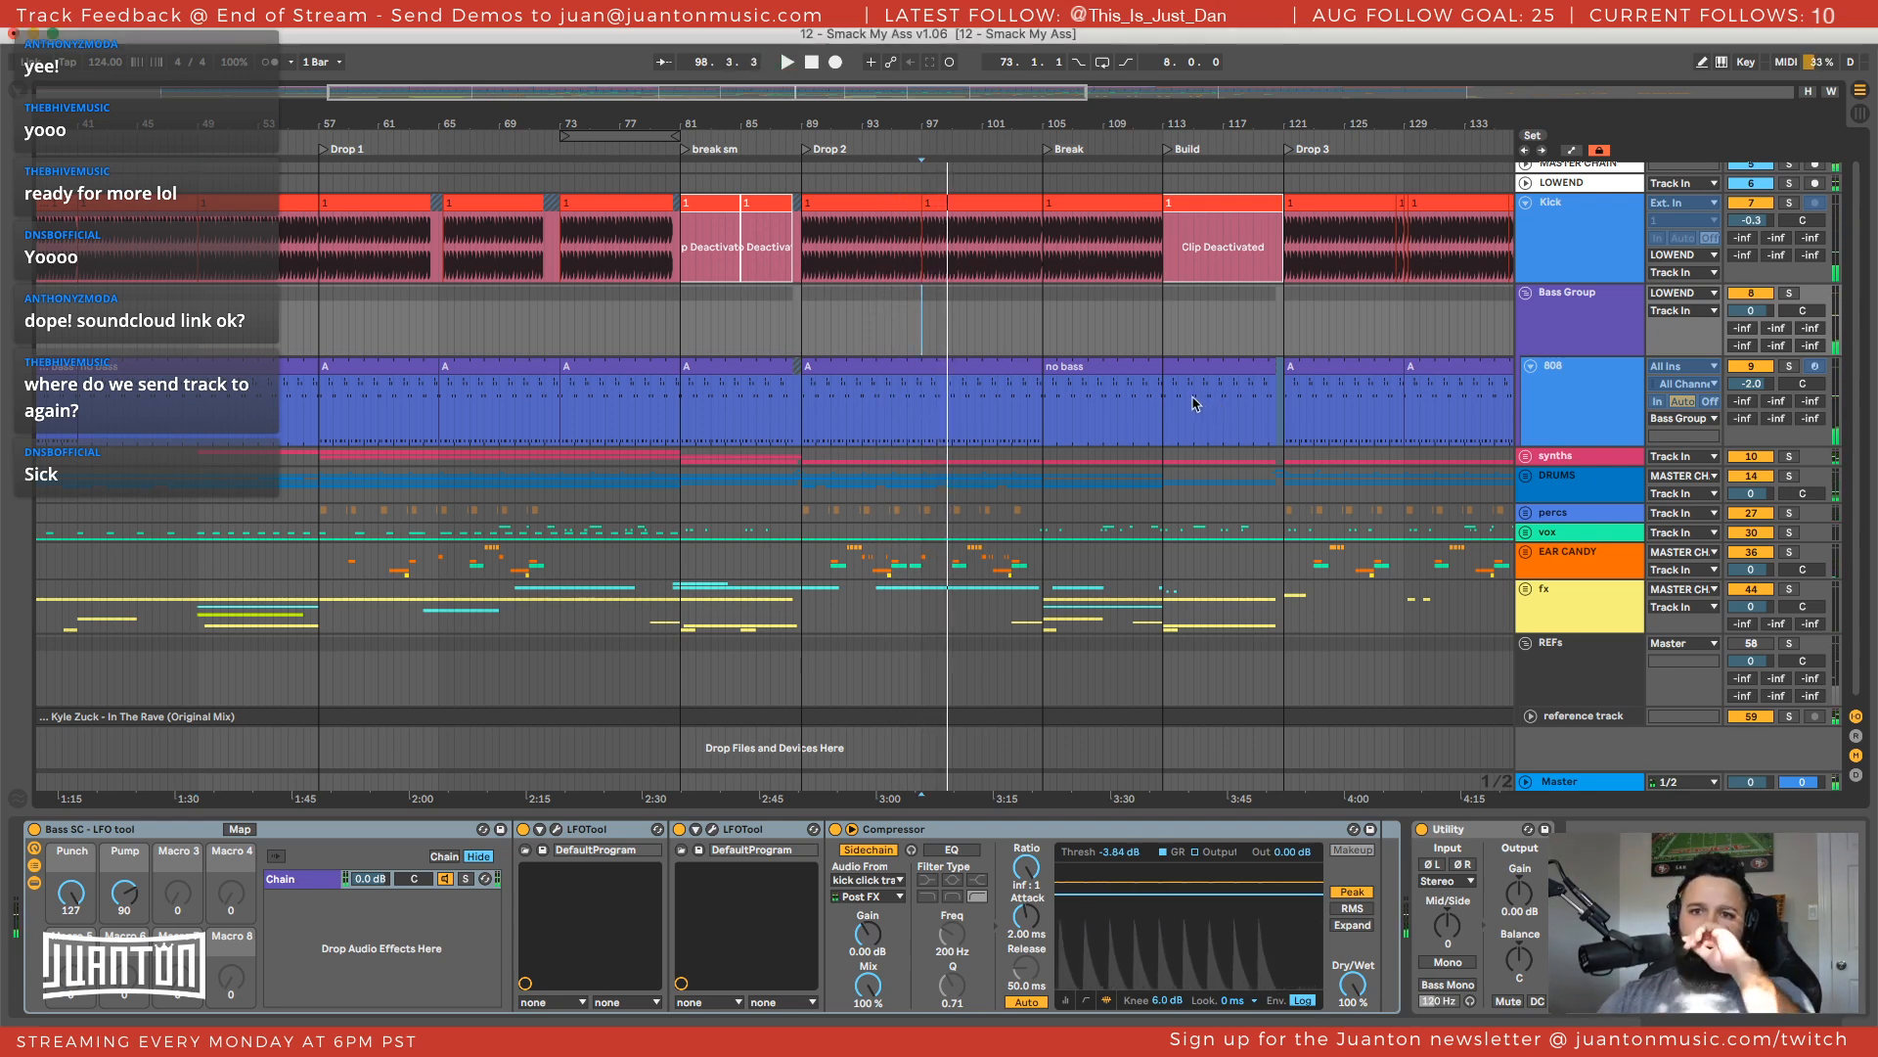
Select the break section from bar 81 to bar 89 on the Bass Group track
scroll(1020, 348, left, 1)
scroll(1001, 346, left, 5)
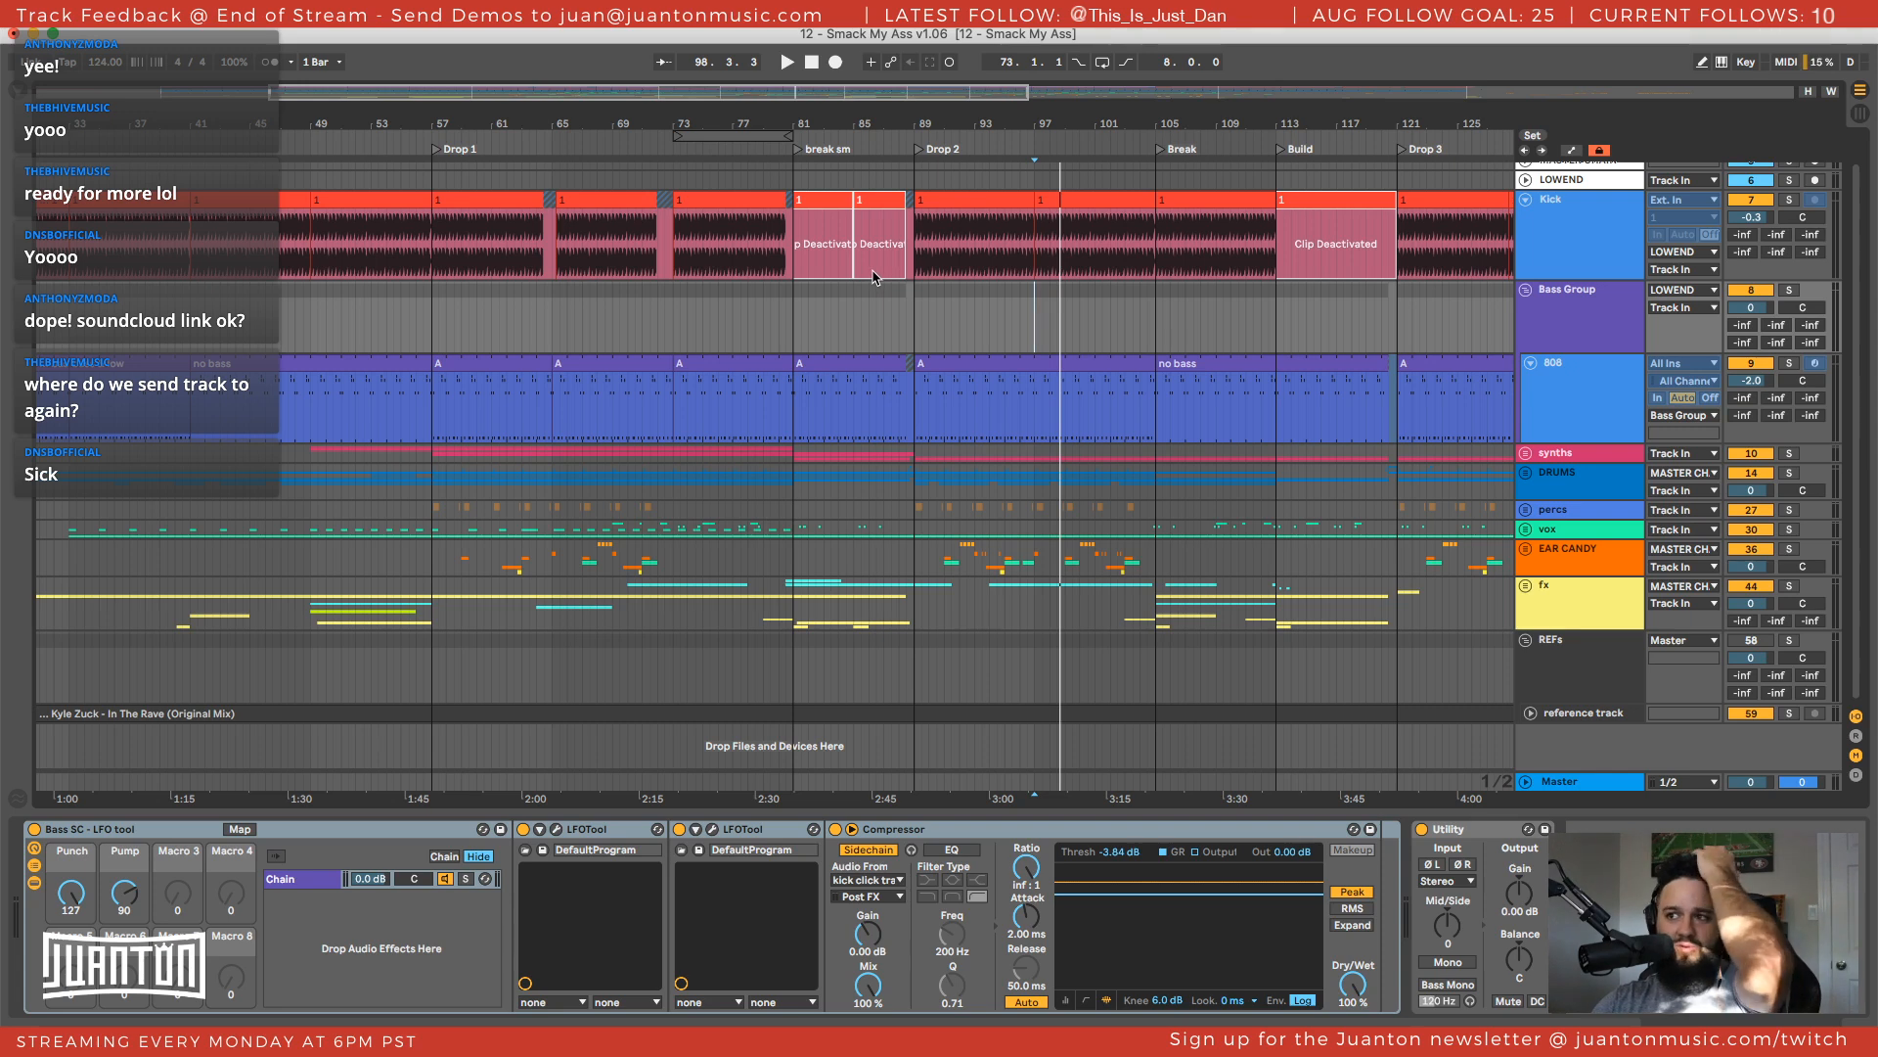
click(912, 316)
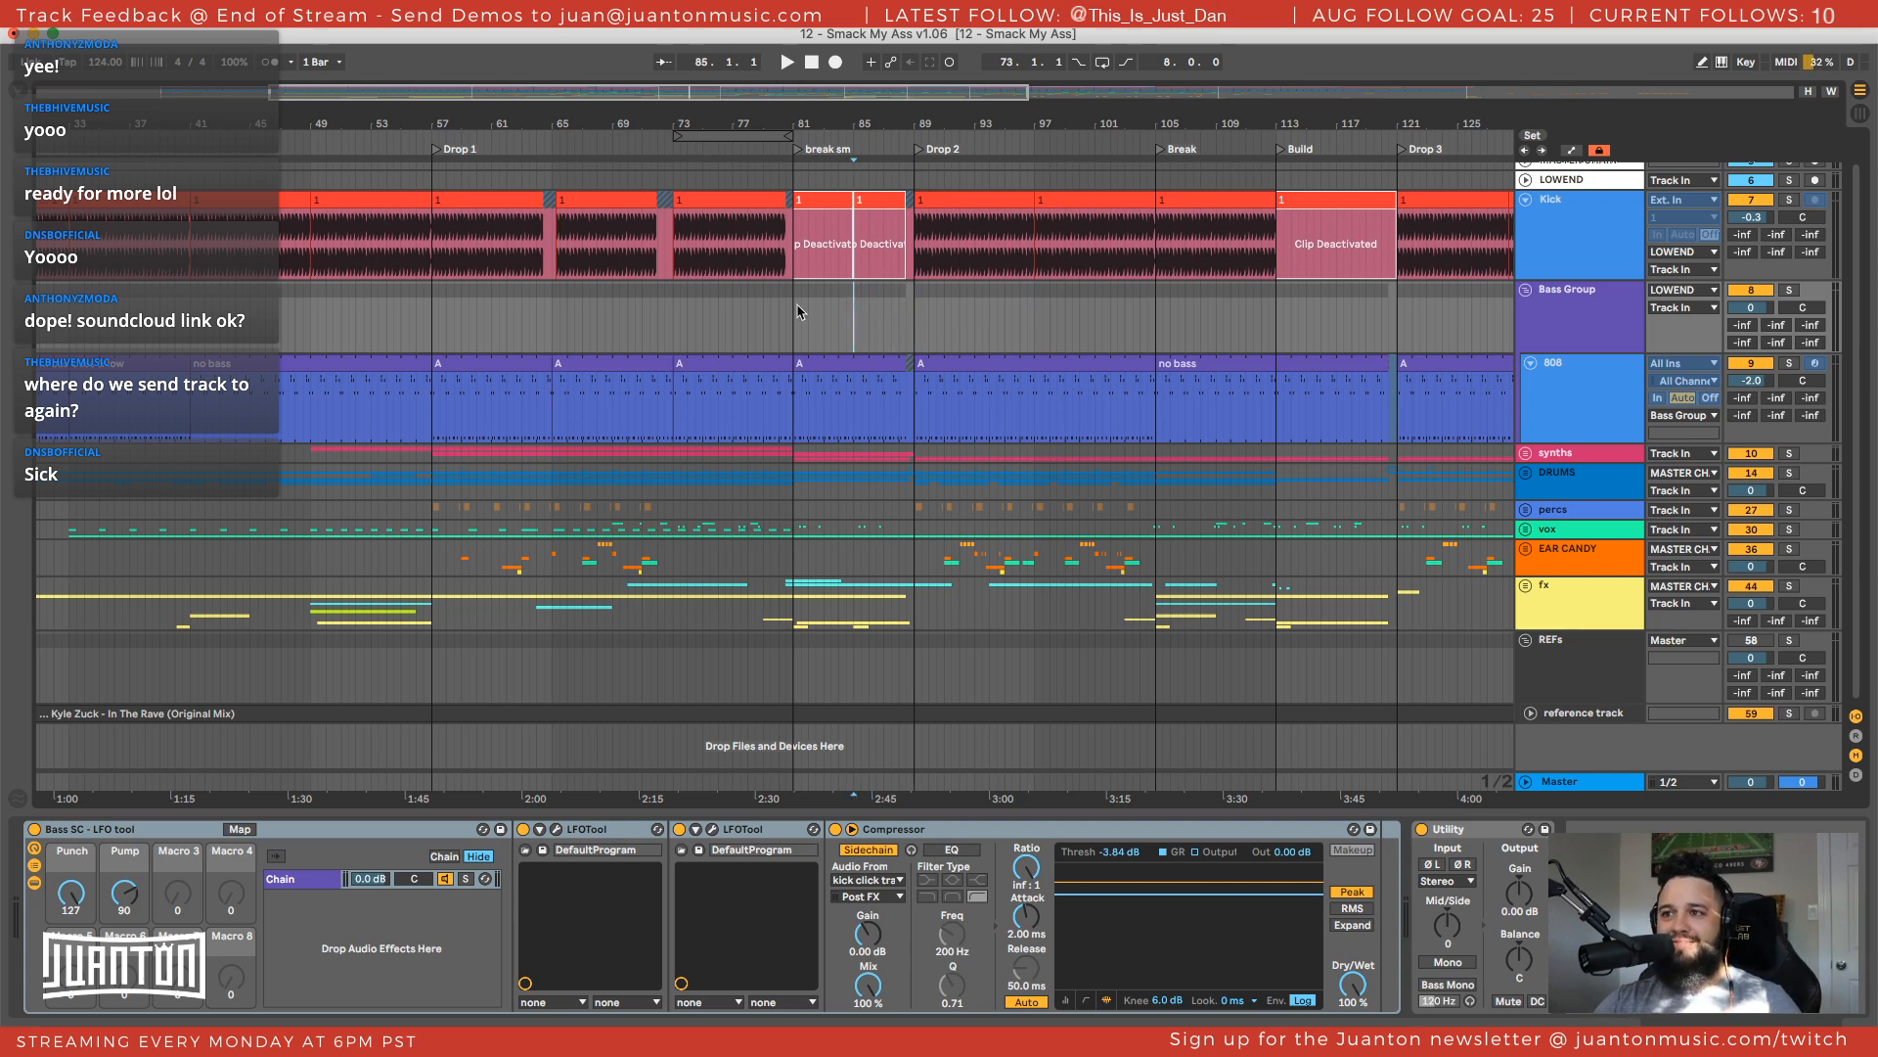
mouse_move(796, 311)
mouse_down()
mouse_move(917, 306)
mouse_move(729, 306)
mouse_move(793, 313)
mouse_up()
click(913, 311)
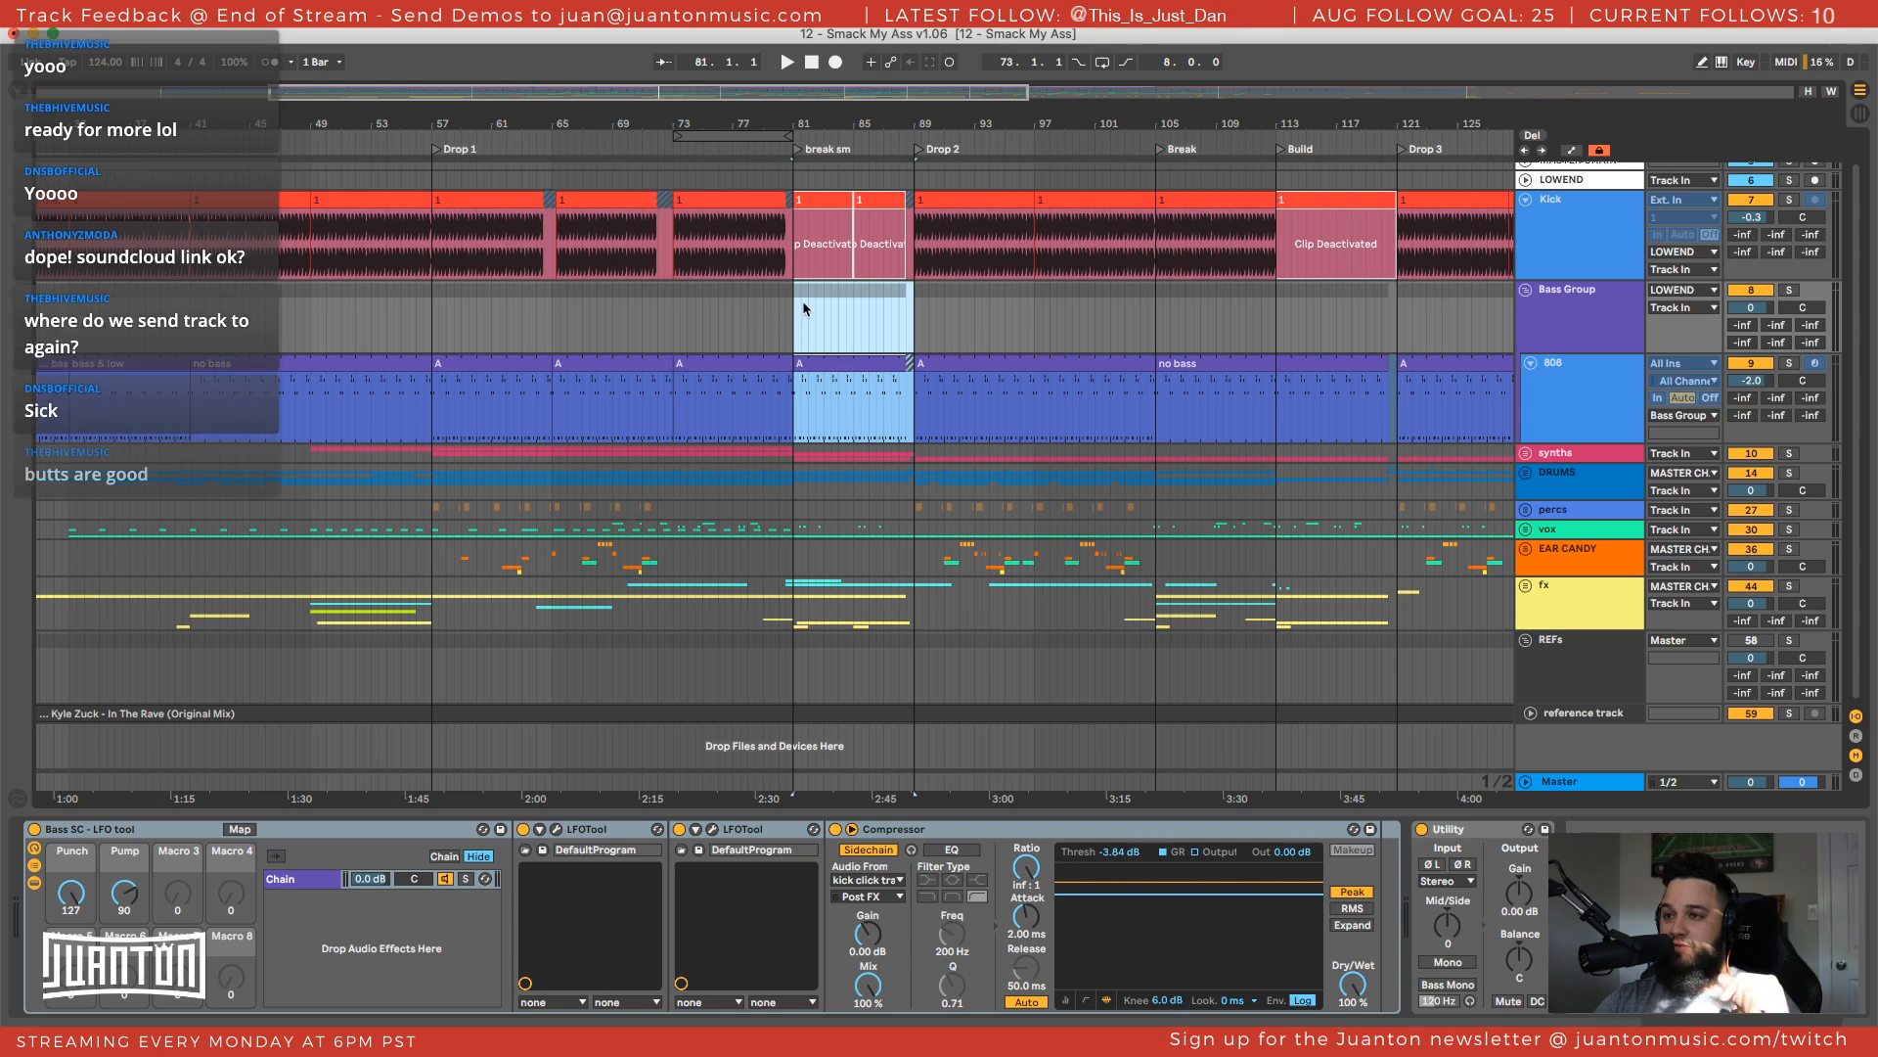
drag(793, 315, 918, 313)
click(917, 313)
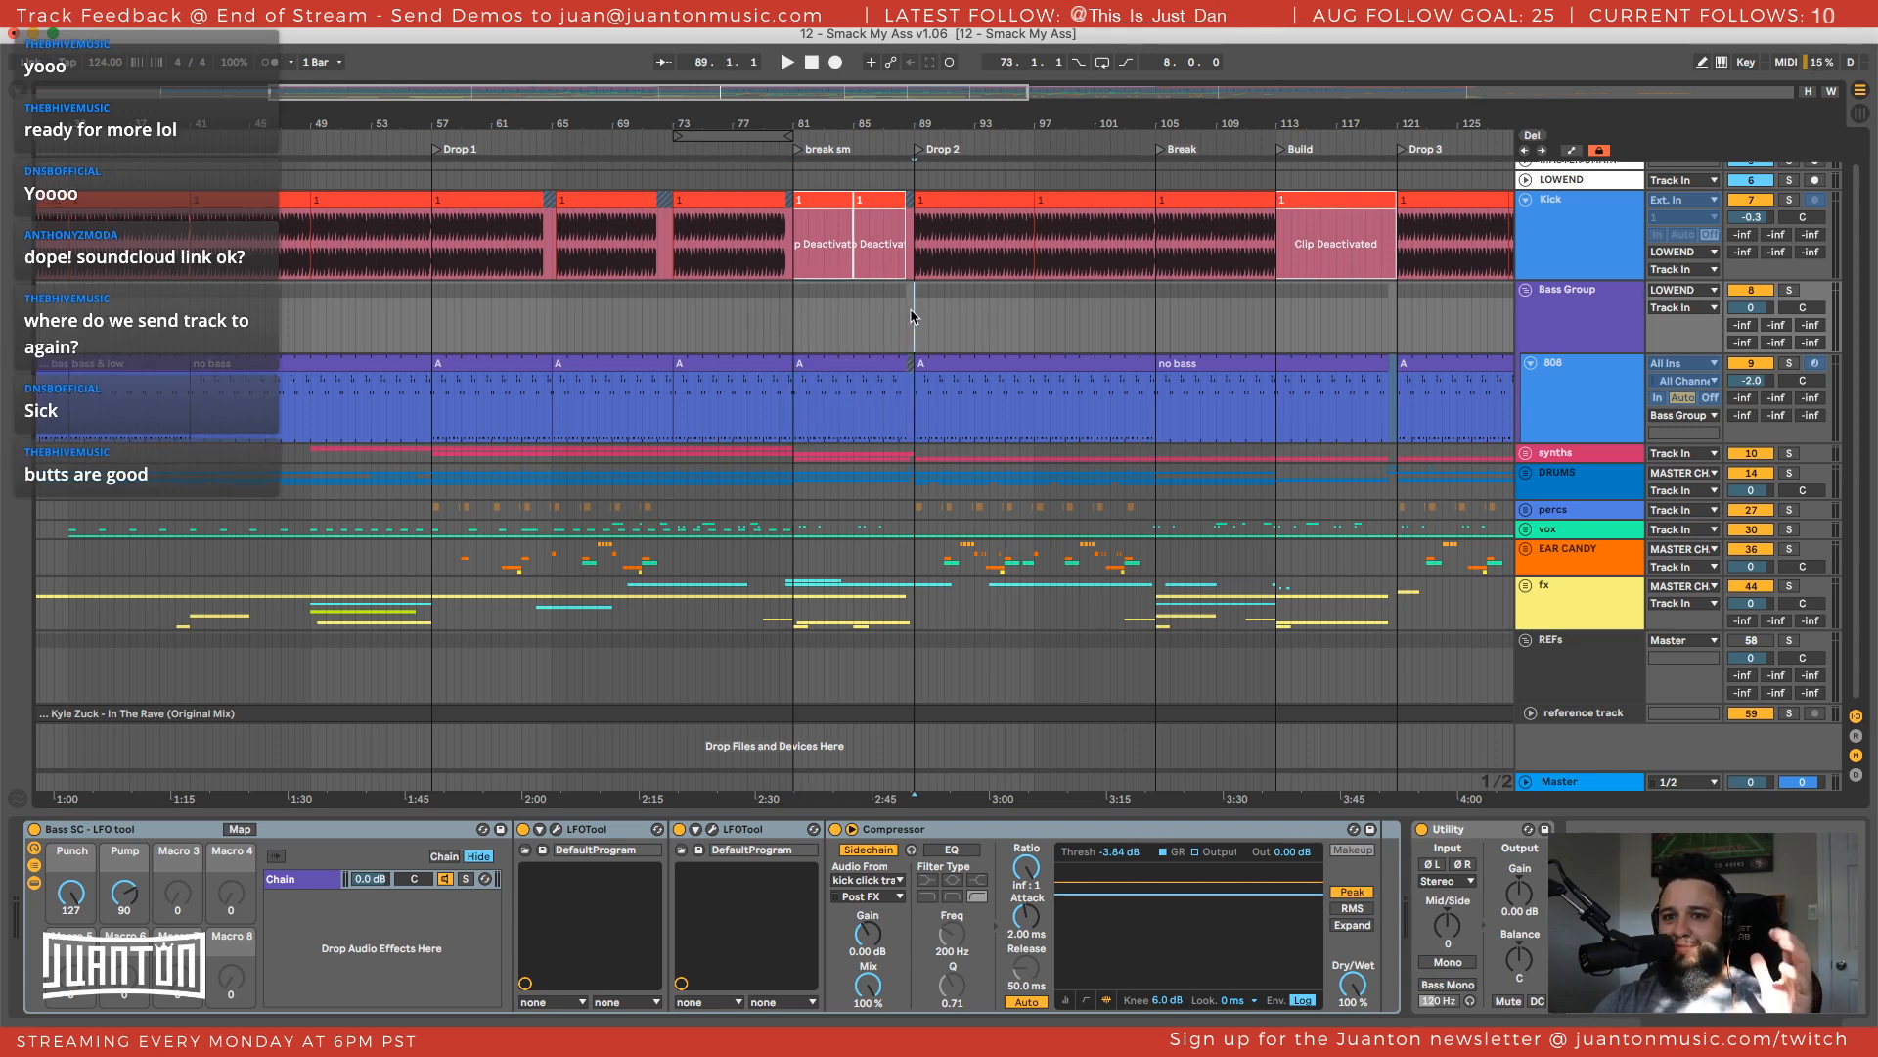
drag(913, 315, 795, 313)
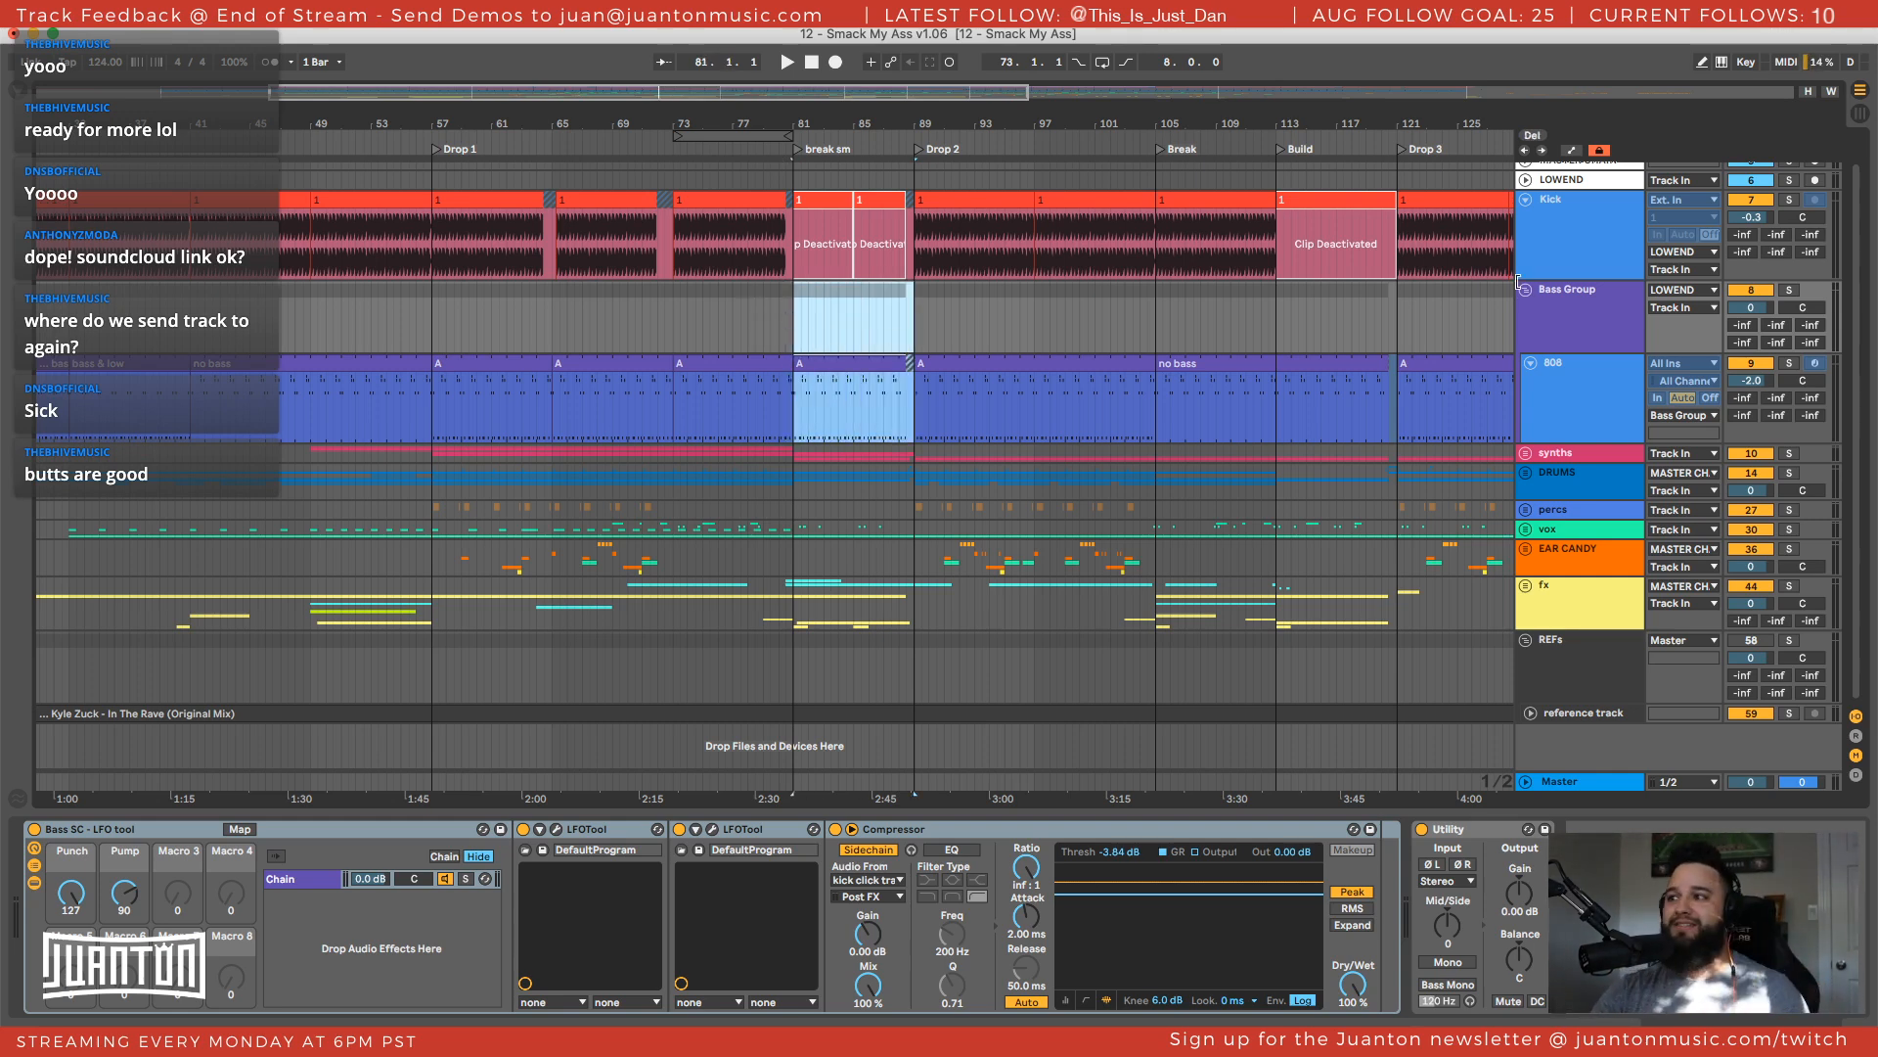
Fold the 808 track and select the reference track inside the REFs group
double_click(1583, 321)
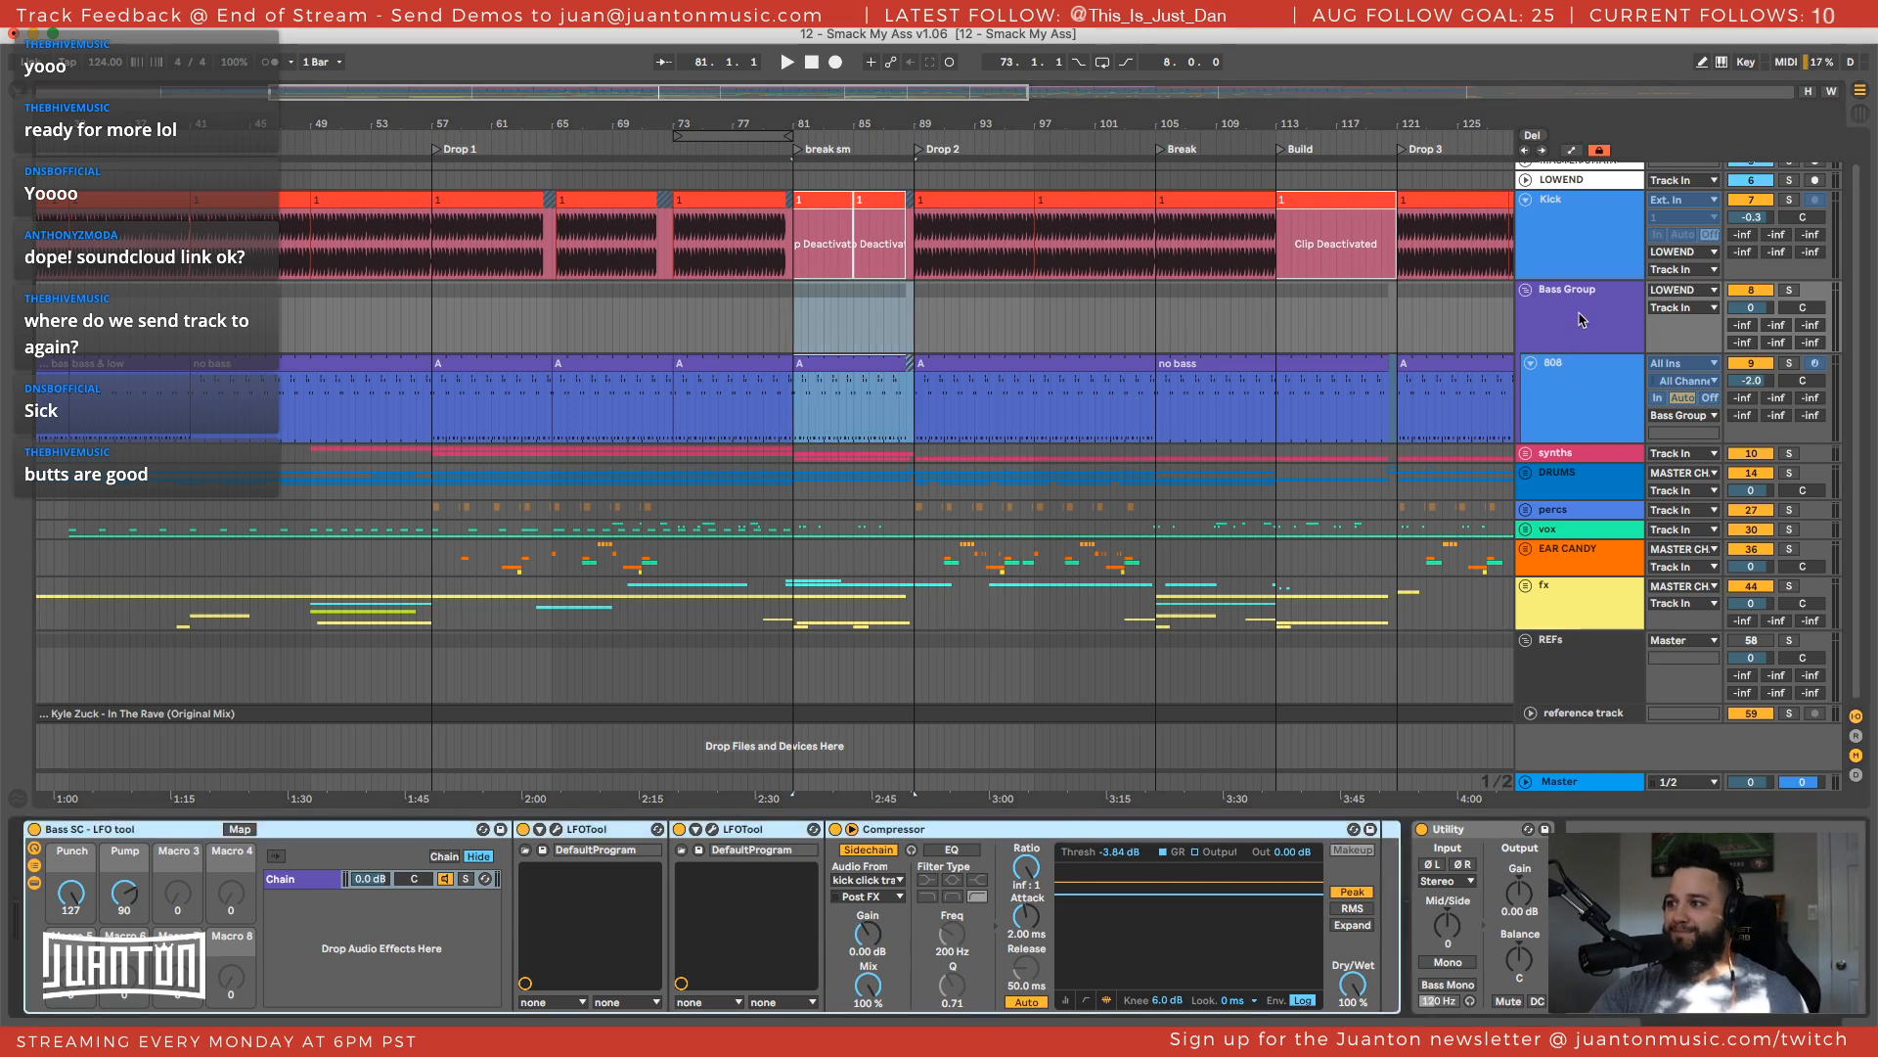
click(1569, 401)
click(1531, 364)
click(1559, 366)
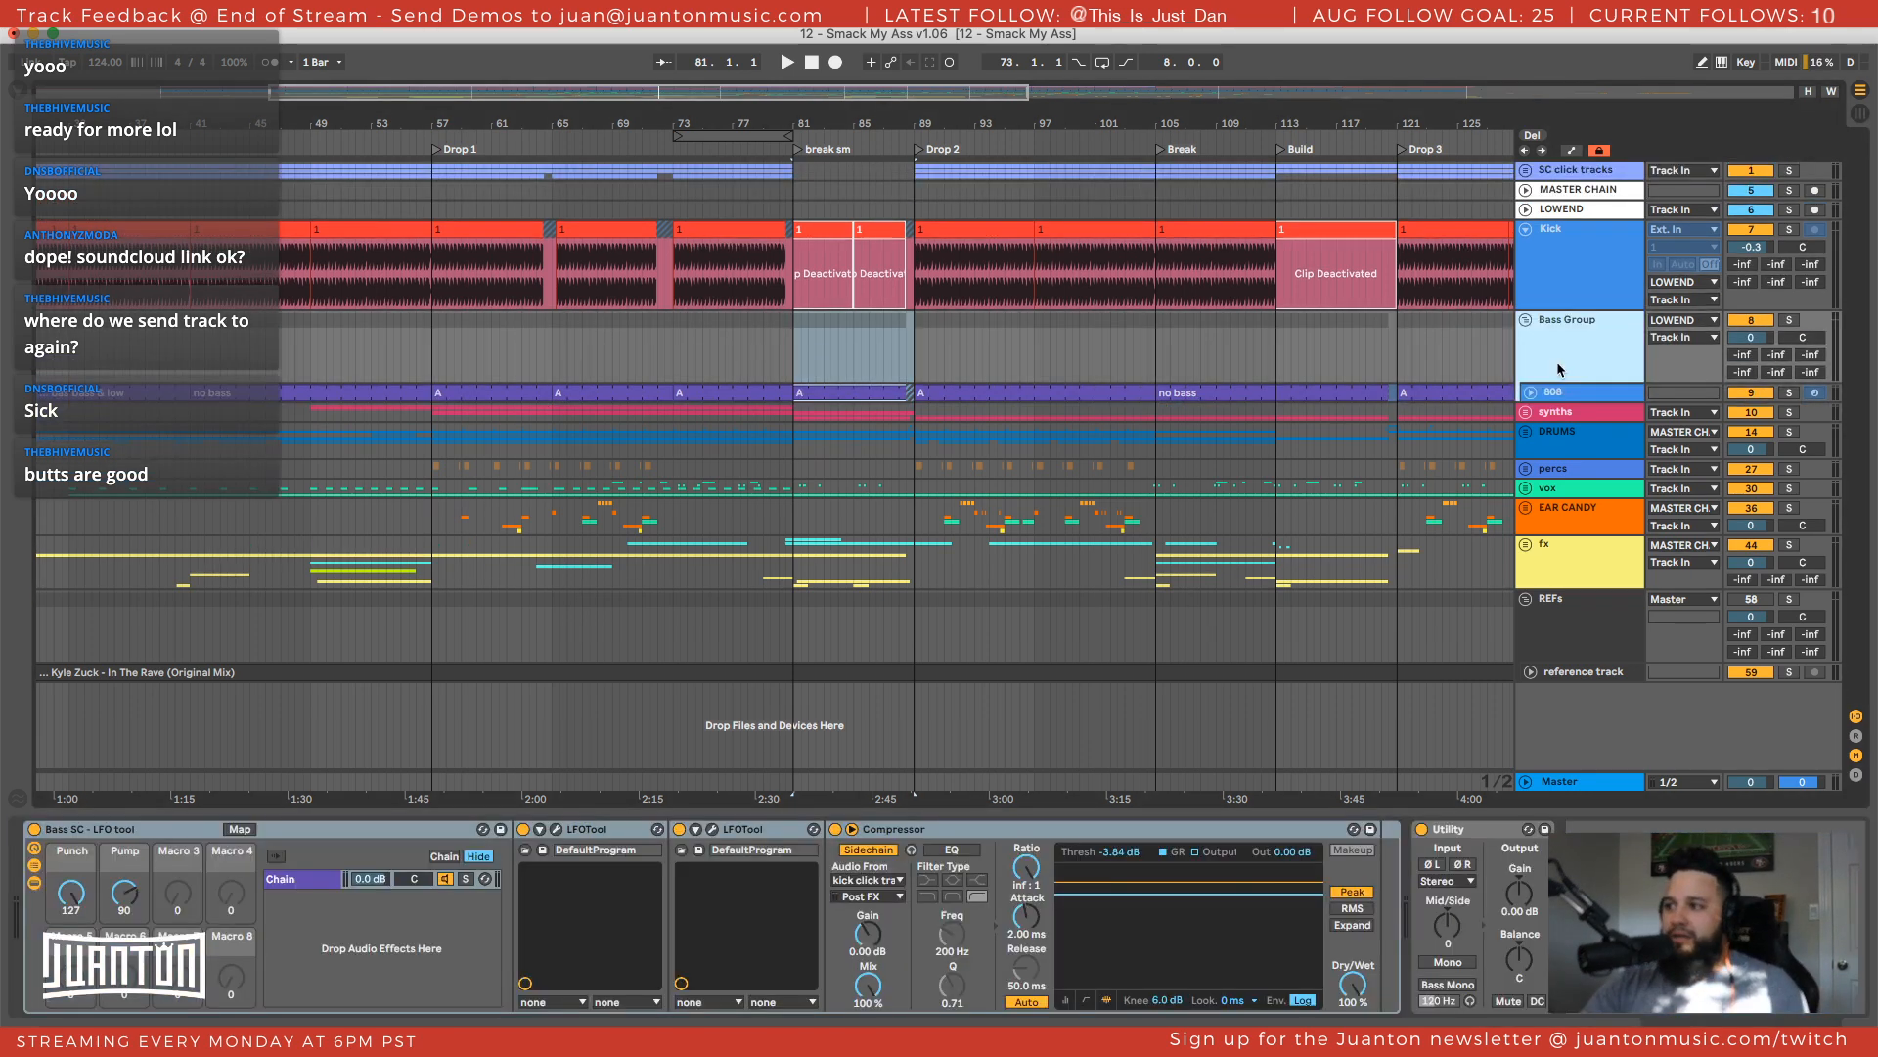
click(1556, 362)
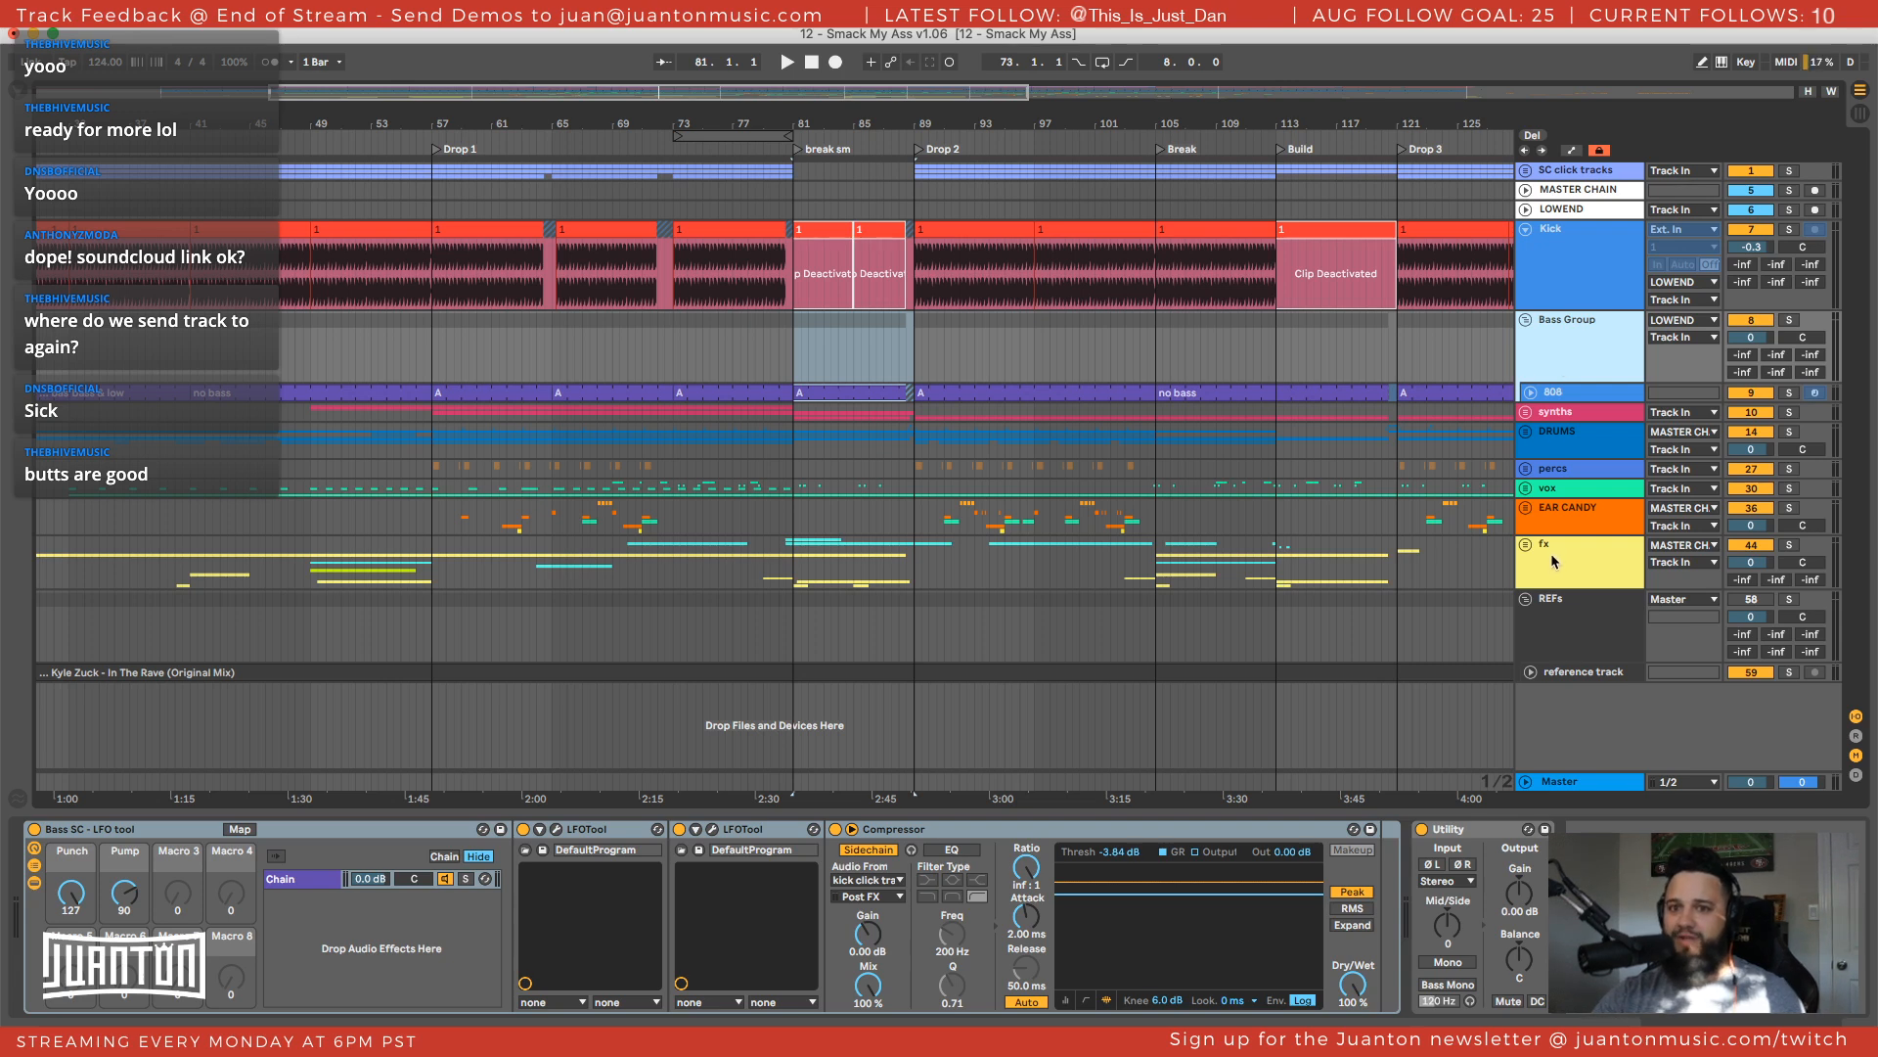
click(1570, 616)
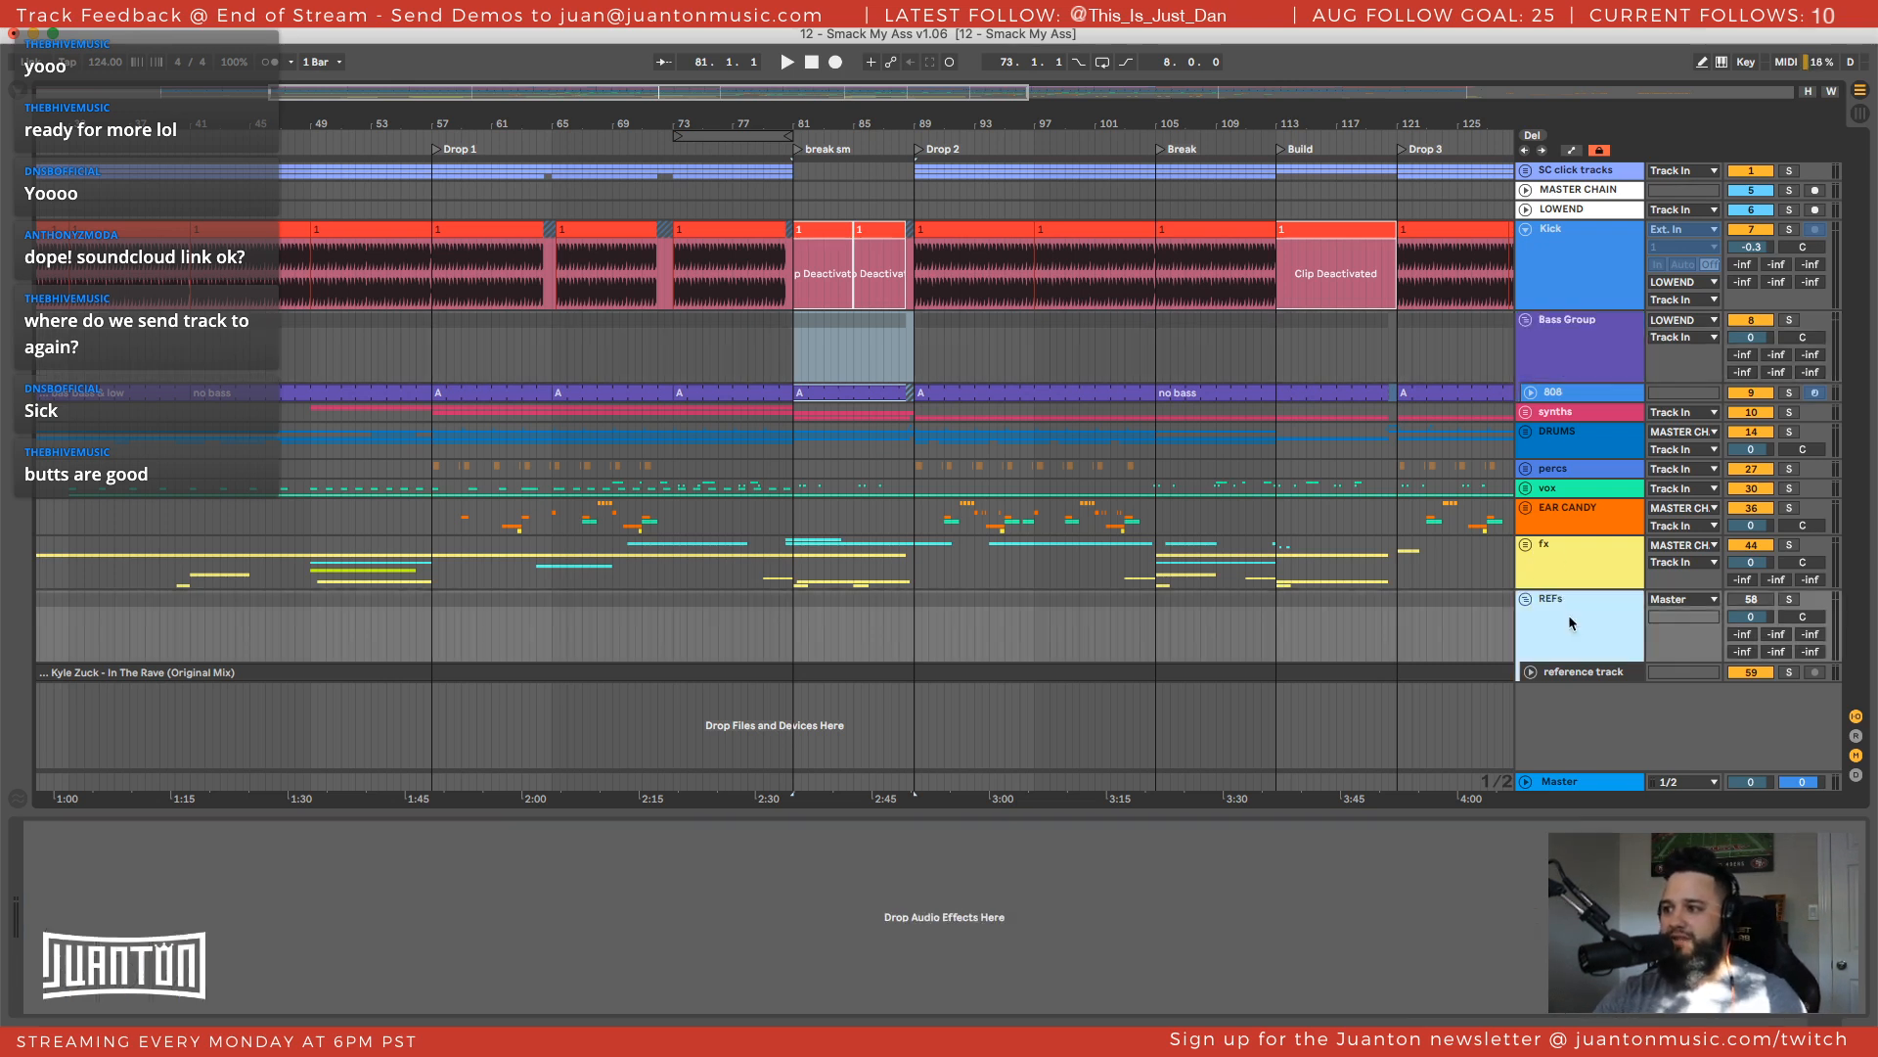
click(1573, 675)
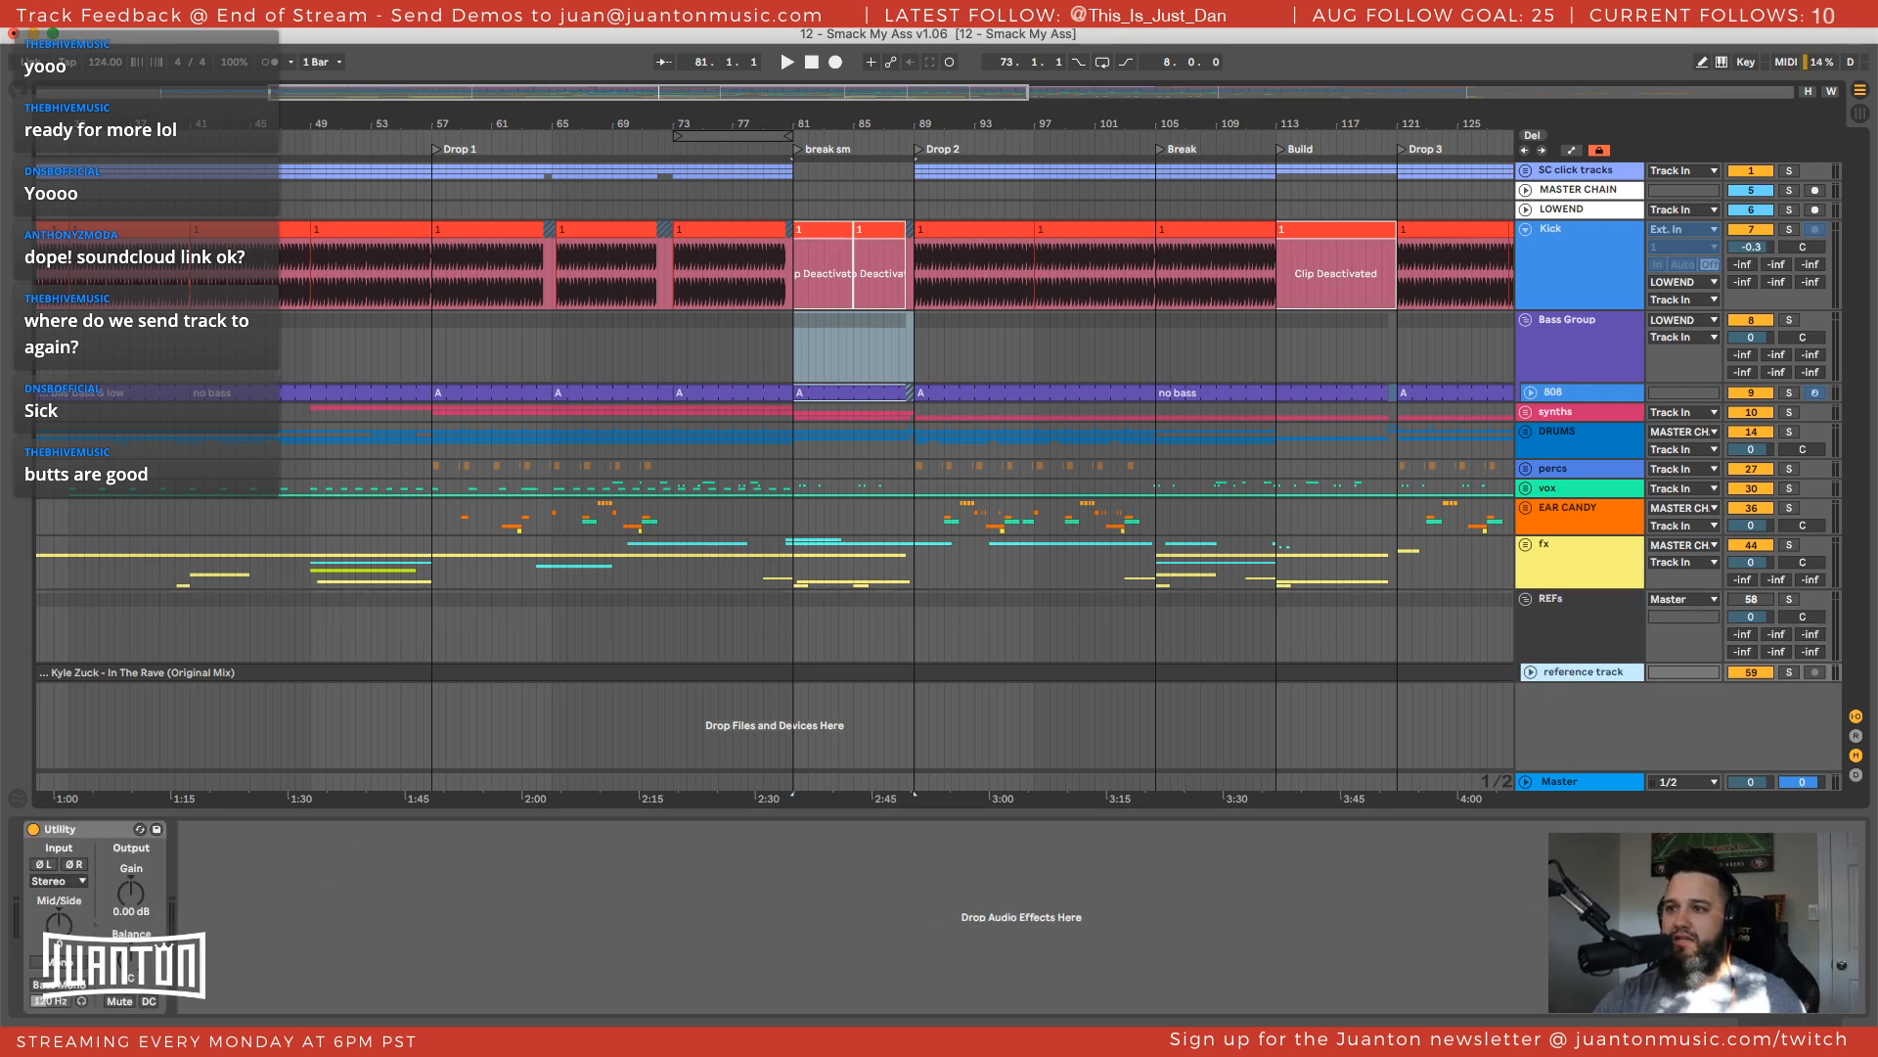
Mark out the first beat of Drop 1 on the Bass Group track and place the insert marker at bar 57
drag(458, 123, 460, 121)
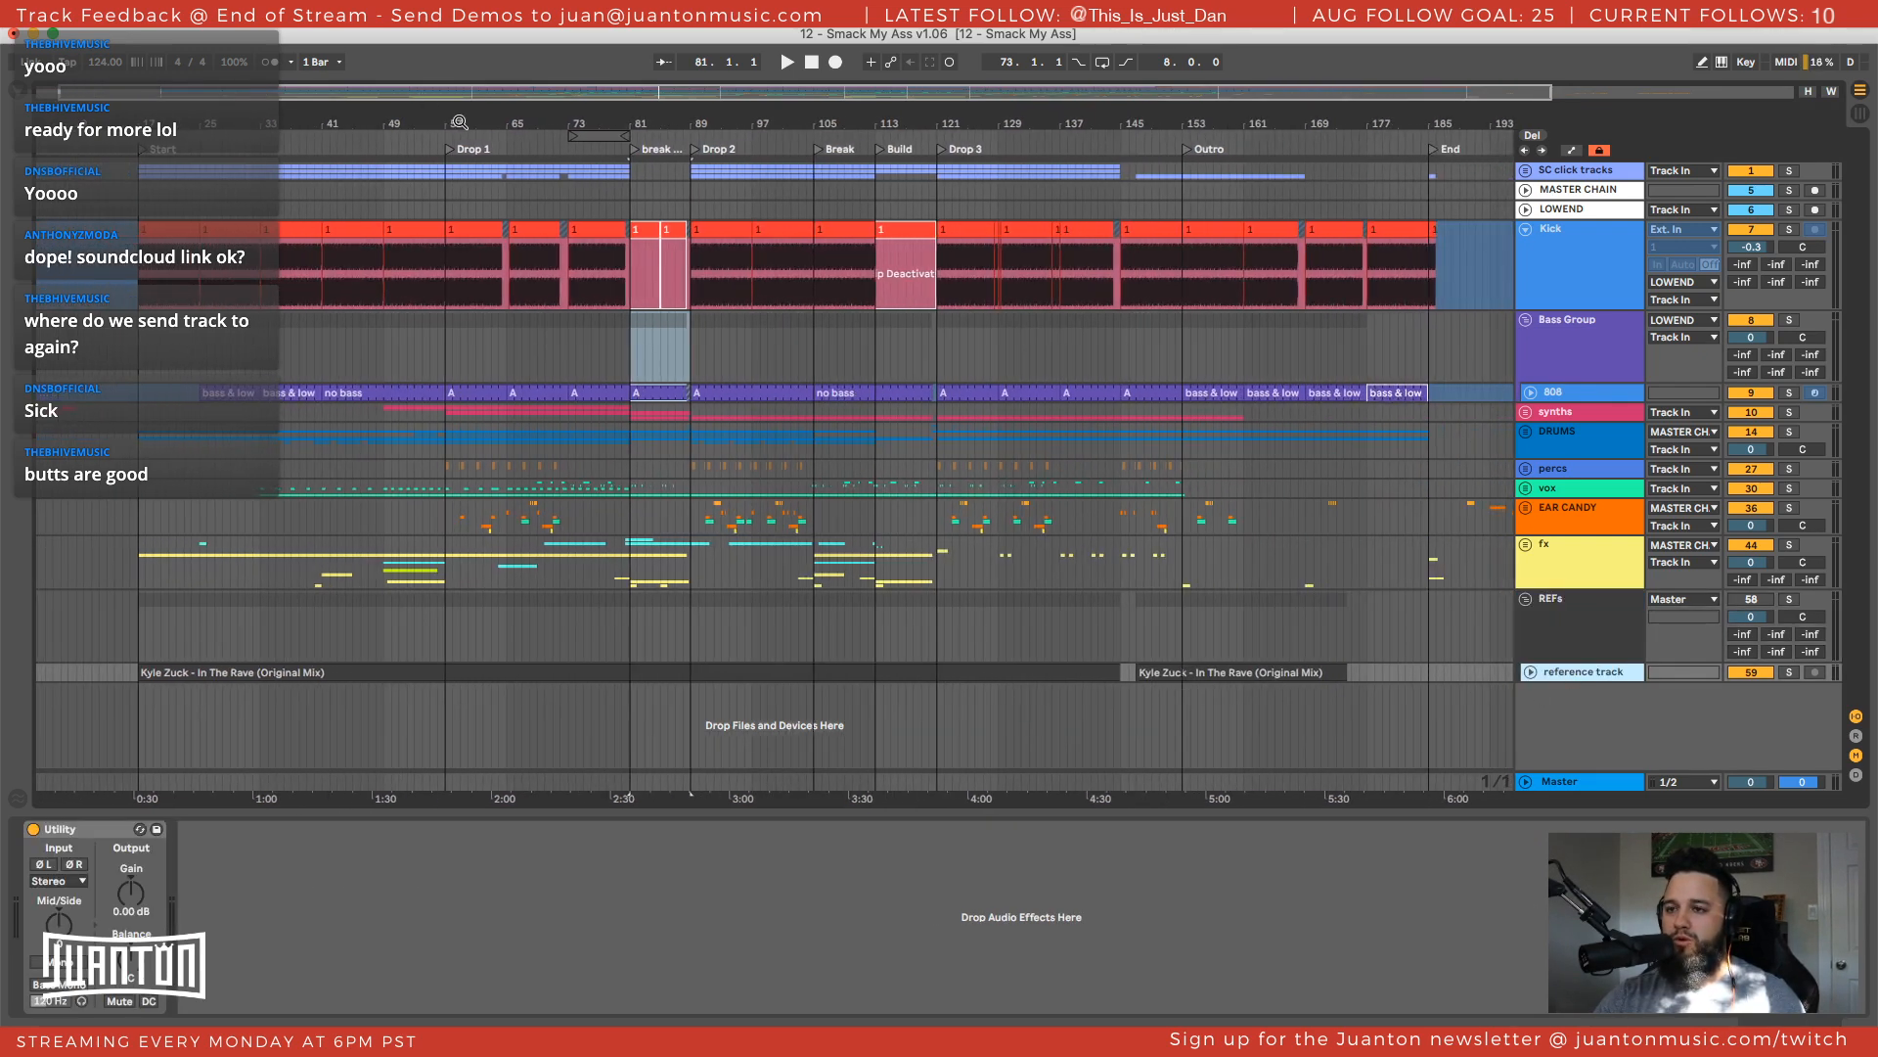
click(447, 345)
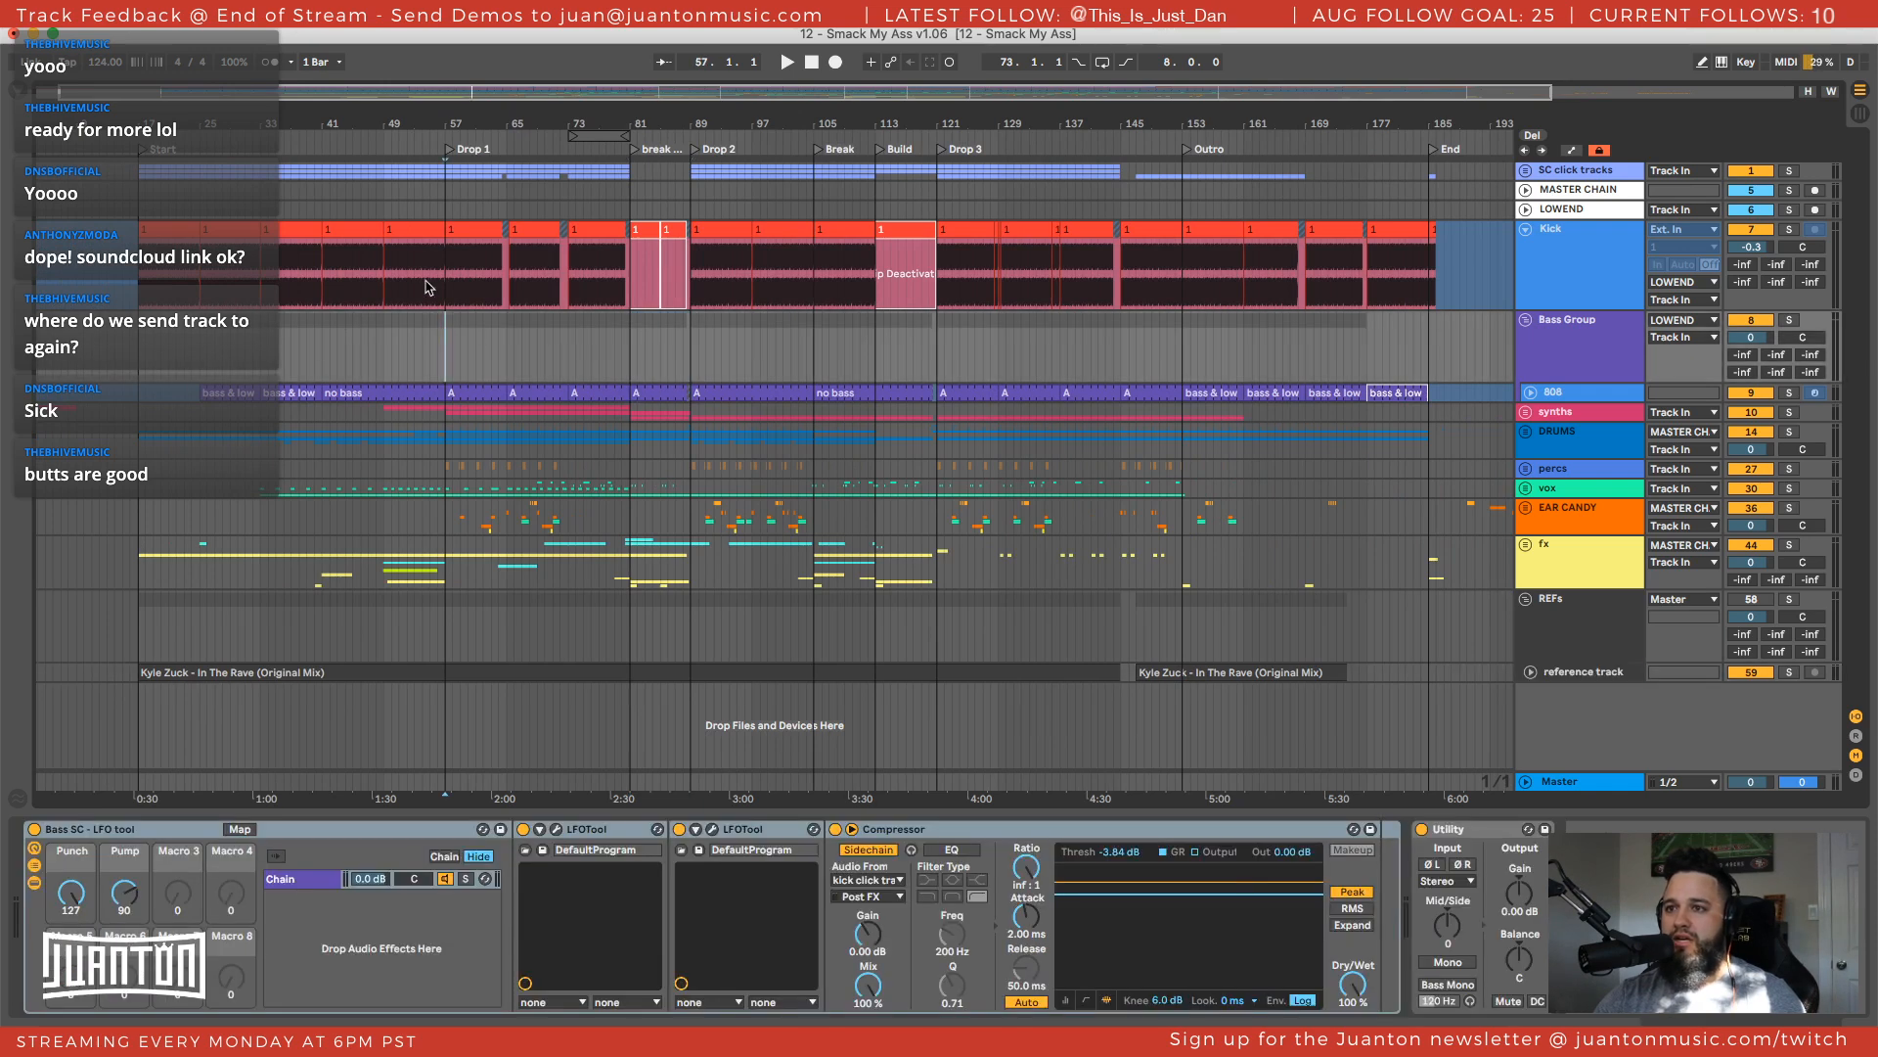
drag(460, 130, 501, 244)
drag(595, 340, 665, 333)
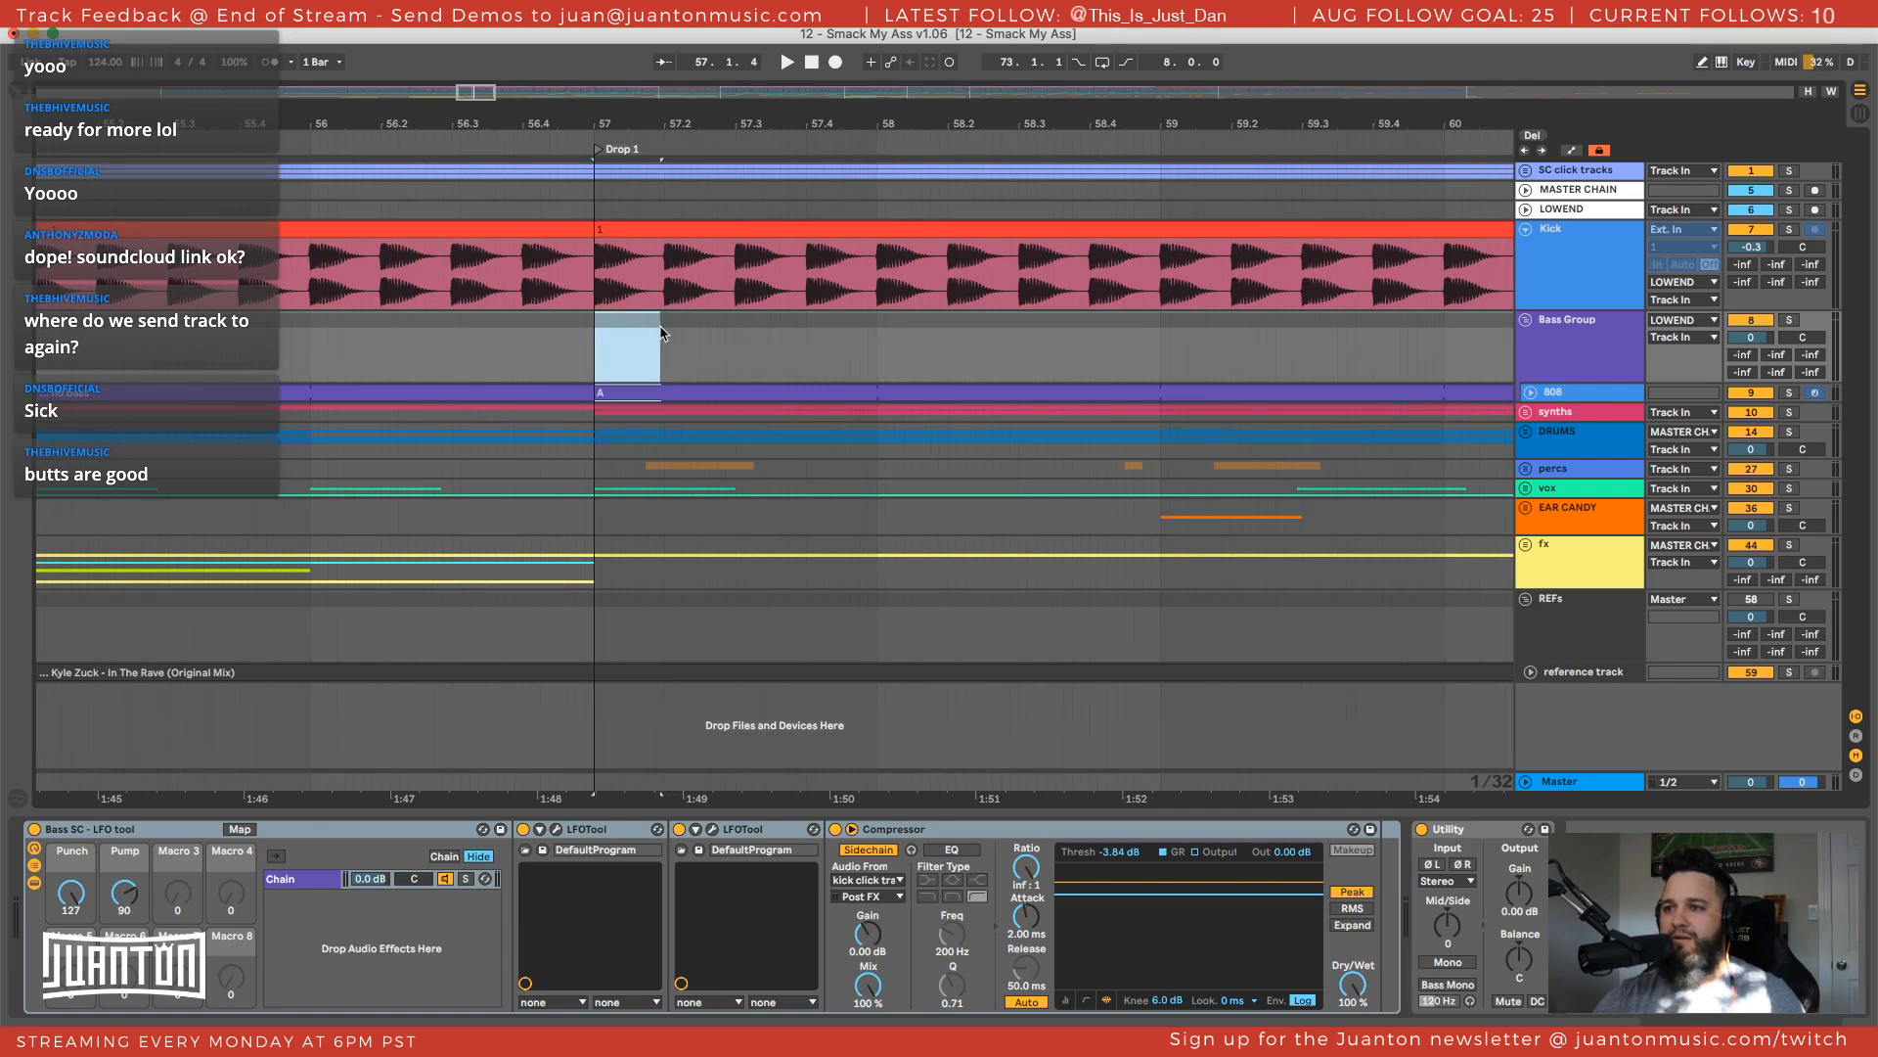
click(664, 335)
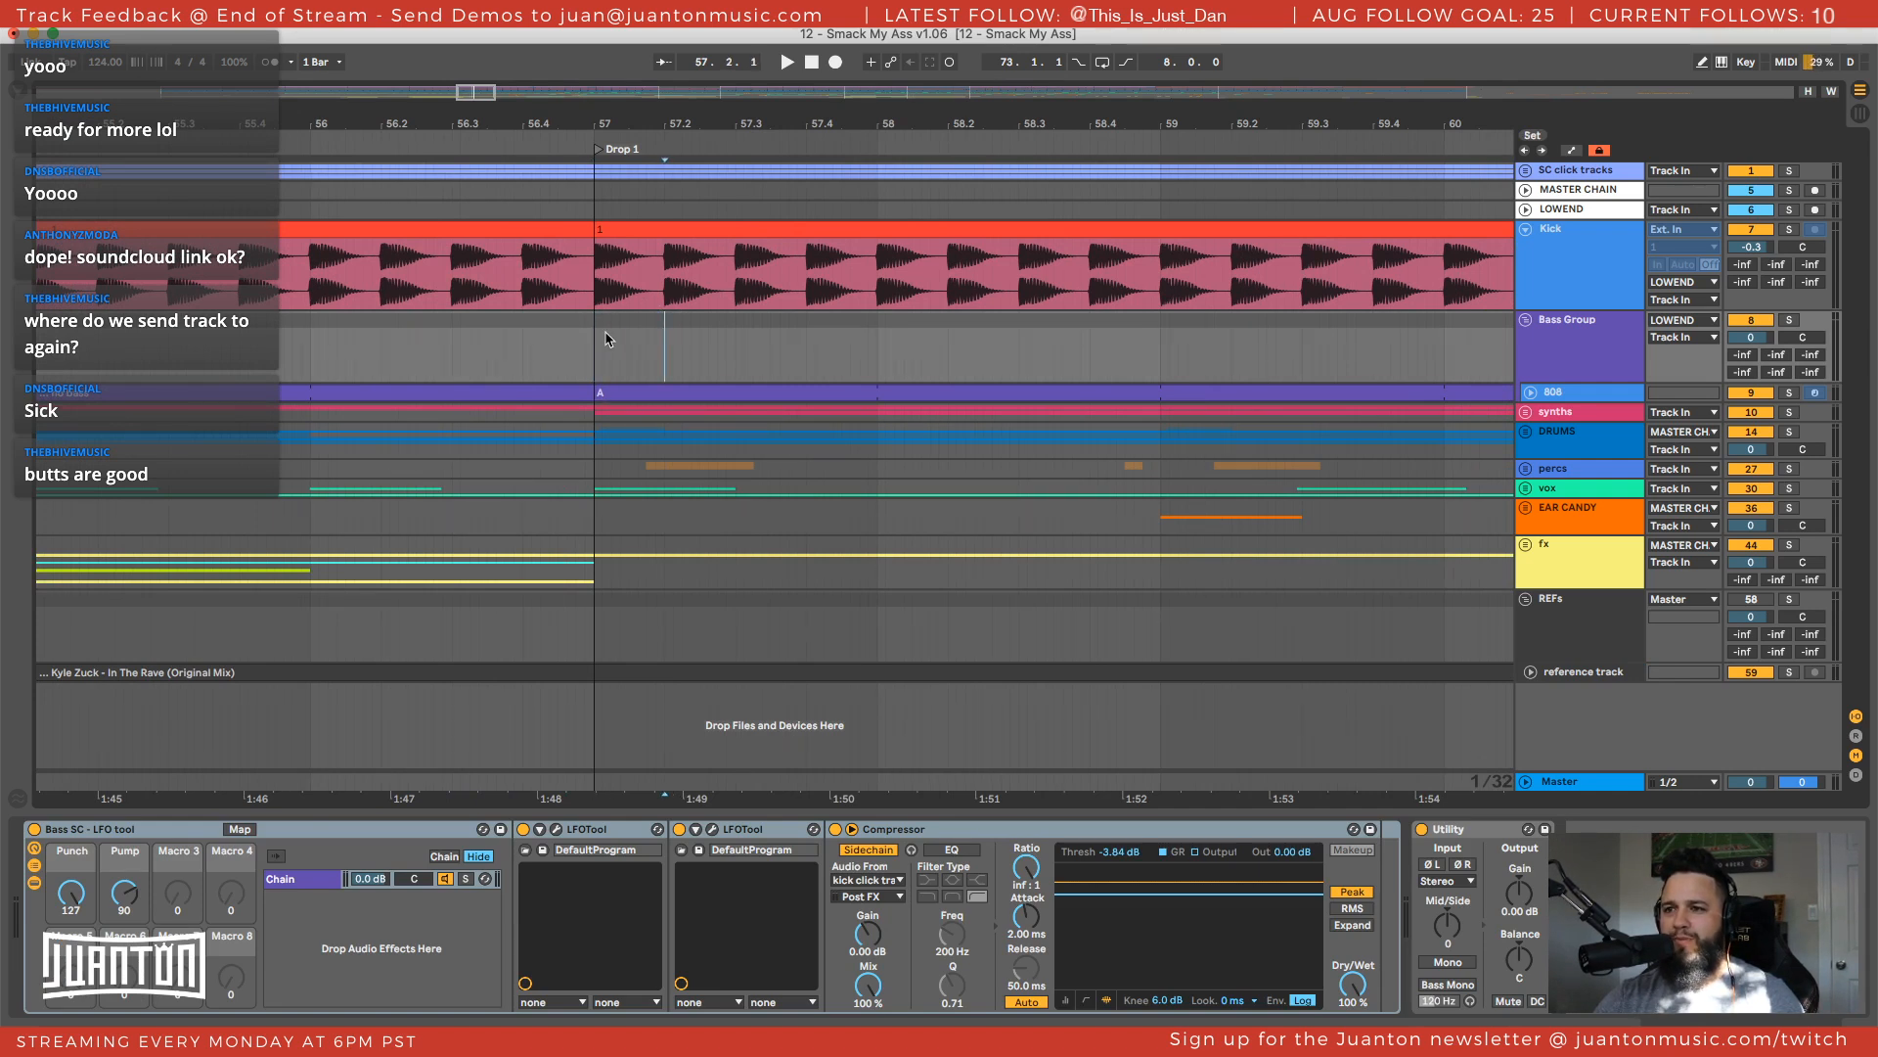
drag(594, 326, 667, 331)
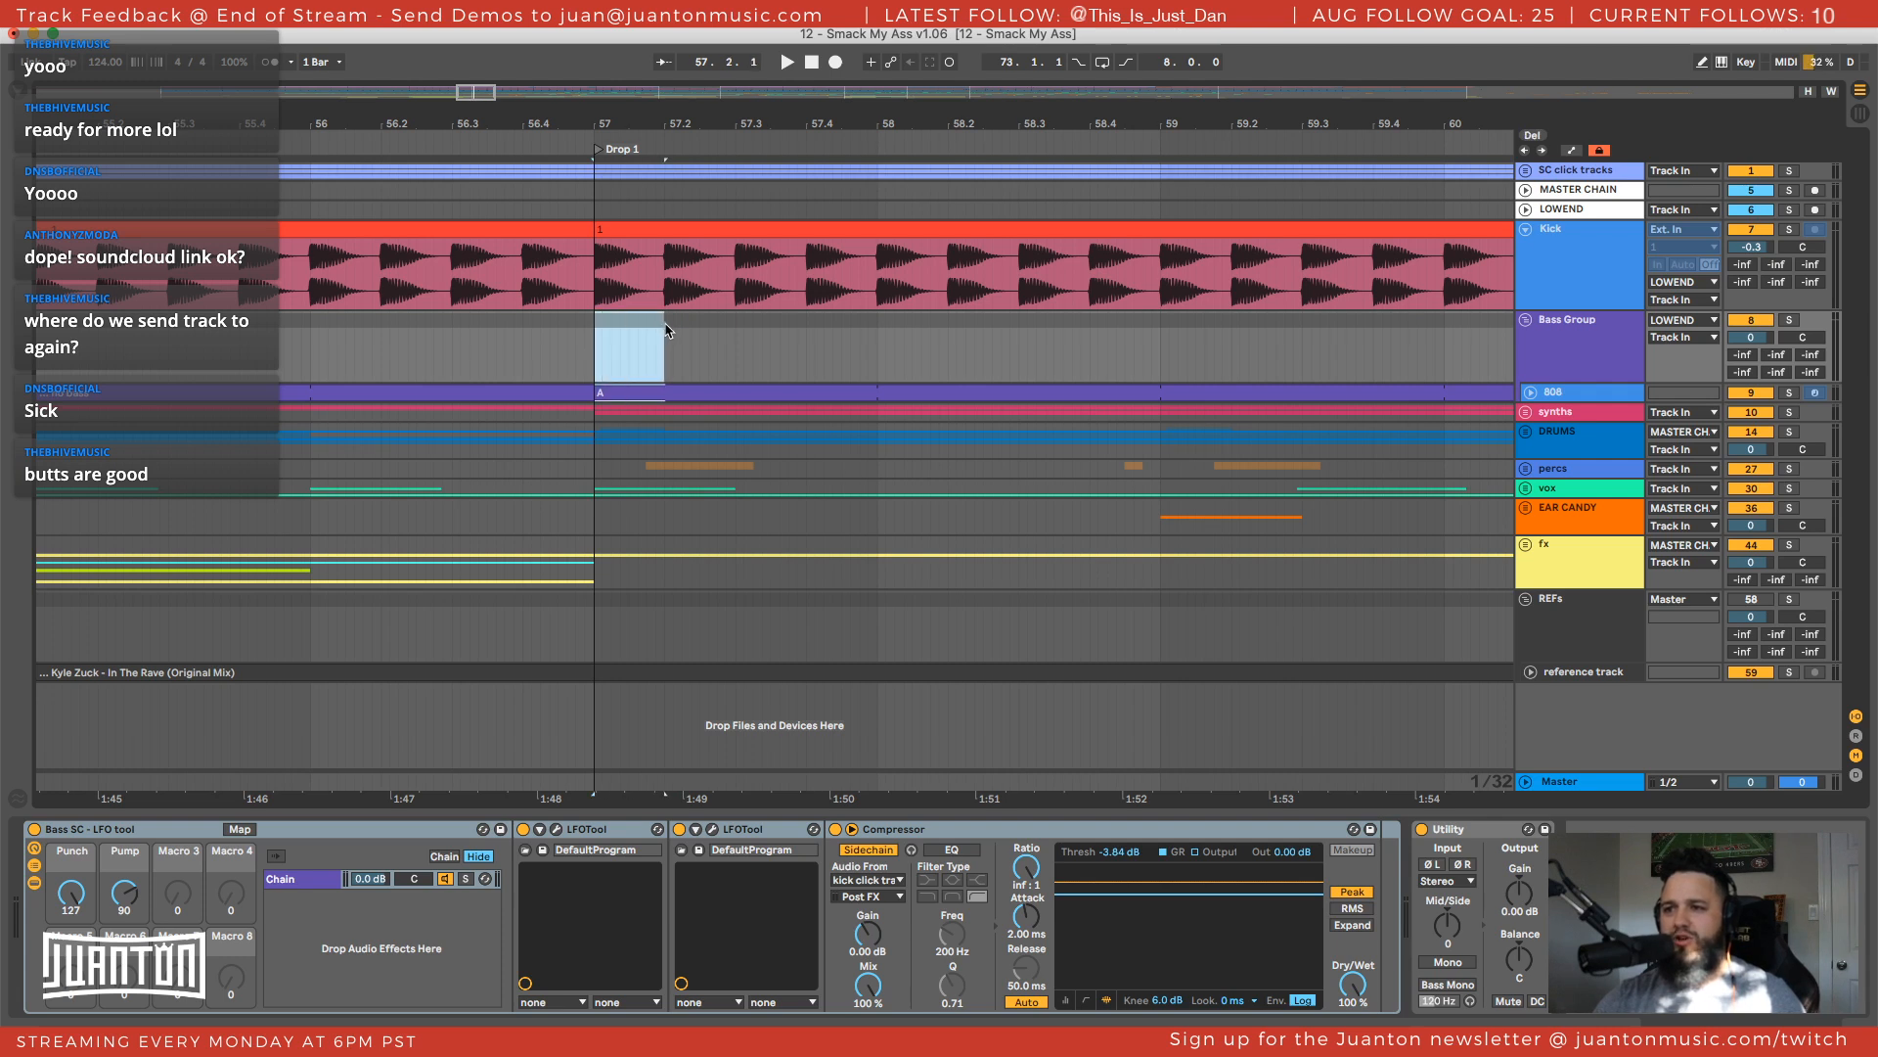
click(663, 334)
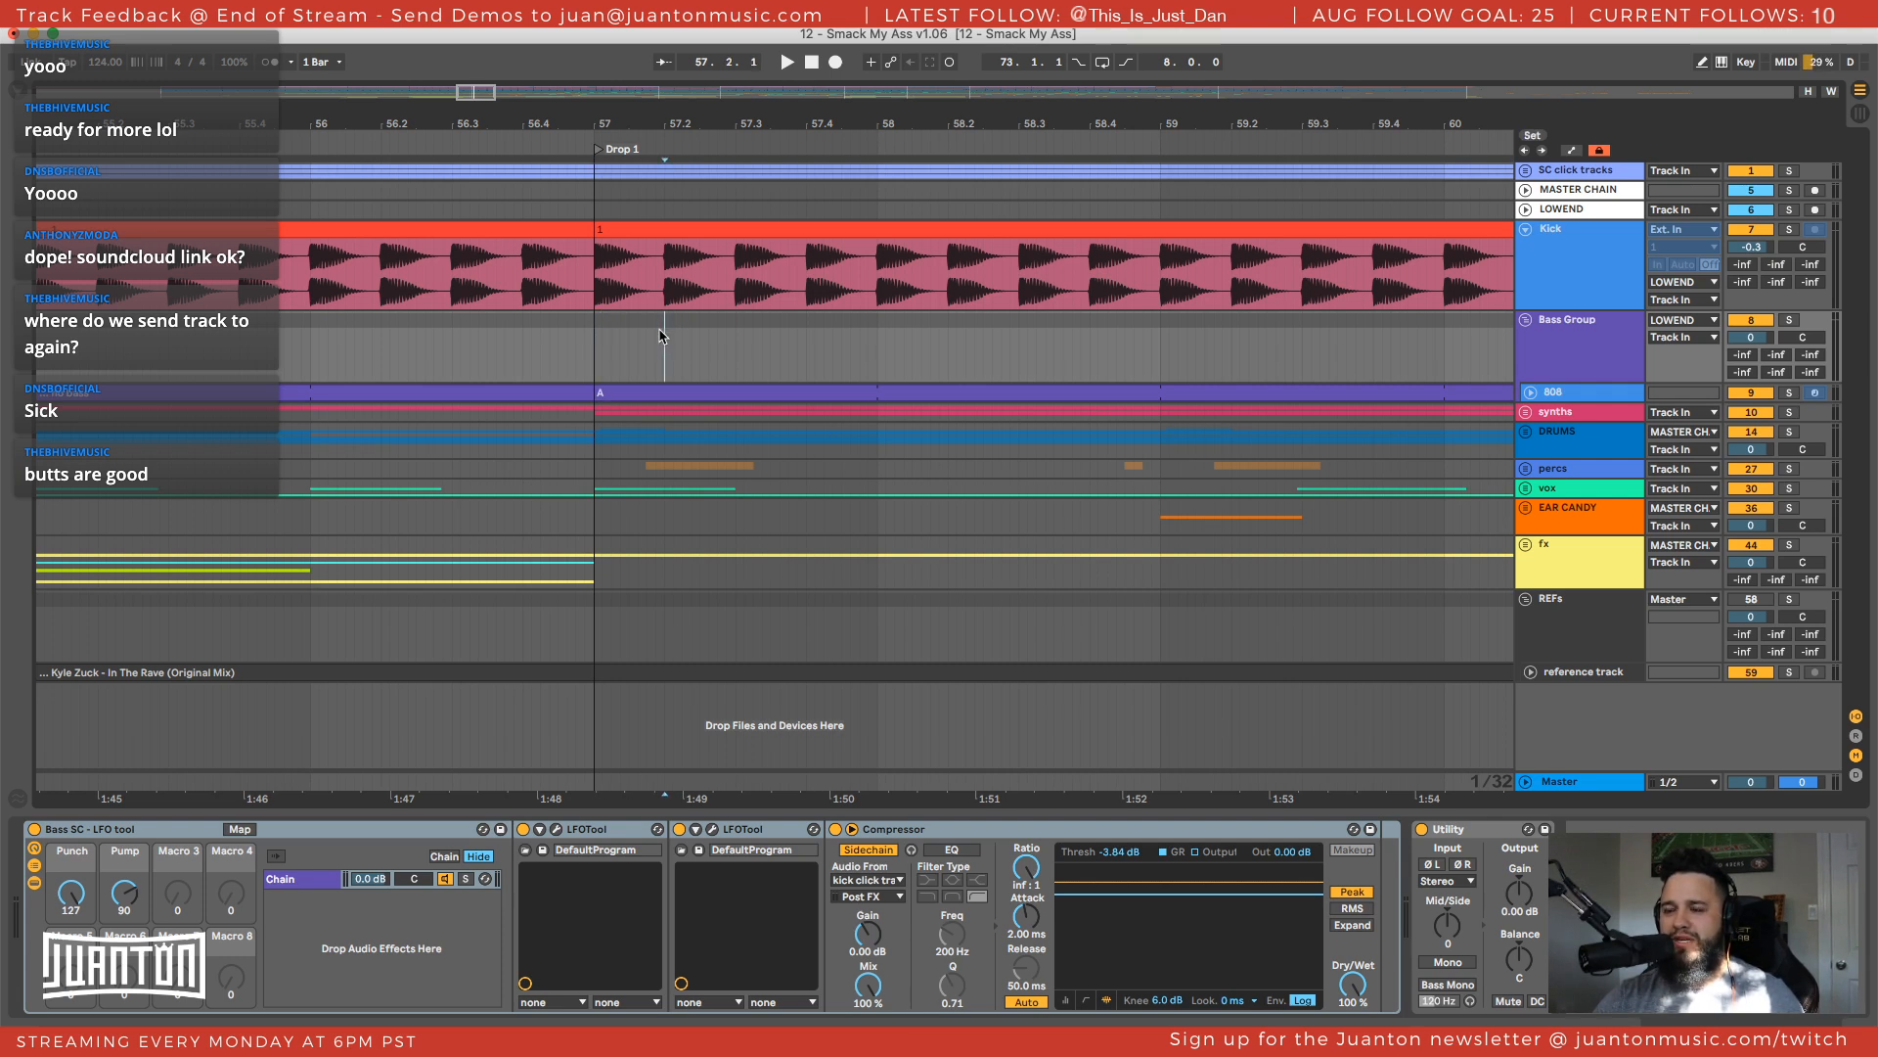
drag(656, 336, 658, 556)
click(590, 332)
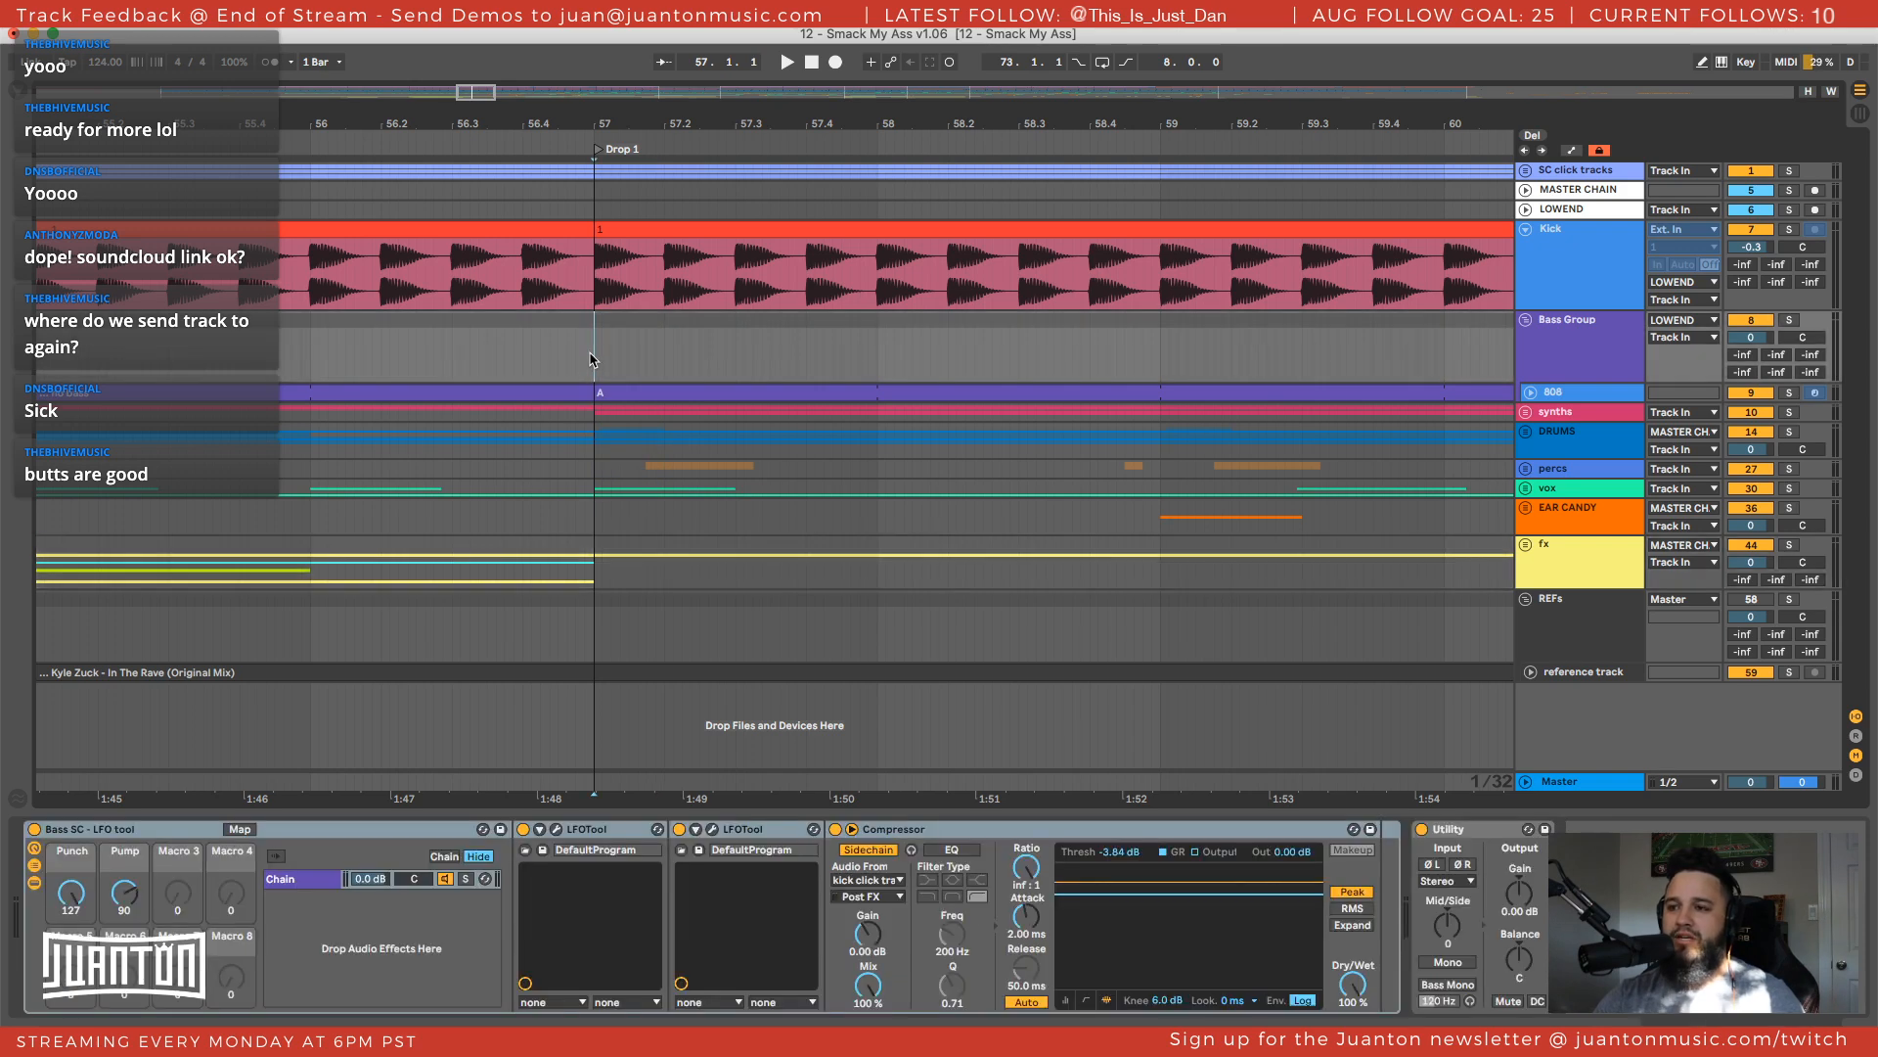
Unfold the reference track and open its In The Rave (Original Mix) clip for detailed viewing
click(1531, 673)
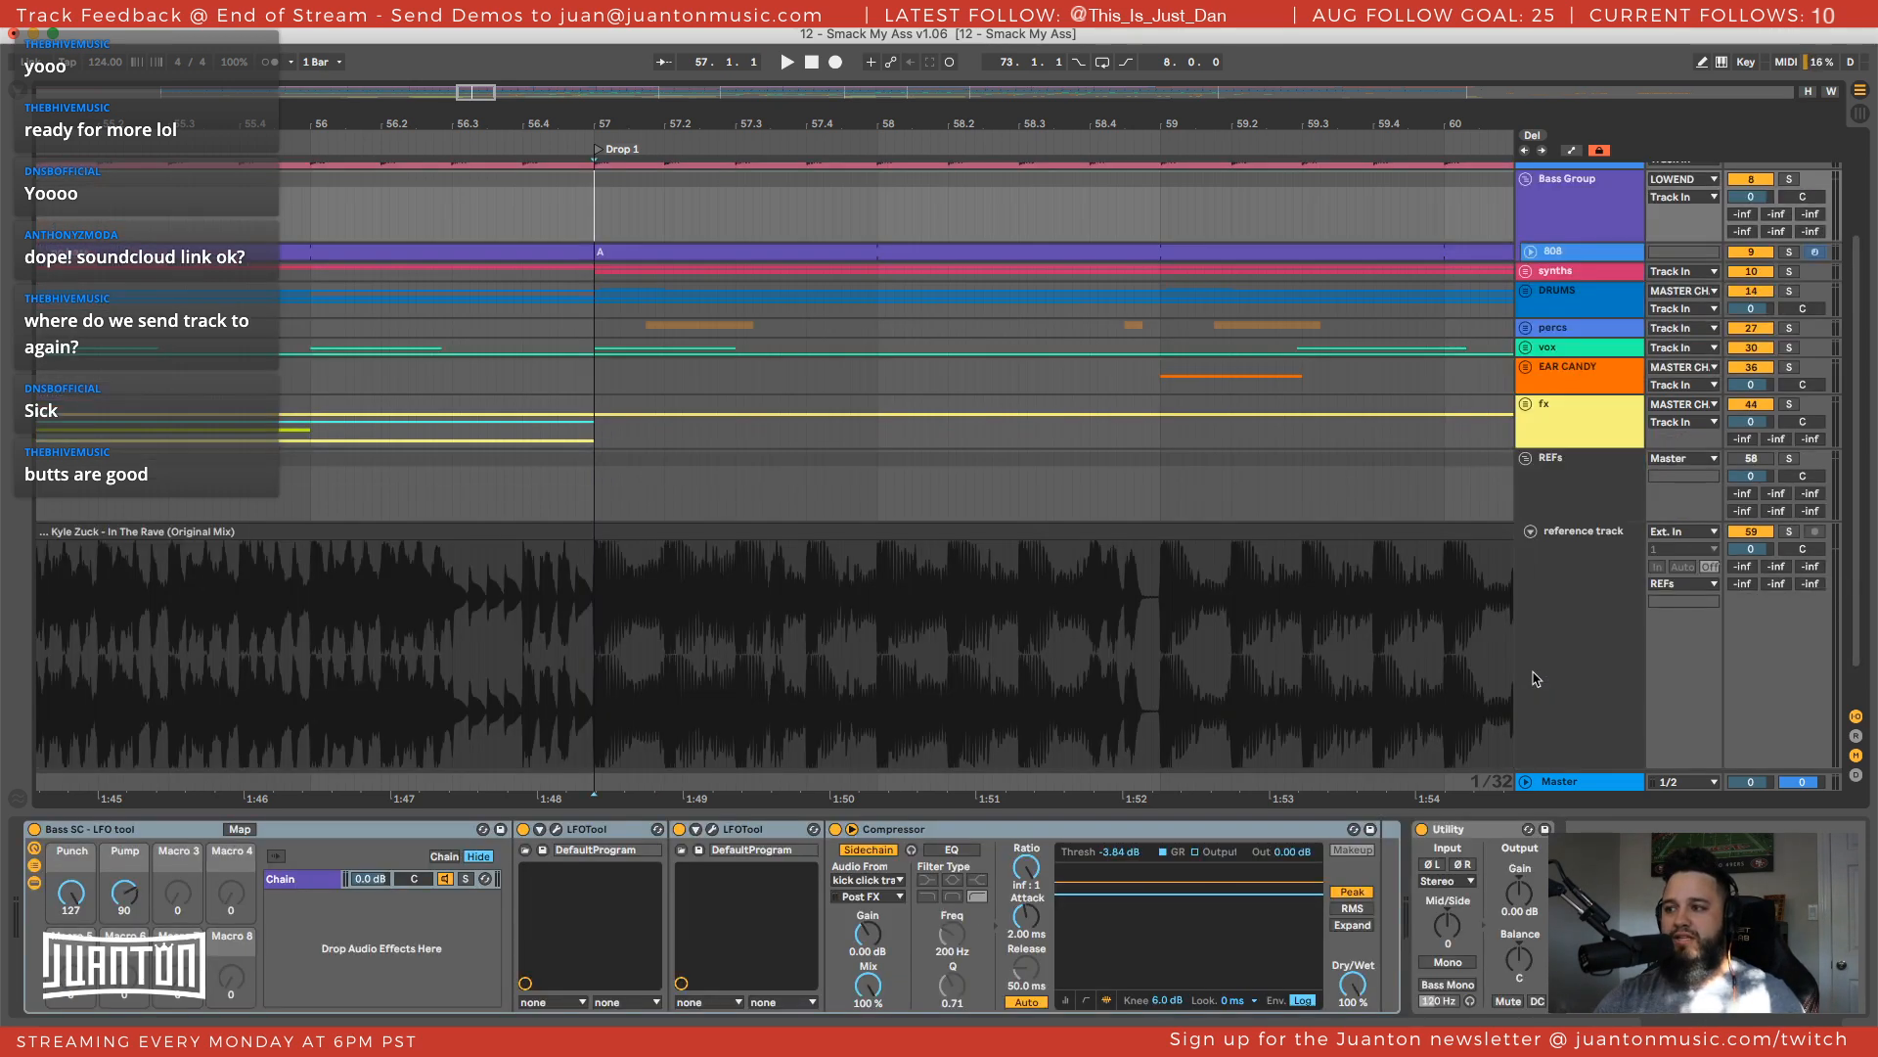
drag(630, 119, 546, 521)
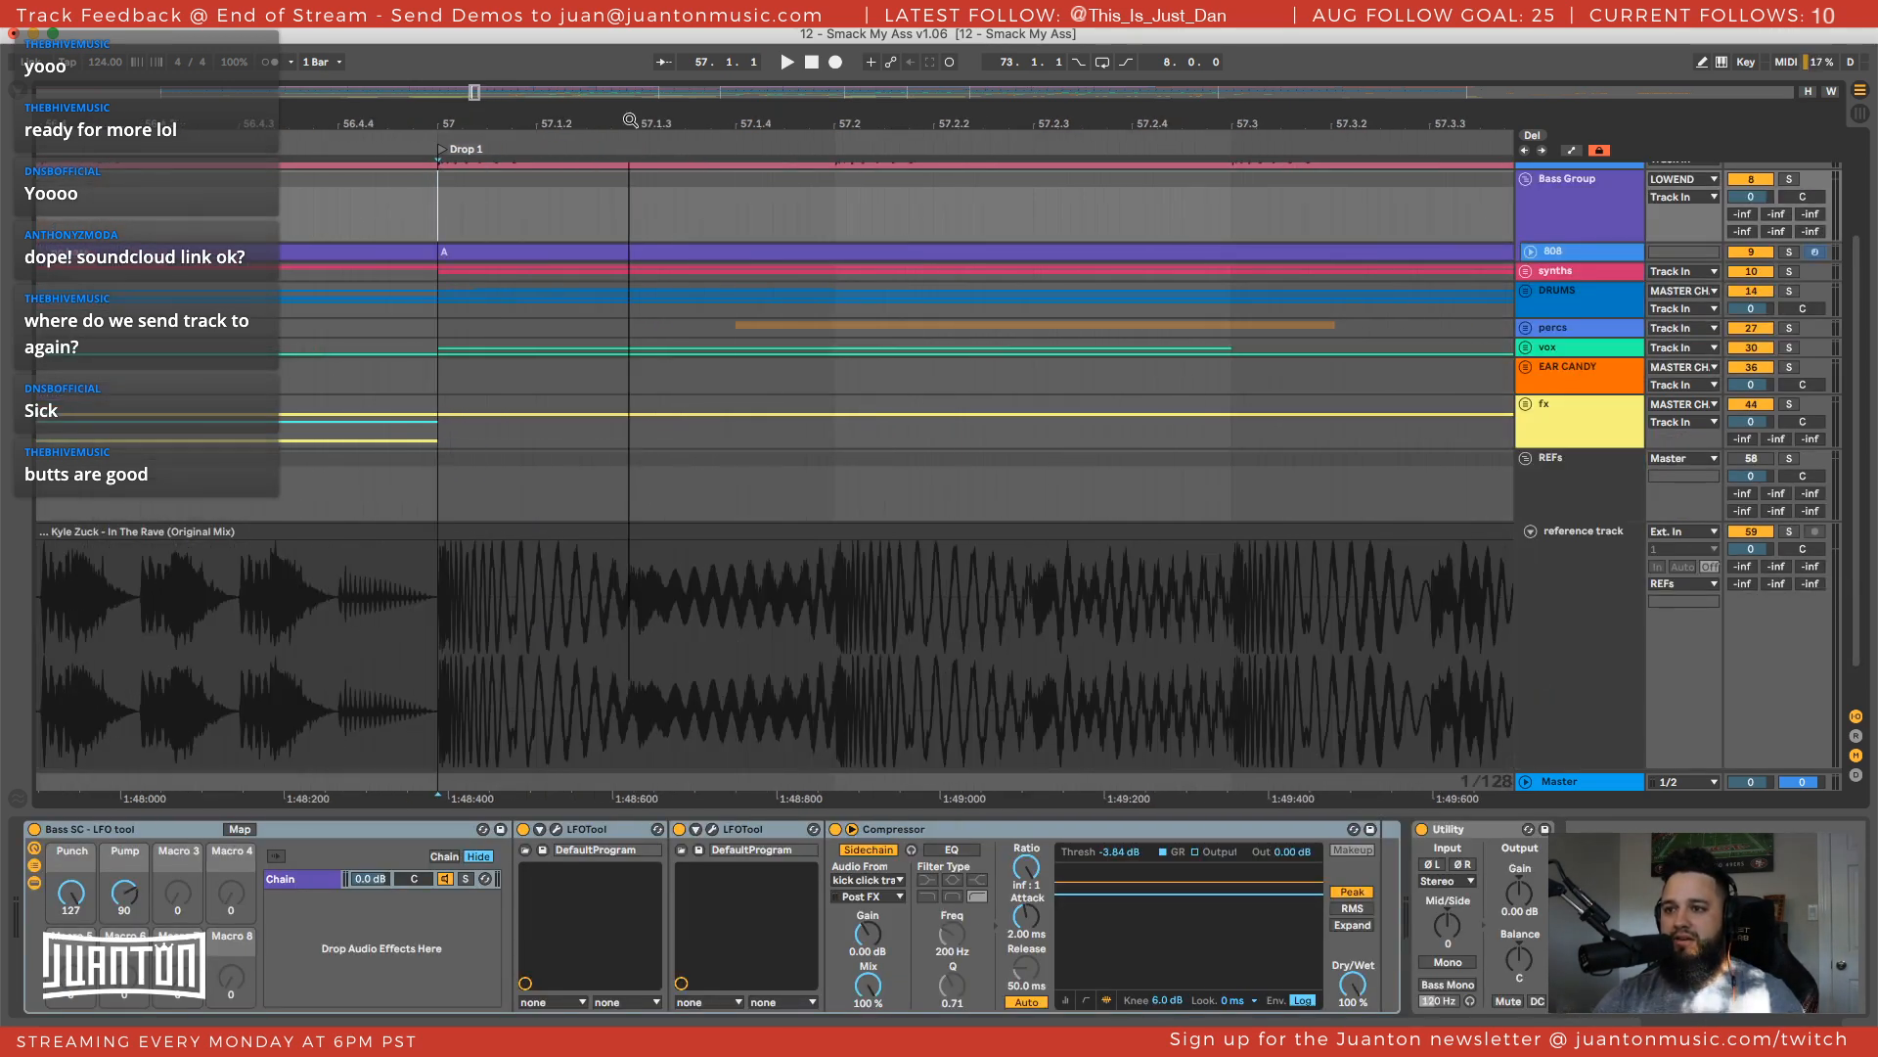
double_click(545, 529)
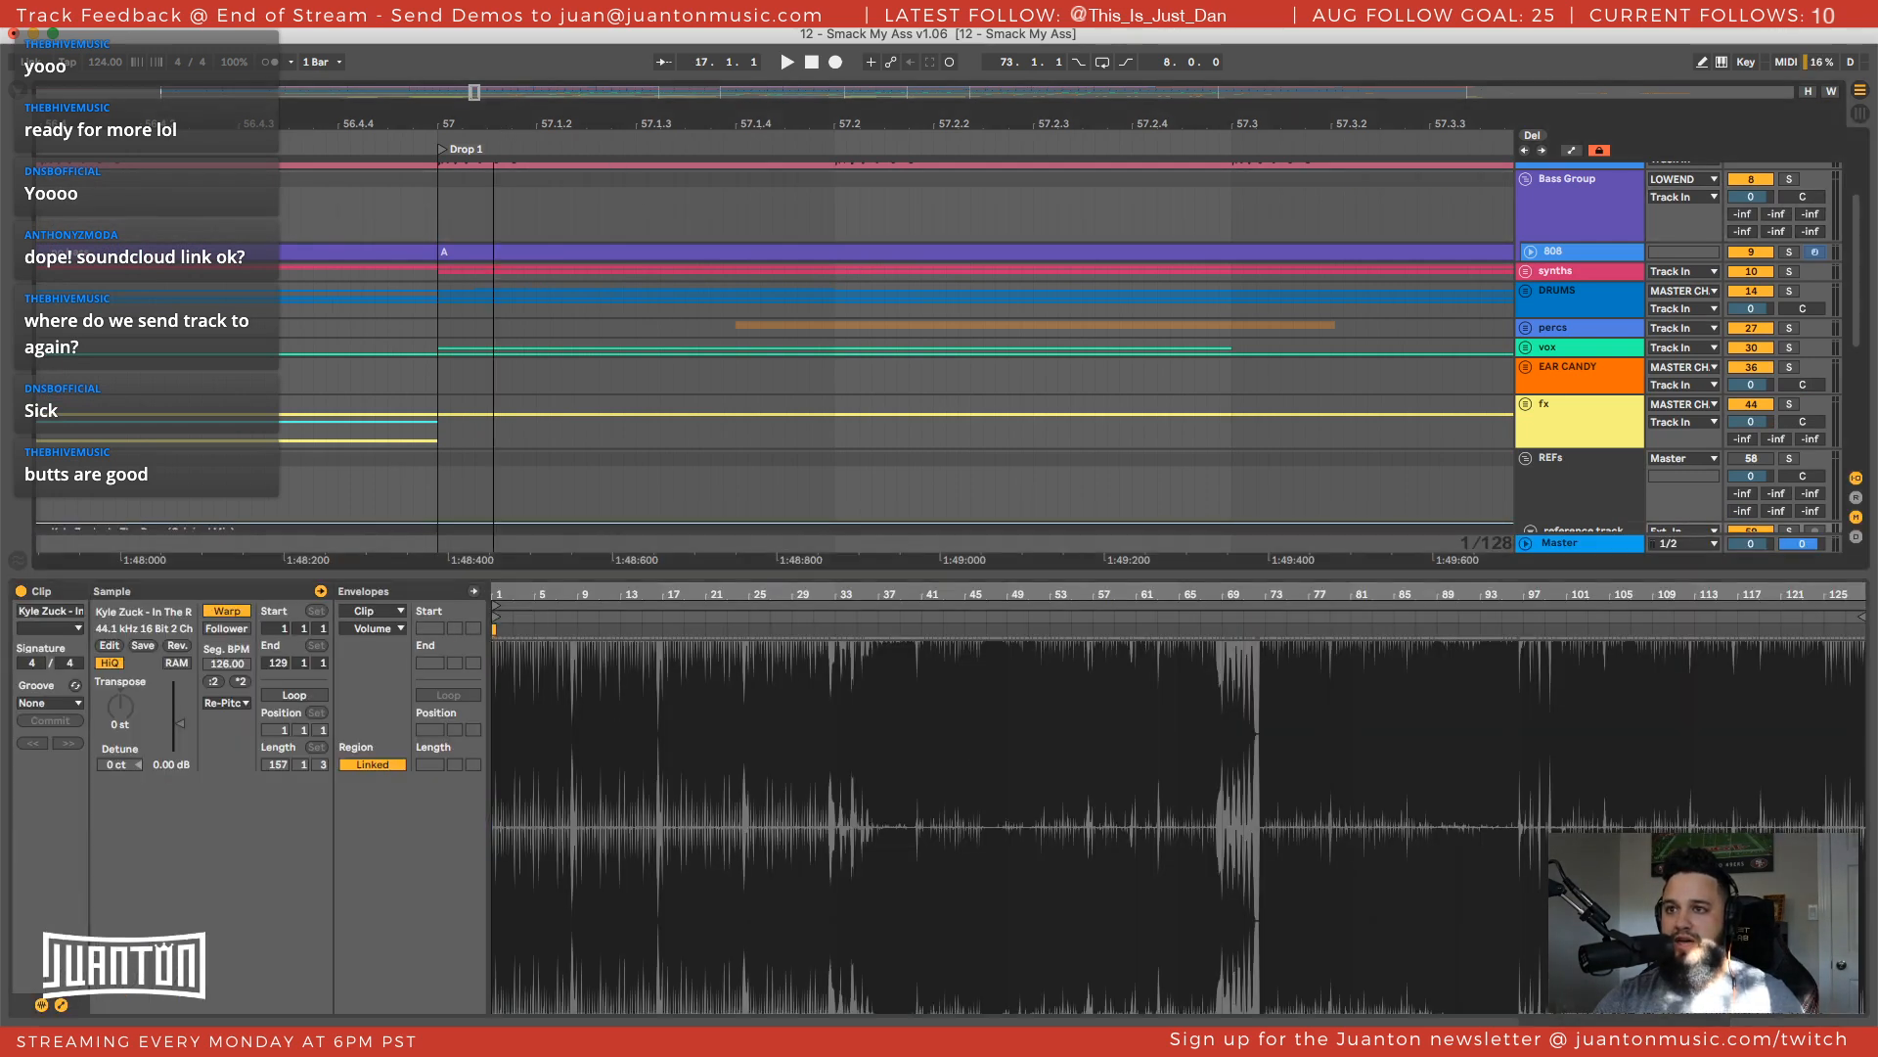
Select the range from 57 to 57.2 on the Bass Group track, directly after the Drop 1 marker
drag(494, 123, 565, 123)
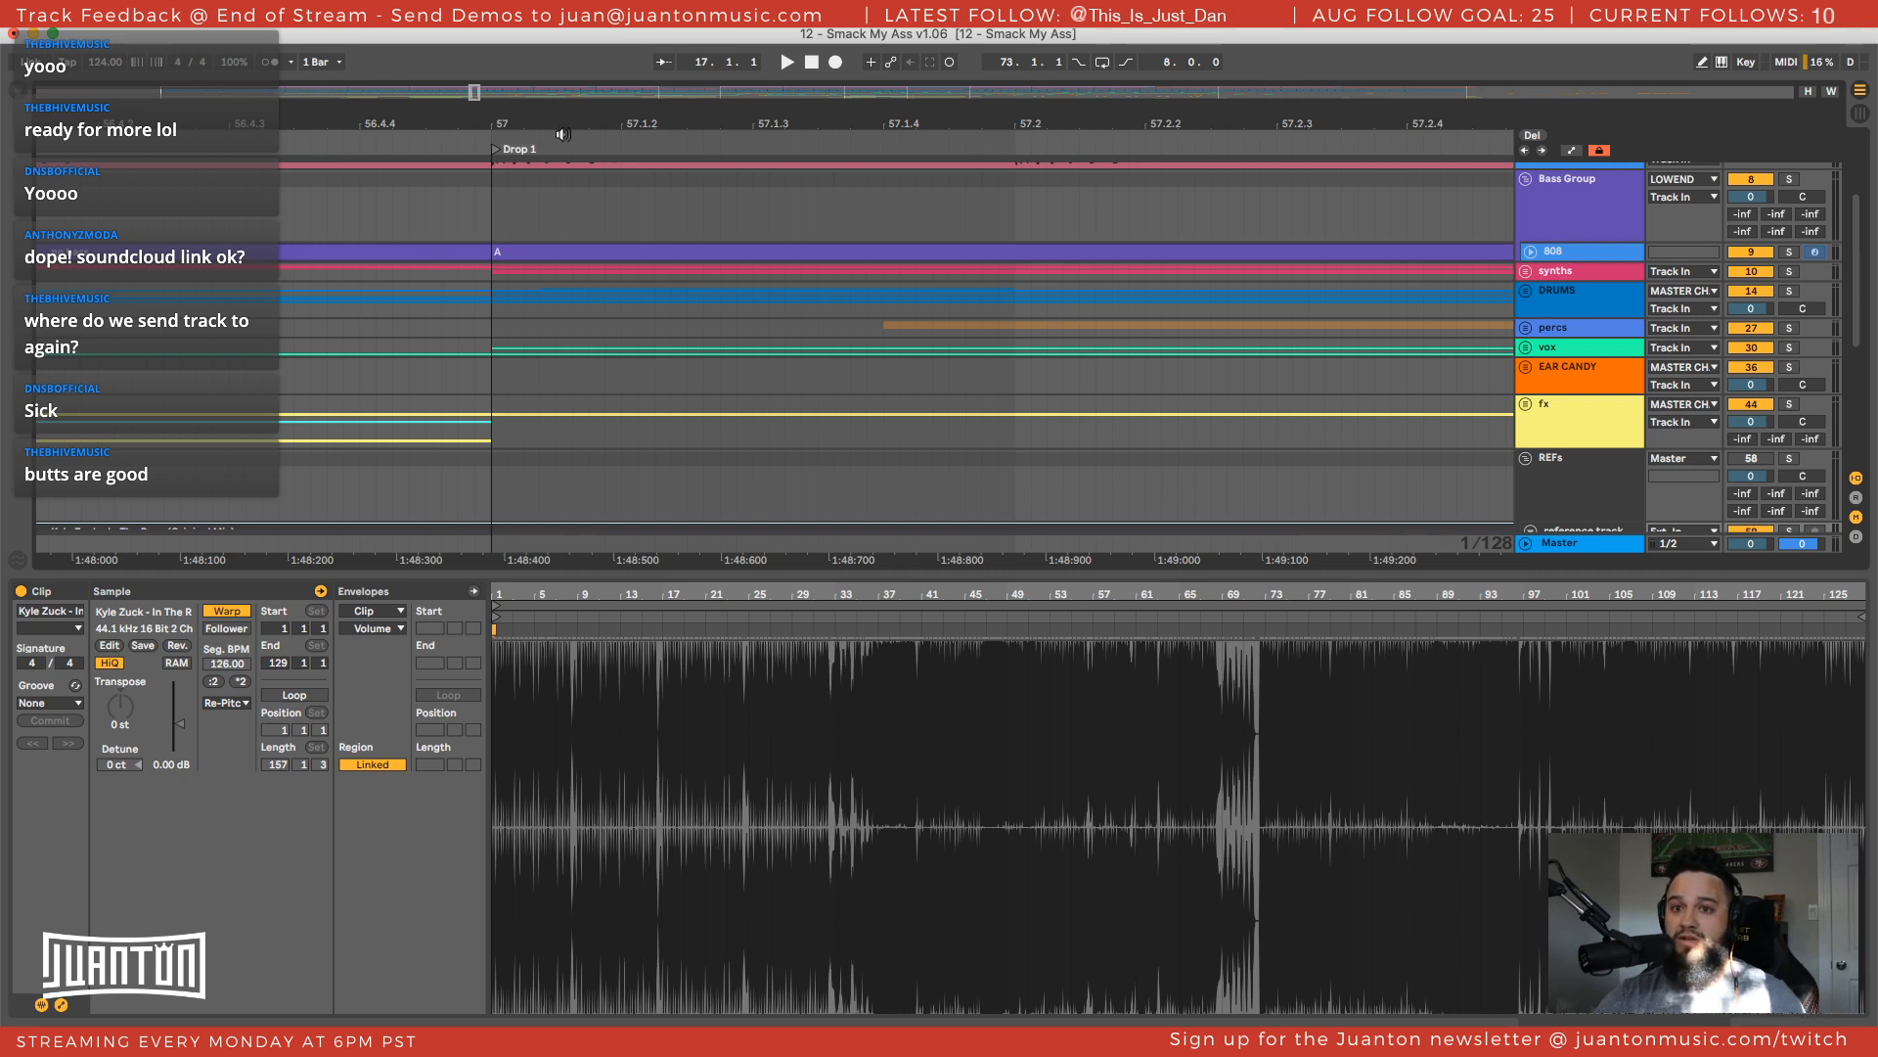
click(567, 127)
drag(570, 124, 569, 138)
drag(525, 210, 798, 223)
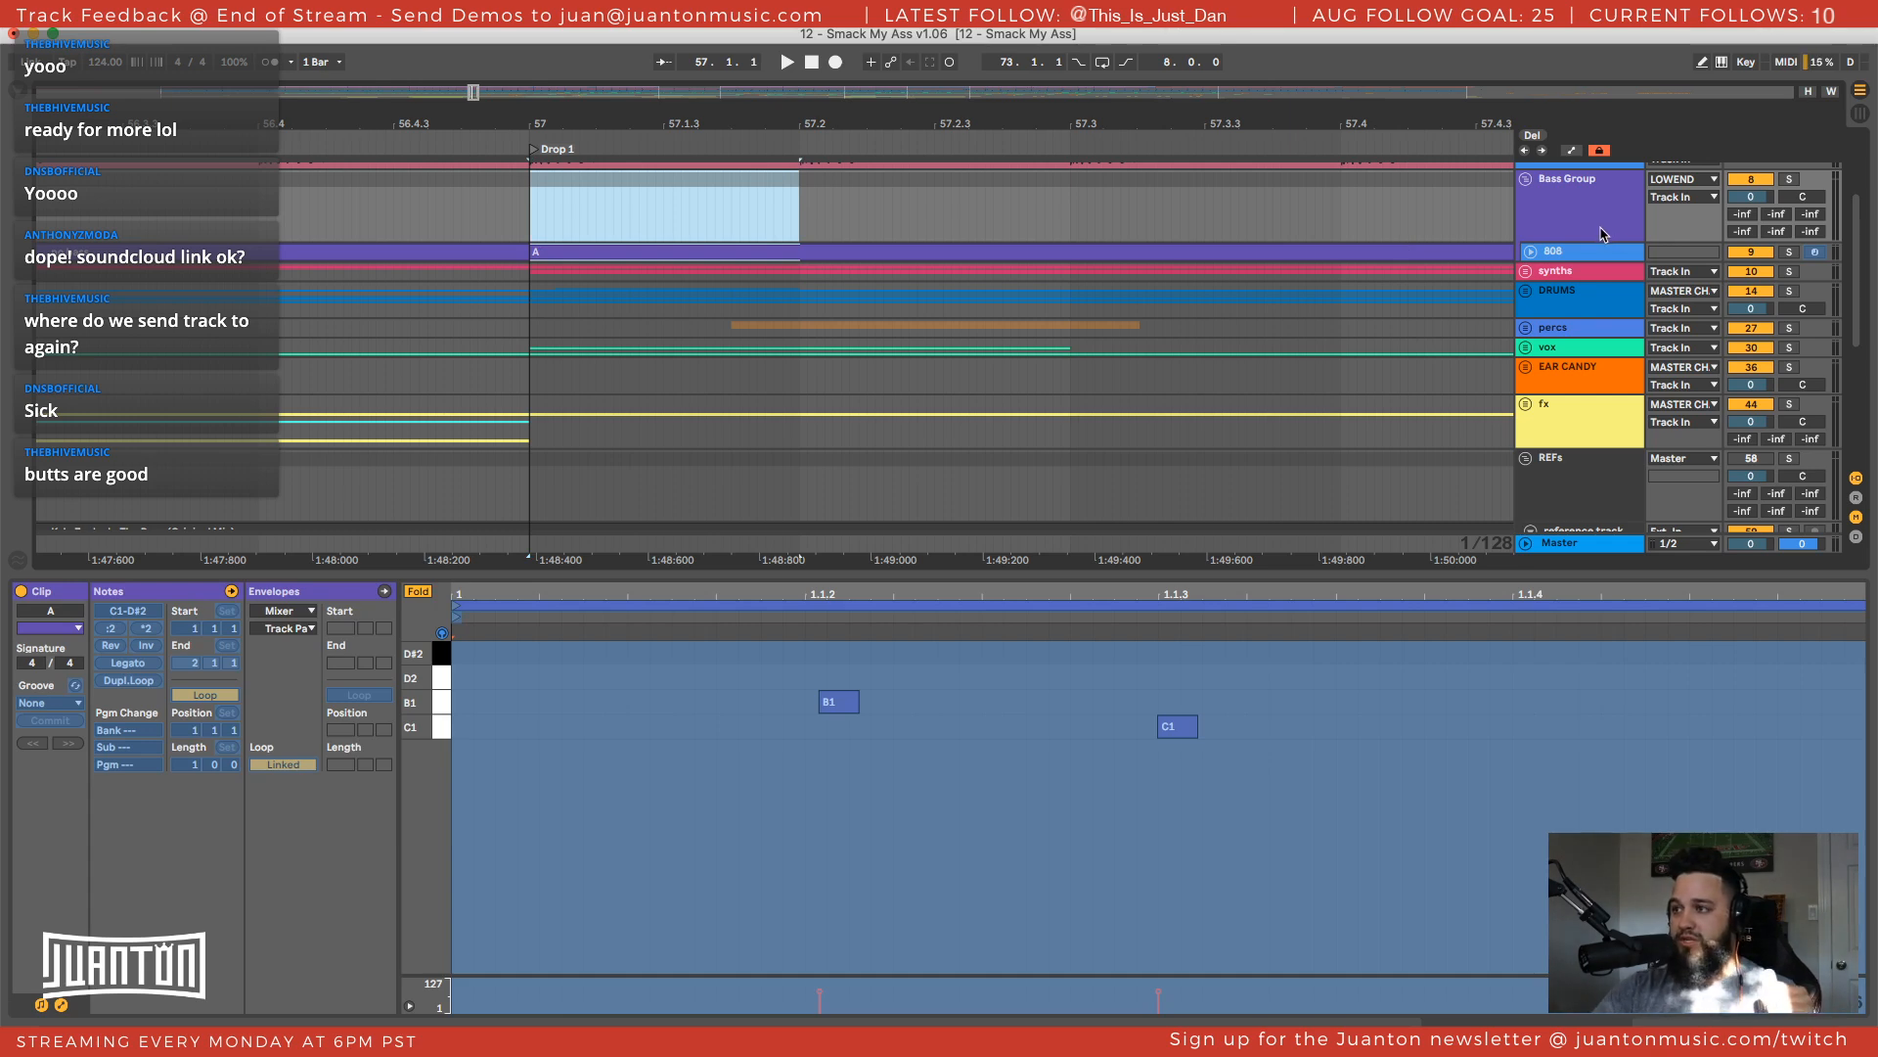
click(1605, 233)
Place the insert marker at 56.4.4 on the reference track, just before Drop 1, and solo the REFs group
scroll(1585, 450, down, 5)
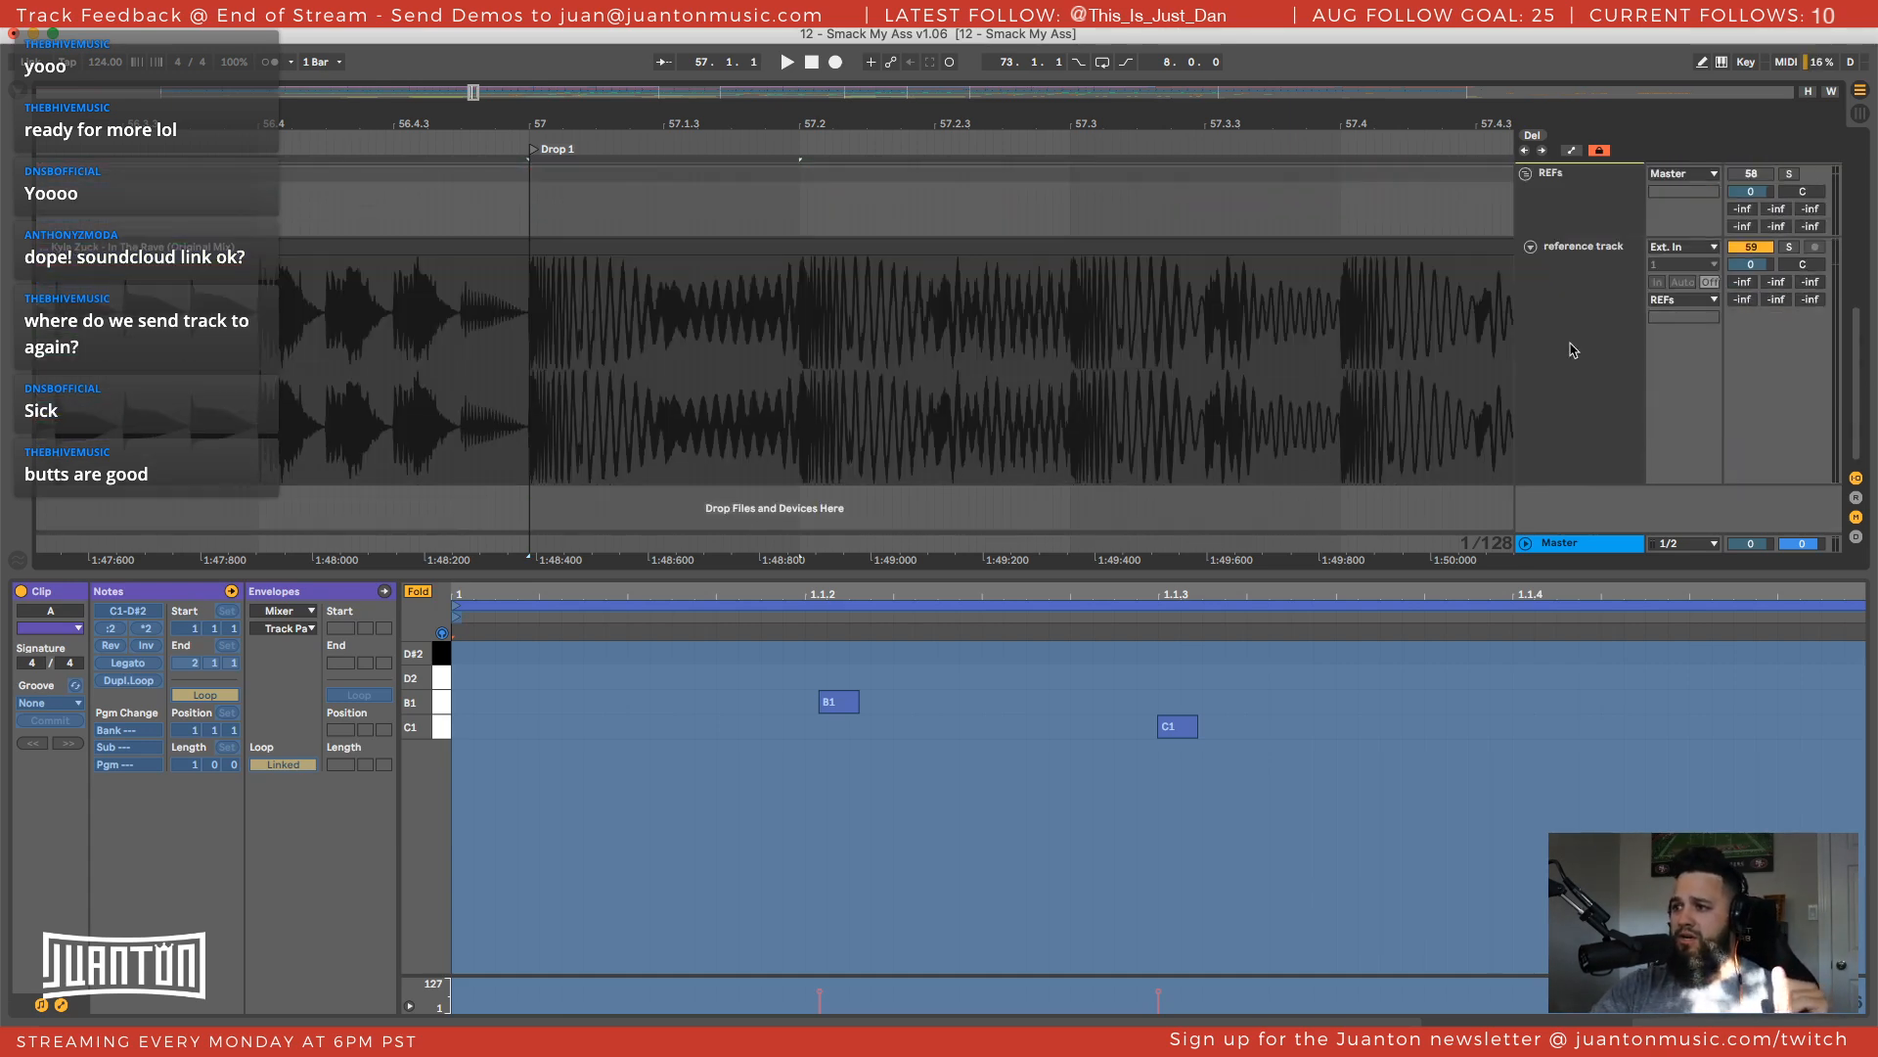
click(642, 245)
scroll(307, 282, left, 5)
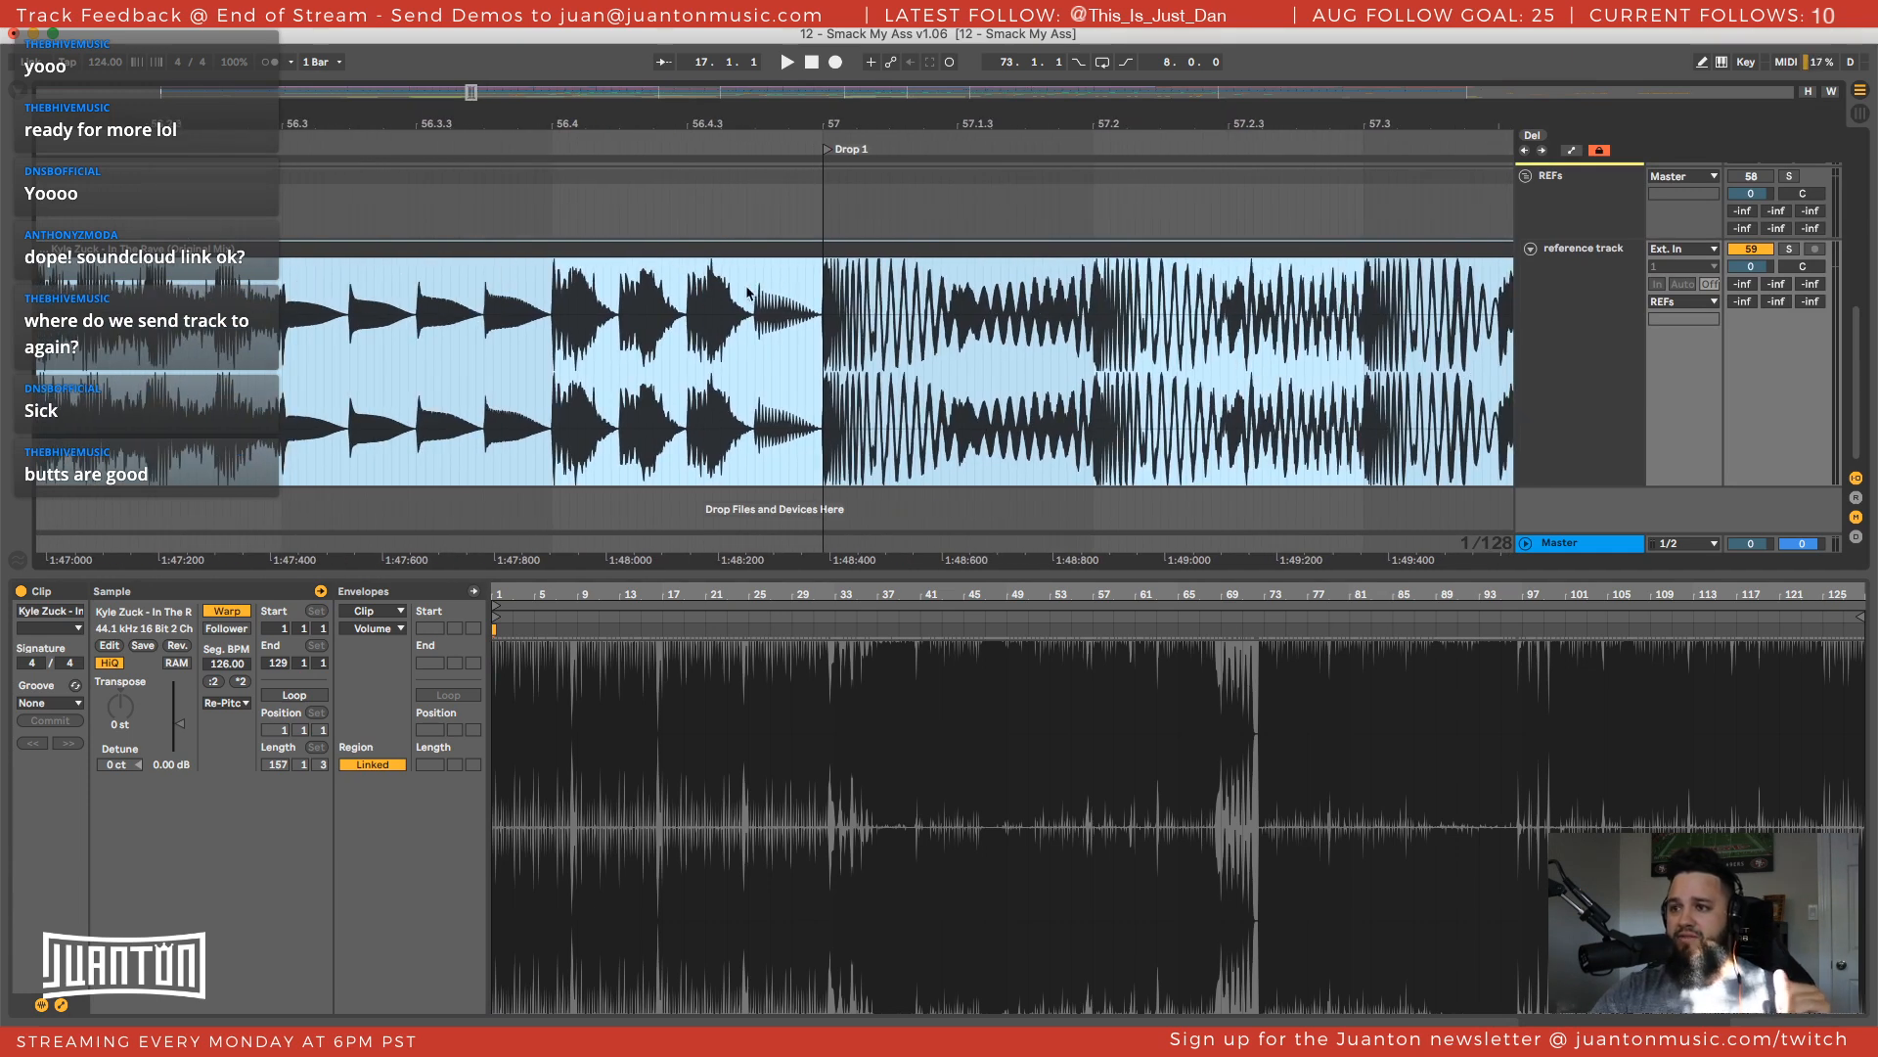
mouse_move(1009, 123)
mouse_down()
mouse_move(1010, 90)
mouse_move(1010, 125)
mouse_up()
click(628, 316)
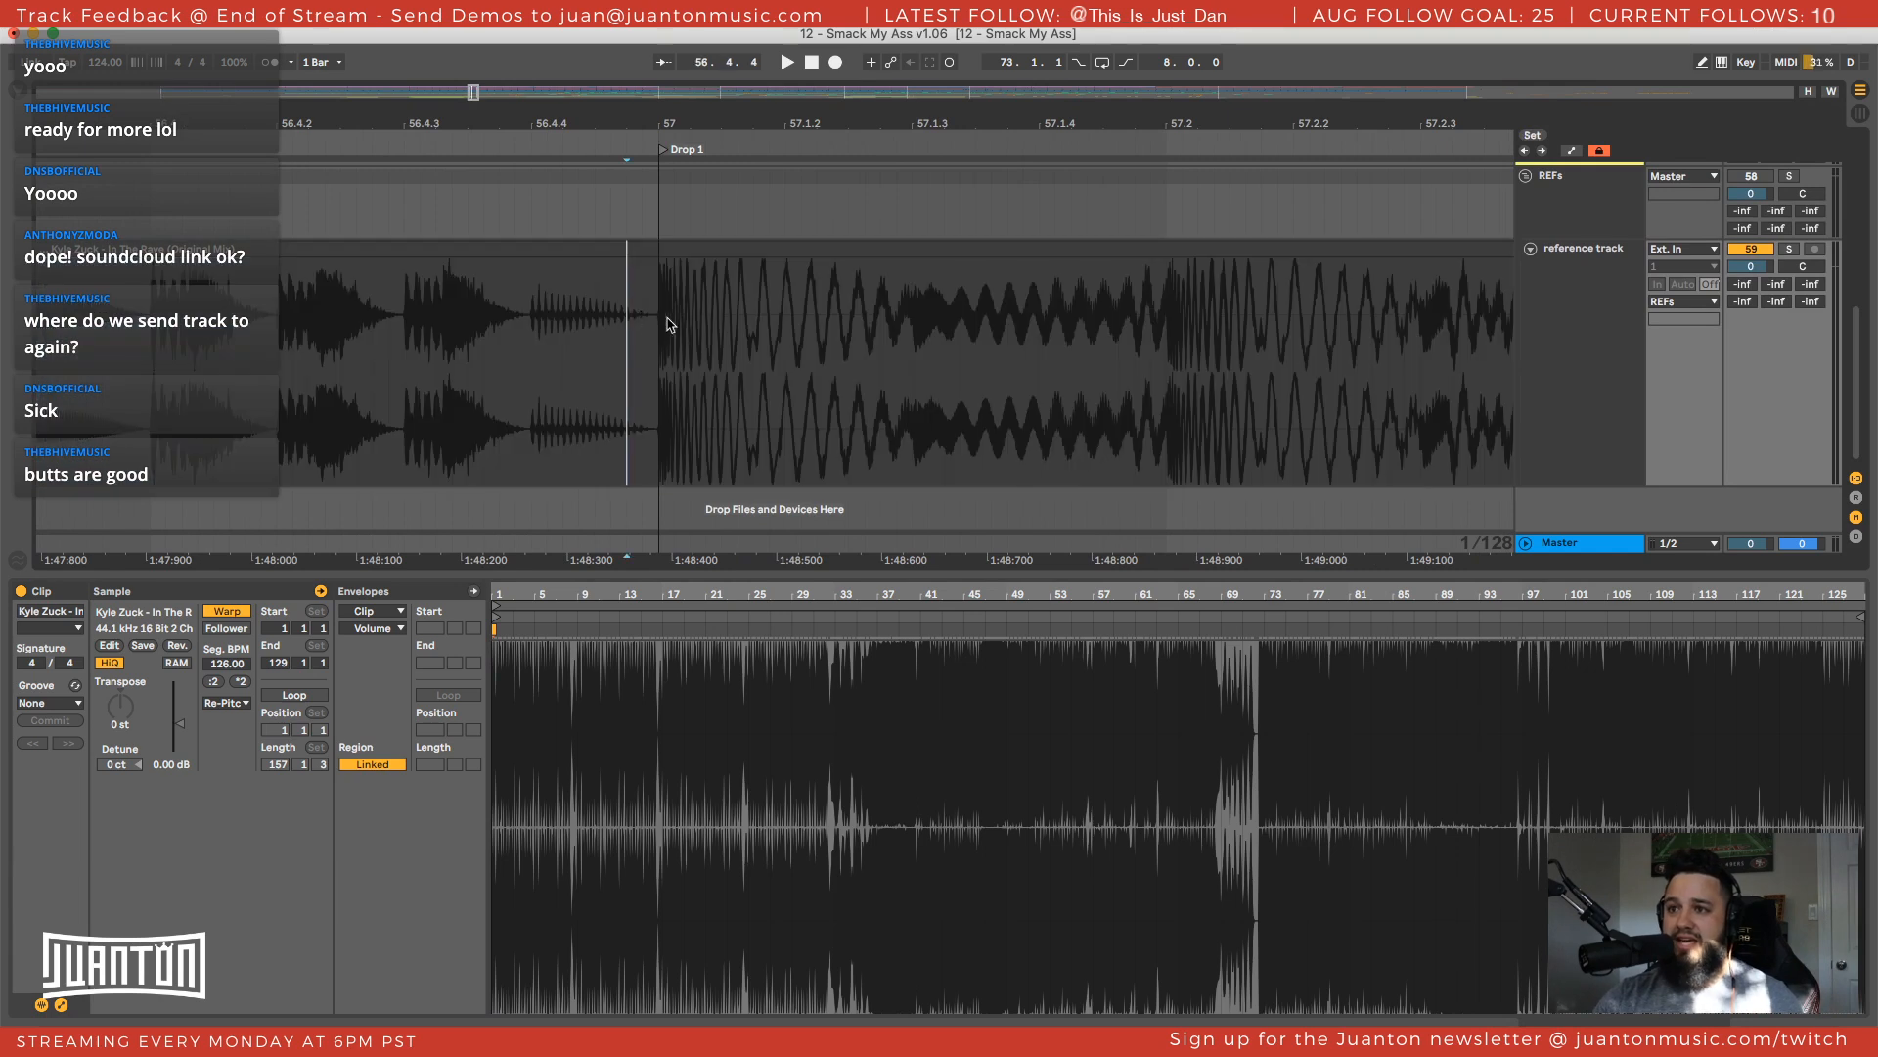
key(super+t)
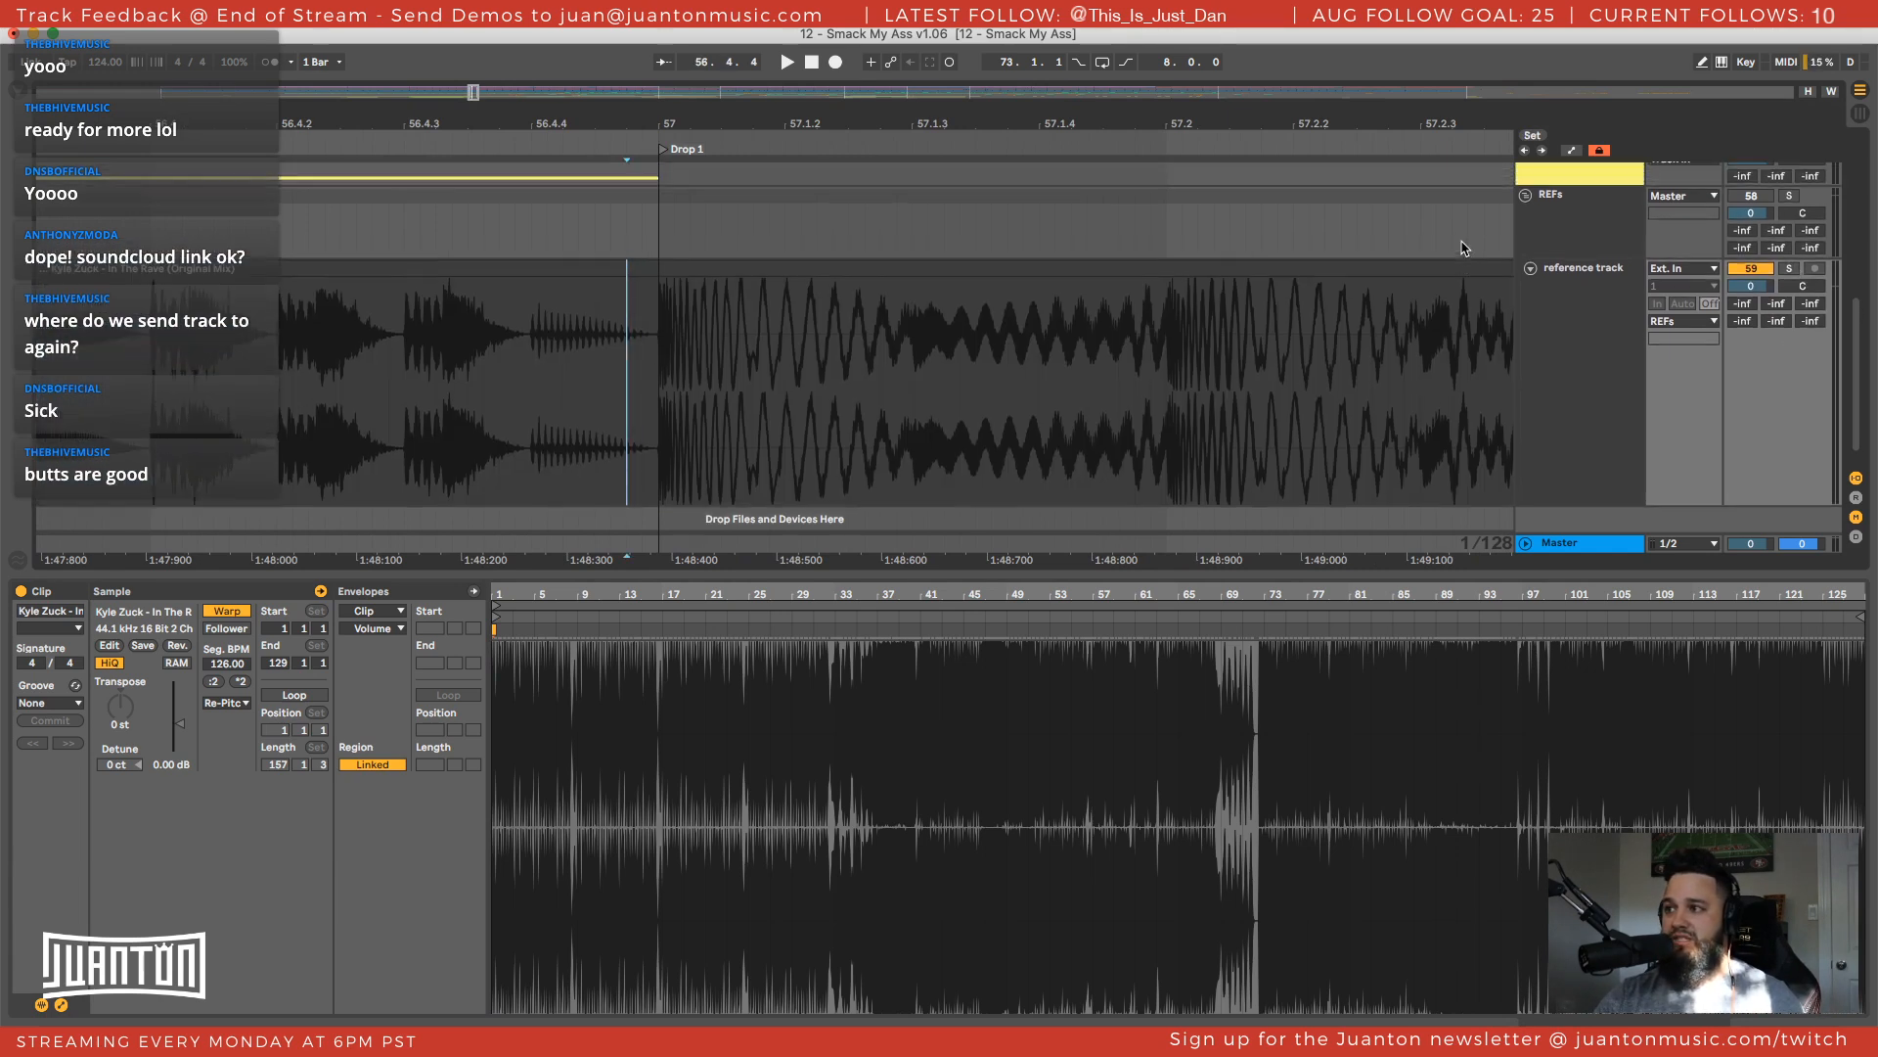
click(1797, 212)
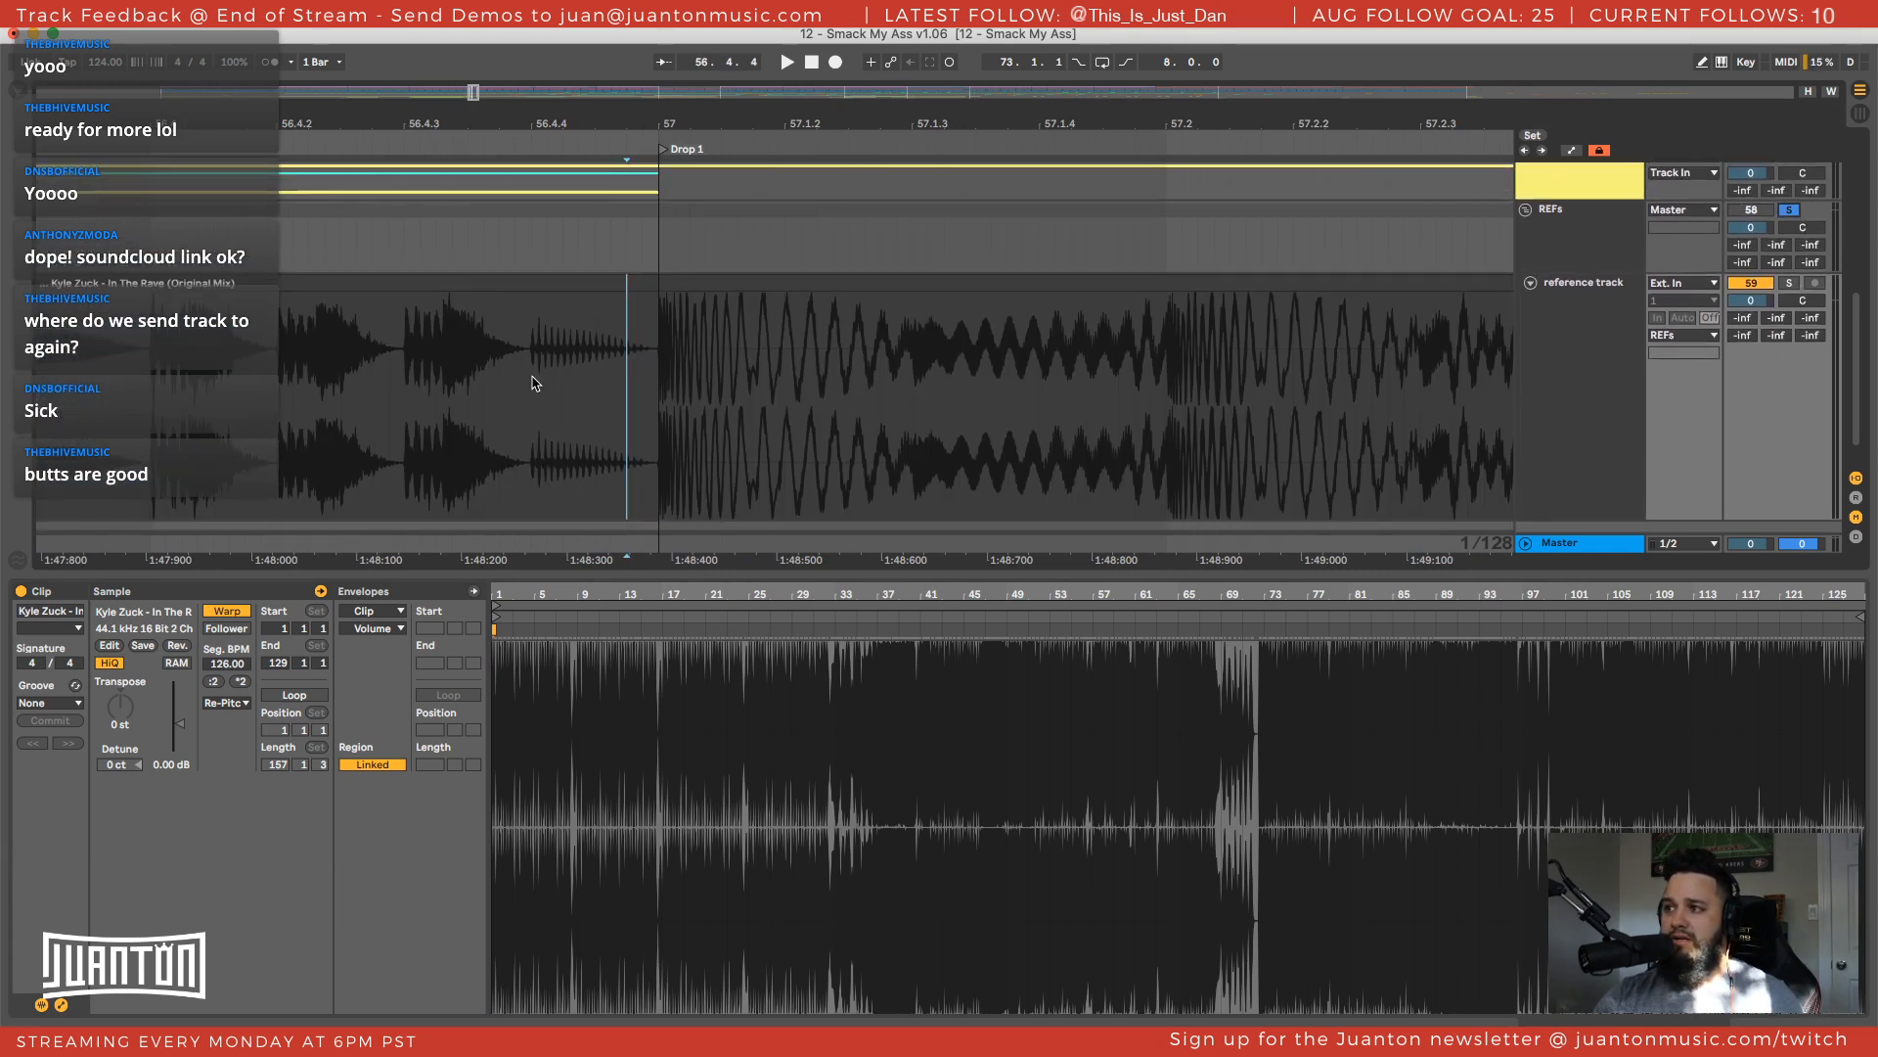
Play the reference track from just before Drop 1, survey its waveform through Drop 2 and the Break, and stop playback
key(space)
drag(756, 124, 756, 35)
scroll(964, 324, down, 1)
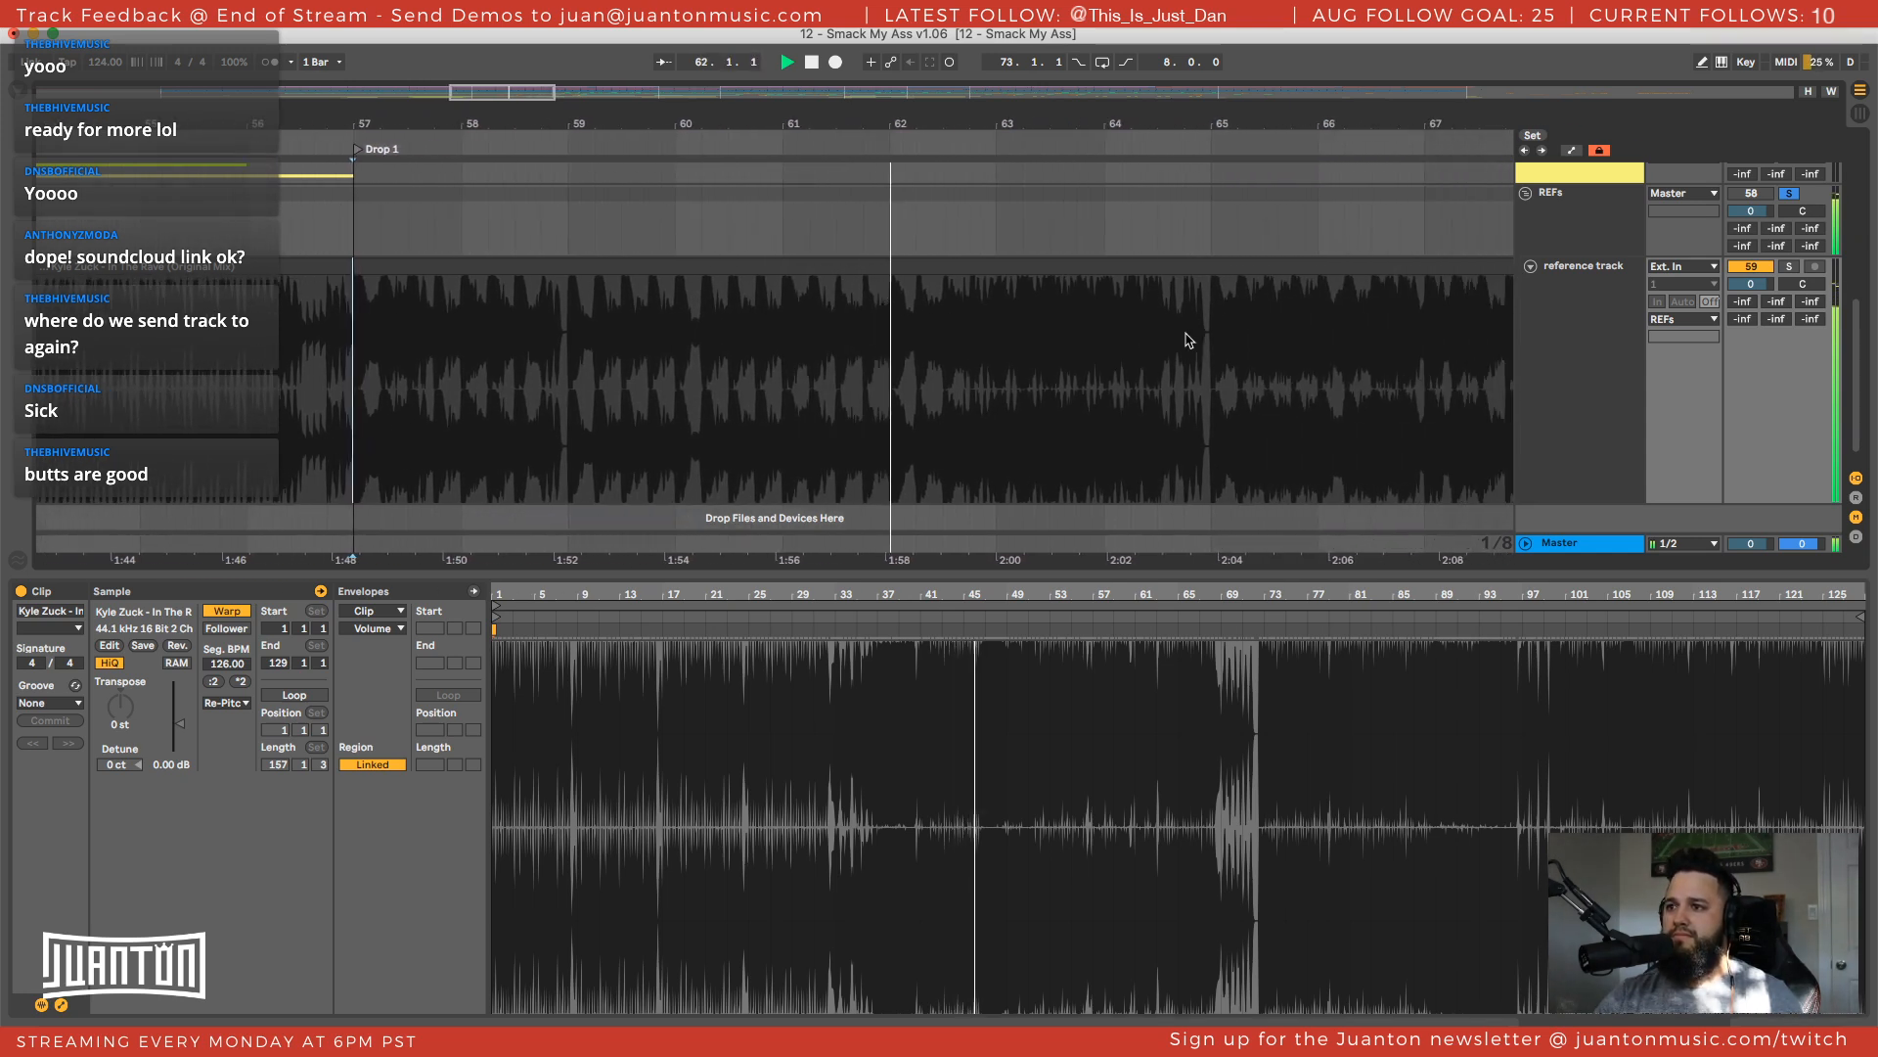
scroll(1198, 335, right, 2)
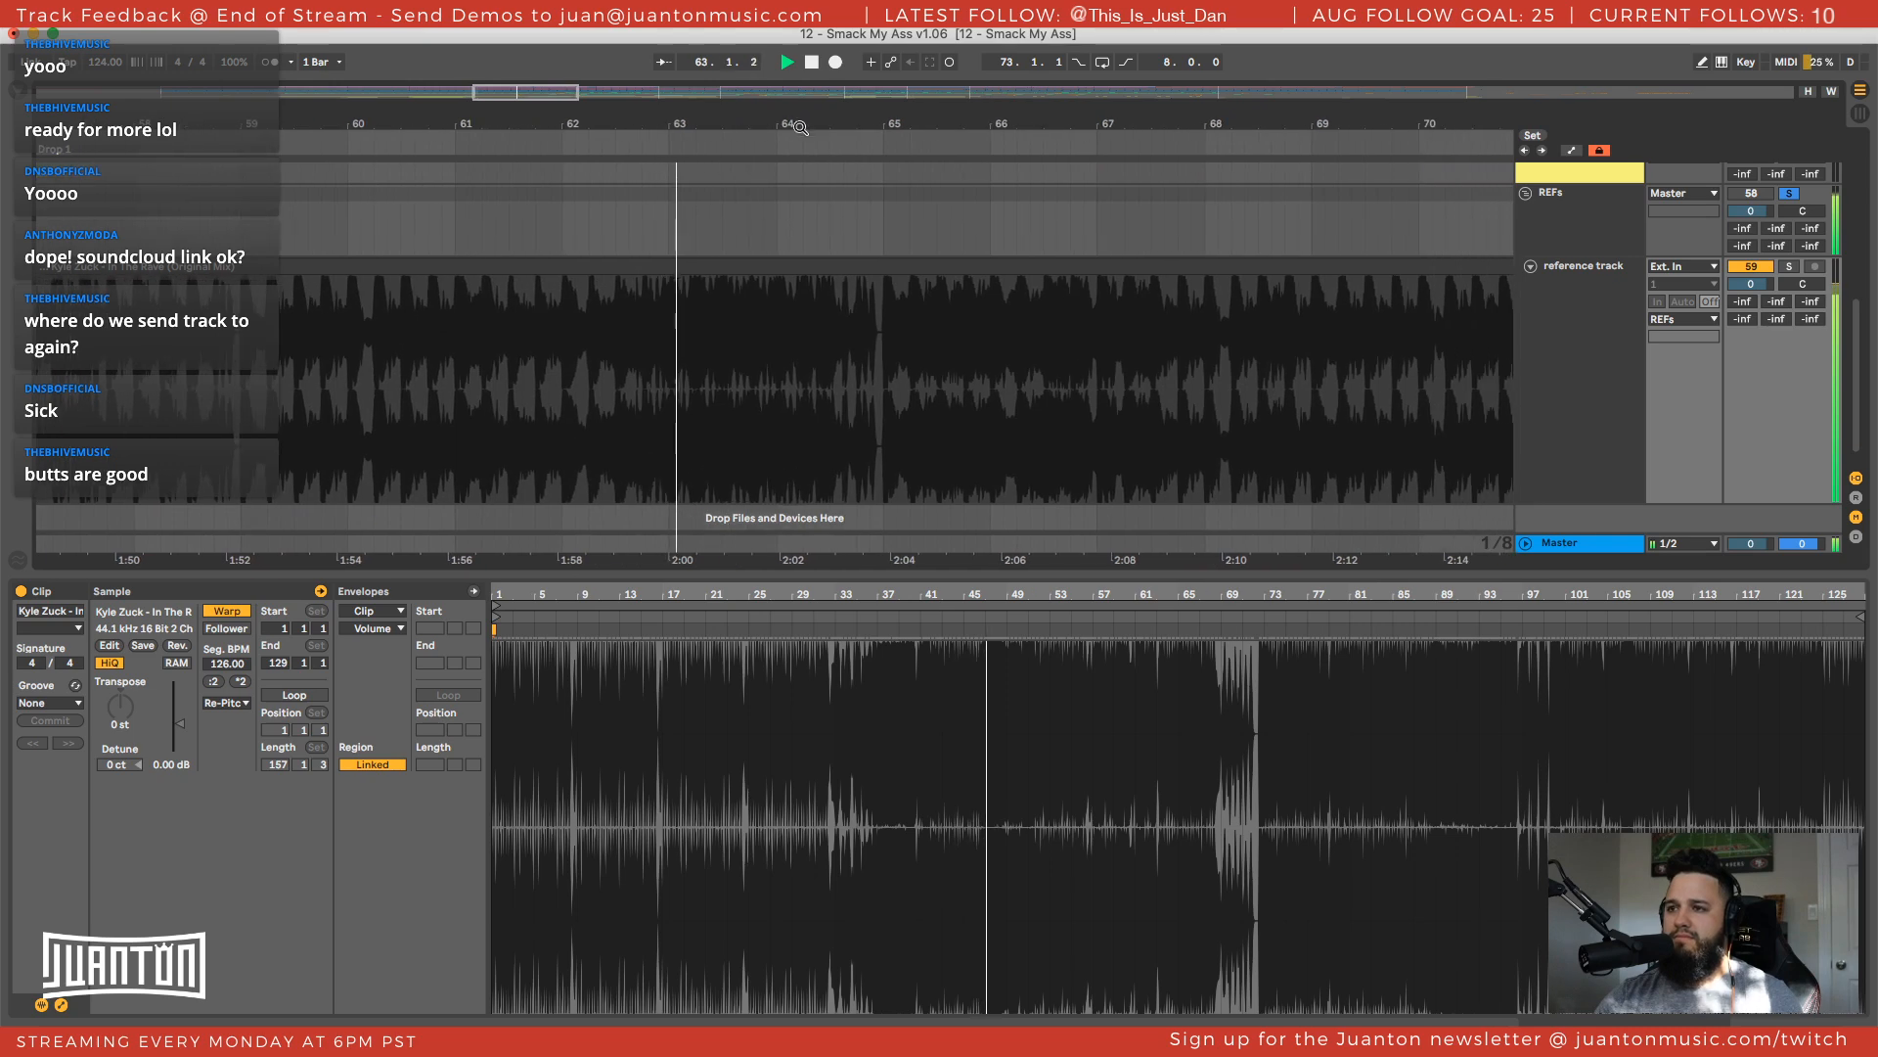
scroll(866, 329, down, 5)
scroll(877, 328, right, 7)
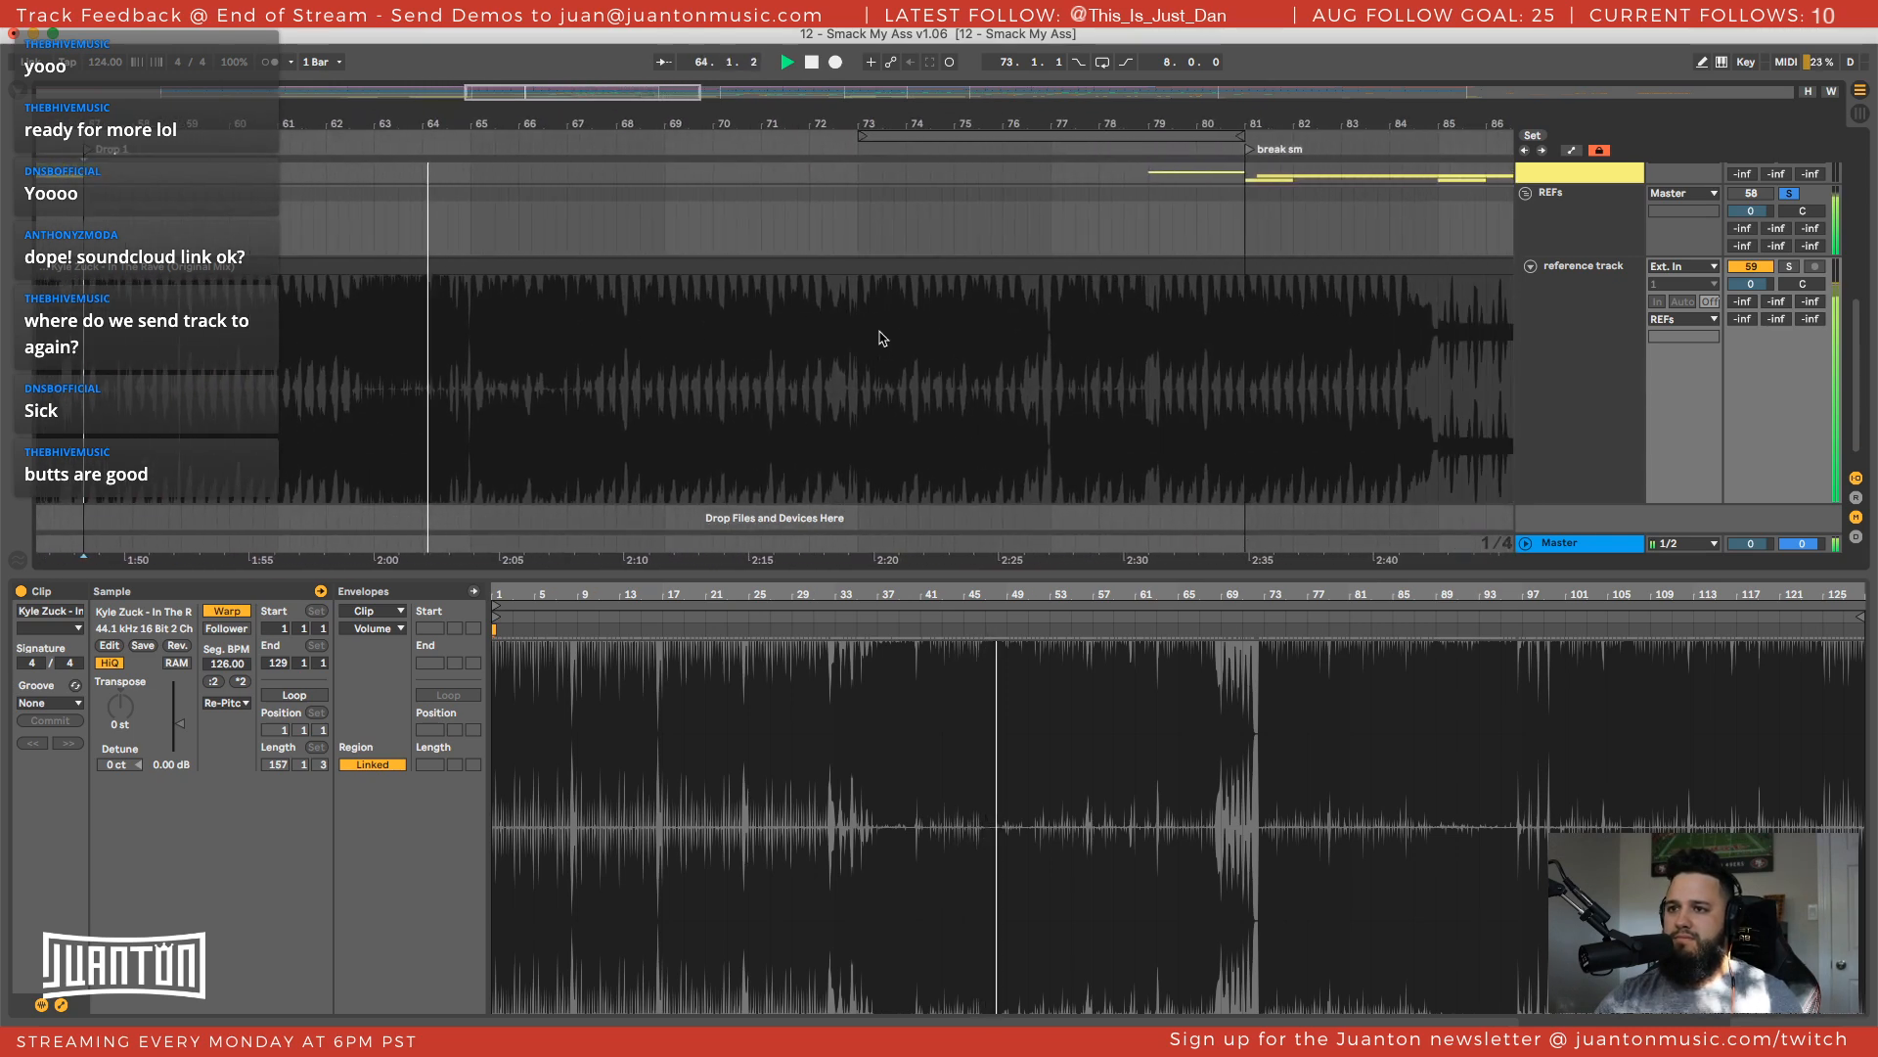
scroll(912, 347, down, 5)
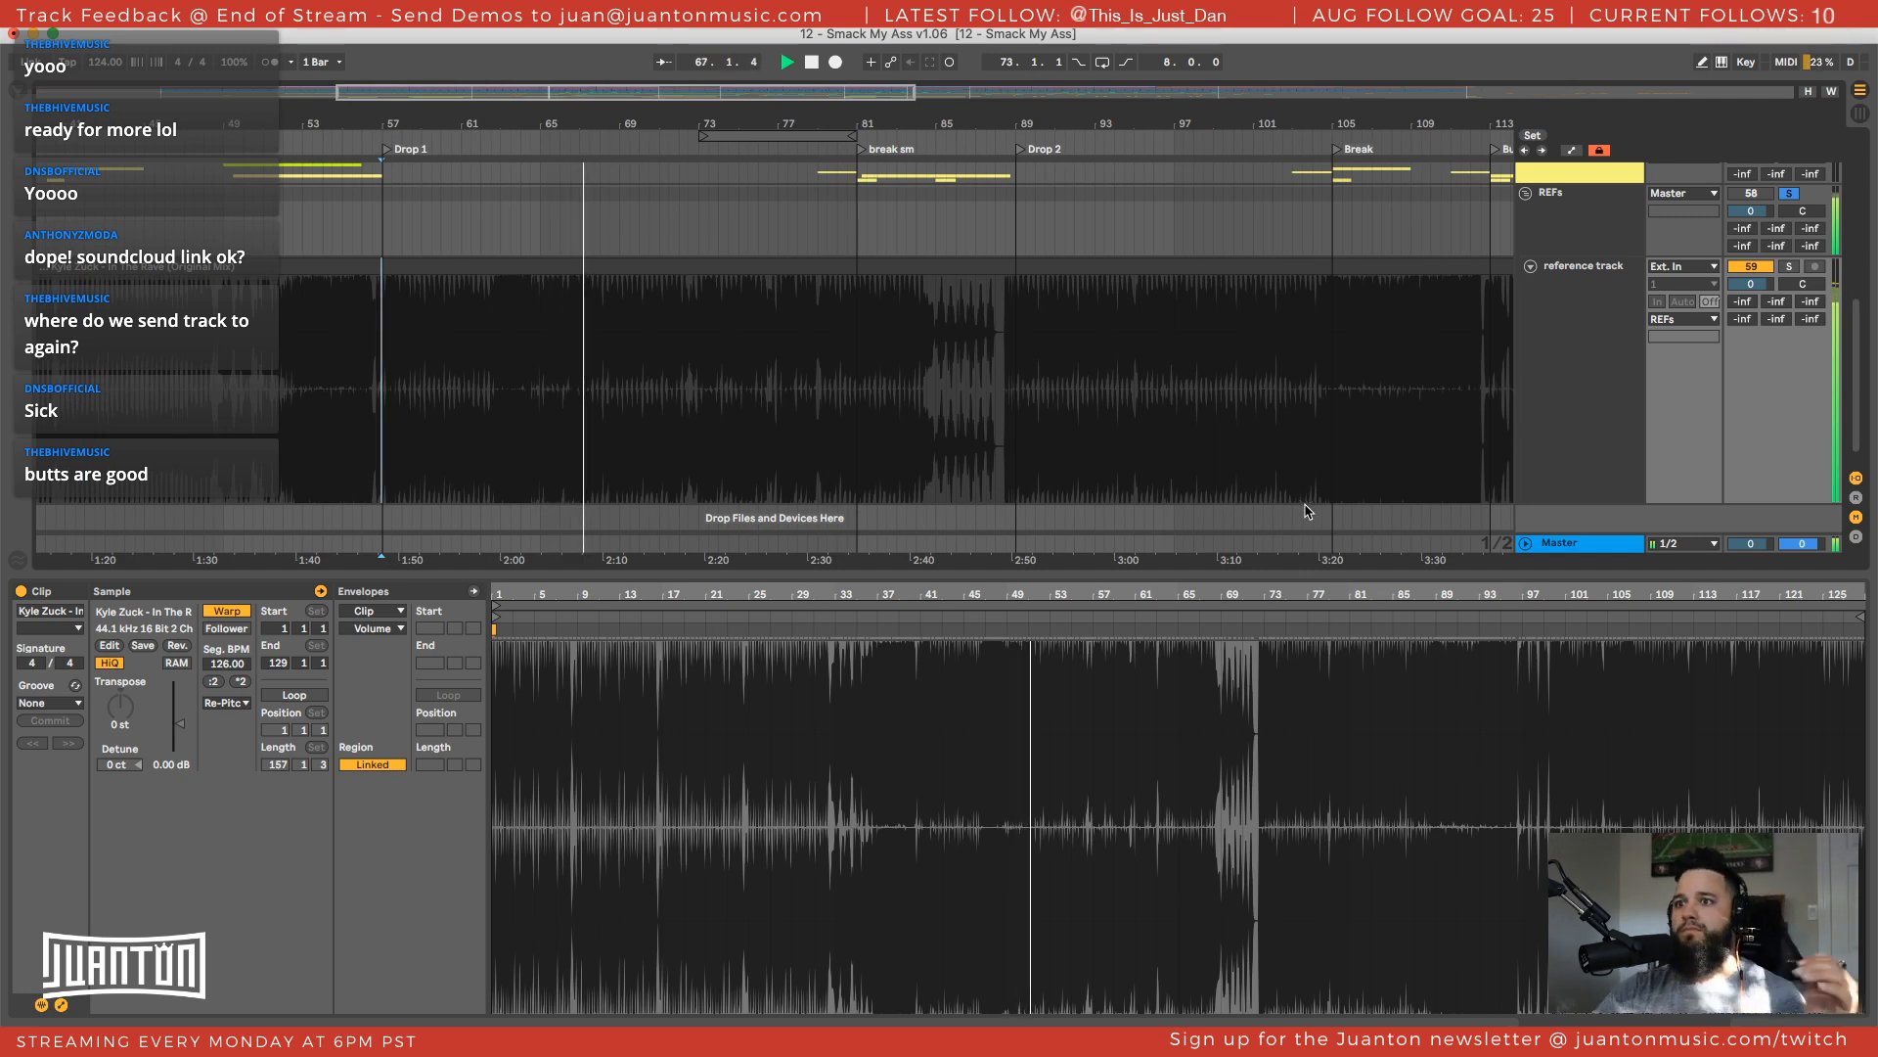
key(space)
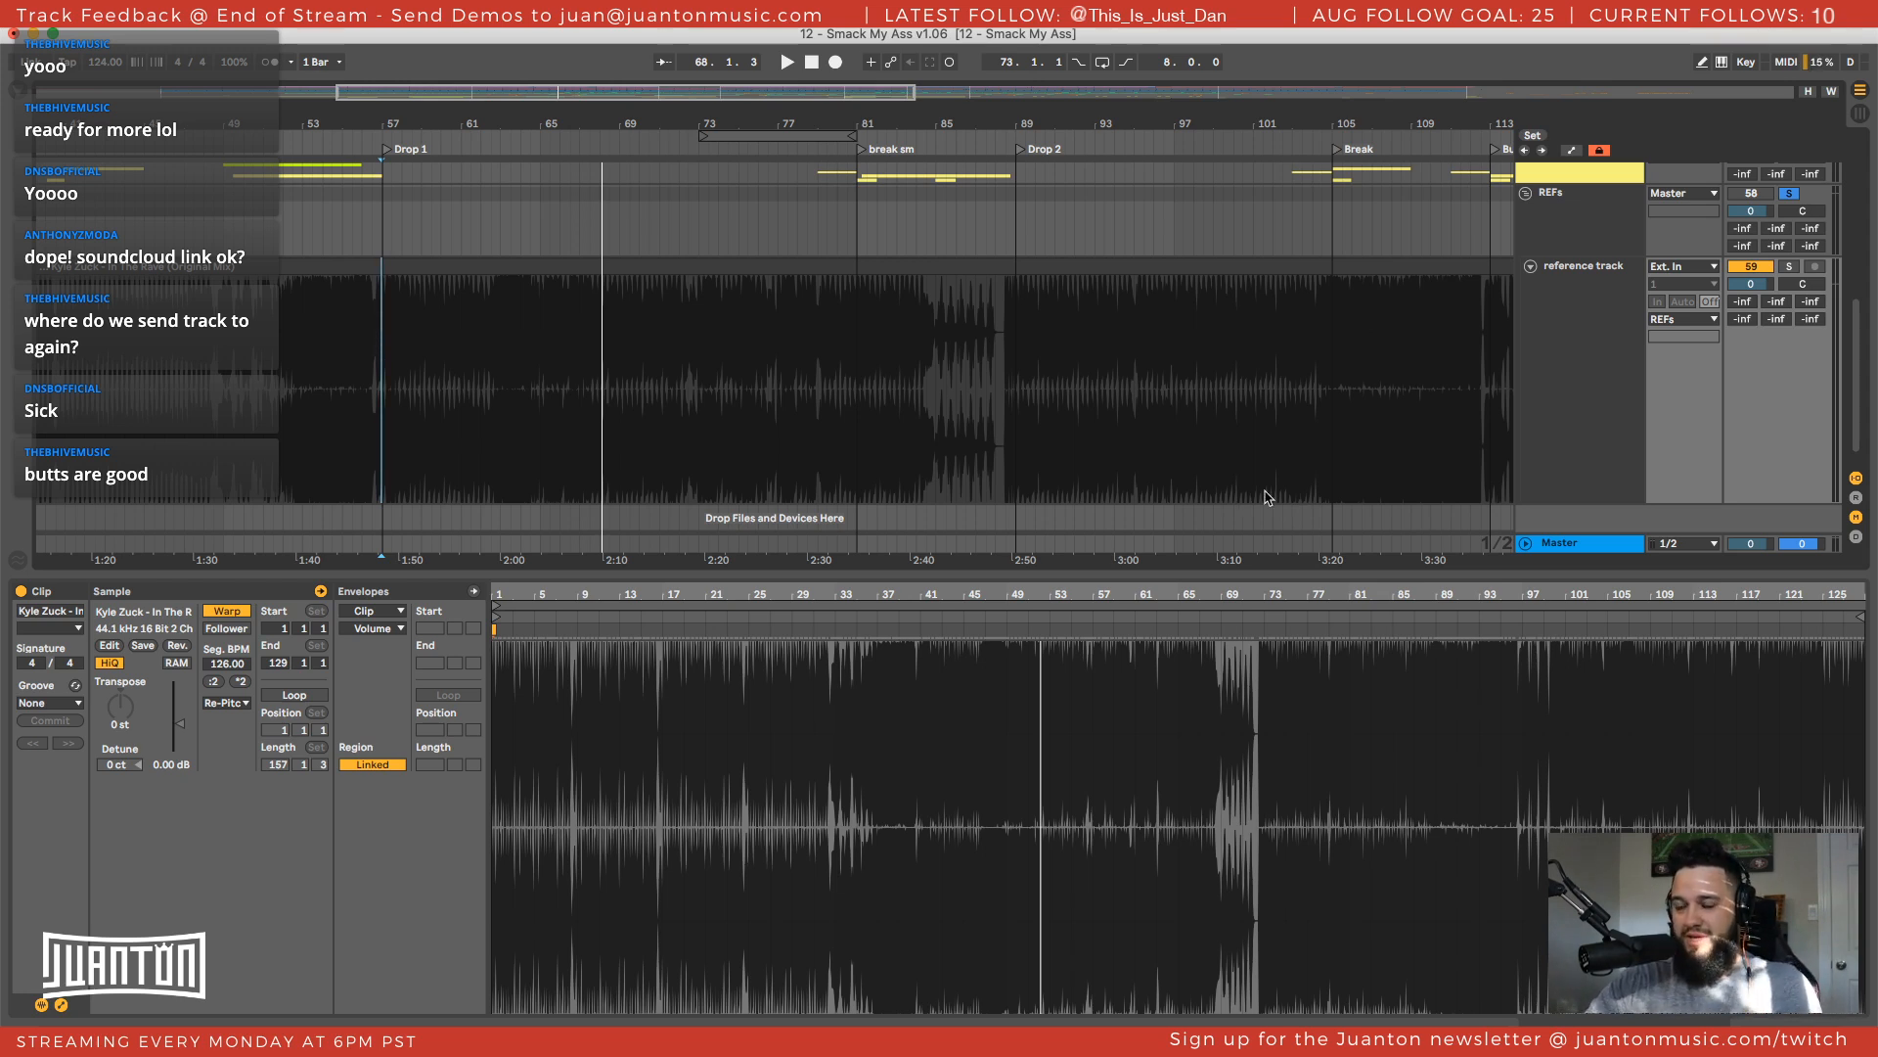
Go through the reference track, REFs group, SC click tracks, MASTER CHAIN and LOWEND in turn to review the session's track layout
click(1636, 385)
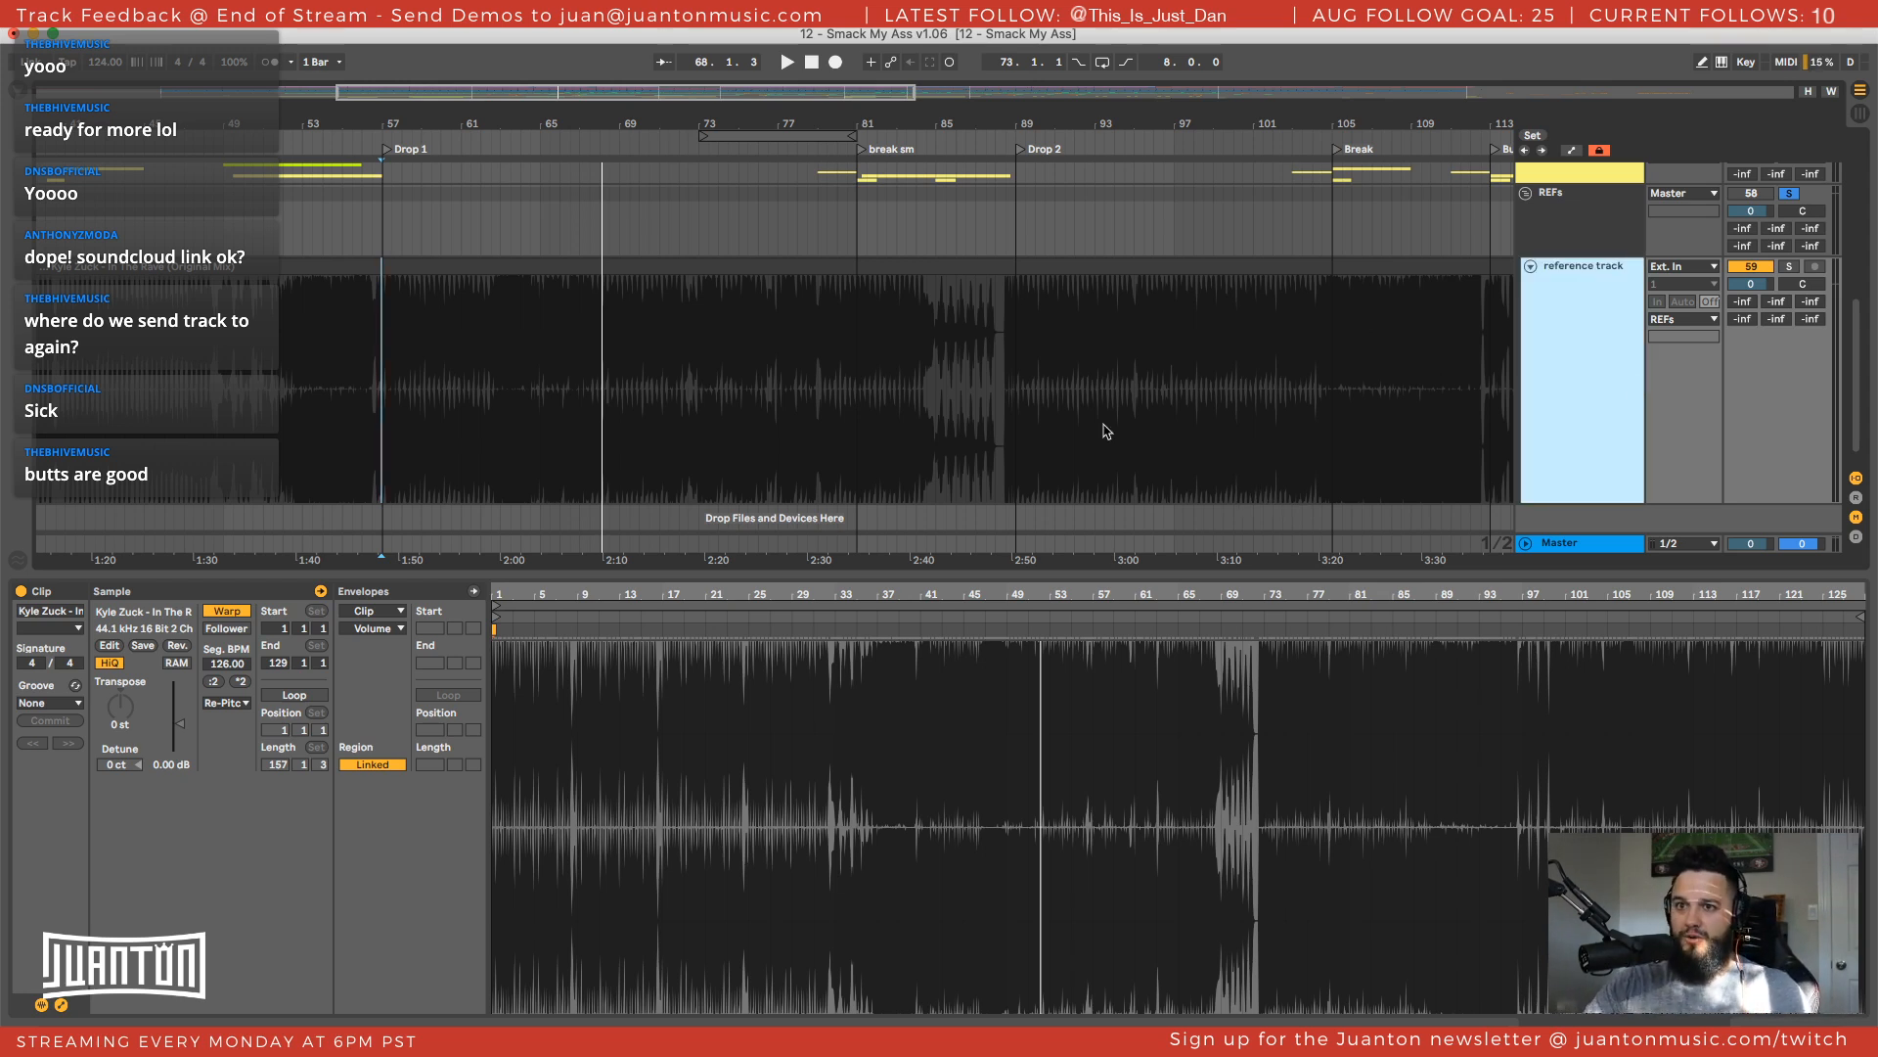
click(1572, 249)
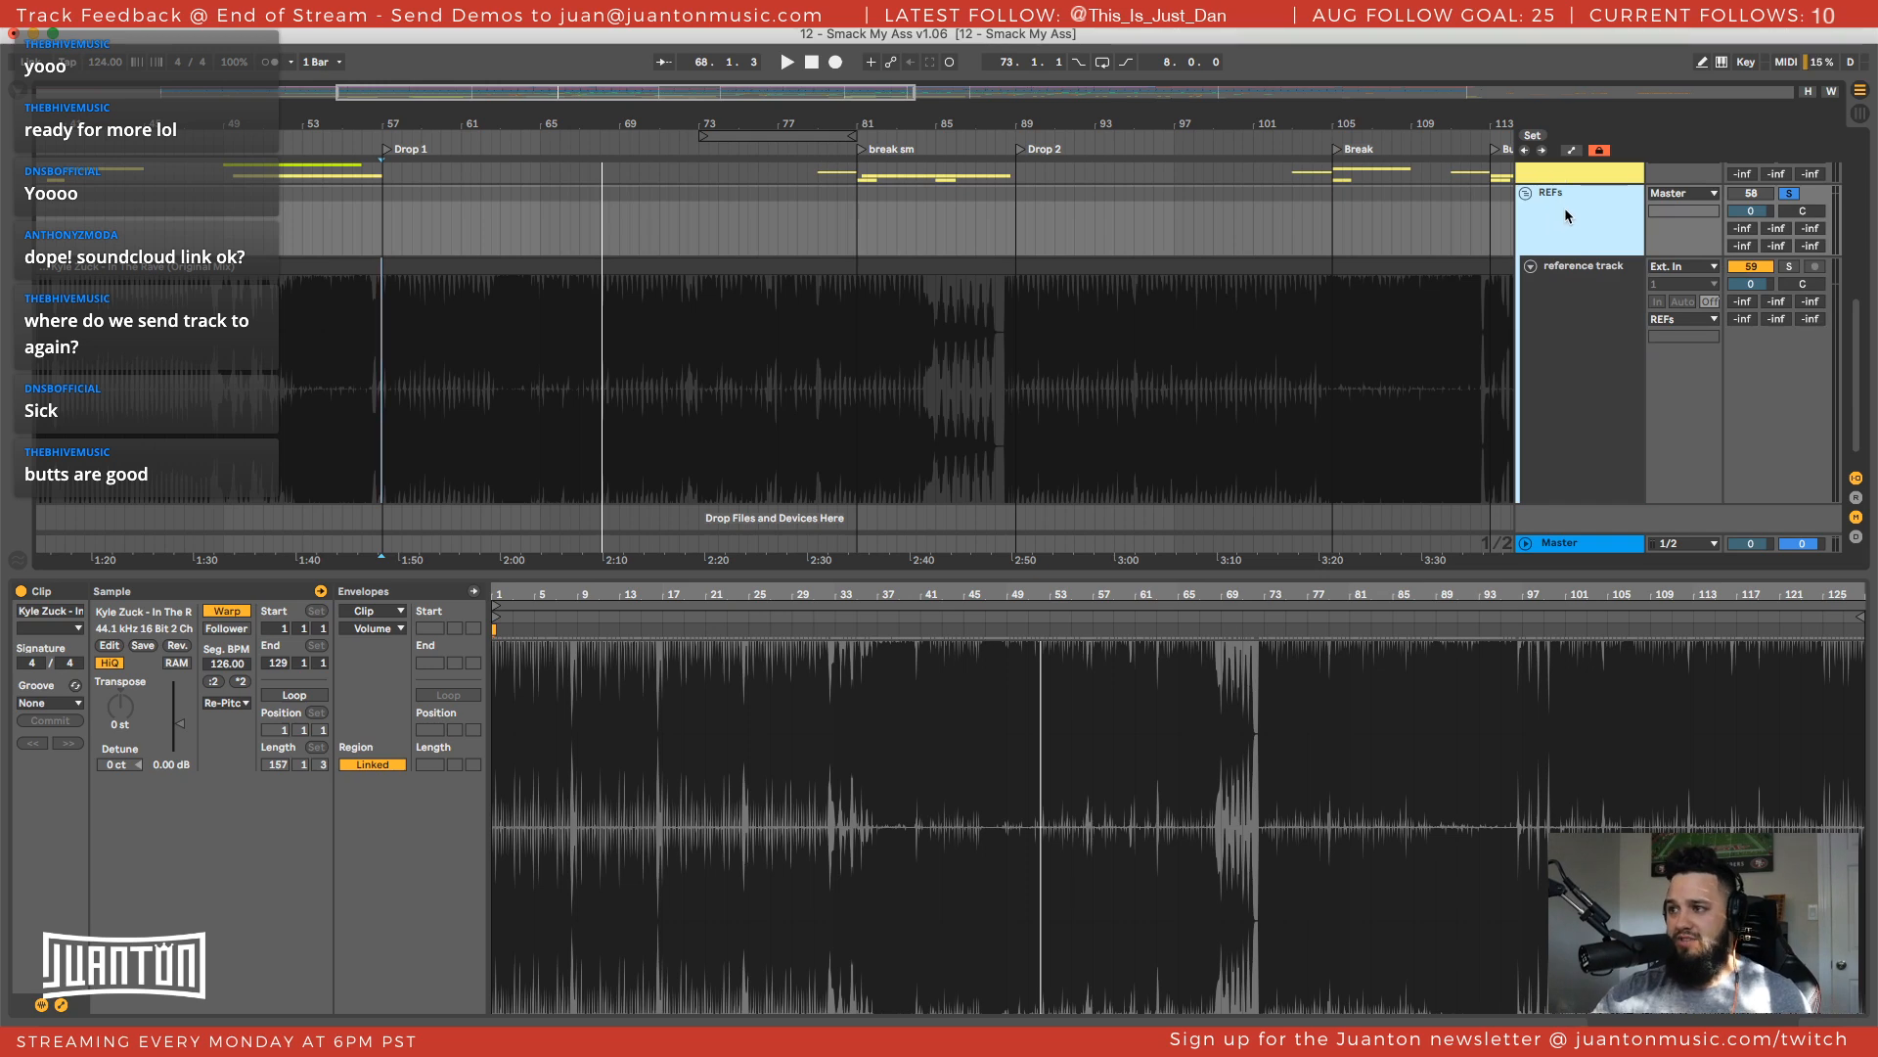
scroll(815, 223, up, 10)
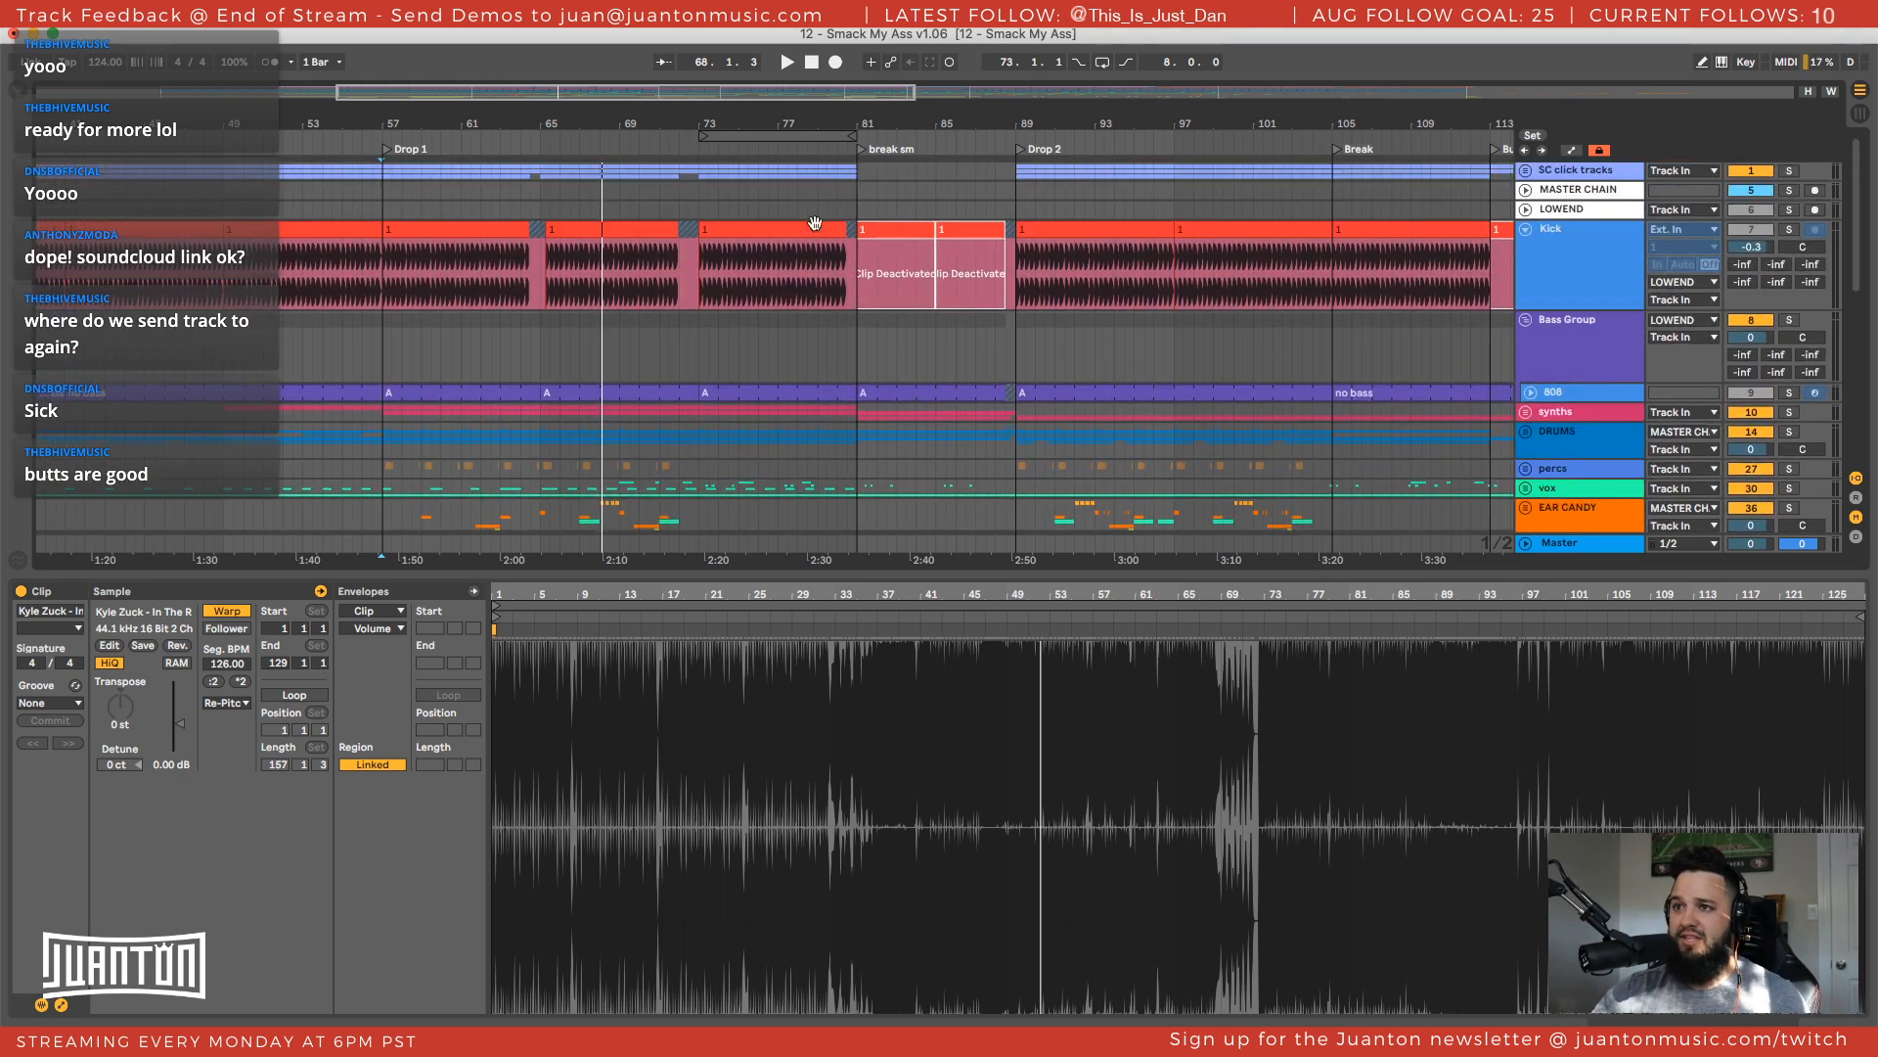
scroll(1504, 264, down, 1)
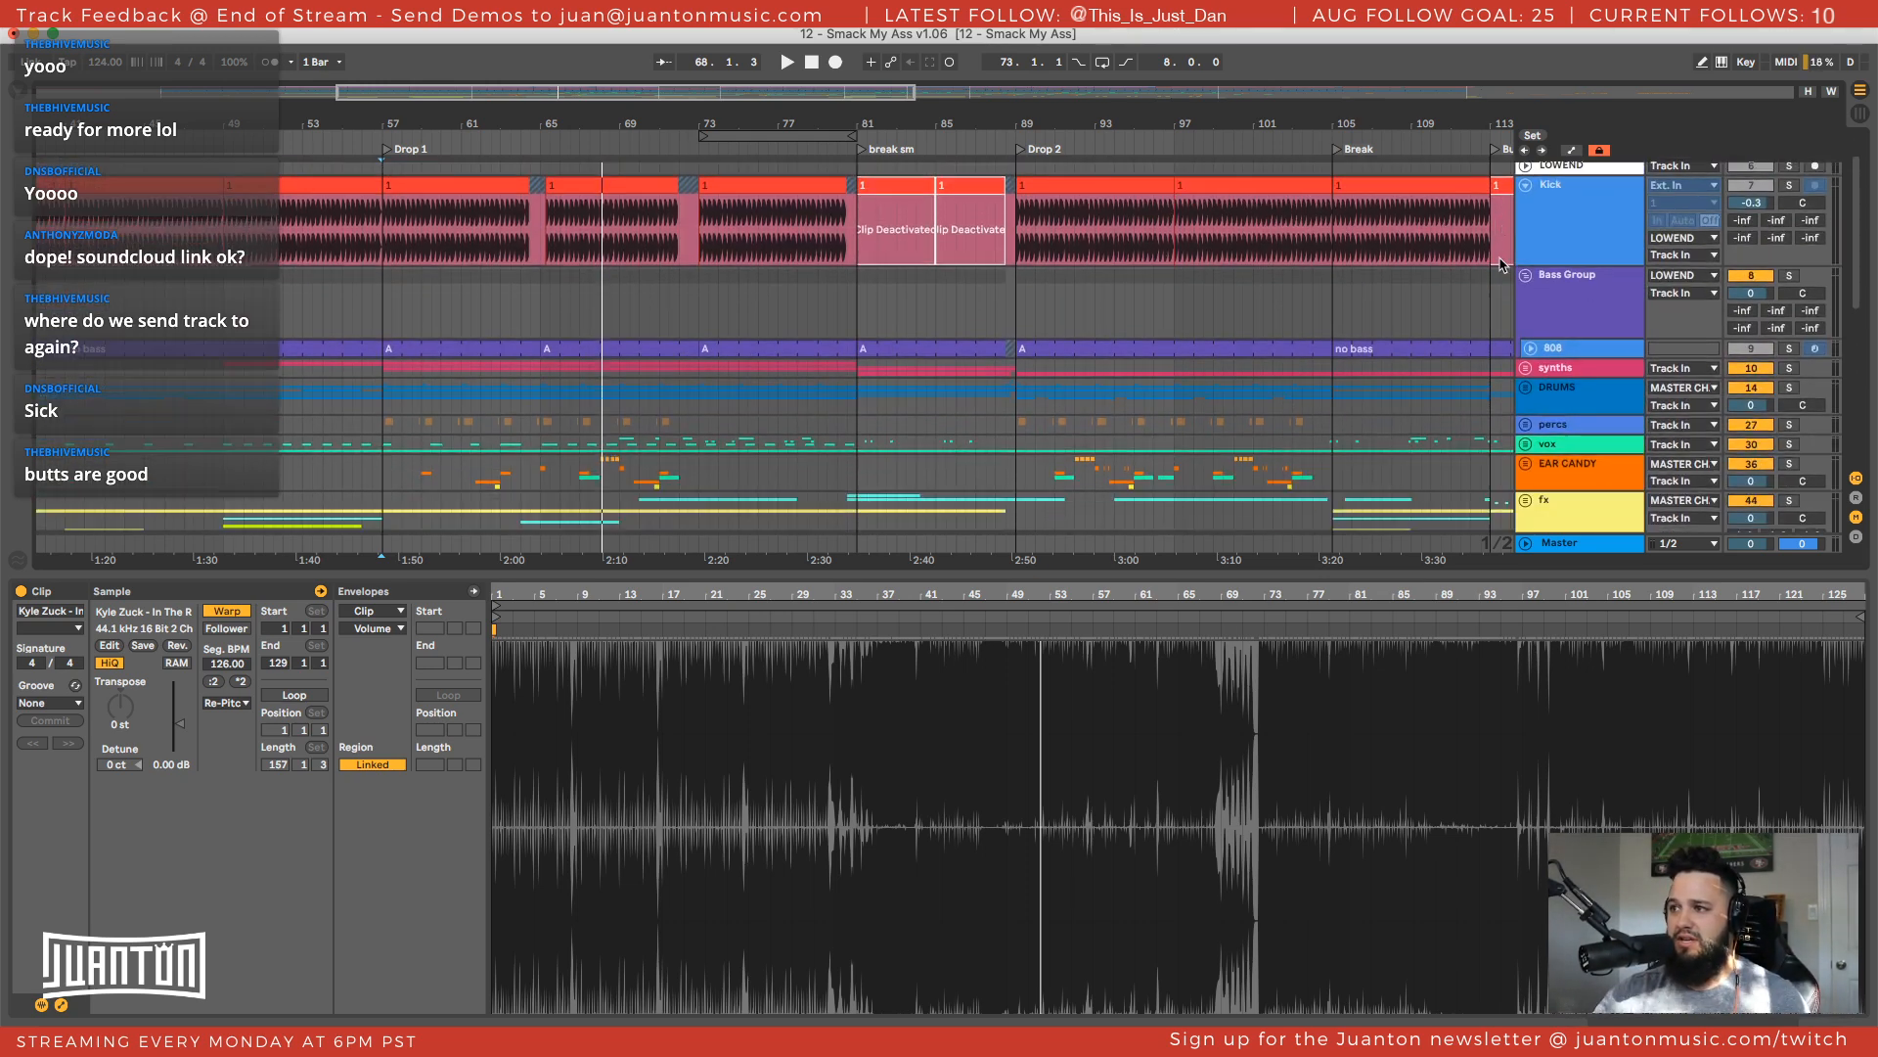
scroll(1561, 240, up, 1)
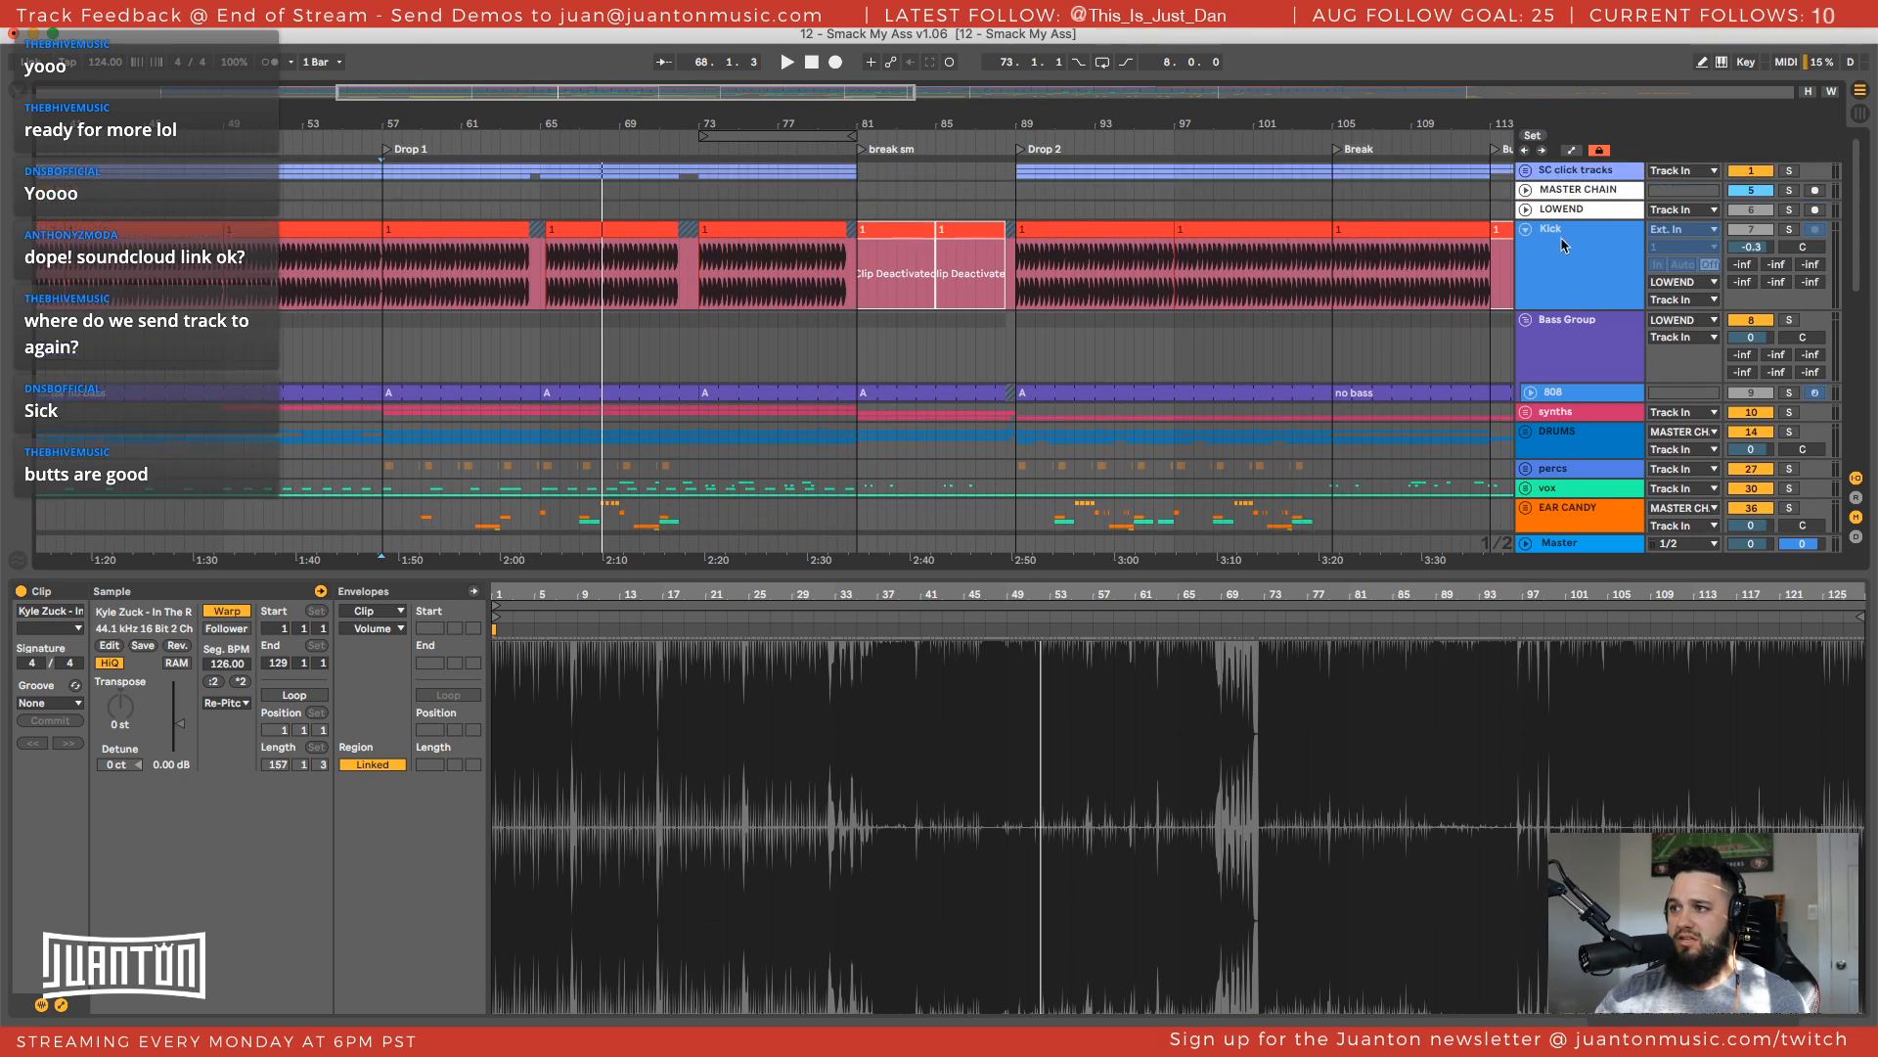
click(1571, 174)
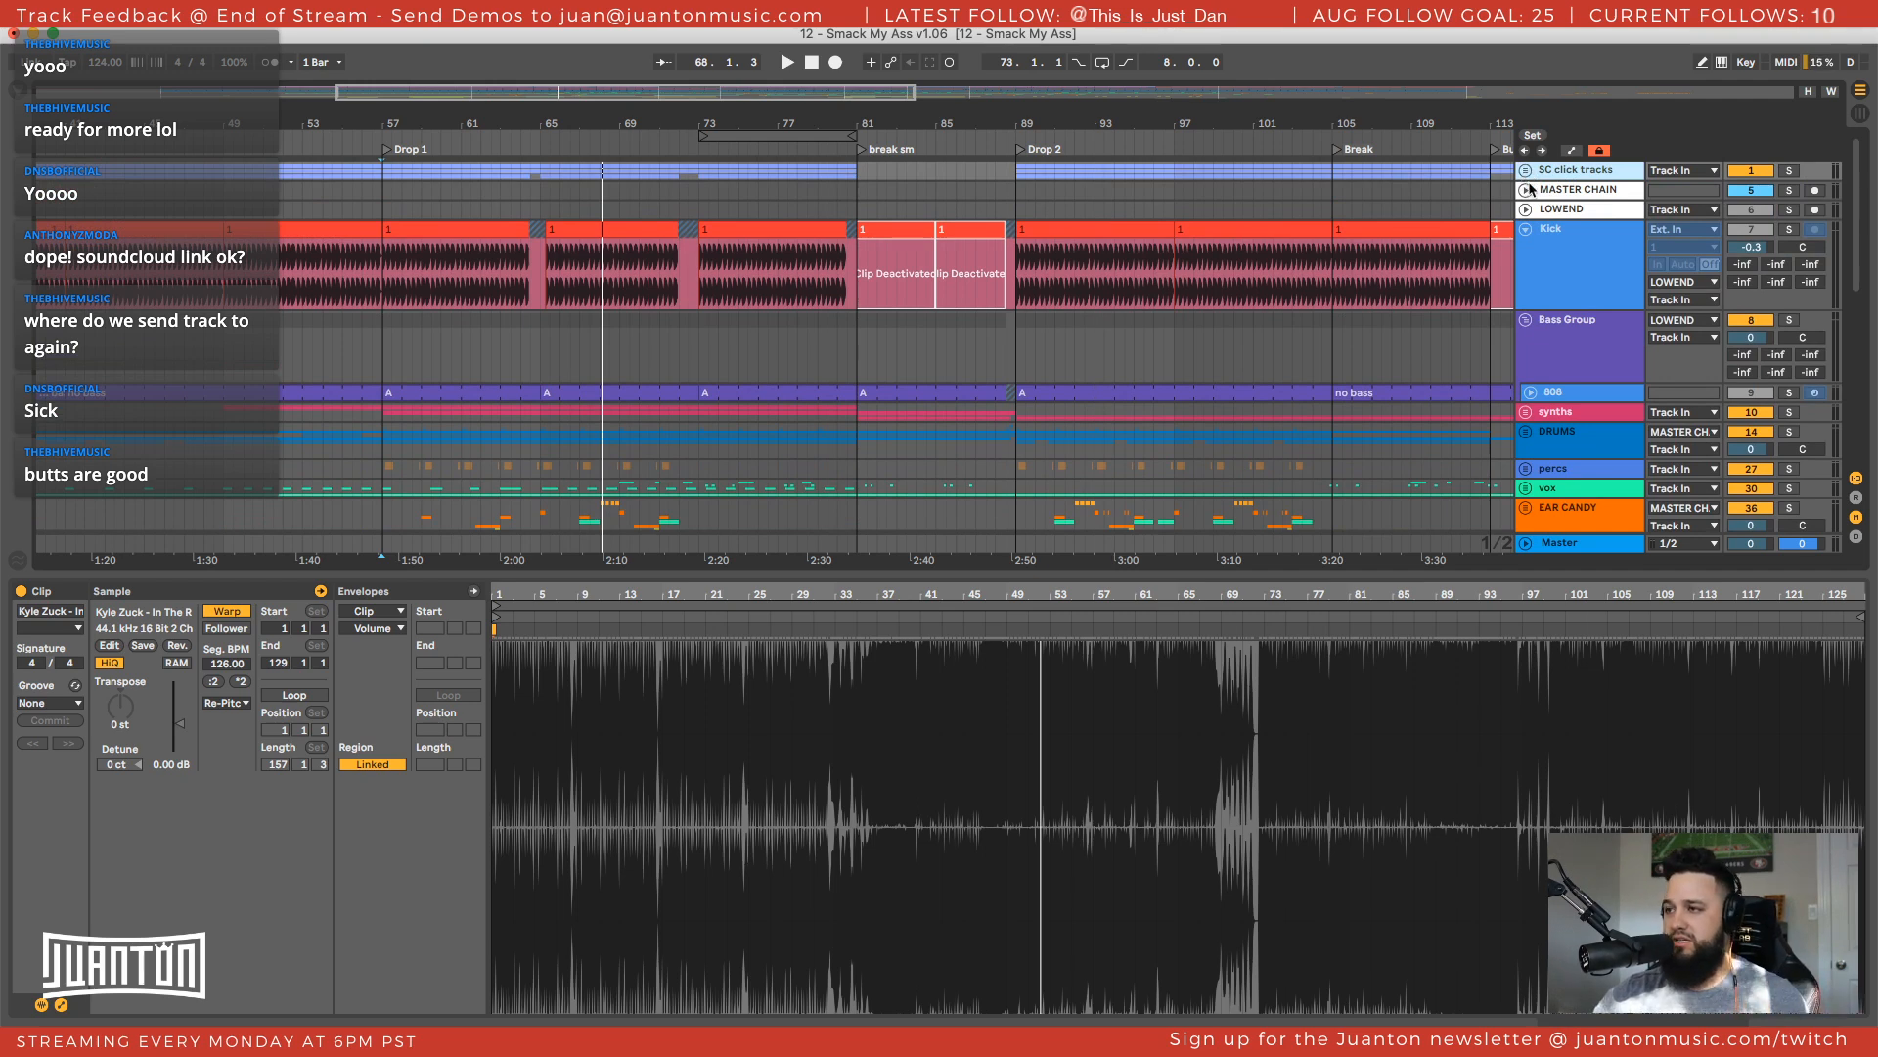
click(1561, 211)
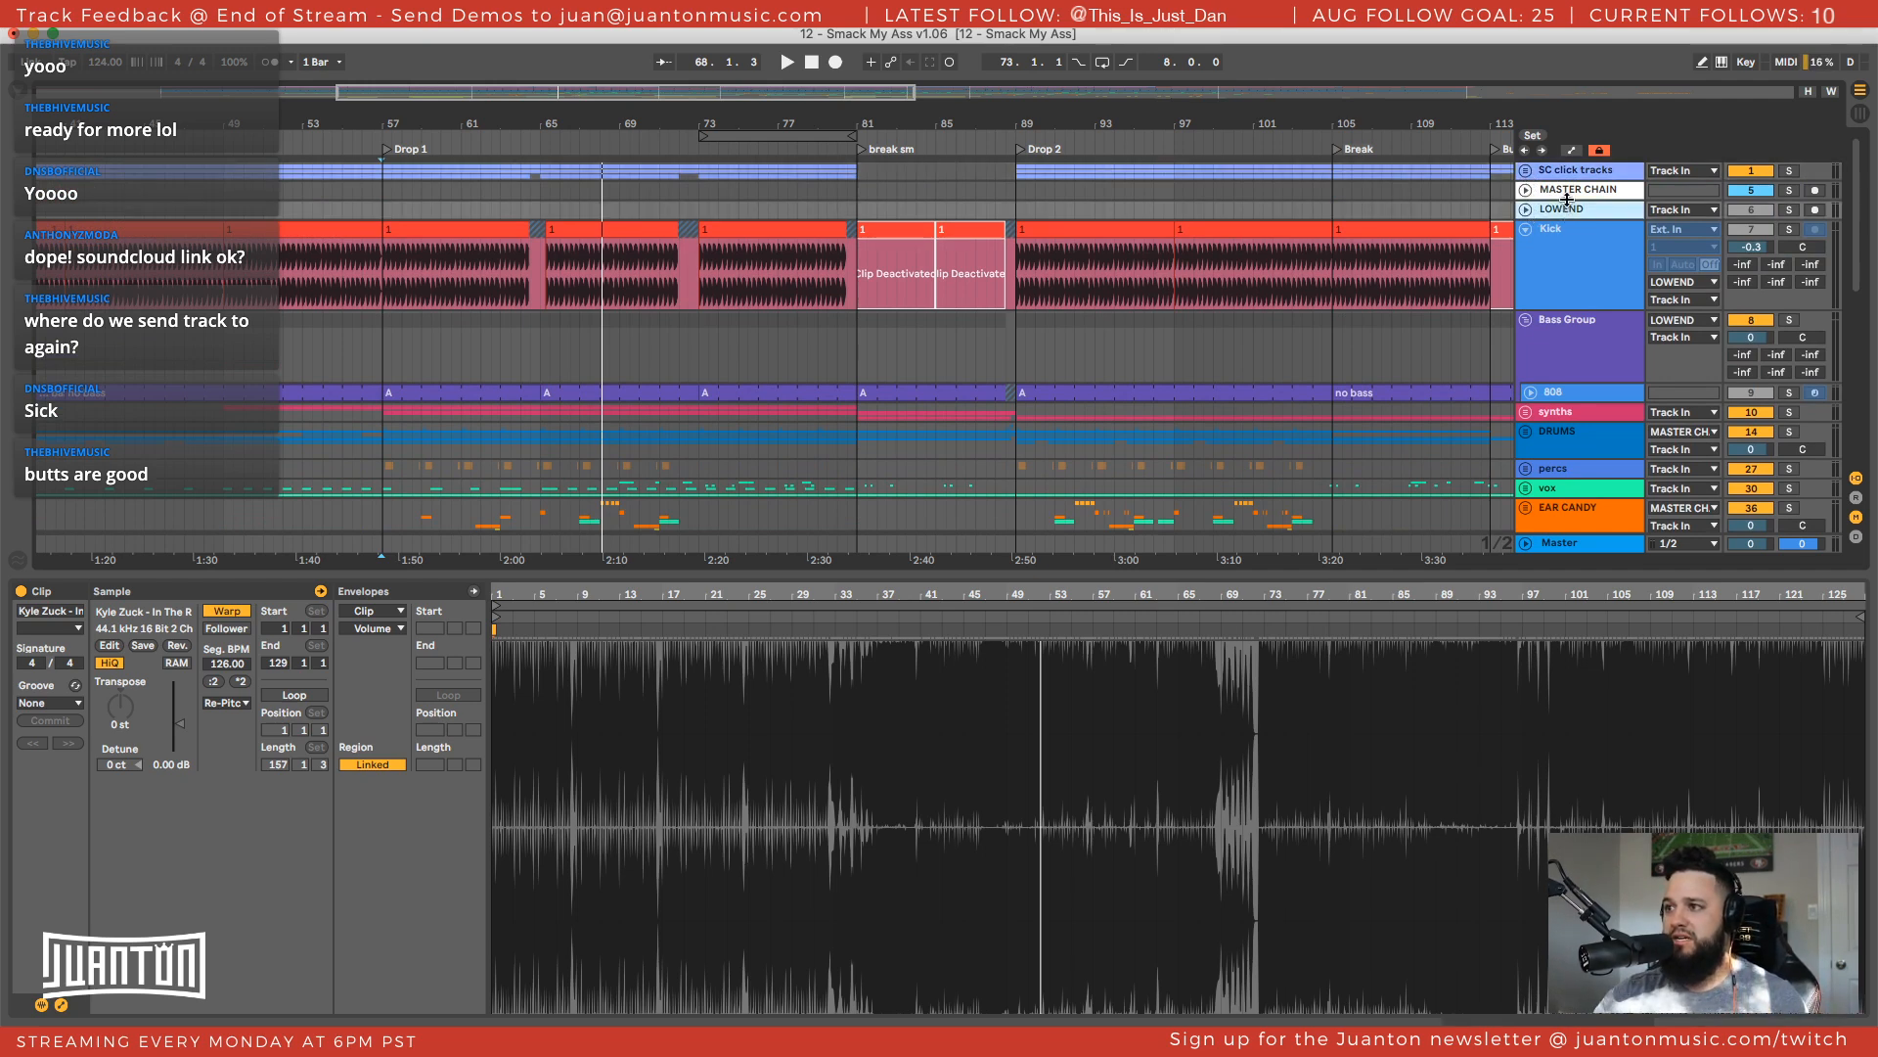
click(1571, 193)
click(1572, 215)
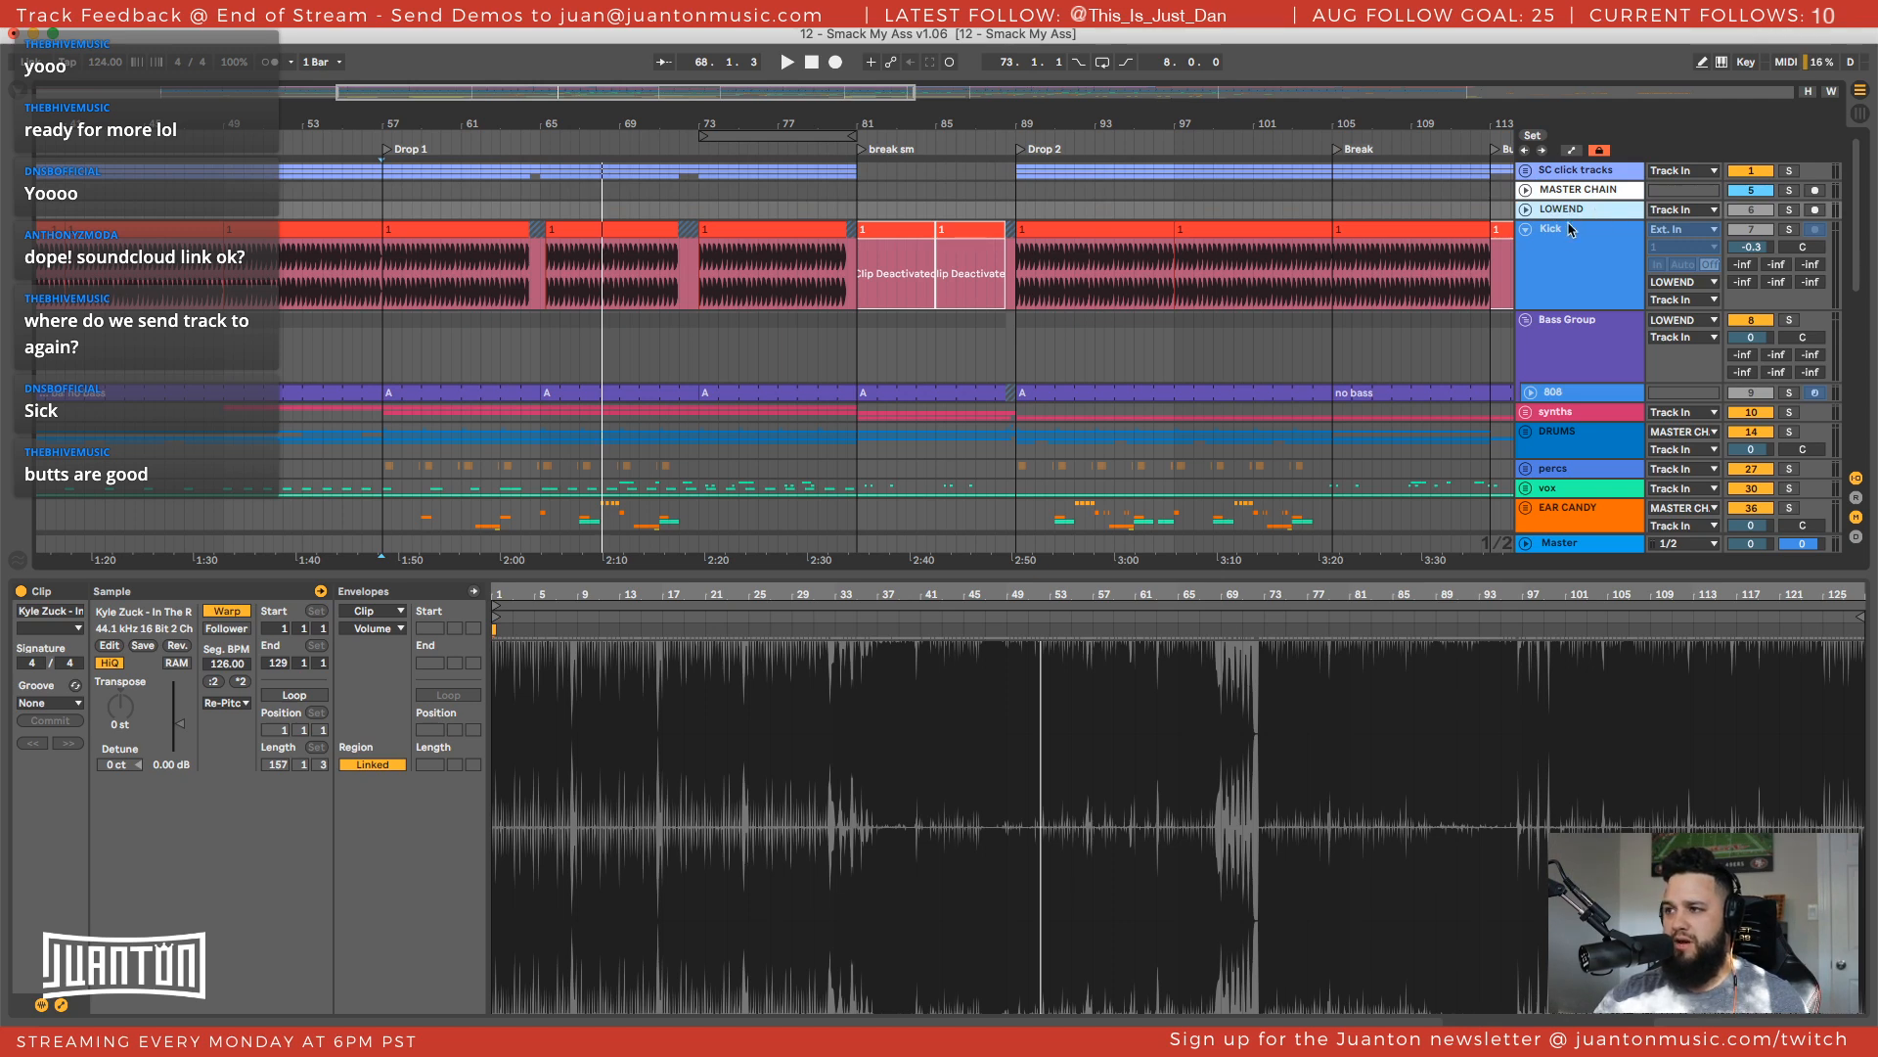
Review the Kick track and Bass Group alongside the LOWEND track they are routed to
click(1570, 229)
scroll(1573, 430, down, 2)
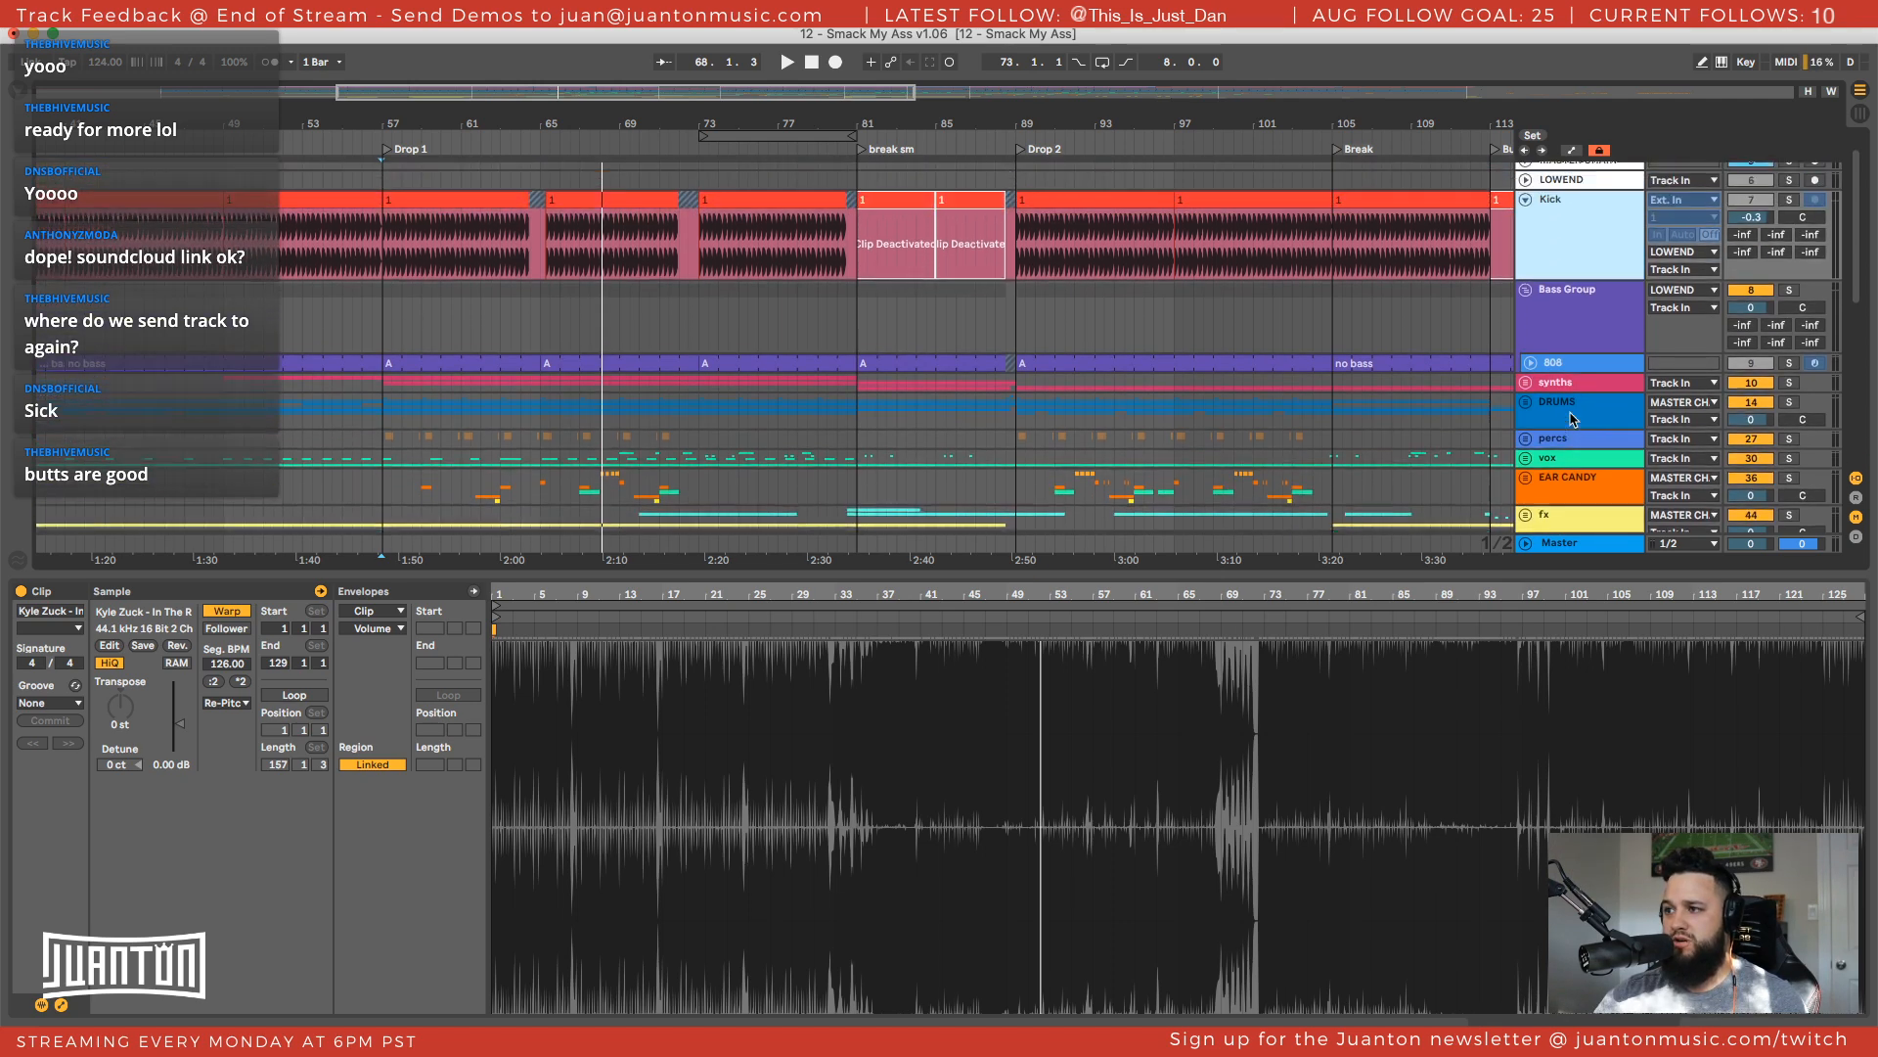
scroll(1574, 419, up, 2)
click(1573, 330)
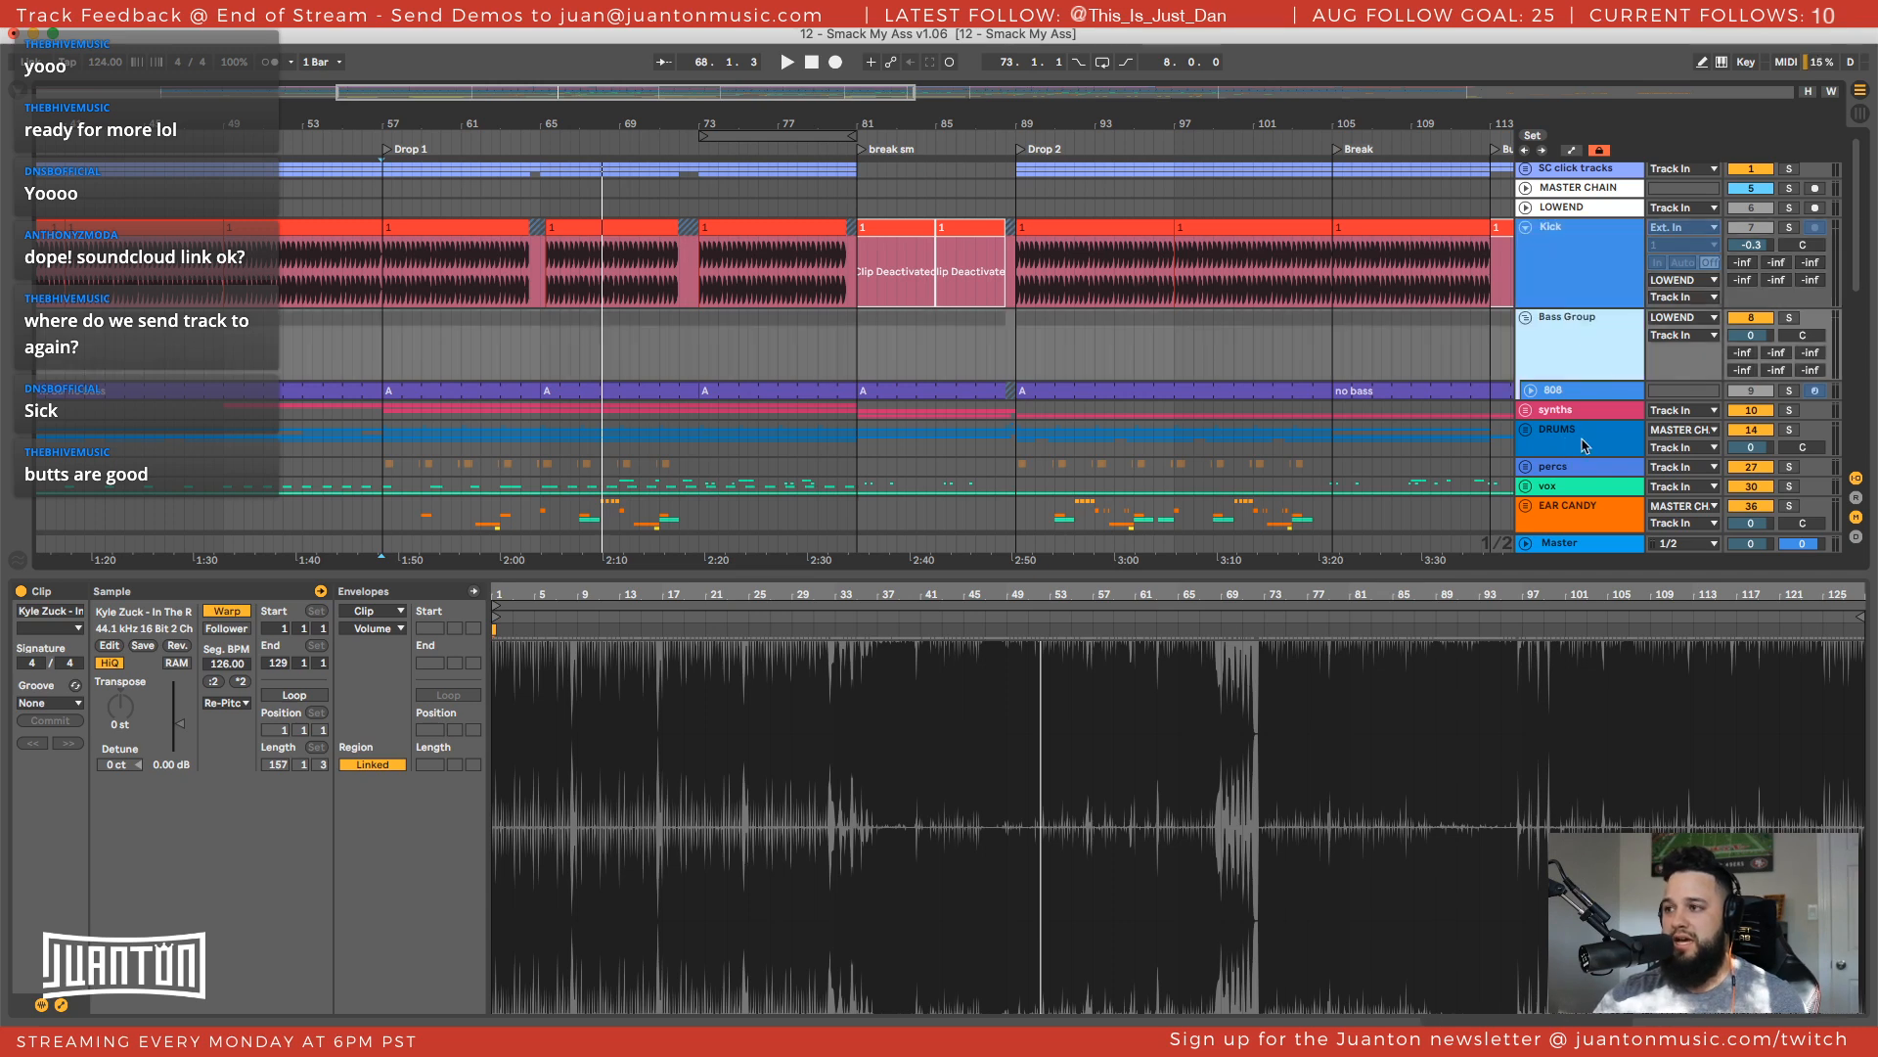
scroll(1570, 254, up, 1)
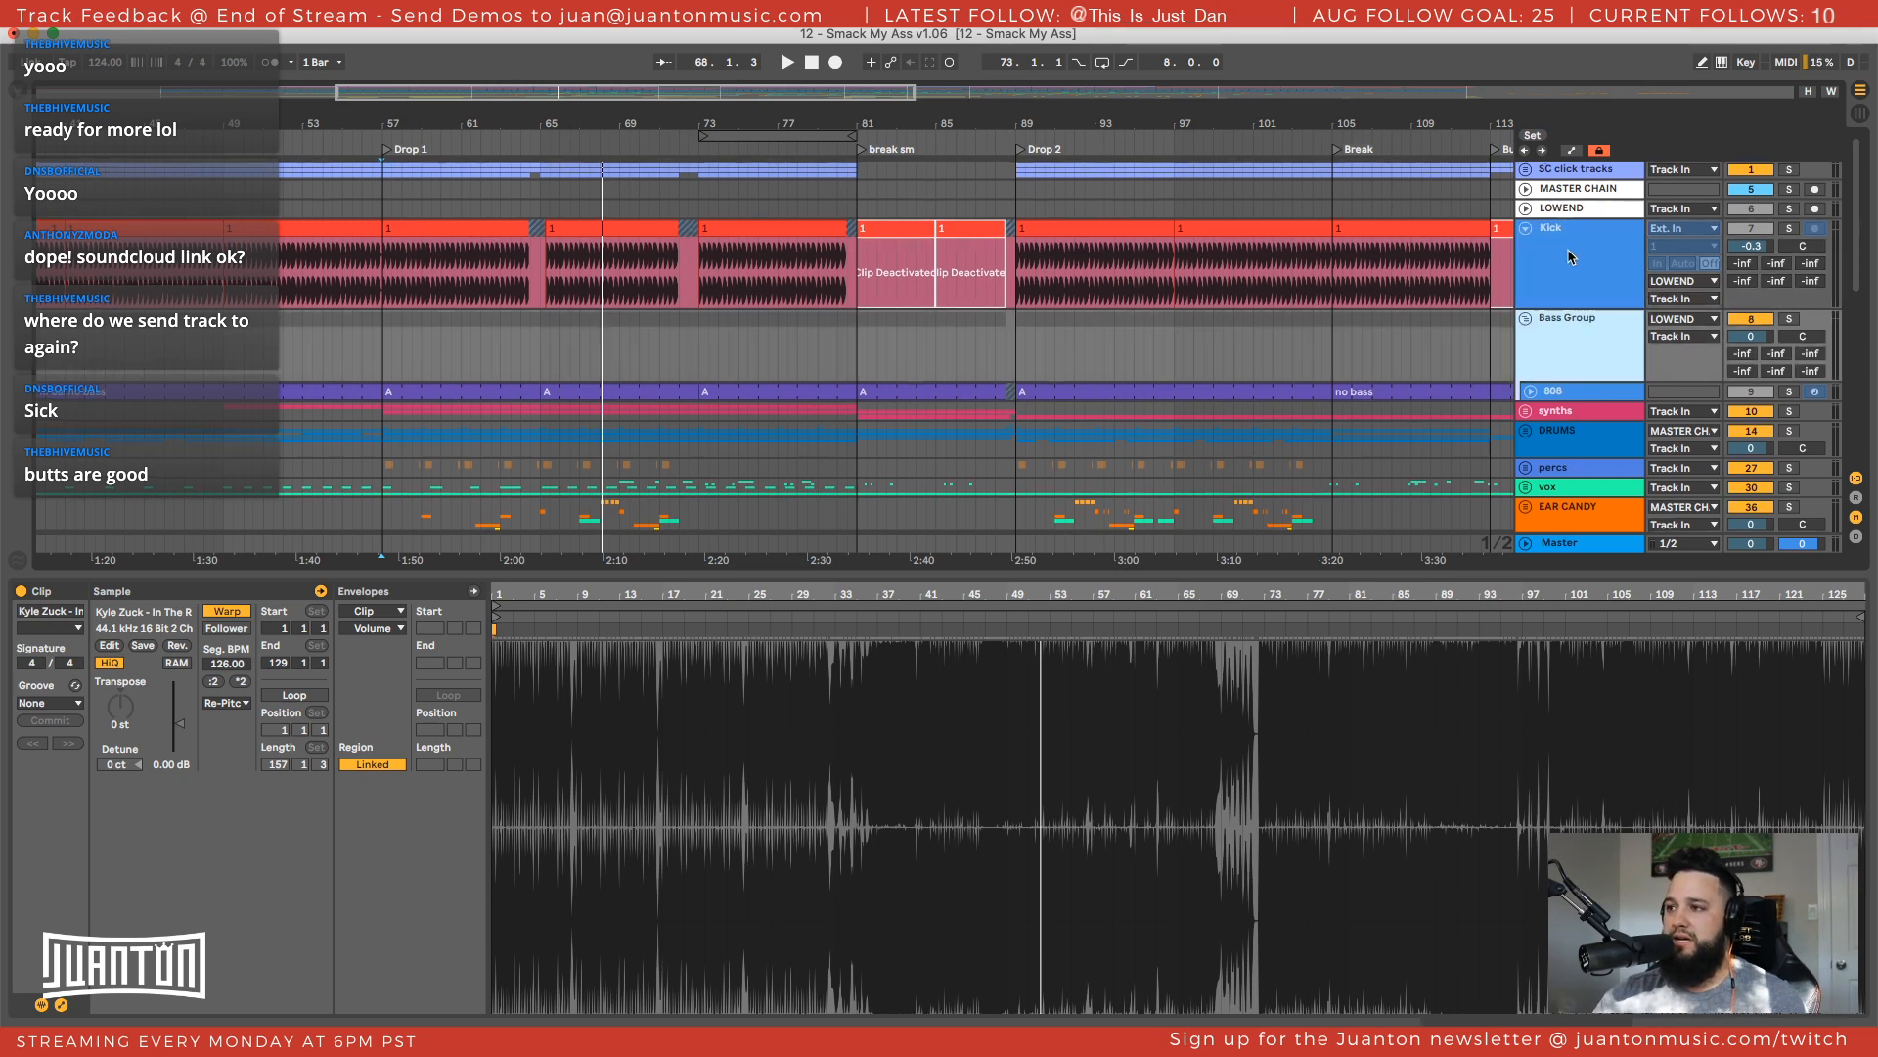
click(1555, 225)
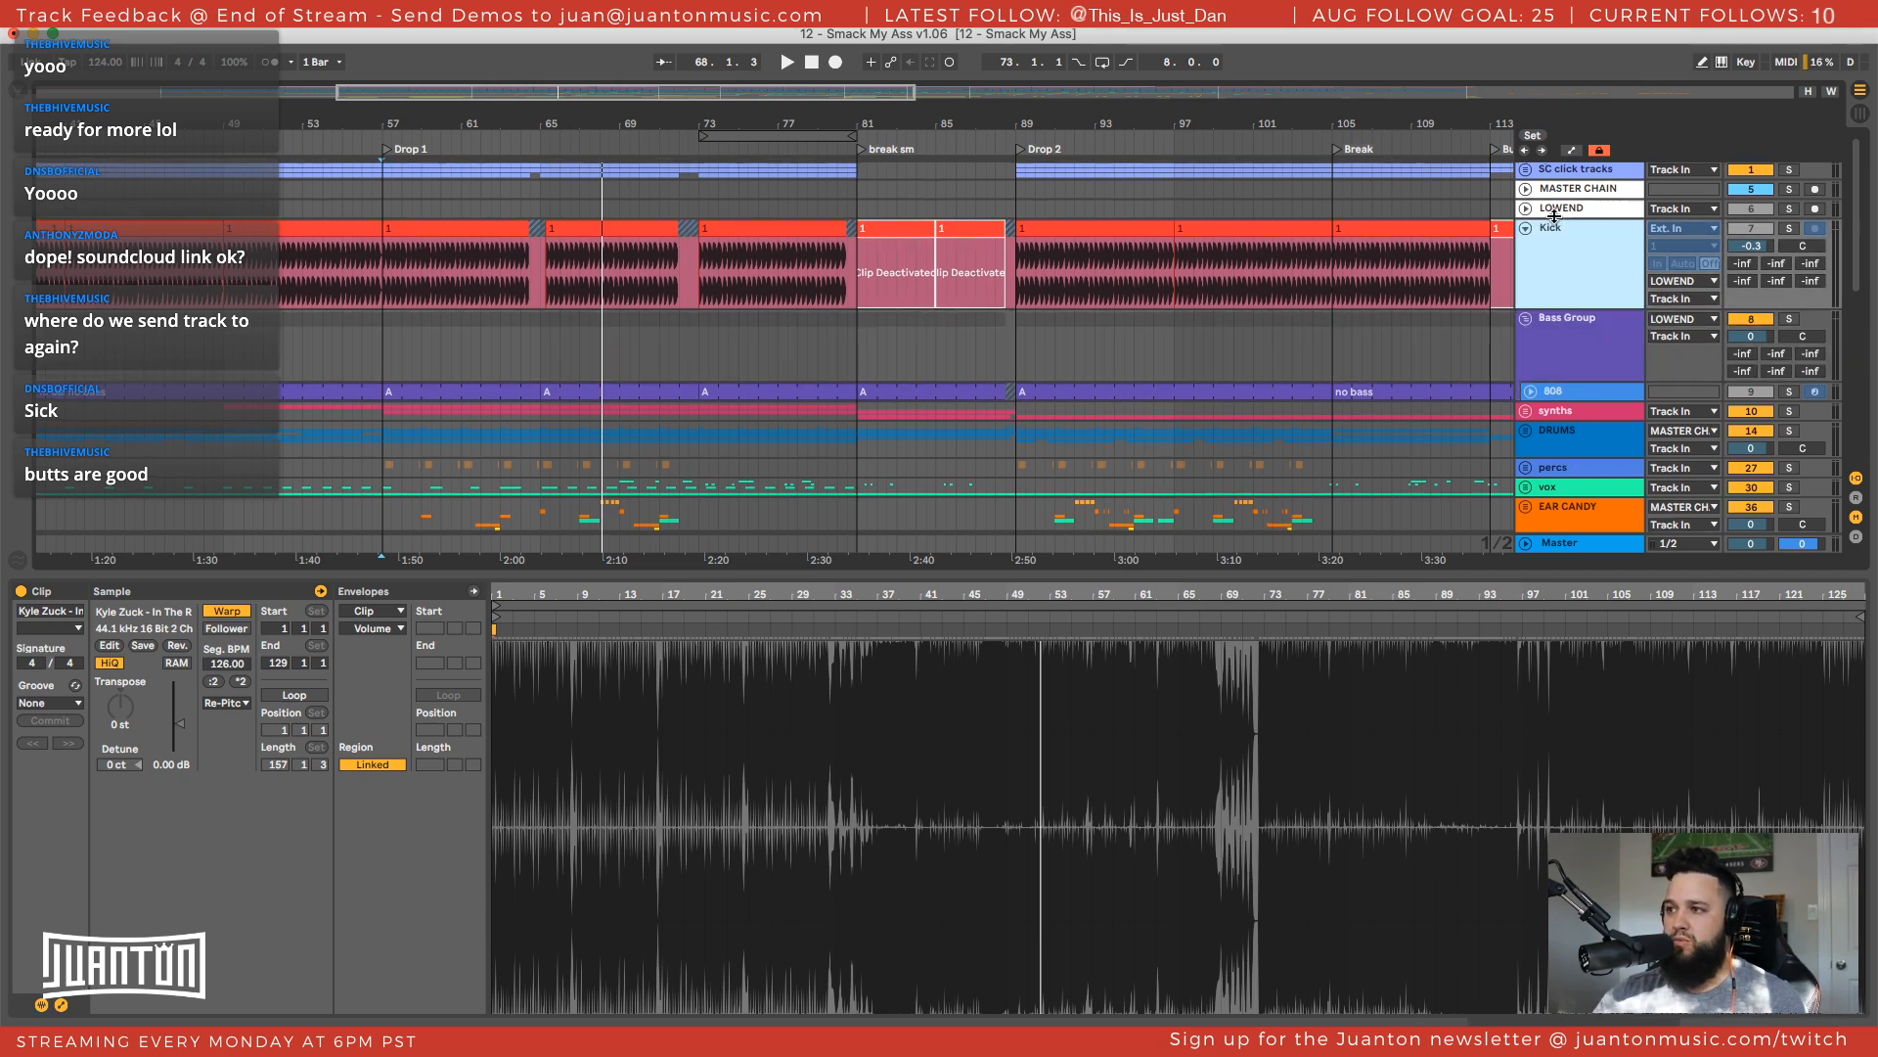
click(1573, 330)
click(1565, 209)
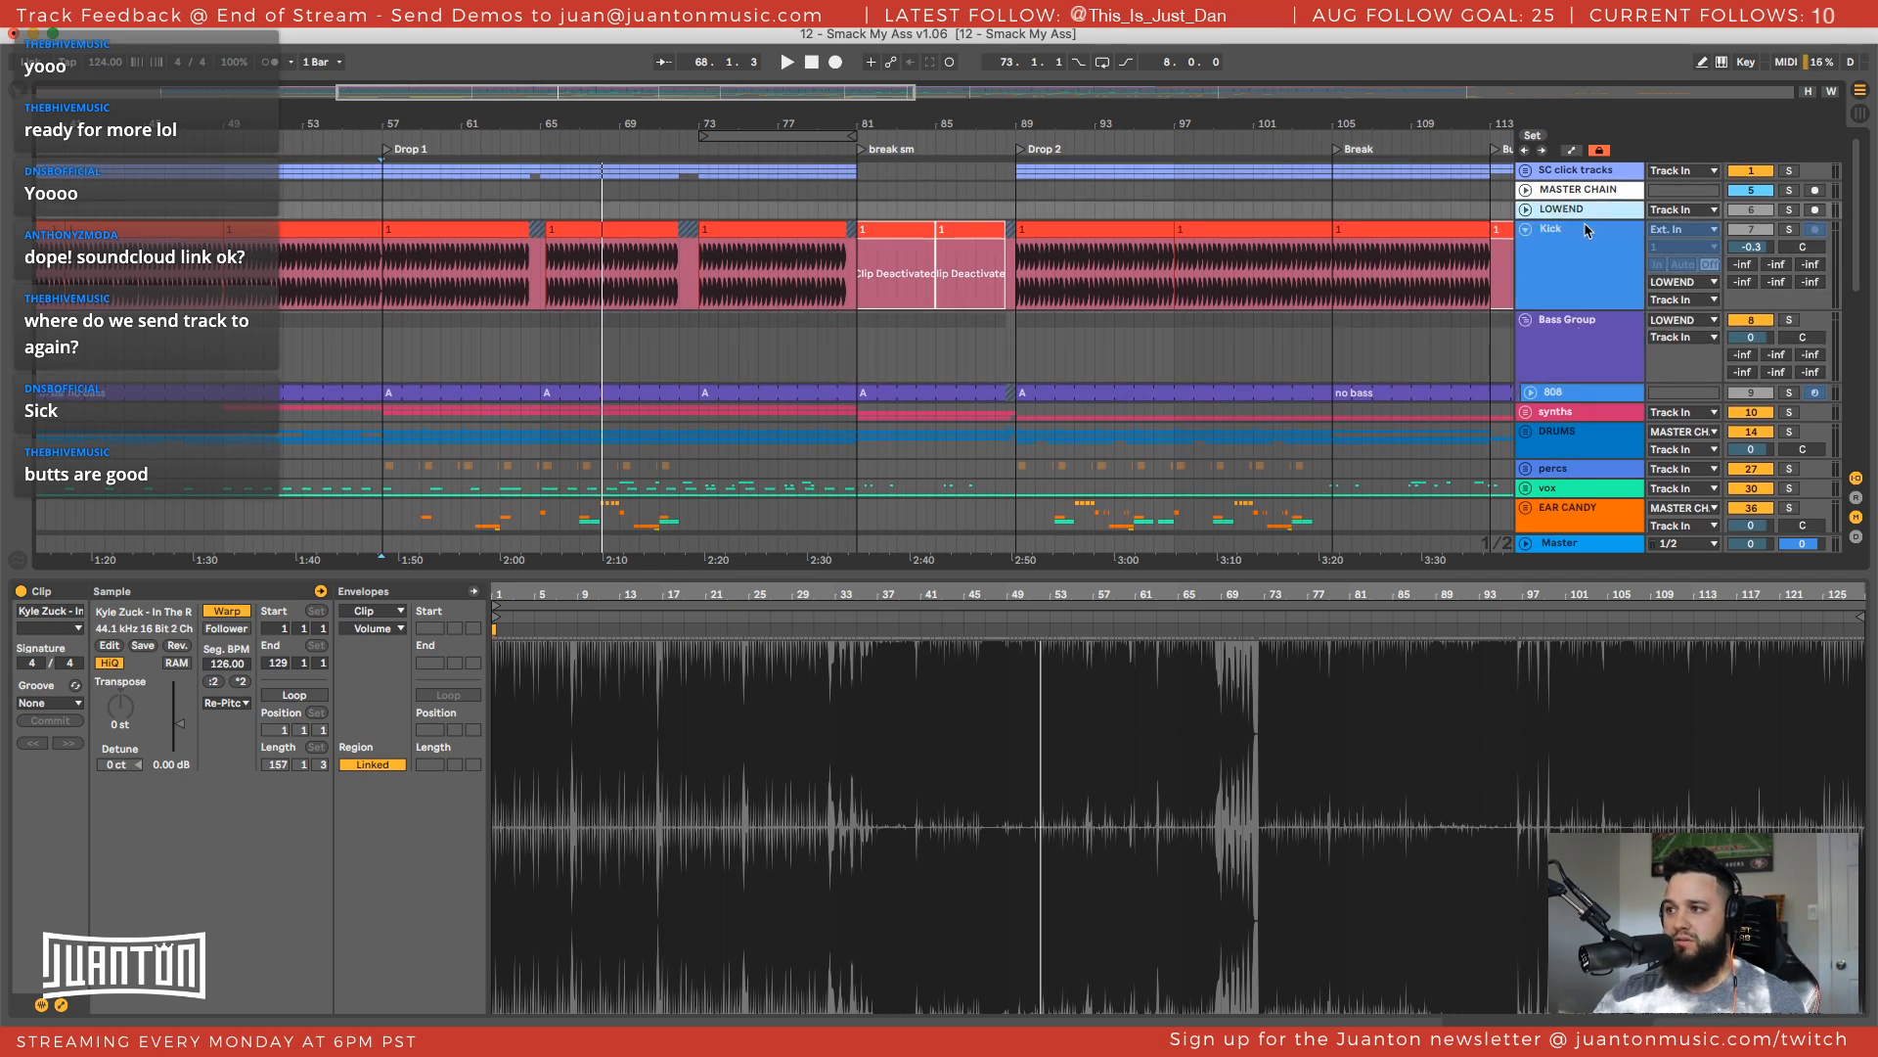
Show the MASTER CHAIN track's devices and select its FabFilter Pro-L 2 limiter
scroll(1569, 201, down, 1)
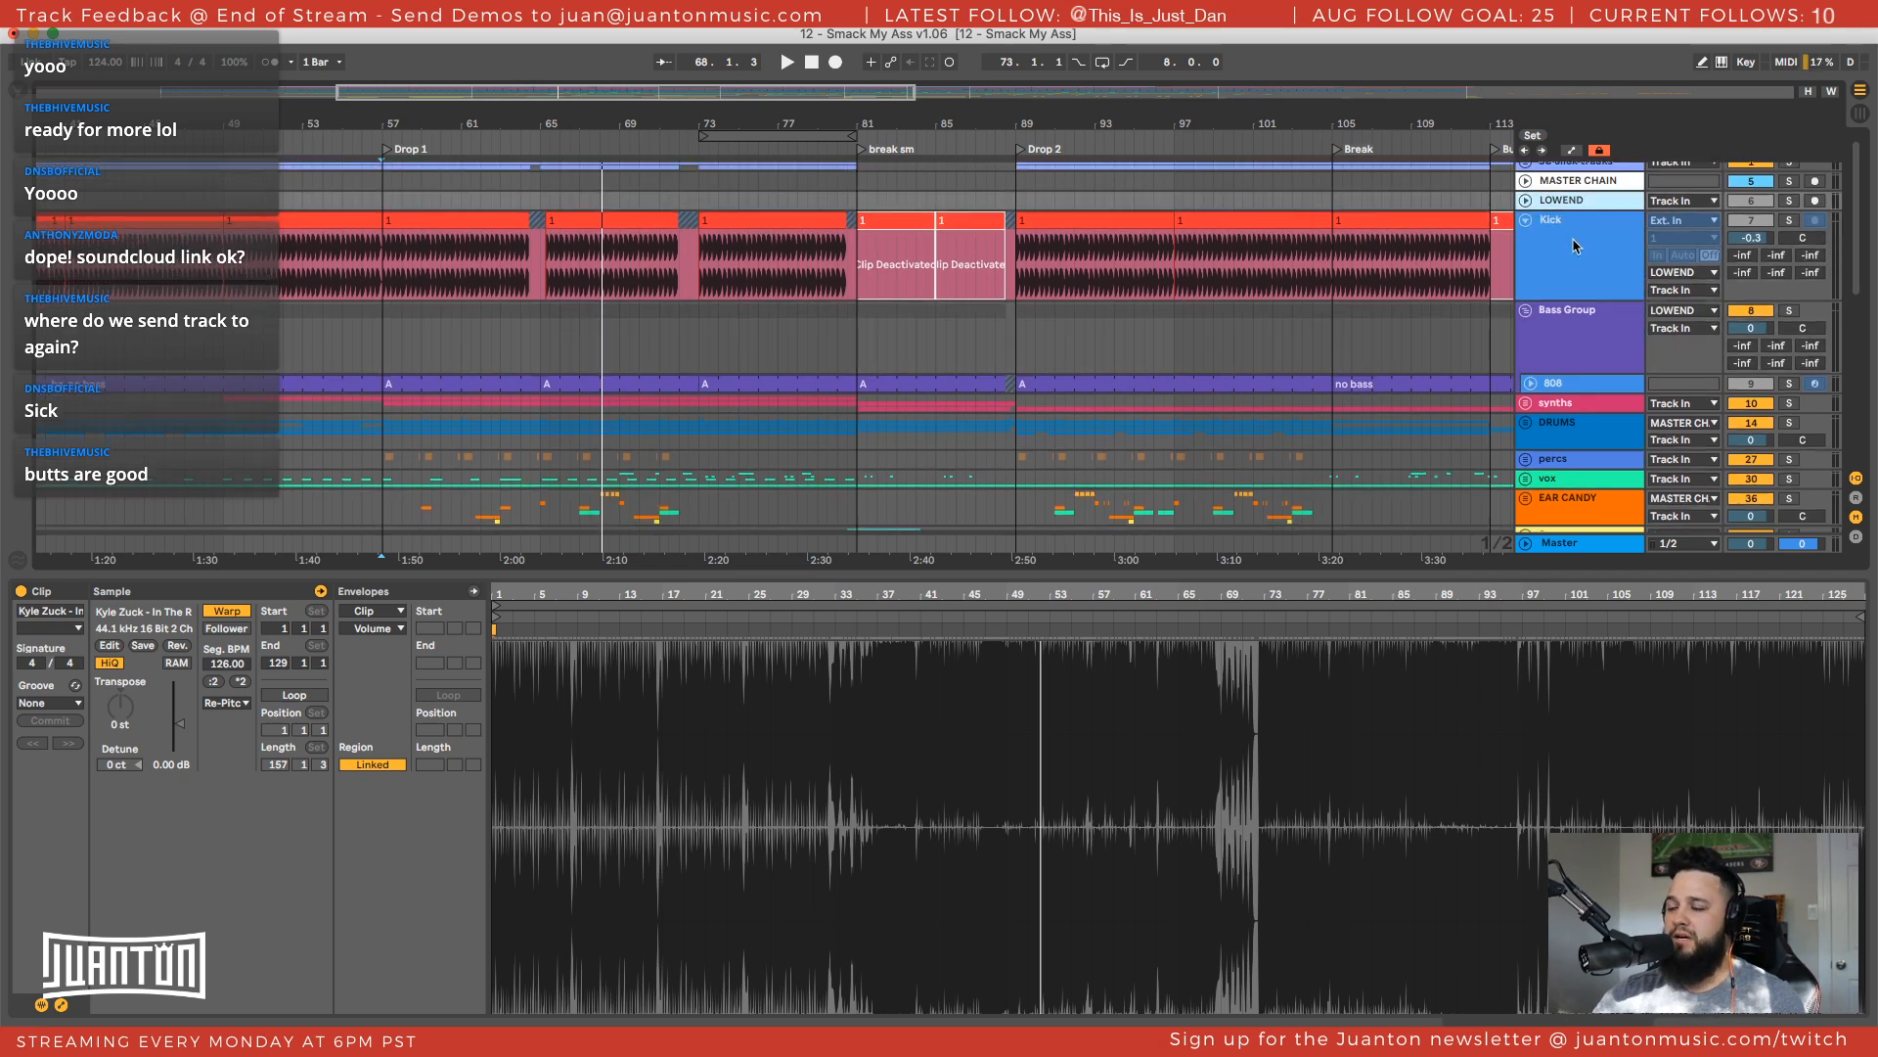
click(1569, 185)
click(1579, 186)
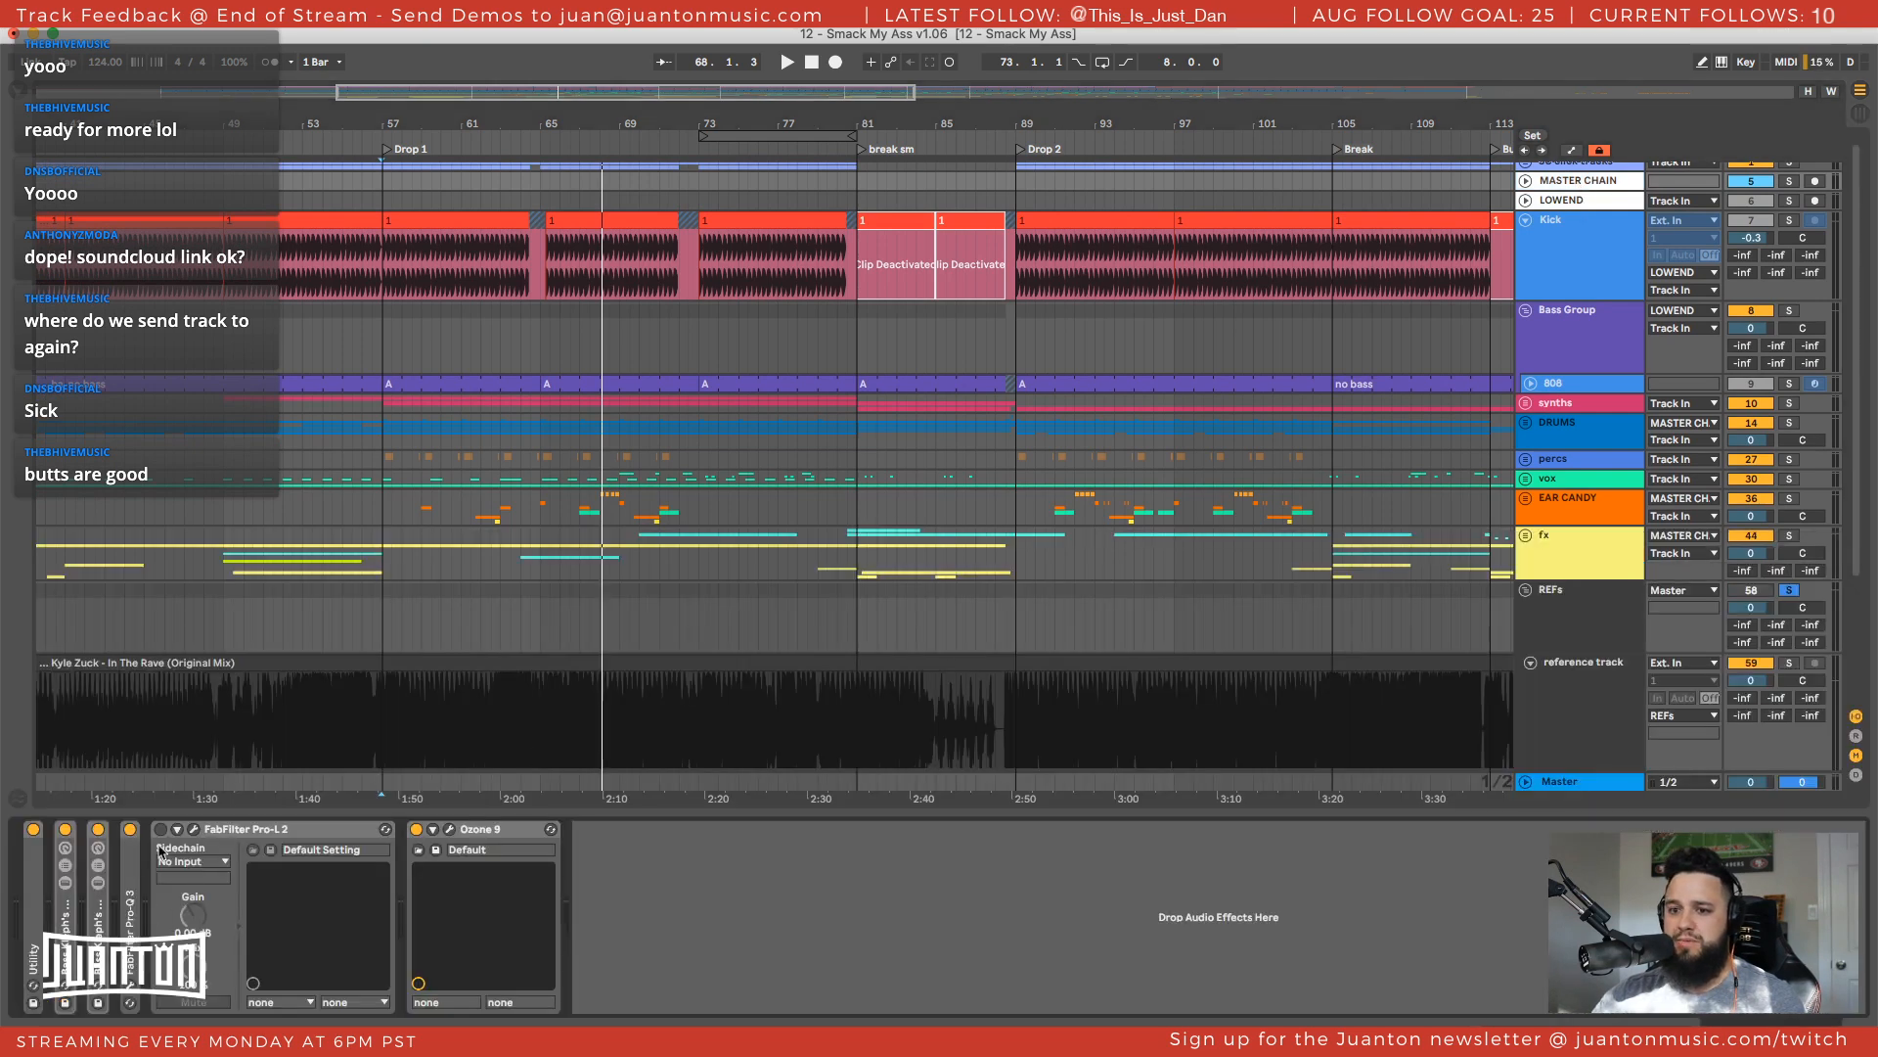
click(236, 837)
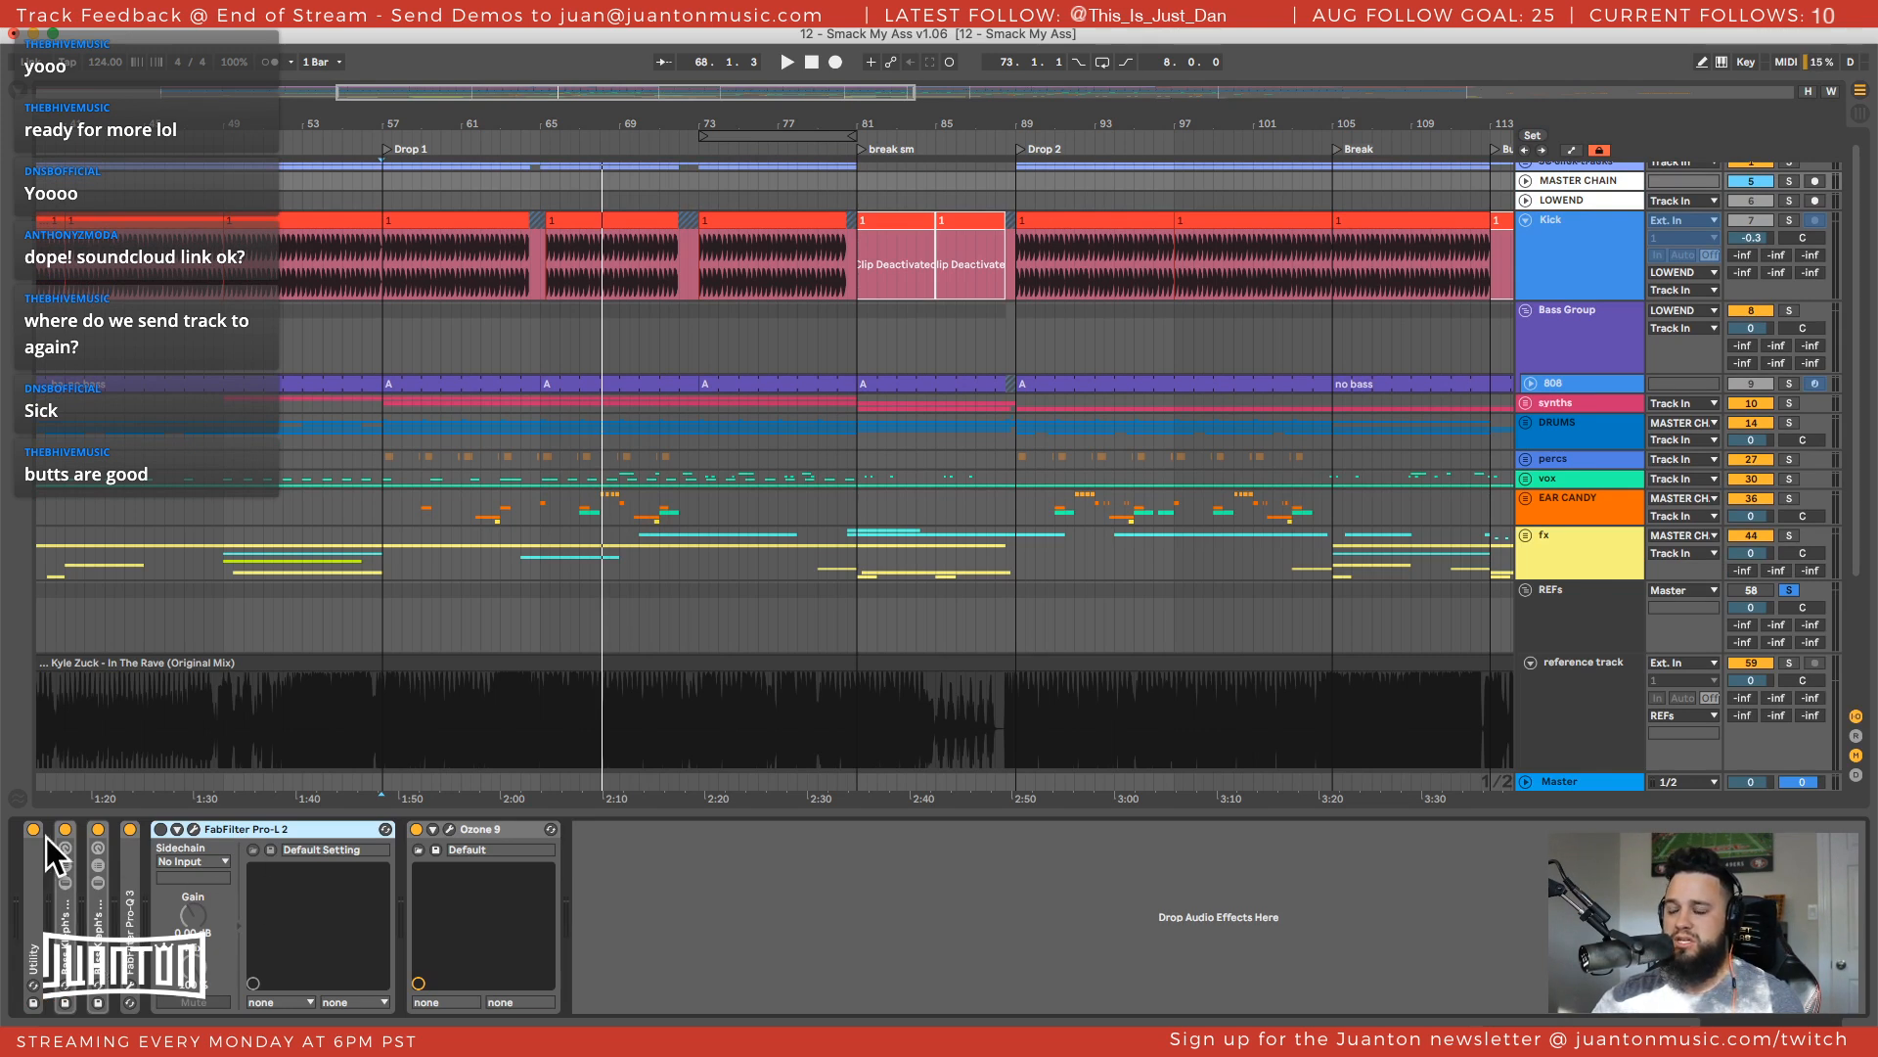
Inspect the device chain on the Master track and the one on the reference track
click(1567, 783)
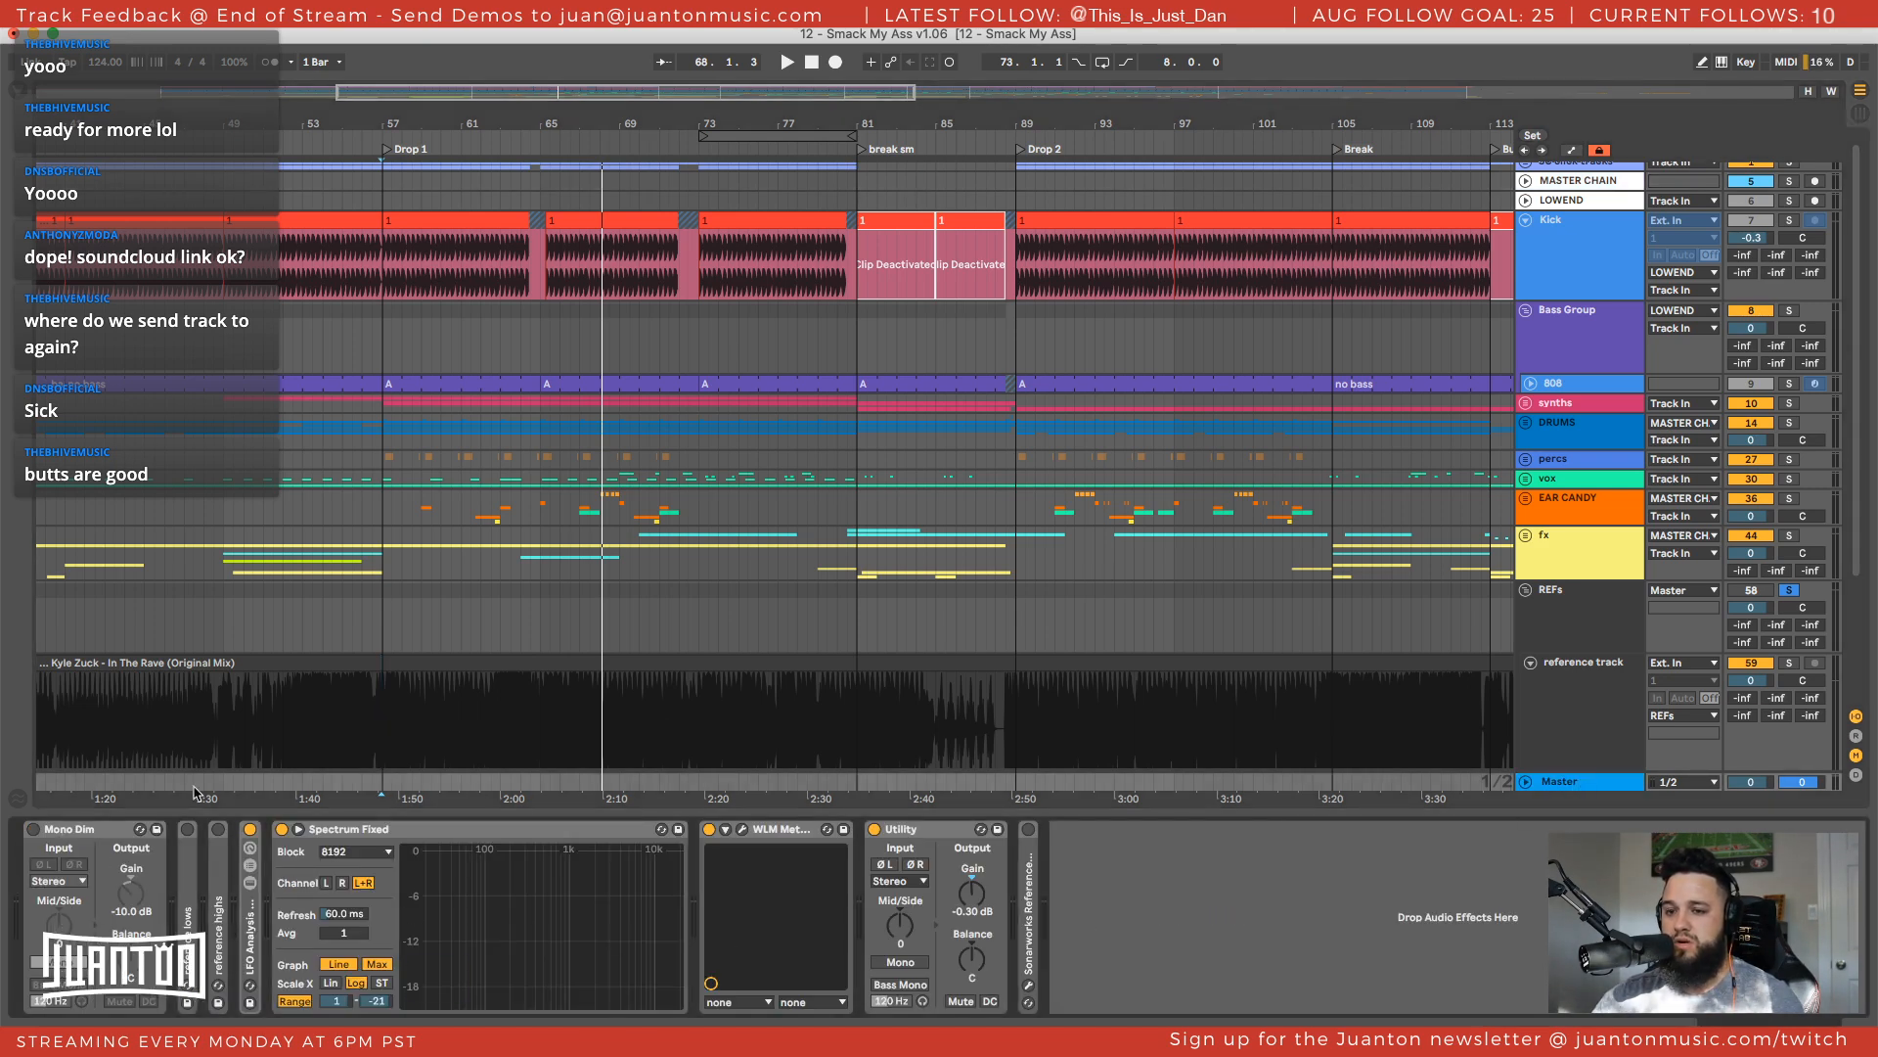
scroll(1437, 467, down, 5)
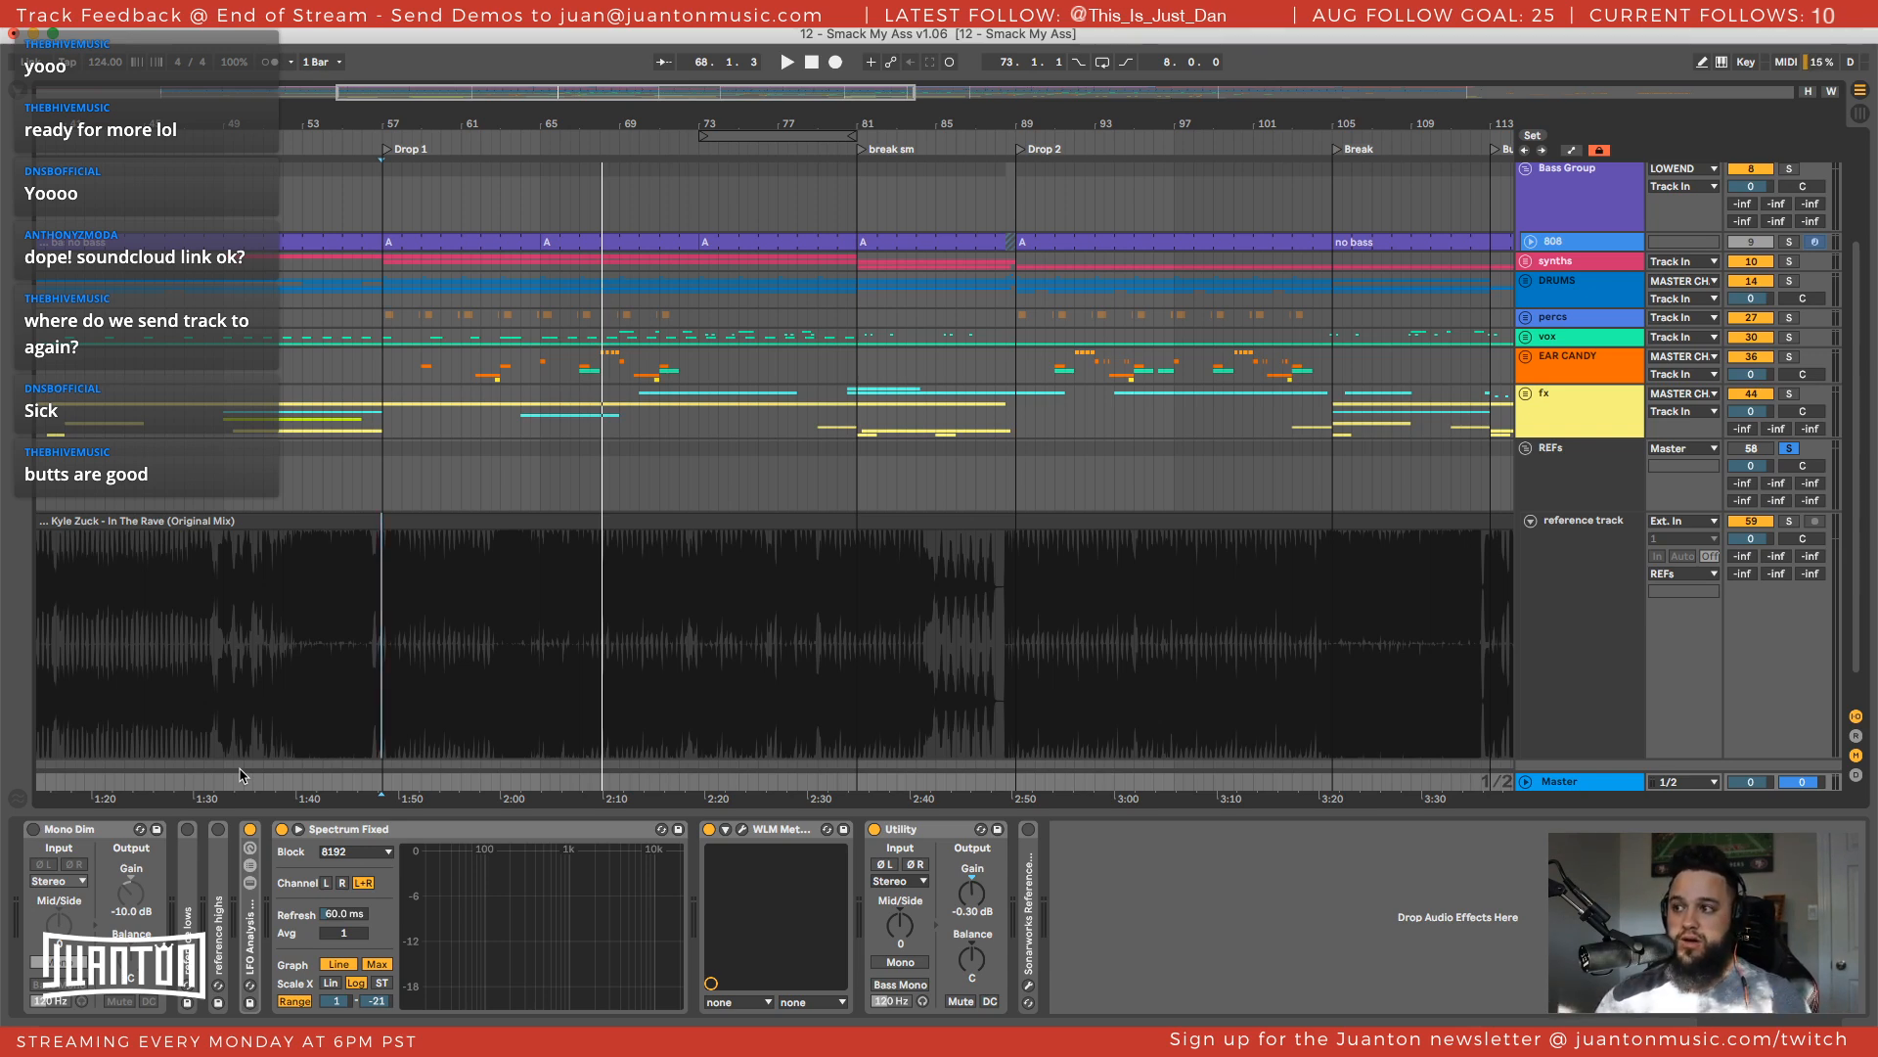
click(1593, 589)
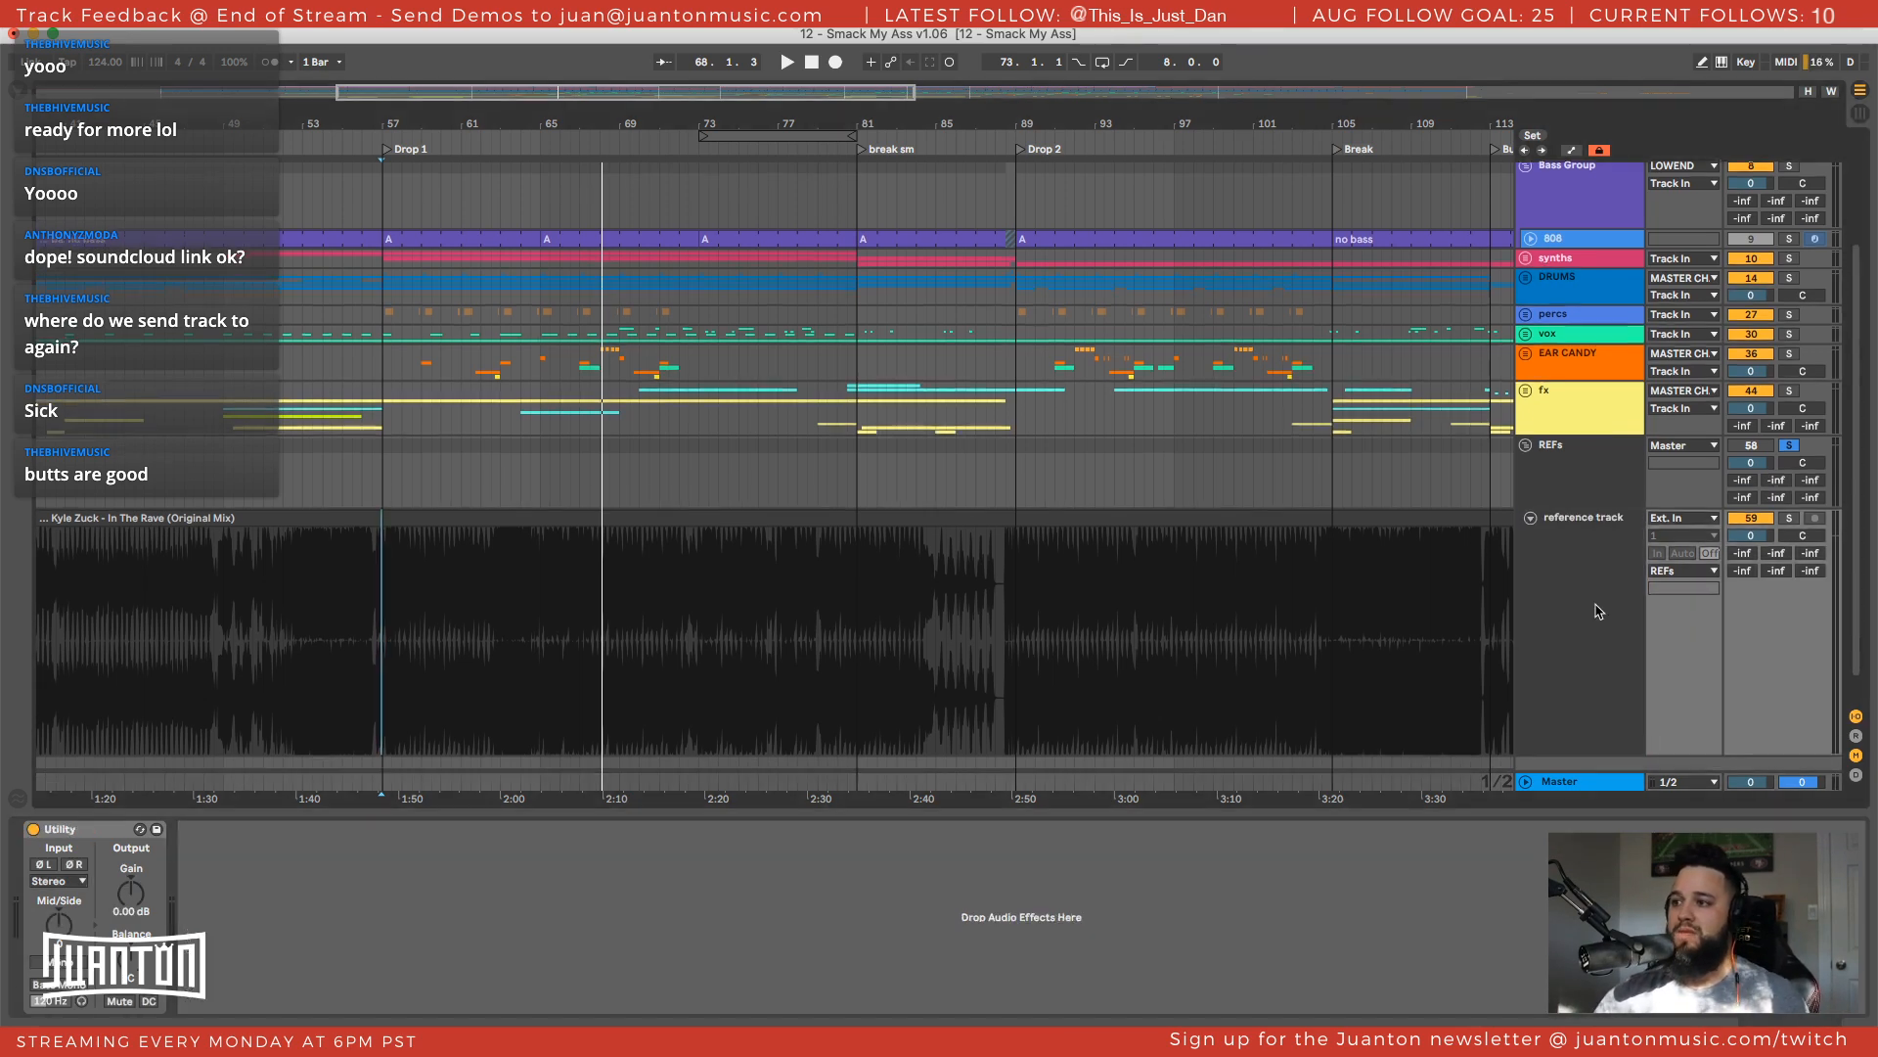
Return to the MASTER CHAIN track and unfold it briefly to check its output routing, folding it again
scroll(1558, 420, up, 5)
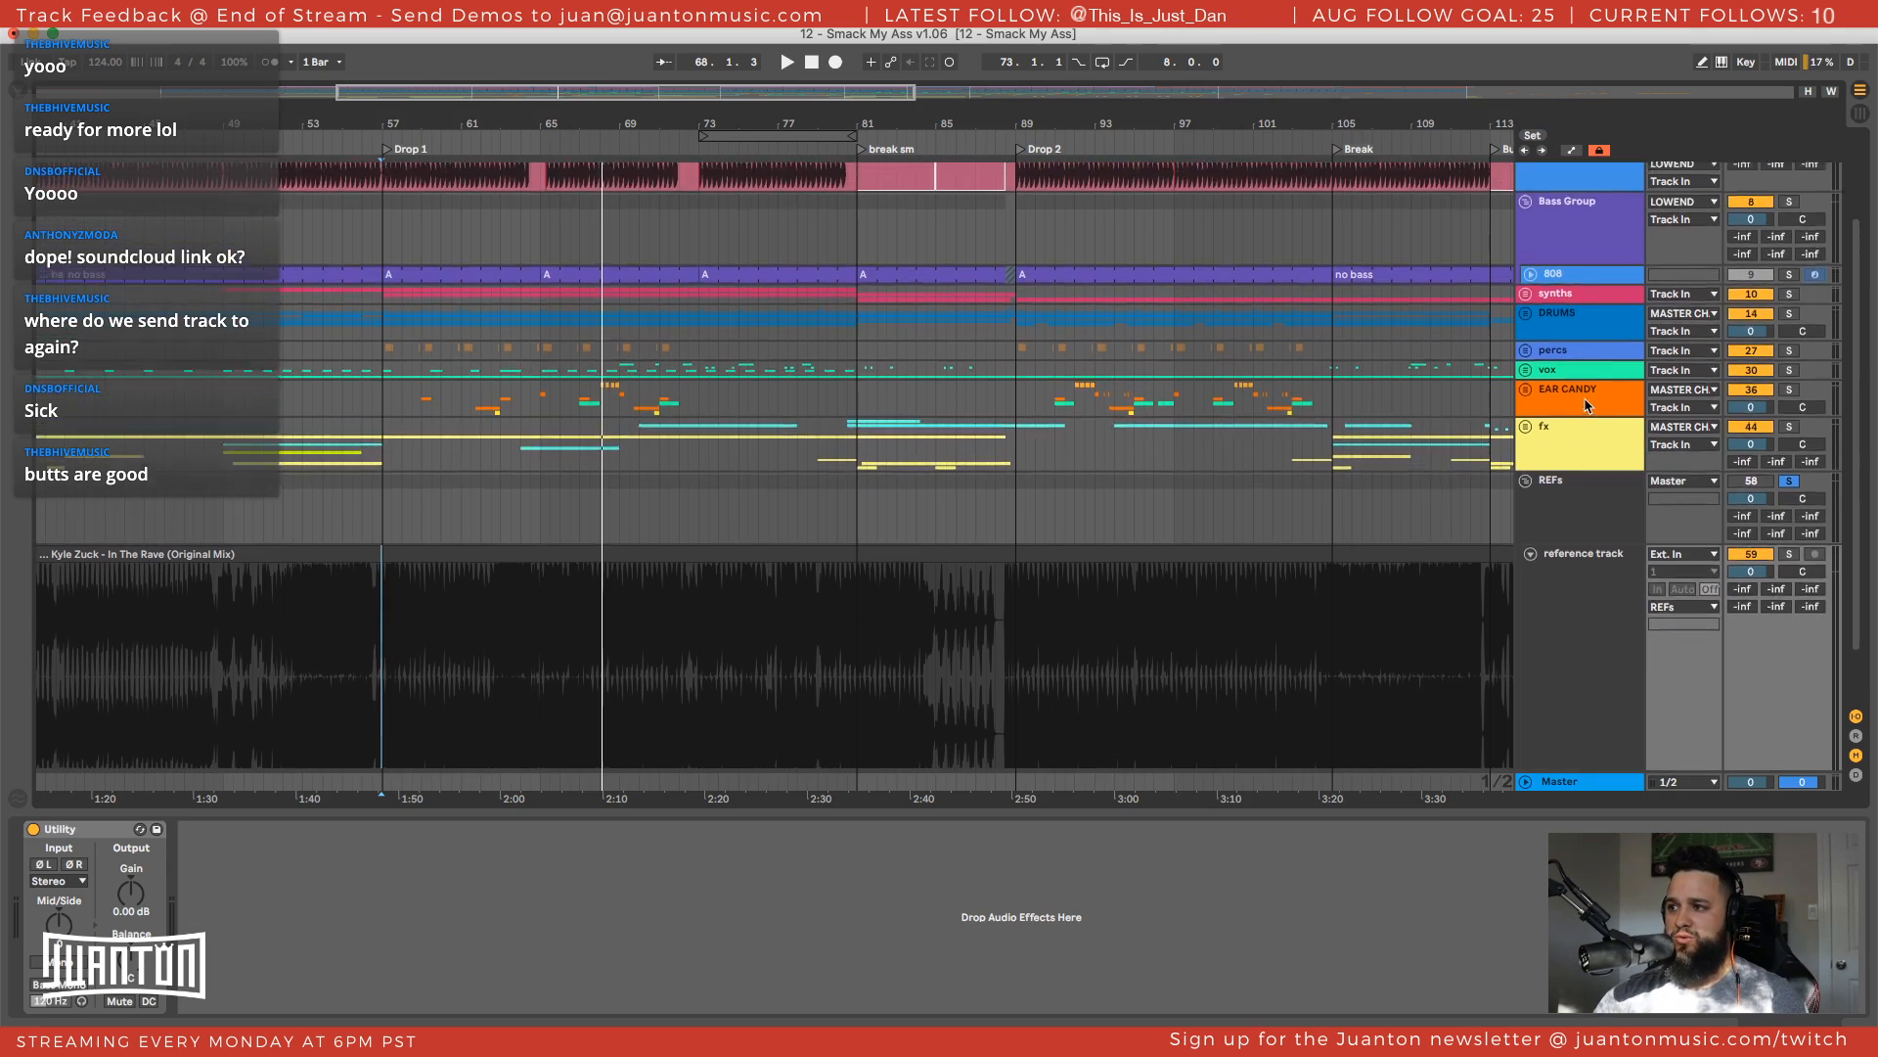
click(1562, 191)
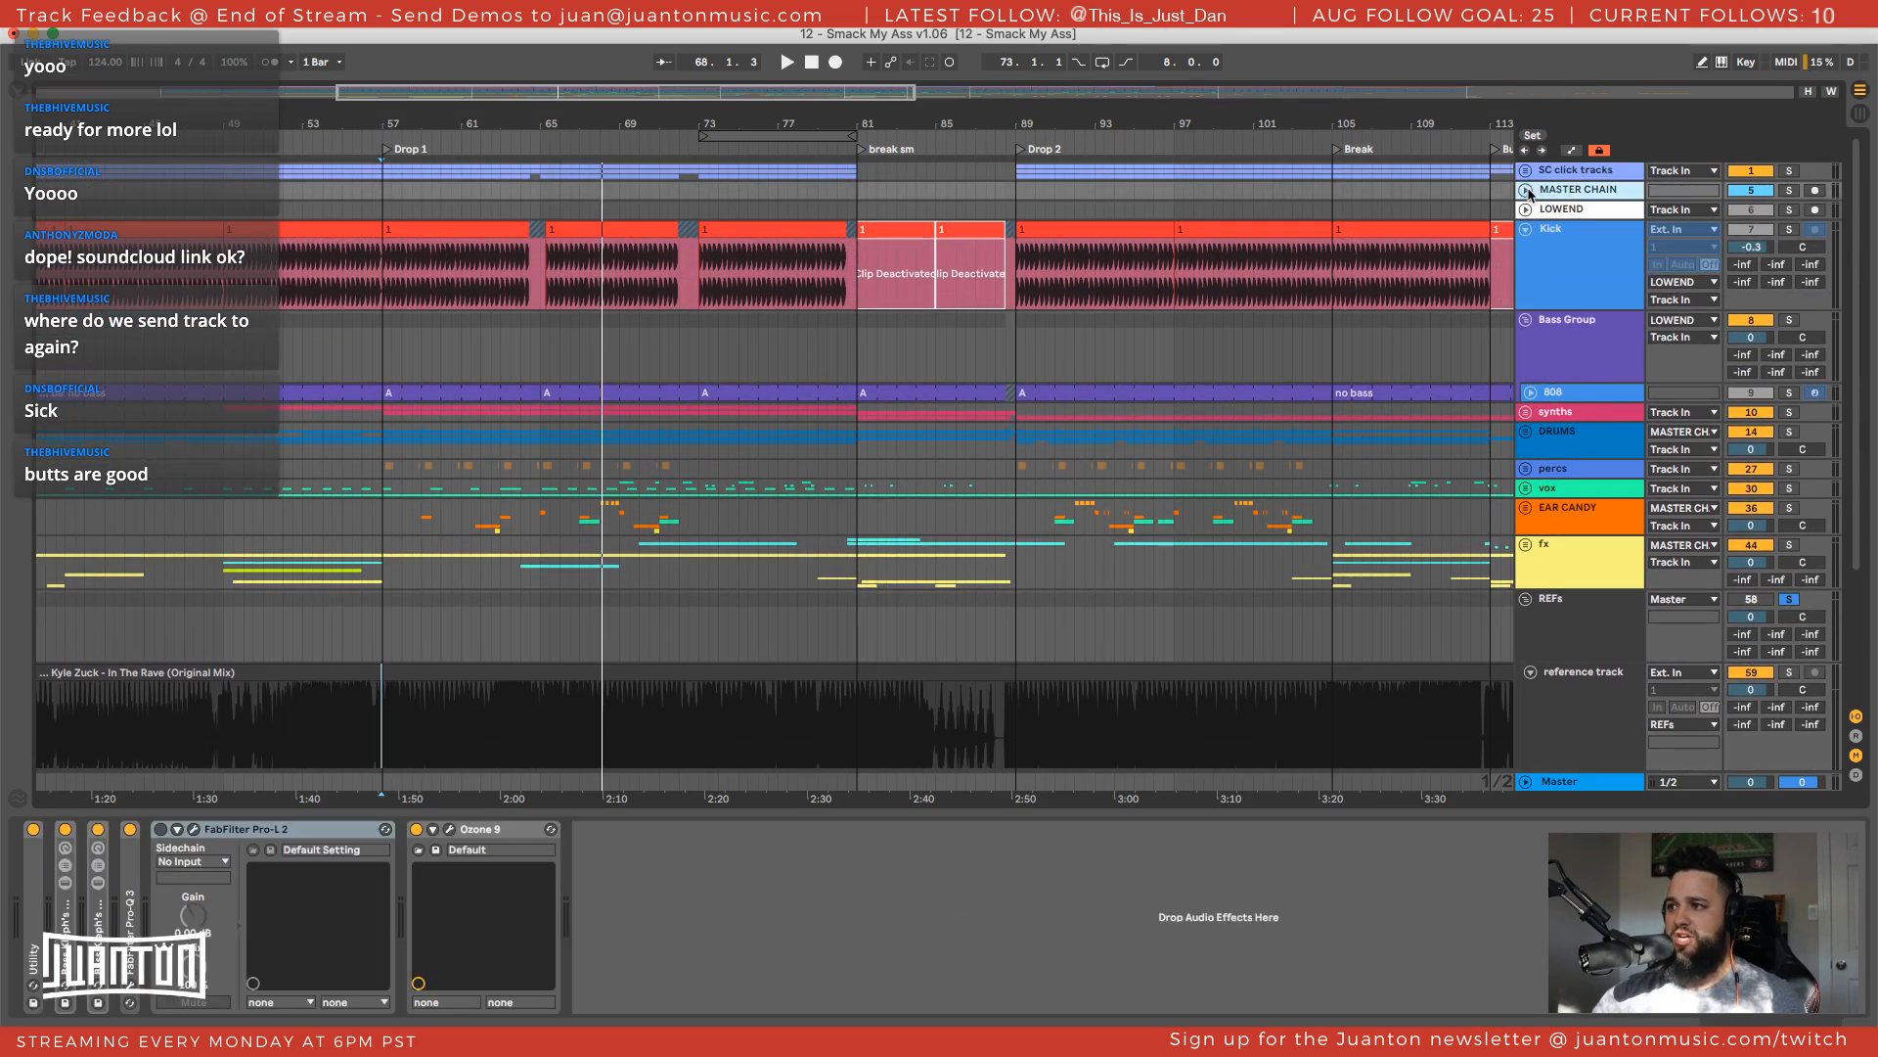
click(1526, 190)
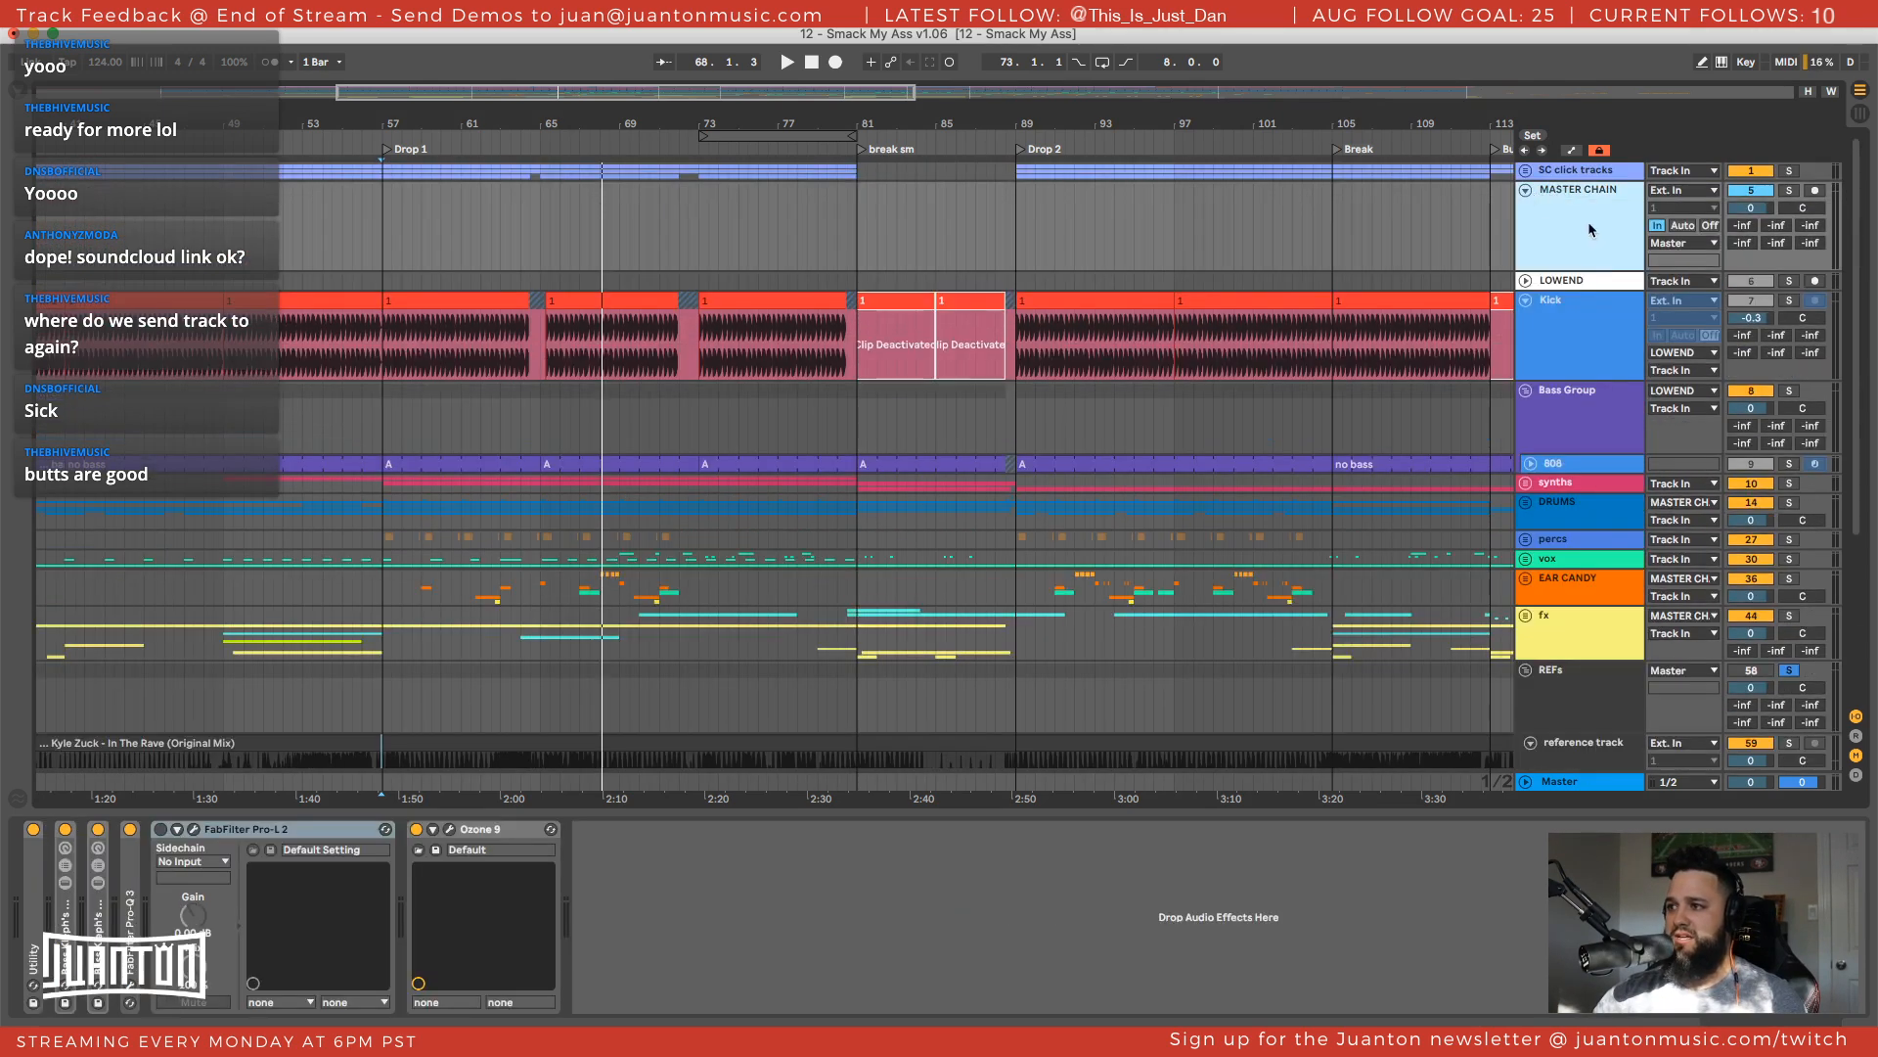
click(1526, 191)
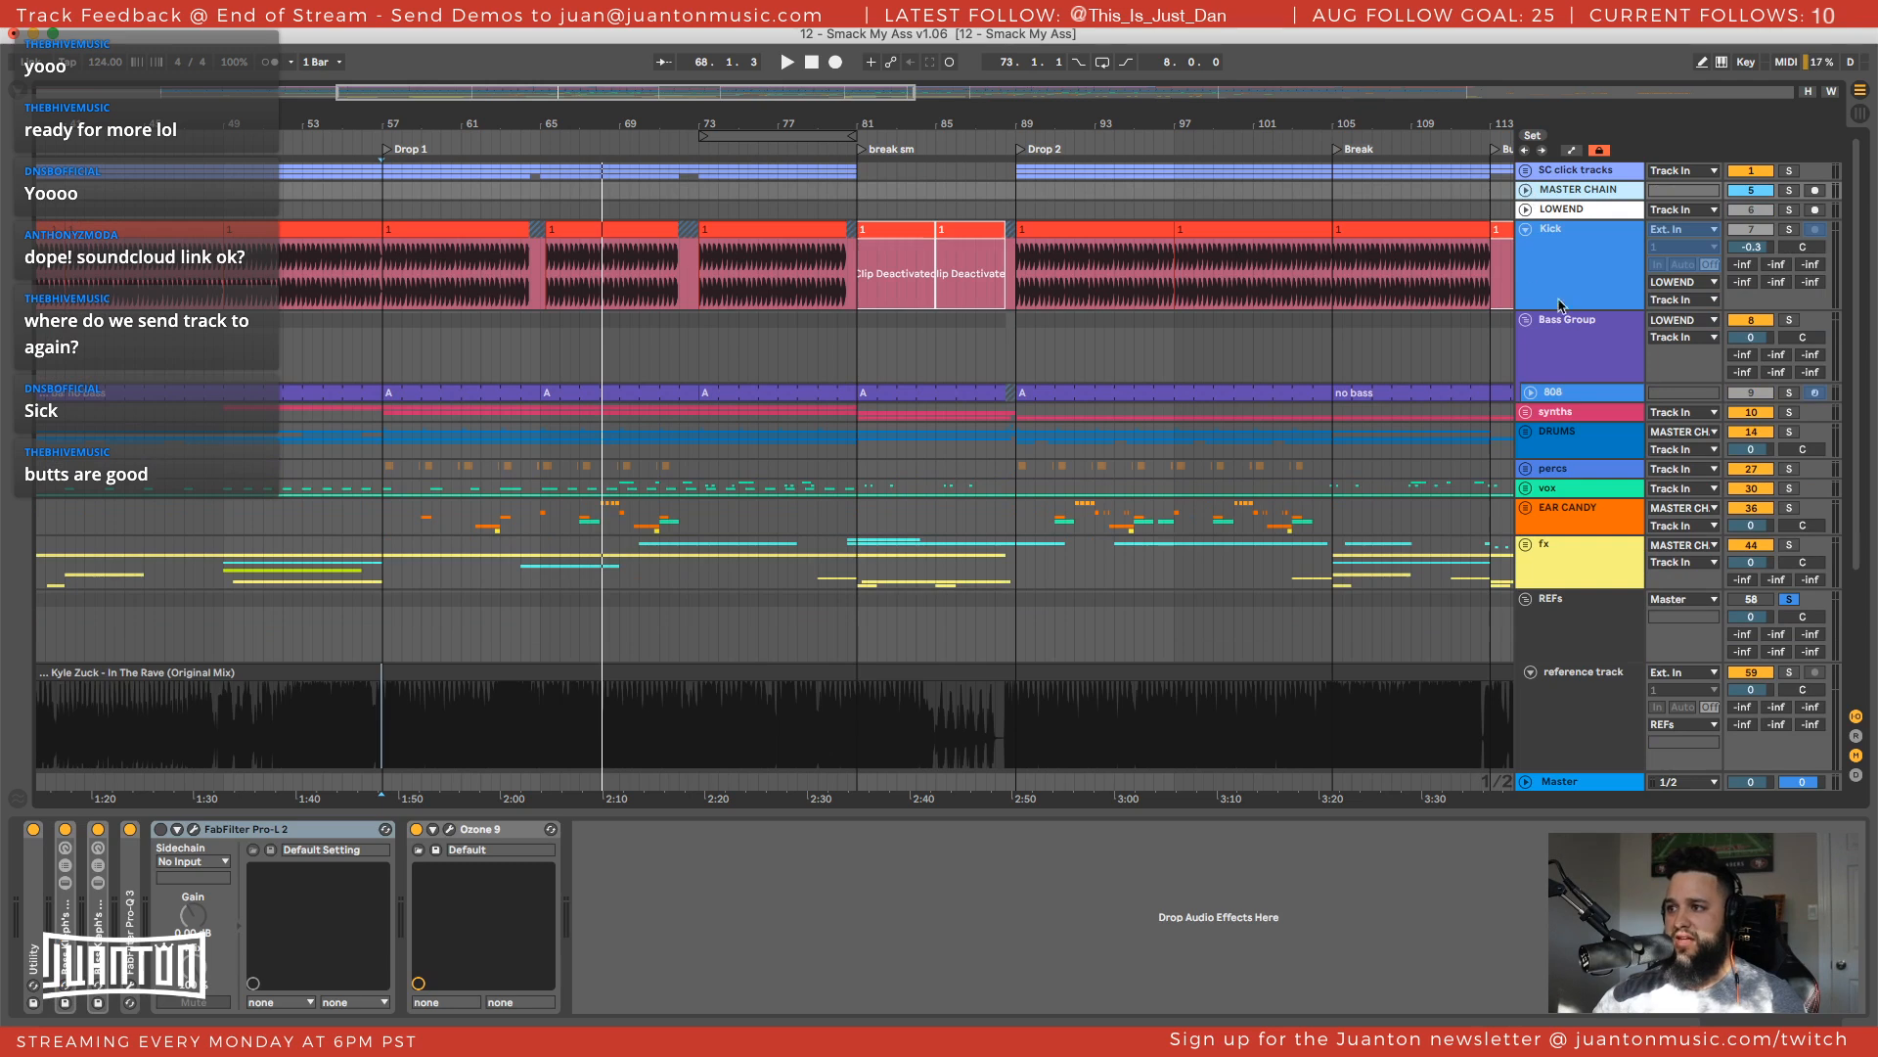
Unfold the fx group and inspect its output routing options, keeping MASTER CHAIN as the destination
click(1526, 545)
scroll(1575, 675, down, 2)
click(1681, 510)
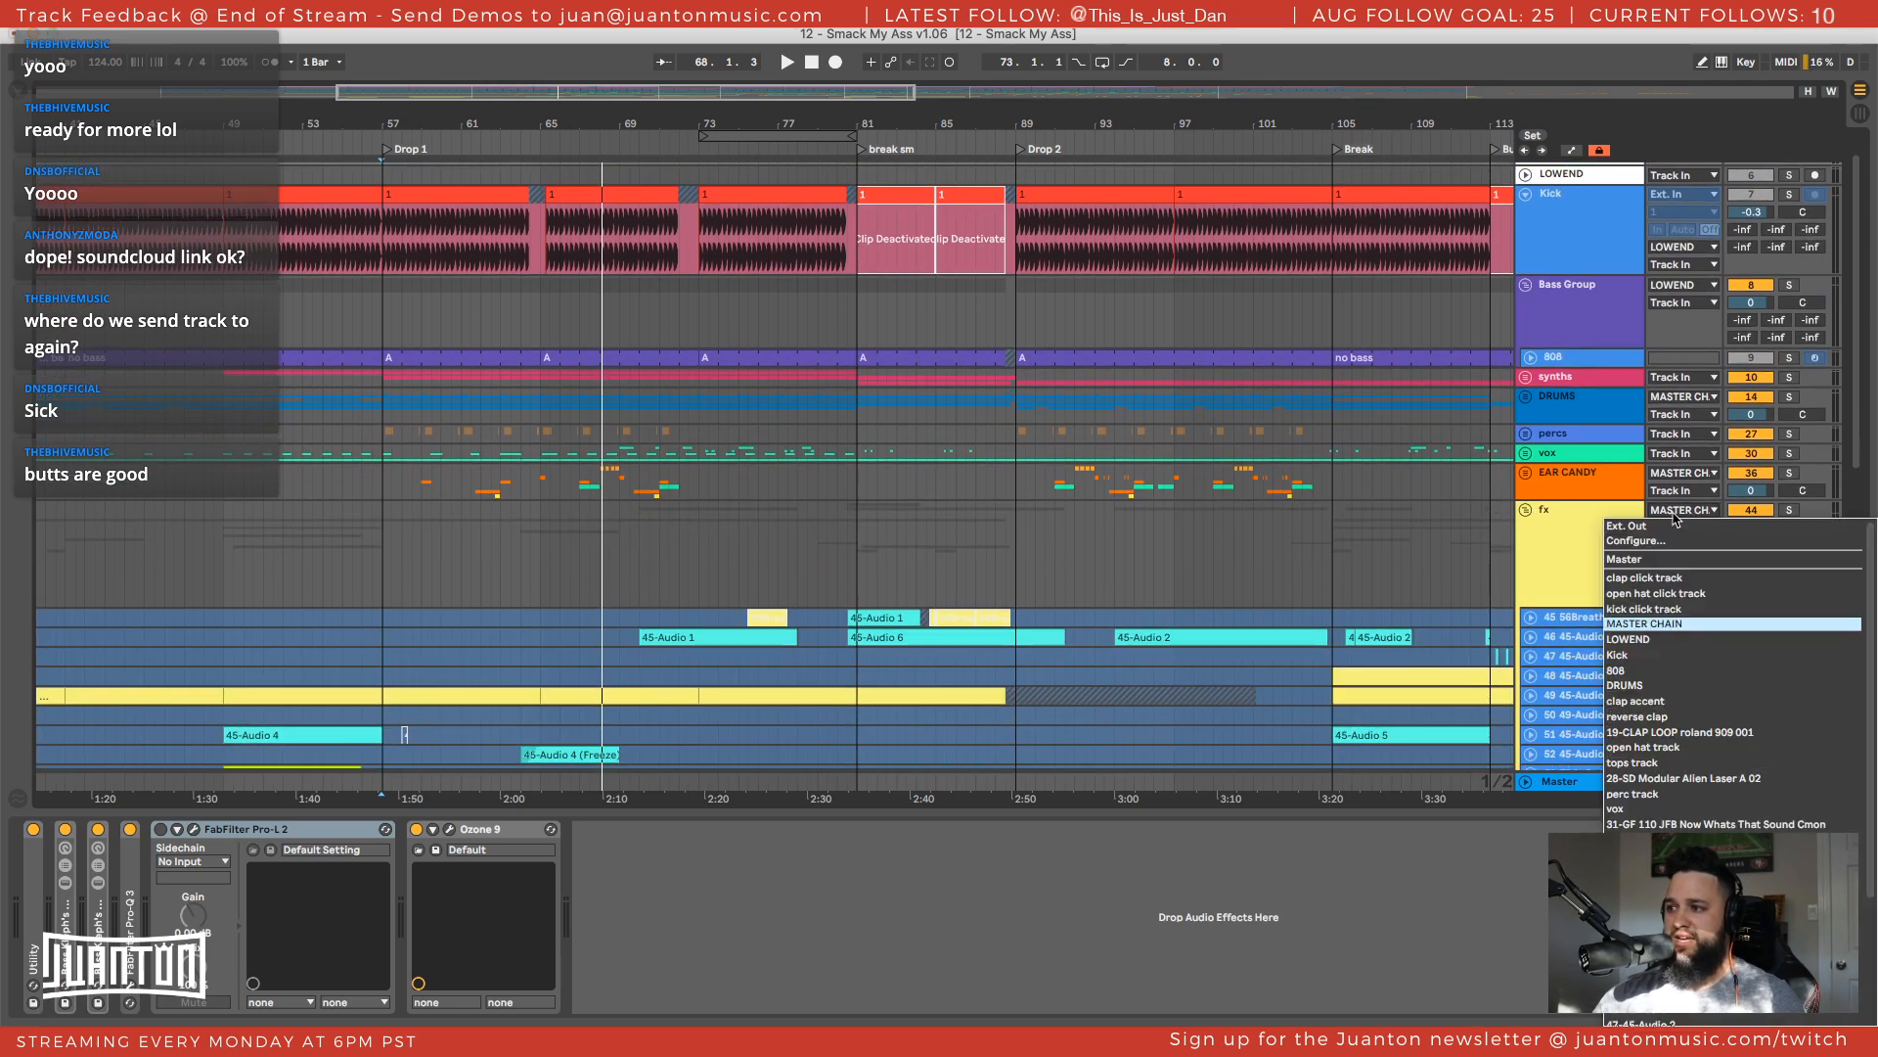
click(1584, 531)
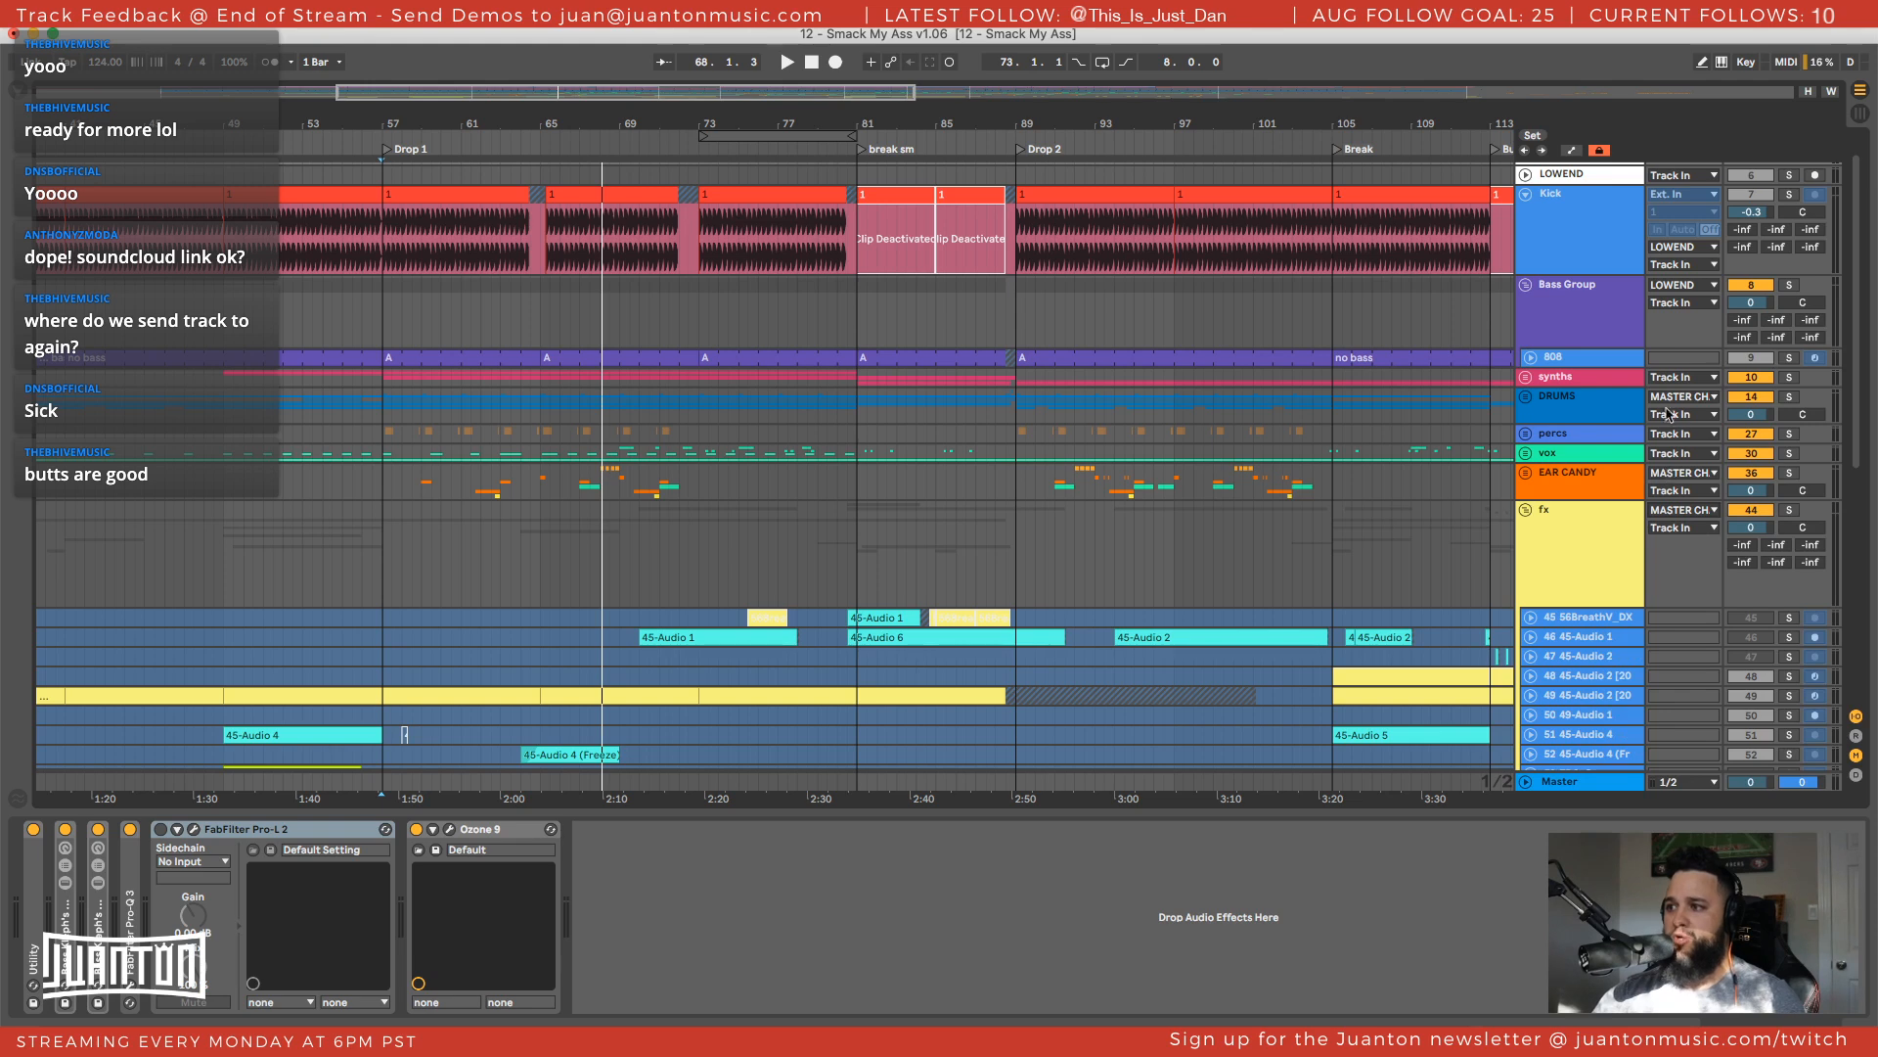
Inspect the Kick and LOWEND device chains, and unfold LOWEND to check its output routing before folding it again
scroll(1615, 379, up, 2)
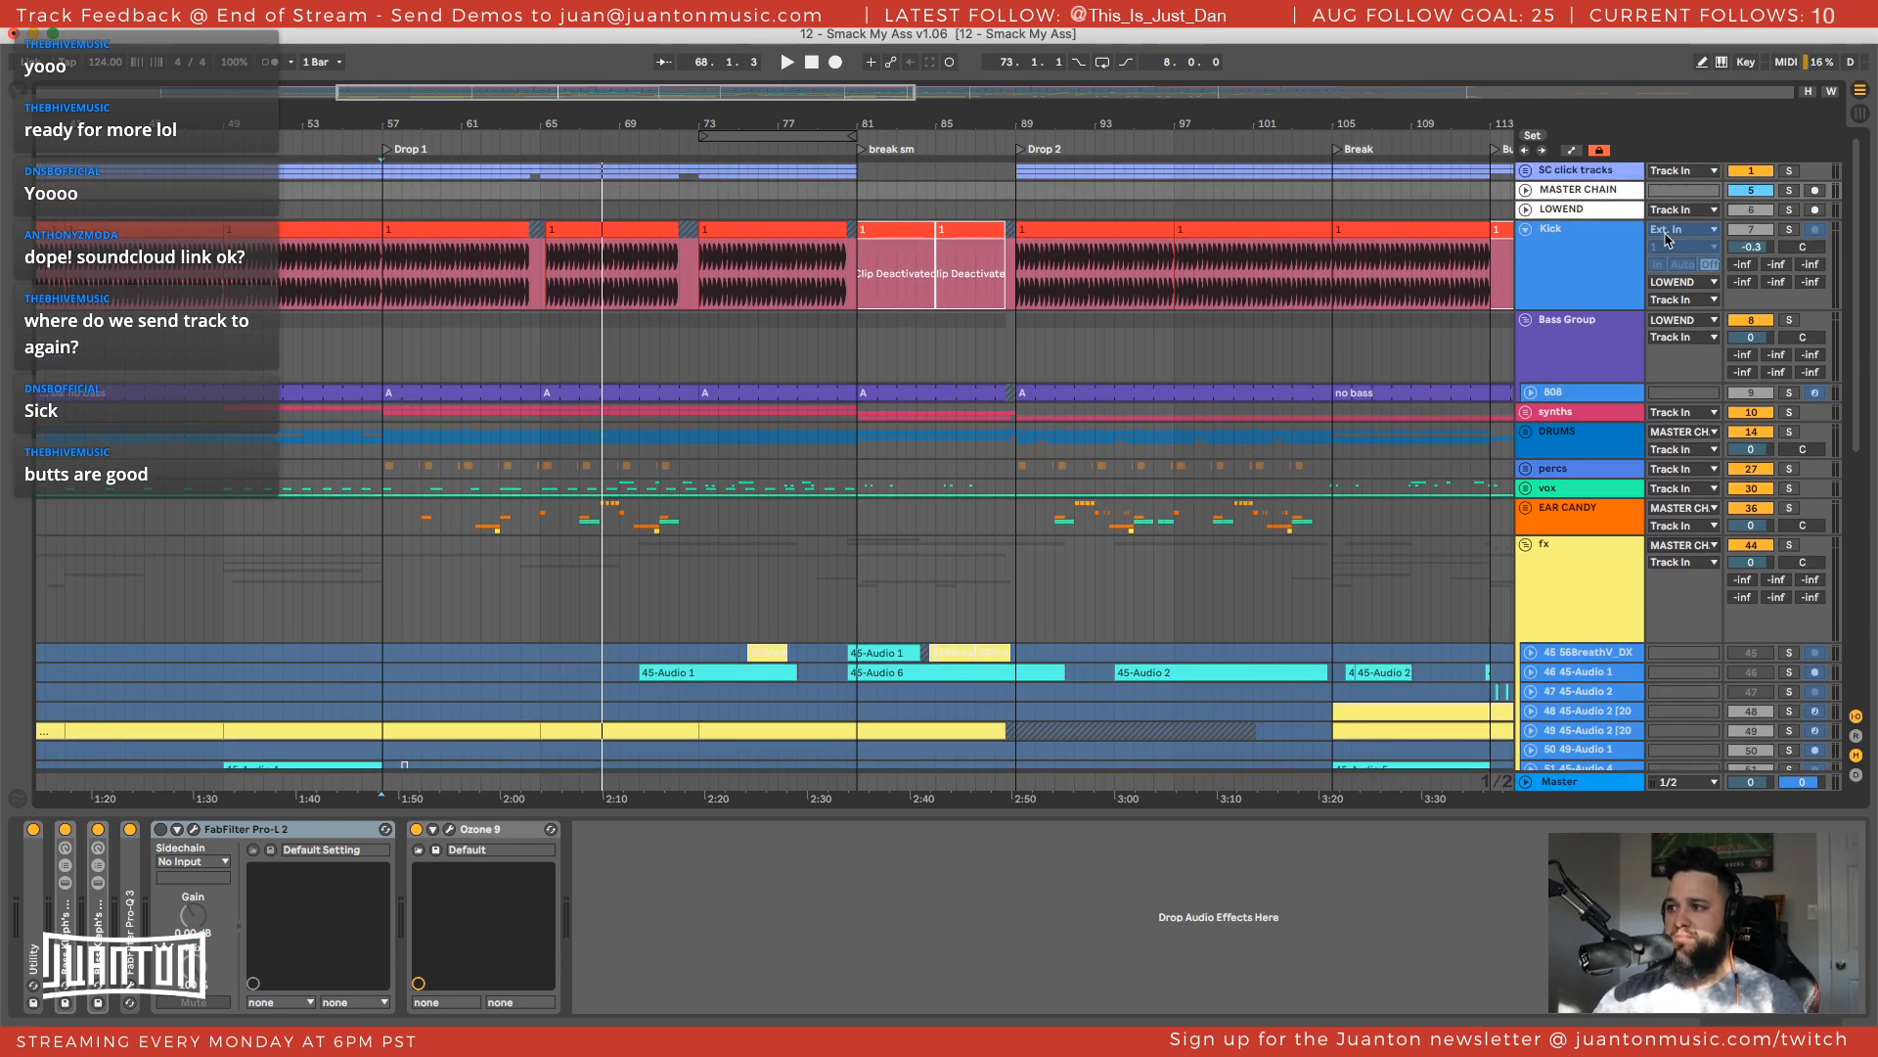
click(1585, 275)
scroll(1579, 261, down, 1)
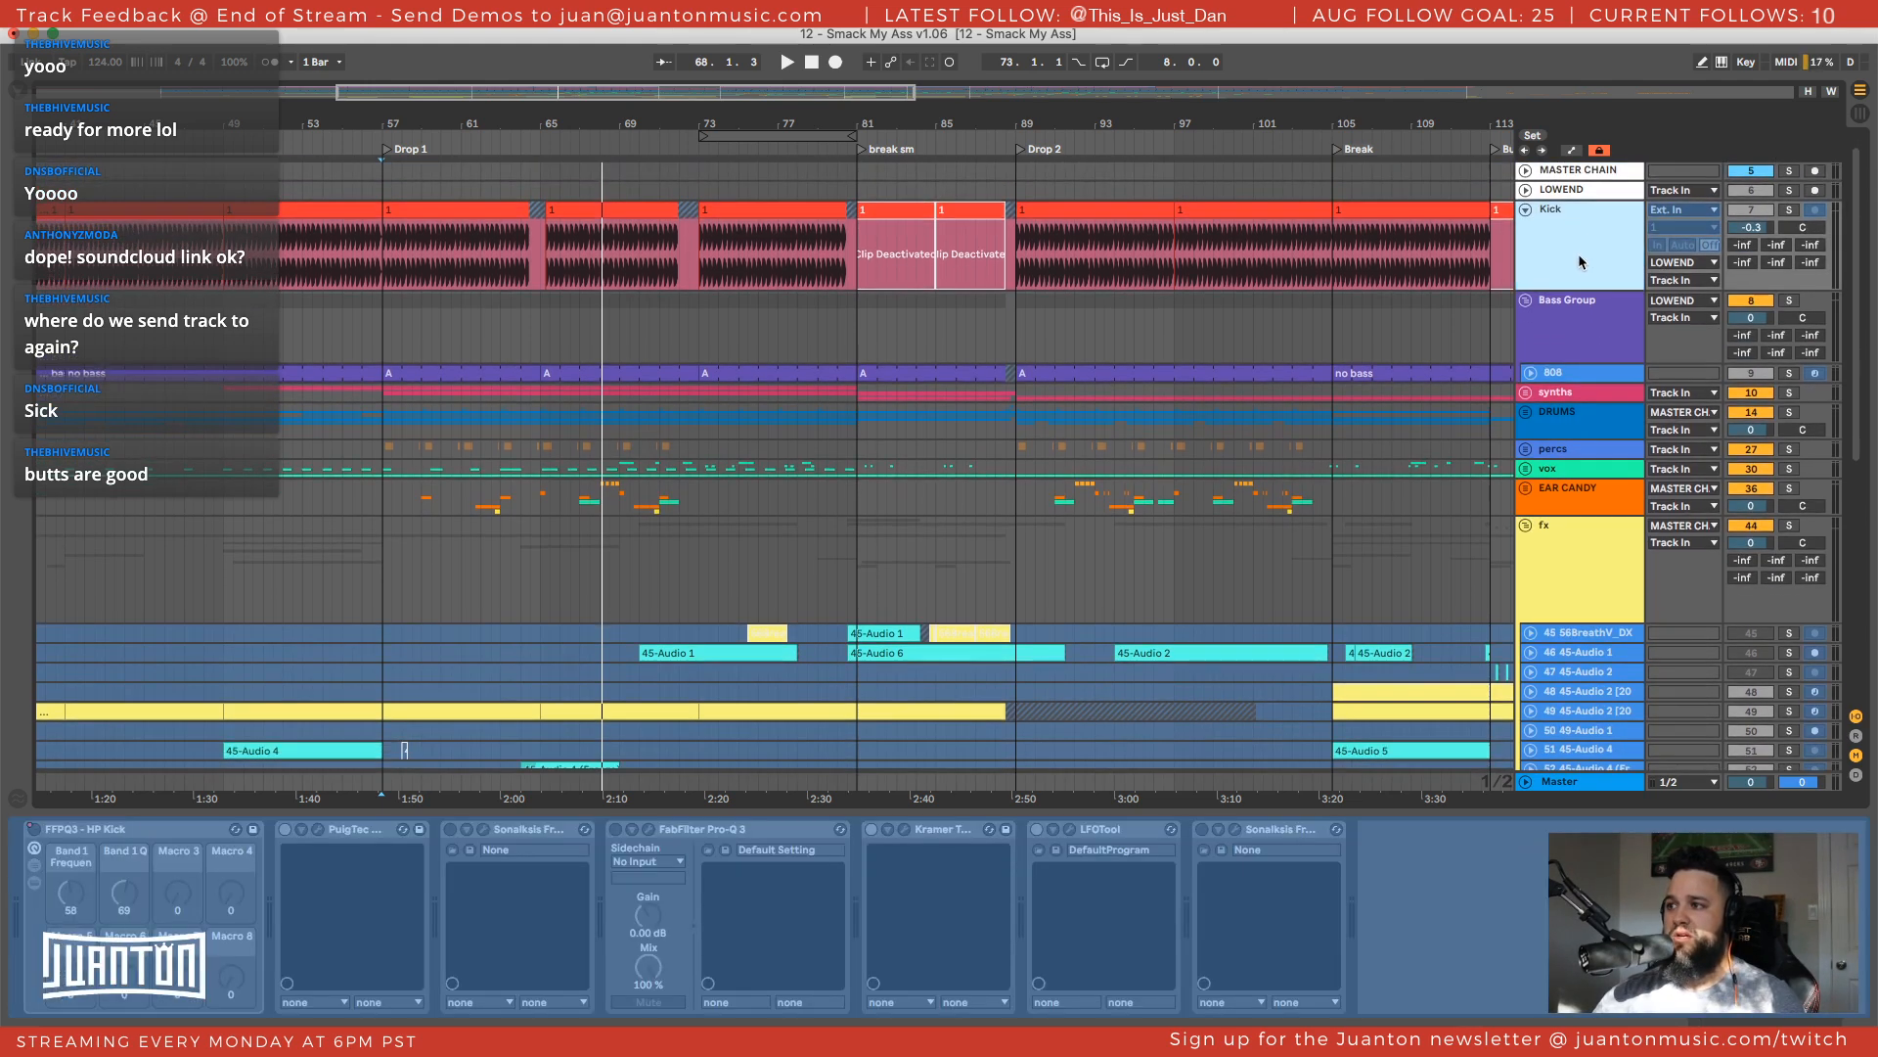
click(1566, 196)
click(1525, 189)
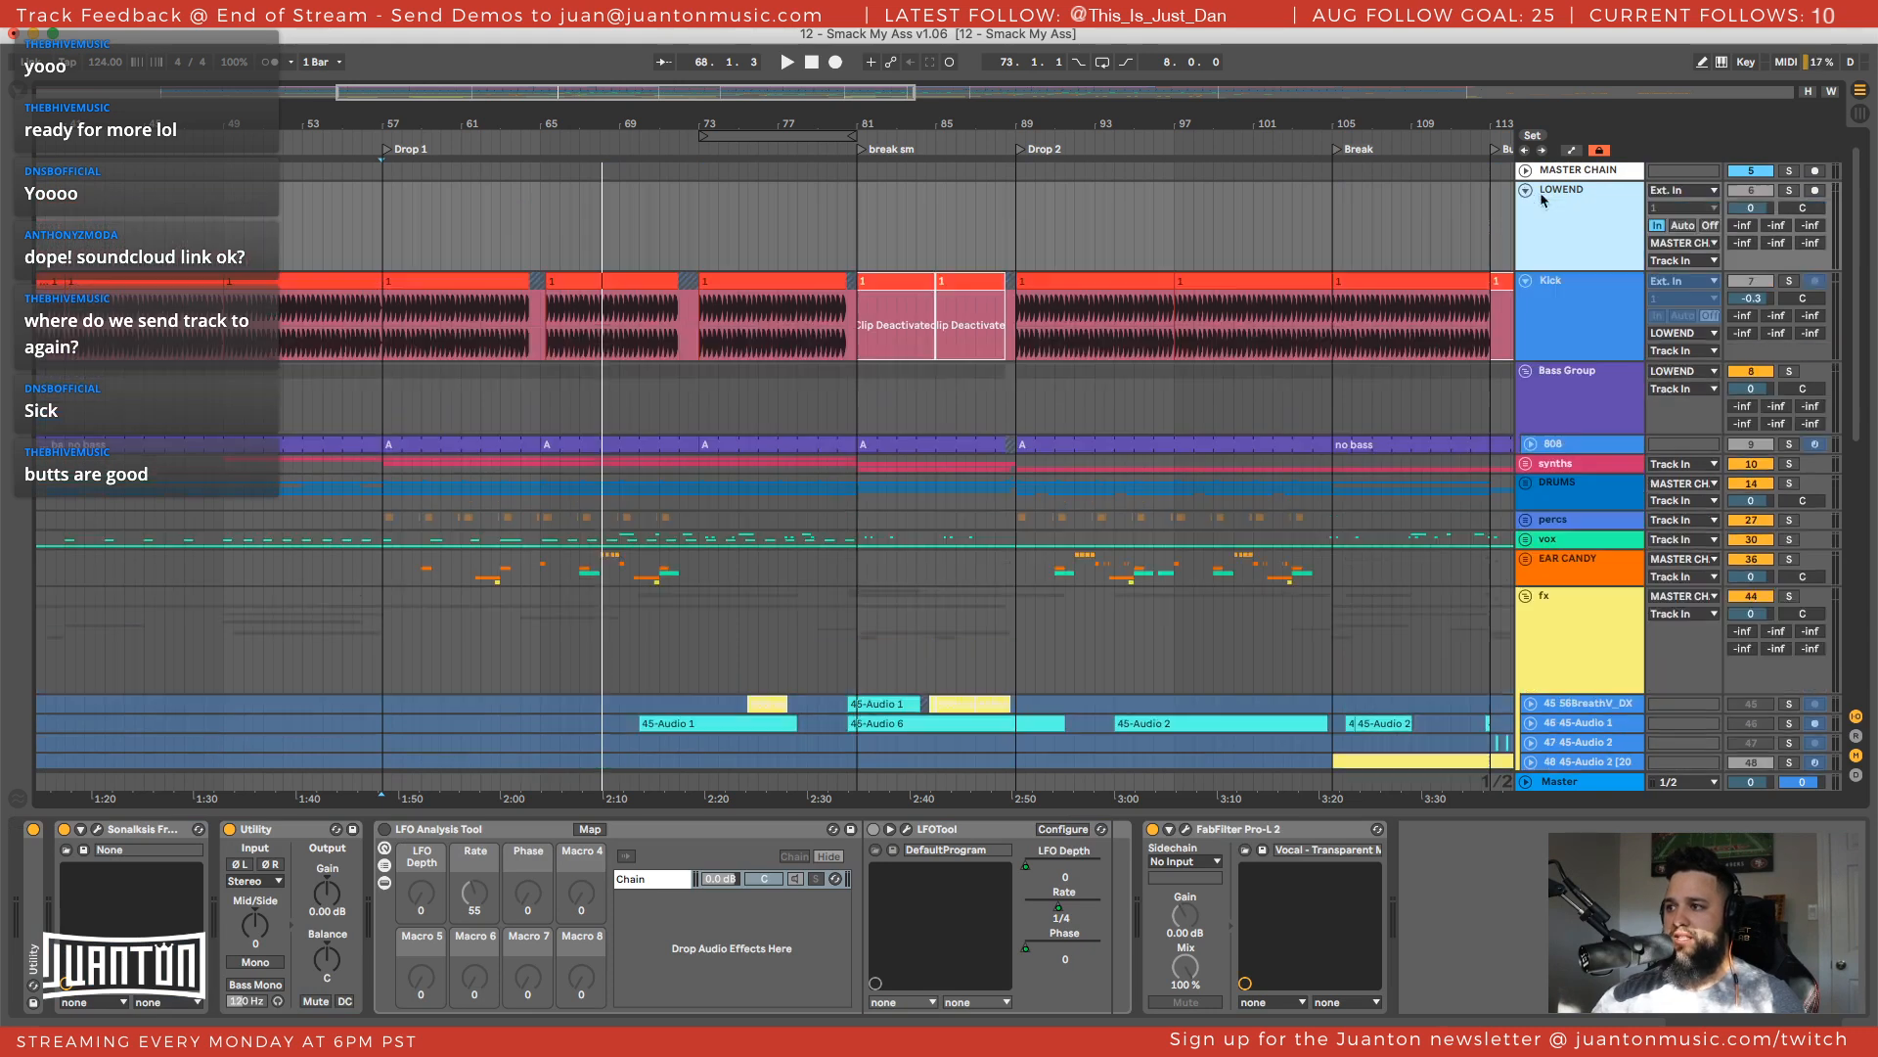
scroll(1532, 197, down, 5)
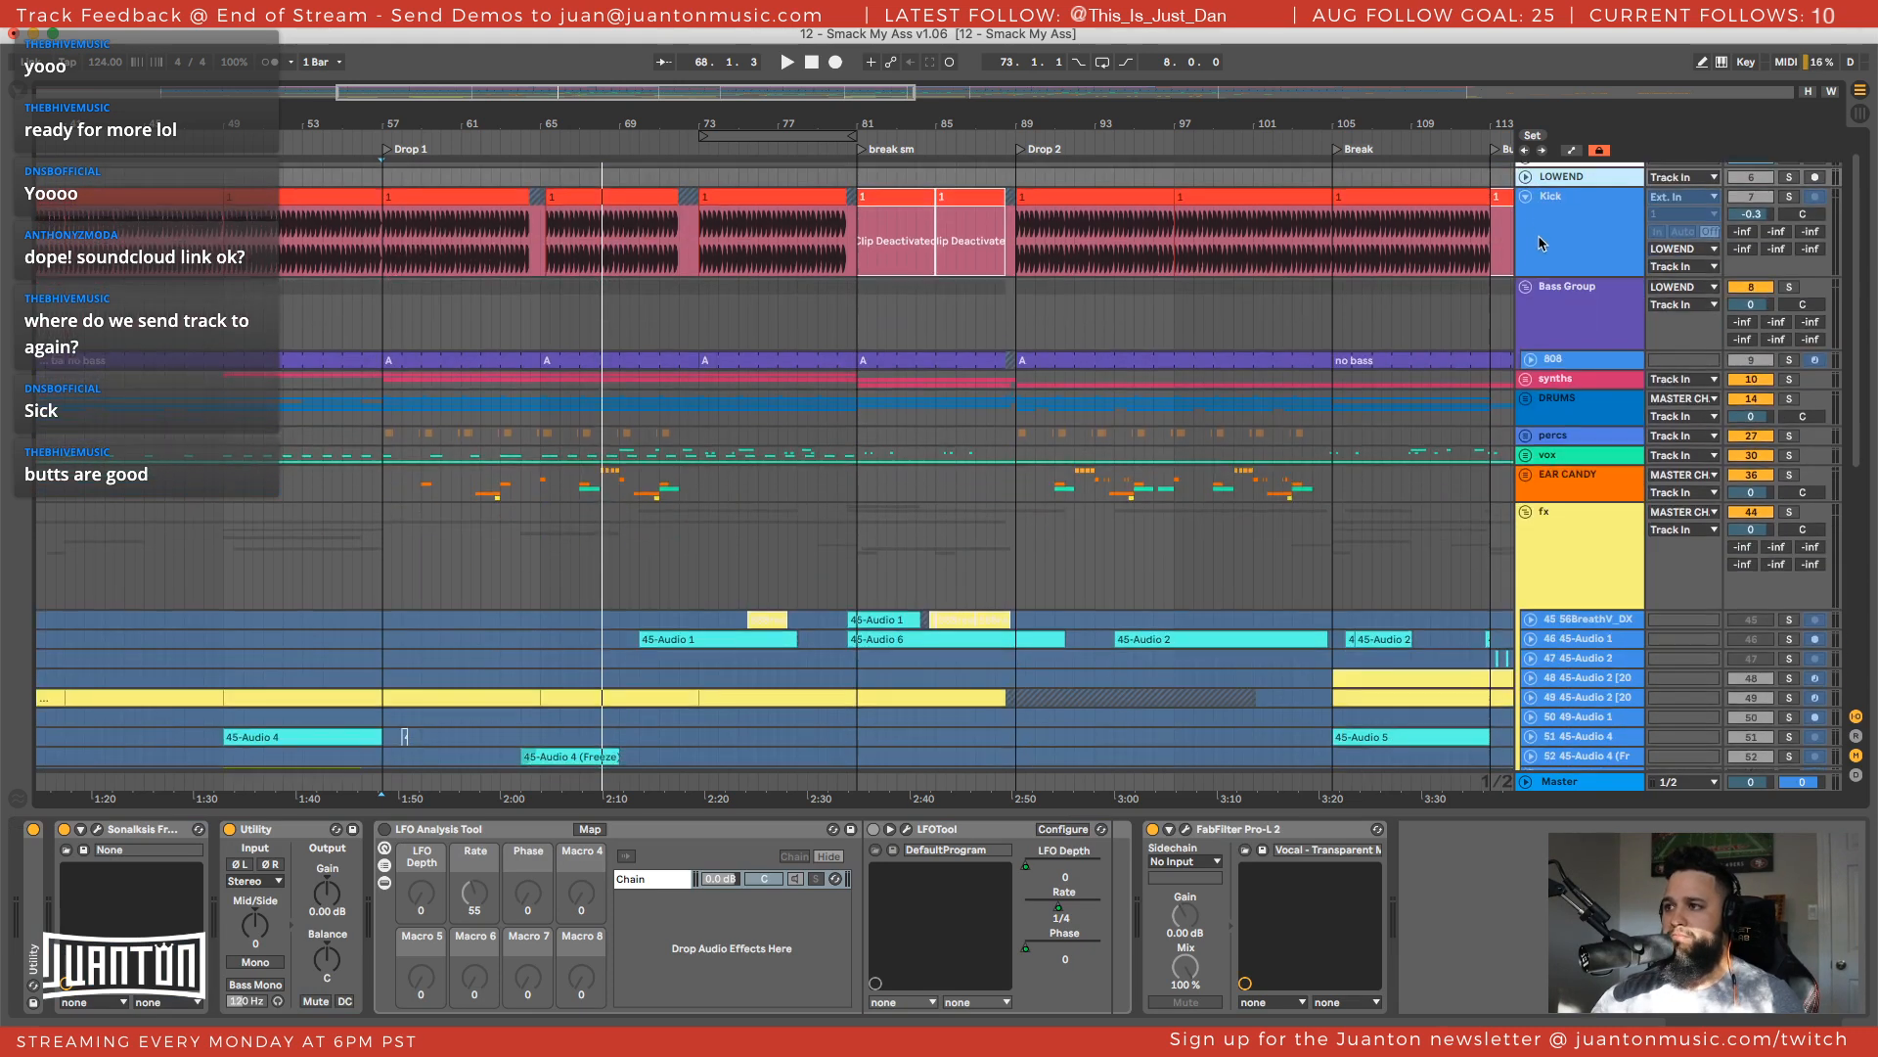
scroll(1523, 708, down, 10)
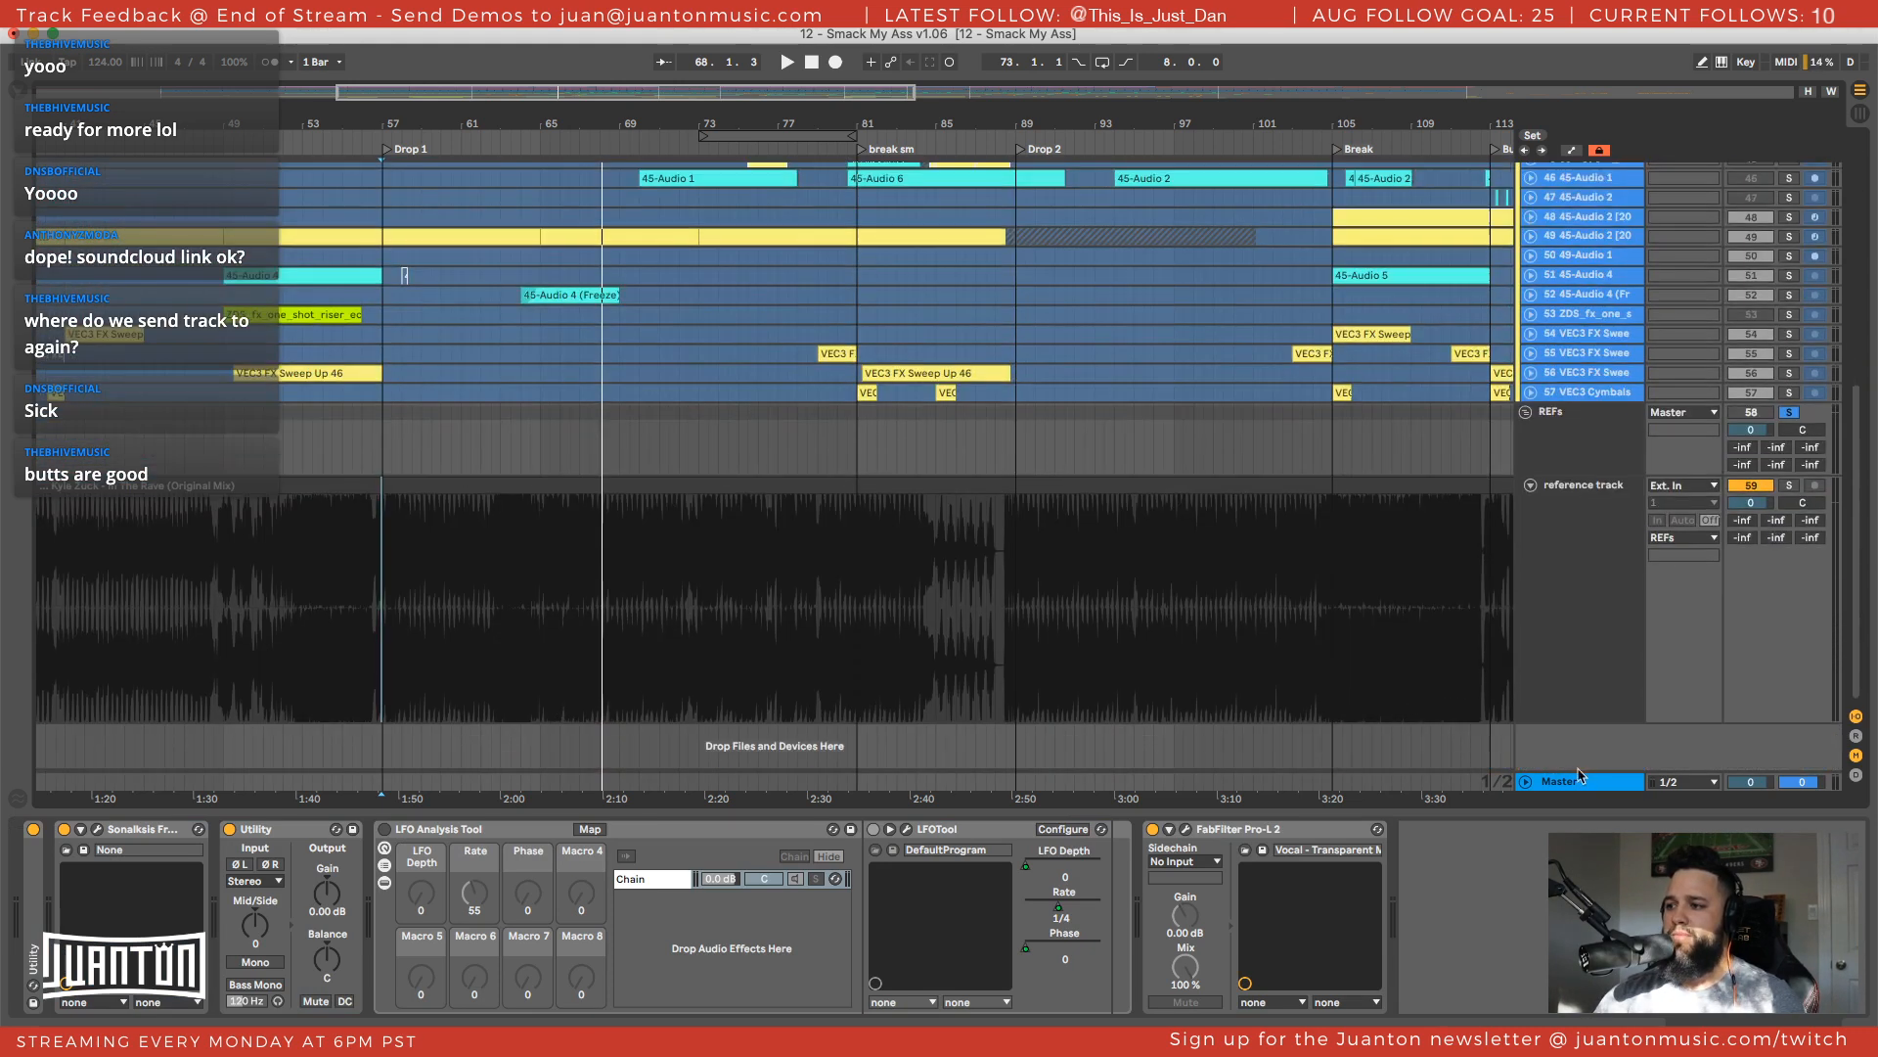
Inspect the device chains of the REFs group and the reference track, and check REFs' output routing, keeping Master as its destination
click(1582, 544)
click(1559, 440)
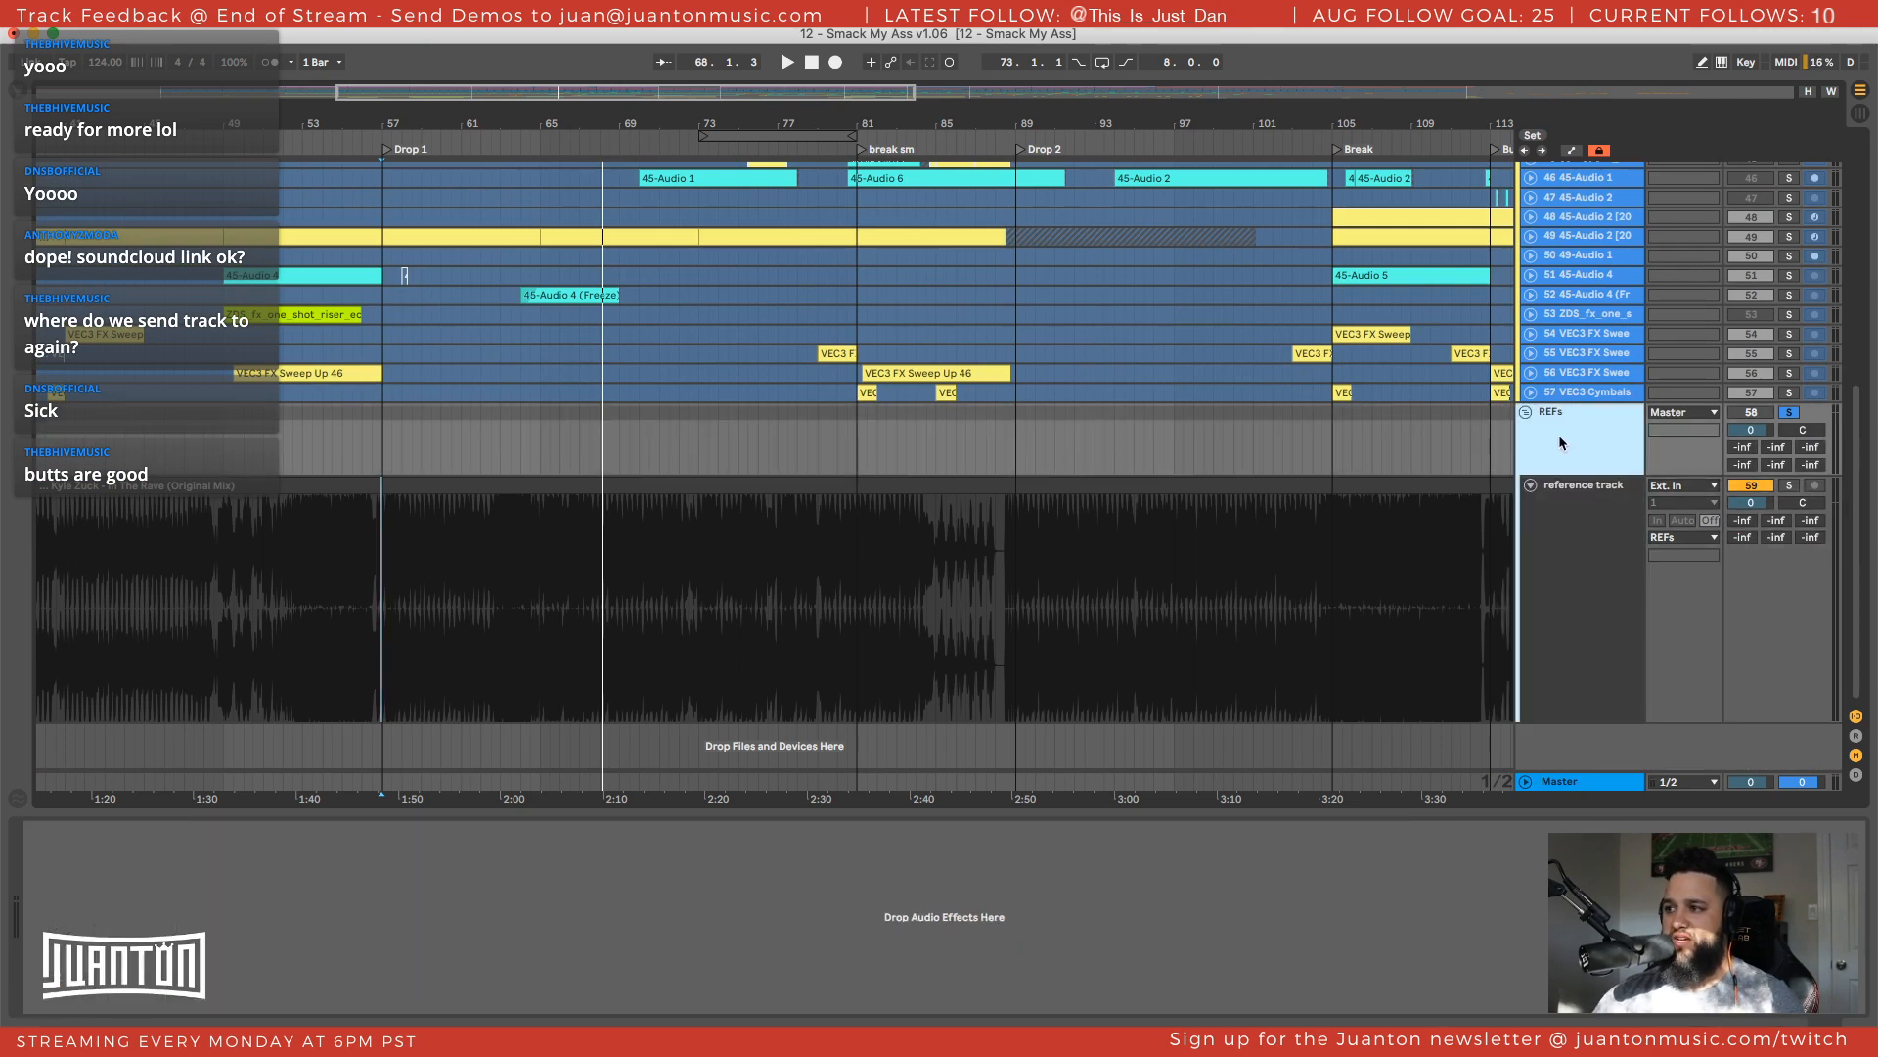
click(1676, 412)
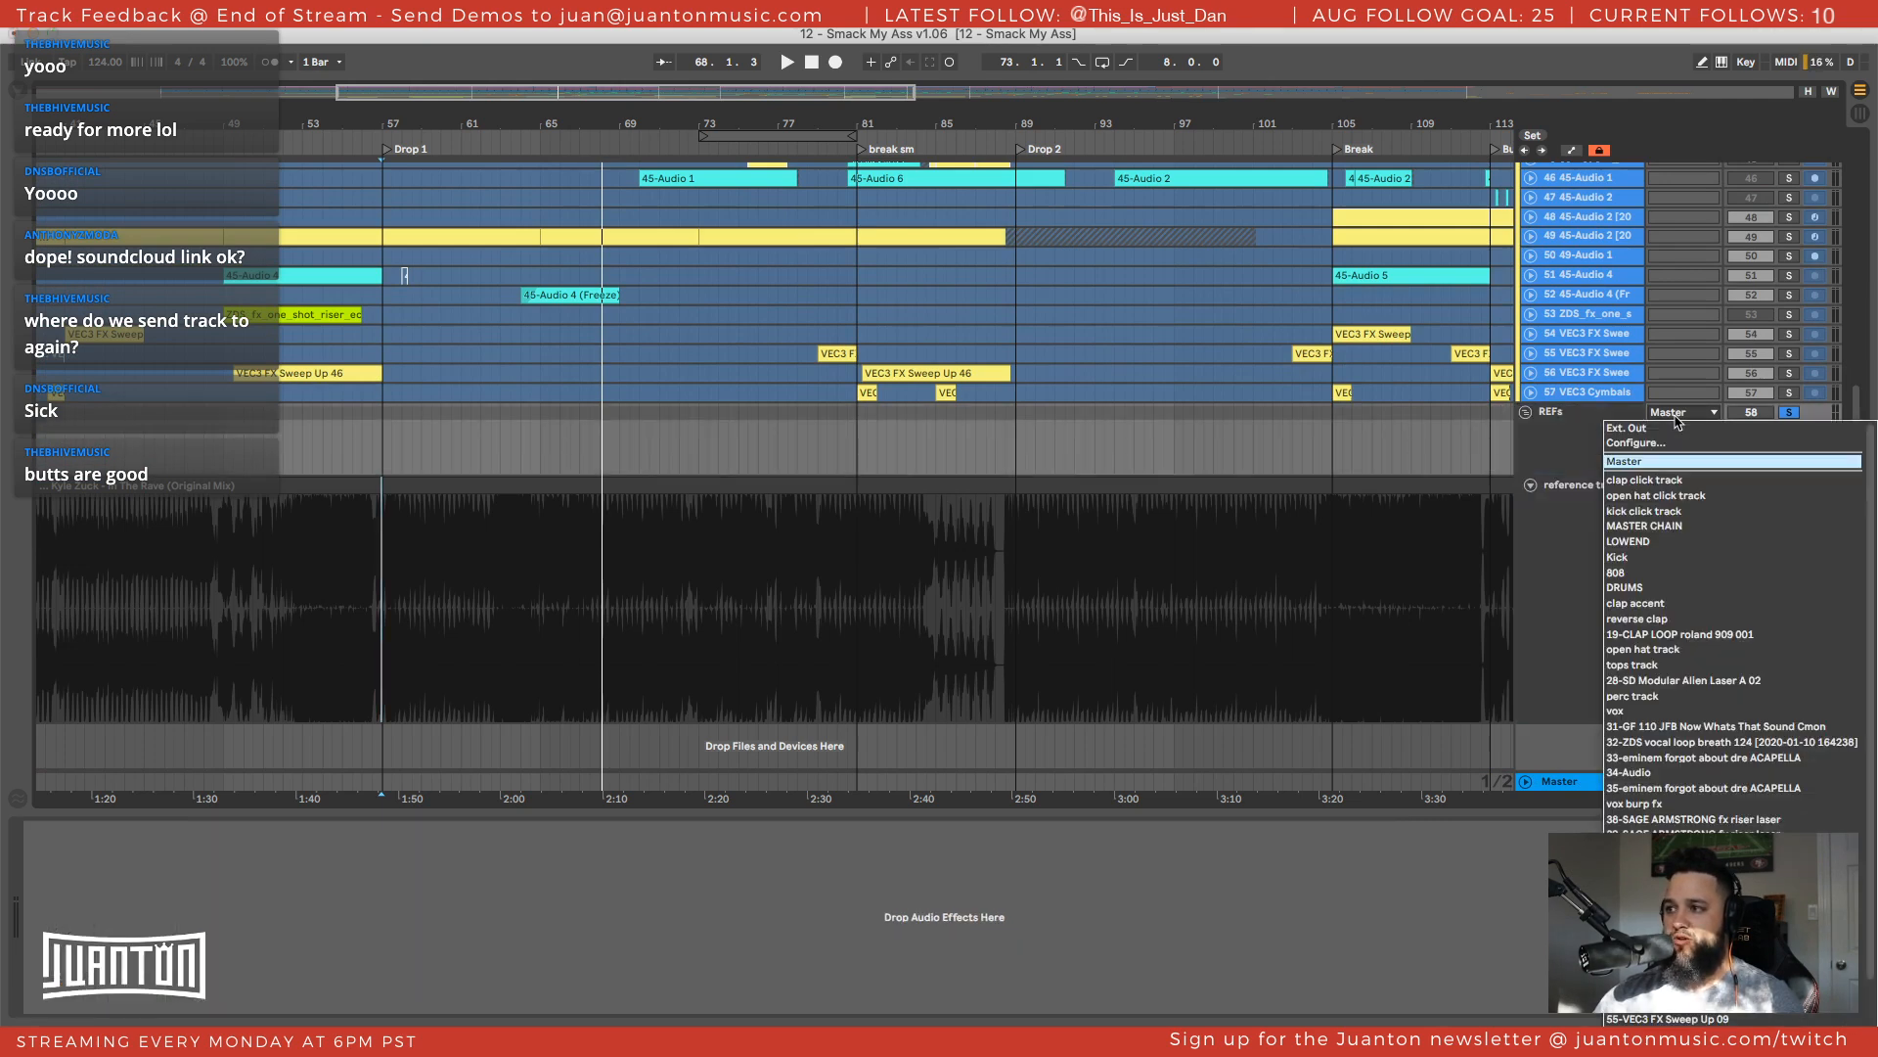
click(1634, 462)
click(1550, 554)
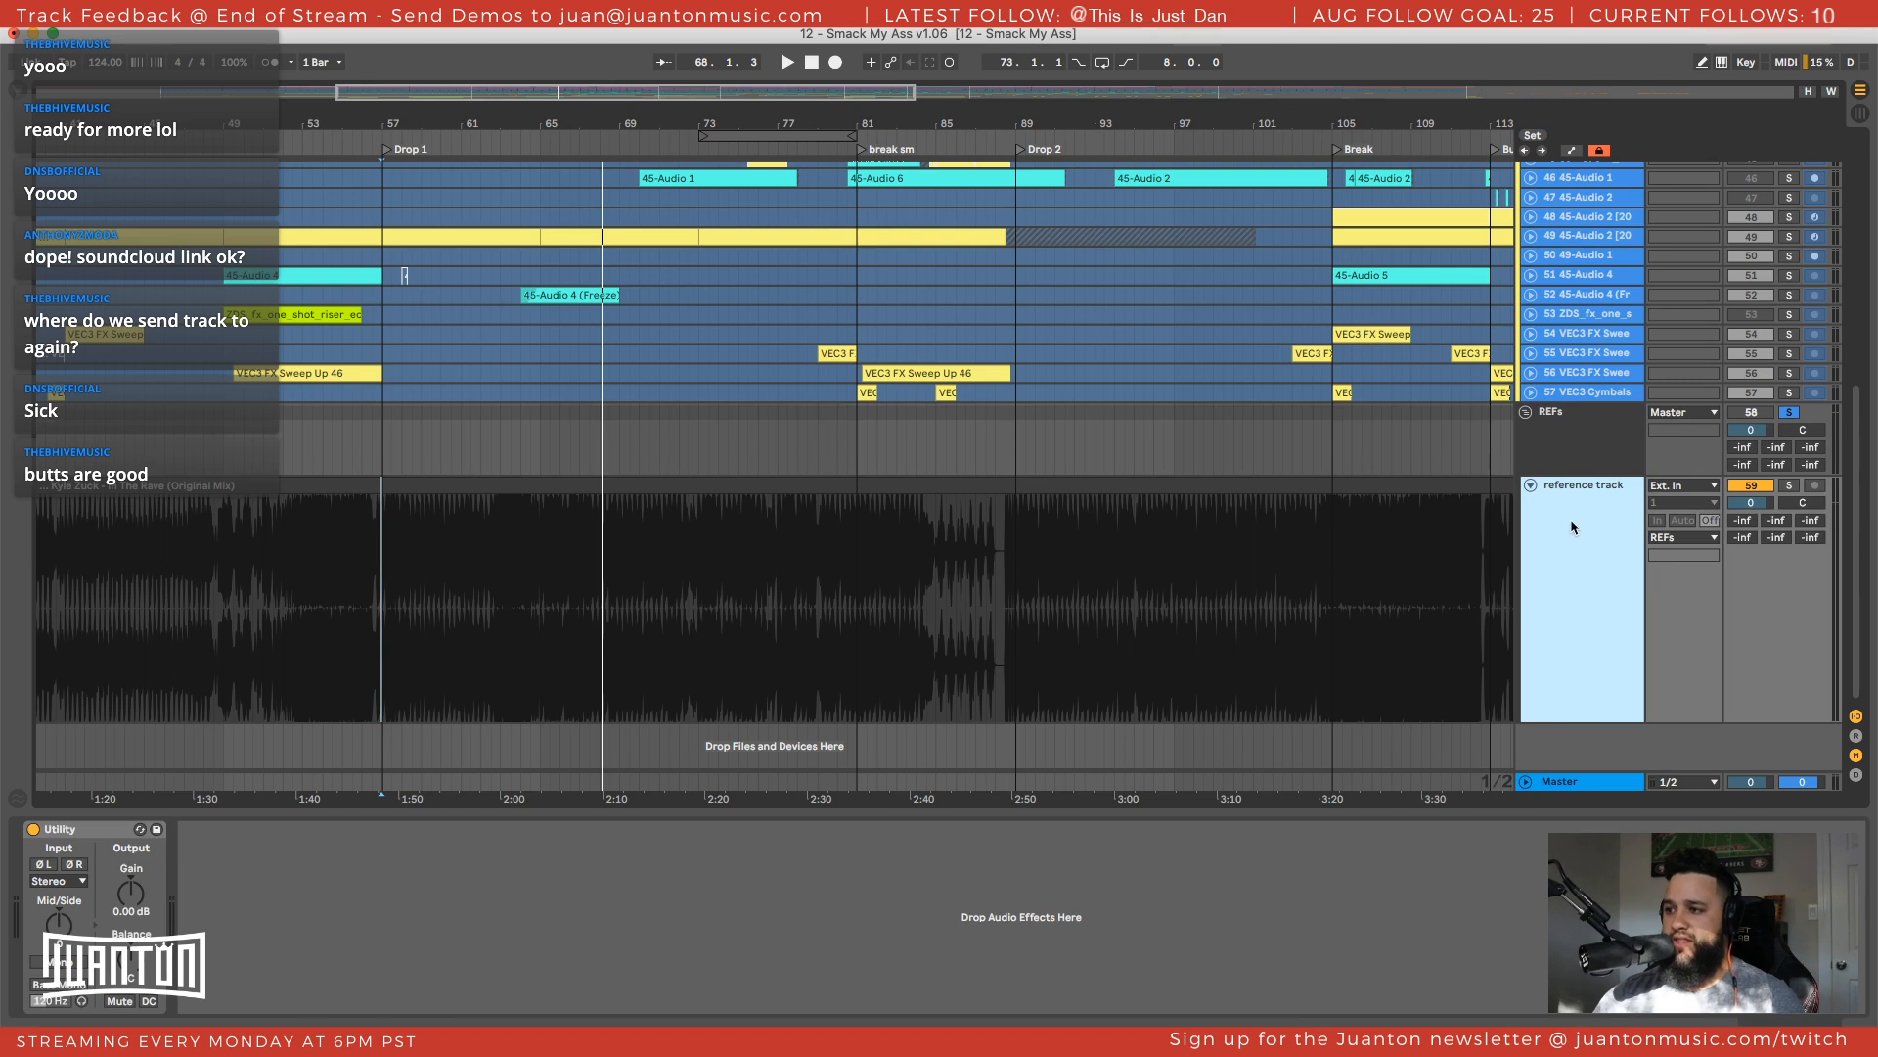
click(1577, 422)
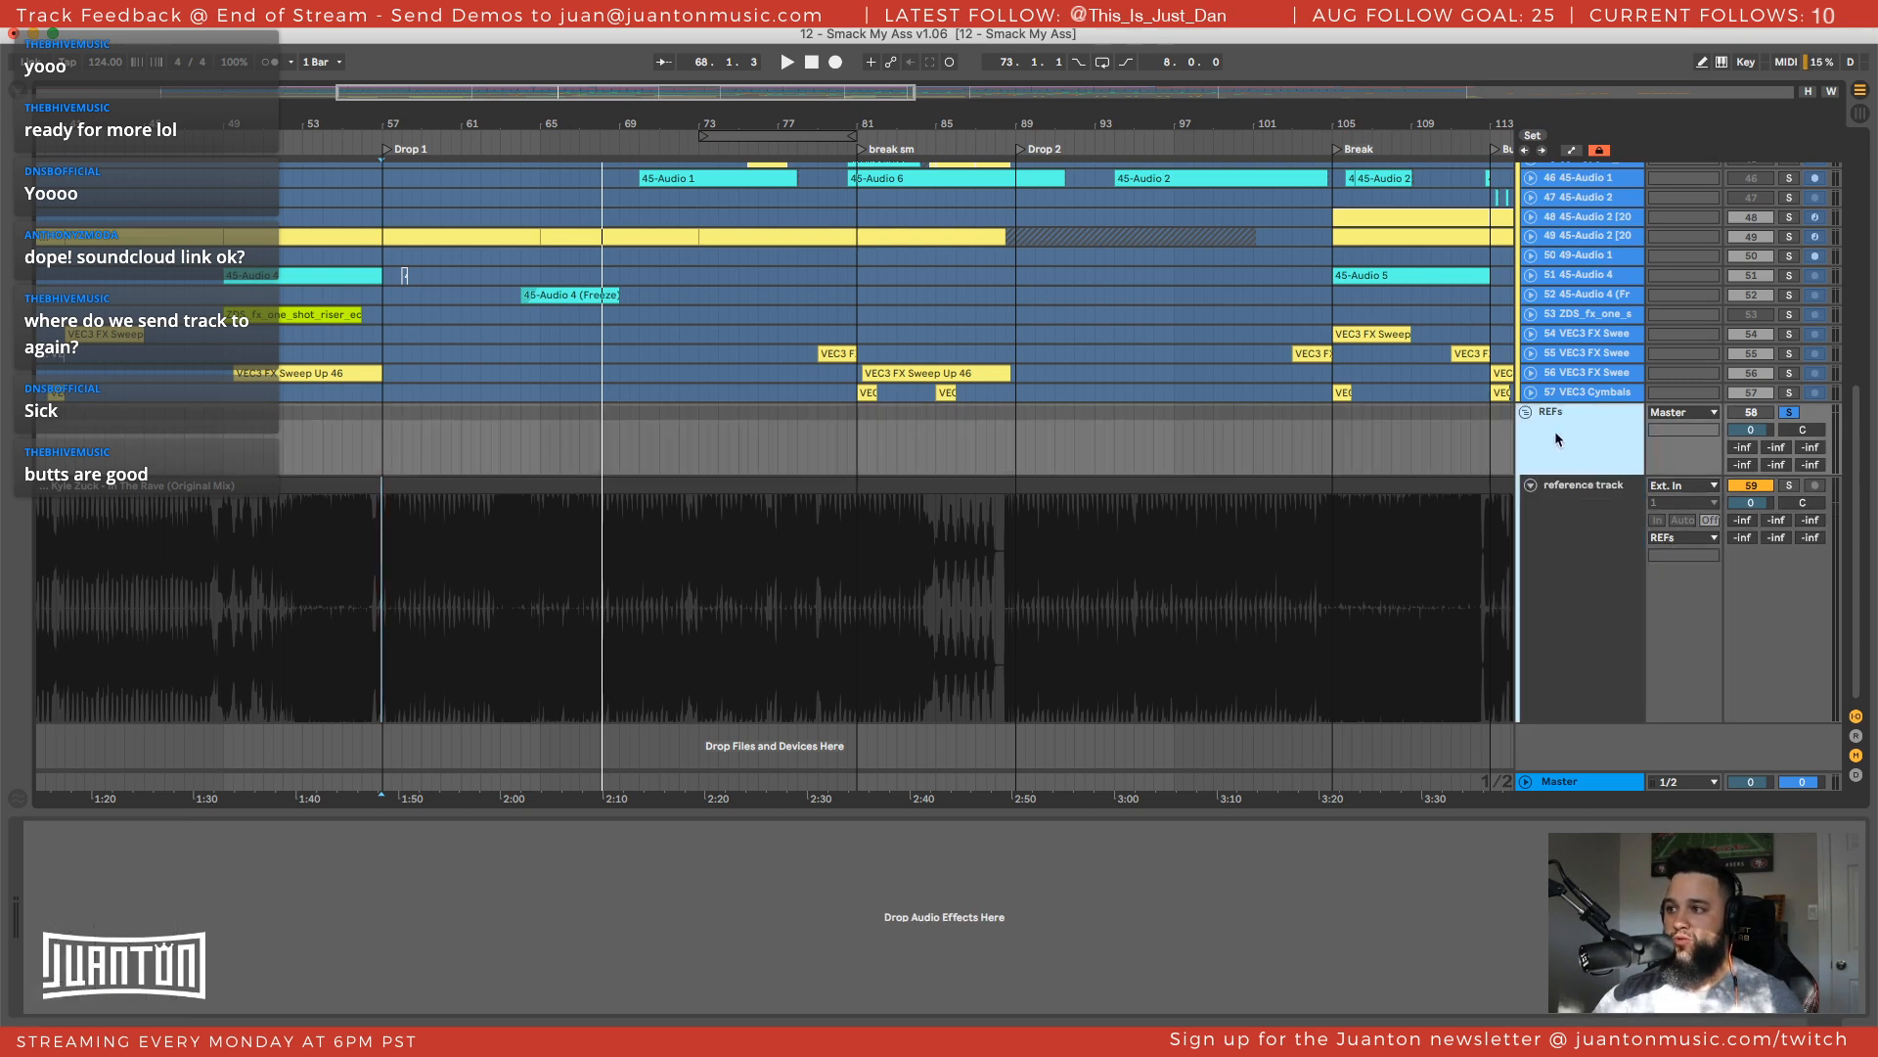
Check the key mapping on the REFs group's solo switch, exit the mapping mode and leave the REFs solo switched off
right_click(1787, 412)
click(1826, 425)
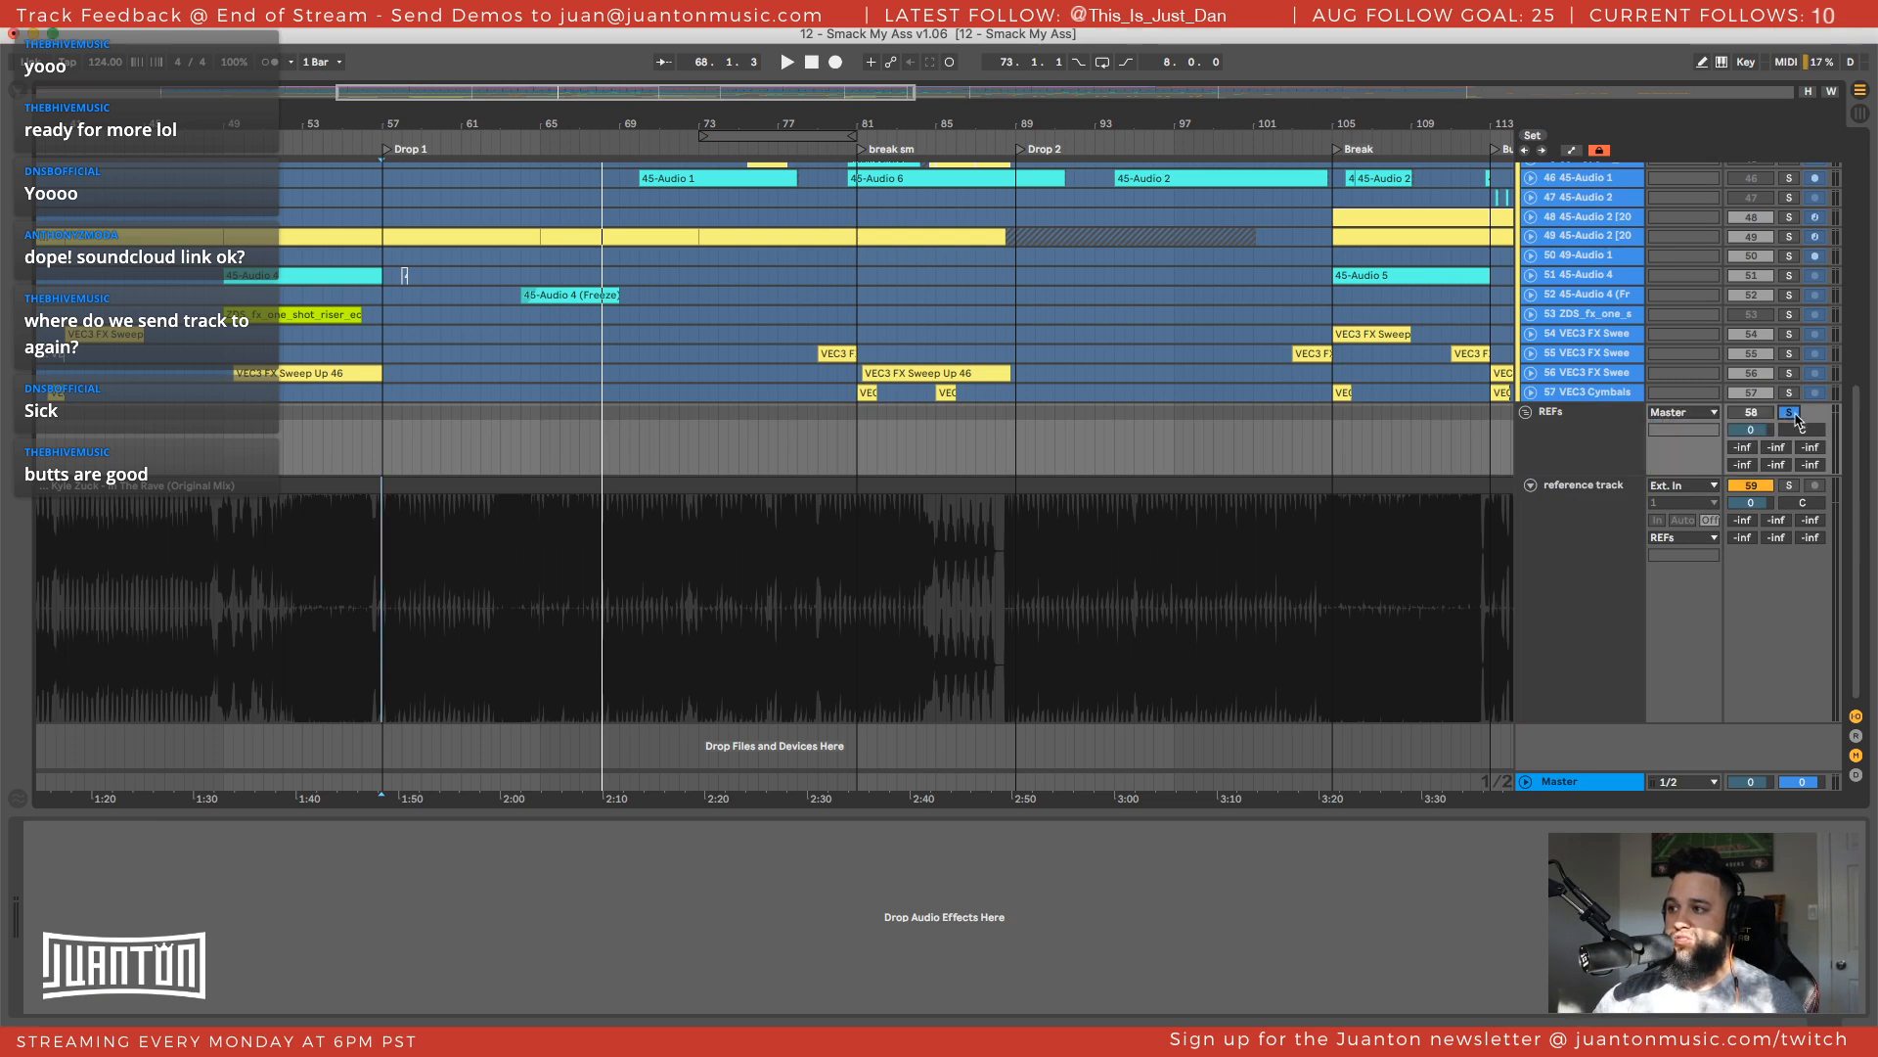
right_click(1789, 411)
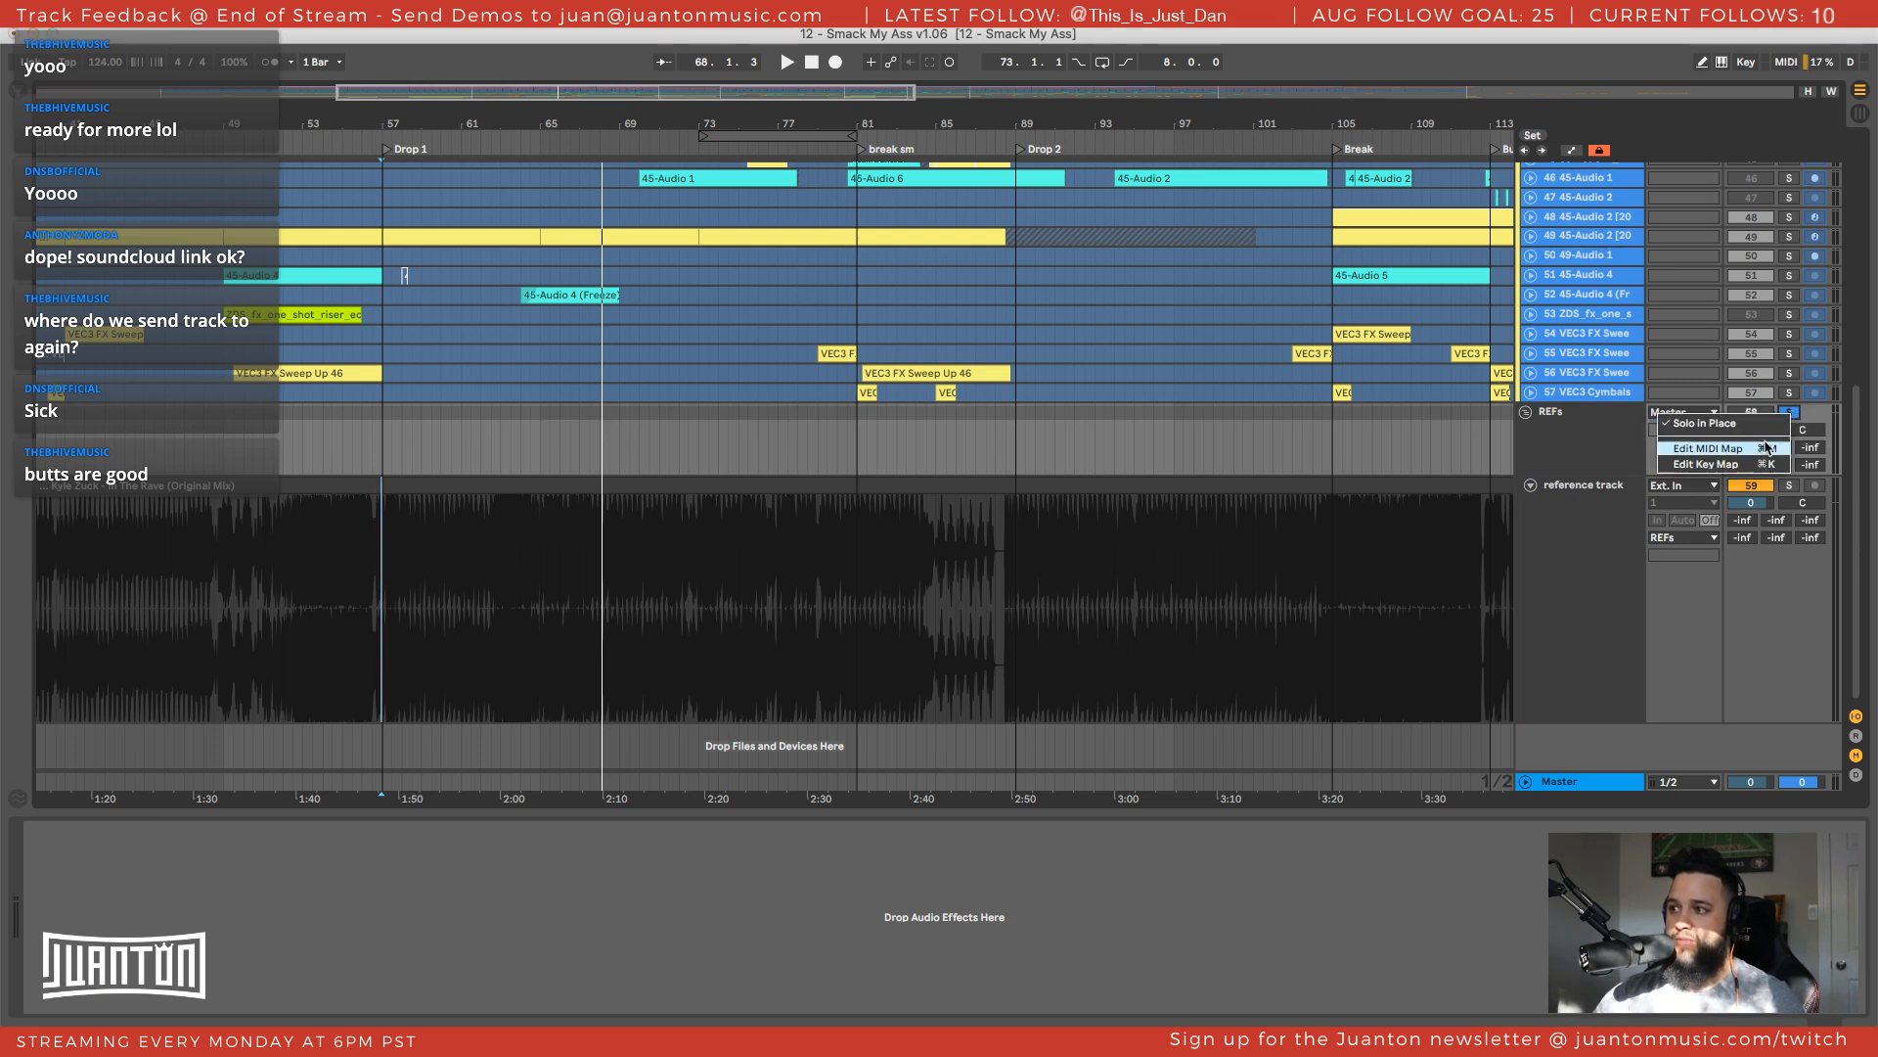
click(1752, 465)
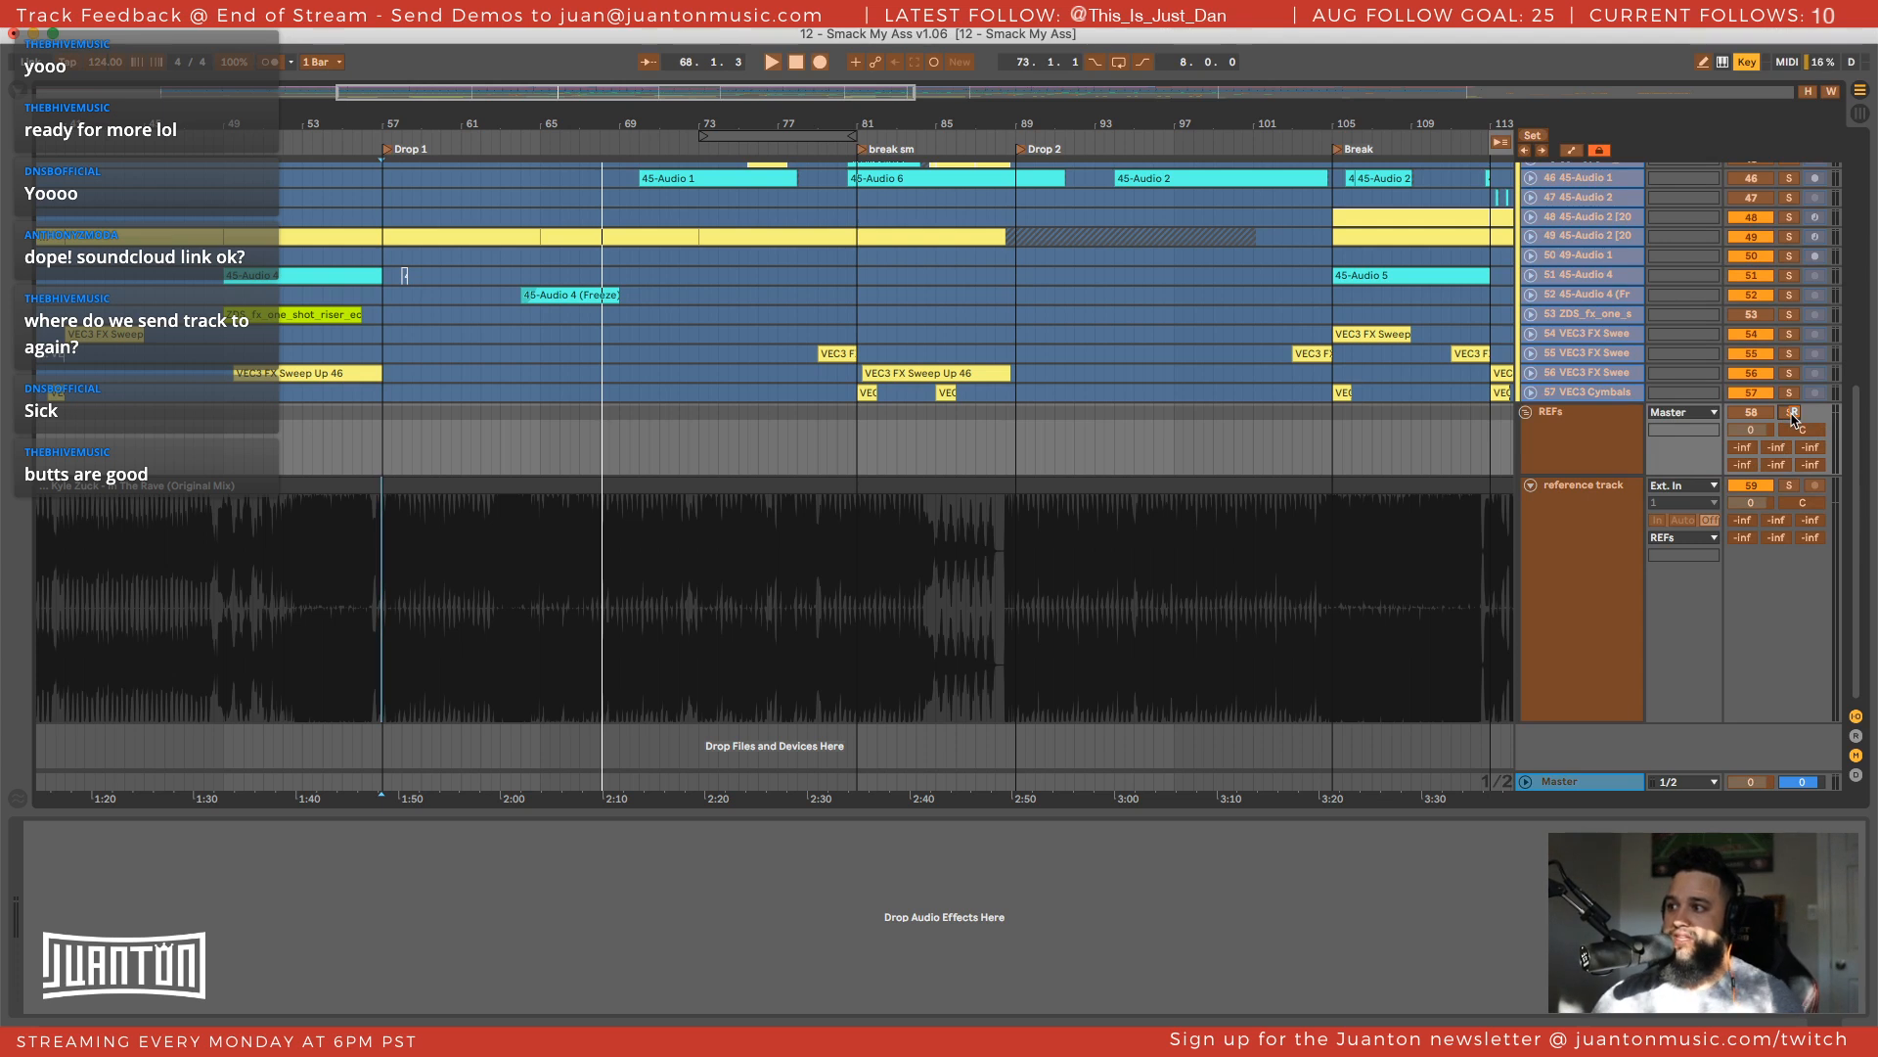
key(super+k)
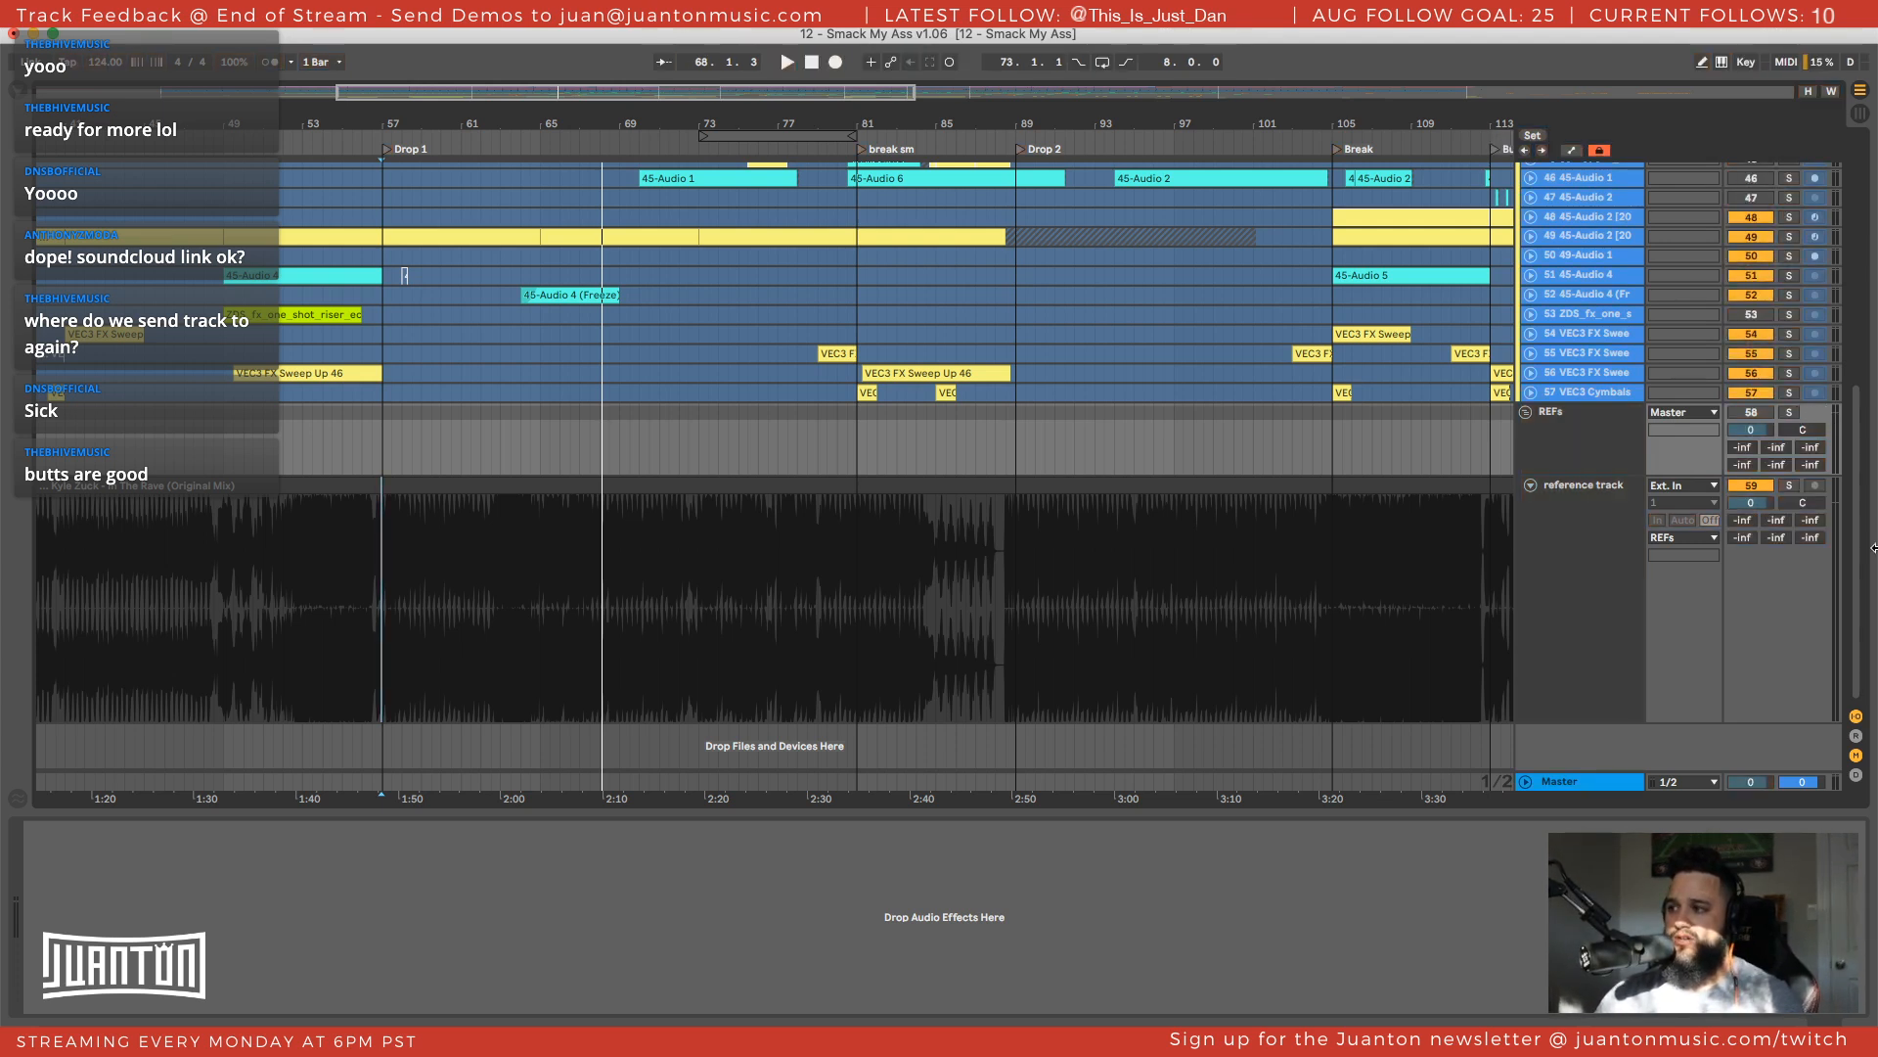
click(1788, 412)
key(s)
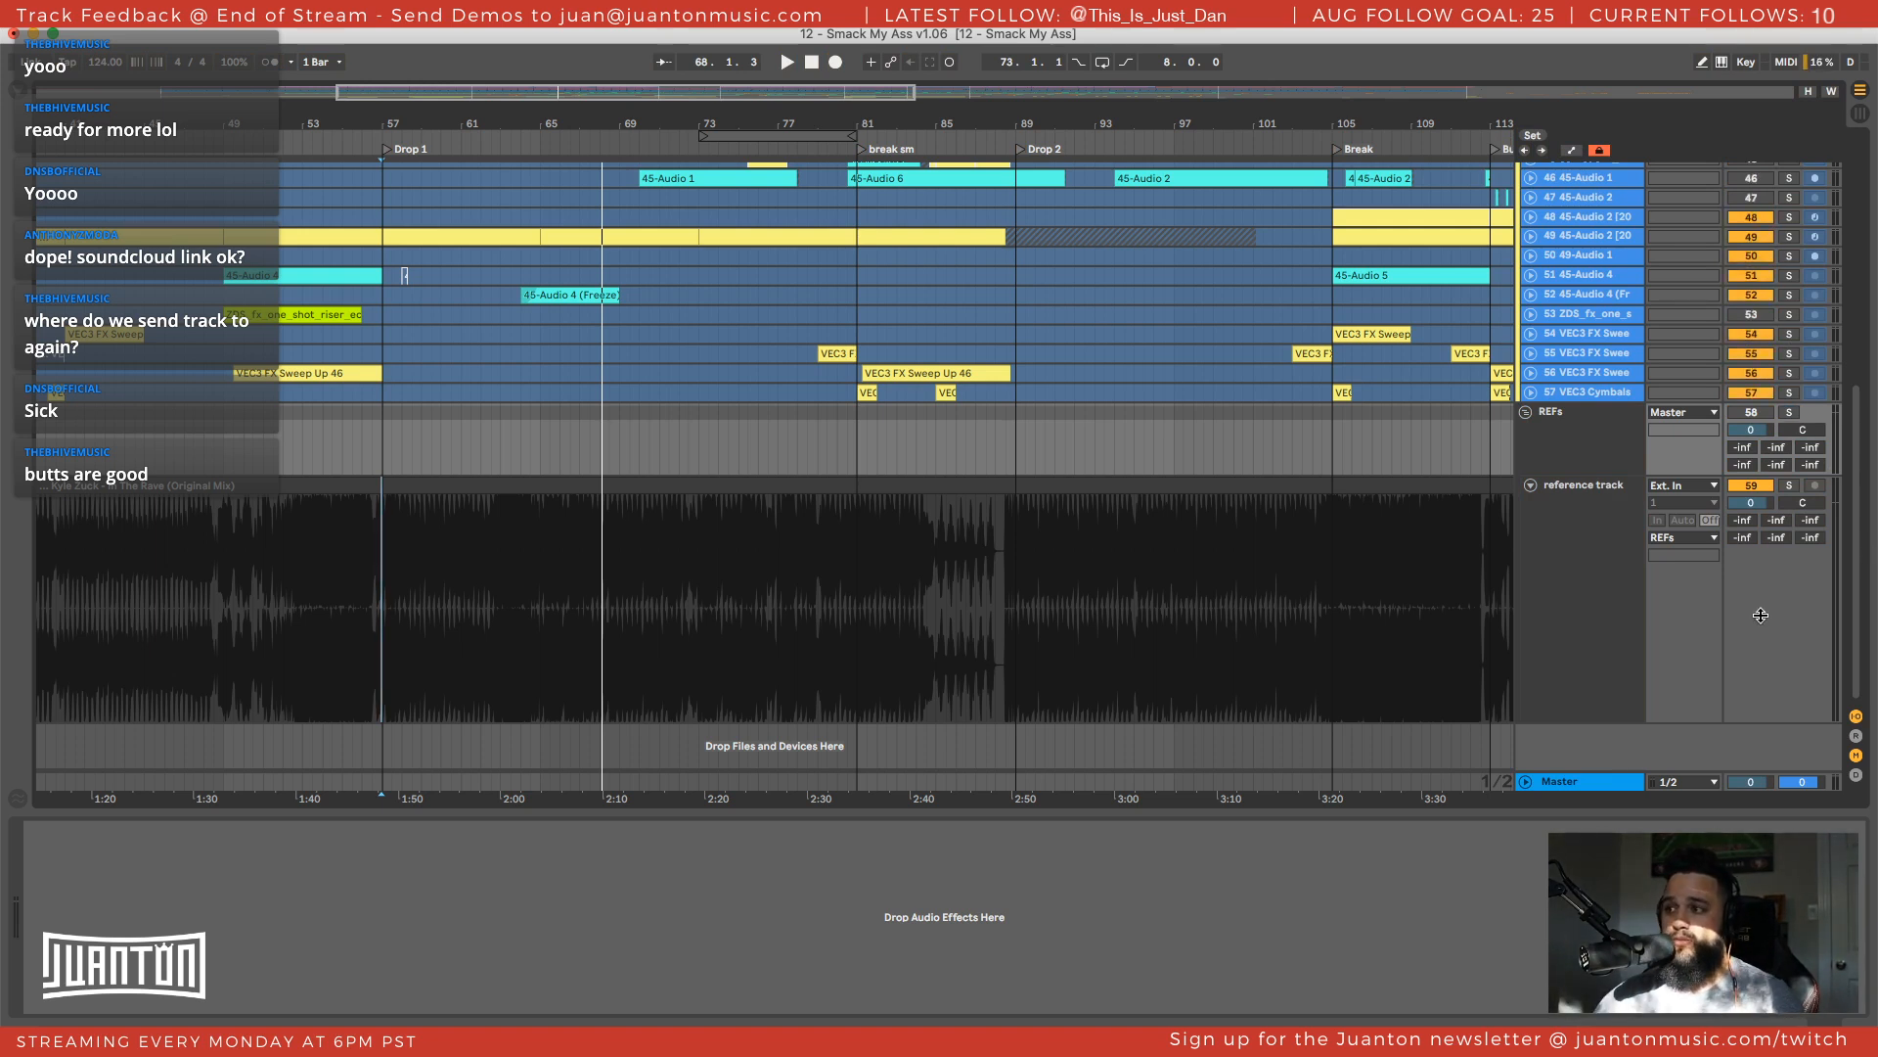
Select the In The Rave (Original Mix) clip on the reference track and open its clip settings
click(1612, 543)
click(564, 484)
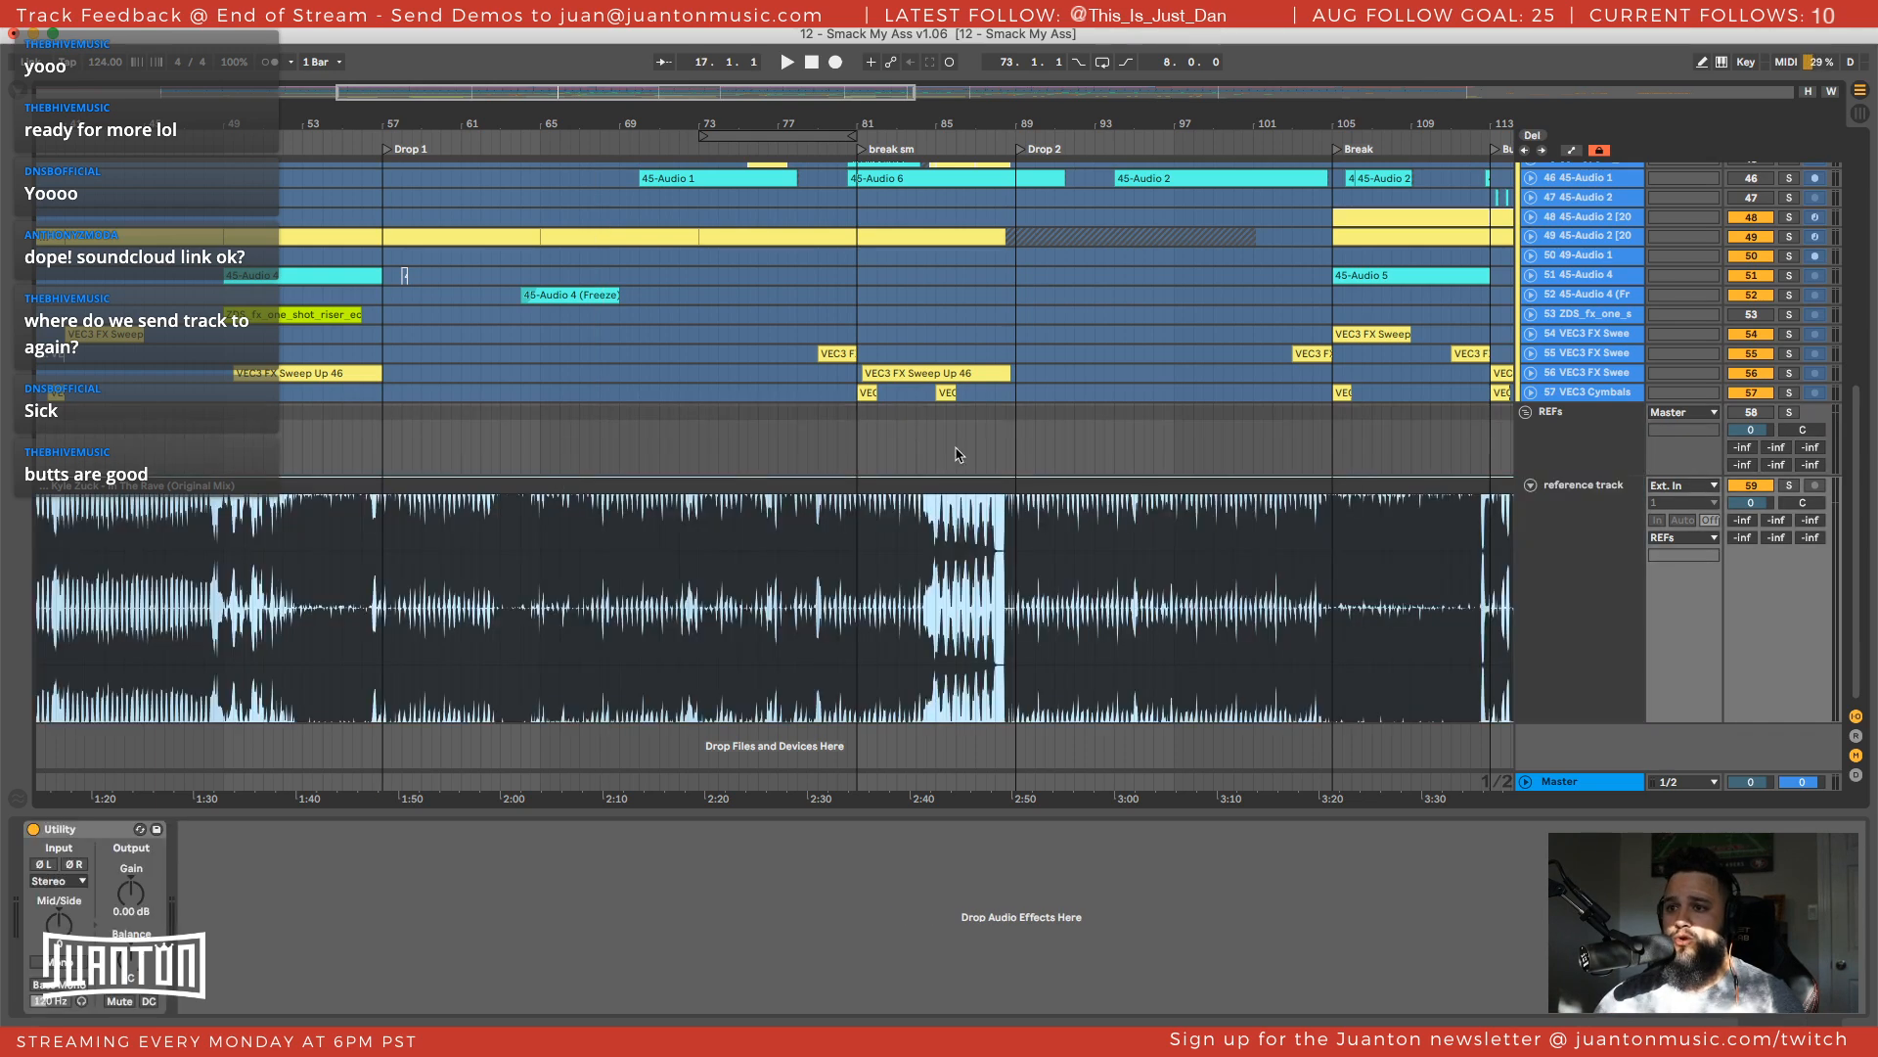
scroll(288, 544, left, 8)
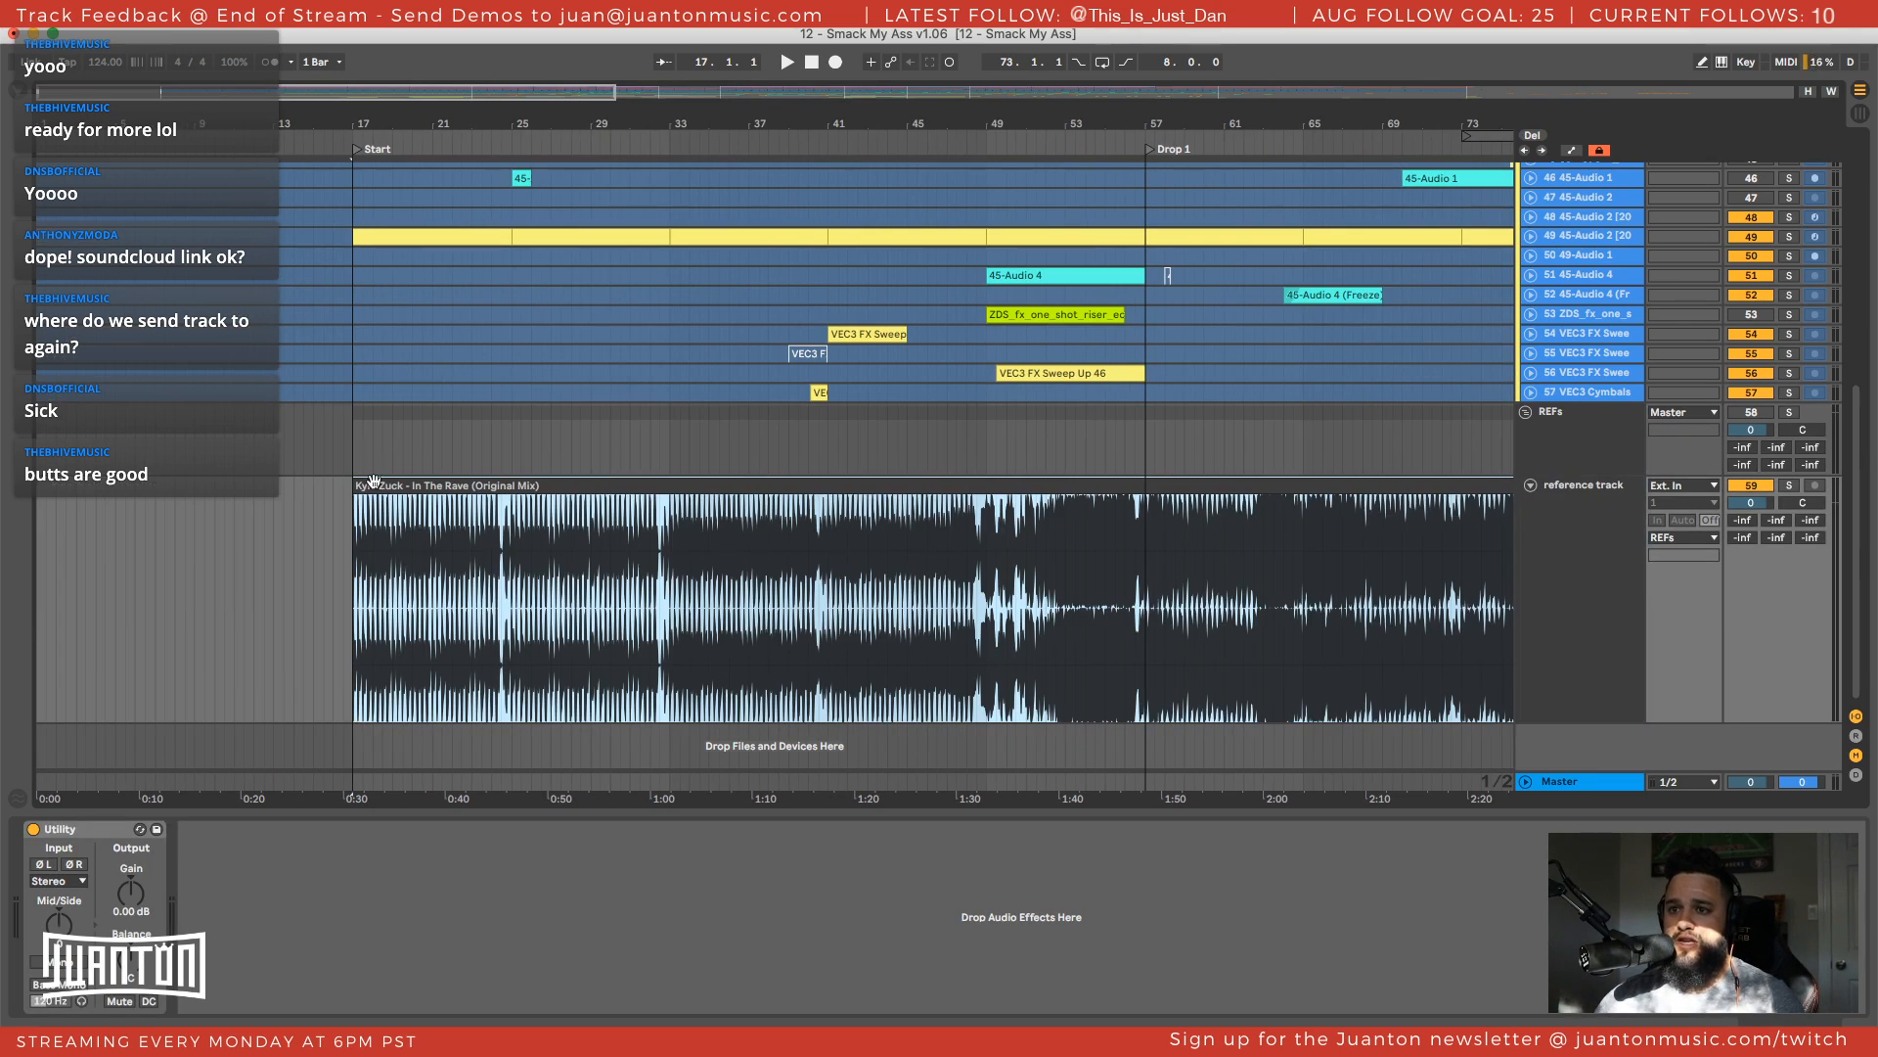
mouse_move(374, 483)
mouse_down()
mouse_move(486, 487)
mouse_move(353, 481)
mouse_up()
drag(361, 486, 369, 489)
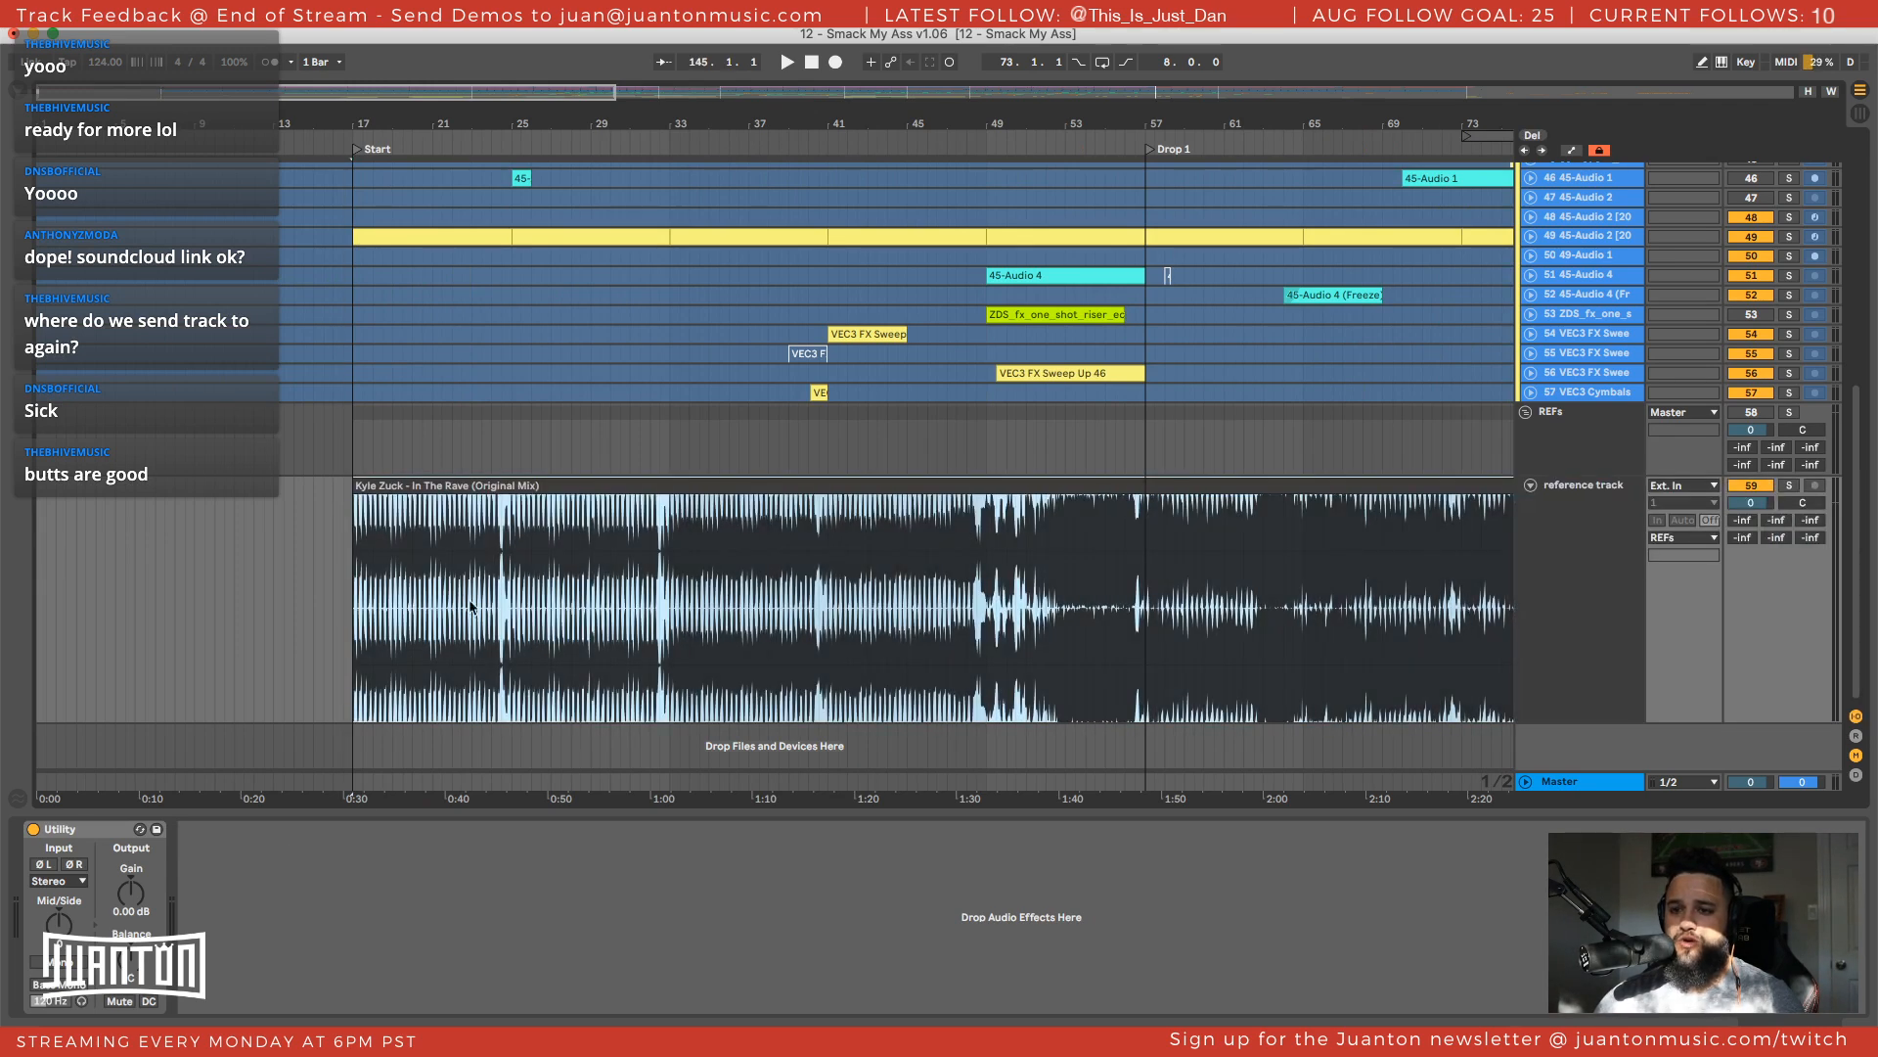
double_click(423, 483)
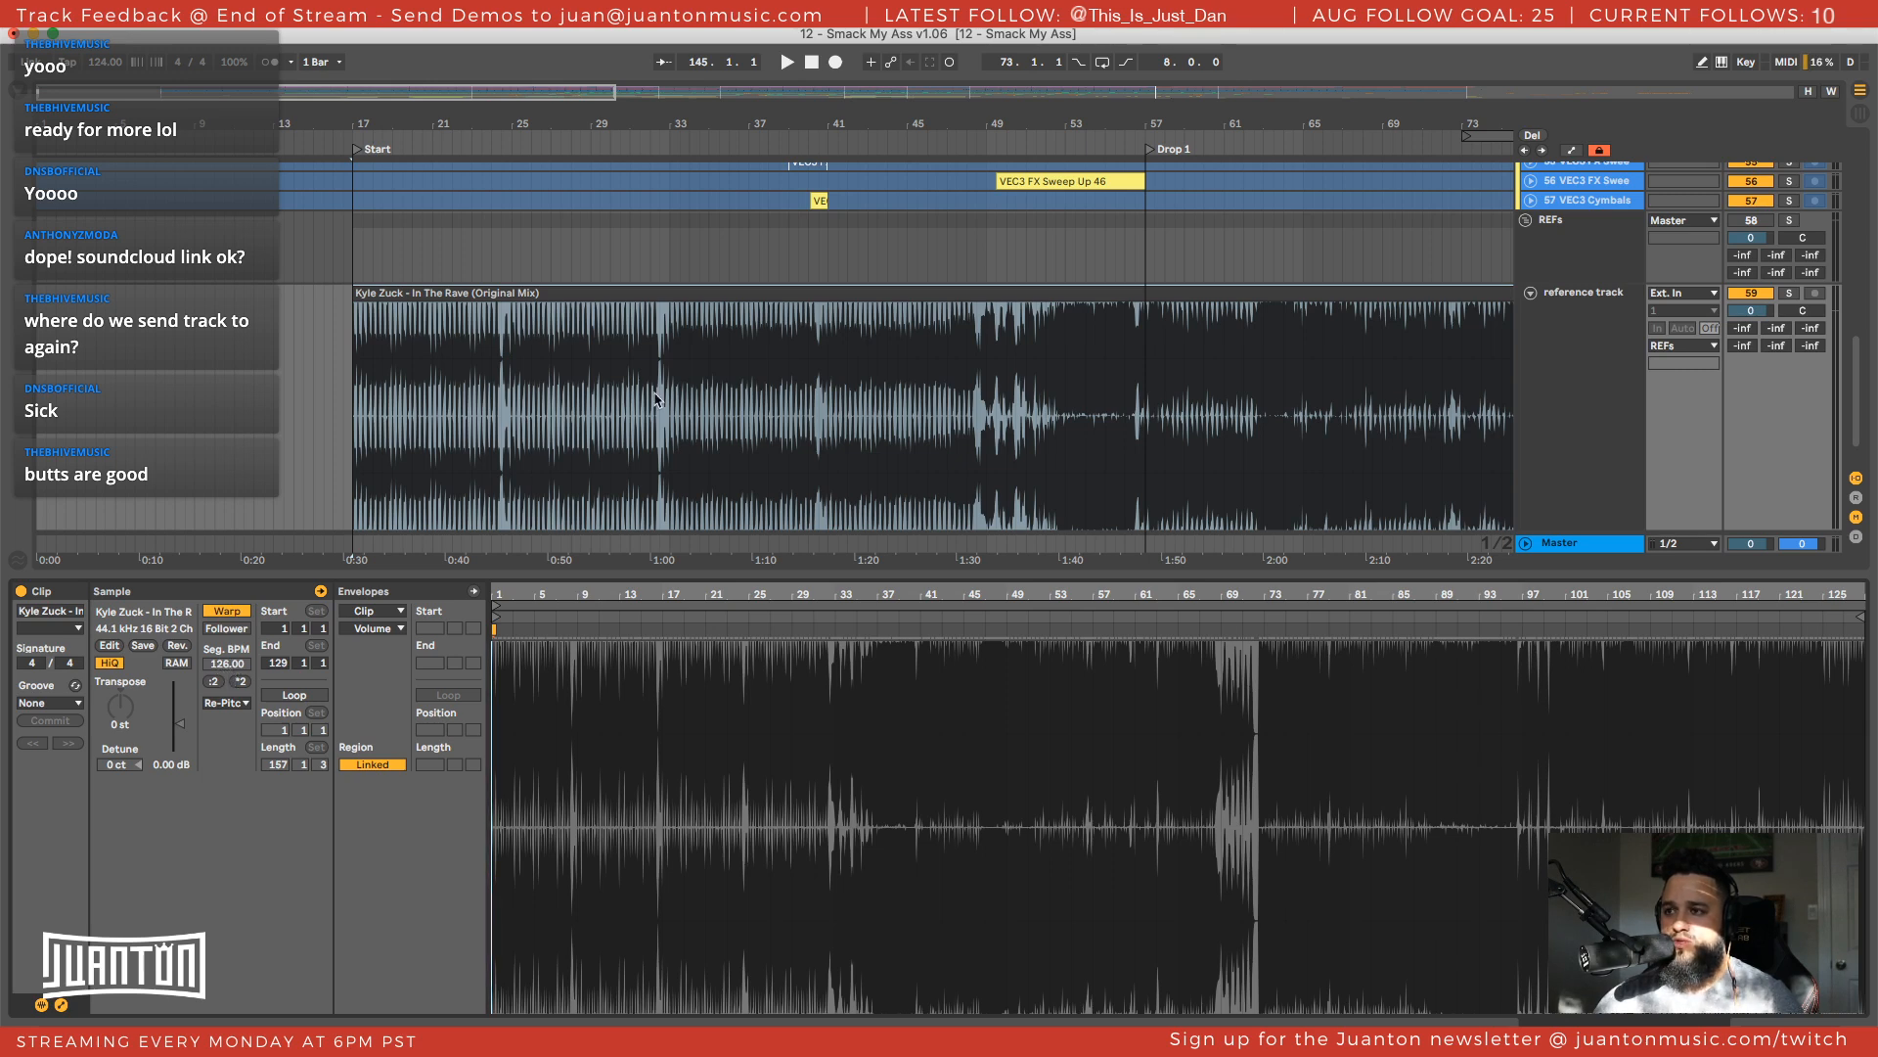
Review the reference clip's warp mode options and keep Re-Pitch
click(847, 291)
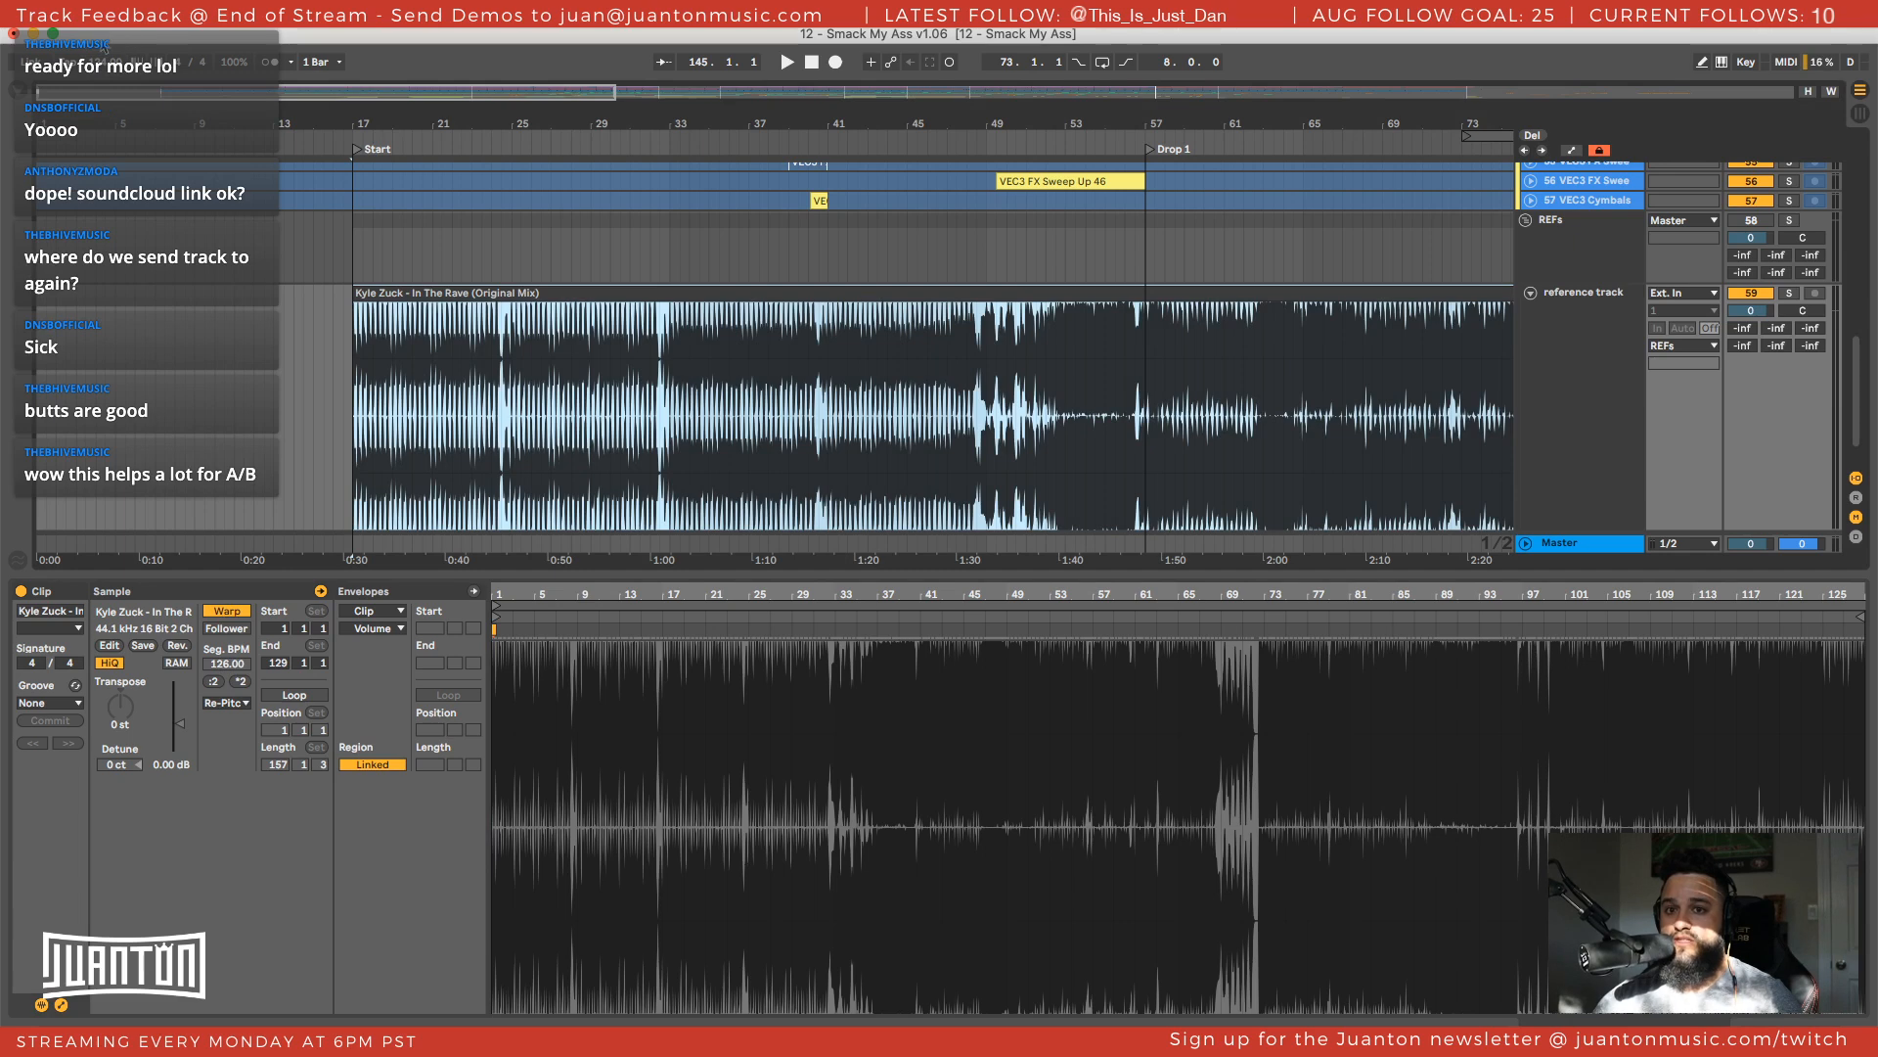
scroll(311, 431, down, 1)
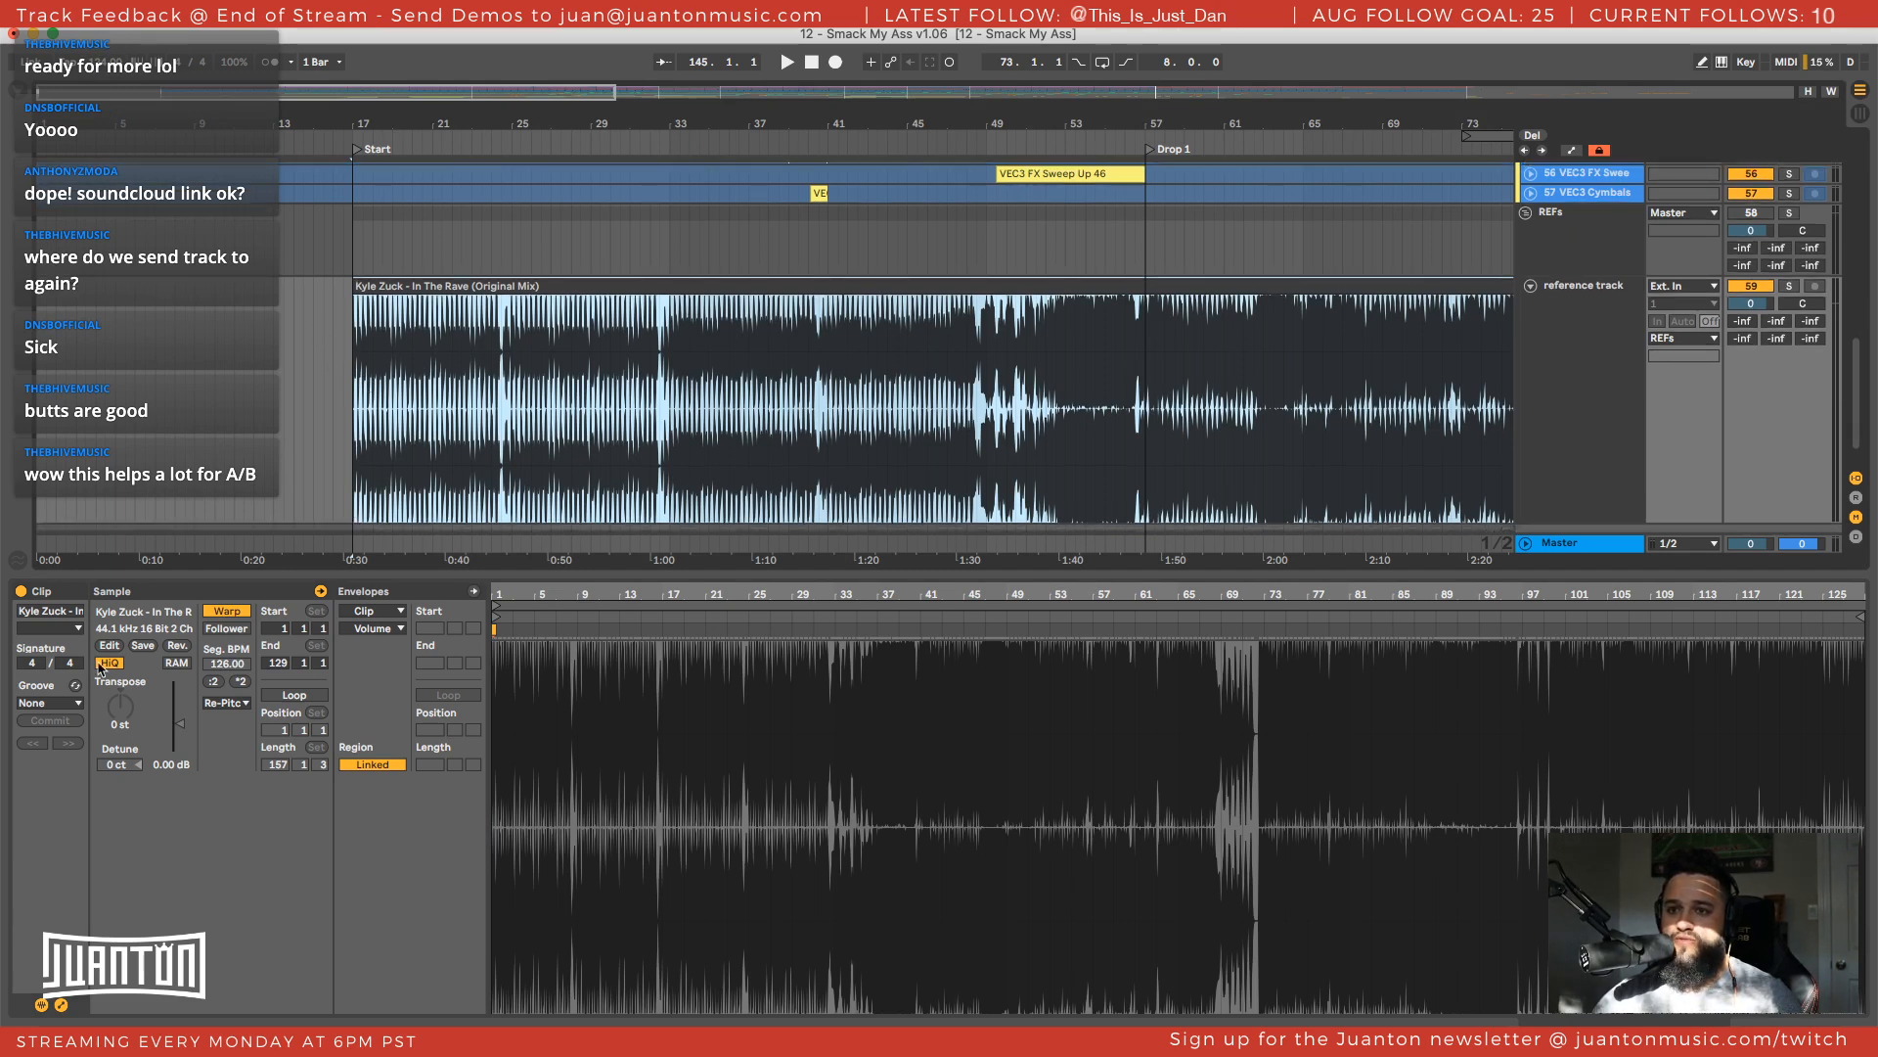
click(231, 703)
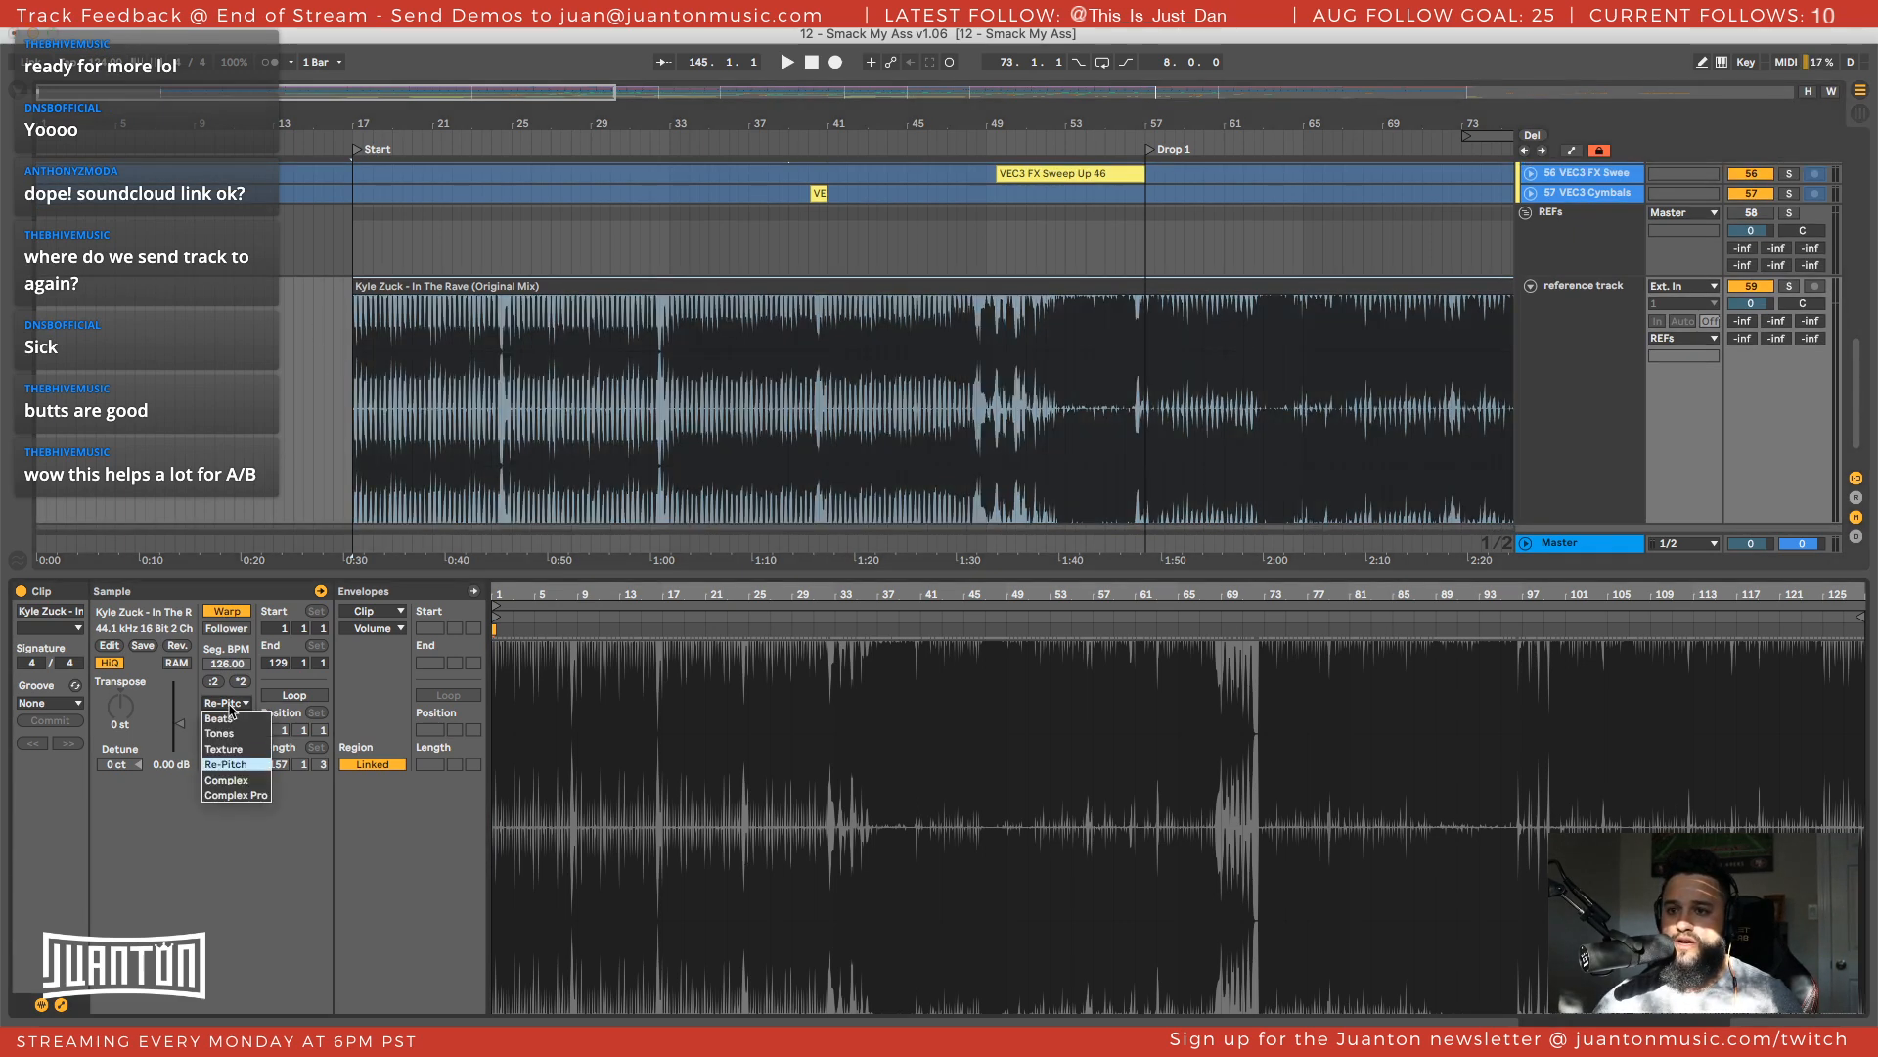
click(225, 765)
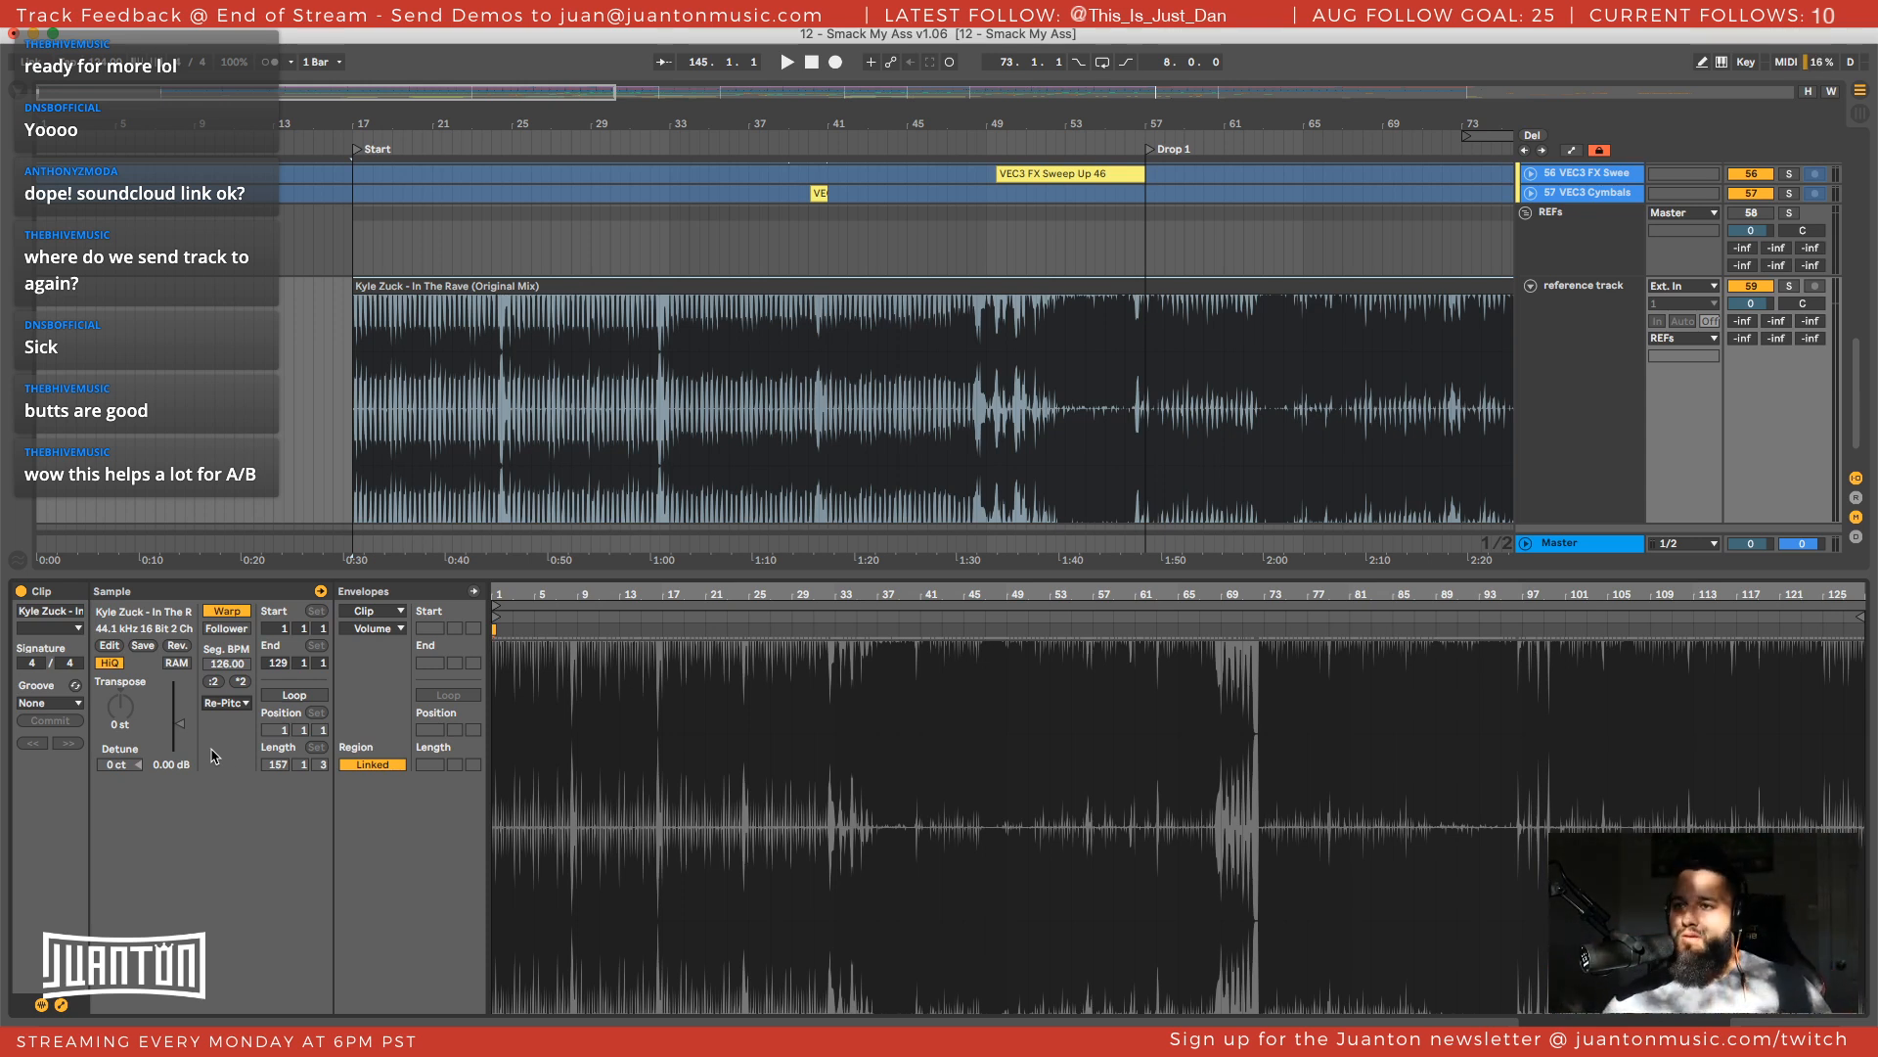
Fold the reference track, play Drop 1 from bar 57 and again from about bar 65, and stop playback
click(1530, 285)
scroll(1536, 323, up, 10)
drag(1023, 117, 651, 110)
click(760, 320)
key(space)
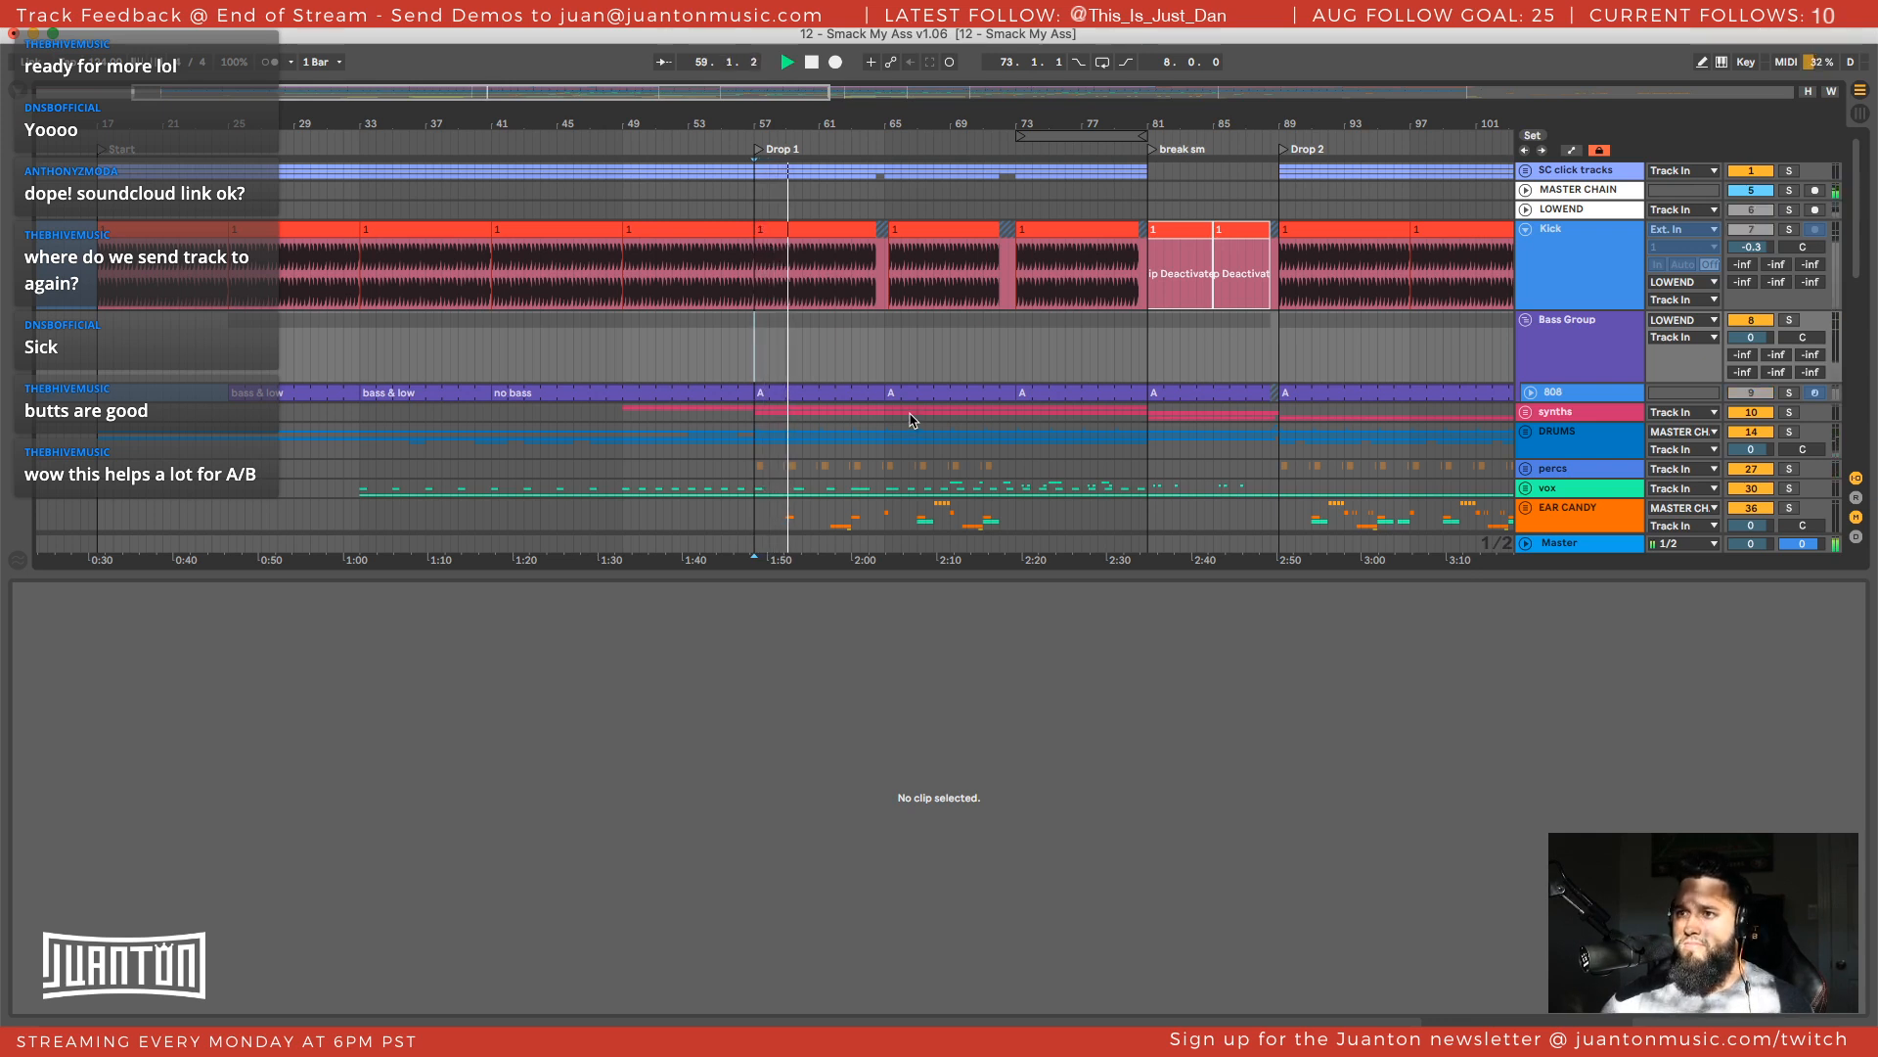
click(877, 325)
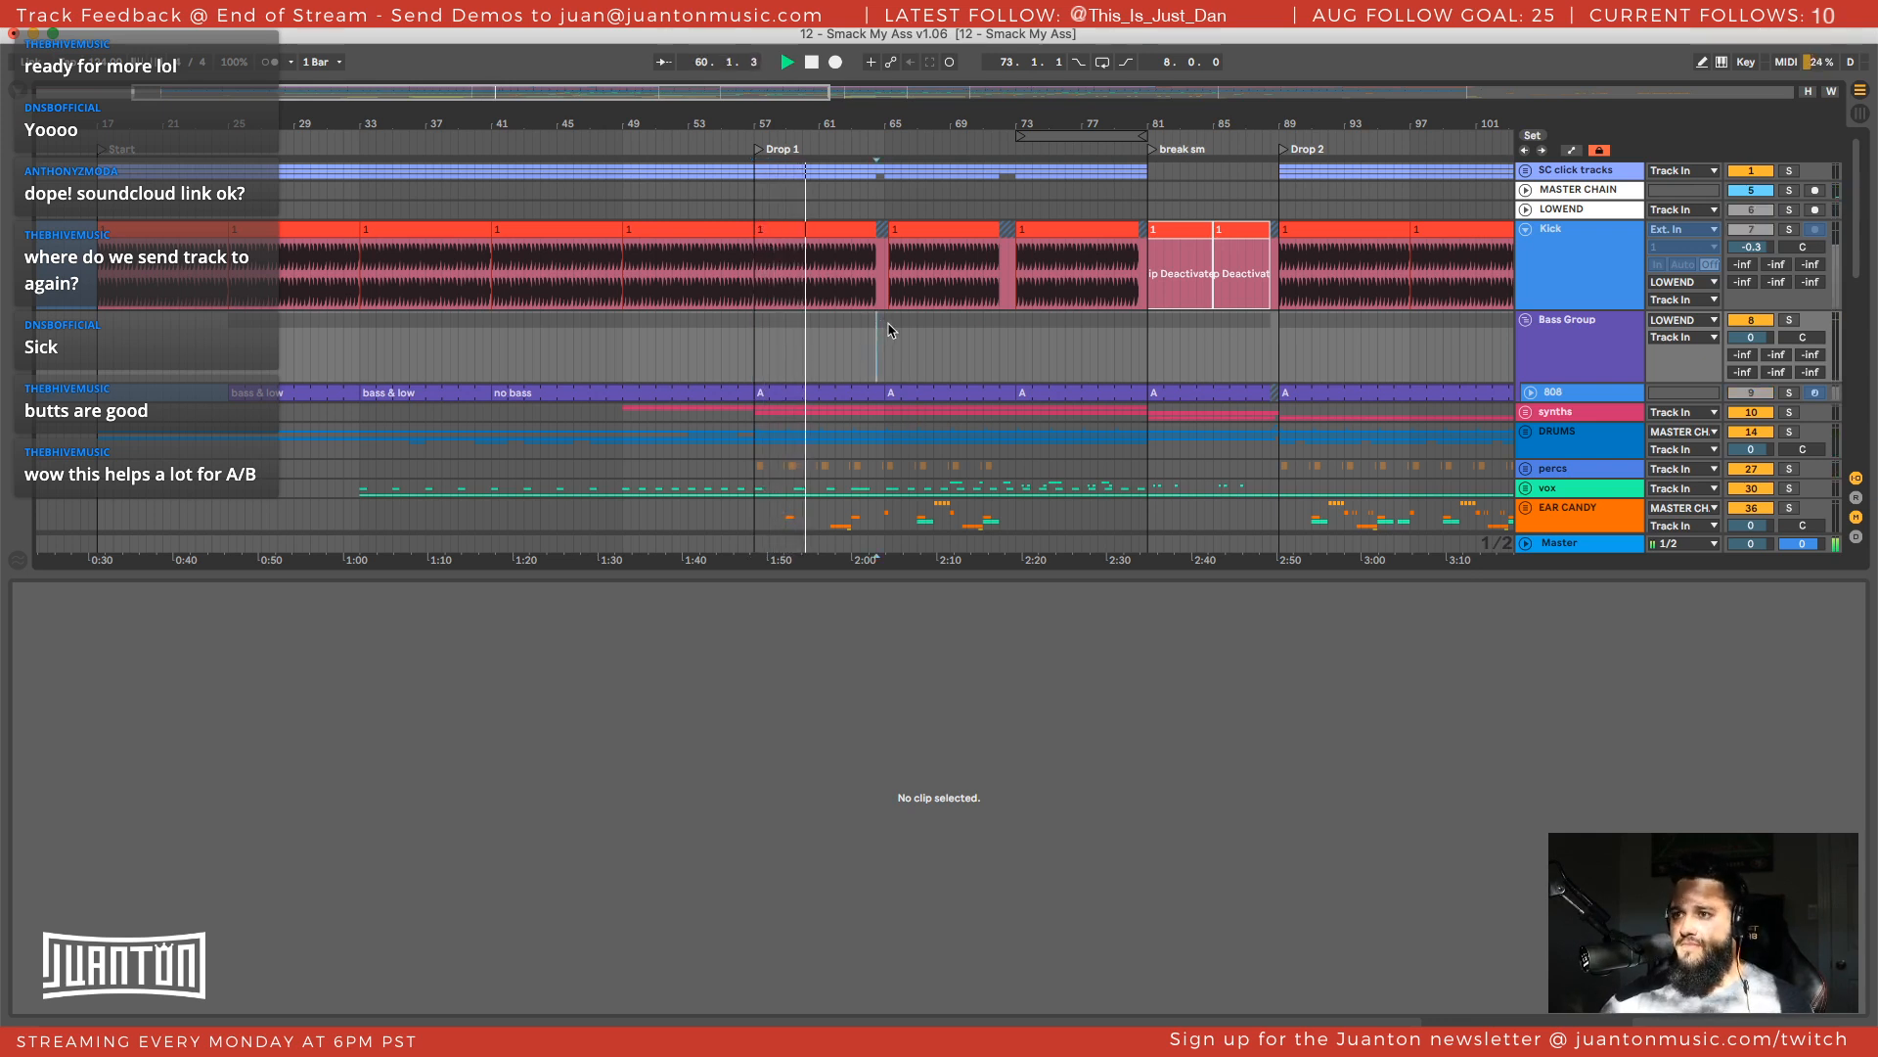
click(888, 333)
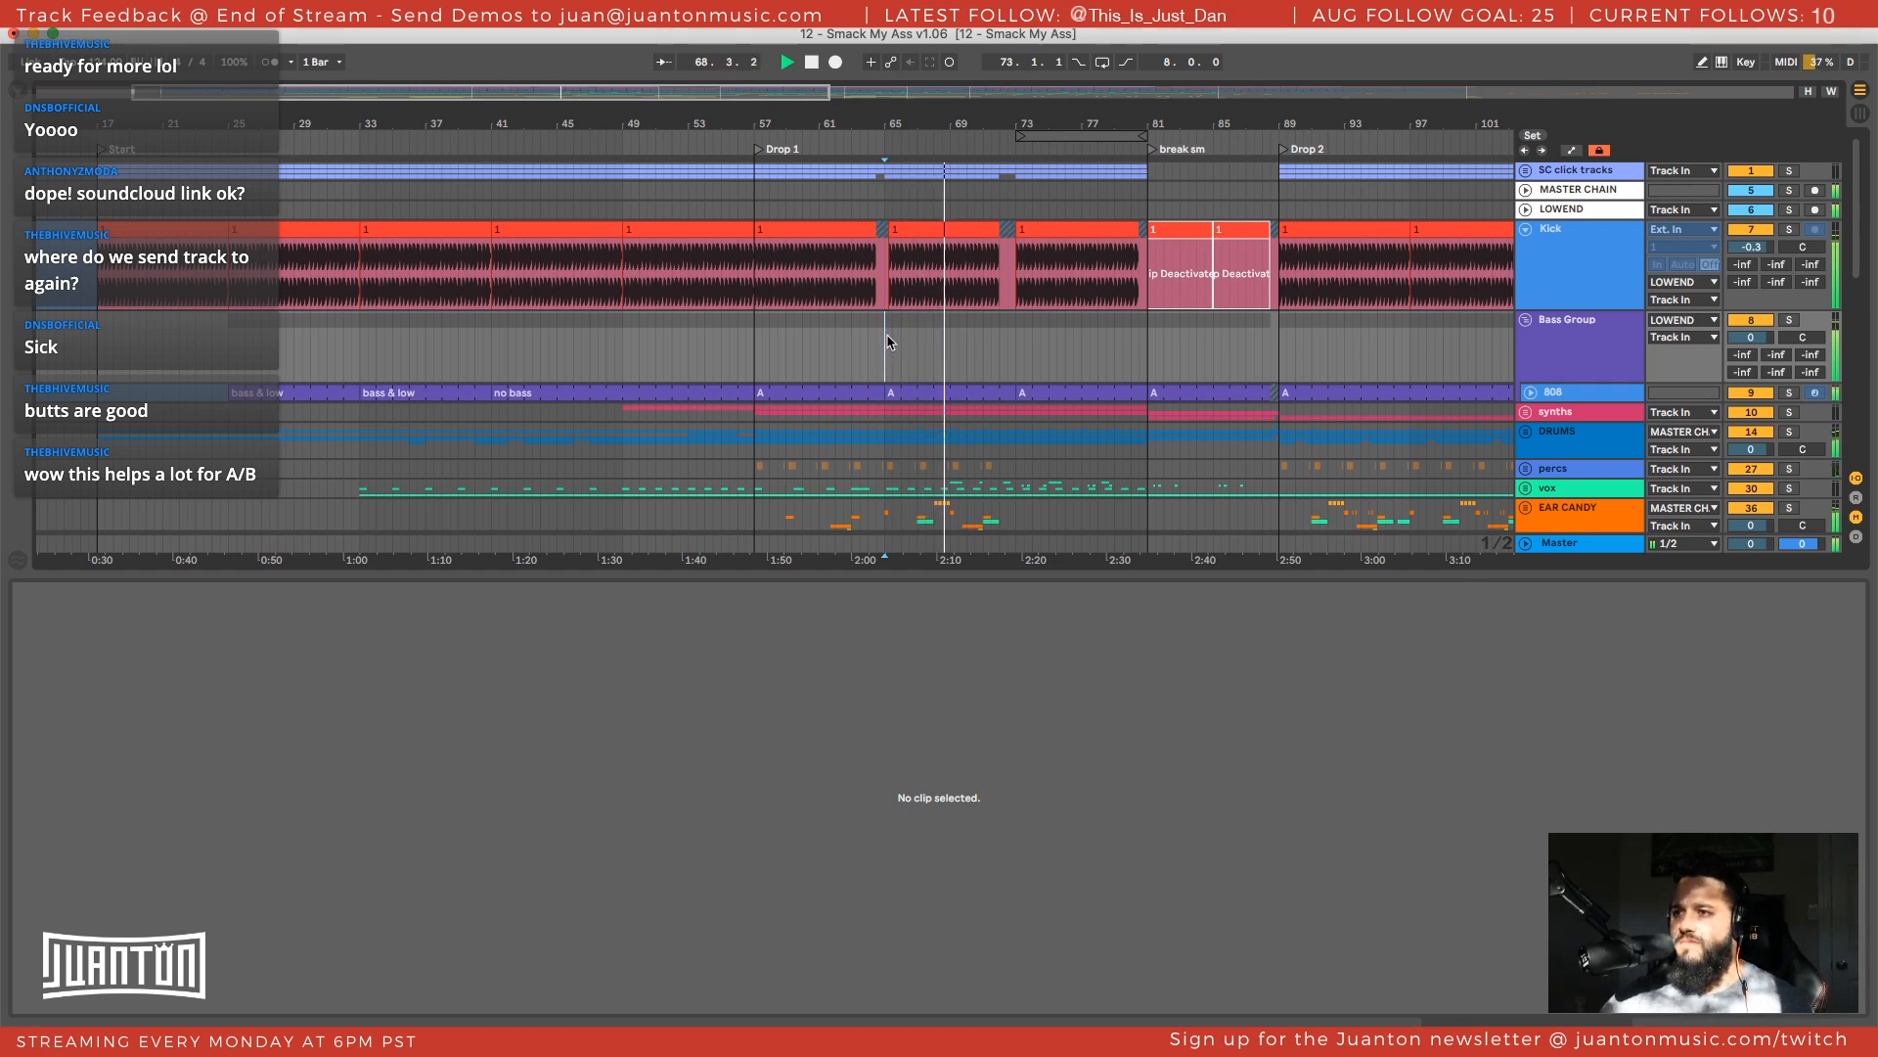
key(space)
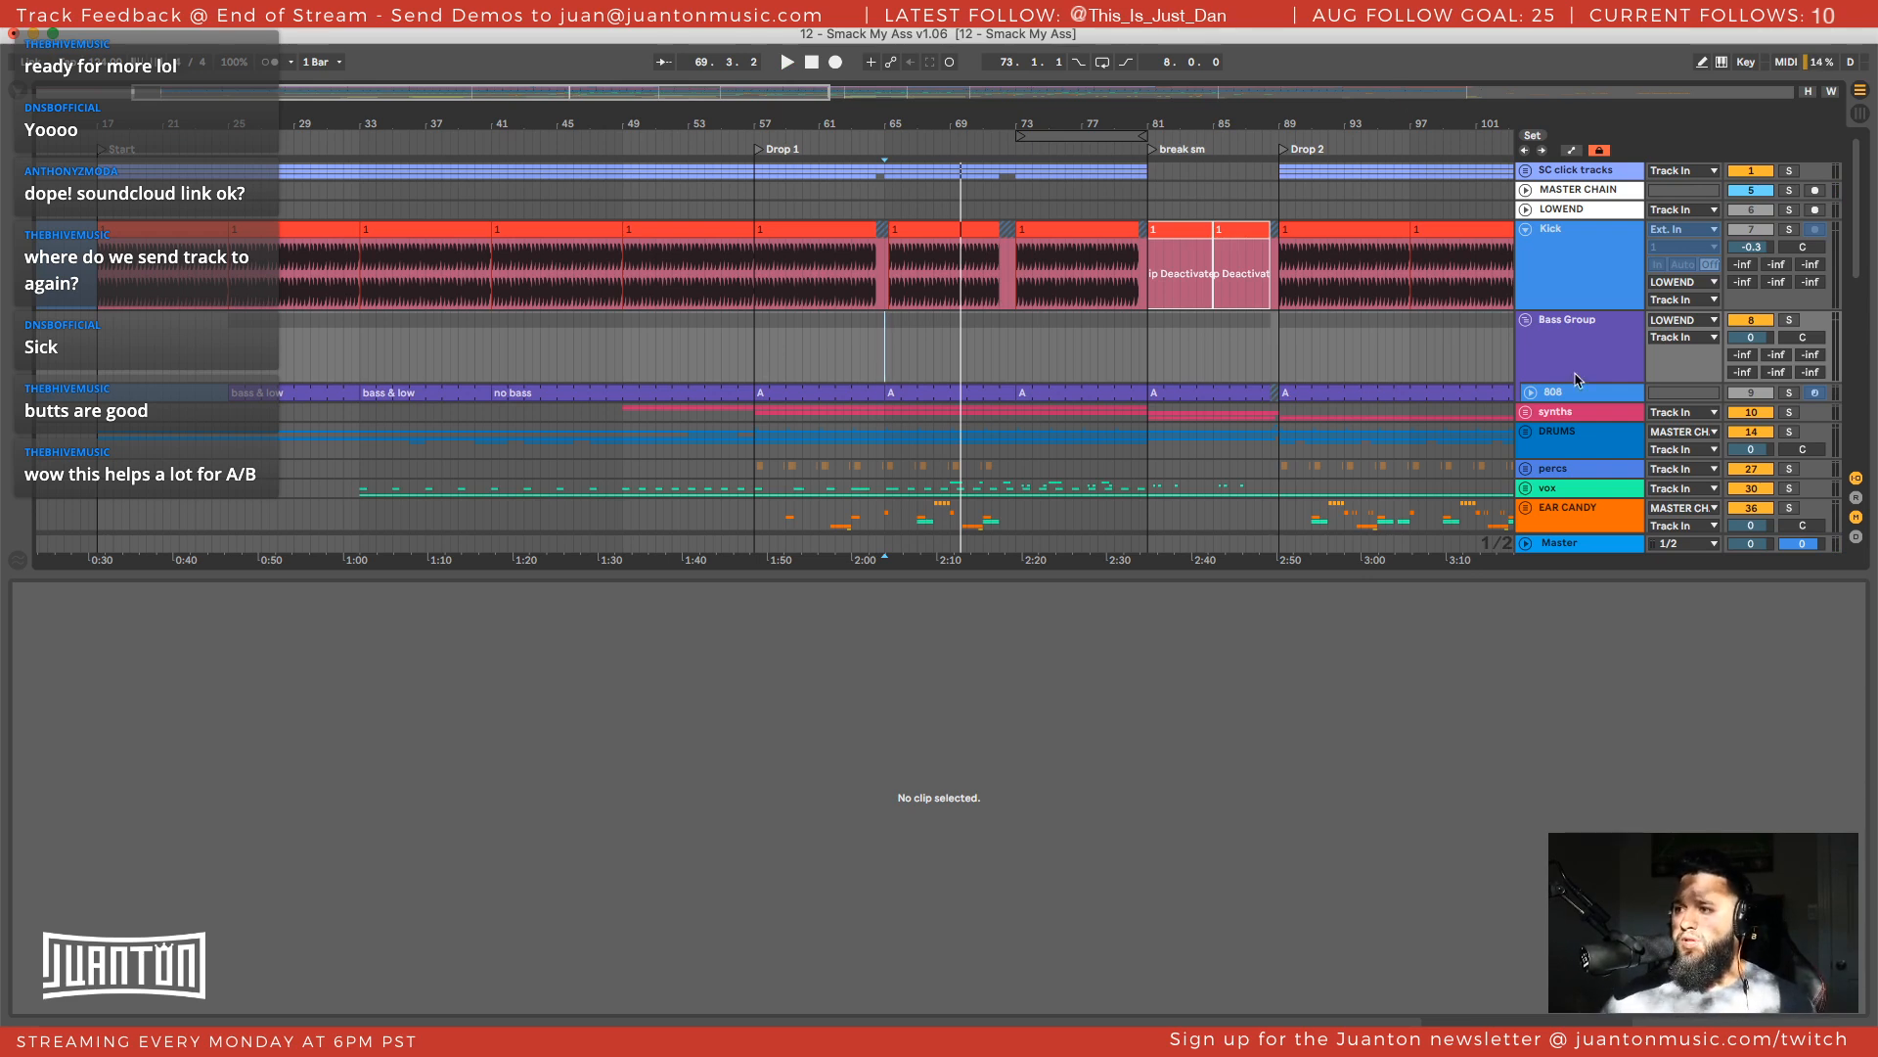
Unfold the LFO Analysis Tool rack on the Master track and open its LFOTool plugin window
click(1562, 546)
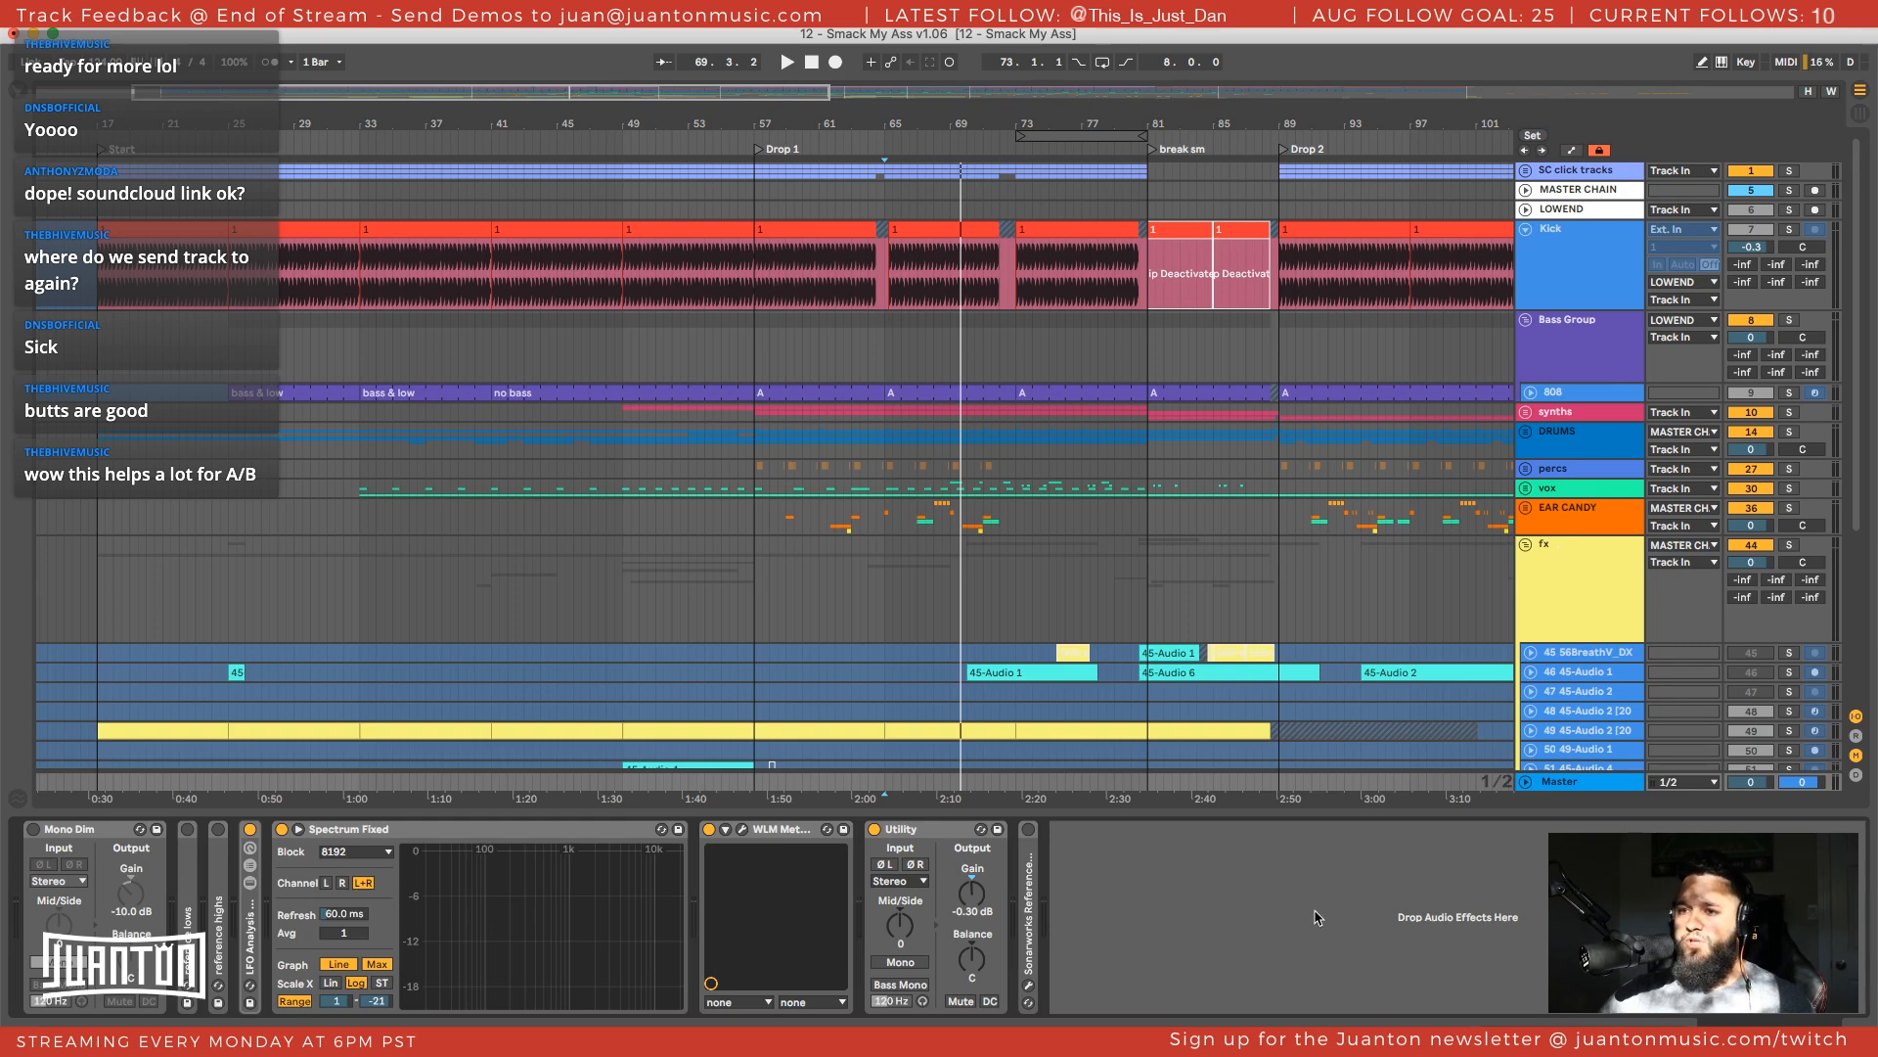
double_click(241, 868)
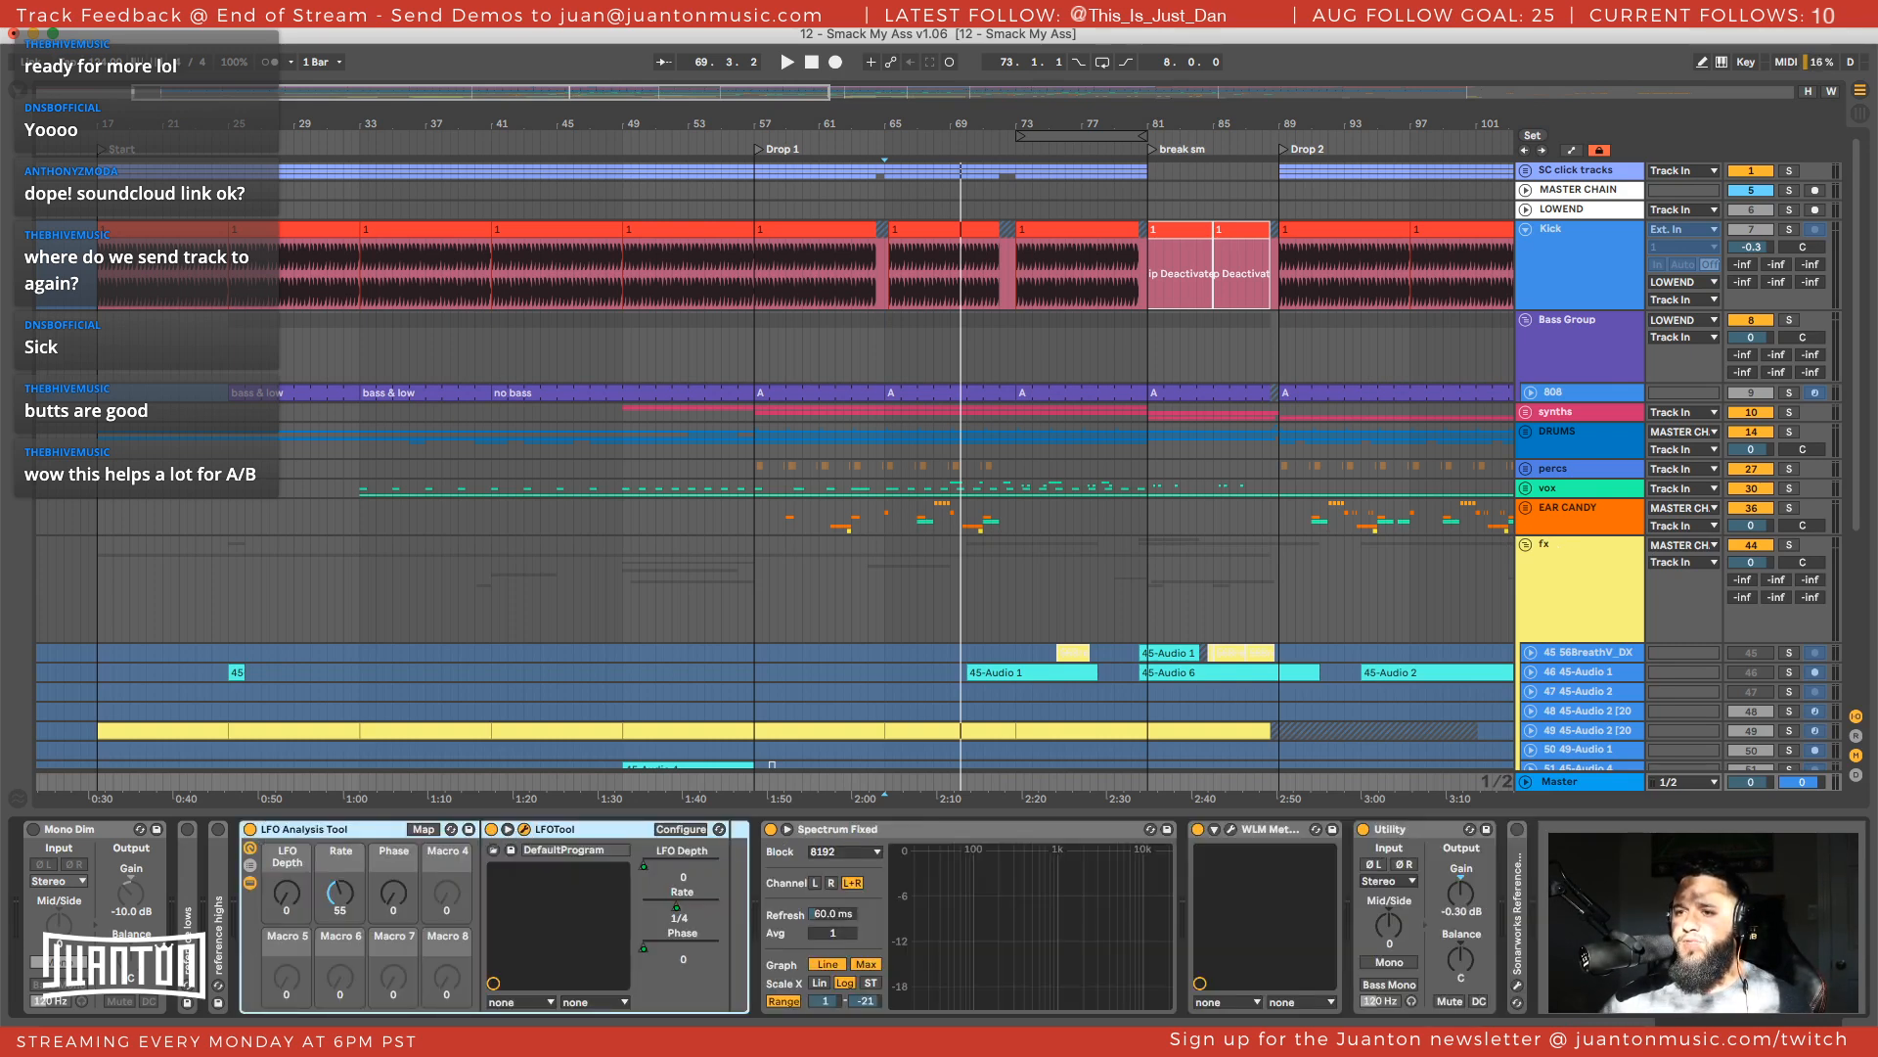
click(524, 828)
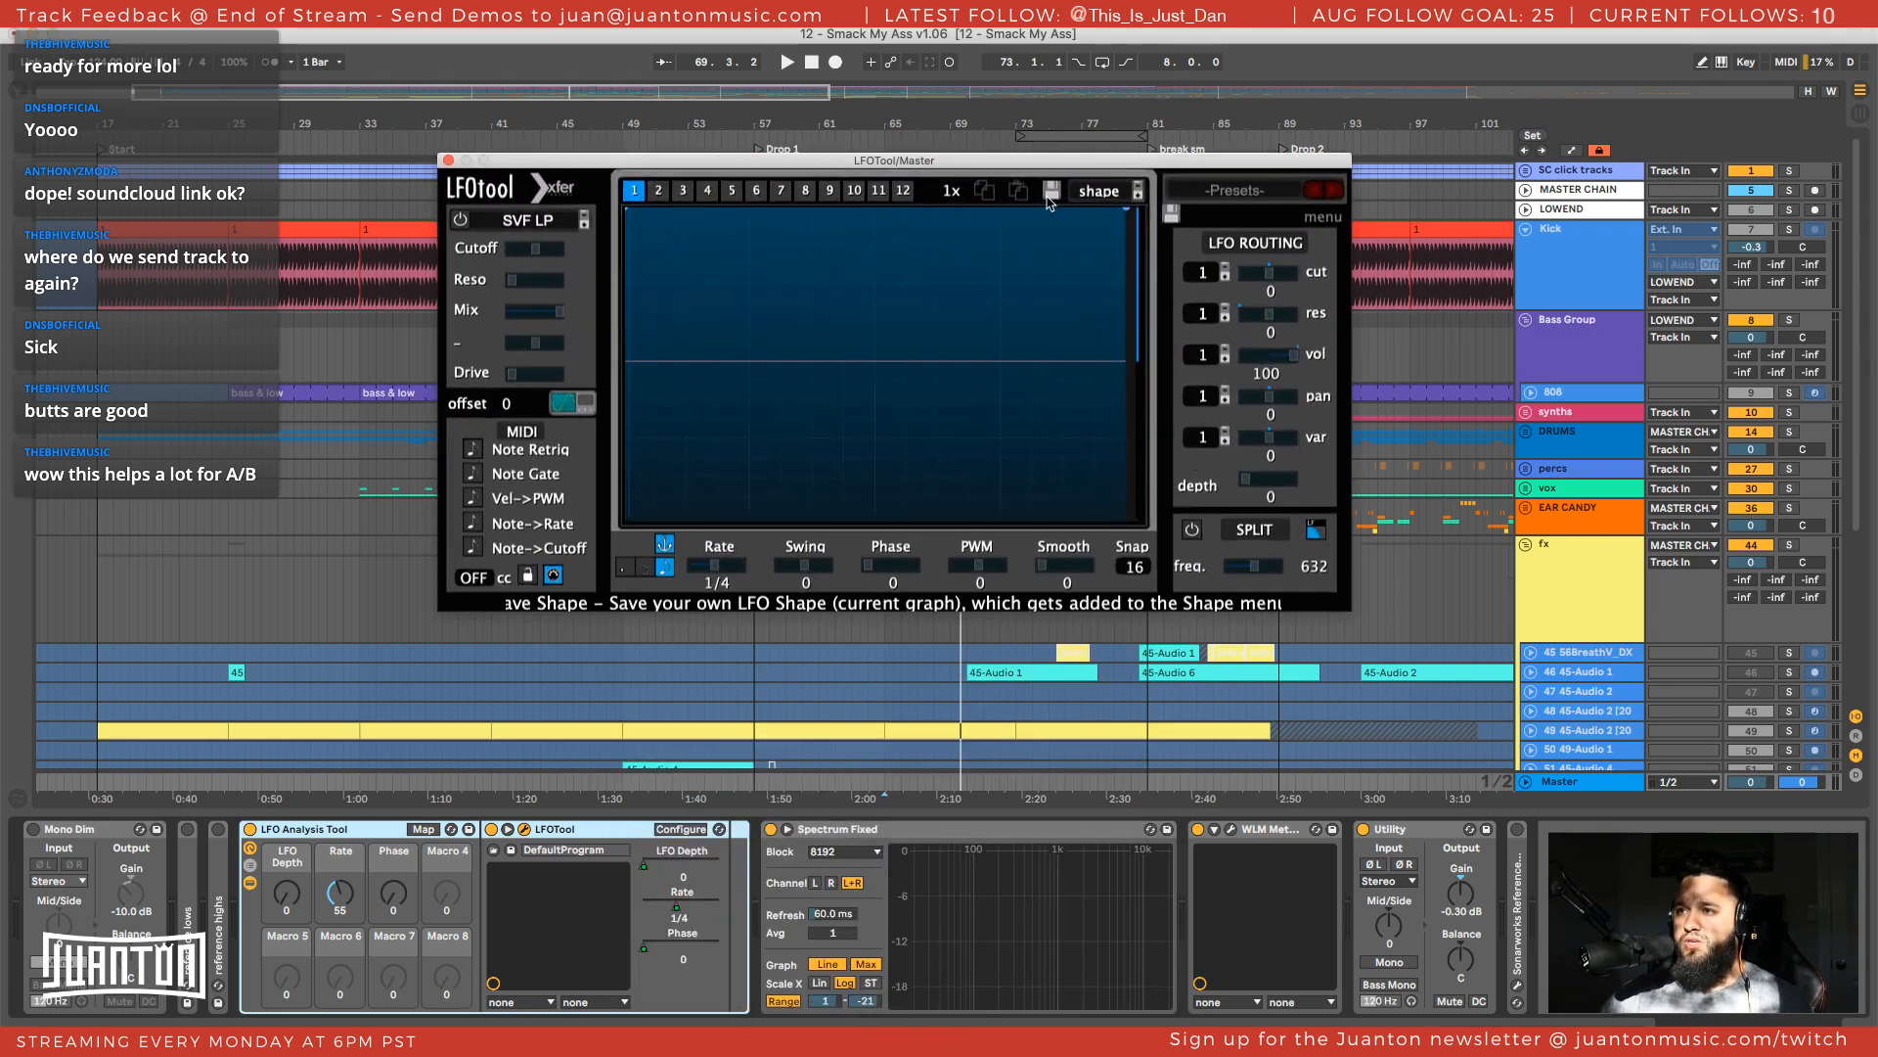
drag(1042, 165, 1032, 240)
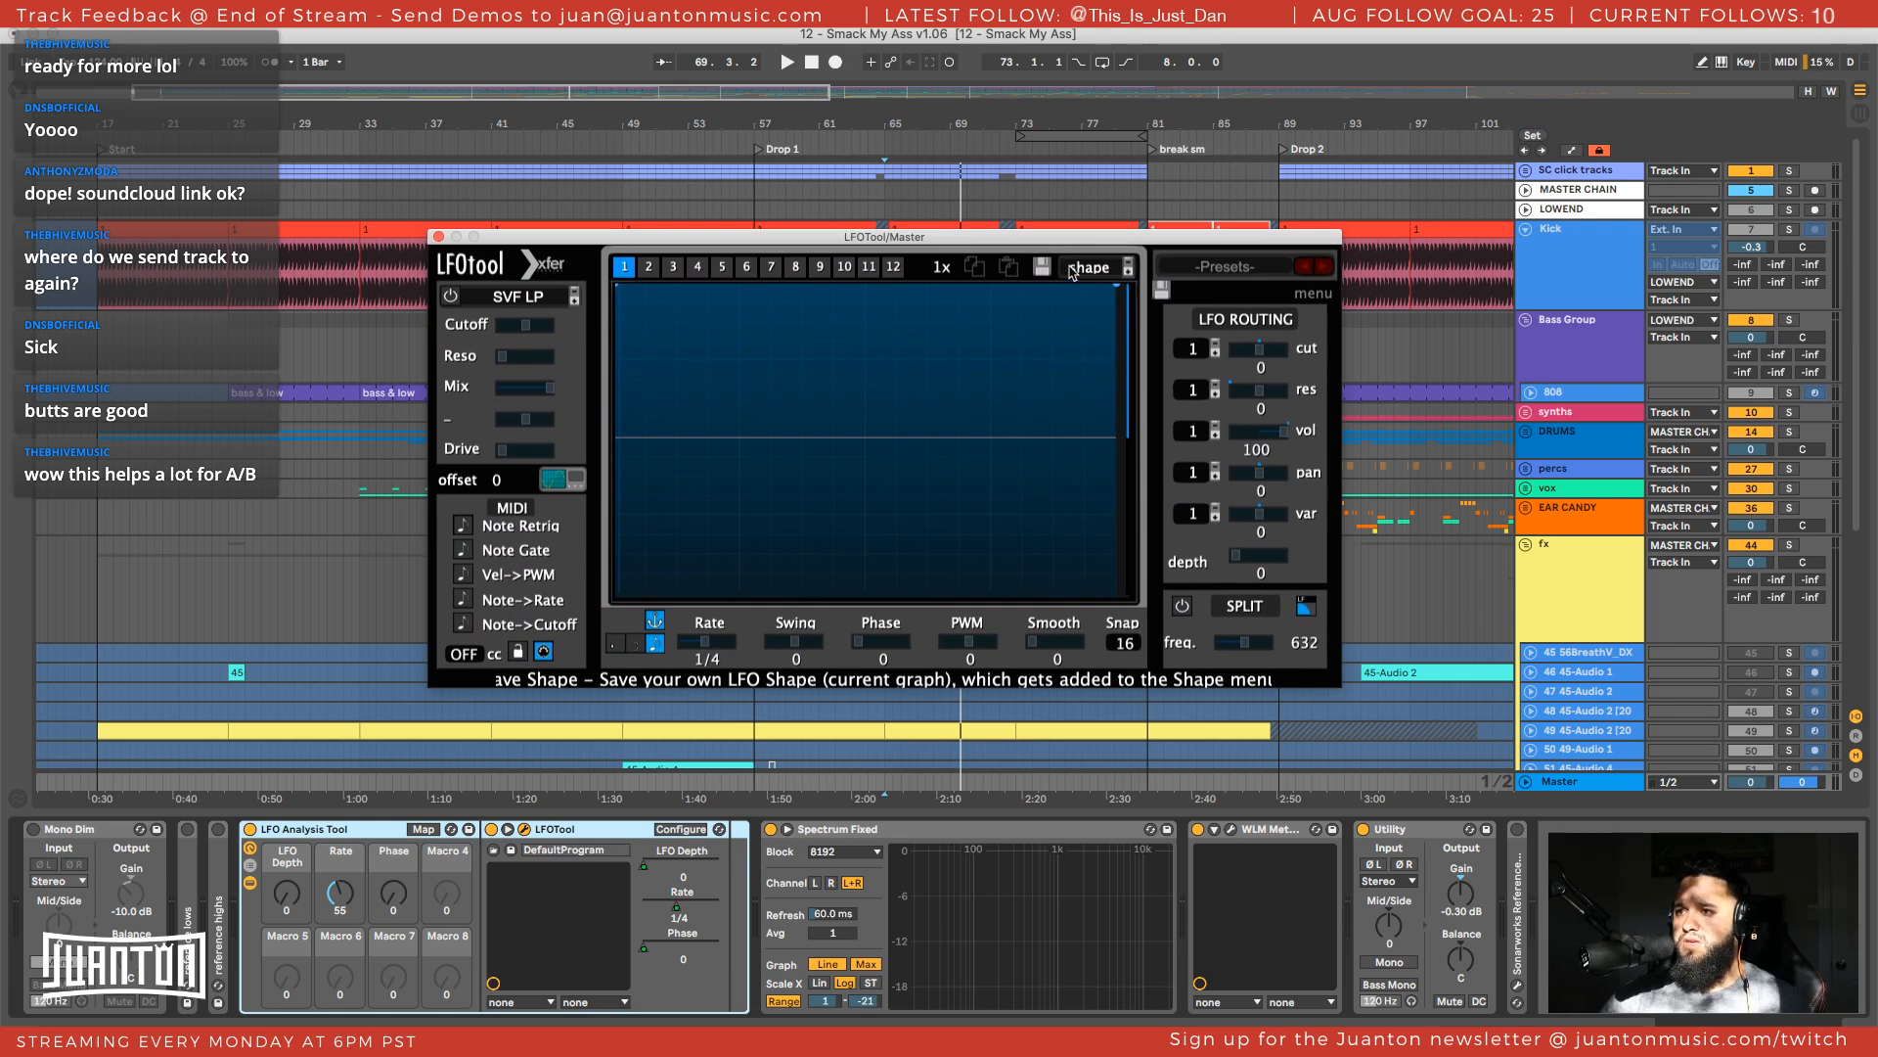
Load the Basic shape flat 100 in LFOTool
click(1088, 271)
mouse_move(1182, 285)
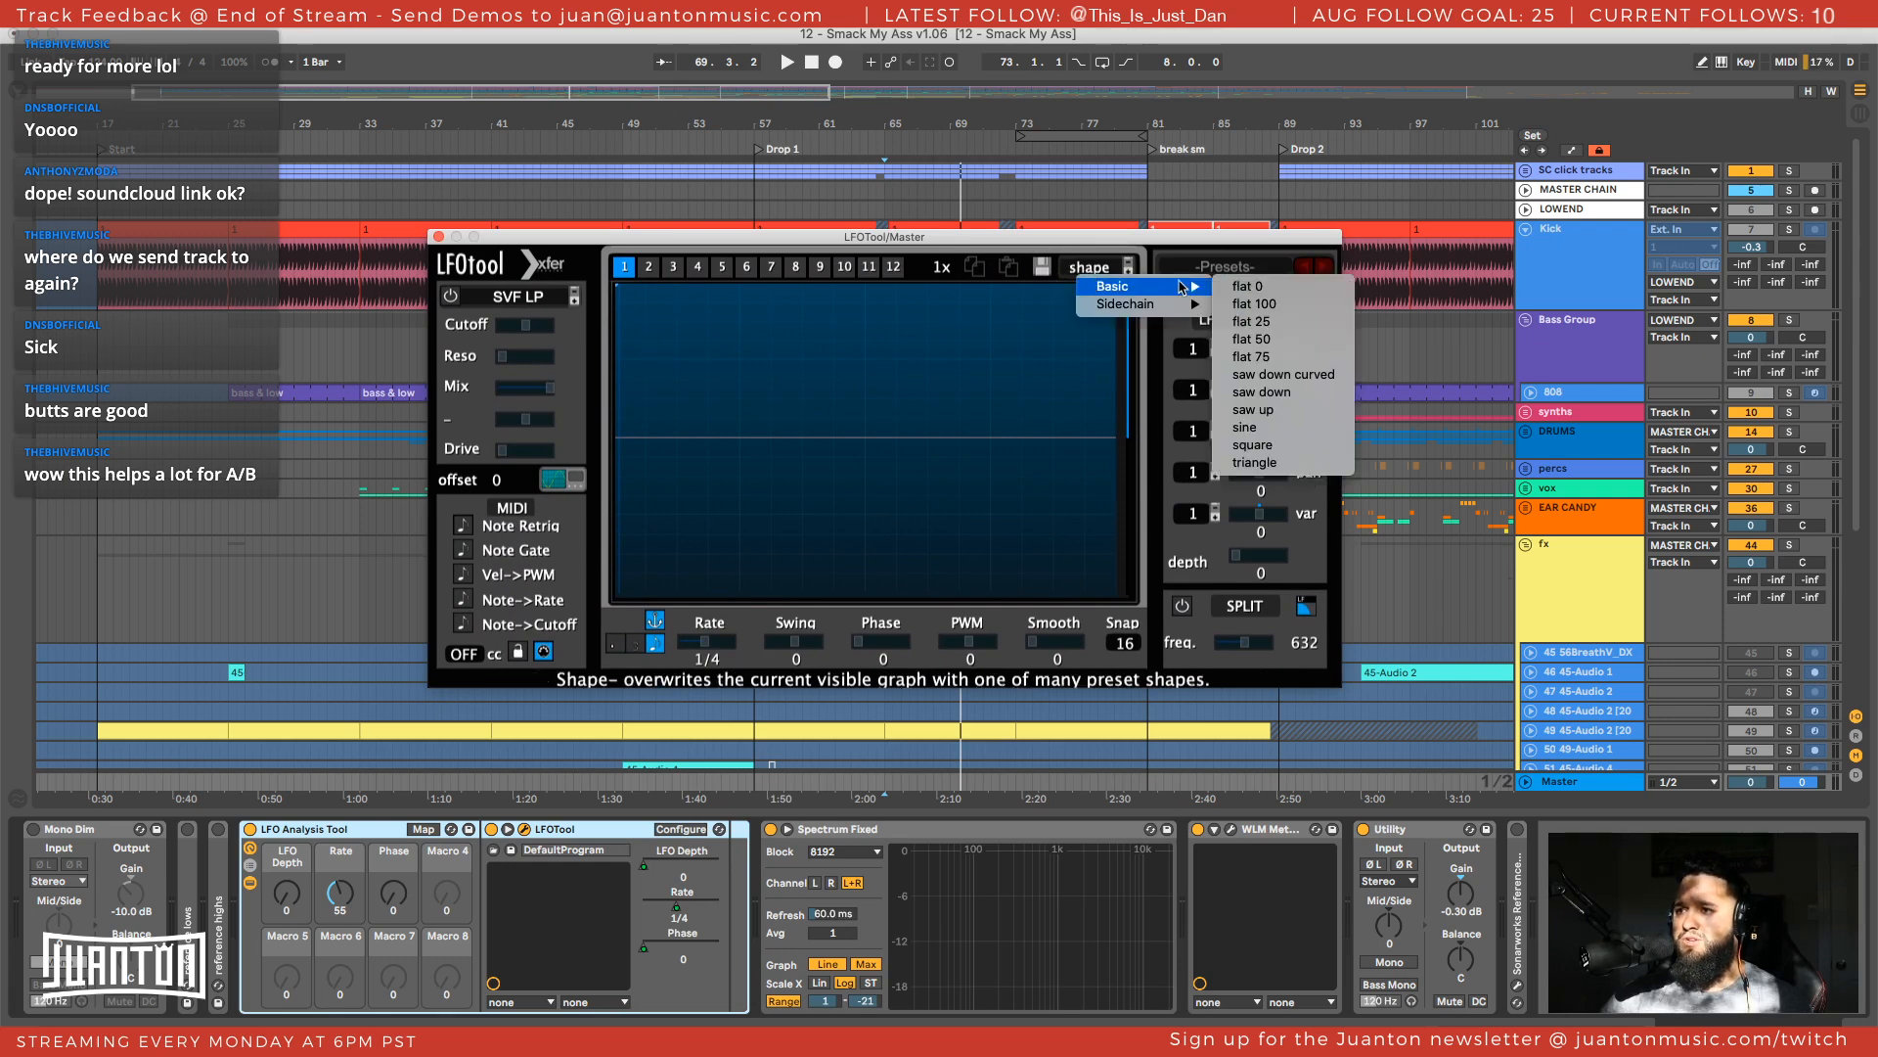
click(1250, 303)
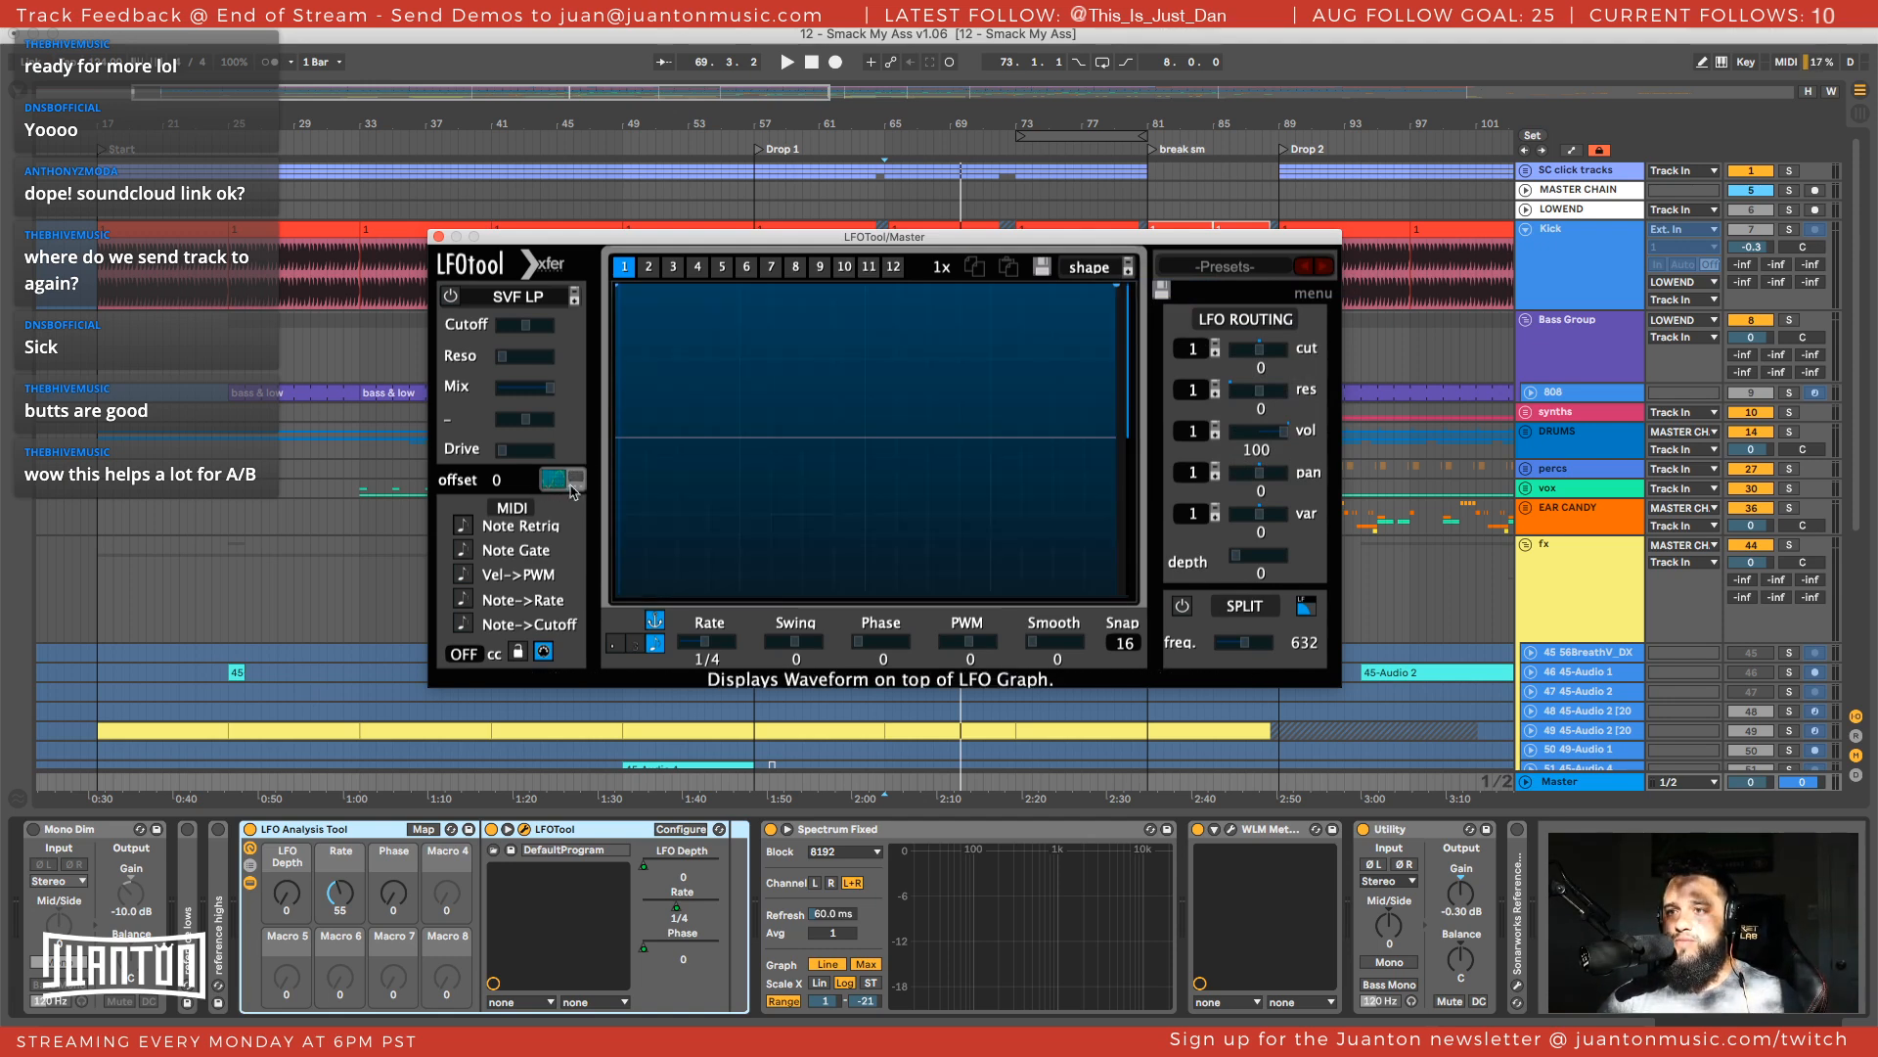
Play short bursts from about bar 65 to examine the kick and bass waveform in LFOTool
key(space)
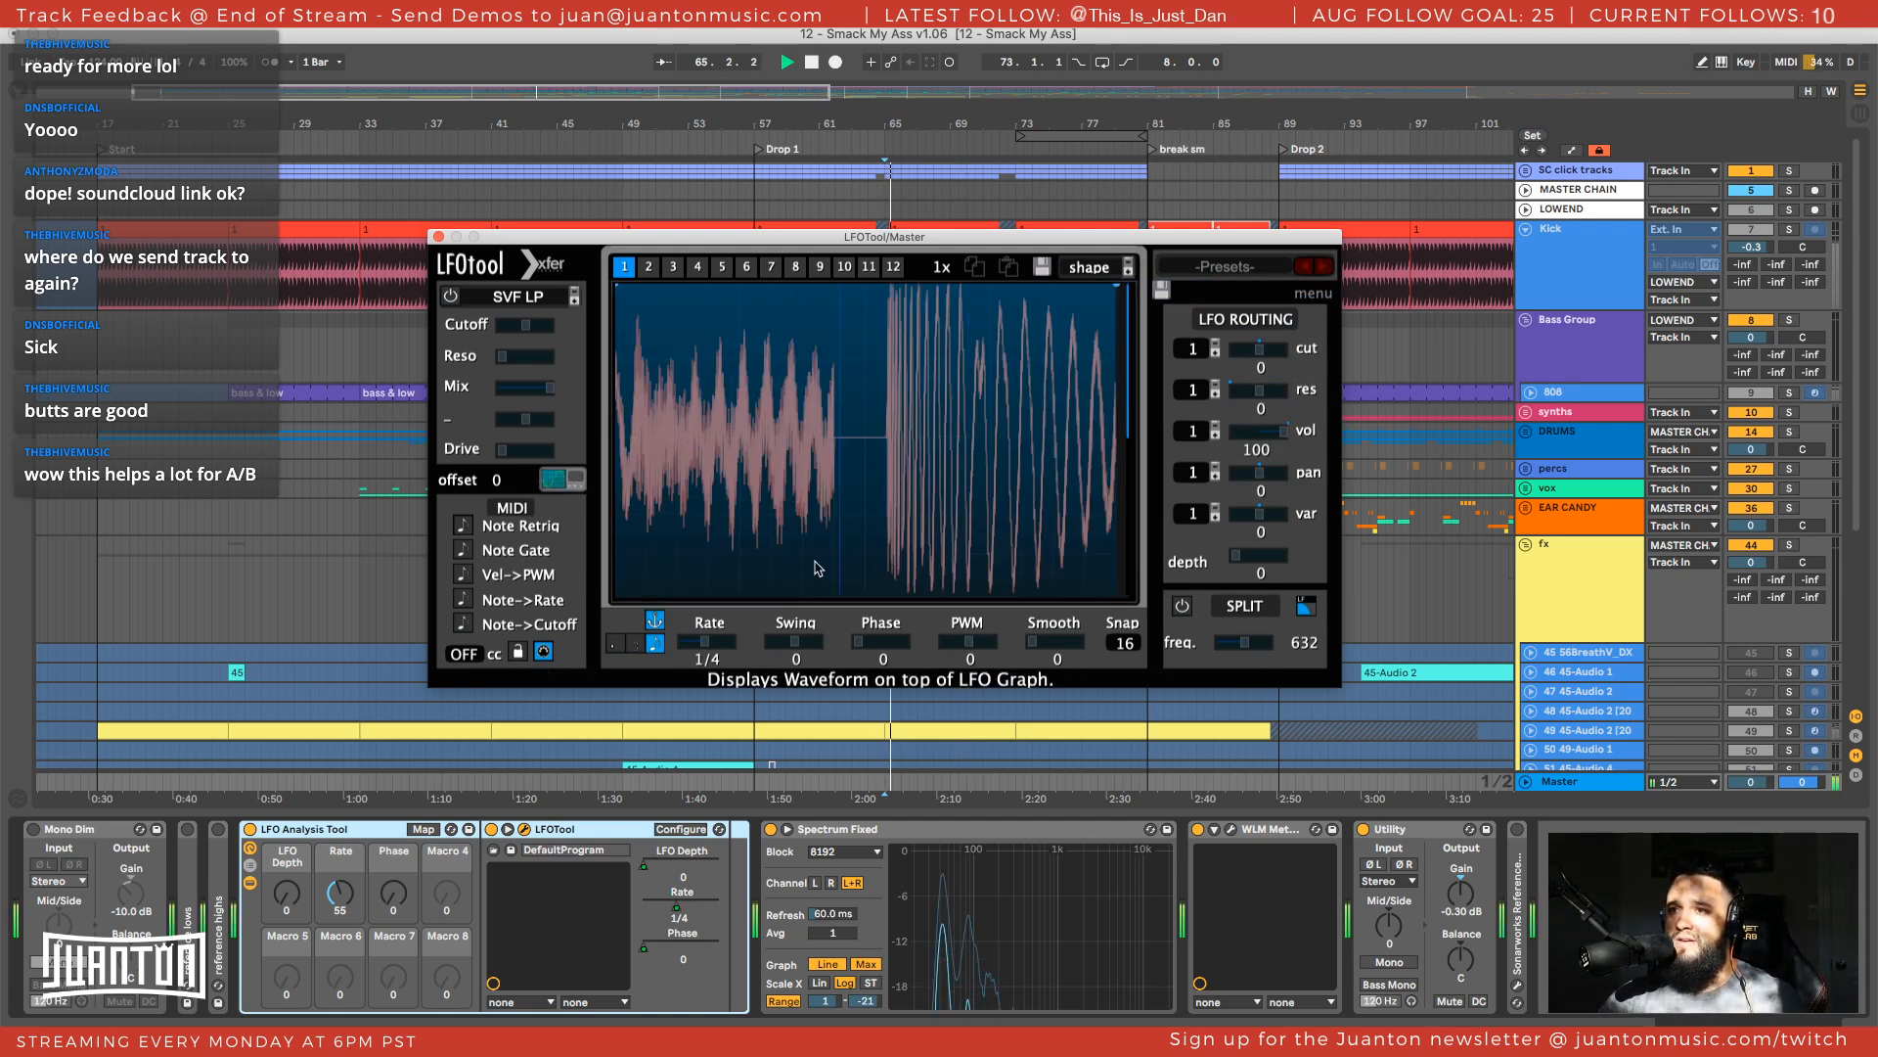
key(space)
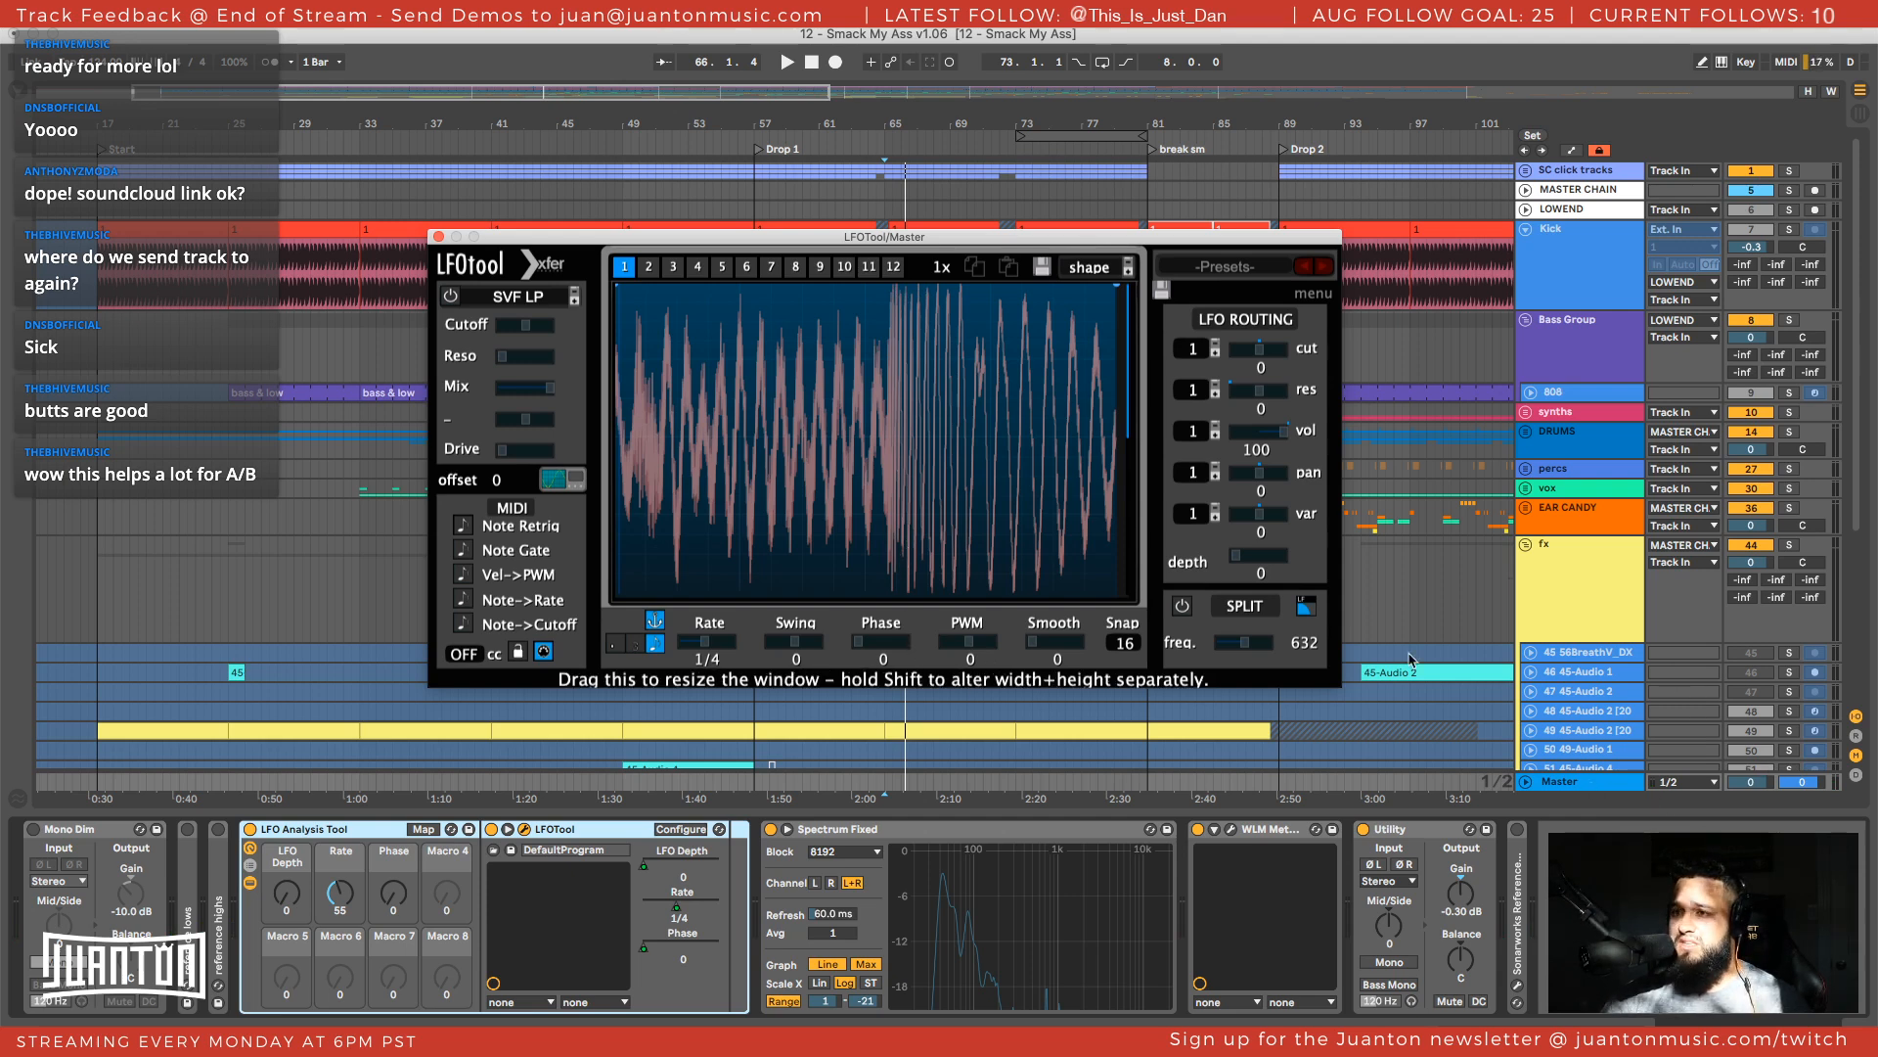
key(space)
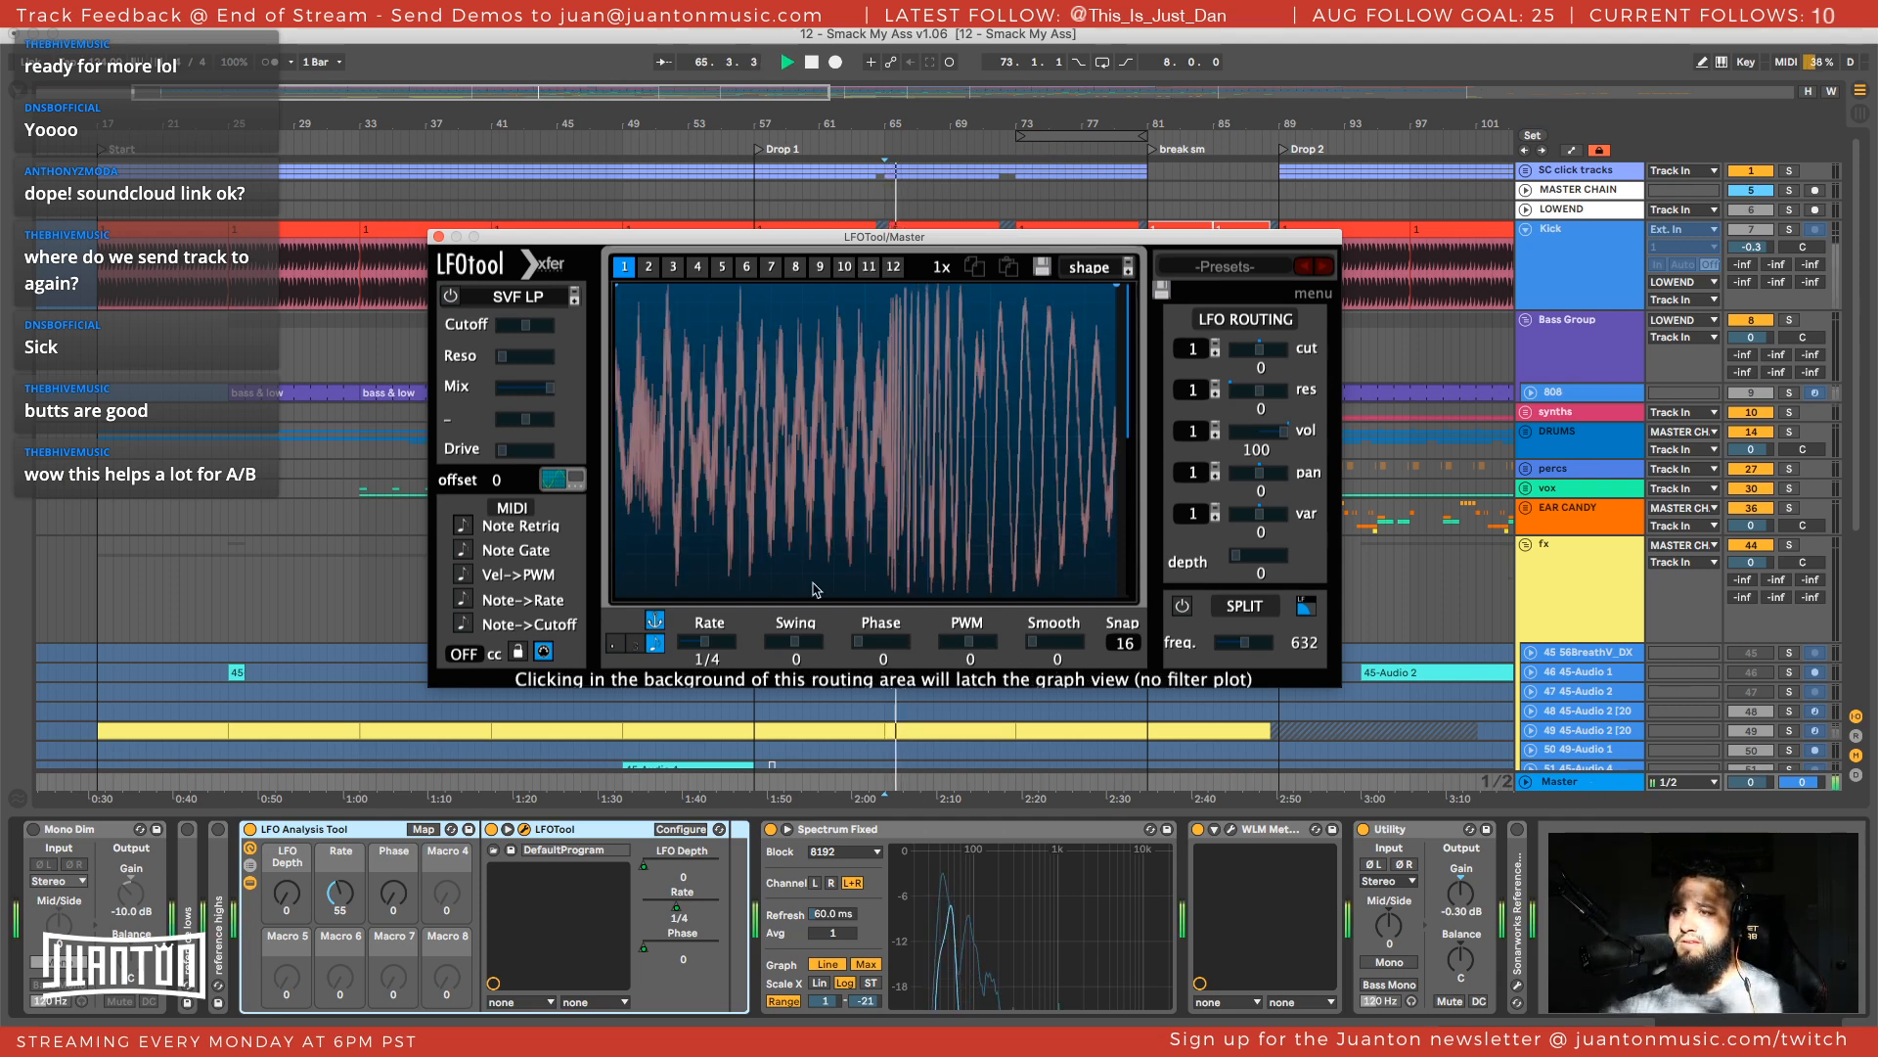
key(space)
Try an LFOTool phase of 323 while starting and stopping playback from about bar 65
drag(883, 642, 882, 515)
key(space)
key(space)
drag(884, 636, 883, 592)
key(space)
key(space)
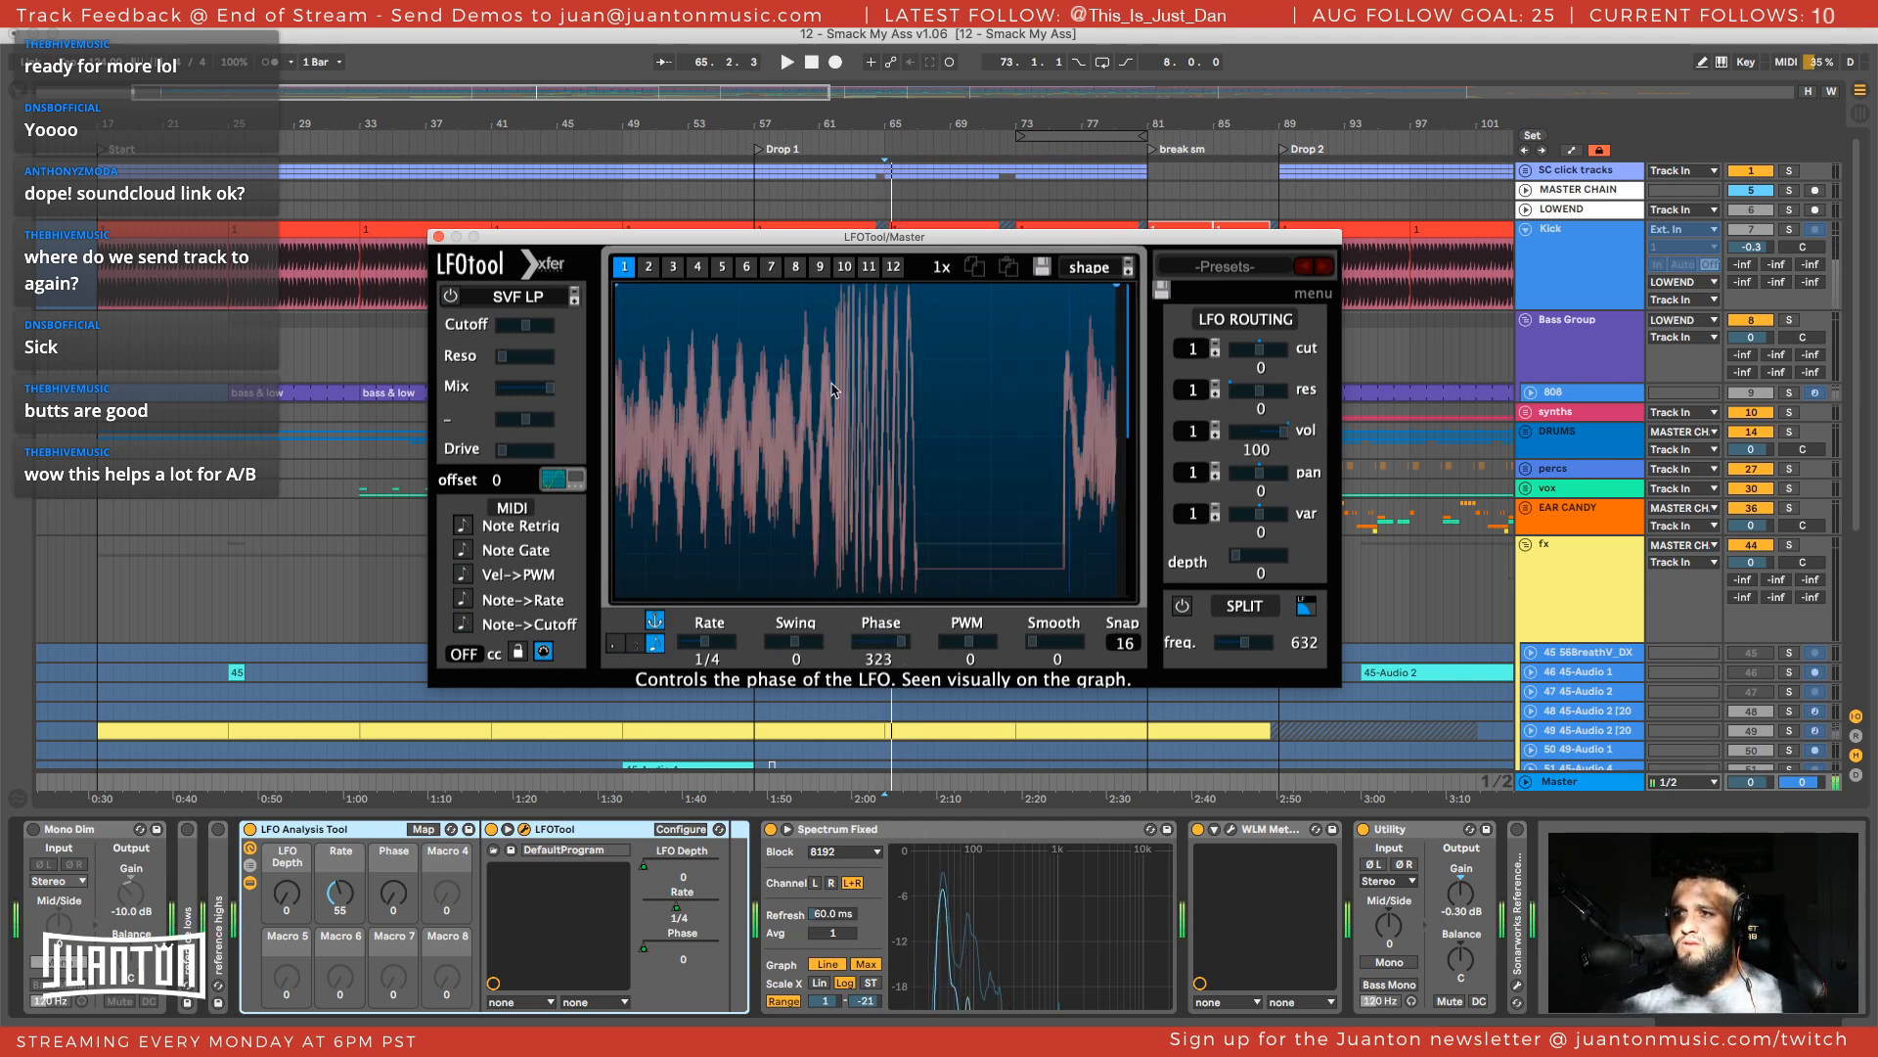
Set LFOTool's phase to 170 and replay the drop to examine the shifted kick and bass waveform
drag(882, 644, 872, 719)
key(space)
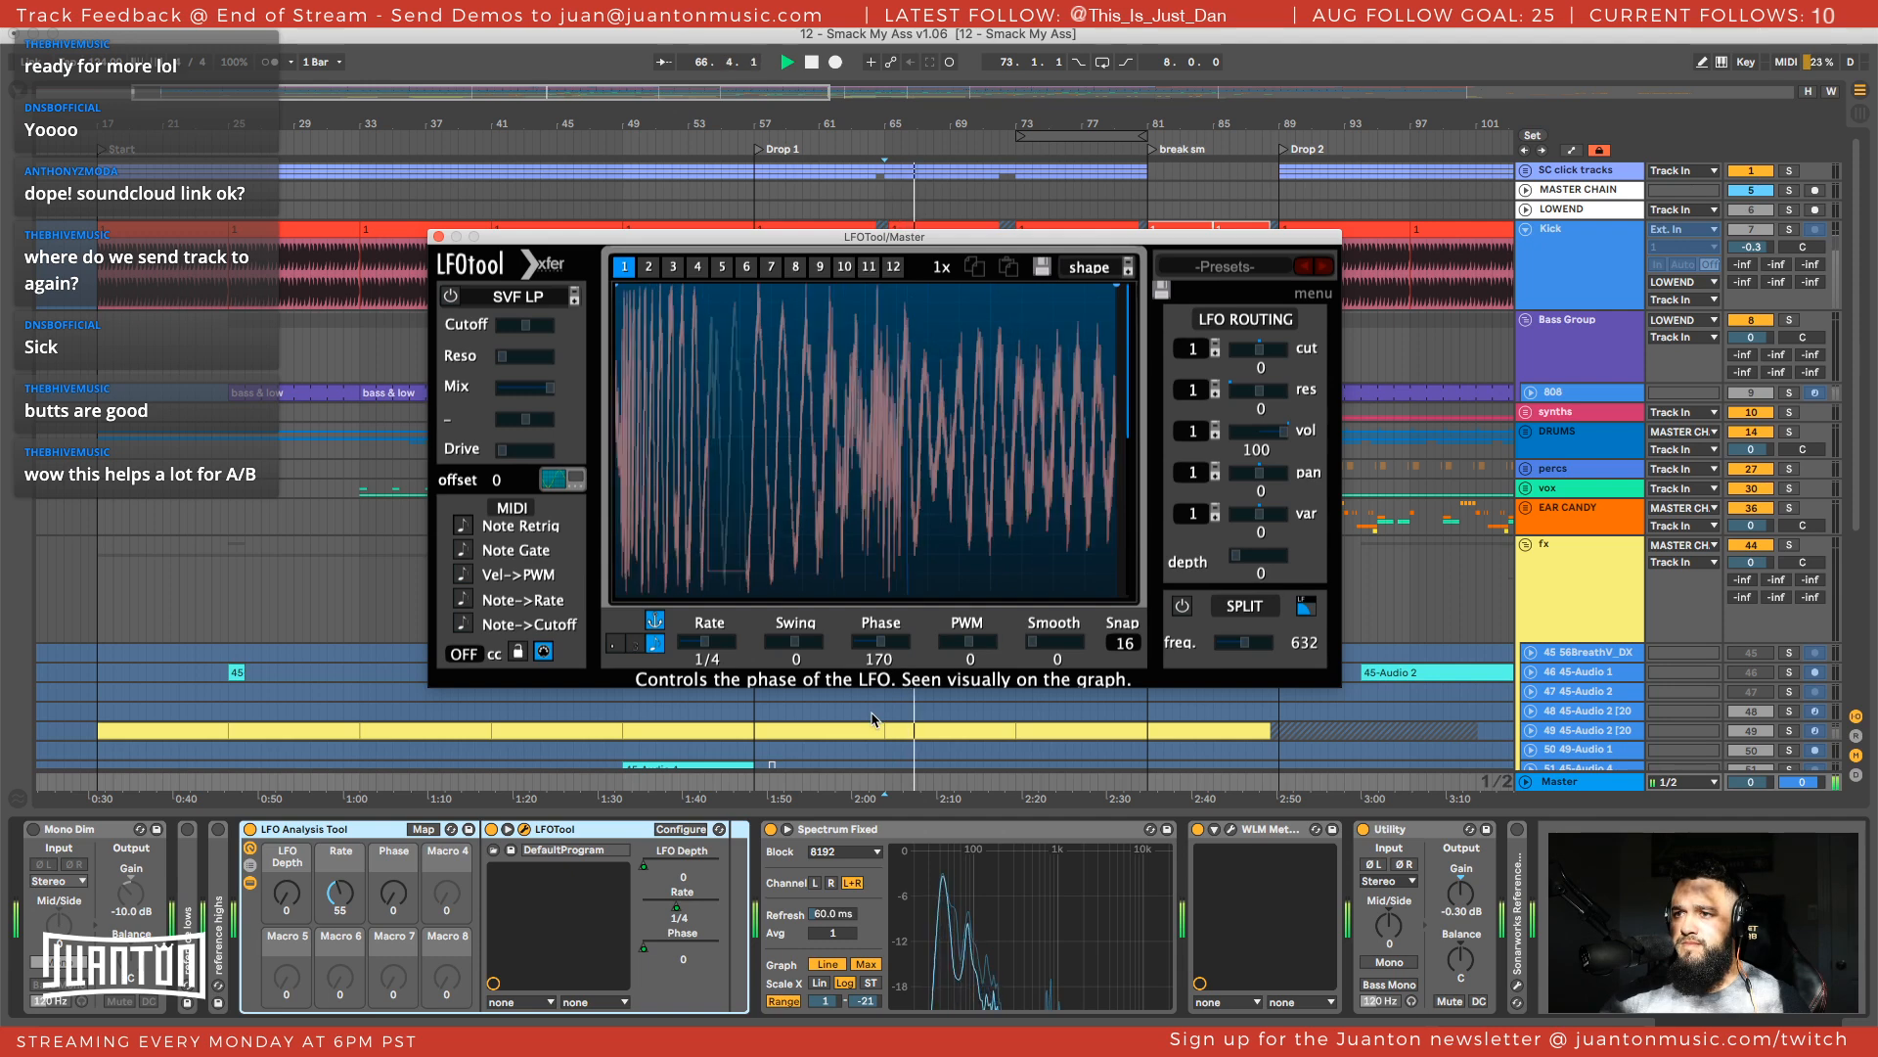
key(space)
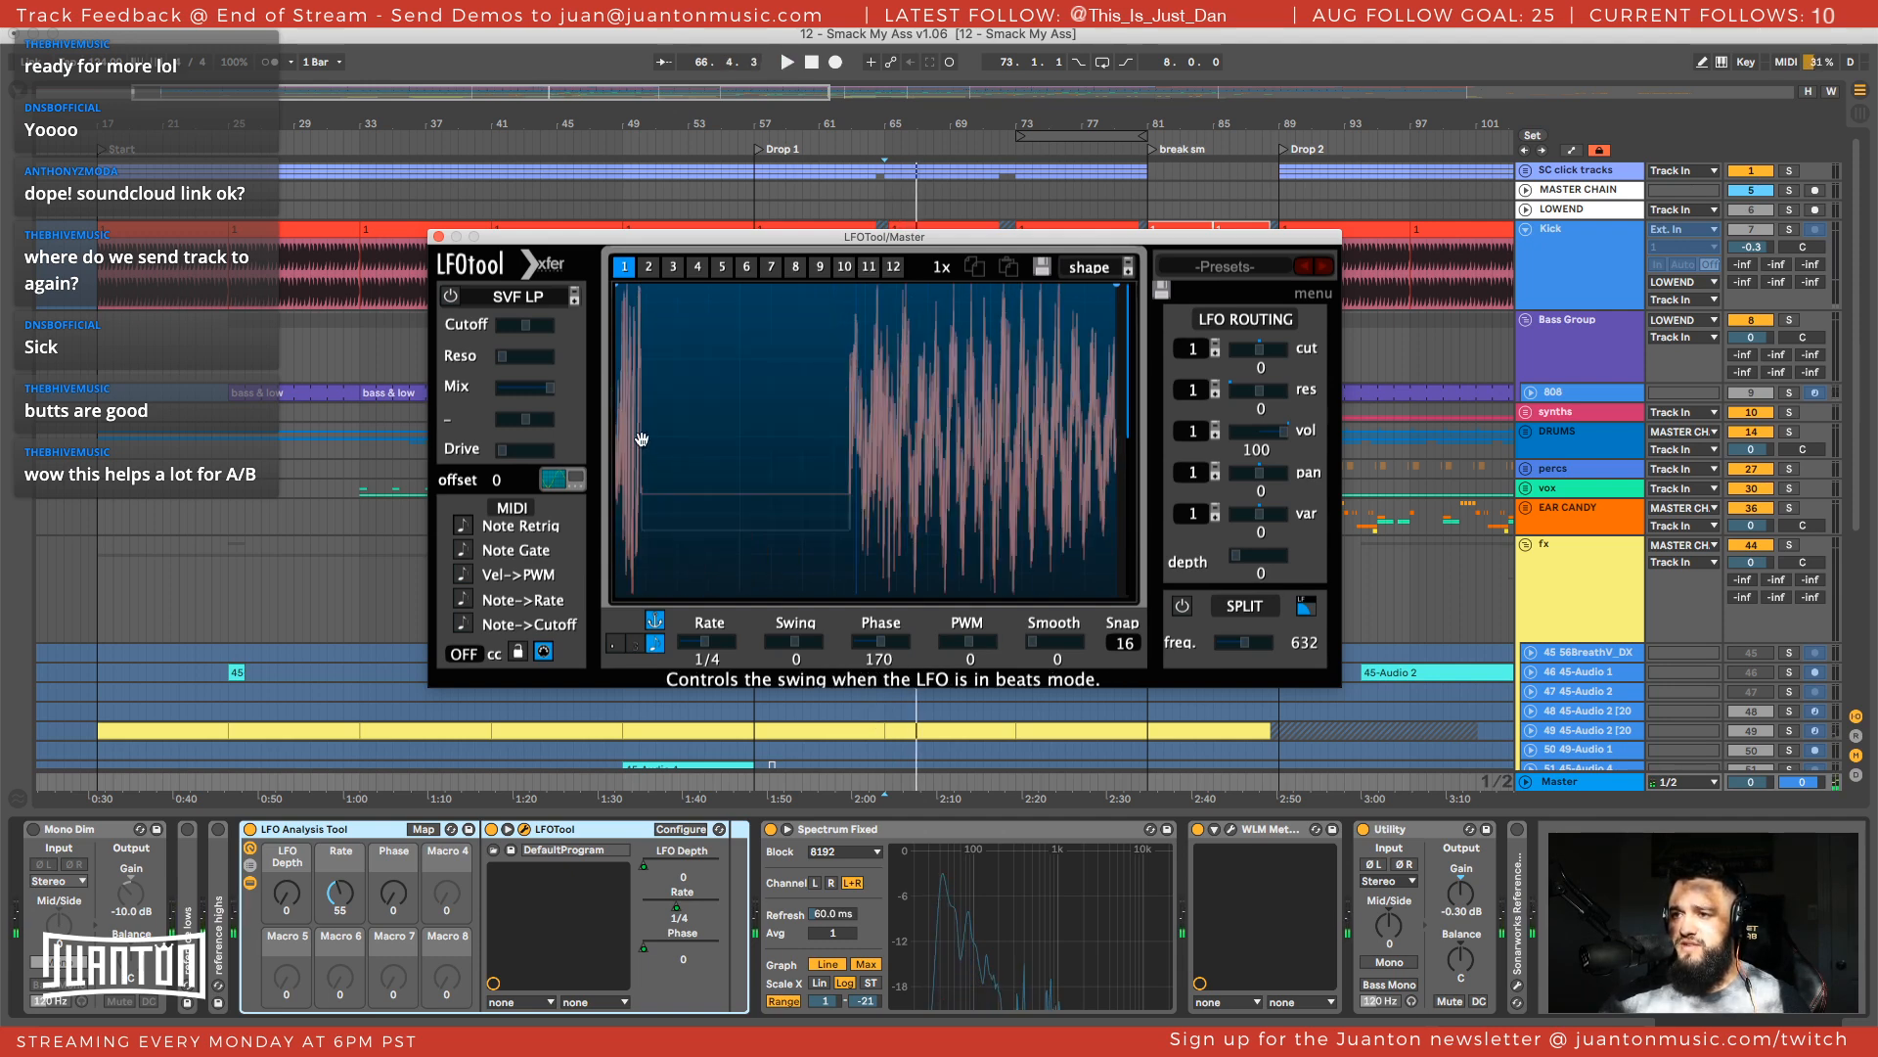
key(space)
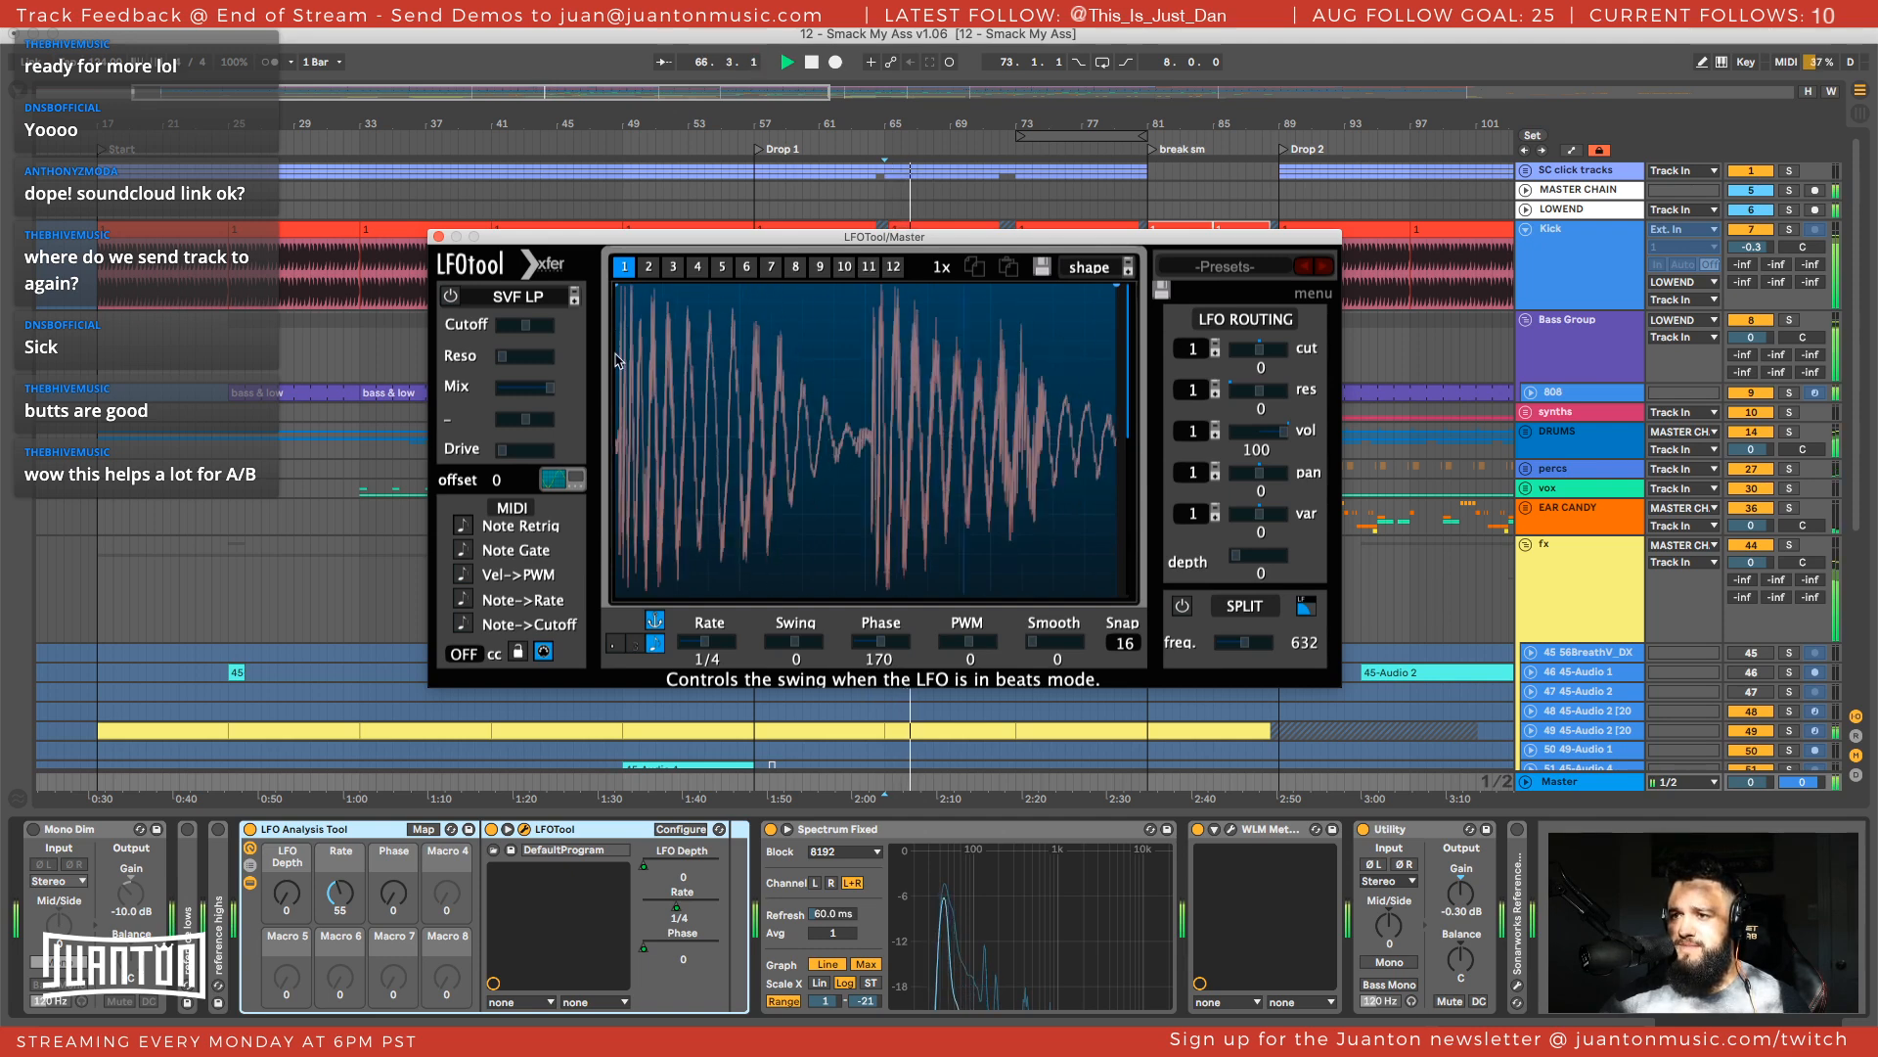
key(space)
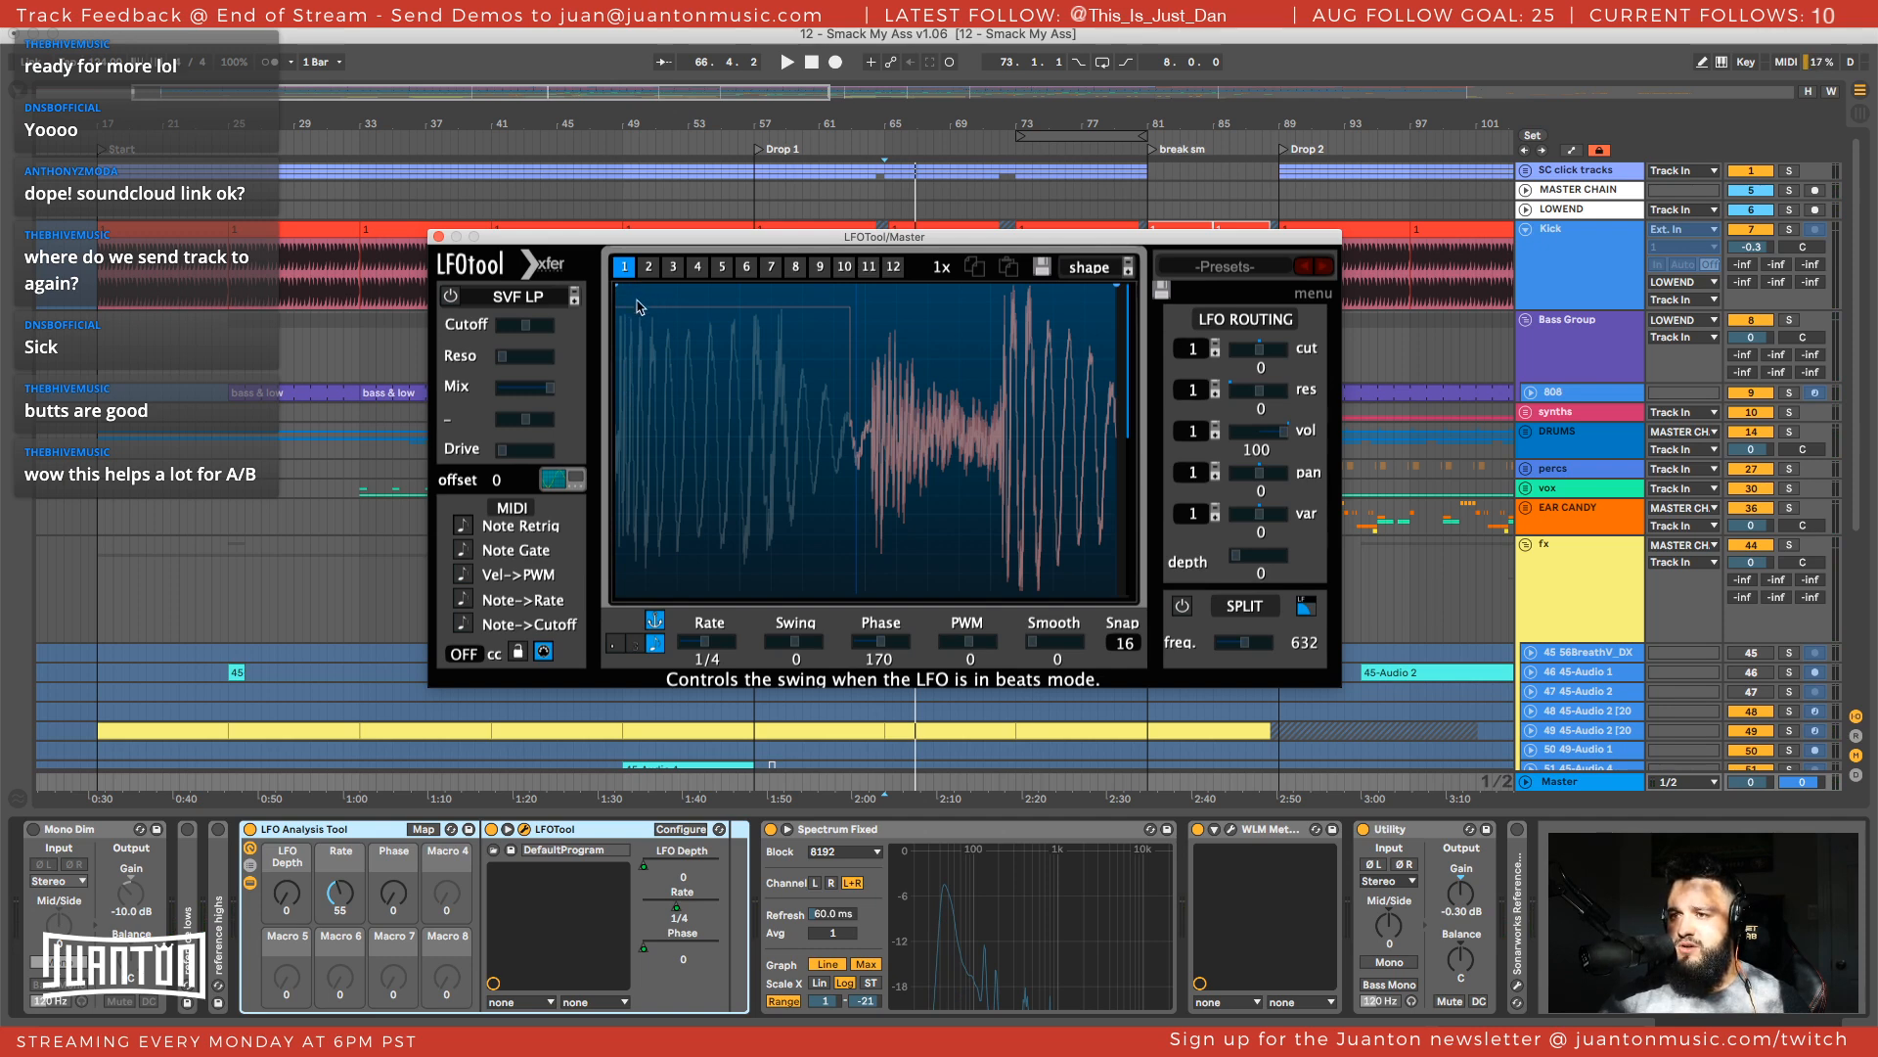
Replay the drop to examine the kick and bass waveform once more and close LFOTool
key(space)
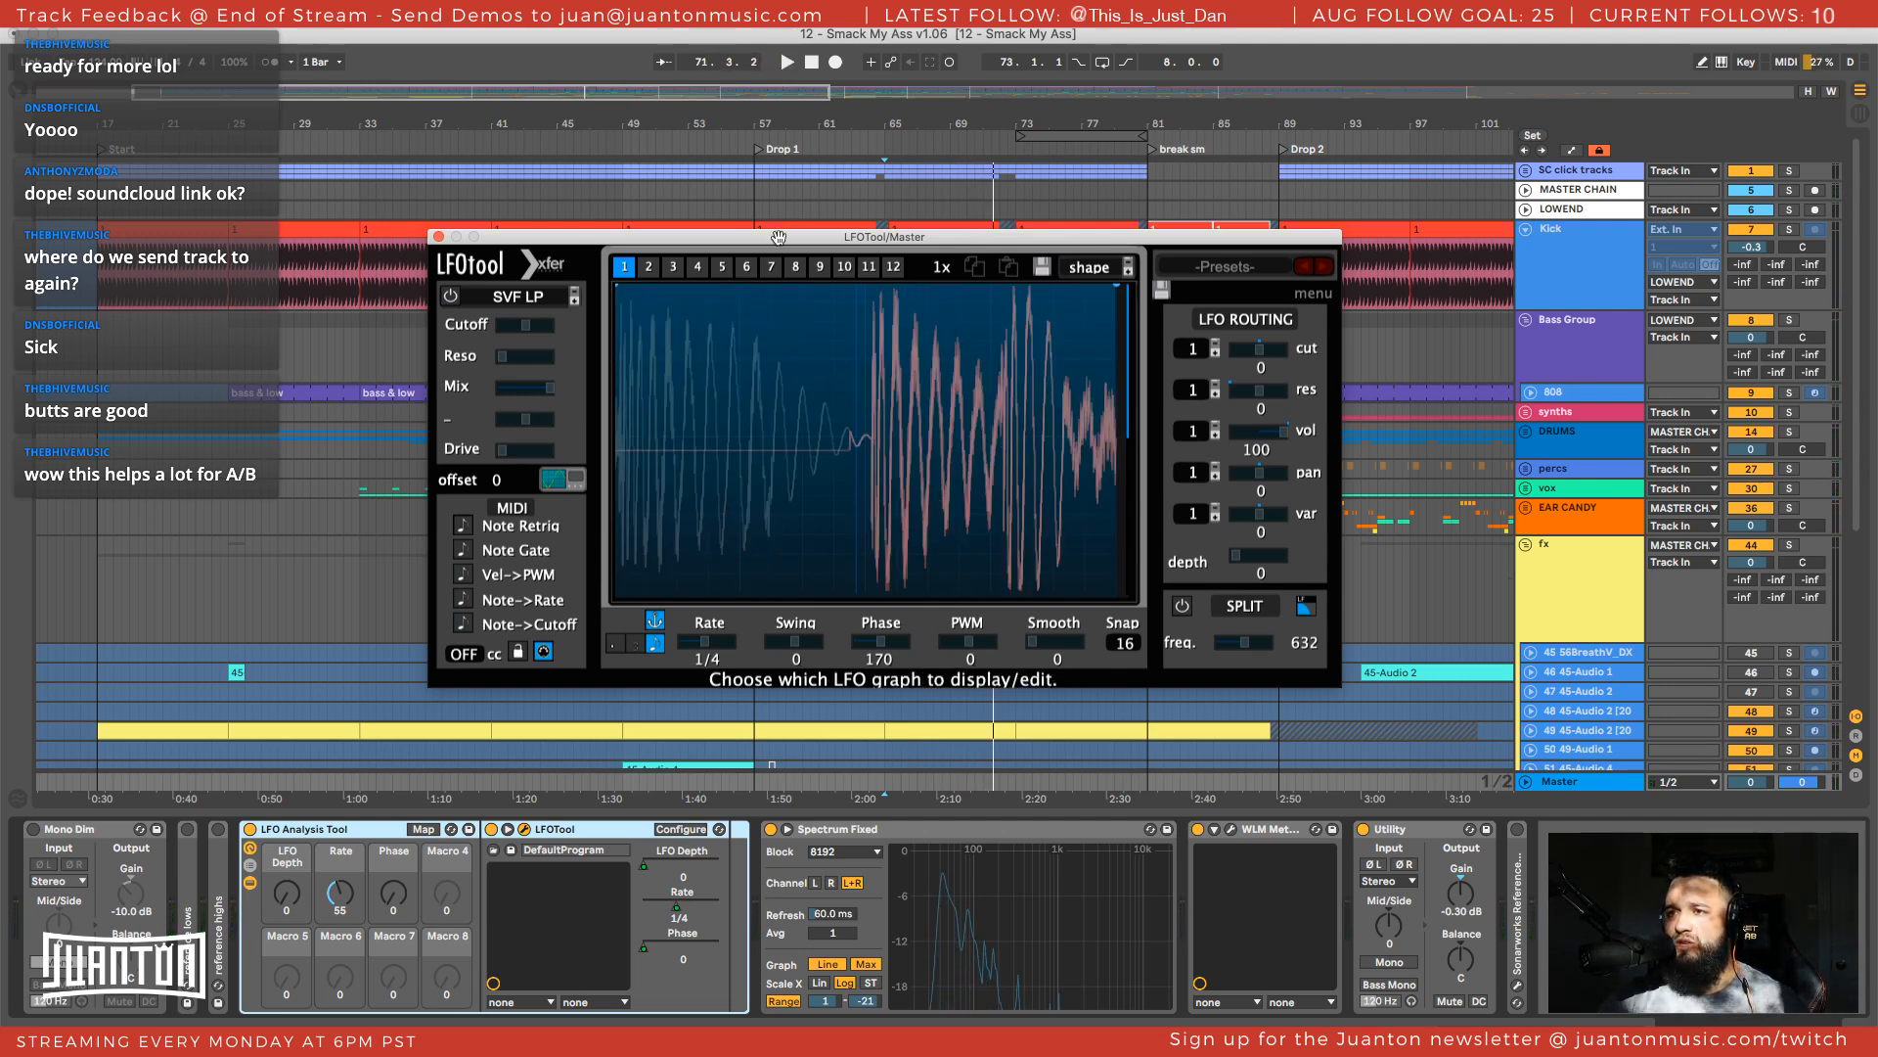
drag(782, 237, 677, 192)
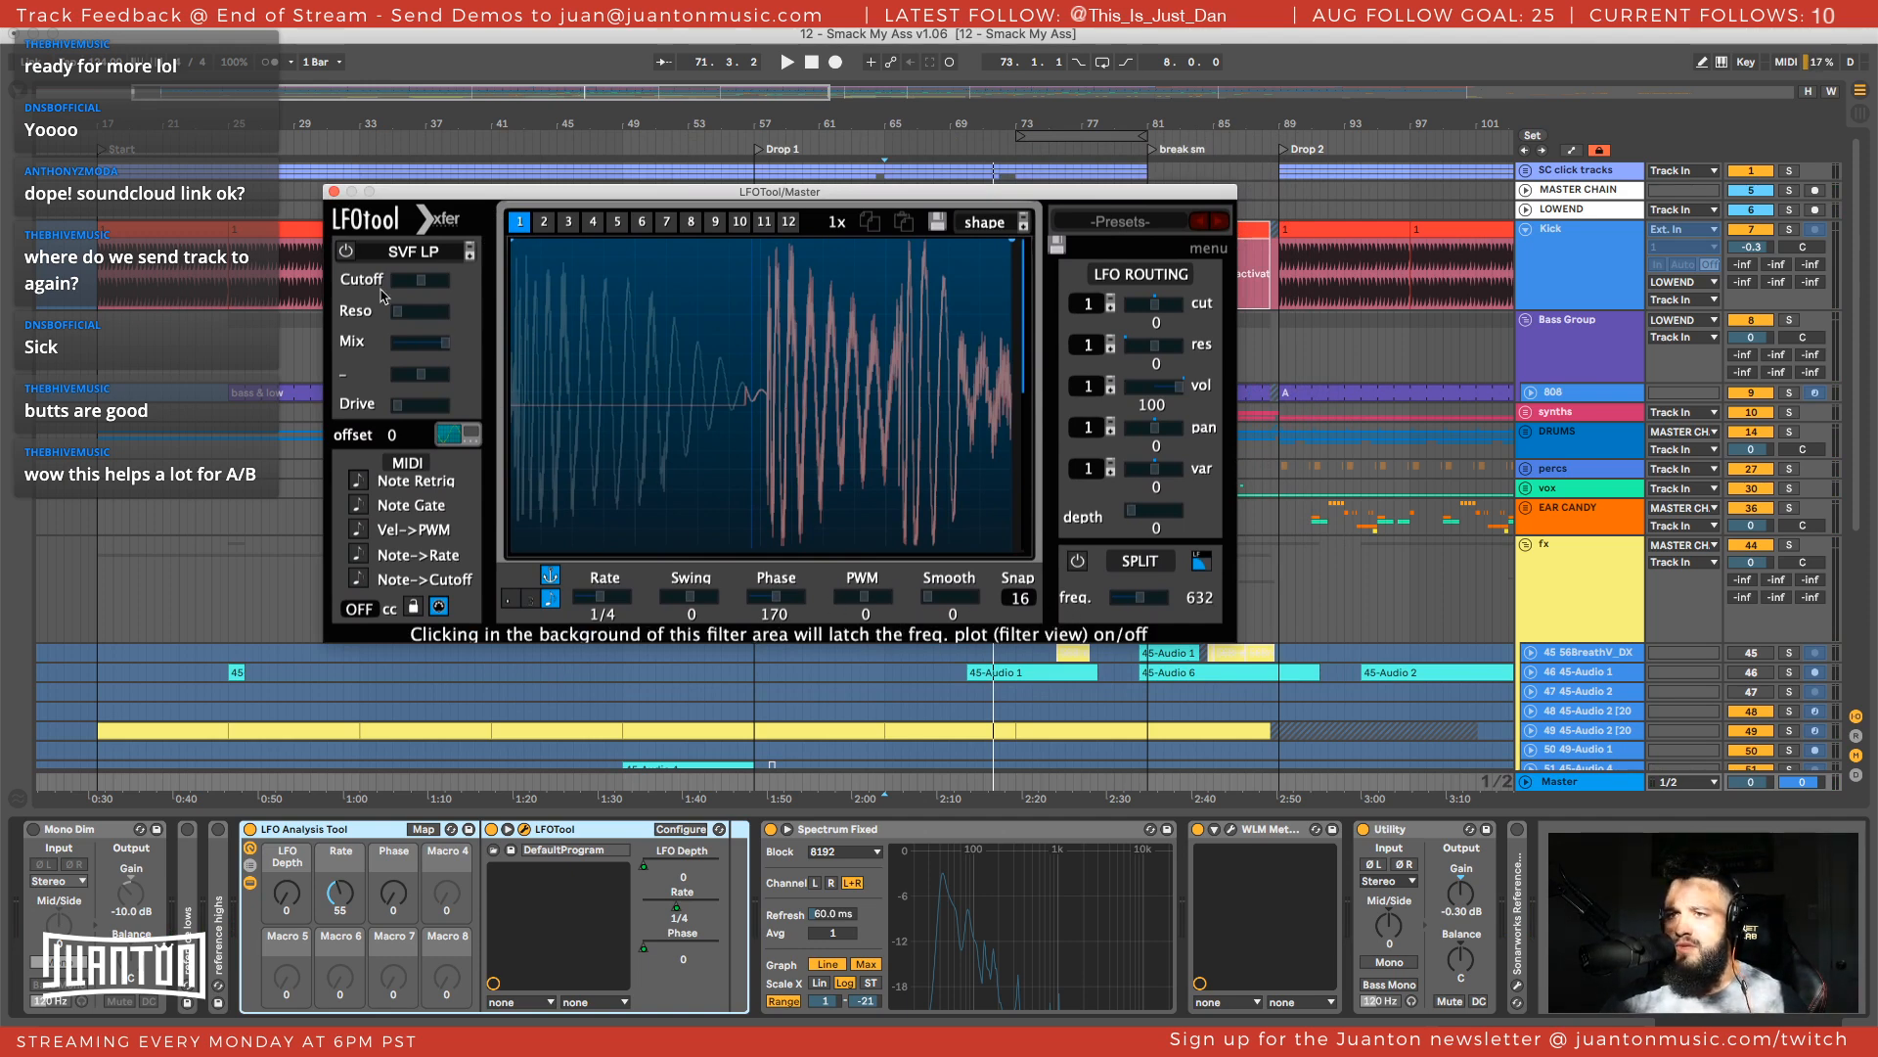
click(334, 191)
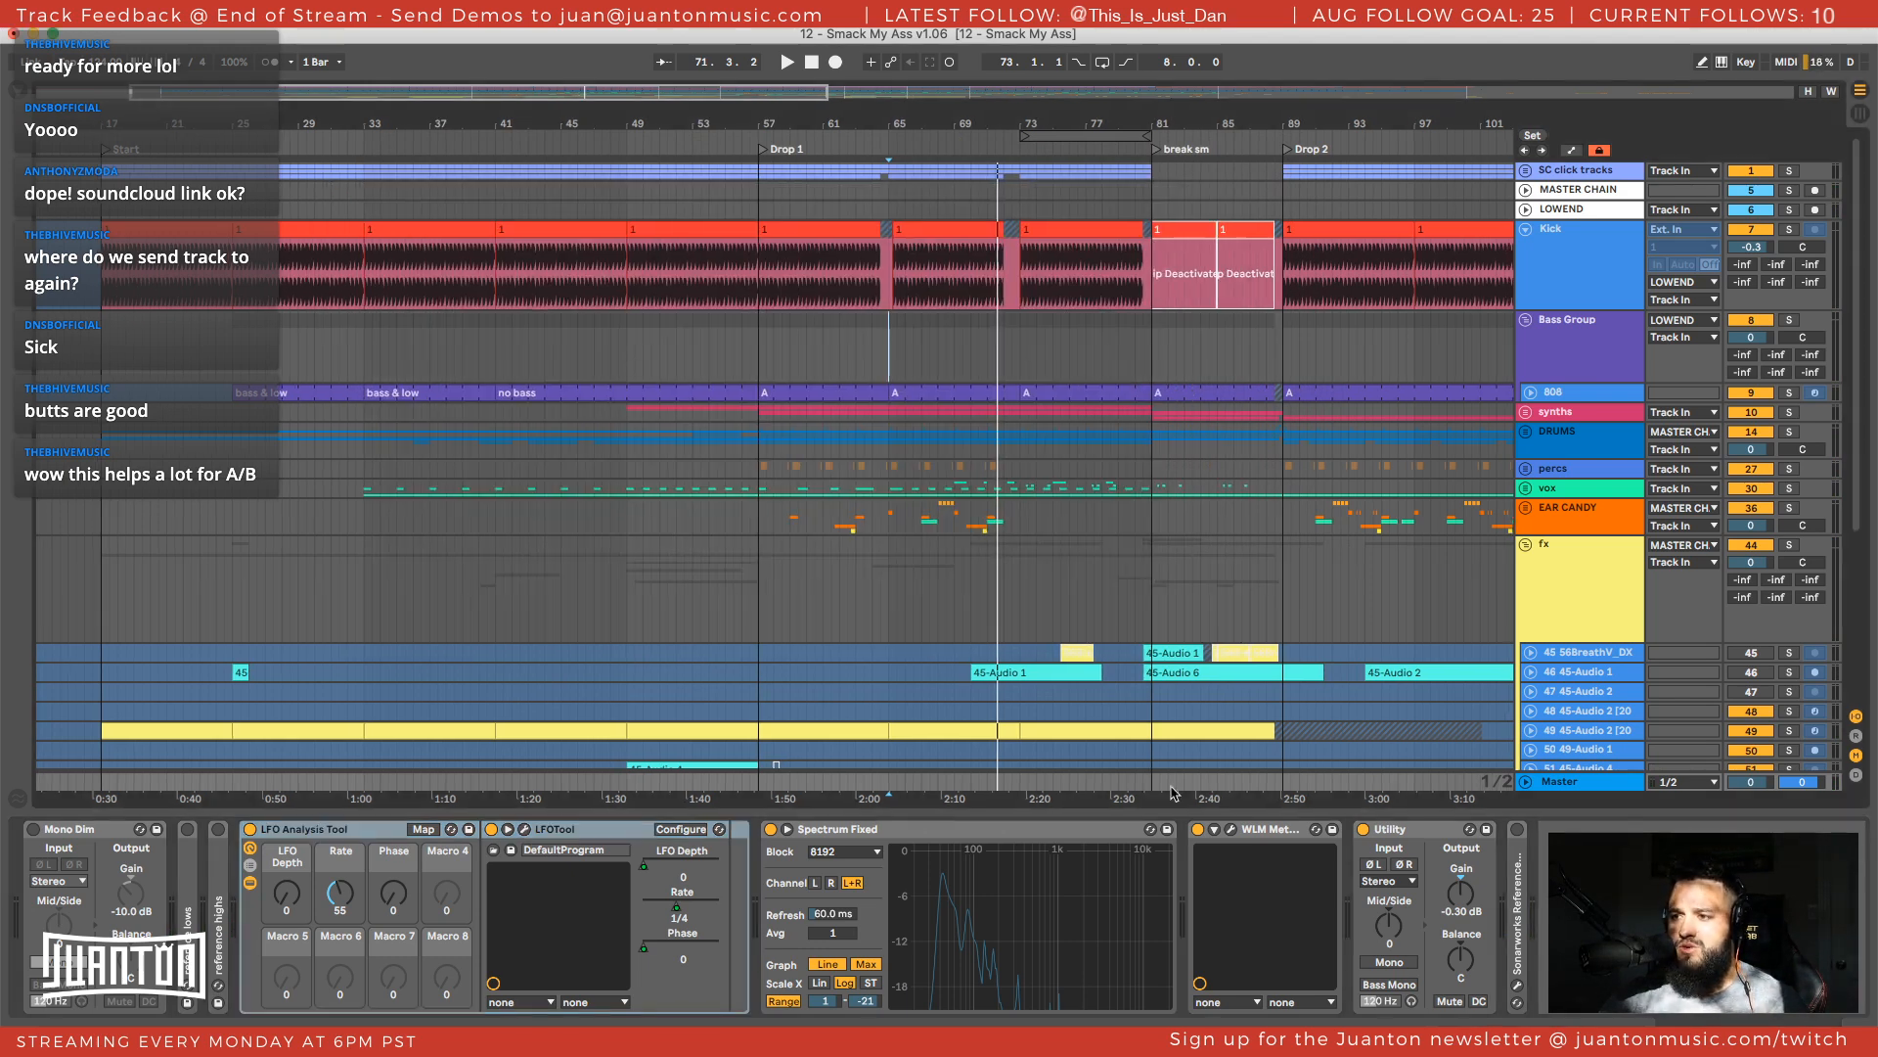
Enlarge the master's Spectrum display and play short bursts from about bar 65 to examine the low-end peaks
double_click(1027, 922)
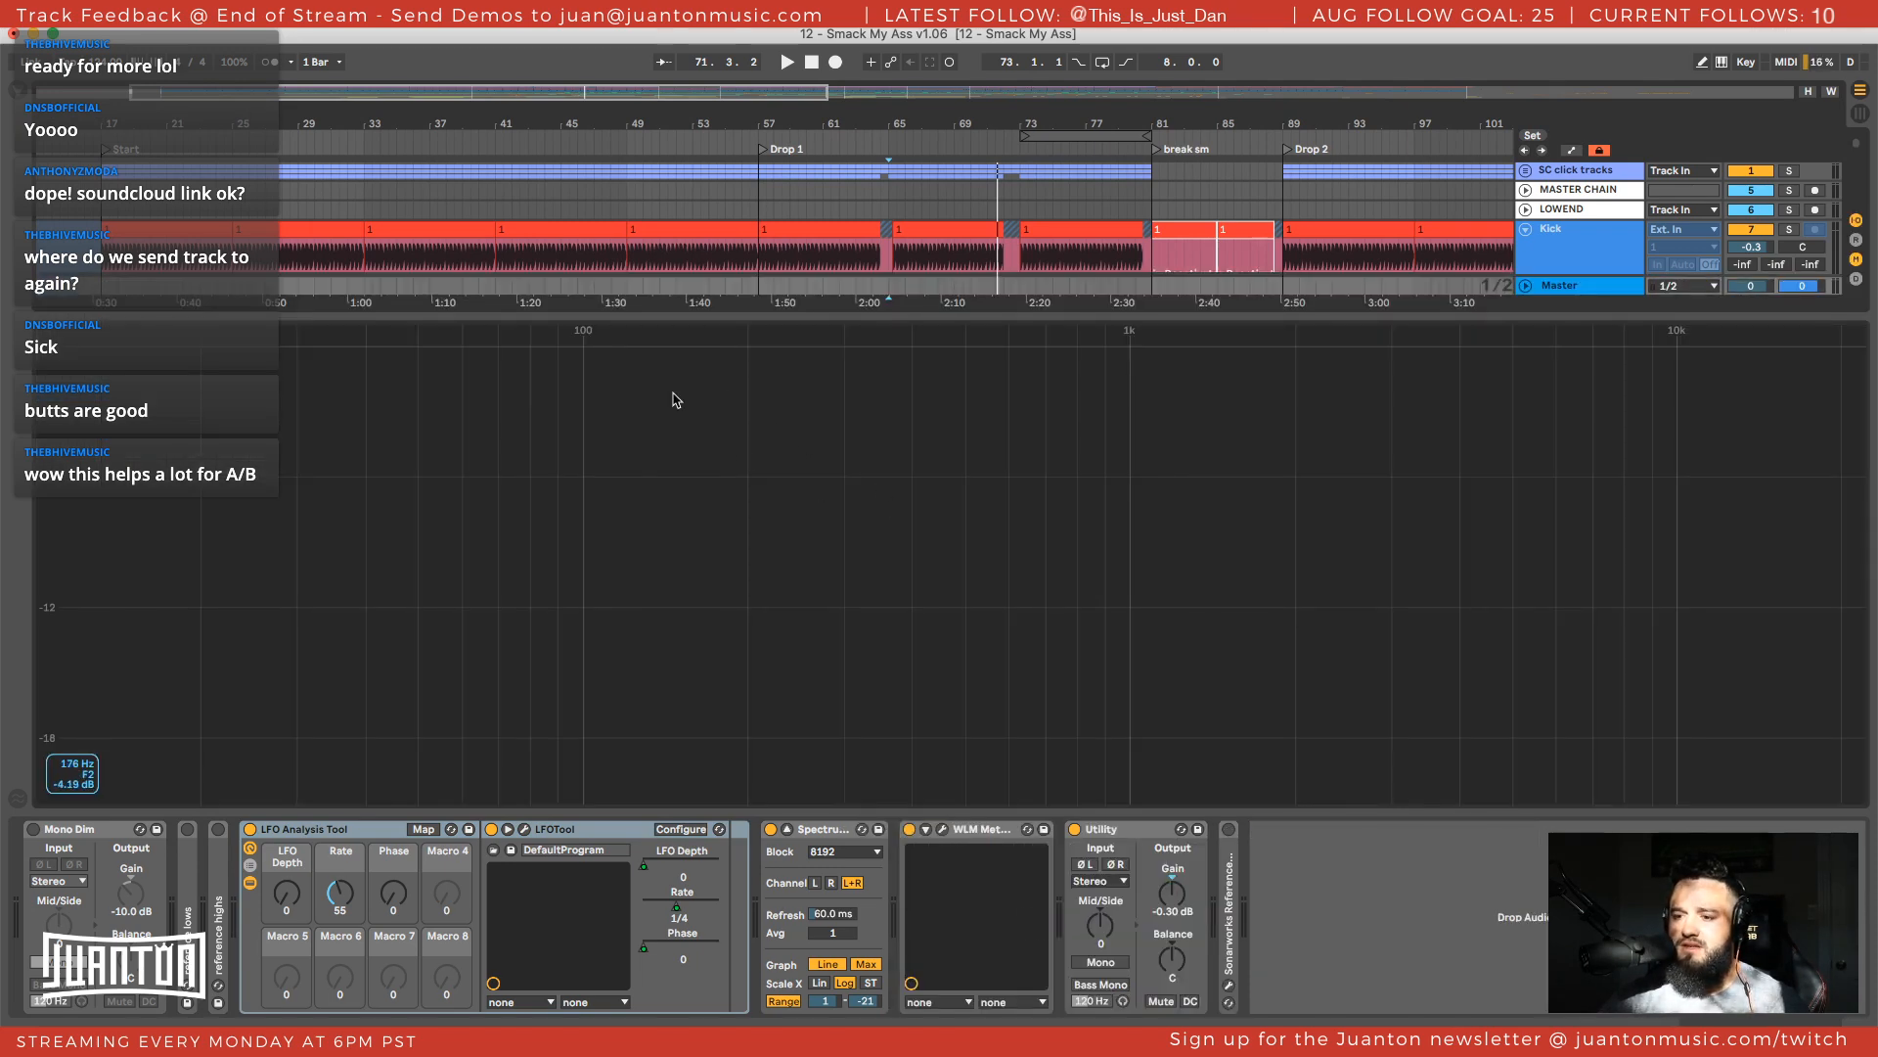
key(space)
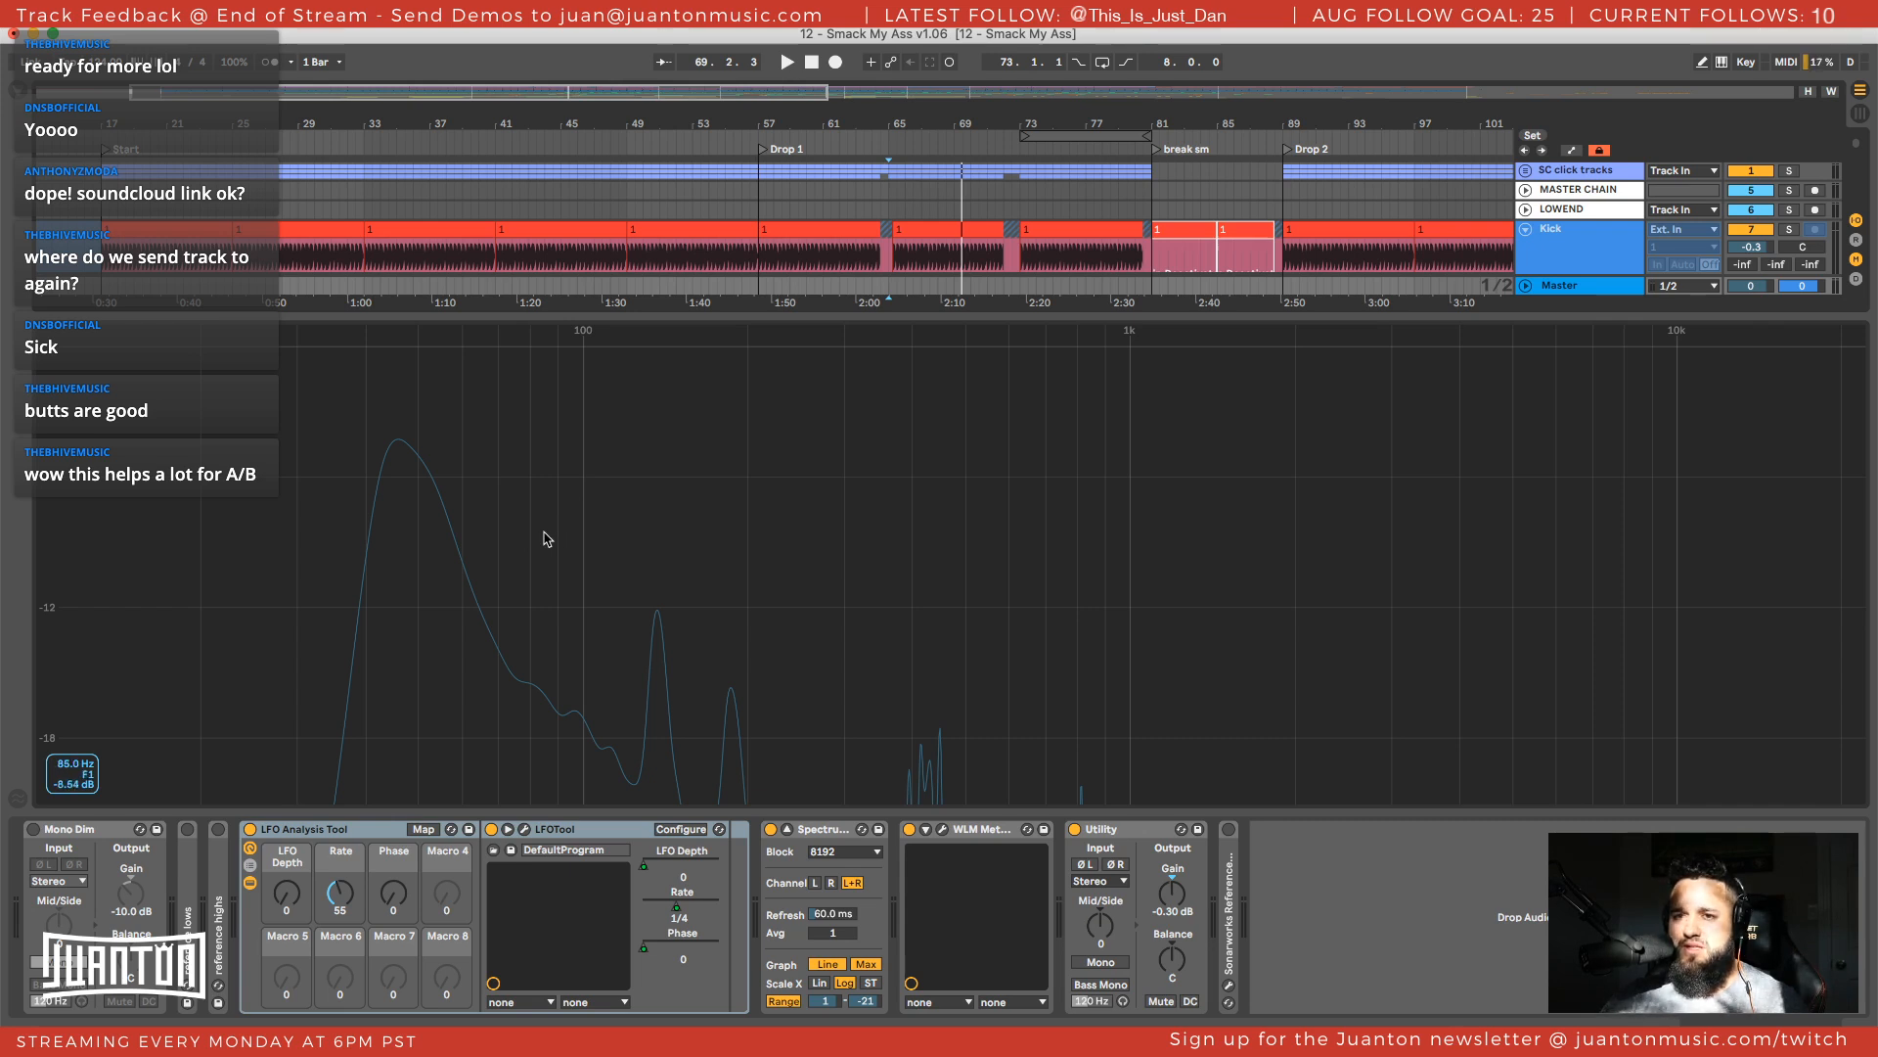
key(space)
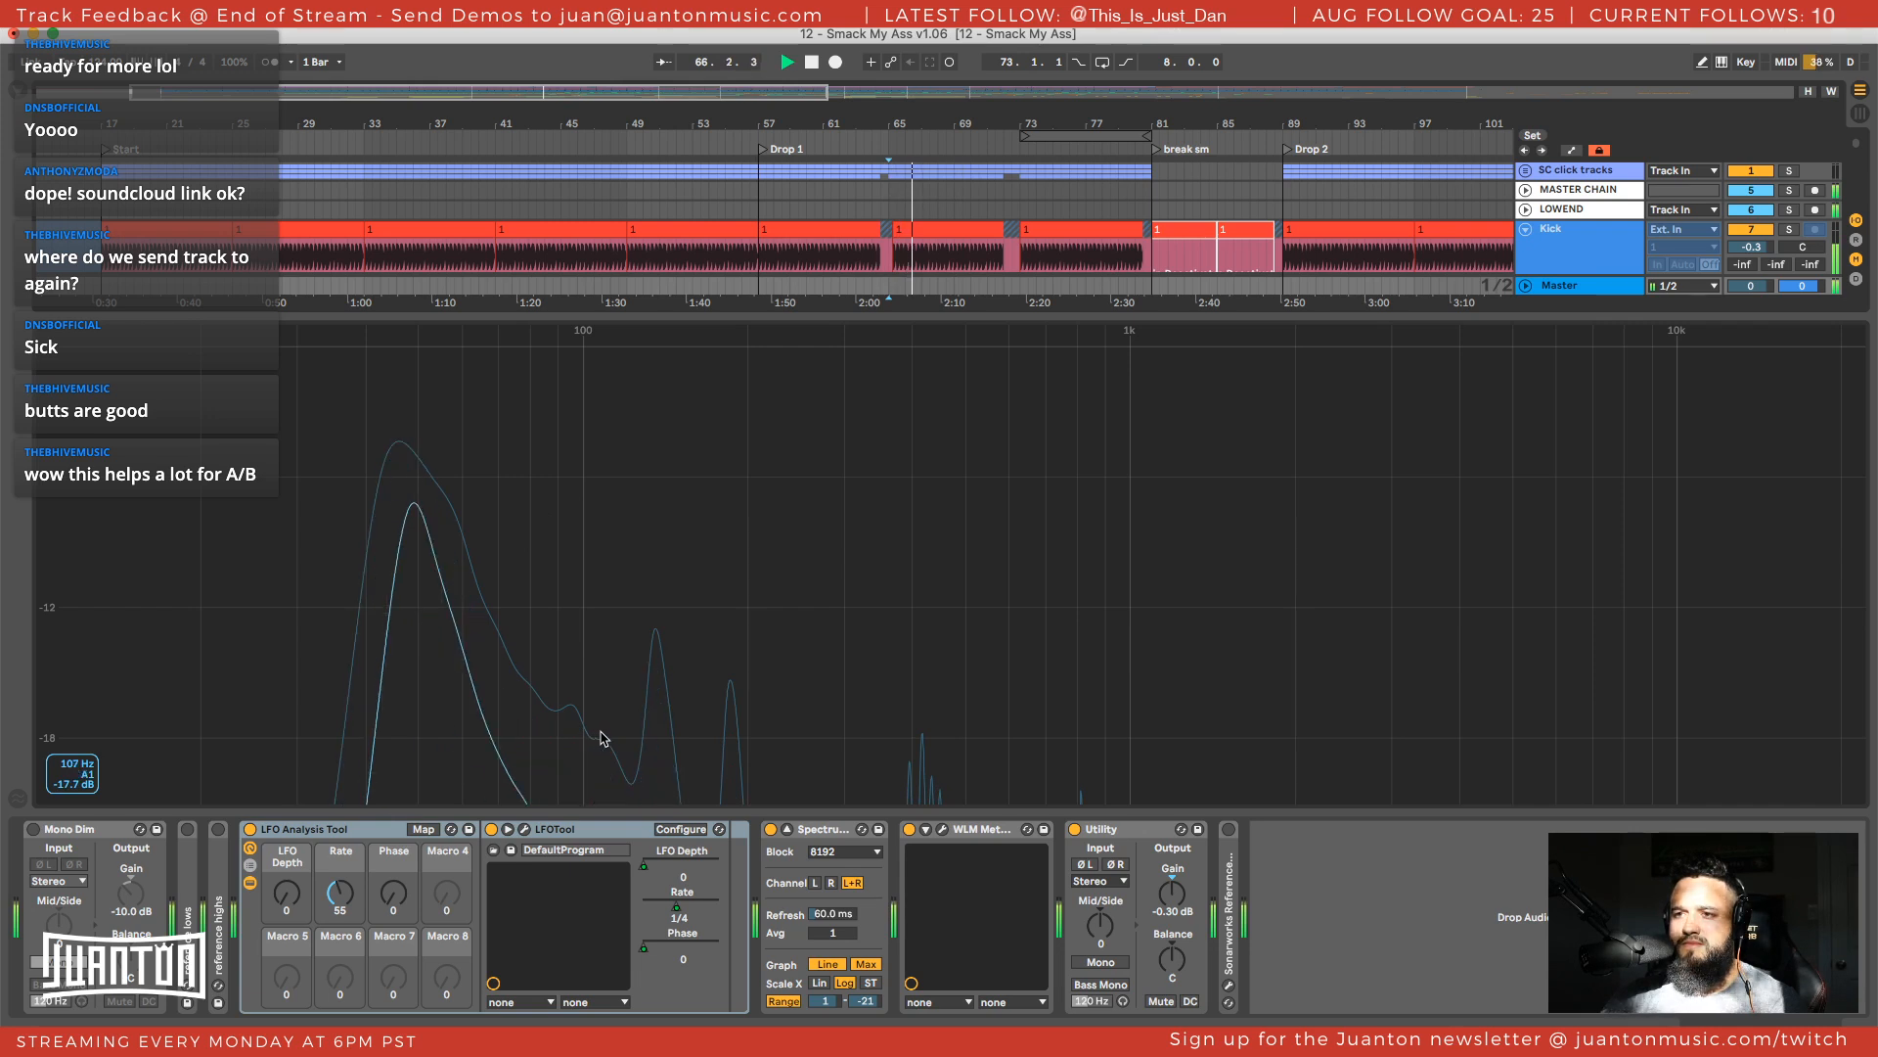
key(space)
key(space)
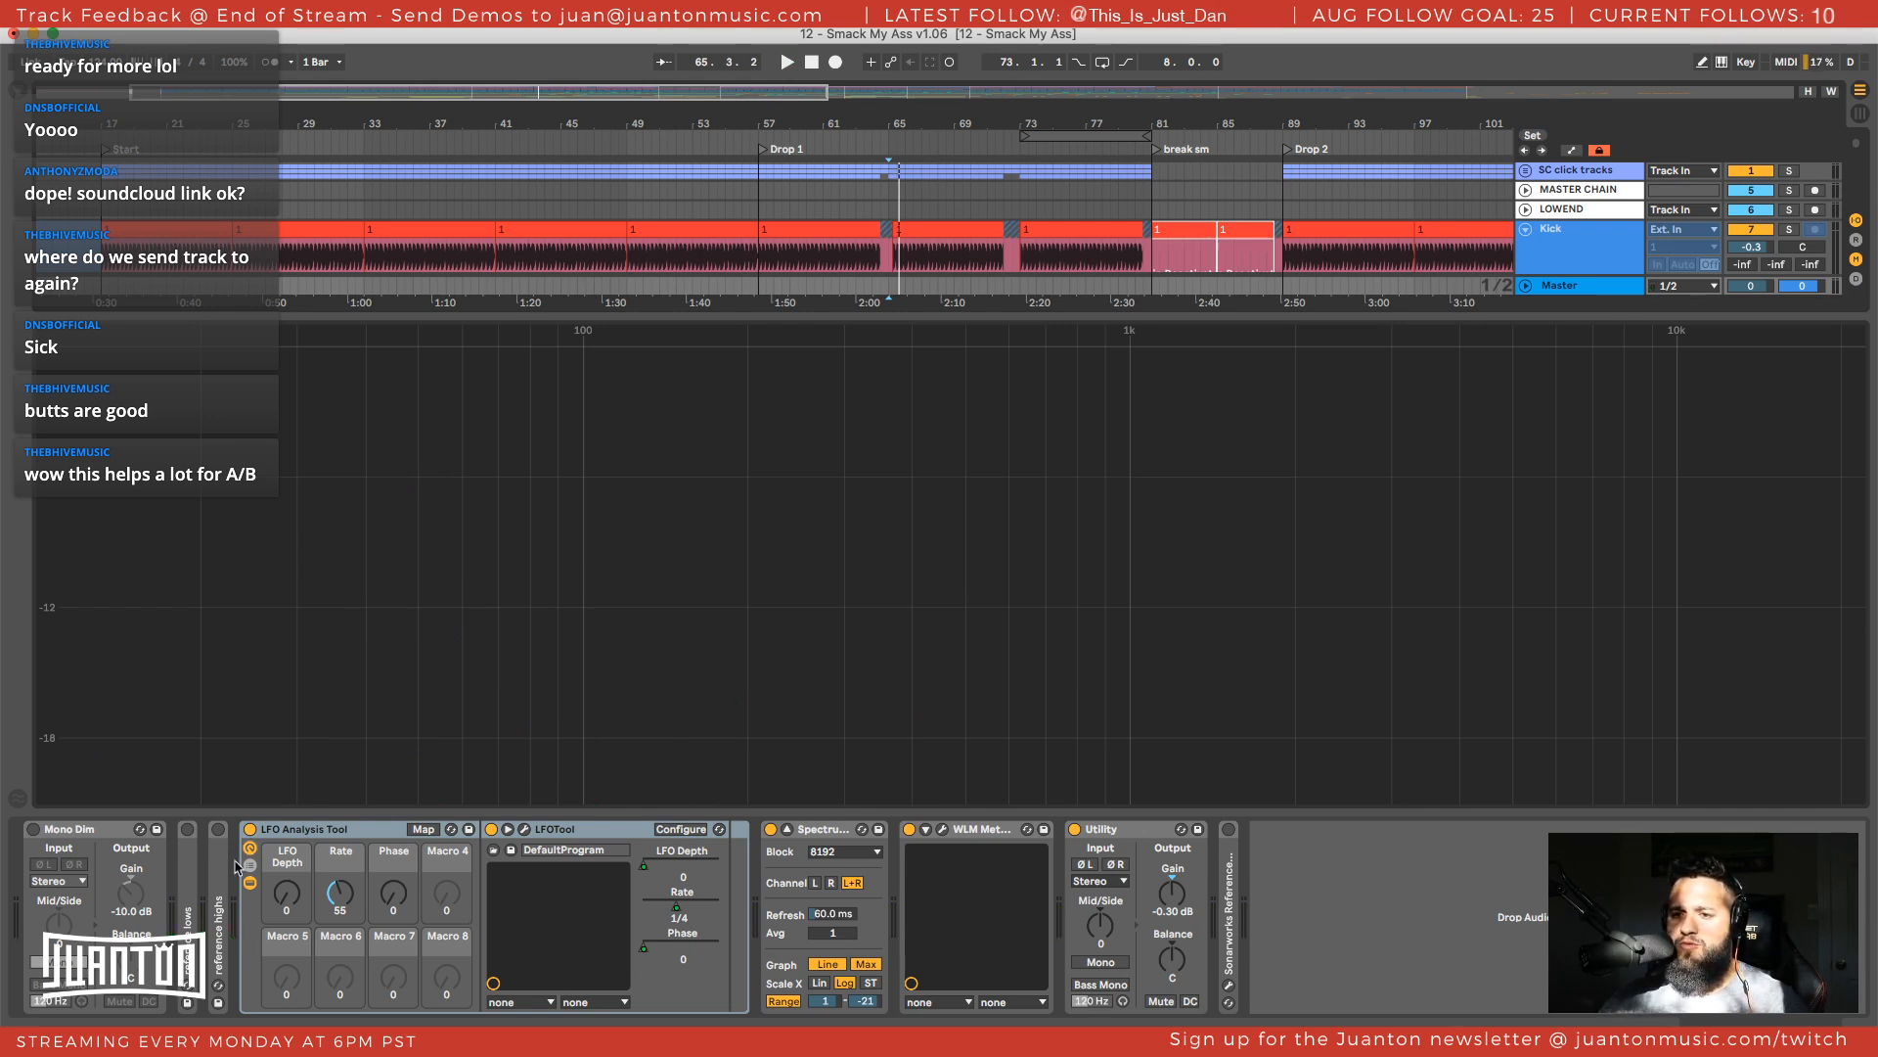
Unfold the reference lows and reference highs EQs, toggle them, and play the drop with only the lows EQ active
double_click(186, 859)
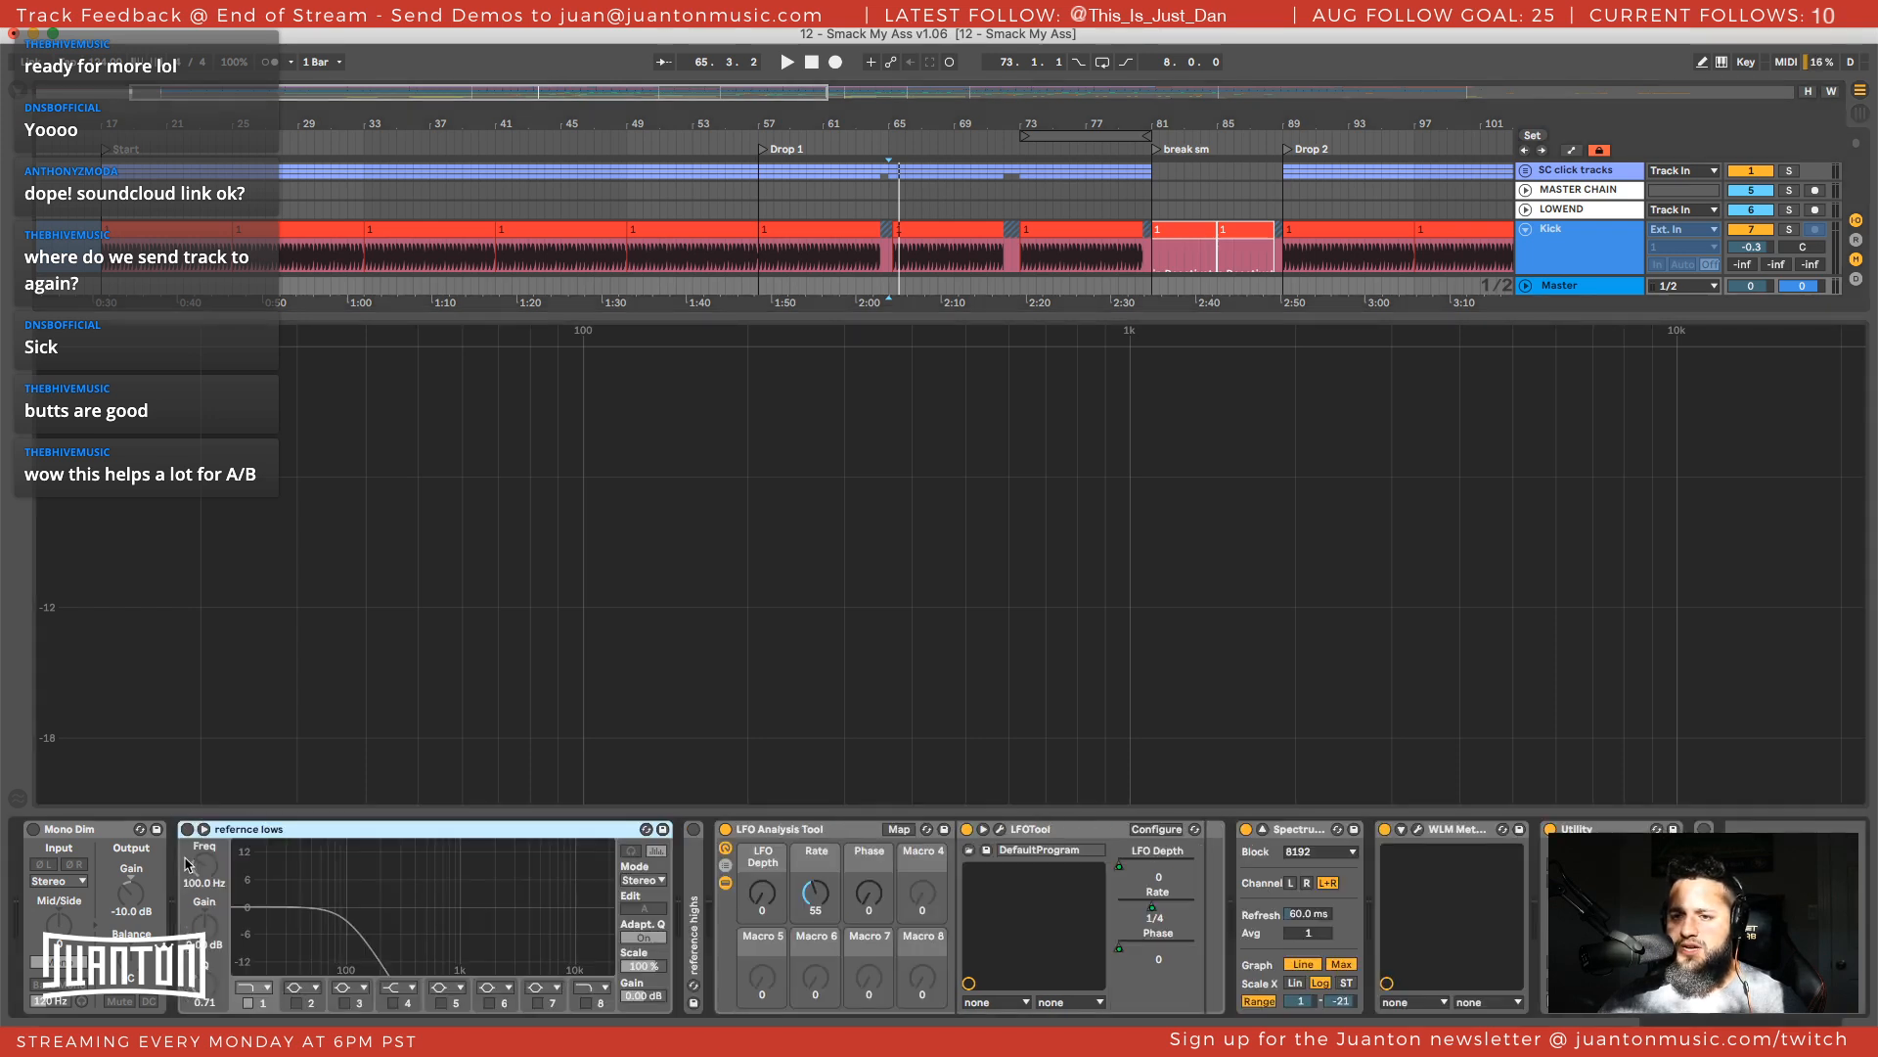
double_click(705, 885)
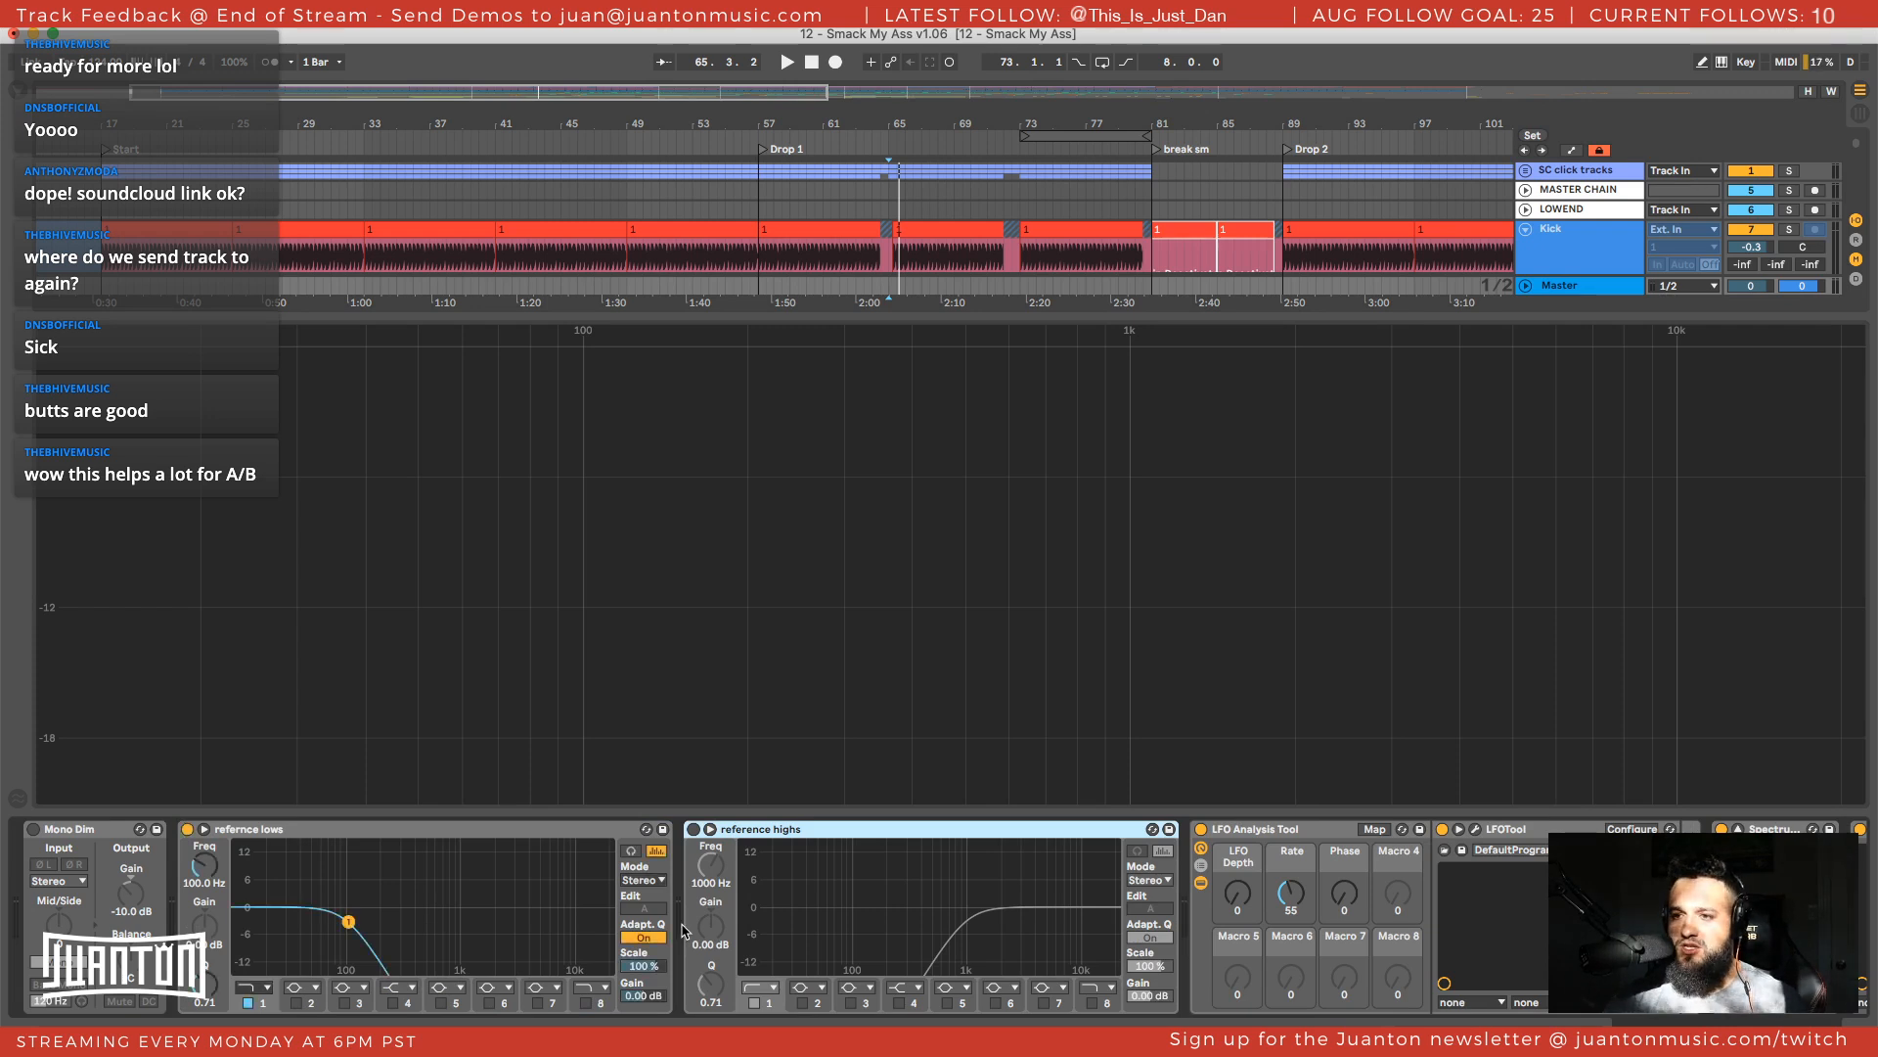
key(0)
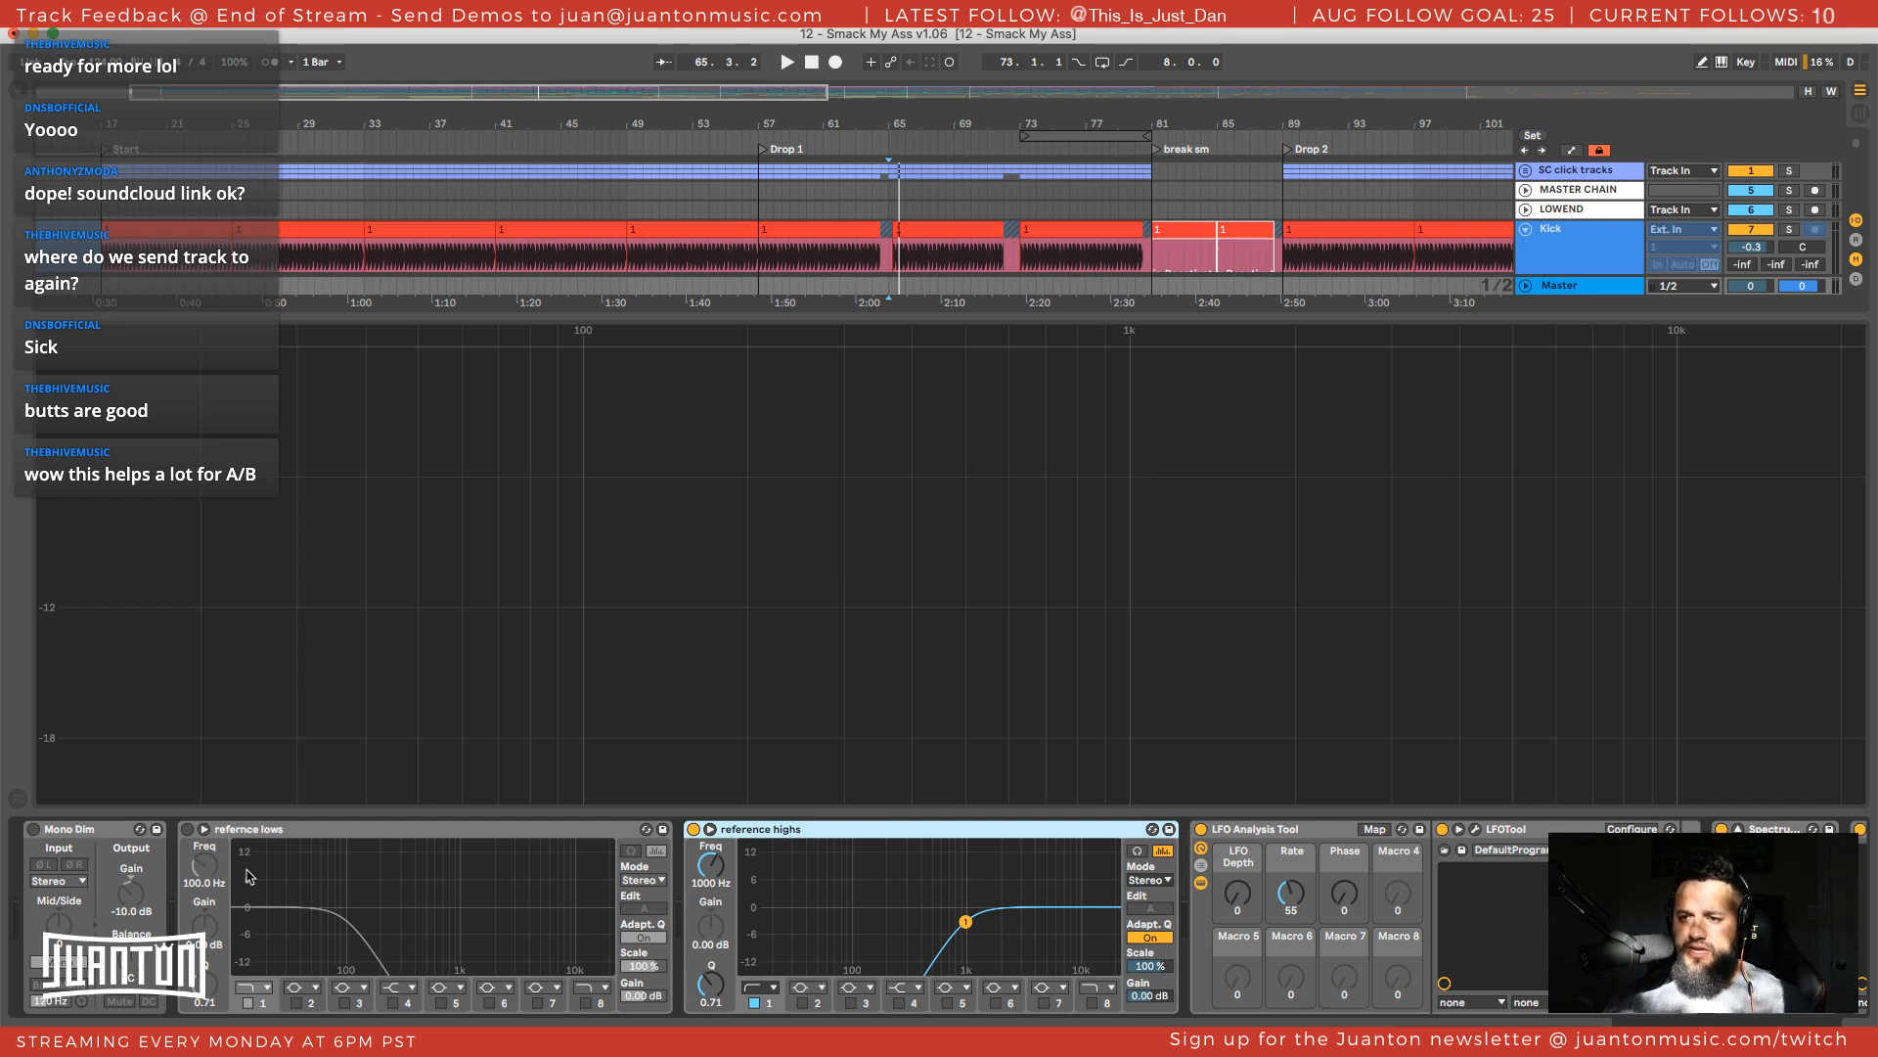
key(1)
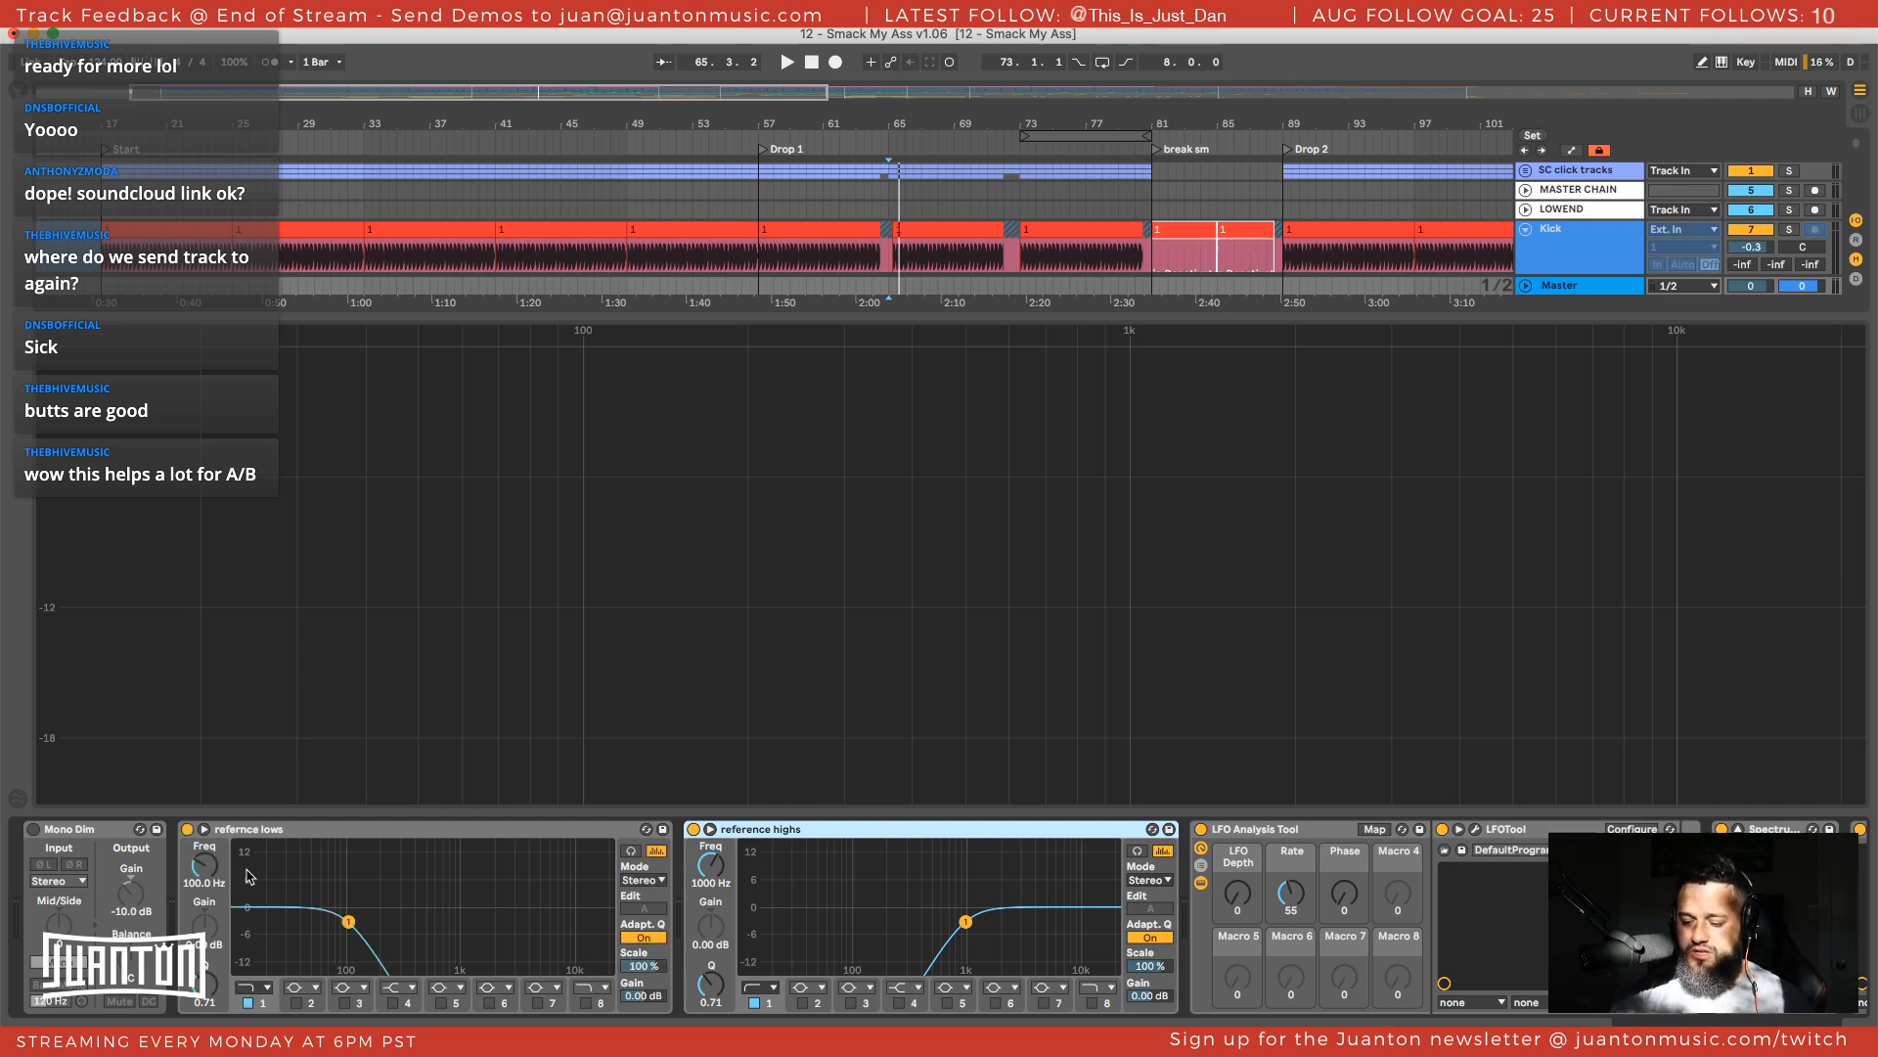
key(2)
key(space)
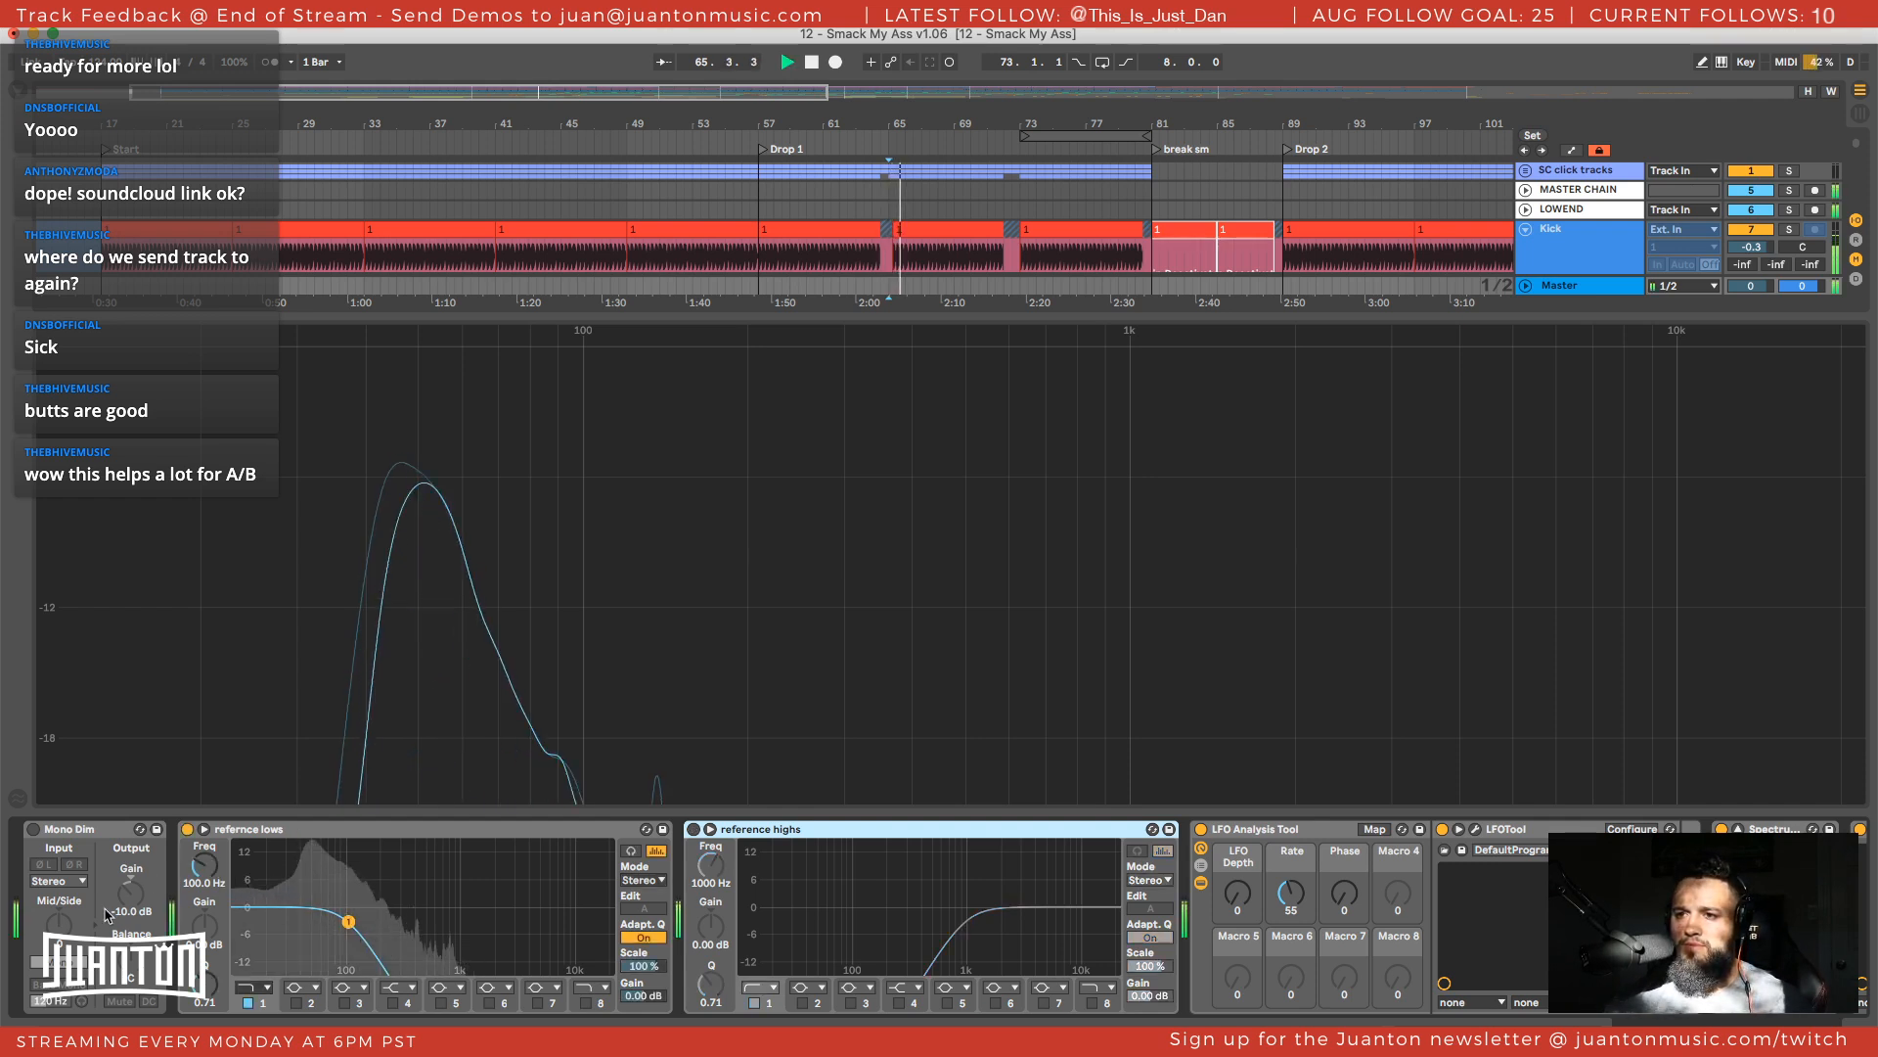
Collapse the enlarged Spectrum display and reopen LFOTool during playback to examine the waveform of the low-passed signal
double_click(572, 708)
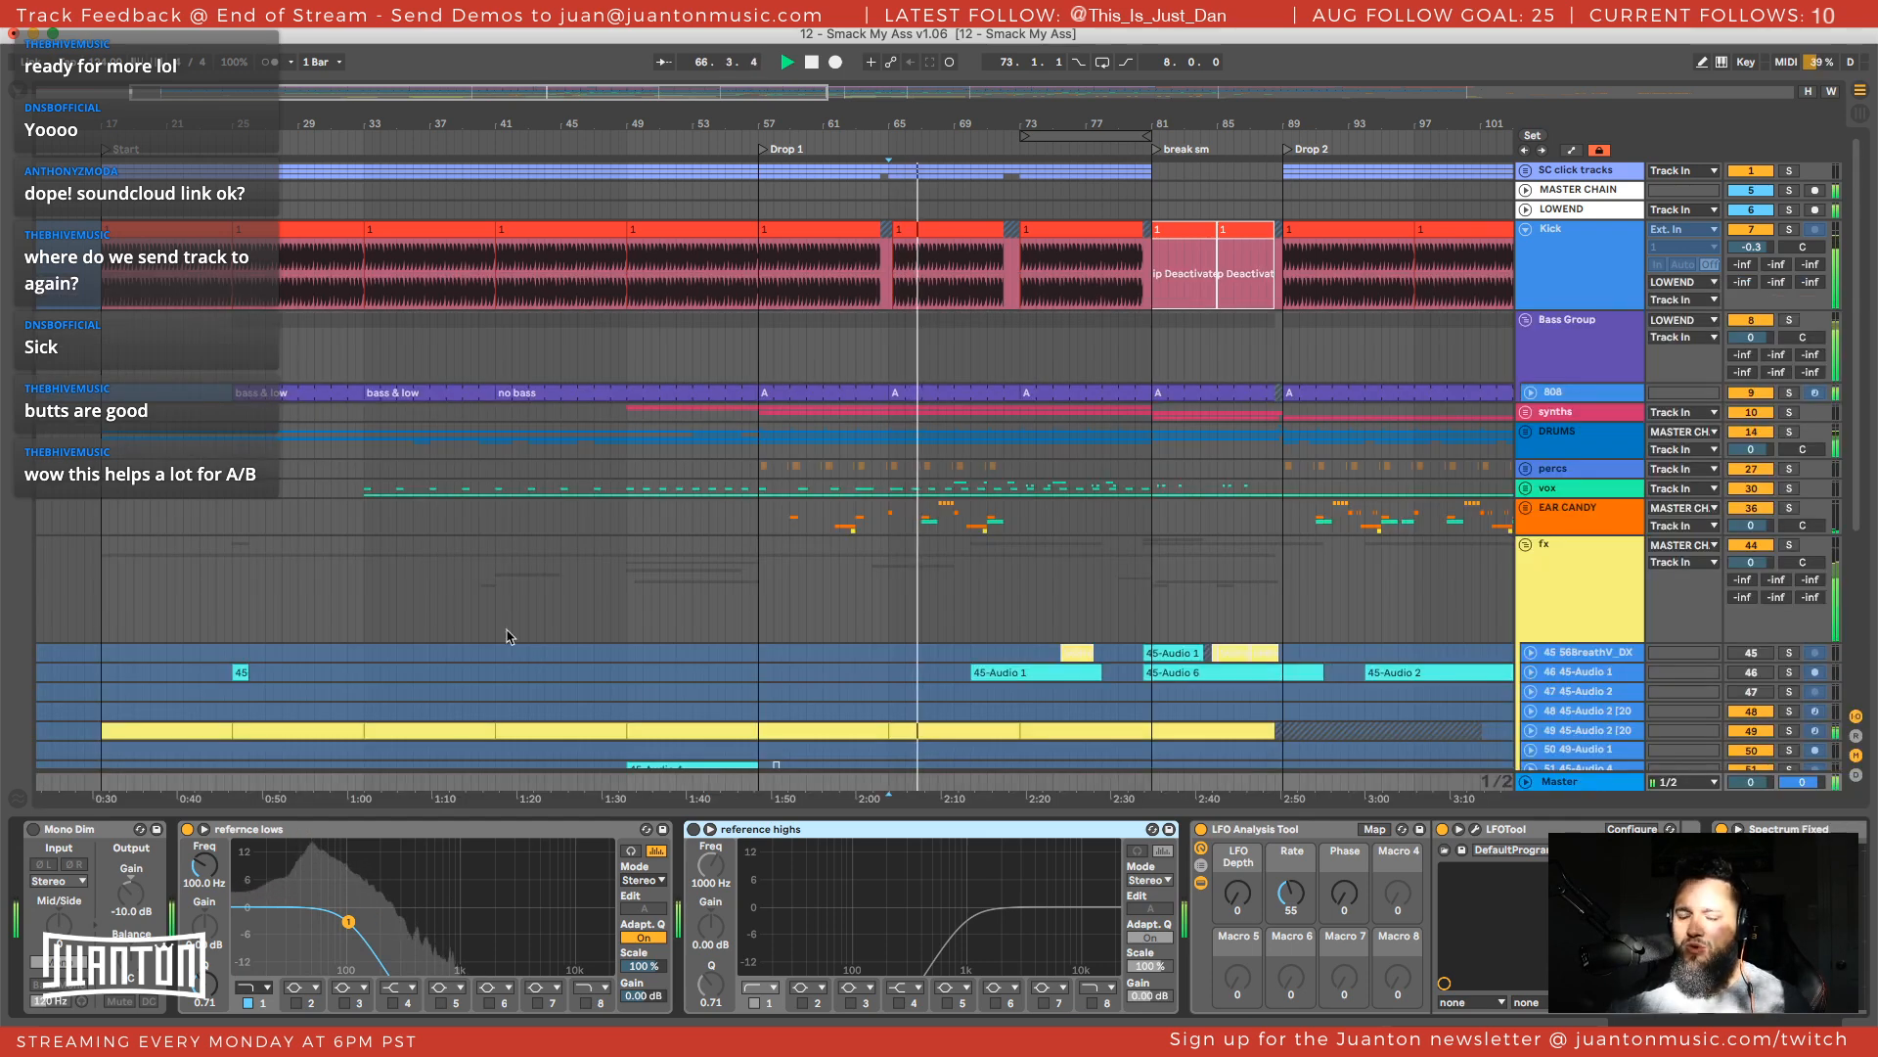
click(1473, 829)
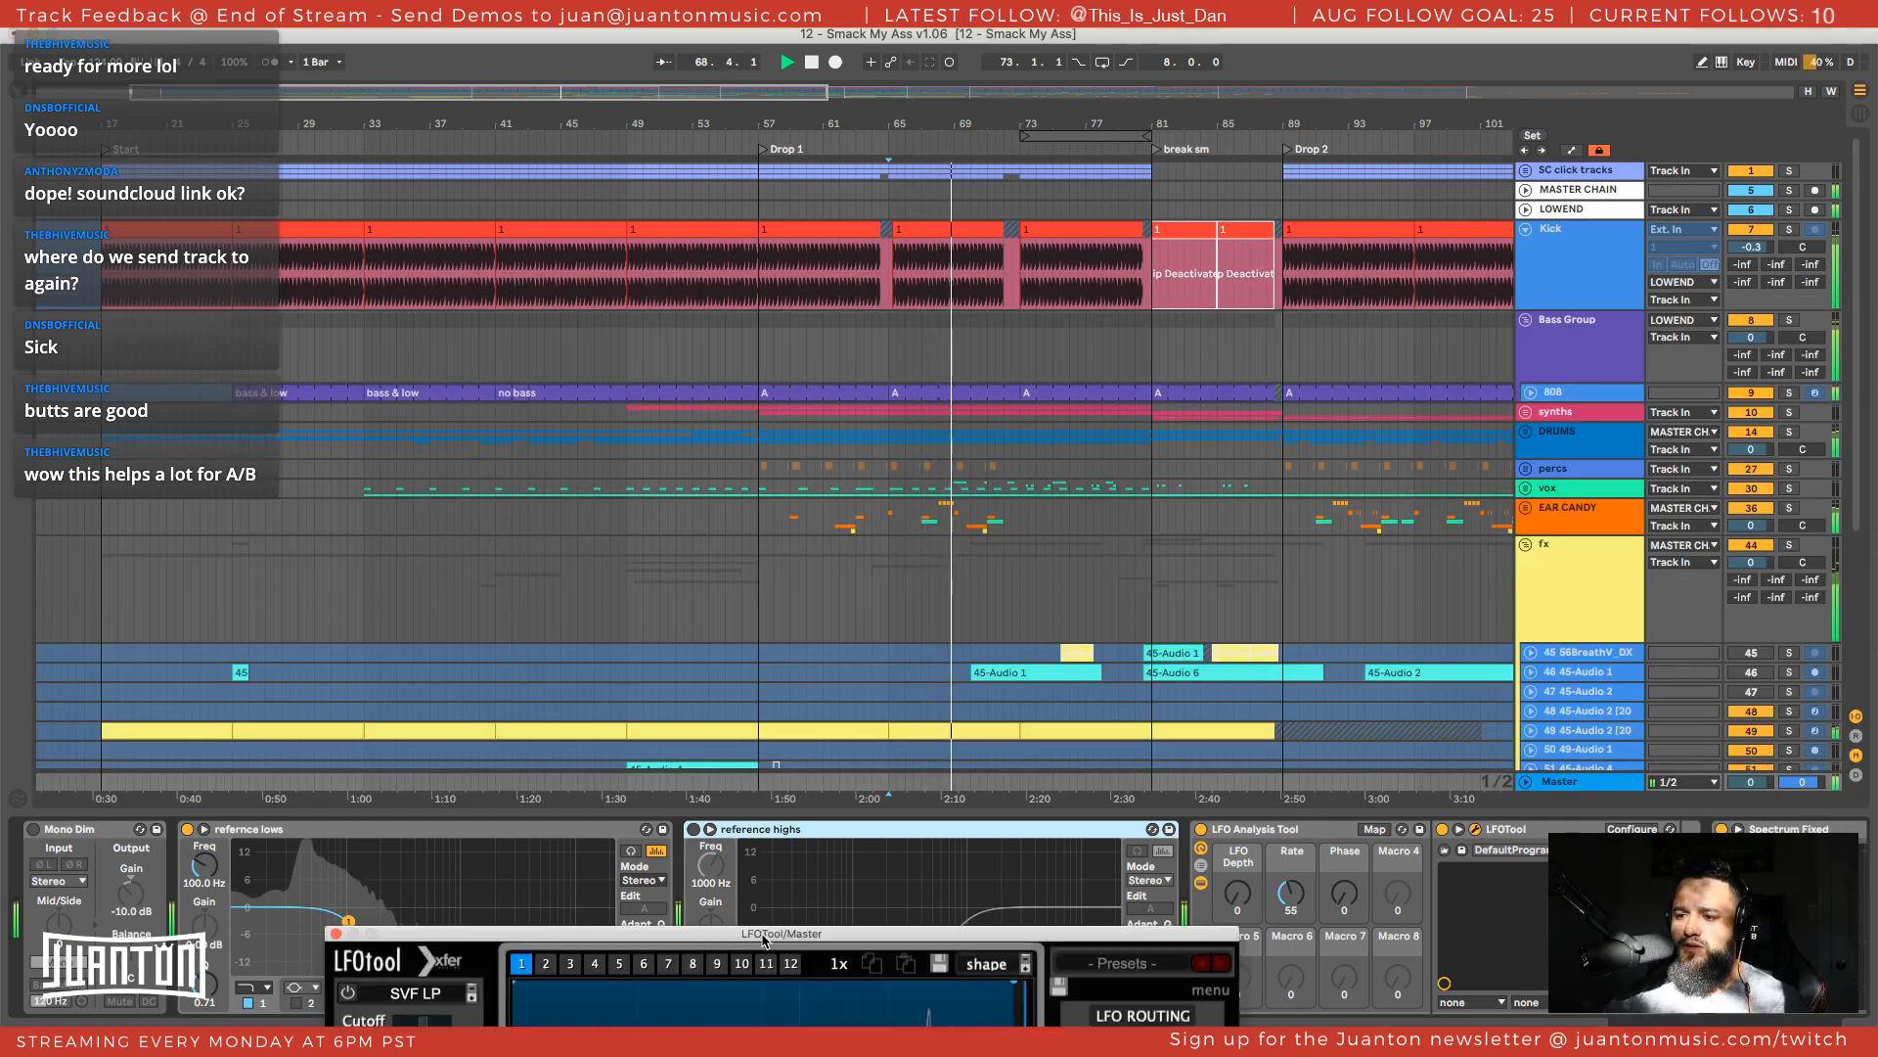
drag(764, 940, 644, 229)
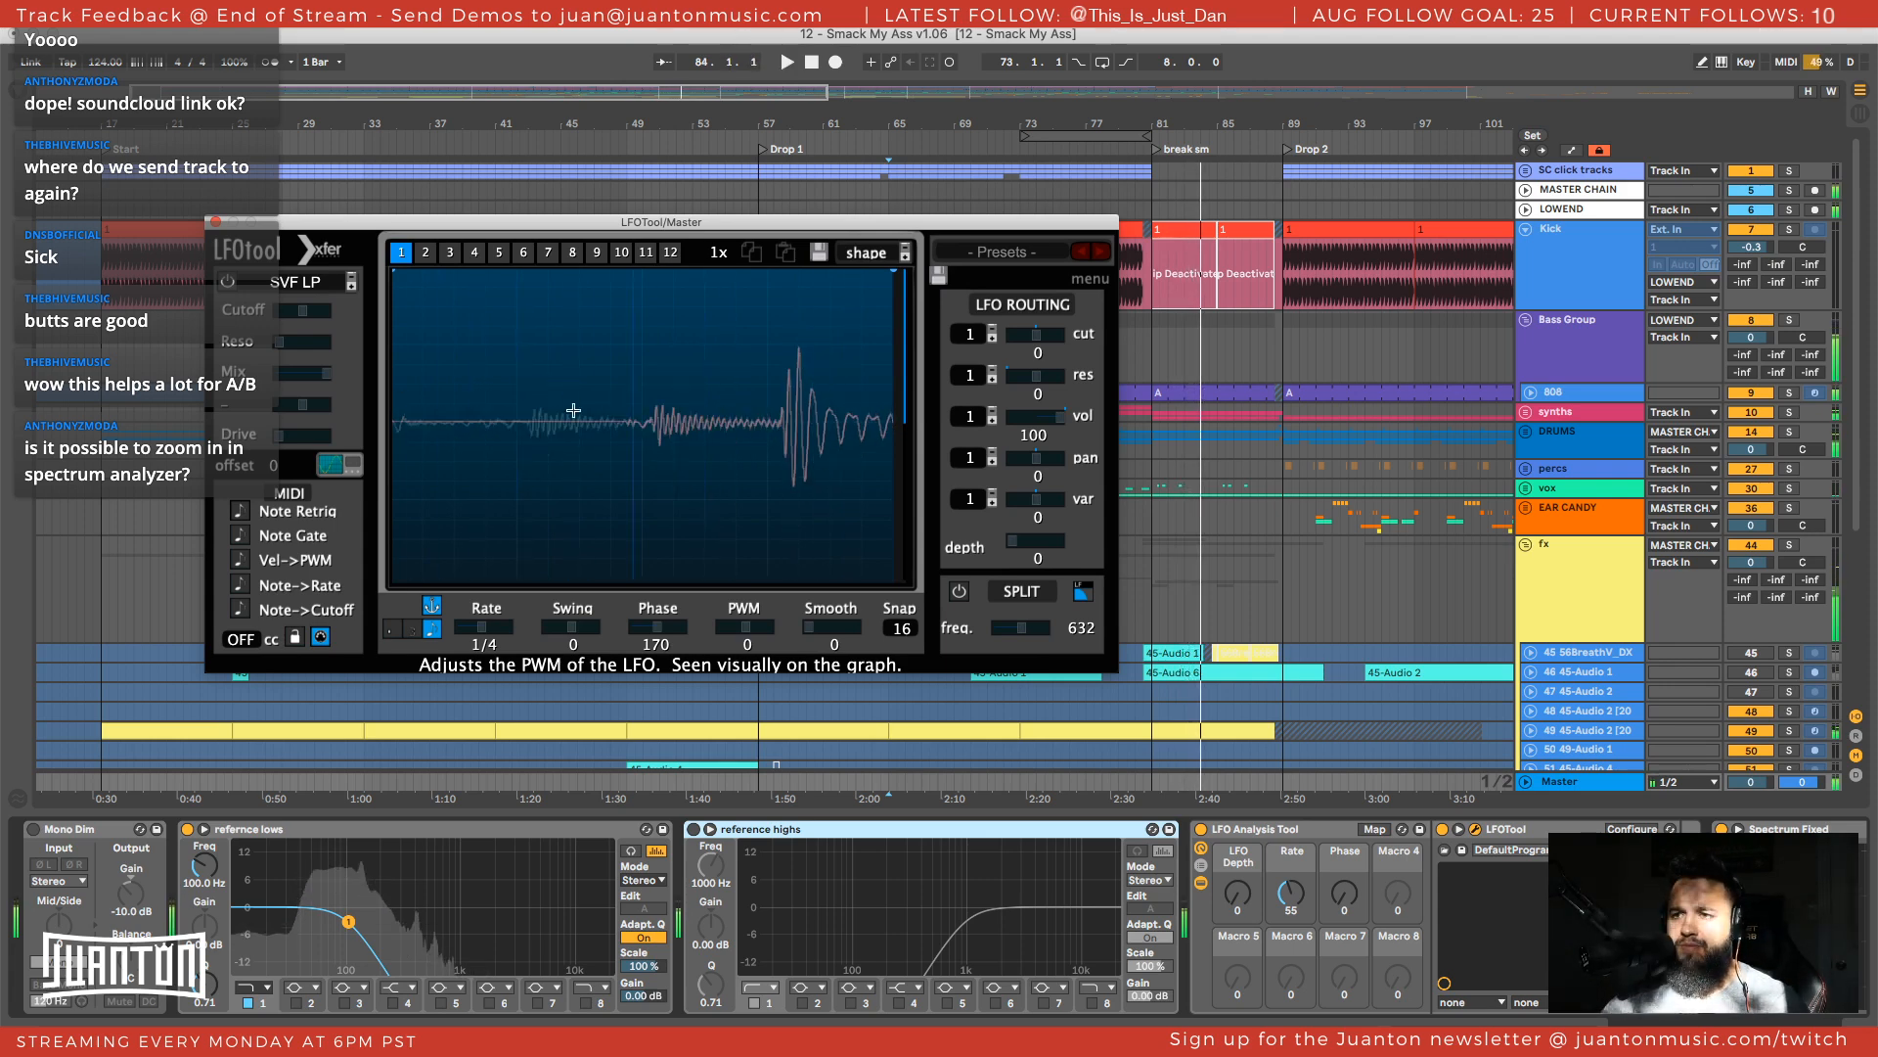
Try adding a point that dips LFOTool's flat shape, remove it, and close LFOTool
double_click(611, 404)
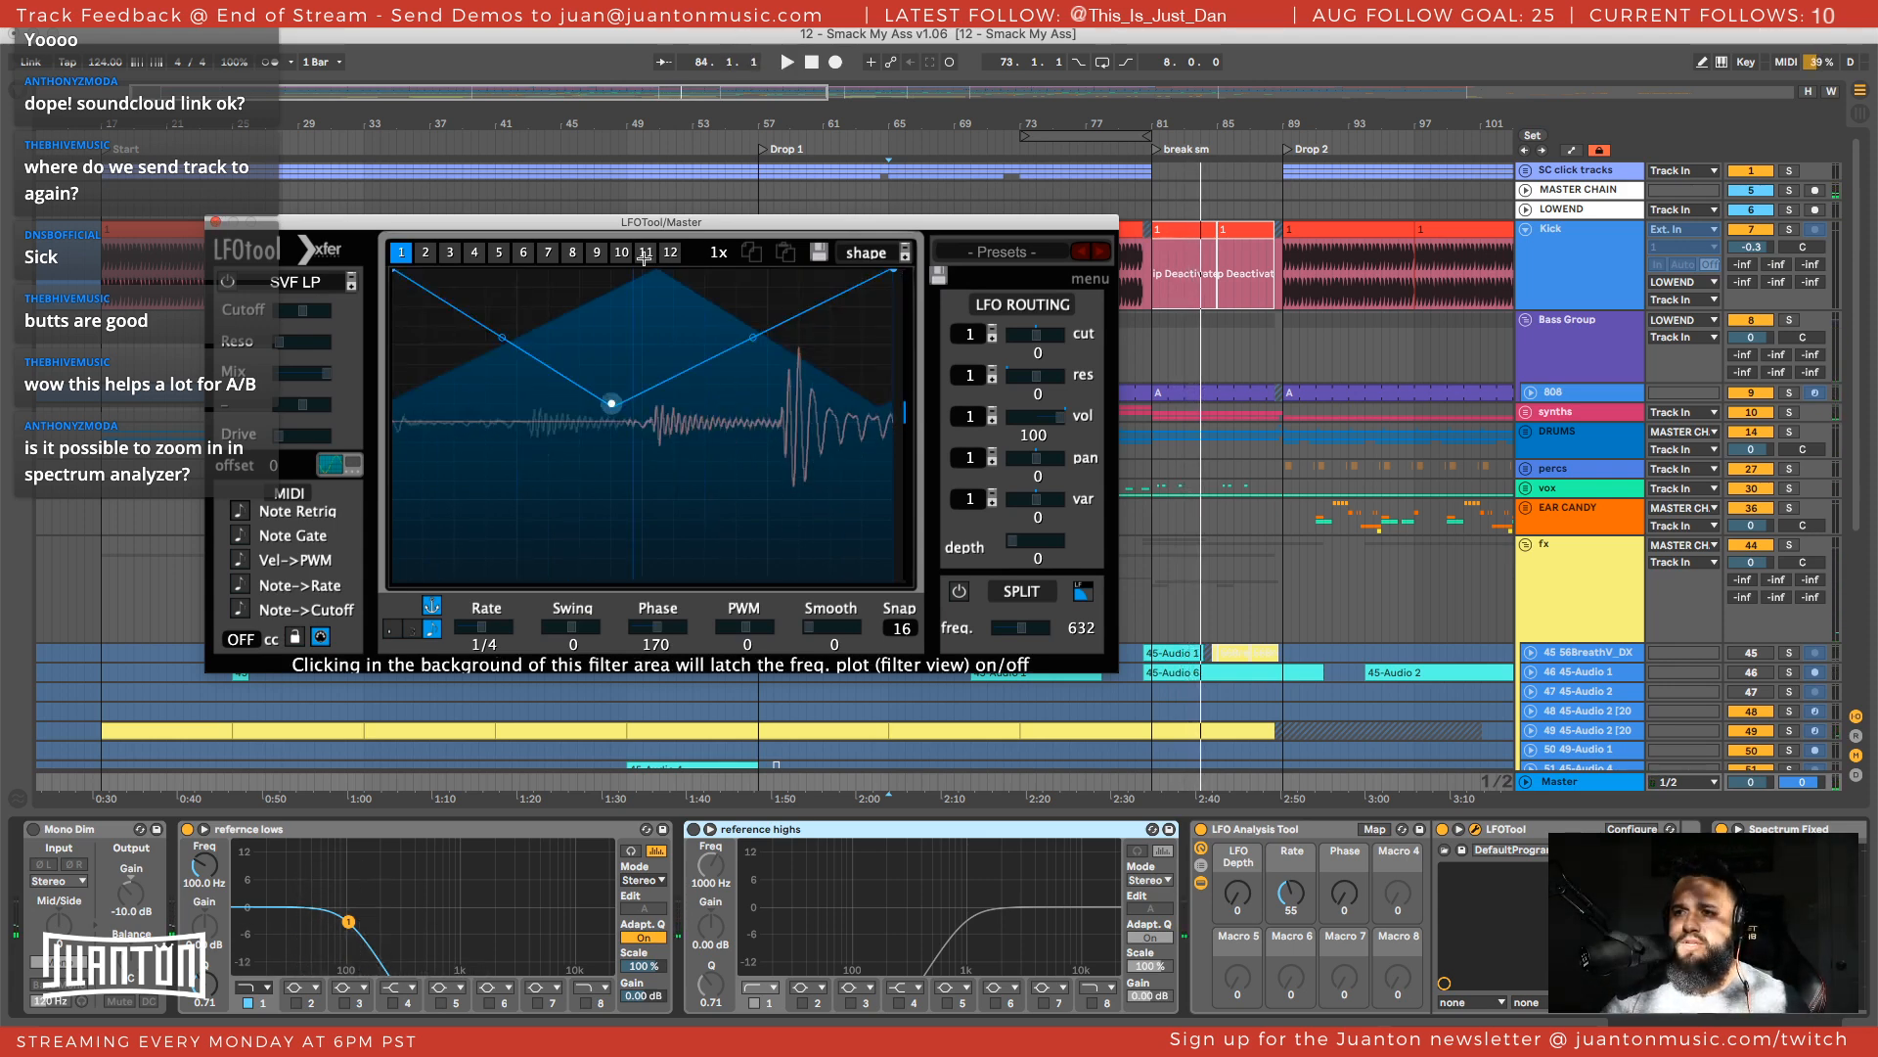
drag(611, 403, 656, 170)
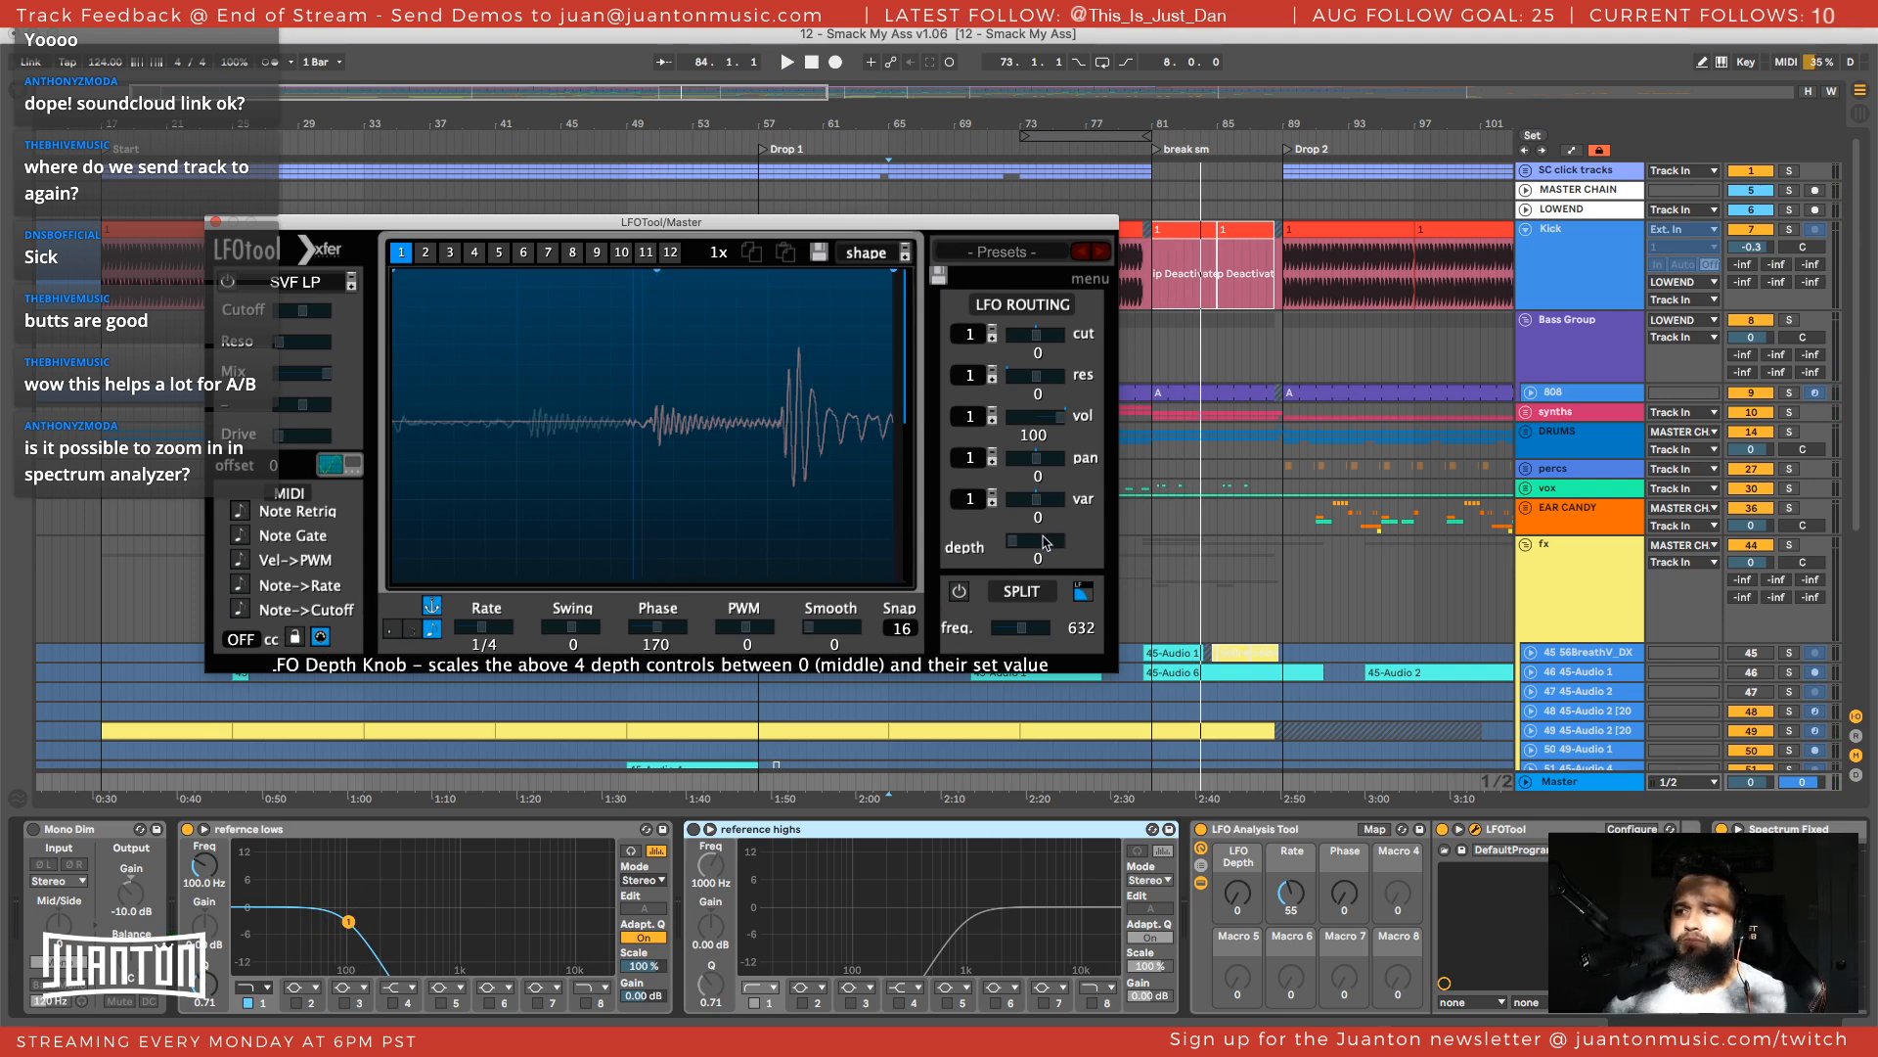
click(216, 222)
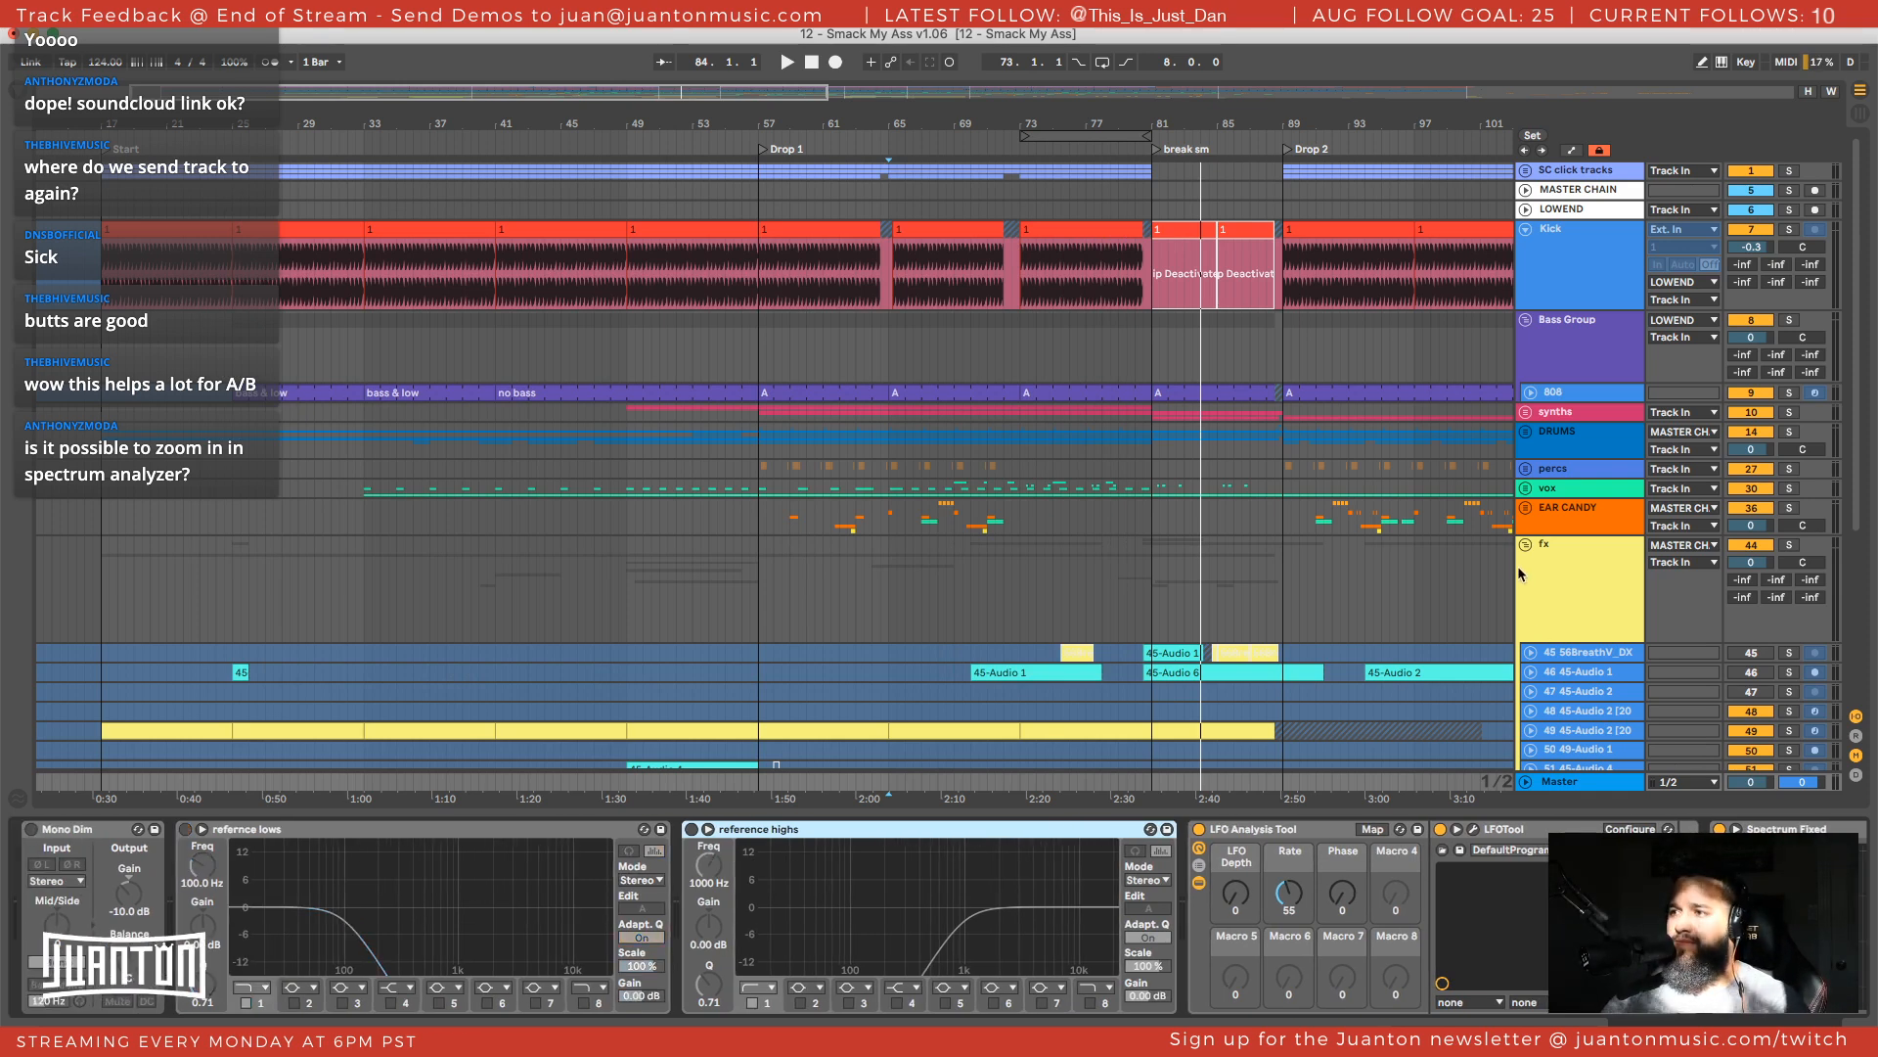
Inspect the device chains of the Bass Group and 808 tracks, placing the playback start at bar 79
click(1586, 347)
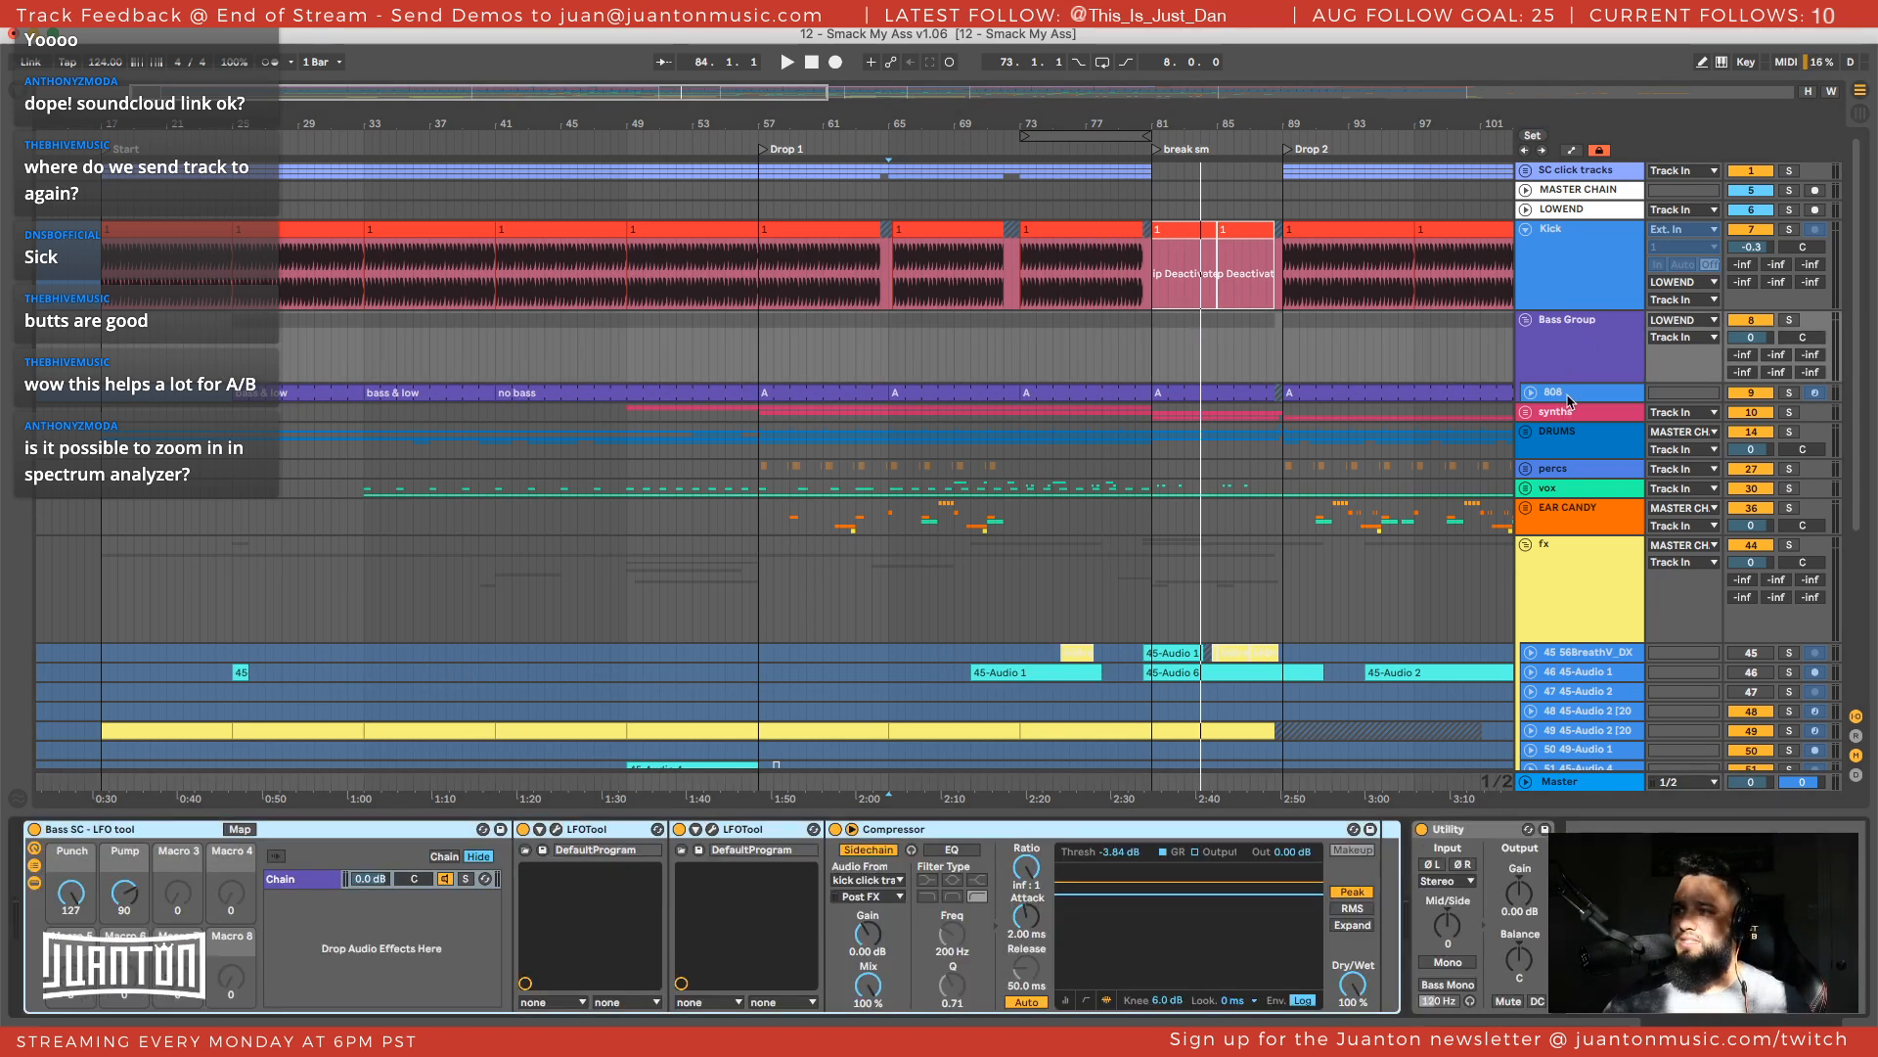
click(1569, 397)
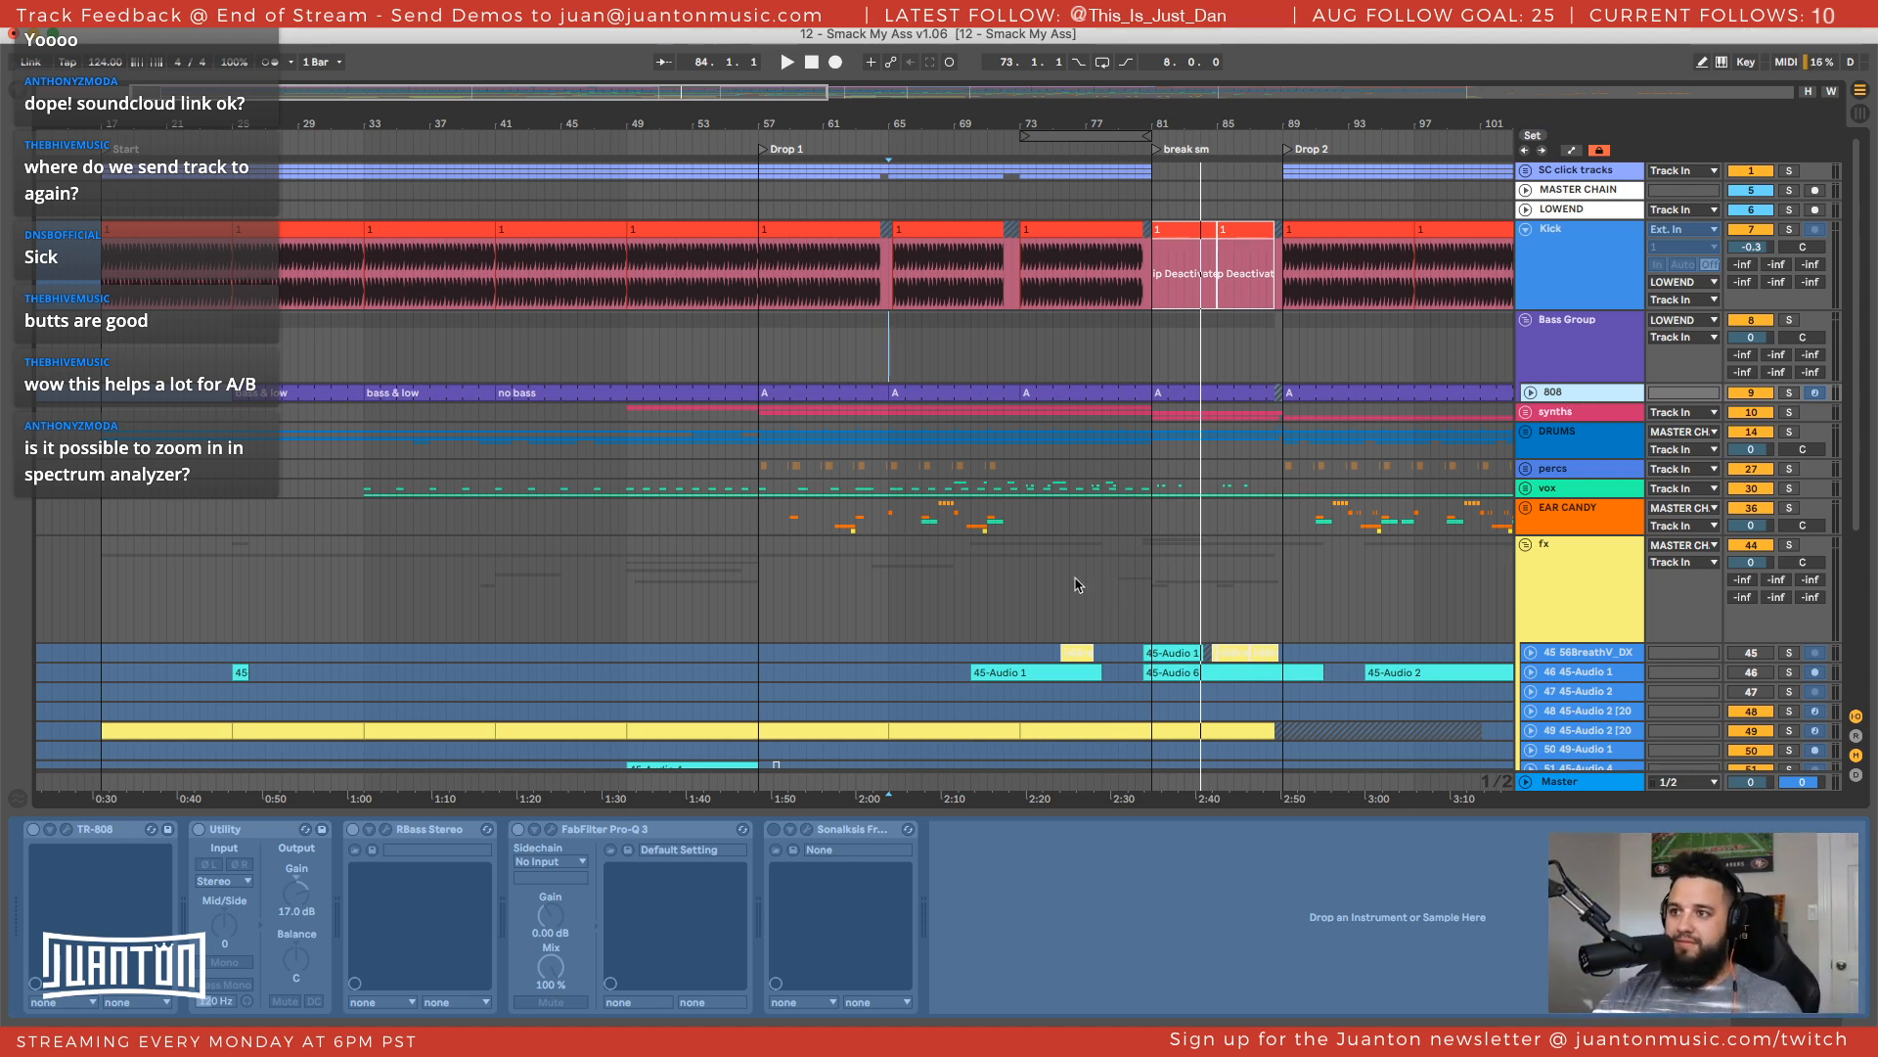
click(1125, 357)
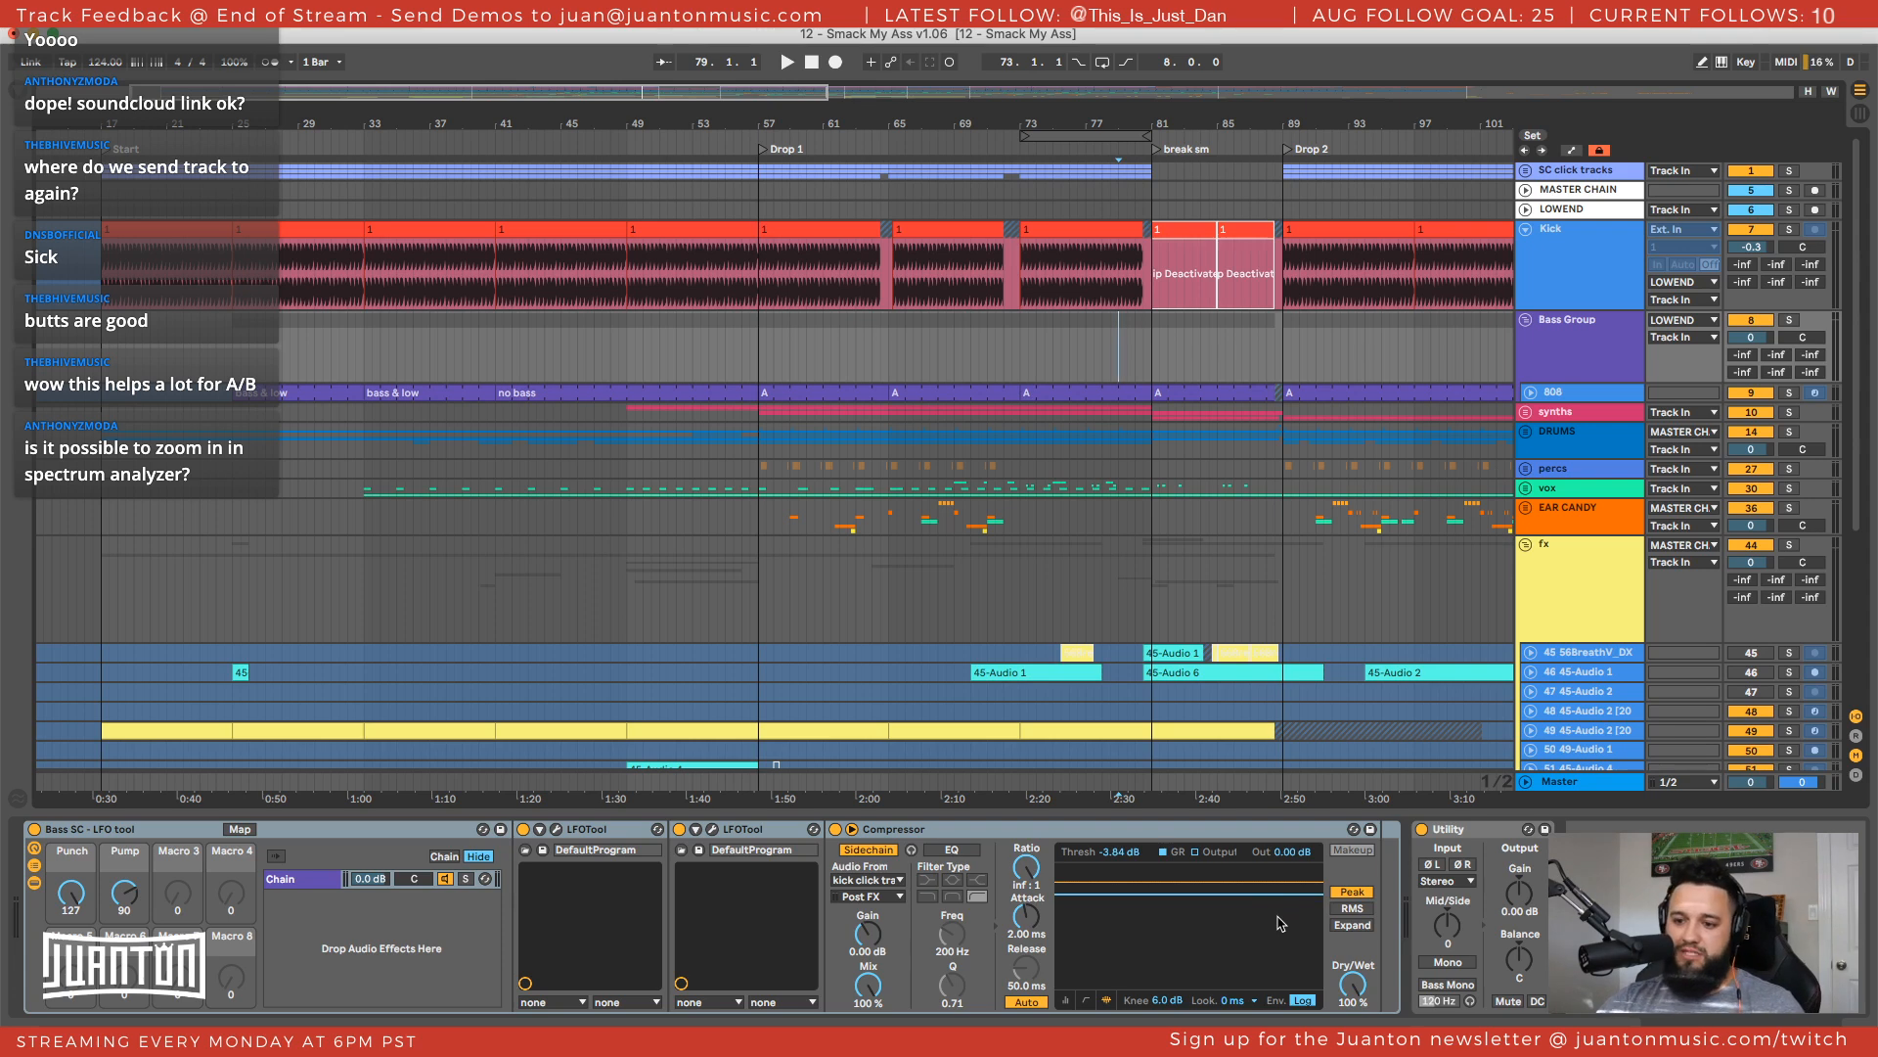
Enlarge the Spectrum display on the master track and set its upper range limit to 0 dB
click(1571, 781)
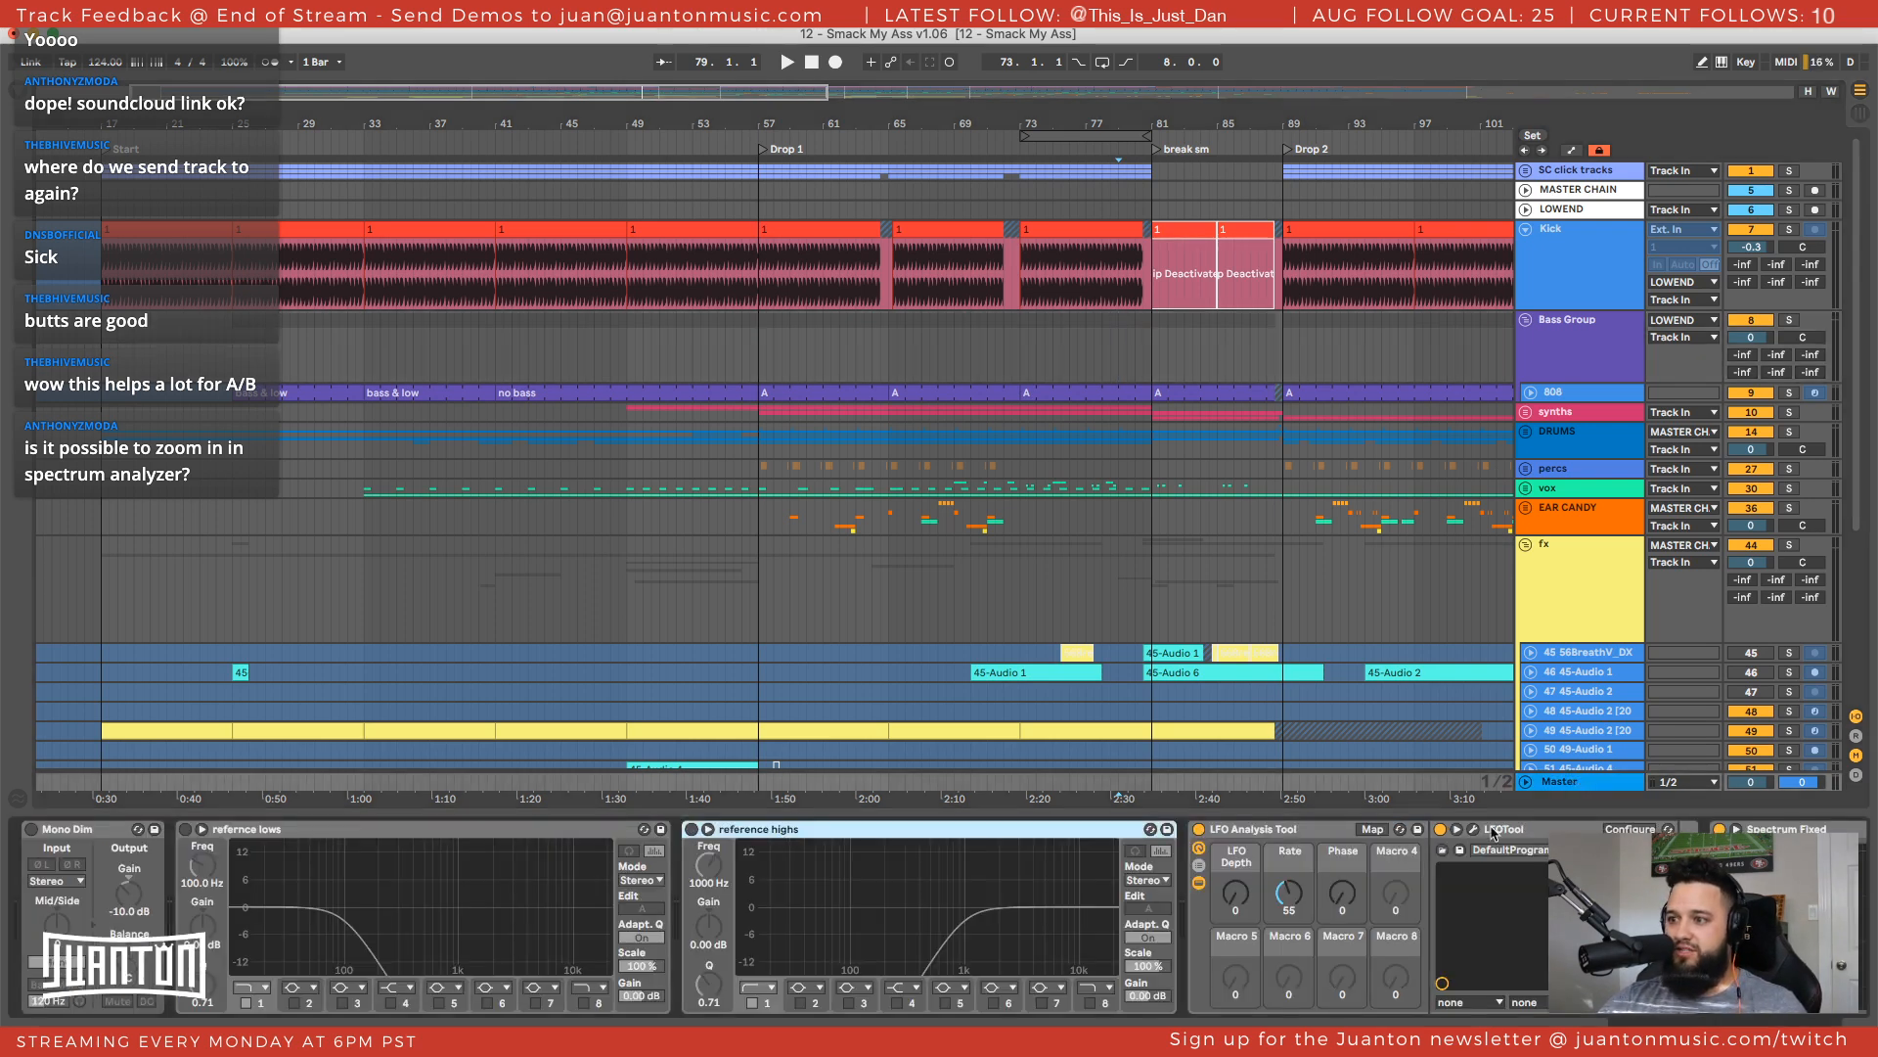
scroll(1394, 904, right, 8)
double_click(1342, 901)
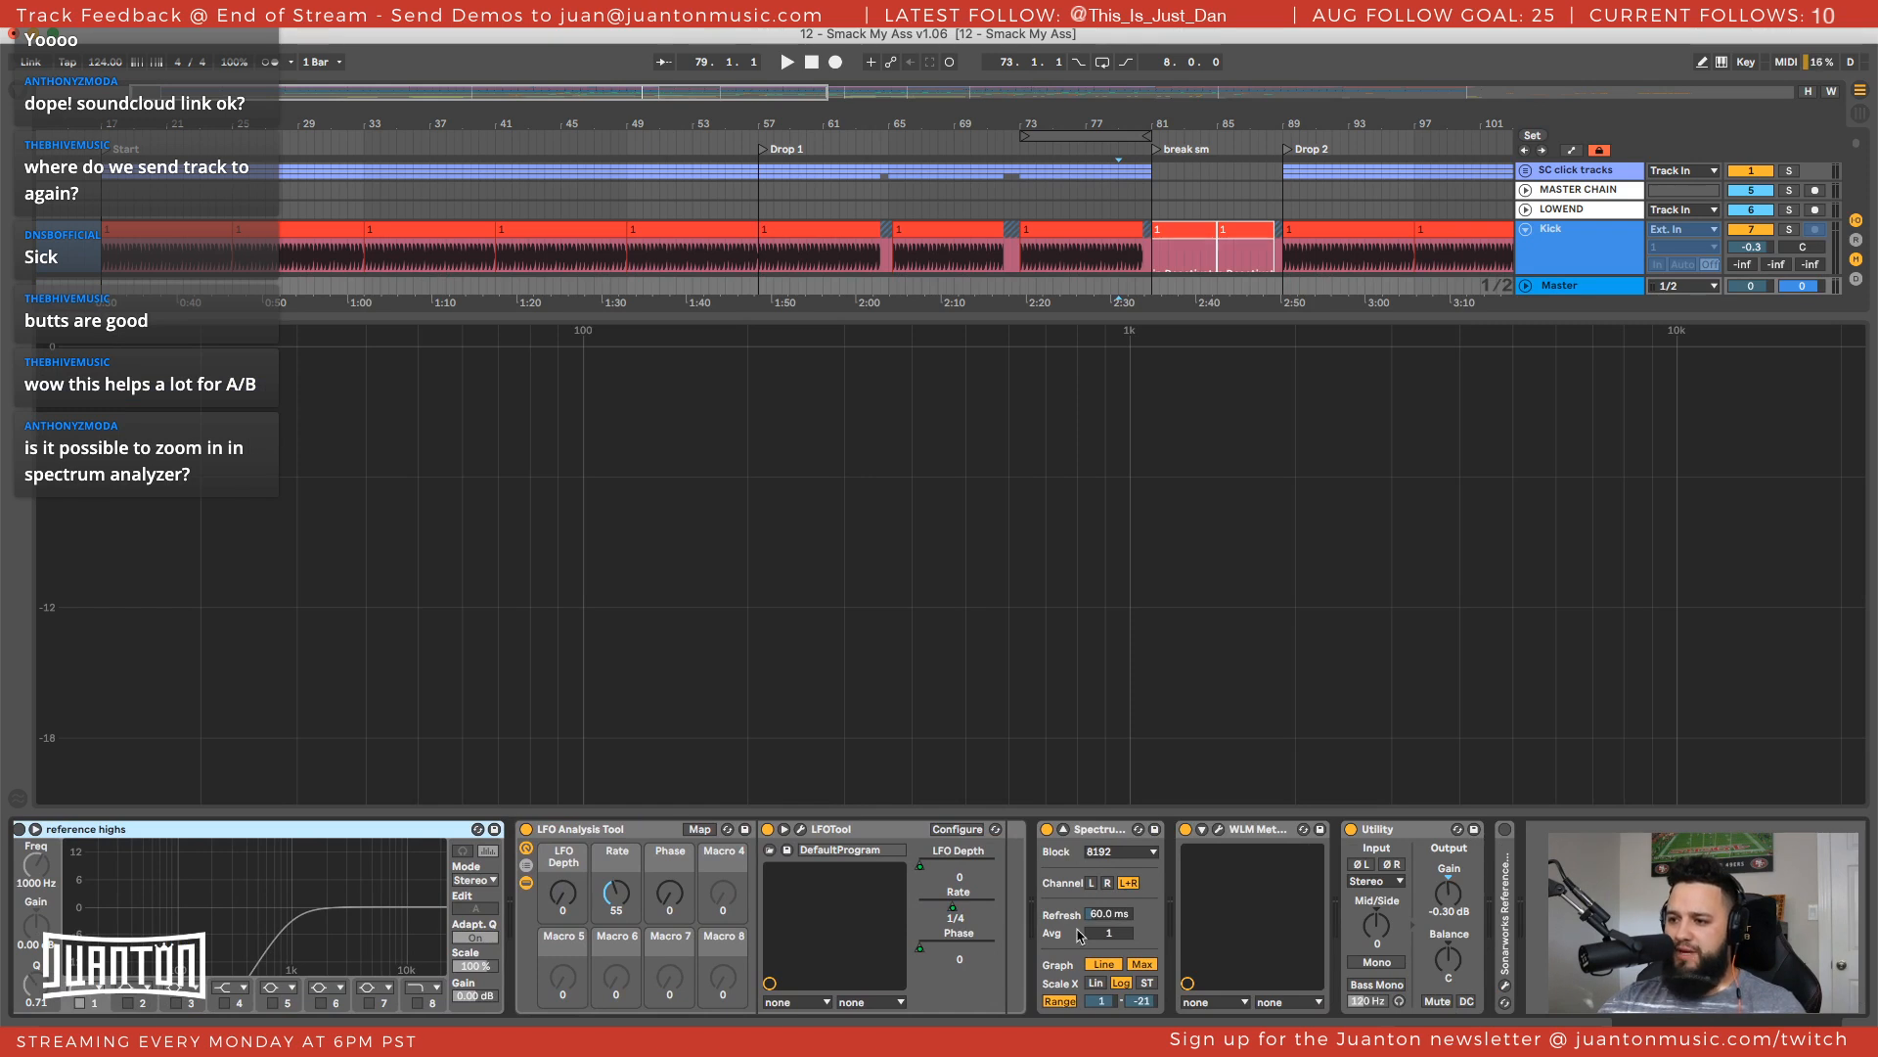
click(1114, 1001)
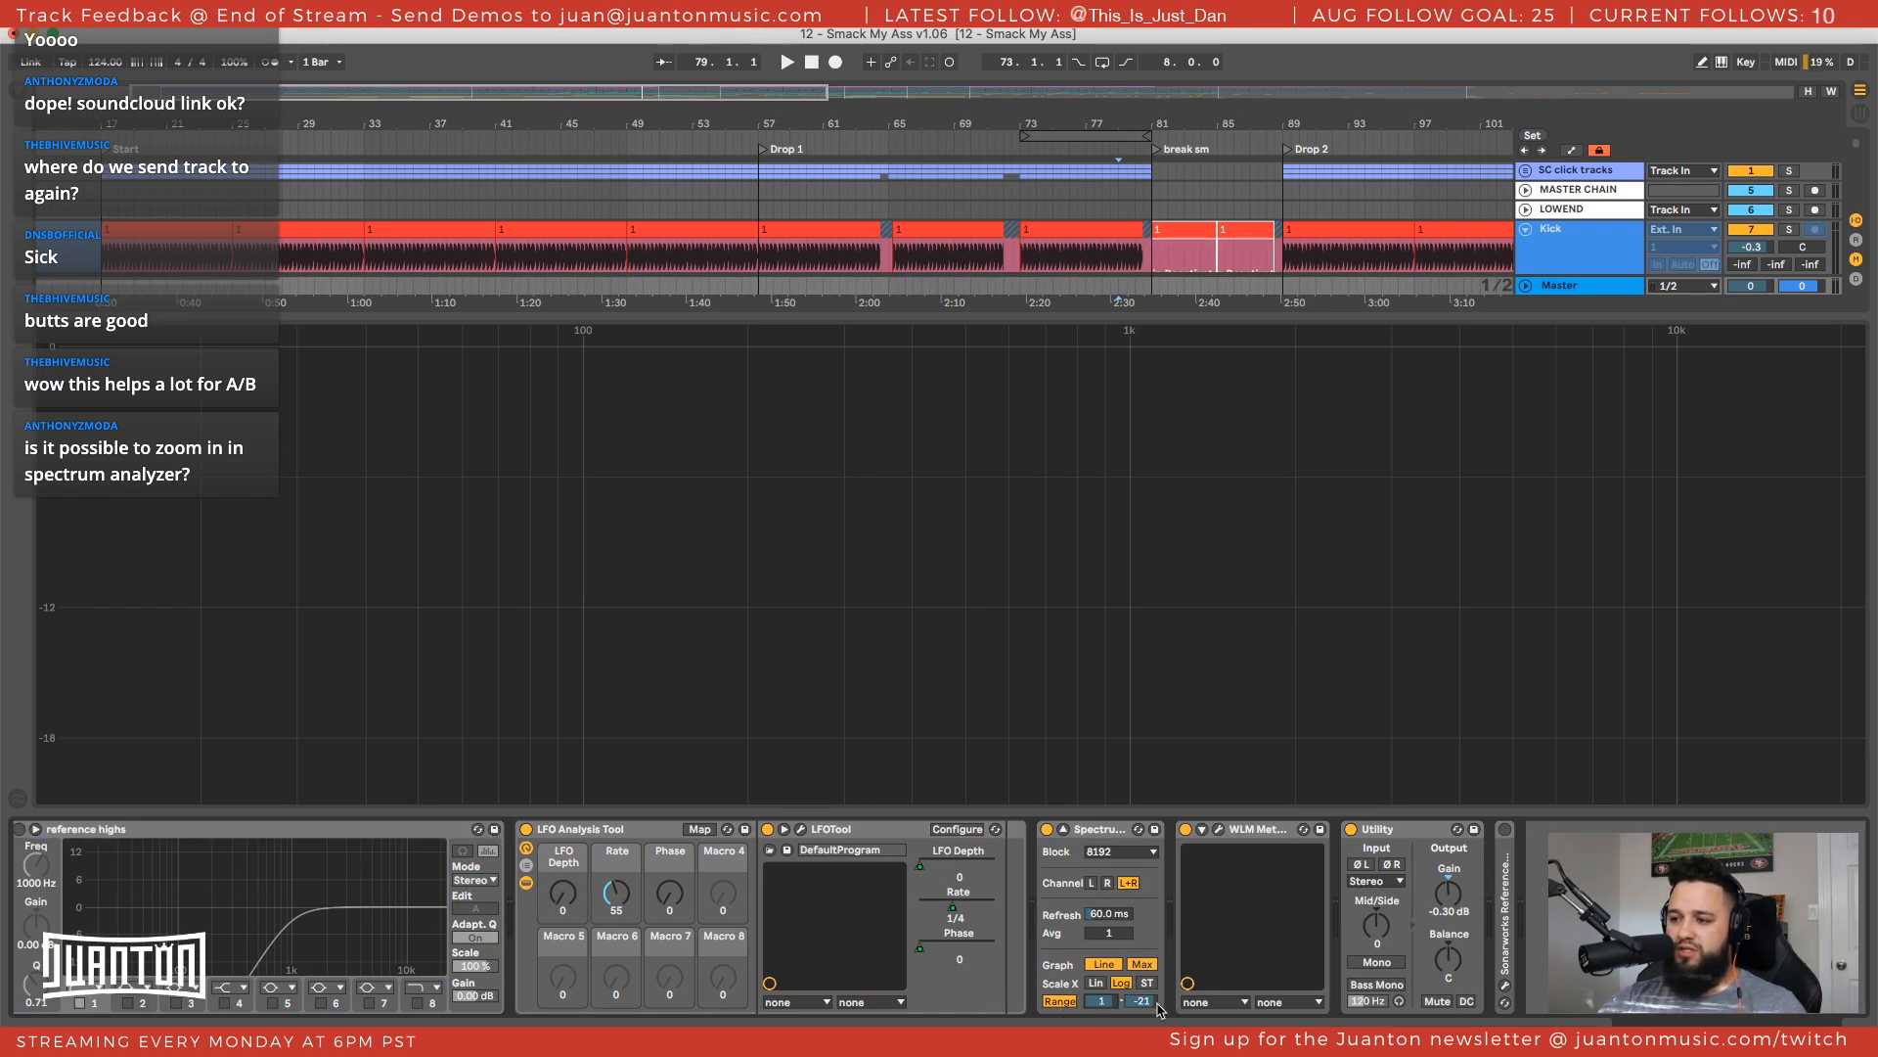
text(0)
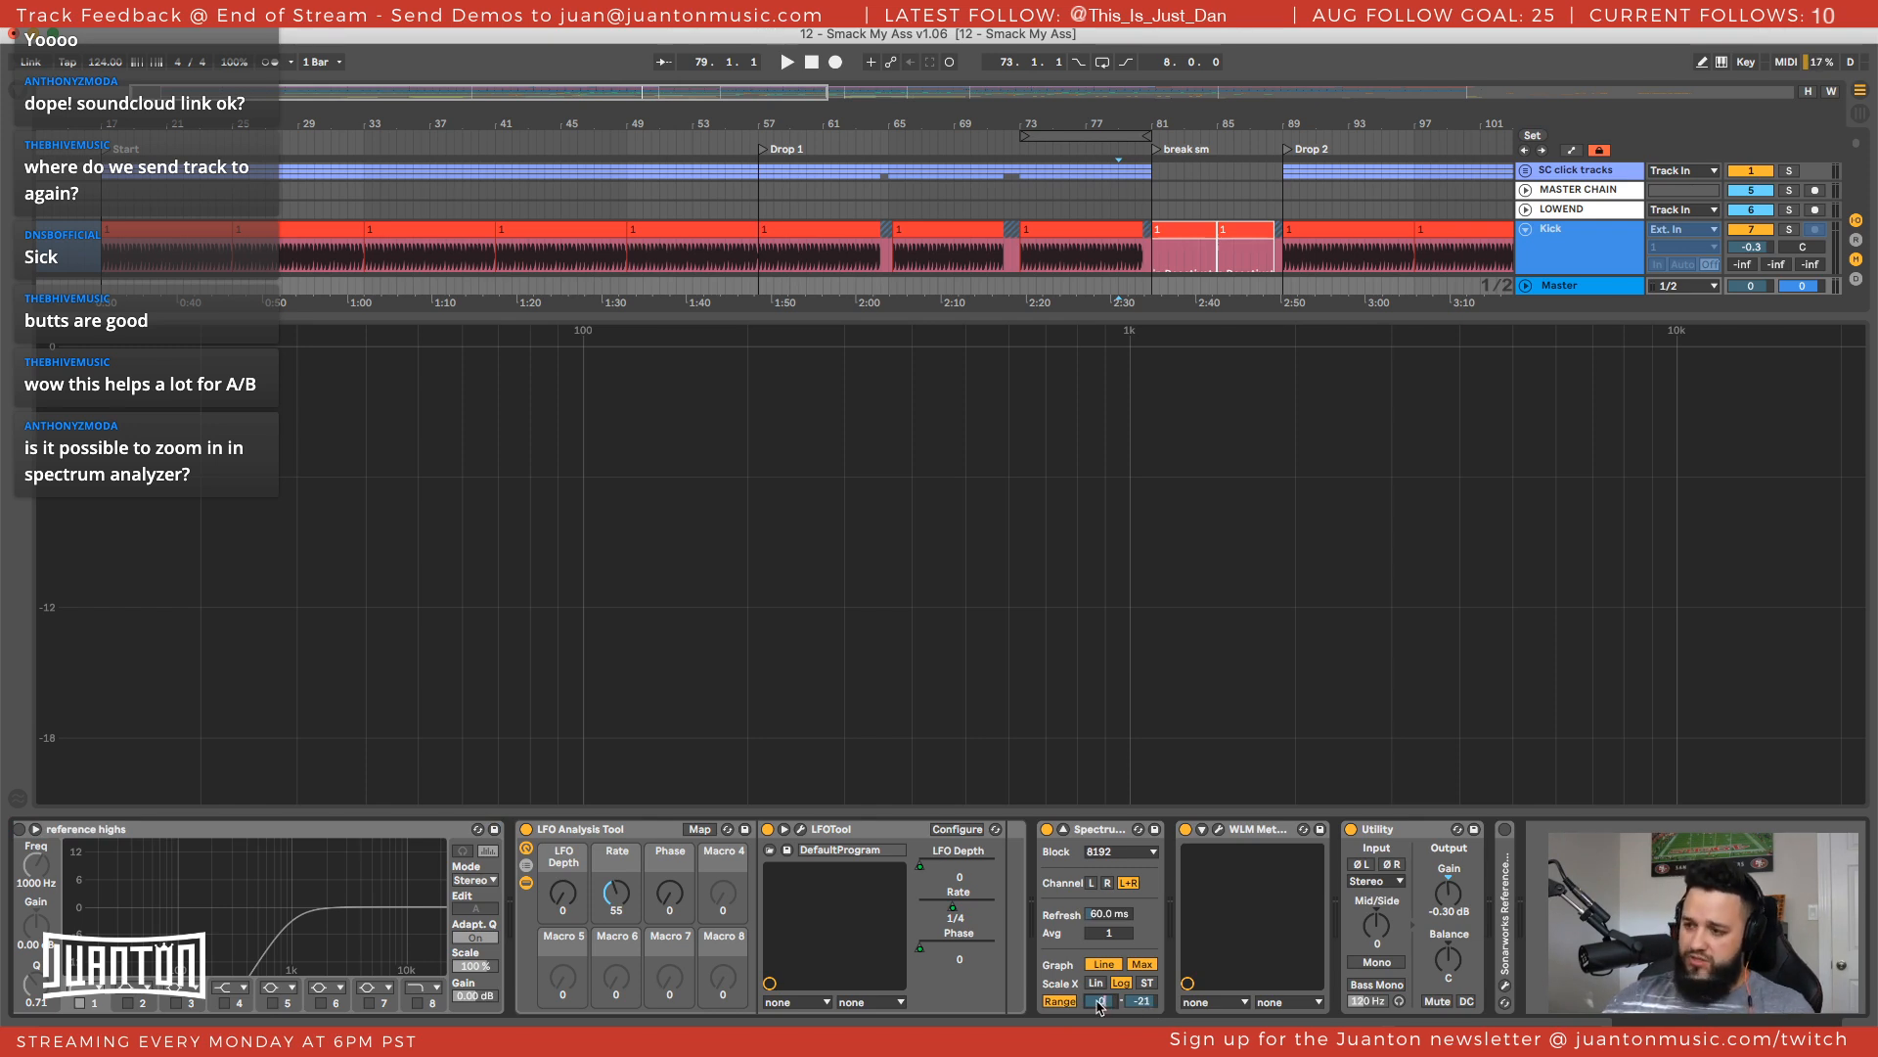
key(Return)
Extend Spectrum's lower range limit to -89 dB and play from bar 79 to view the full frequency curve
click(1144, 1003)
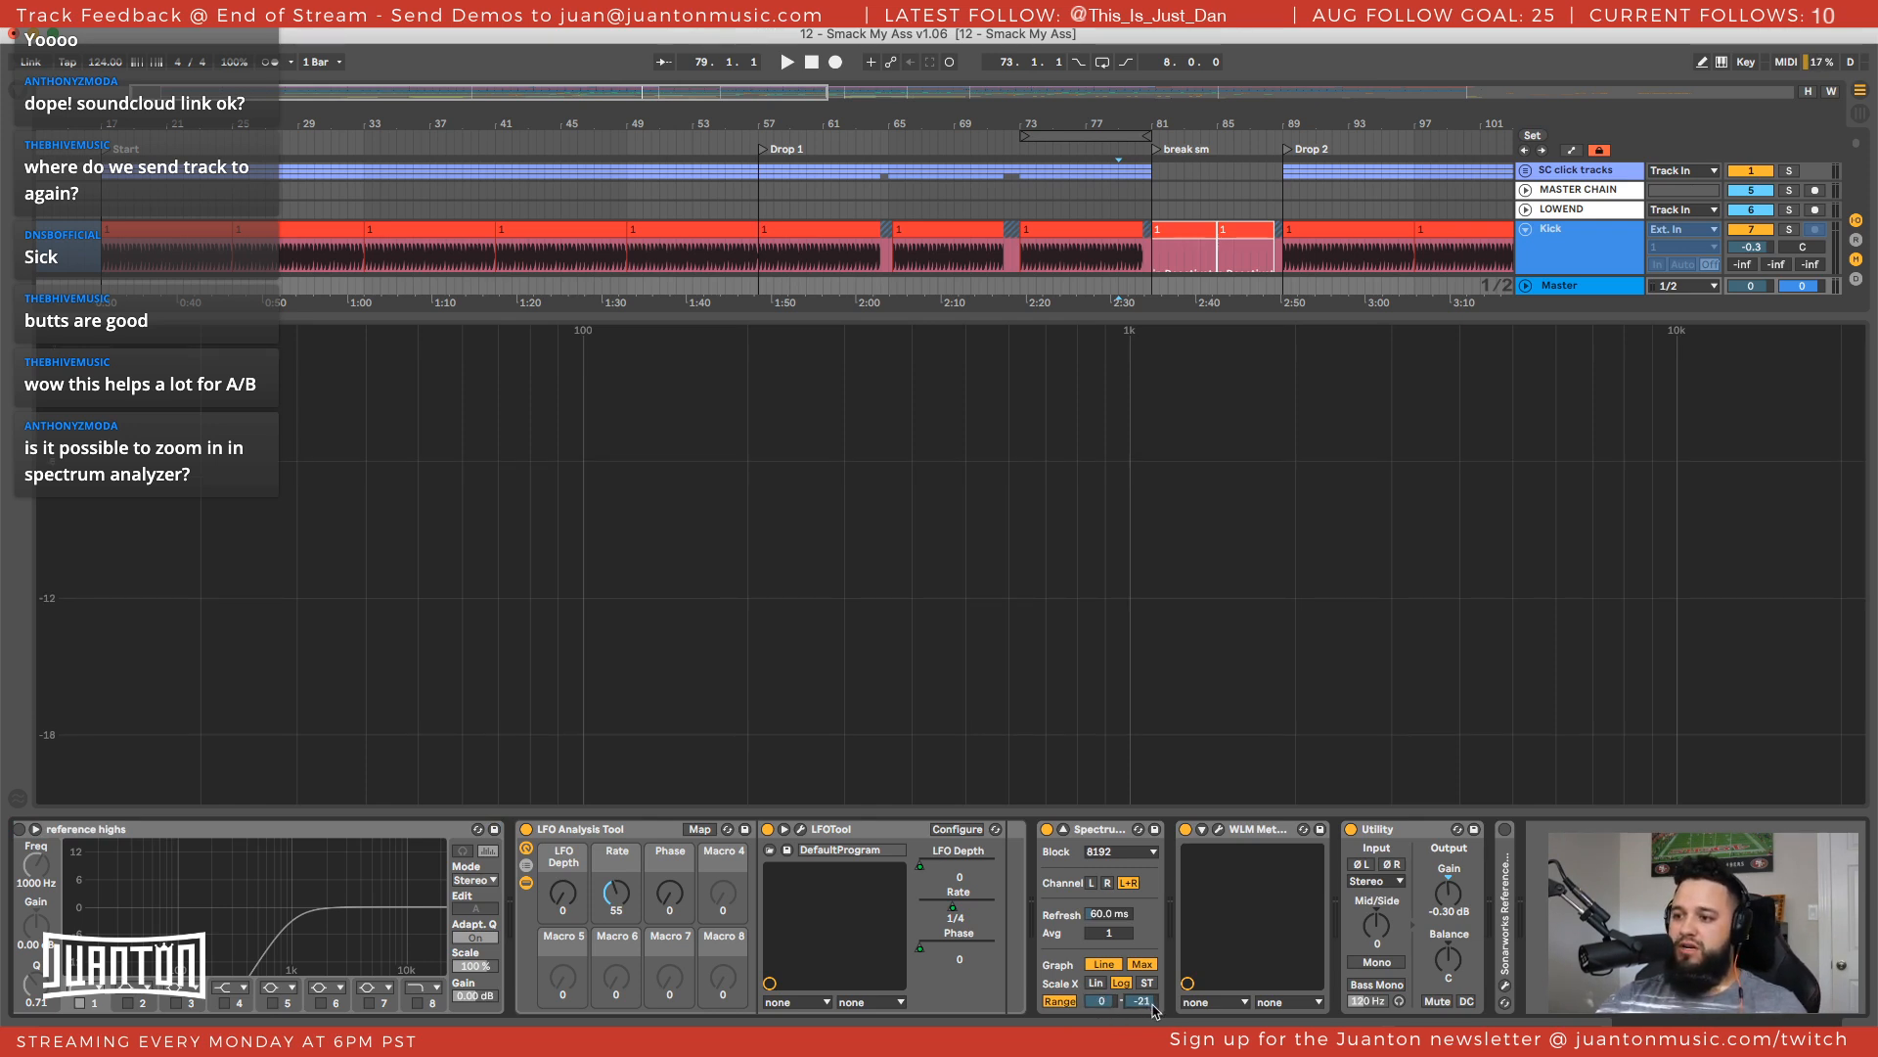
drag(1152, 1005, 1142, 1050)
key(space)
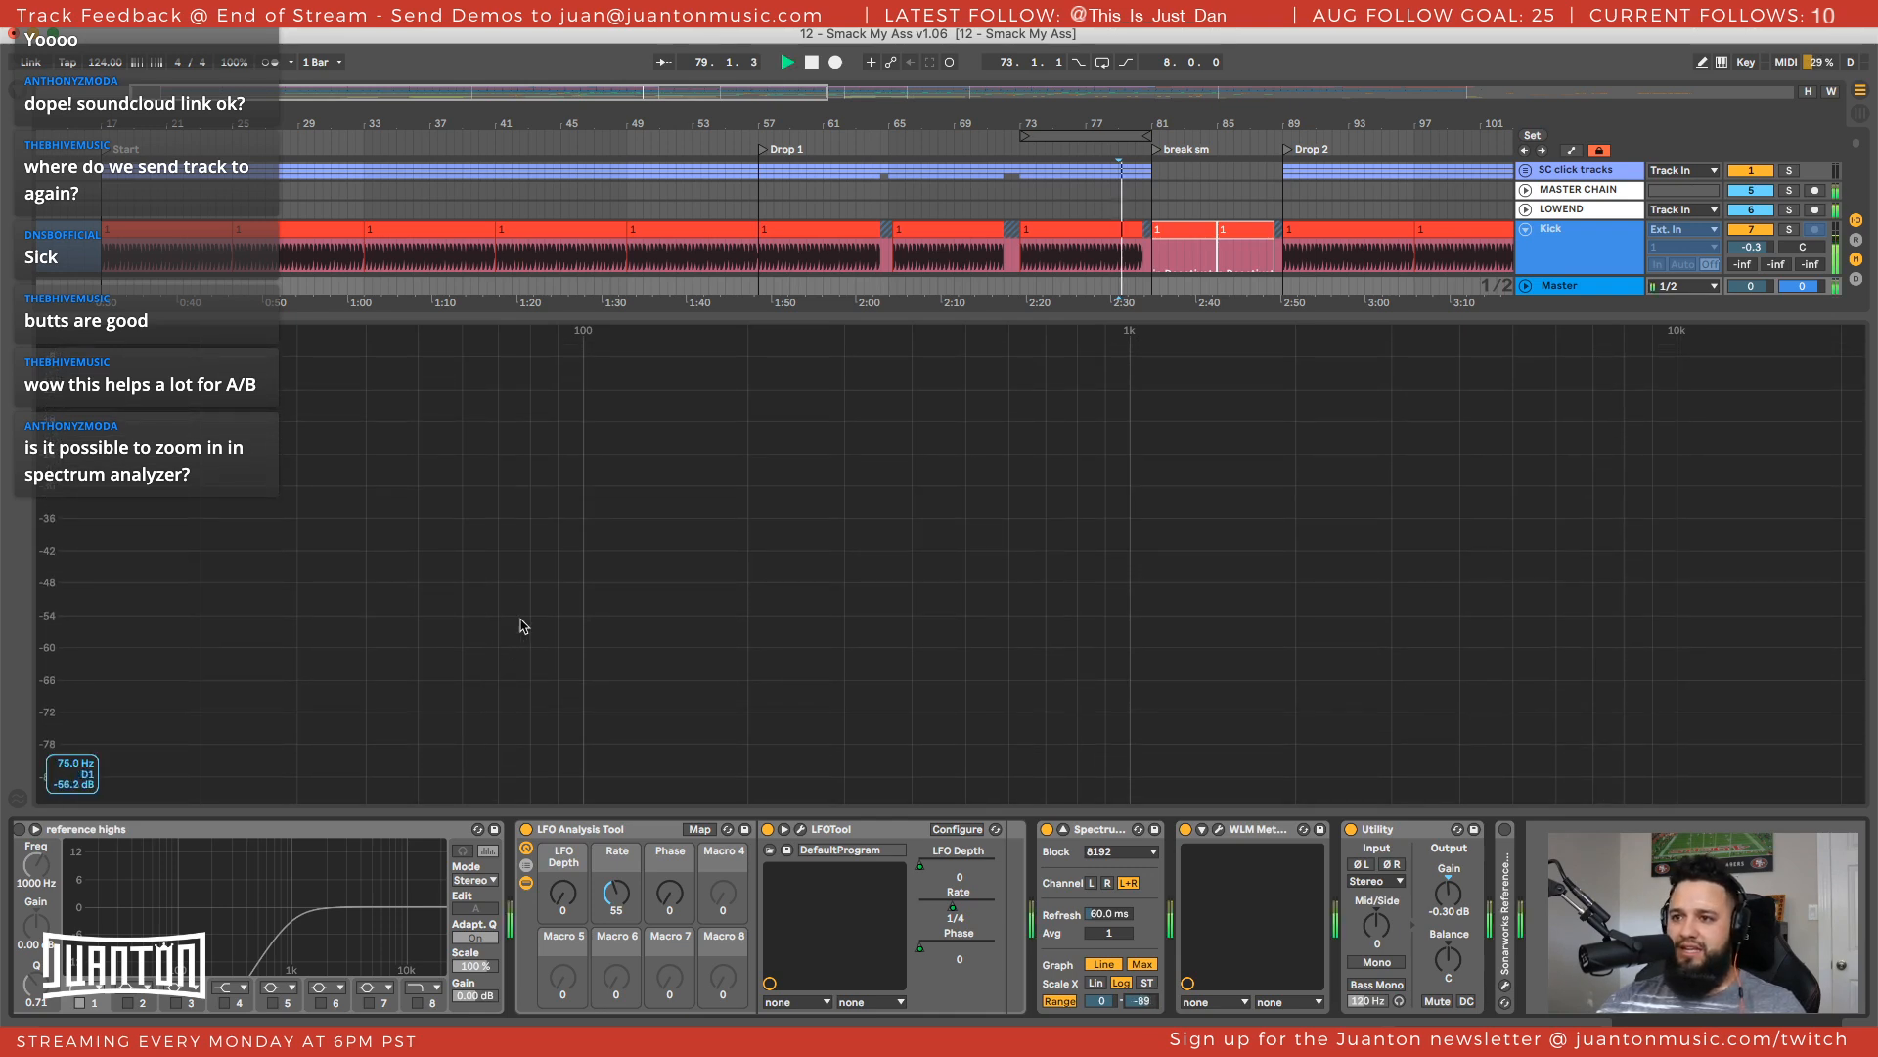
key(space)
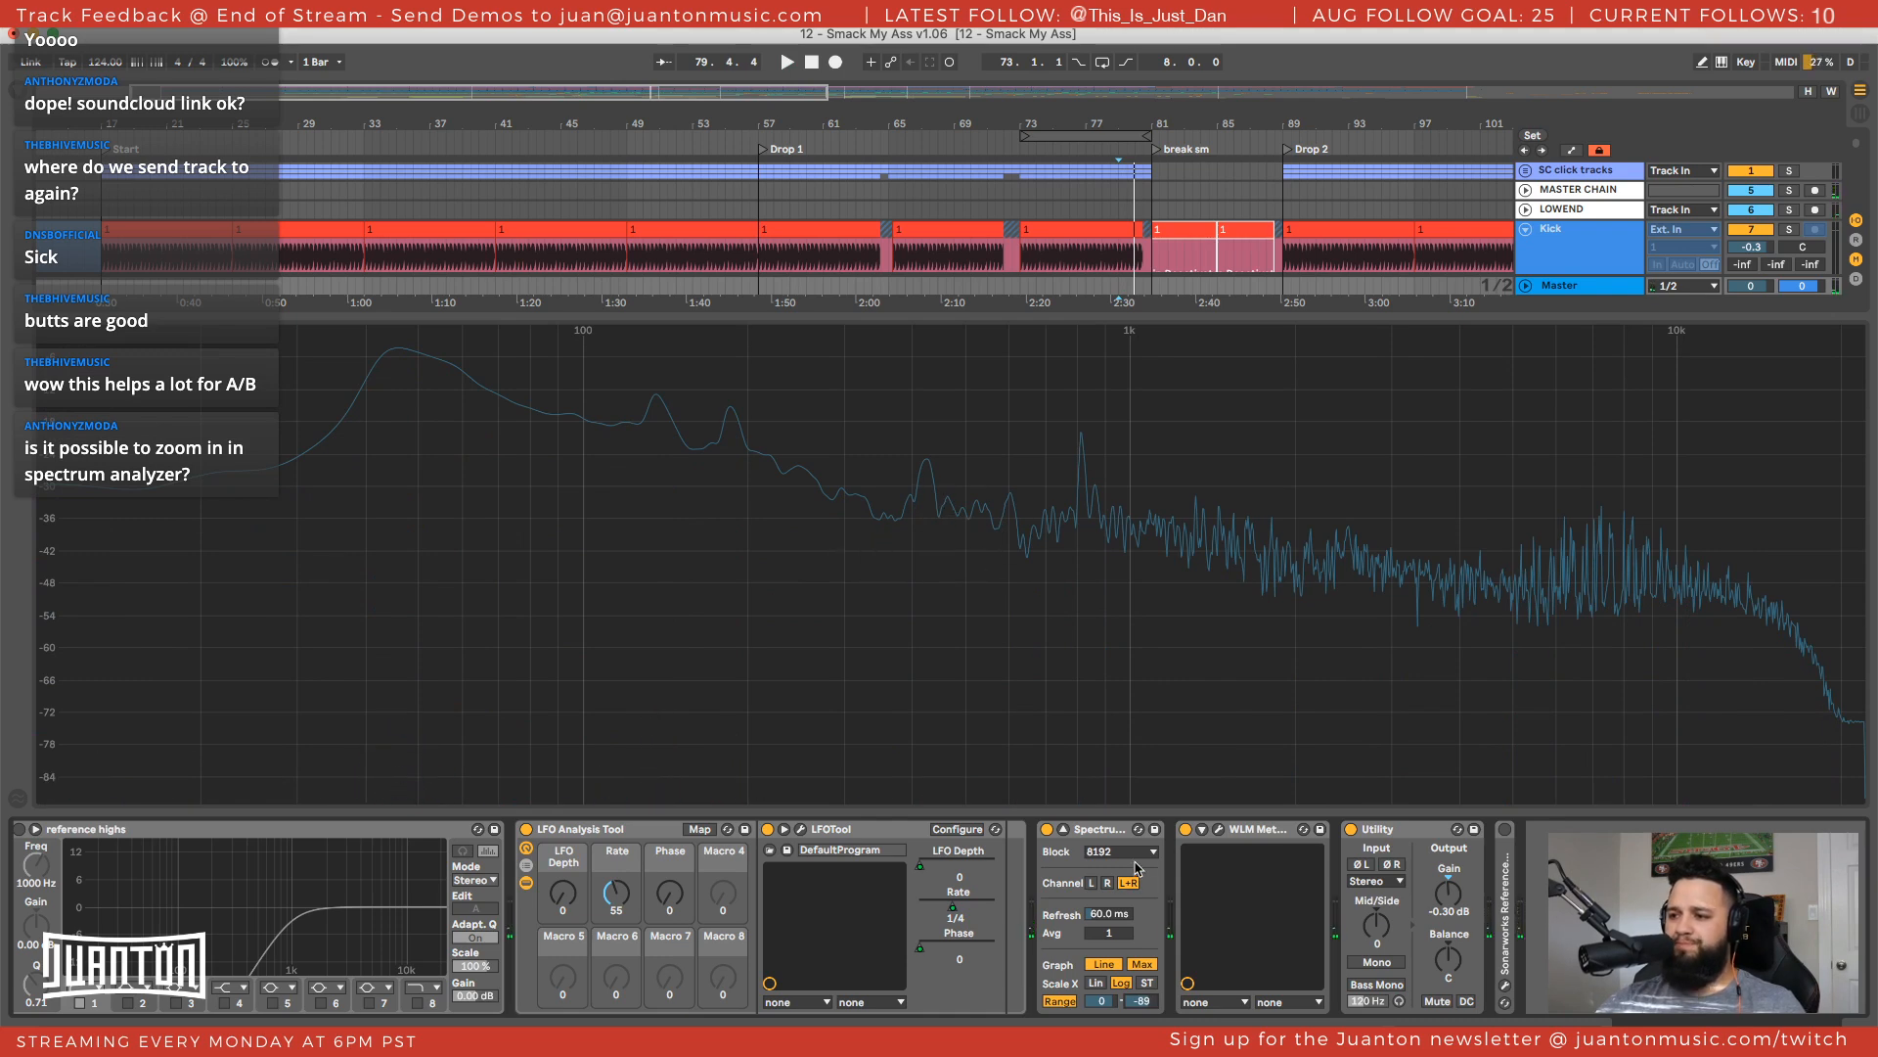
Set Spectrum's lower range limit to -21 dB and replay from bar 79 to examine the low-end peaks
drag(1140, 1005, 1140, 942)
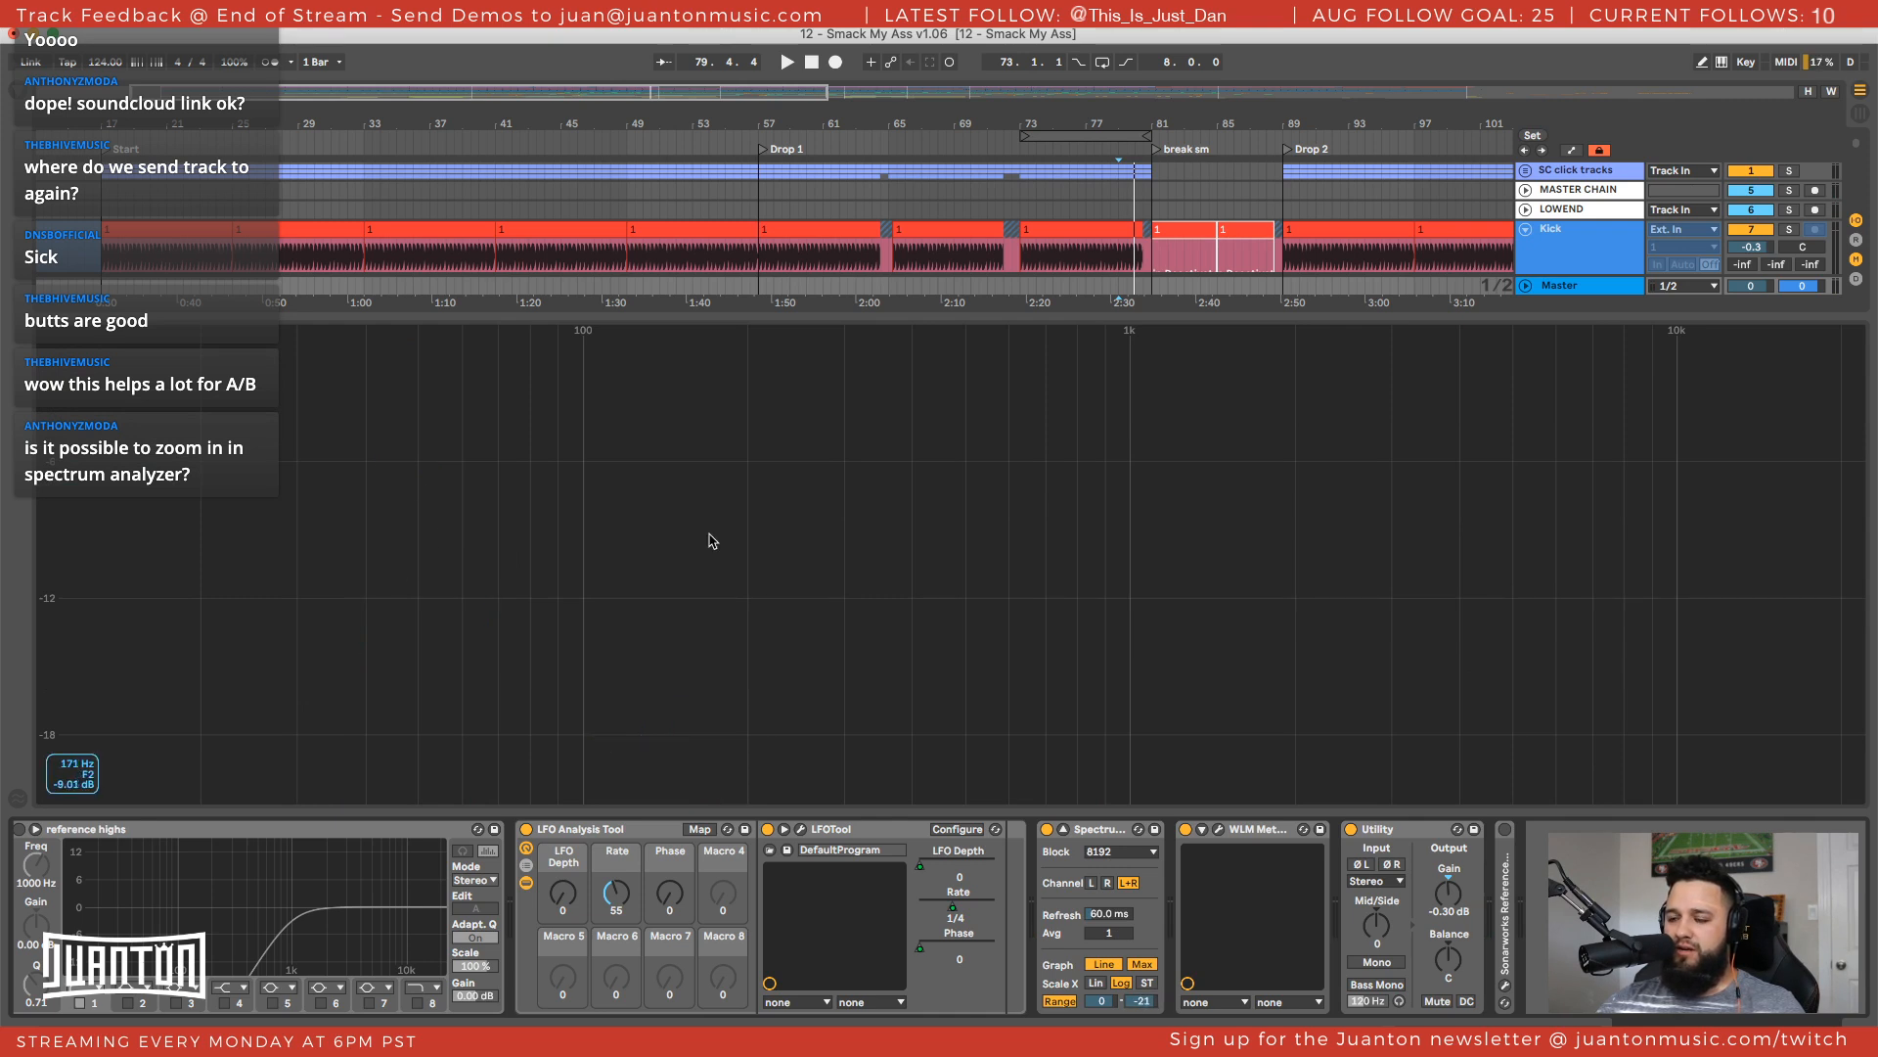
key(space)
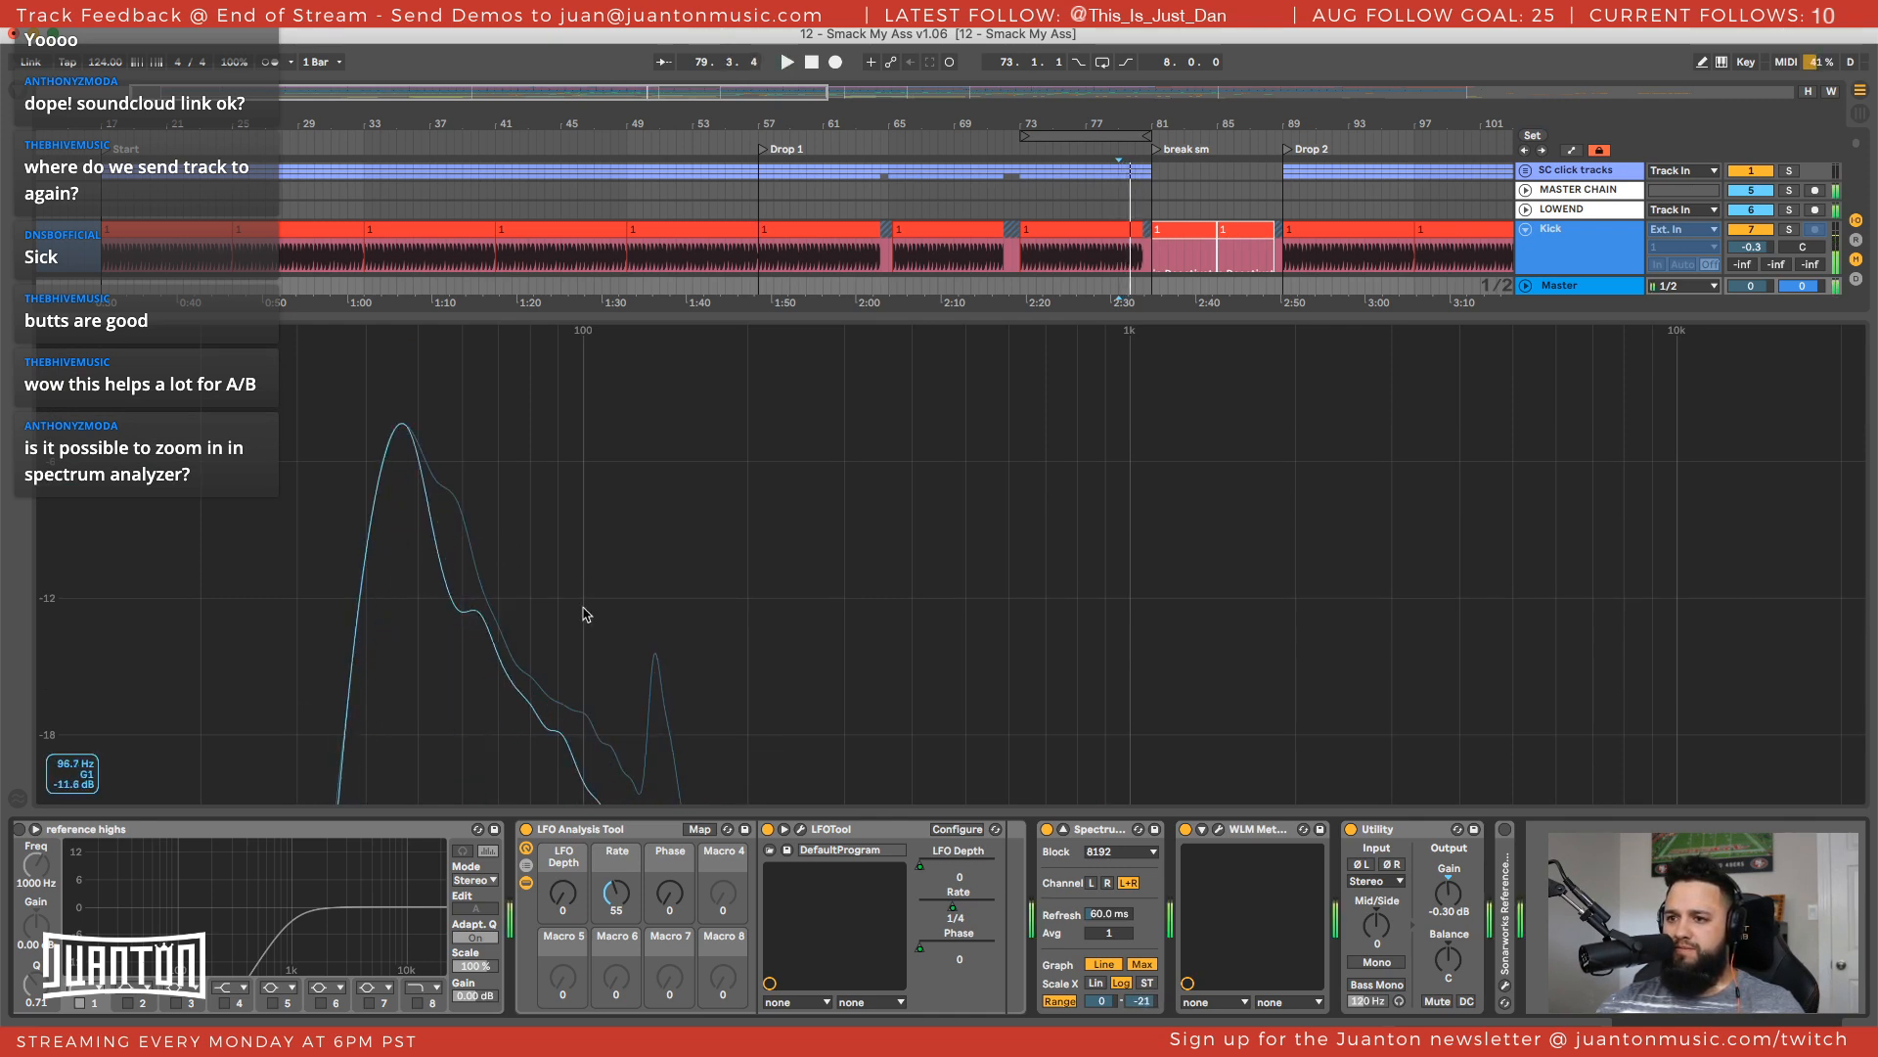
key(space)
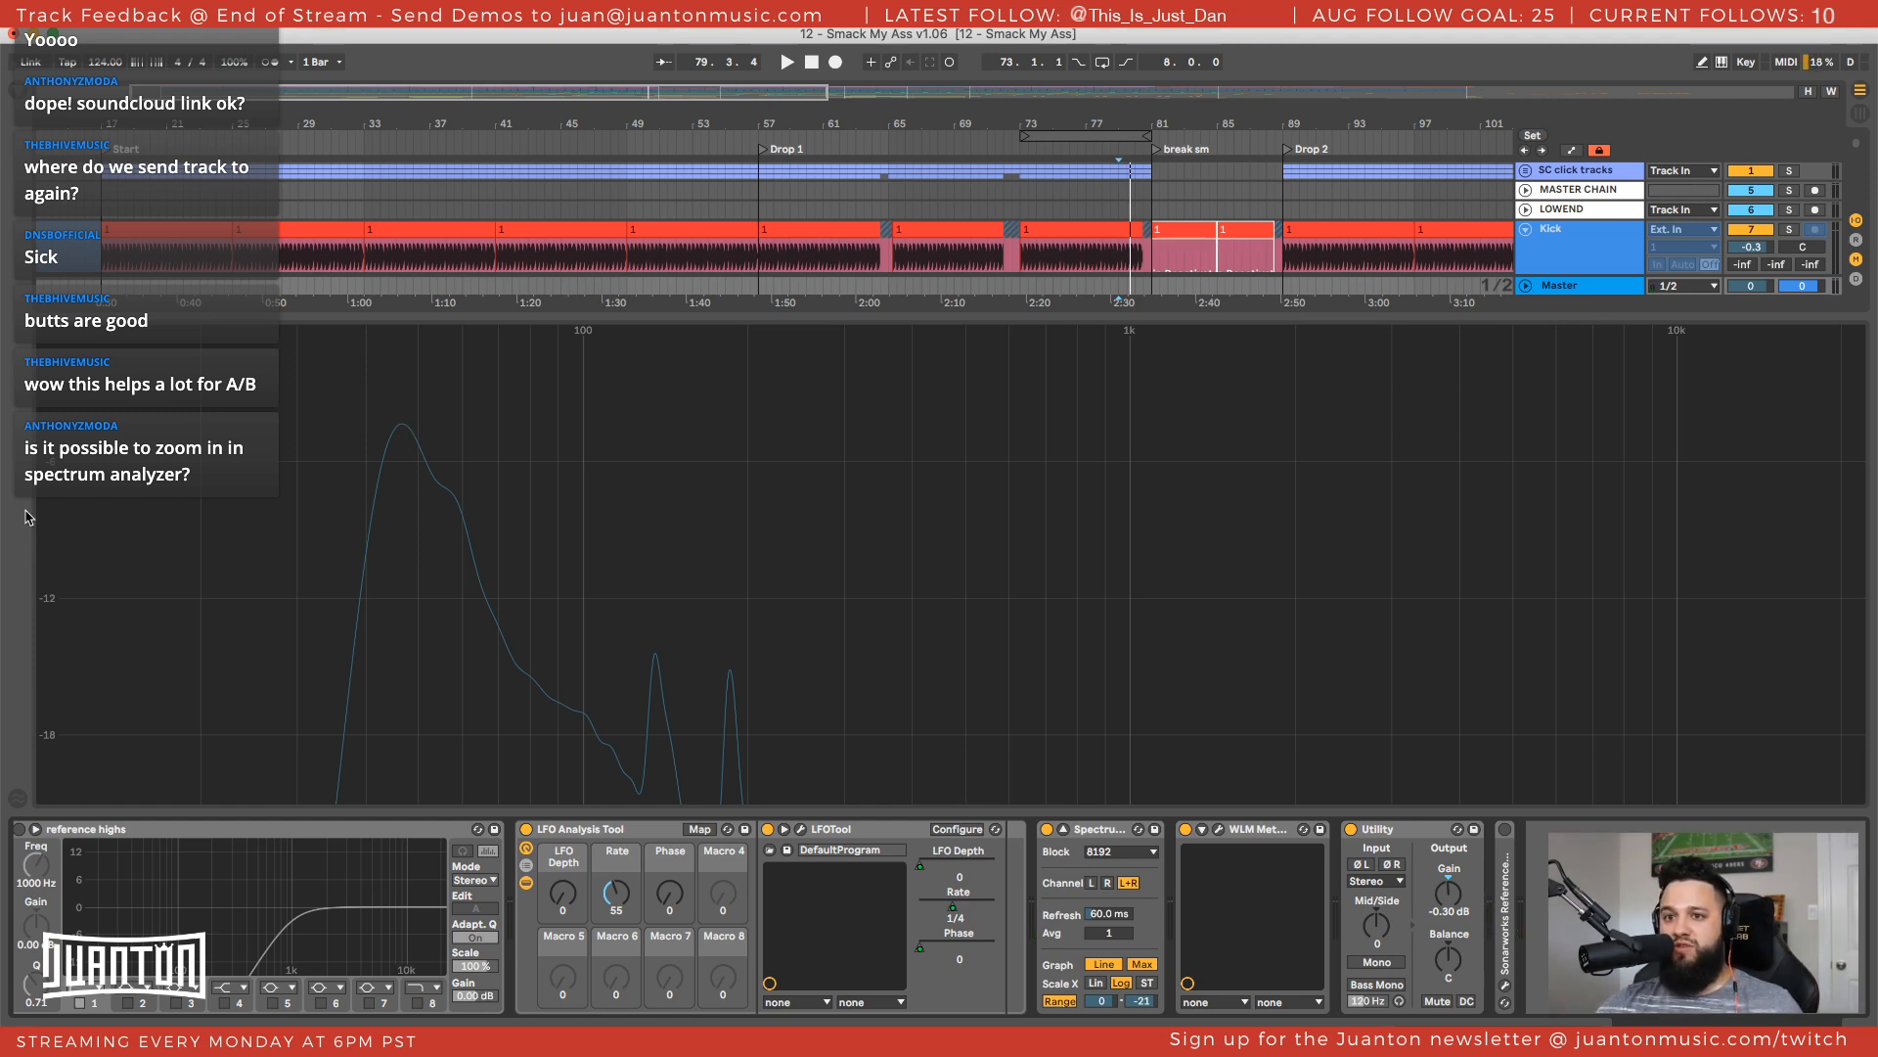
Zoom the Spectrum range between -10 and -15 dB, leave its lower limit at -15 dB, and replay from bar 79
drag(47, 509, 47, 597)
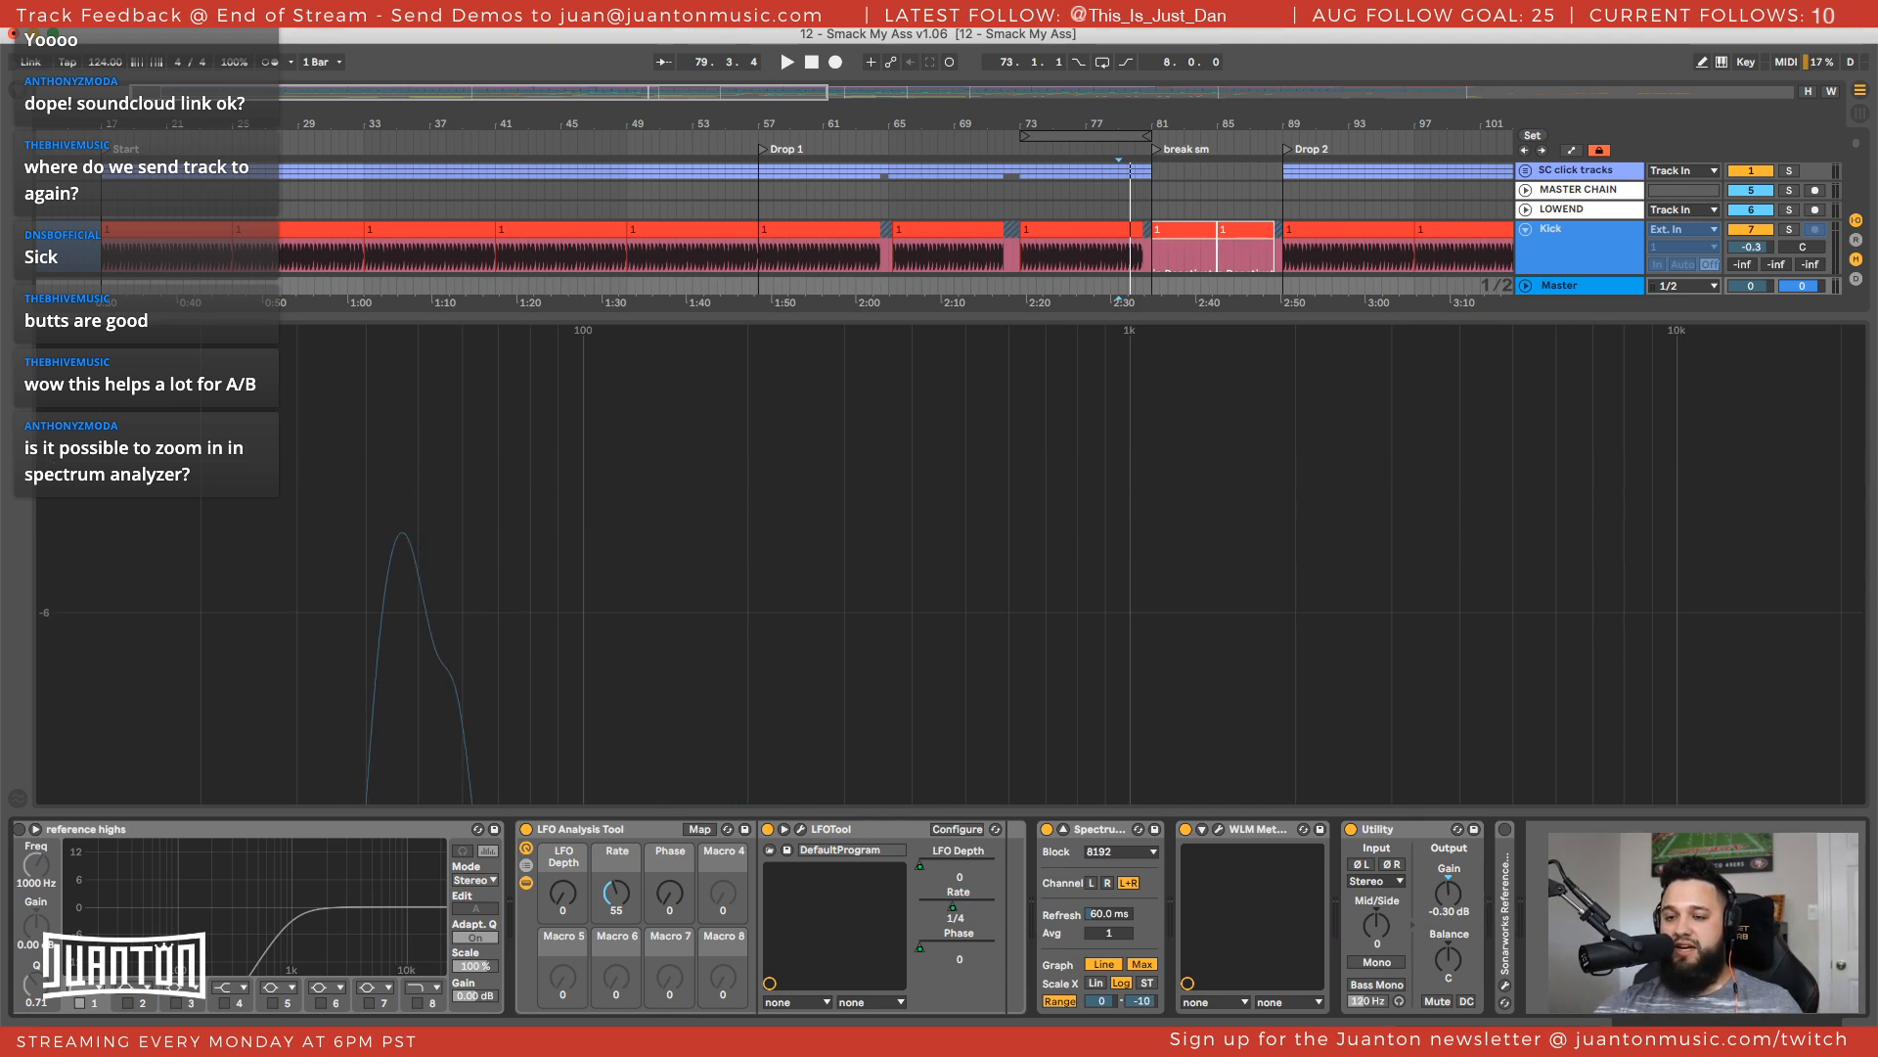
drag(48, 509, 52, 501)
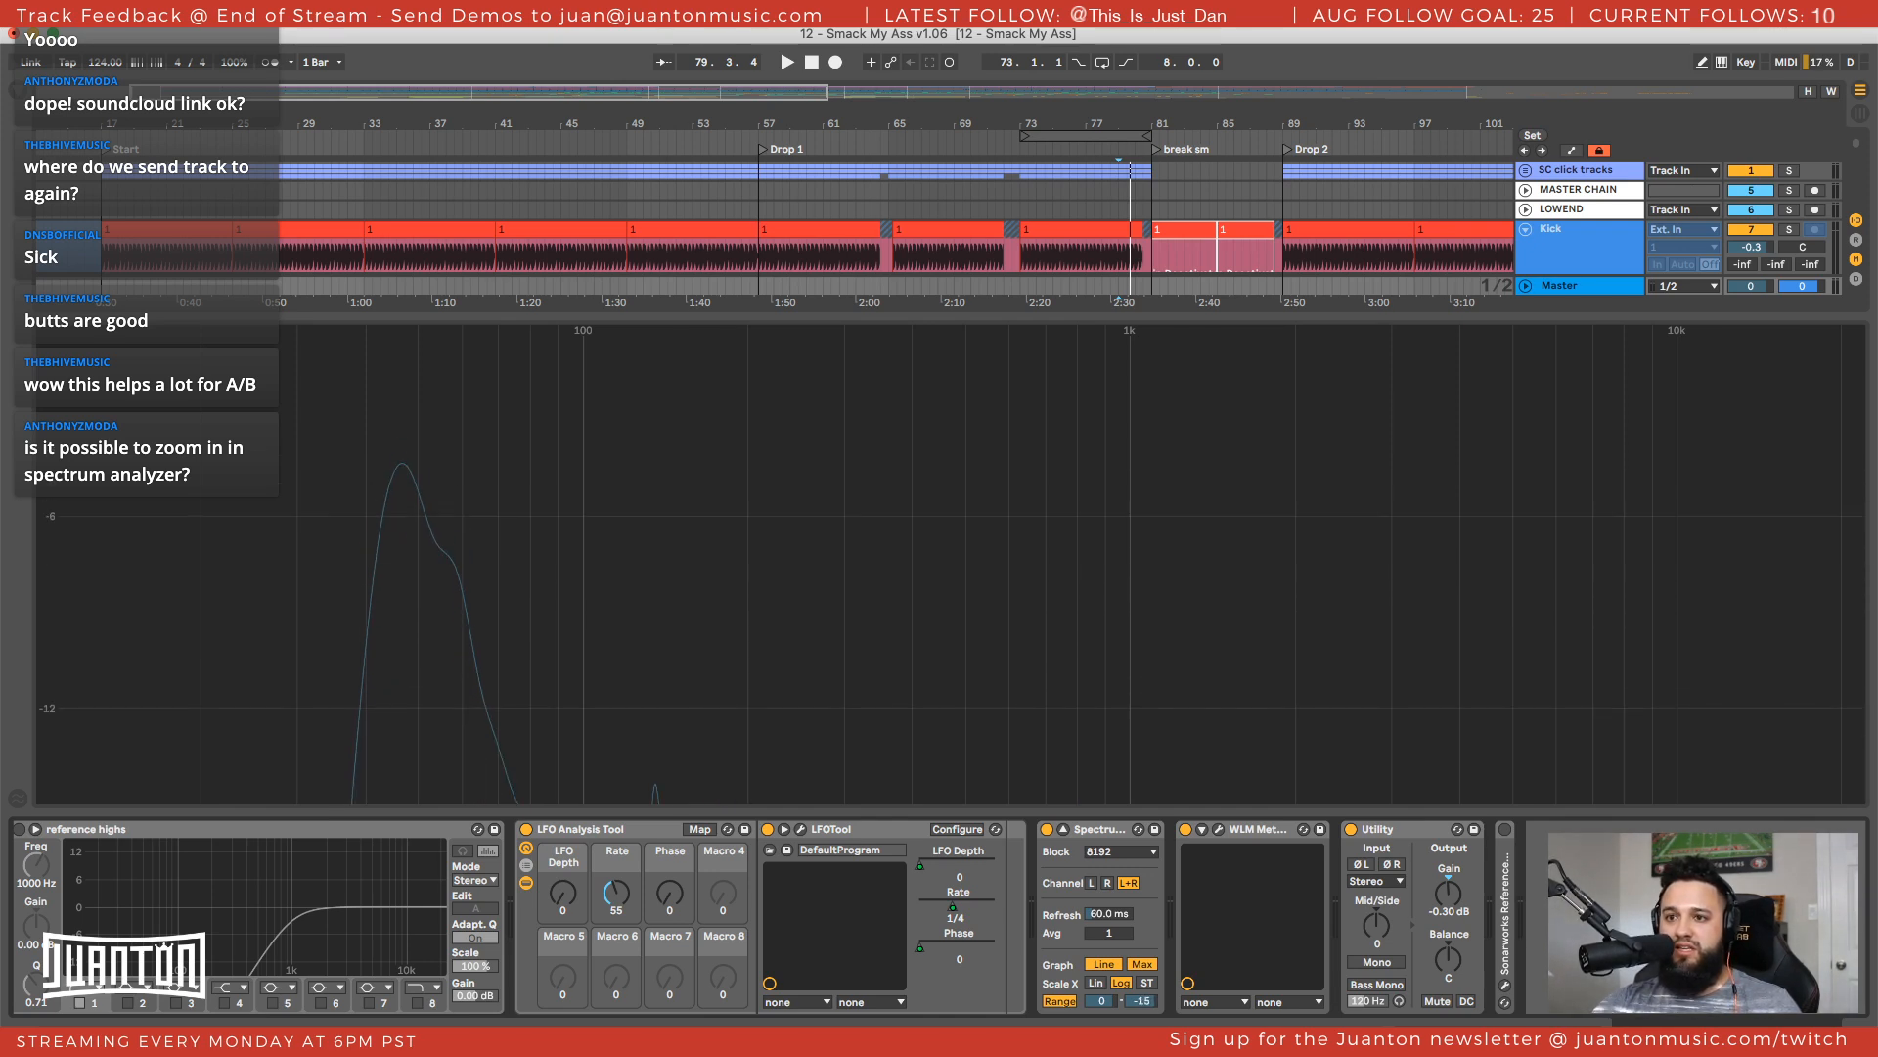
drag(1136, 1002, 1137, 986)
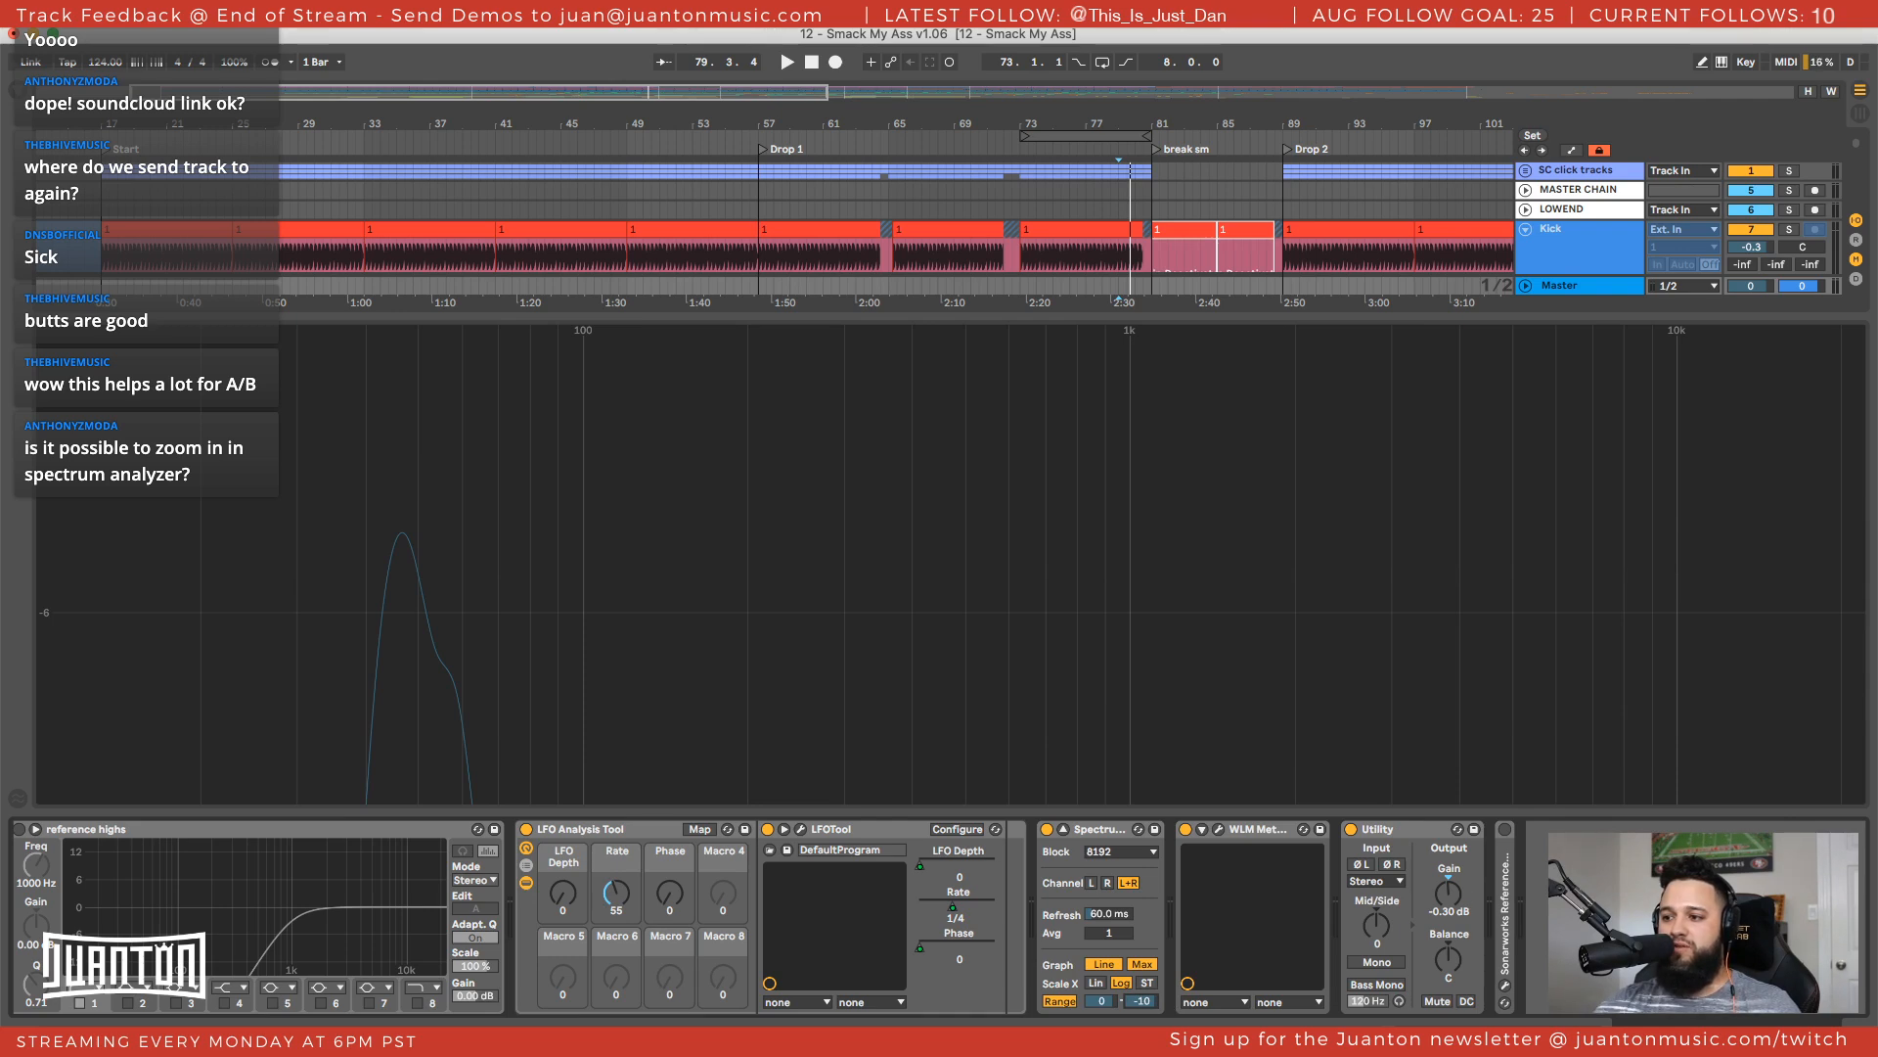
drag(1148, 992, 1147, 944)
scroll(1158, 1007, left, 1)
key(space)
key(space)
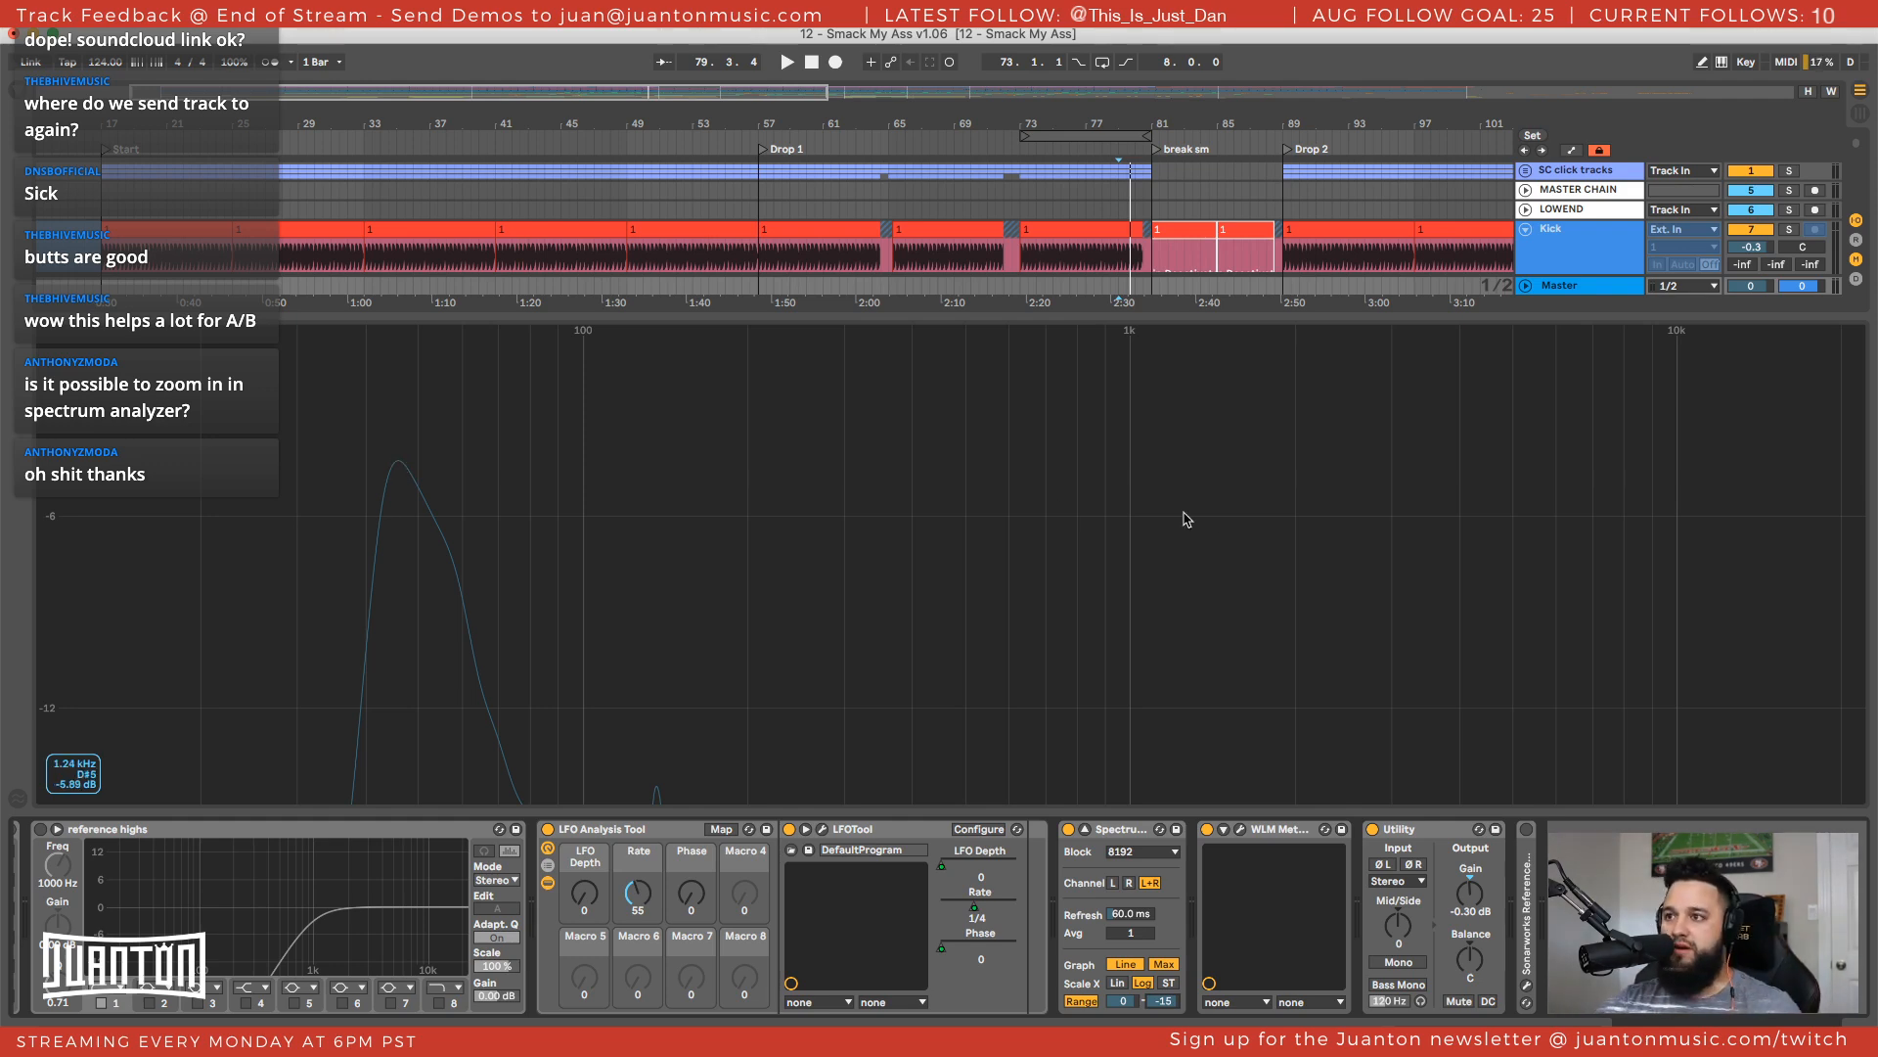
Solo the Bass Group and play from bar 79 to examine its low-end peak in Spectrum
scroll(1746, 201, down, 2)
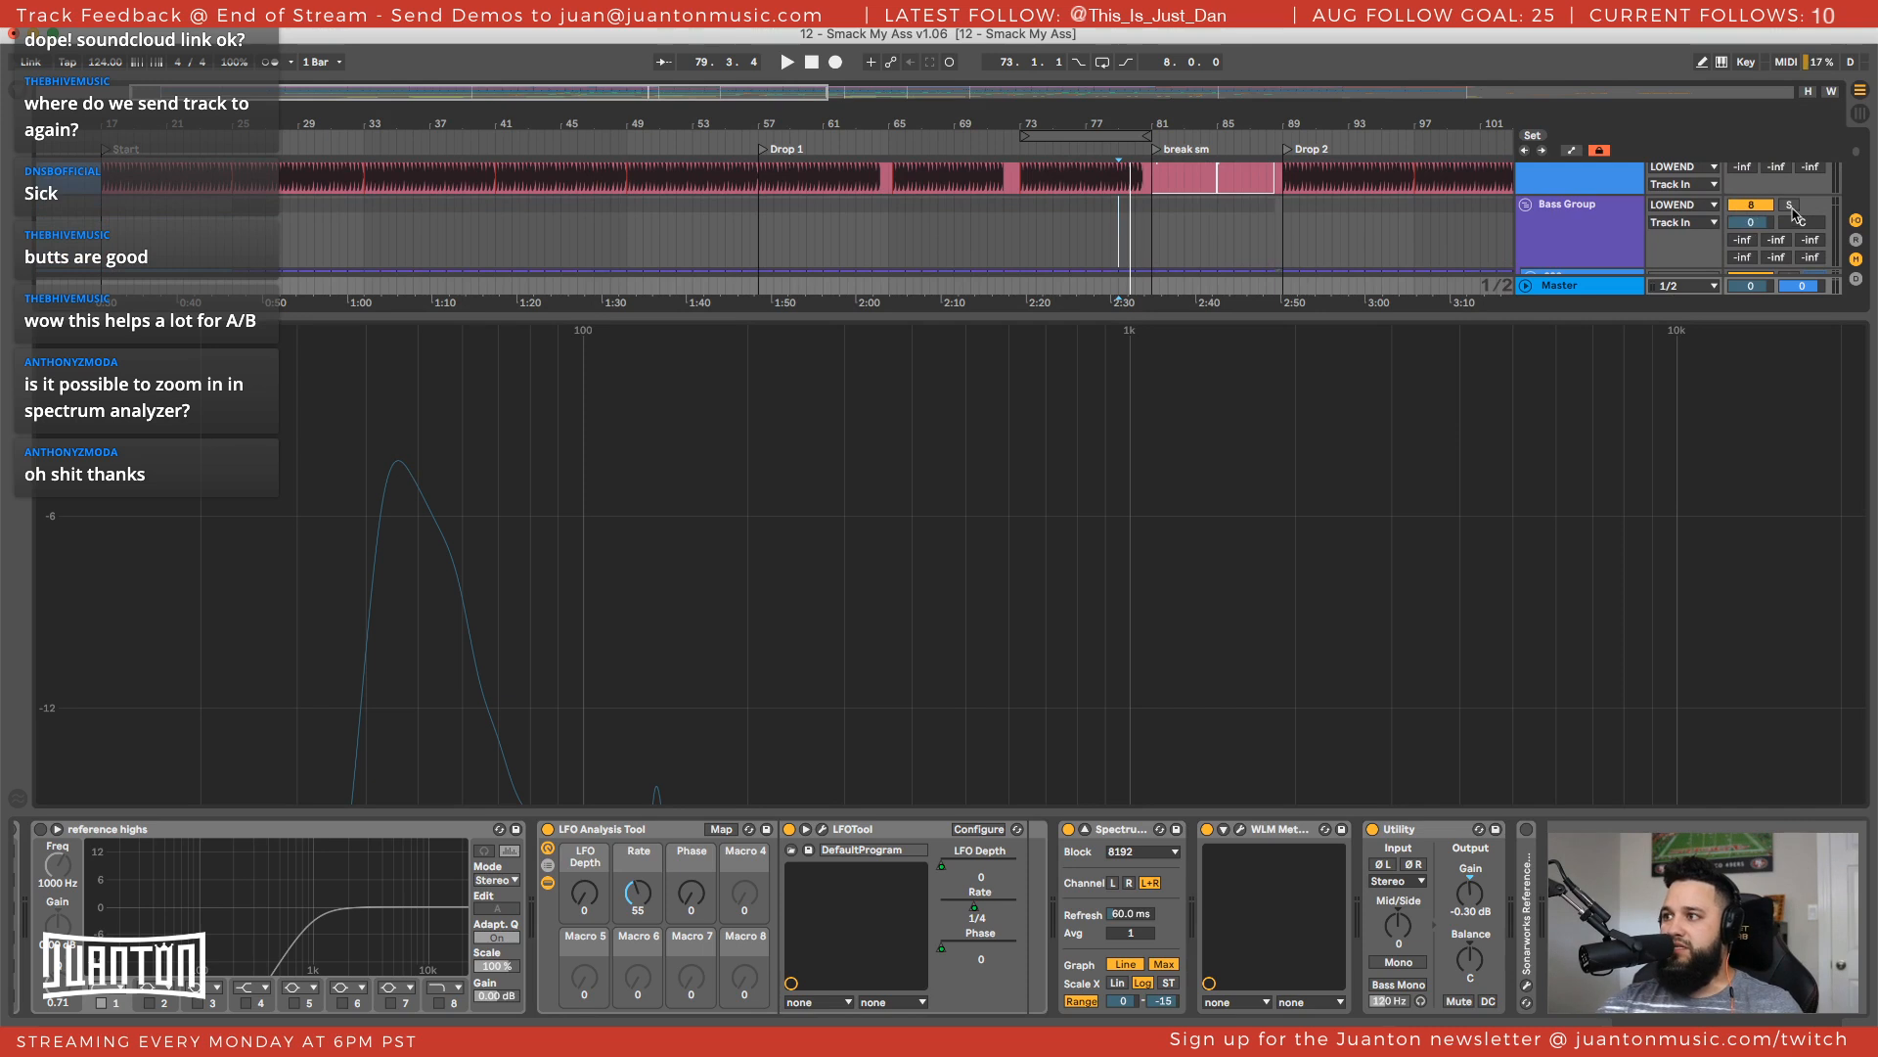
click(1790, 206)
key(space)
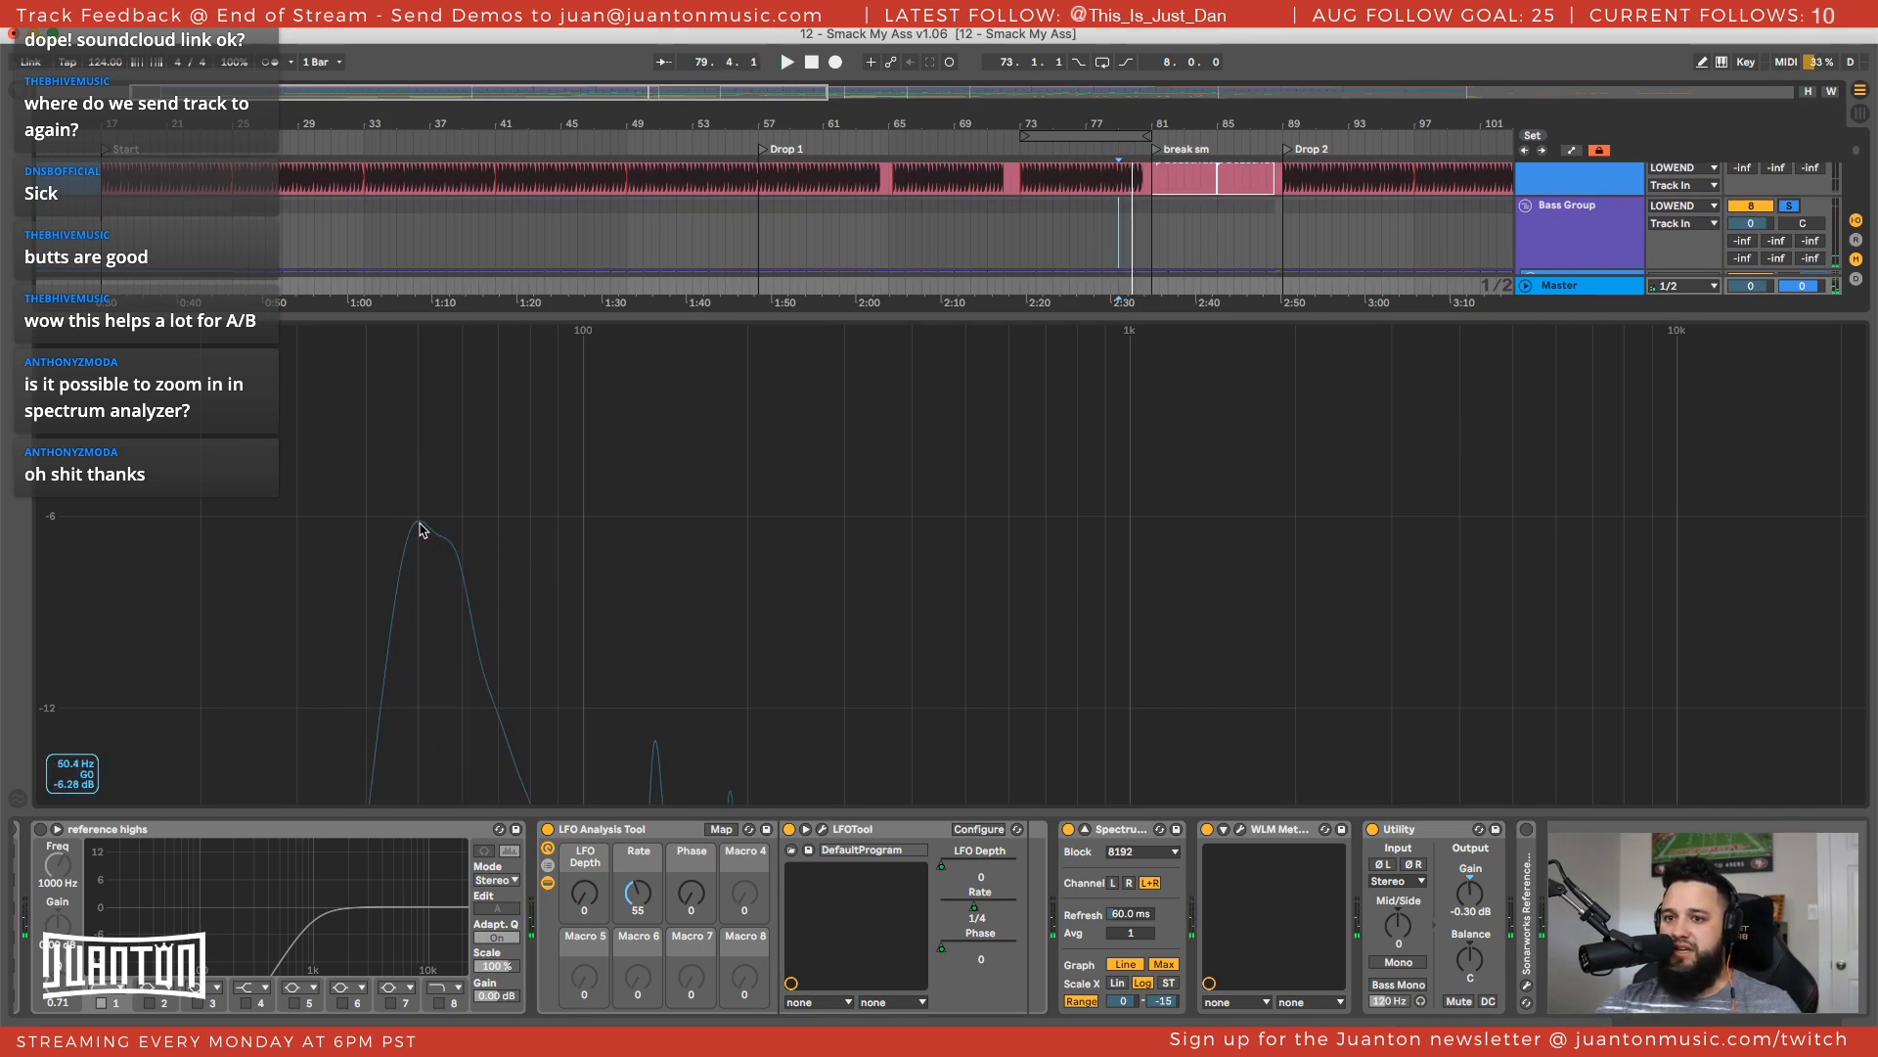
key(space)
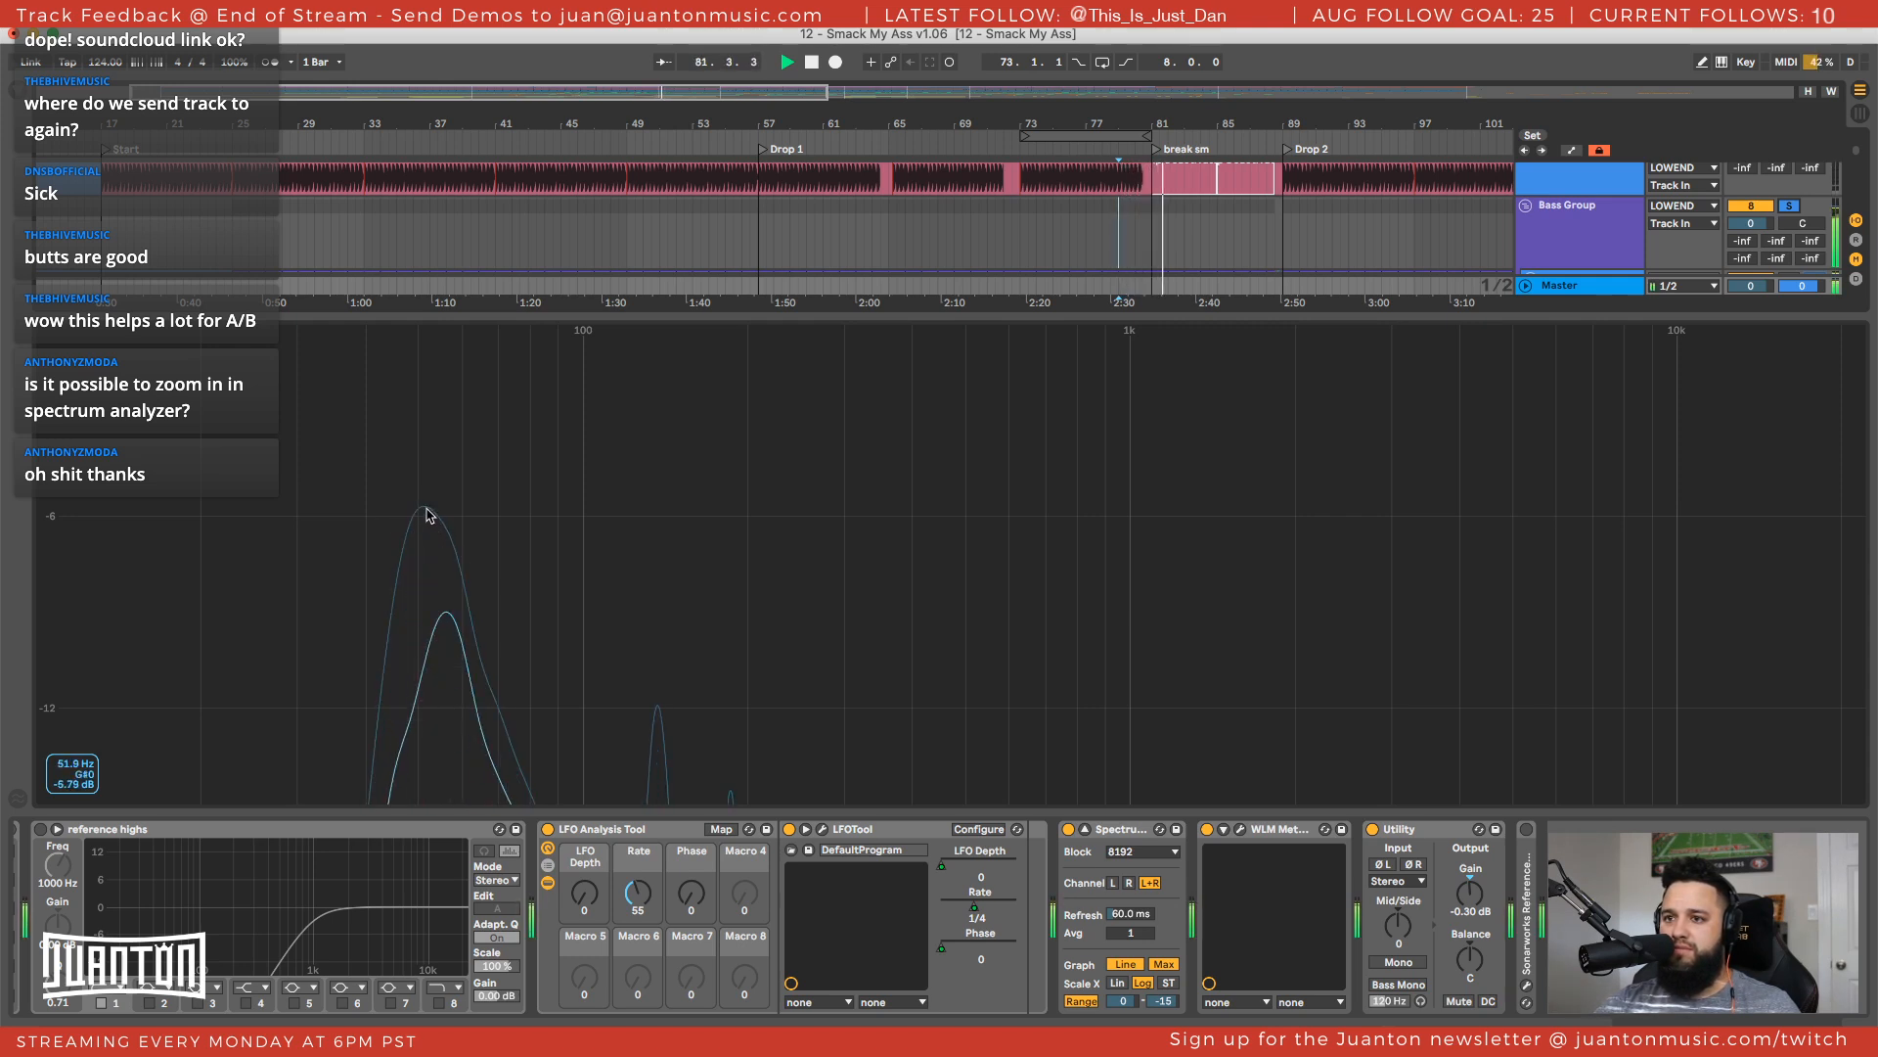
key(space)
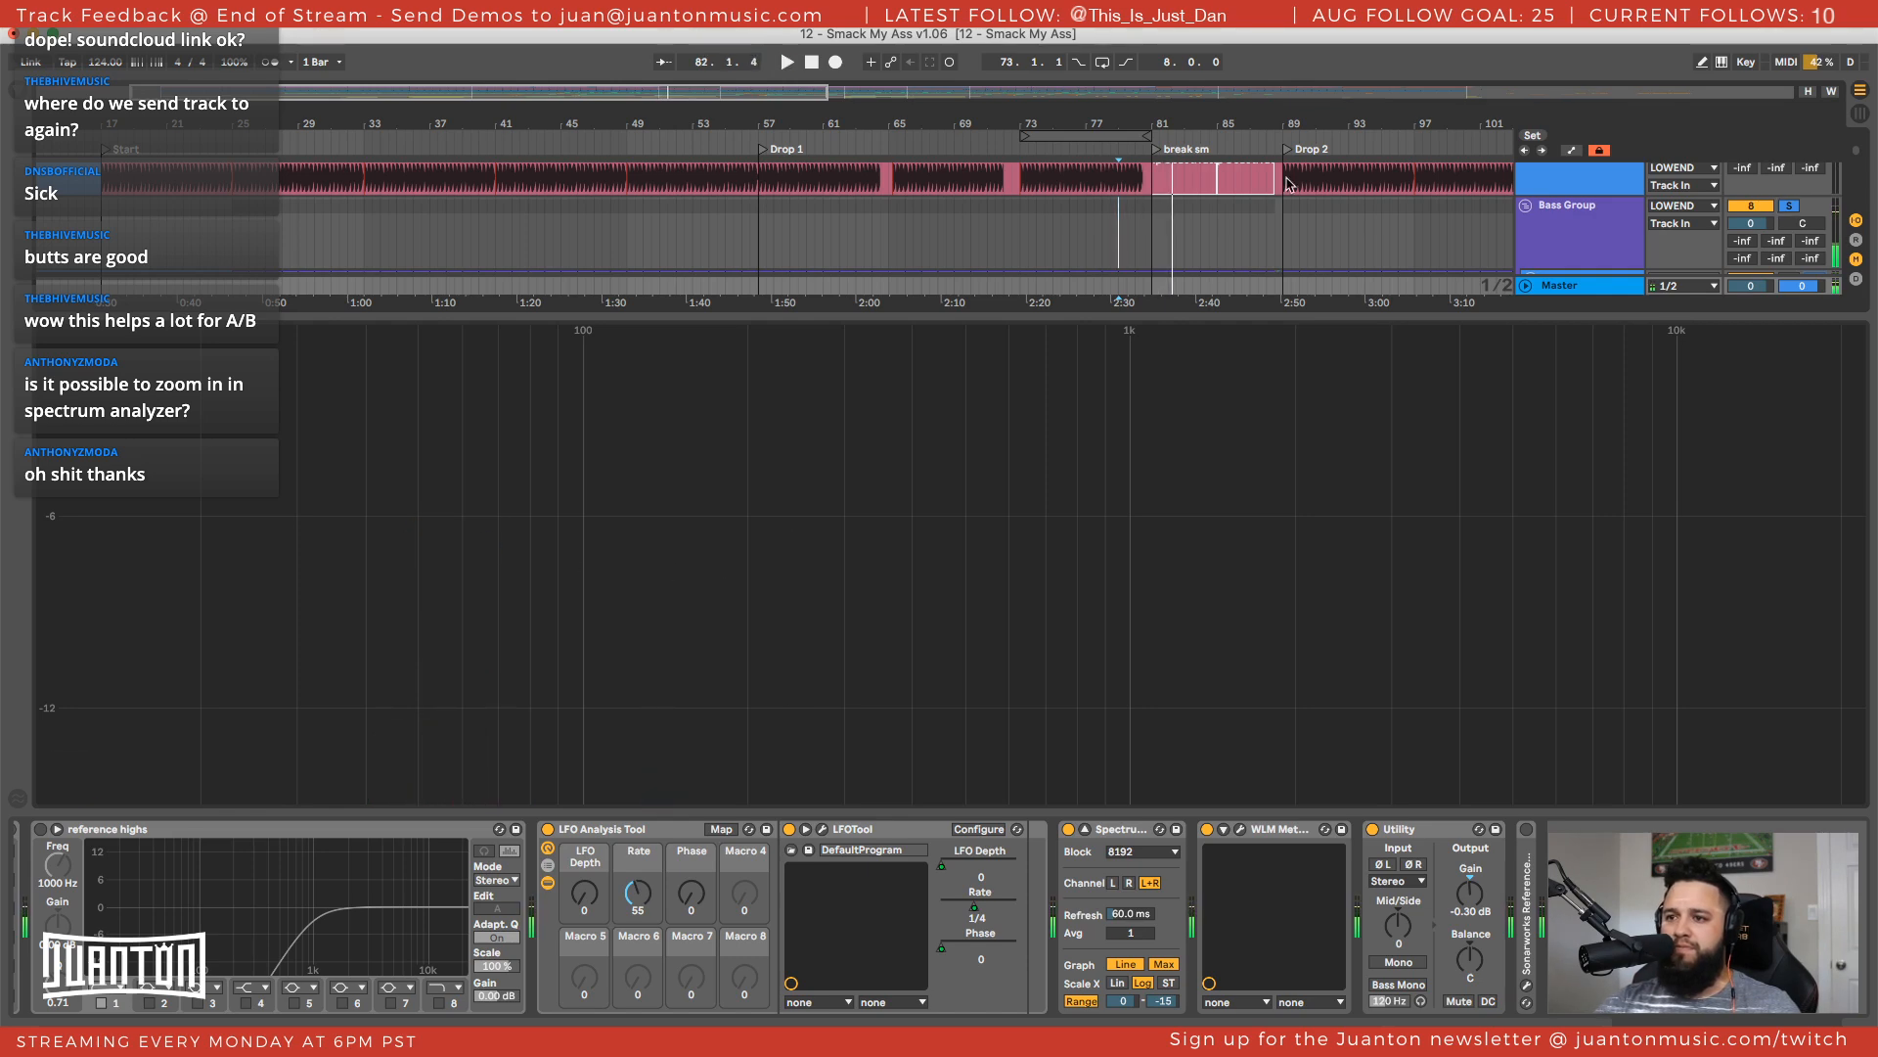
Unfold the 808 track inside the Bass Group and open its MIDI clip at the start of Drop 1
click(1597, 242)
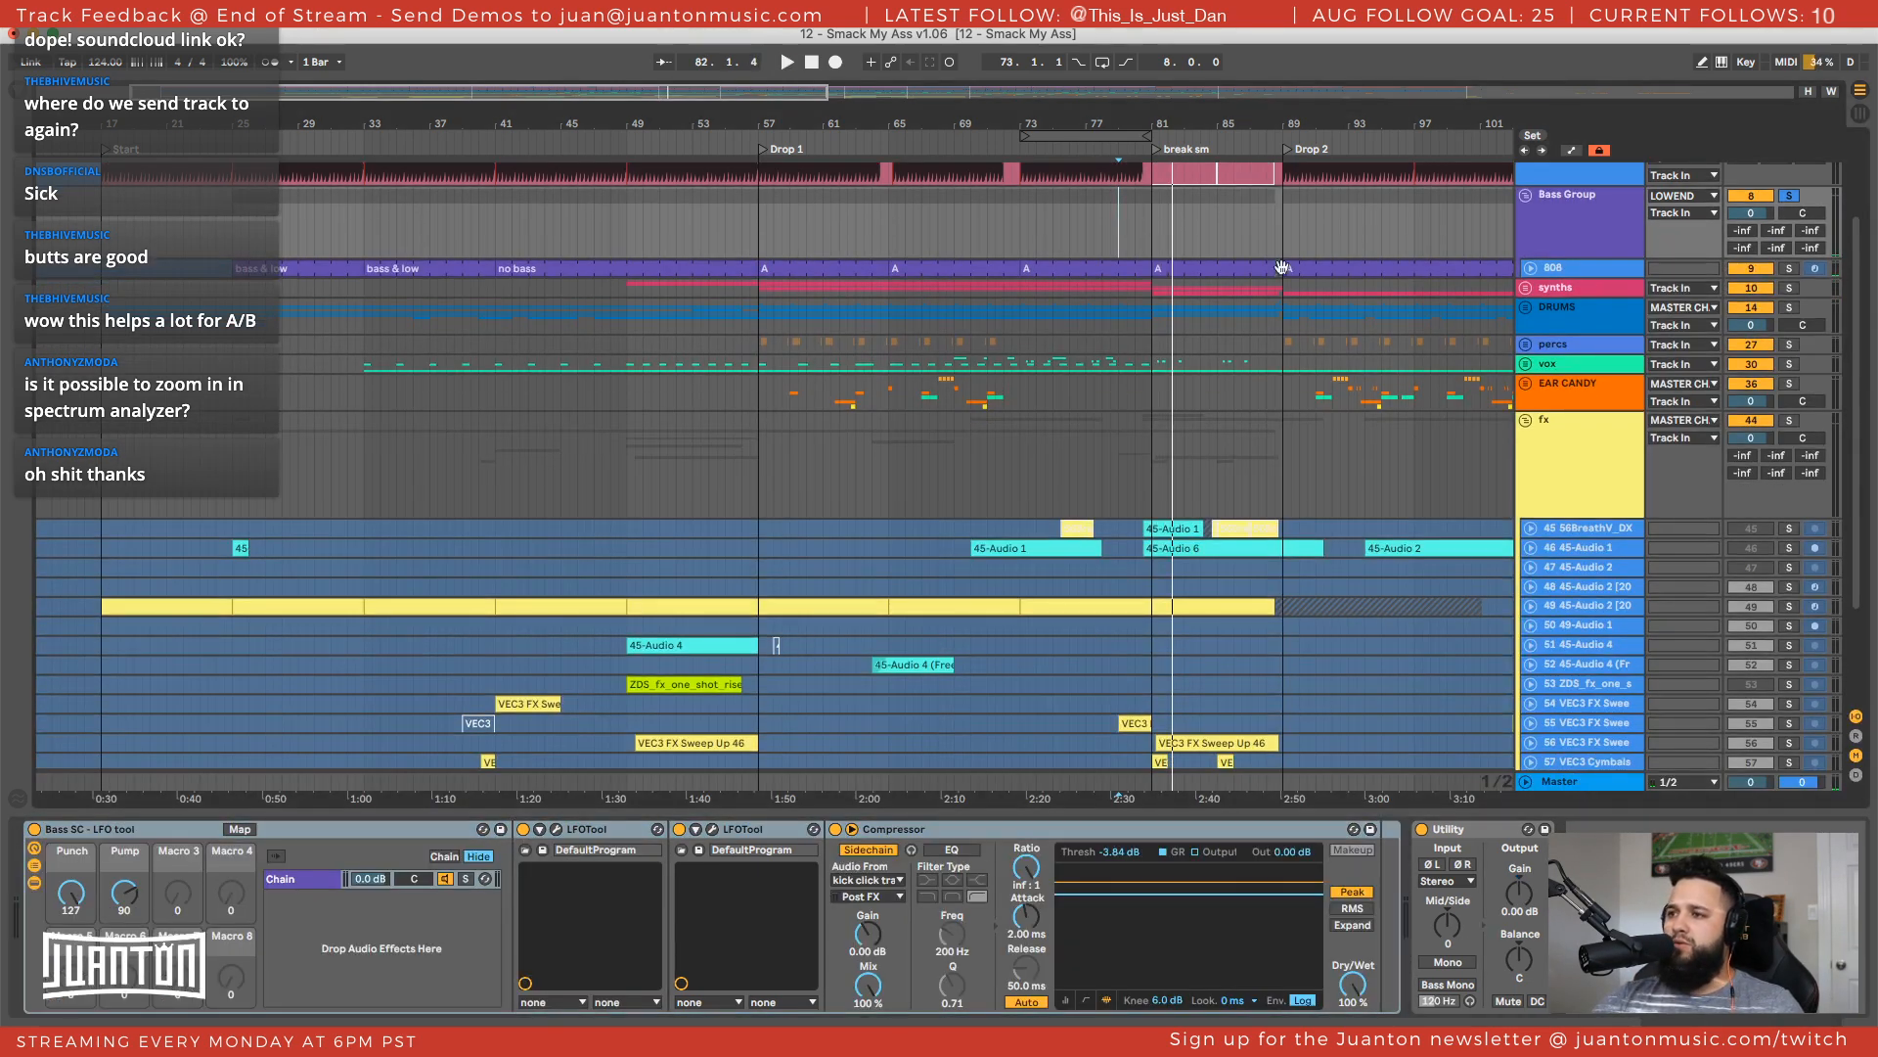
click(1543, 271)
double_click(824, 299)
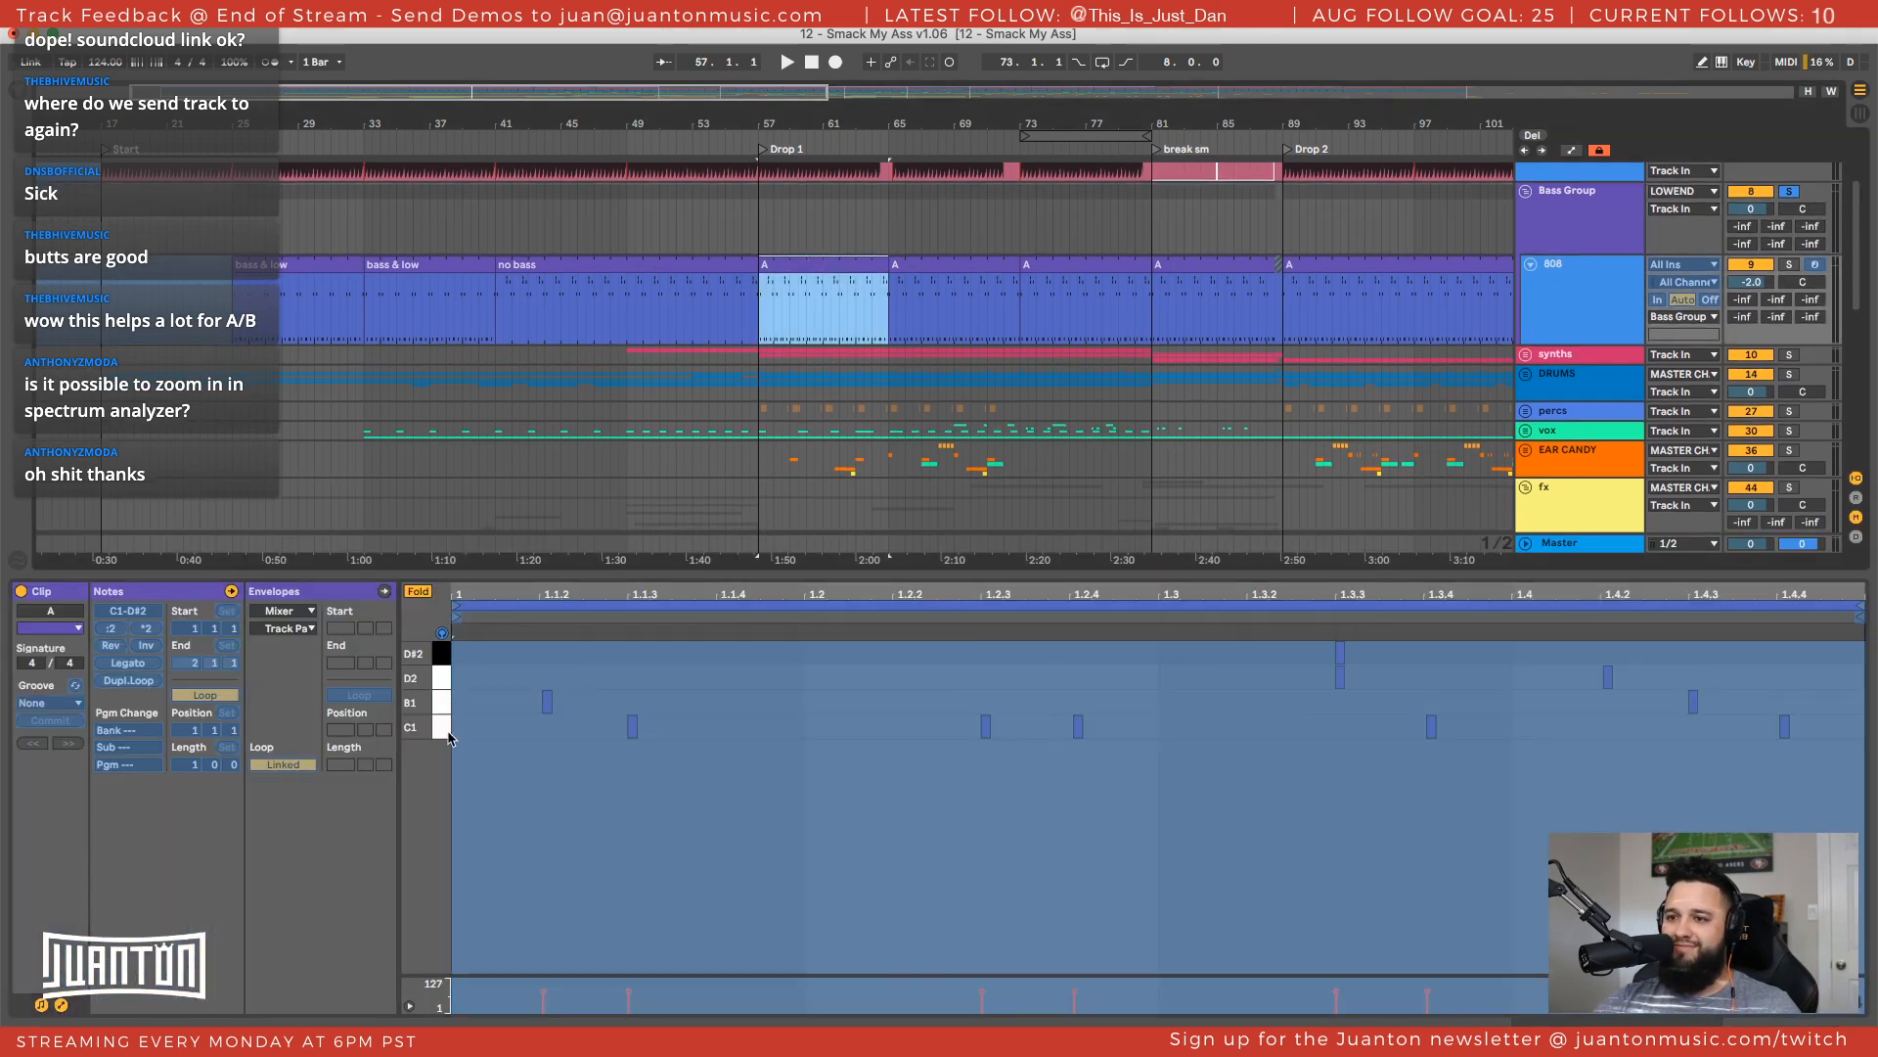
Show the 808 track's device chain and unfreeze the track
click(1565, 275)
scroll(1577, 274, down, 2)
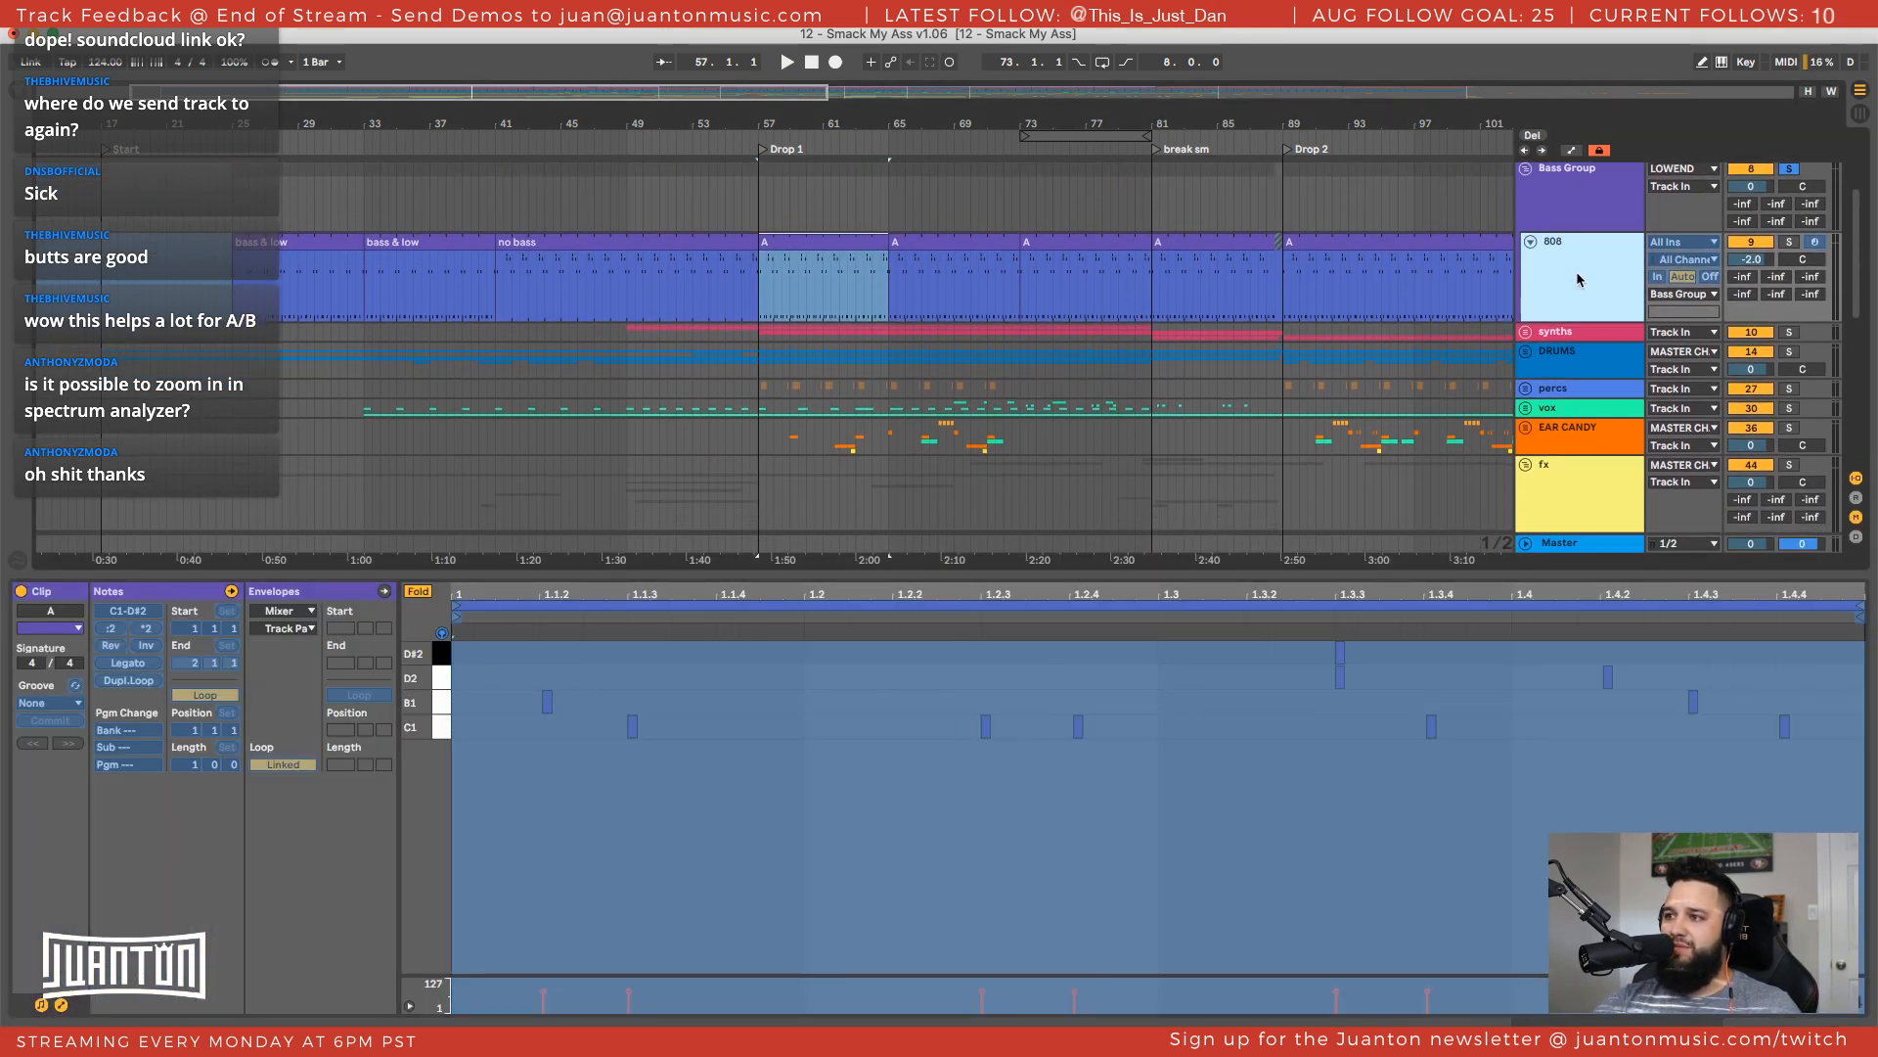
double_click(1584, 268)
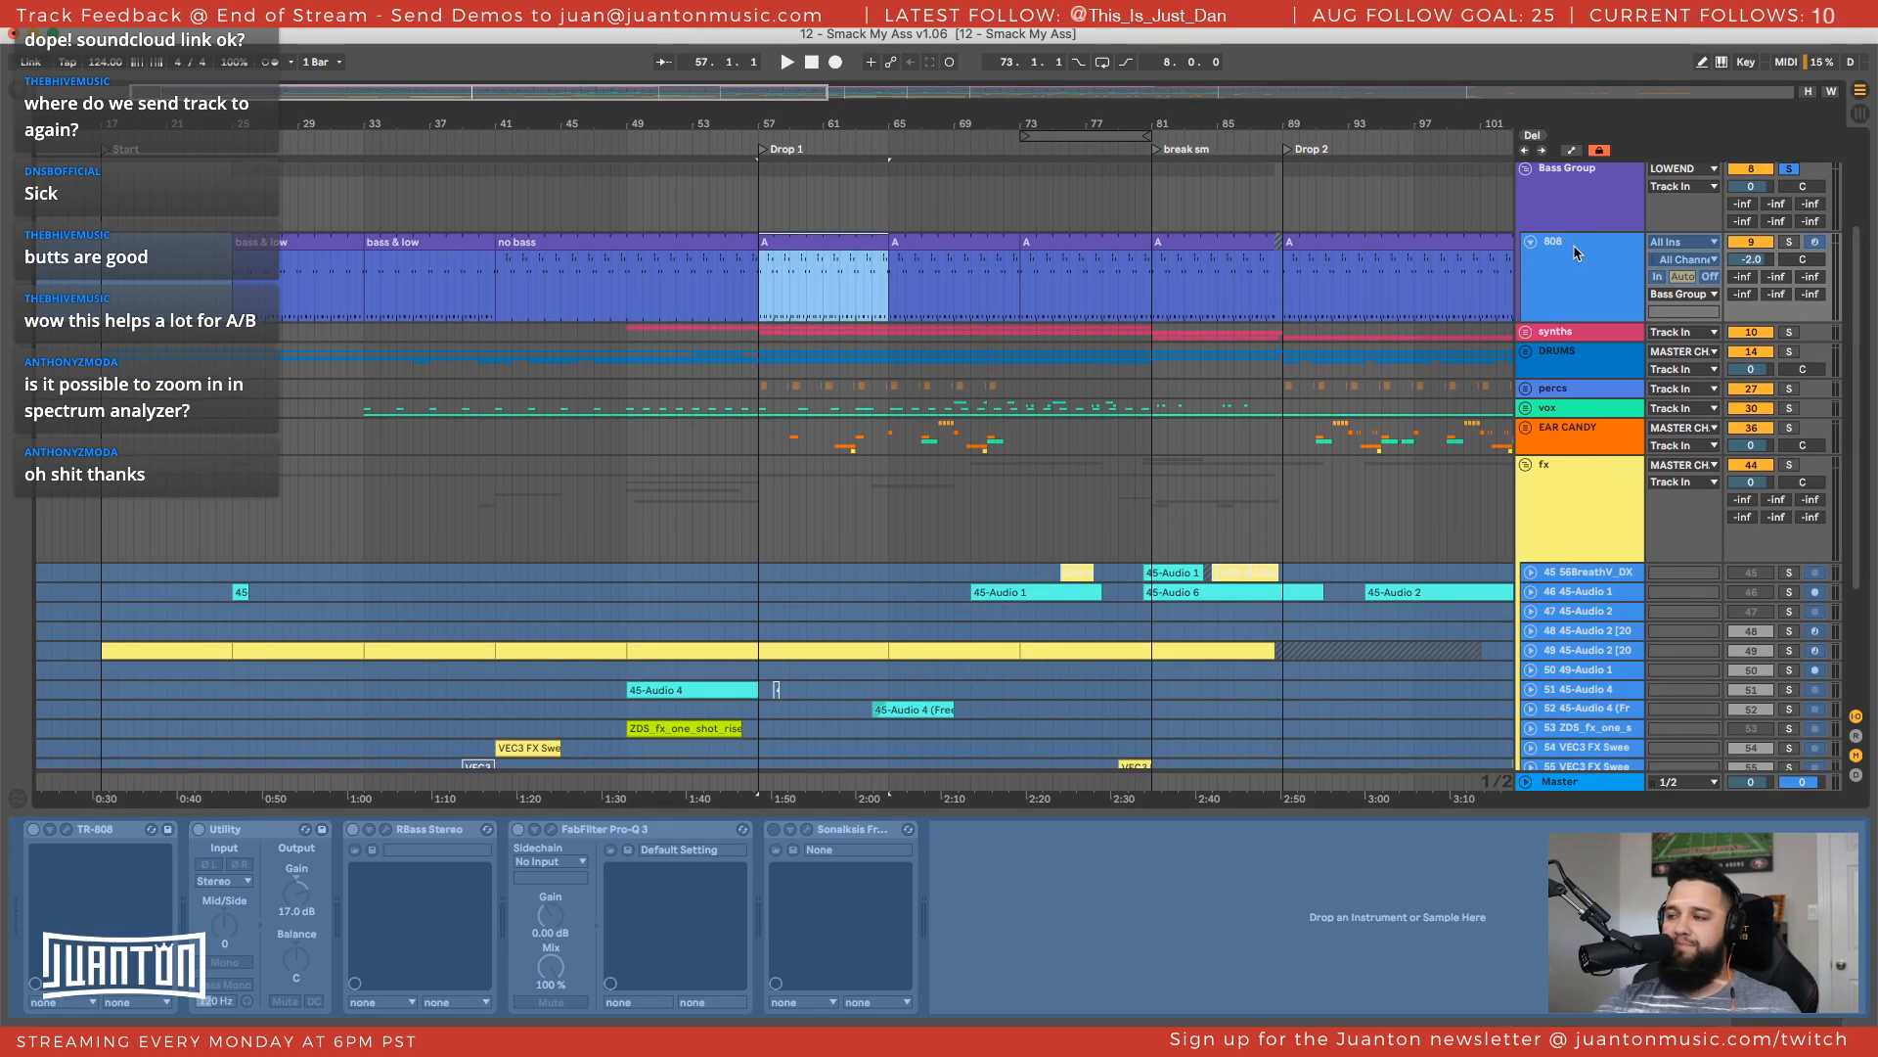
click(1573, 244)
scroll(1579, 274, up, 2)
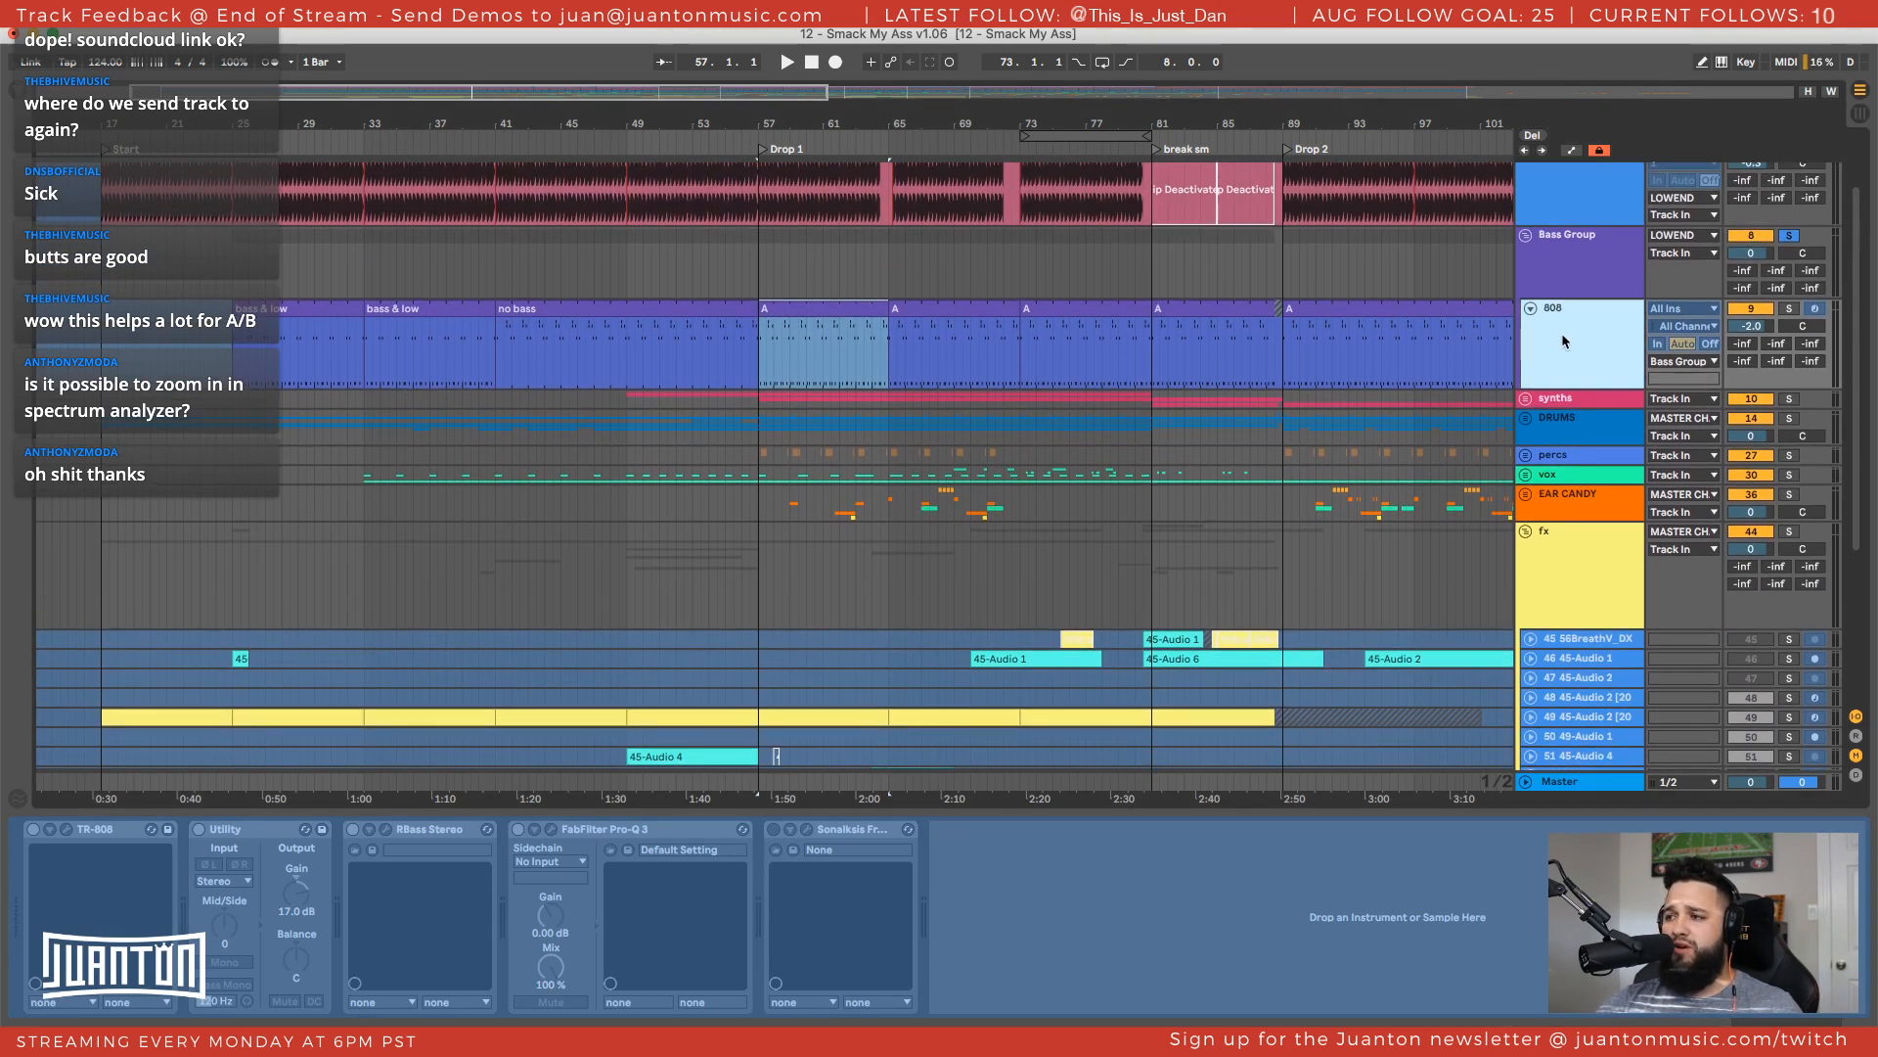
right_click(1624, 354)
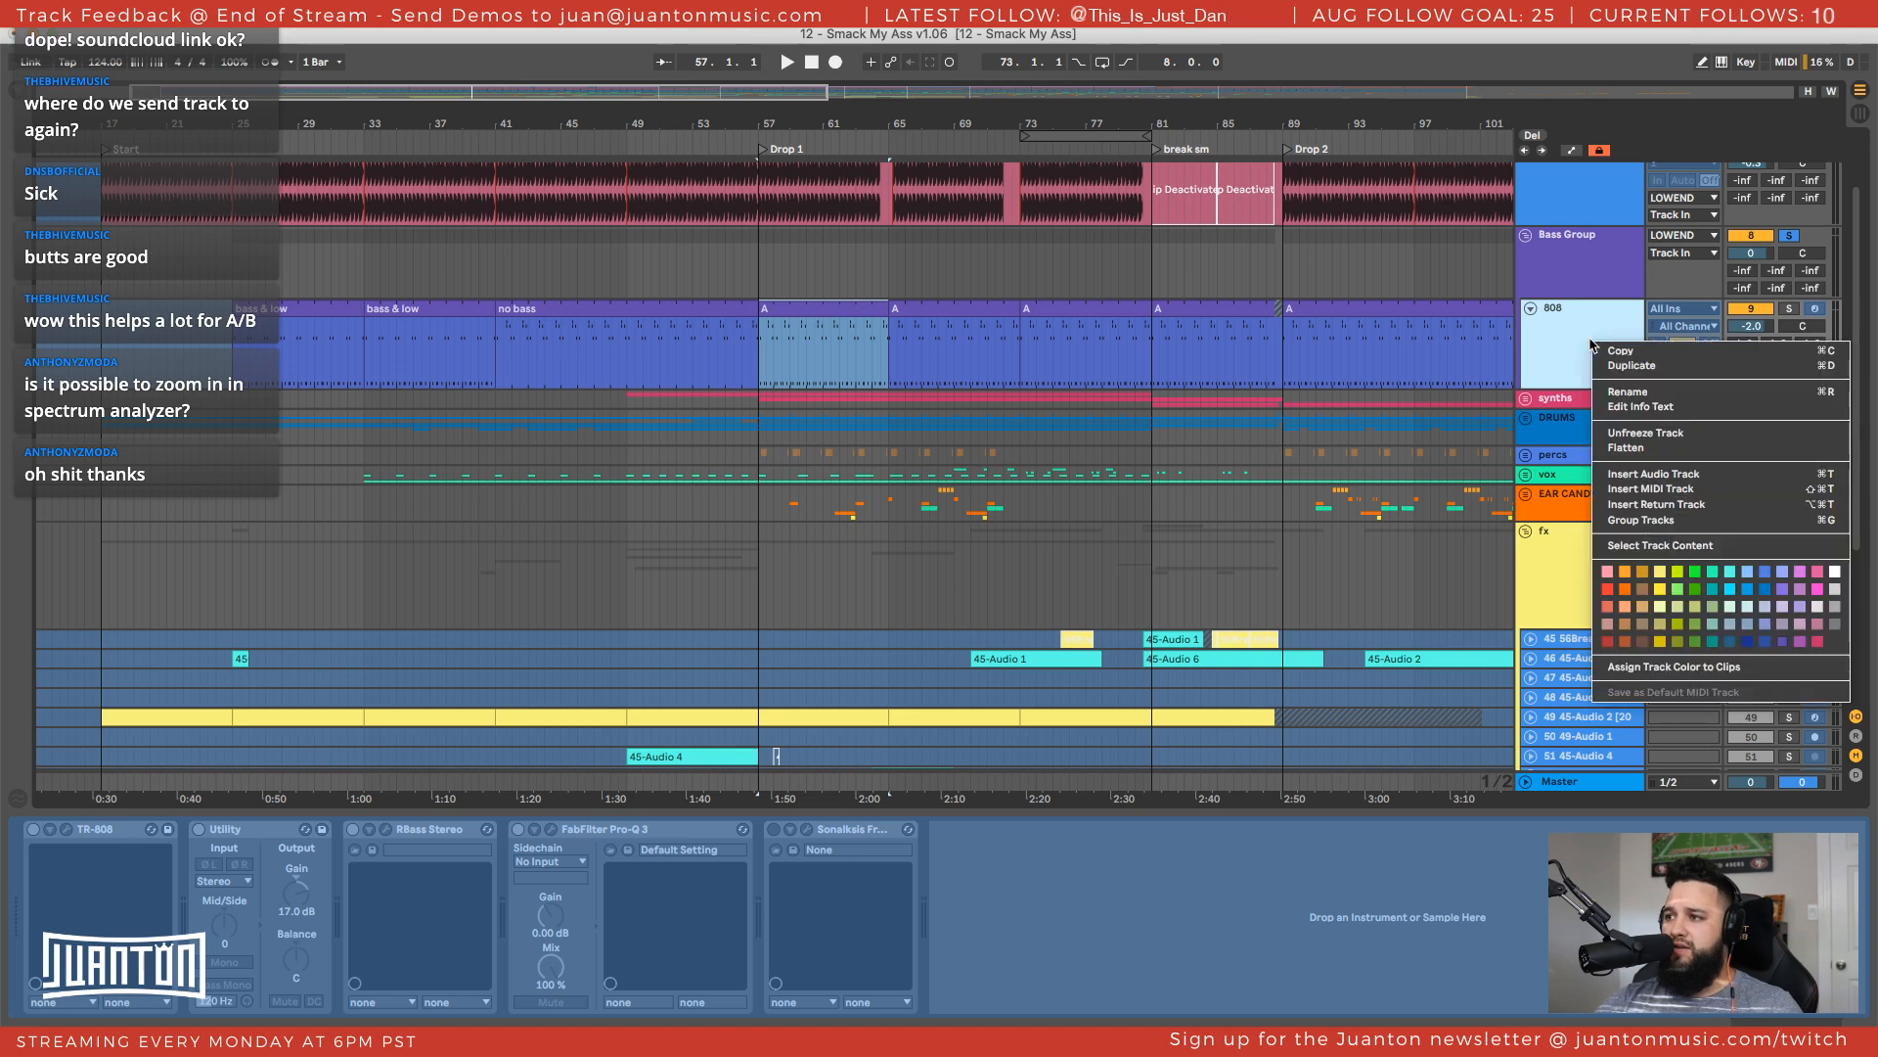
click(1629, 436)
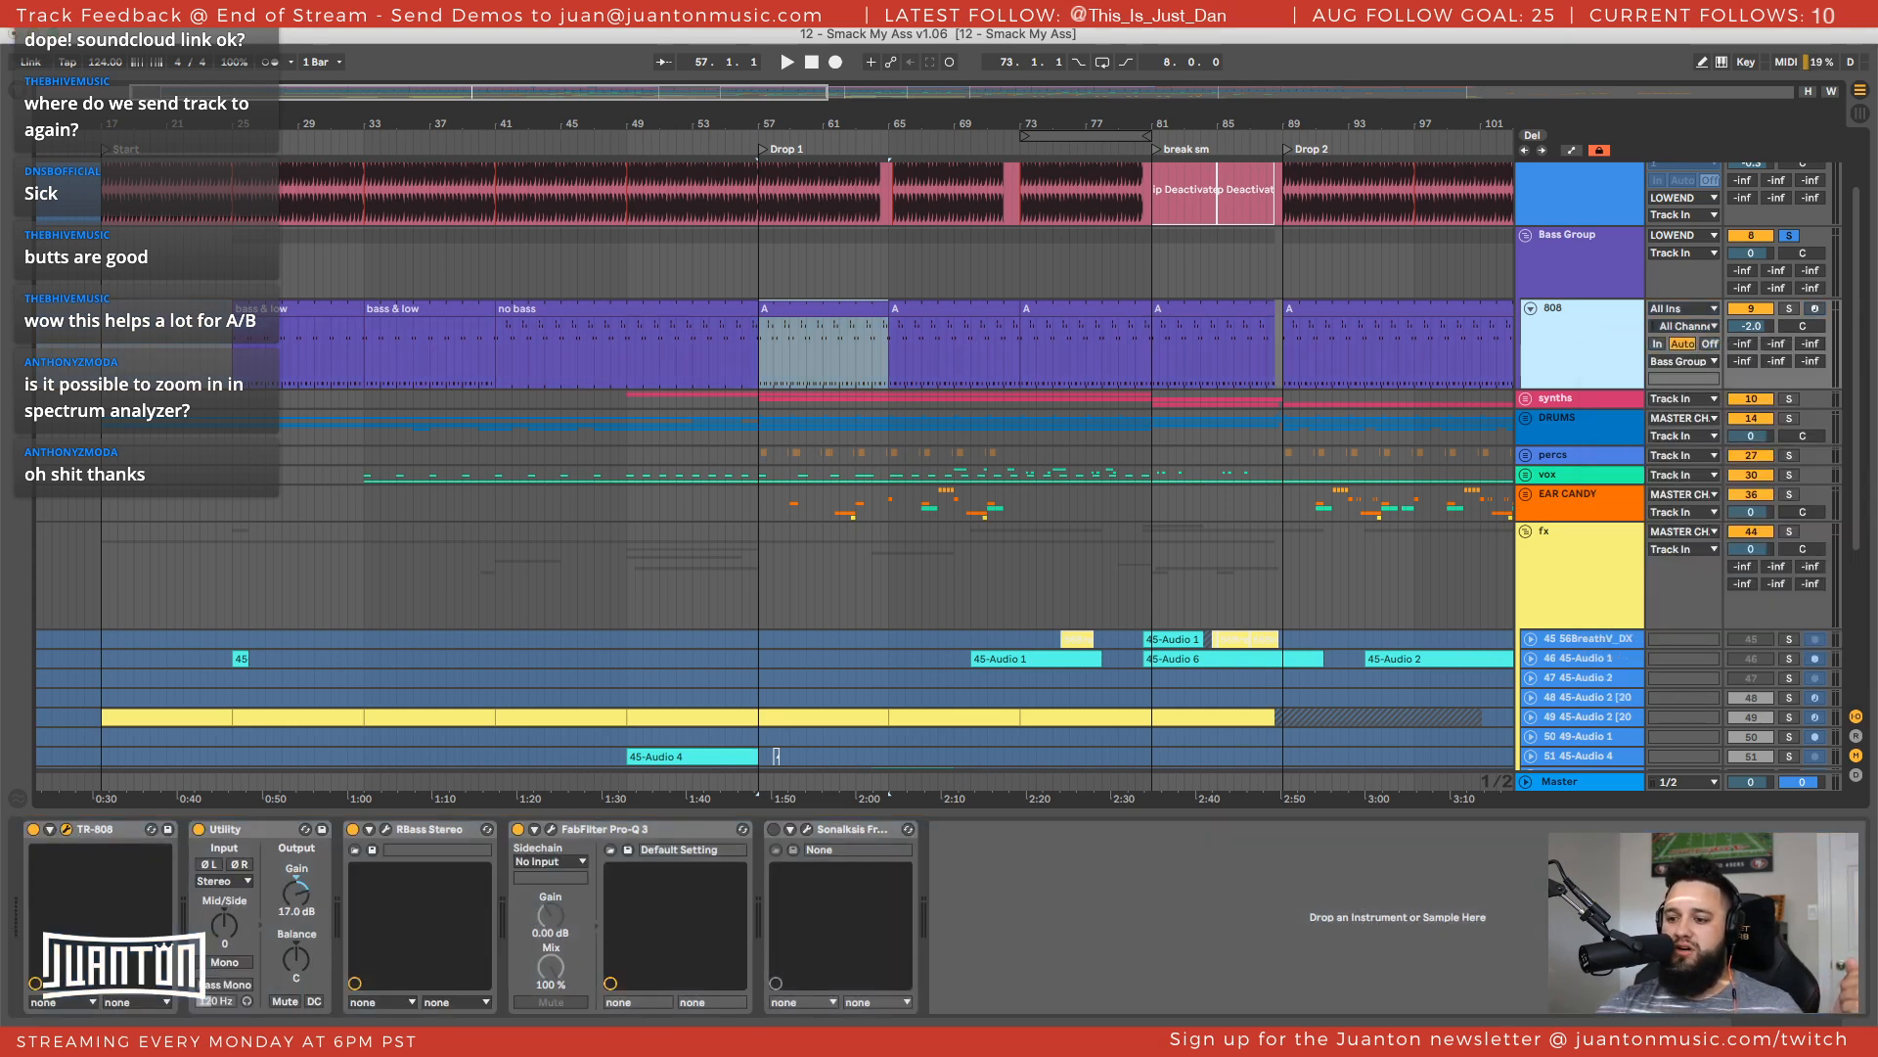
Open the TR-808 plug-in's interface, enlarge it to 150% zoom and reposition its window
click(66, 828)
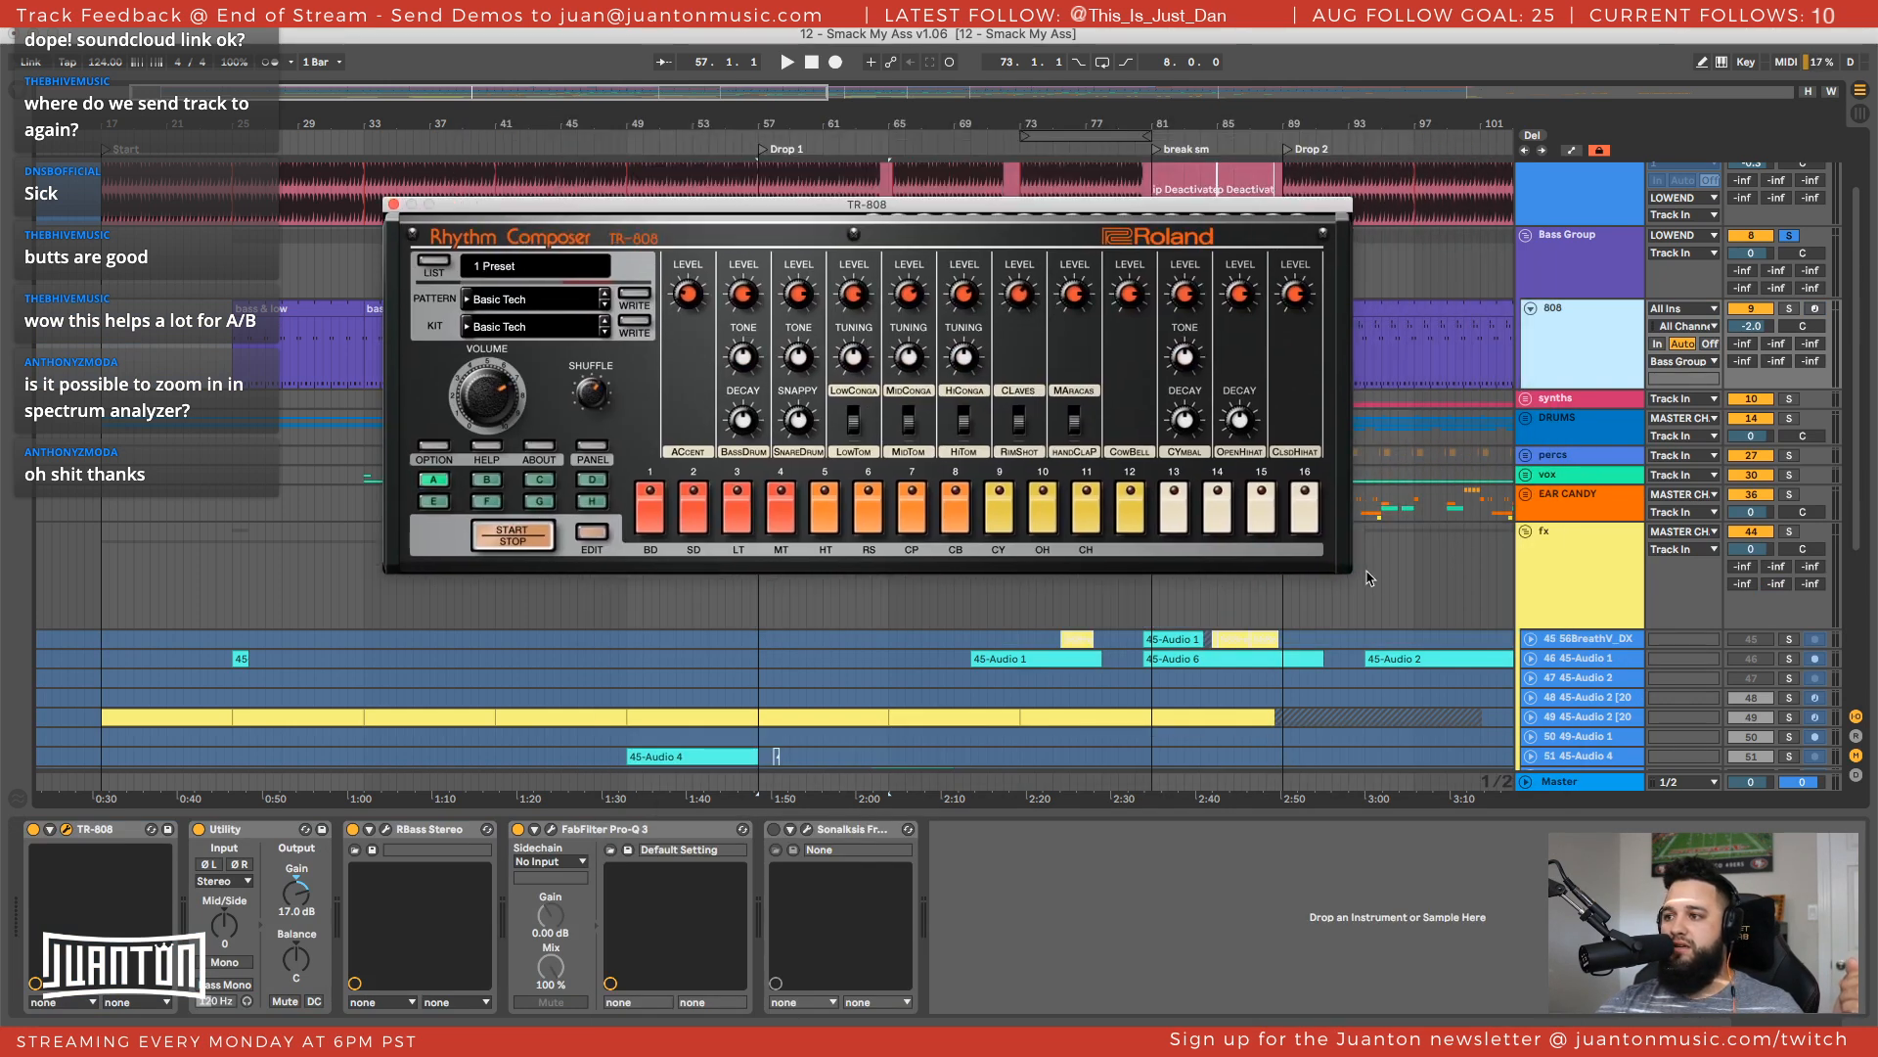
scroll(1353, 578, right, 1)
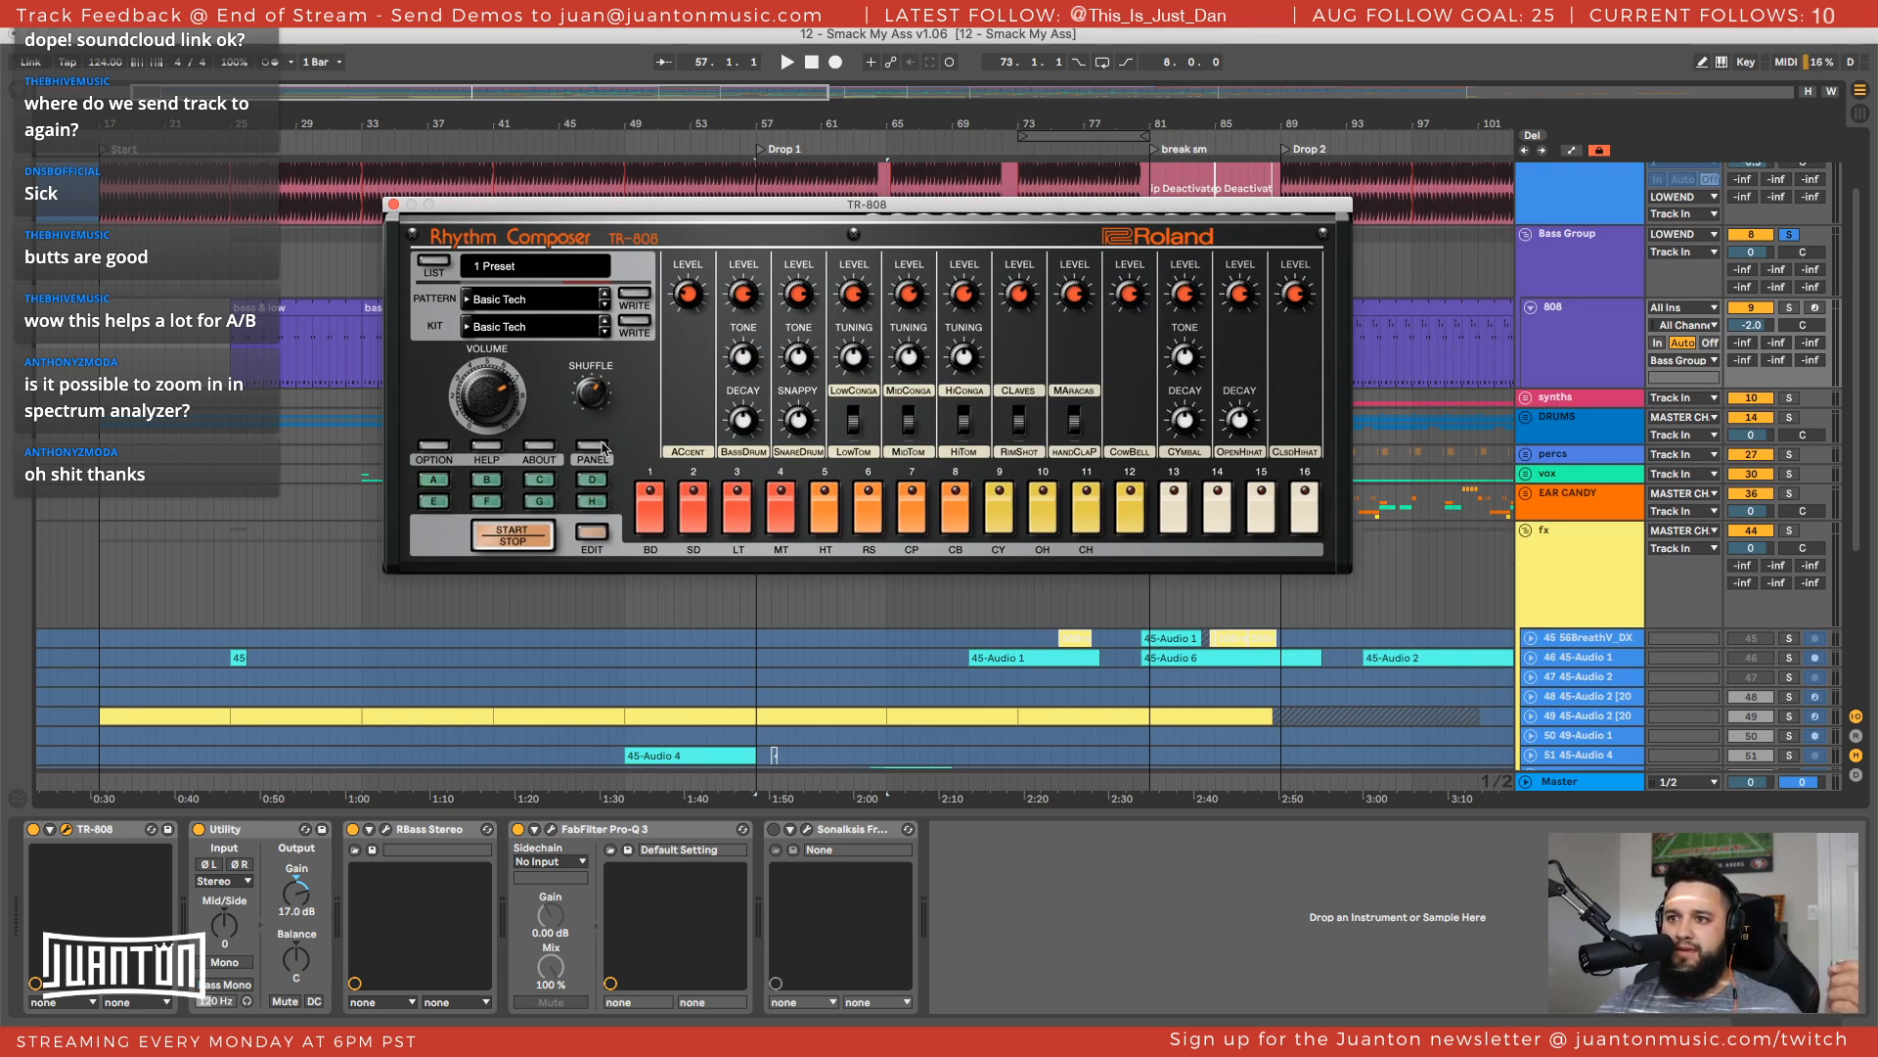
click(434, 446)
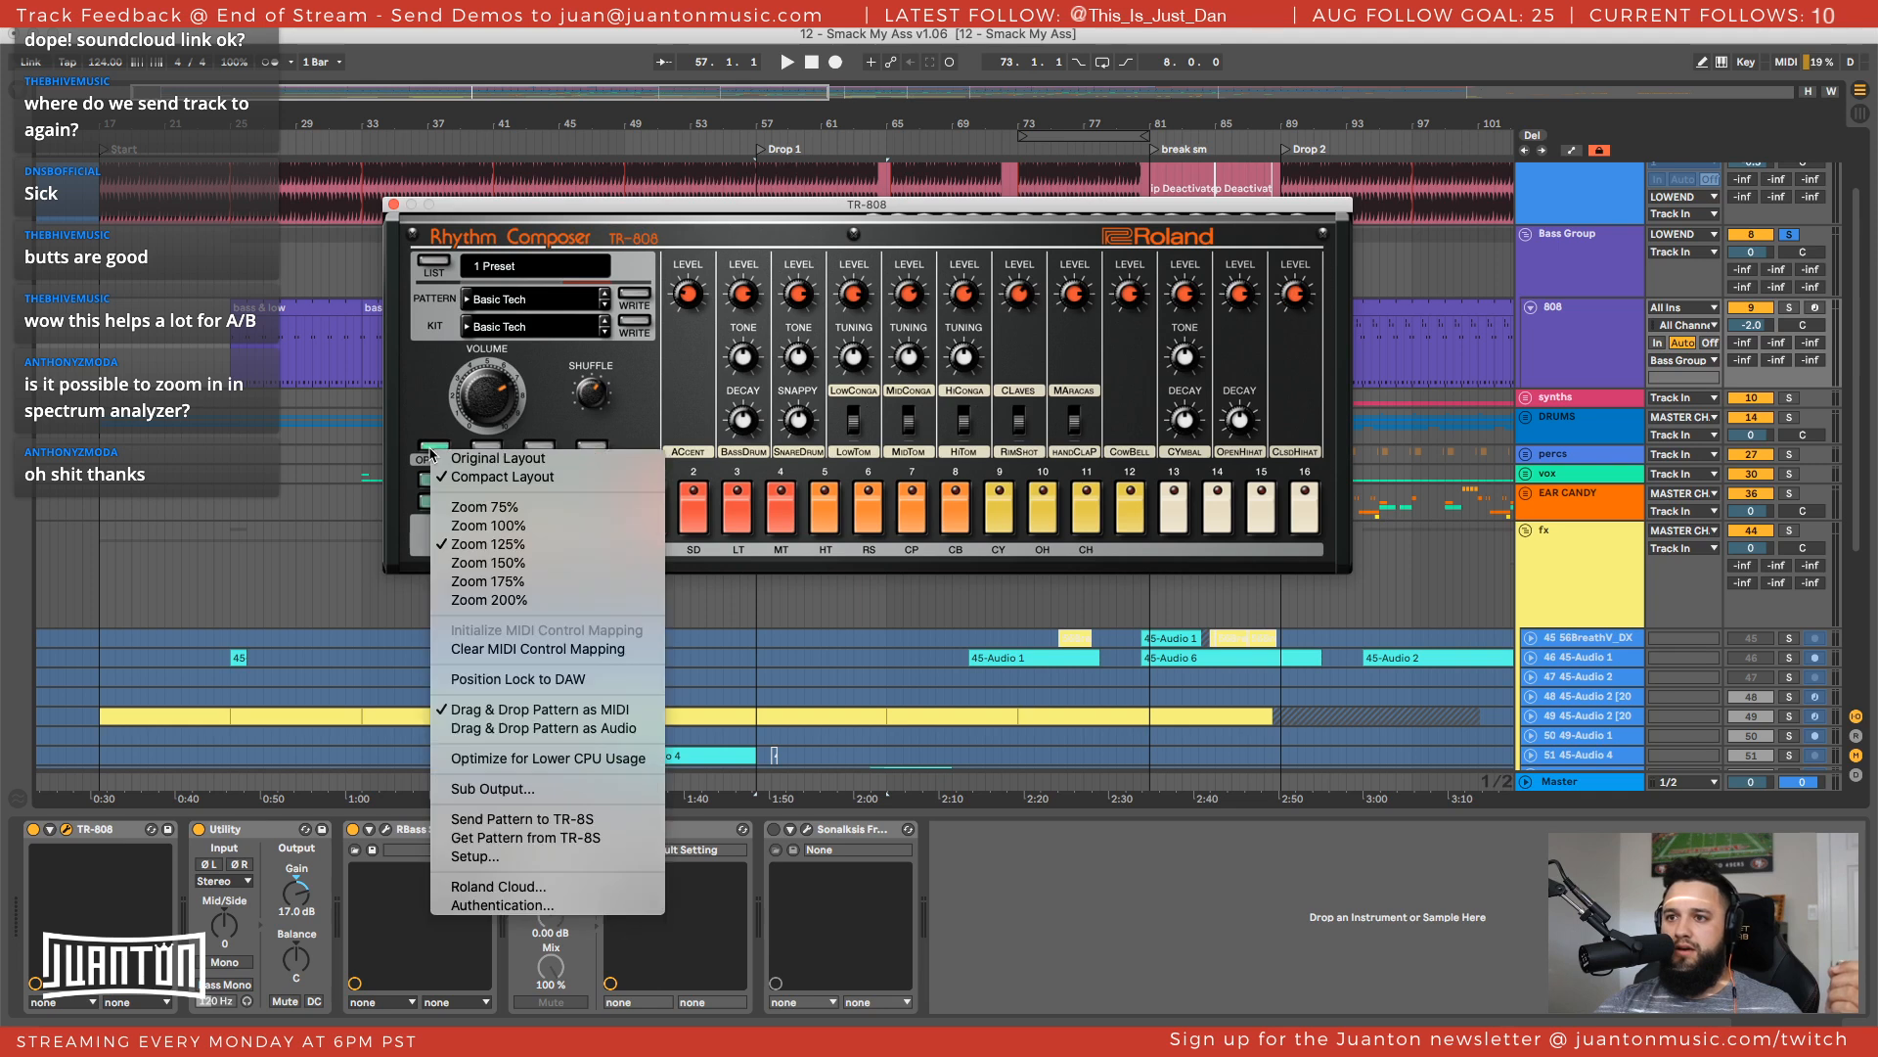
click(470, 562)
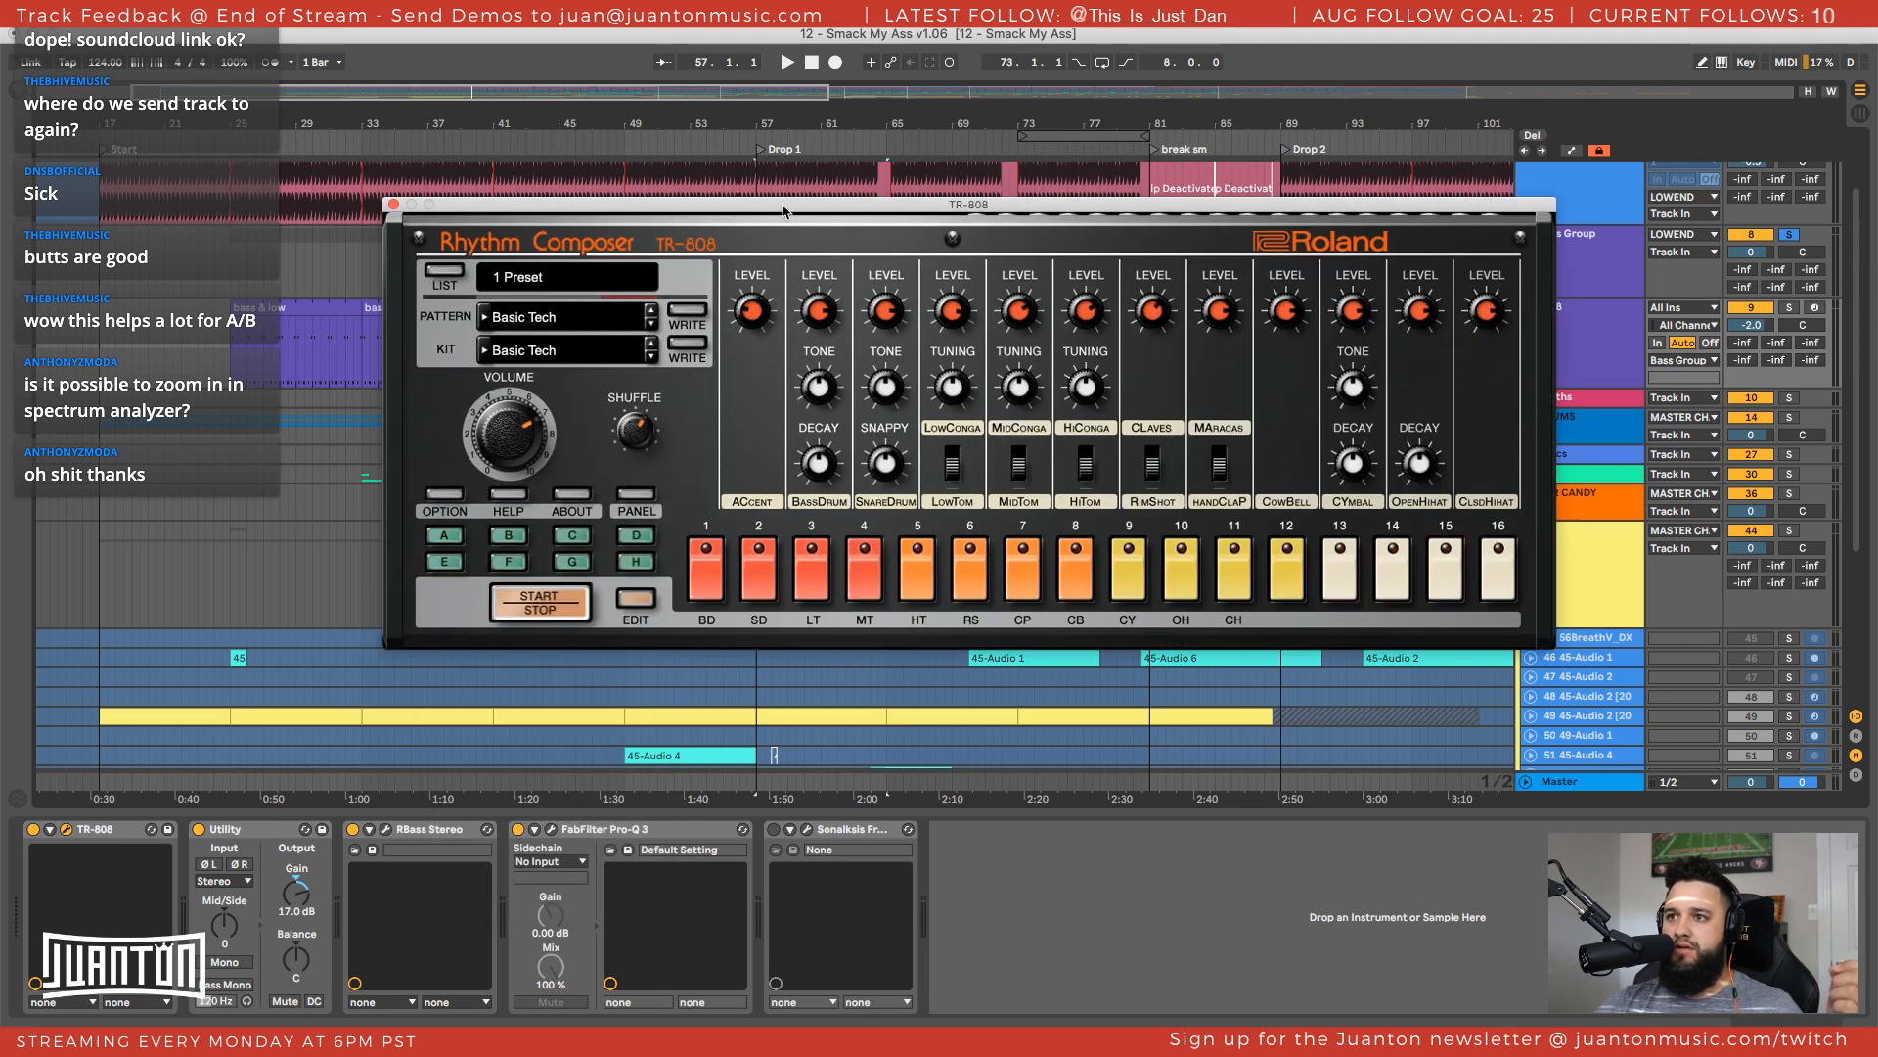
drag(764, 203, 617, 114)
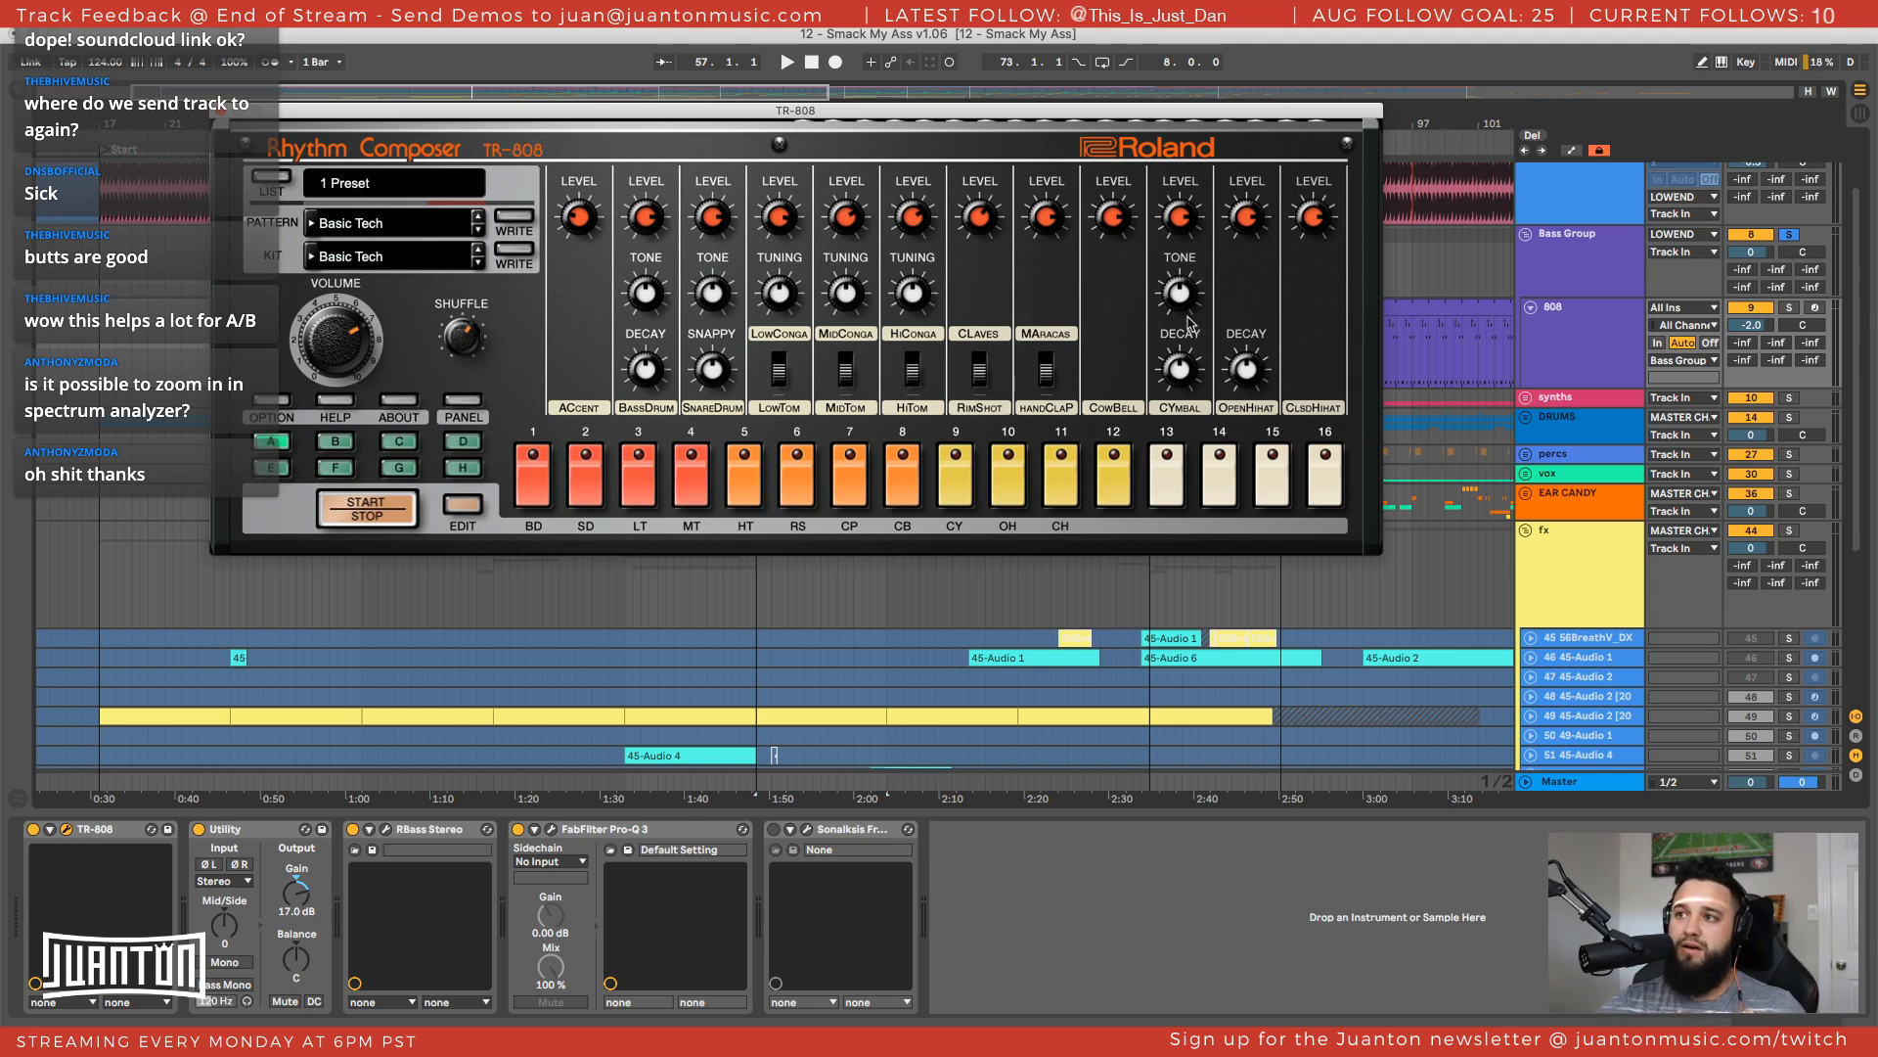
Look through the TR-808's pattern and kit lists without changing the Basic Tech selection
click(373, 225)
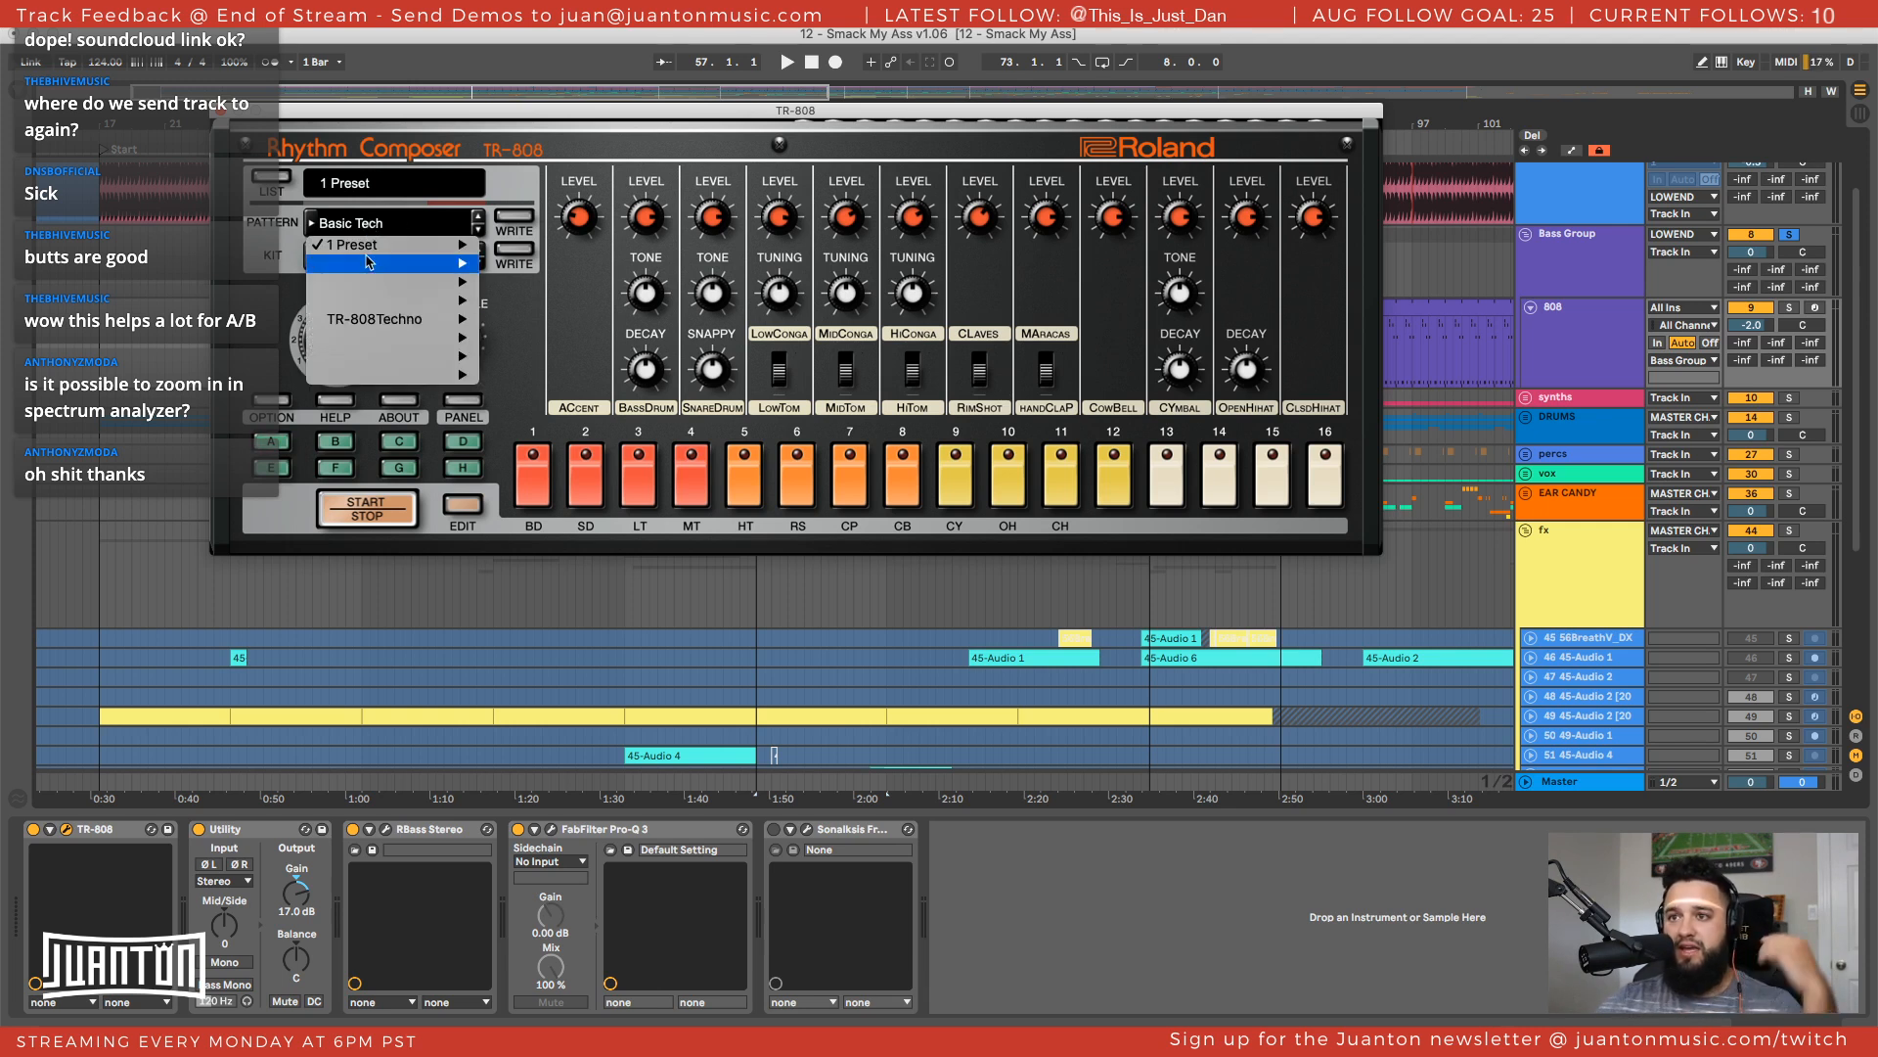
click(281, 329)
click(353, 262)
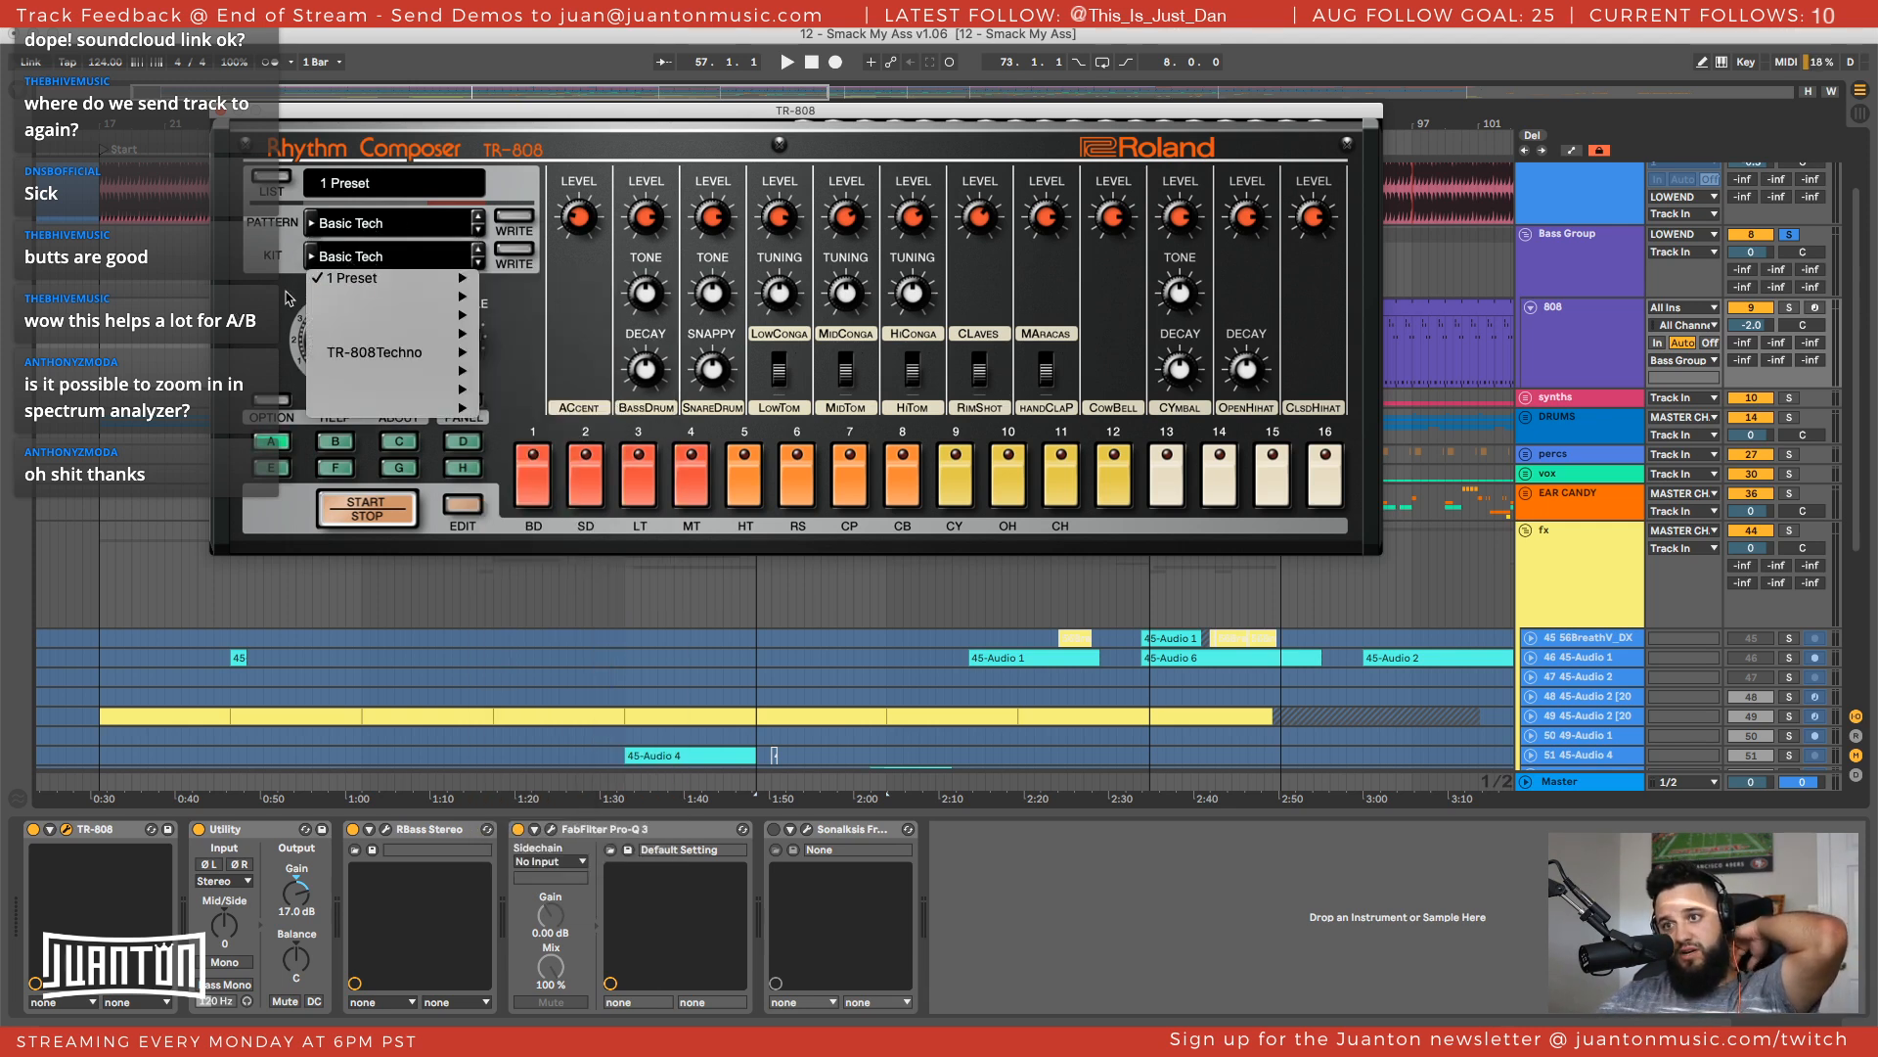
mouse_move(380, 276)
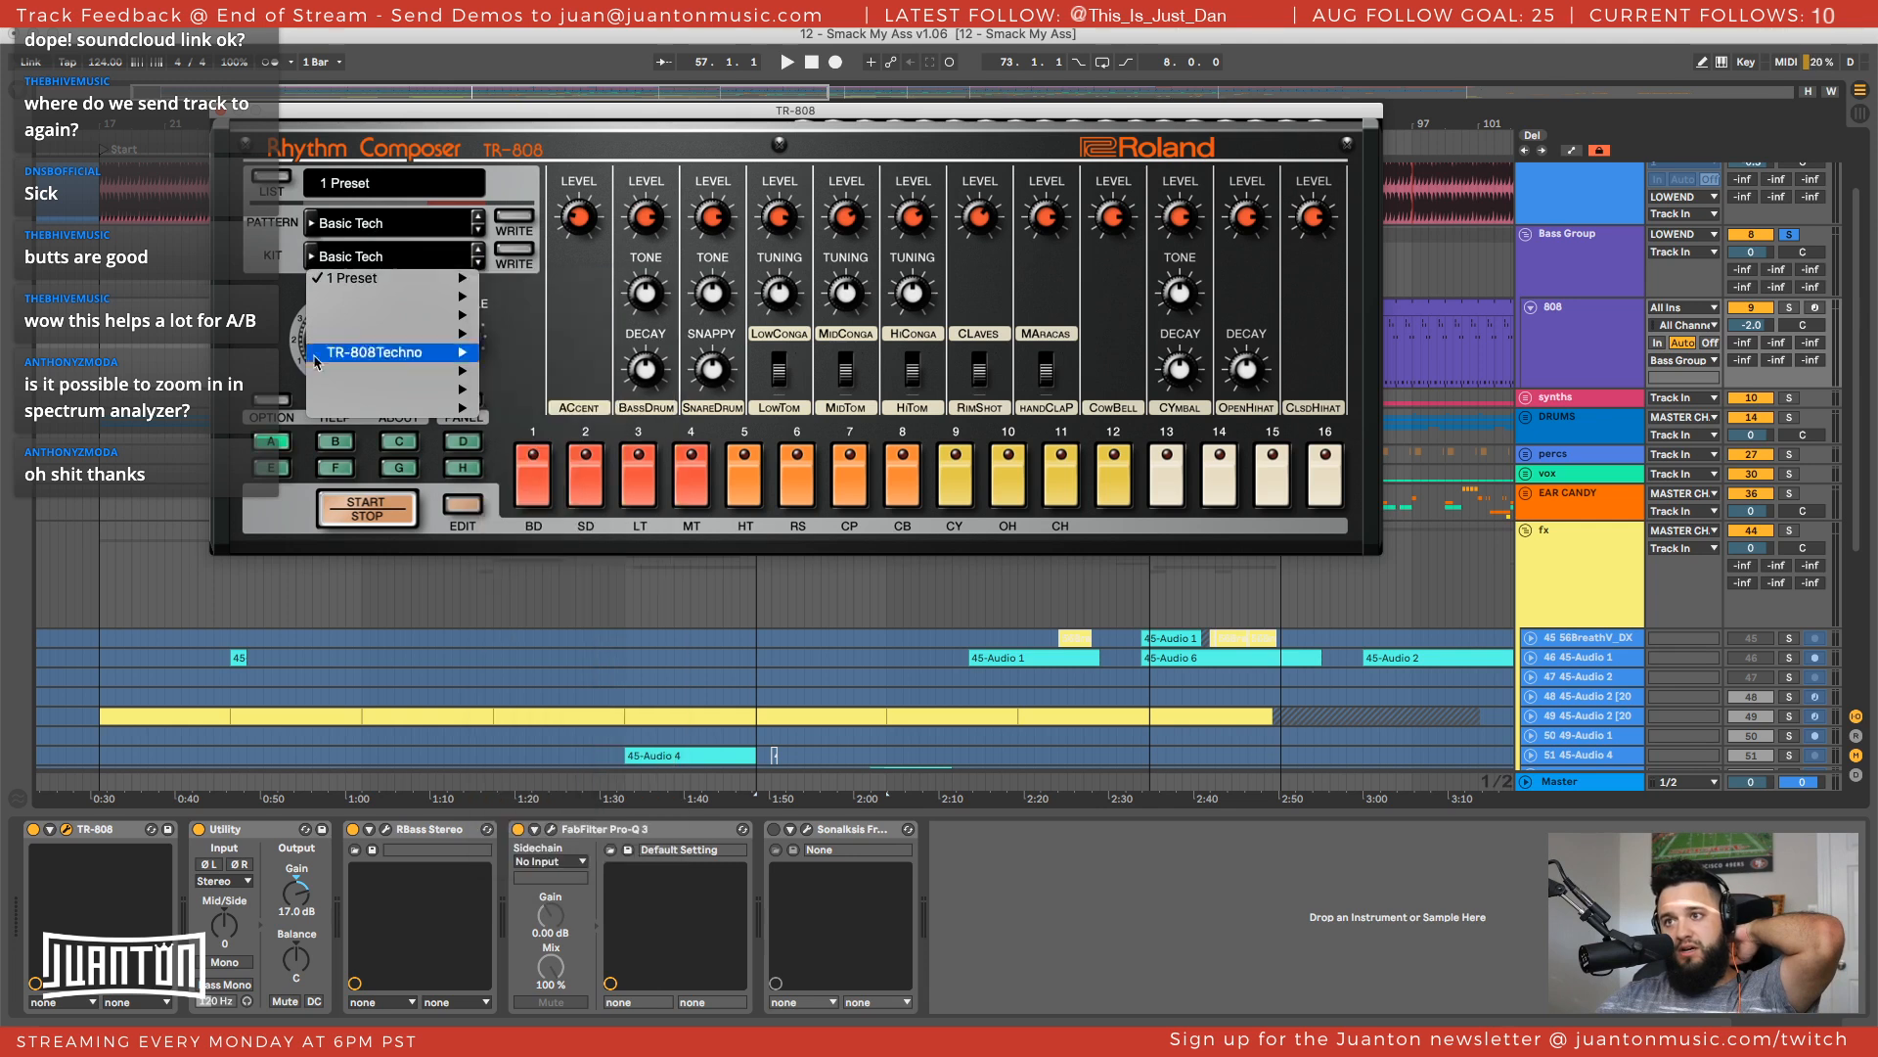
click(347, 259)
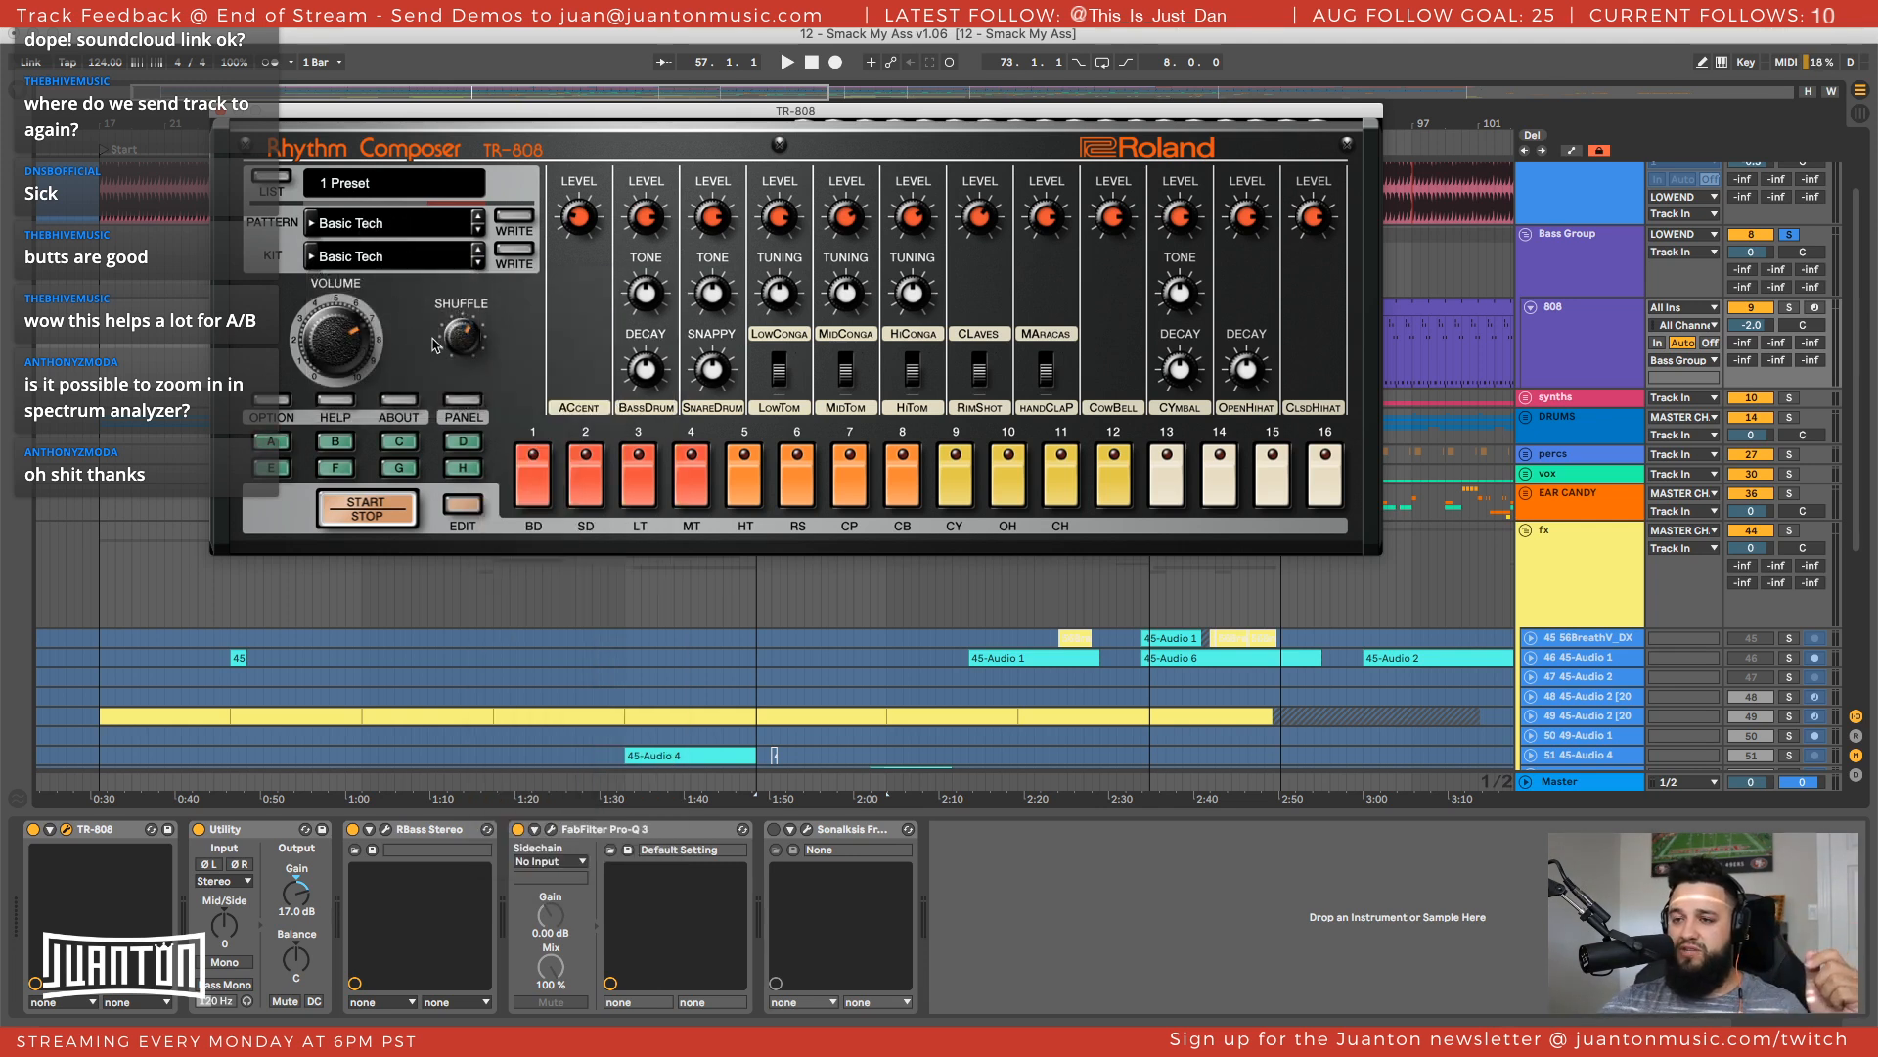
mouse_move(329, 350)
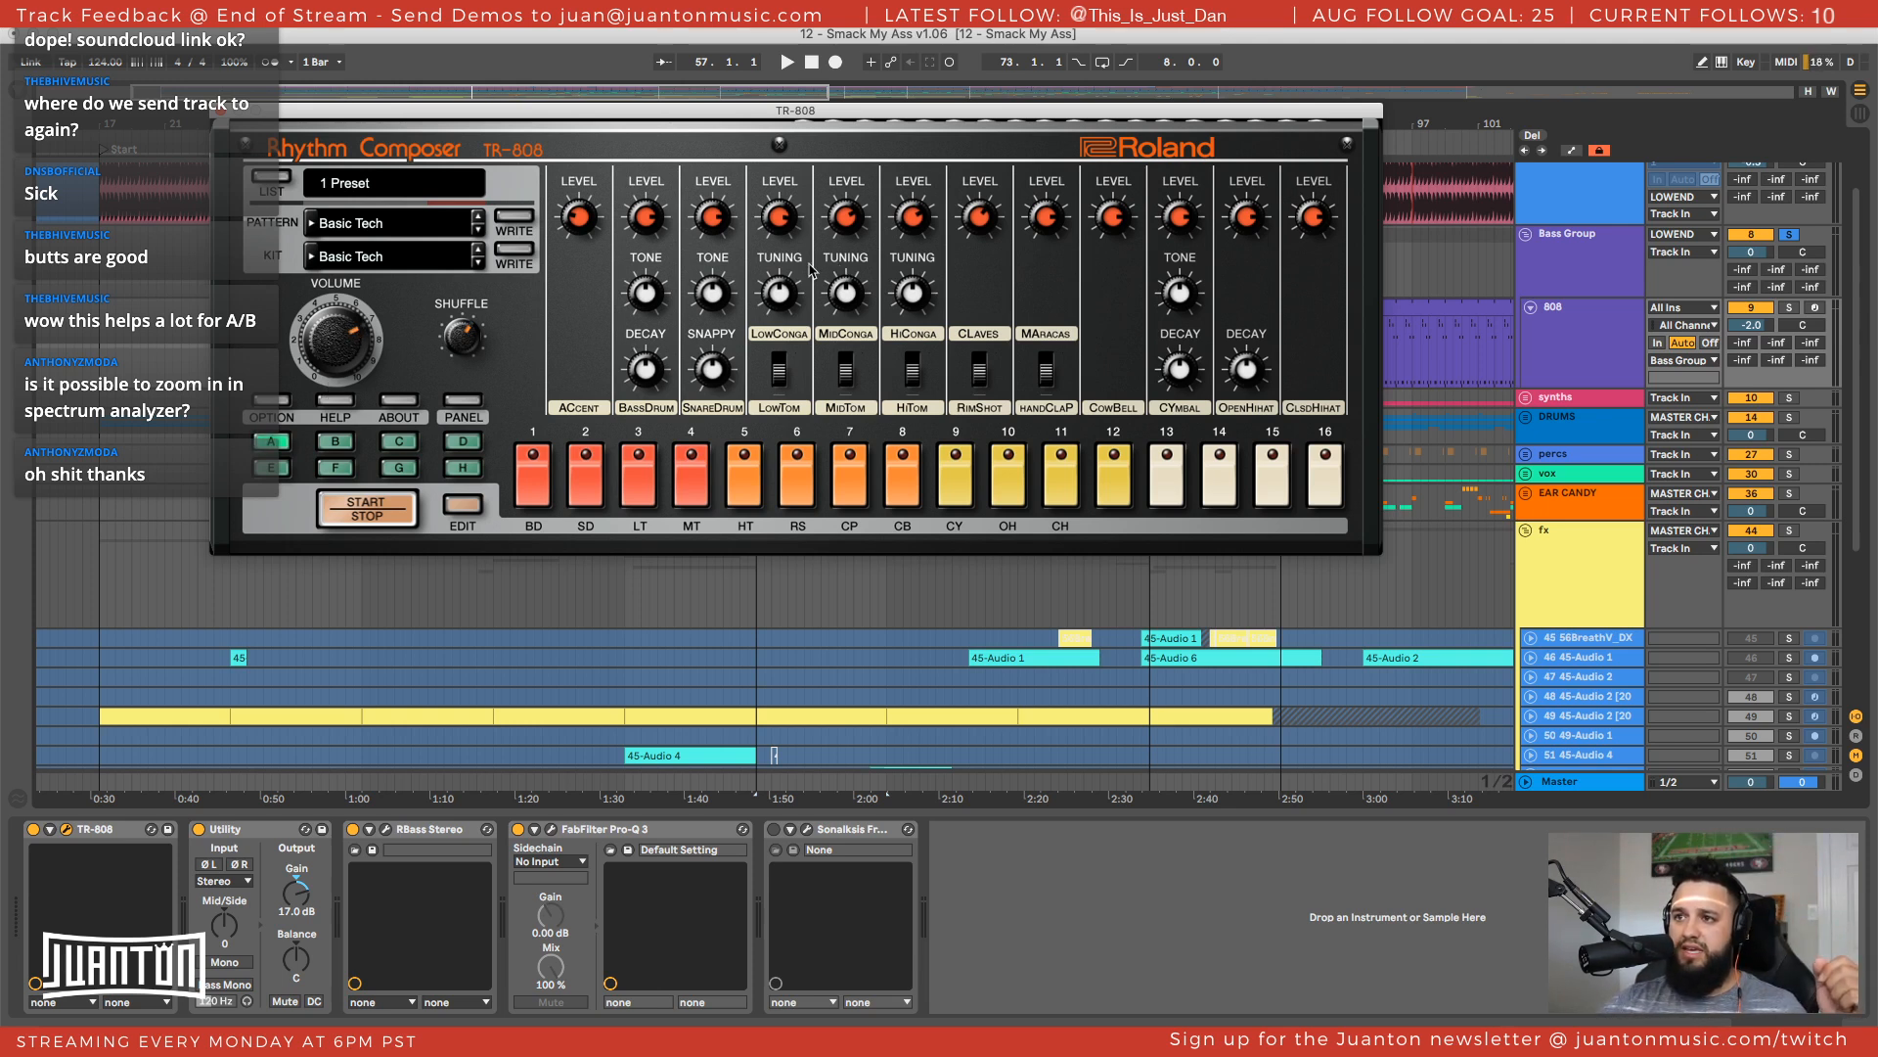
Solo the 808 track and audition its Drop 1 clip, moving the TR-808 window clear of the arrangement
click(1593, 364)
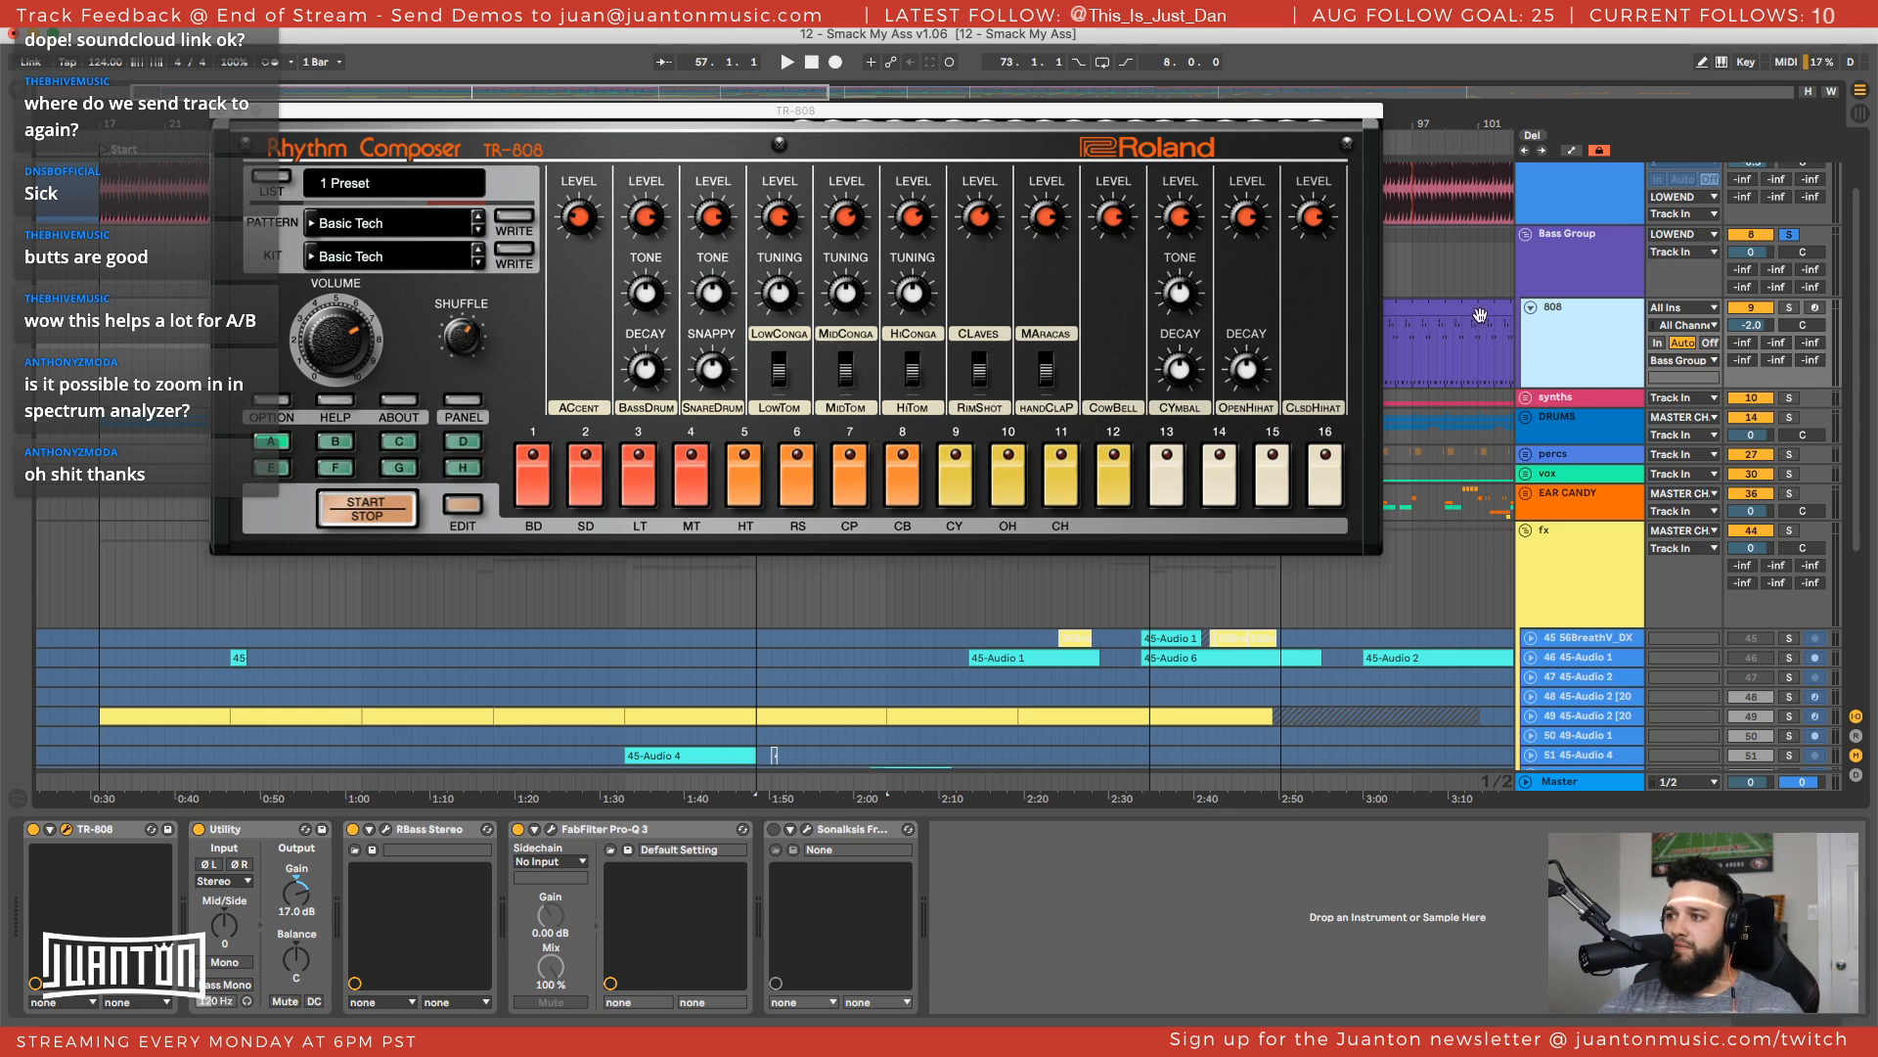
click(1787, 308)
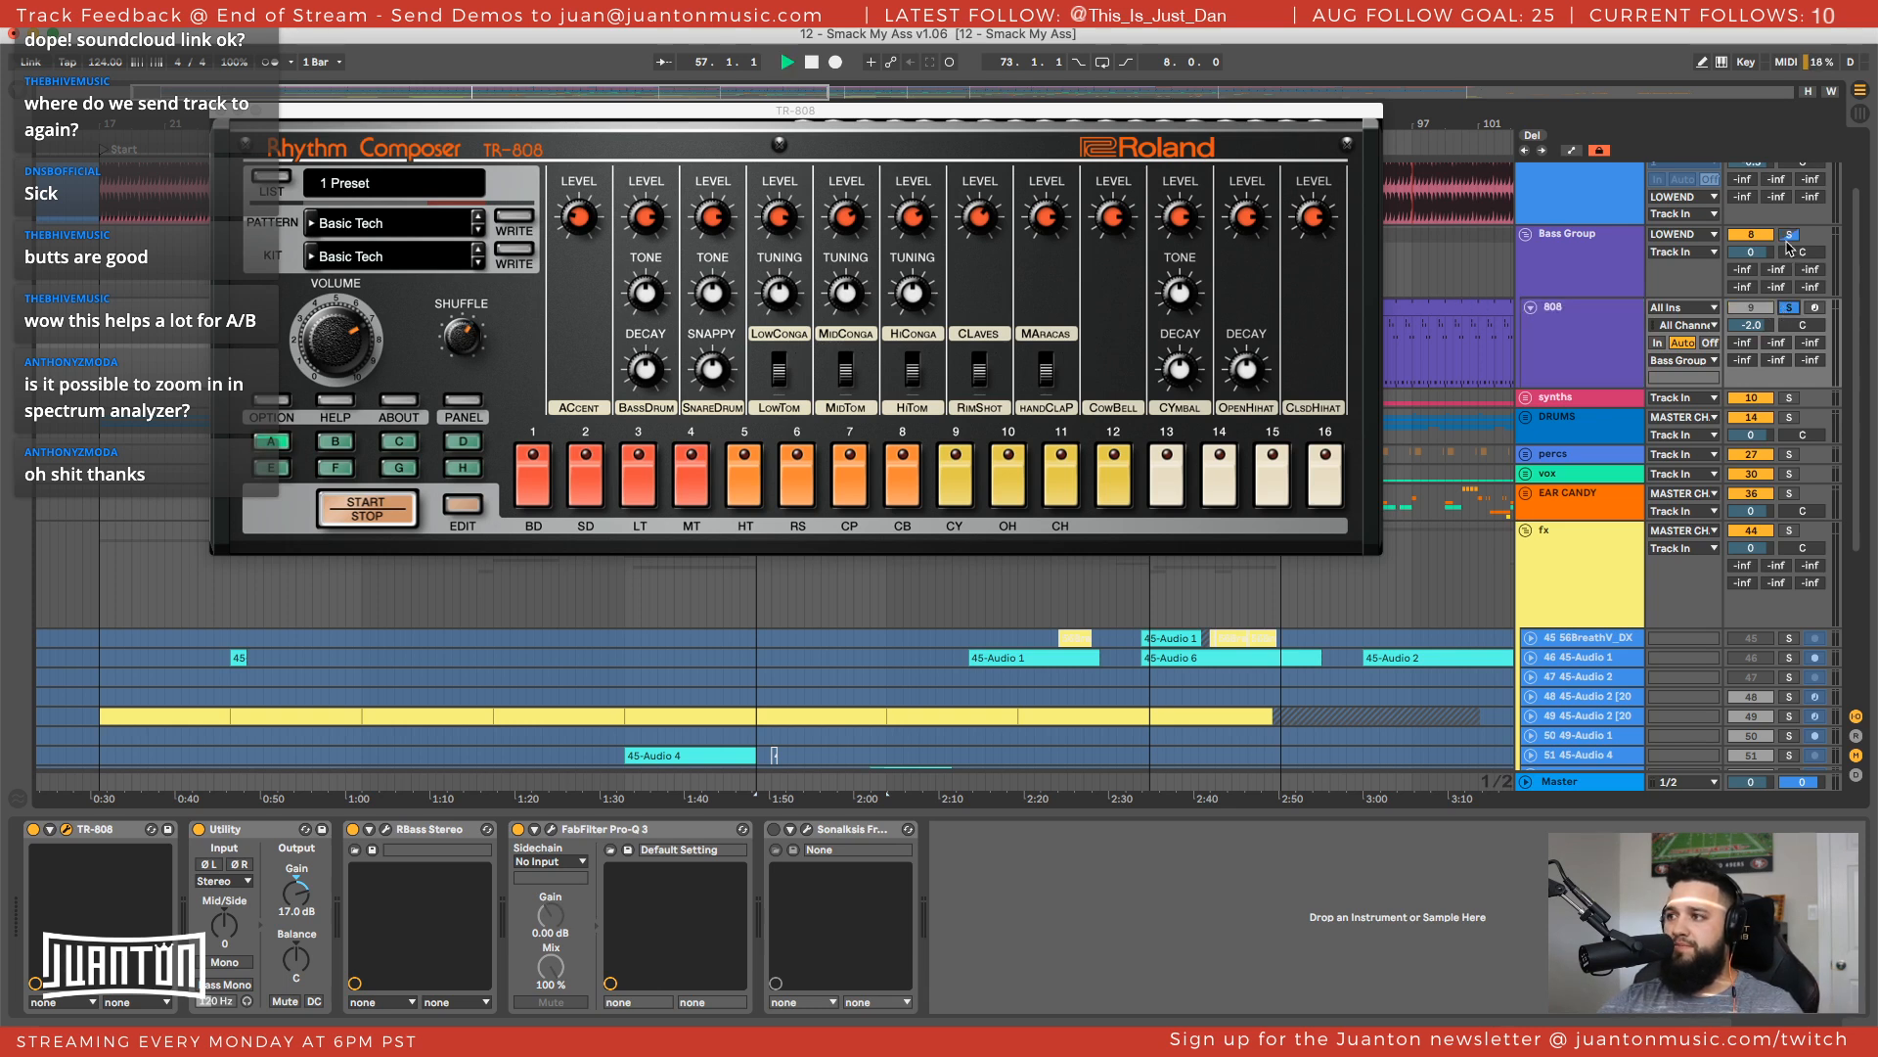
drag(697, 114, 844, 490)
double_click(780, 308)
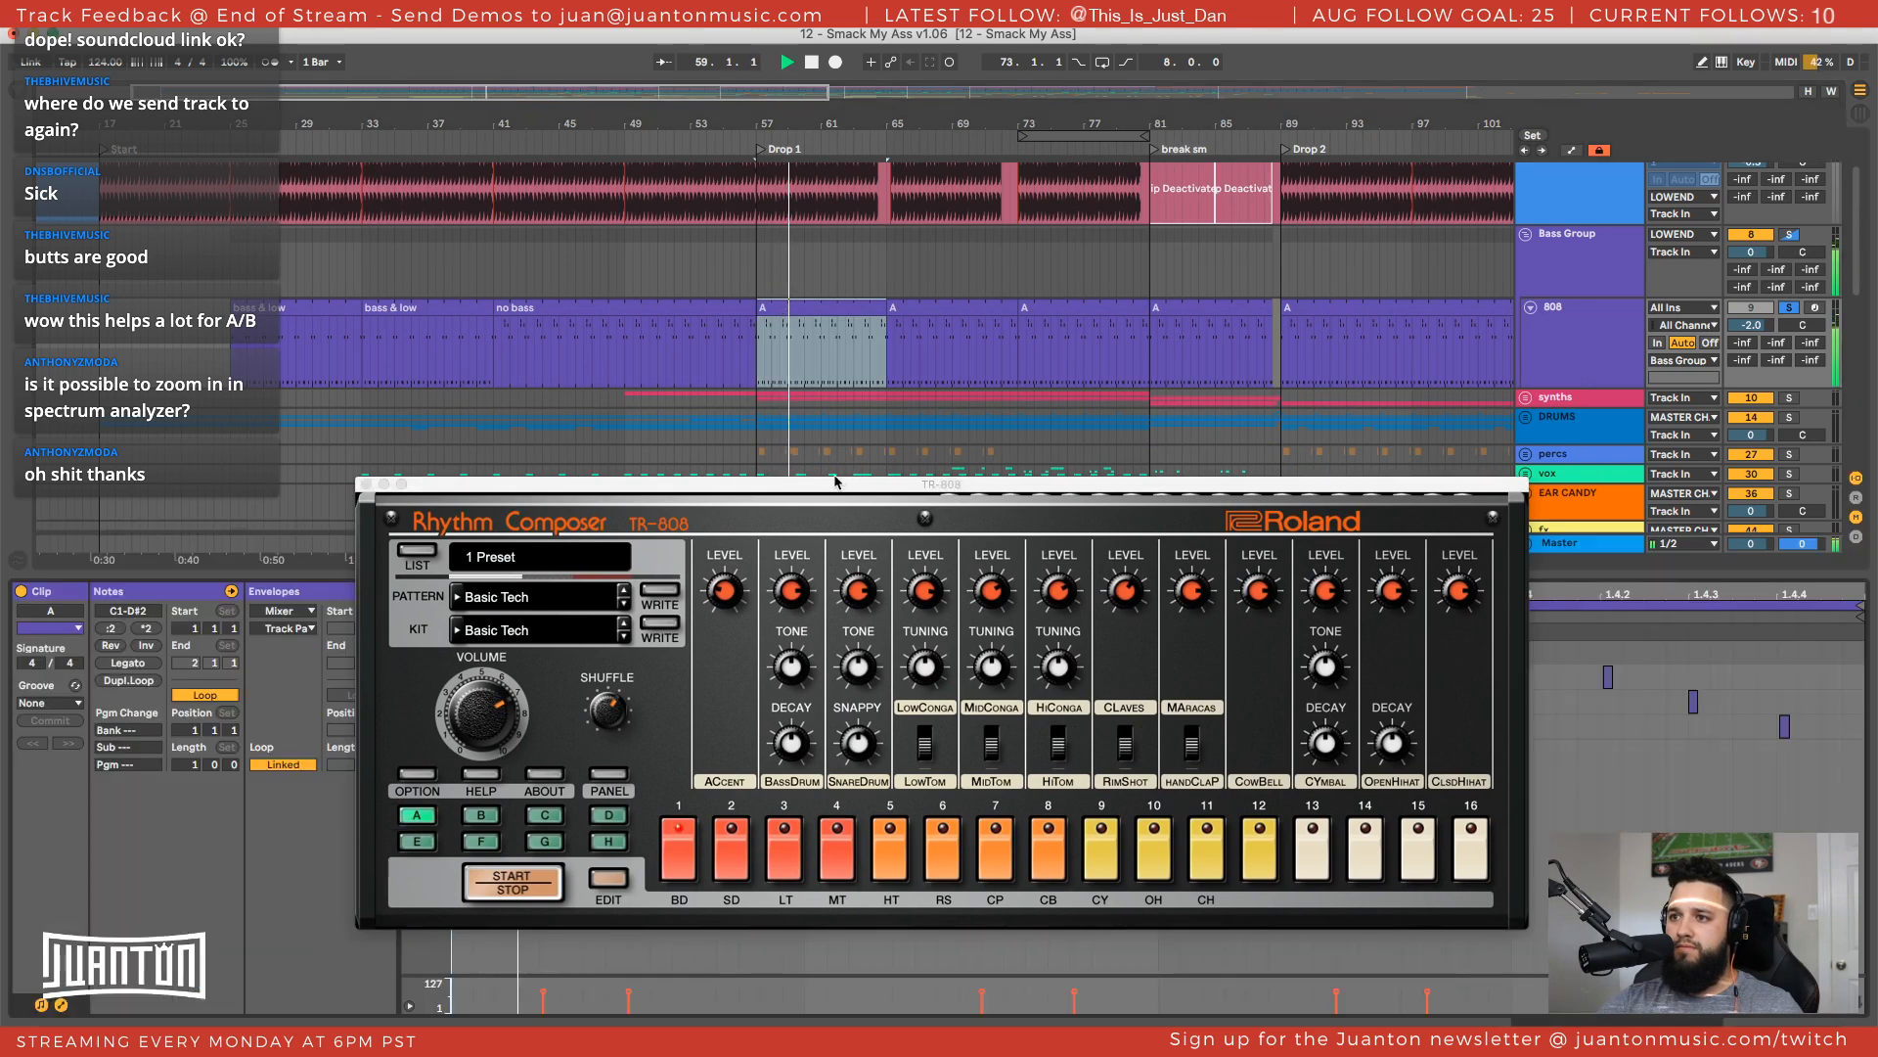
drag(835, 482, 642, 181)
key(space)
Check the percs and DRUMS groups for their 808 drum tracks, folding percs again and leaving DRUMS unfolded
click(1577, 354)
scroll(1575, 359, down, 3)
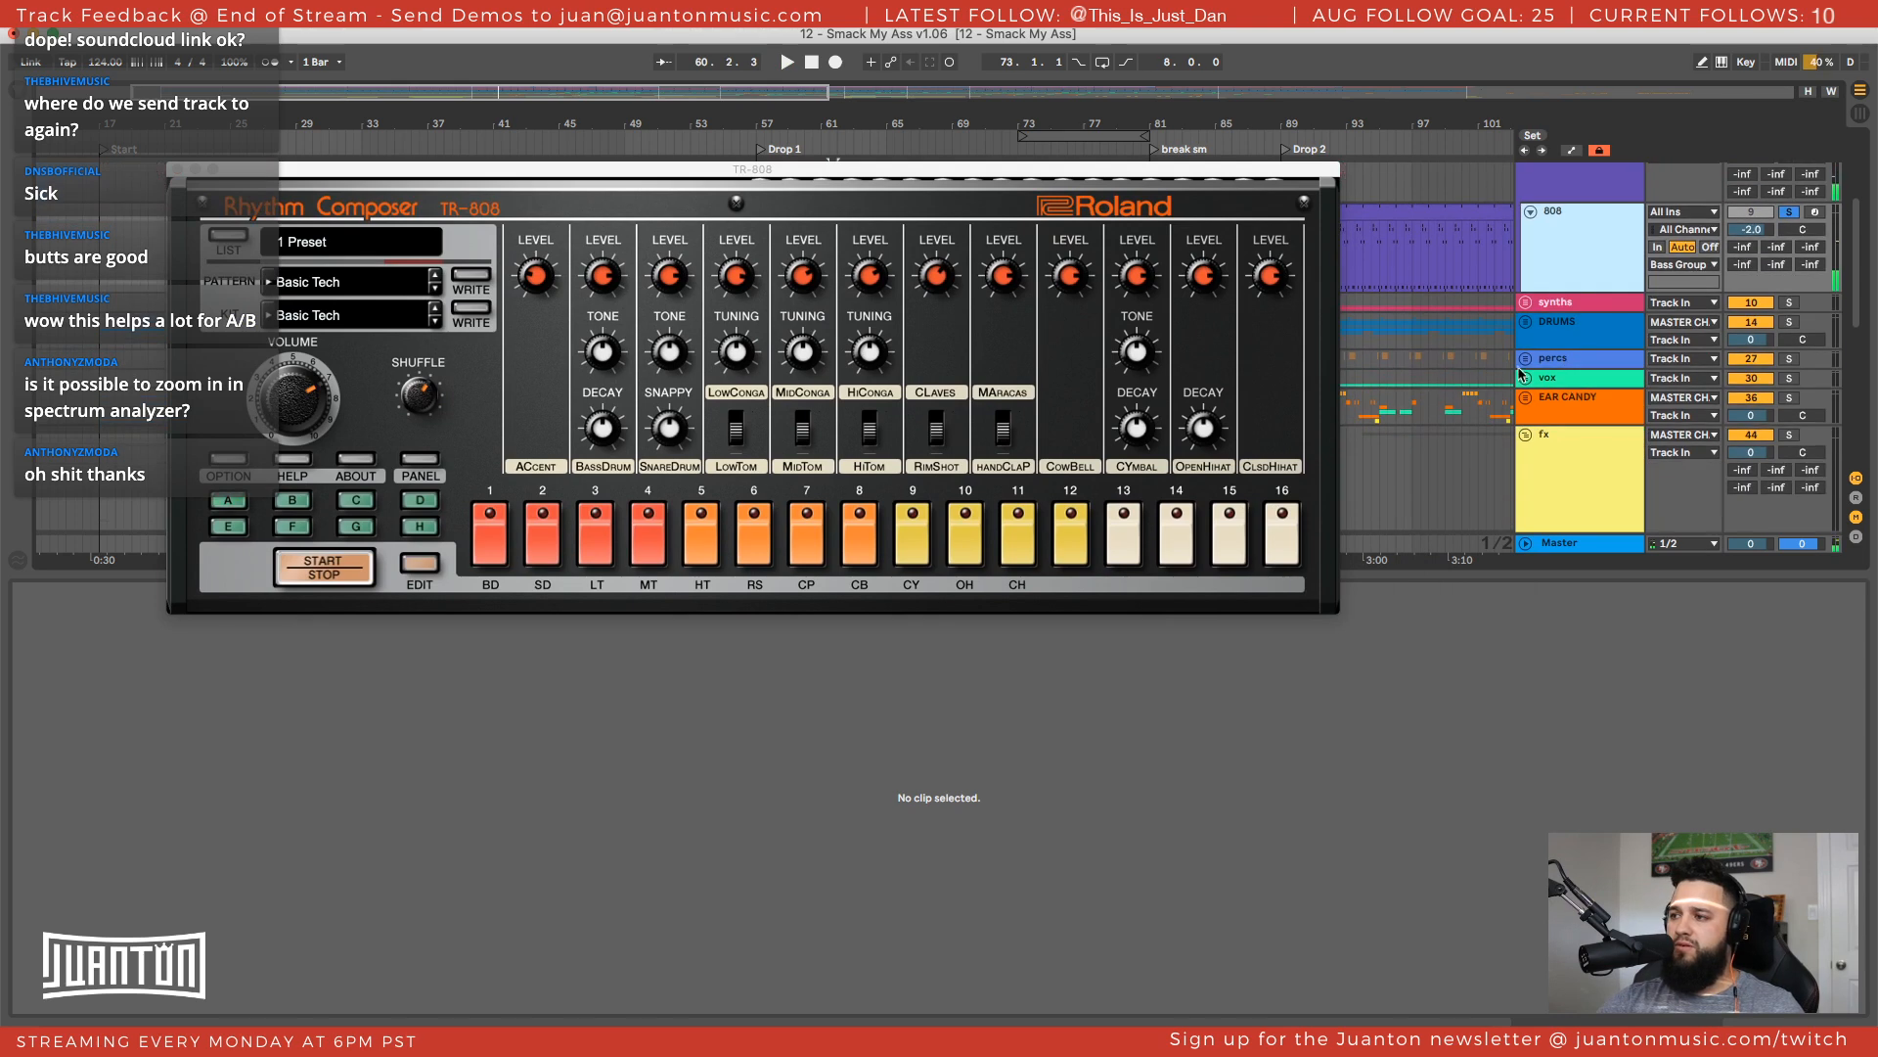
click(1526, 359)
scroll(1560, 370, down, 3)
scroll(1563, 371, up, 1)
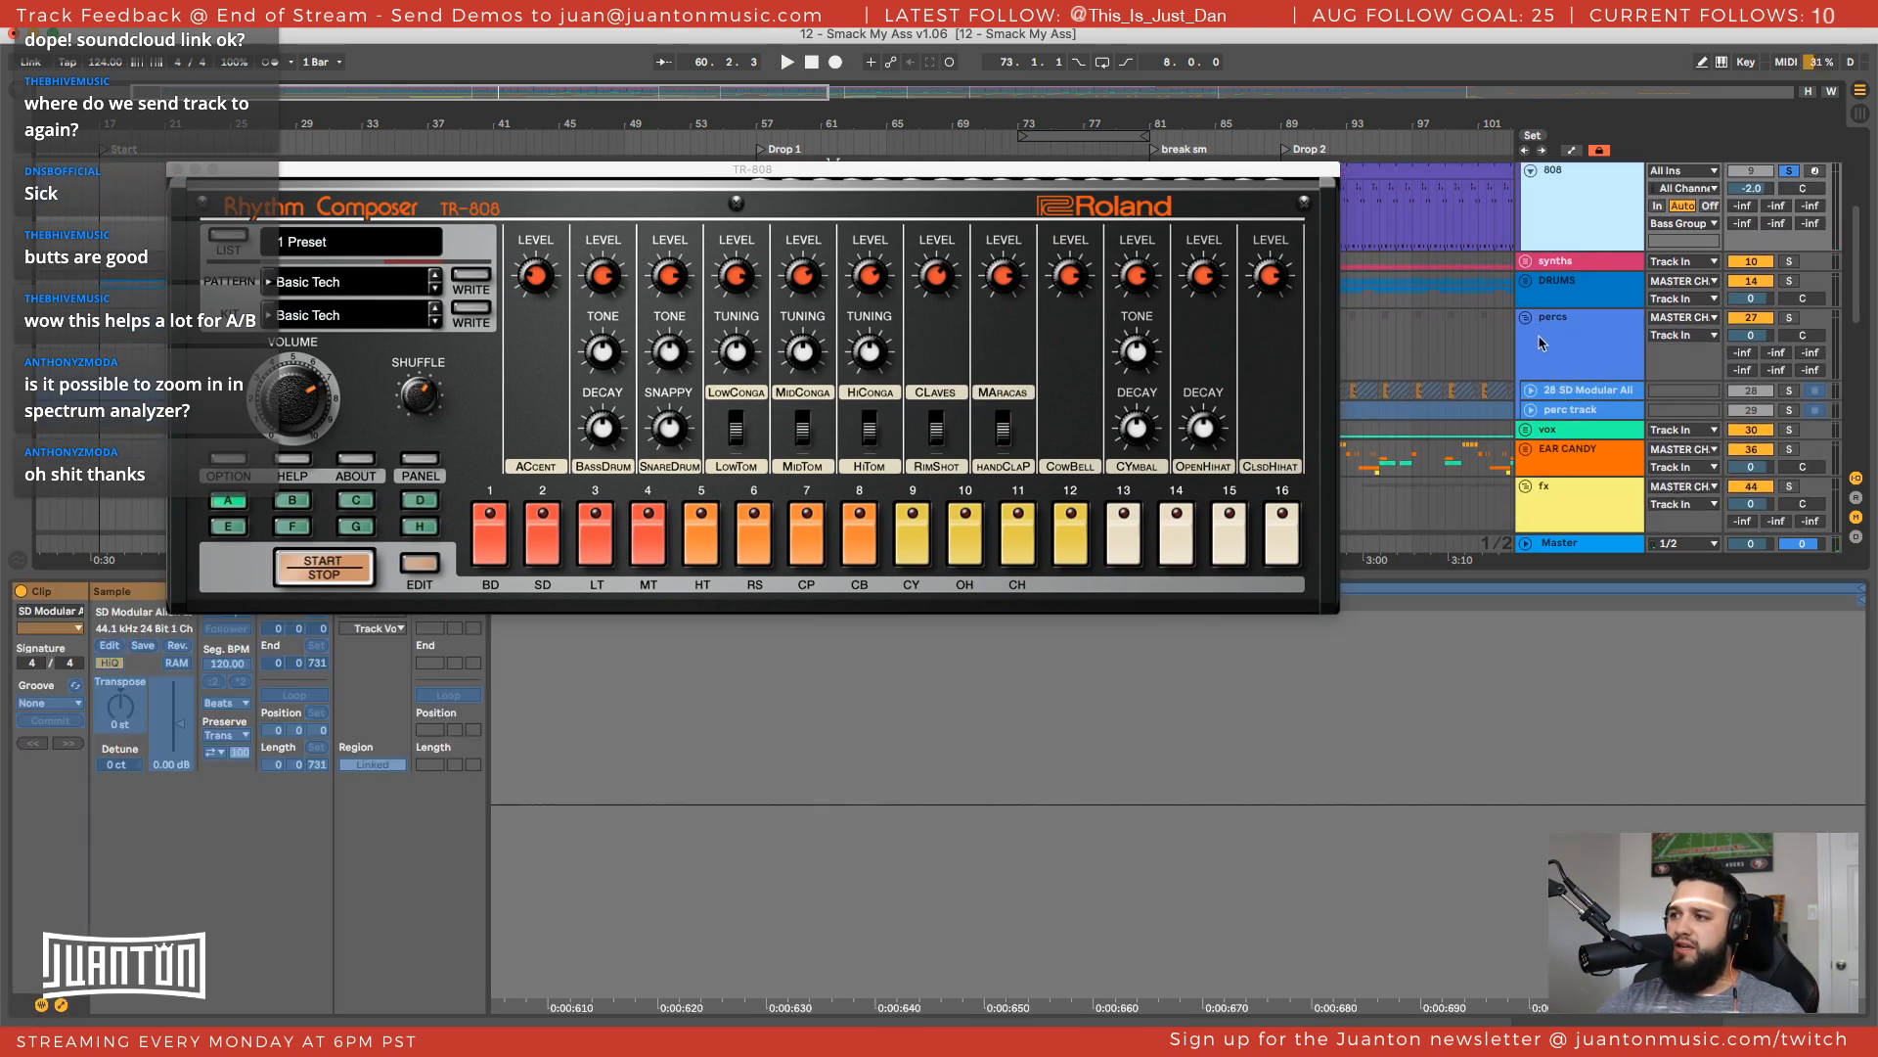
click(1526, 318)
scroll(1532, 342, up, 3)
click(1526, 390)
scroll(1537, 392, down, 3)
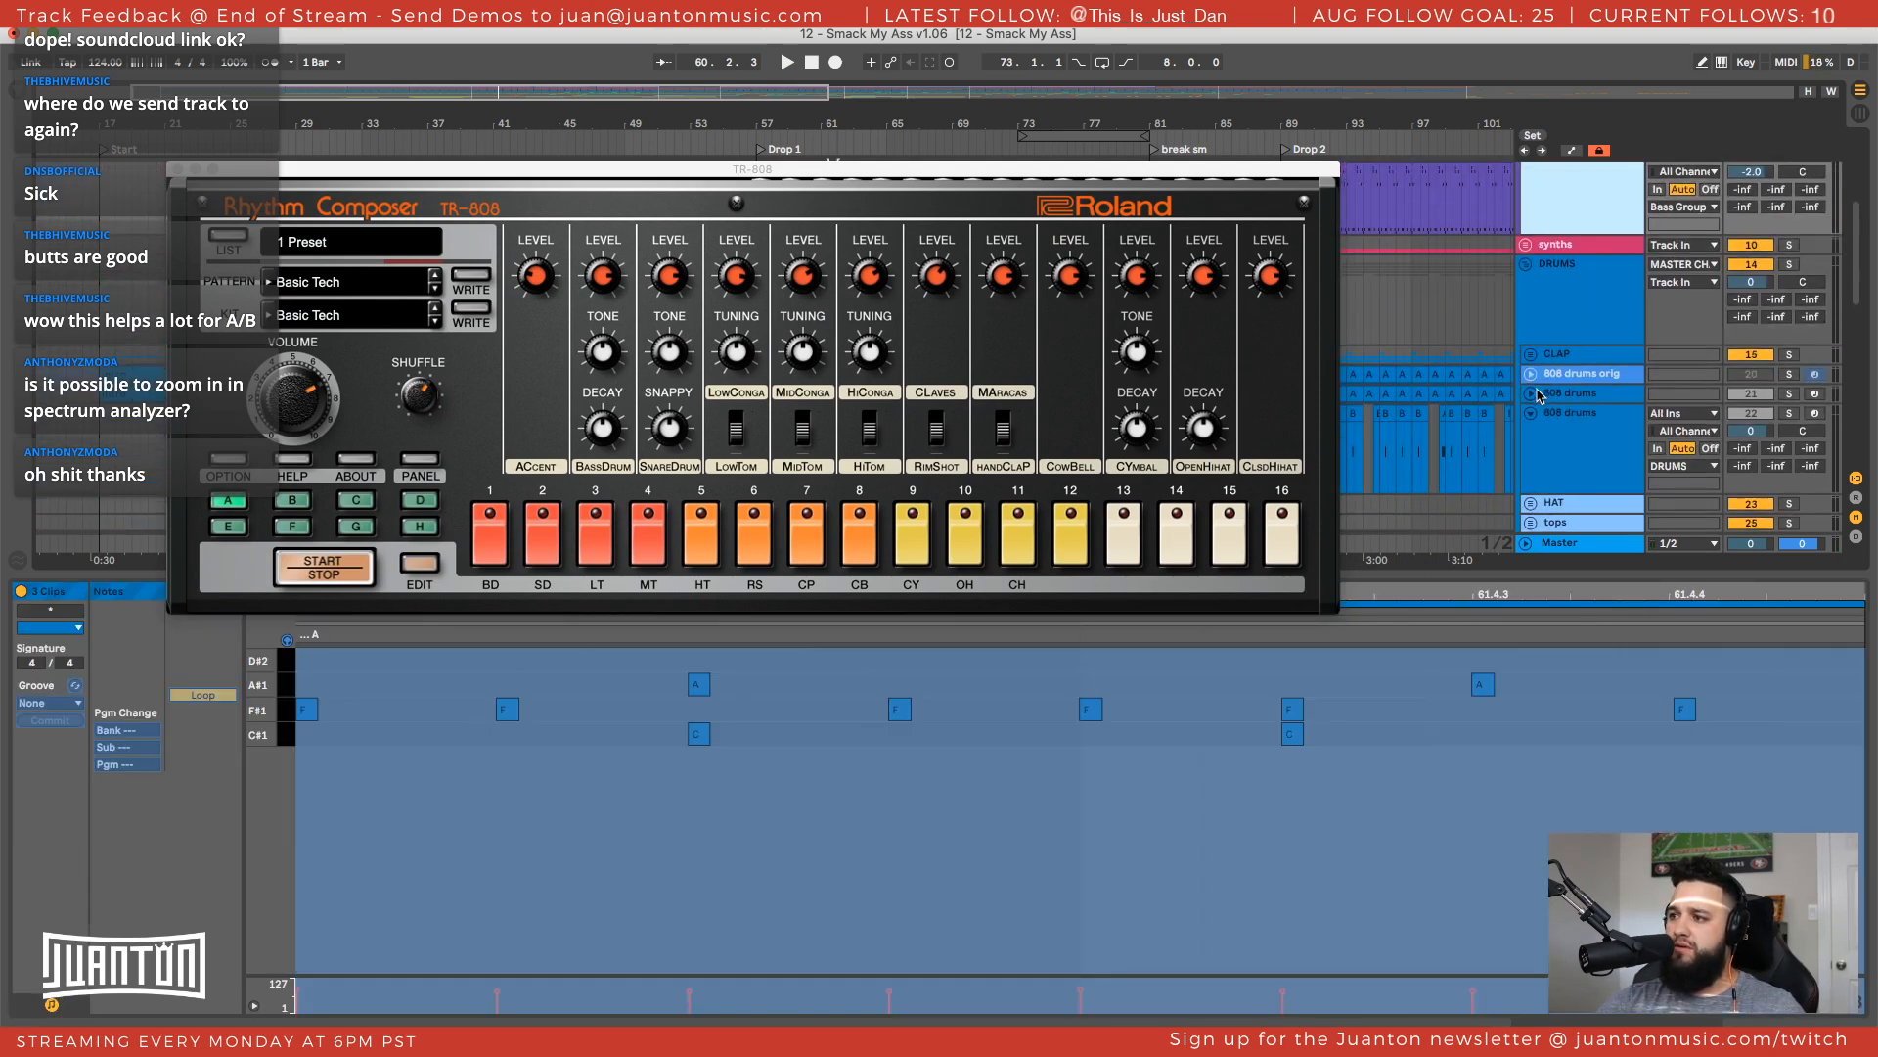
scroll(1573, 428, down, 3)
scroll(1549, 379, up, 3)
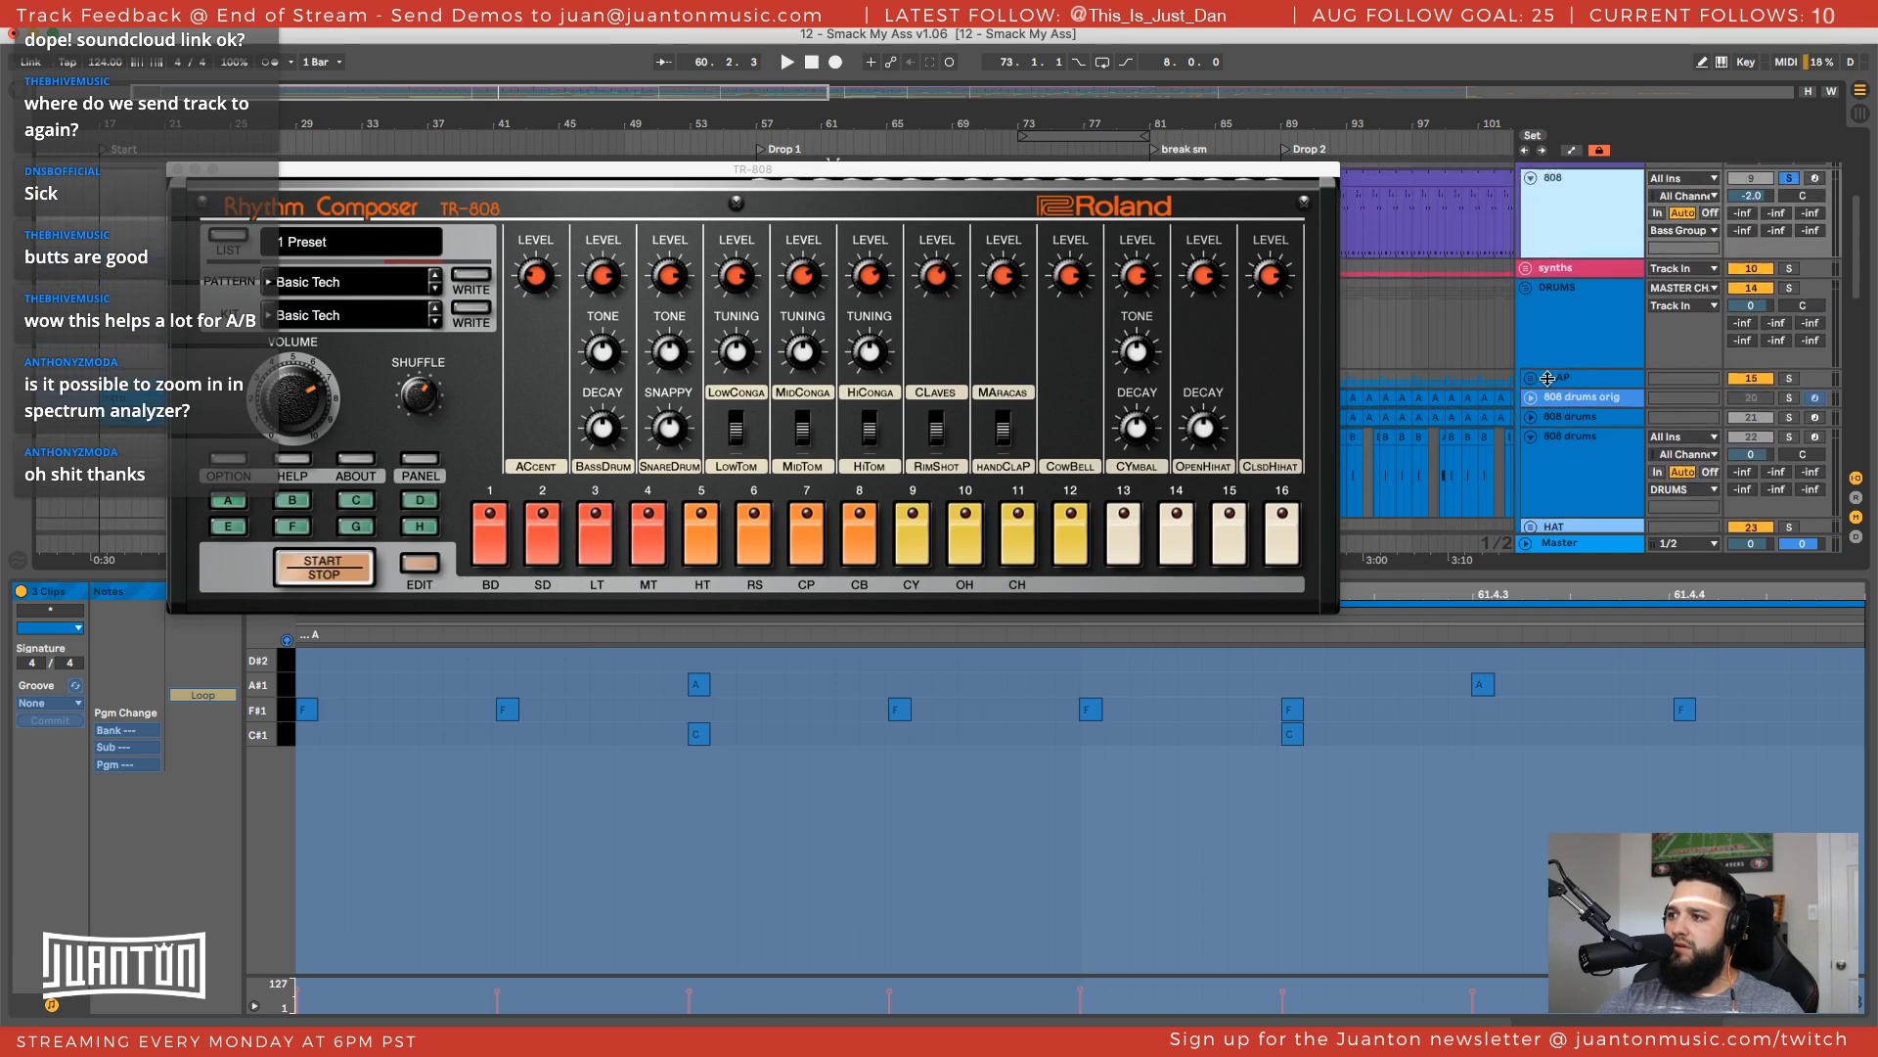
scroll(1548, 378, up, 3)
Inspect the notes of the 808 track's Drop 2 and "bass & low" clips, moving the TR-808 window aside
click(1450, 389)
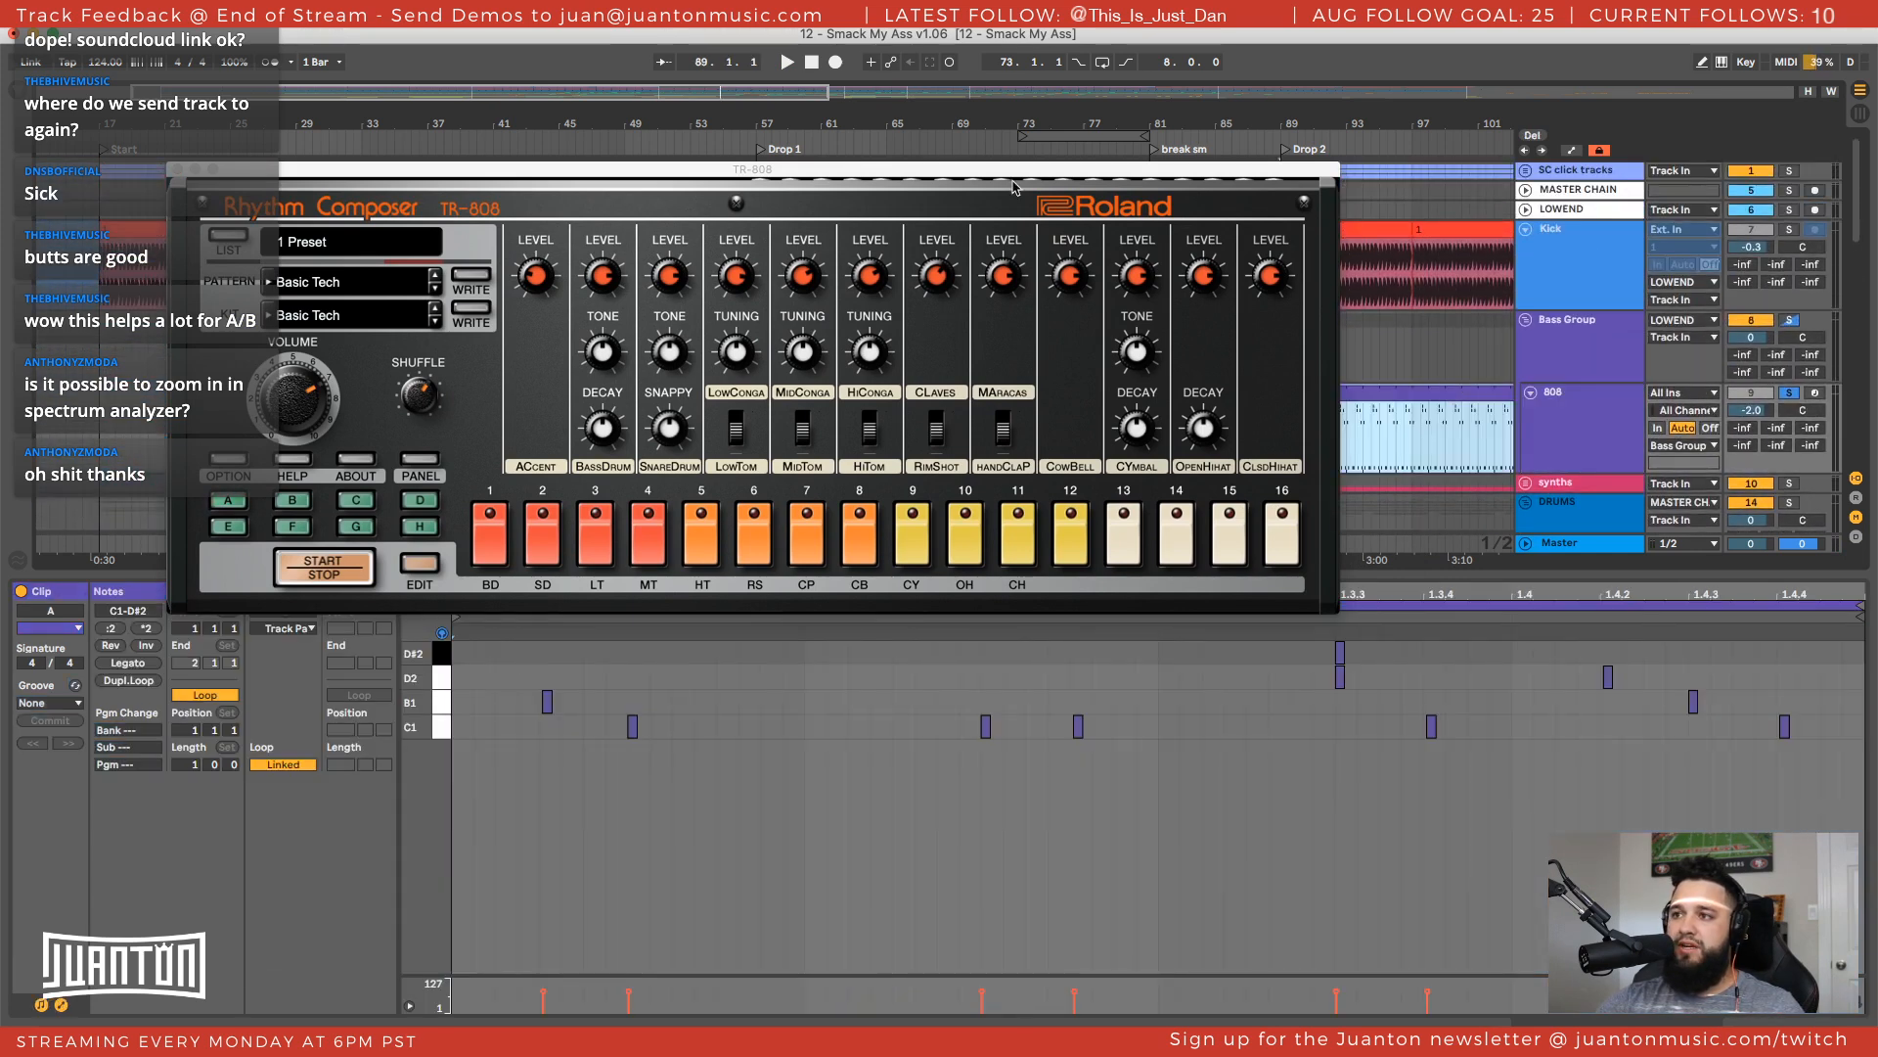
drag(1013, 187, 1209, 48)
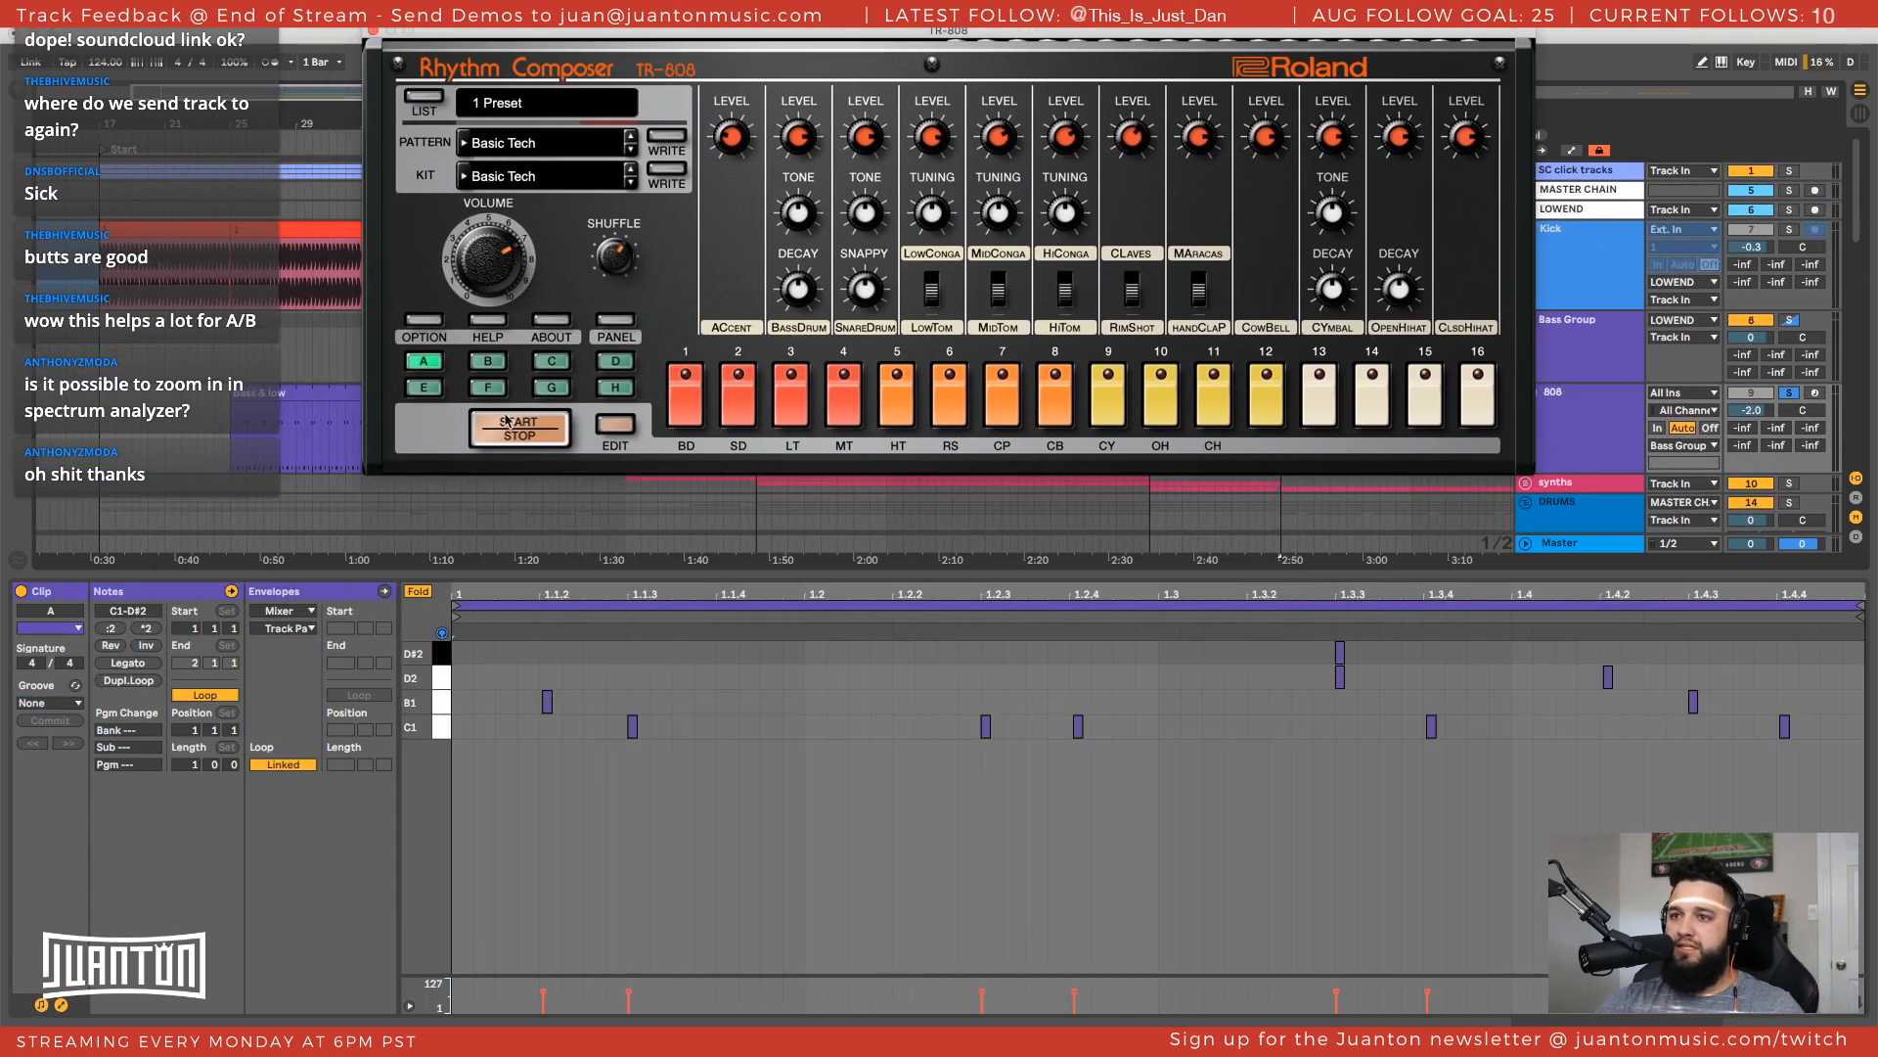
click(315, 391)
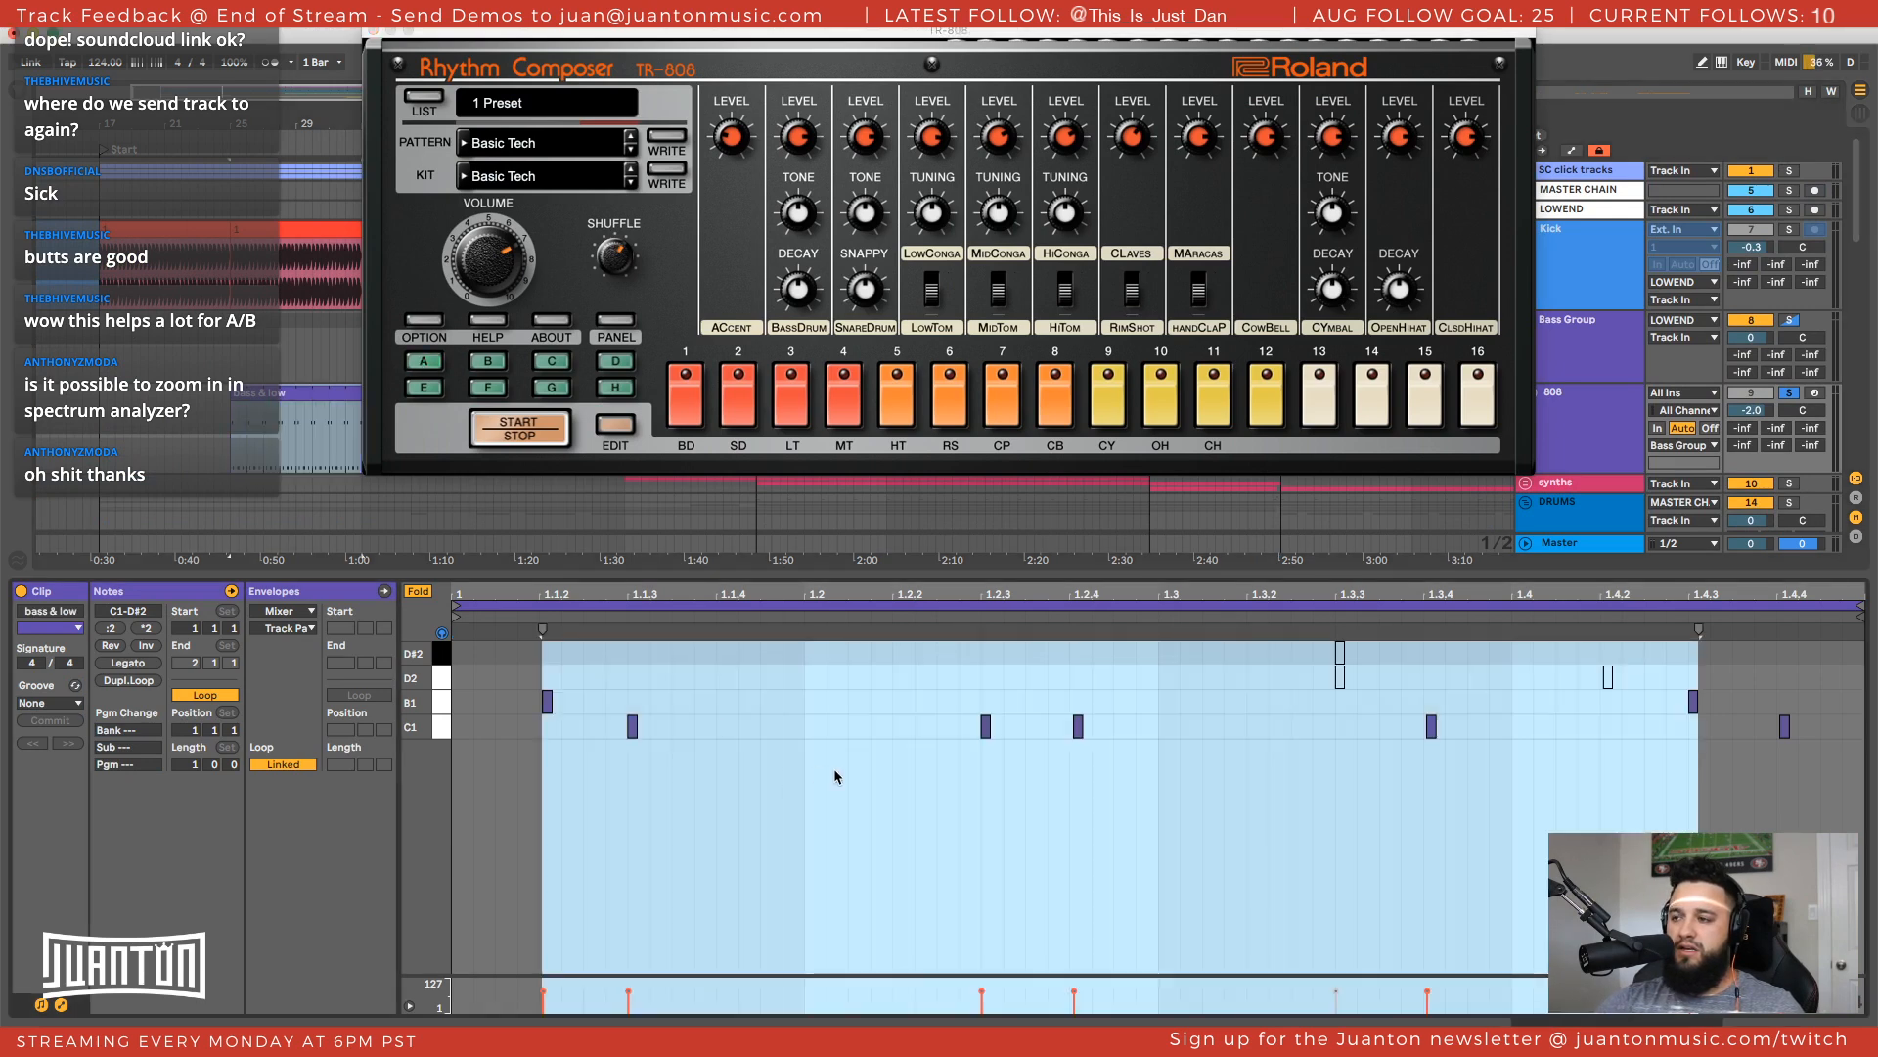
click(833, 767)
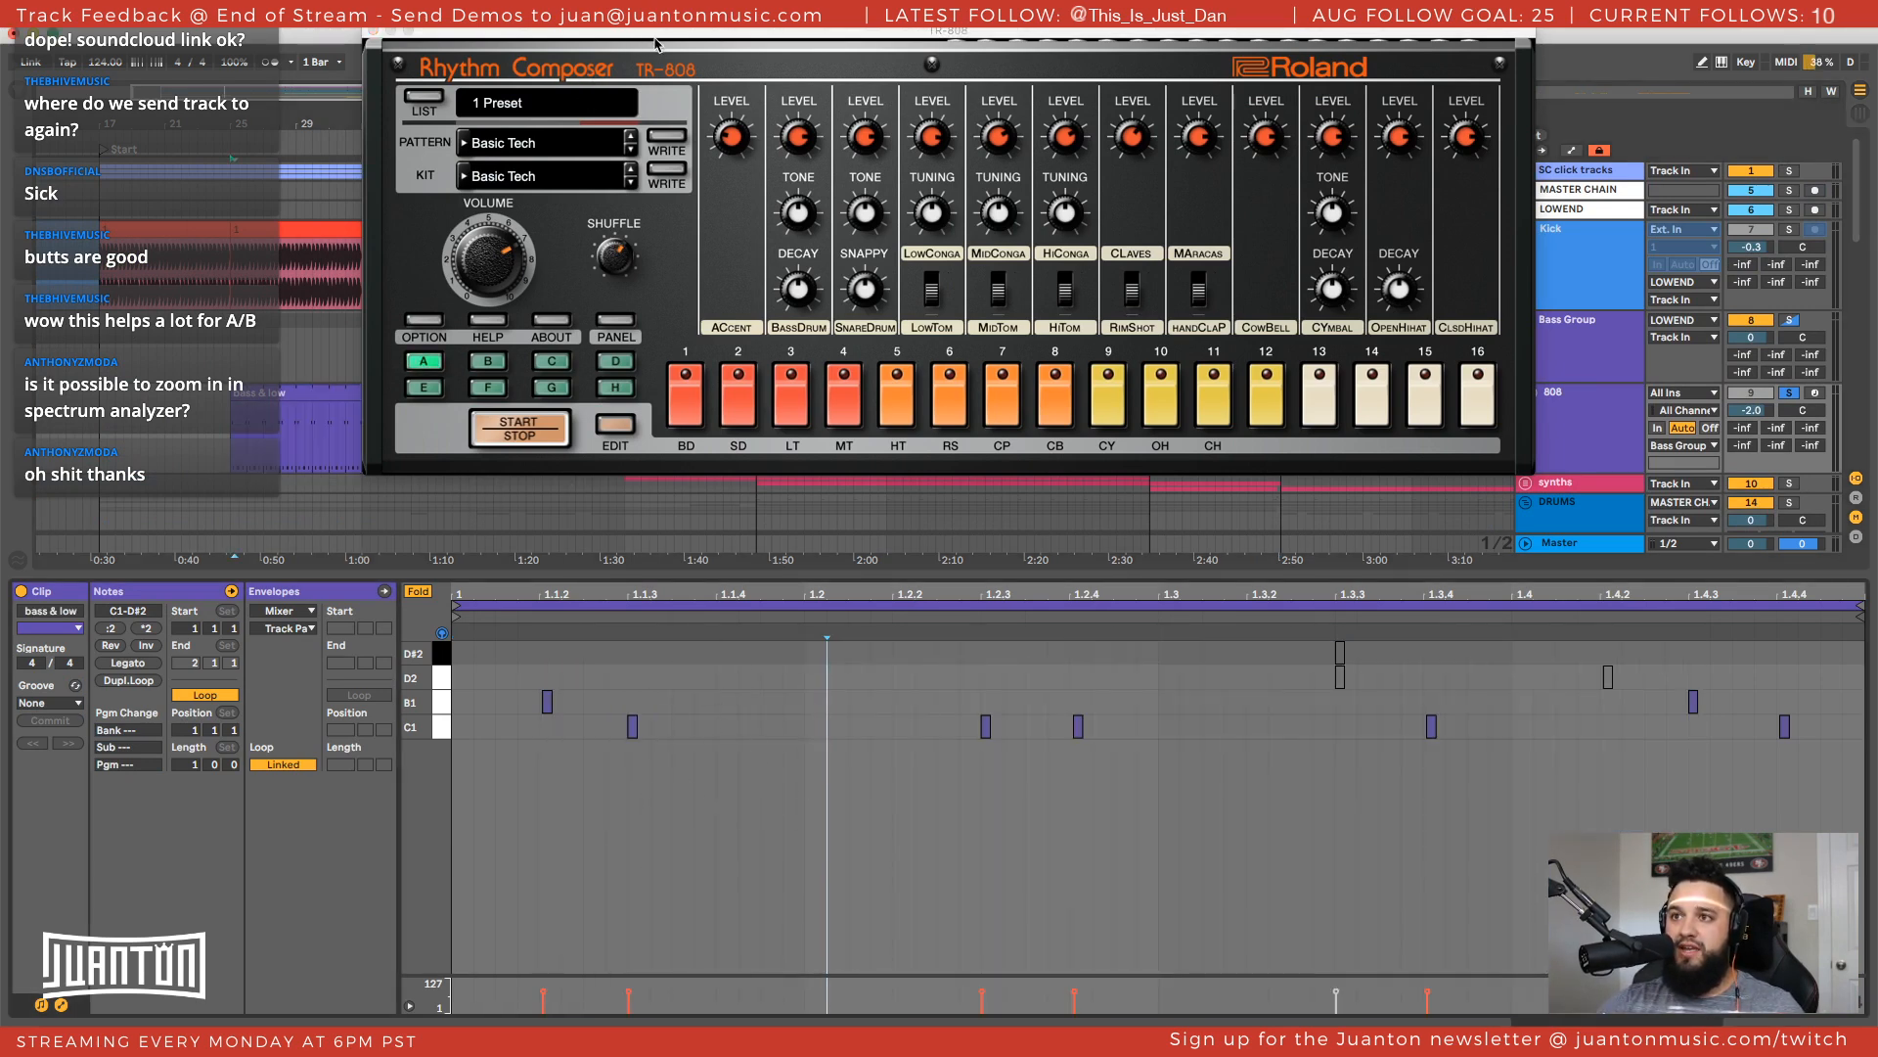
drag(655, 43, 344, 39)
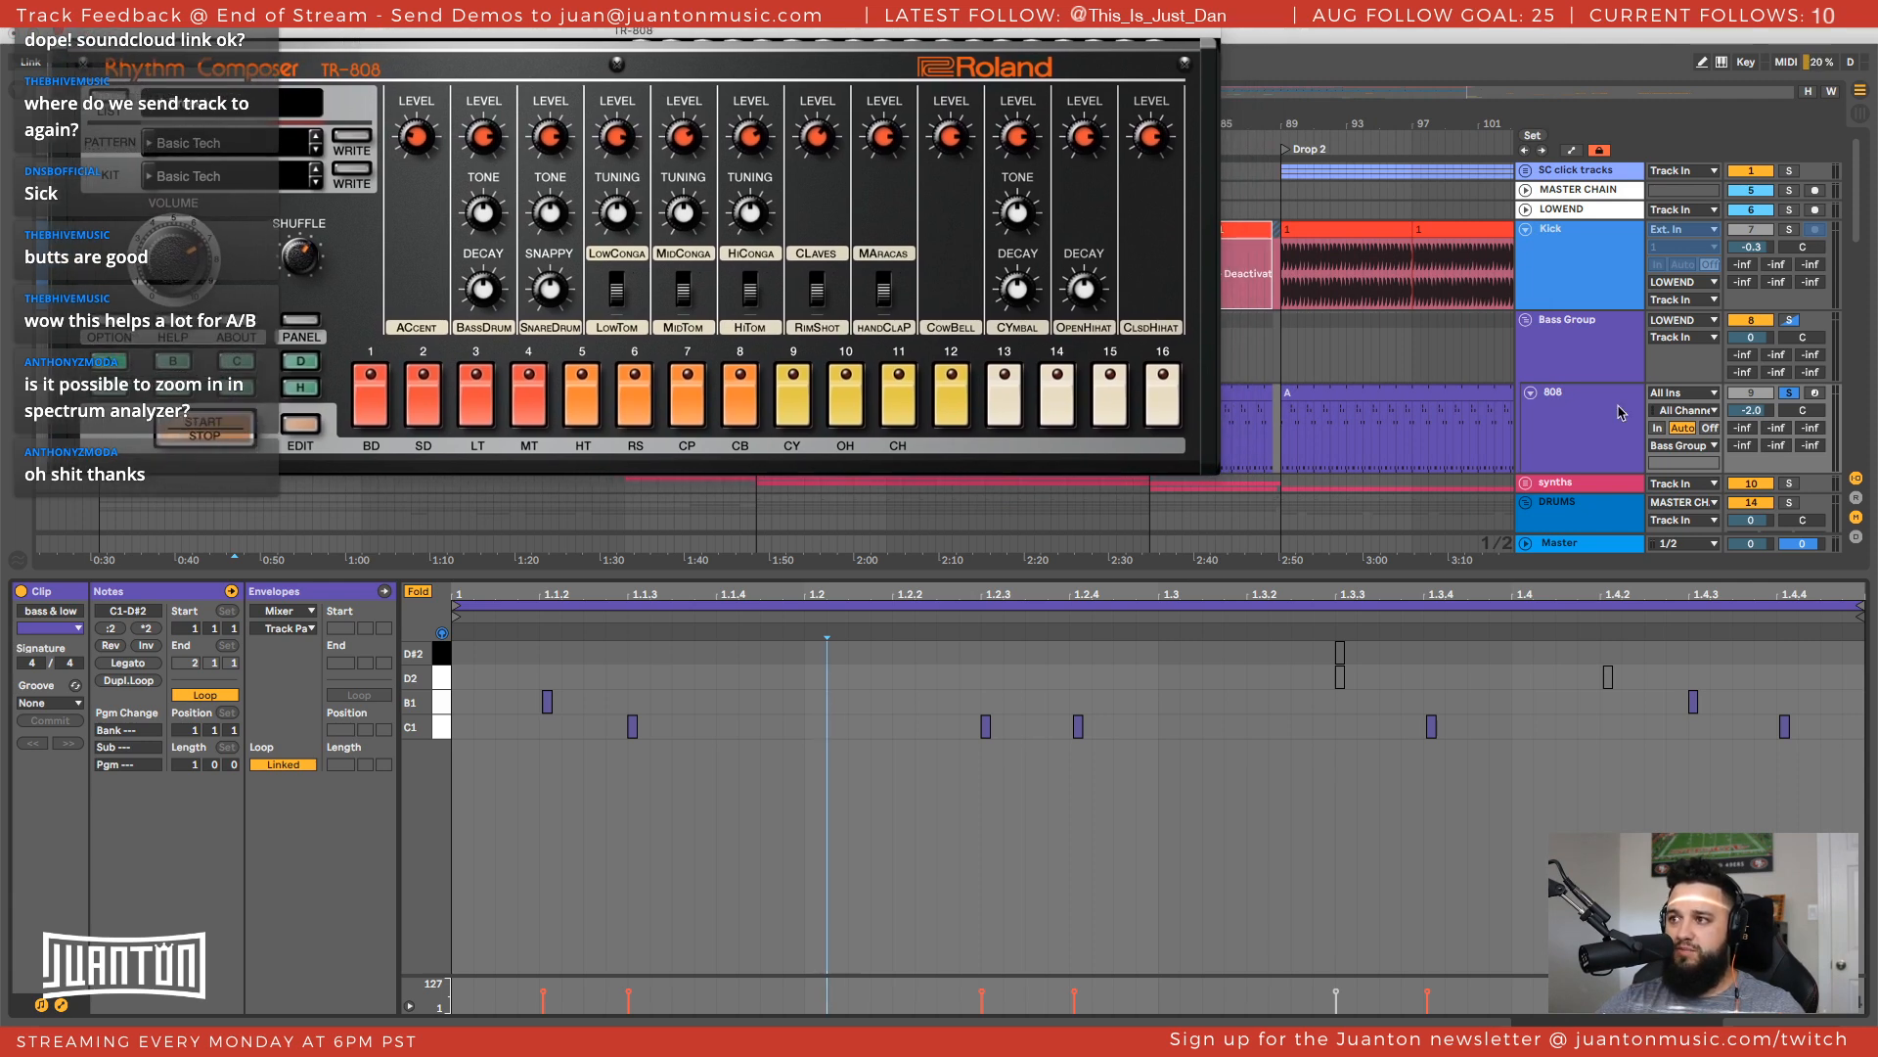
Select the 808 track beneath the Bass Group
click(1599, 431)
scroll(1577, 446, down, 3)
scroll(1565, 445, up, 2)
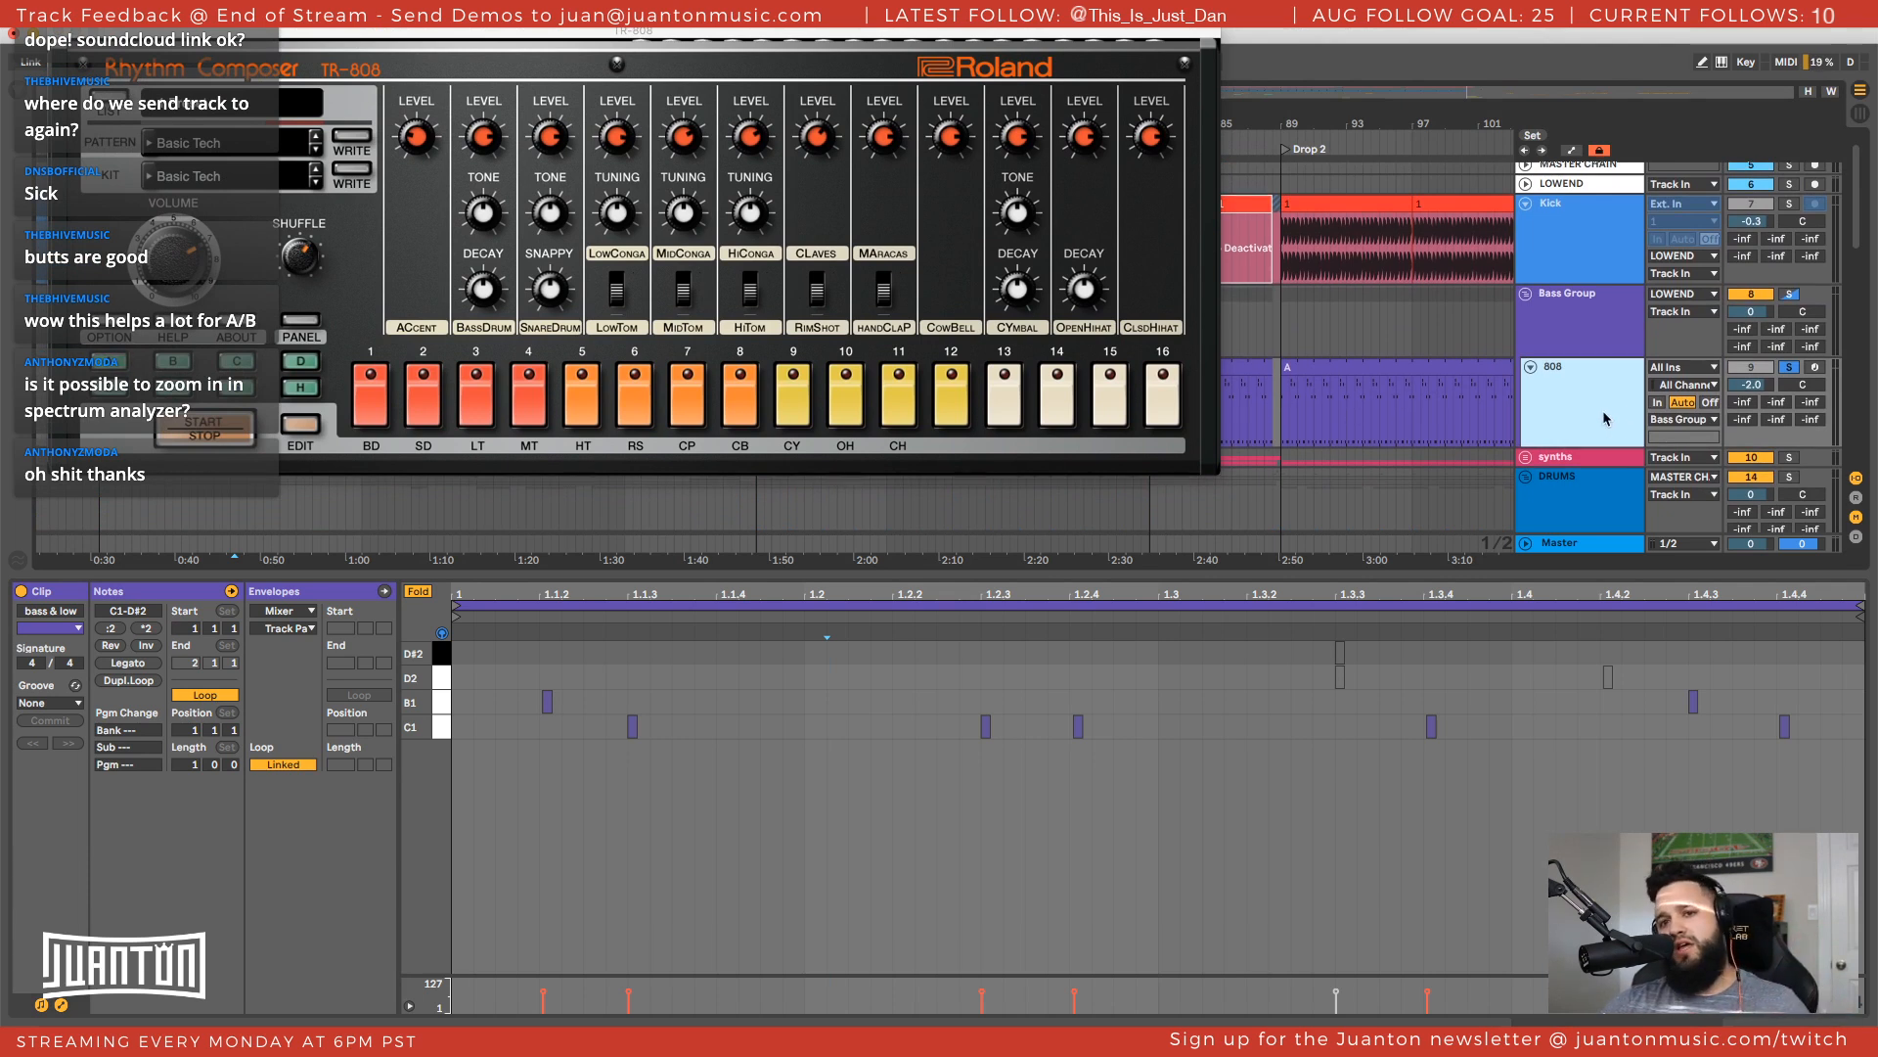
scroll(1604, 418, down, 1)
scroll(1425, 431, down, 1)
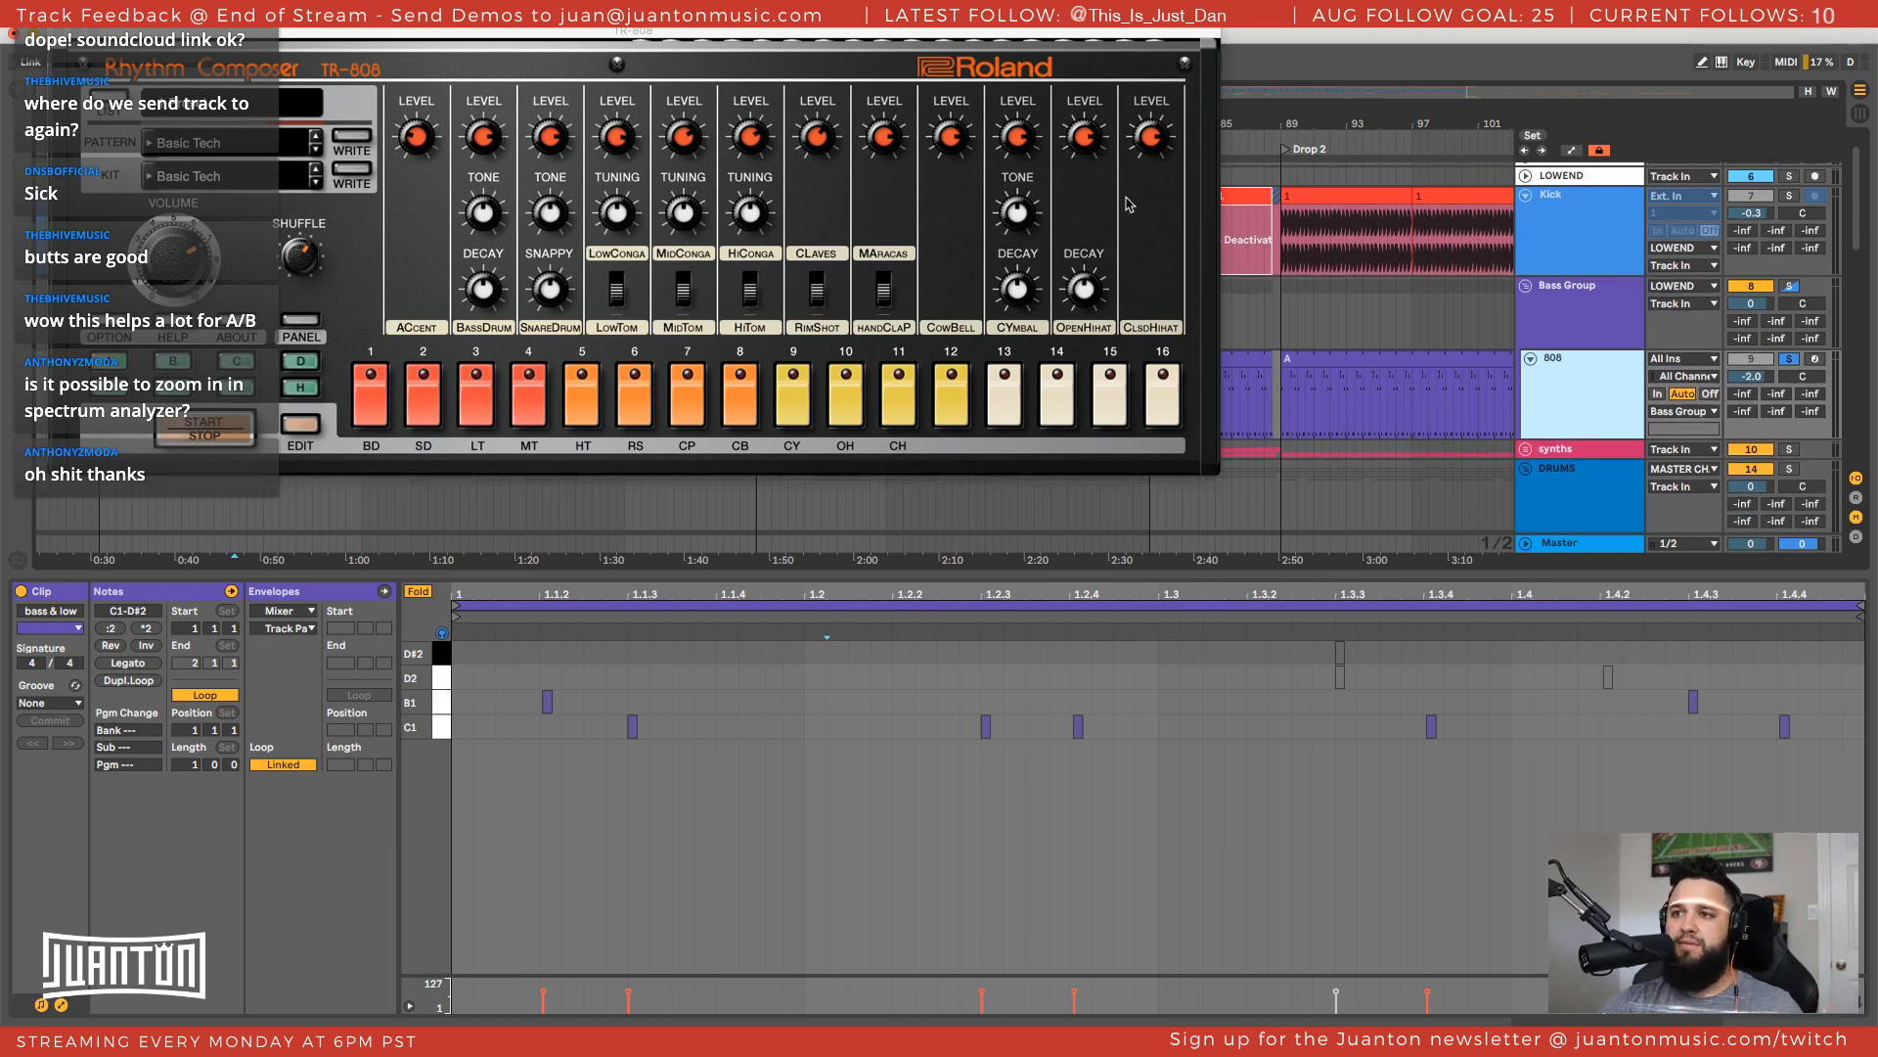
Close the TR-808 window and play the soloed 808 bass track
drag(1053, 51, 1248, 111)
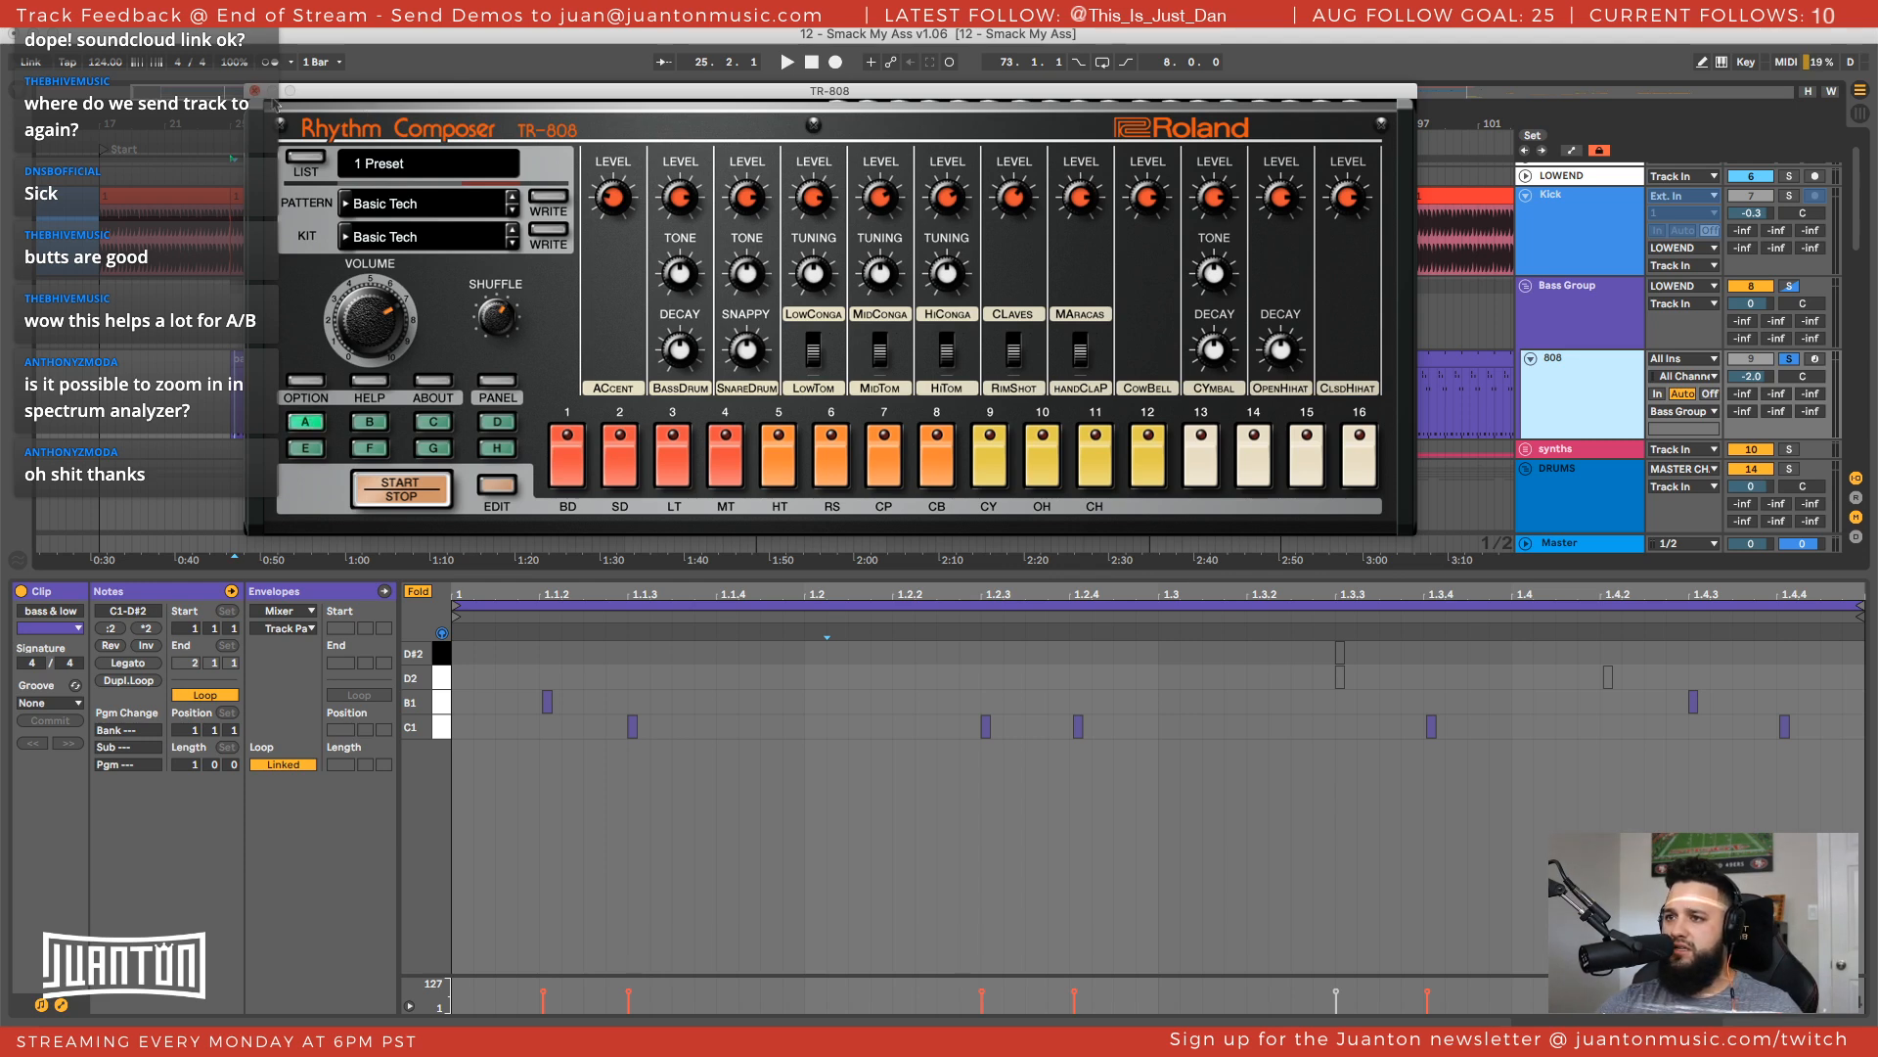
drag(423, 98, 198, 82)
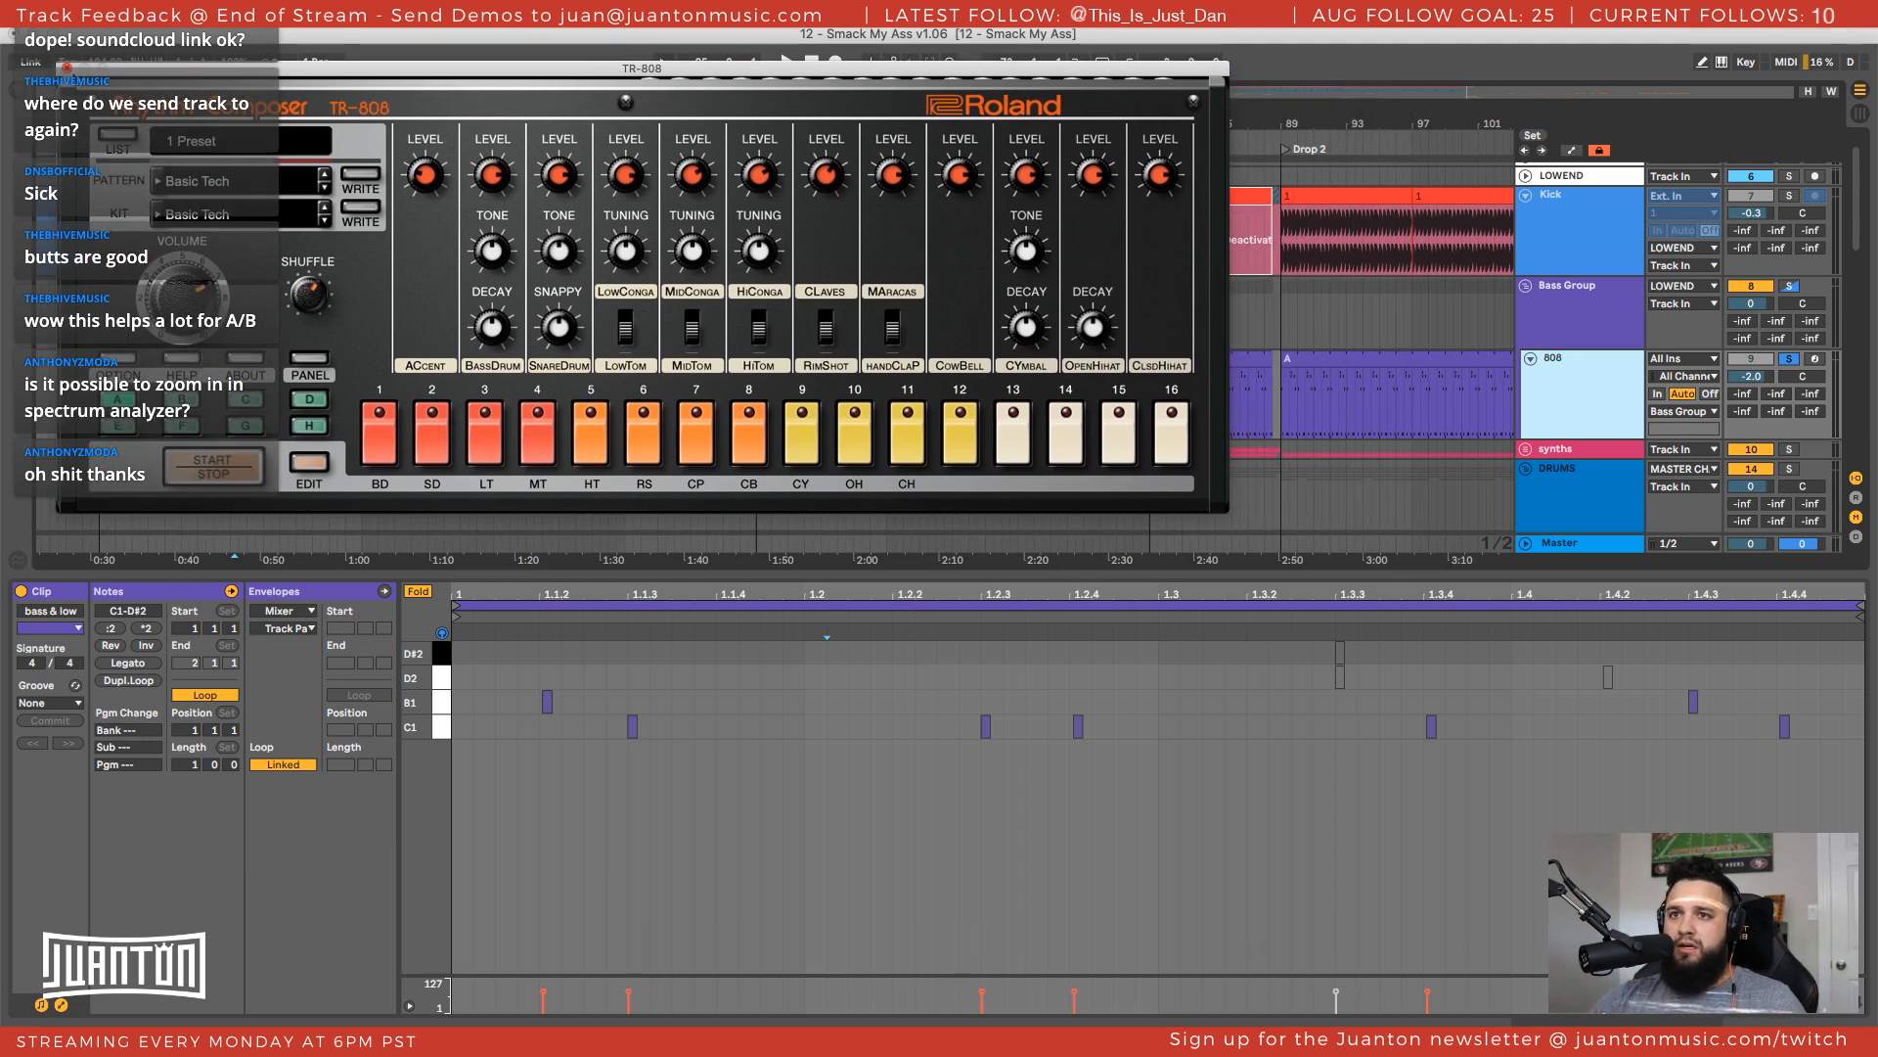
click(68, 69)
scroll(1607, 397, down, 1)
key(space)
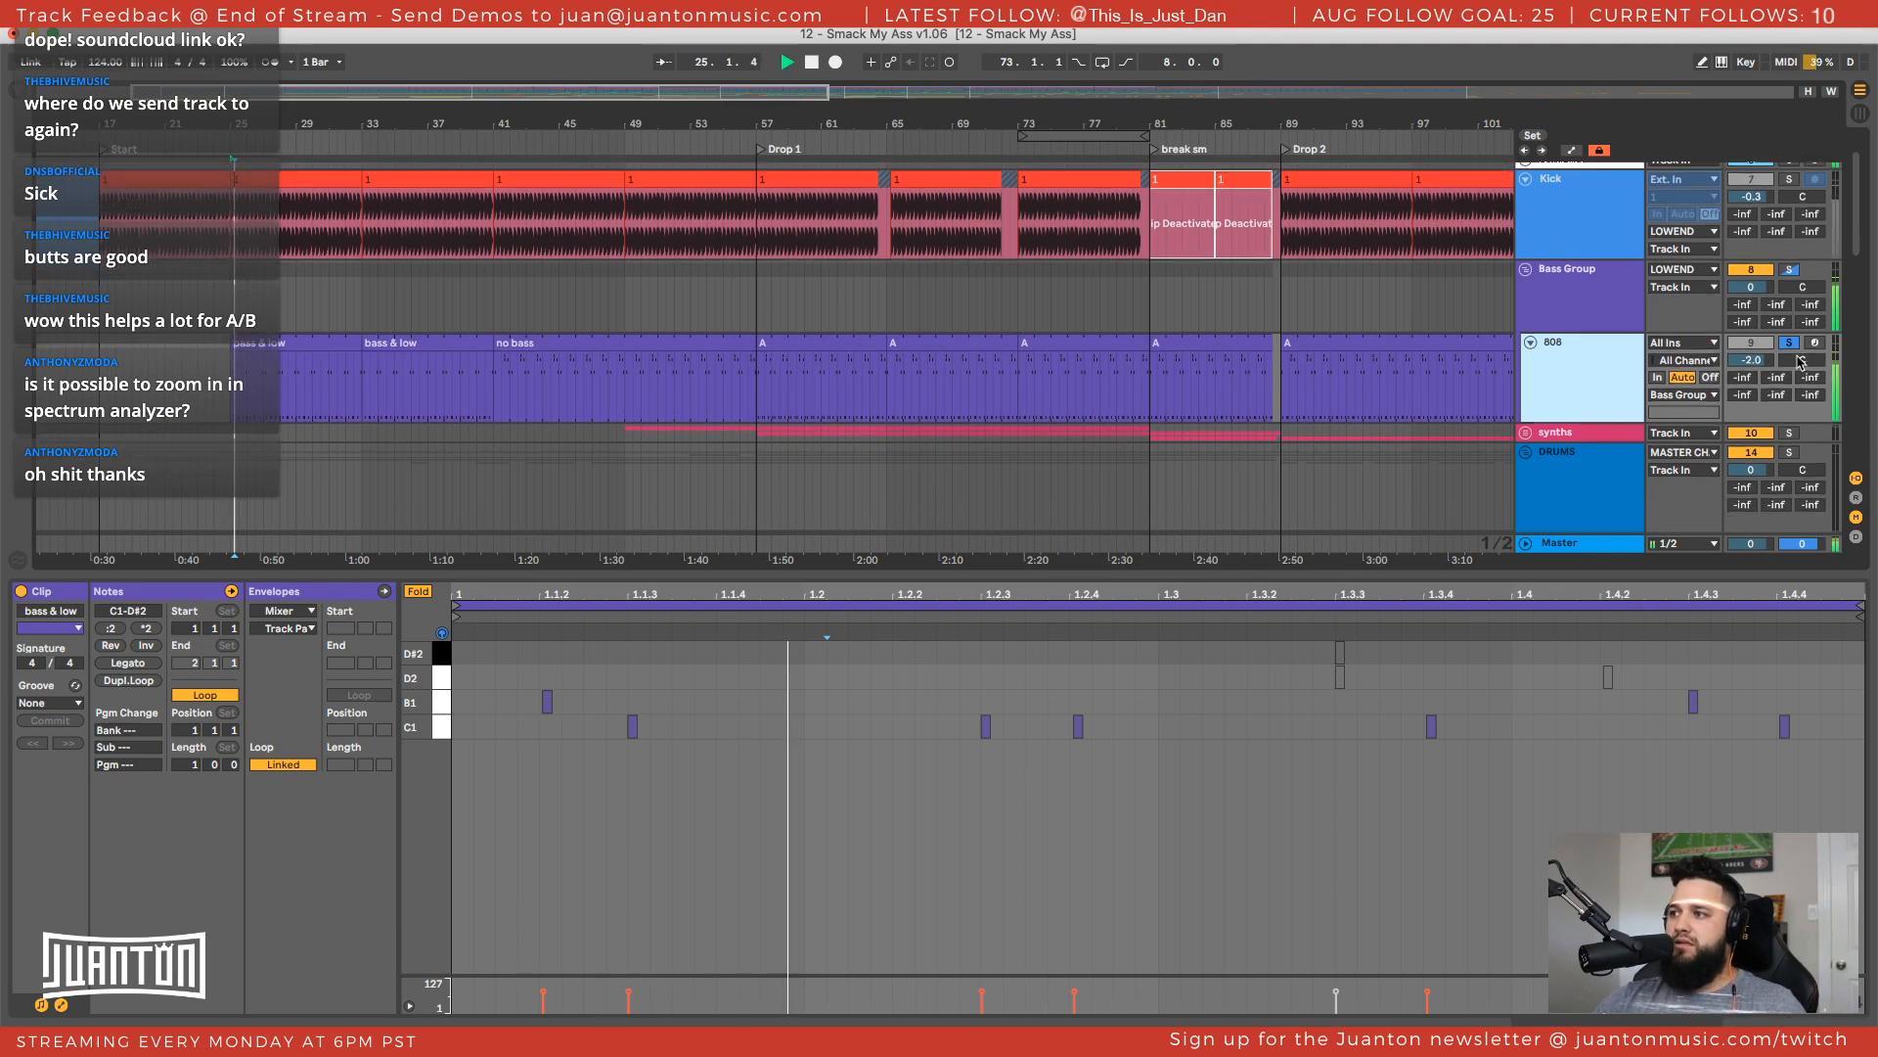
Solo the Kick track during playback, first alongside the 808 bass and finally on its own
scroll(1805, 282, up, 2)
click(1790, 230)
key(space)
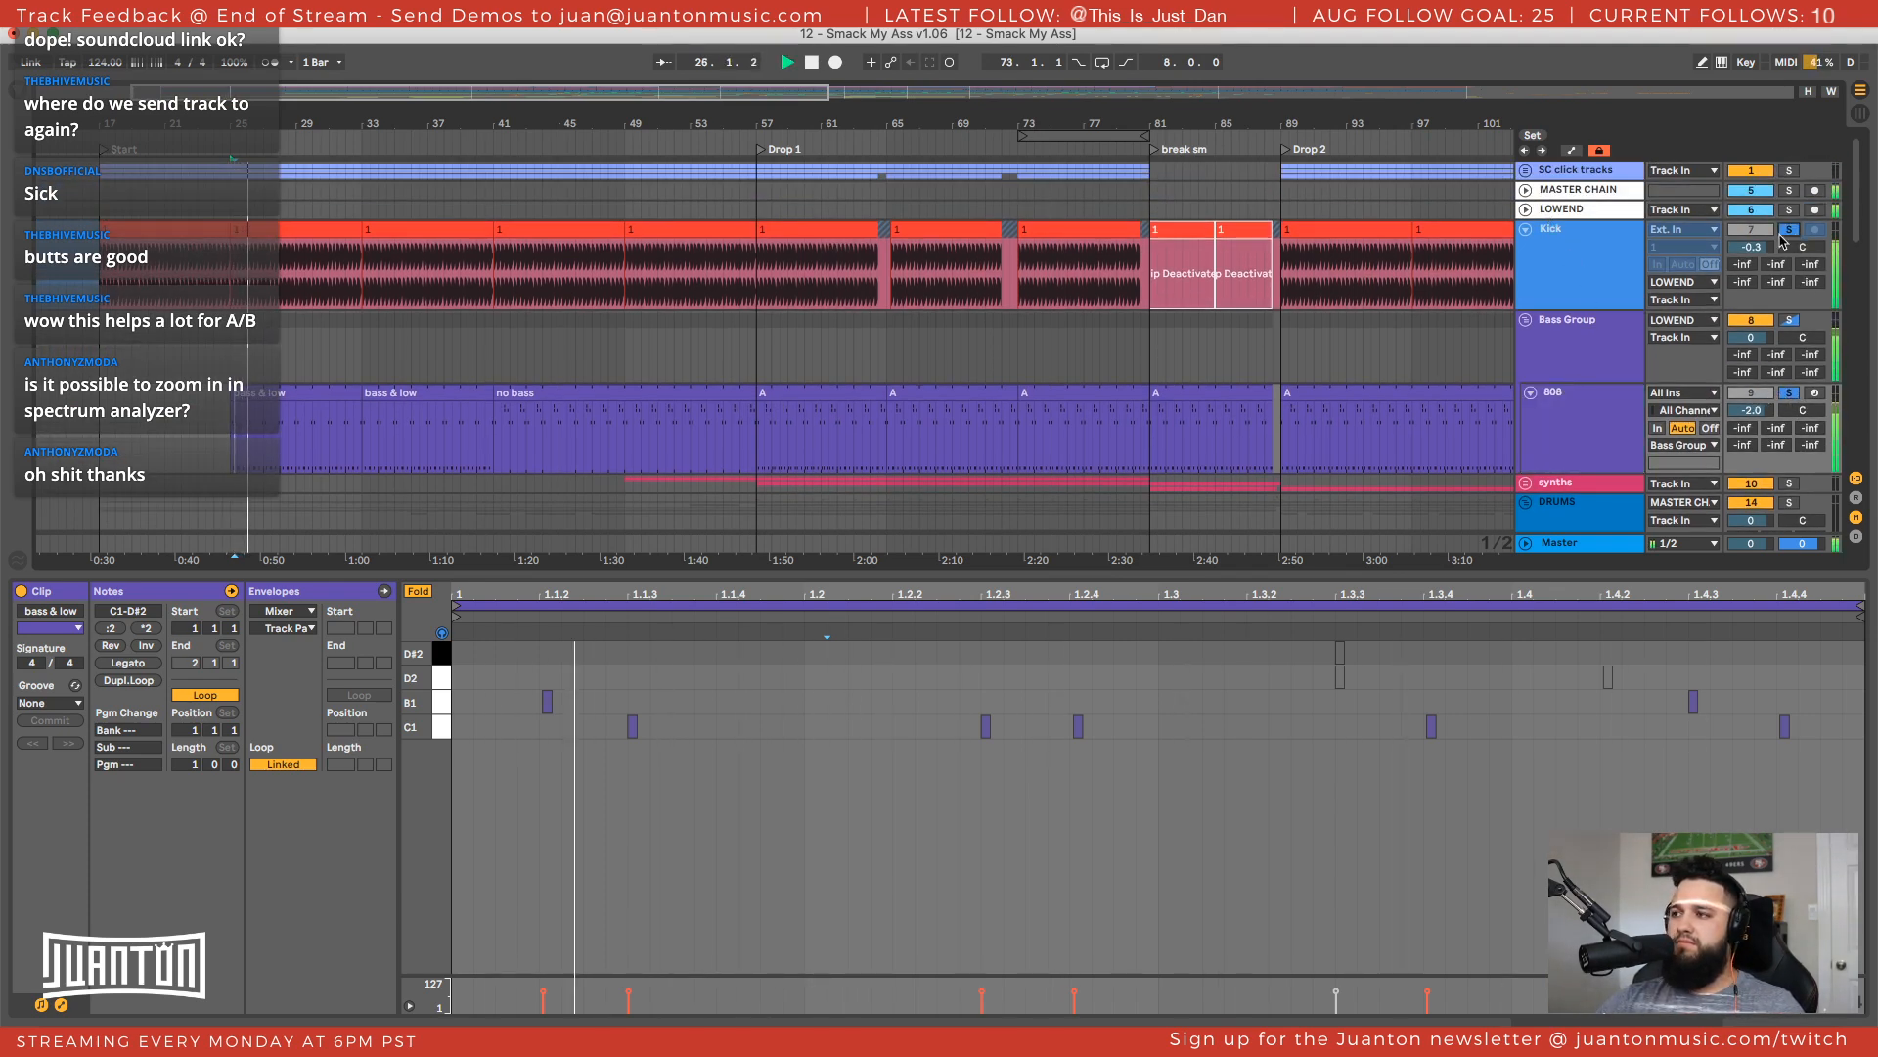
click(1786, 233)
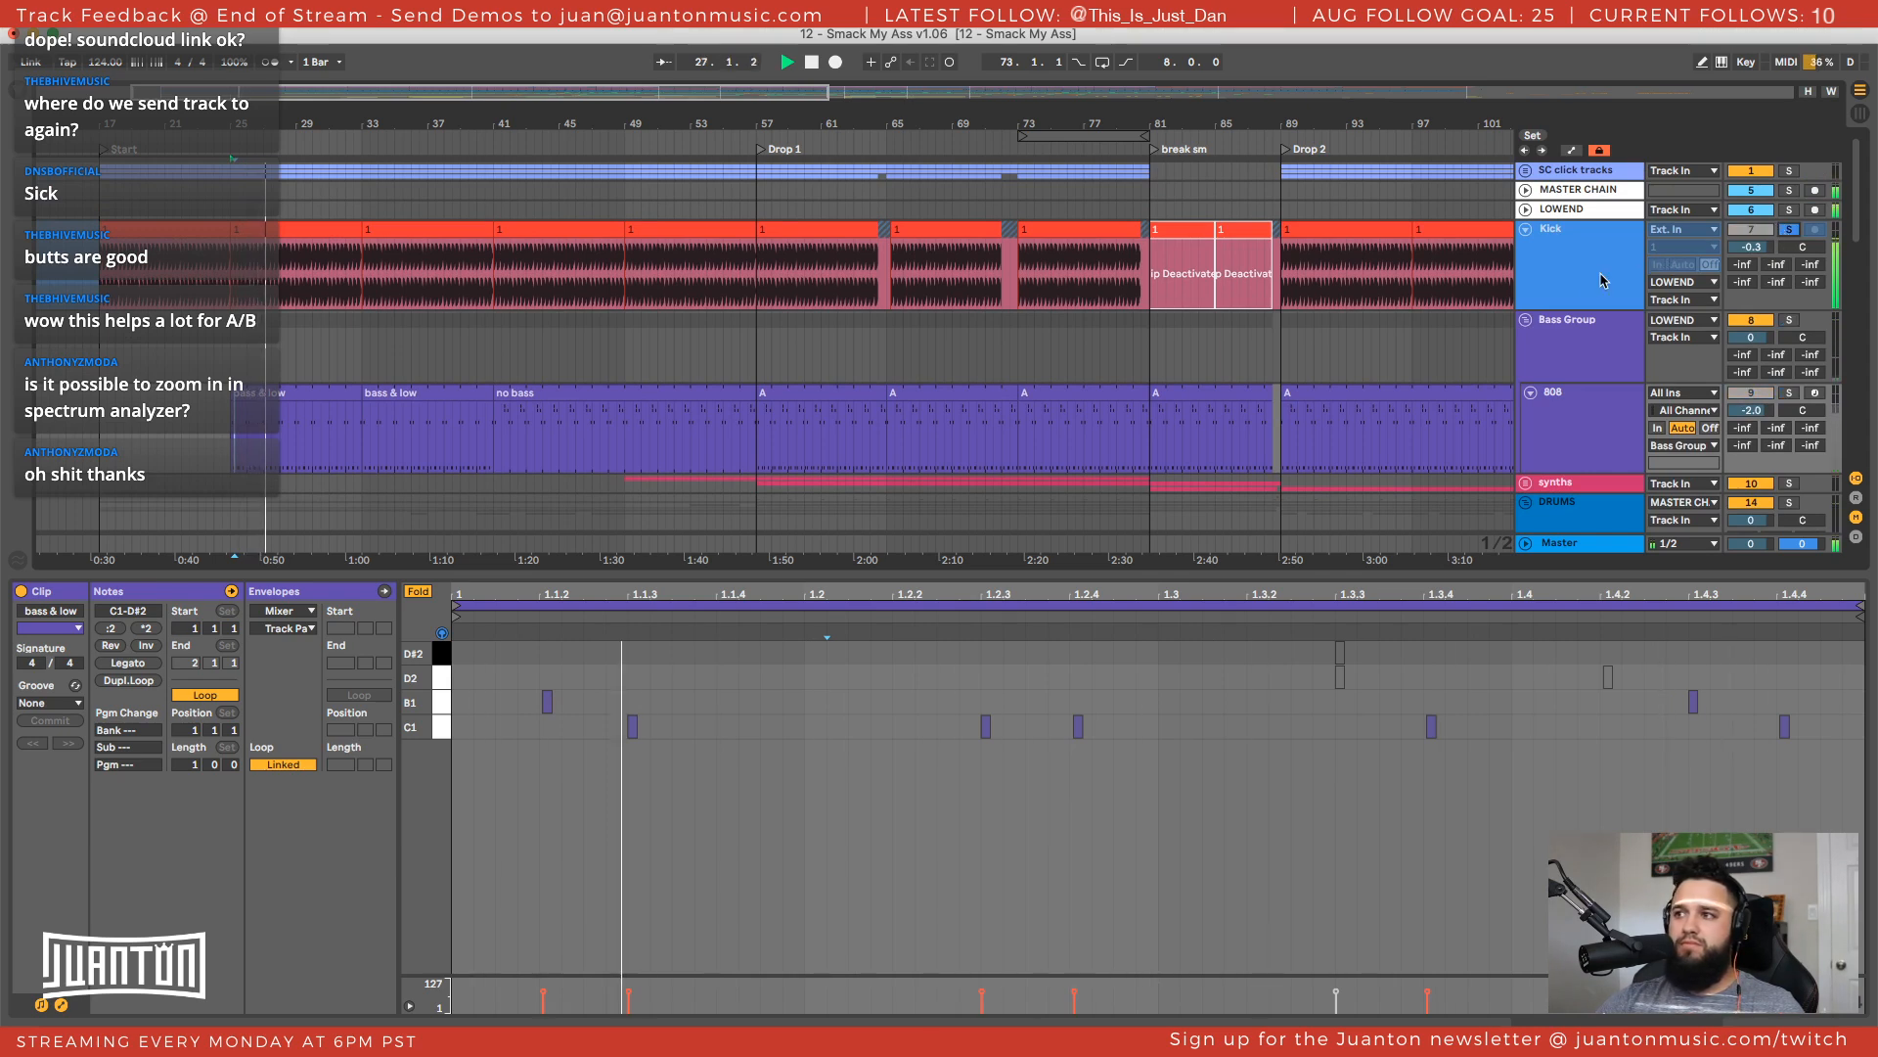
Show the Master's Spectrum analyzer and lower the bottom of its display range to -43 while checking the kick
click(1592, 546)
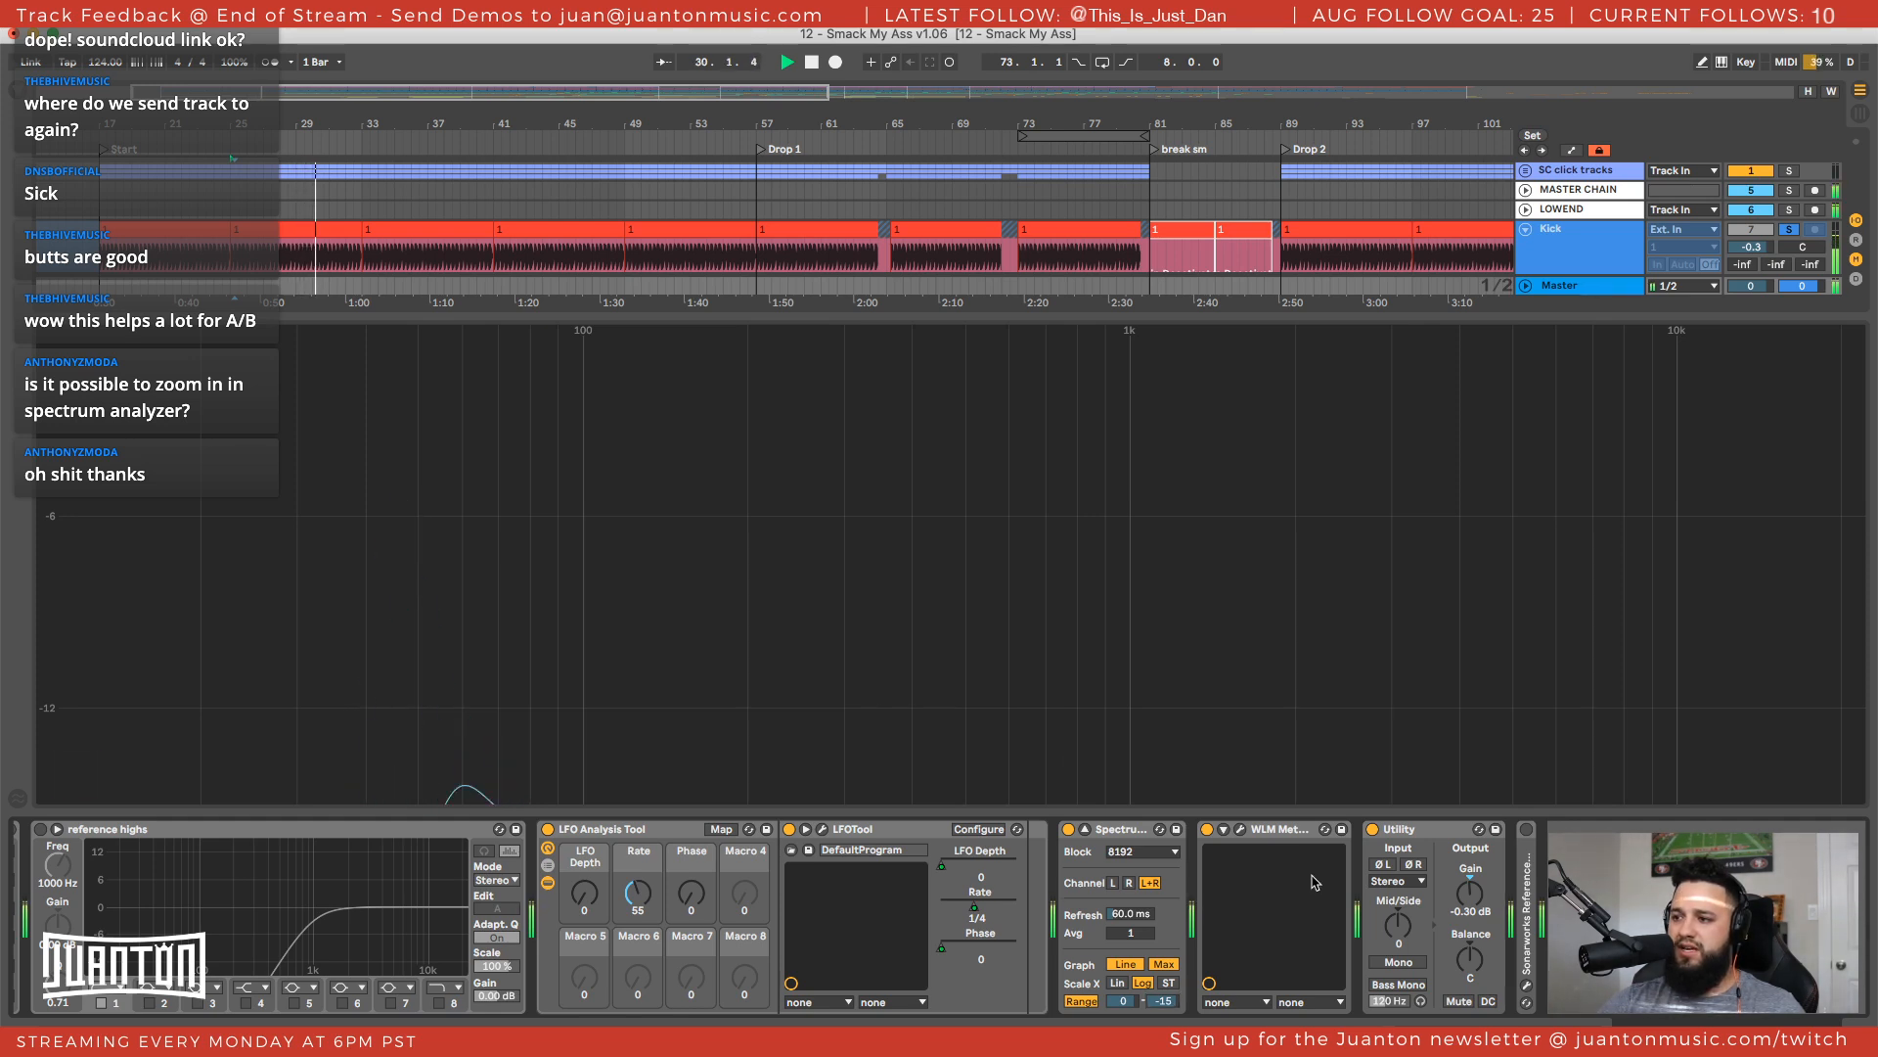
key(space)
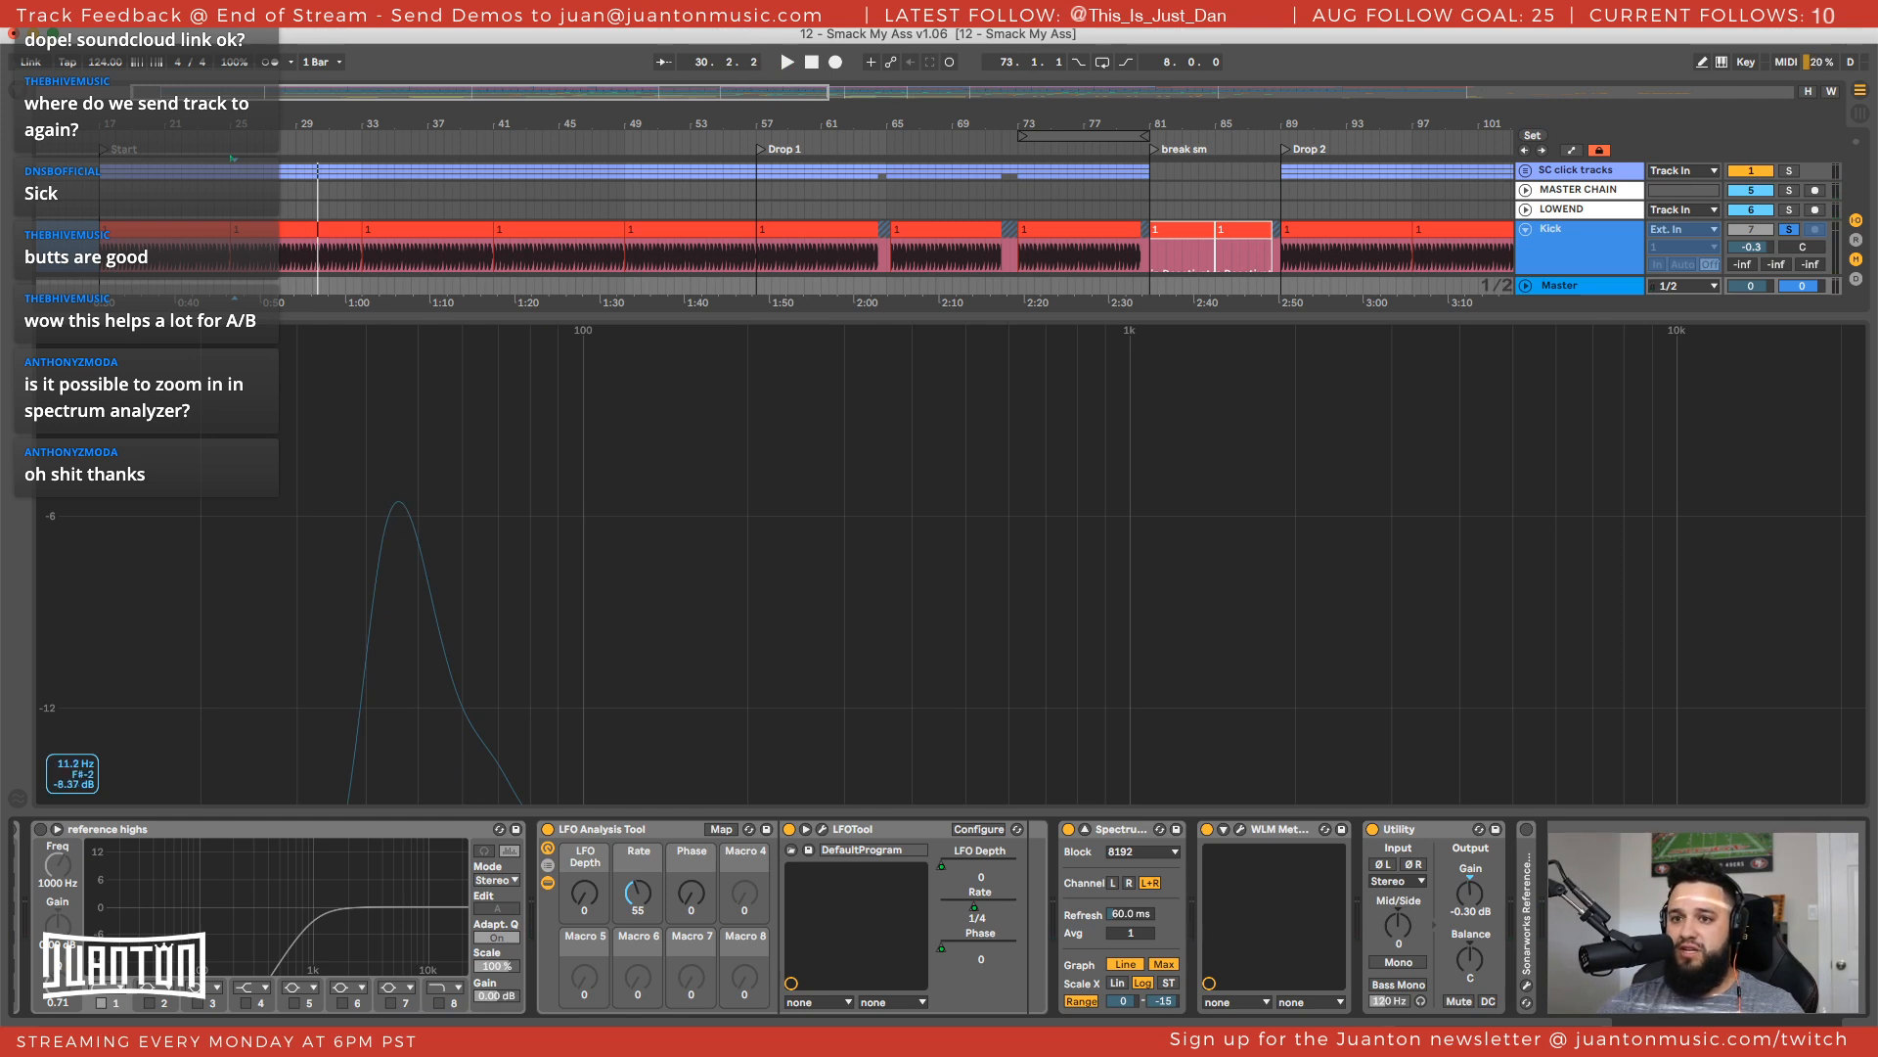
drag(1162, 1001, 1162, 1028)
key(space)
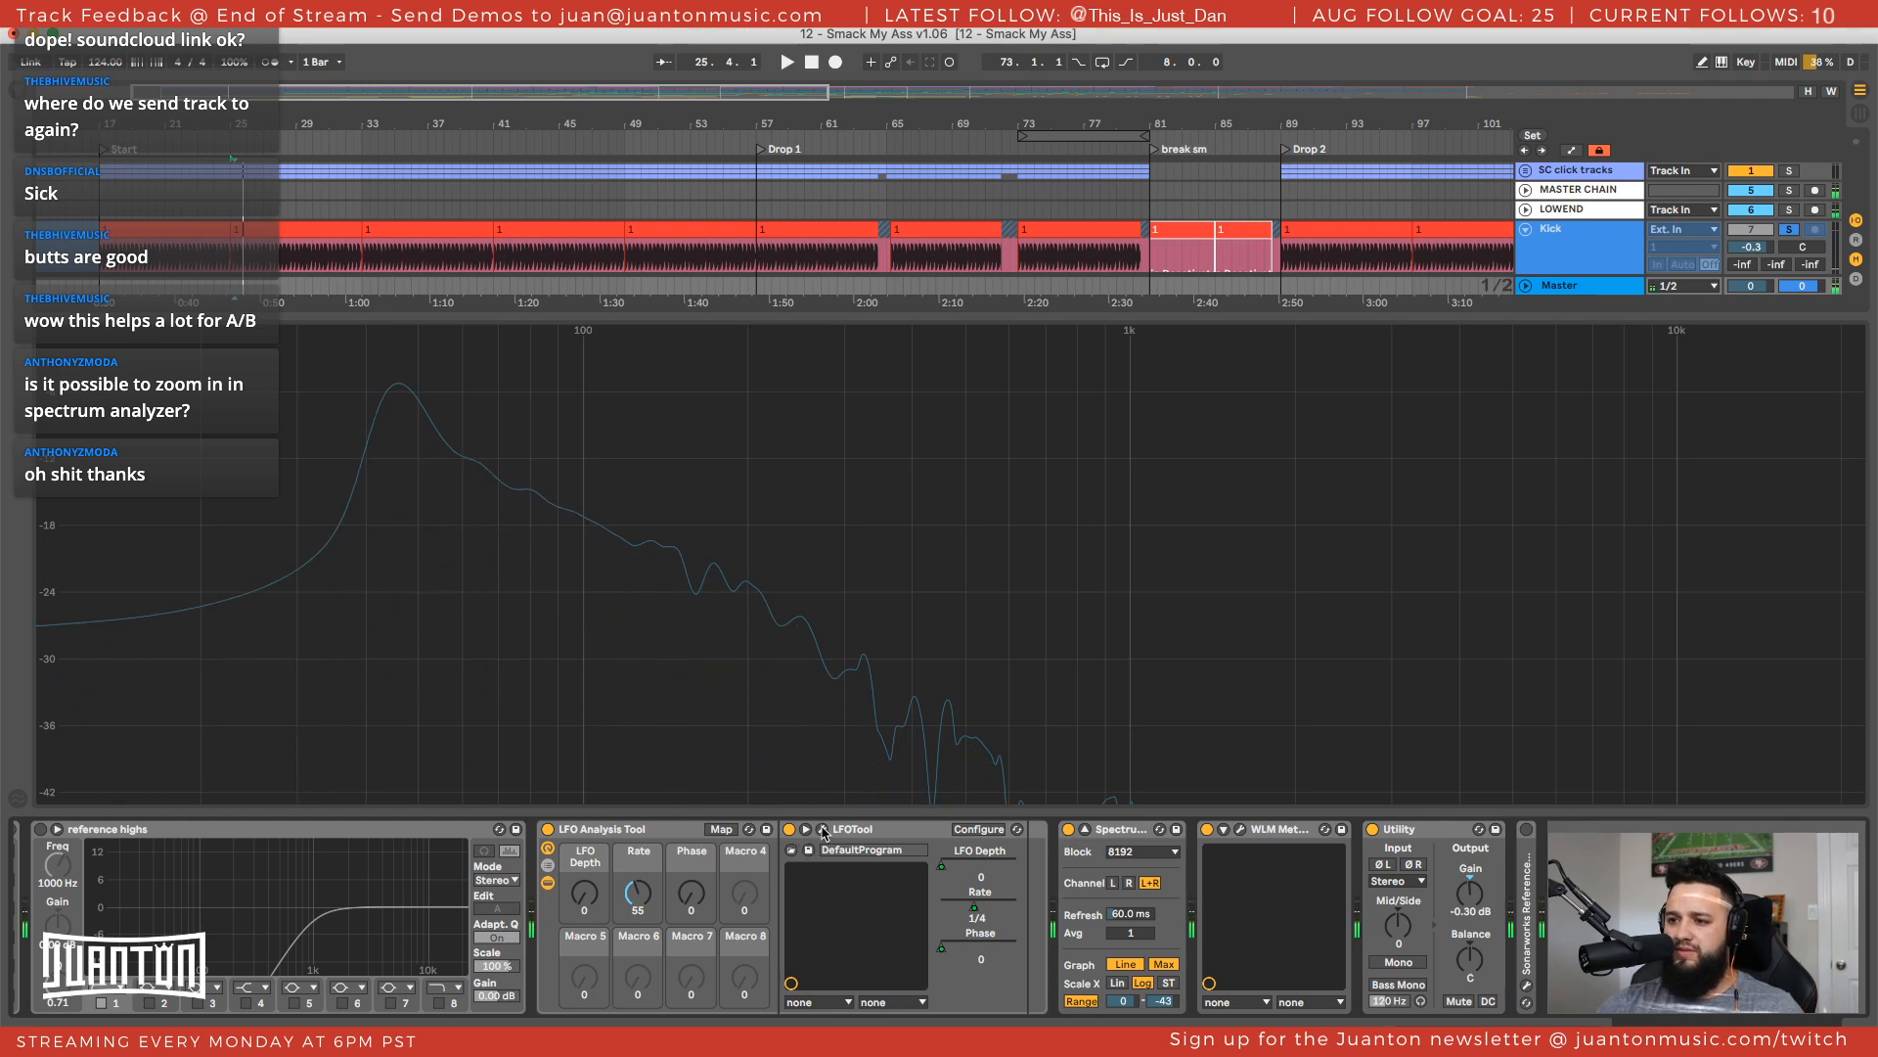
Open the Master's LFOTool window and play the low end to examine its waveform
key(super+alt+p)
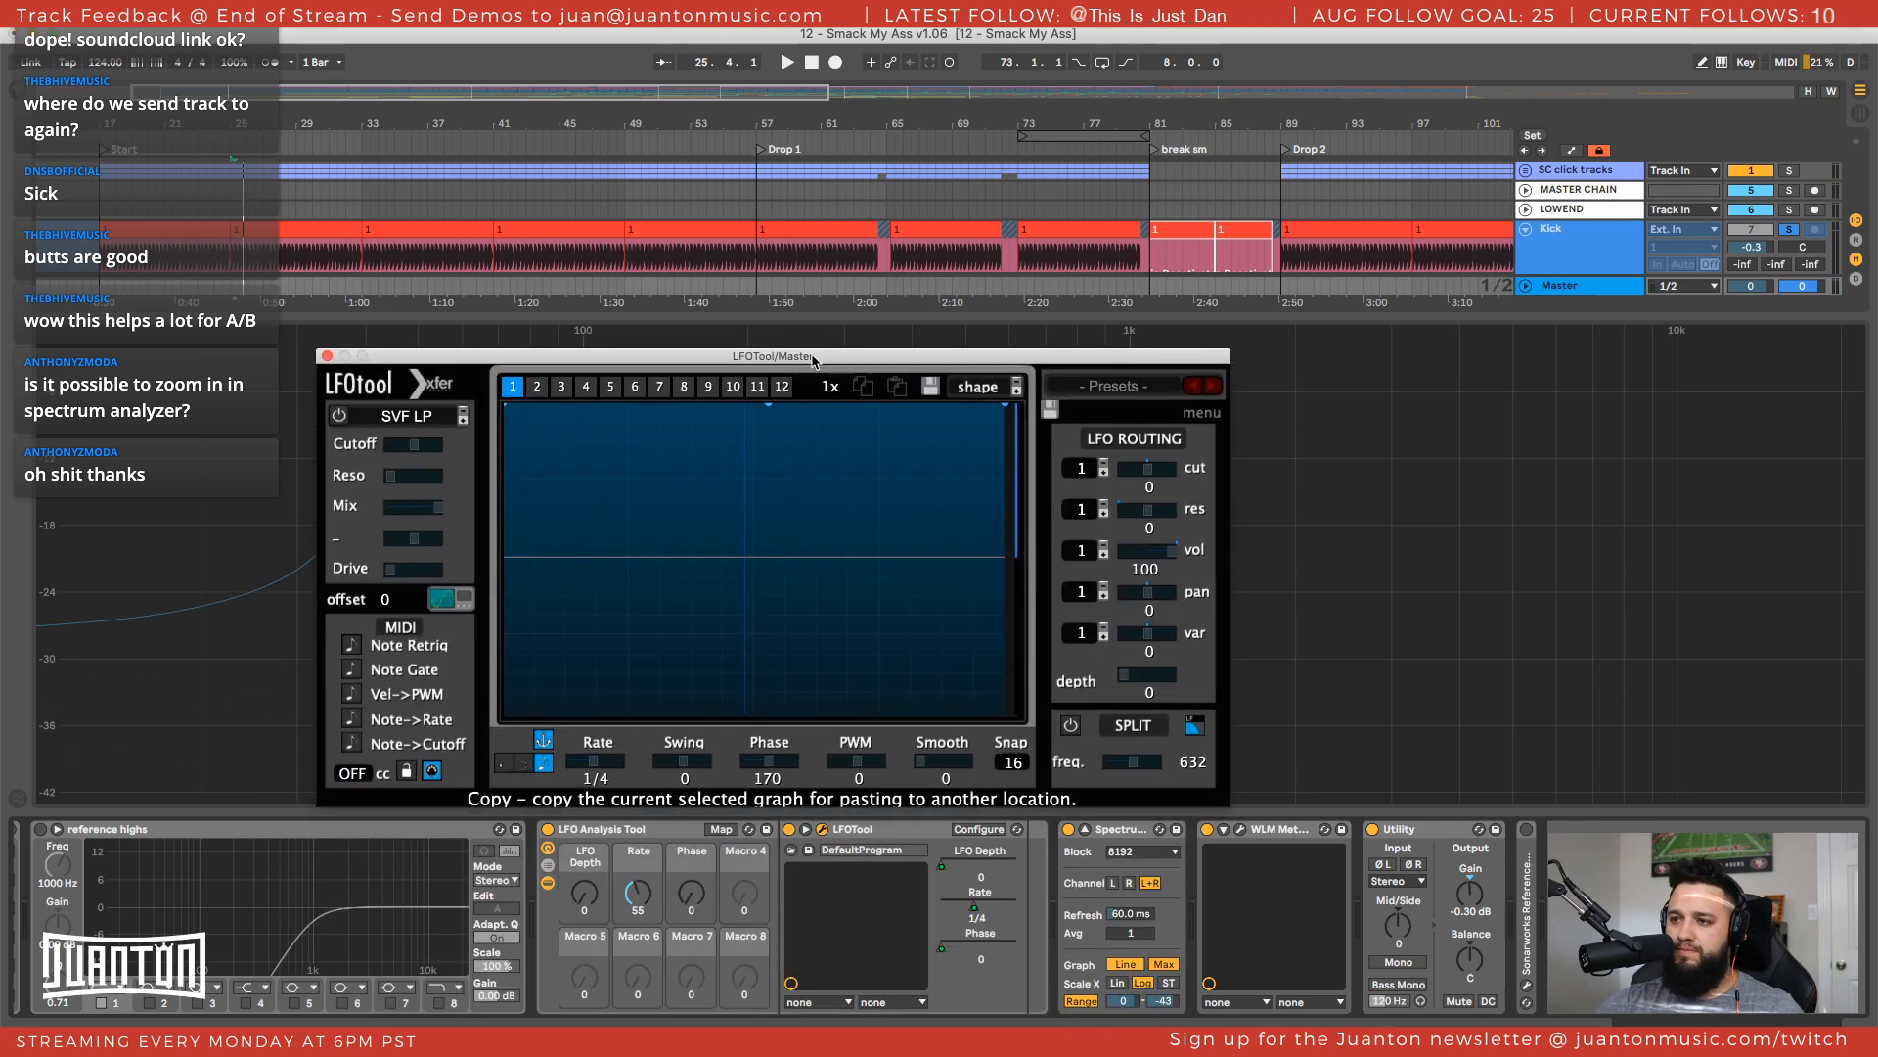
key(space)
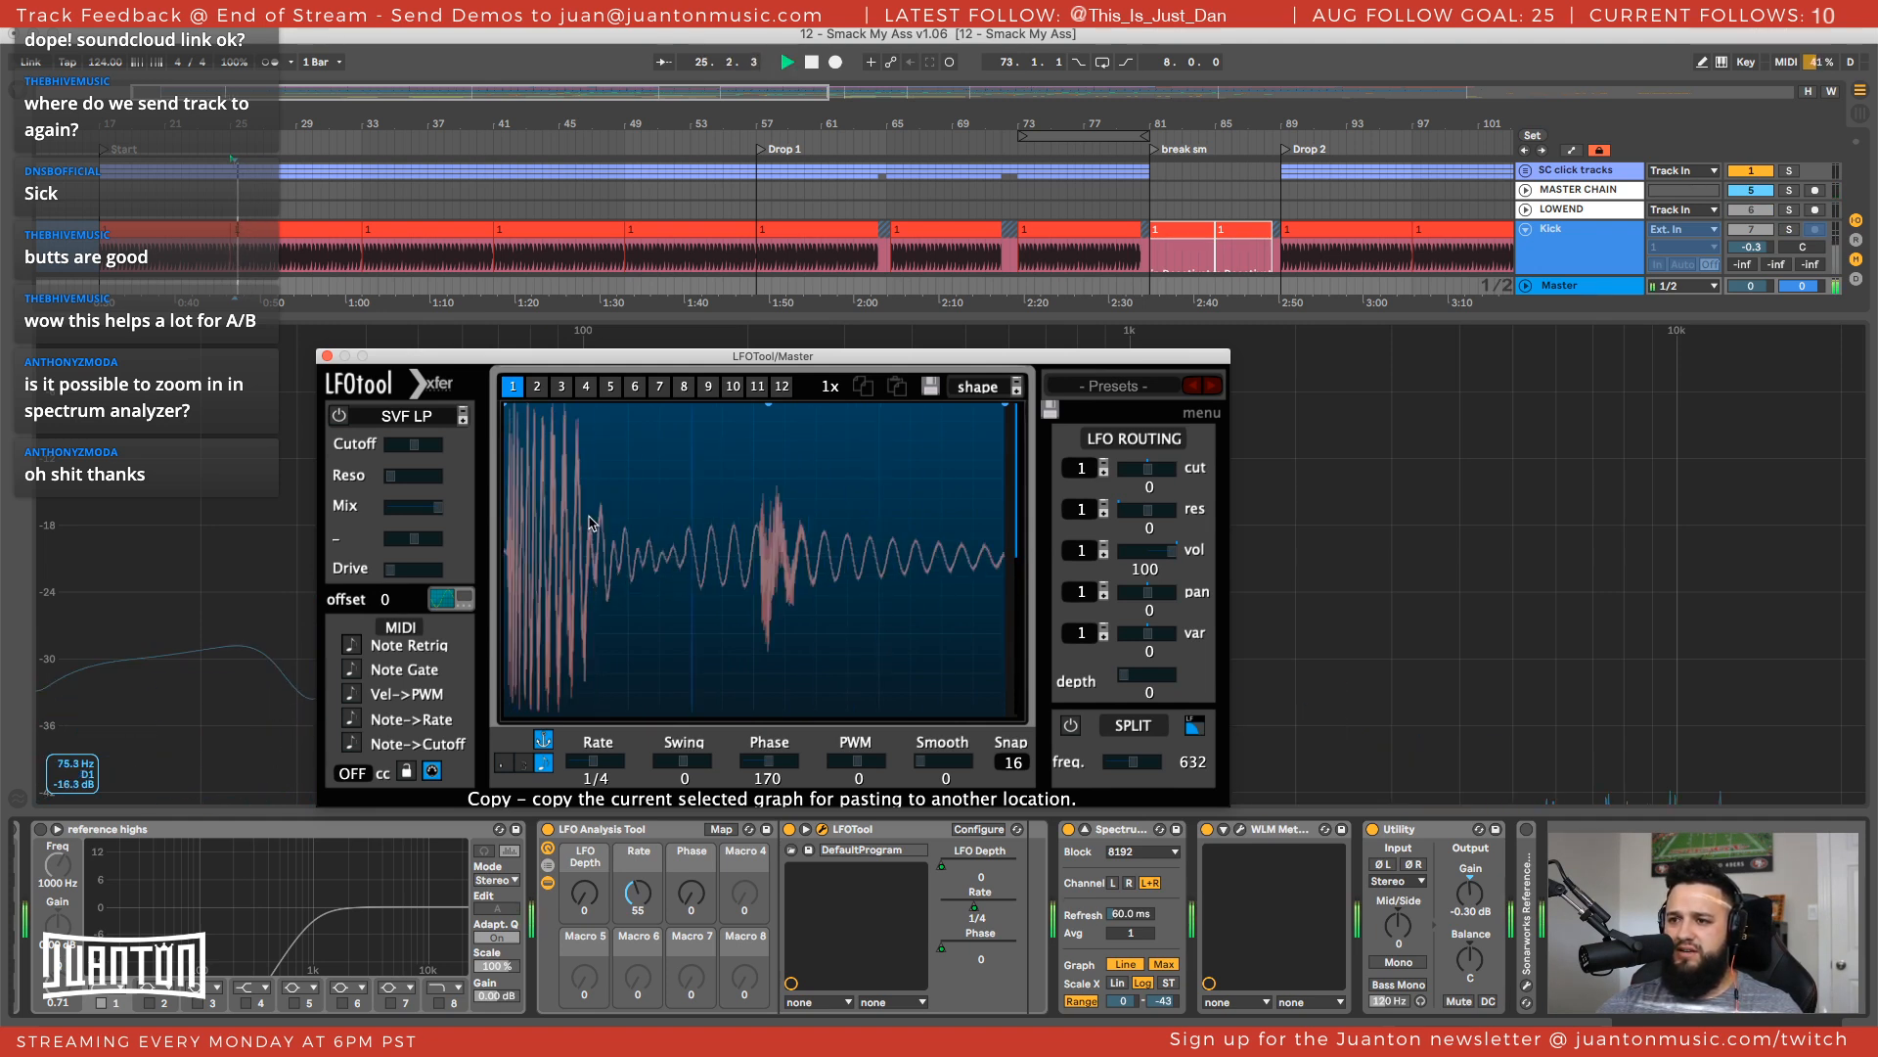
key(space)
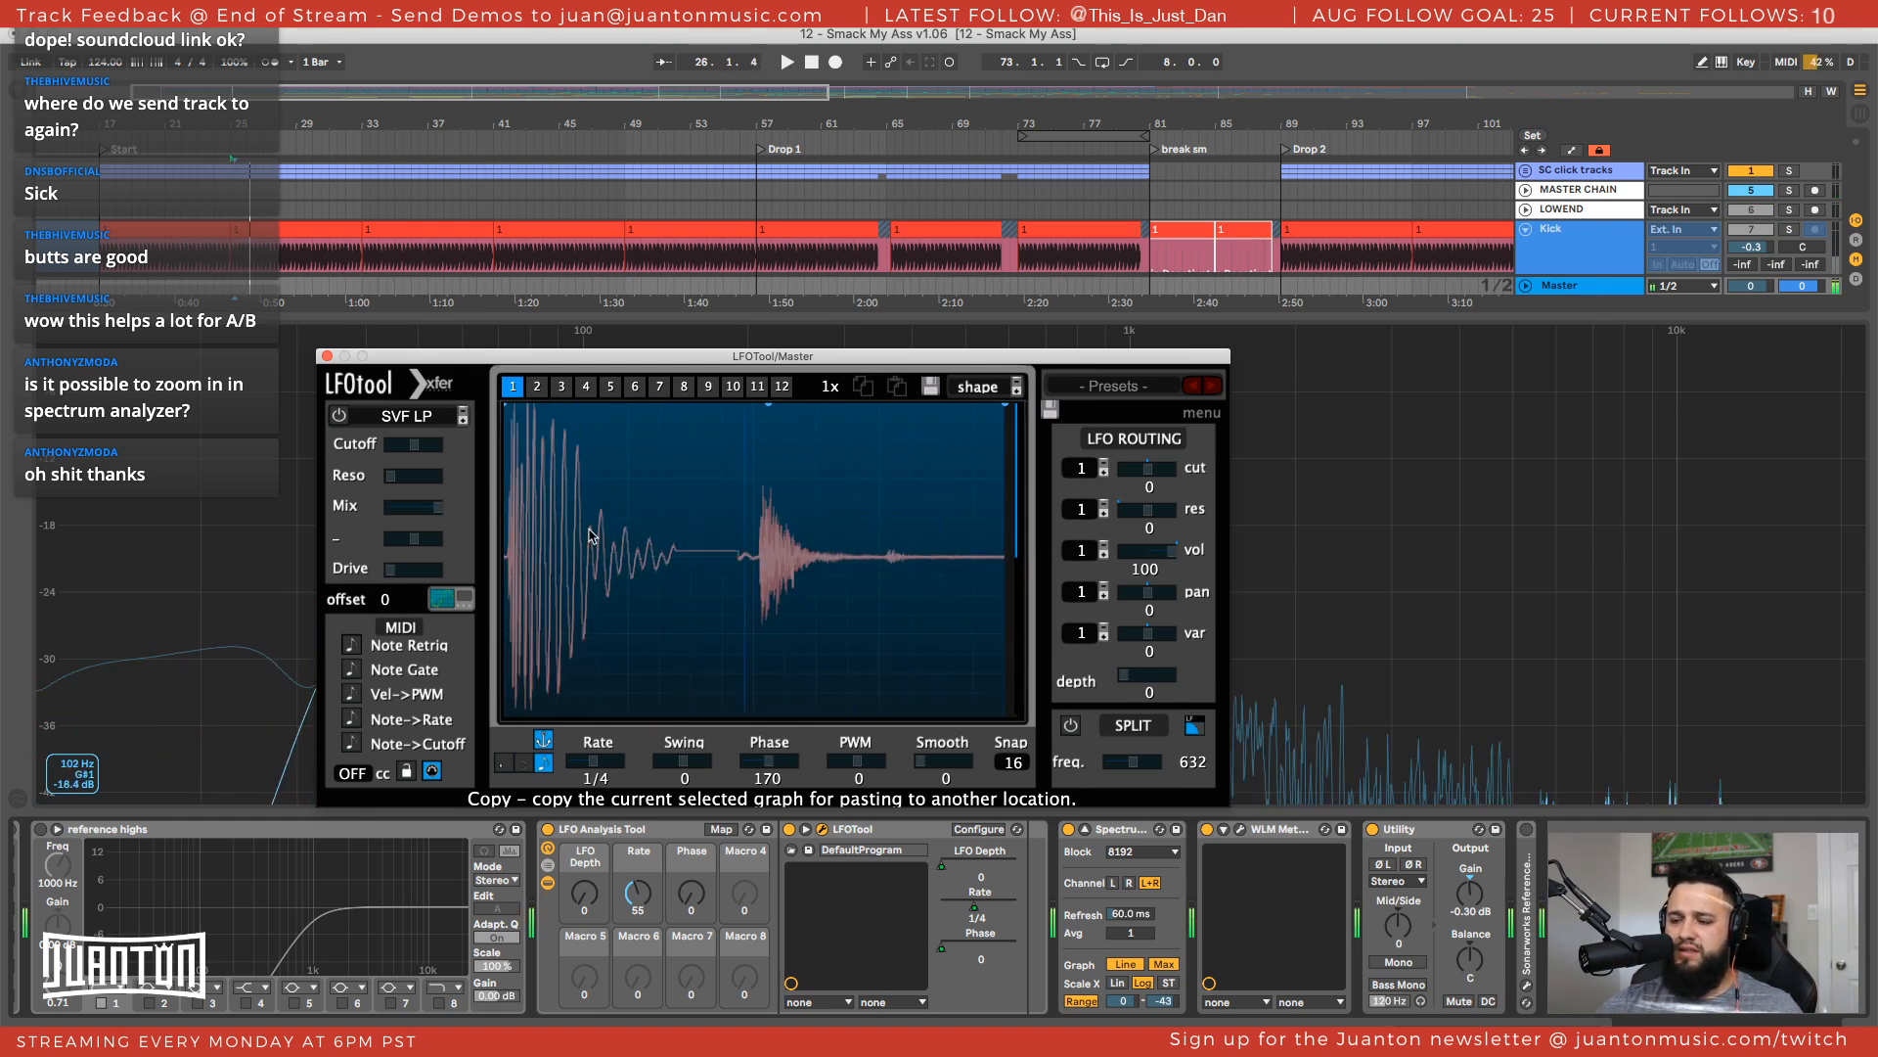
Examine the waveform in LFOTool while playing from Drop 1 in short passes, and close the LFOTool window
click(764, 204)
key(space)
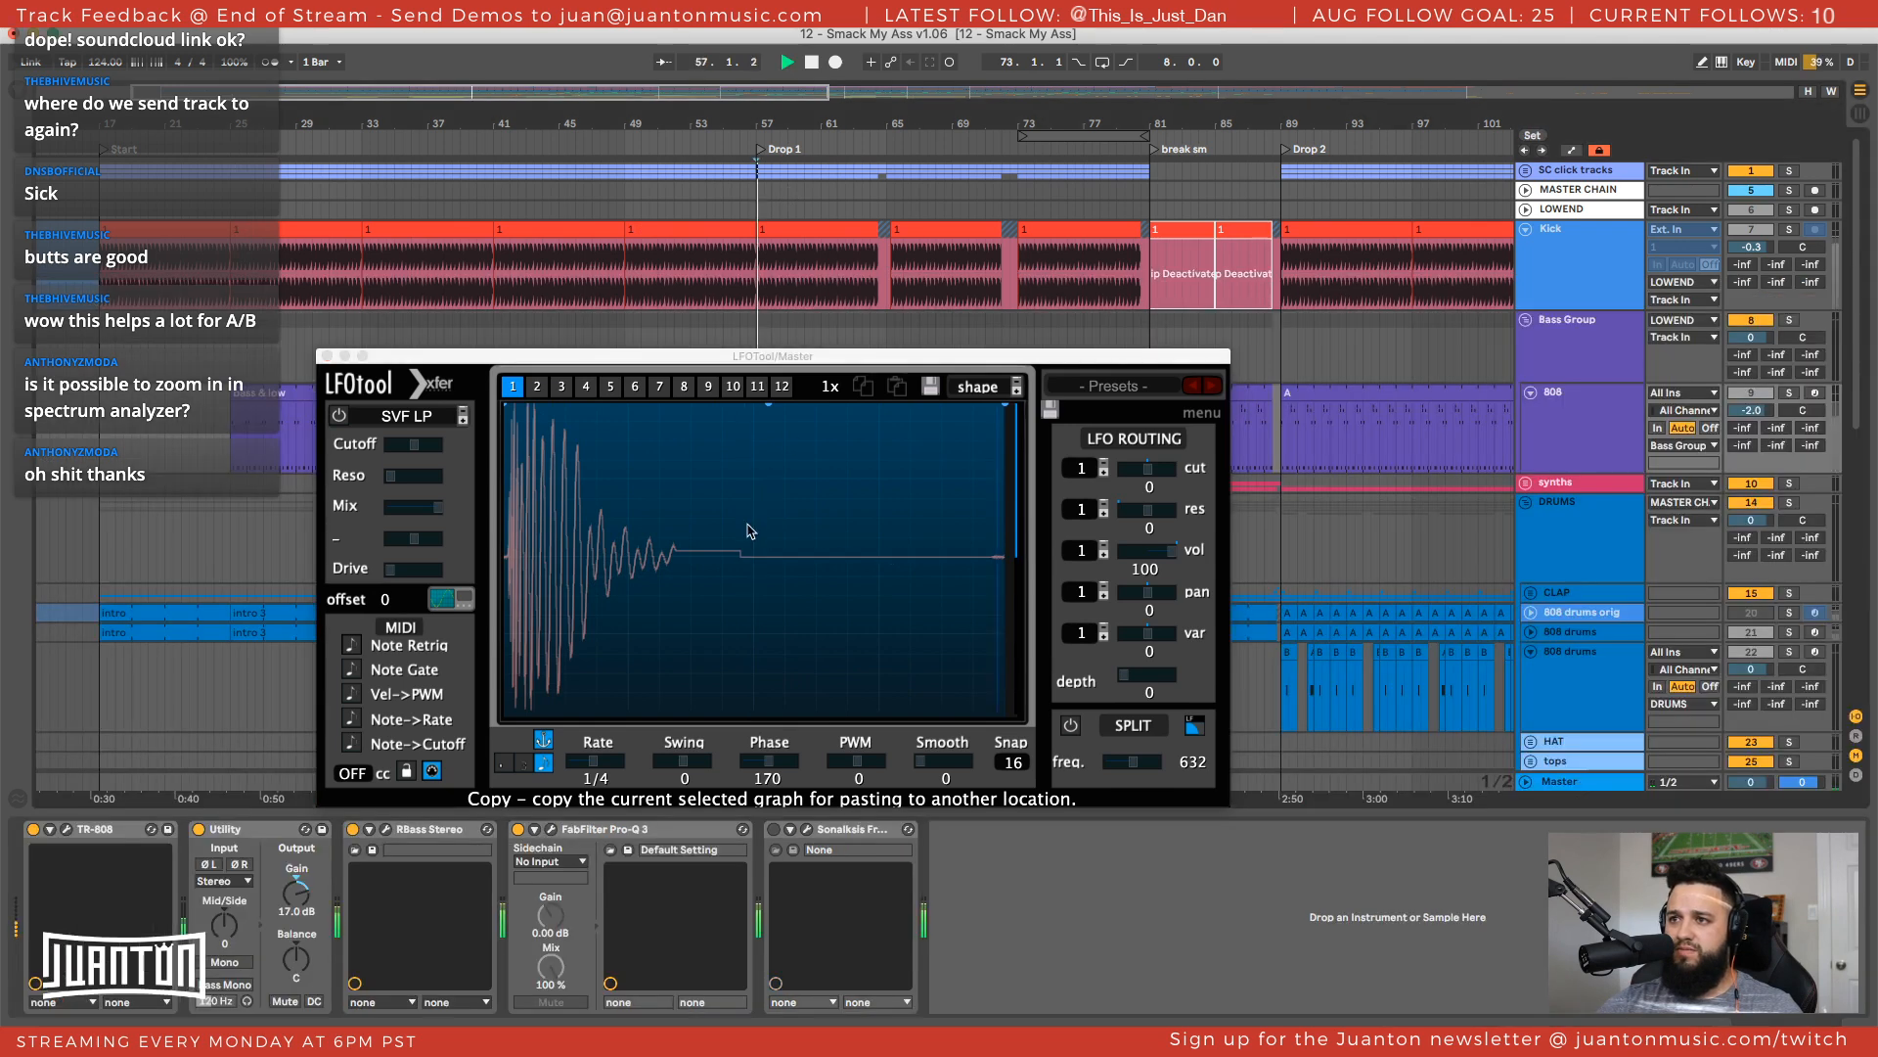
key(space)
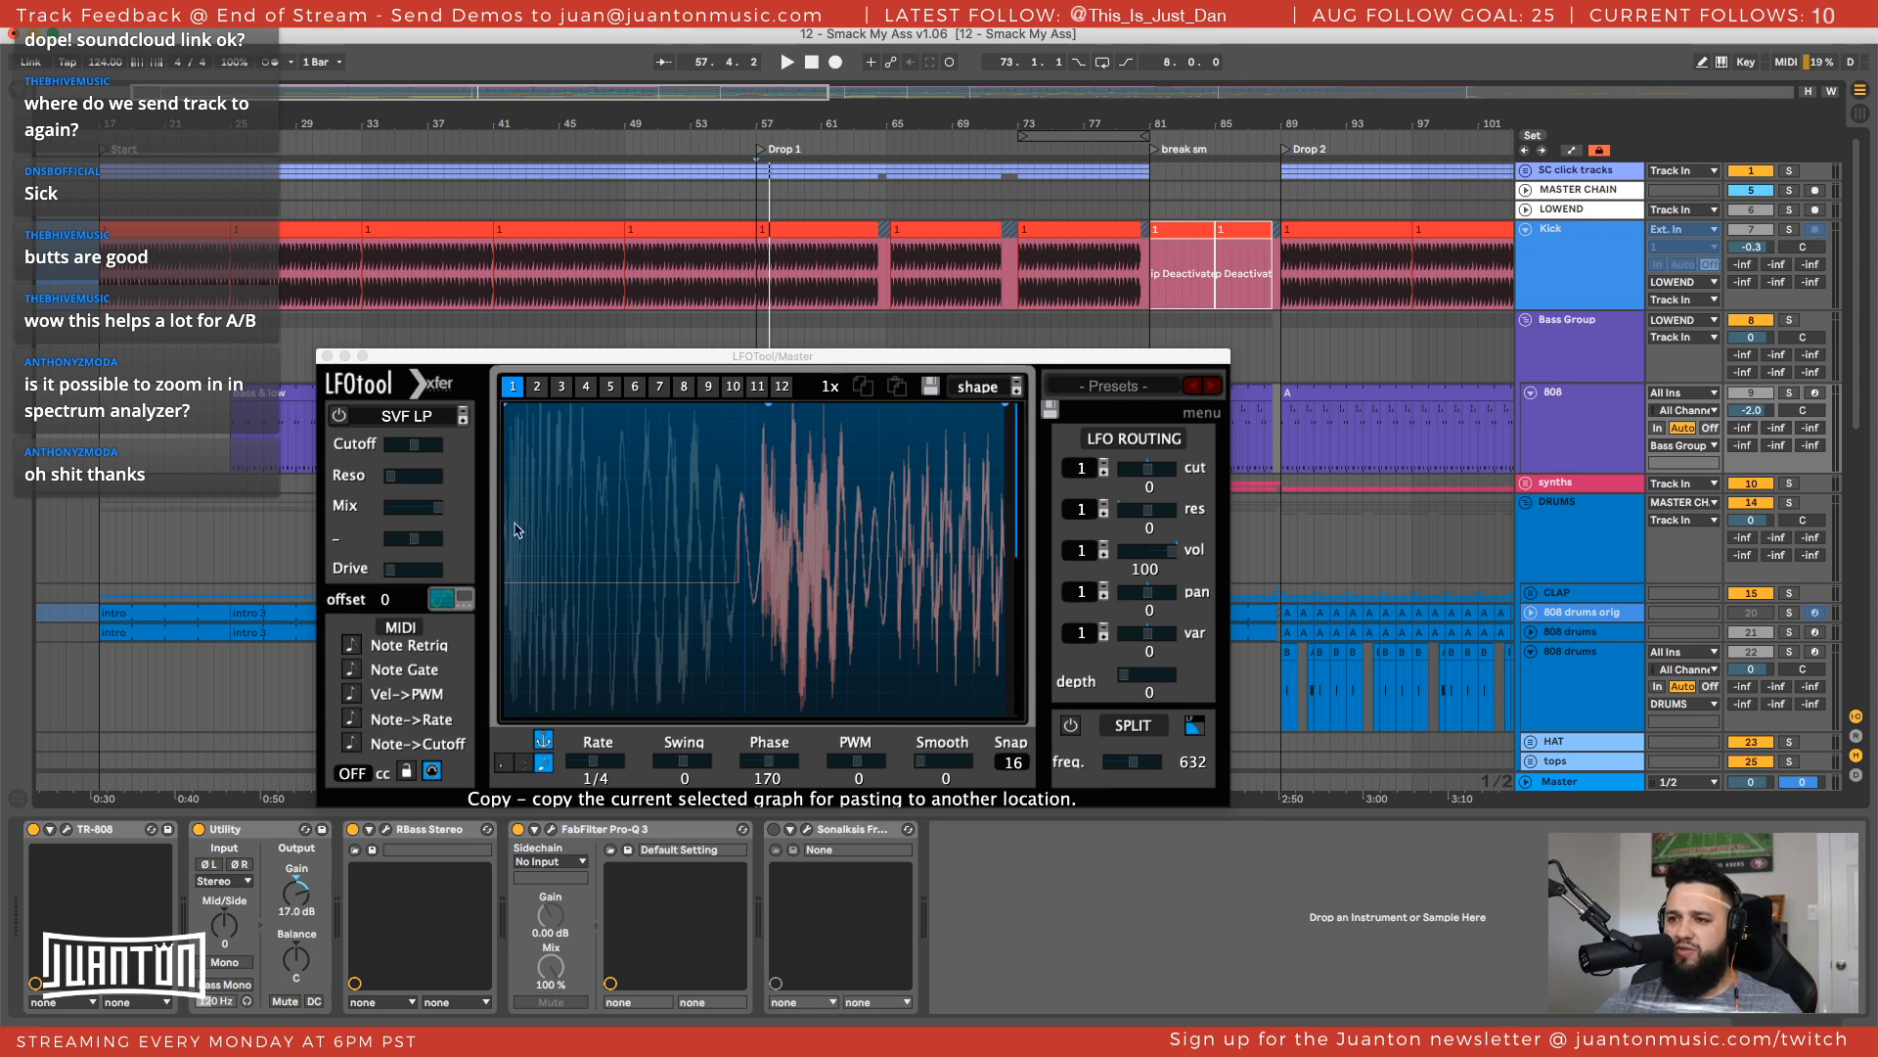
key(space)
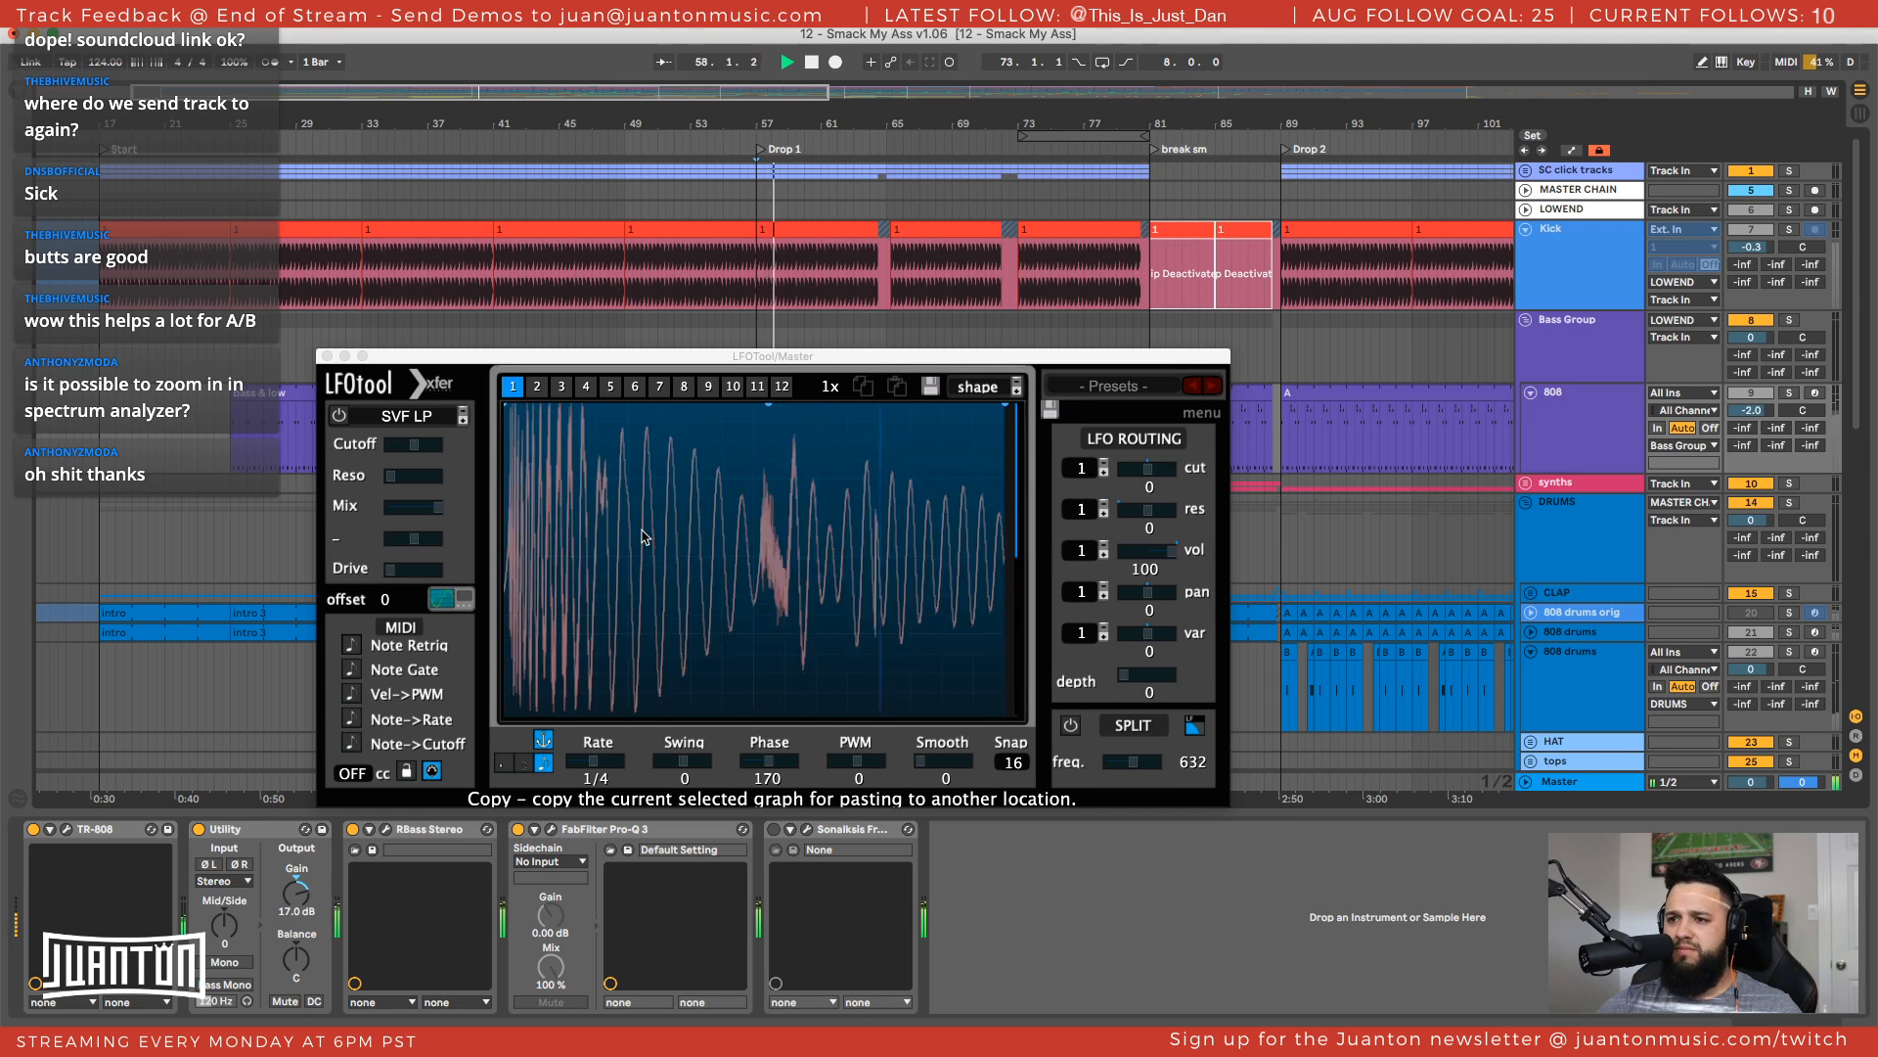
key(space)
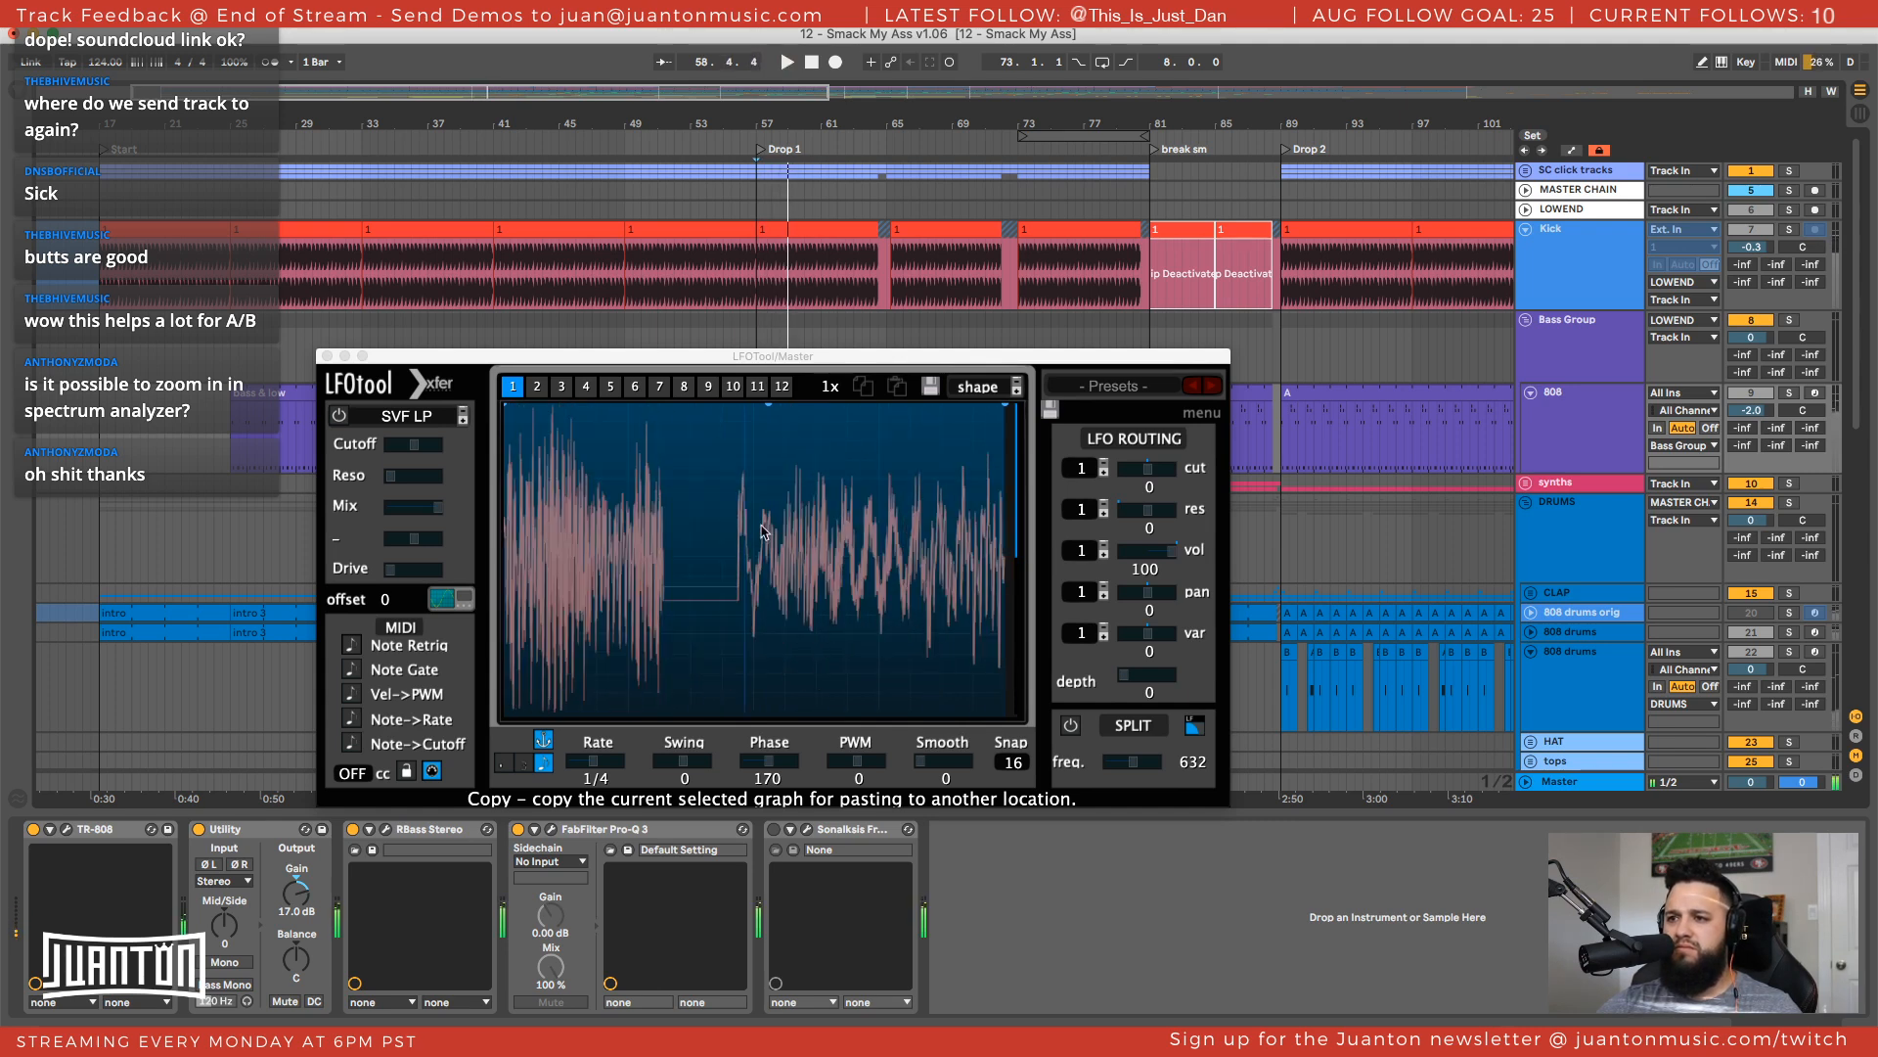
click(326, 355)
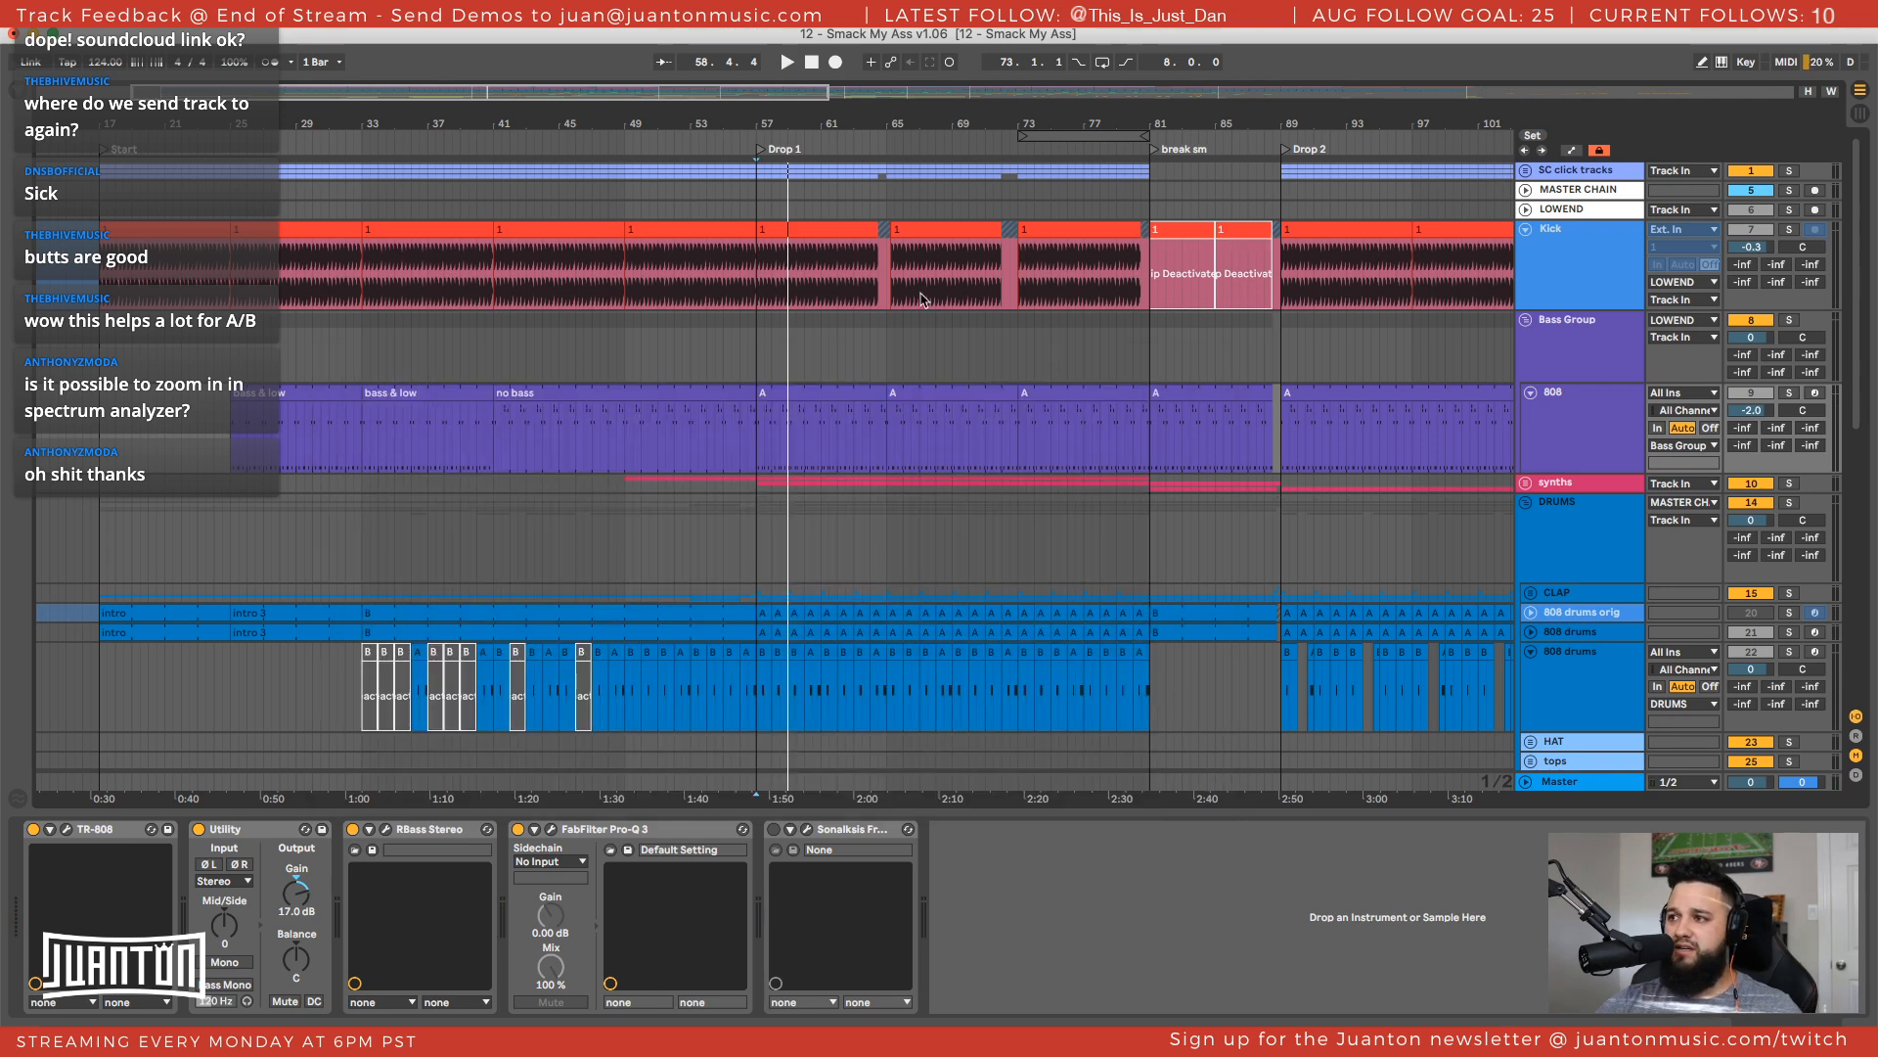
Audition the beginning of Drop 1 several times and solo the 808 bass track
click(770, 332)
key(space)
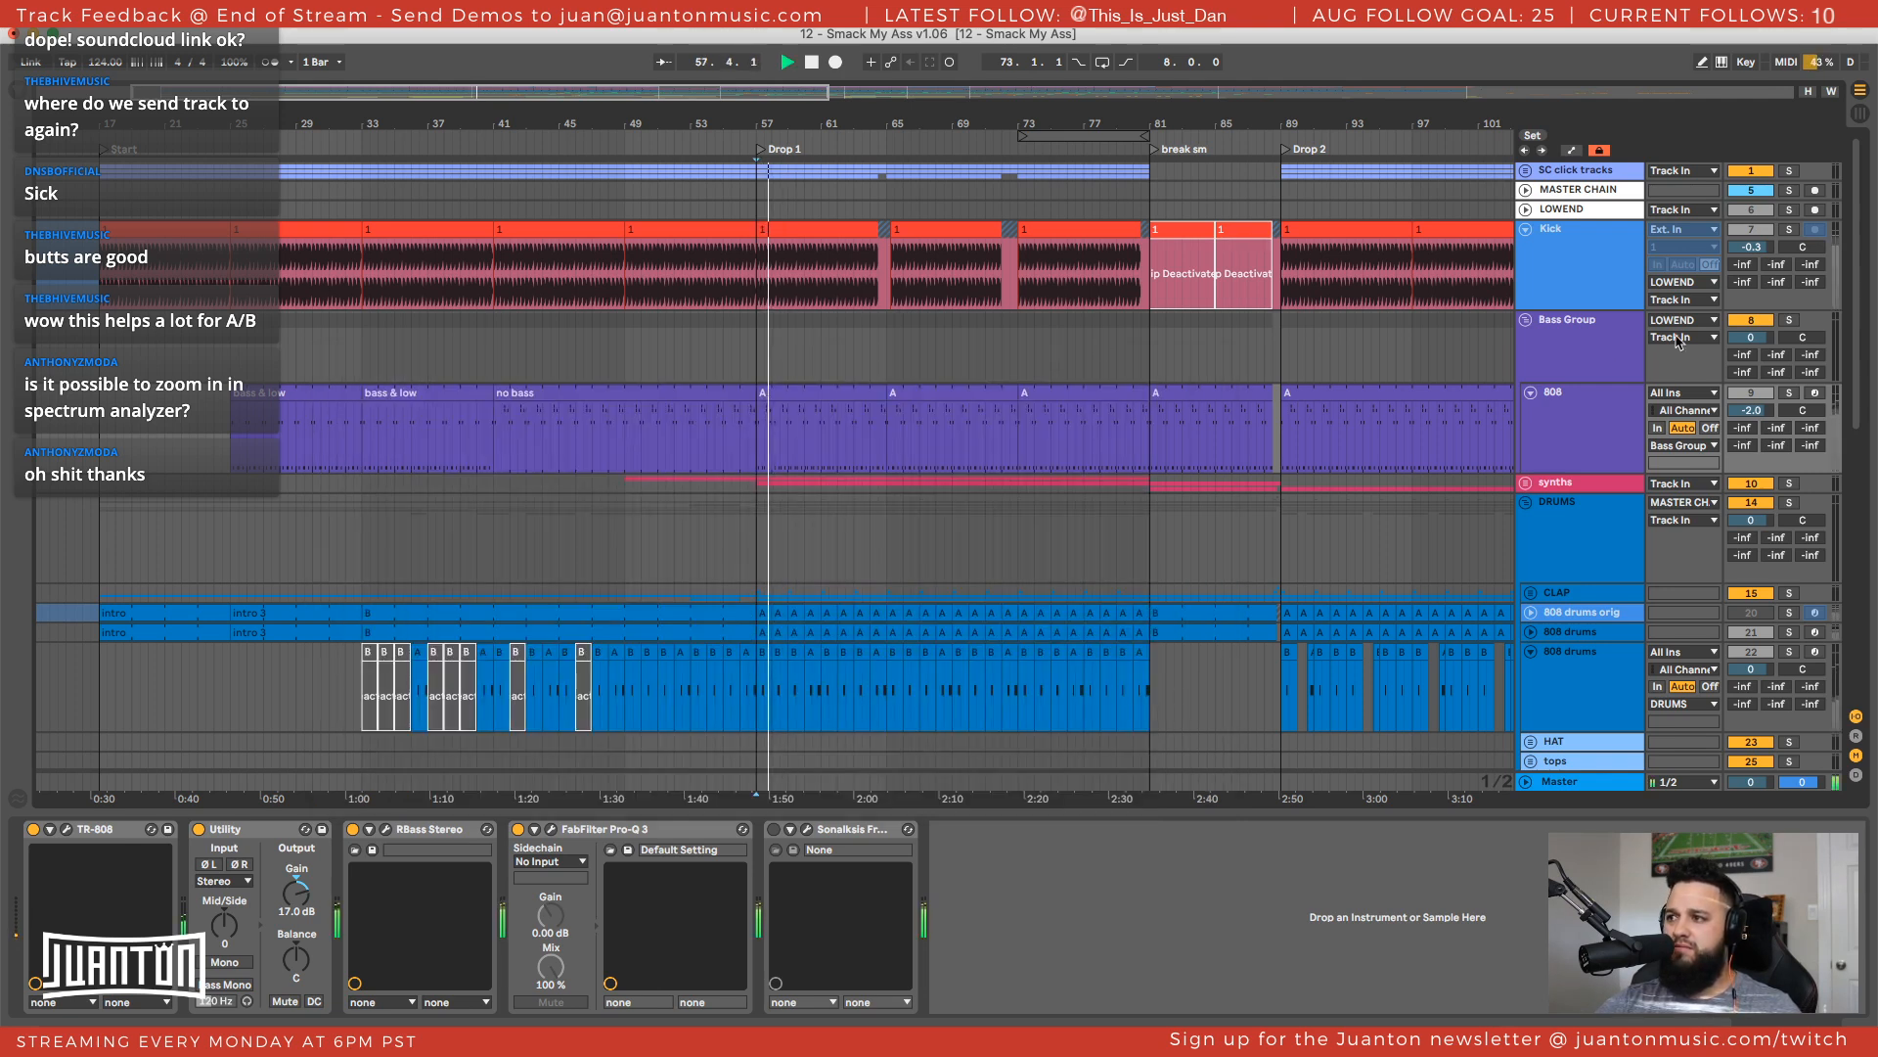
key(space)
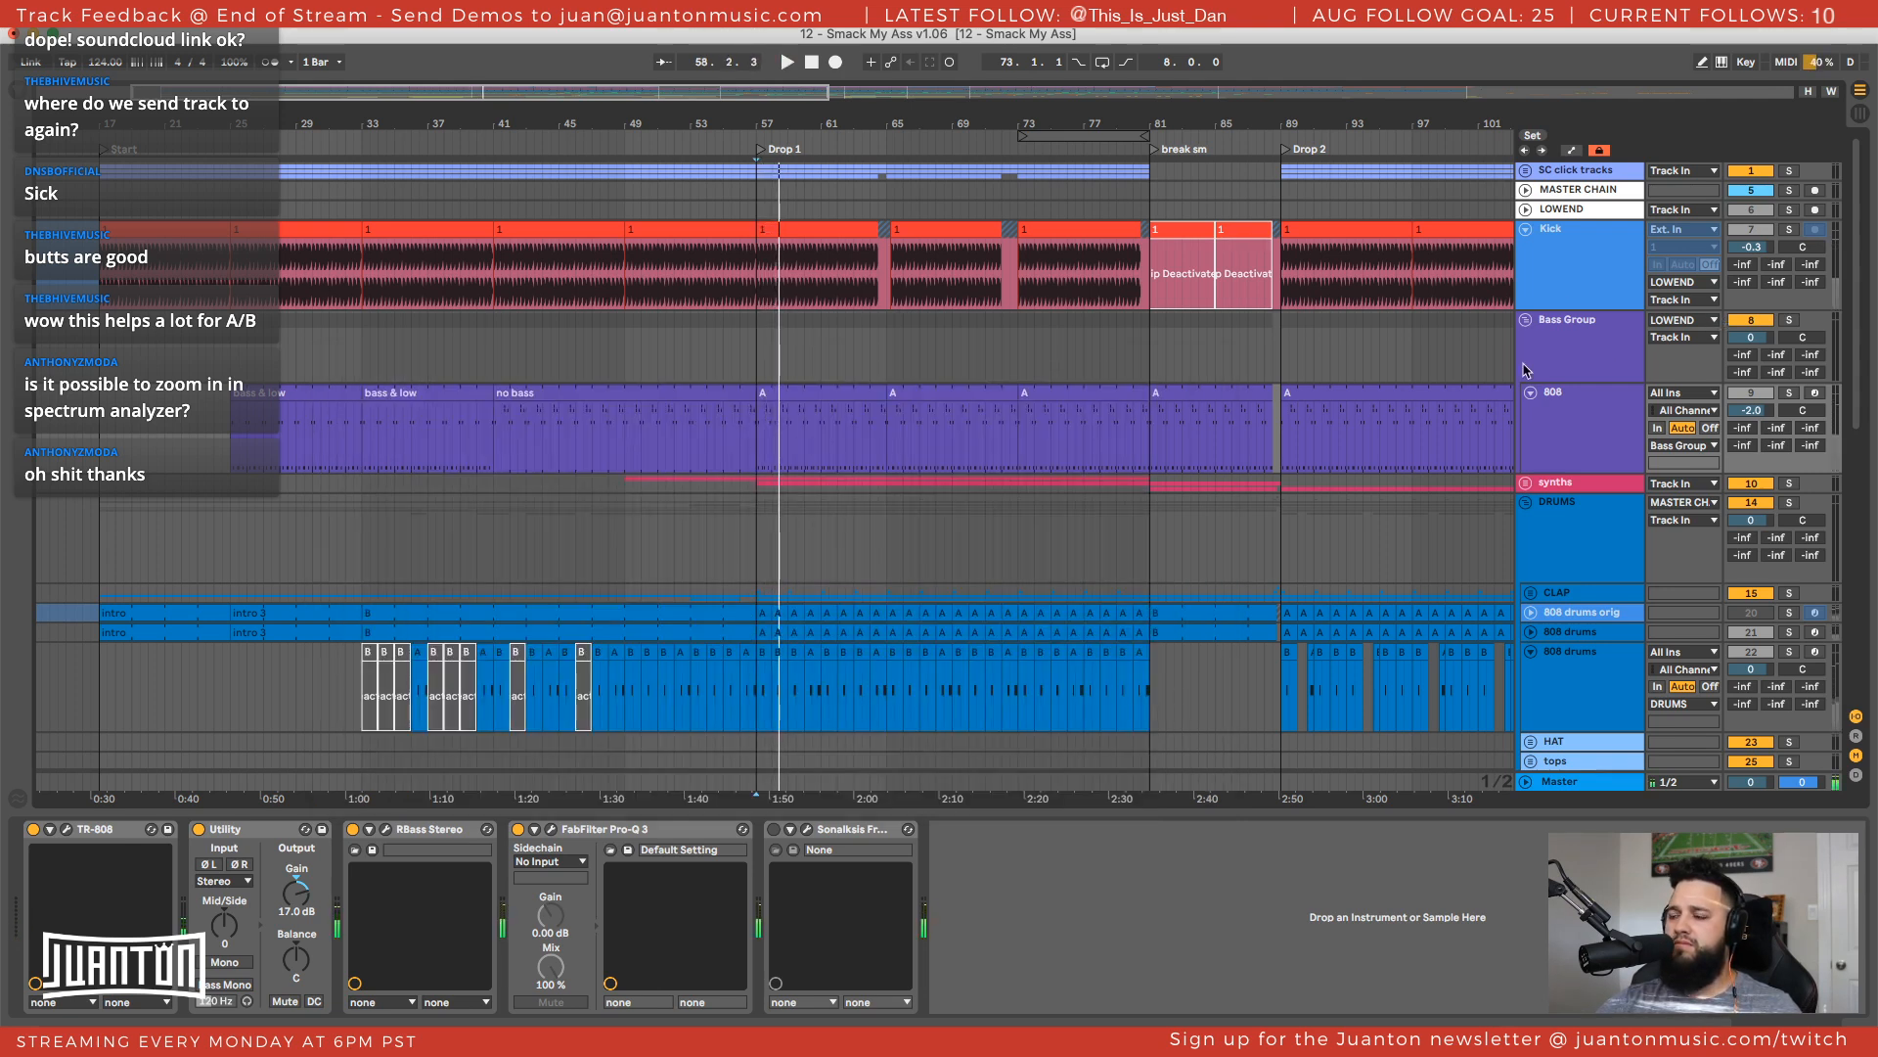
key(space)
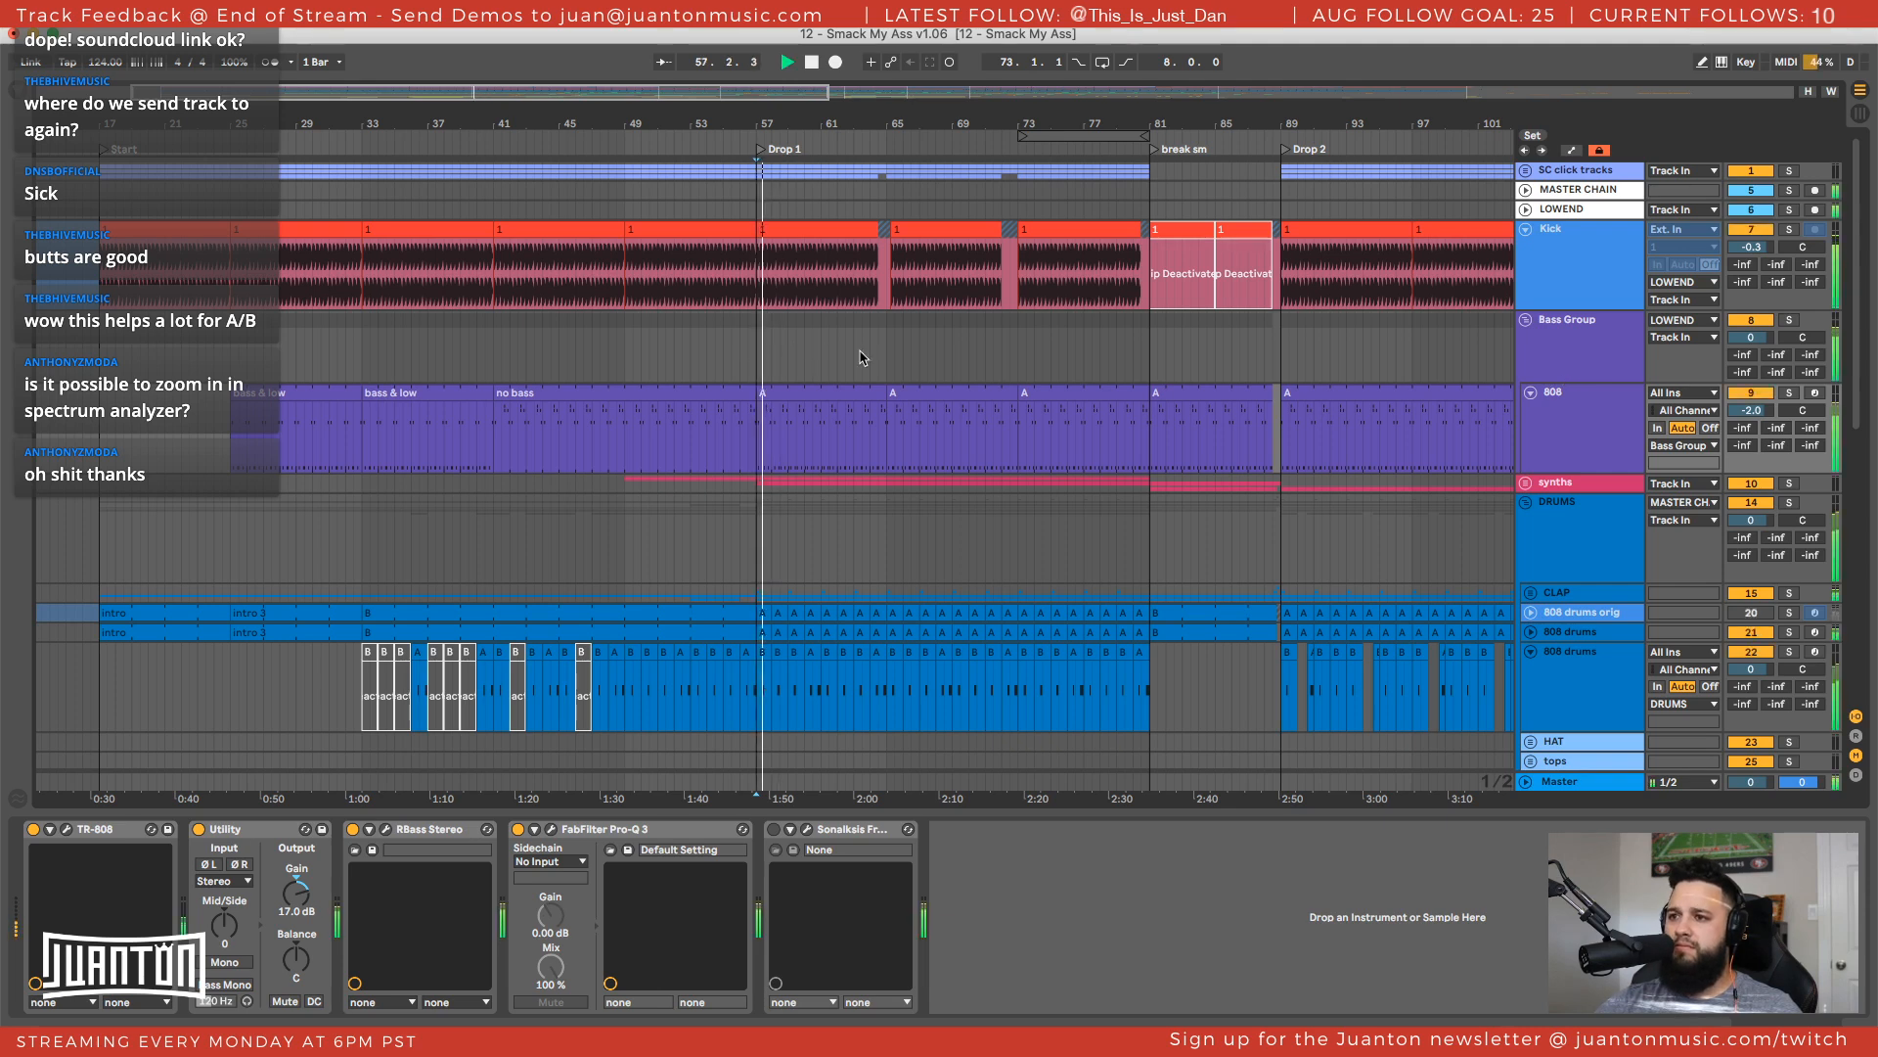
click(1791, 395)
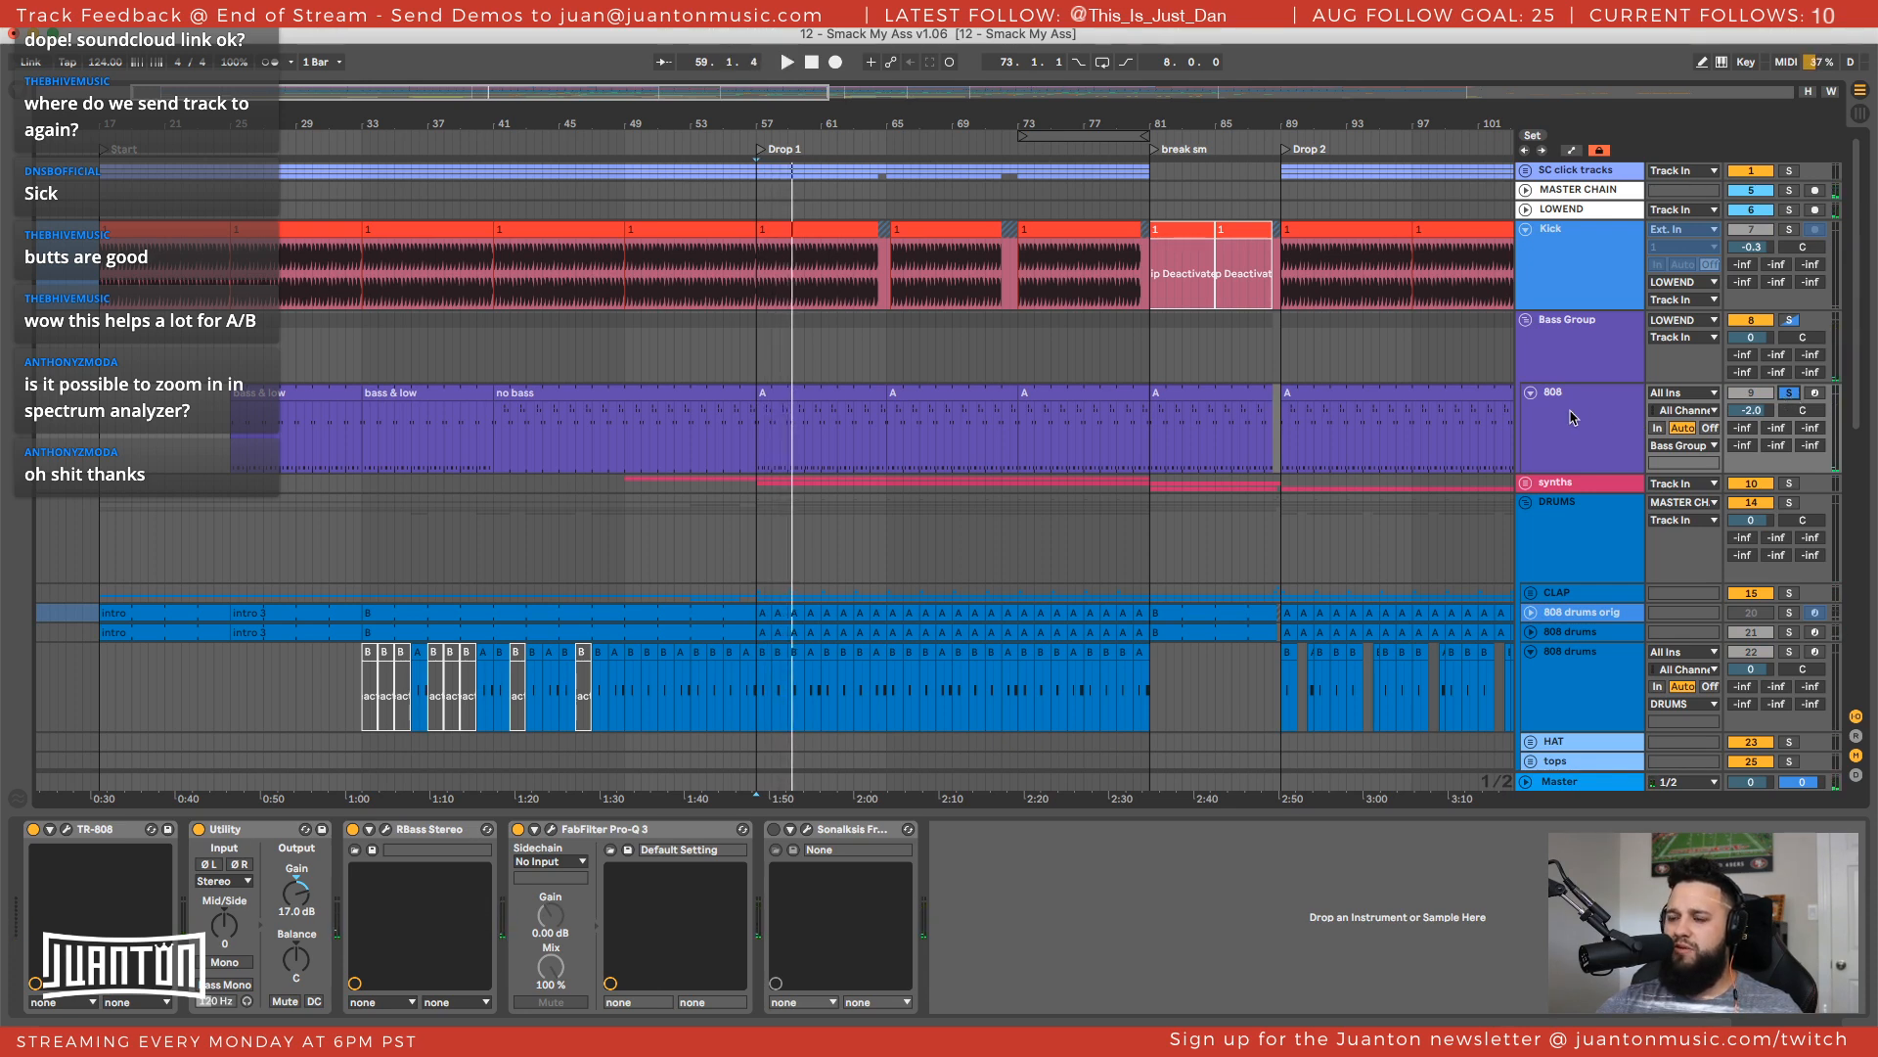
Check the Kick track's device chain, and open the 808 track's RBass Stereo window, moving it aside
click(825, 240)
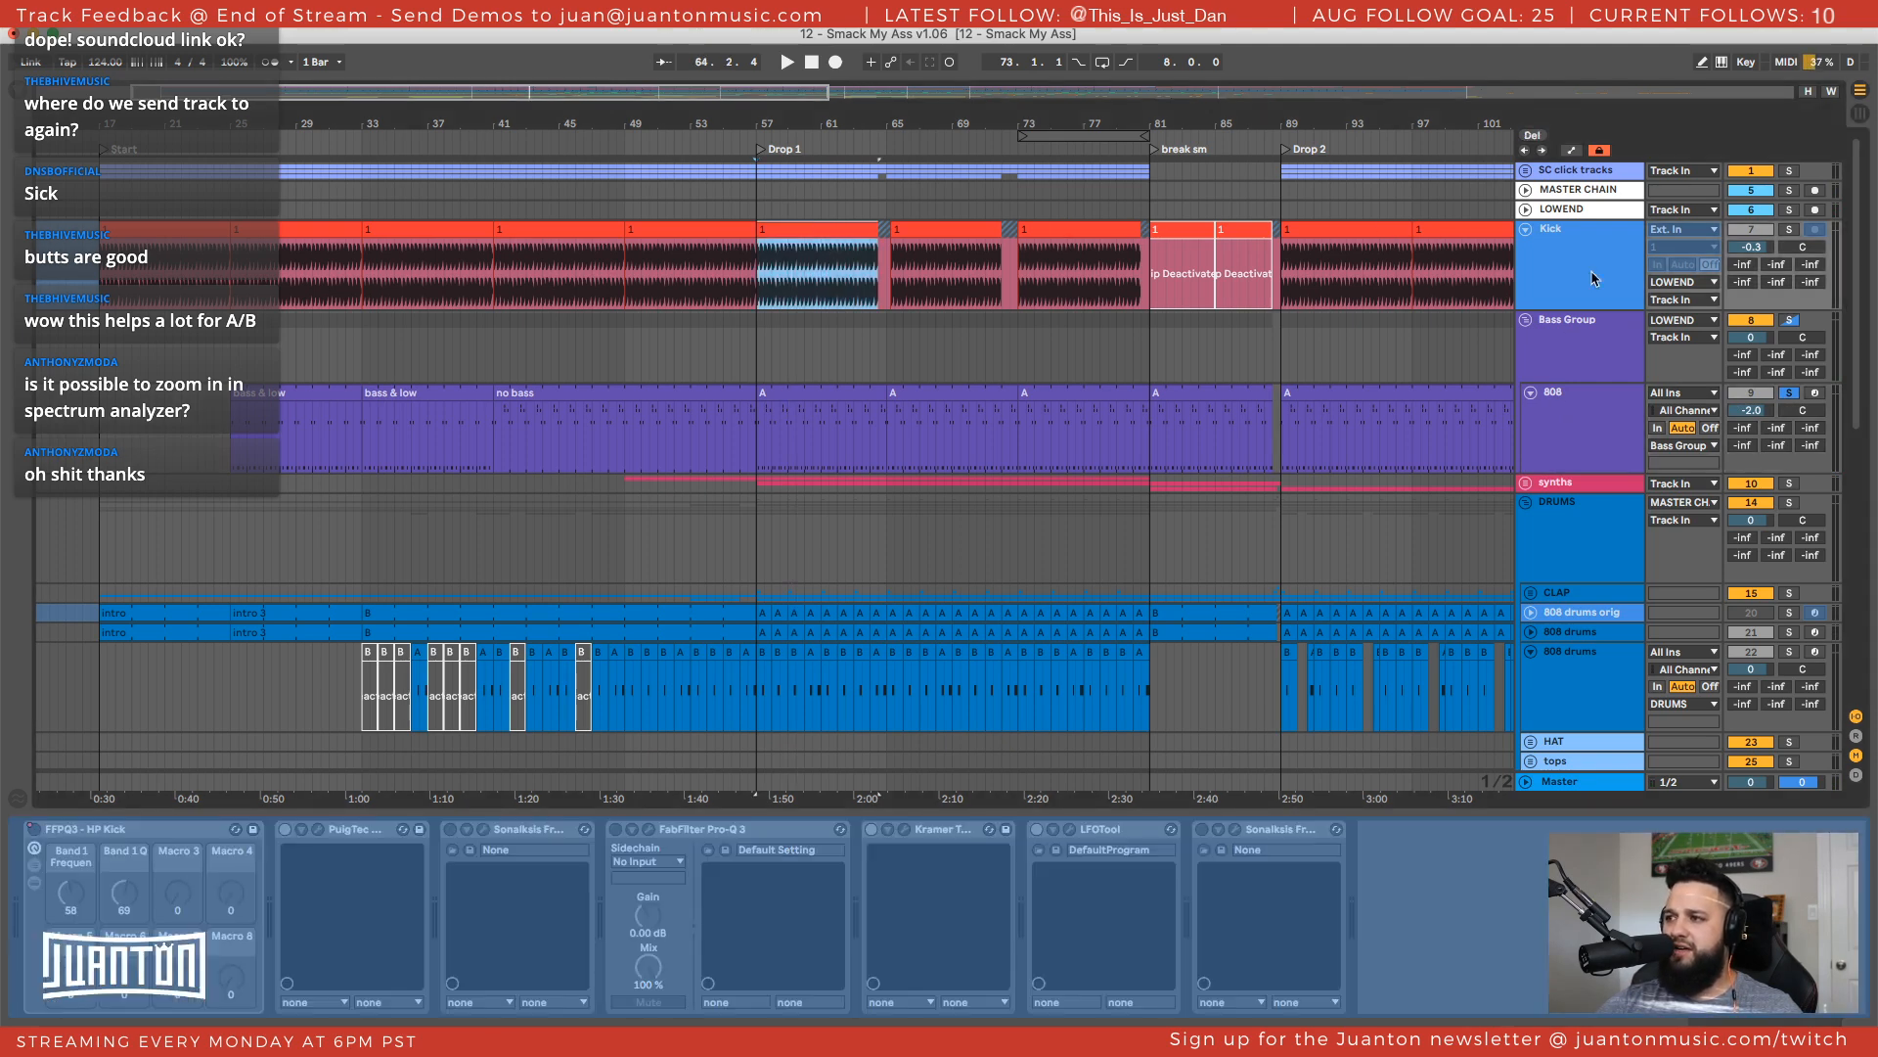
click(1566, 432)
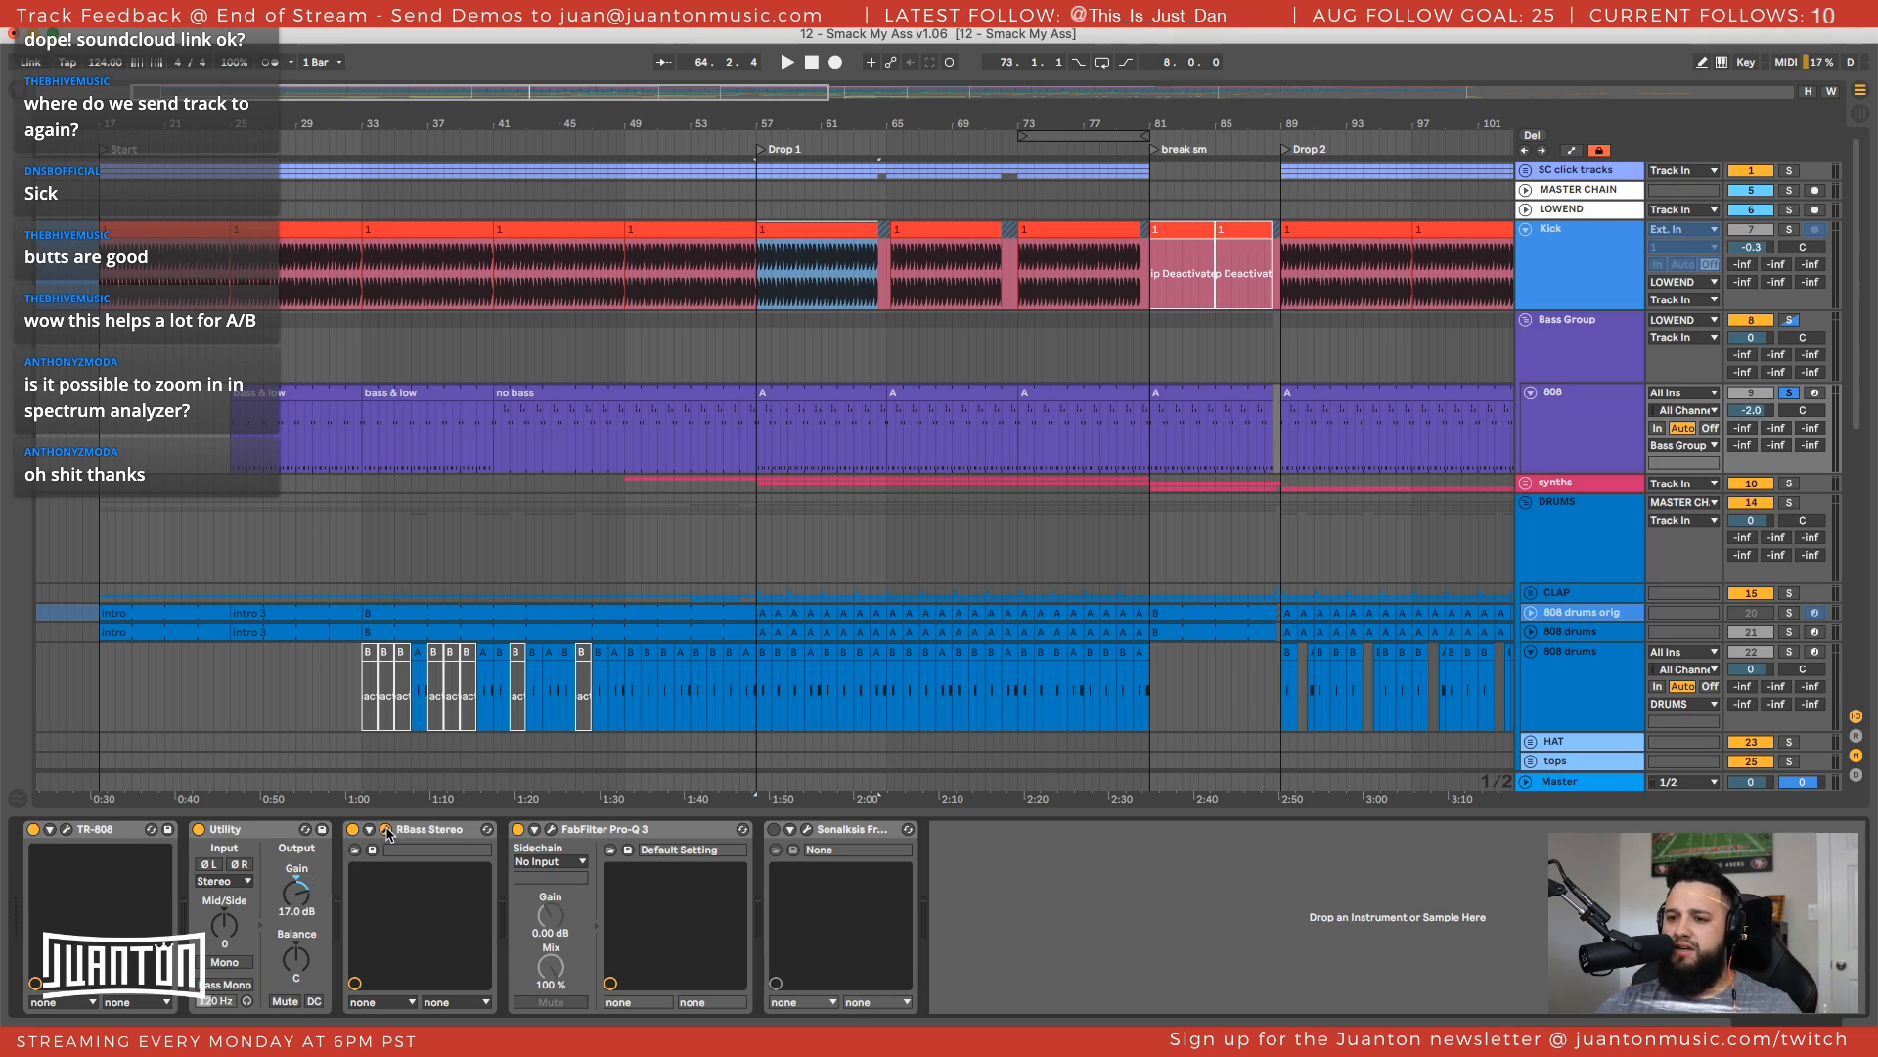
drag(534, 335, 317, 182)
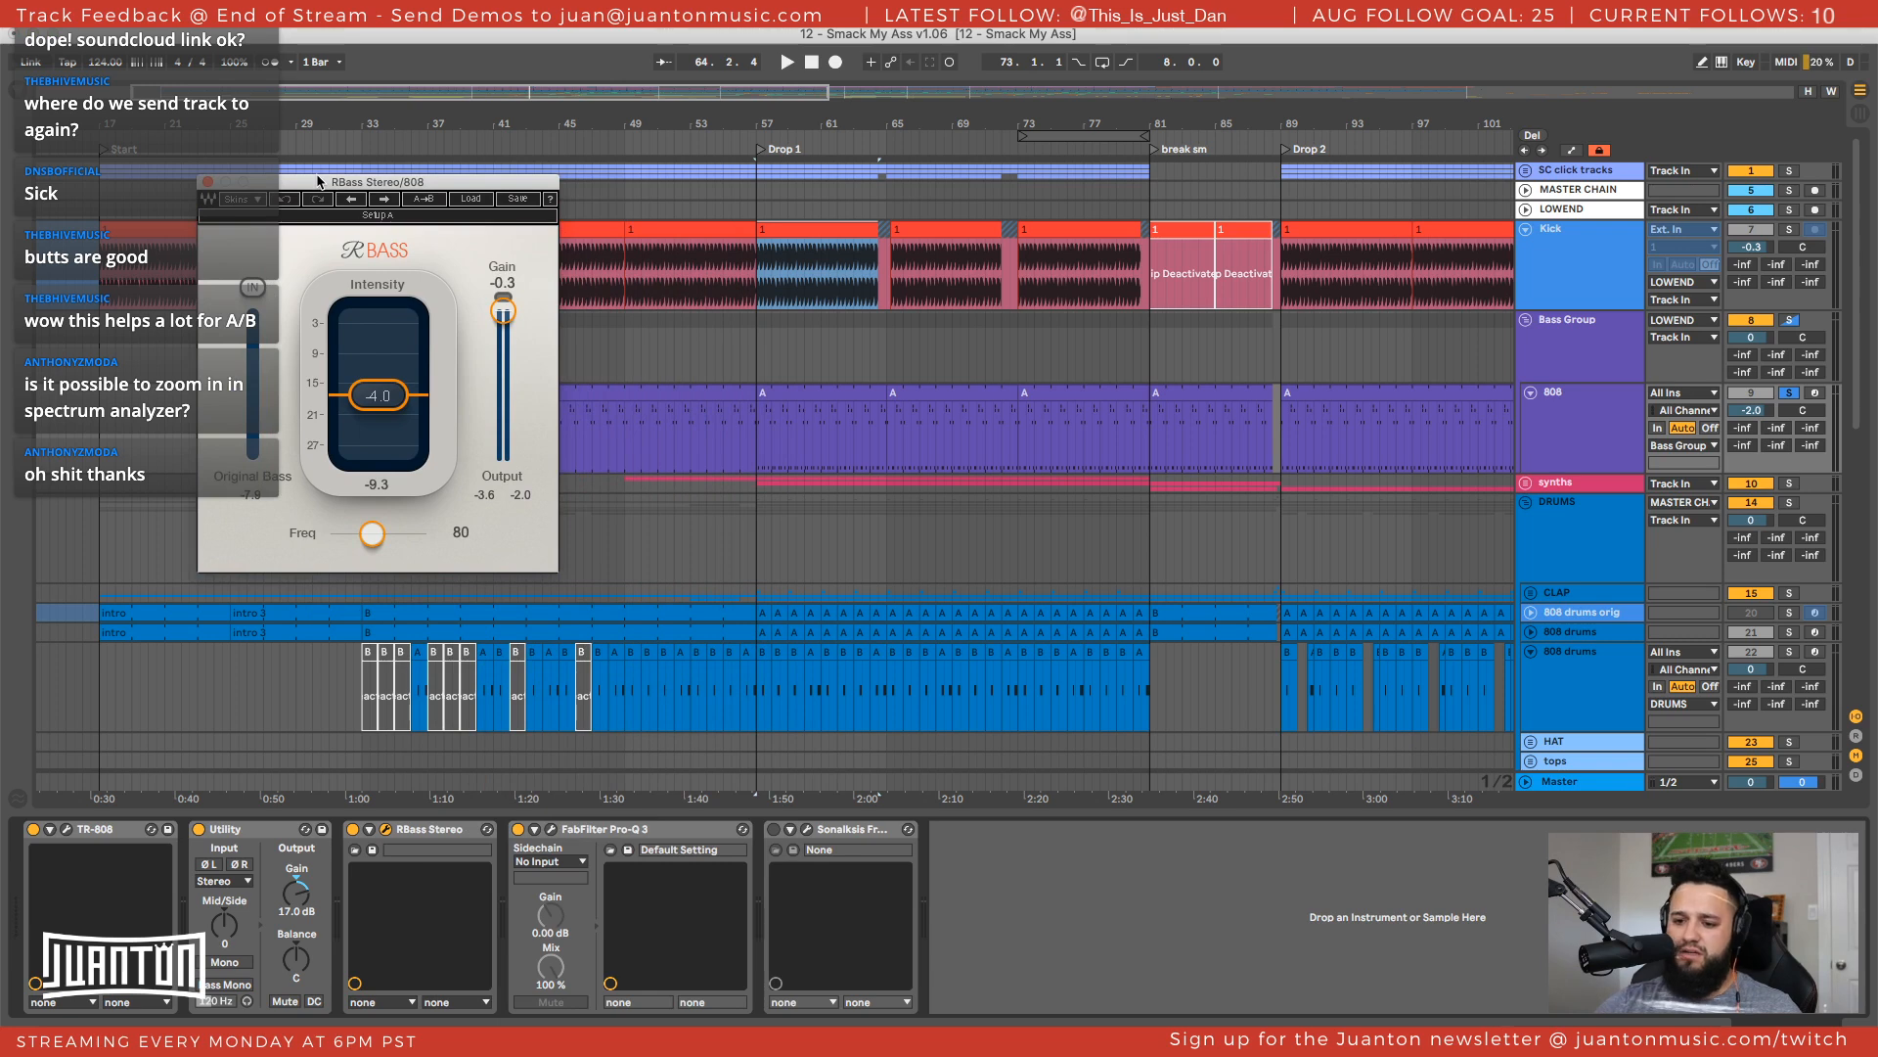
drag(372, 184, 326, 211)
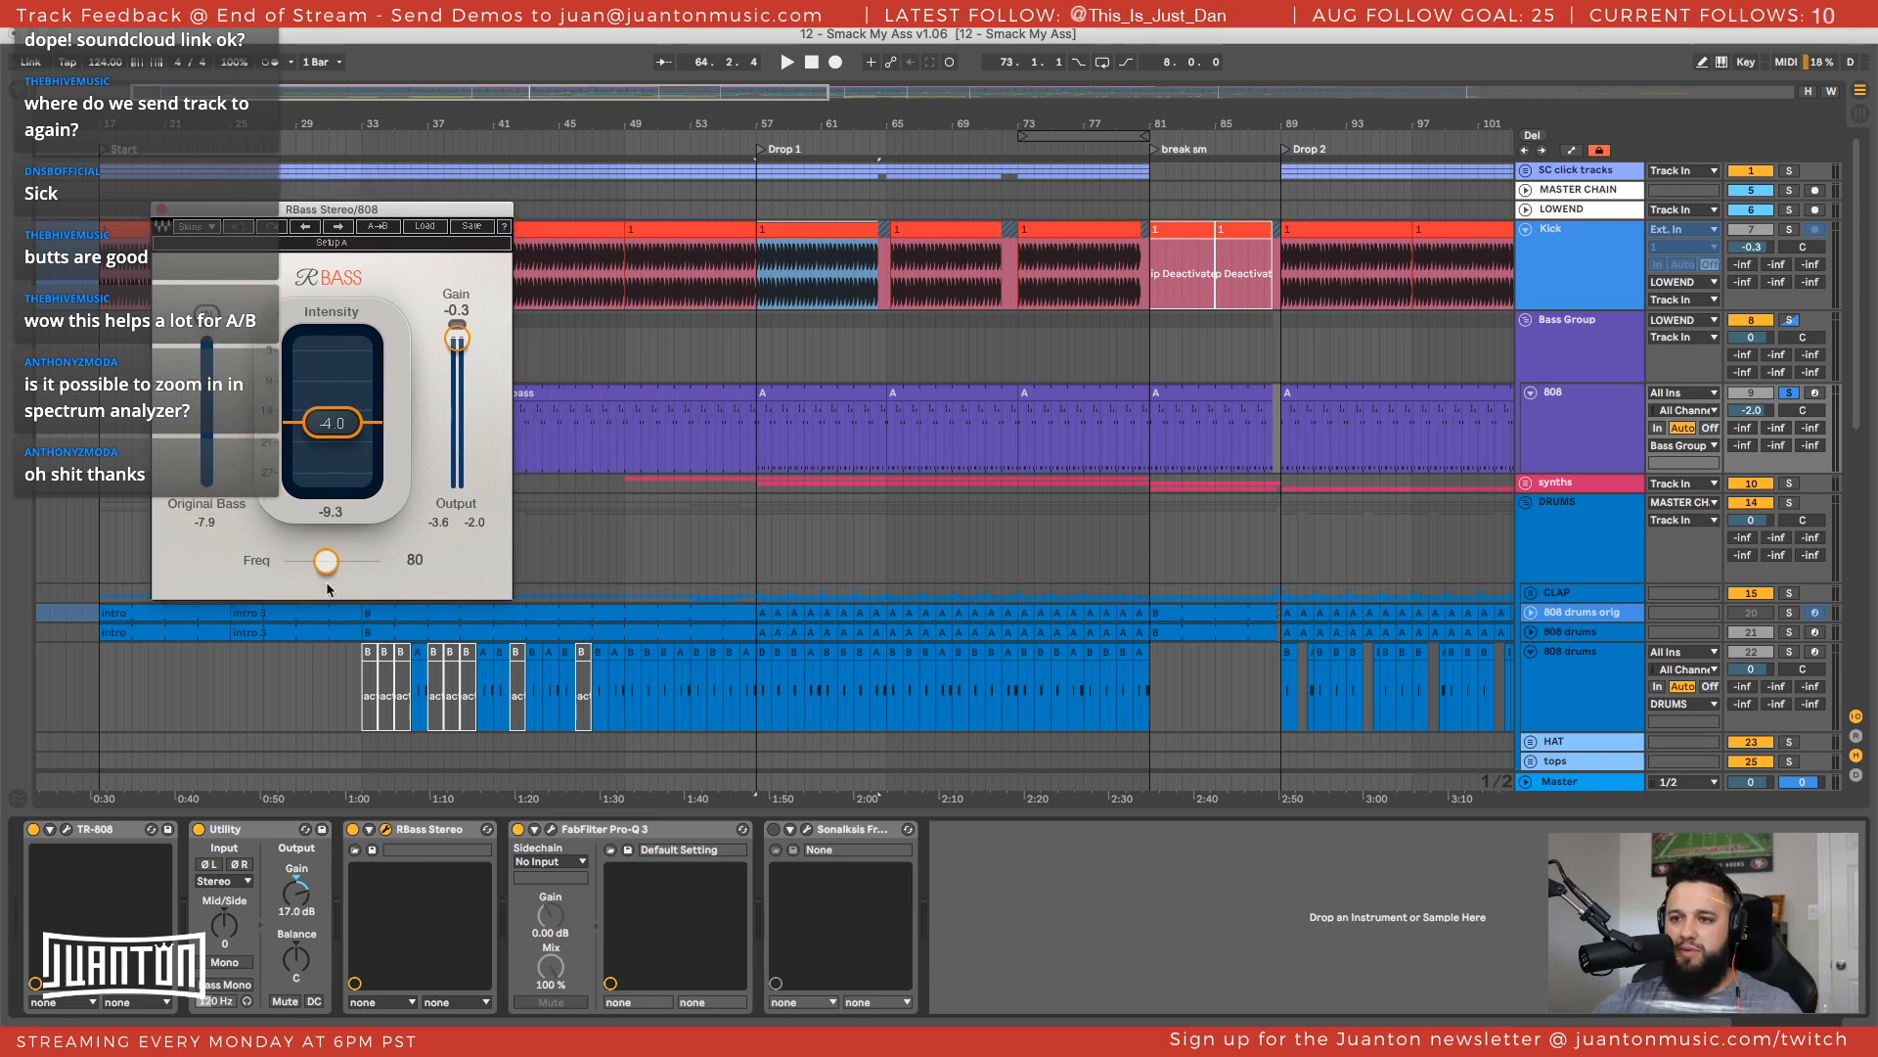
Open FabFilter Pro-Q 3 on the 808 track and switch the device off
click(541, 830)
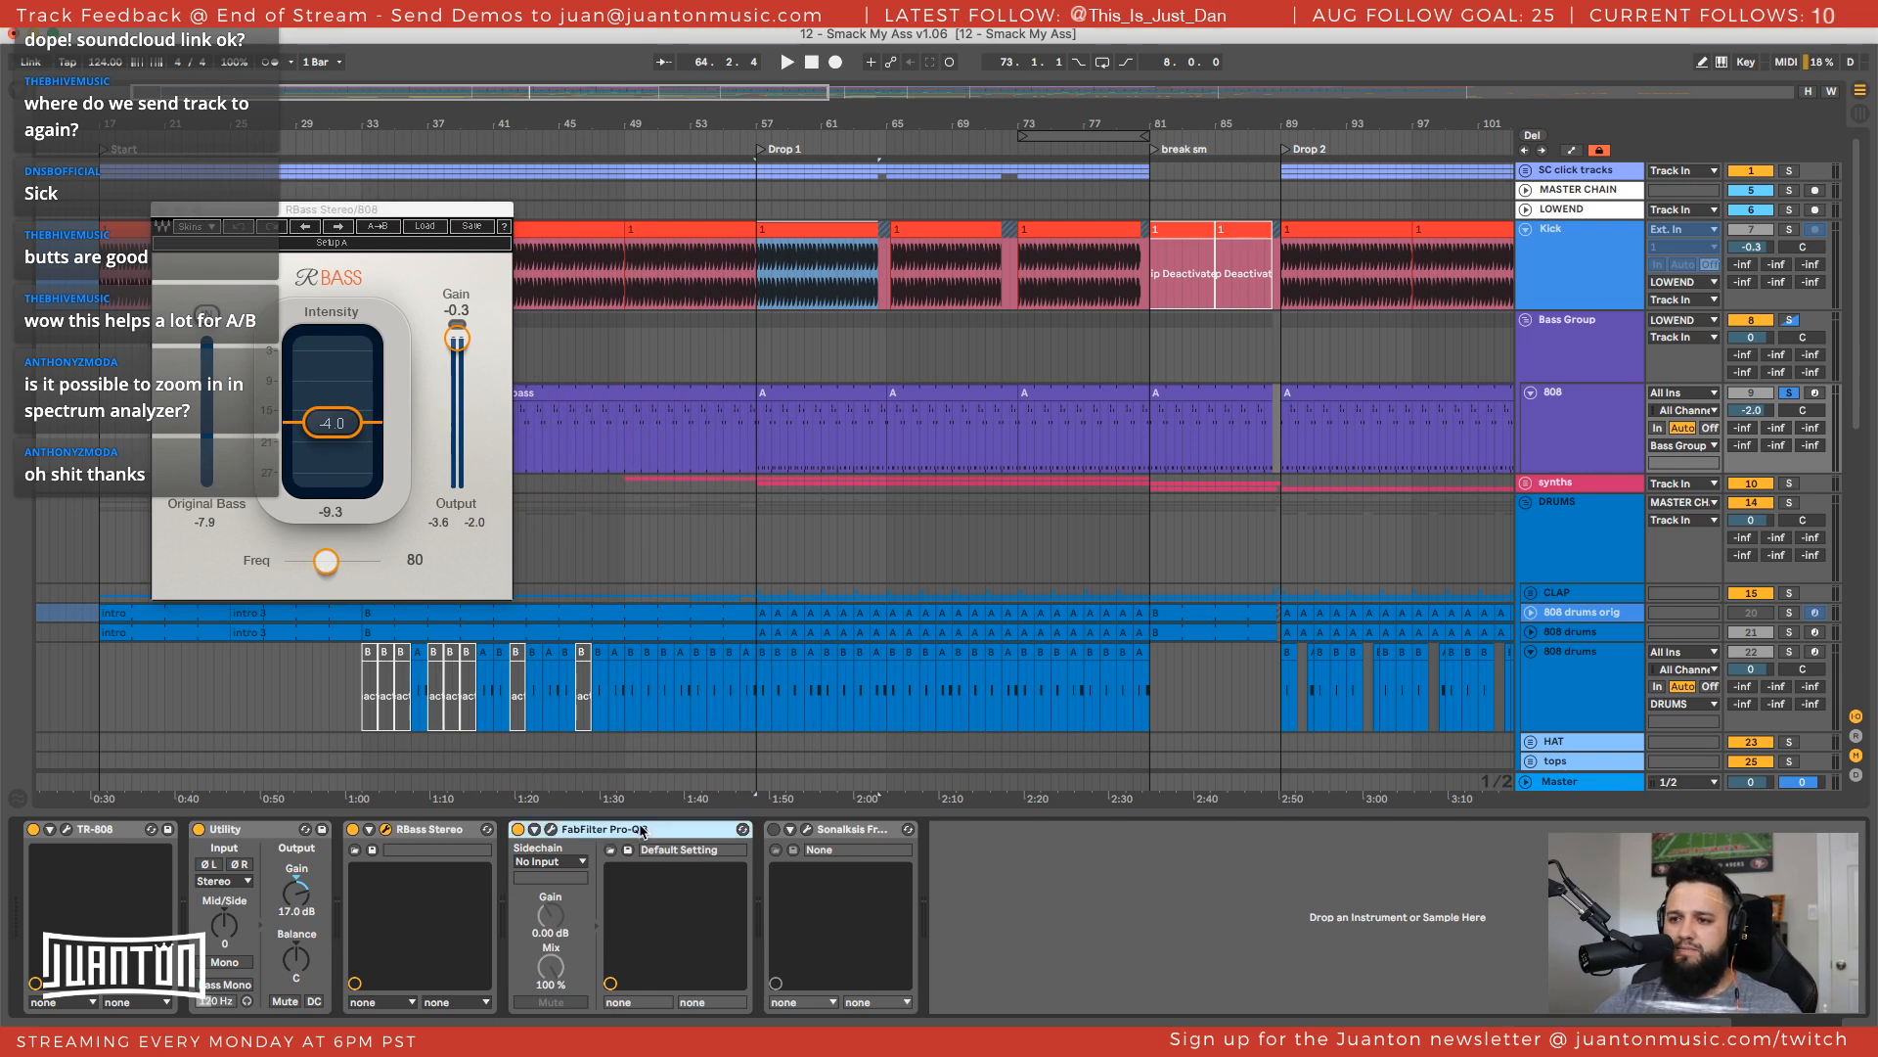
click(460, 835)
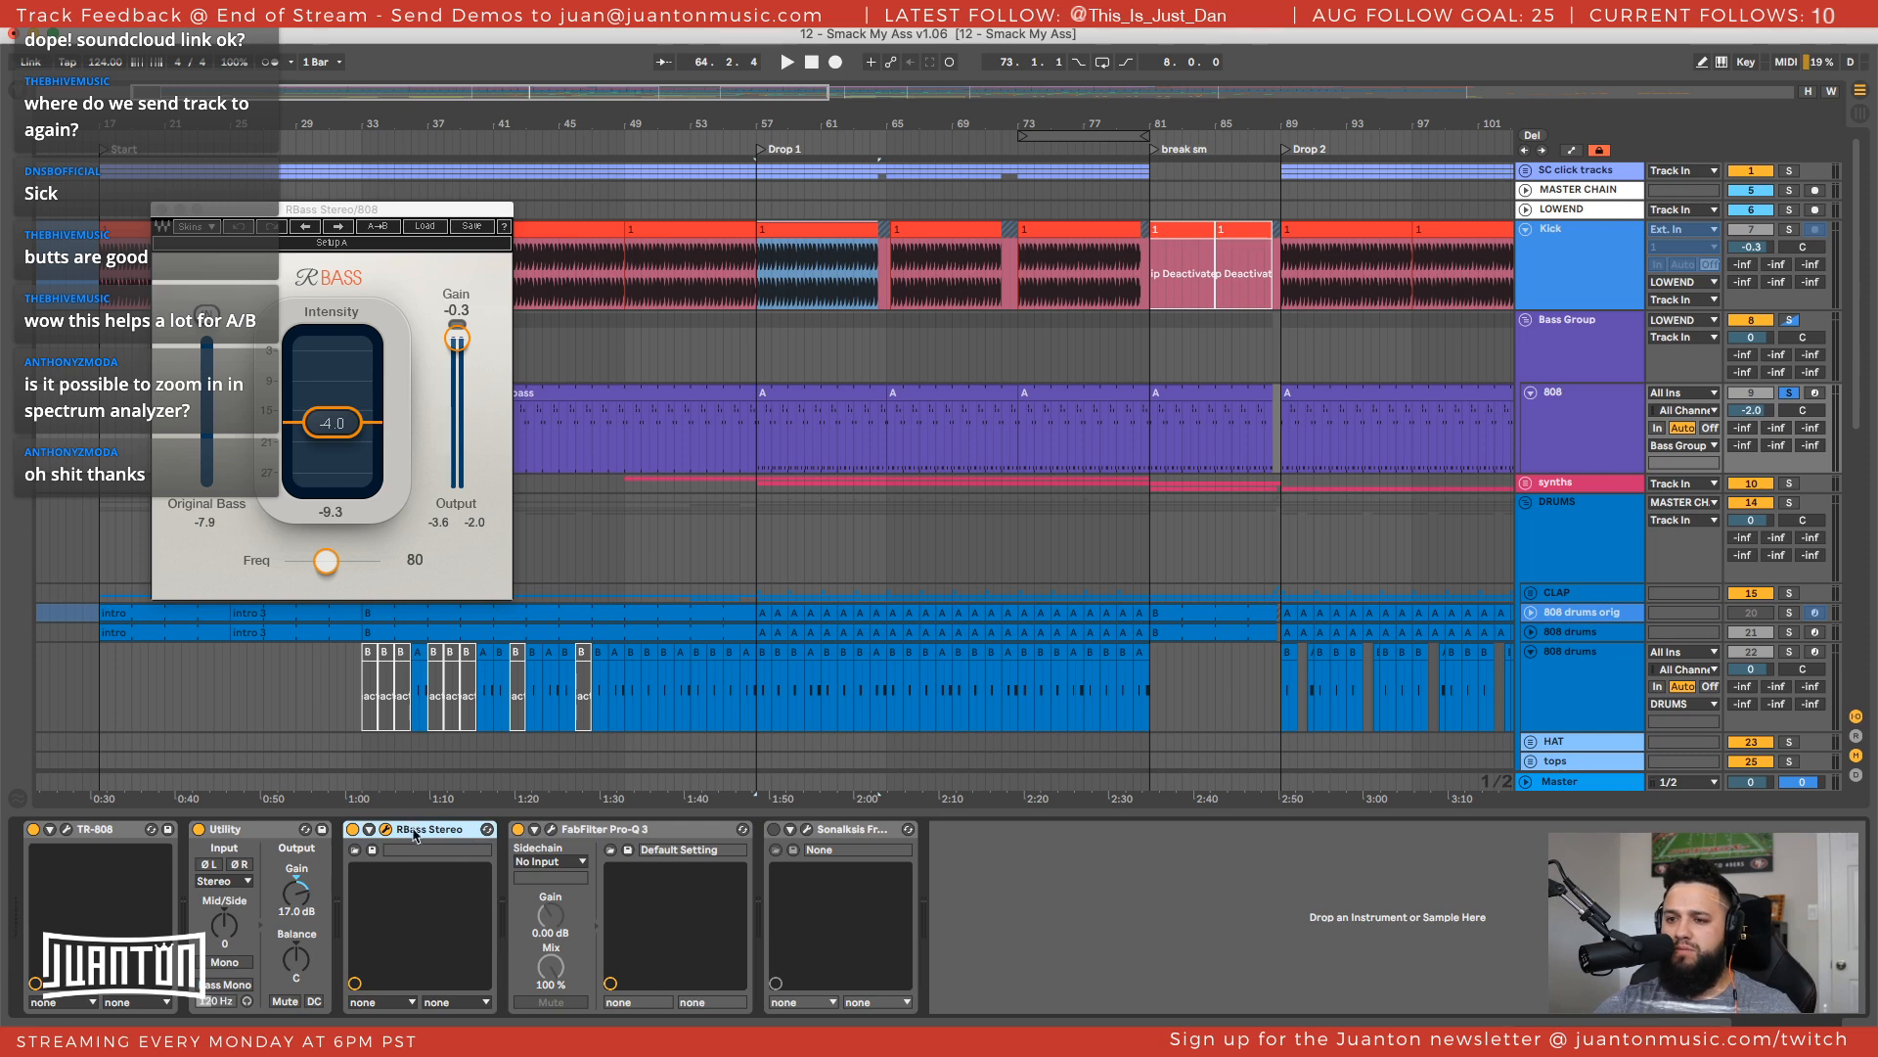
click(553, 837)
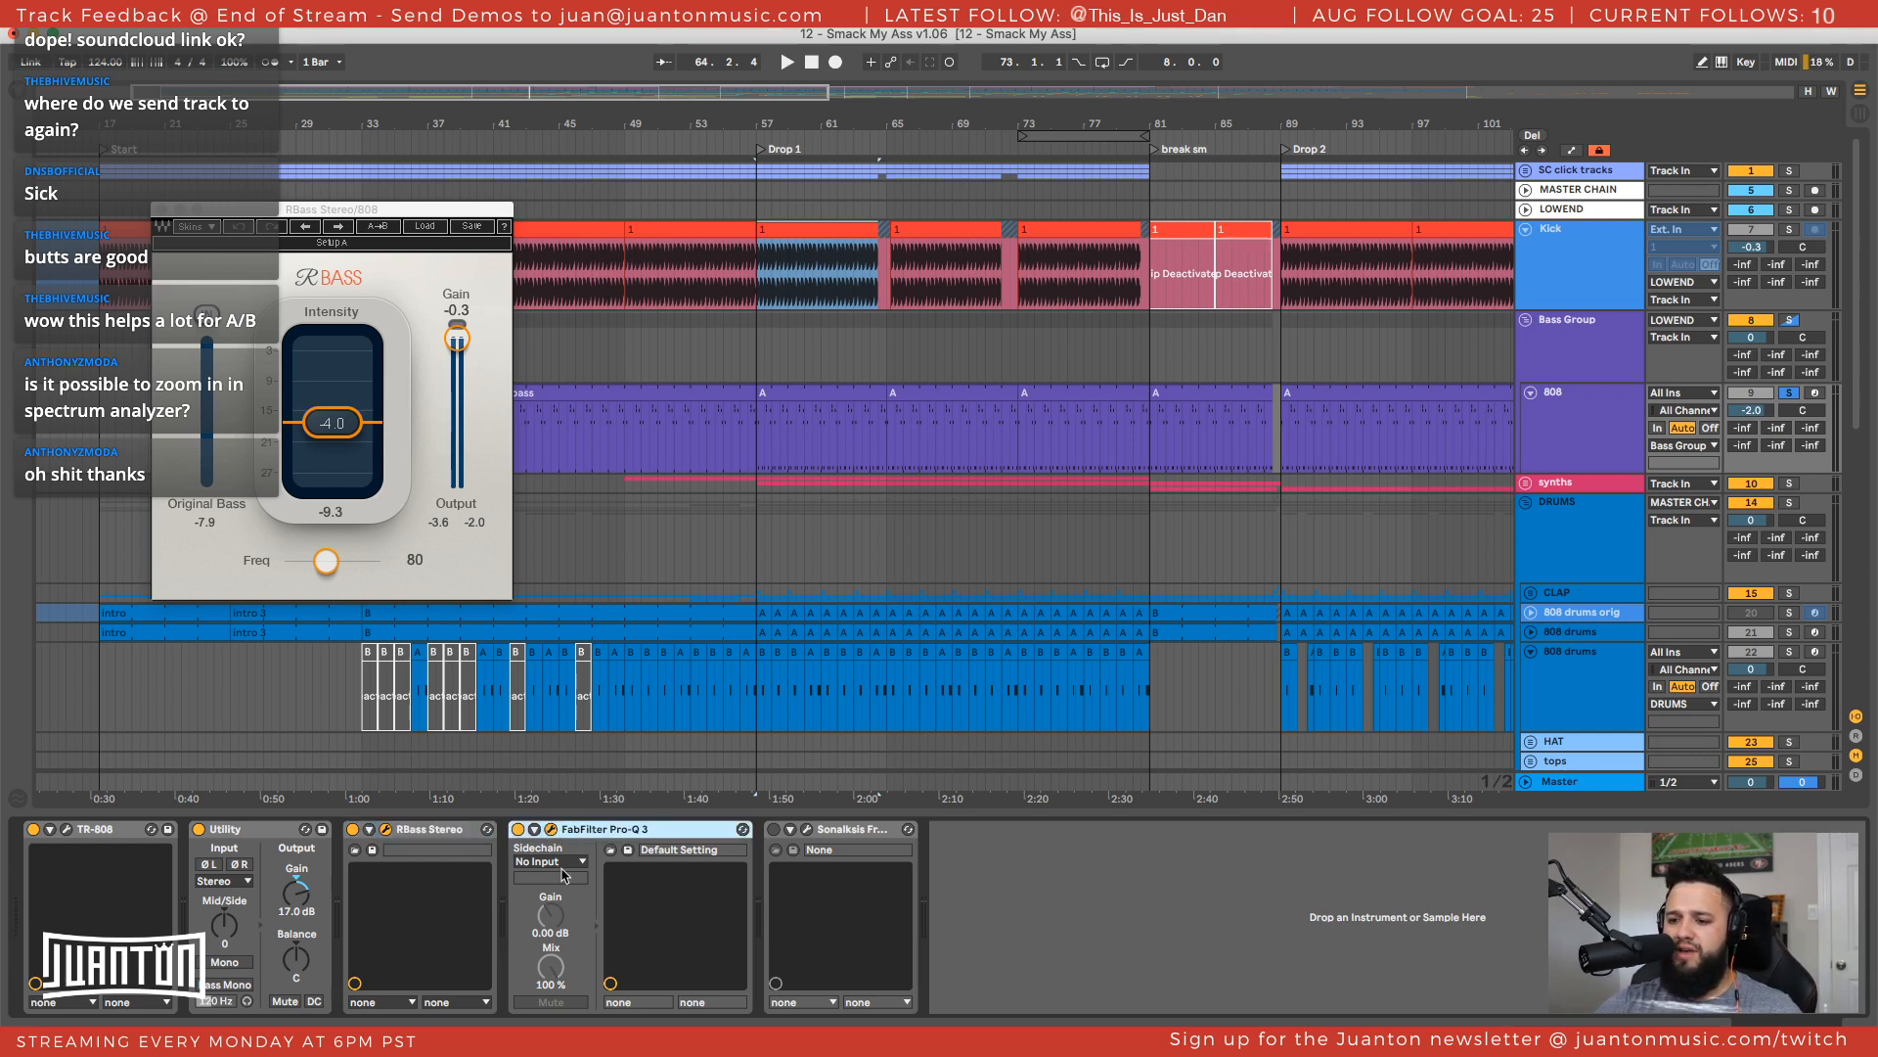
click(550, 828)
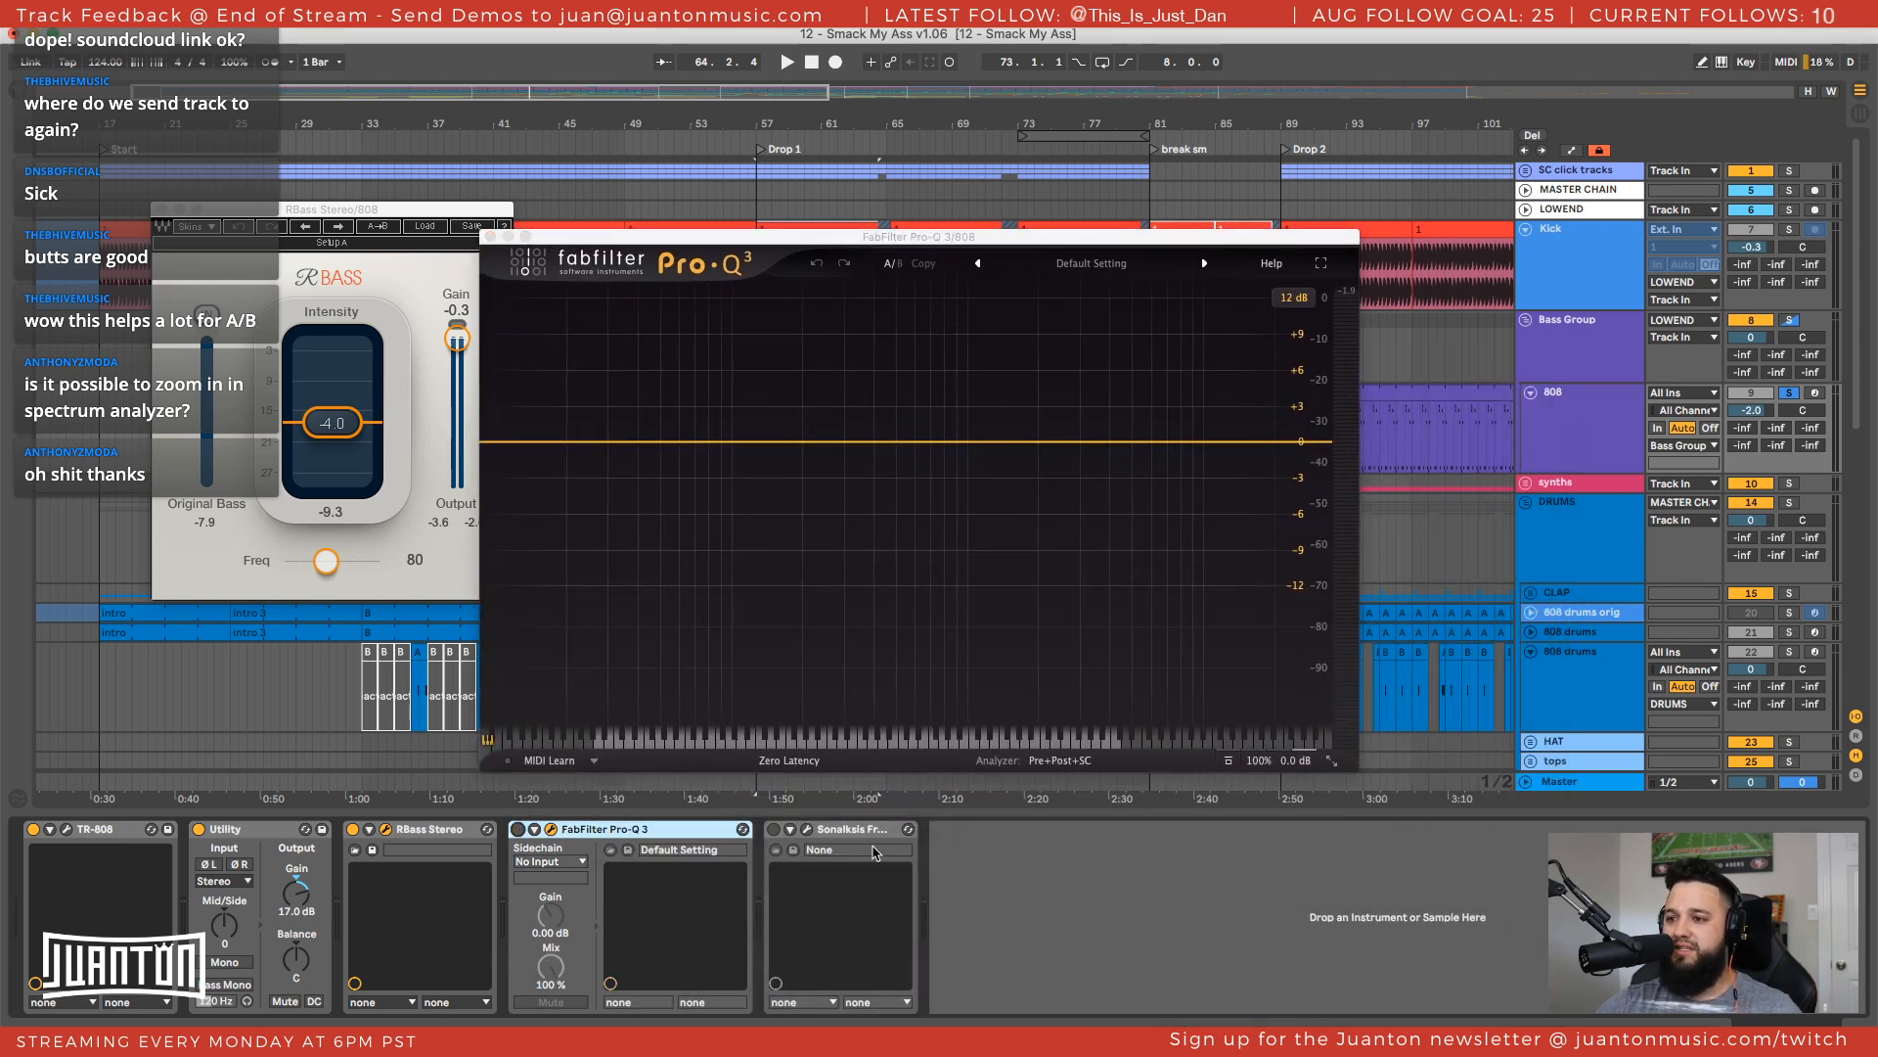
Open Sonalksis FreeG on the 808 track and play Drop 1, switching FreeG on and RBass Stereo off
click(850, 838)
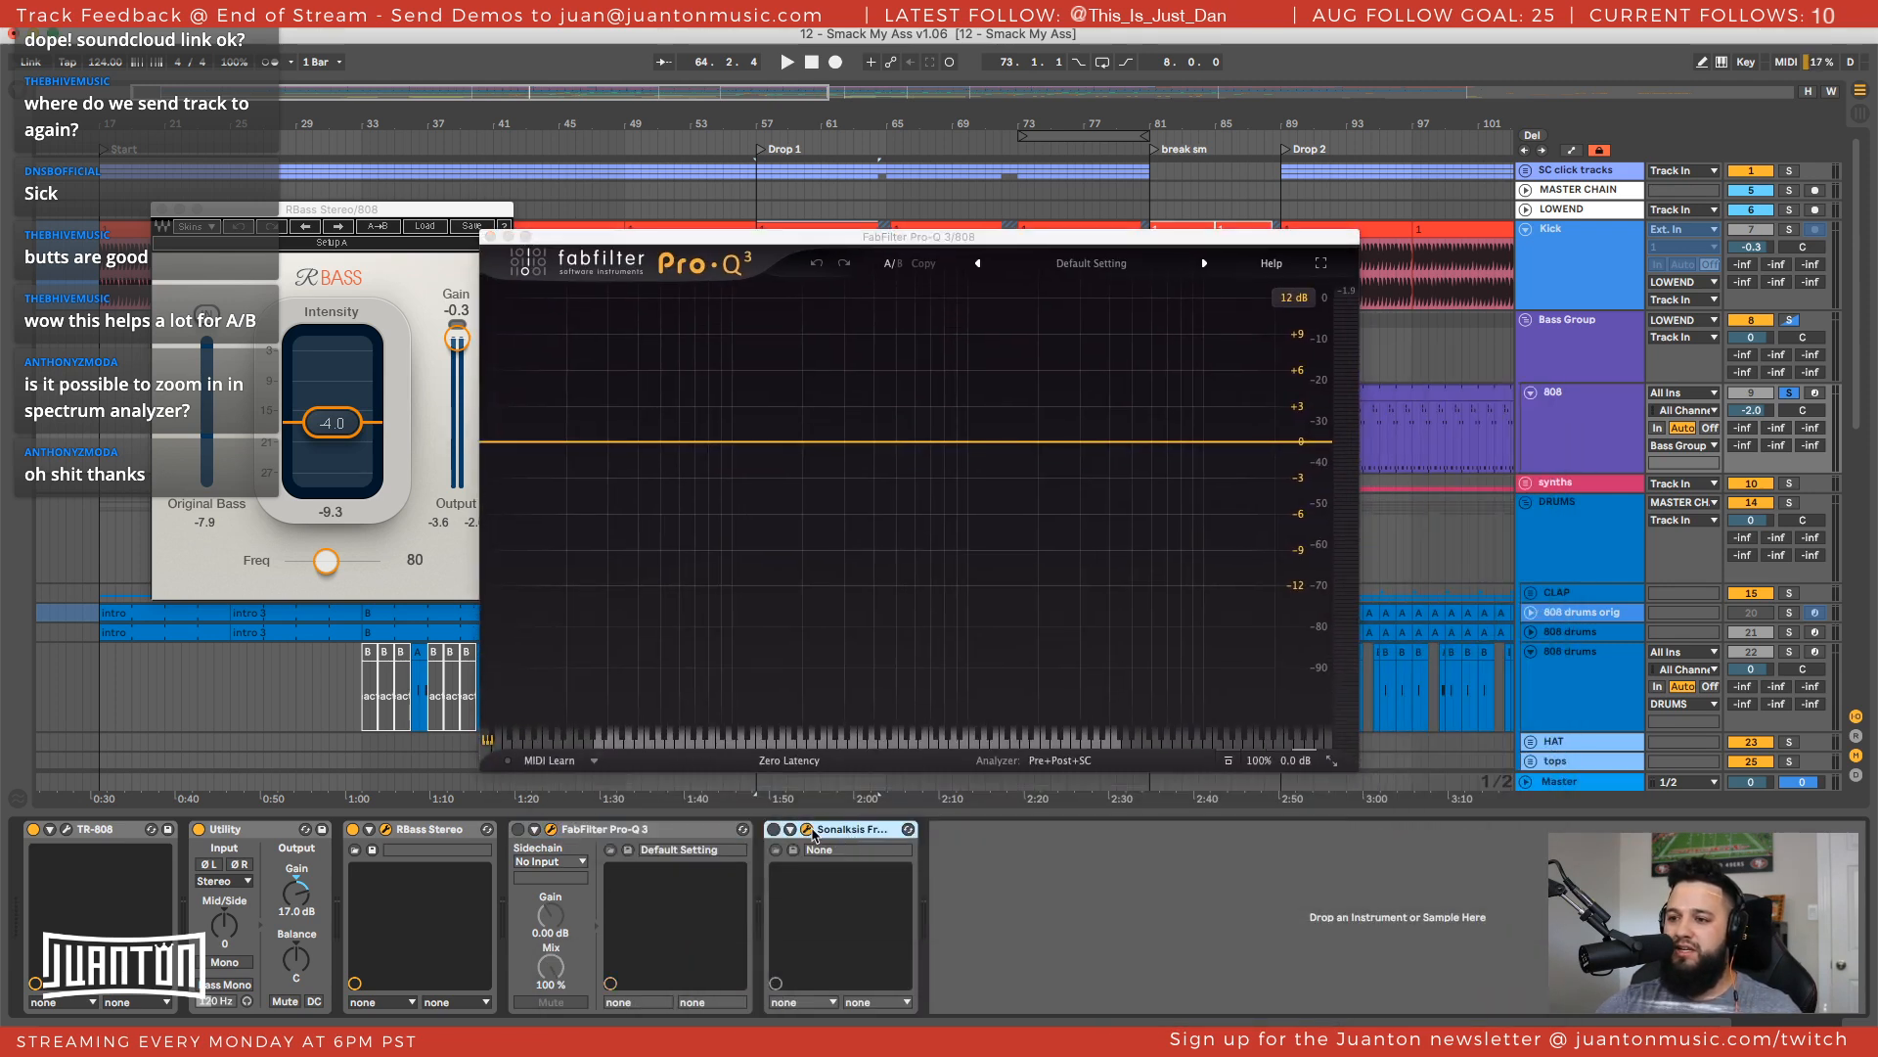
drag(1410, 565, 1120, 482)
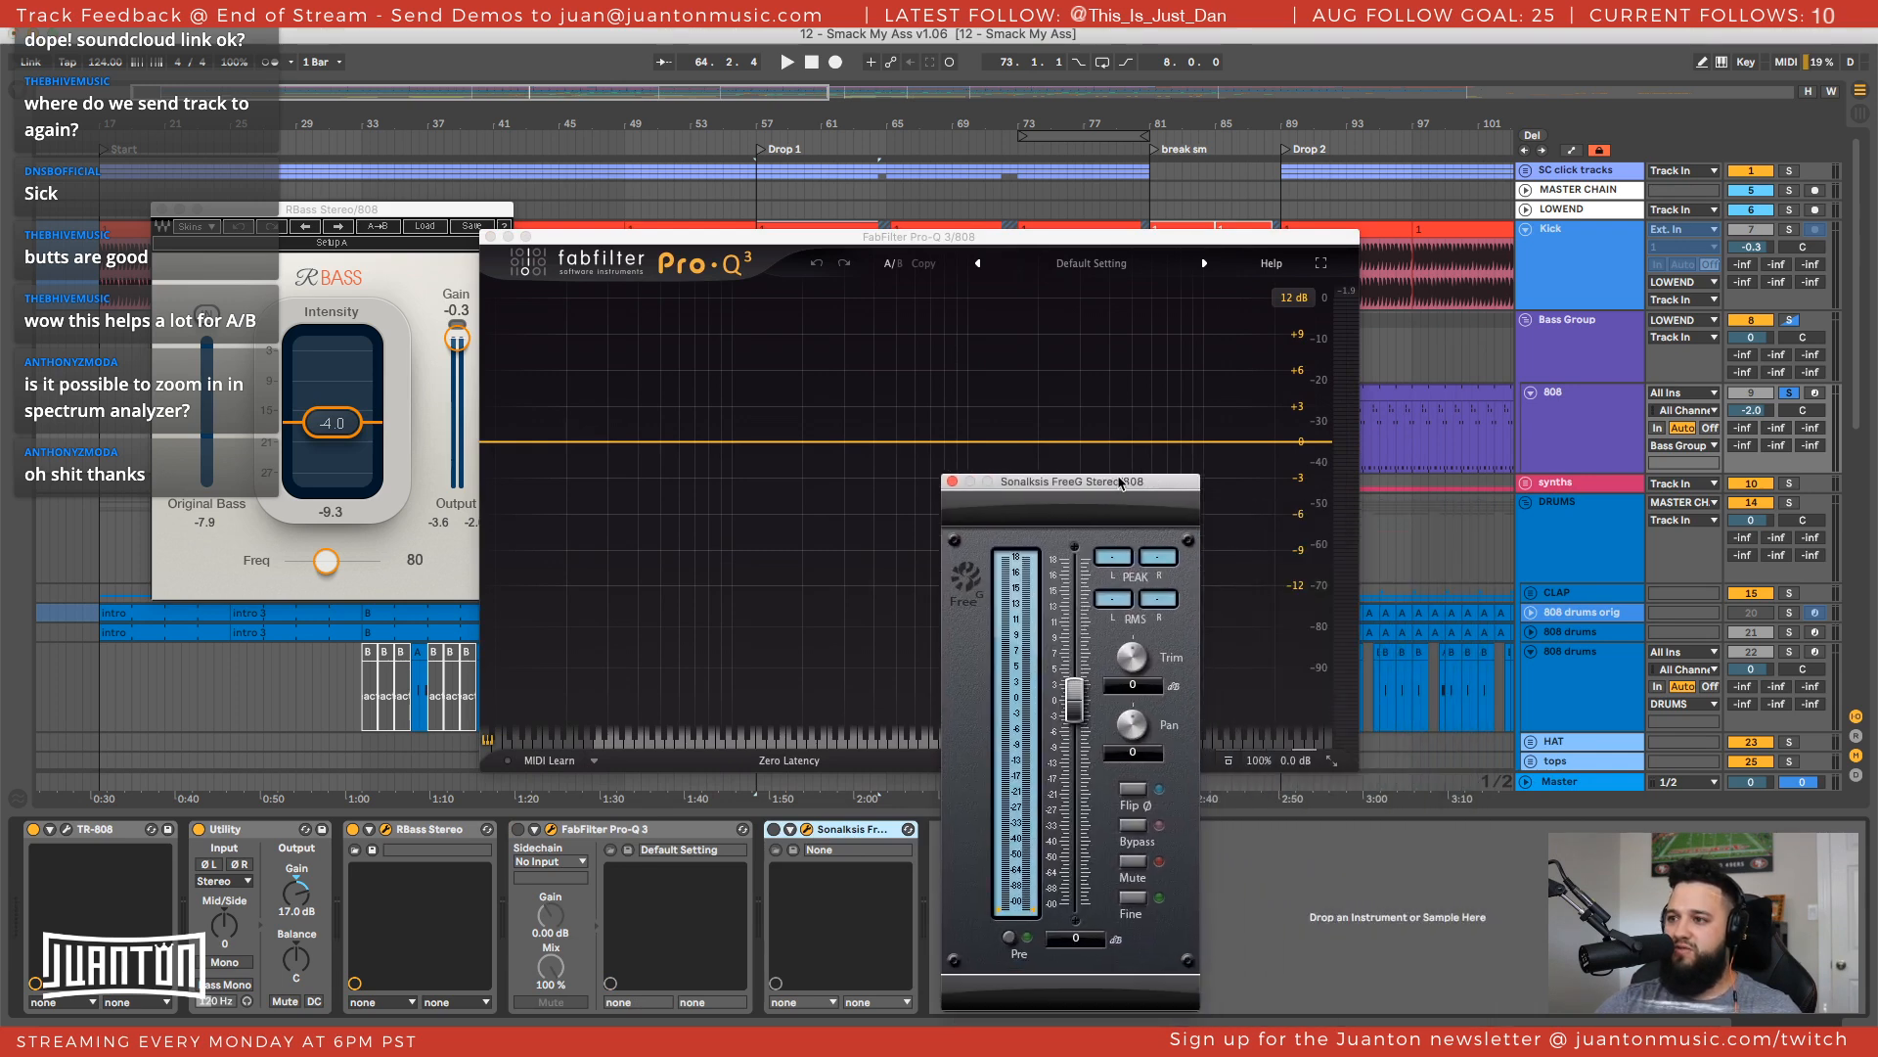
key(space)
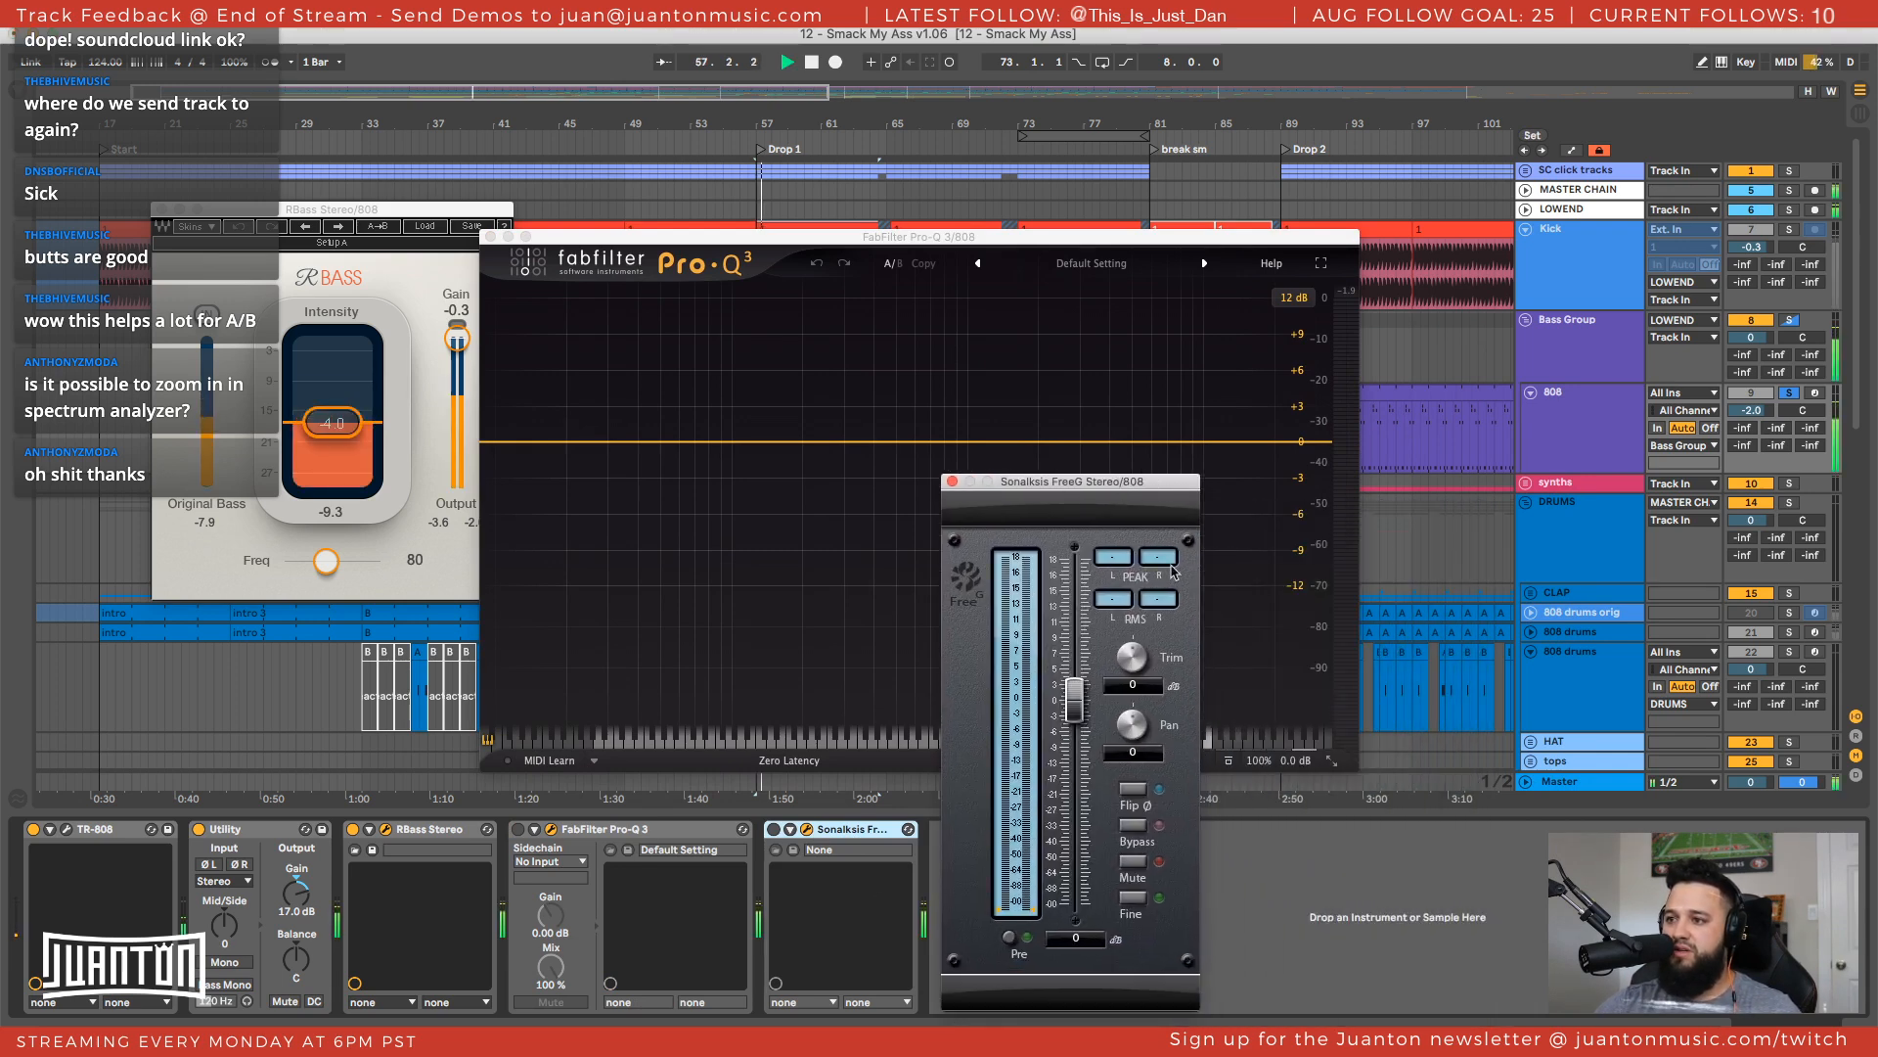
click(774, 828)
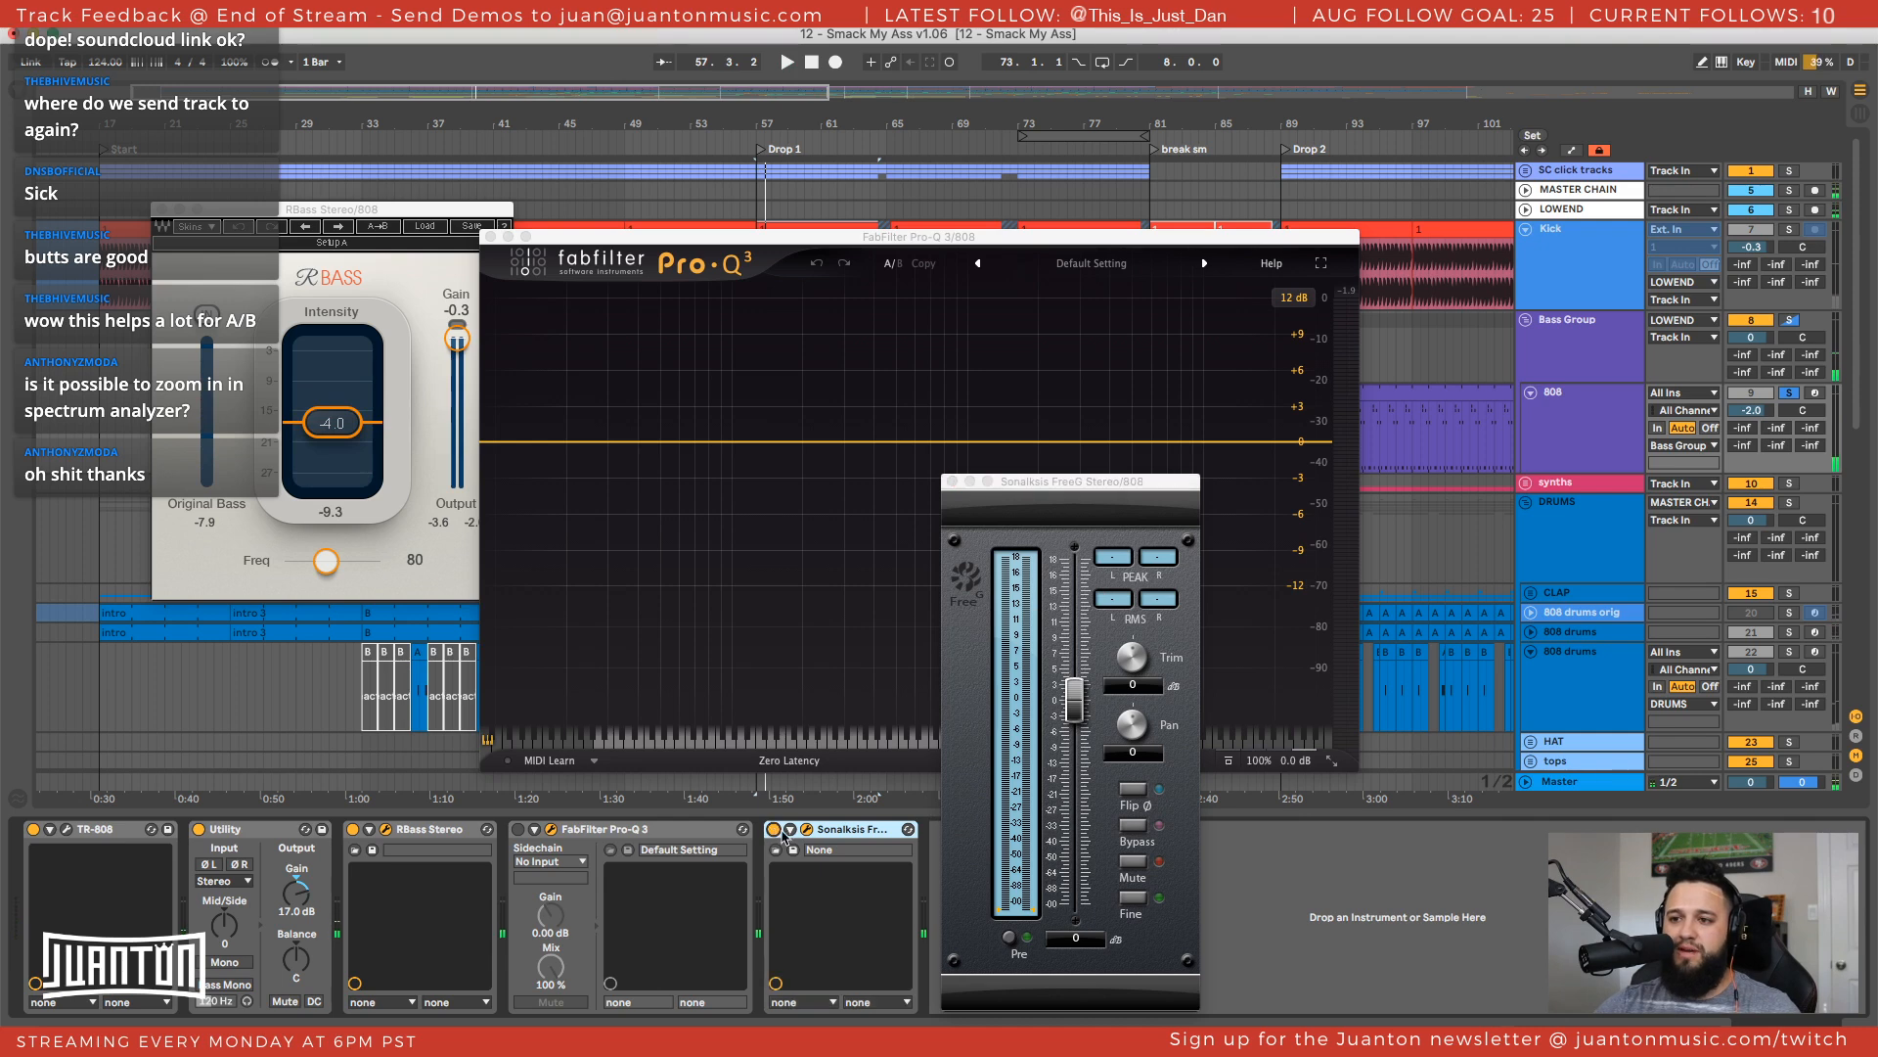
click(353, 830)
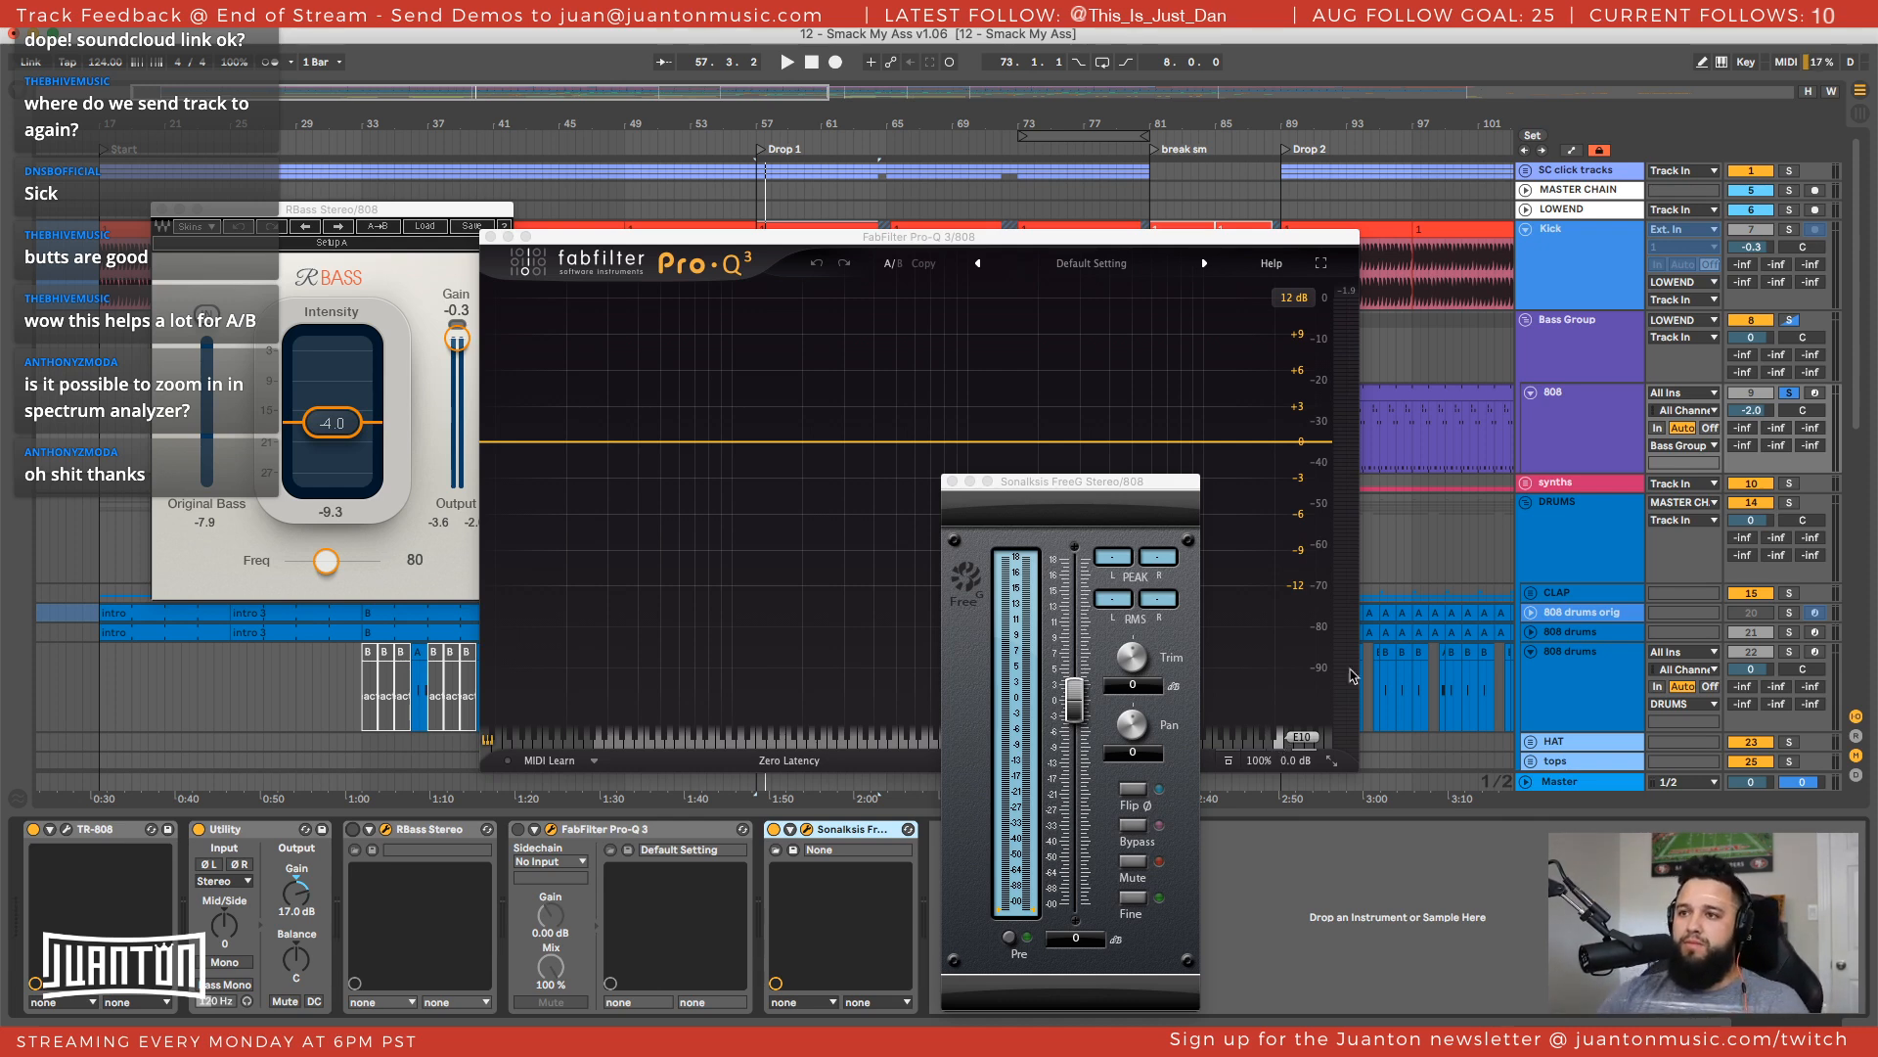
Show the Master track's devices, close the Pro-Q 3 window and move the RBass Stereo window clear of the tracks
click(1565, 783)
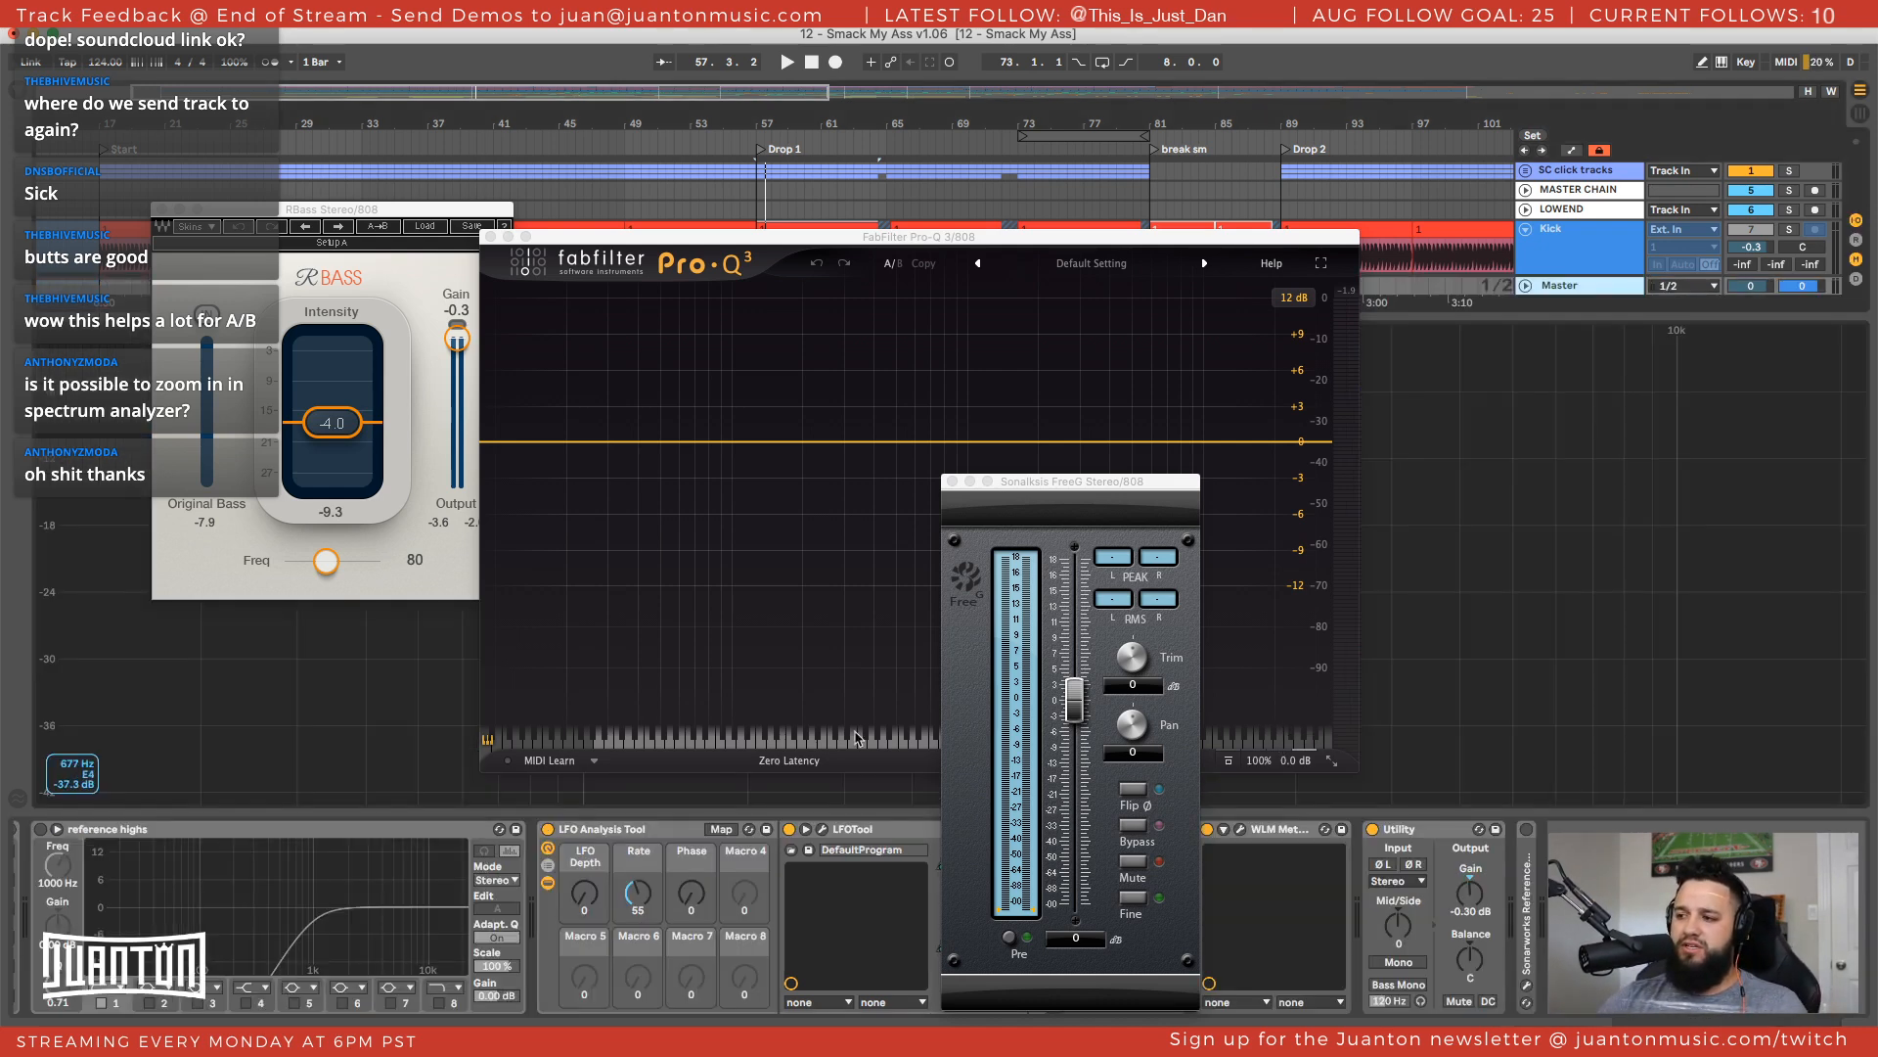
drag(383, 210, 1696, 210)
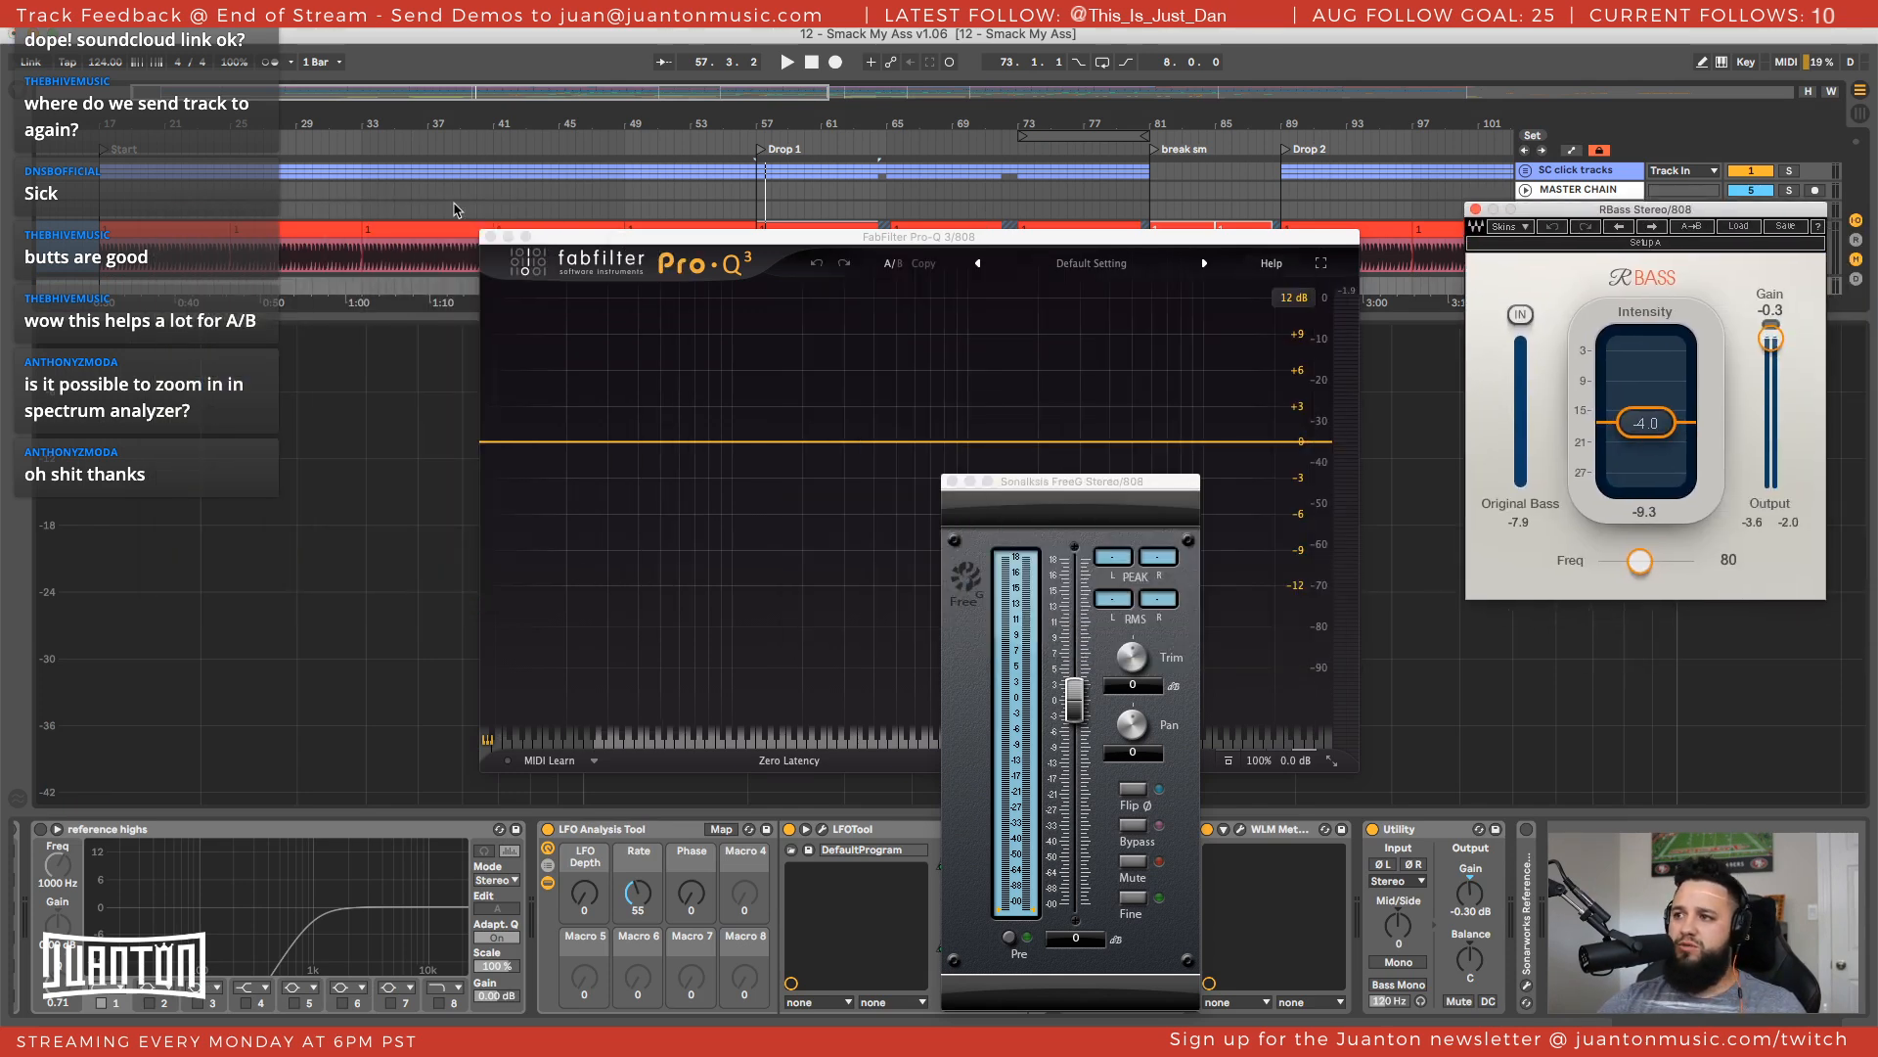
click(491, 237)
drag(1720, 210, 1619, 320)
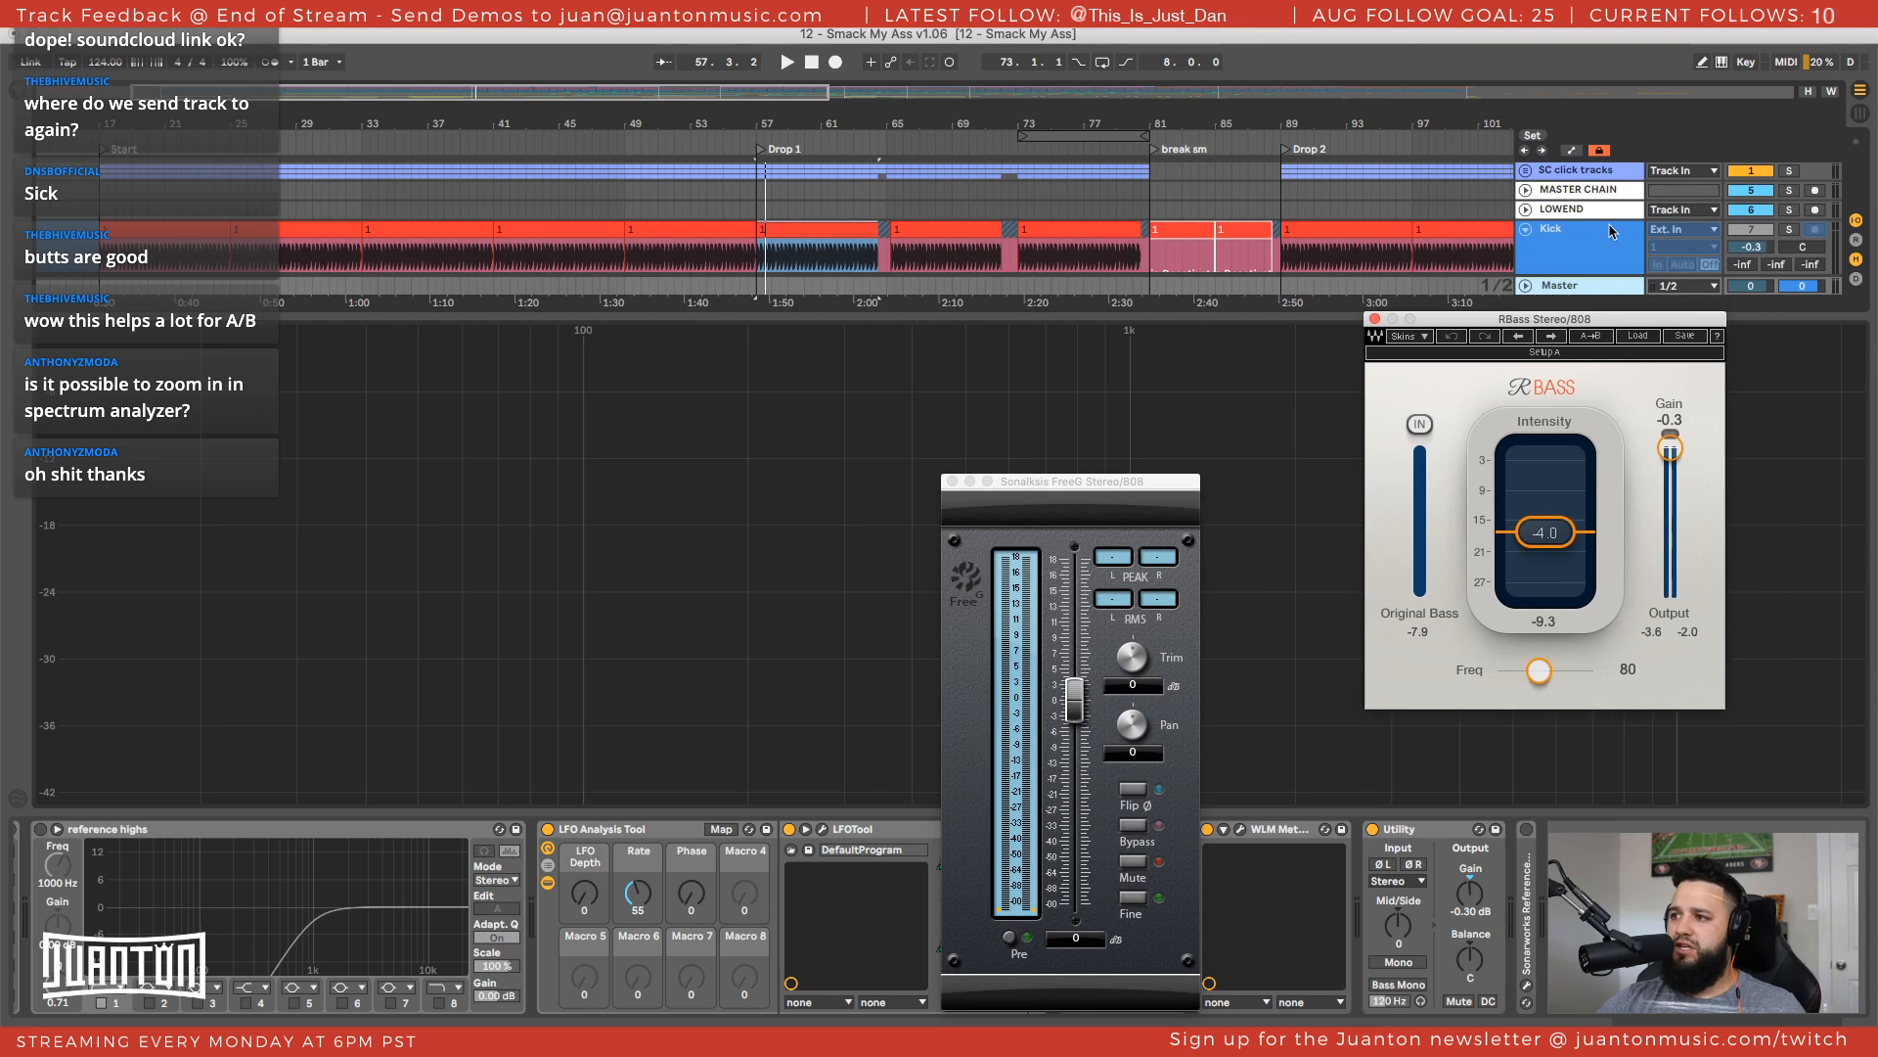
Duplicate the 808 track and close the RBass Stereo window
scroll(1605, 233, down, 5)
scroll(1602, 235, down, 2)
click(1605, 231)
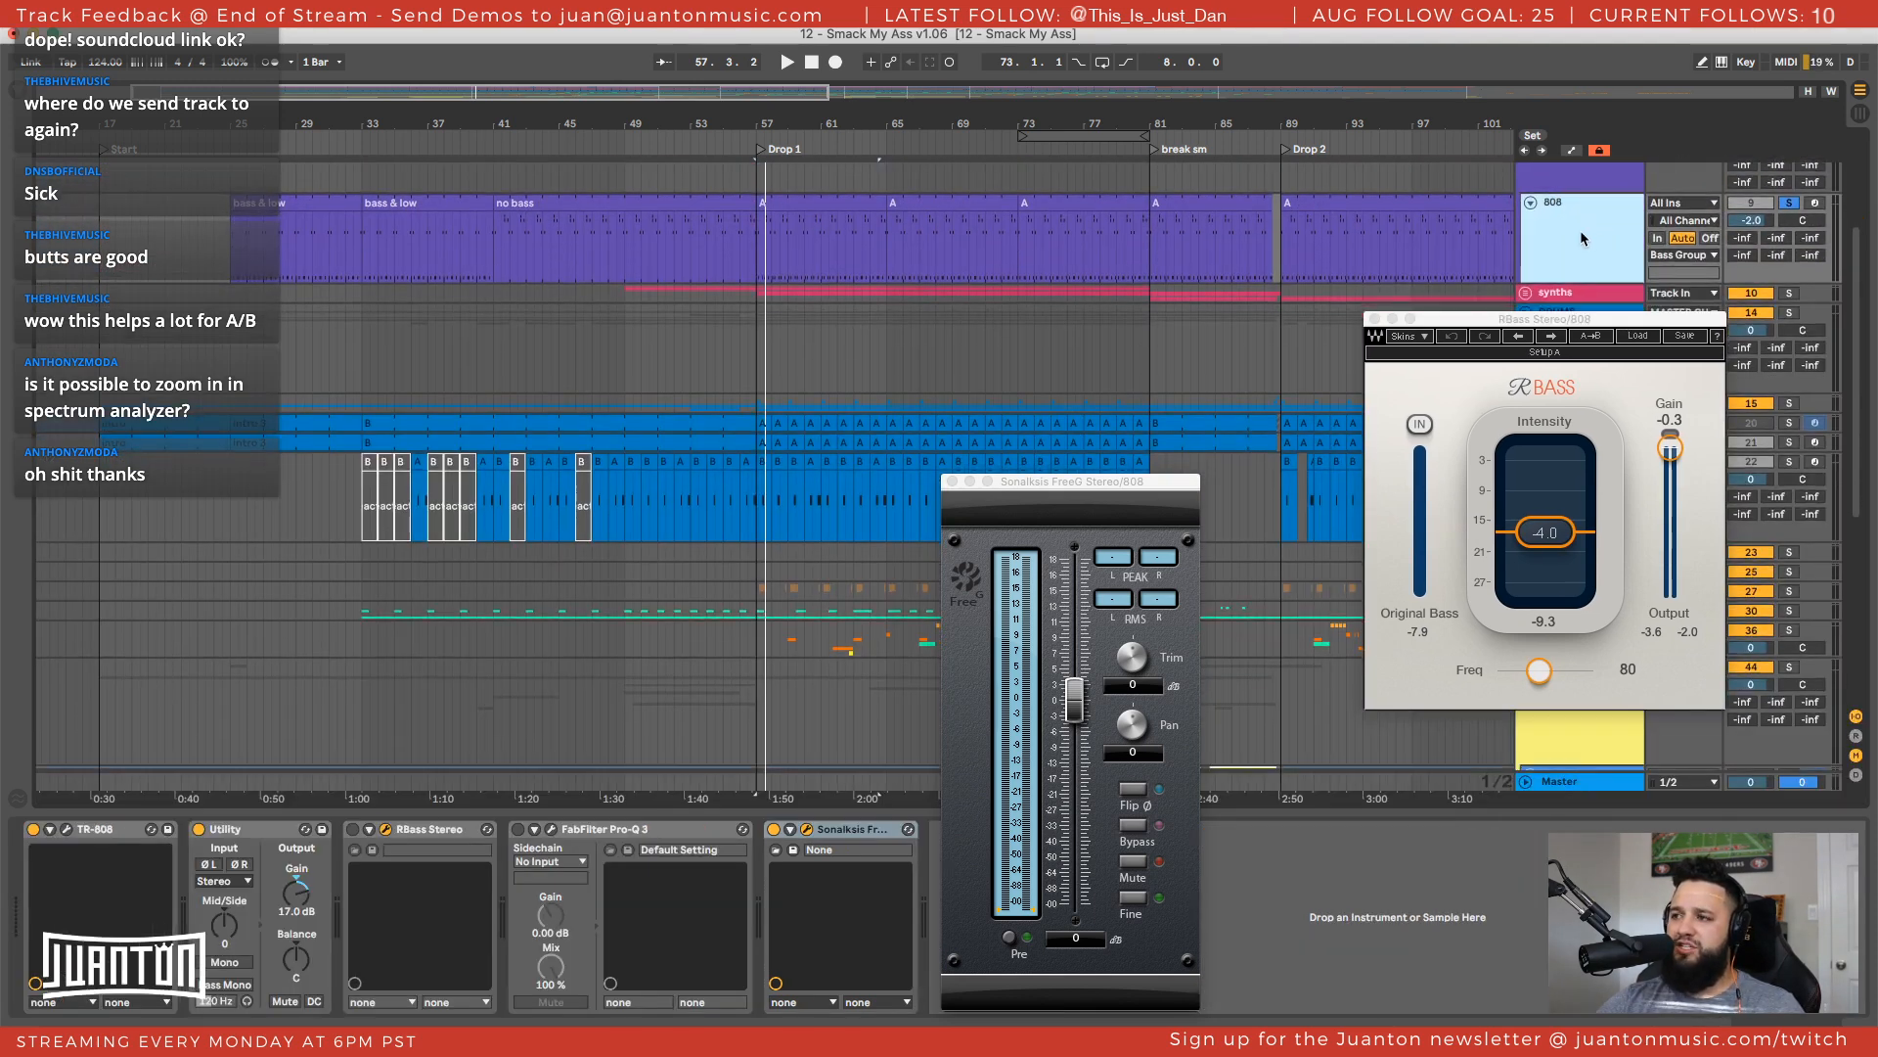
right_click(1581, 231)
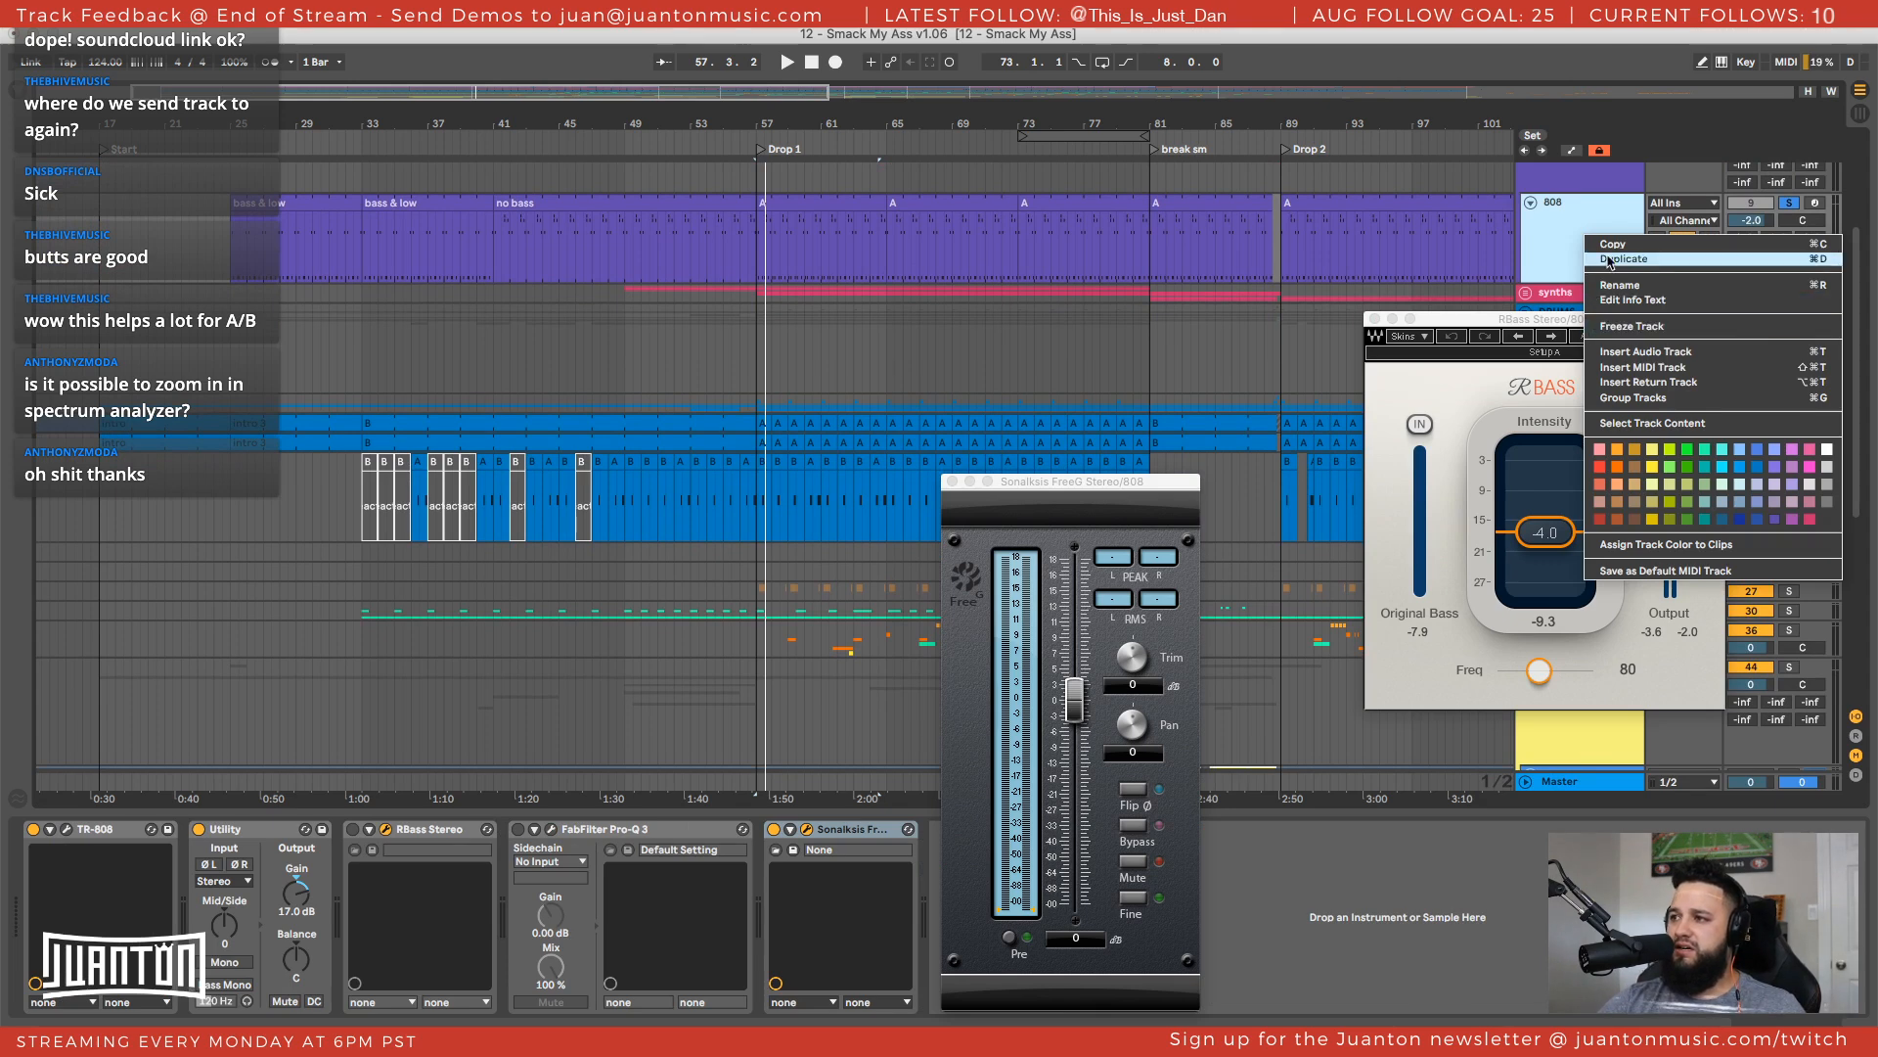
click(1593, 260)
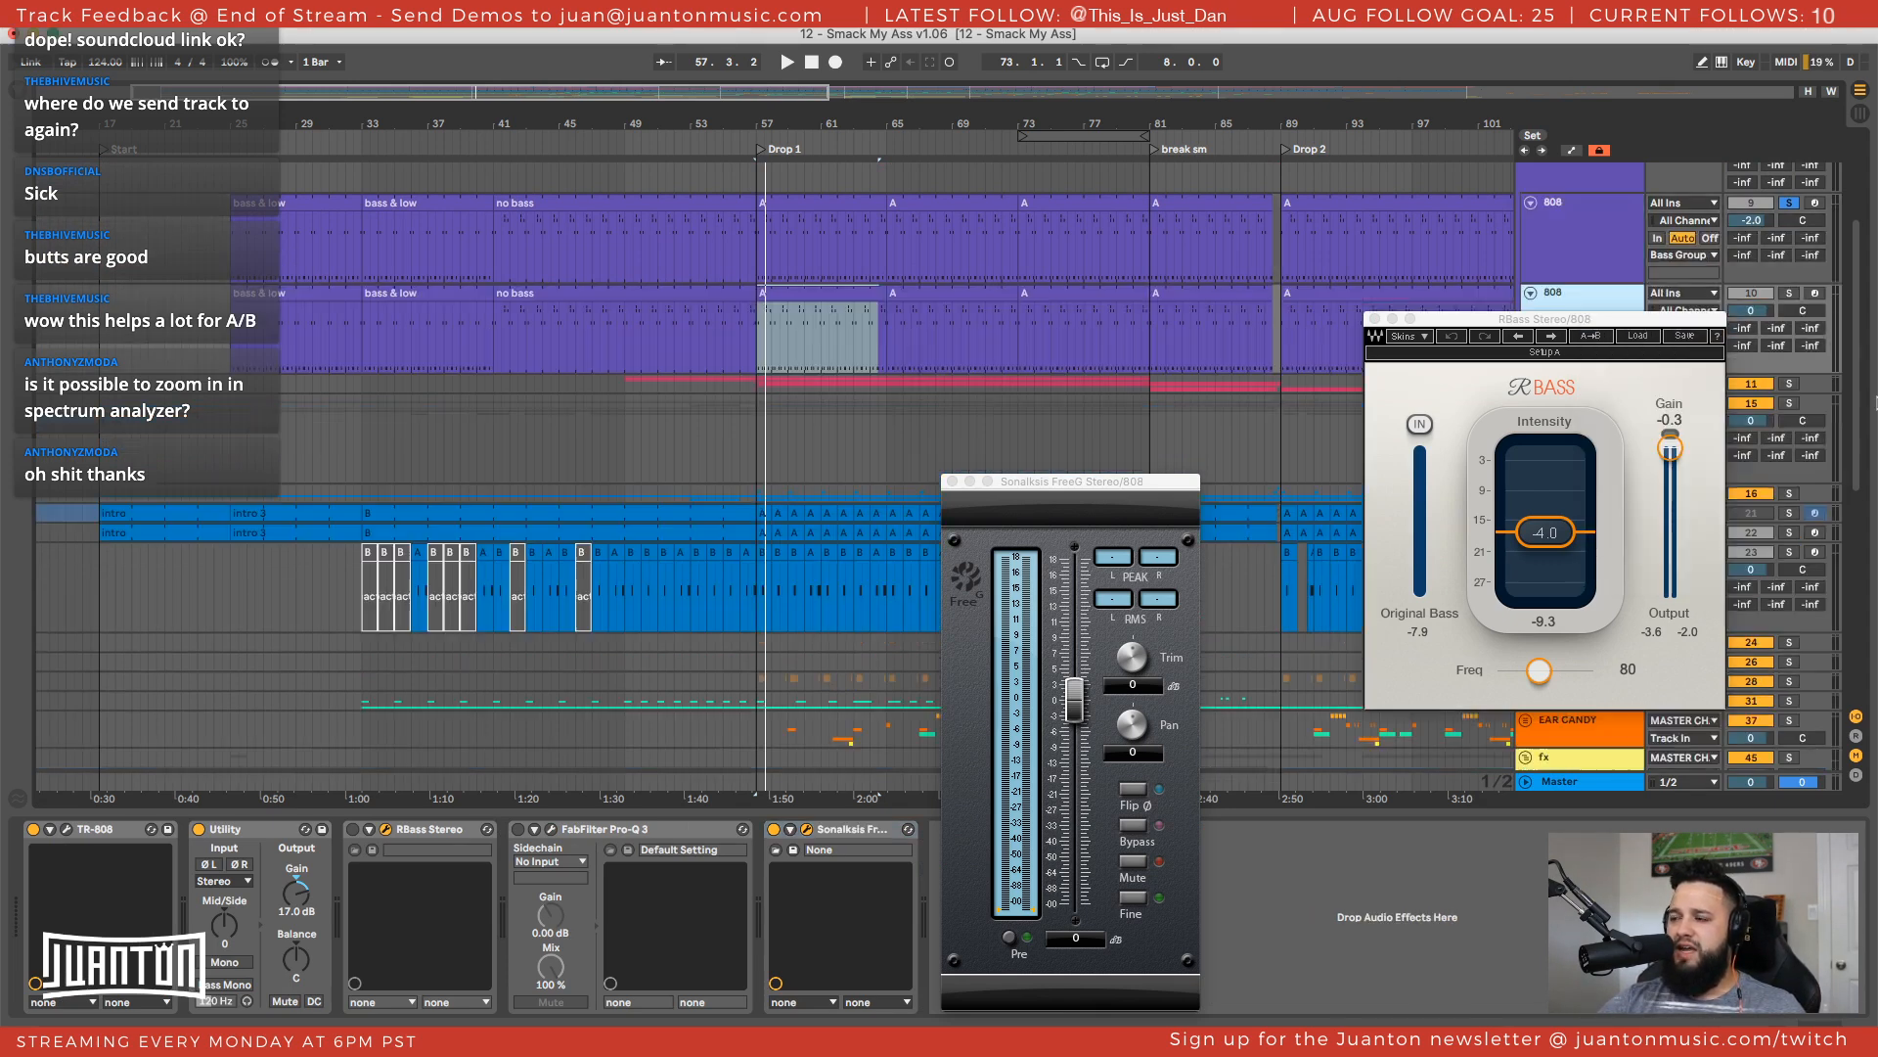
click(1375, 319)
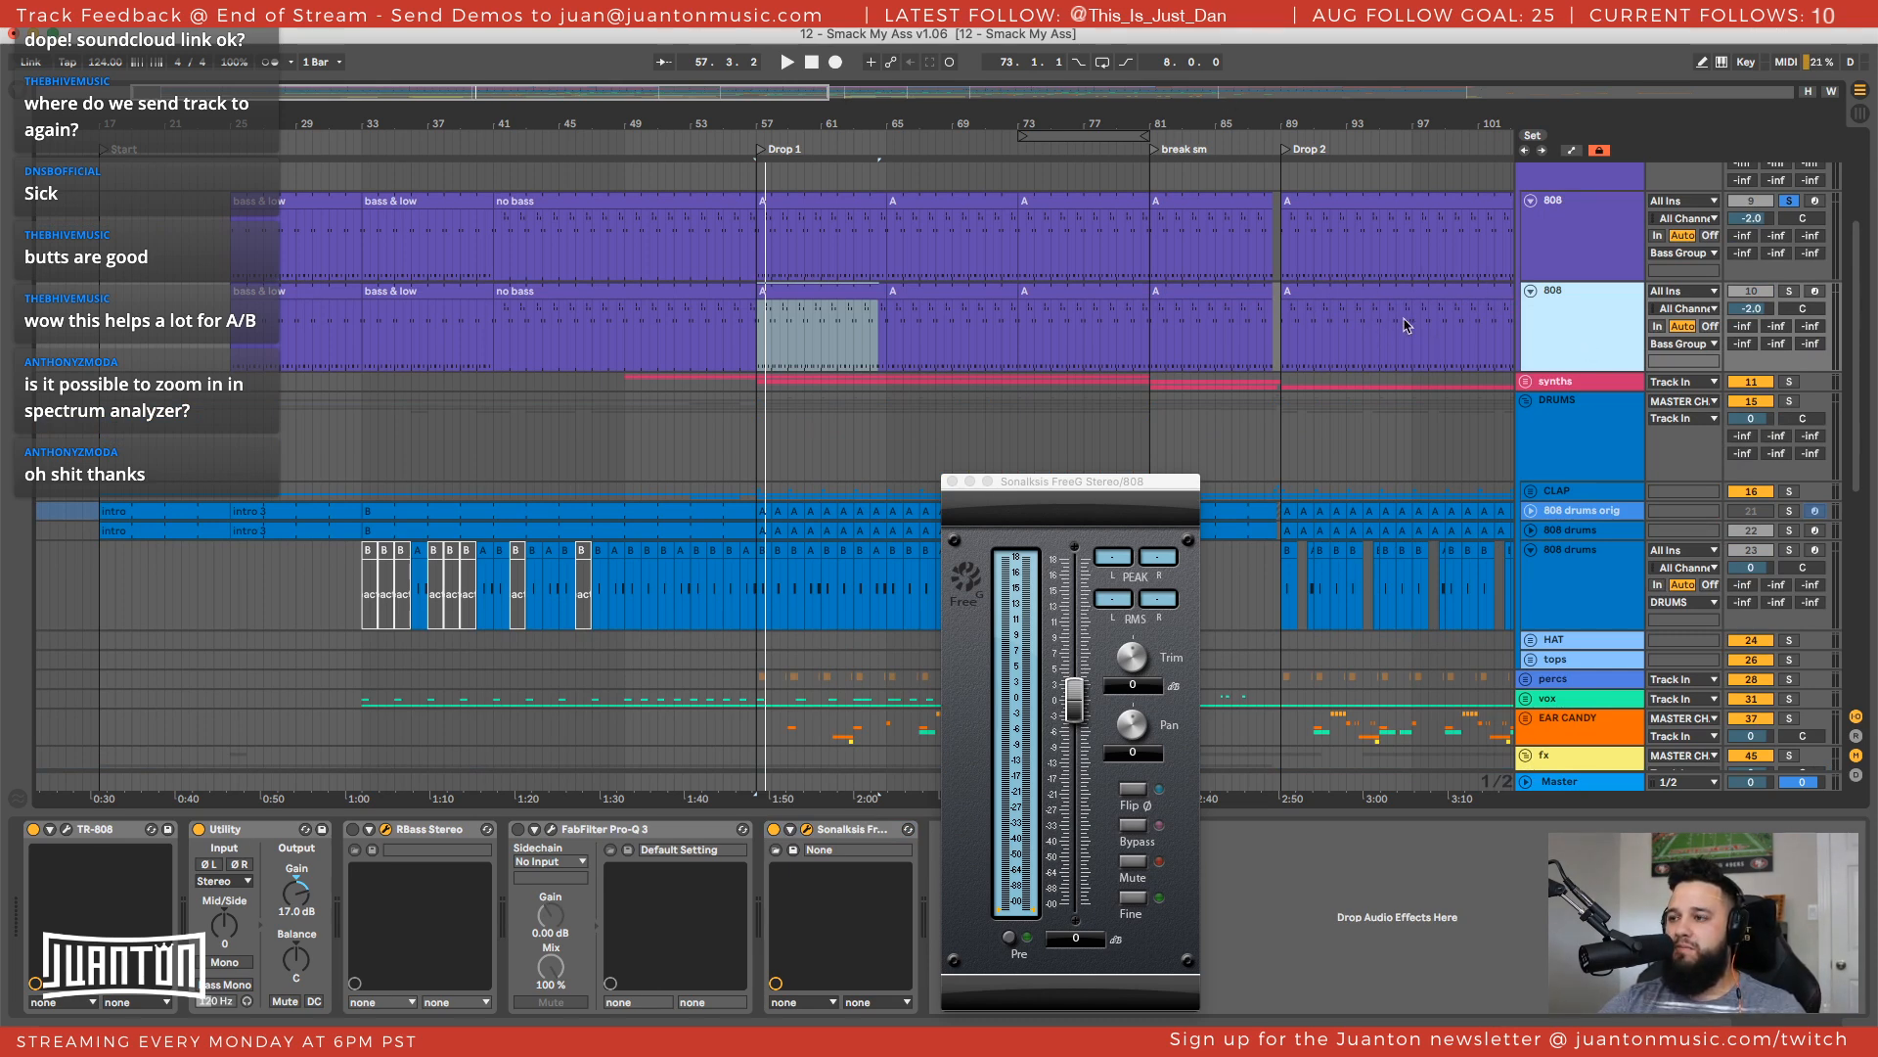
Fold the original 808 track, solo its duplicate and play the start of Drop 1
click(1584, 217)
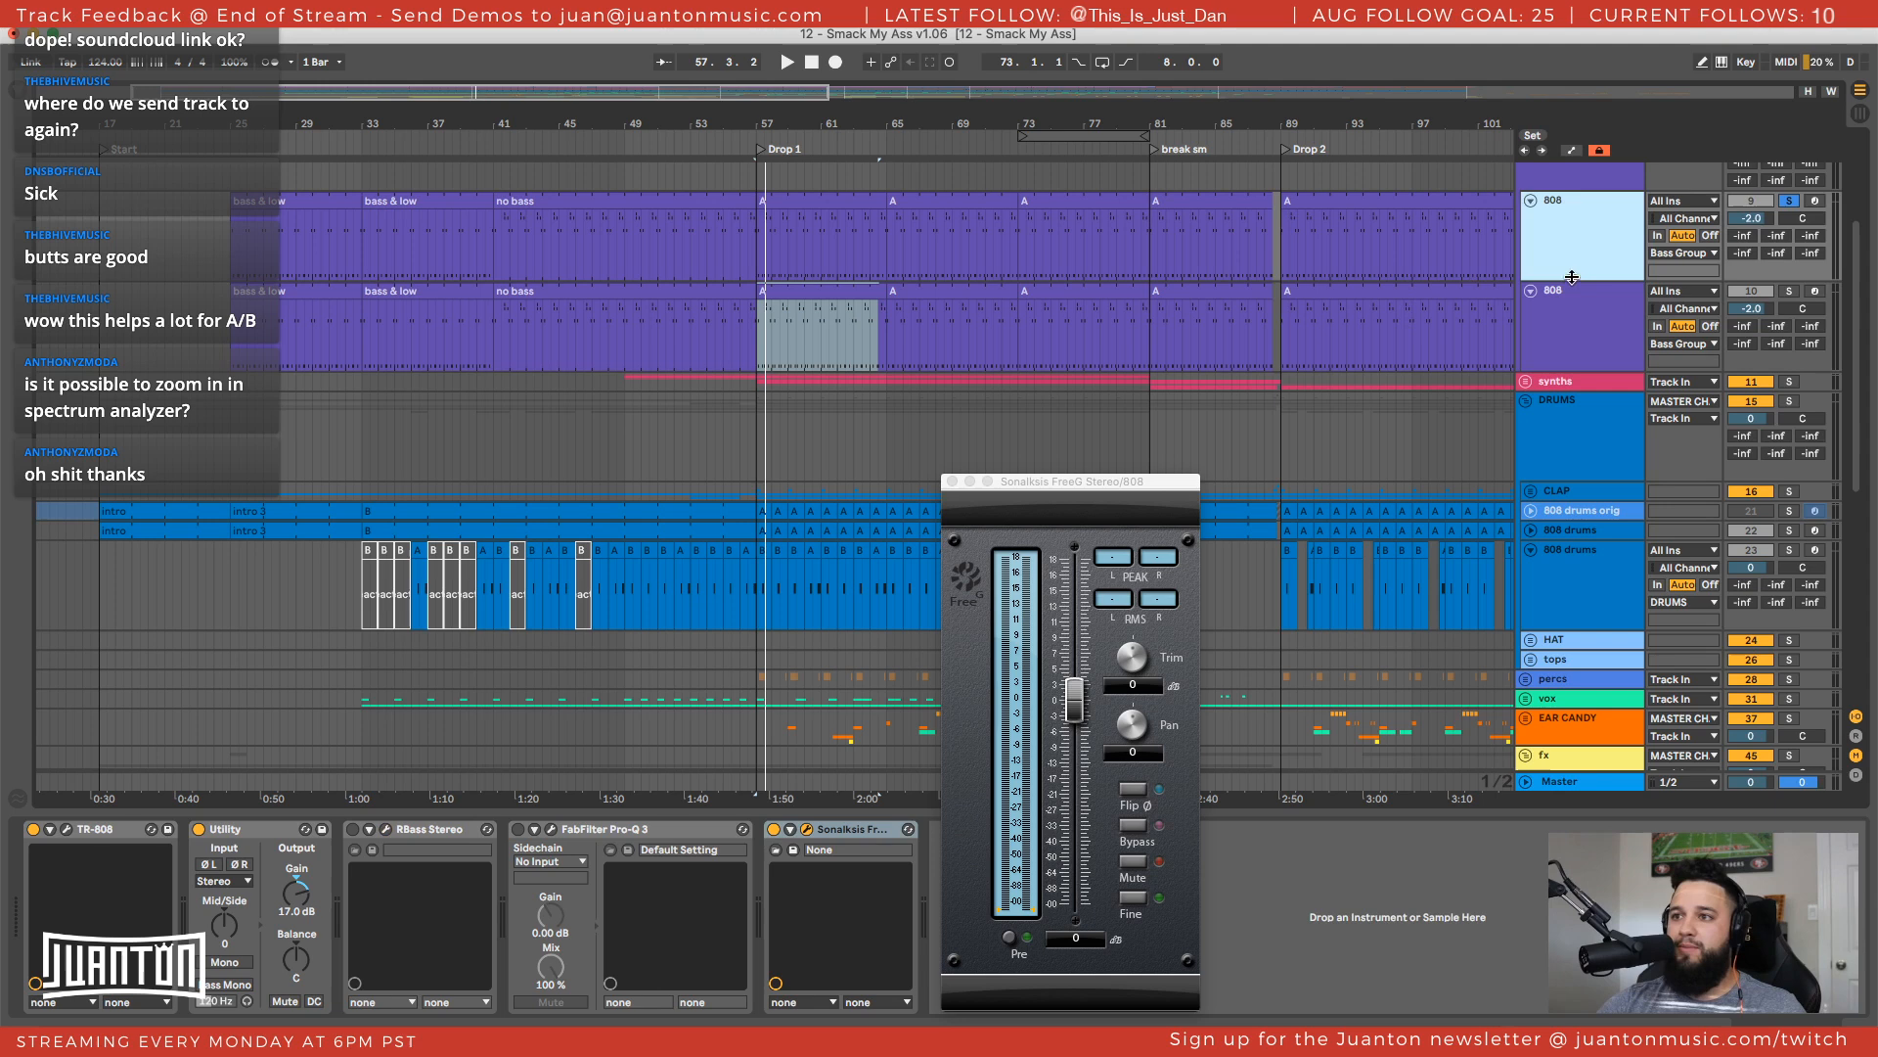
click(1582, 330)
click(1530, 201)
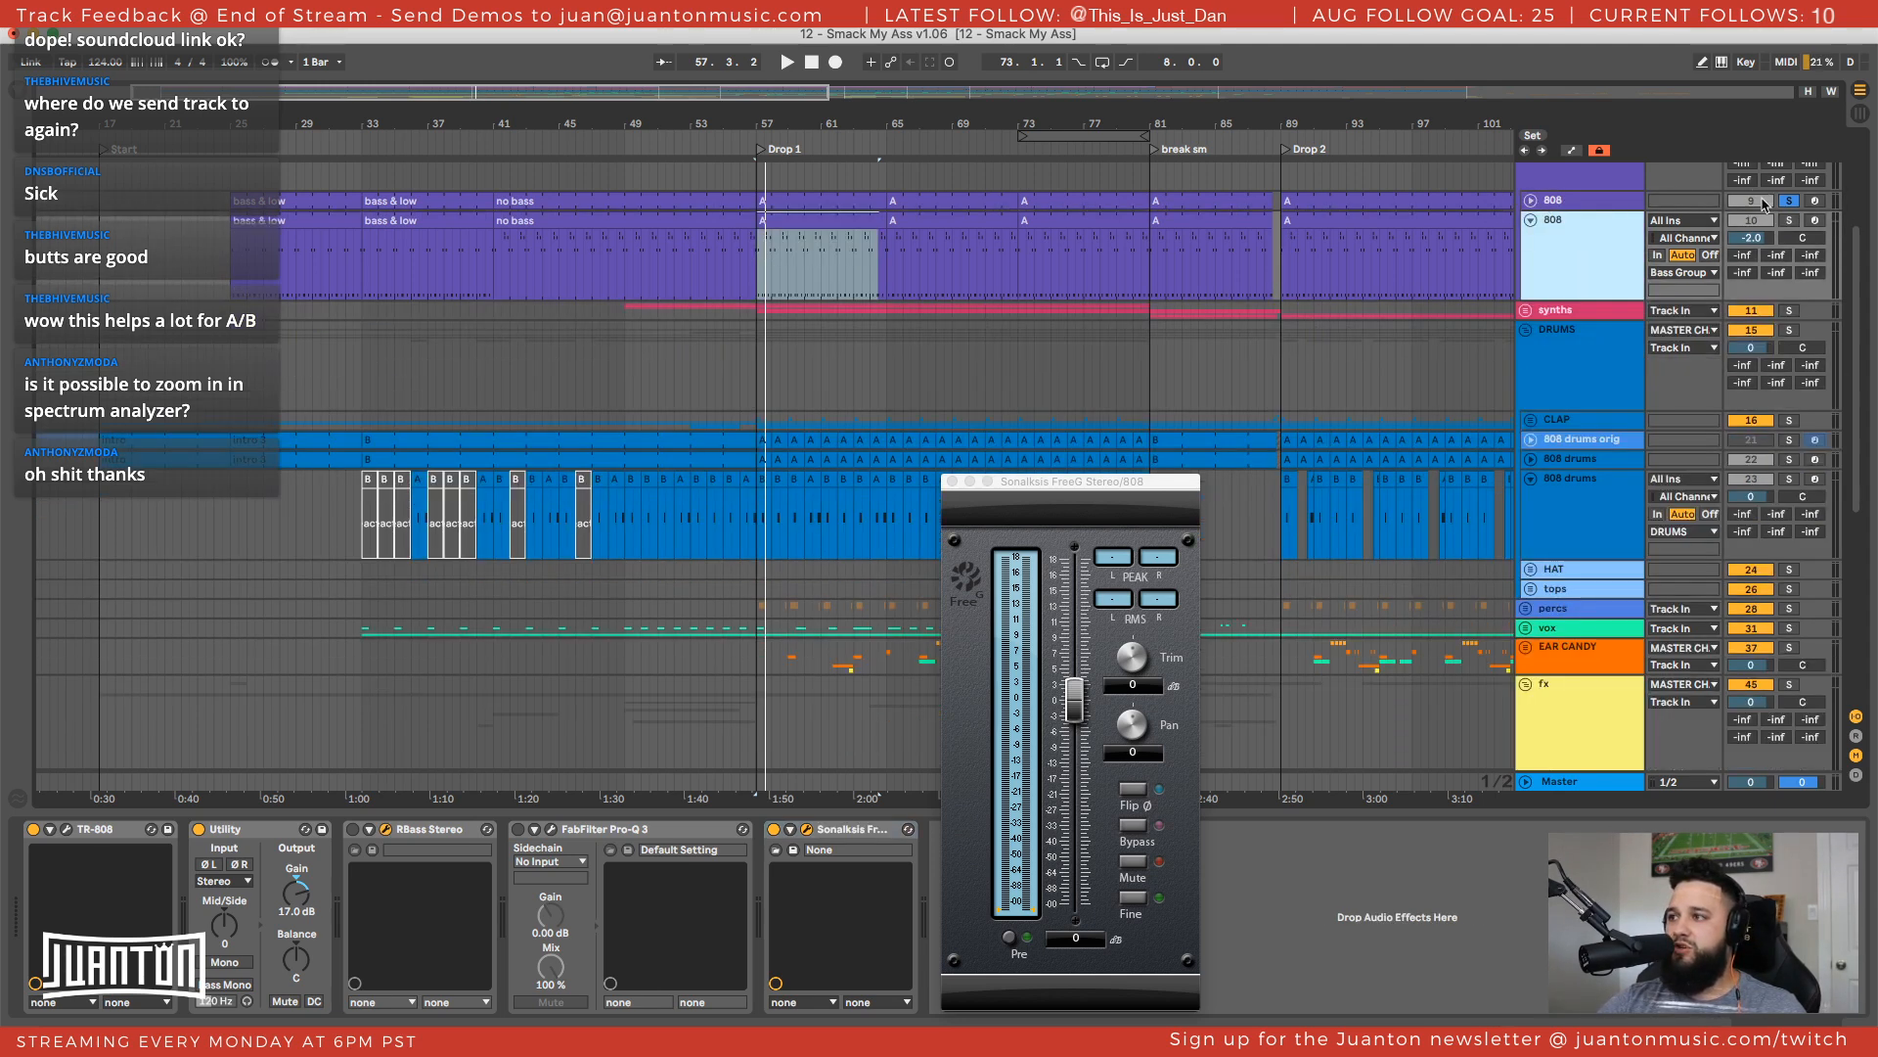
click(1790, 220)
key(space)
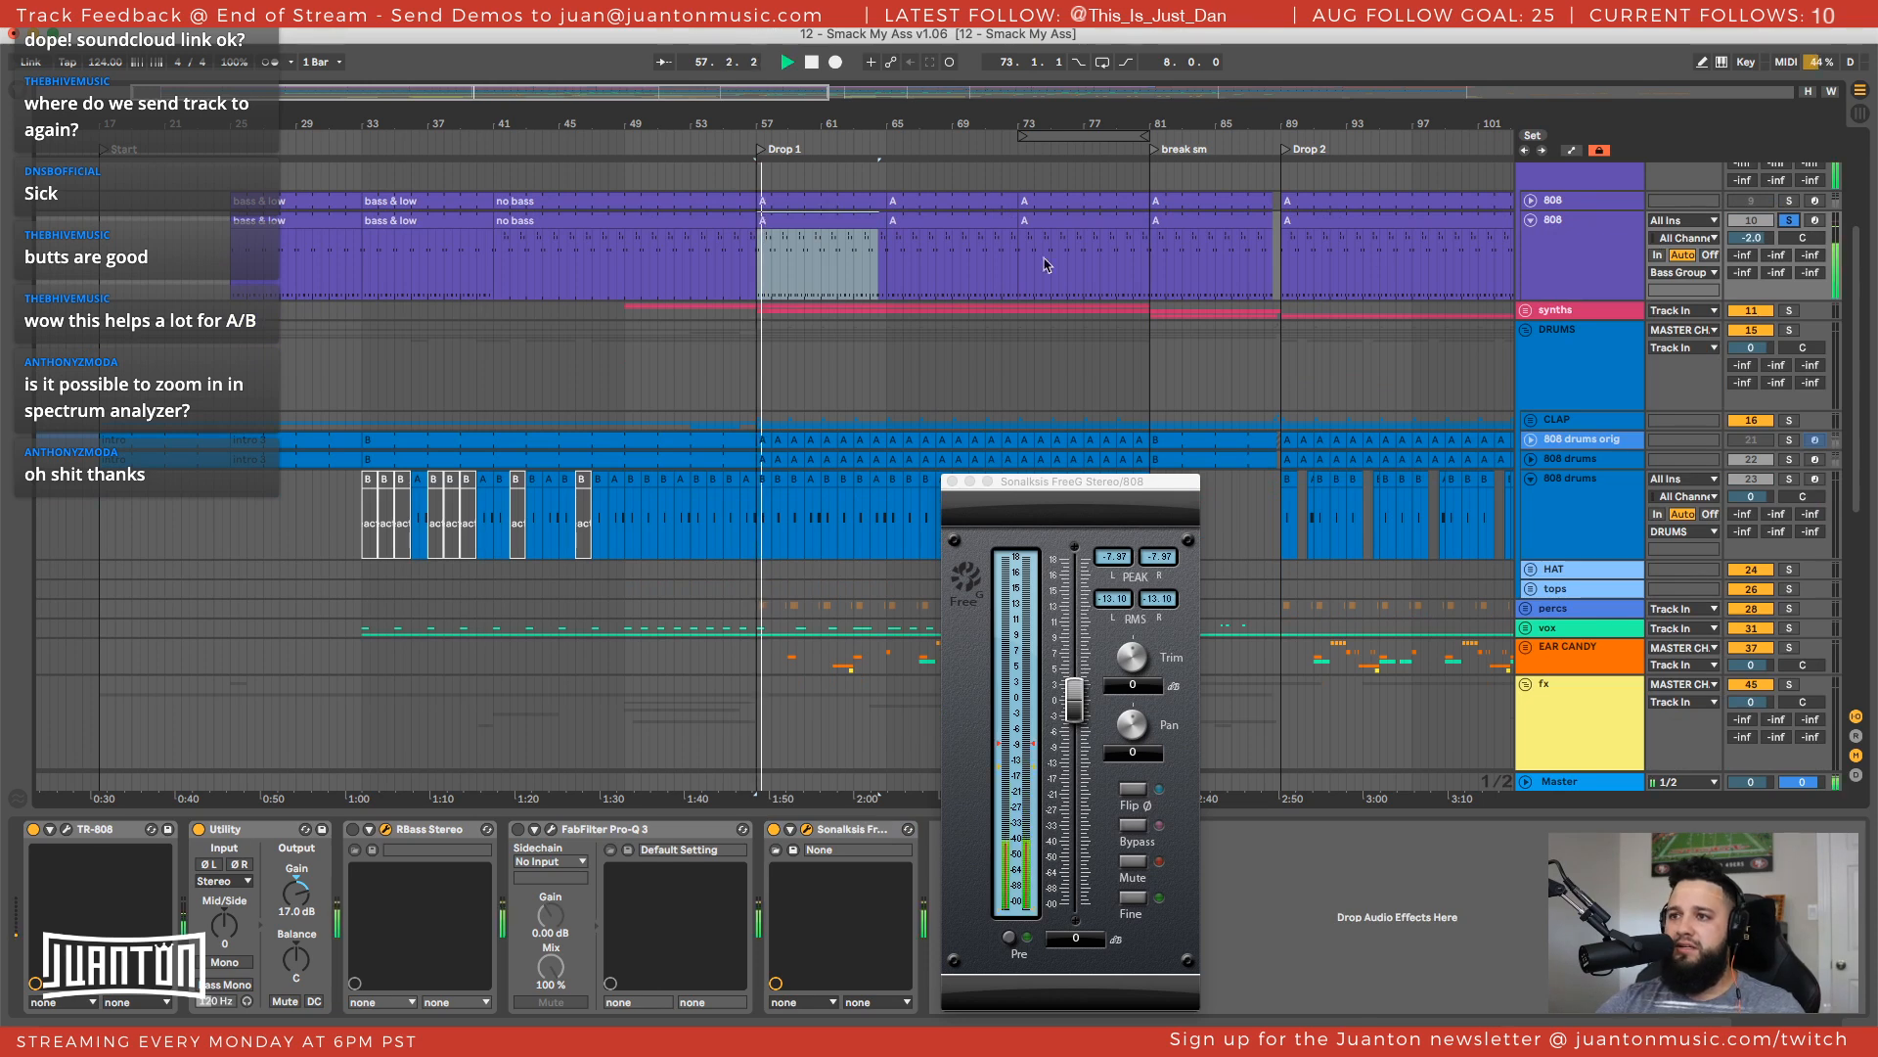
key(space)
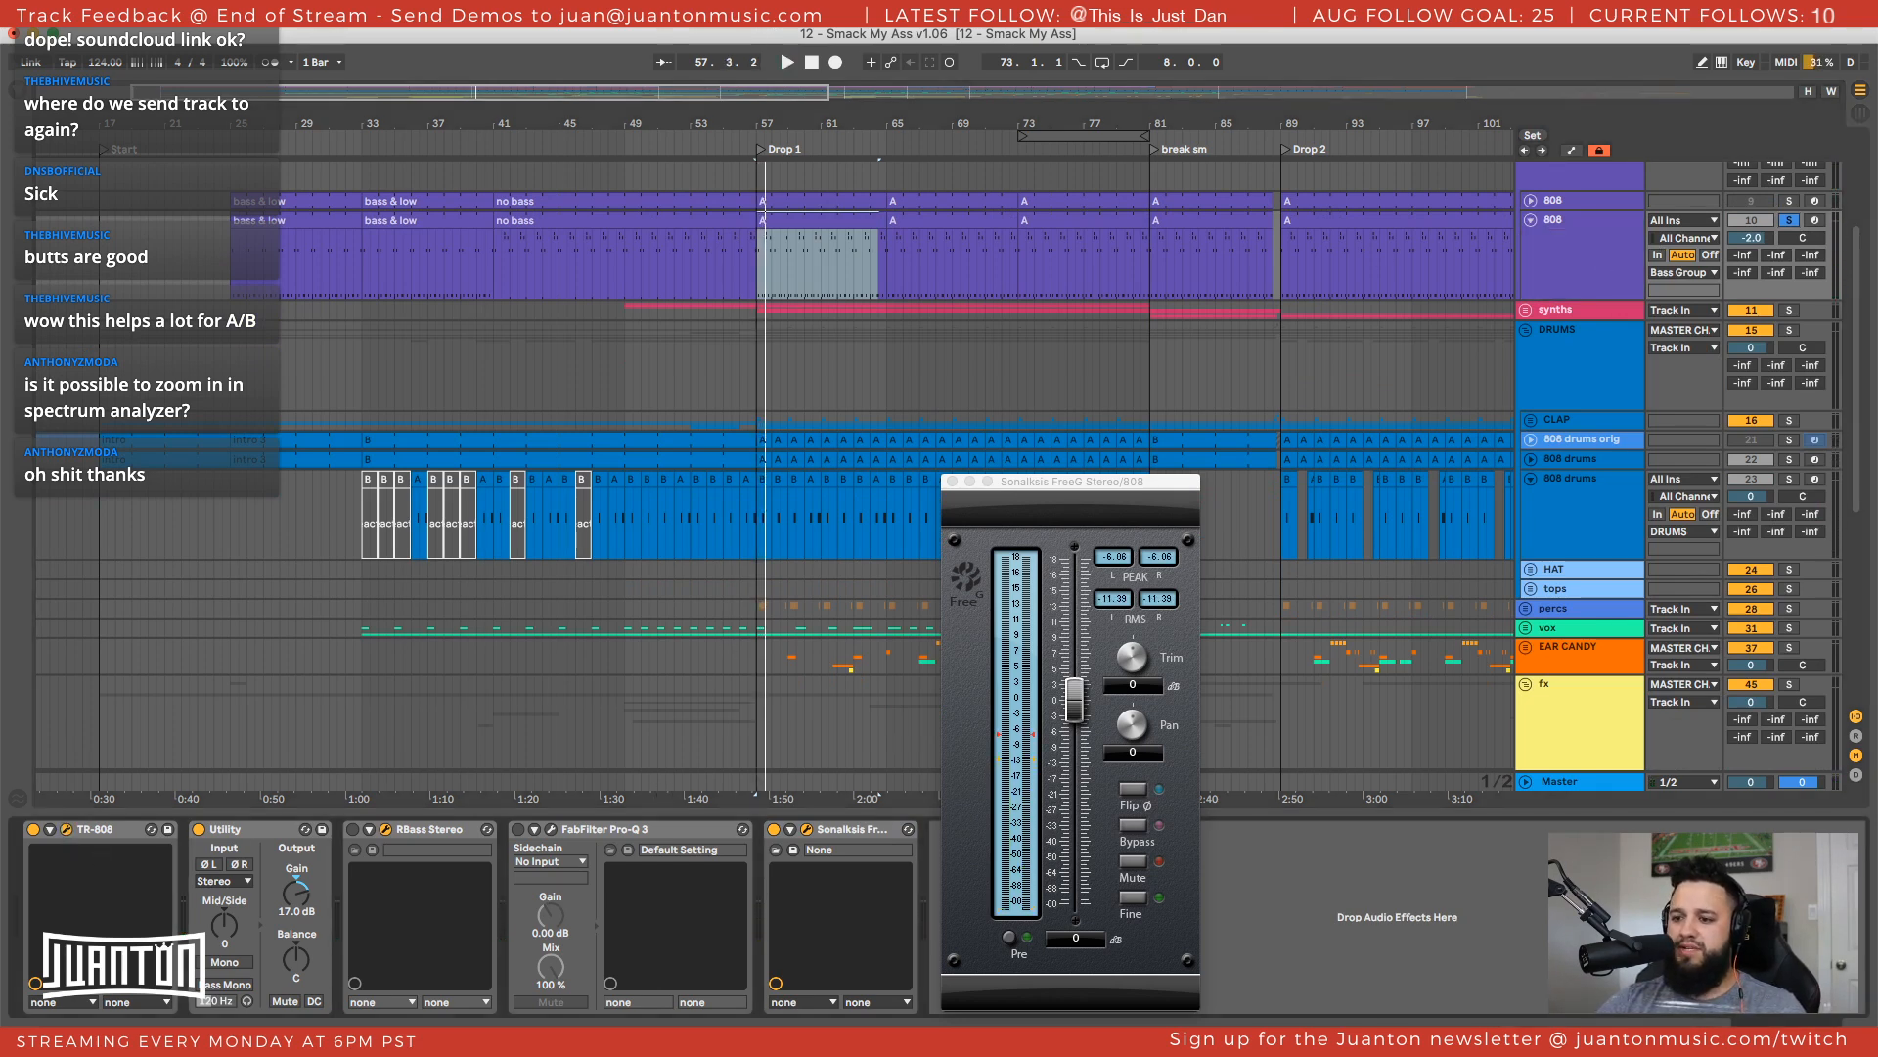
Open the duplicate's TR-808 pattern editor and try muting the bass drum while Drop 1 plays
drag(861, 537, 775, 120)
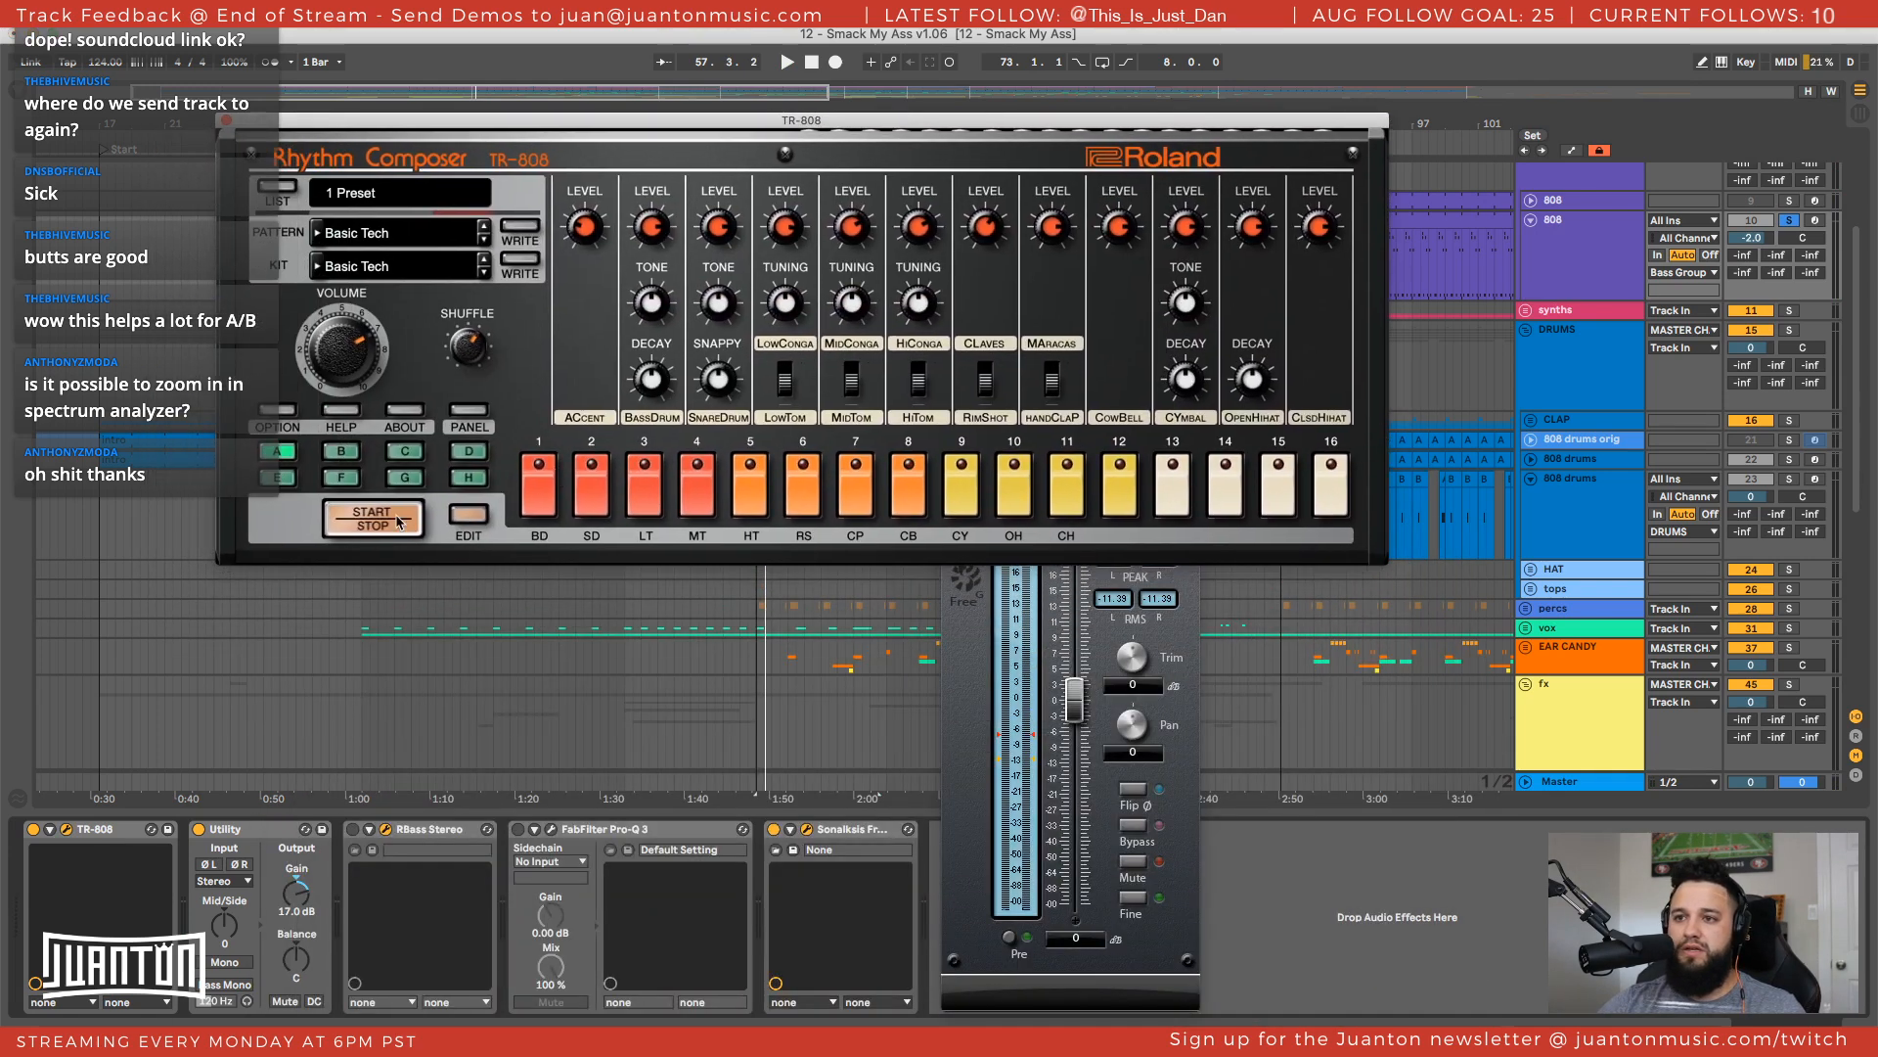
click(467, 515)
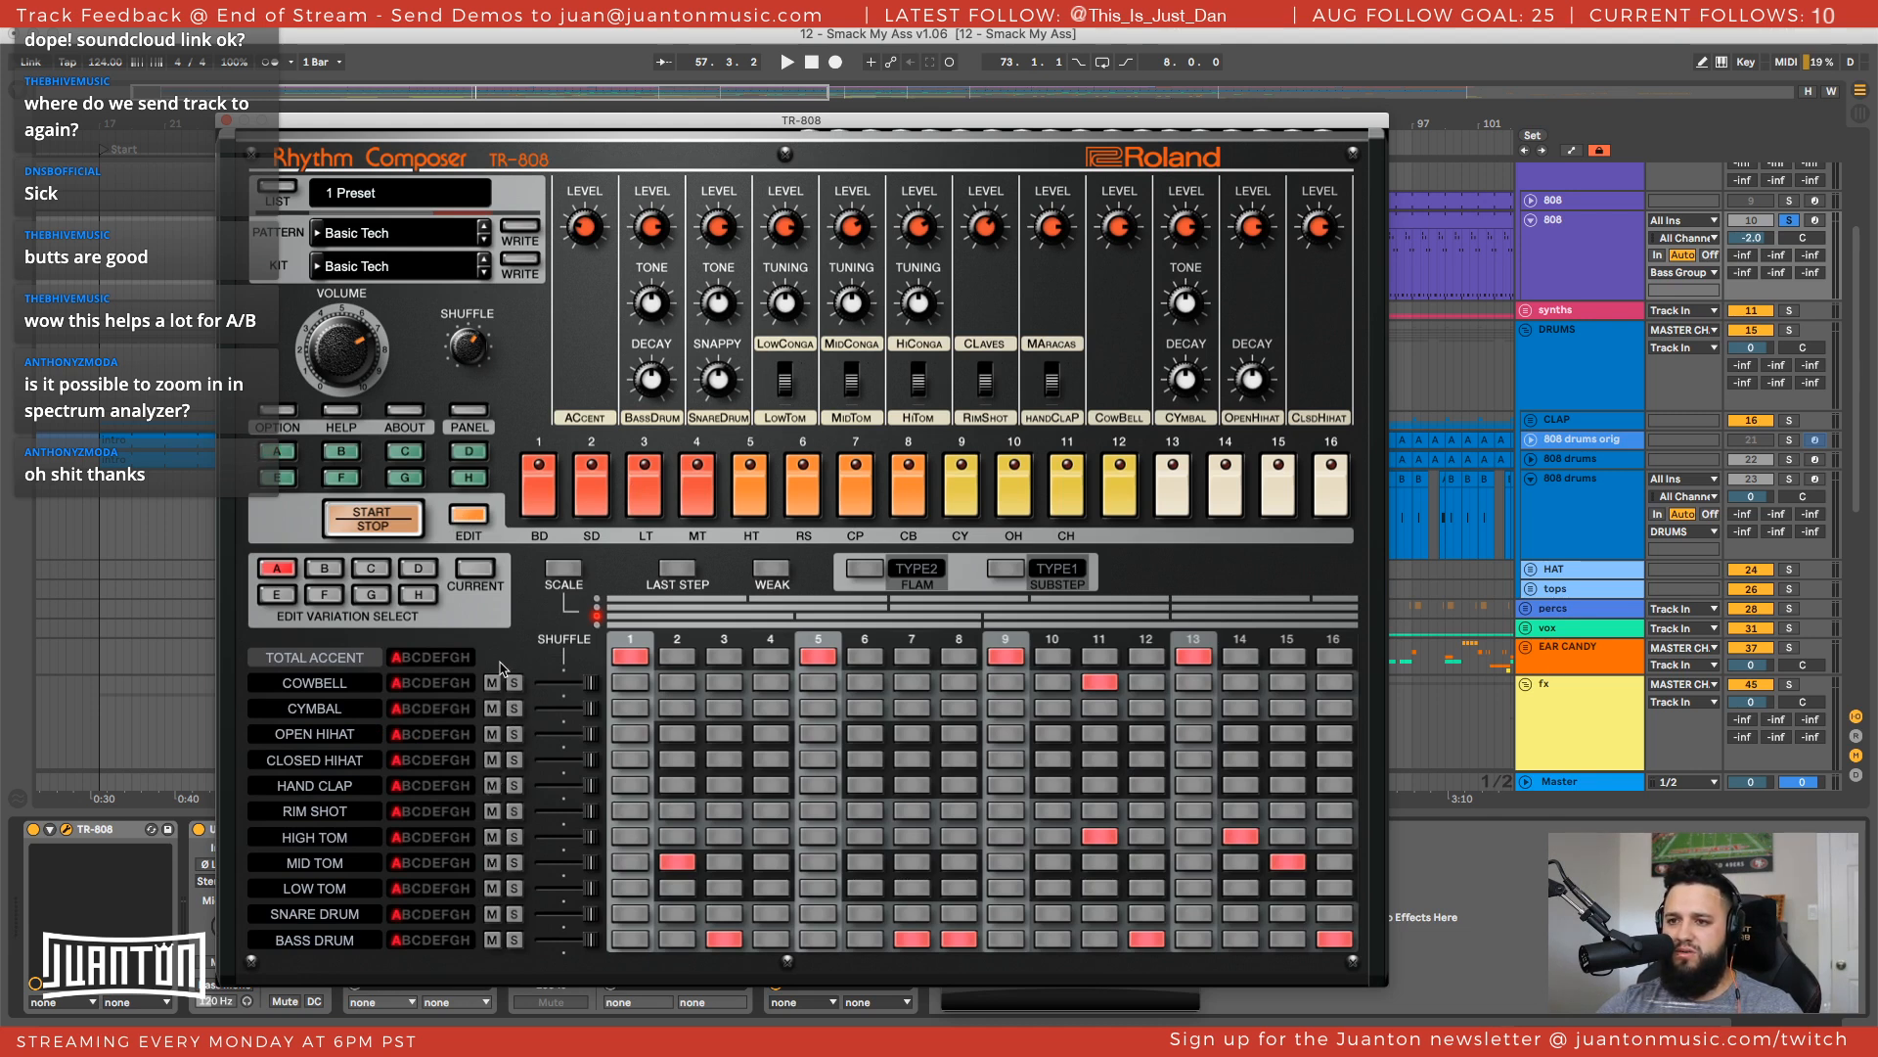
click(490, 941)
key(space)
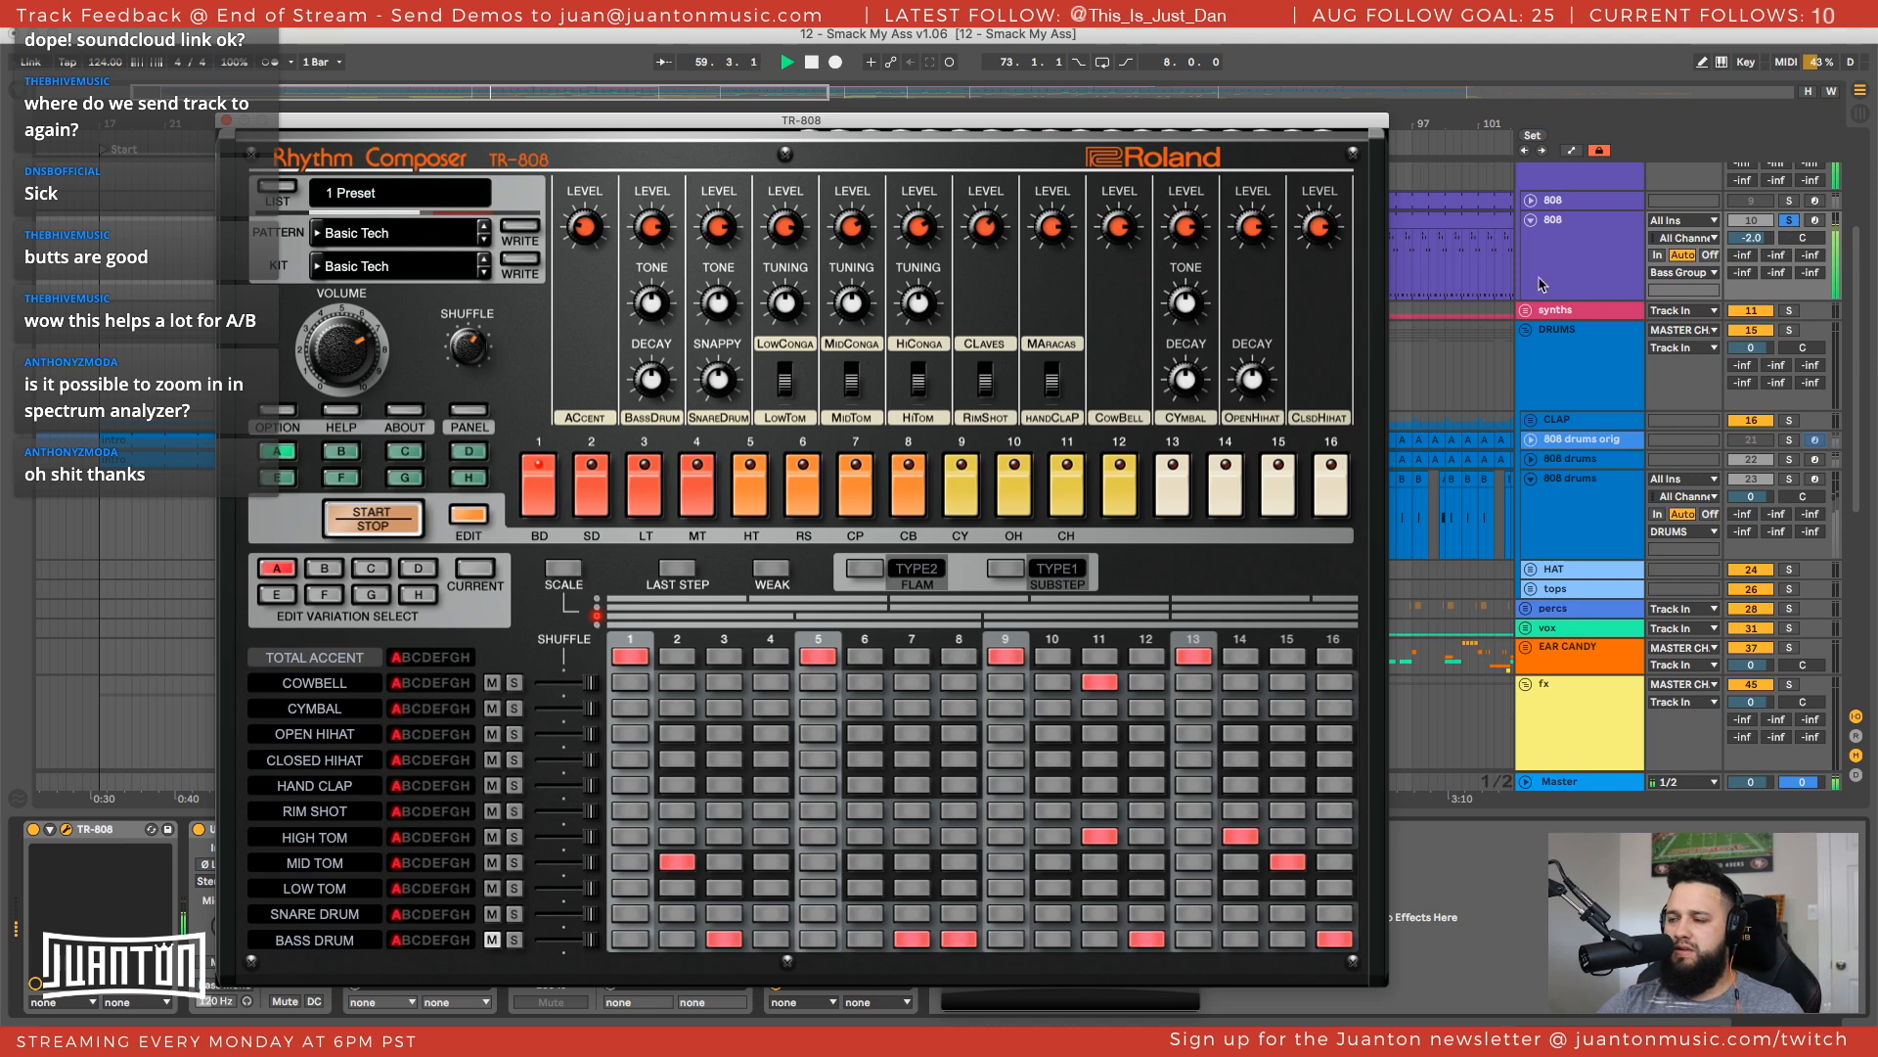
key(space)
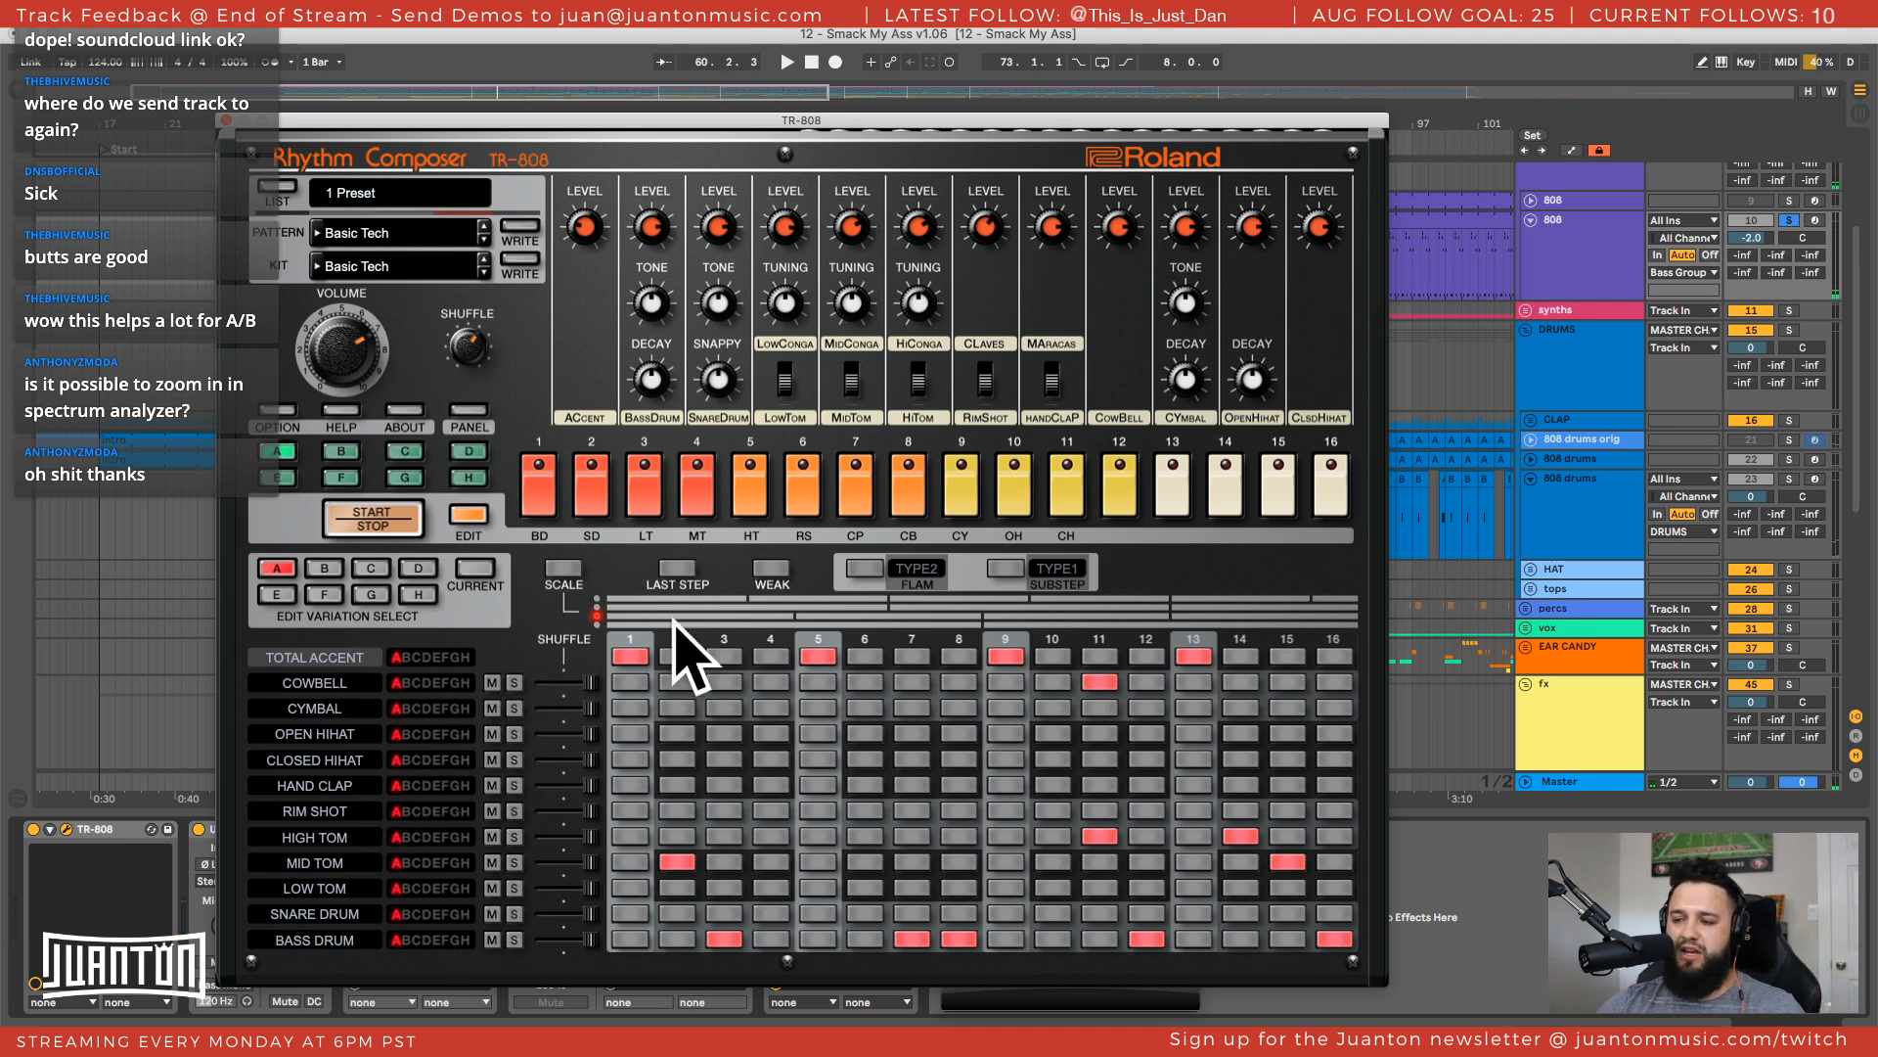
Audition the TR-808's internal pattern, check its alternate knob panel and options, and close the instrument window
click(376, 519)
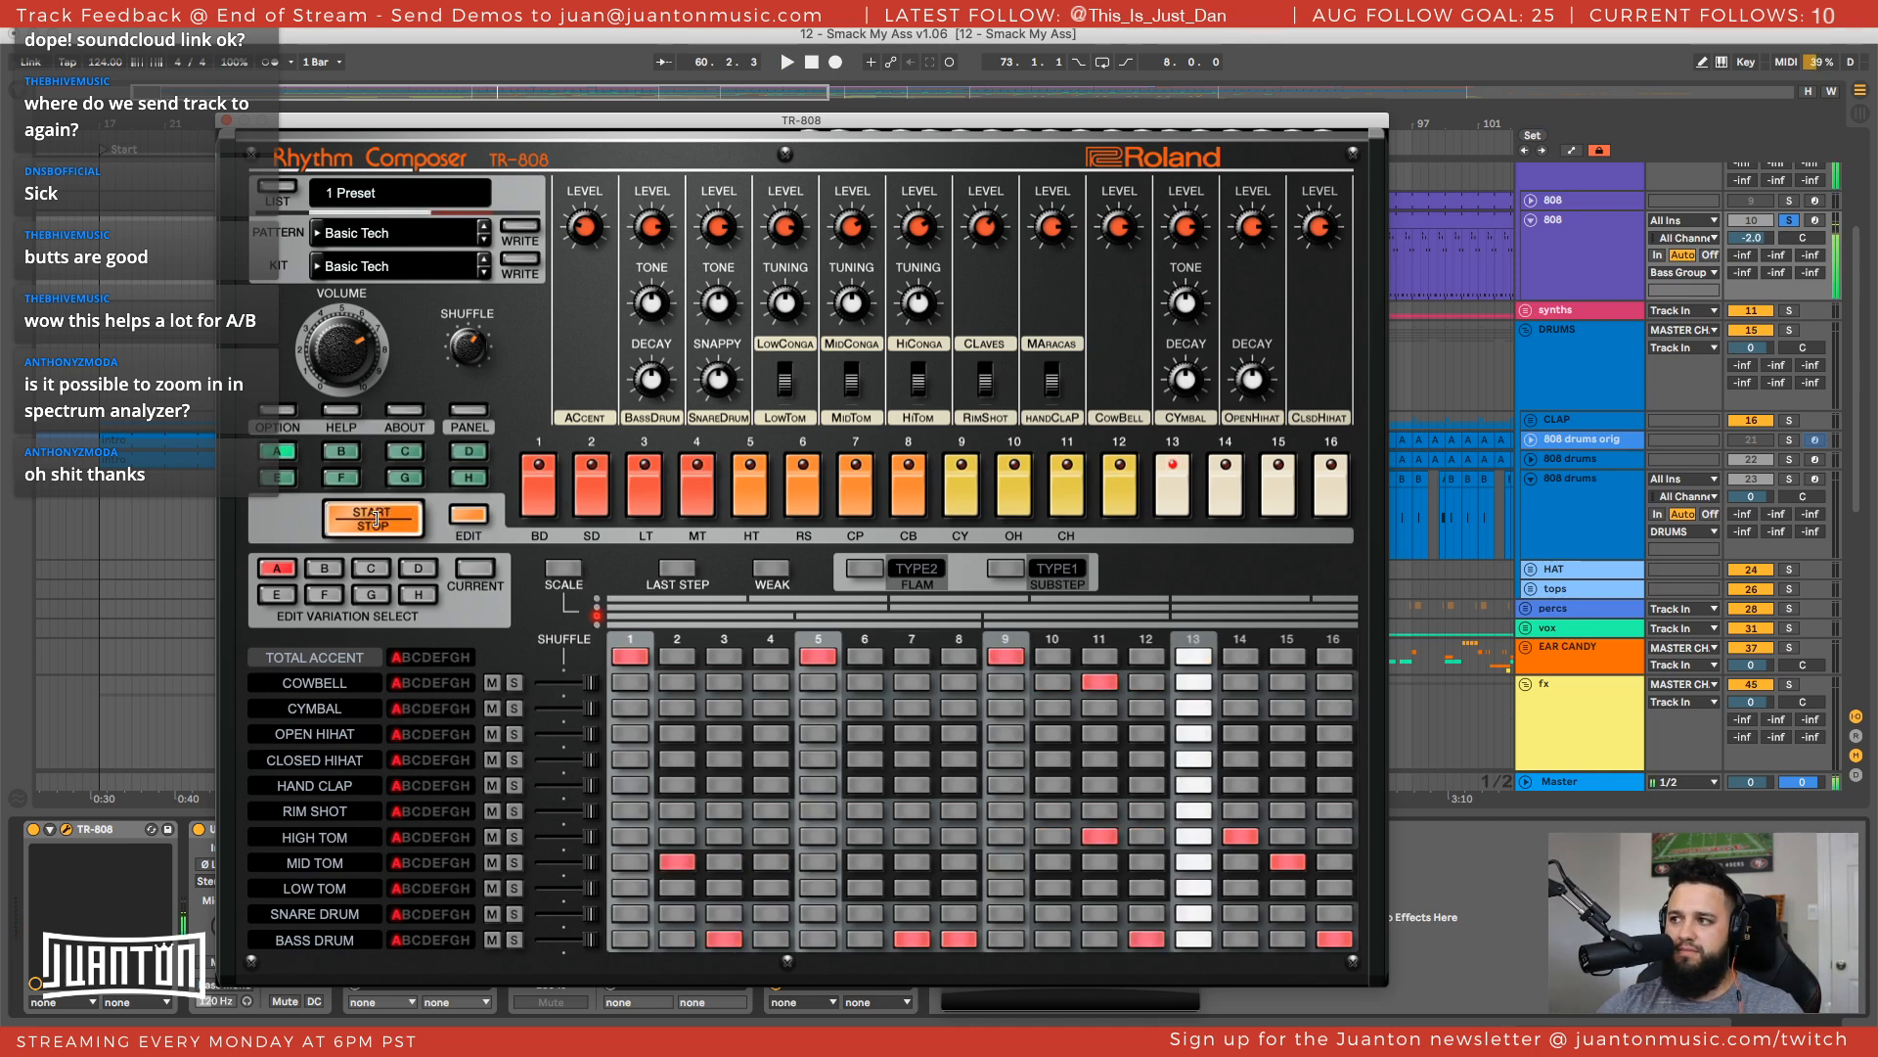
click(376, 519)
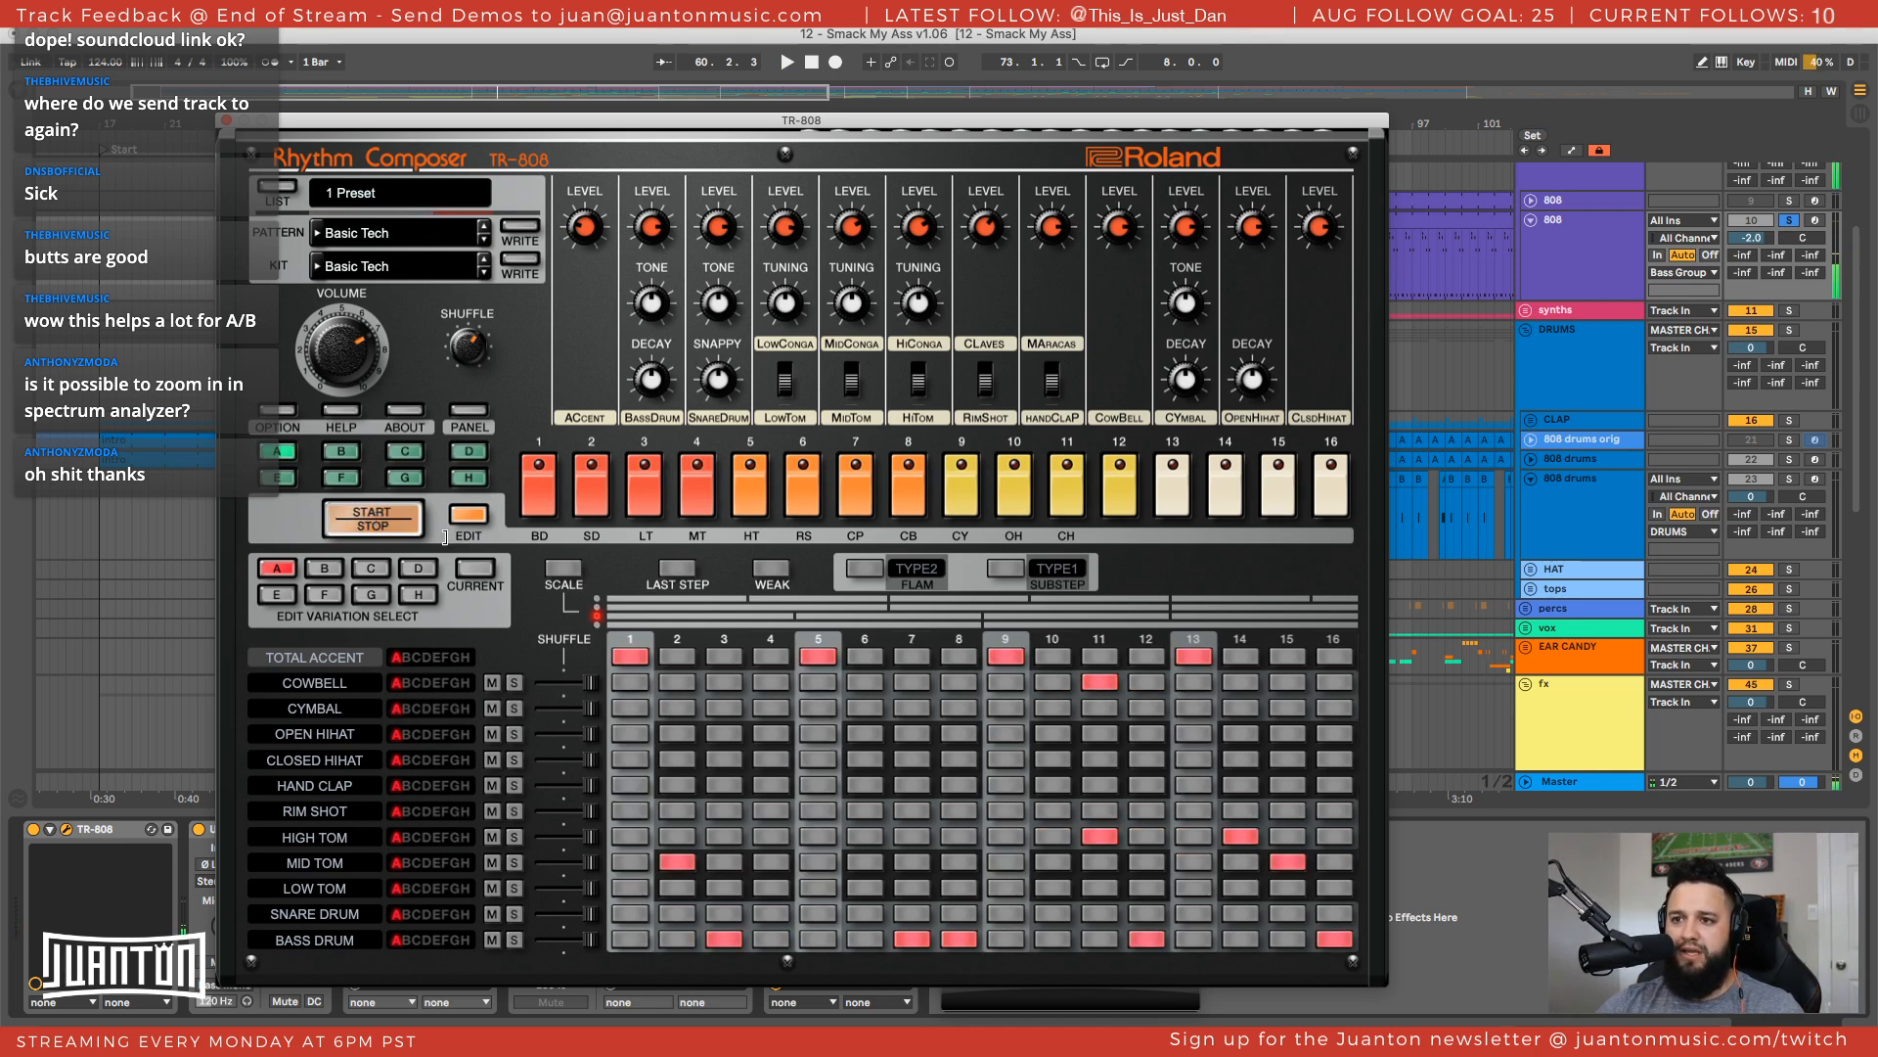
click(468, 408)
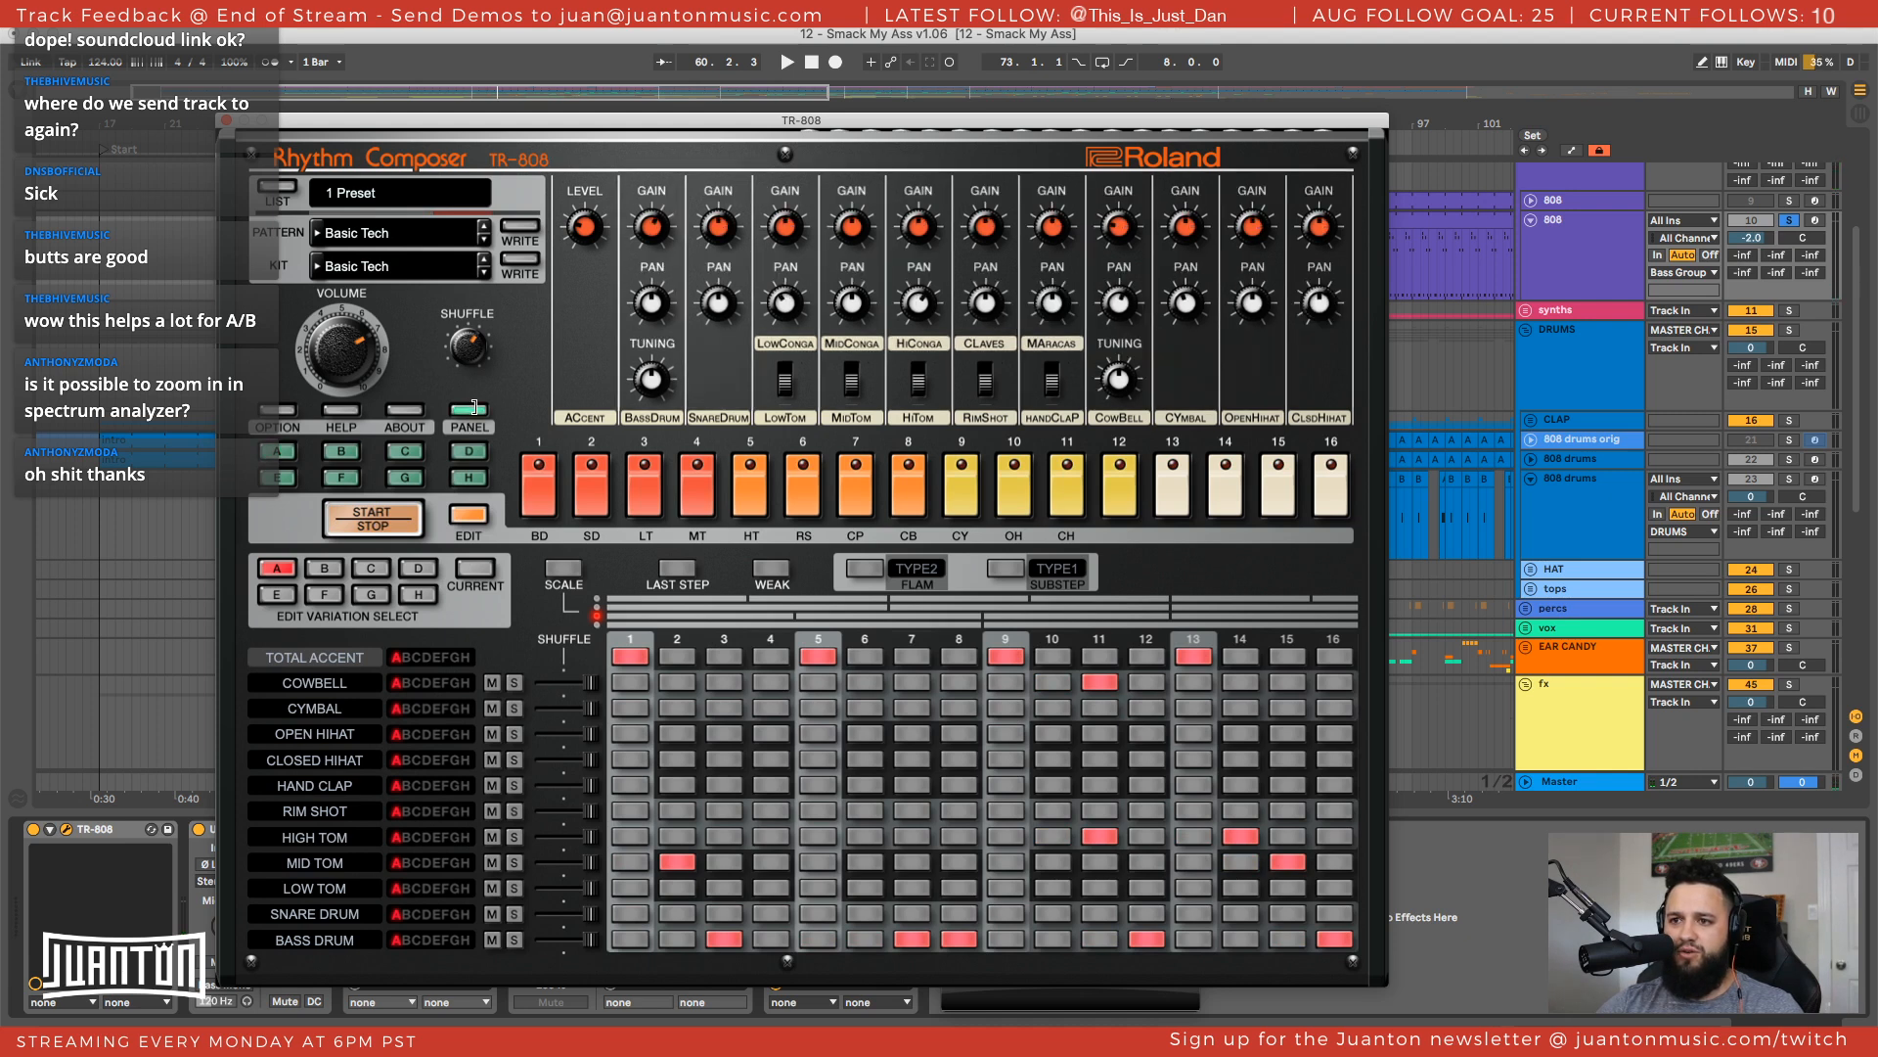
click(472, 410)
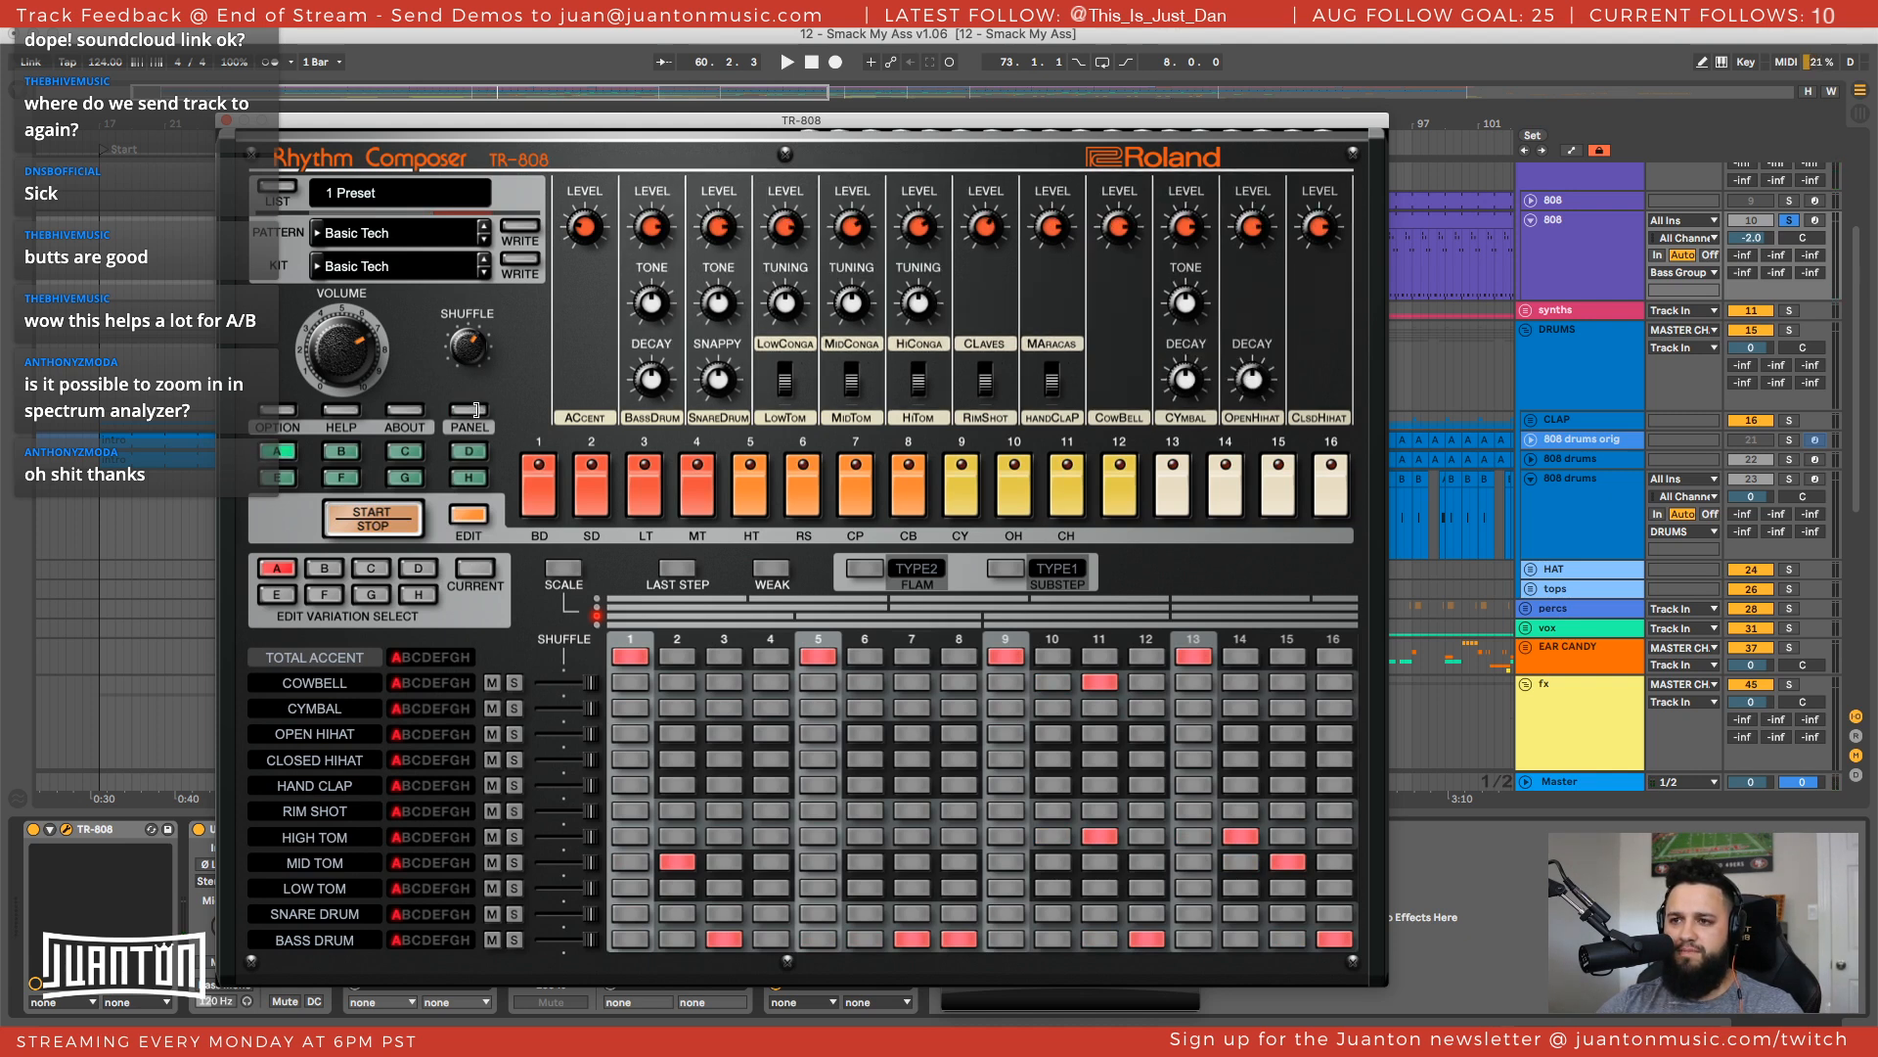
click(278, 409)
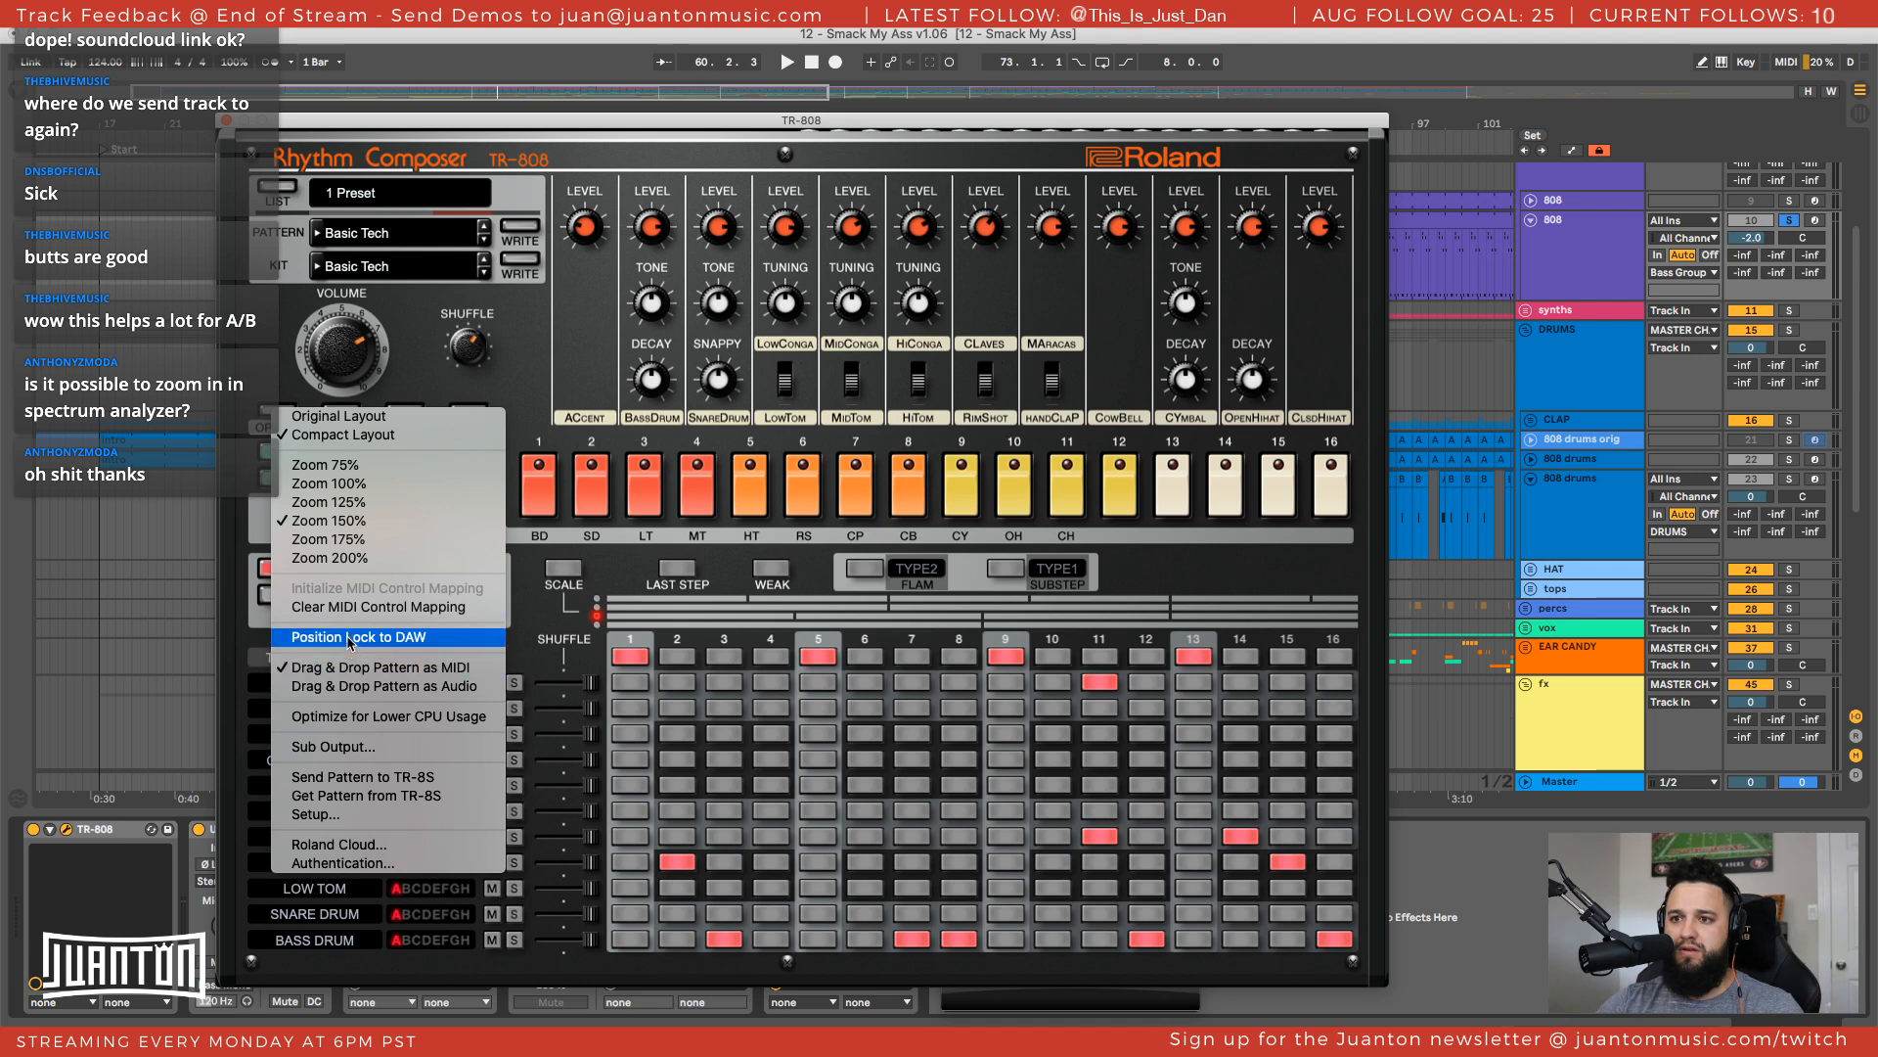
click(225, 119)
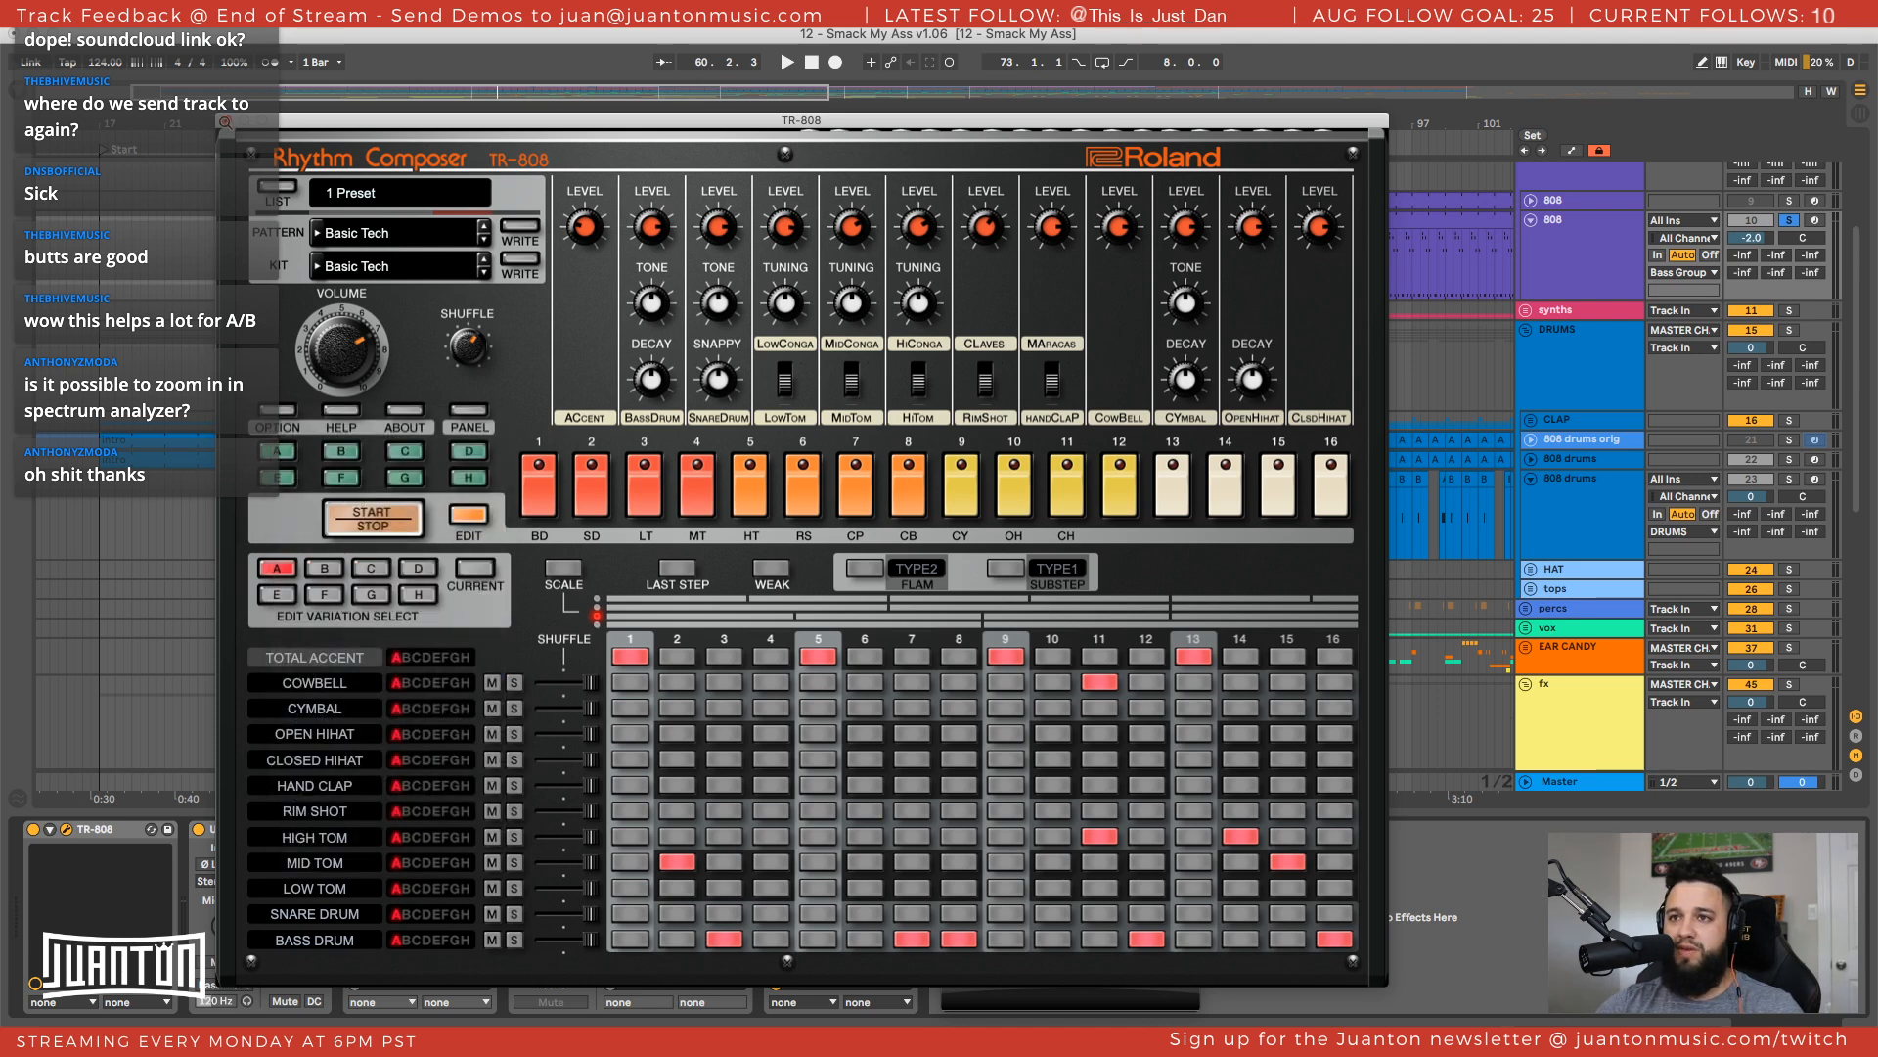
click(225, 119)
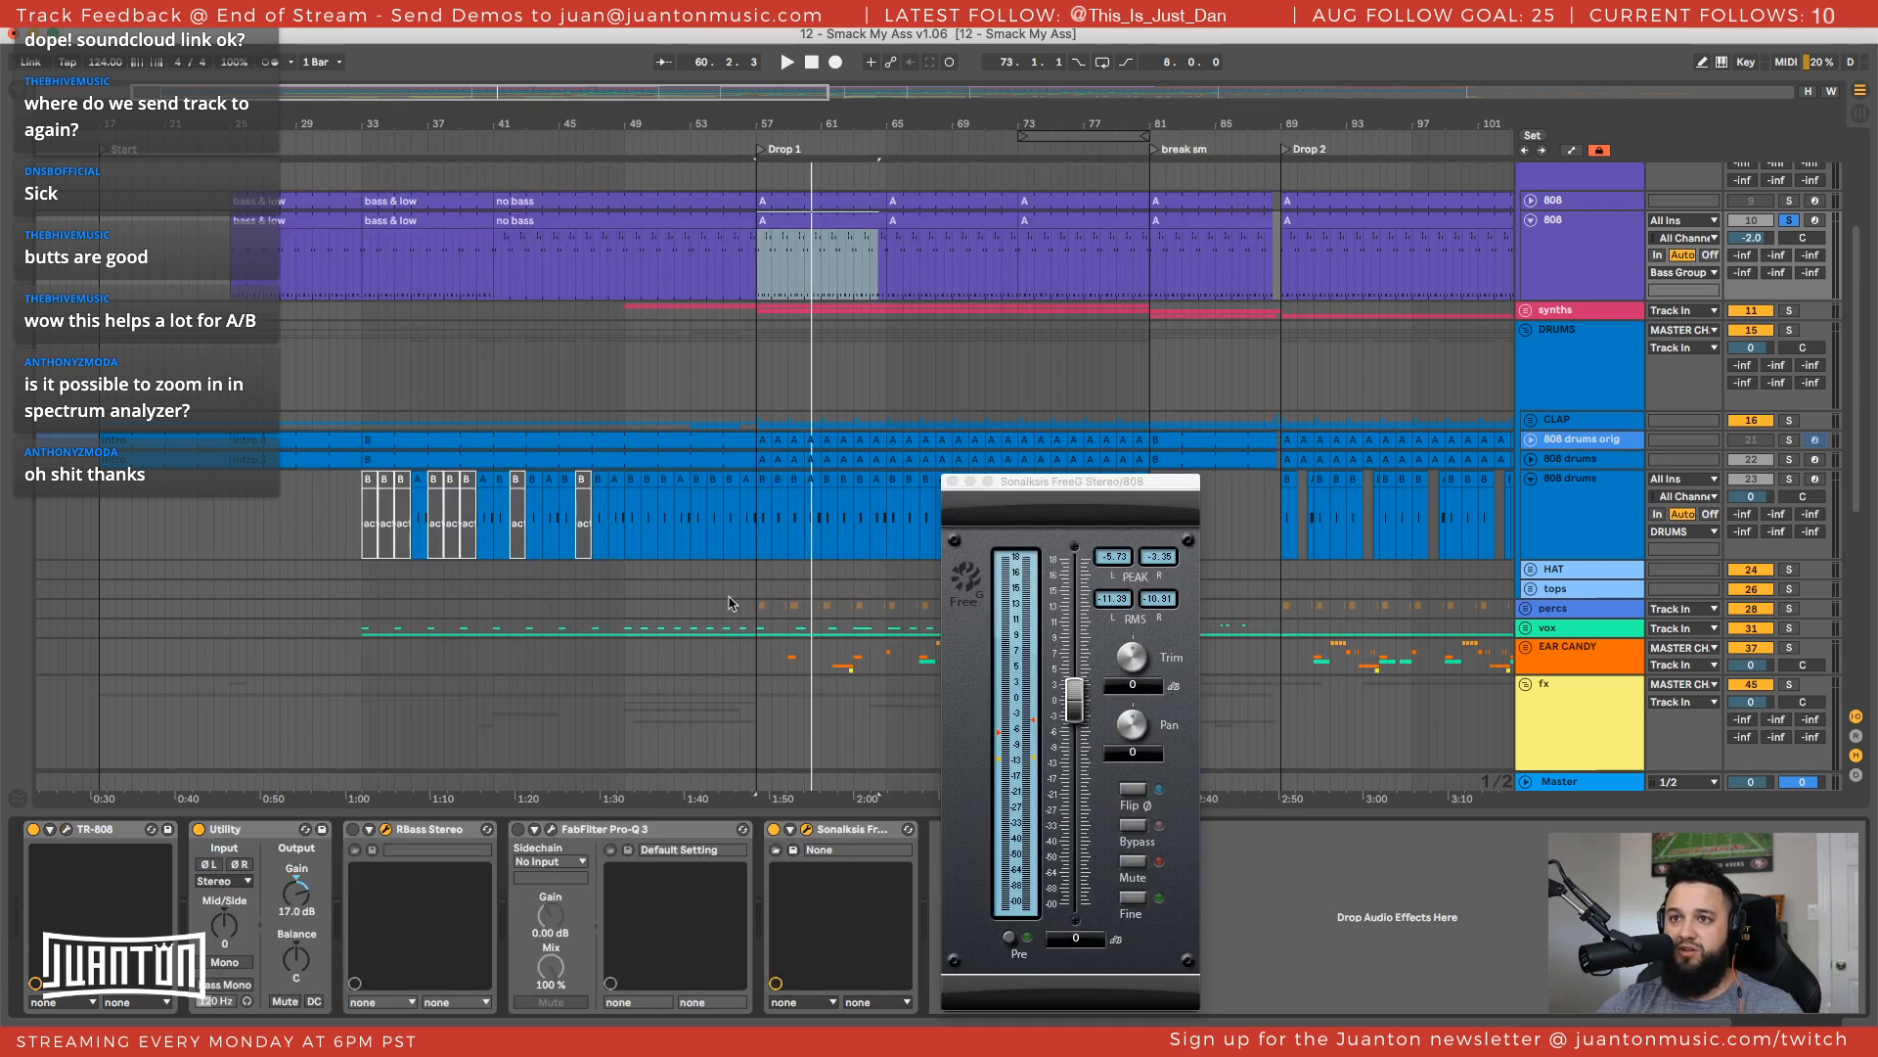
Play the duplicate 808's clip at Drop 1 and open its notes, moving the FreeG window out of the way
click(834, 219)
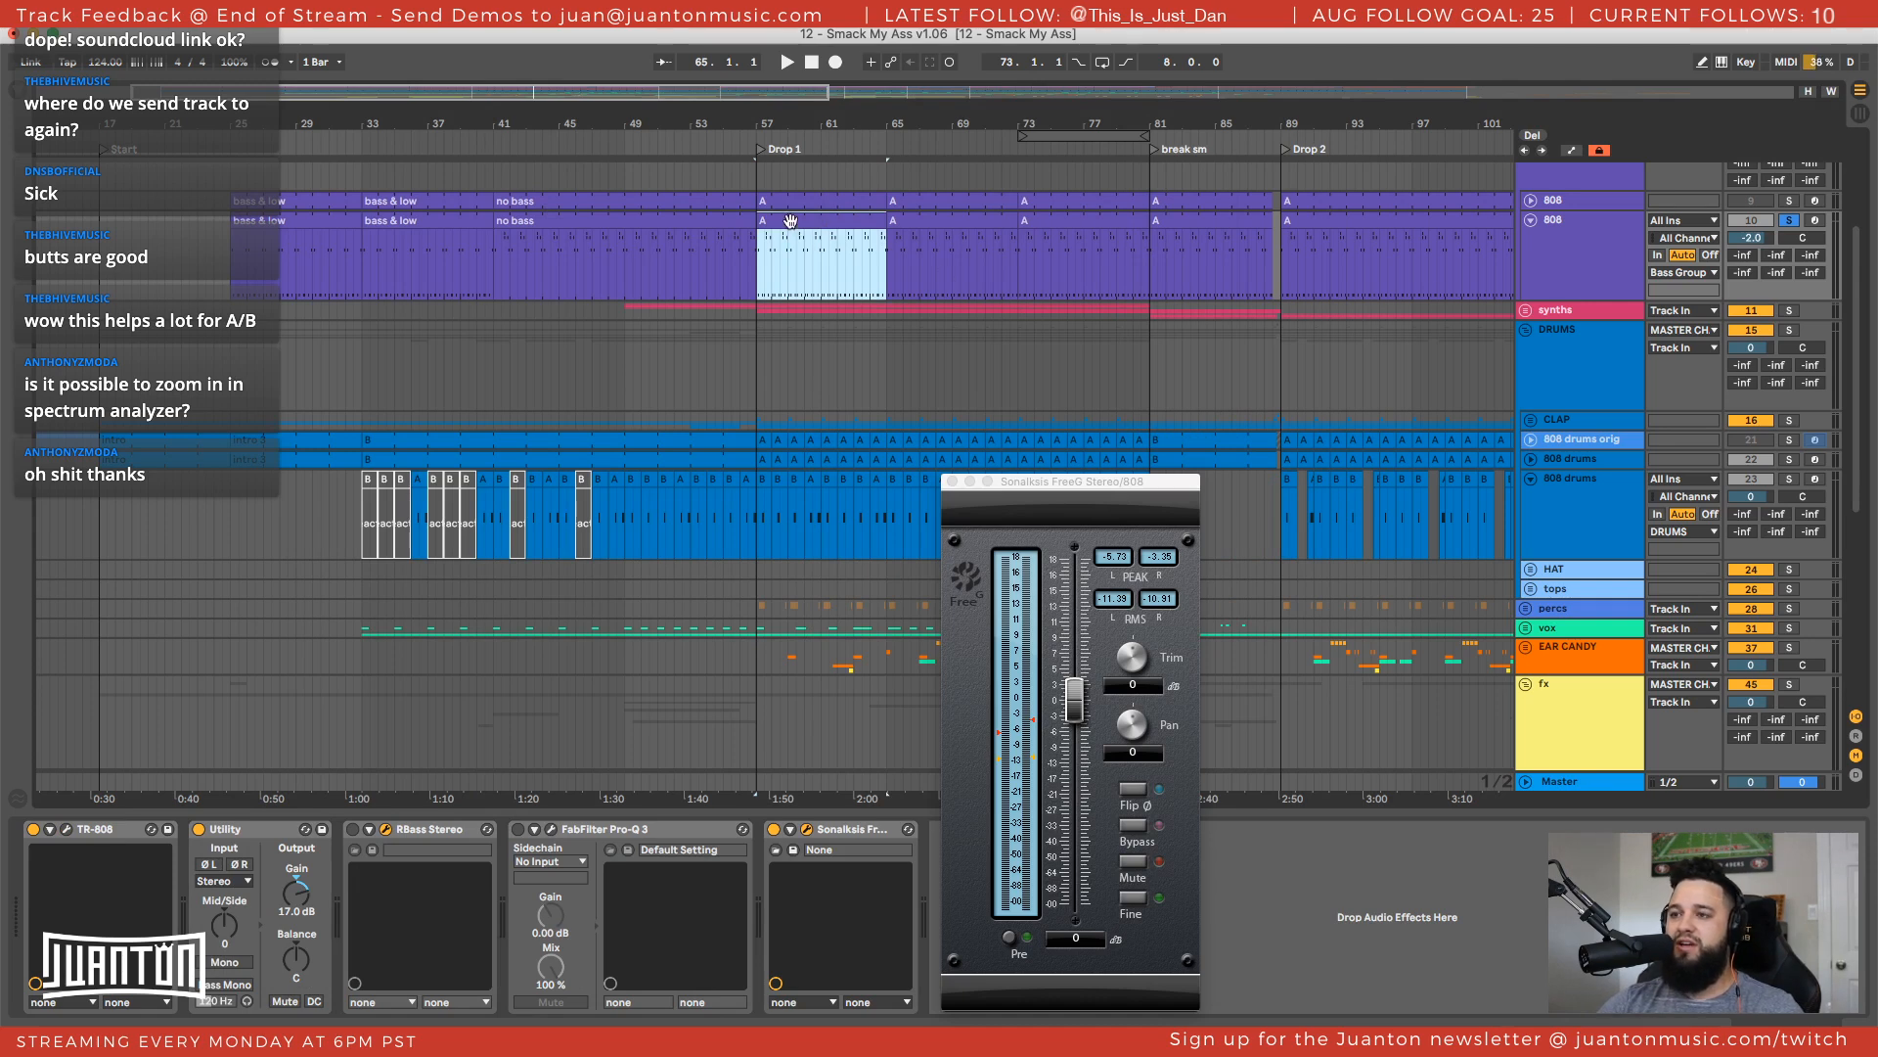
key(space)
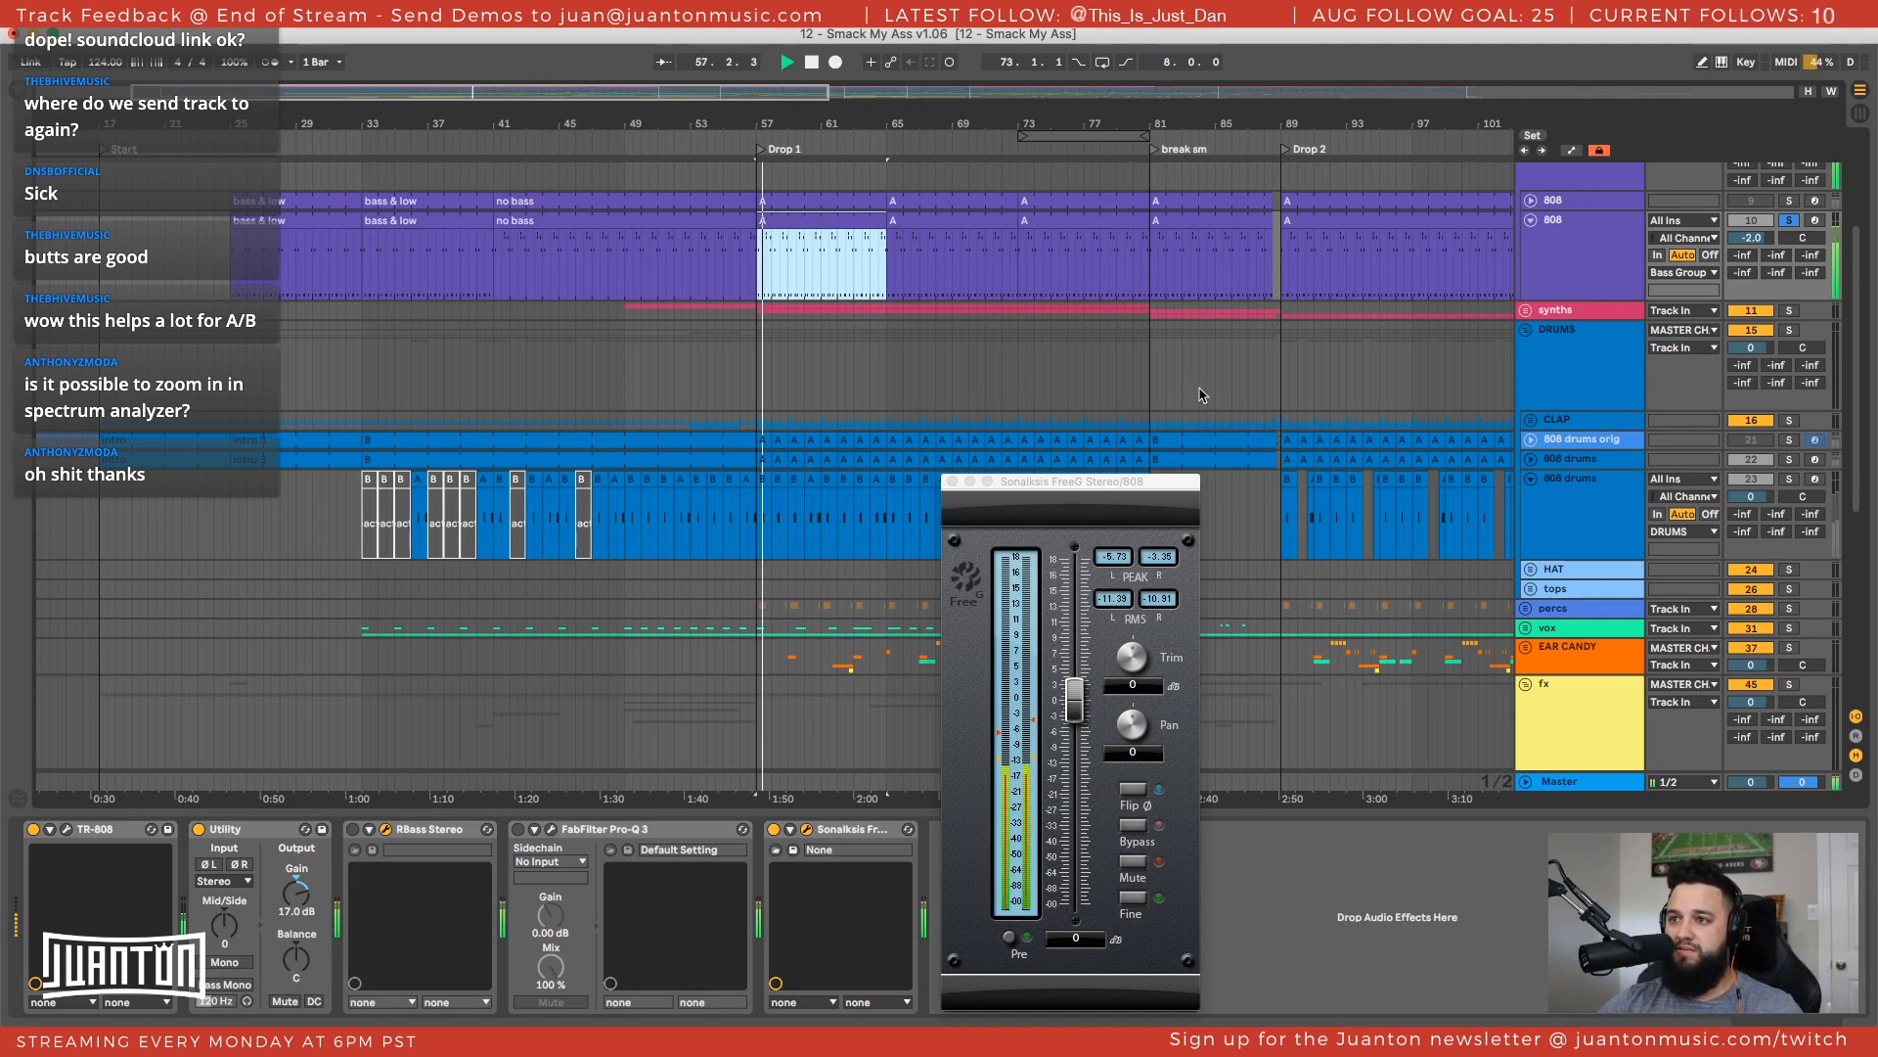
key(space)
double_click(797, 221)
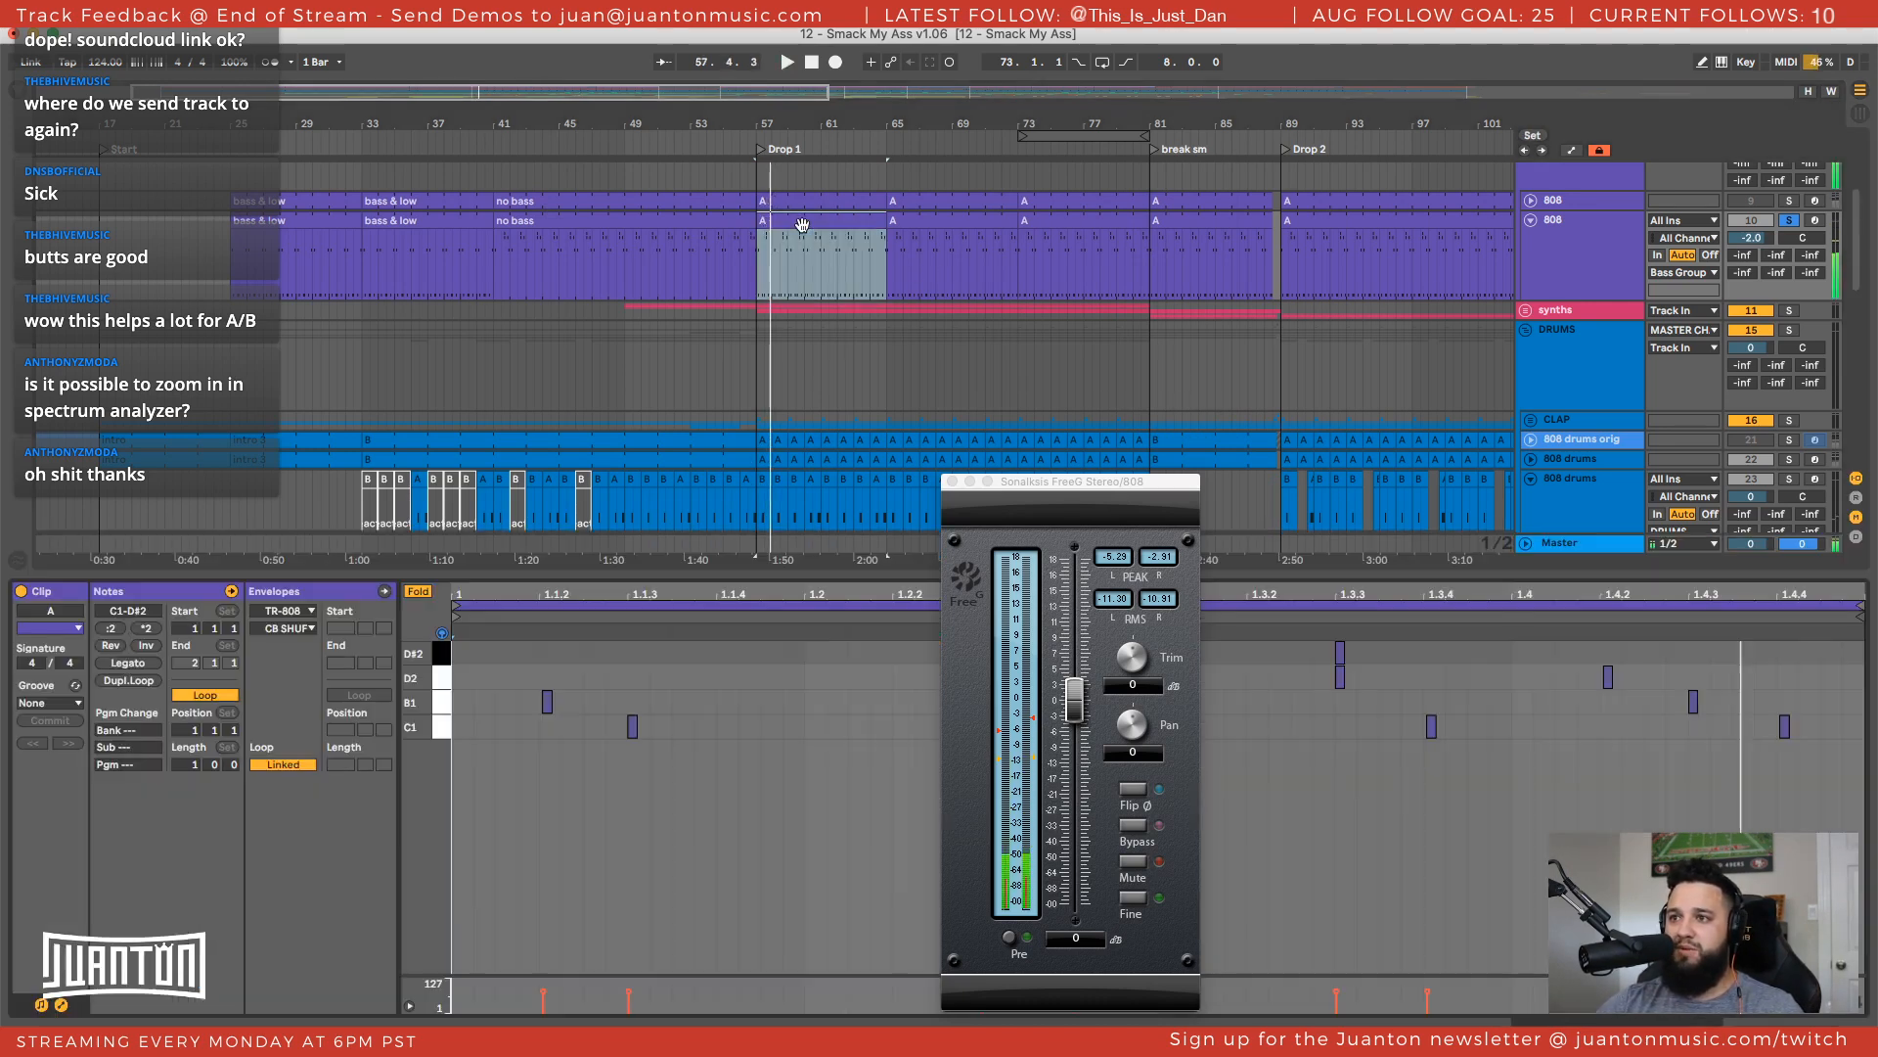
click(832, 824)
drag(1060, 481, 620, 866)
Audition the C1 notes in the Drop 1 clip and delete all D#2, B1 and D2 notes
click(441, 726)
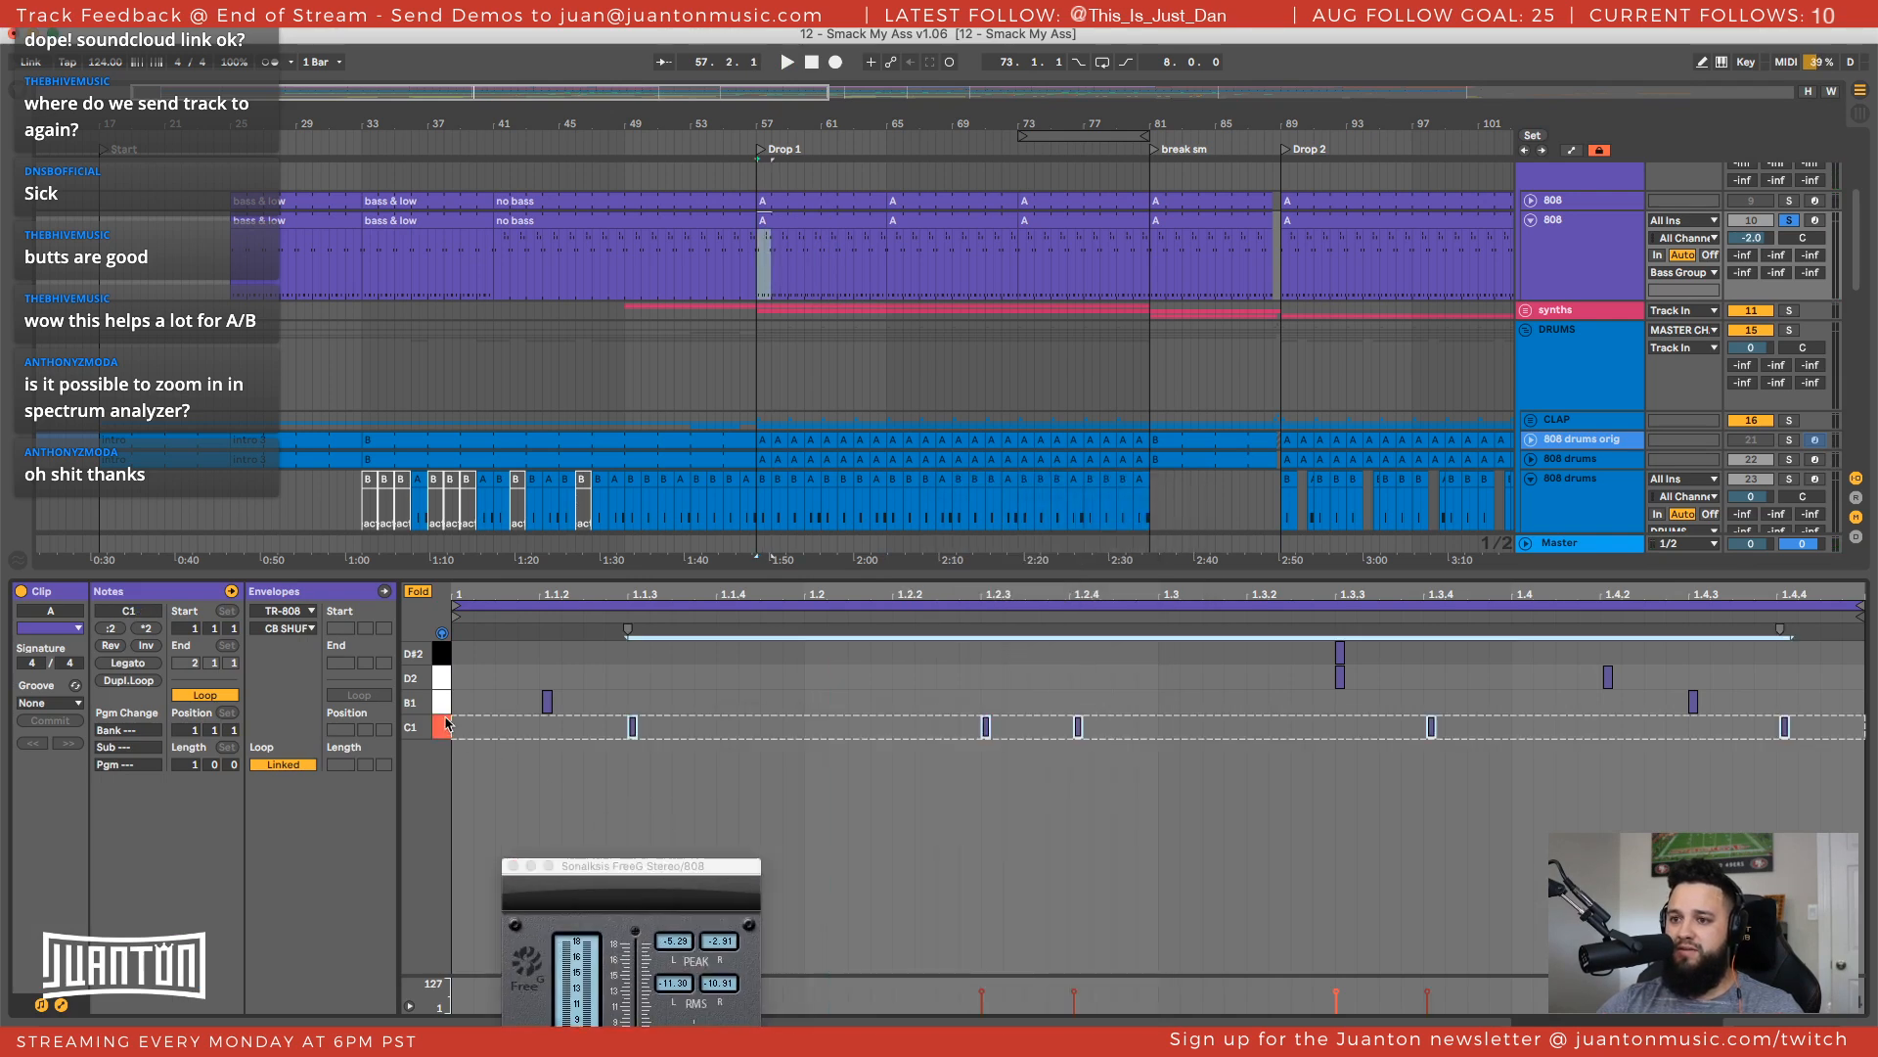
click(440, 654)
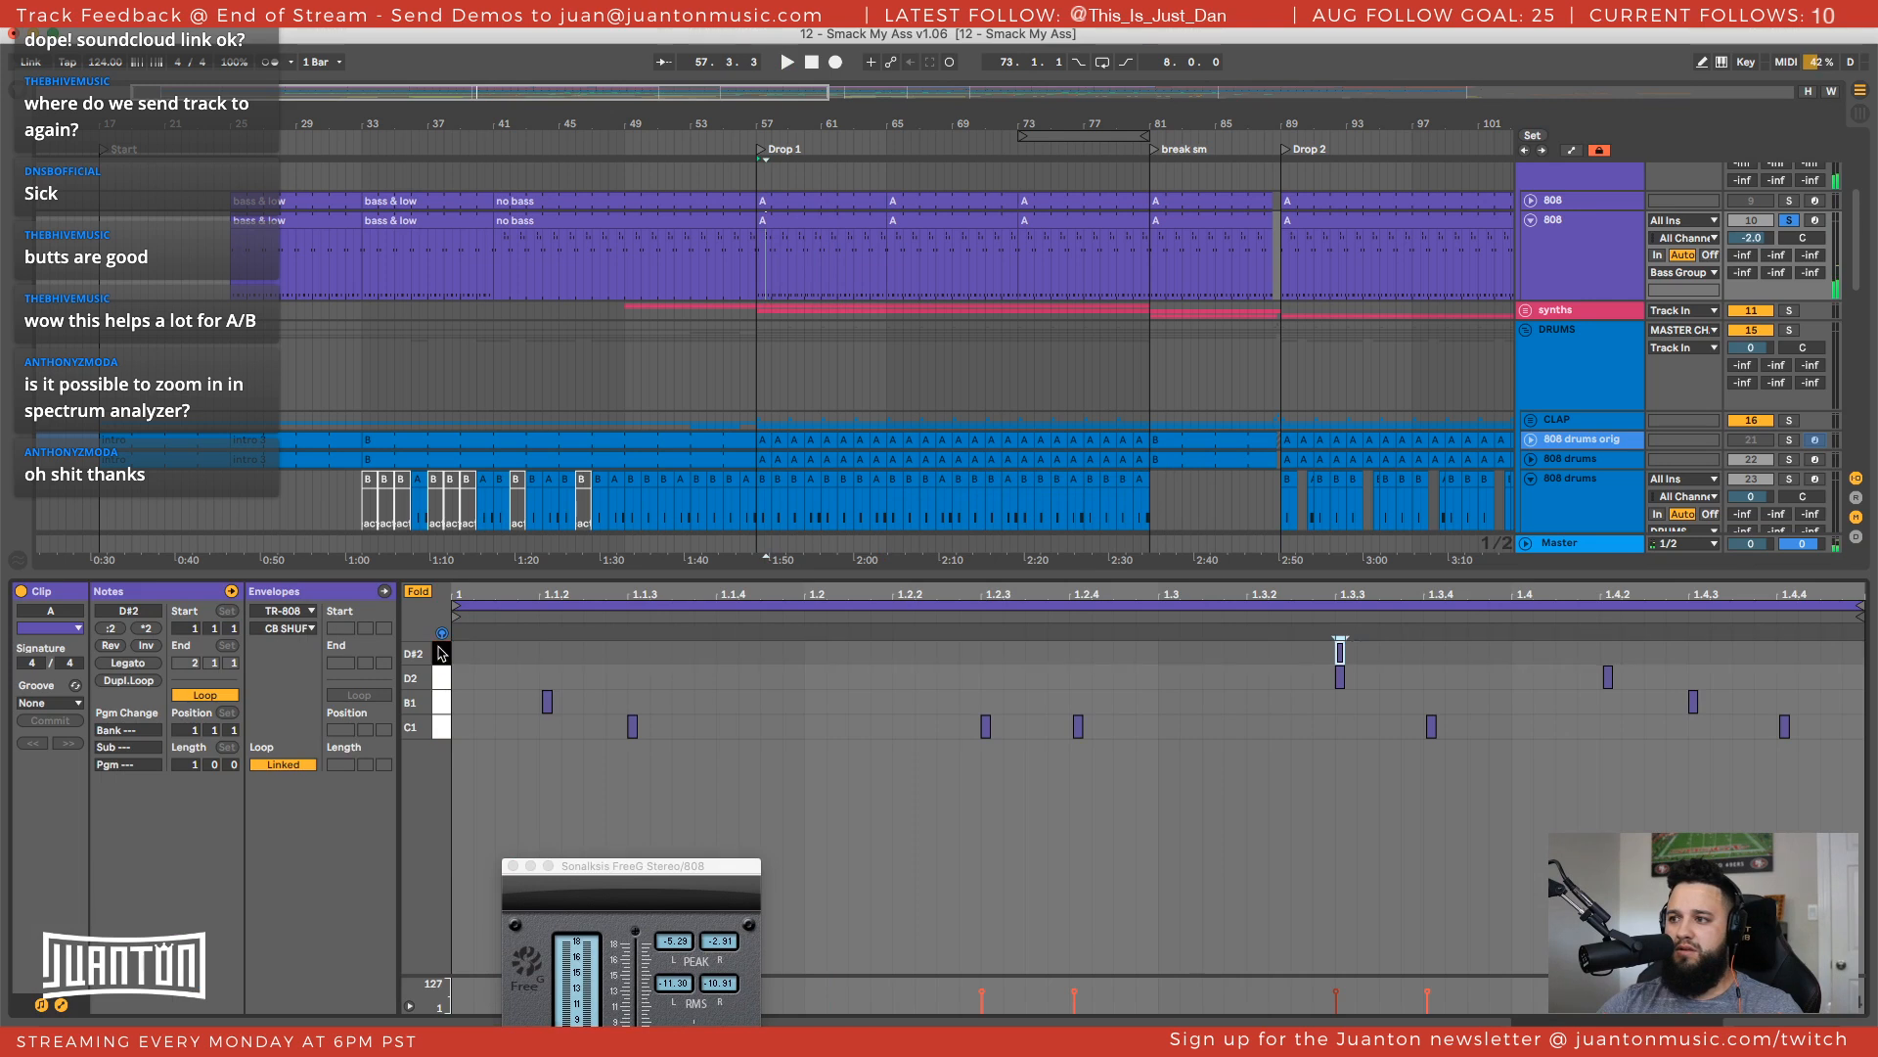
shift+click(449, 703)
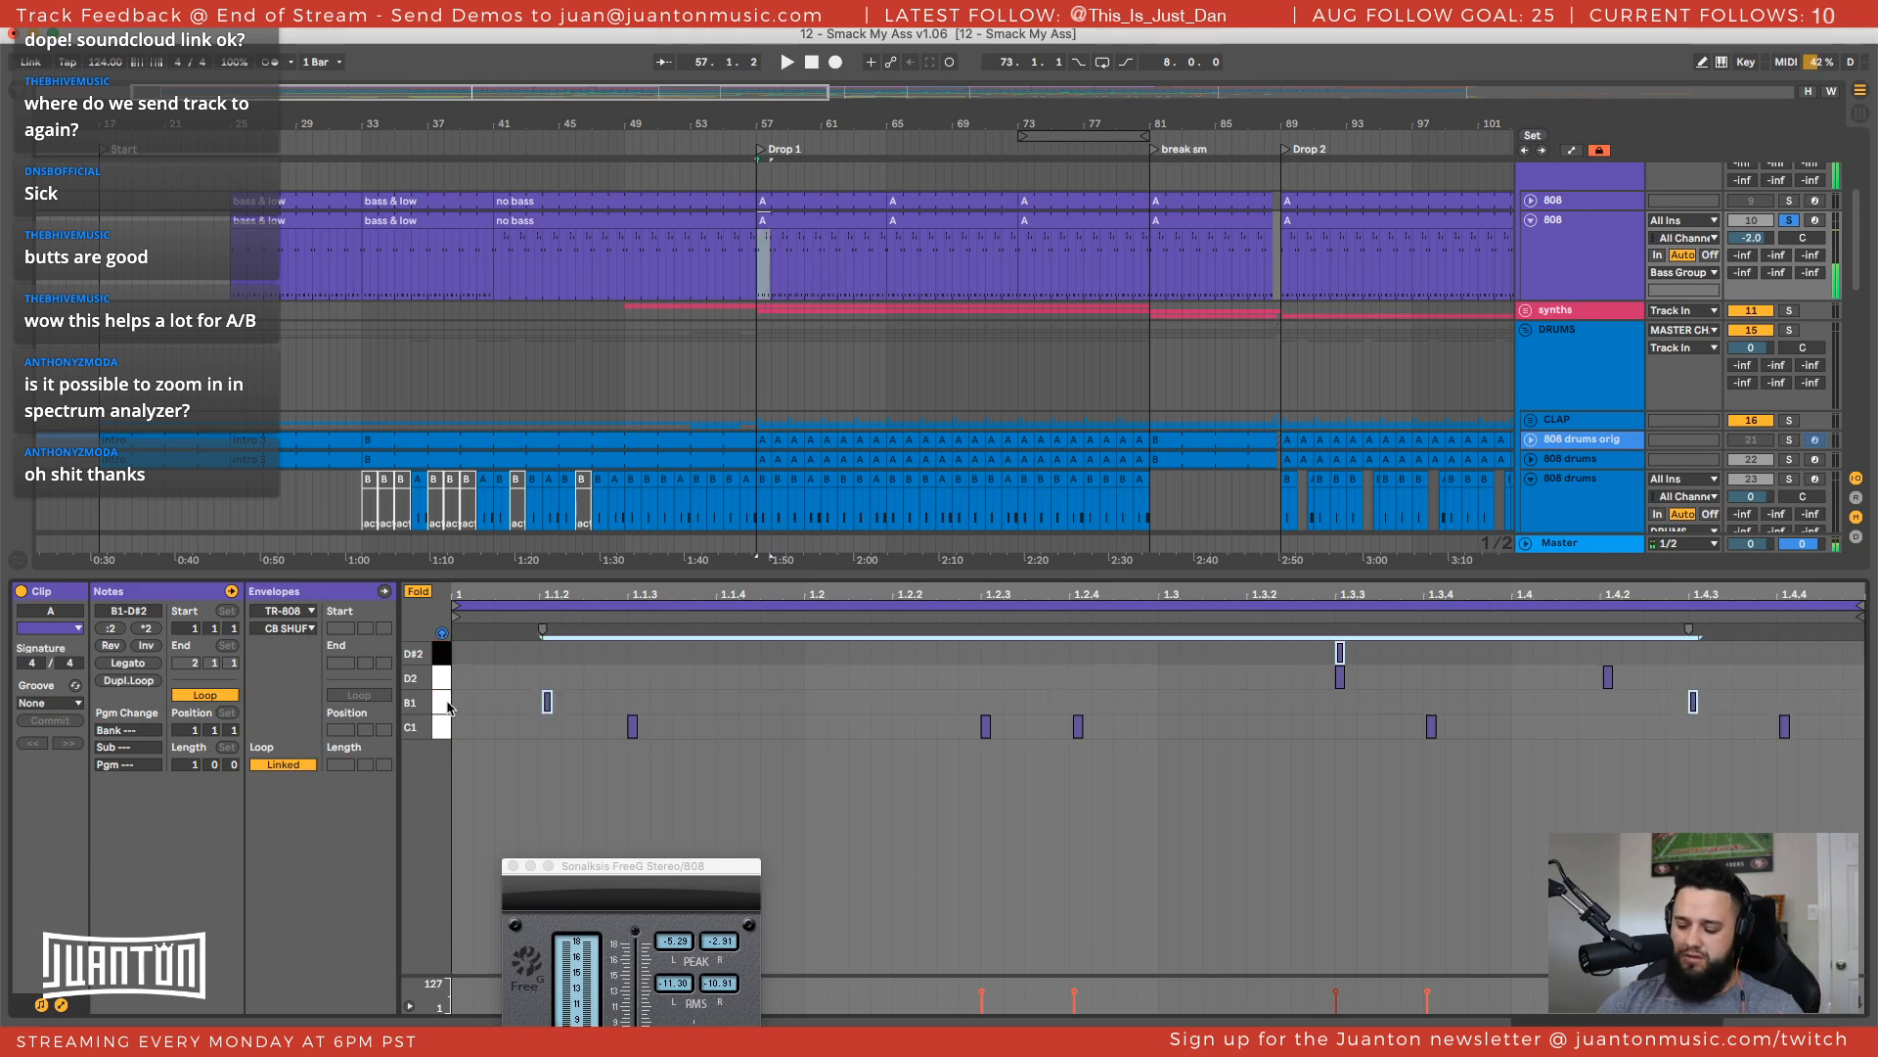
key(BackSpace)
click(439, 679)
key(BackSpace)
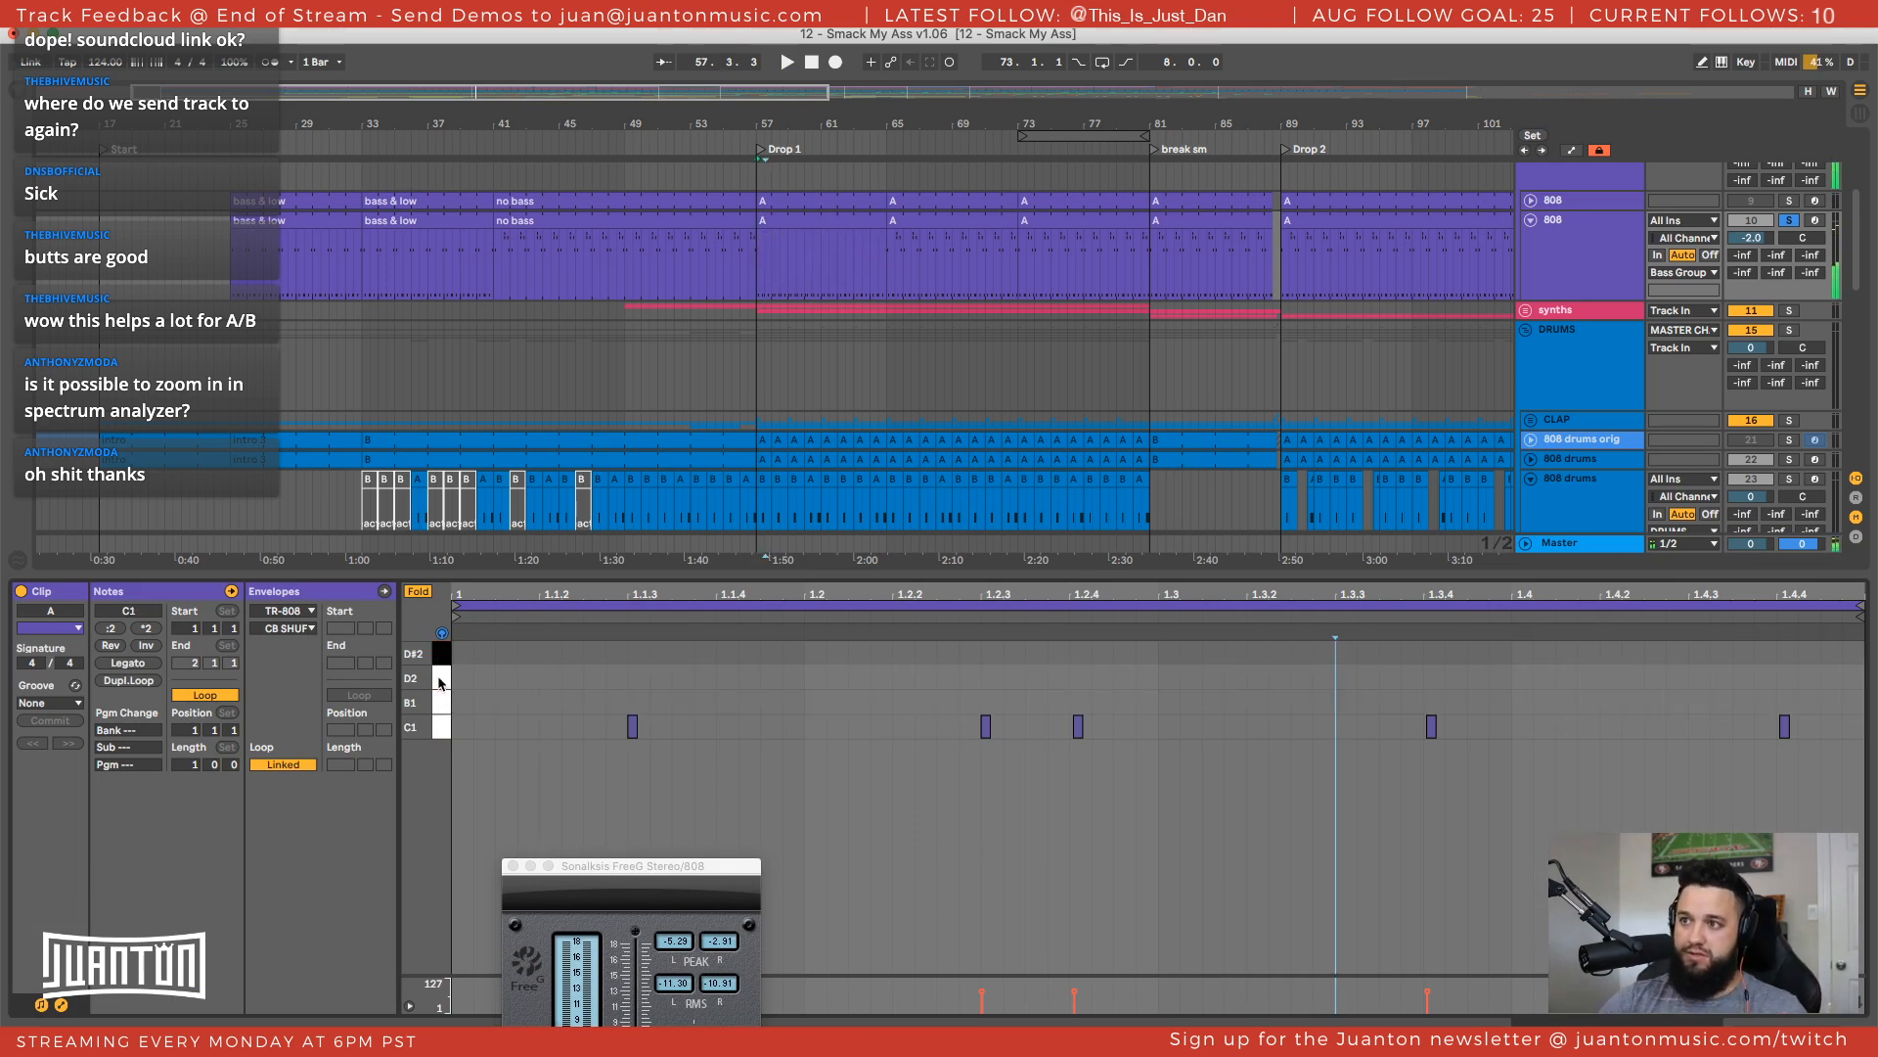
Inspect the notes of the "no bass" clip on the duplicate 808 track and delete the clip
click(797, 223)
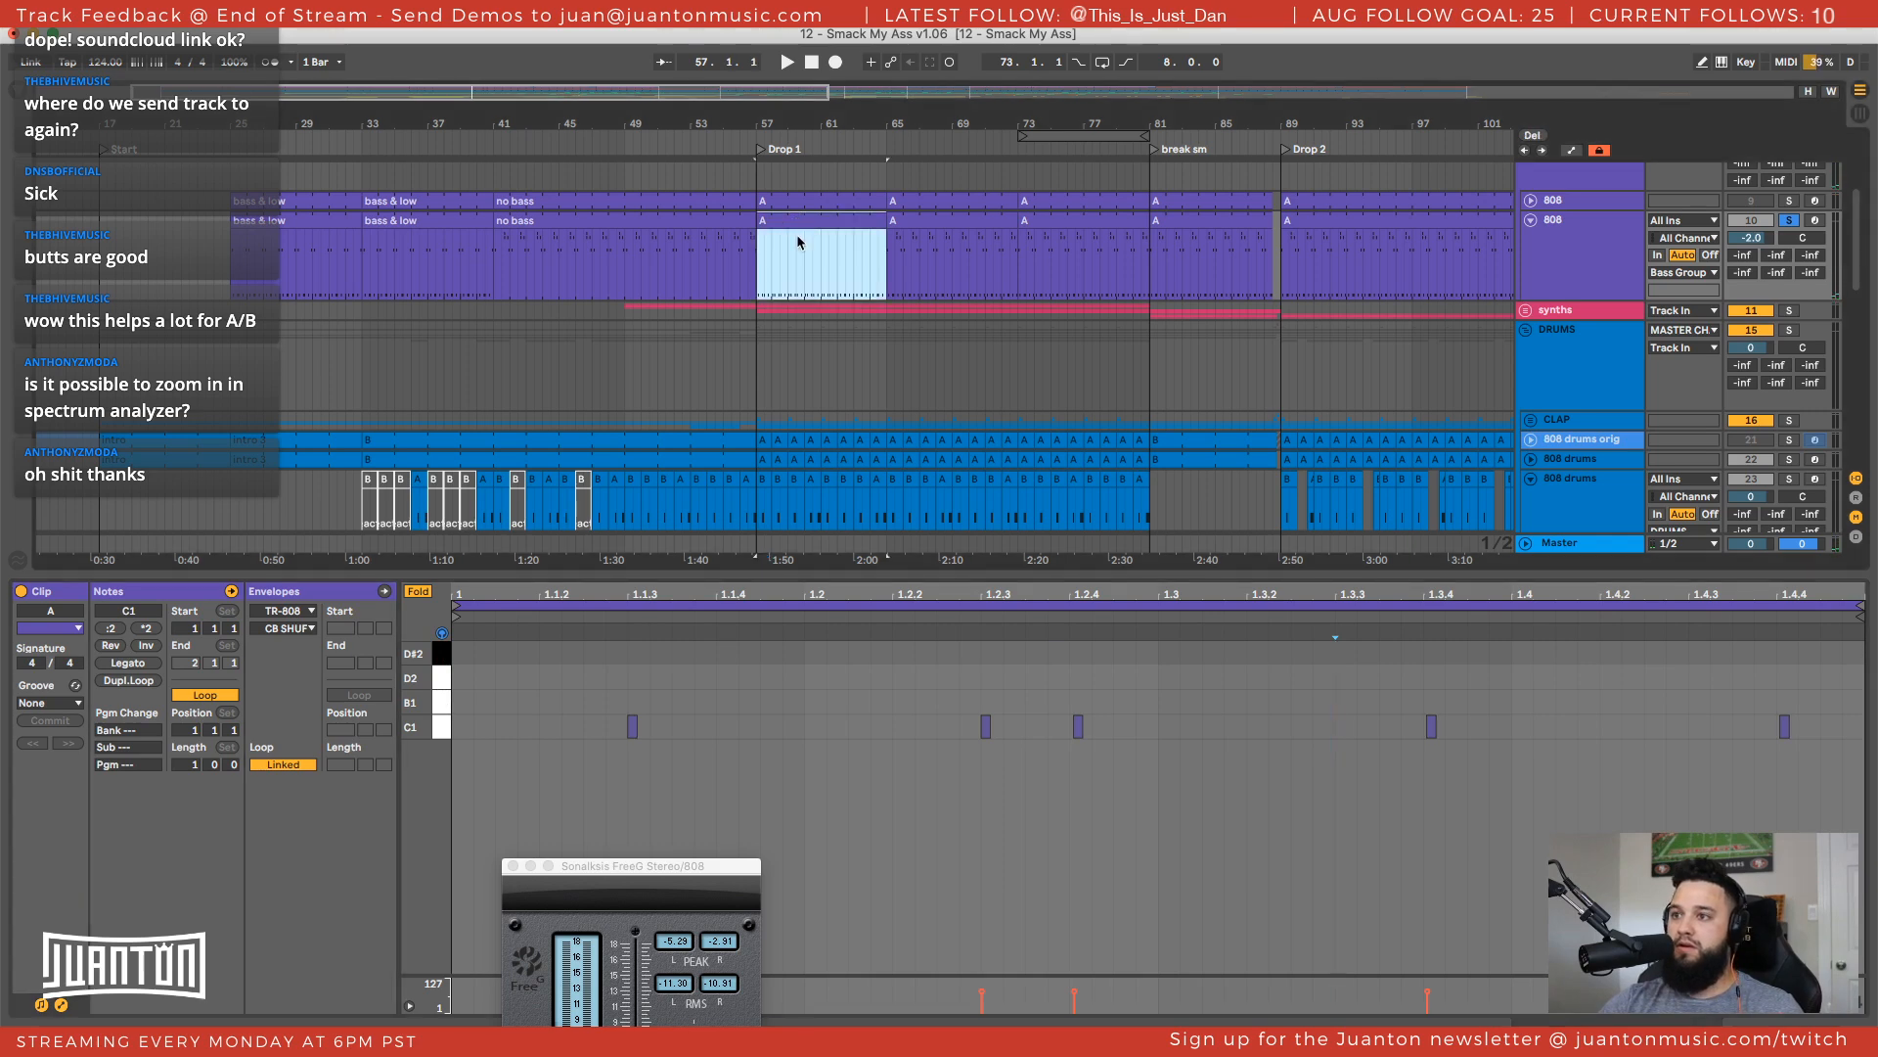
scroll(796, 233, up, 2)
click(702, 245)
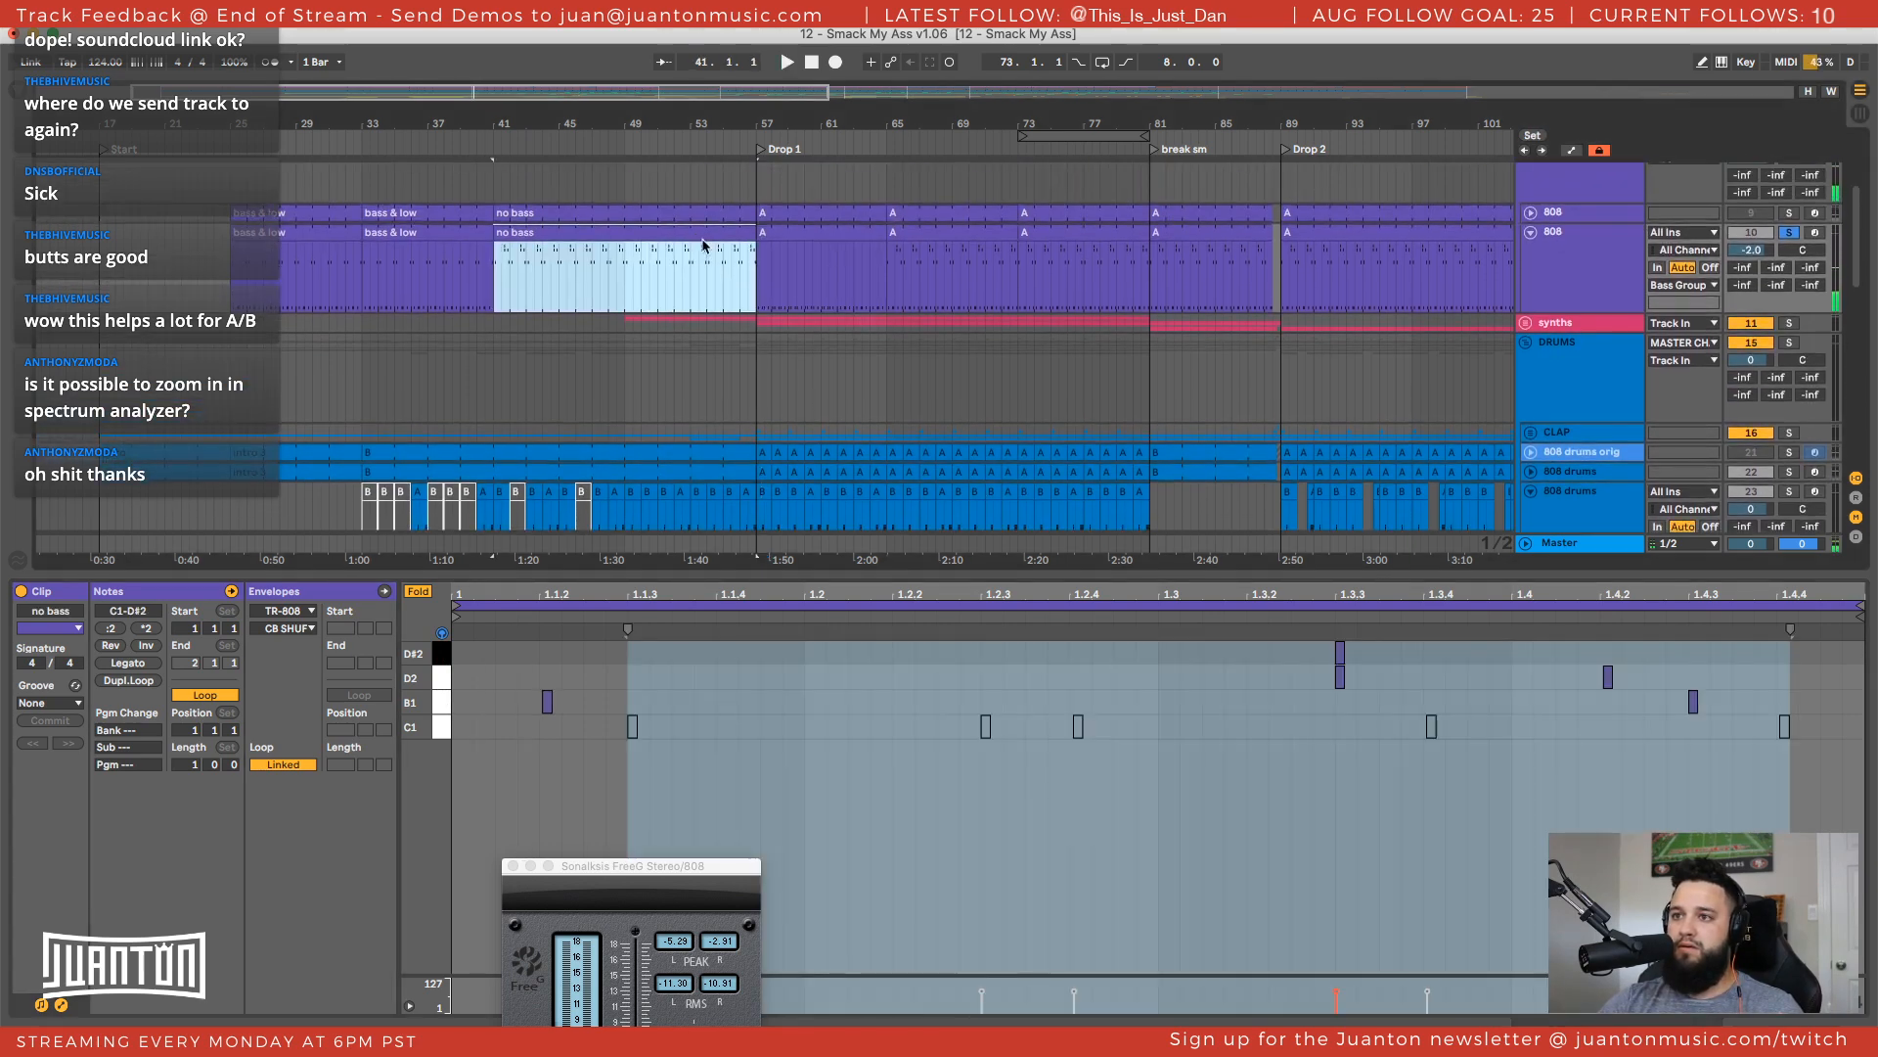
scroll(662, 381, down, 1)
click(496, 714)
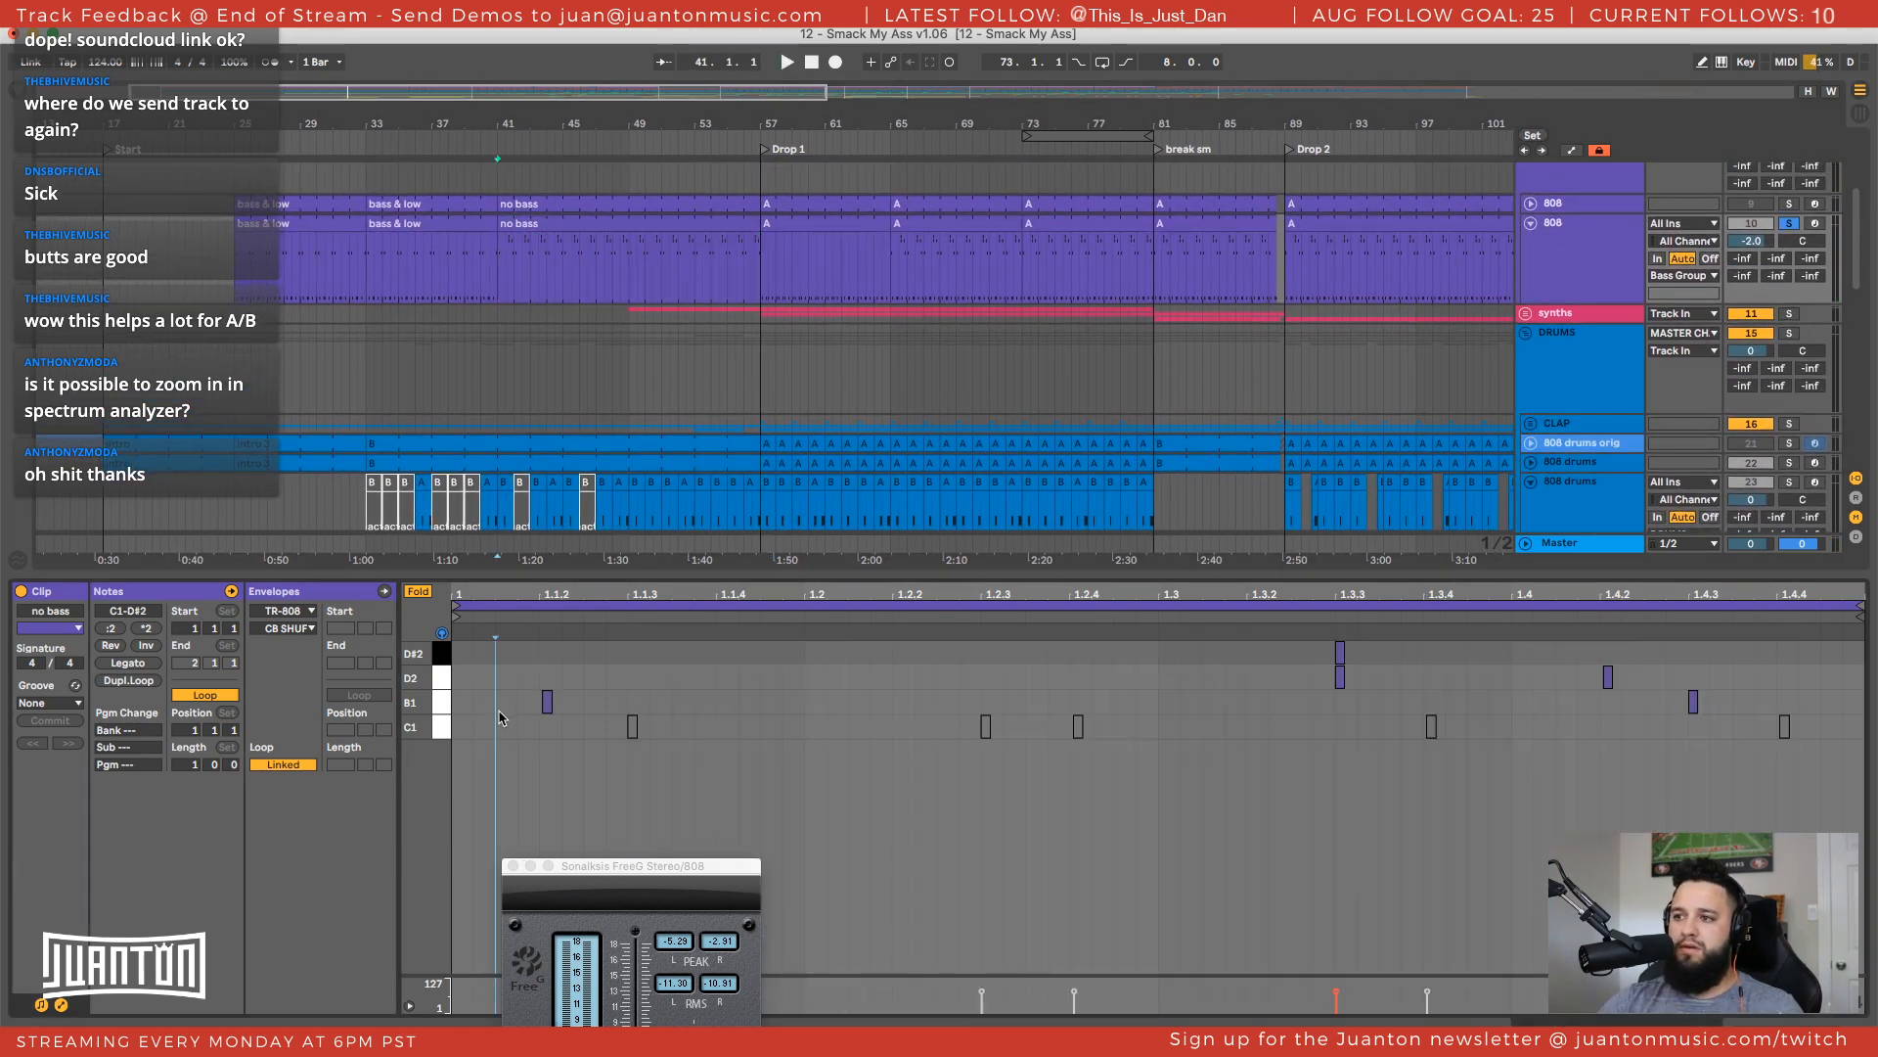
click(626, 240)
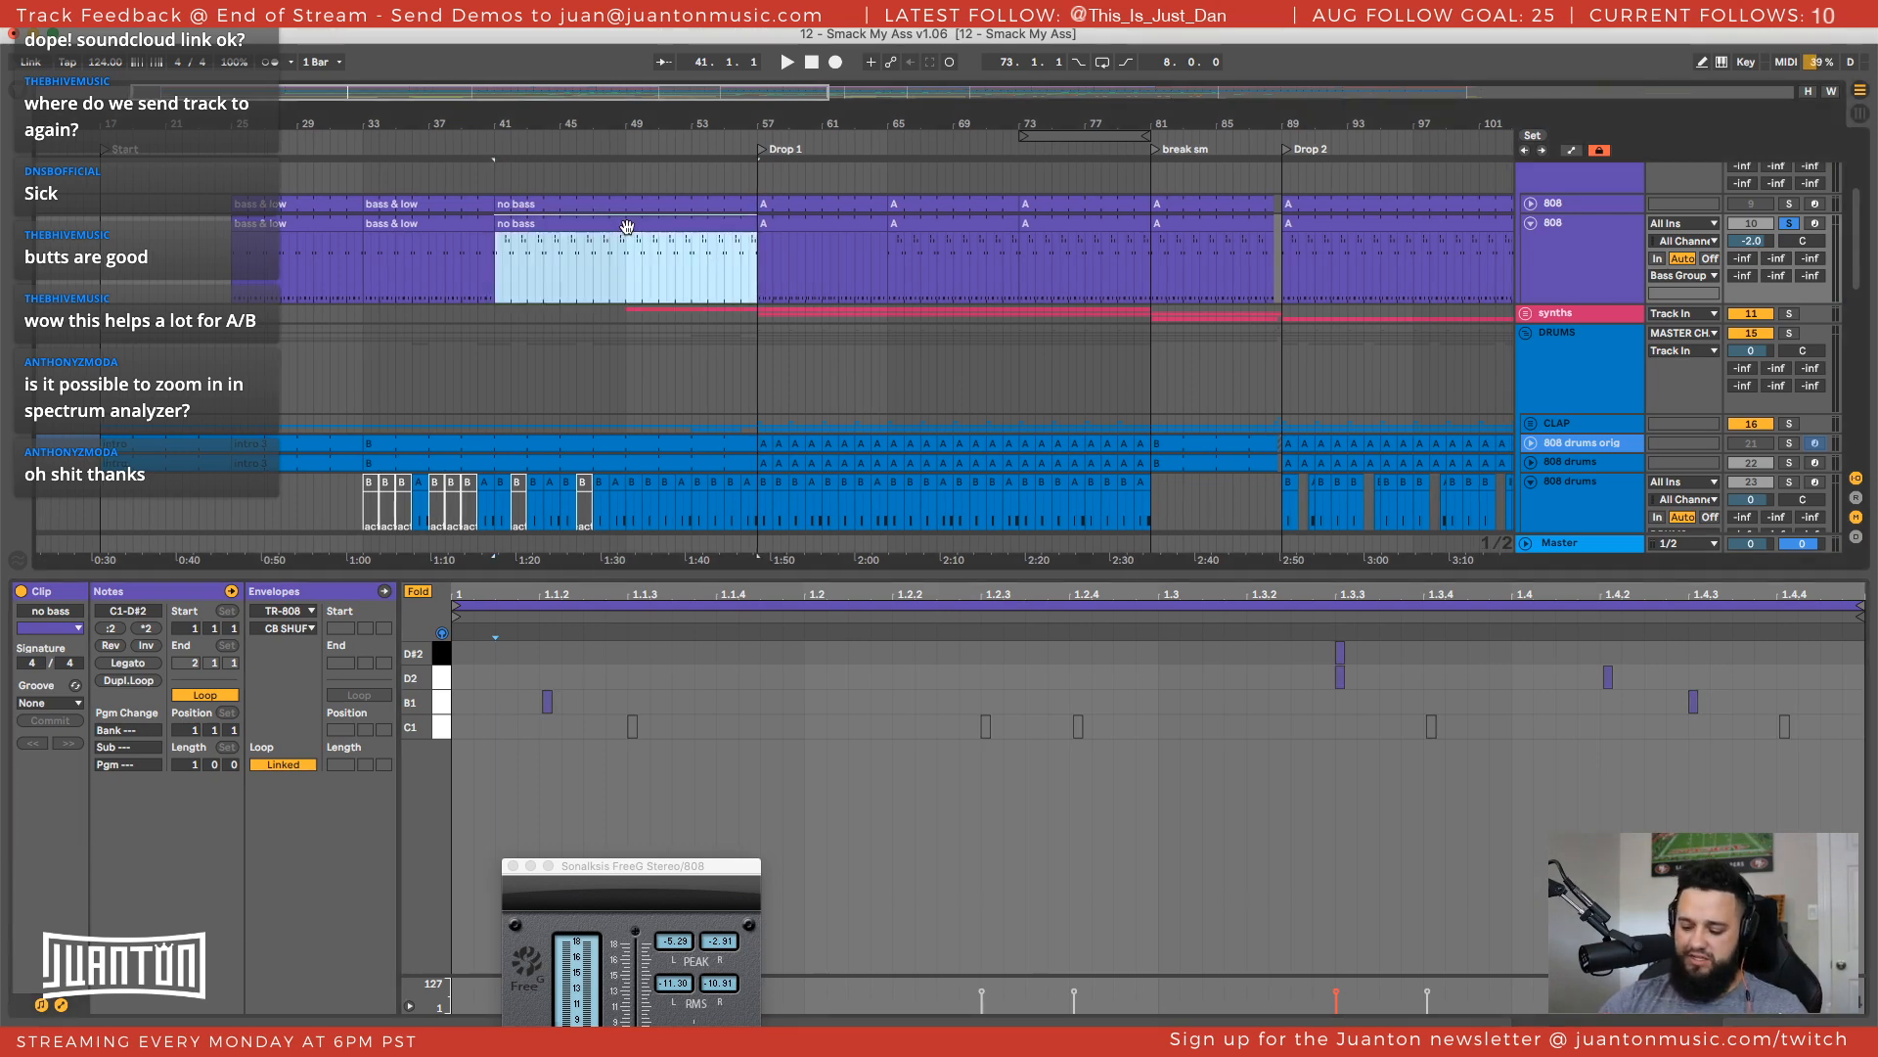
key(Delete)
Delete the B1 notes from the duplicate track's "bass & low" clip at bar 33
click(387, 221)
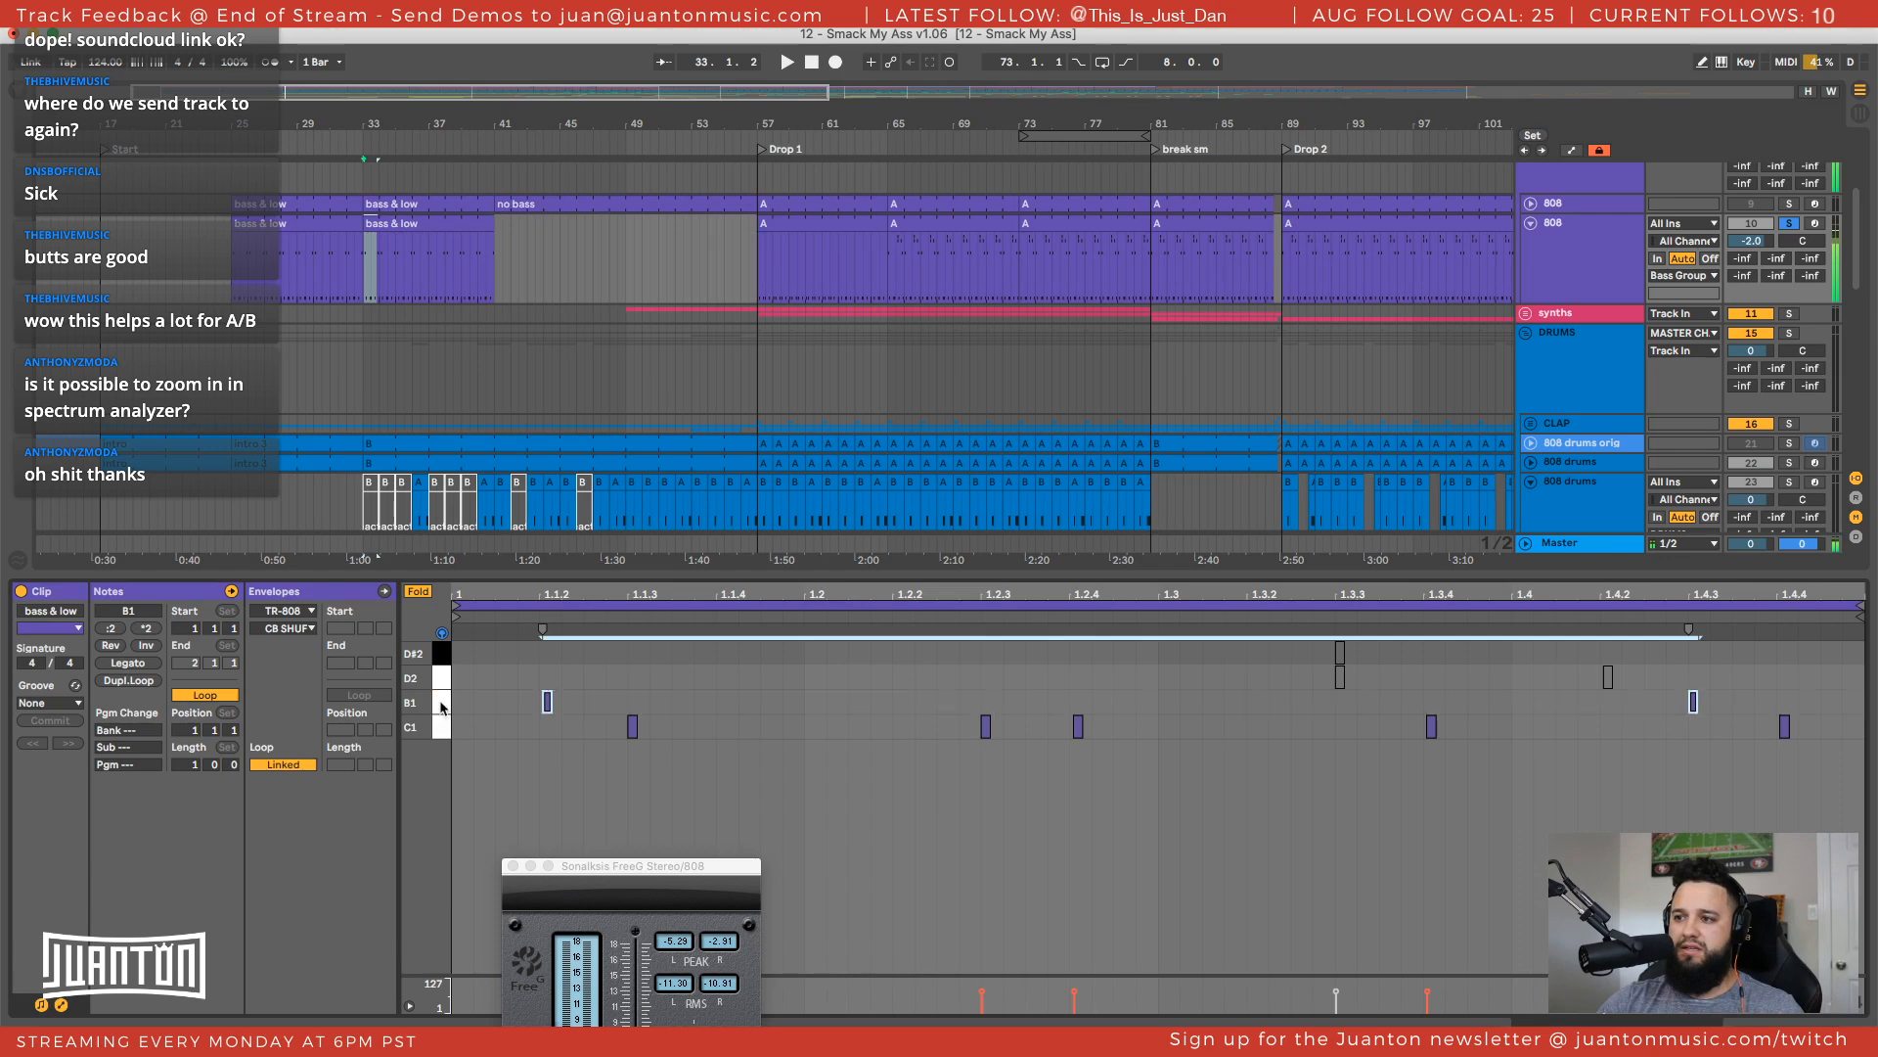
key(Delete)
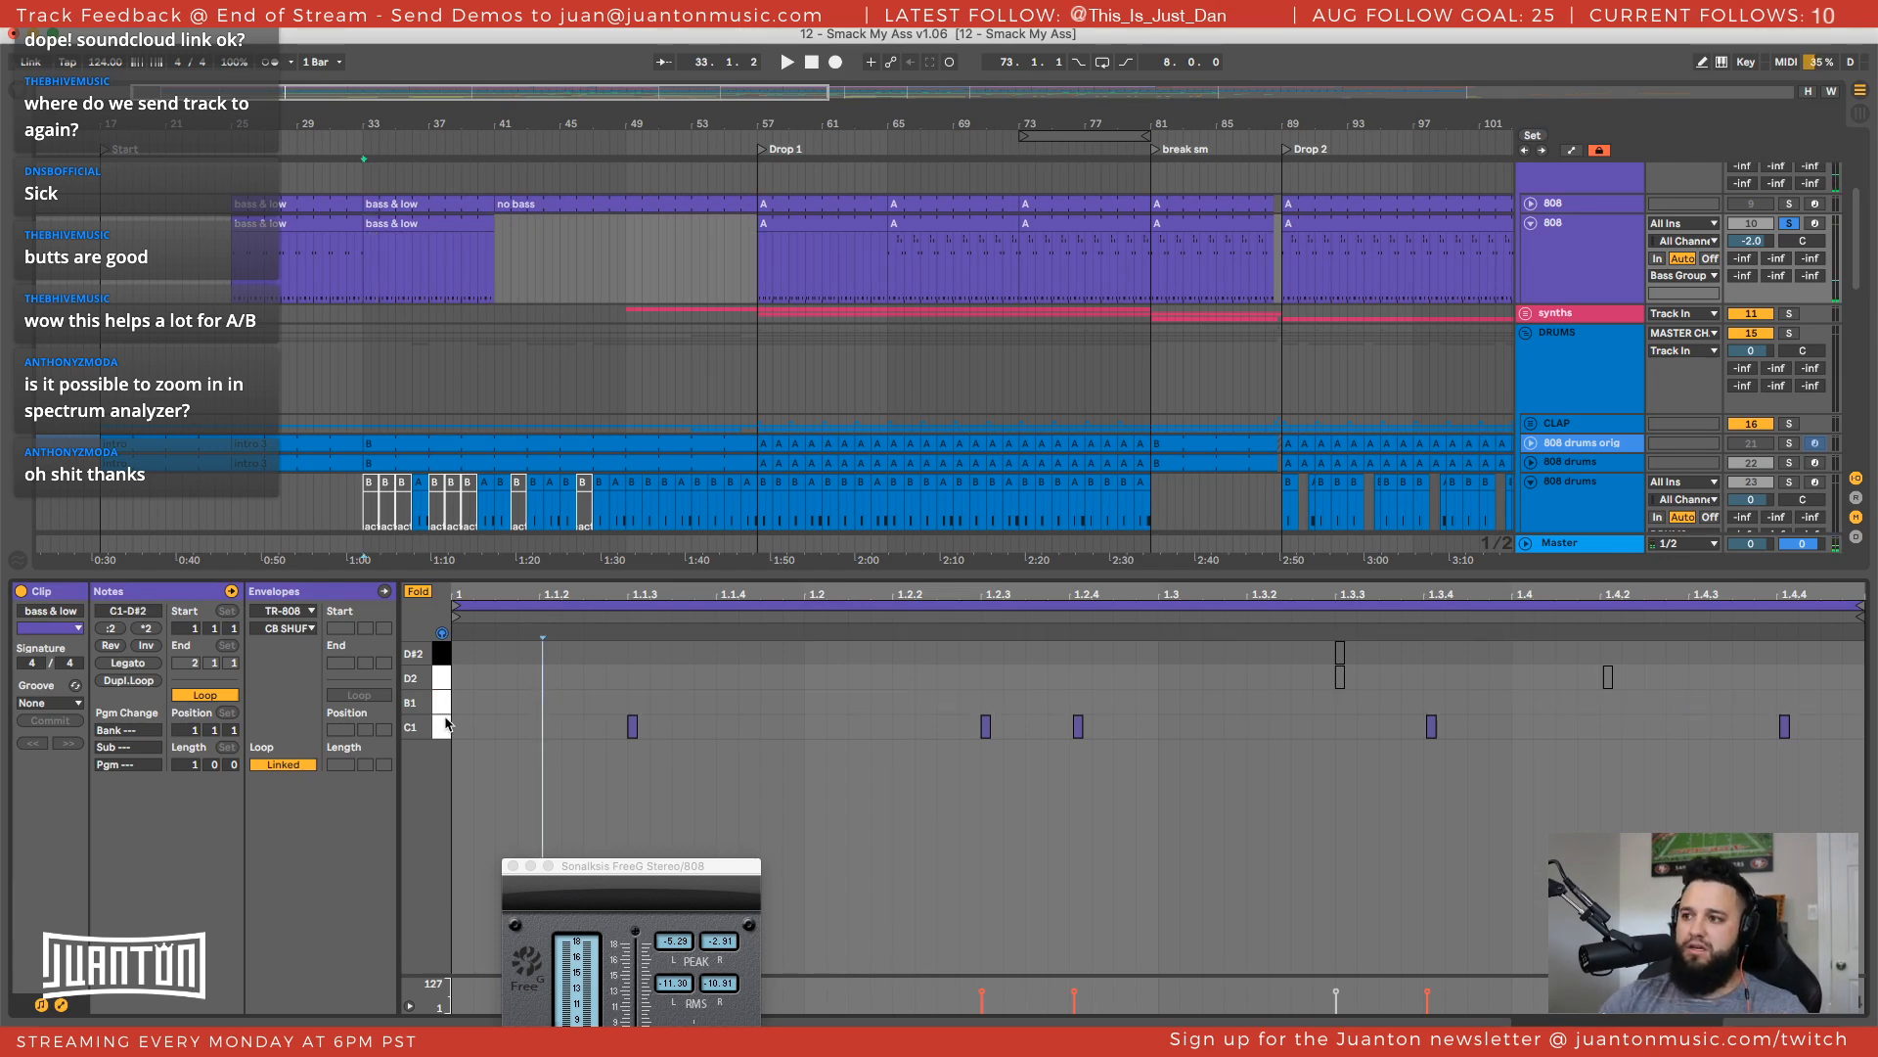
Delete the B1 notes from the duplicate 808 track's "bass & low" clip at bar 25
click(295, 227)
click(442, 702)
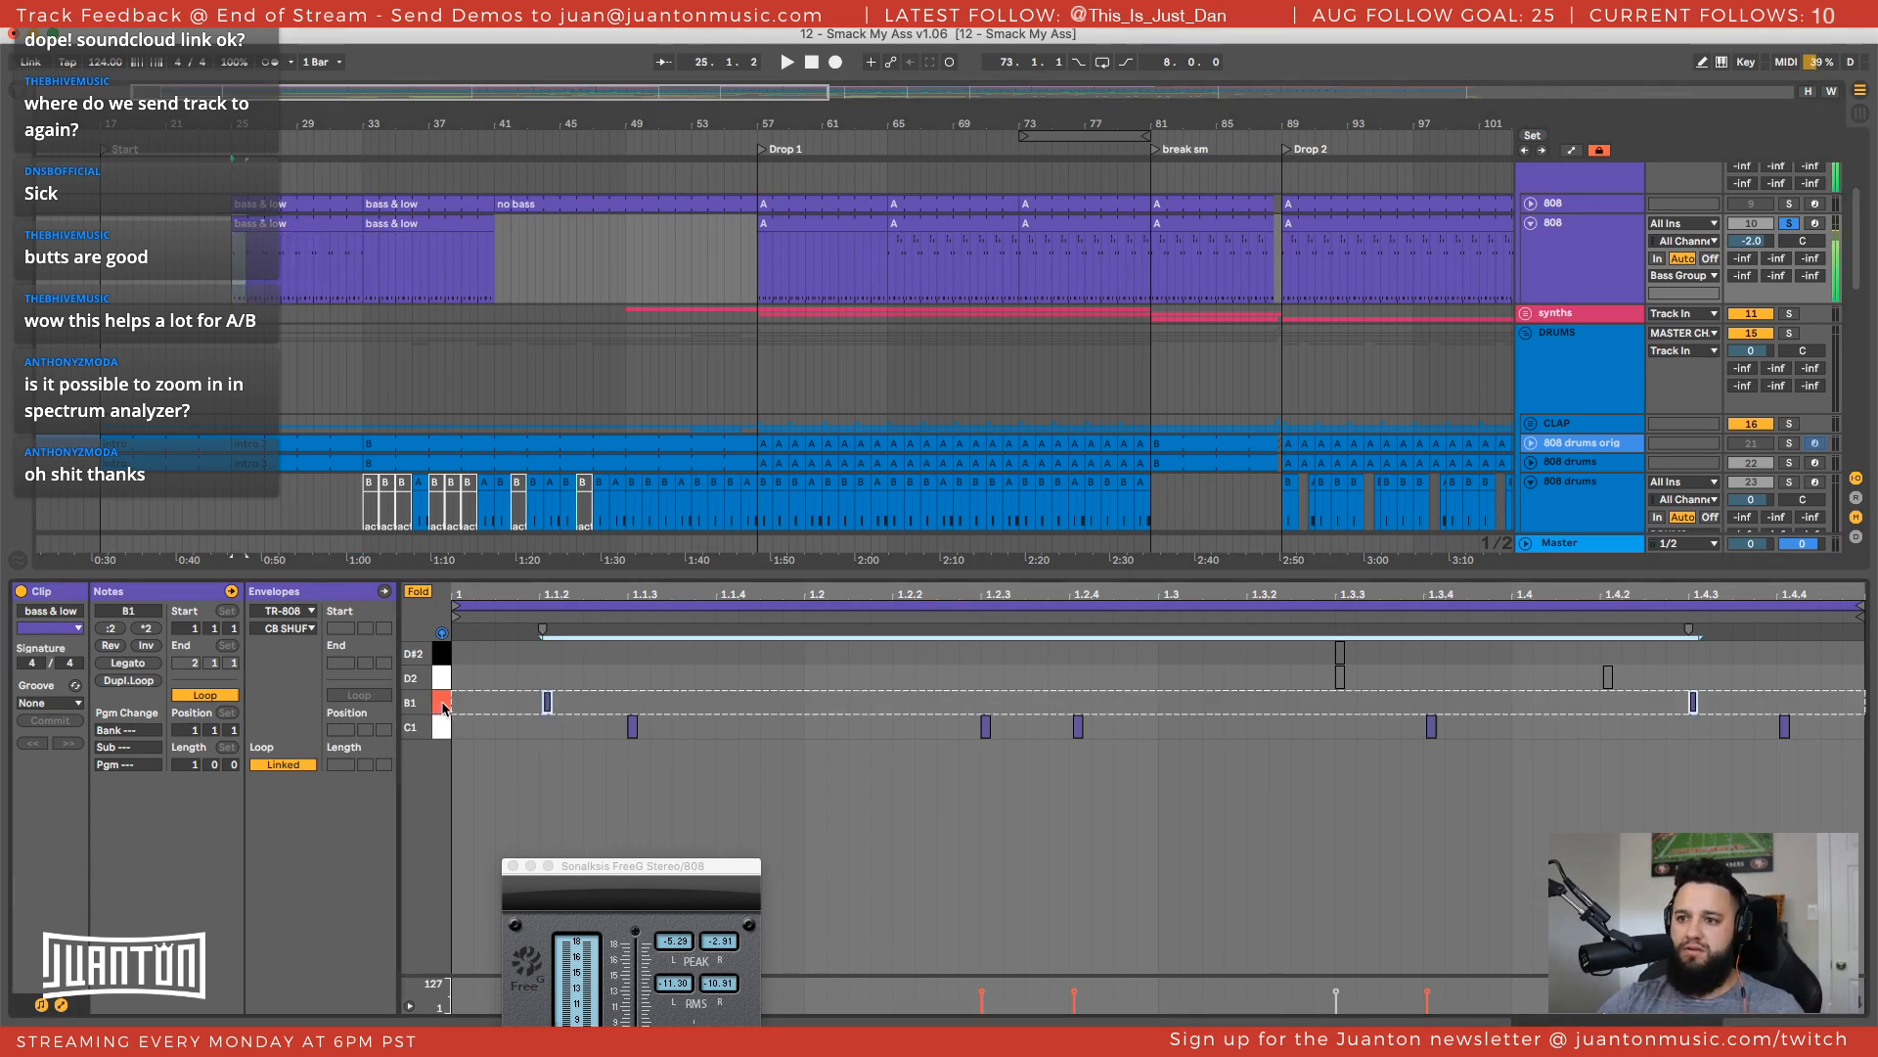
key(Delete)
key(space)
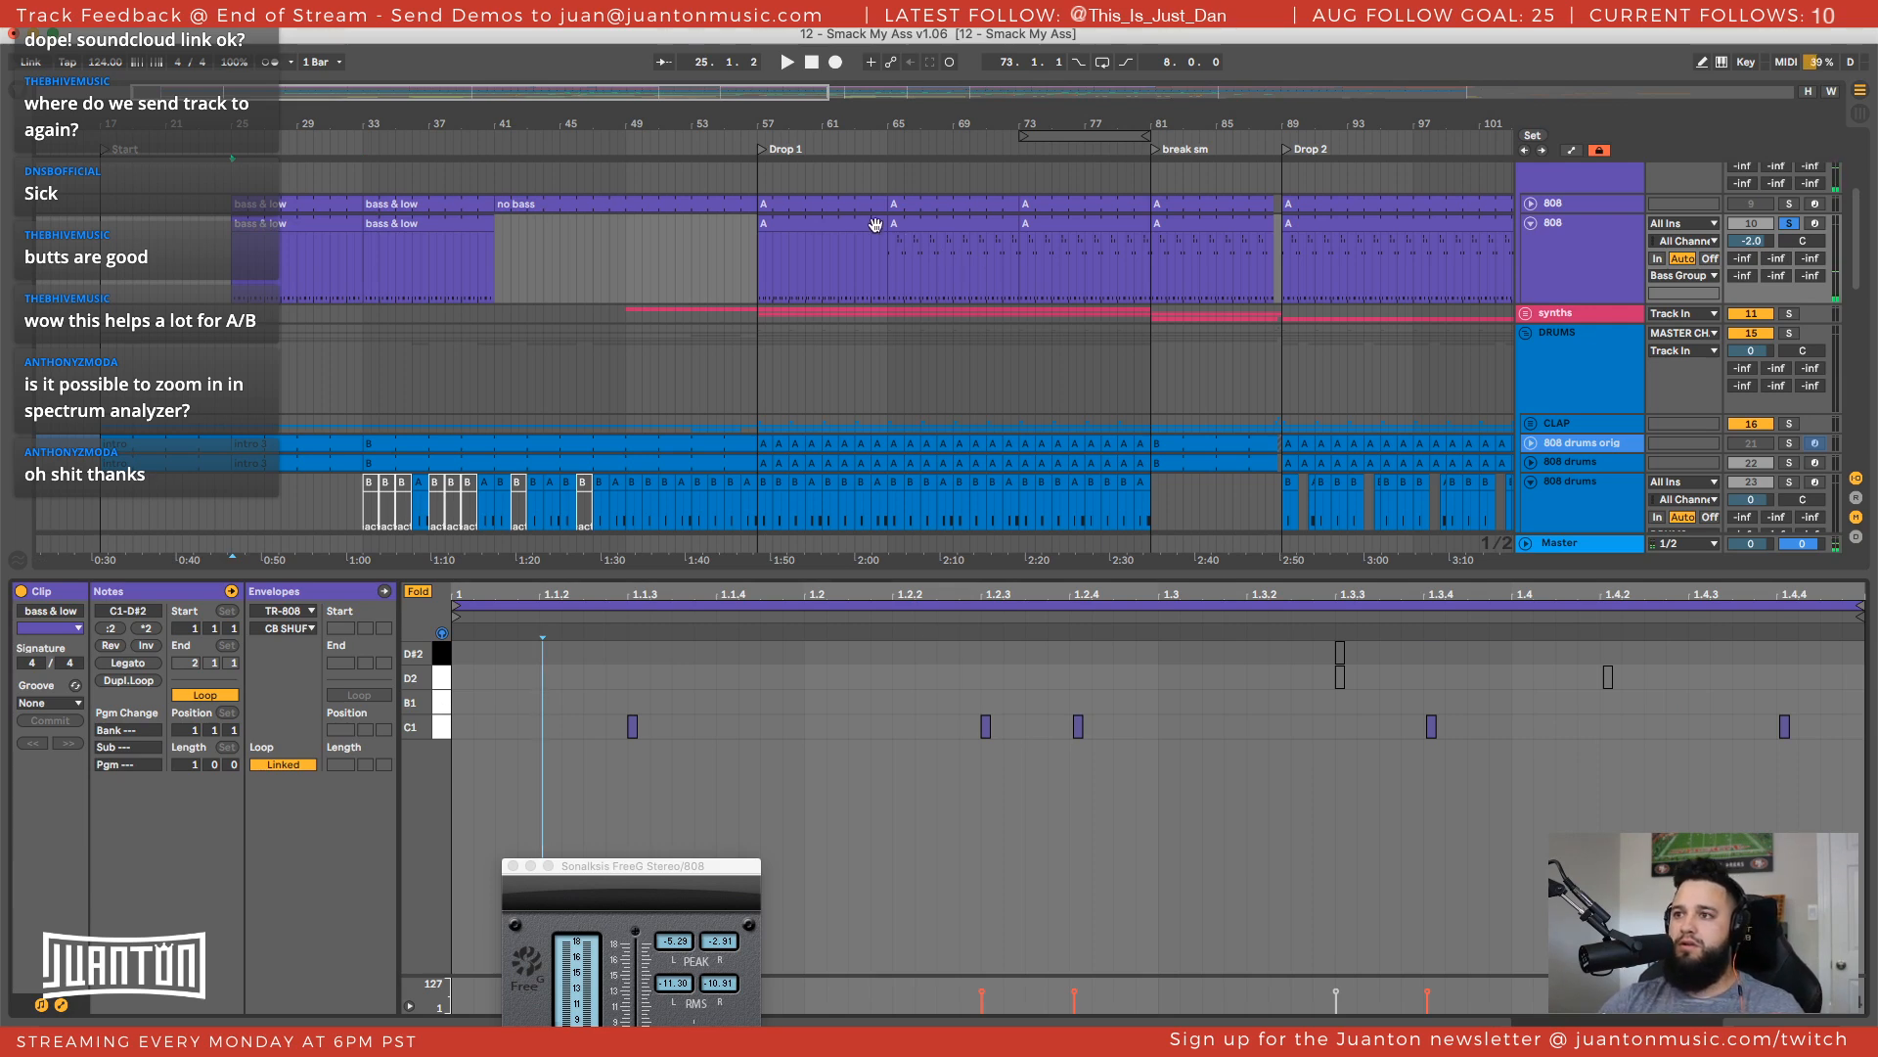
Duplicate the C1-only Drop 1 clip at bar 57 over the duplicate track's clips at bars 65 and 73
click(837, 219)
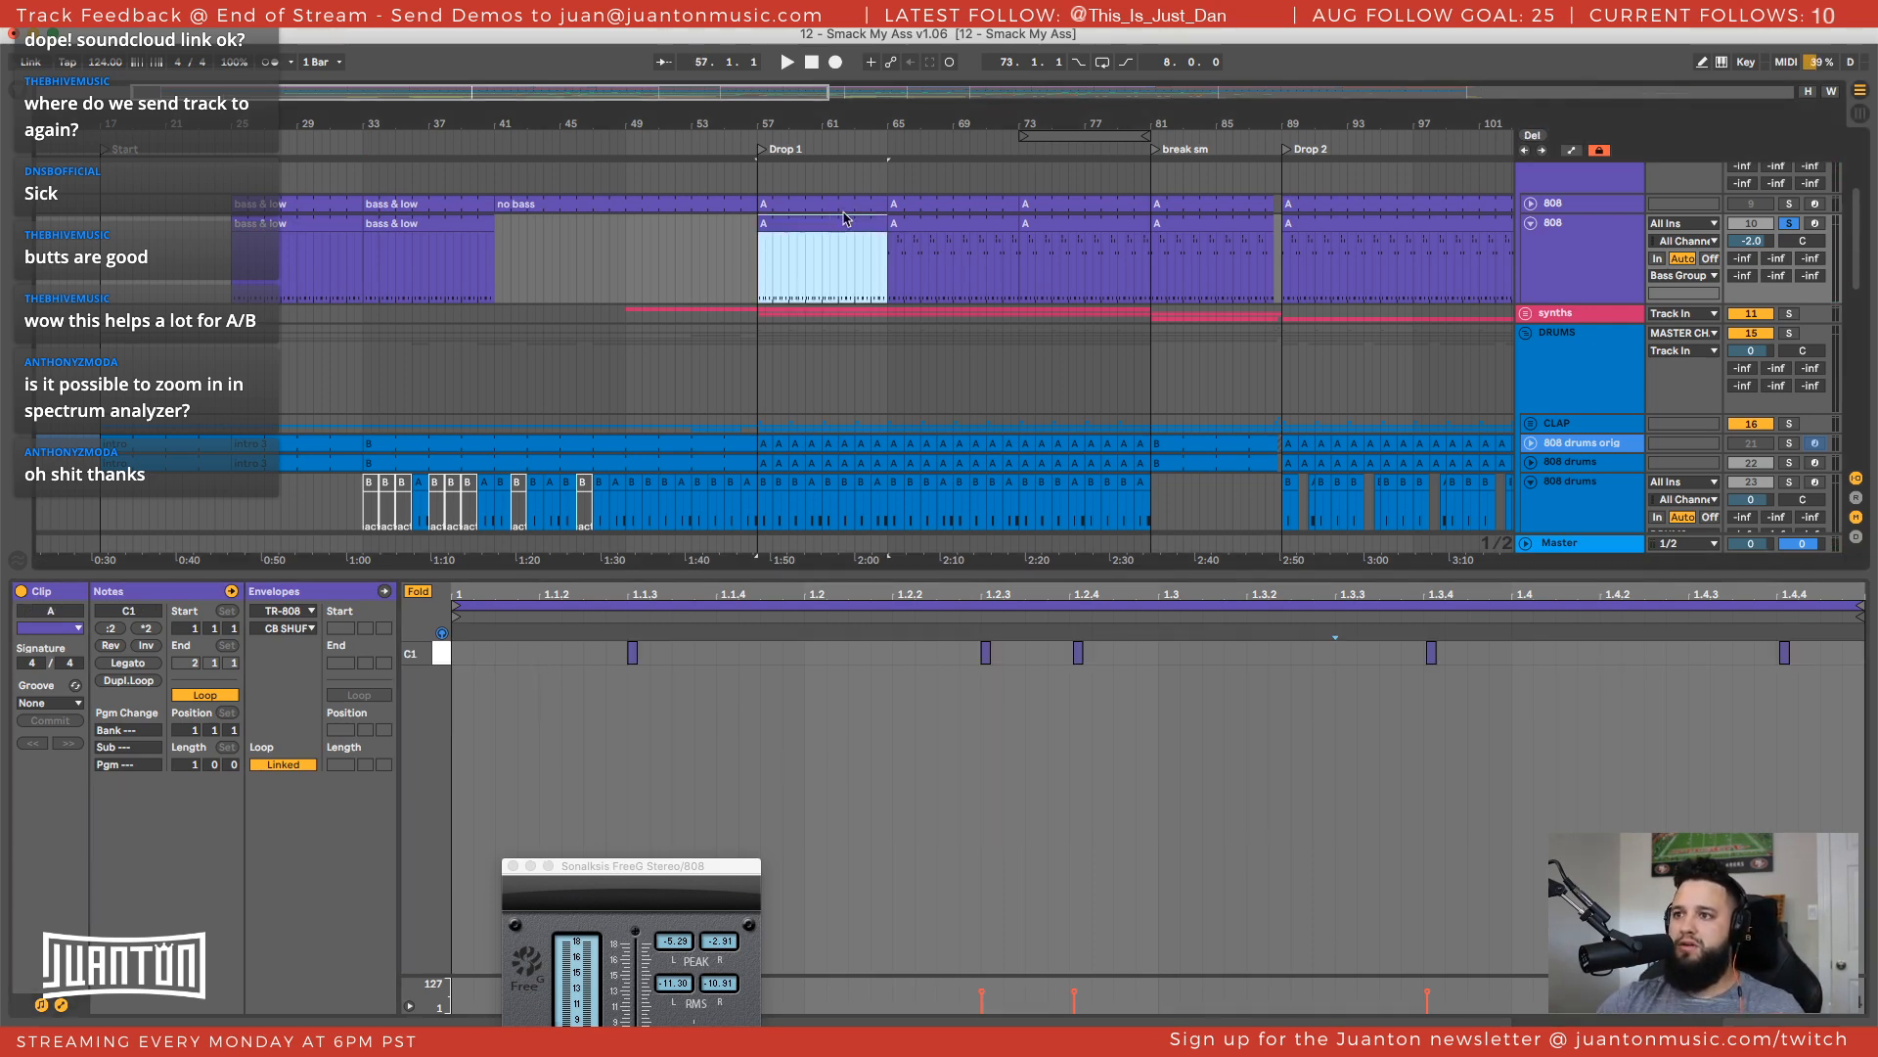
scroll(841, 226, right, 5)
key(super+d)
scroll(891, 293, right, 4)
key(super+d)
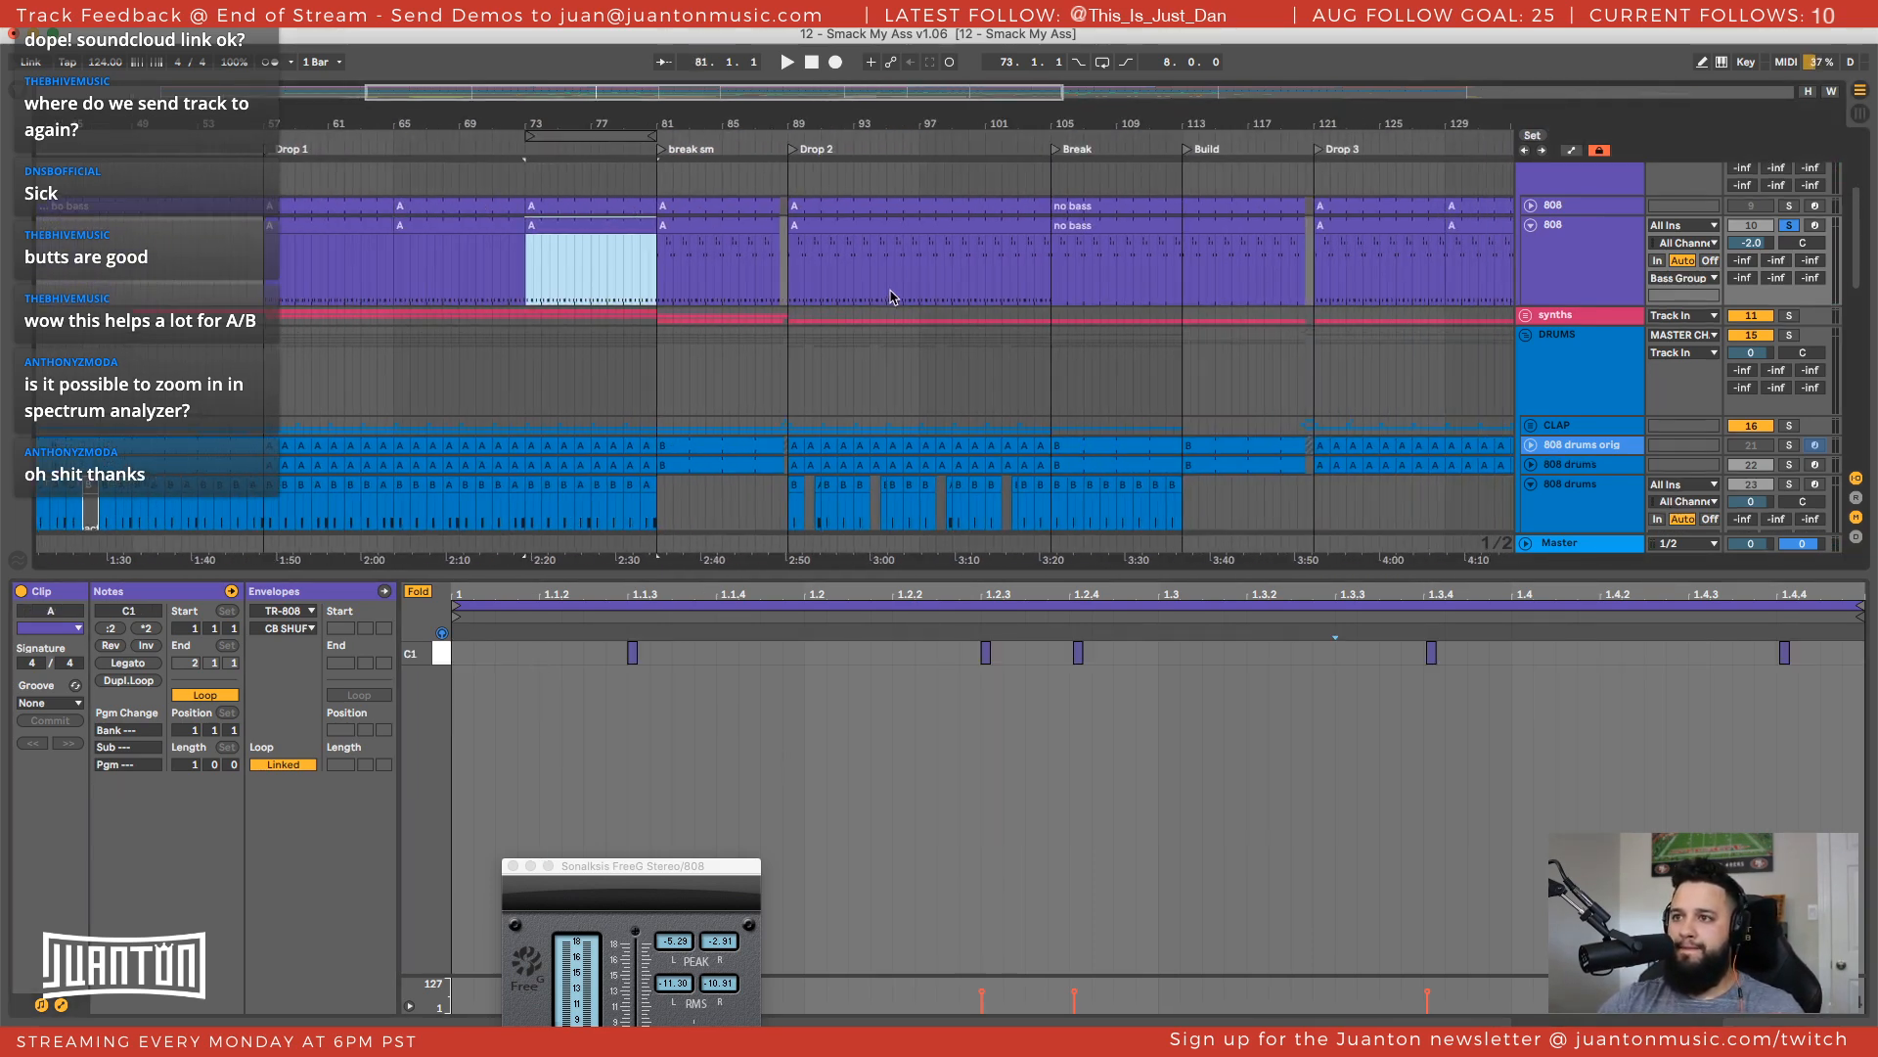
drag(777, 118, 847, 139)
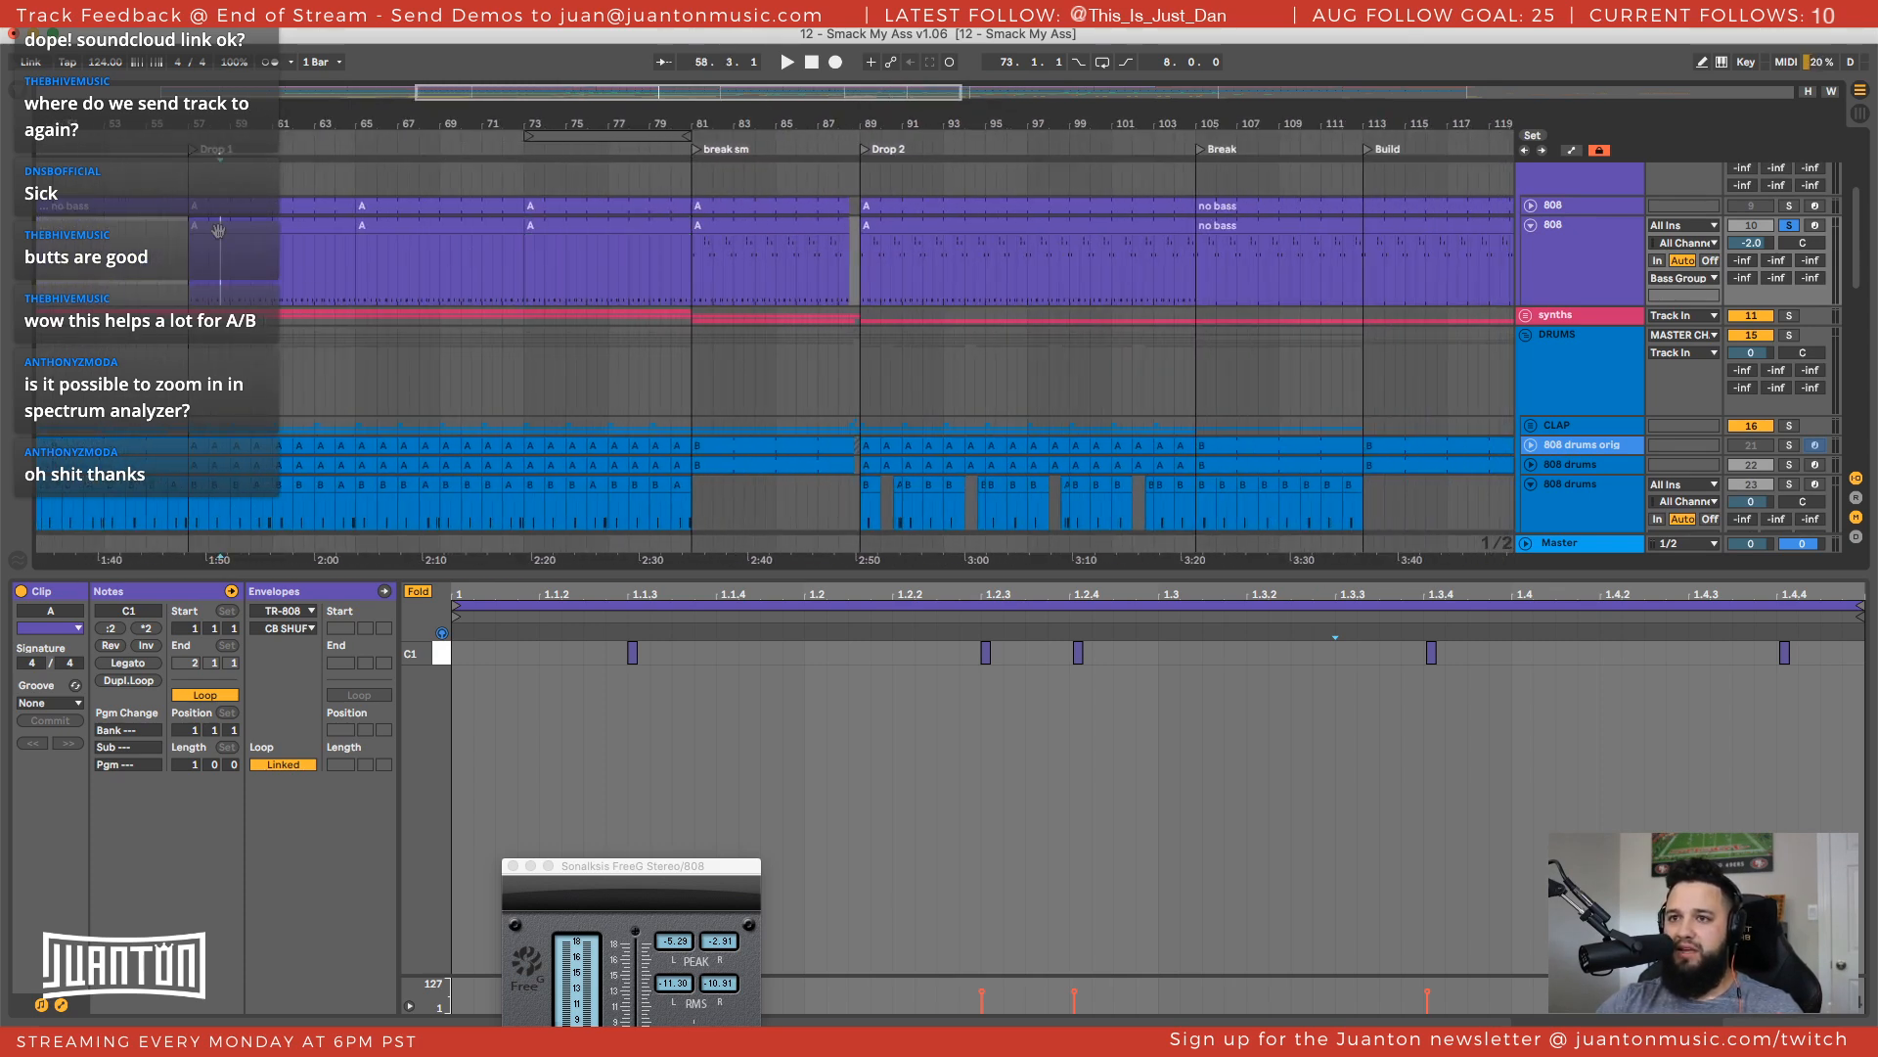
Compare the notes of the duplicate track's "bass & low" clip at bar 33 with those of its Drop 1 clip
click(208, 226)
scroll(212, 224, left, 10)
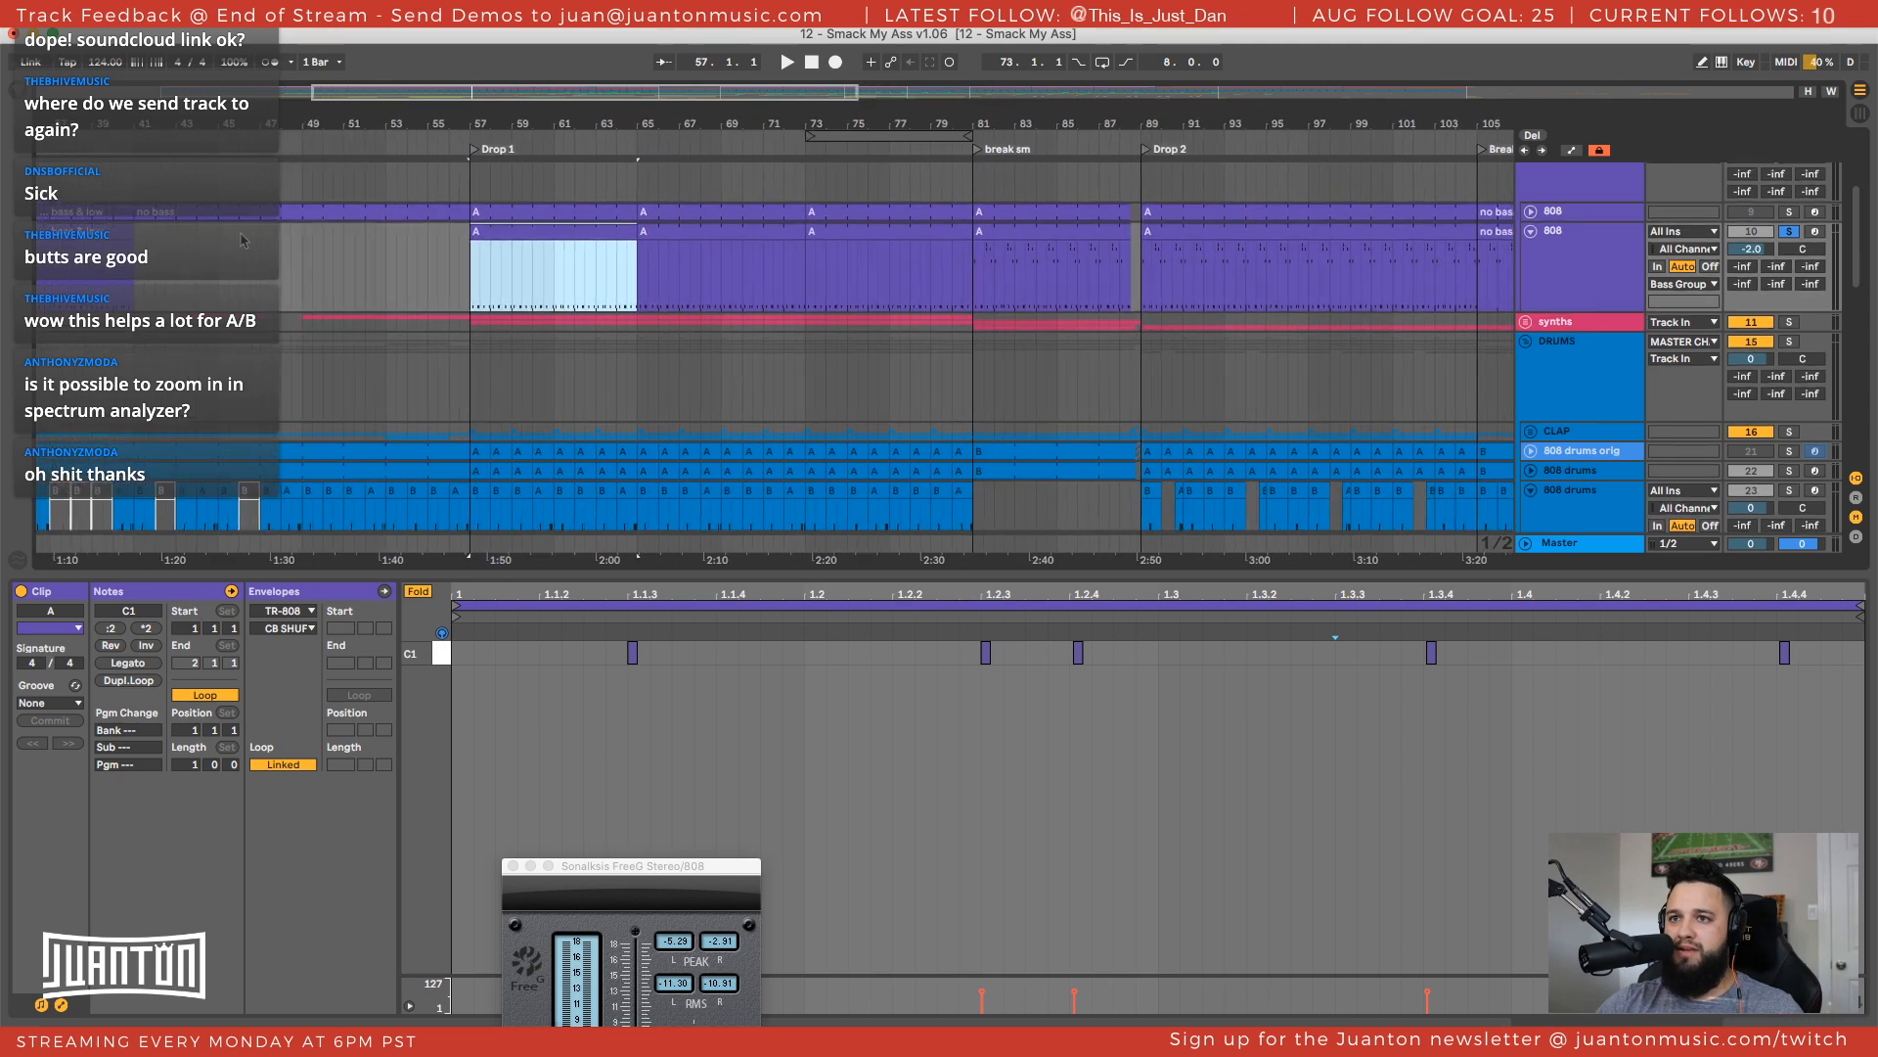
click(322, 215)
click(561, 234)
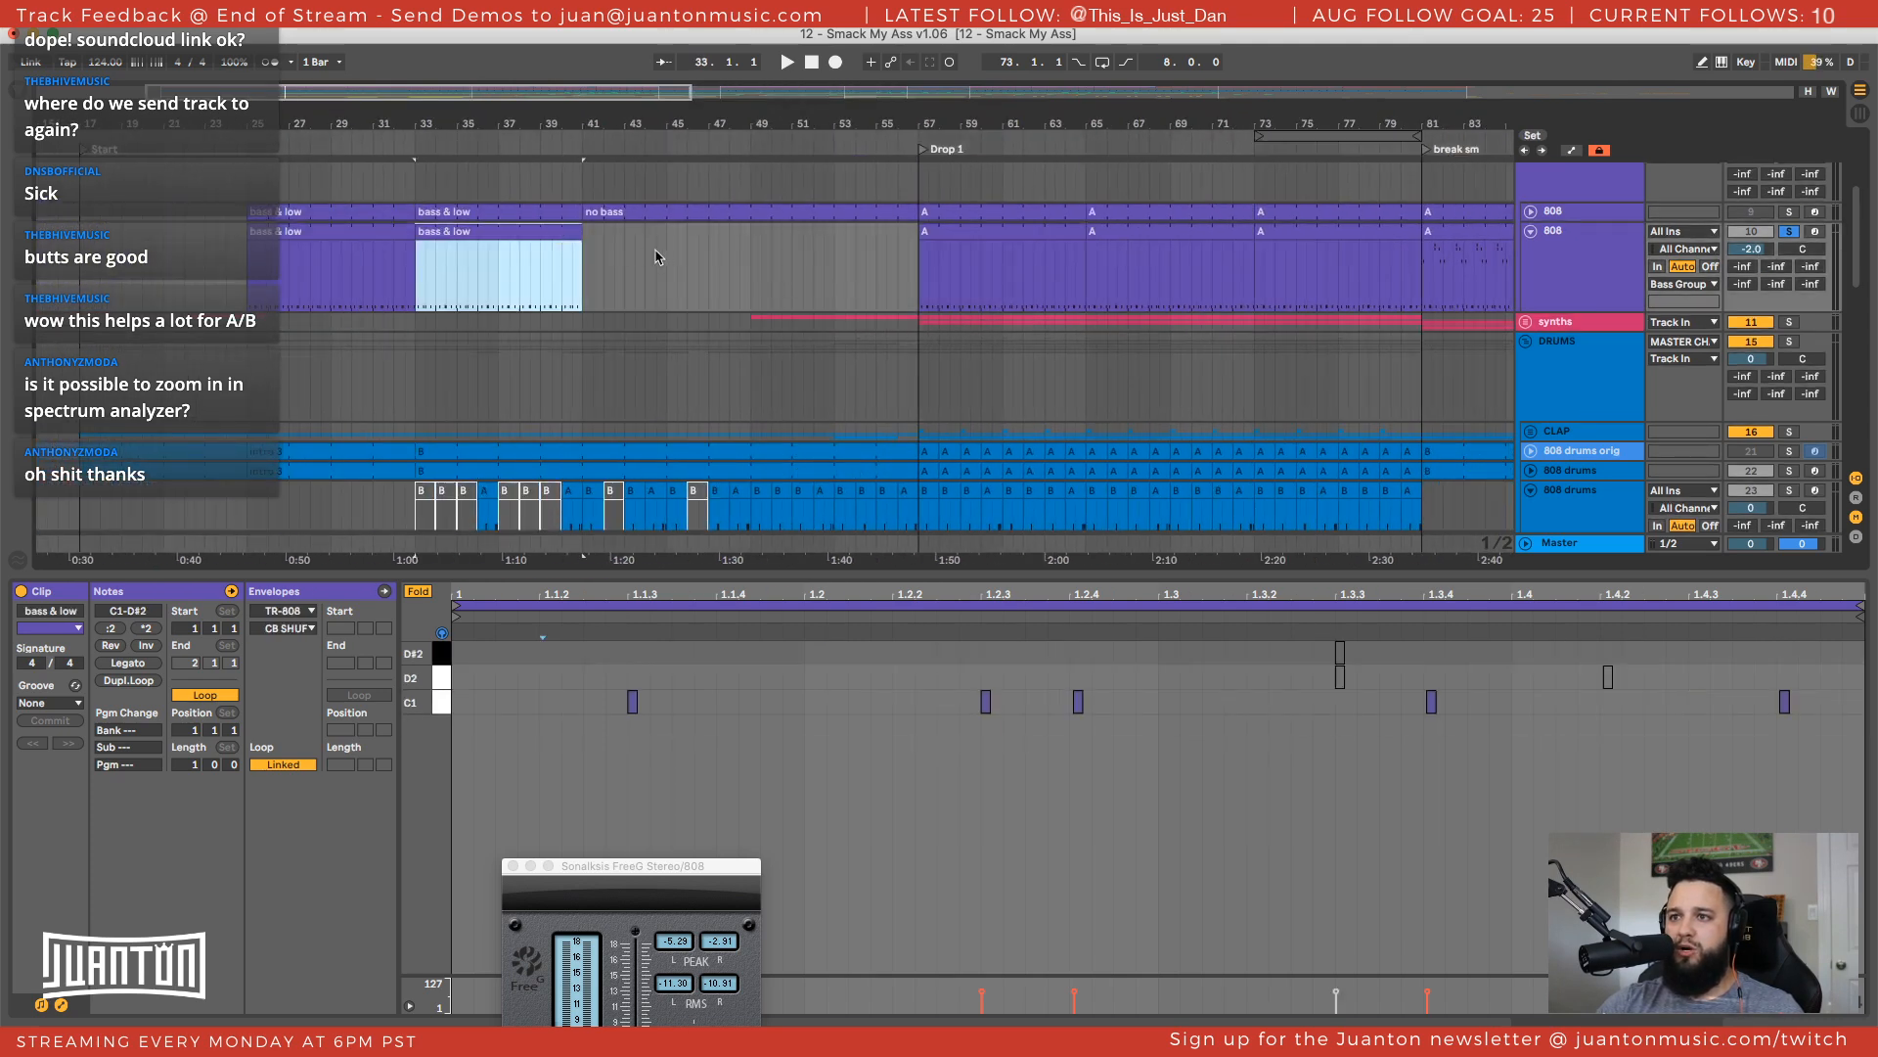
scroll(560, 240, right, 7)
click(750, 234)
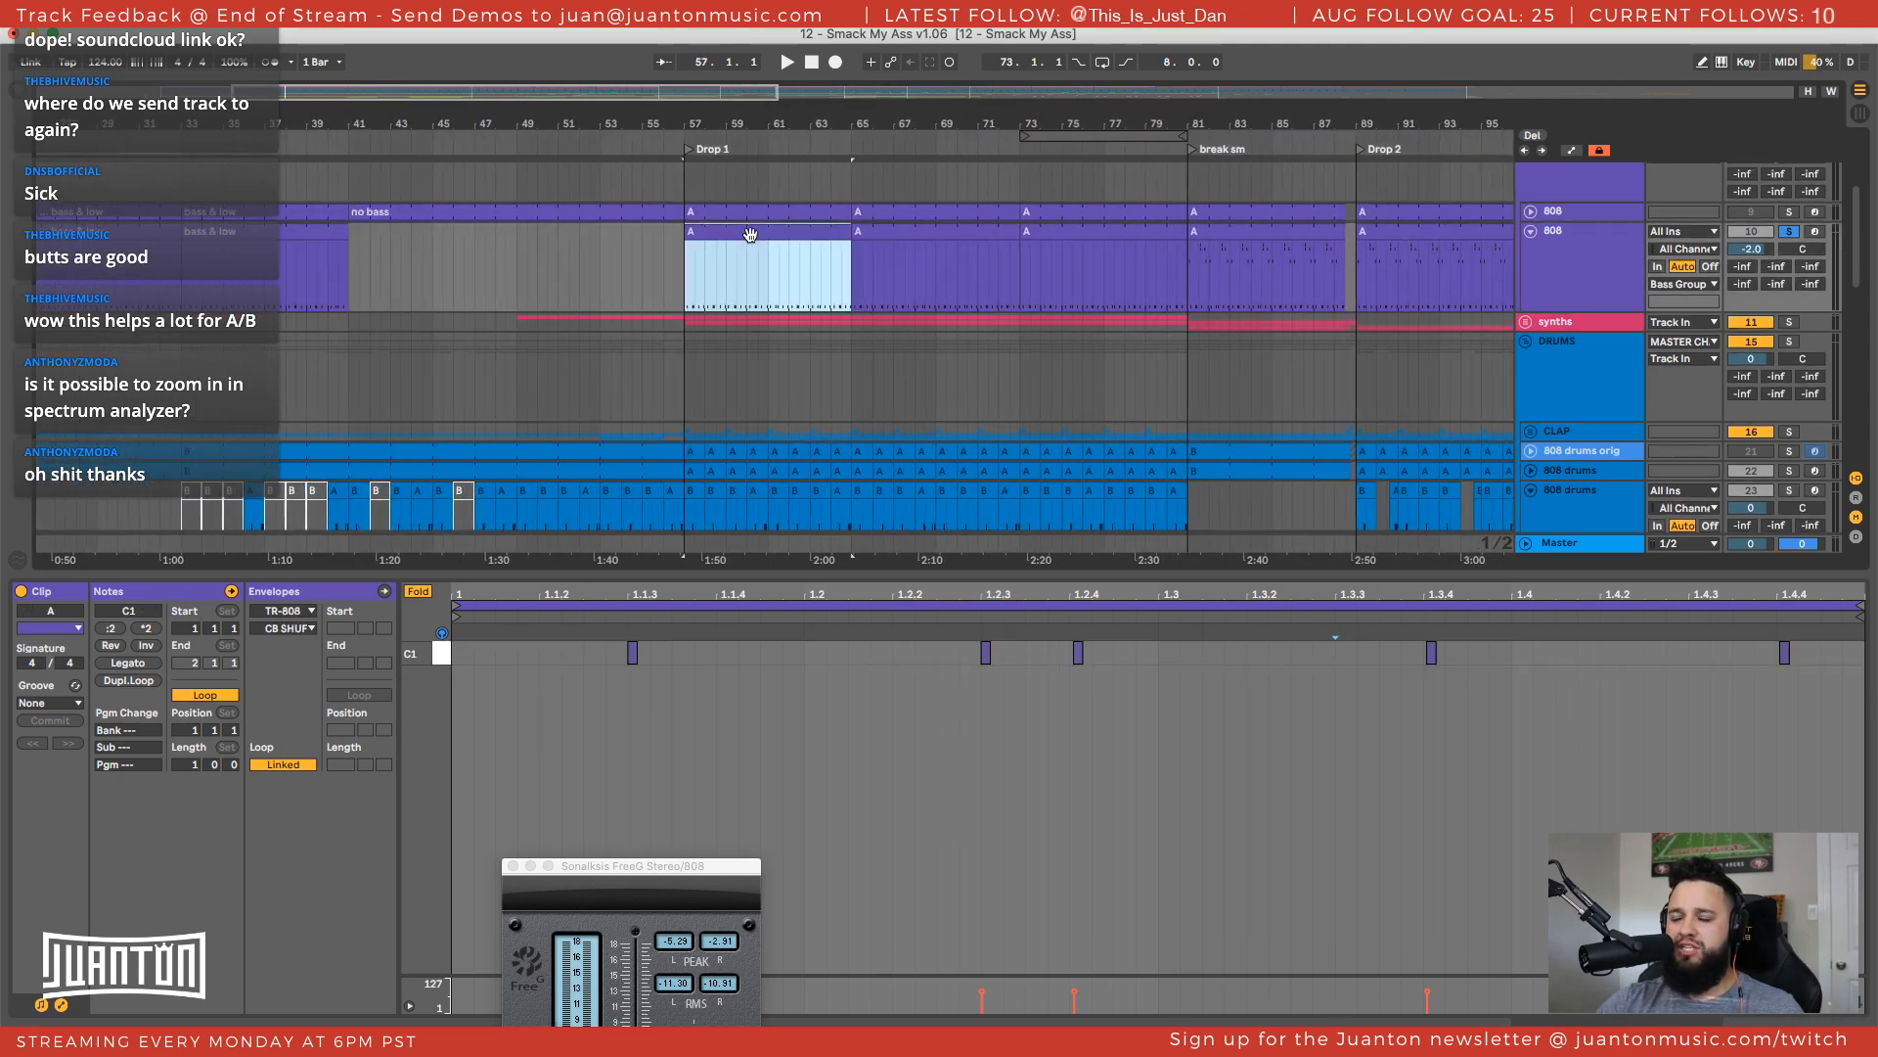
click(947, 235)
scroll(947, 235, right, 8)
click(526, 232)
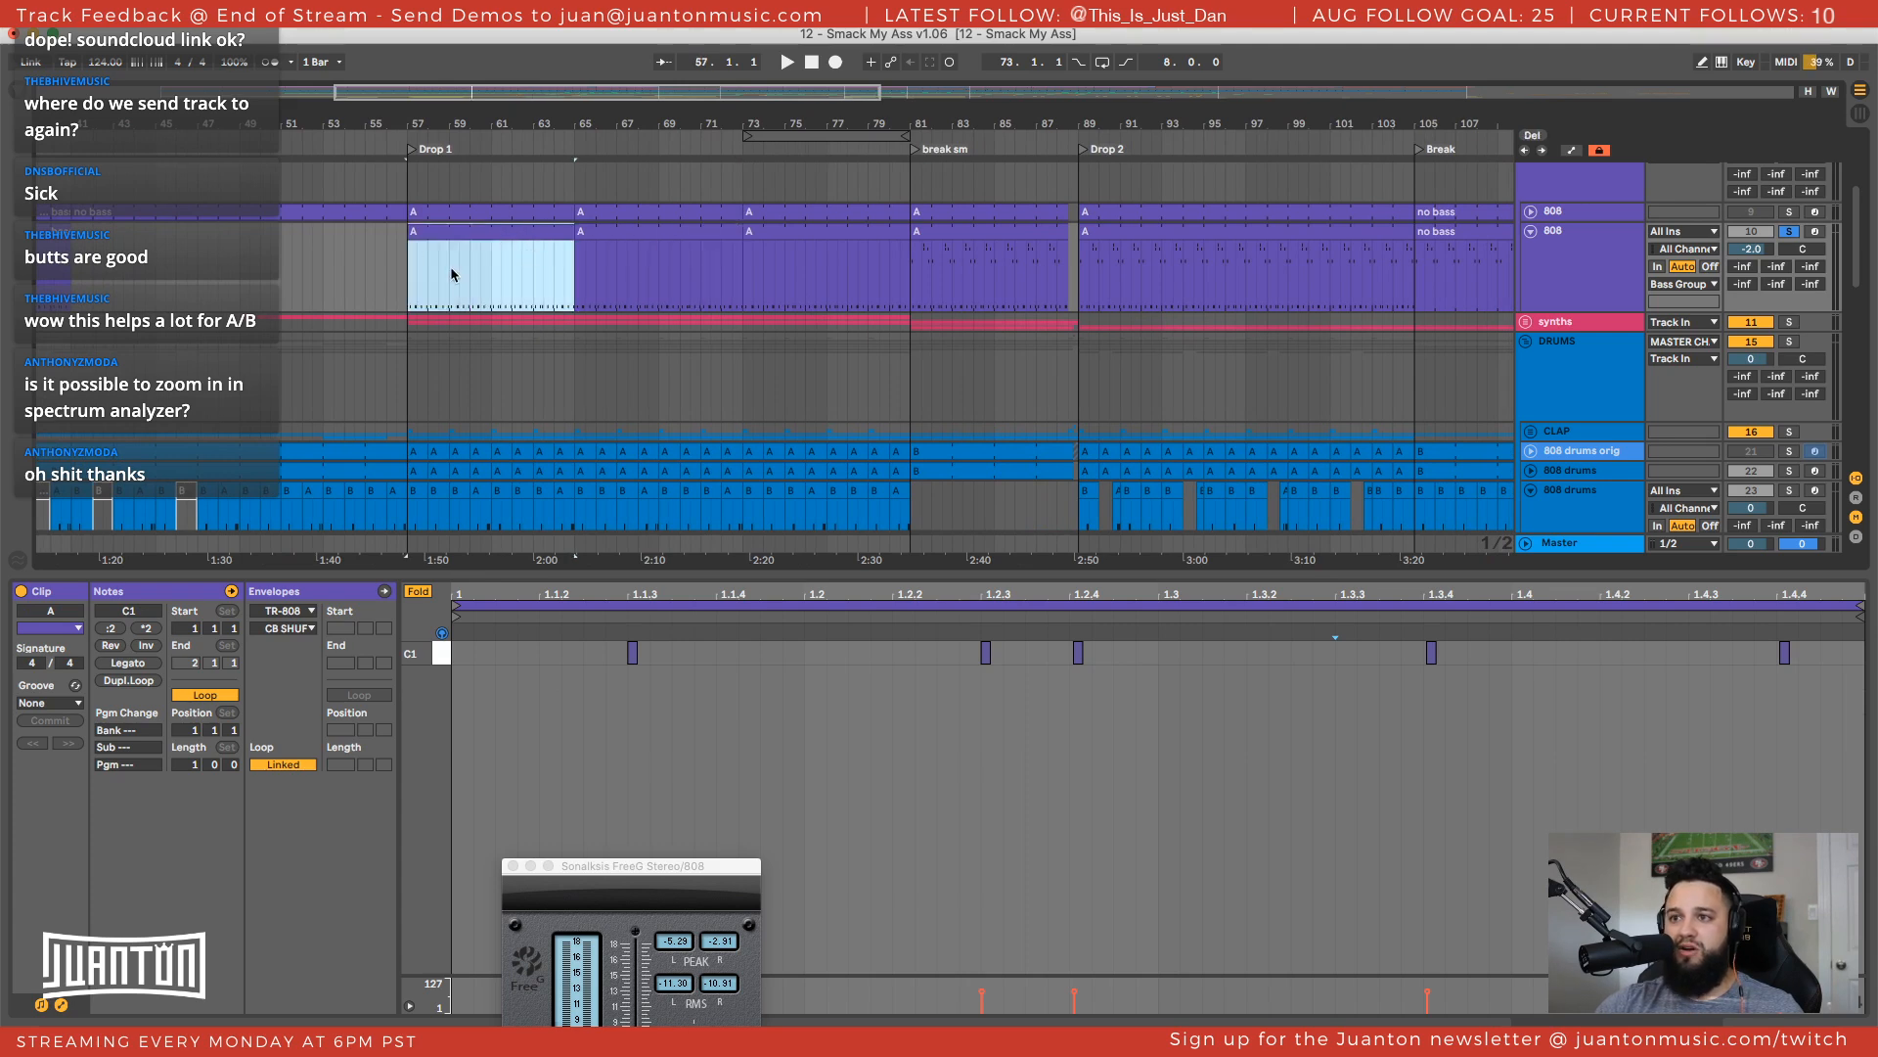
Duplicate the C1-only clip through Drop 1 into "break sm" at bar 81 and shorten that copy to leave the gap before Drop 2
key(super+d)
key(super+d)
scroll(889, 327, right, 5)
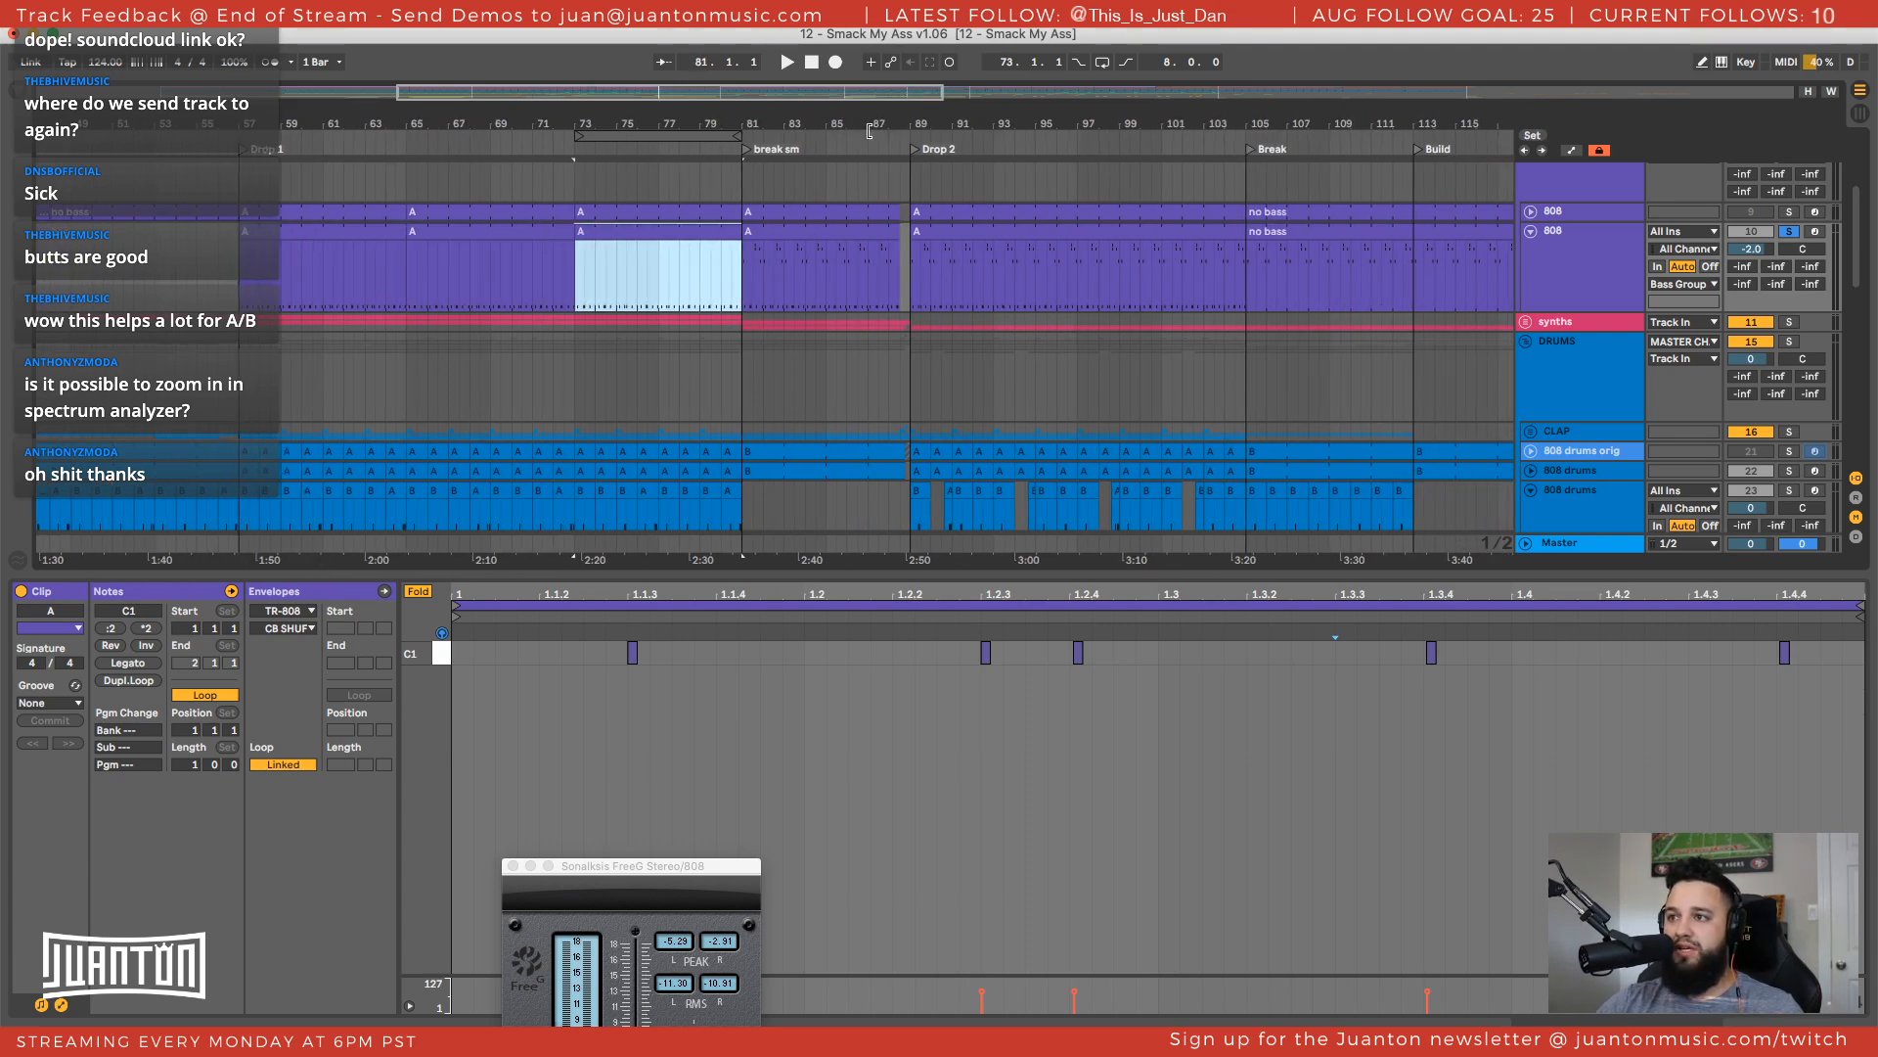
drag(848, 120, 833, 215)
key(super+d)
drag(1156, 233, 1113, 233)
scroll(1106, 256, right, 3)
Replace the duplicate track's Drop 2 clip with a copy of the C1-only clip from bar 73, extended to the Break at bar 105
click(1111, 242)
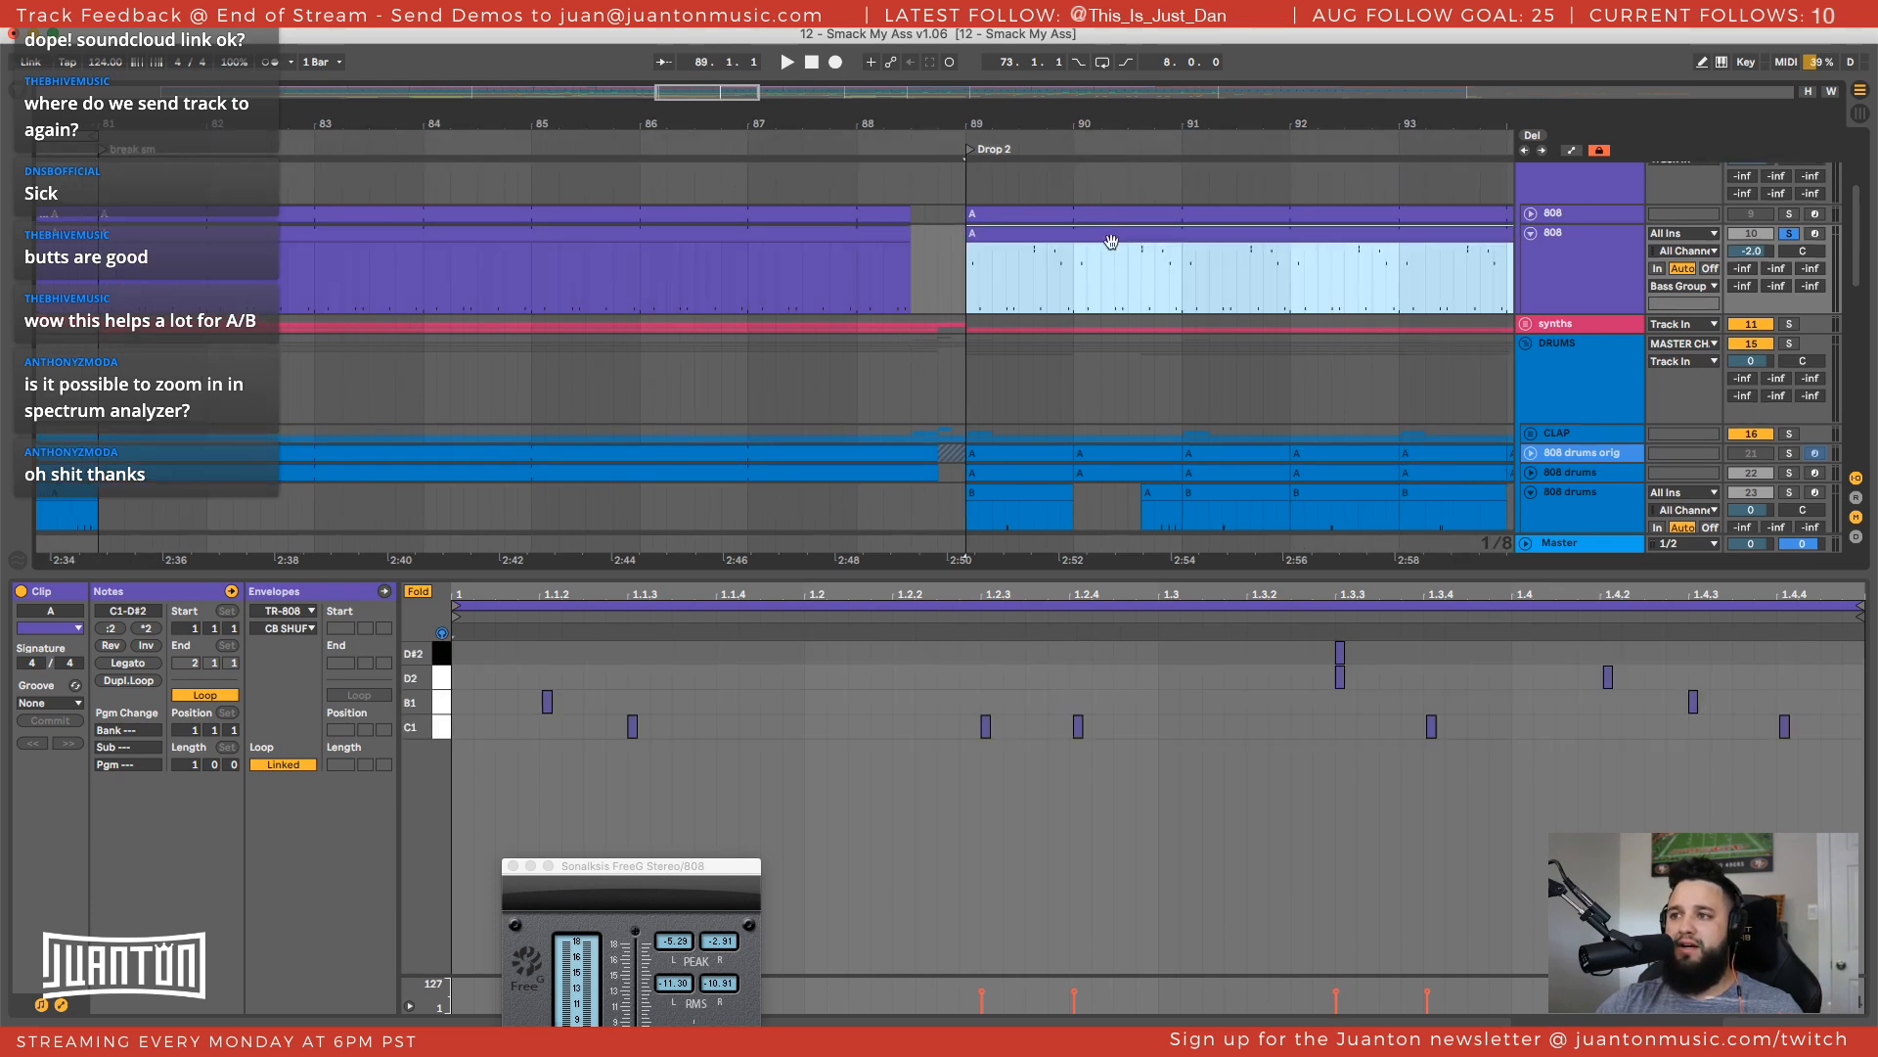
drag(1117, 101, 947, 217)
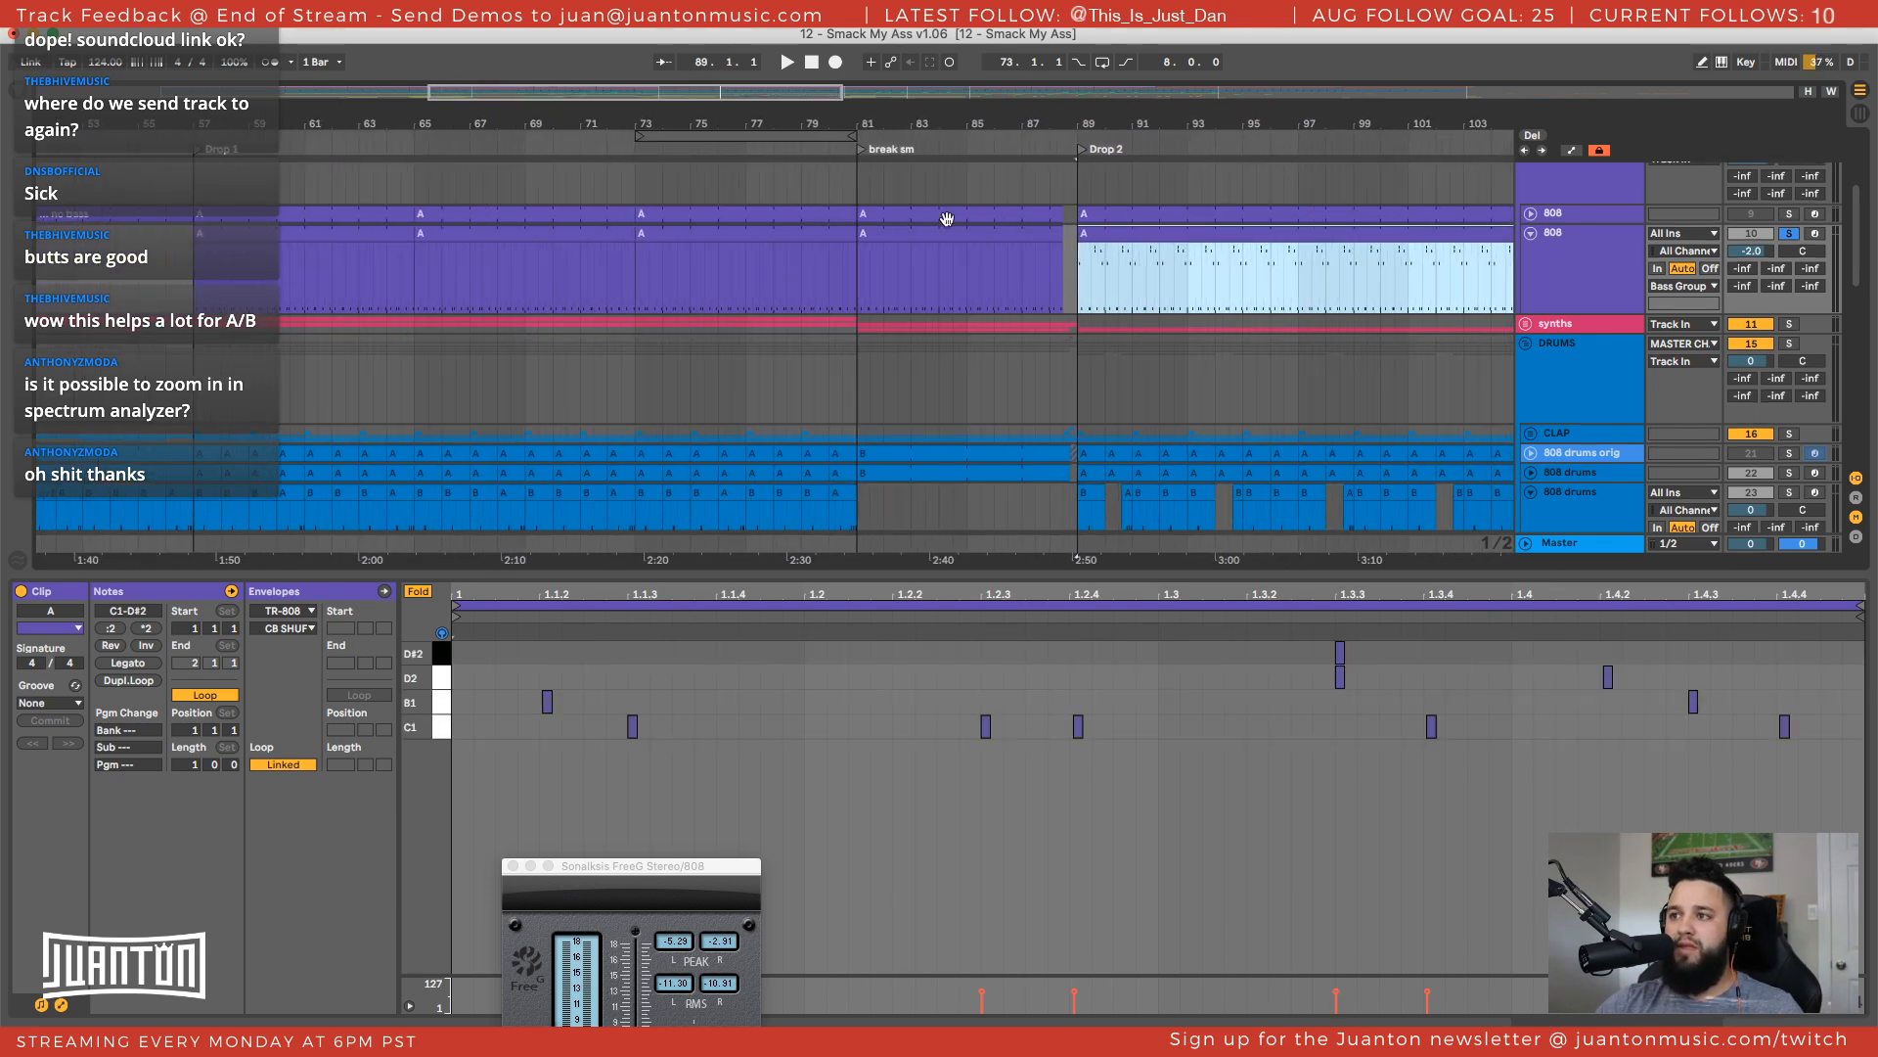
click(816, 227)
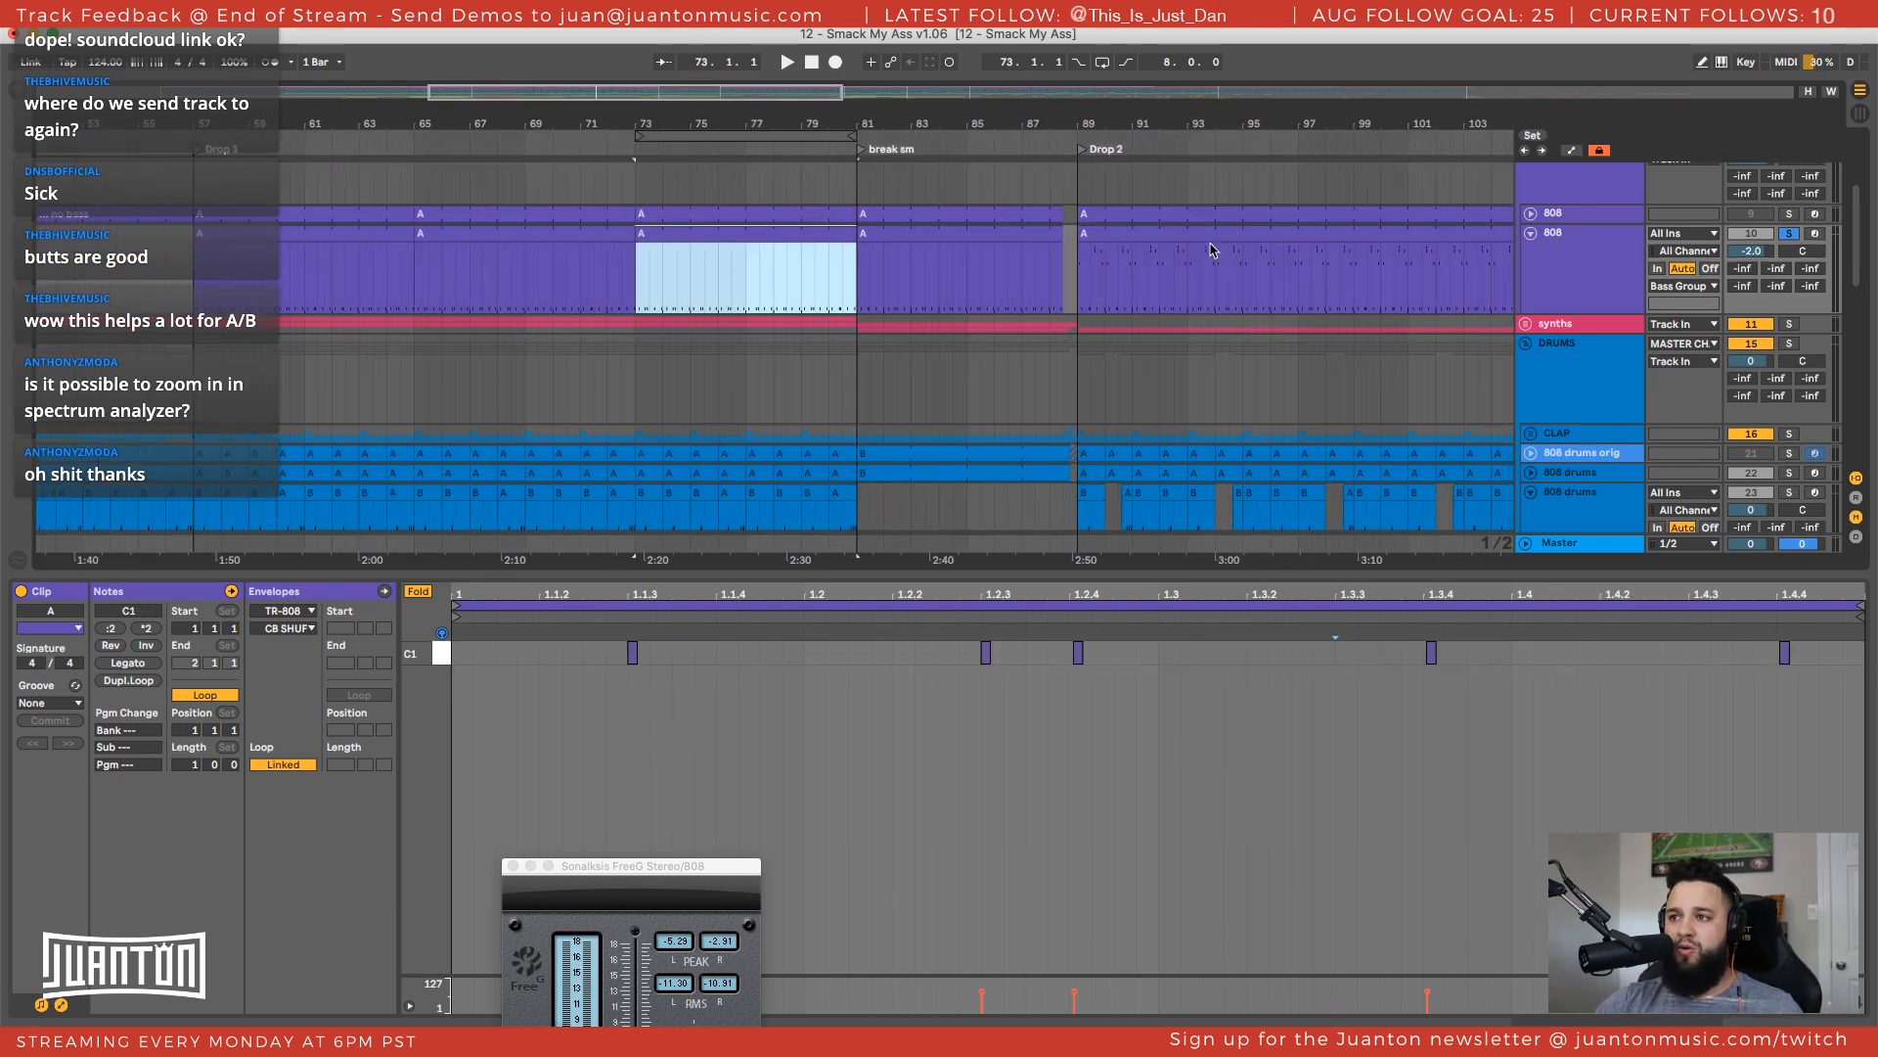
click(1101, 256)
scroll(1076, 235, right, 10)
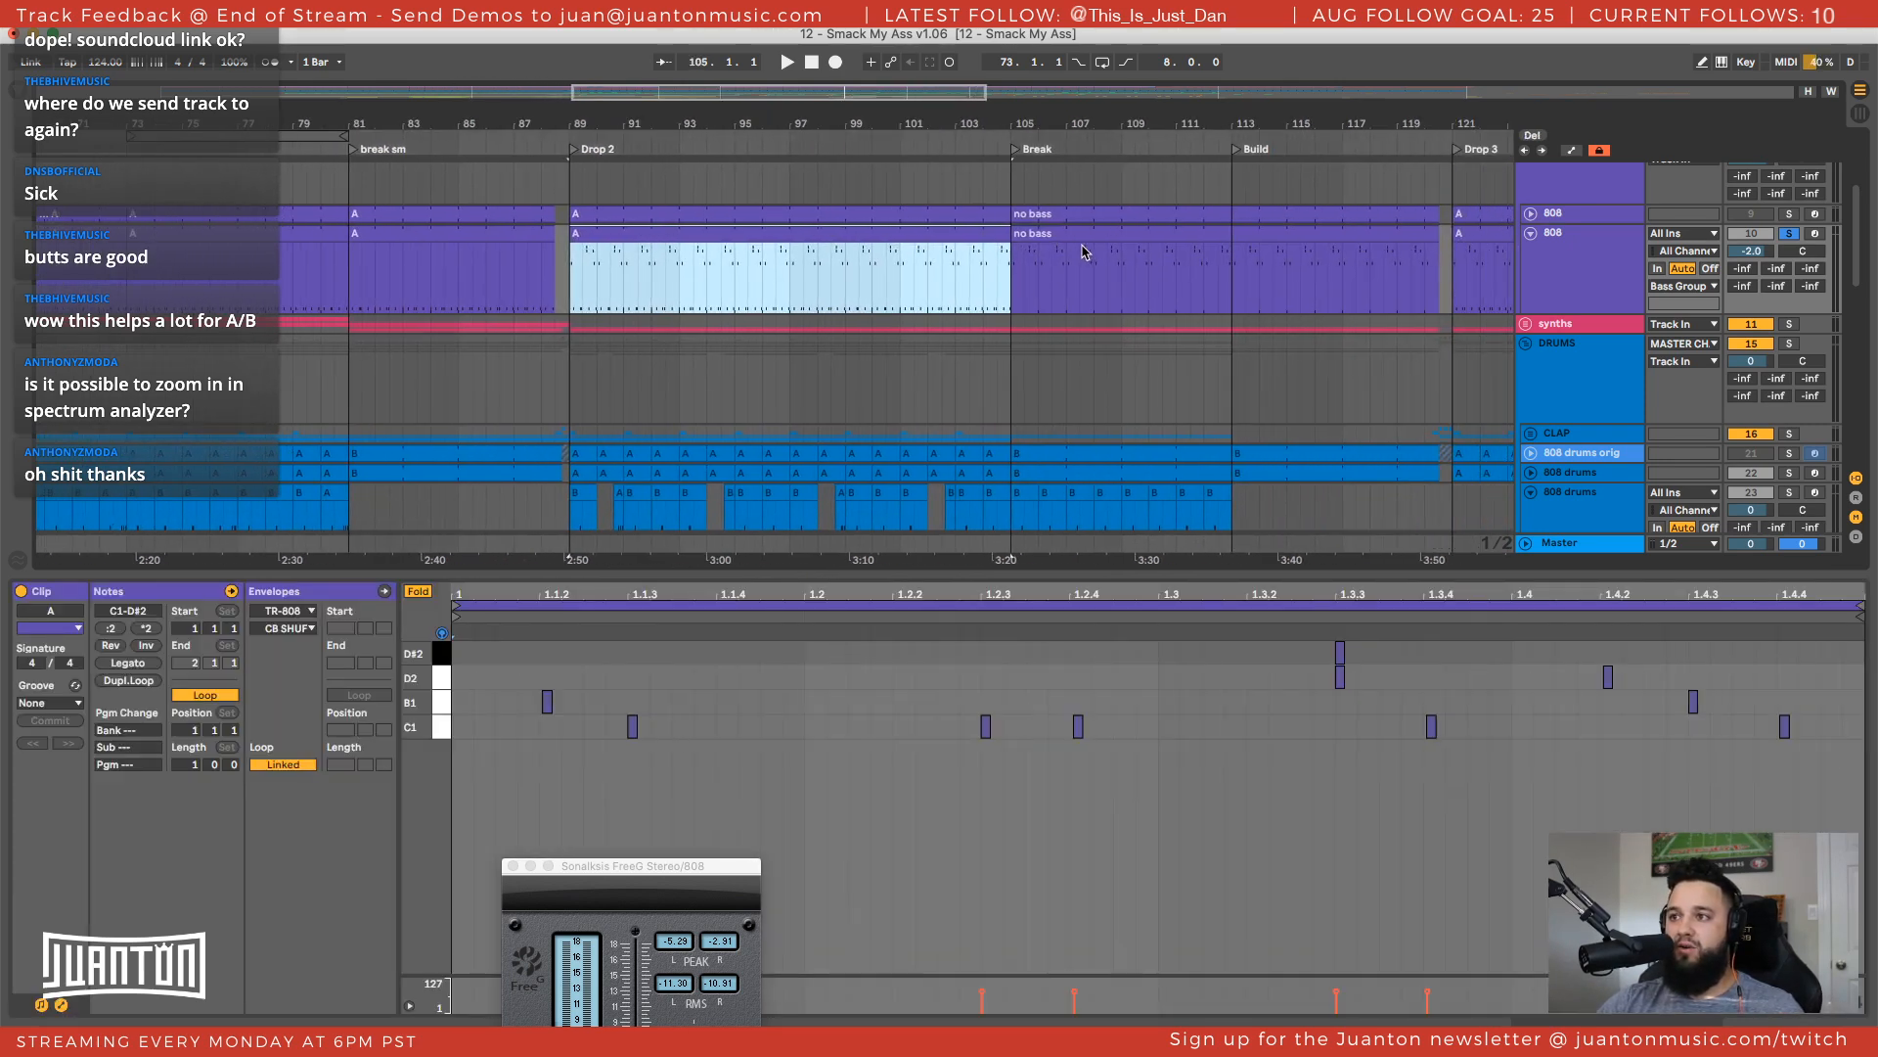
key(super+v)
drag(776, 237, 1011, 249)
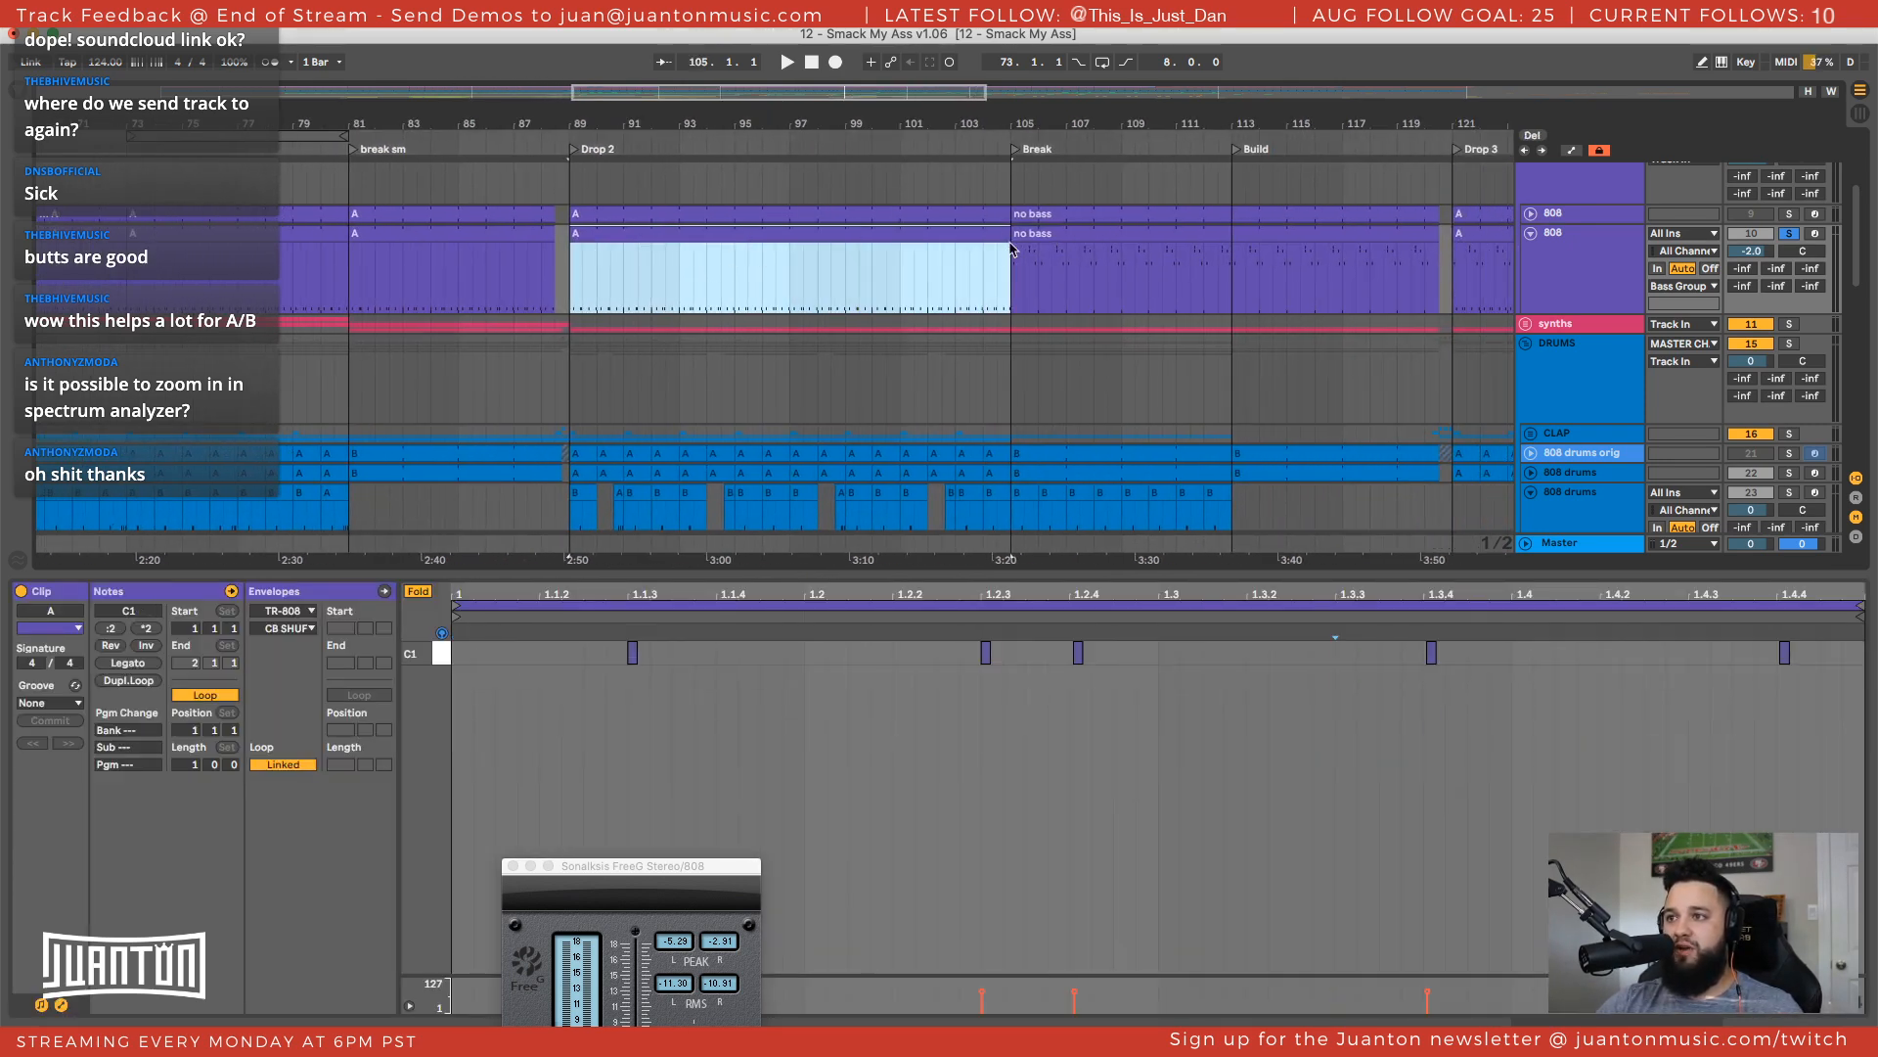
Try to duplicate the Drop 2 clip over the "no bass" clip at the Break
key(super+d)
scroll(1028, 254, right, 5)
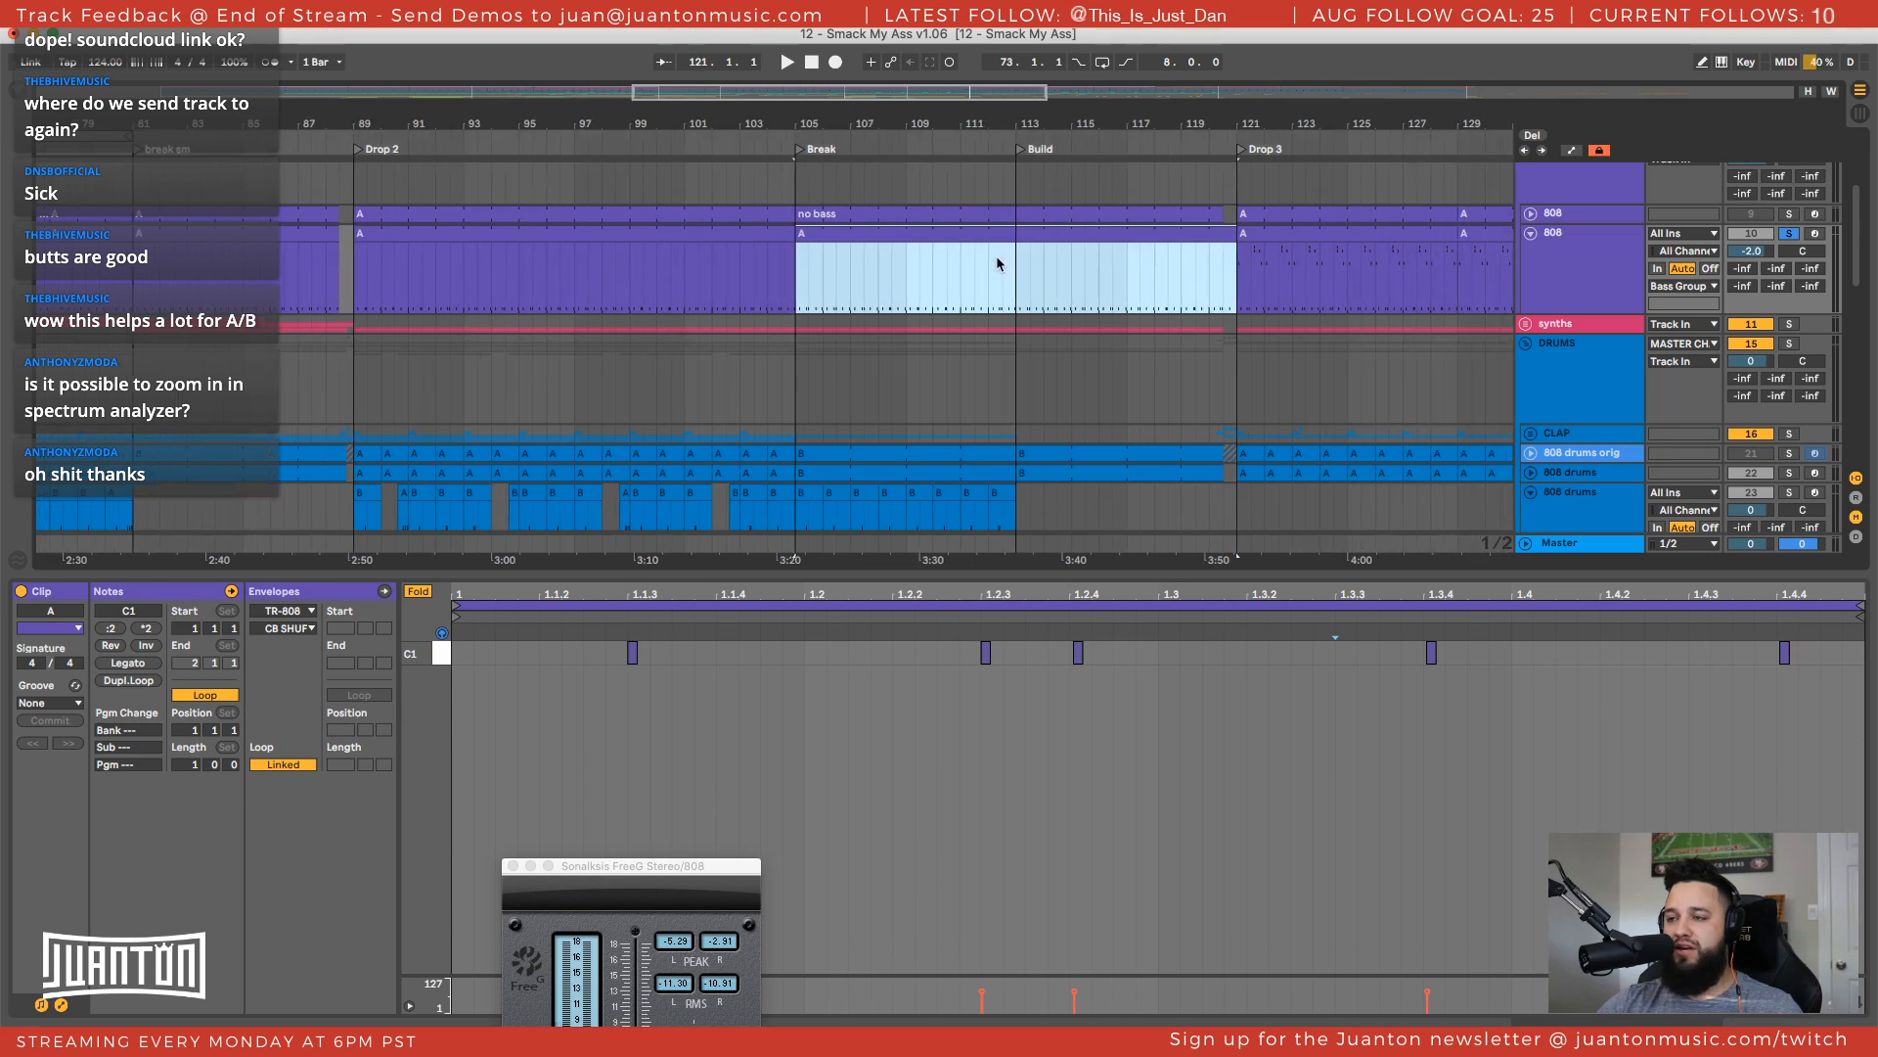
key(super+z)
Delete the "no bass" clip spanning the Break and Build on the duplicate 808 track
scroll(846, 284, right, 4)
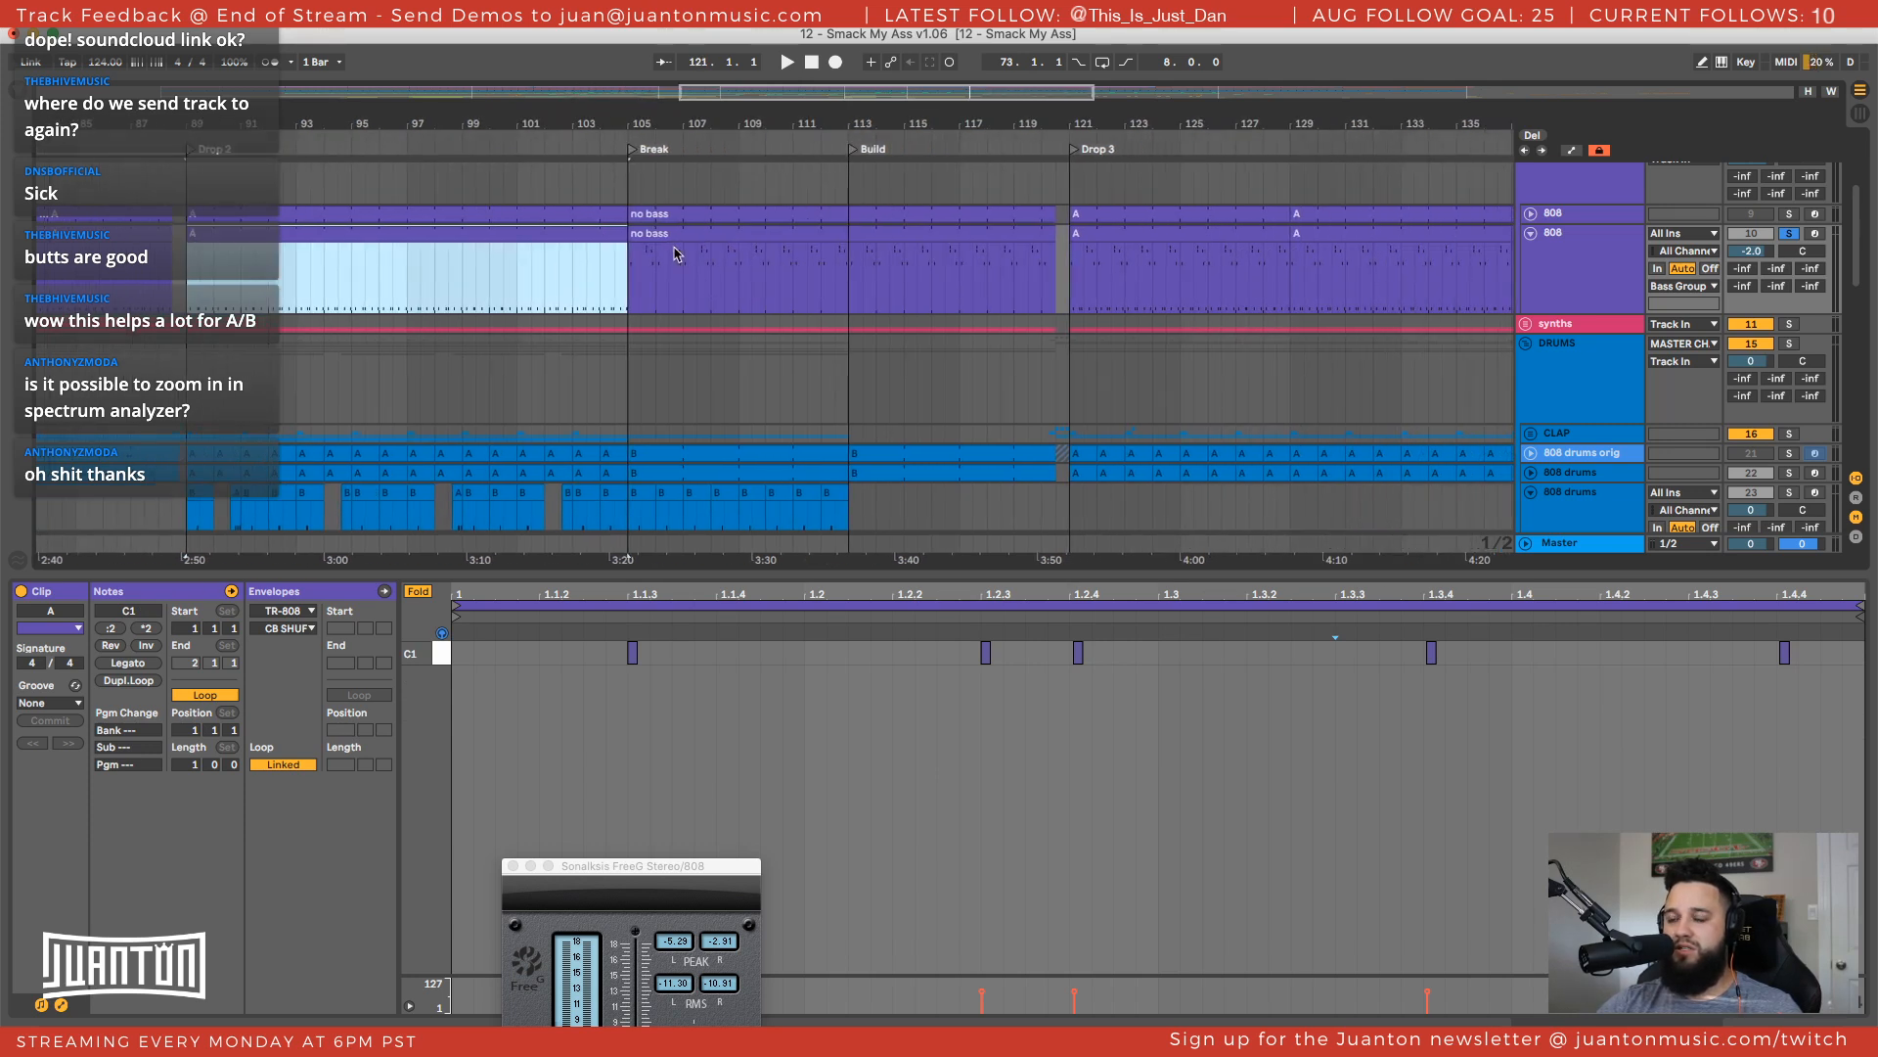
click(641, 243)
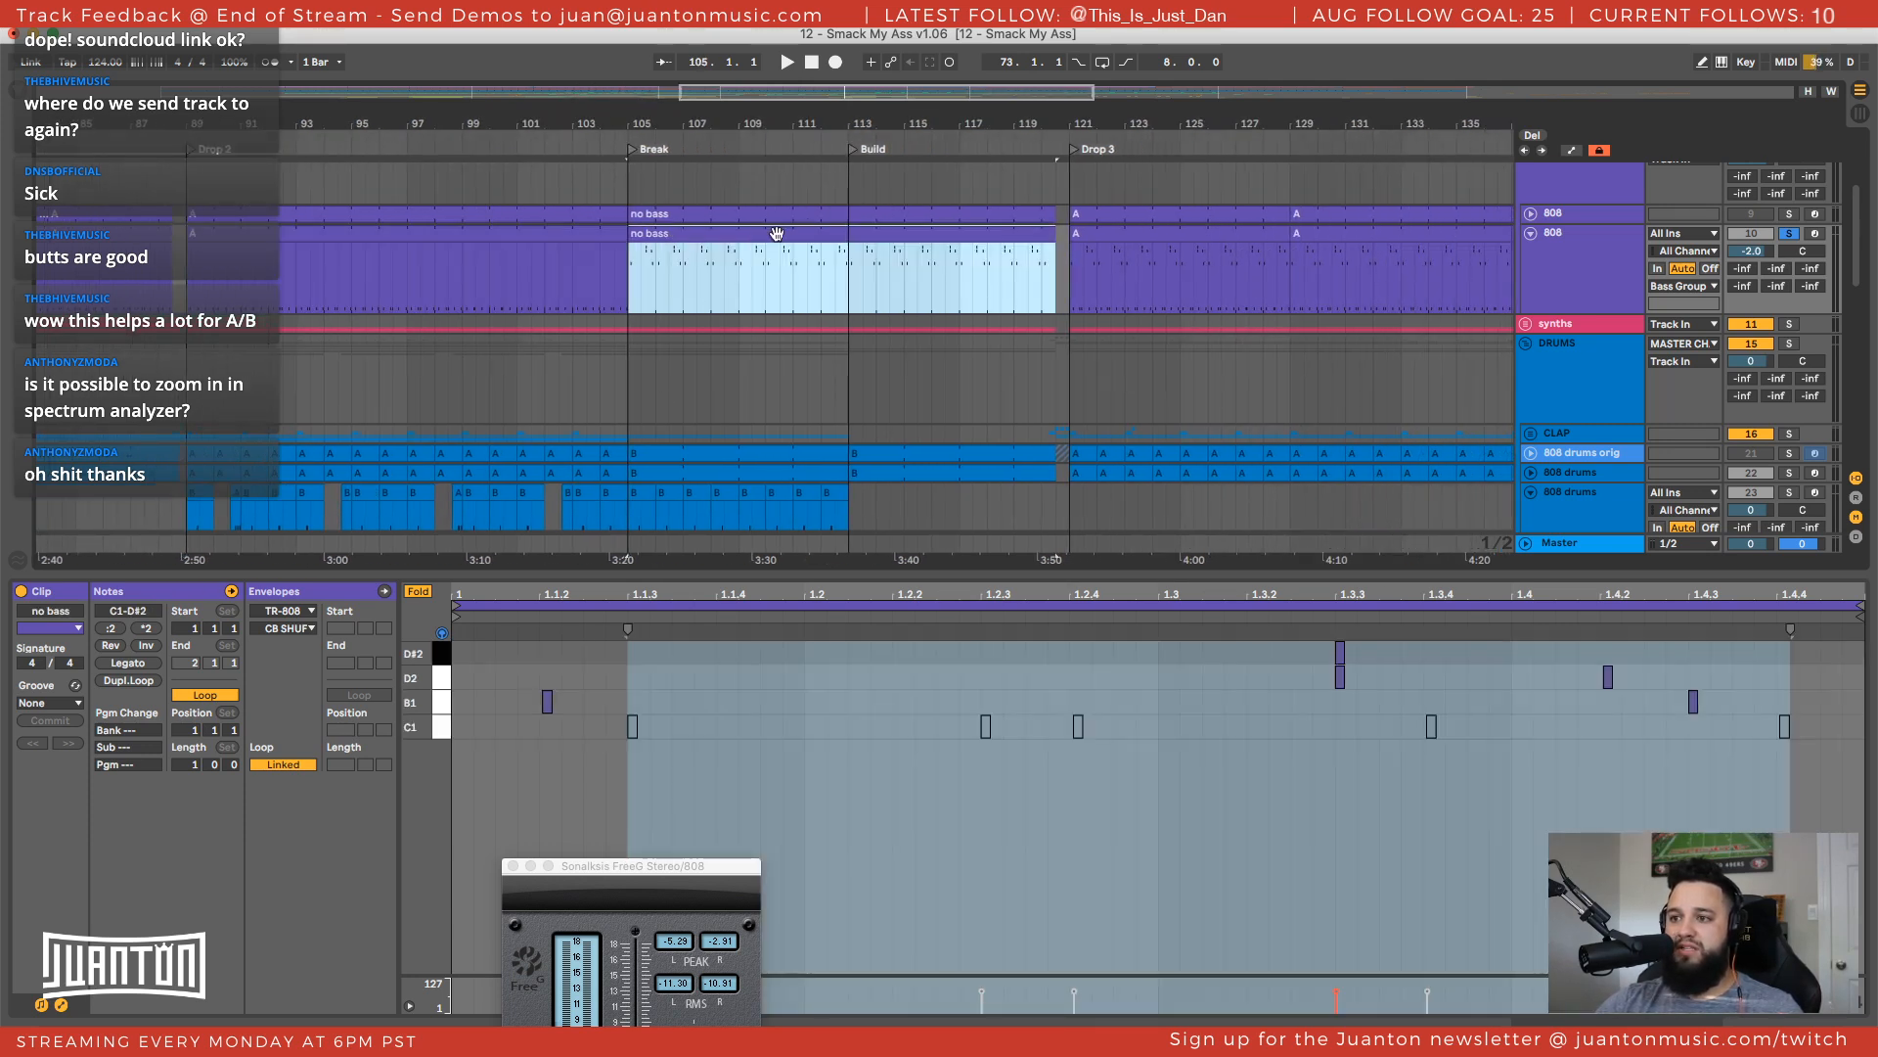
key(Delete)
scroll(880, 191, right, 7)
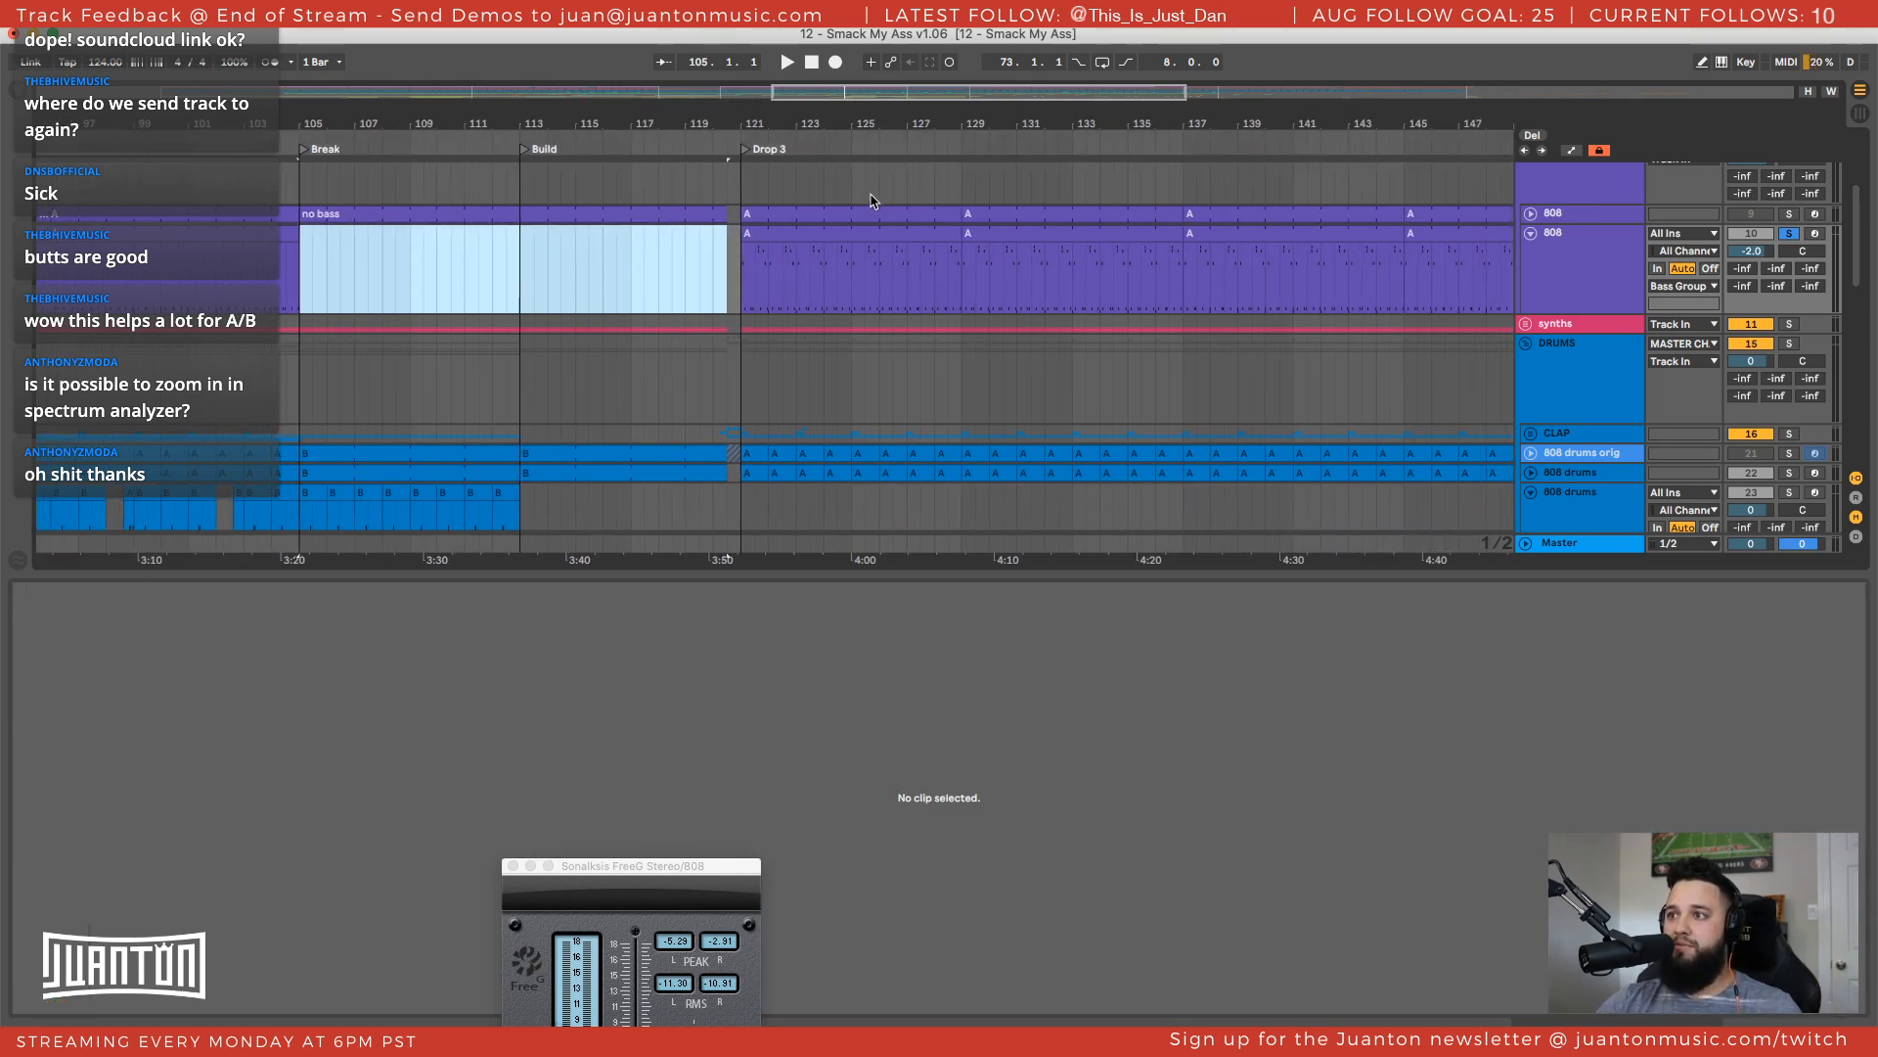
Copy the C1-only Drop 2 clip over the duplicate track's Drop 3 clips, placing copies at bars 121 and 137
click(248, 232)
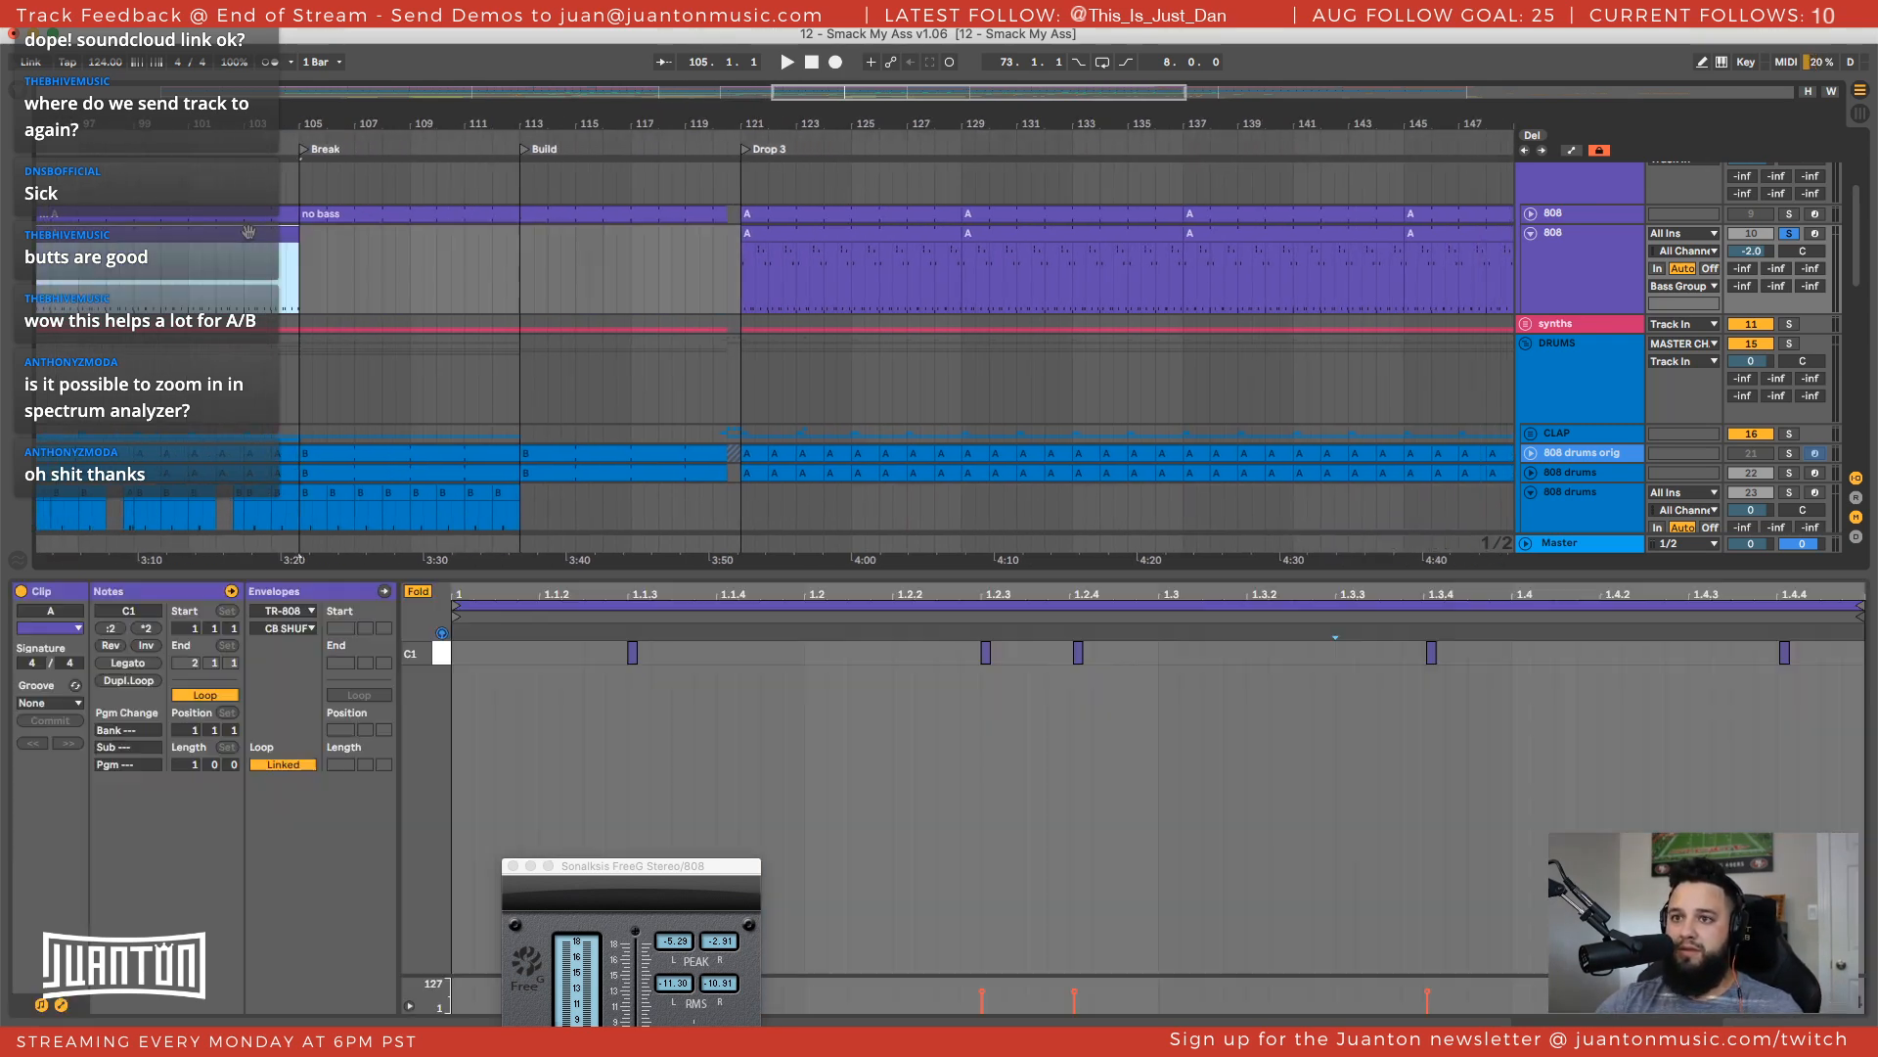
click(768, 232)
key(super+v)
scroll(851, 255, right, 10)
key(super+v)
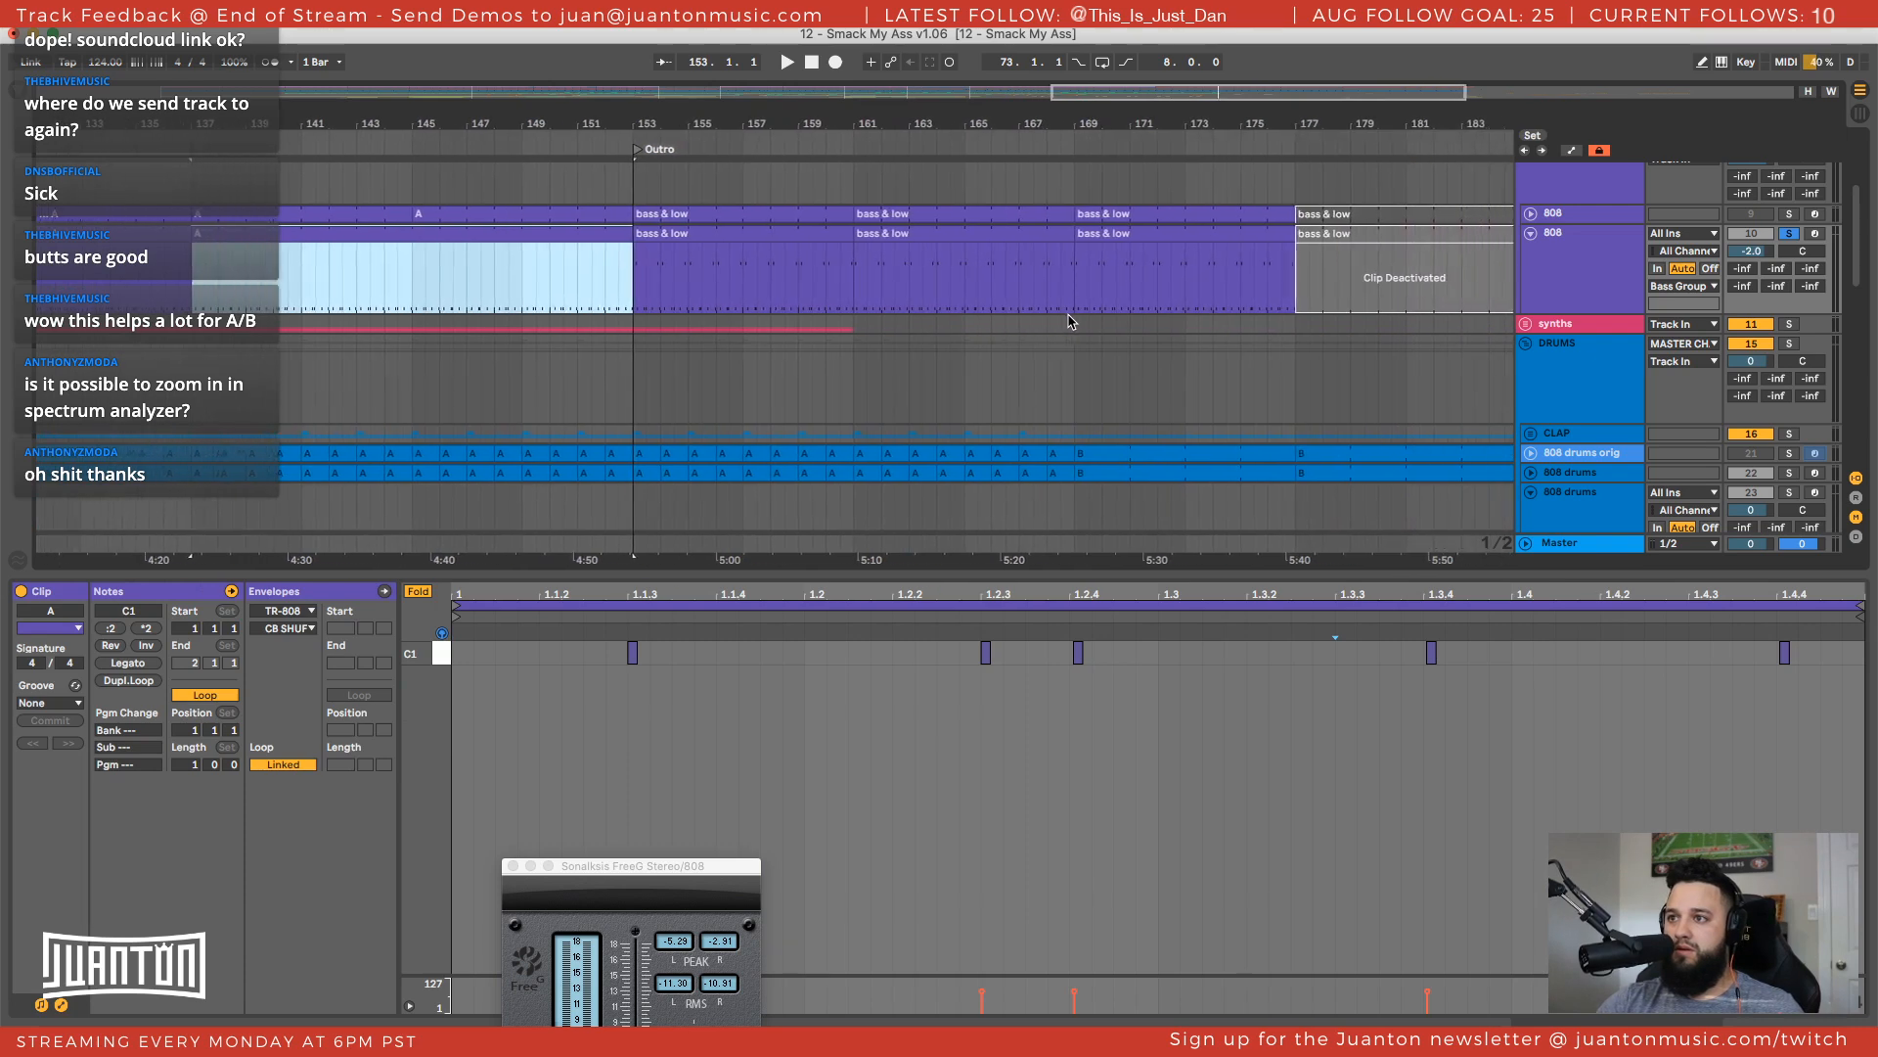
Copy the edited "bass & low" clip from bar 33 over the active Outro clips at bars 153, 161 and 169
scroll(746, 260, left, 20)
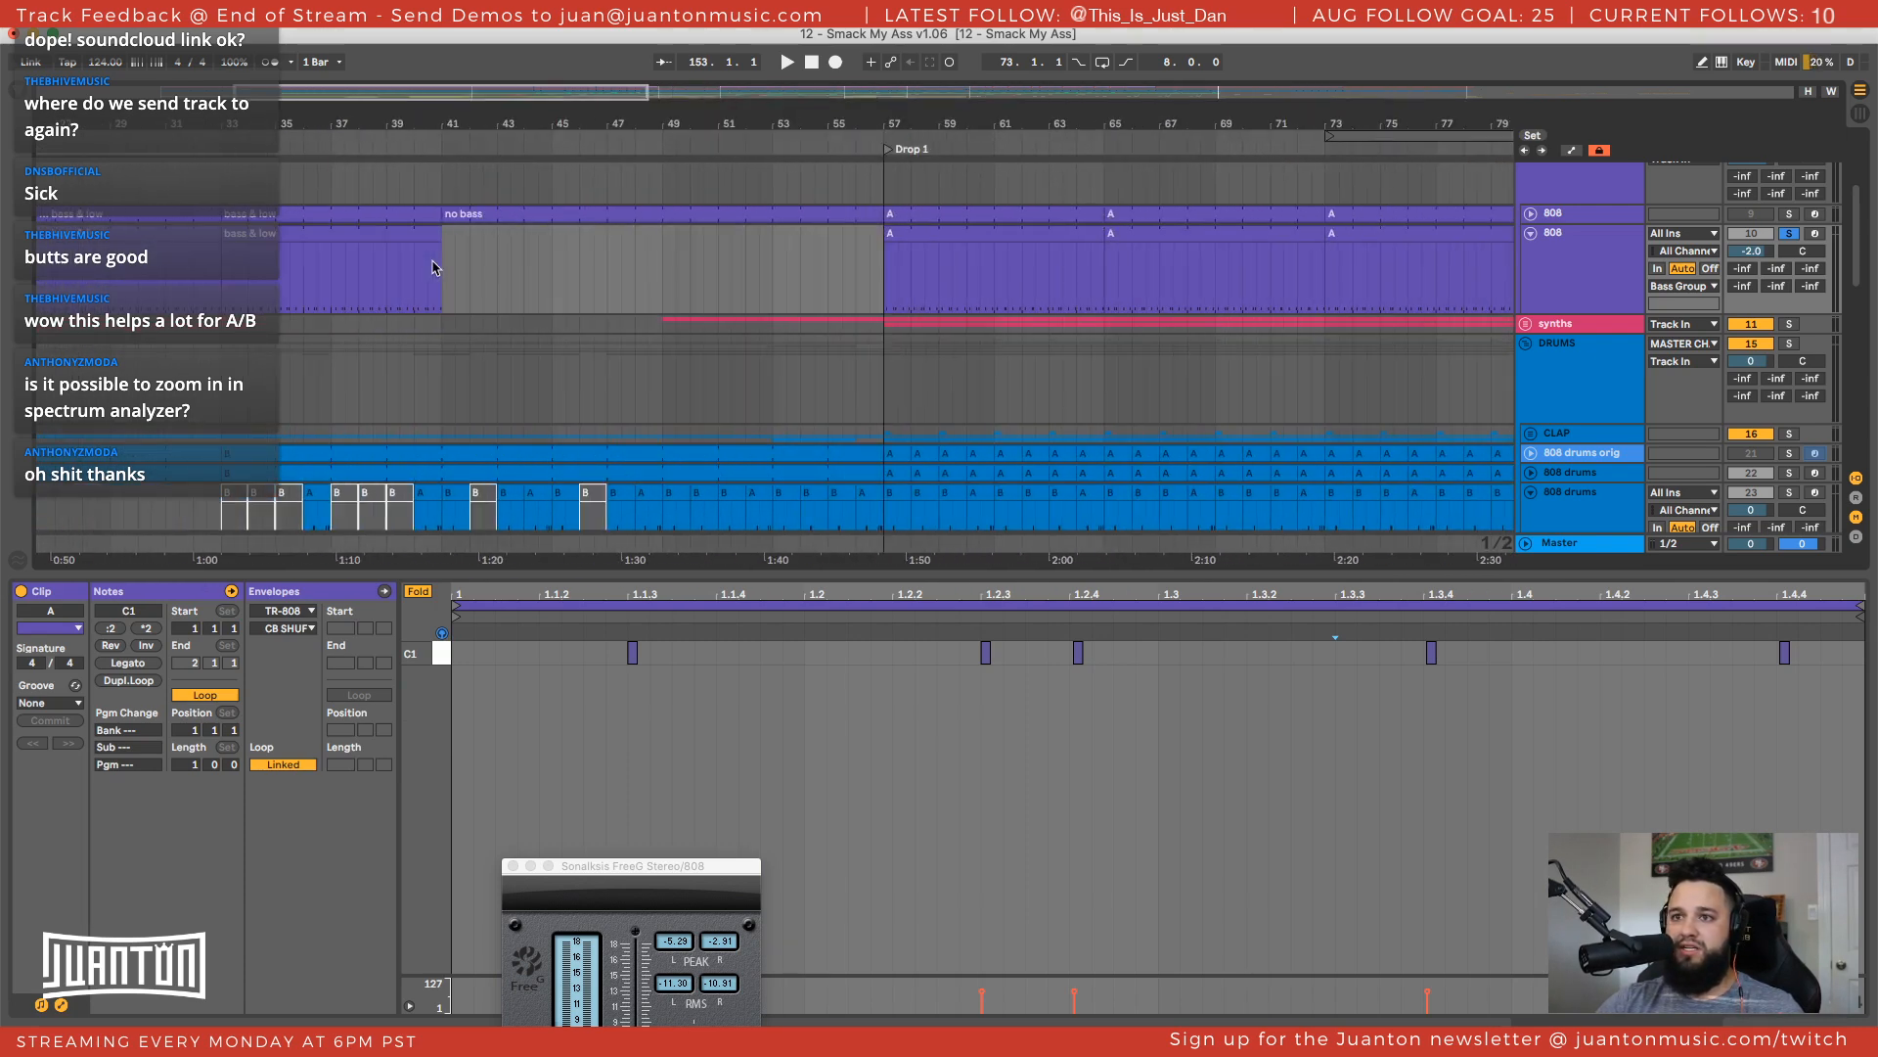
click(328, 247)
scroll(607, 250, right, 17)
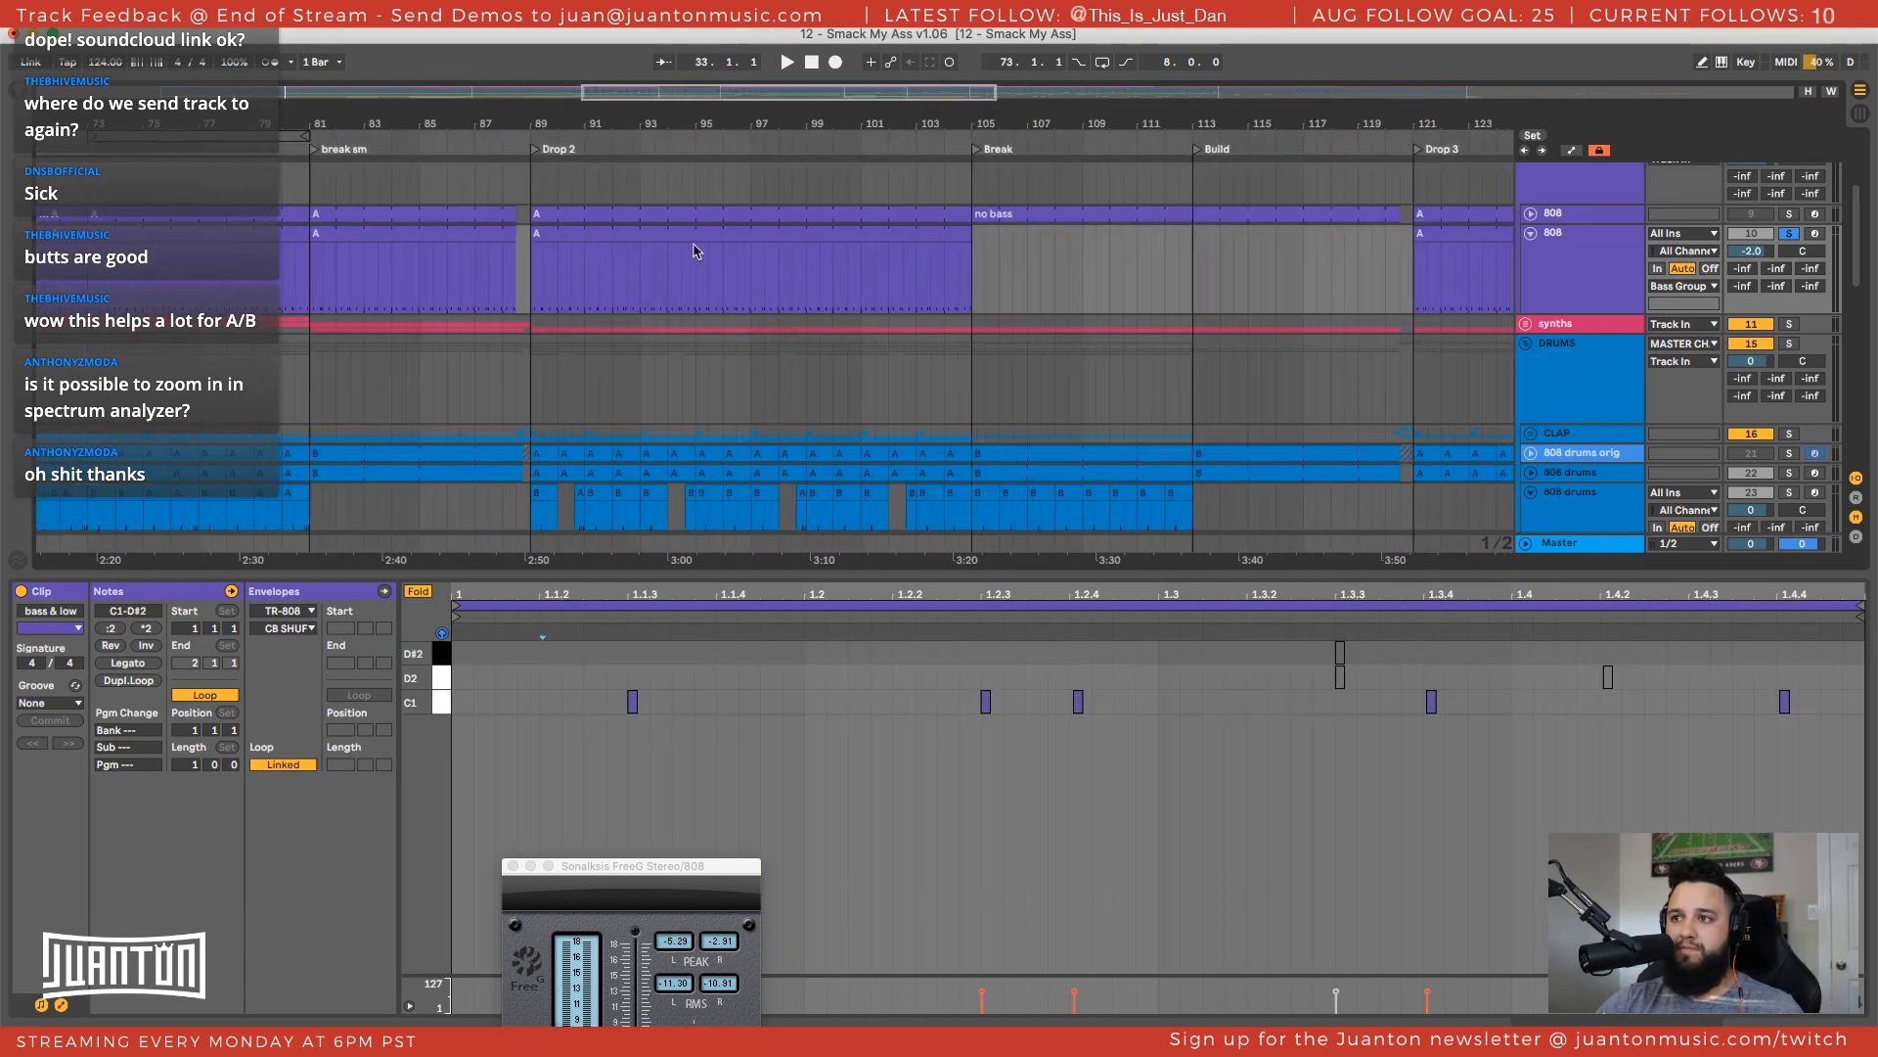
scroll(700, 251, right, 4)
click(738, 235)
key(super+v)
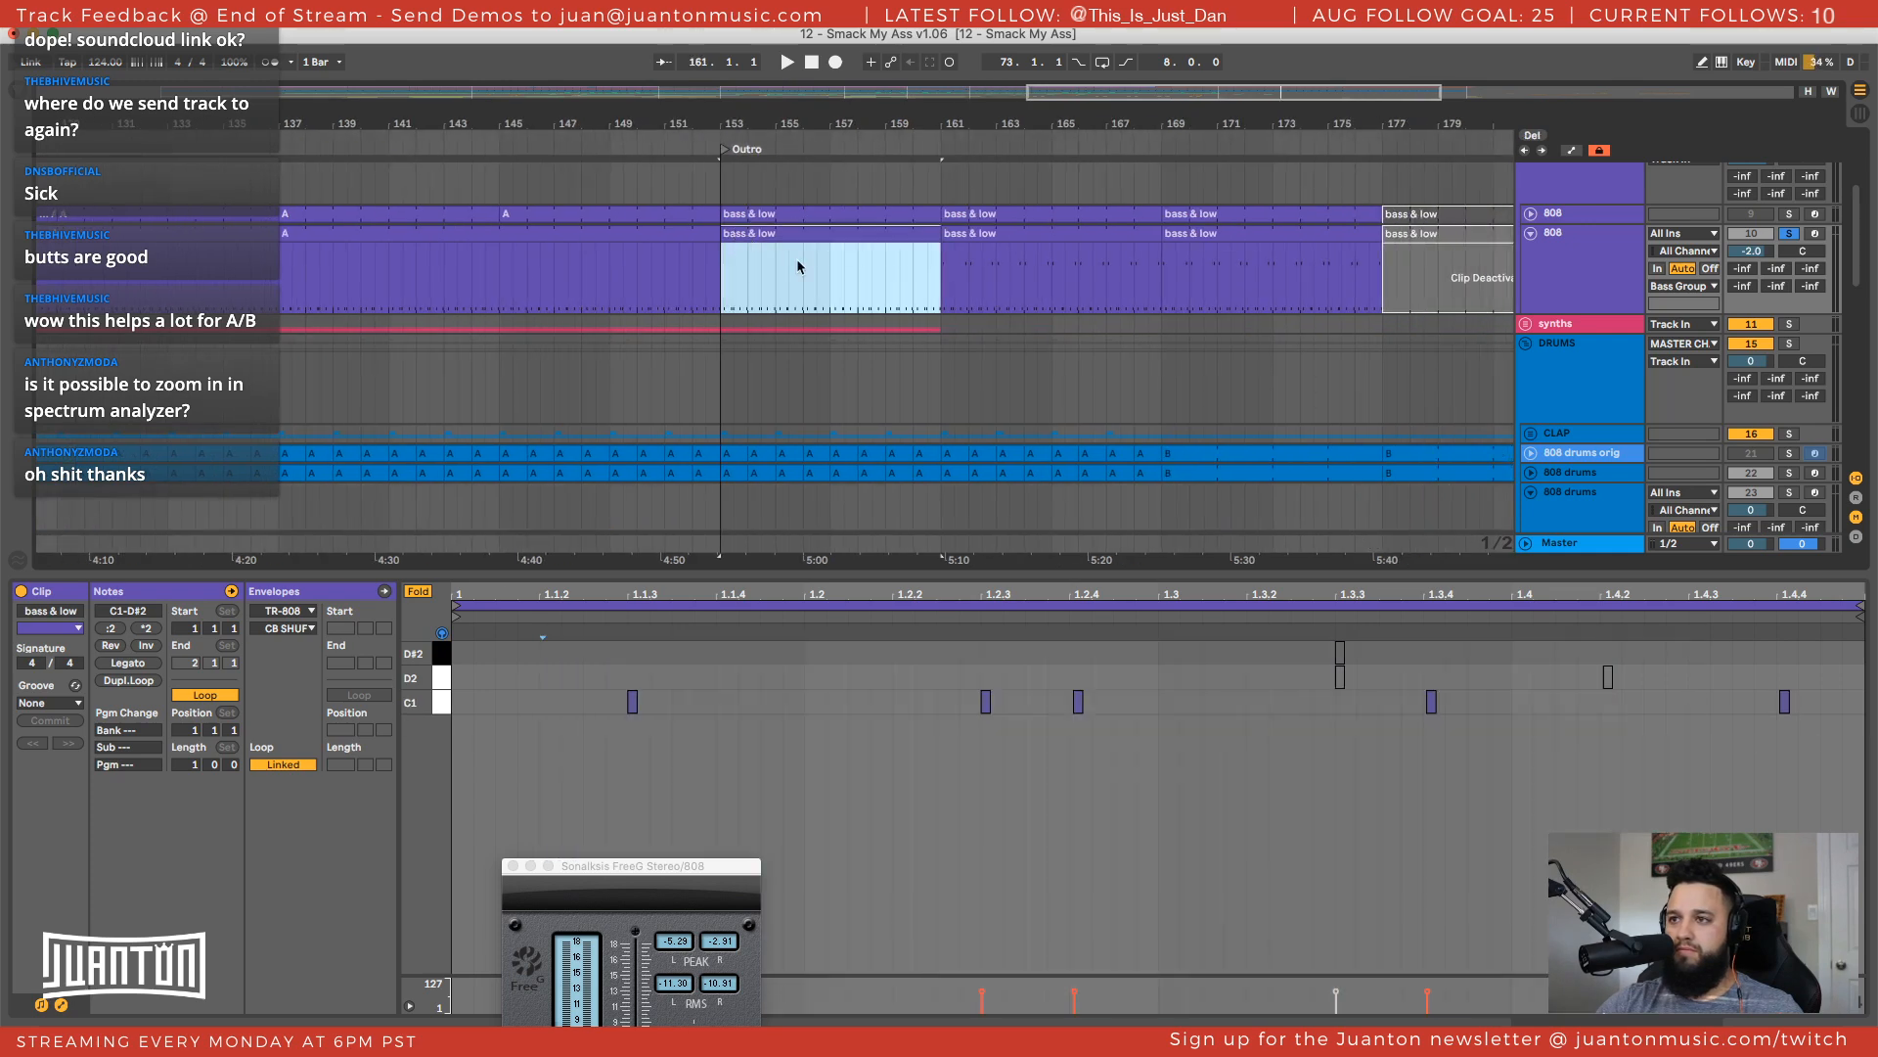
key(super+v)
scroll(905, 290, right, 7)
key(super+v)
scroll(978, 294, right, 8)
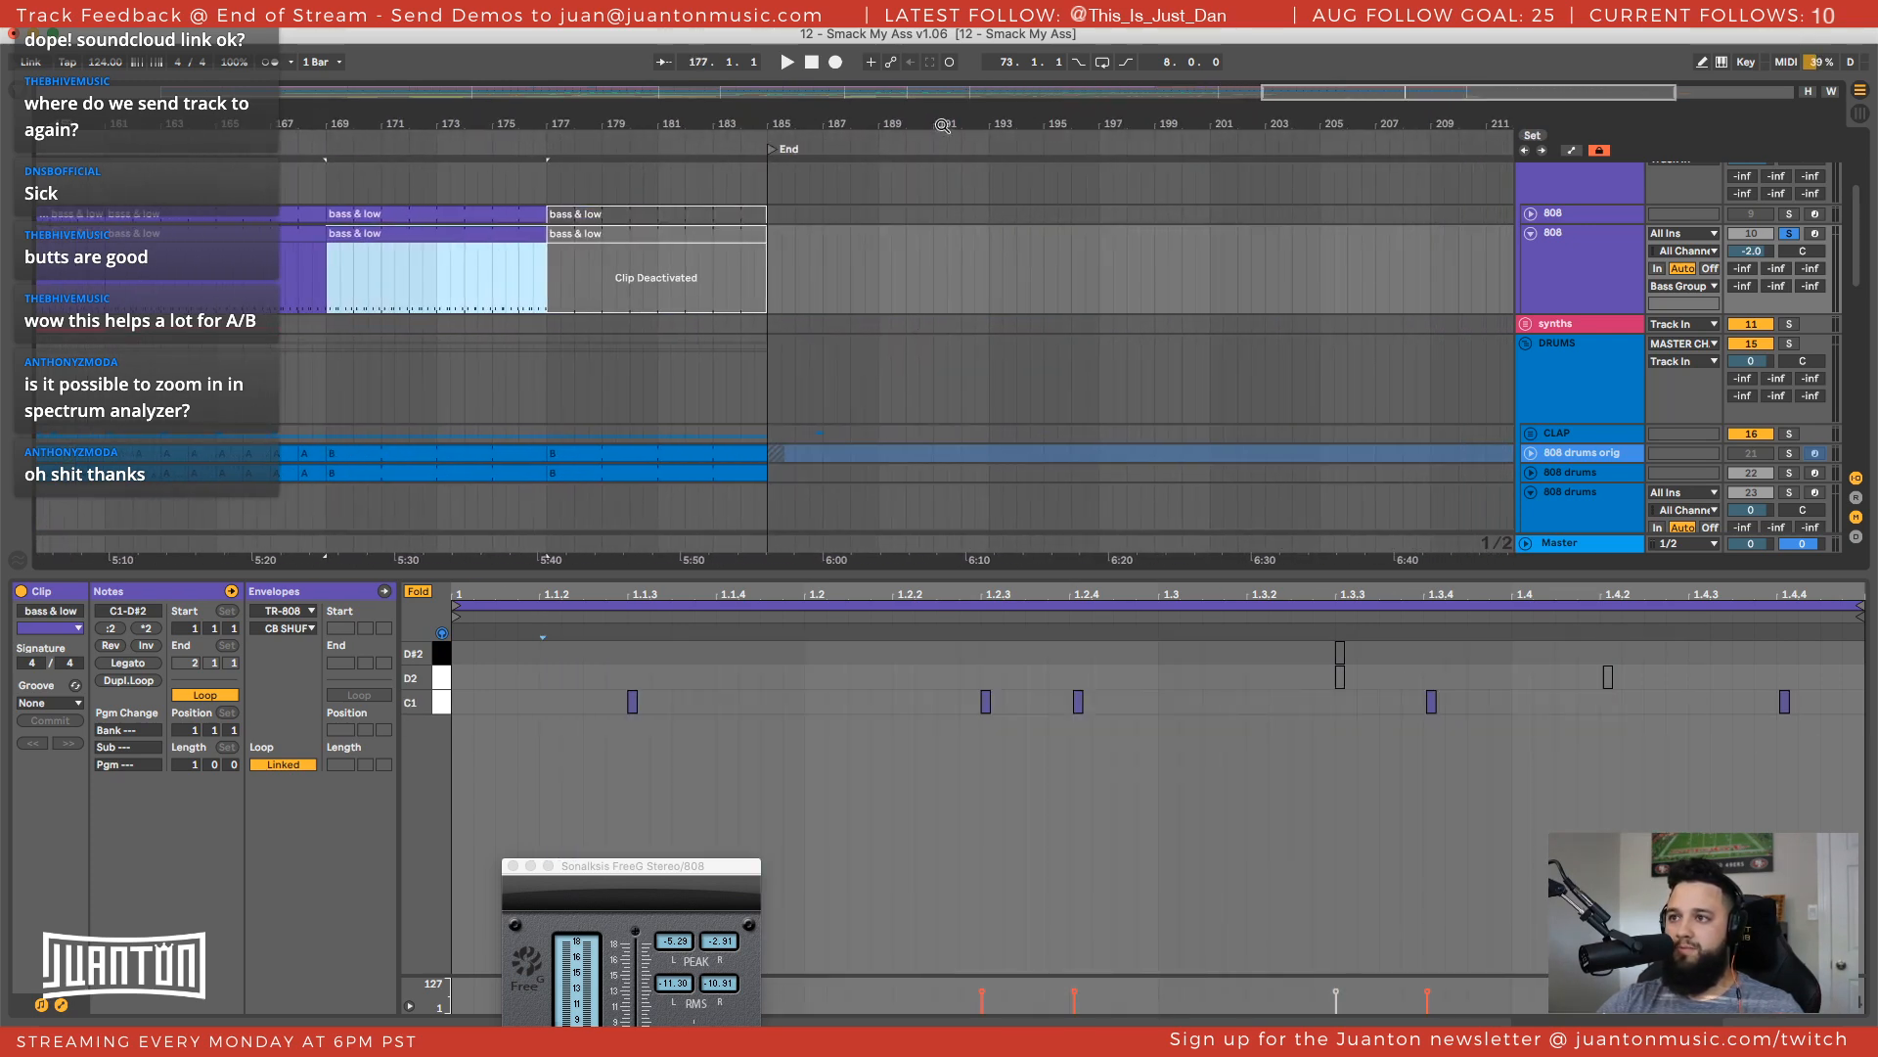
Fold the duplicate track and rename it "808 sub", and rename the original 808 track "808 toms & cowb"
drag(942, 126, 1109, 59)
scroll(898, 312, left, 9)
click(868, 263)
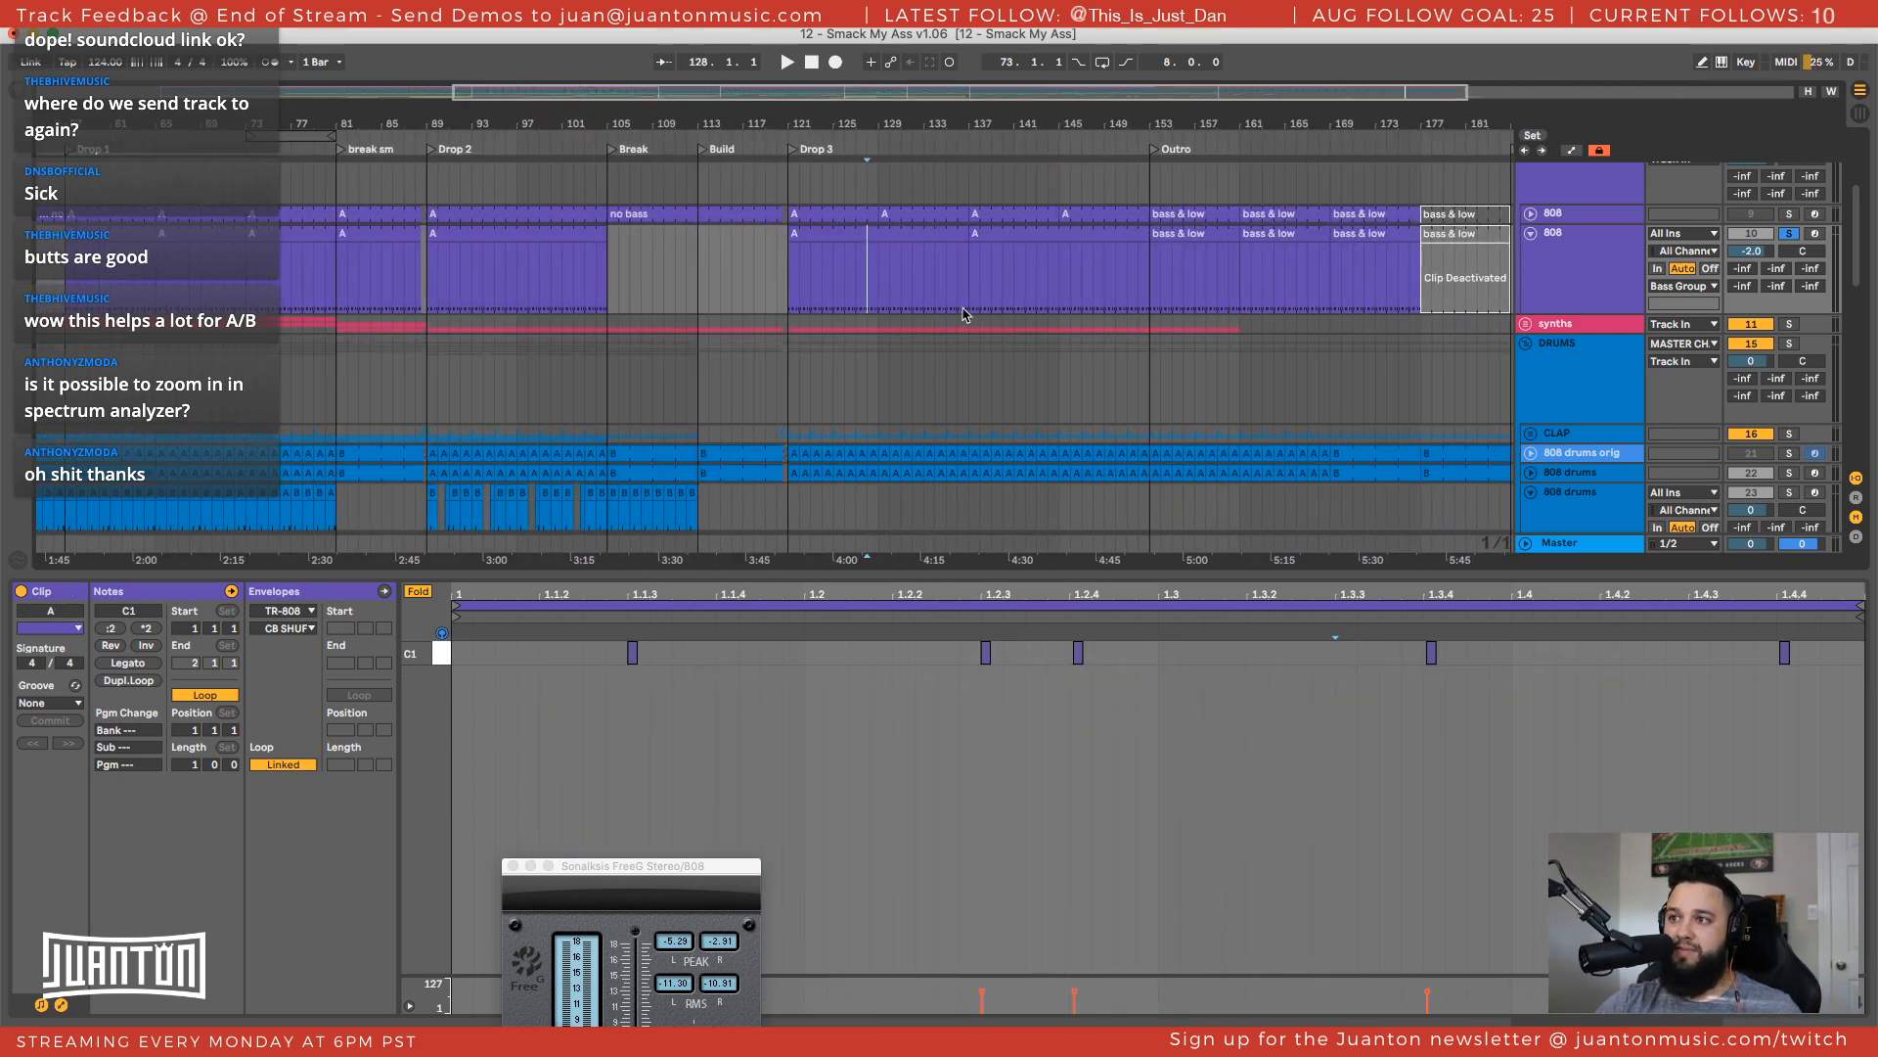
scroll(963, 313, left, 2)
click(1586, 265)
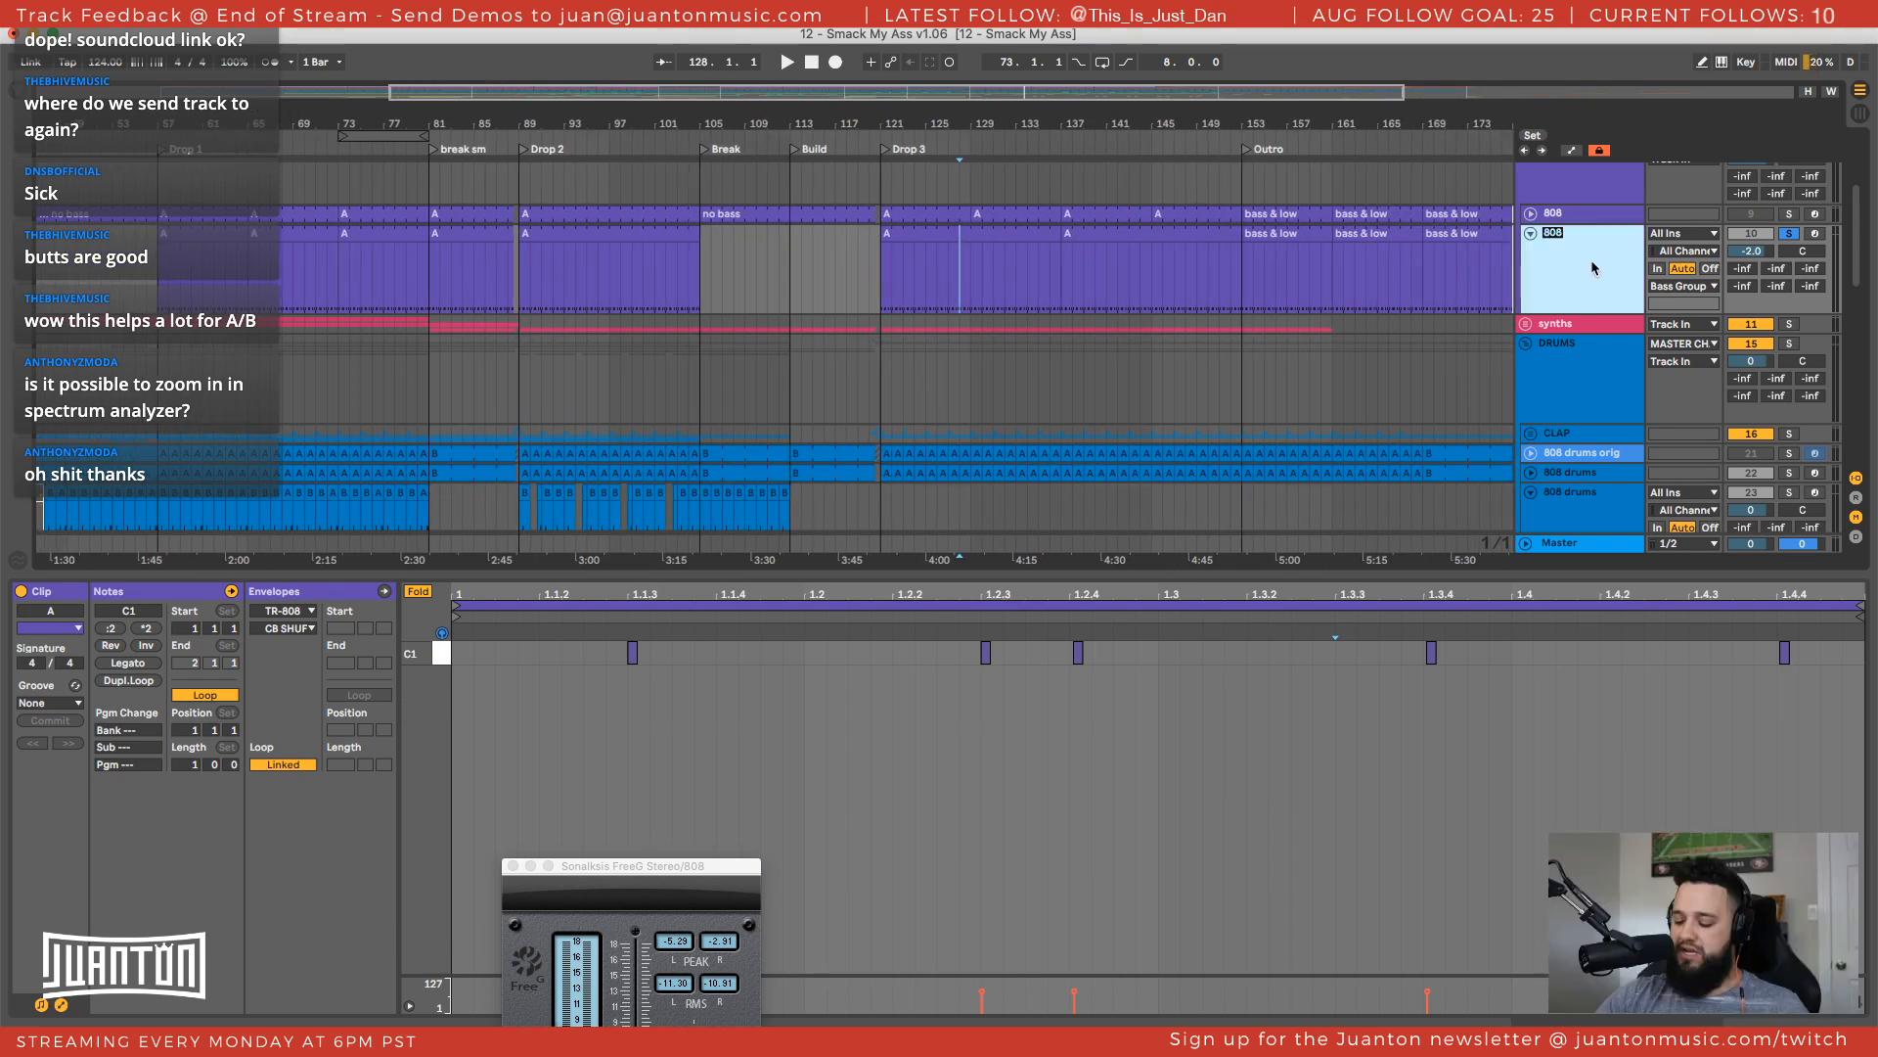
click(1530, 234)
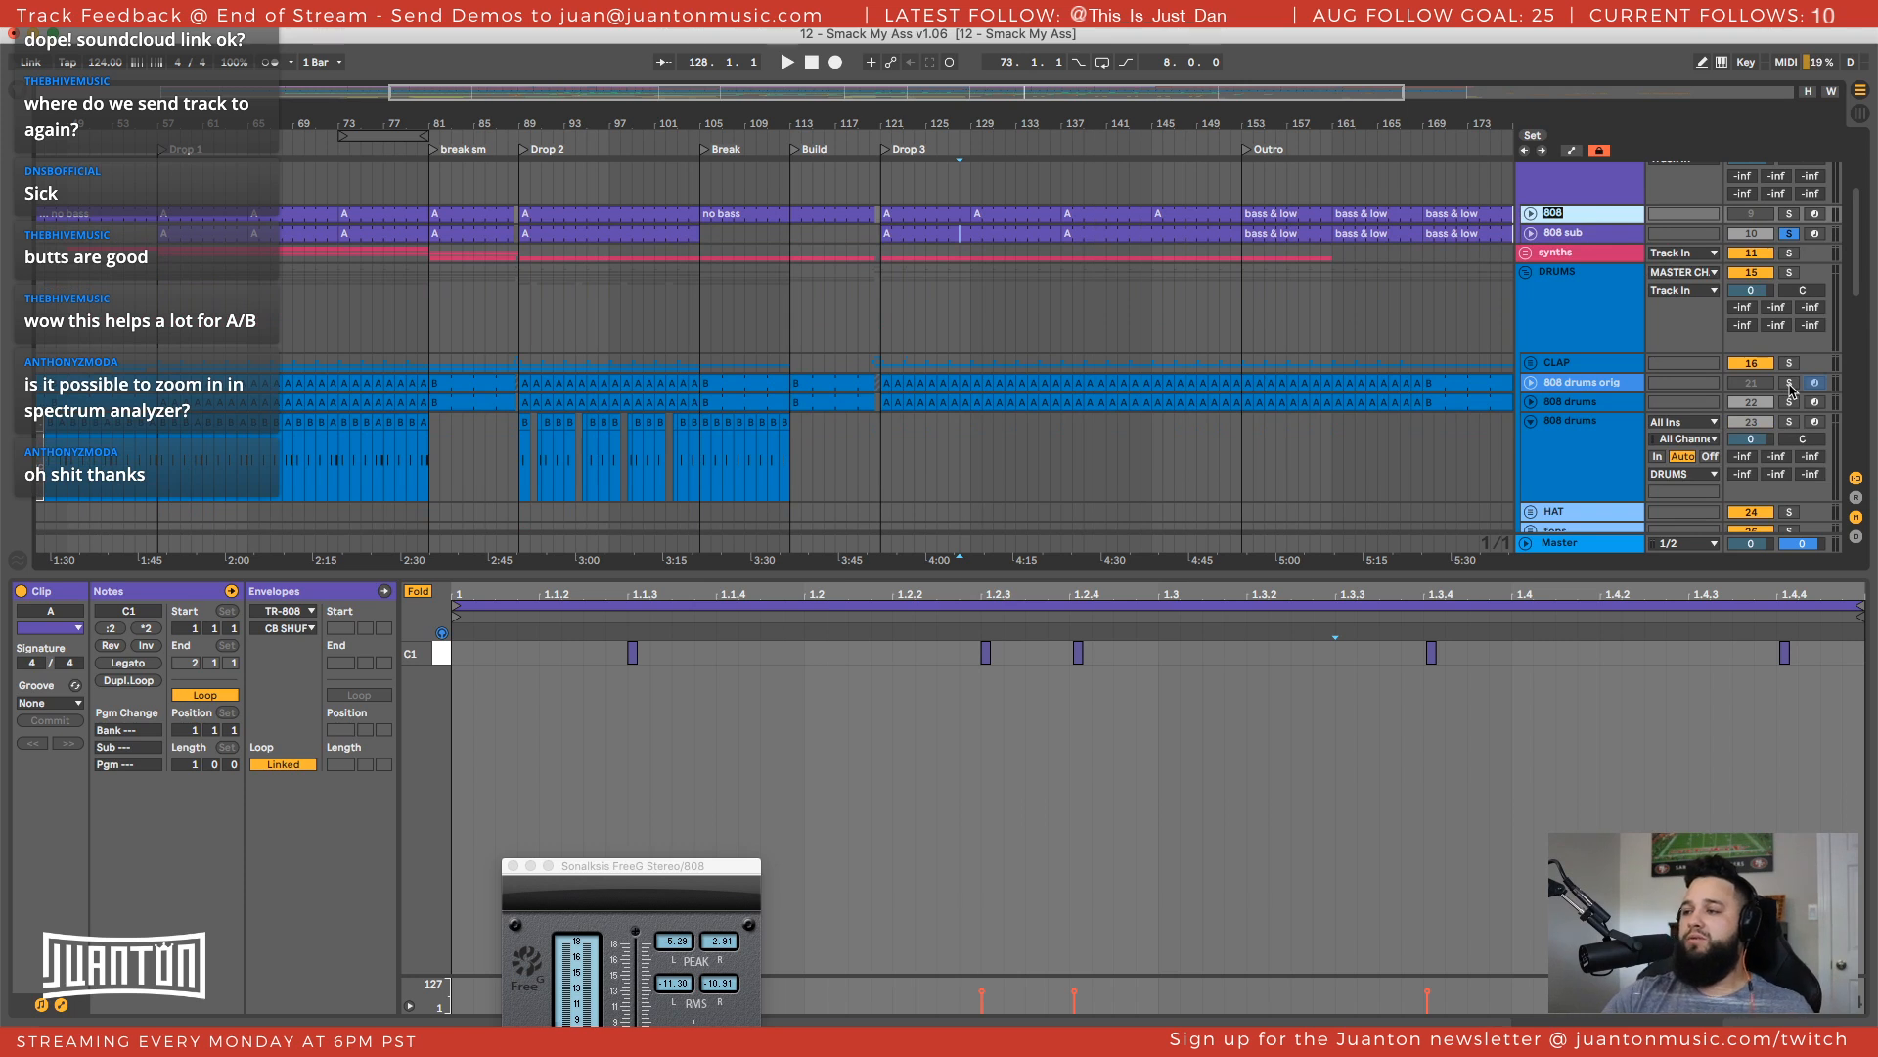
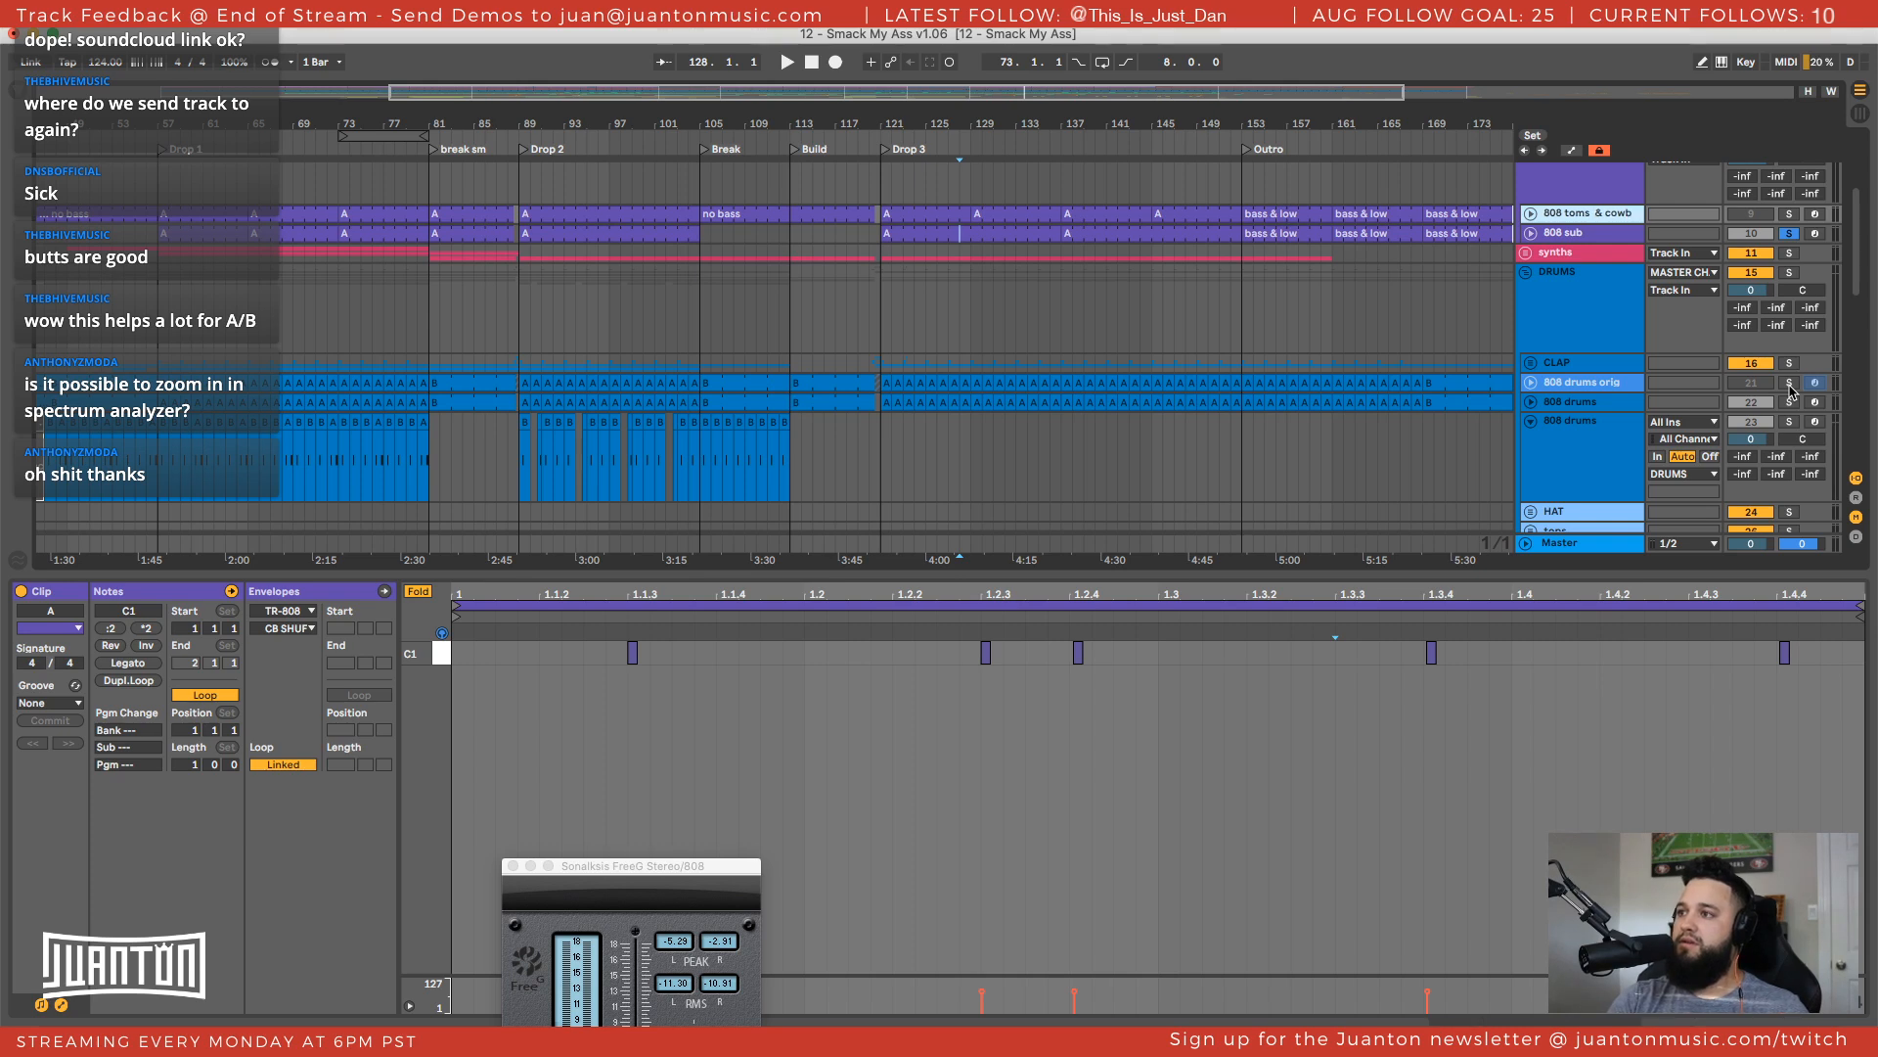
Play the 808 sub track briefly from bar 128 and show its device chain
click(1616, 237)
key(space)
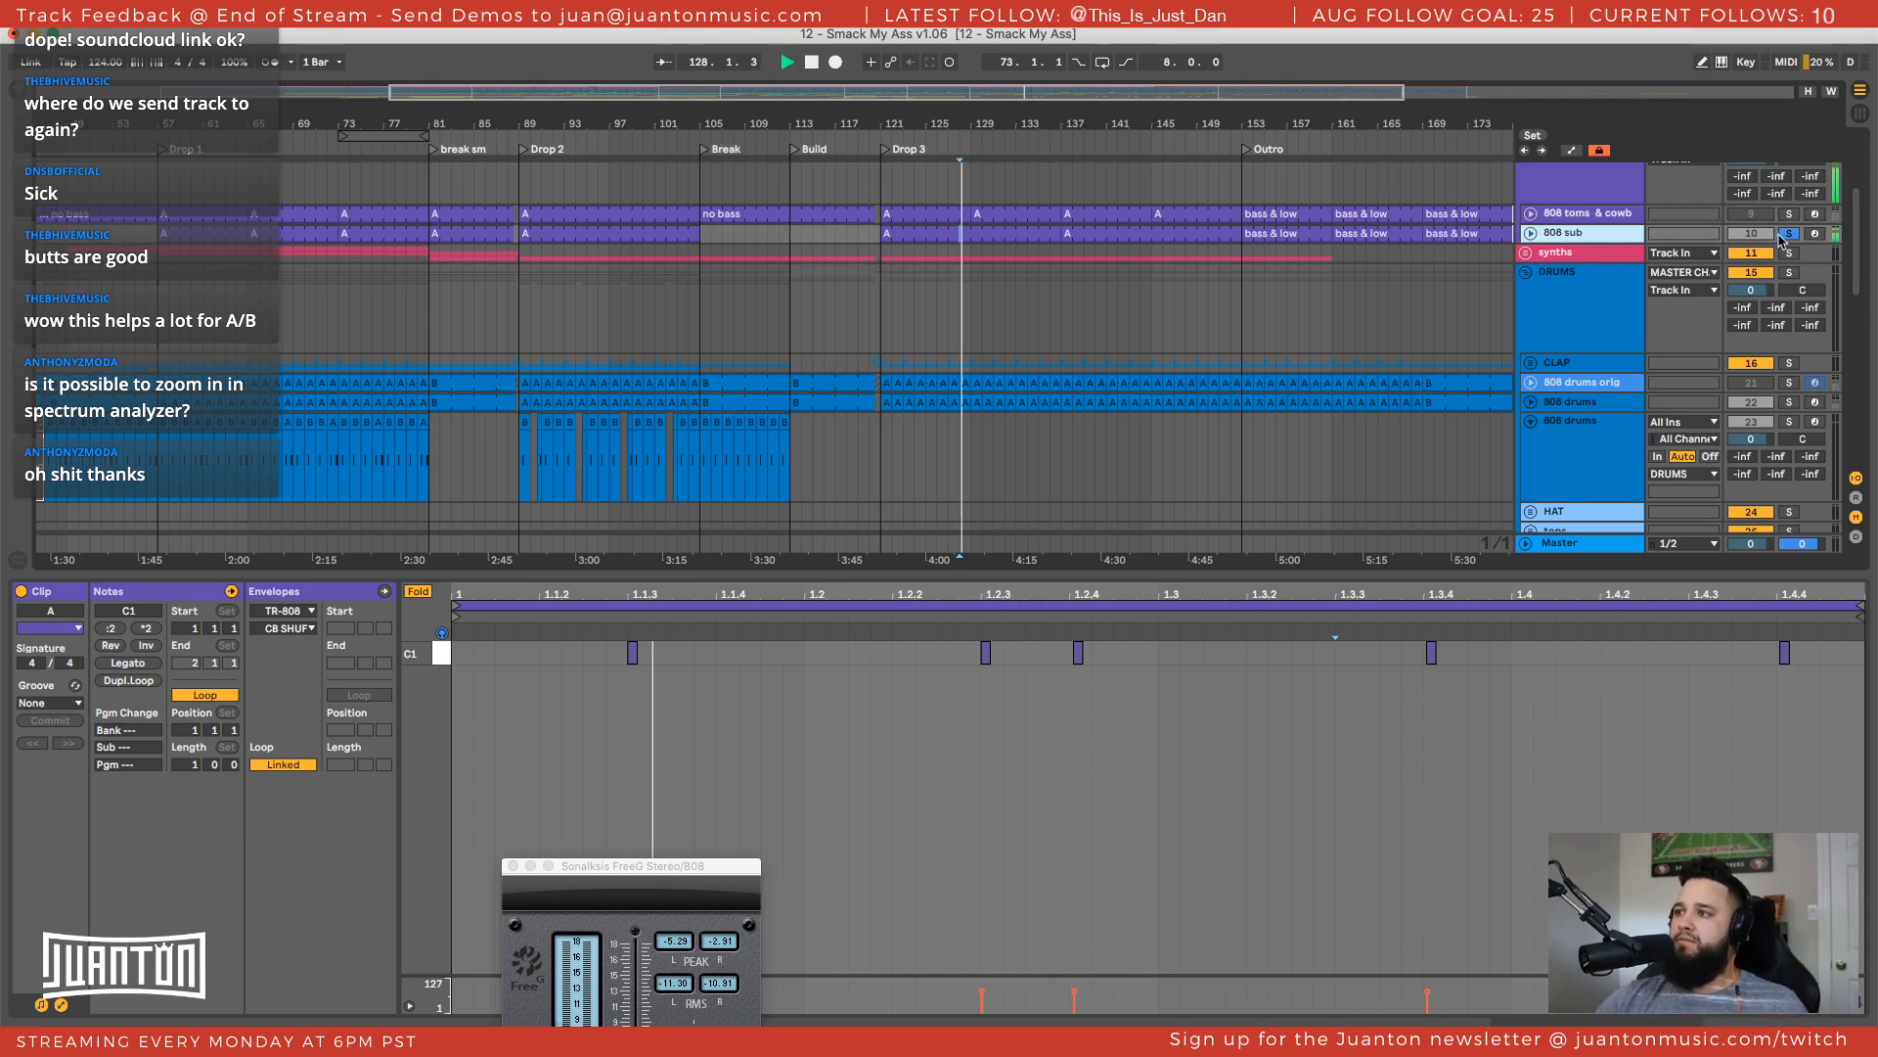
key(shift+Tab)
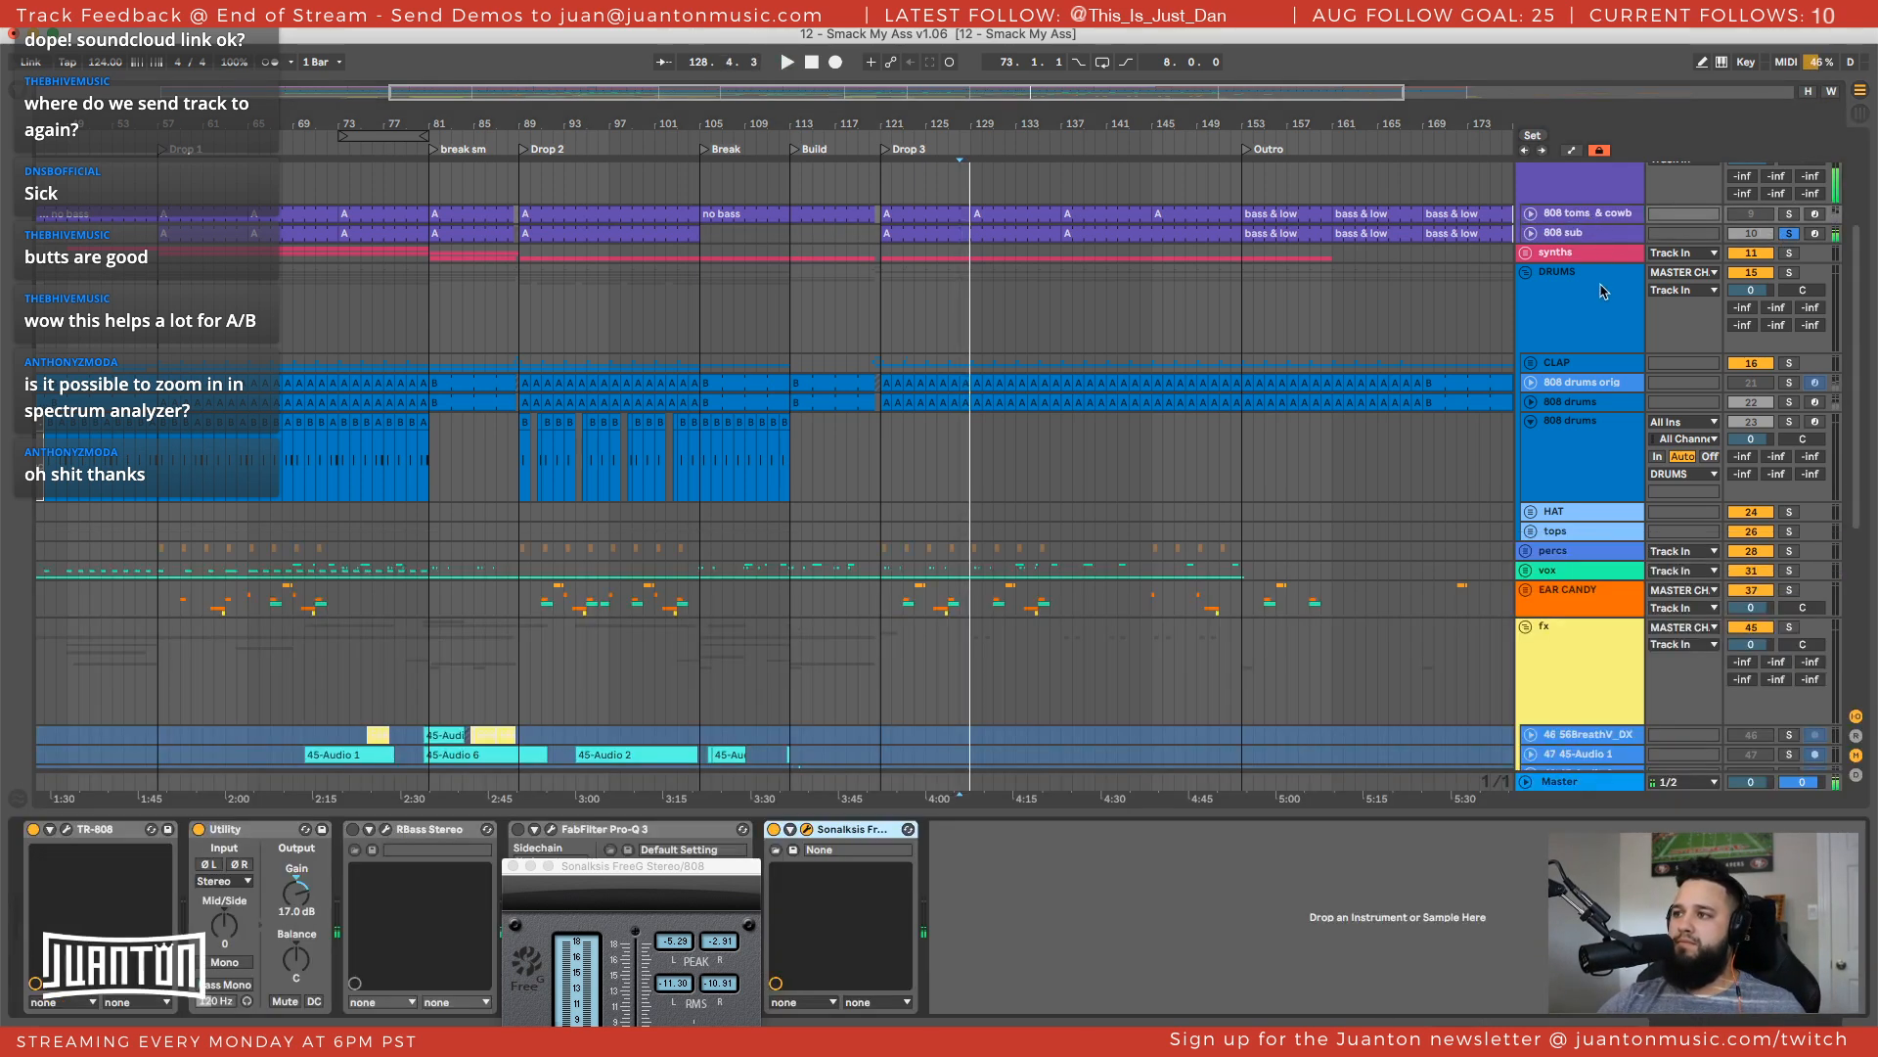
Unfold both 808 tracks and inspect the C1 notes in the toms and cowbell track's "bass & low" clip at bar 25
click(1531, 233)
click(1530, 213)
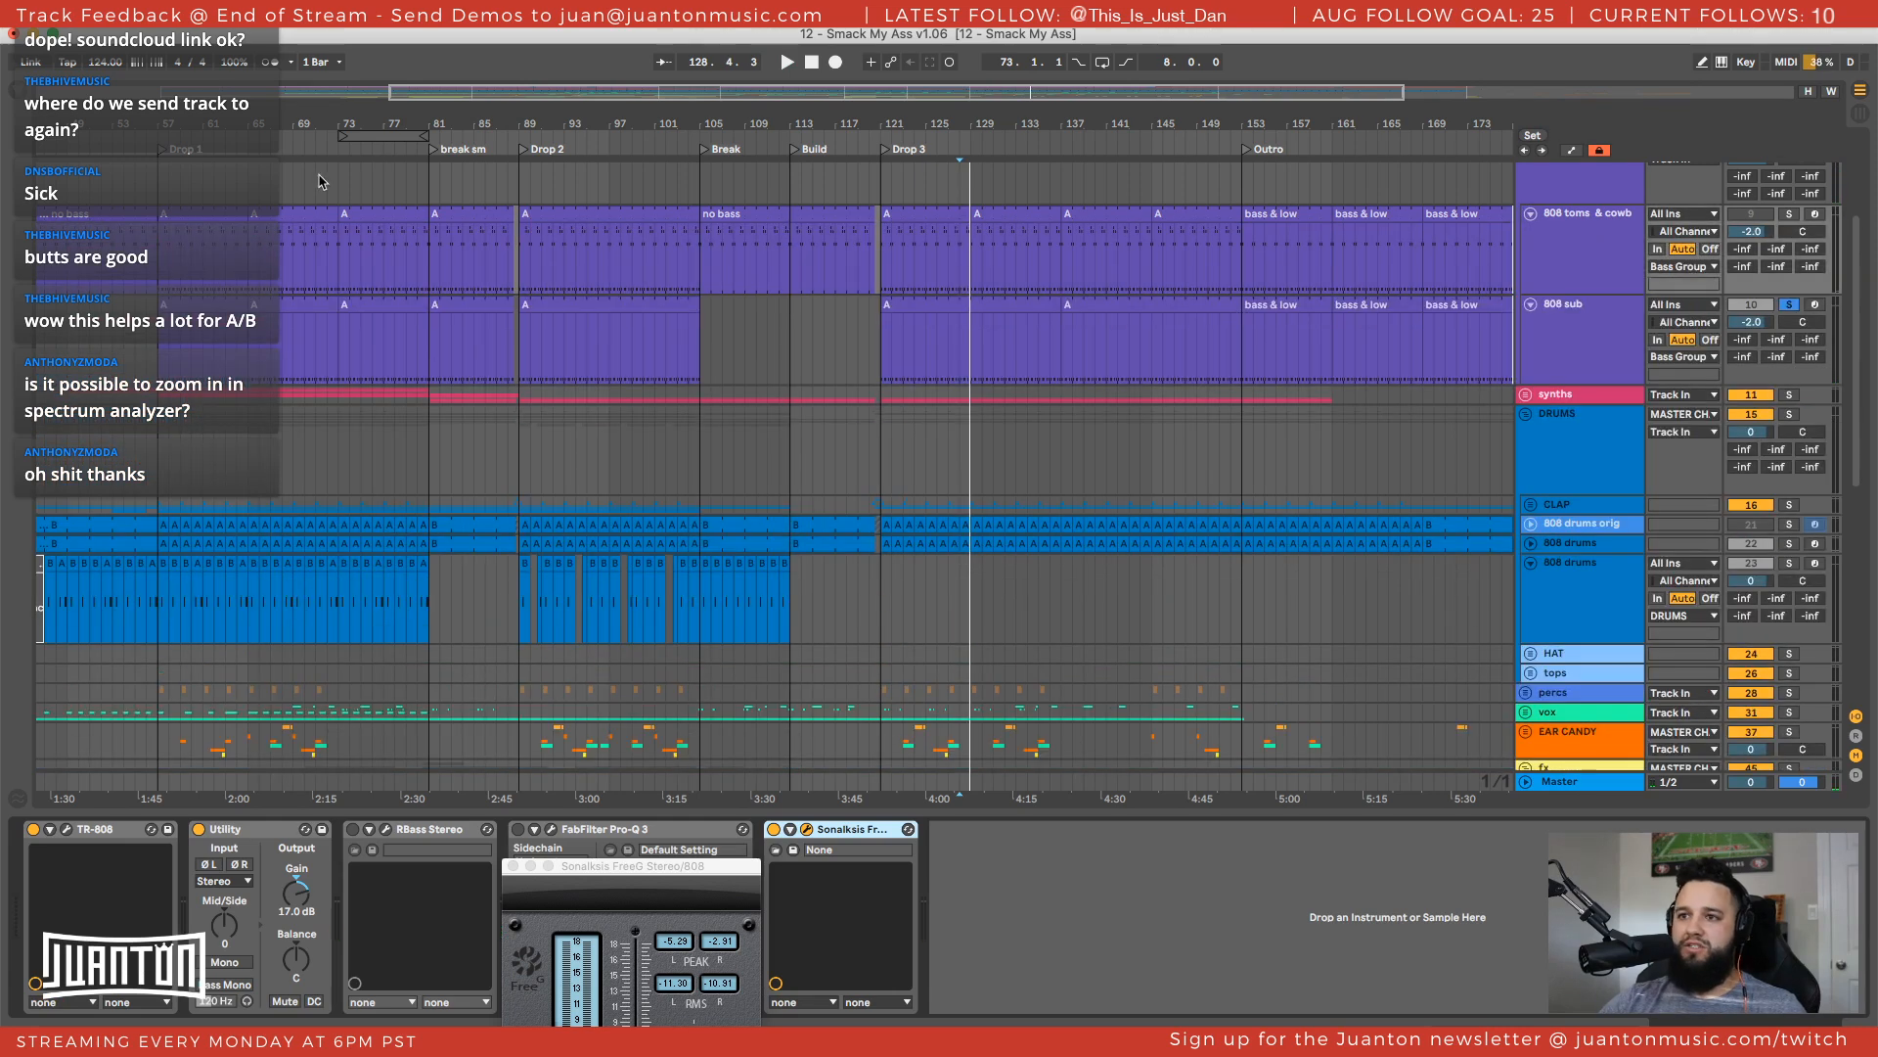
scroll(1111, 243, left, 5)
scroll(1110, 245, left, 6)
double_click(298, 214)
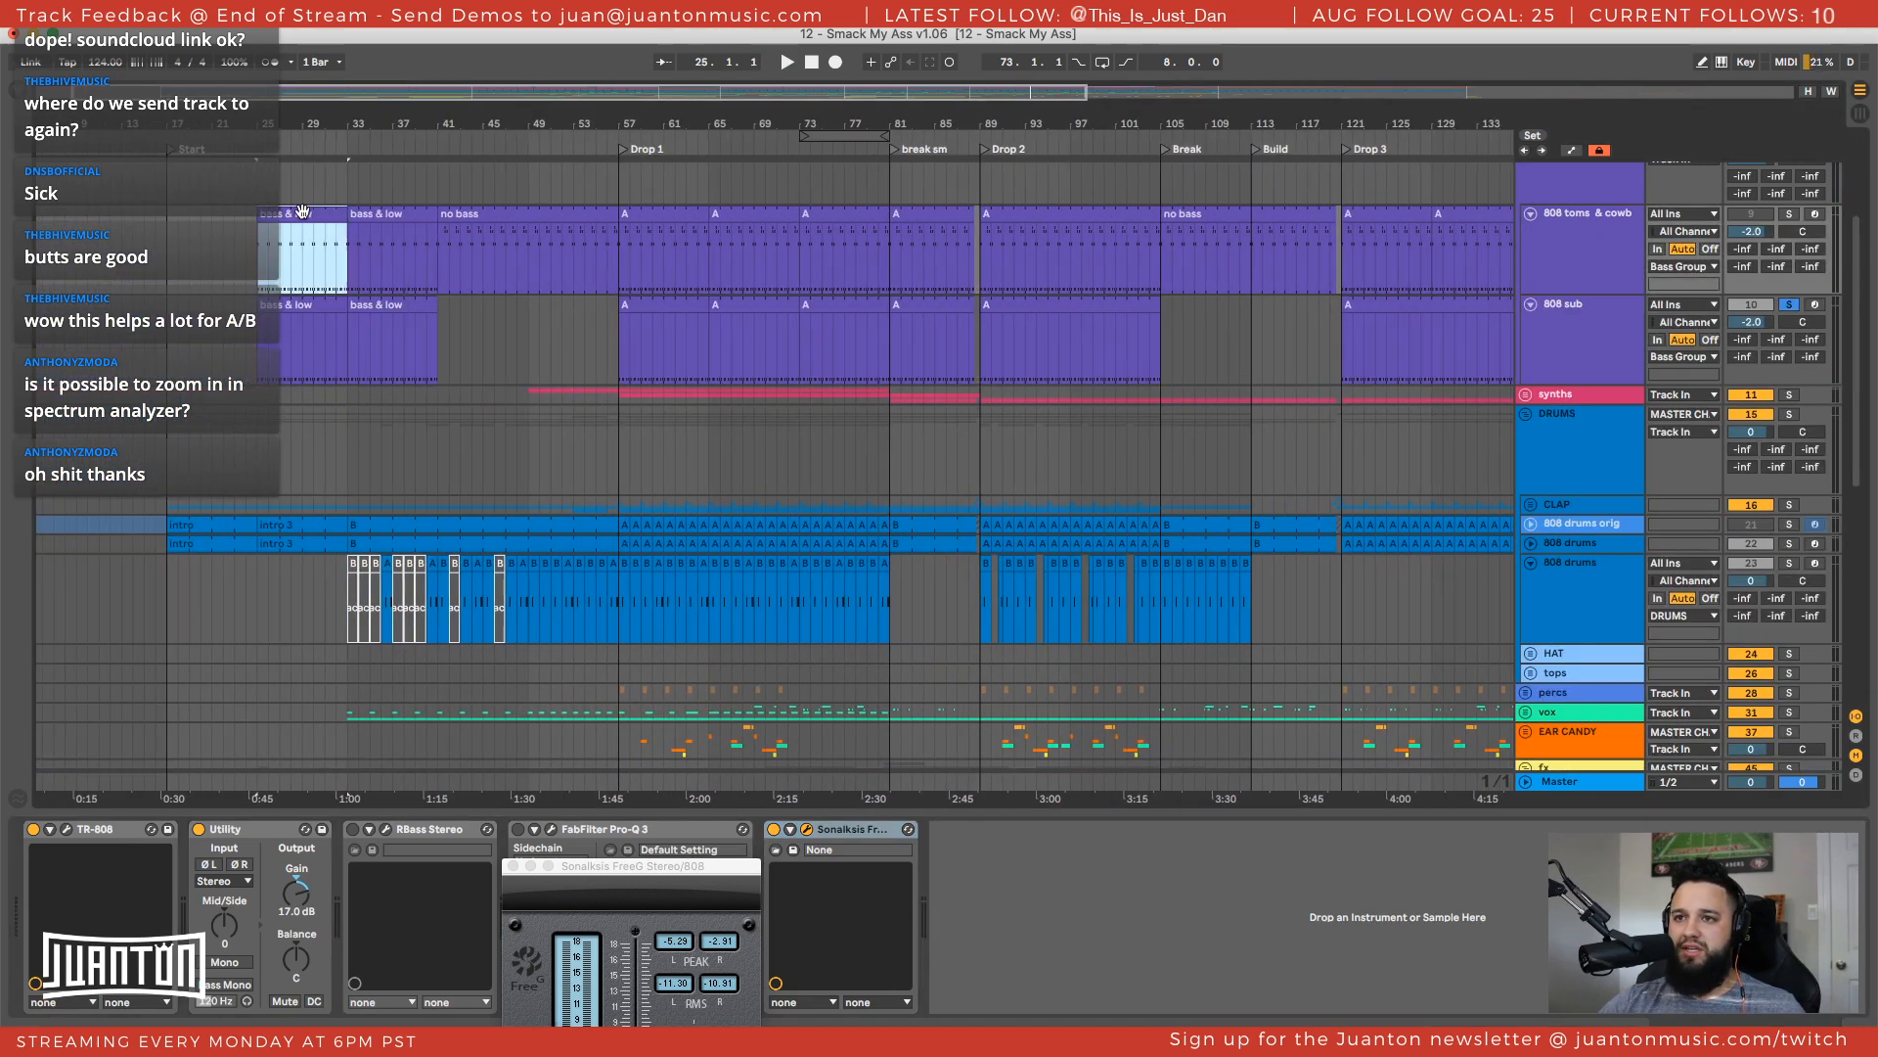
click(444, 727)
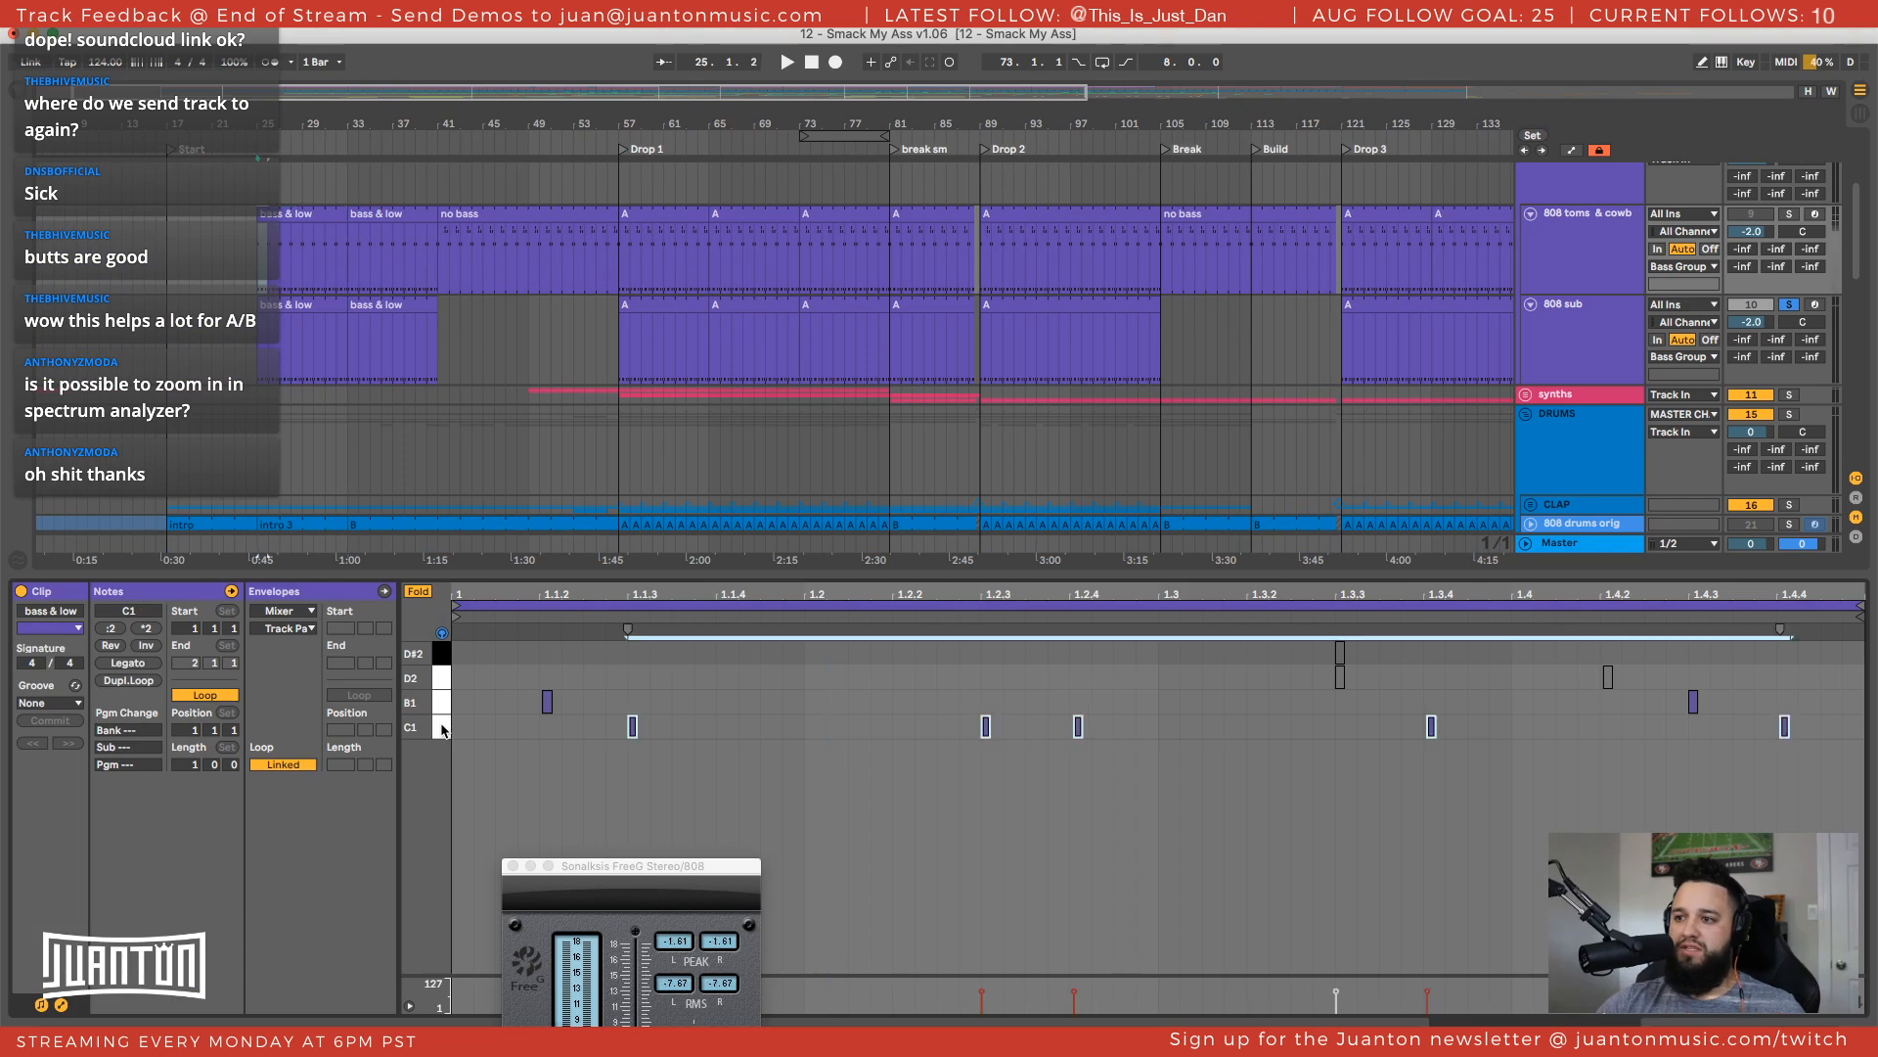
double_click(1574, 244)
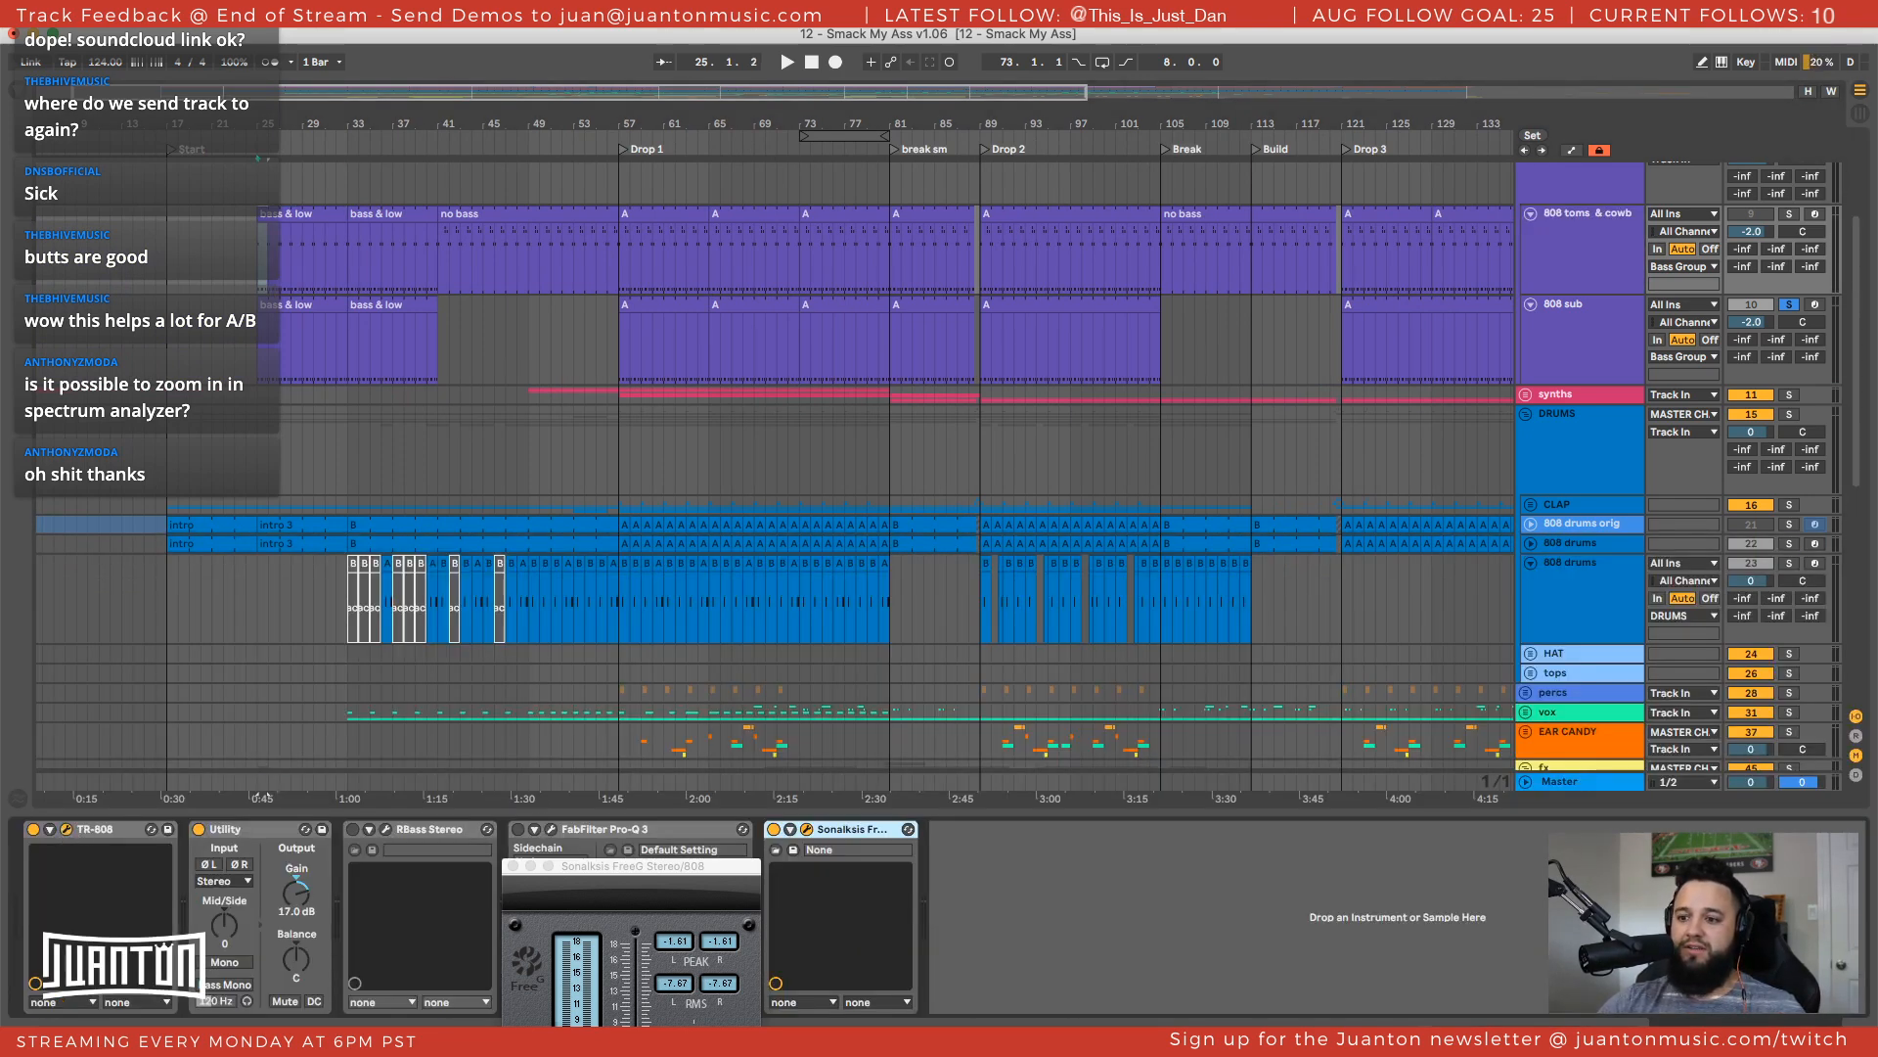
Set the bass drum gain to -128 in the toms and cowbell track's TR-808 and close the plugin window
drag(685, 1039, 719, 97)
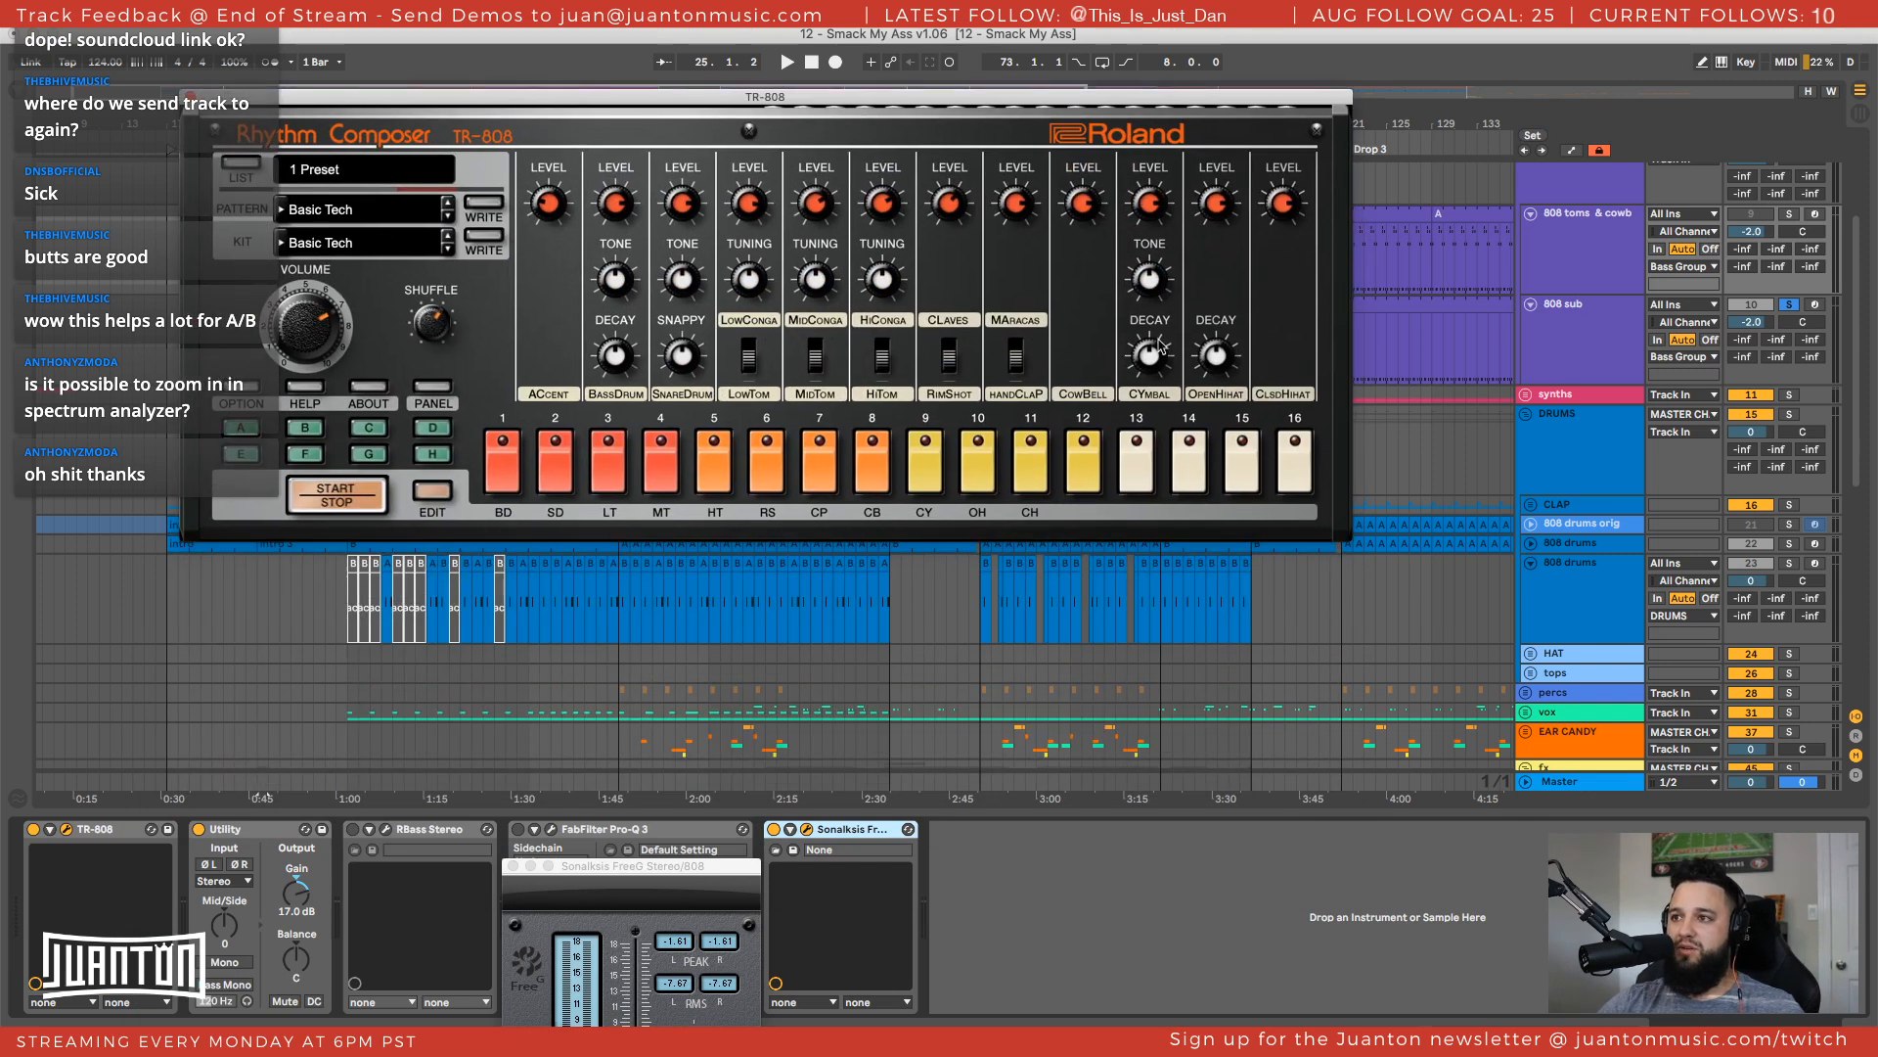
click(432, 388)
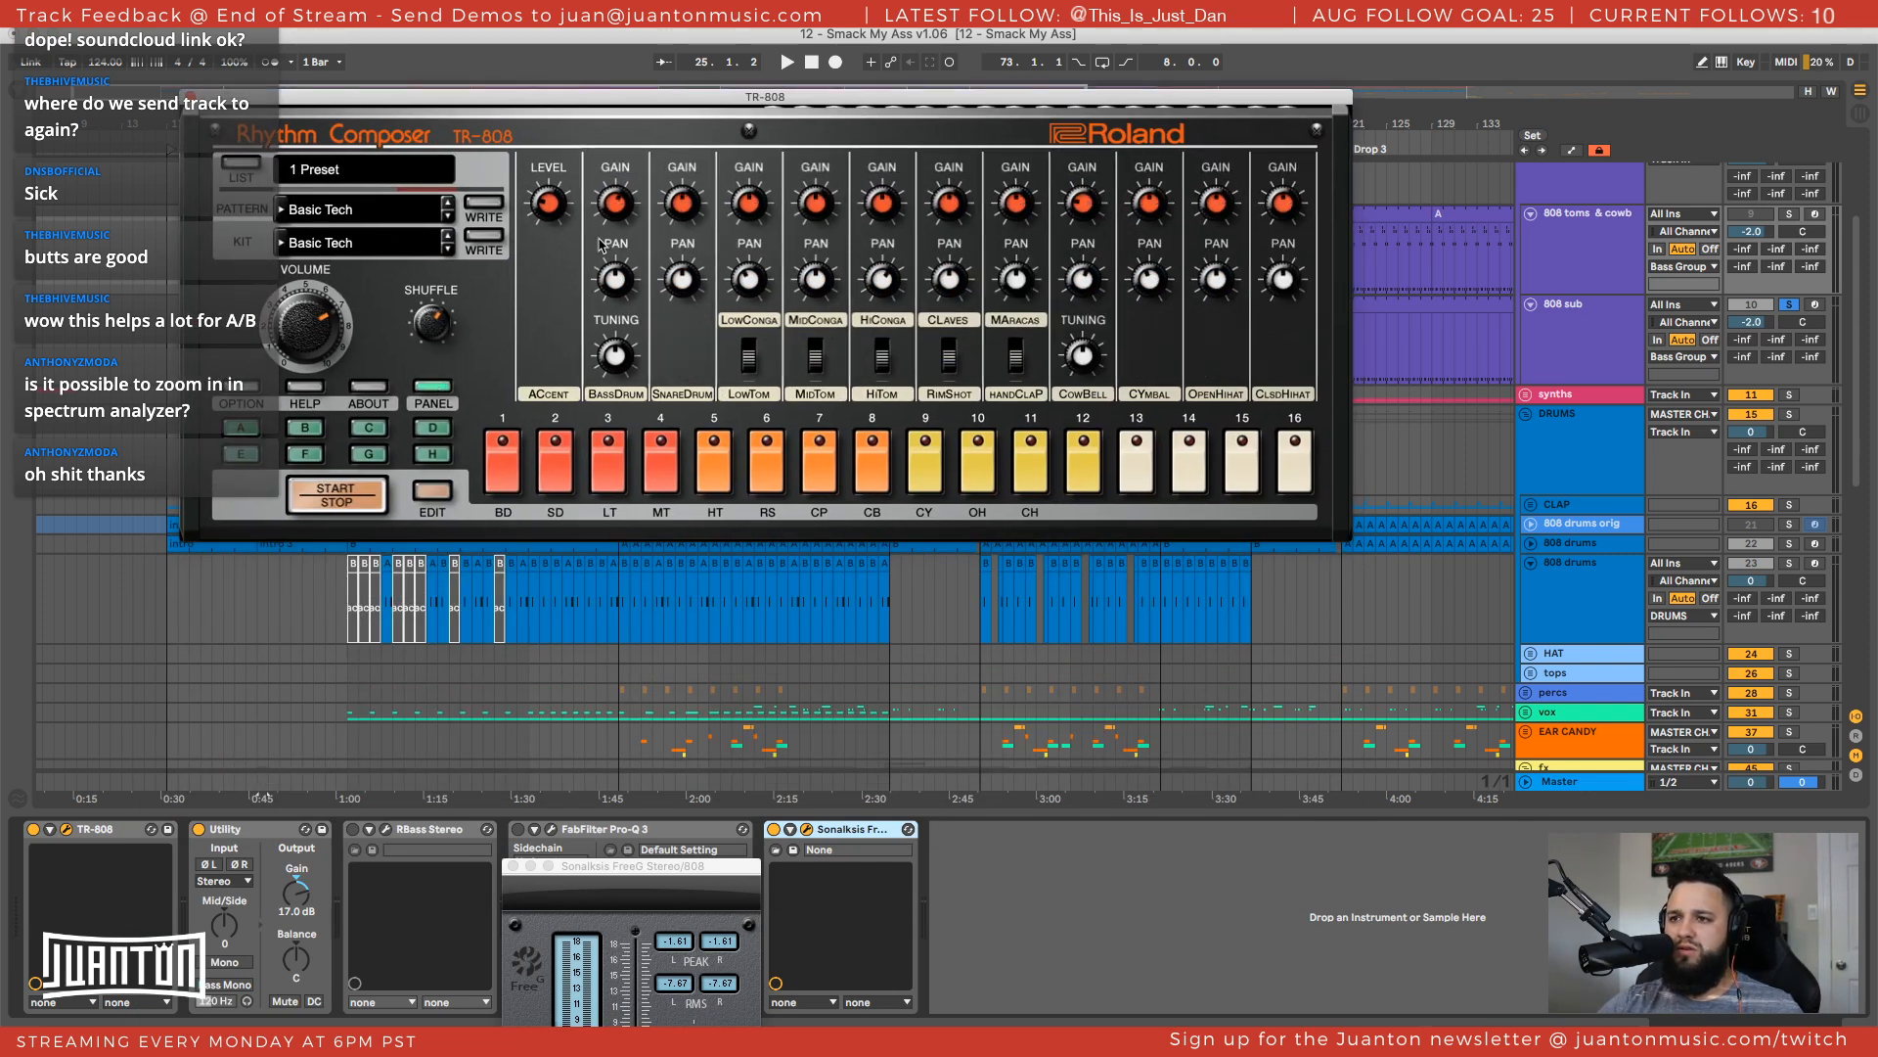
drag(624, 213, 682, 469)
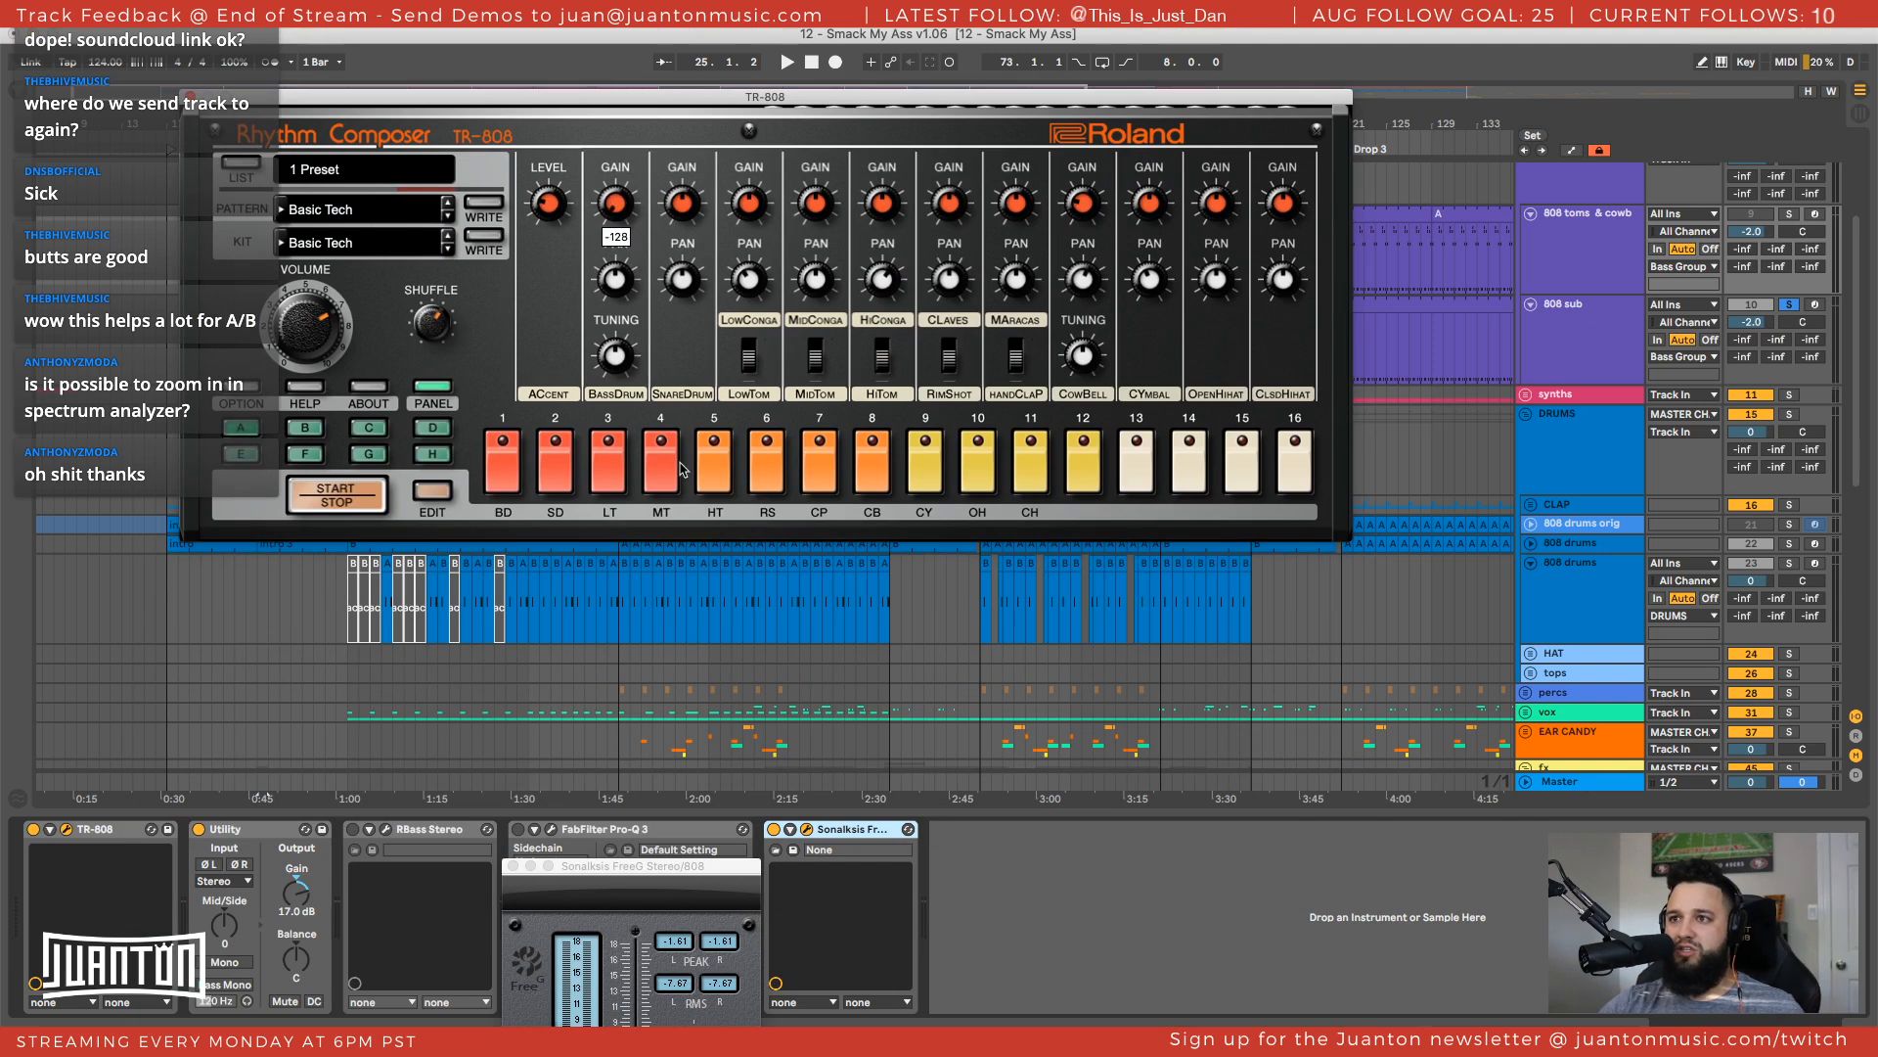
click(191, 96)
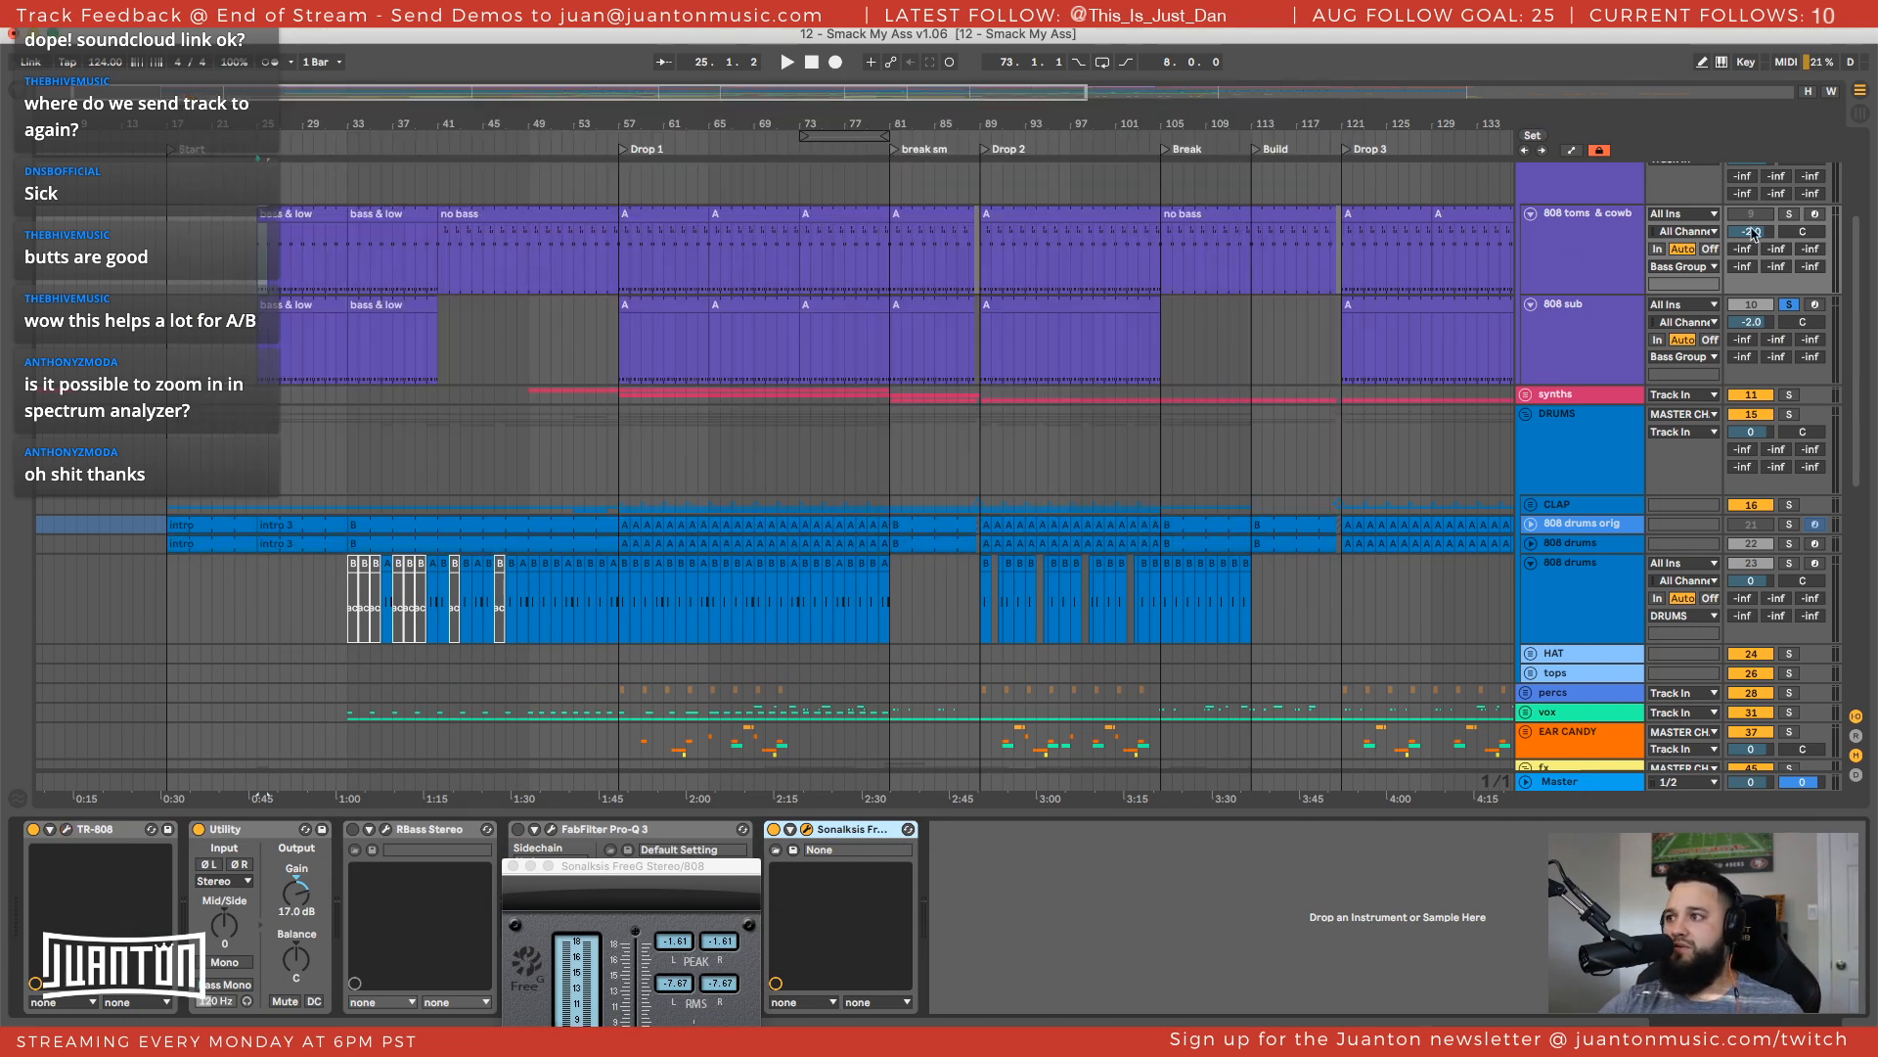
Solo the 808 toms and cowbell track and audition it from bar 25 and from the Drop 1 clip at bar 57
key(space)
click(1794, 216)
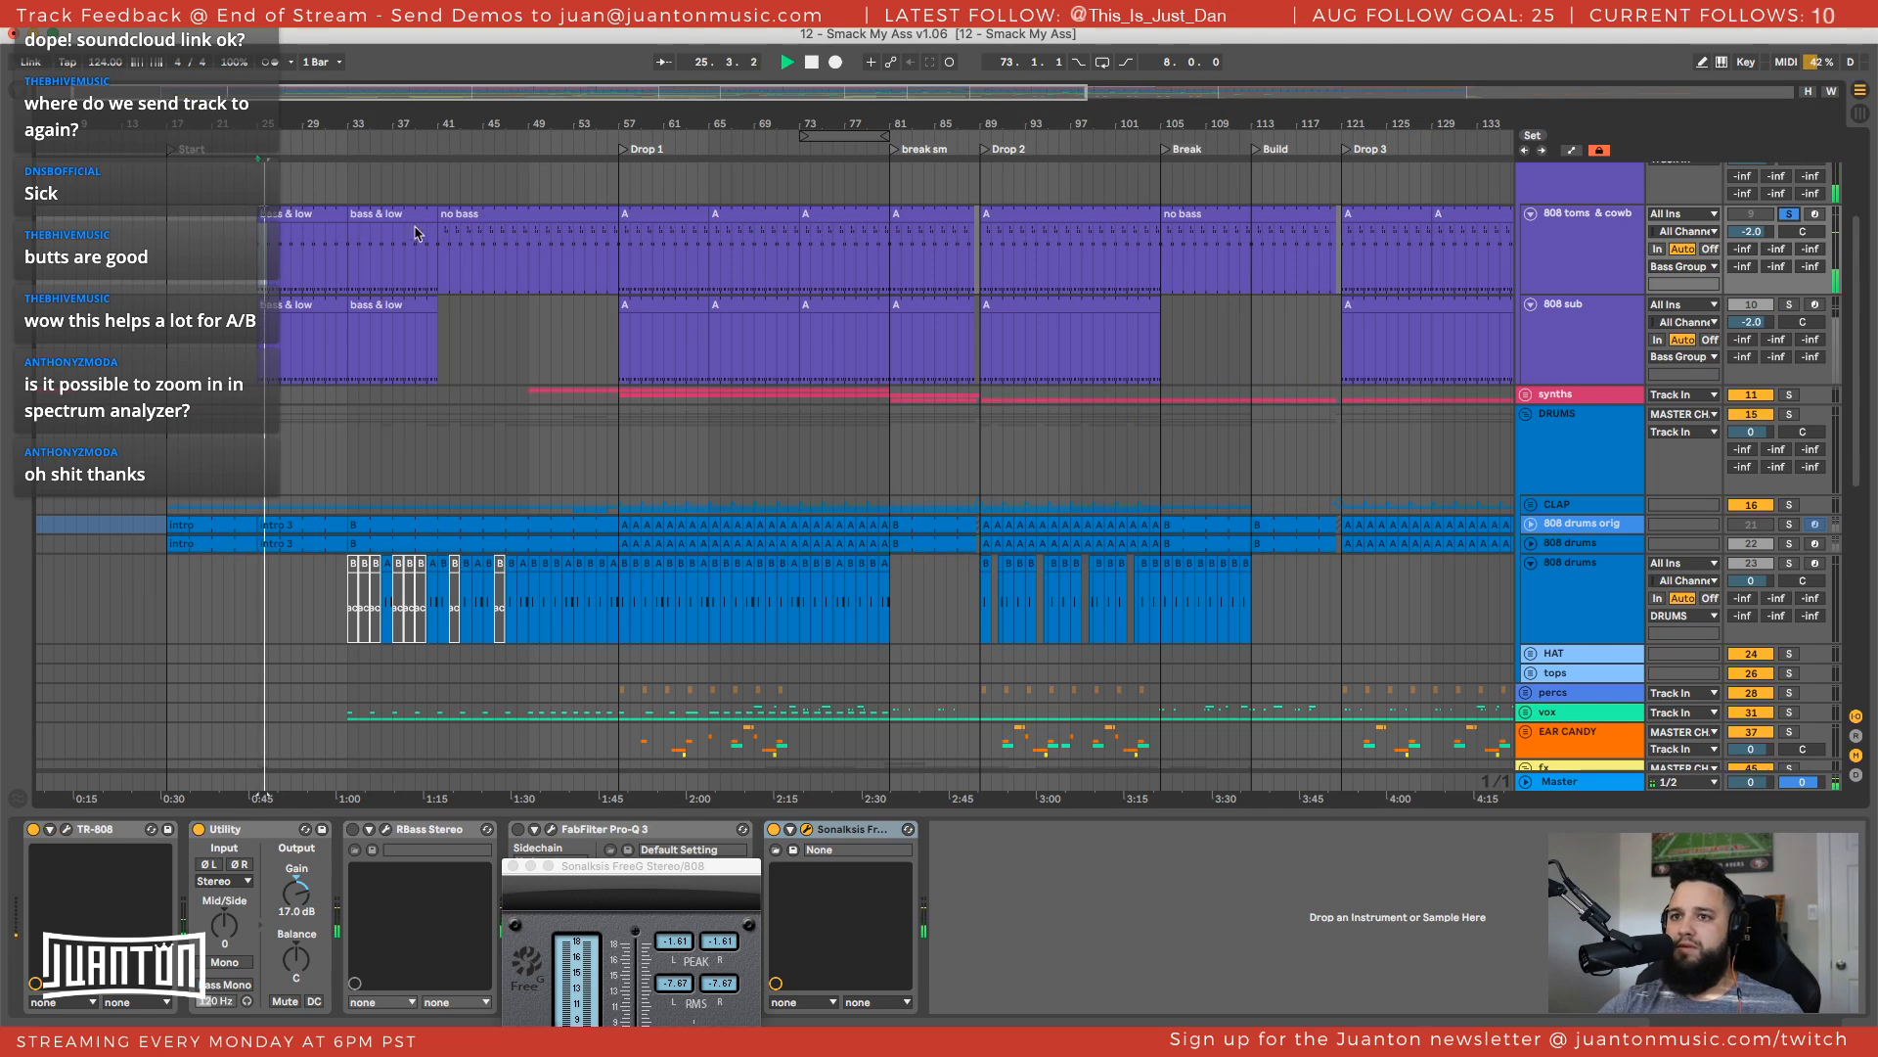
click(494, 213)
click(655, 213)
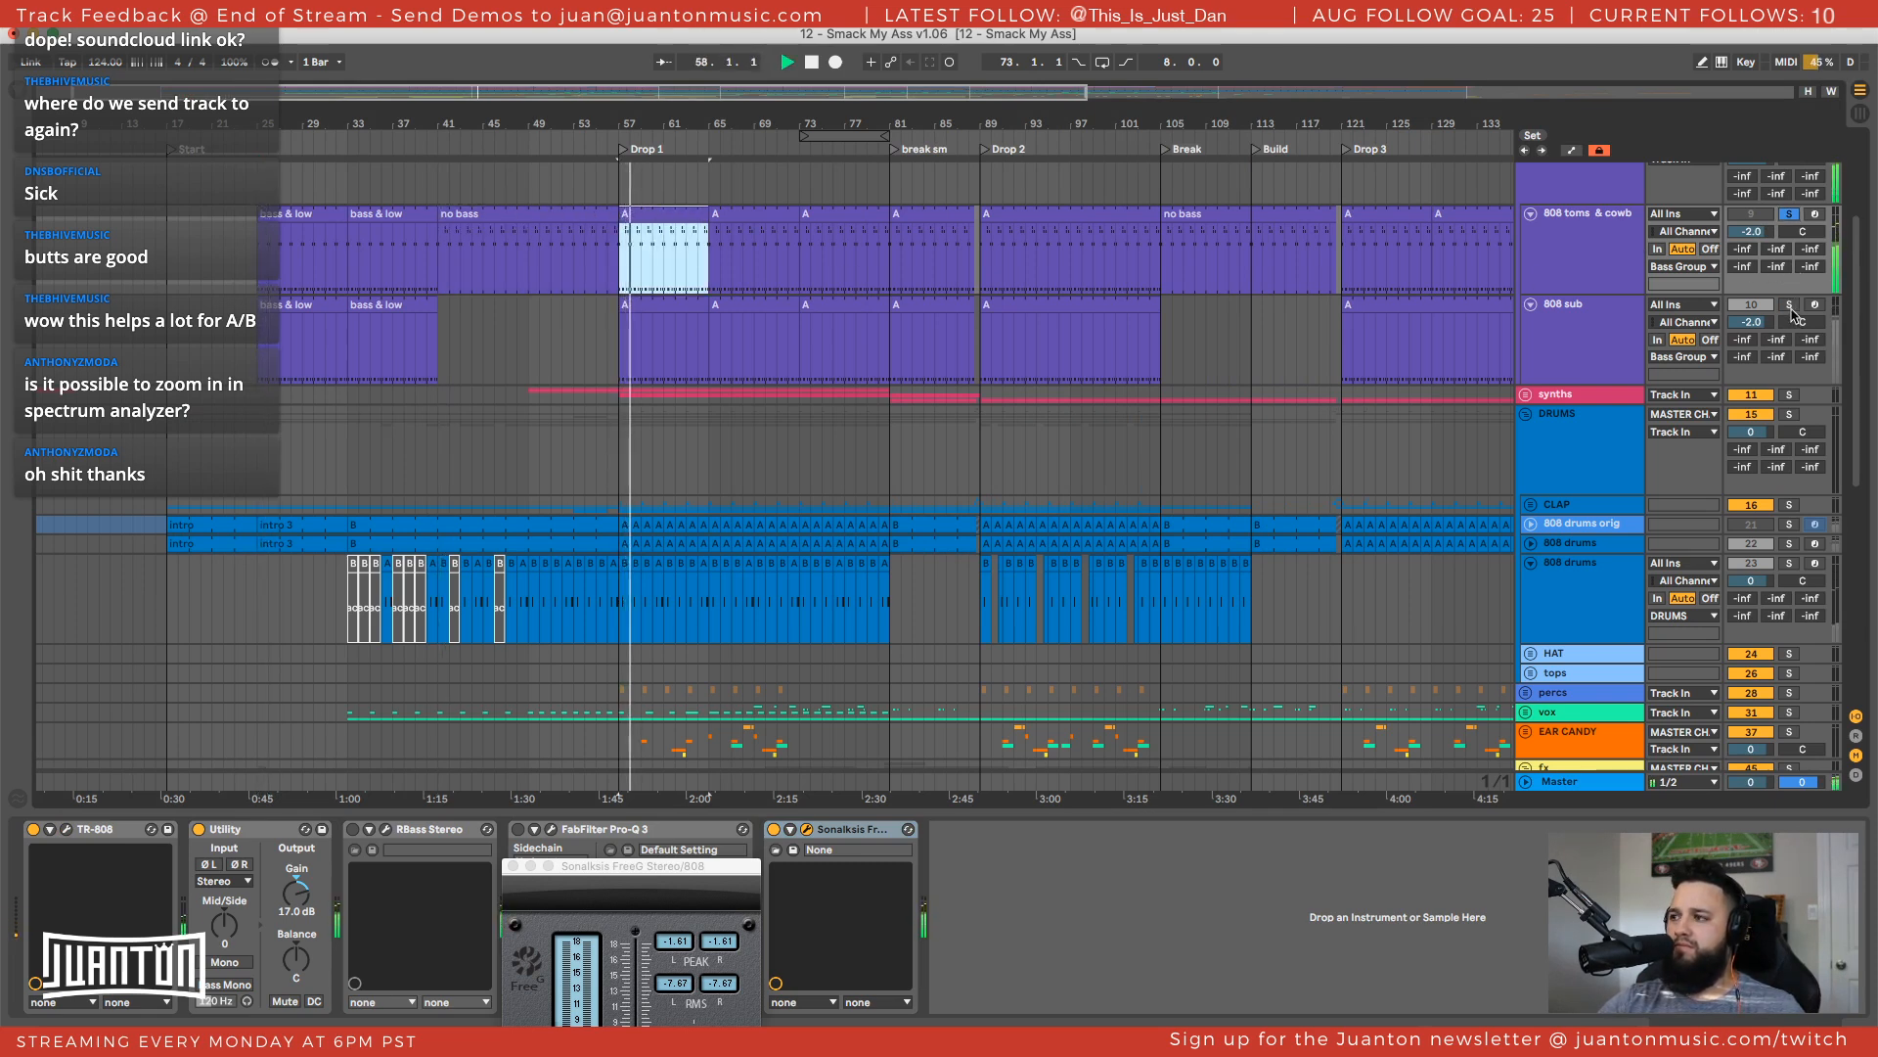
key(space)
Reopen the toms and cowbell track's TR-808, check its gain panel, and close it
click(1585, 254)
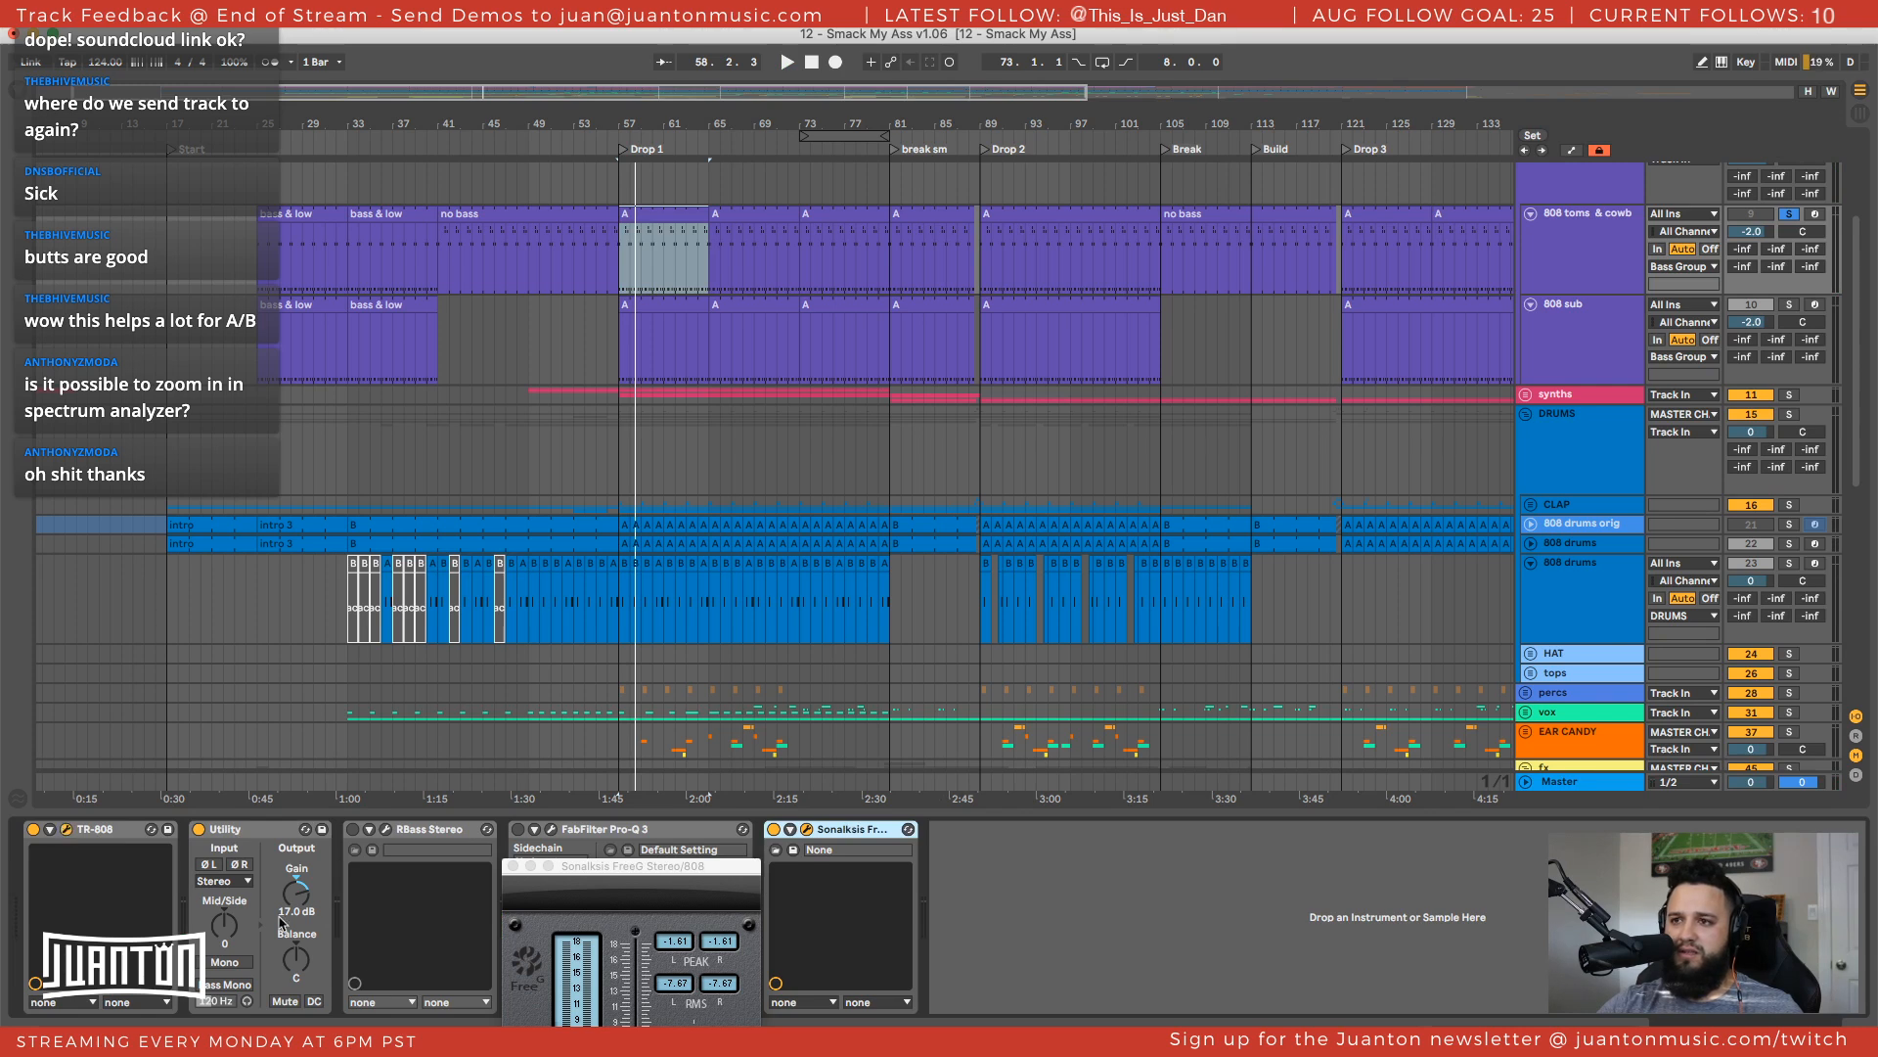
drag(803, 216, 691, 142)
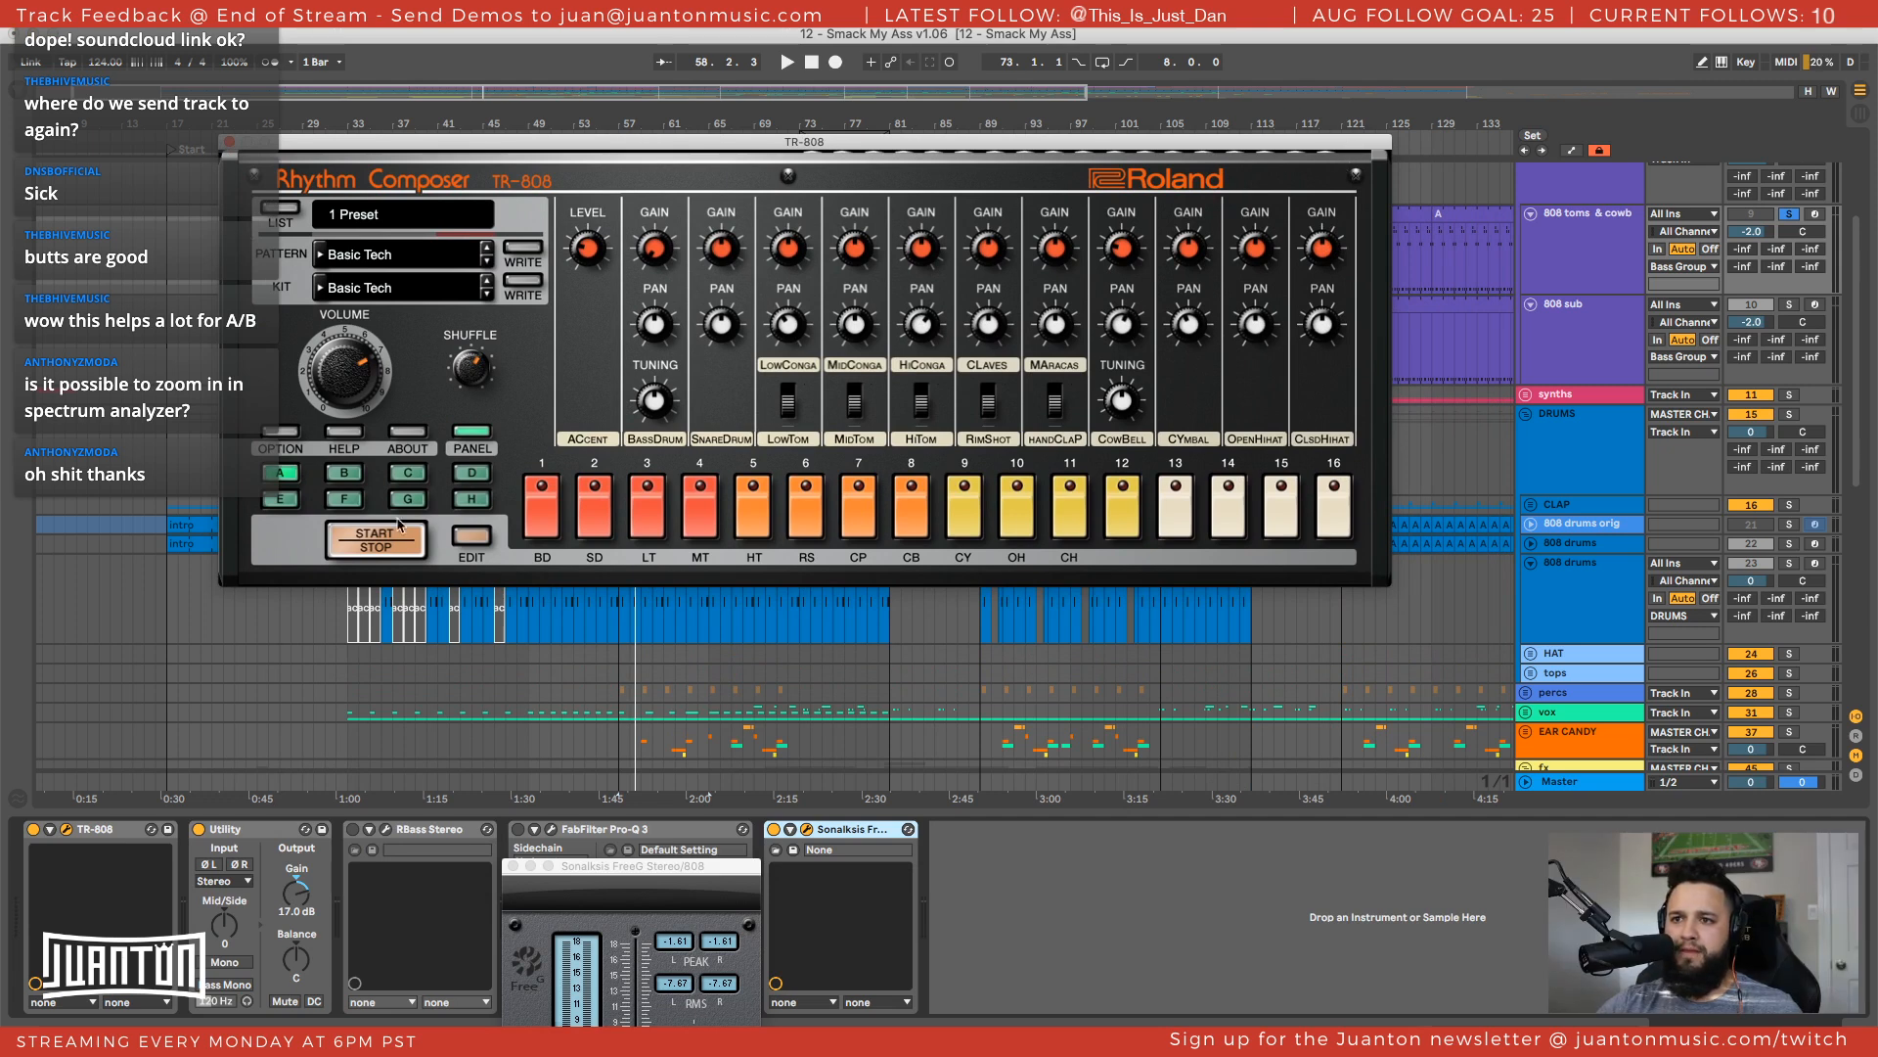
click(231, 143)
Play the soloed toms and cowbell track from Drop 1 while looking through the other tracks for remaining signal
key(space)
scroll(1810, 382, up, 3)
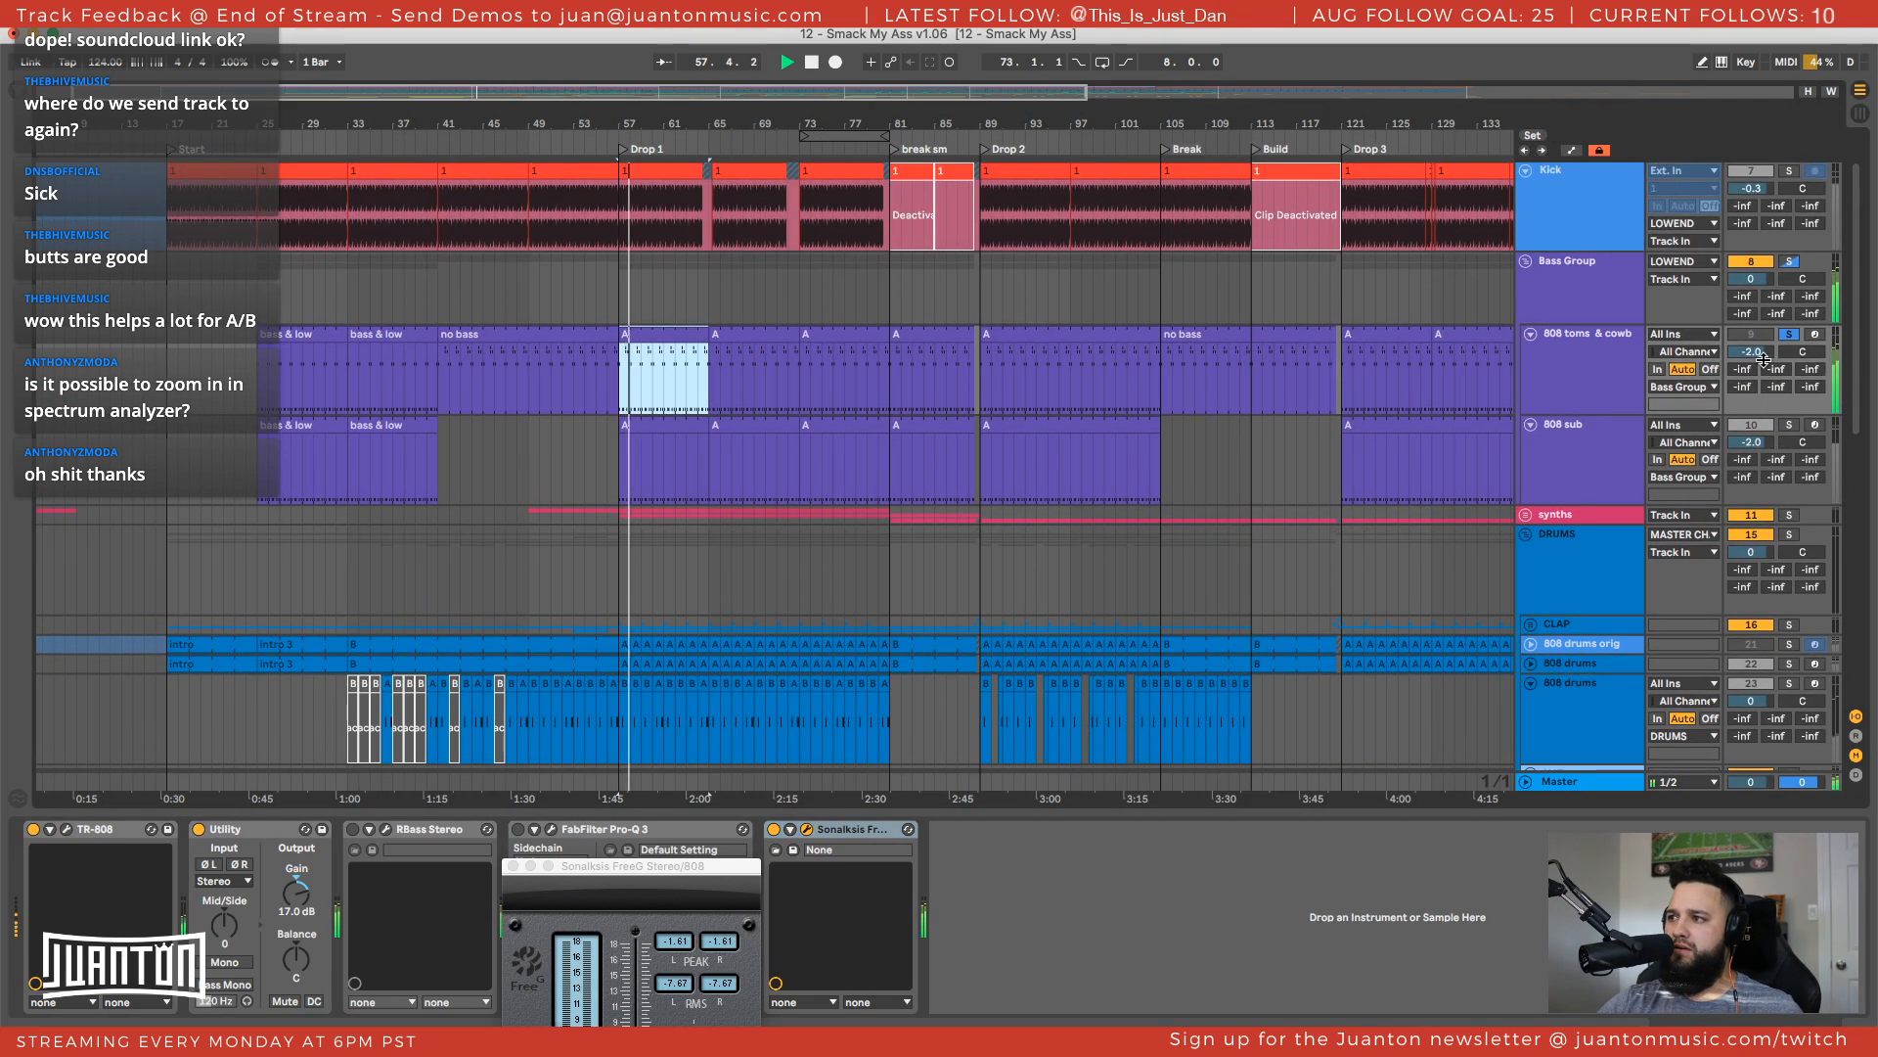
scroll(1693, 386, up, 2)
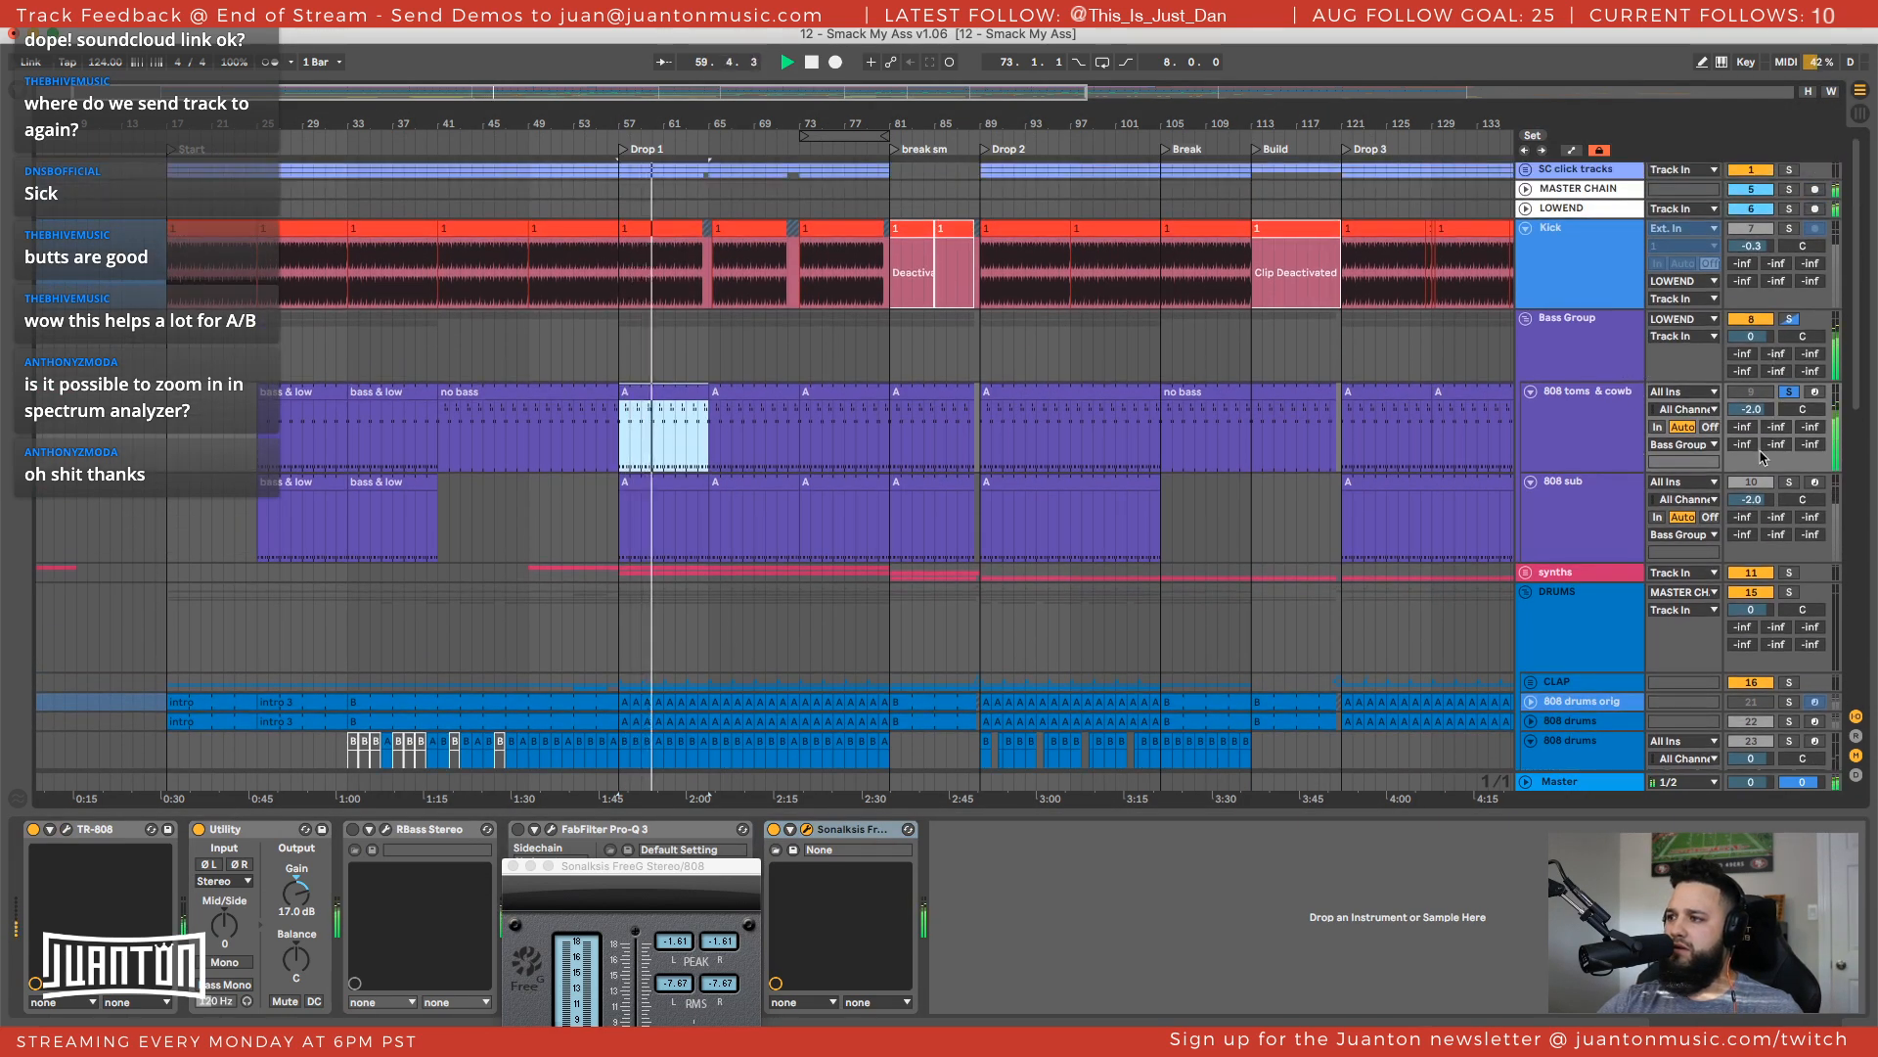
scroll(1627, 538, down, 6)
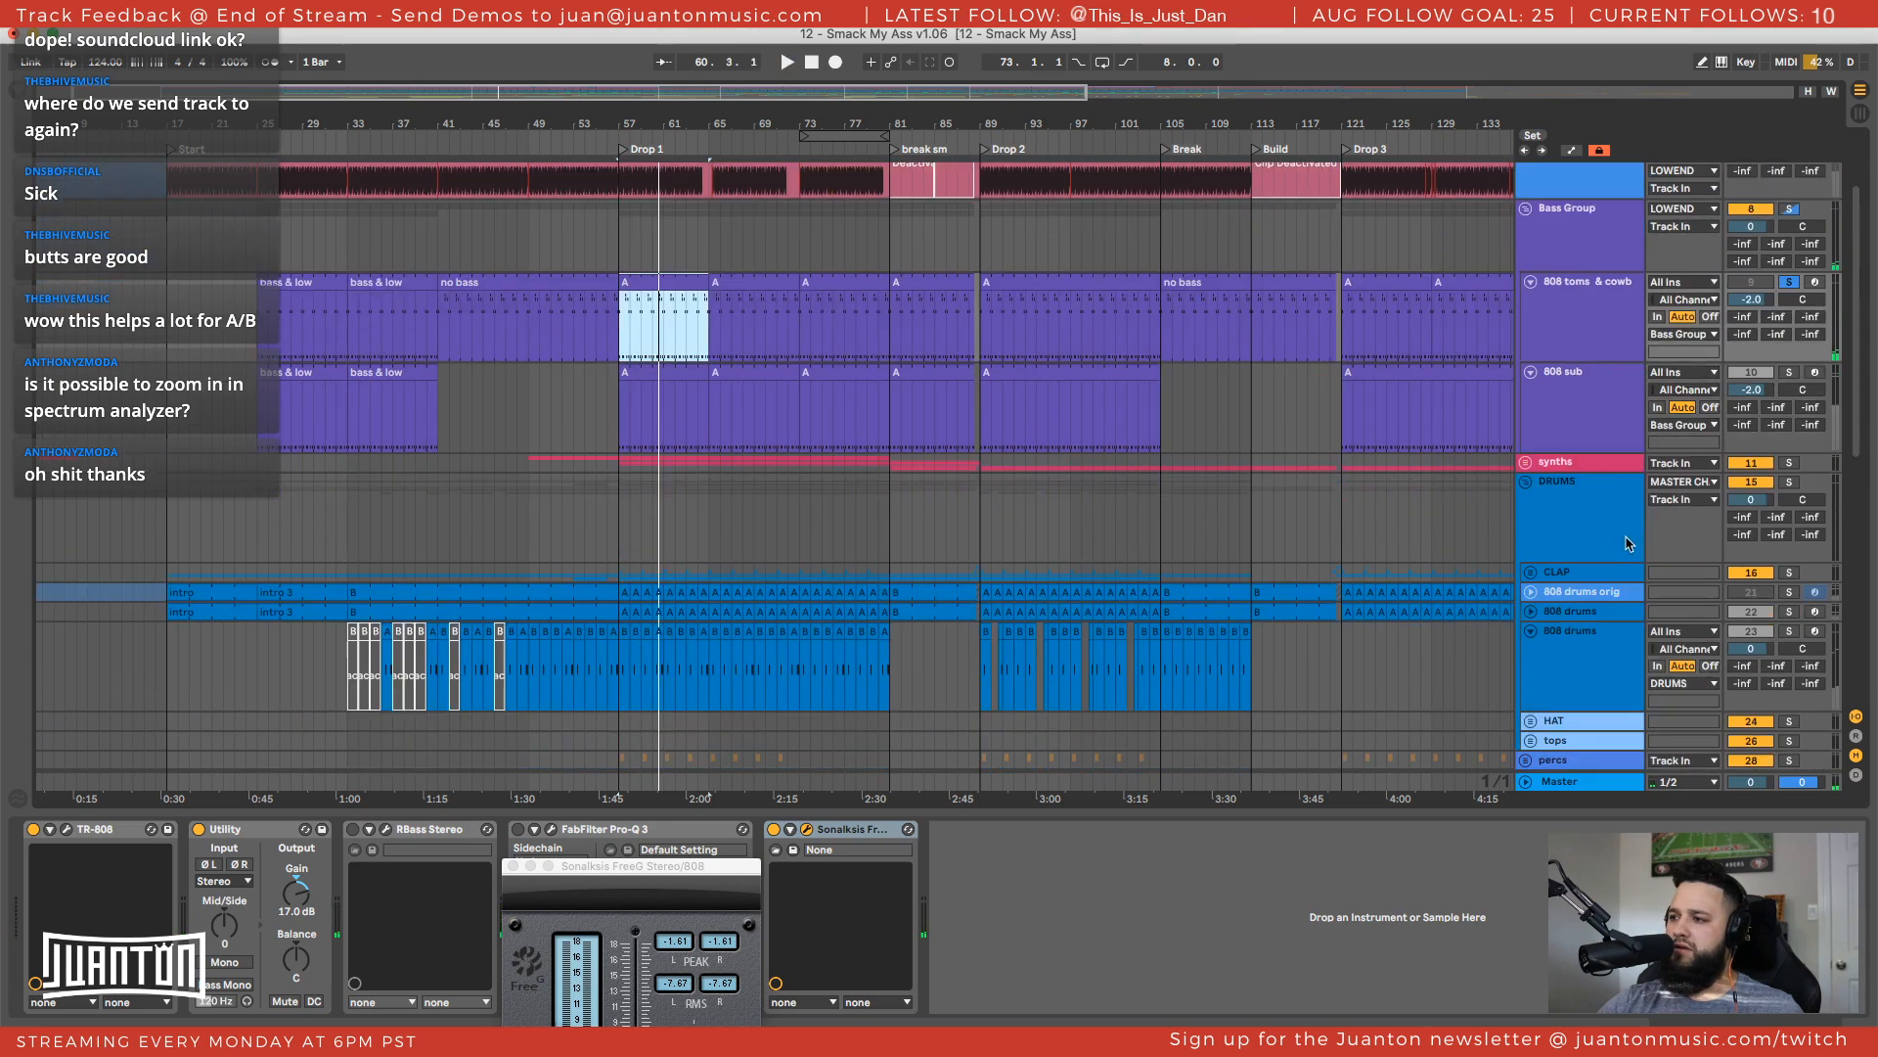
scroll(1517, 458, up, 6)
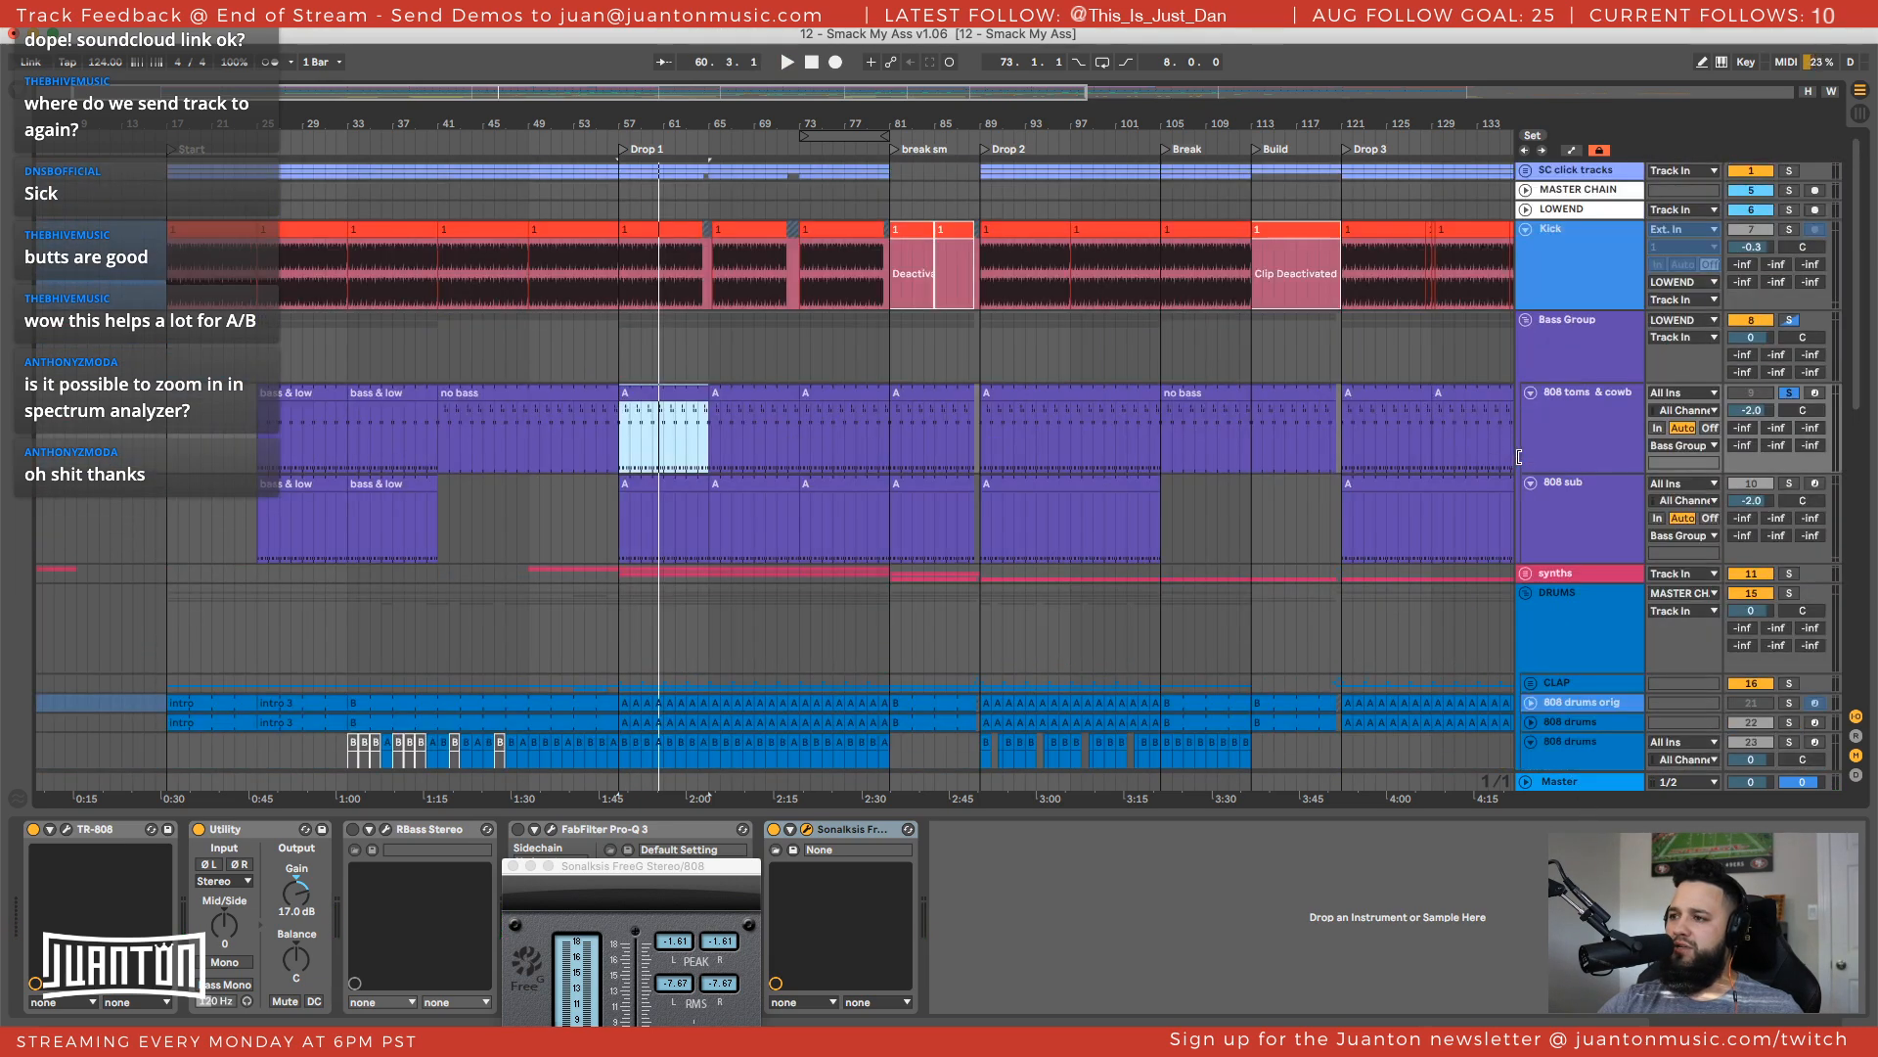
scroll(1559, 685, down, 9)
scroll(1309, 546, up, 1)
scroll(1309, 545, up, 3)
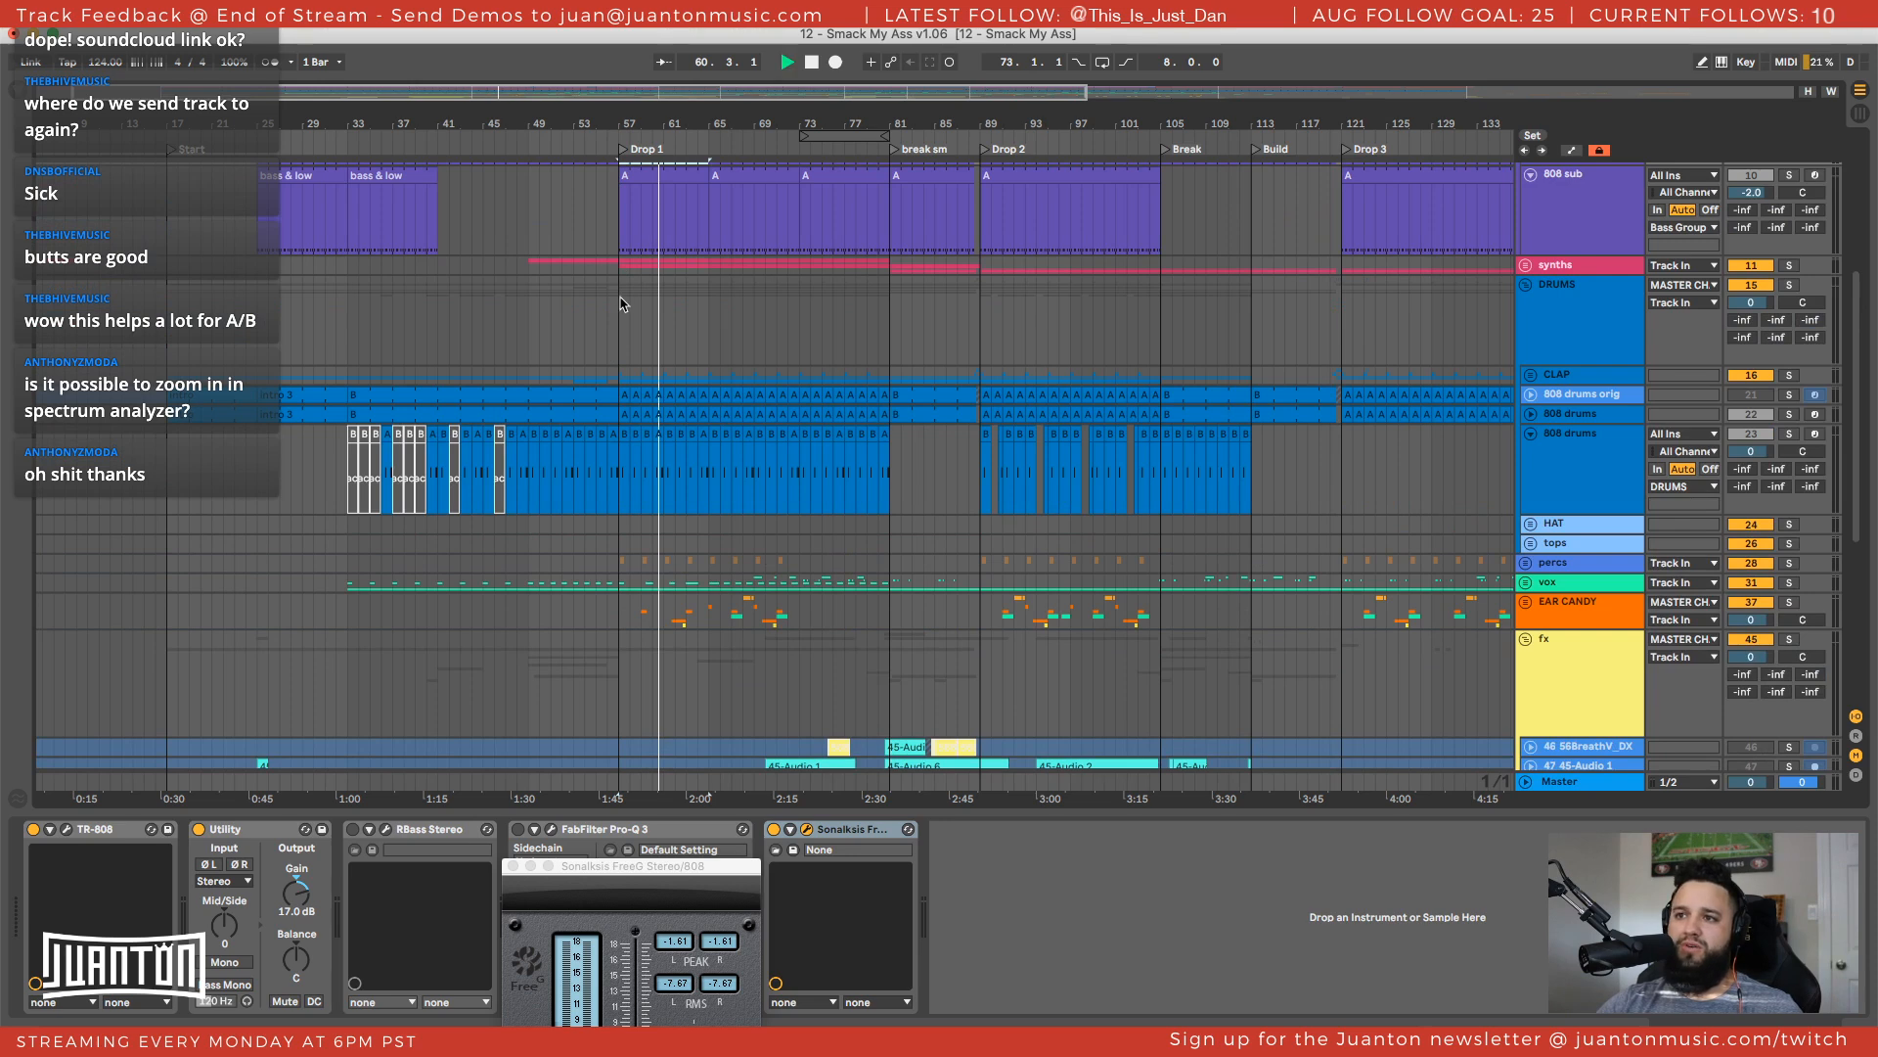
key(space)
scroll(739, 329, up, 5)
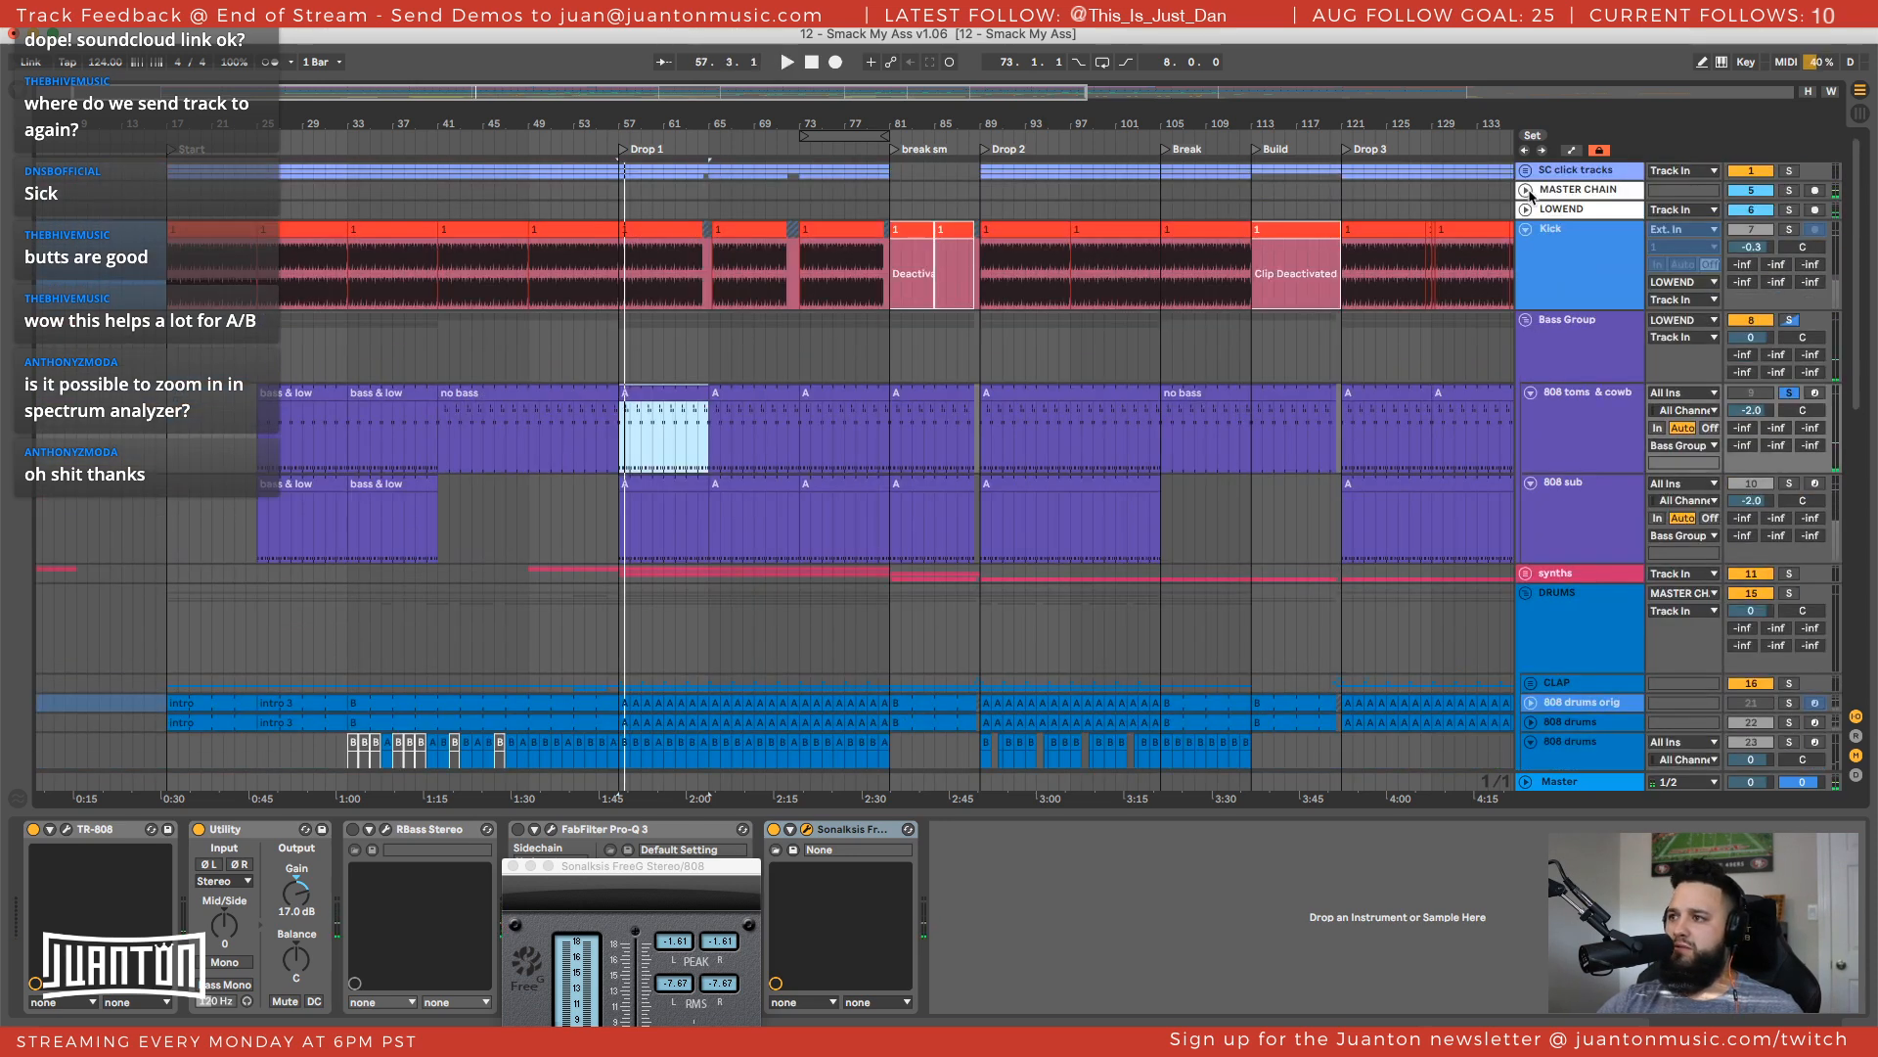
Show the automation lanes and examine the master chain's filter automation around Drop 1 during playback
key(a)
scroll(1346, 284, up, 3)
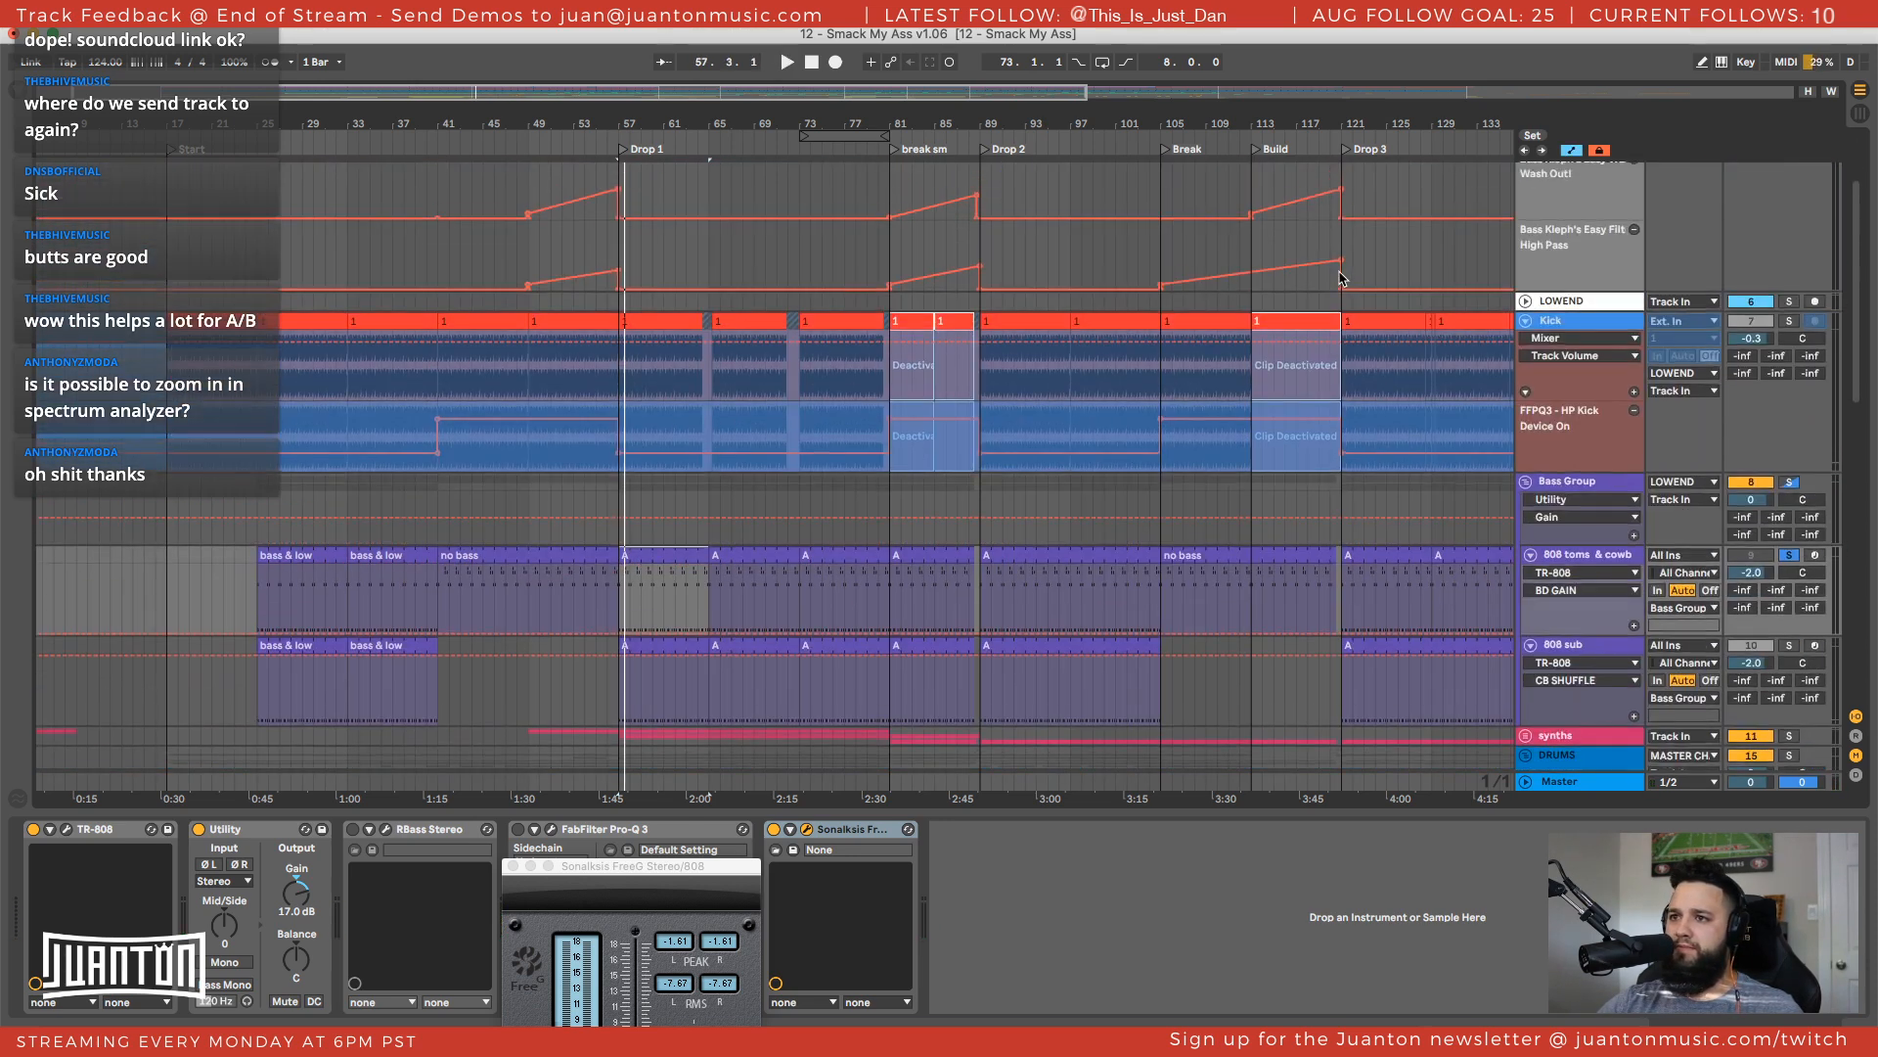
drag(659, 124, 872, 186)
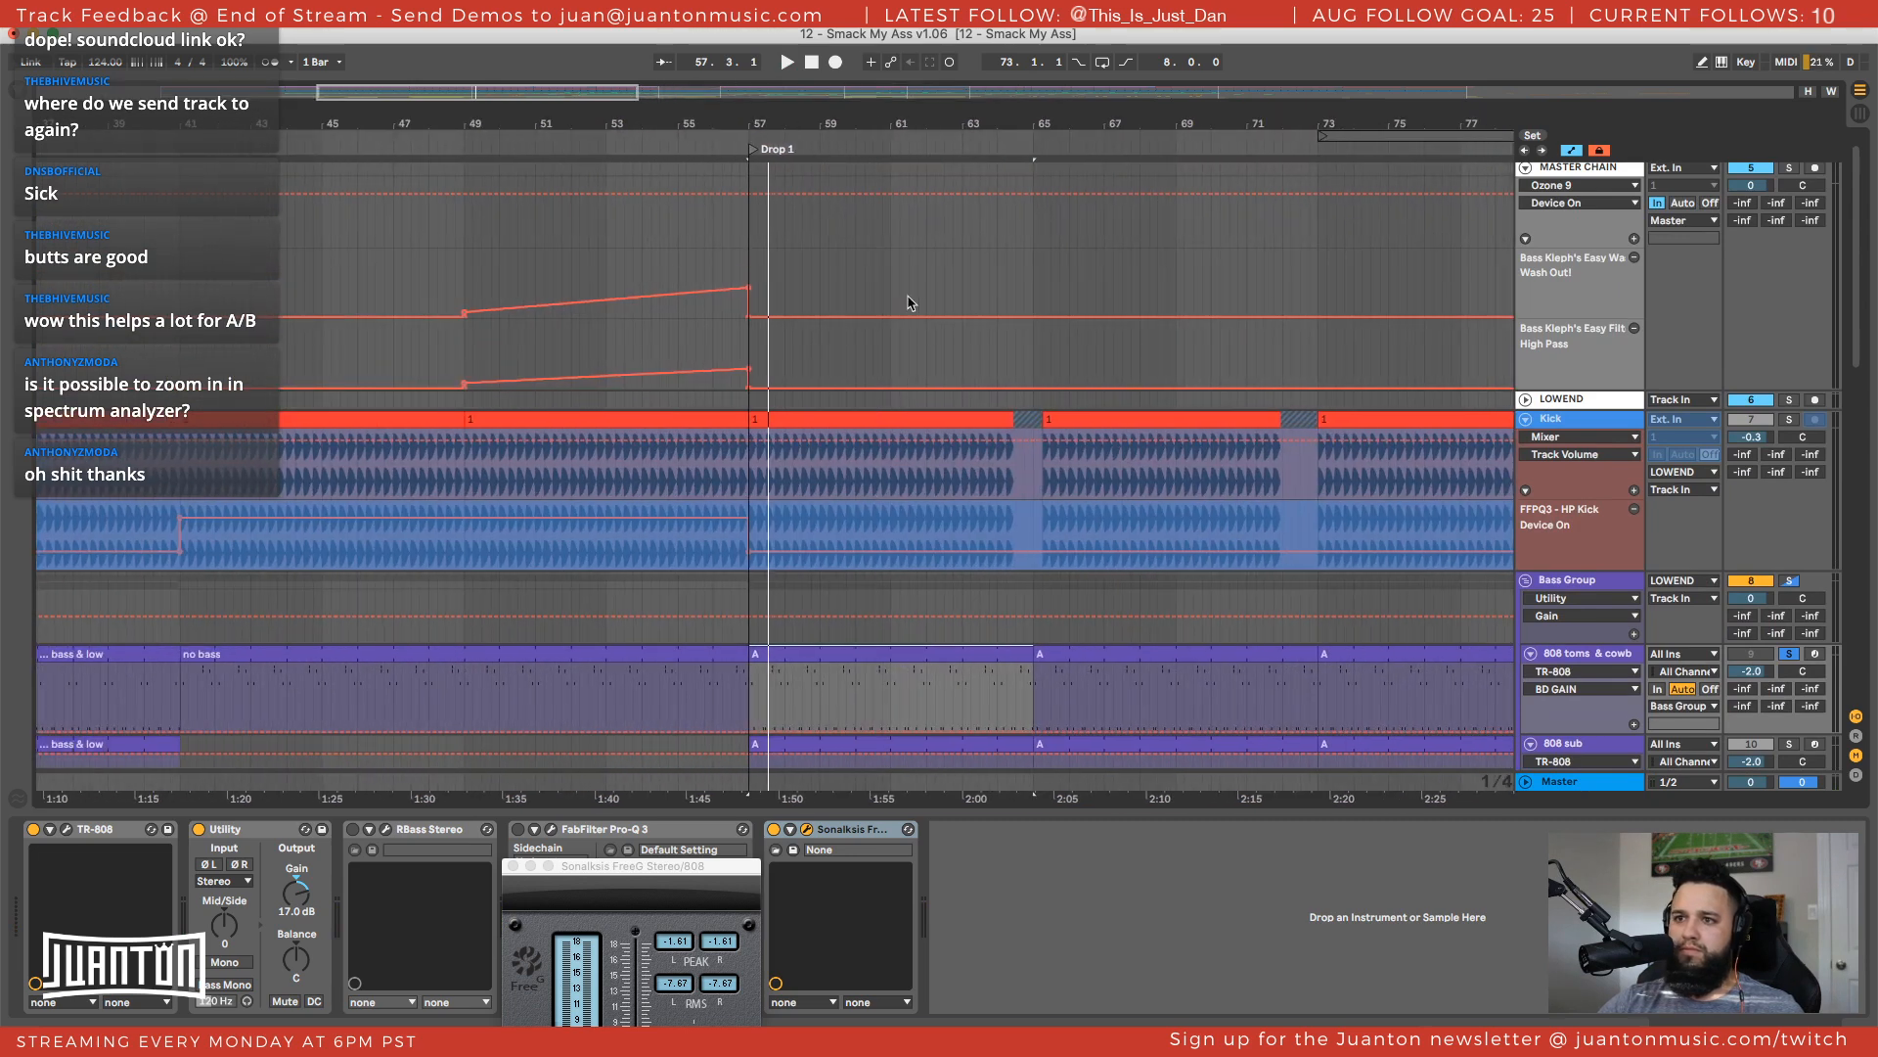
click(776, 279)
key(space)
scroll(851, 293, right, 4)
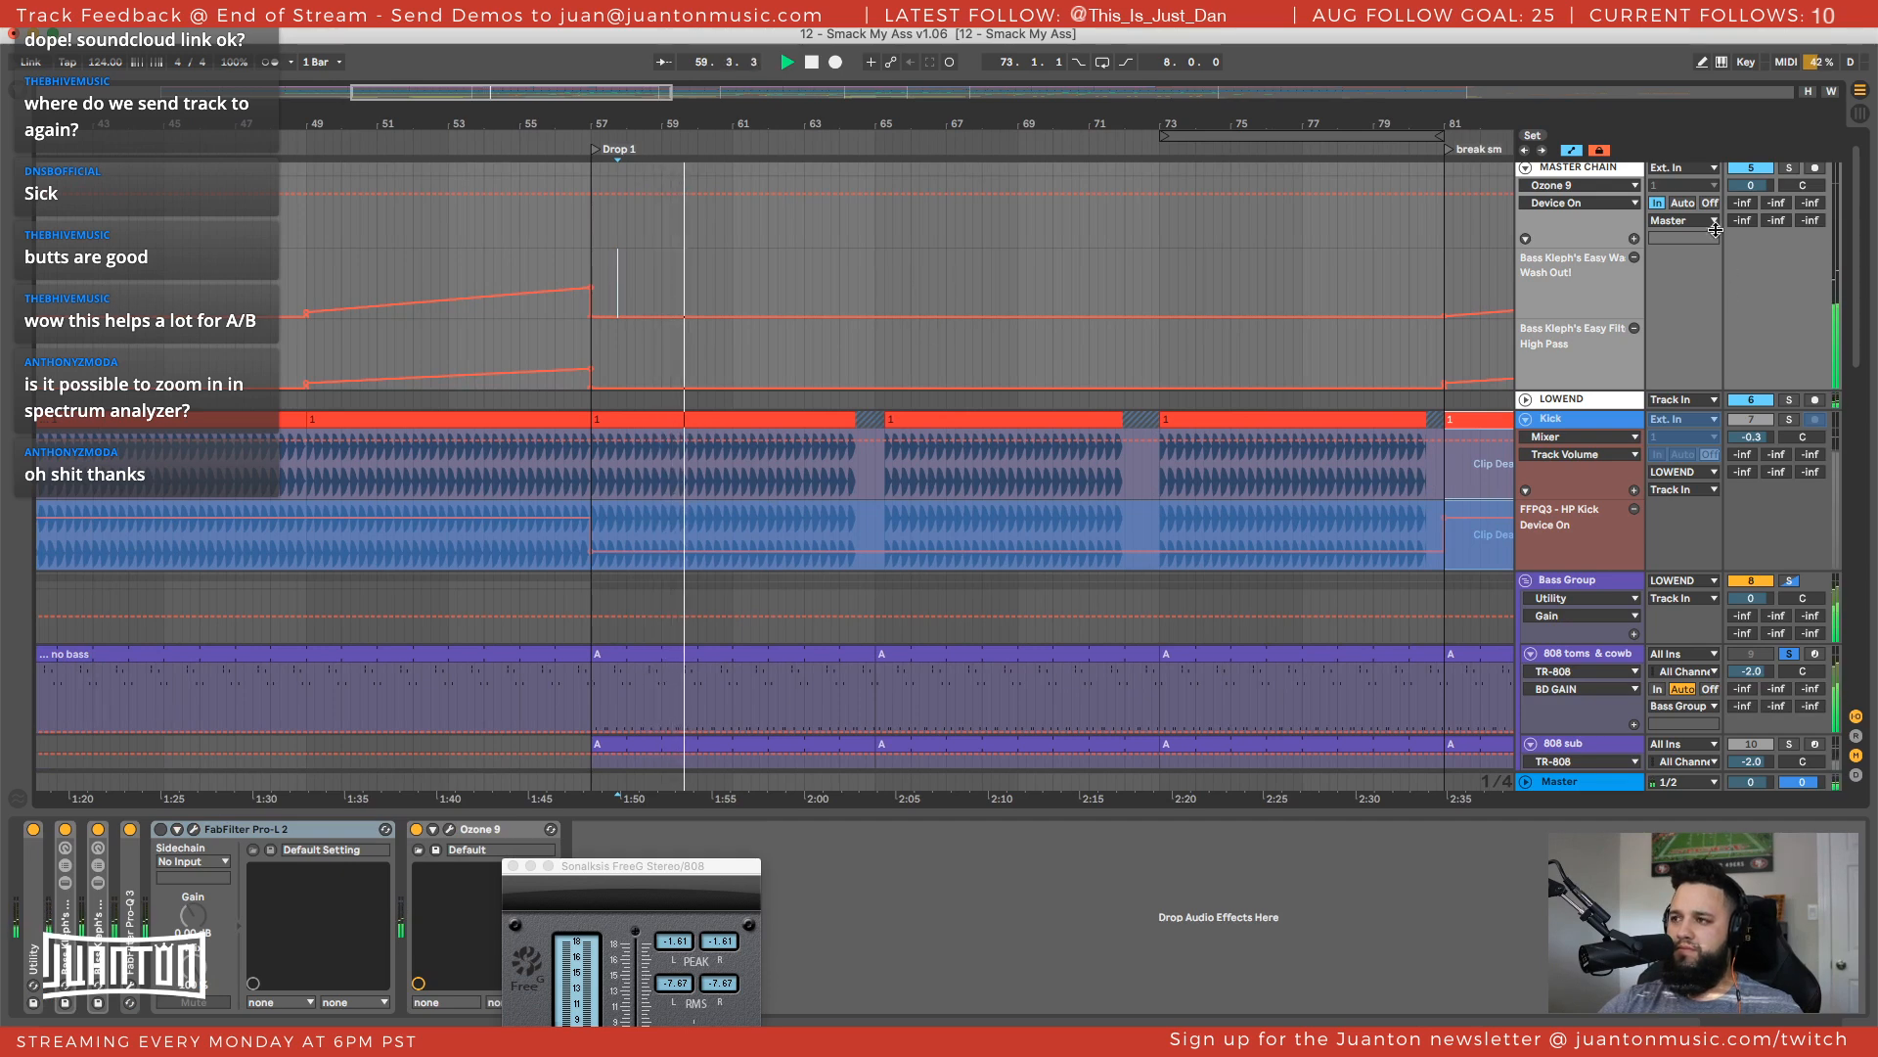
scroll(1604, 463, up, 1)
Check the fx, reference and return tracks during playback, hiding the return tracks again
scroll(1604, 463, down, 15)
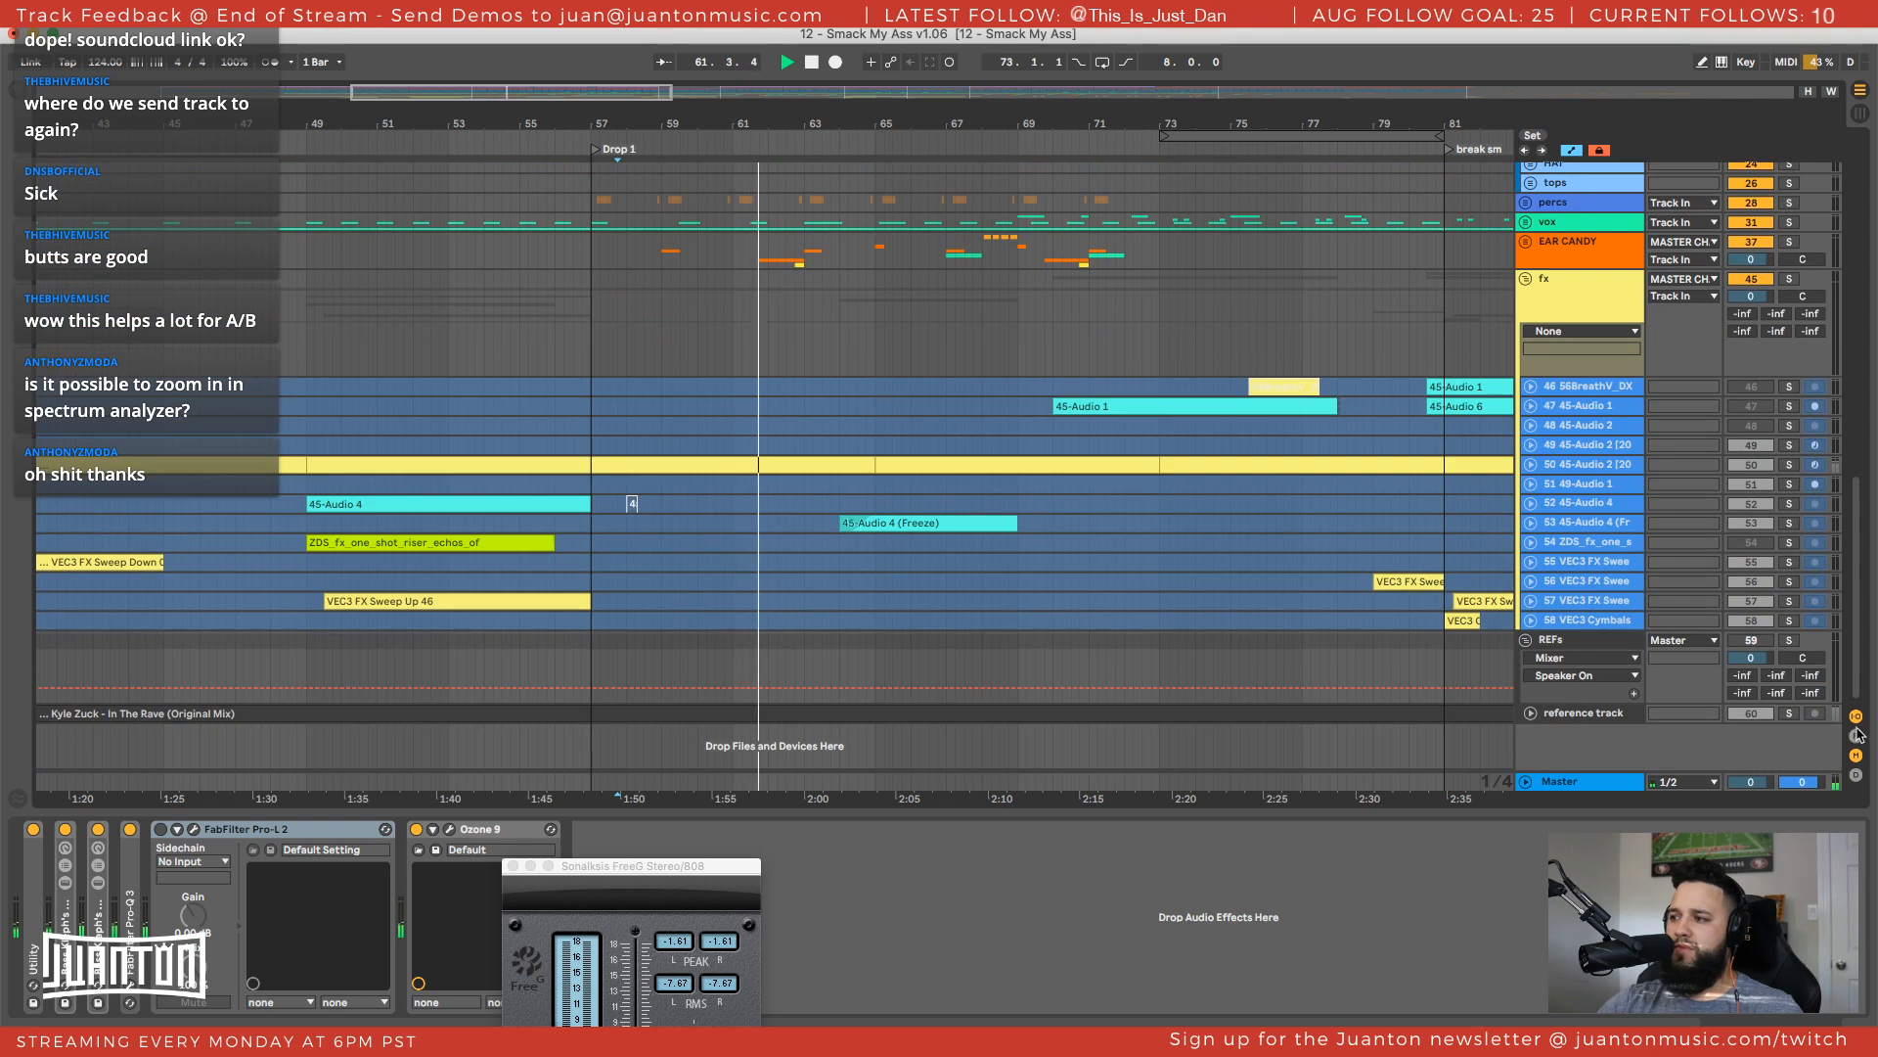
click(1856, 736)
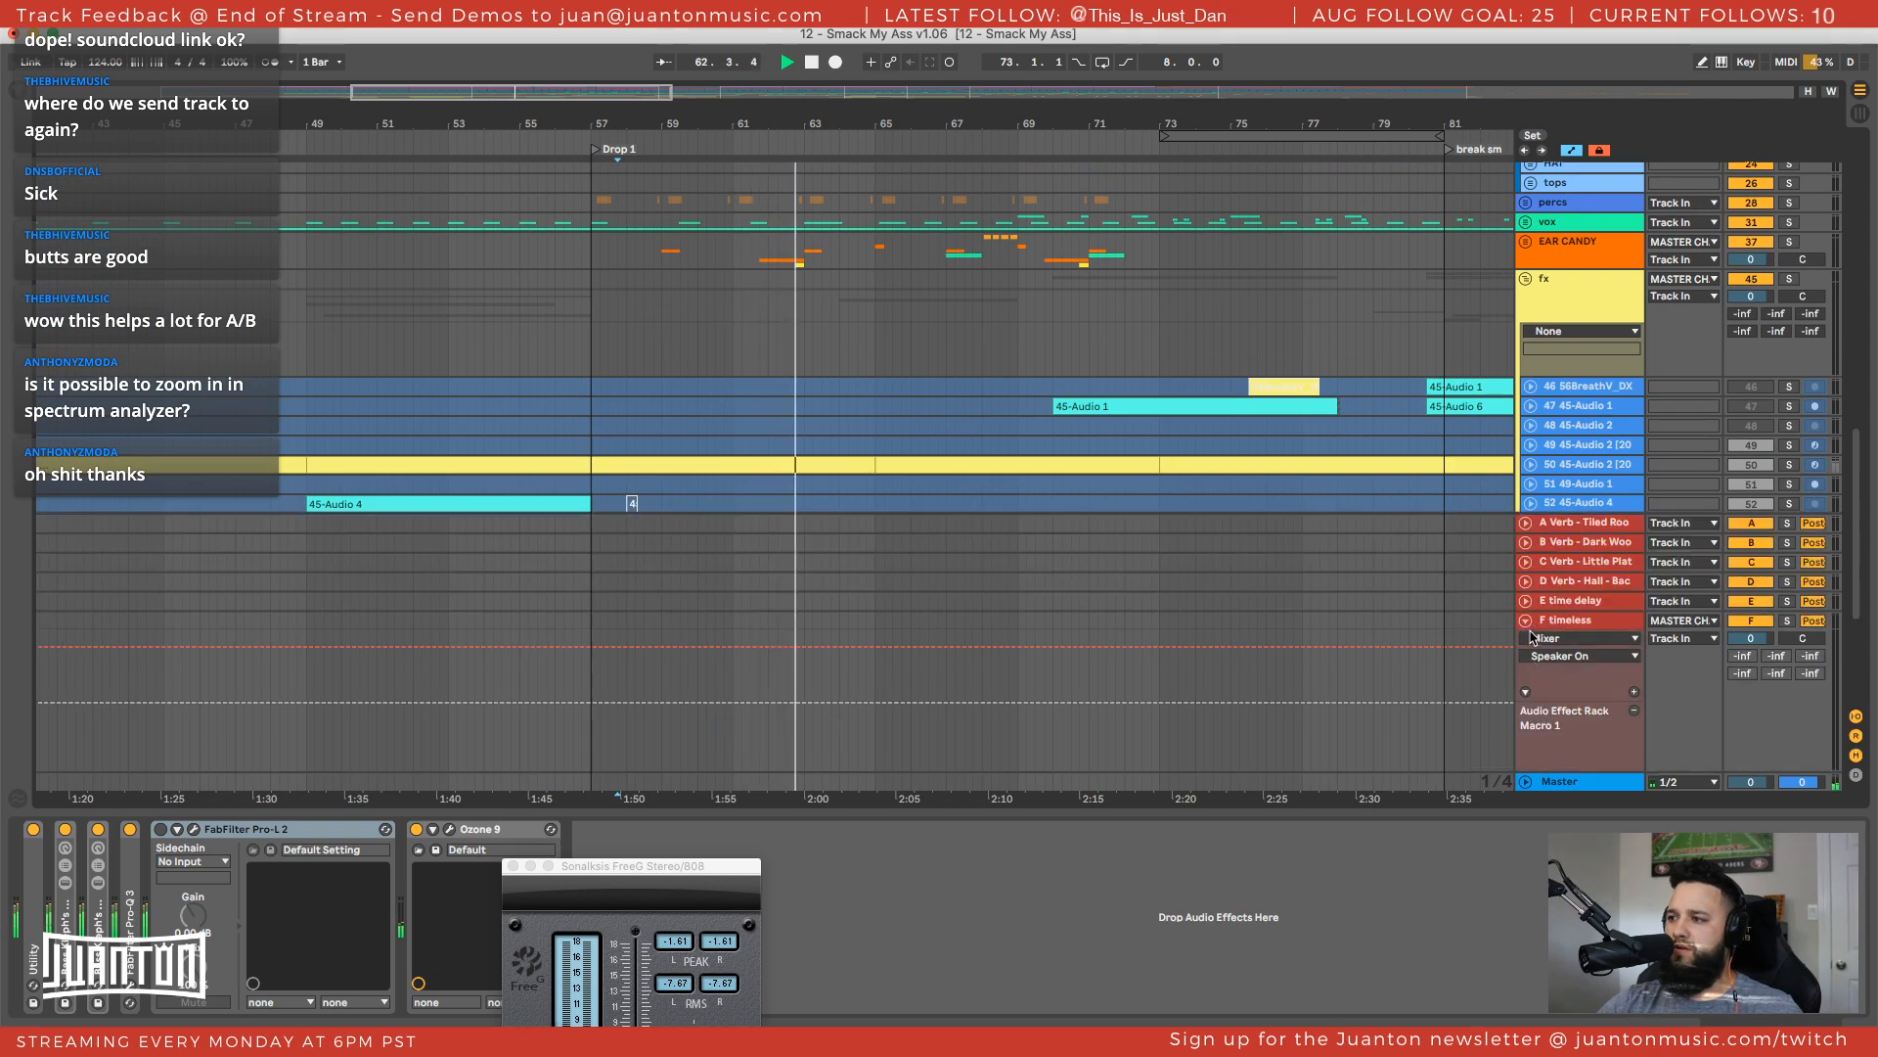
click(1856, 738)
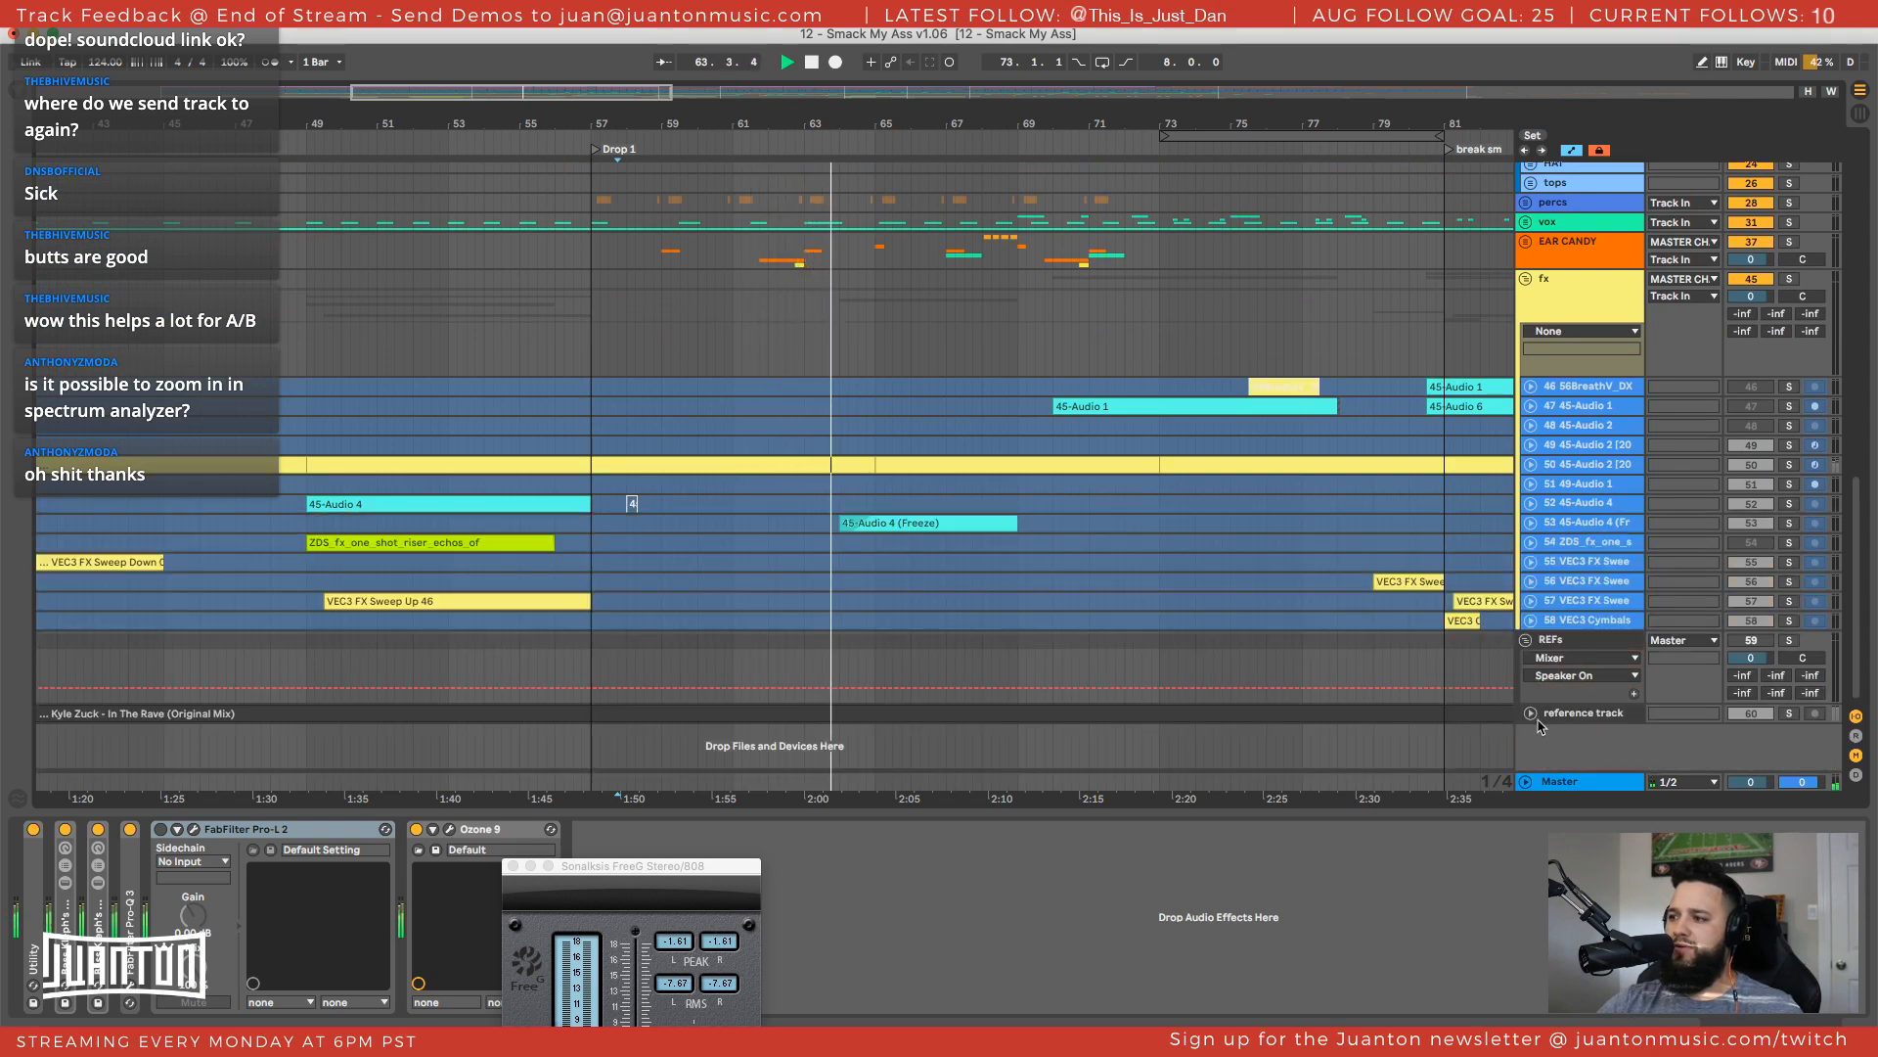
scroll(1526, 607, up, 2)
scroll(1526, 606, up, 8)
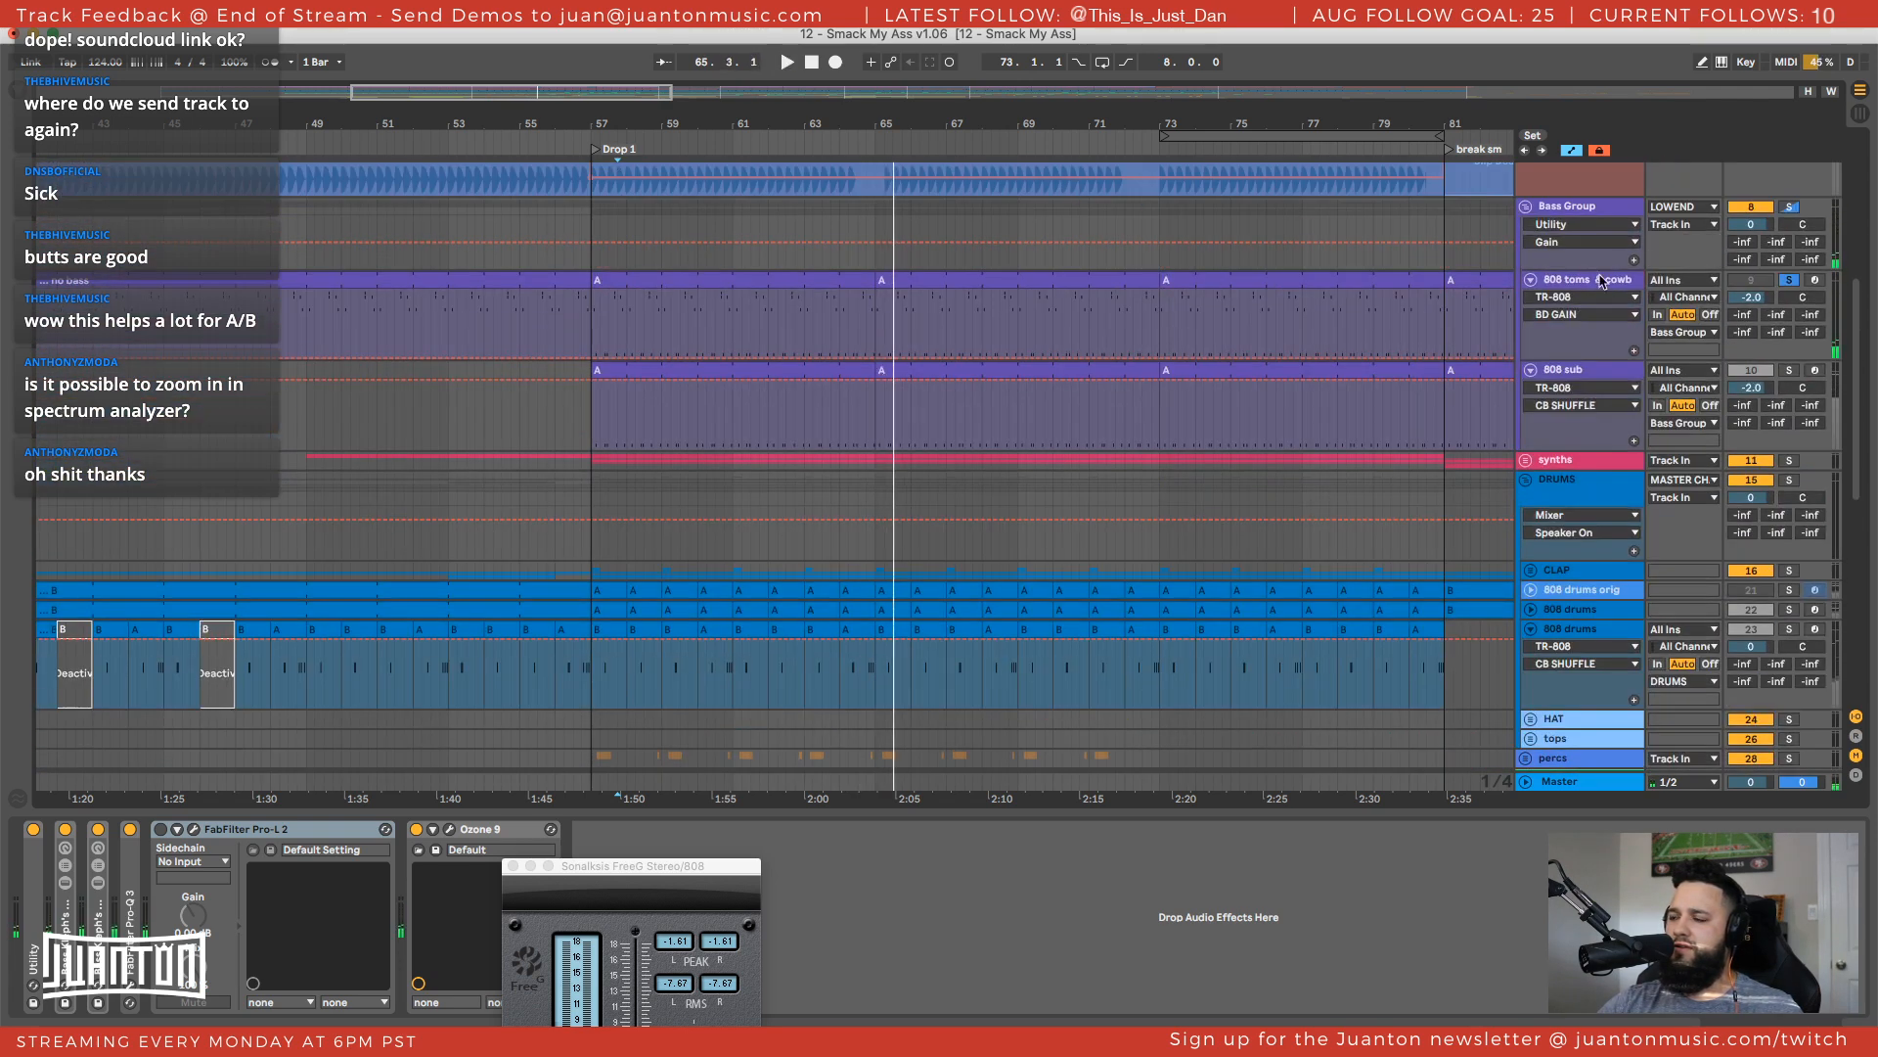
Compare the 808 sub track with the toms and cowbell track by soloing each in turn from Drop 1
click(1788, 370)
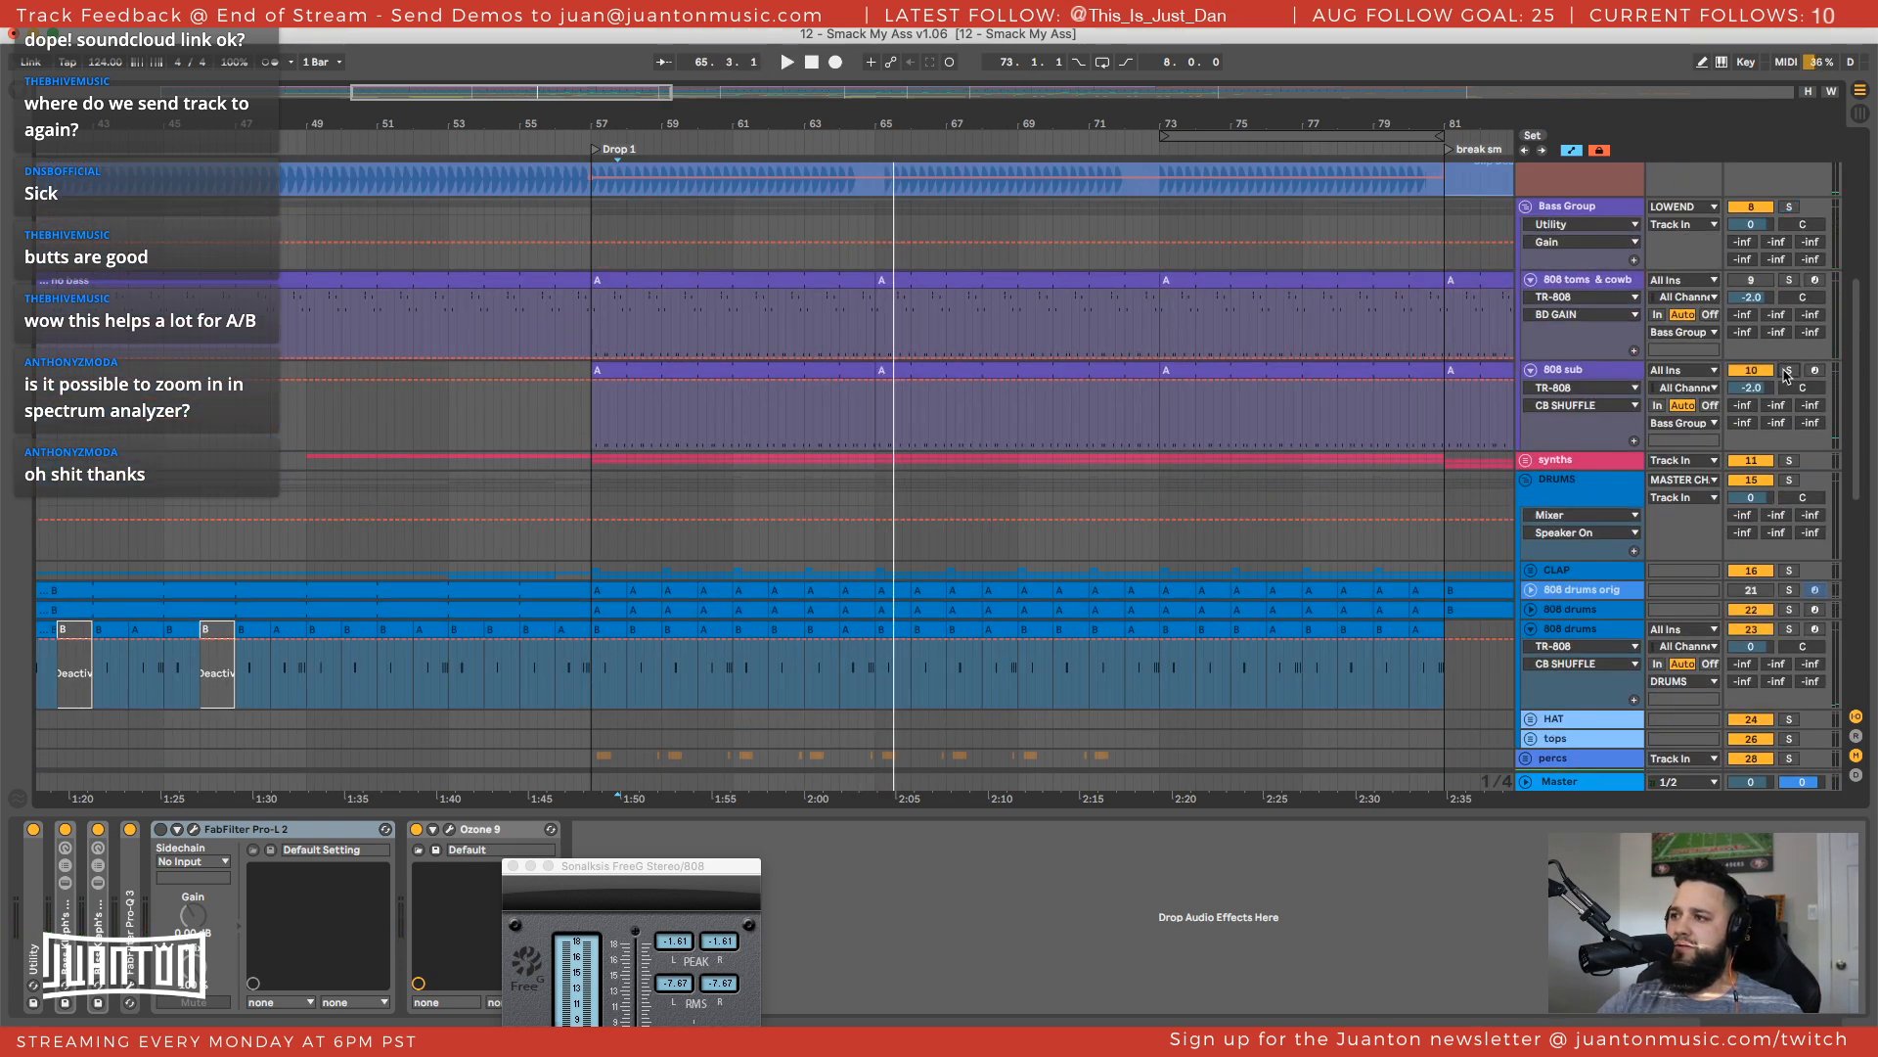
key(space)
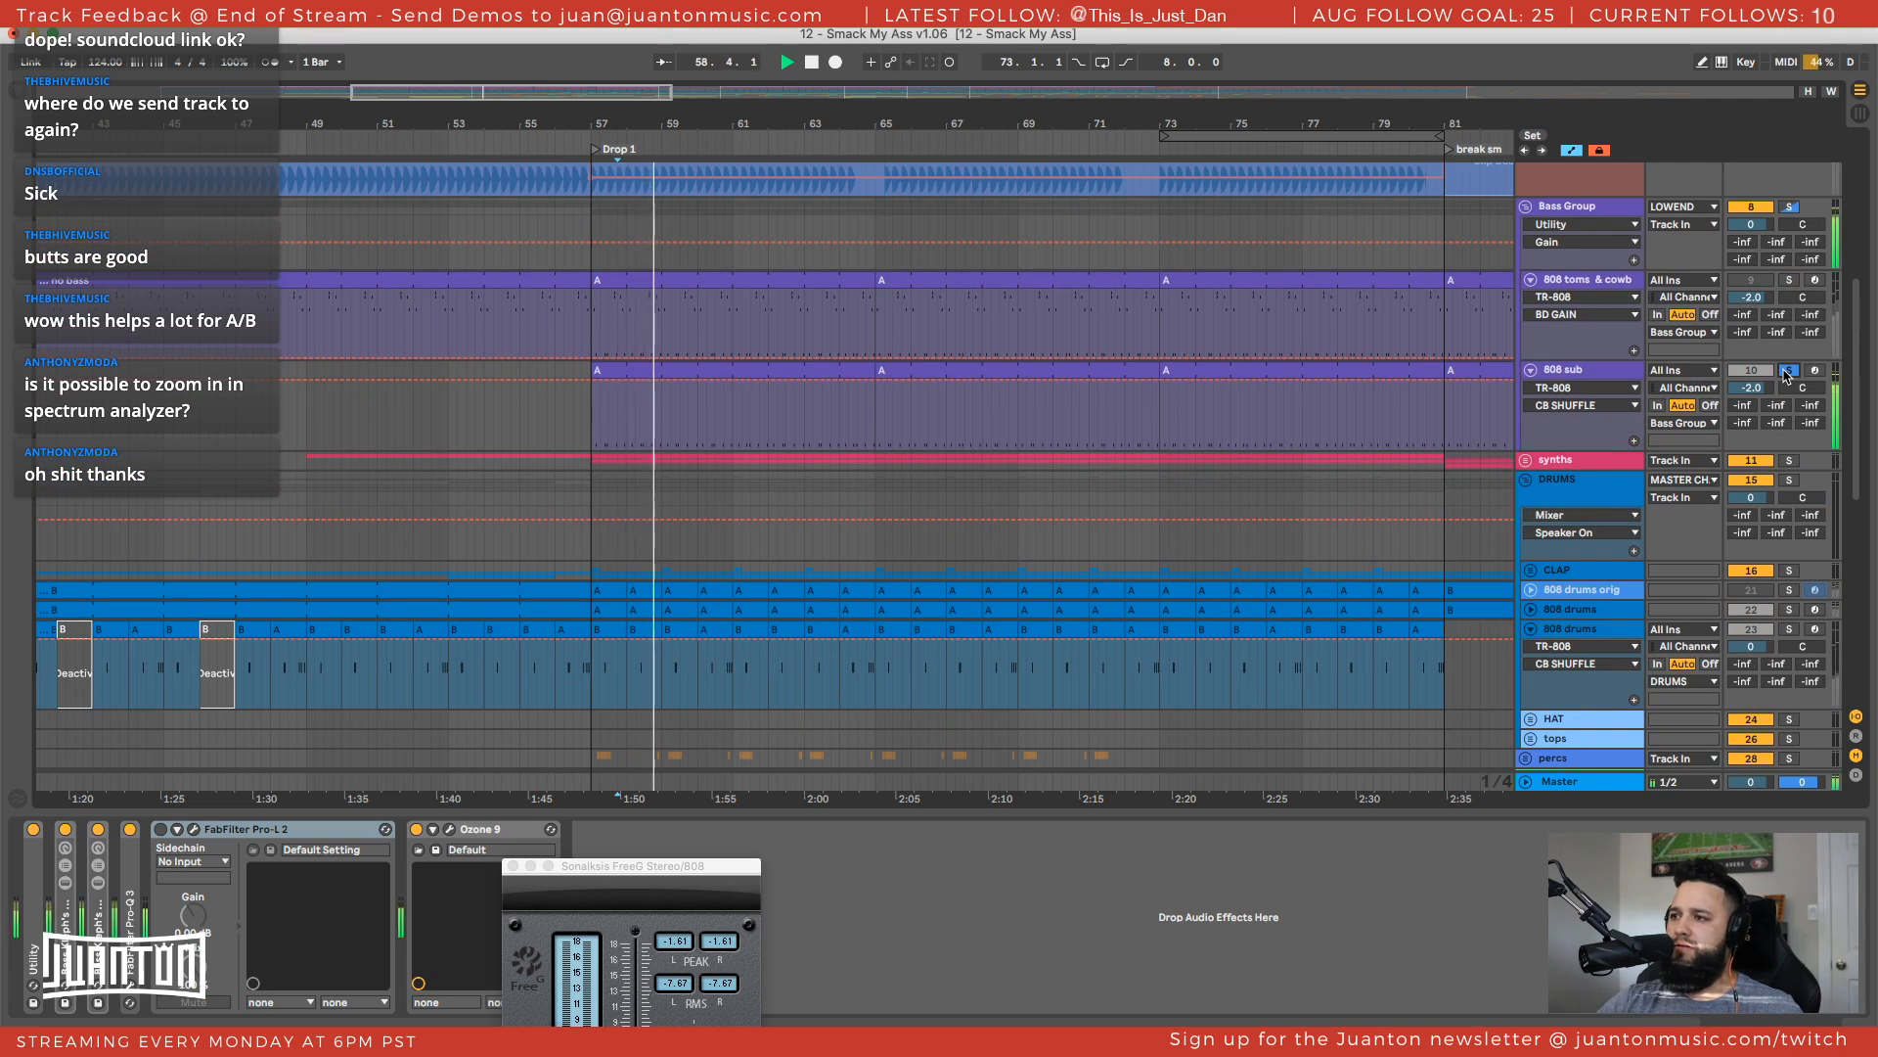
click(1788, 280)
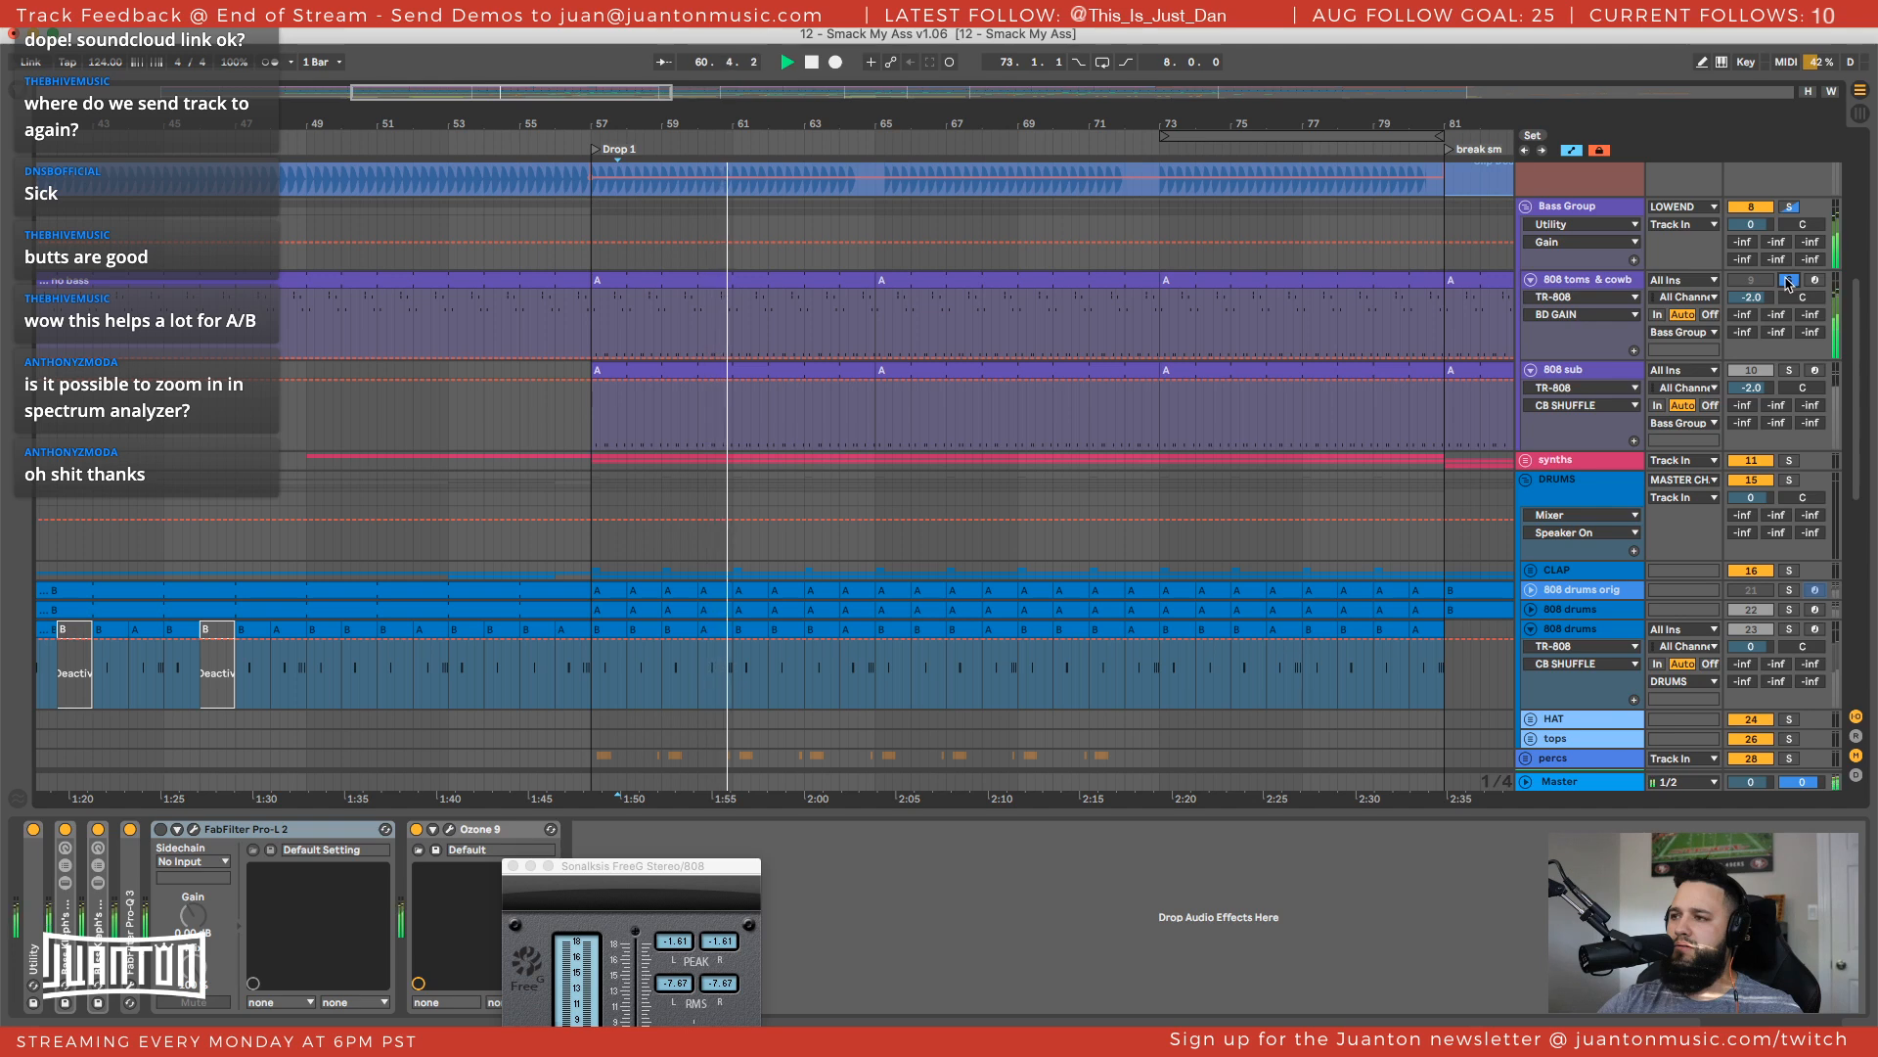
Check the toms and cowbell track's level on its Sonalksis FreeG meter during Drop 1 playback, and close the meter window
click(1587, 280)
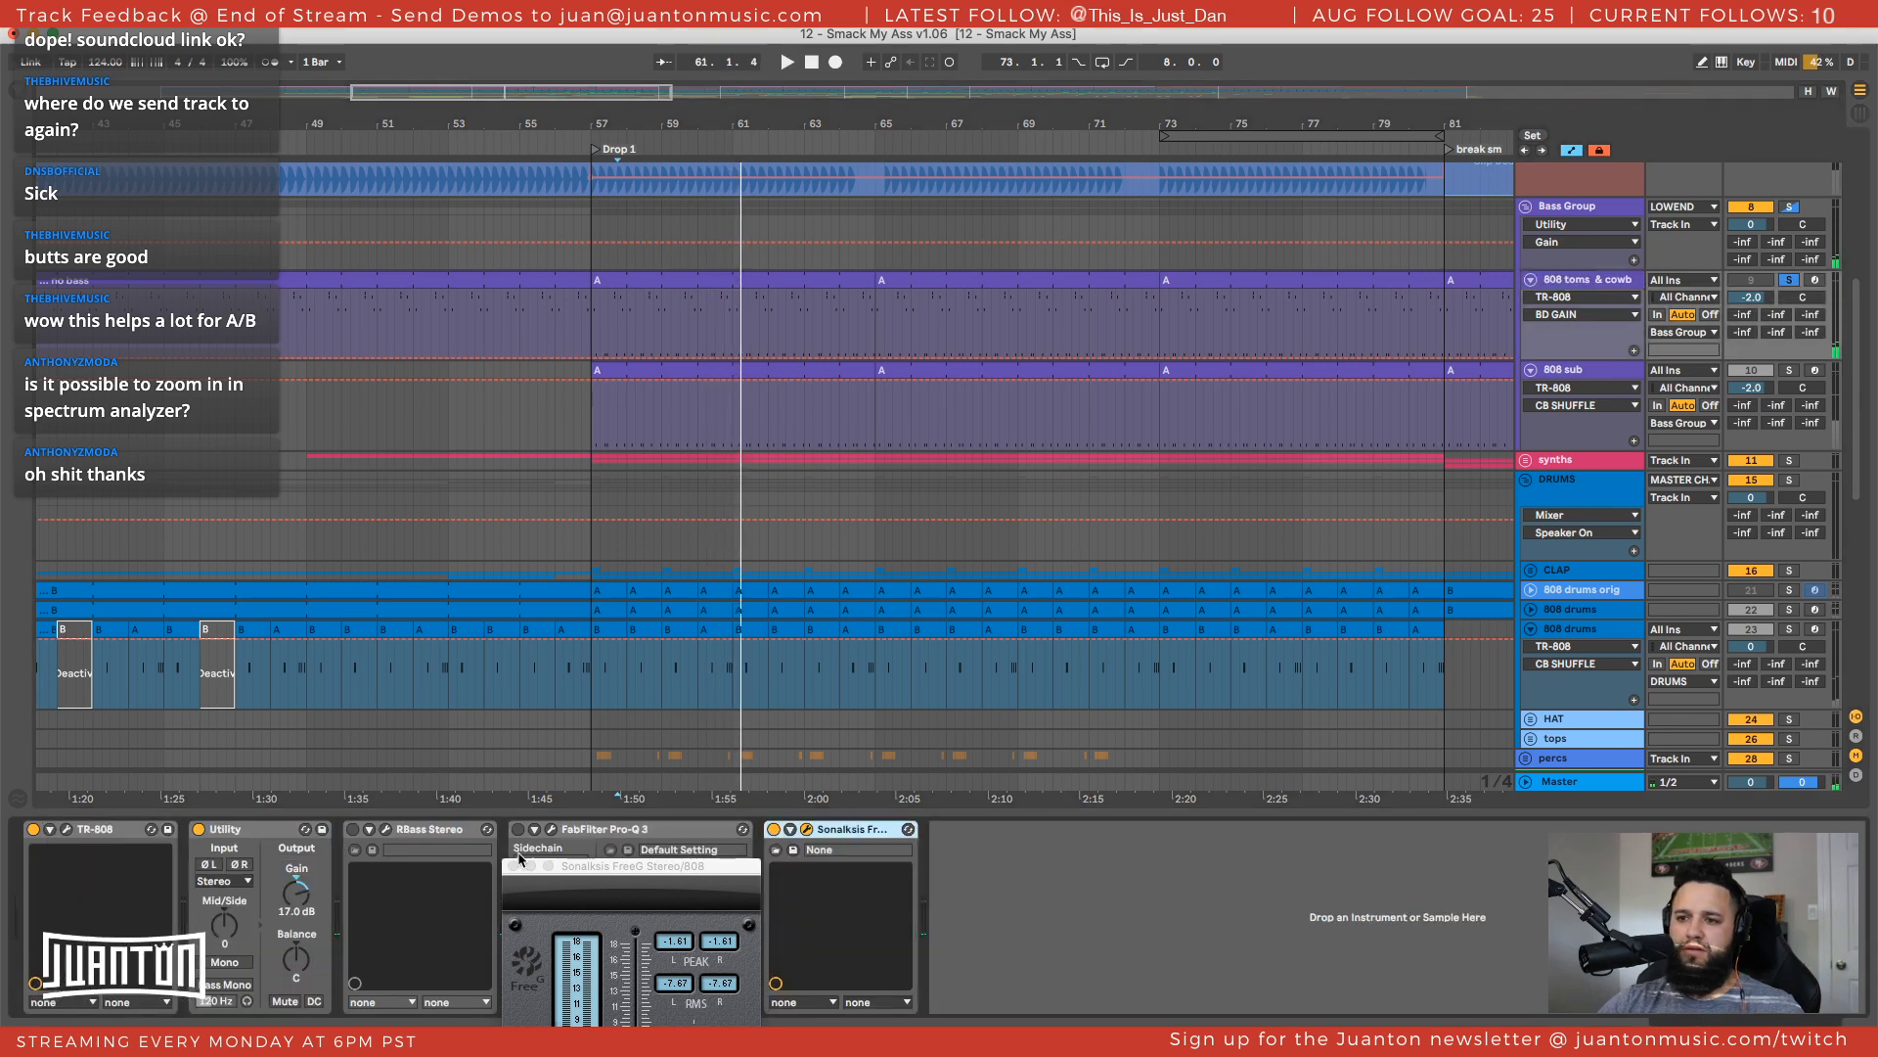
drag(581, 869, 1174, 459)
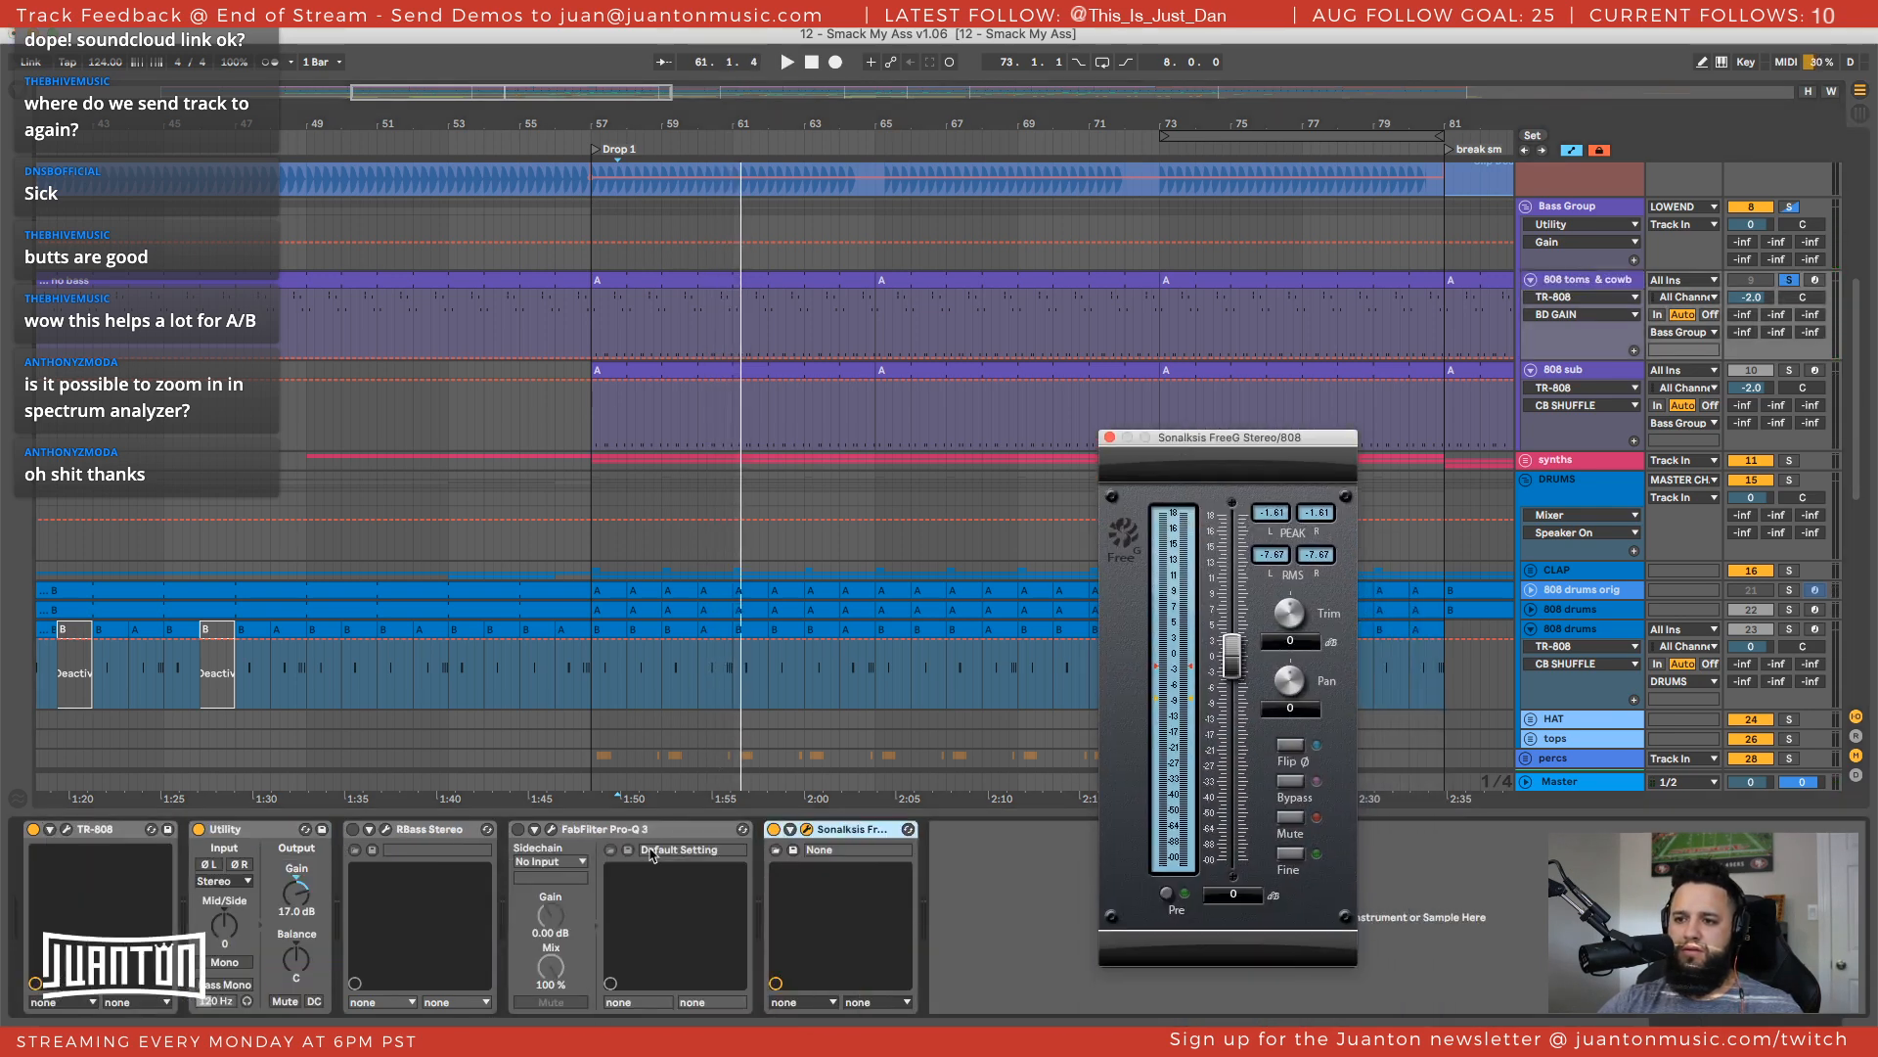
click(66, 830)
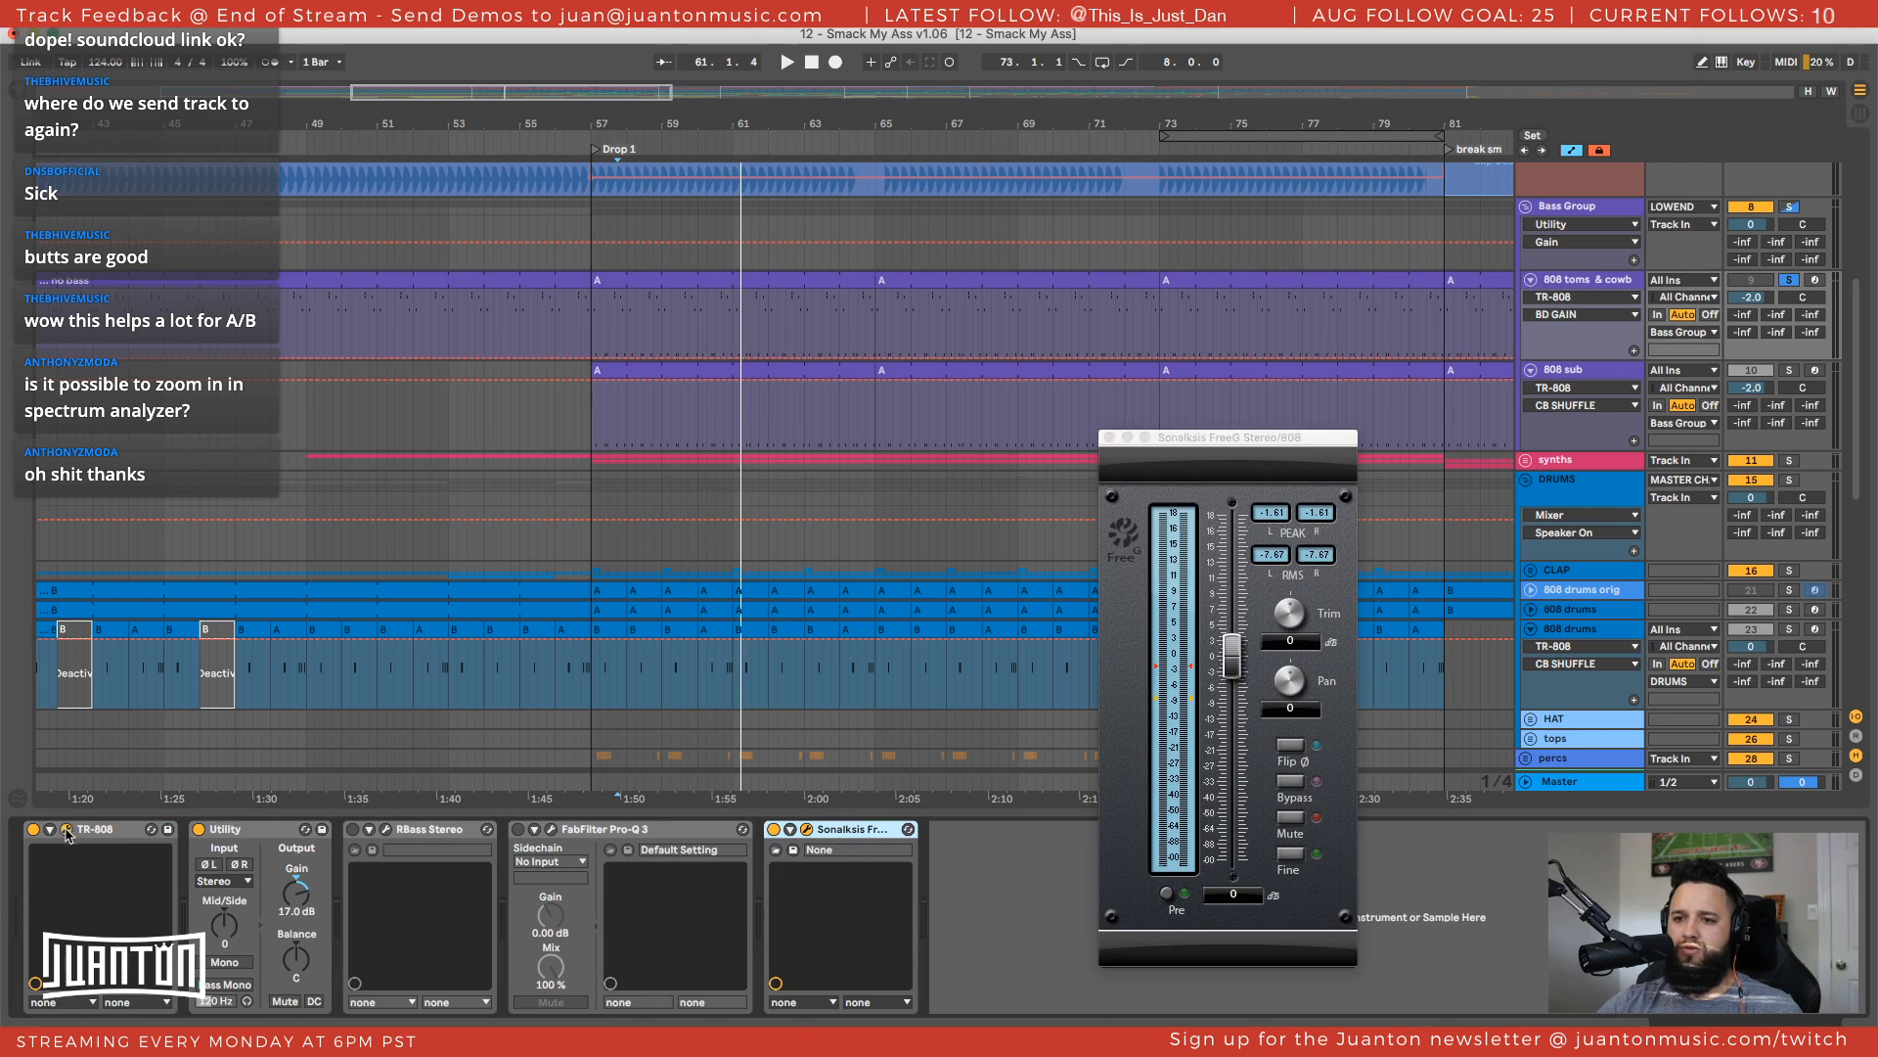
key(space)
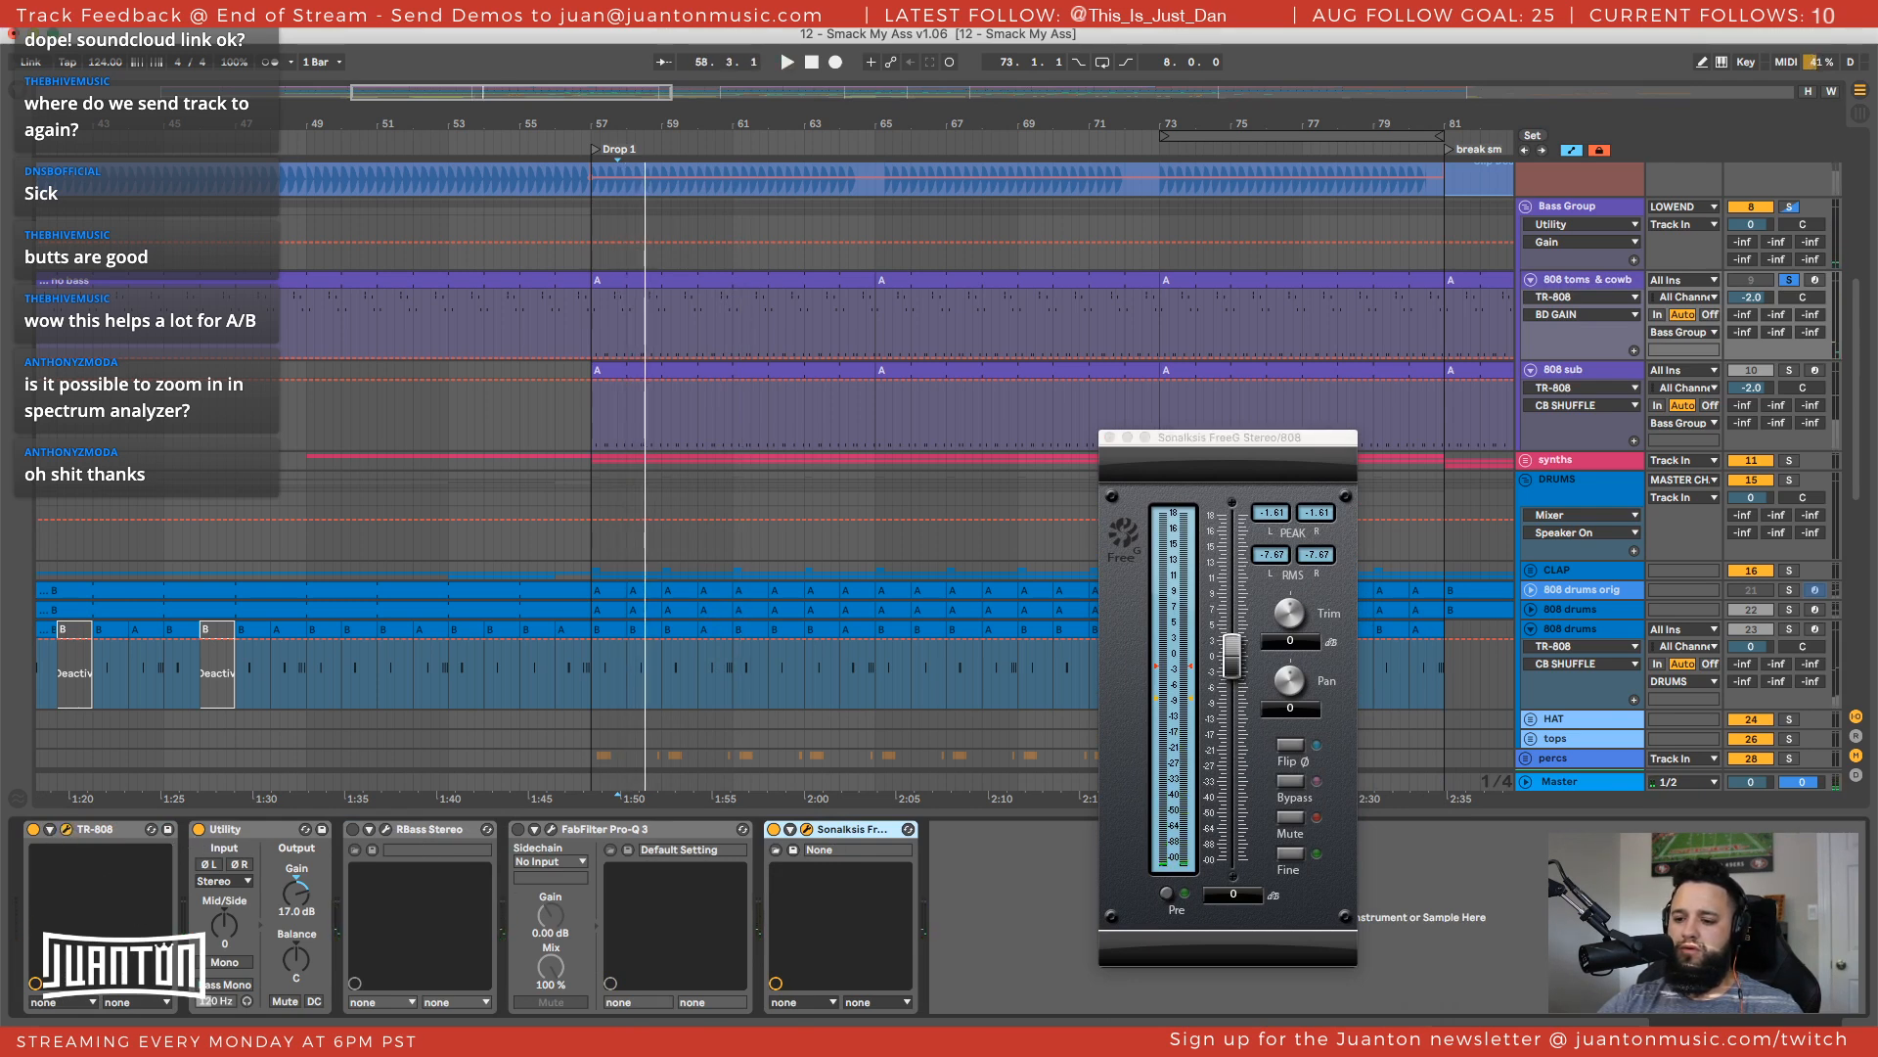
key(space)
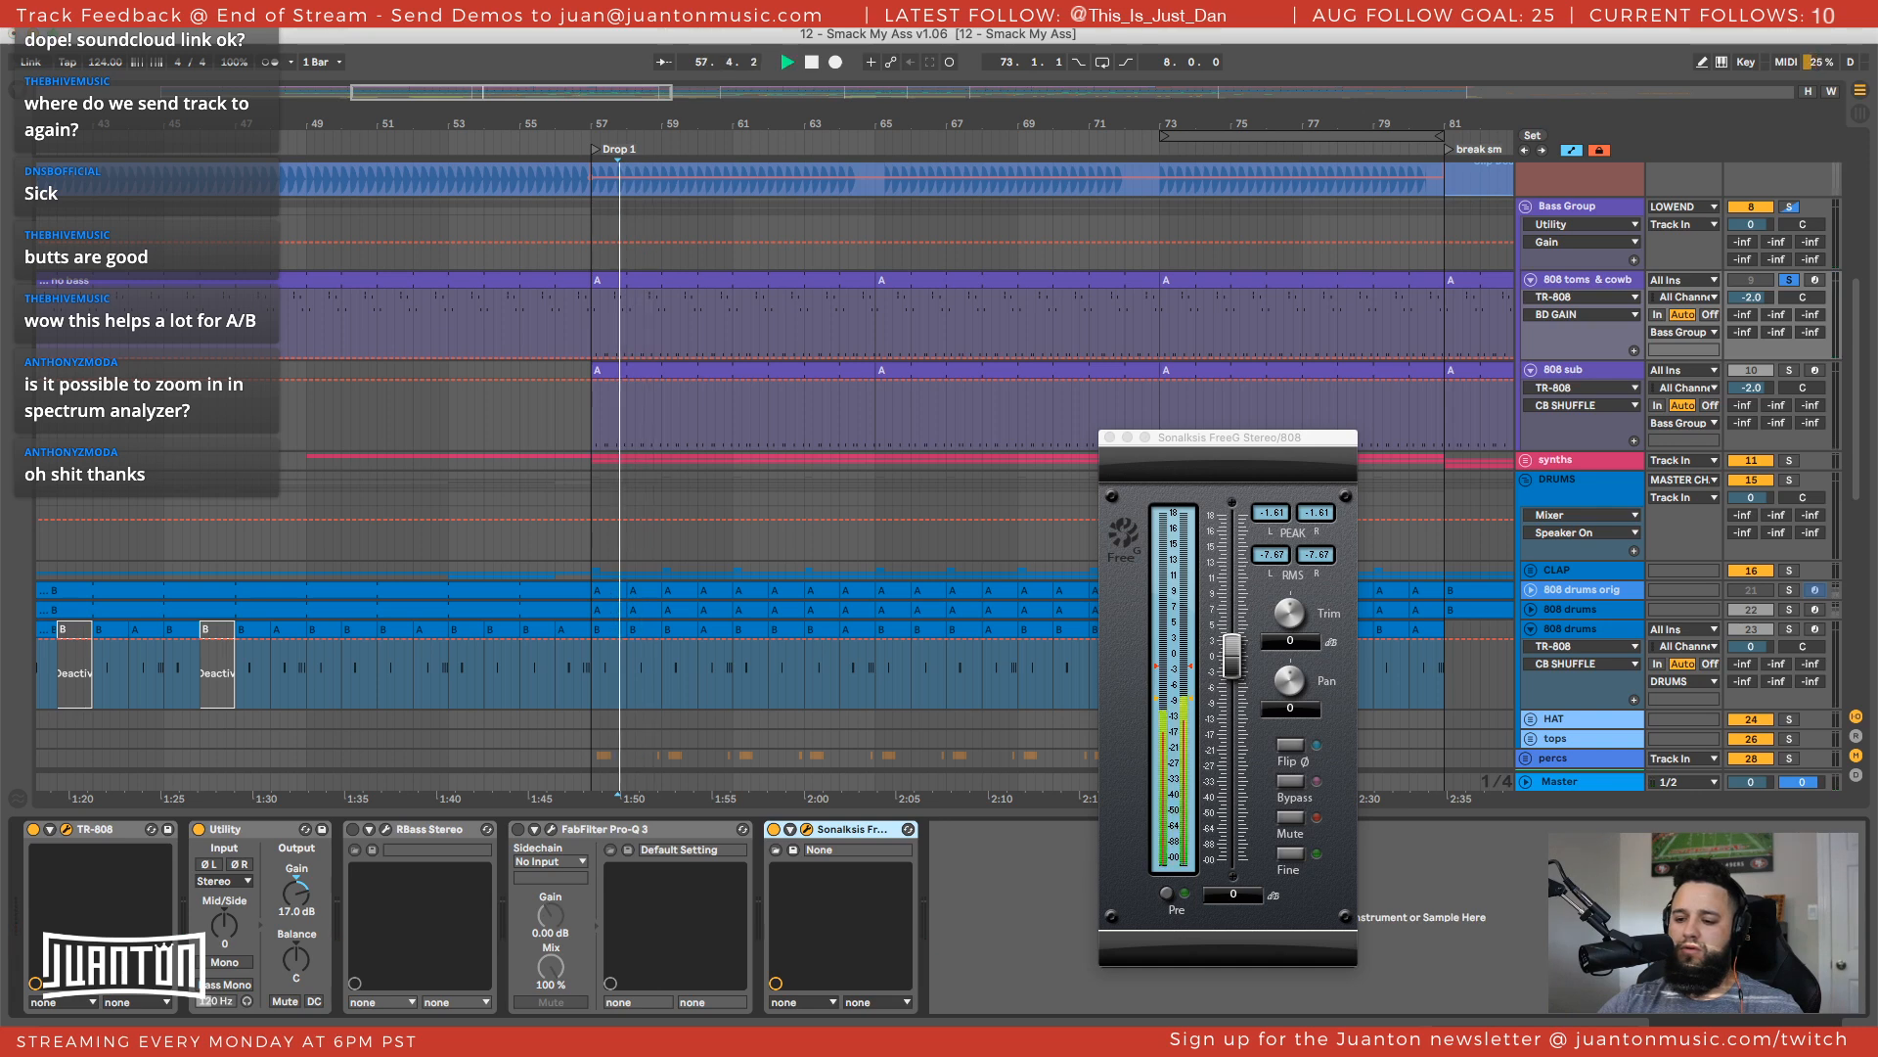
key(space)
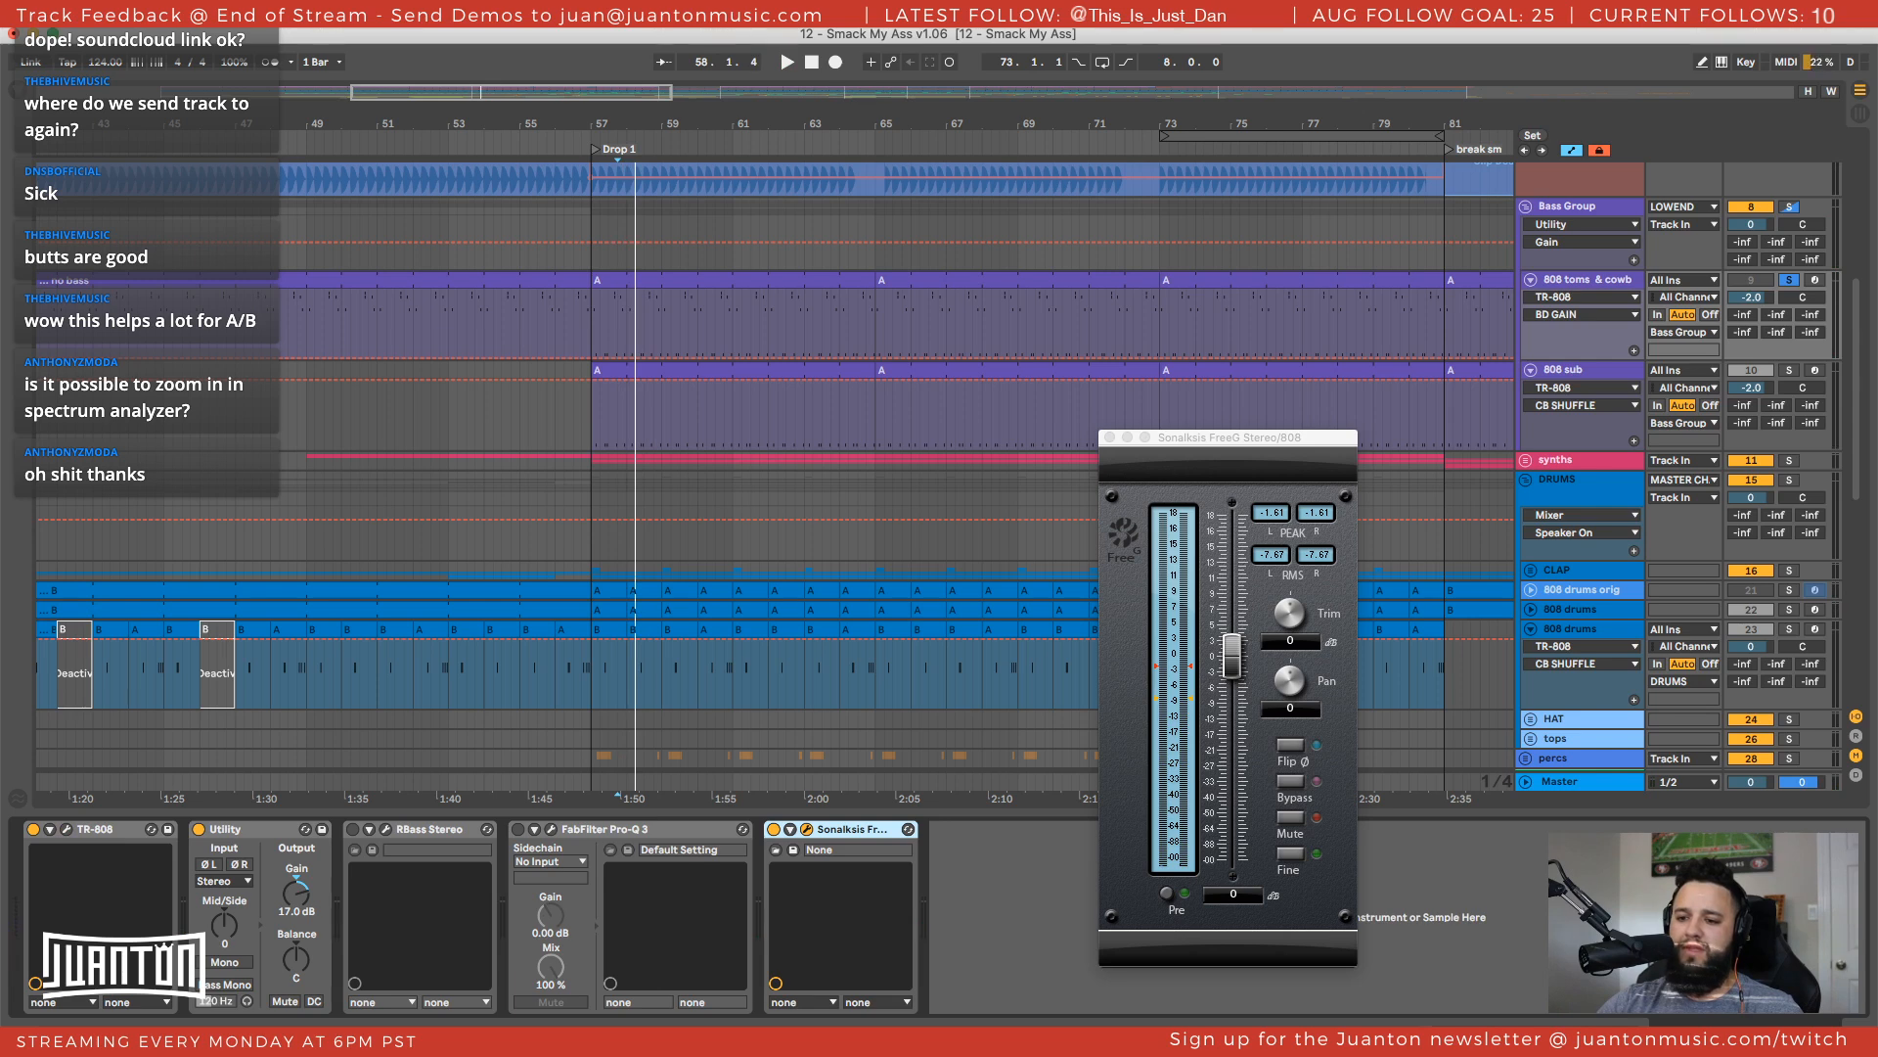
drag(1203, 438, 1015, 158)
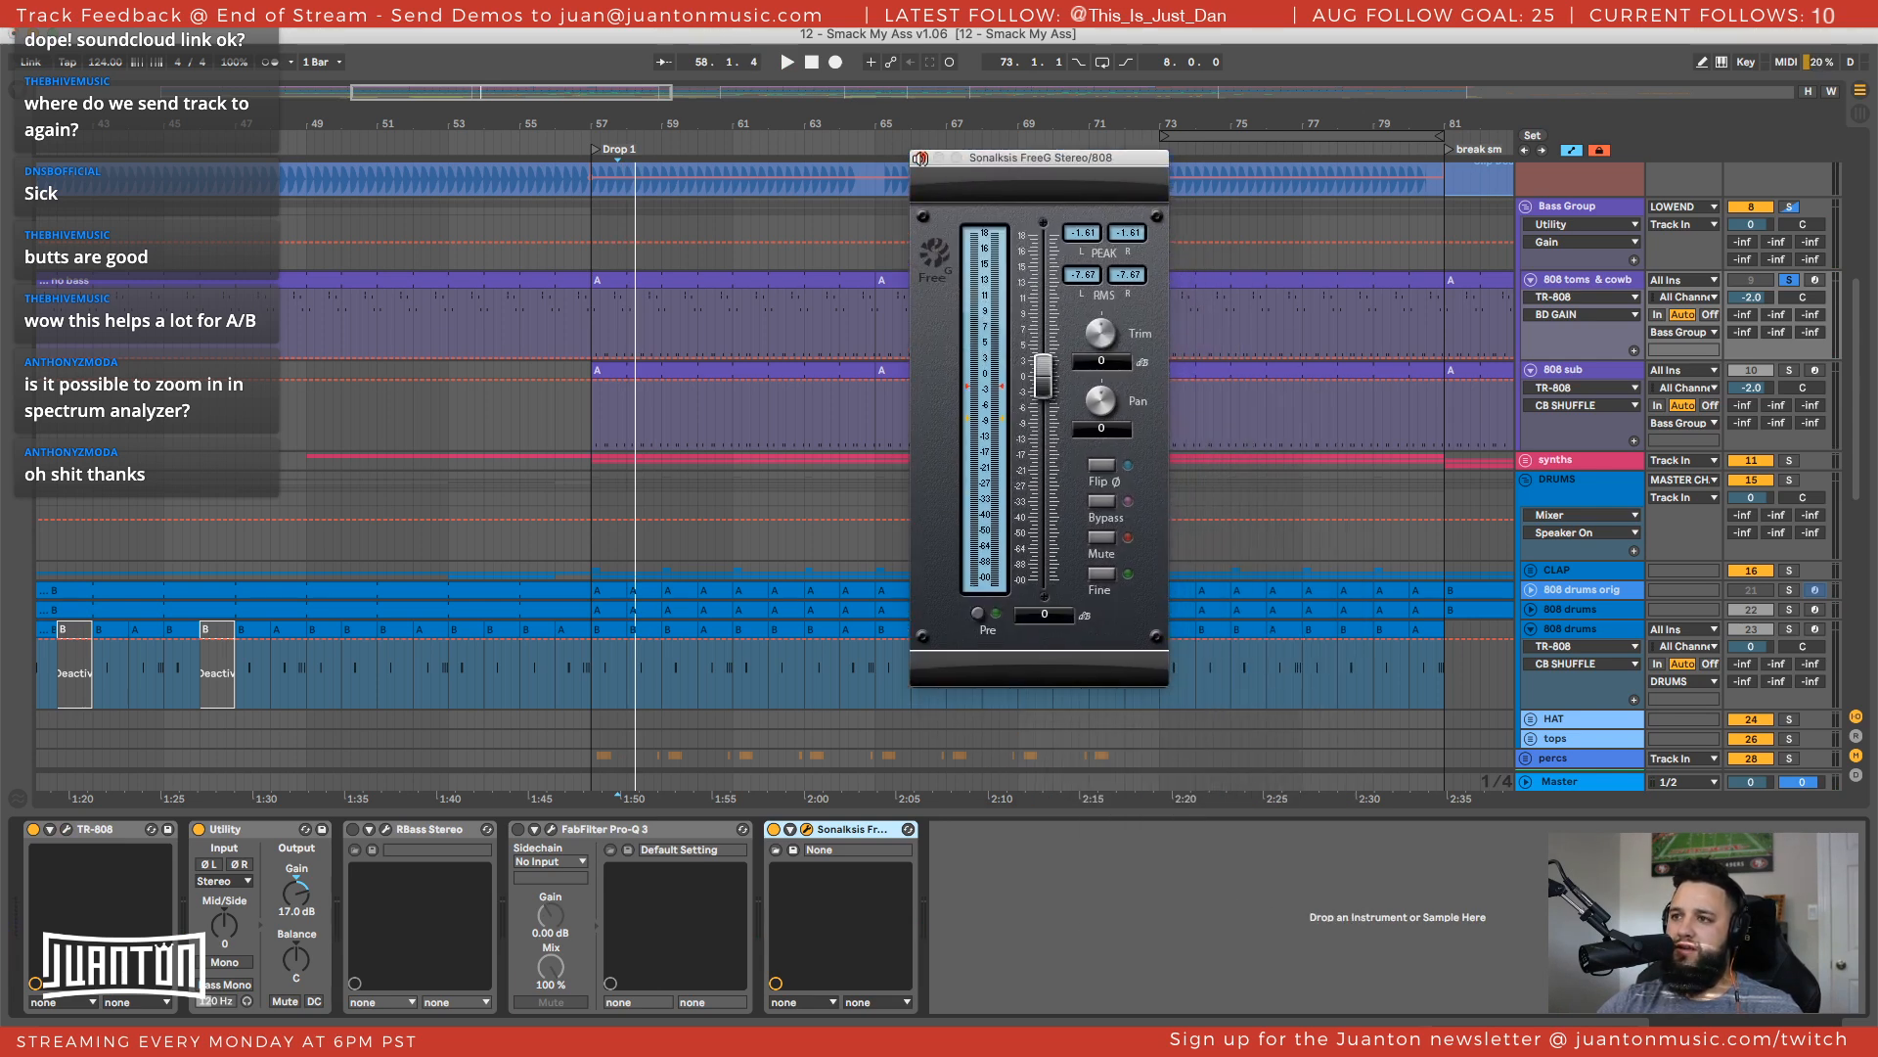
click(919, 159)
Place the playback start at bar 57 and solo the 808 sub track with its devices shown
click(633, 217)
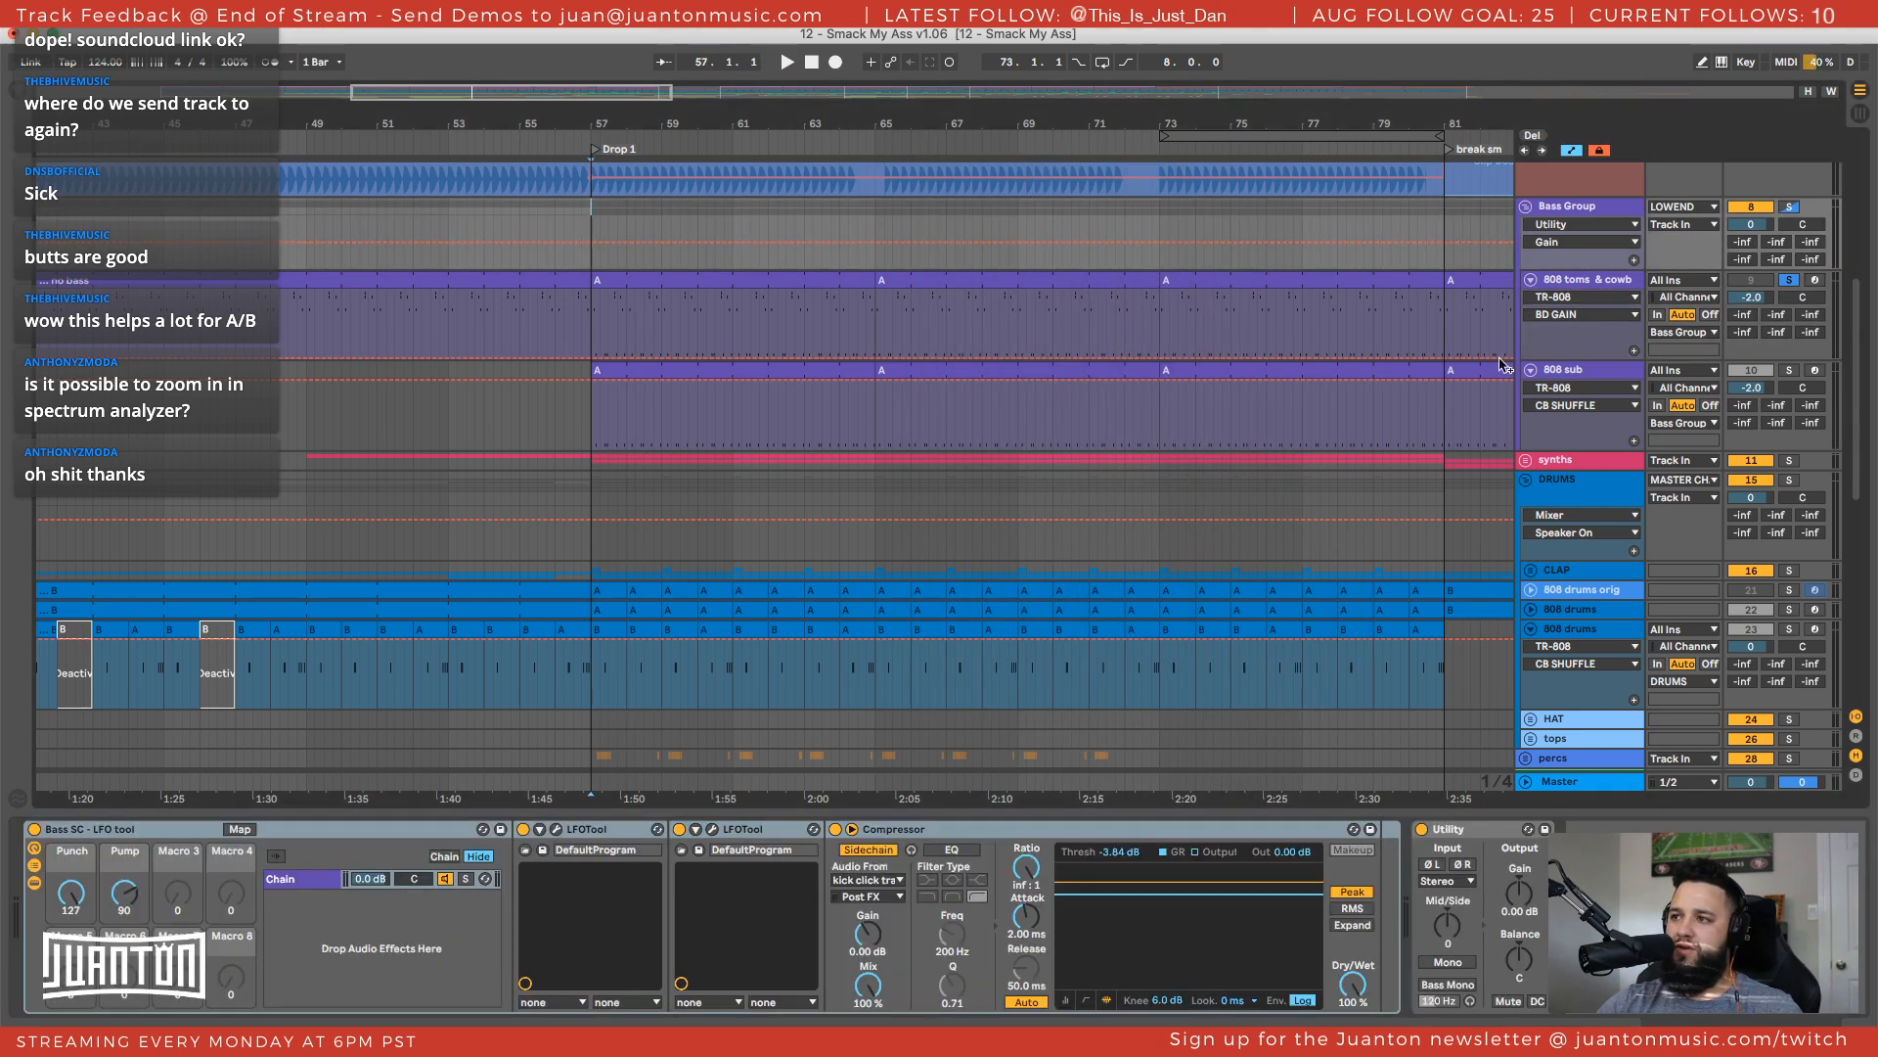
click(1567, 311)
click(1791, 372)
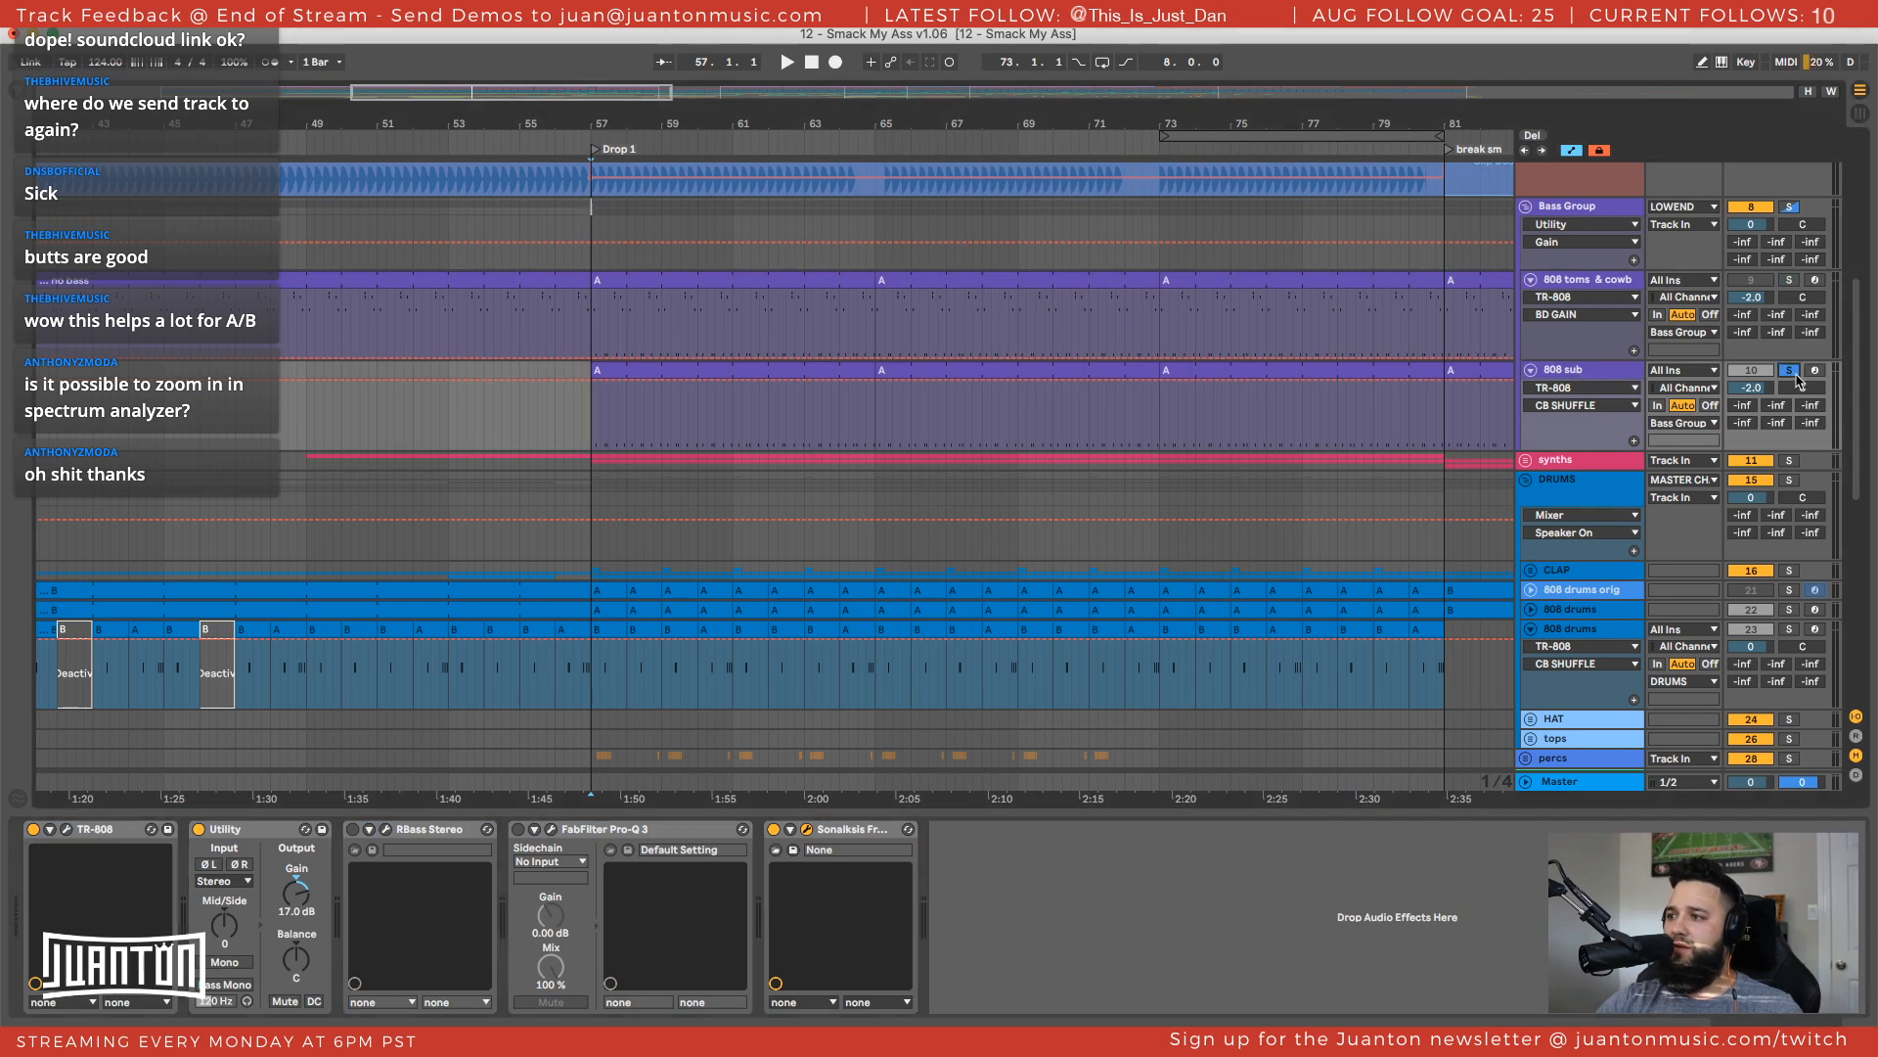
Fold the RBass Stereo device on the 808 sub track, enable it, and play from bar 57
double_click(426, 831)
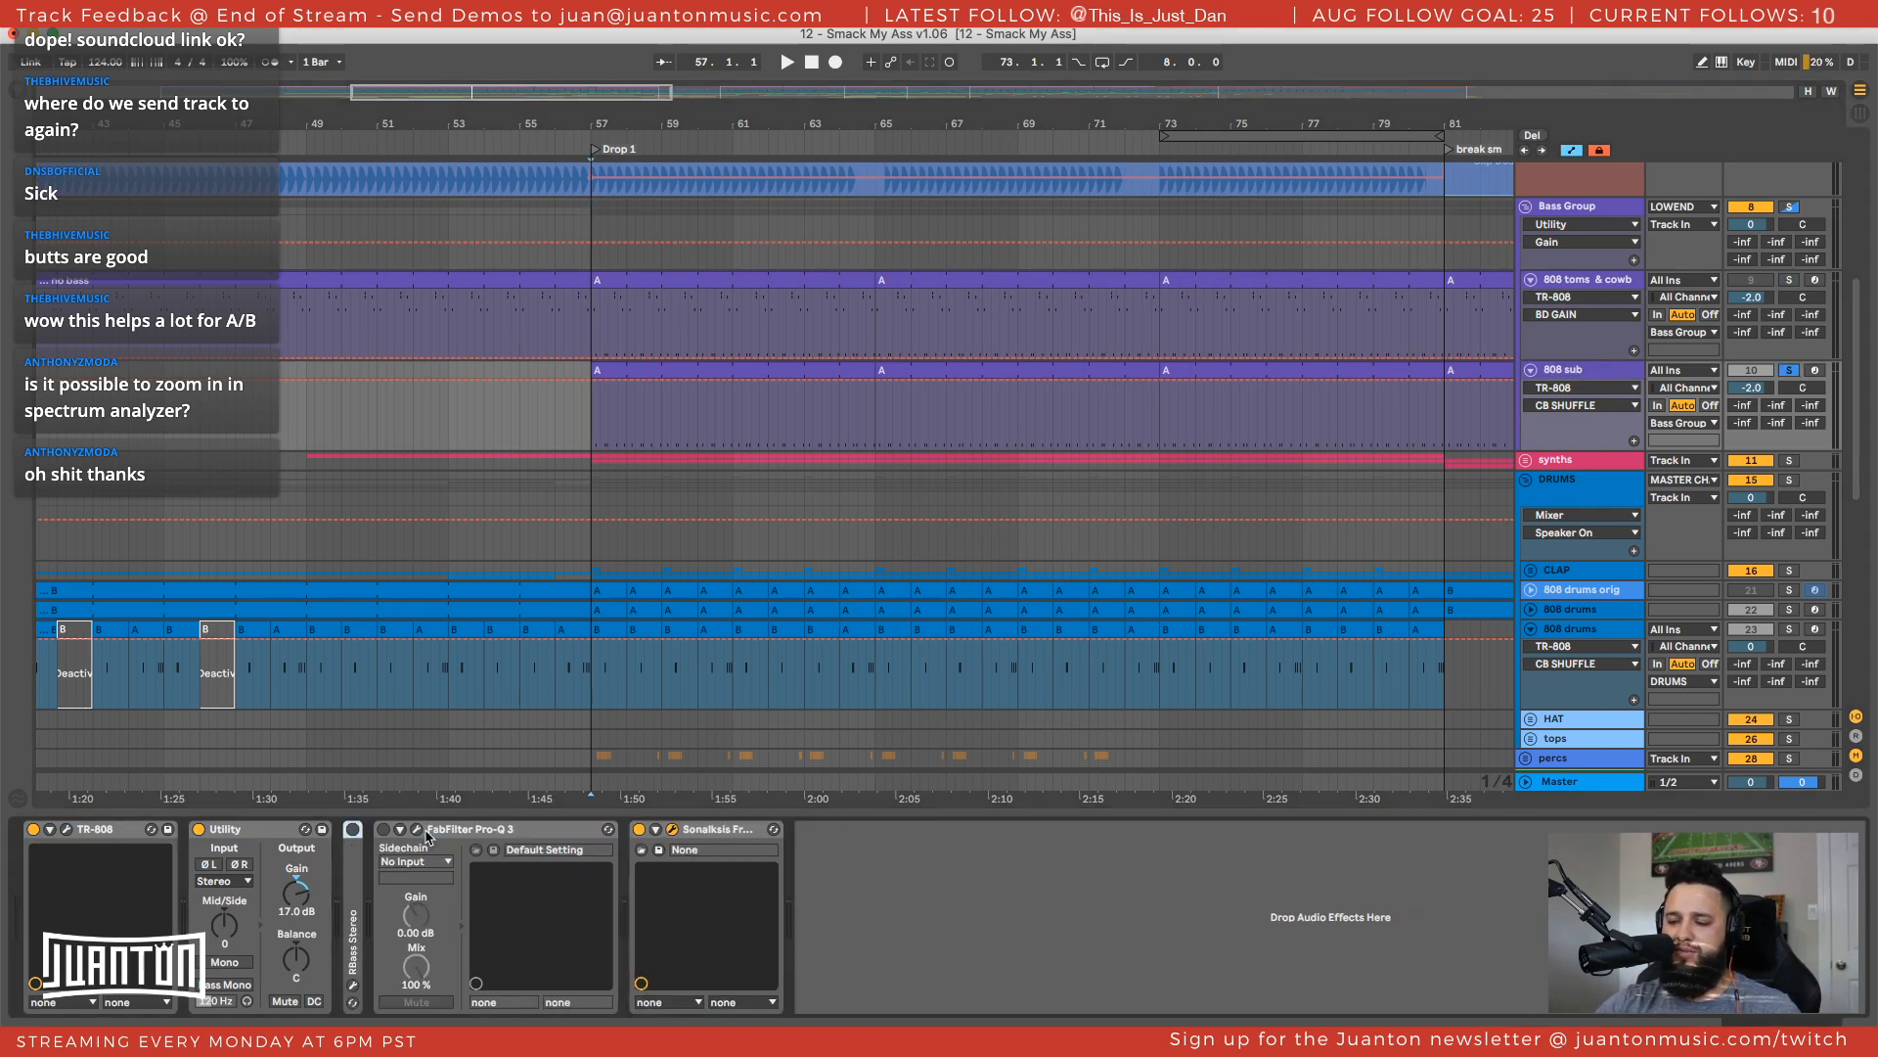
click(352, 830)
key(space)
scroll(1695, 384, down, 1)
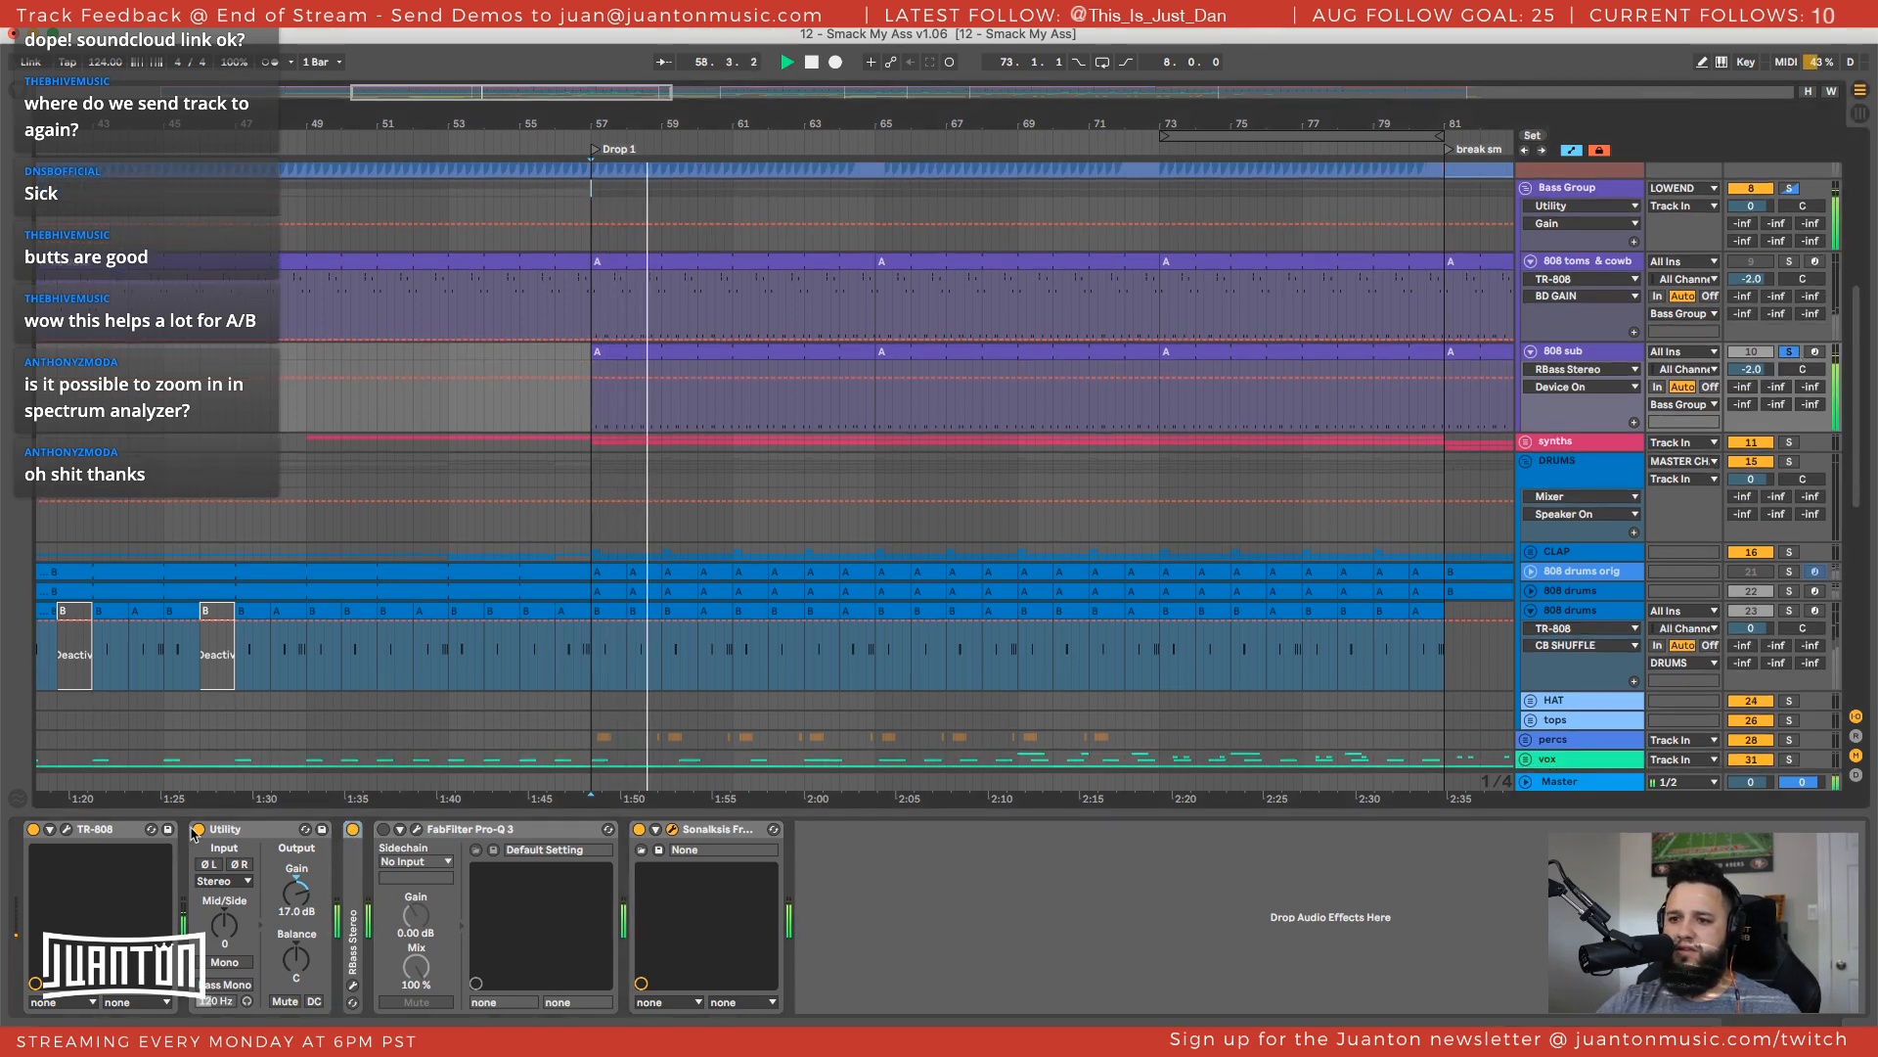
Compare the 808 sub with and without the Utility and the RBass Stereo by bypassing each in turn during playback
click(197, 829)
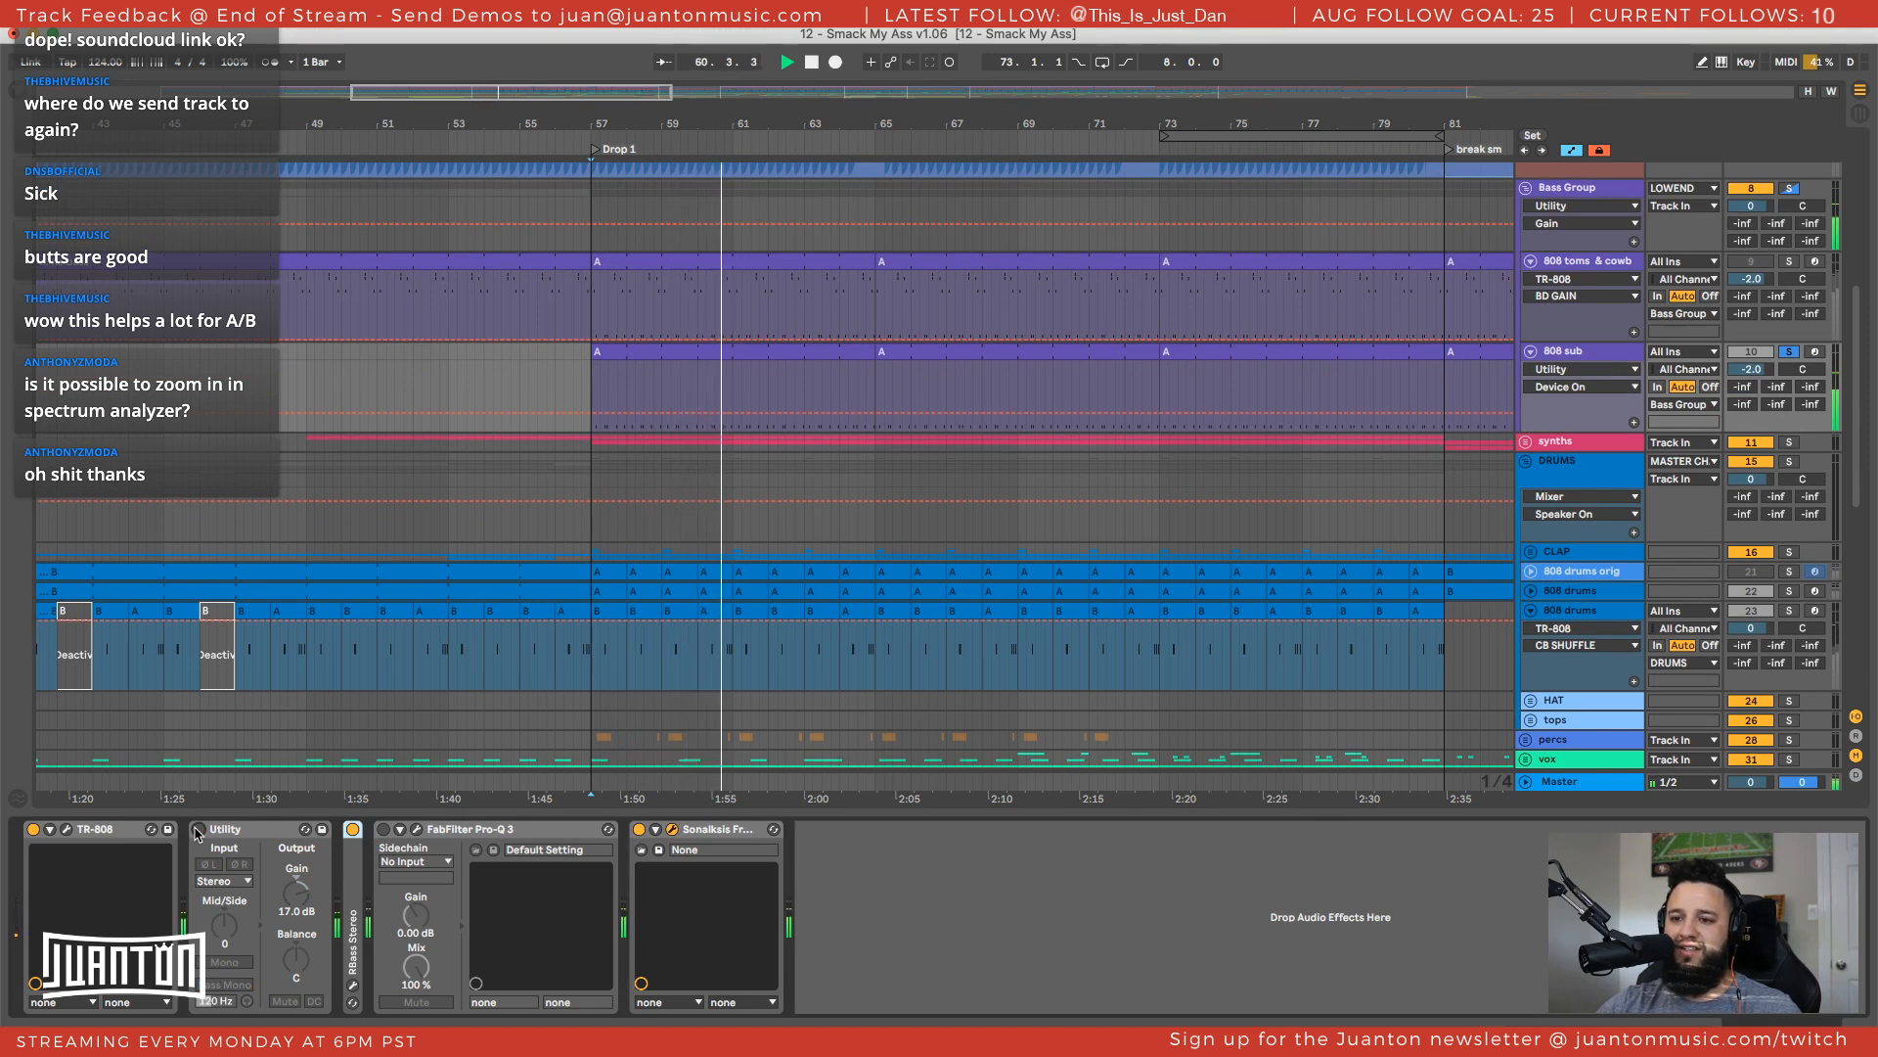
click(198, 828)
click(353, 828)
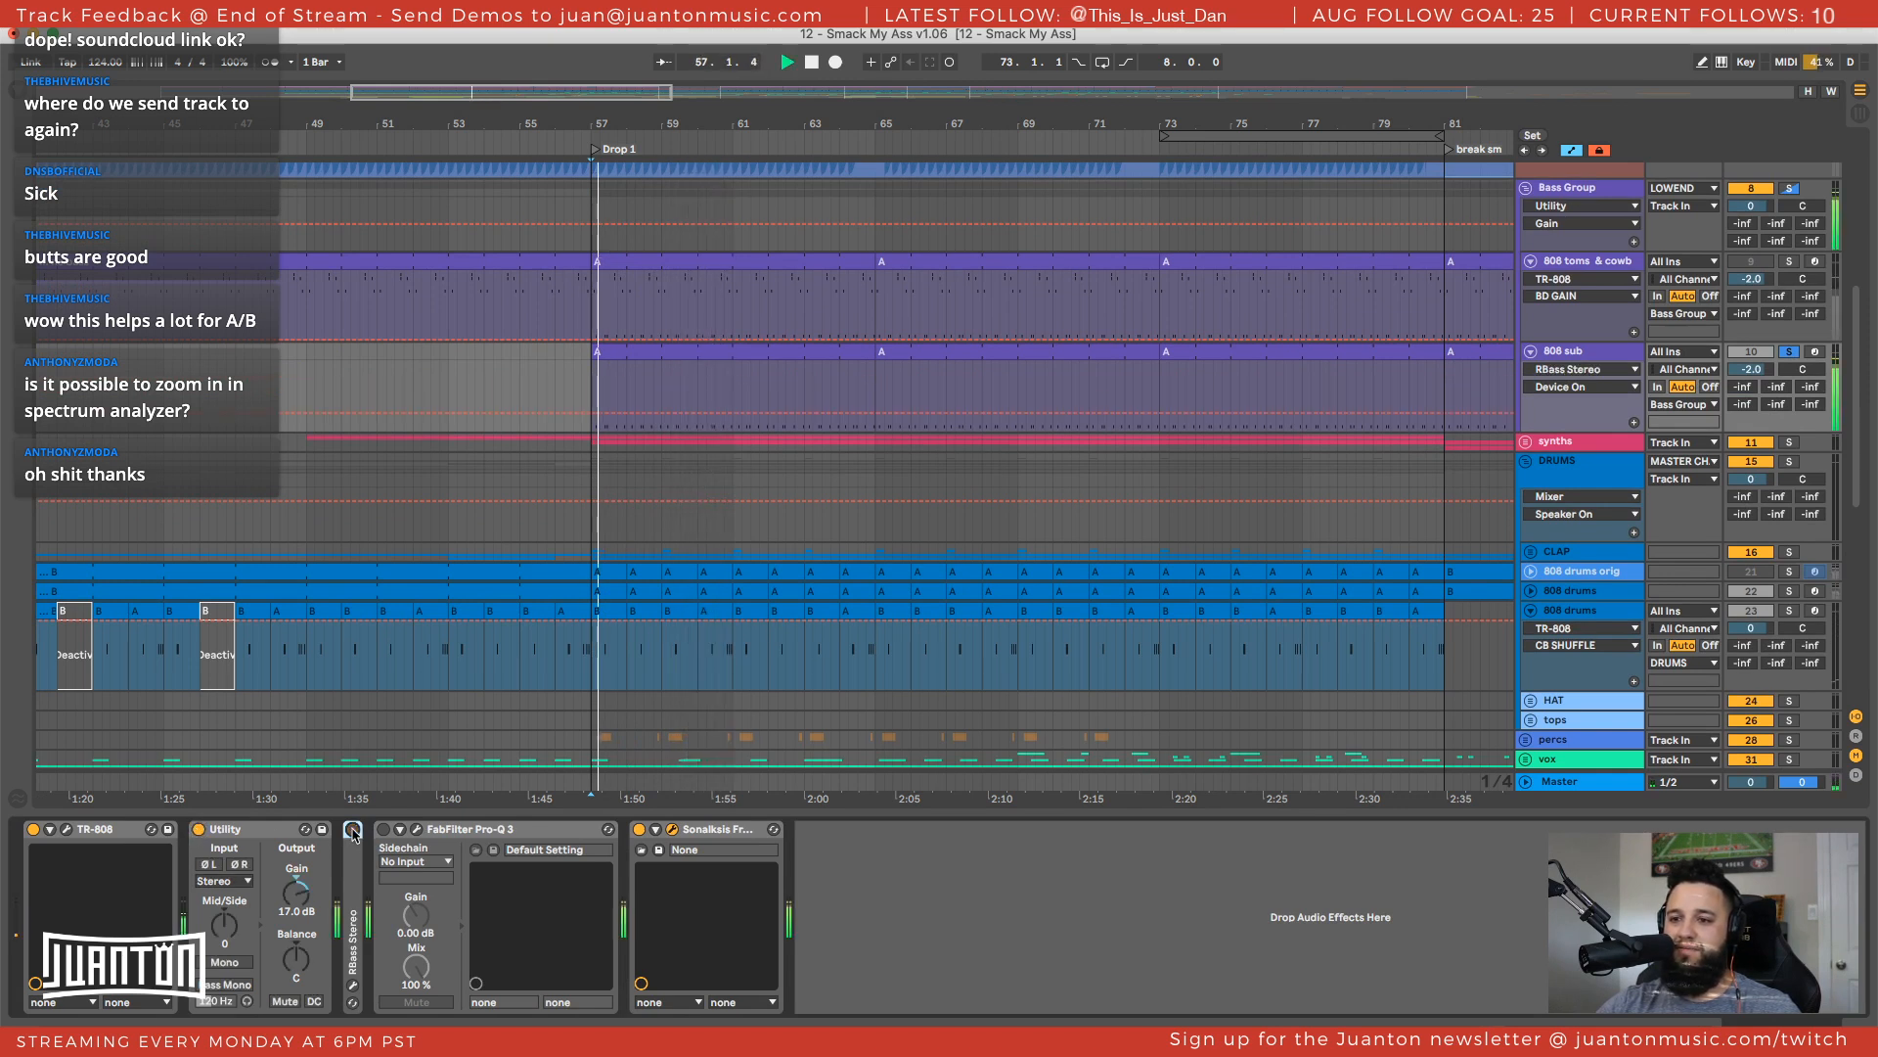
click(352, 828)
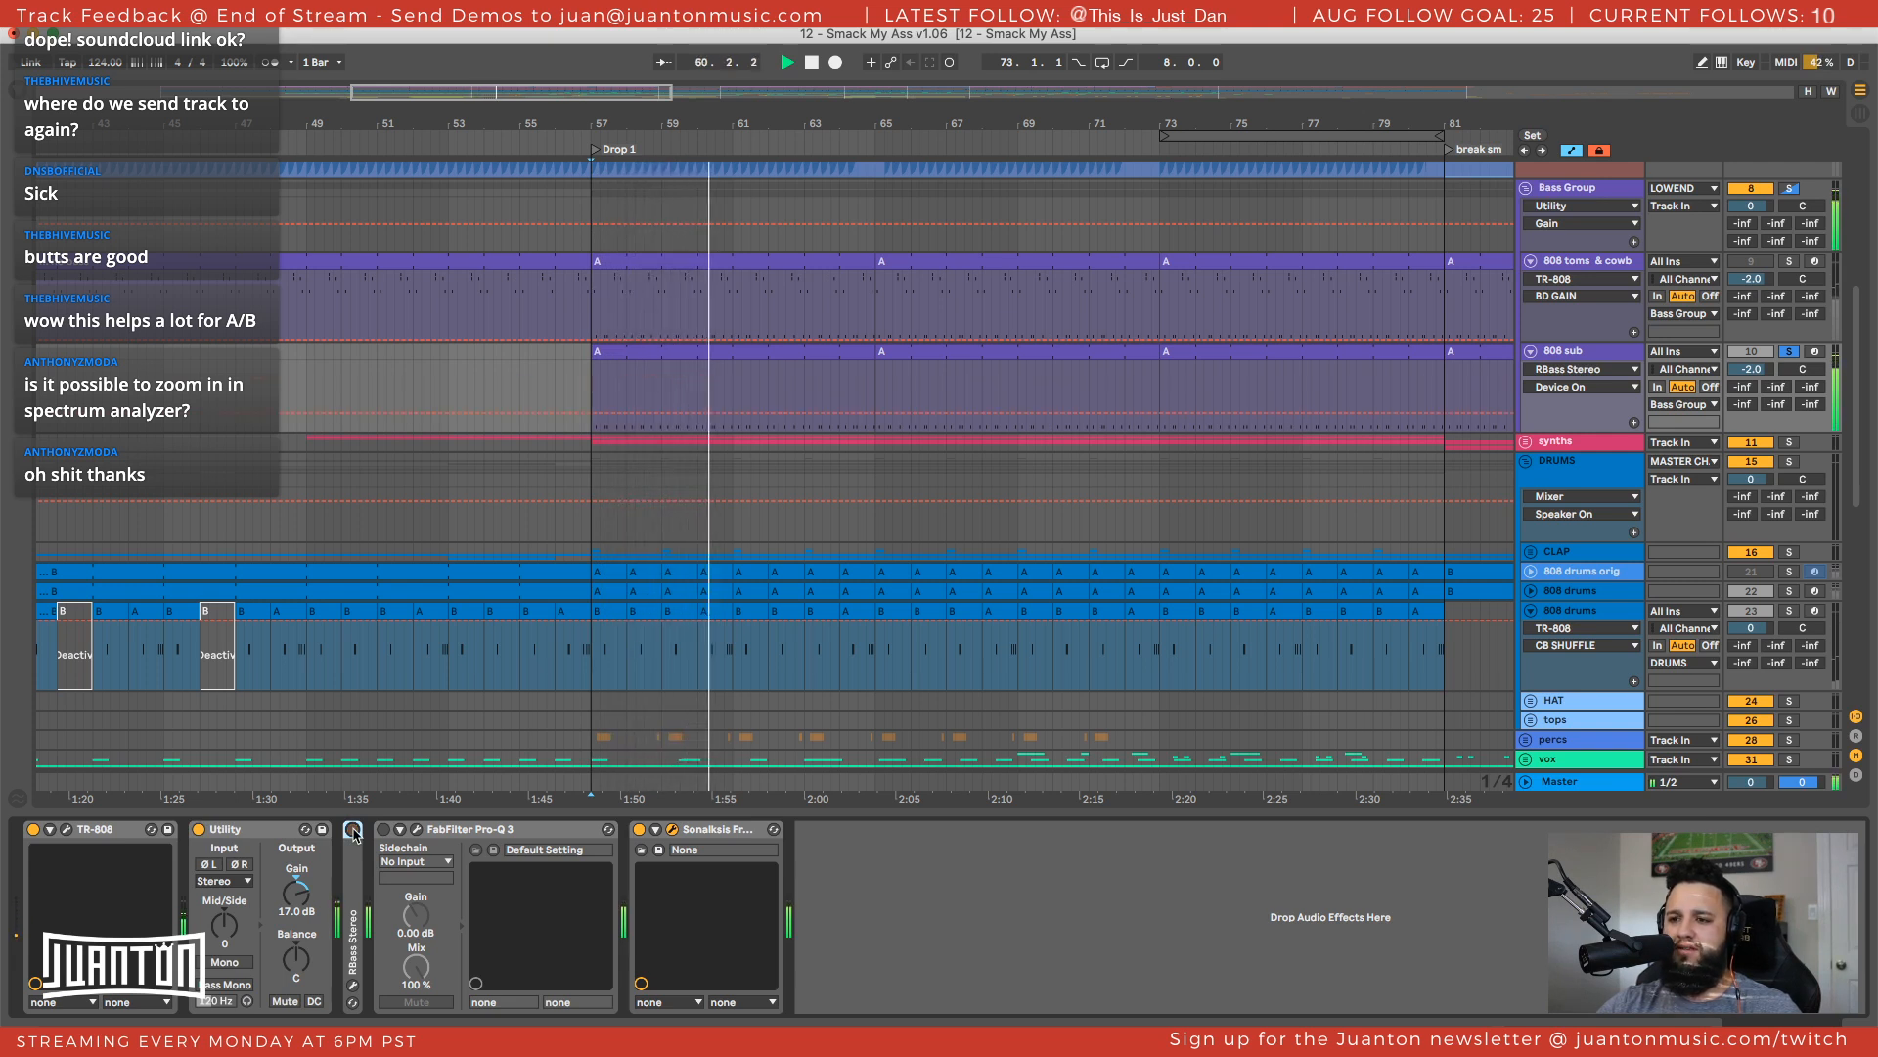
click(353, 830)
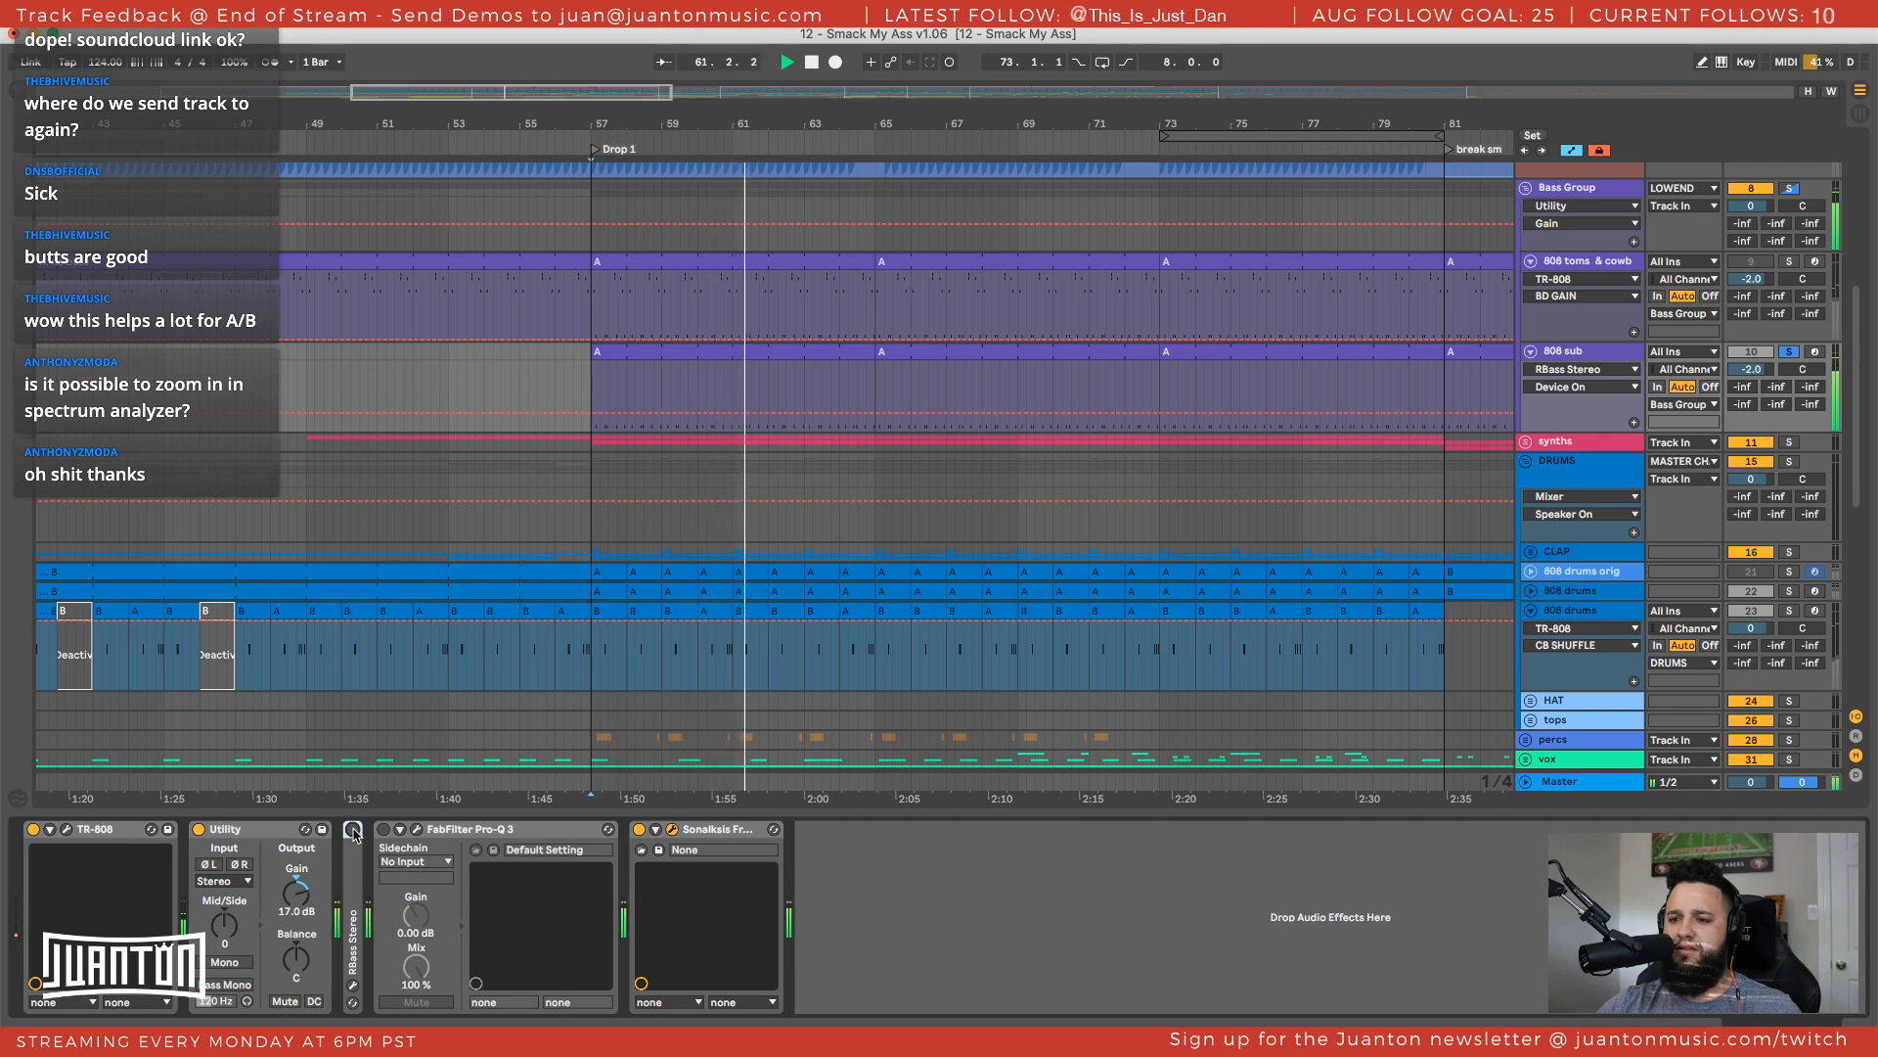
click(353, 830)
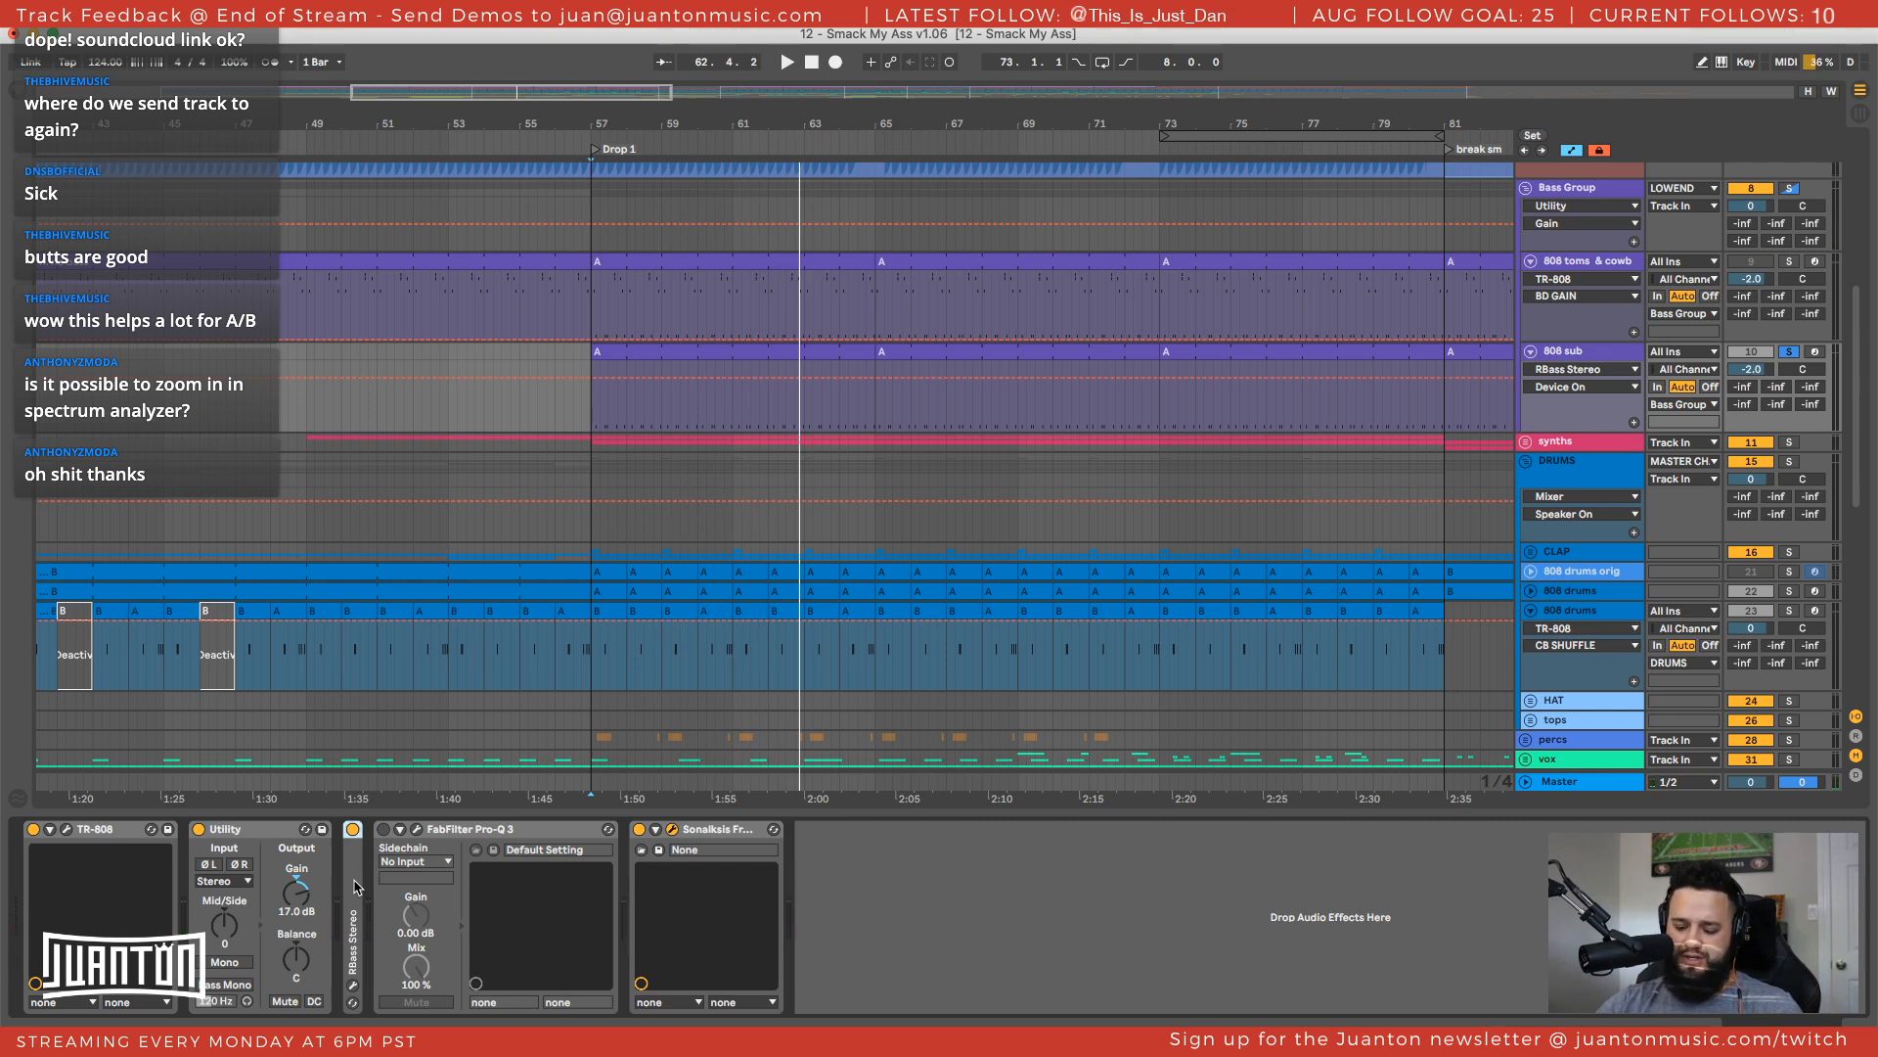
Duplicate the RBass Stereo device on the 808 sub track, deactivate the original, and unfold the copy
key(super+g)
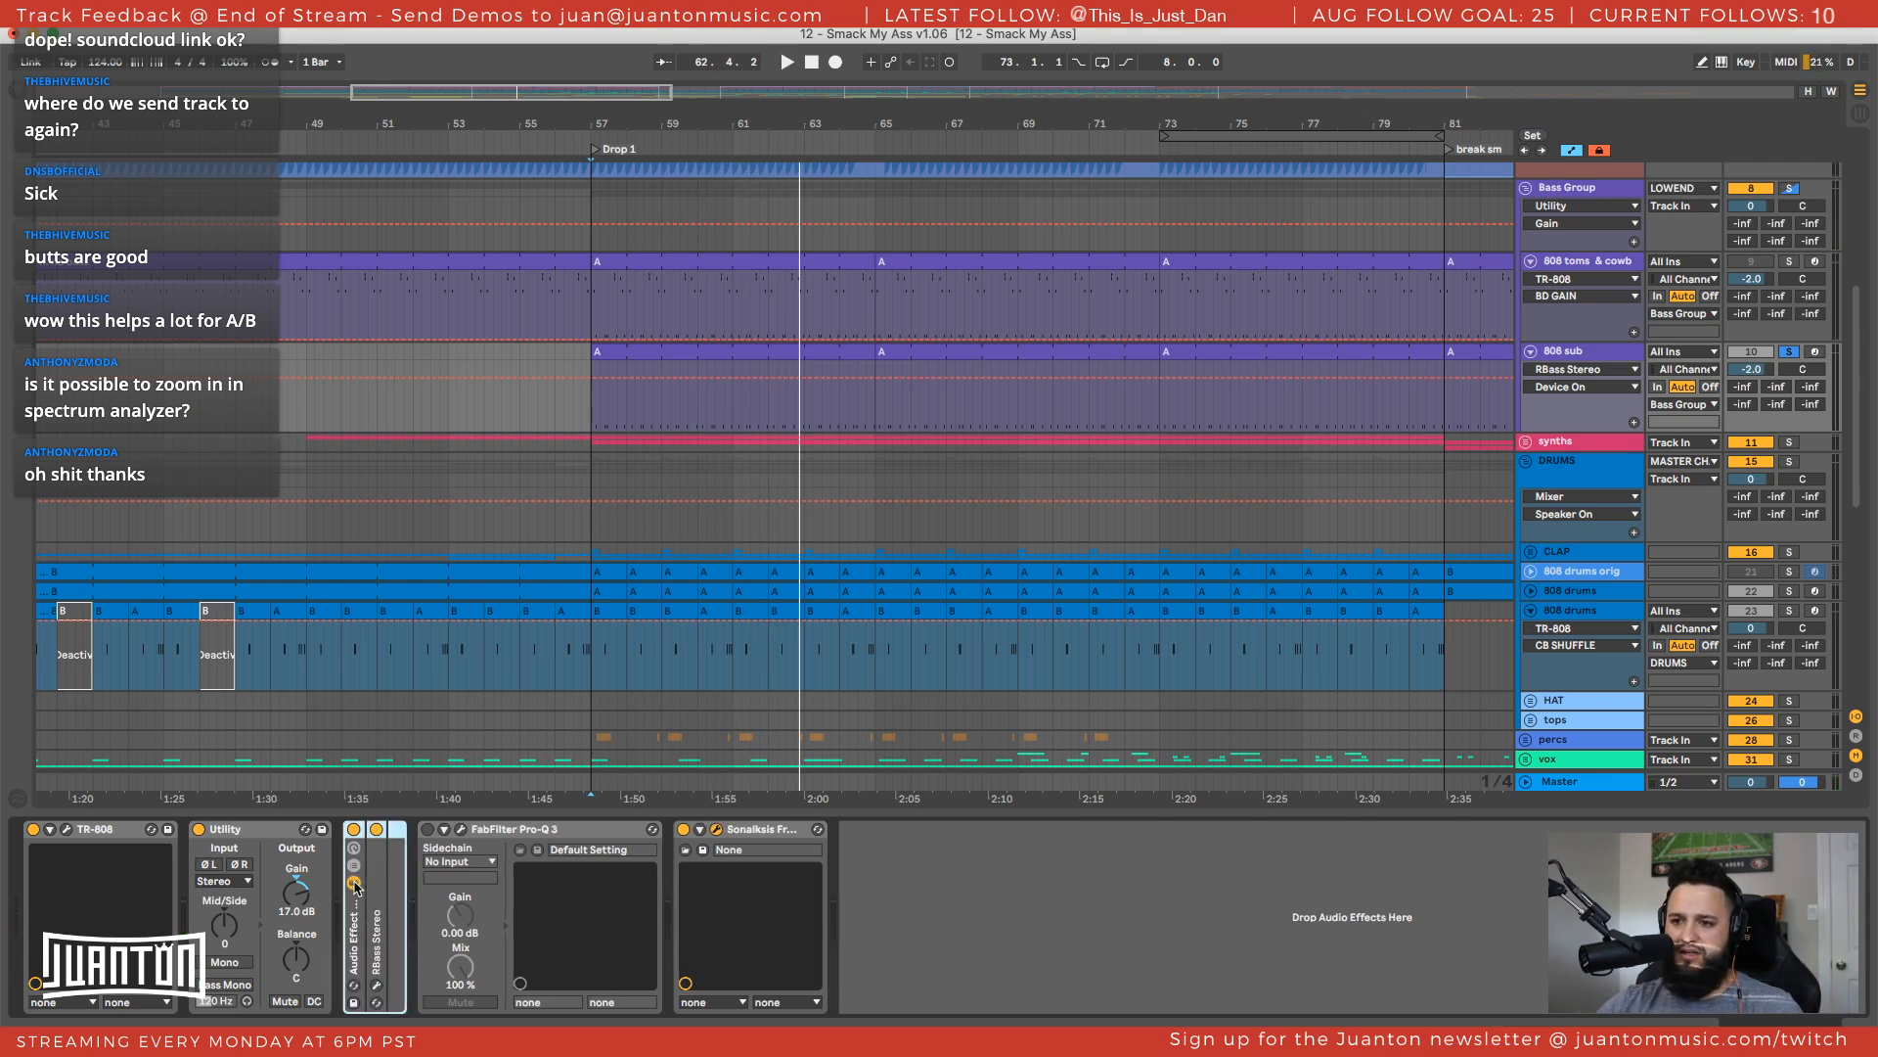
key(super+z)
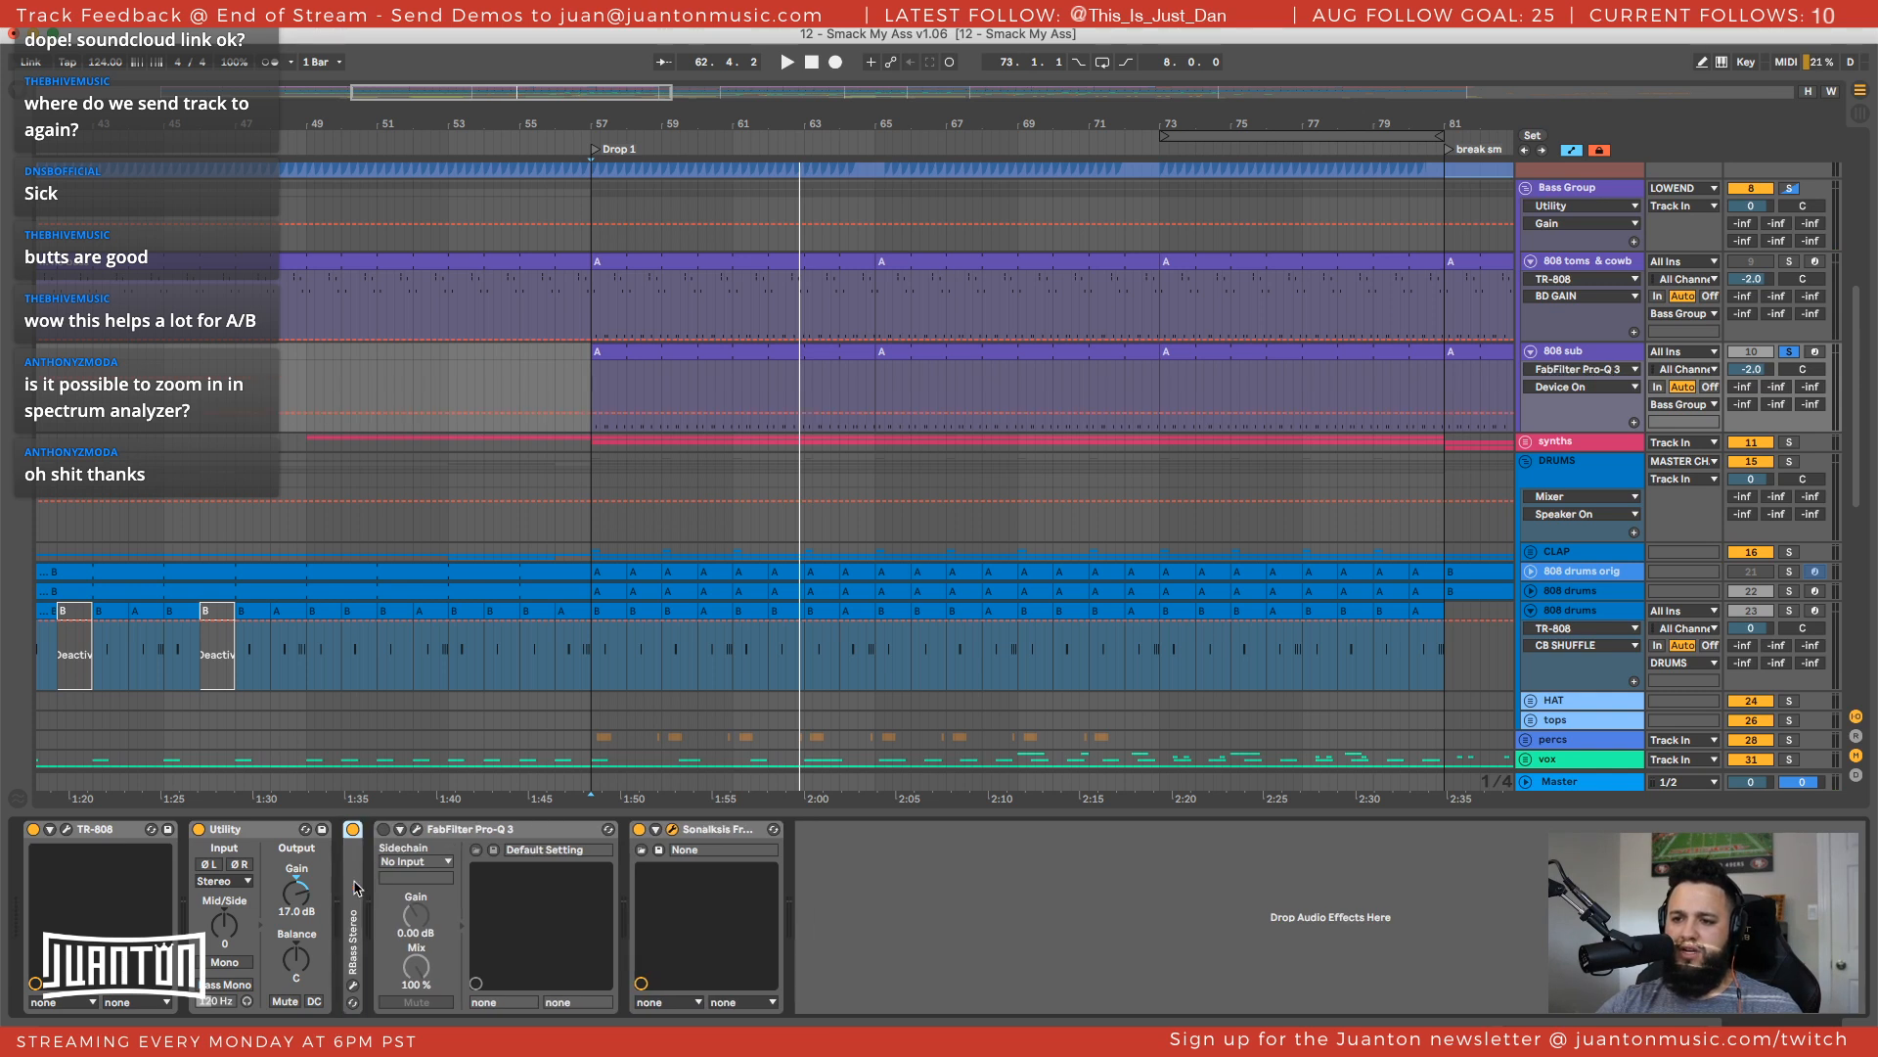
key(super+d)
click(353, 829)
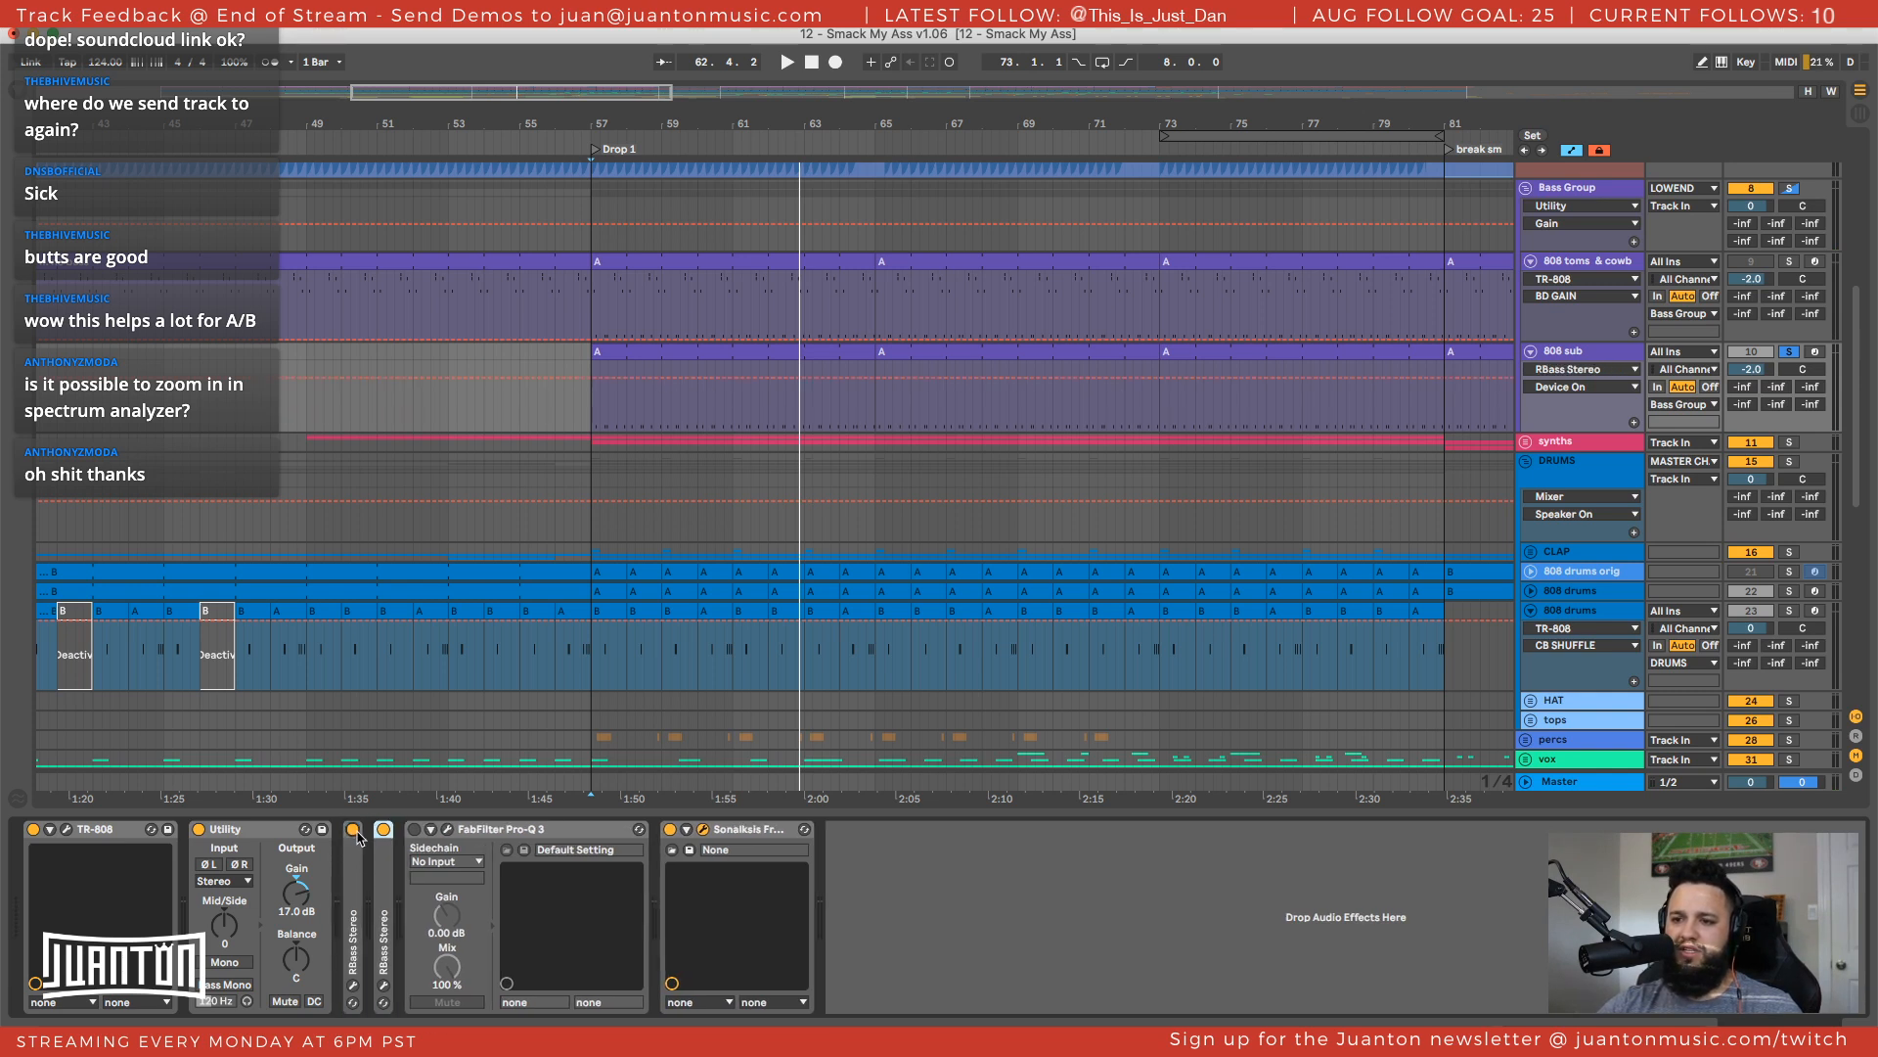
double_click(386, 865)
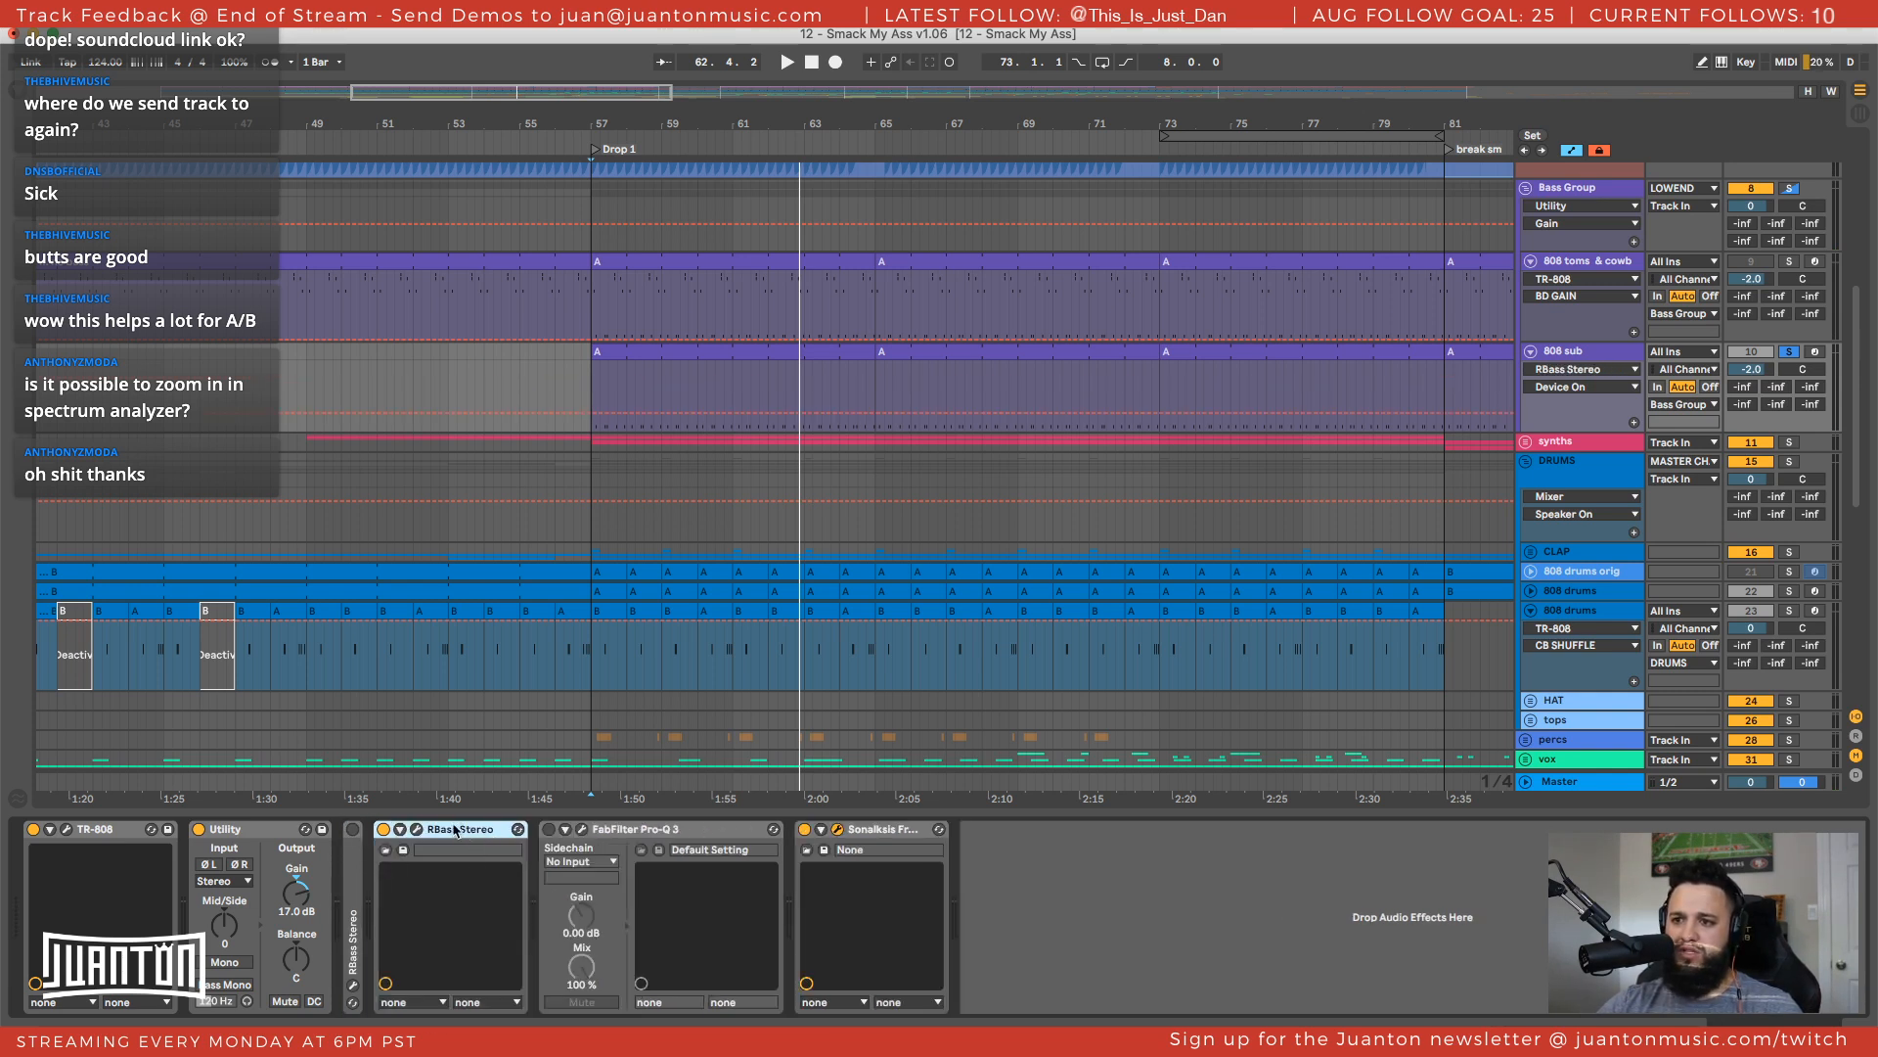
Group the duplicated RBass Stereo into an Audio Effect Rack, show its chain list, and add an empty chain named "dry"
key(super+g)
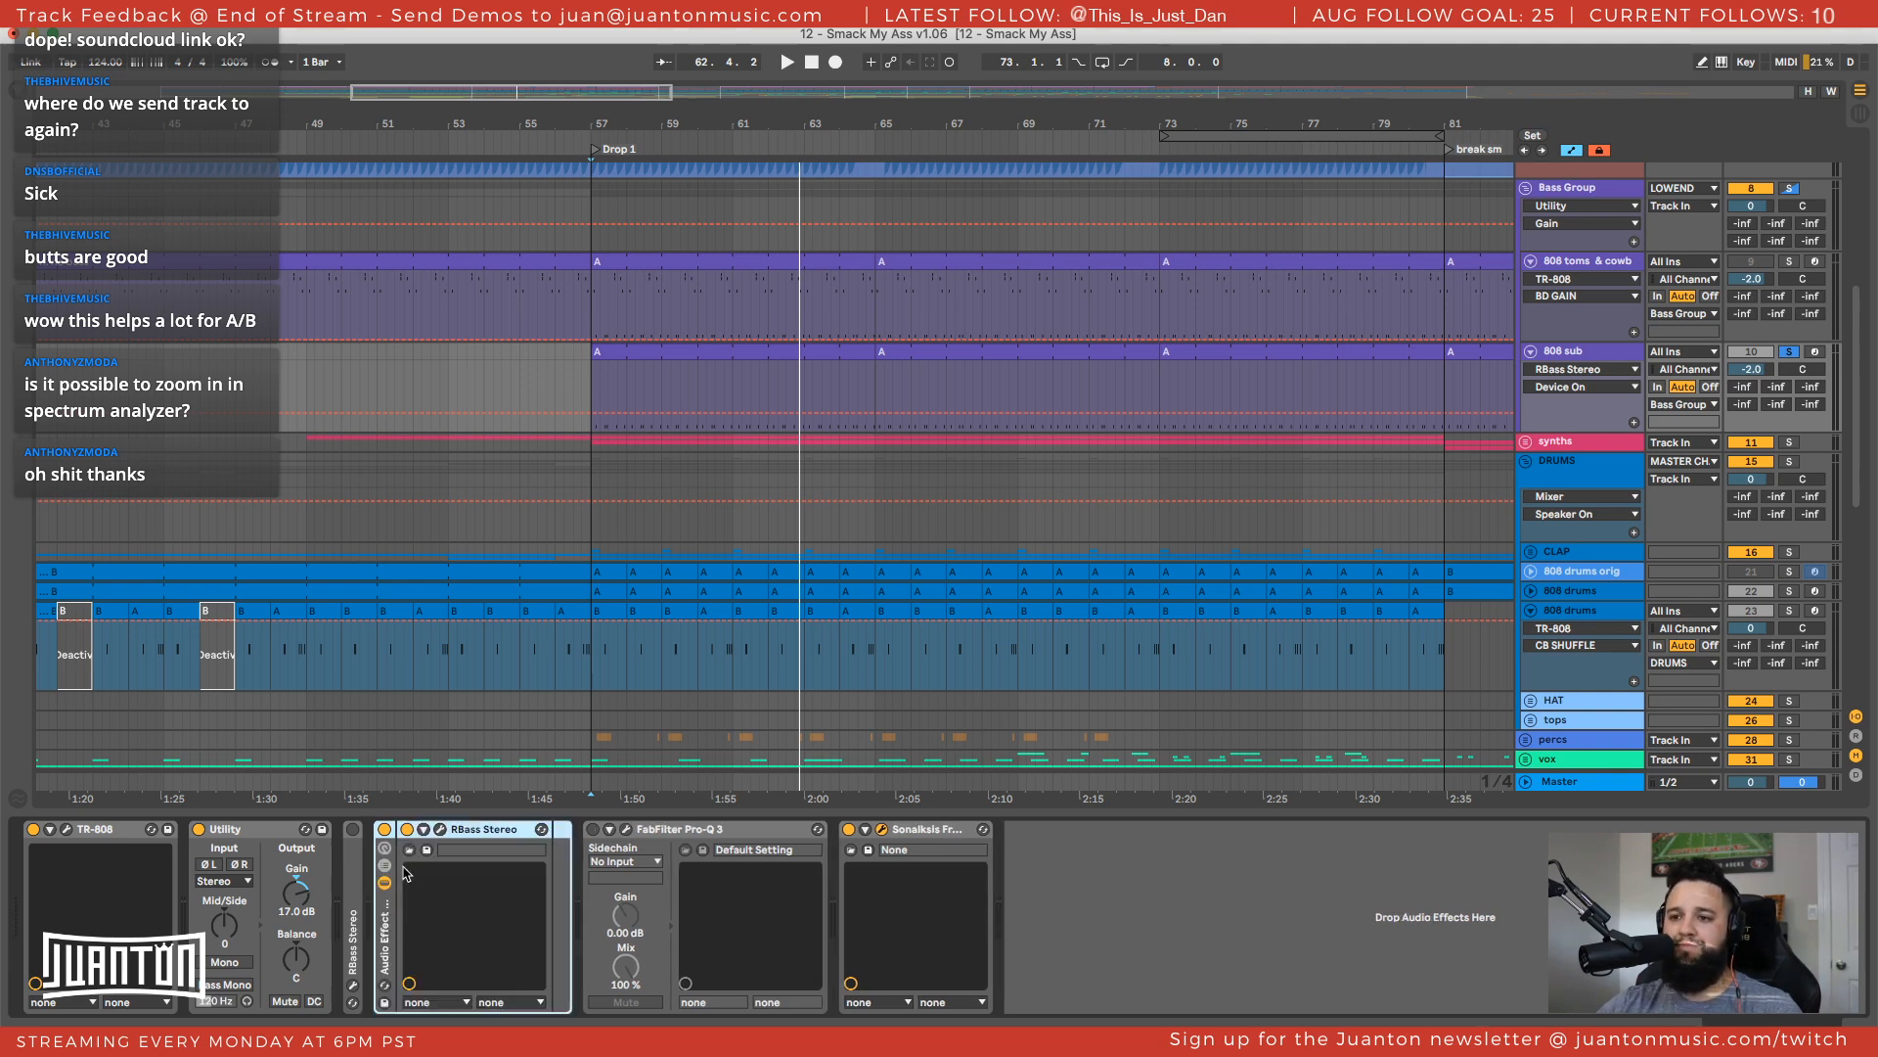
click(386, 866)
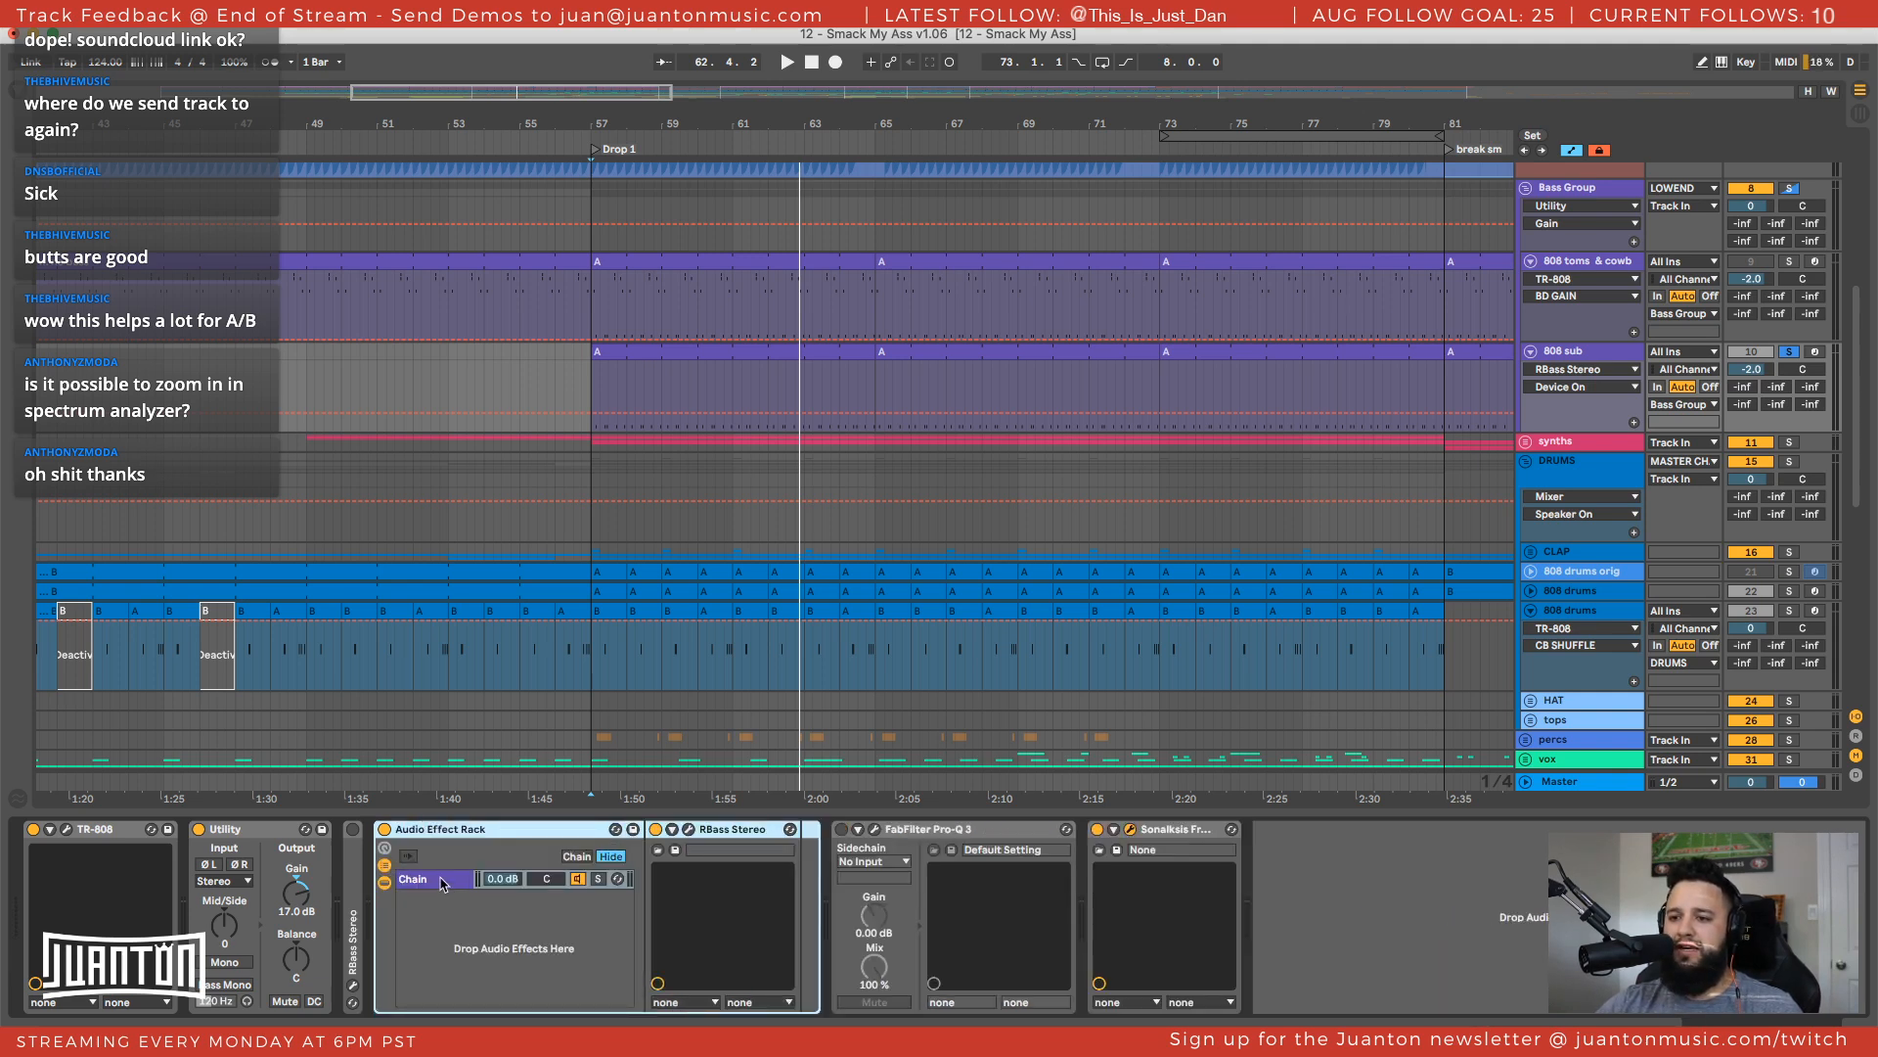
click(441, 883)
right_click(442, 913)
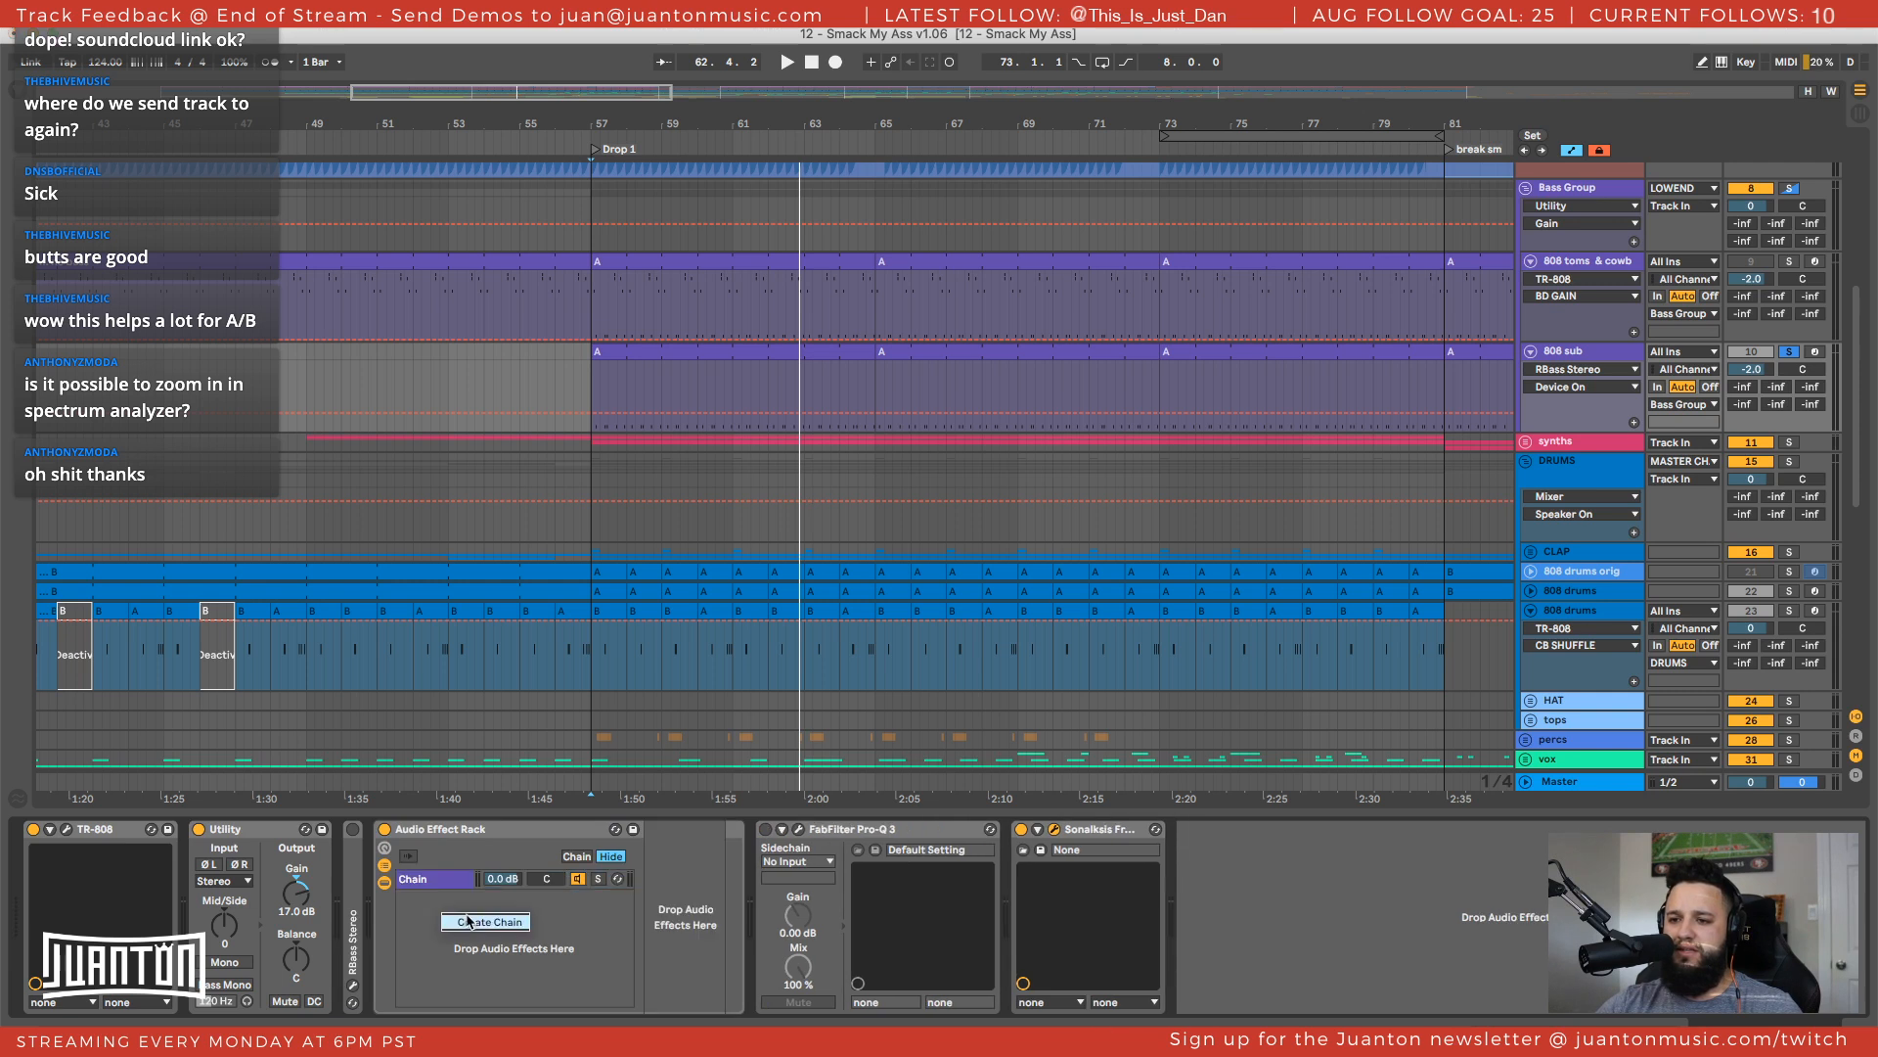
click(489, 921)
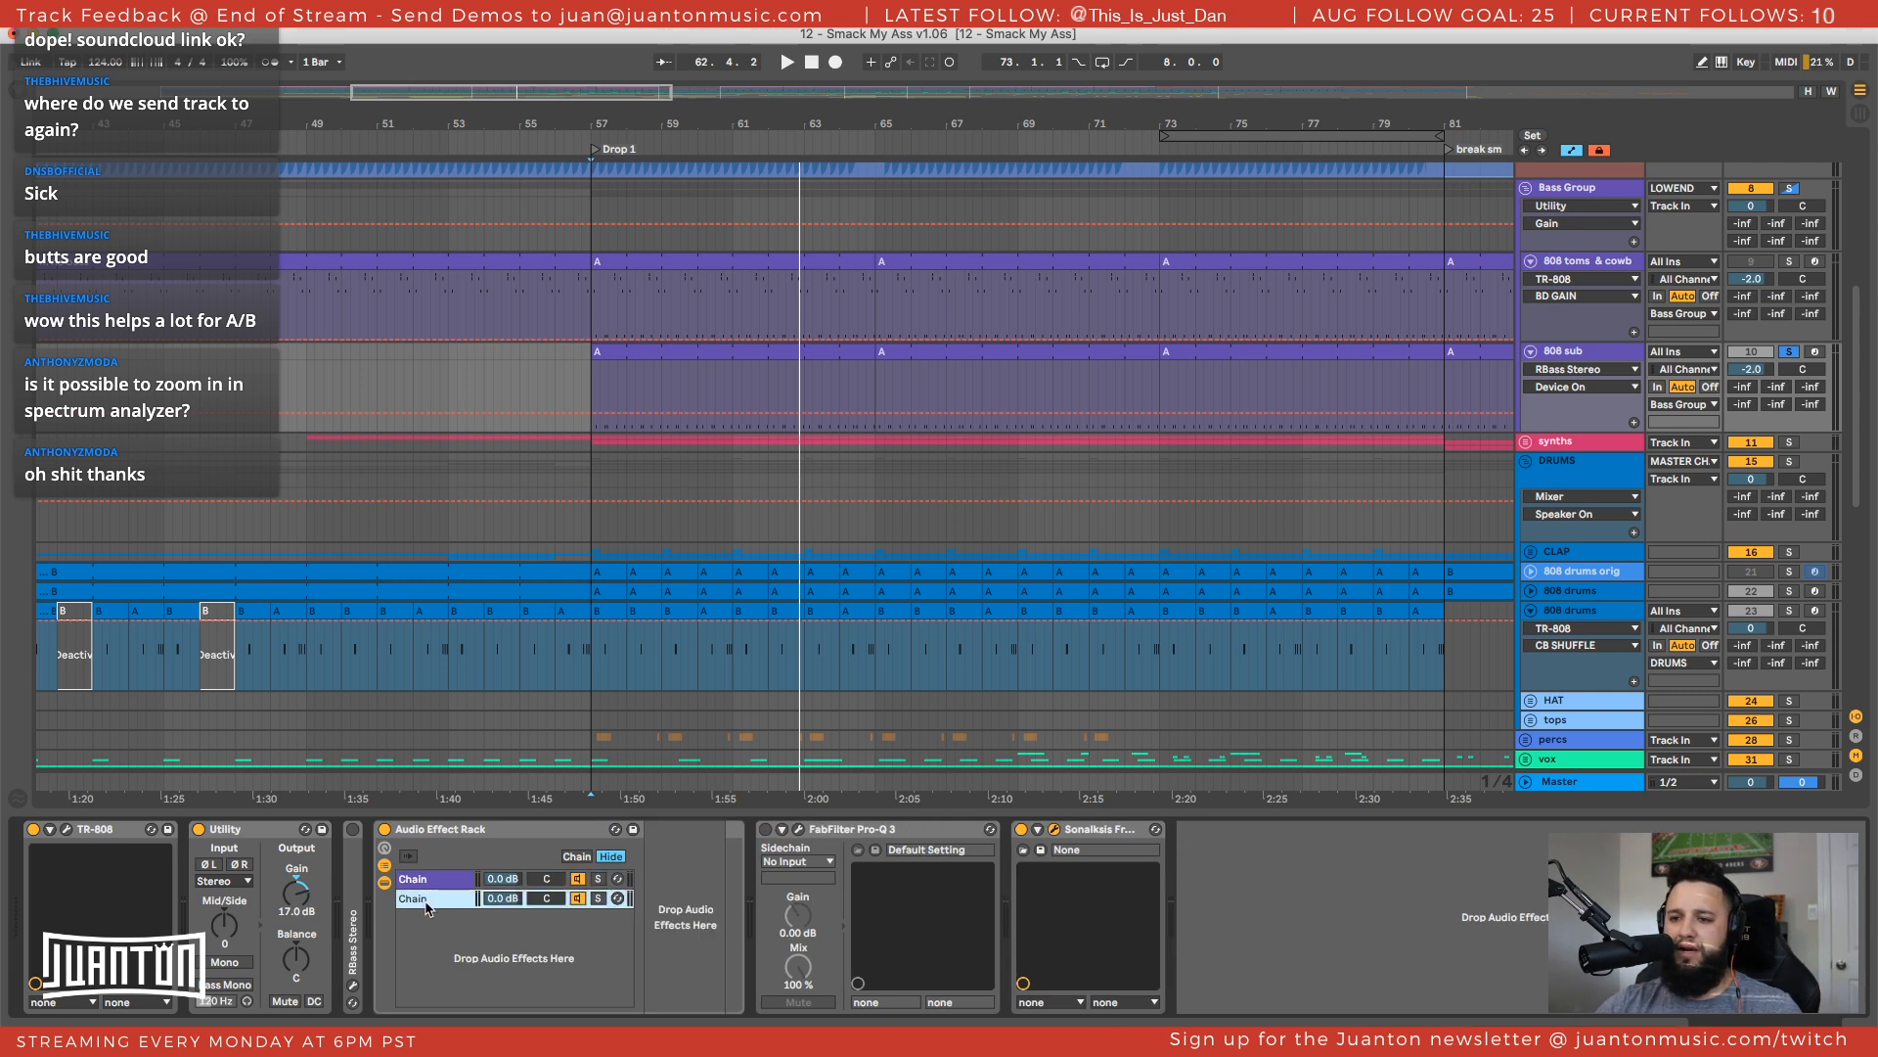
key(super+r)
text(d)
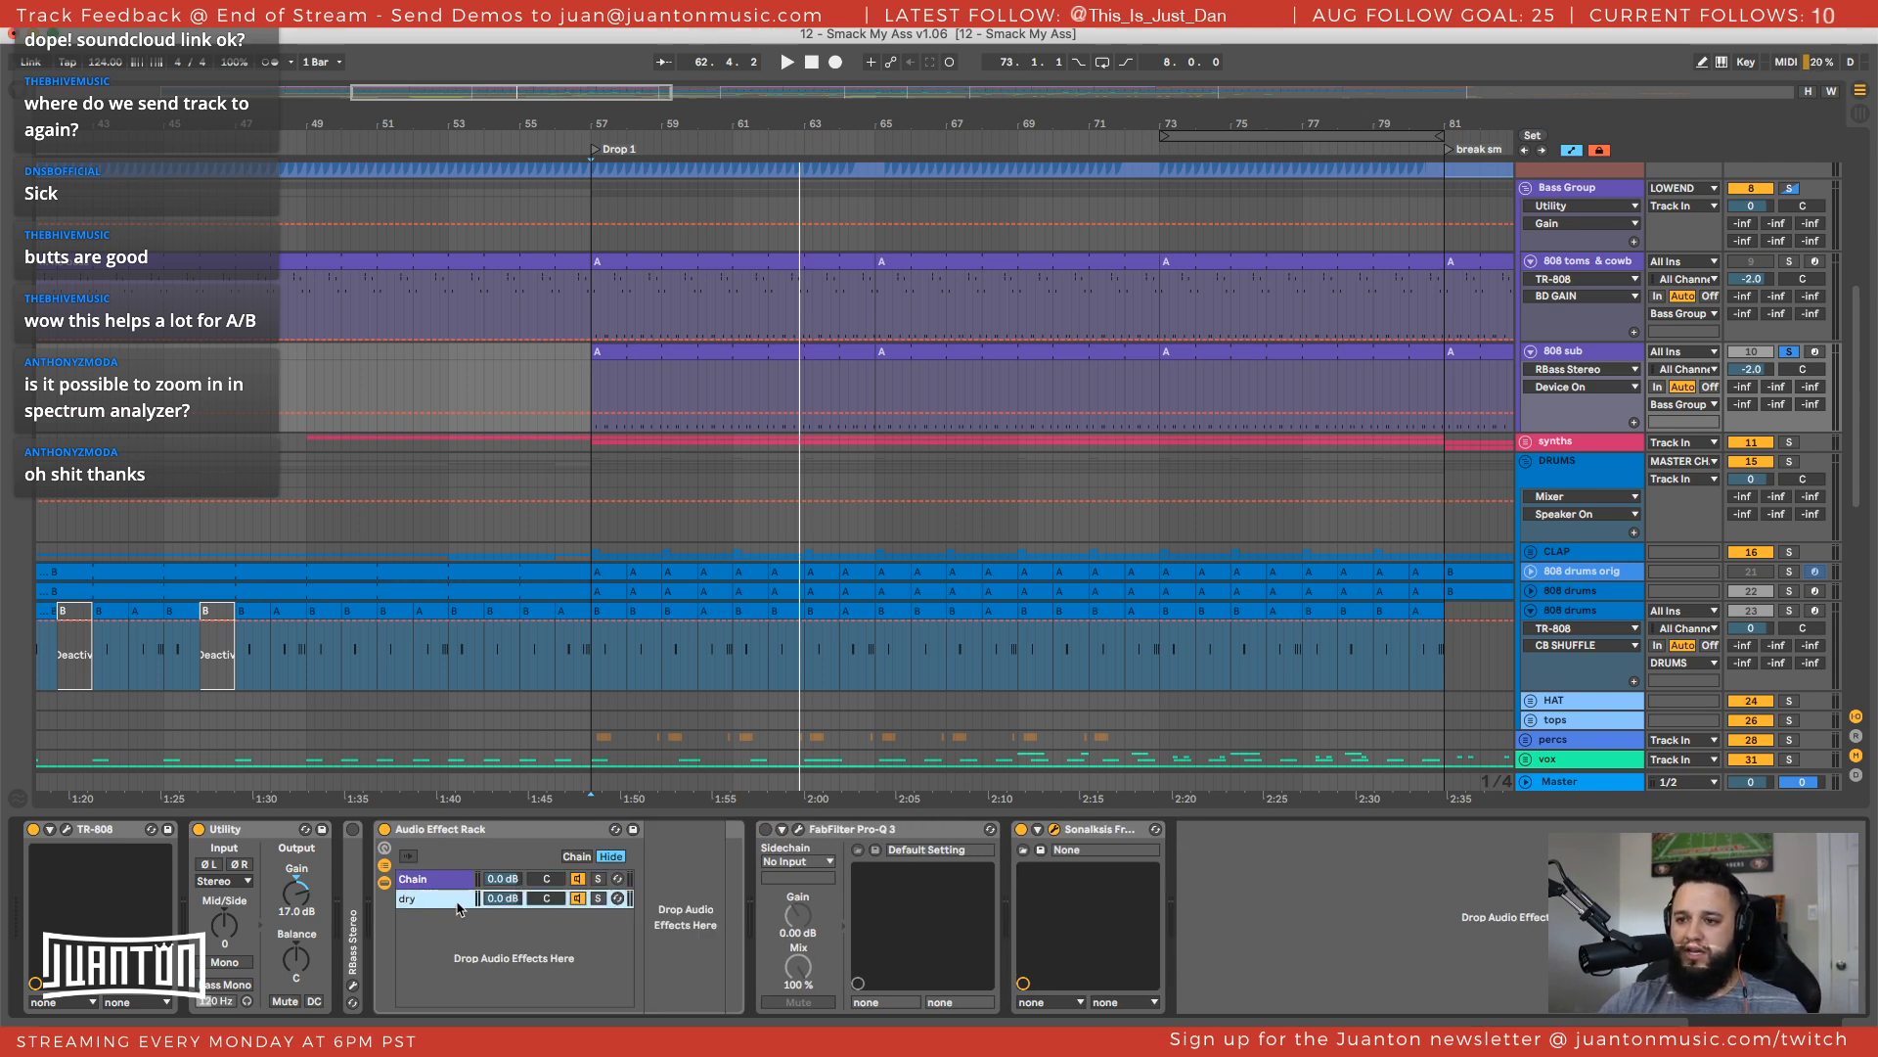
Move the chain holding RBass Stereo below the dry chain and rename it "rbass"
click(444, 883)
drag(444, 883, 447, 923)
key(super+r)
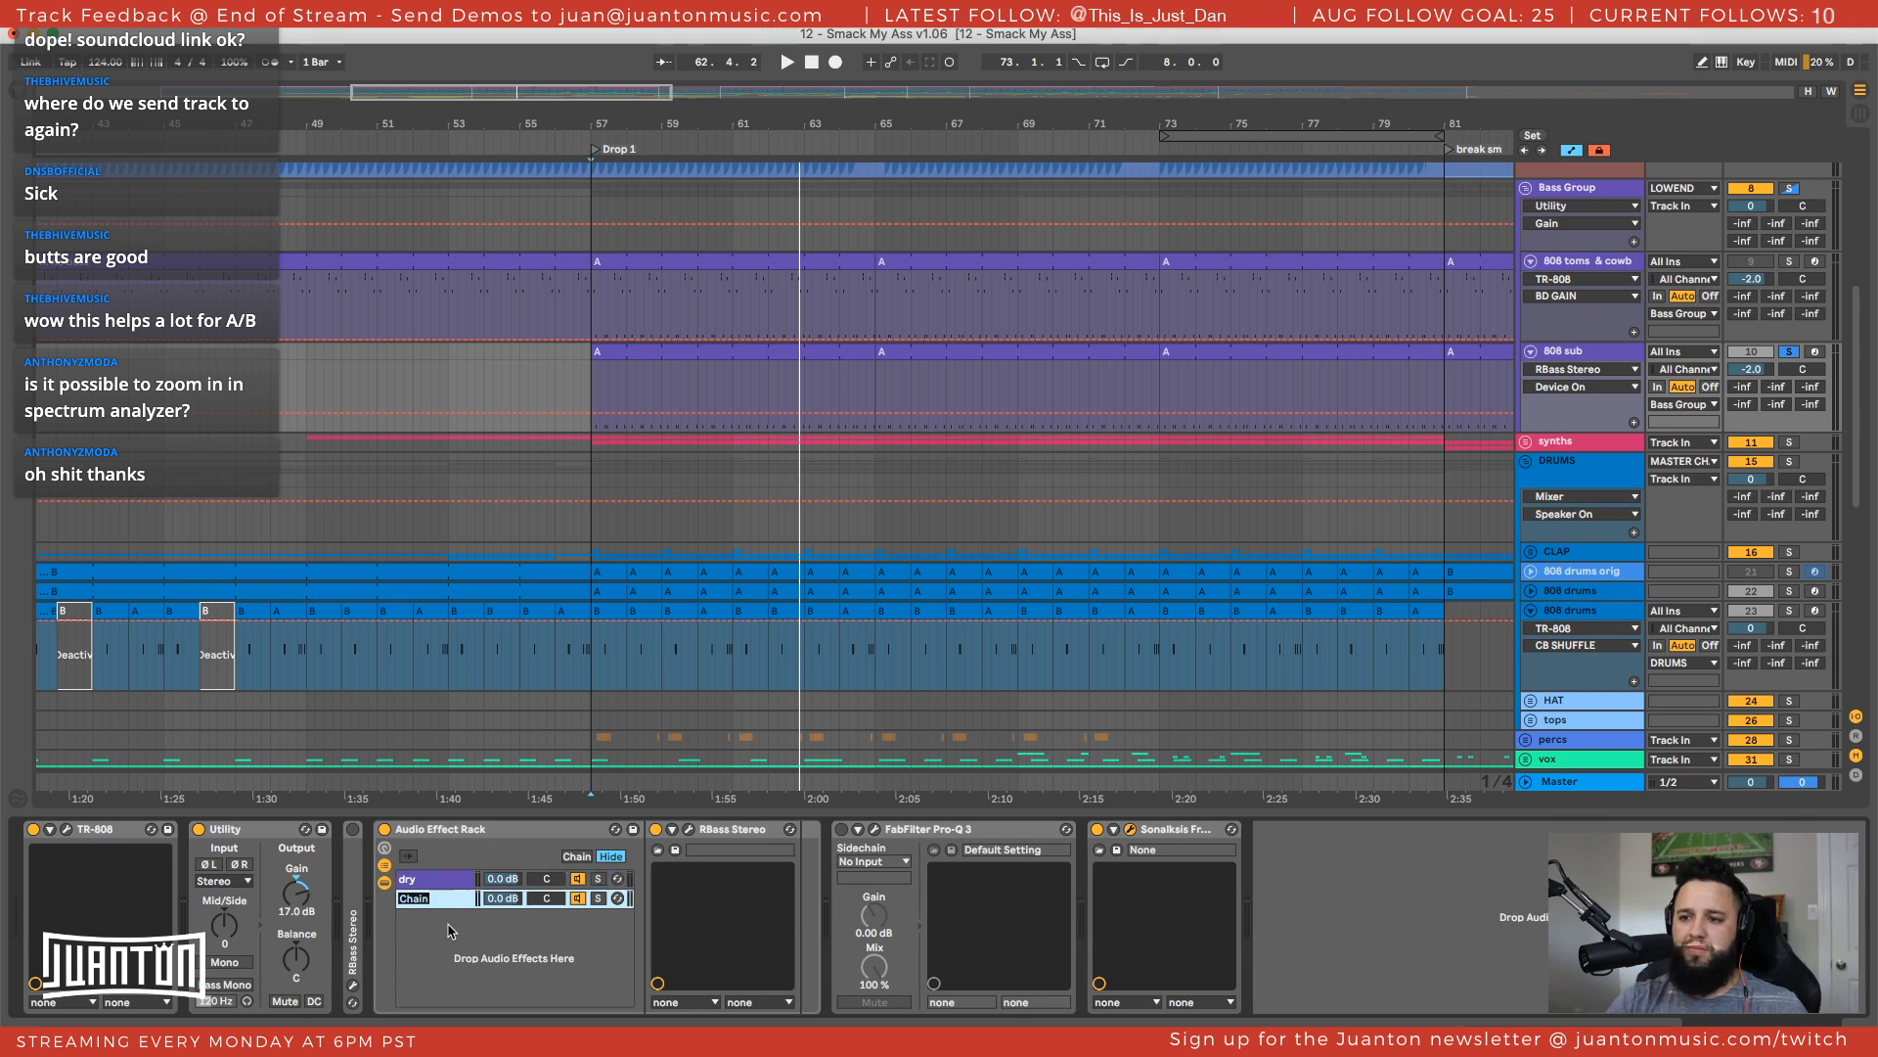
text(rbass)
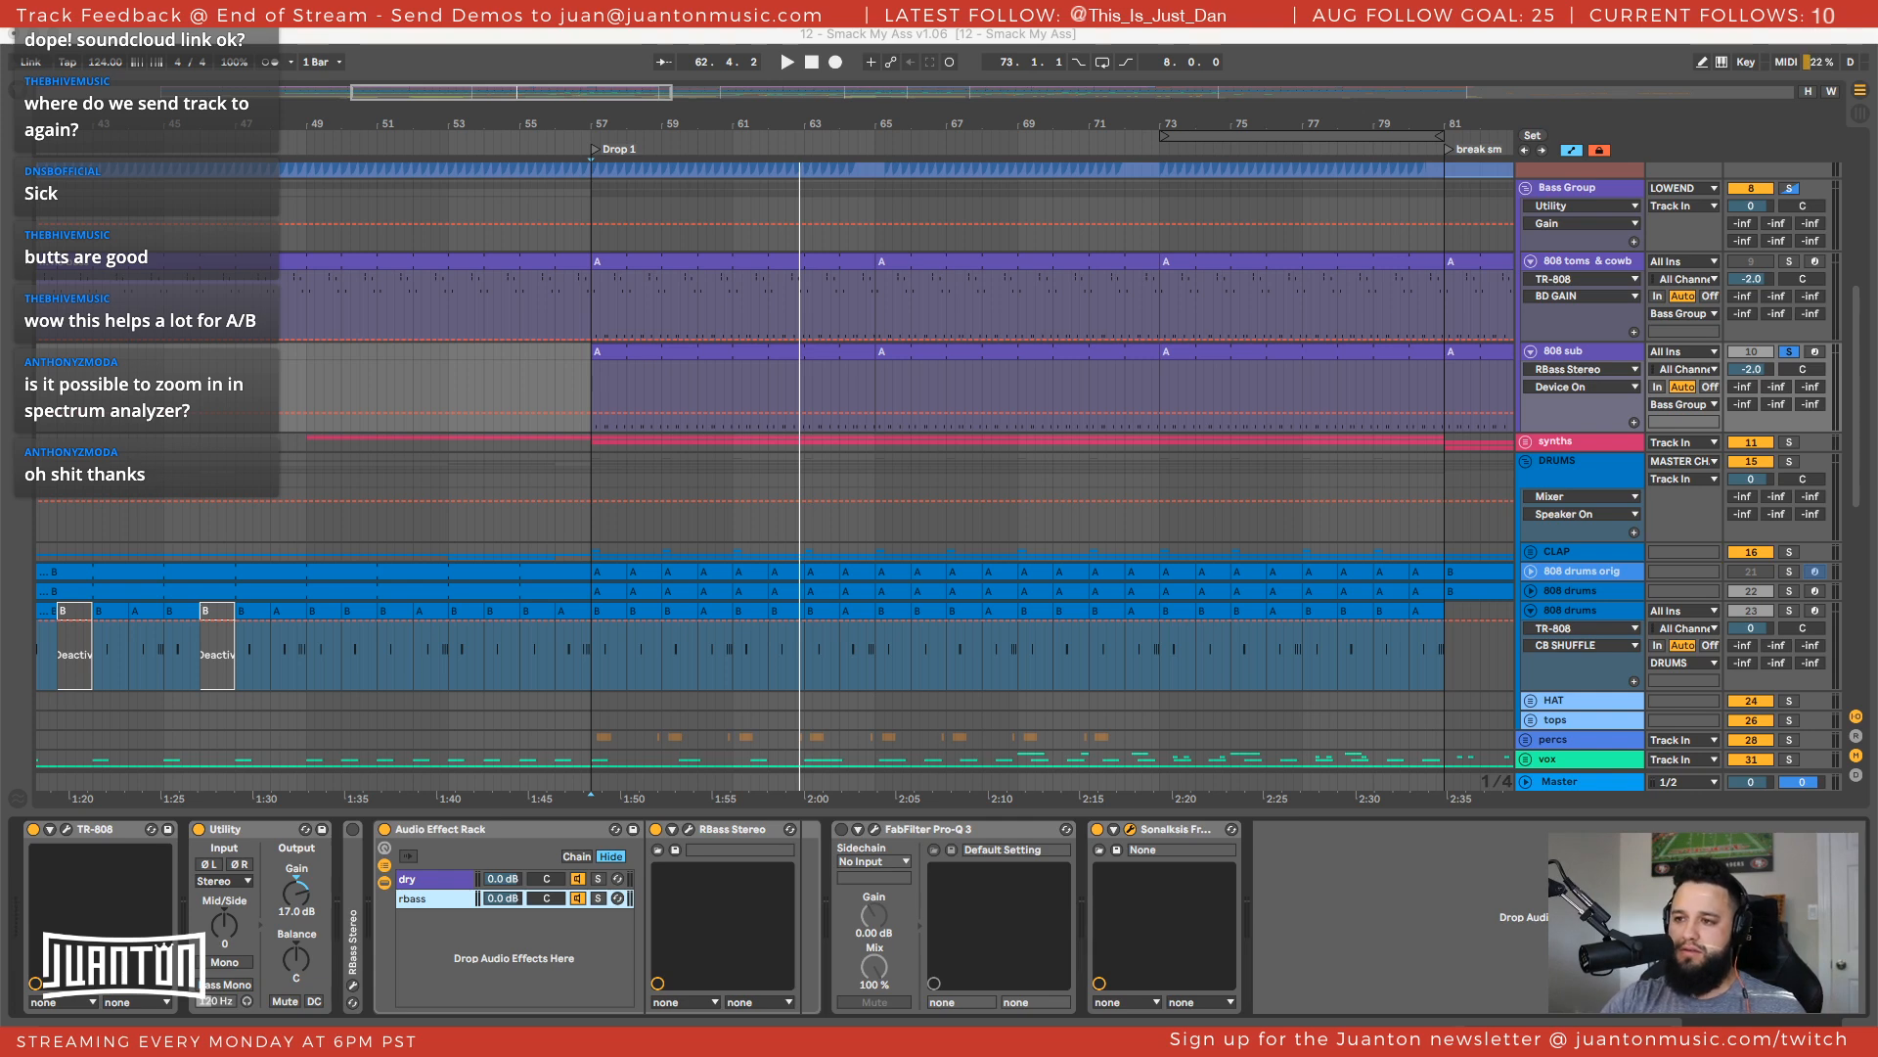
Consult the Note-To-Frequency-Chart document for the bass note's frequency, and return to the Ableton Live set
drag(876, 1023, 705, 58)
click(1176, 360)
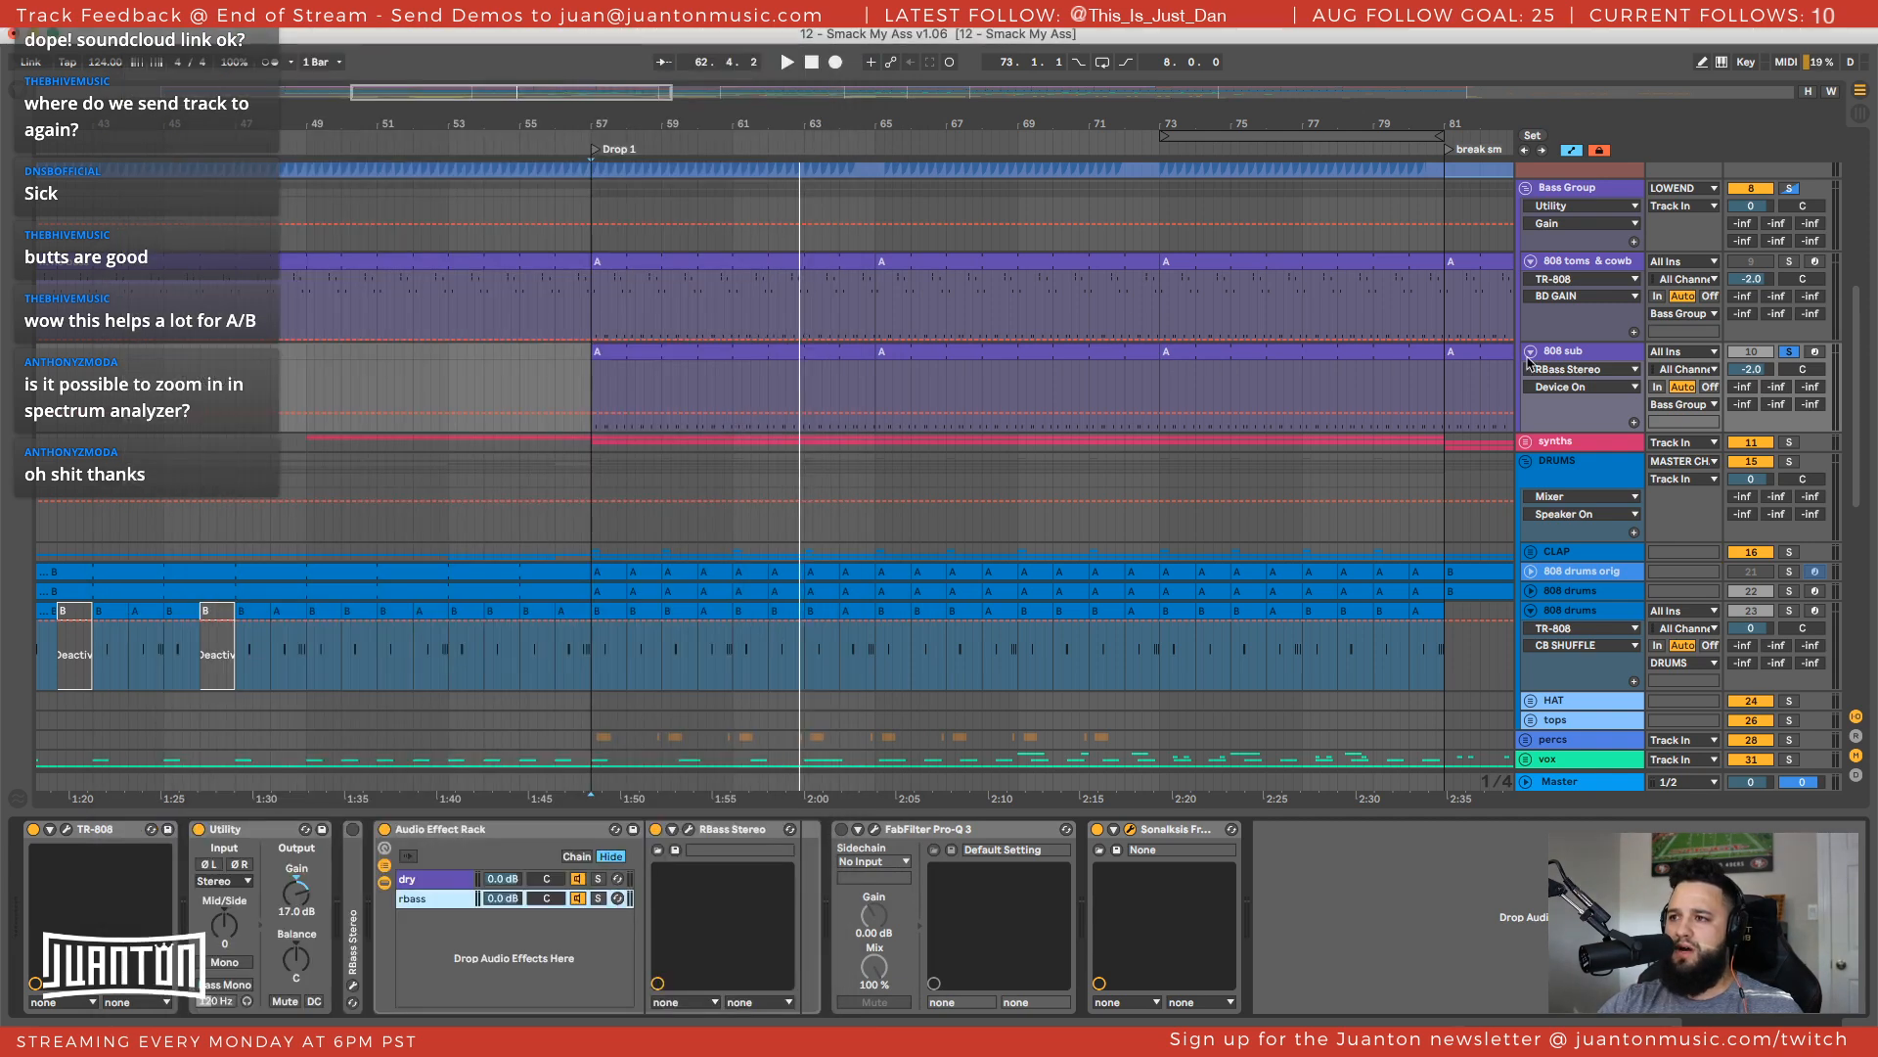
scroll(1575, 363, up, 1)
key(ctrl+Up)
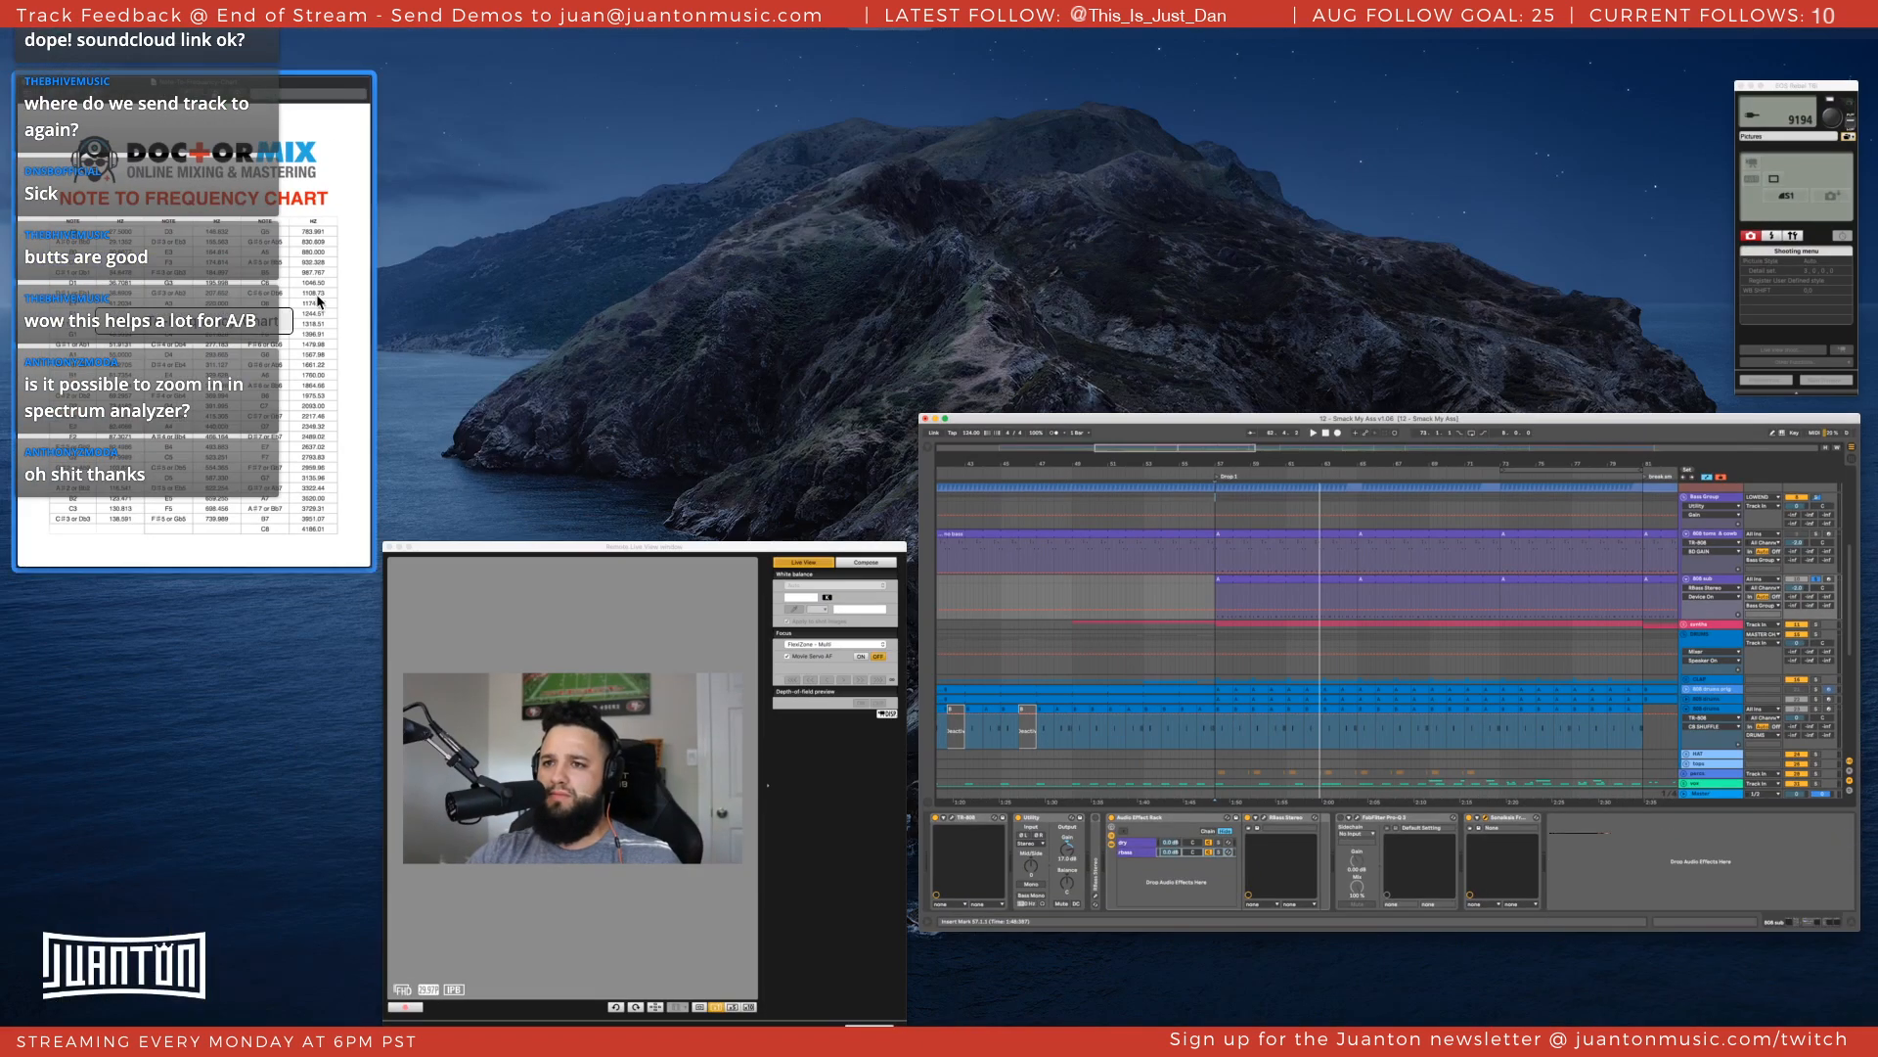
click(316, 300)
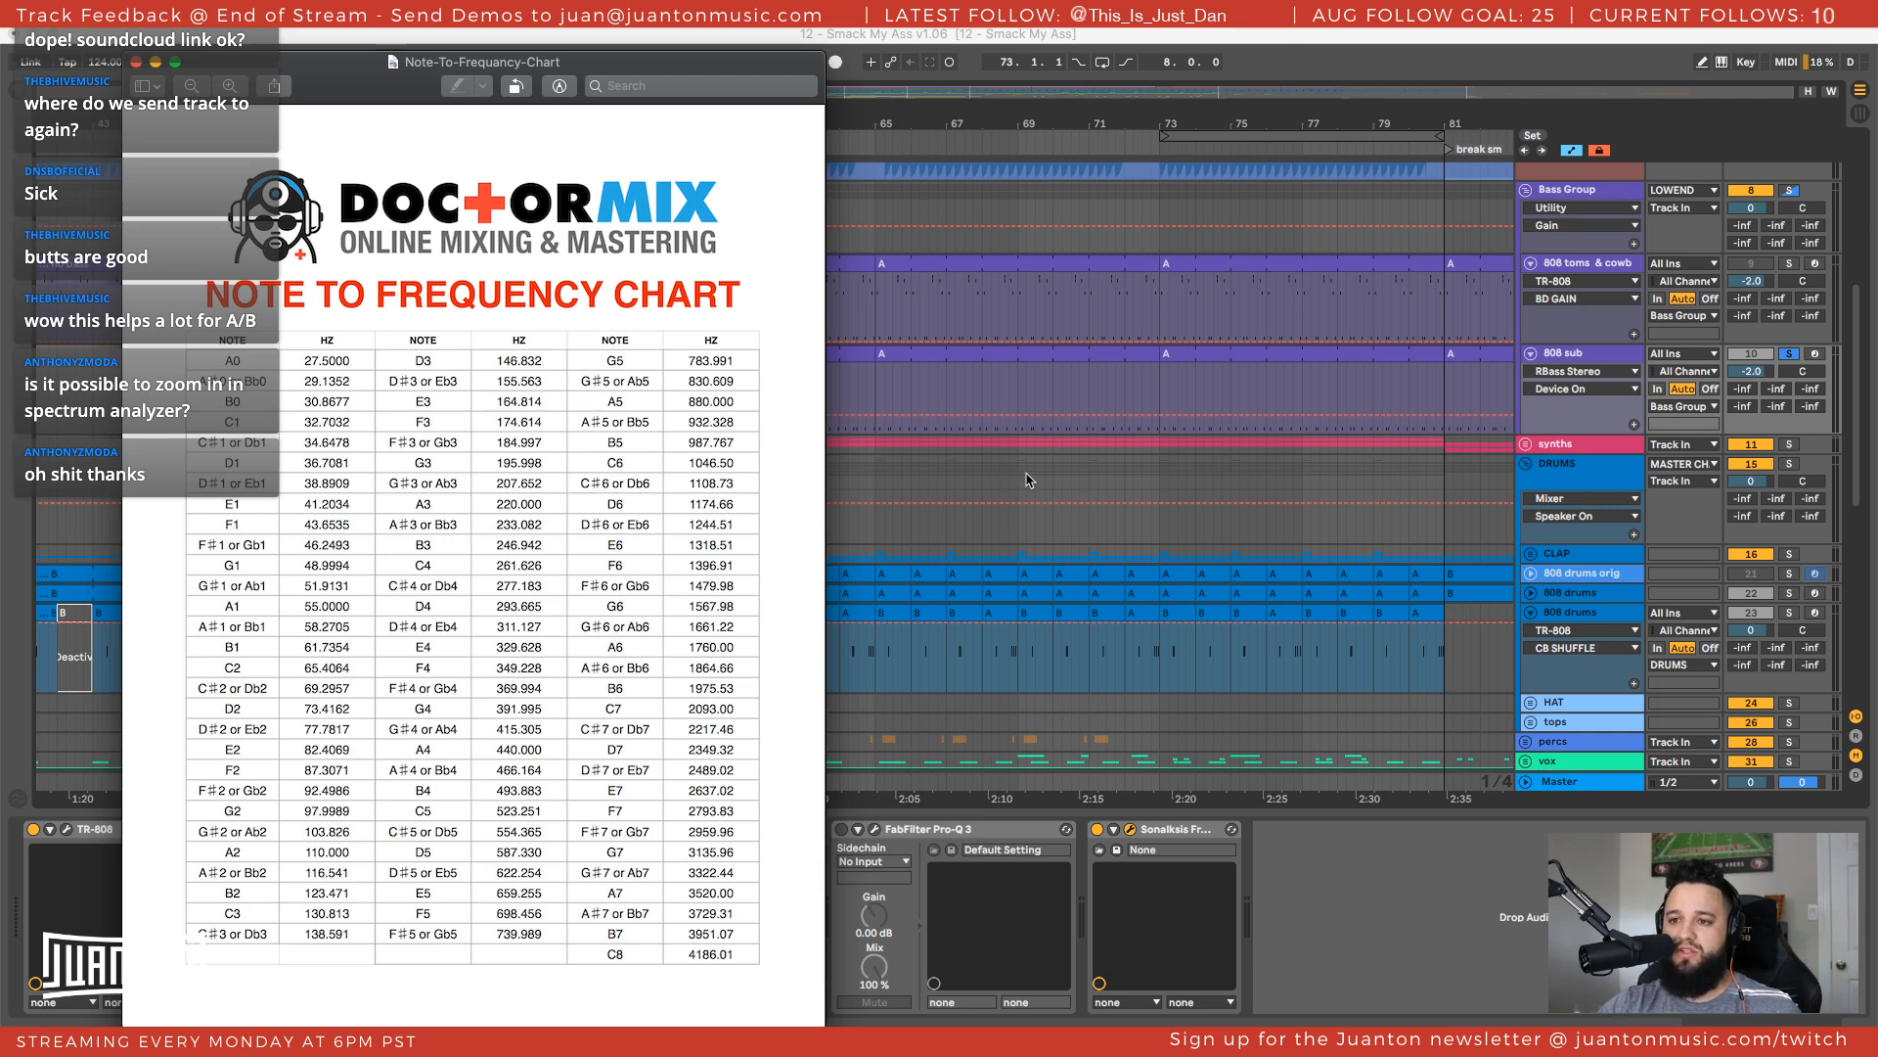
click(1199, 378)
click(1616, 355)
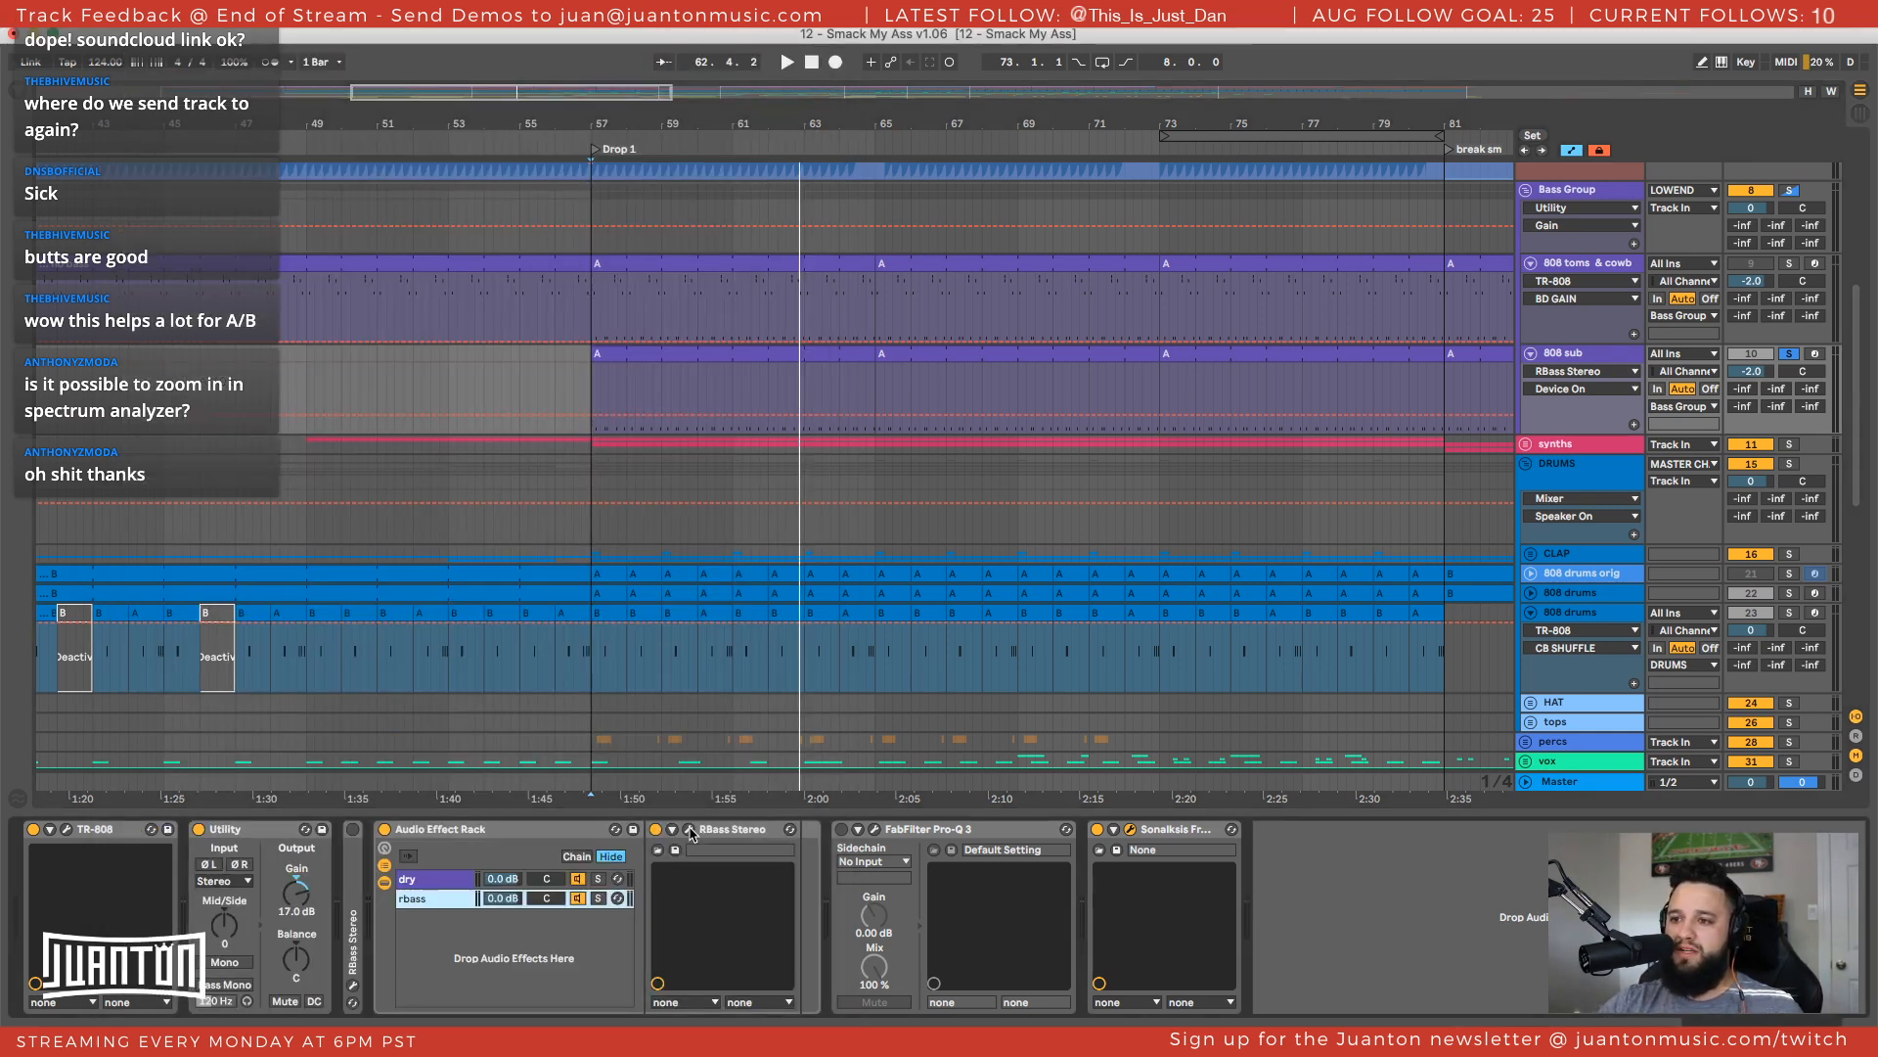
Open the rbass chain's RBass Stereo plug-in window, recheck the note-to-frequency chart, and return to Ableton Live
drag(828, 1047, 809, 195)
key(ctrl+Up)
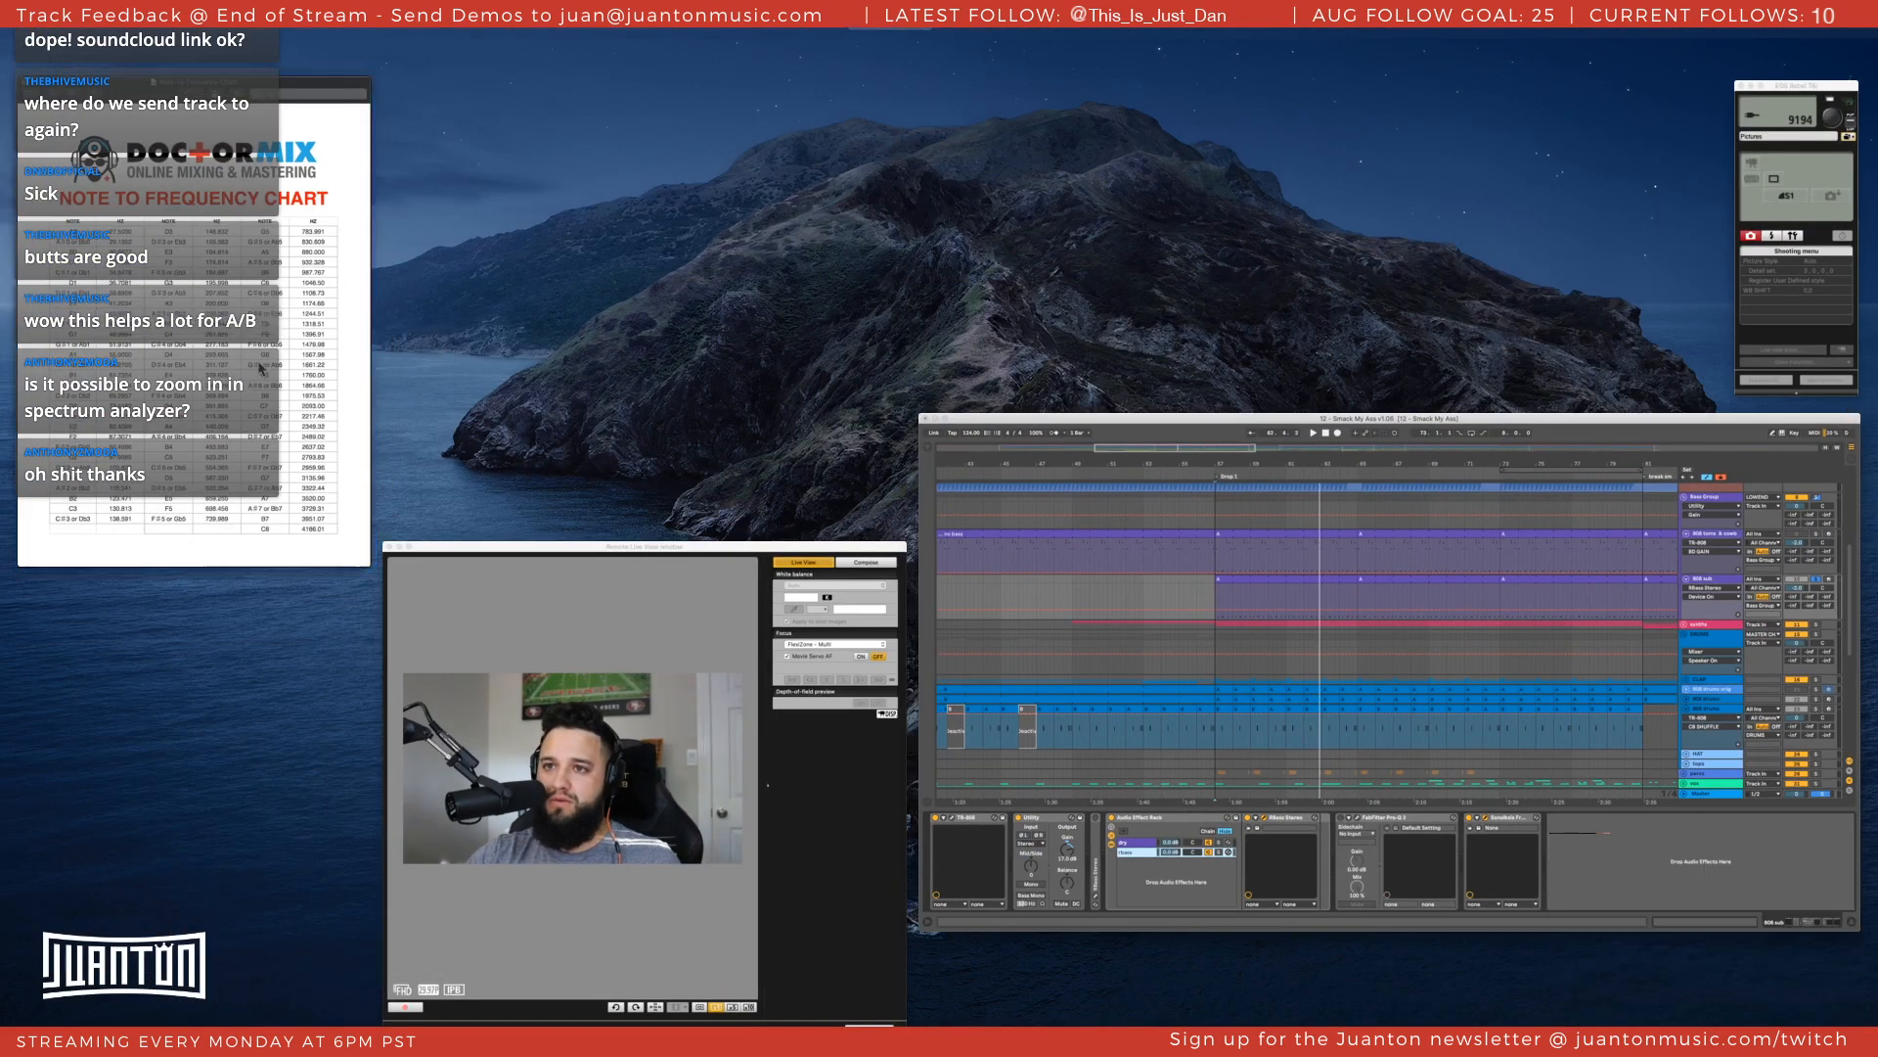
click(304, 376)
key(ctrl+Up)
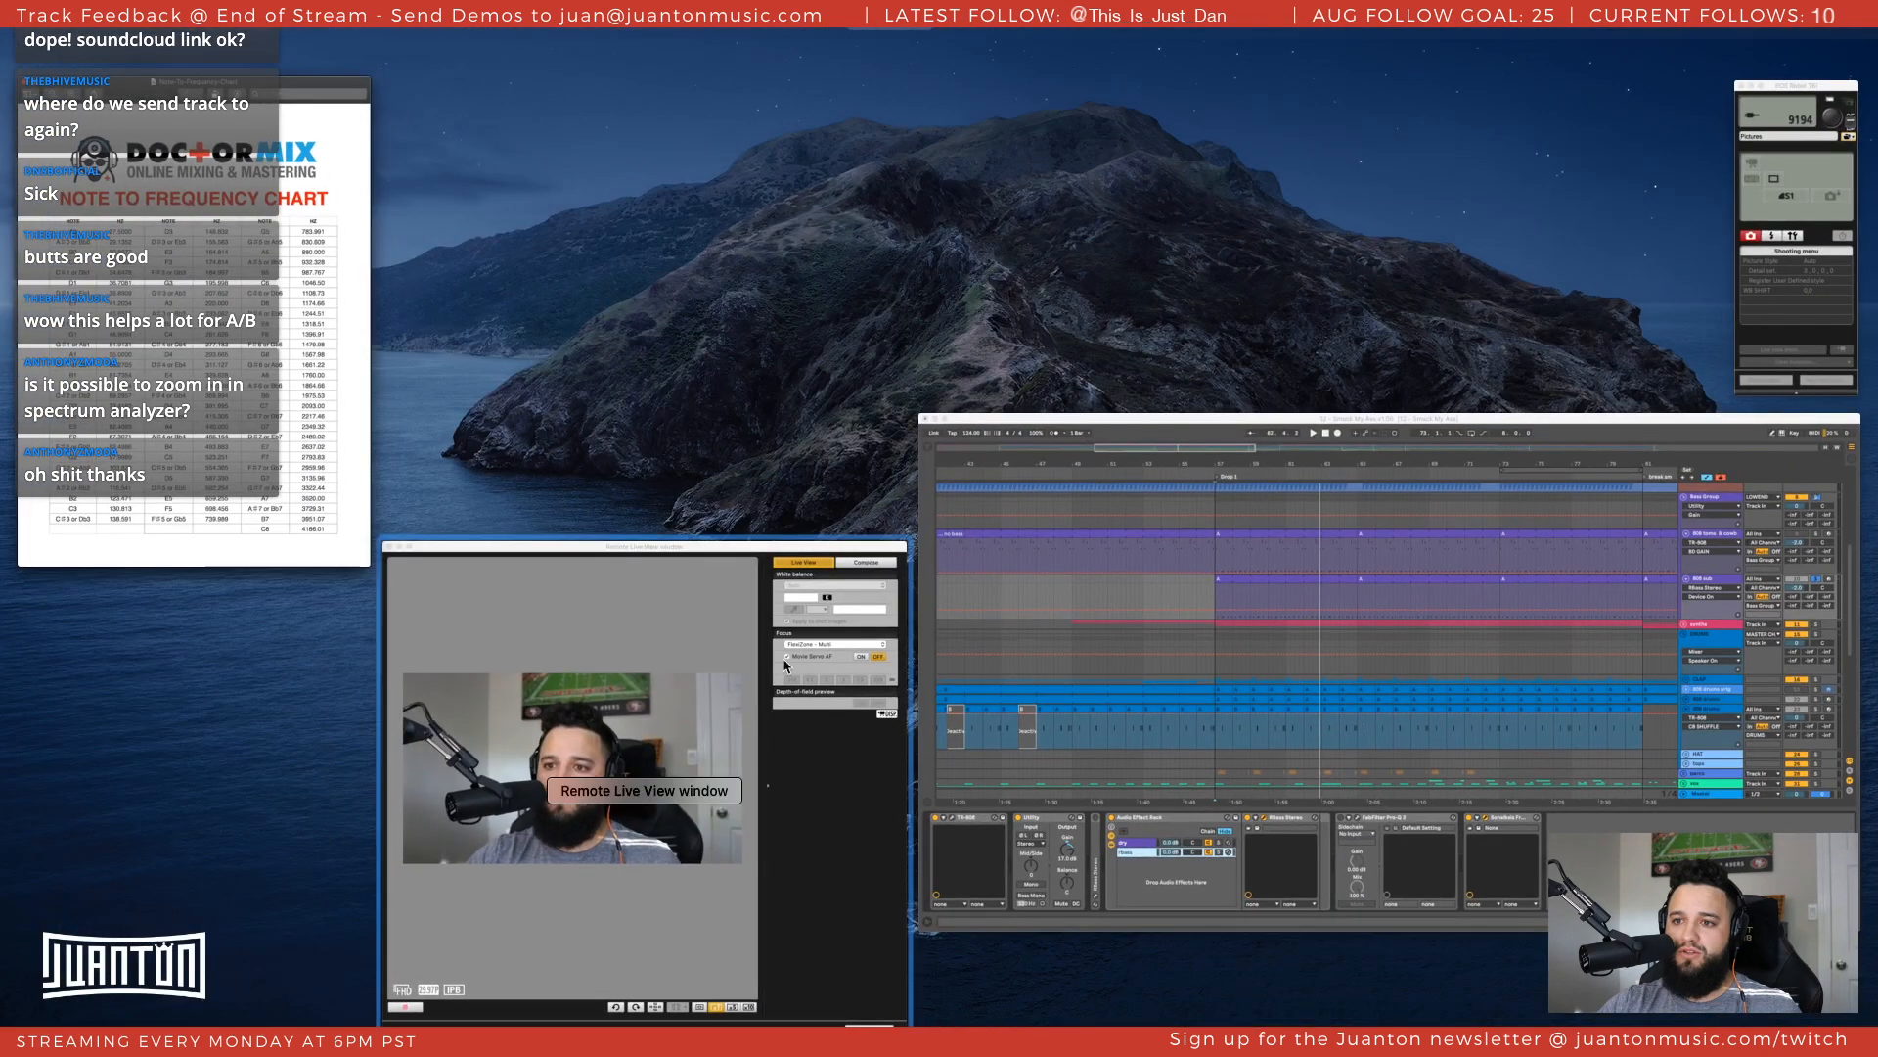
click(1072, 564)
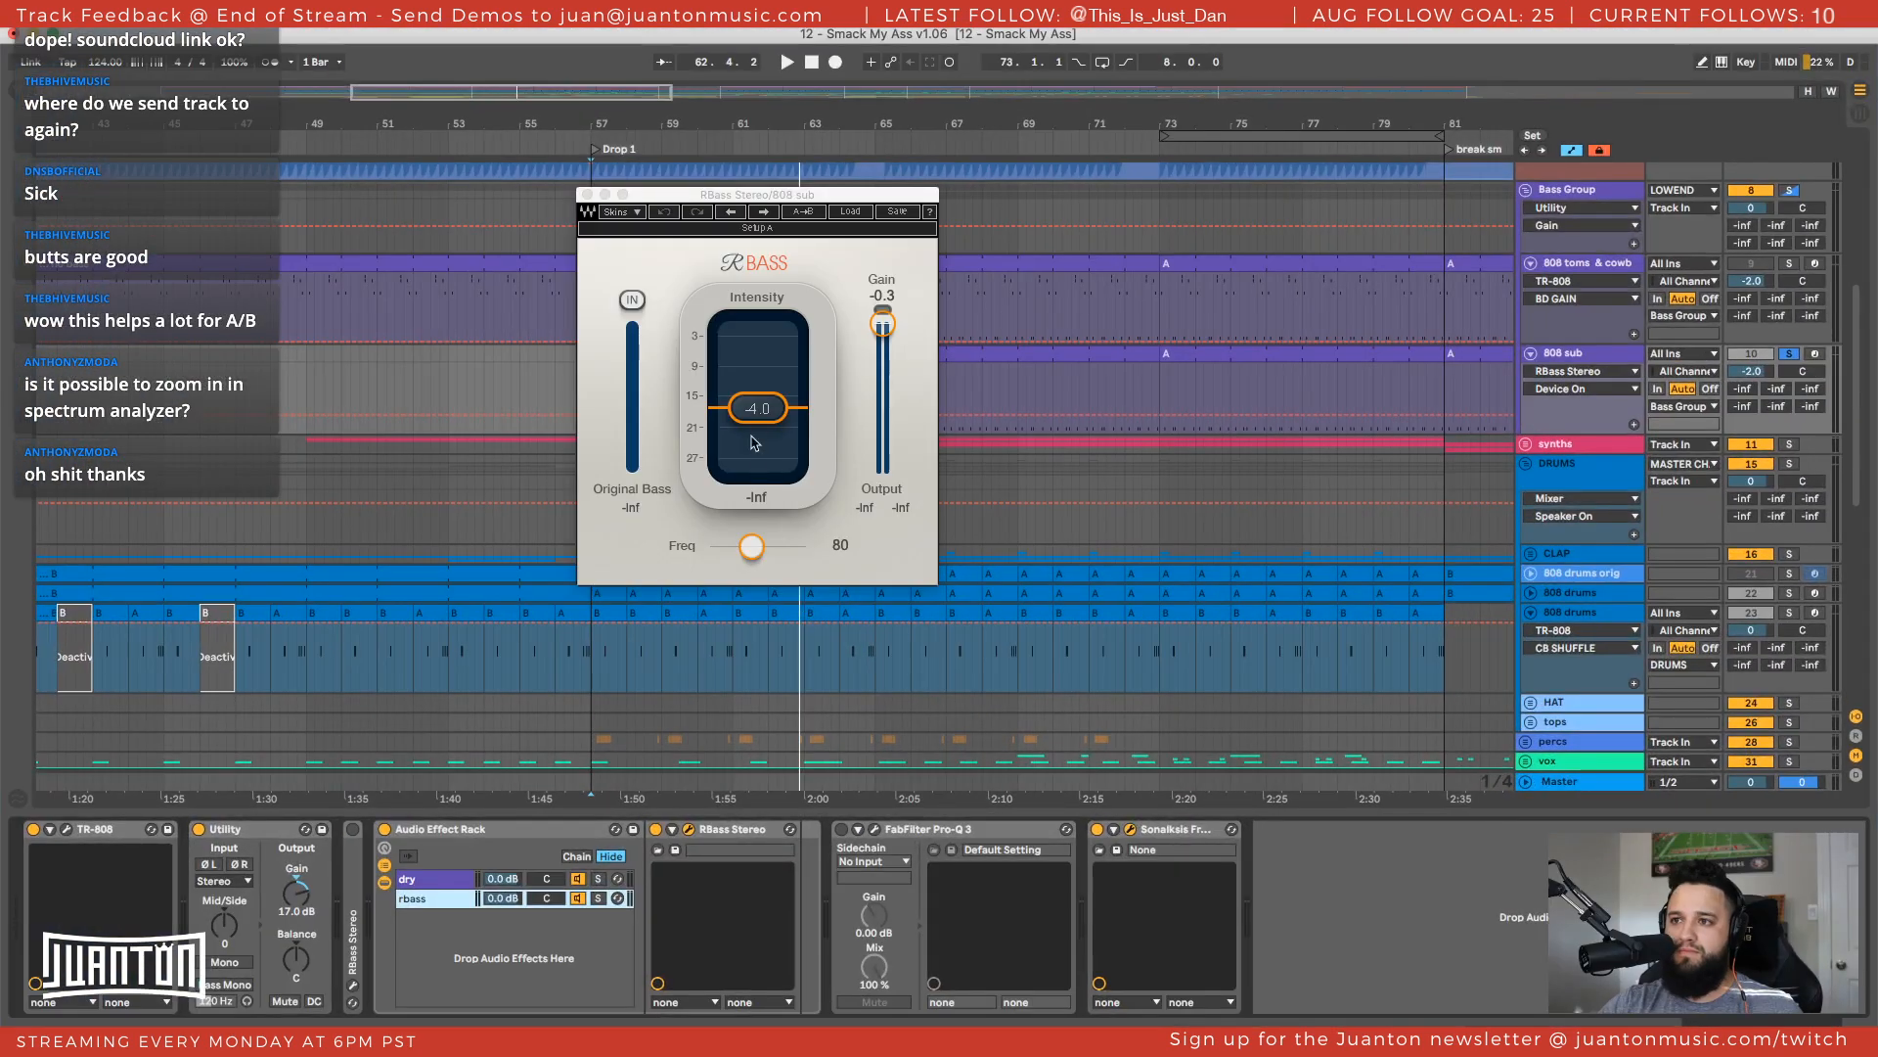
Set the RBass frequency to 184
click(752, 546)
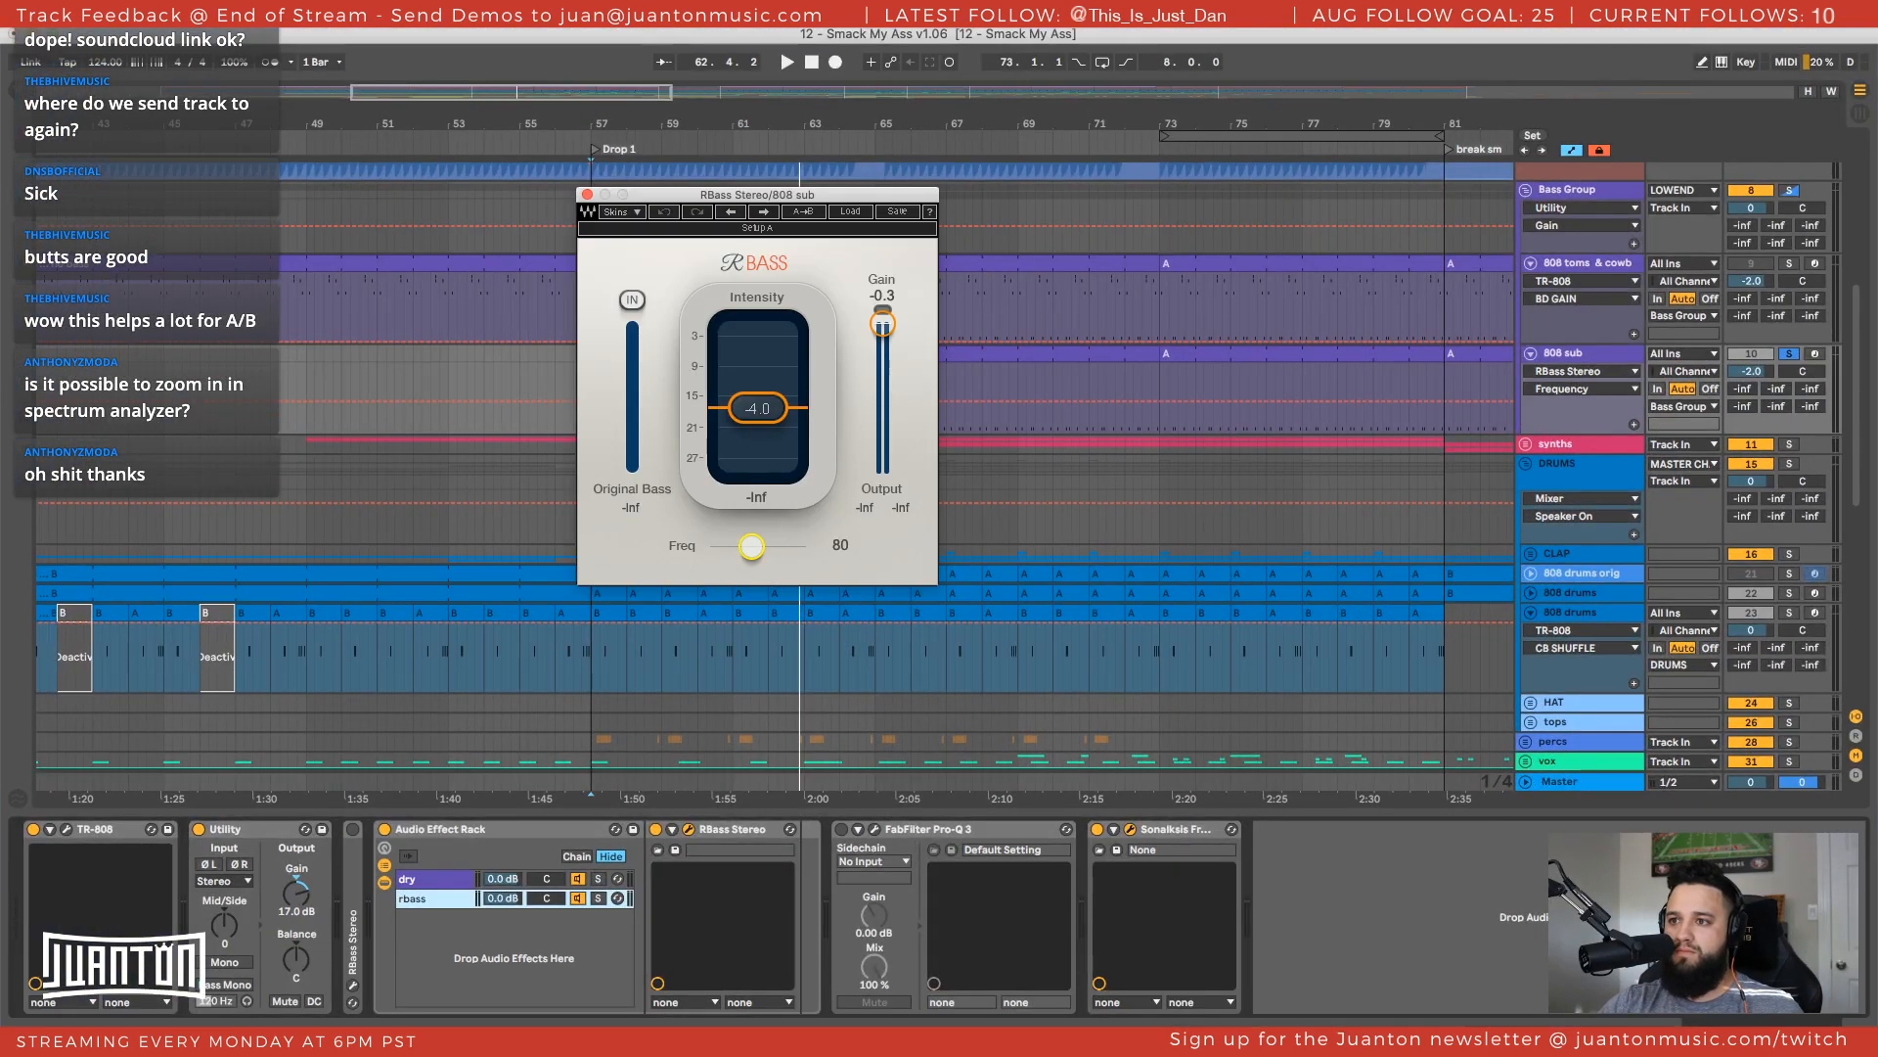
click(837, 546)
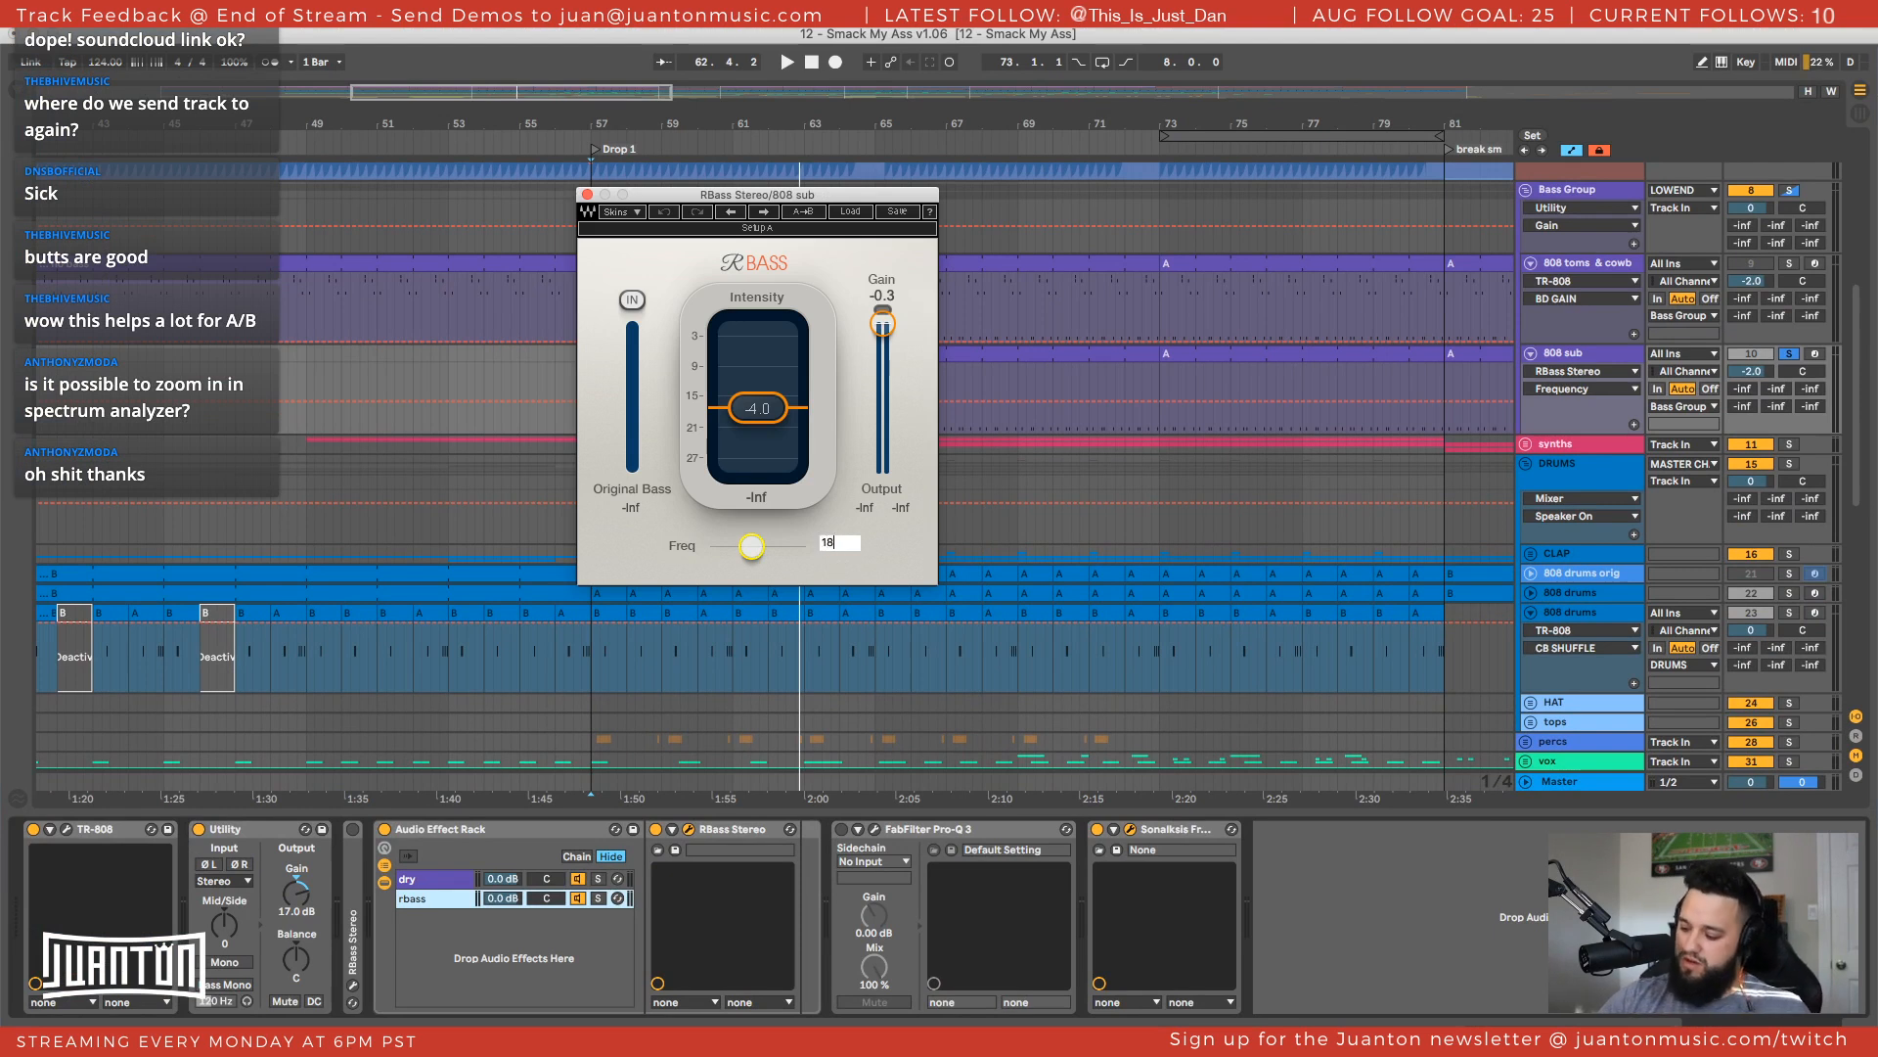
key(Return)
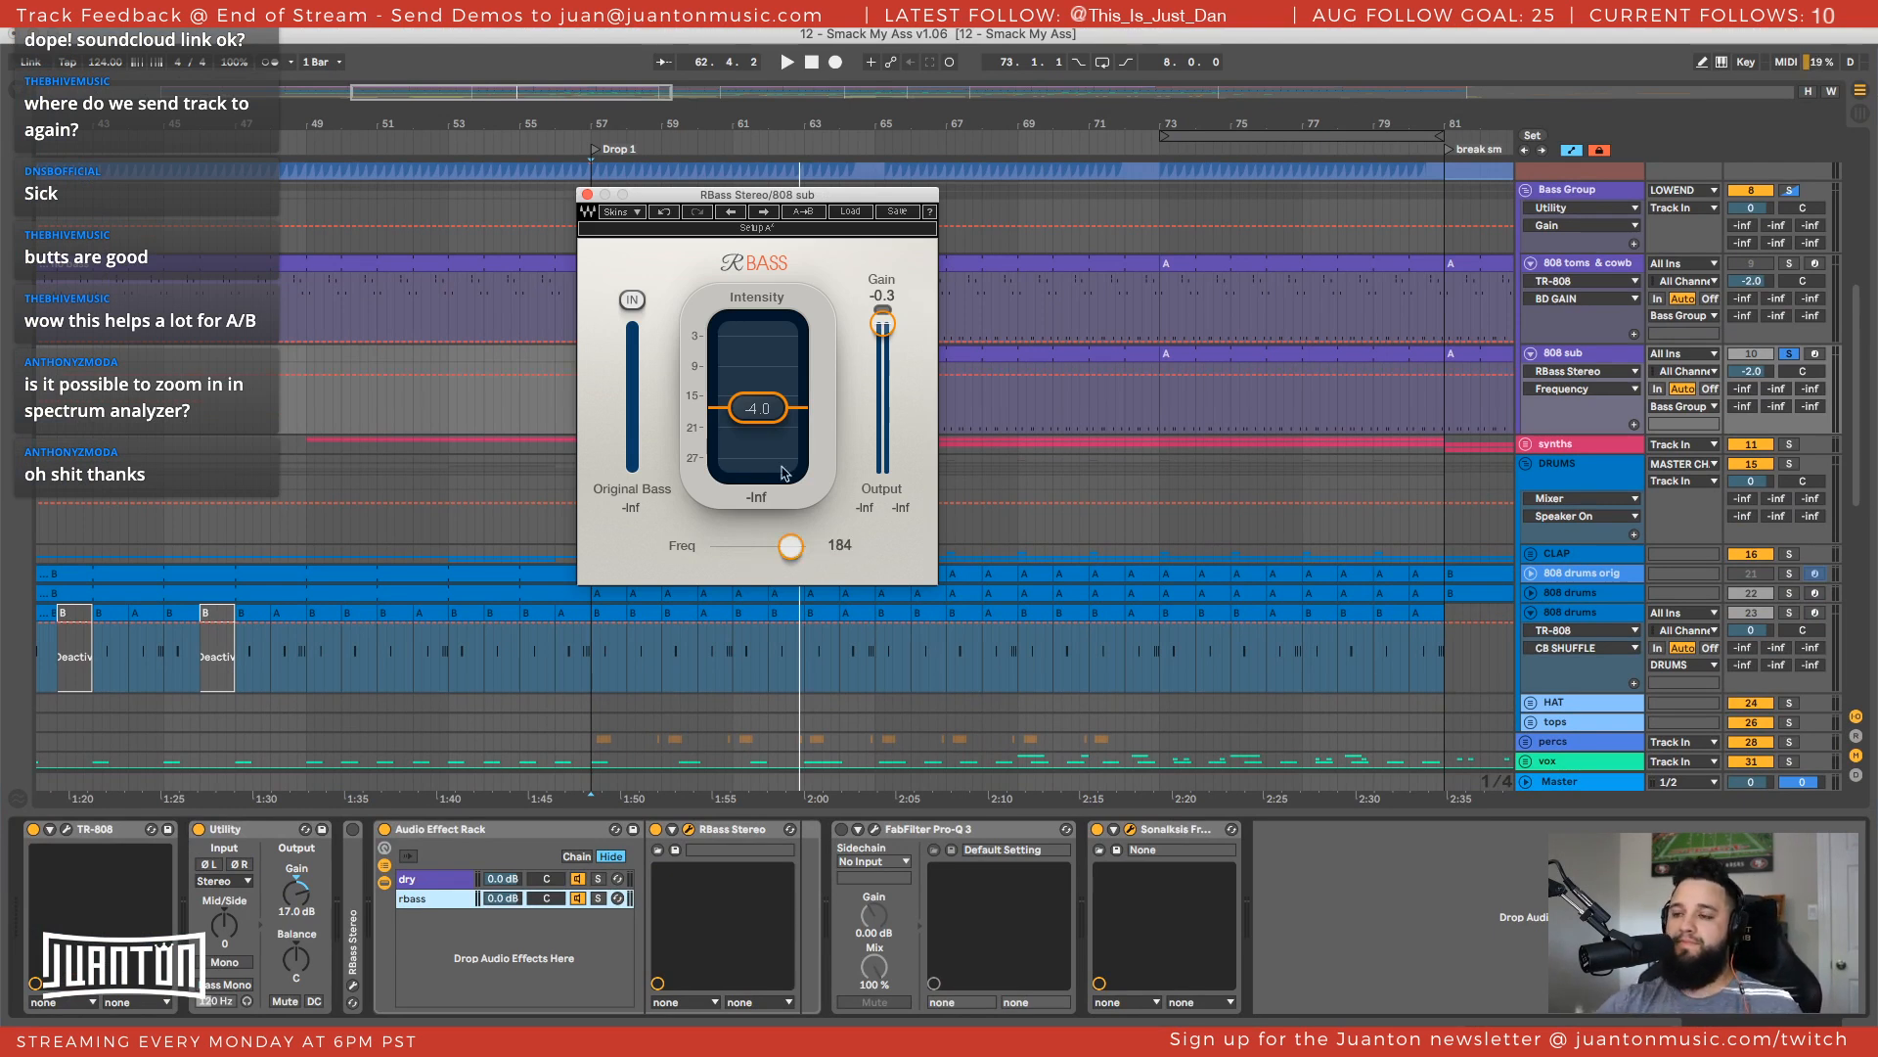
Set the RBass frequency to 103.8 and solo the rbass chain while playing from Drop 1
click(840, 545)
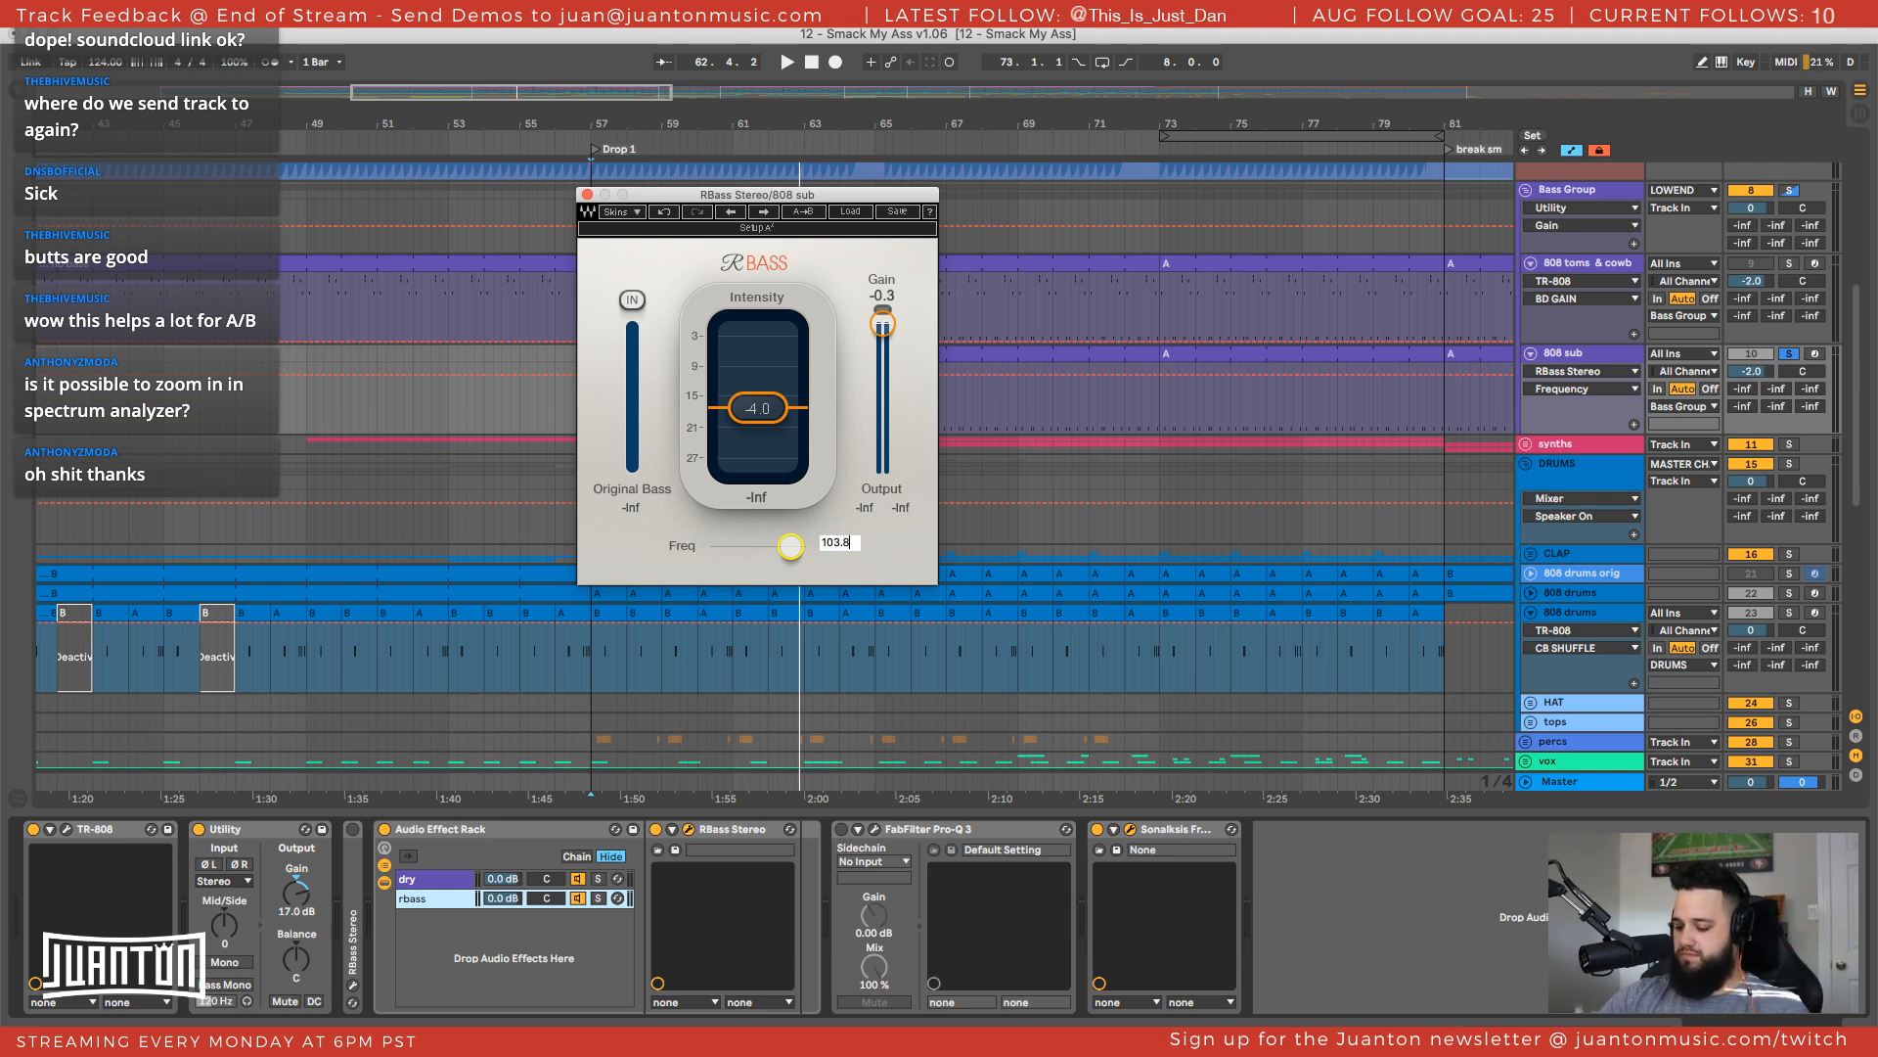
key(Return)
key(space)
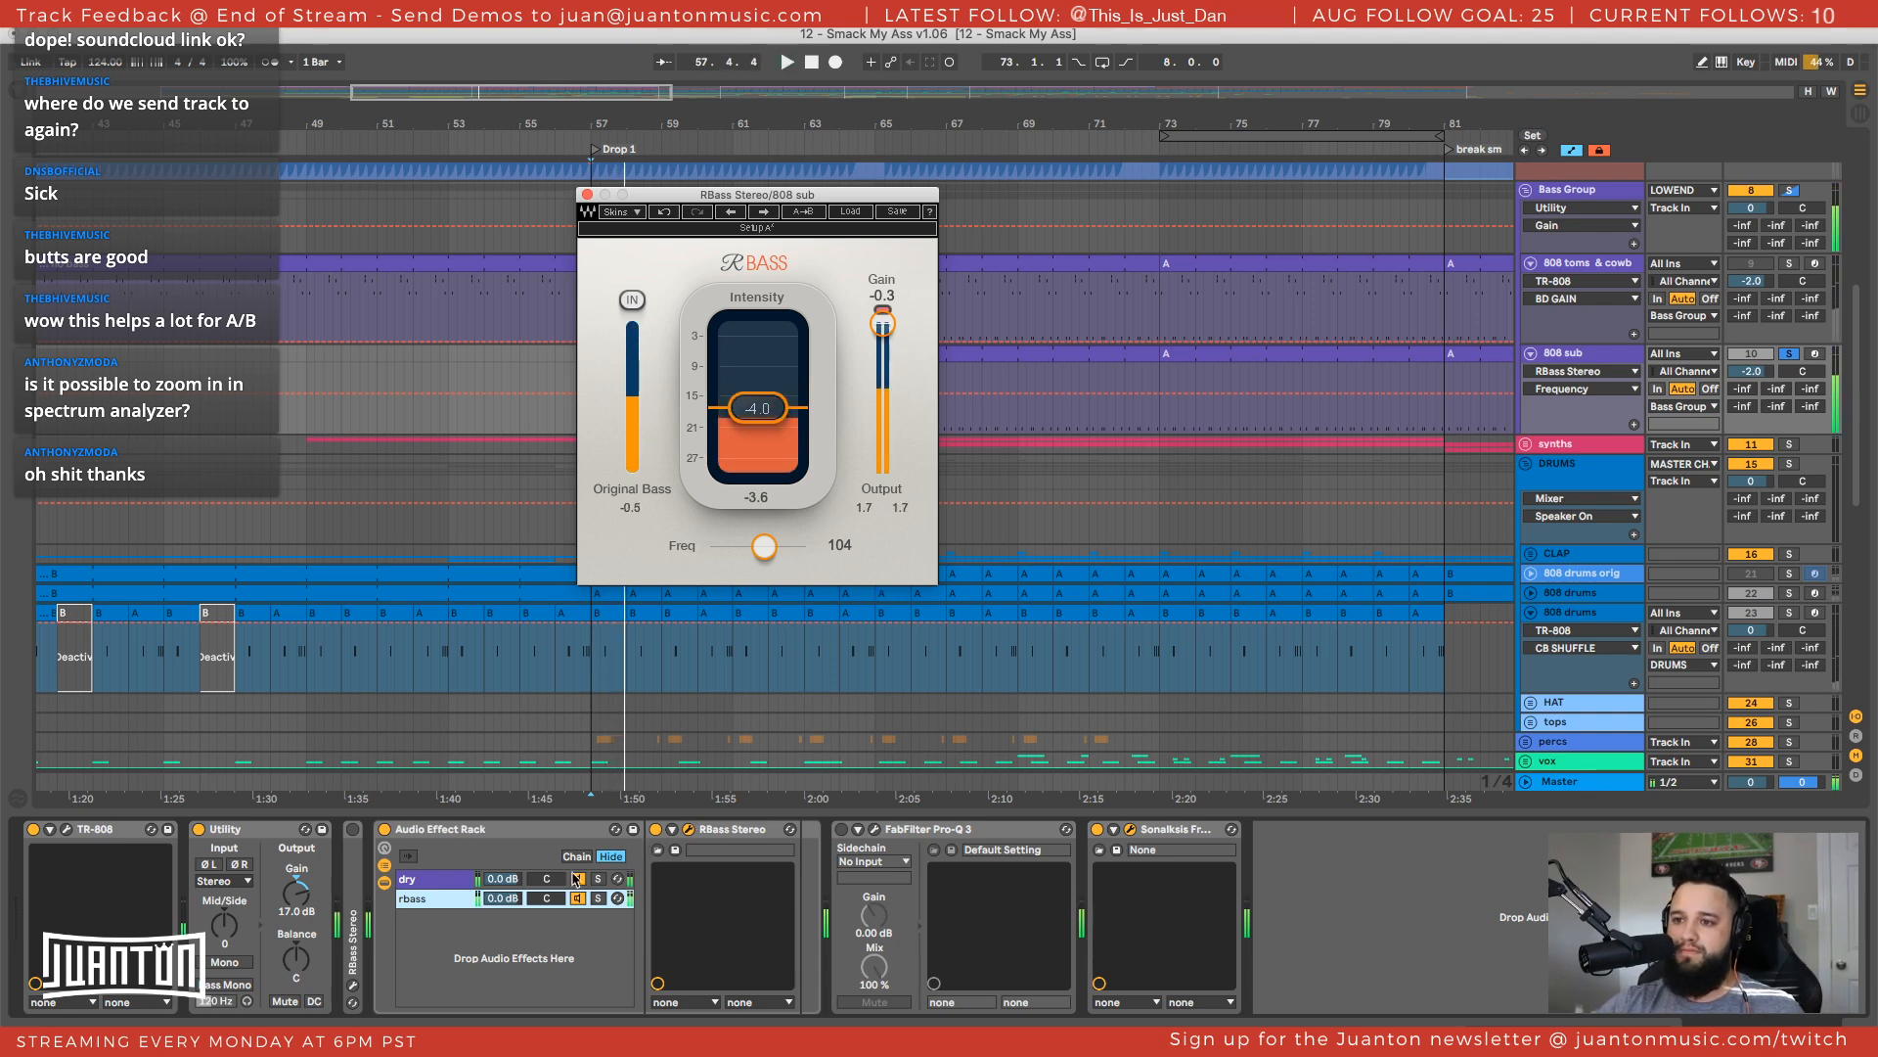
click(599, 898)
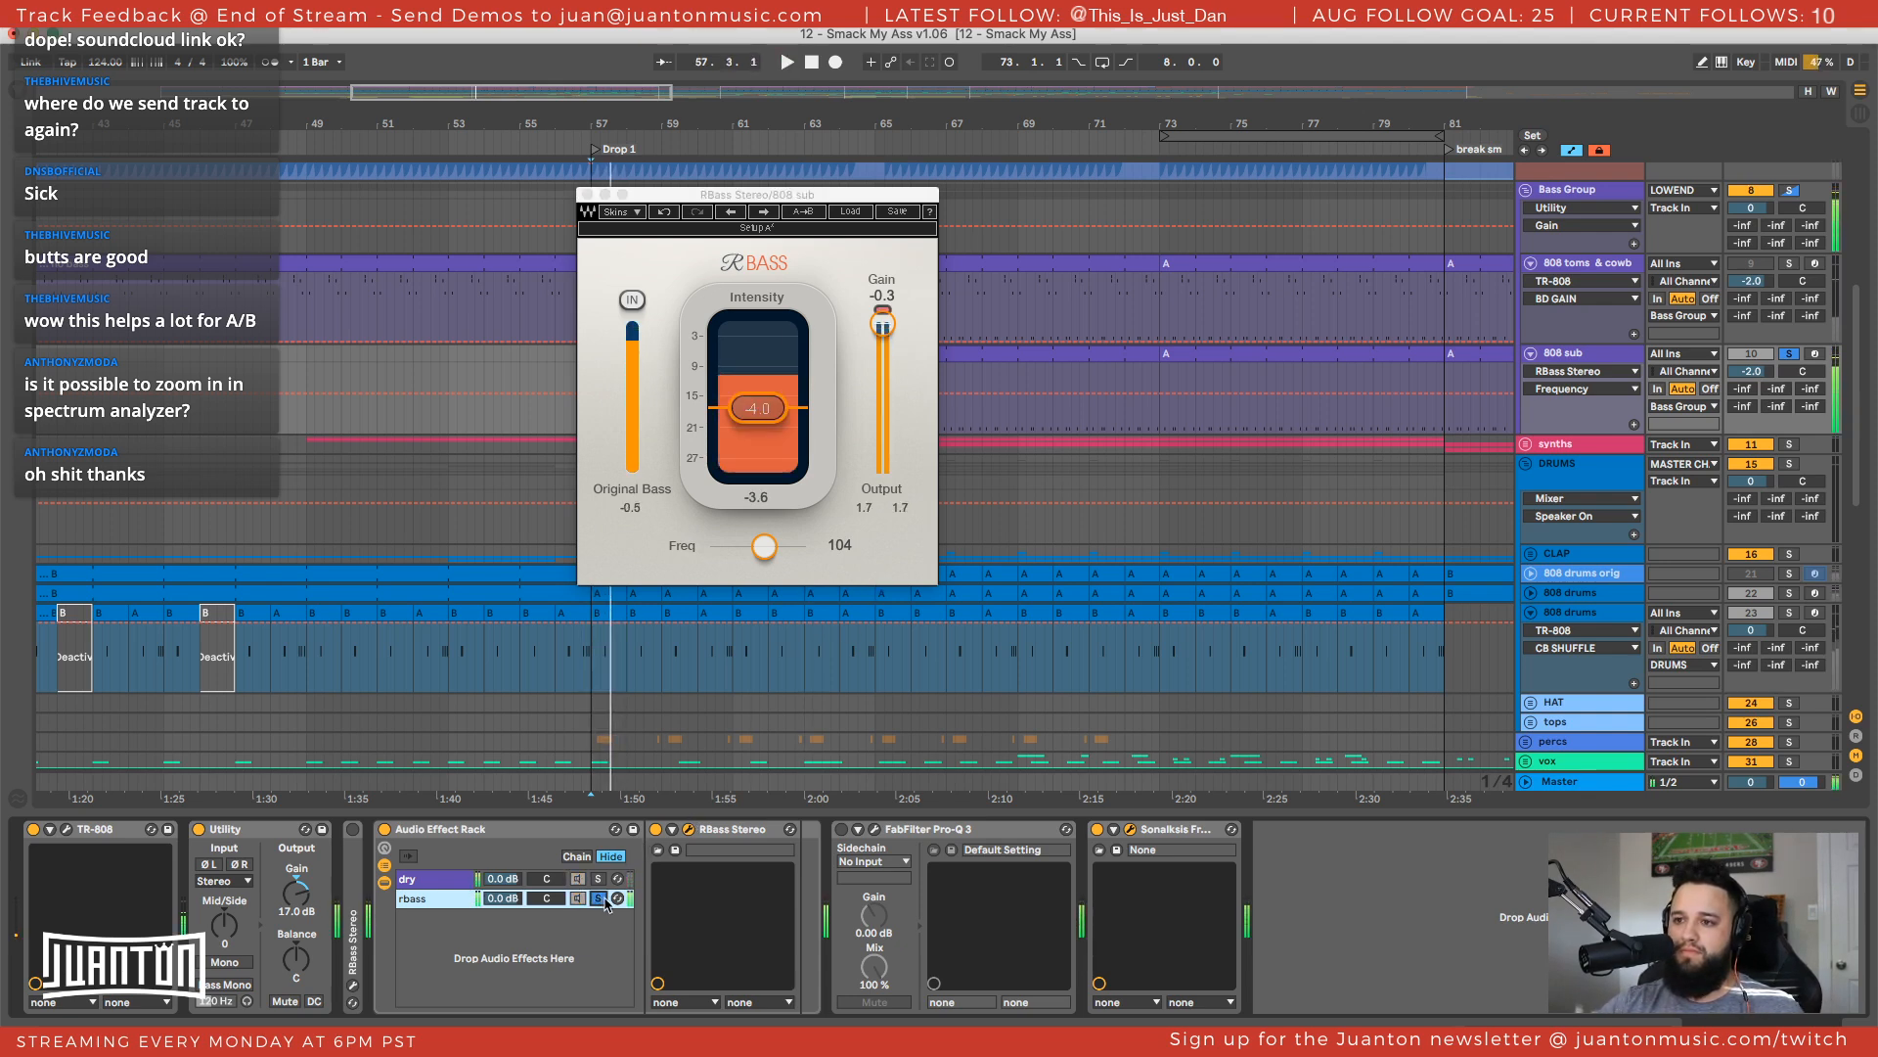
key(space)
Search the browser for "eq" and add an EQ Eight after RBass Stereo in the rbass chain
key(super+f)
text(eq)
drag(285, 155, 590, 900)
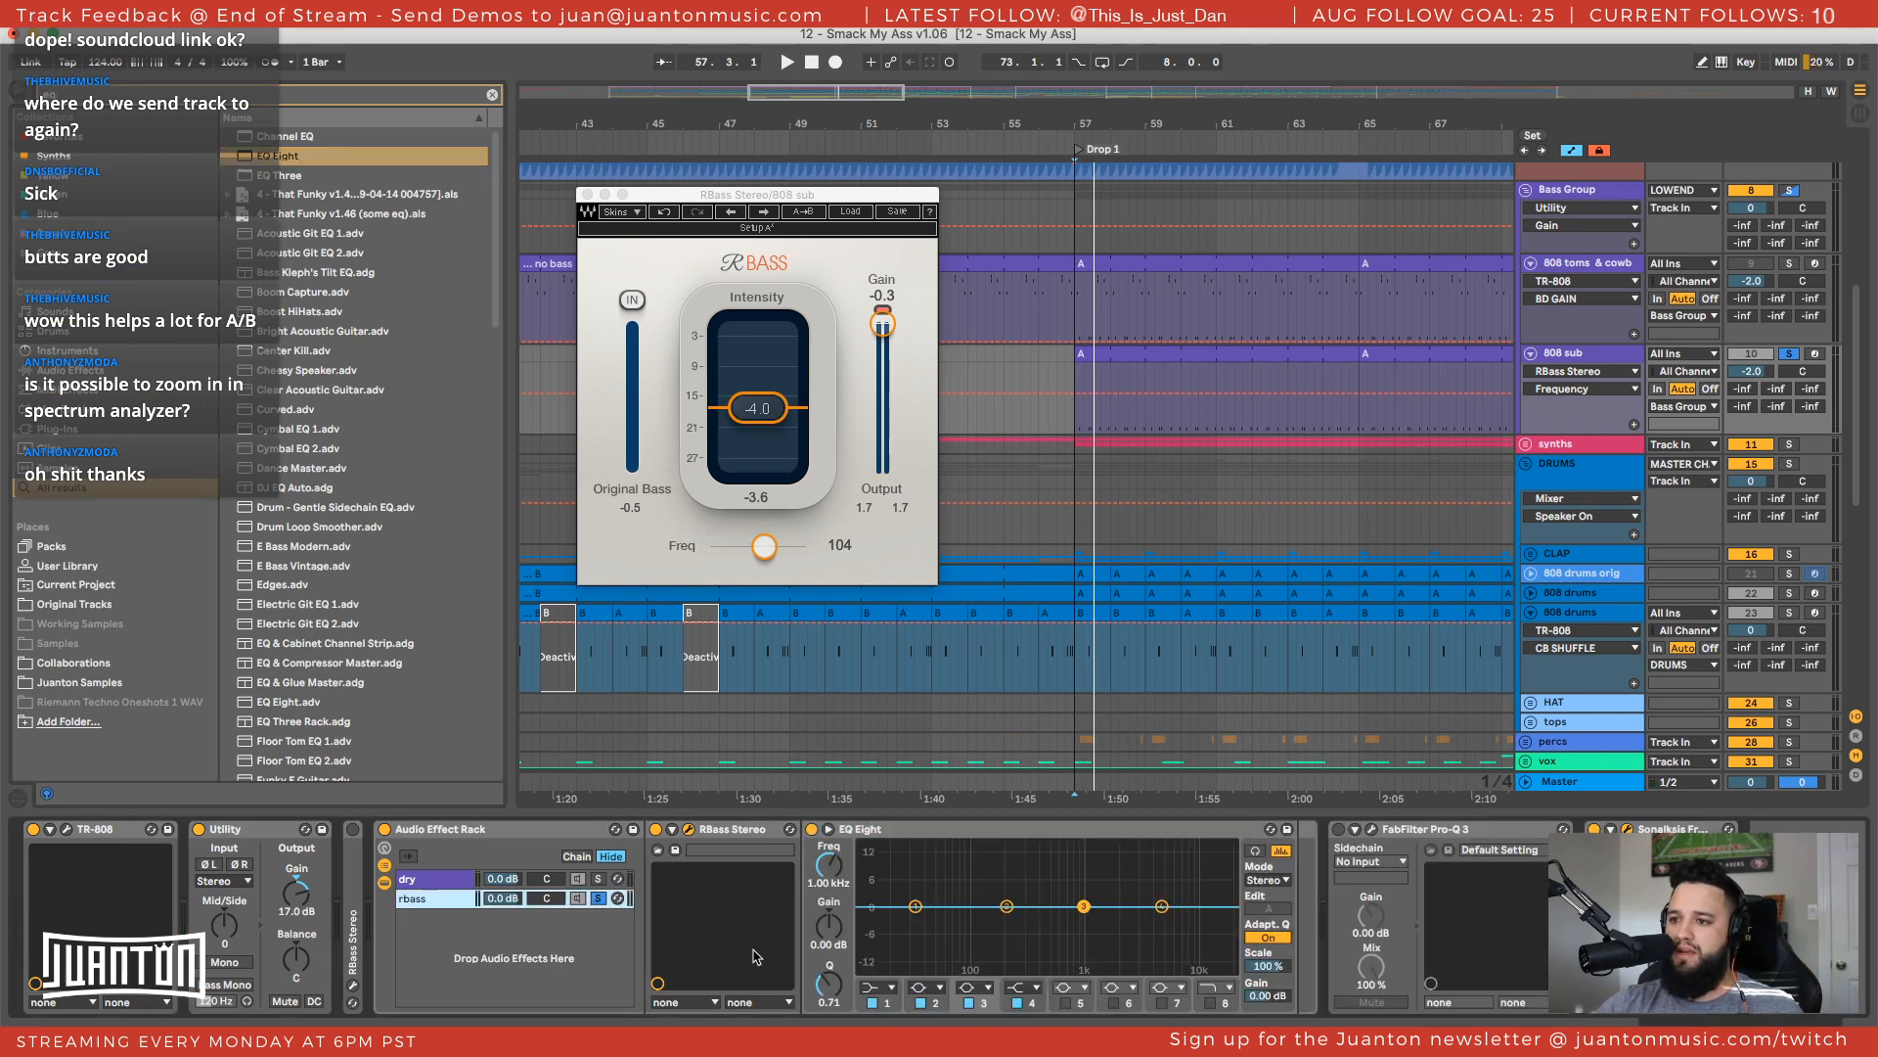
Change band 1 of the rbass chain's EQ Eight to a low-cut filter and set its frequency to 95.8 Hz
click(874, 986)
click(868, 883)
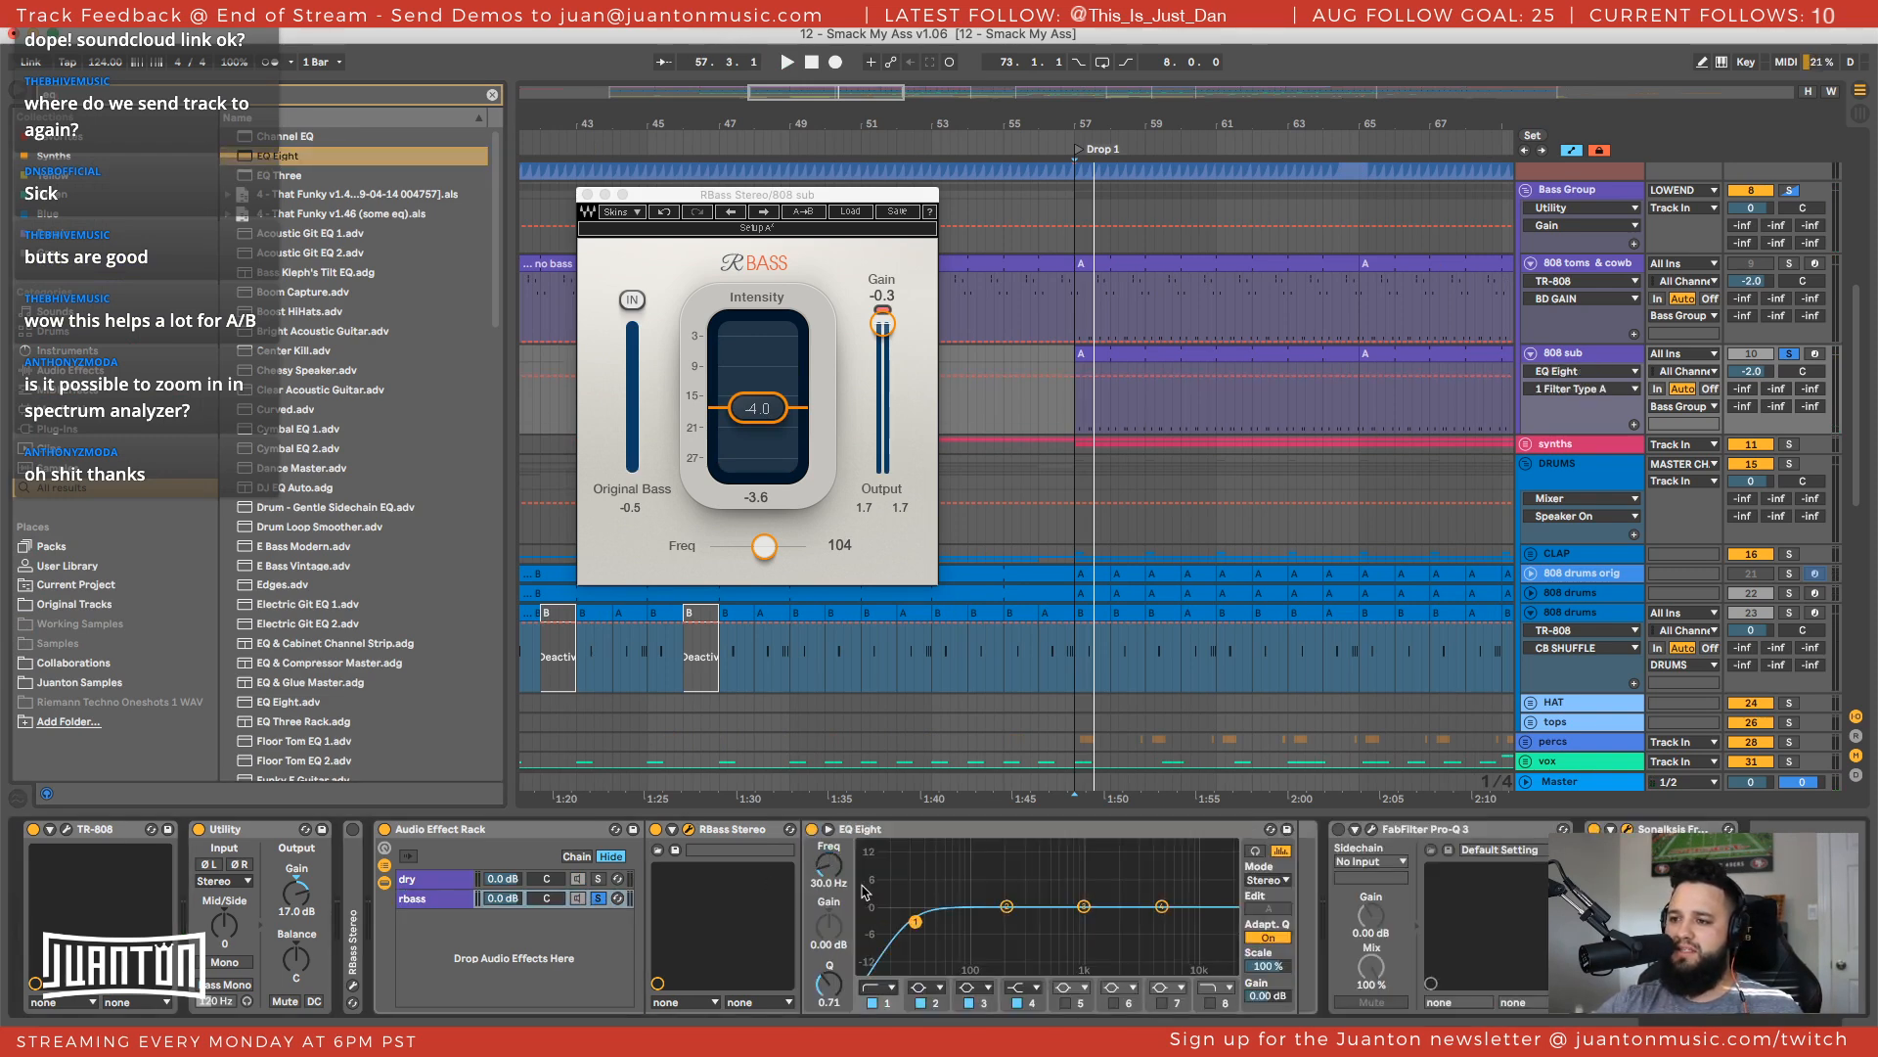
drag(833, 868, 834, 841)
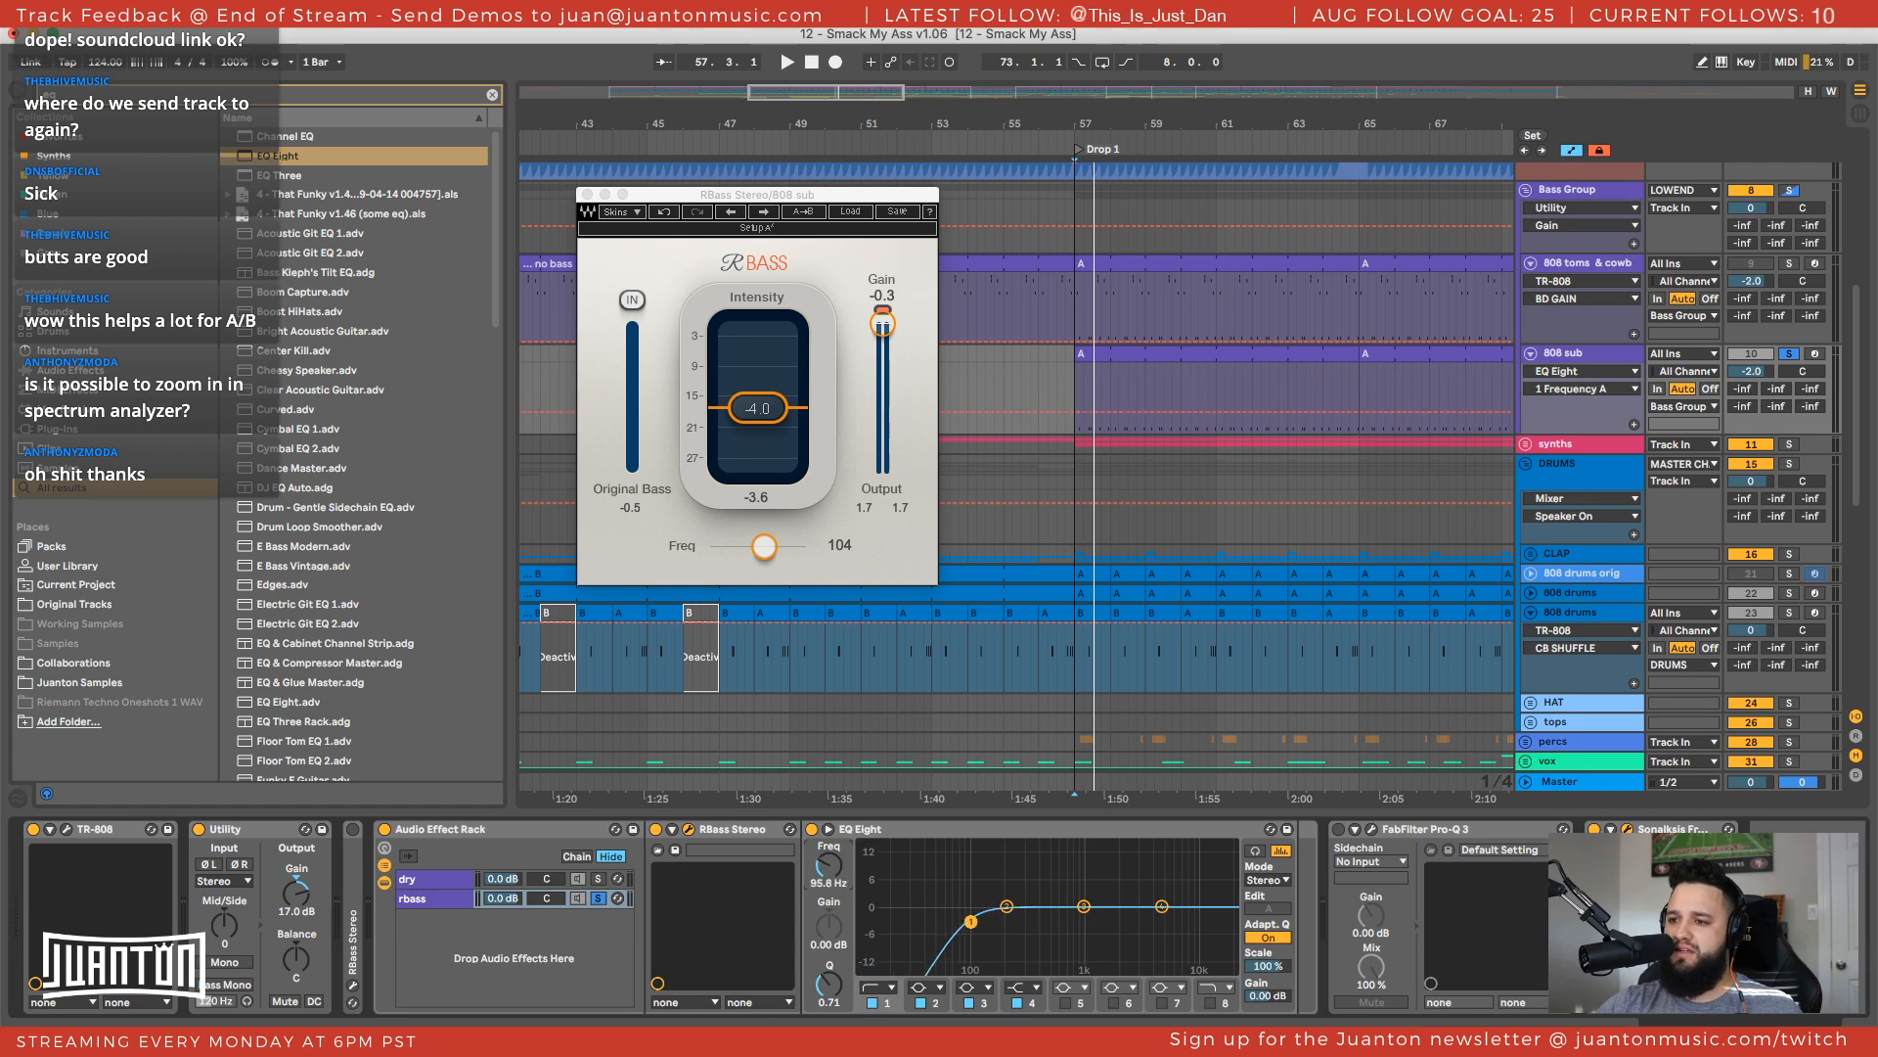
Play the drop while soloing the dry and rbass chains to compare how each sounds
key(space)
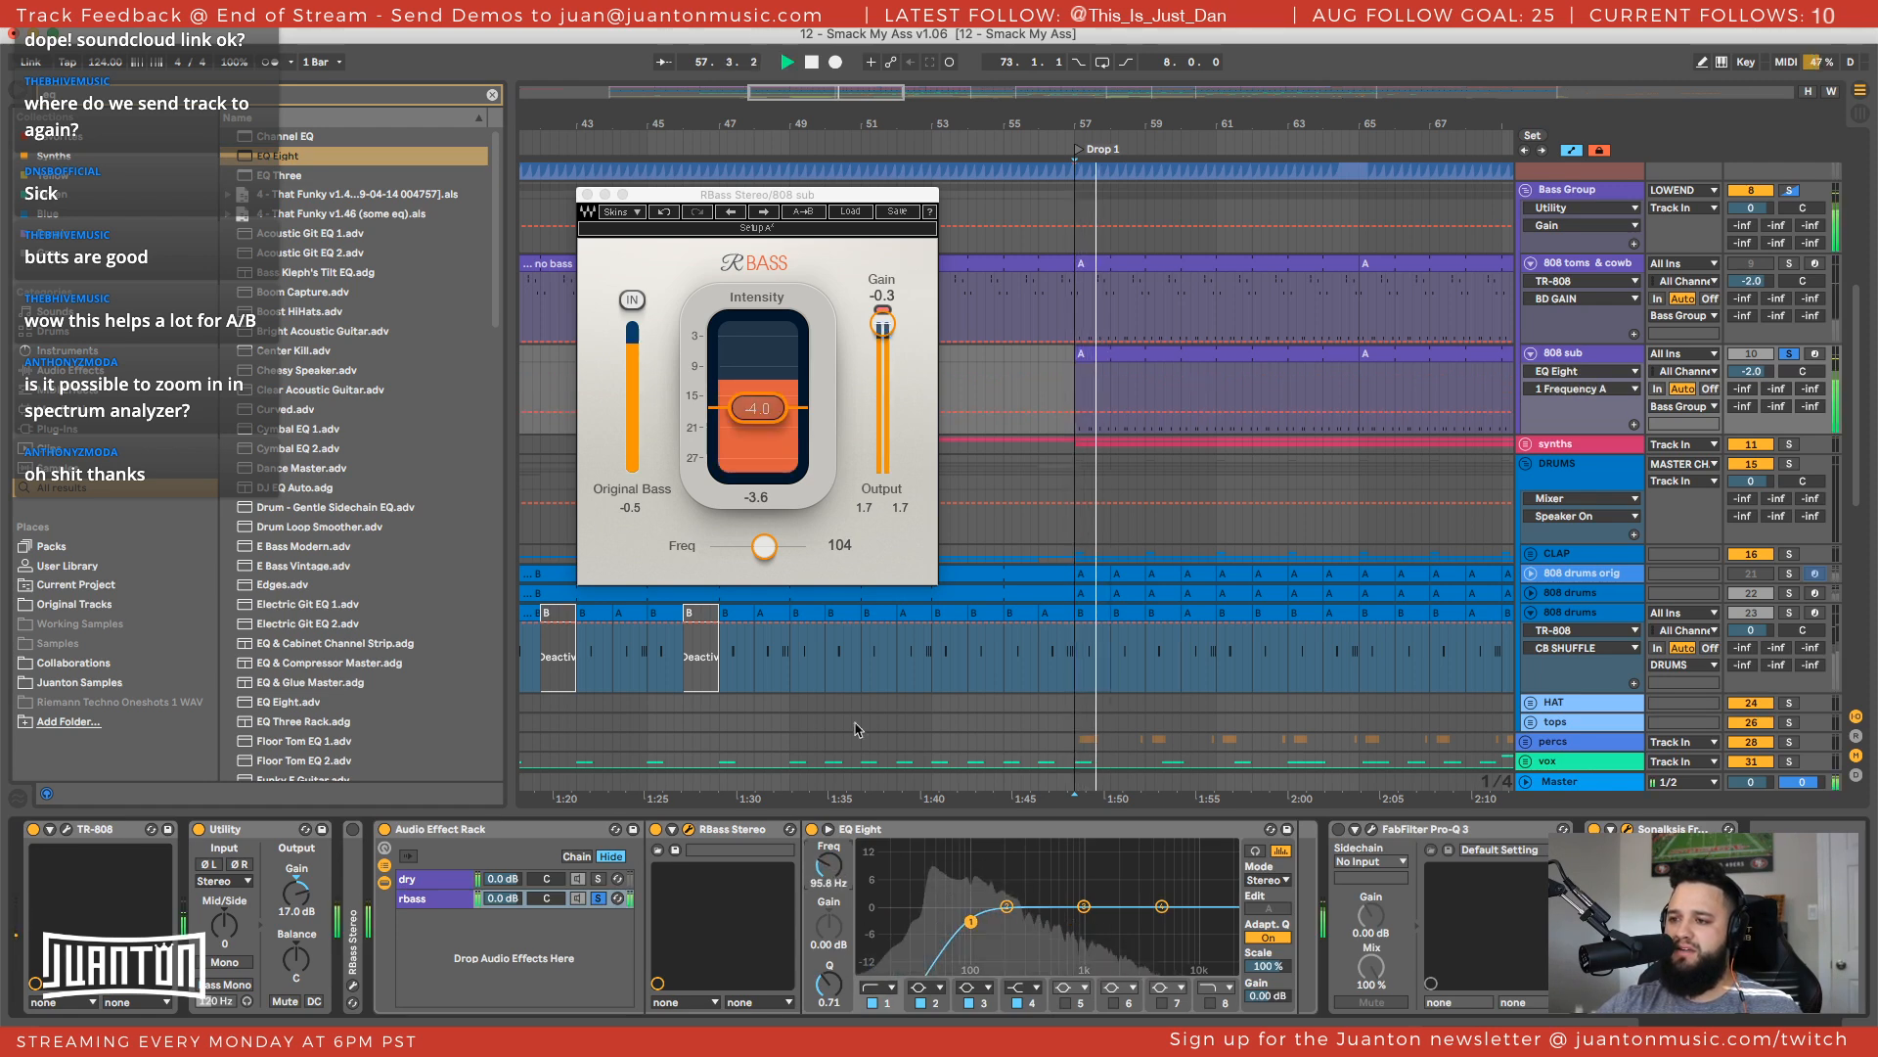
click(508, 879)
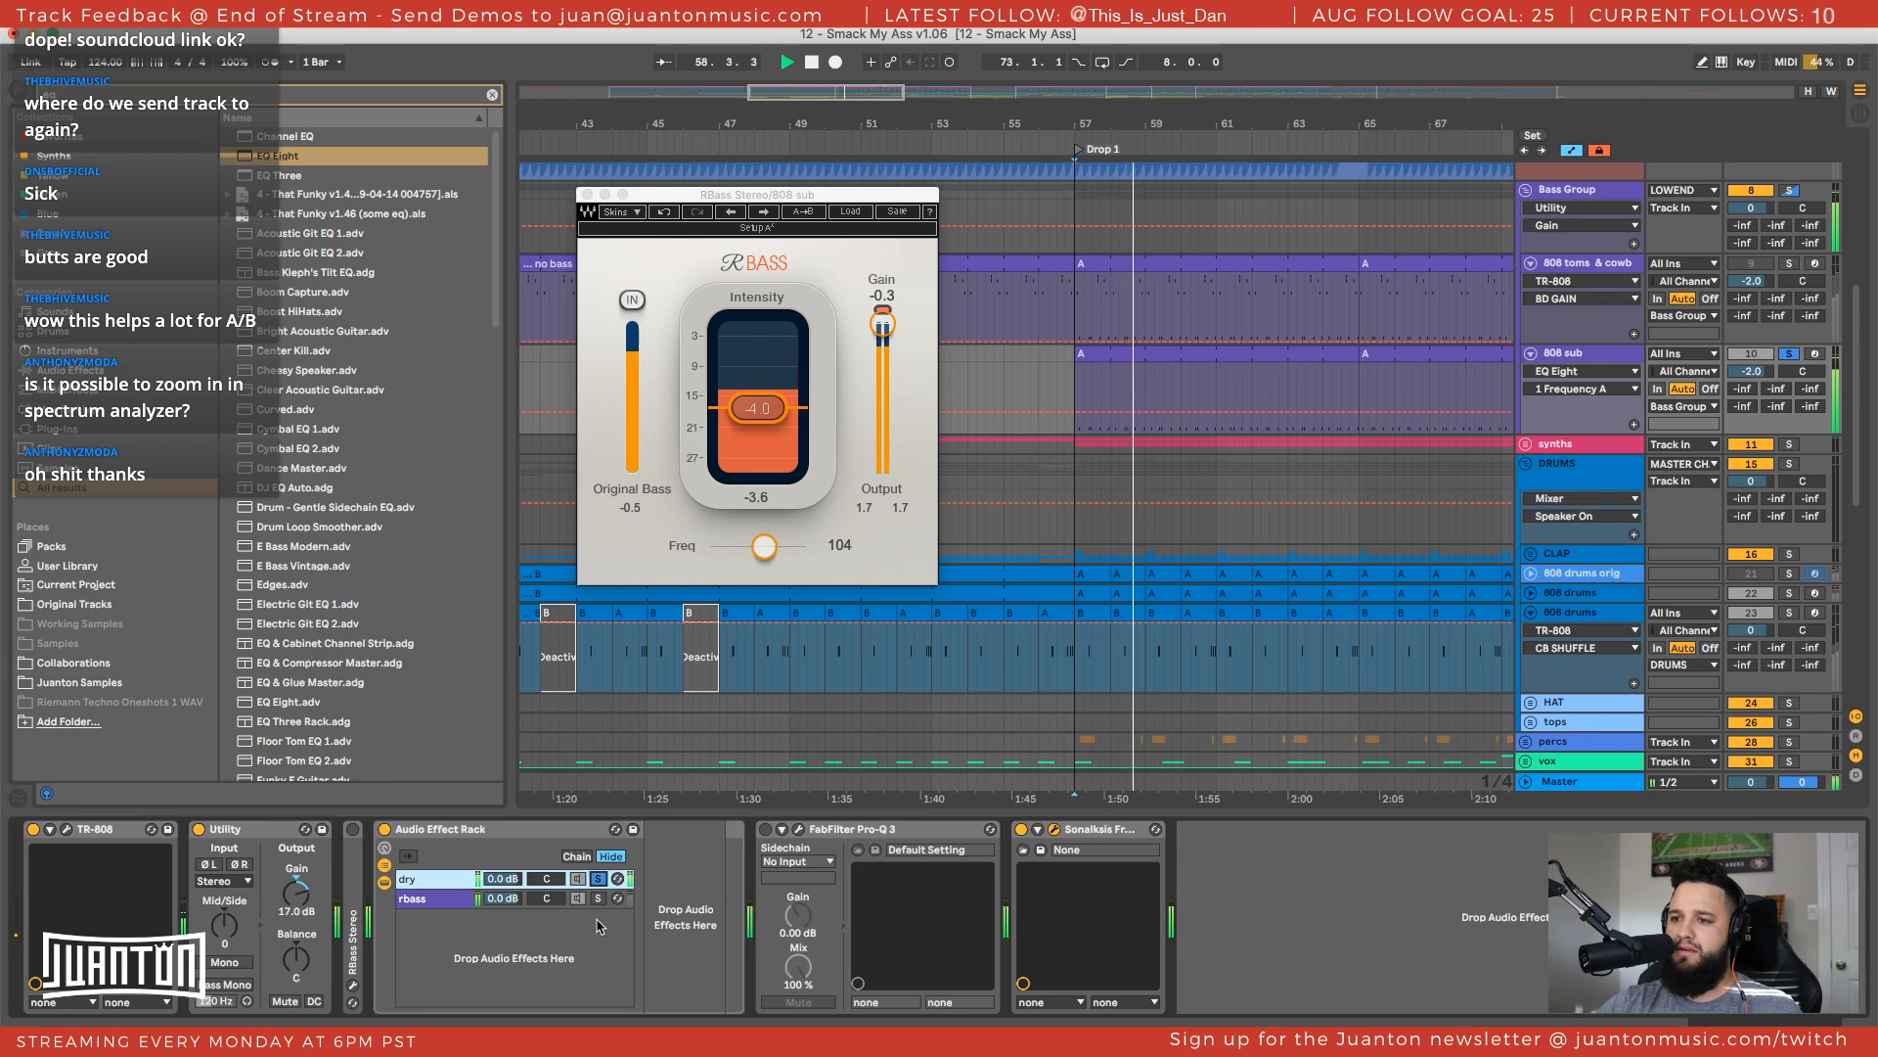
click(518, 898)
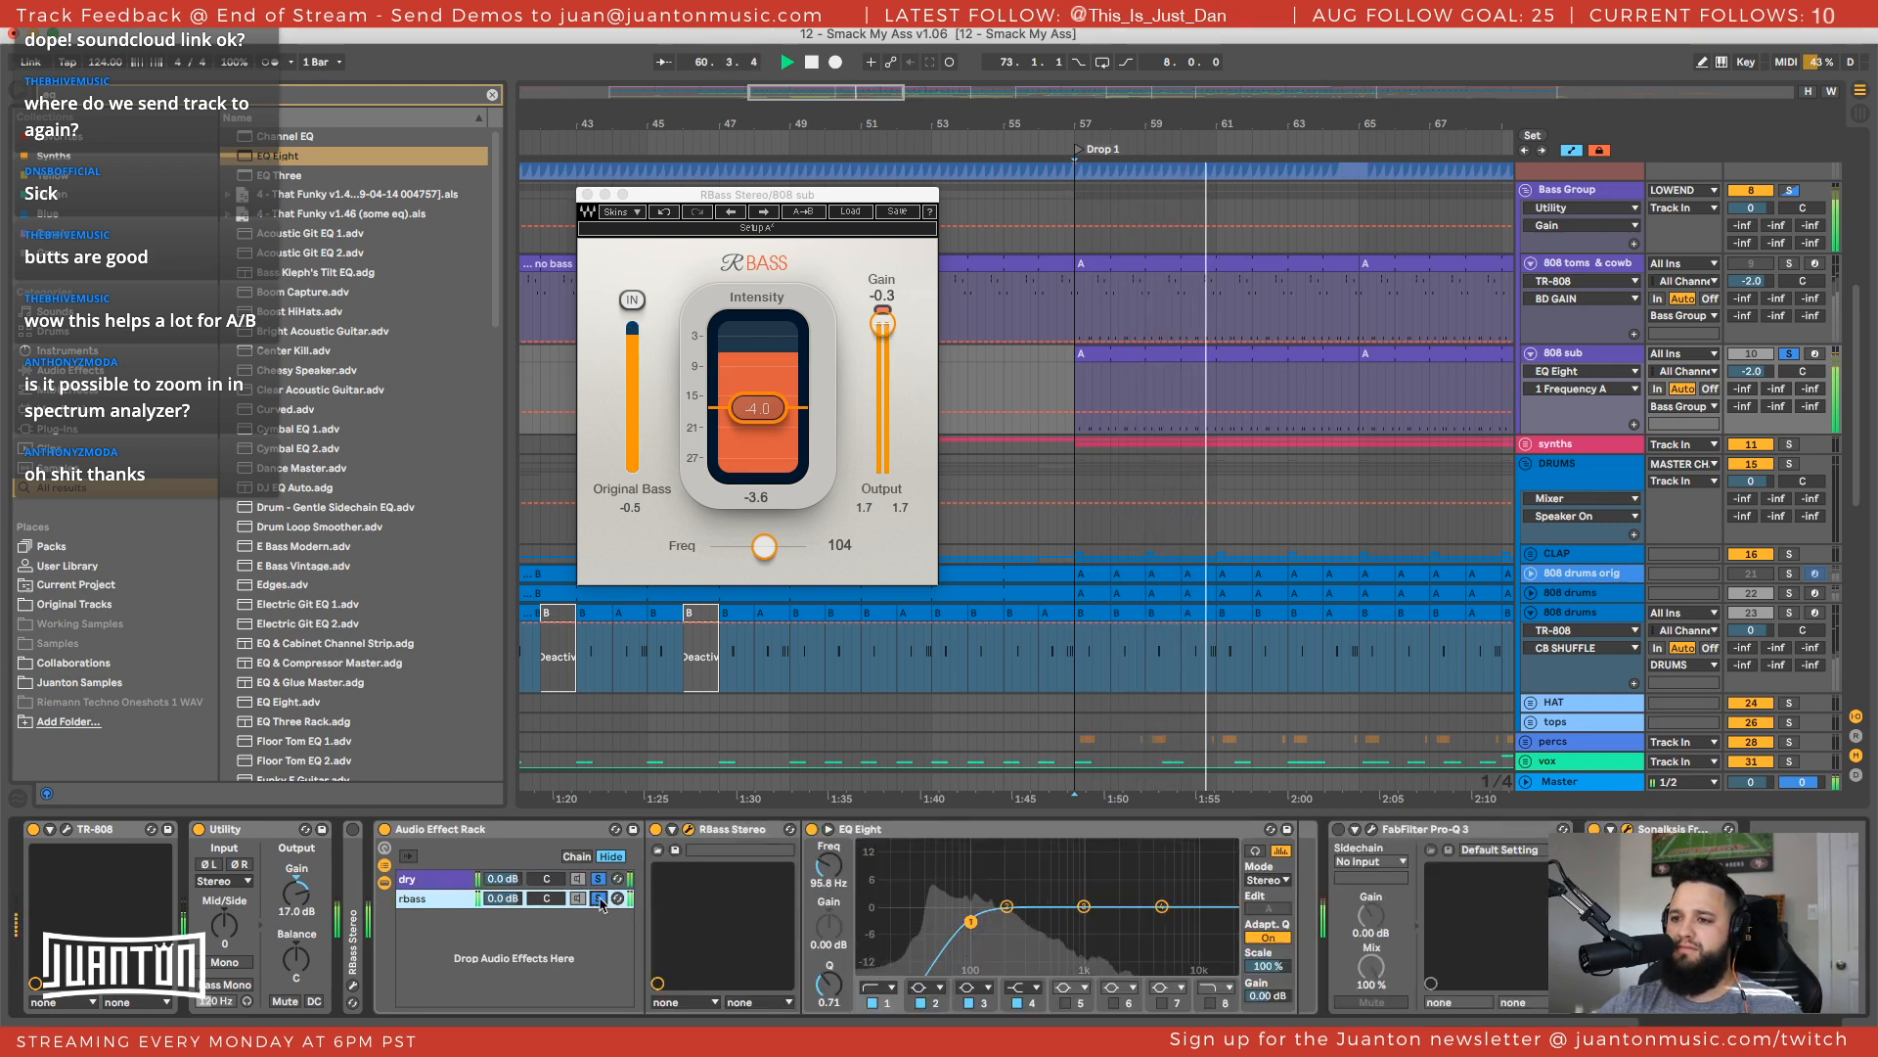
click(433, 884)
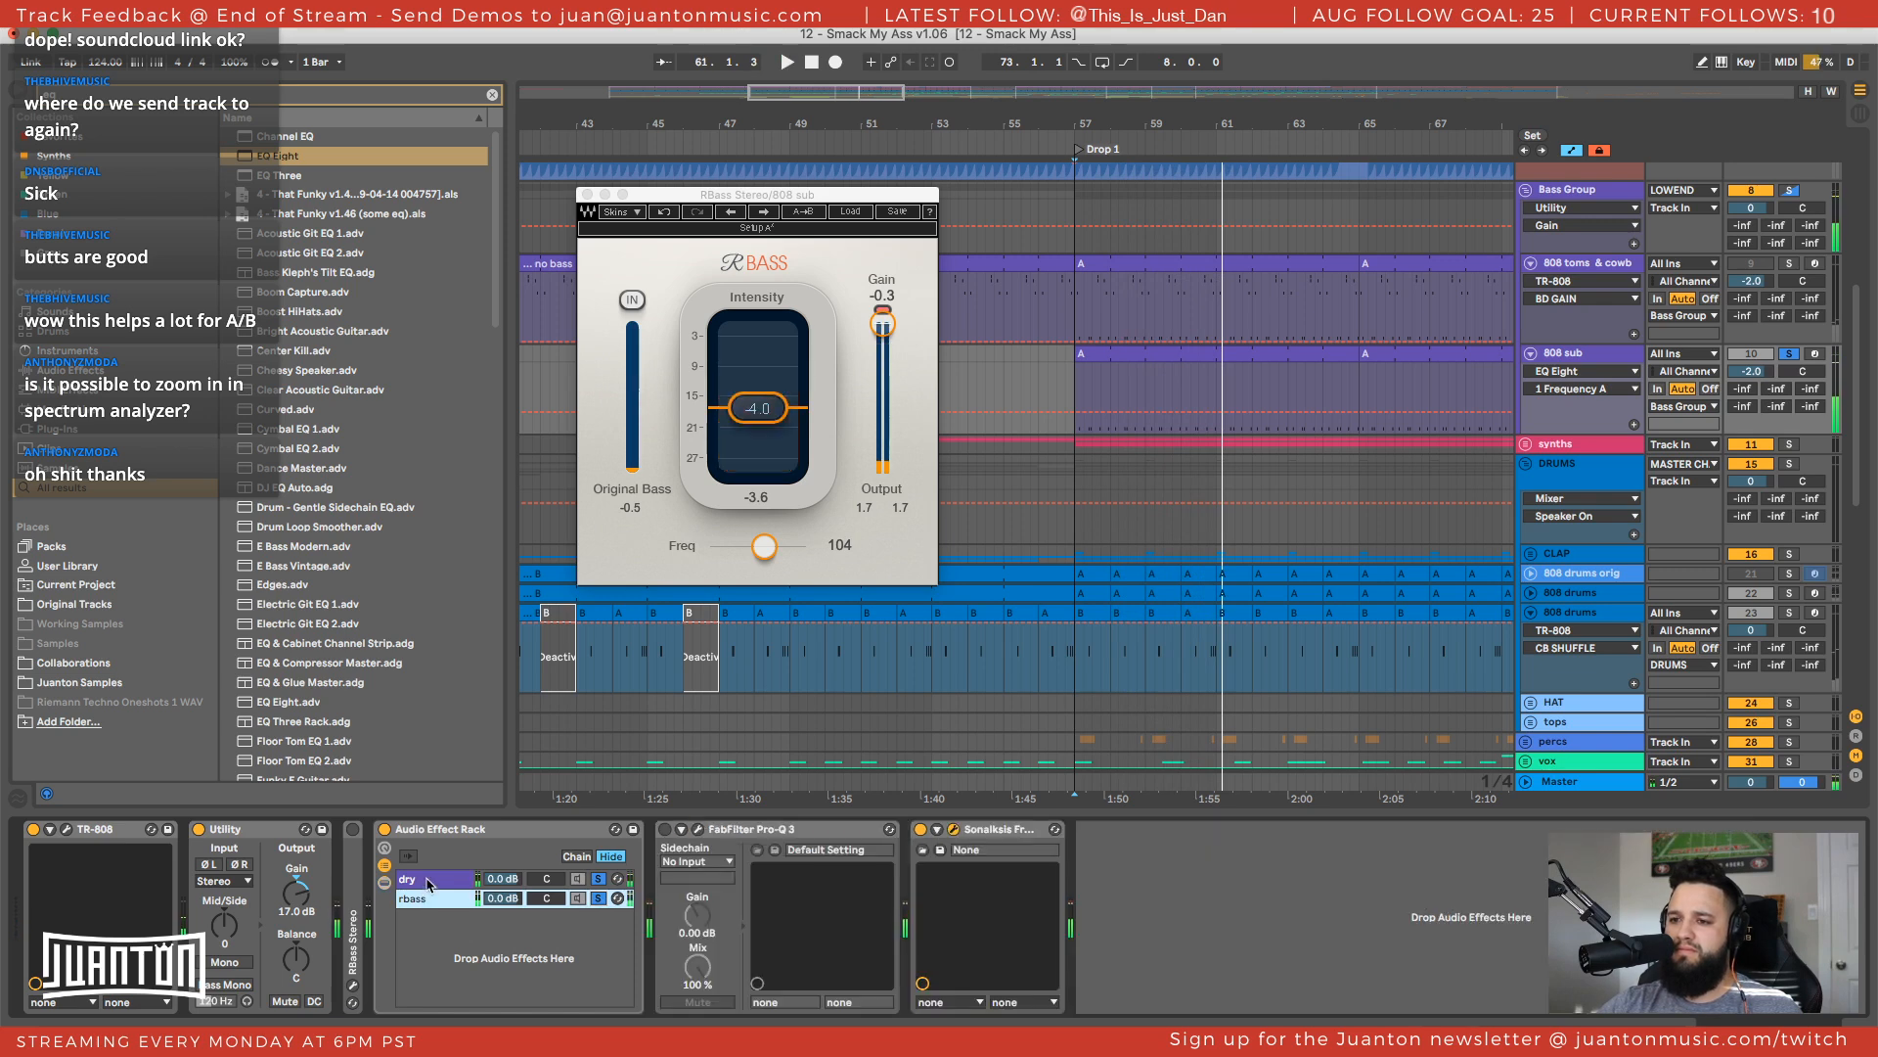
click(433, 899)
click(434, 885)
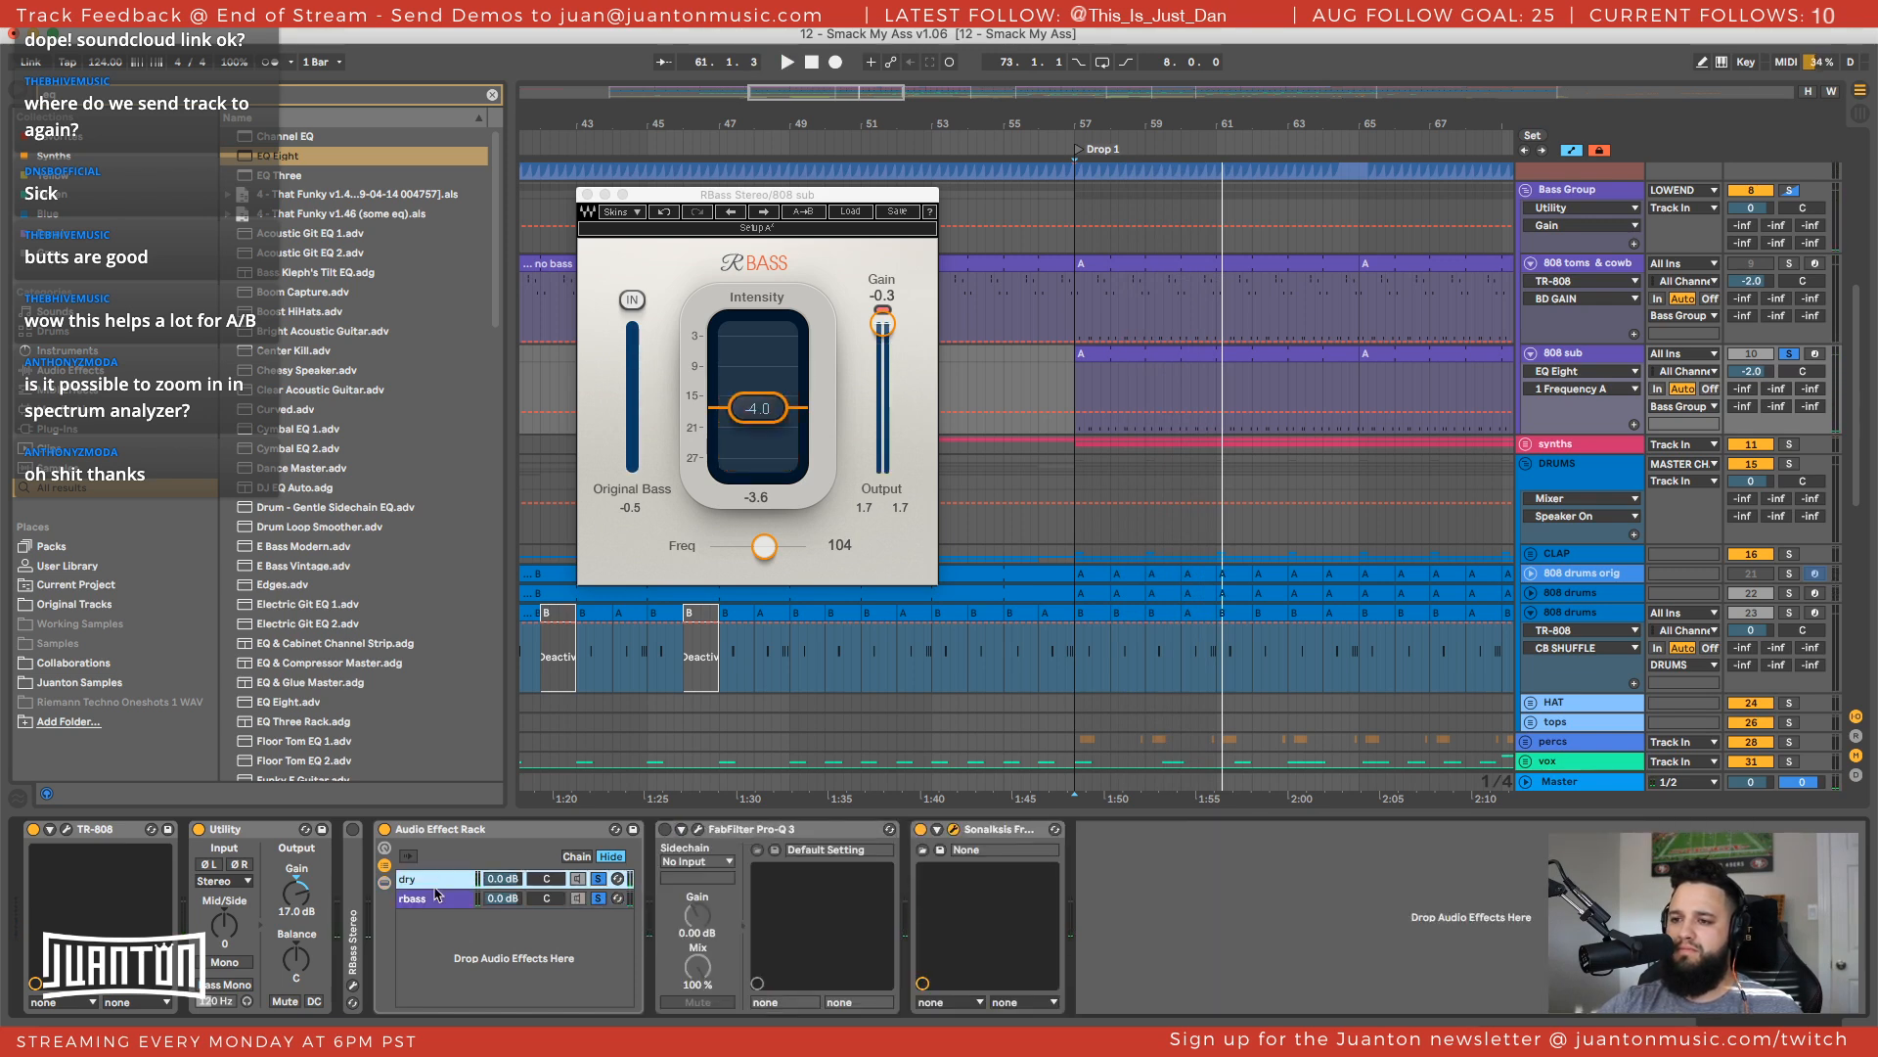
Try to add a new EQ Eight from the browser to the rack's dry chain
drag(302, 157, 554, 879)
scroll(309, 182, up, 2)
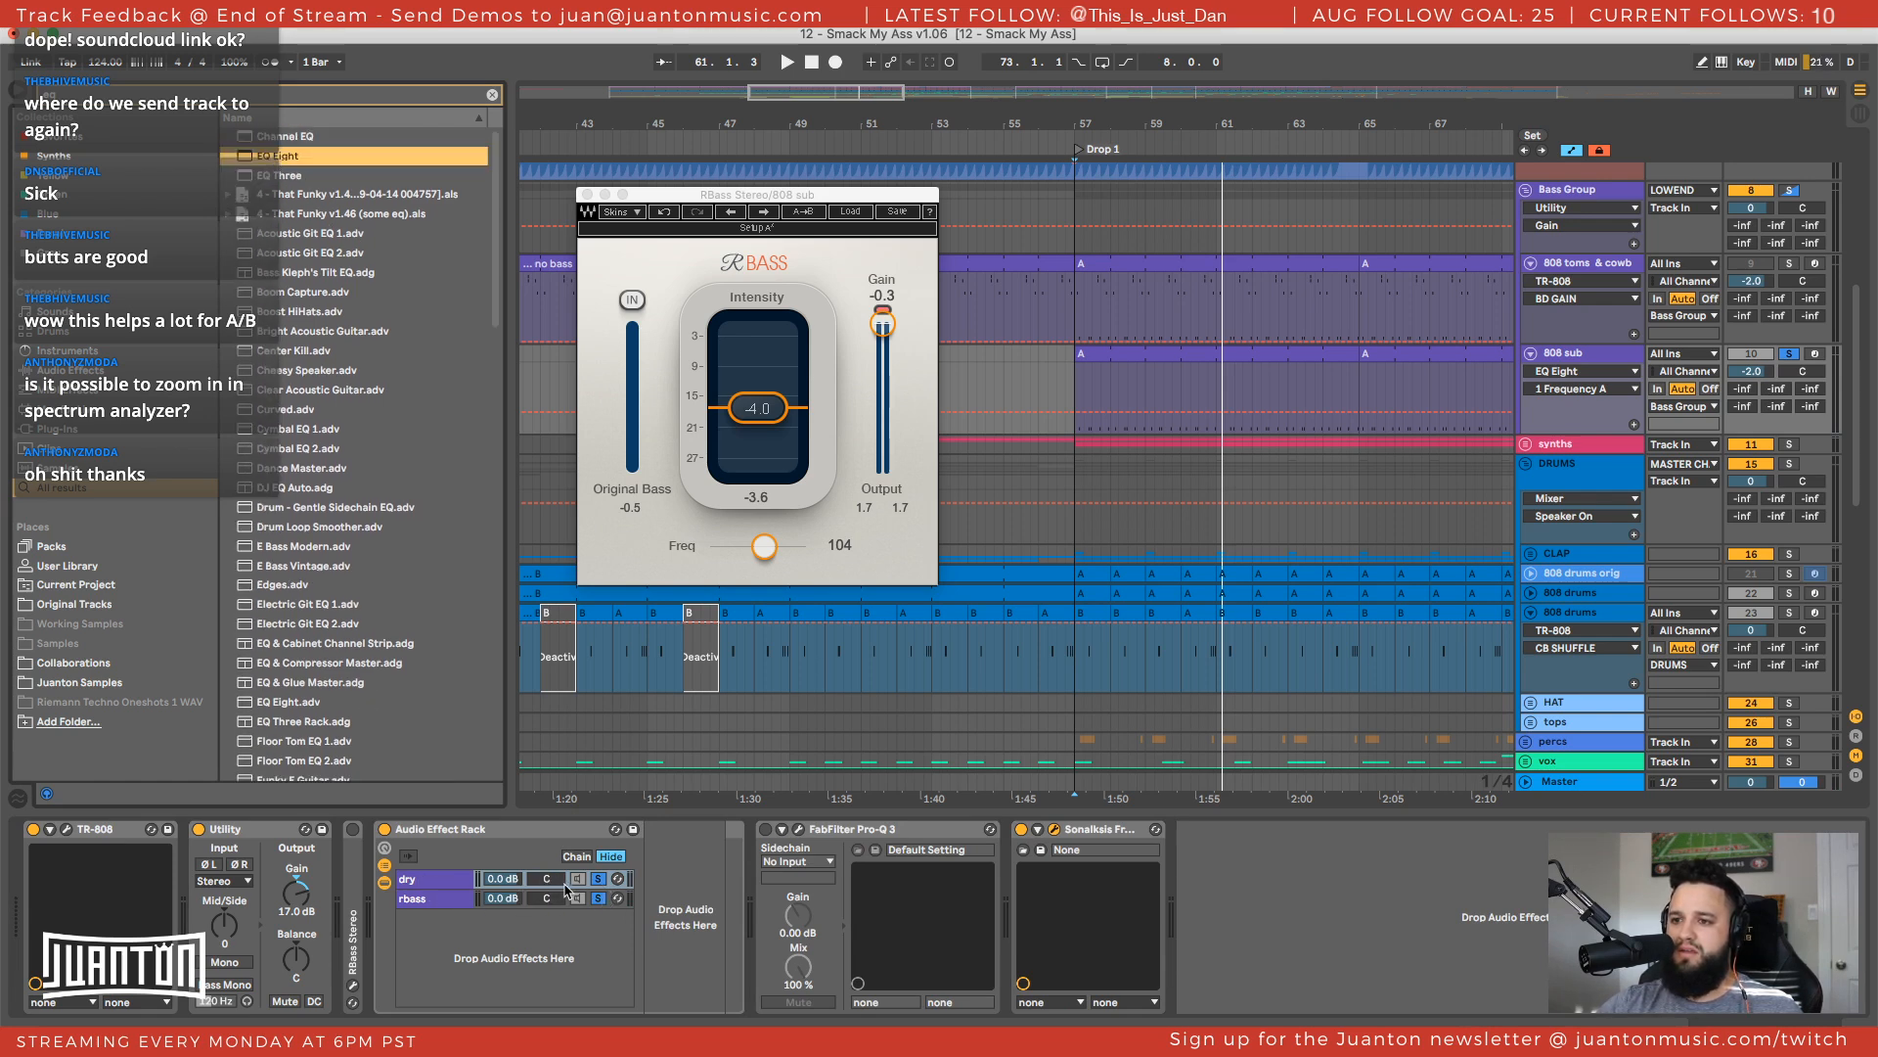
key(super+f)
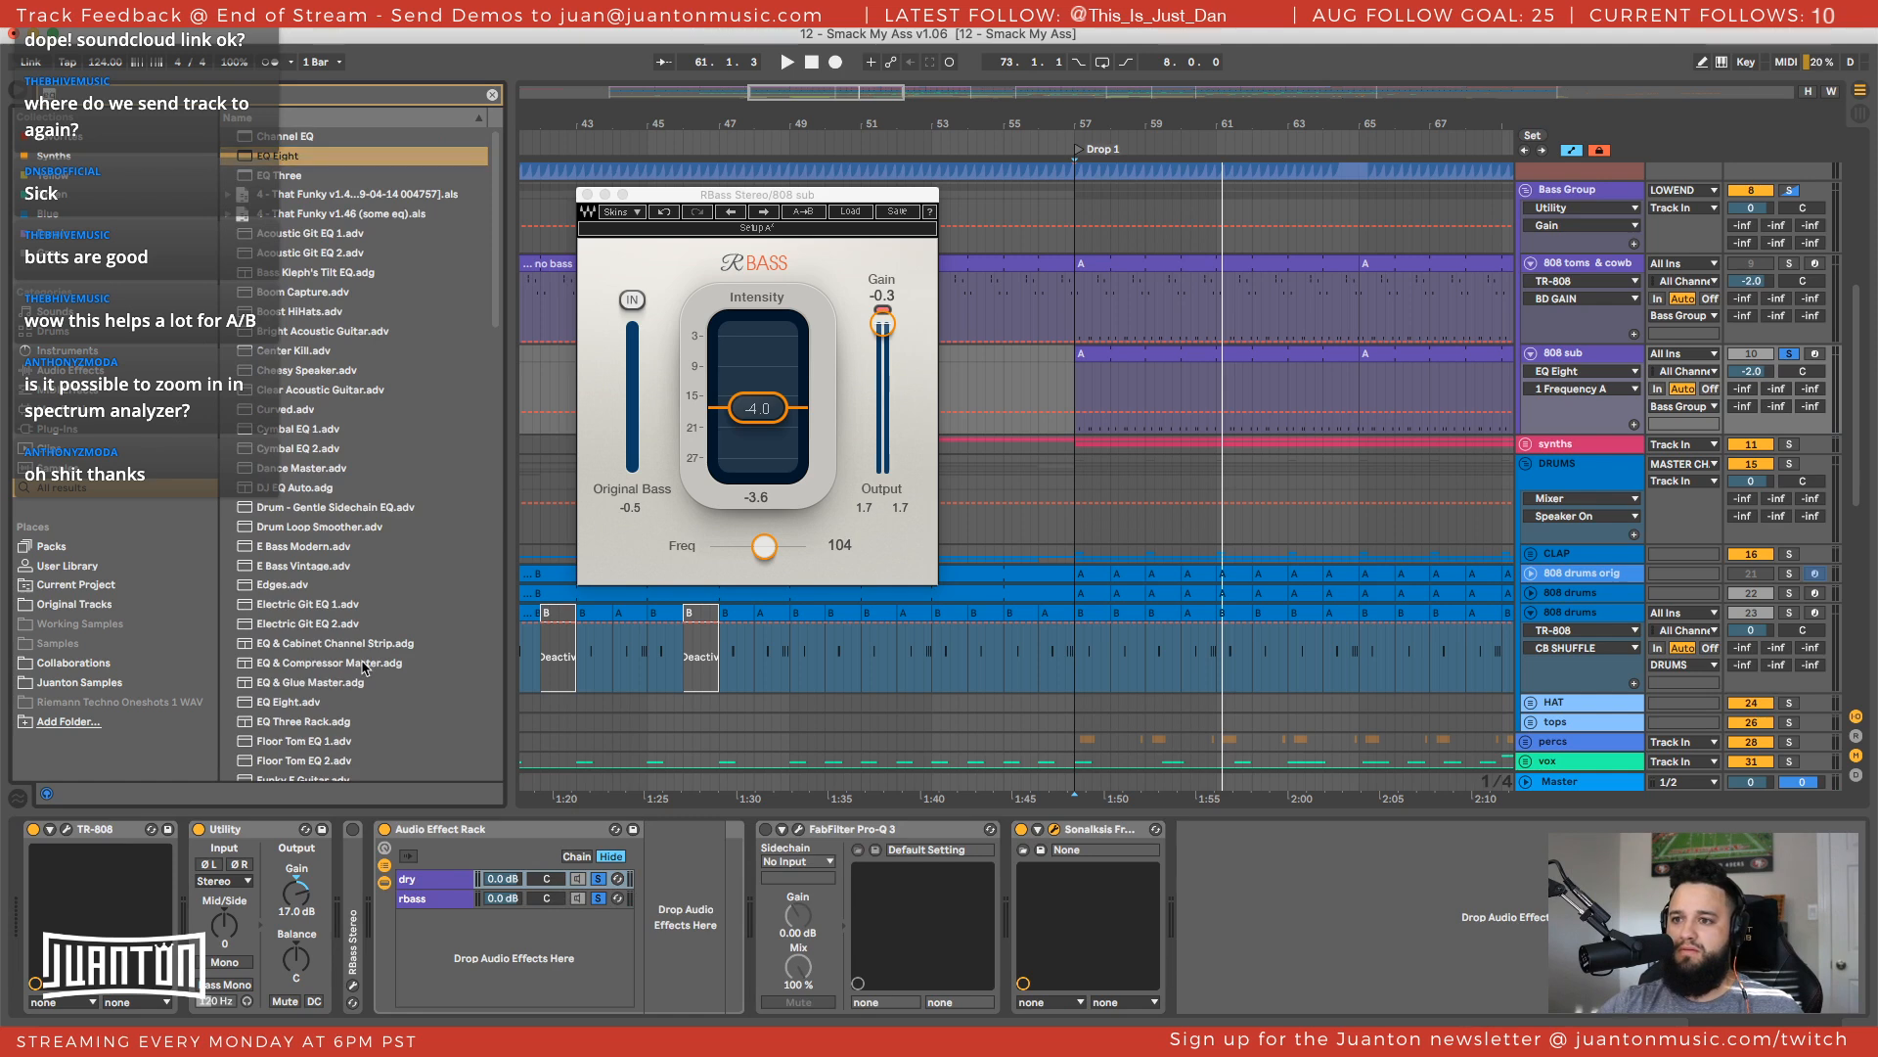
drag(295, 159, 604, 905)
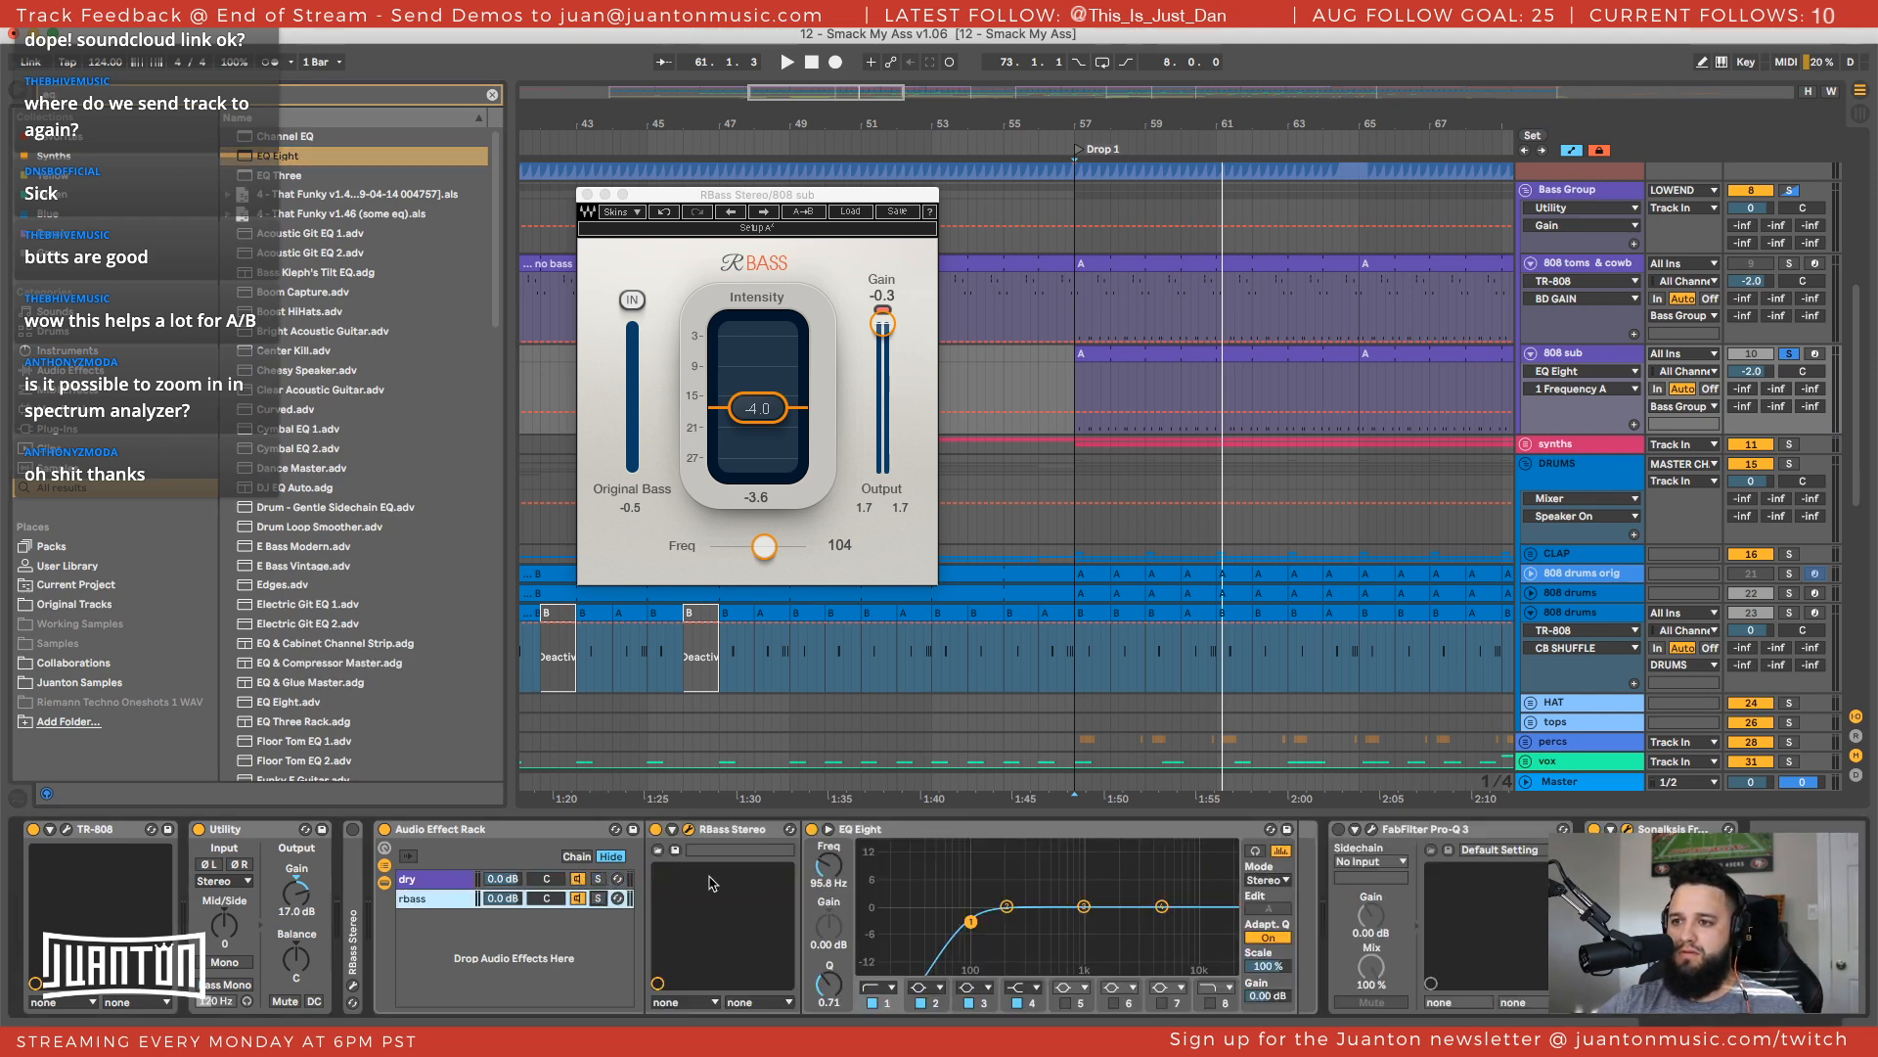
Copy the rbass chain's EQ Eight to the dry chain and change its band 1 to a high-cut filter
click(898, 831)
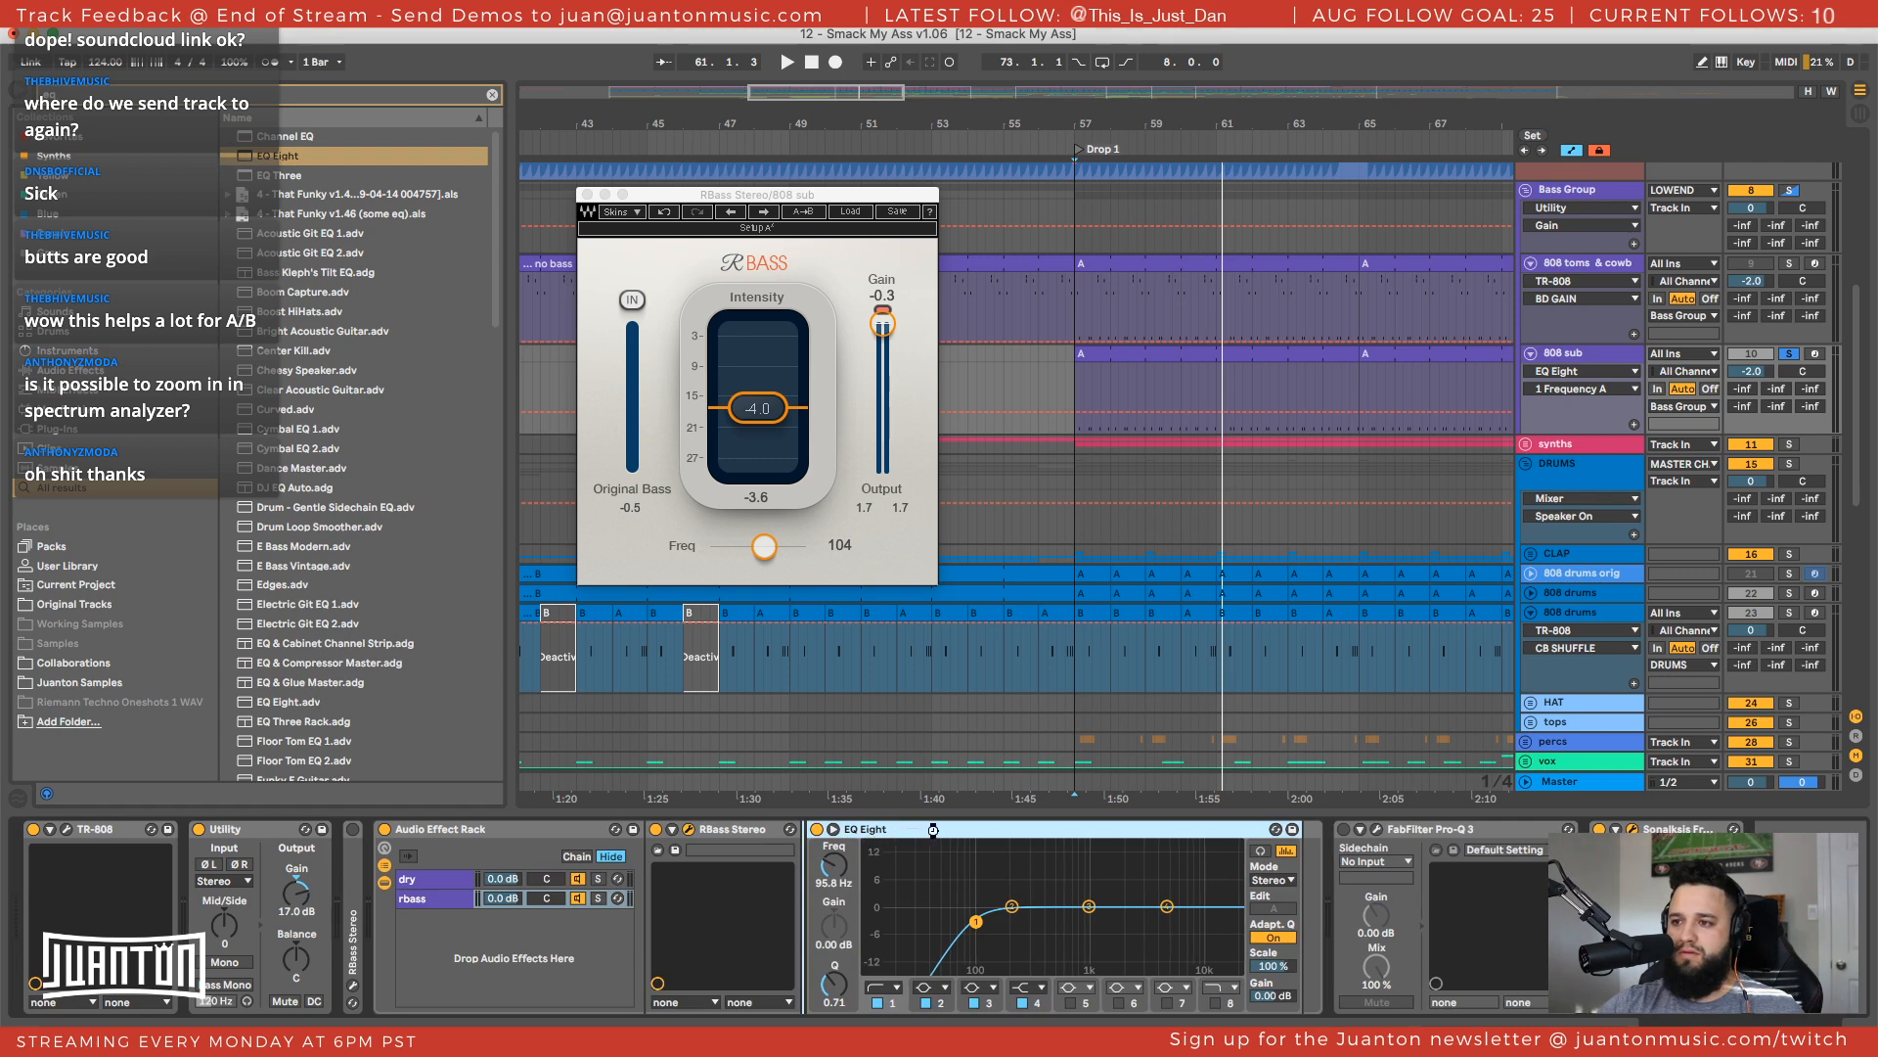
key(super+d)
drag(733, 852, 494, 878)
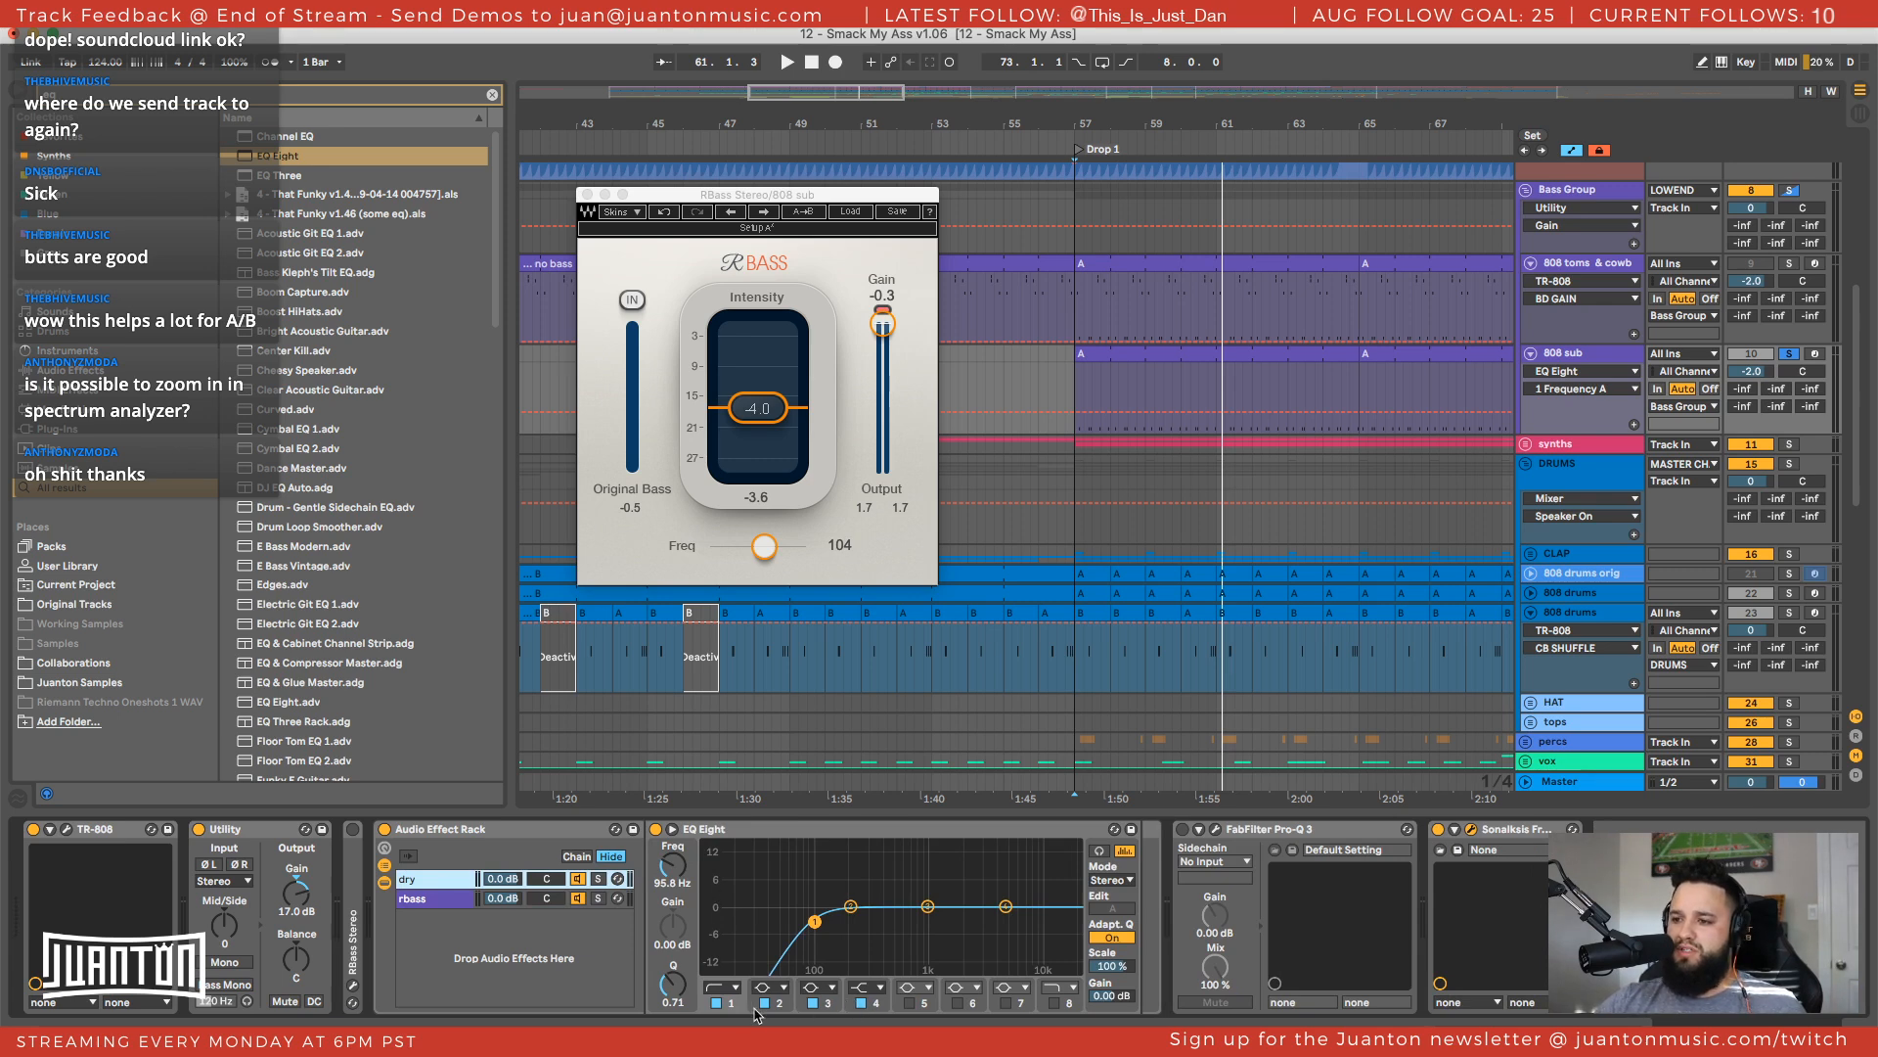
click(729, 987)
click(724, 972)
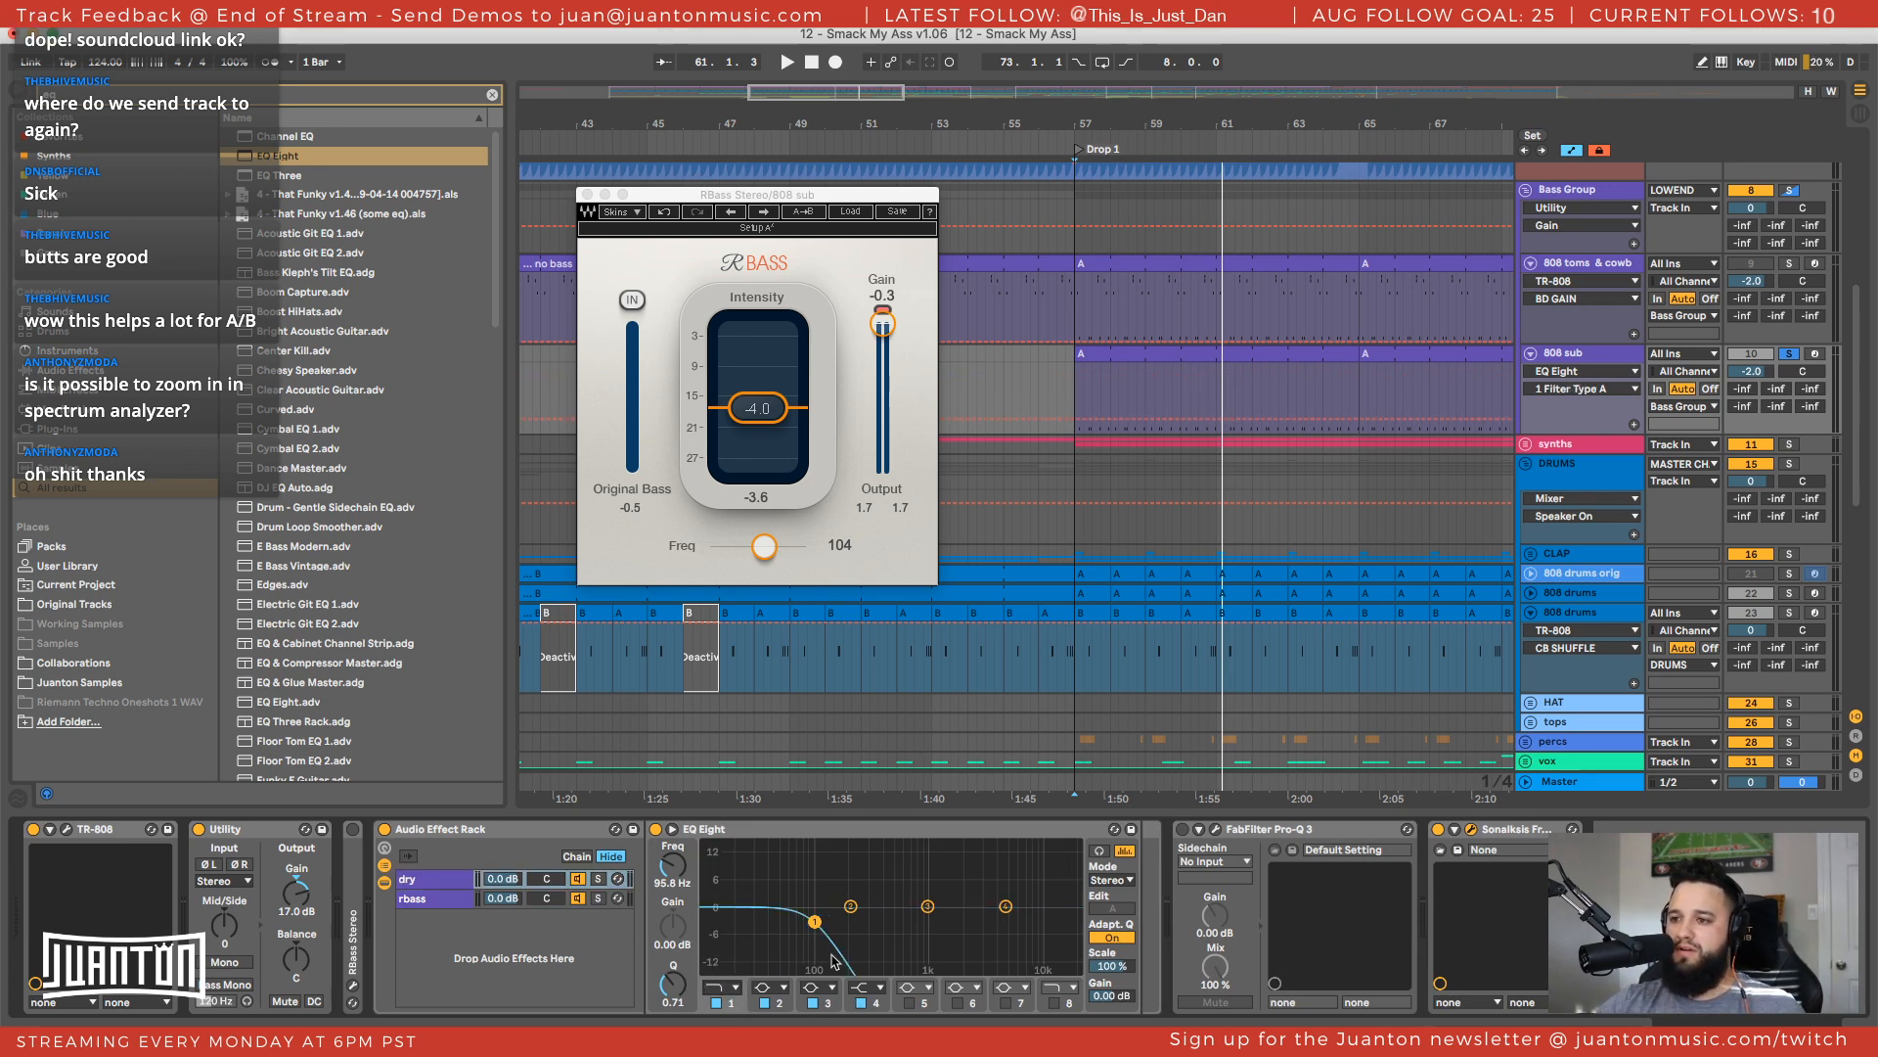
Play the drop, audition the rbass chain on its own, and compare the 808 sub with the Audio Effect Rack on and off
key(space)
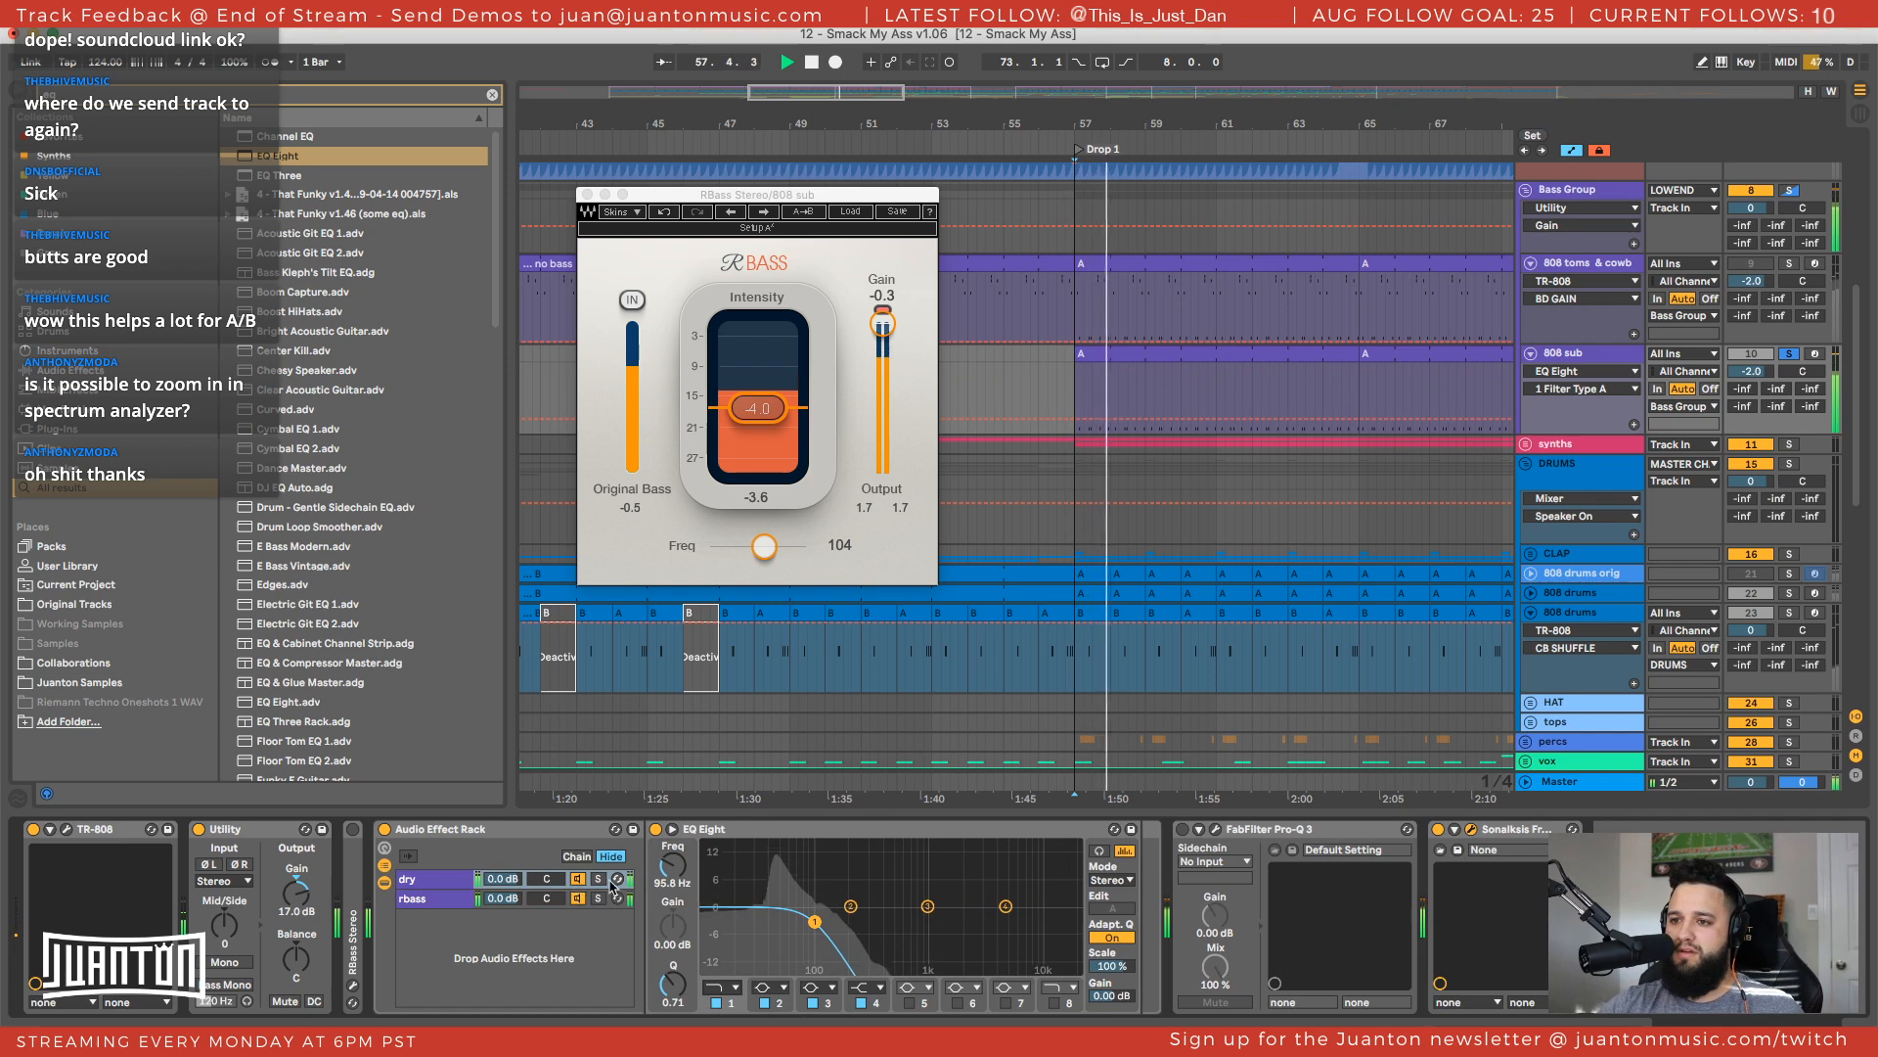
click(600, 898)
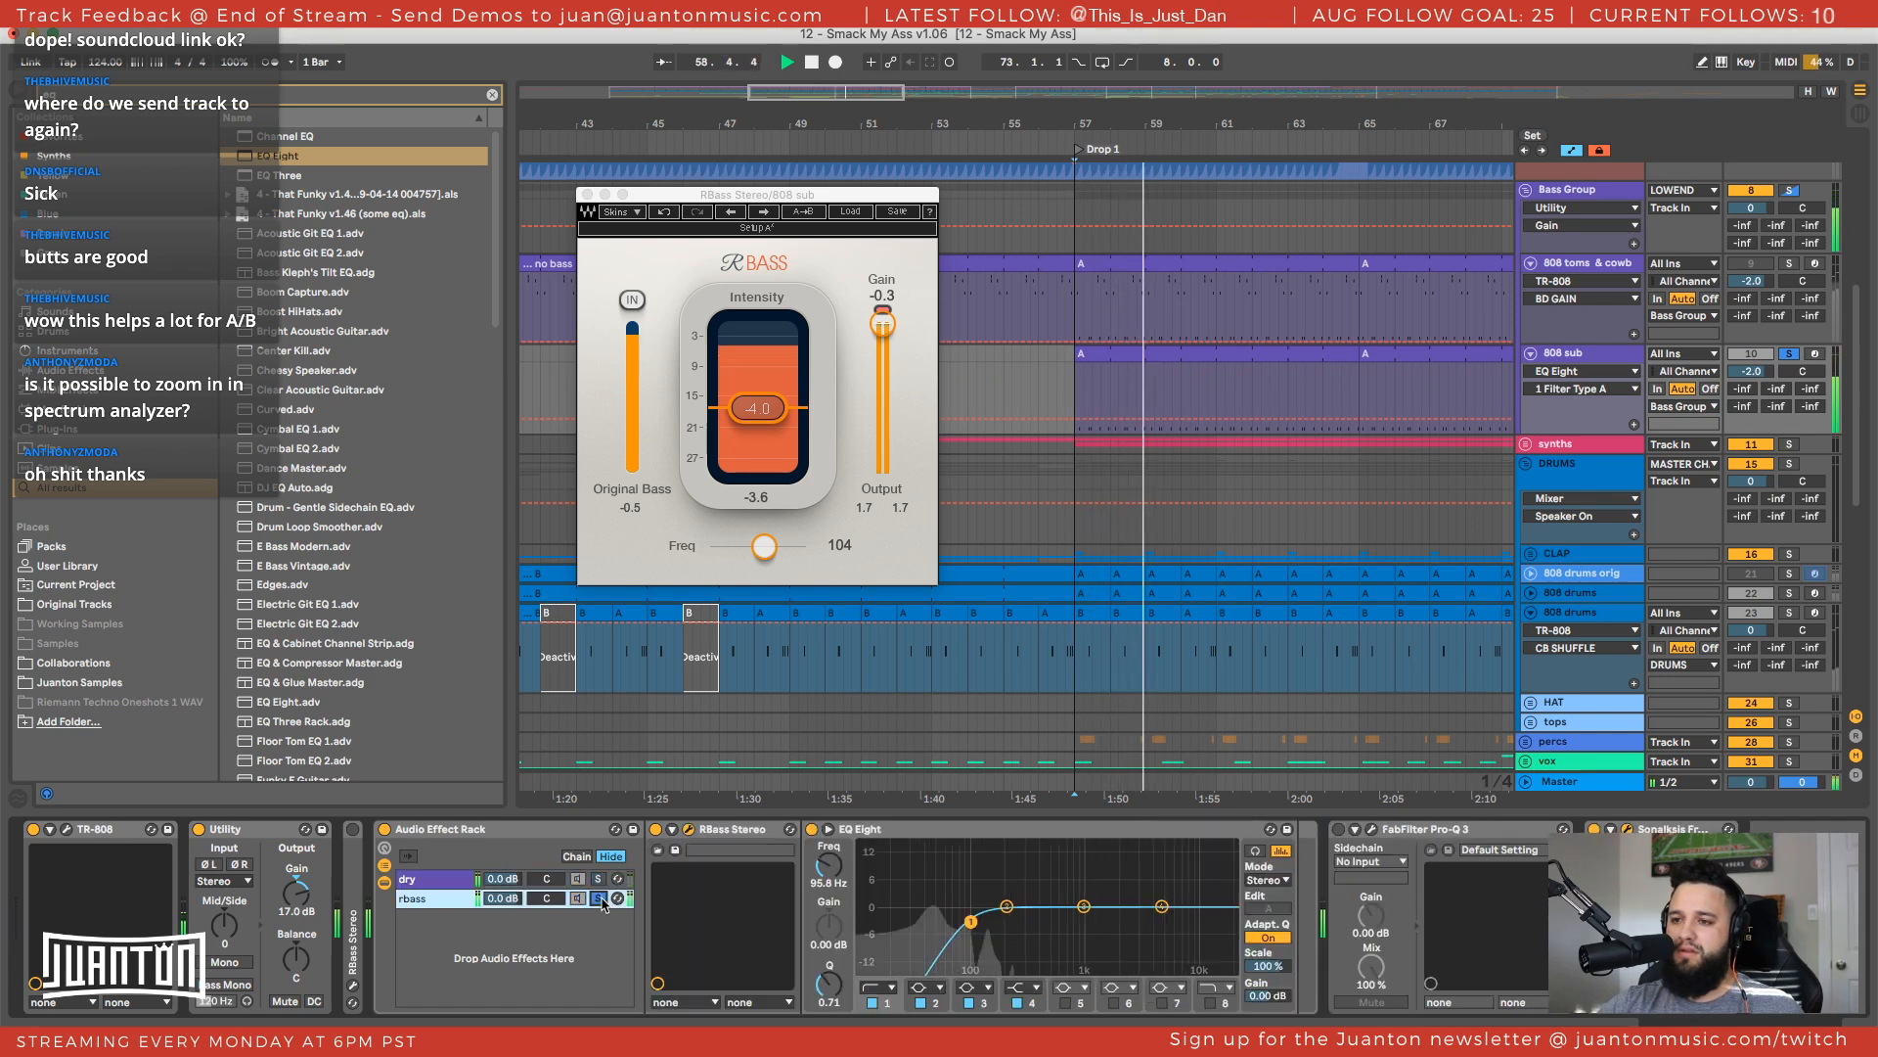
click(384, 829)
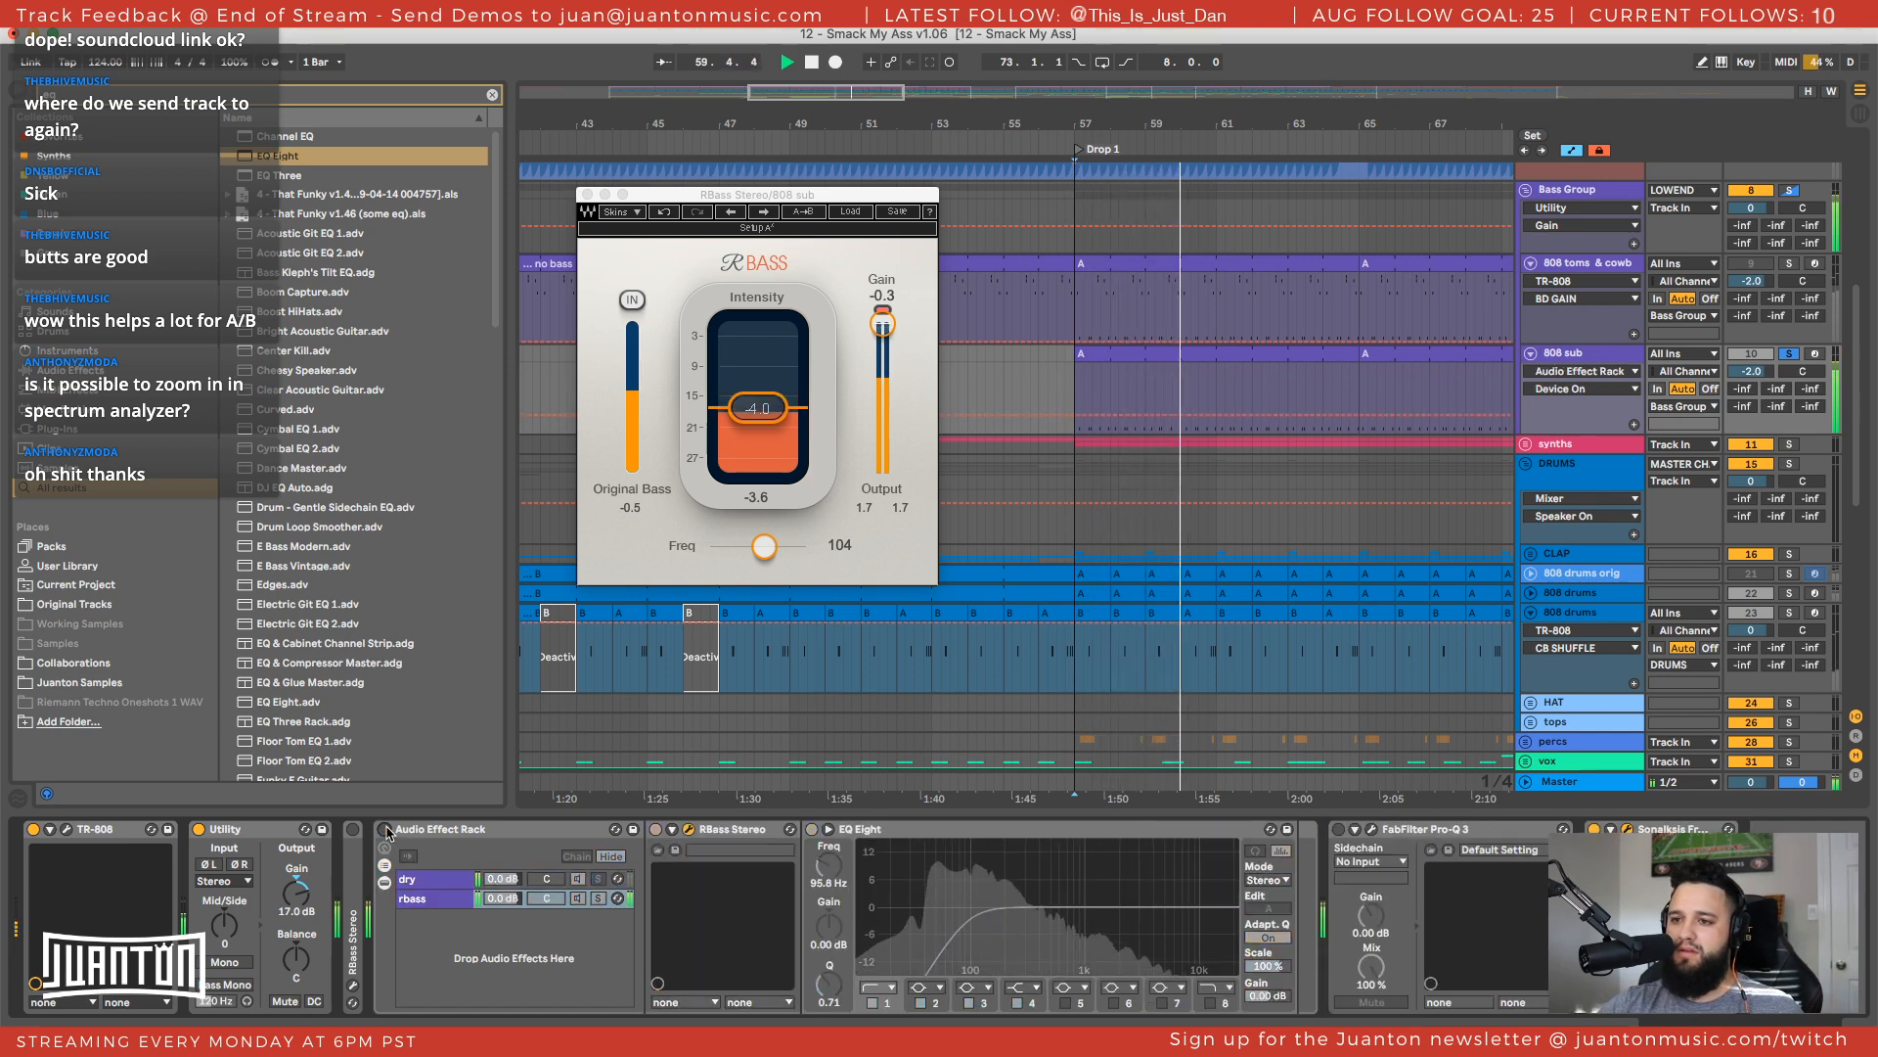
click(384, 830)
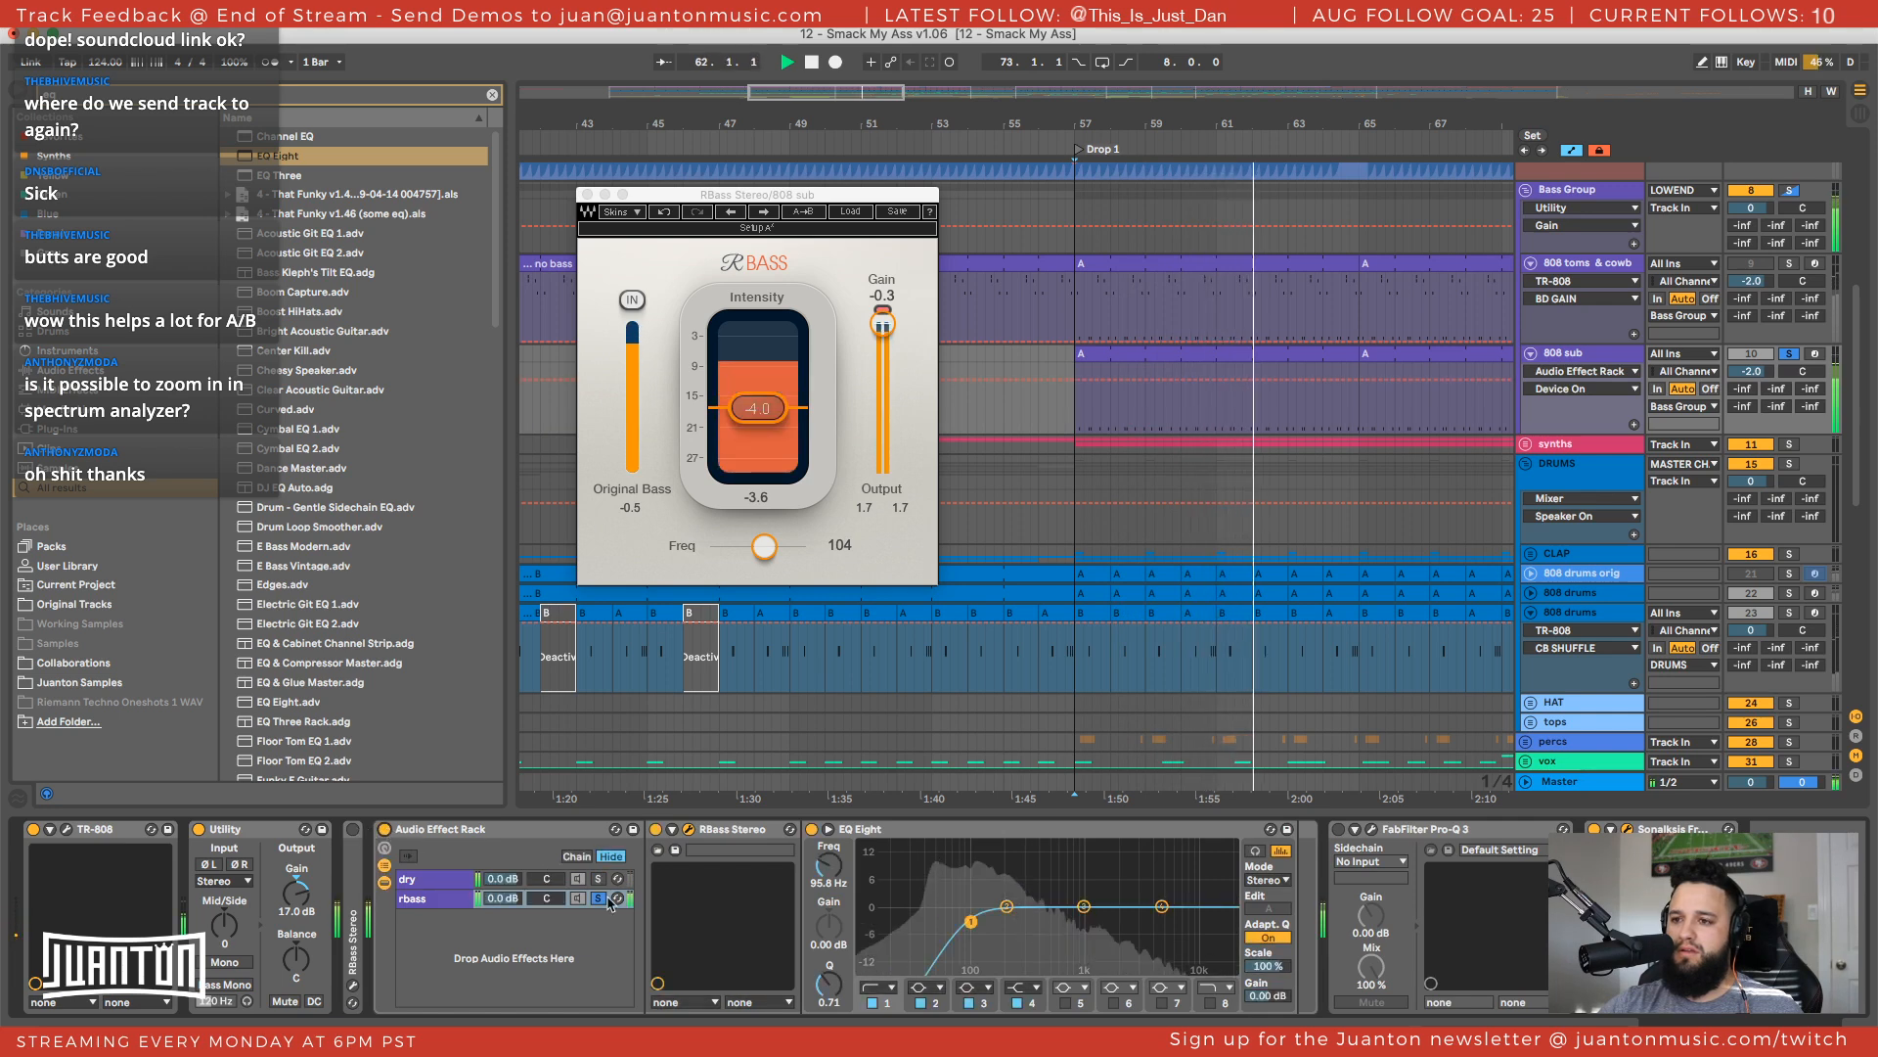
click(385, 829)
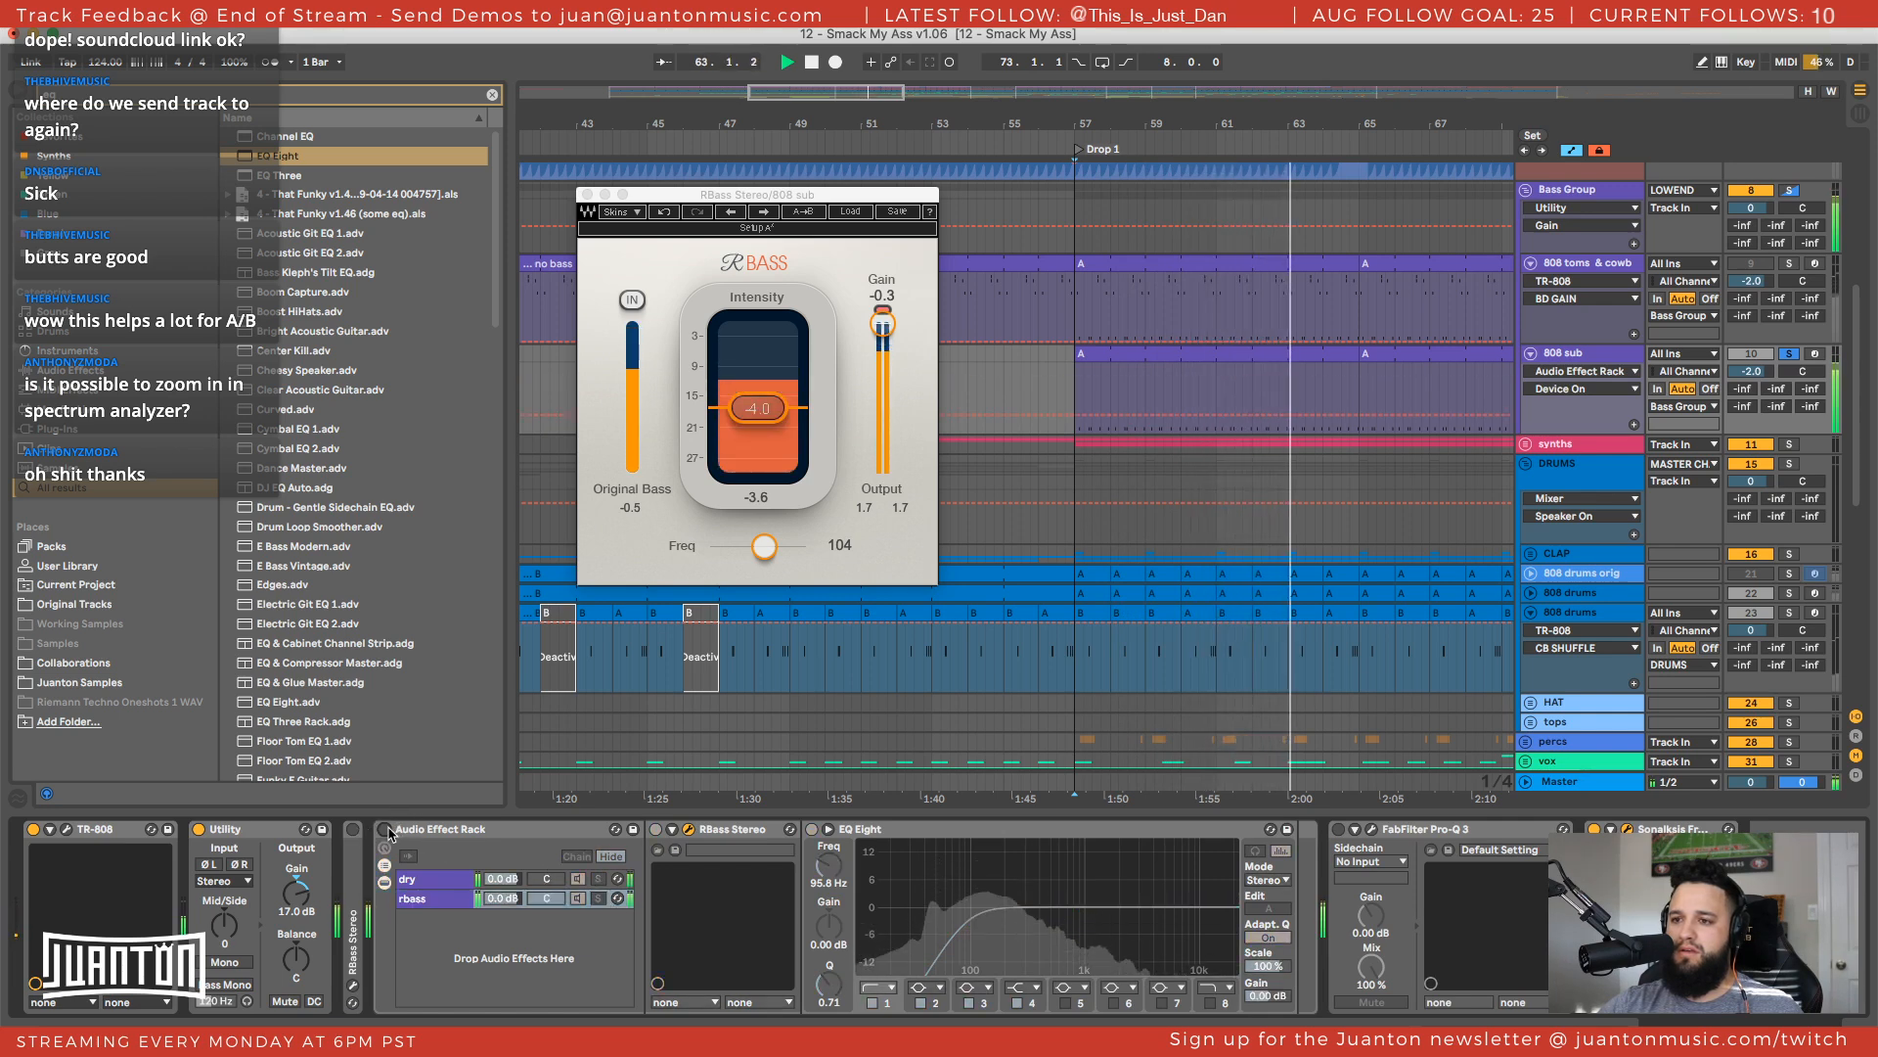
click(385, 829)
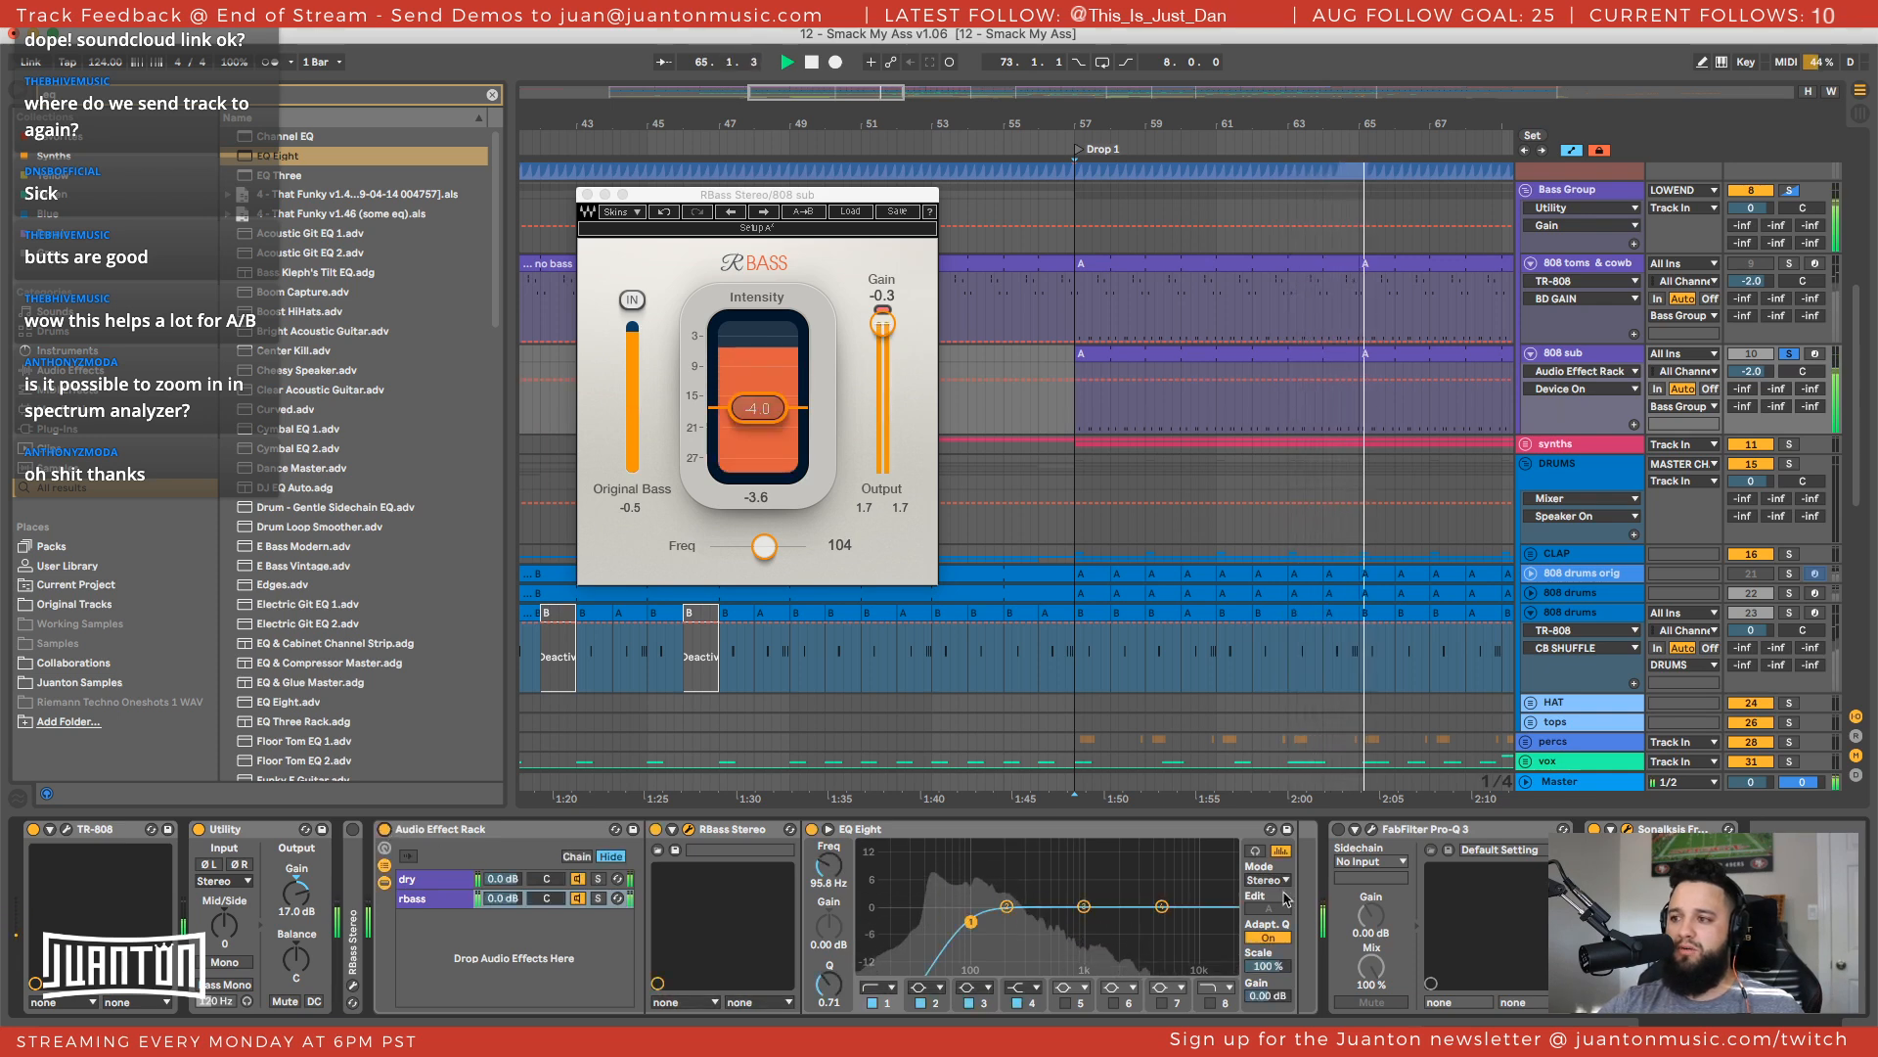
key(space)
Play the drop while examining the low end in the Master track's spectrum analyzer
click(1548, 783)
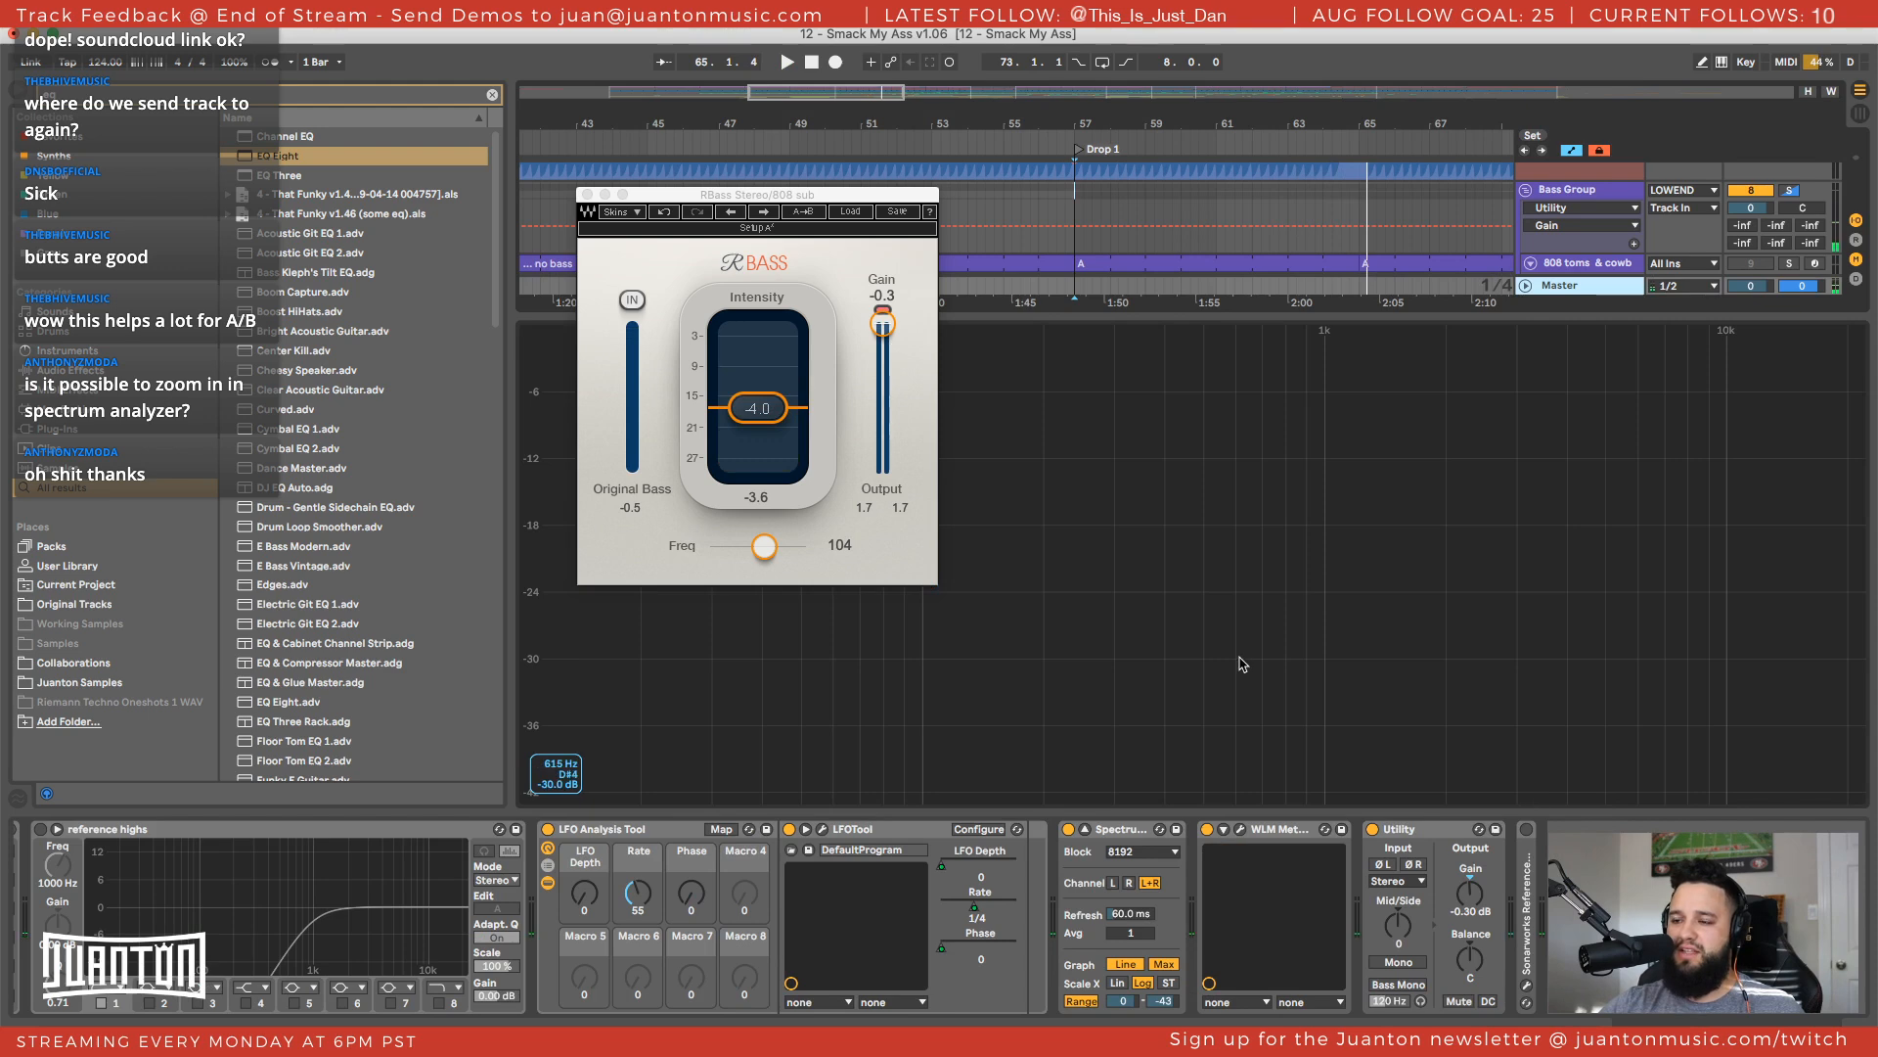
key(space)
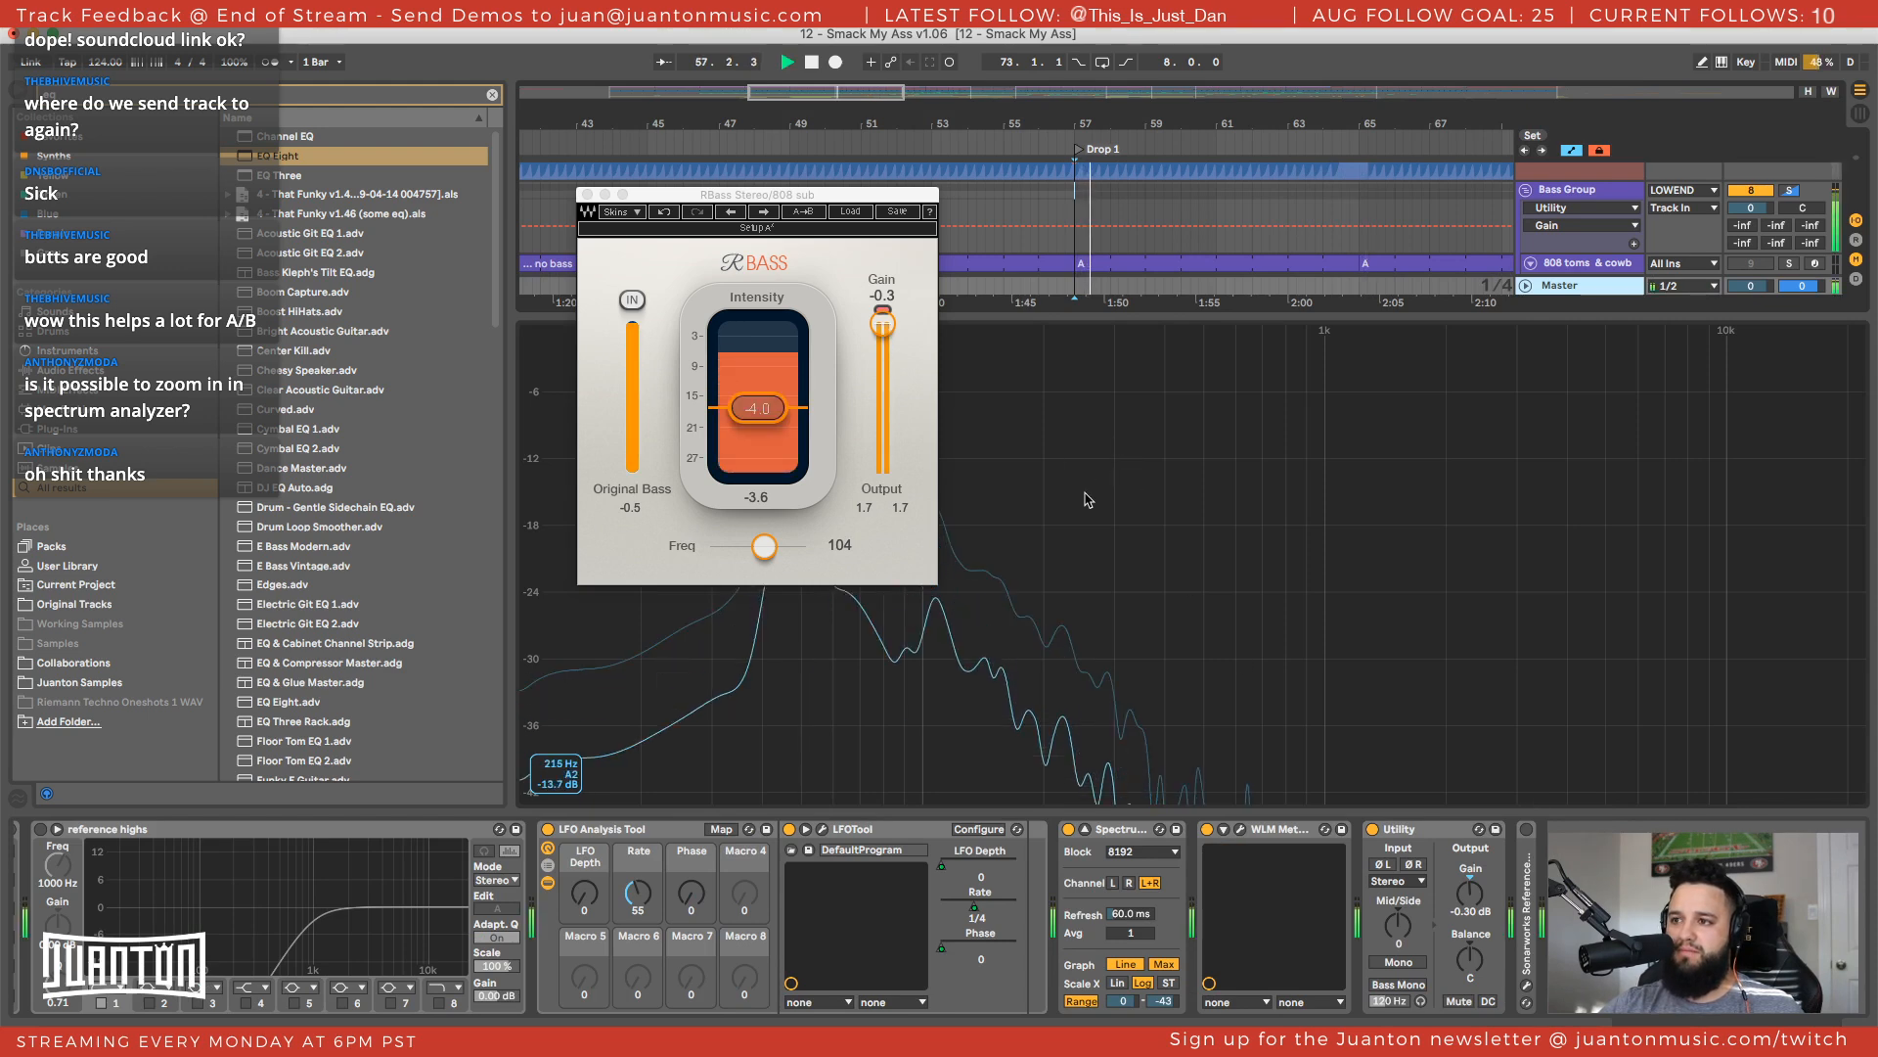
key(space)
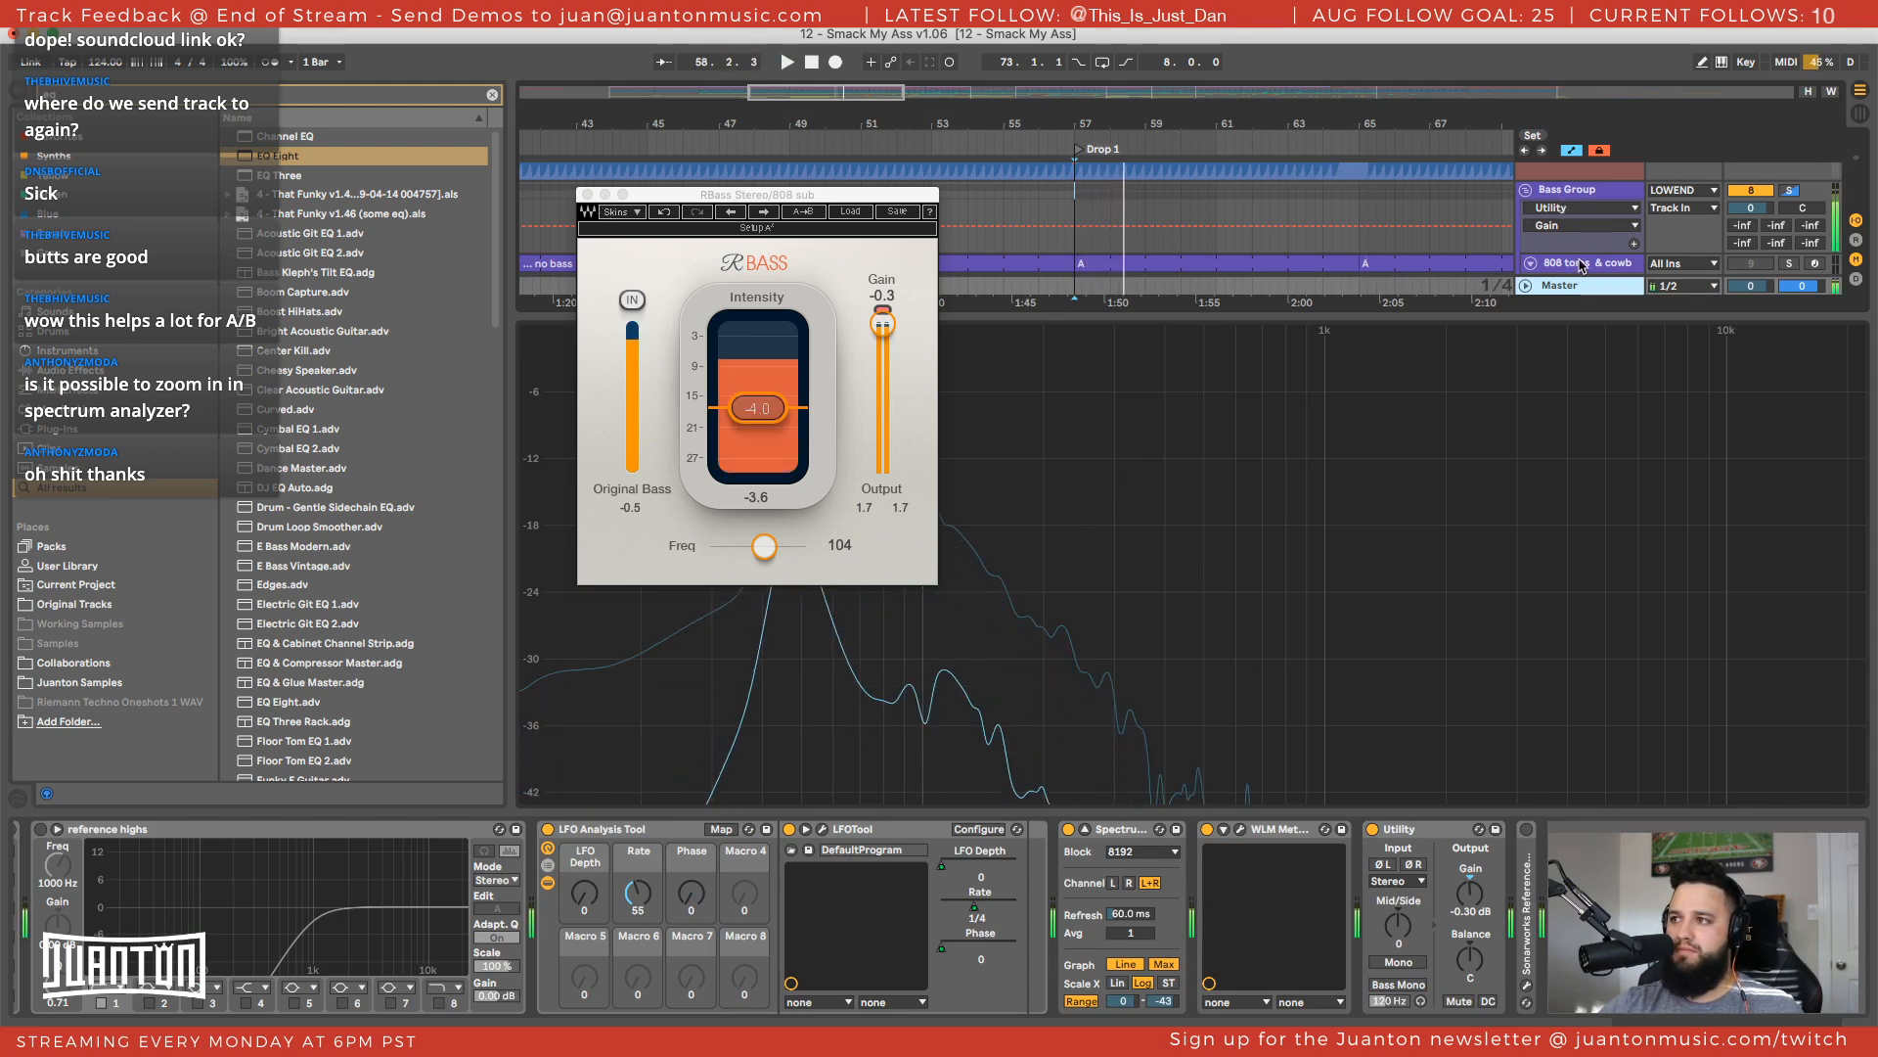
Search the browser for "spec", add Spectrum at the end of the 808 sub track's device chain, and enlarge its display
click(1582, 264)
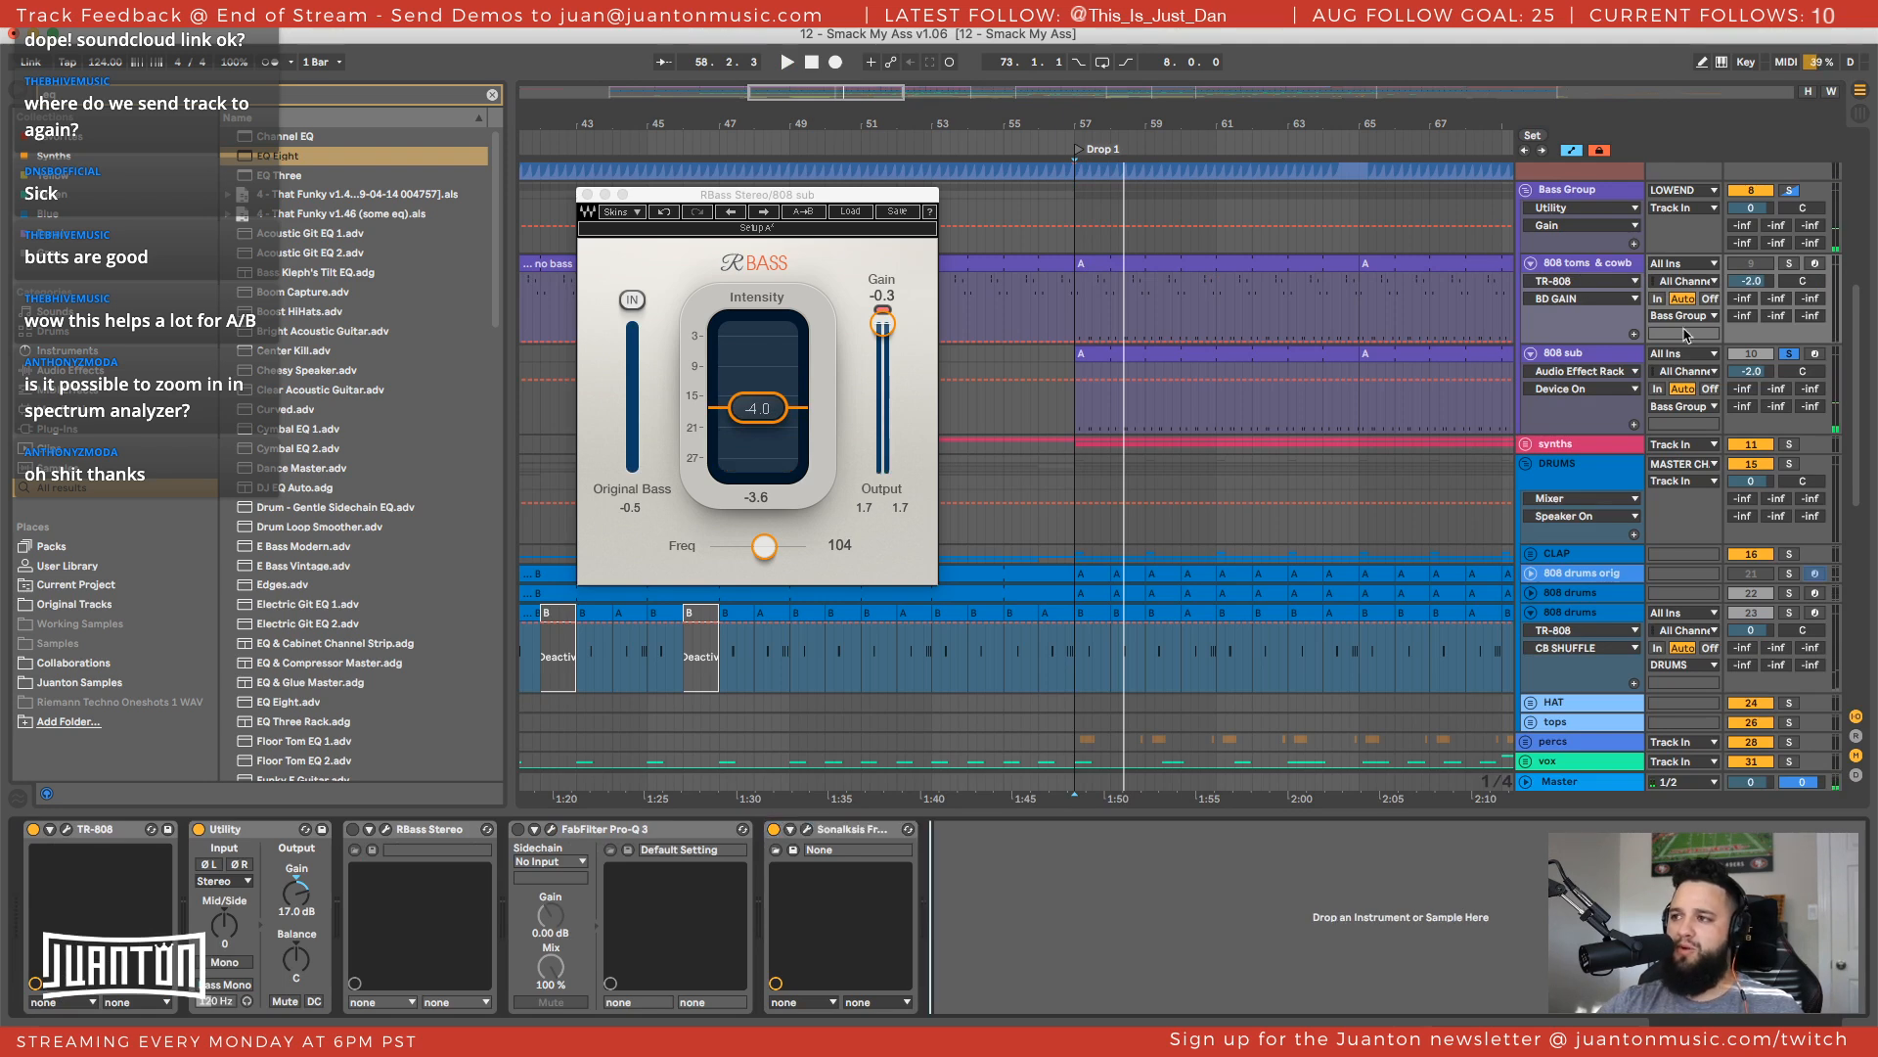
click(1555, 376)
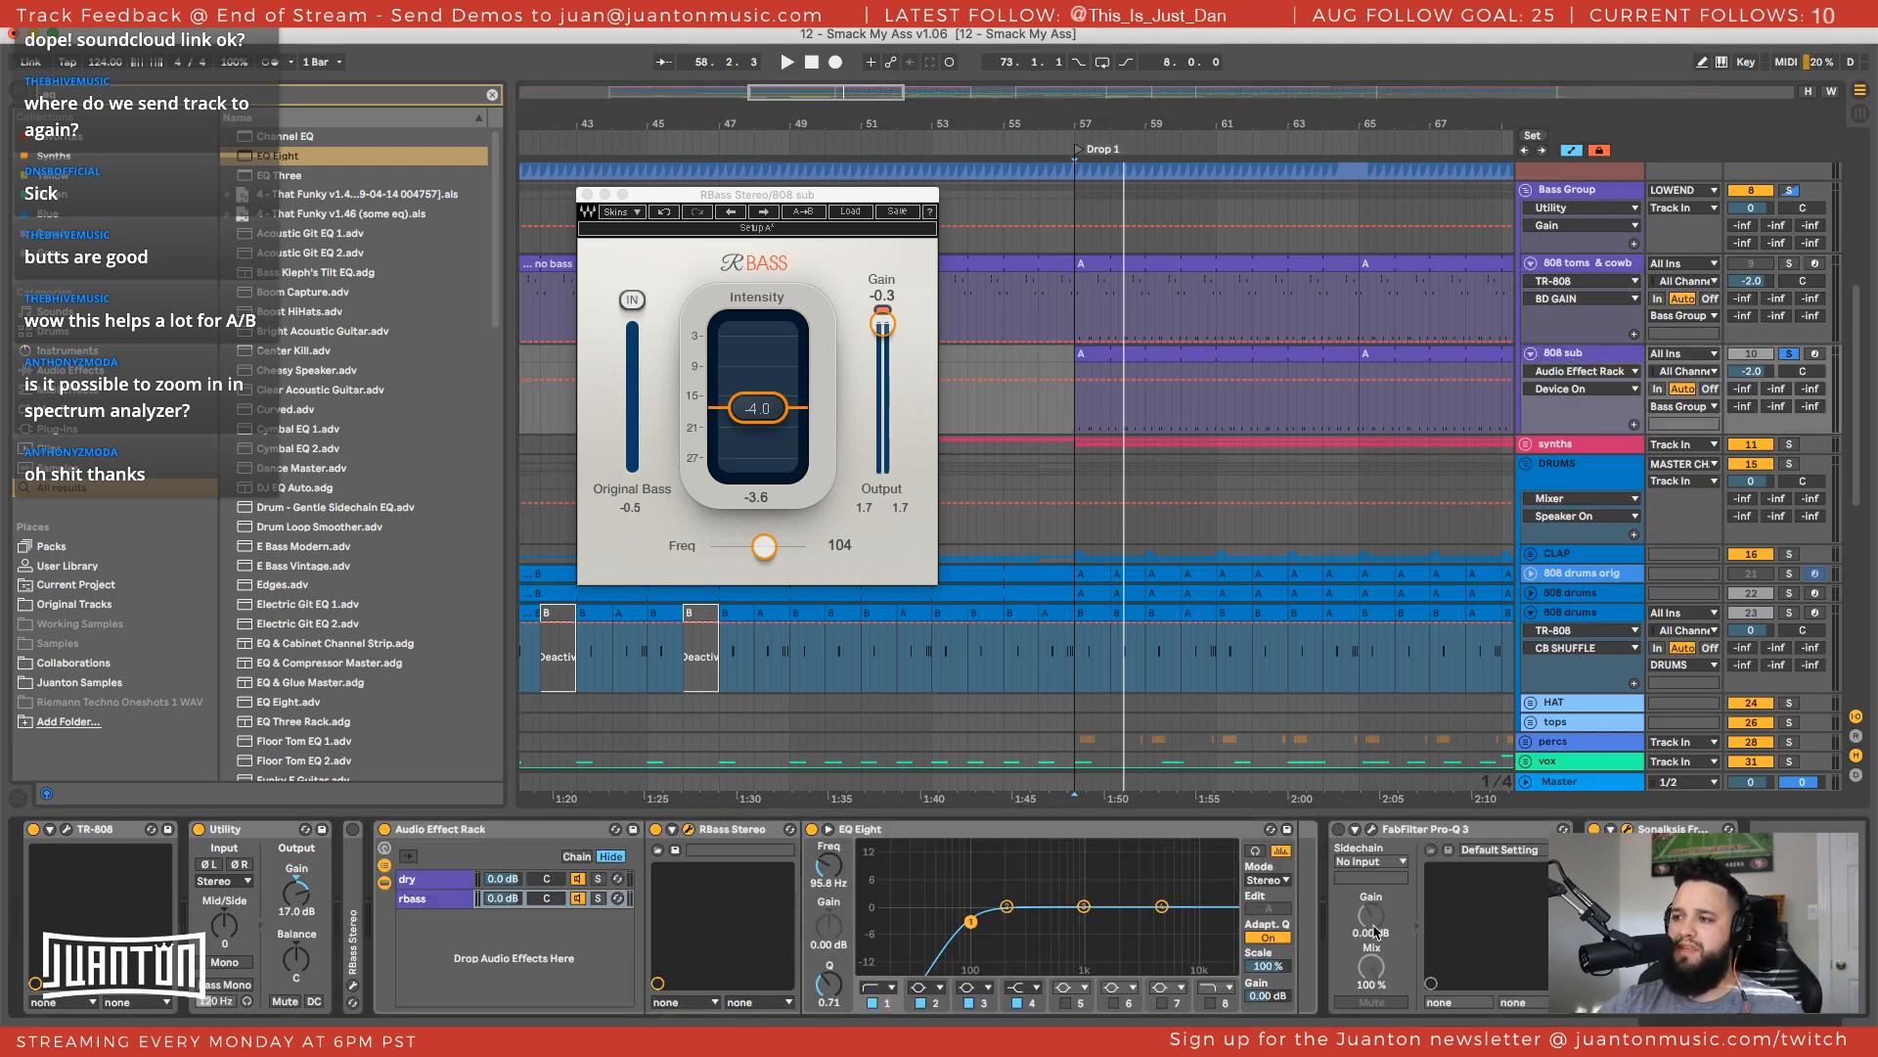
text(spec)
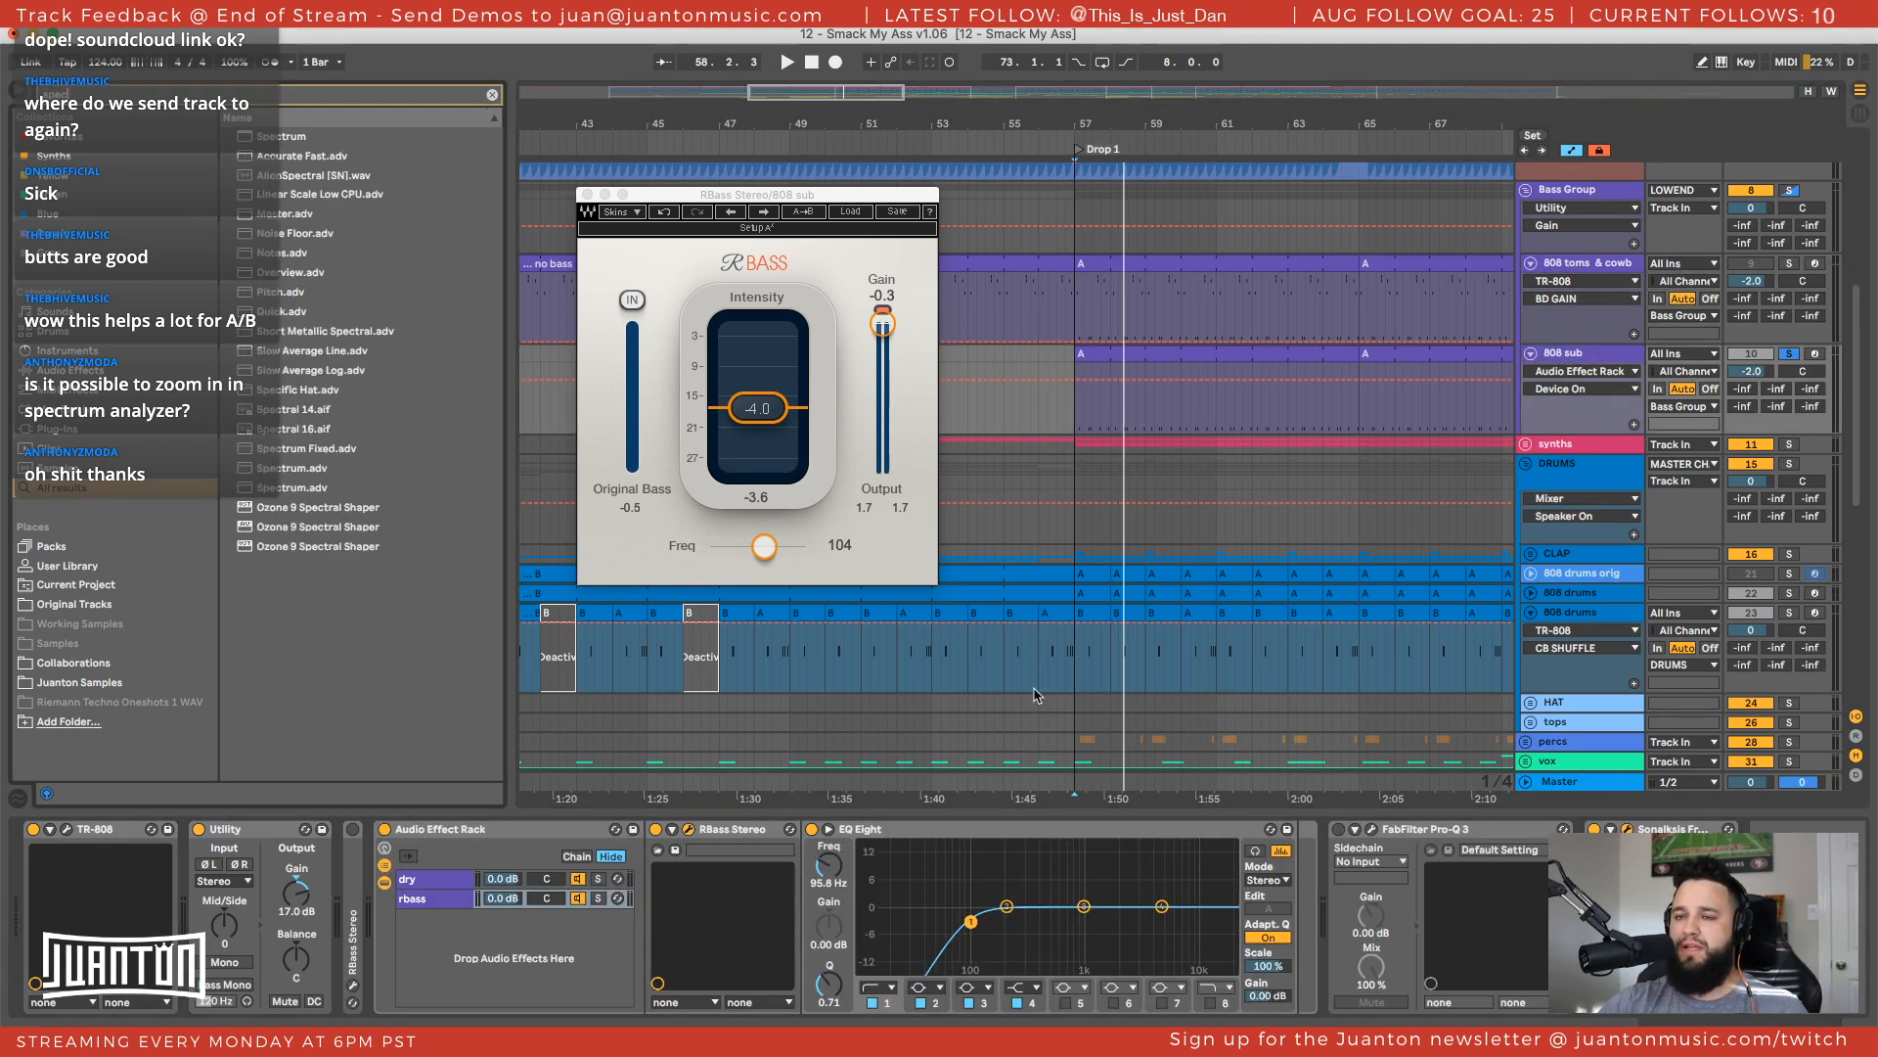
click(313, 136)
key(Return)
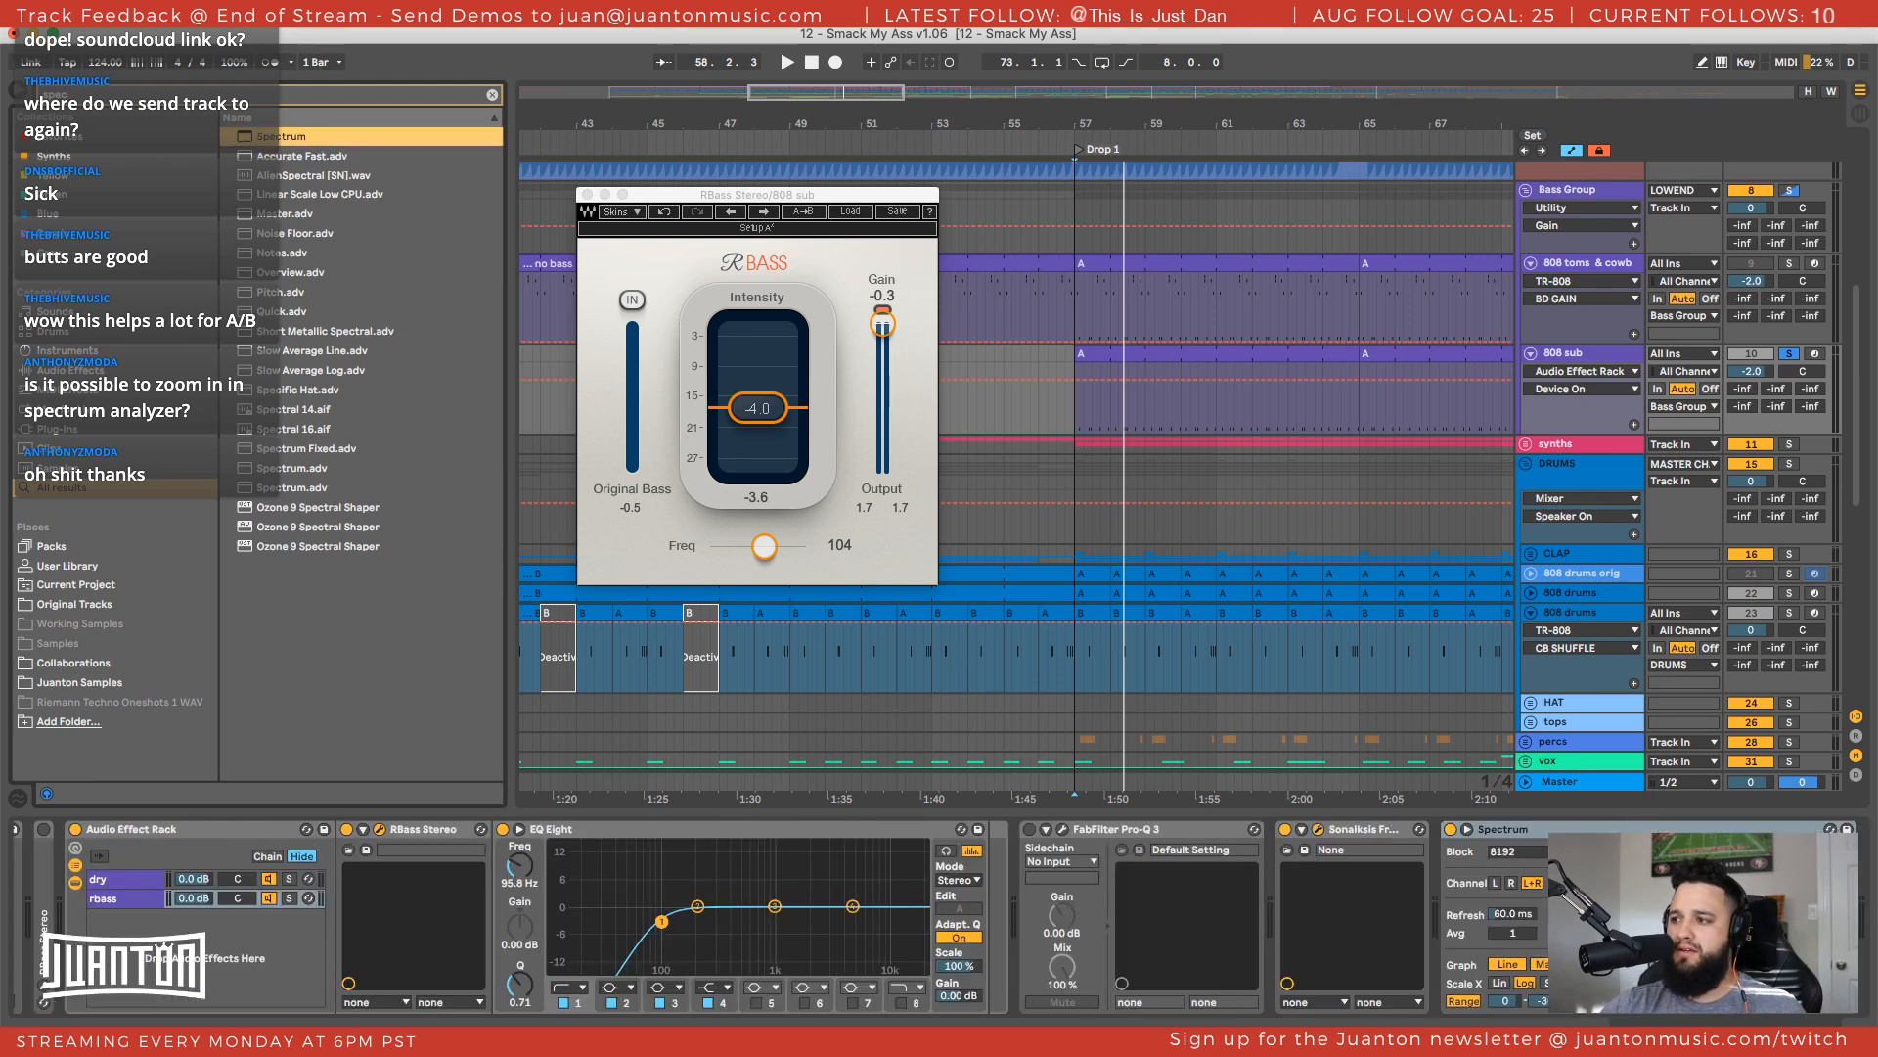
click(1466, 829)
Play the drop and compare the 808 sub's spectrum with the Audio Effect Rack on and off, then collapse the enlarged display
key(space)
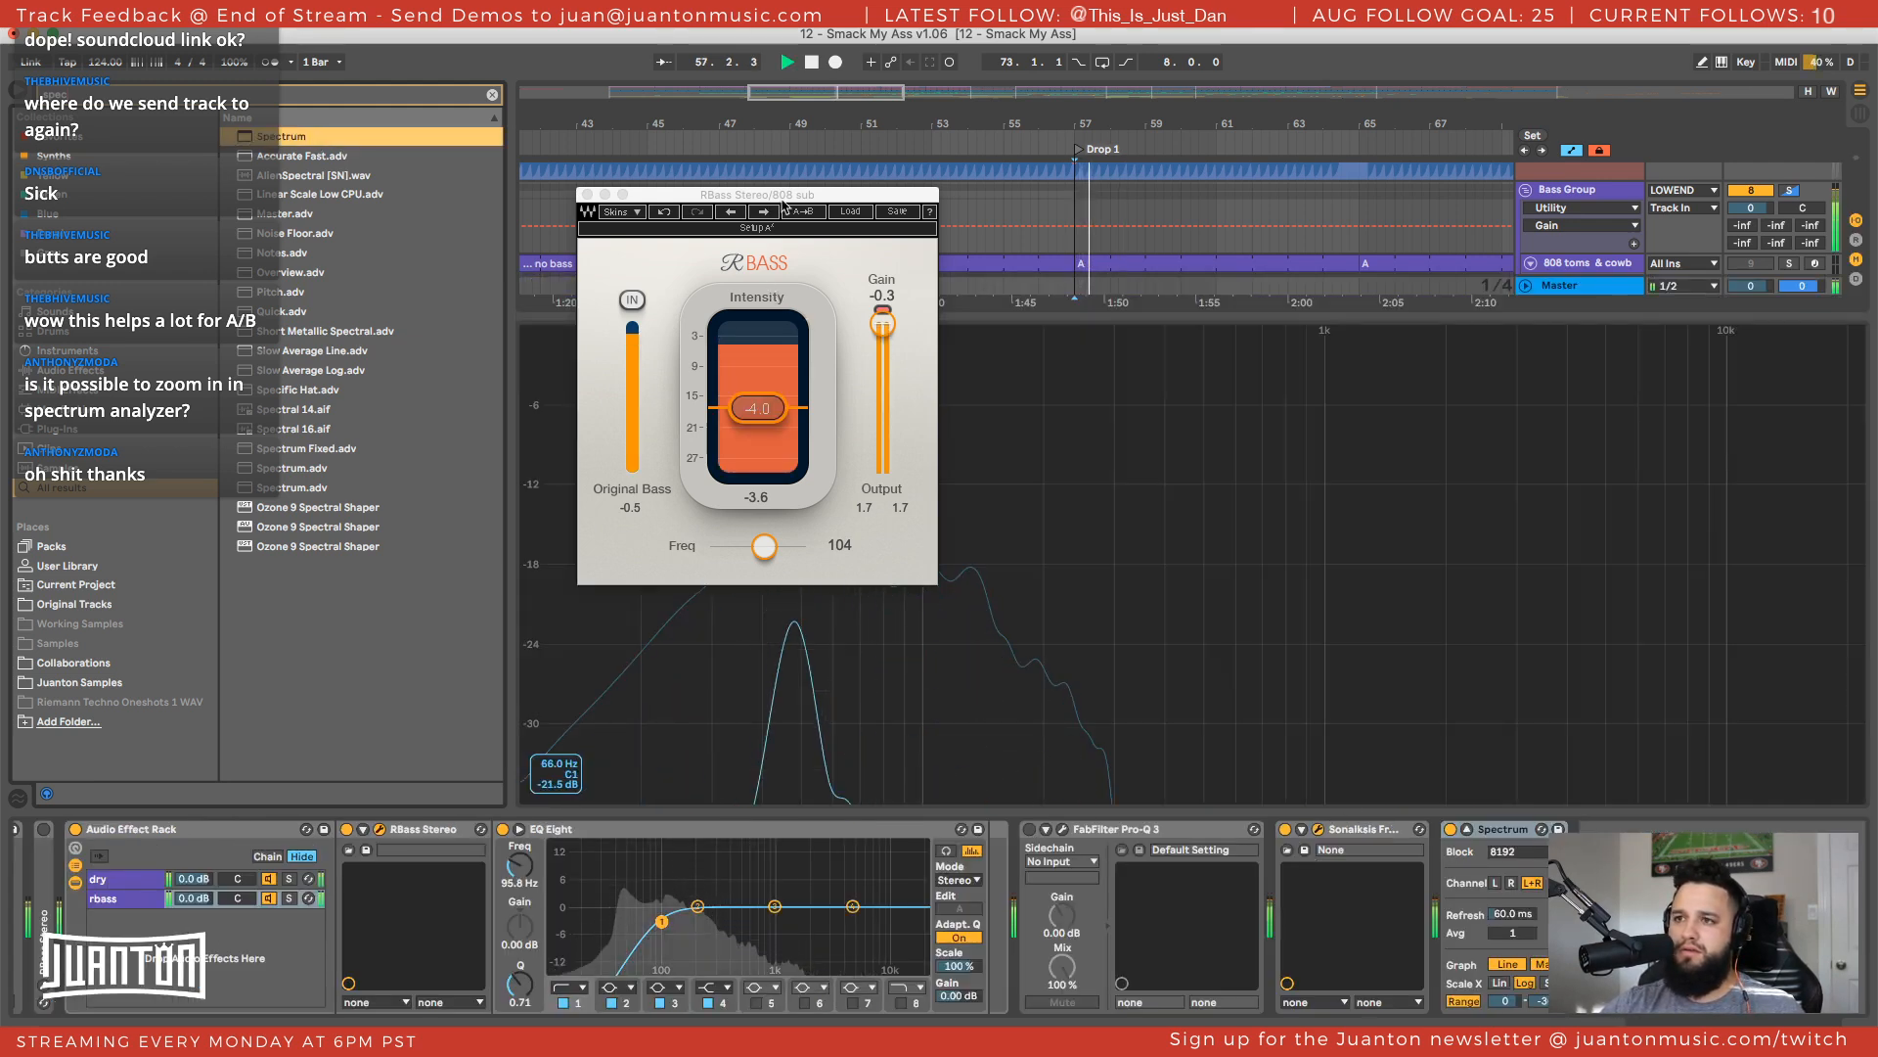
drag(807, 193, 290, 202)
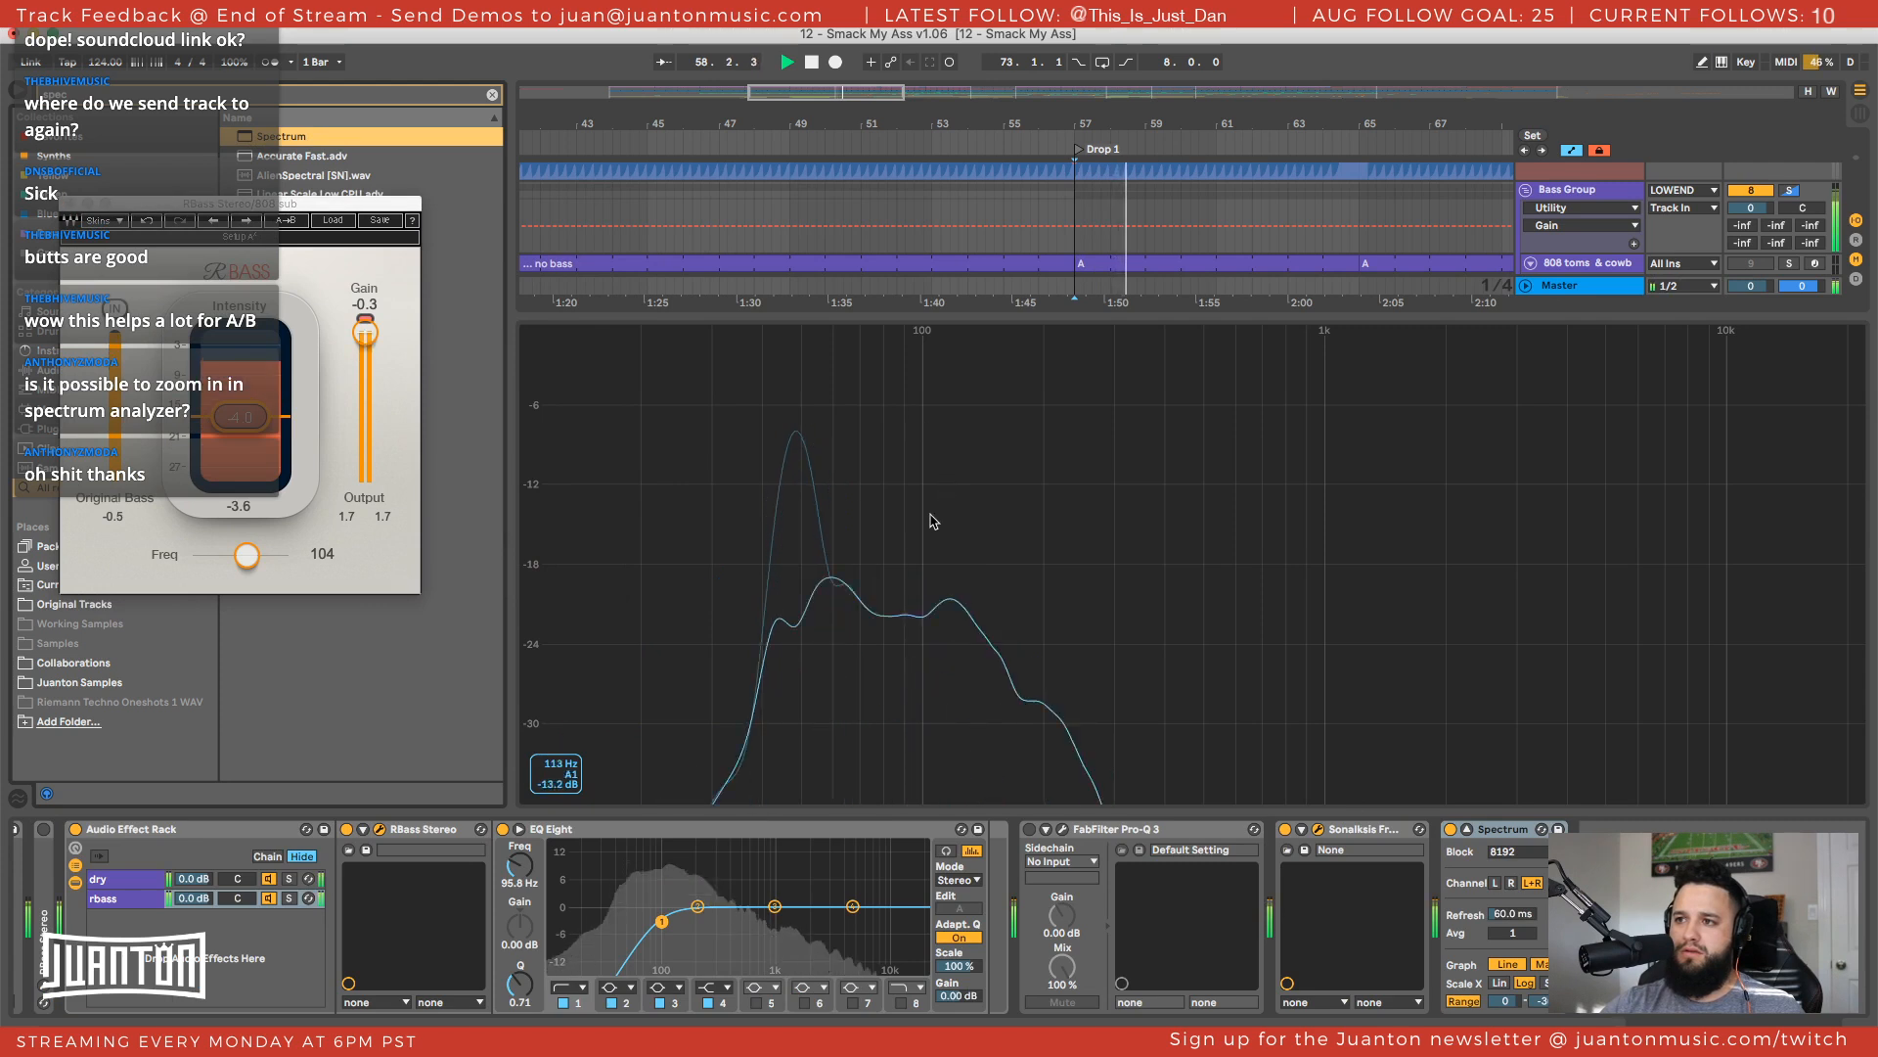
scroll(147, 841, left, 2)
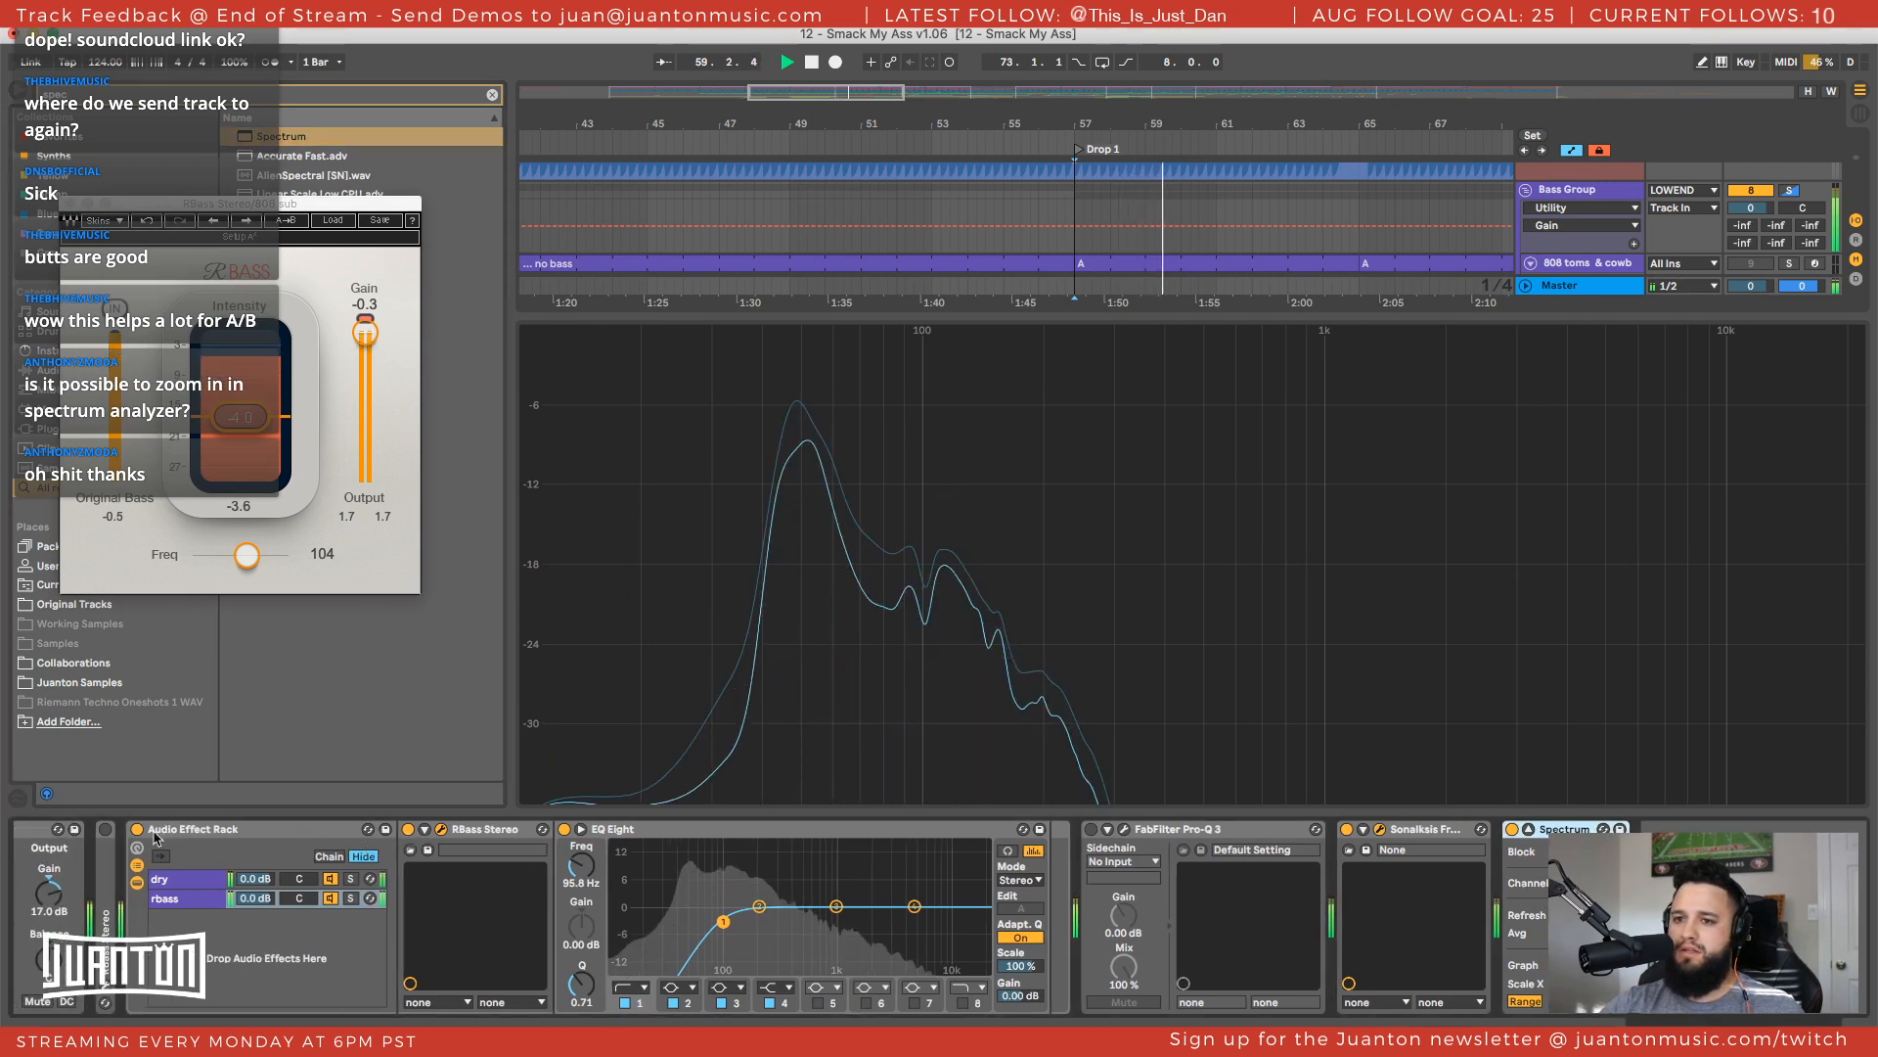
click(138, 830)
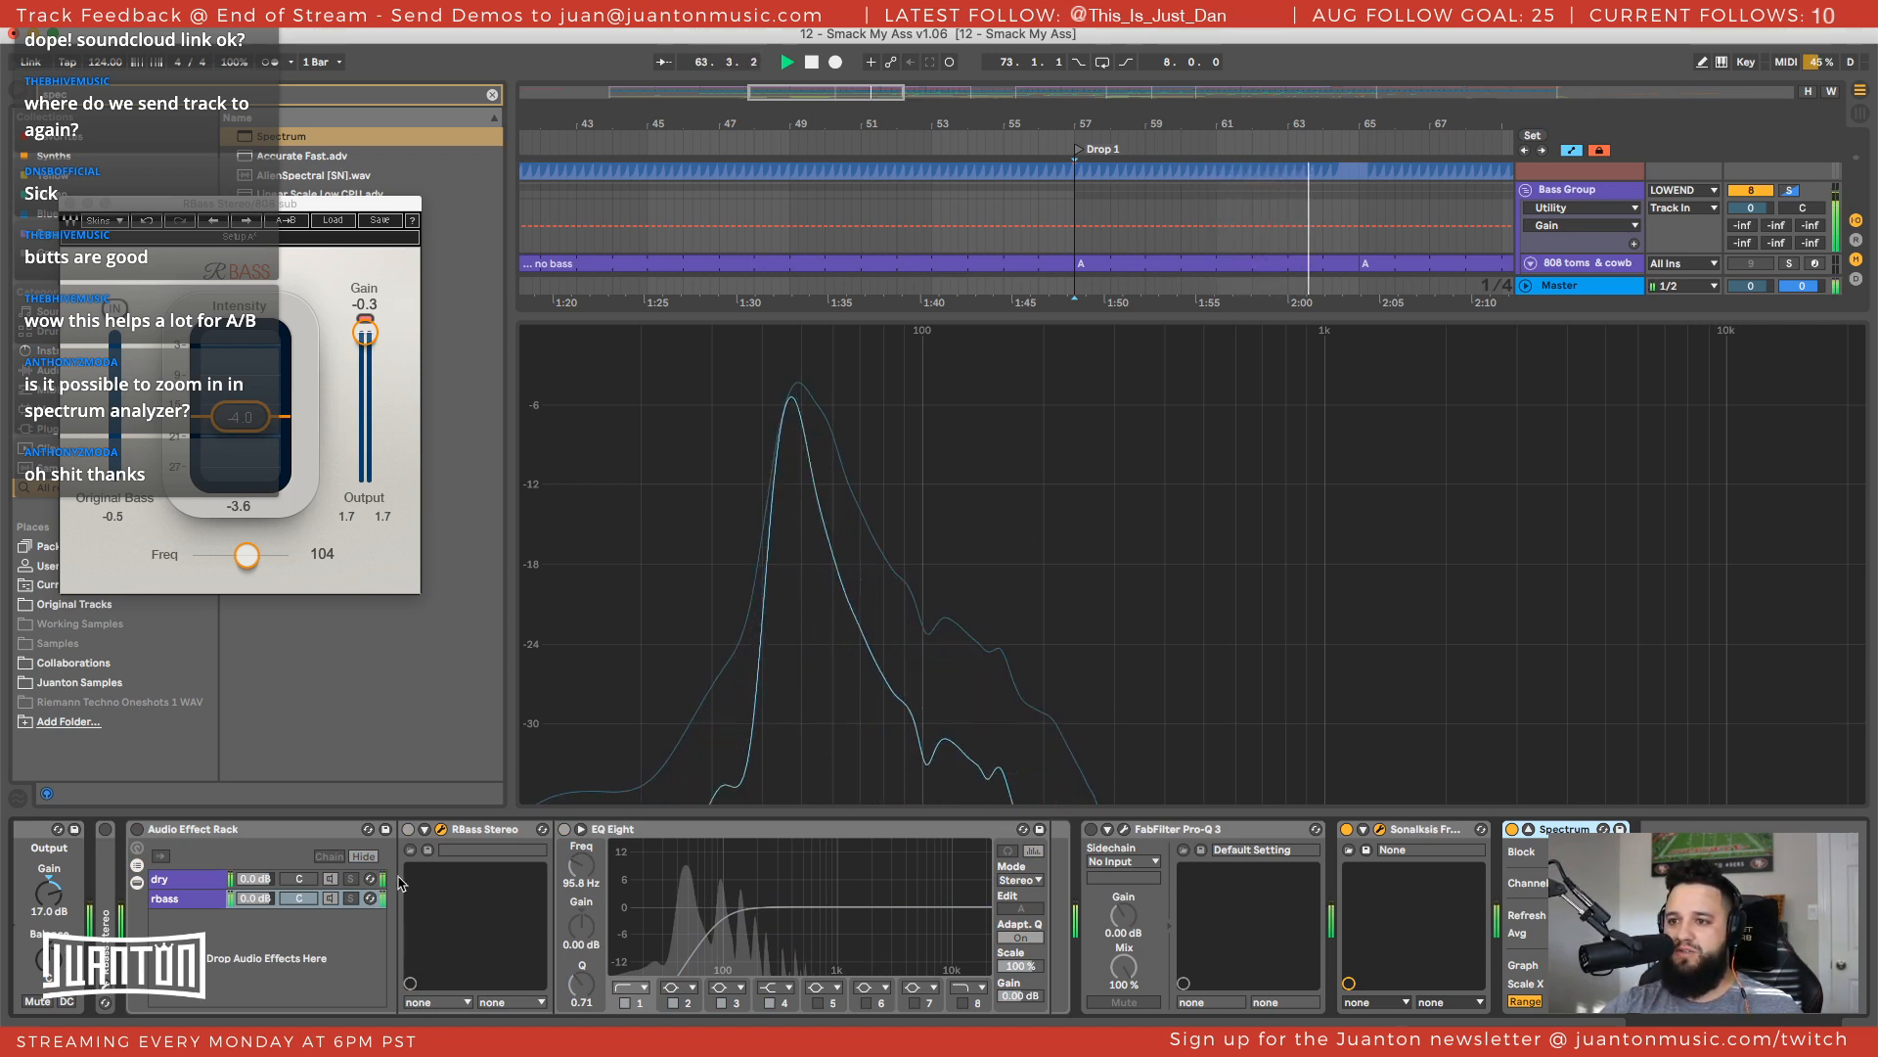
click(138, 829)
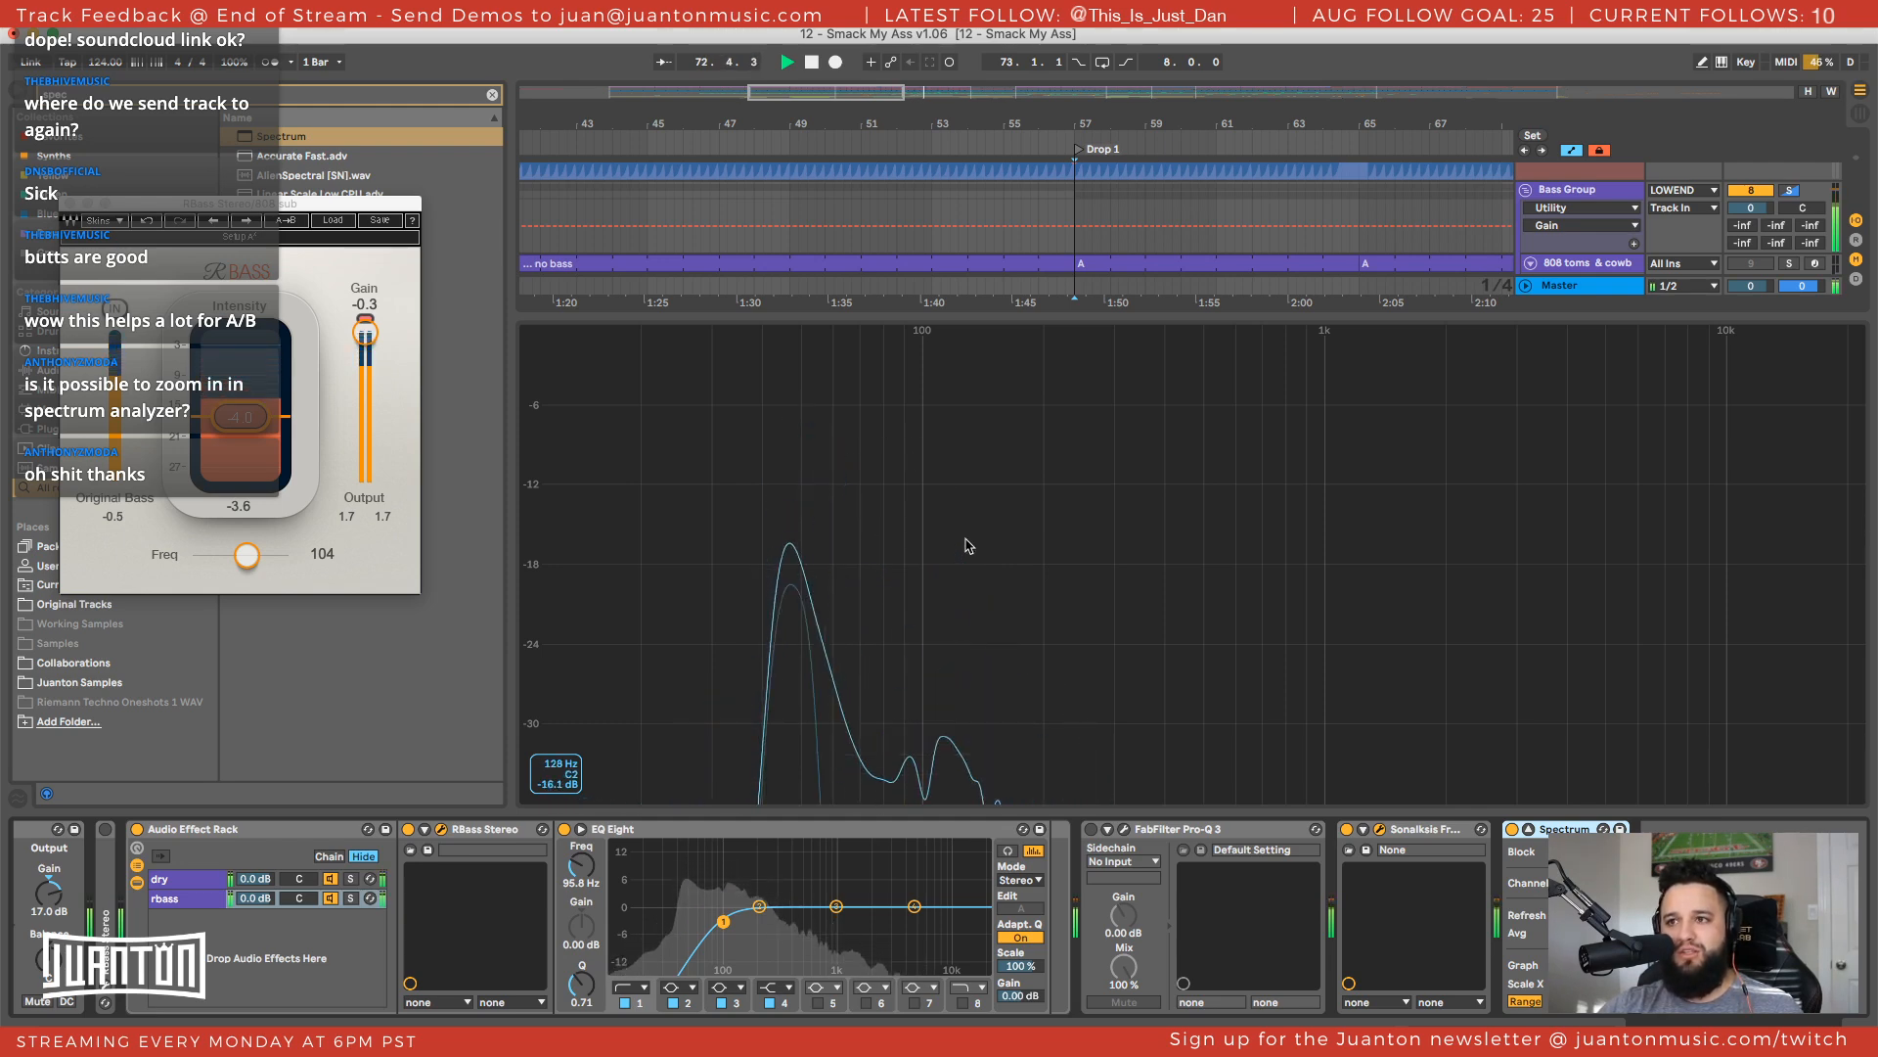
key(space)
double_click(902, 593)
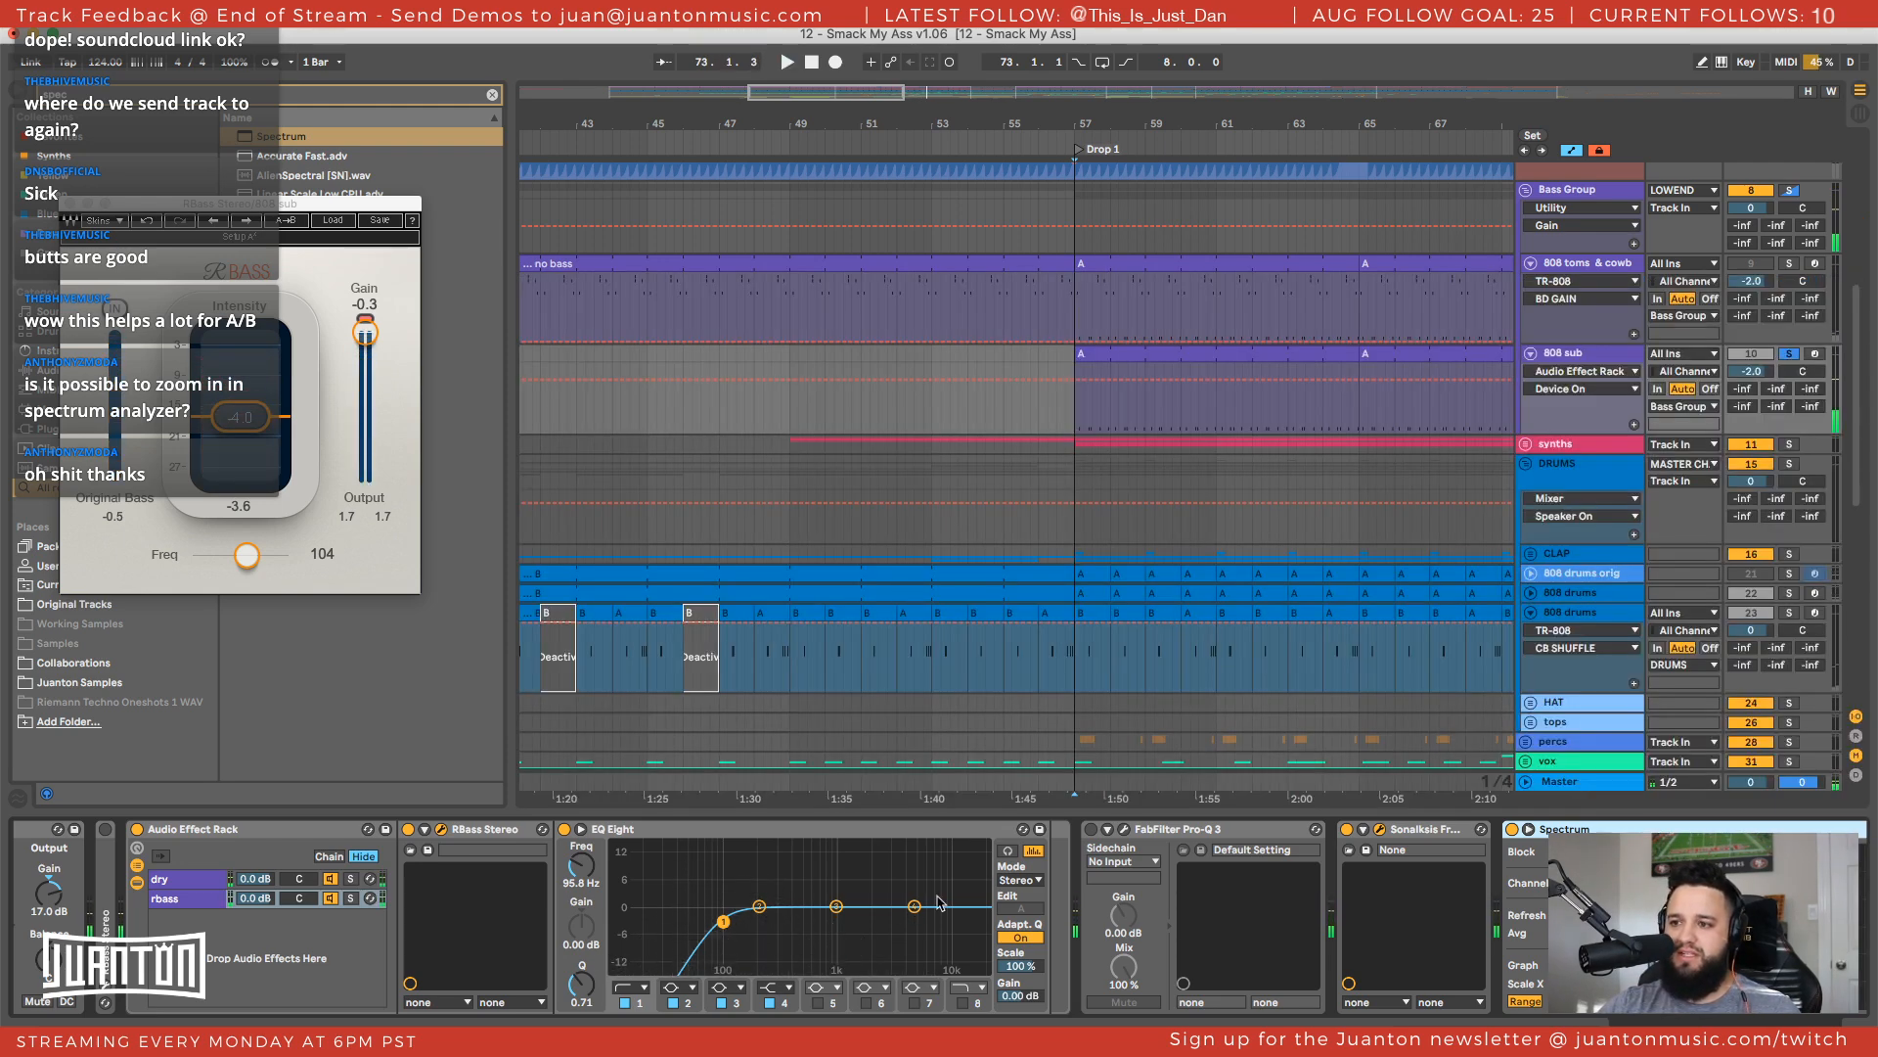
Unfold and enable the RBass Stereo before the rack, bypass the Audio Effect Rack, and play the drop
scroll(460, 866, left, 3)
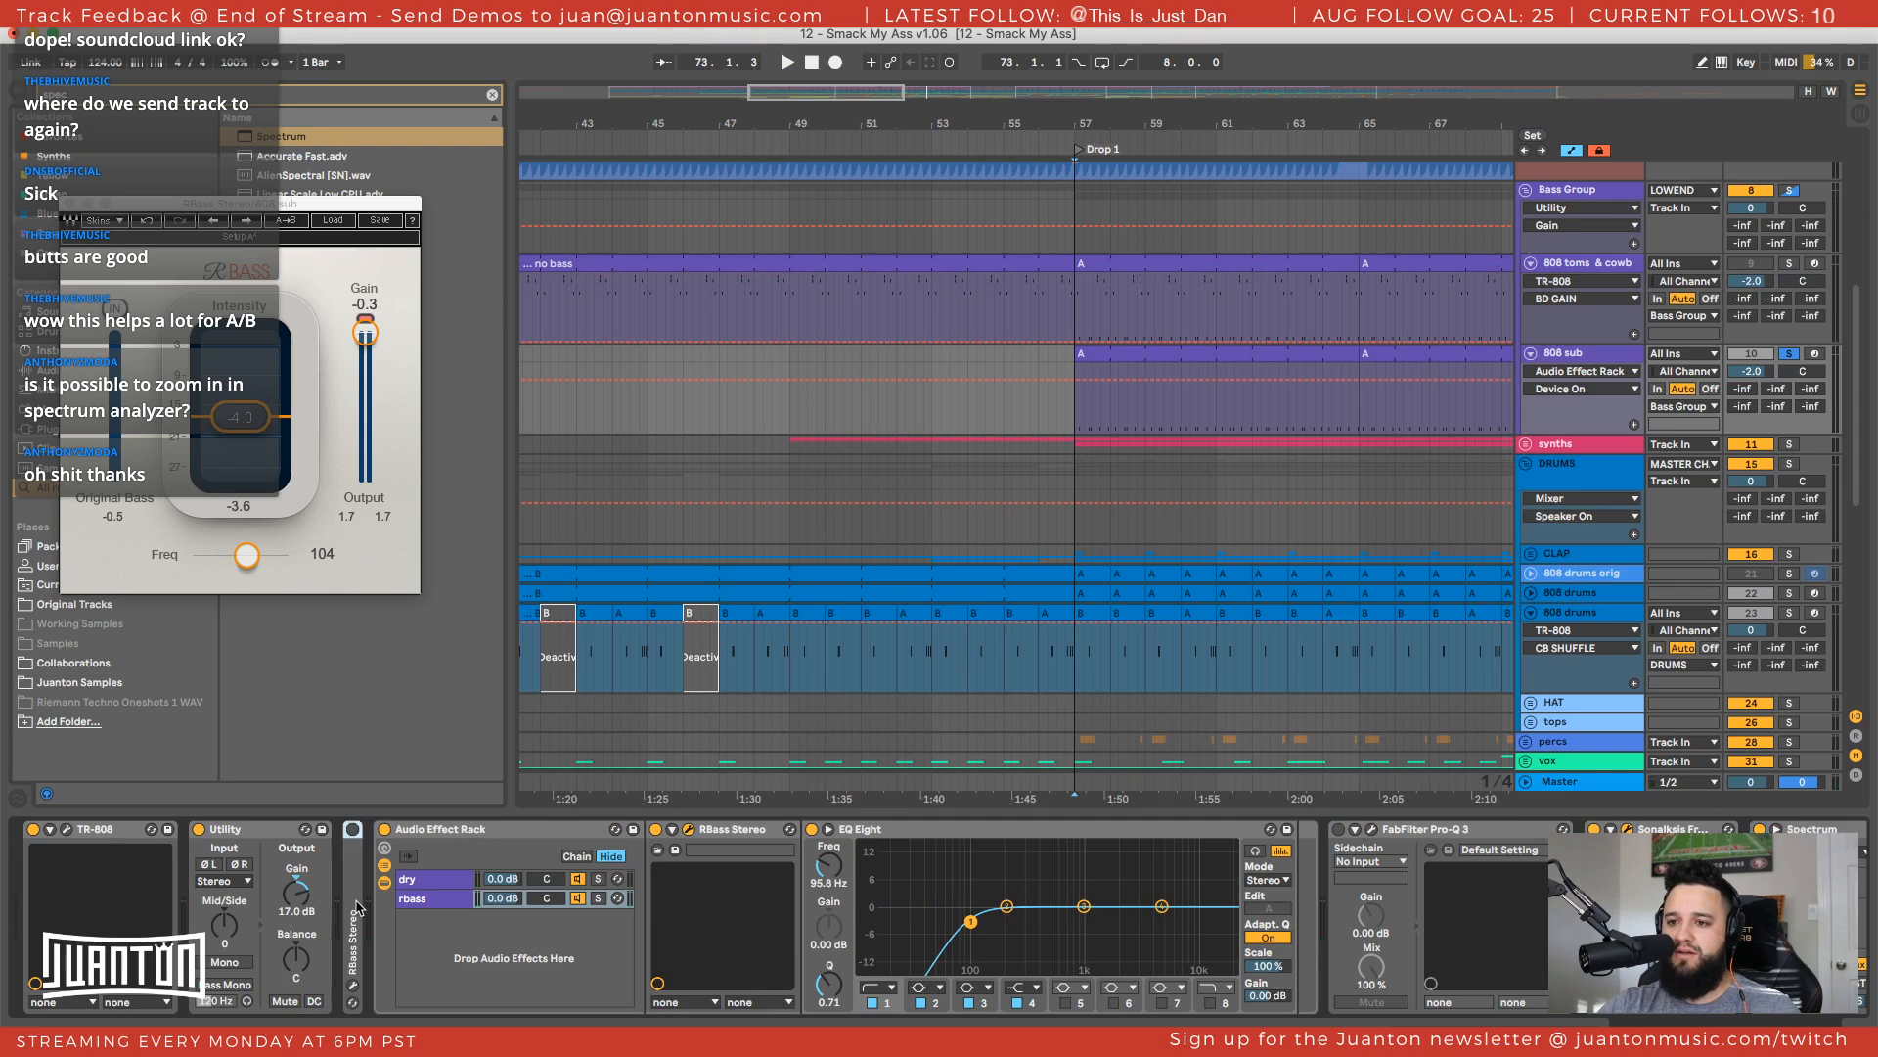
double_click(358, 843)
click(354, 830)
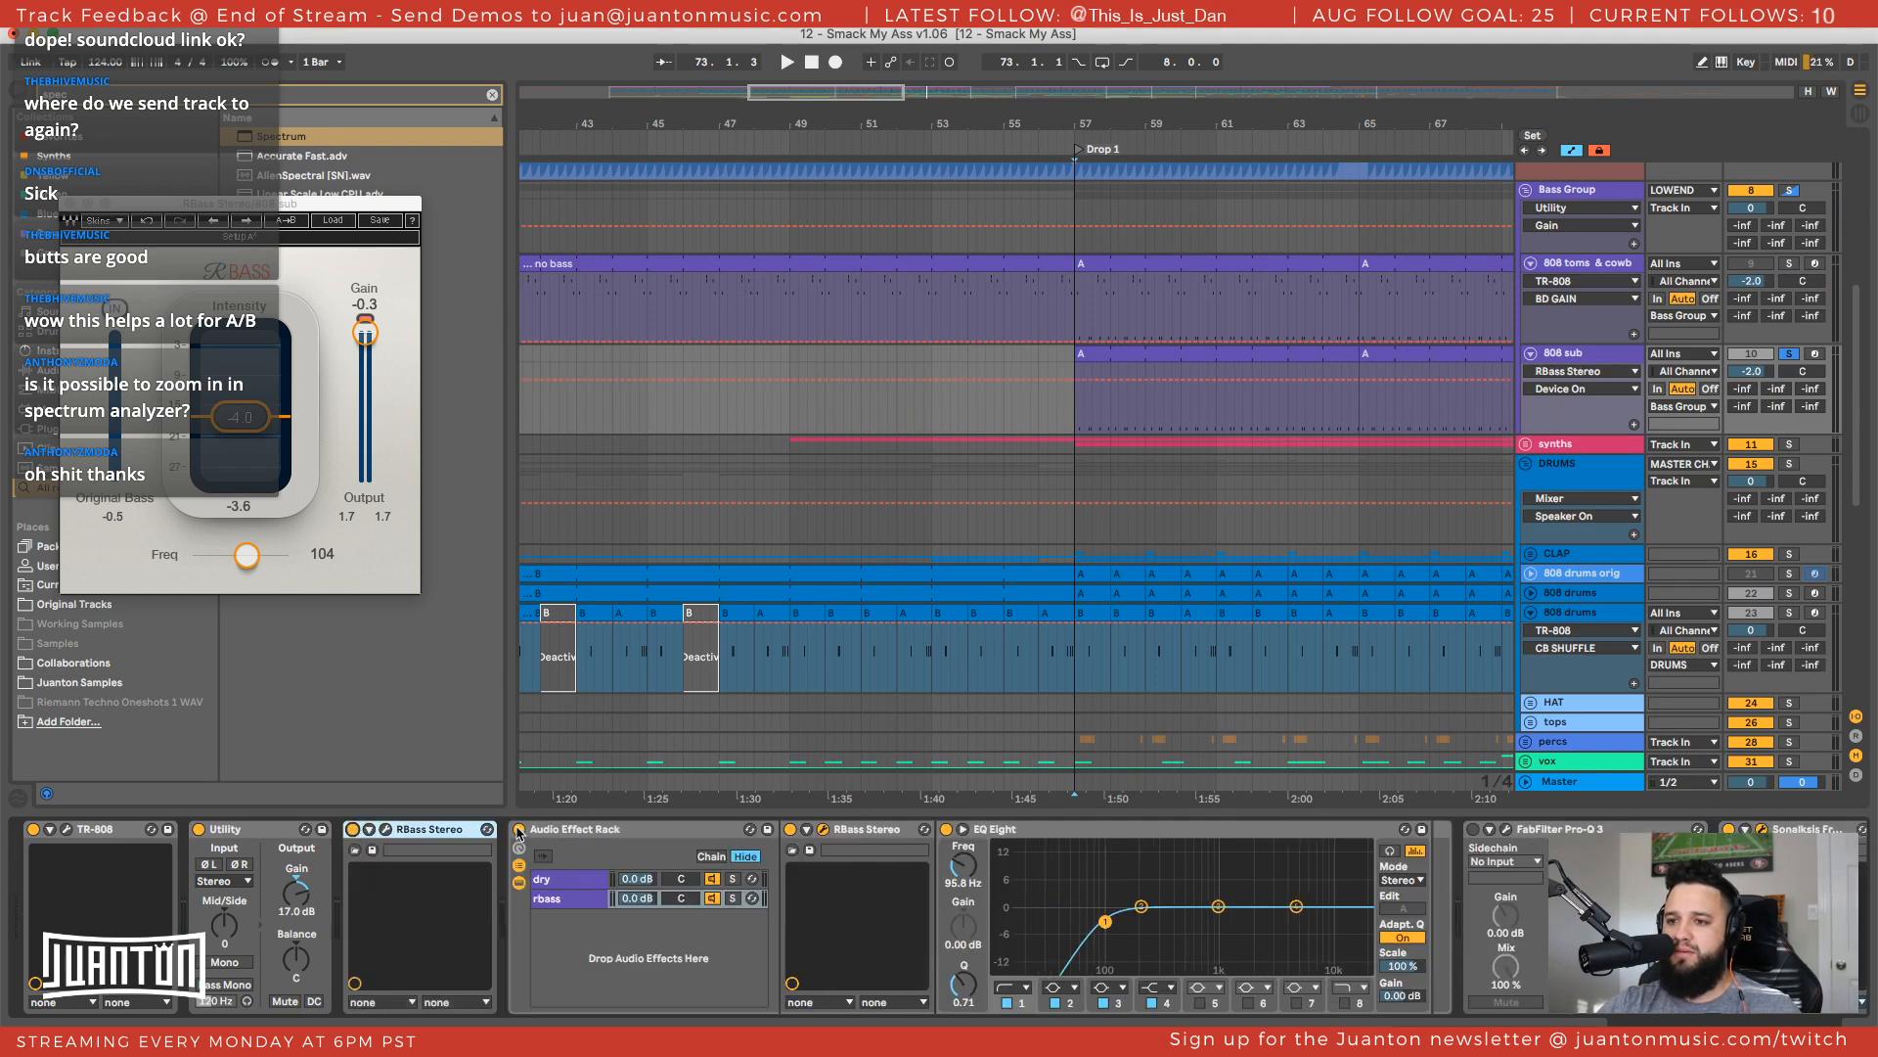
click(518, 830)
key(space)
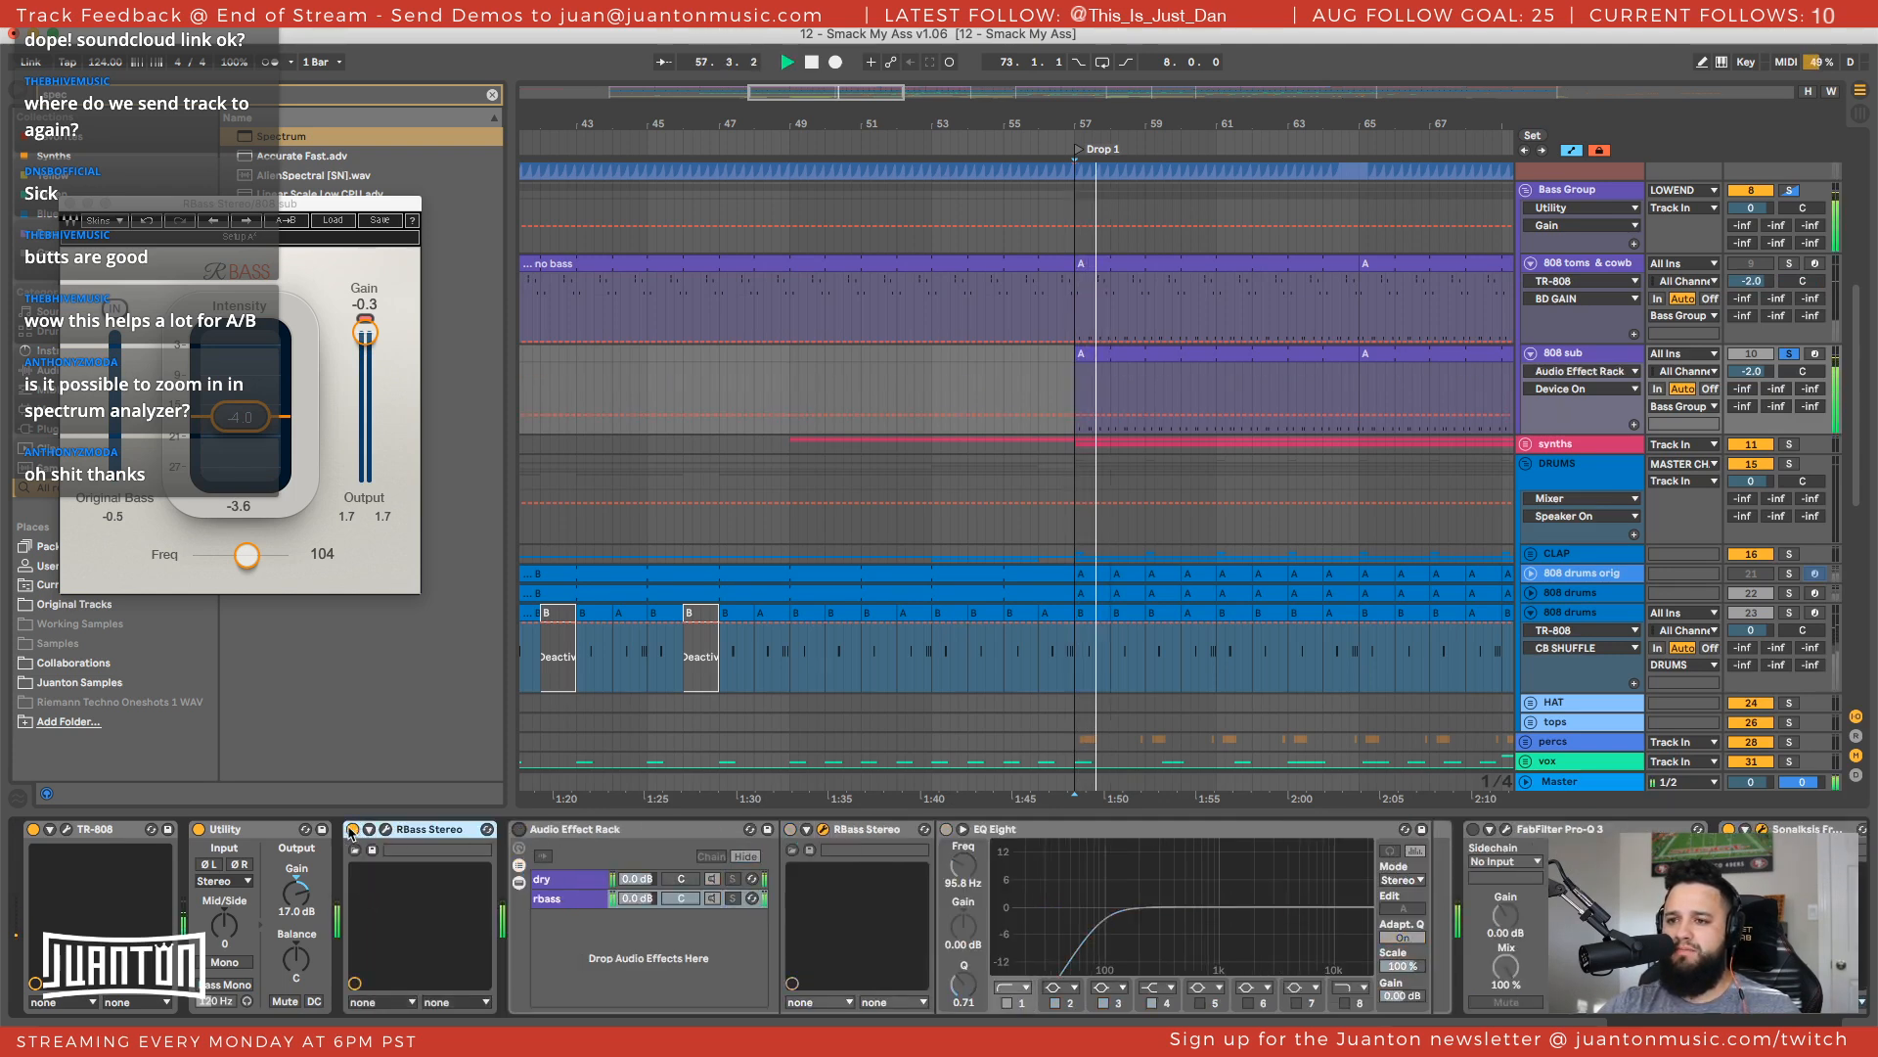
Bypass the RBass Stereo before the rack, re-enable the Audio Effect Rack, and stop playback
click(353, 830)
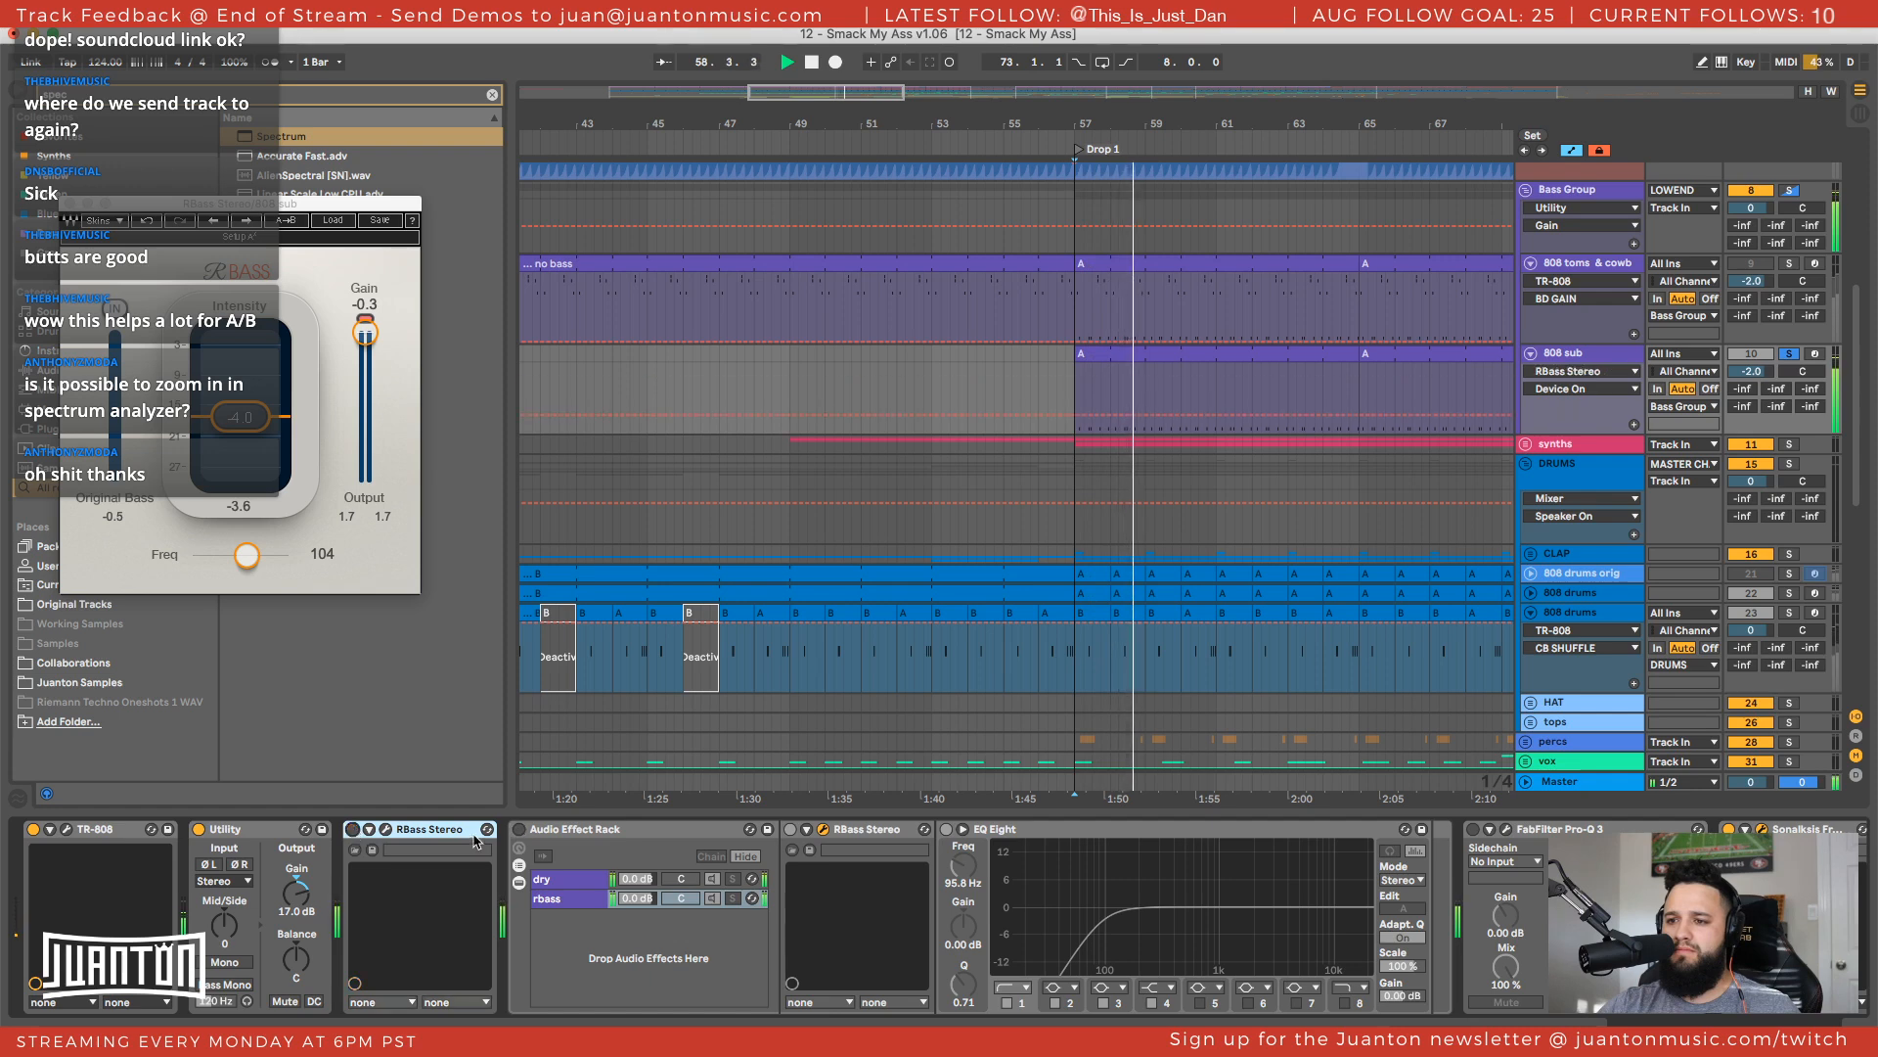
click(519, 829)
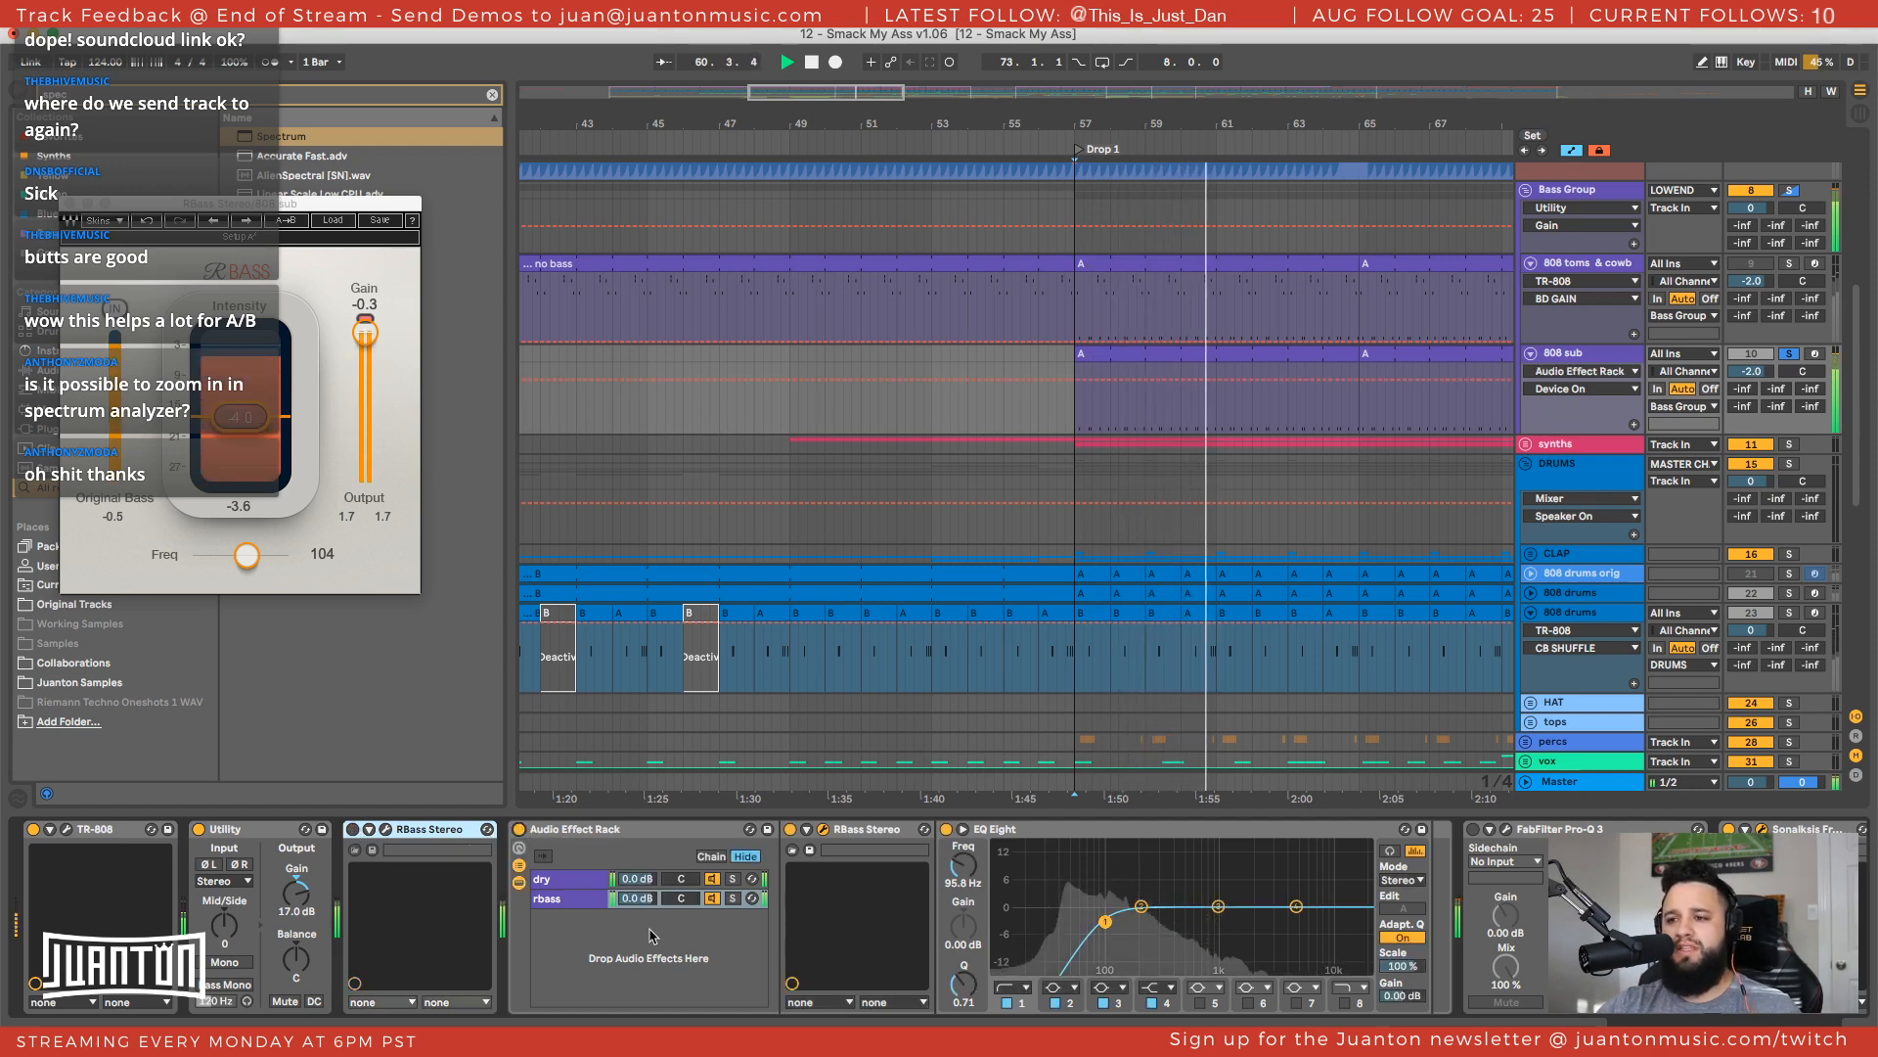
key(space)
View the bypassed RBass Stereo's settings alongside the rbass chain's RBass, and close the bypassed plug-in's window
click(573, 898)
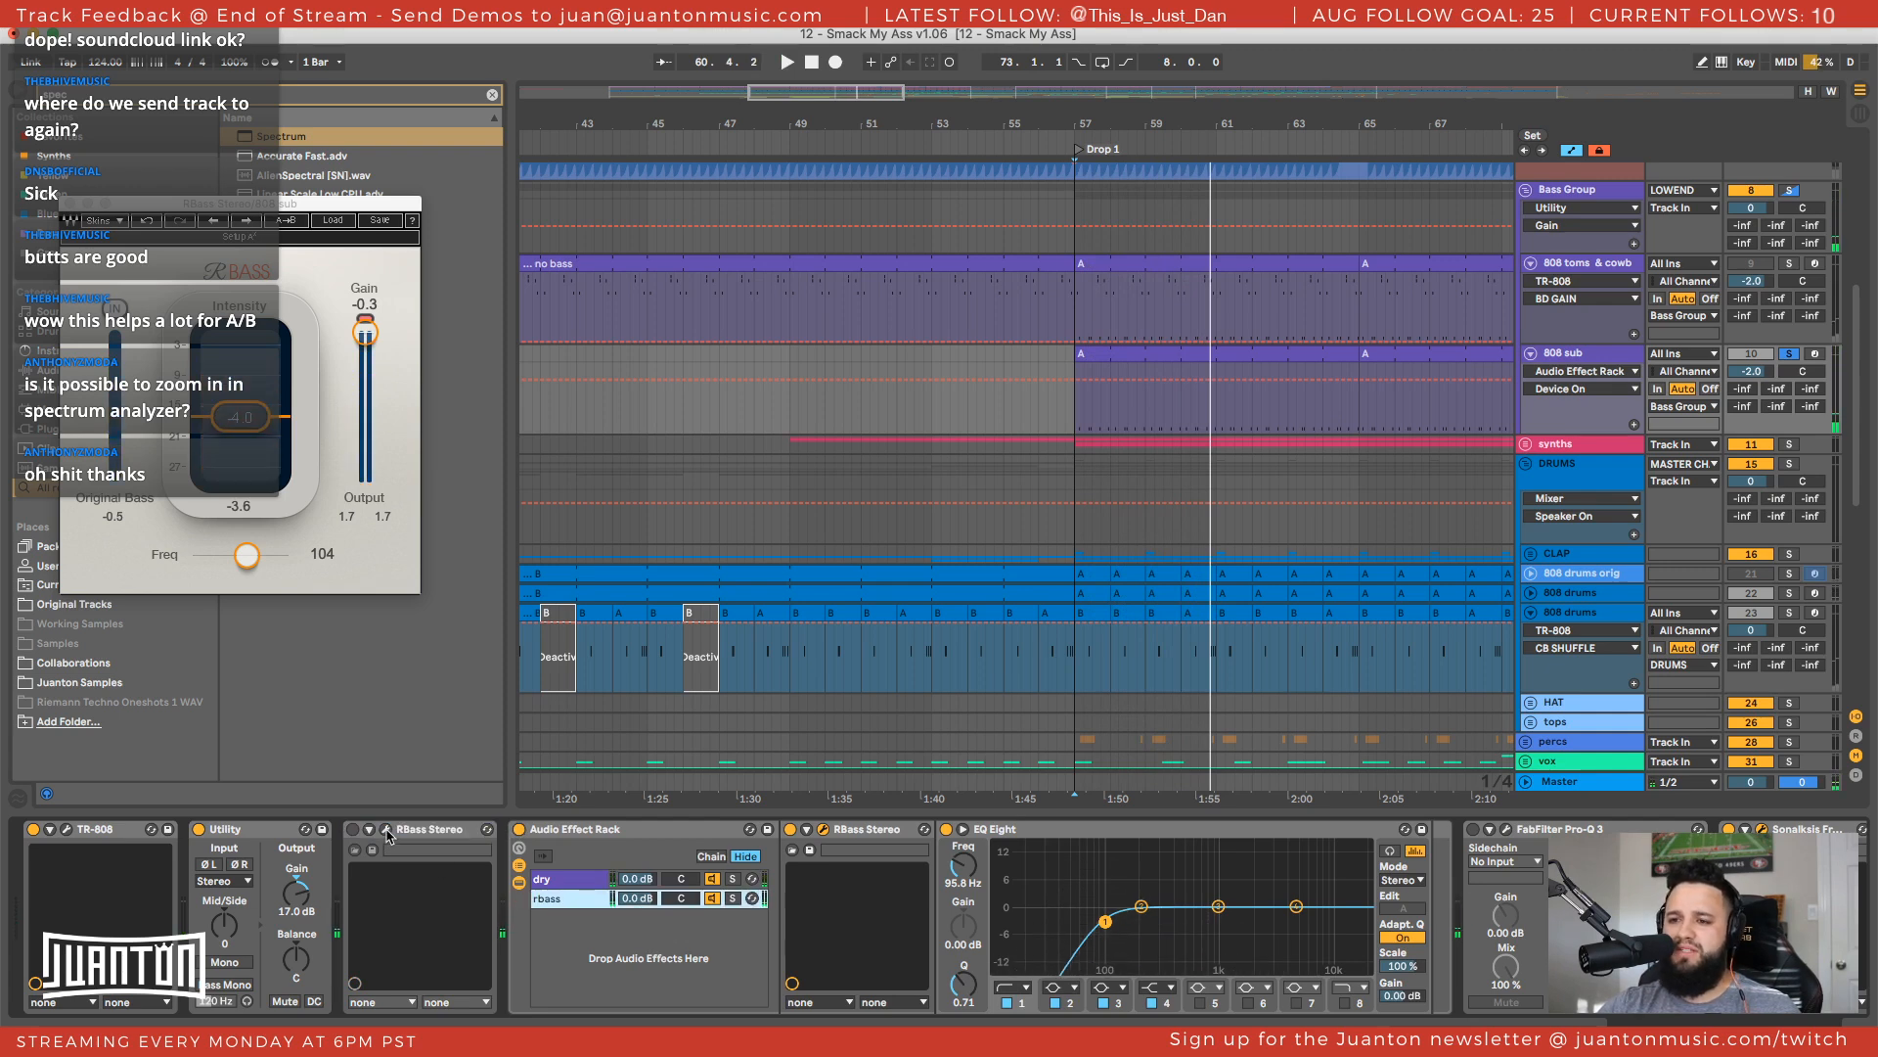
drag(577, 810, 289, 604)
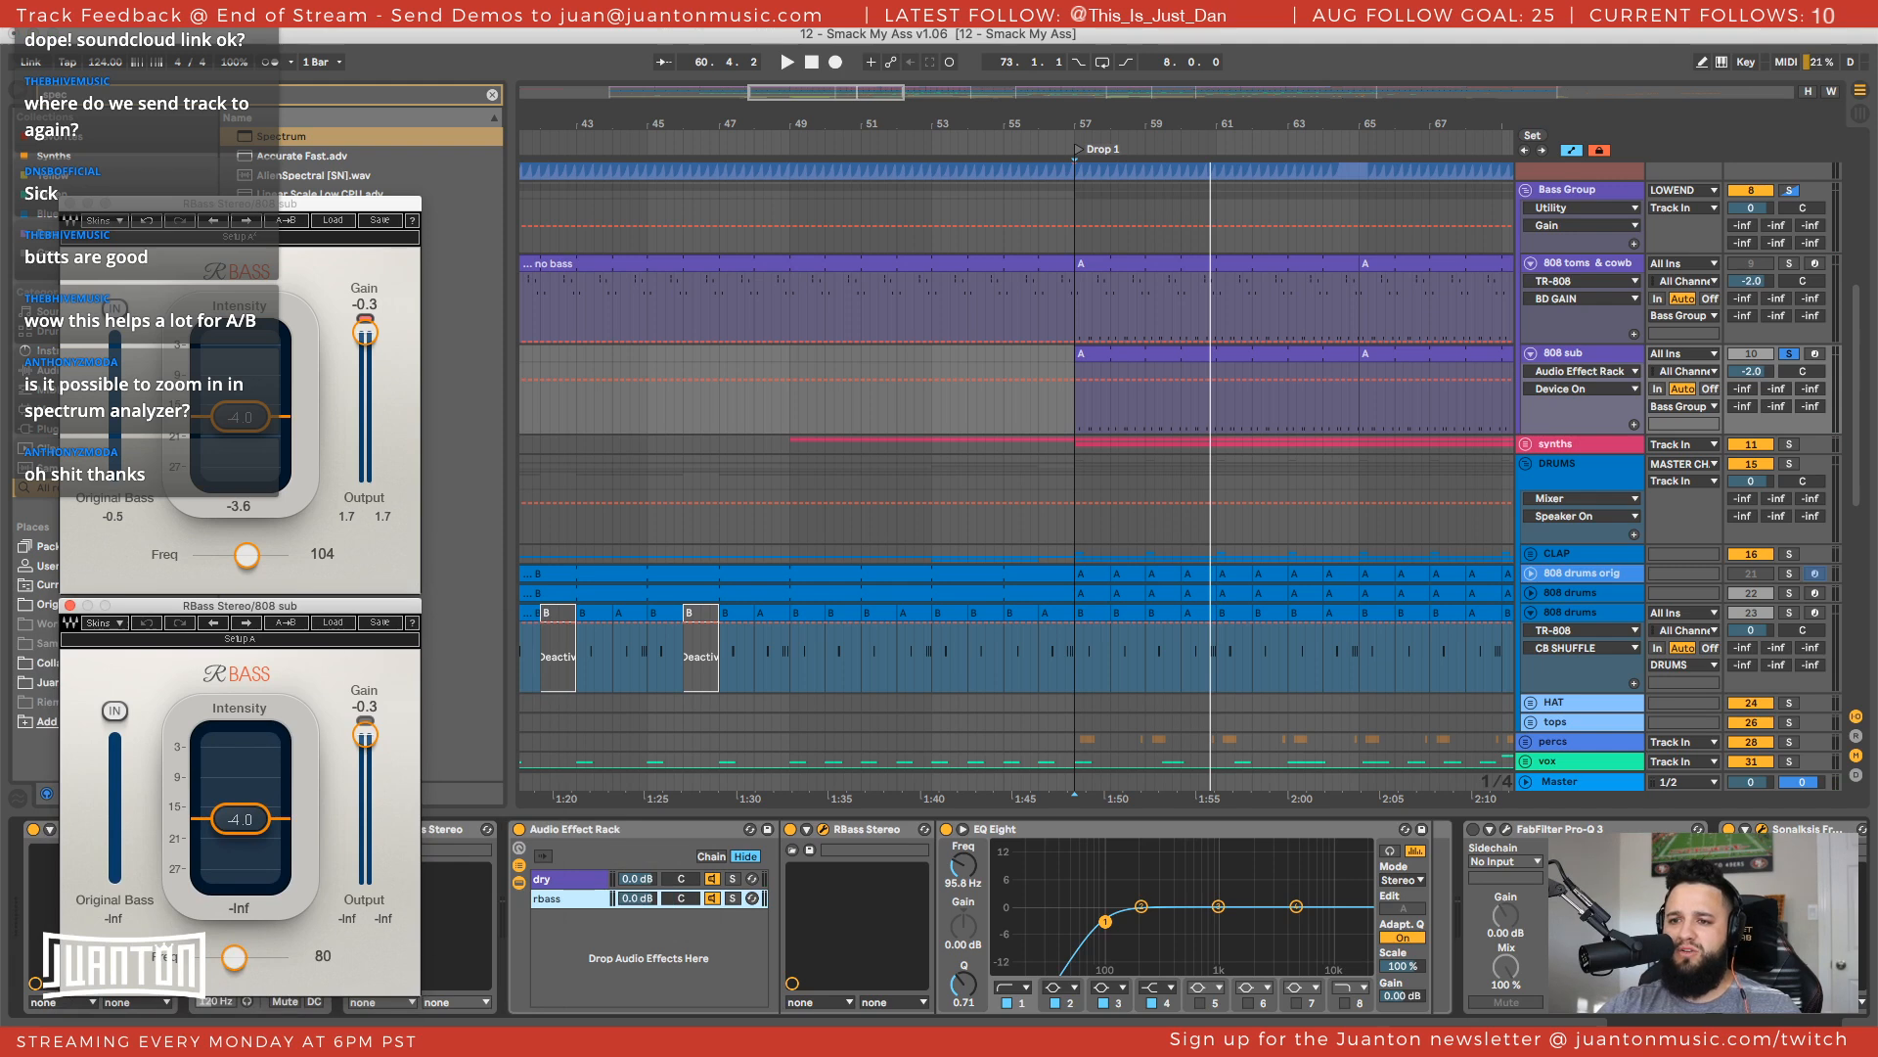
click(490, 852)
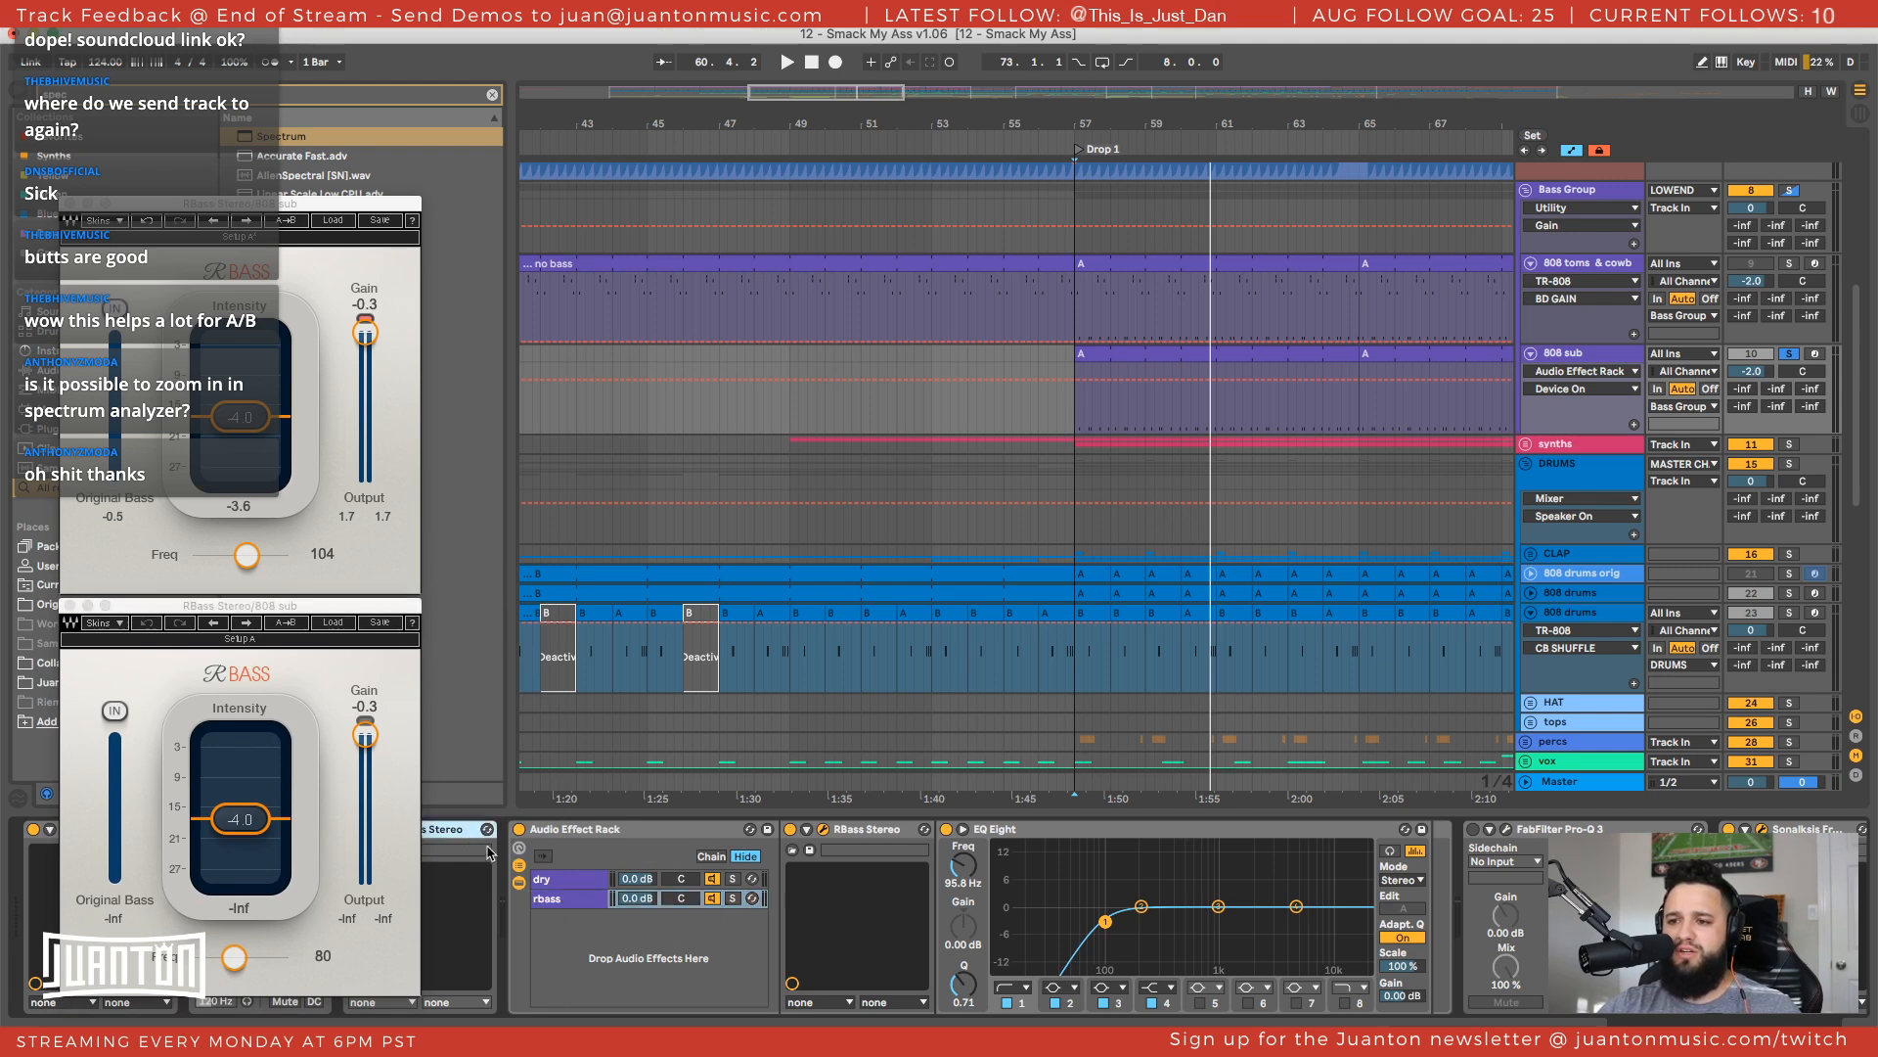
click(600, 827)
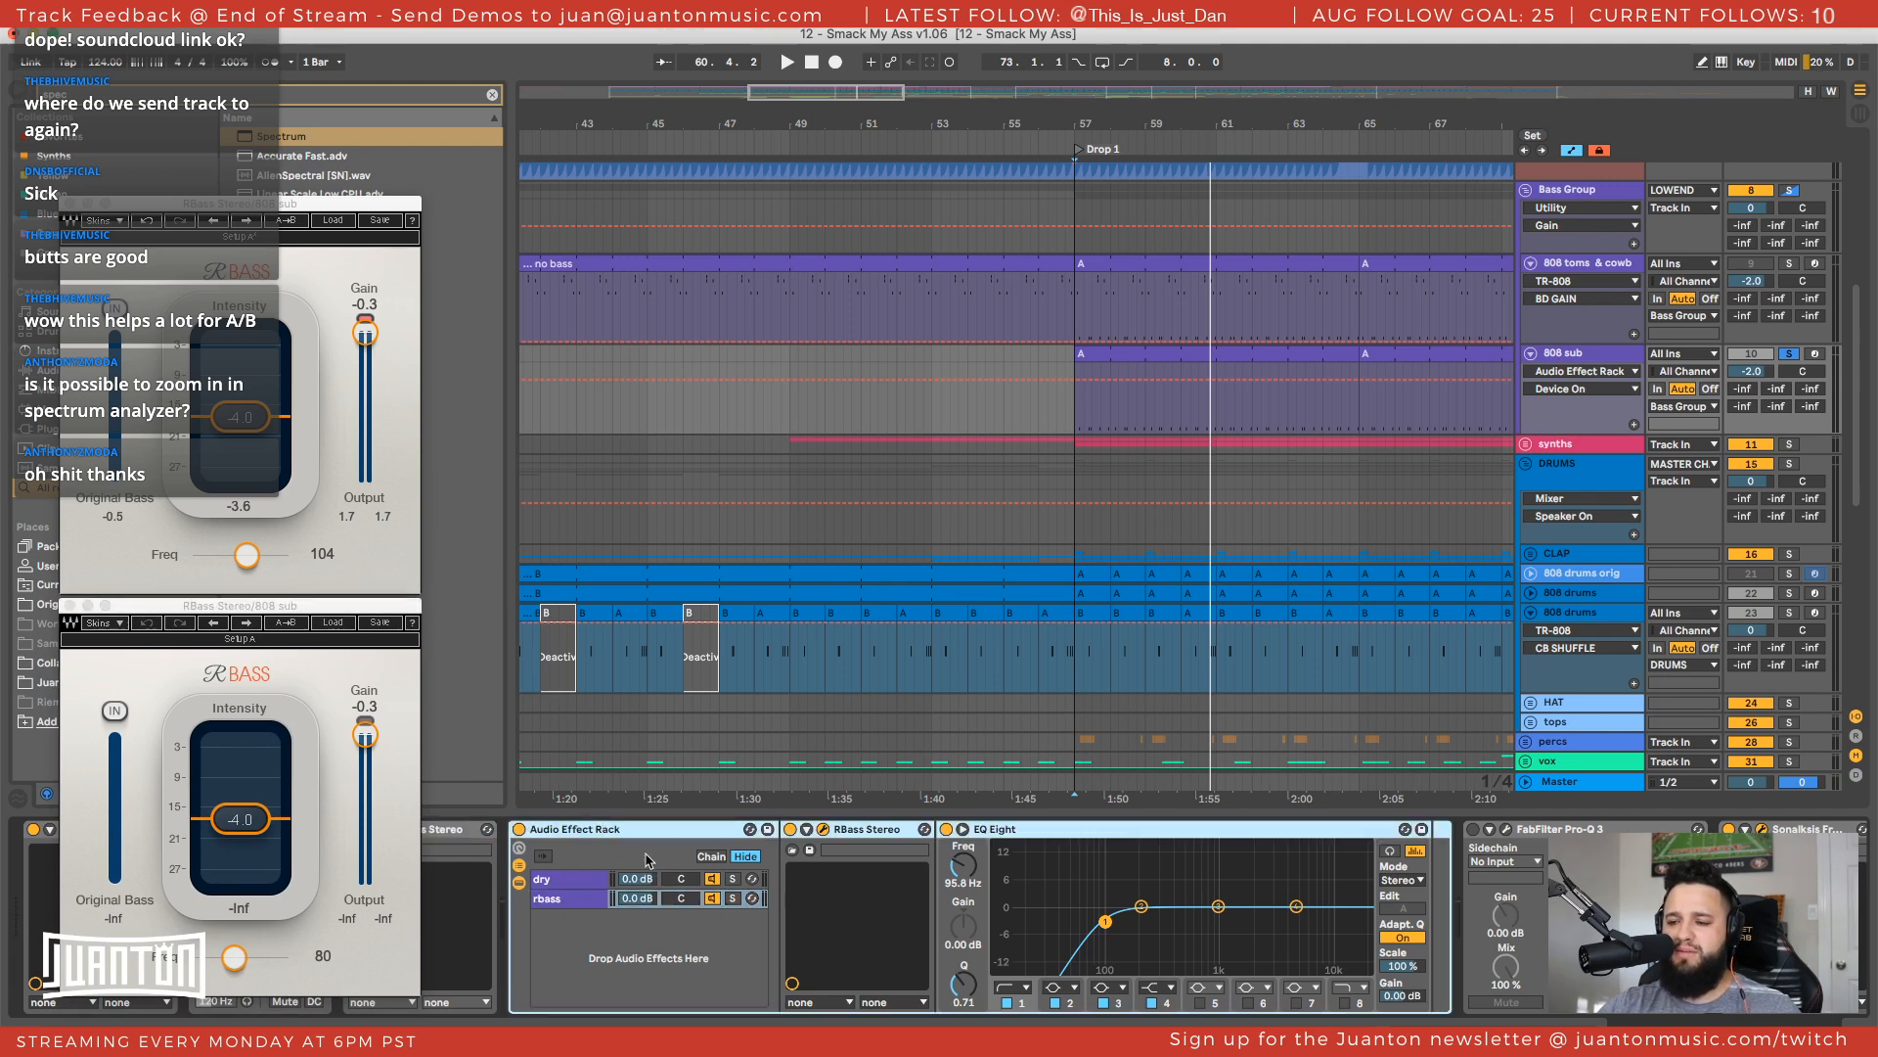
click(70, 606)
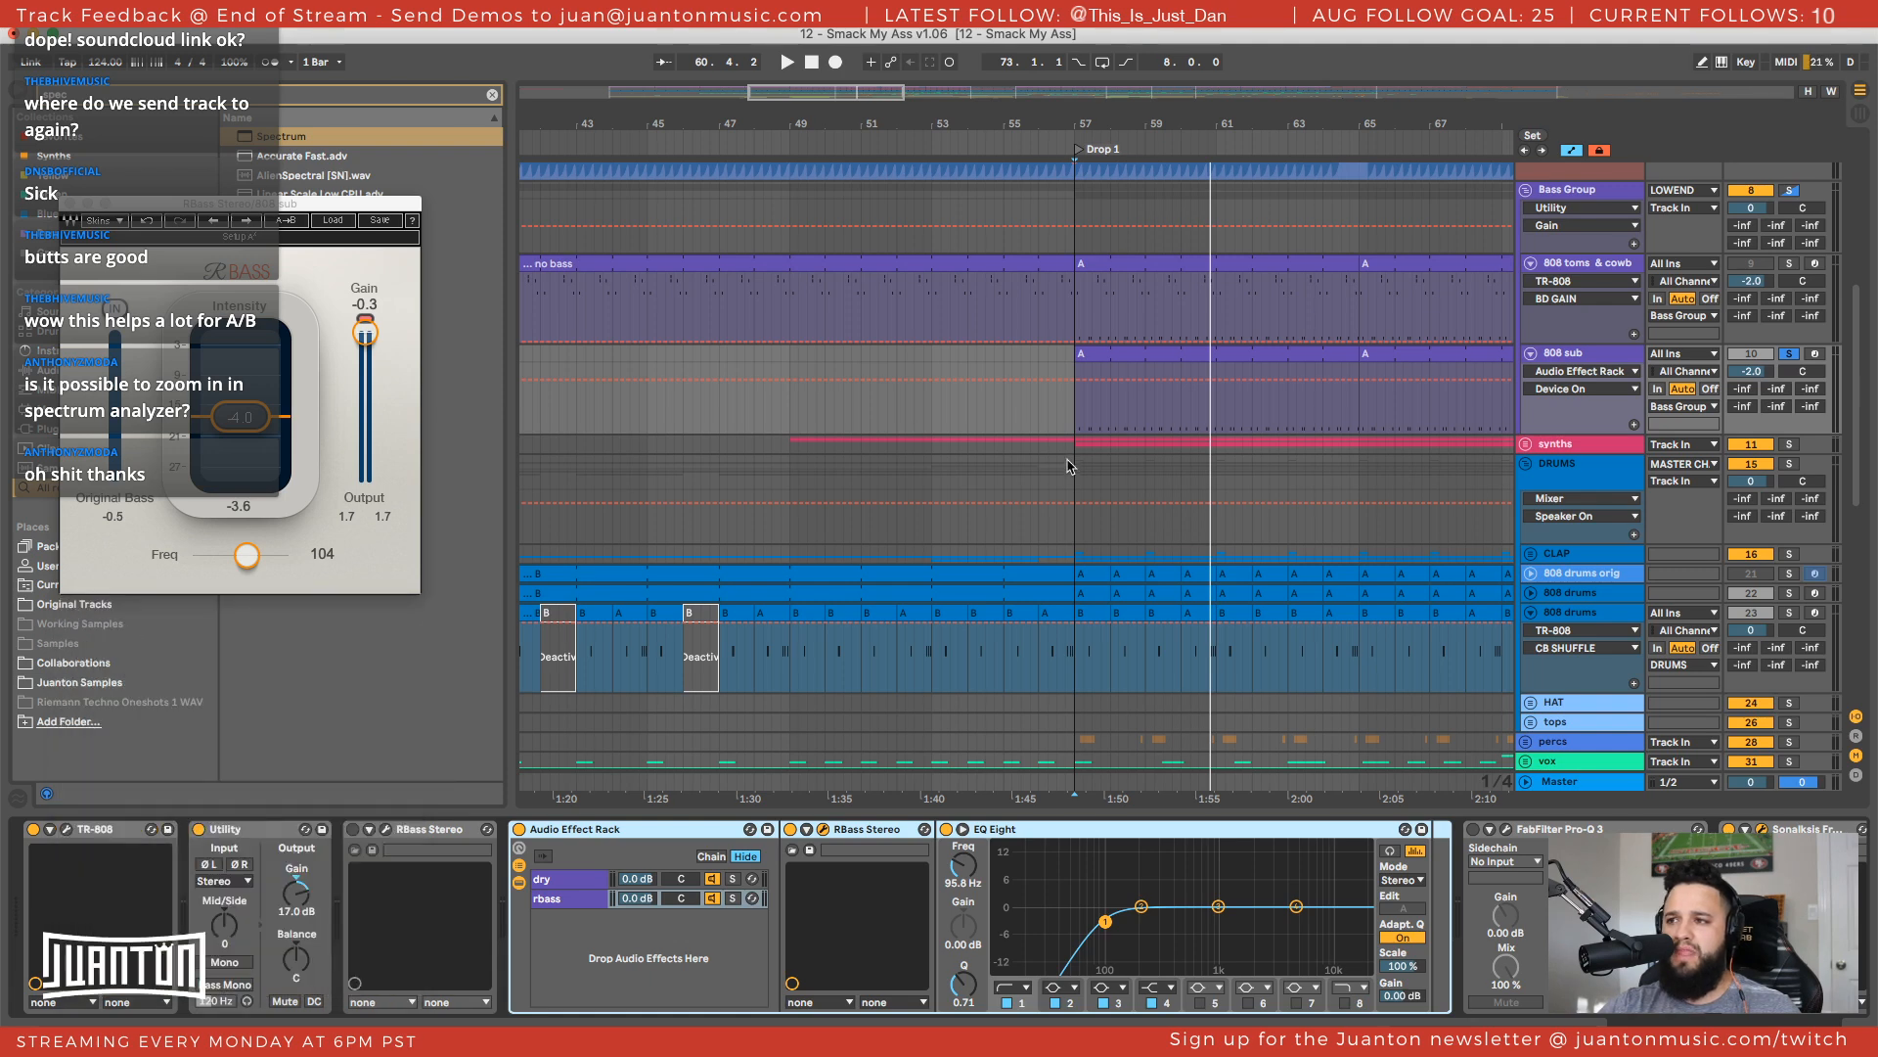
Select the 808 sub clip at the start of Drop 1 and set the open RBass frequency to 105
scroll(1106, 342, right, 3)
scroll(1076, 369, right, 5)
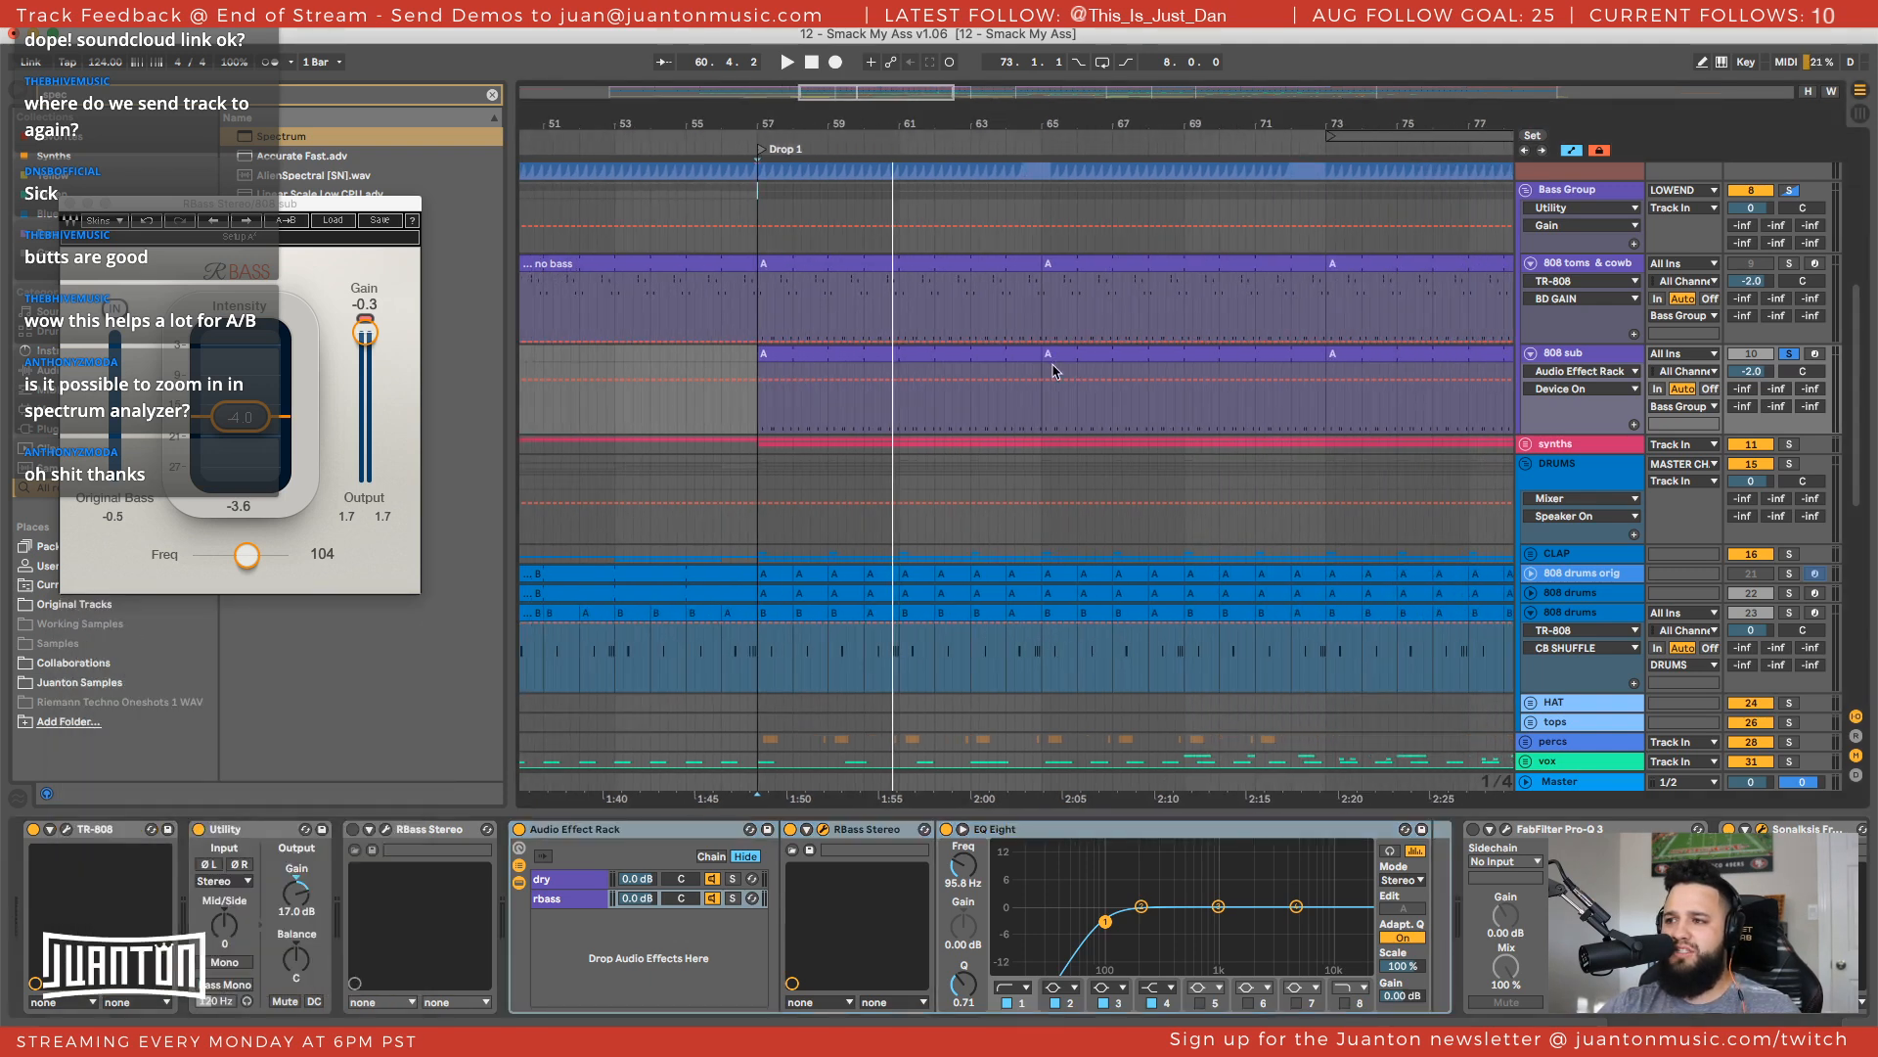
click(838, 353)
scroll(1013, 378, right, 5)
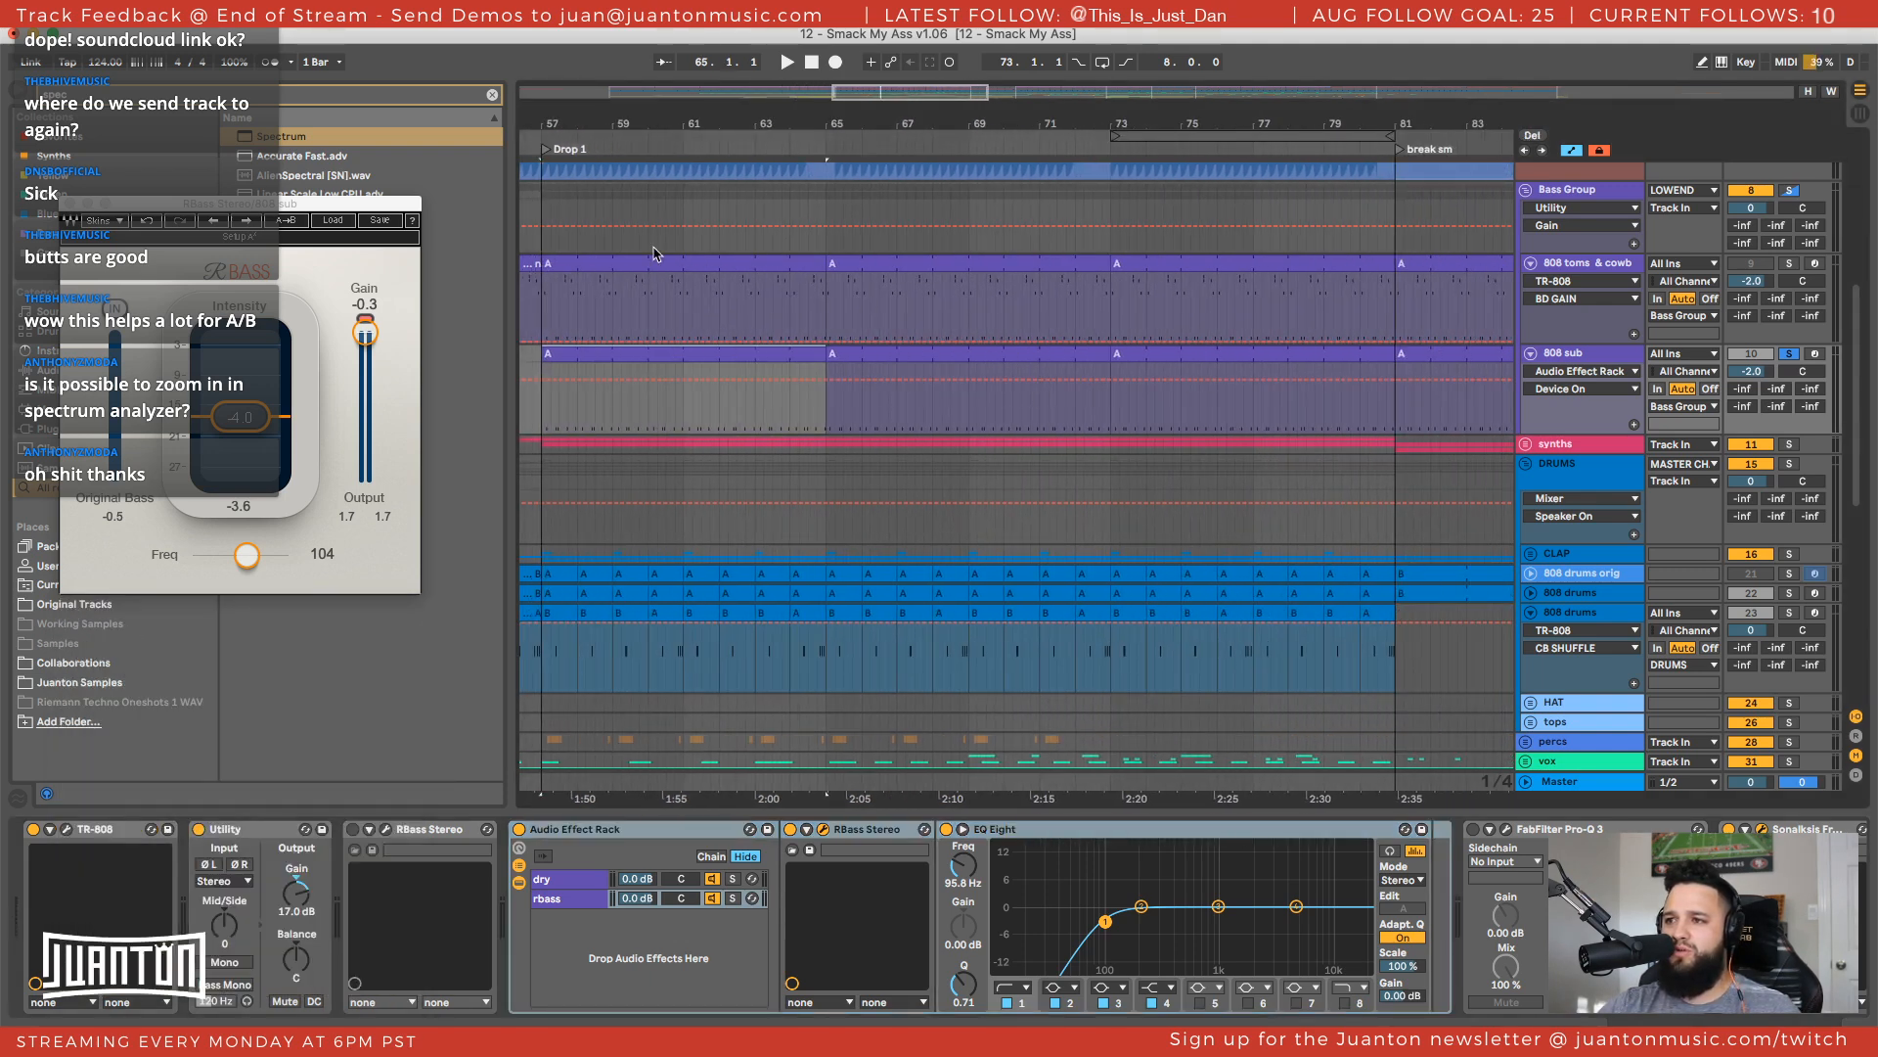
click(716, 266)
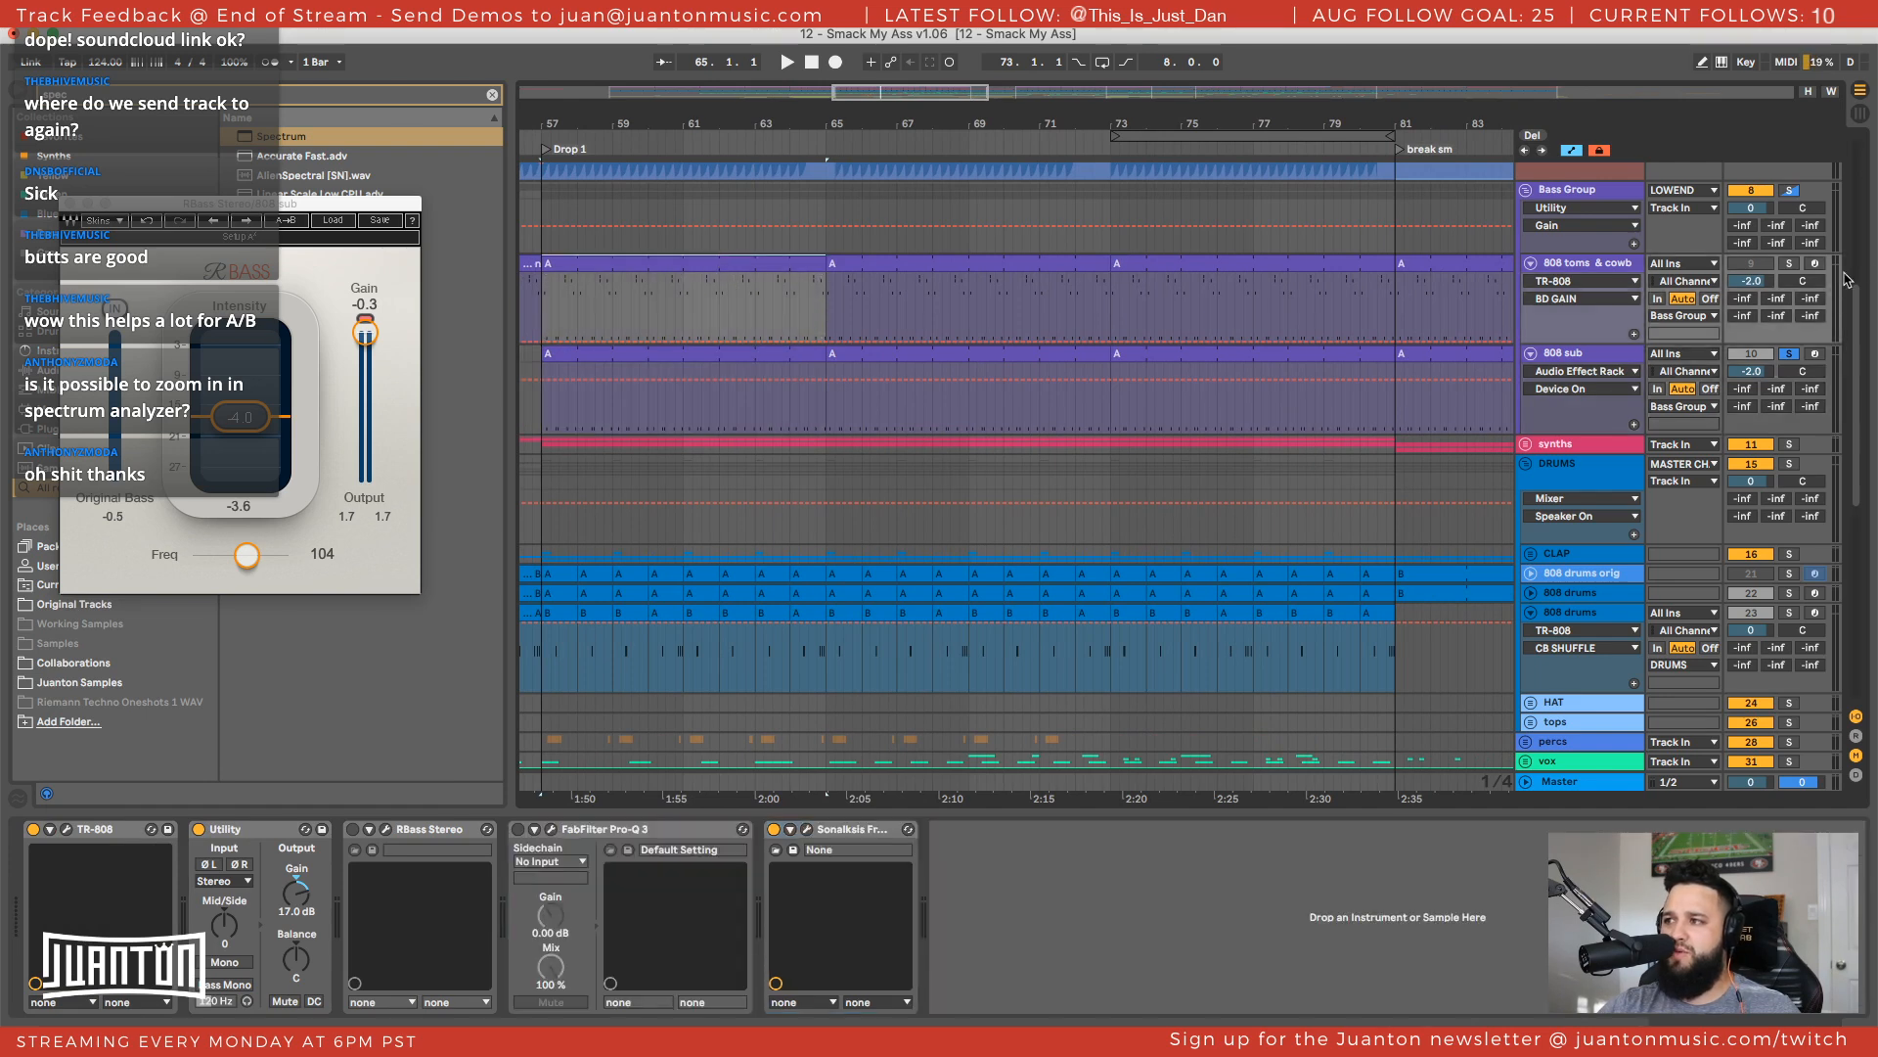
click(692, 354)
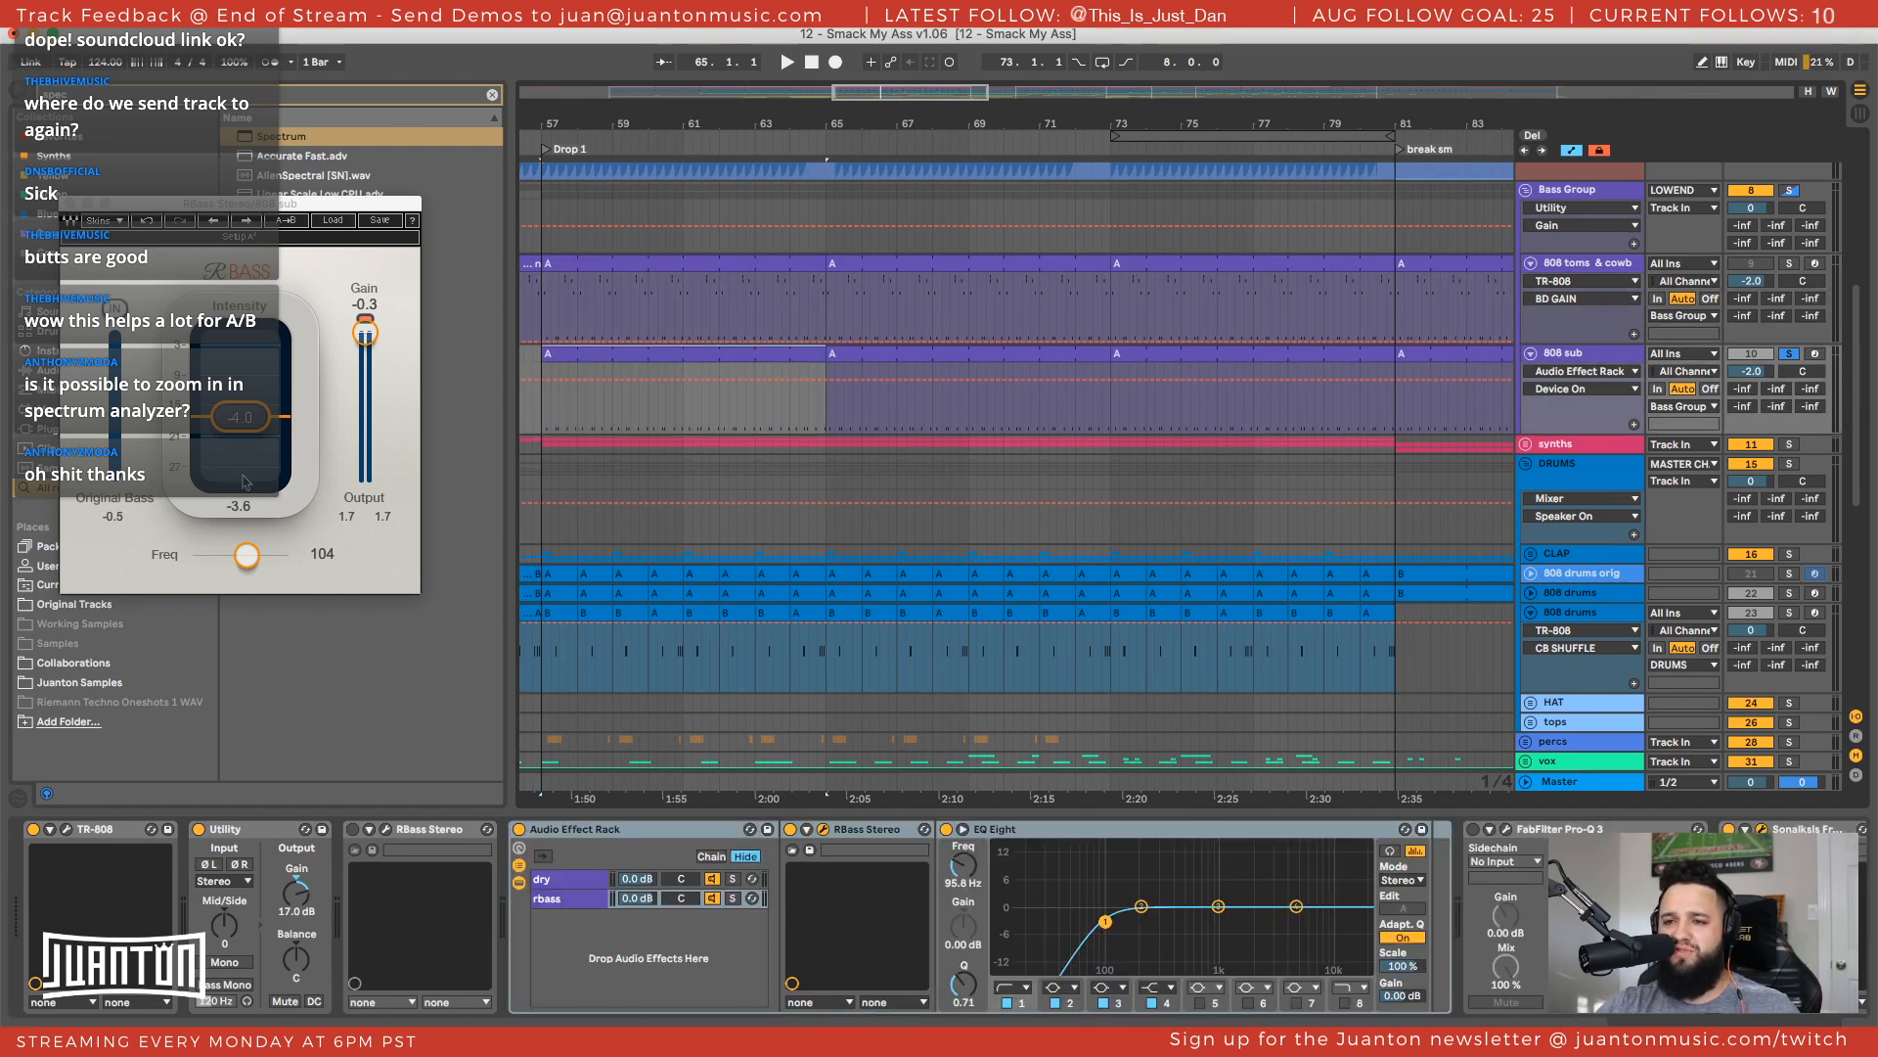
click(244, 565)
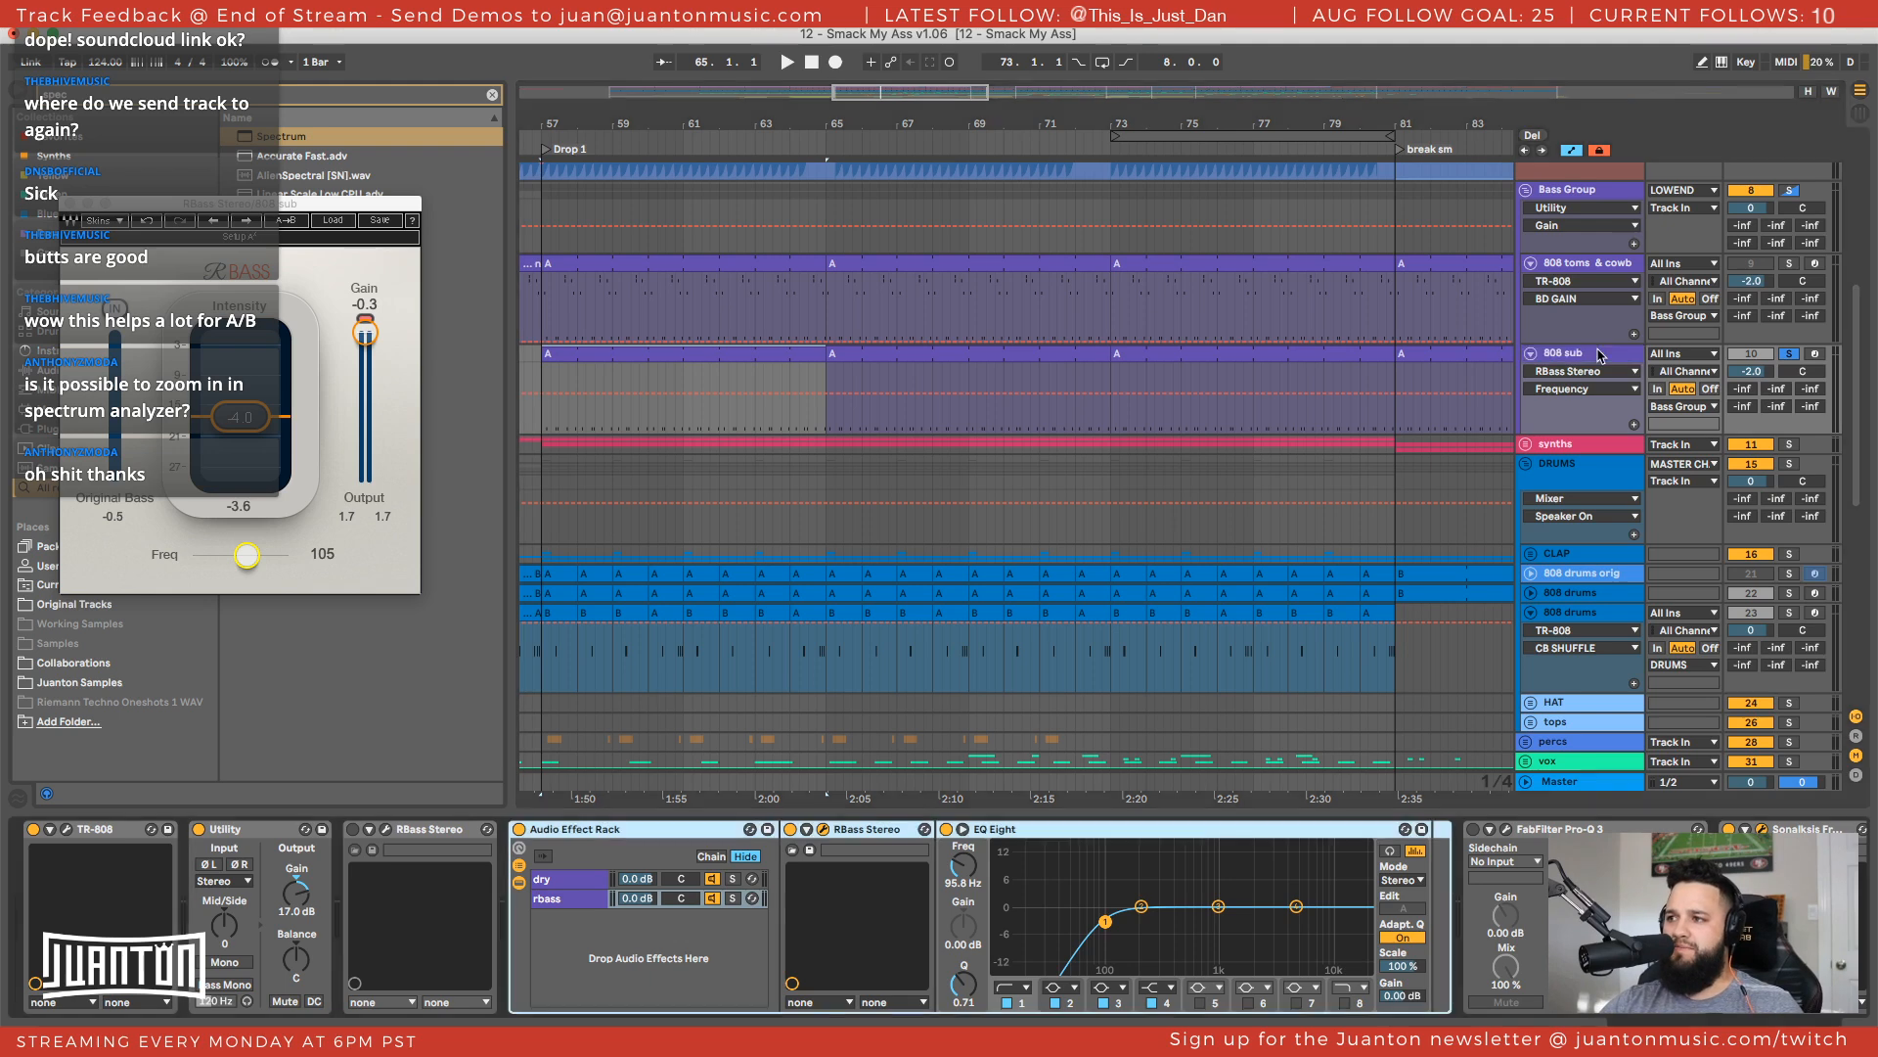
Search the browser for "bass", limit the results to plug-ins, and expand WaveShell1-VST 11.0 under VST
scroll(1047, 854, right, 4)
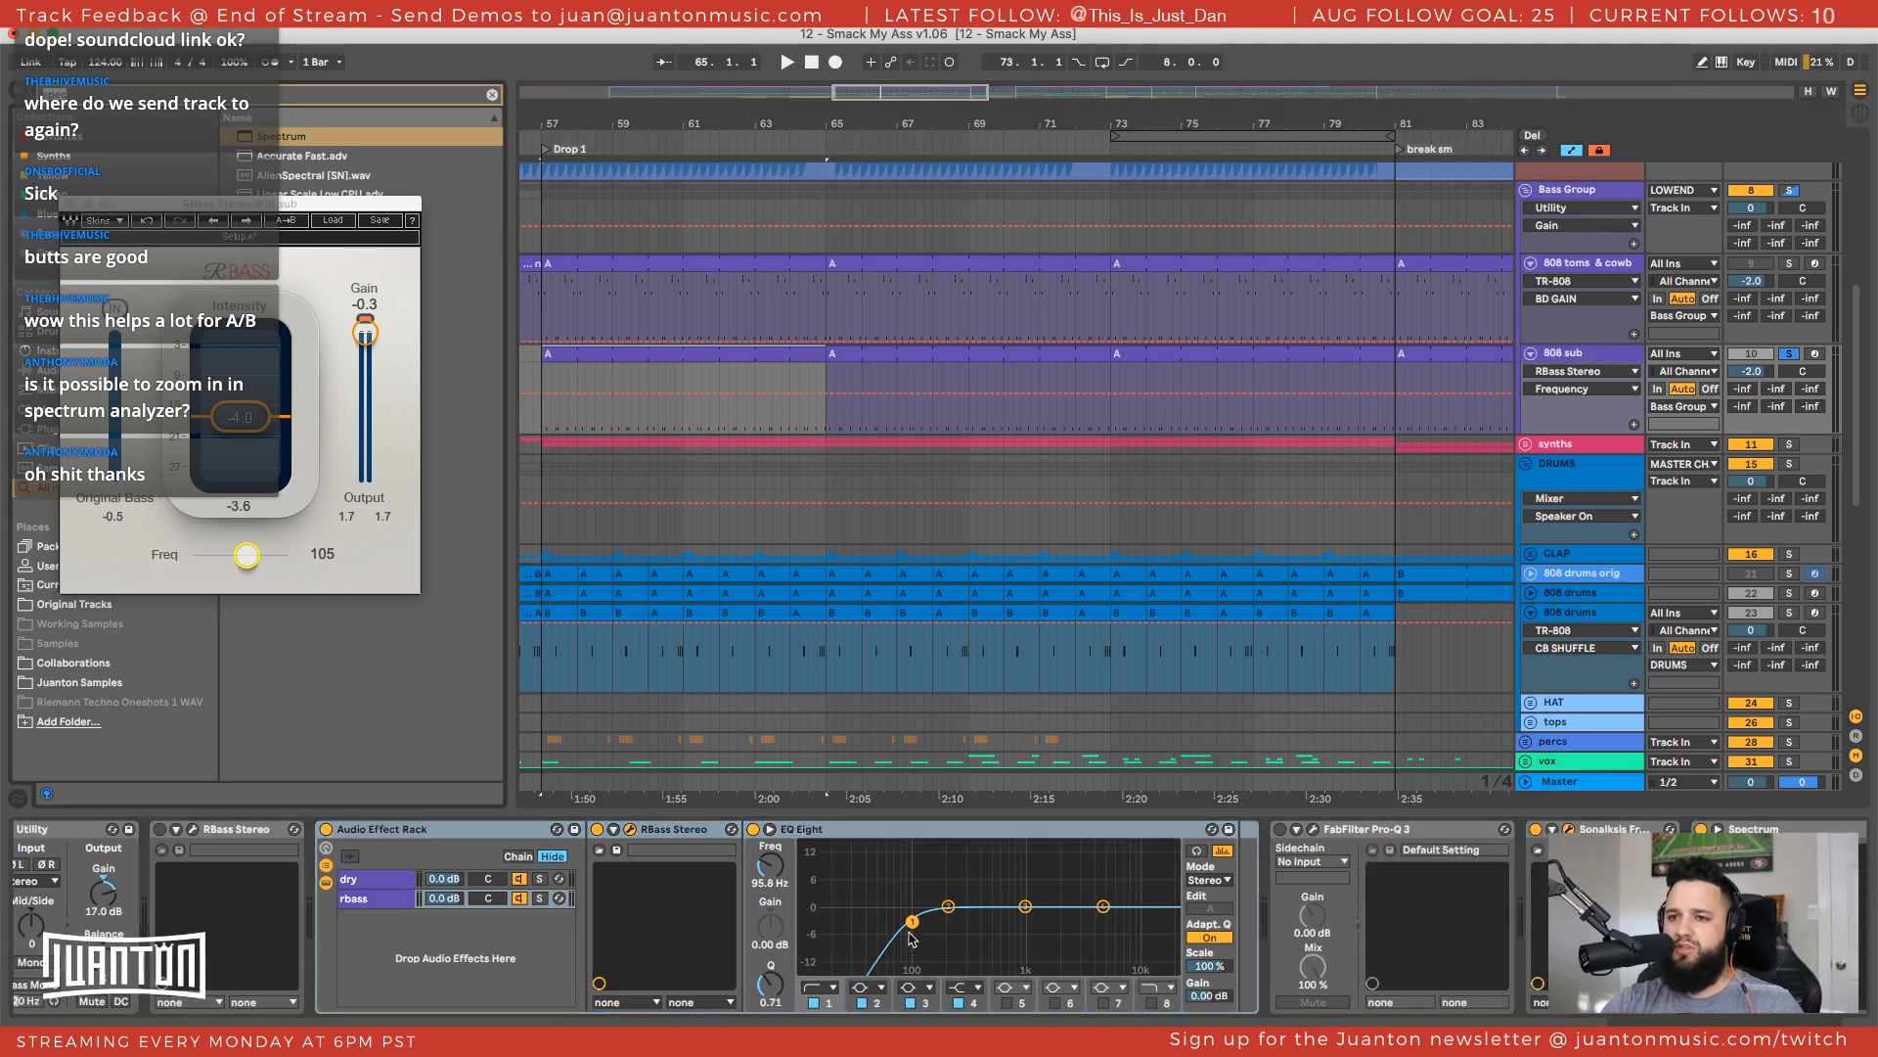
text(bass)
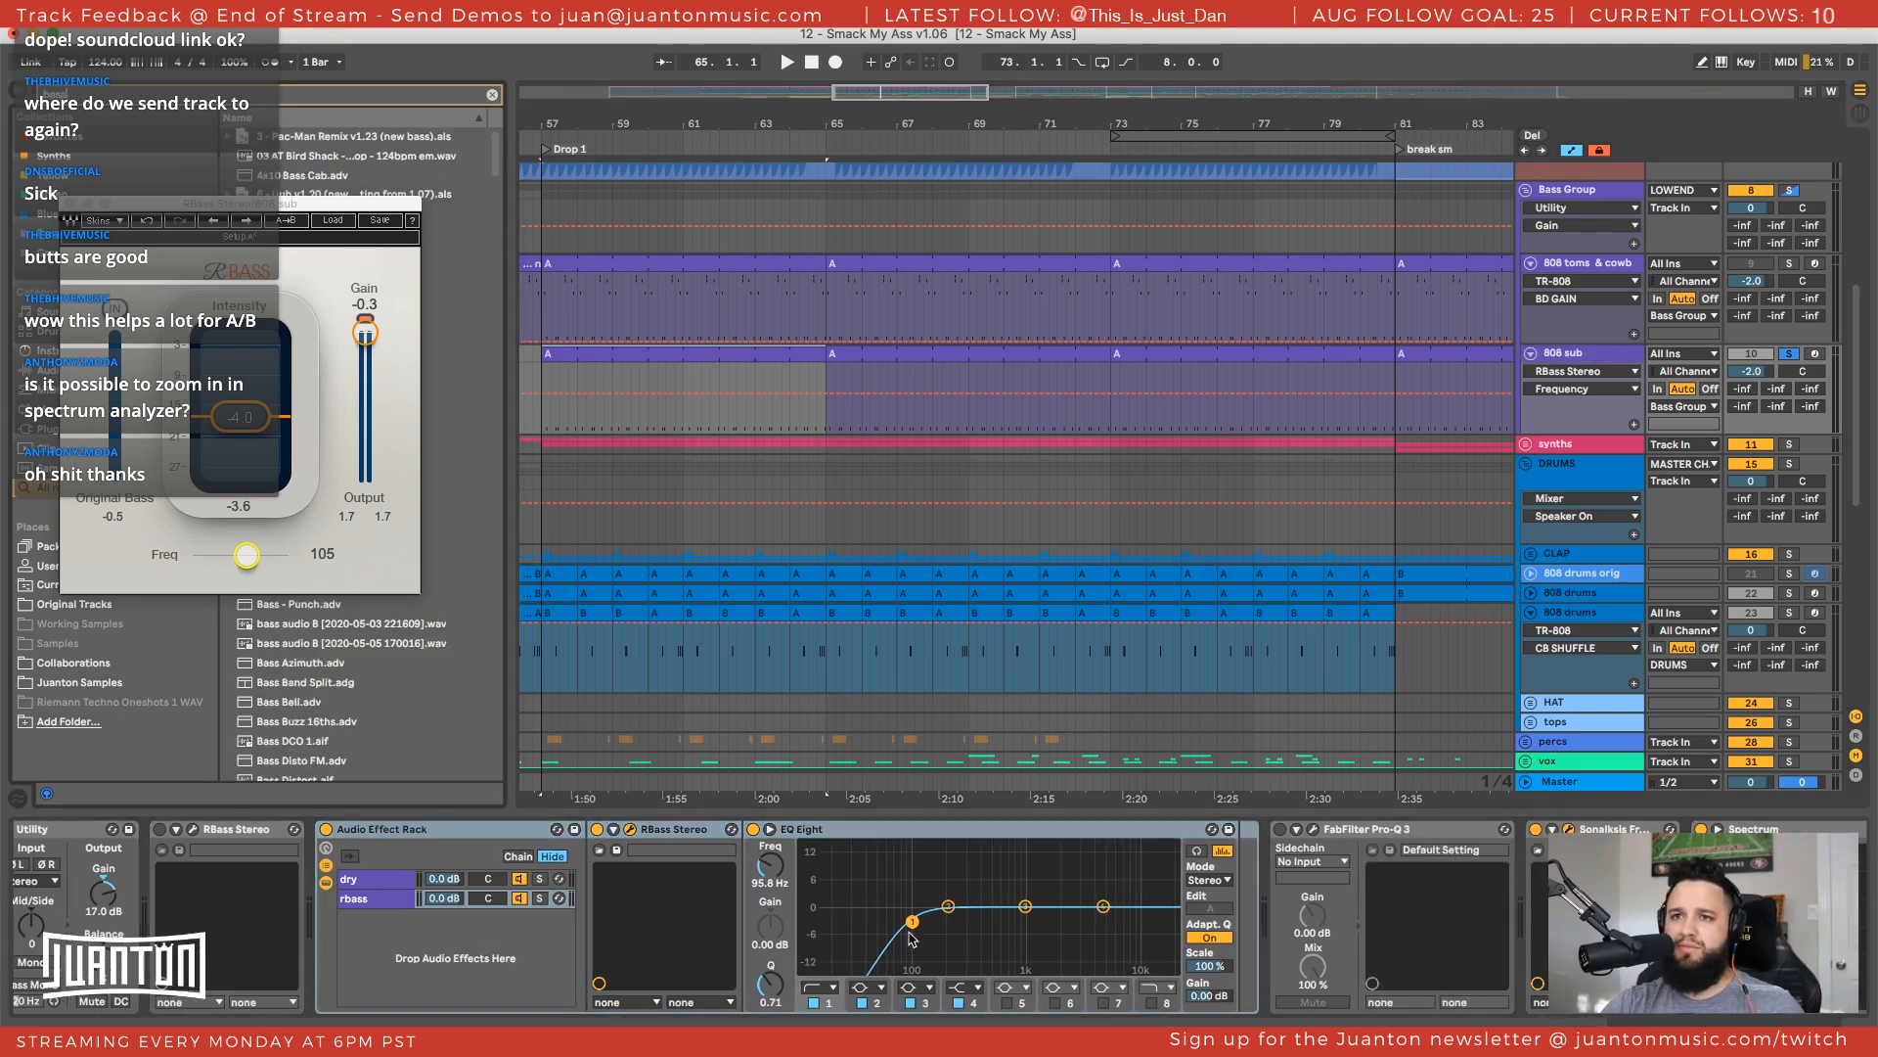
drag(258, 205, 852, 184)
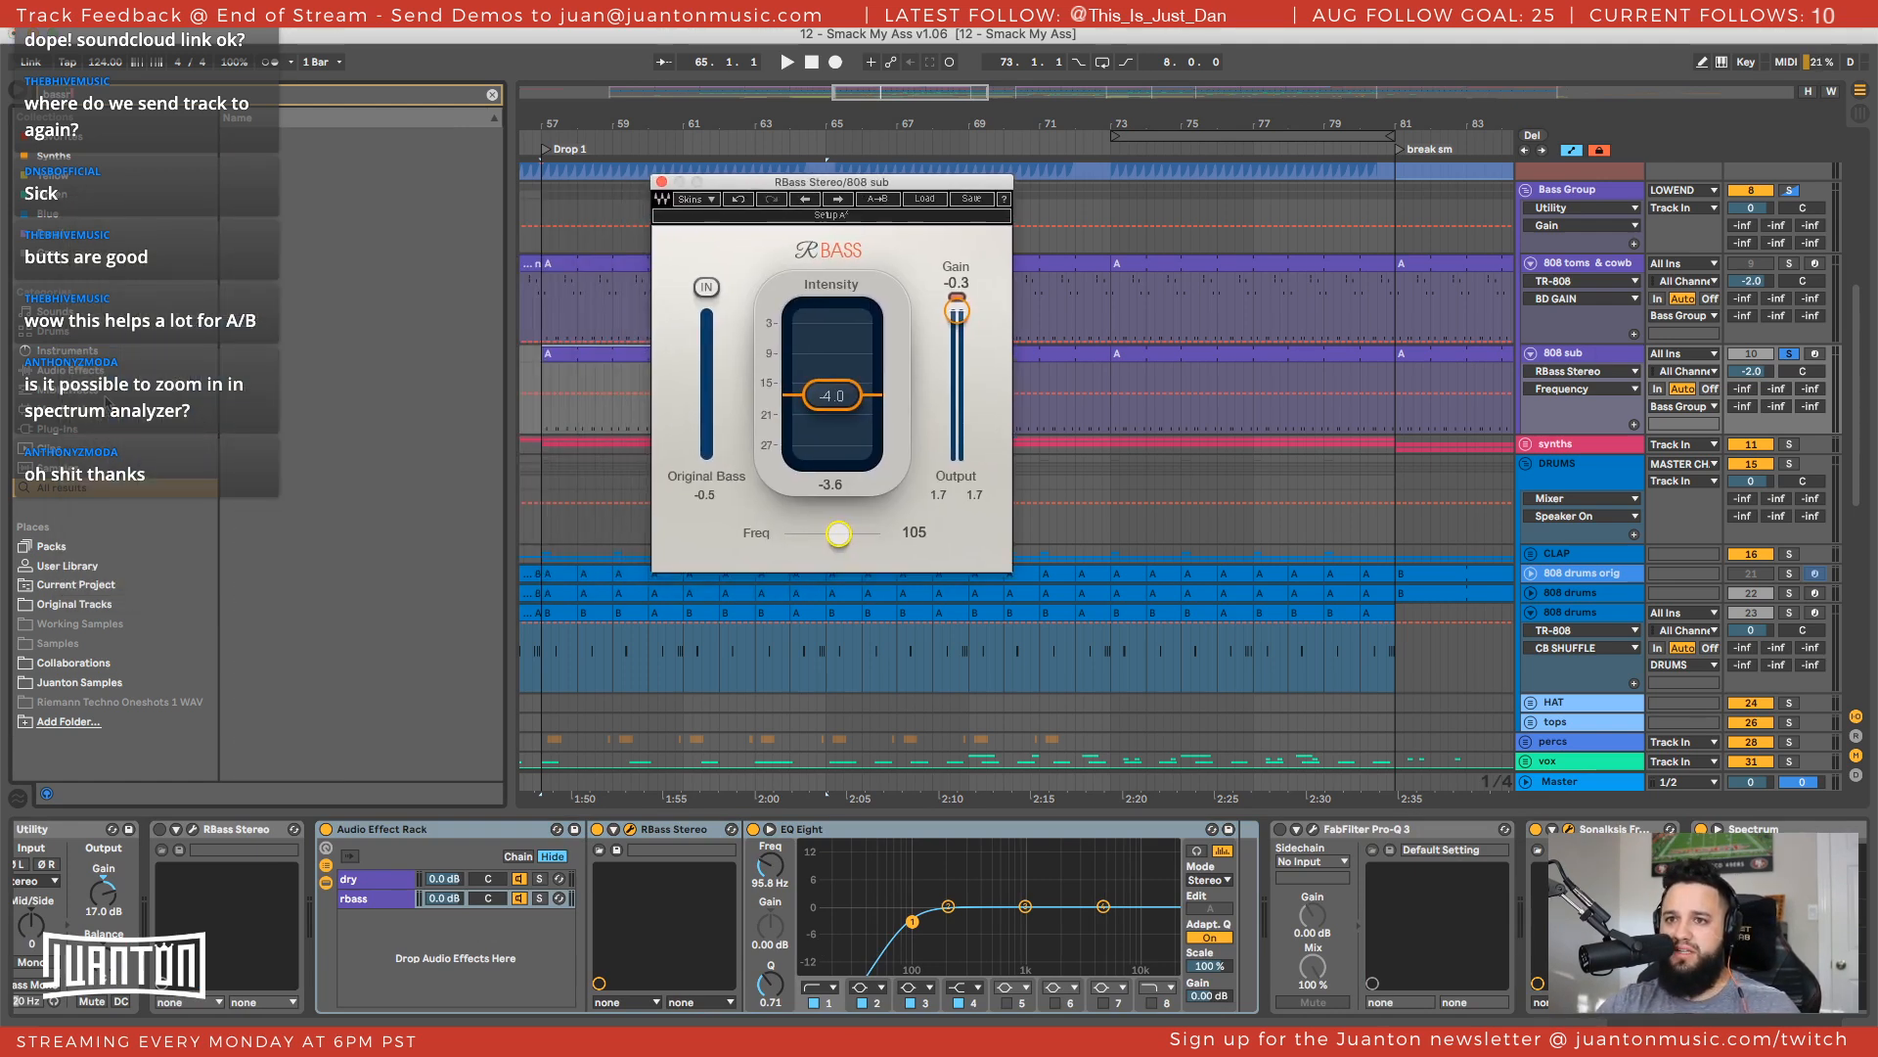
click(137, 370)
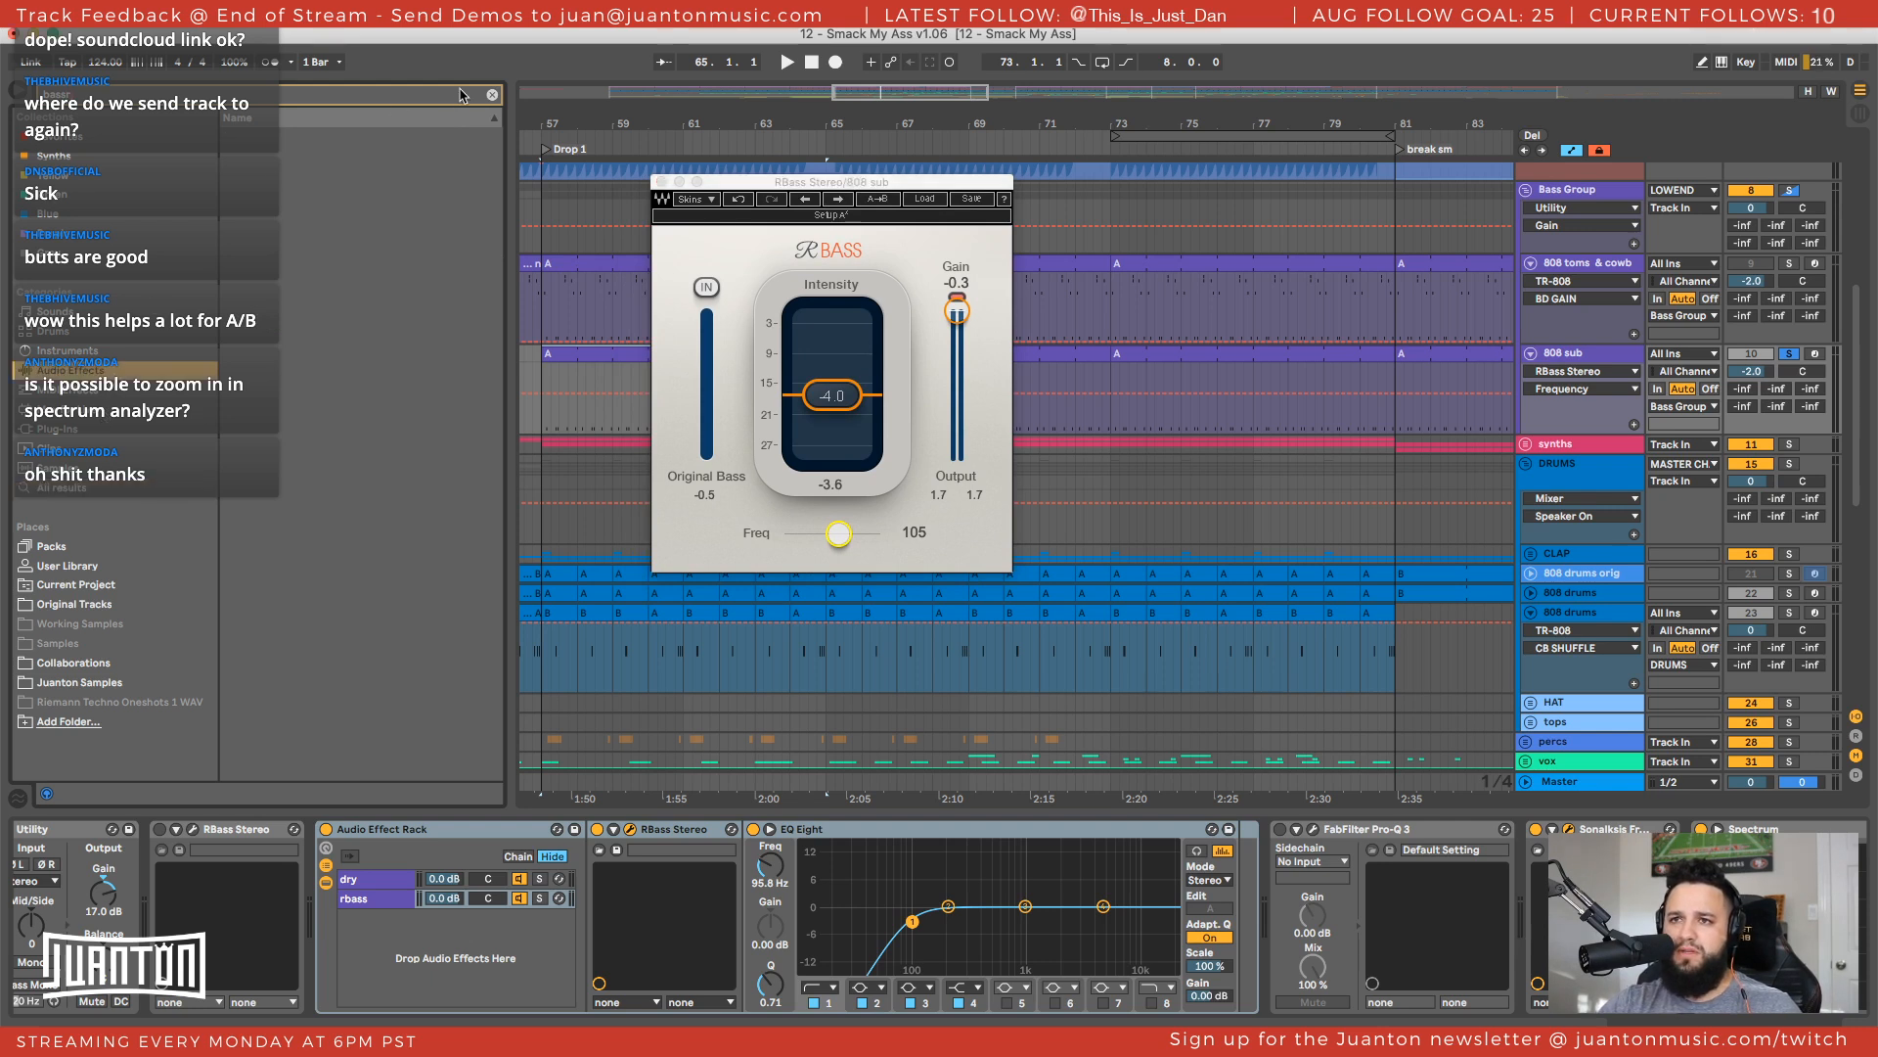
click(150, 427)
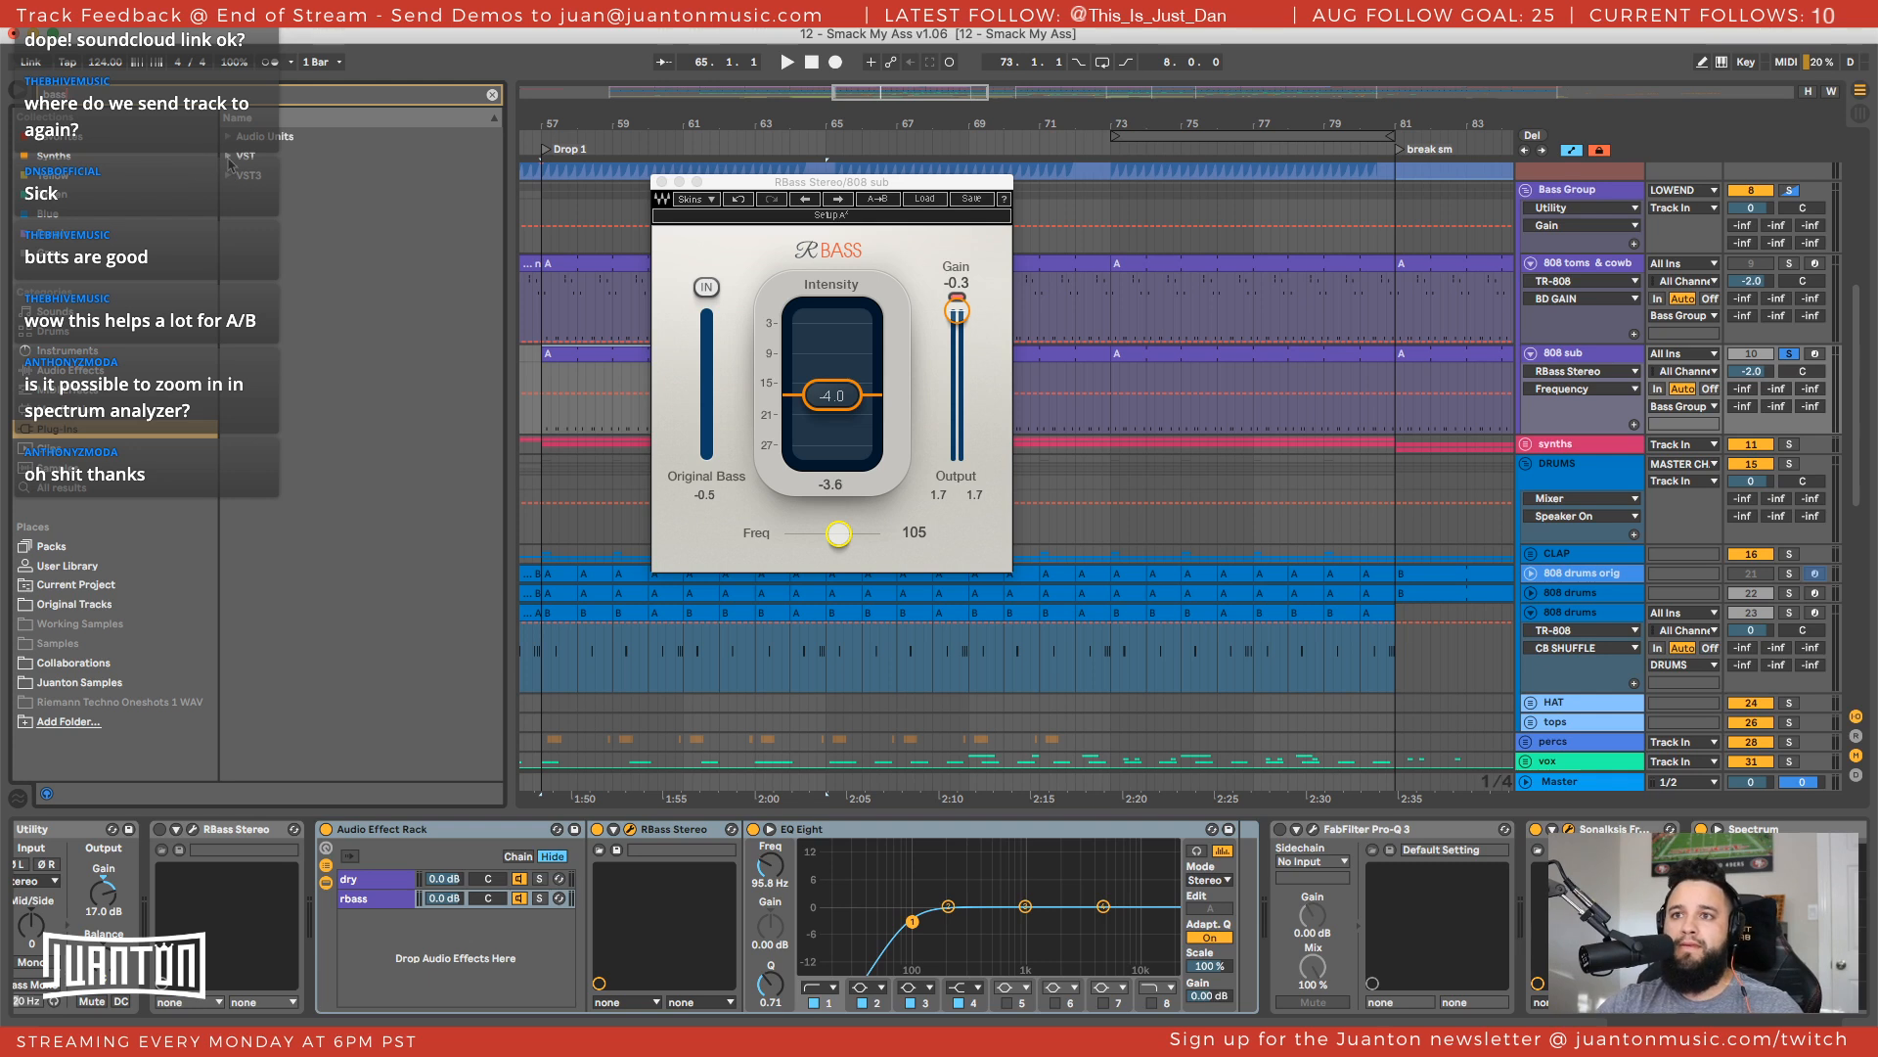
click(228, 155)
click(234, 177)
click(229, 157)
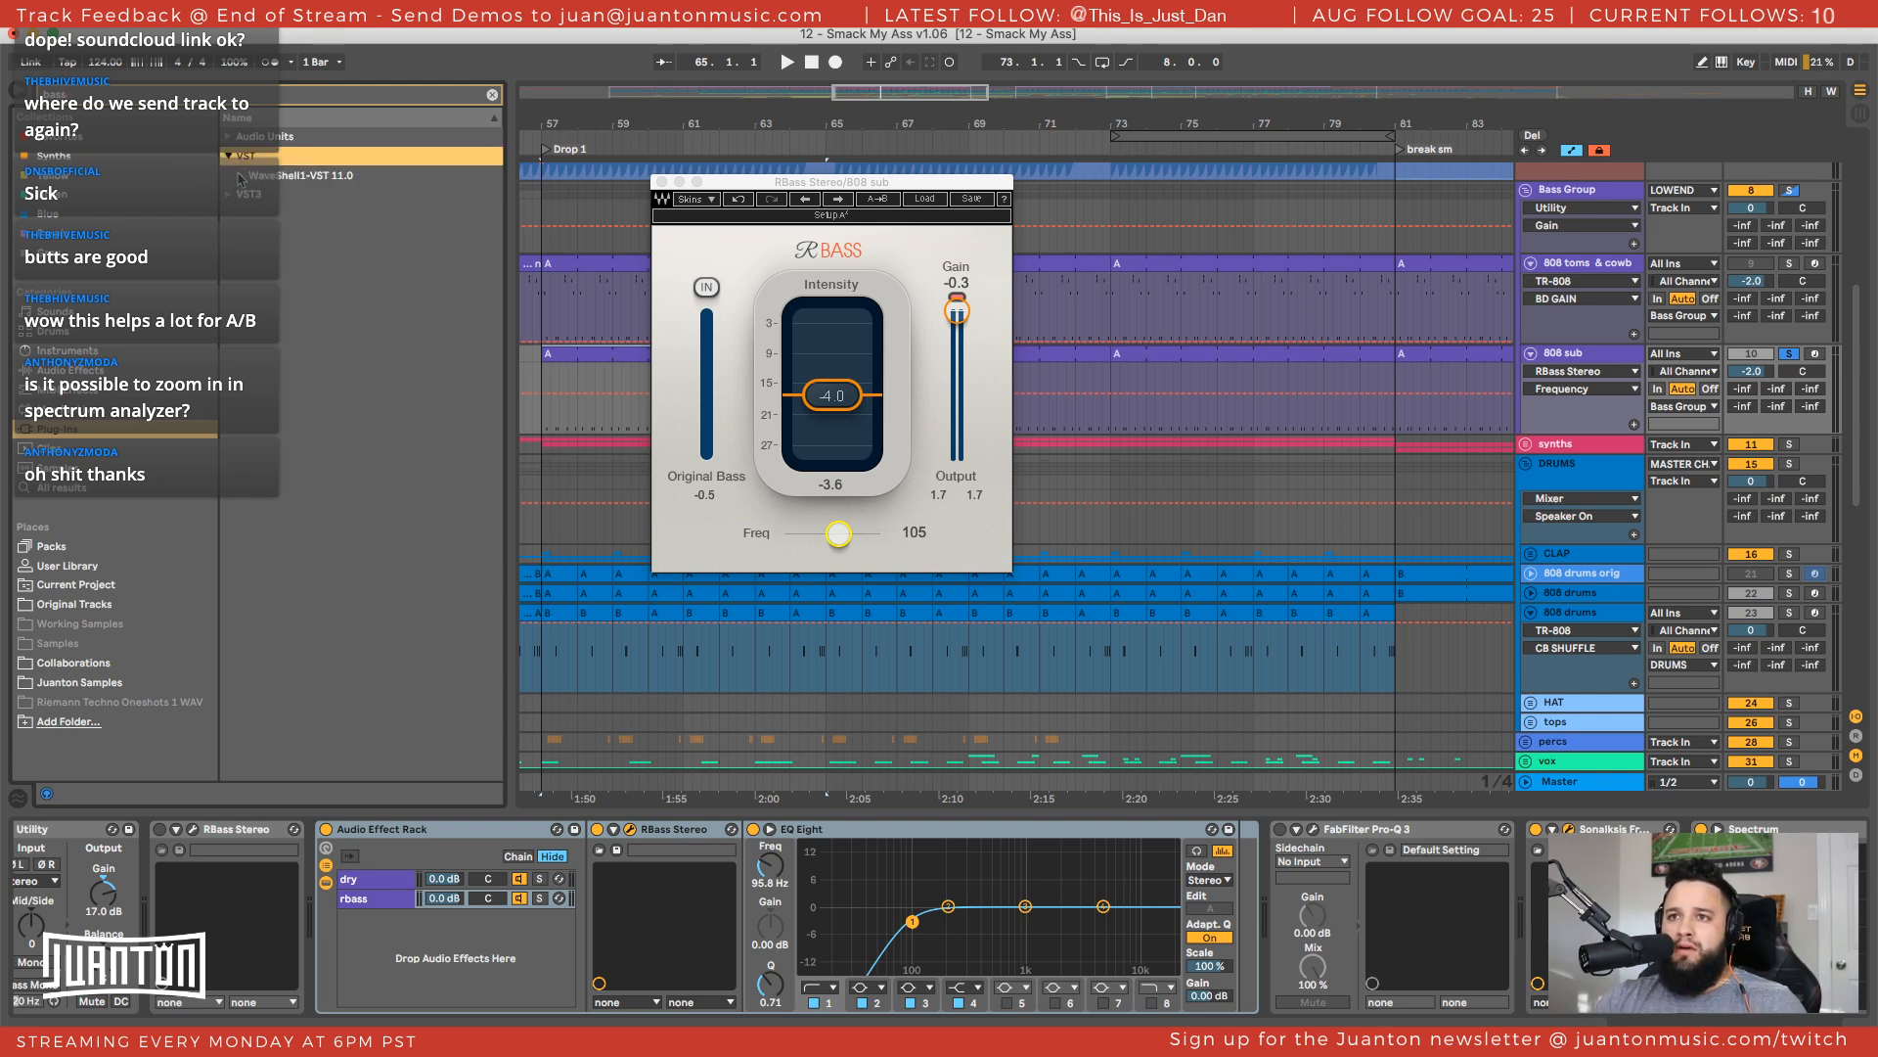
click(240, 176)
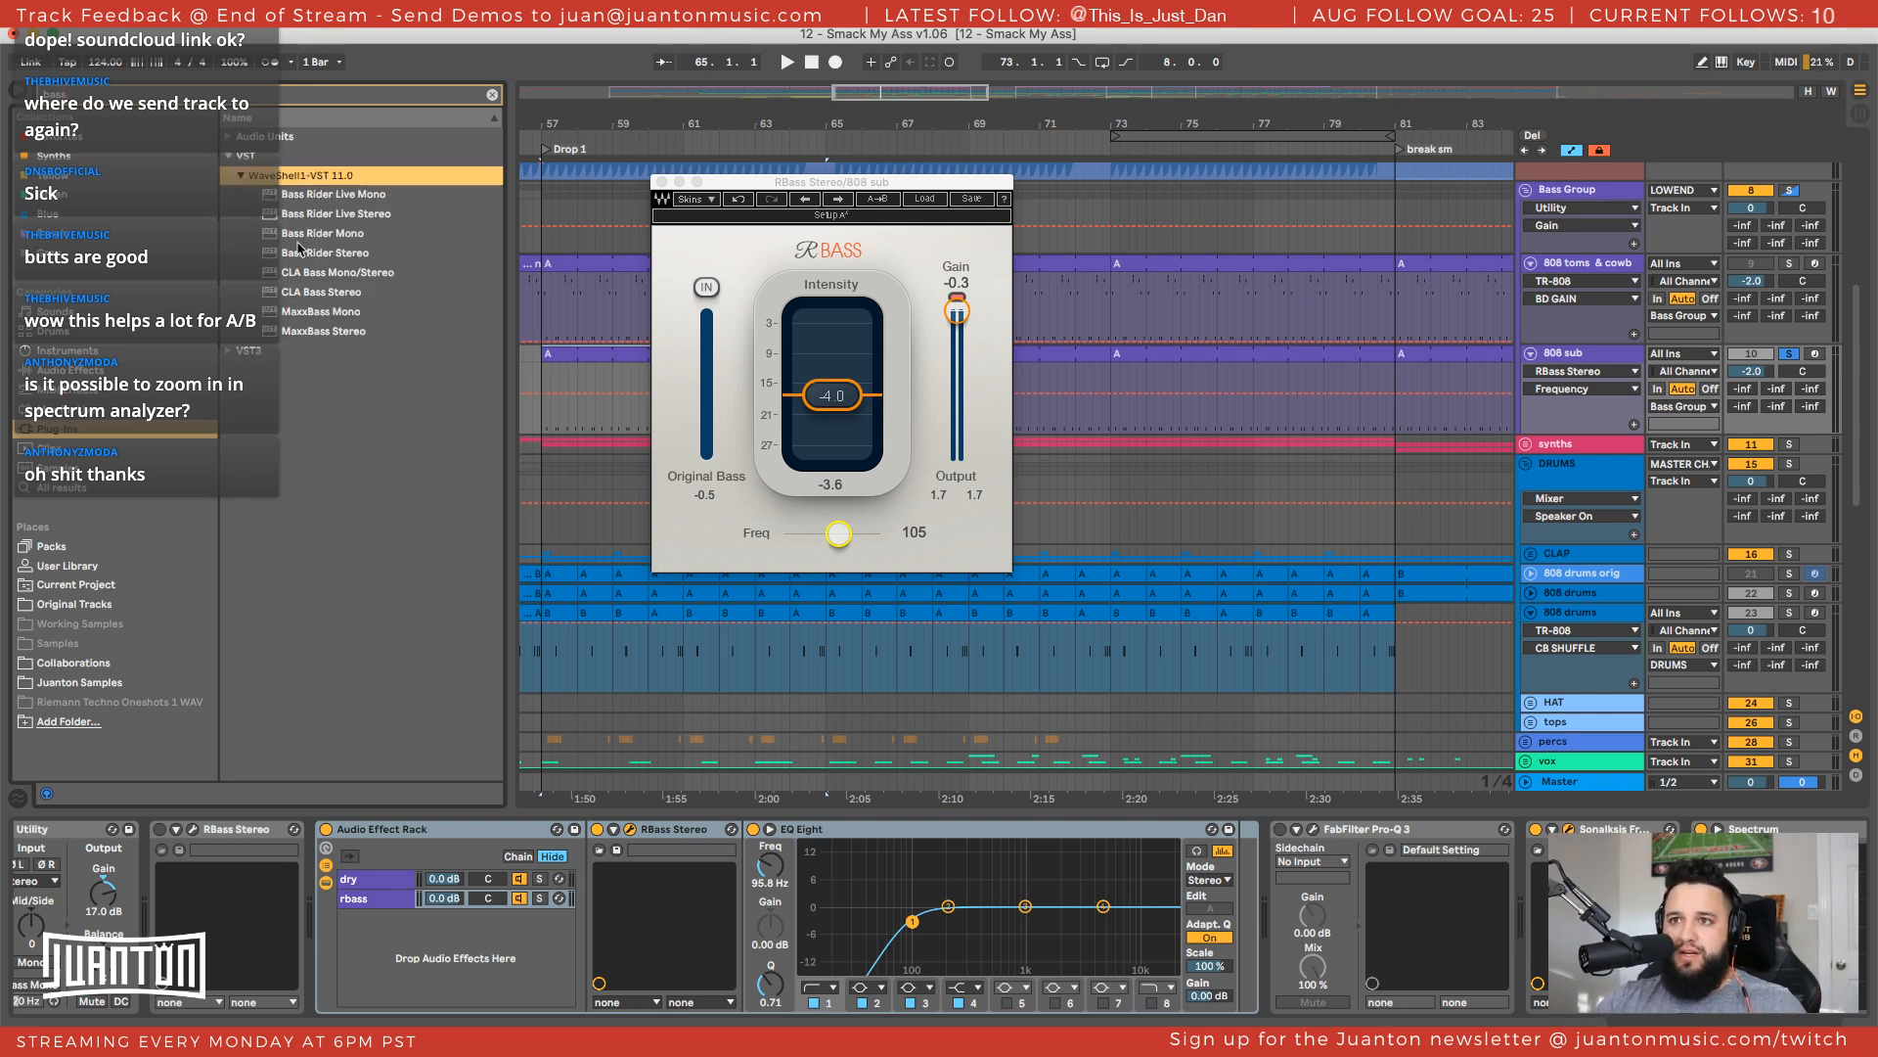
Insert Bass Rider Stereo into the 808 sub's device chain between Utility and the bypassed RBass Stereo
click(286, 256)
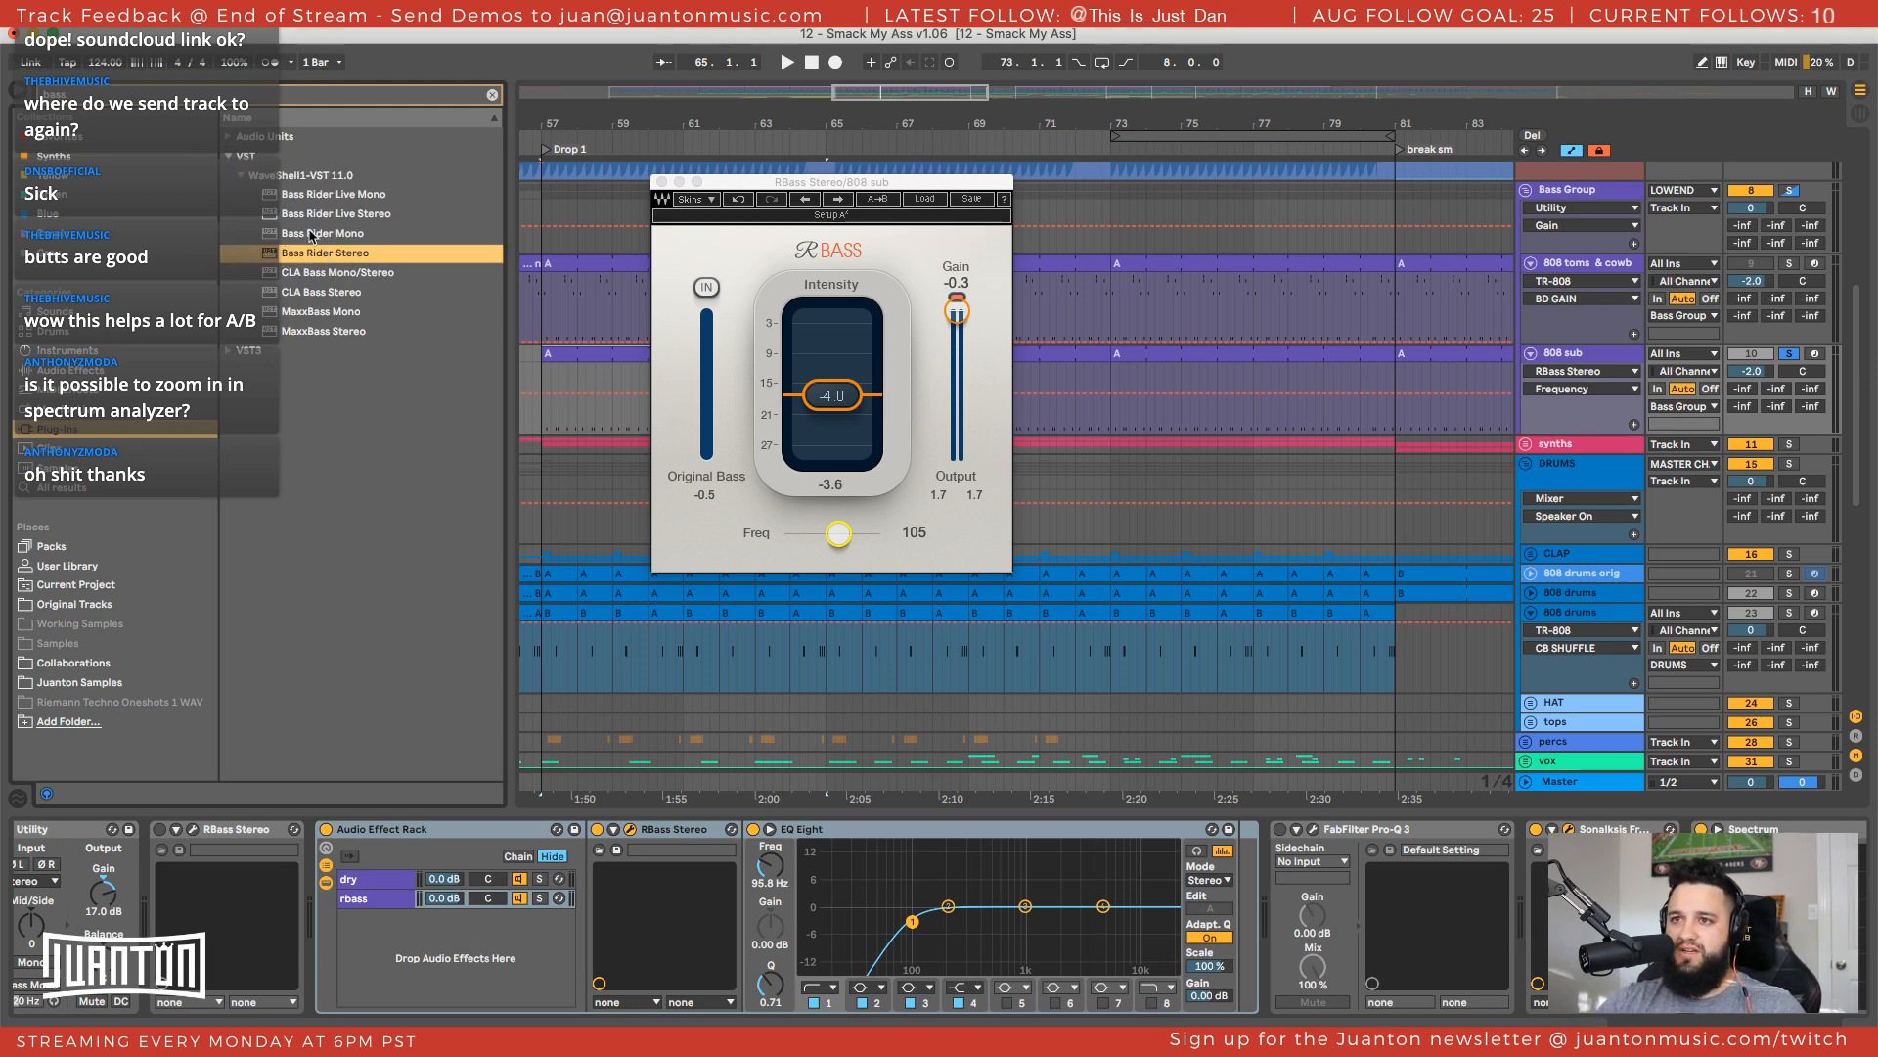
drag(303, 246, 125, 881)
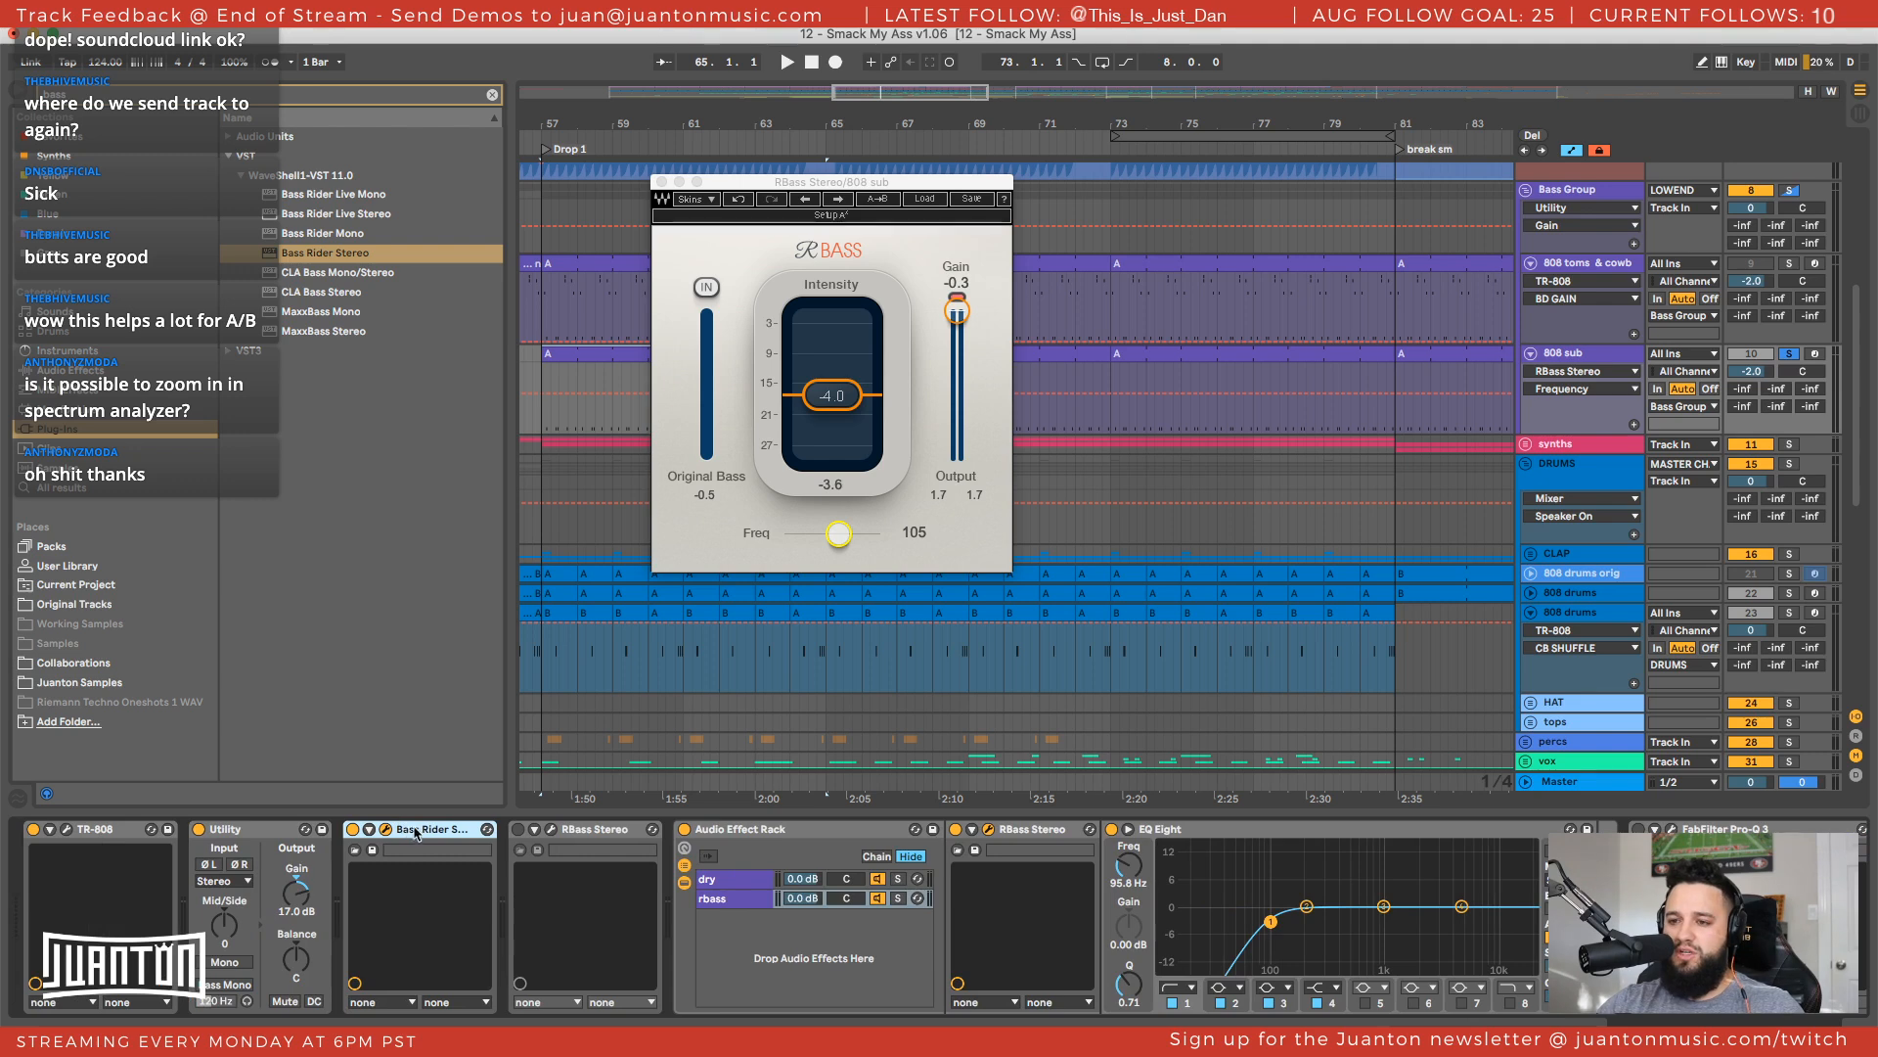
drag(421, 831, 201, 857)
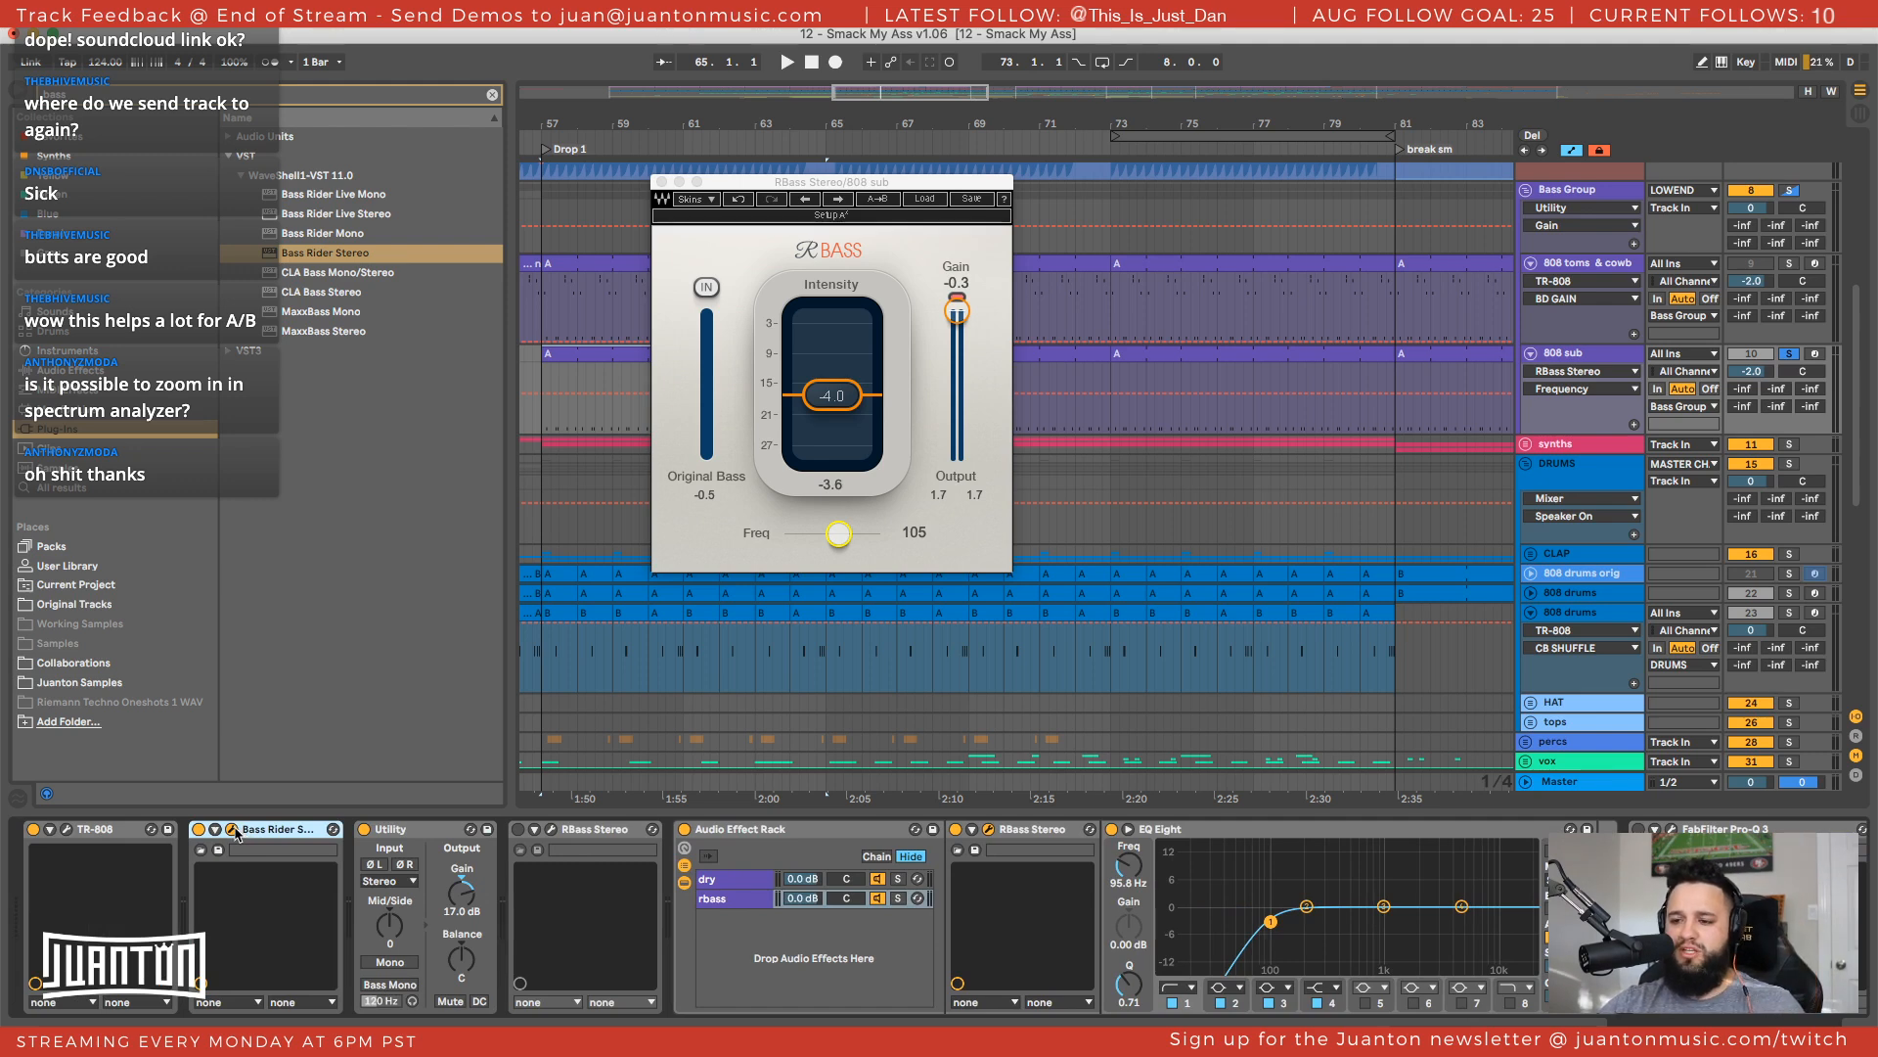
drag(254, 831, 463, 848)
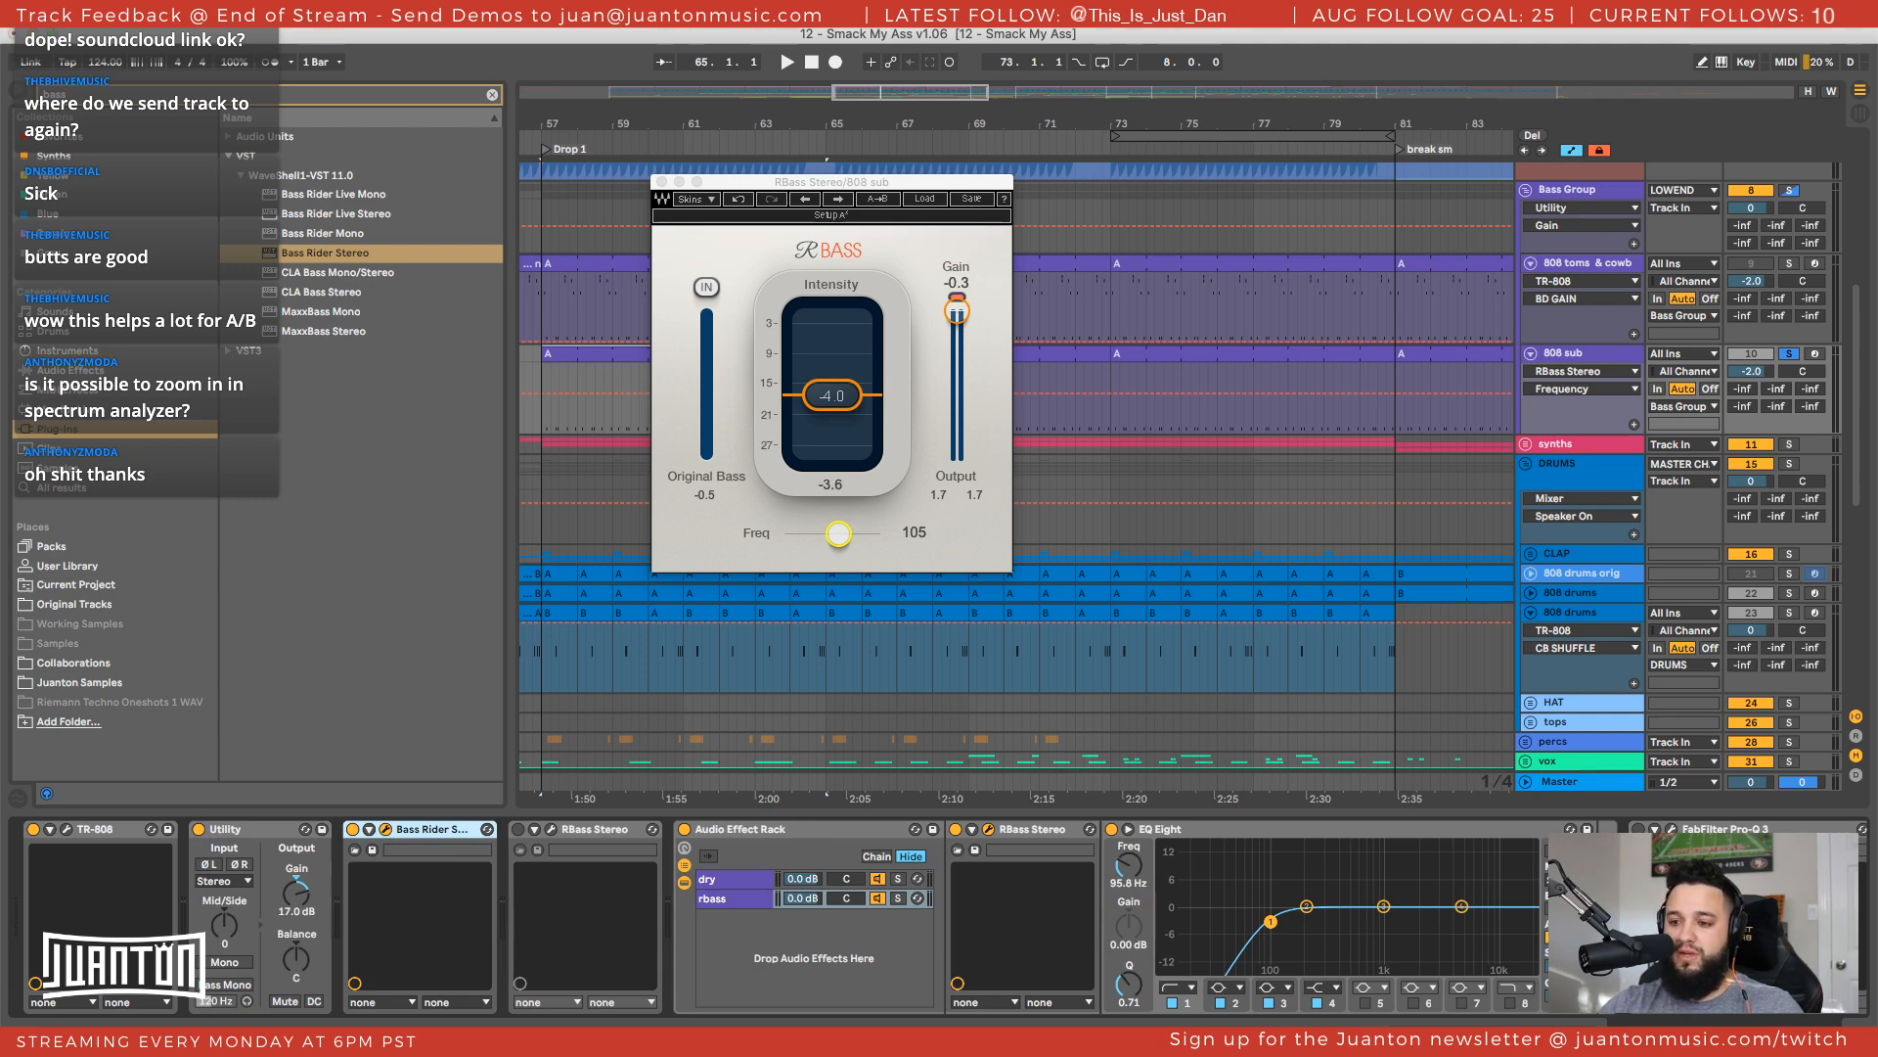
Load the Gentle Rider factory preset in Bass Rider Stereo
drag(797, 530, 706, 256)
click(699, 275)
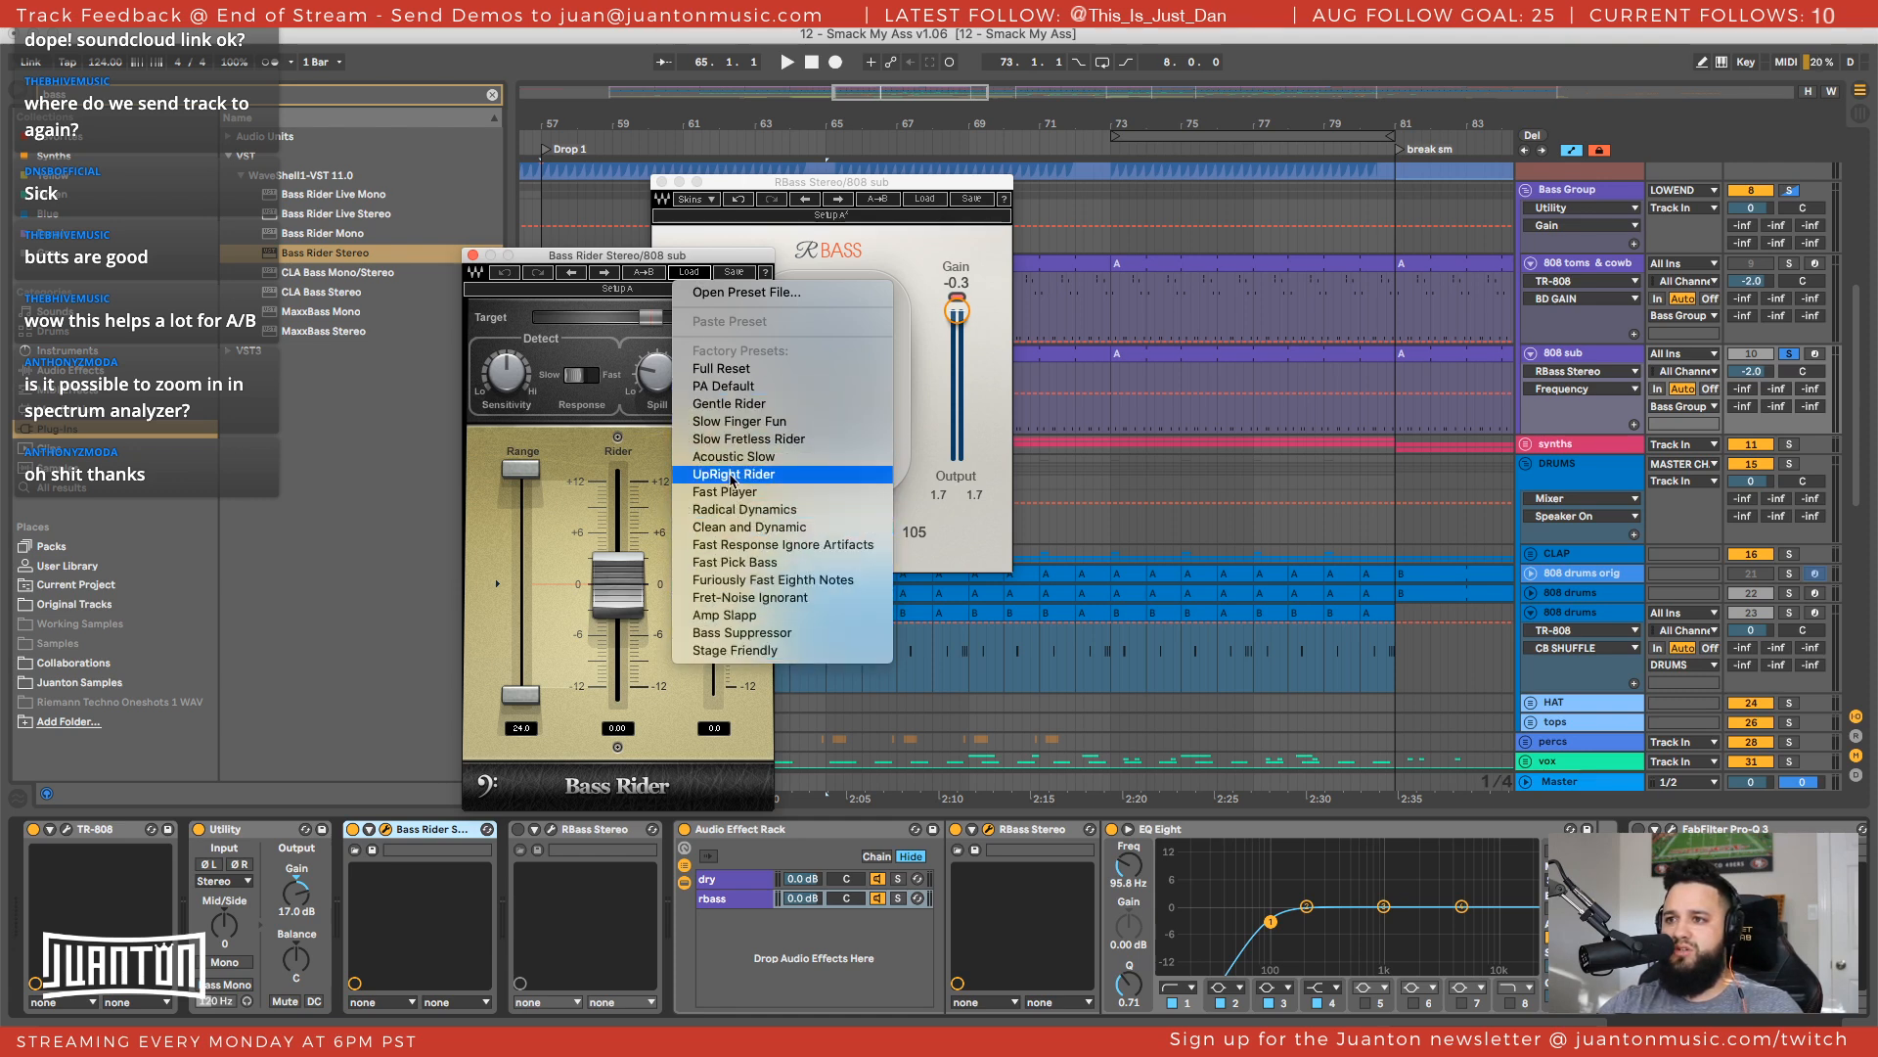
click(717, 407)
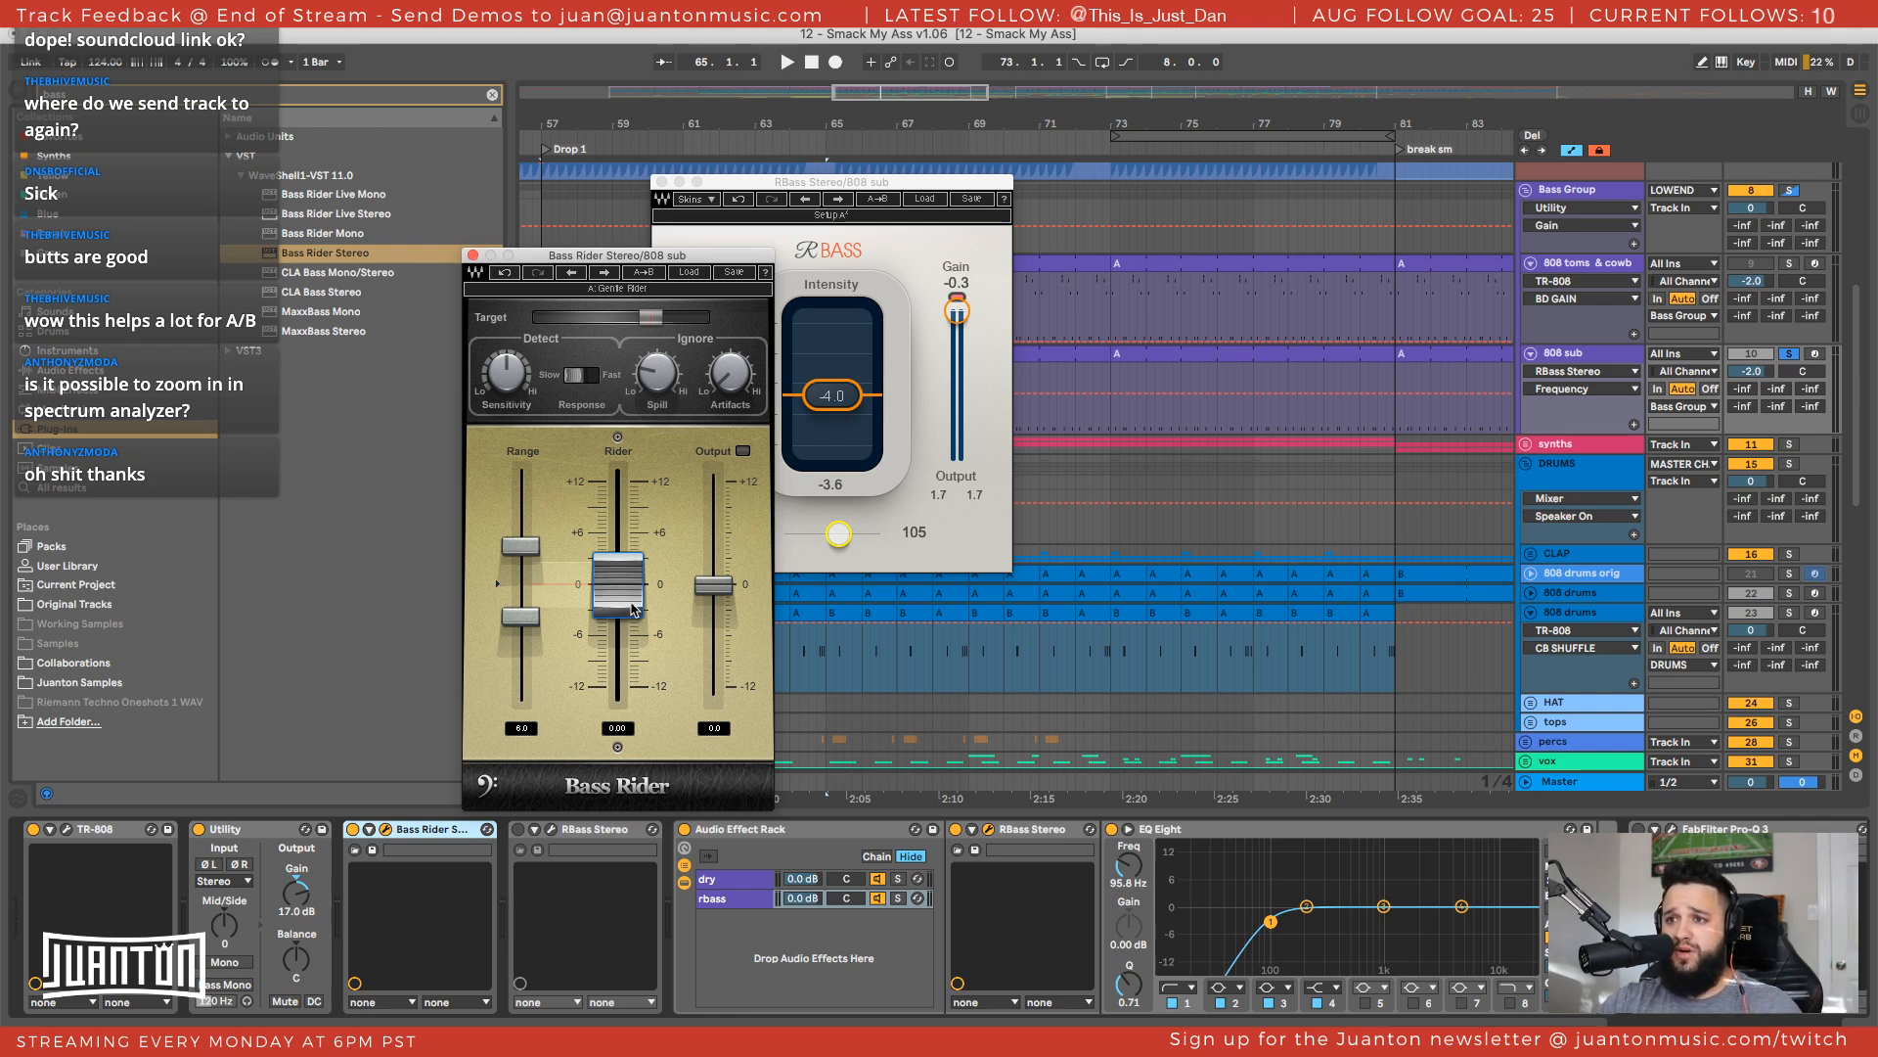
Play Drop 1 while watching Bass Rider act on the 808 sub, then close the Bass Rider and RBass windows
key(space)
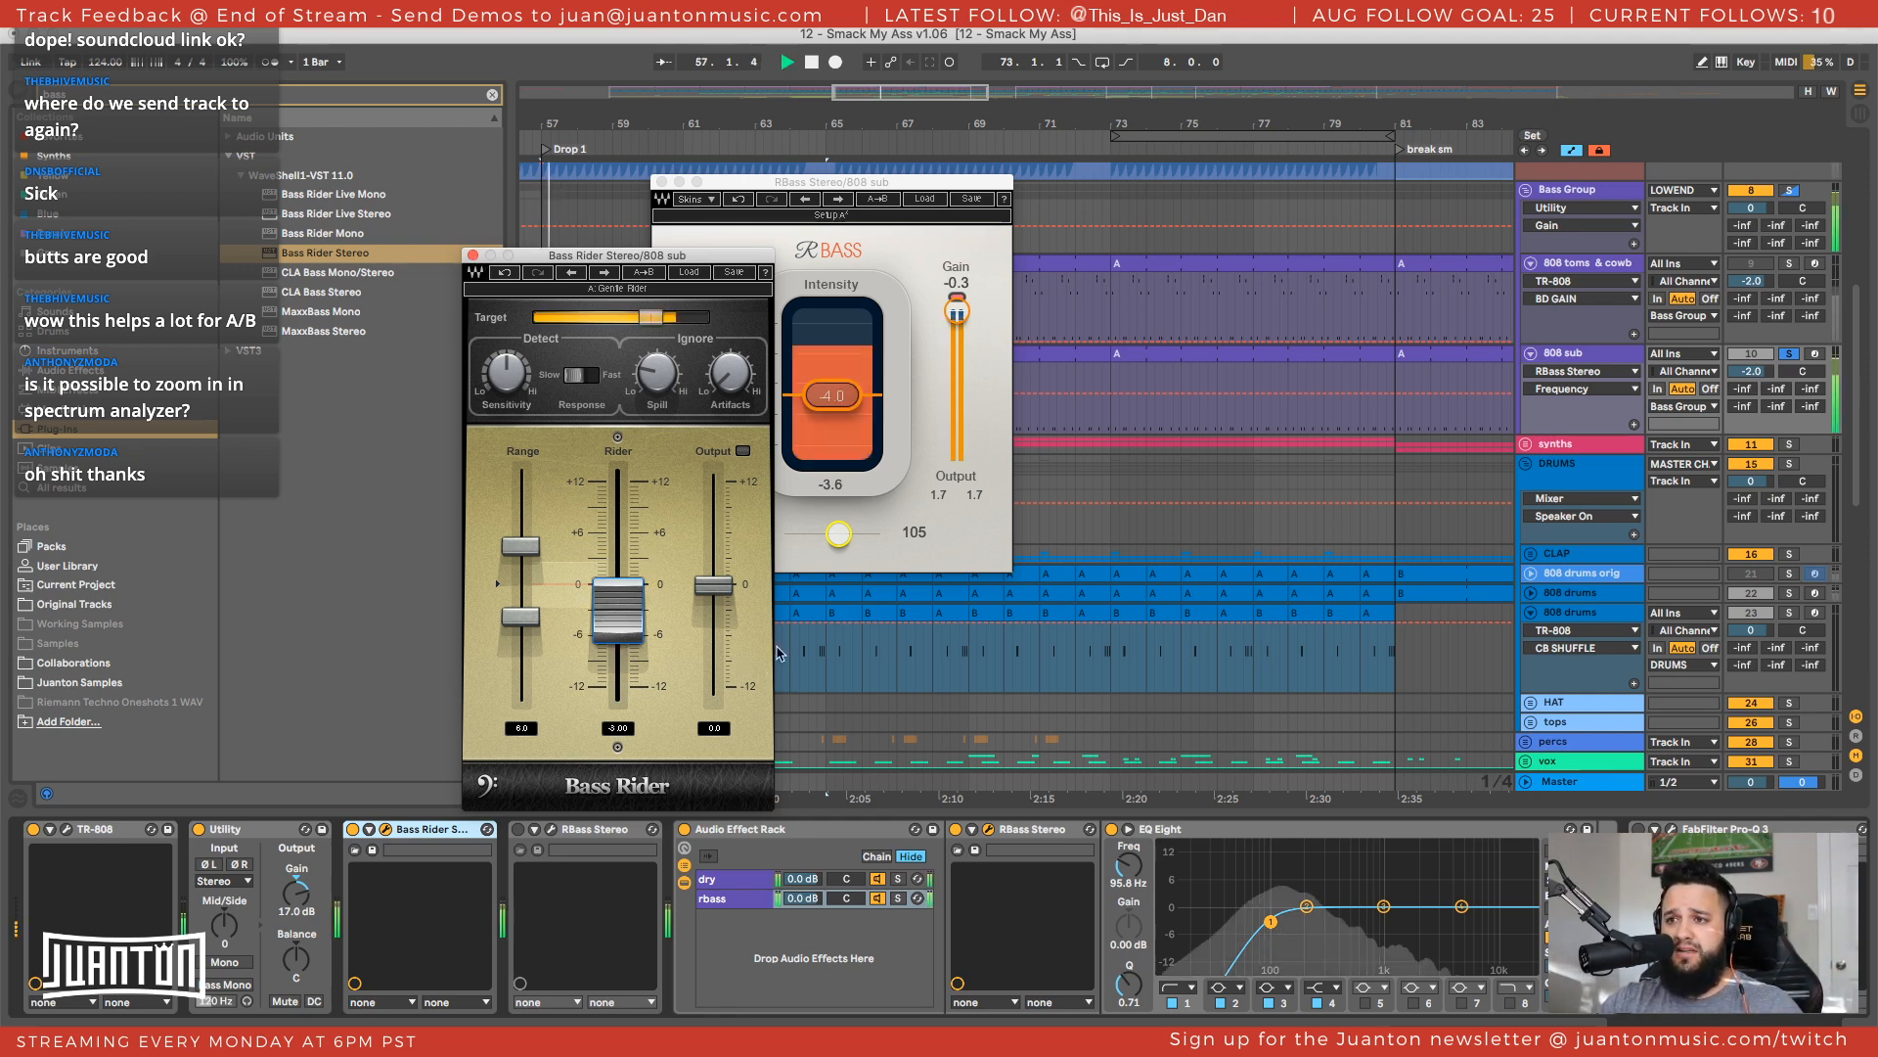
drag(620, 260, 411, 221)
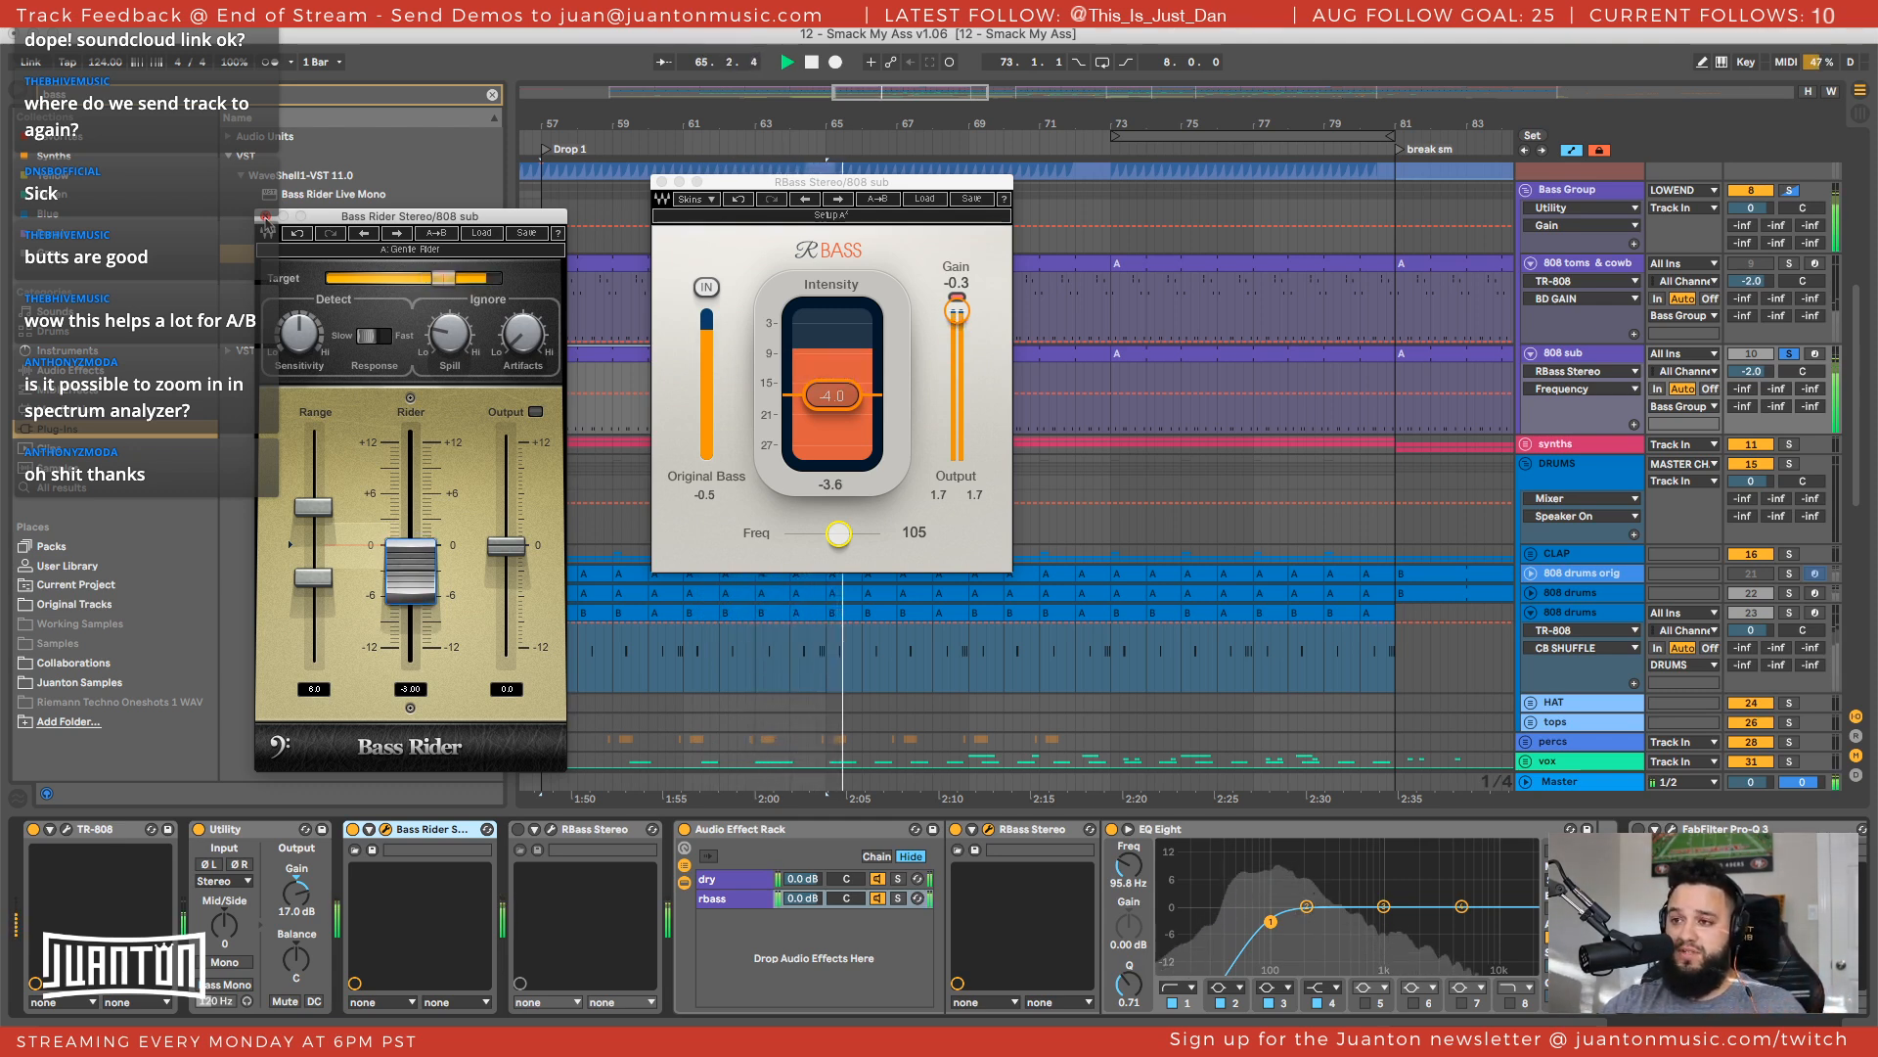
click(265, 216)
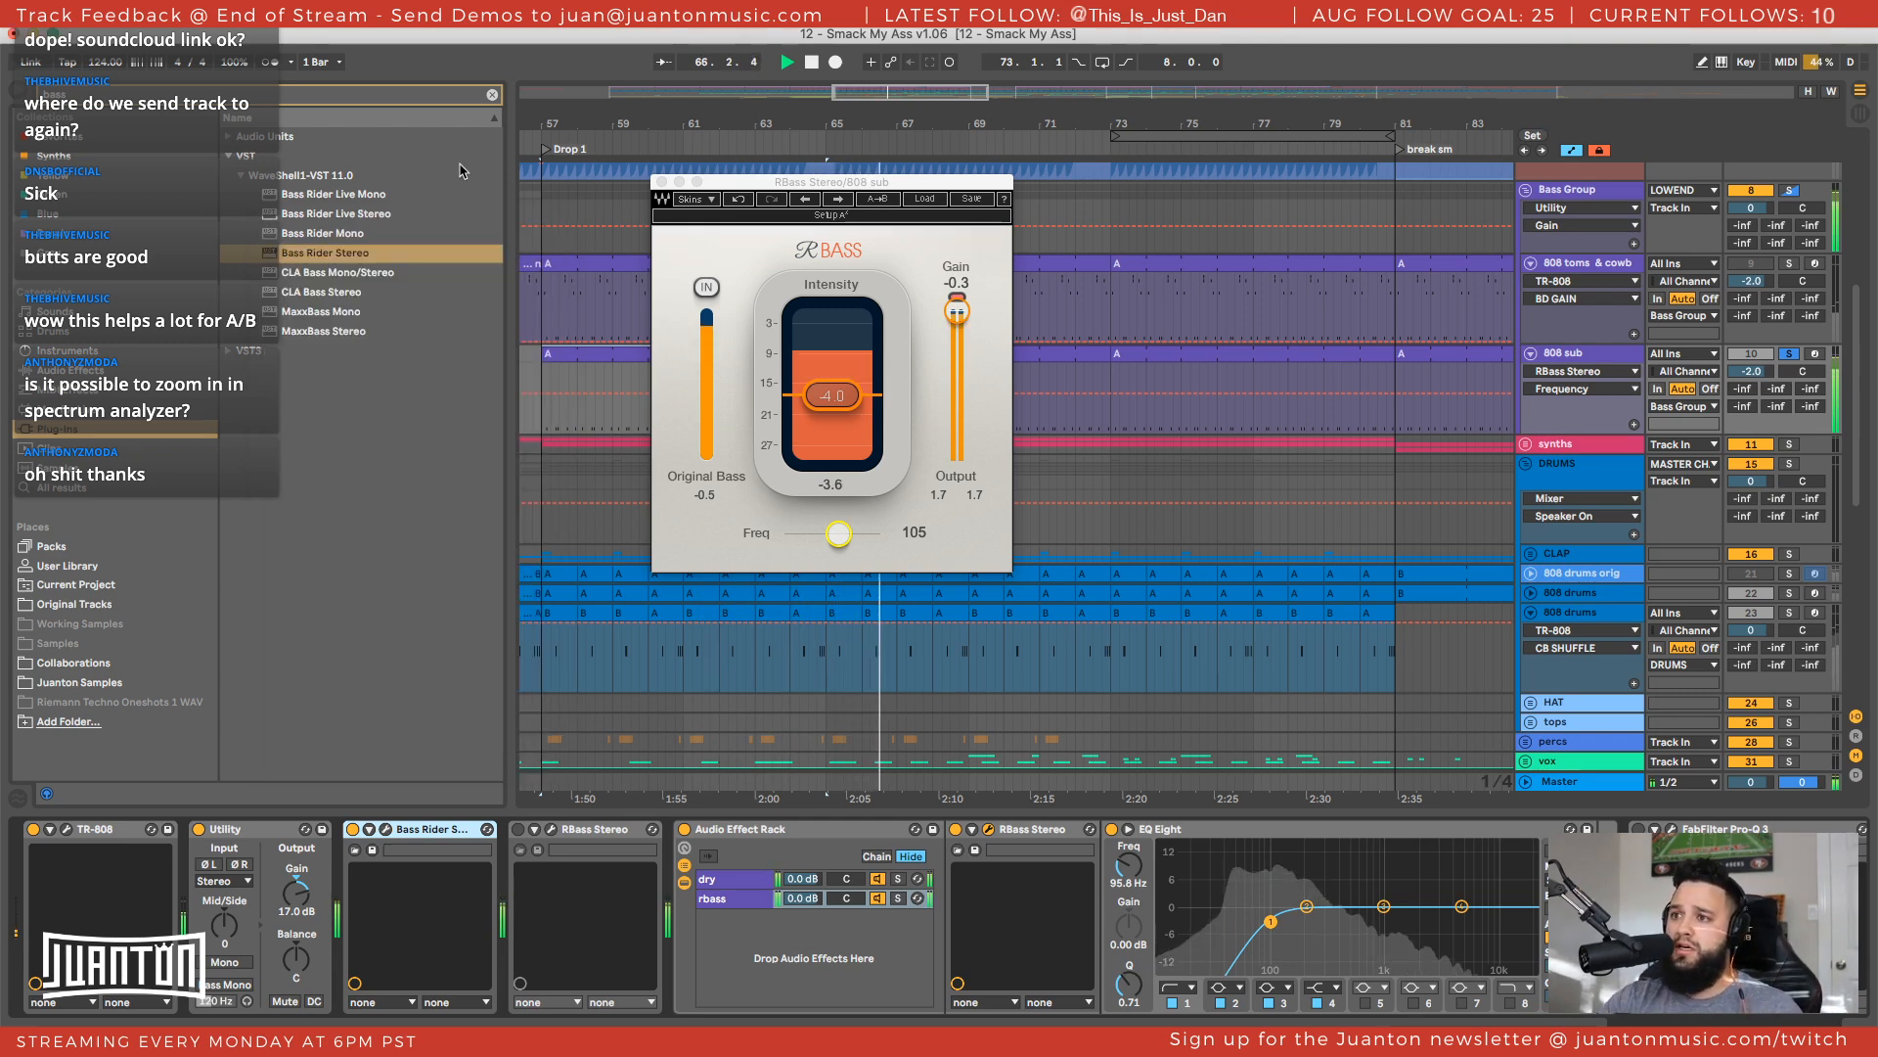
click(661, 182)
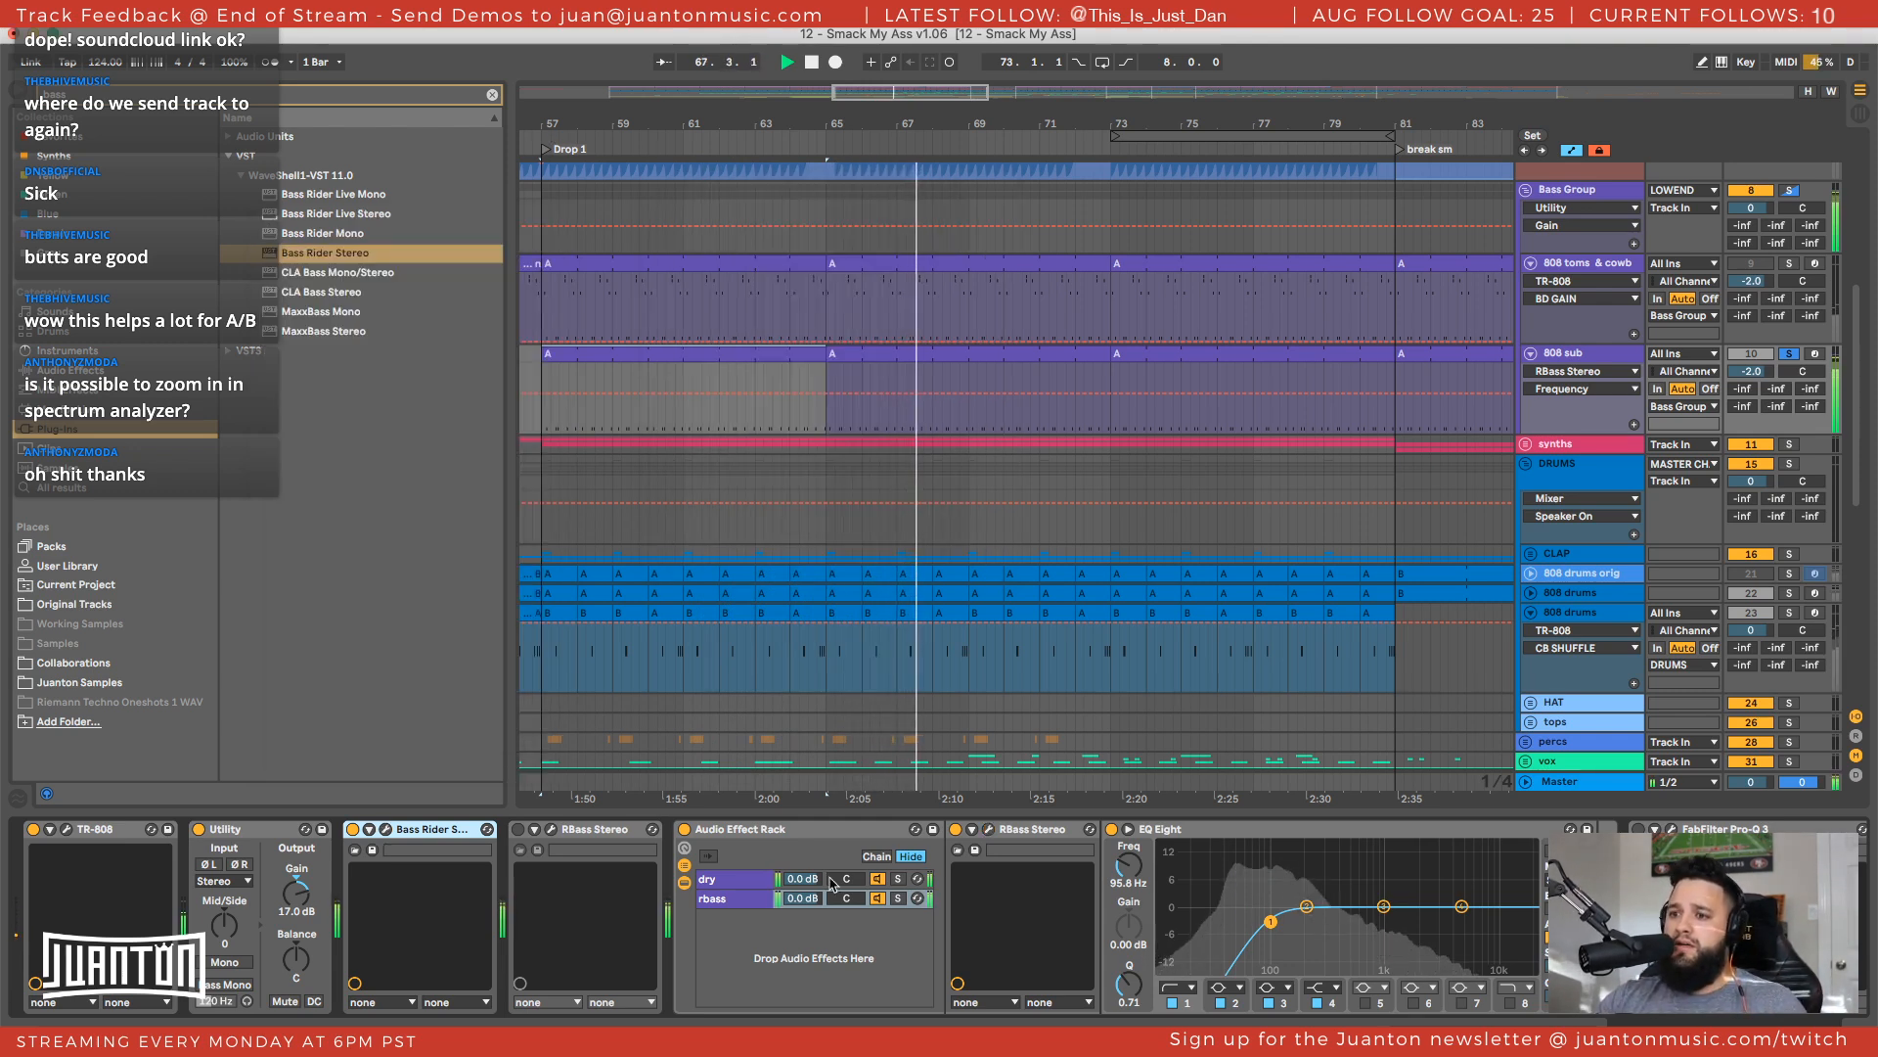
Fold the bypassed RBass Stereo and the Audio Effect Rack in the 808 sub's device chain
double_click(589, 828)
scroll(621, 845, right, 4)
scroll(621, 844, right, 1)
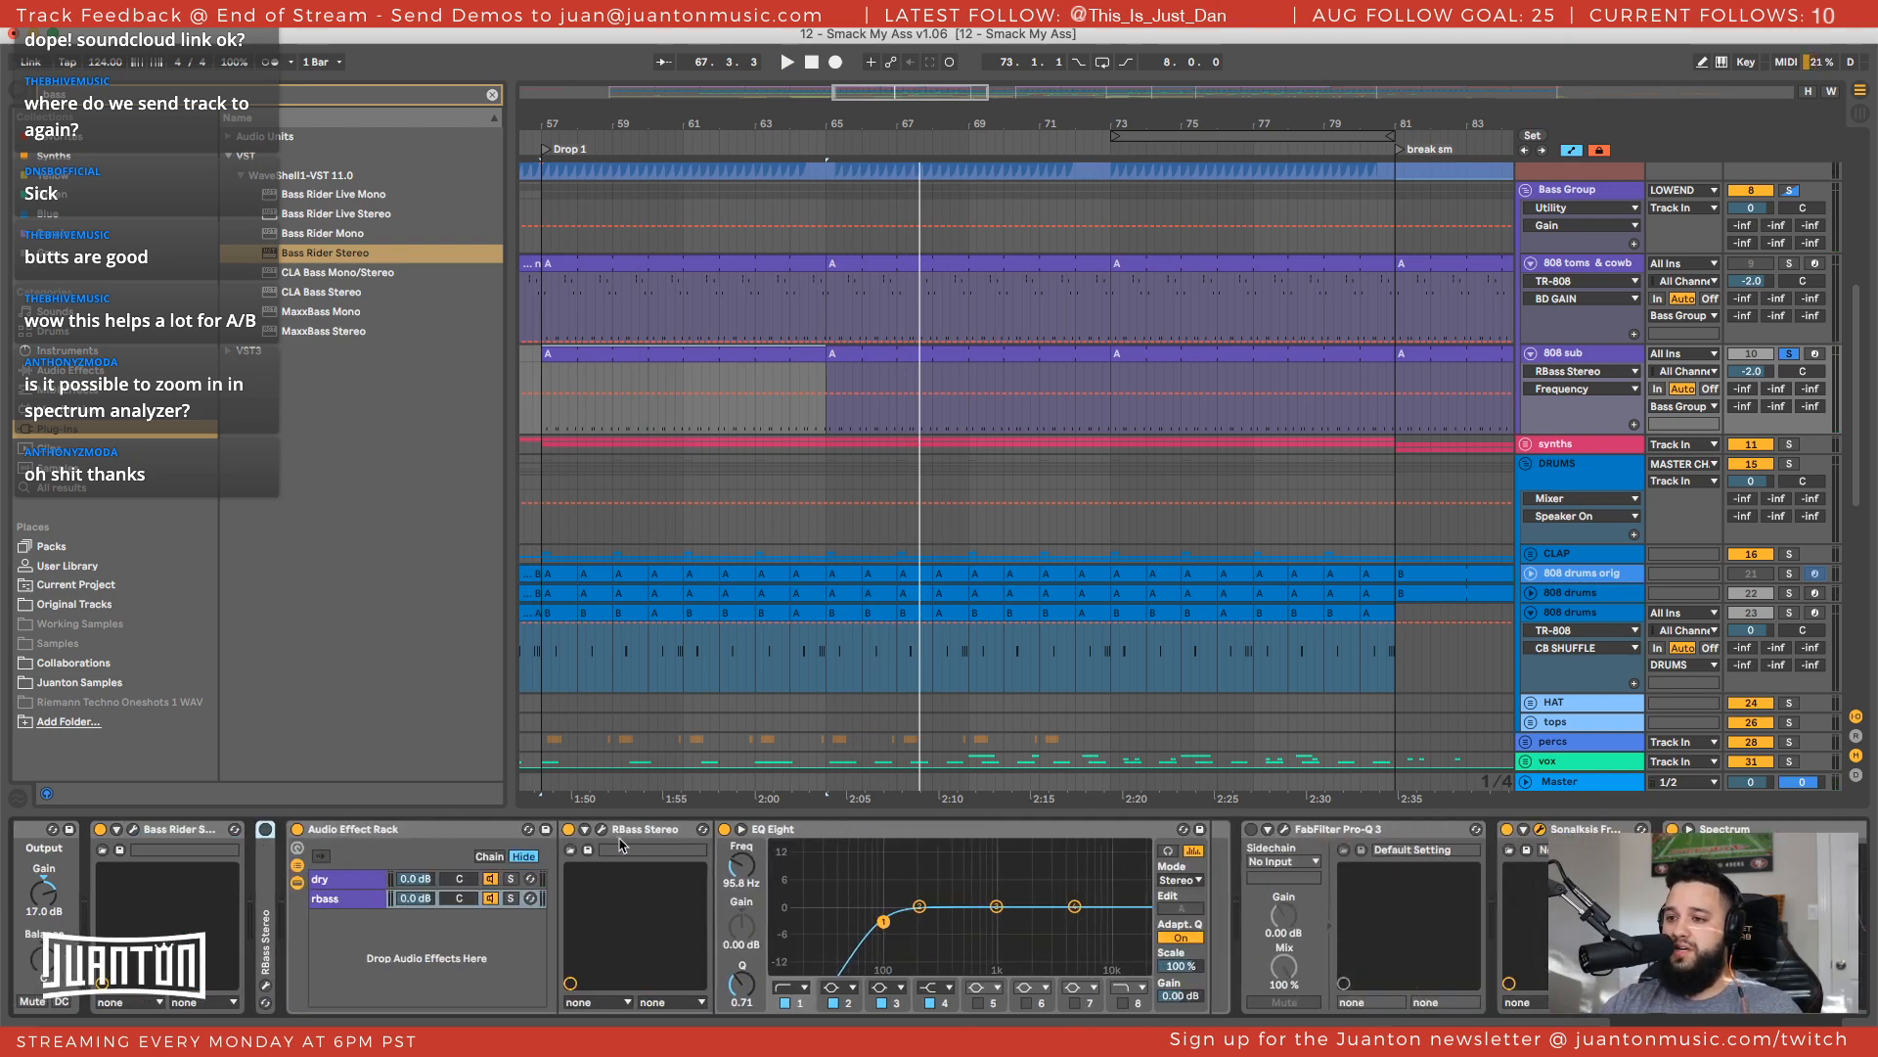
double_click(332, 830)
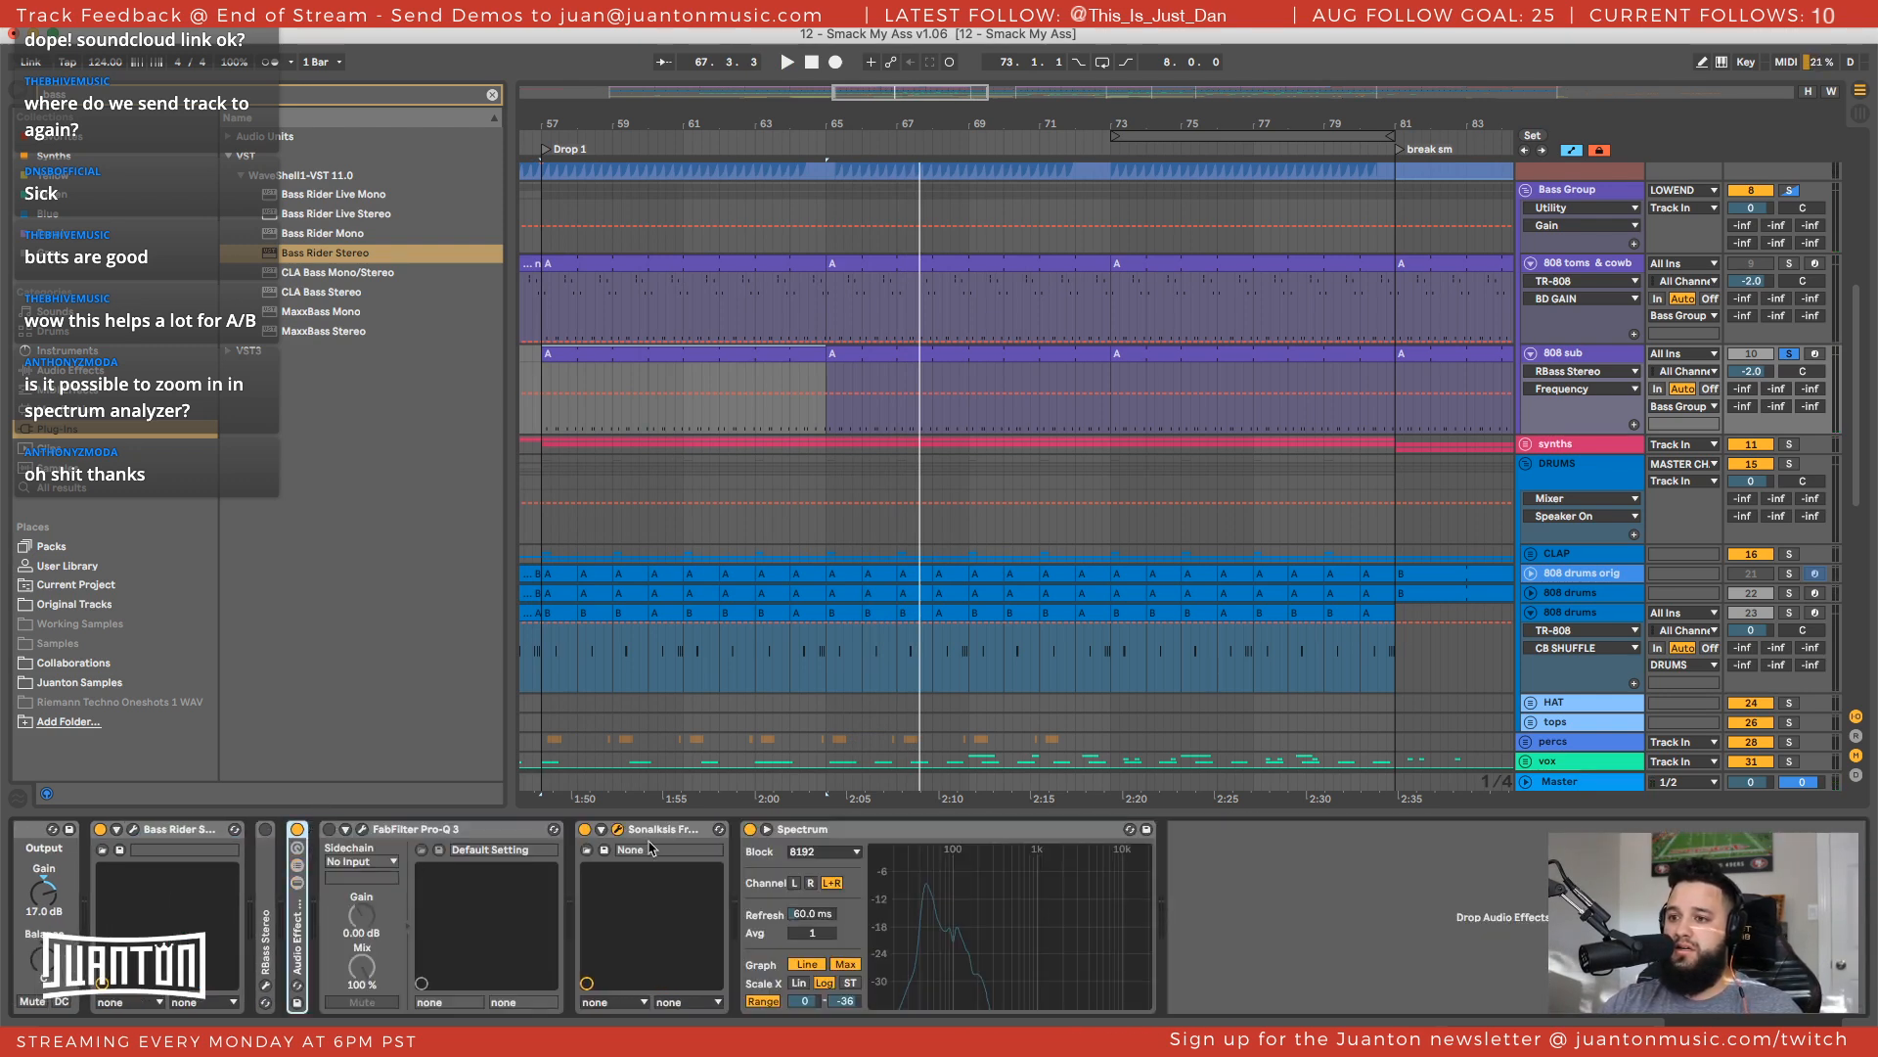
Search the browser for "decapit" and add Decapitator after Spectrum at the end of the 808 sub's device chain
key(super+f)
key(BackSpace)
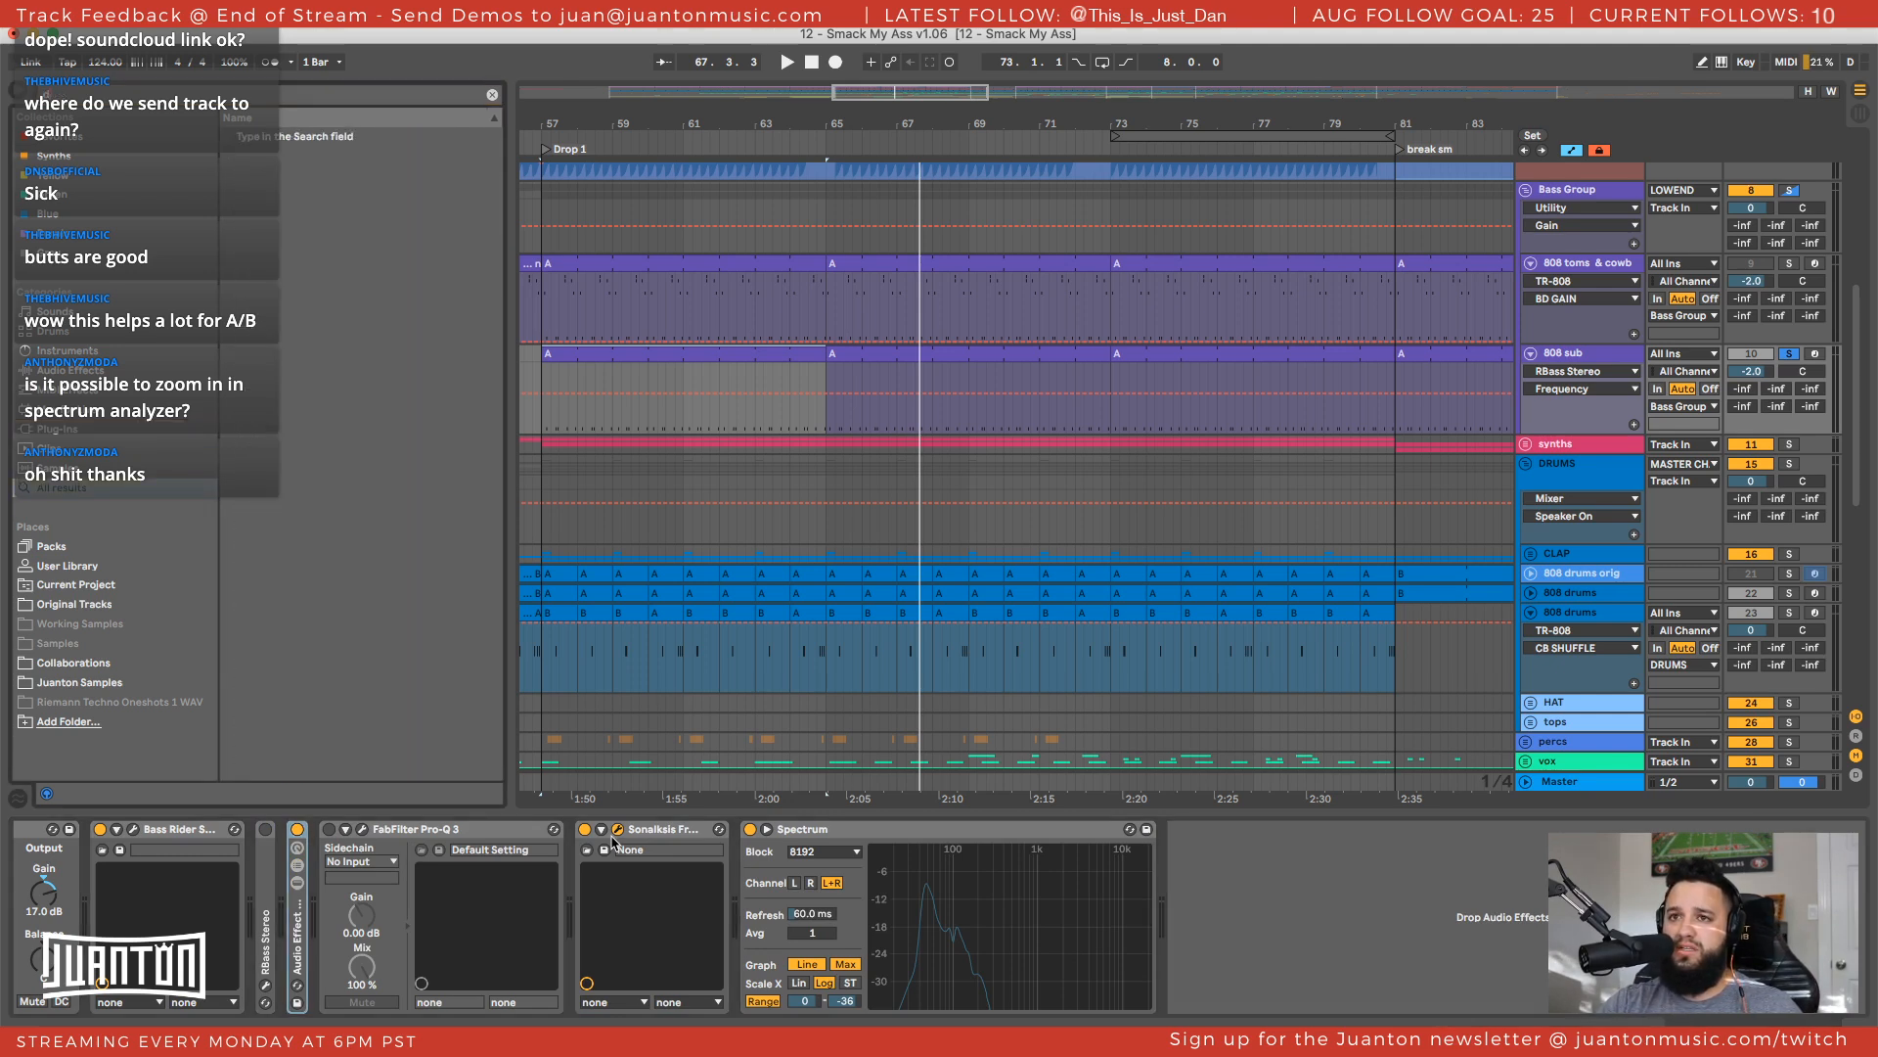
key(ctrl+f)
text(decapit)
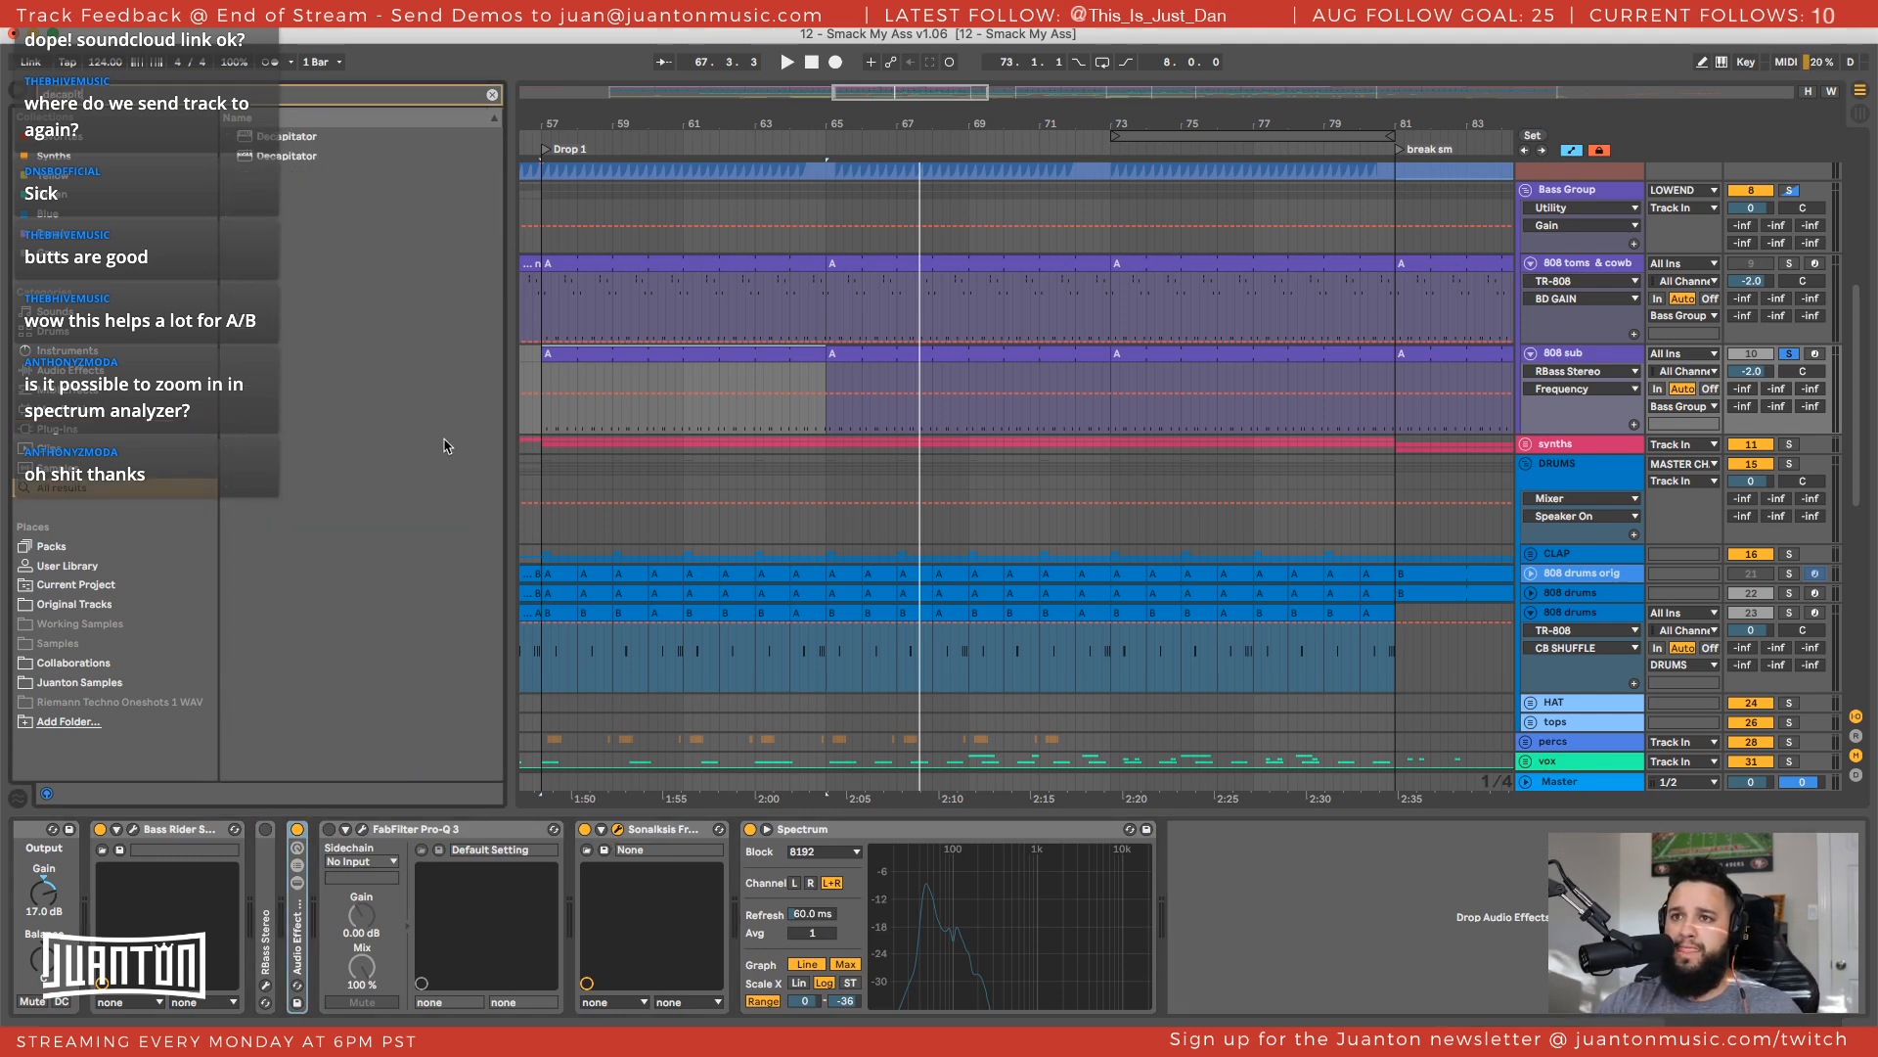
drag(303, 159, 381, 369)
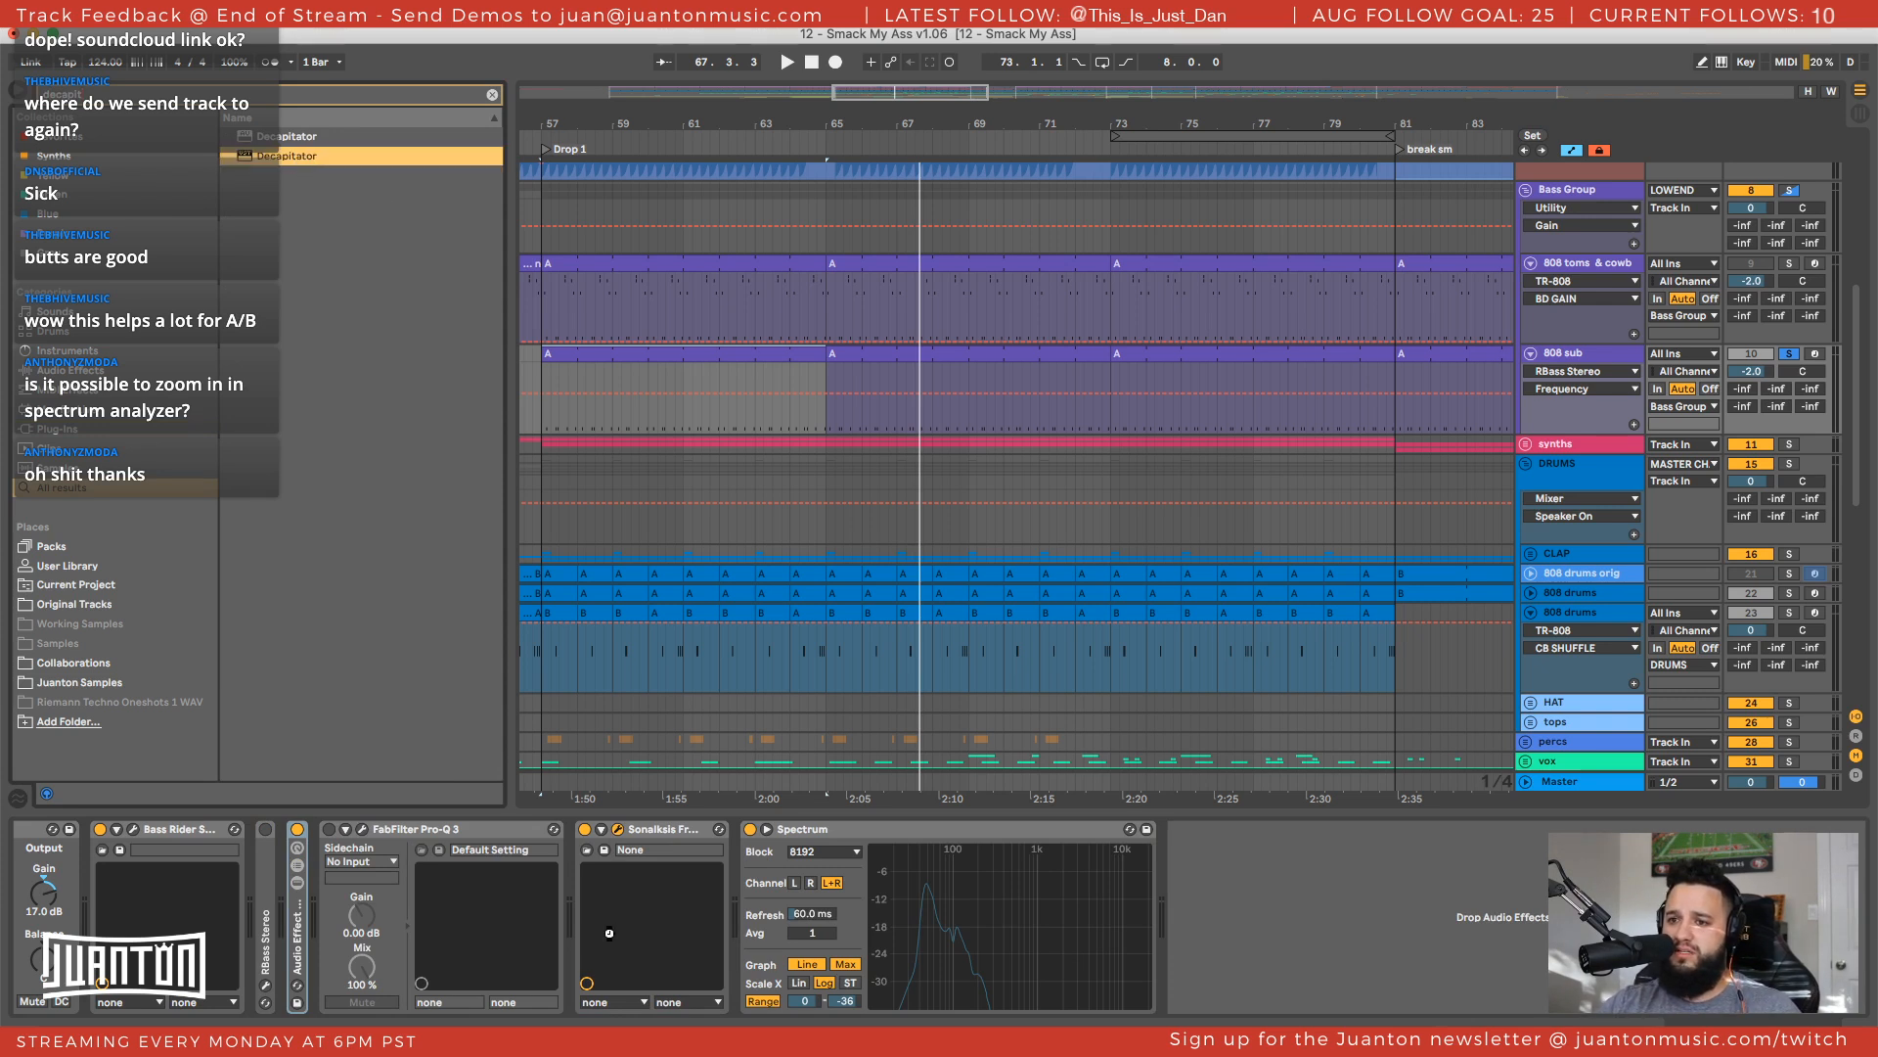
drag(643, 925, 1262, 920)
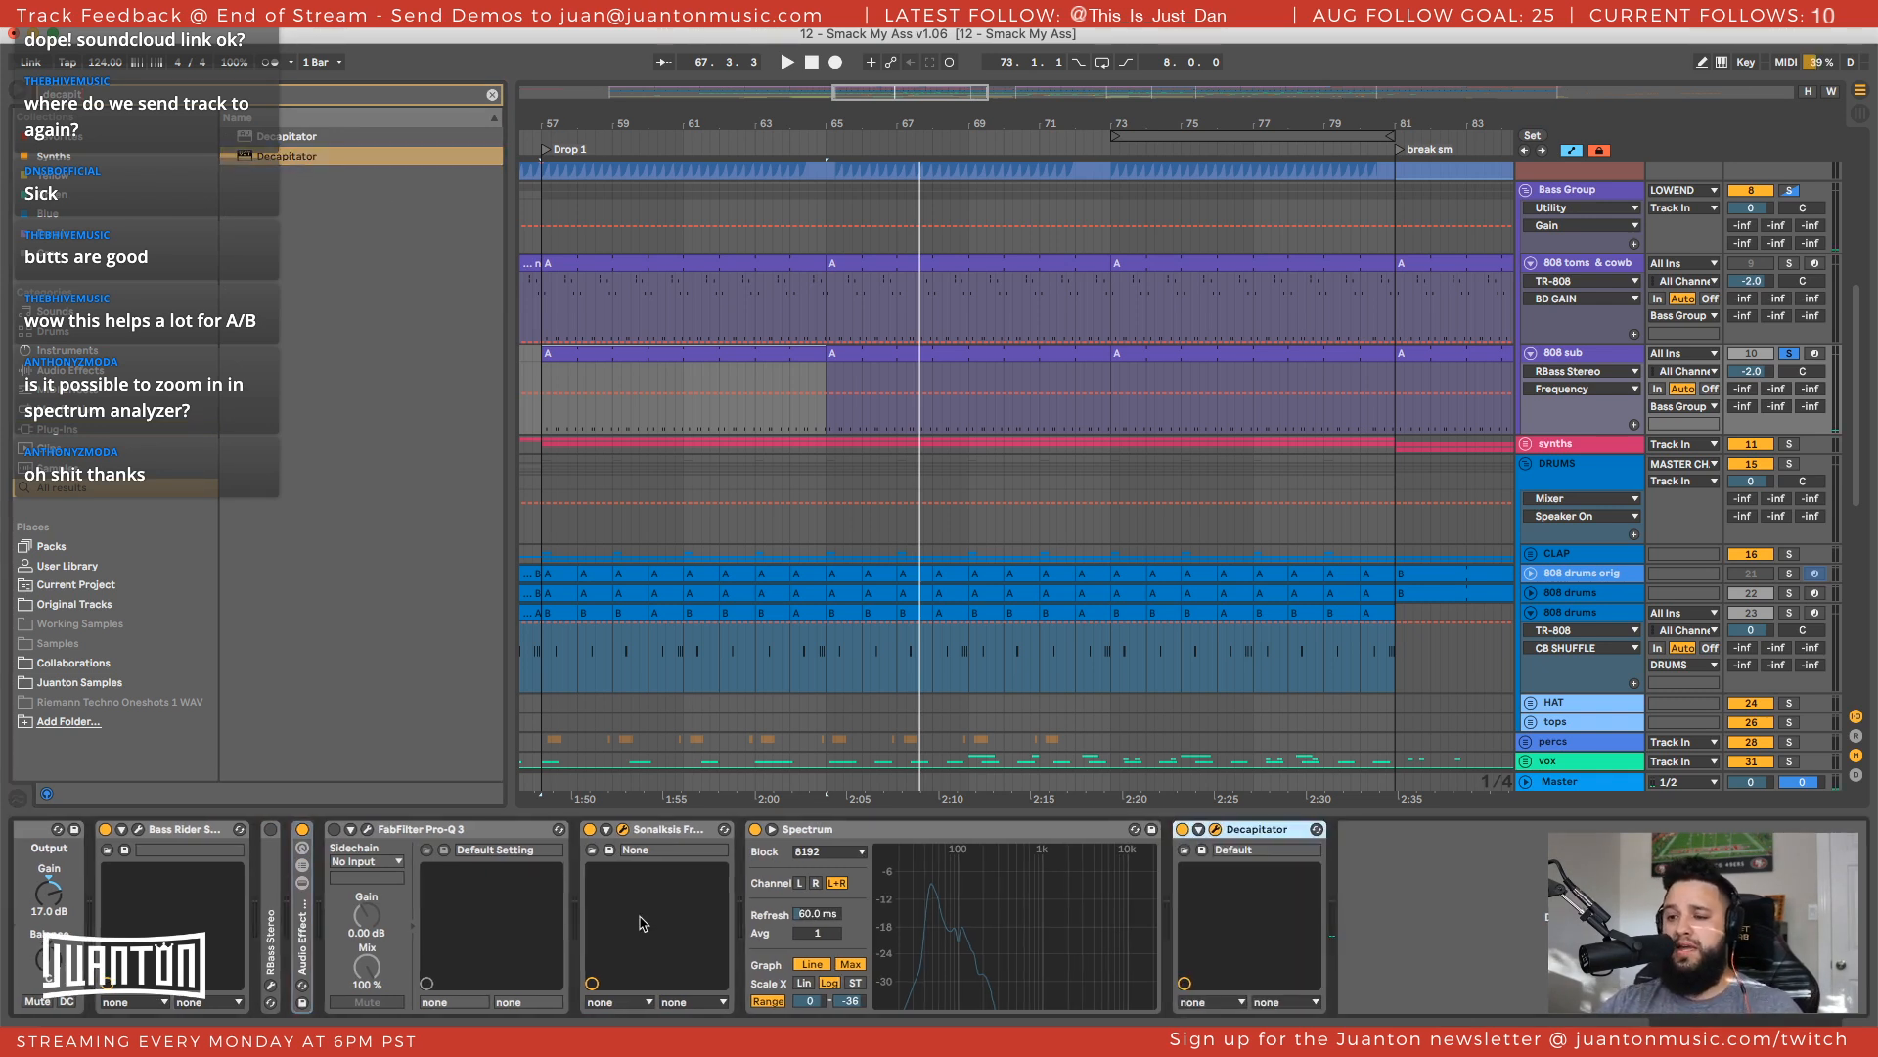
Set the playback start at bar 69, reselect the 808 sub track, and place the Decapitator window clear of the device chain
drag(888, 760, 1064, 395)
drag(1013, 315, 969, 331)
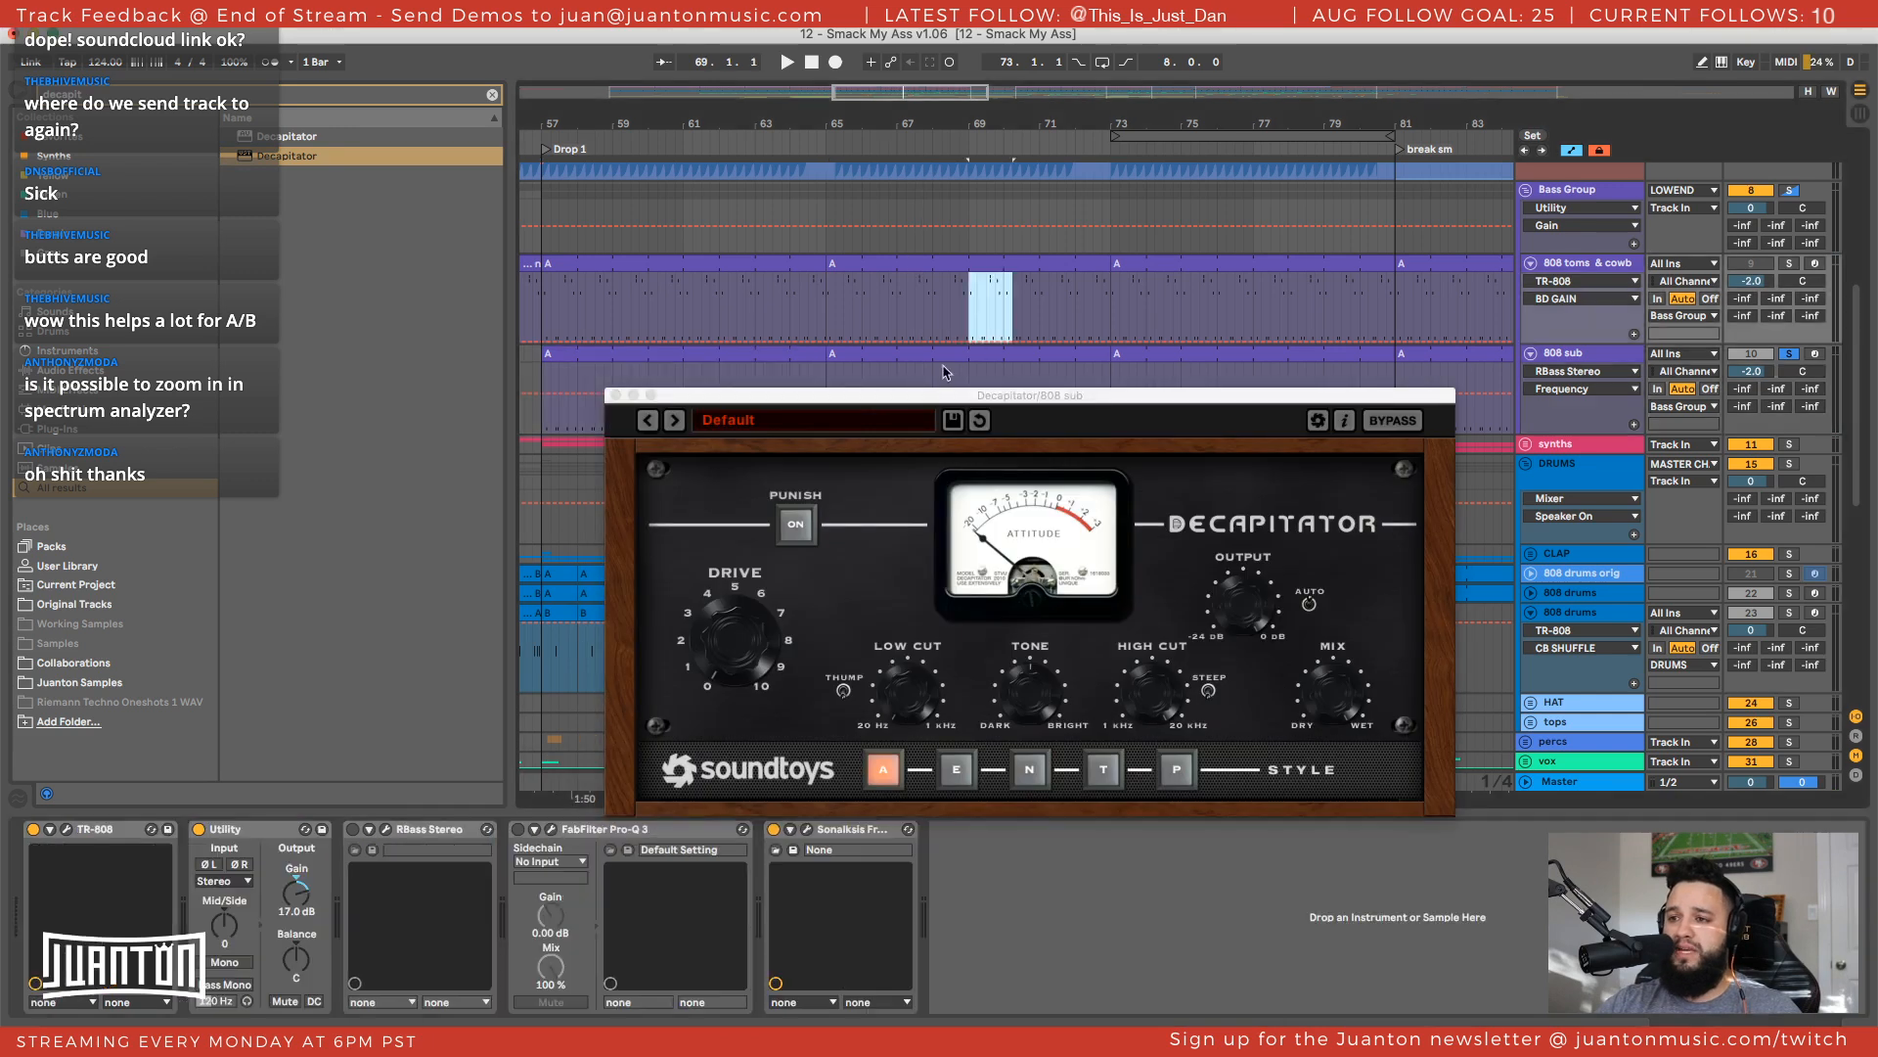
click(1582, 354)
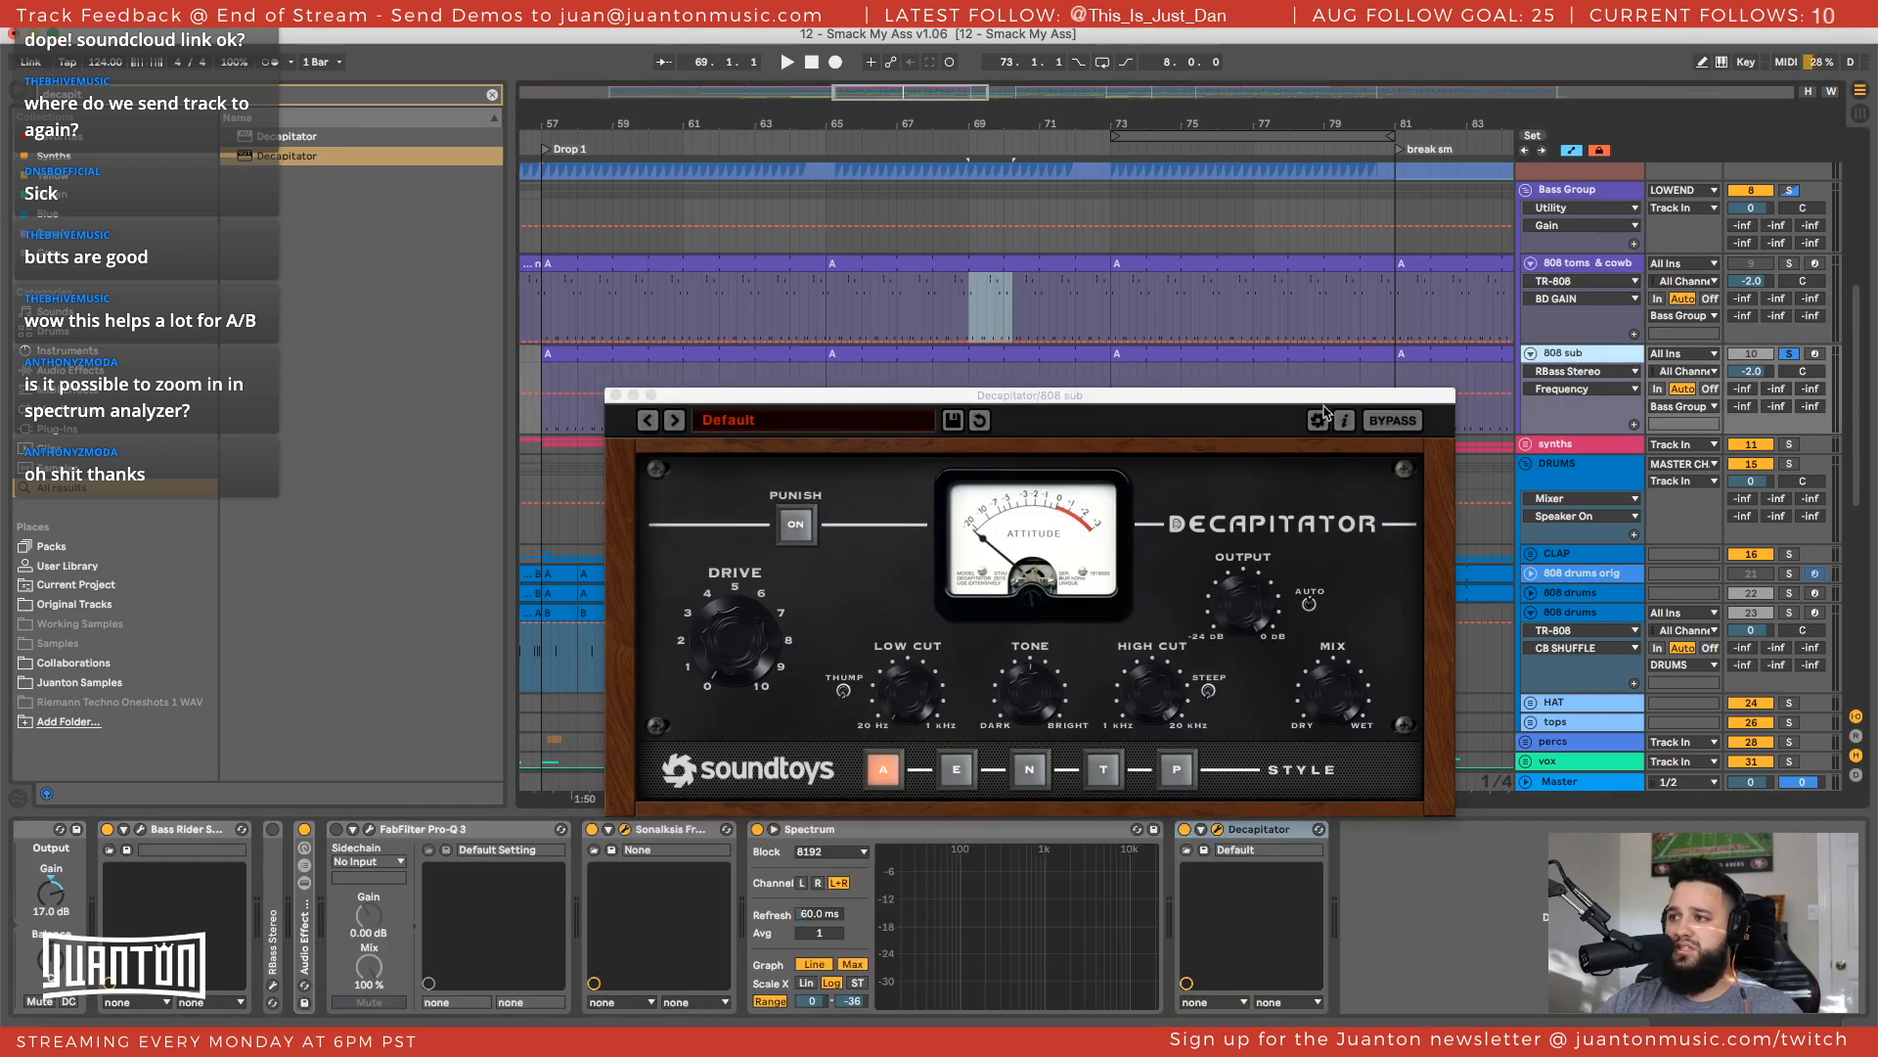
drag(1250, 404, 911, 356)
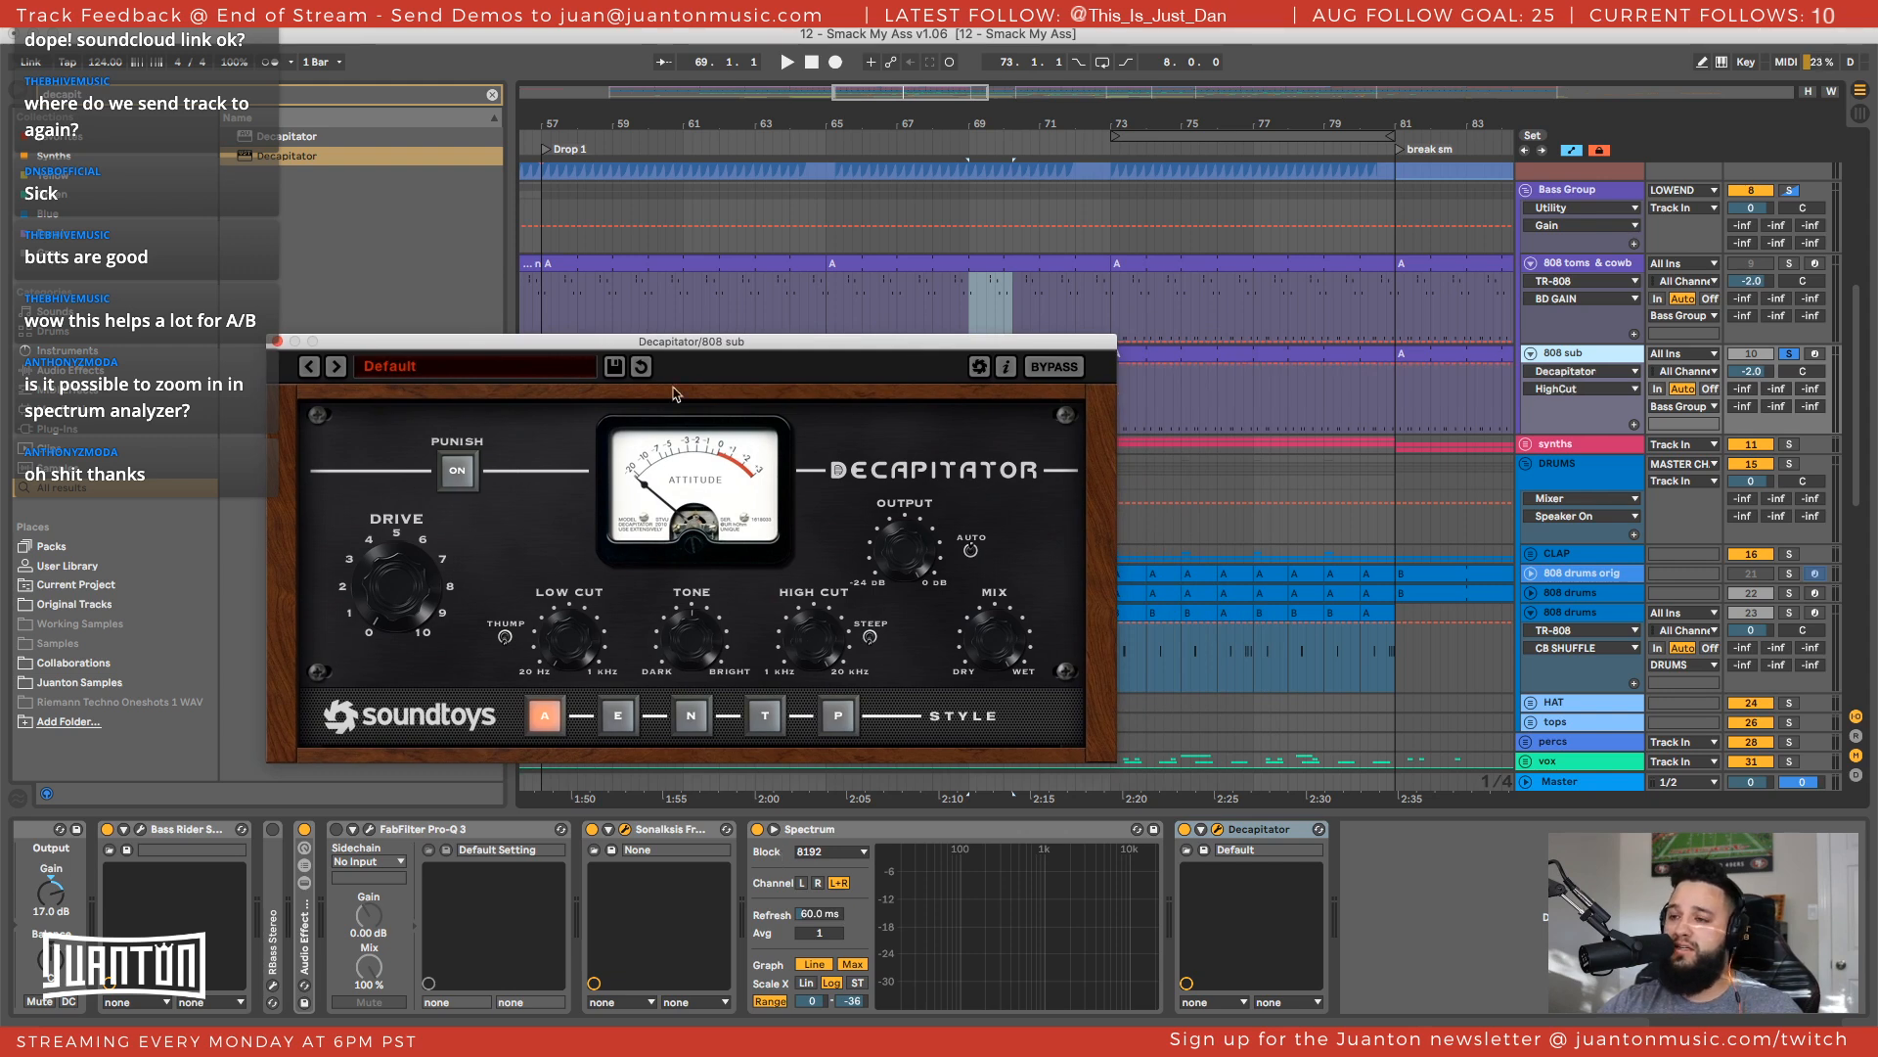
drag(640, 352, 689, 333)
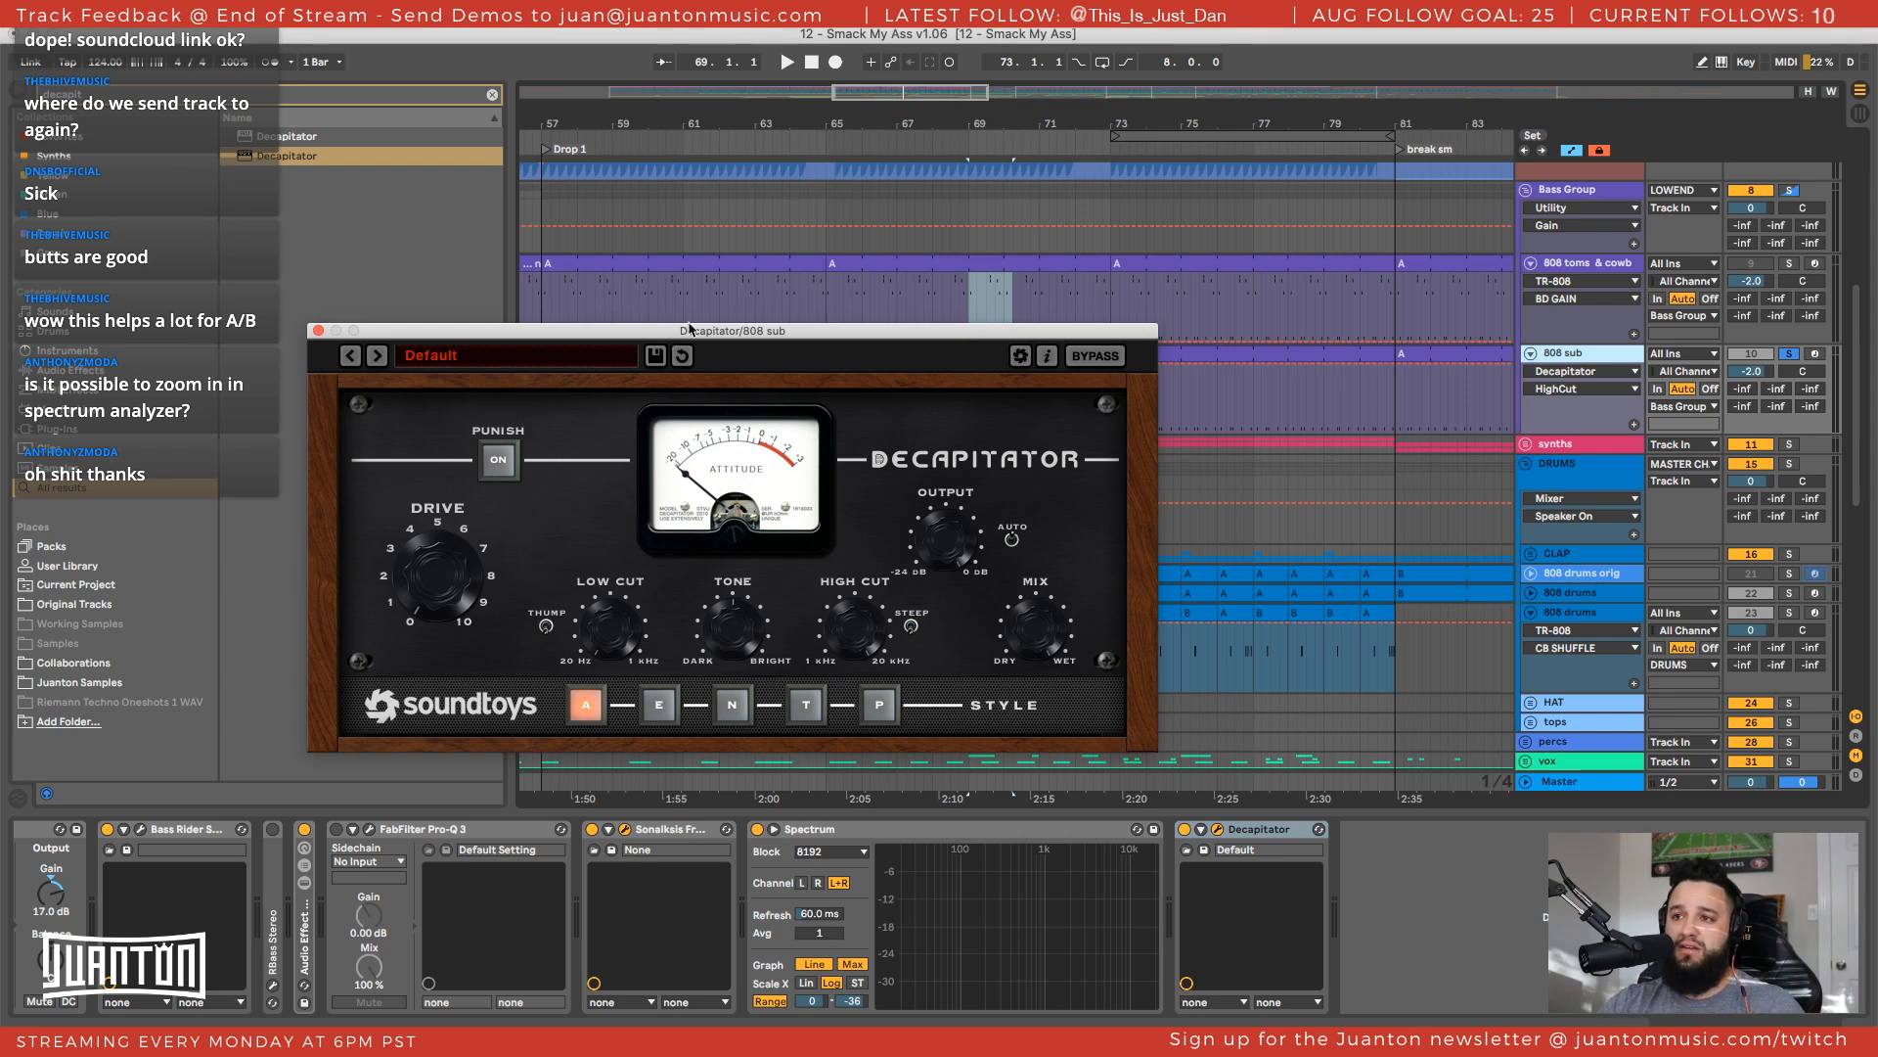
drag(690, 330, 834, 265)
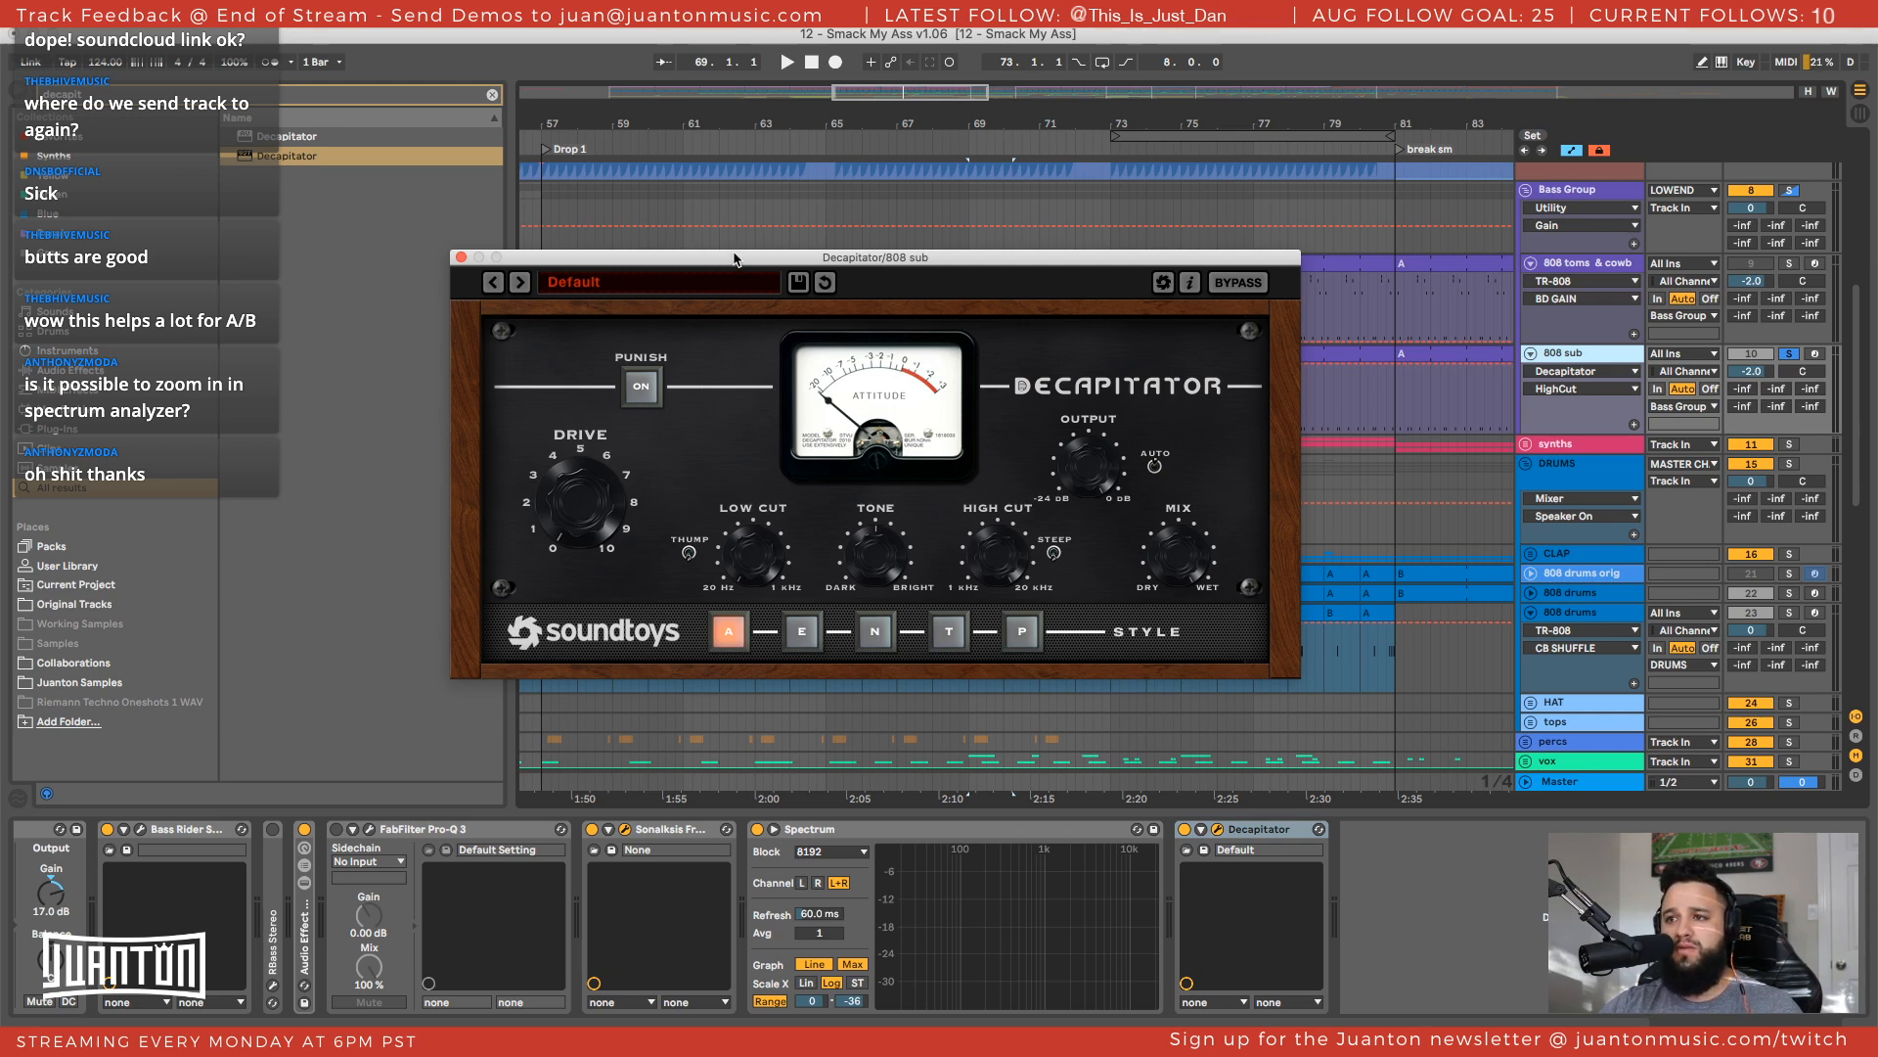
drag(736, 260, 686, 262)
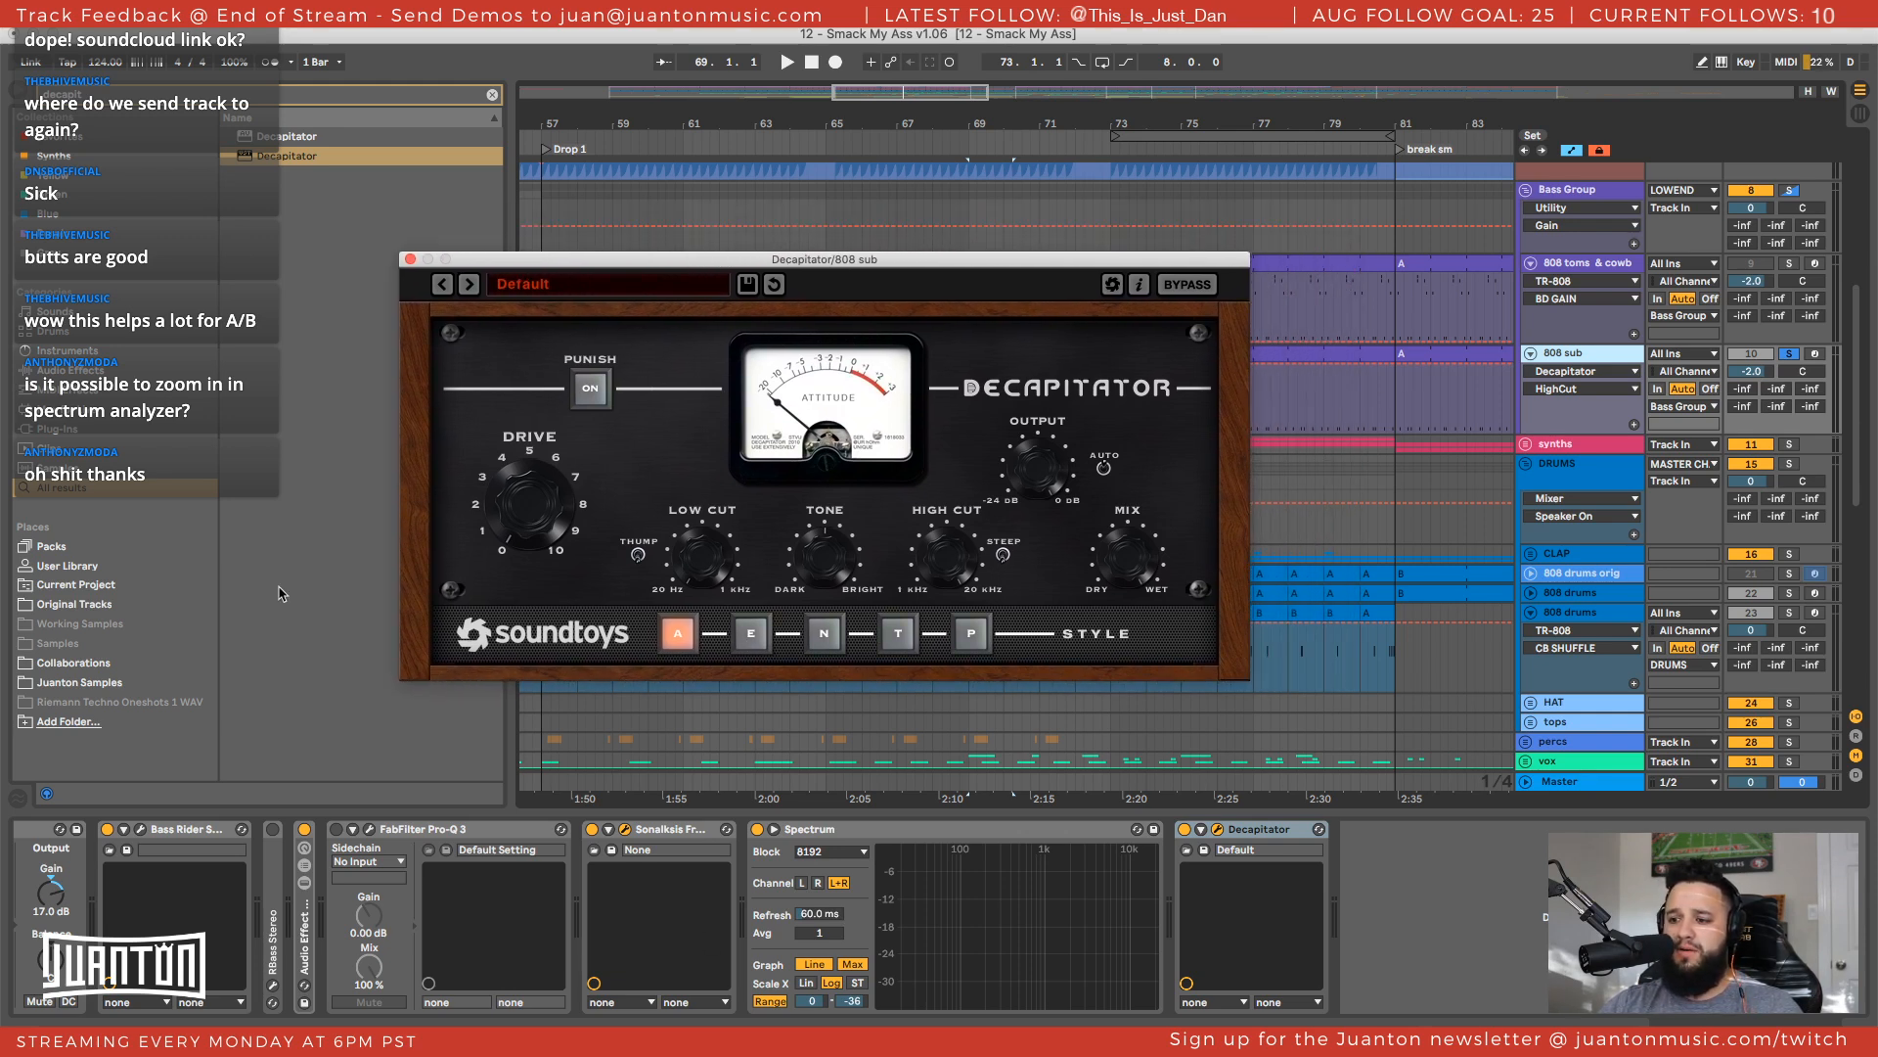
Show the Decapitator window again and load its MidDriver bass preset
key(super+Tab)
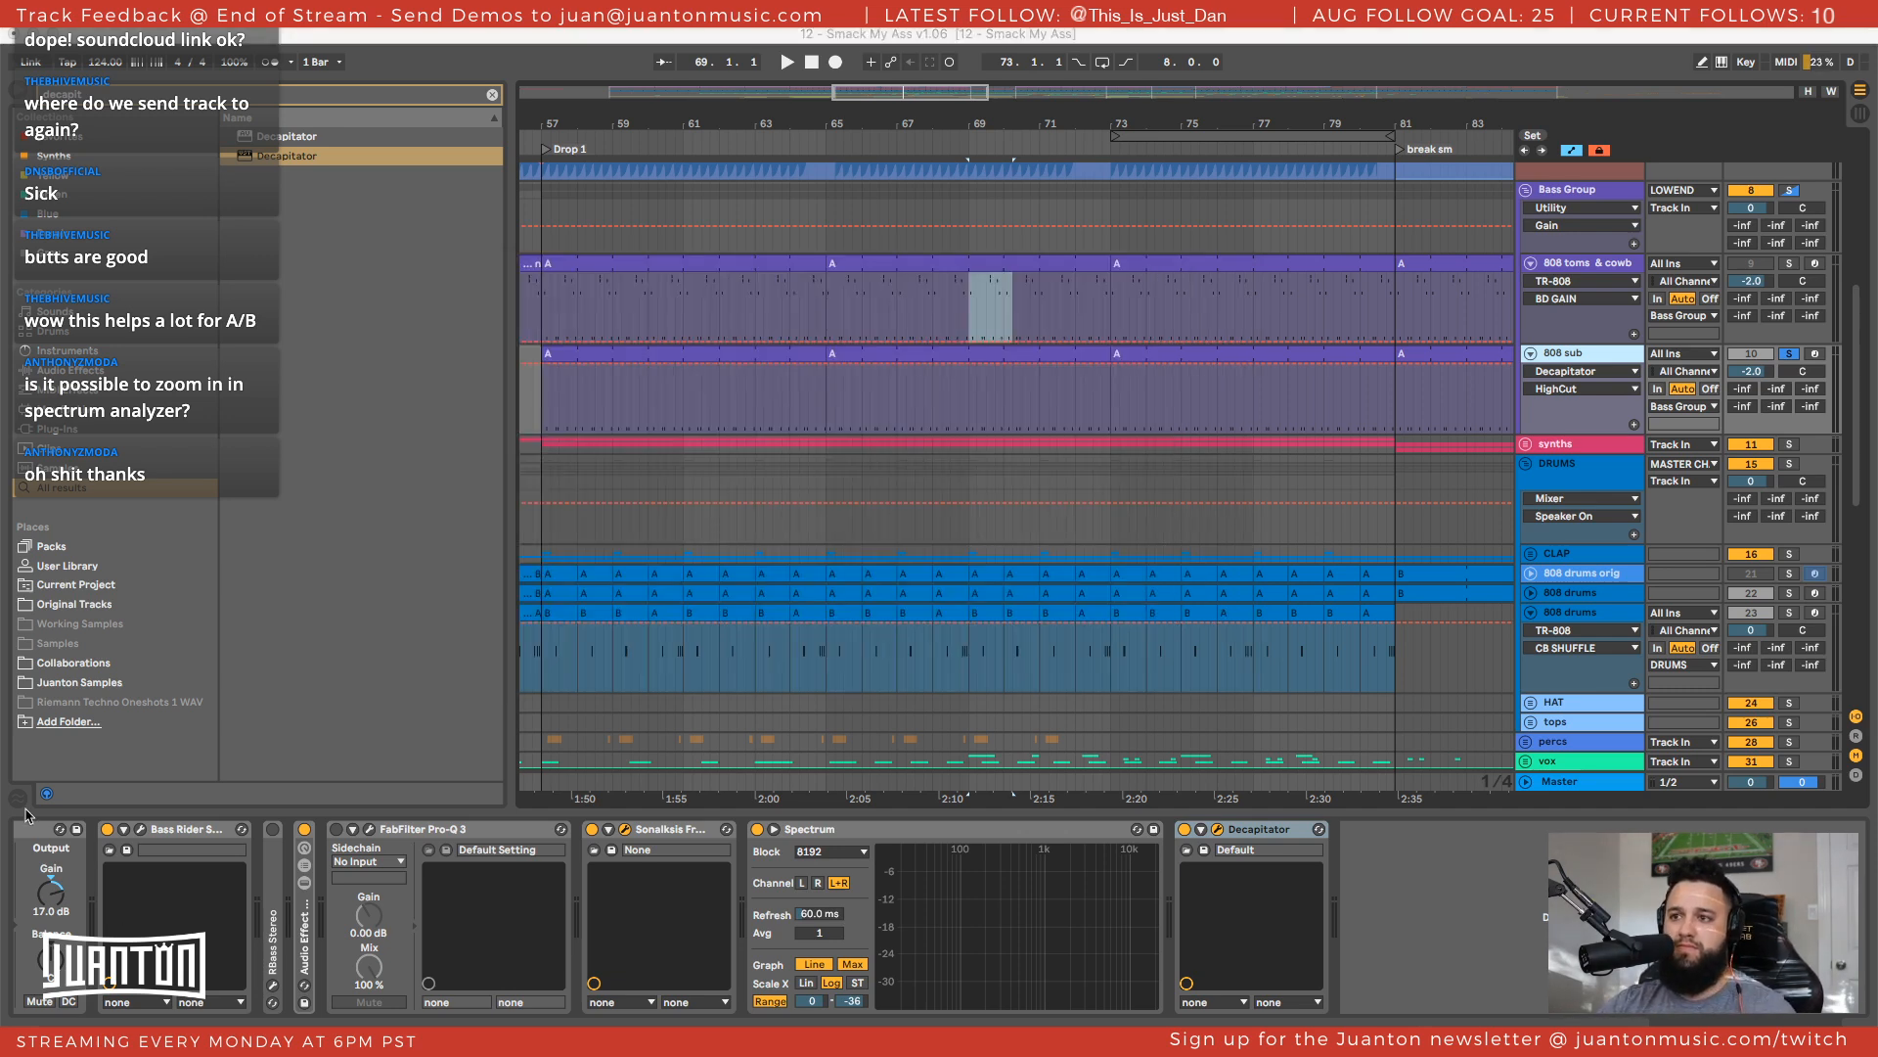
click(1217, 830)
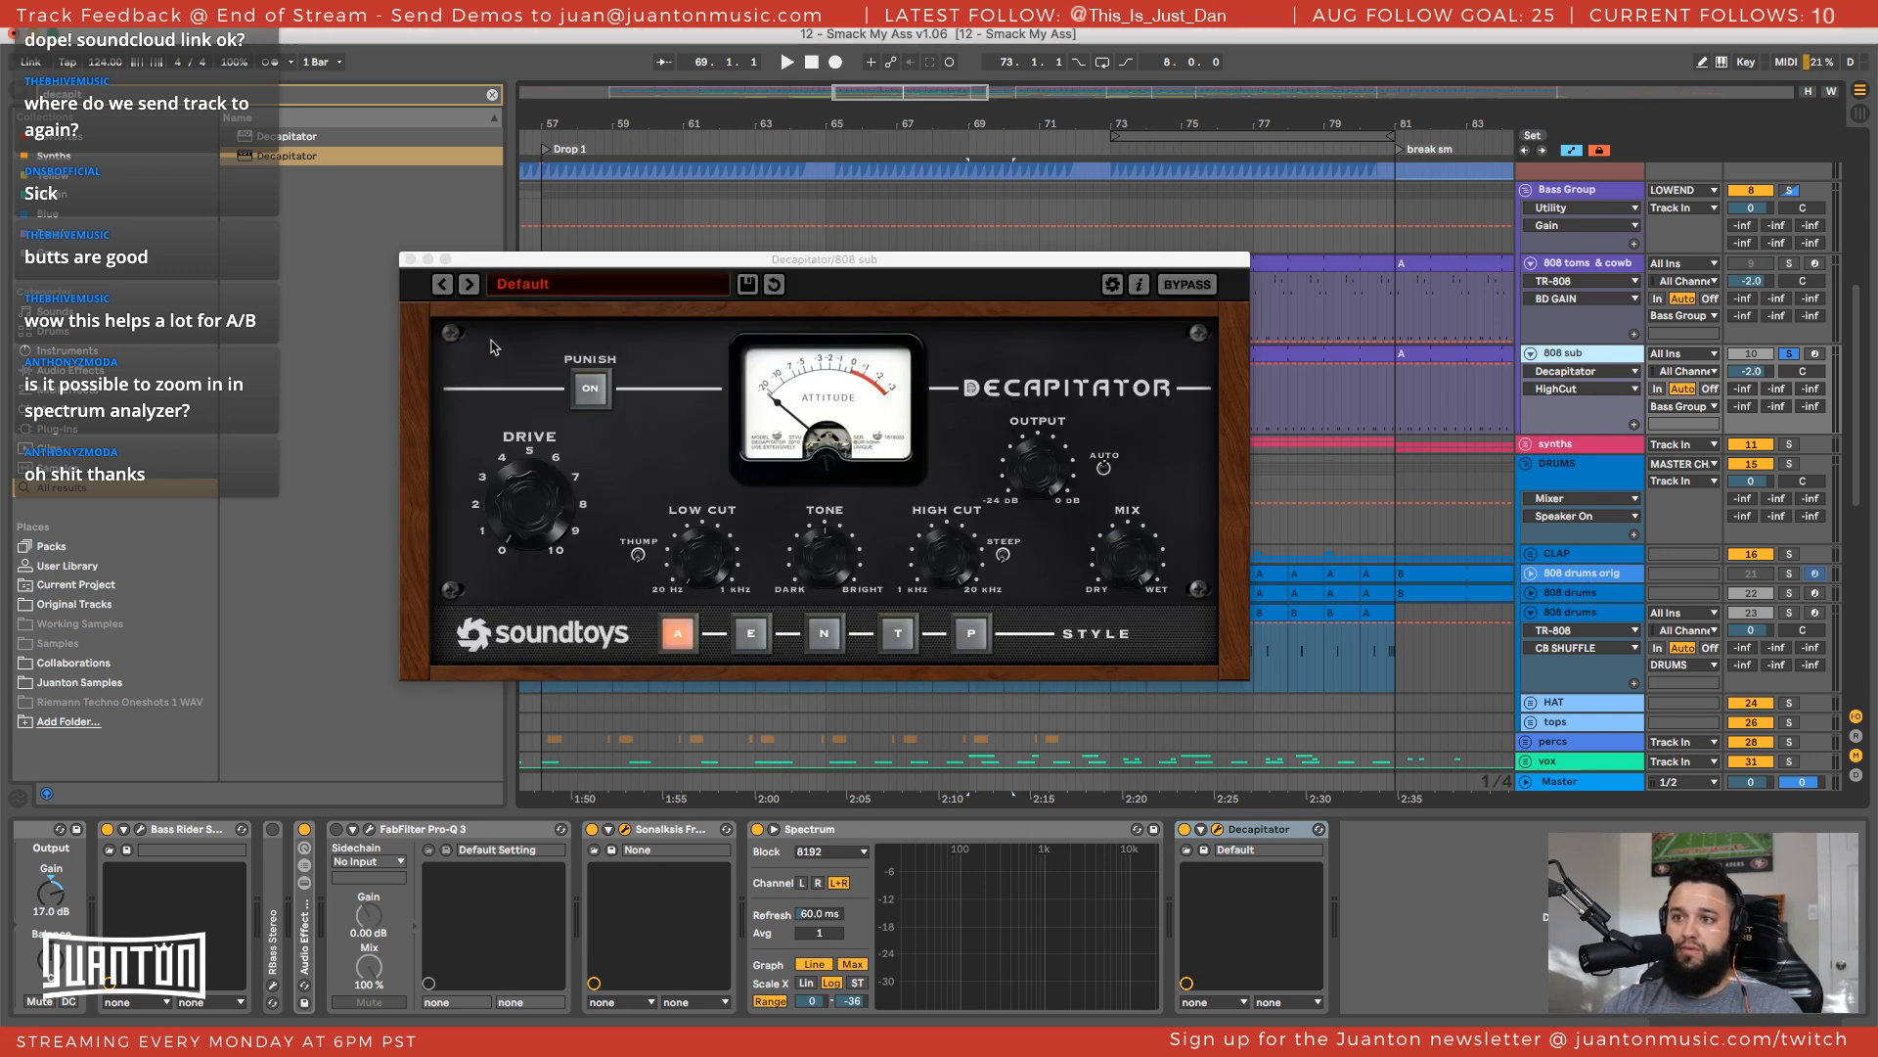
click(500, 427)
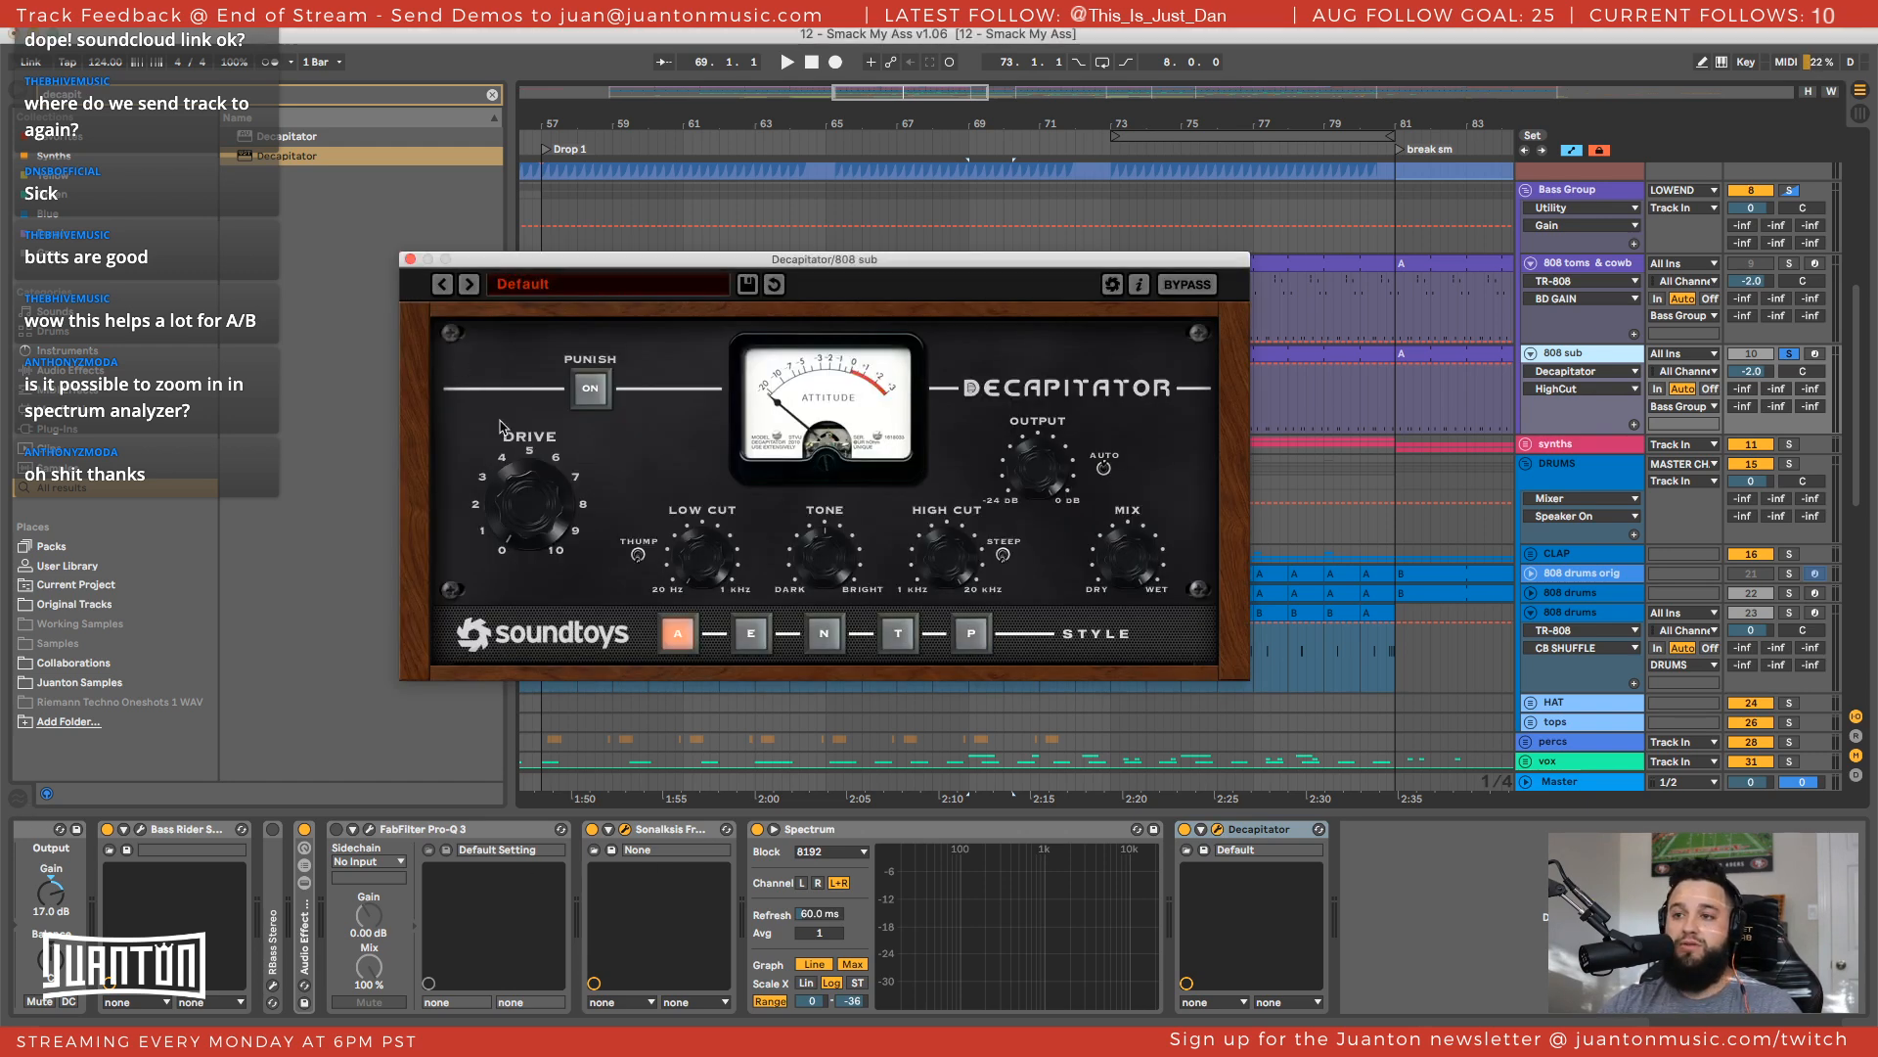
click(546, 284)
mouse_move(547, 289)
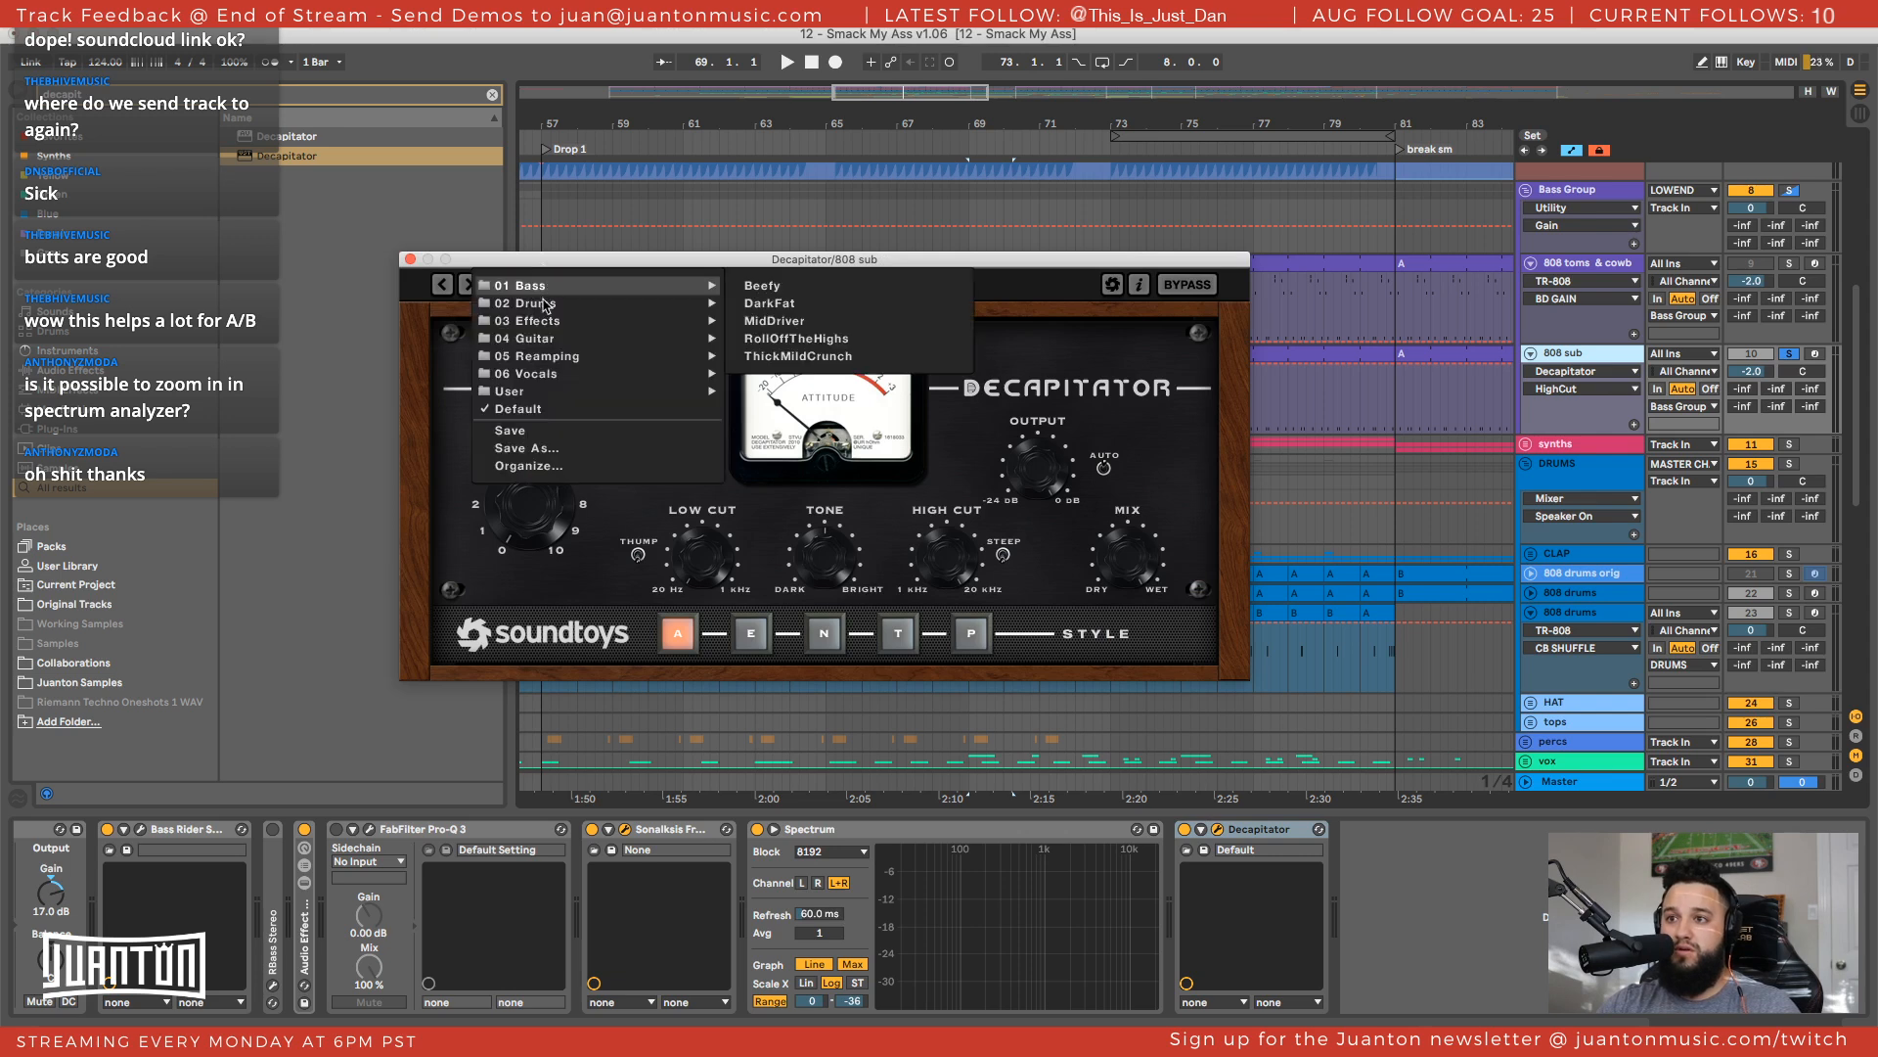
click(776, 323)
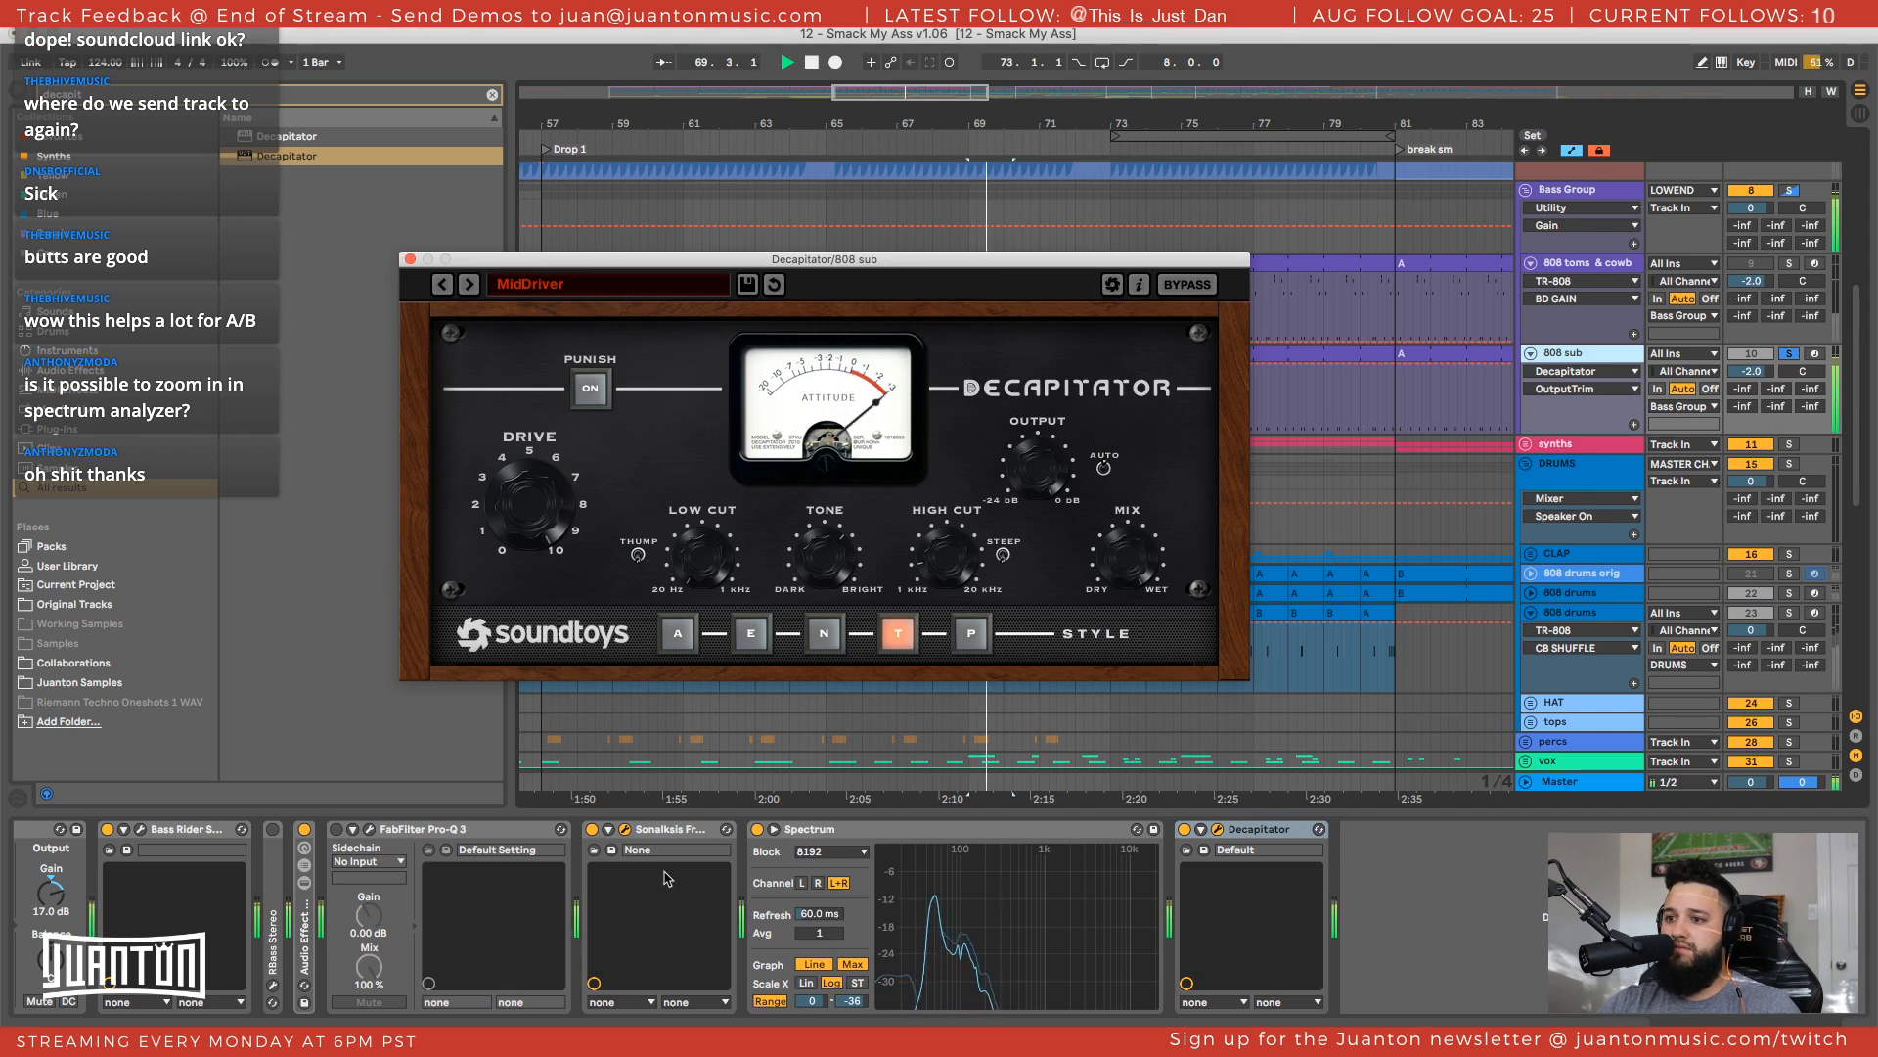
Lower Decapitator's Mix and adjust its Drive during playback, then bypass the device for comparison
drag(1122, 562, 1107, 651)
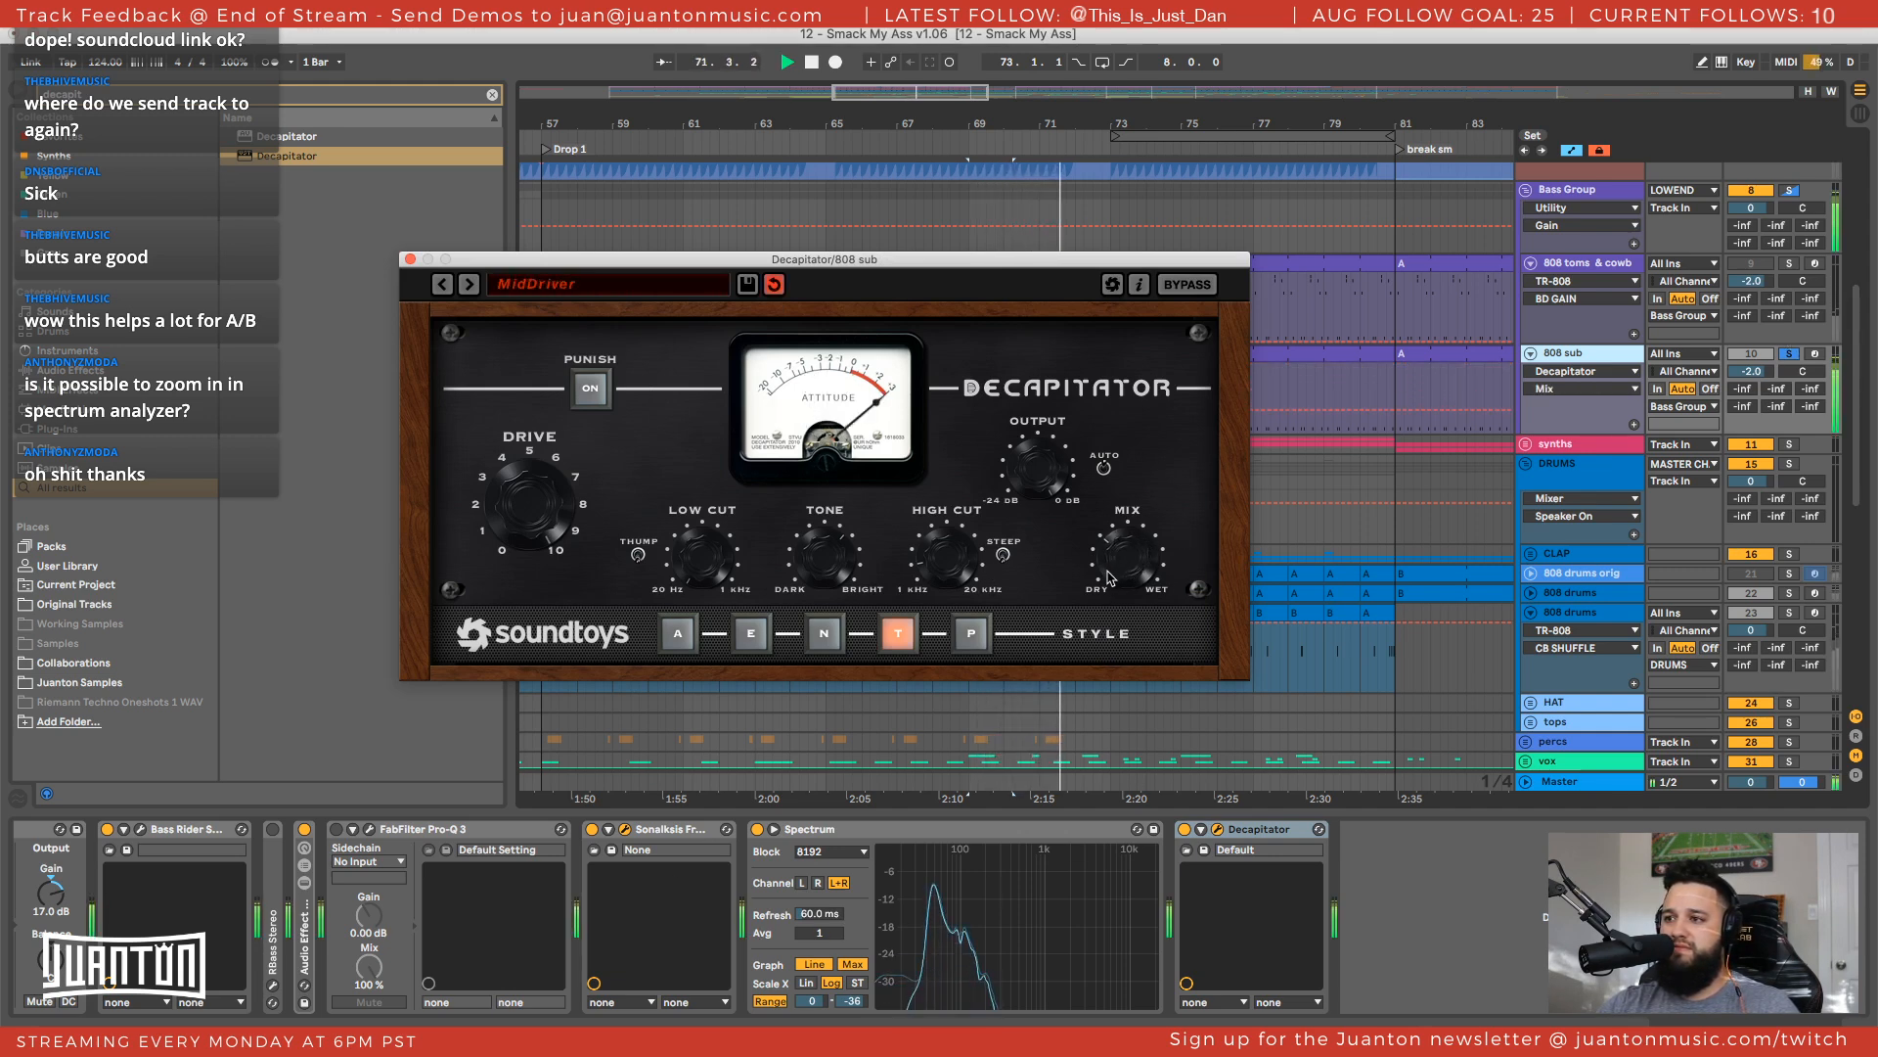
click(543, 507)
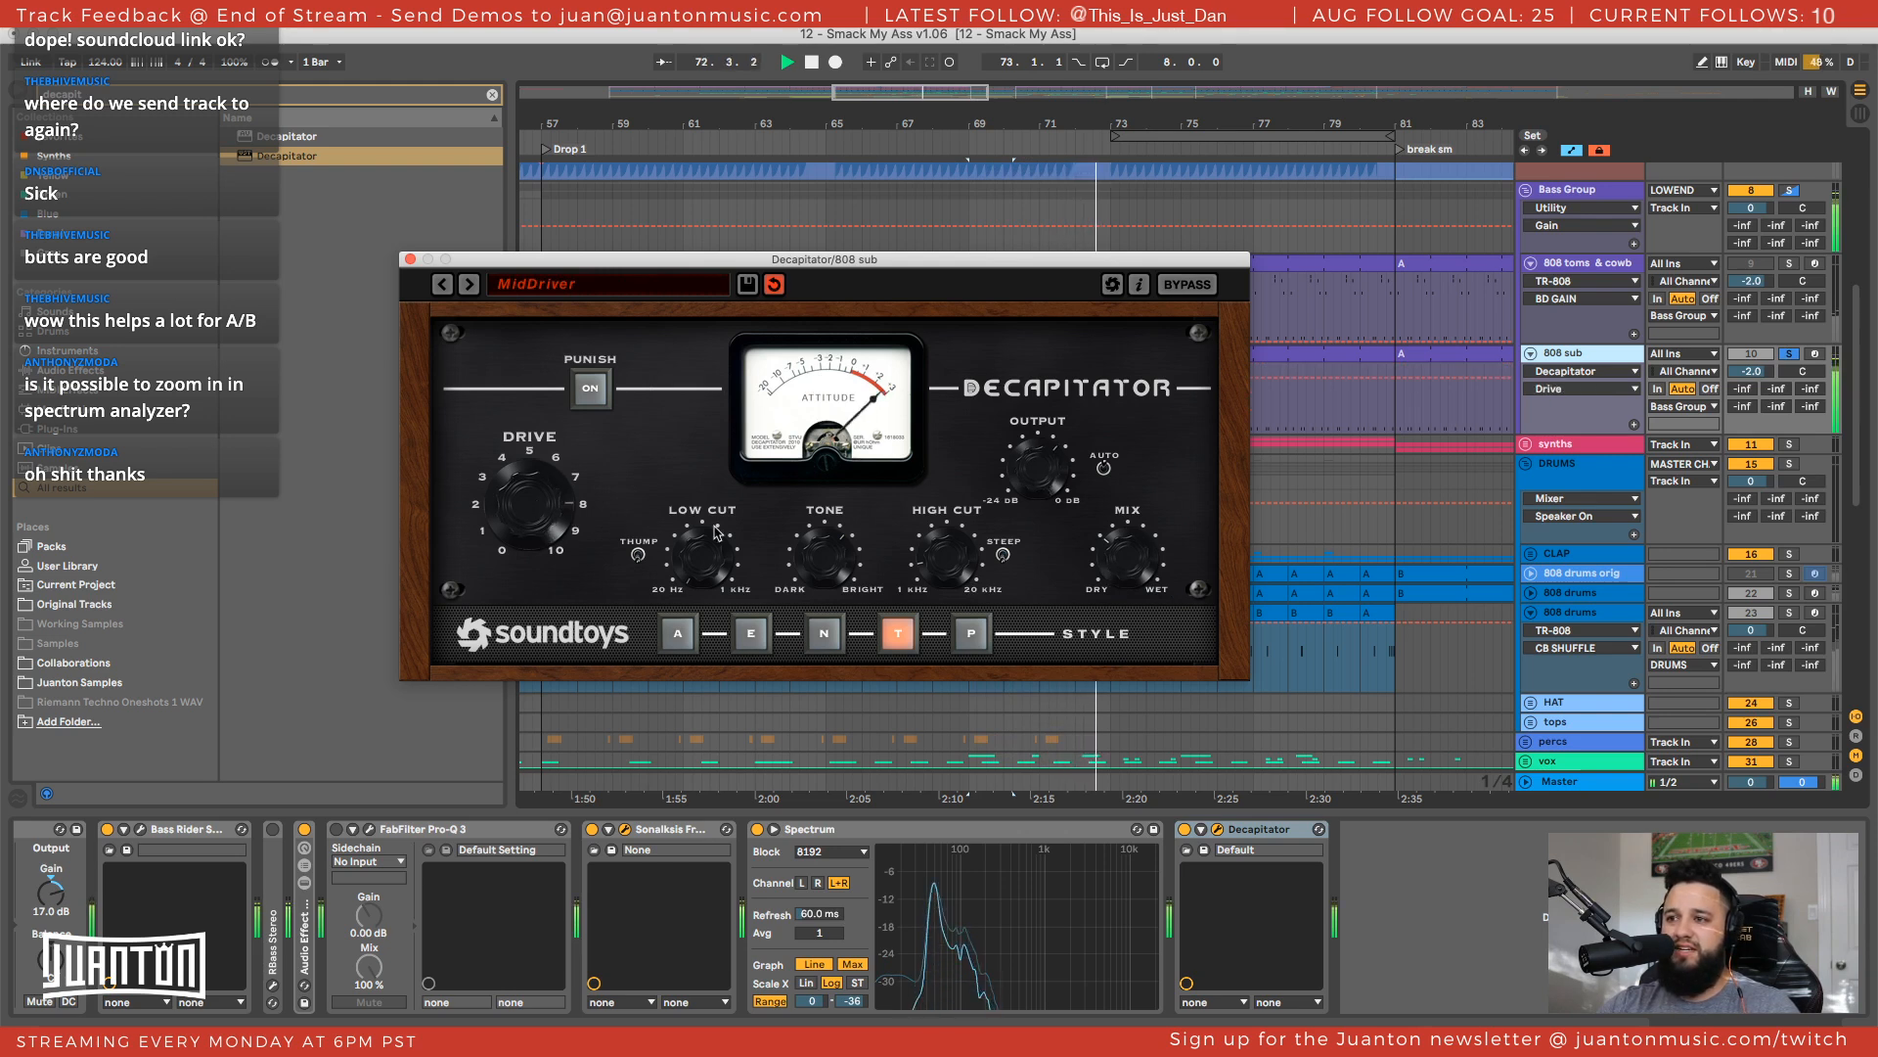
drag(1137, 571, 1126, 565)
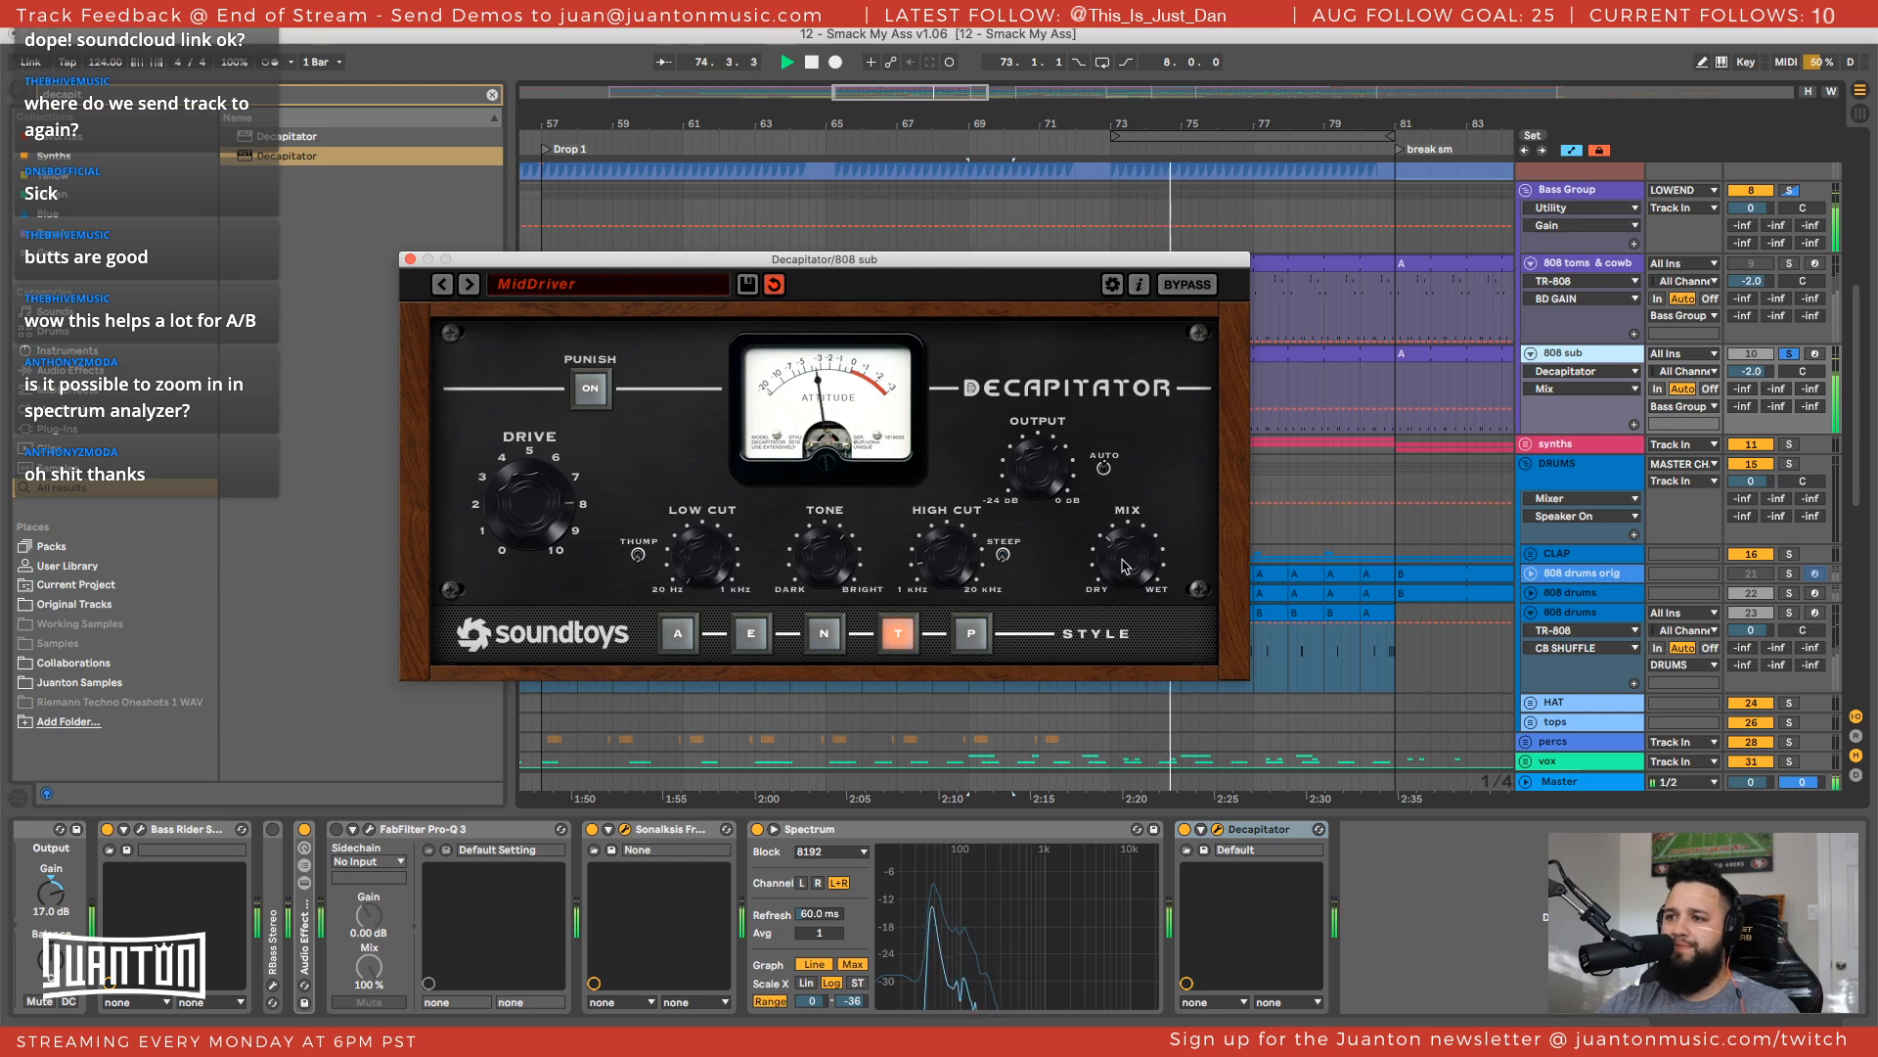
click(1185, 829)
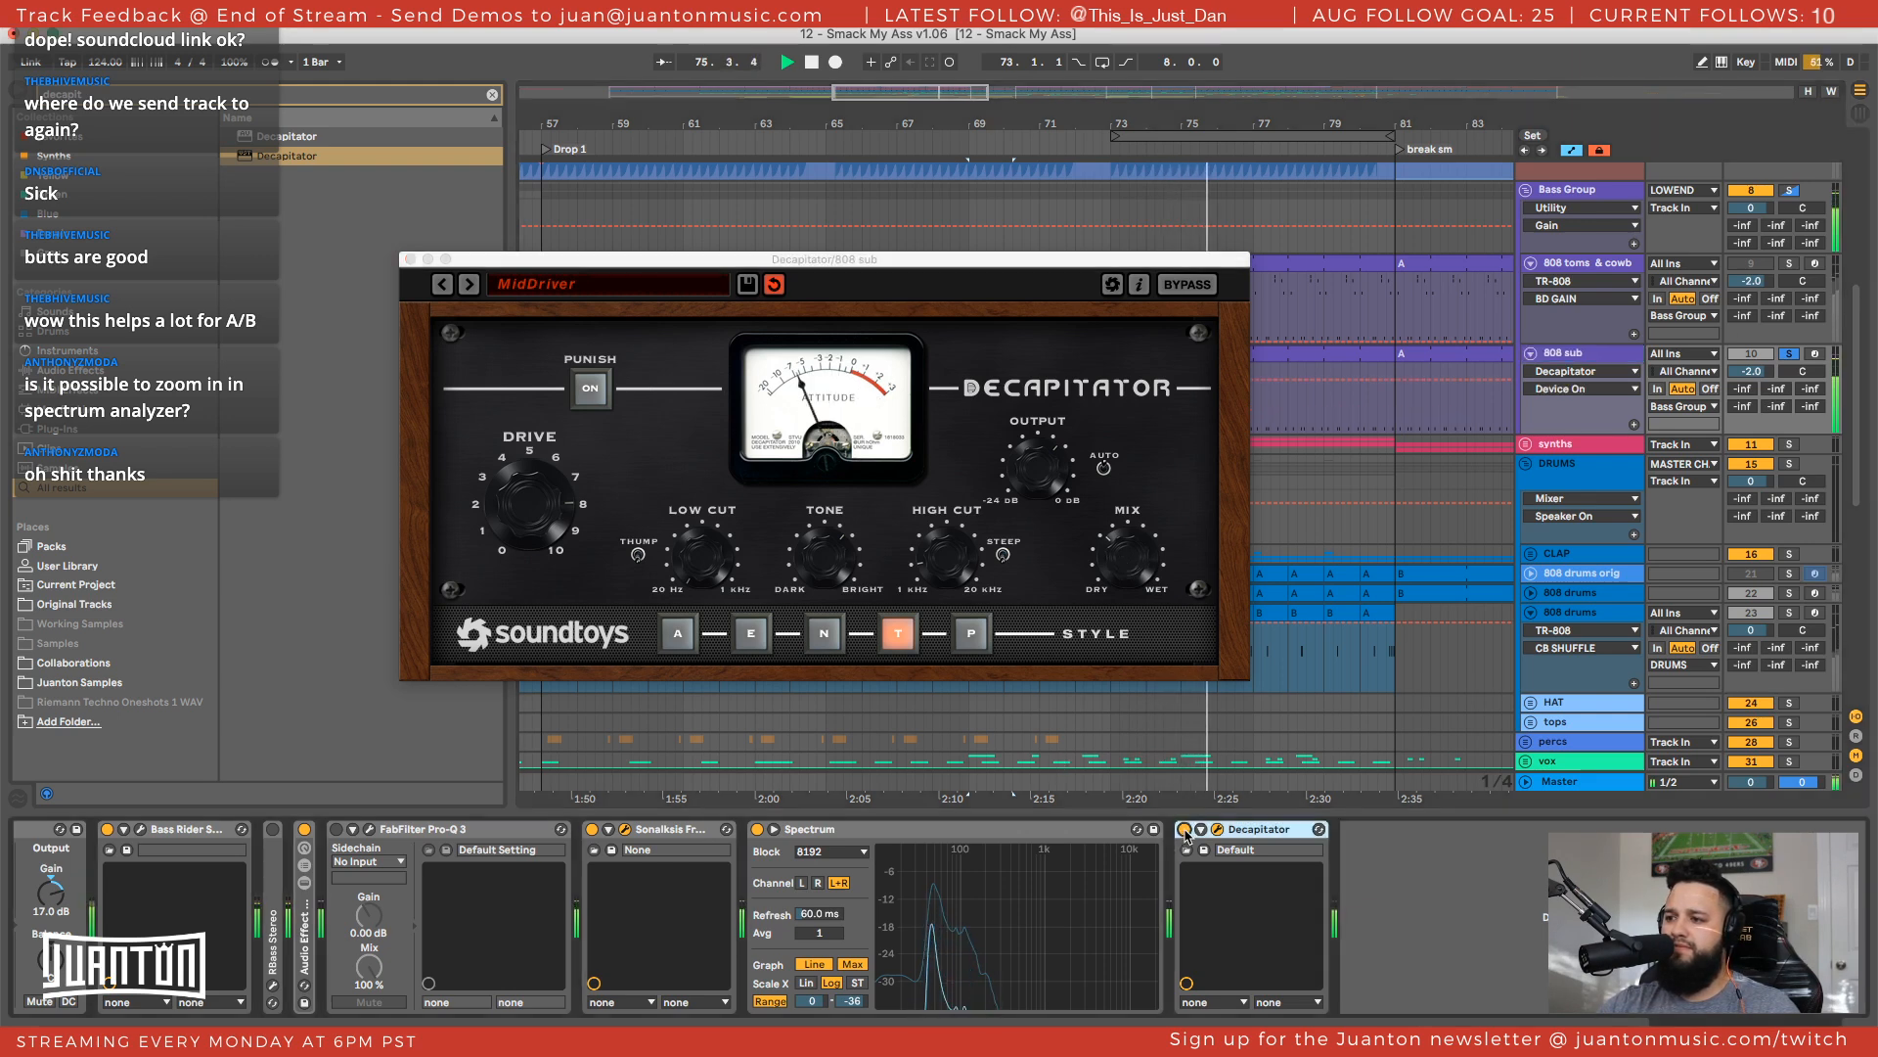
Stop playback, move Sonalksis FreeG after Decapitator at the end of the 808 sub's chain, and open its window
key(space)
drag(669, 829, 1348, 838)
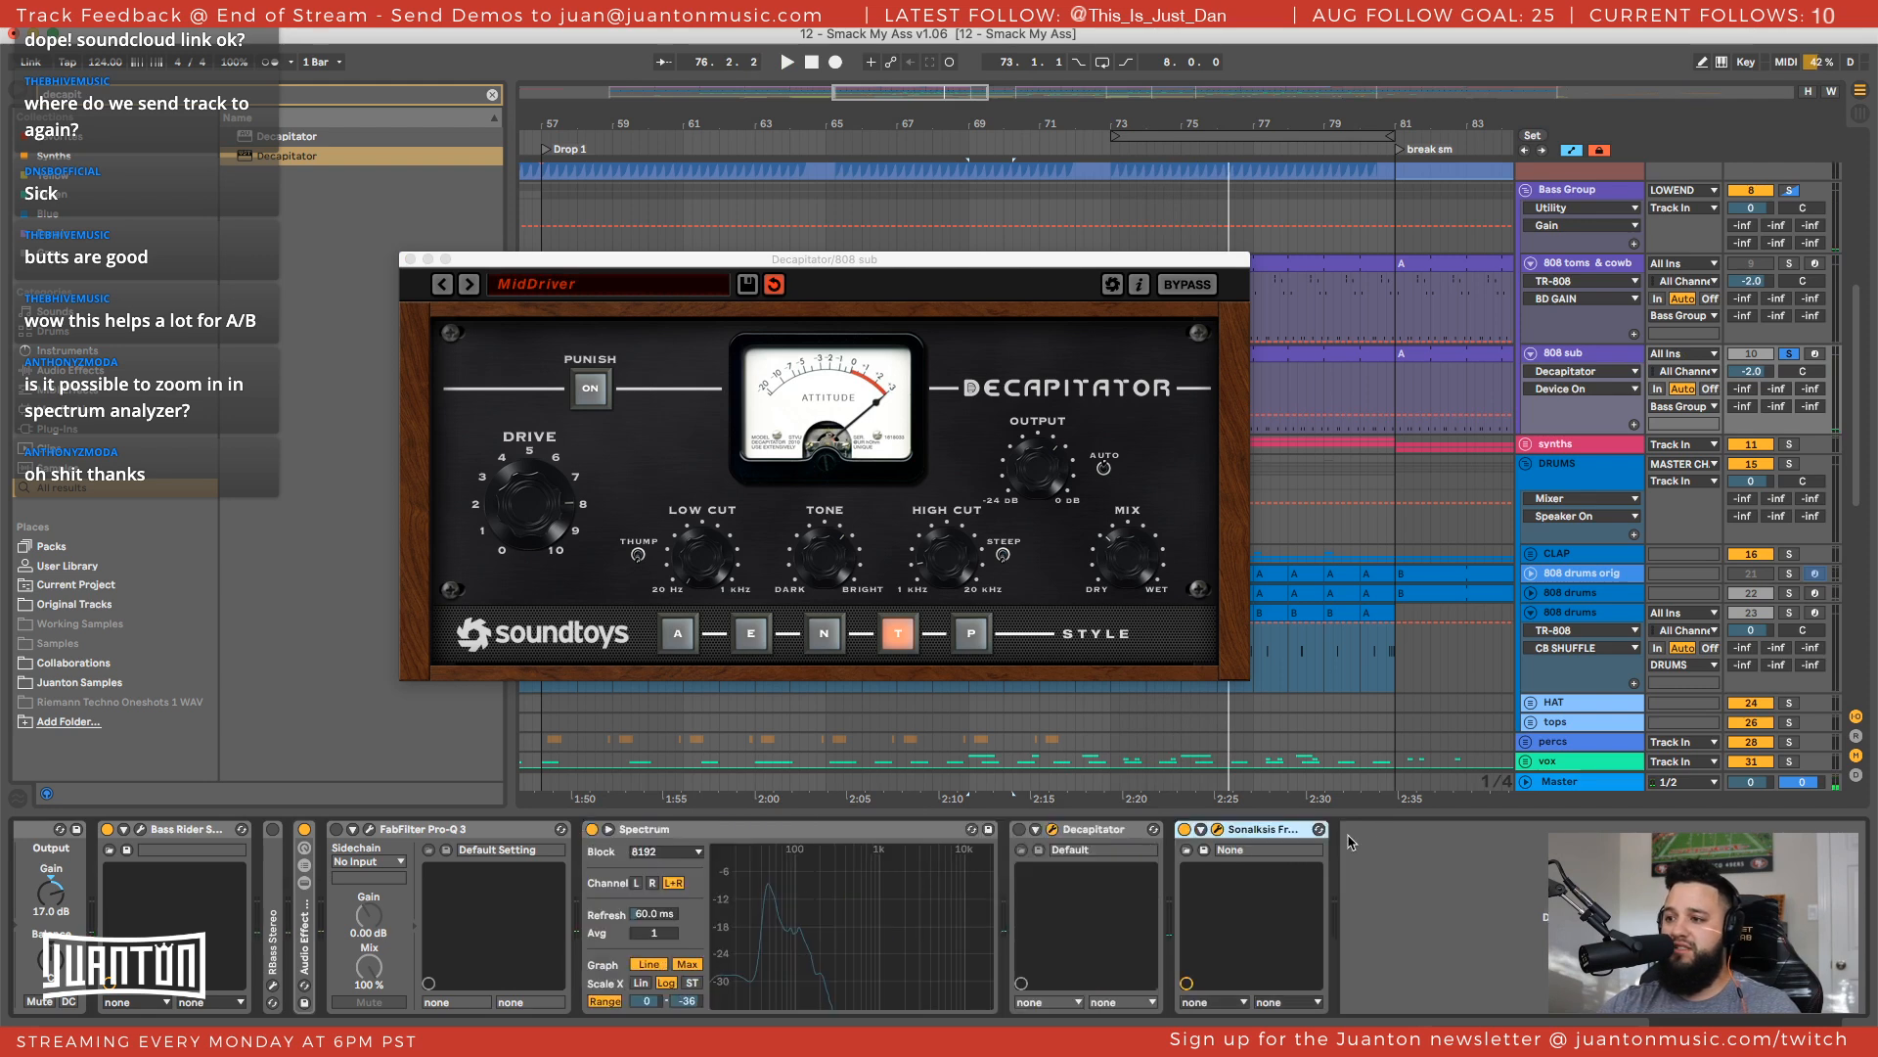
click(1218, 830)
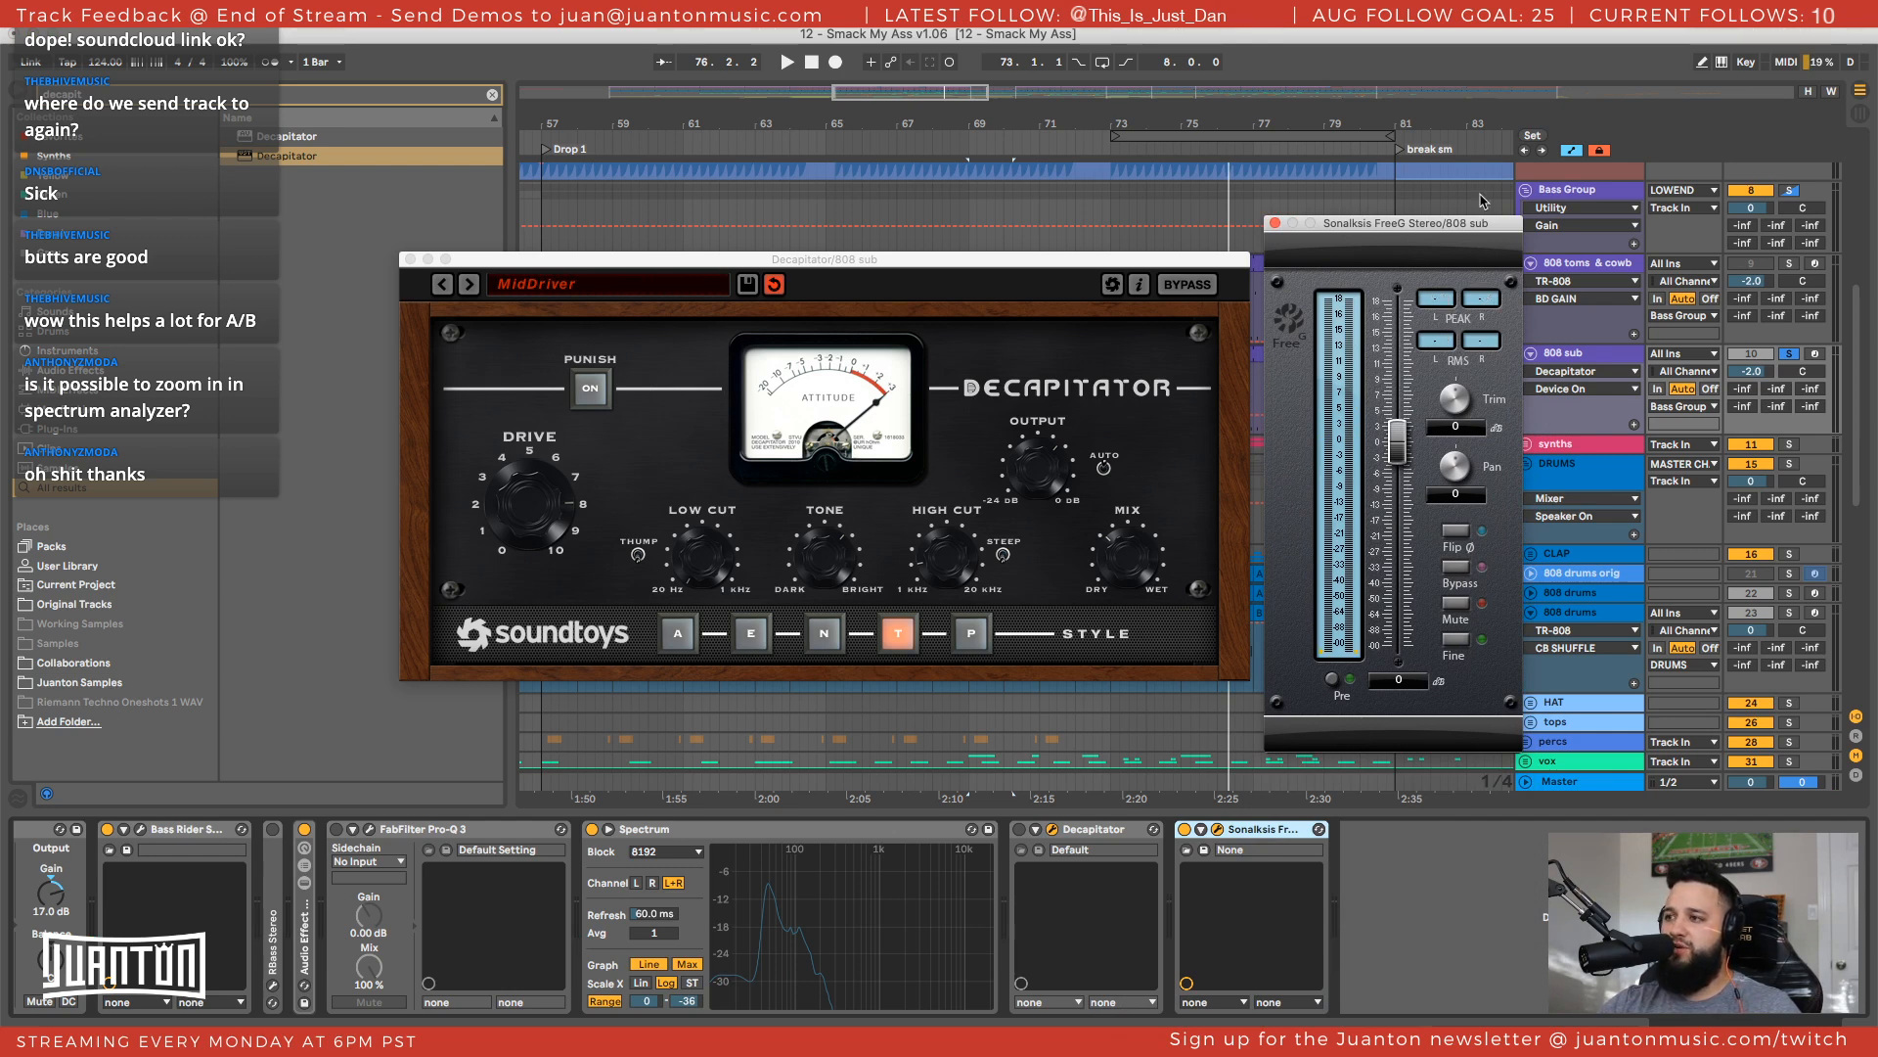
Measure the 808 sub's peak level in FreeG with Decapitator bypassed, then re-enable Decapitator and measure again
key(space)
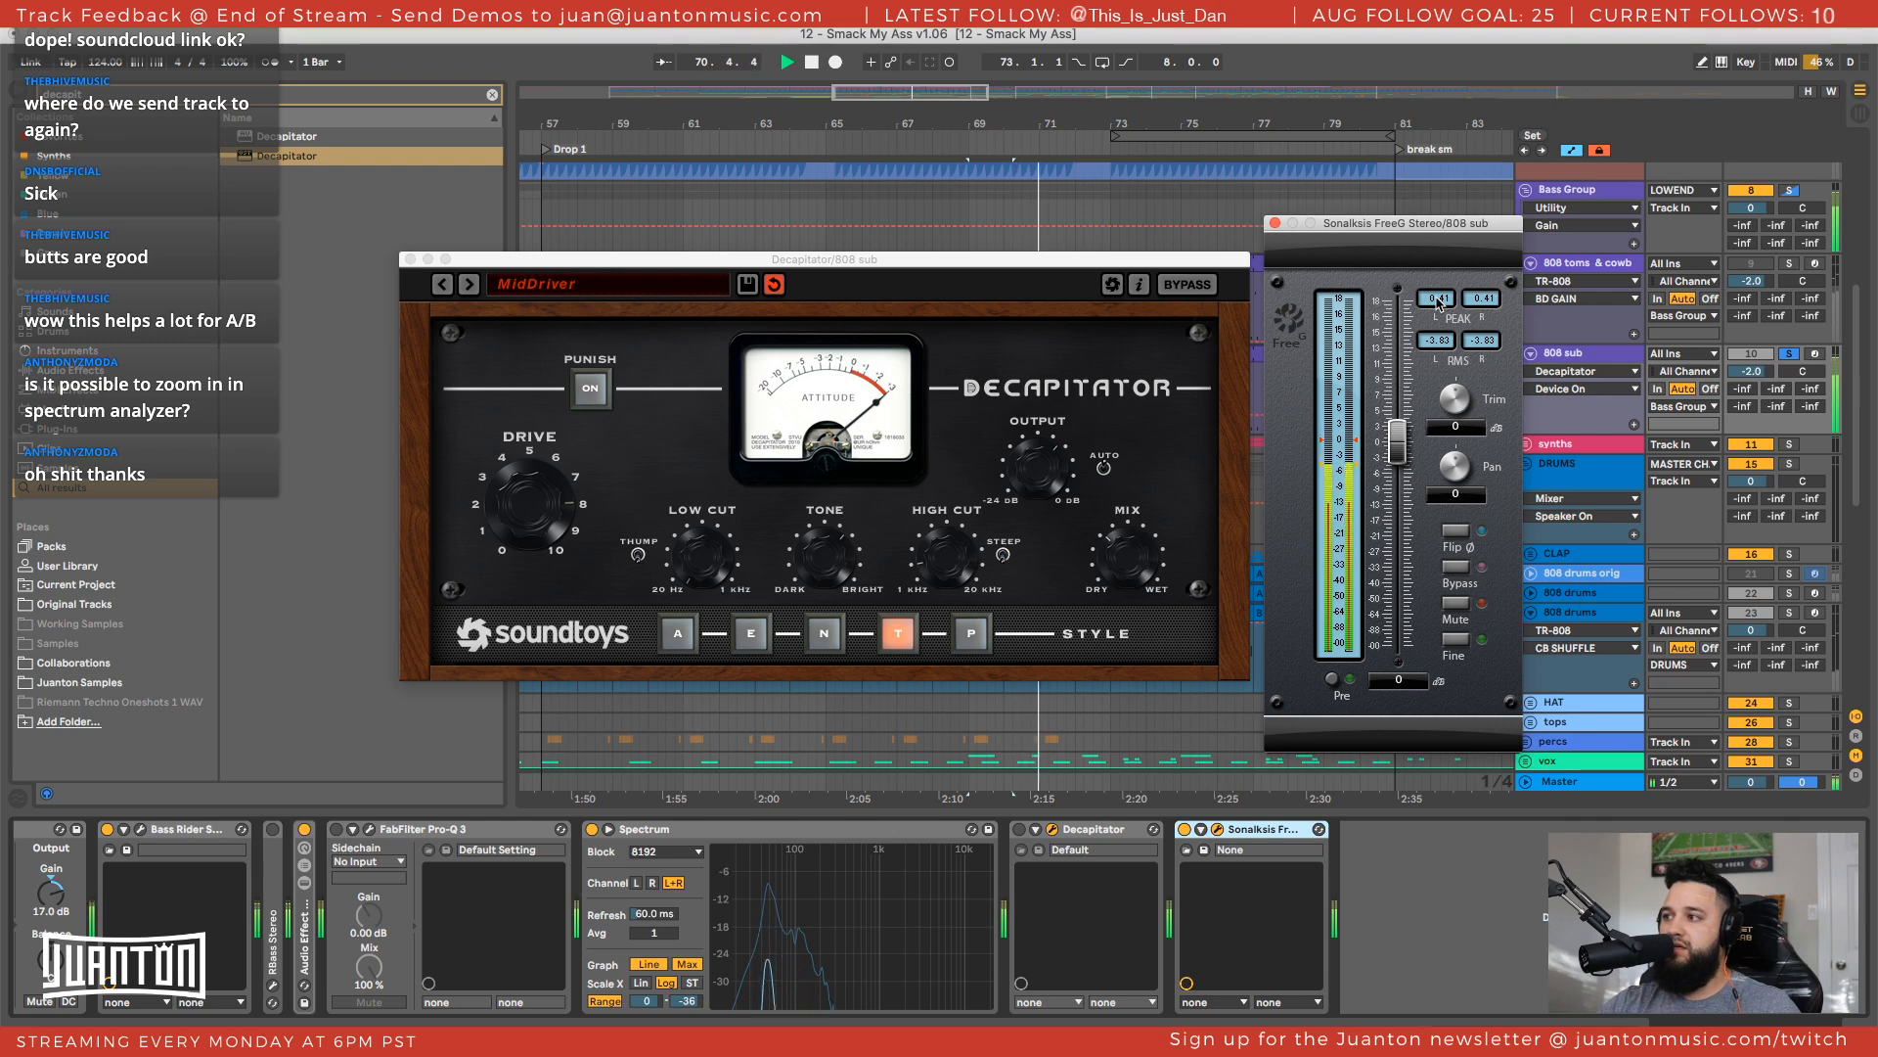
click(1605, 361)
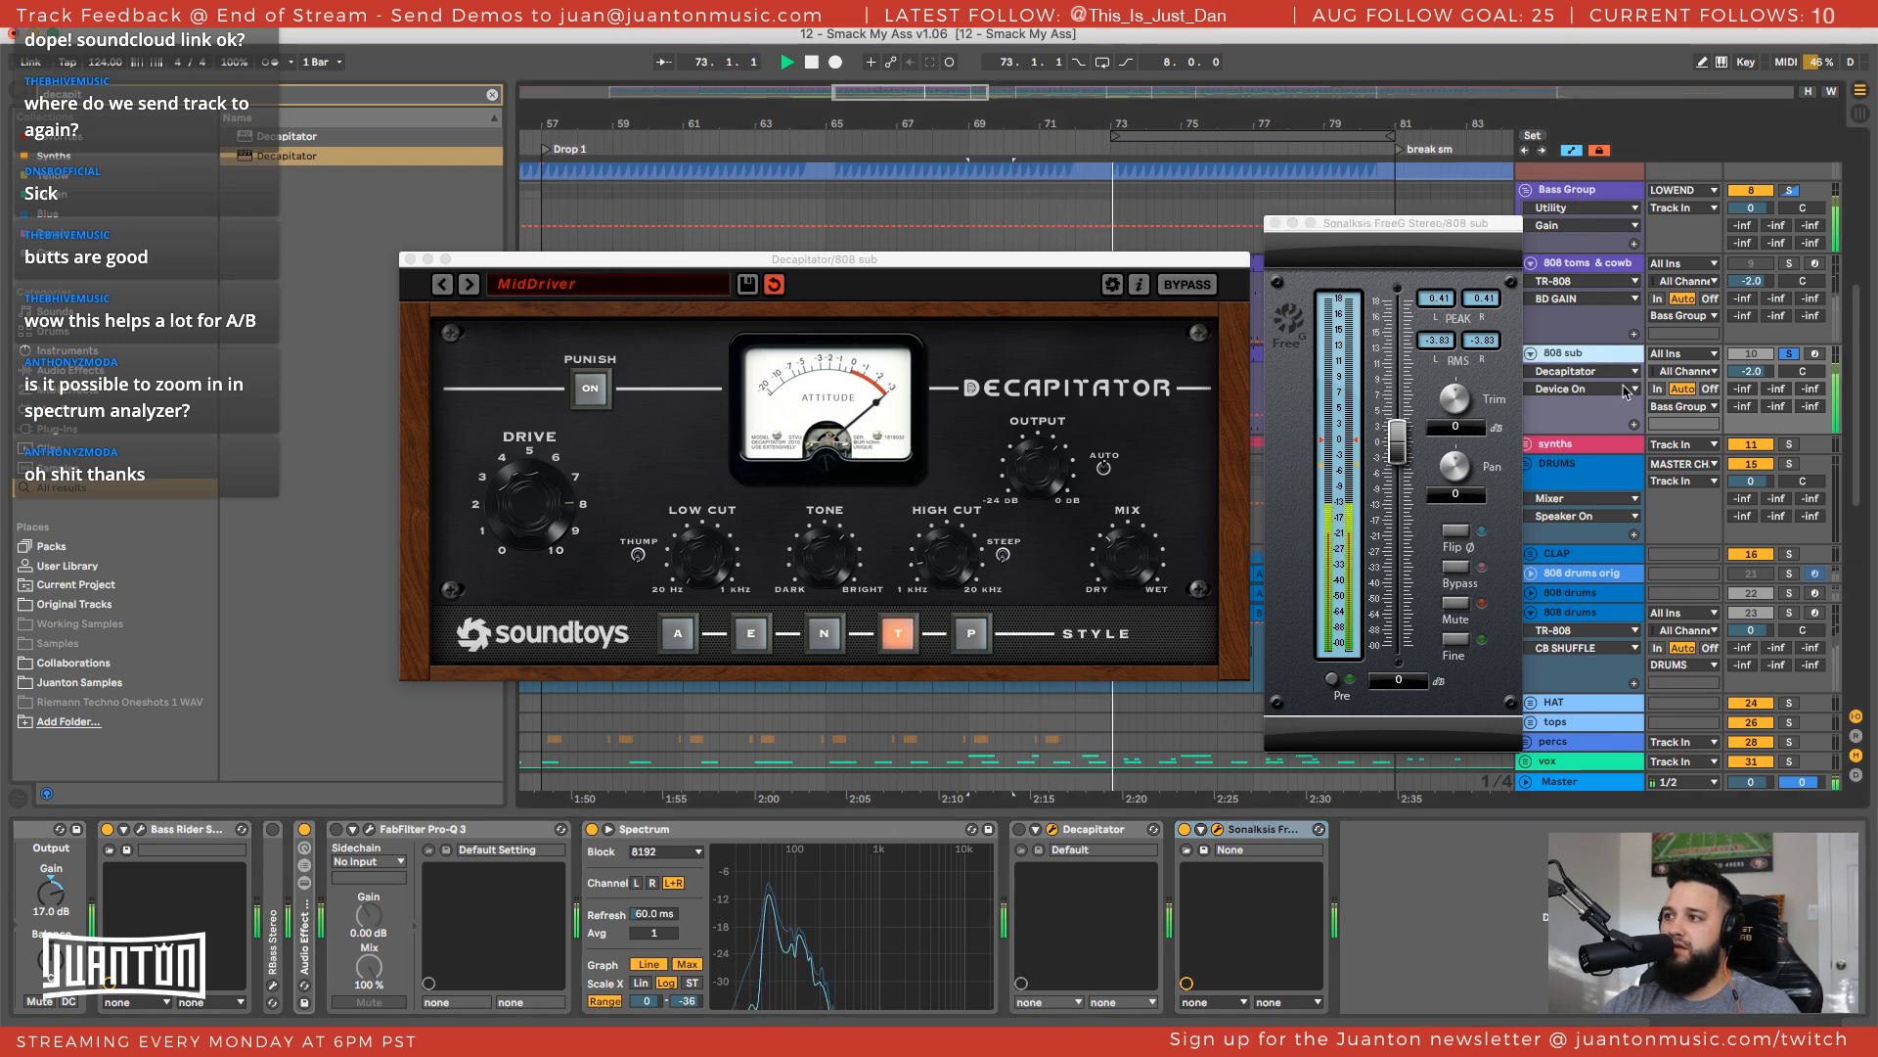
click(1430, 306)
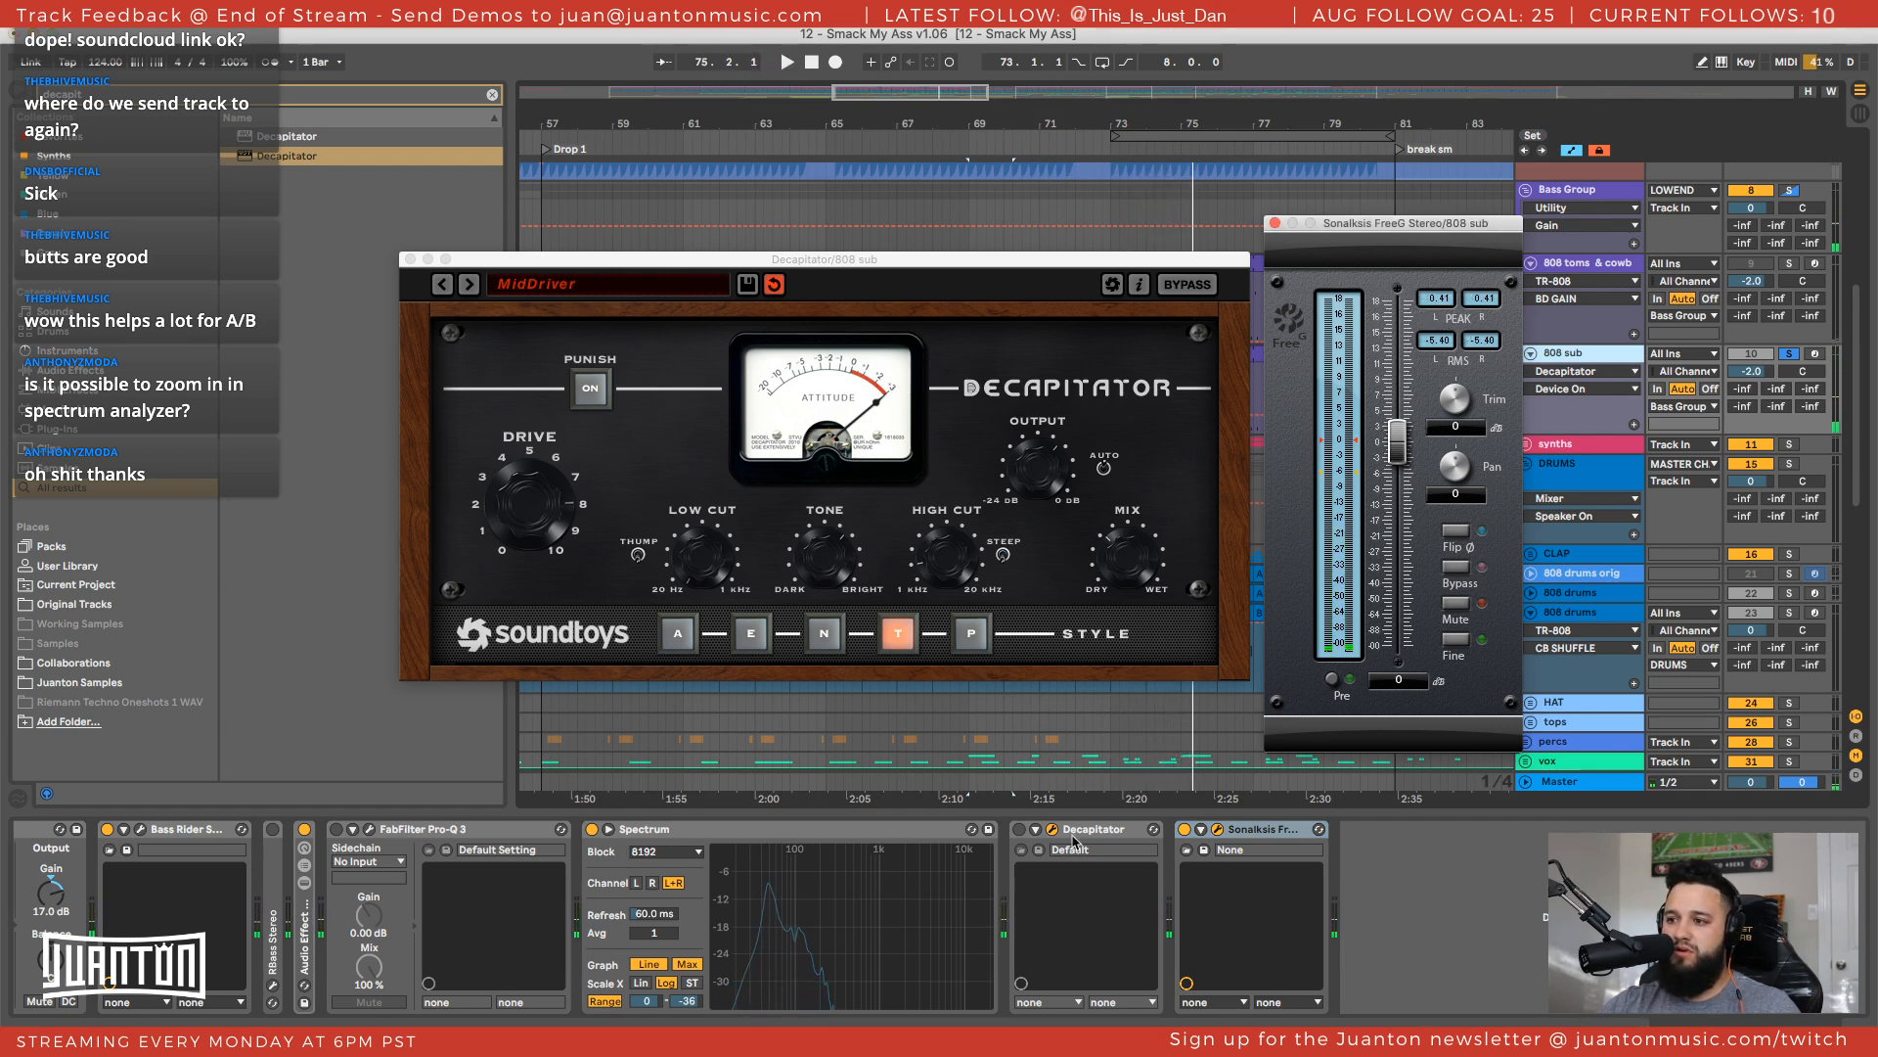
key(space)
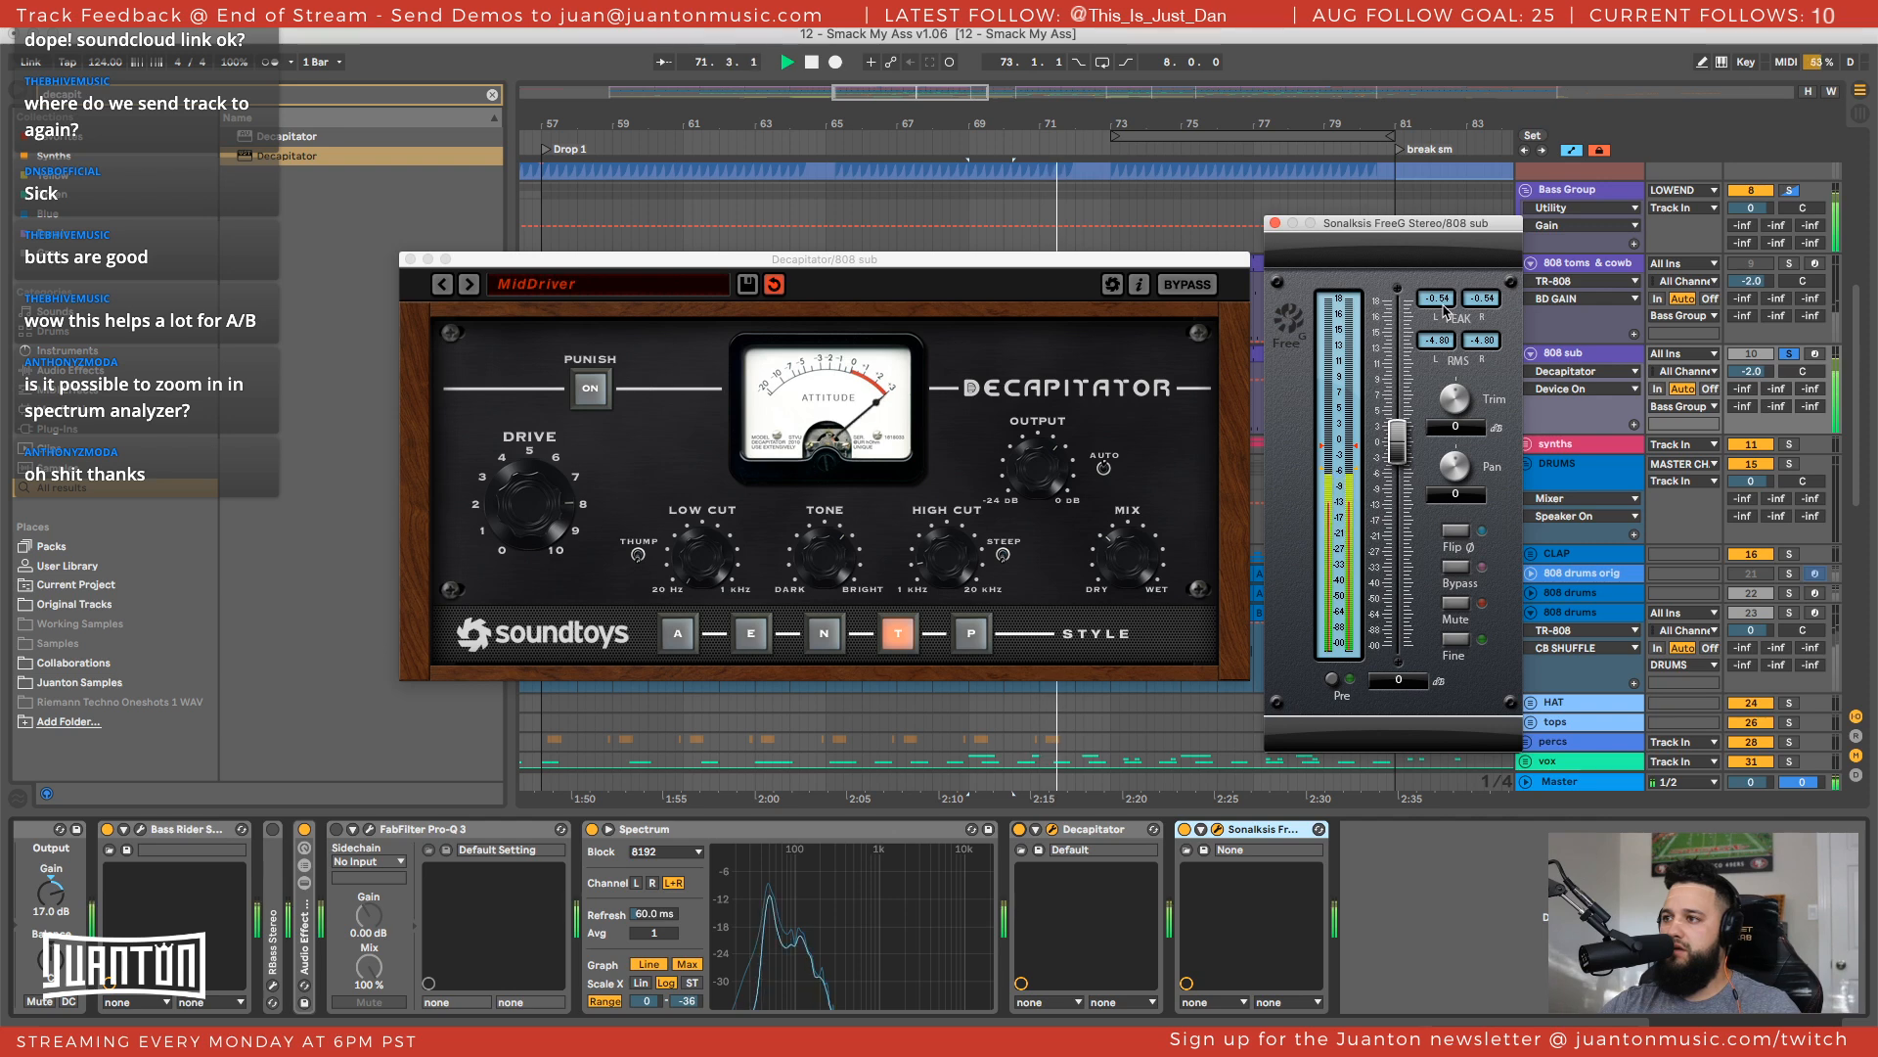
key(space)
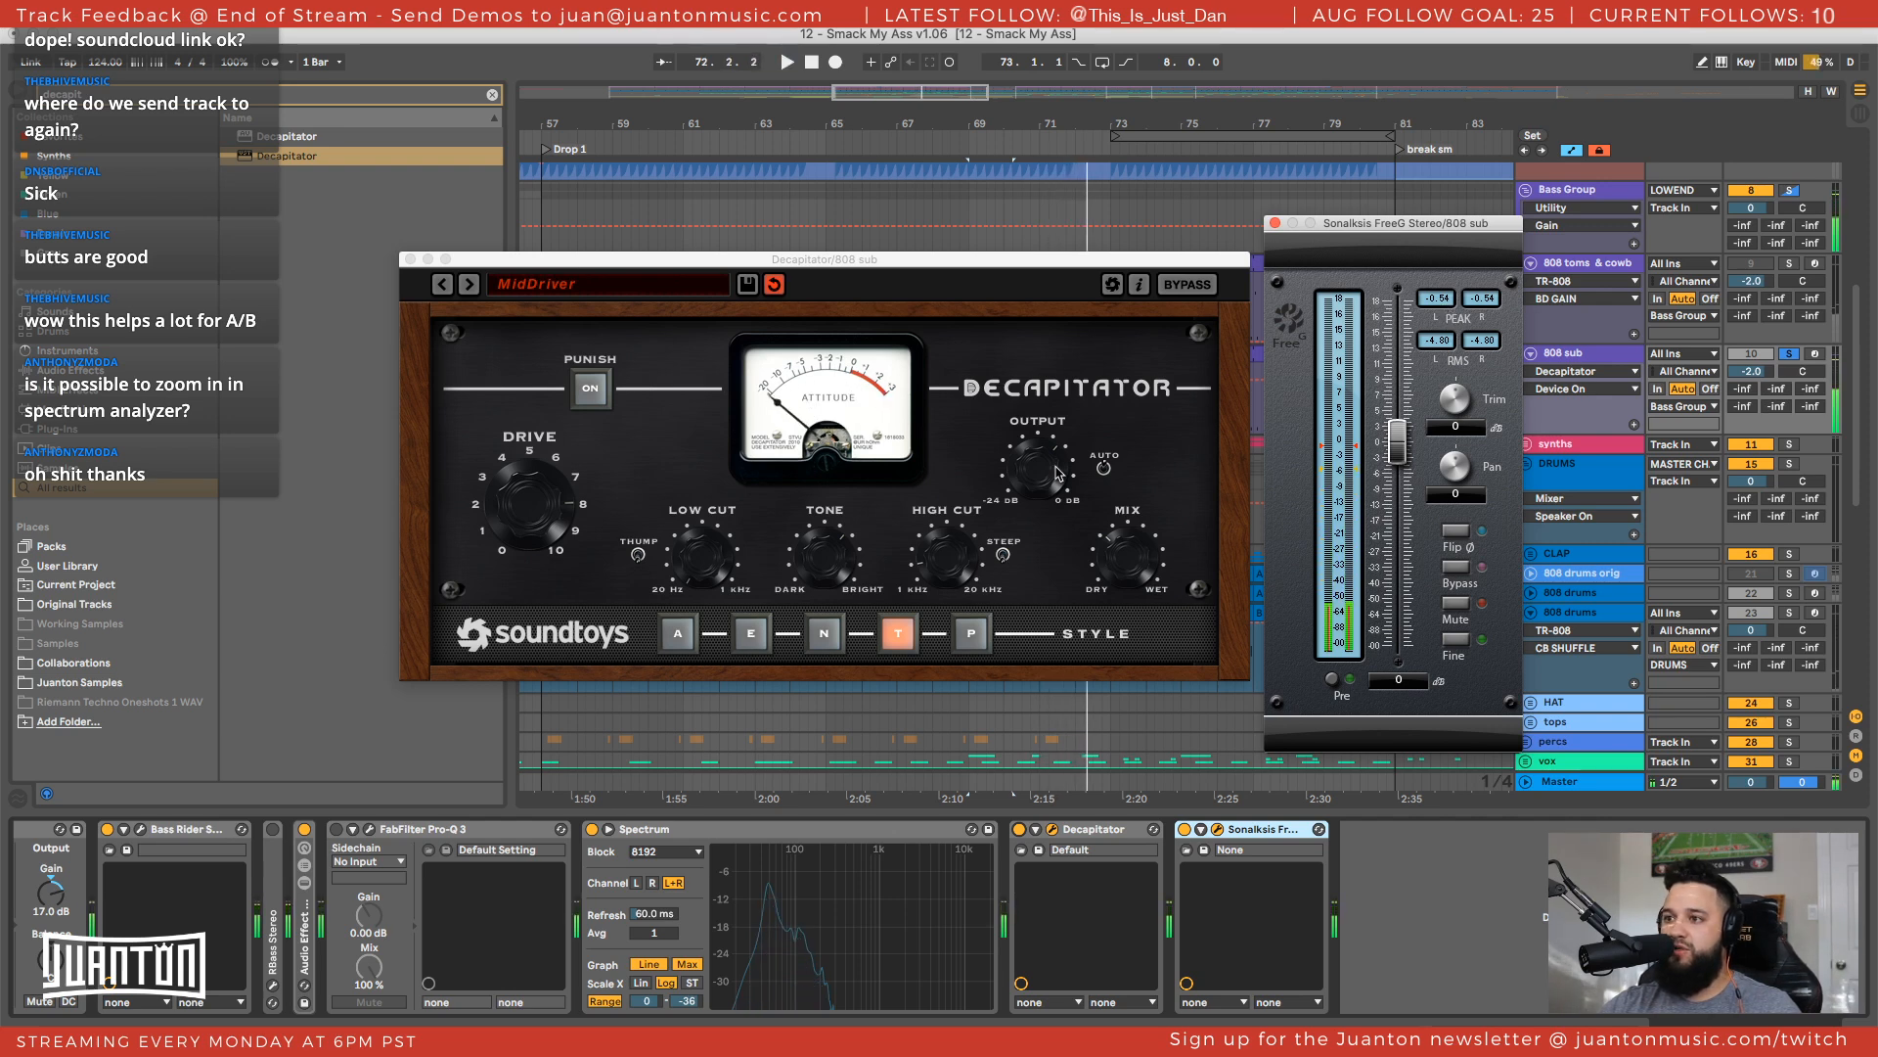
Trim Decapitator's Output to match the bypassed level, resetting FreeG's peak readout between adjustments during playback
click(1039, 467)
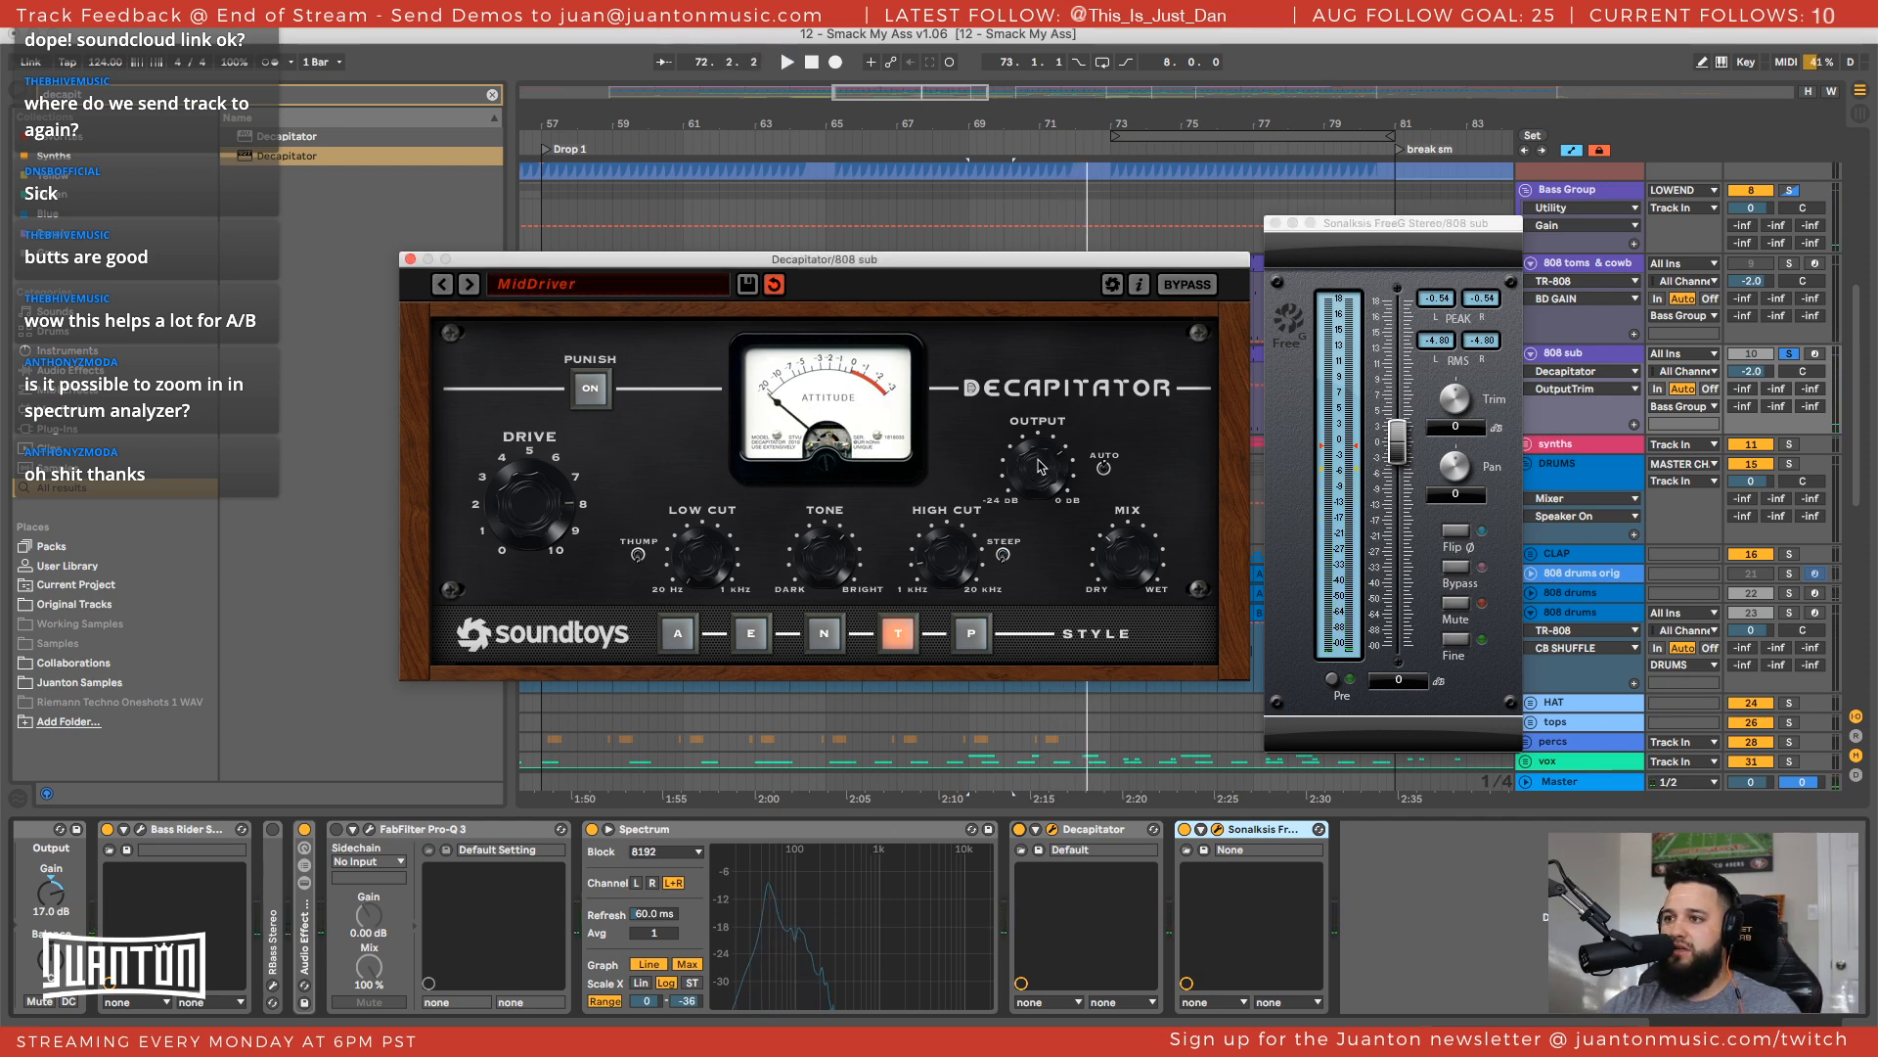
key(space)
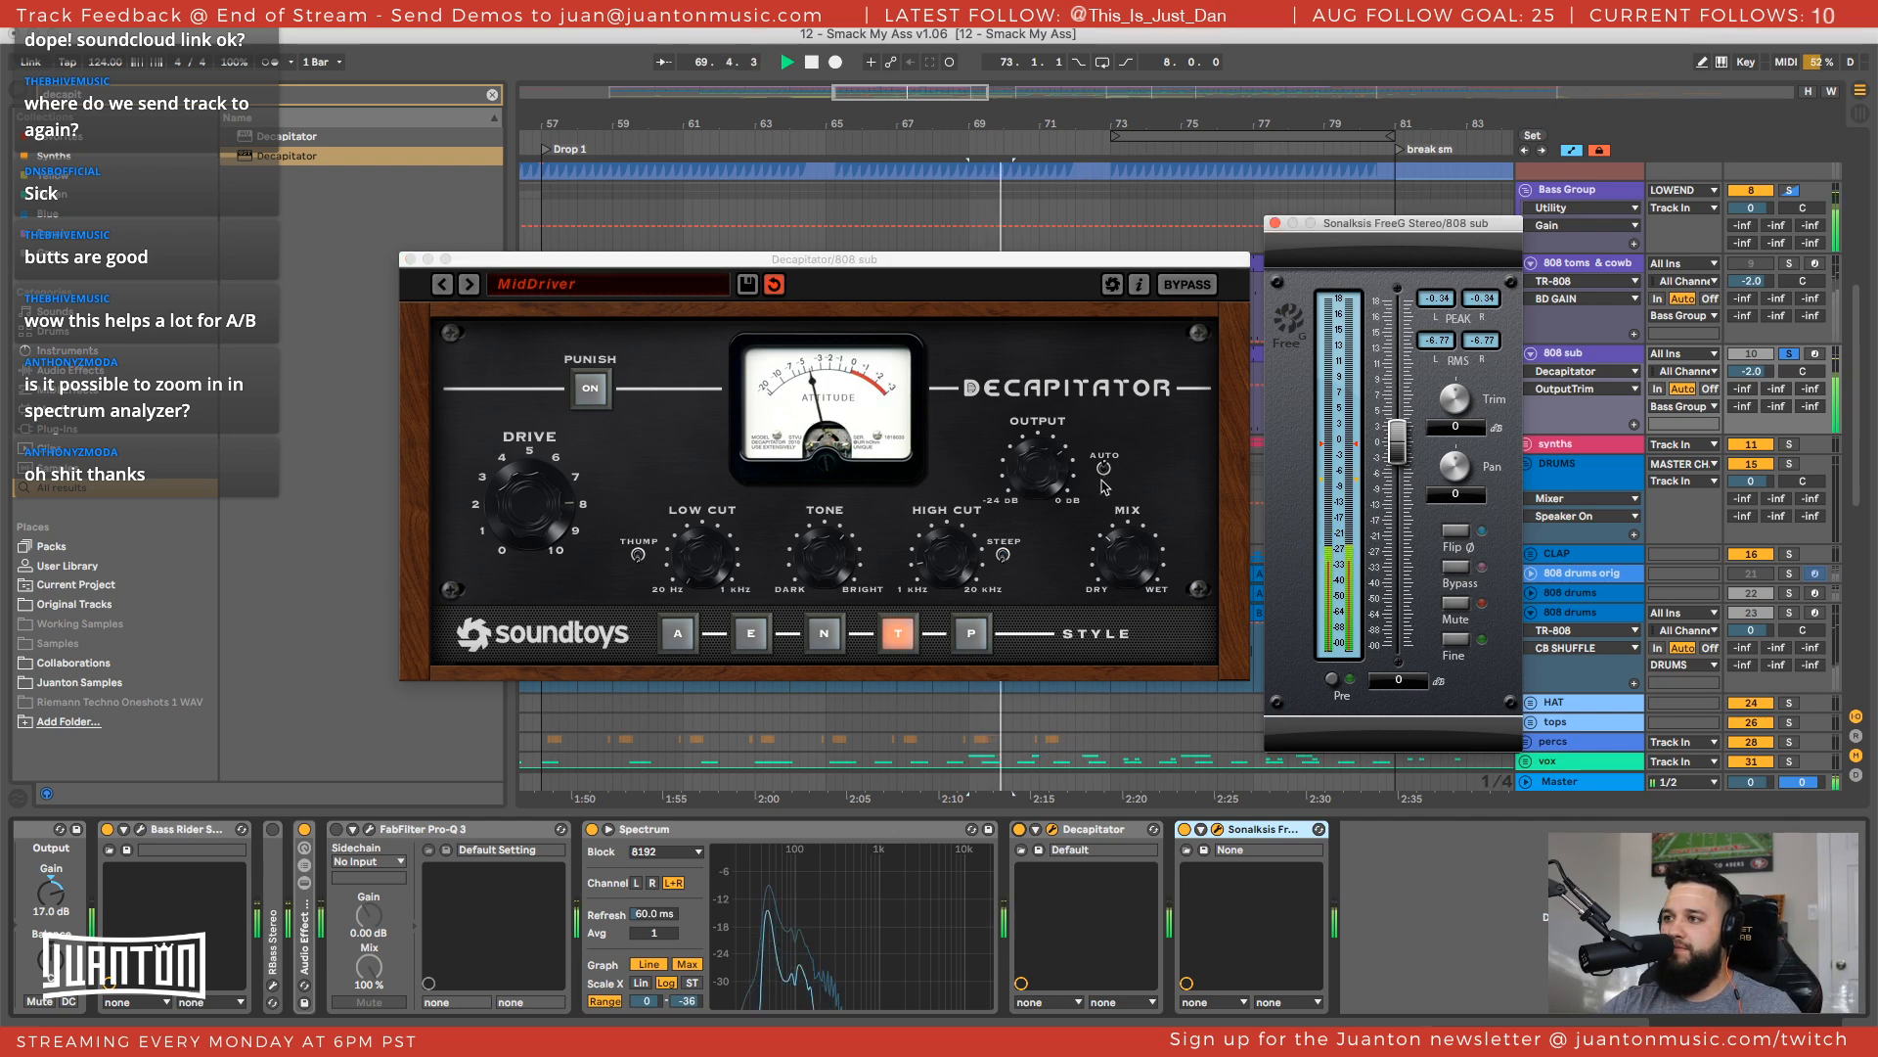
click(1104, 487)
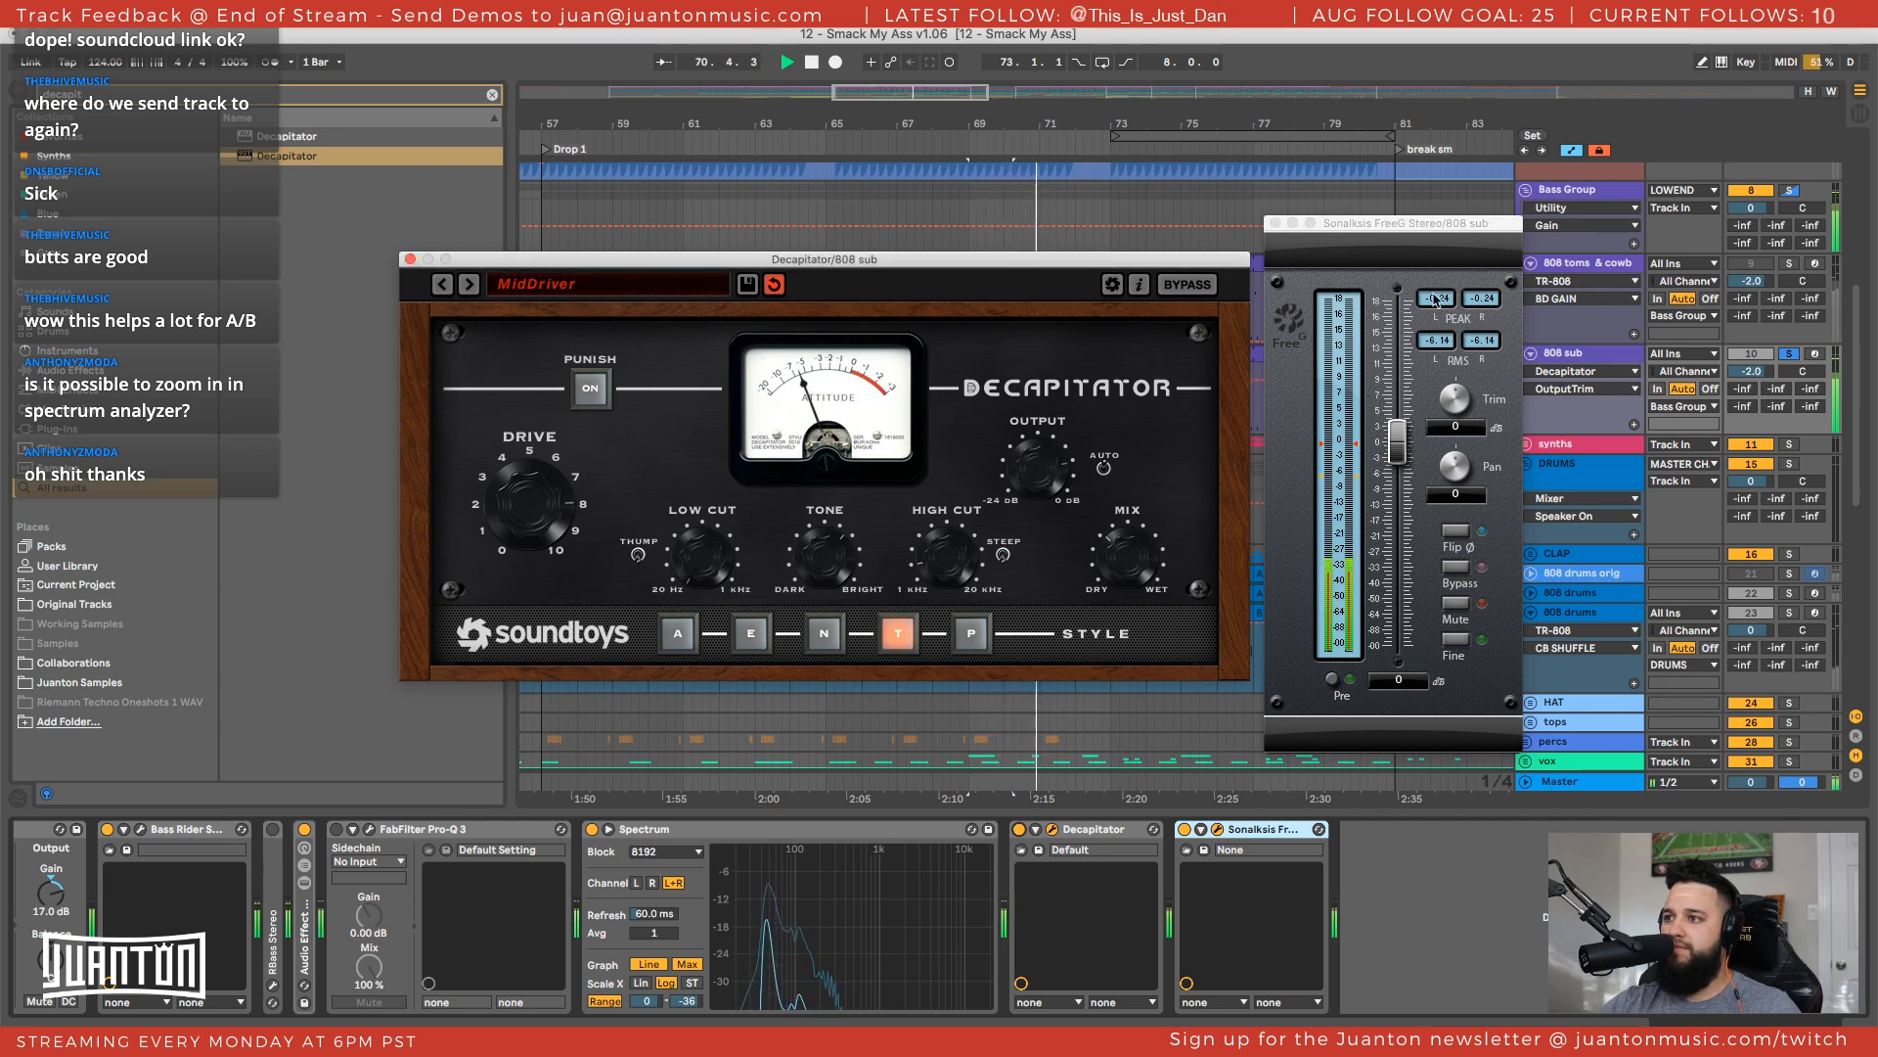
click(1434, 296)
click(1039, 449)
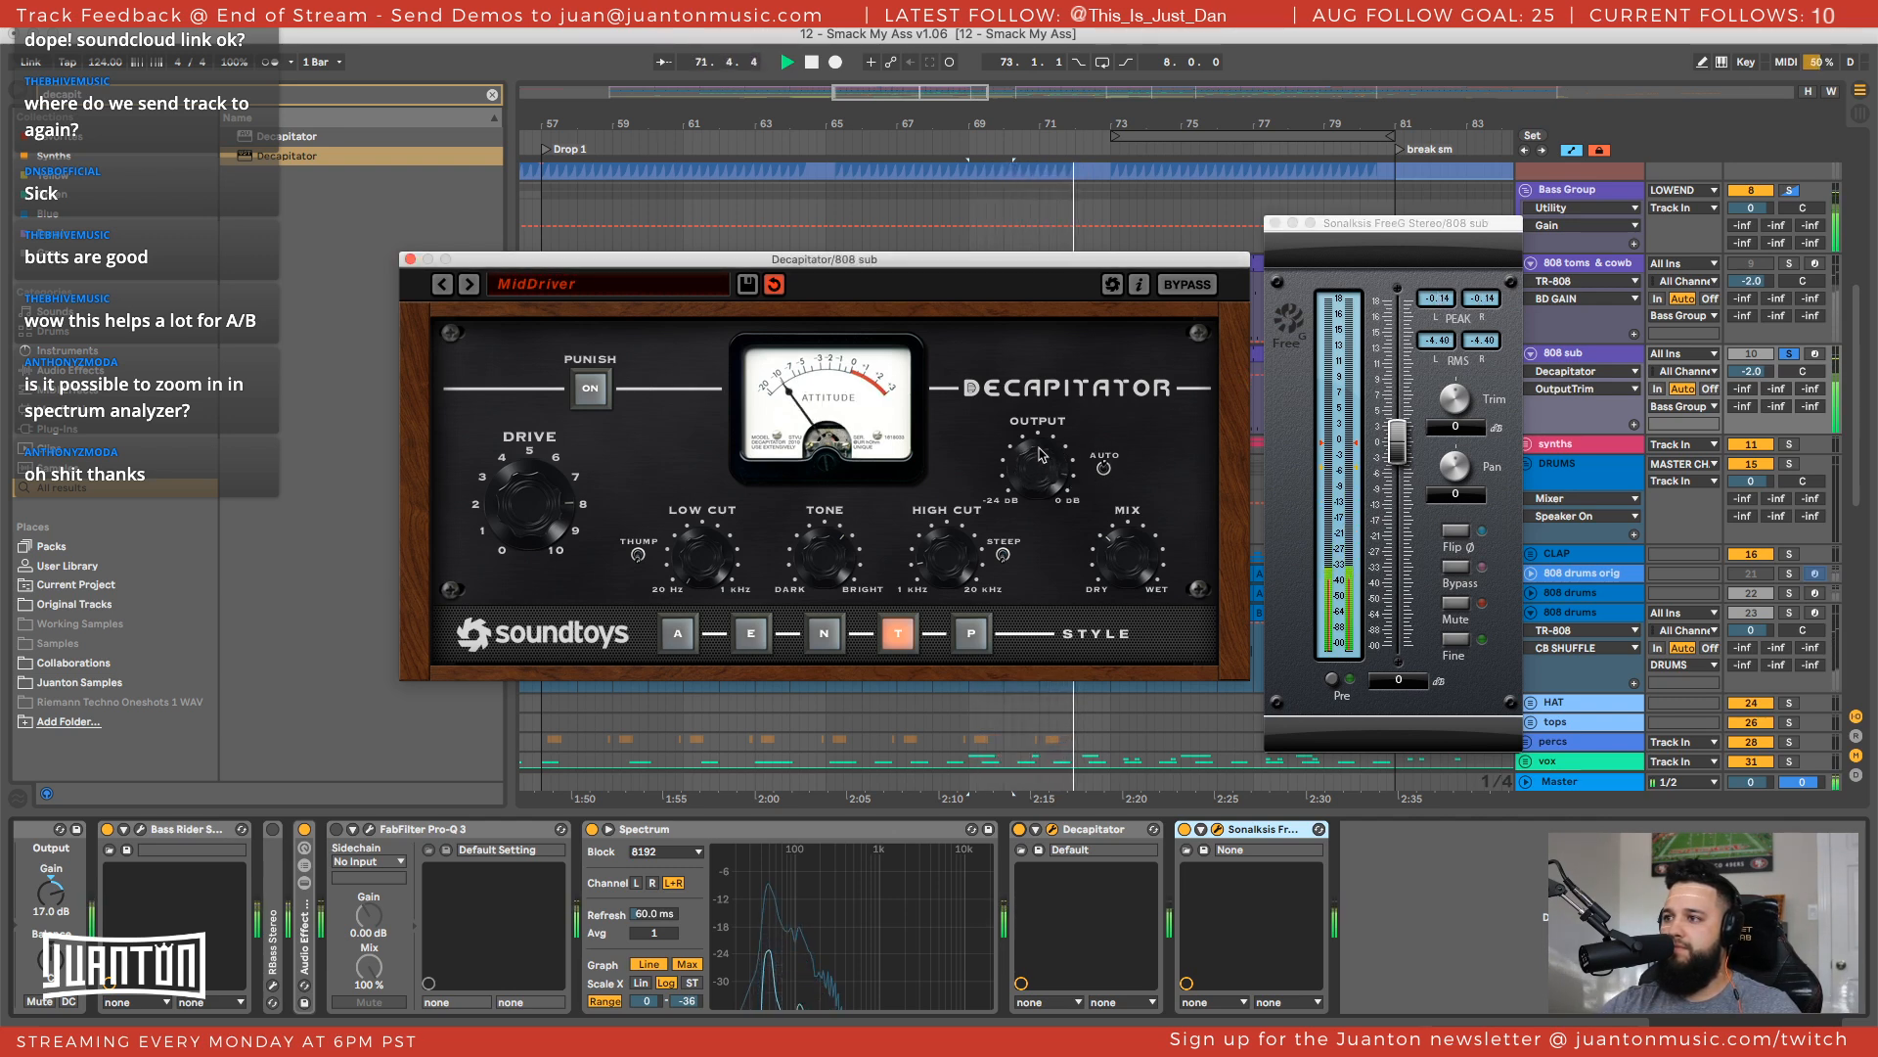
click(1436, 299)
key(space)
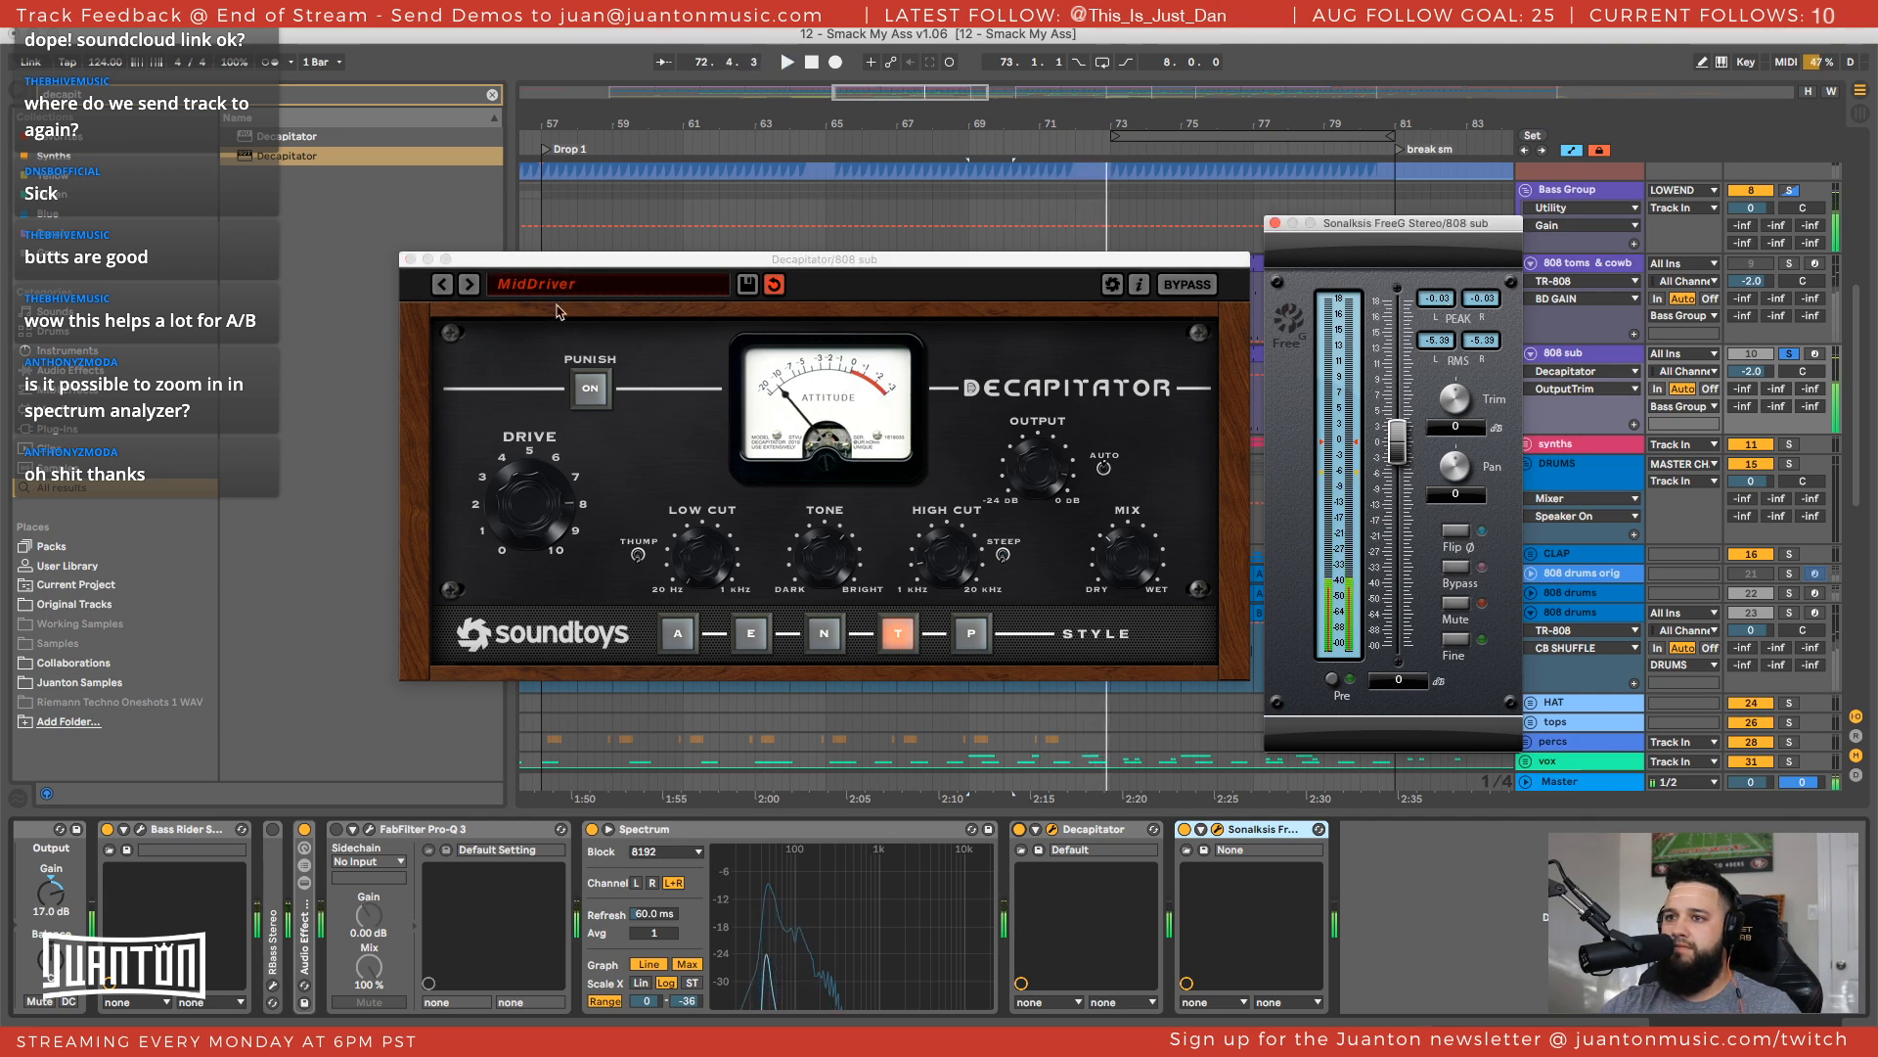
Audition Decapitator's RollOffTheHighs preset on the 808 sub, then step back to Beefy and stop playback
click(467, 286)
key(space)
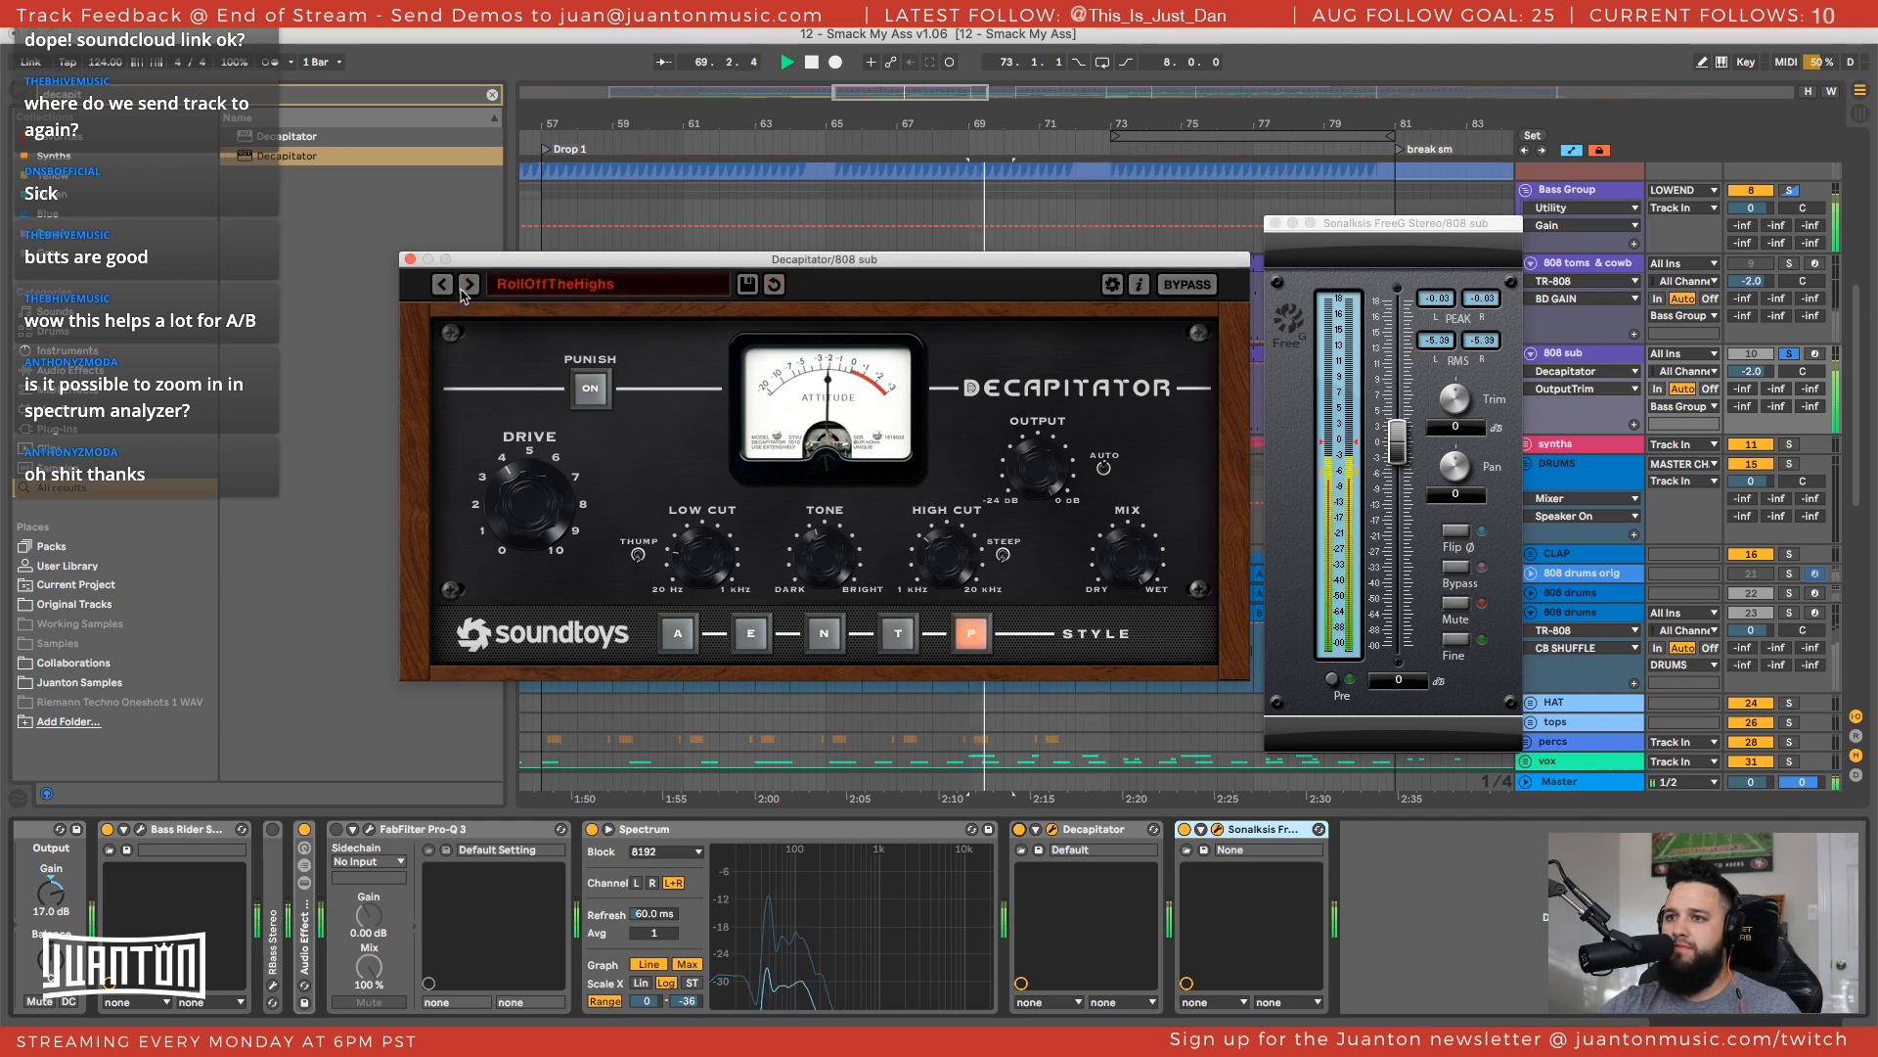
click(443, 284)
click(443, 285)
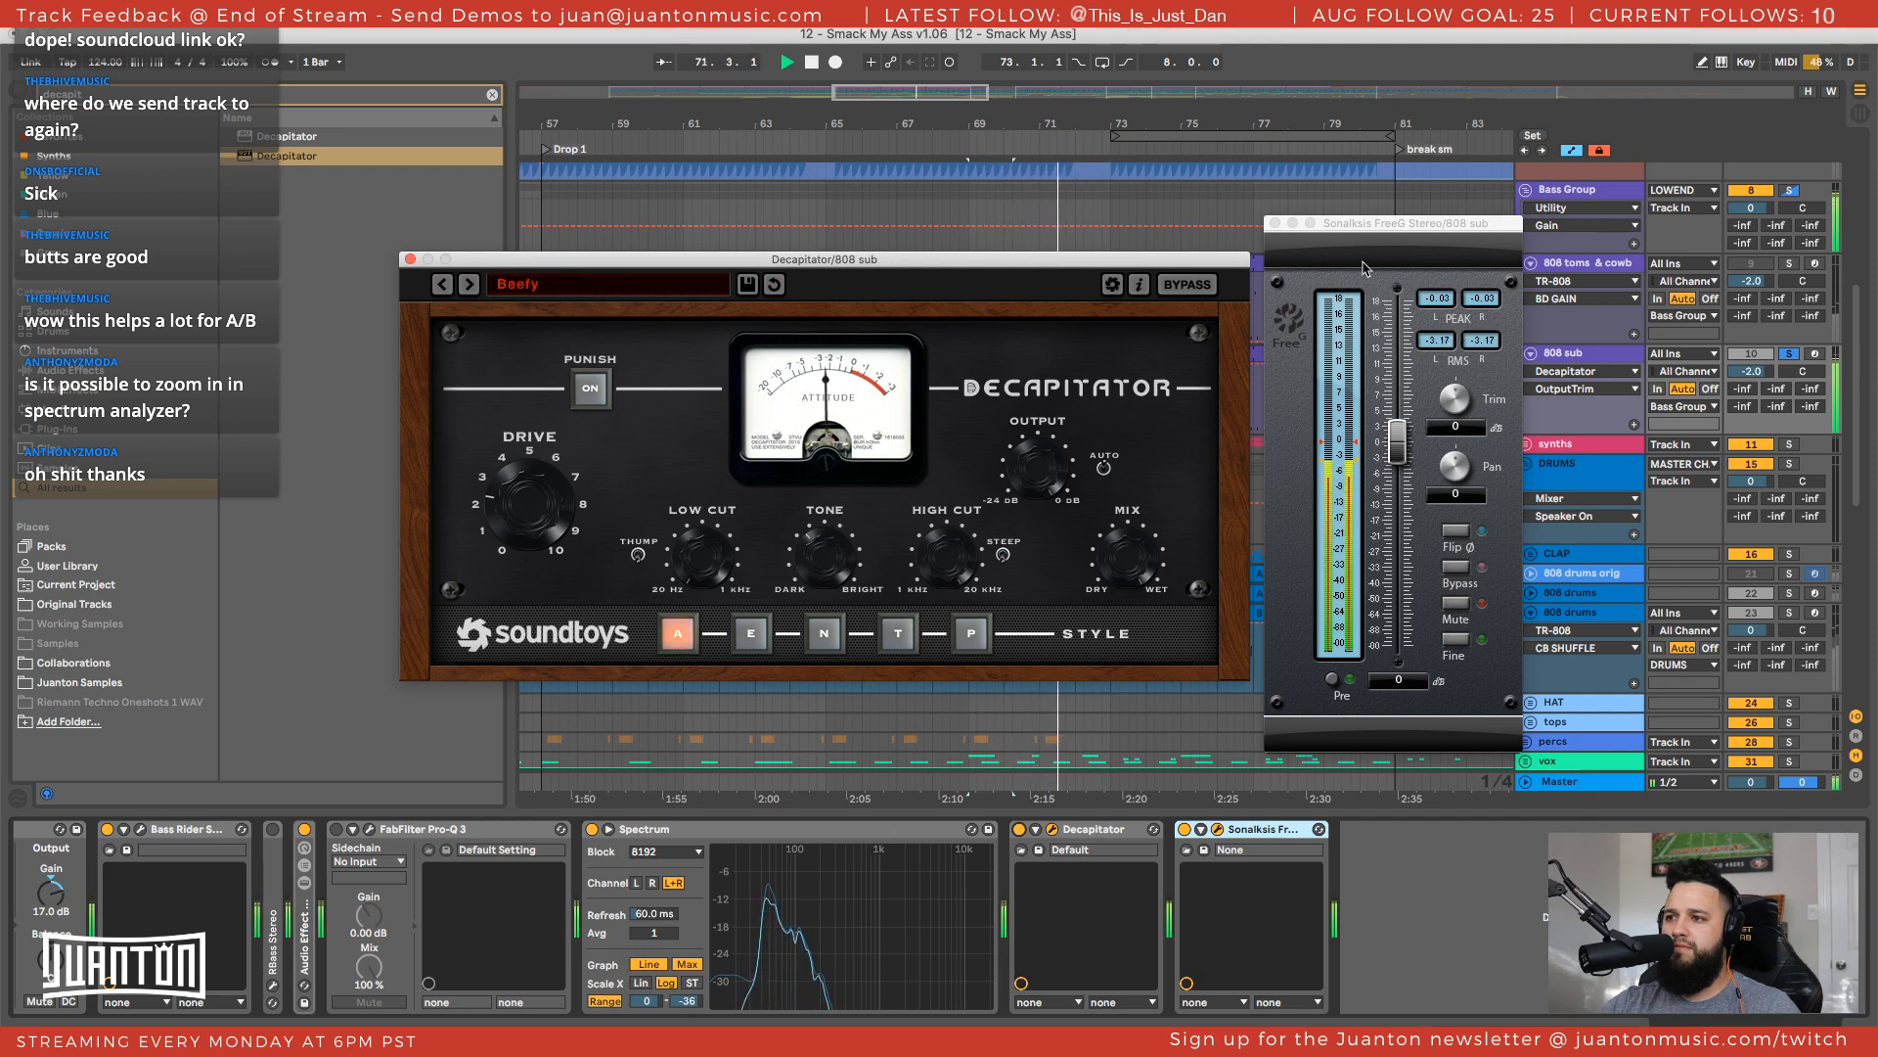
key(space)
Solo the Kick with the 808 sub, cycle Decapitator through DarkFat and MidDriver to RollOffTheHighs, and lower its Mix during playback
scroll(1804, 234, up, 5)
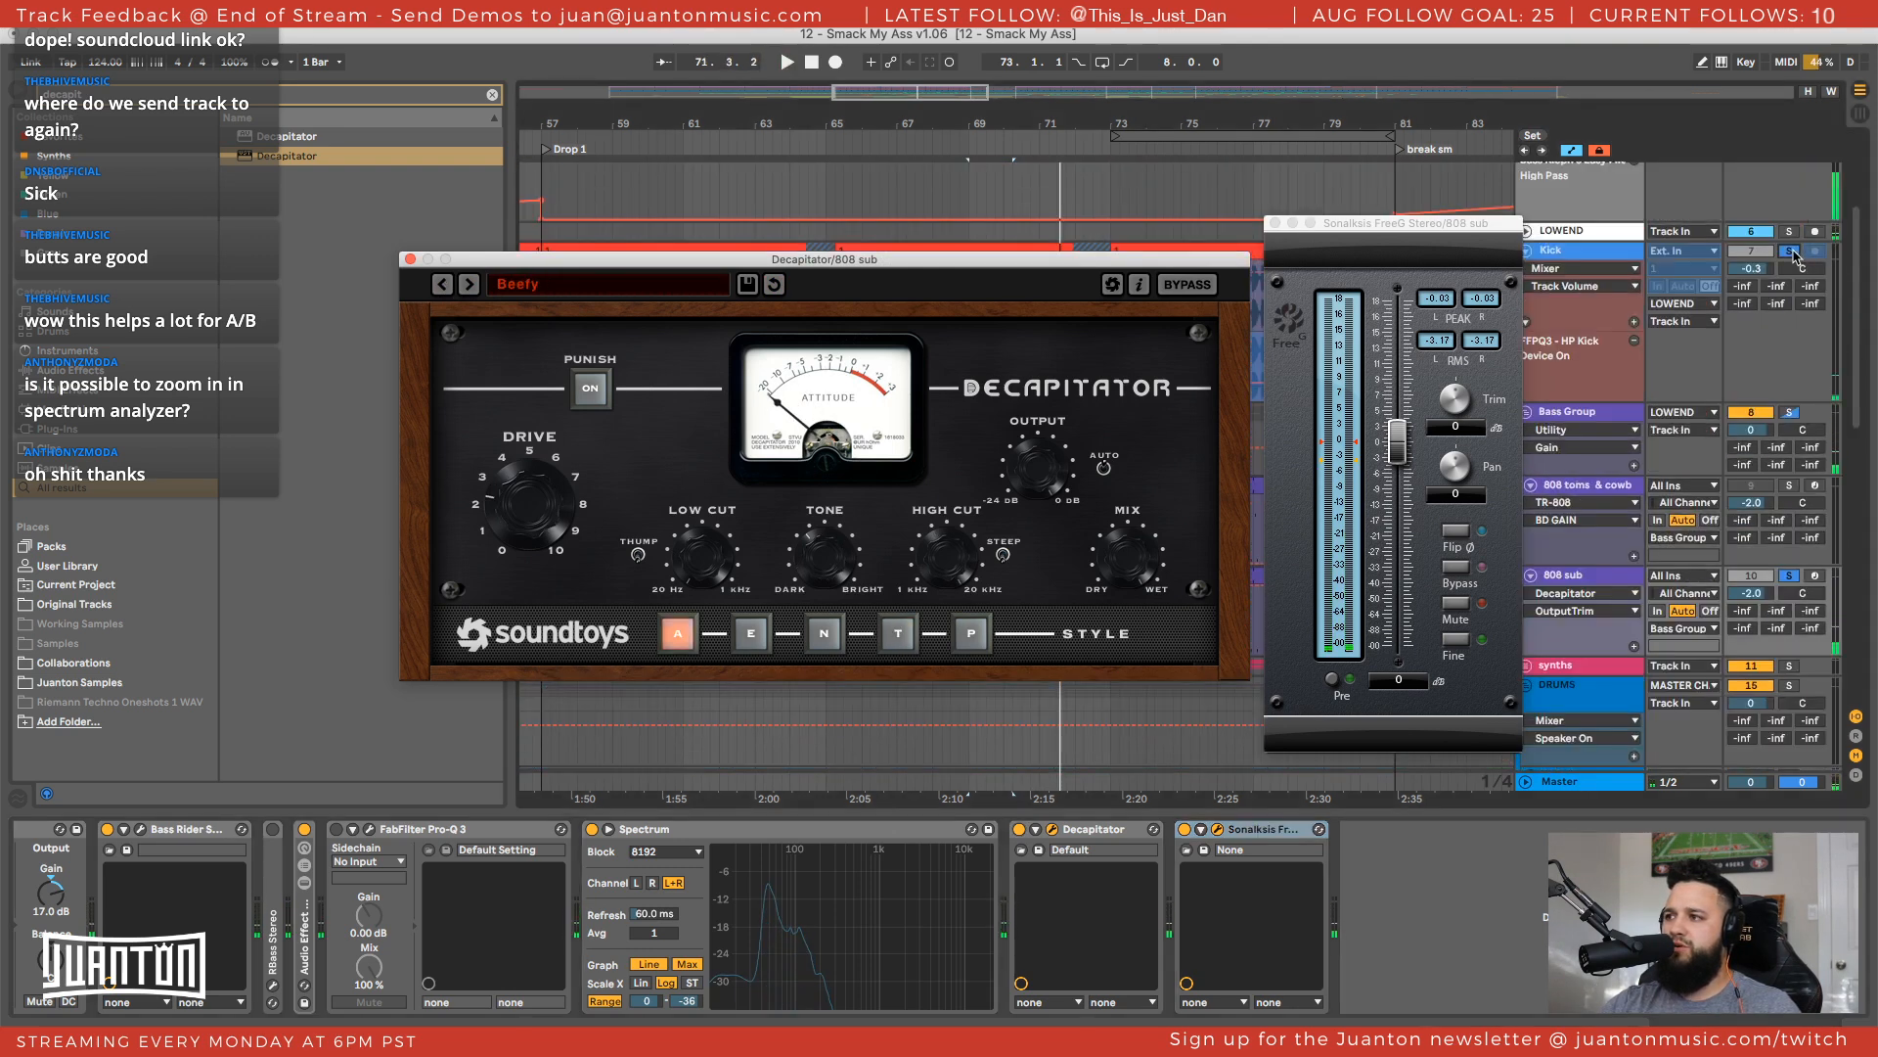
key(space)
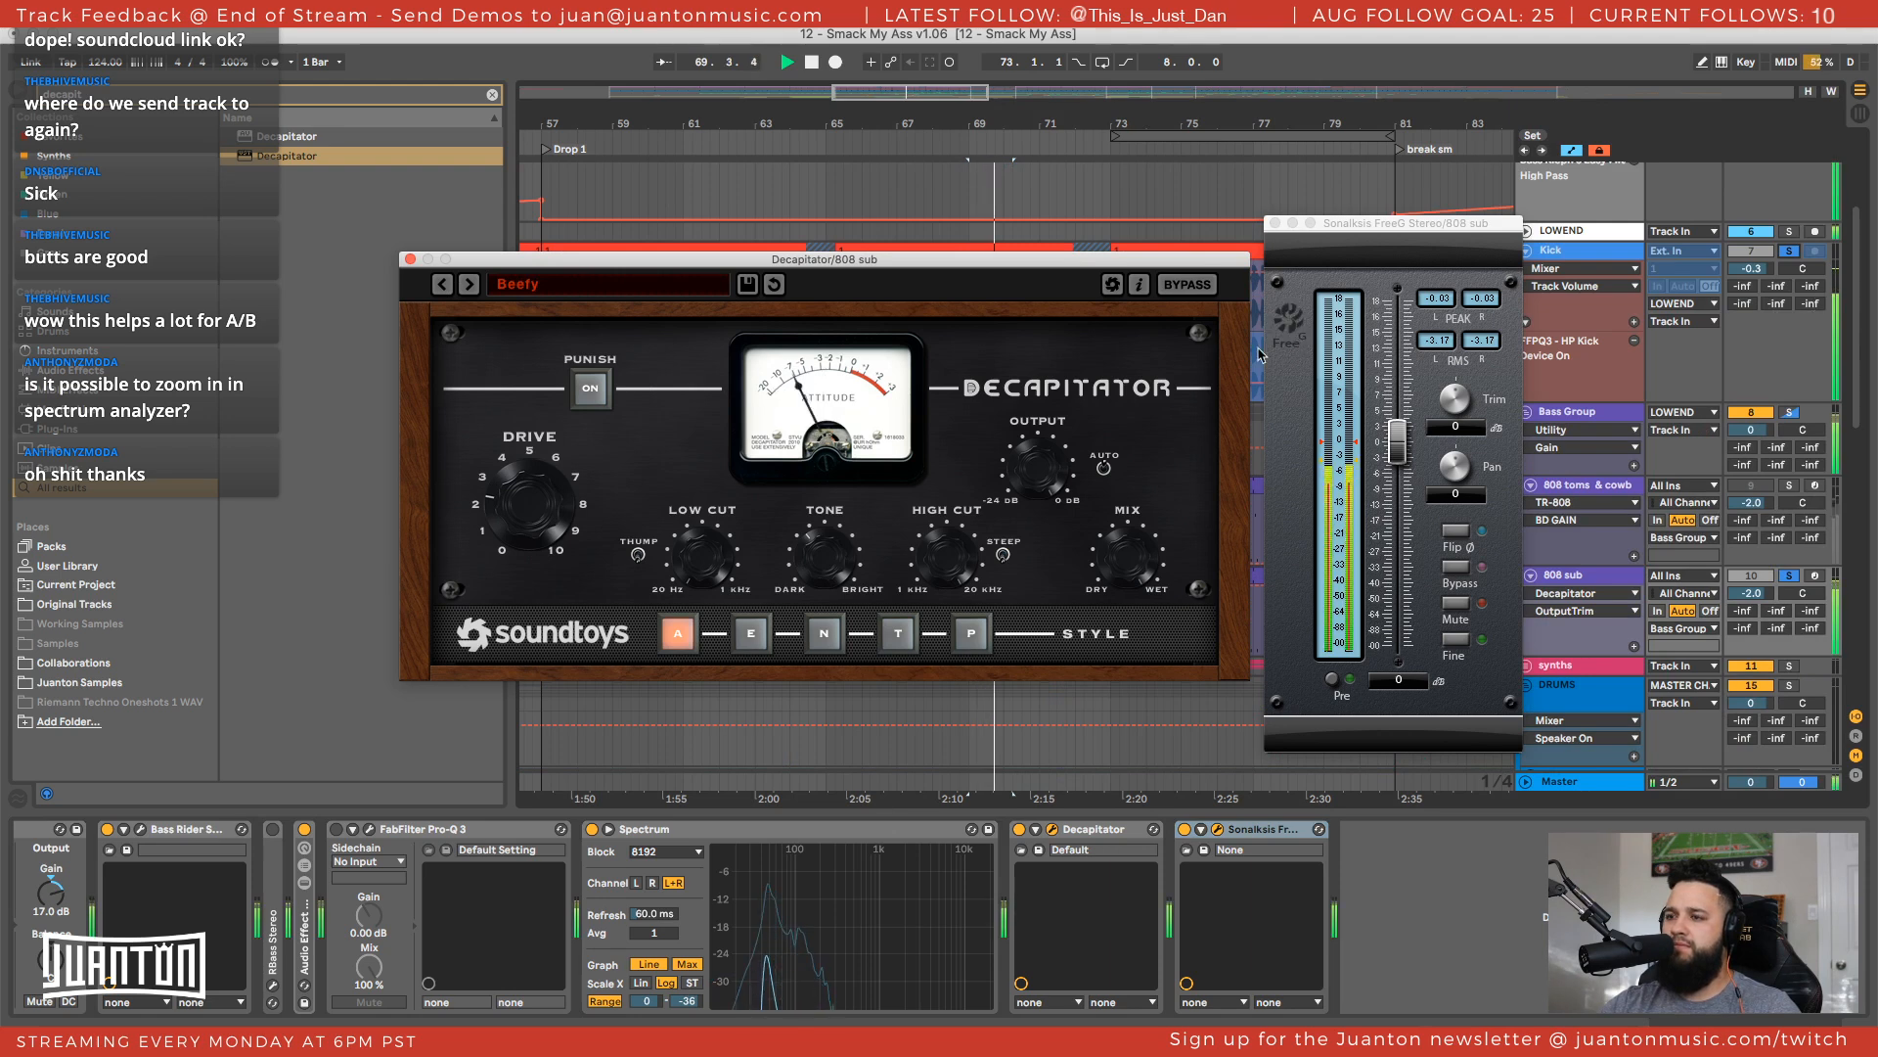
click(470, 286)
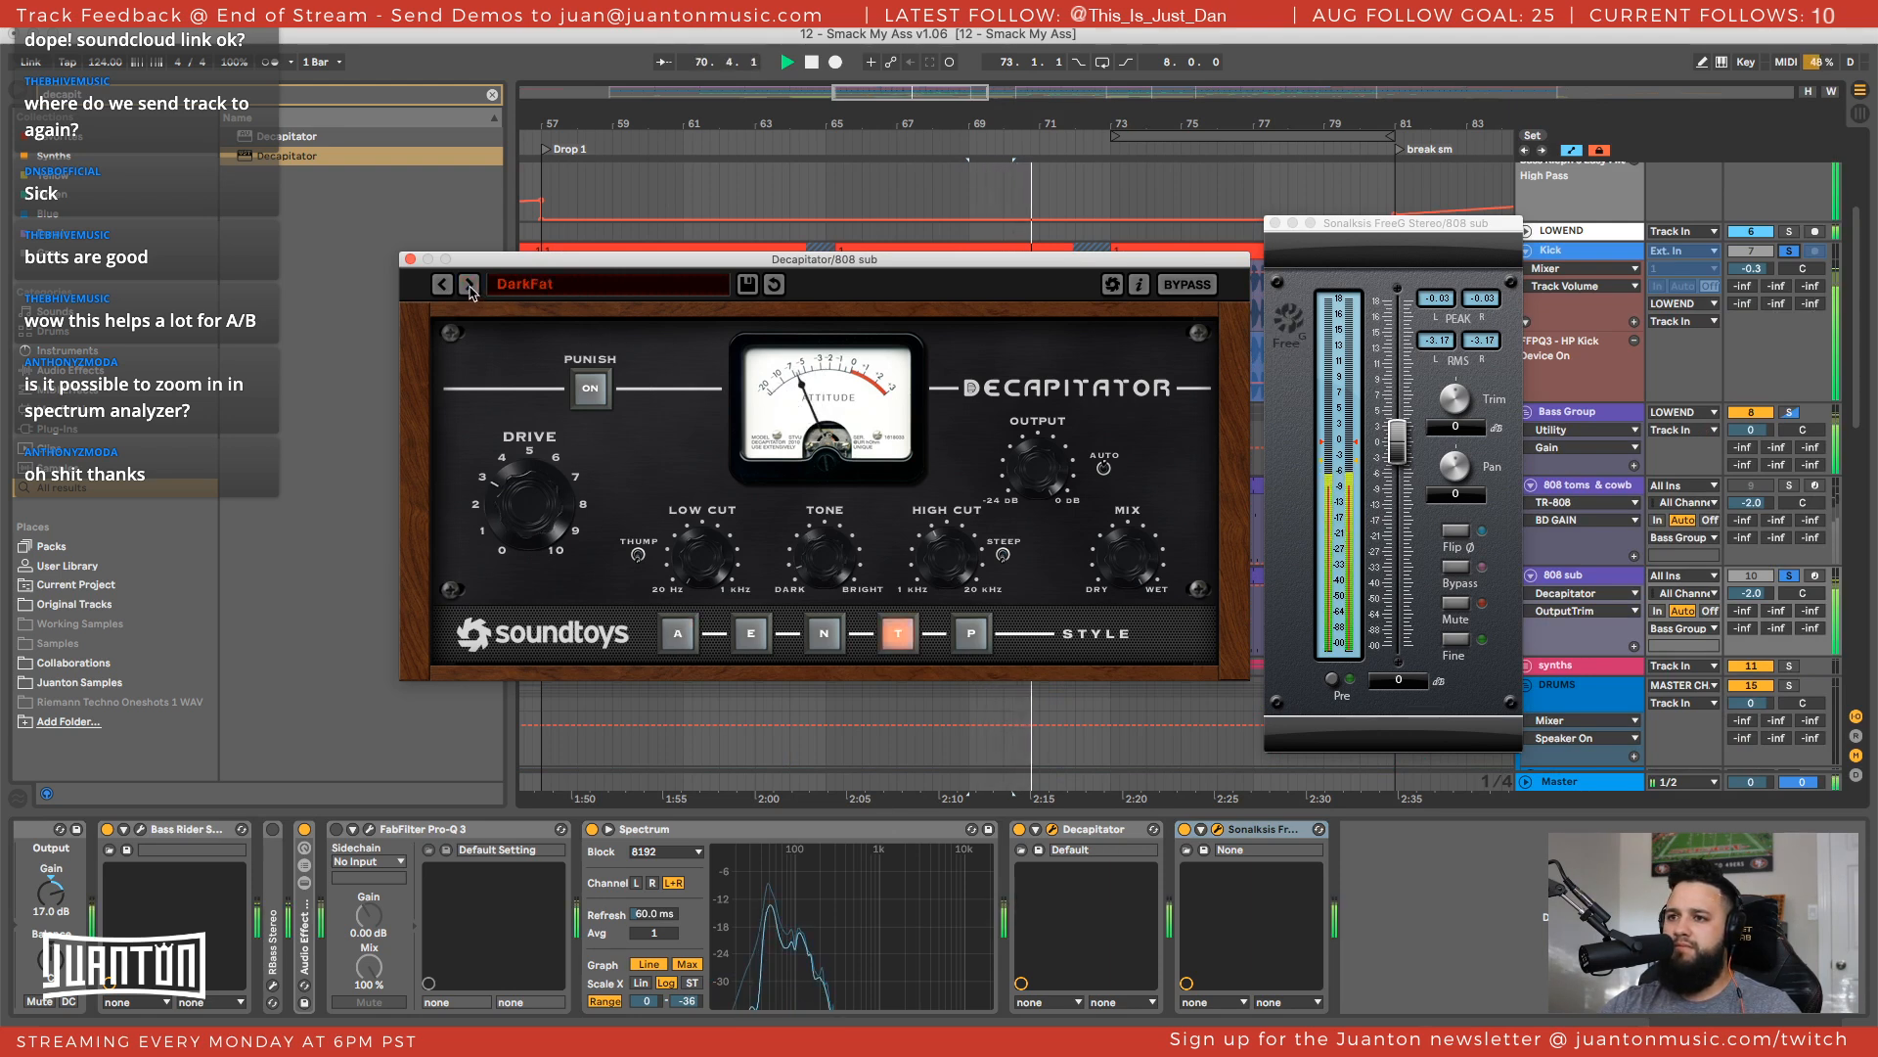
click(469, 285)
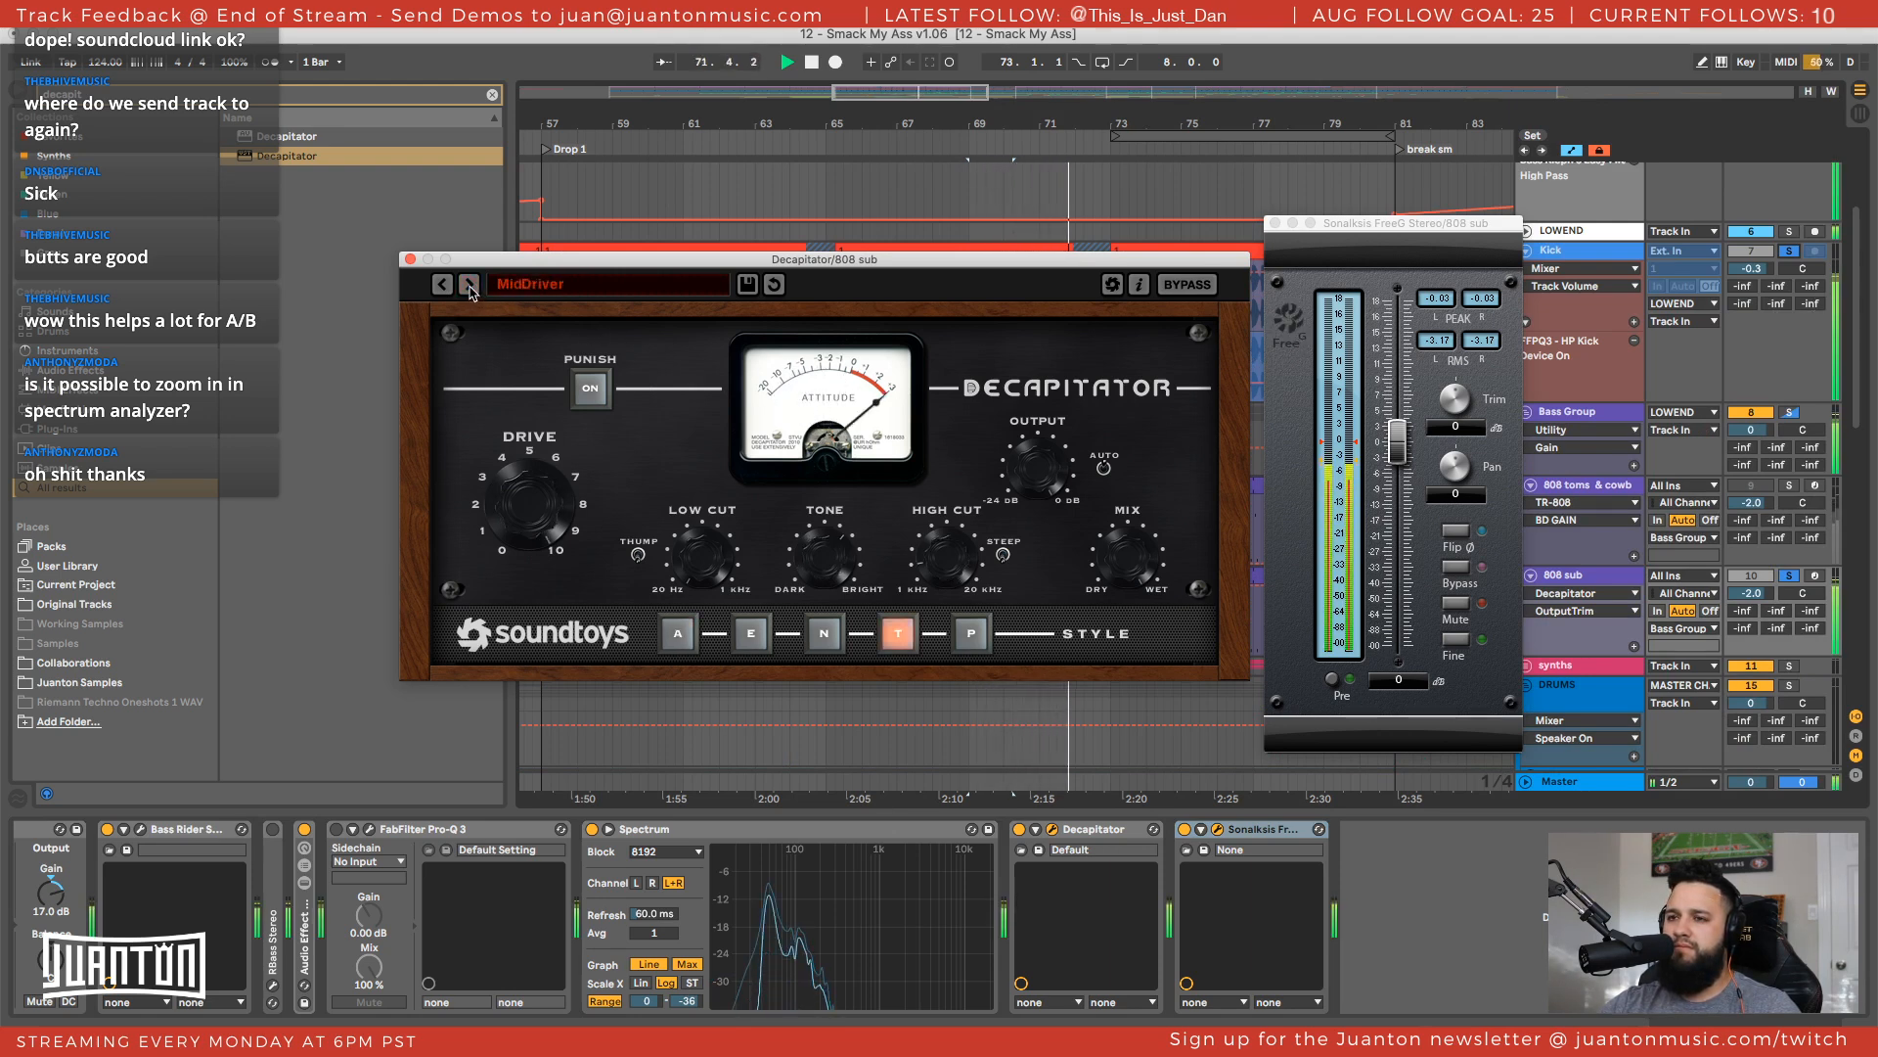
click(470, 286)
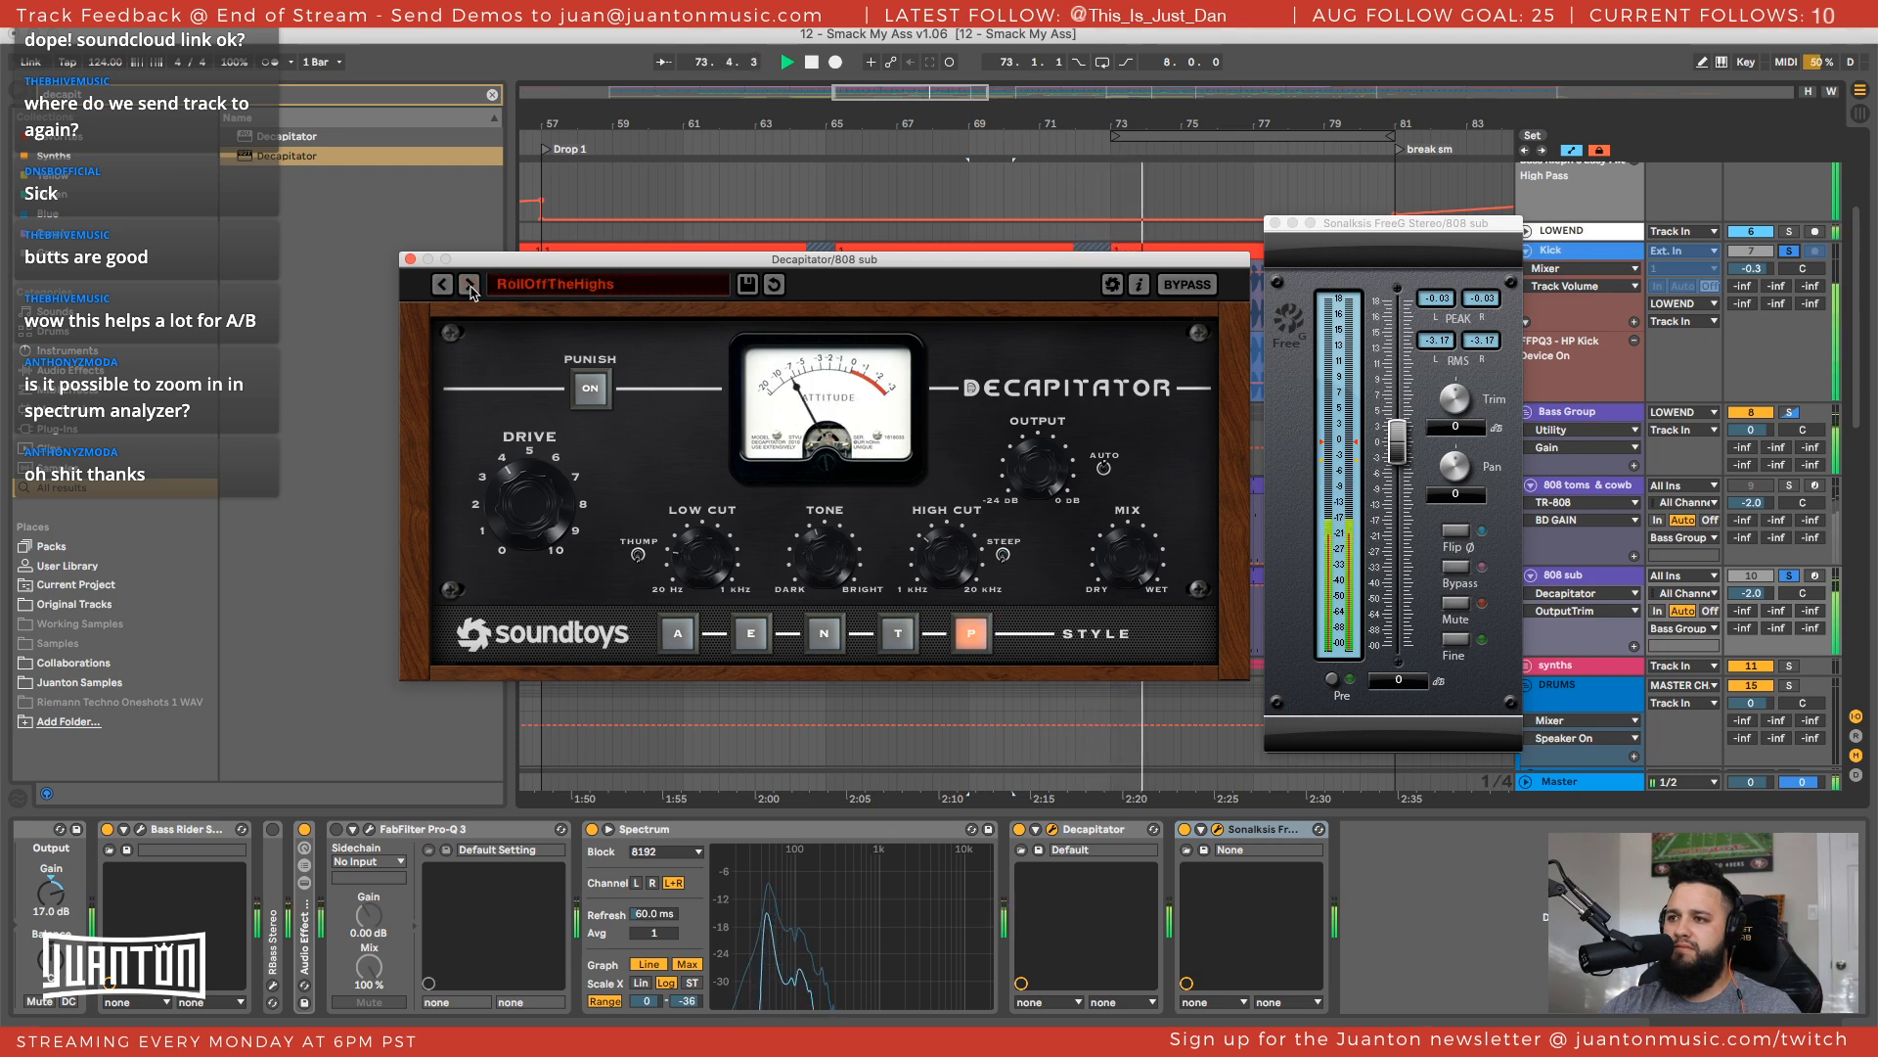
drag(1132, 556, 1125, 654)
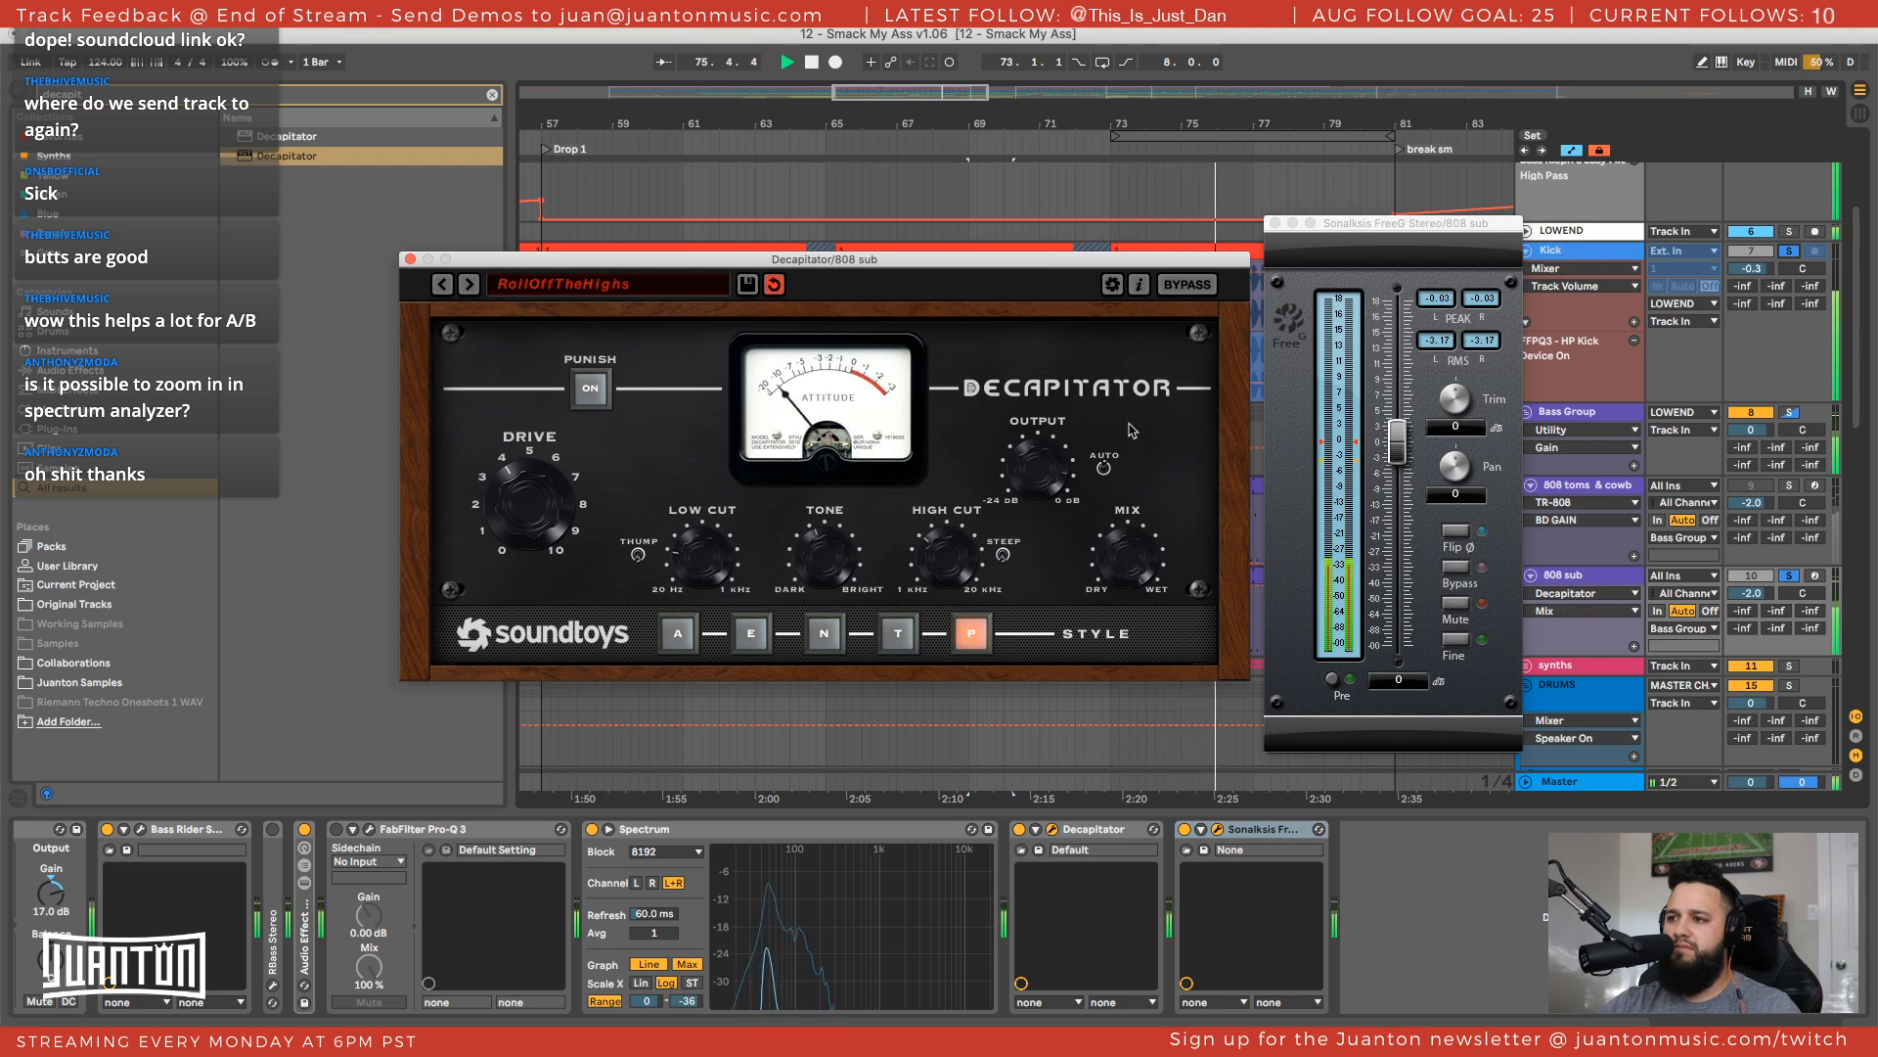
Raise Decapitator's Output and Drive under the RollOffTheHighs preset, replaying the kick and 808 sub to audition the change
drag(1033, 462, 1033, 452)
drag(530, 503, 528, 475)
key(space)
key(space)
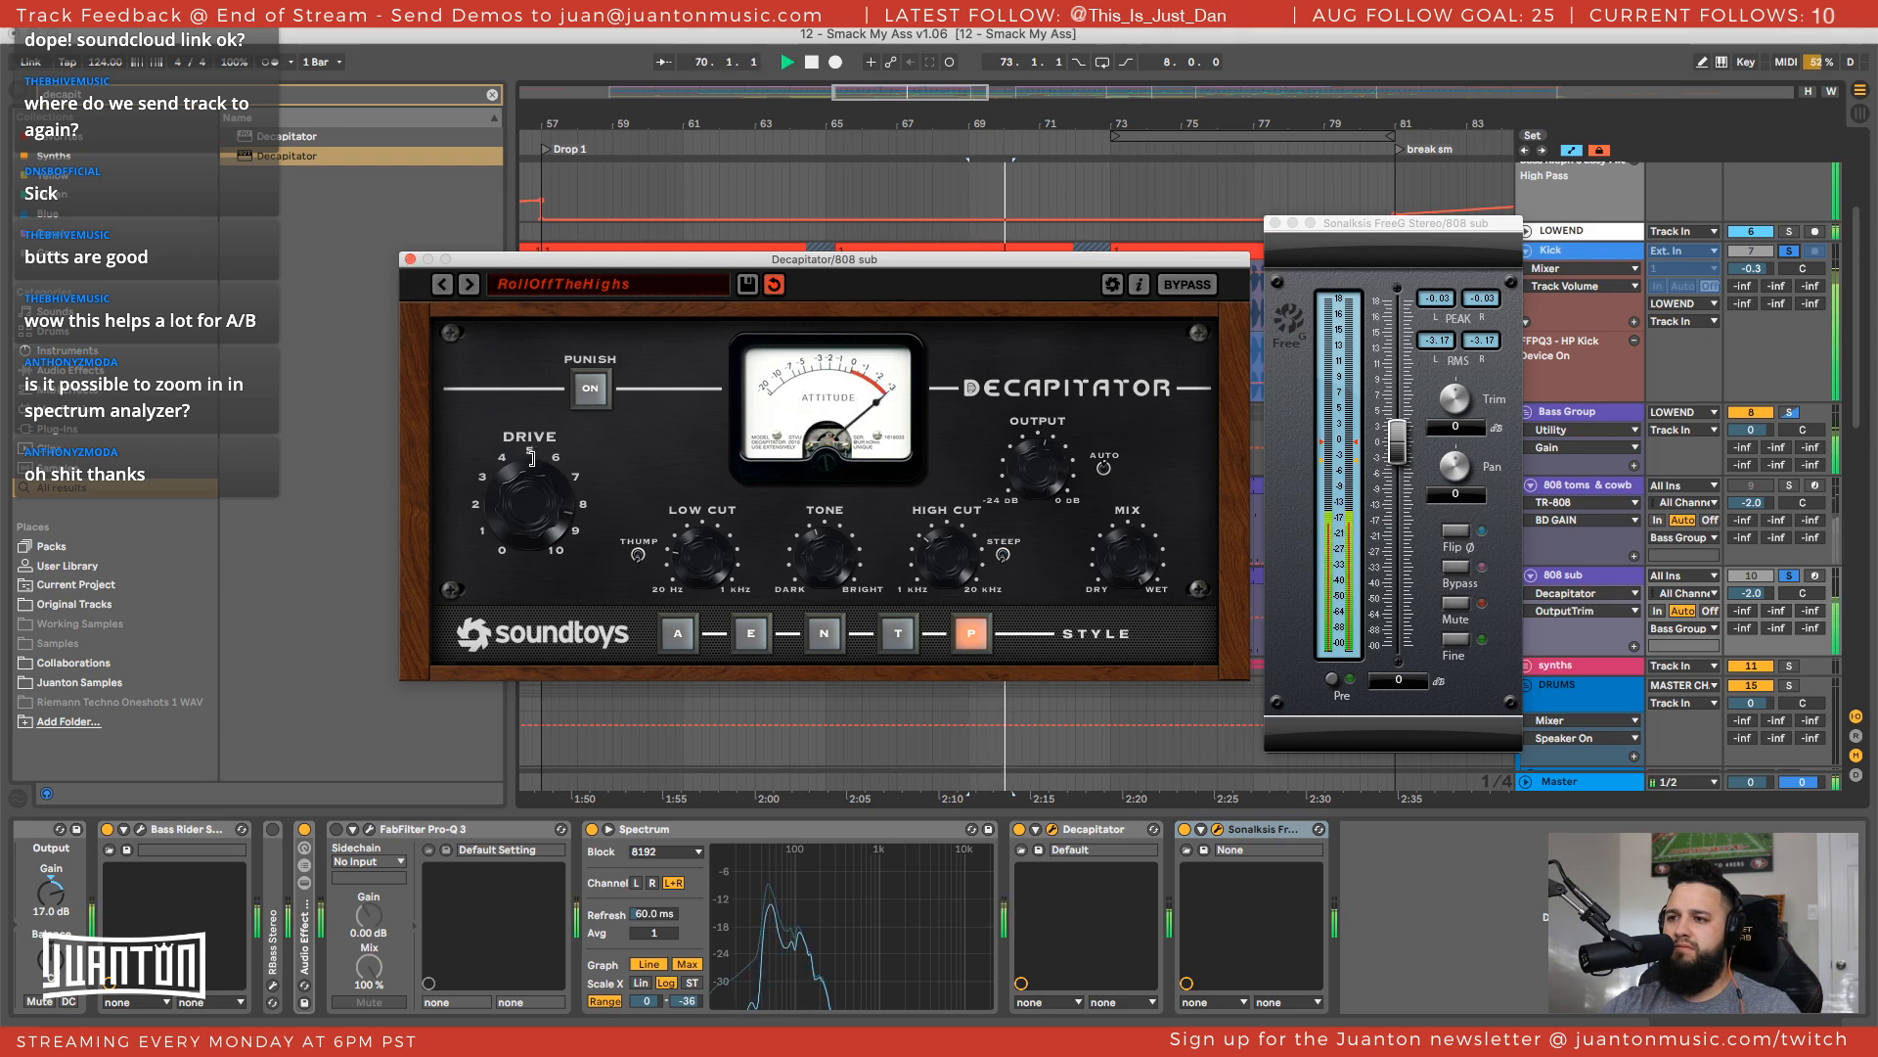
click(1240, 868)
key(space)
Move Decapitator into the Audio Effect Rack's rbass chain, between RBass Stereo and EQ Eight, and resume playback
scroll(1099, 868, left, 5)
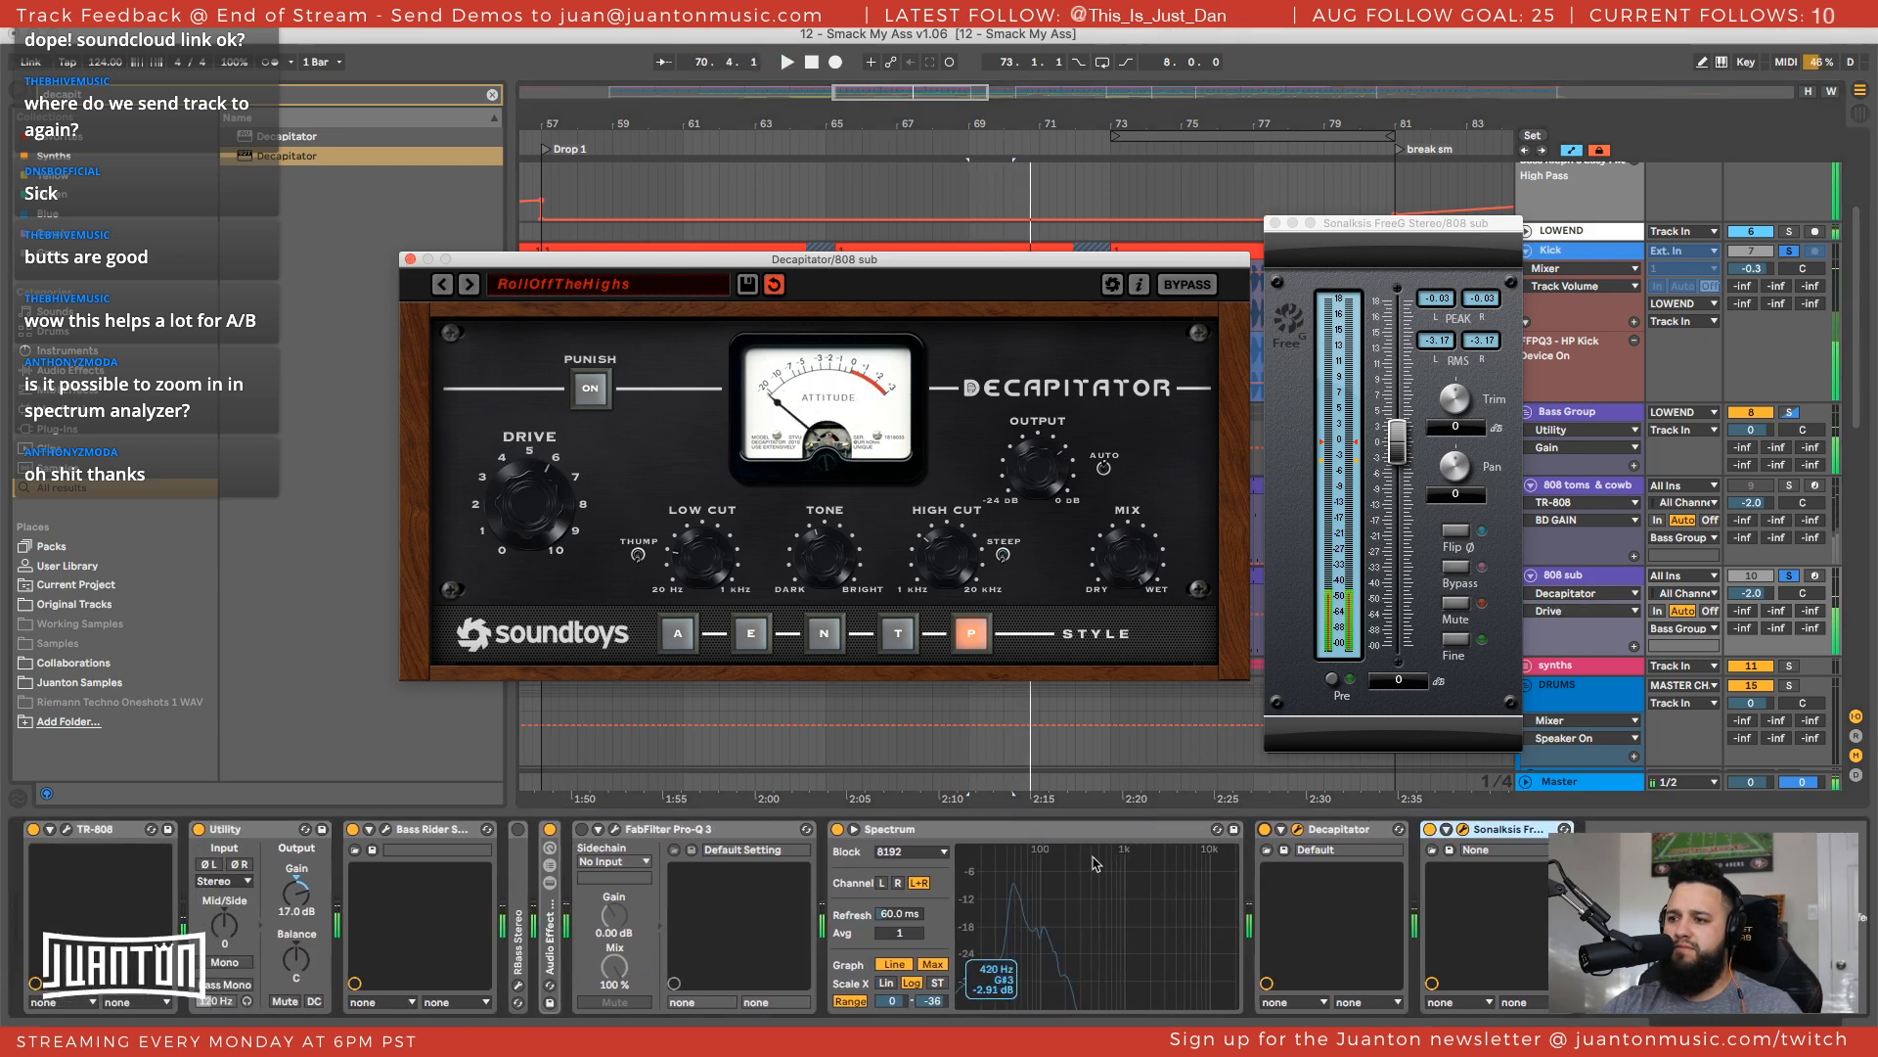
drag(1348, 829, 1318, 889)
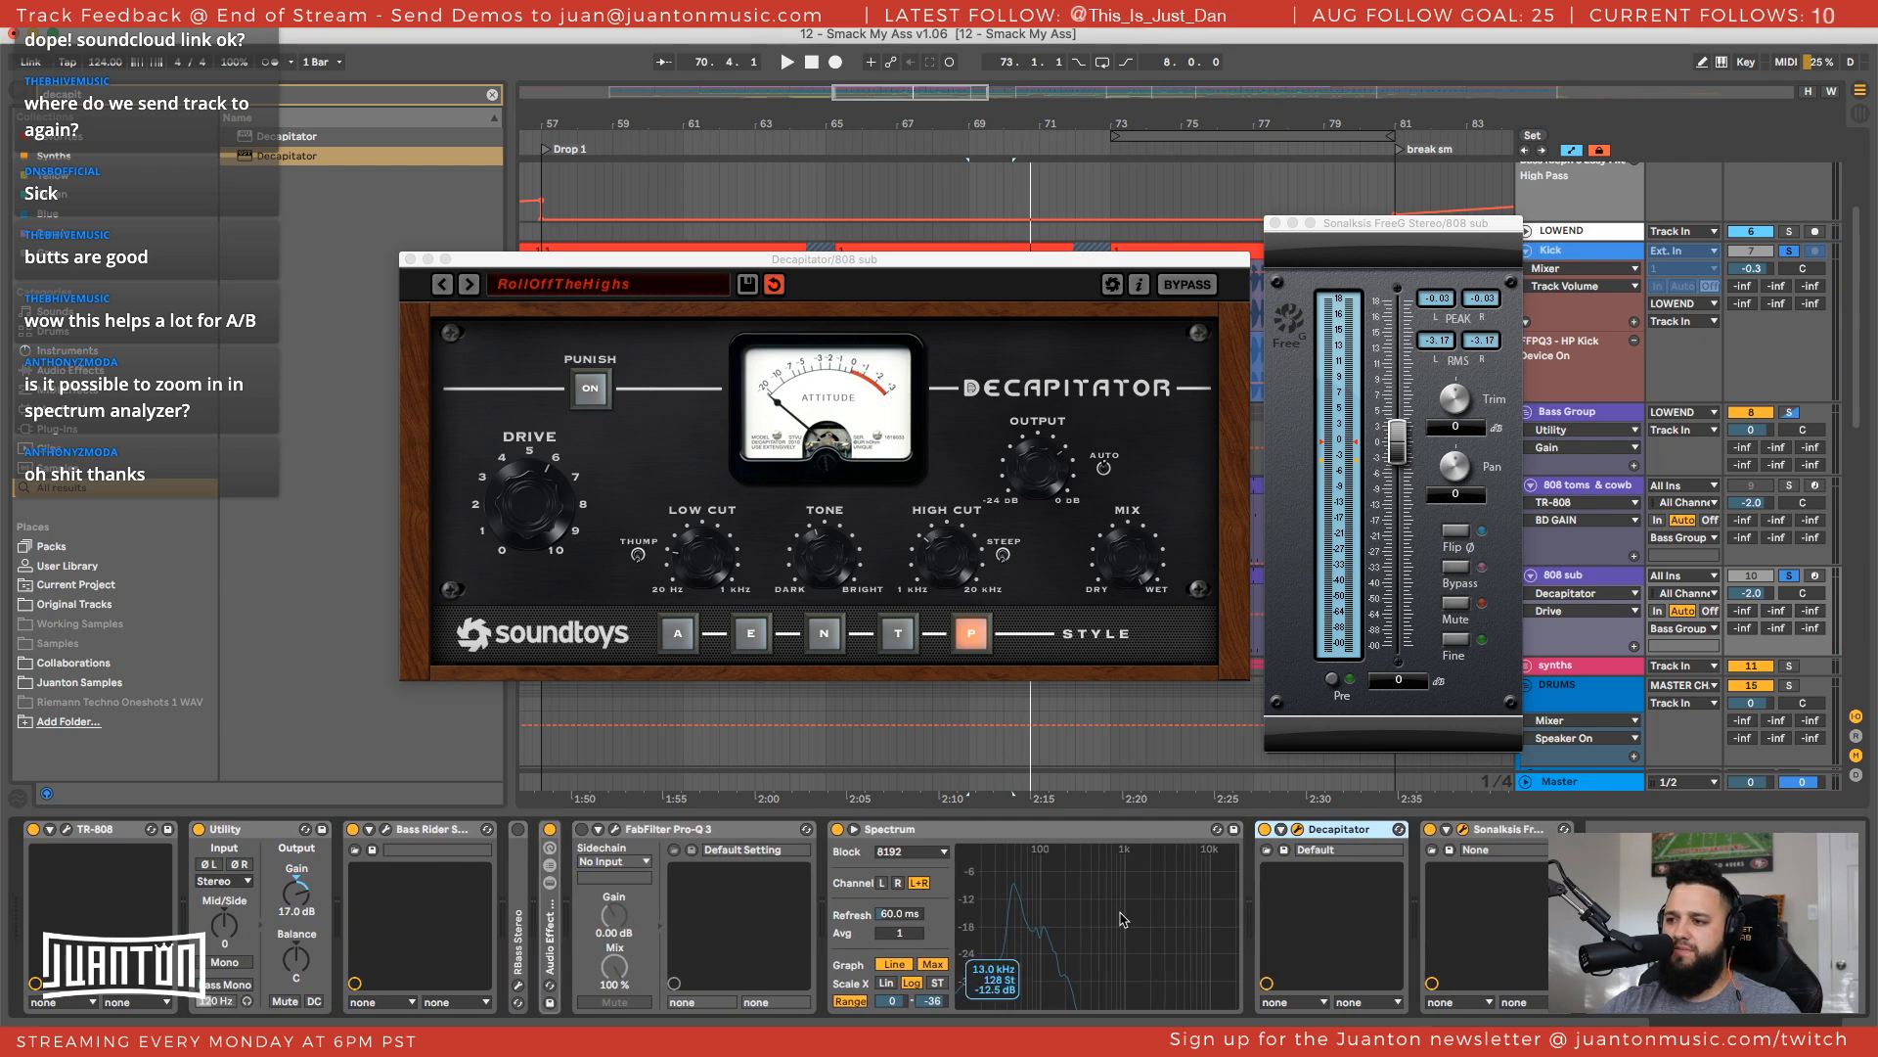
double_click(553, 942)
click(599, 897)
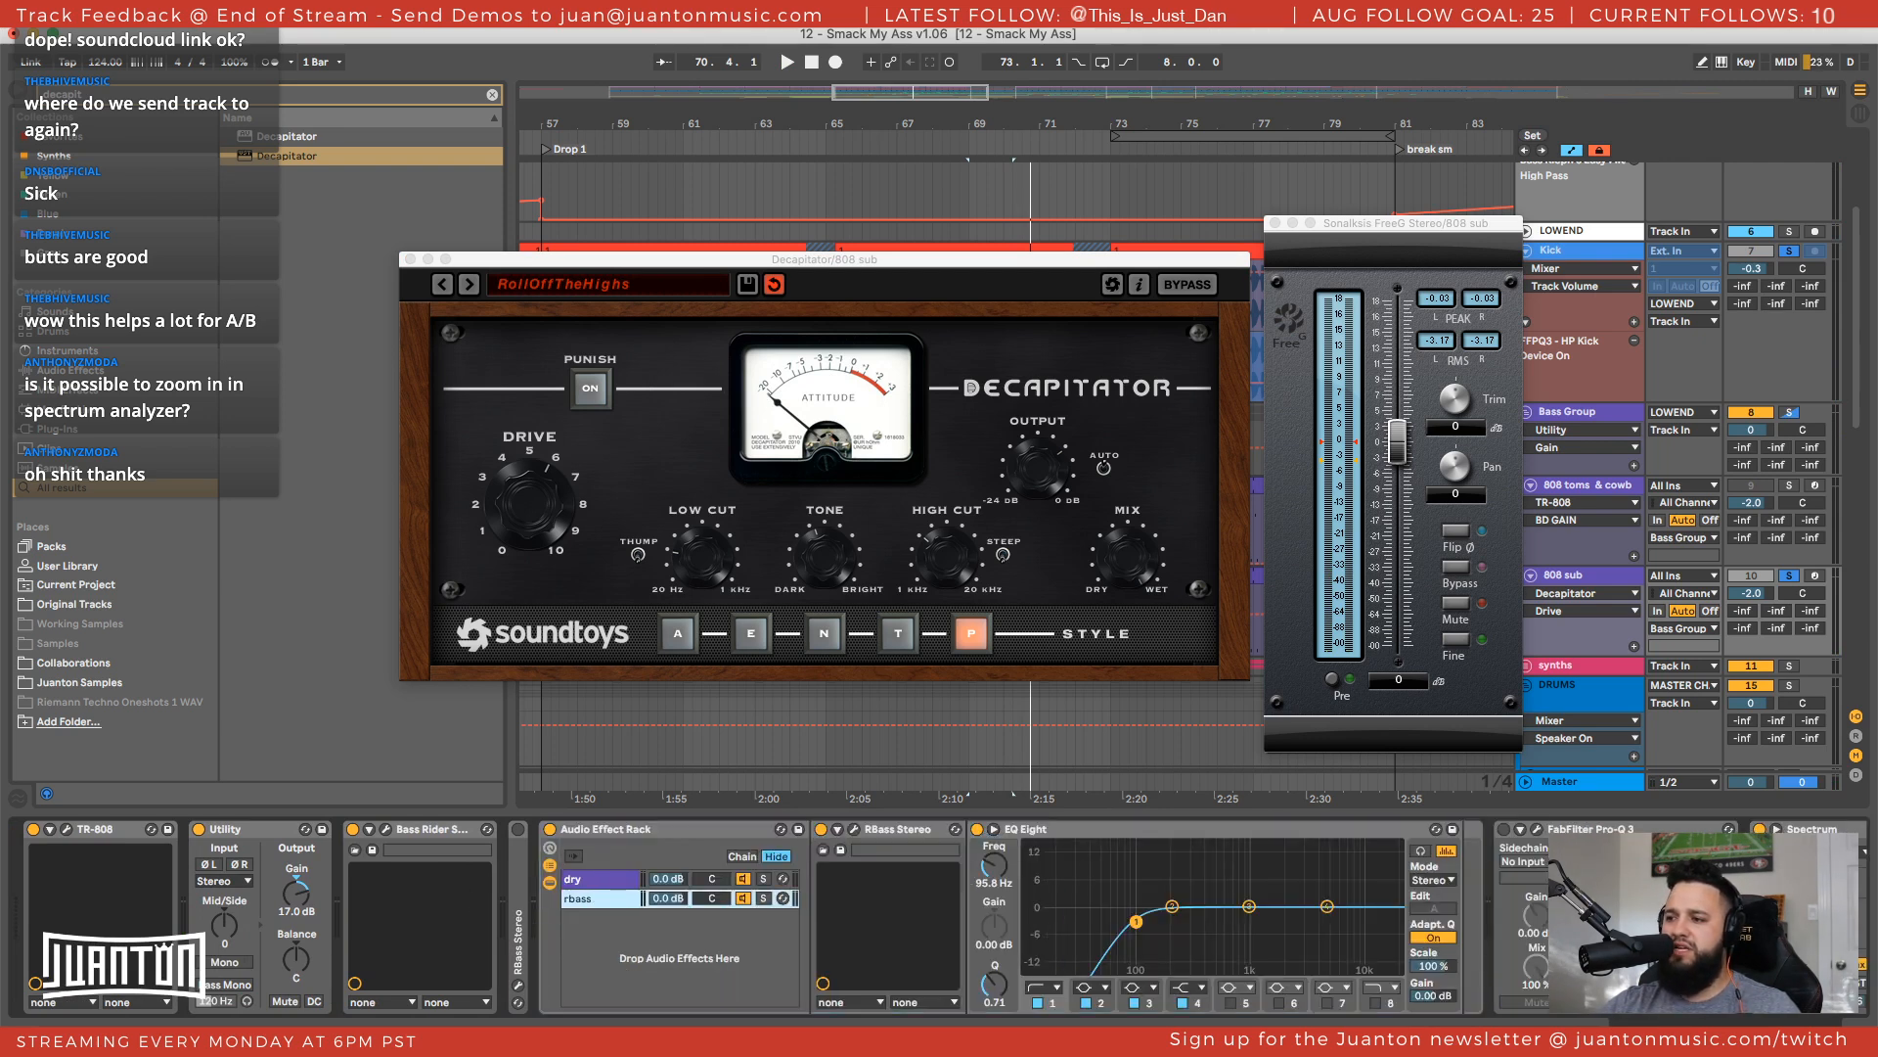
scroll(939, 919, right, 7)
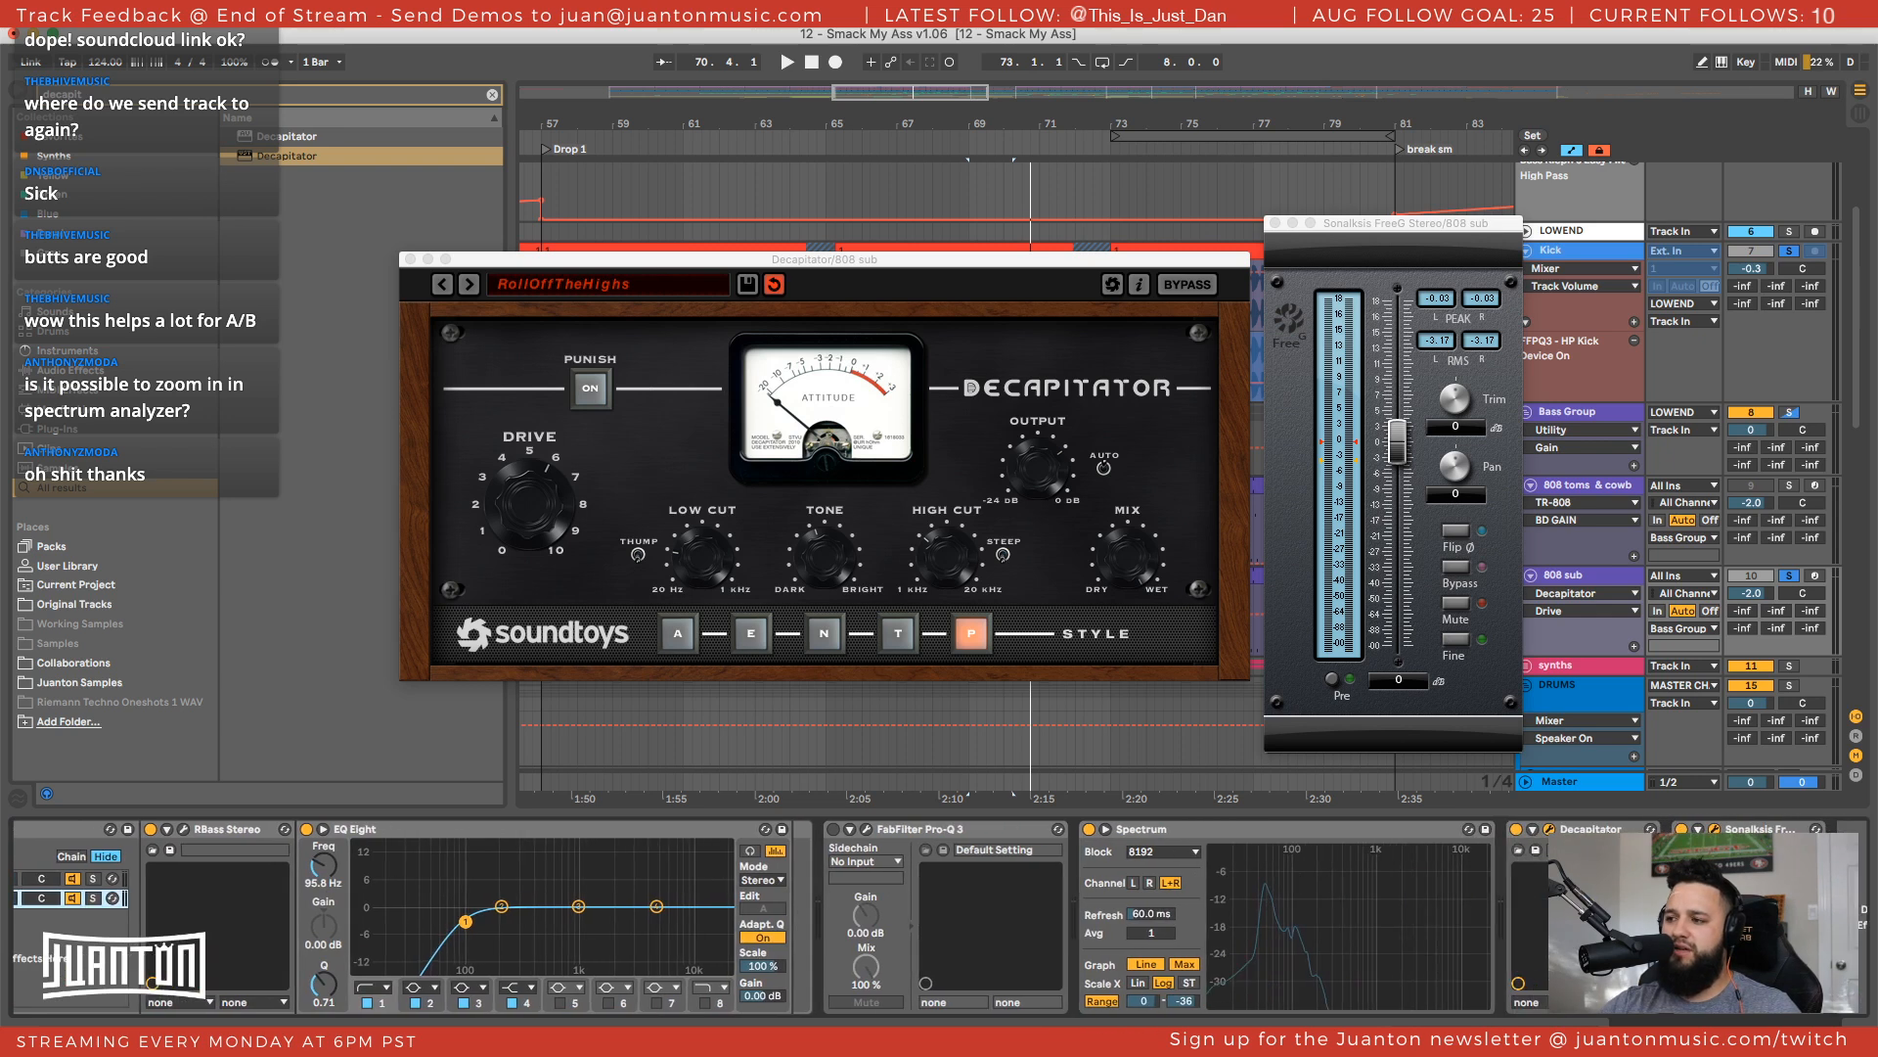
drag(1590, 829, 306, 859)
key(space)
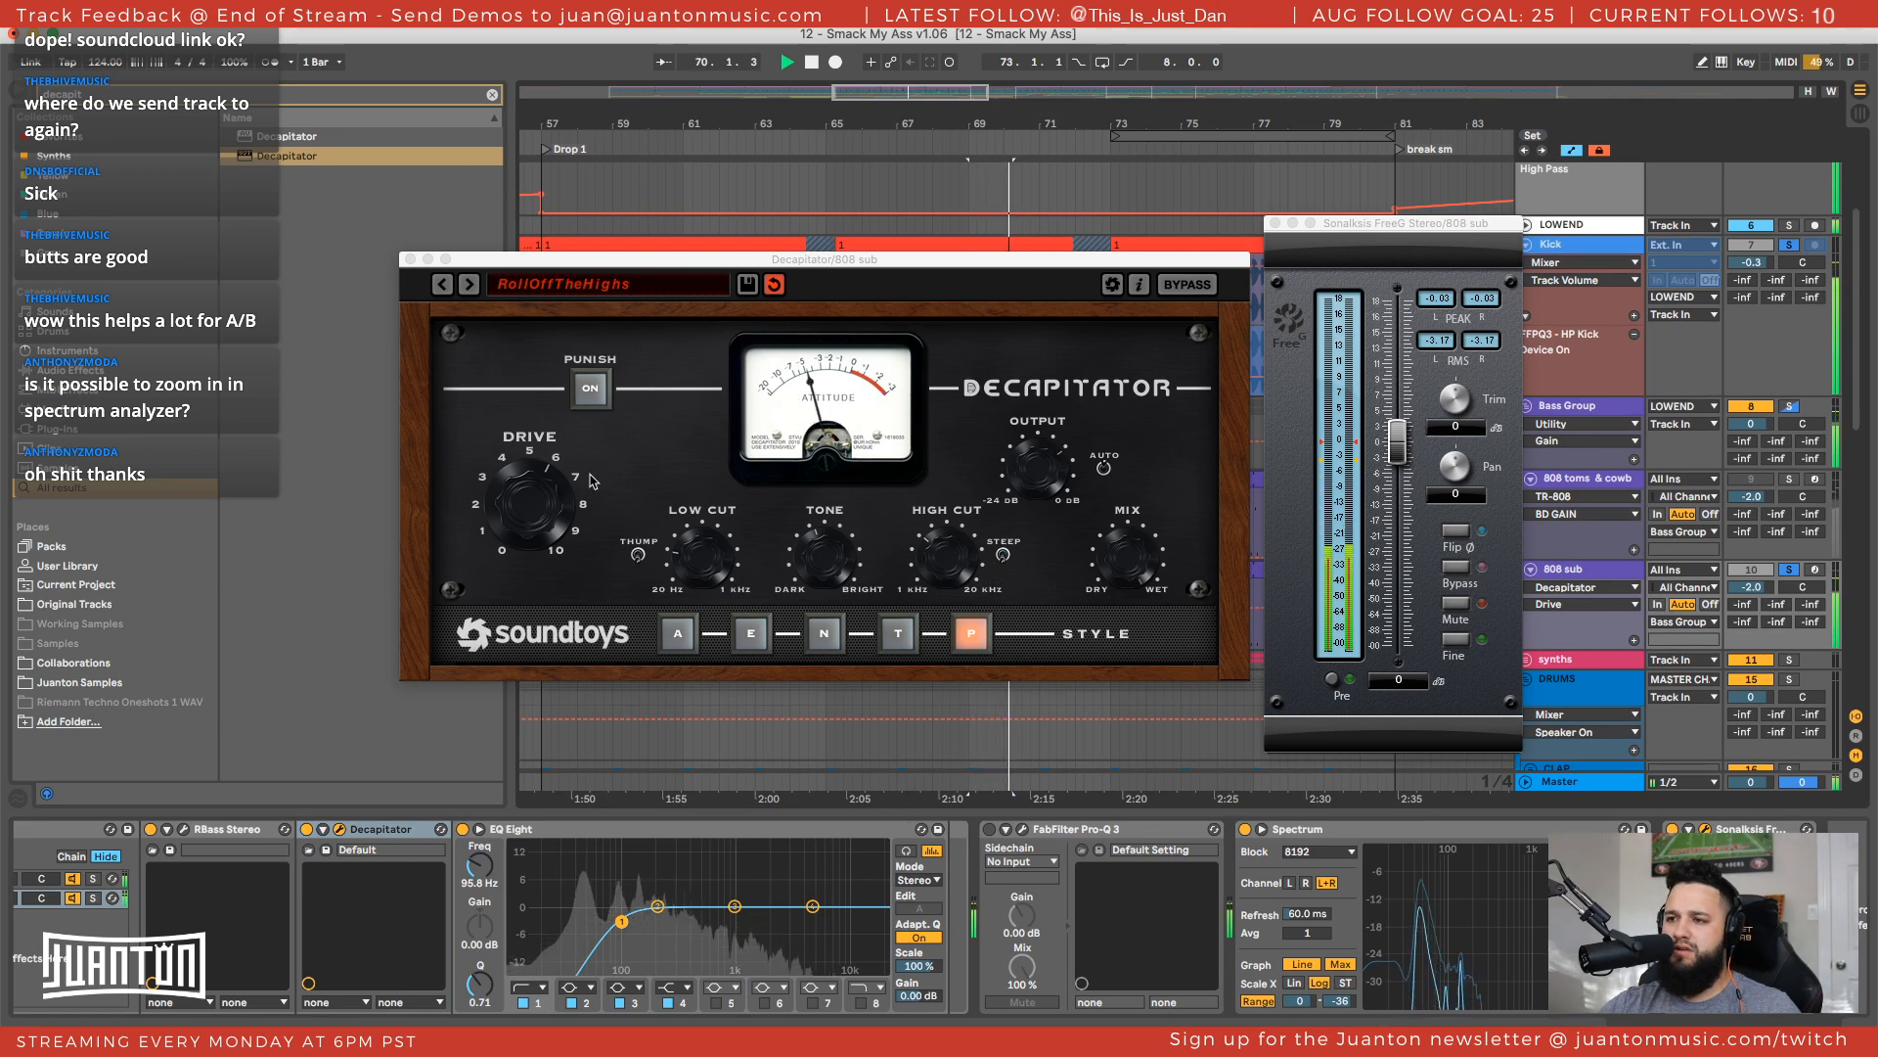
Load Decapitator's MidDriver preset and tune its Drive, Mix and Output during playback, resetting FreeG's peak readout to check the level
click(689, 293)
click(470, 286)
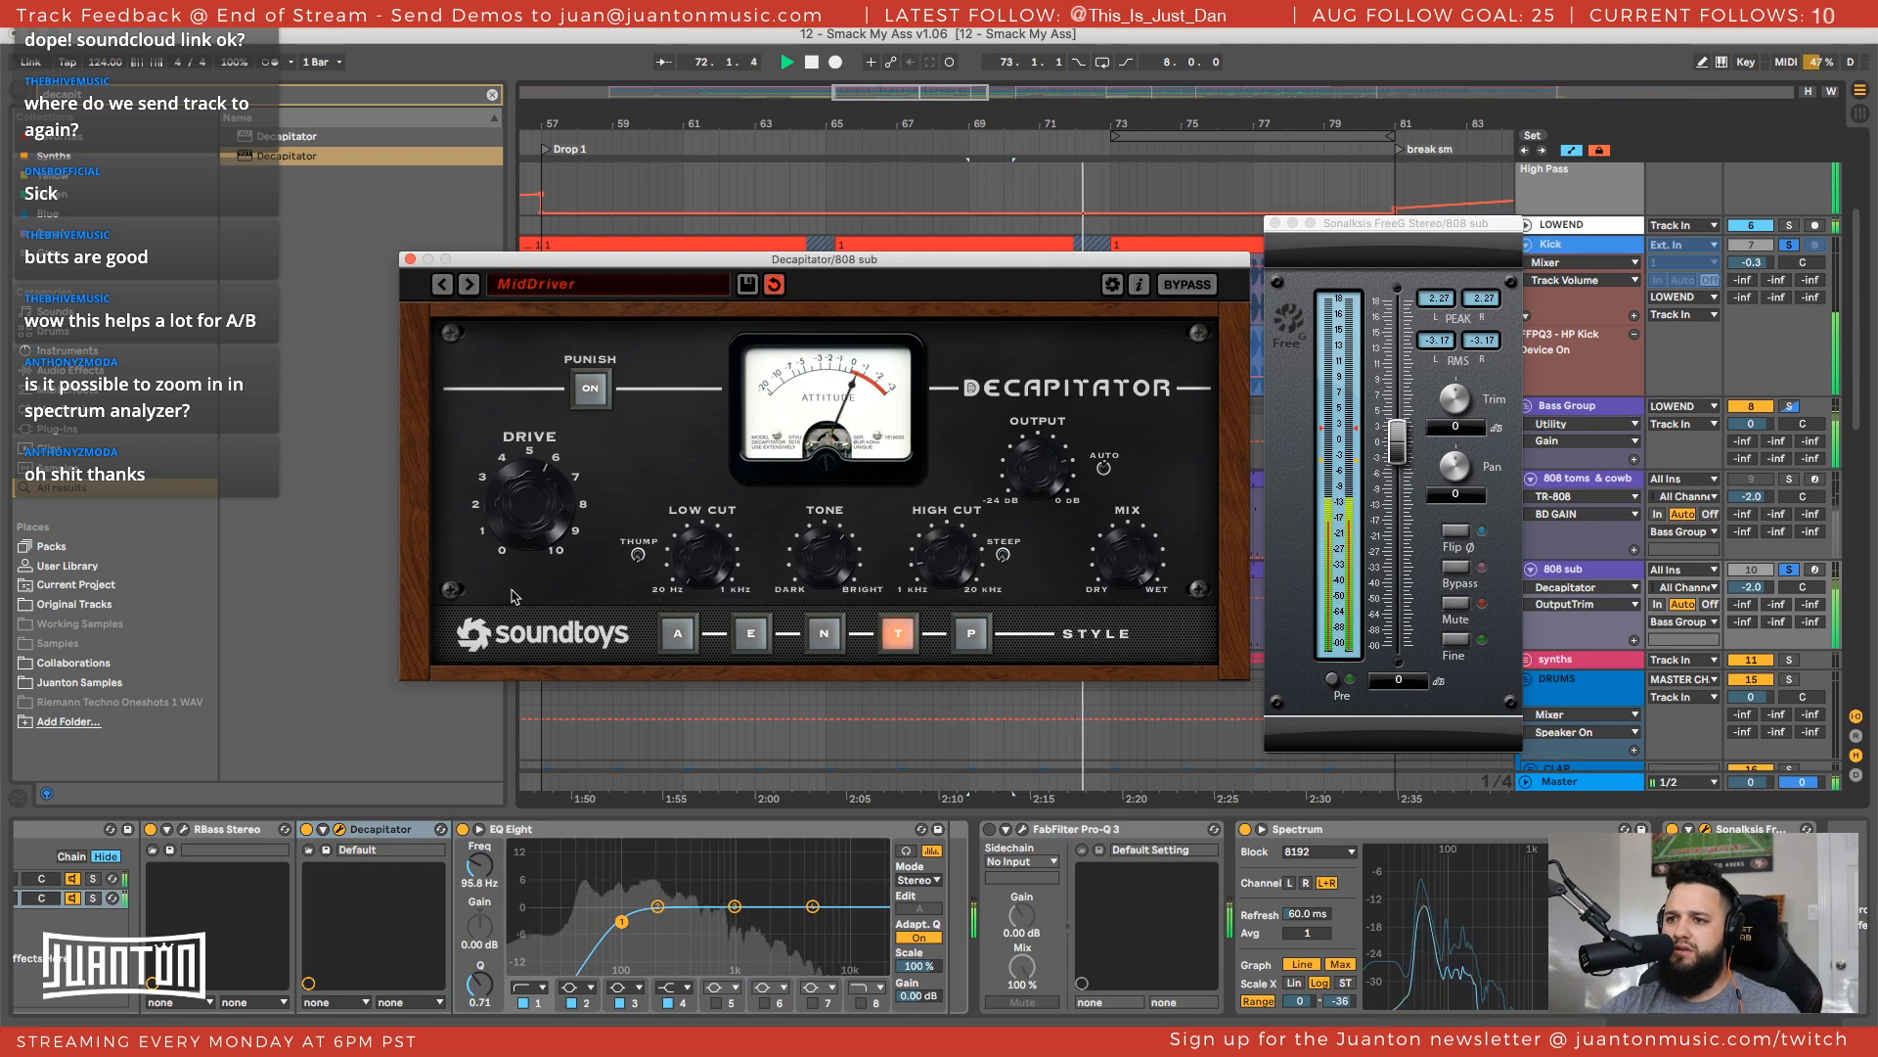
drag(525, 526, 528, 536)
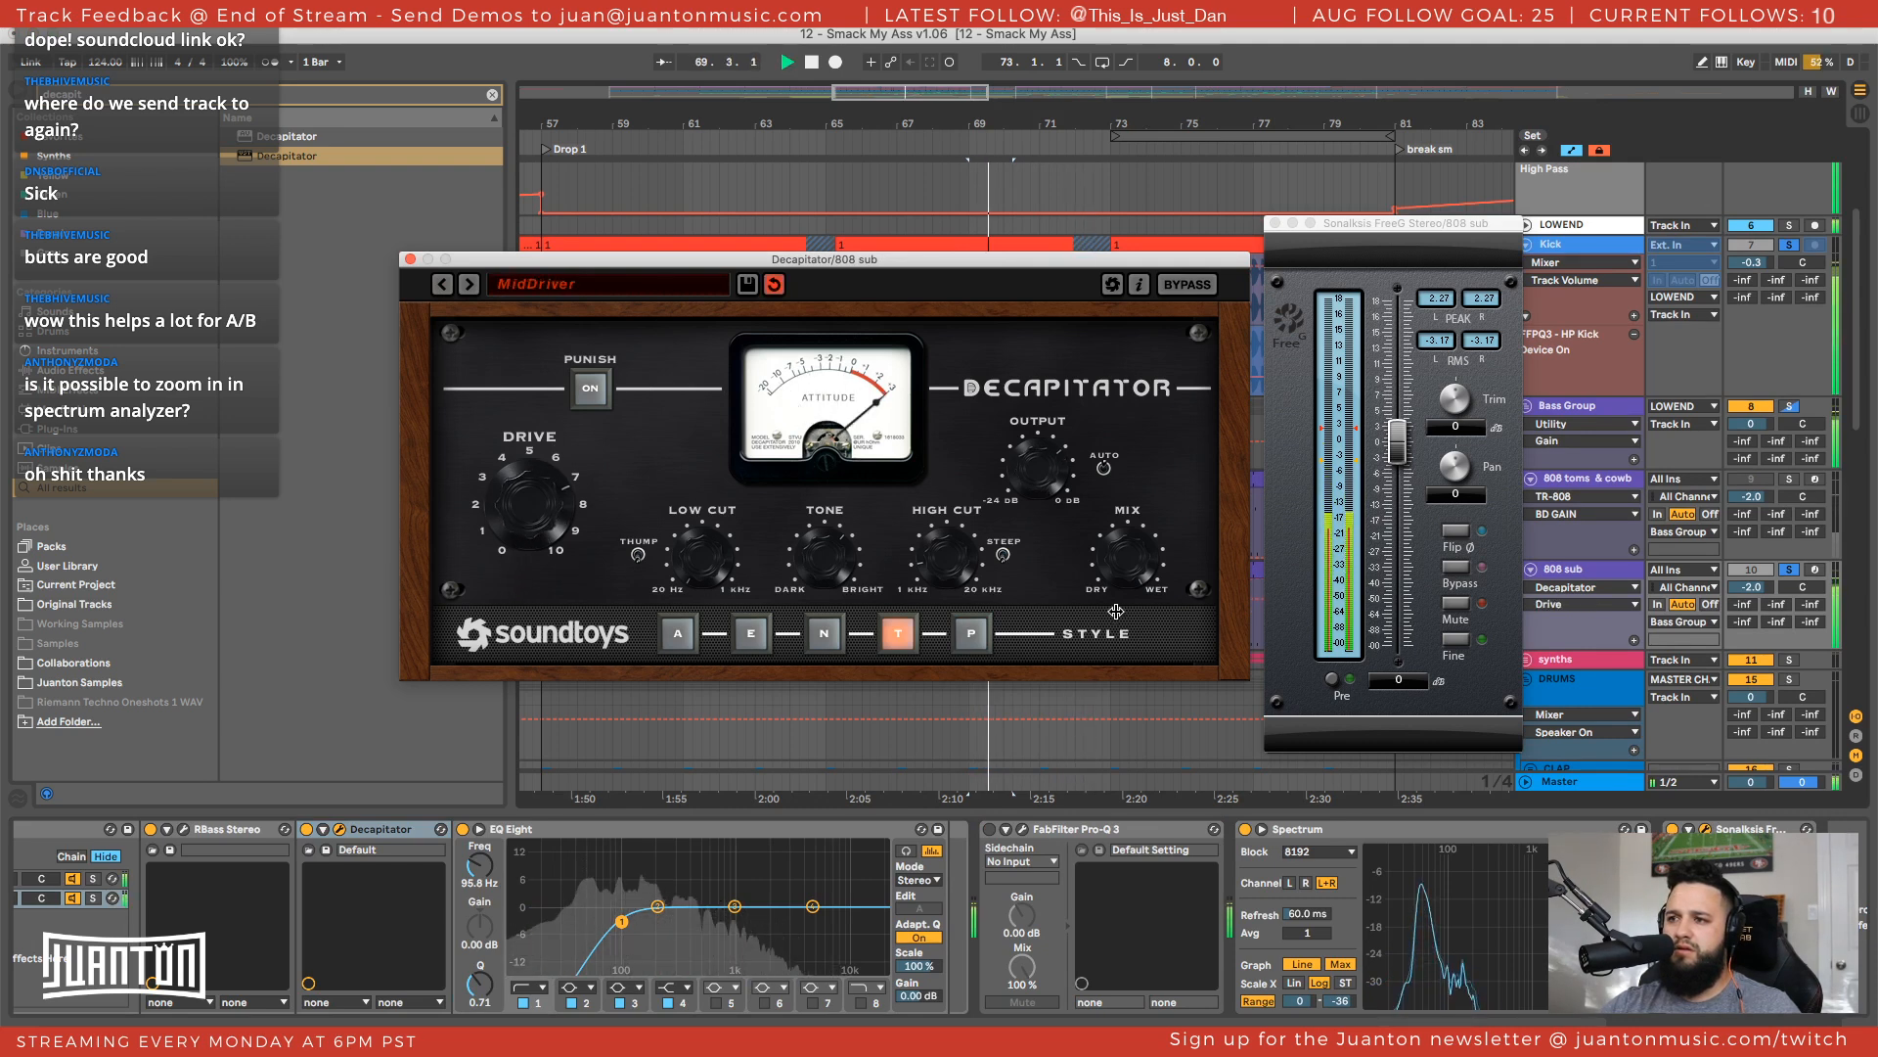
click(1109, 598)
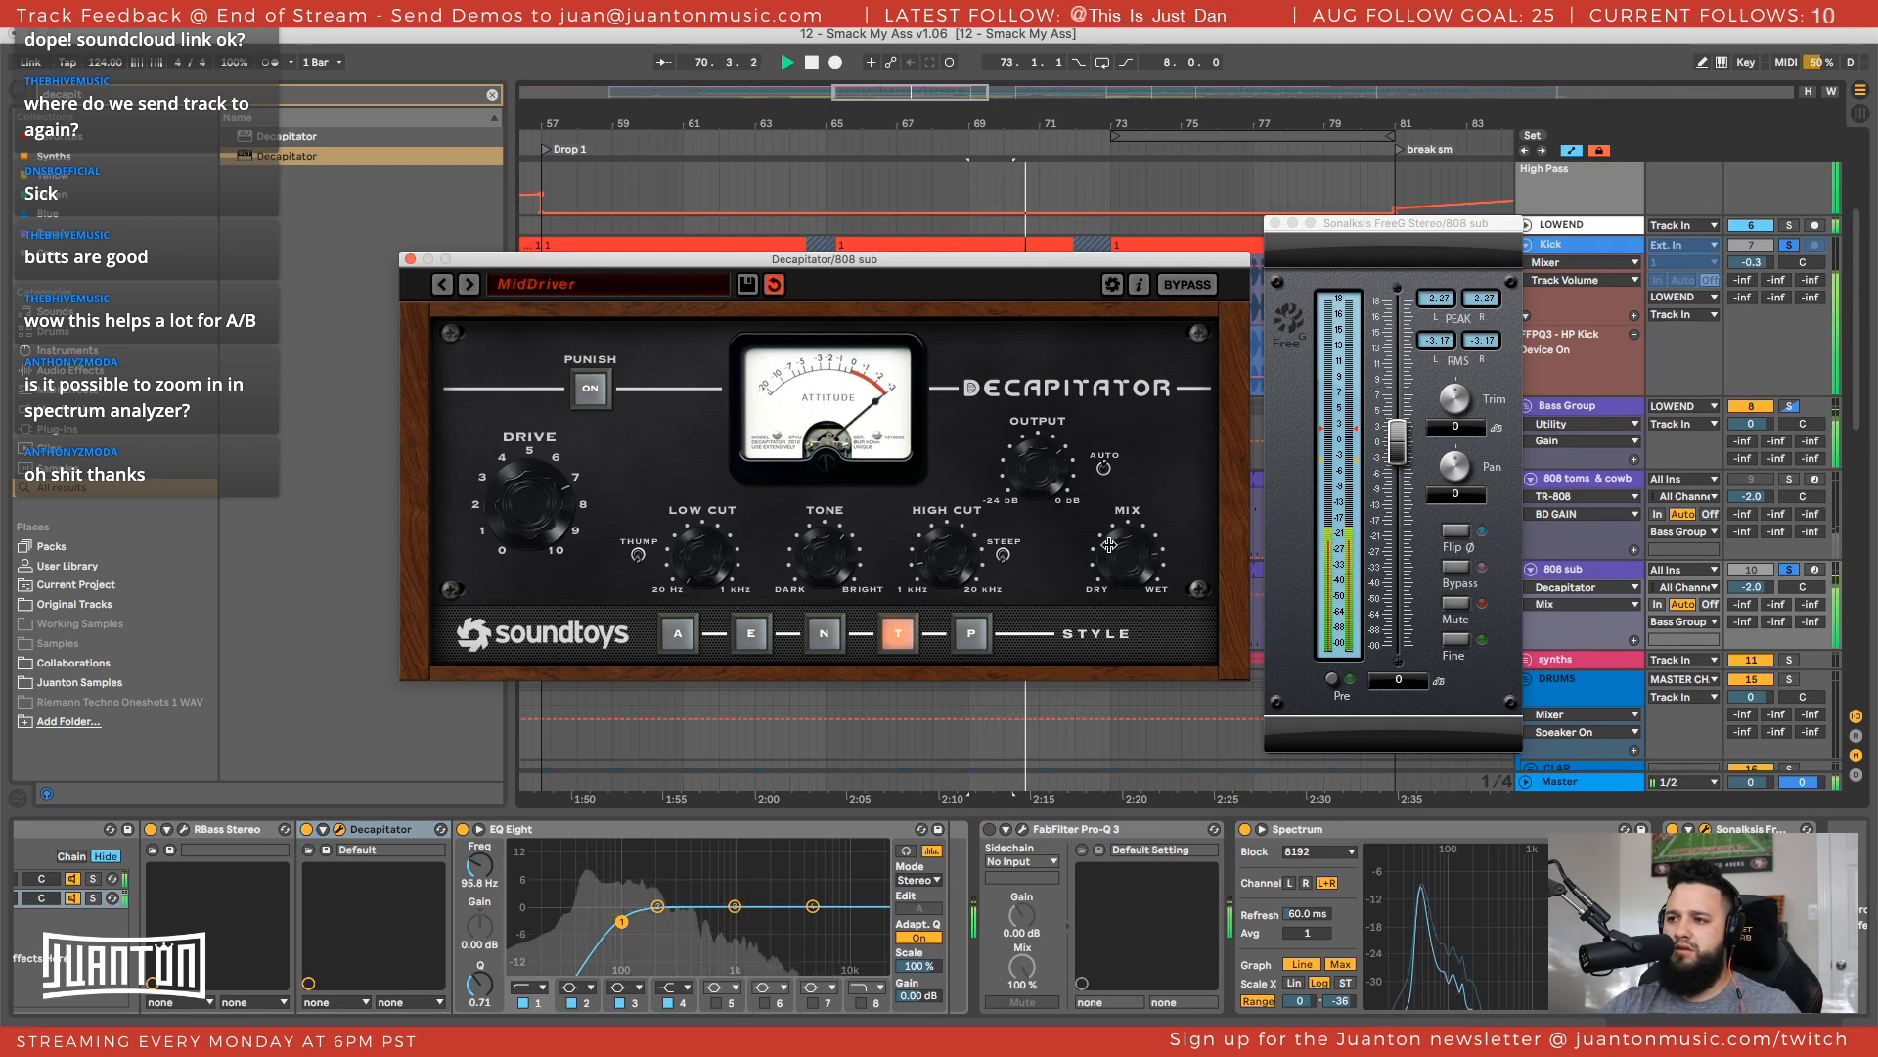
click(1049, 491)
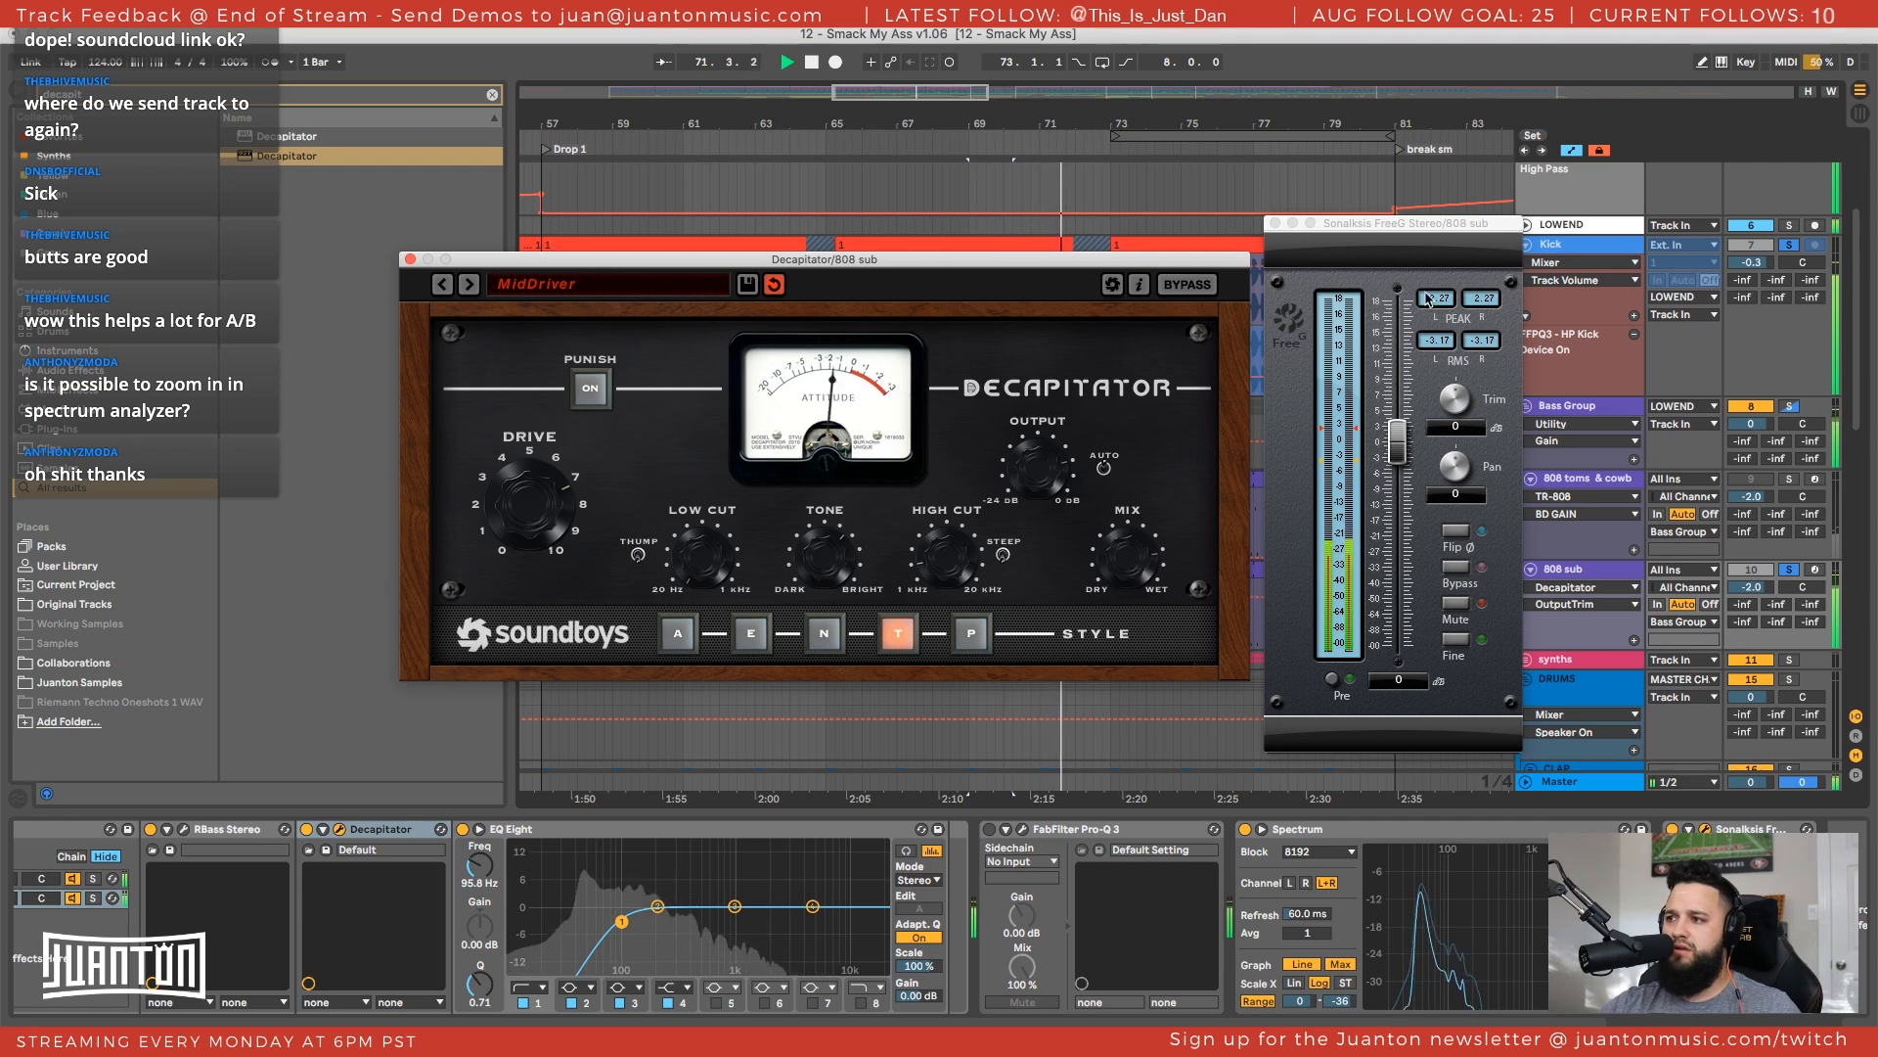
click(1365, 421)
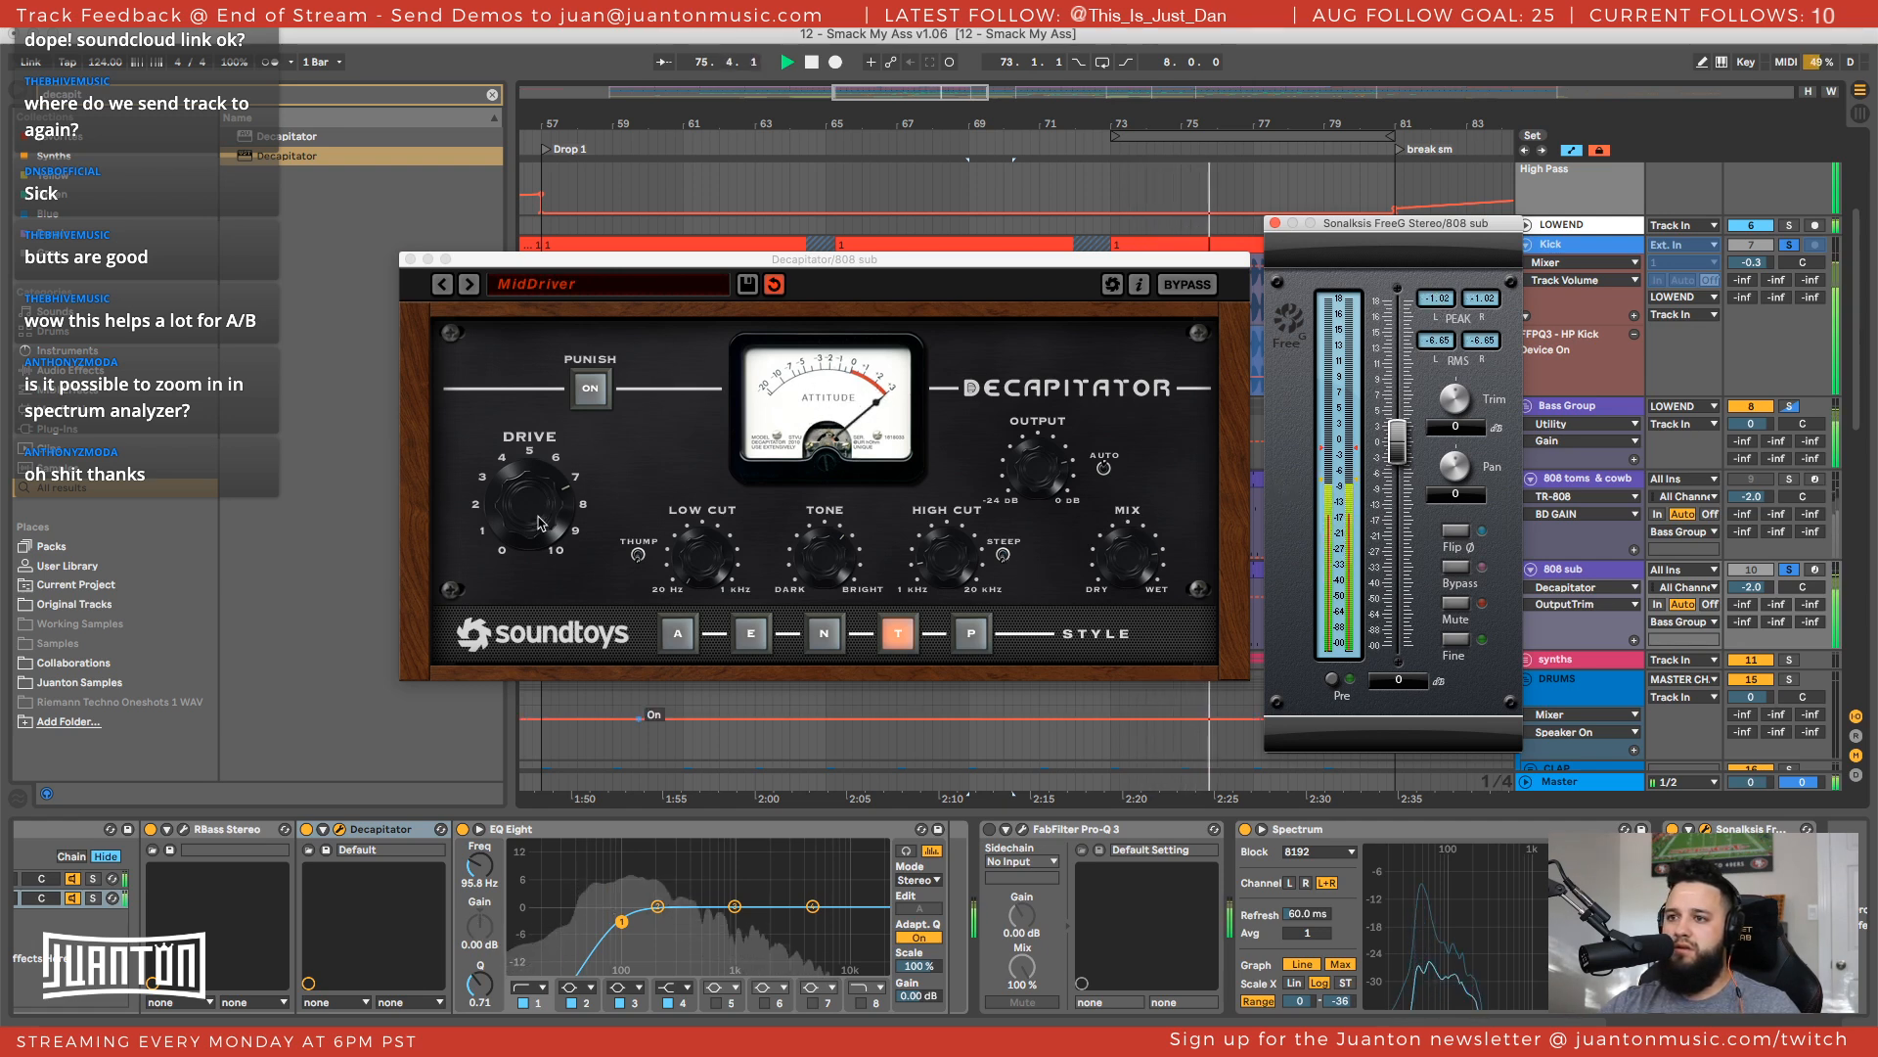
click(543, 510)
drag(539, 506, 540, 514)
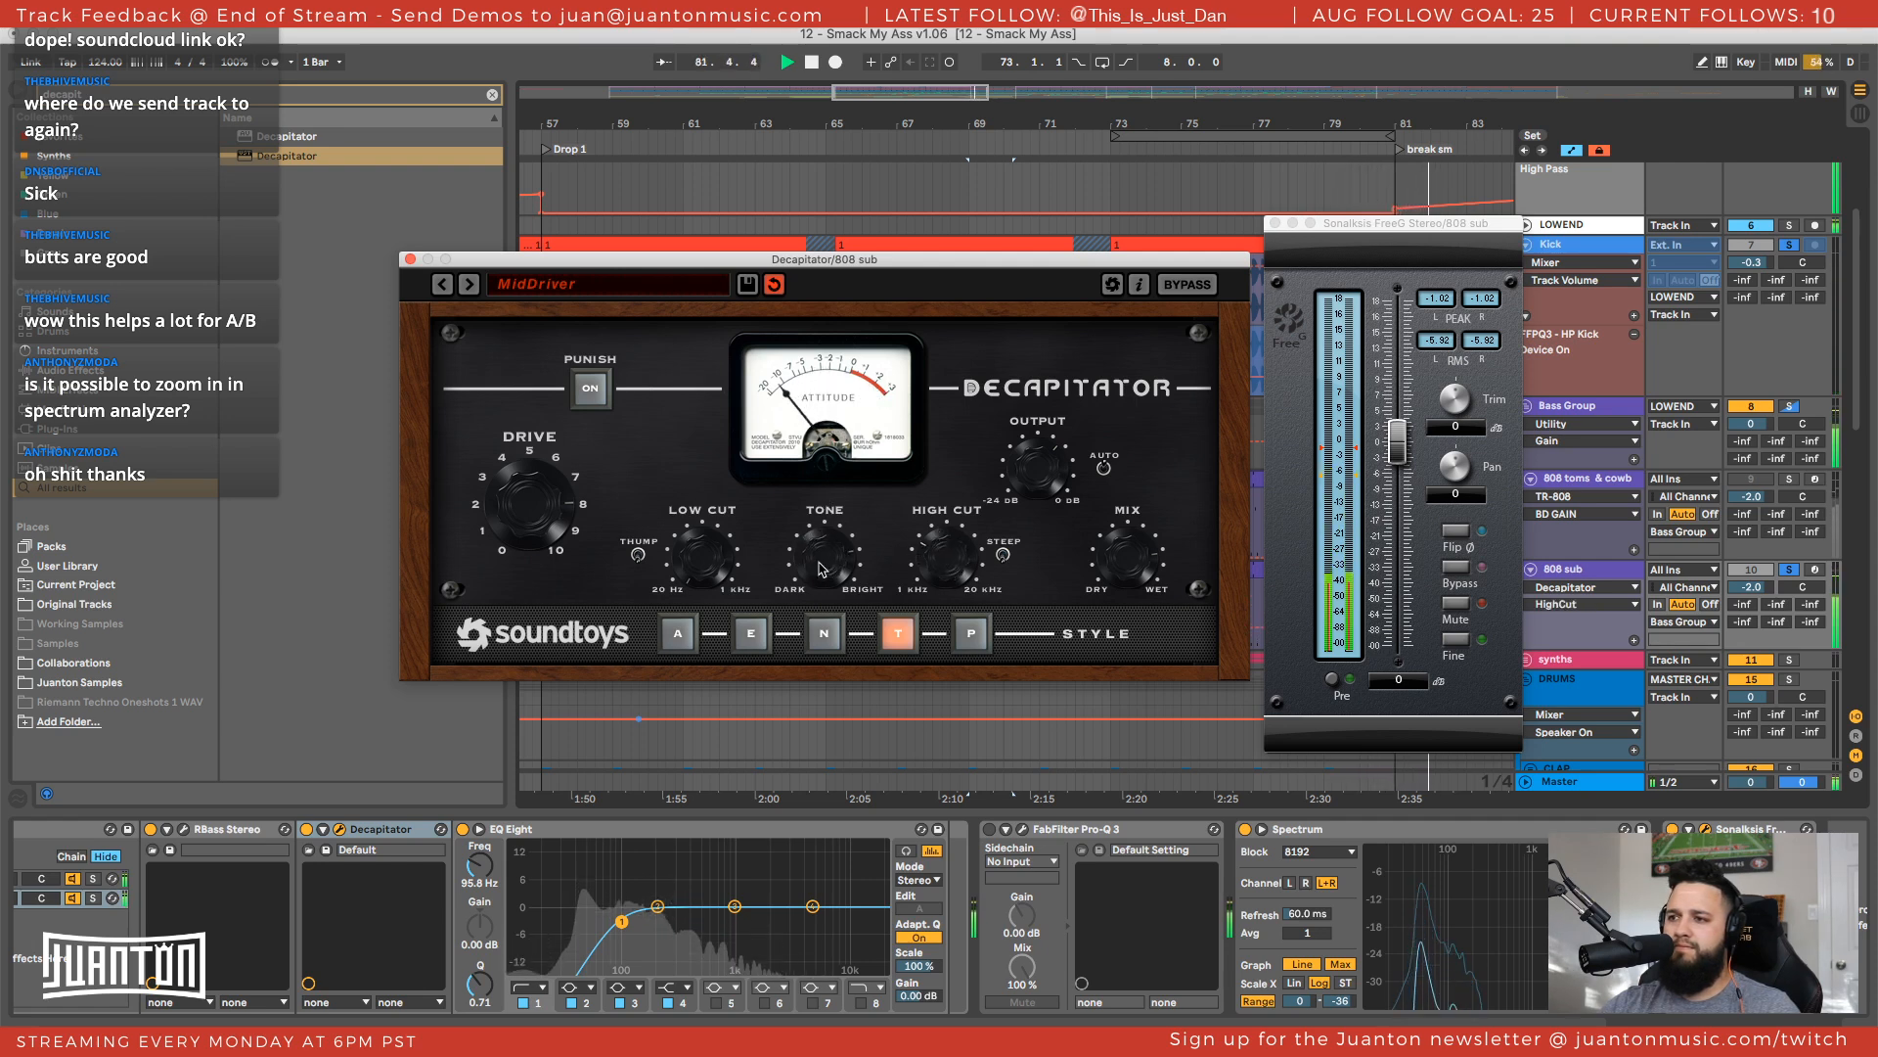
Audition the saturated sub with the kick from the start of Drop 1, then close the Decapitator and FreeG windows
key(space)
key(space)
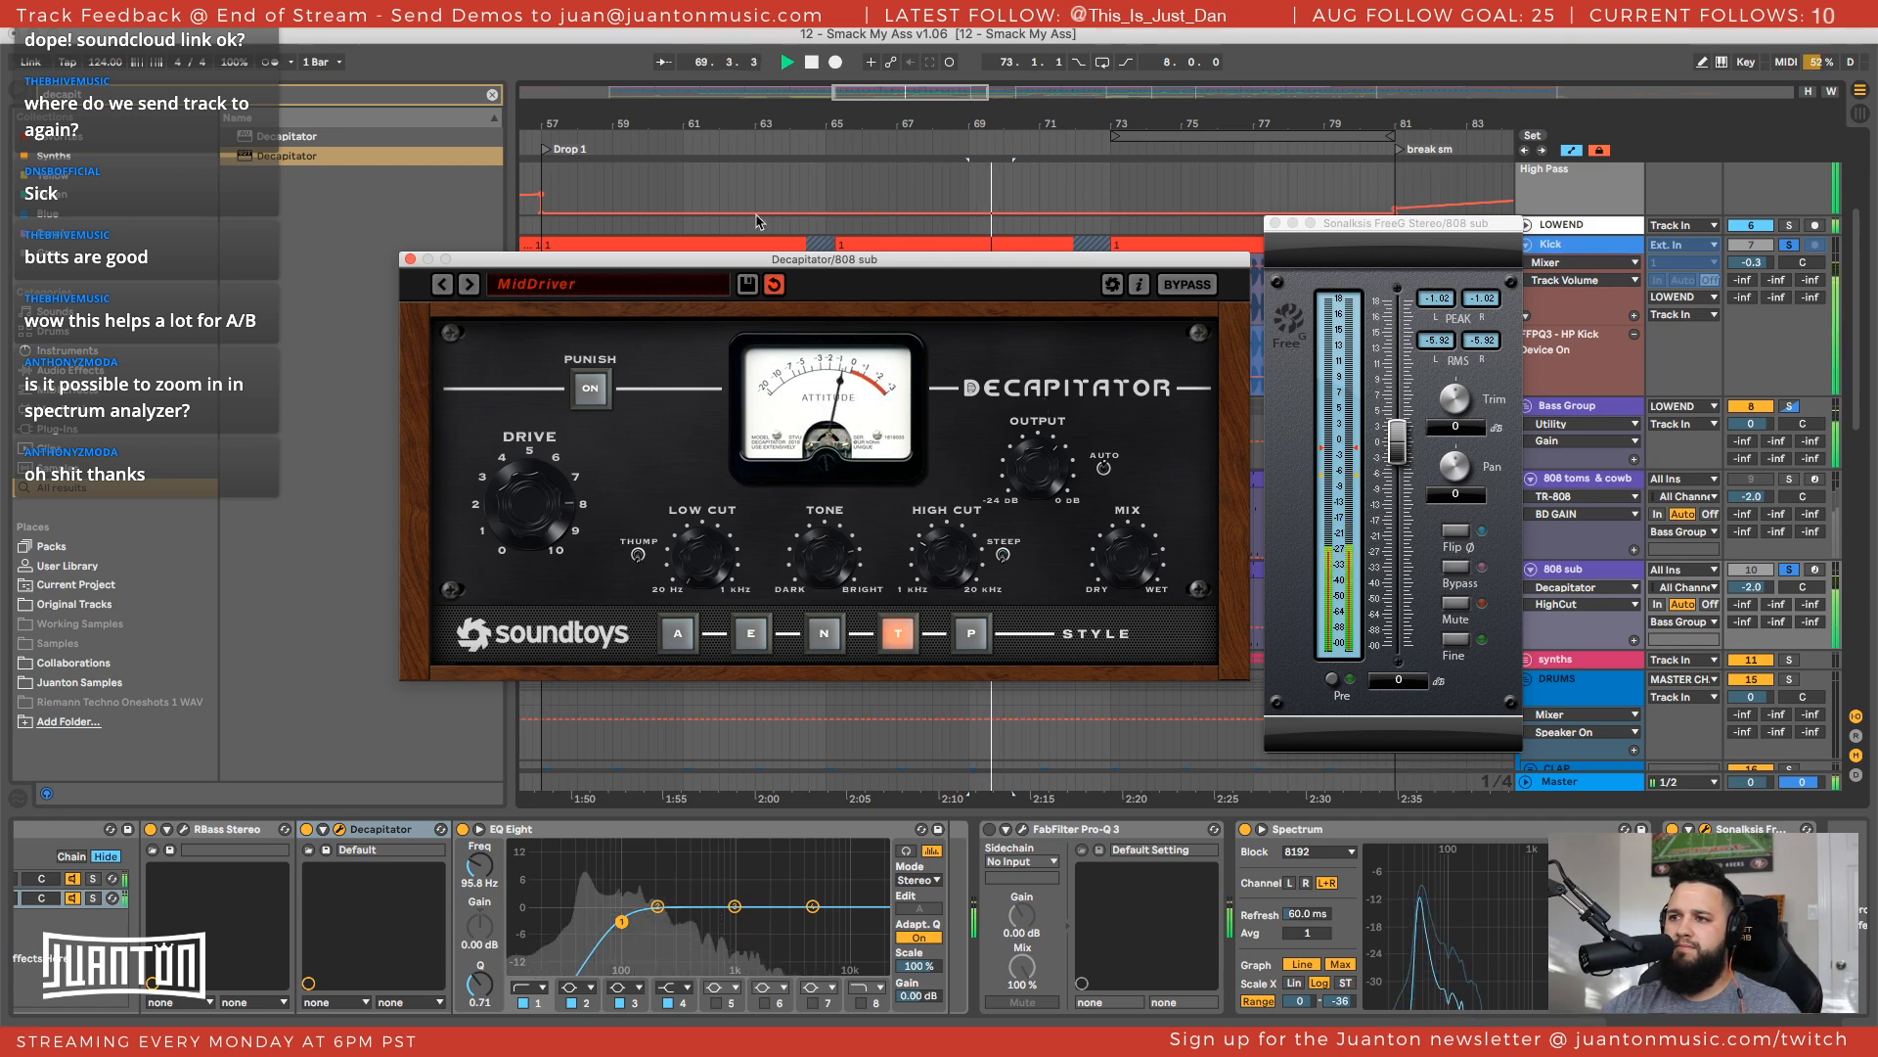
click(543, 239)
key(space)
key(space)
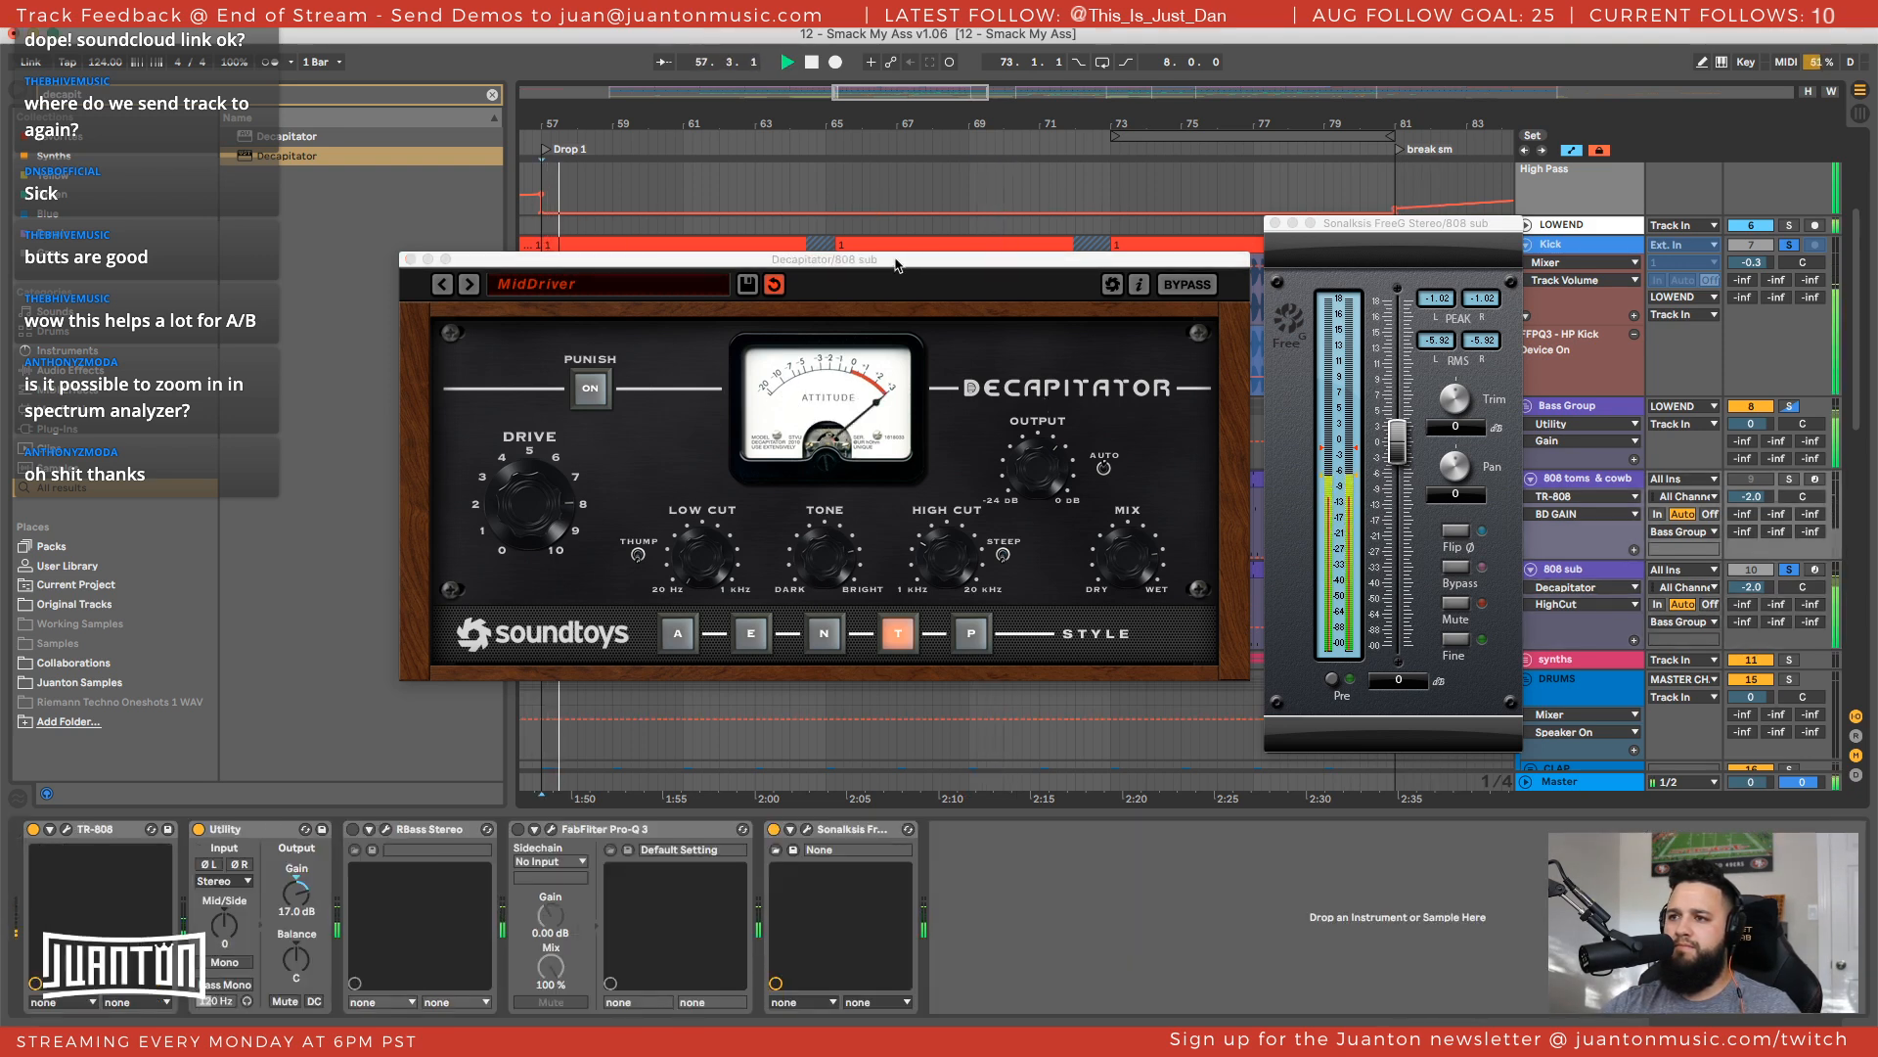
drag(897, 265, 724, 250)
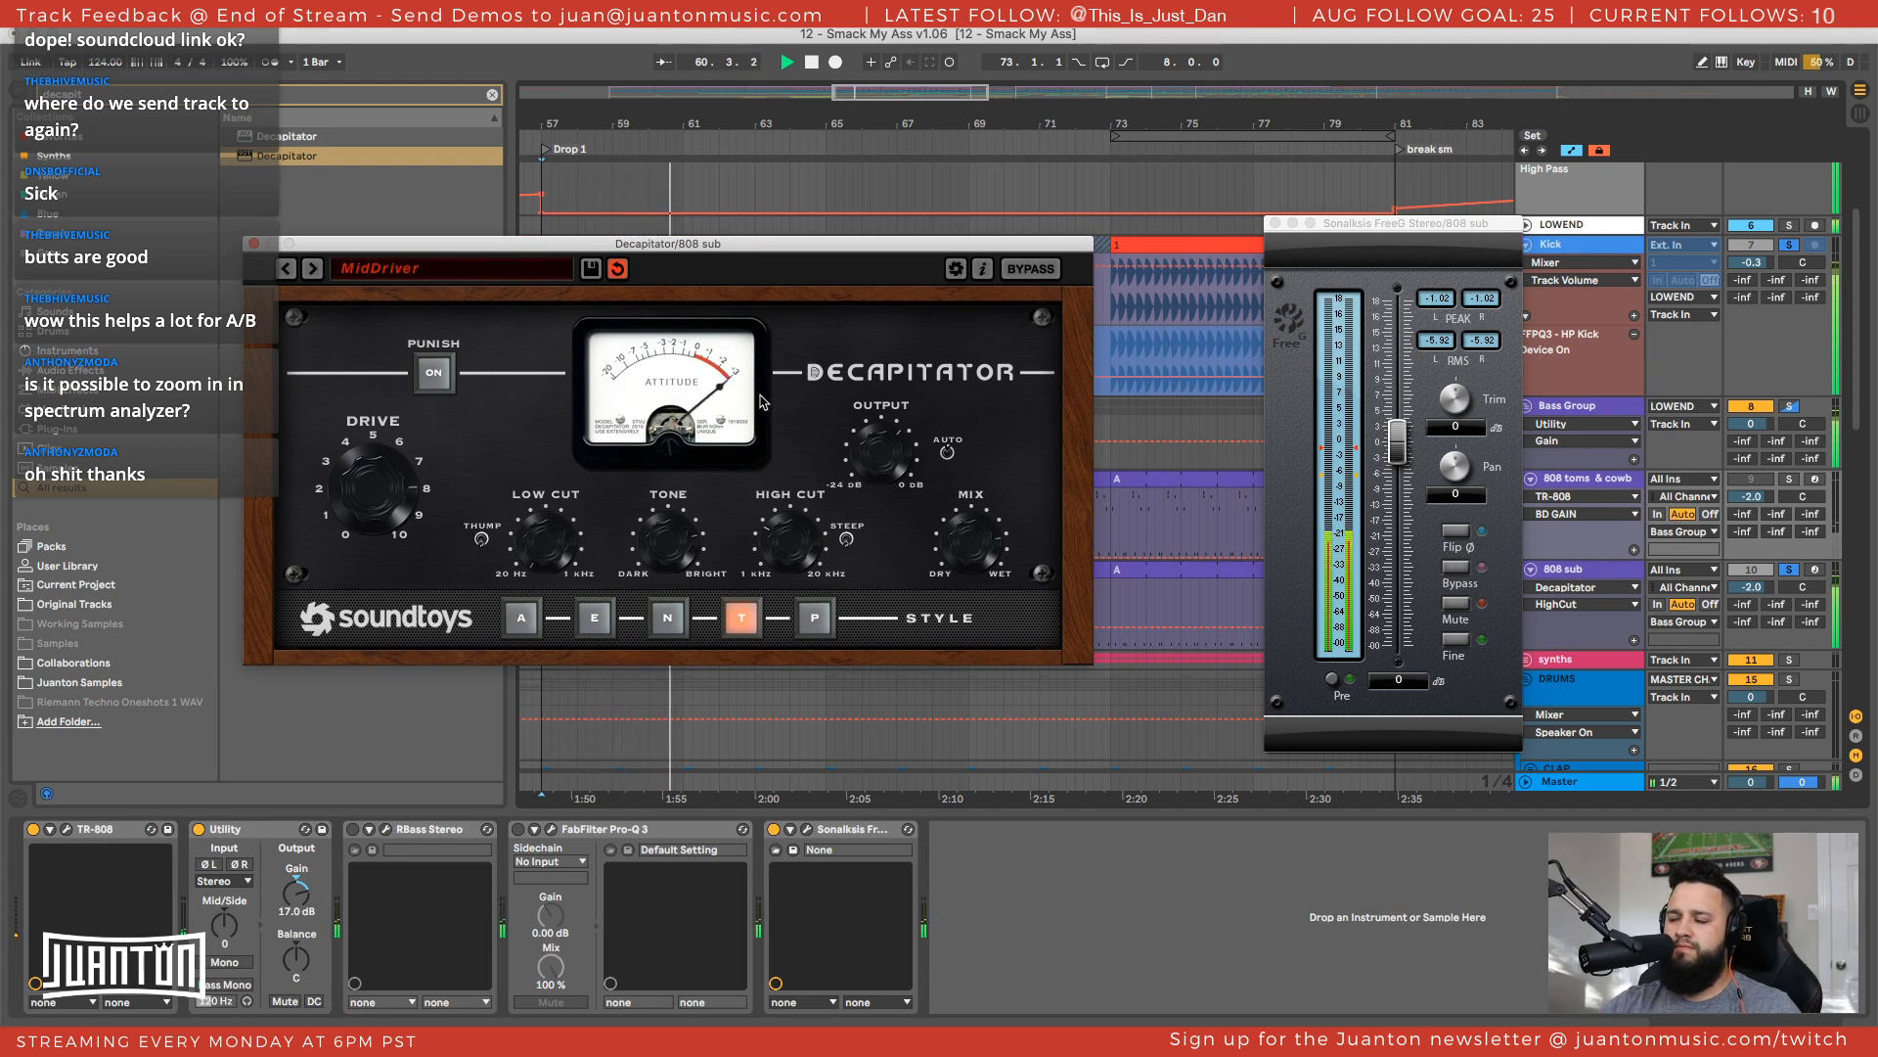
key(space)
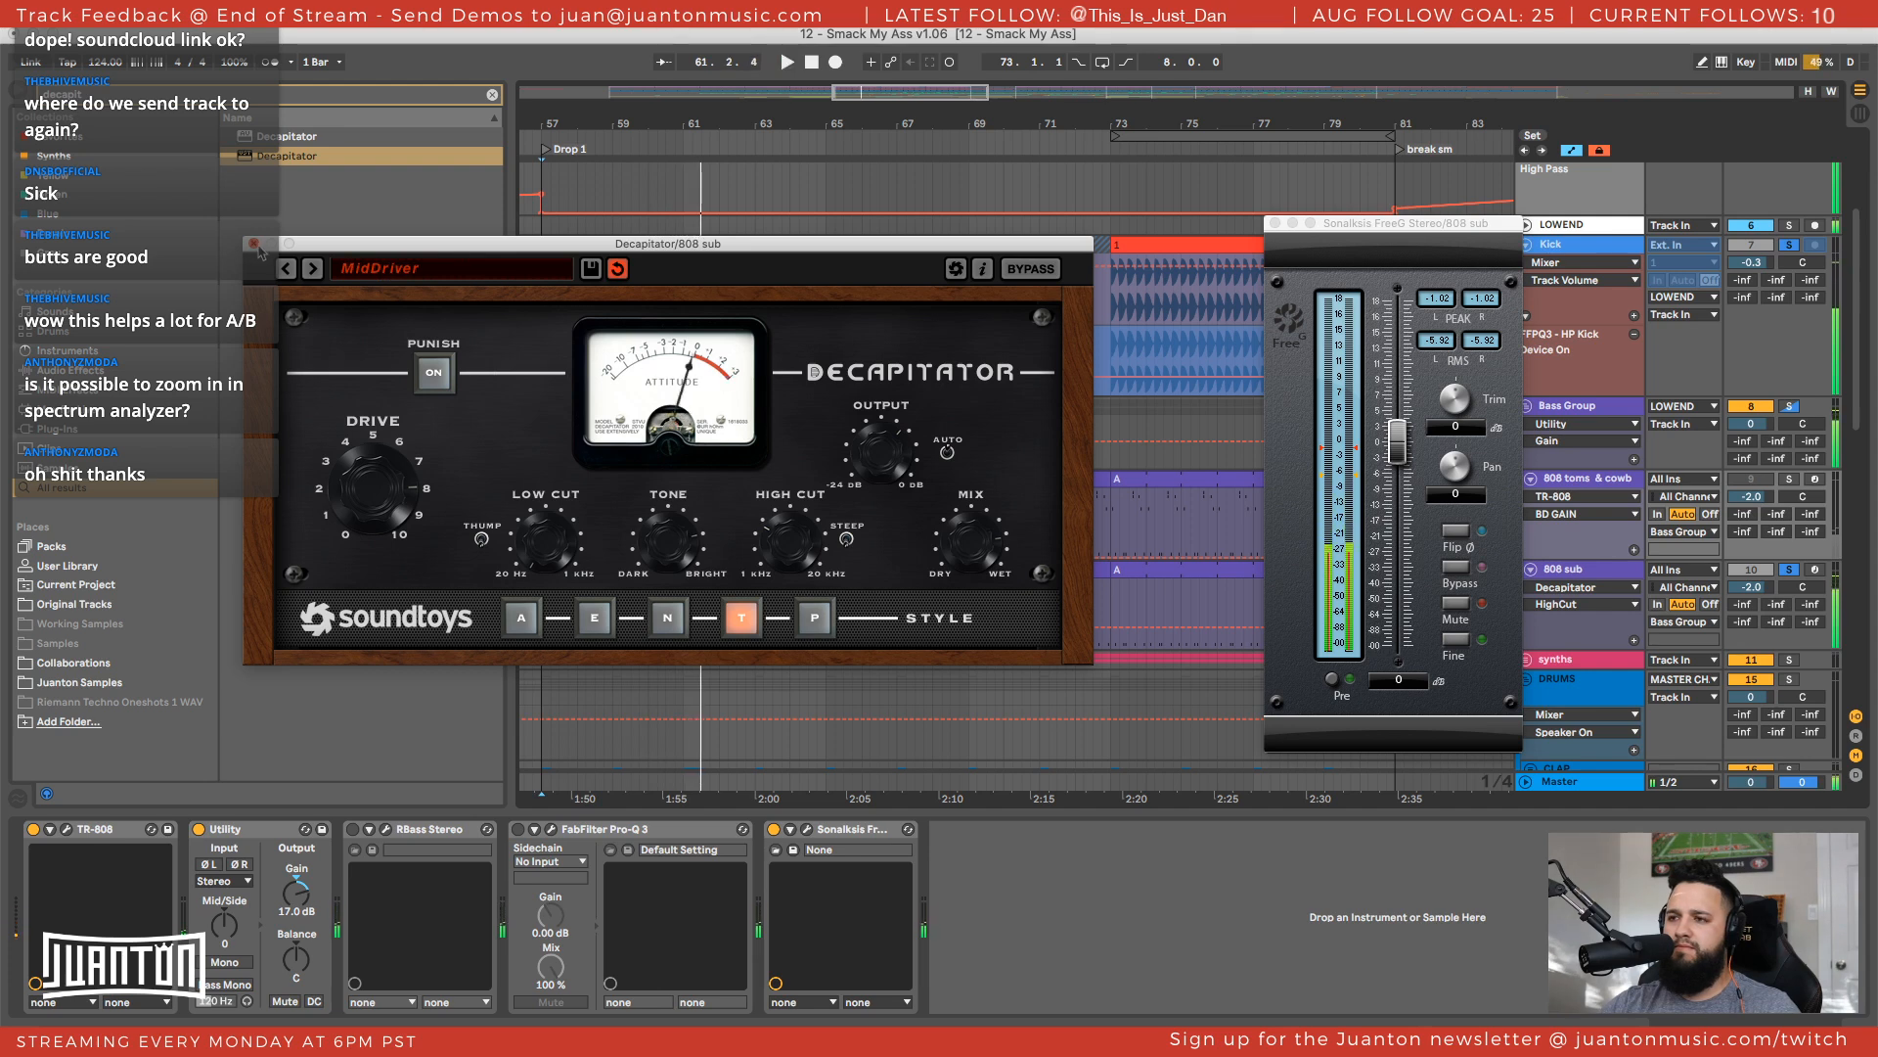
click(253, 243)
click(1274, 224)
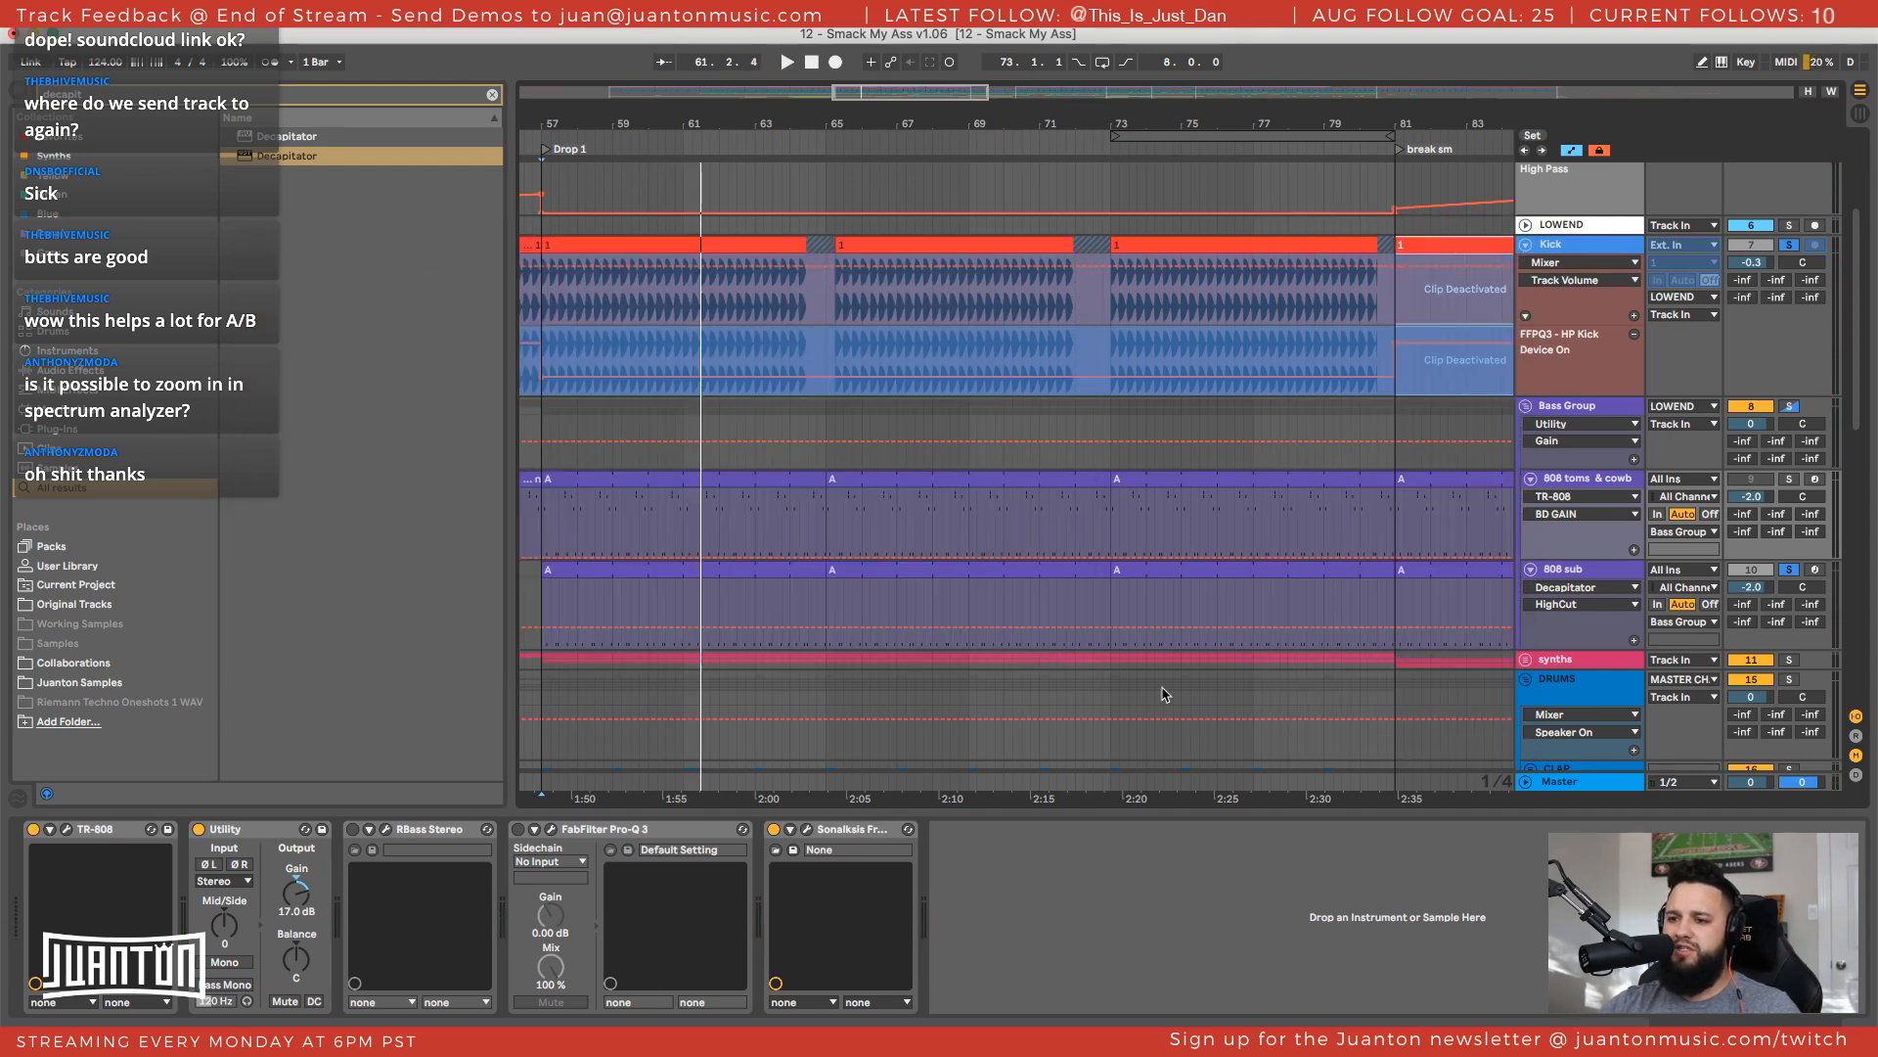
Select the 808 sub track and compare Decapitator bypassed and enabled during playback, checking the result in Spectrum
click(1575, 567)
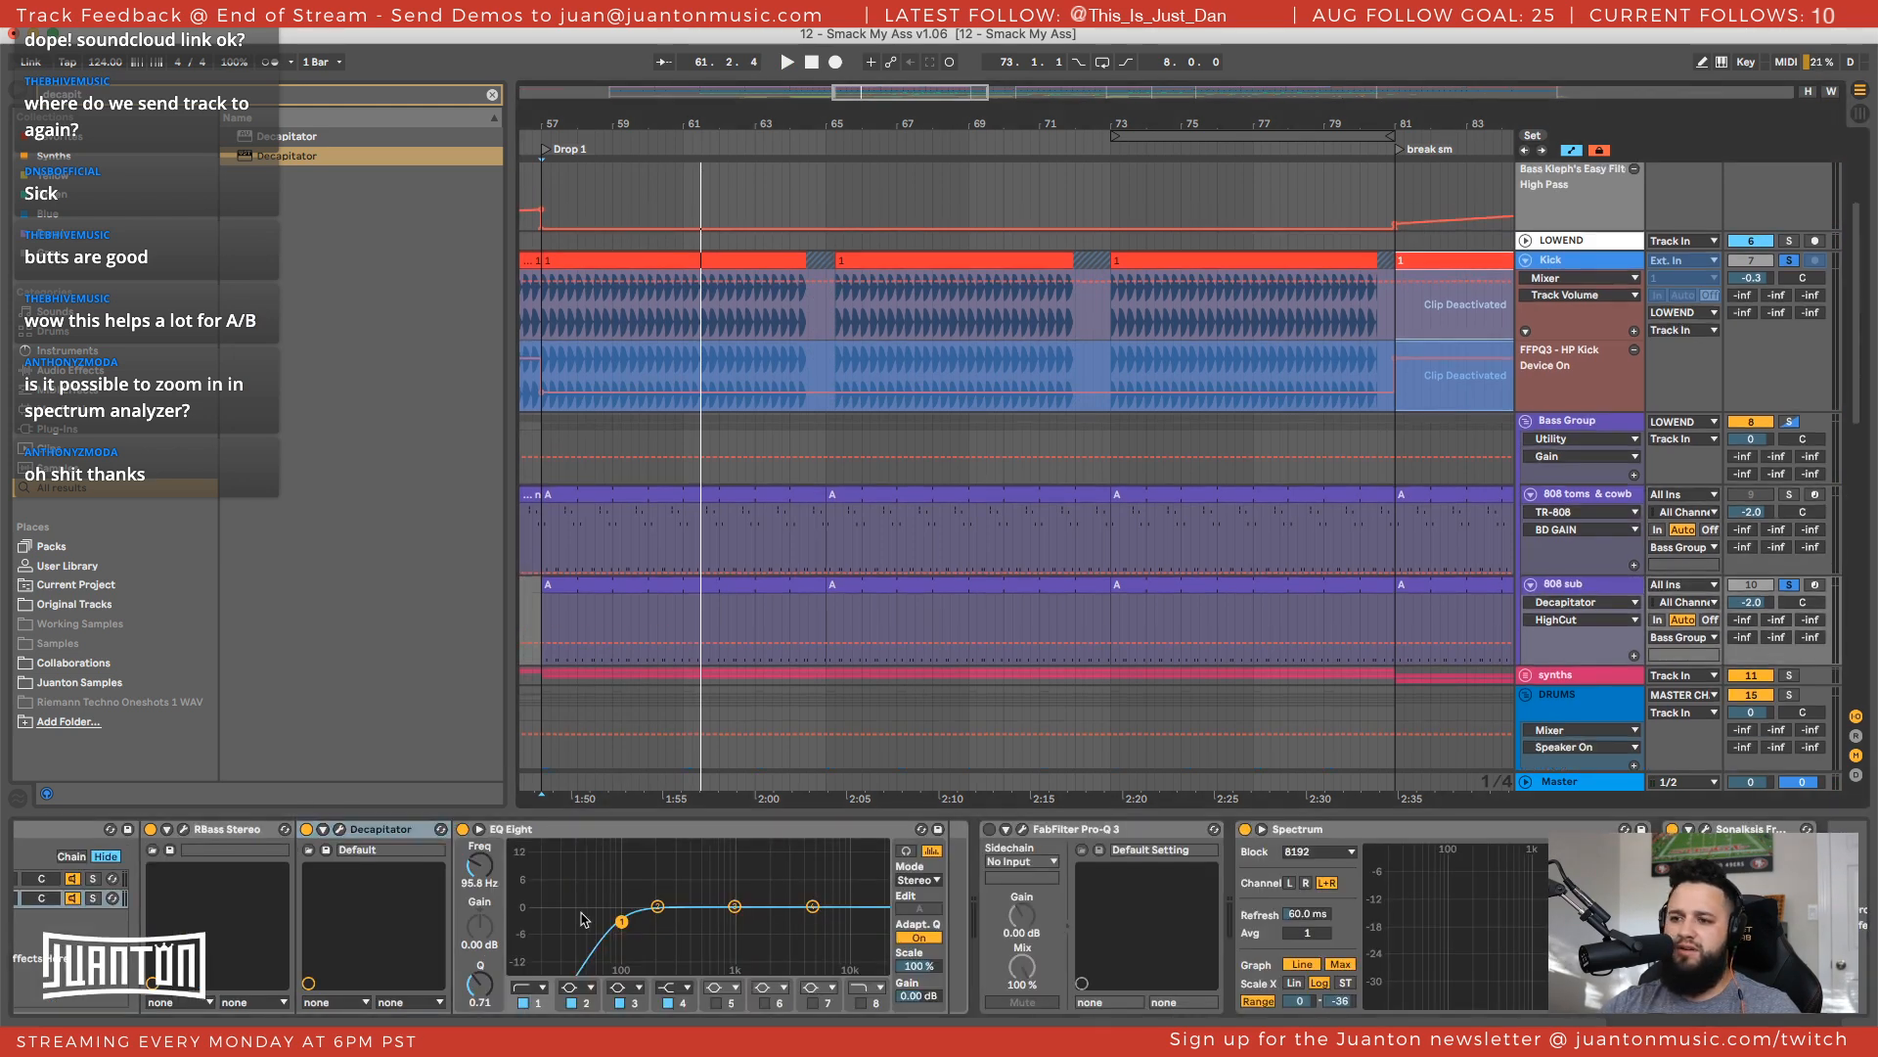
key(space)
click(554, 832)
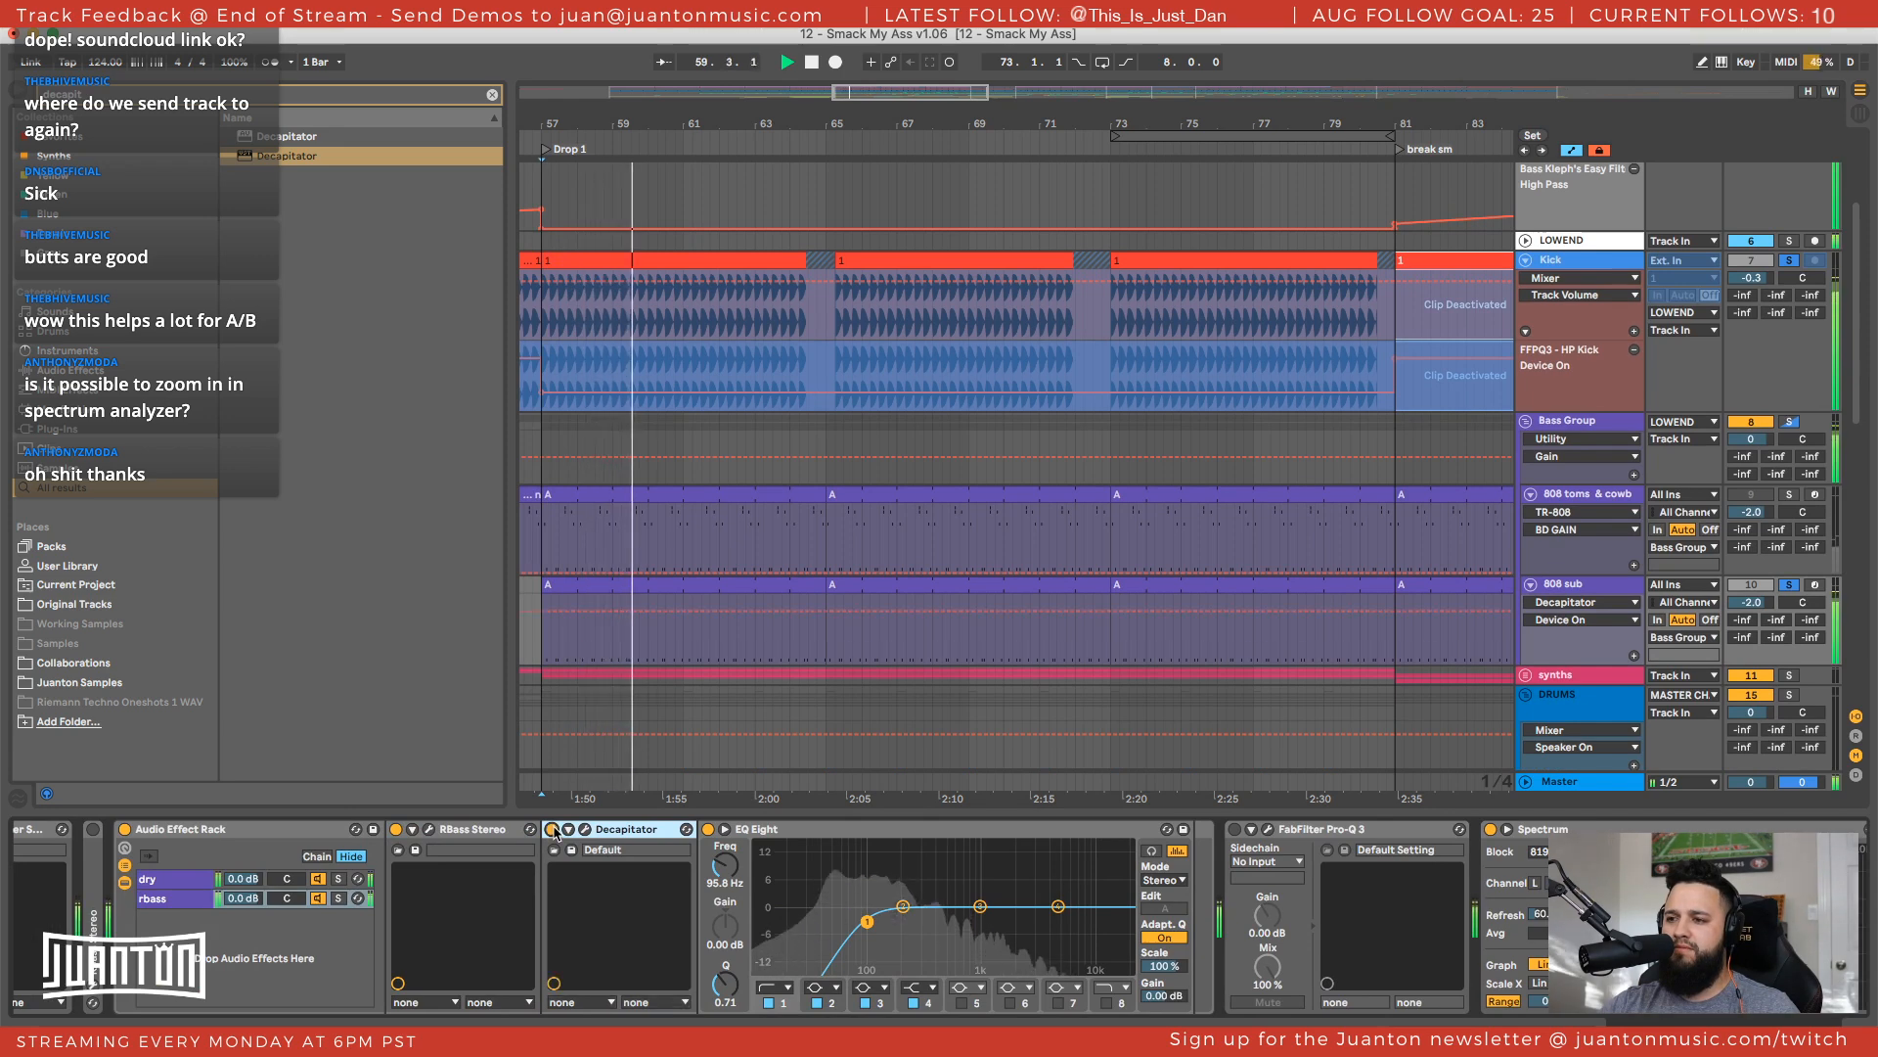
scroll(585, 853, right, 3)
scroll(577, 851, right, 2)
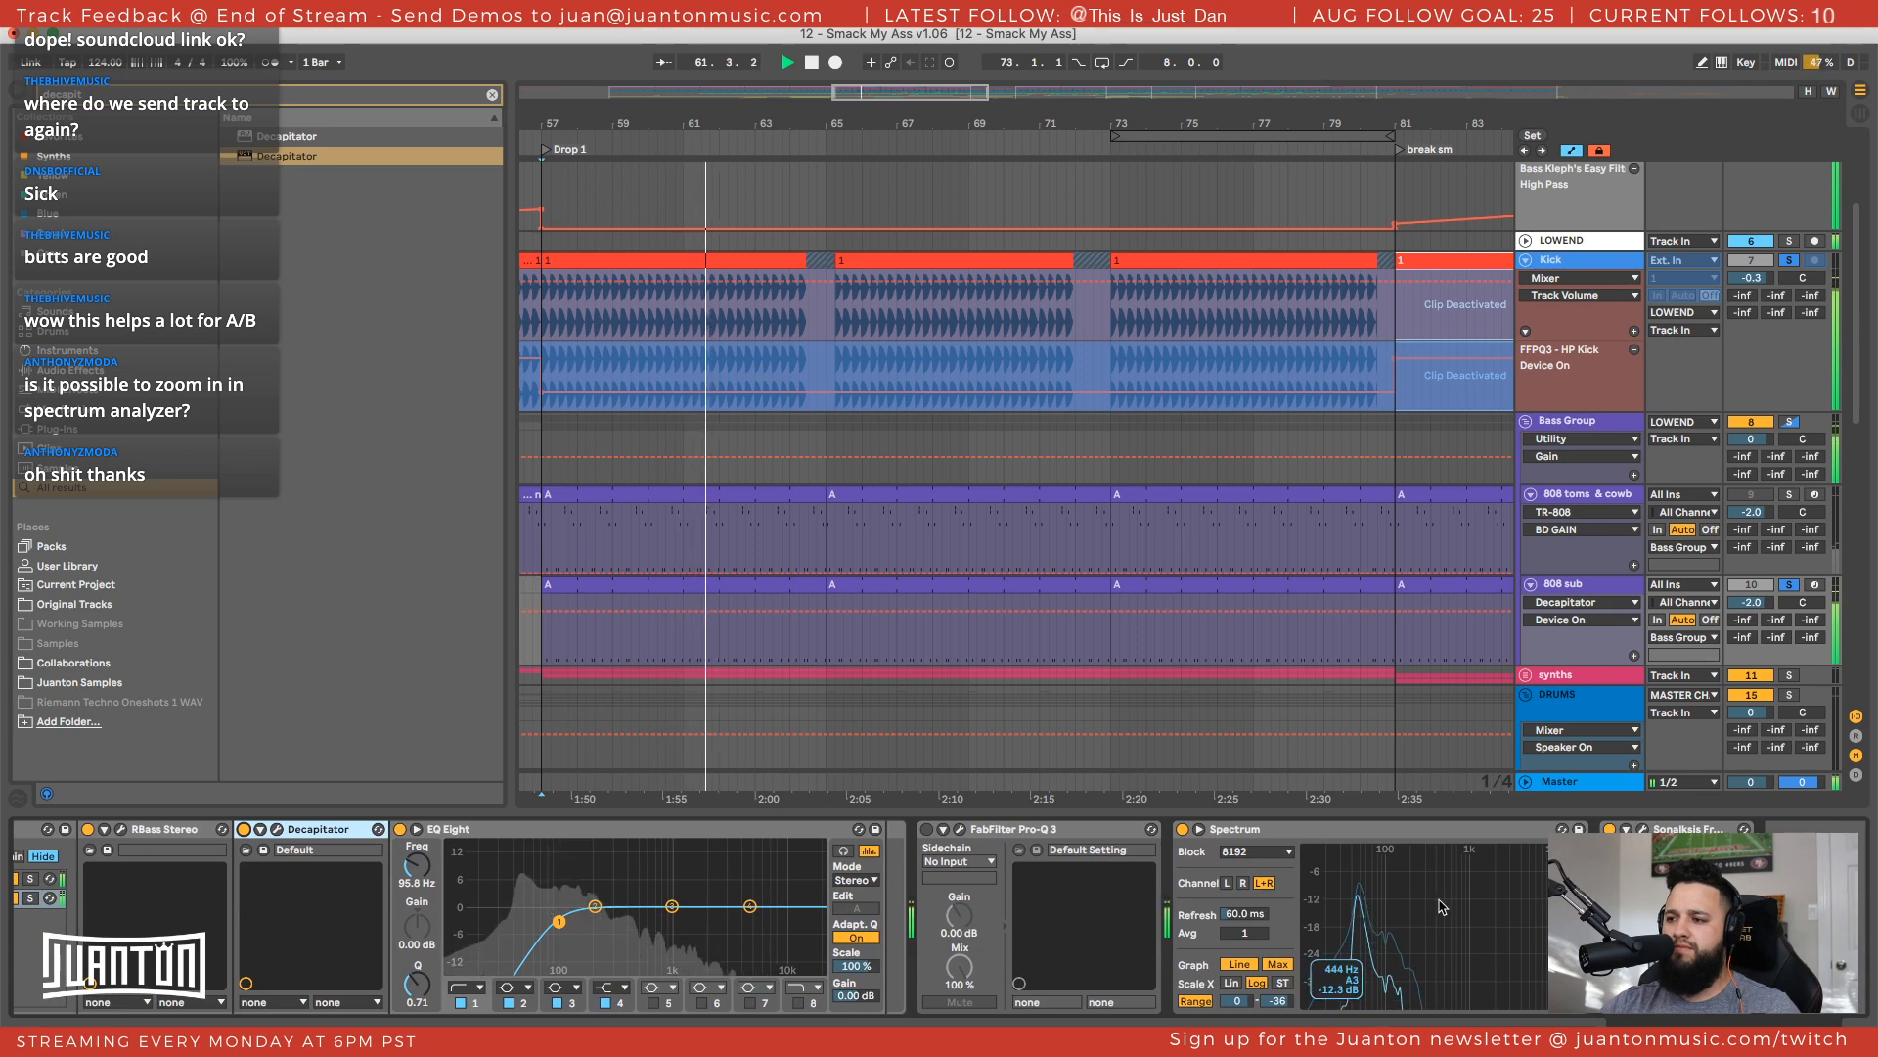
mouse_move(1385, 912)
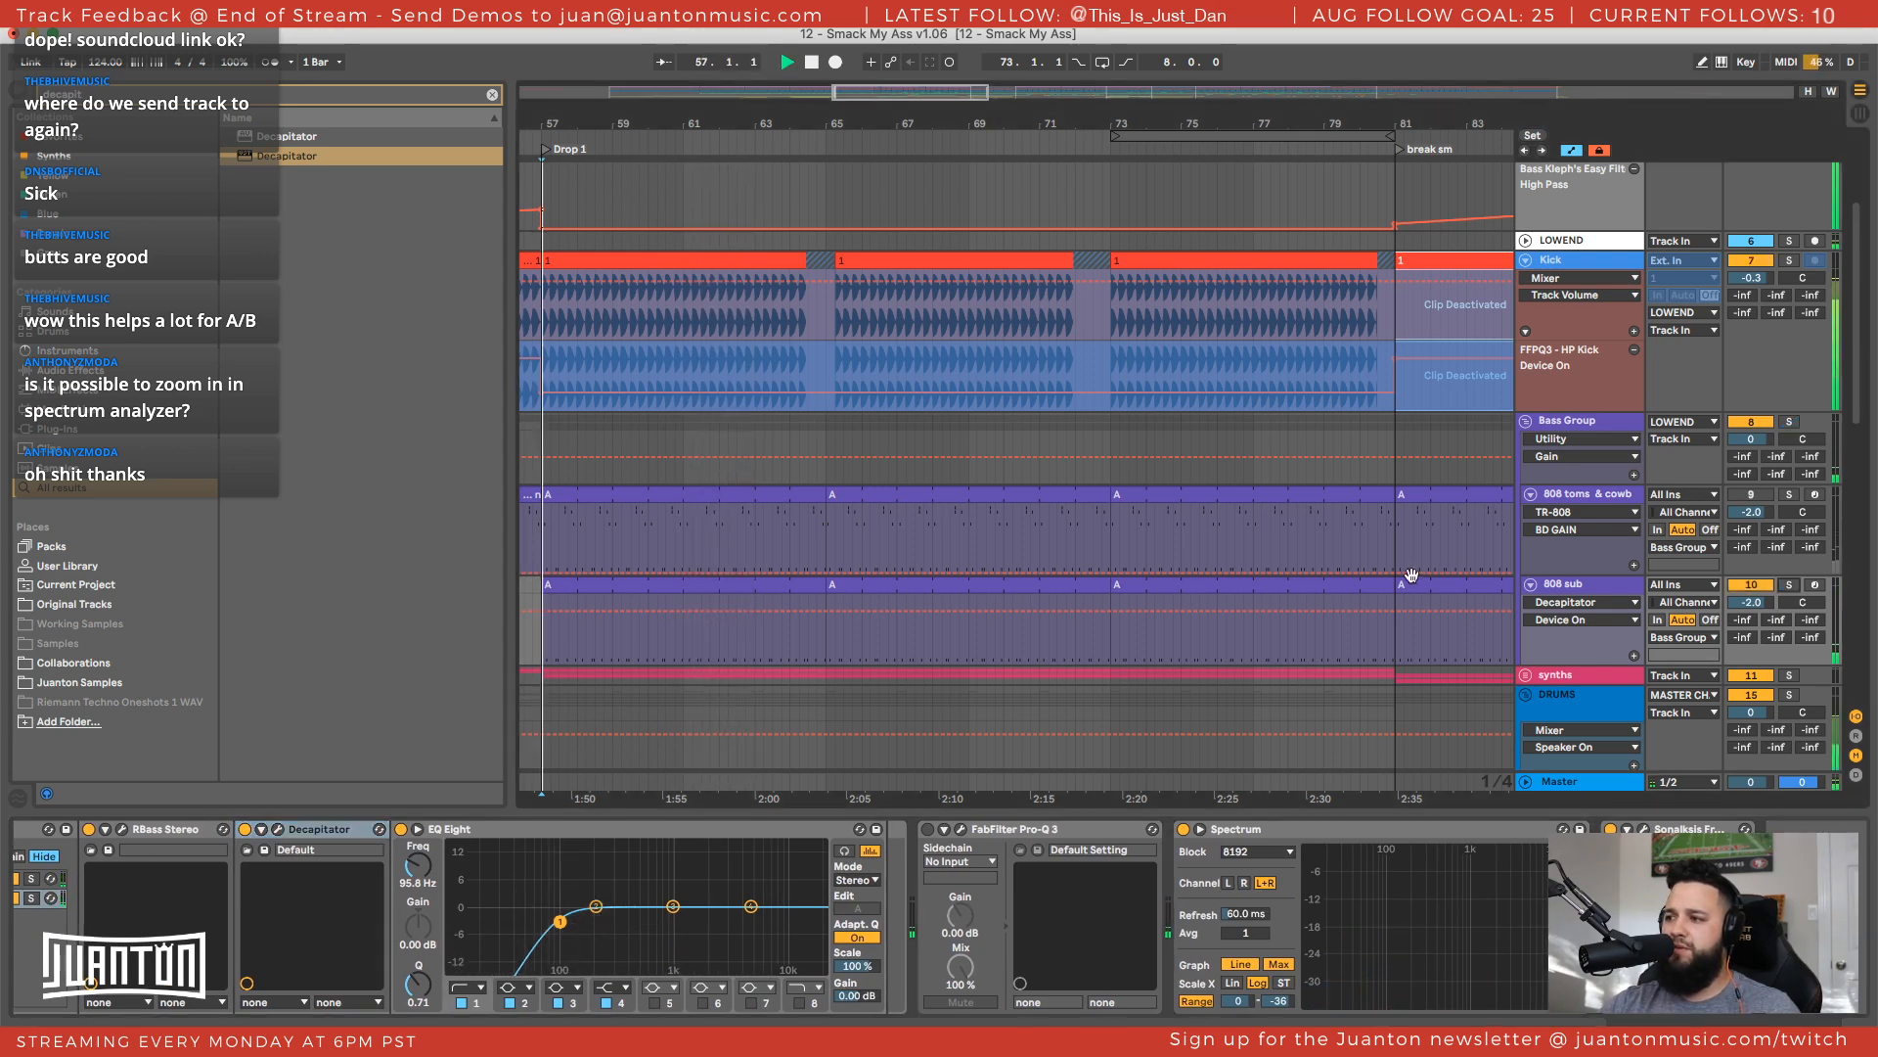
Activate the 808 toms & cowb track during playback, then deactivate it again and restart from the drop
key(space)
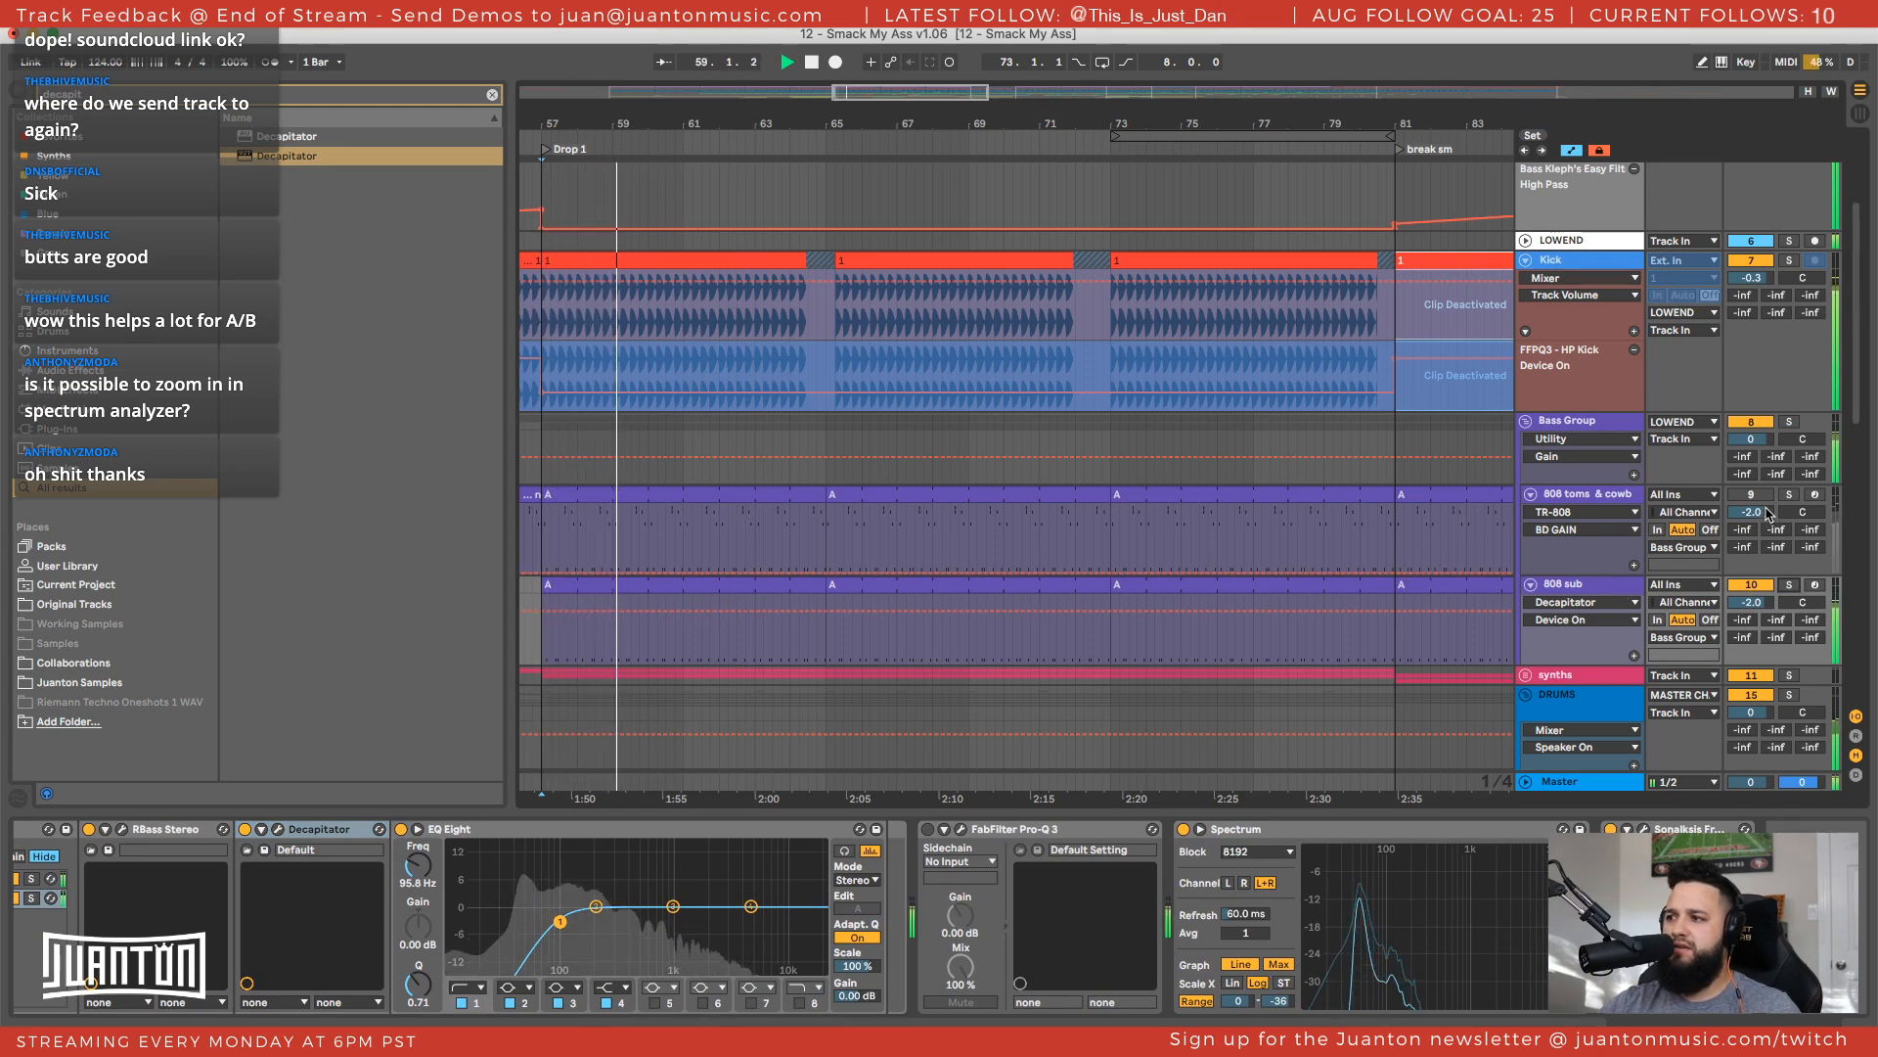
click(1761, 495)
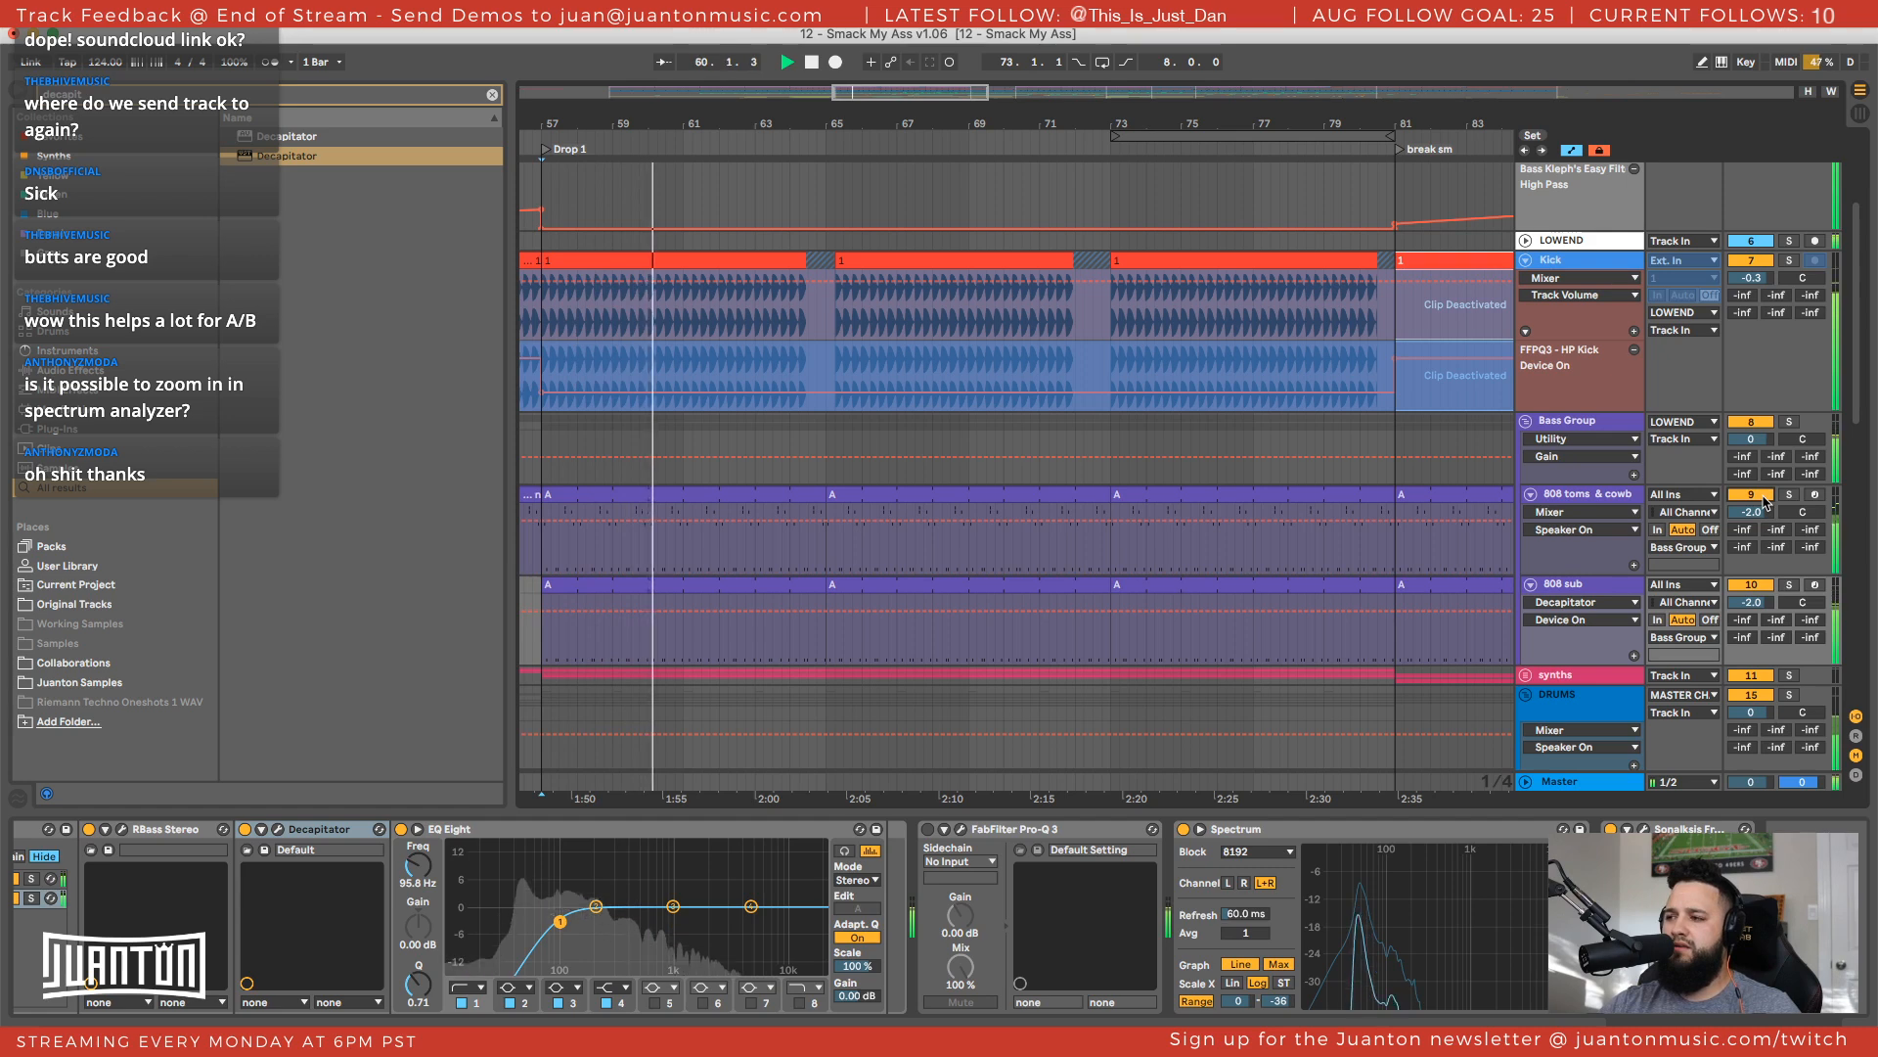
click(1763, 496)
key(space)
key(space)
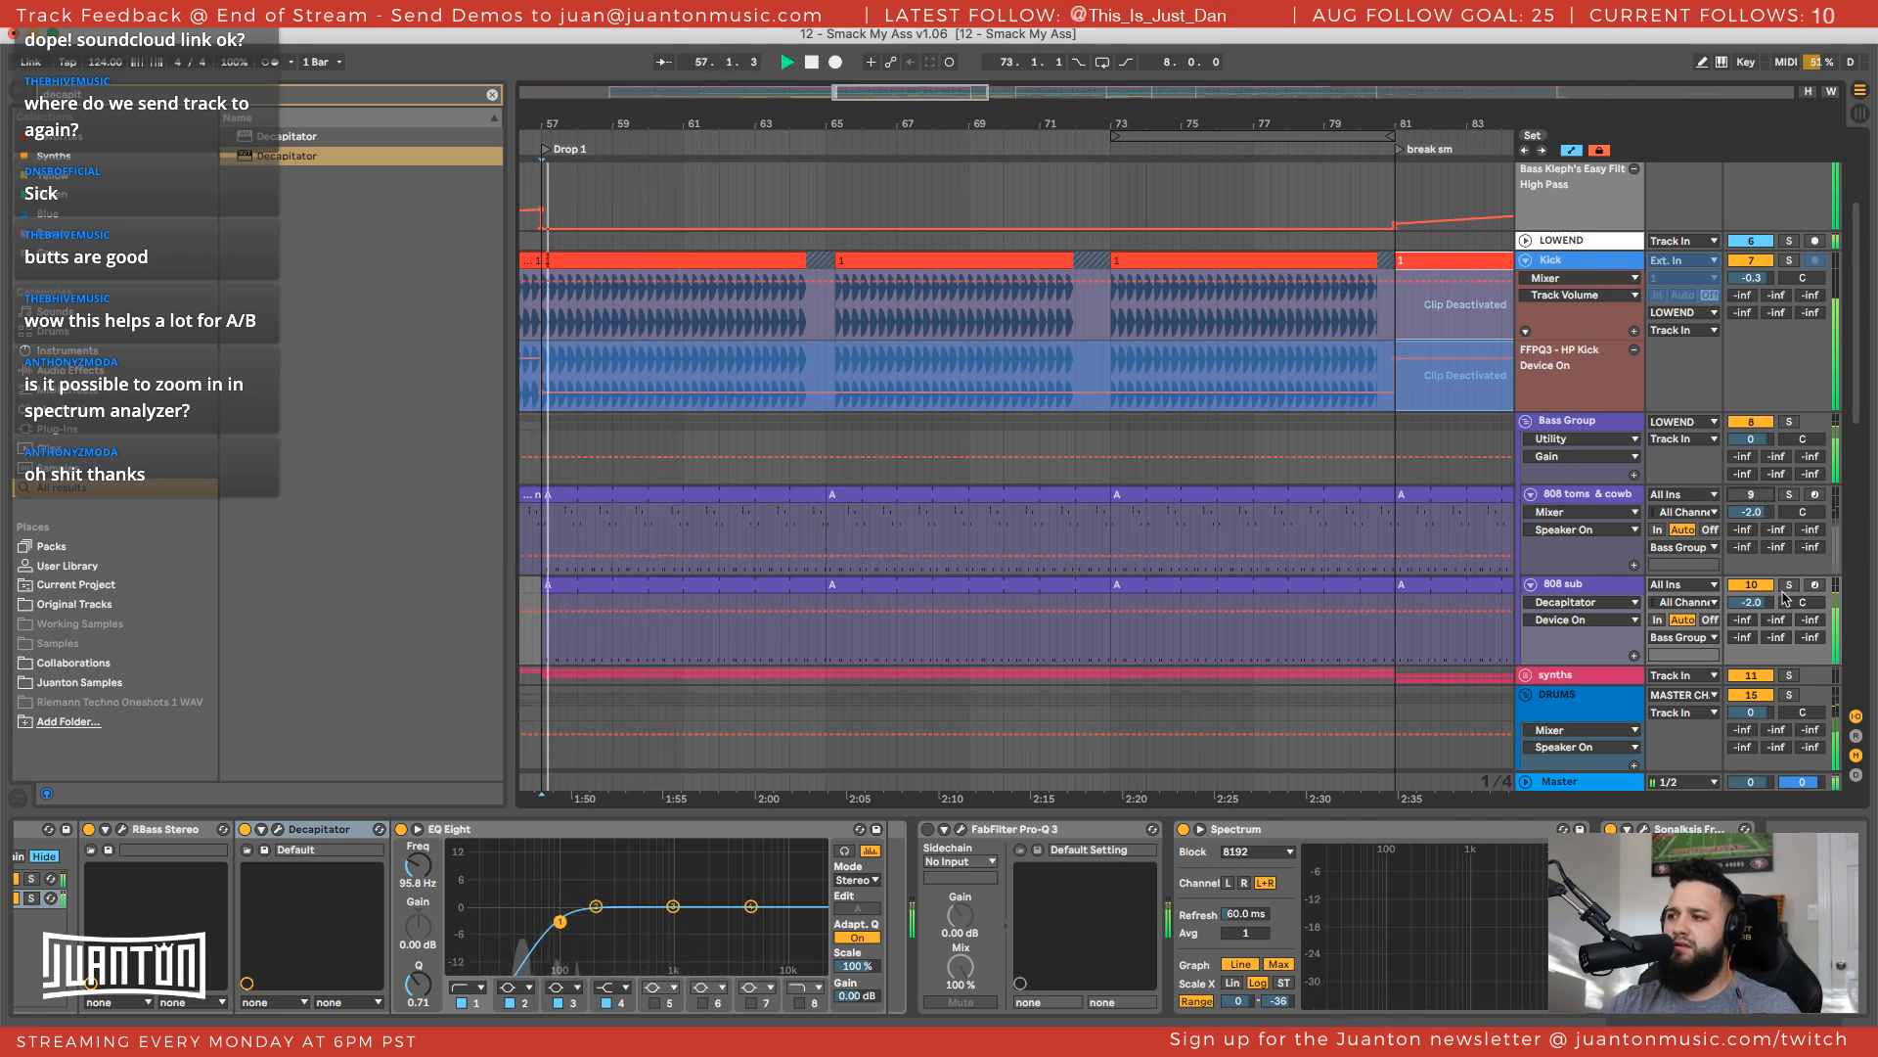
Bypass the 808 sub's Audio Effect Rack during playback and enable the standalone RBass Stereo in its place
key(space)
scroll(892, 873, left, 5)
key(space)
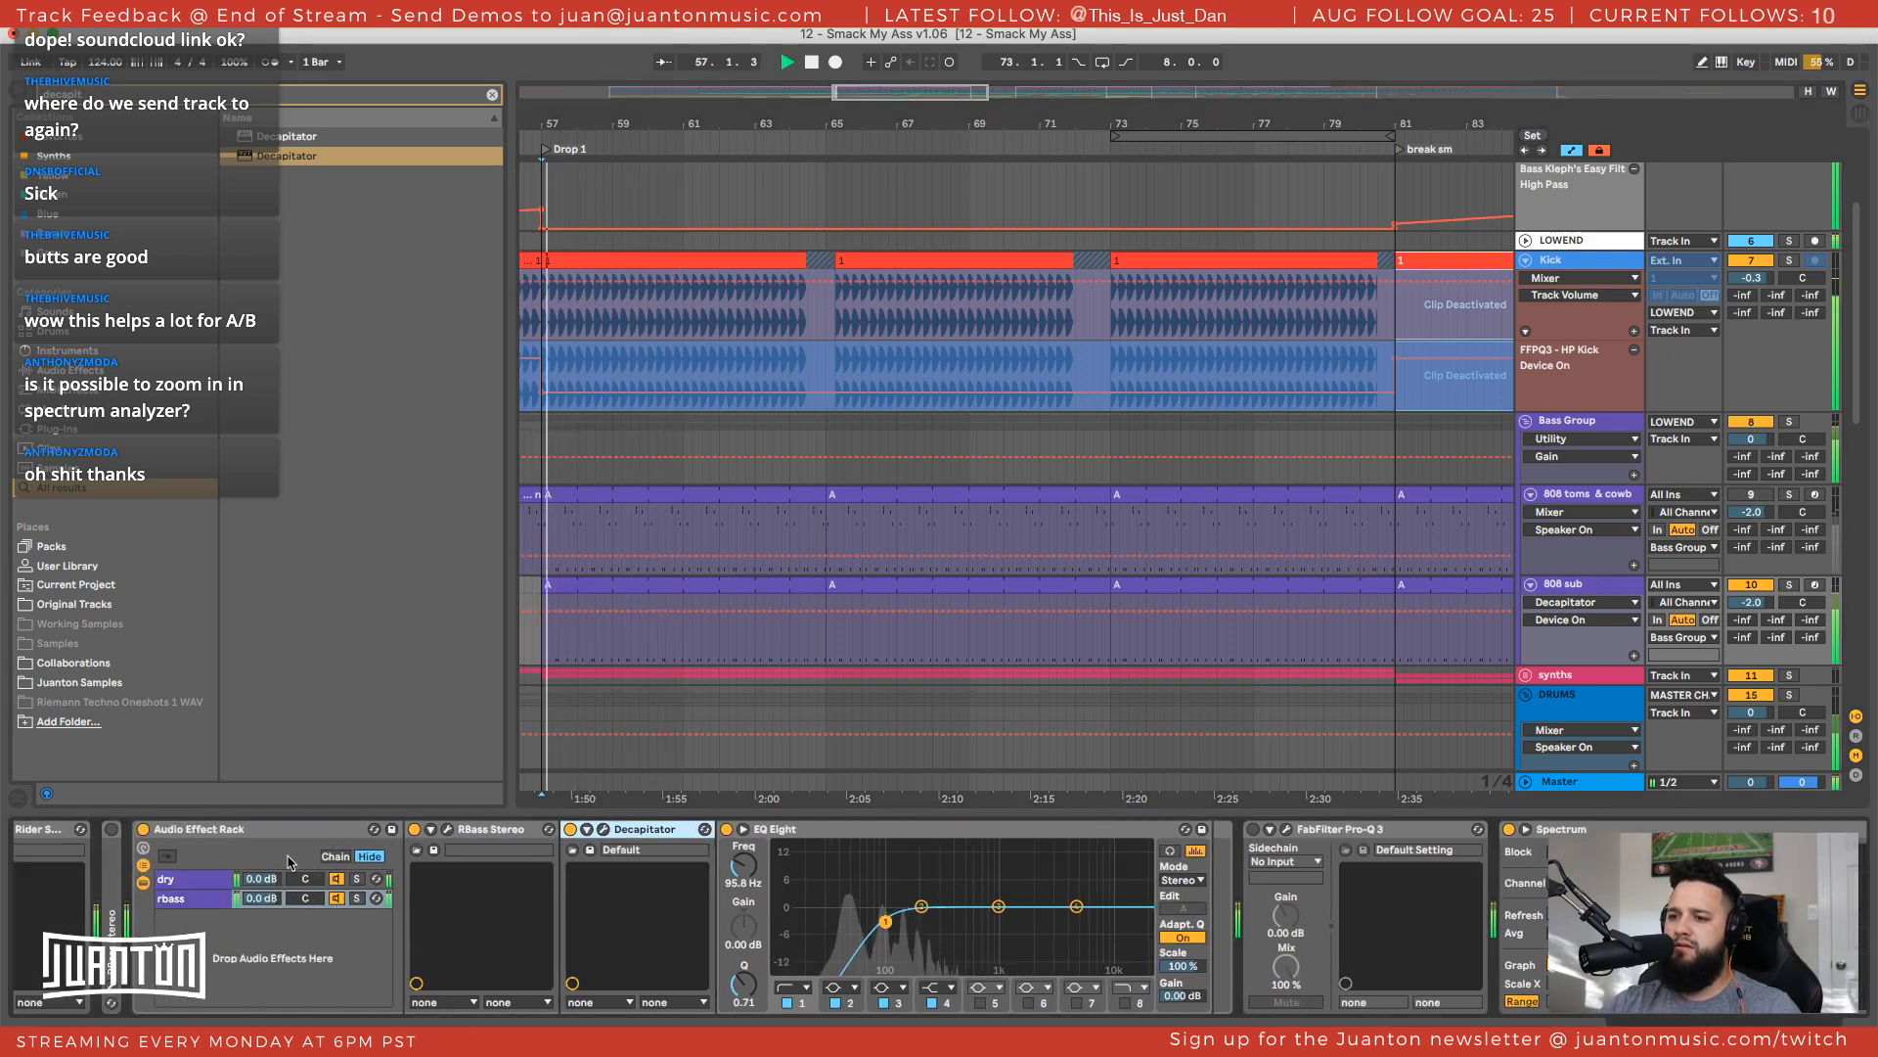
key(space)
click(143, 830)
key(space)
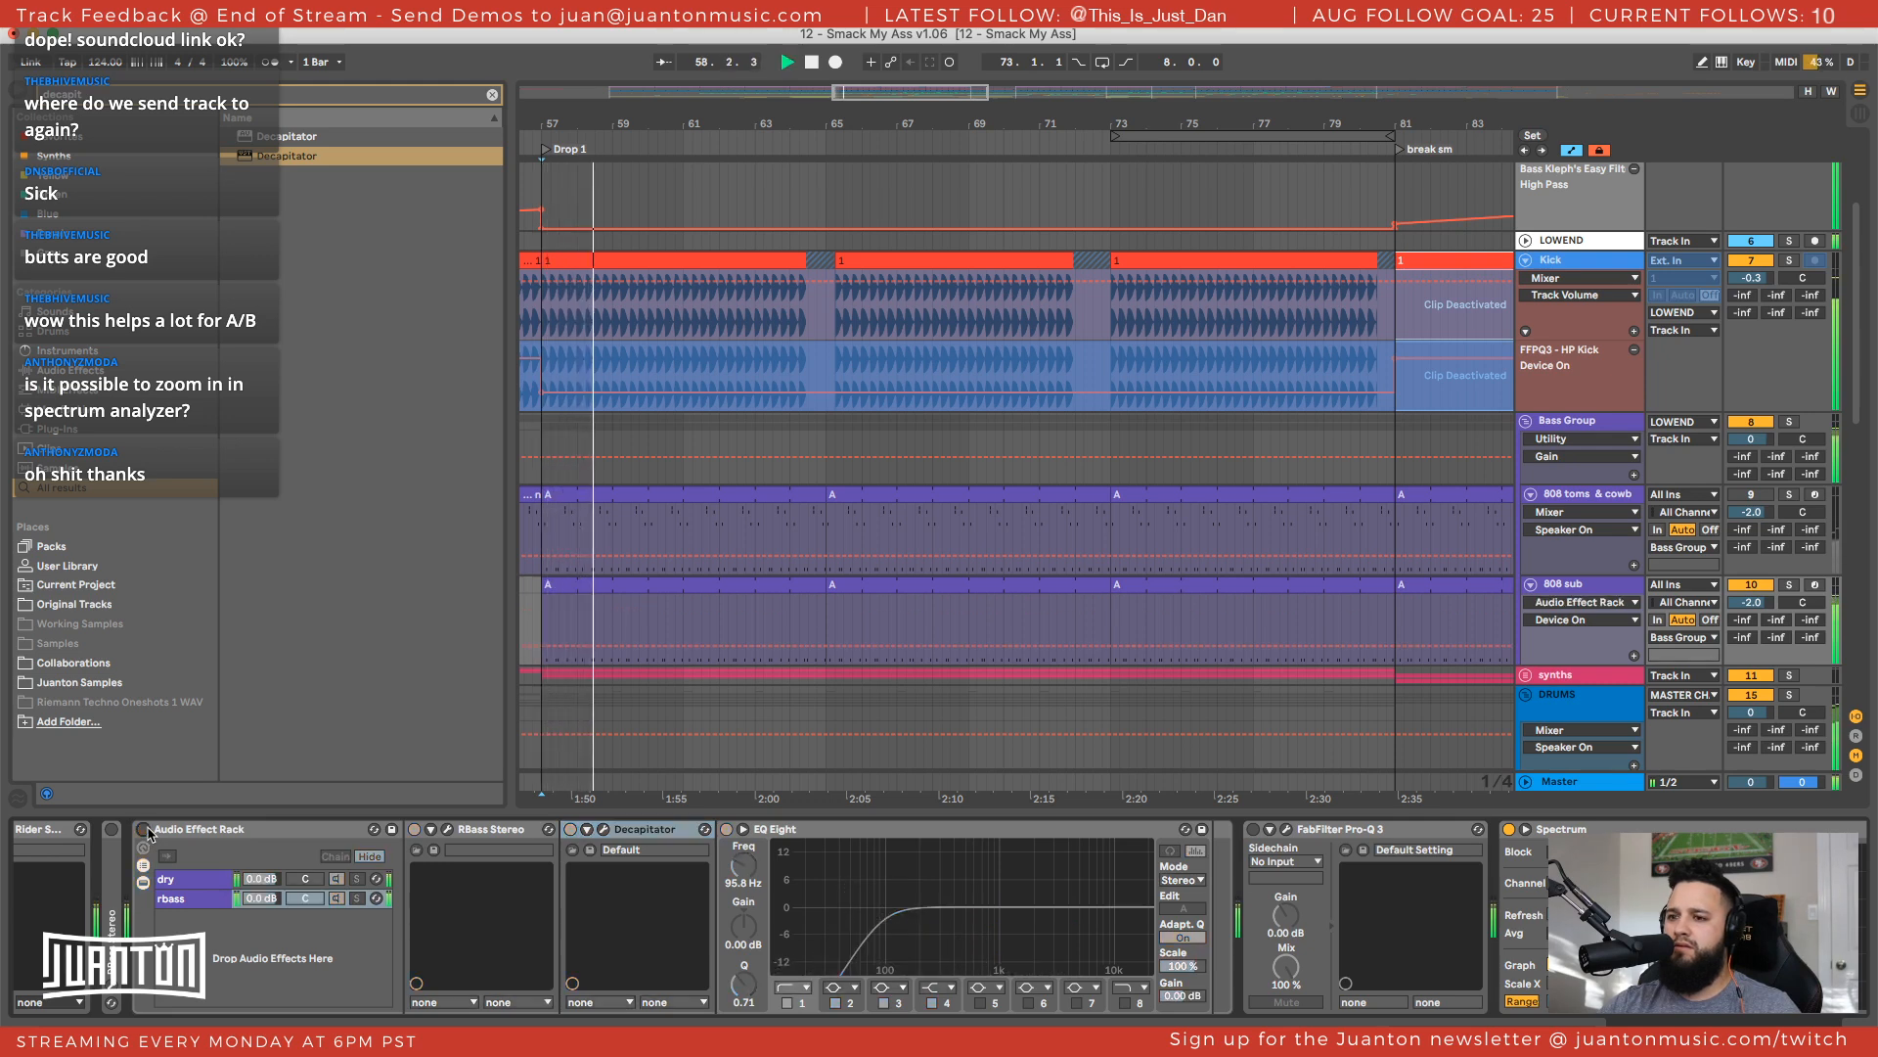
click(110, 829)
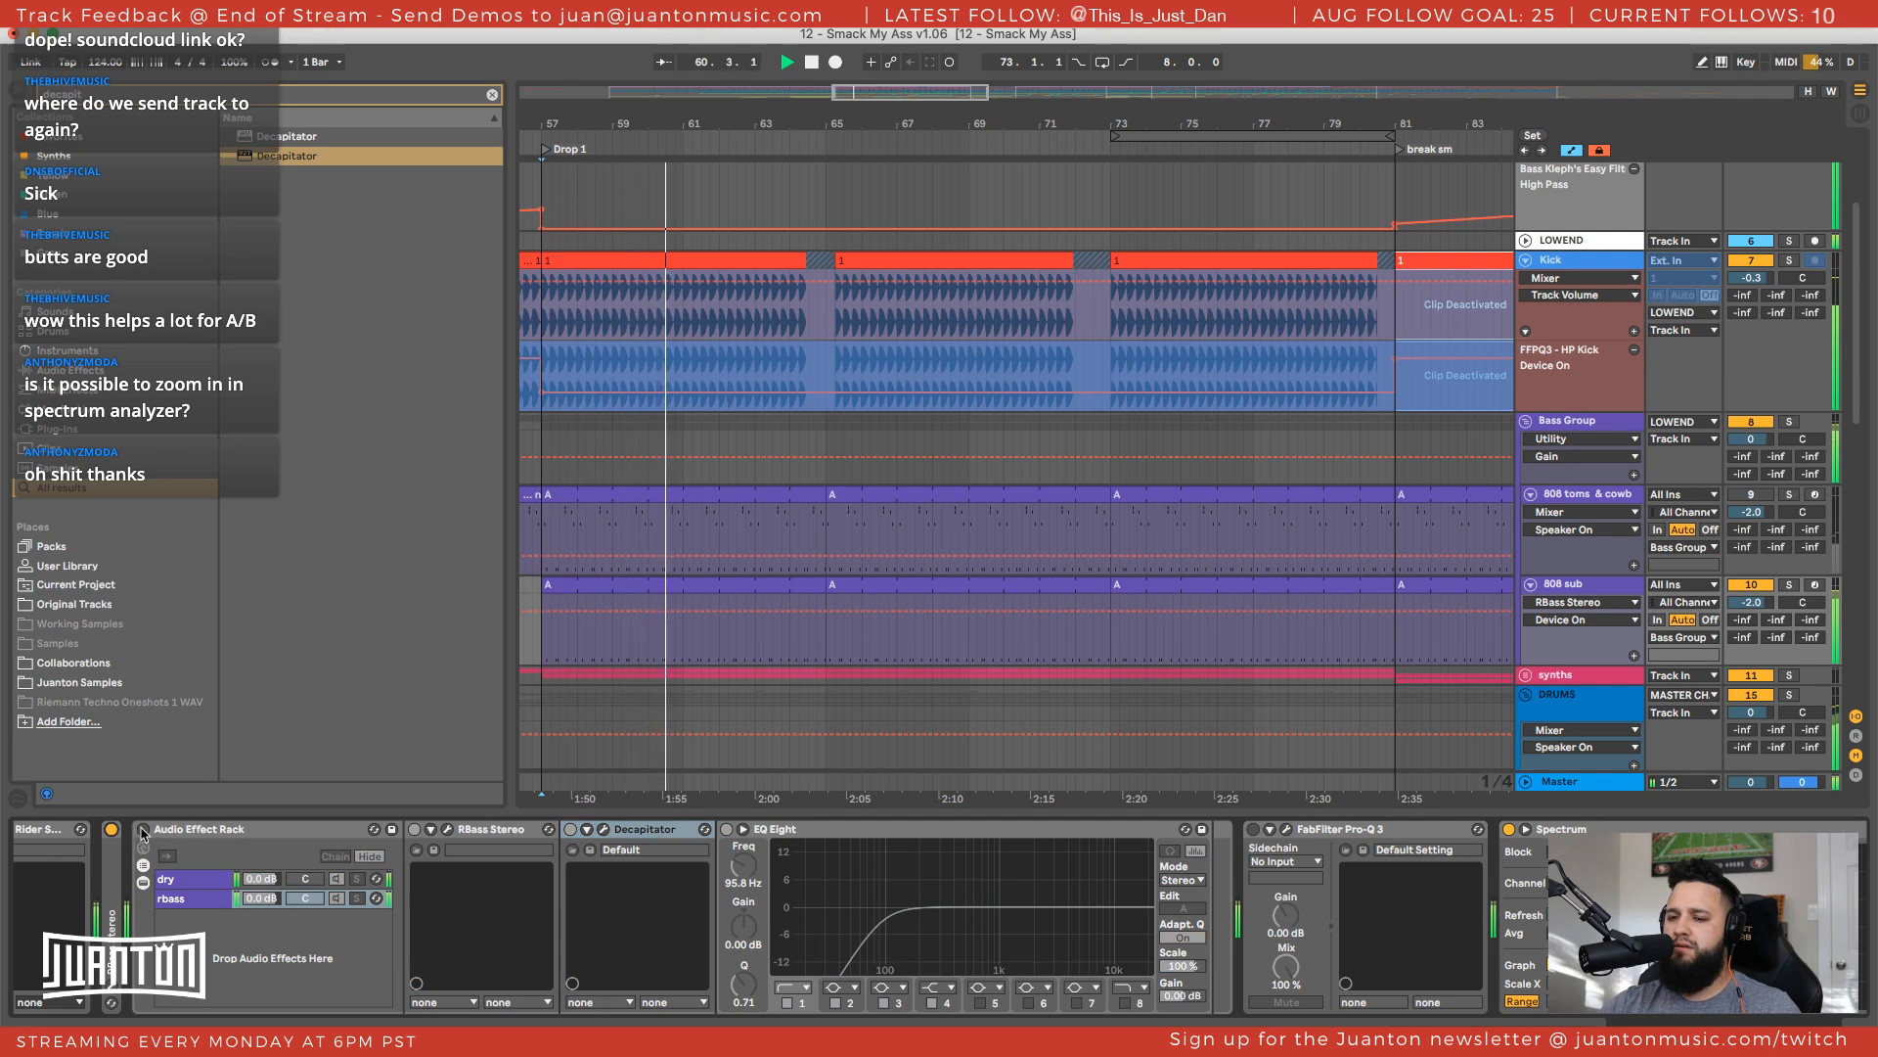
Open the TR-808 instrument on the 808 sub track and reposition its window so all controls are visible
scroll(145, 833, left, 5)
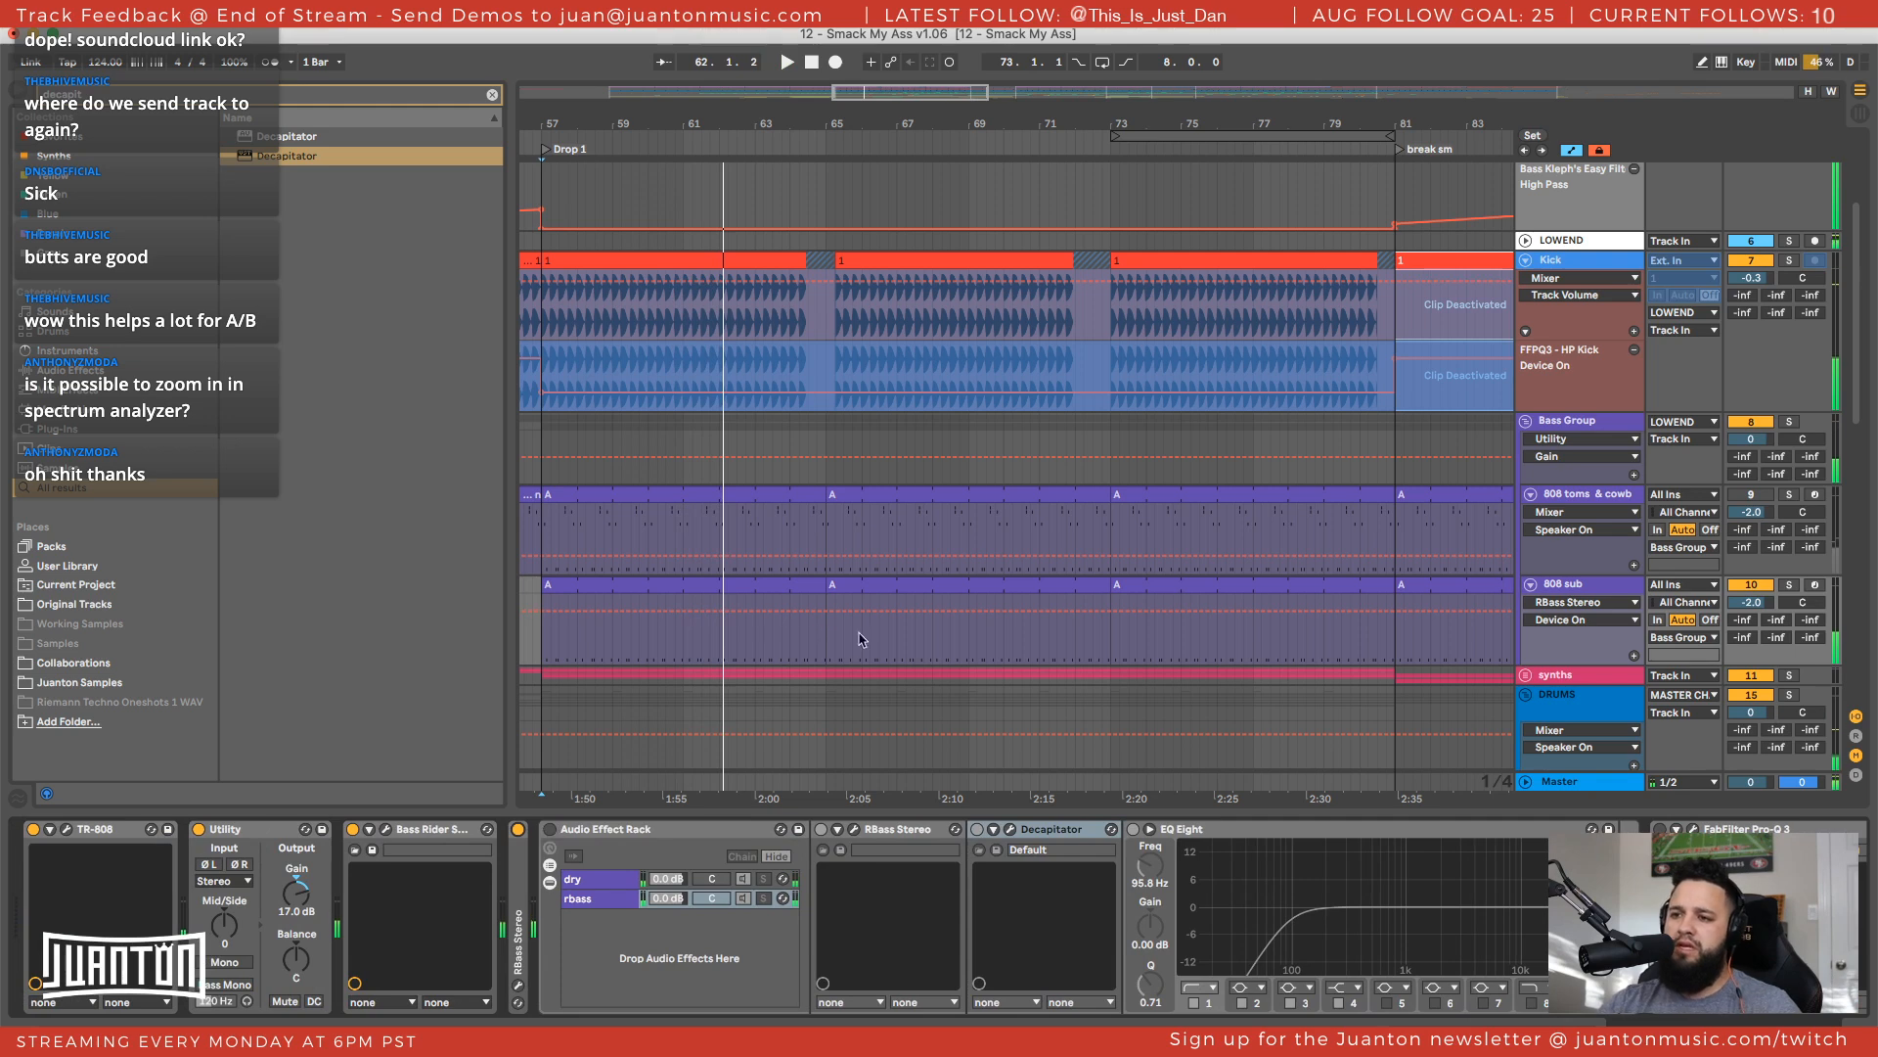
click(76, 831)
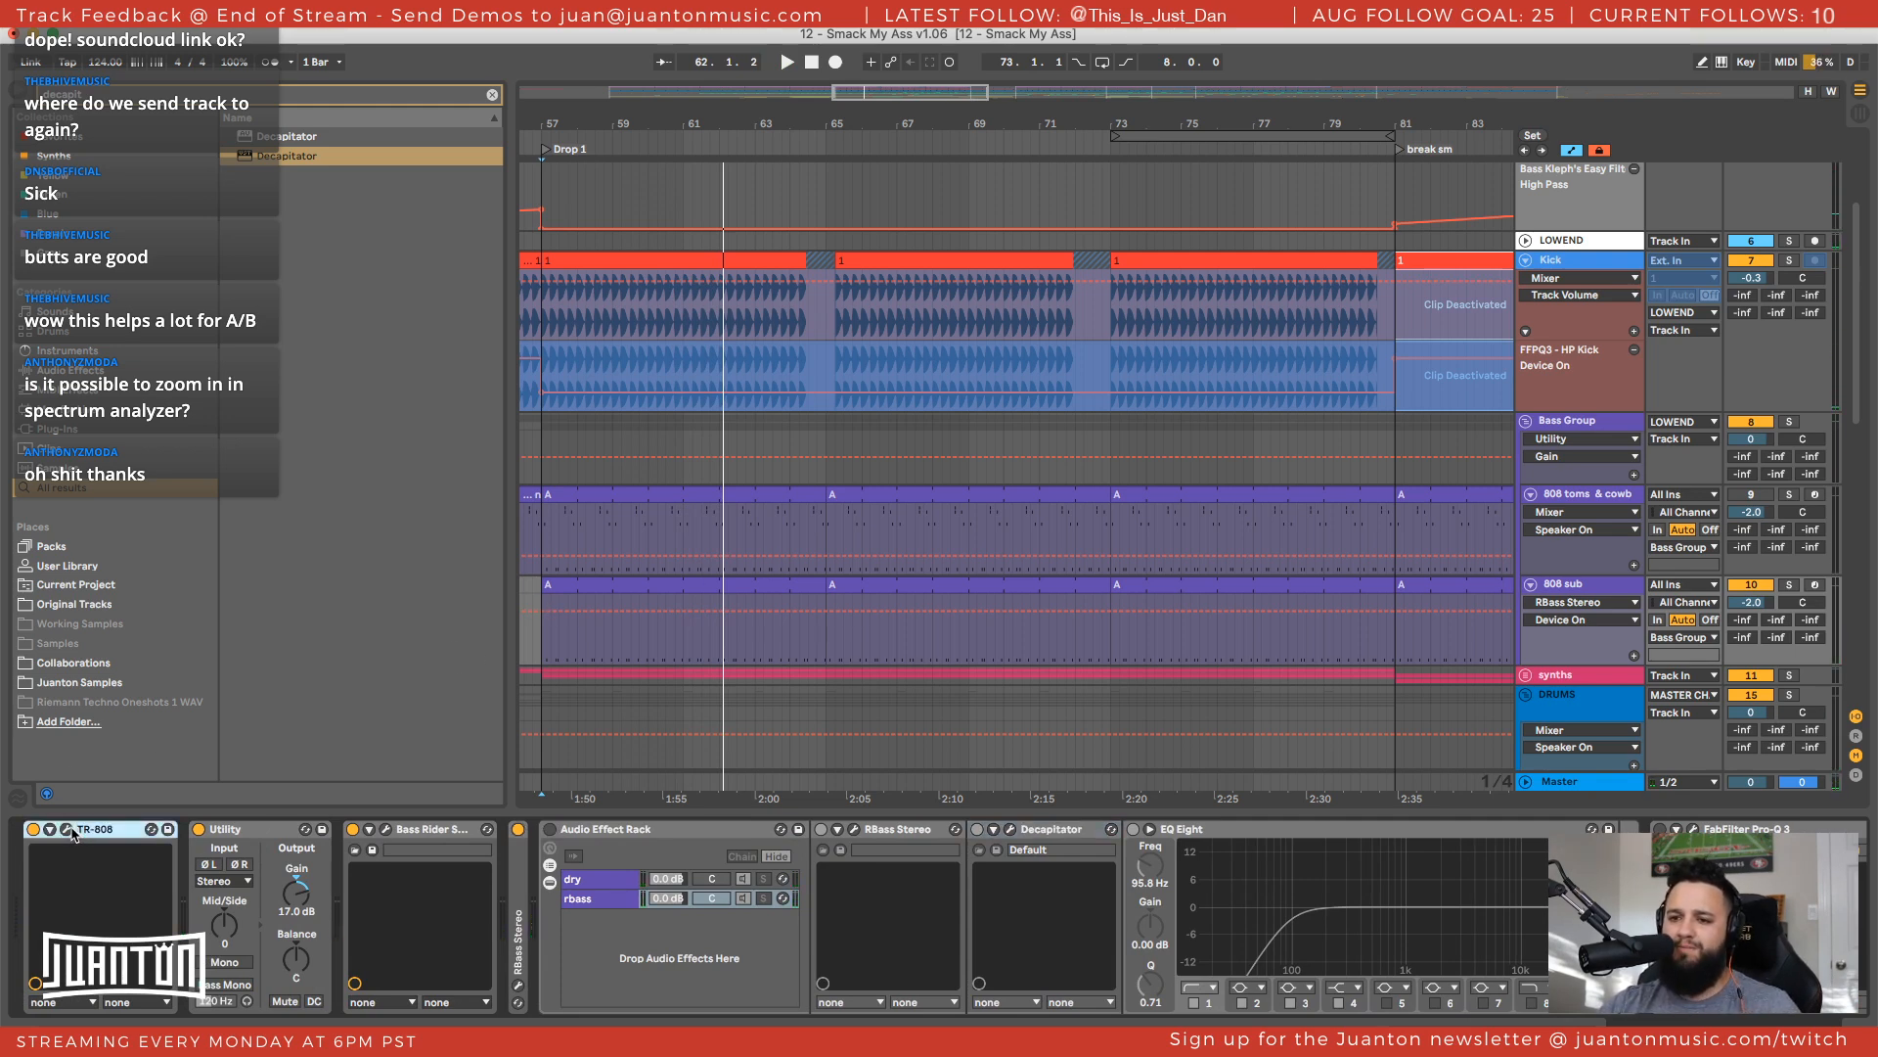
drag(722, 1035, 651, 95)
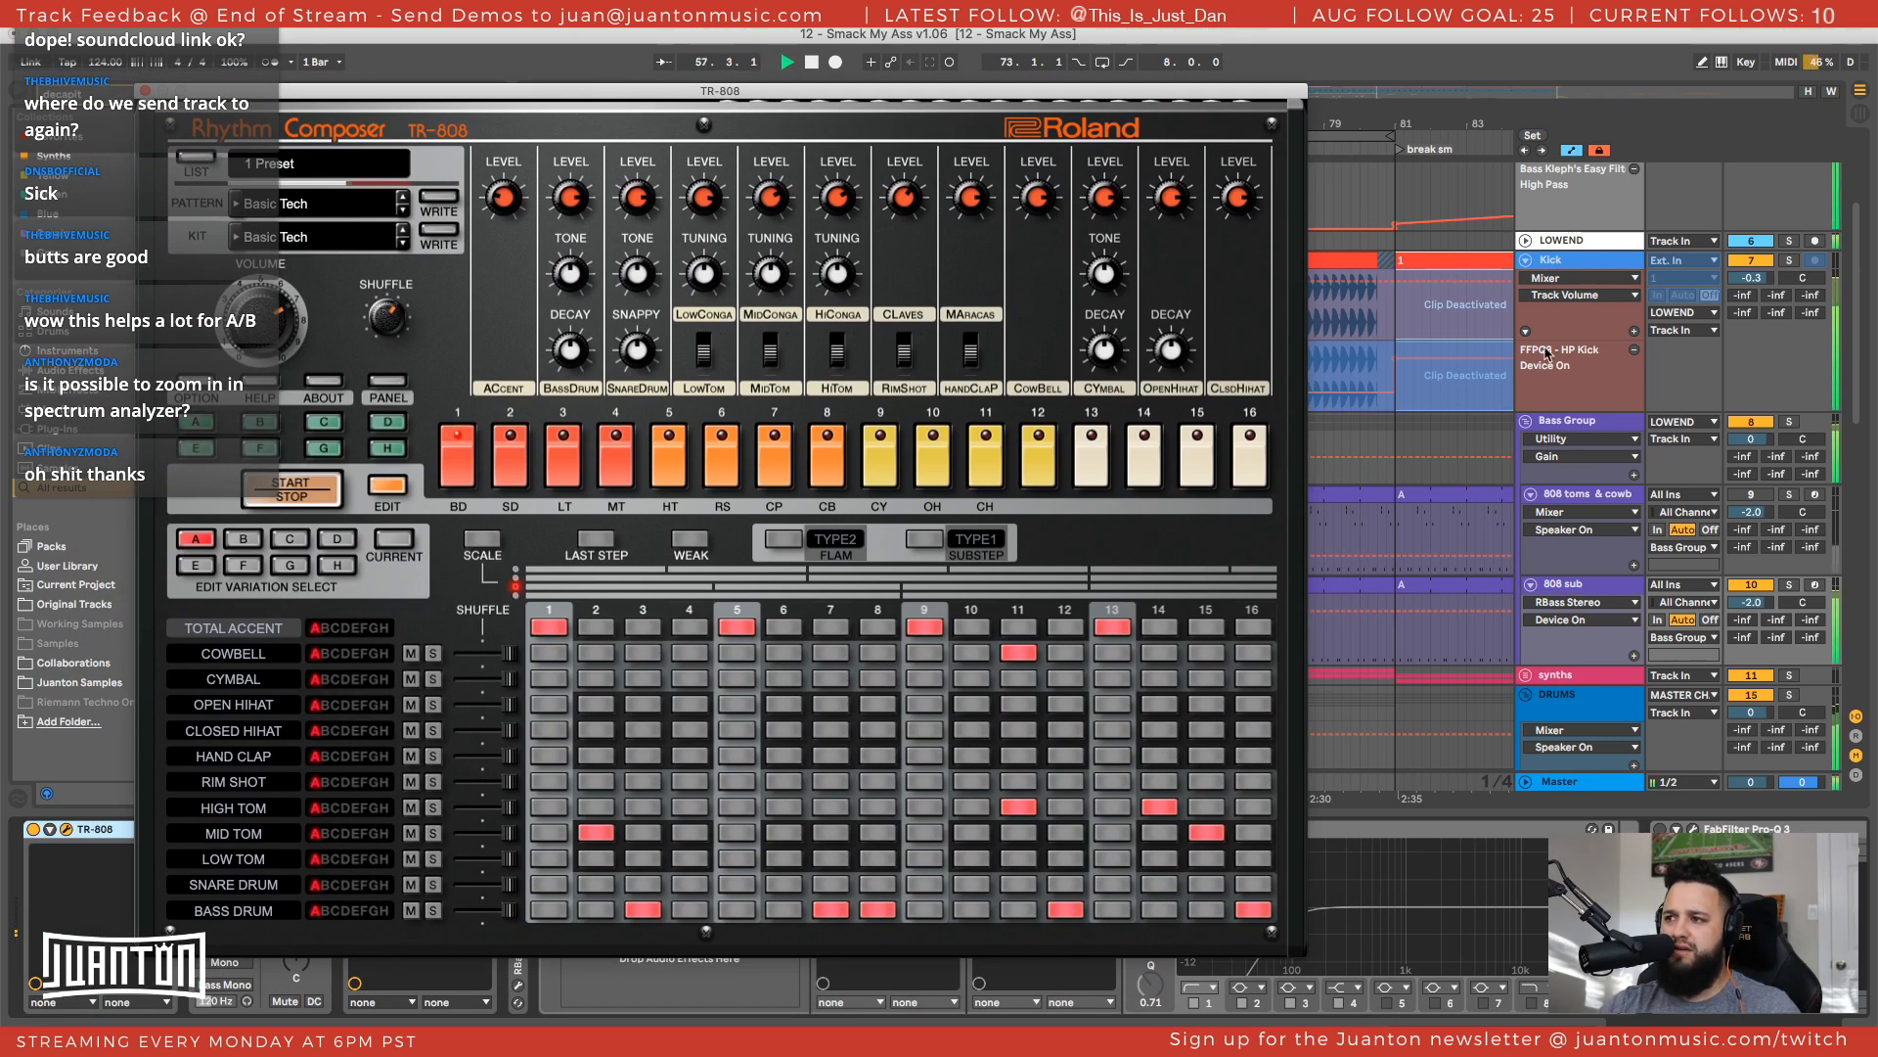
Solo the LOWEND group and set the TR-808's BassDrum Decay to 170 during playback
scroll(1803, 423, up, 3)
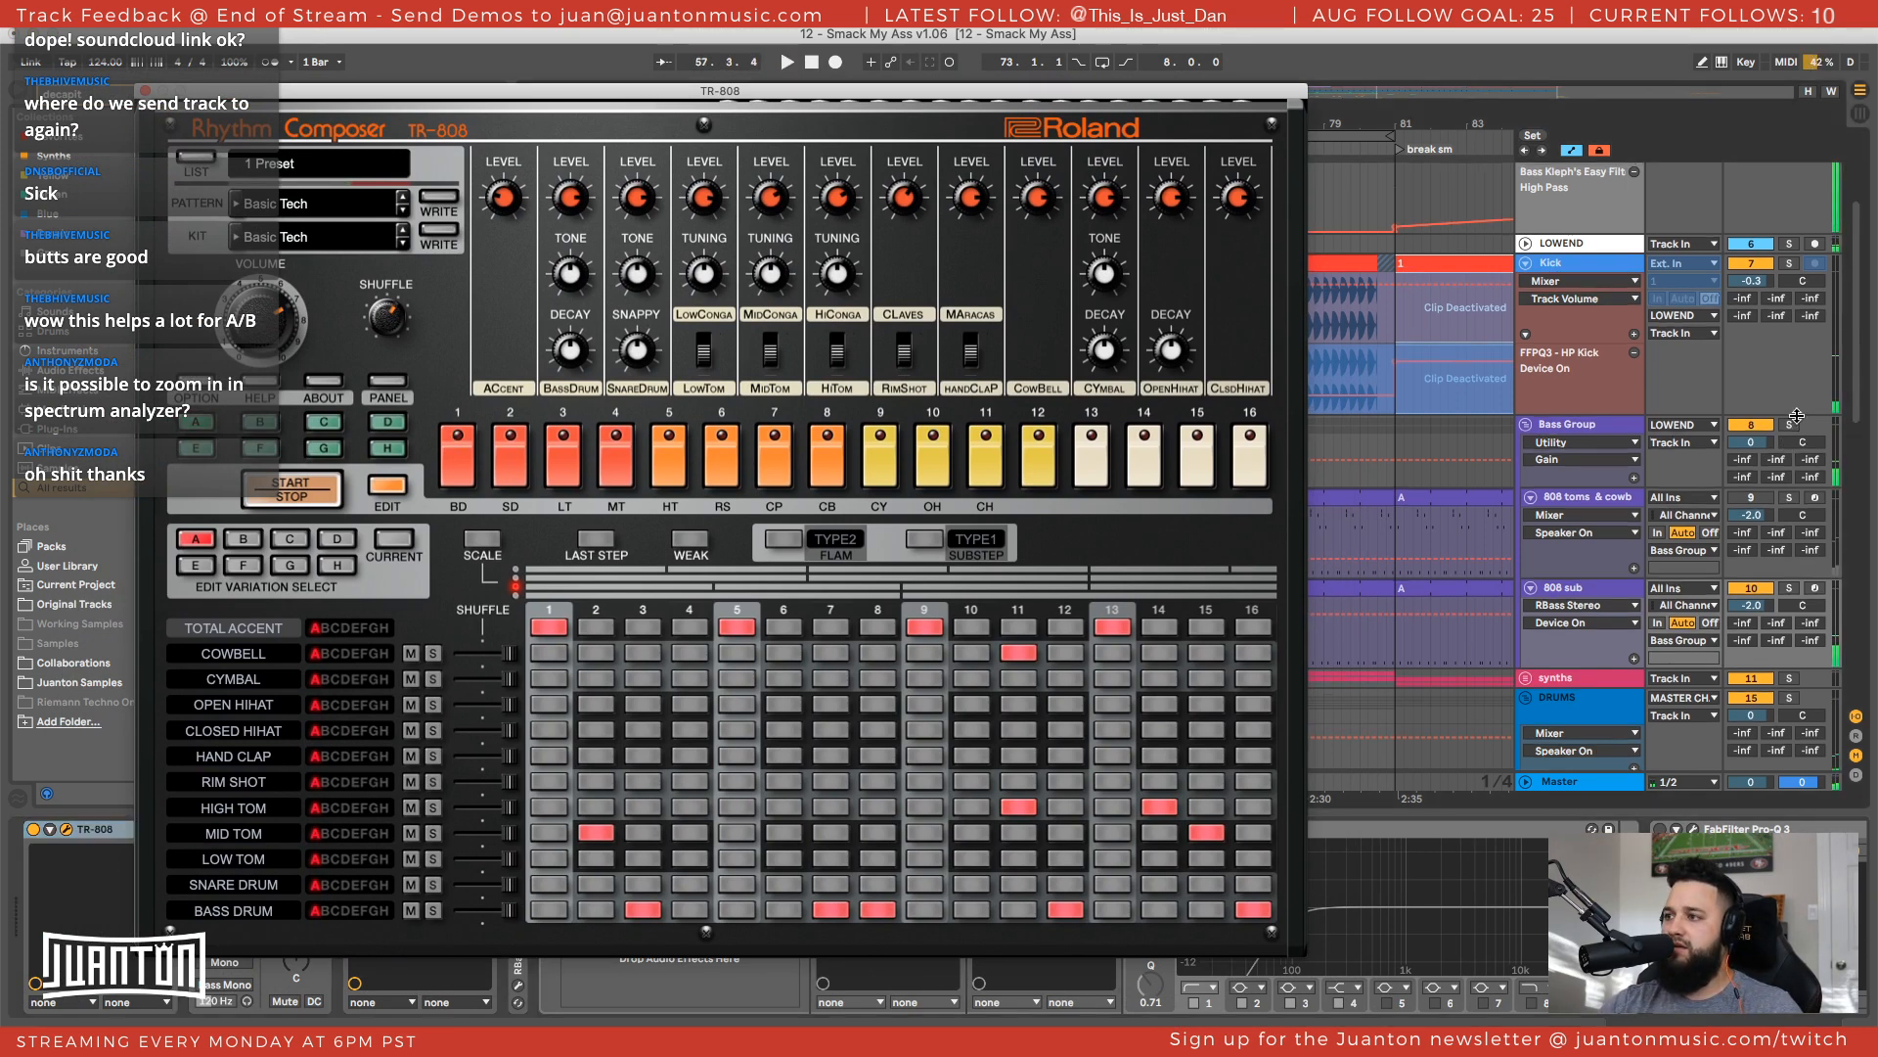
click(1789, 387)
key(space)
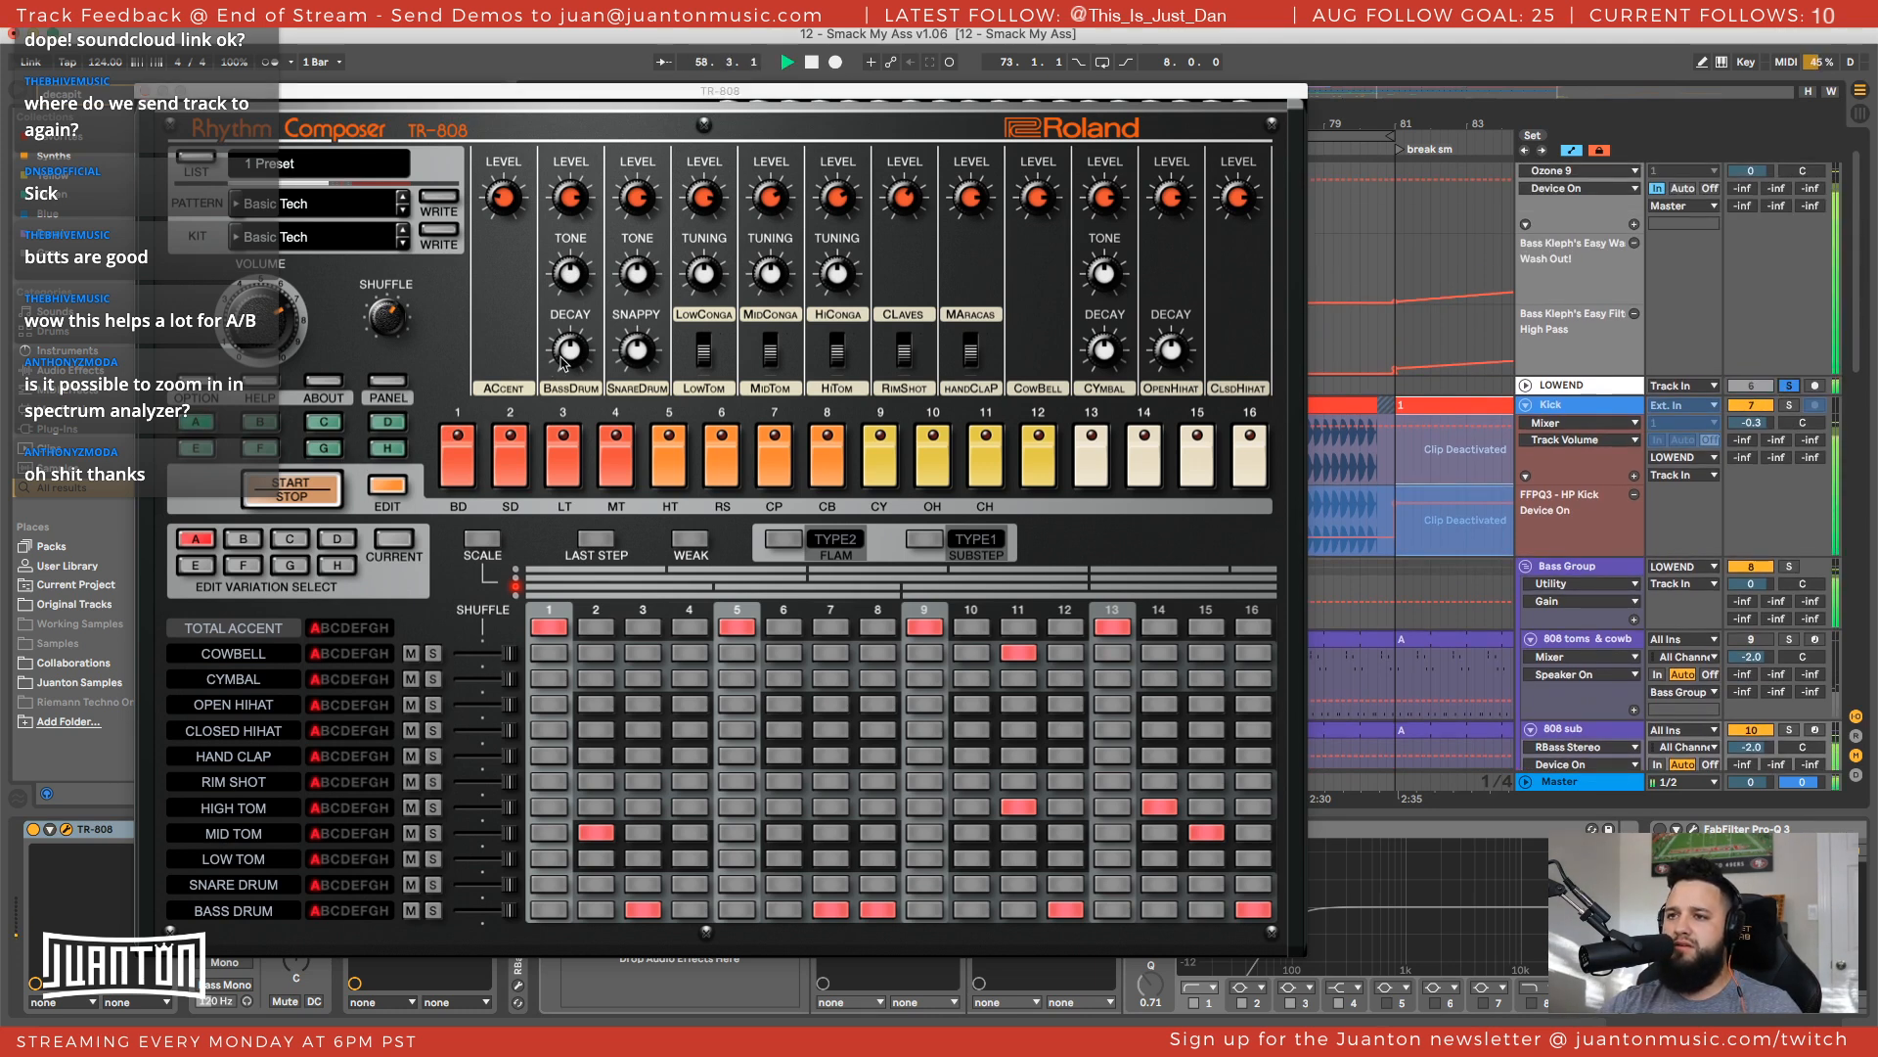
click(573, 348)
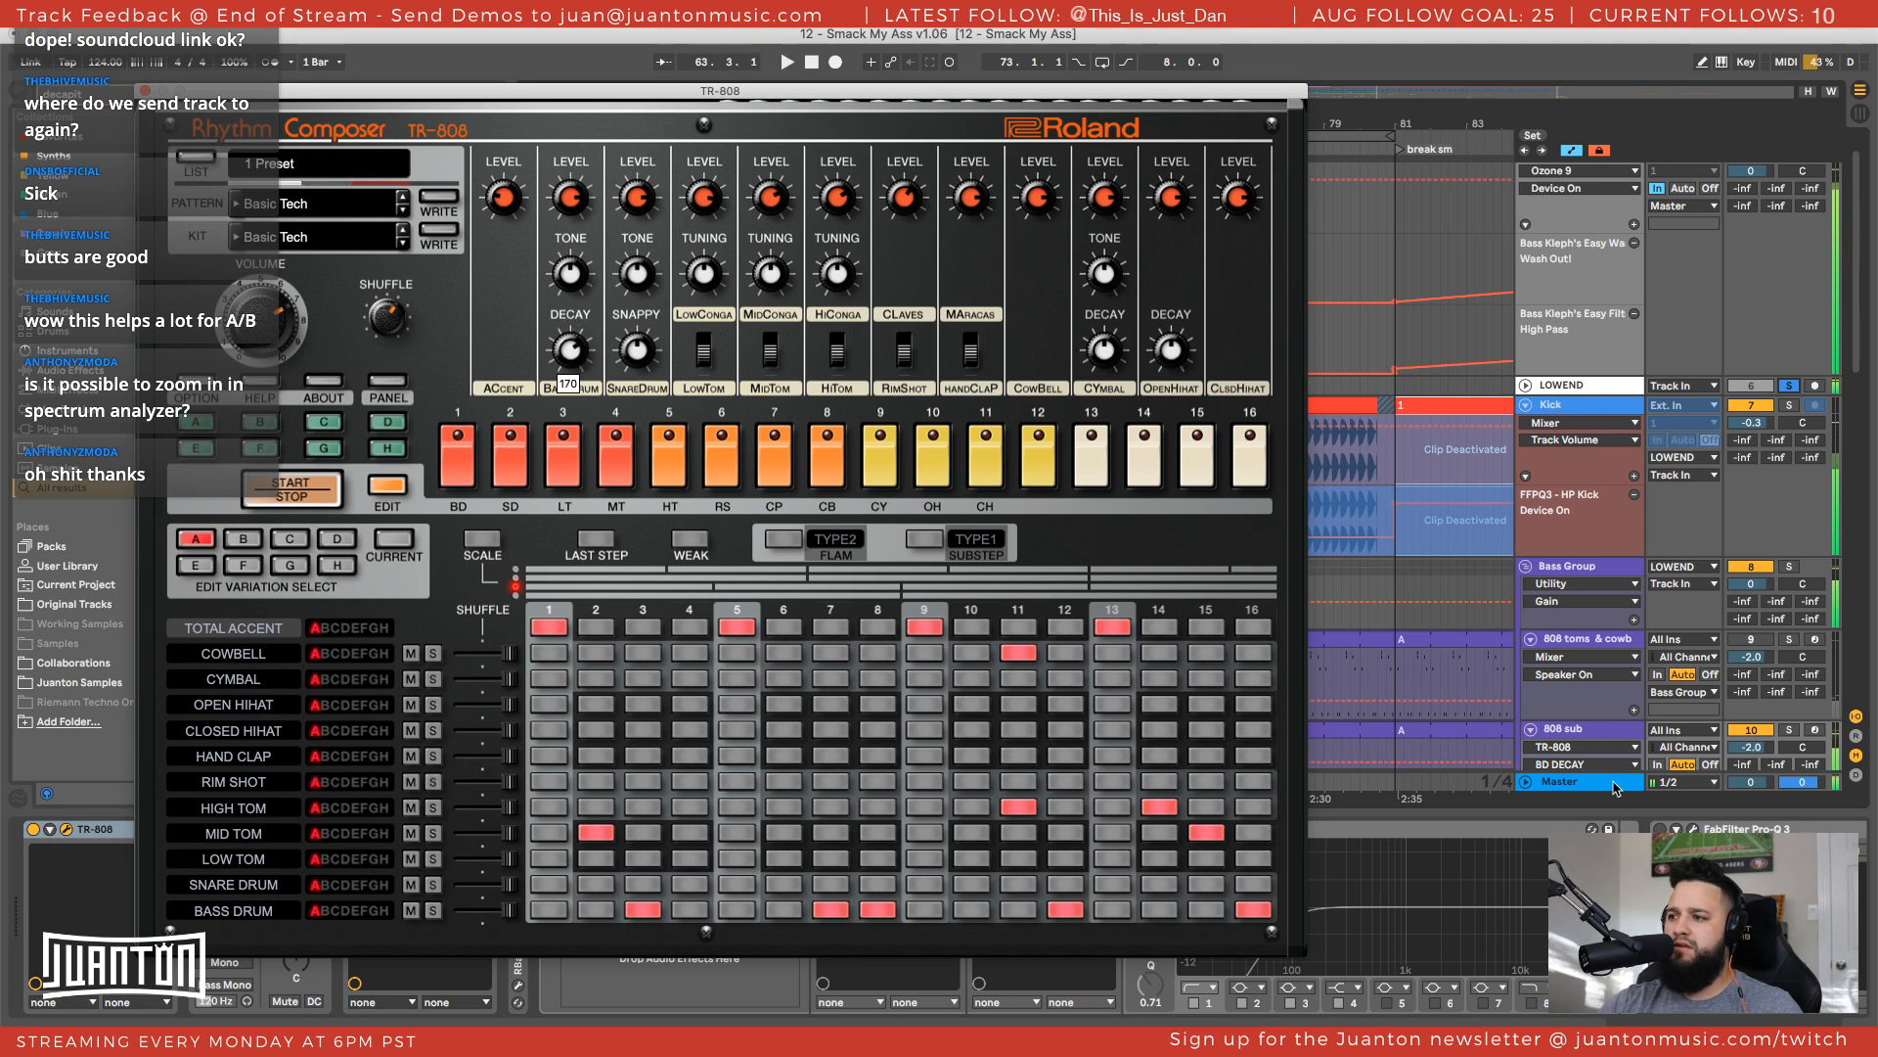
Collapse the TR-808's pattern editor and open the Master track's LFOTool during playback
click(1615, 788)
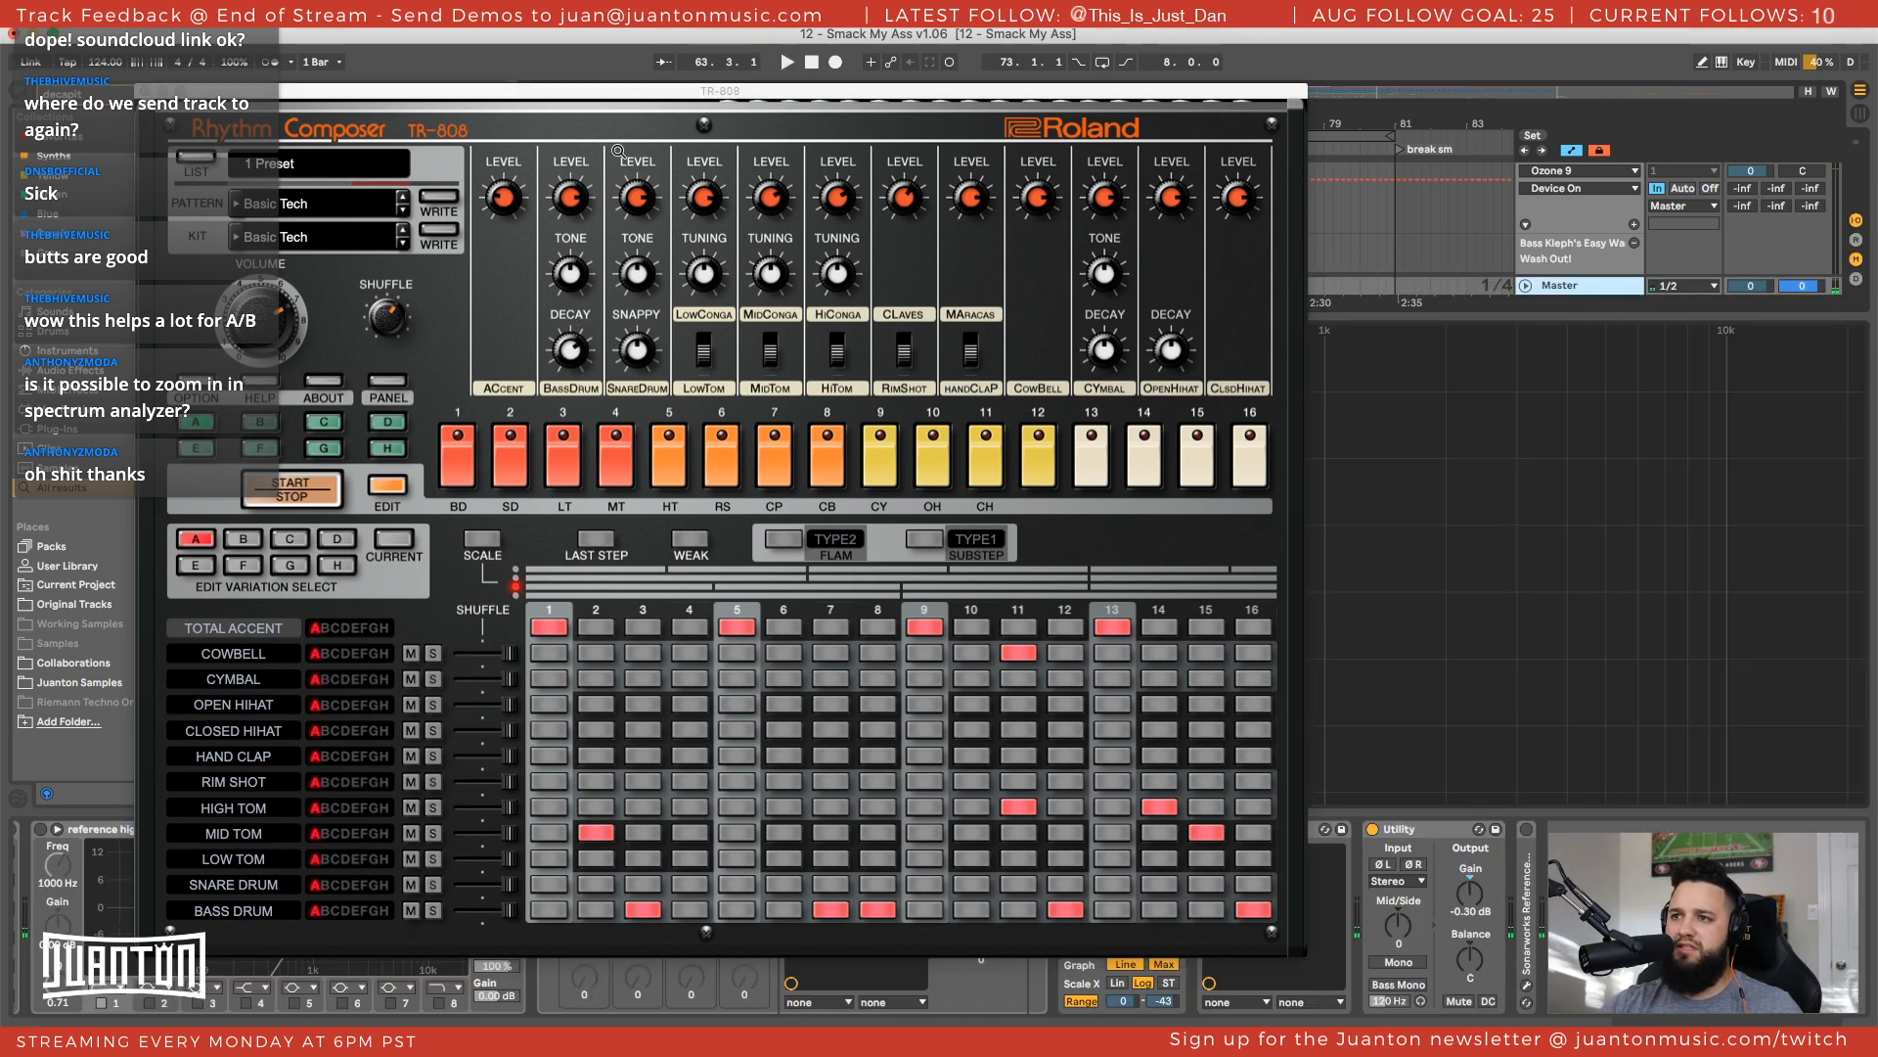
click(375, 487)
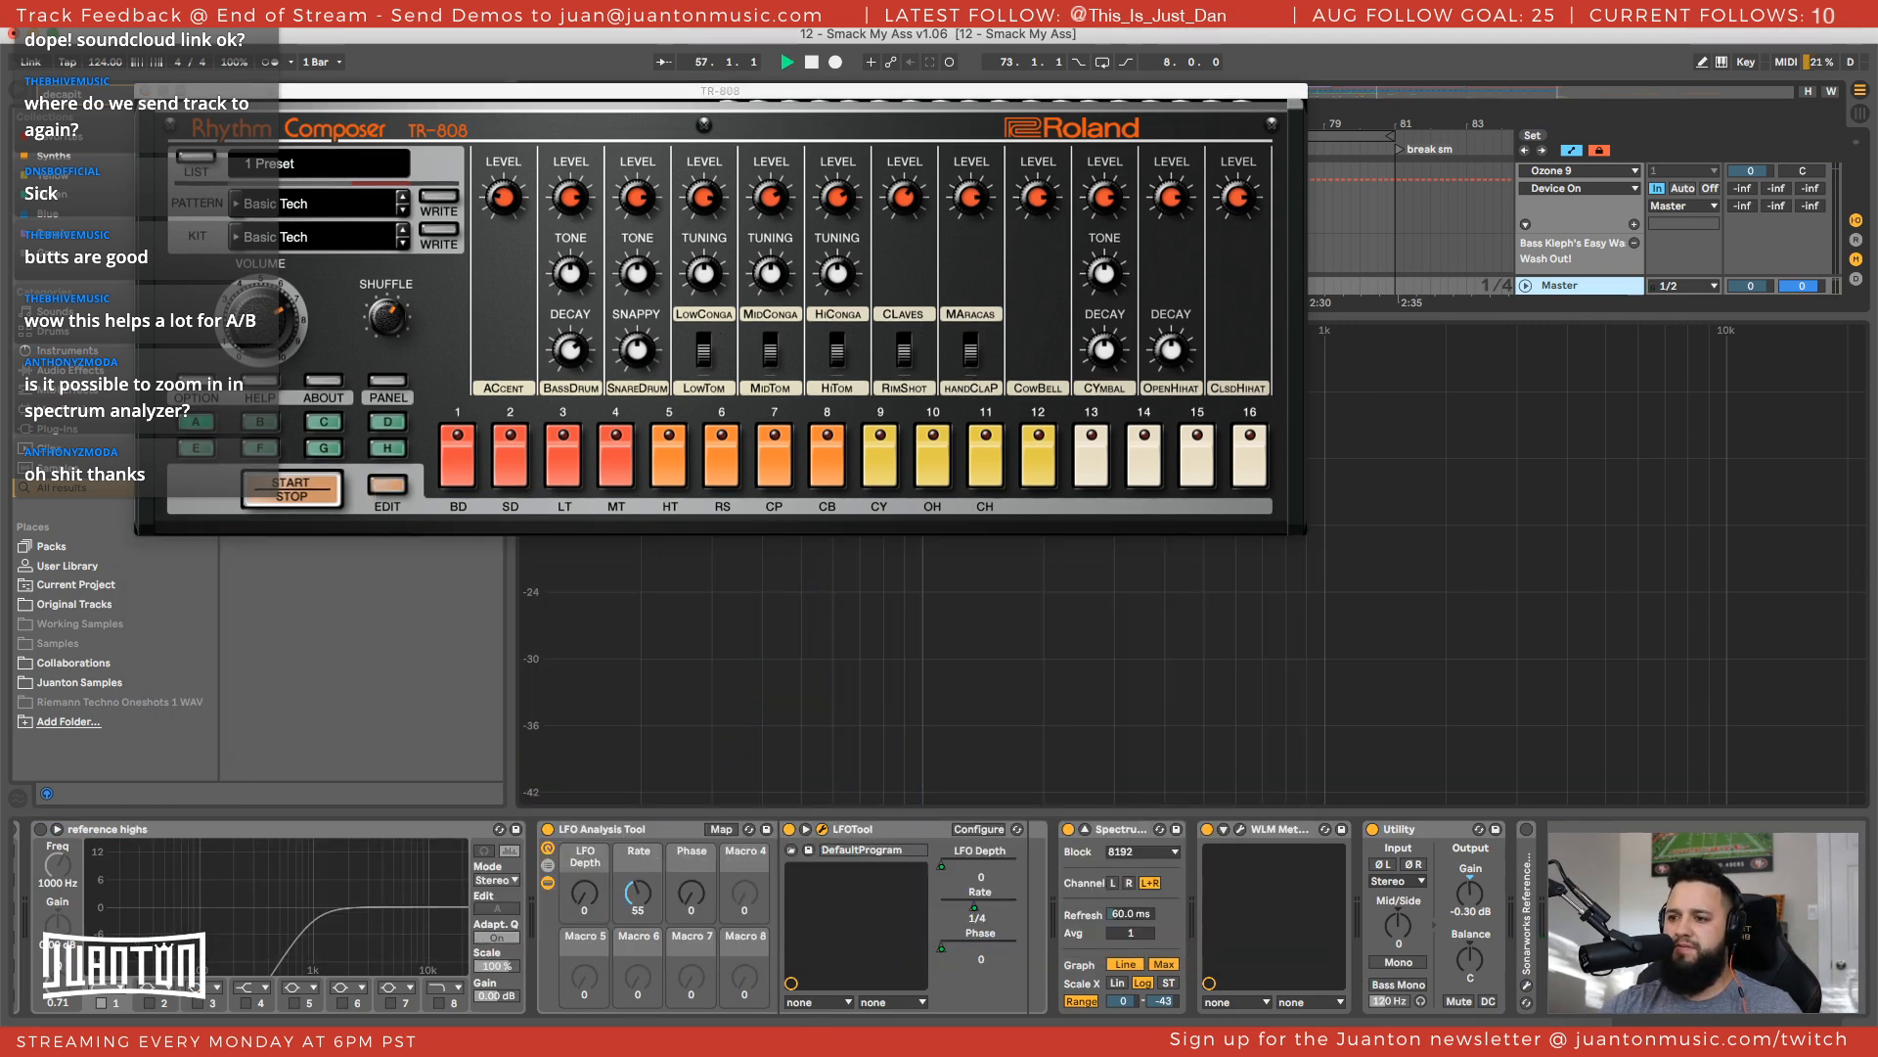
key(space)
drag(726, 1018, 854, 224)
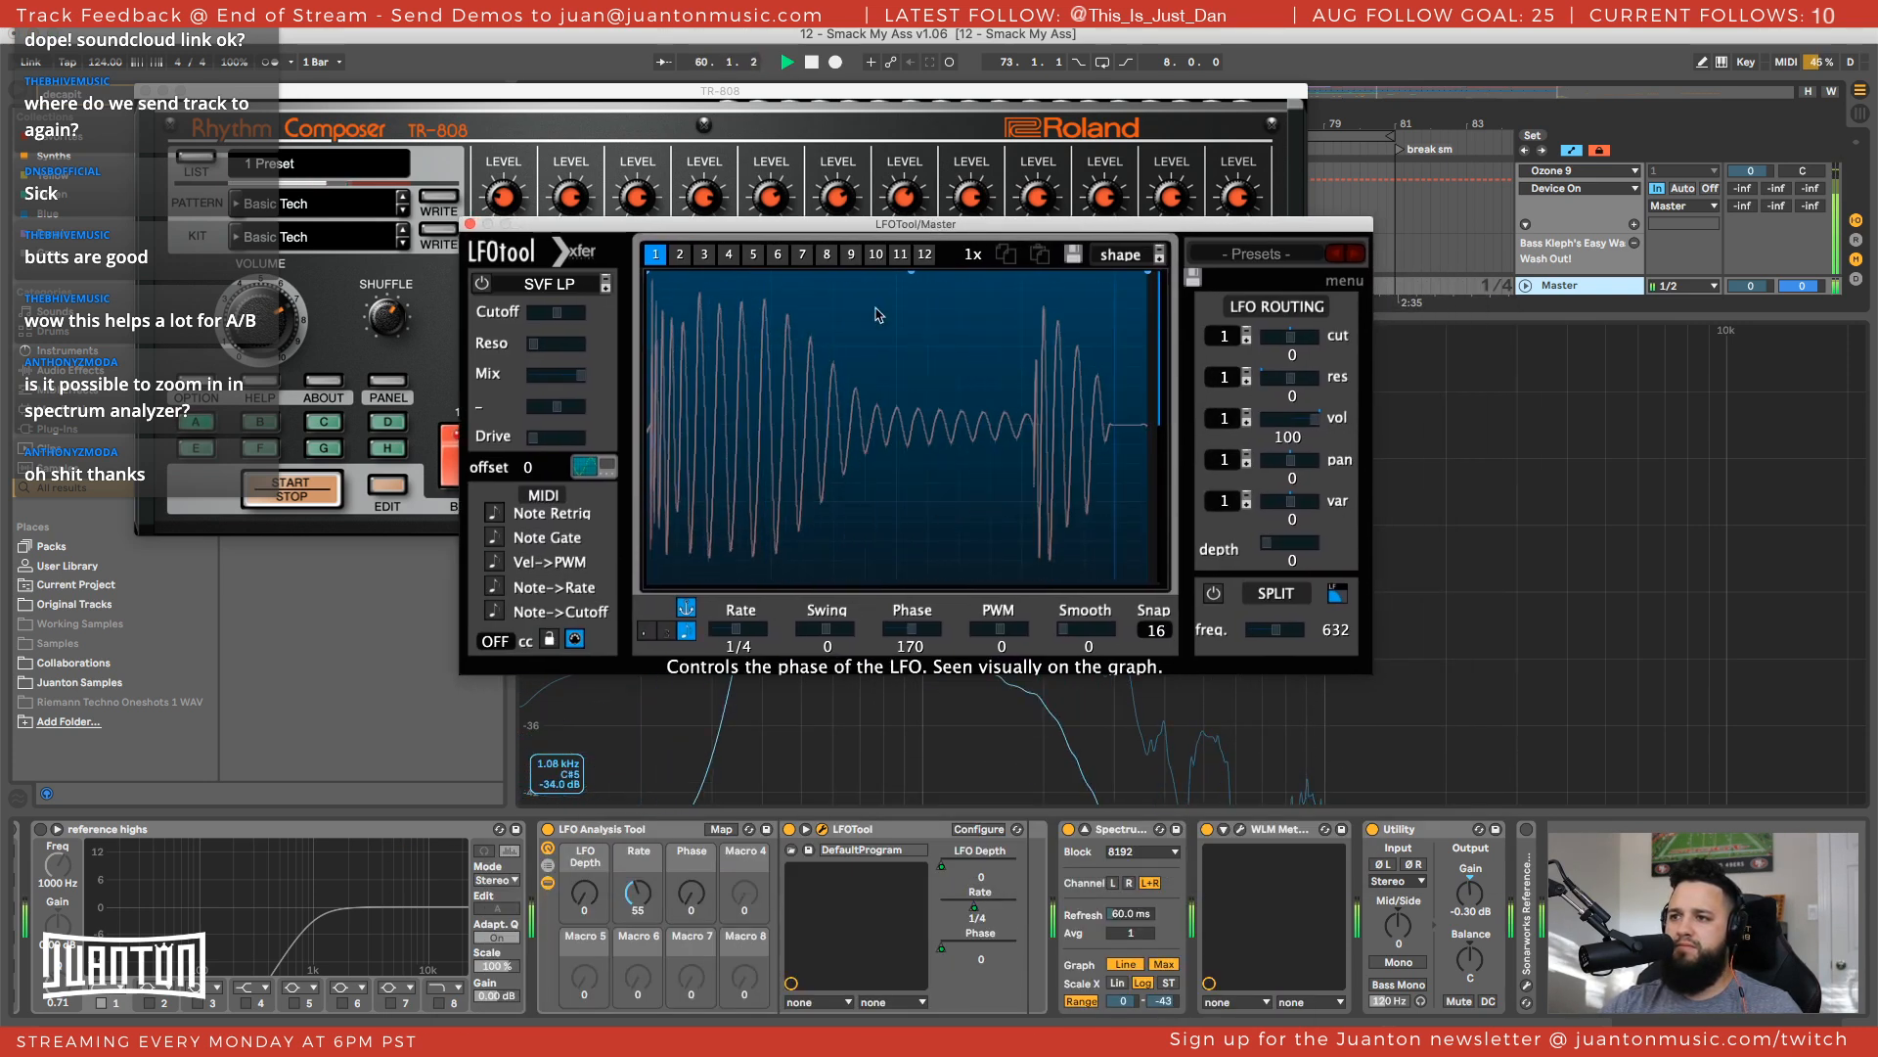
Set the TR-808's BassDrum Decay to 198 and arrange the LFOTool and TR-808 windows so both are fully visible
drag(835, 236, 1198, 233)
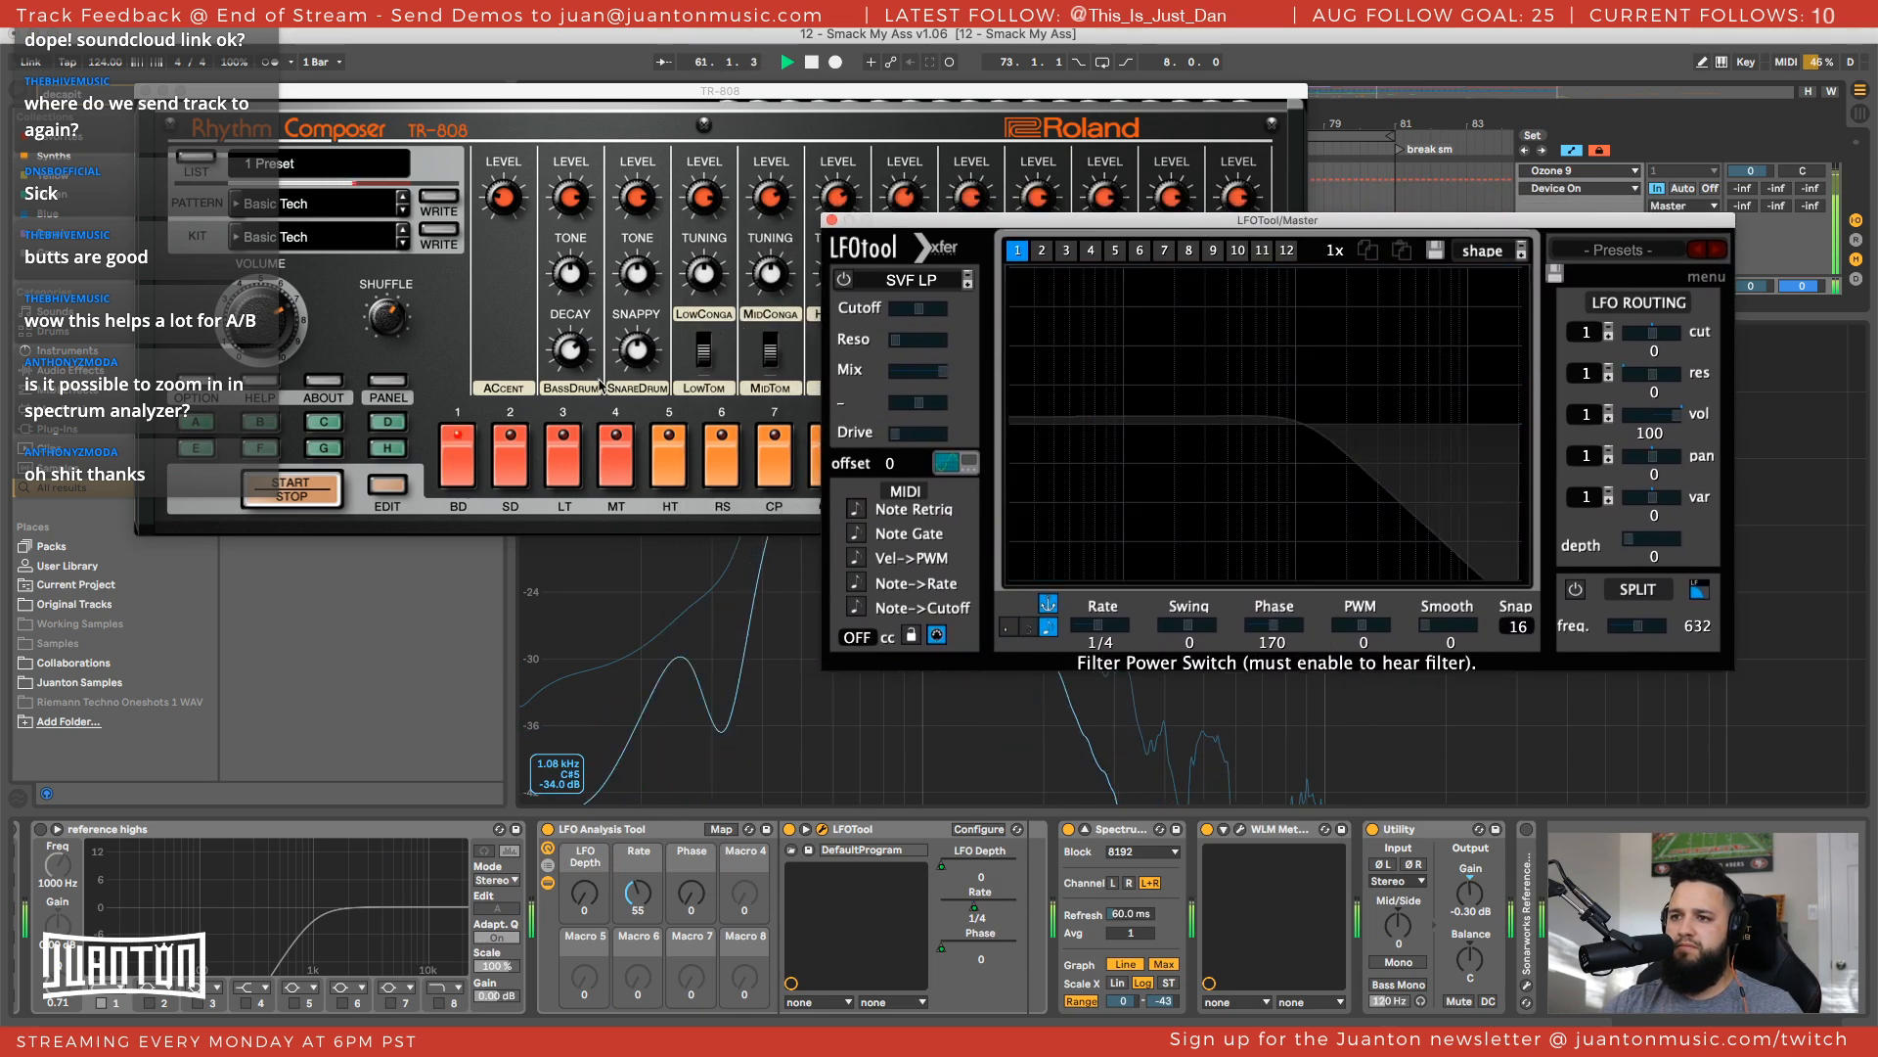
click(568, 352)
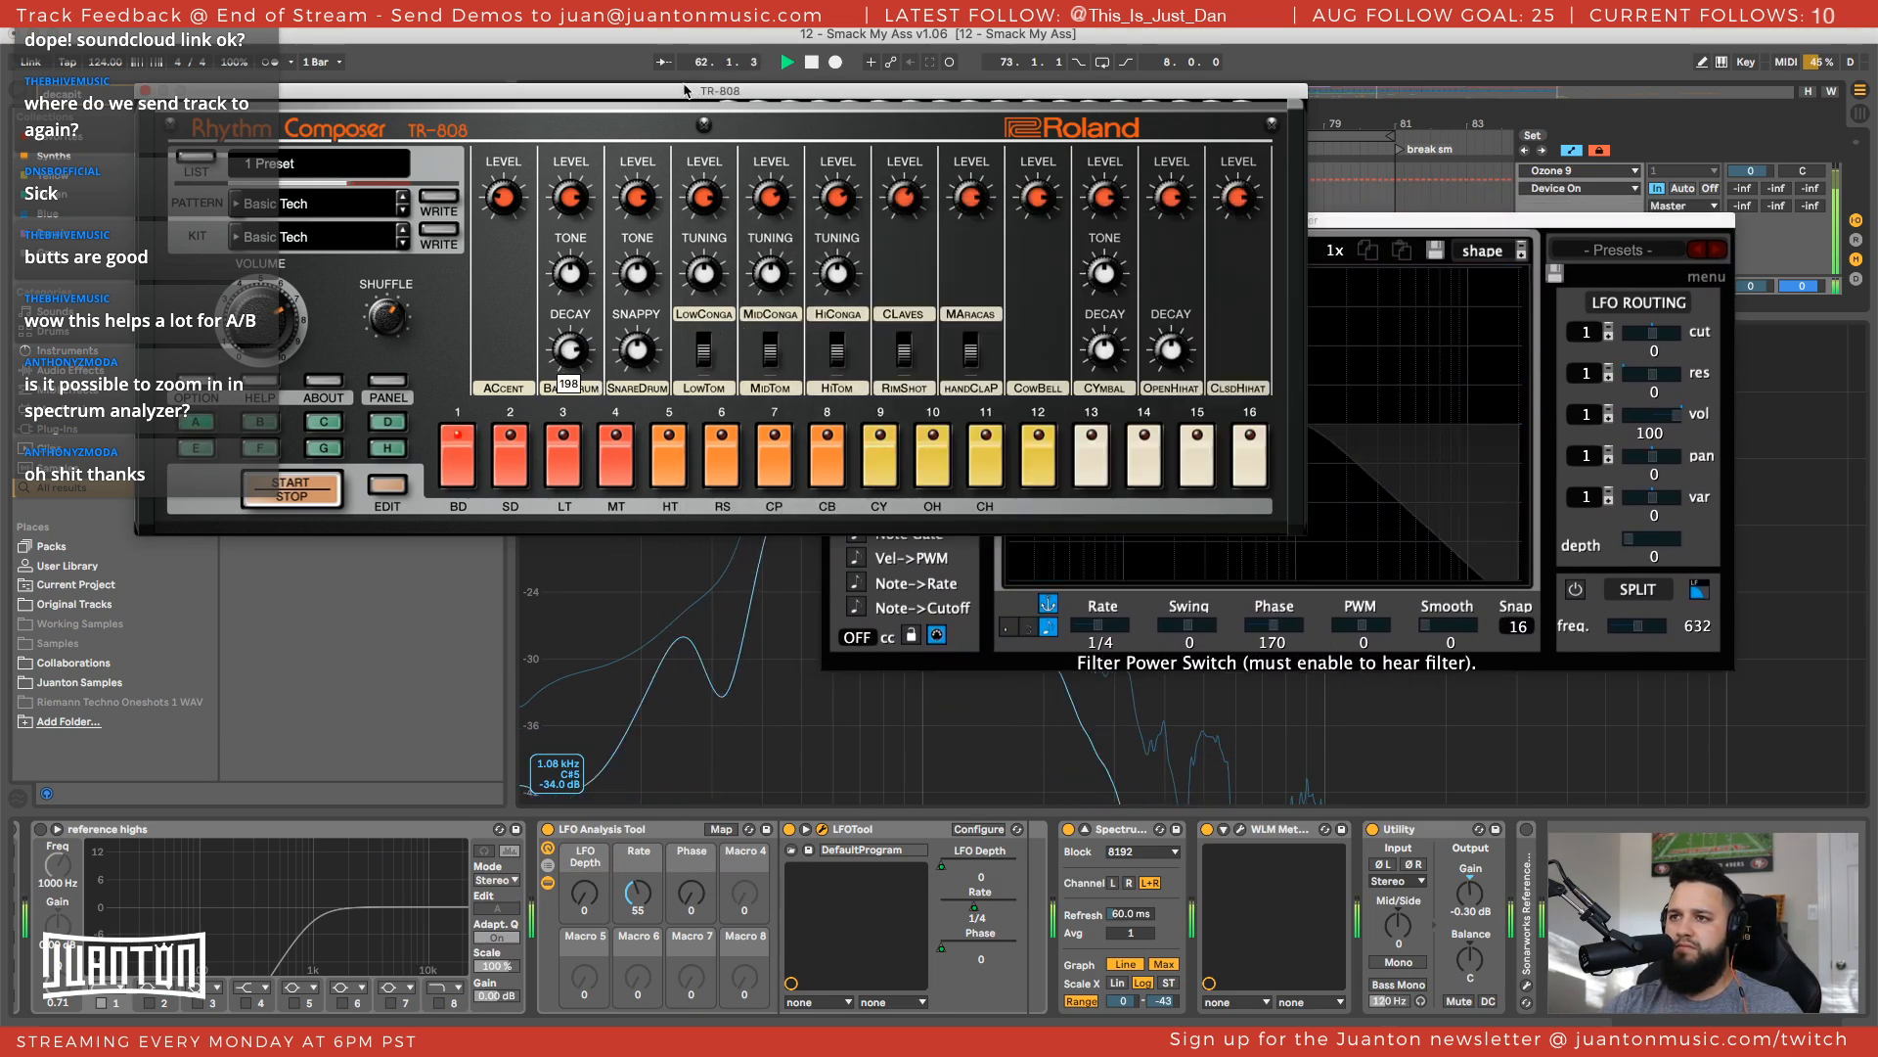
drag(587, 91, 492, 528)
drag(1035, 218, 1054, 77)
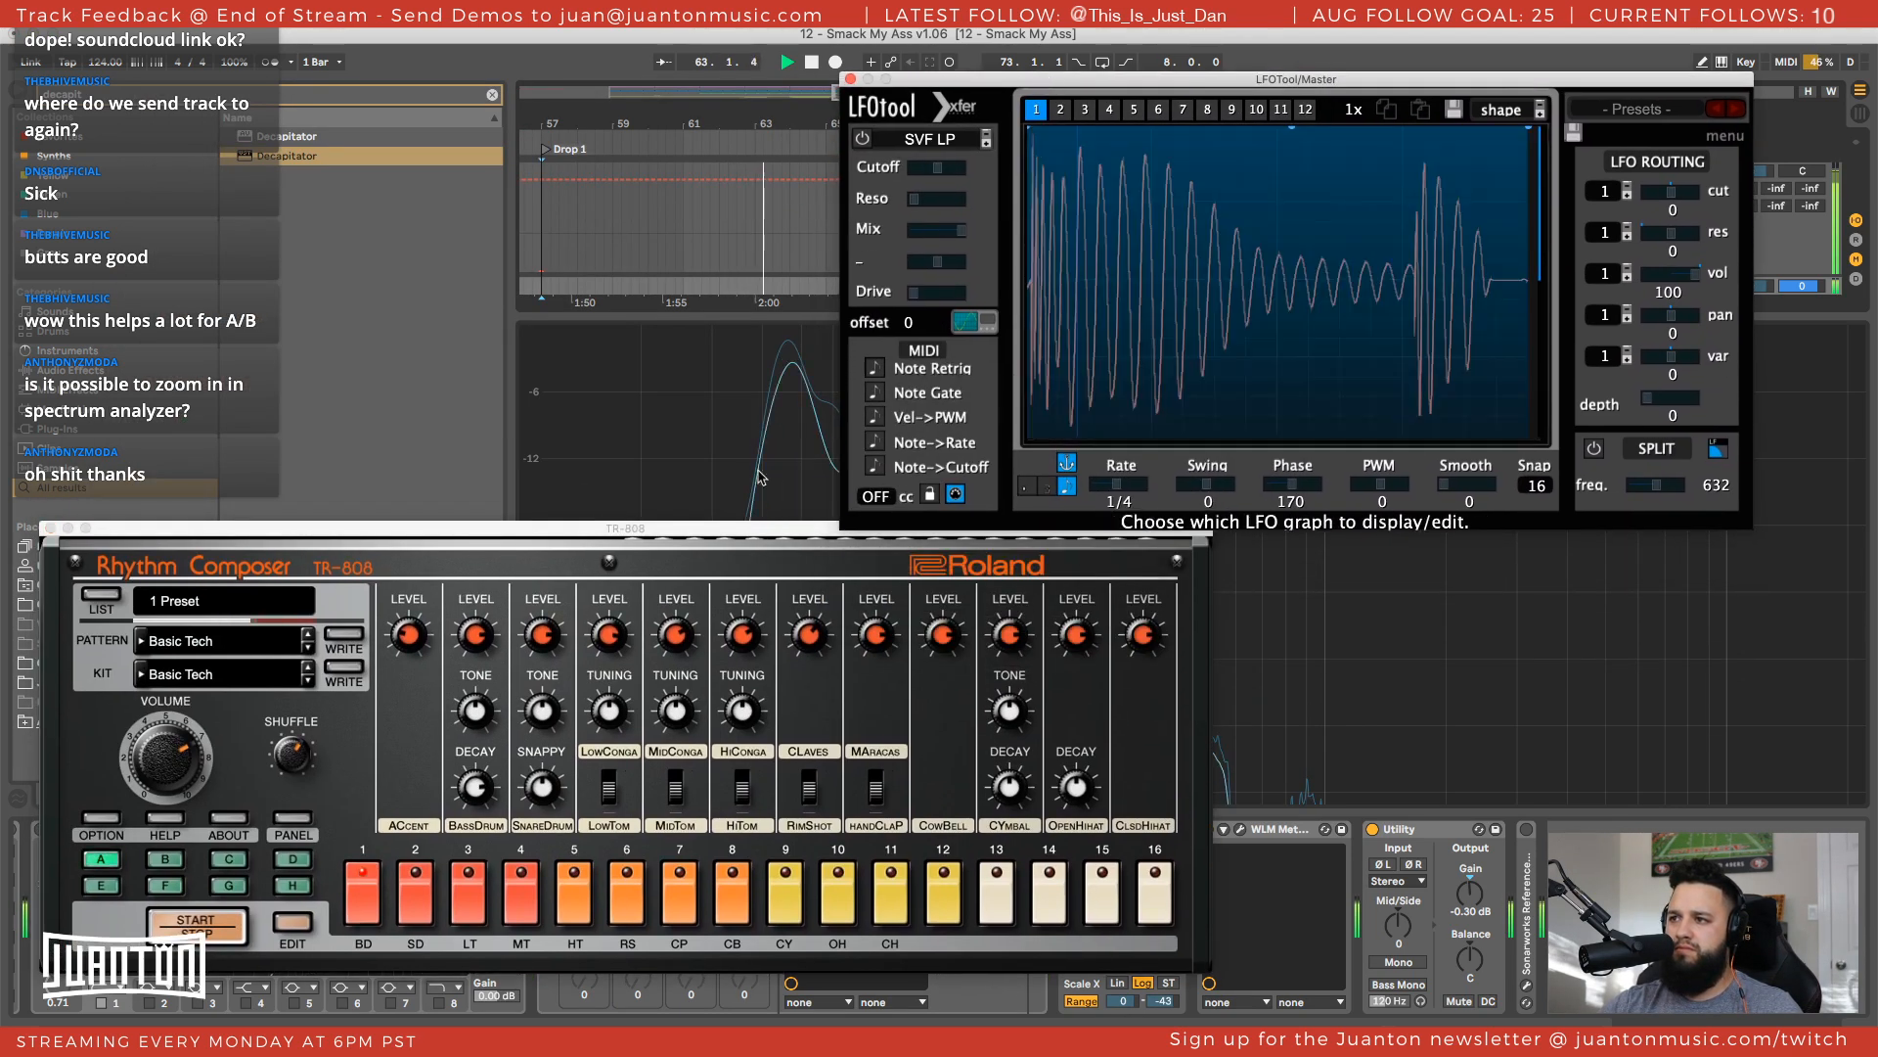
Compare BassDrum Decay values of 252 and 181 against the LFOTool waveform and settle the decay at 172
drag(470, 786, 482, 751)
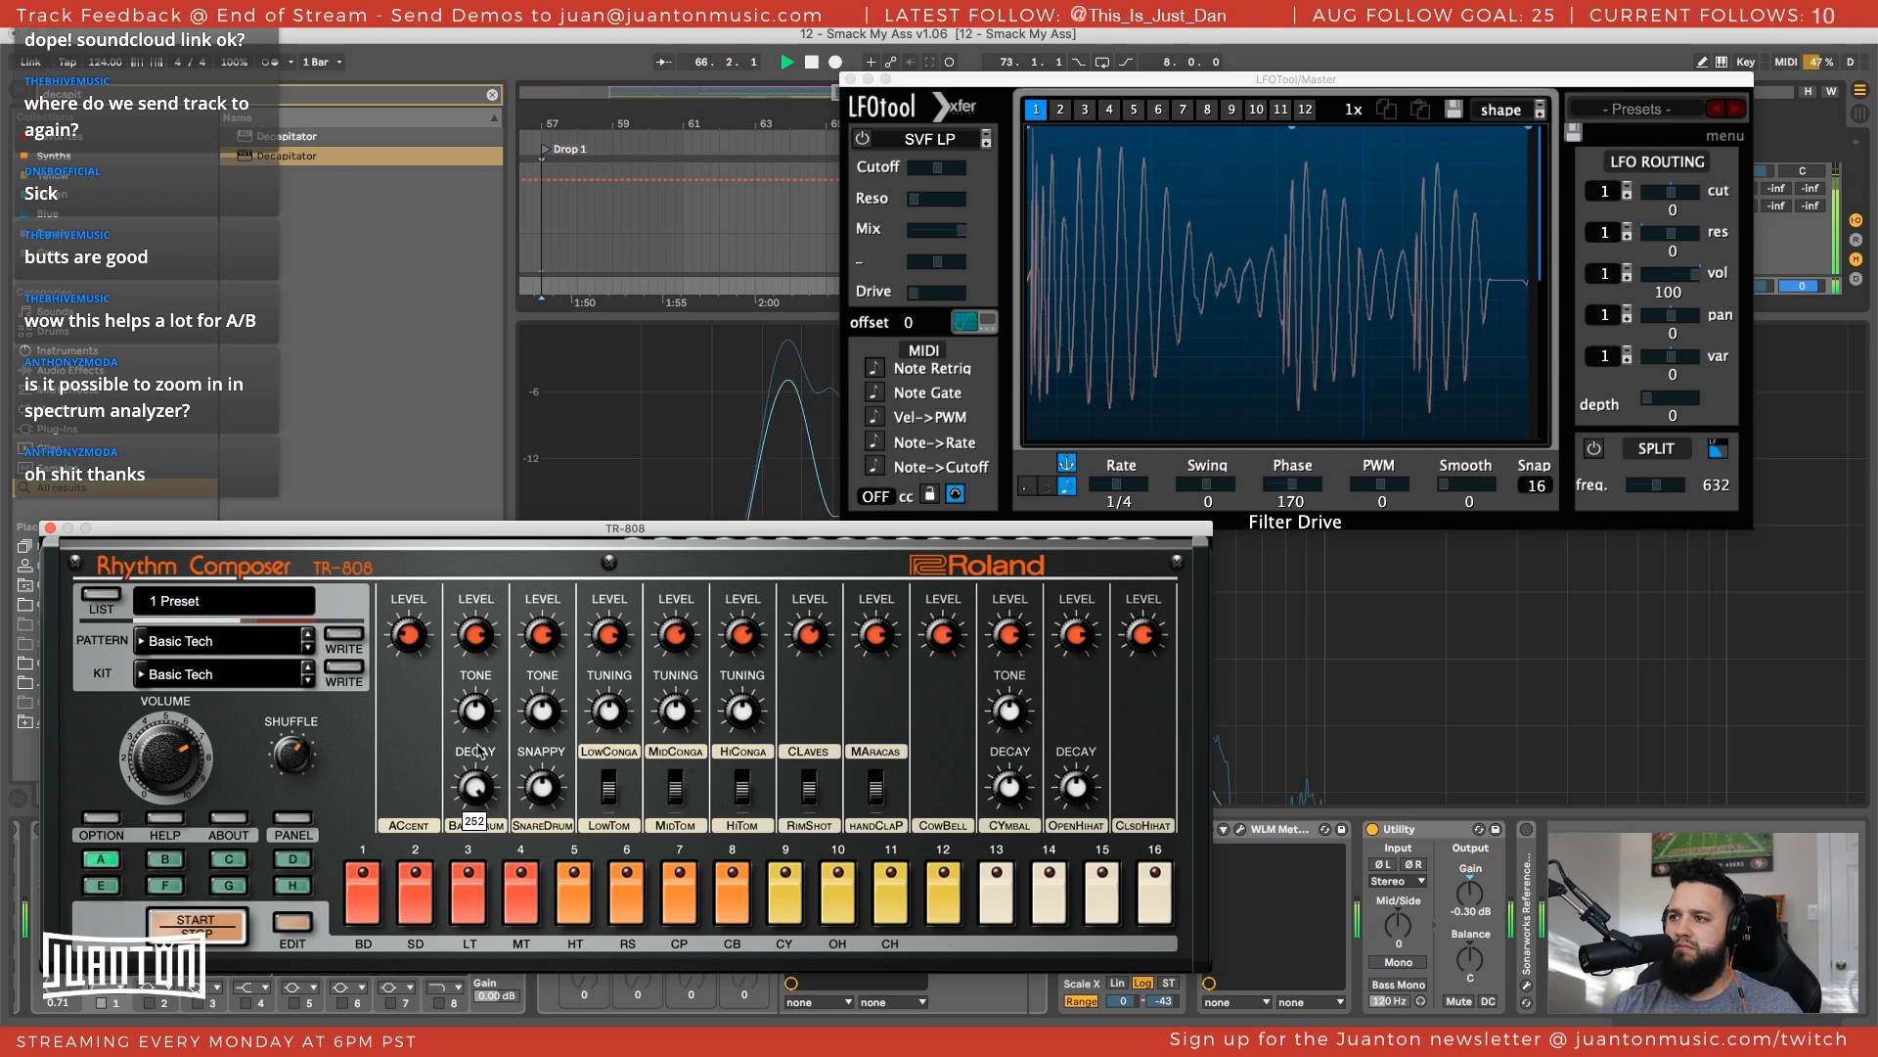
drag(480, 751, 477, 786)
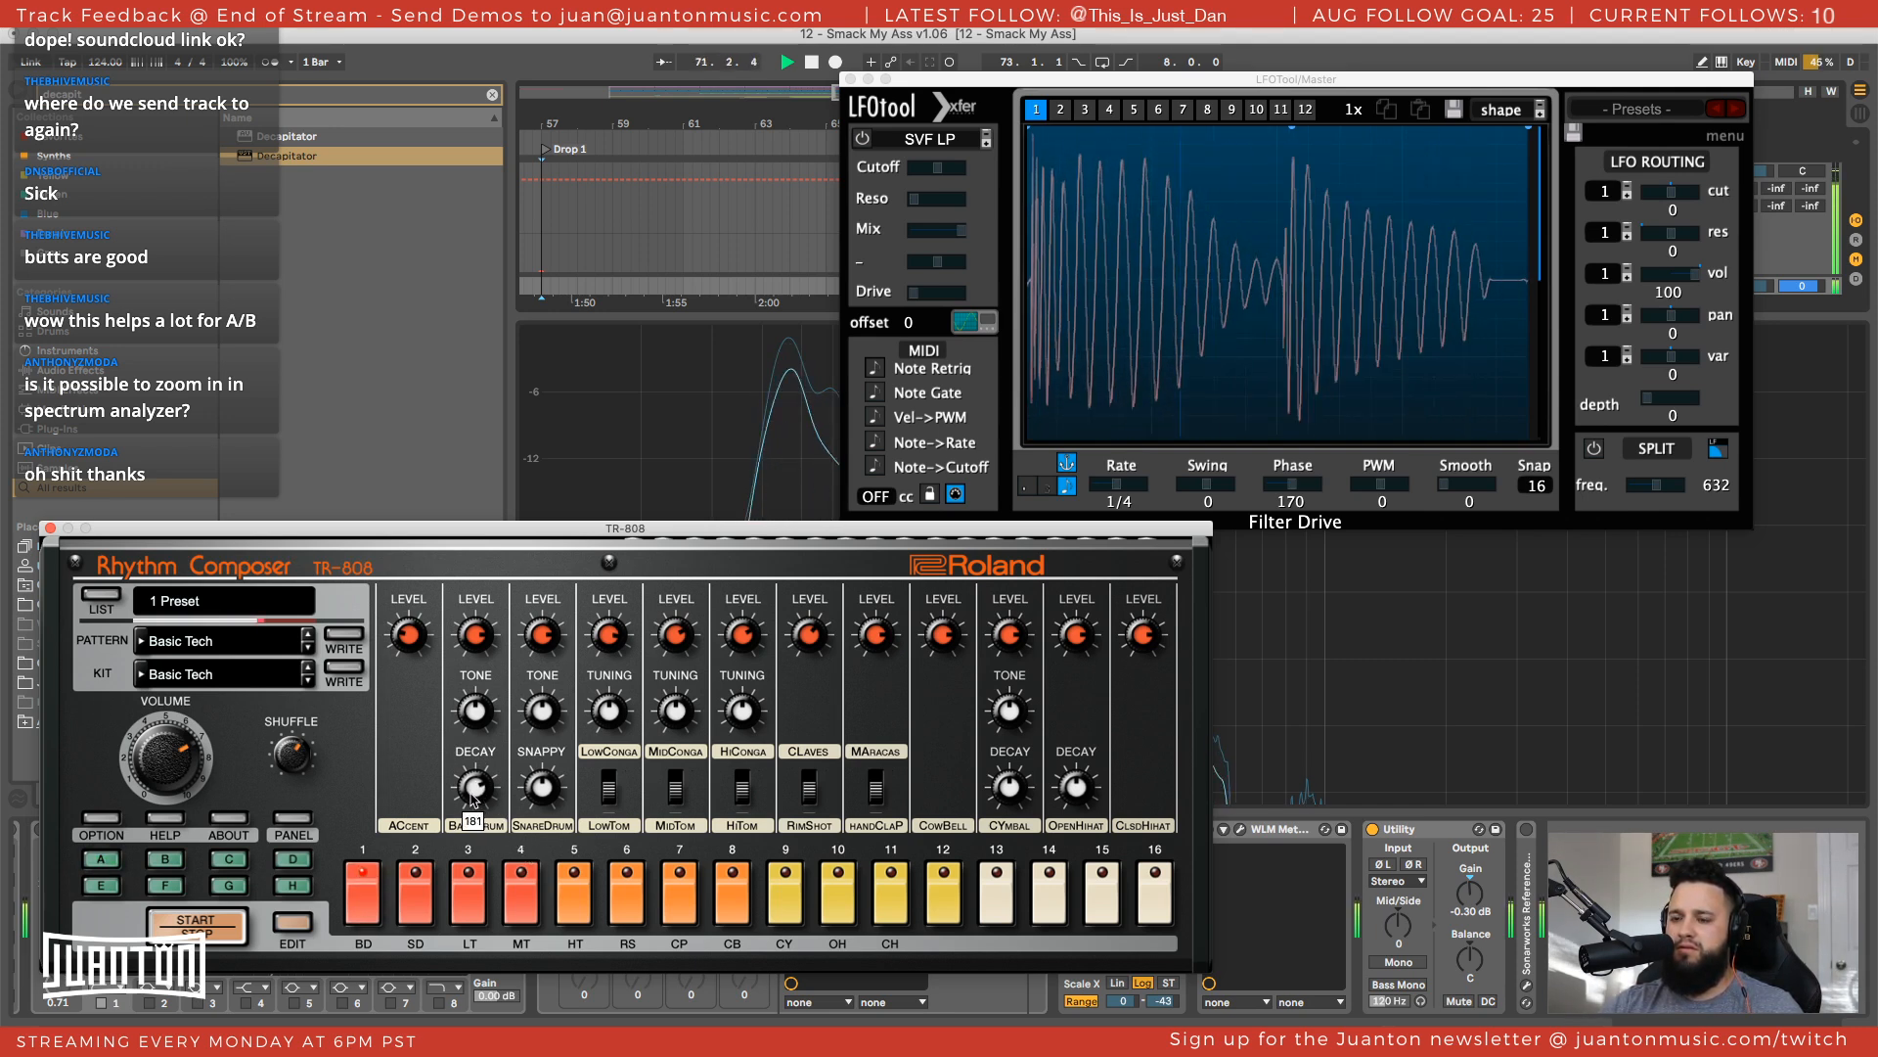
drag(472, 797, 479, 787)
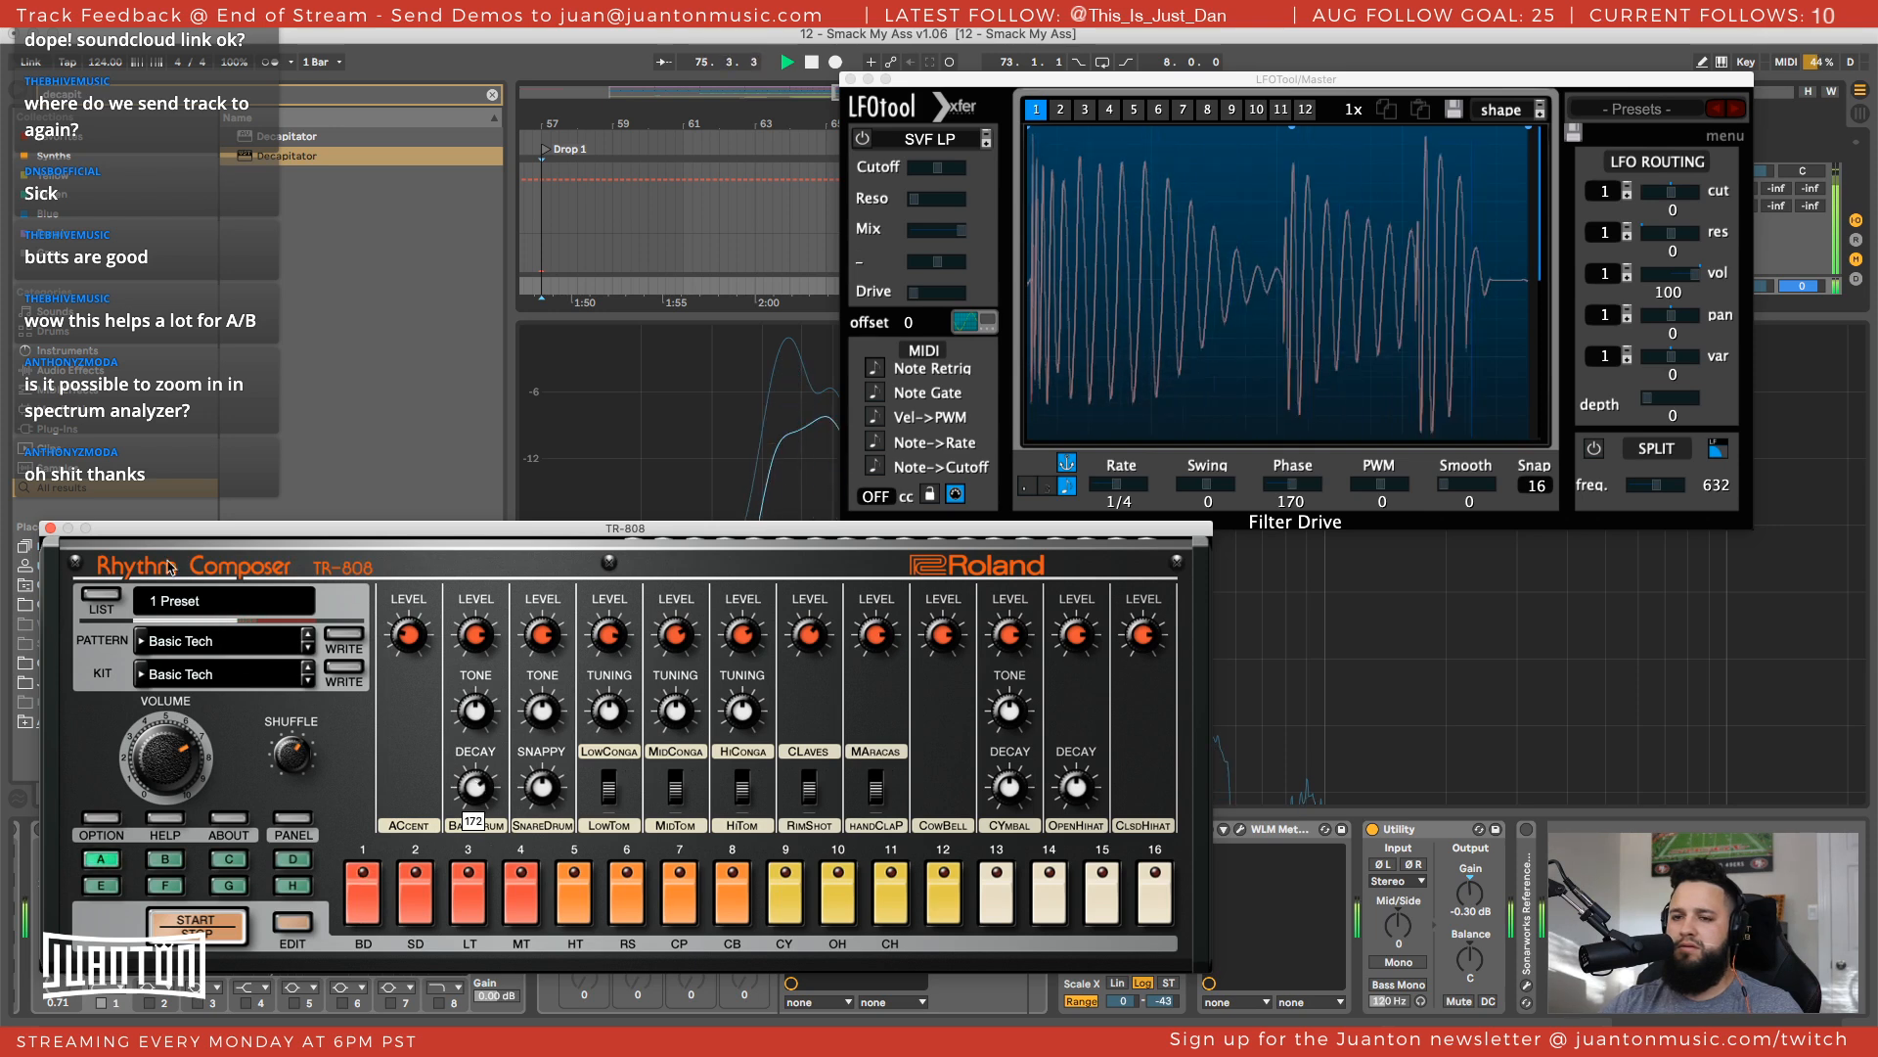
Close the TR-808 and LFOTool windows and stop playback
click(51, 529)
click(822, 675)
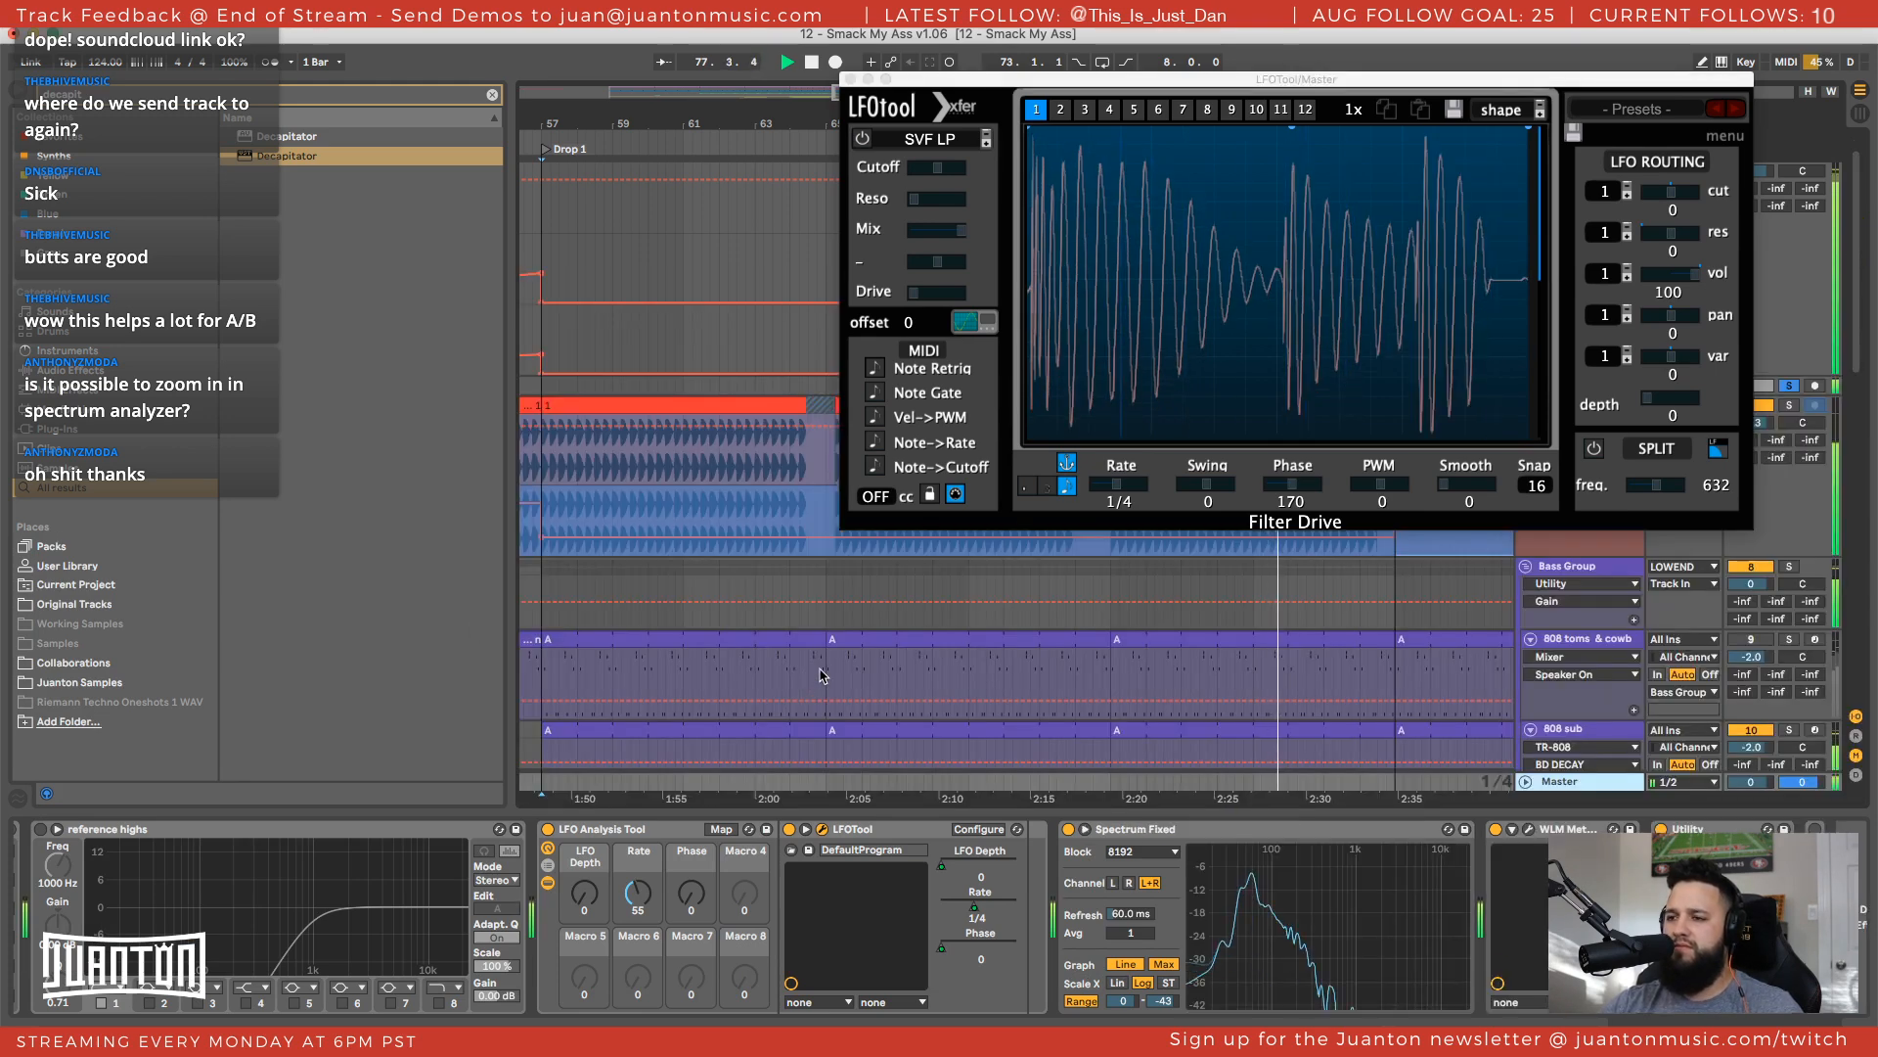
scroll(808, 697, down, 1)
key(space)
click(850, 80)
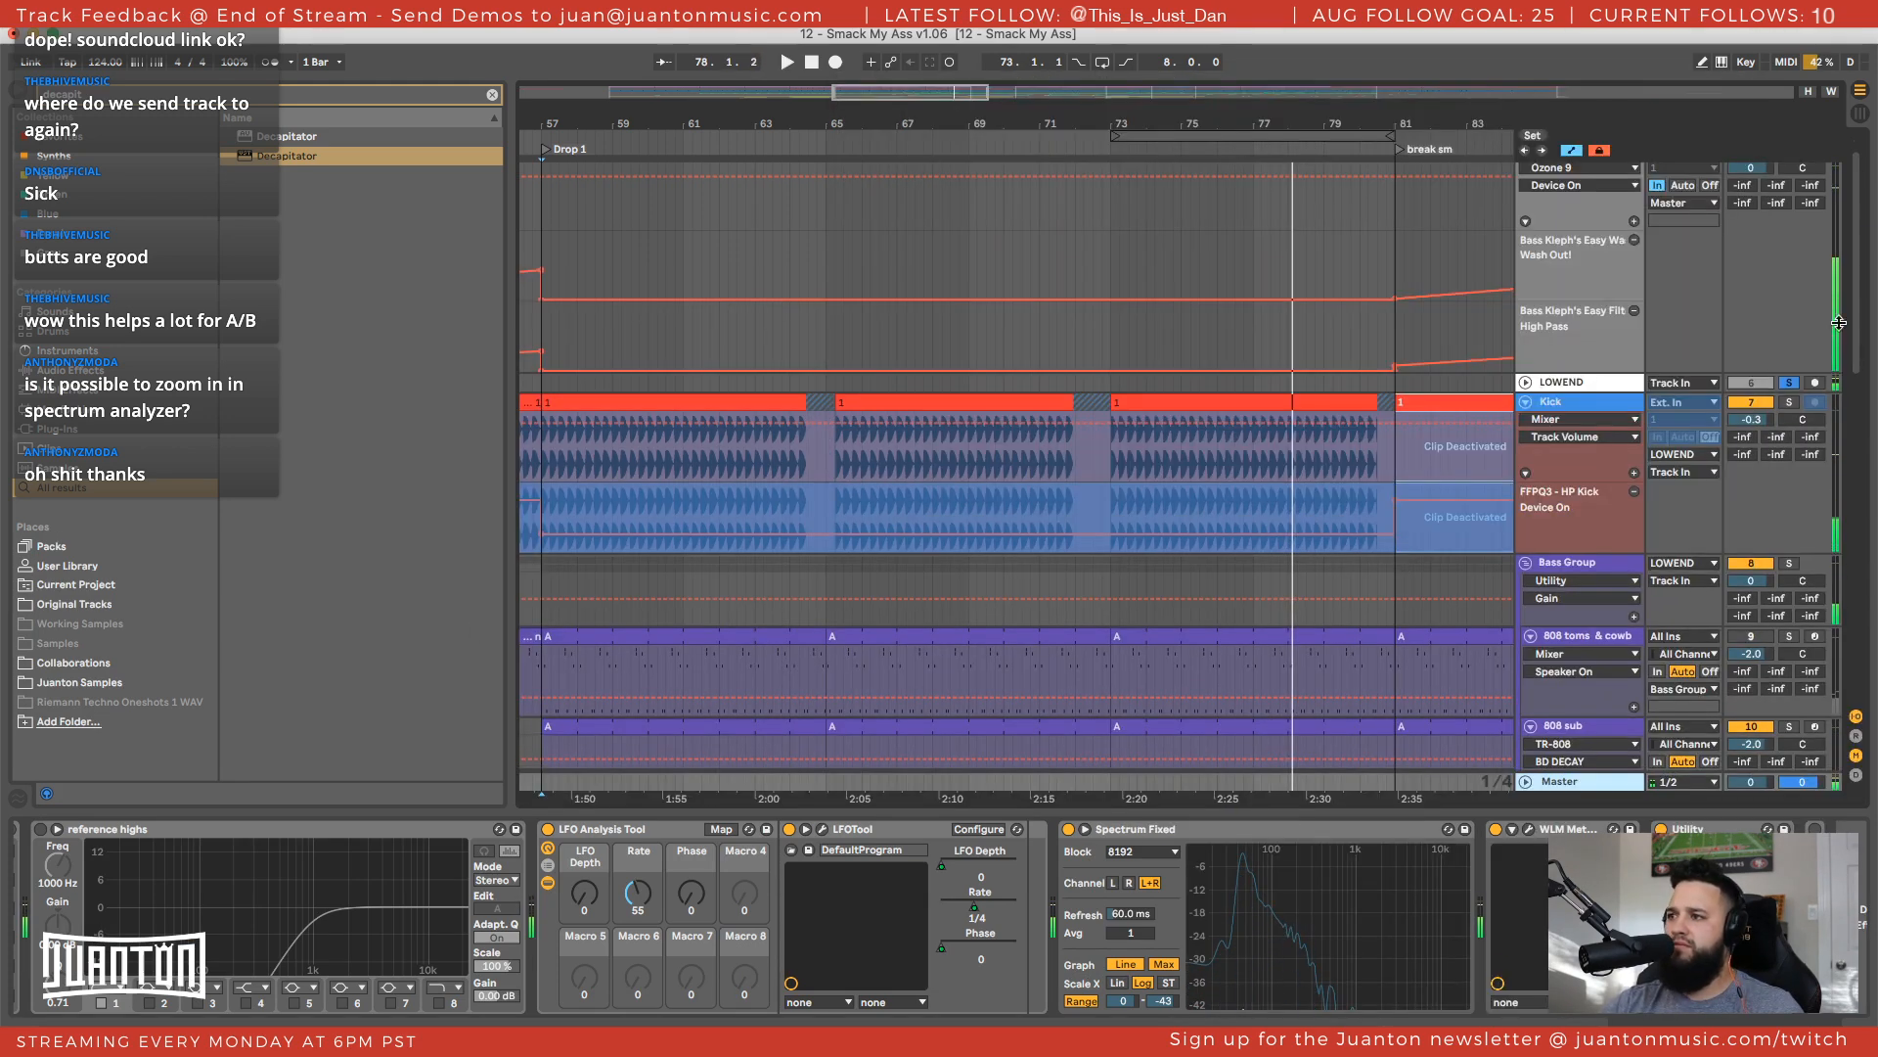
Unsolo the LOWEND group and restart playback of the full mix from Drop 1
click(1791, 382)
scroll(1605, 440, down, 1)
key(space)
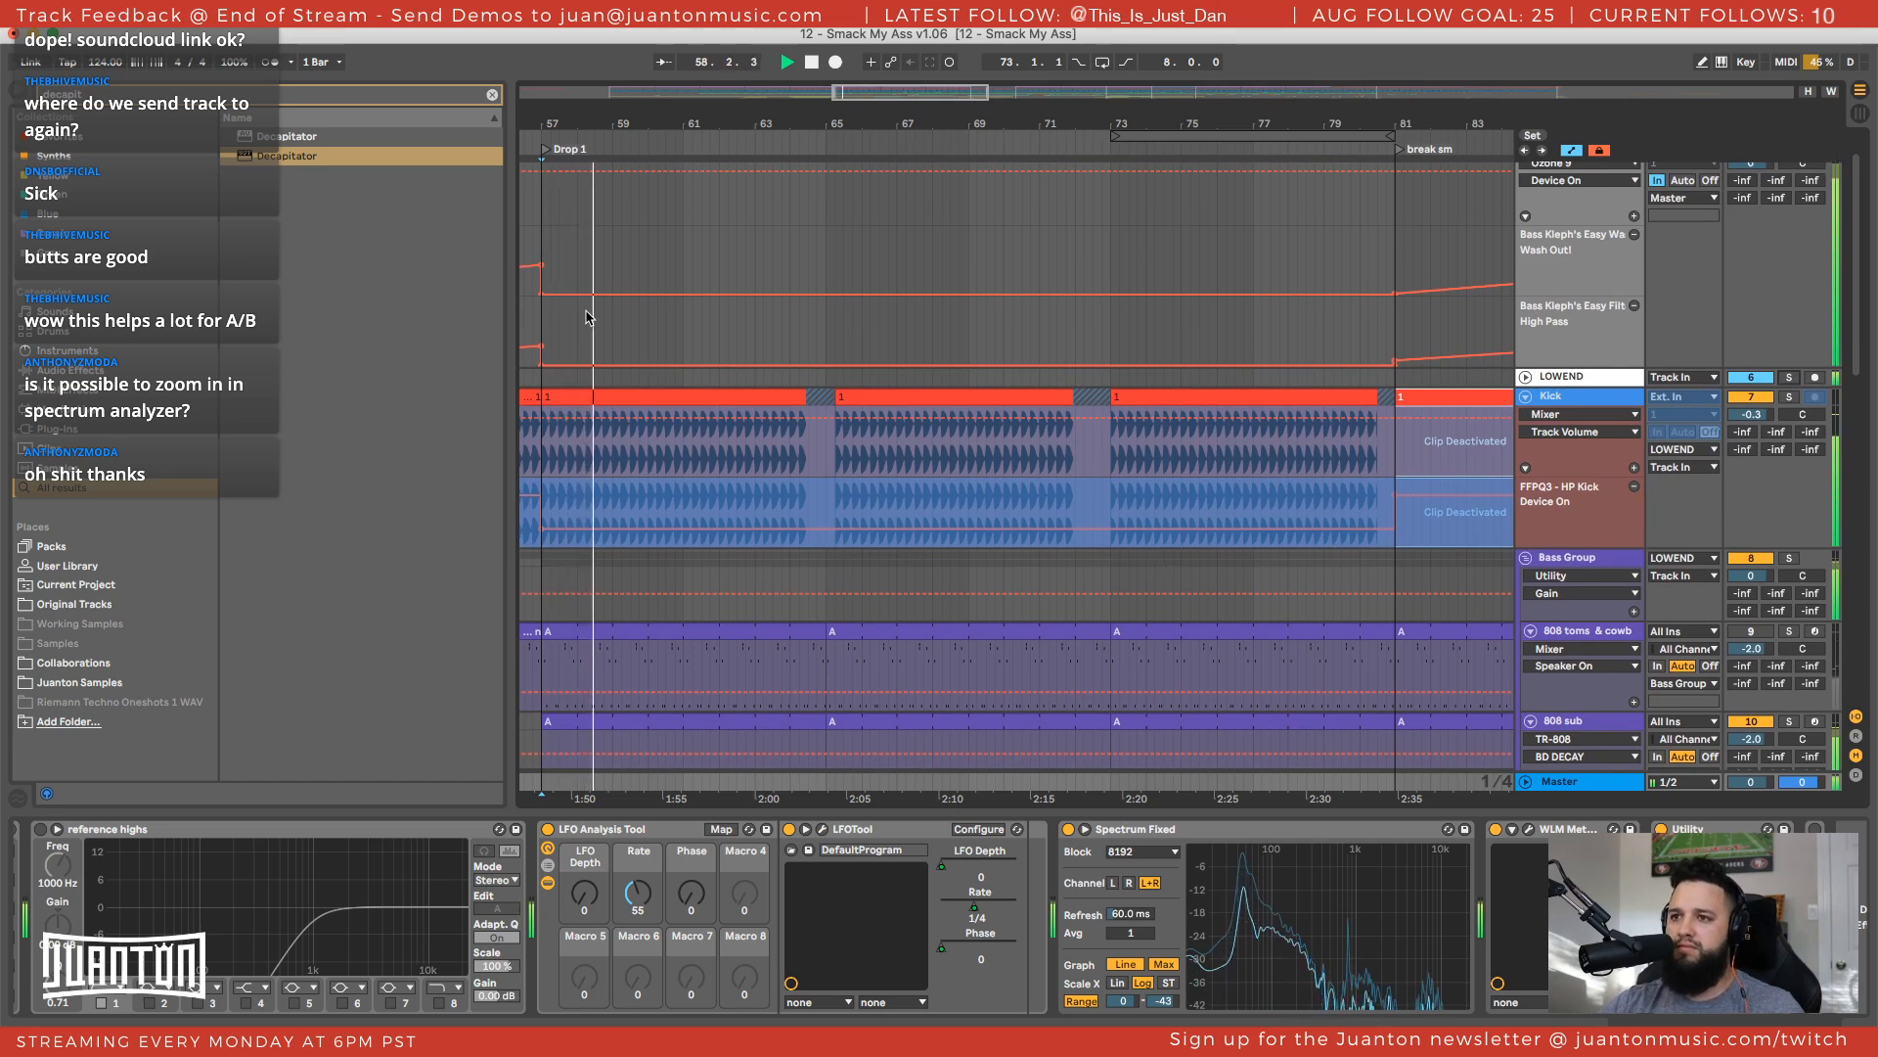
Listen to the drop while examining the device chains of the Bass Group and the 808 sub track
scroll(932, 389, left, 3)
scroll(932, 390, right, 2)
scroll(1748, 584, down, 2)
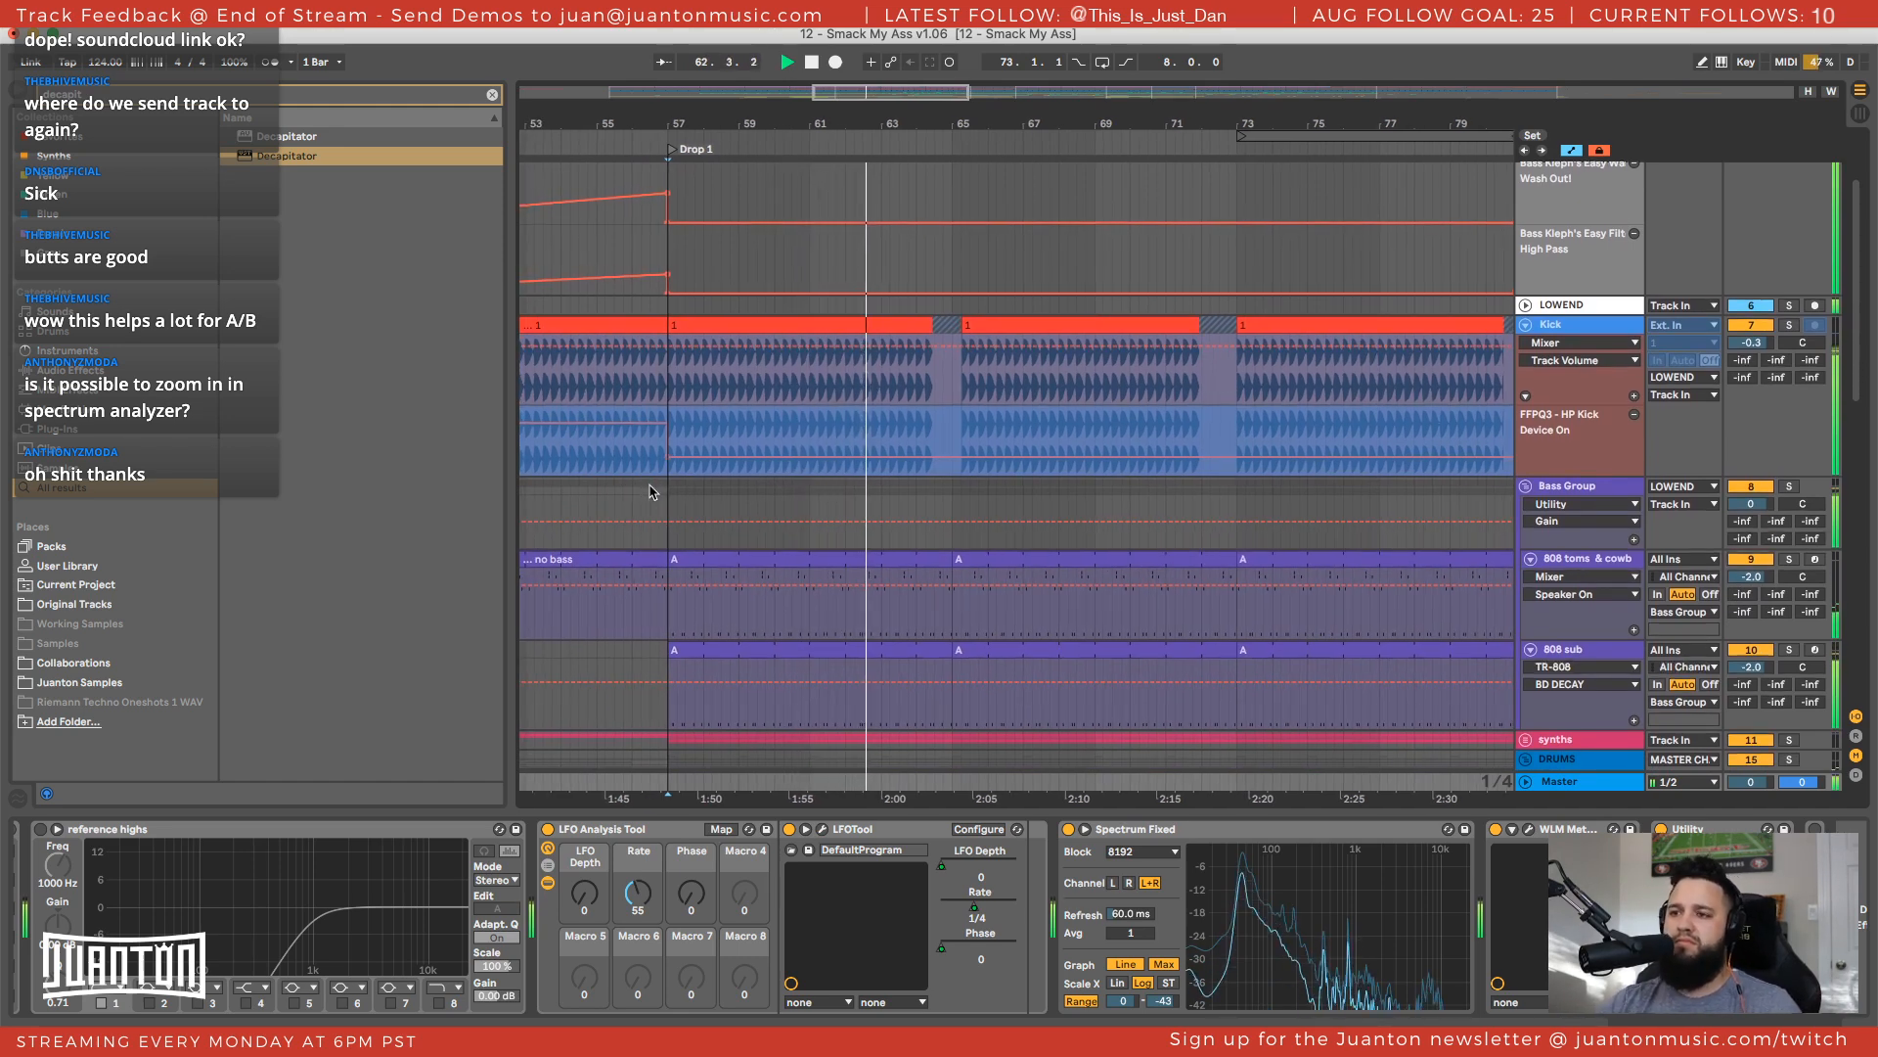
click(651, 489)
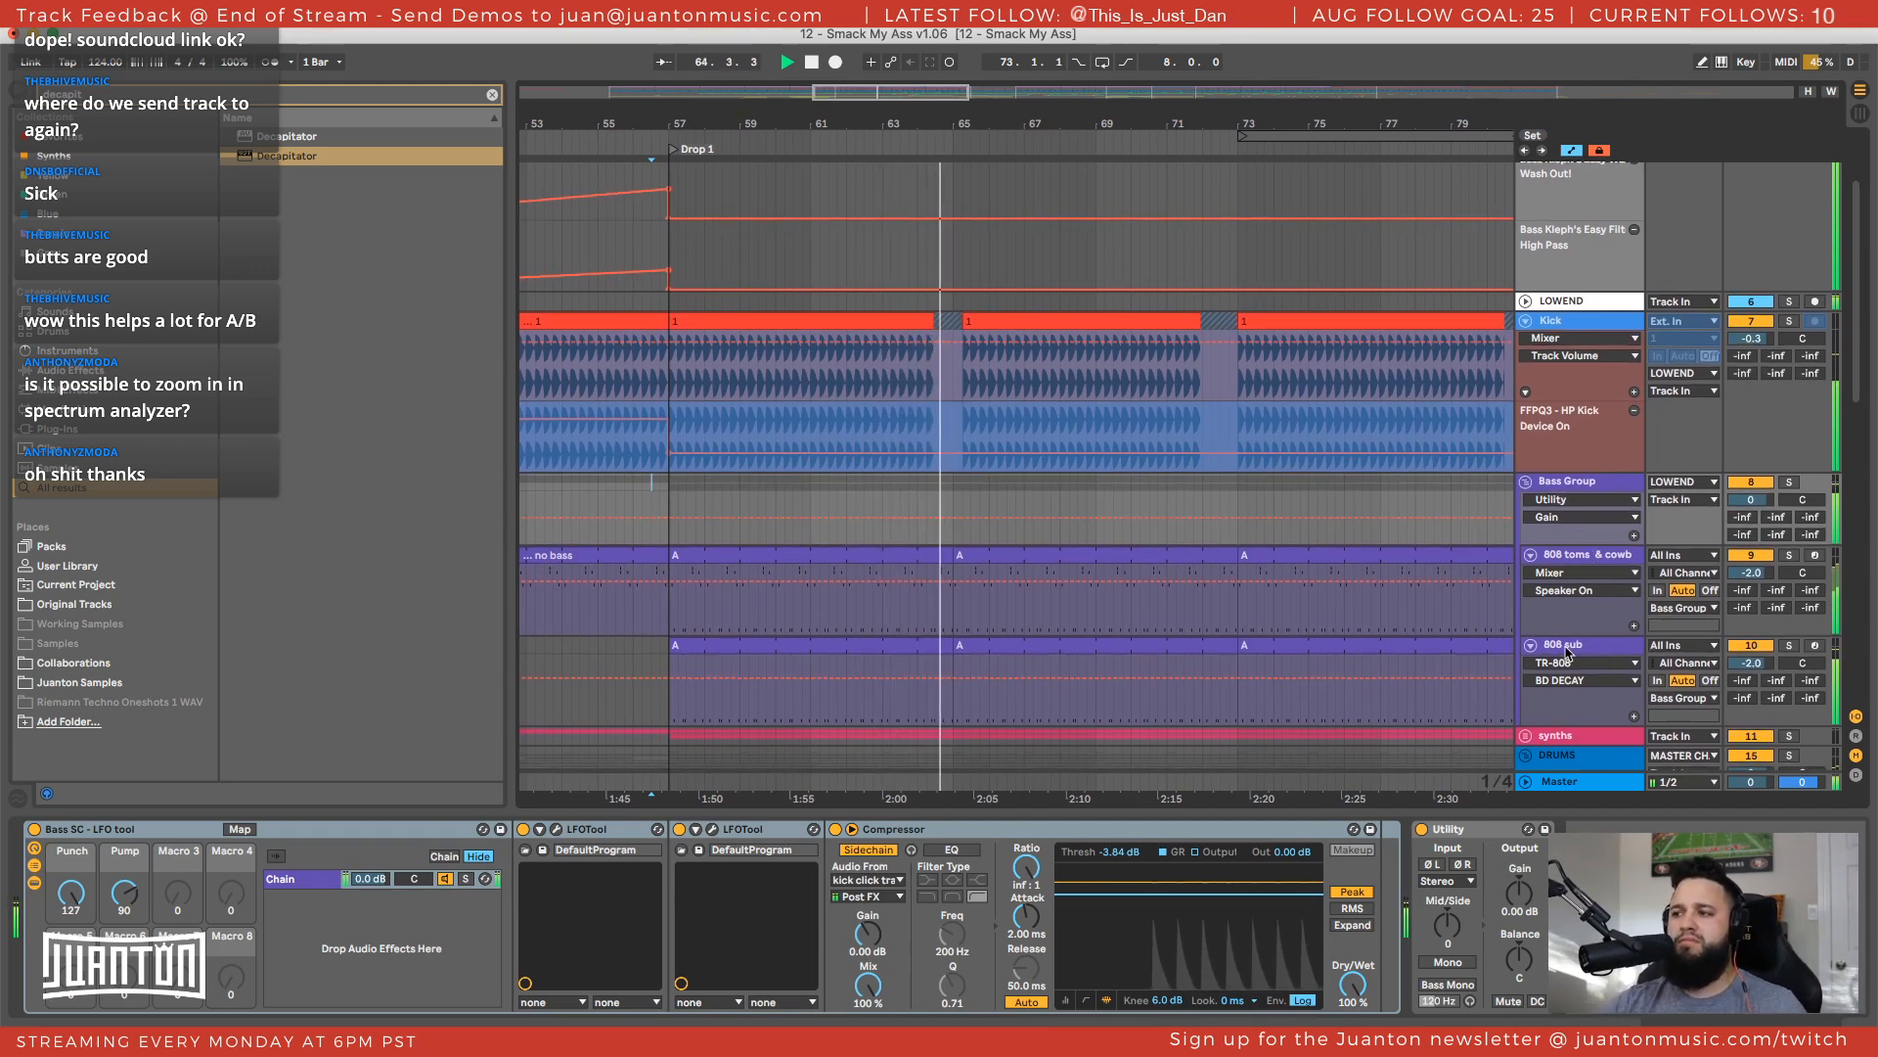
scroll(998, 566, down, 3)
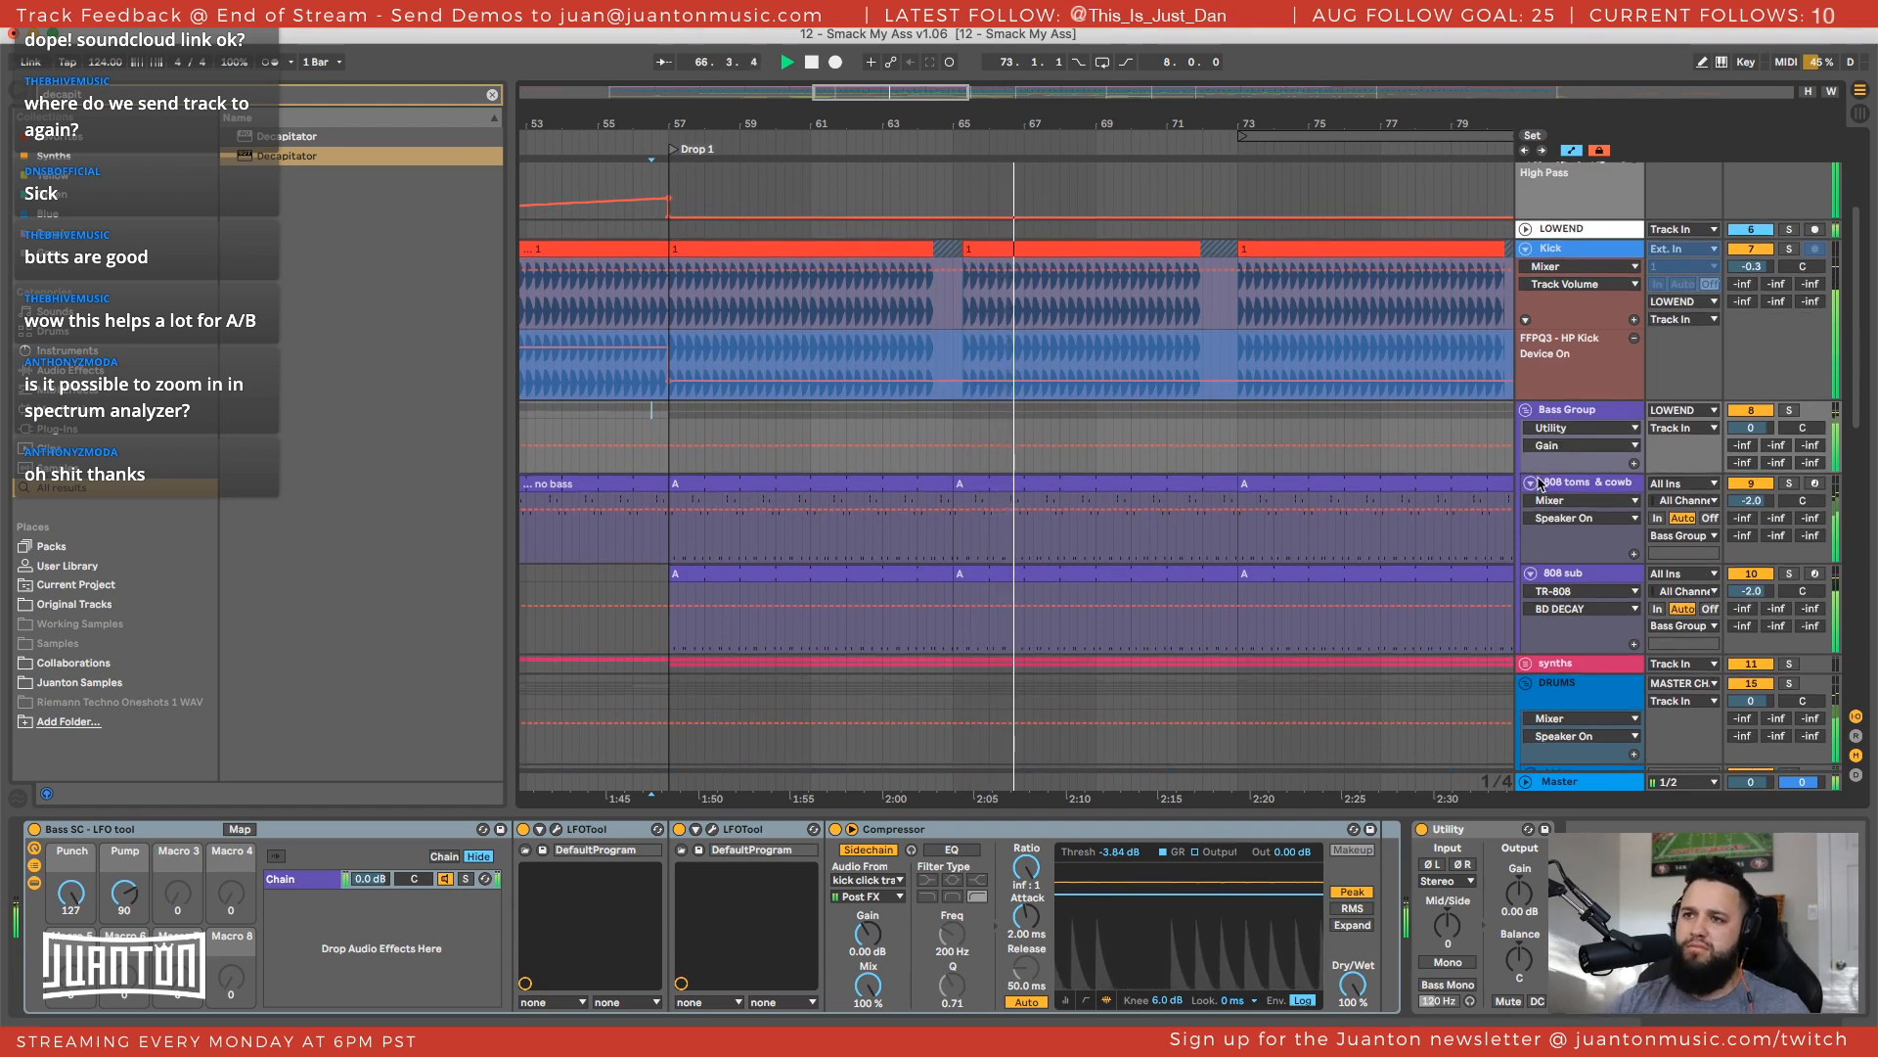
scroll(1102, 497, right, 4)
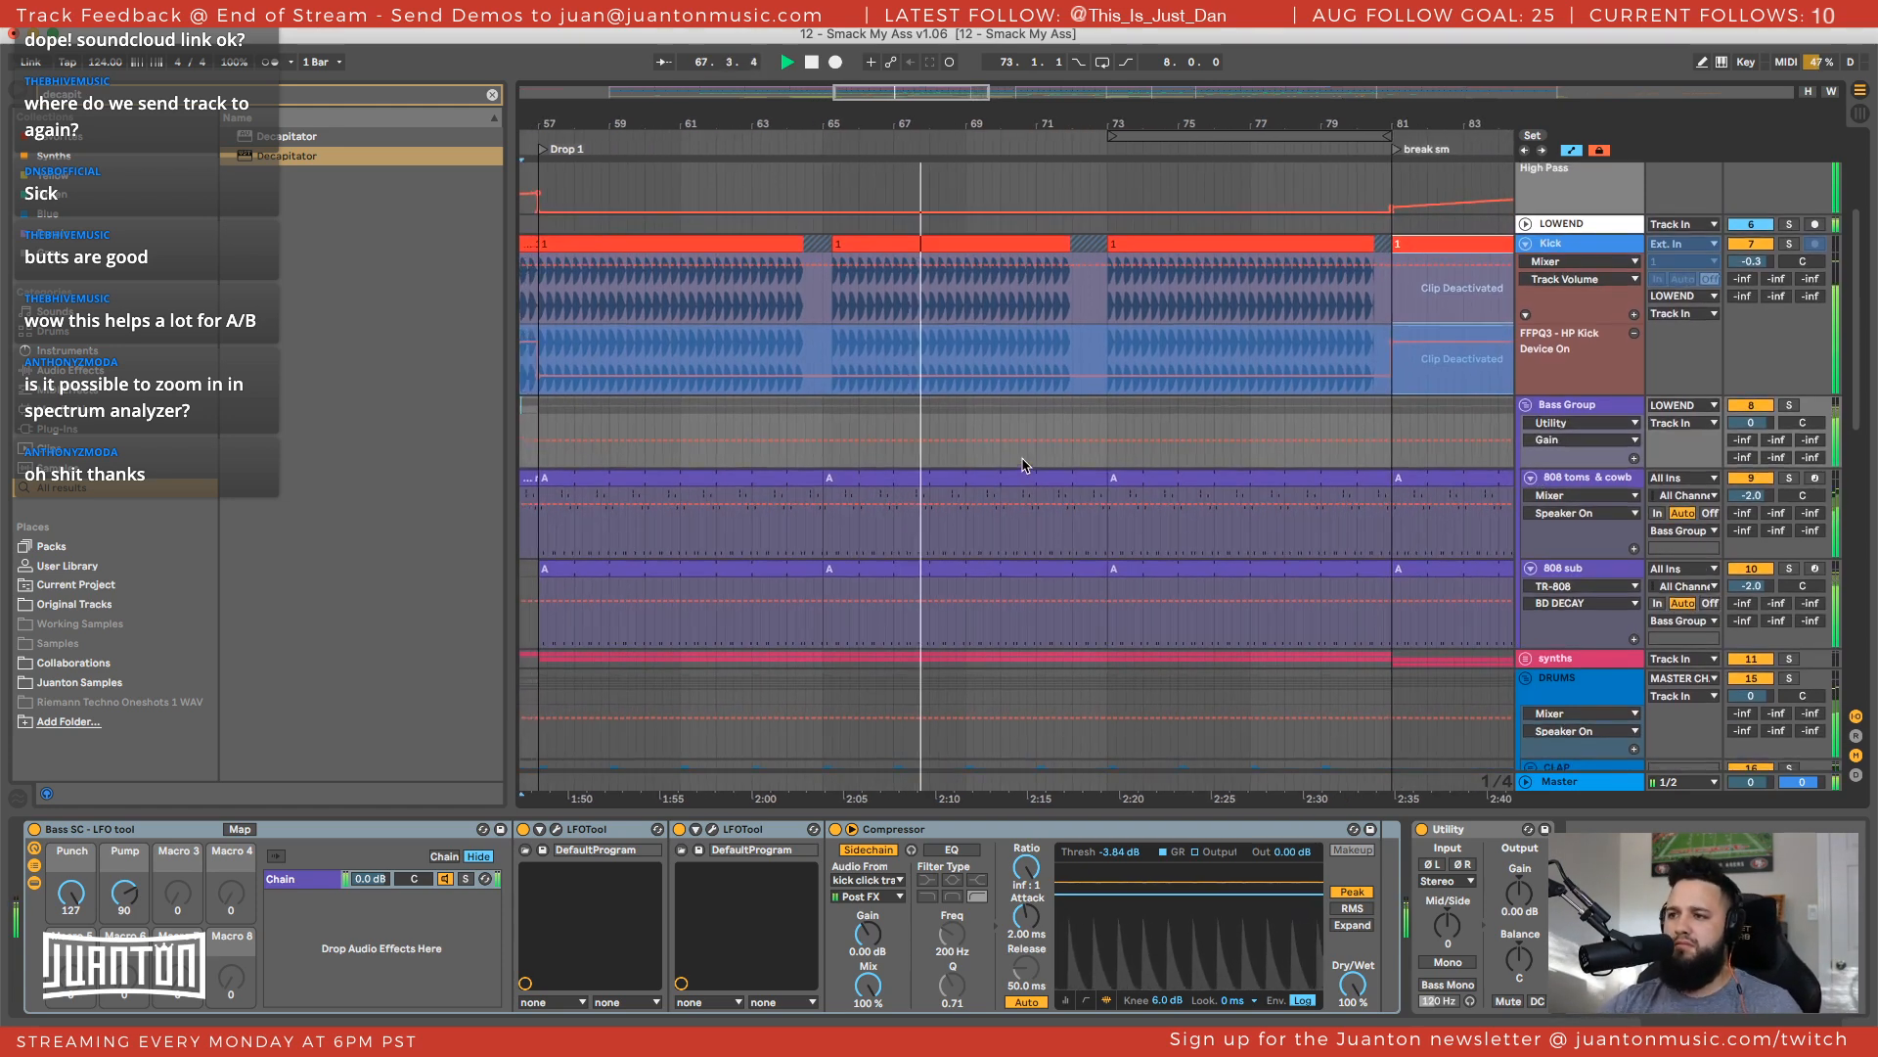
click(1602, 566)
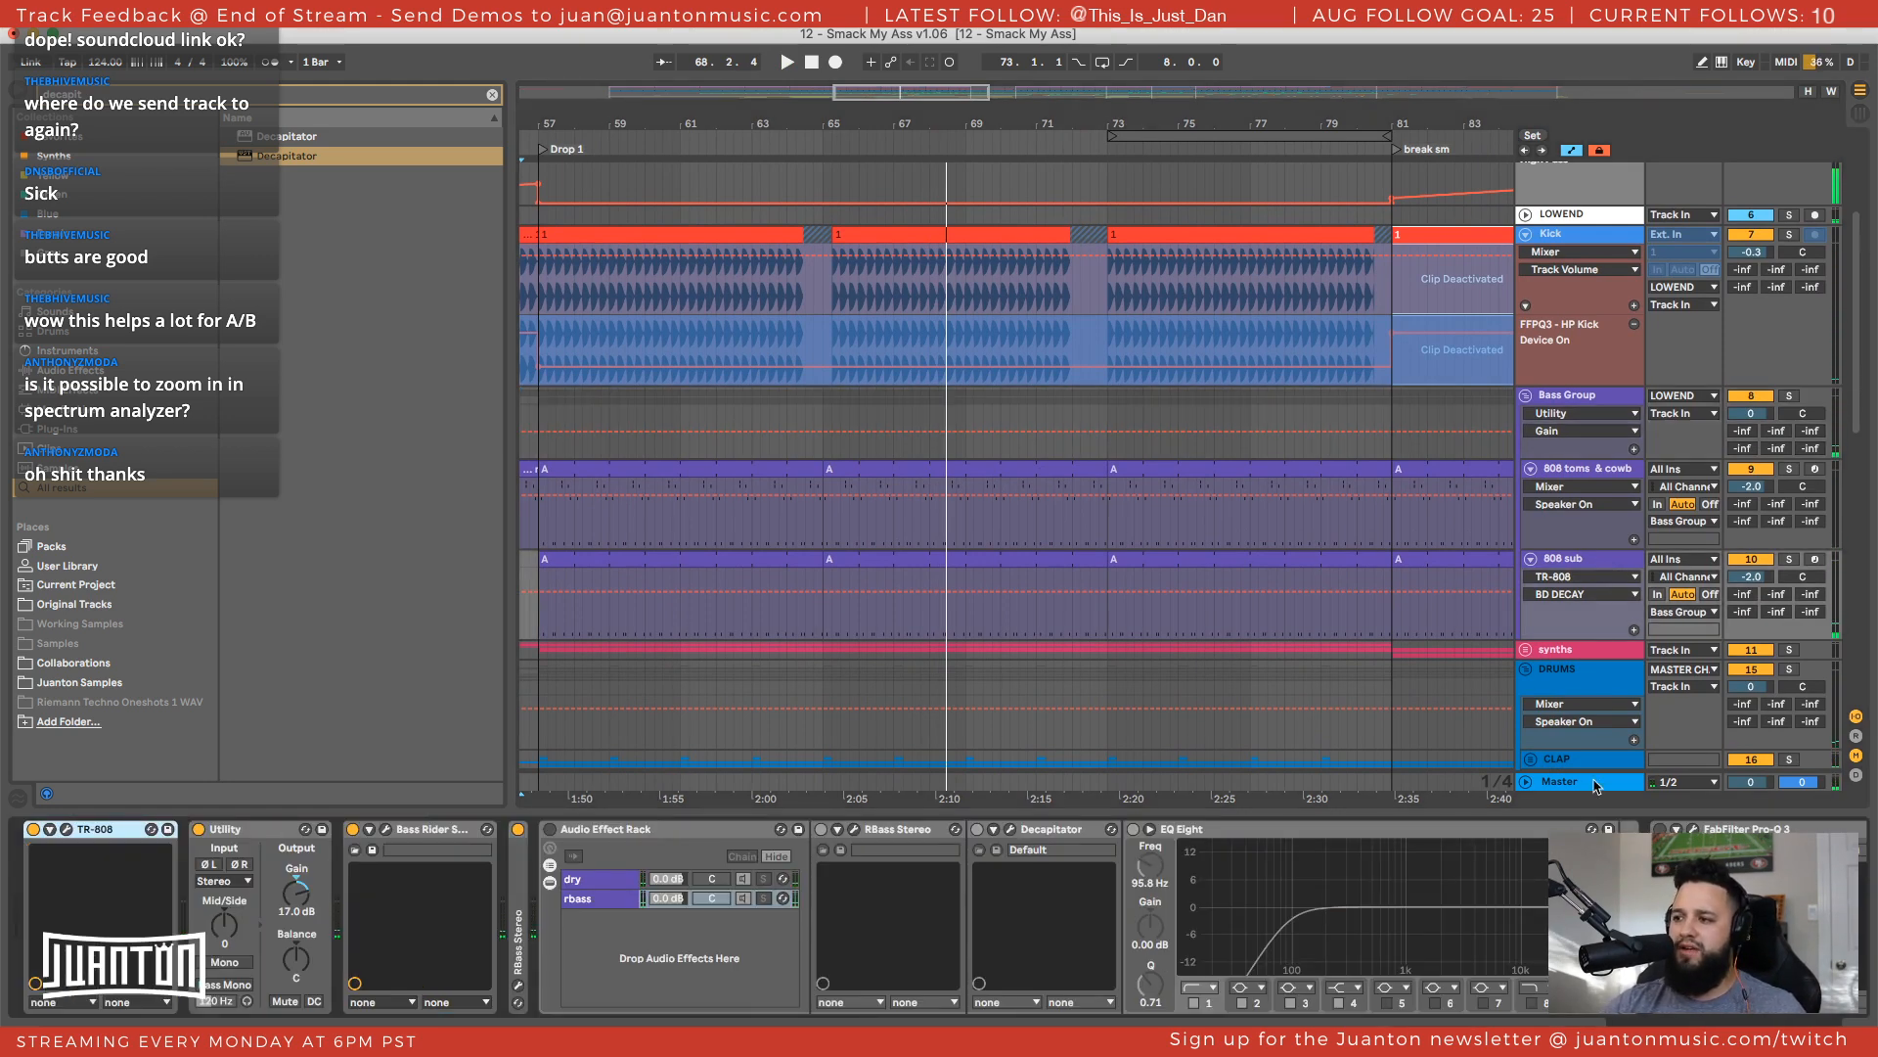
Set the display range of the Master track's Spectrum to 15 to -28
click(1595, 781)
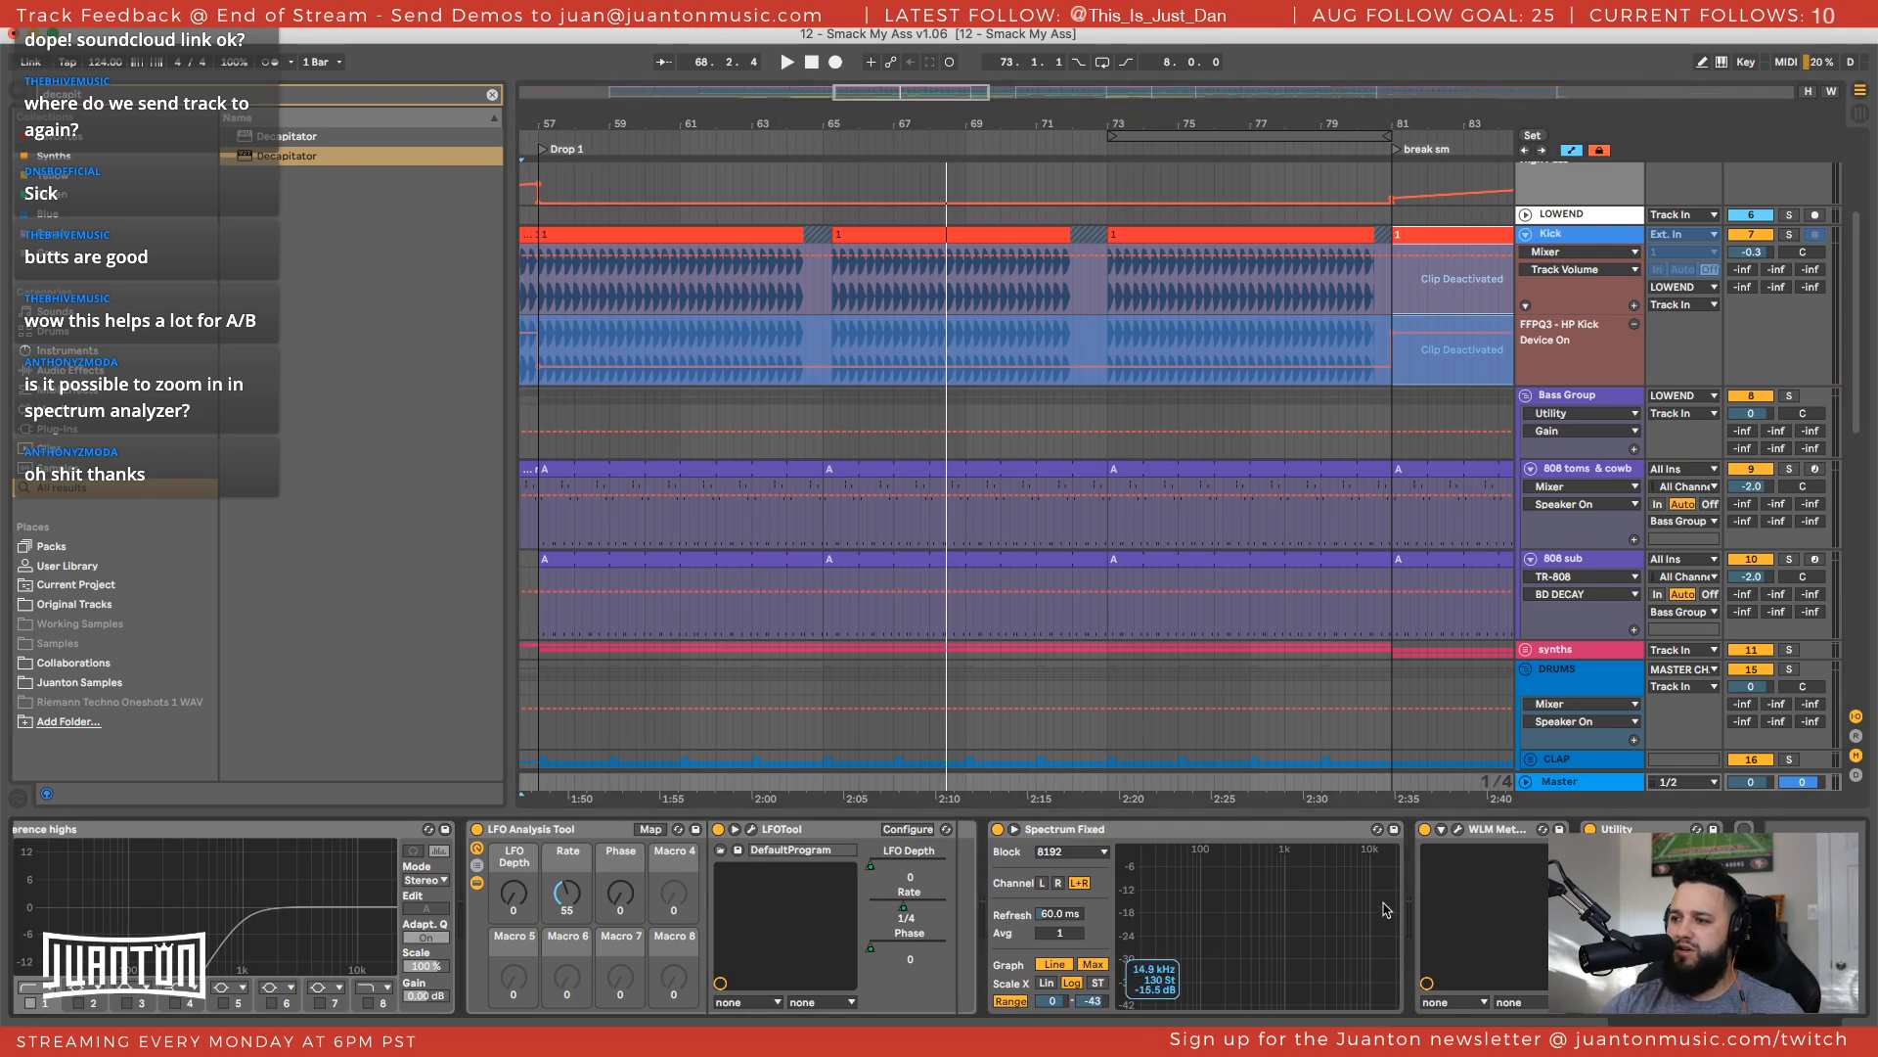
scroll(1231, 896, left, 3)
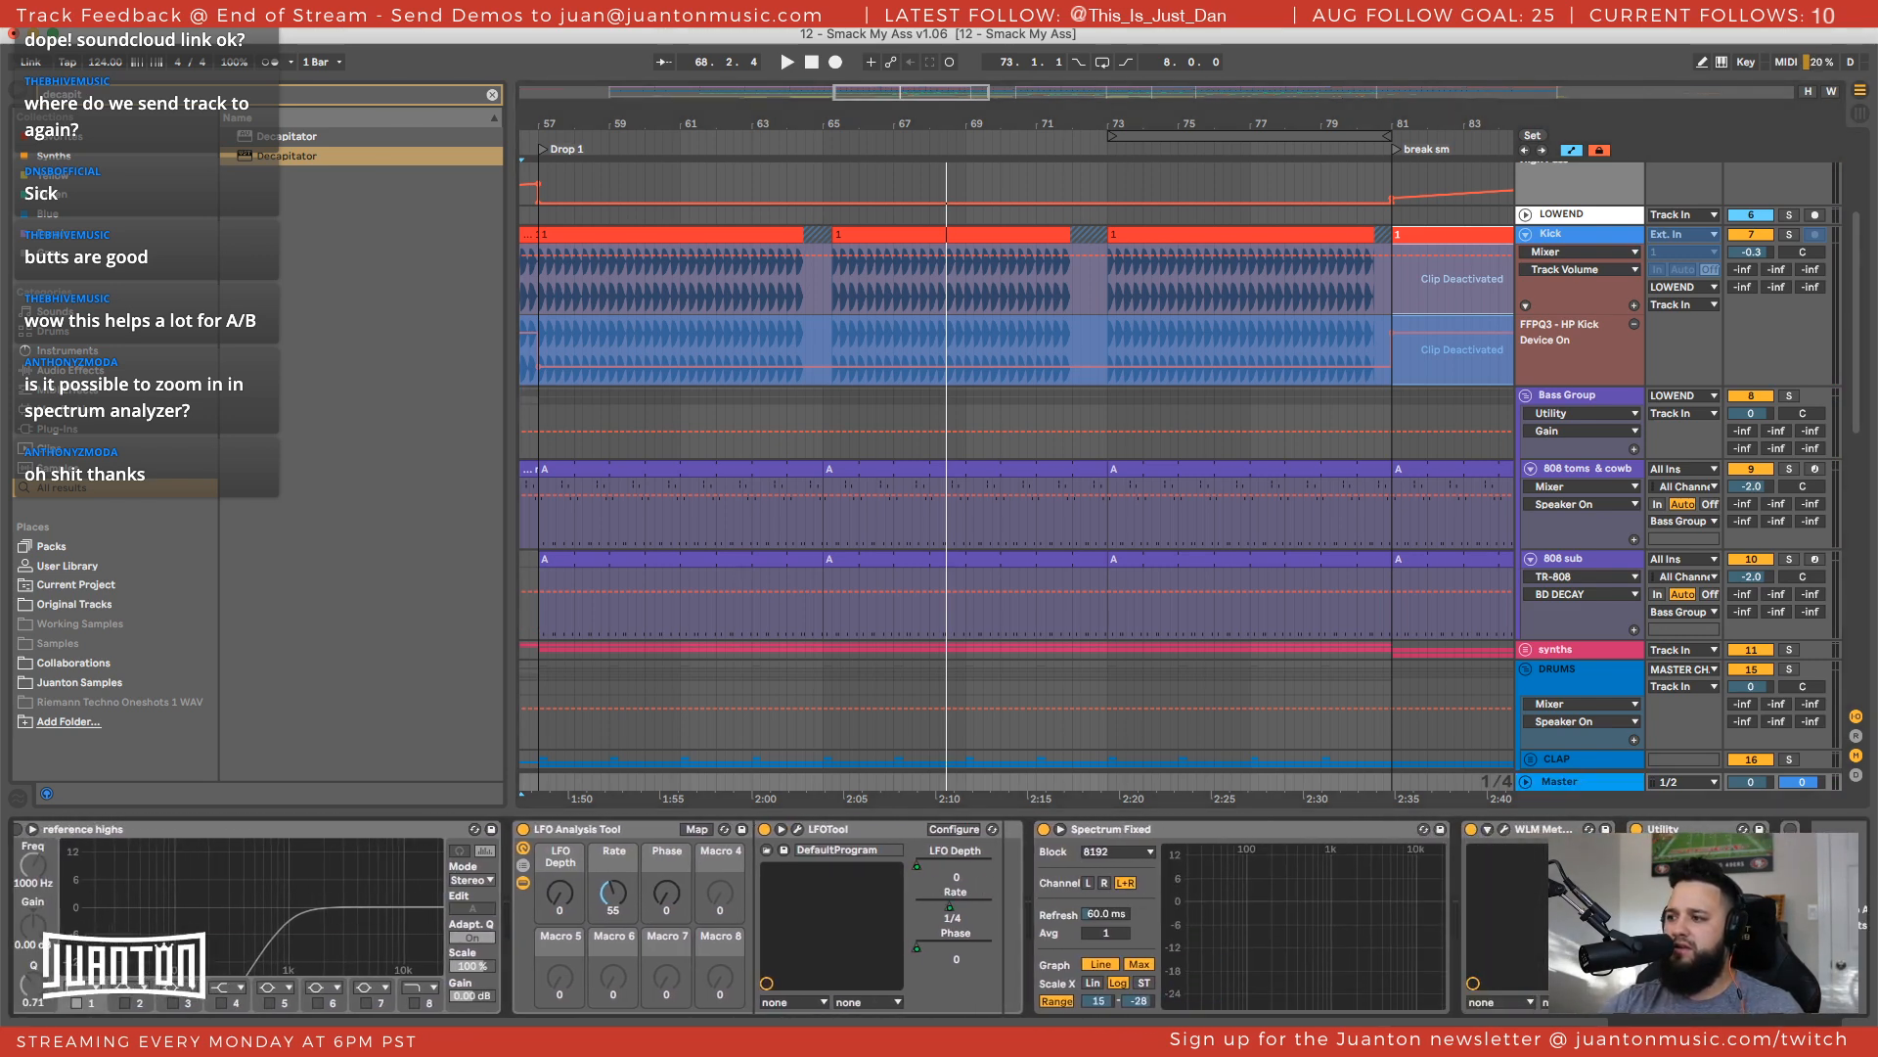
scroll(1231, 895, left, 2)
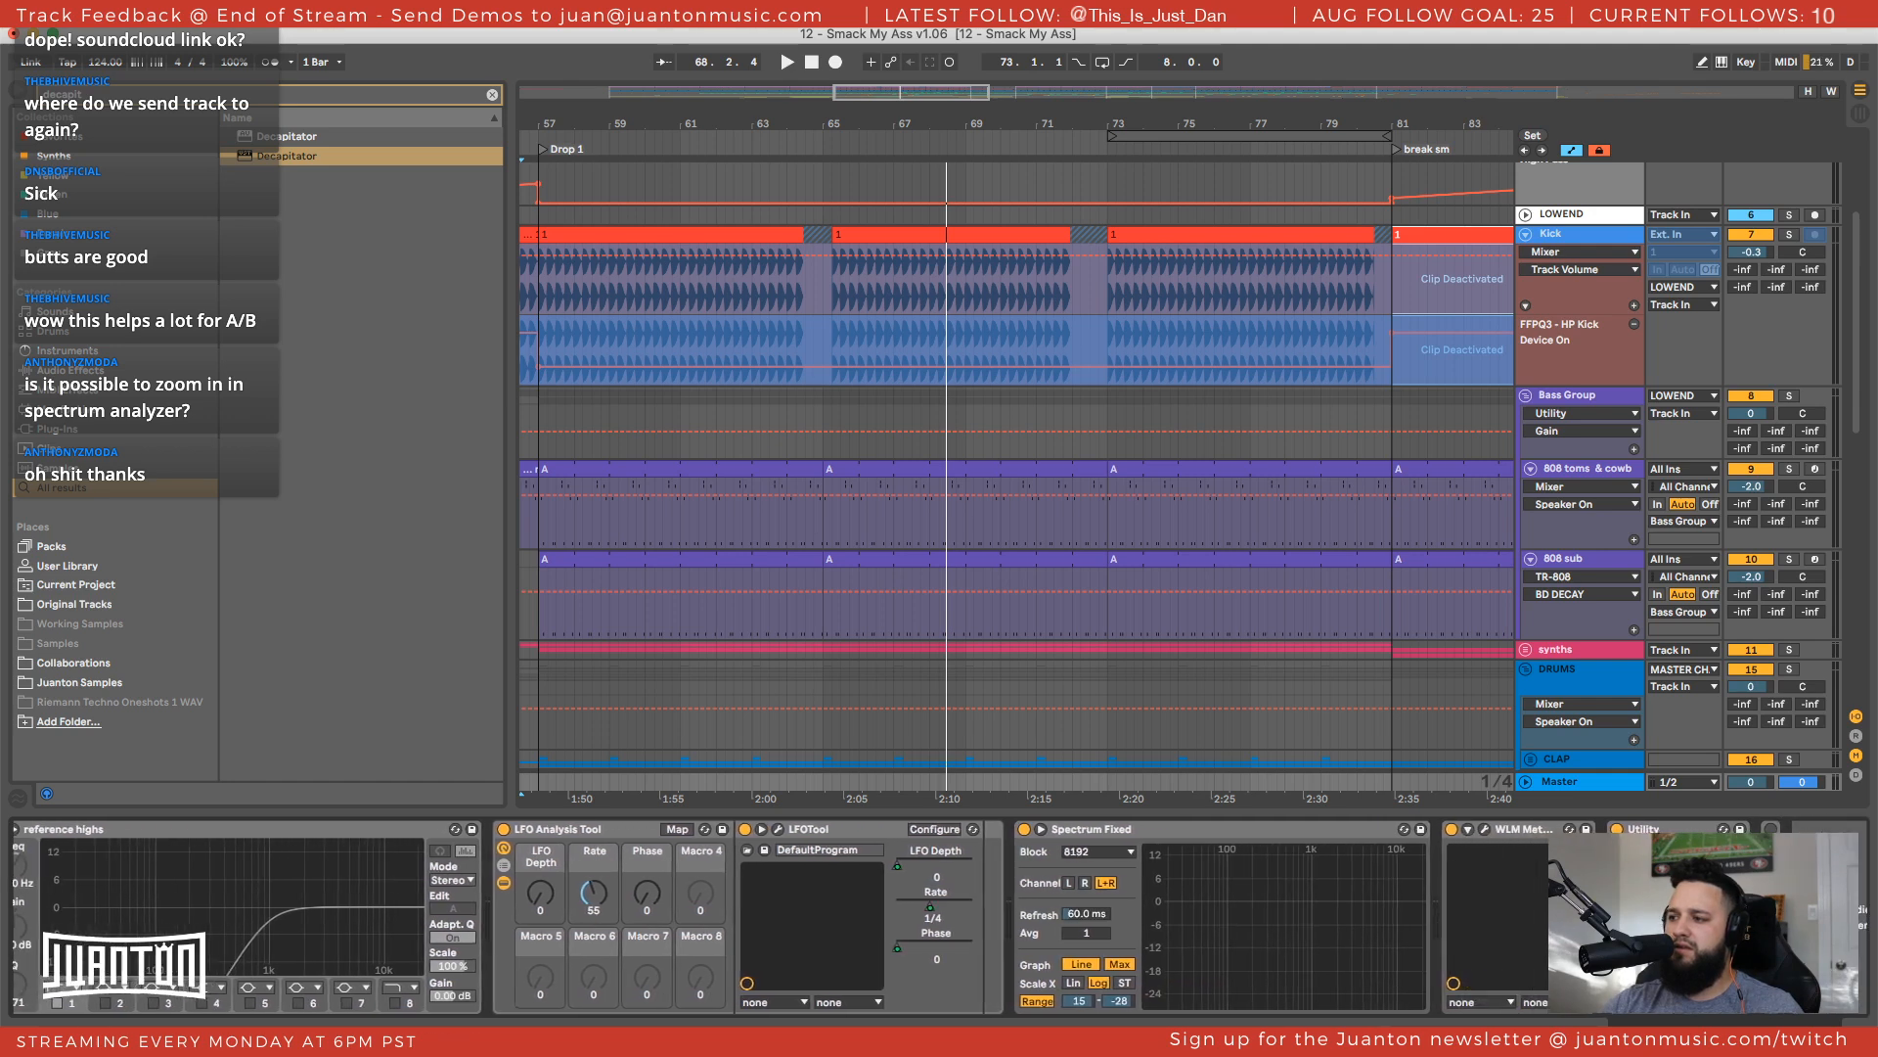
Move the WLM Meter behind Utility at the end of the Master track's device chain
scroll(1230, 895, right, 5)
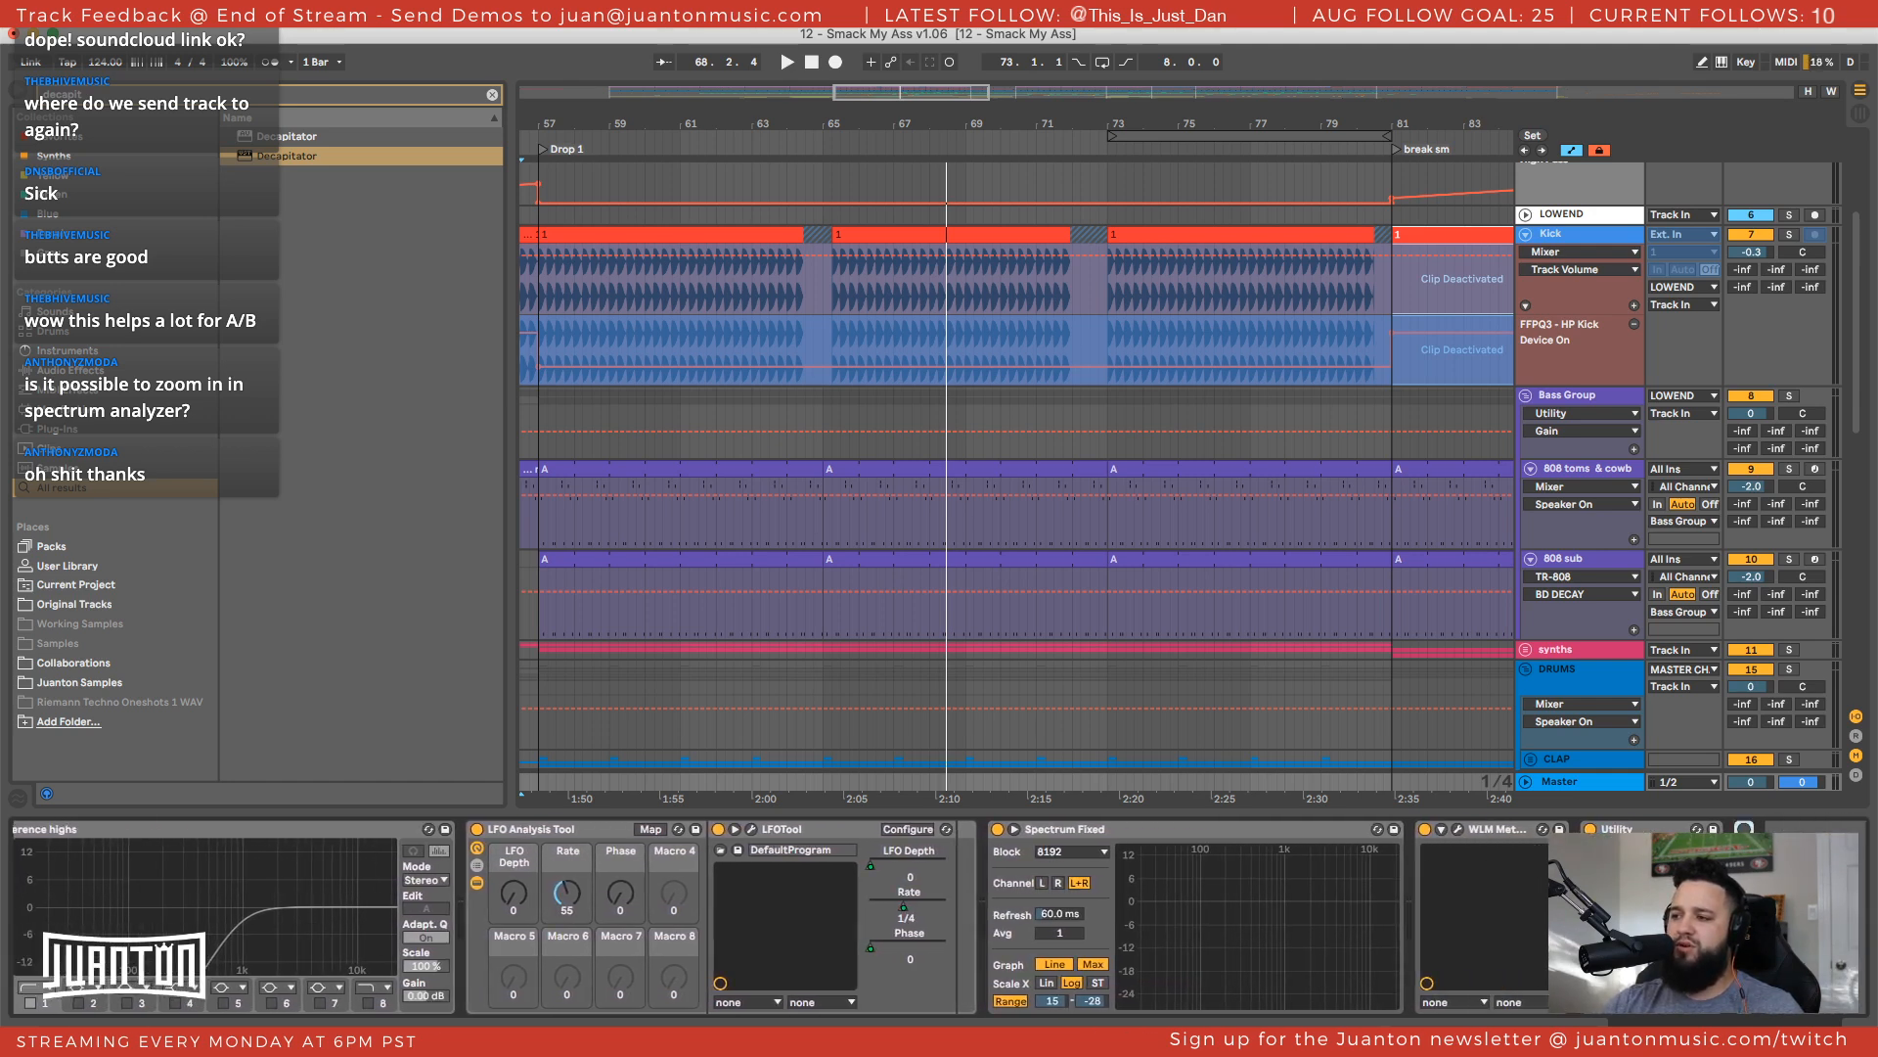
scroll(1231, 895, right, 8)
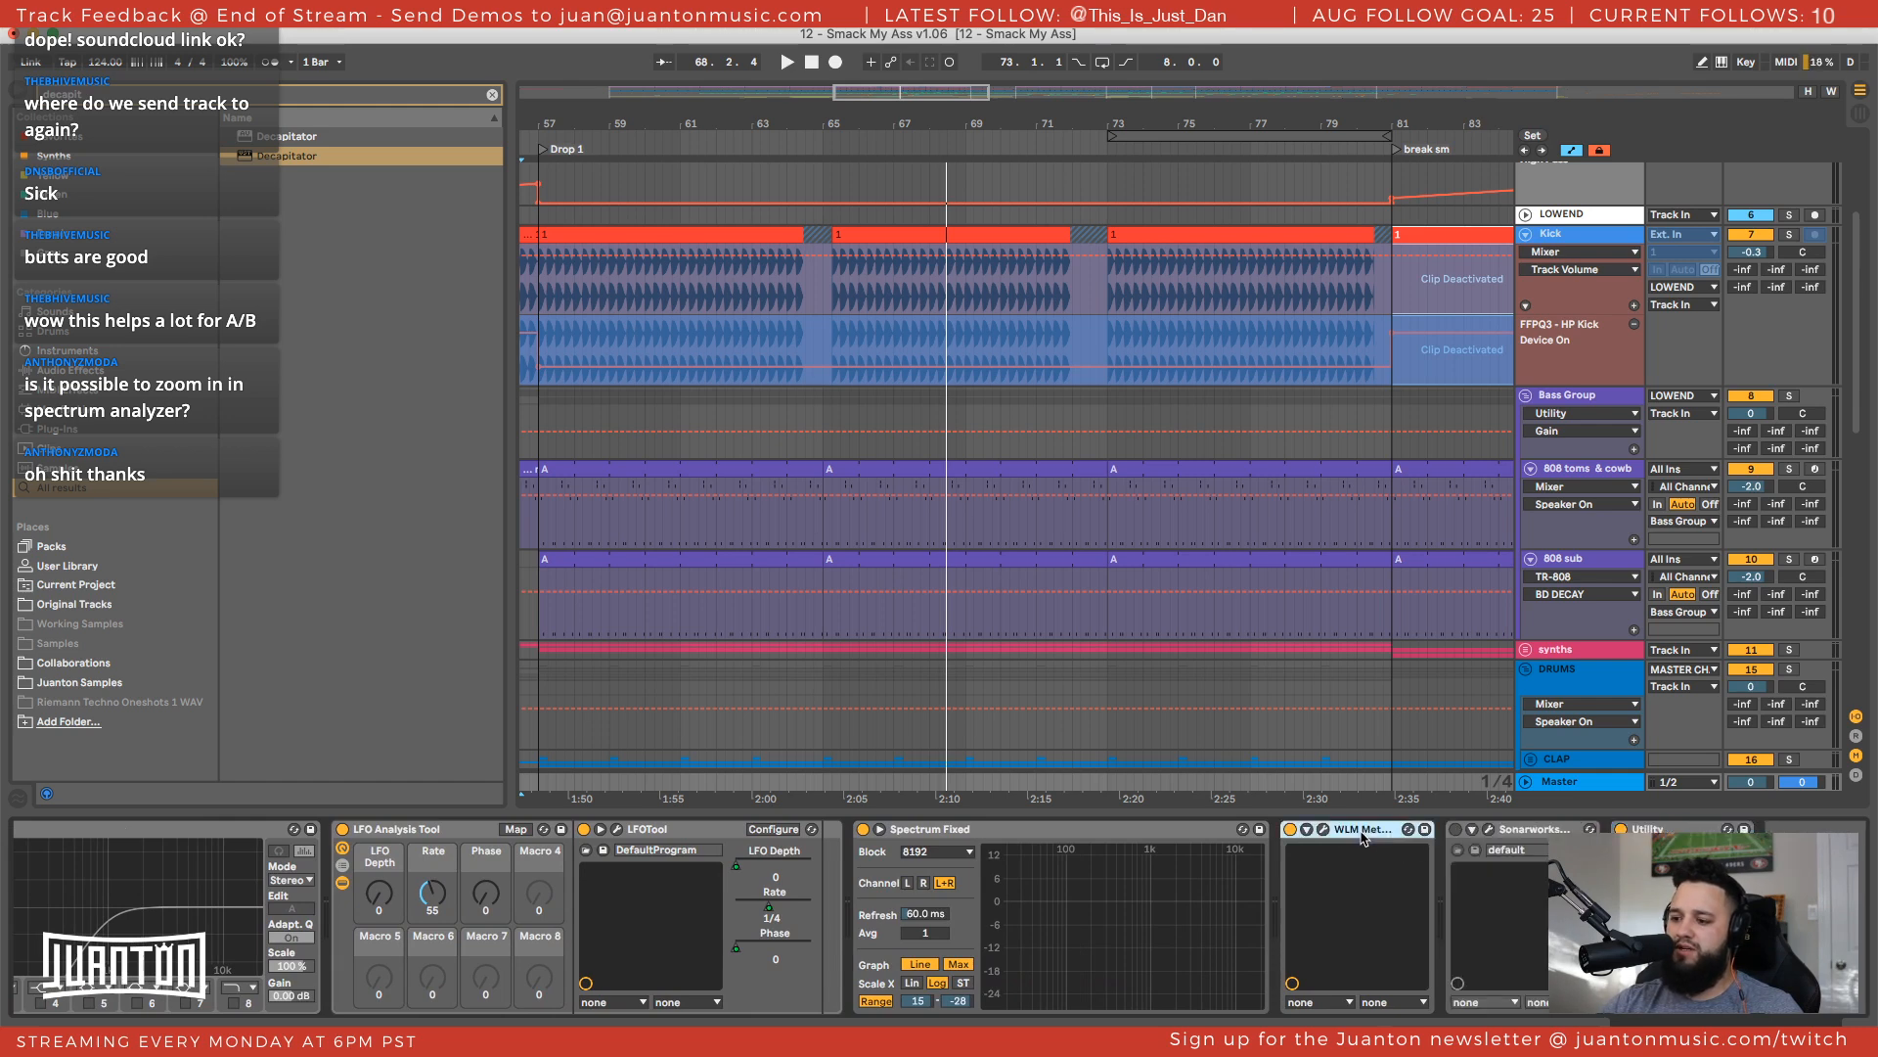
drag(1485, 833, 1413, 843)
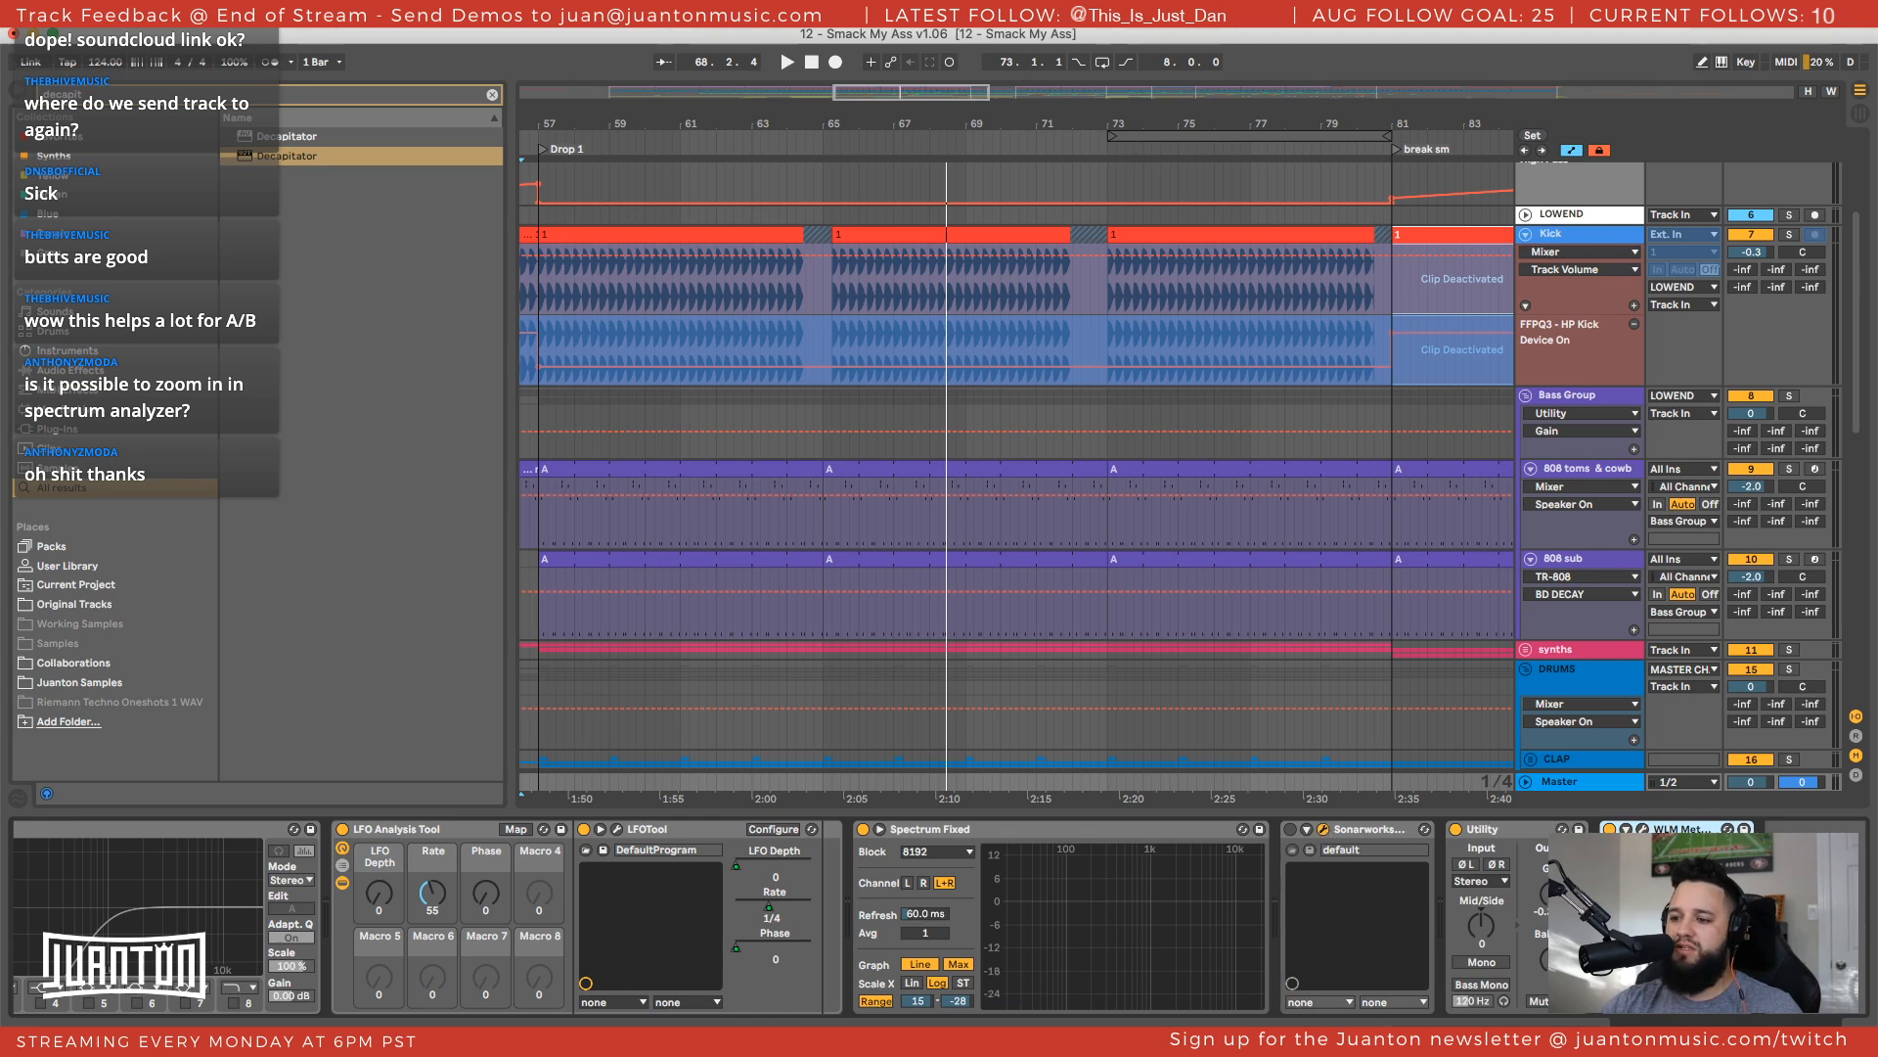
Open Sonarworks Reference 4 on the Master and load the V-Moda Crossfade M-100 Wired Average calibration profile
drag(949, 424, 897, 122)
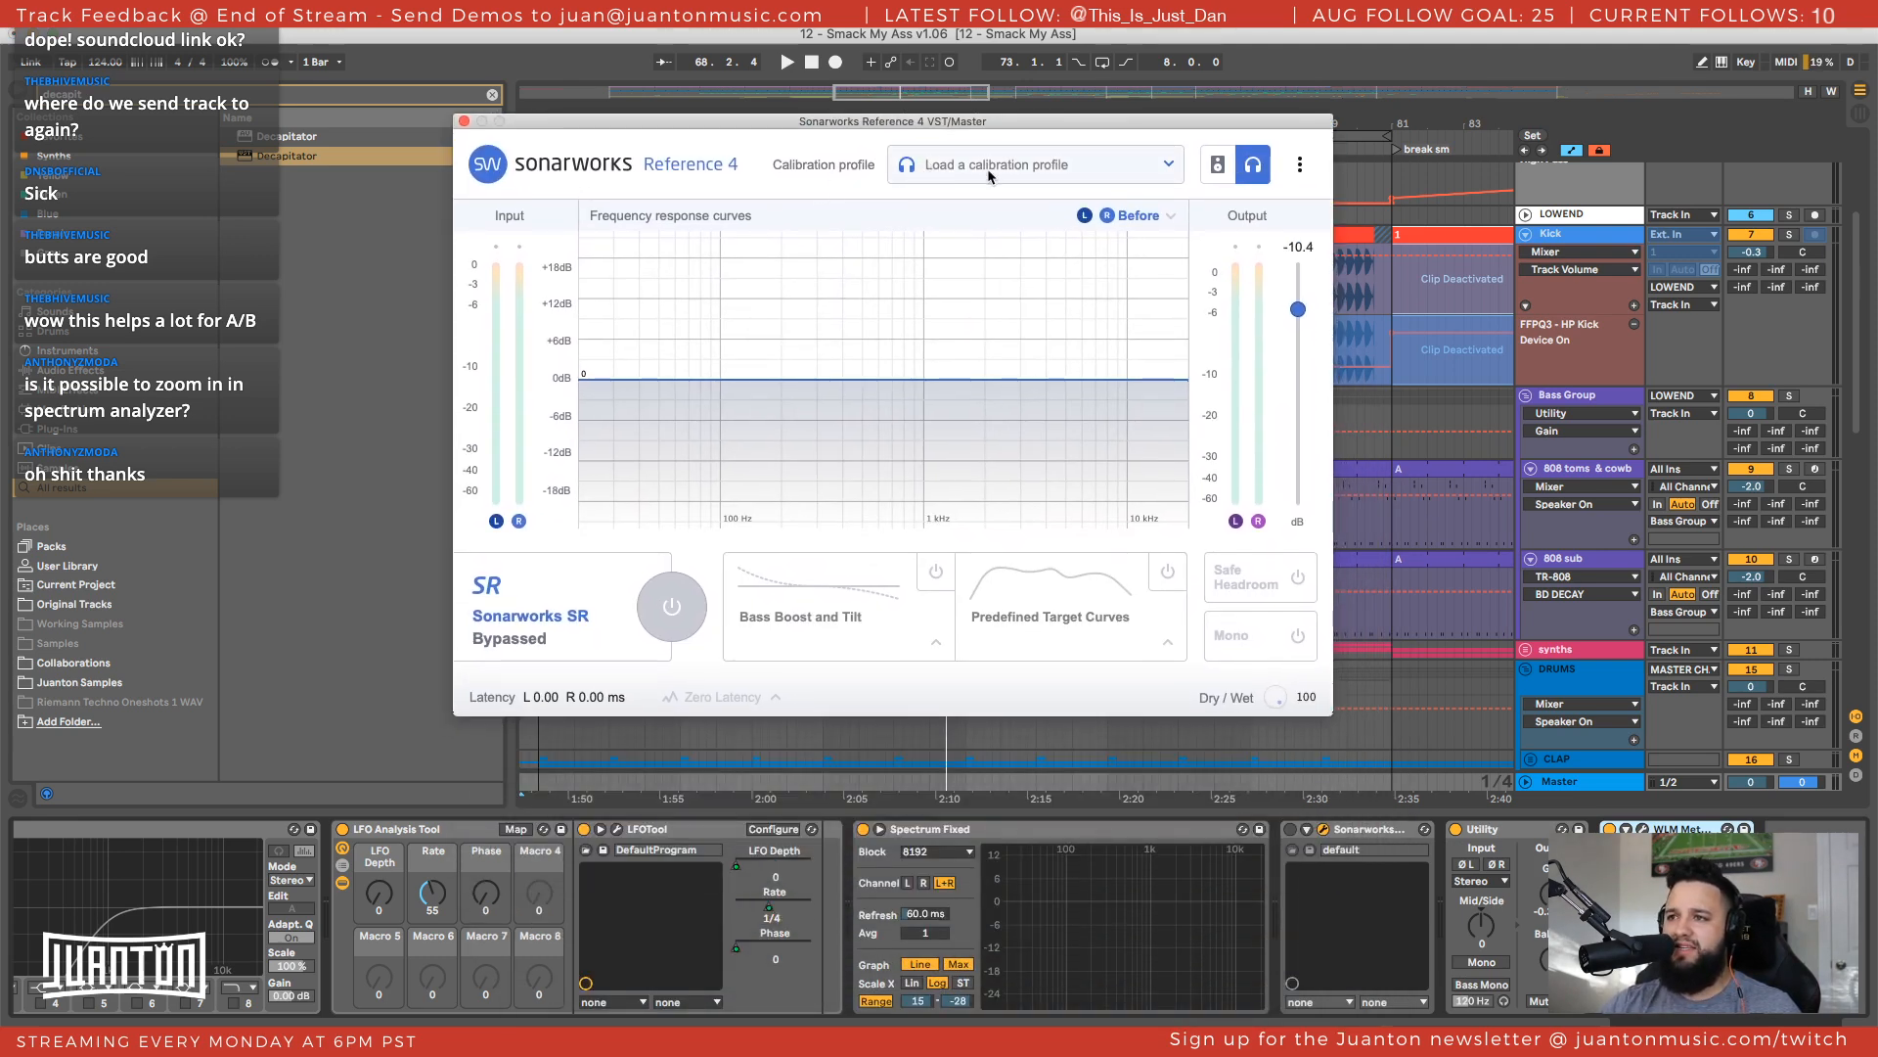
click(938, 167)
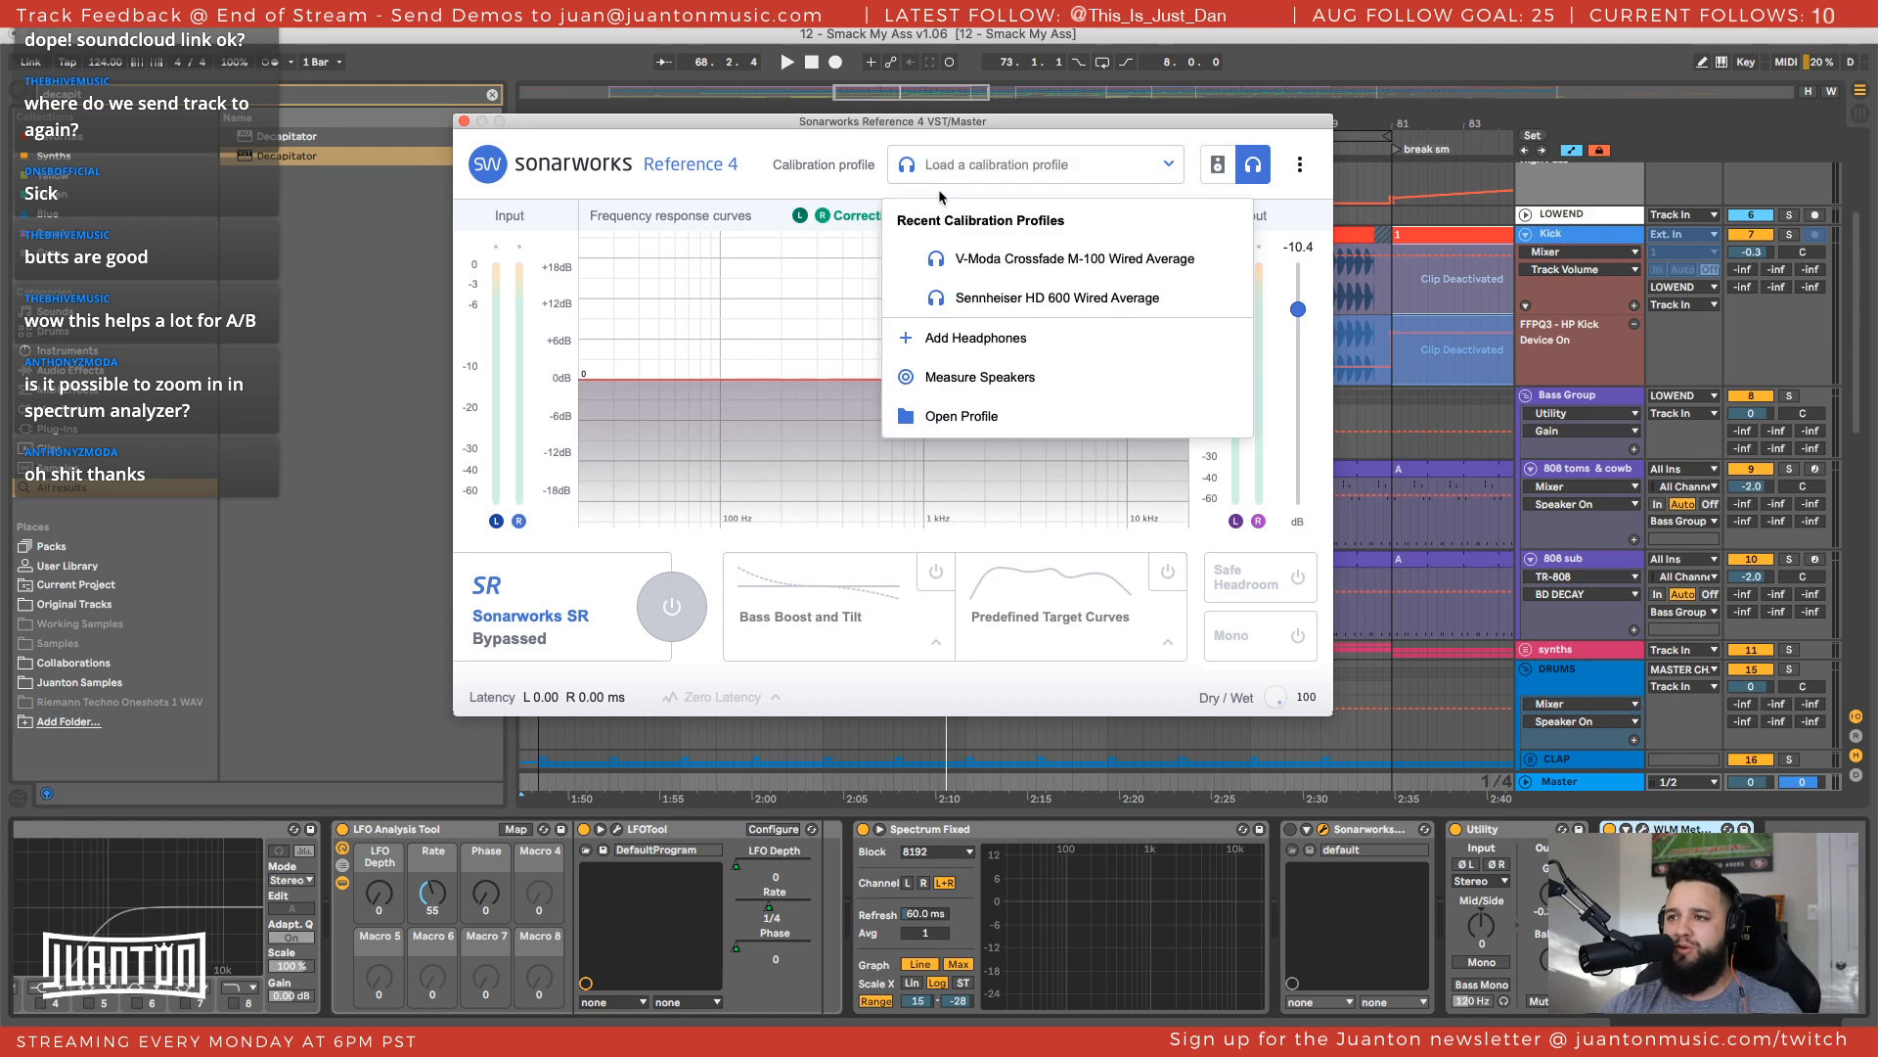
click(791, 161)
click(1041, 164)
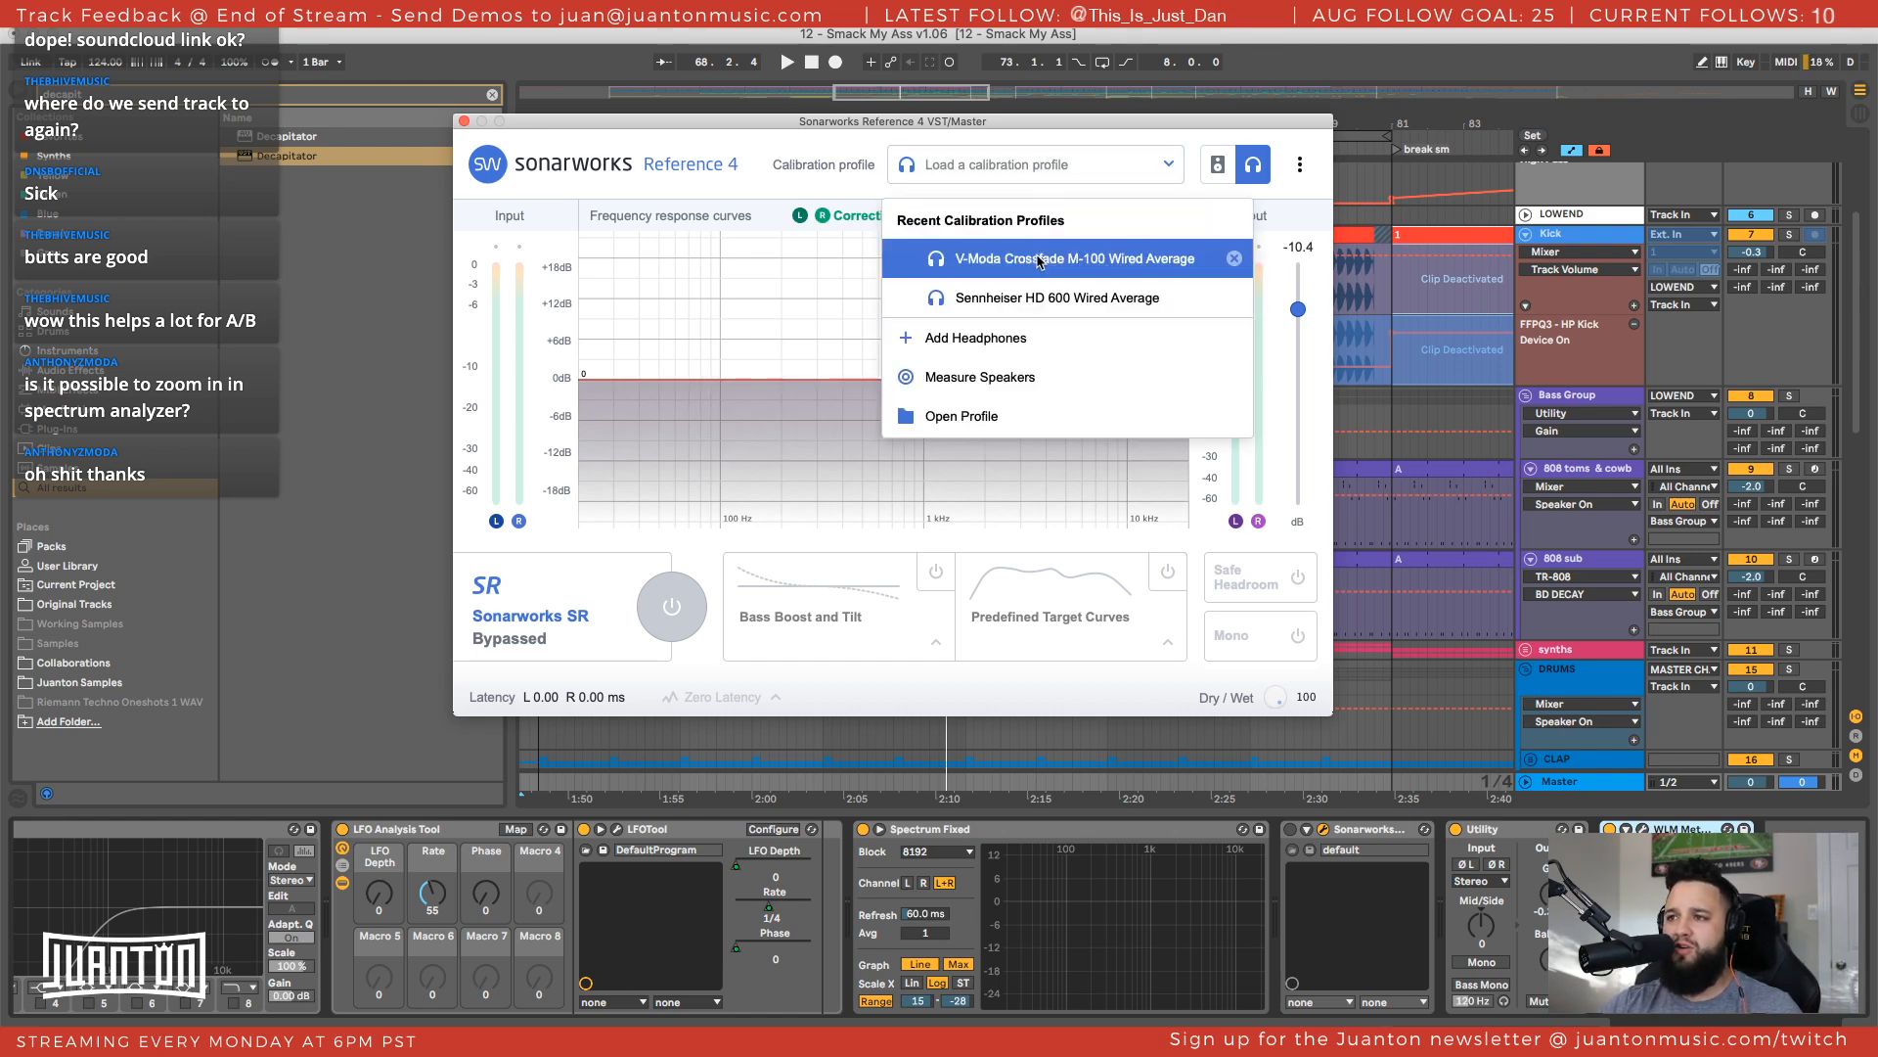
click(1029, 267)
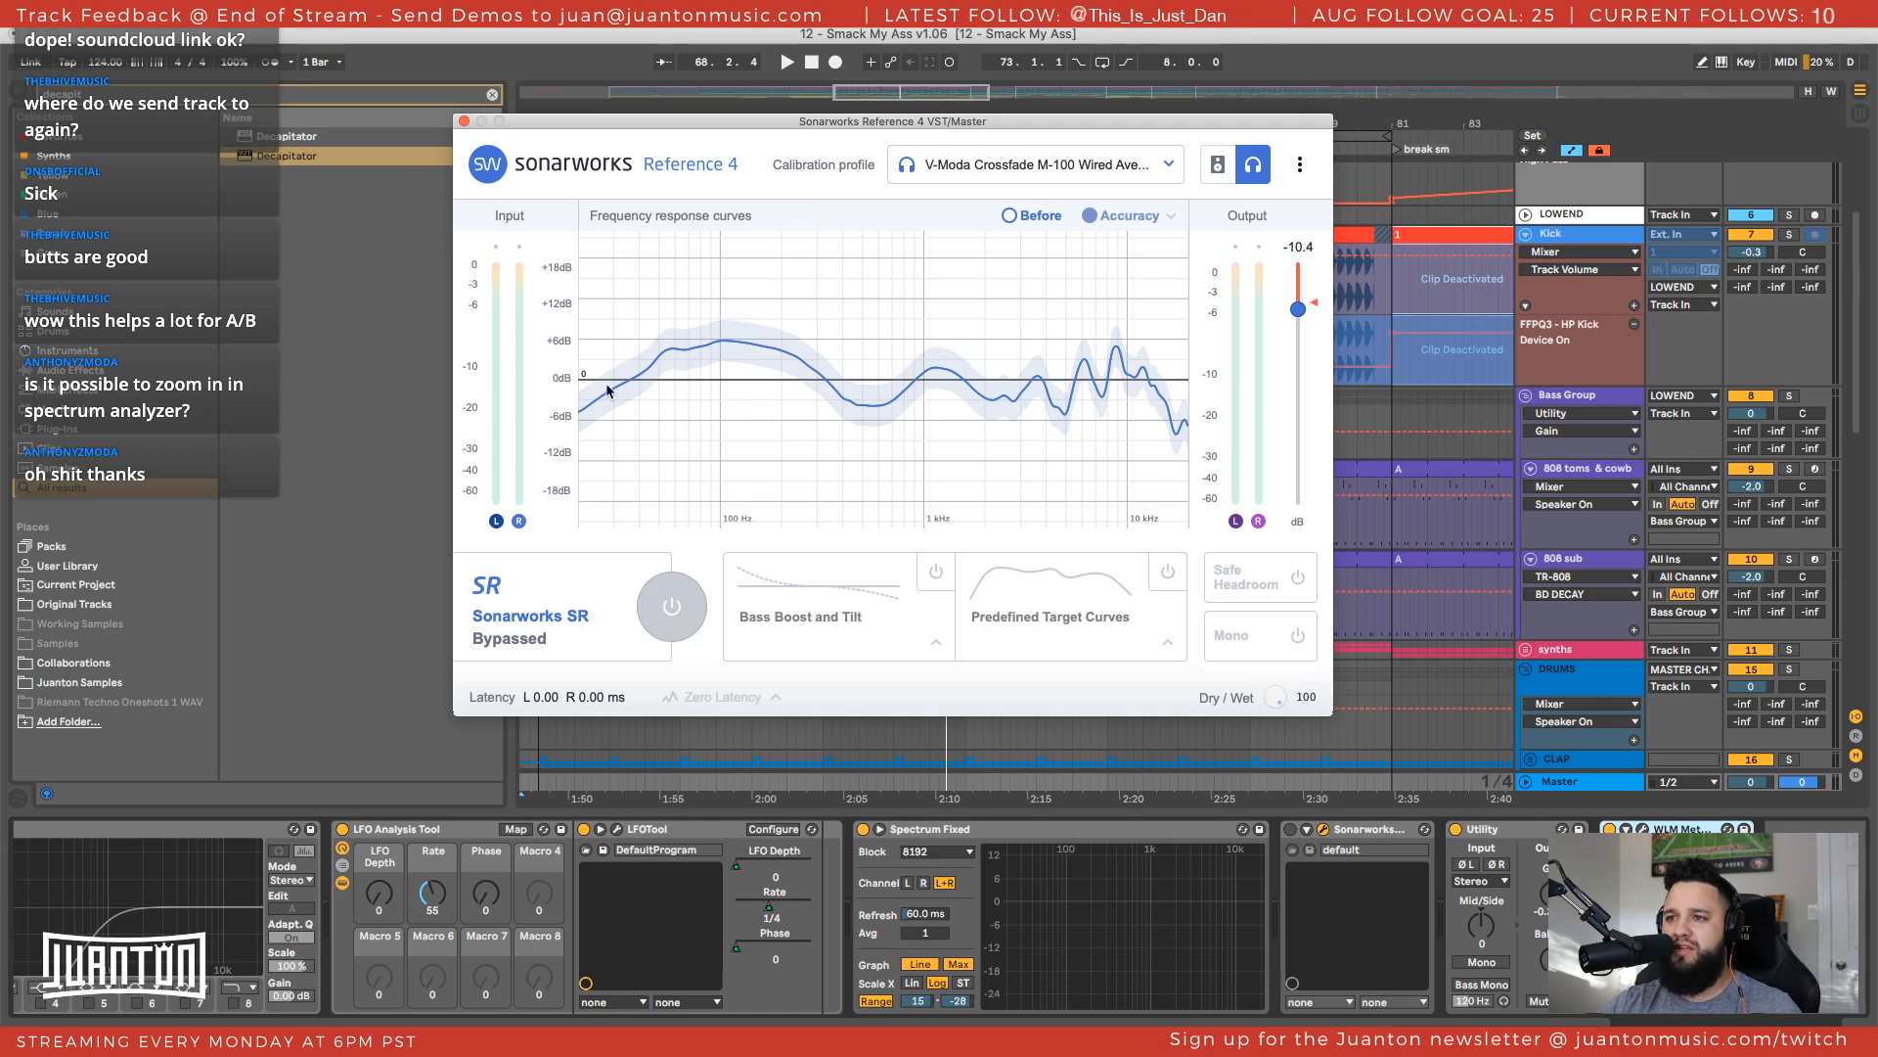
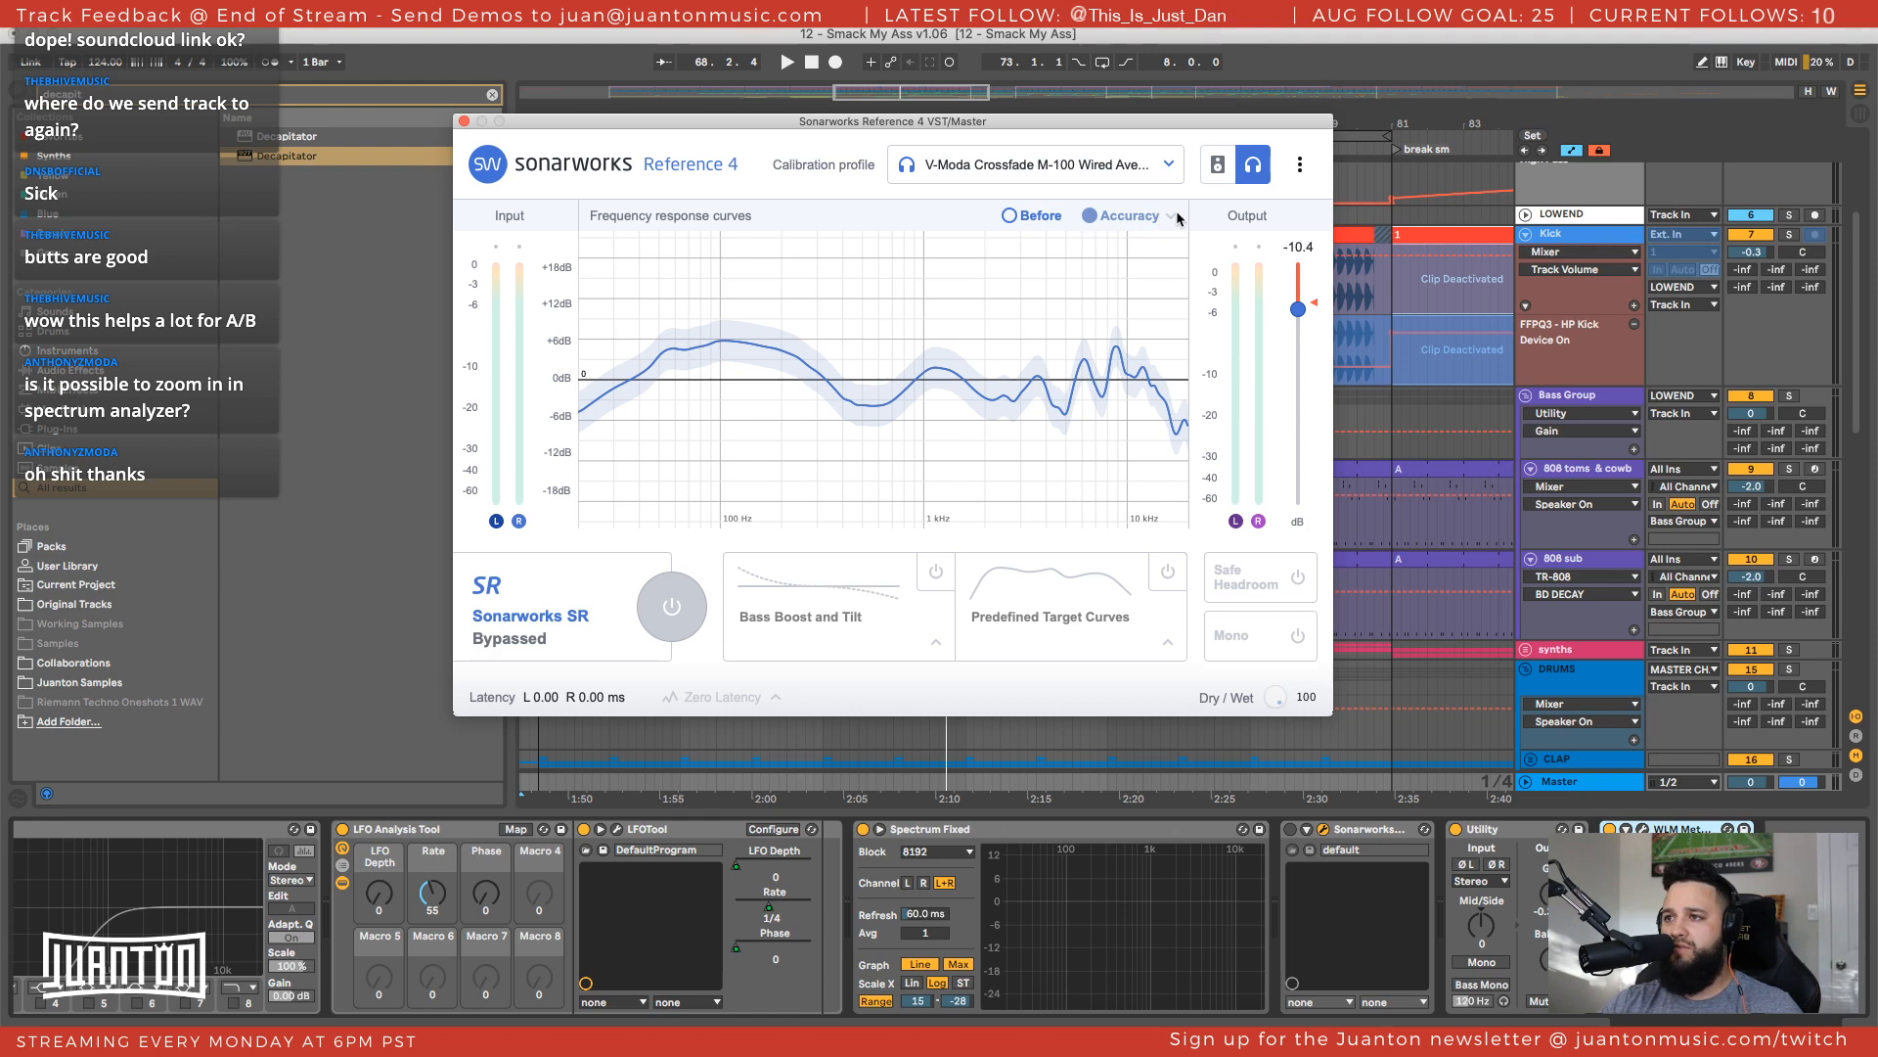
Enable the Sonarworks correction and hide the Before and Correction curves, keeping only Target and Simulated After displayed
click(672, 607)
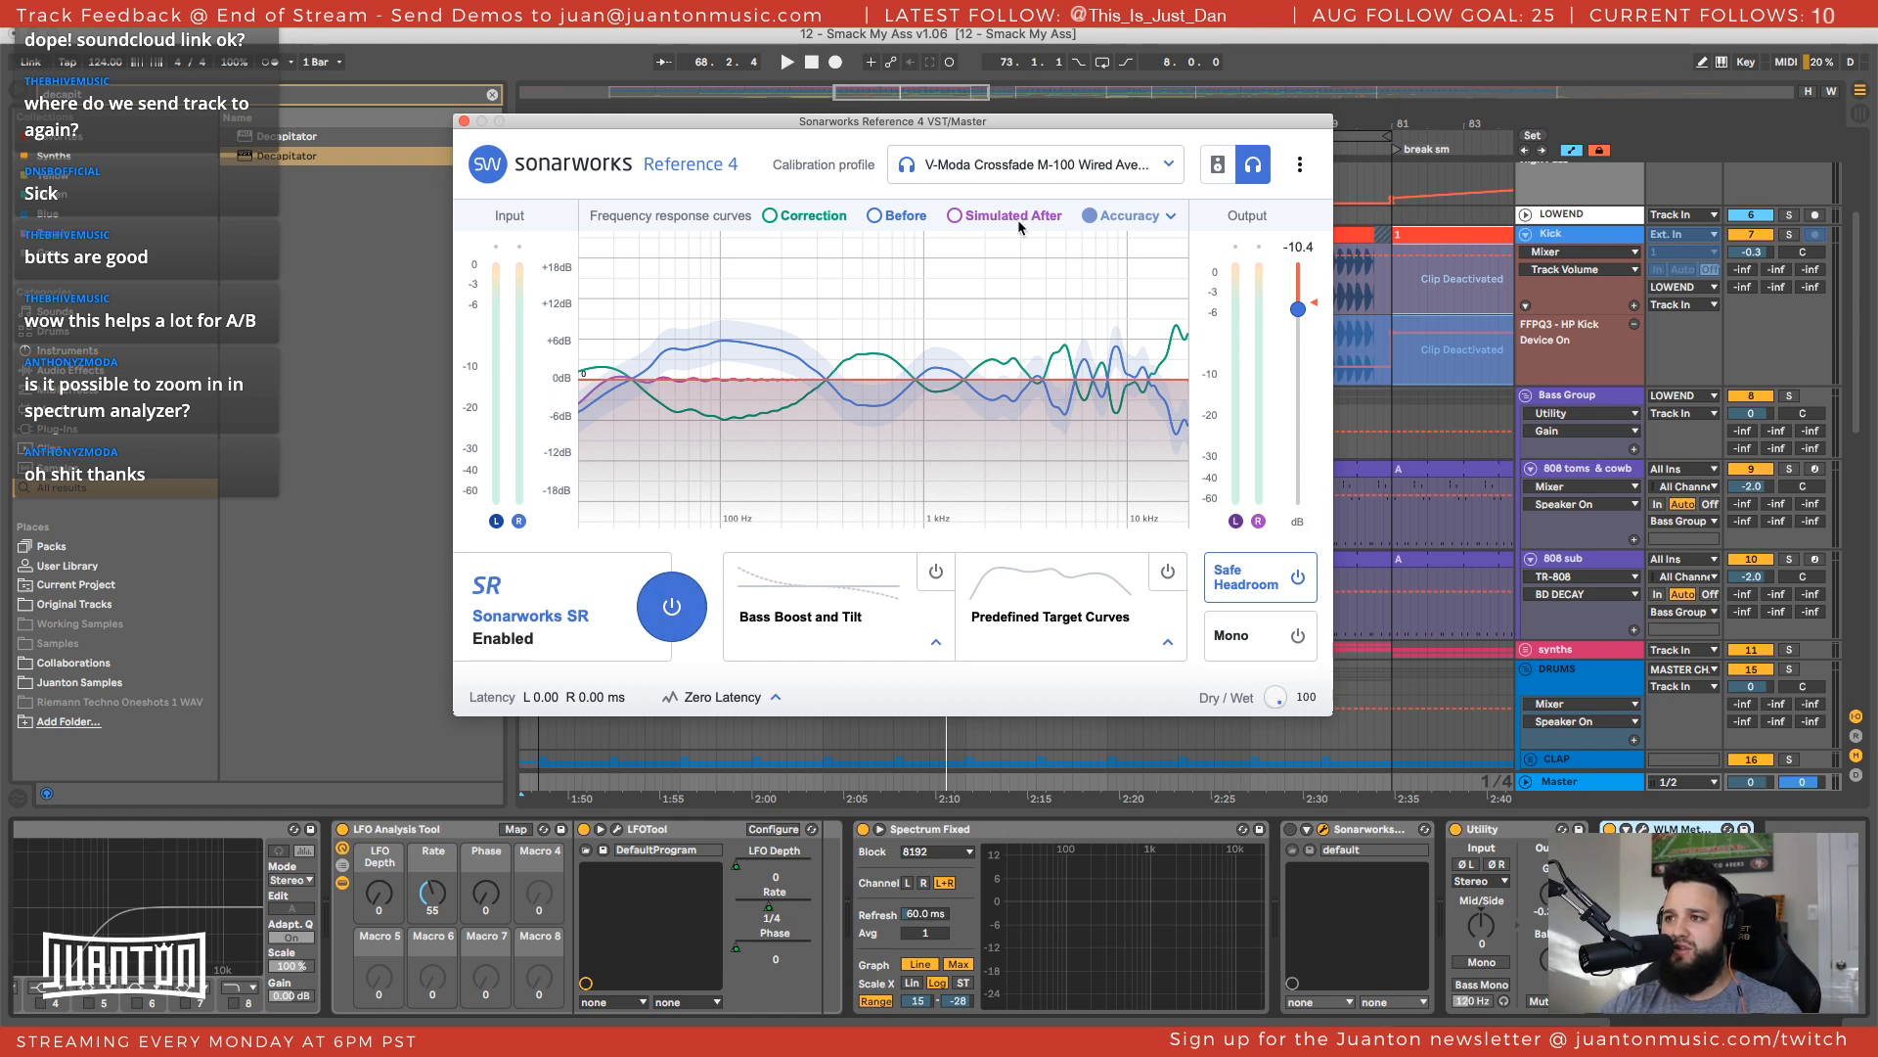
click(956, 218)
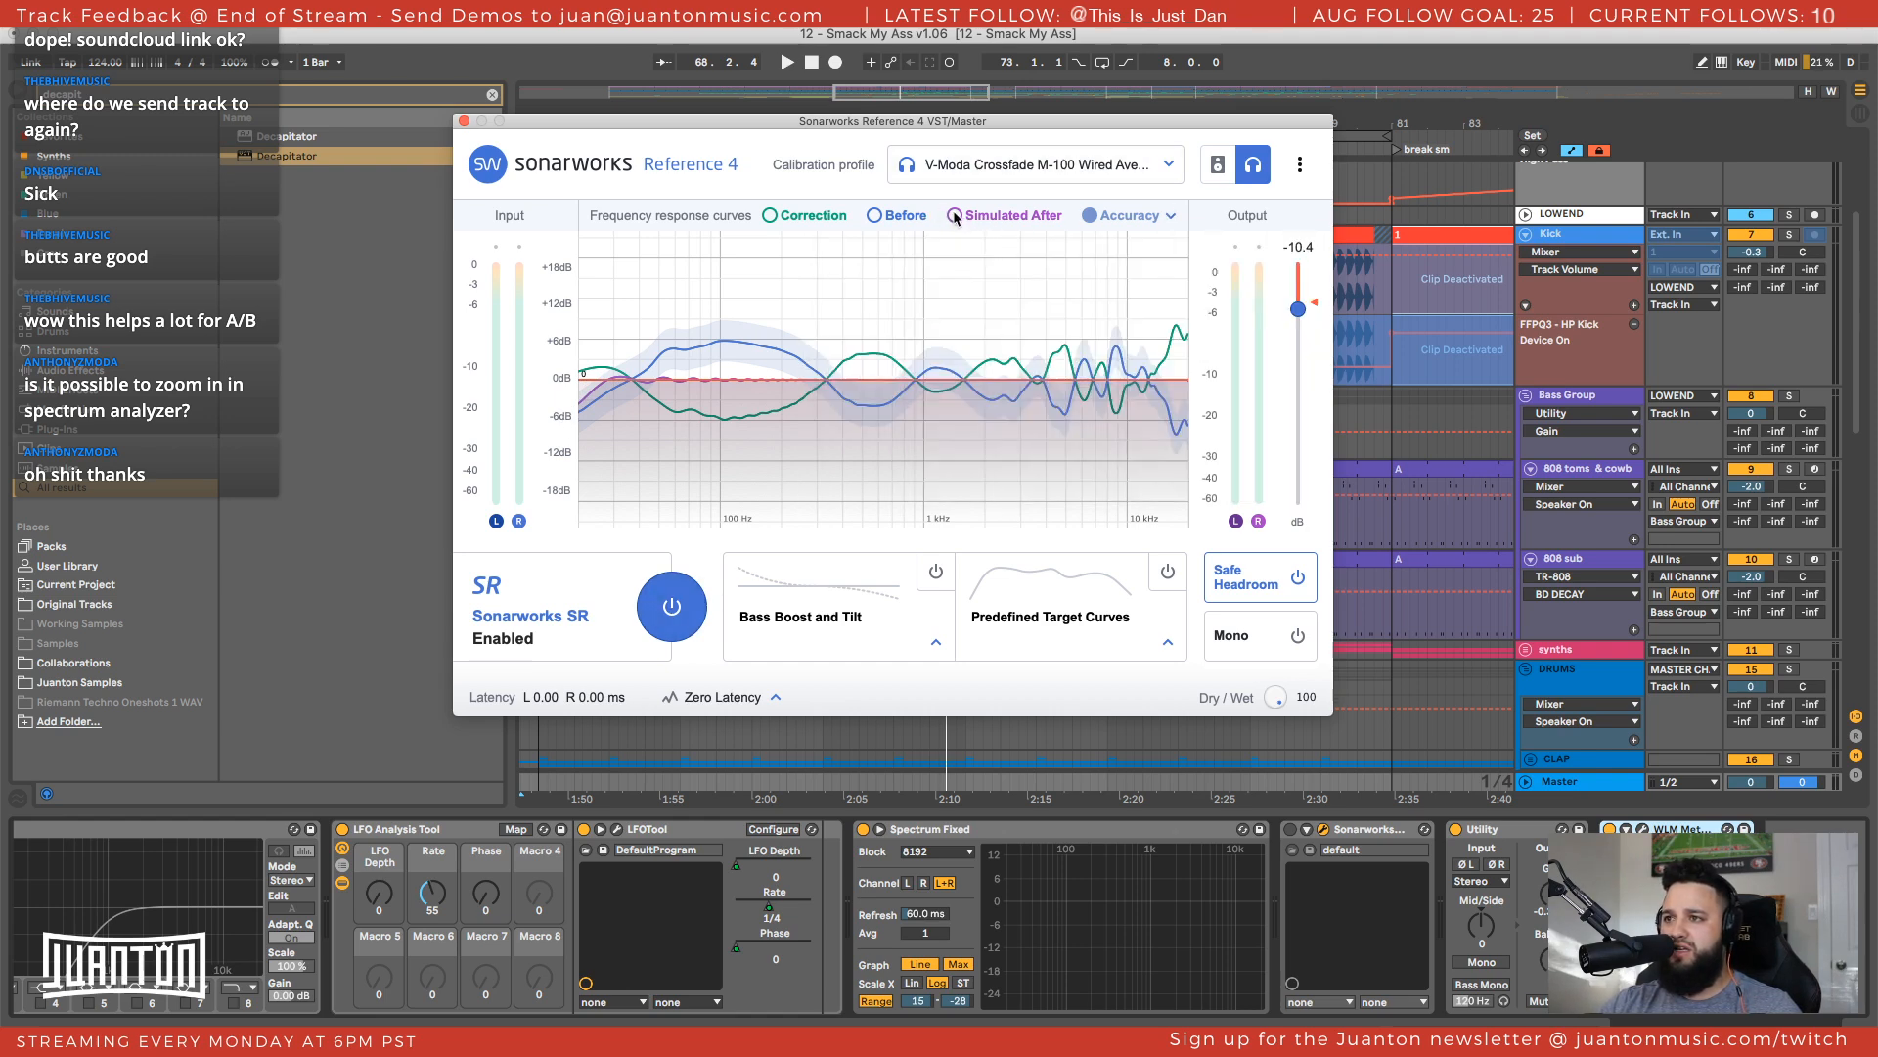
click(956, 217)
click(977, 286)
click(976, 318)
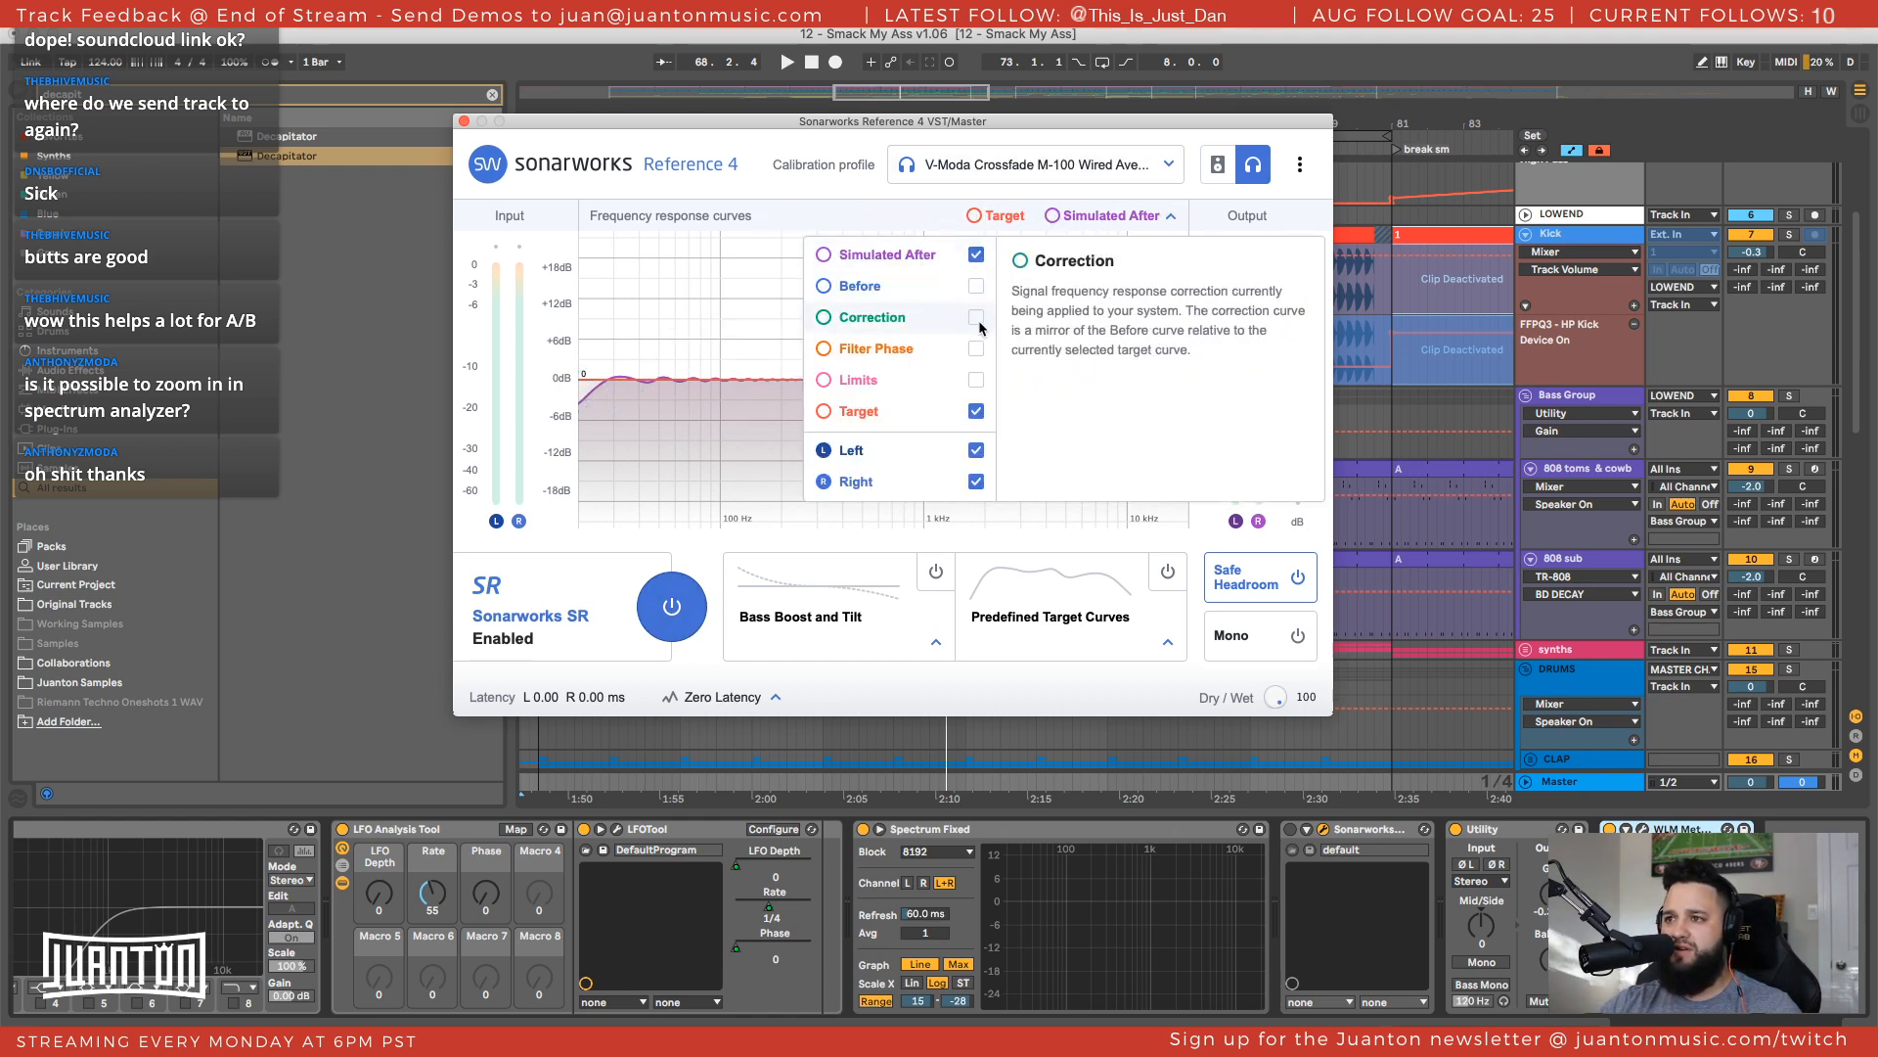
click(795, 284)
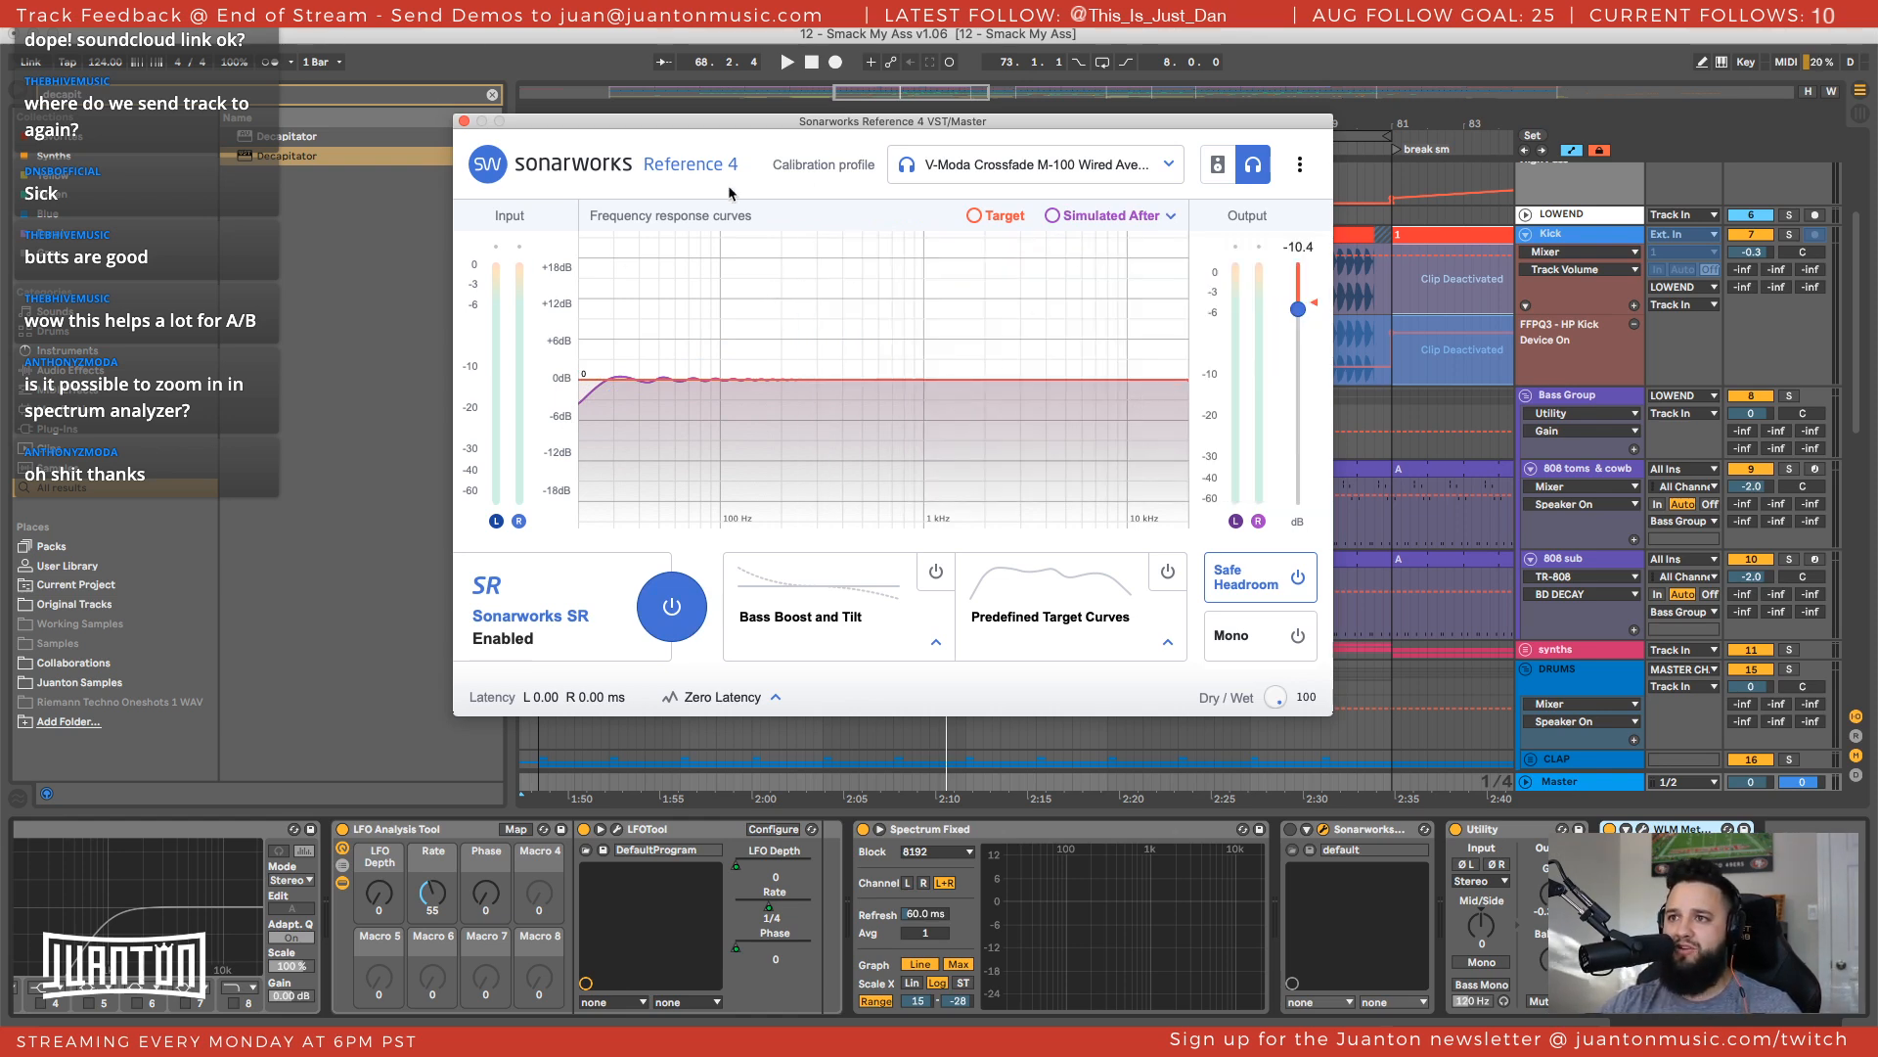
Review the recent calibration profiles, bypass the Sonarworks correction and close the plugin window
click(1032, 178)
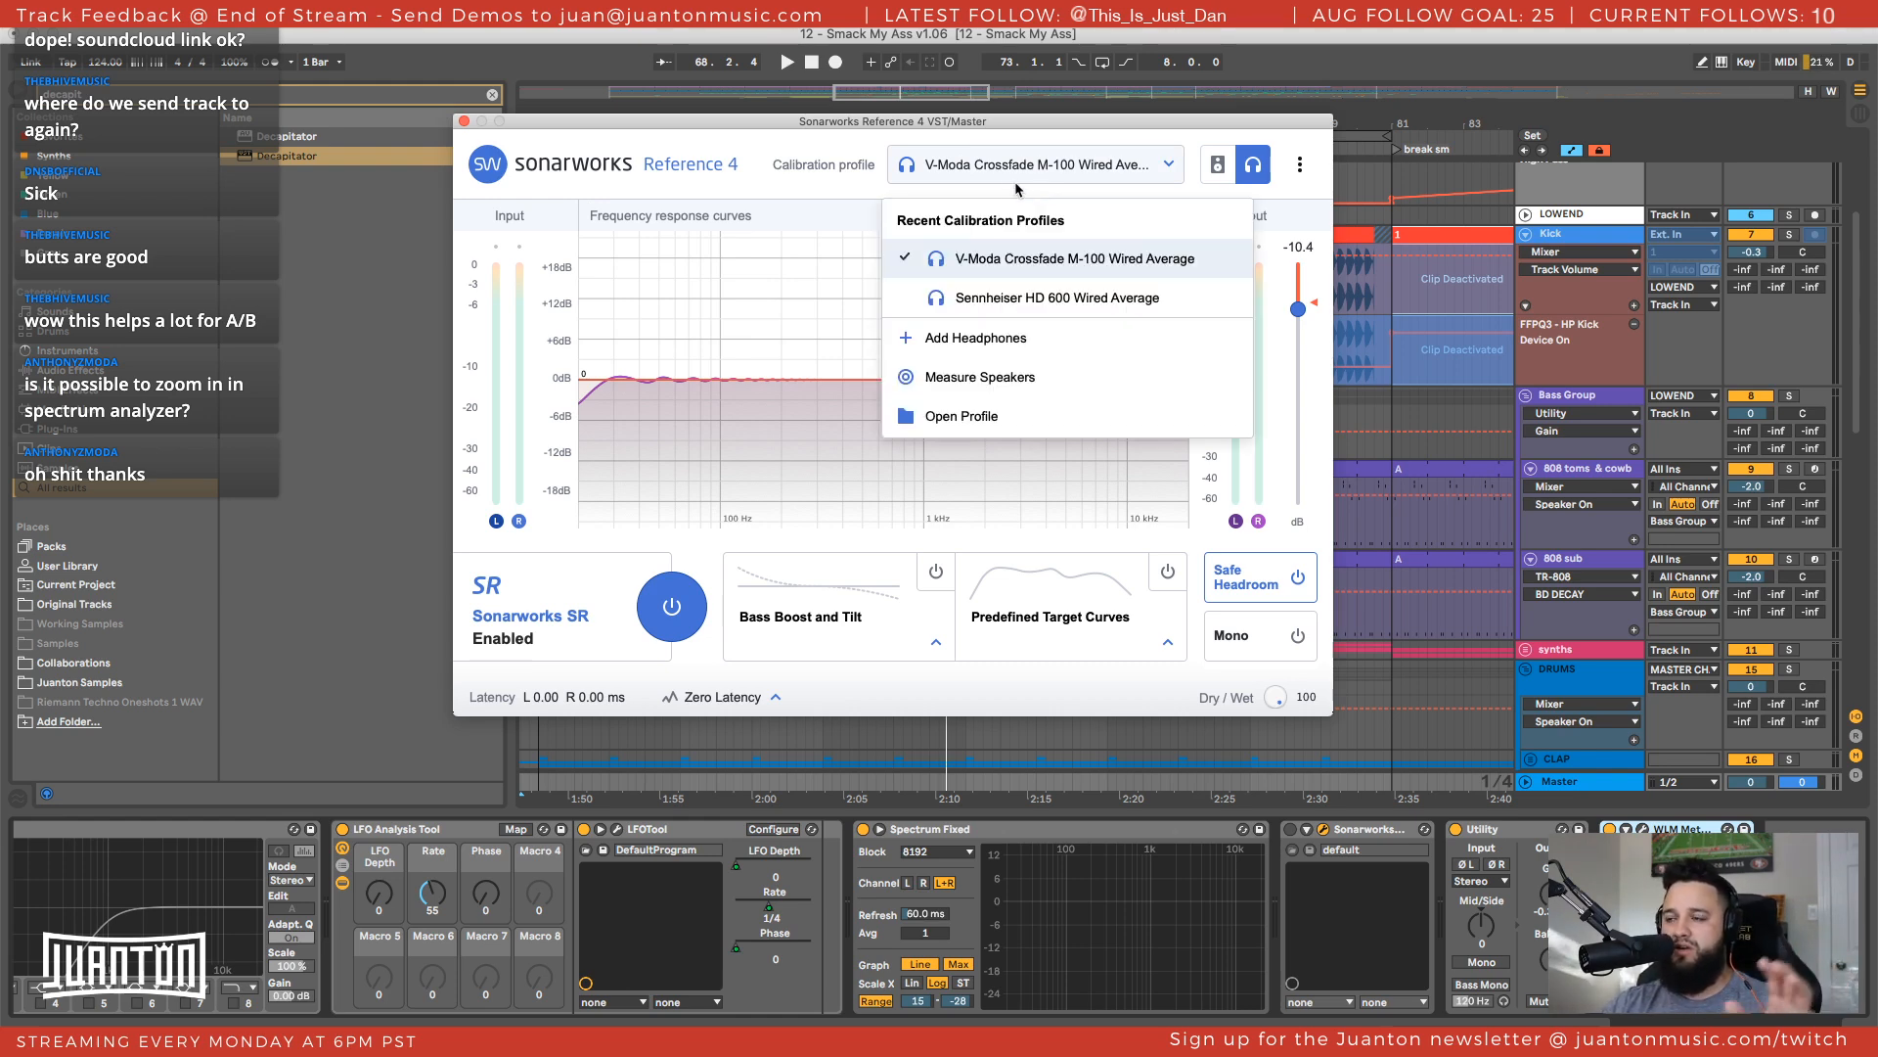
click(786, 161)
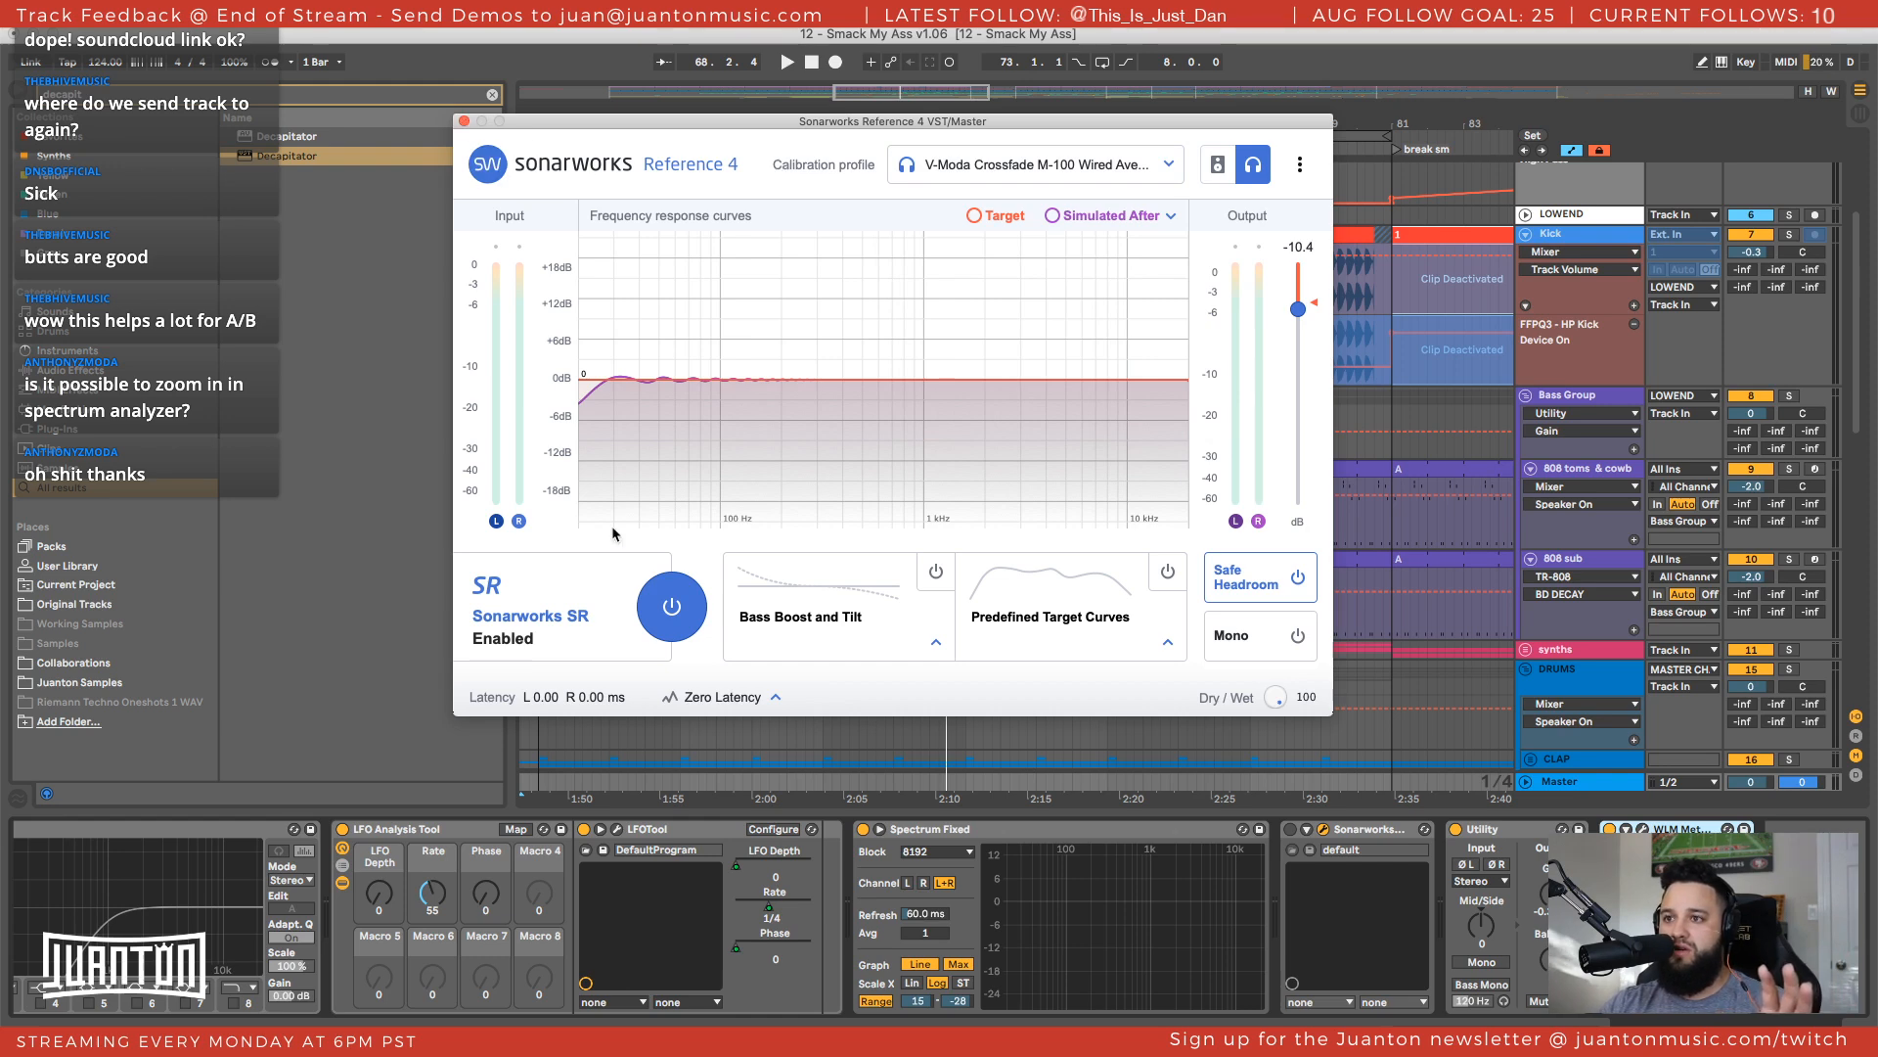
click(671, 606)
click(465, 120)
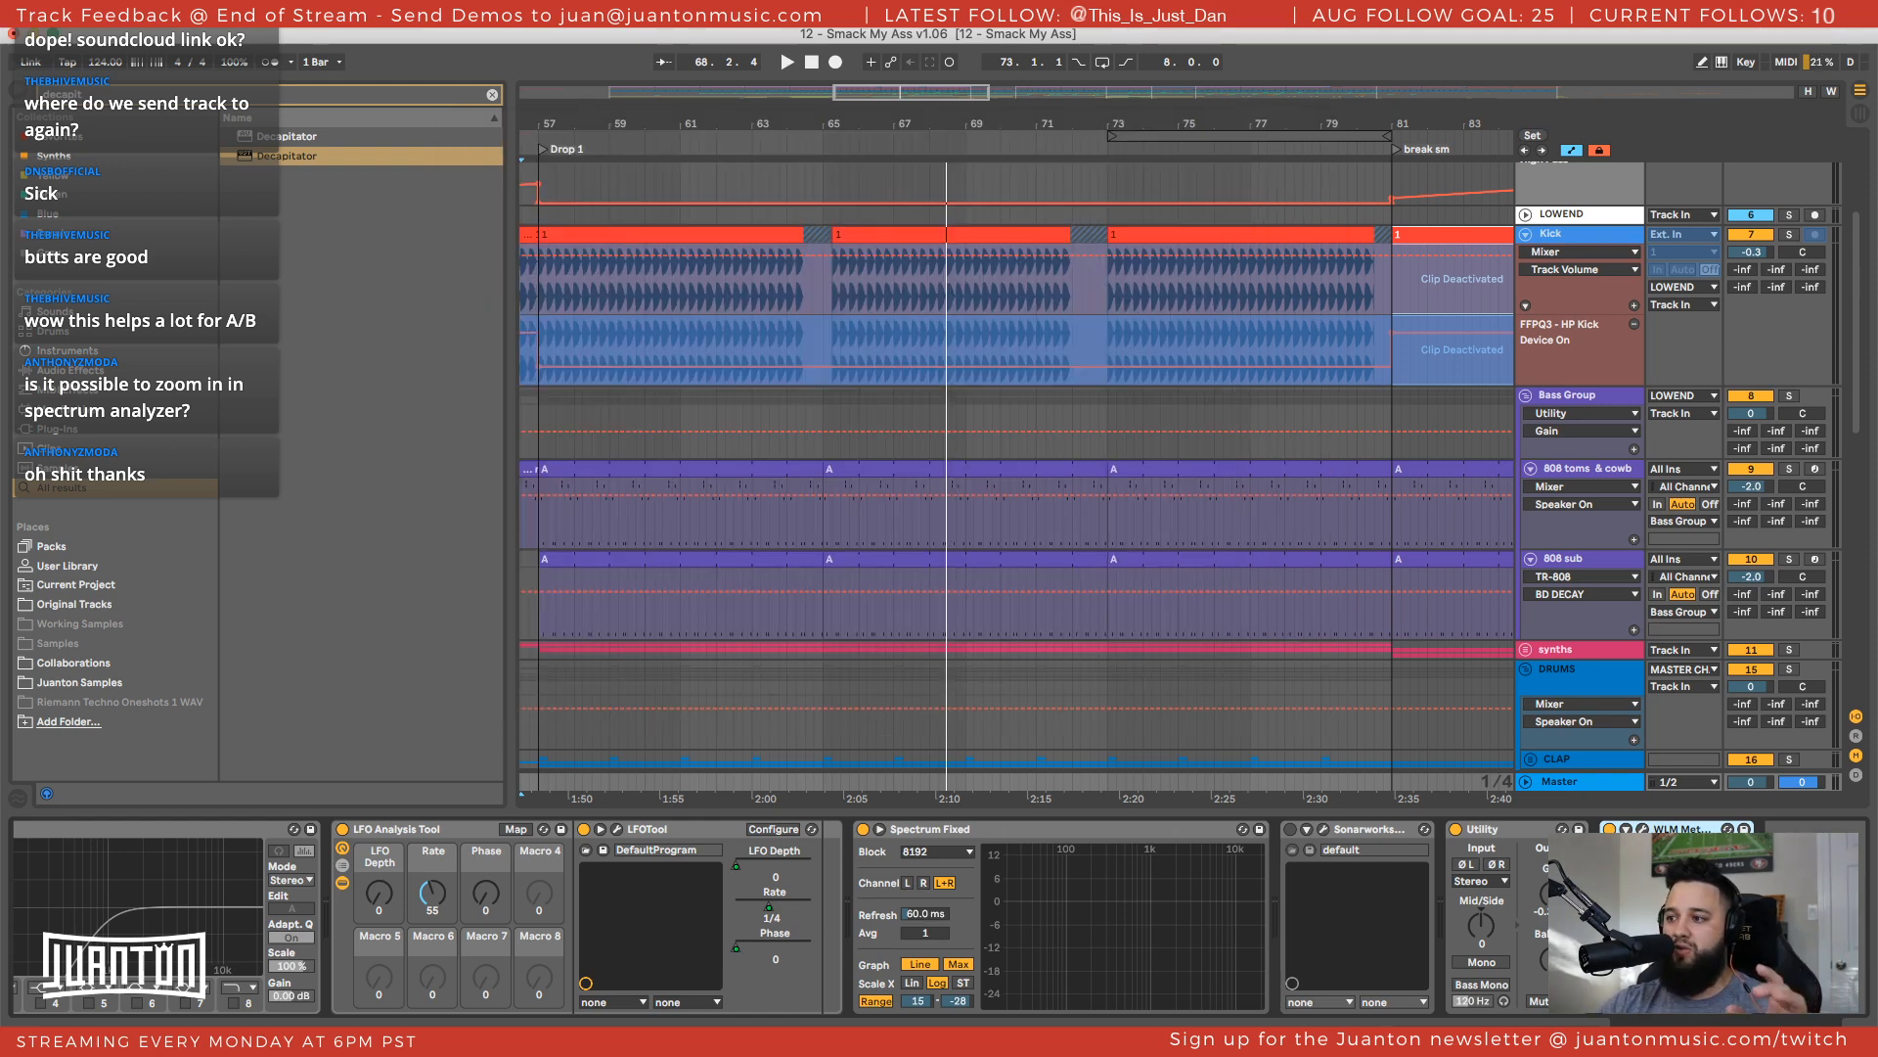
Move Sonarworks behind the WLM Meter at the very end of the Master track's device chain
click(1363, 825)
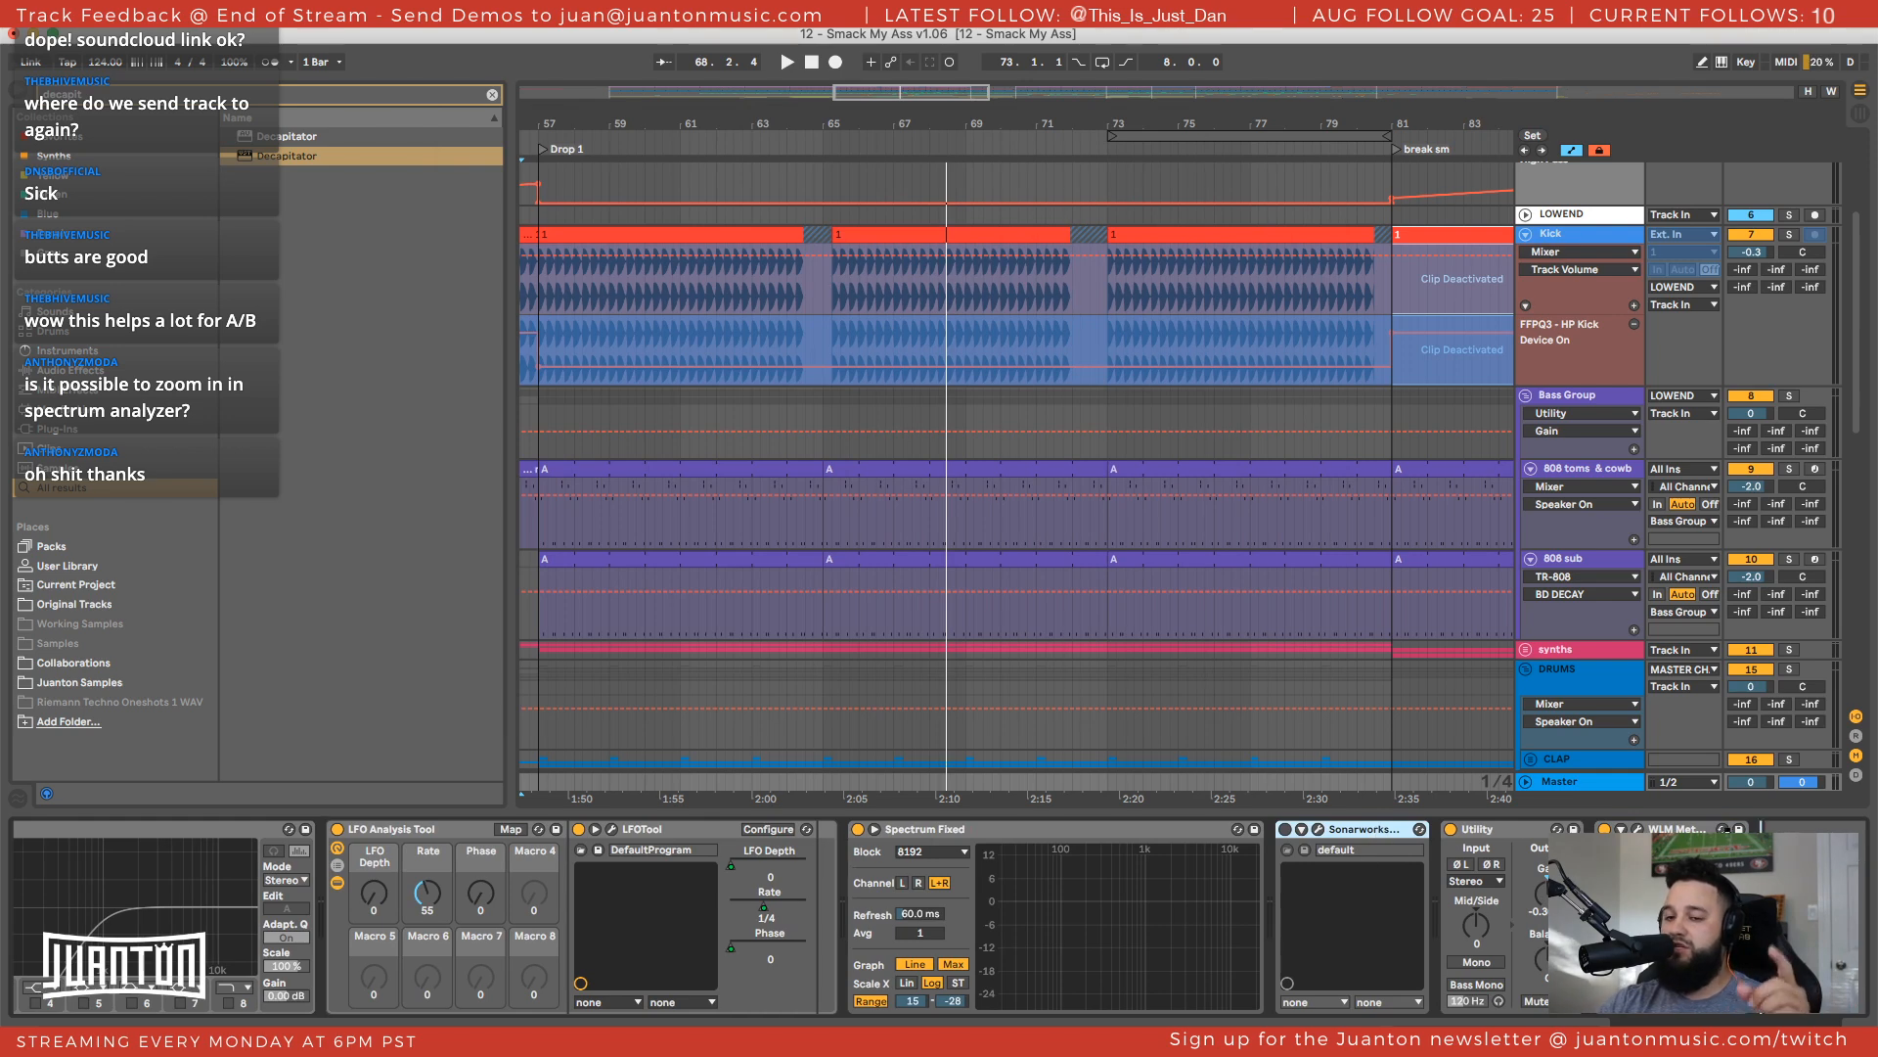
drag(1363, 828, 1730, 830)
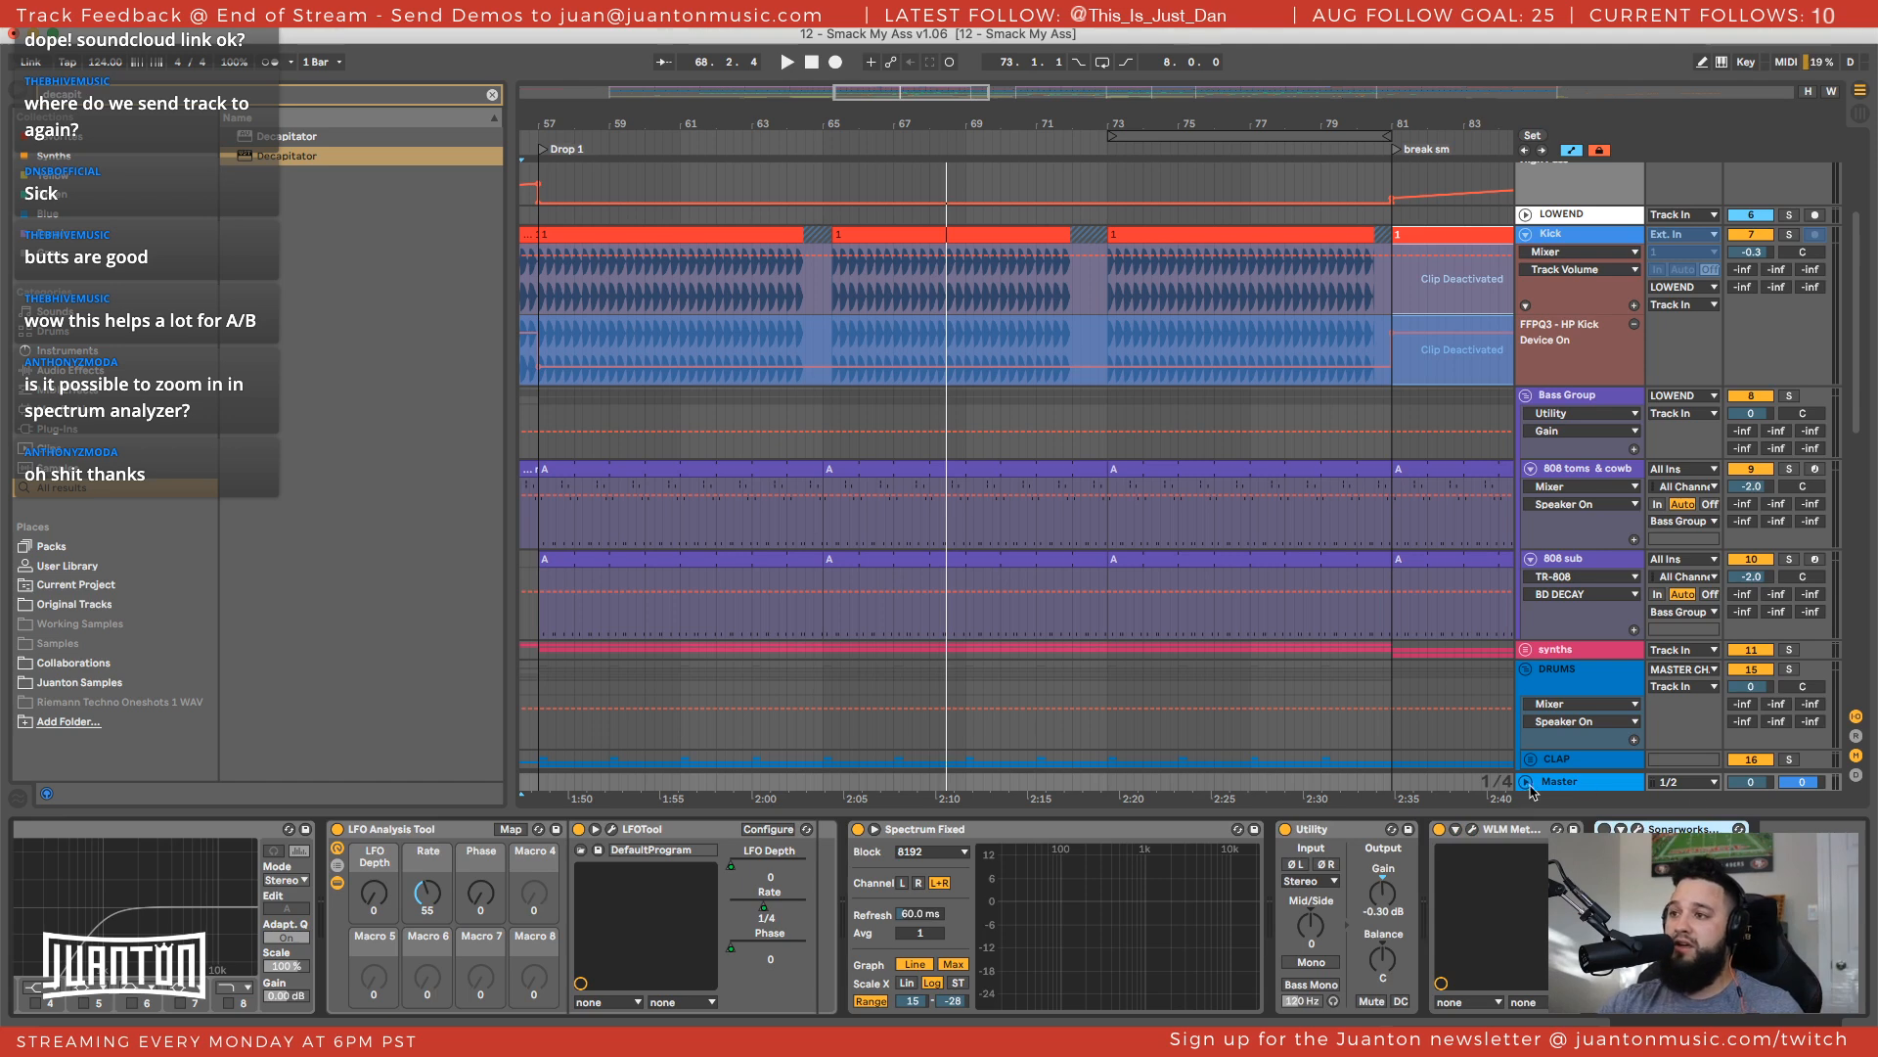
Show the 808 sub track's device chain and collapse RBass Stereo and the Audio Effect Rack
click(833, 400)
click(826, 401)
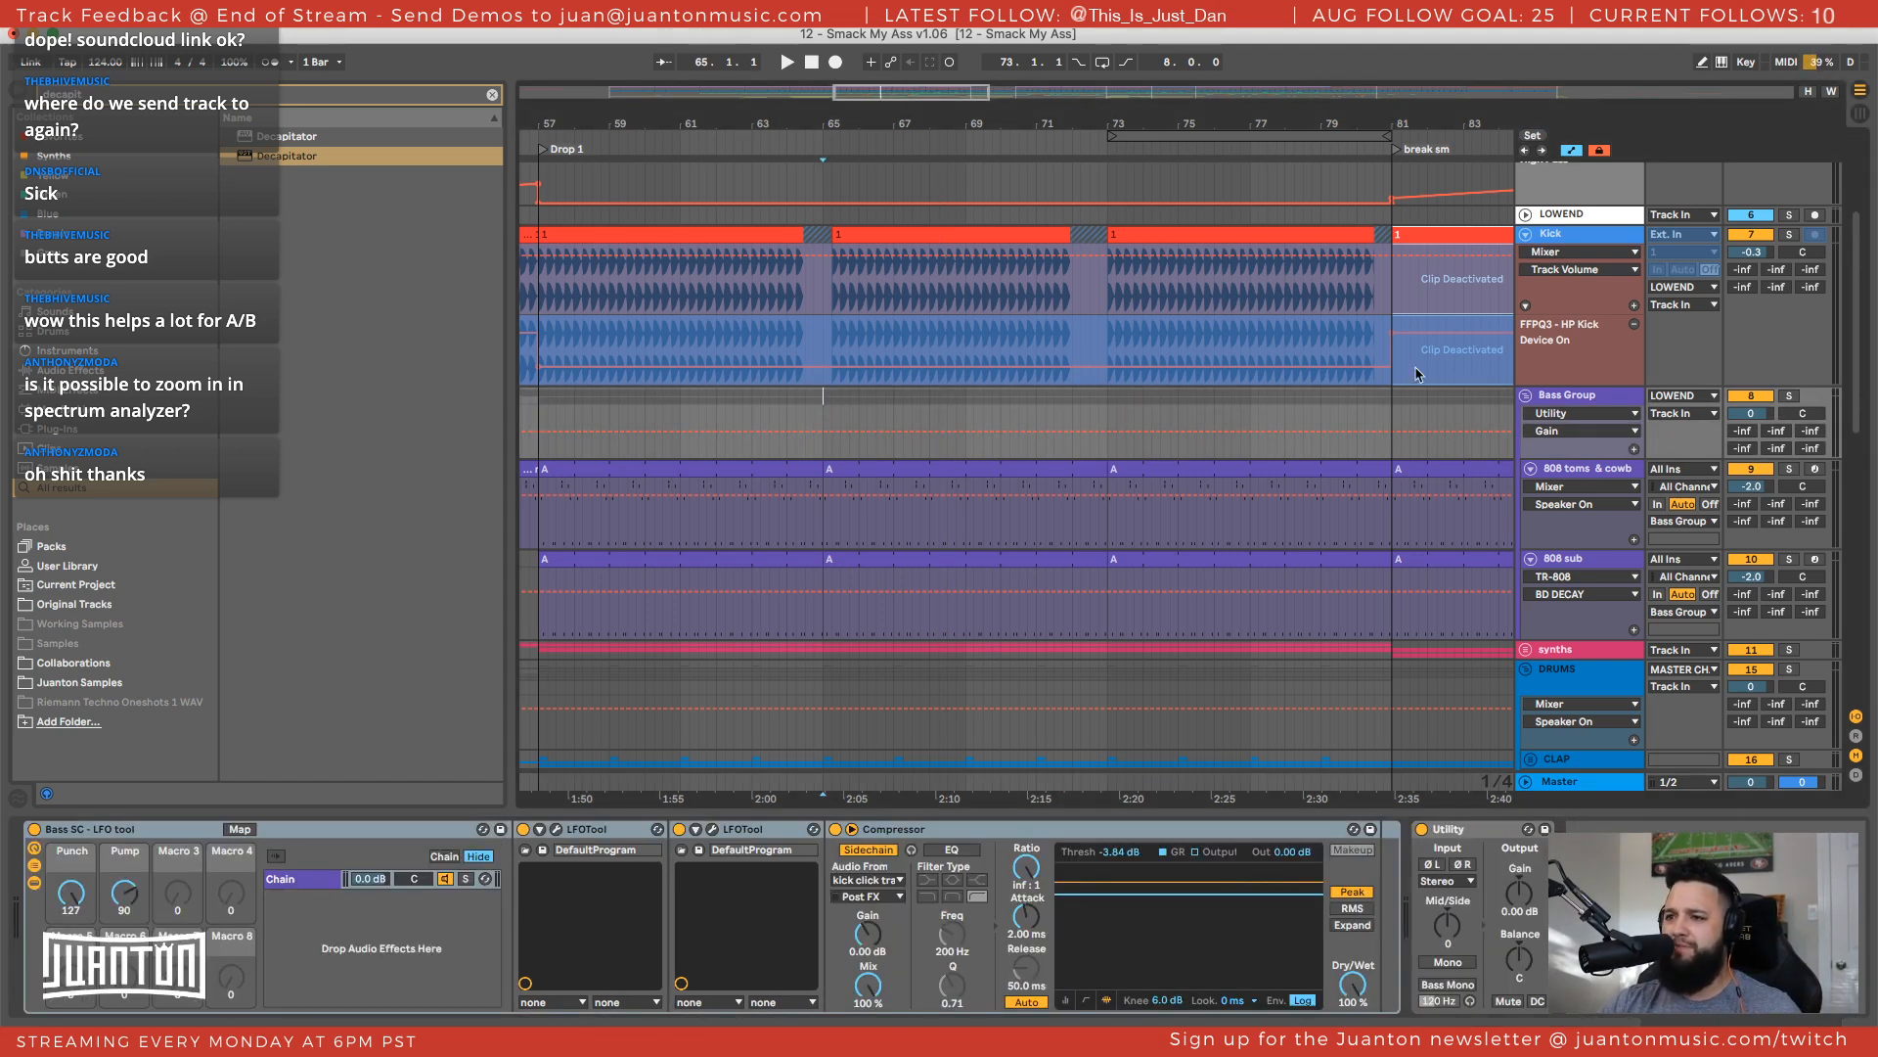
scroll(1566, 409, down, 4)
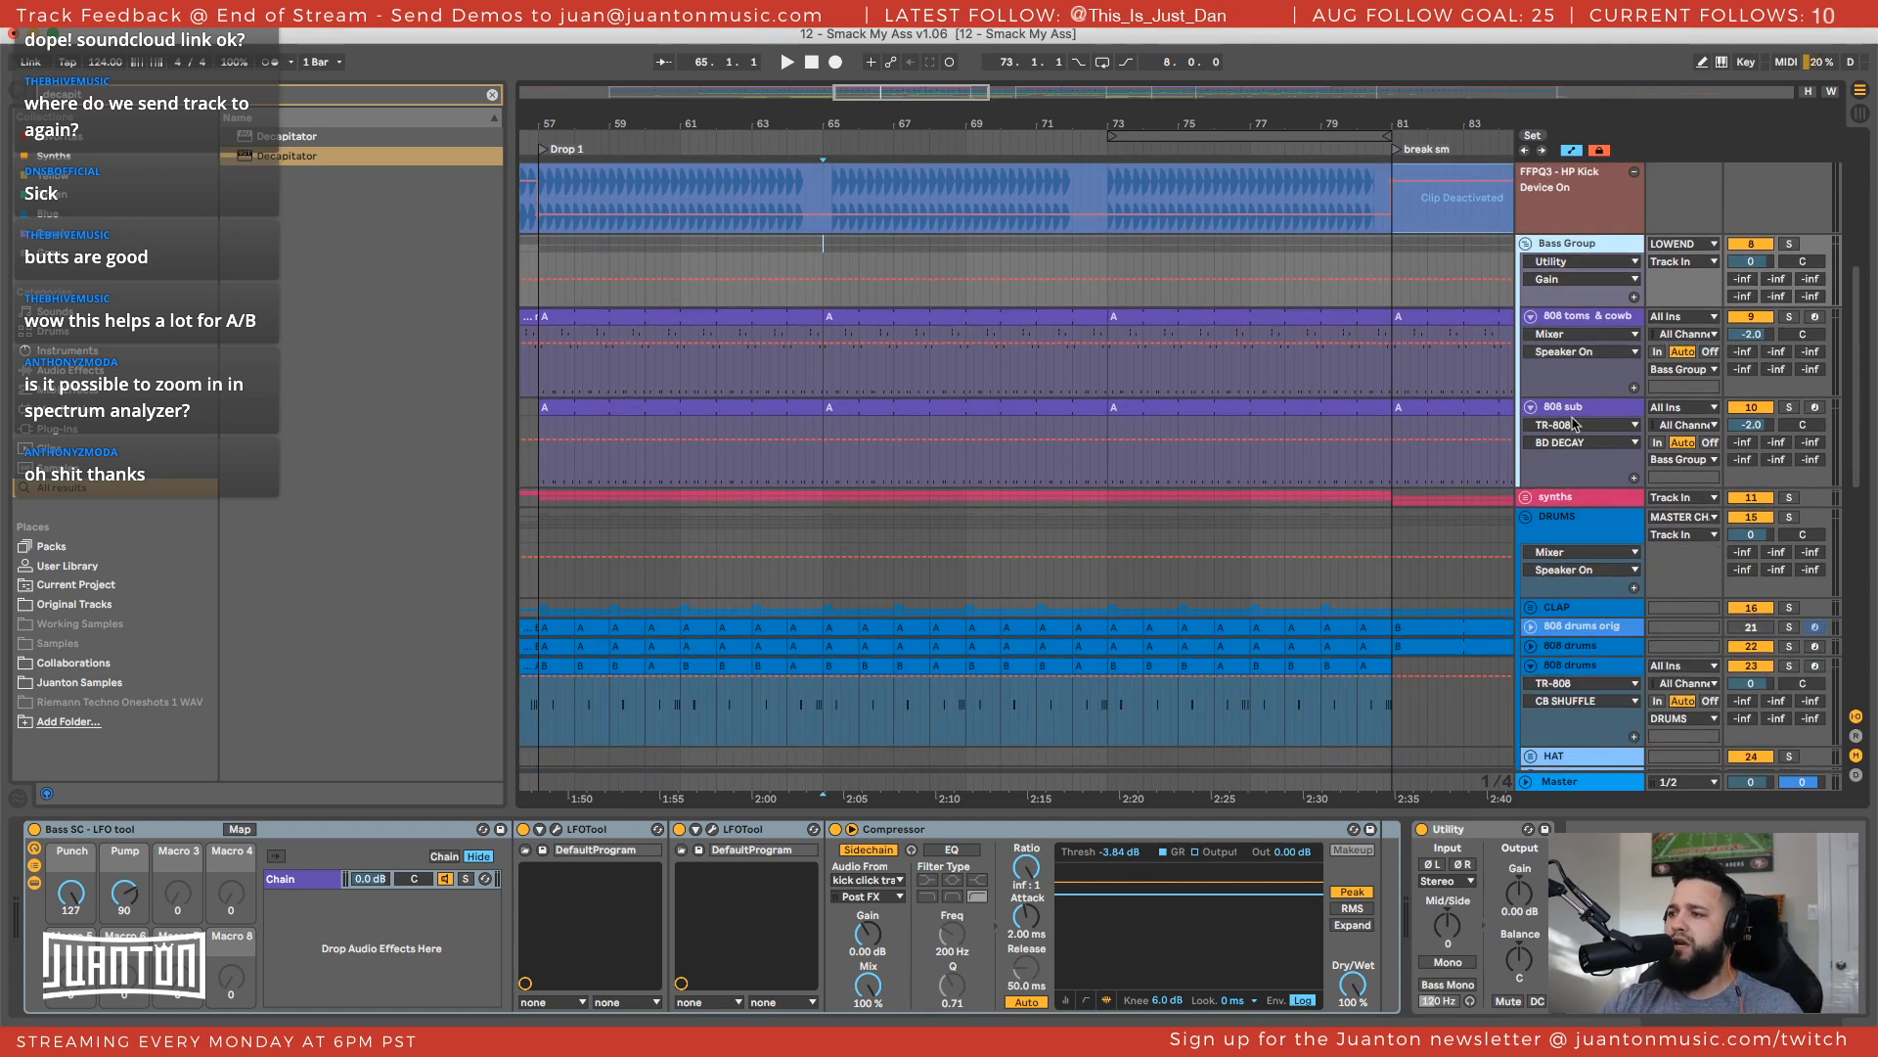
click(1574, 409)
scroll(468, 853, right, 5)
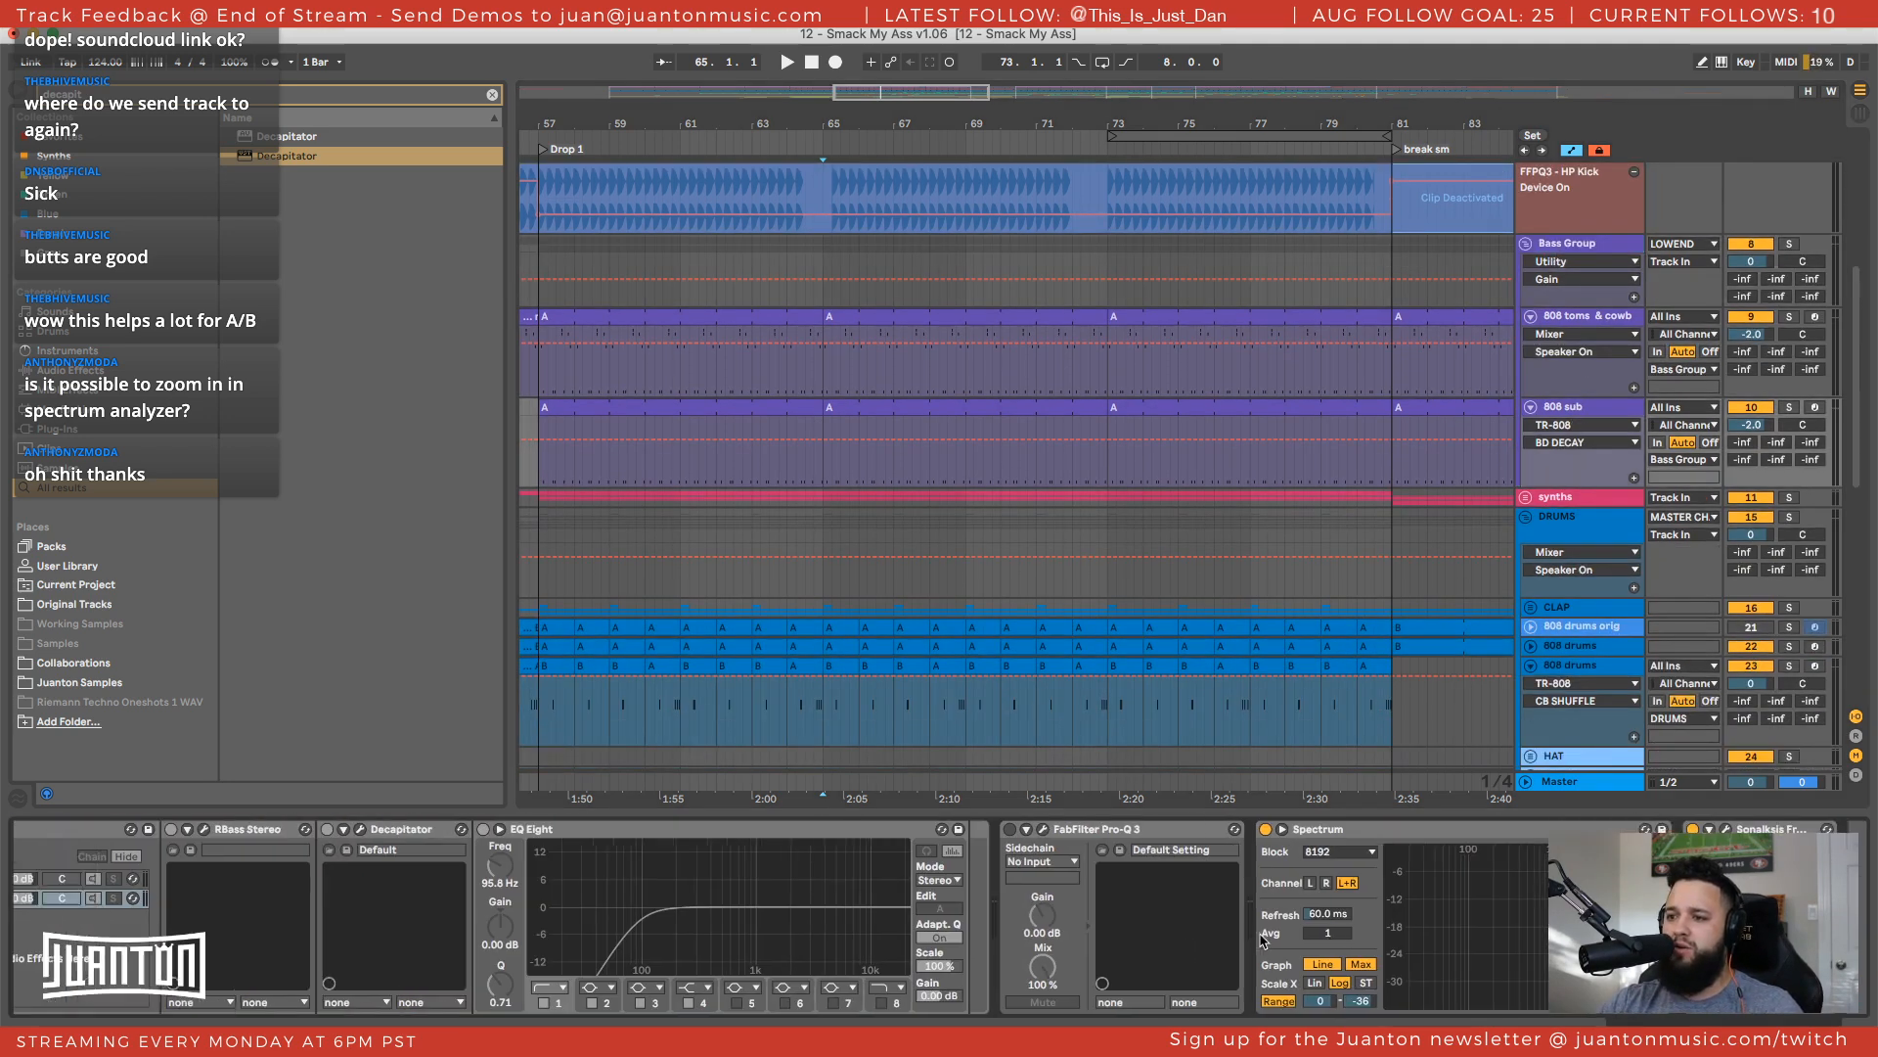
double_click(382, 829)
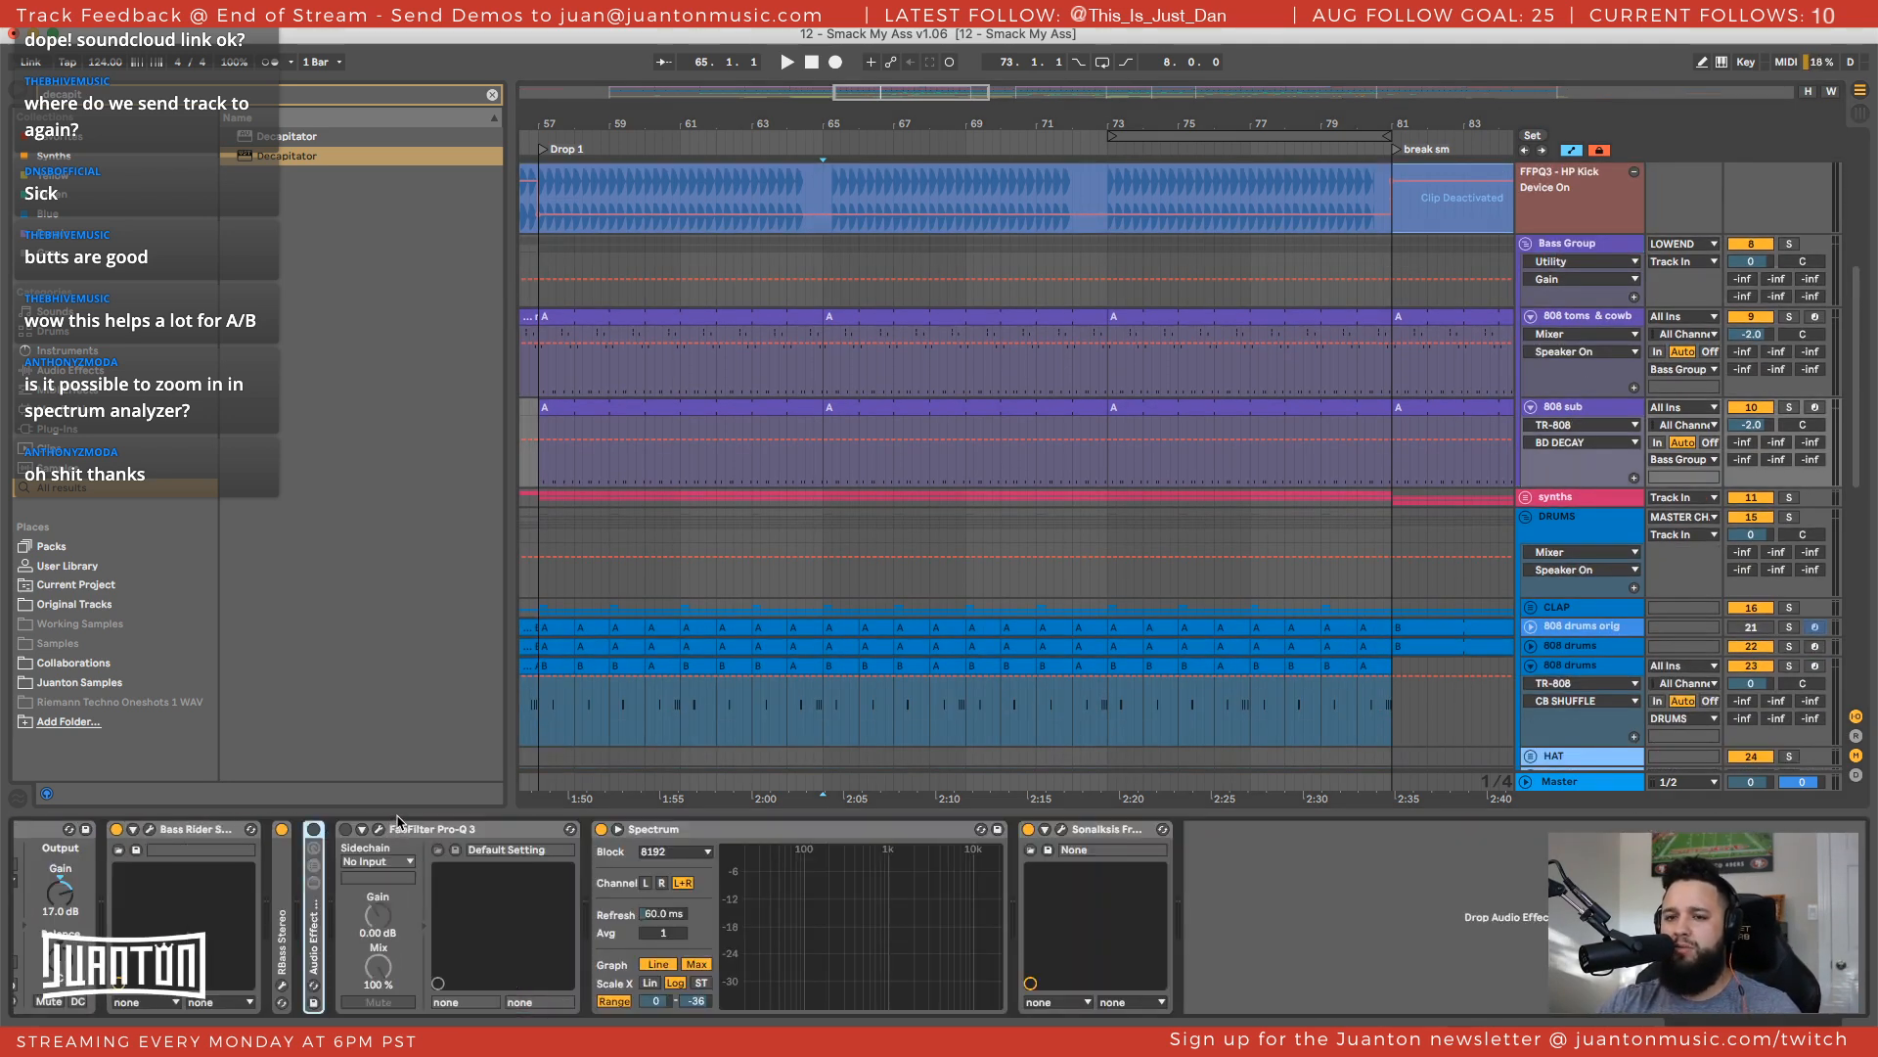
scroll(391, 871, left, 5)
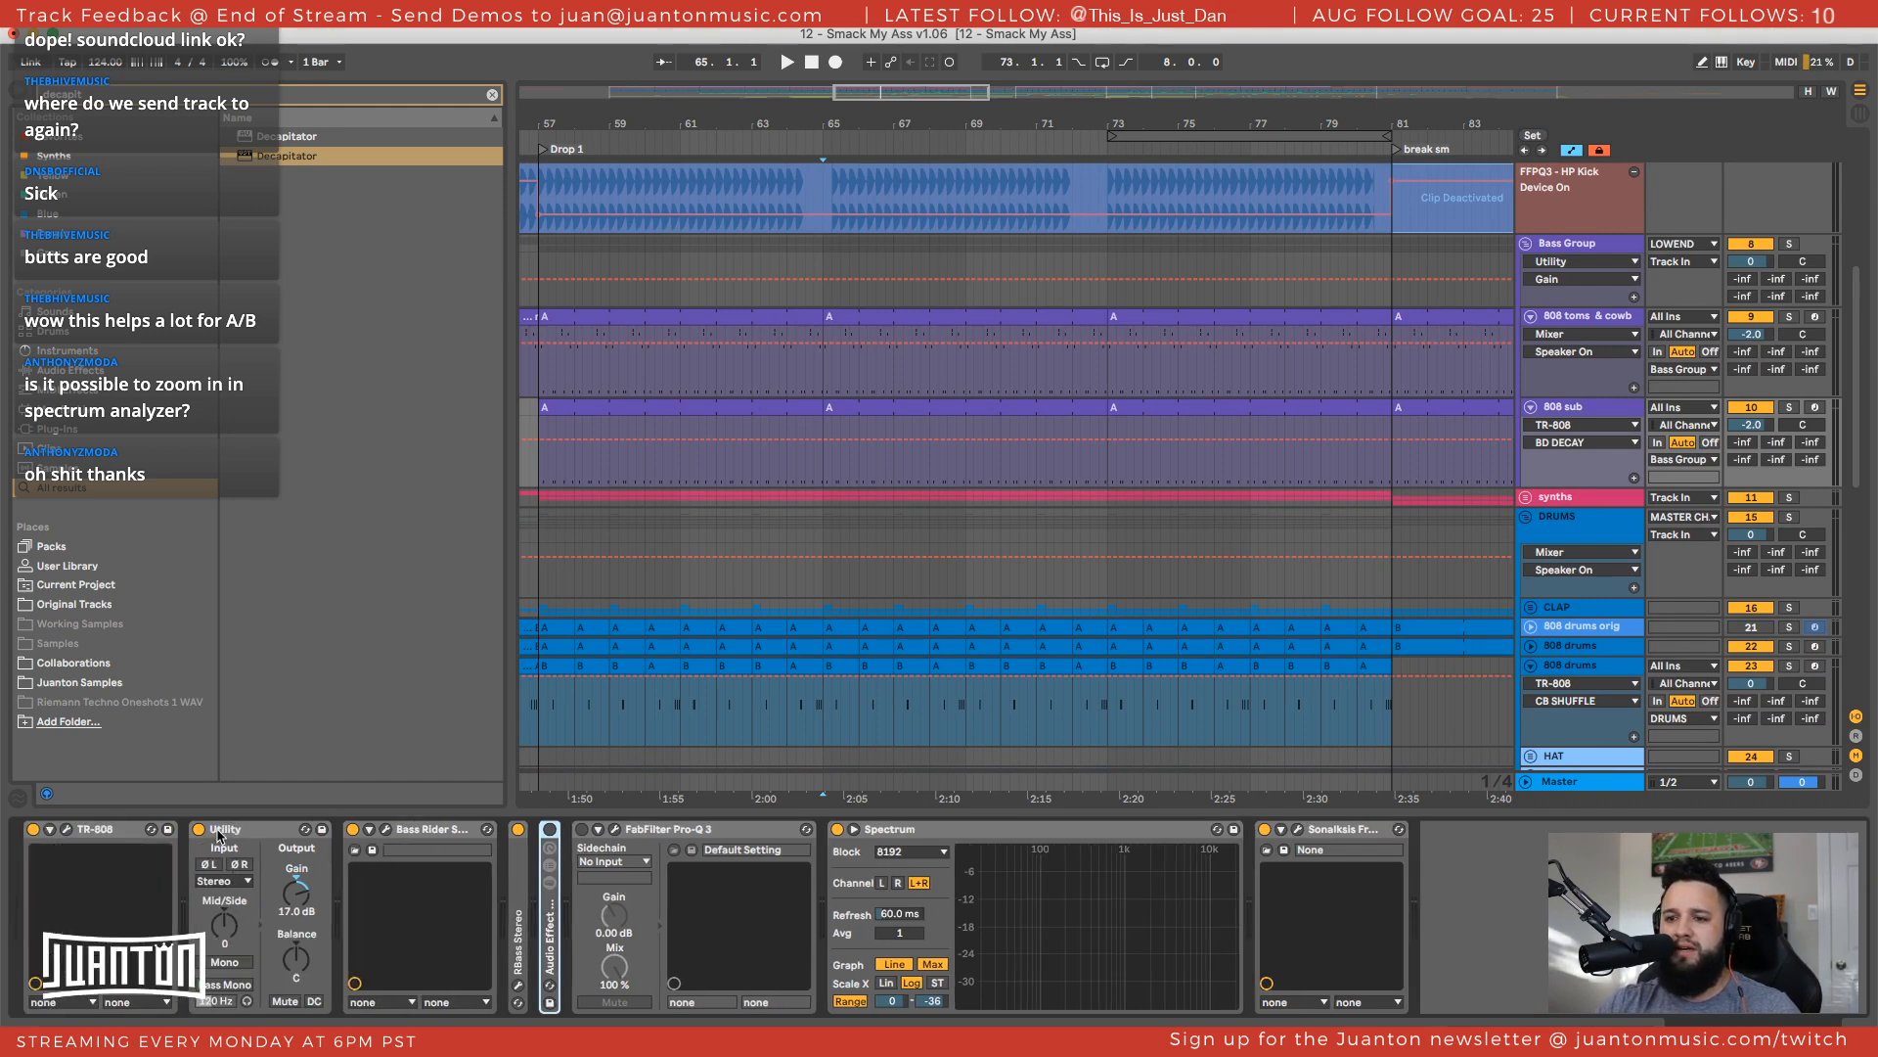
Open the TR-808 plugin on the 808 sub track to view its Rhythm Composer interface, and close it
double_click(109, 831)
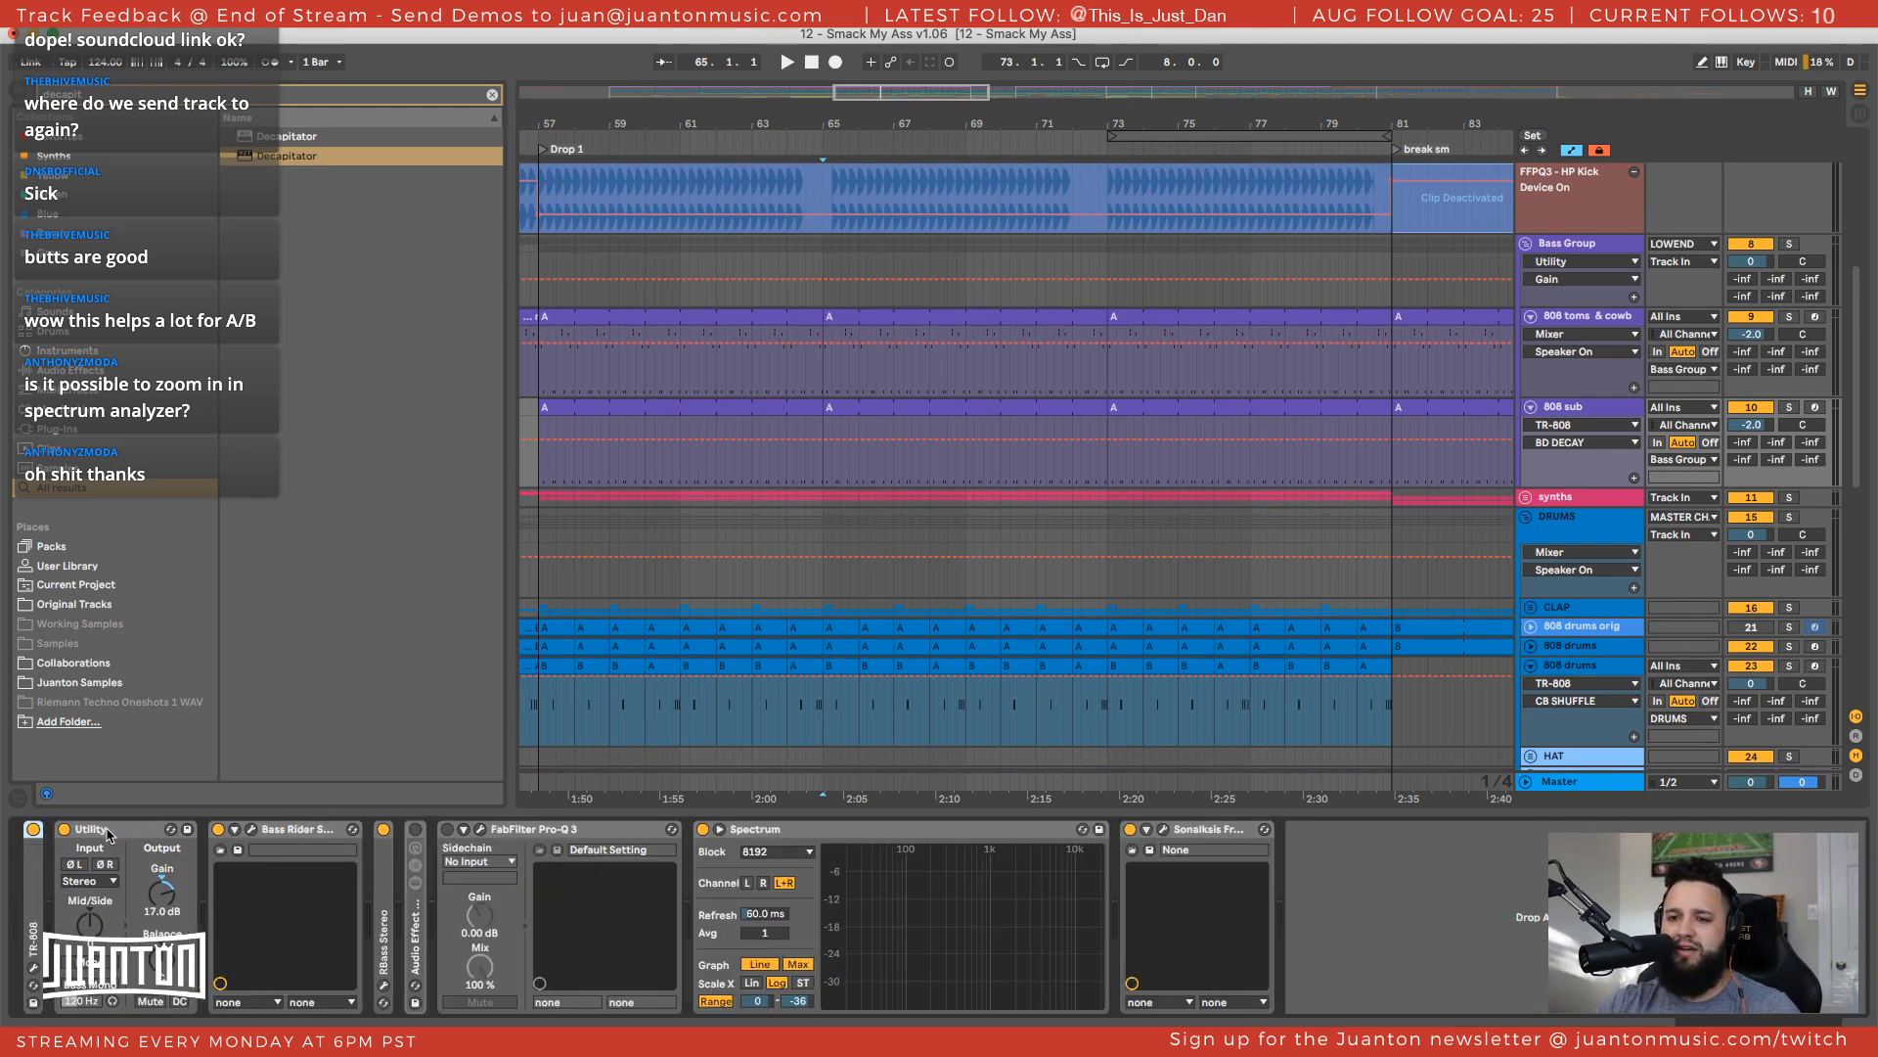
double_click(43, 900)
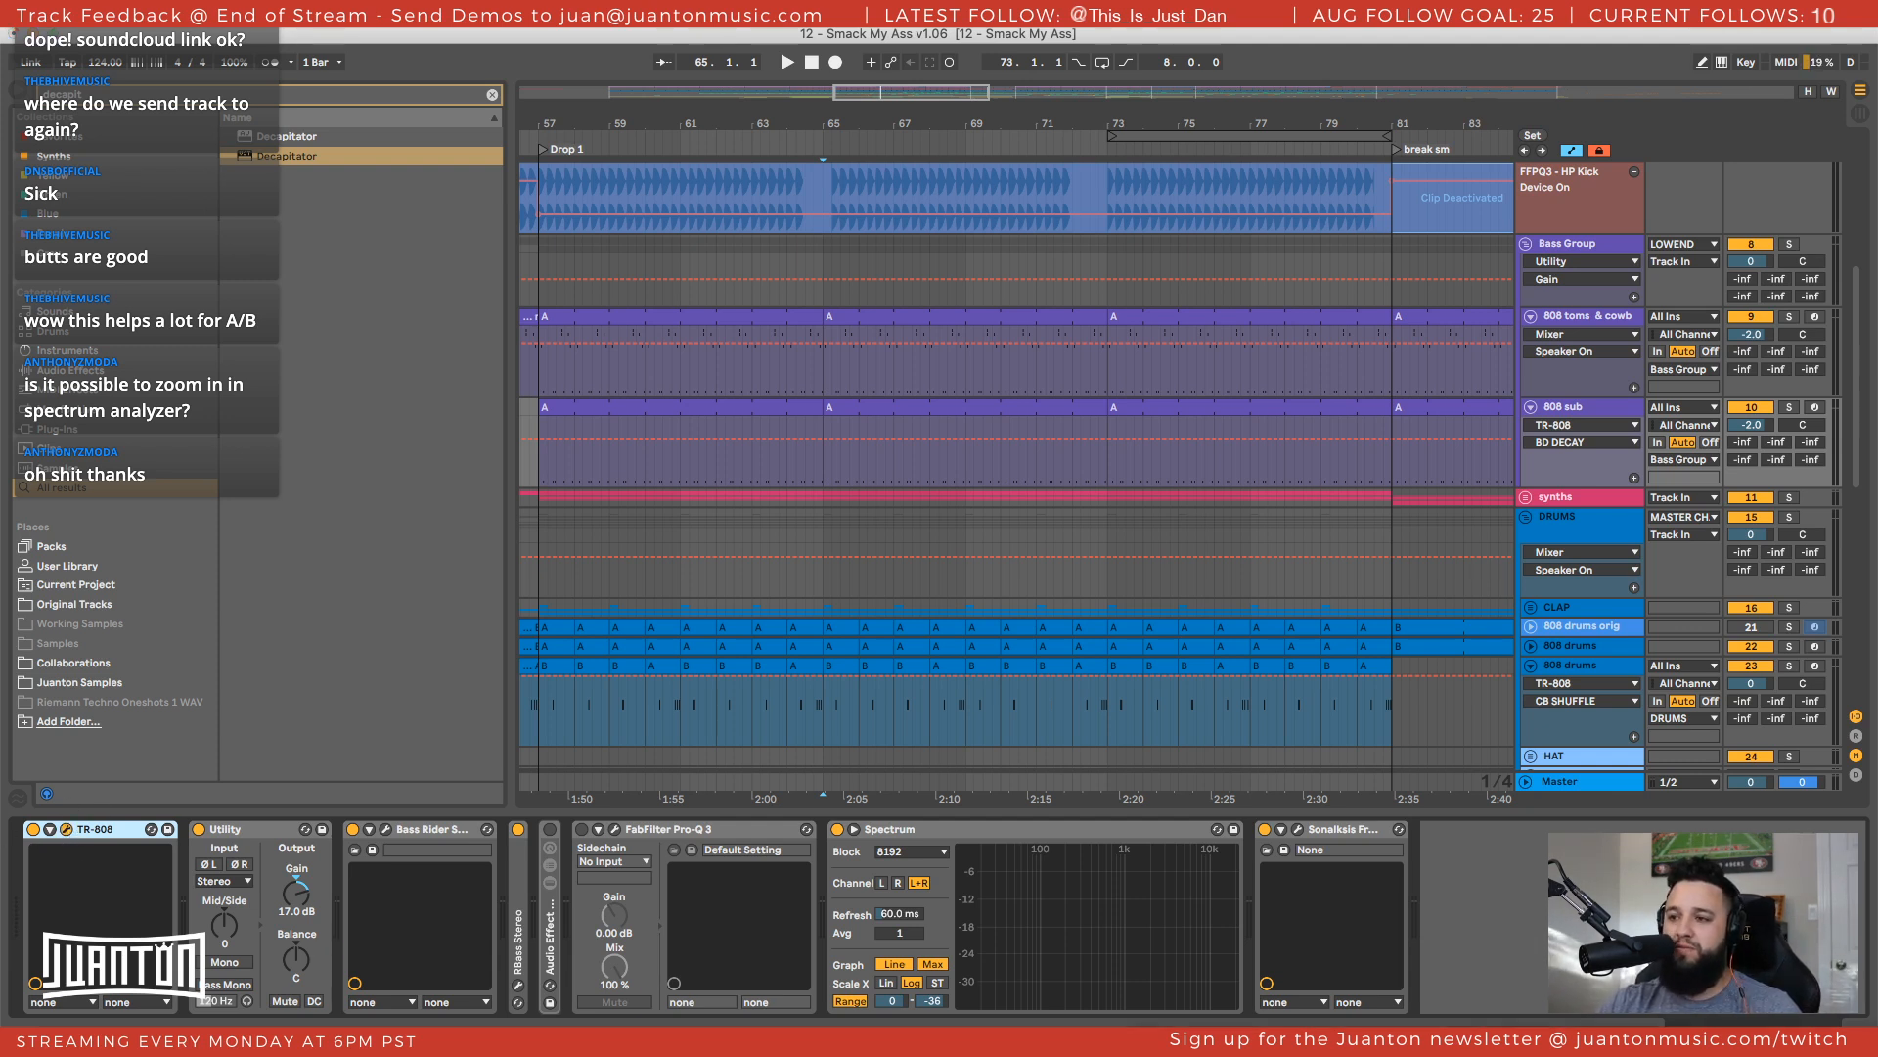
drag(1370, 1022, 388, 259)
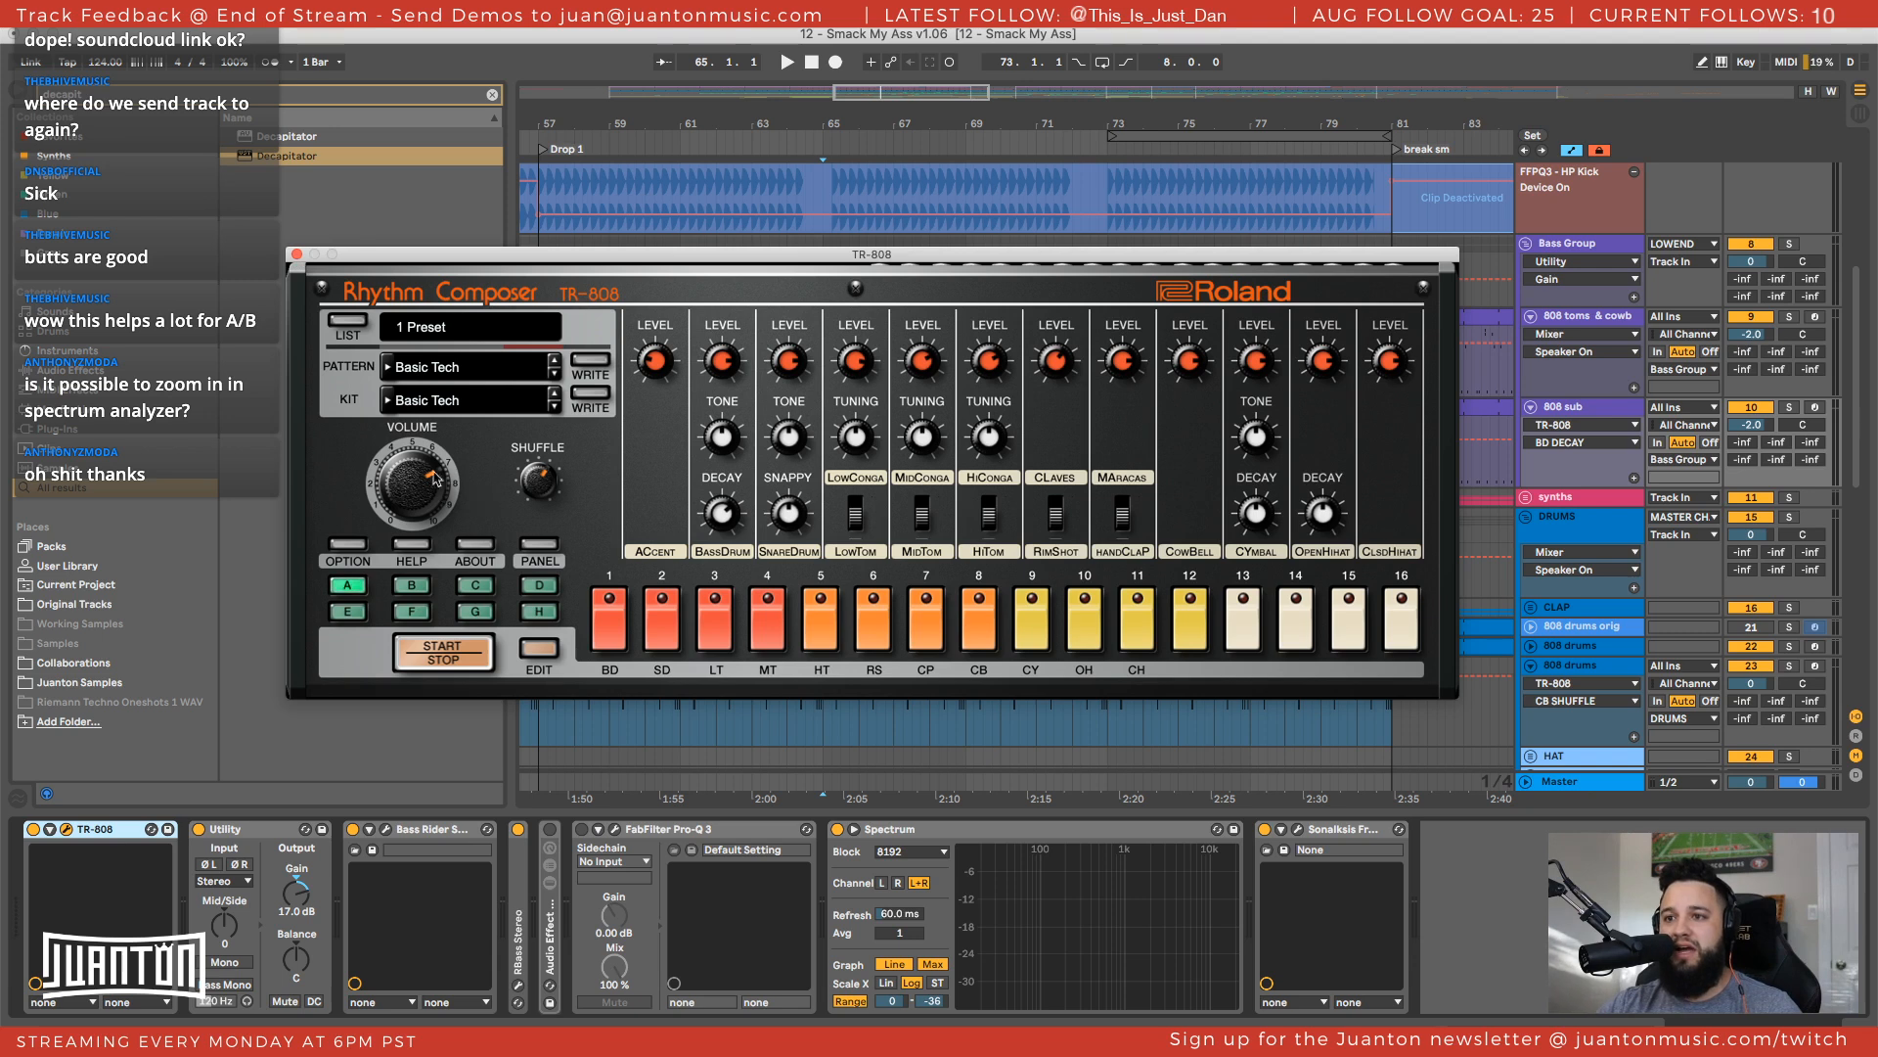
click(296, 256)
Examine the notes in the 808 sub clip at bar 57 of Drop 1, and return to the track's devices
scroll(557, 494, left, 3)
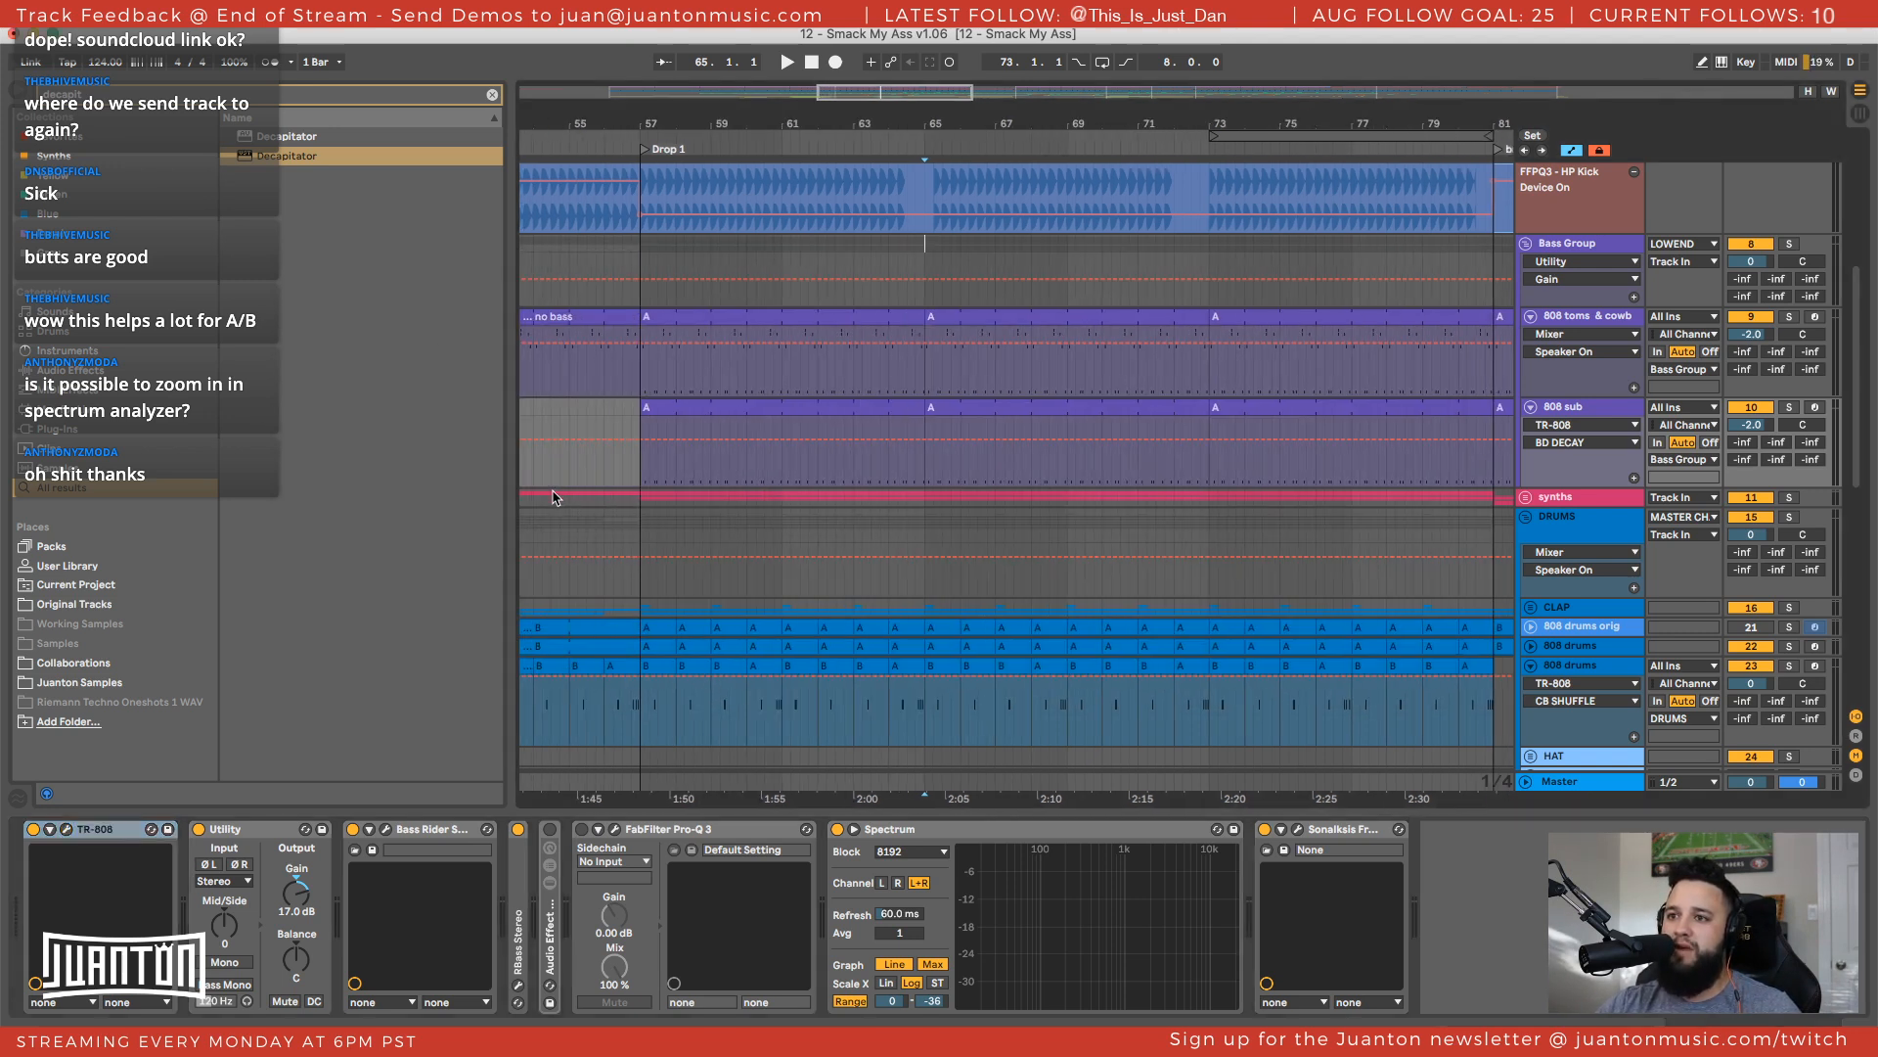
click(649, 481)
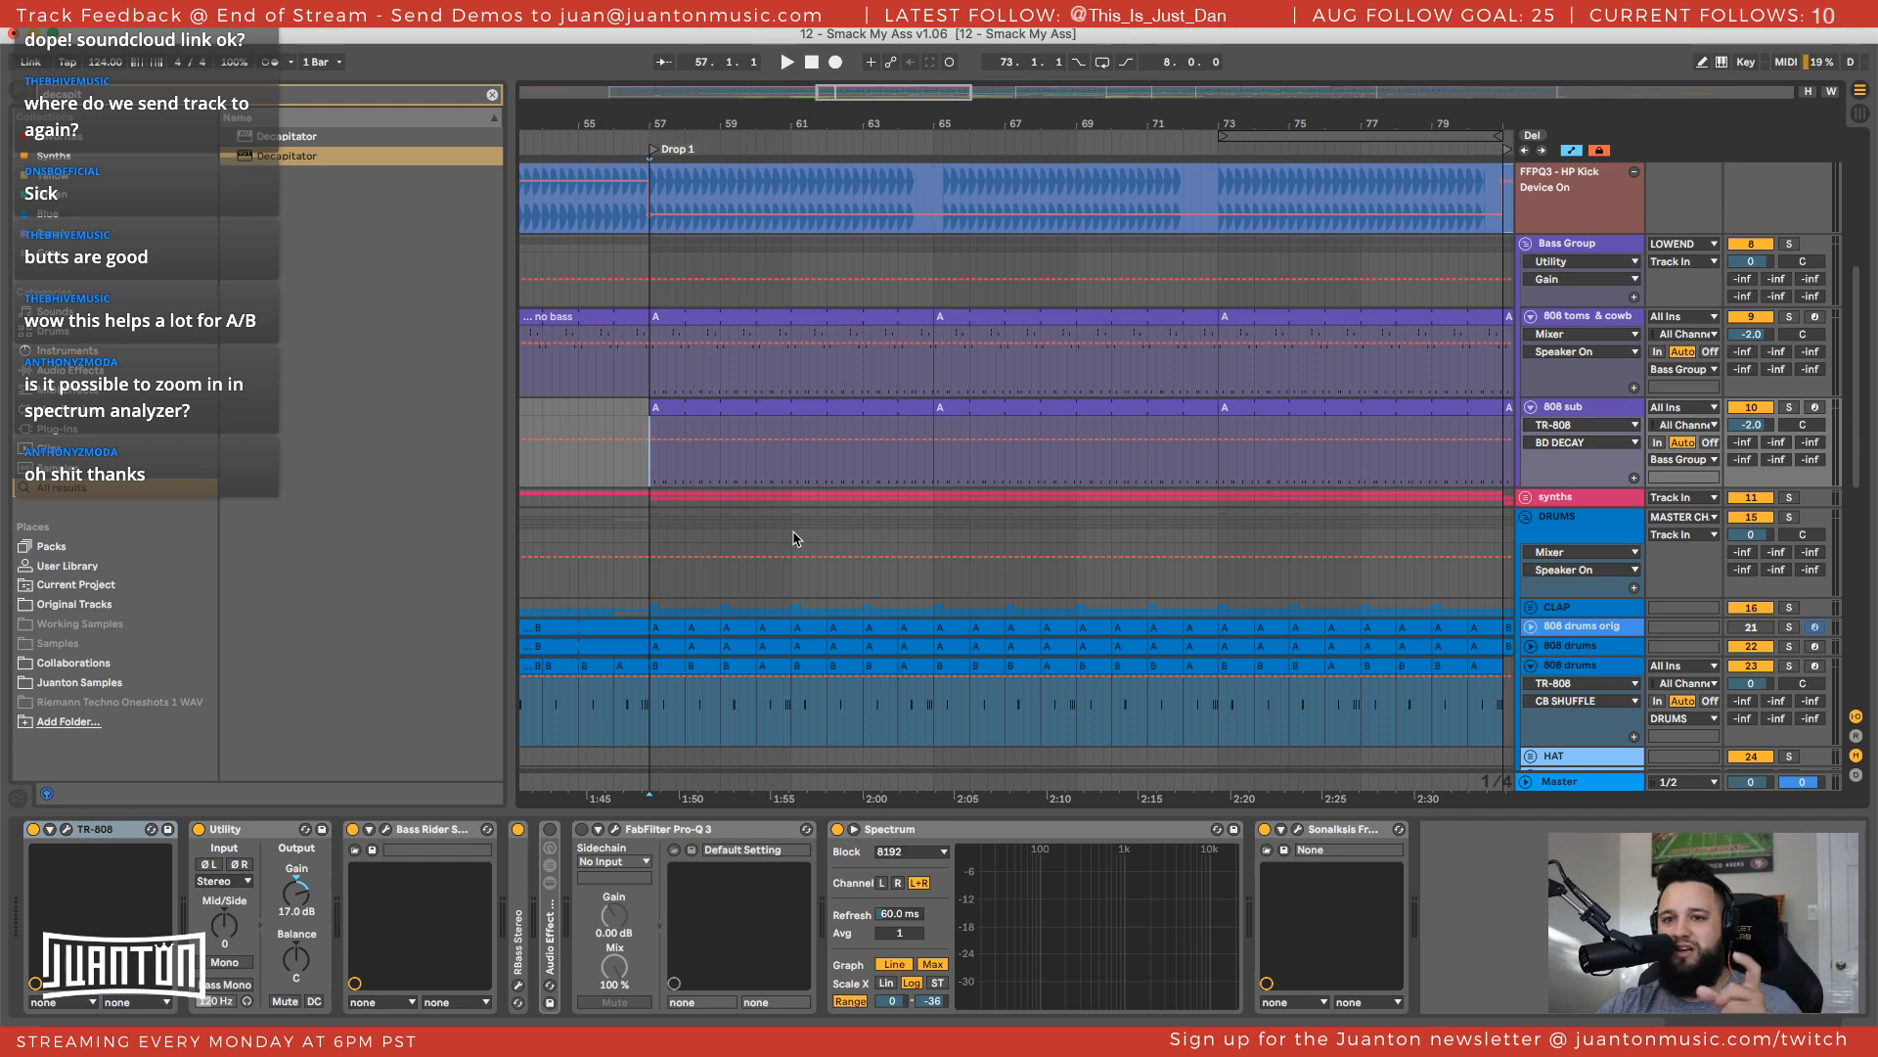
double_click(734, 409)
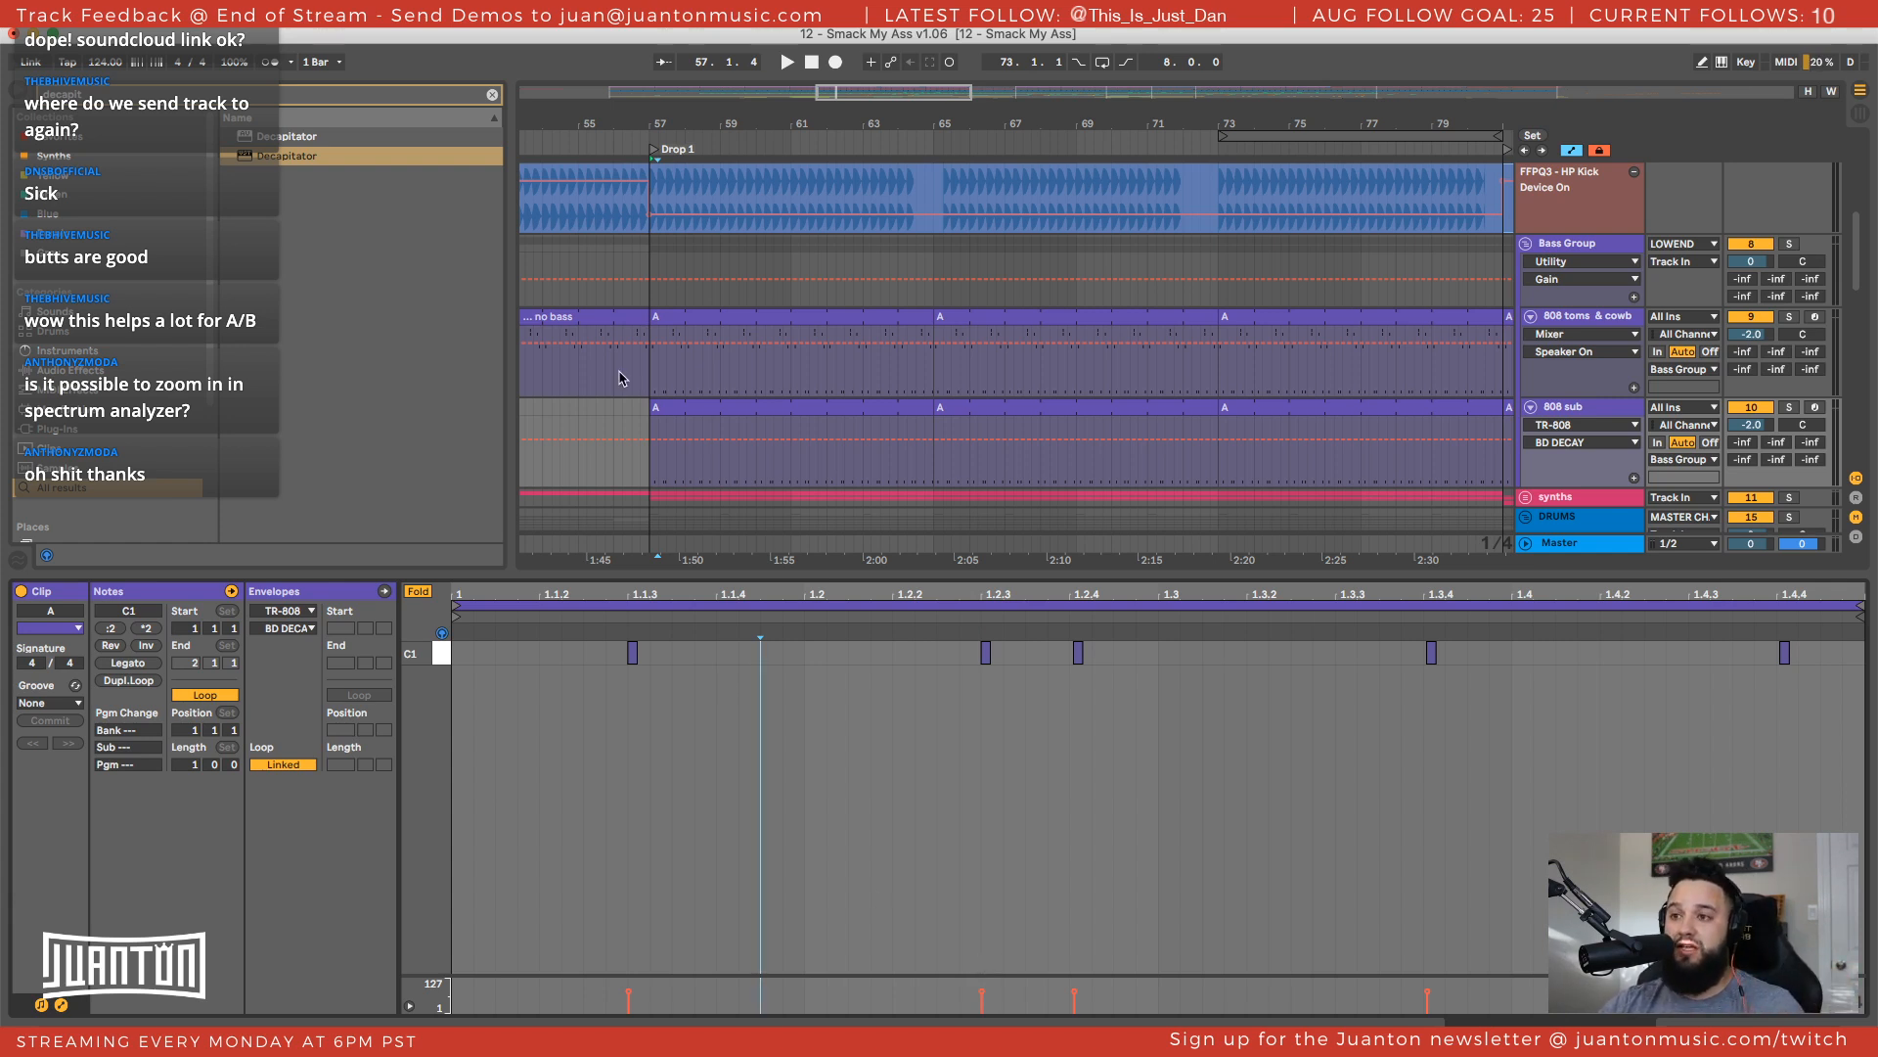
click(755, 417)
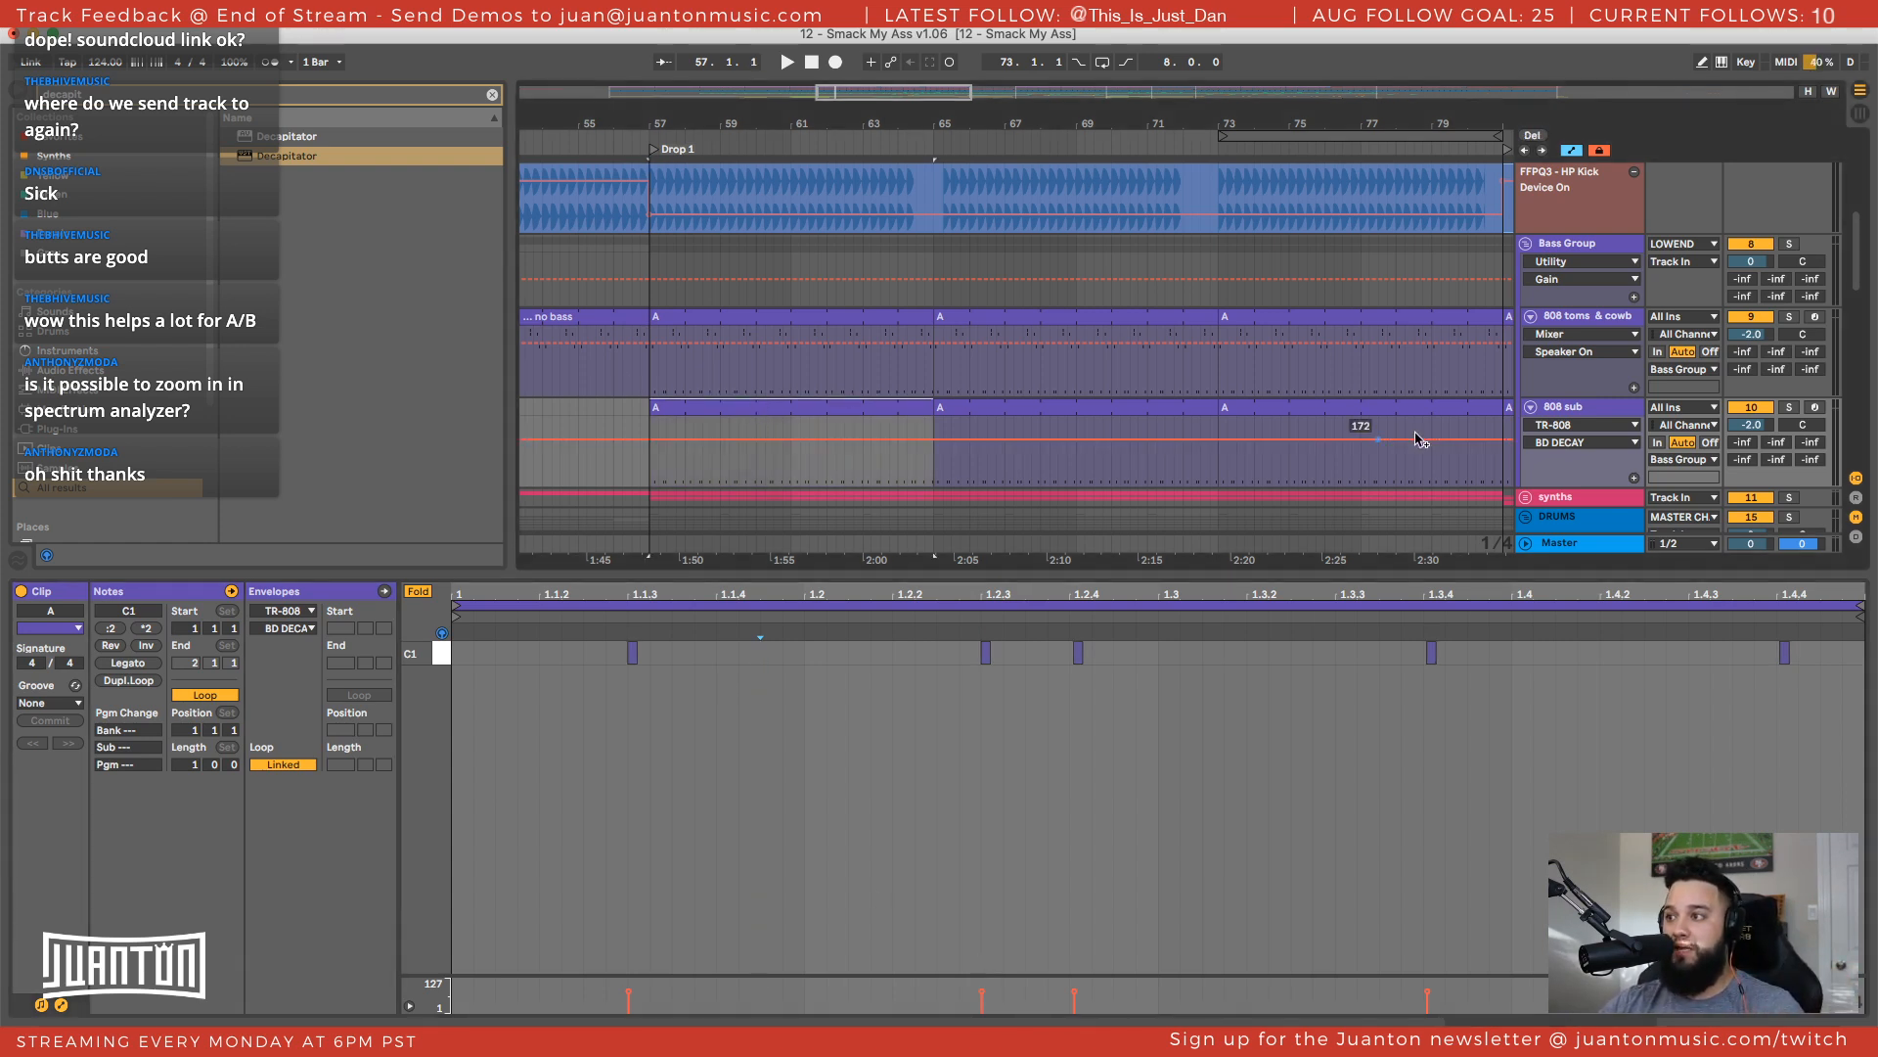
click(1587, 412)
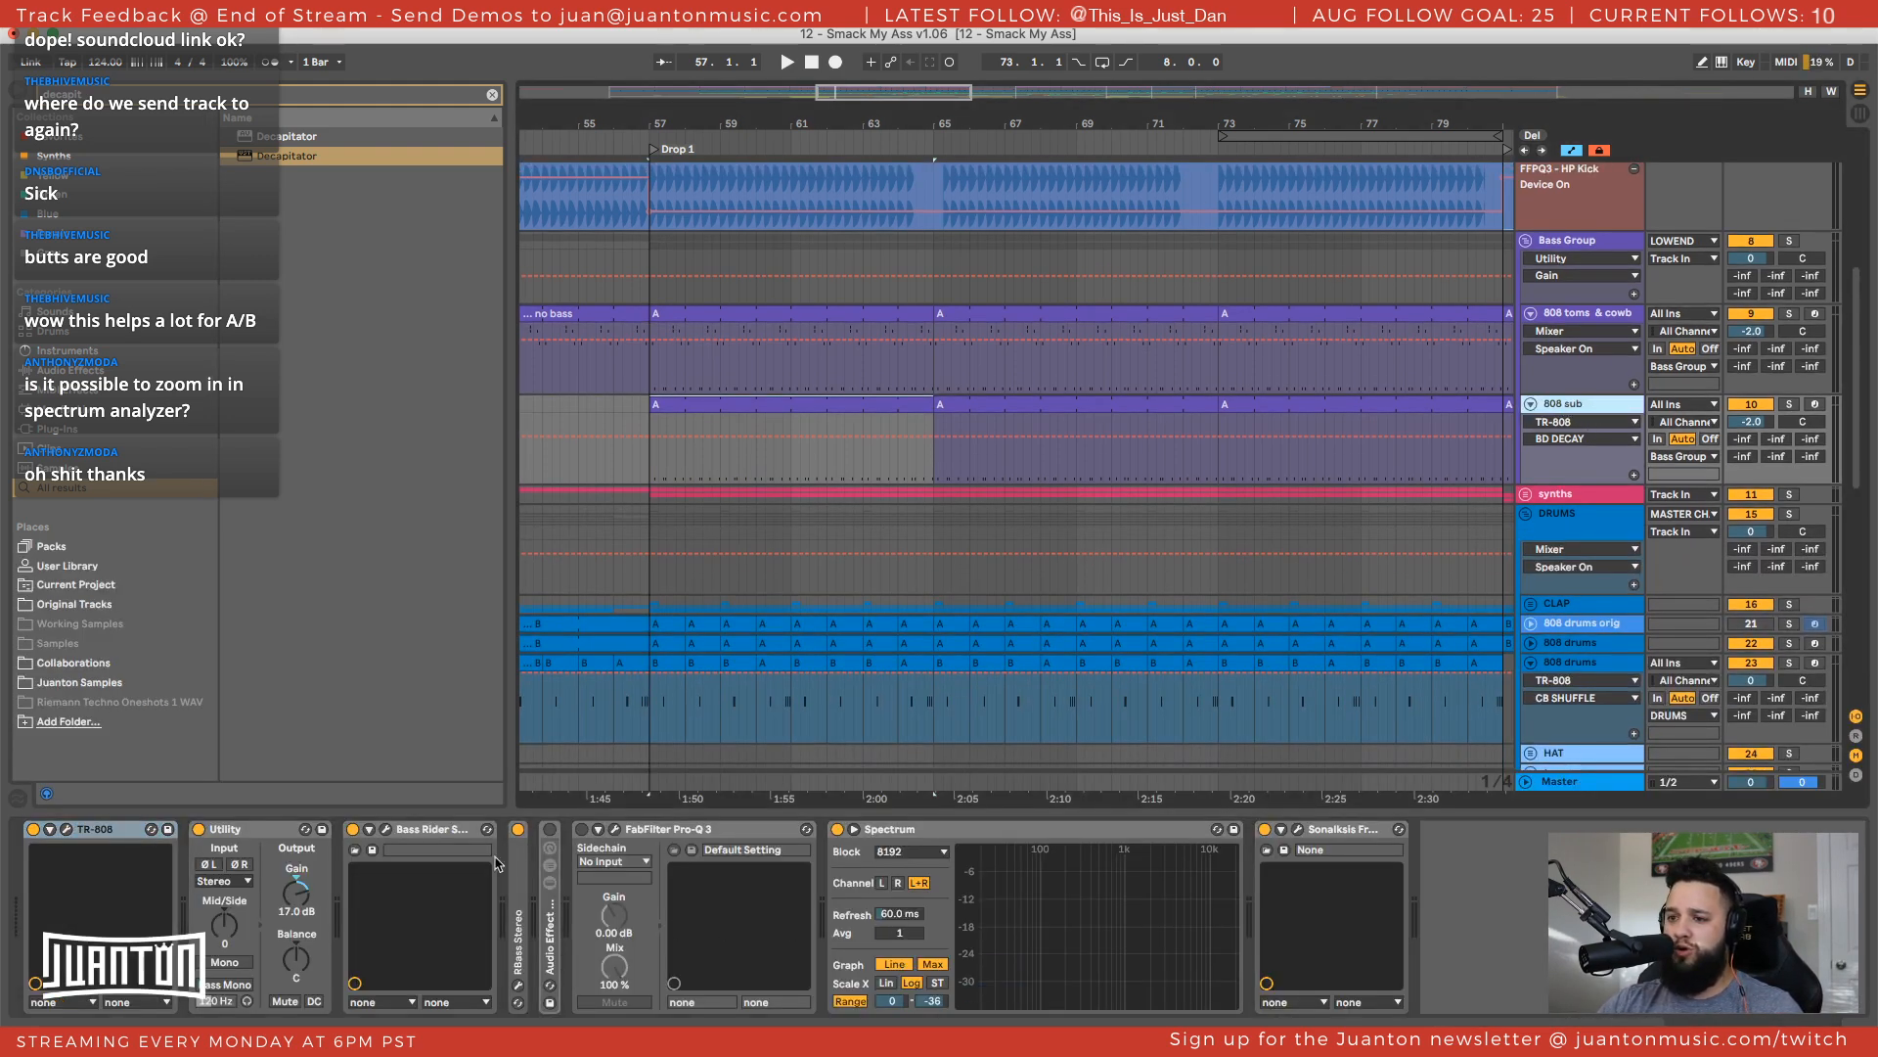
Search the browser for "saturn" and add FabFilter Saturn to the 808 sub track
click(87, 843)
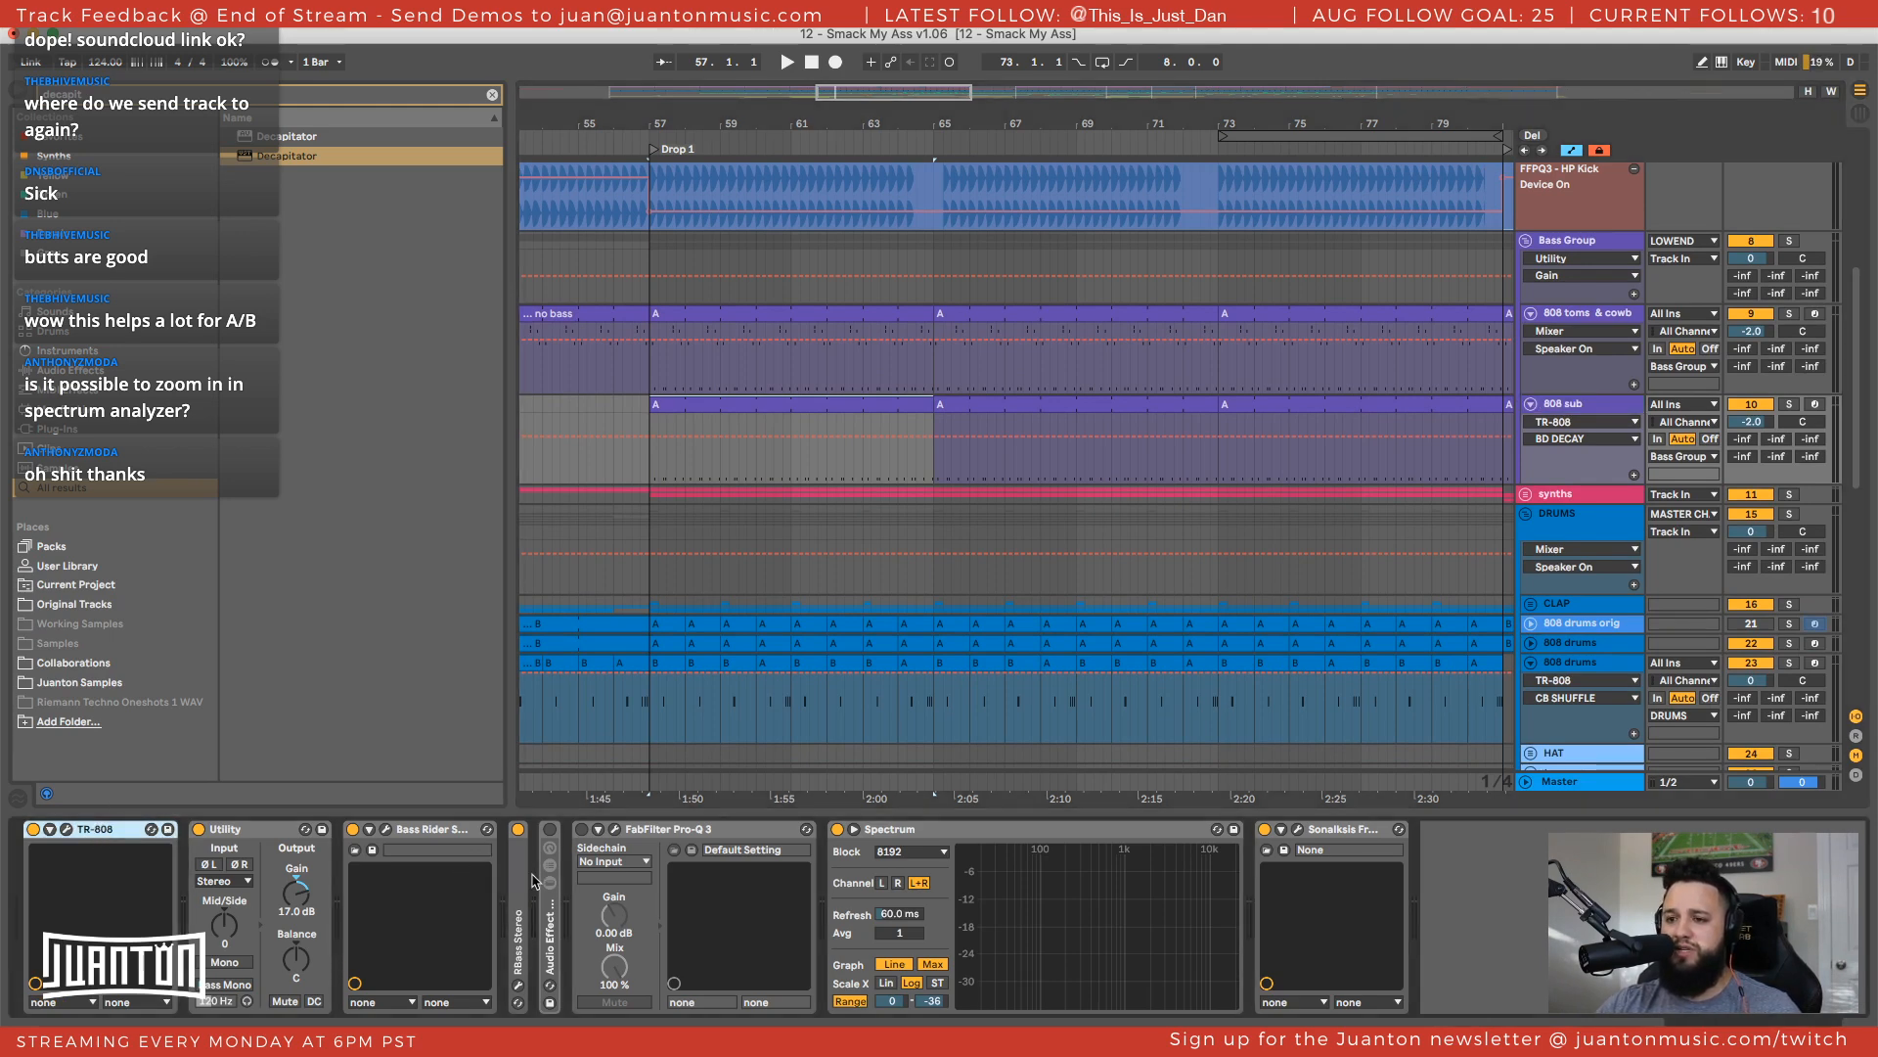
key(ctrl+f)
text(saturn)
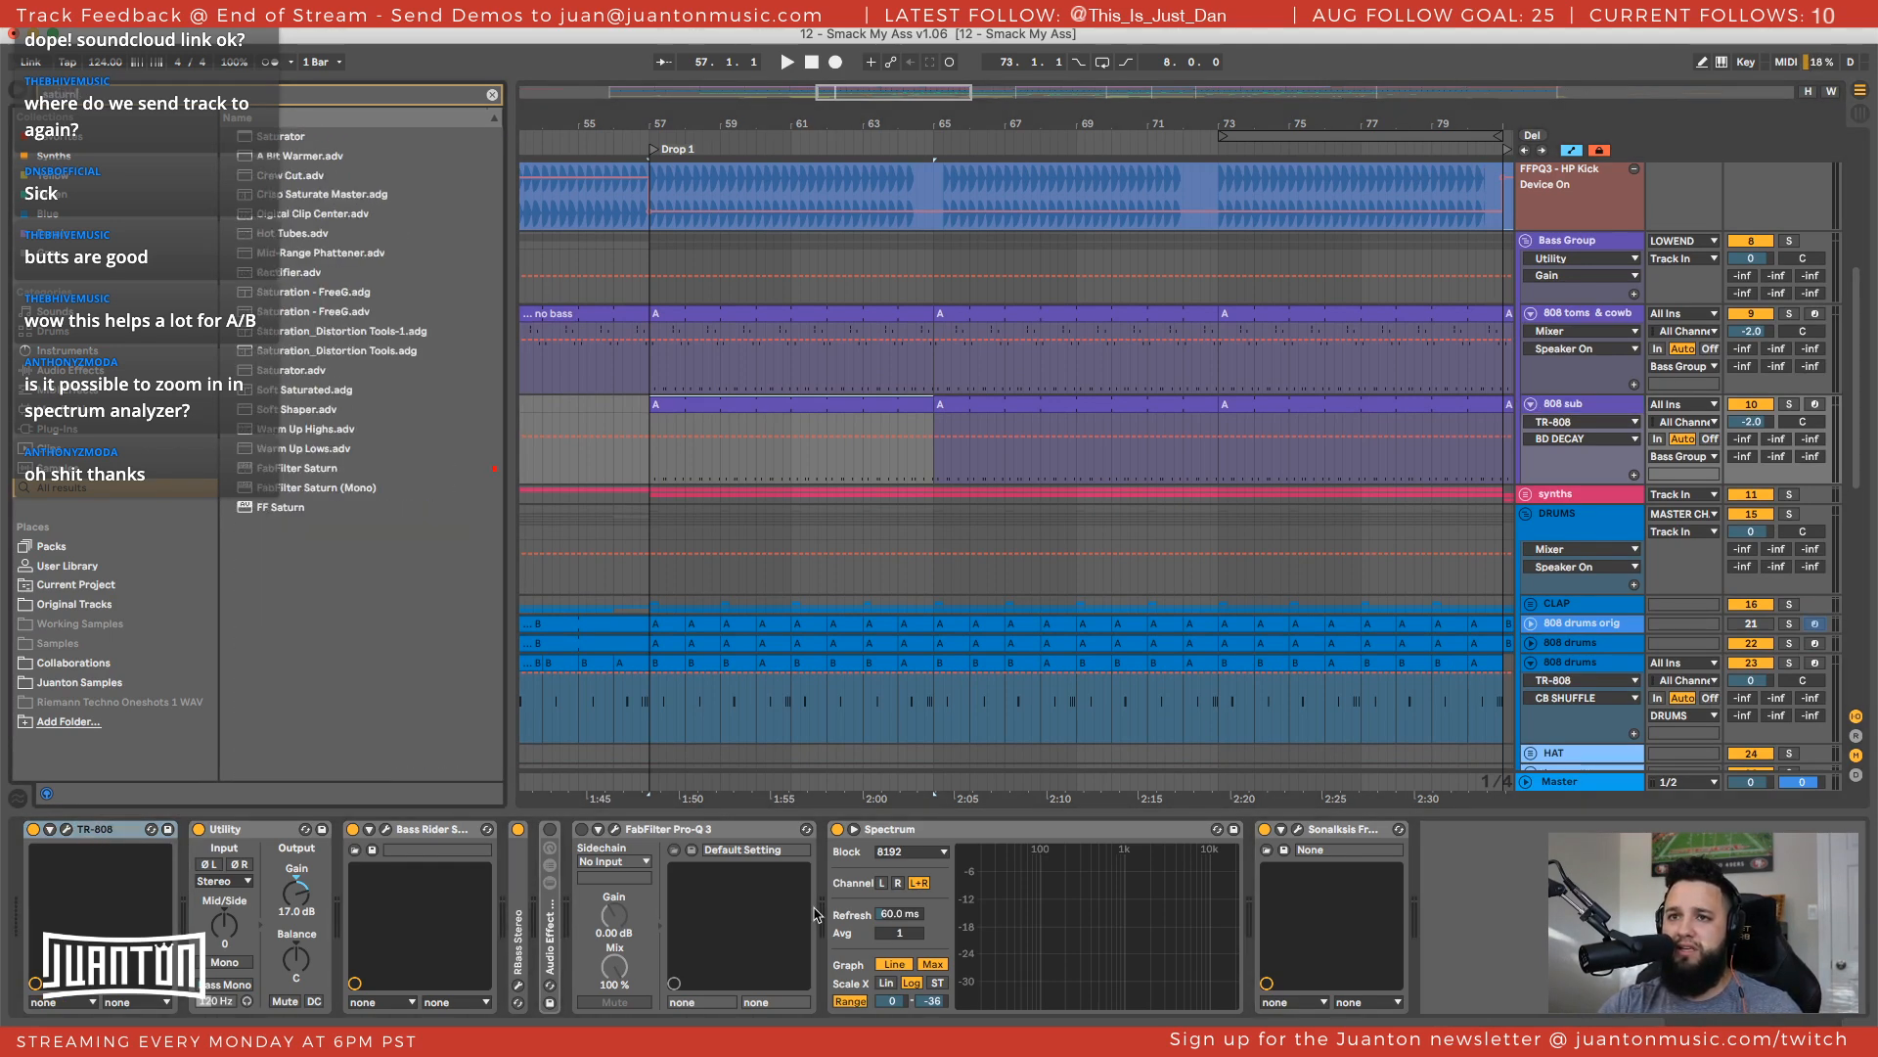
click(271, 139)
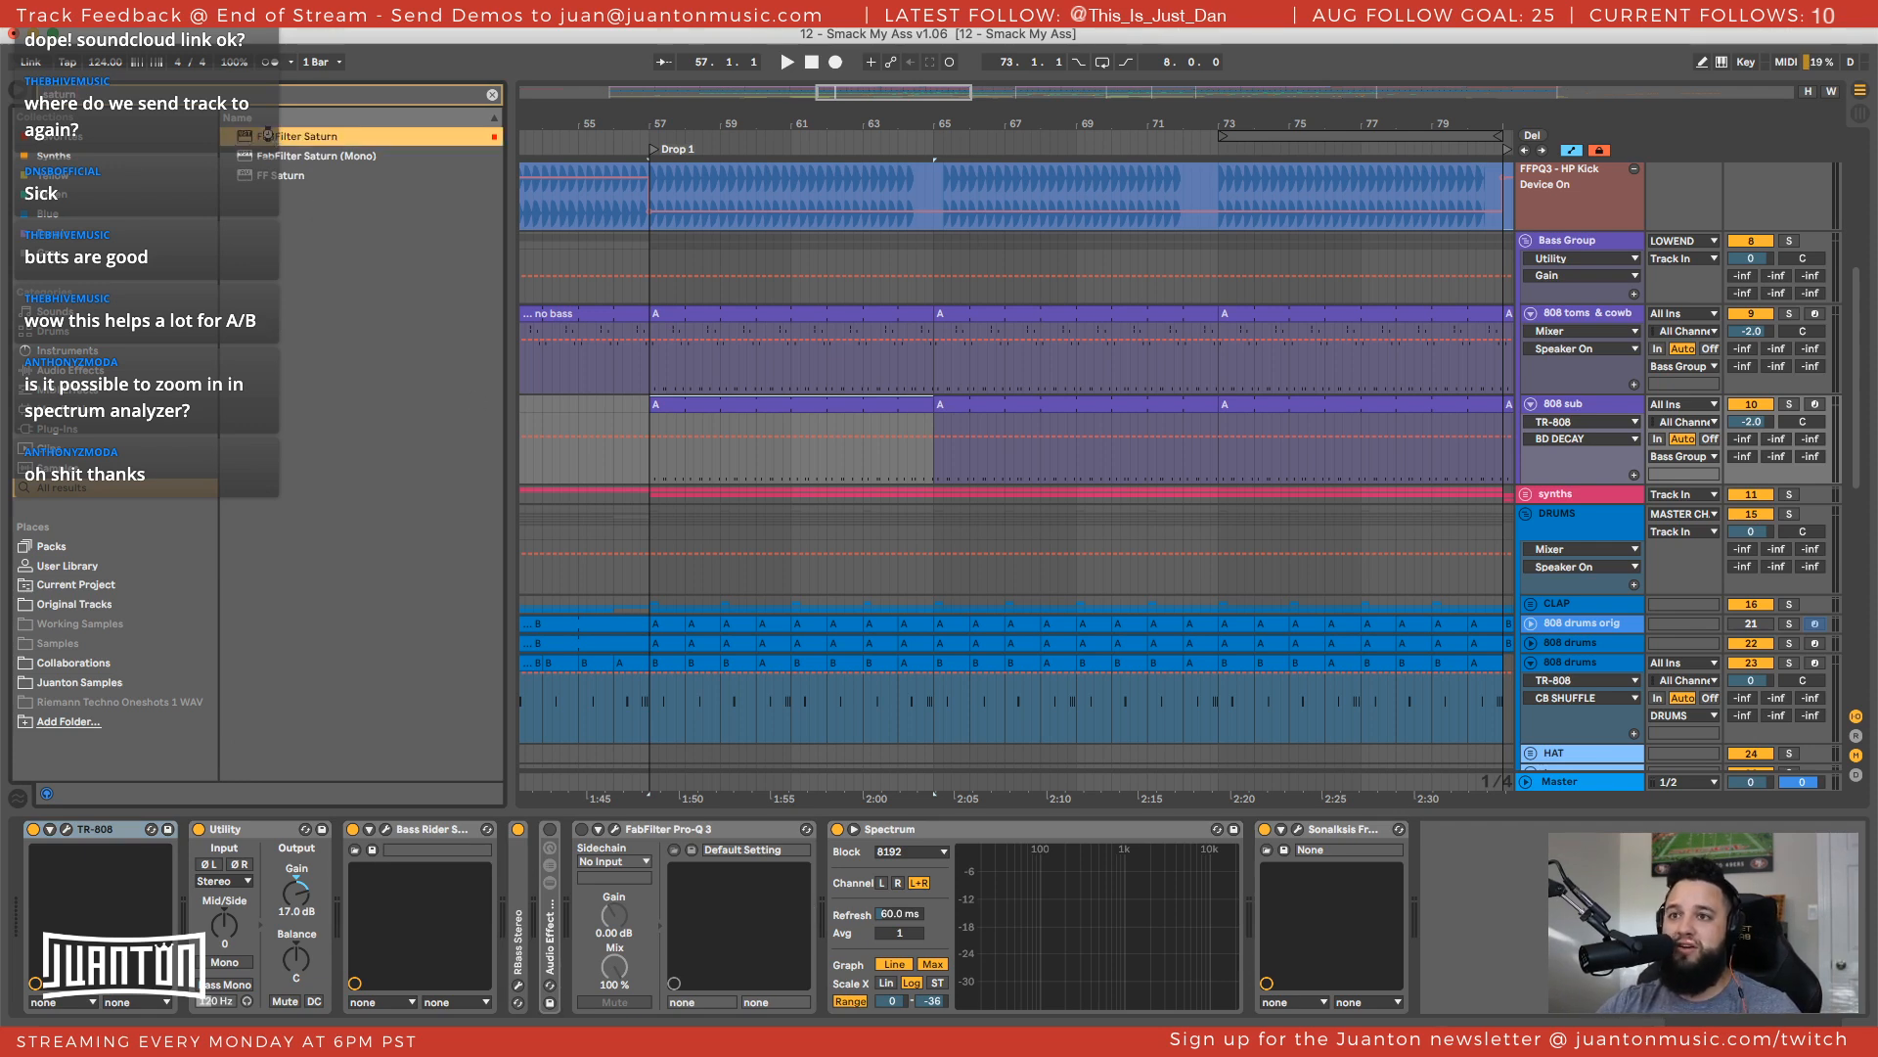
key(Return)
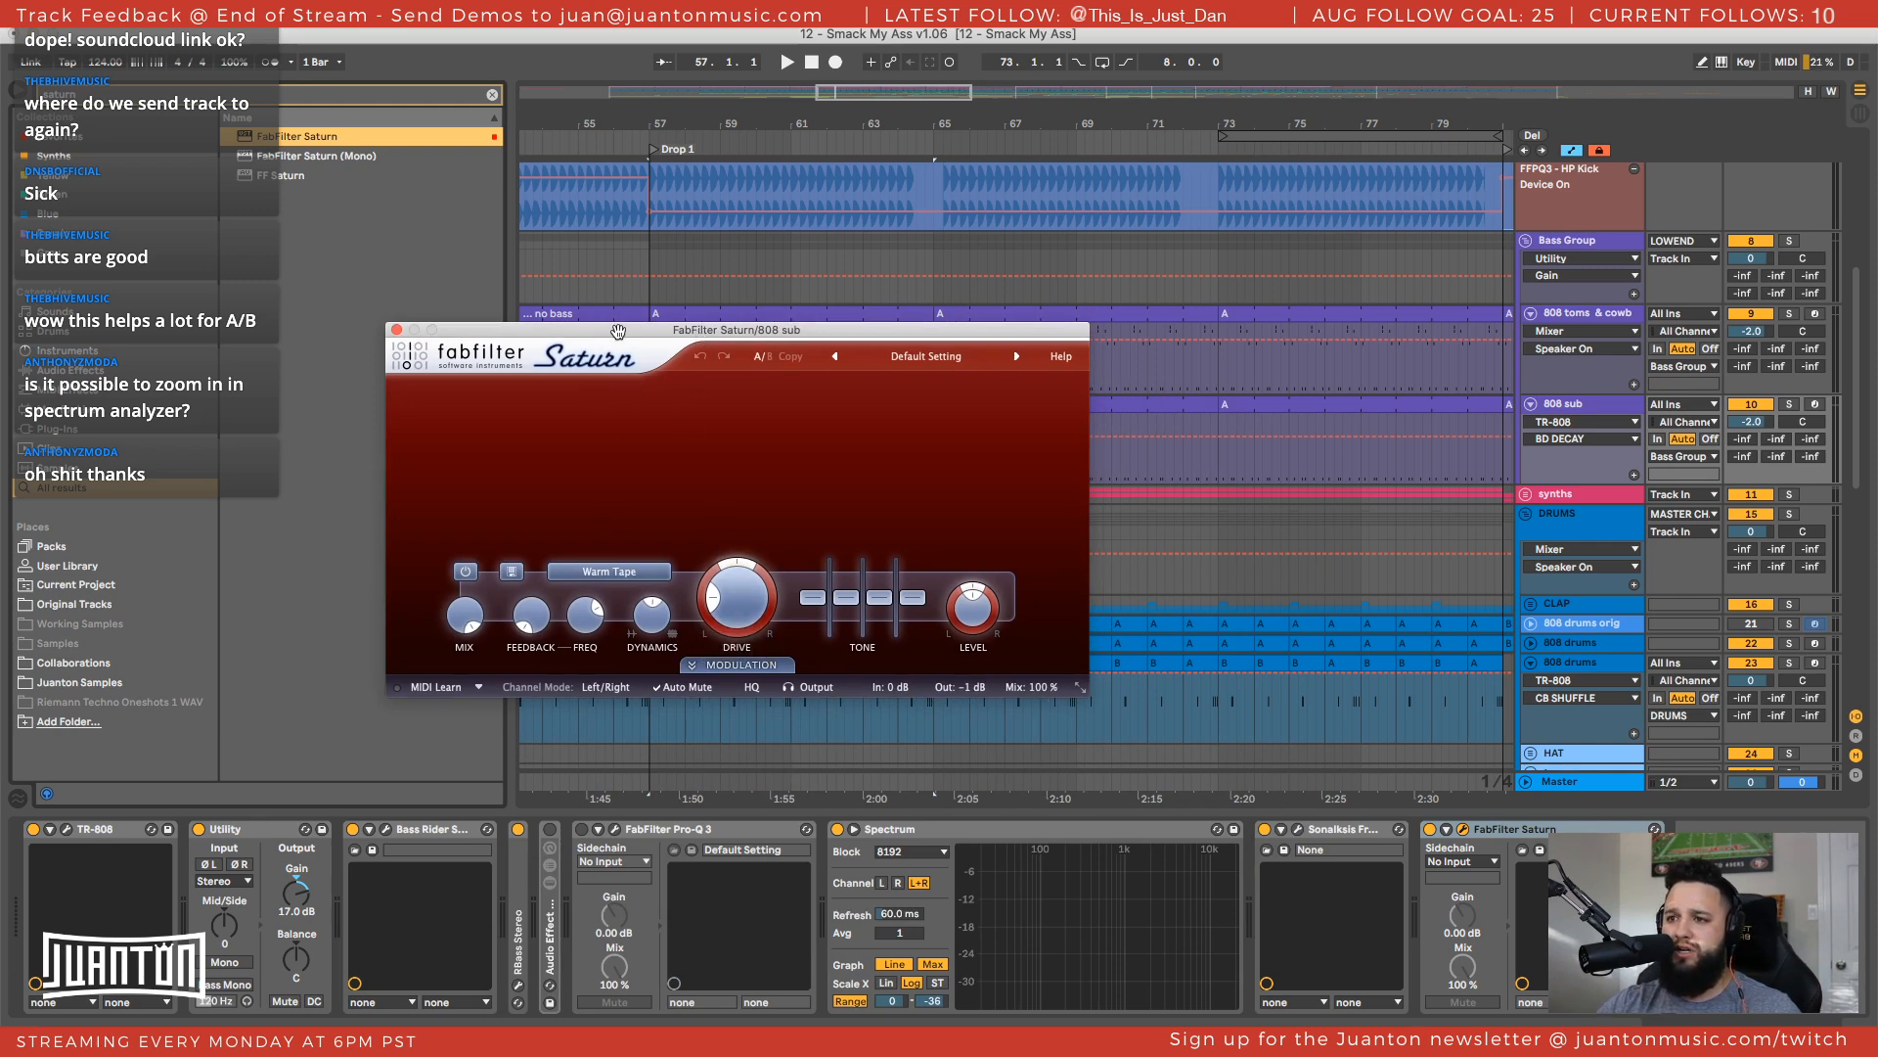
drag(613, 330, 711, 358)
click(971, 386)
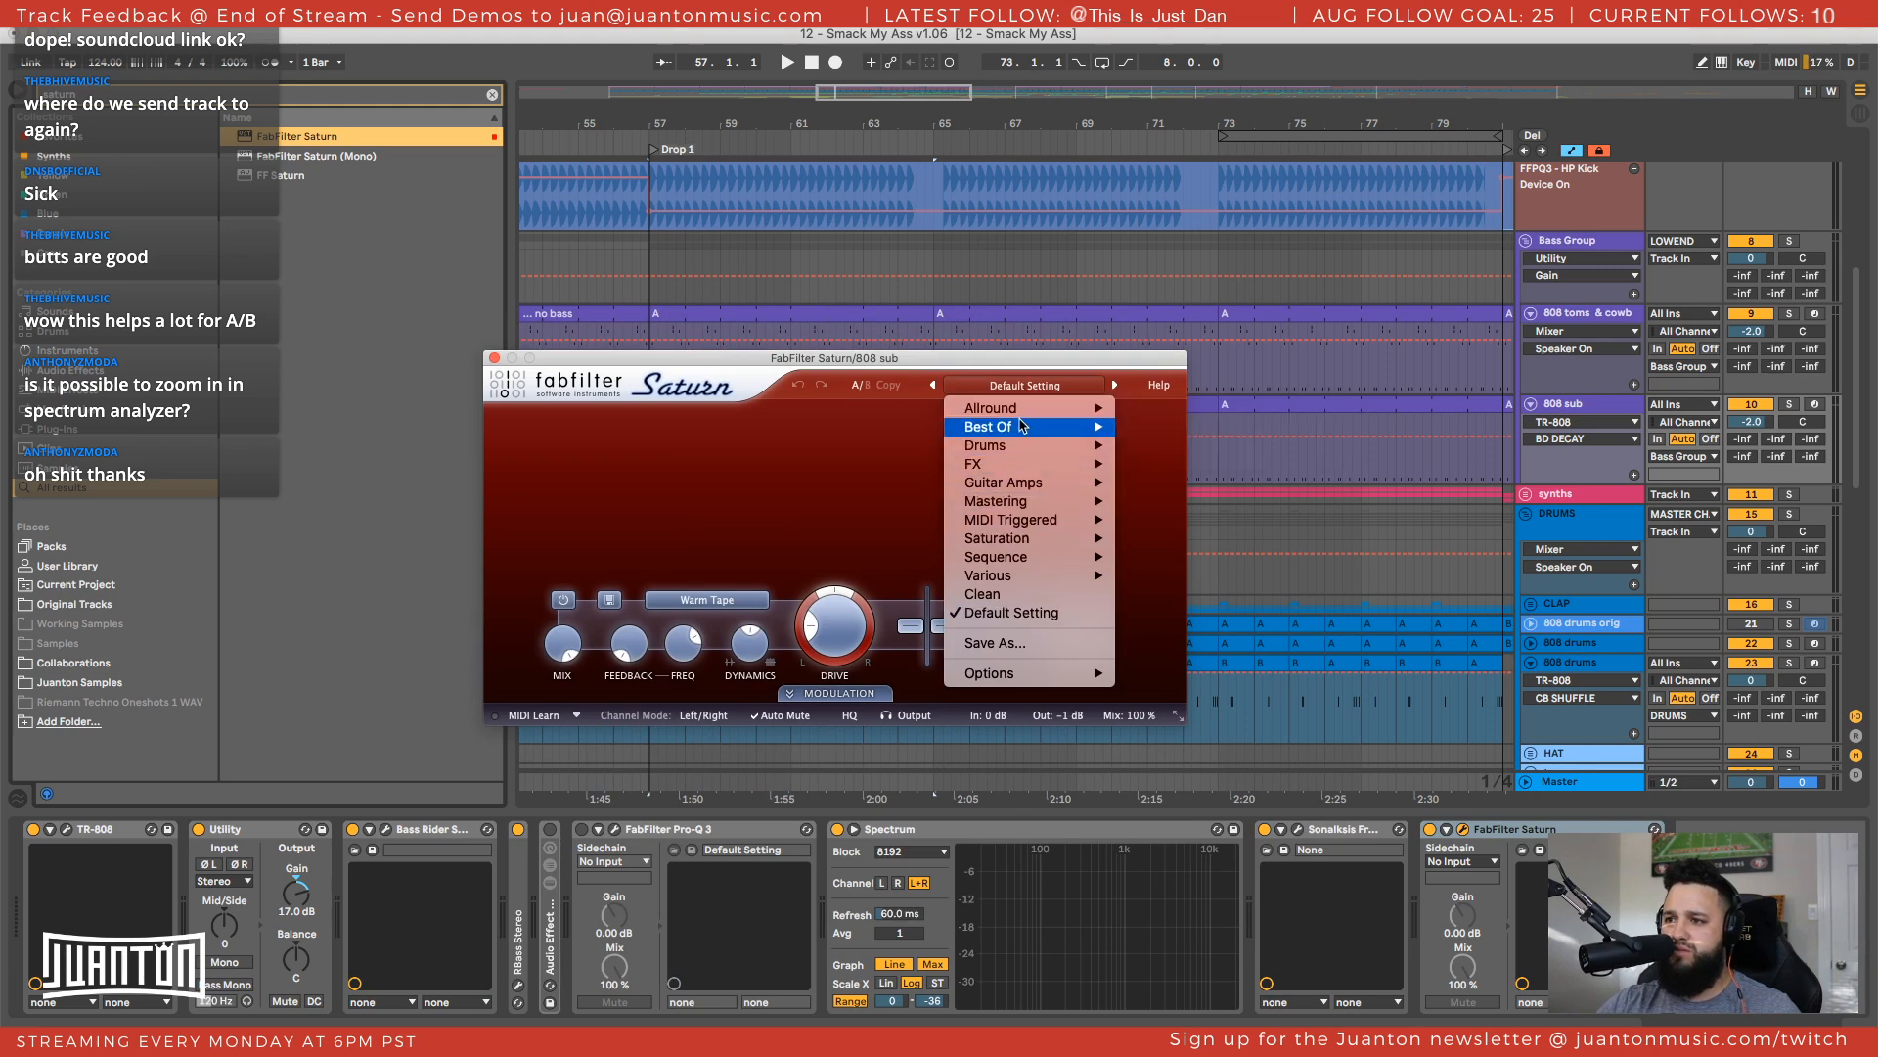
mouse_move(1020, 435)
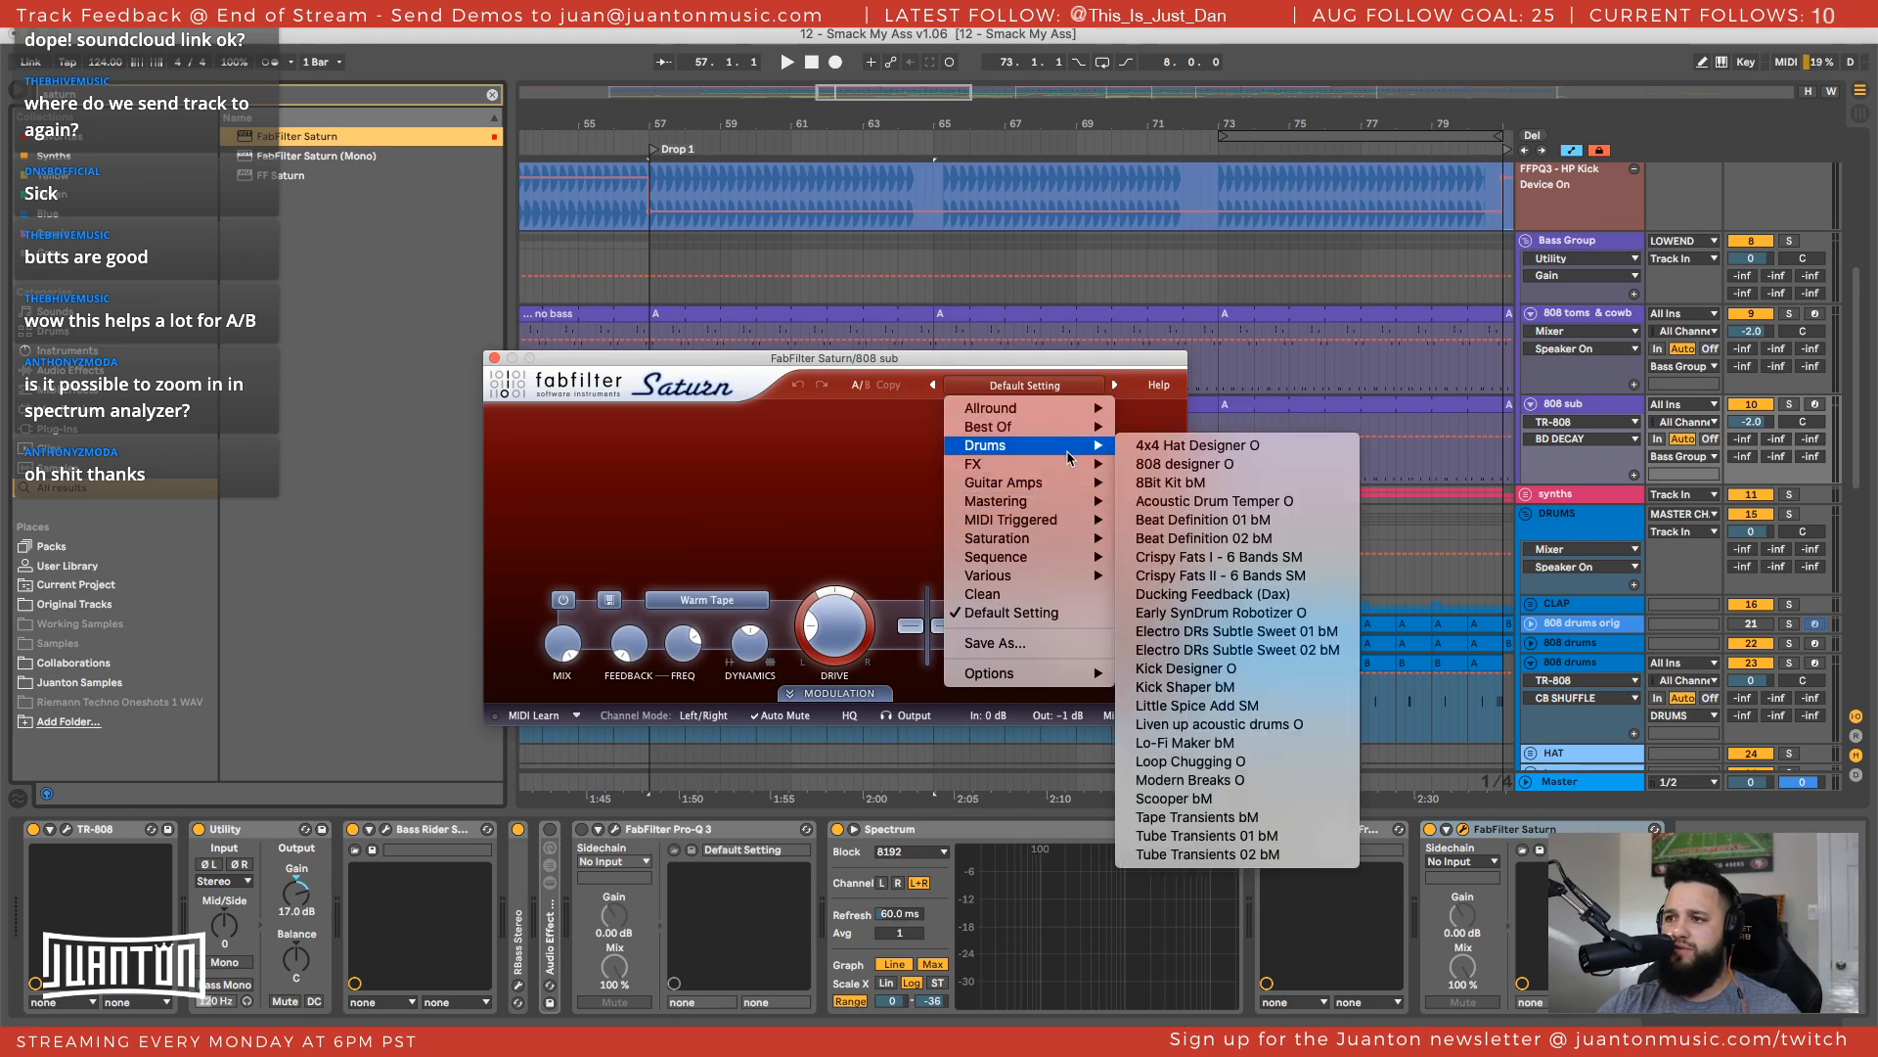
mouse_move(1073, 468)
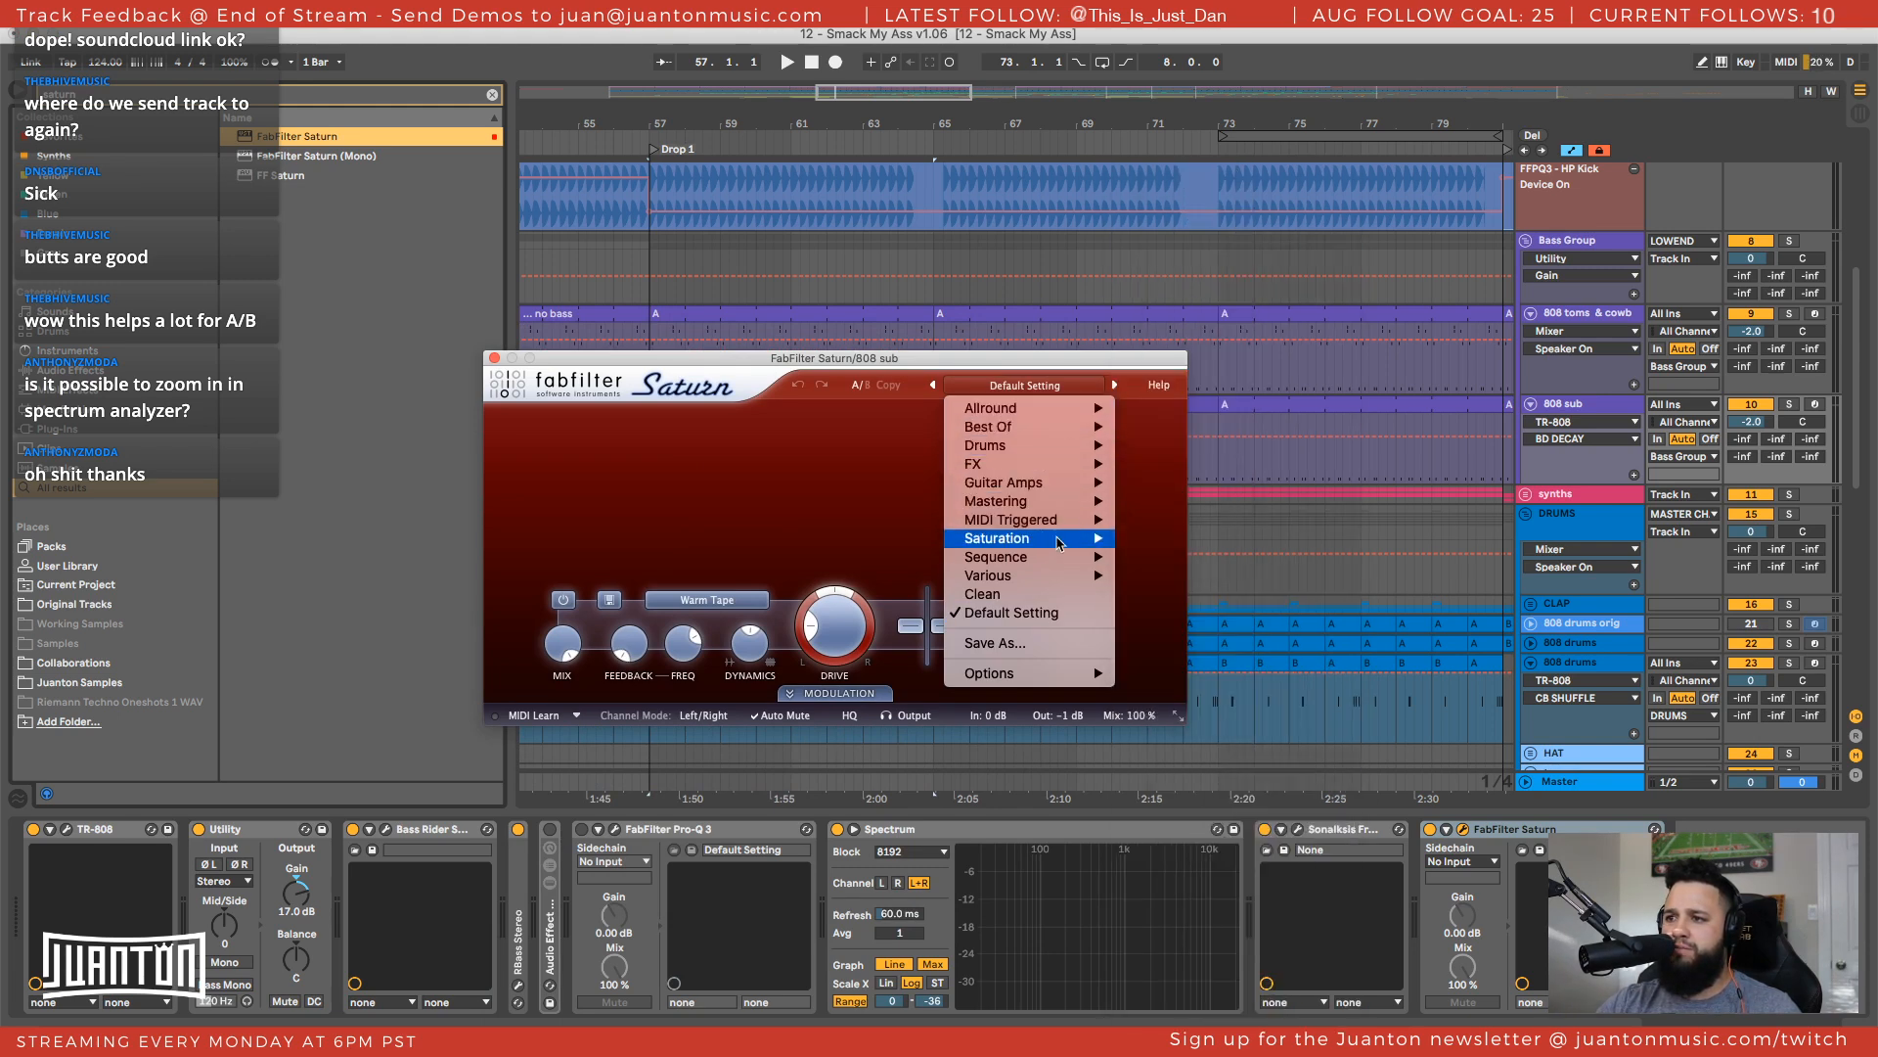
mouse_move(1061, 540)
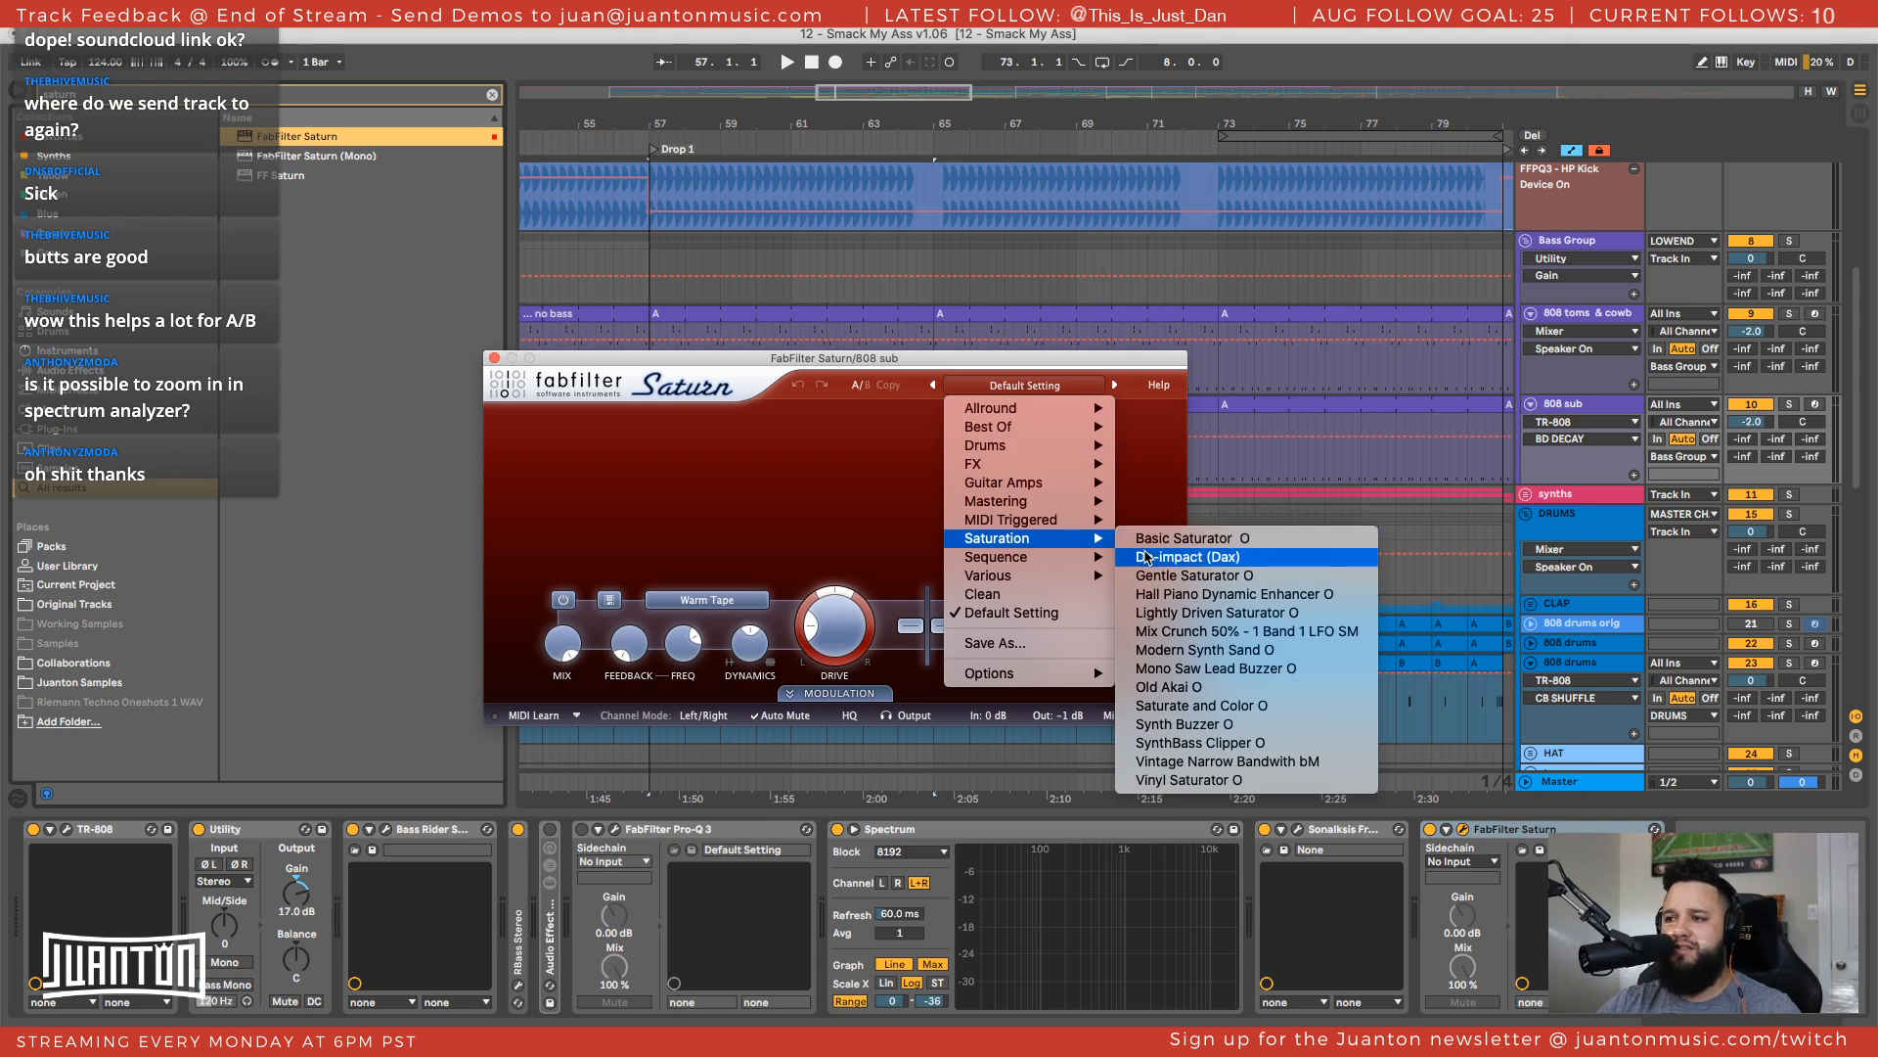
click(819, 533)
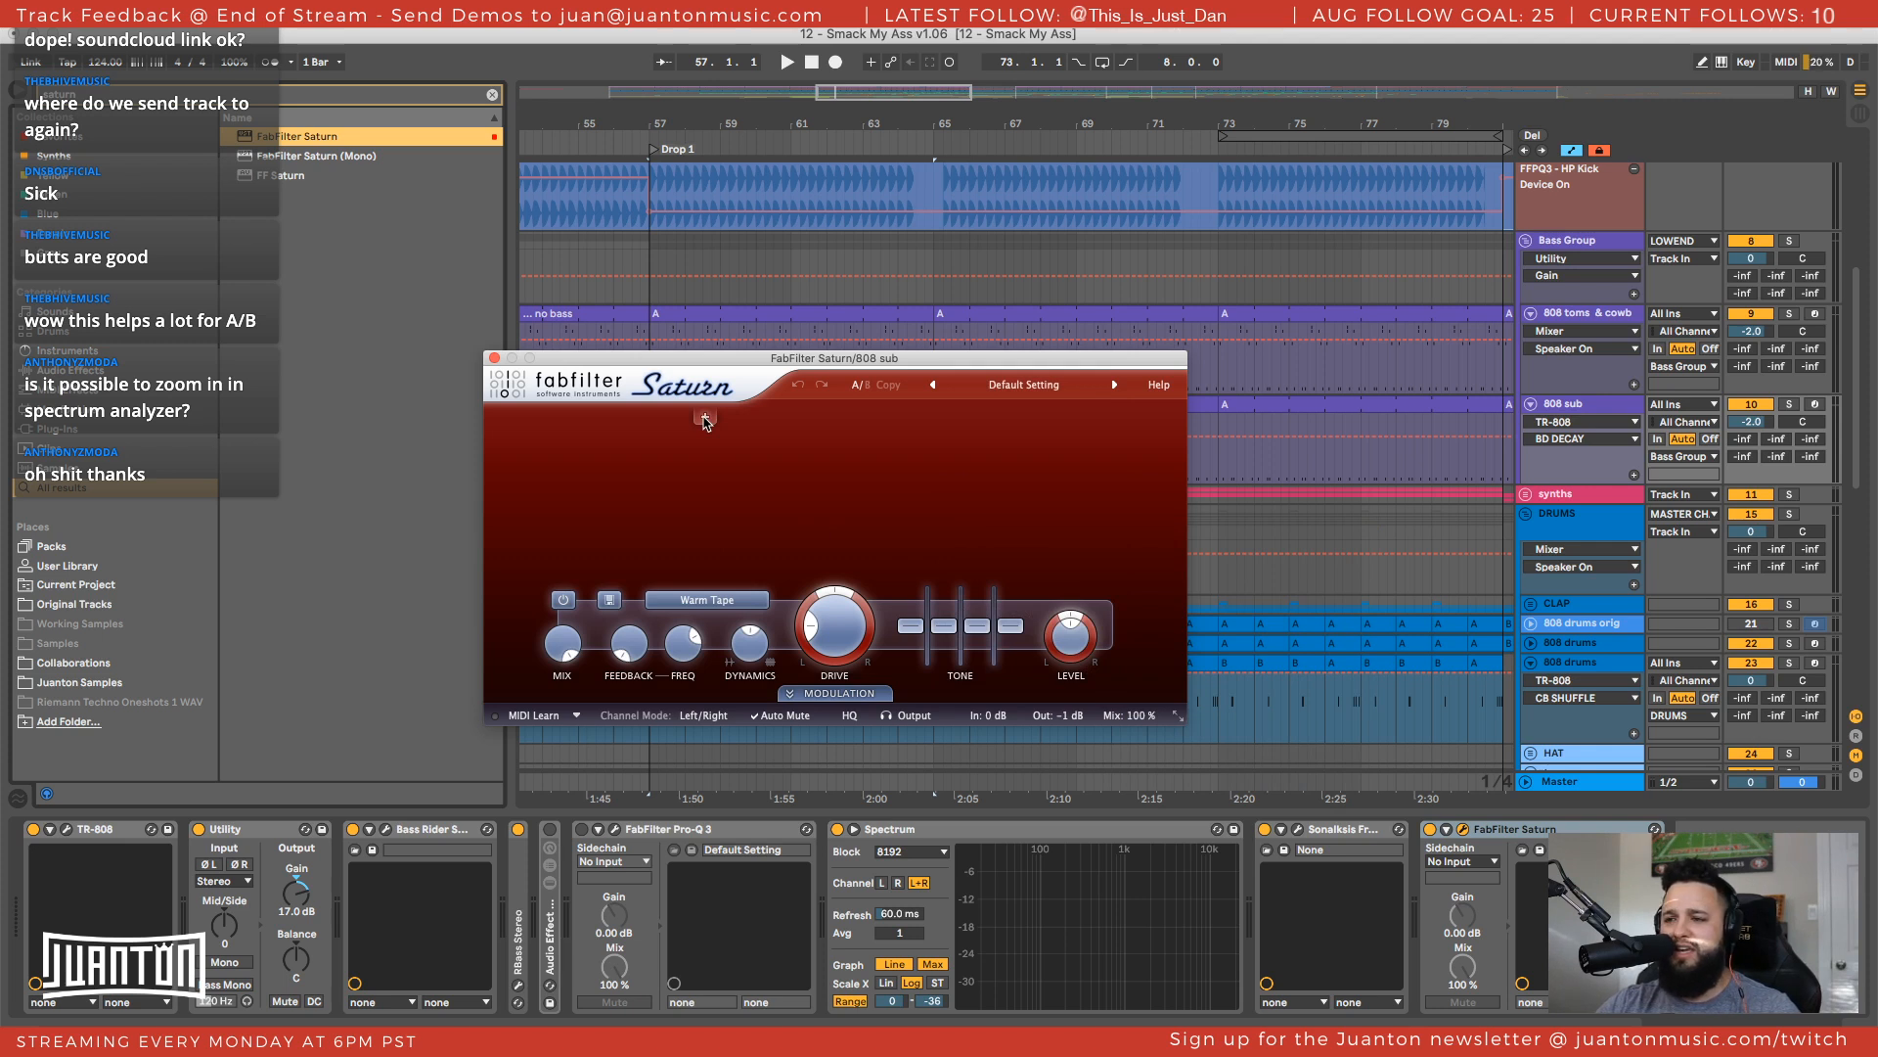
Split Saturn into three bands, lower the first crossover and raise the Band 2 level to about +4.22 dB
click(705, 422)
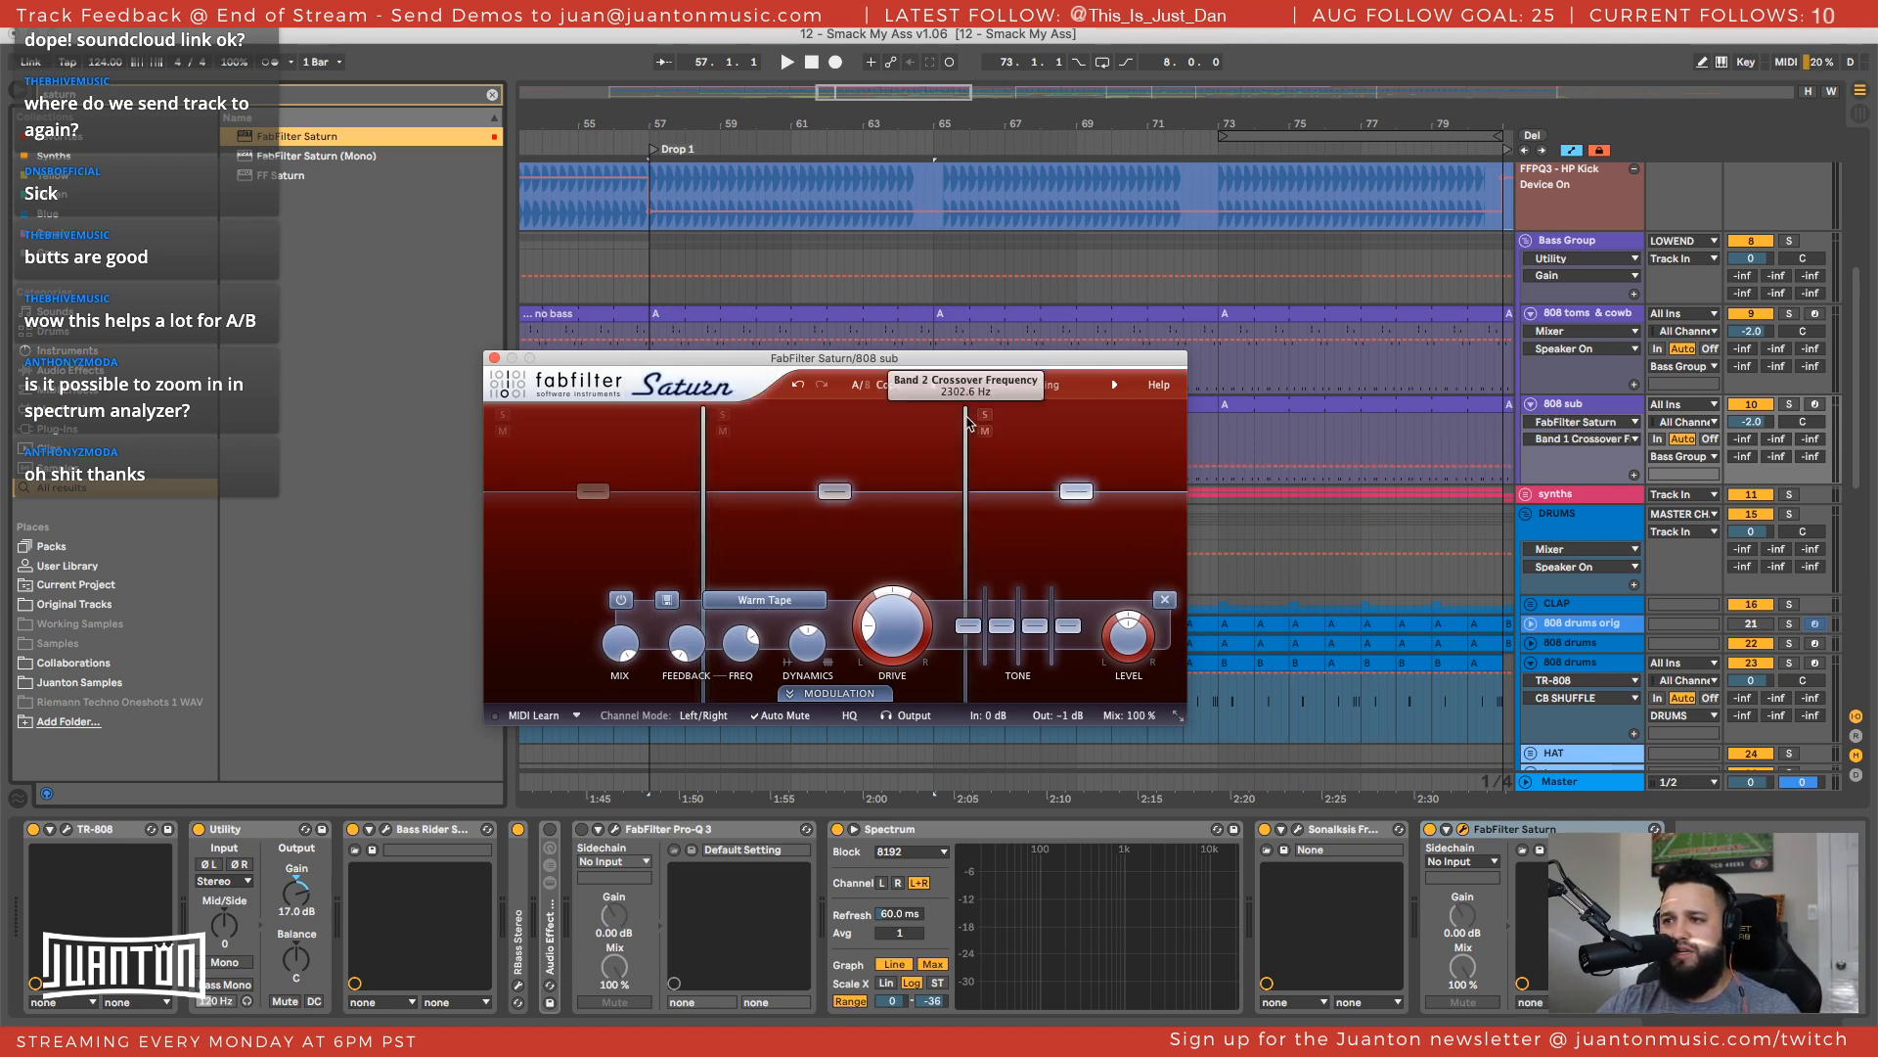
drag(706, 501, 574, 499)
drag(817, 494, 817, 486)
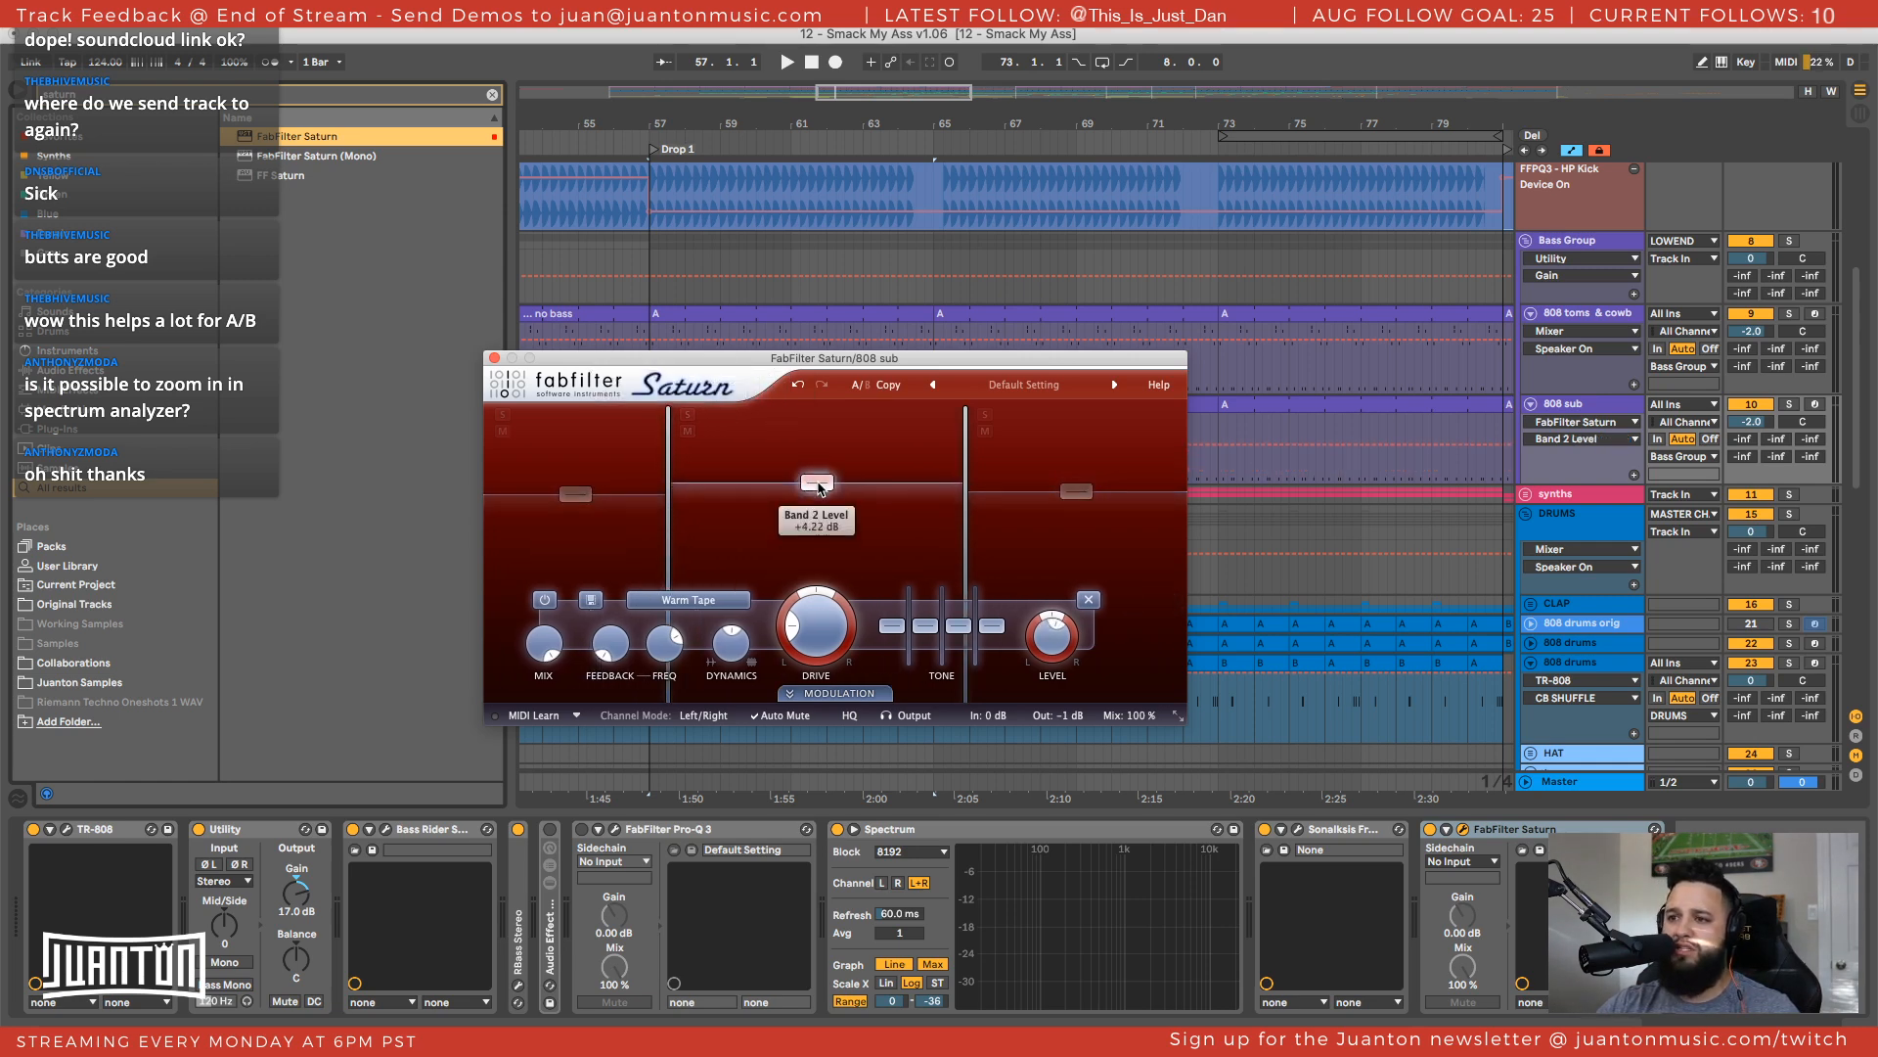
Set Saturn's Band 2 style to Smooth Amp and its Band 3 style to Warm Tube
click(714, 600)
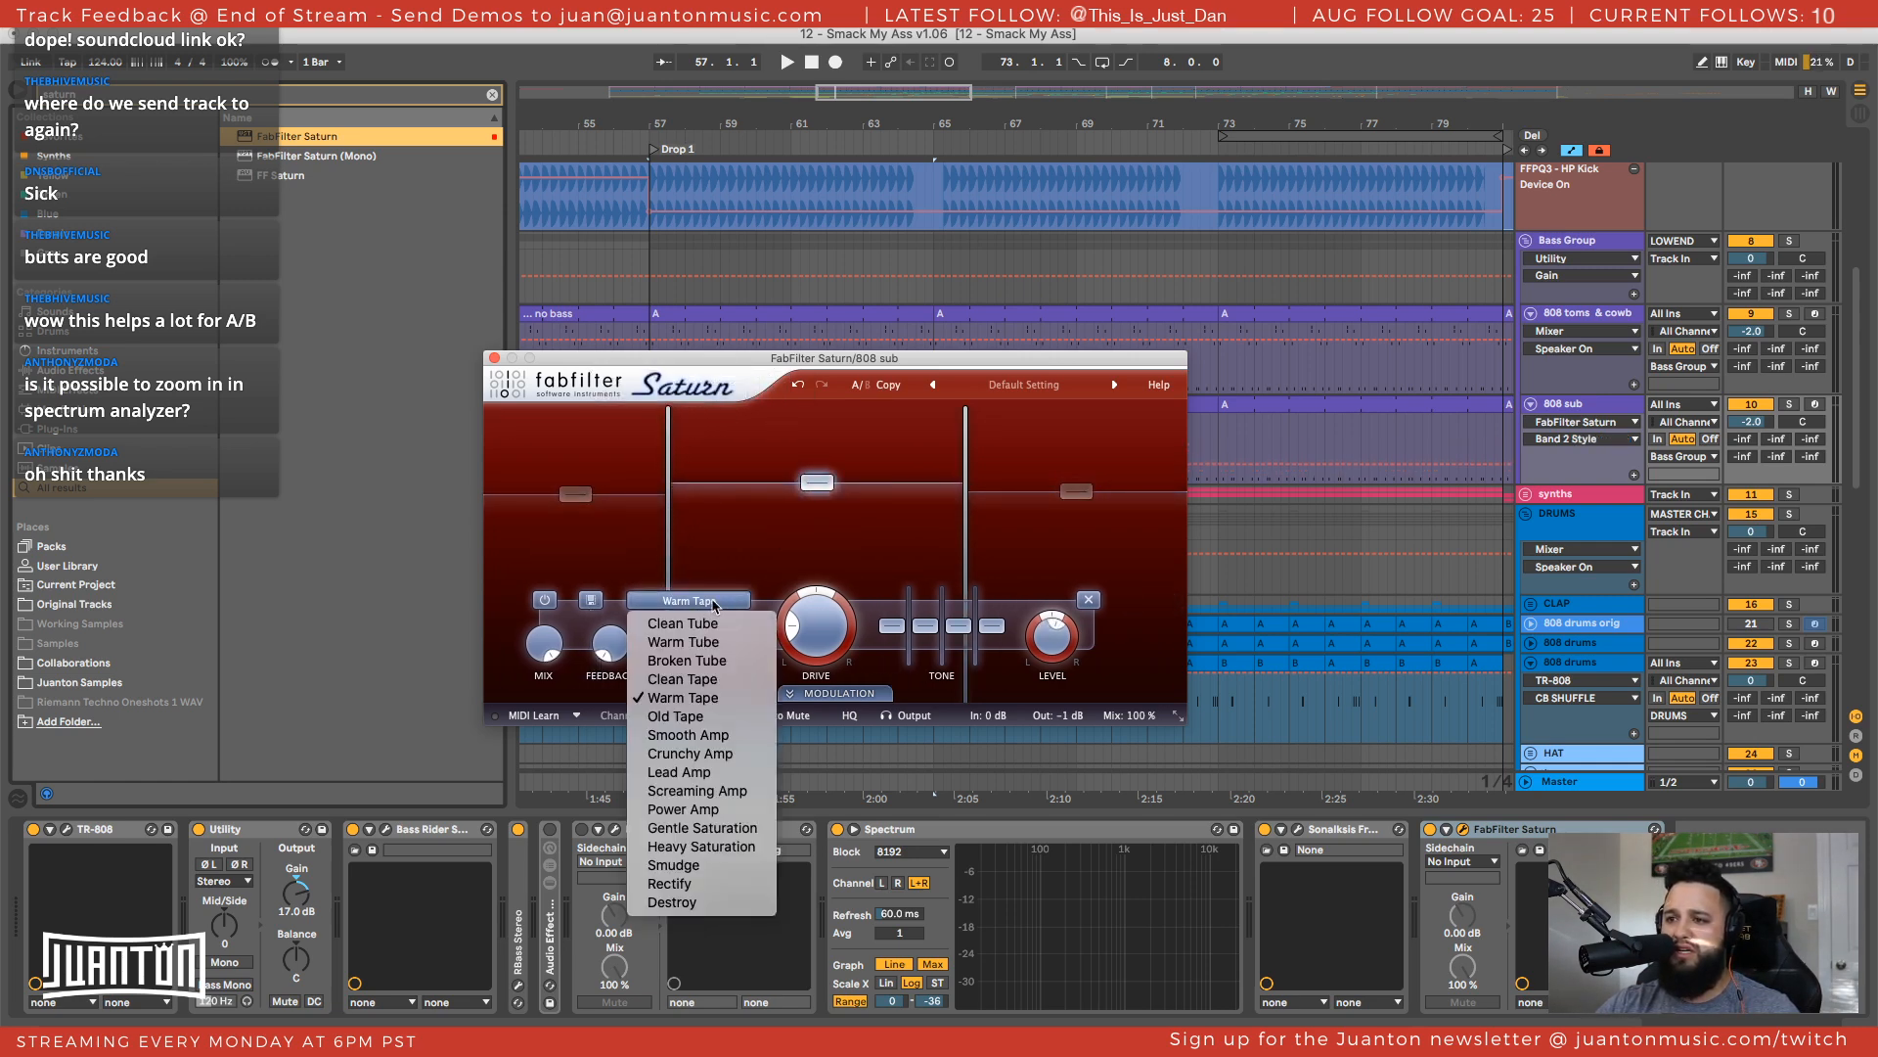
click(704, 735)
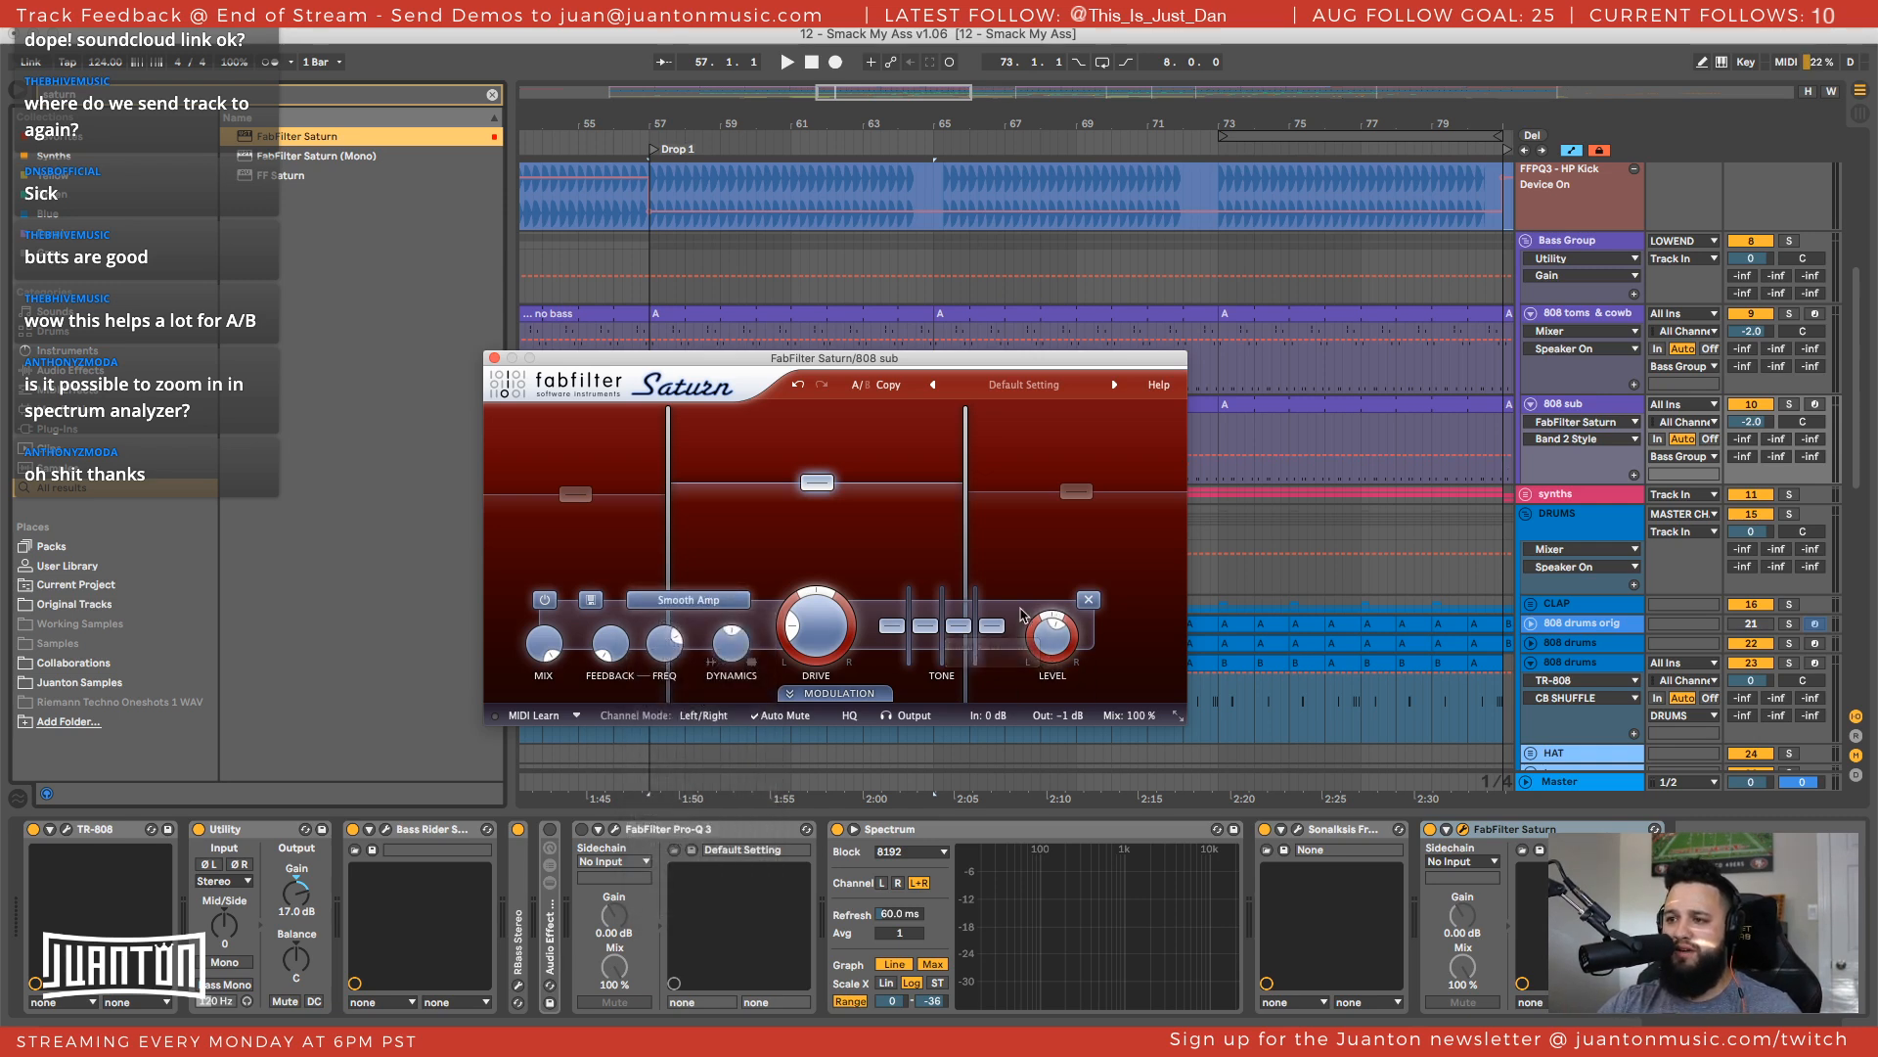
click(1076, 491)
click(765, 601)
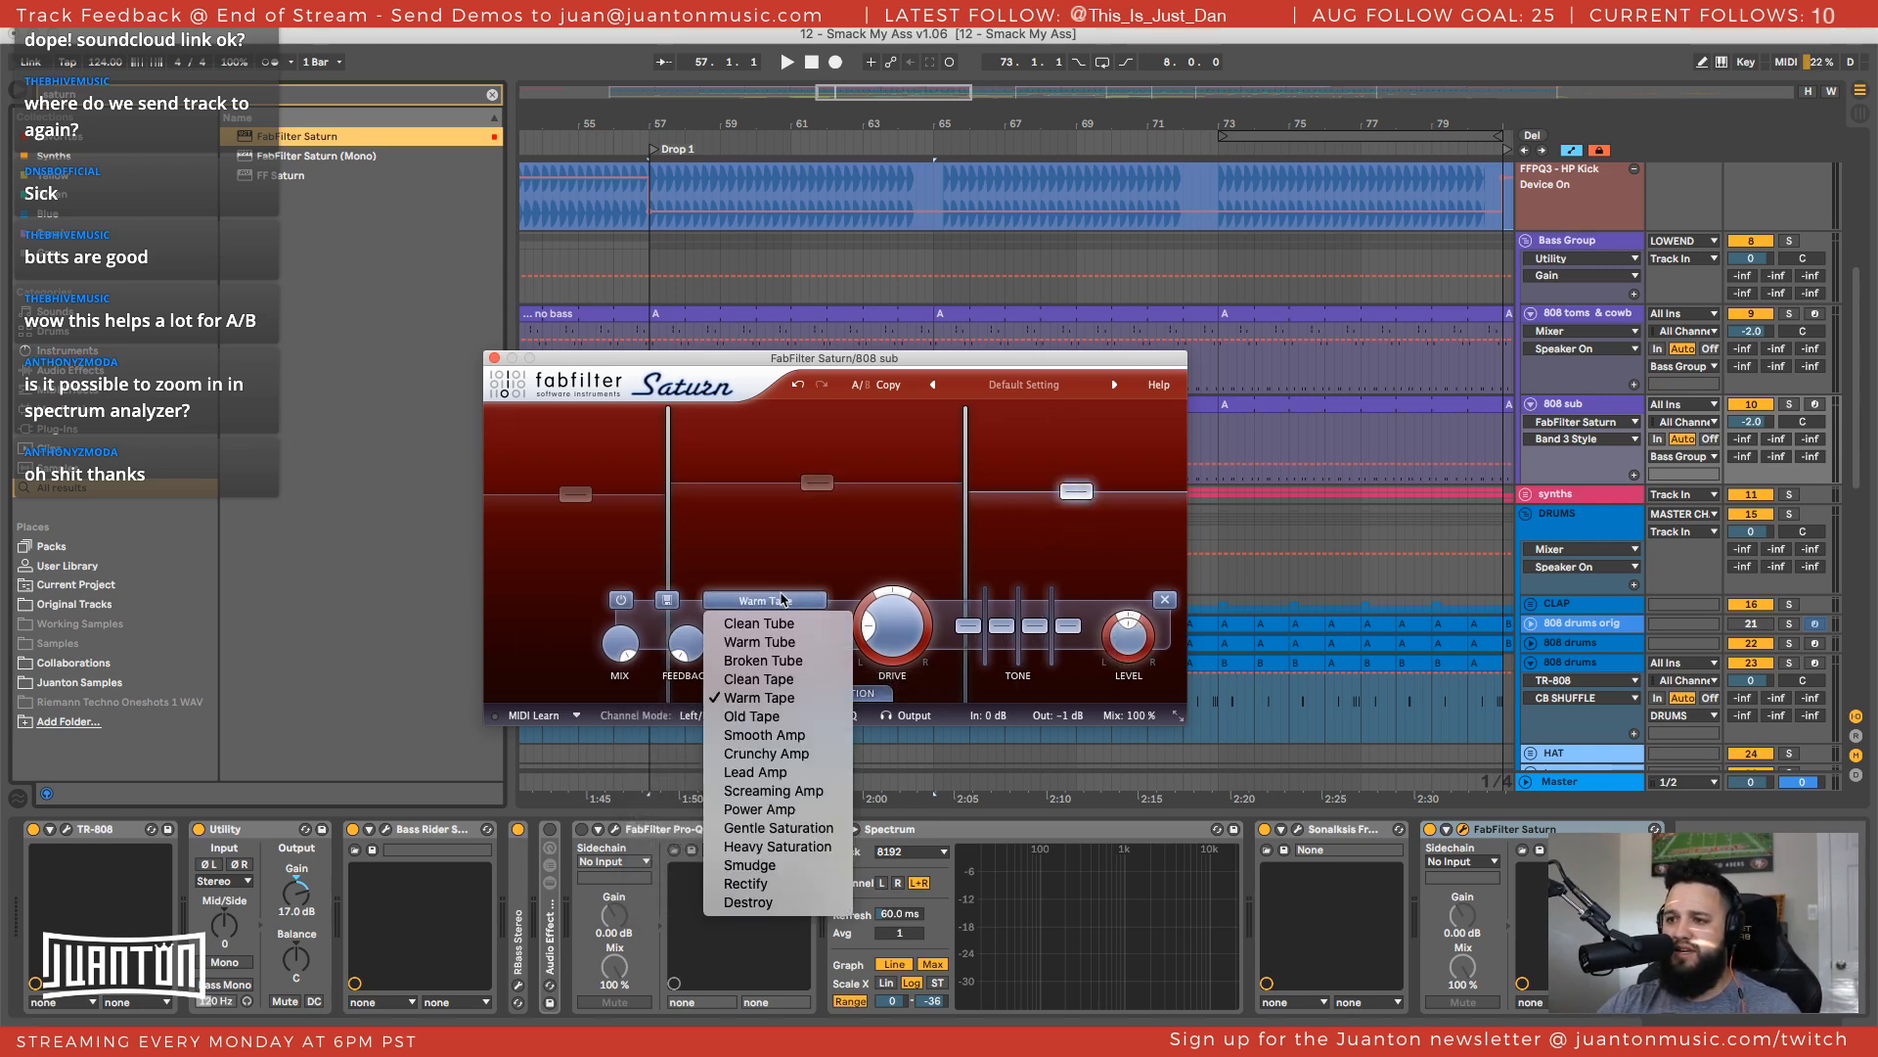
click(779, 644)
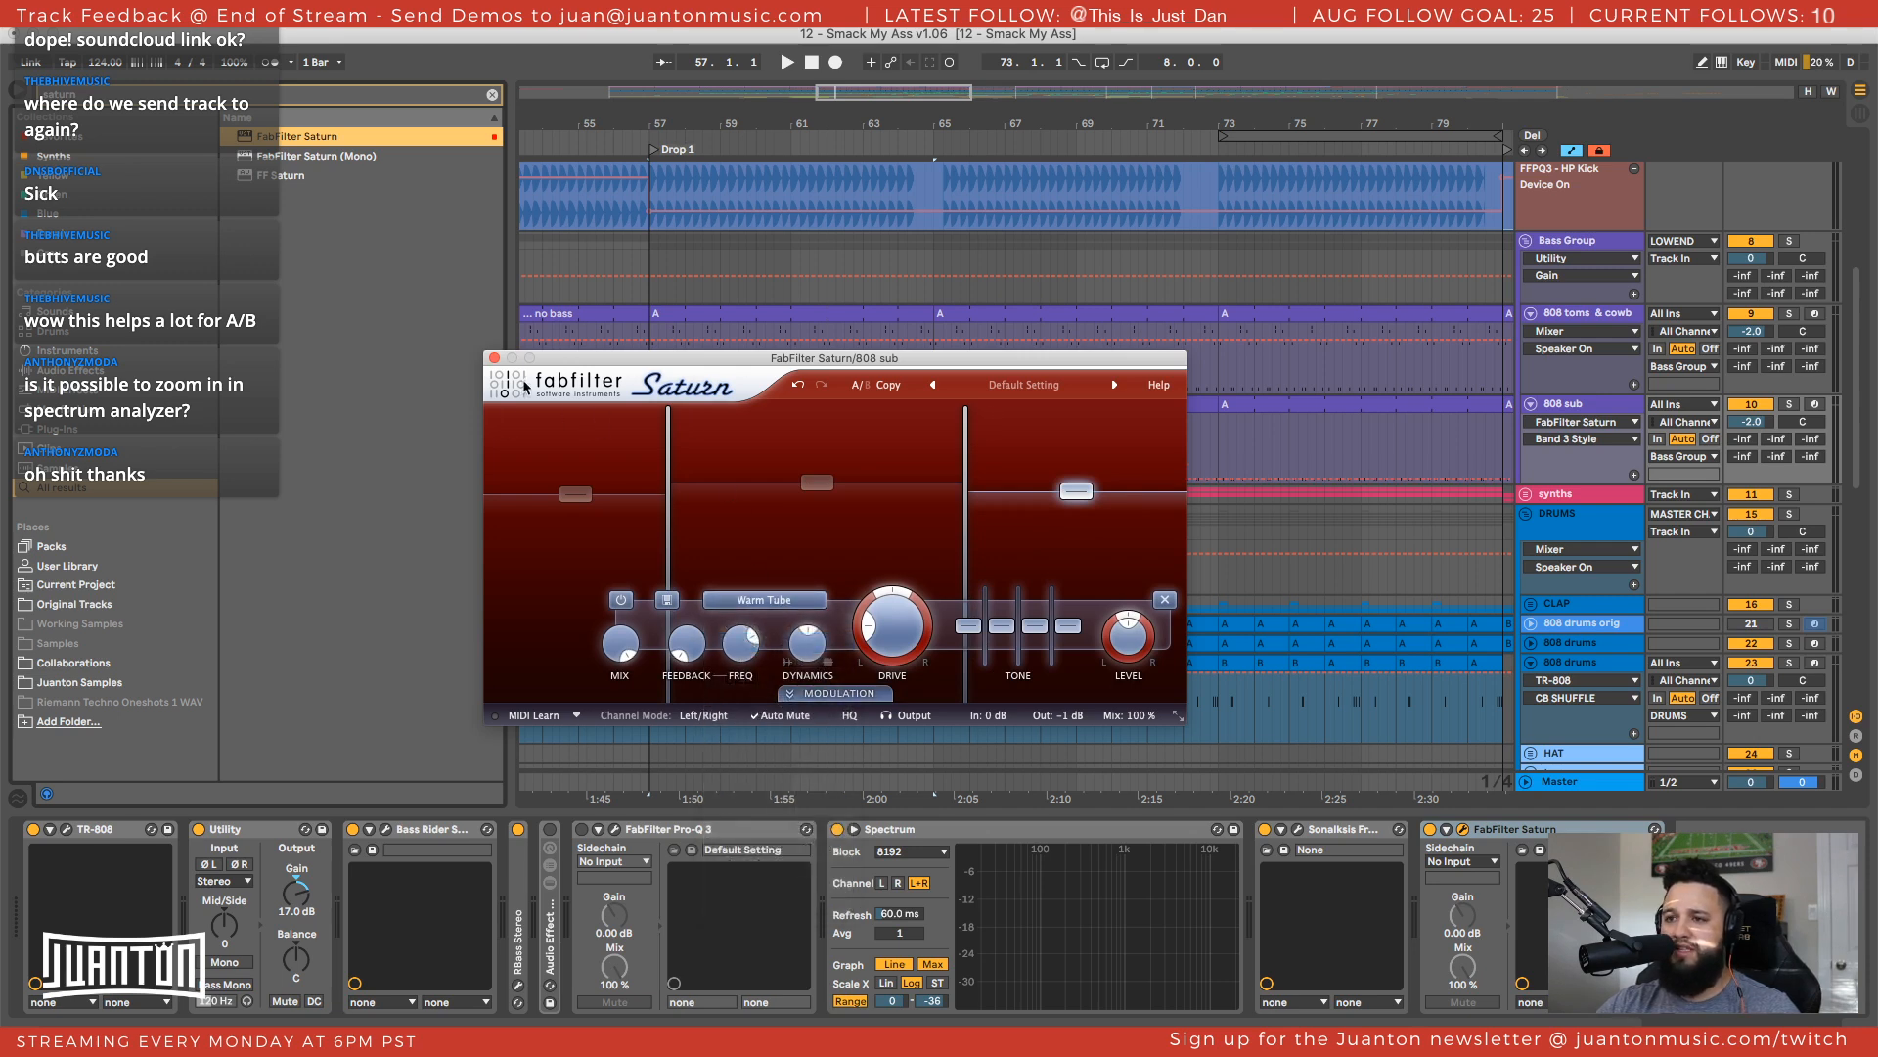
Load Saturn's Basic Saturator preset from the Saturation category and place Saturn ahead of Sonalksis FreeG in the 808 sub chain
click(1037, 385)
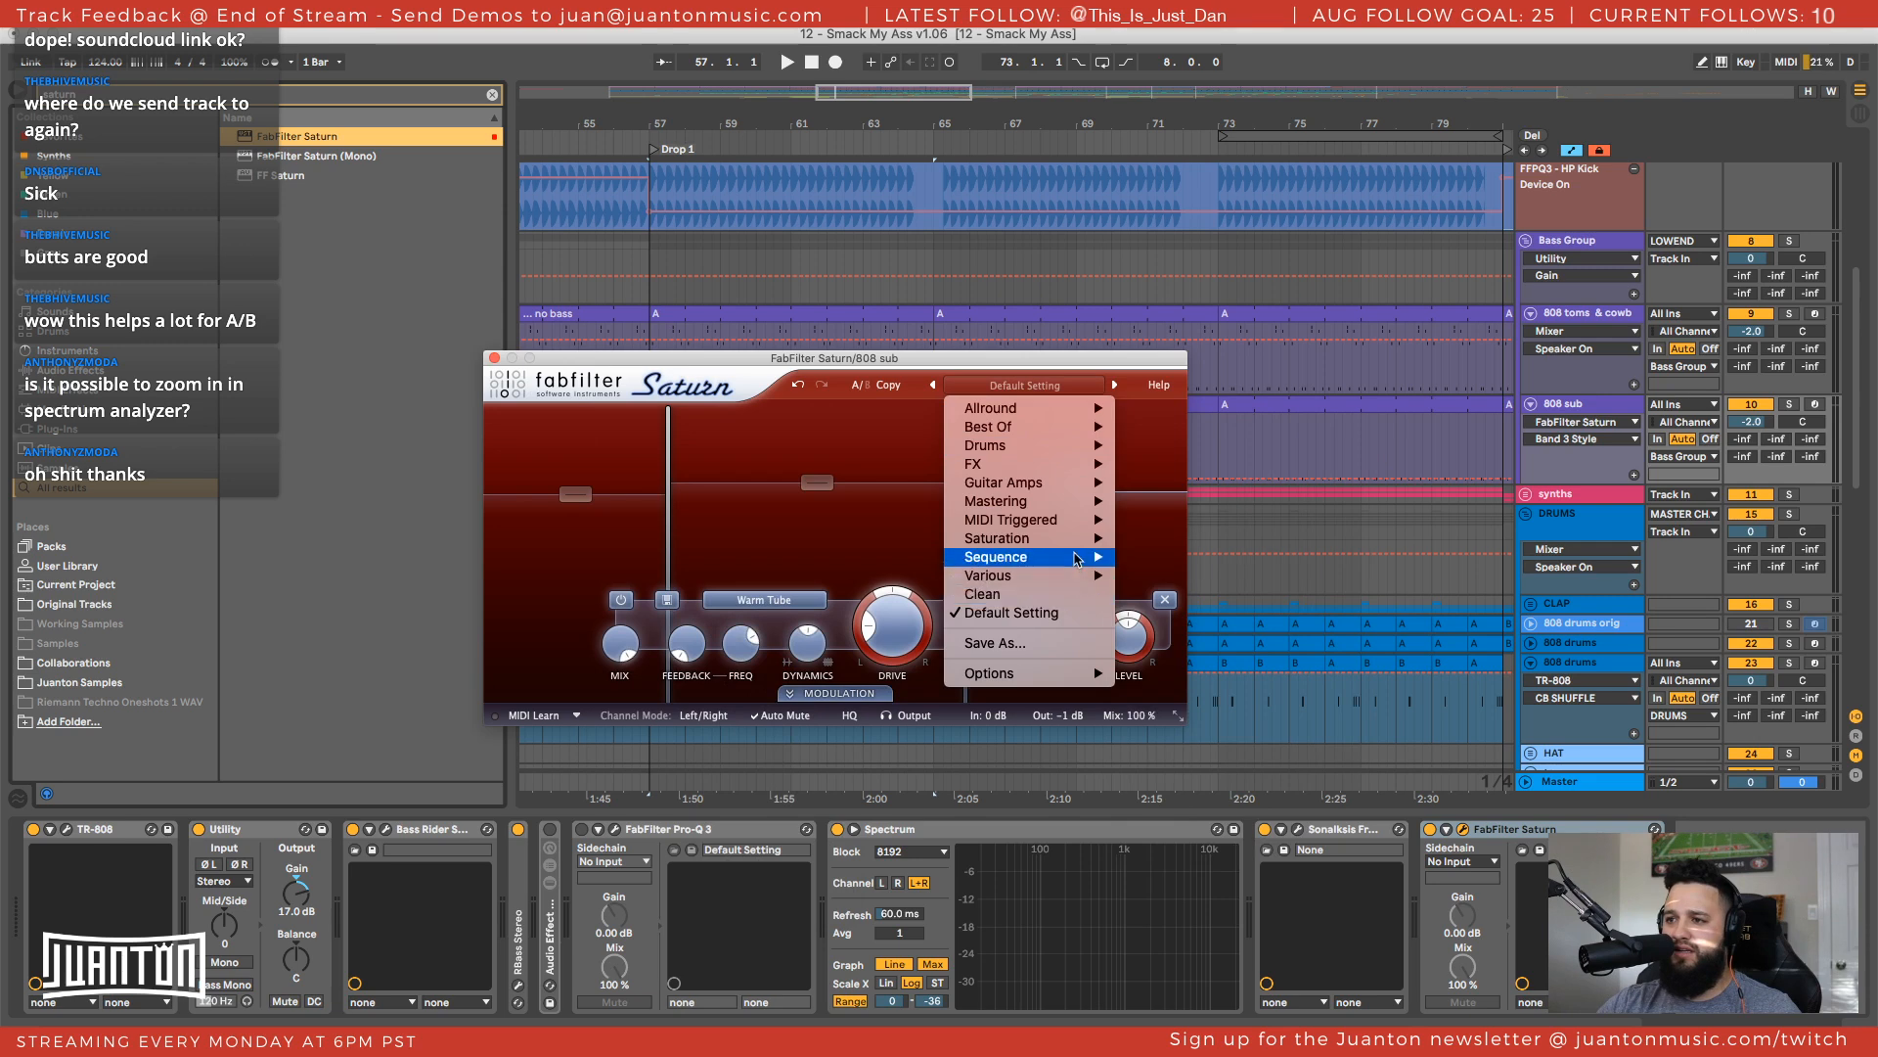
click(1193, 541)
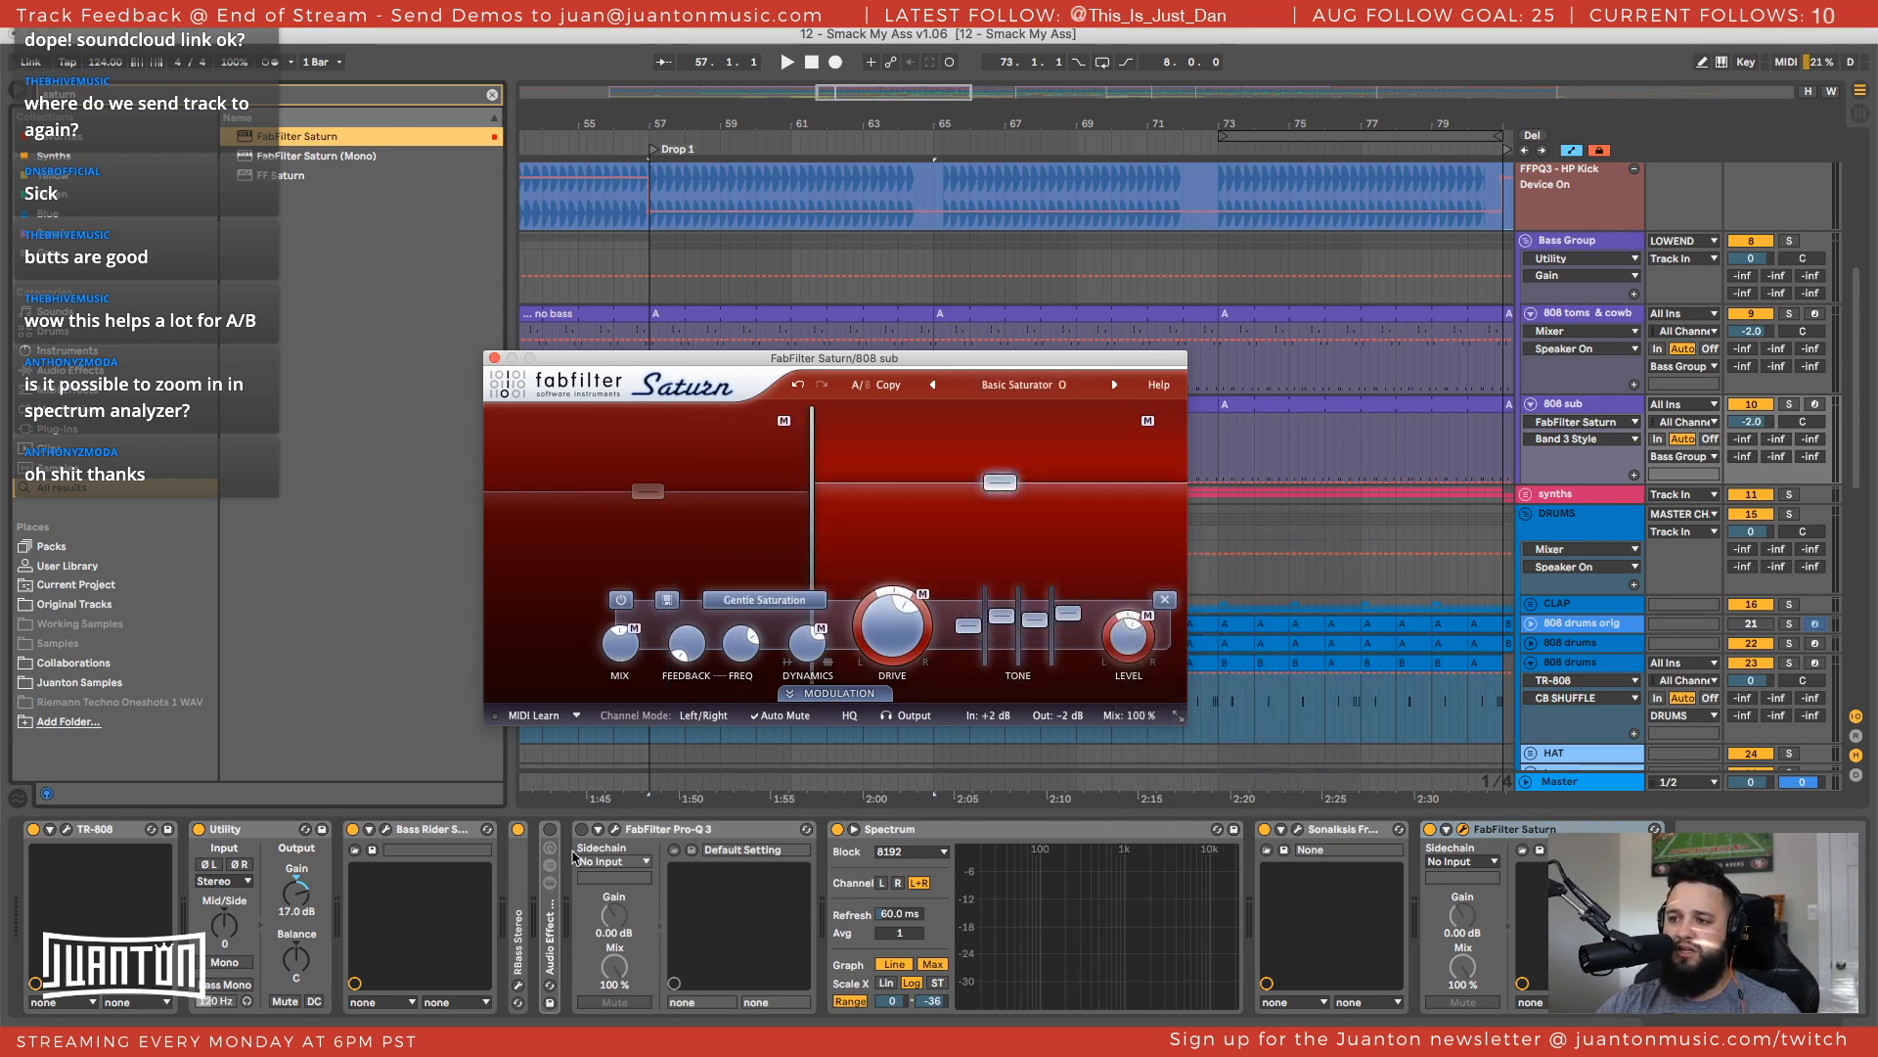
click(1333, 834)
drag(1467, 843, 1473, 843)
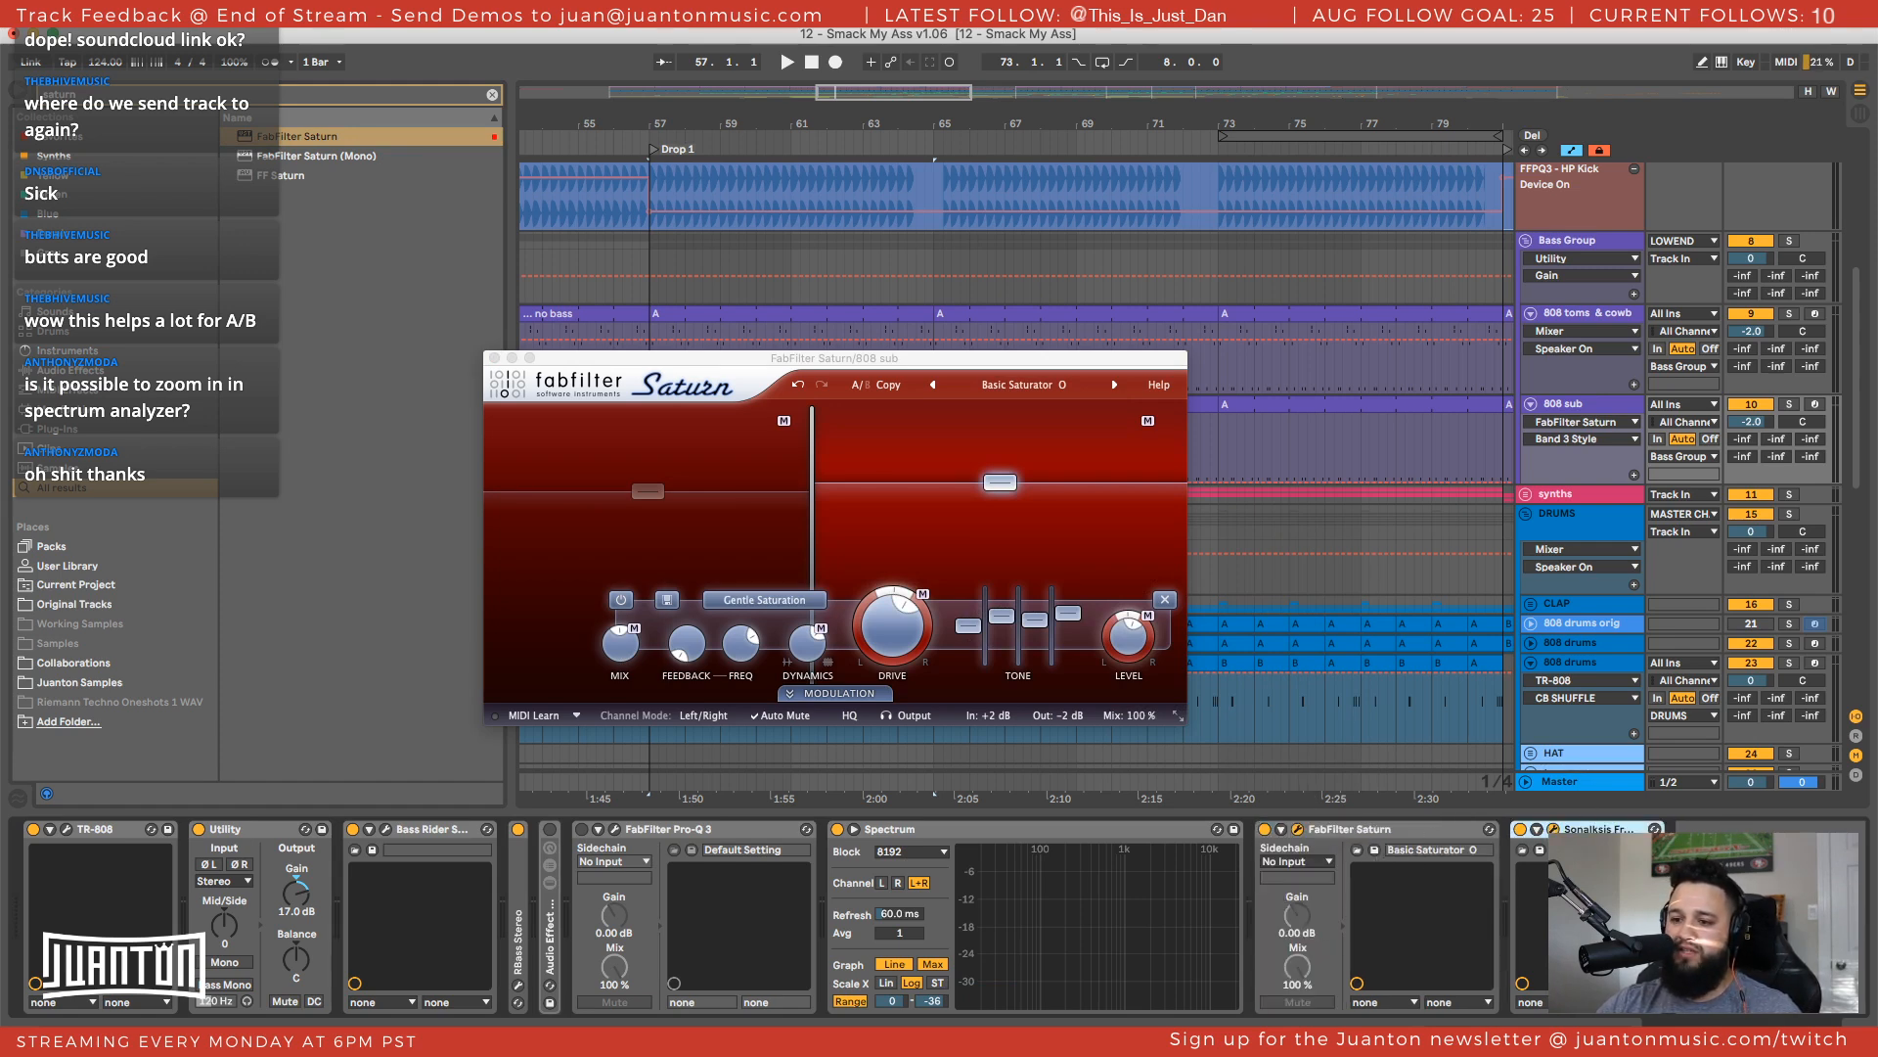
Arrange the Sonalksis FreeG and Saturn windows side by side and reset FreeG's peak and RMS readings
drag(1269, 302, 1272, 240)
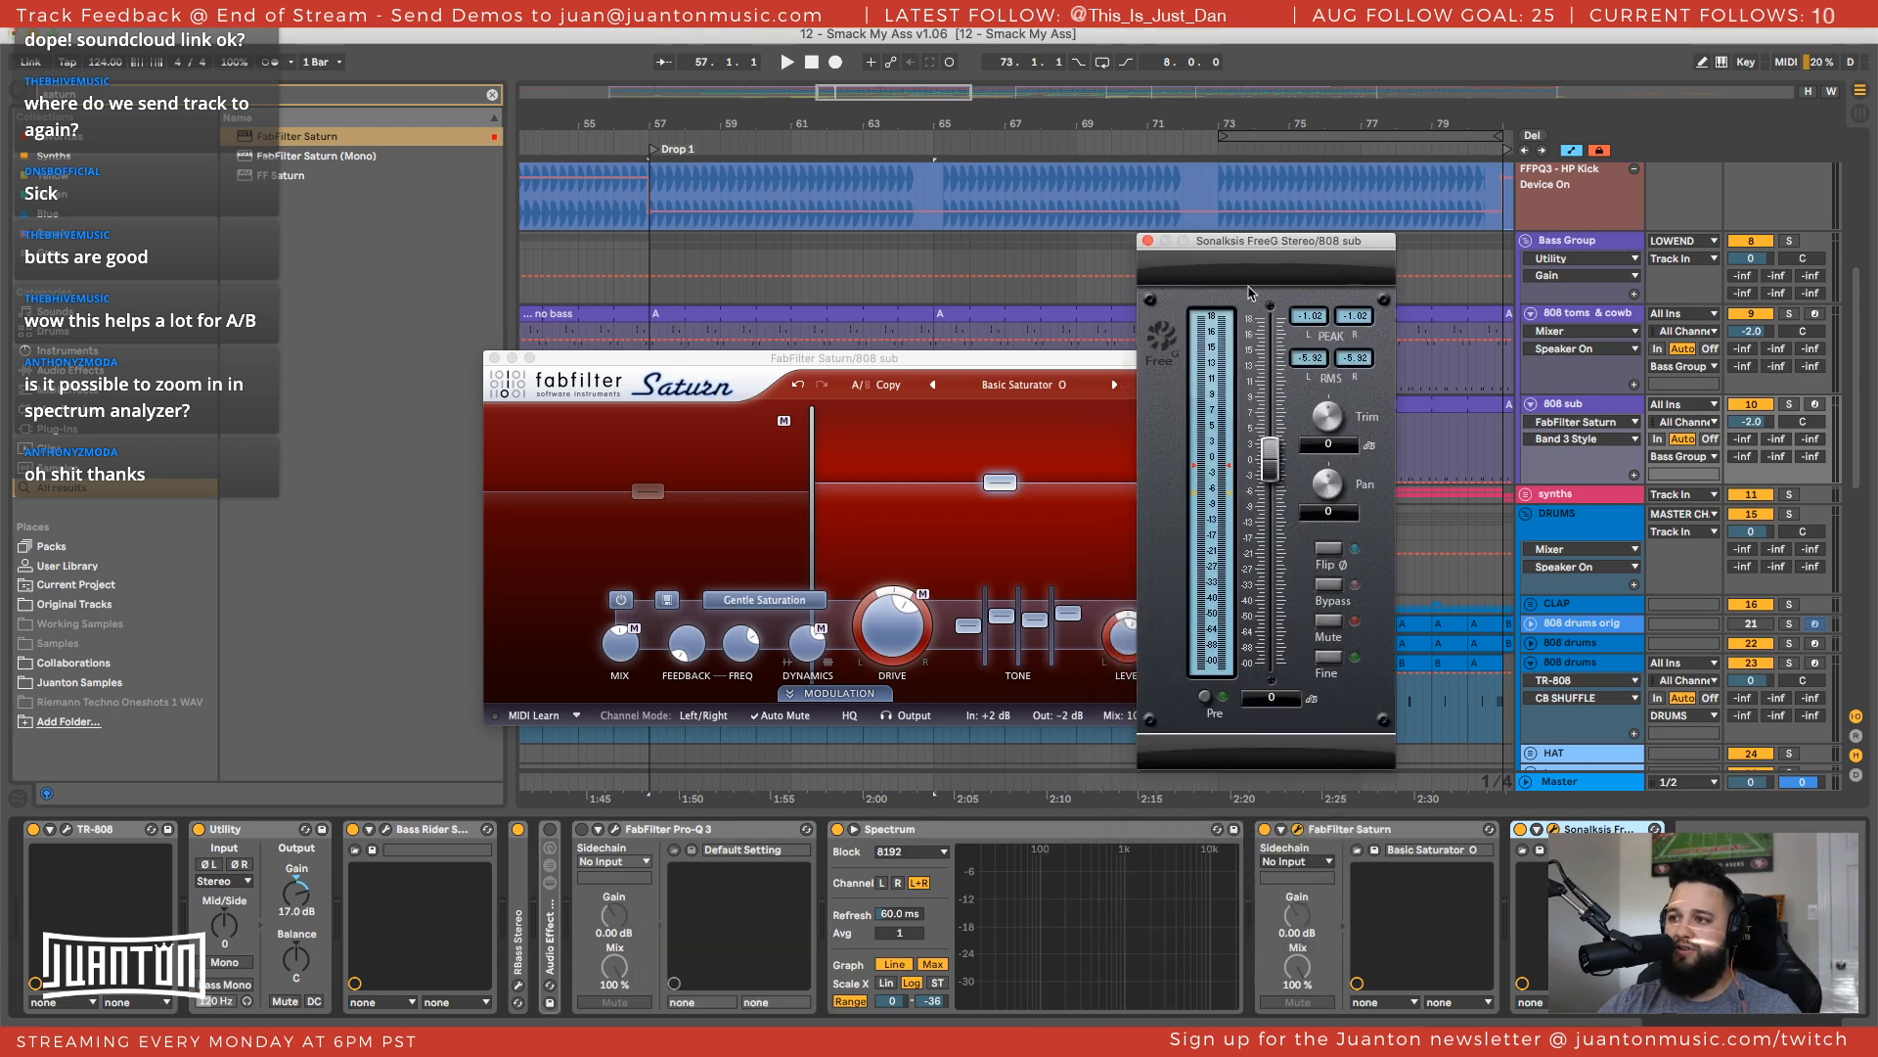
click(1321, 320)
drag(1040, 361, 855, 294)
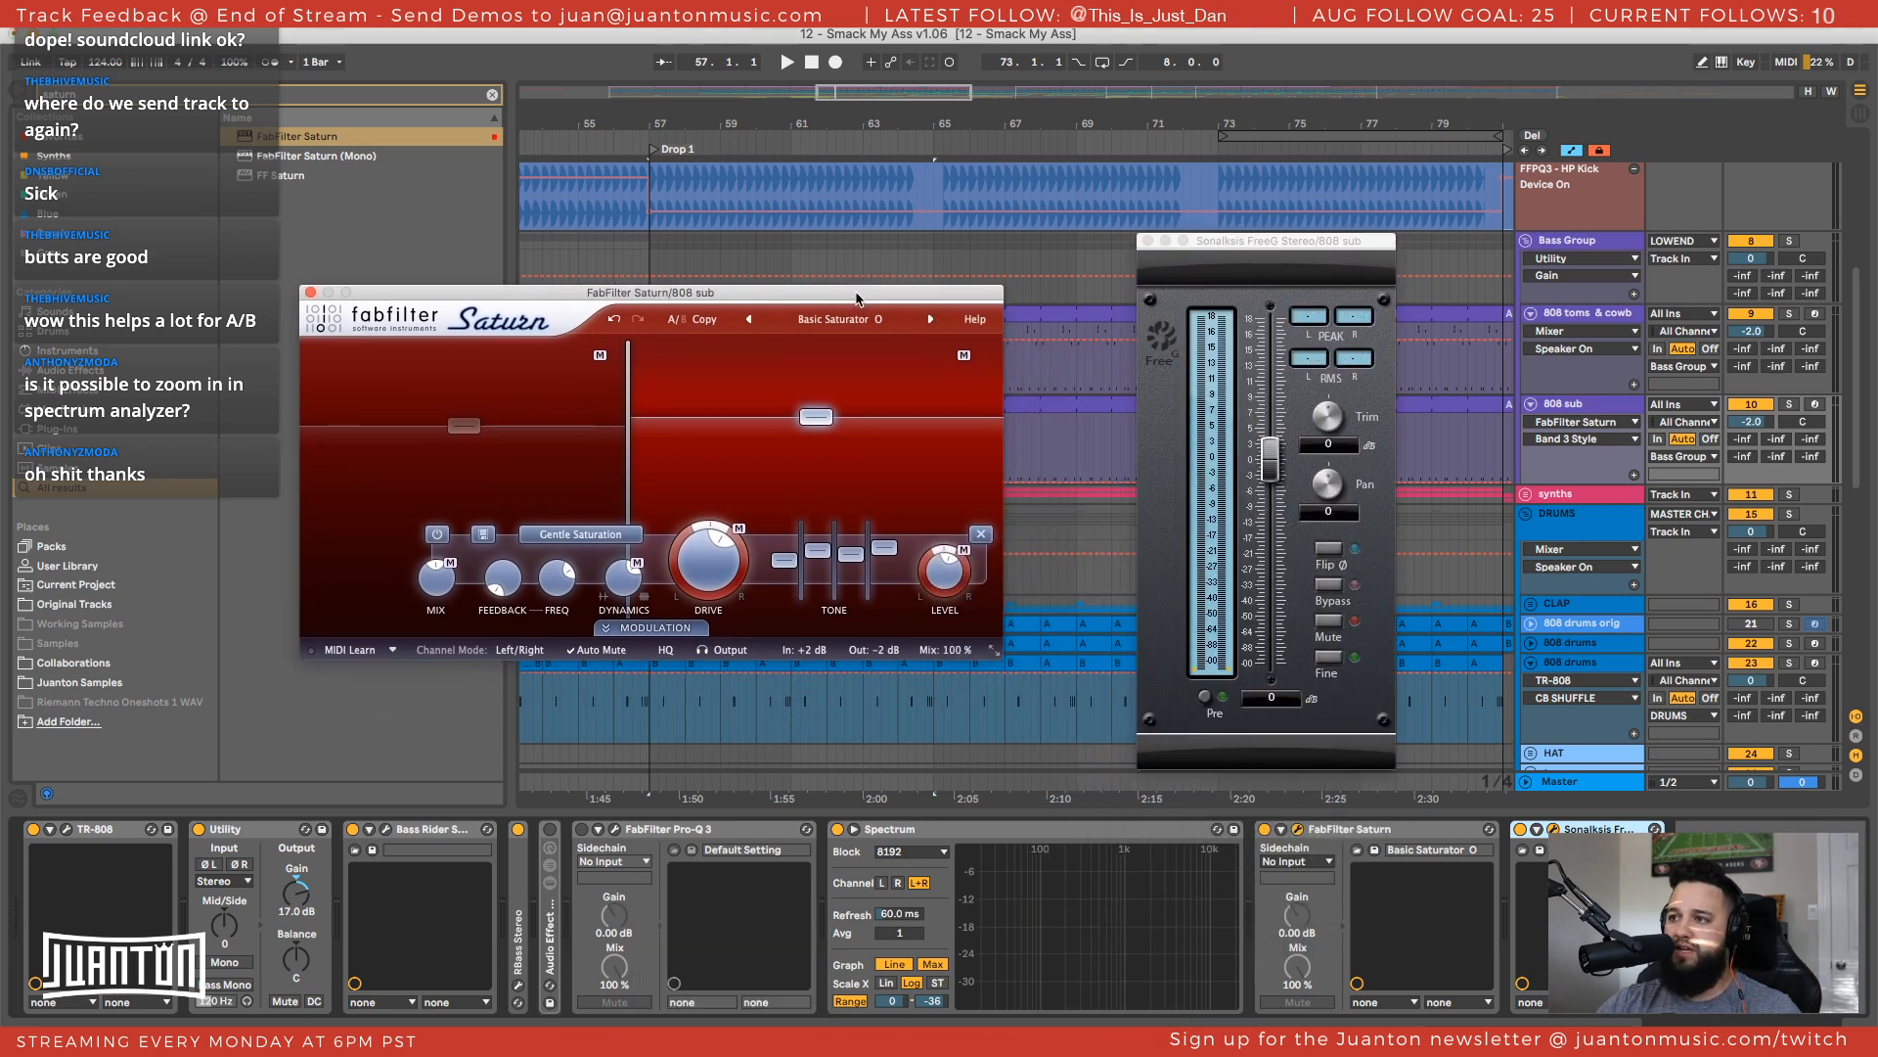
Bypass Saturn and place Spectrum last in the 808 sub chain, enlarged, with the FreeG and Saturn windows moved off its curve
click(1264, 829)
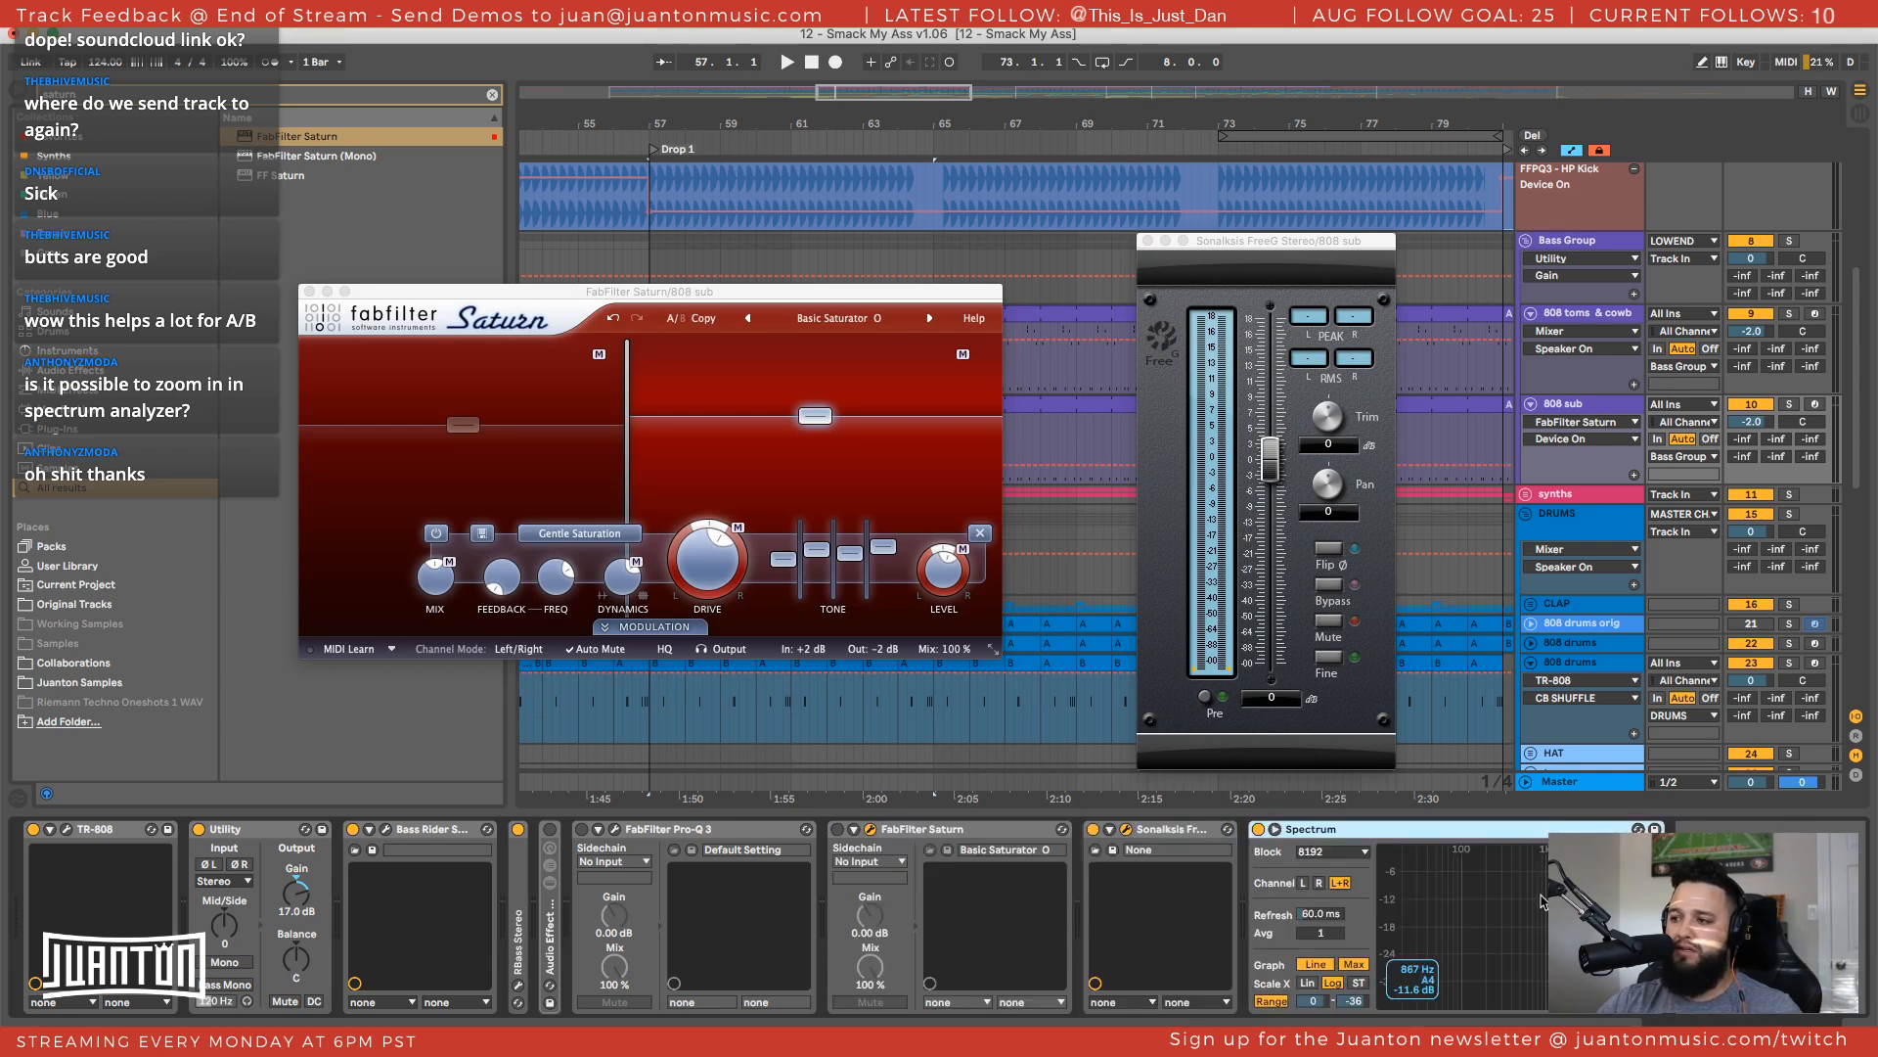
double_click(1535, 890)
drag(1225, 242, 1450, 91)
drag(842, 298, 554, 73)
Reset FreeG's readings and play the 808 sub with Saturn bypassed to check its peak and RMS levels
click(1536, 168)
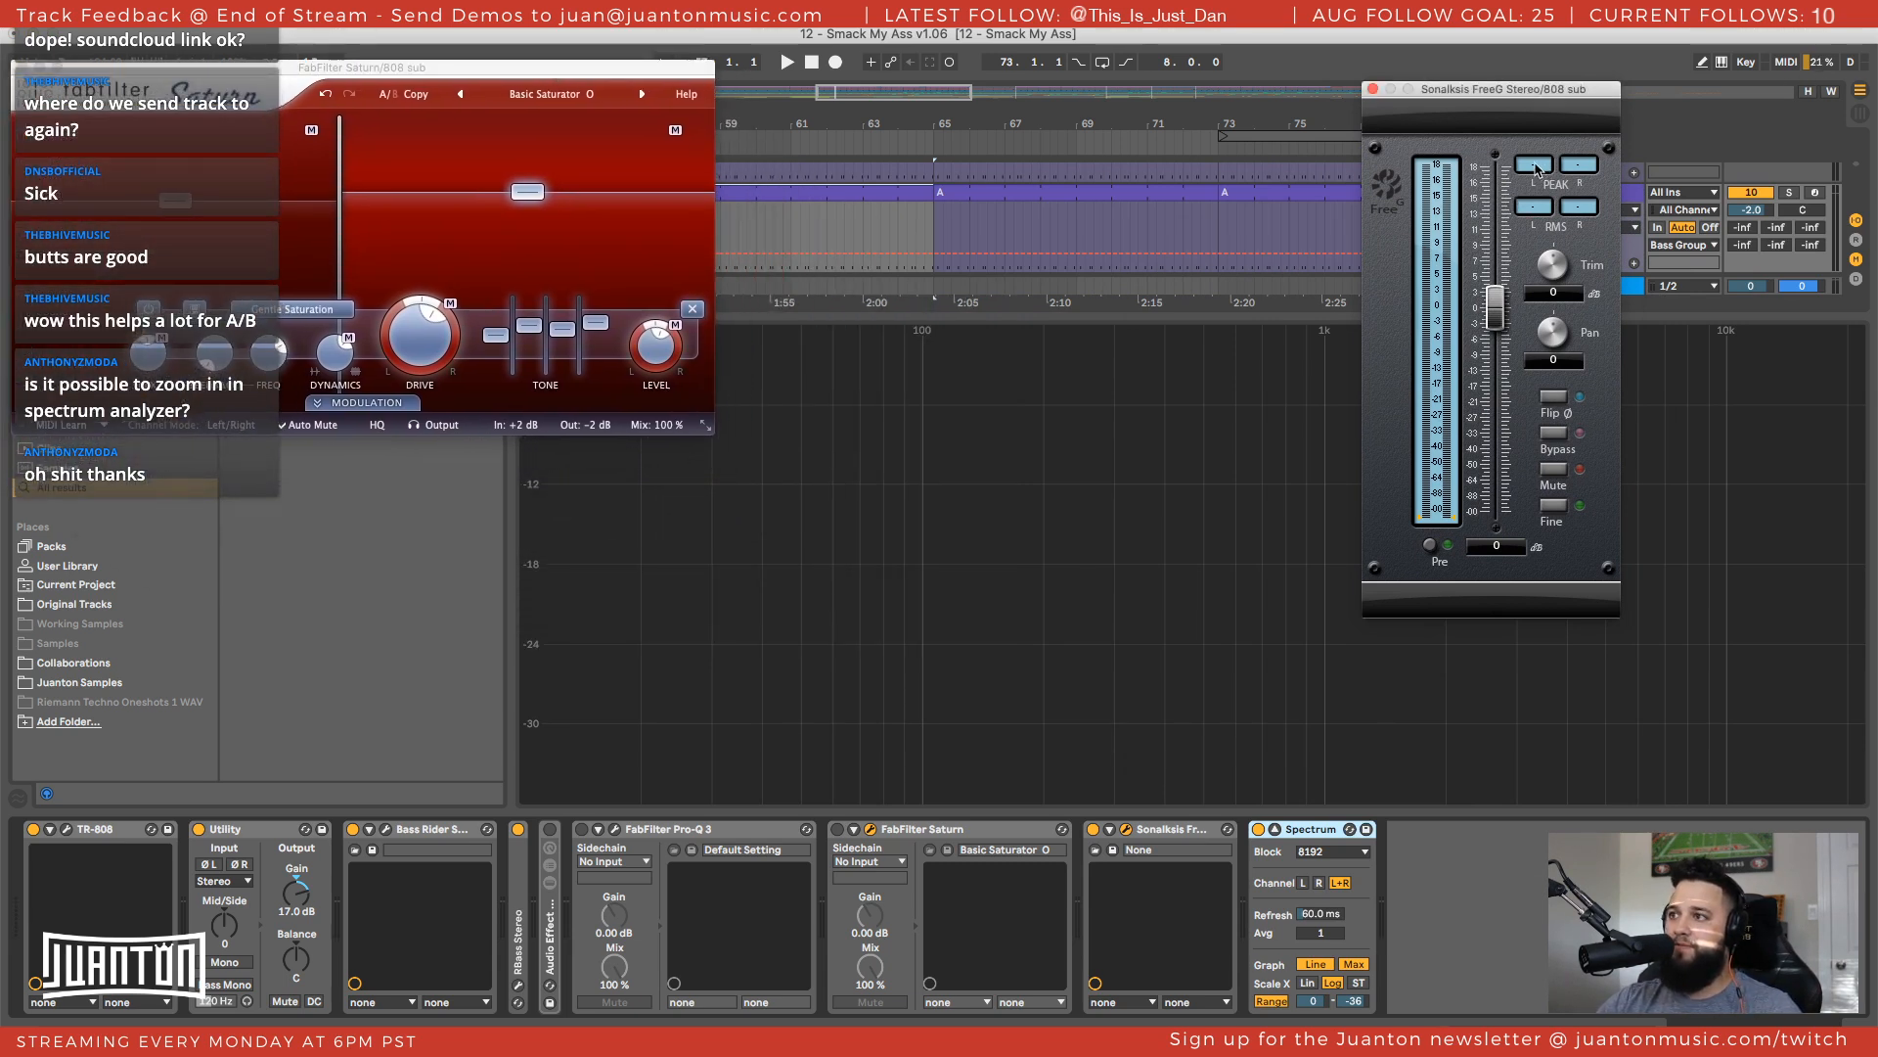
click(1098, 835)
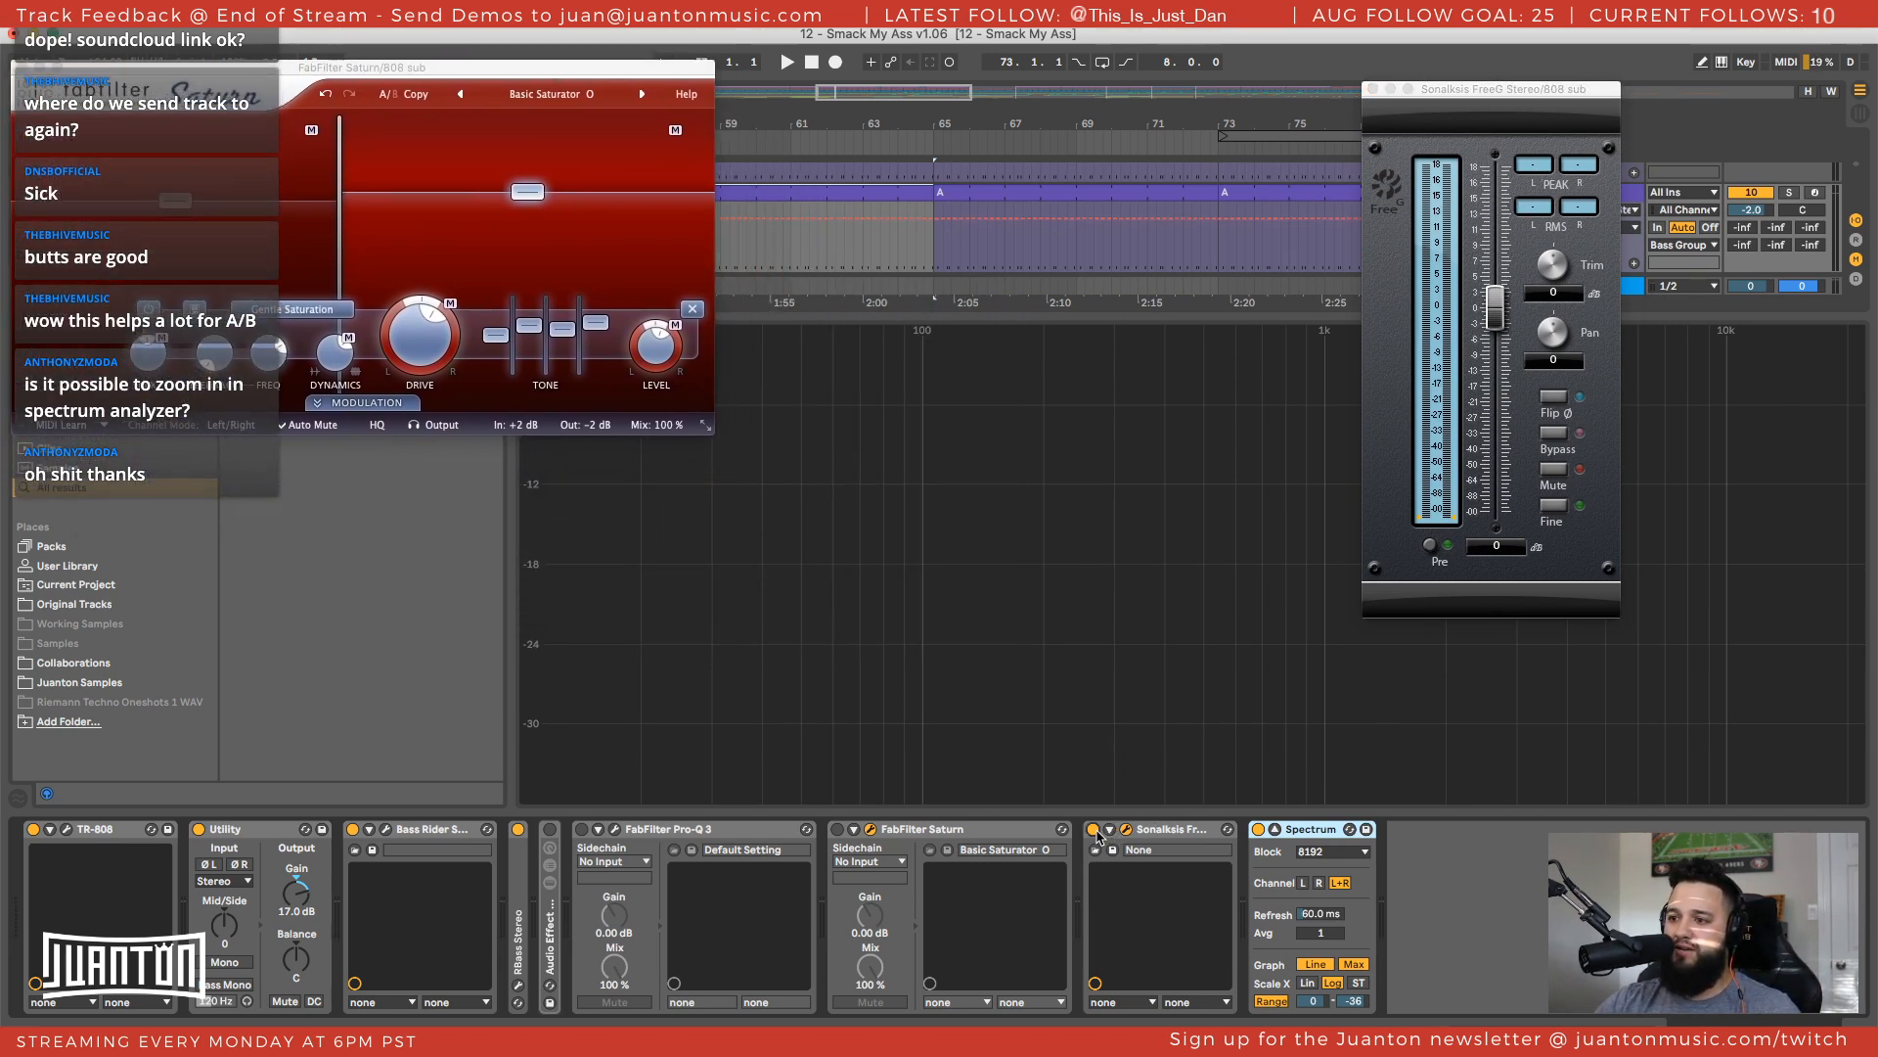
key(space)
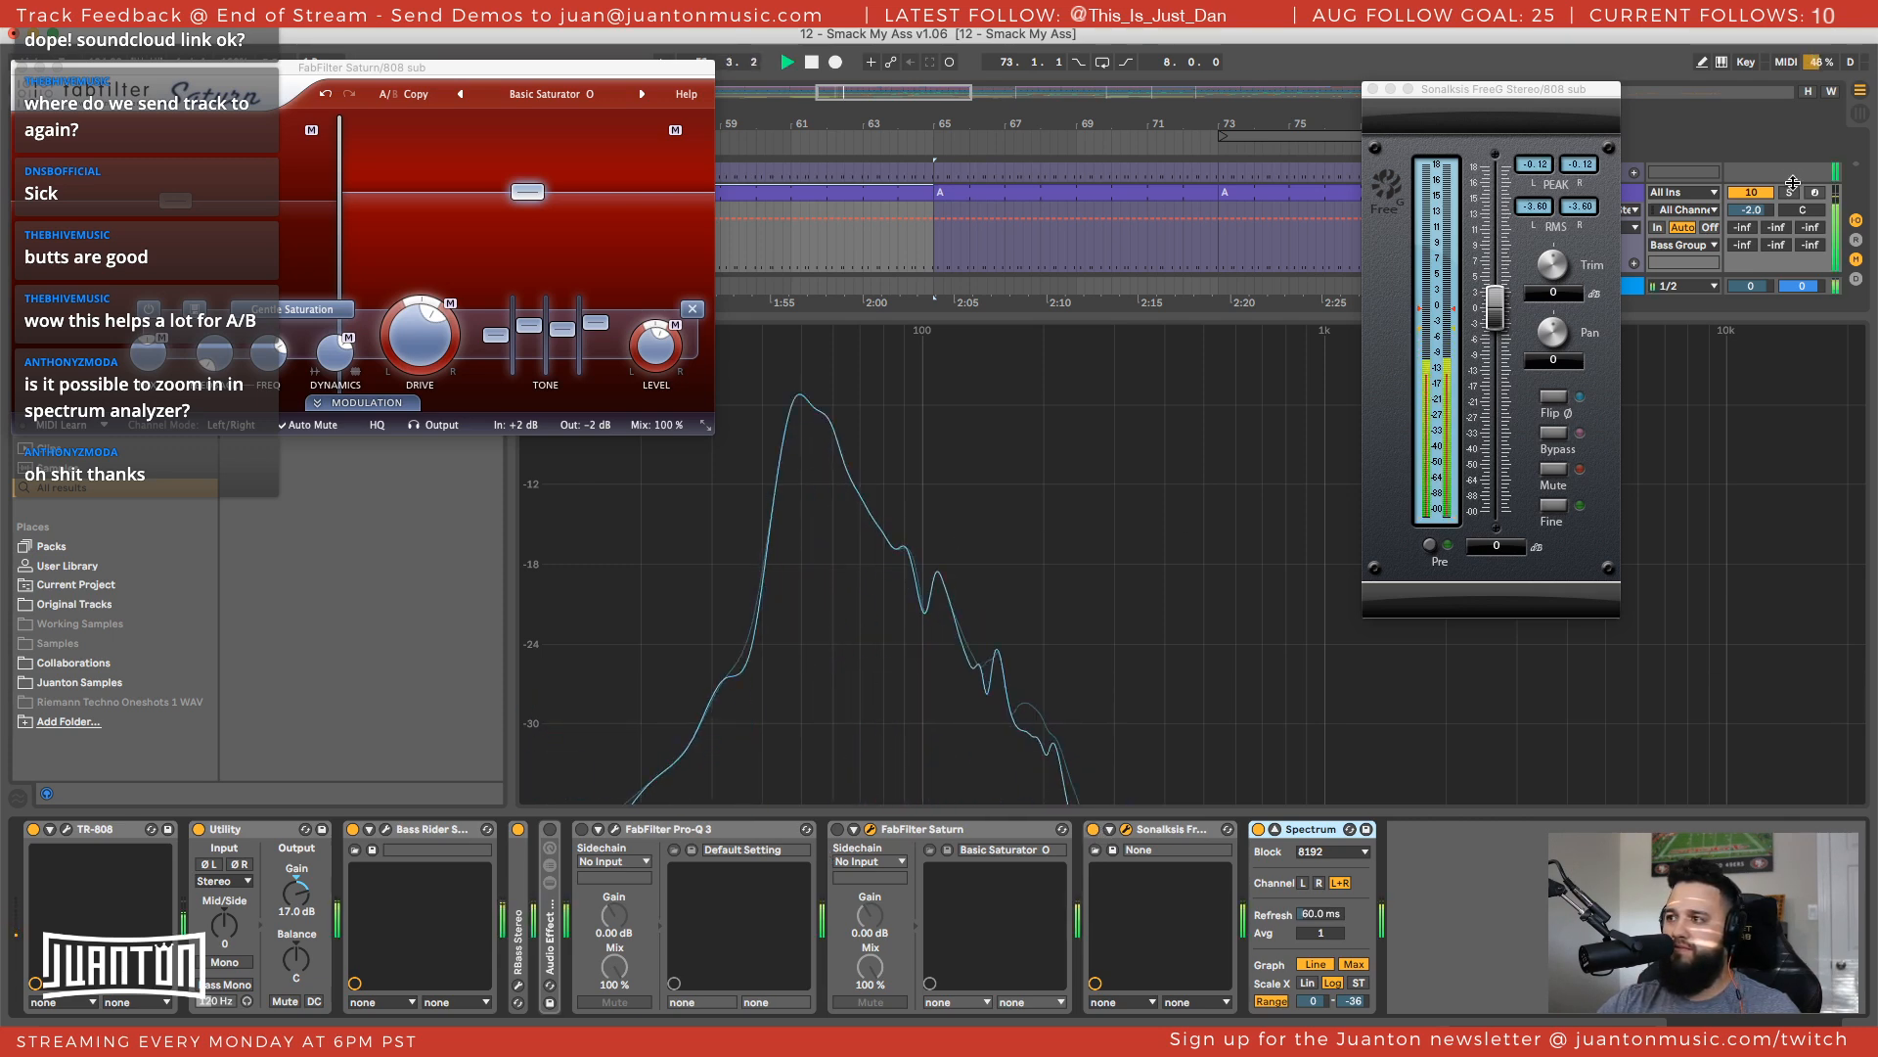
scroll(1796, 194, up, 1)
scroll(1797, 194, down, 1)
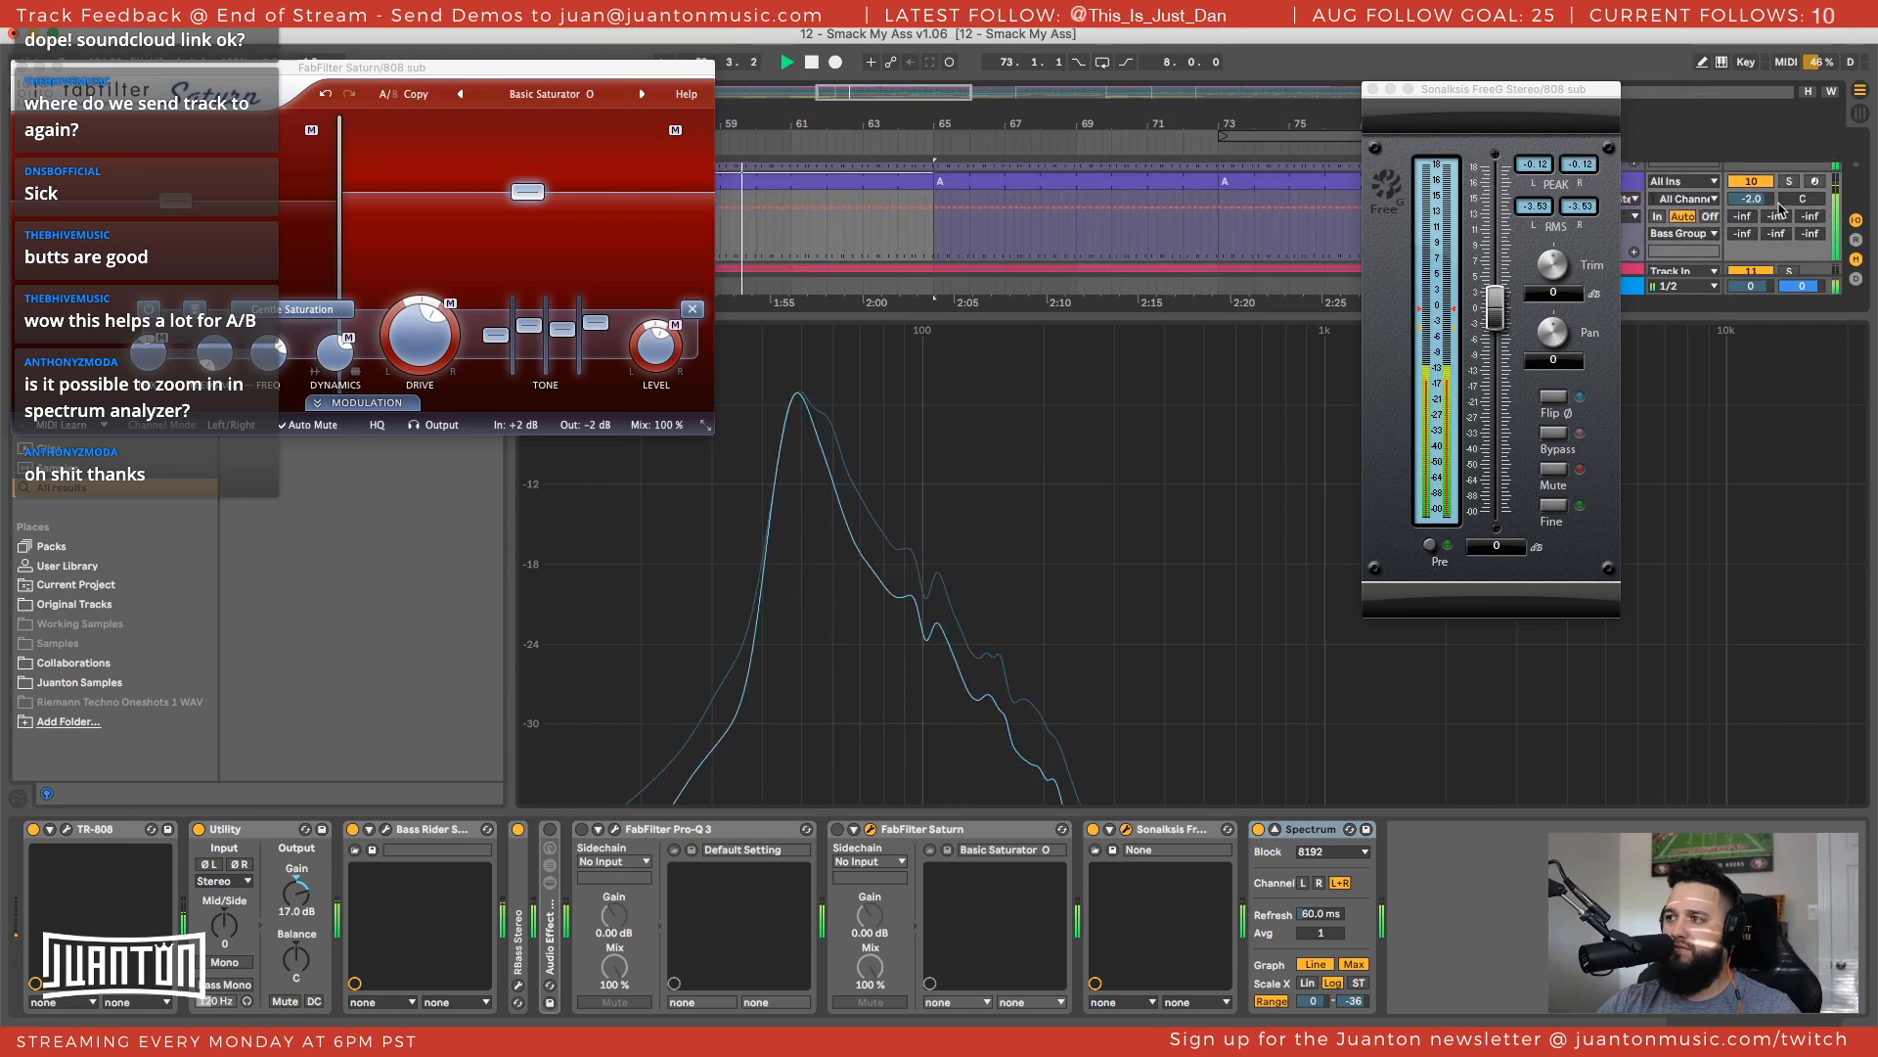
scroll(1786, 201, up, 2)
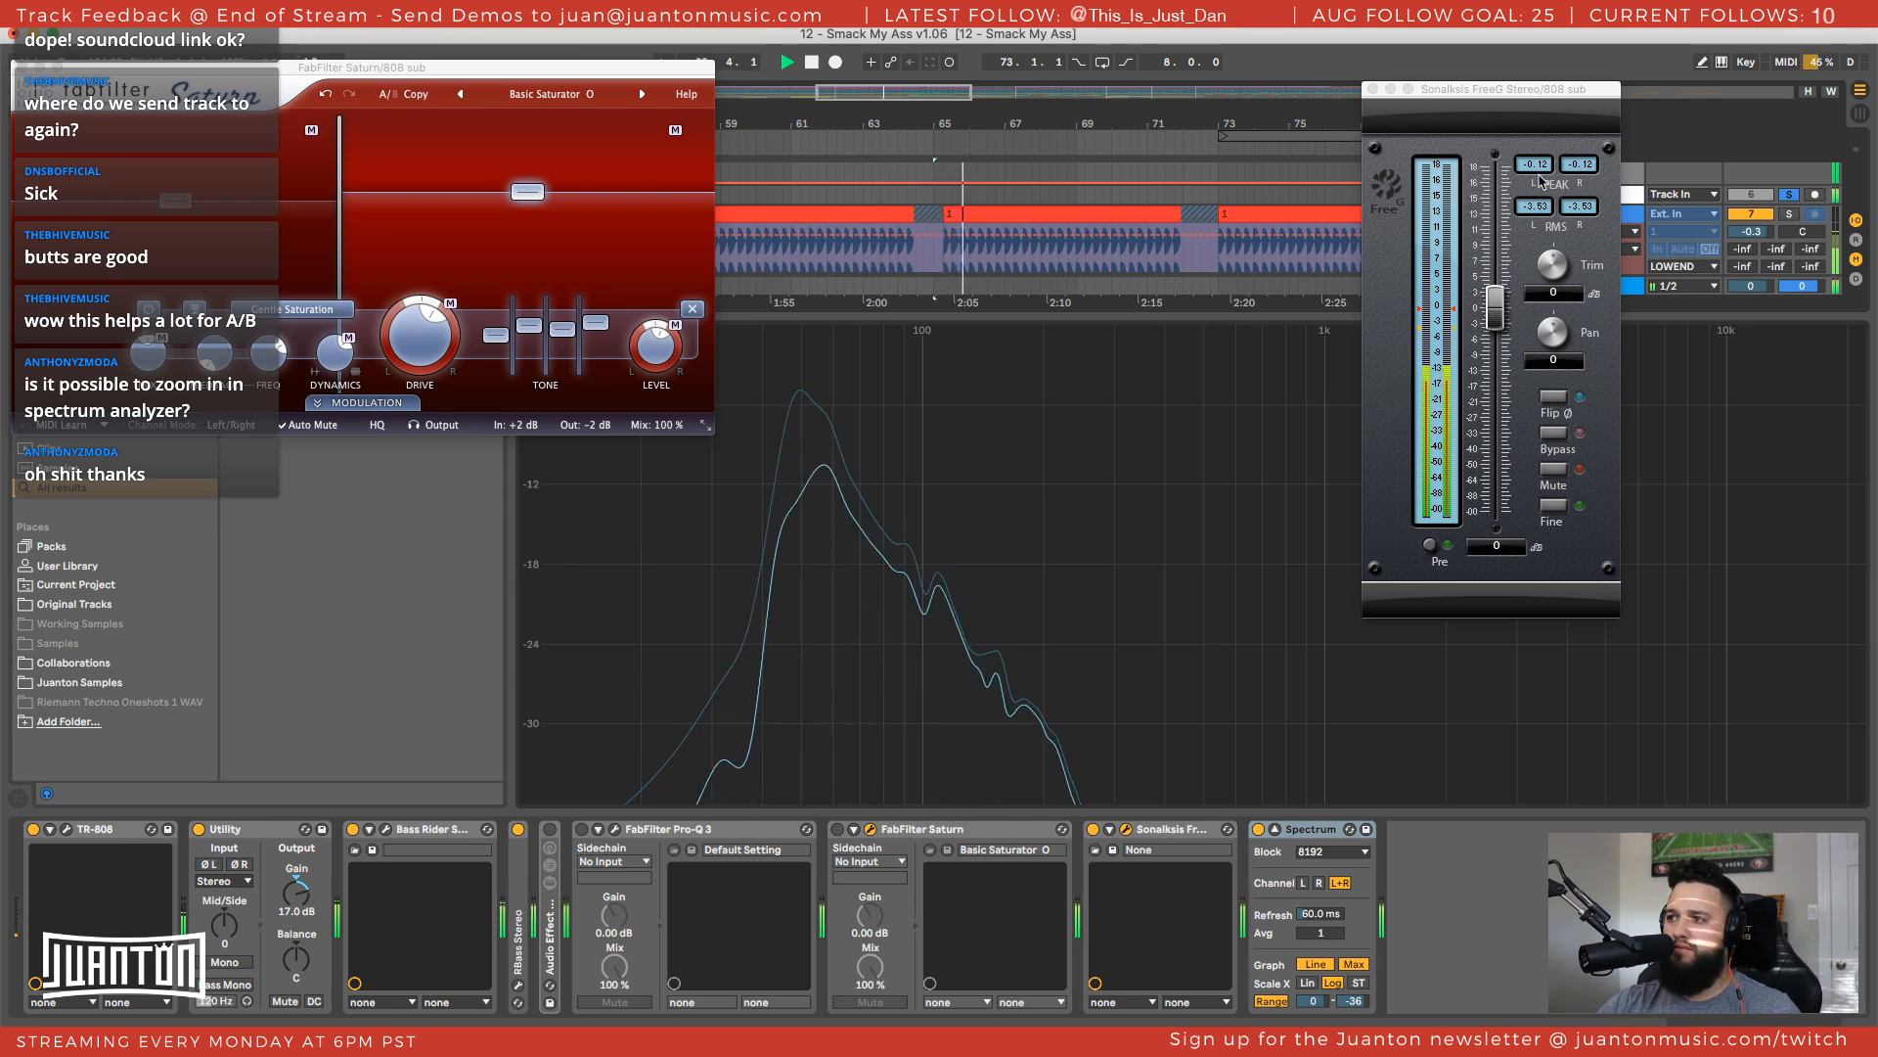
click(1538, 174)
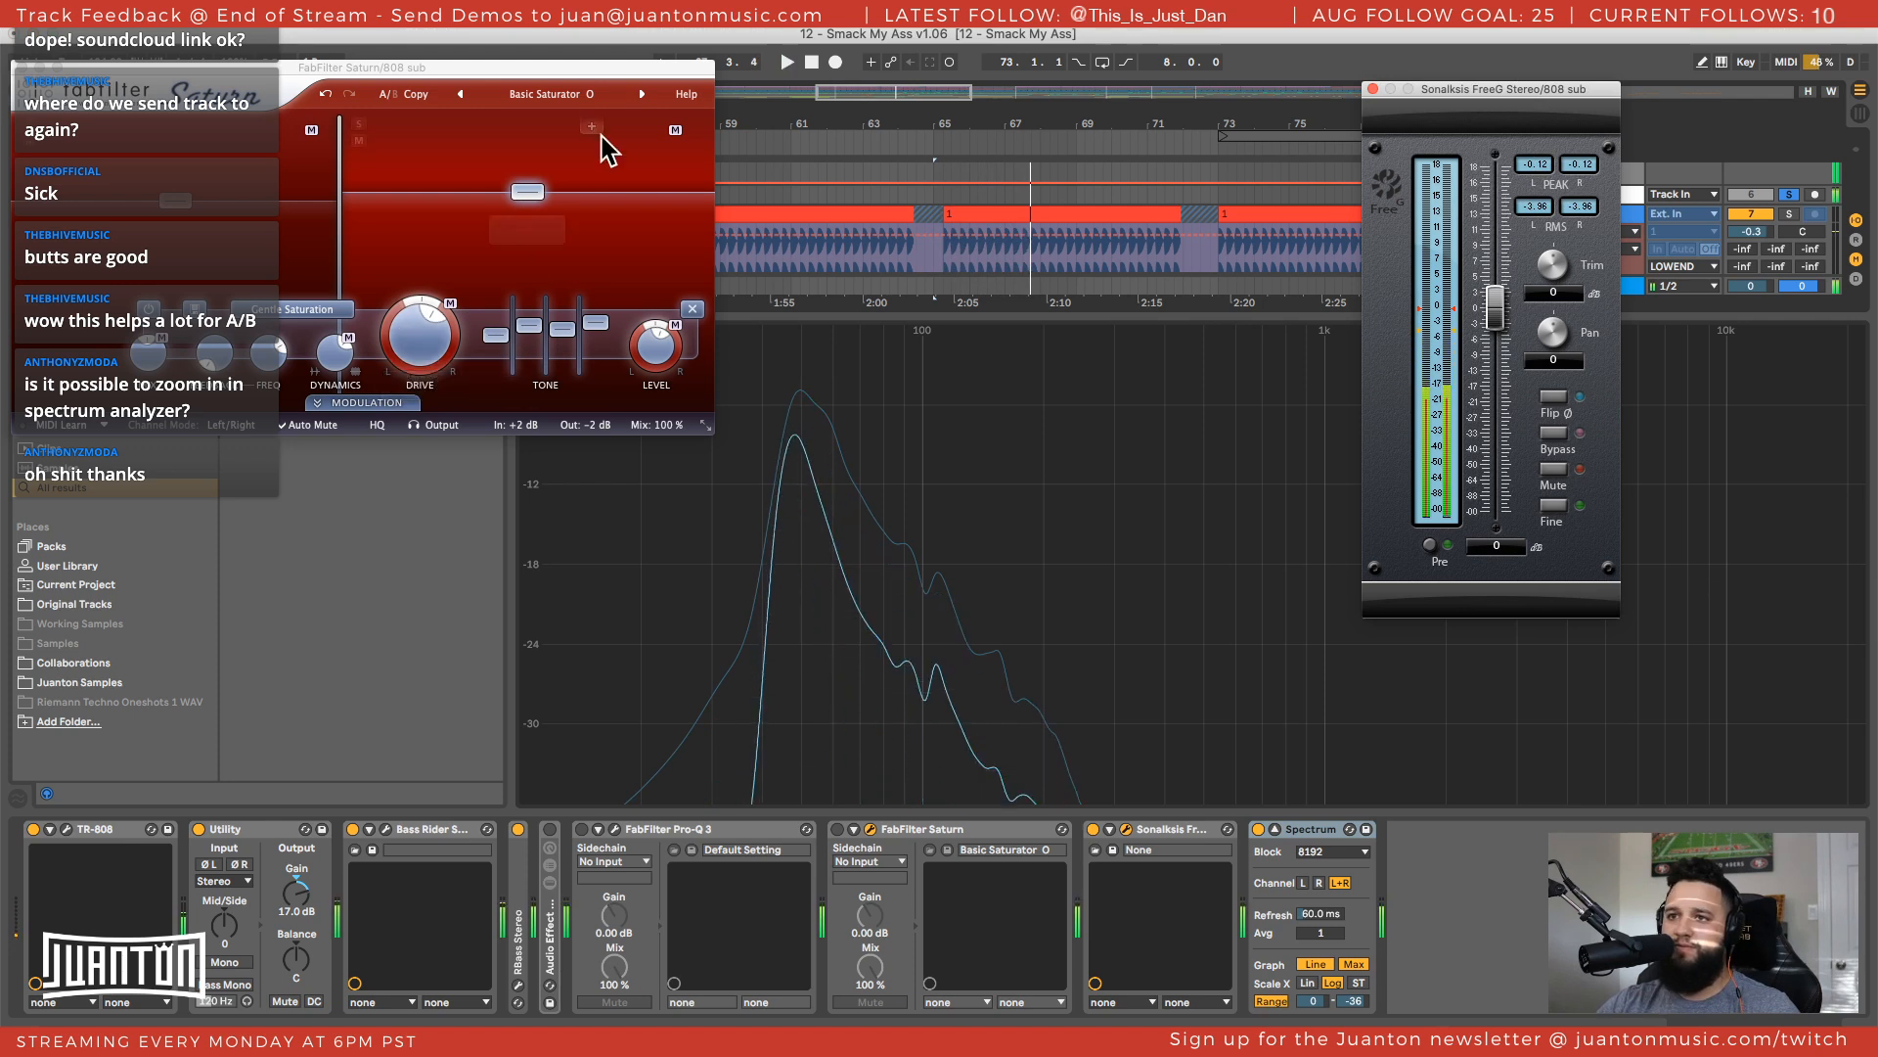
key(space)
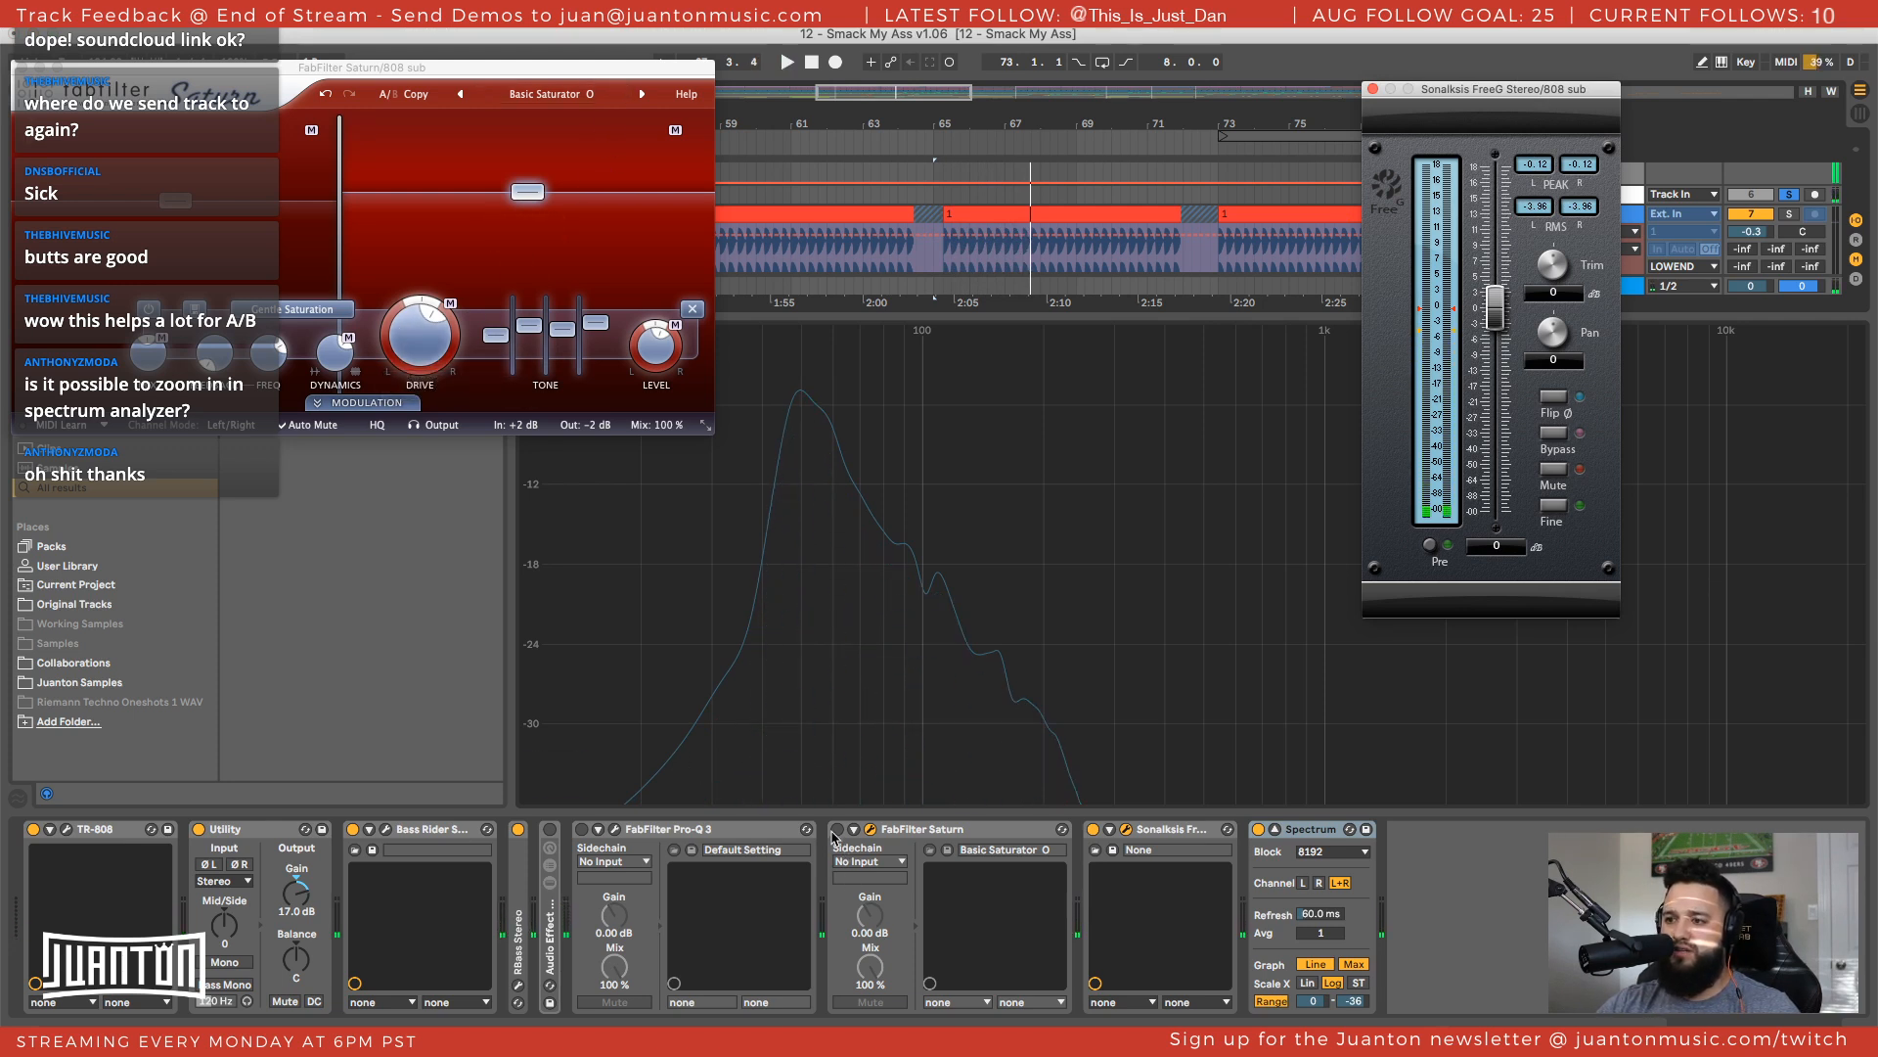
Enable Saturn on the 808 sub, restart playback and reset FreeG's readings to compare the levels
key(space)
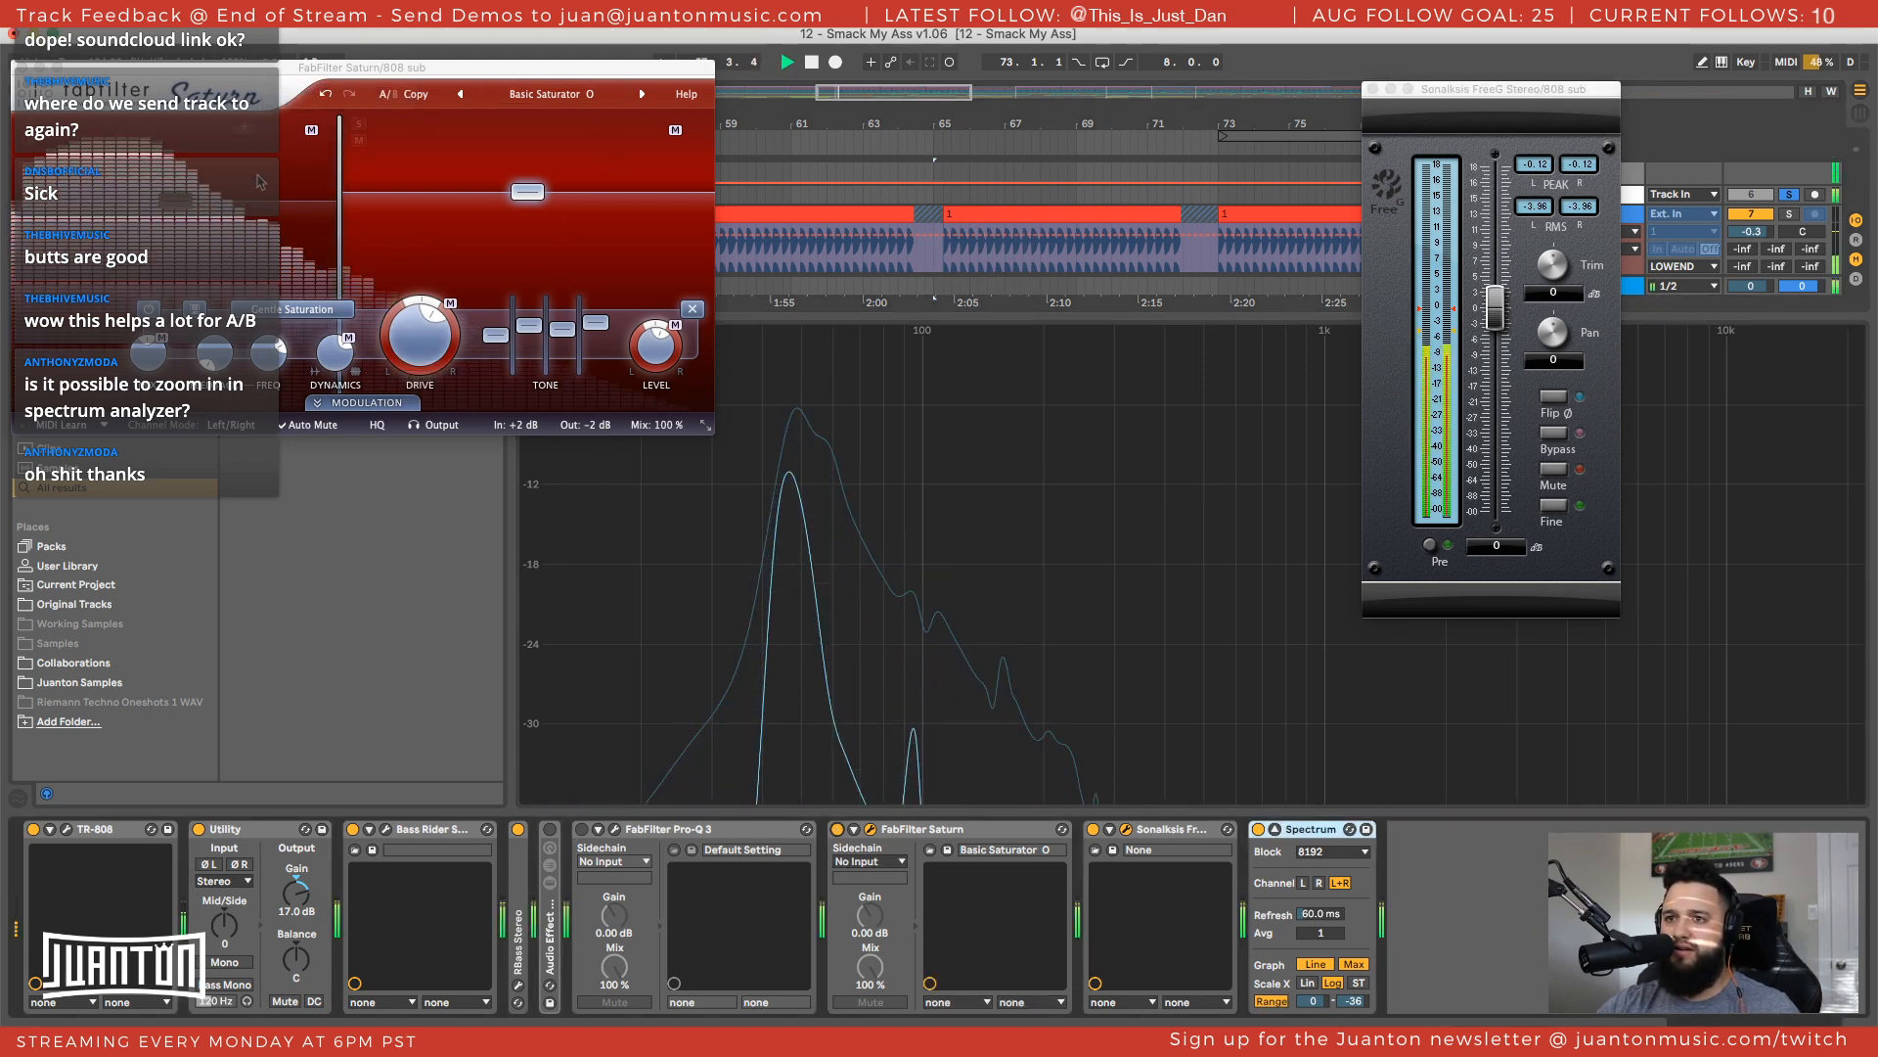
click(1533, 168)
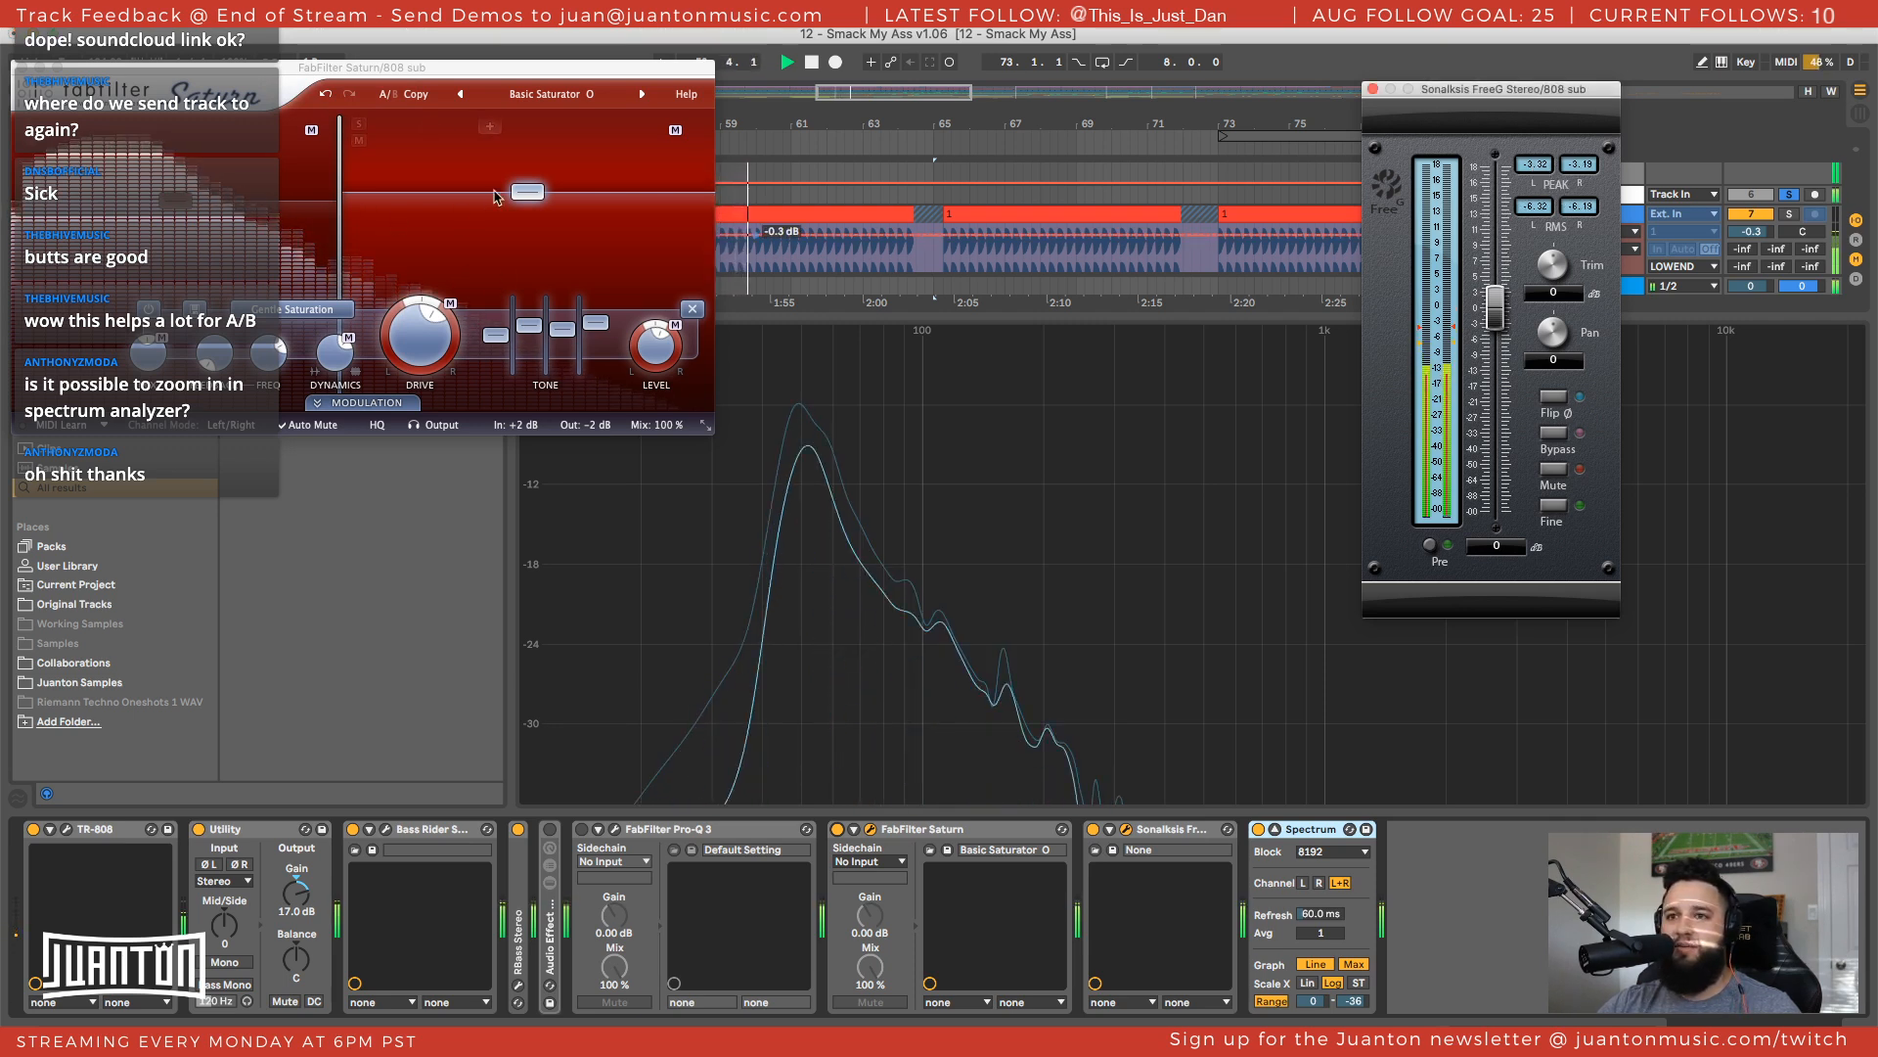
mouse_move(533, 194)
Audition Saturn's presets one after another during playback, from De-Impact (Dax) through to Break My Loop 02 bM
click(640, 94)
click(641, 94)
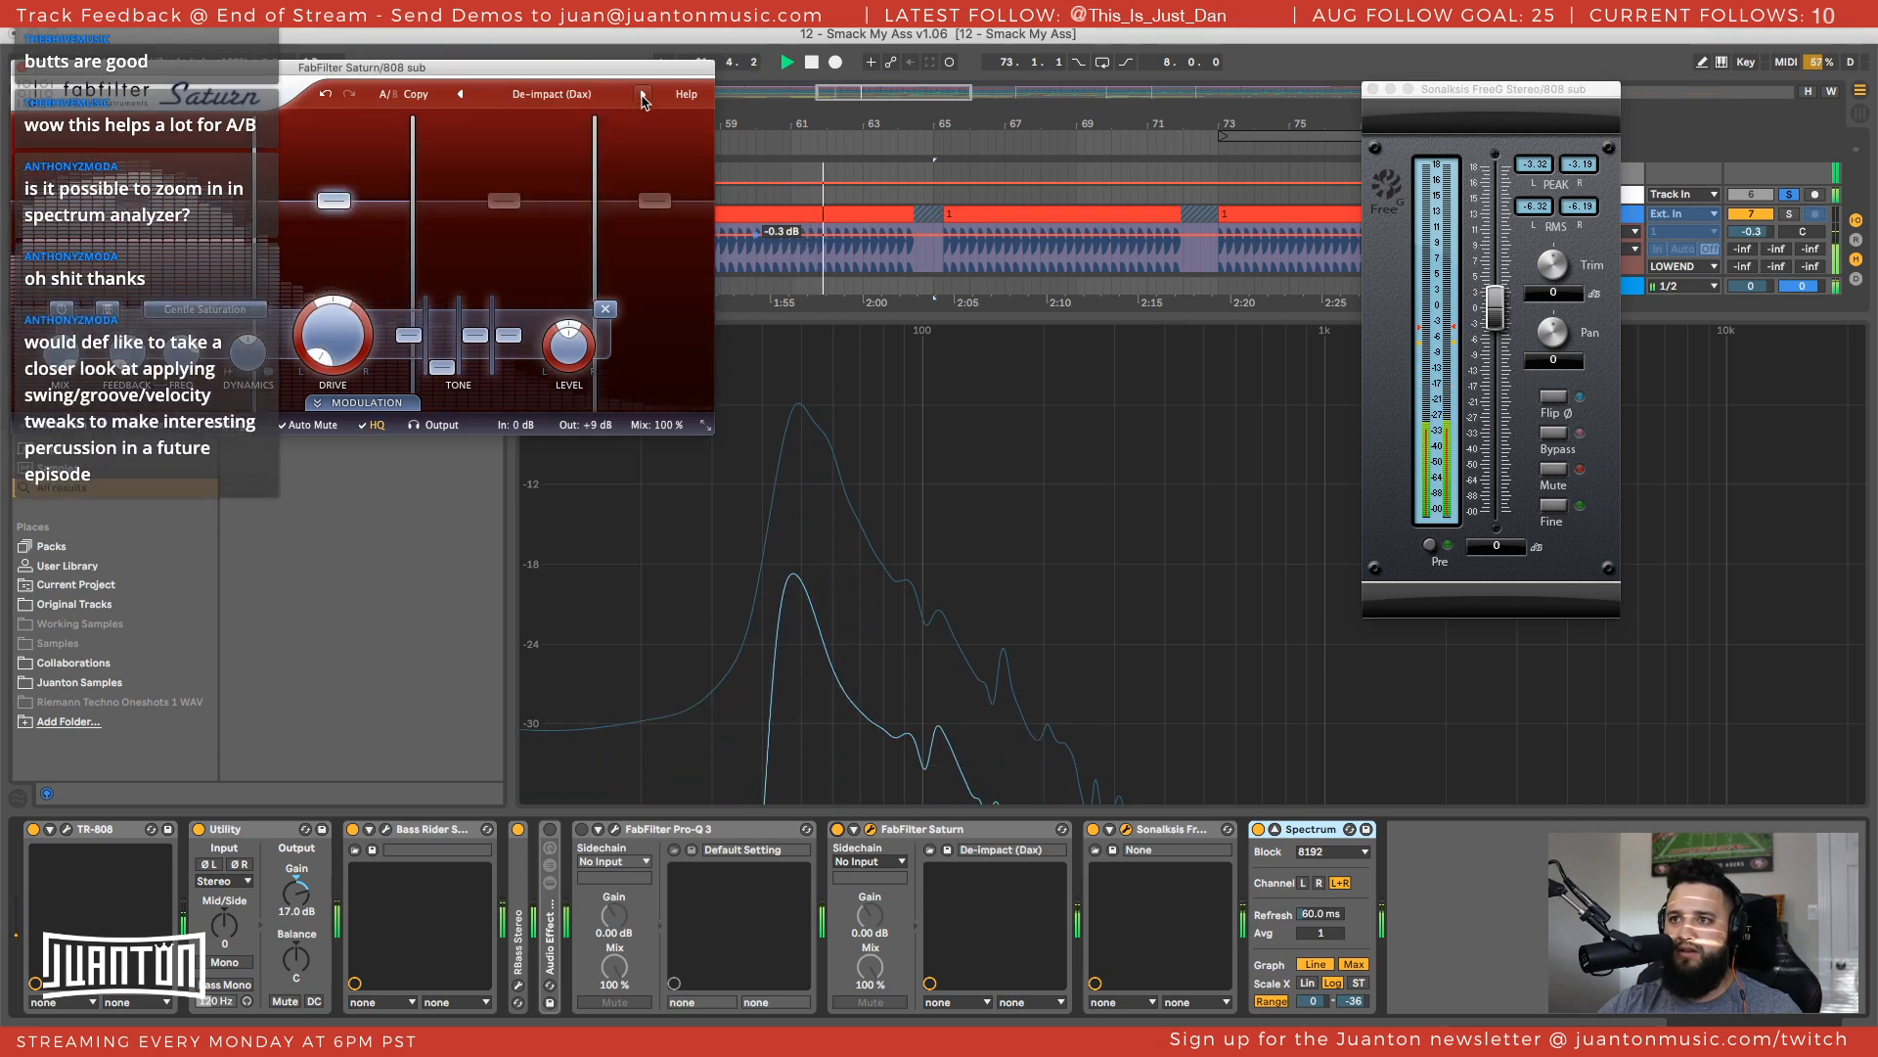
click(641, 94)
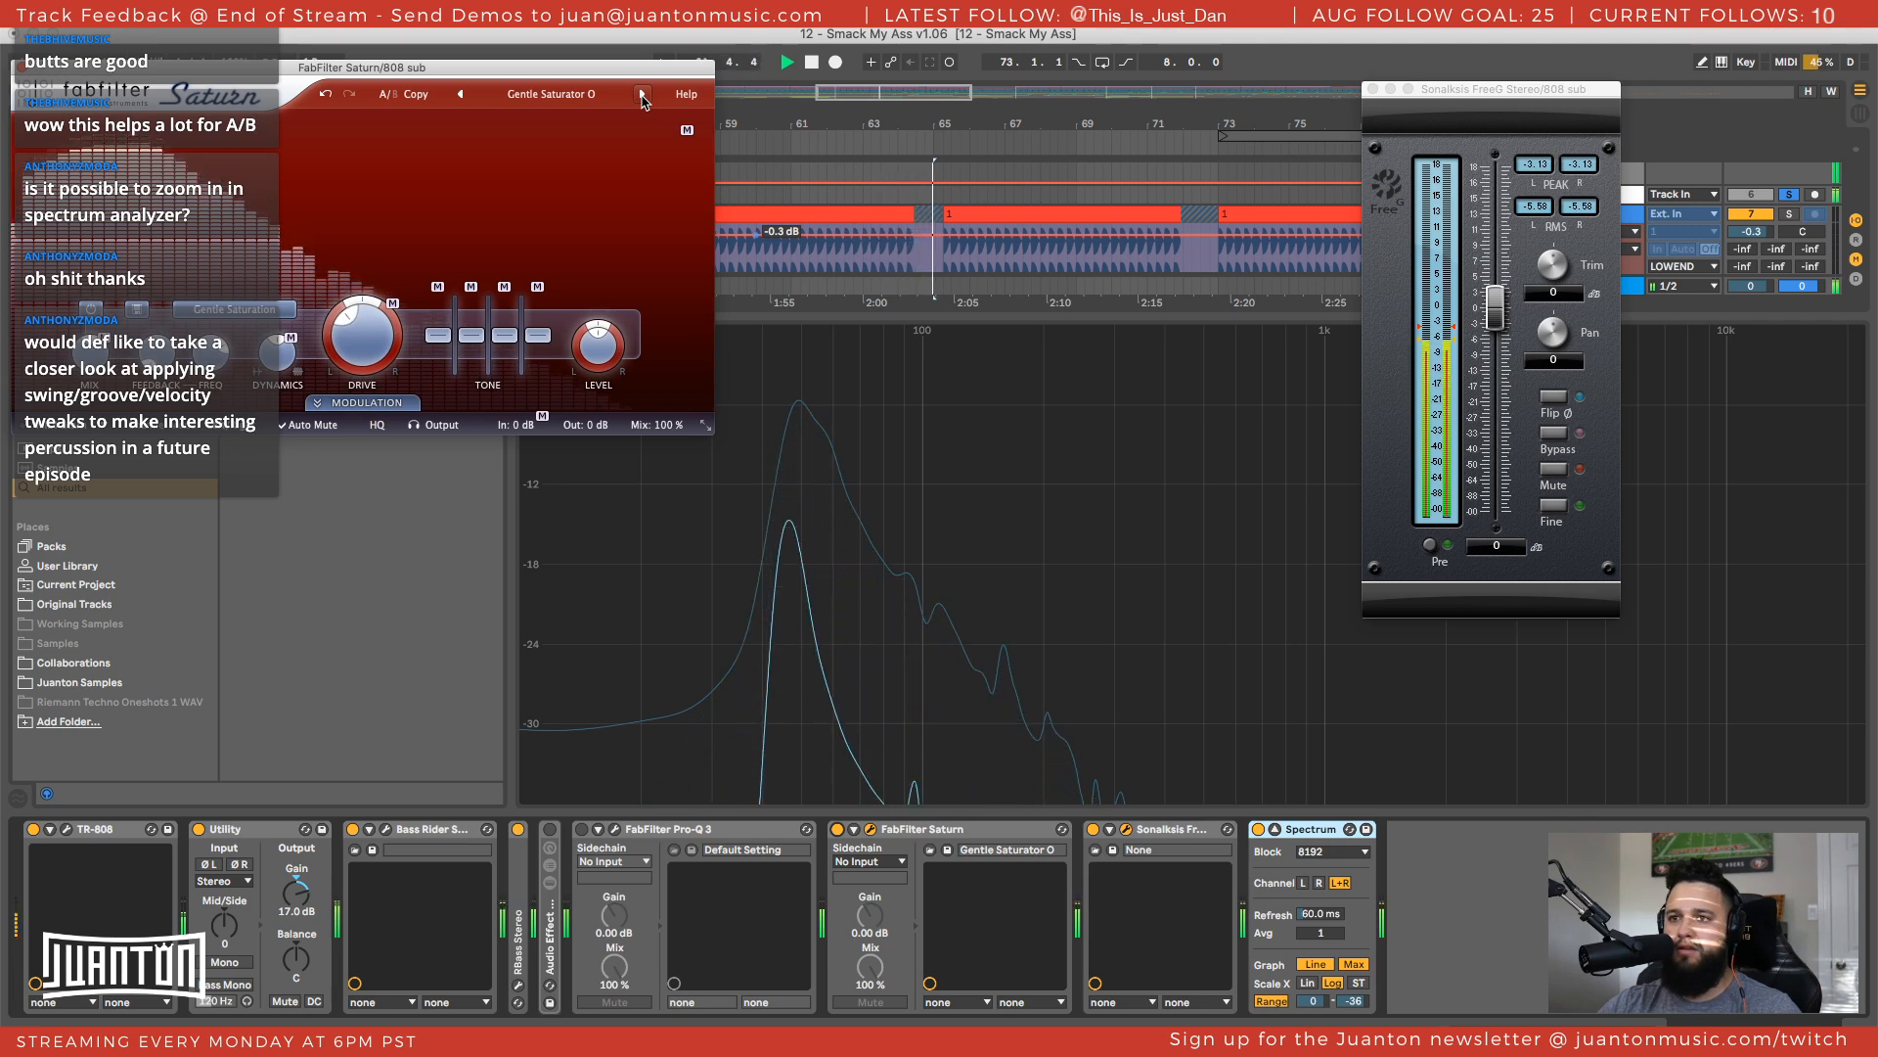
click(642, 94)
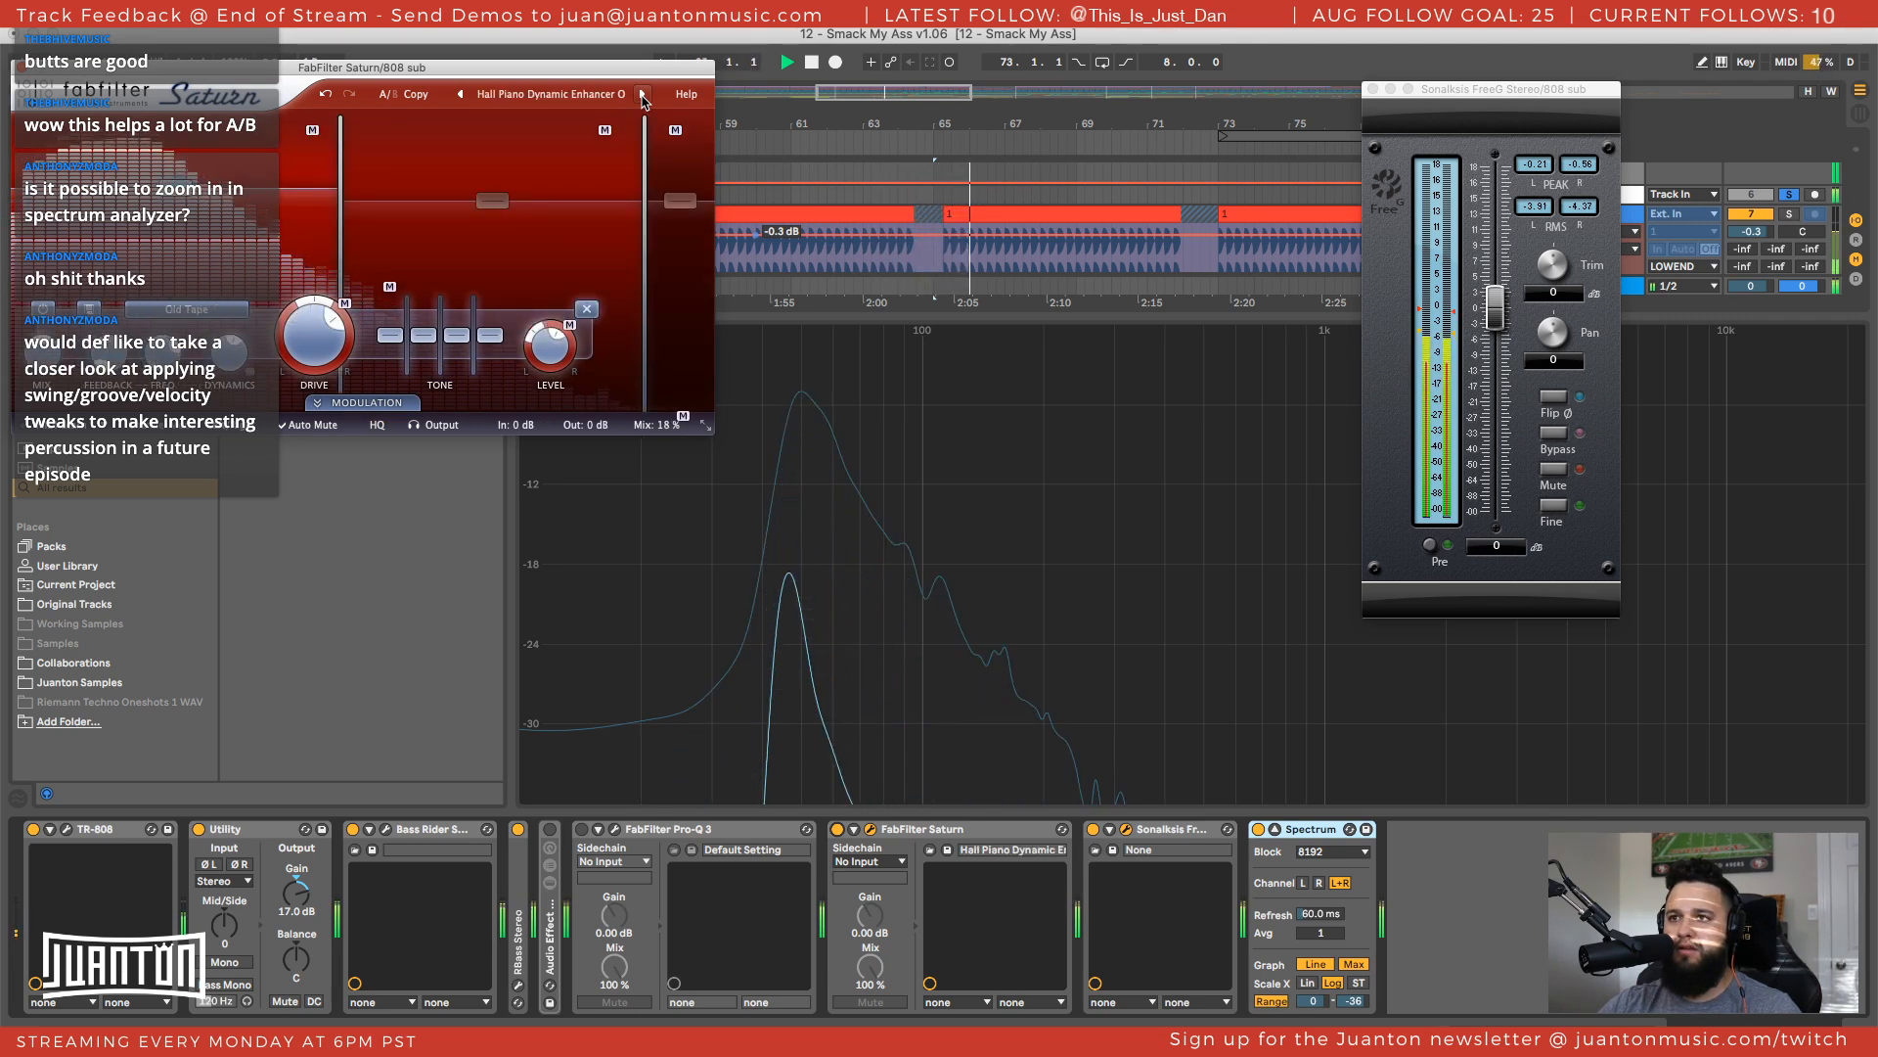
click(641, 94)
click(642, 94)
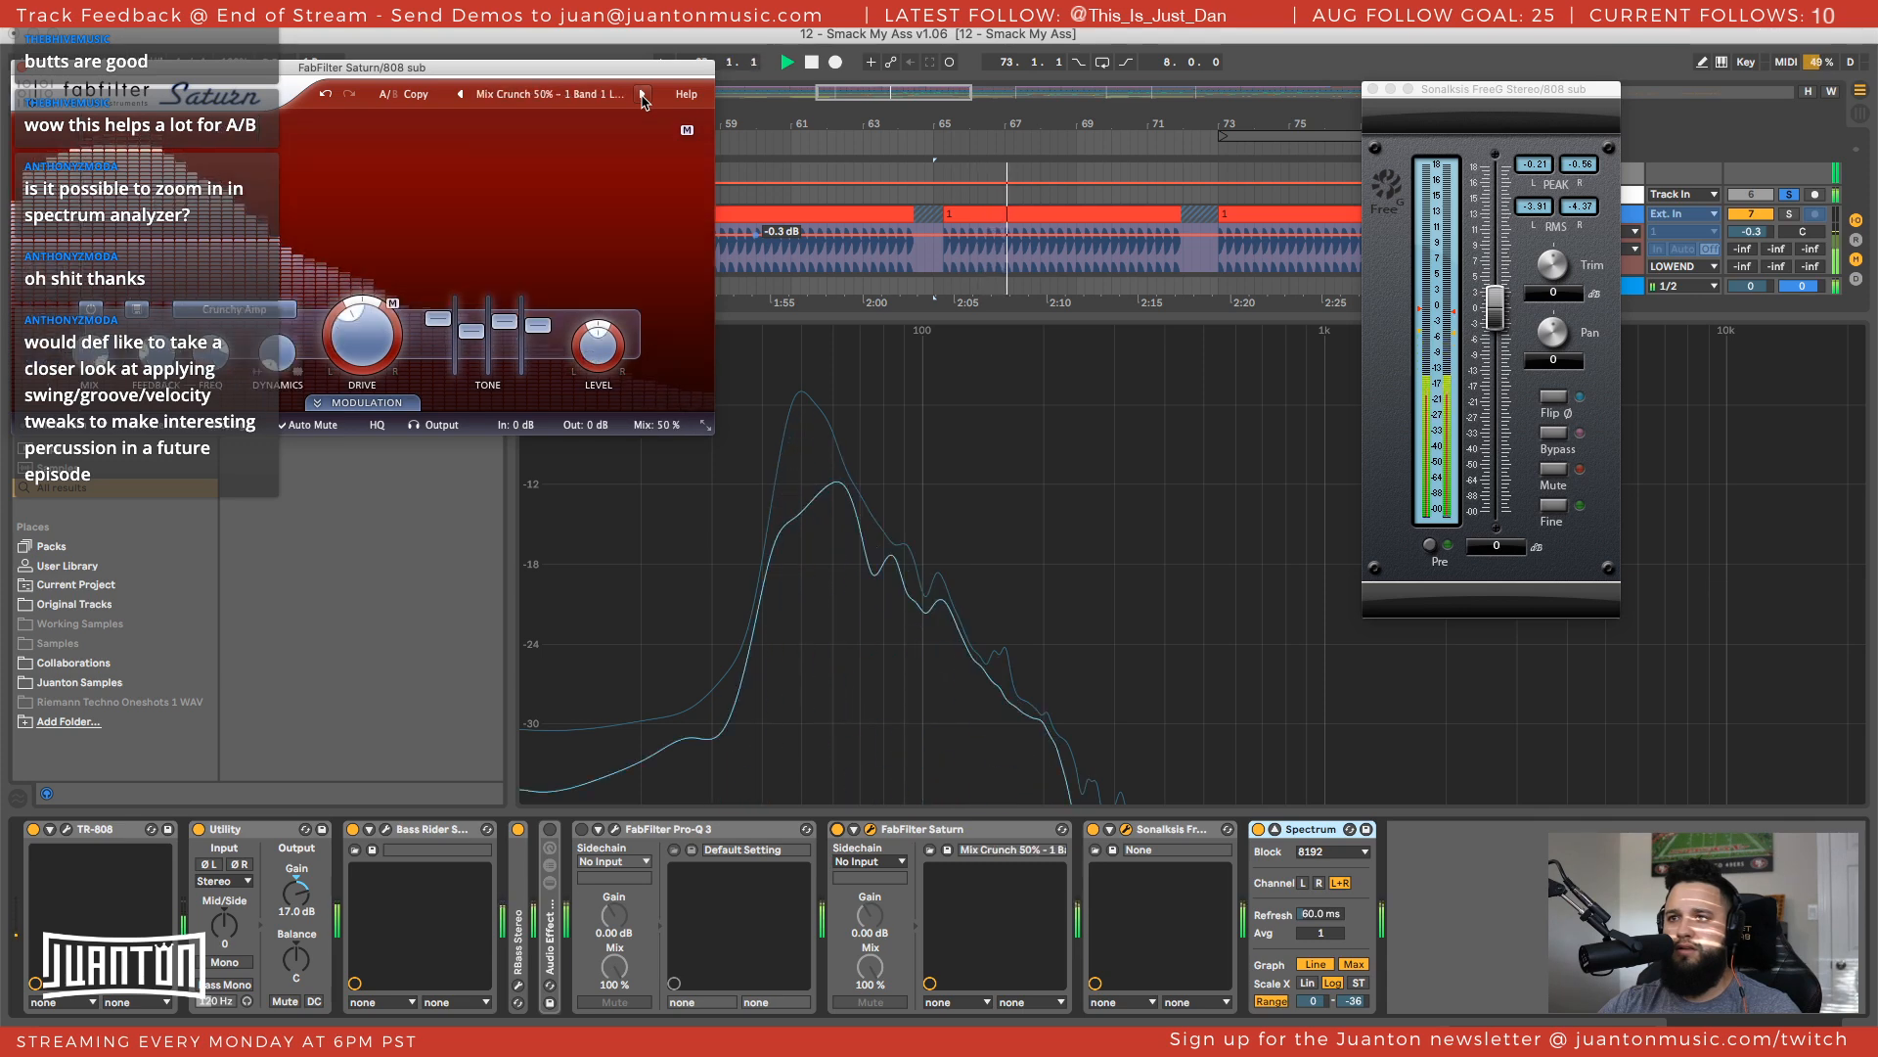
click(642, 94)
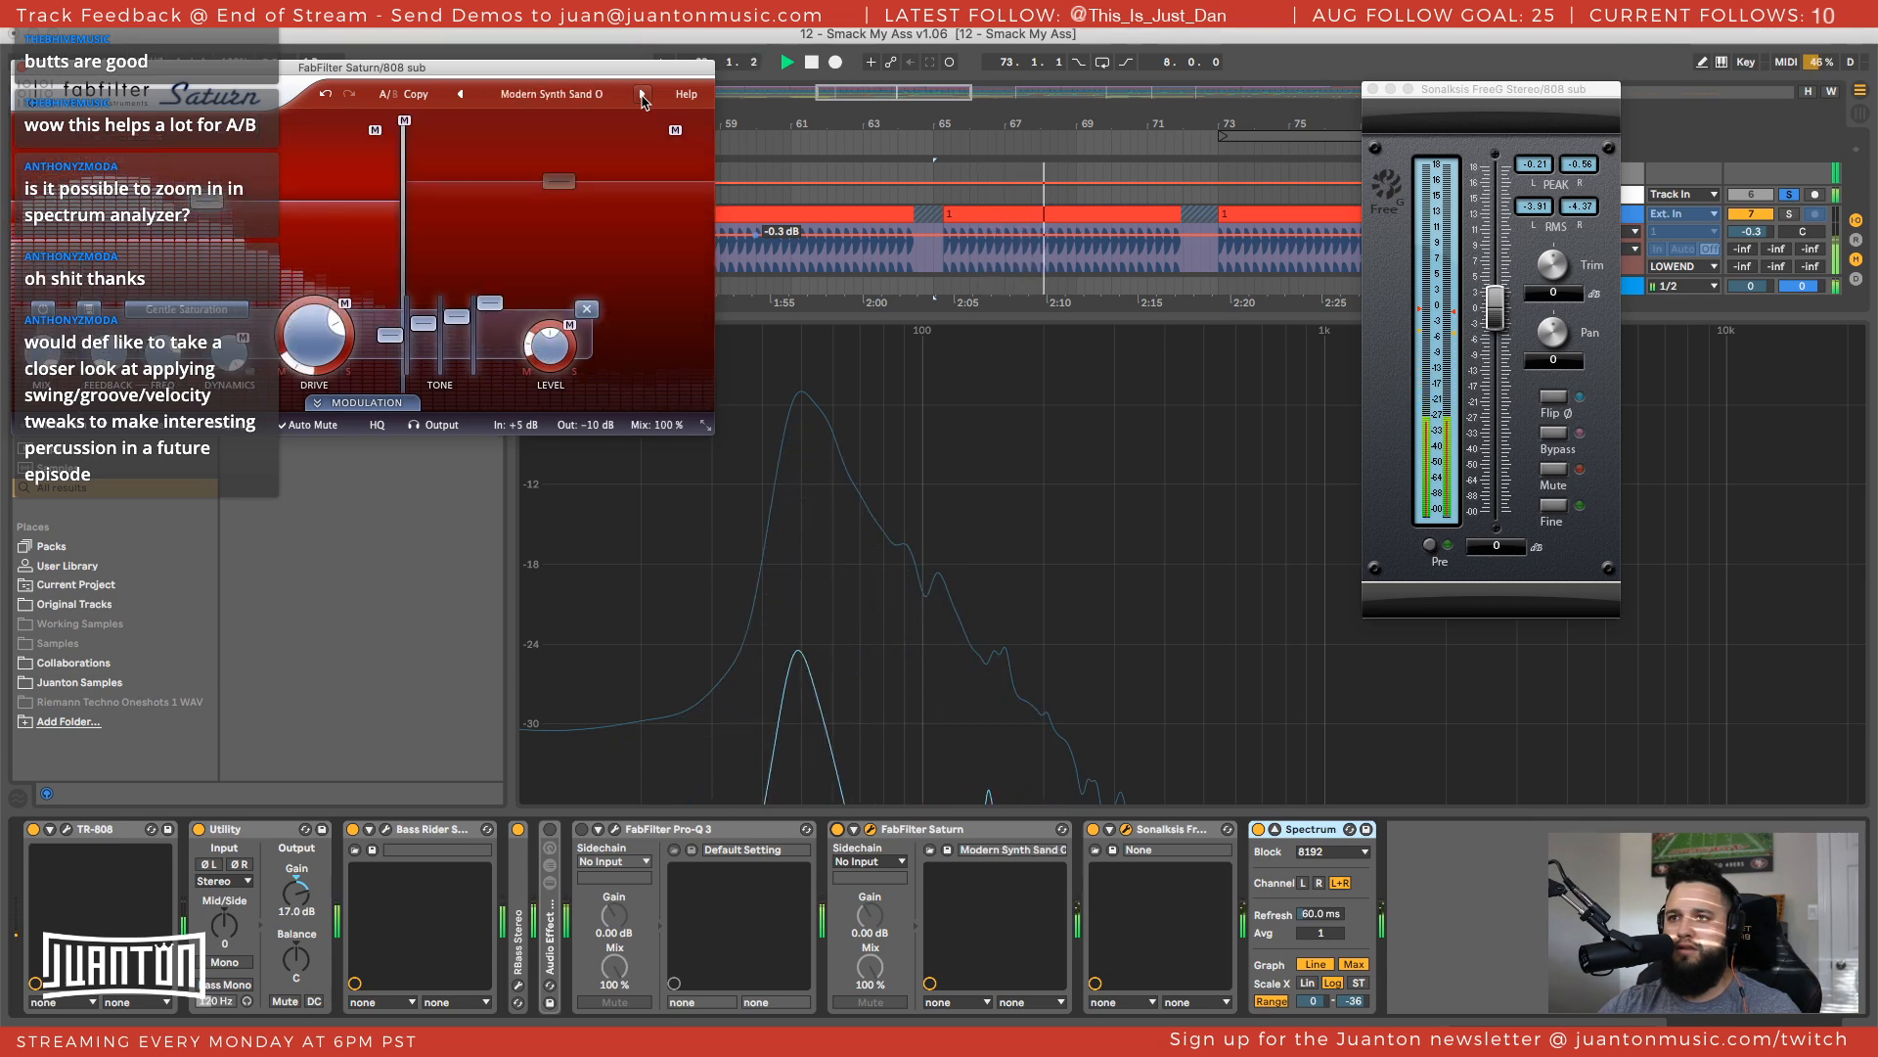
click(642, 94)
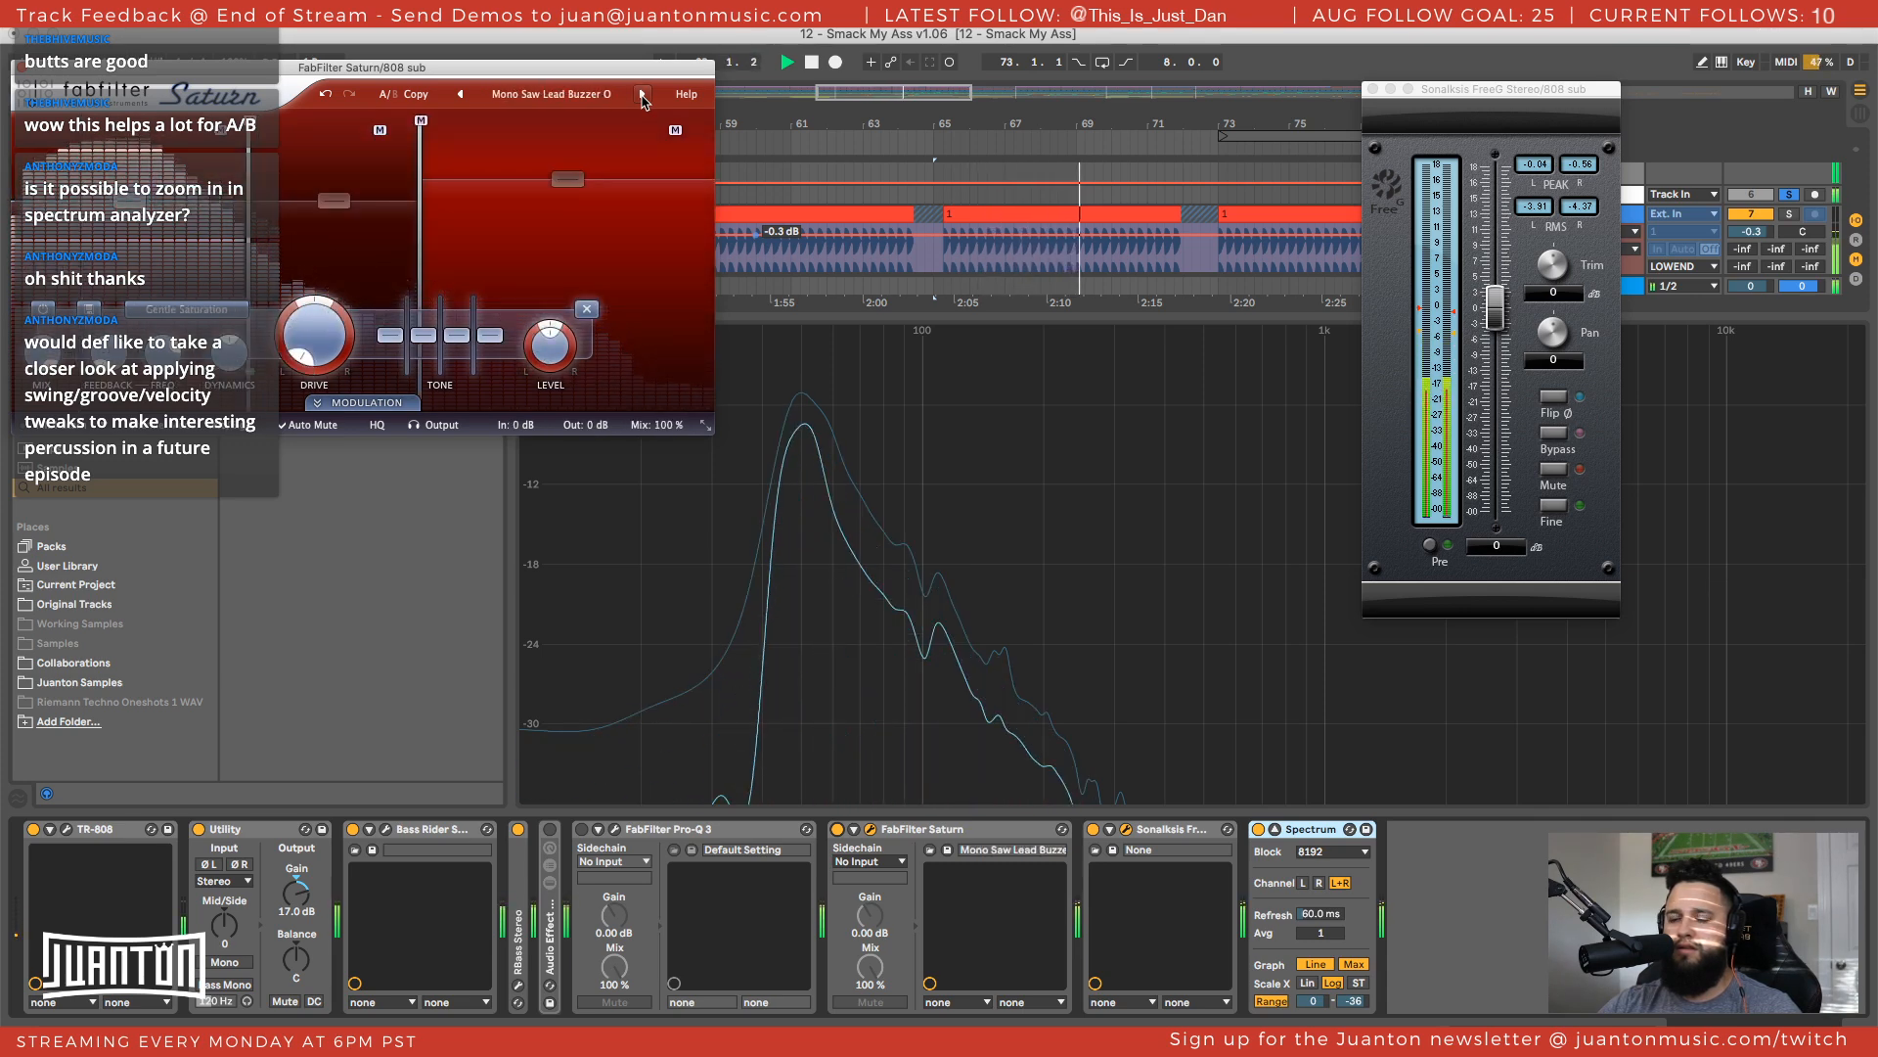
click(641, 94)
click(641, 94)
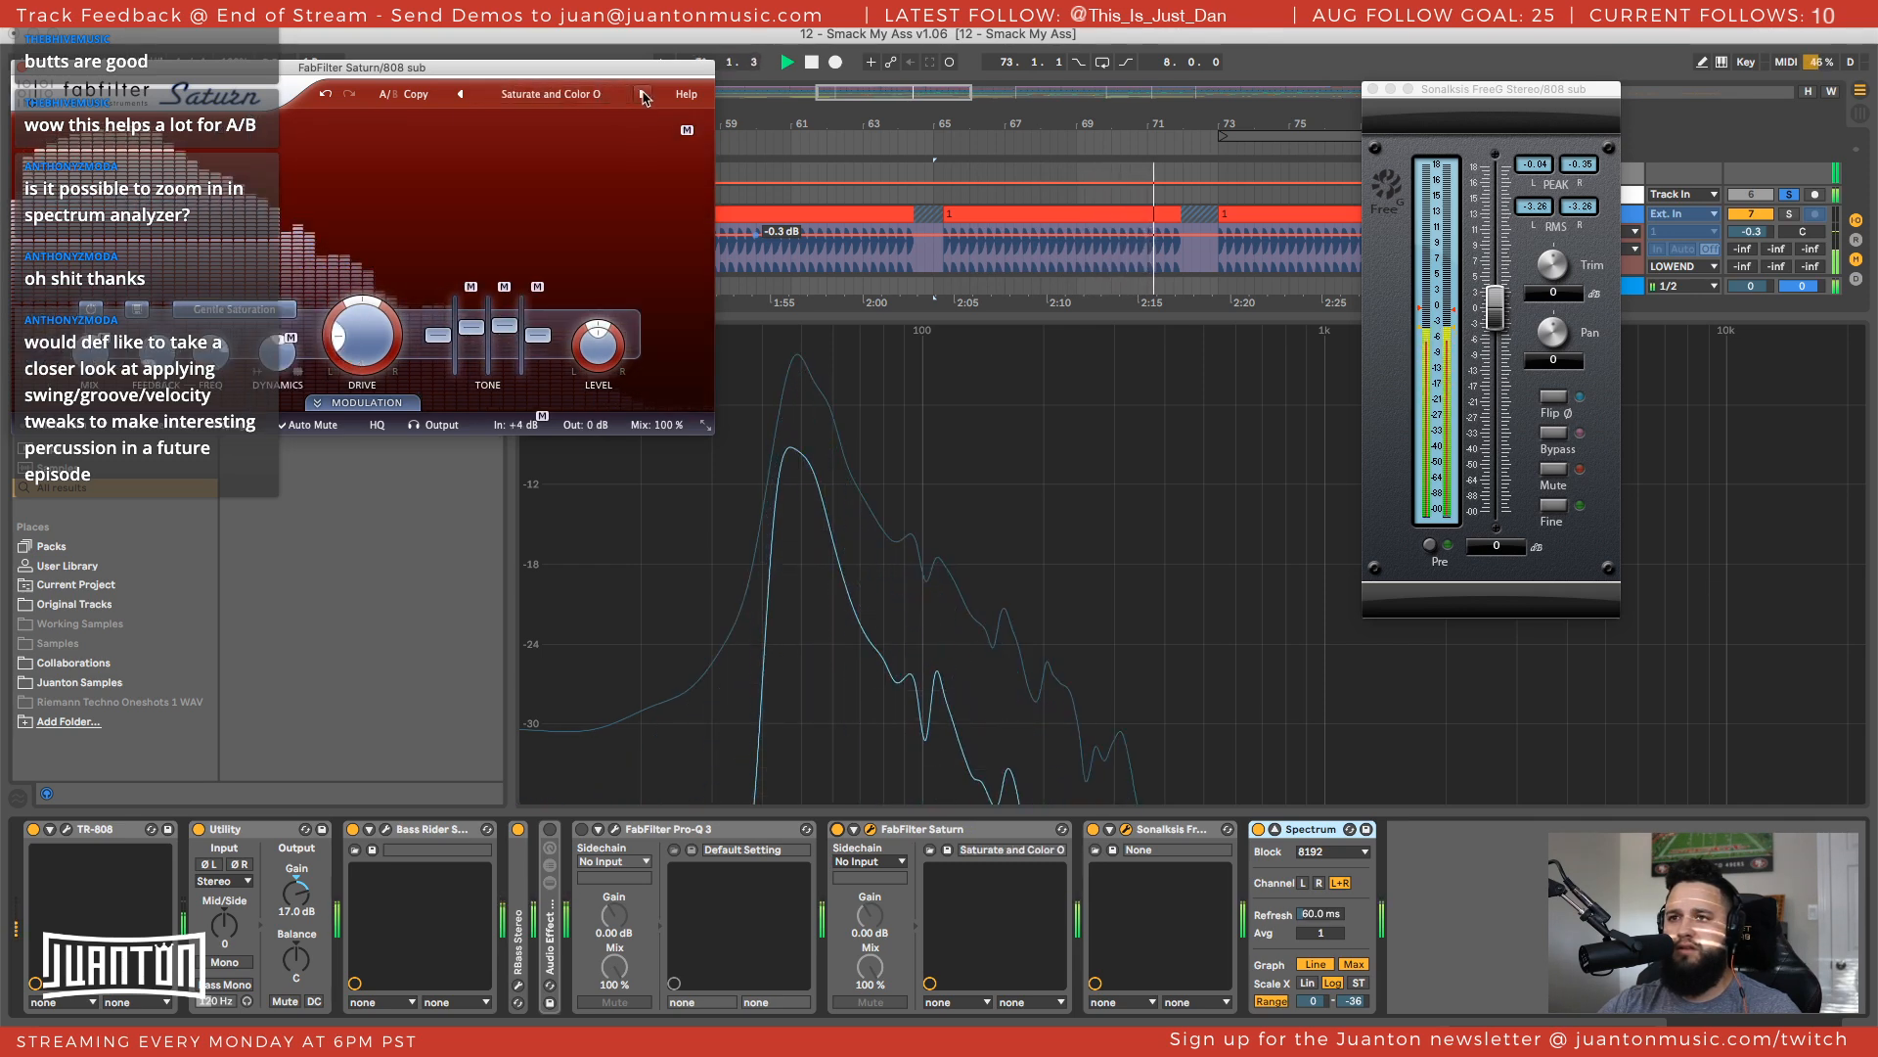
click(642, 94)
click(642, 94)
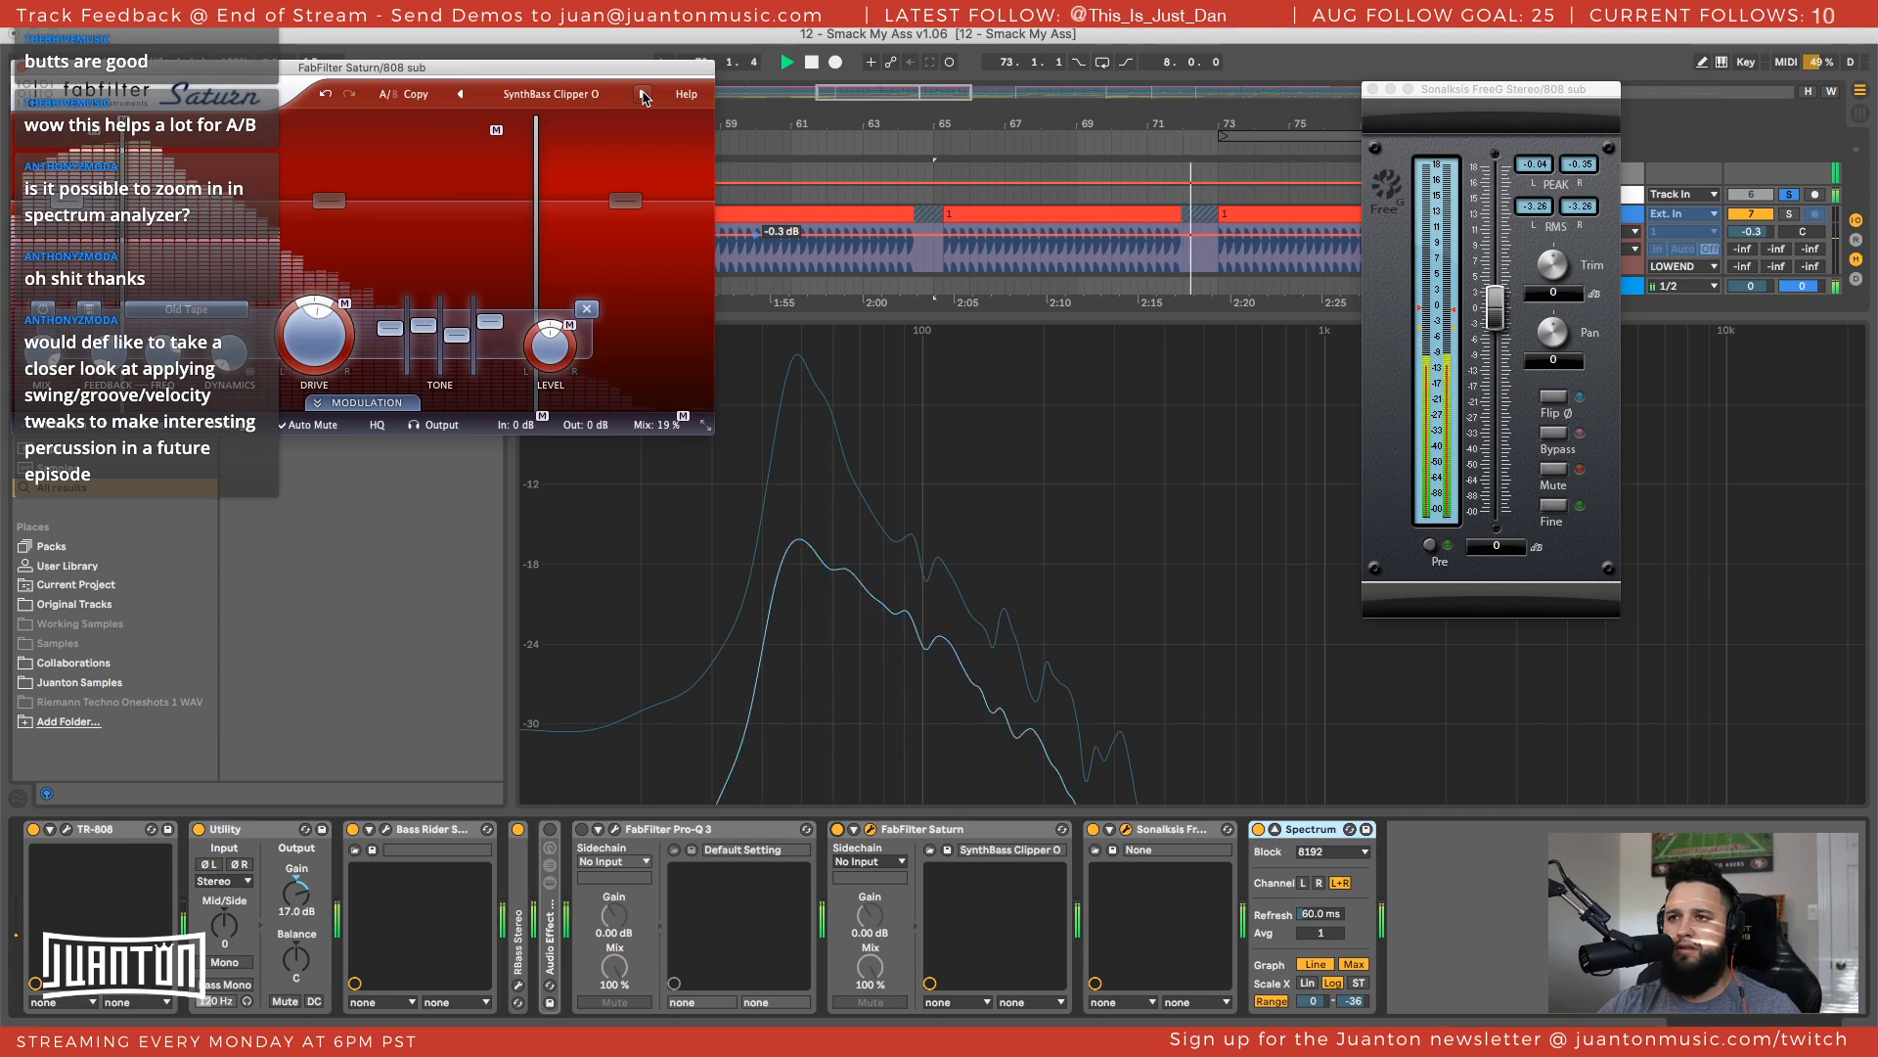
click(642, 94)
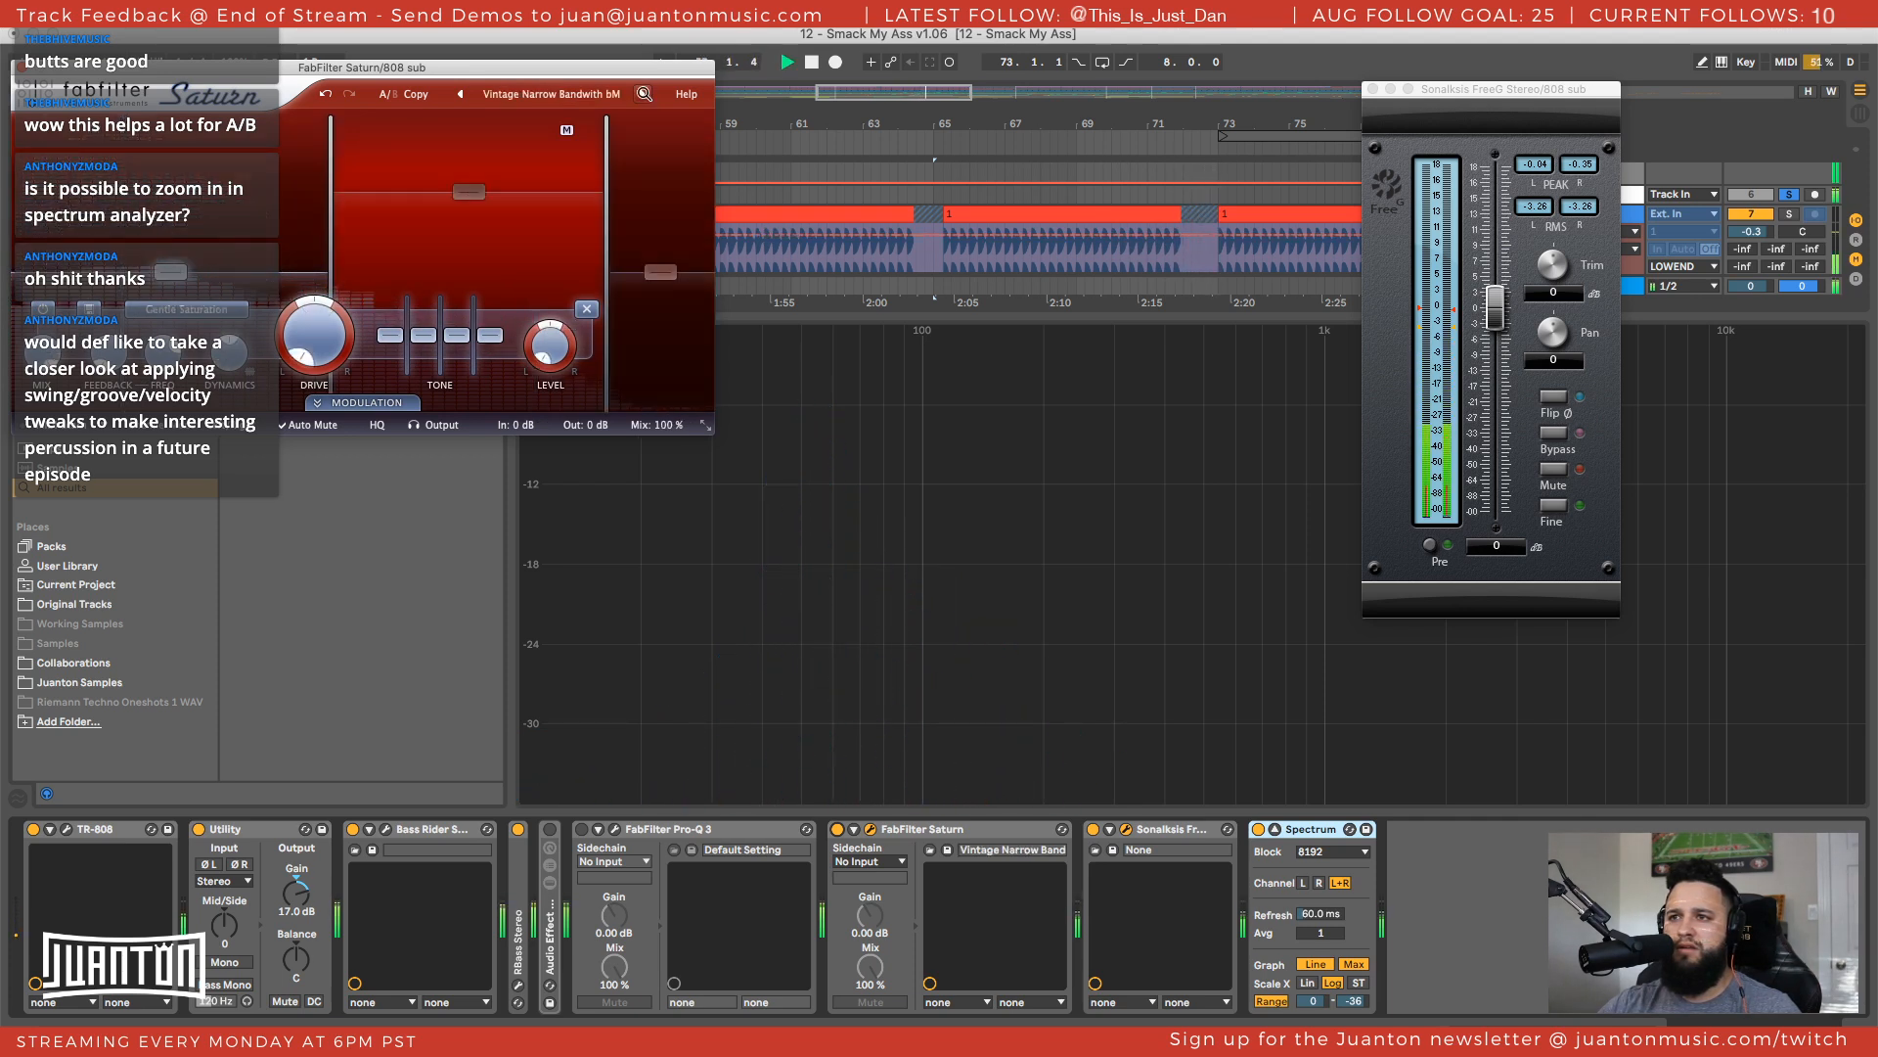
click(642, 94)
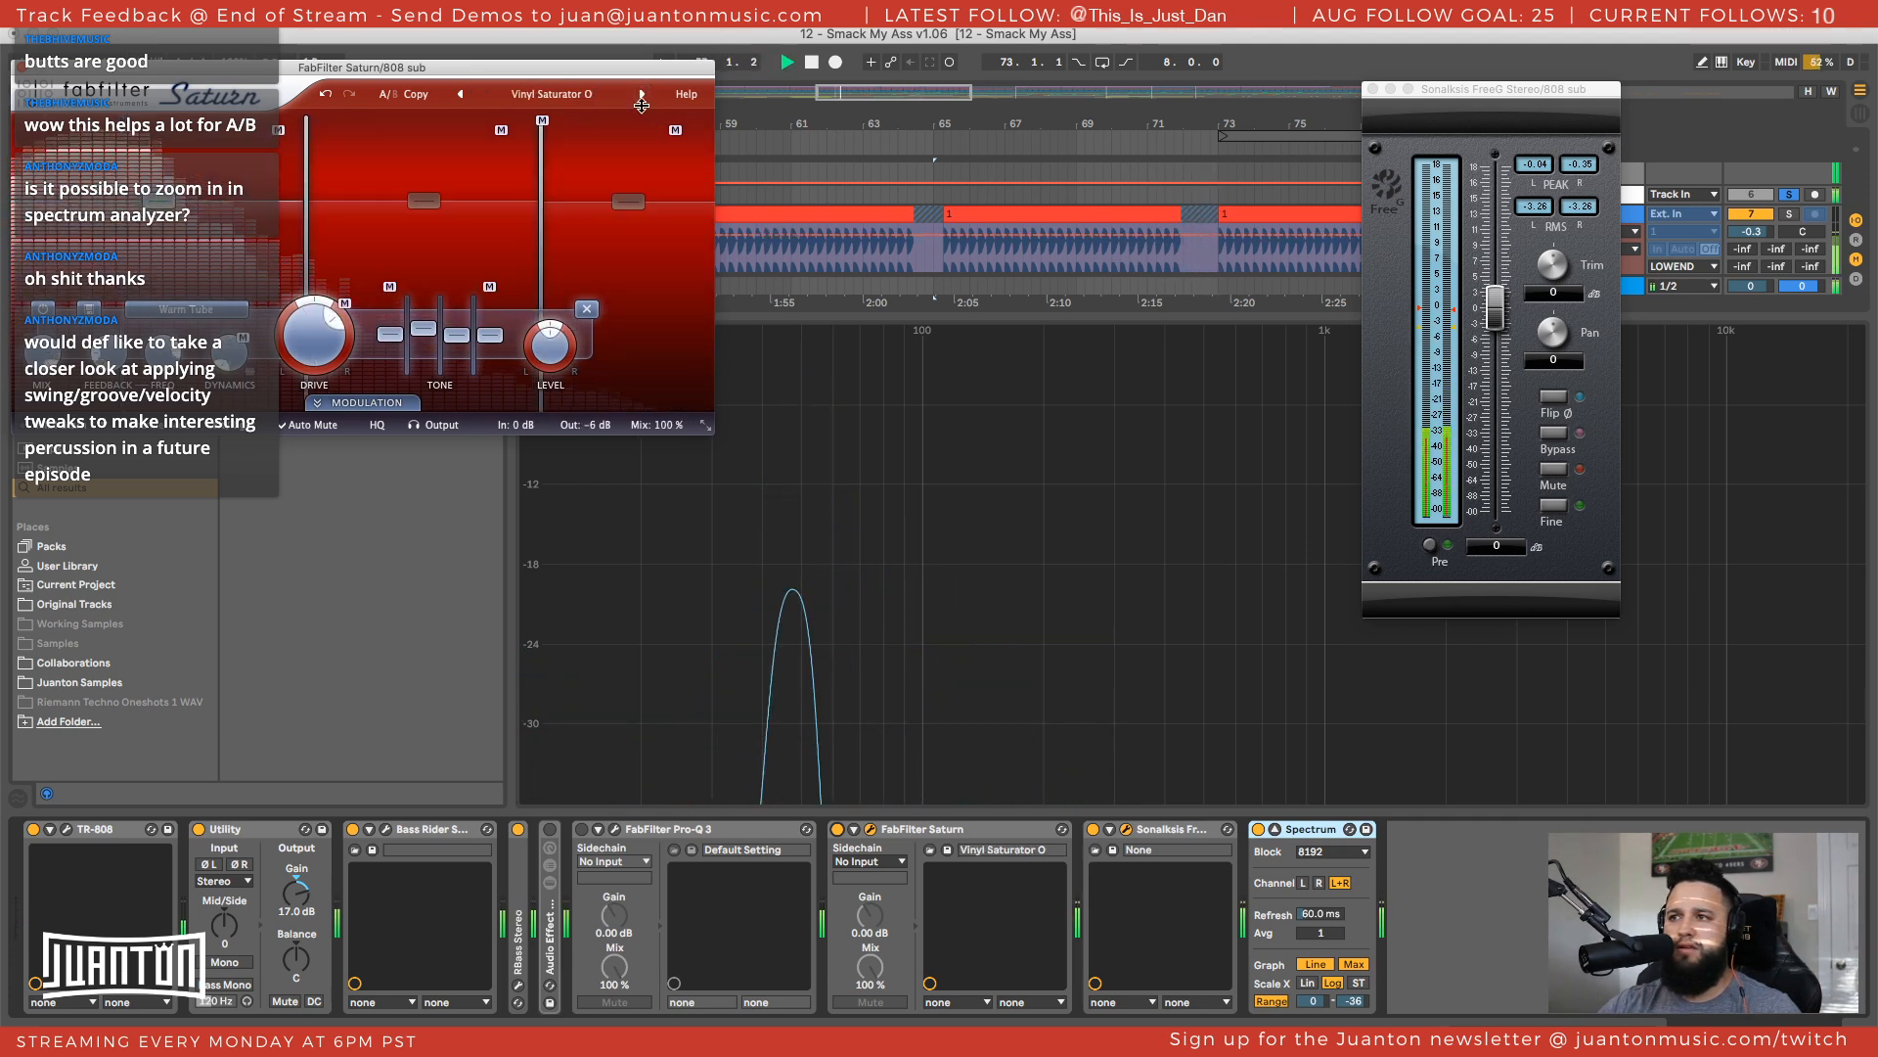
click(643, 93)
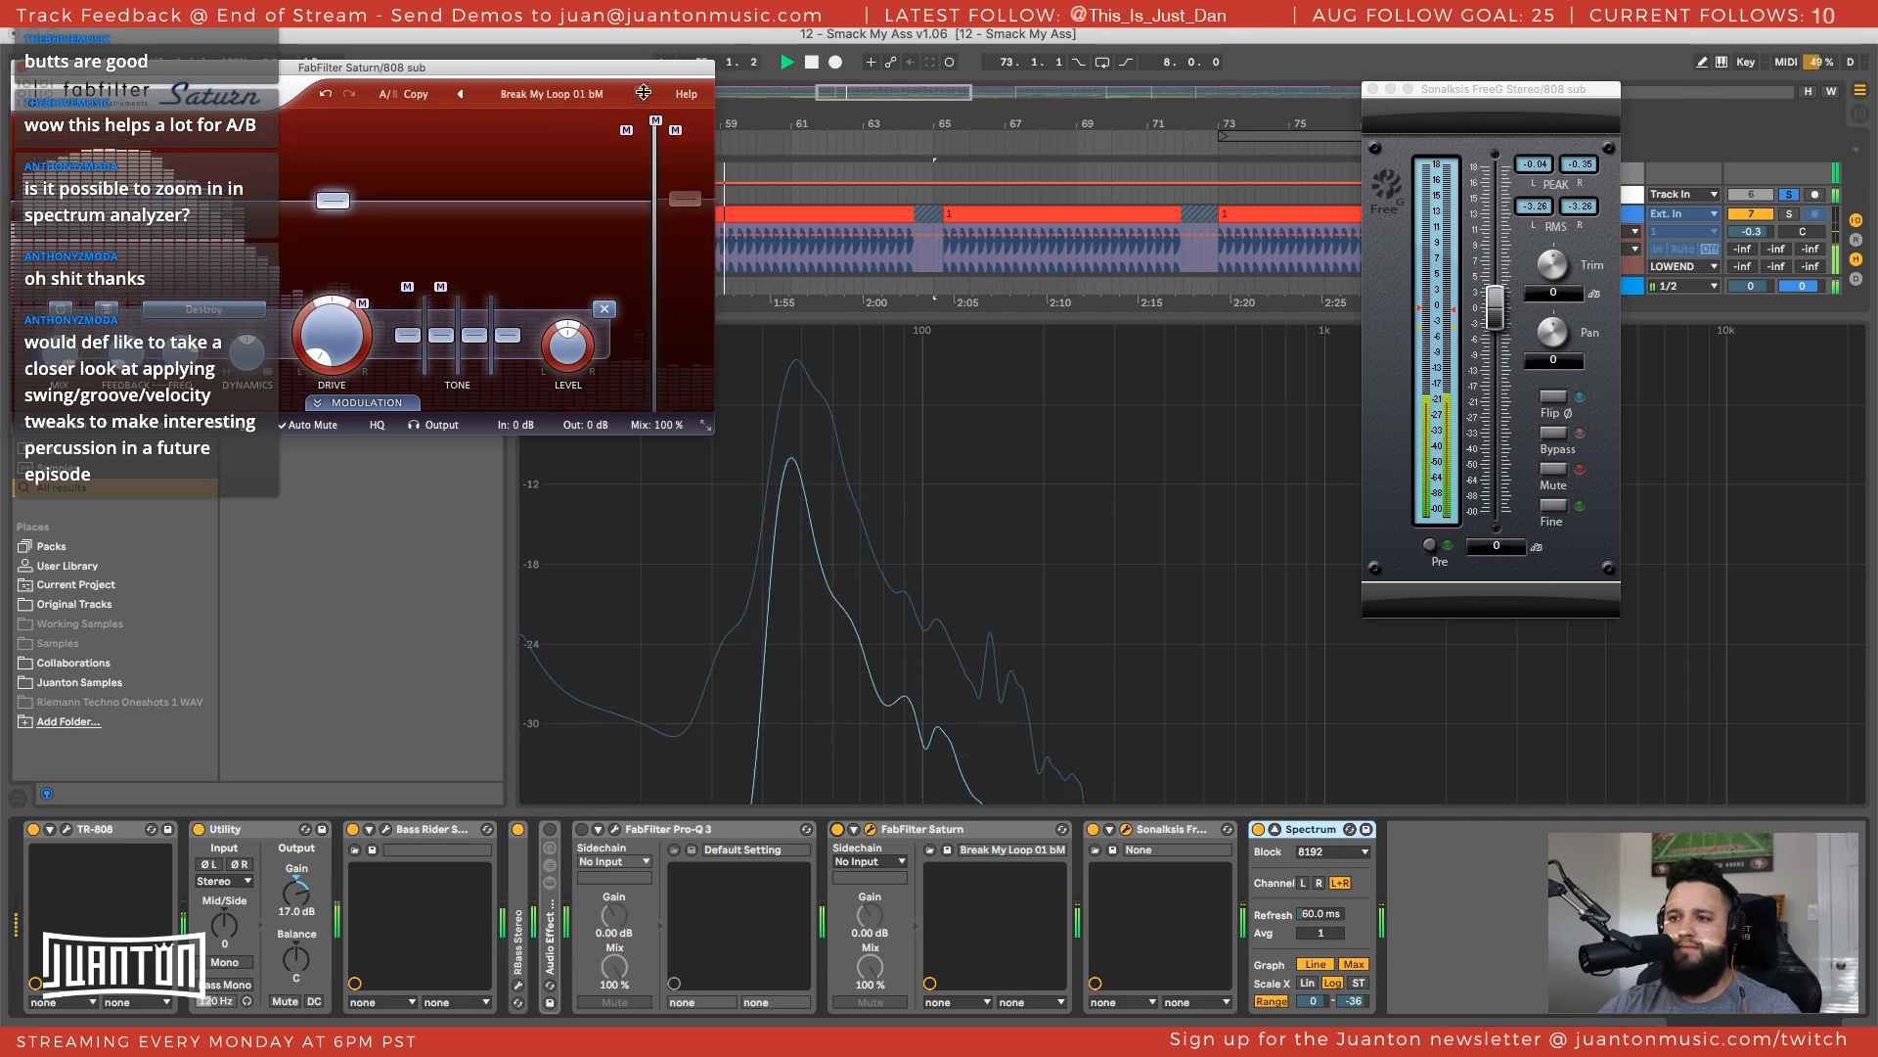
click(643, 94)
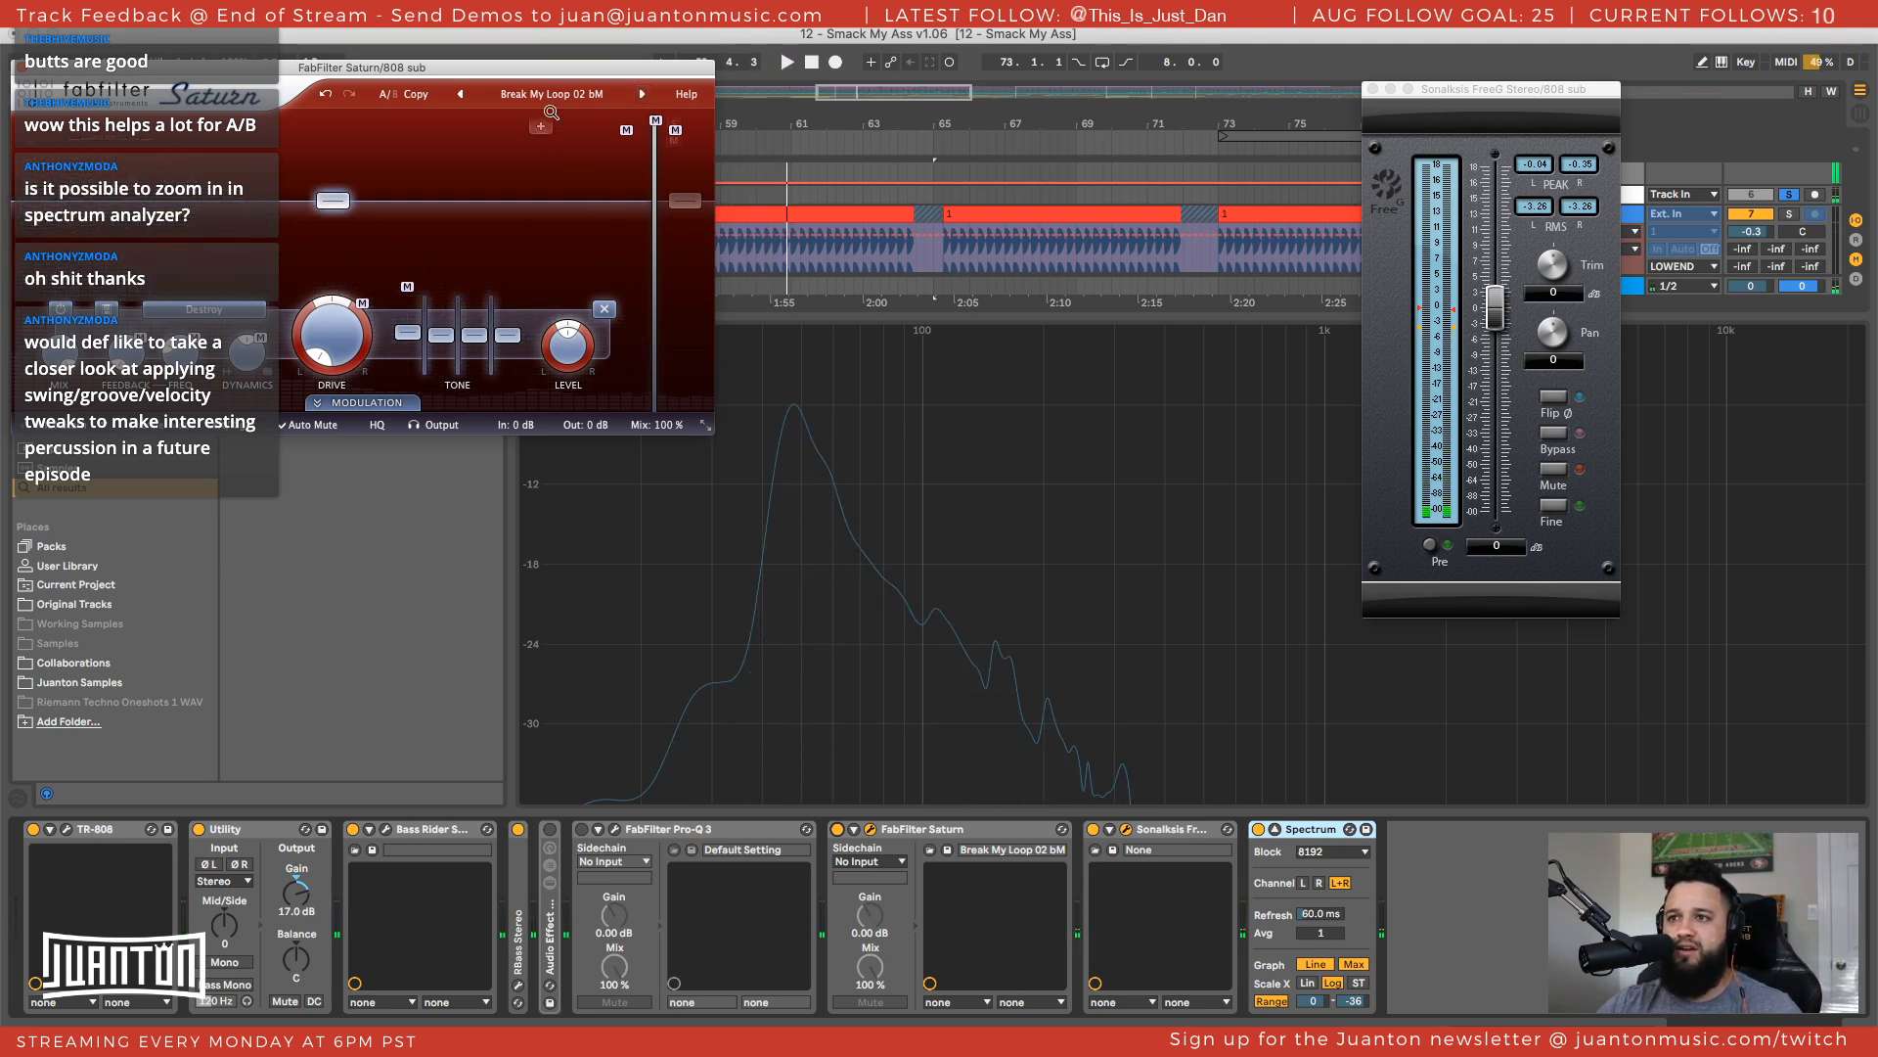
Reposition the Saturn window and continue auditioning its presets during playback up to Digi Tal bM
drag(570, 70, 593, 68)
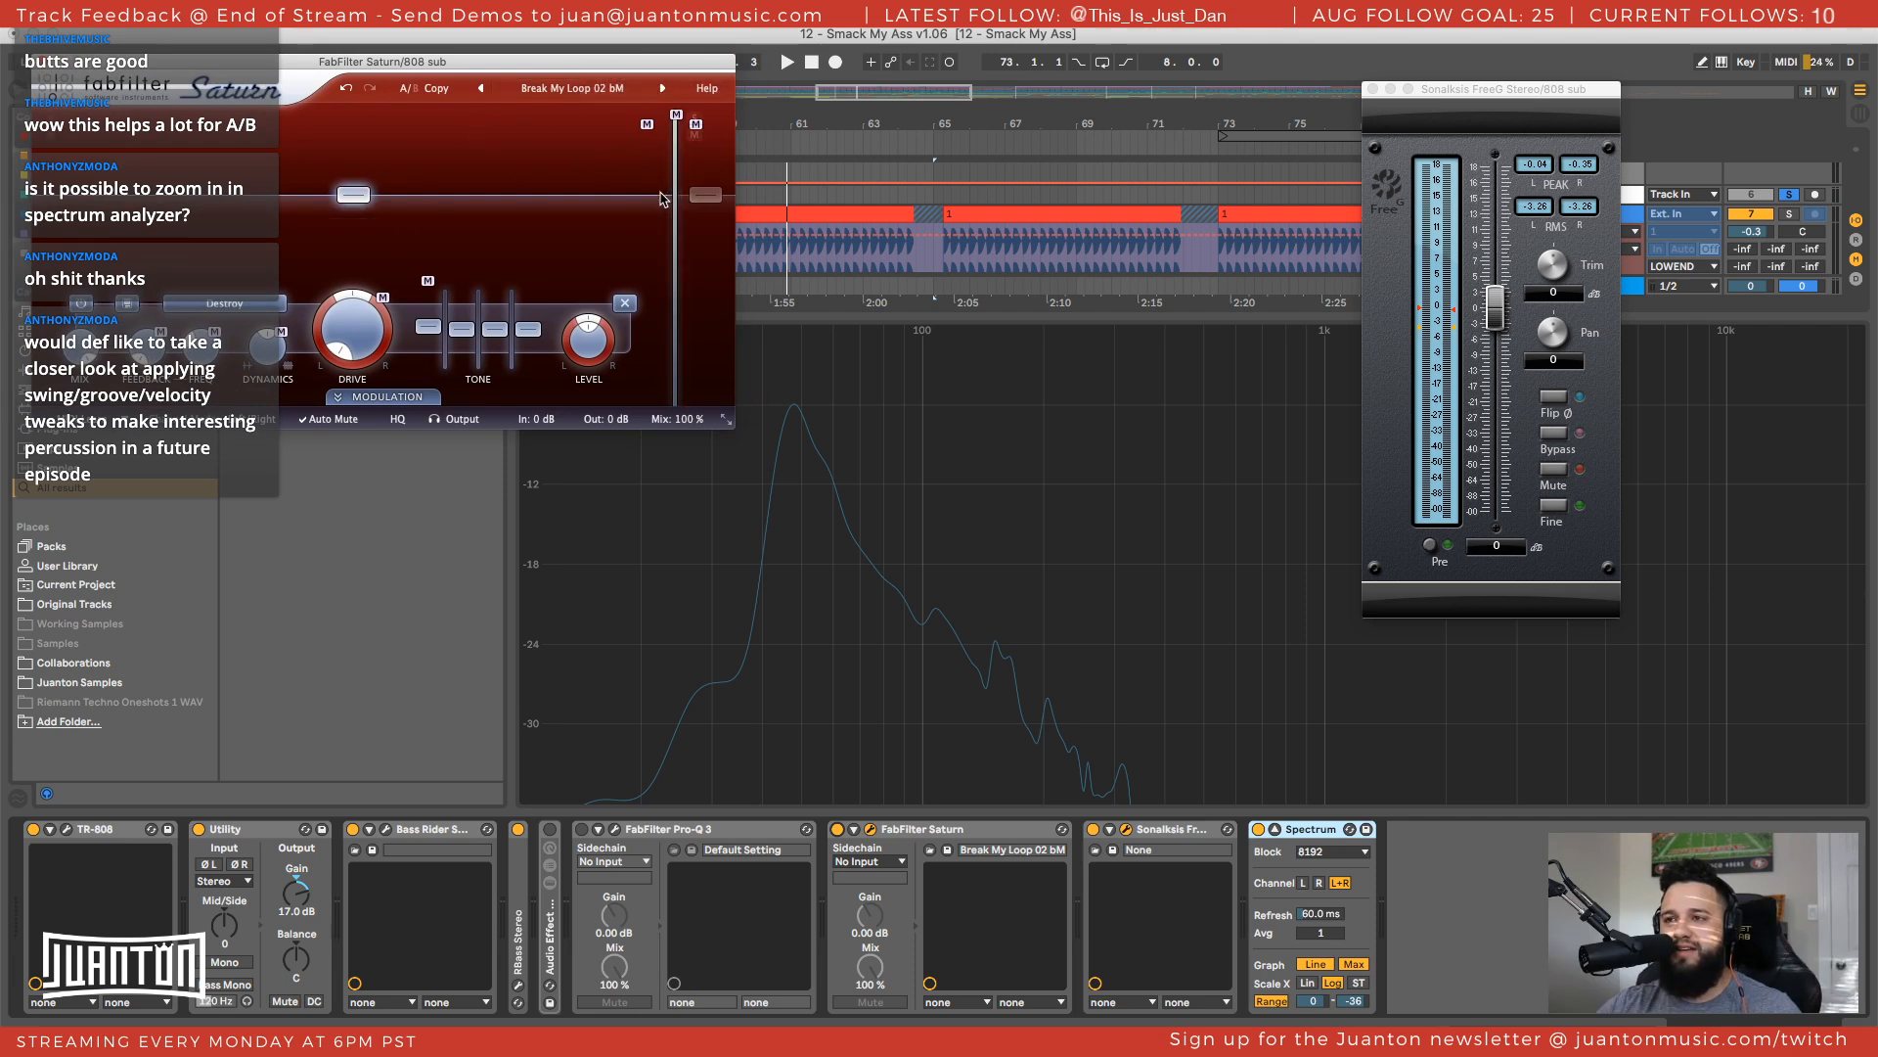
drag(559, 68, 631, 81)
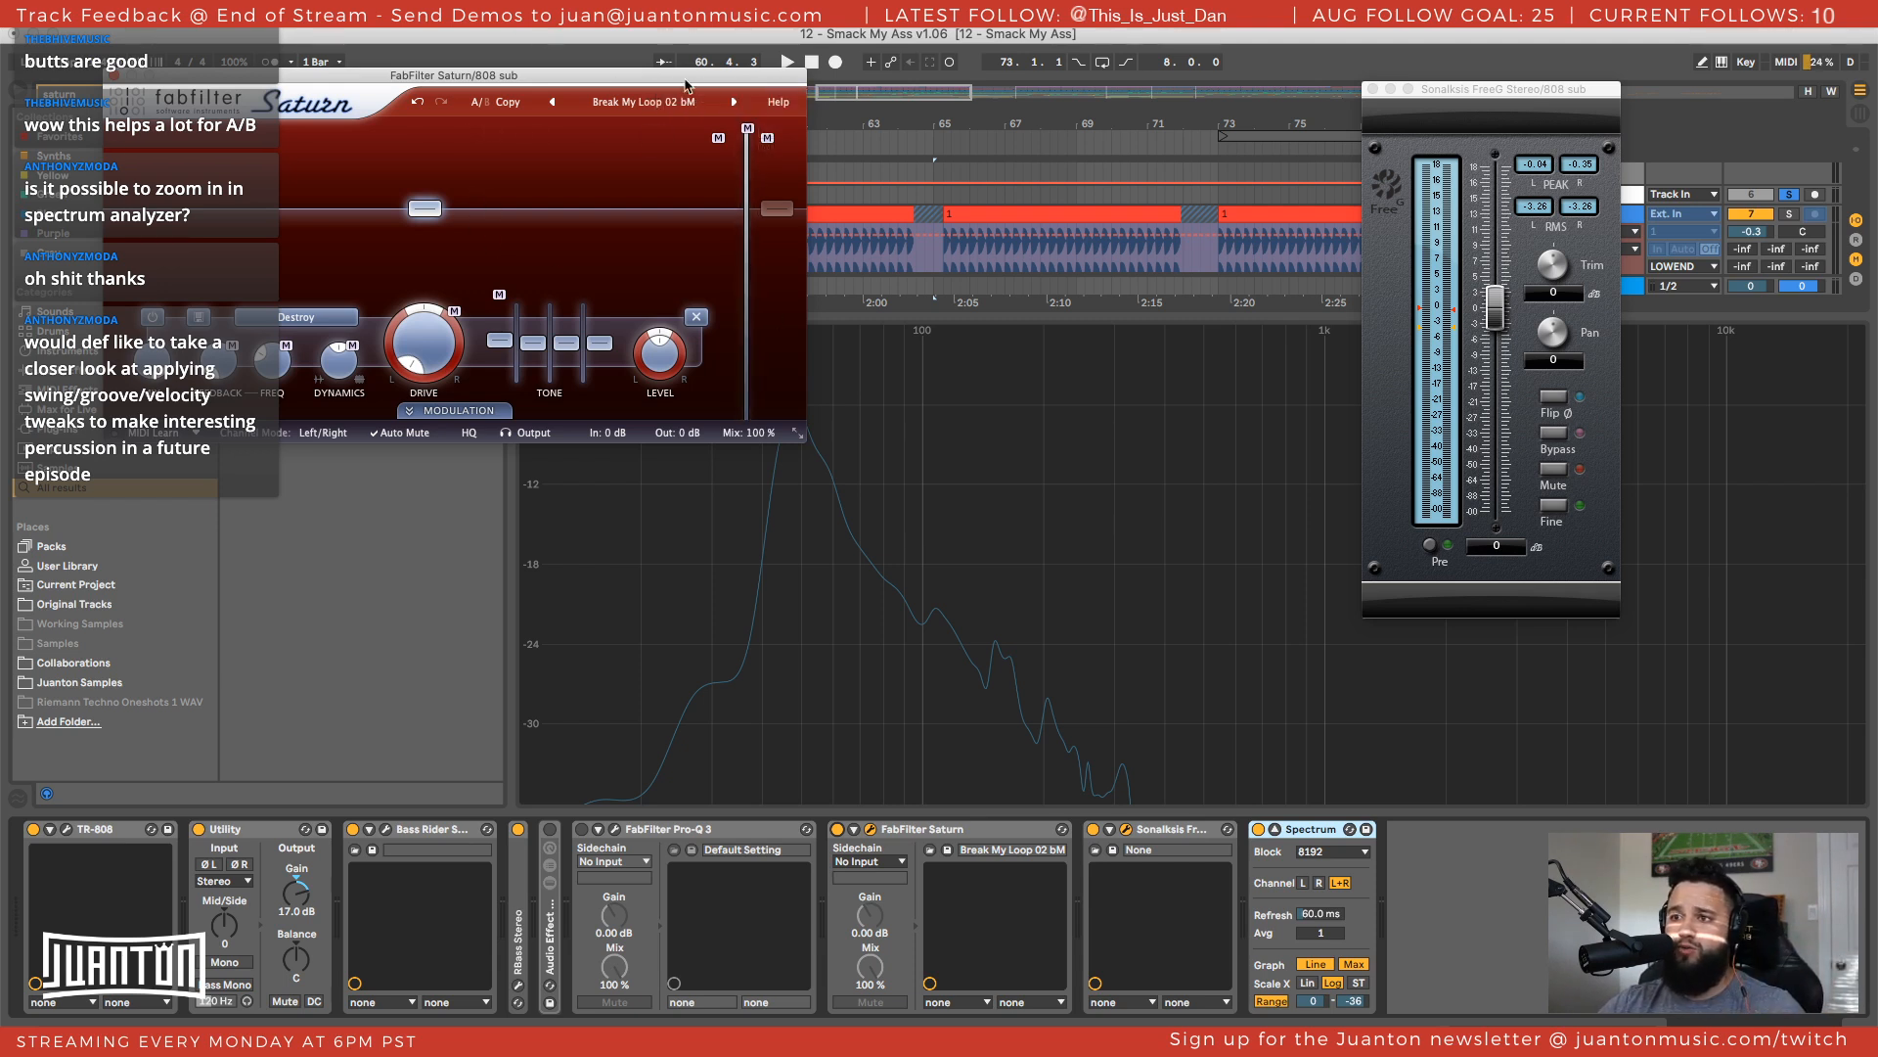
key(space)
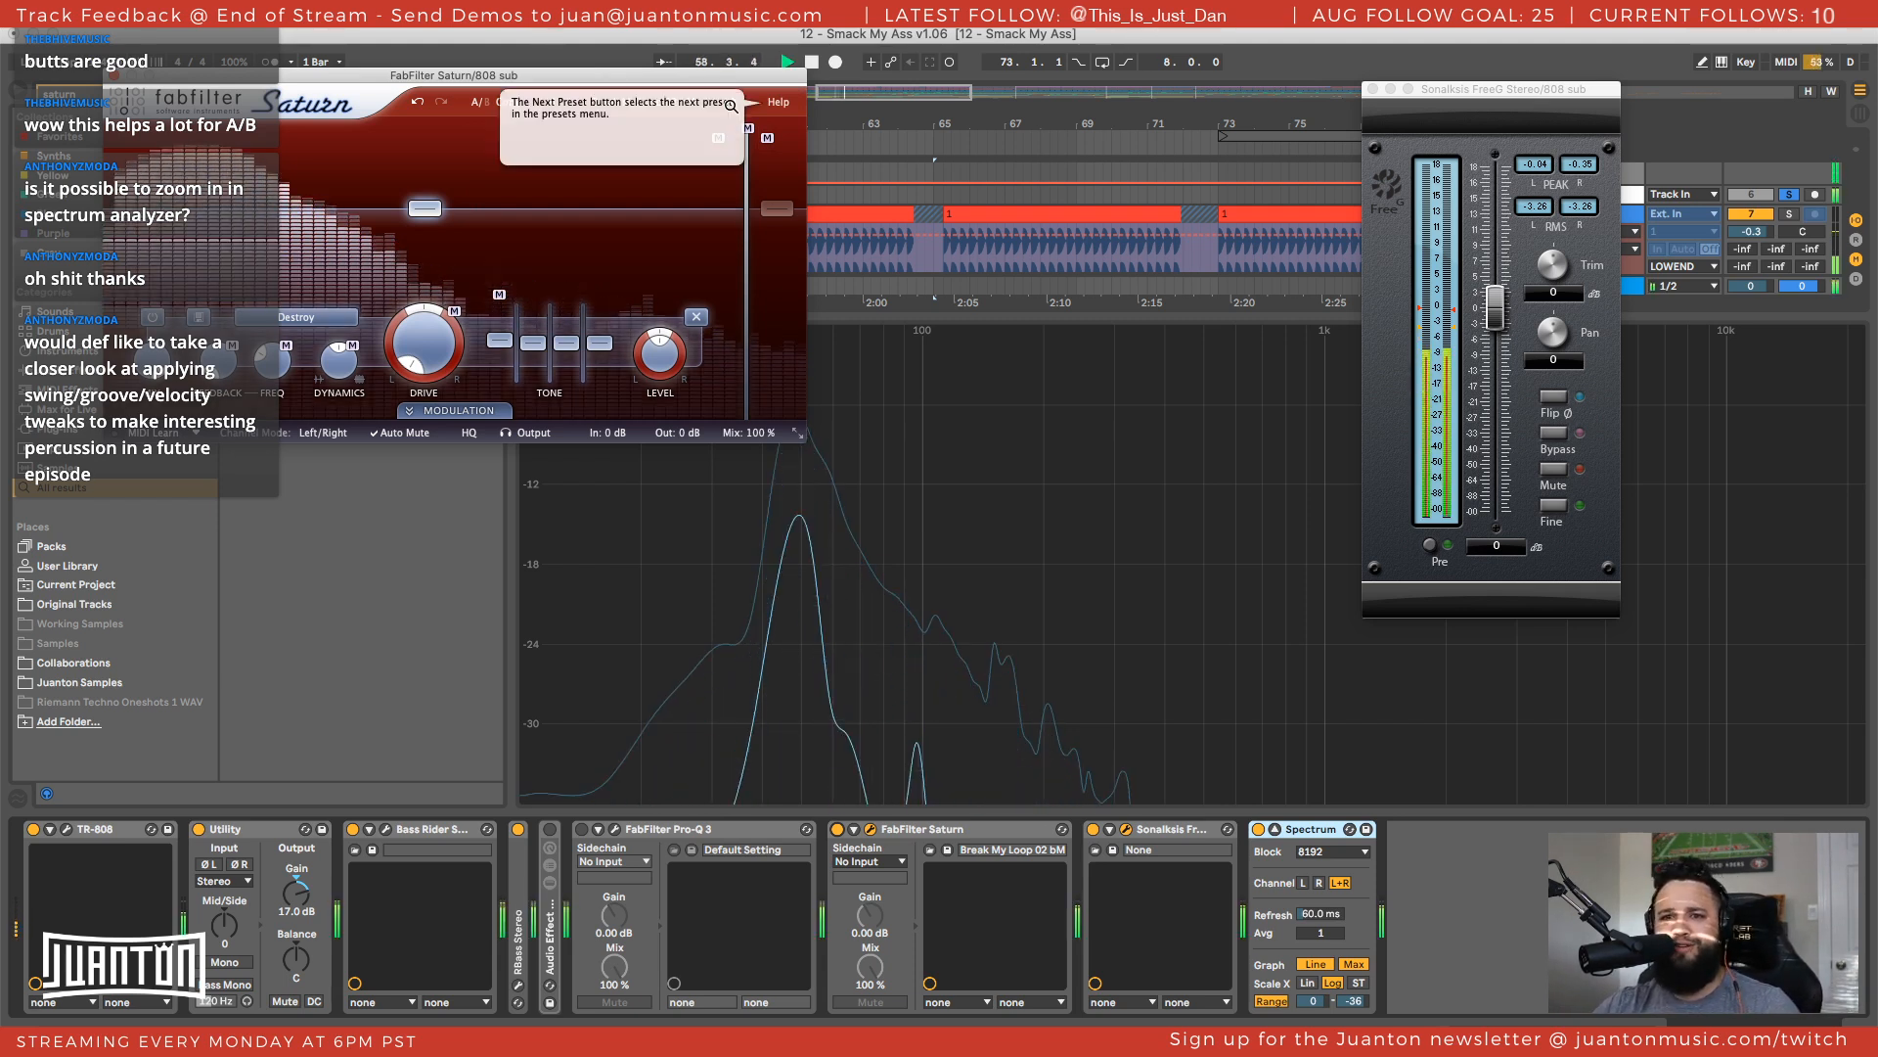
click(733, 102)
click(732, 102)
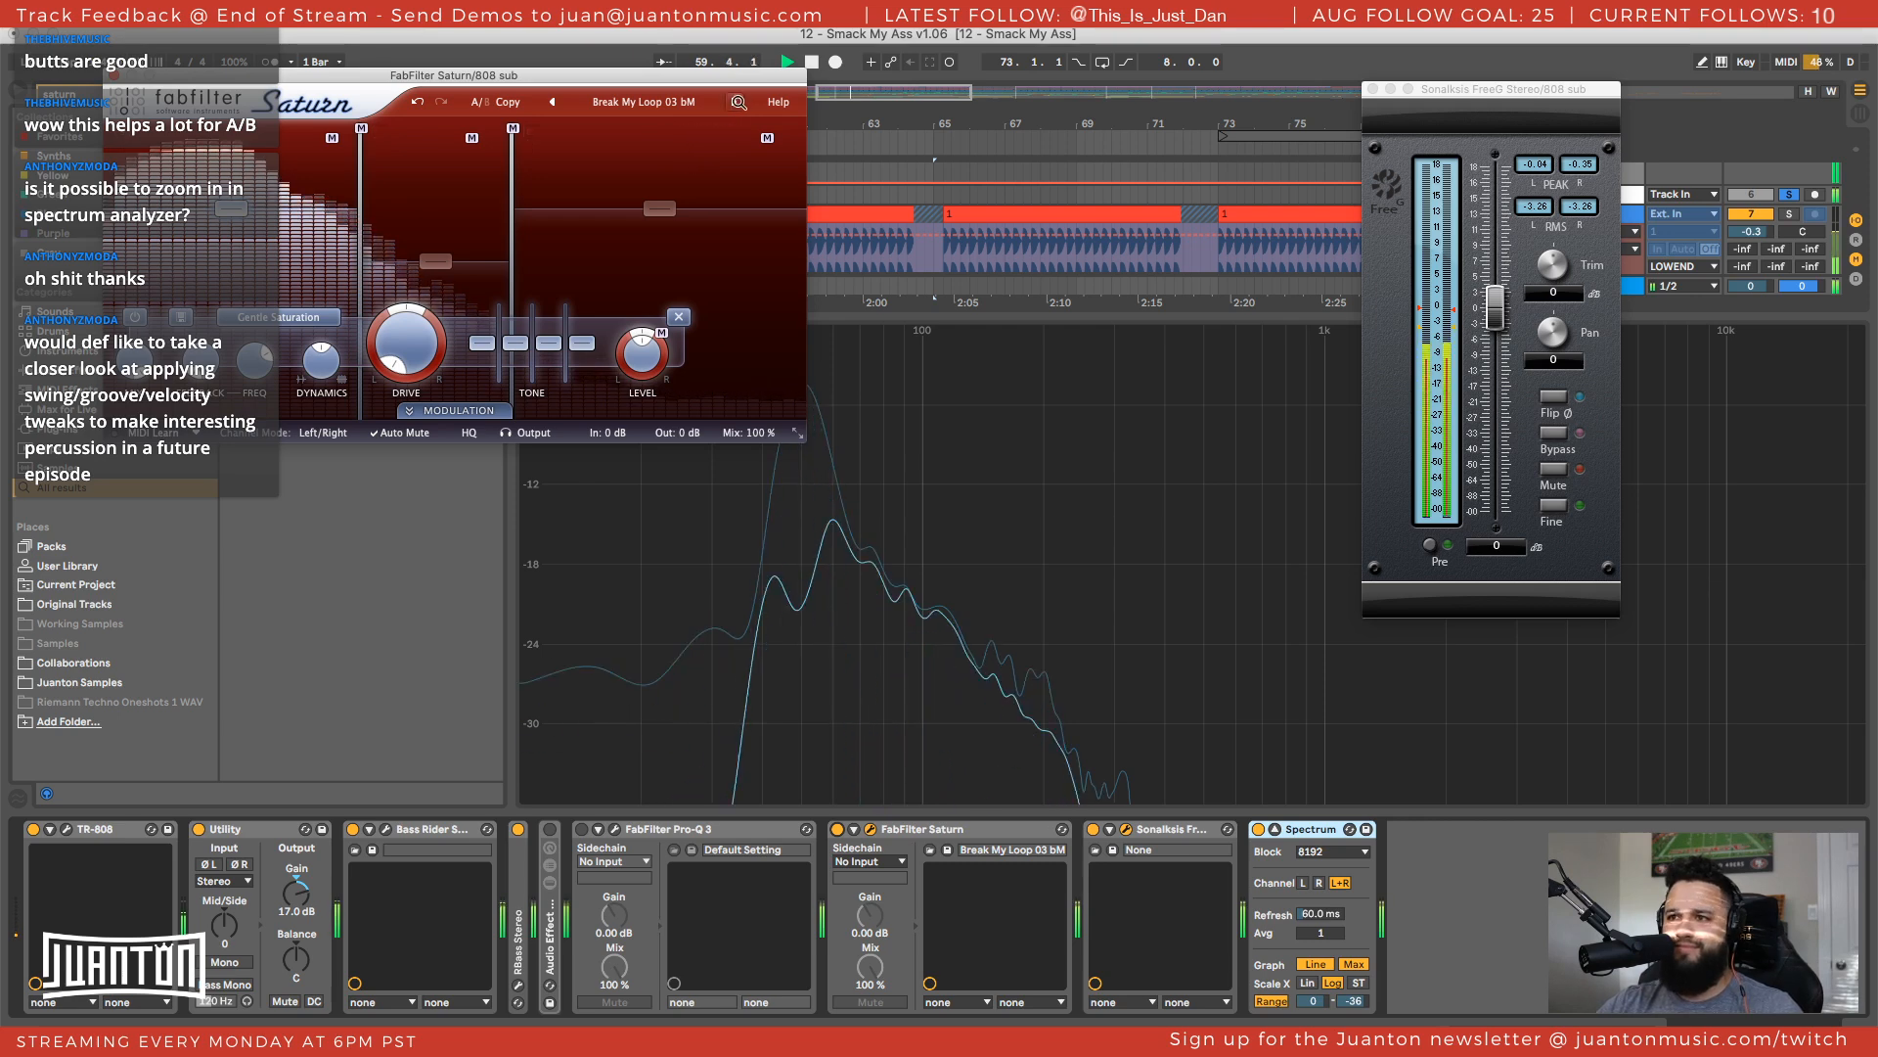
click(732, 102)
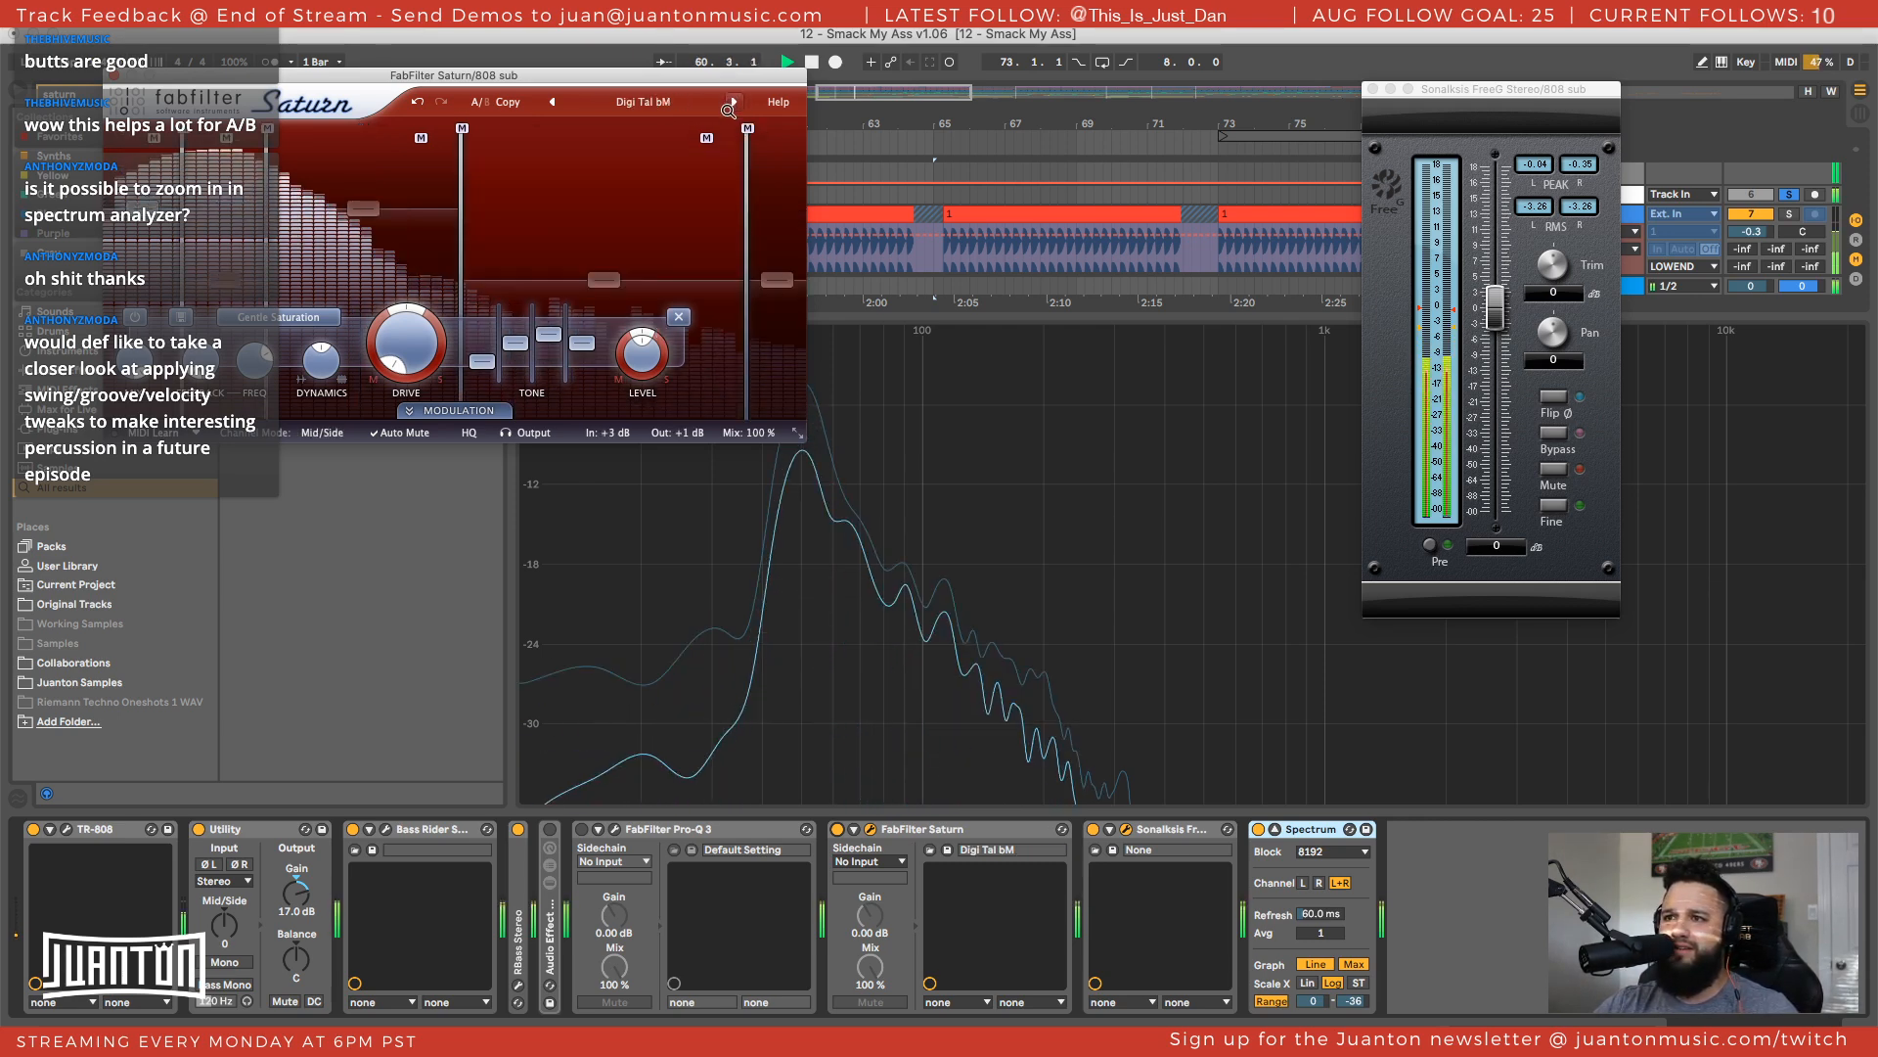
Load Saturn's Big Bass Beat bM preset from Allround Saturation and compare the sub with Saturn bypassed and active during playback
click(654, 102)
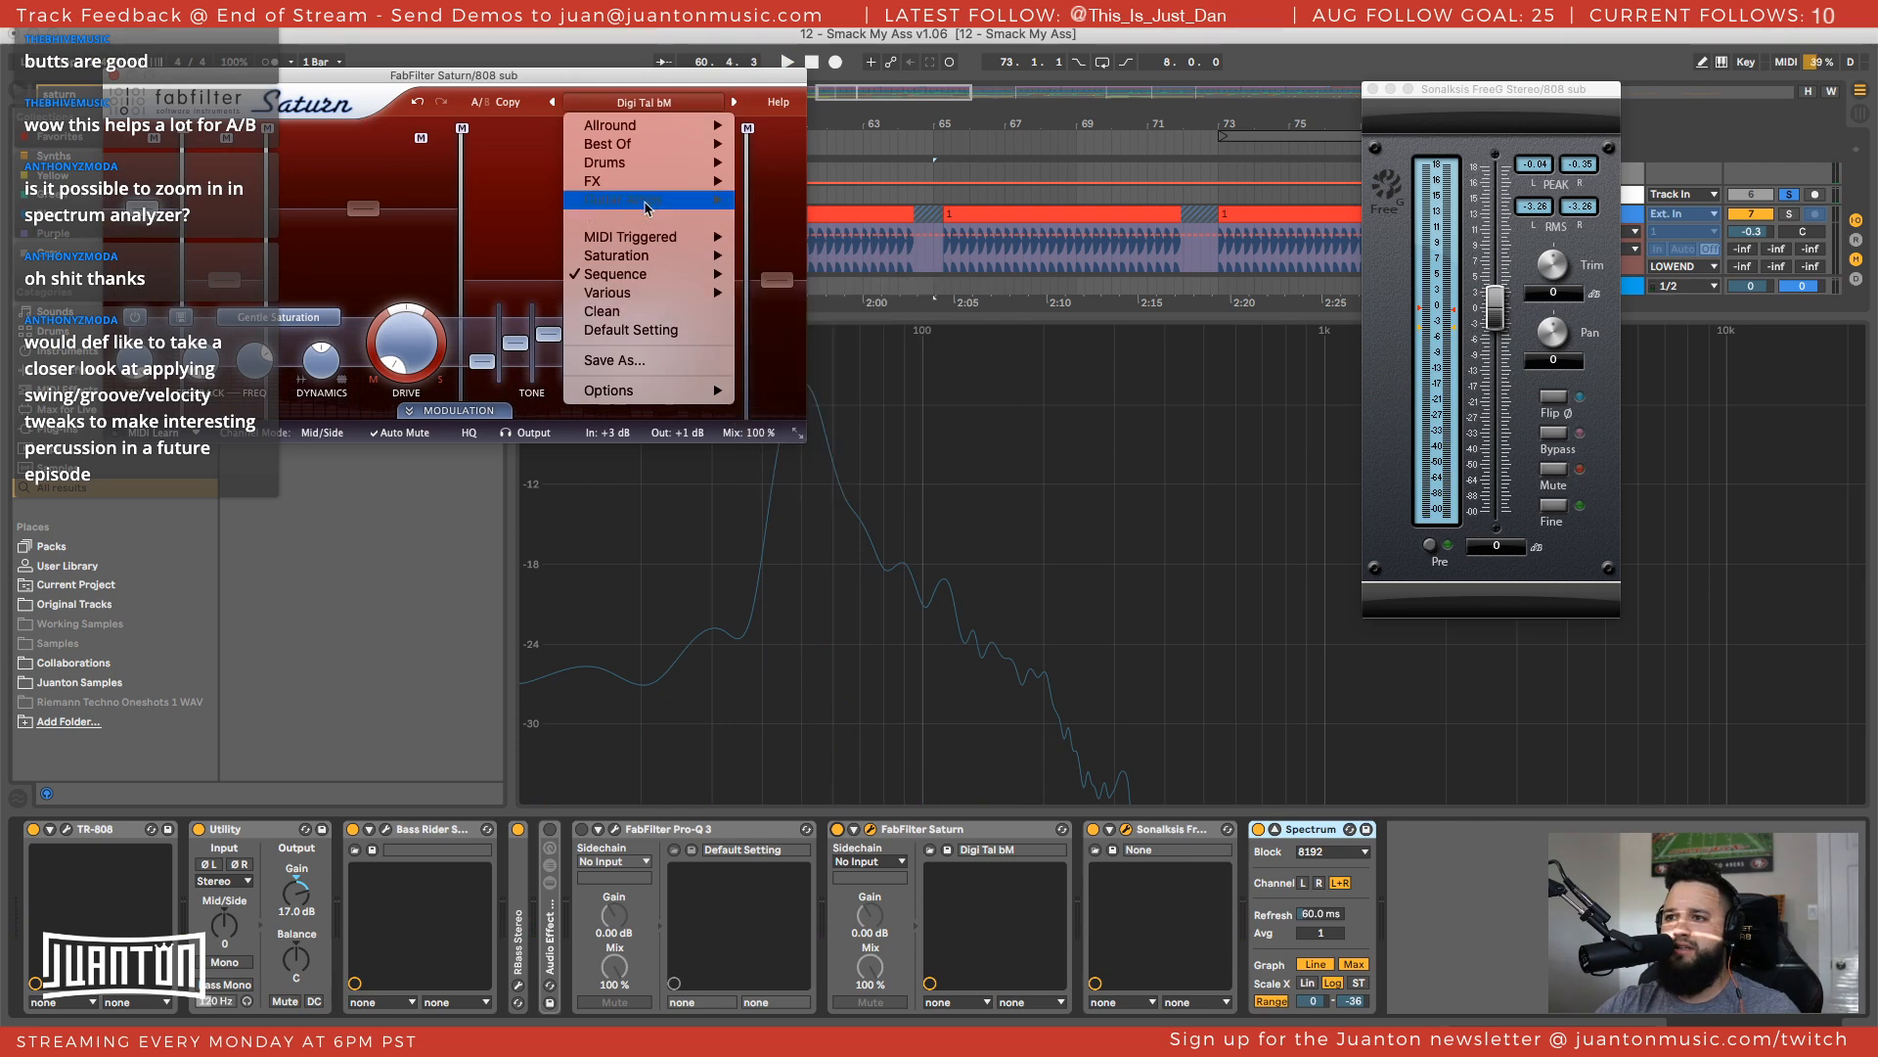
mouse_move(650, 137)
mouse_move(771, 130)
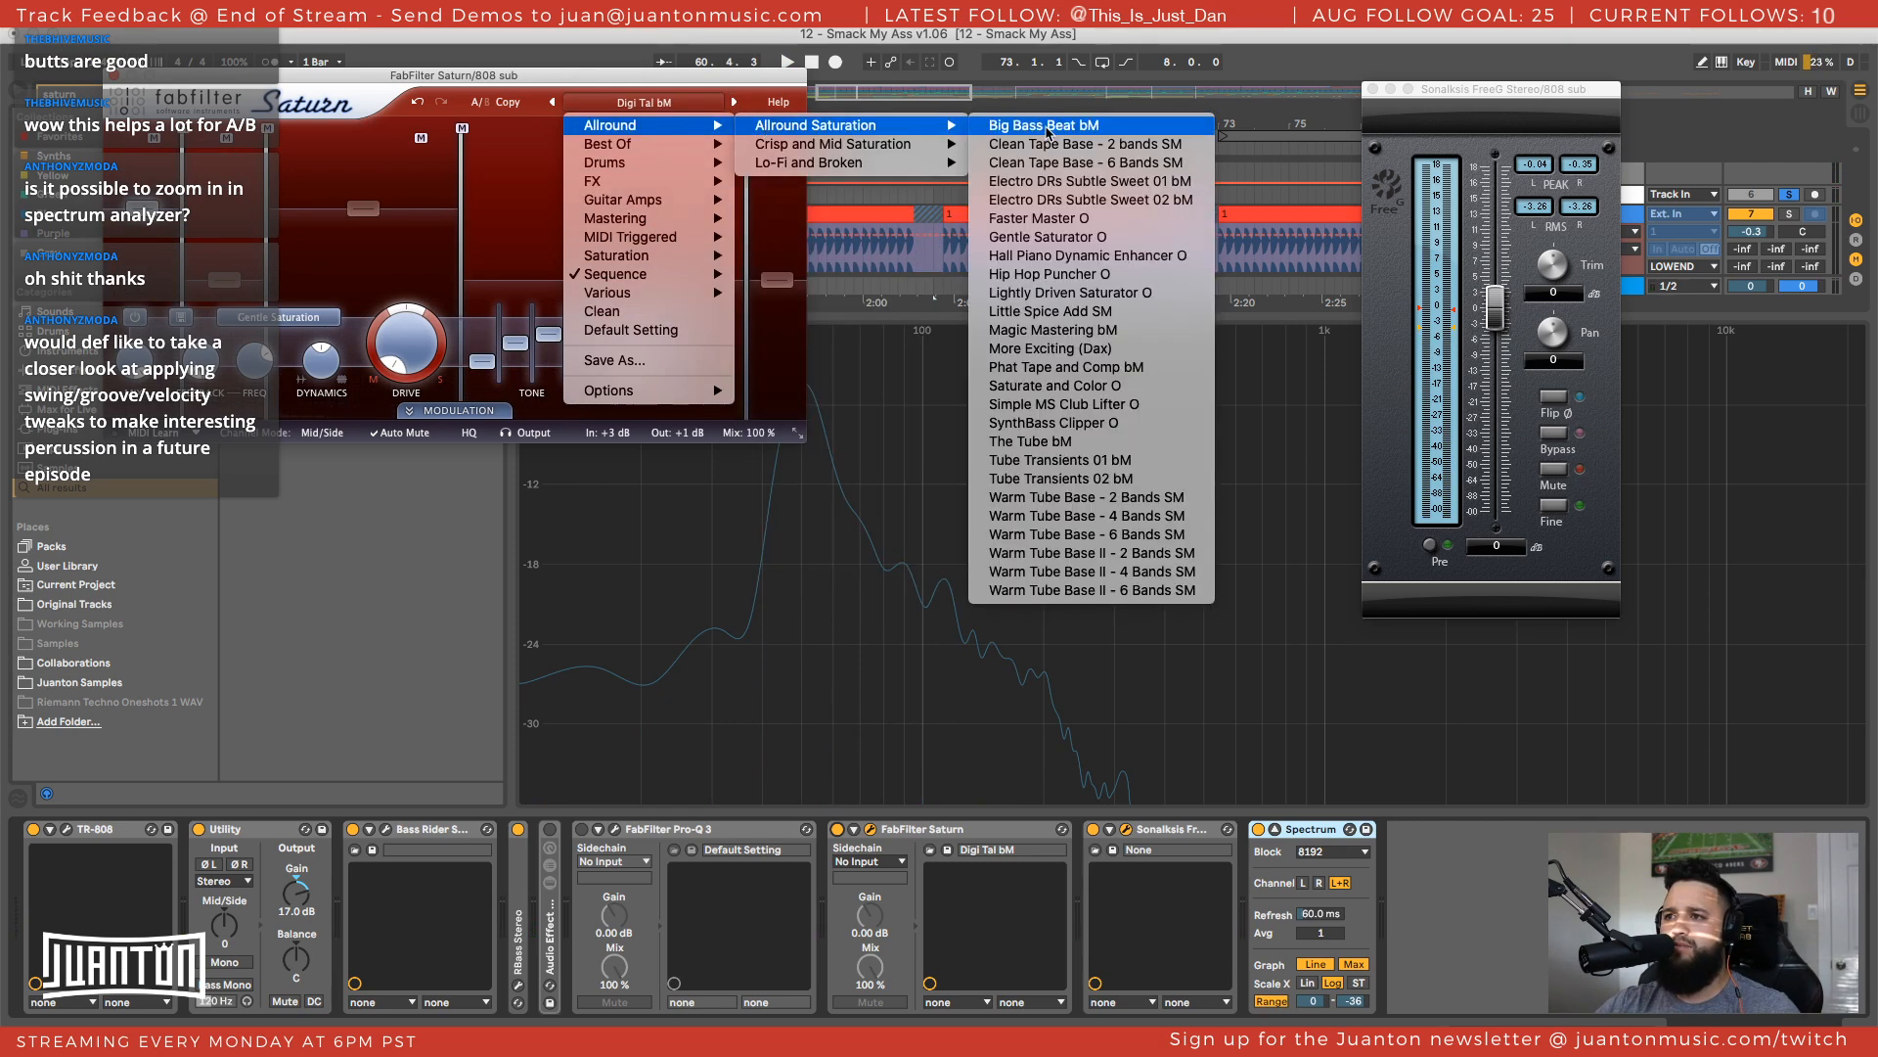
click(1047, 131)
key(space)
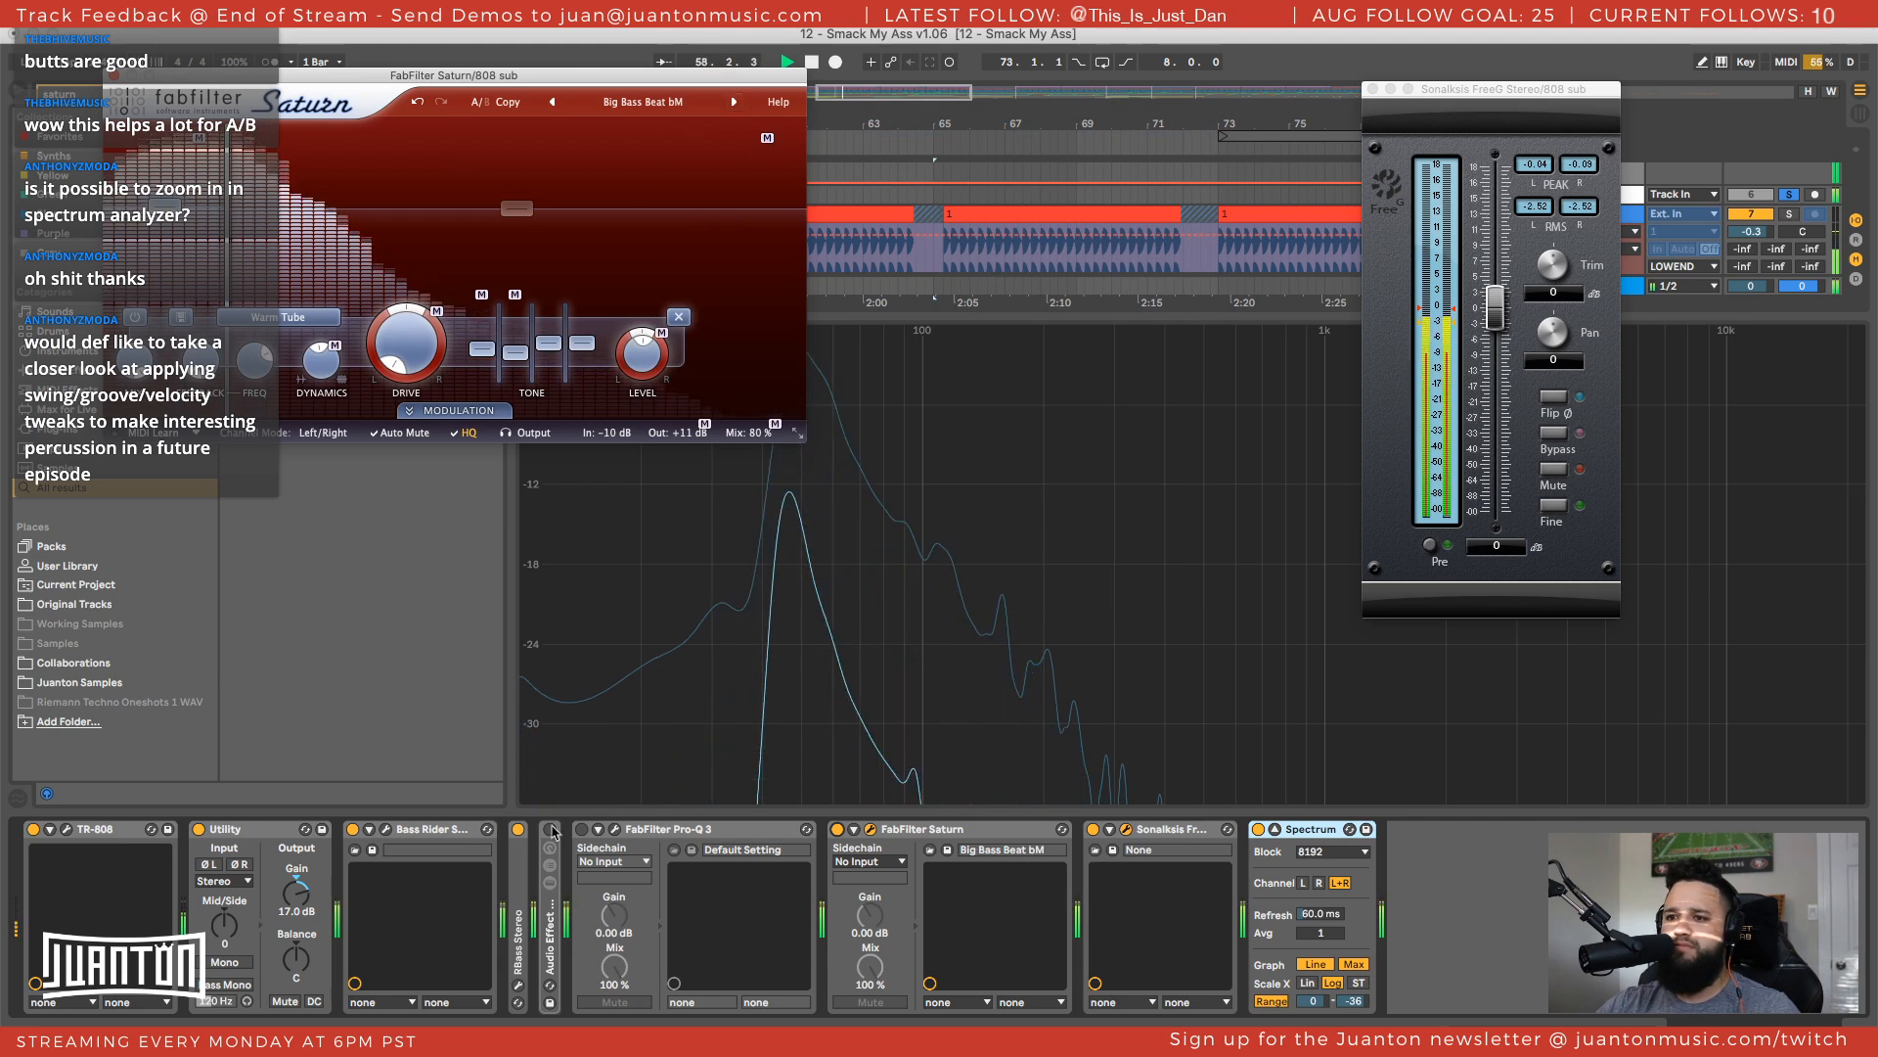
click(837, 830)
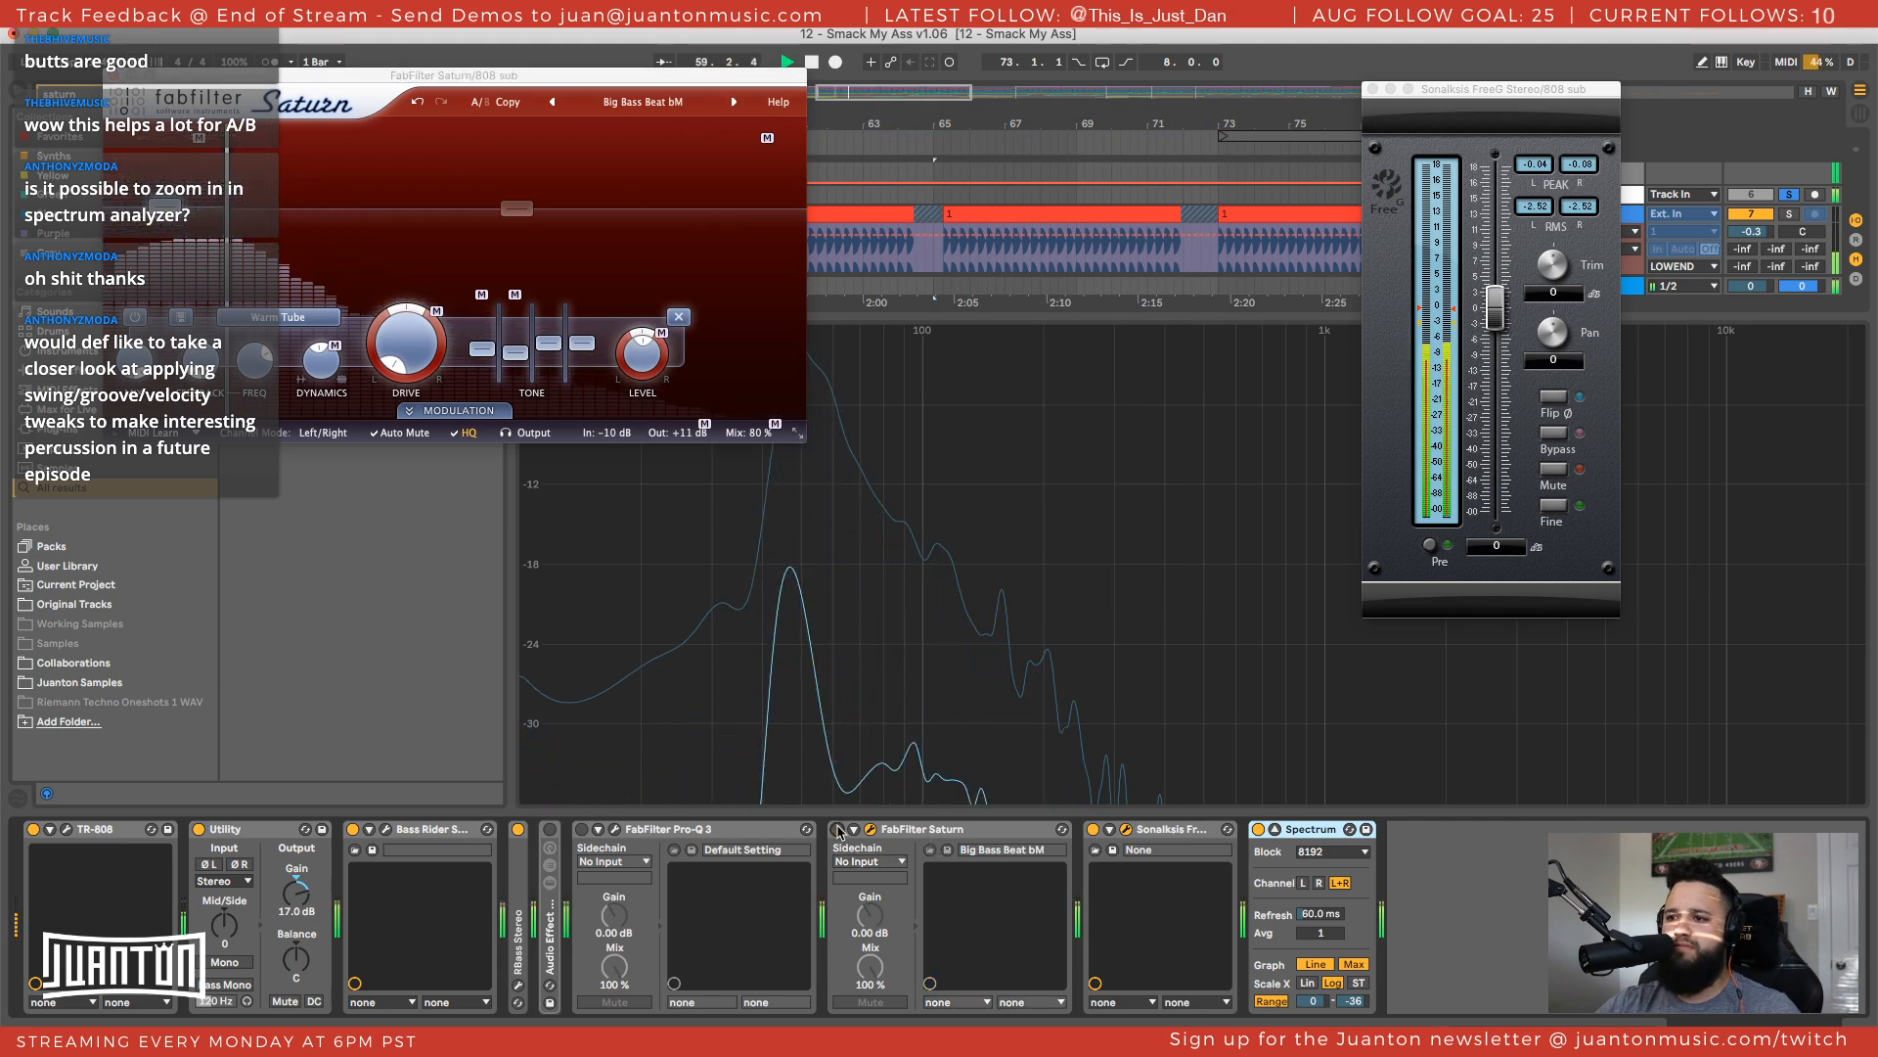
click(837, 829)
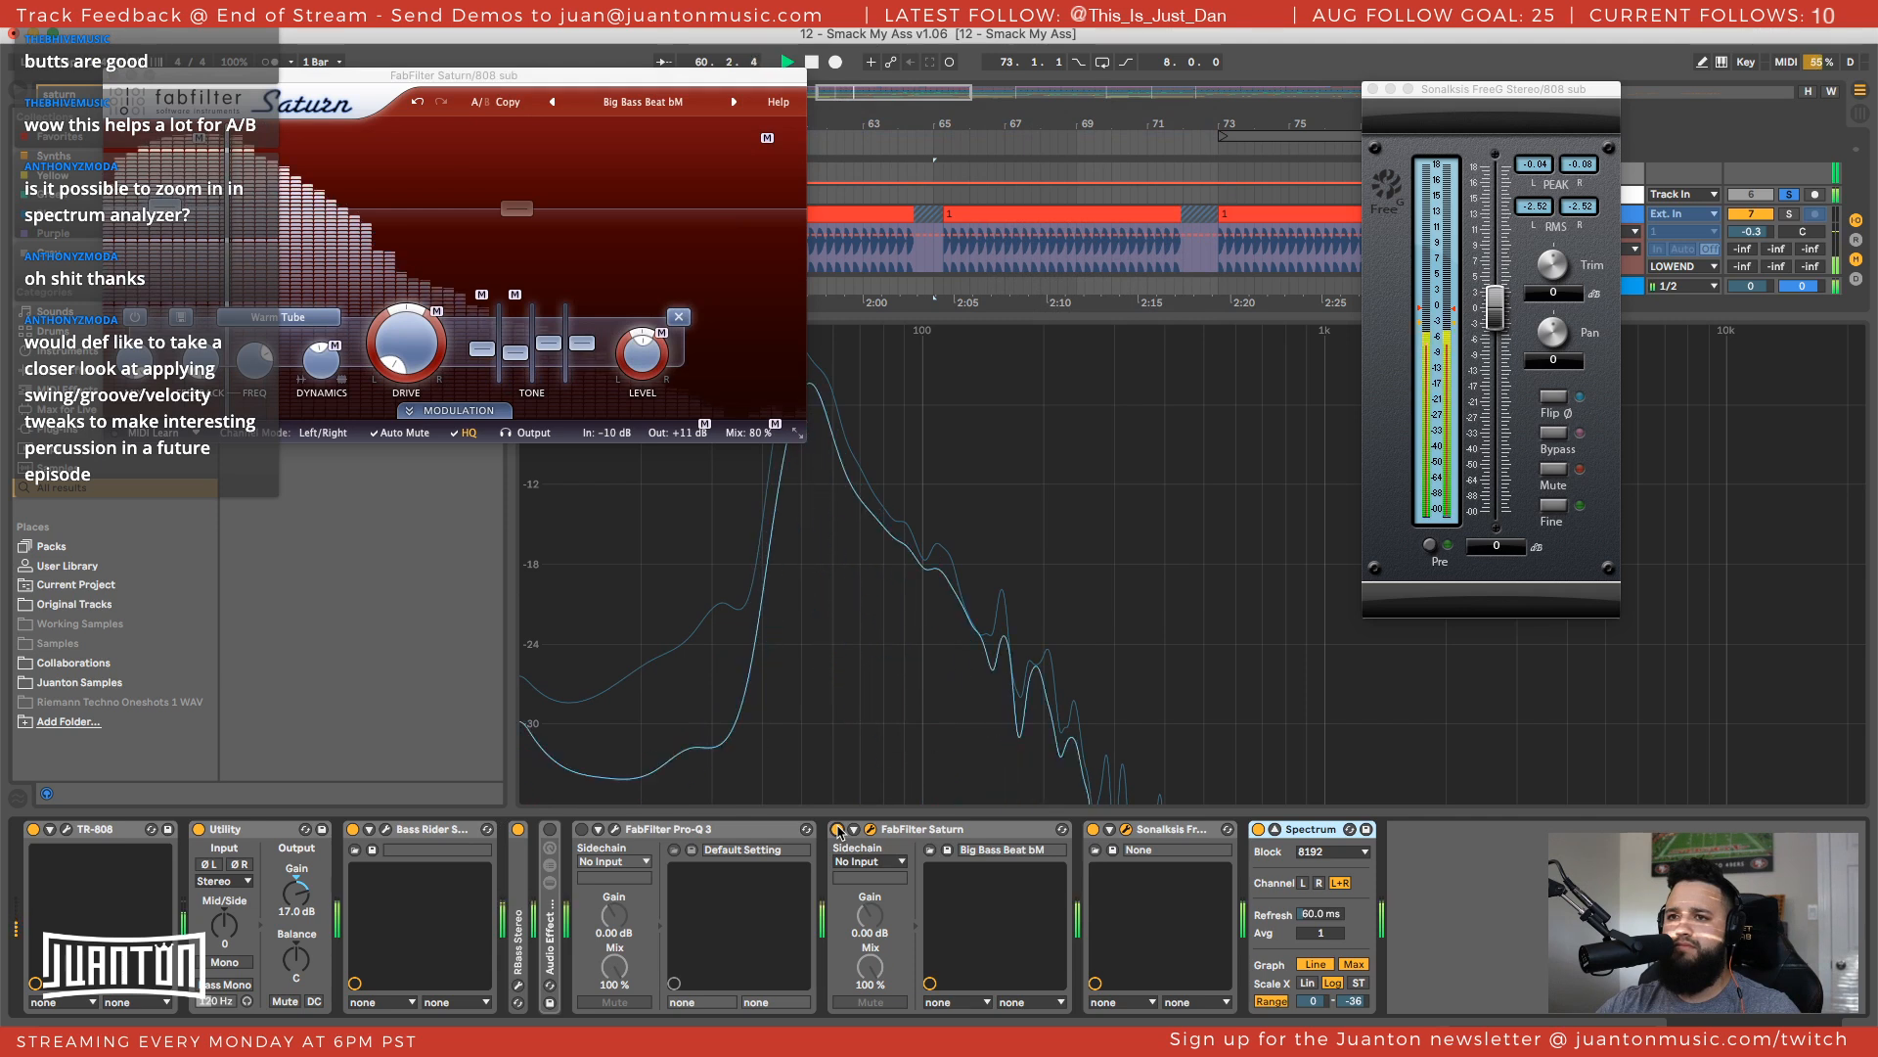
Switch Saturn to the Clean Tape Base - 2 bands SM preset, lower its crossover and slightly raise the Band 2 level
click(734, 102)
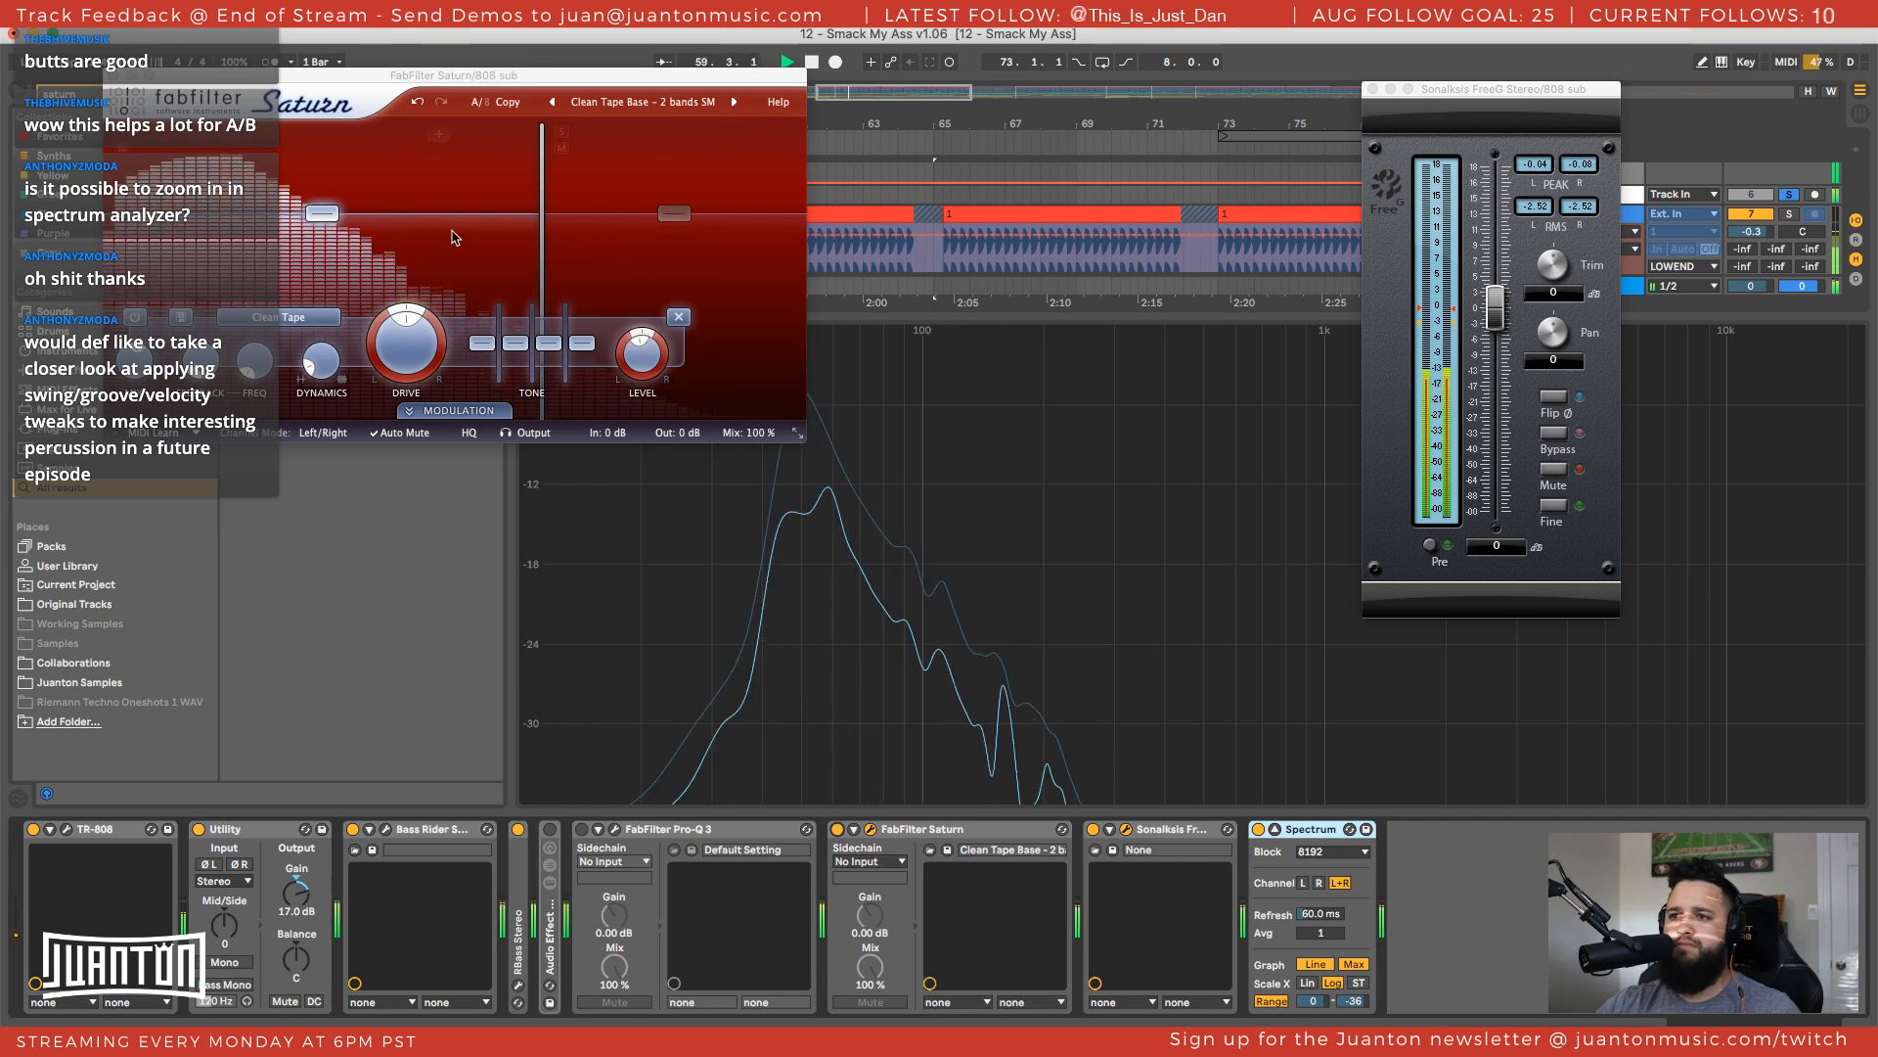
drag(542, 225, 357, 220)
drag(587, 213, 594, 203)
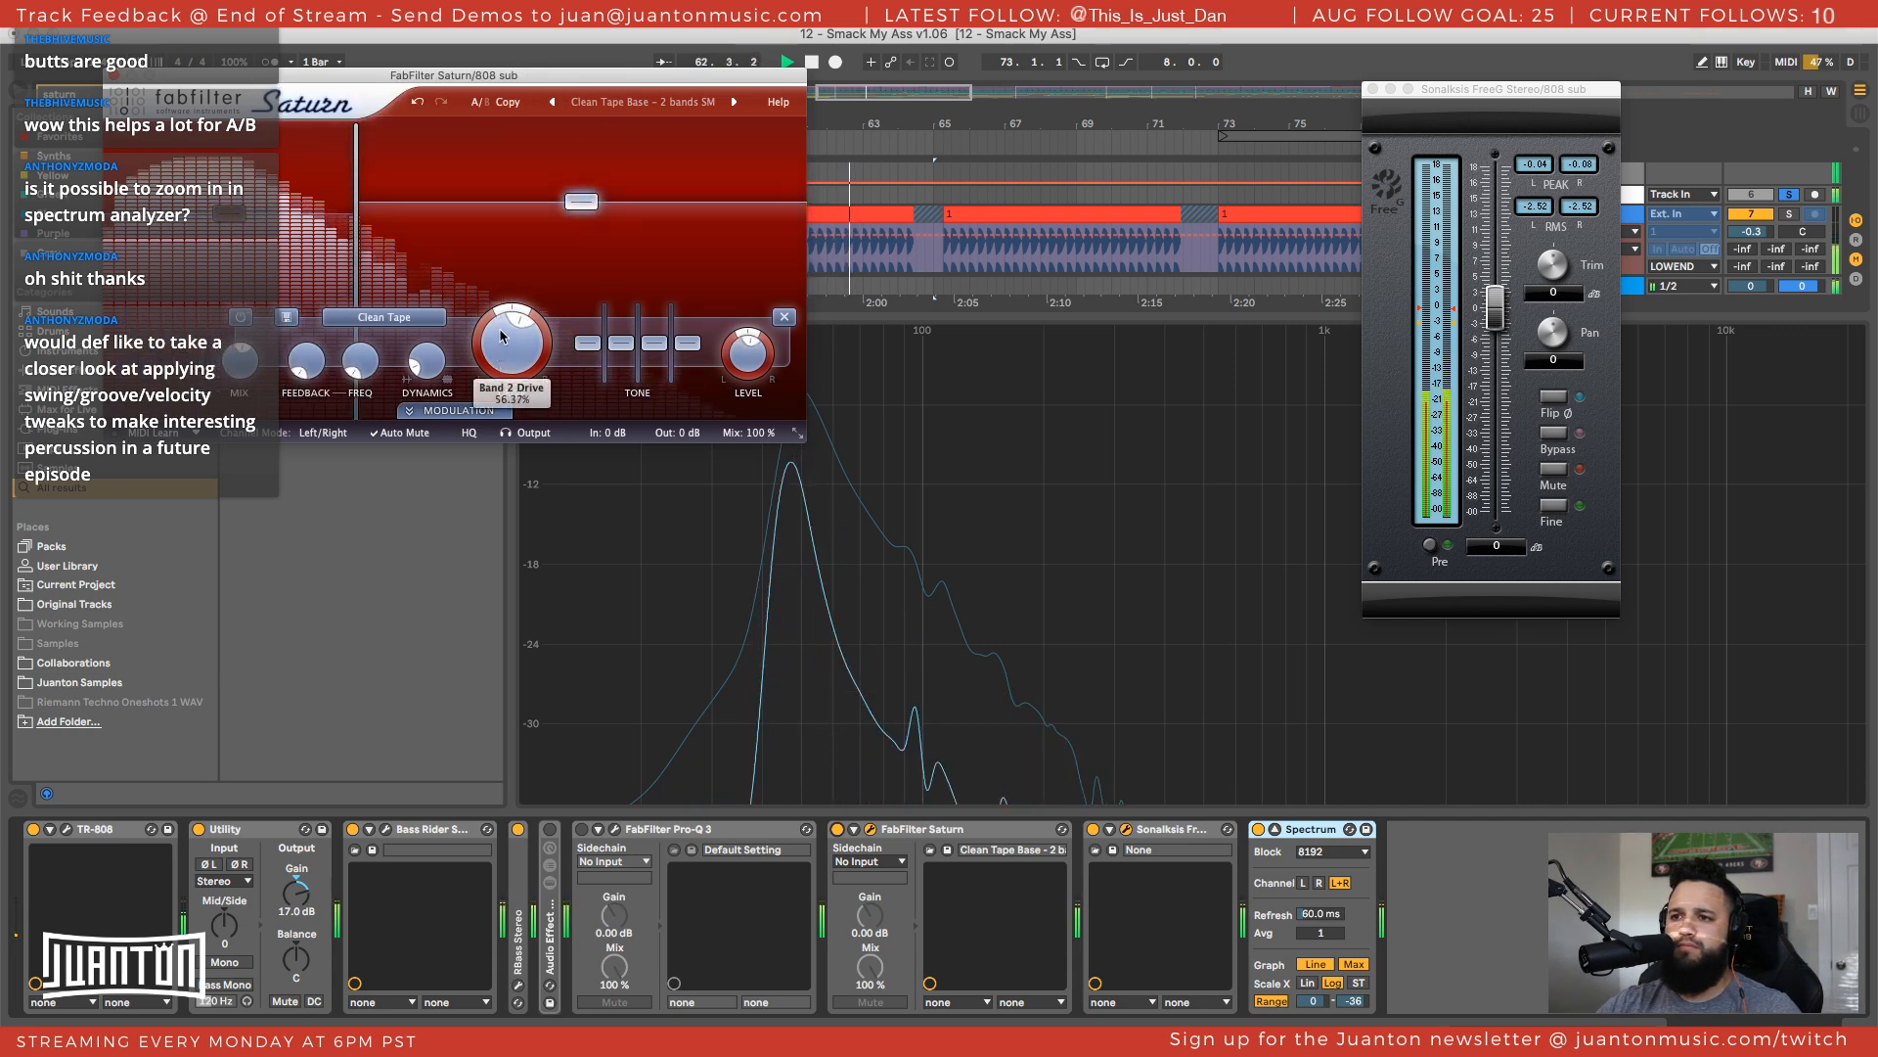
drag(356, 225, 275, 227)
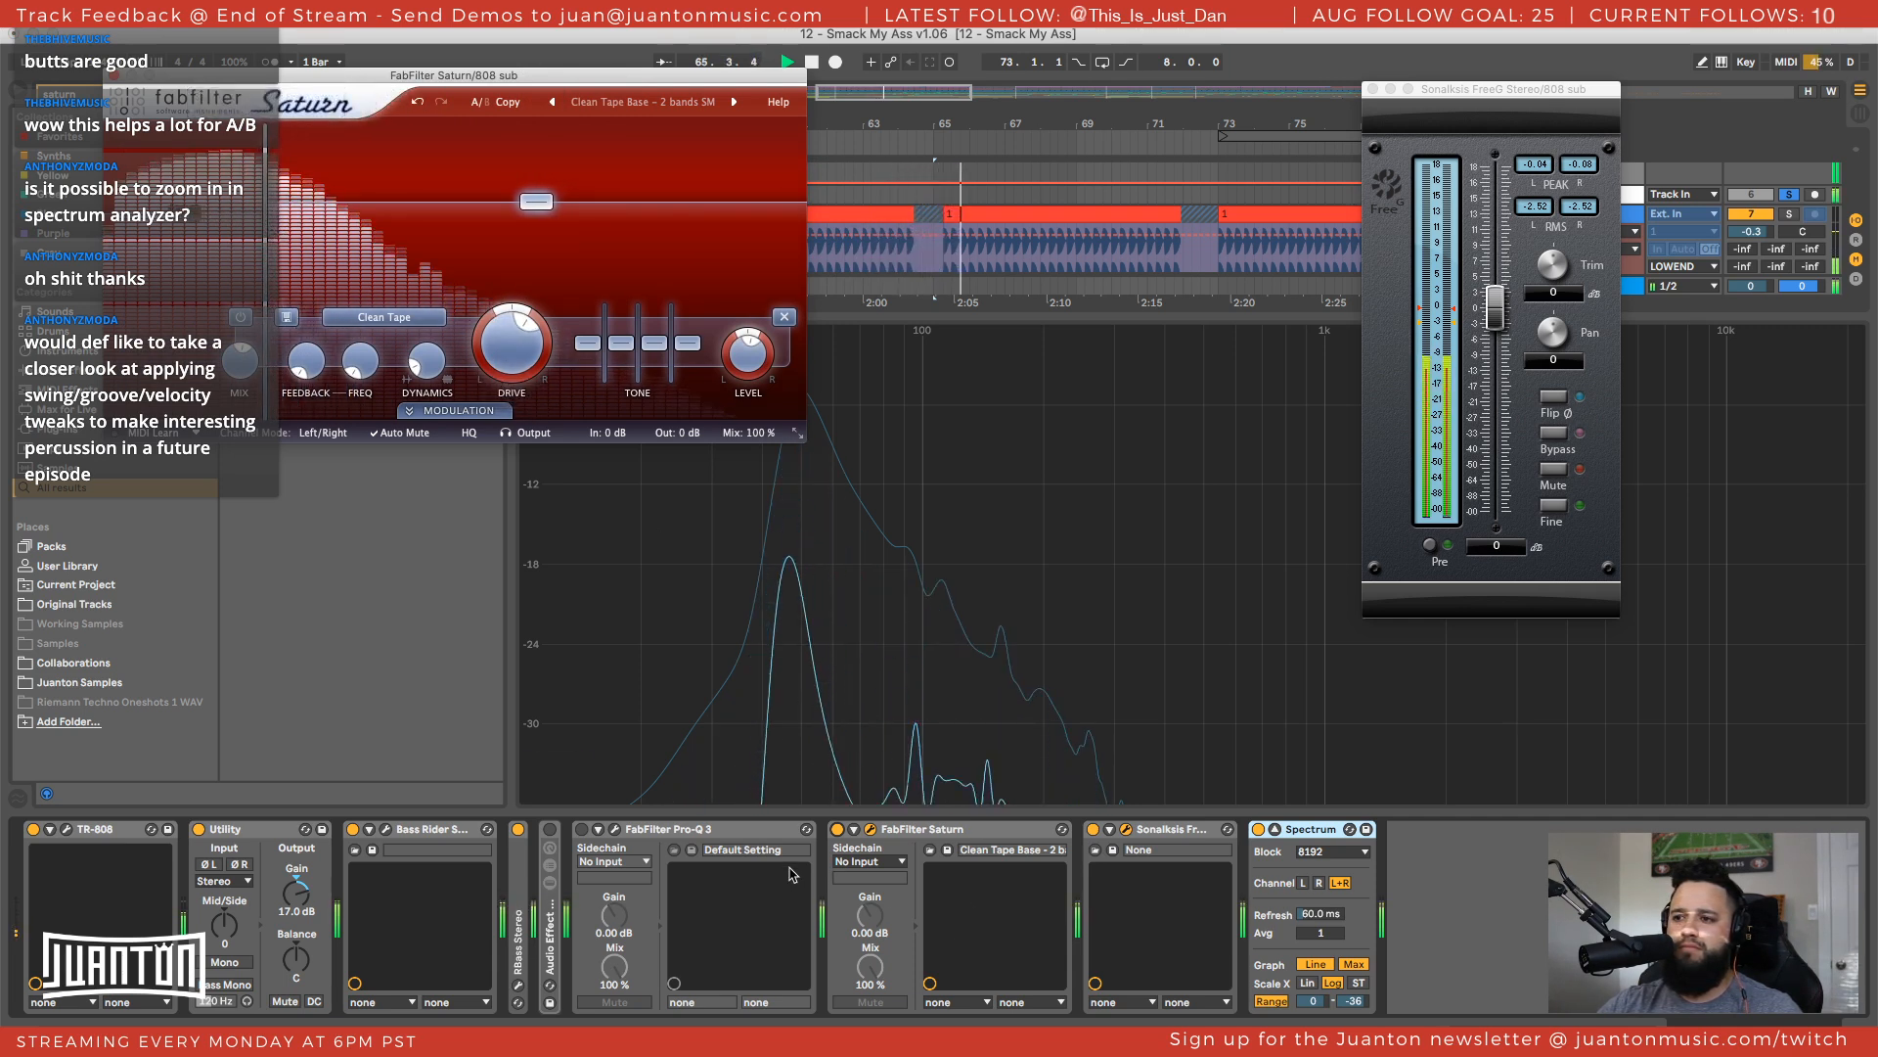
Compare the sub with Saturn bypassed and active on the Clean Tape Base - 2 bands SM preset, restarting playback
click(837, 830)
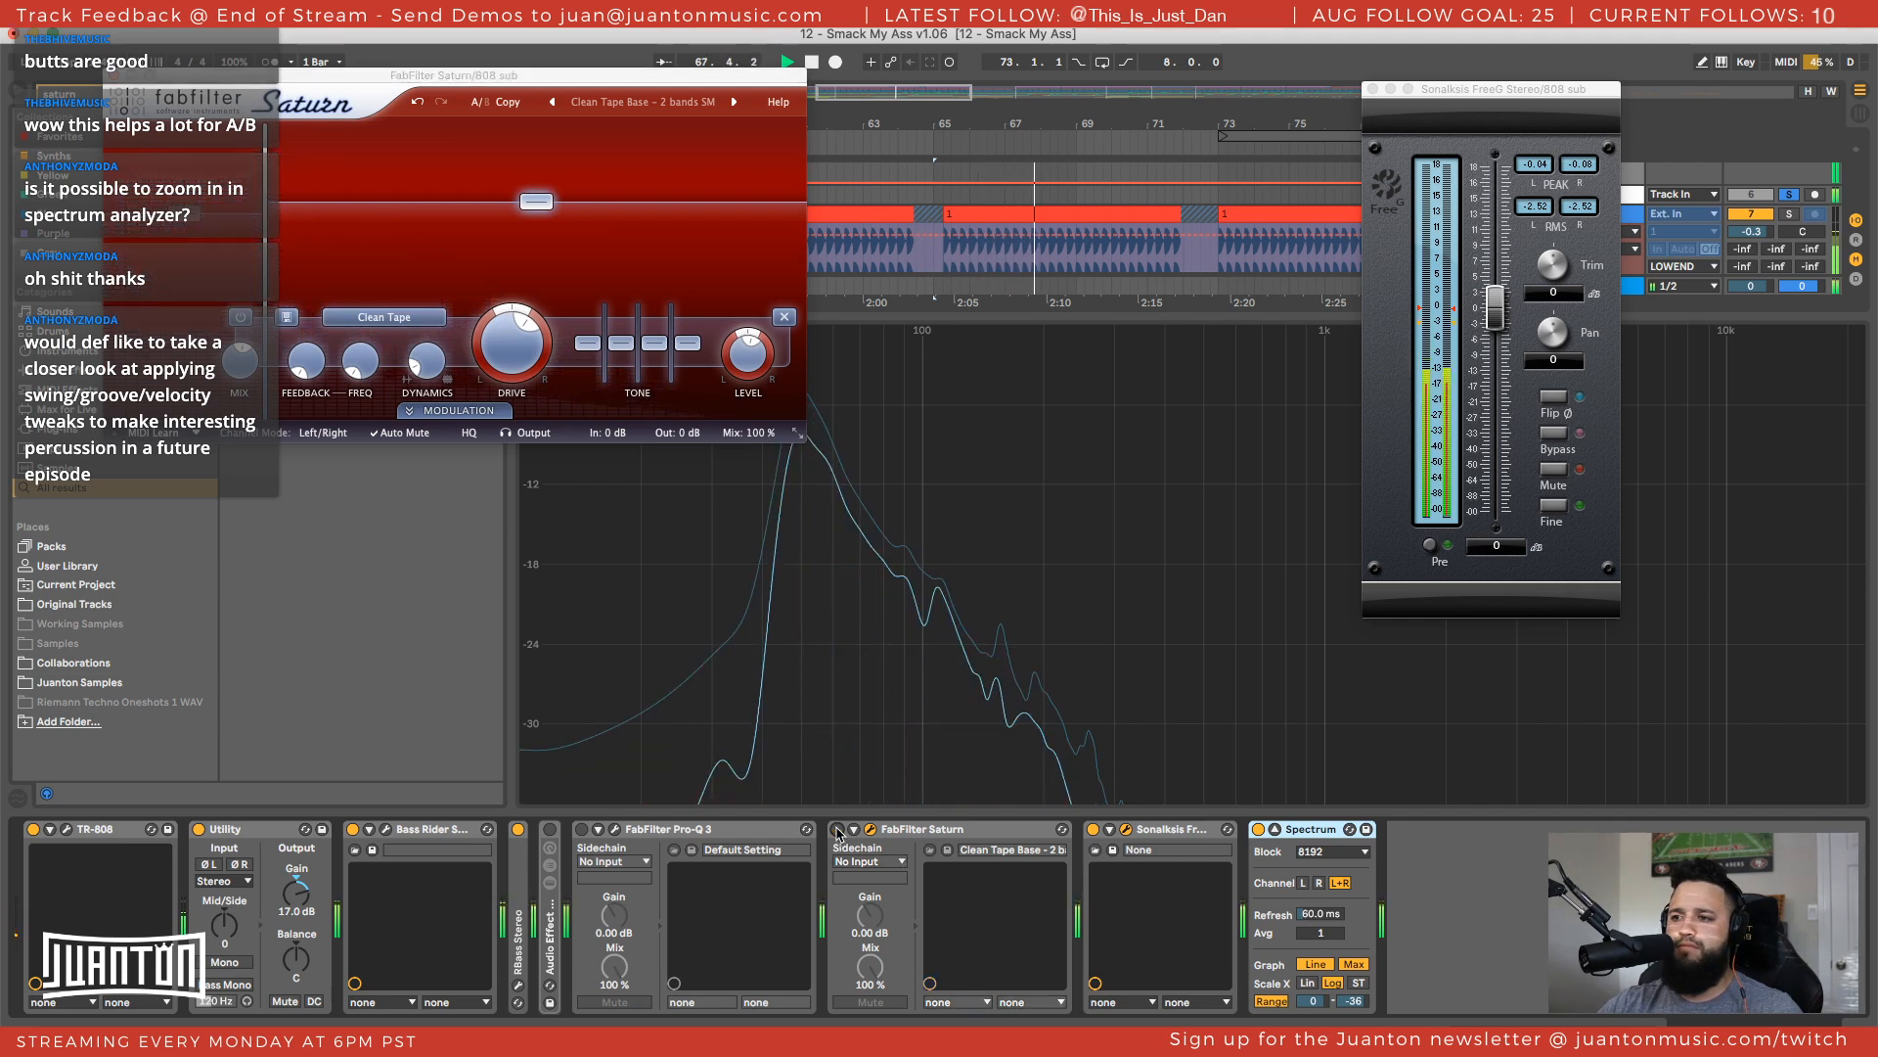
click(838, 830)
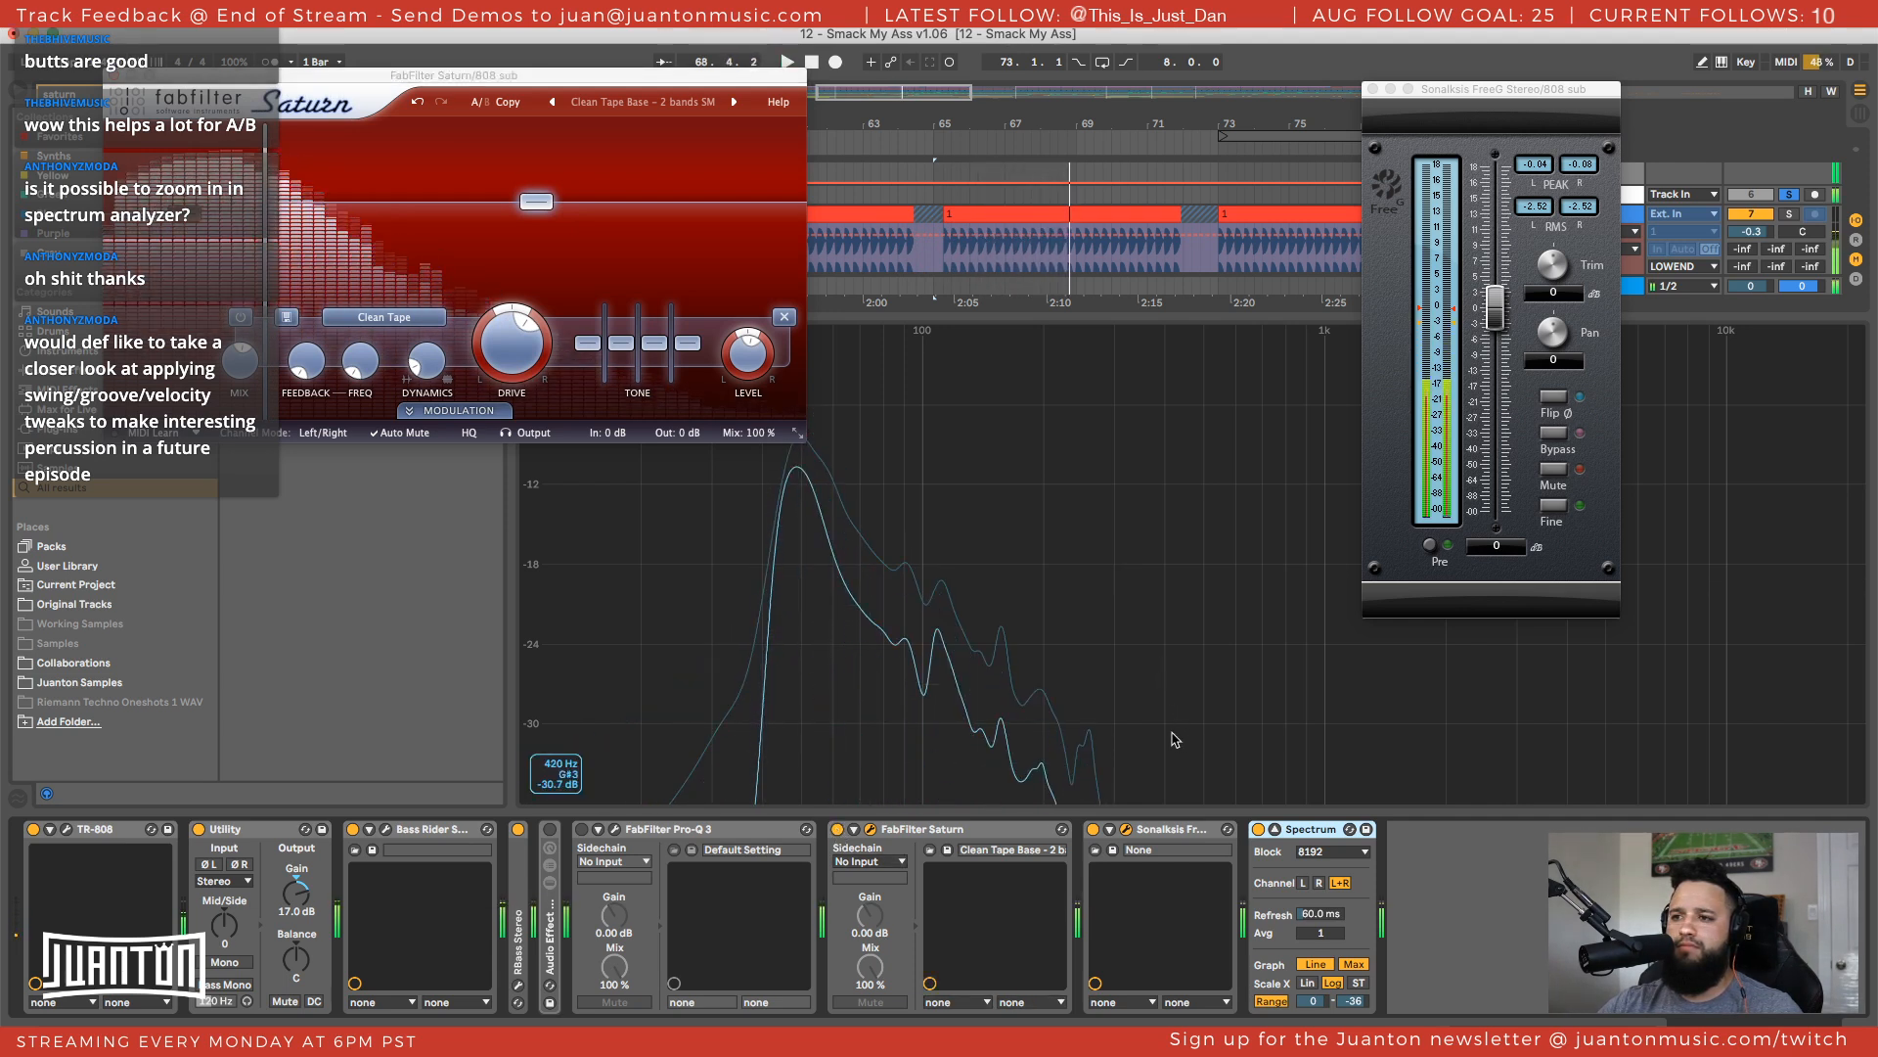
key(space)
key(space)
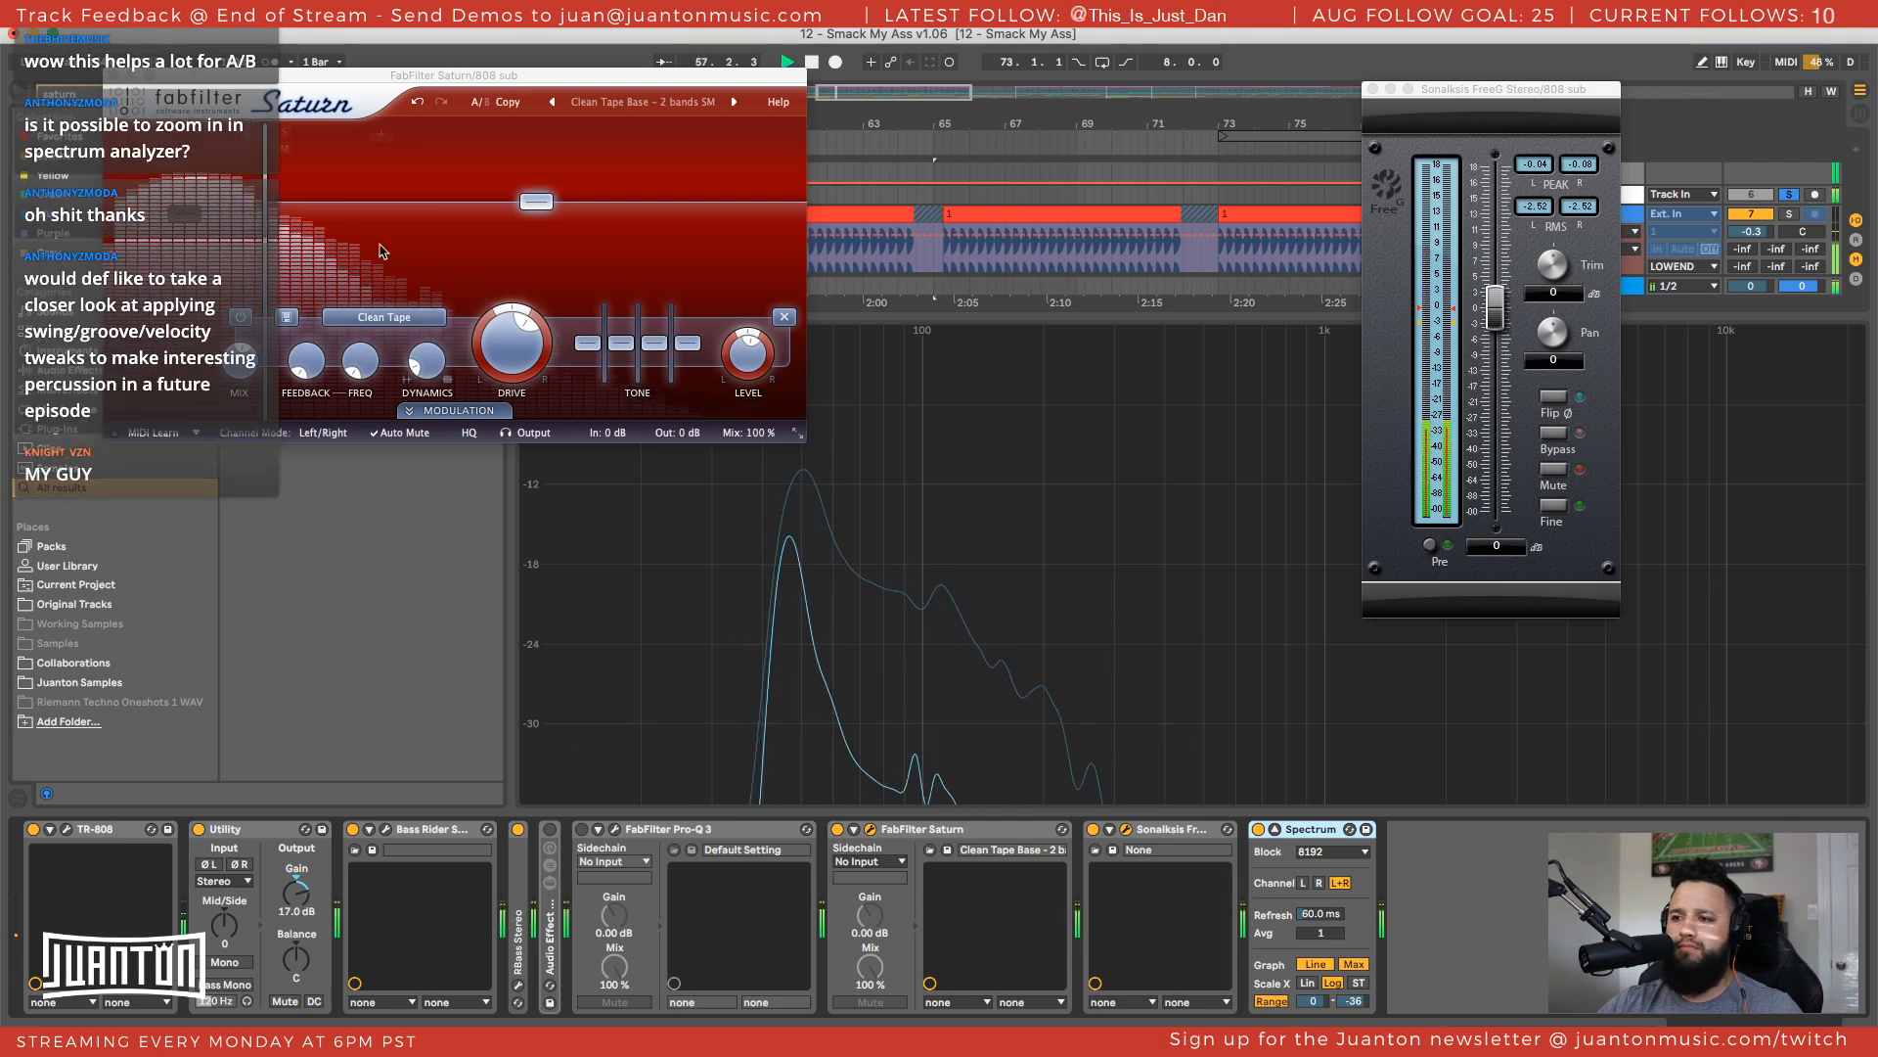
Advance Saturn to the Electro DRs Subtle Sweet 01 bM preset and reset FreeG's peak readout during playback
click(734, 102)
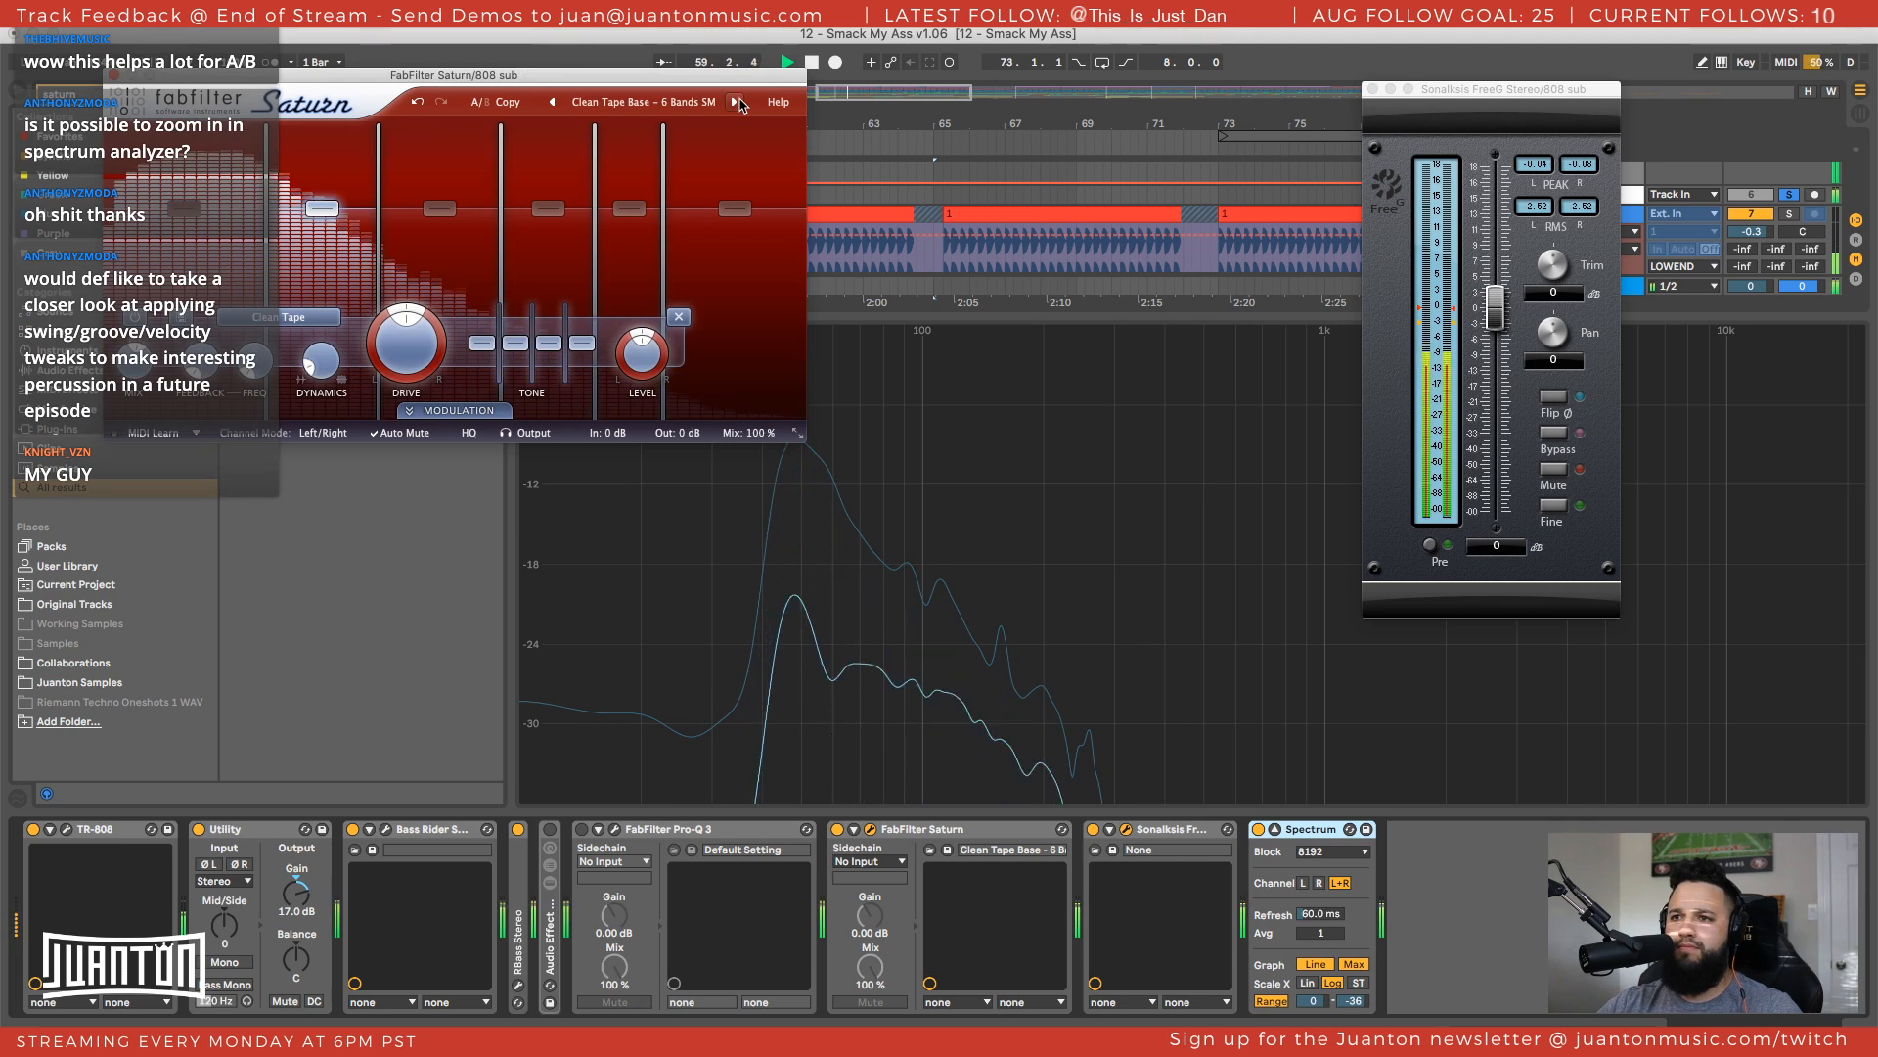
click(736, 102)
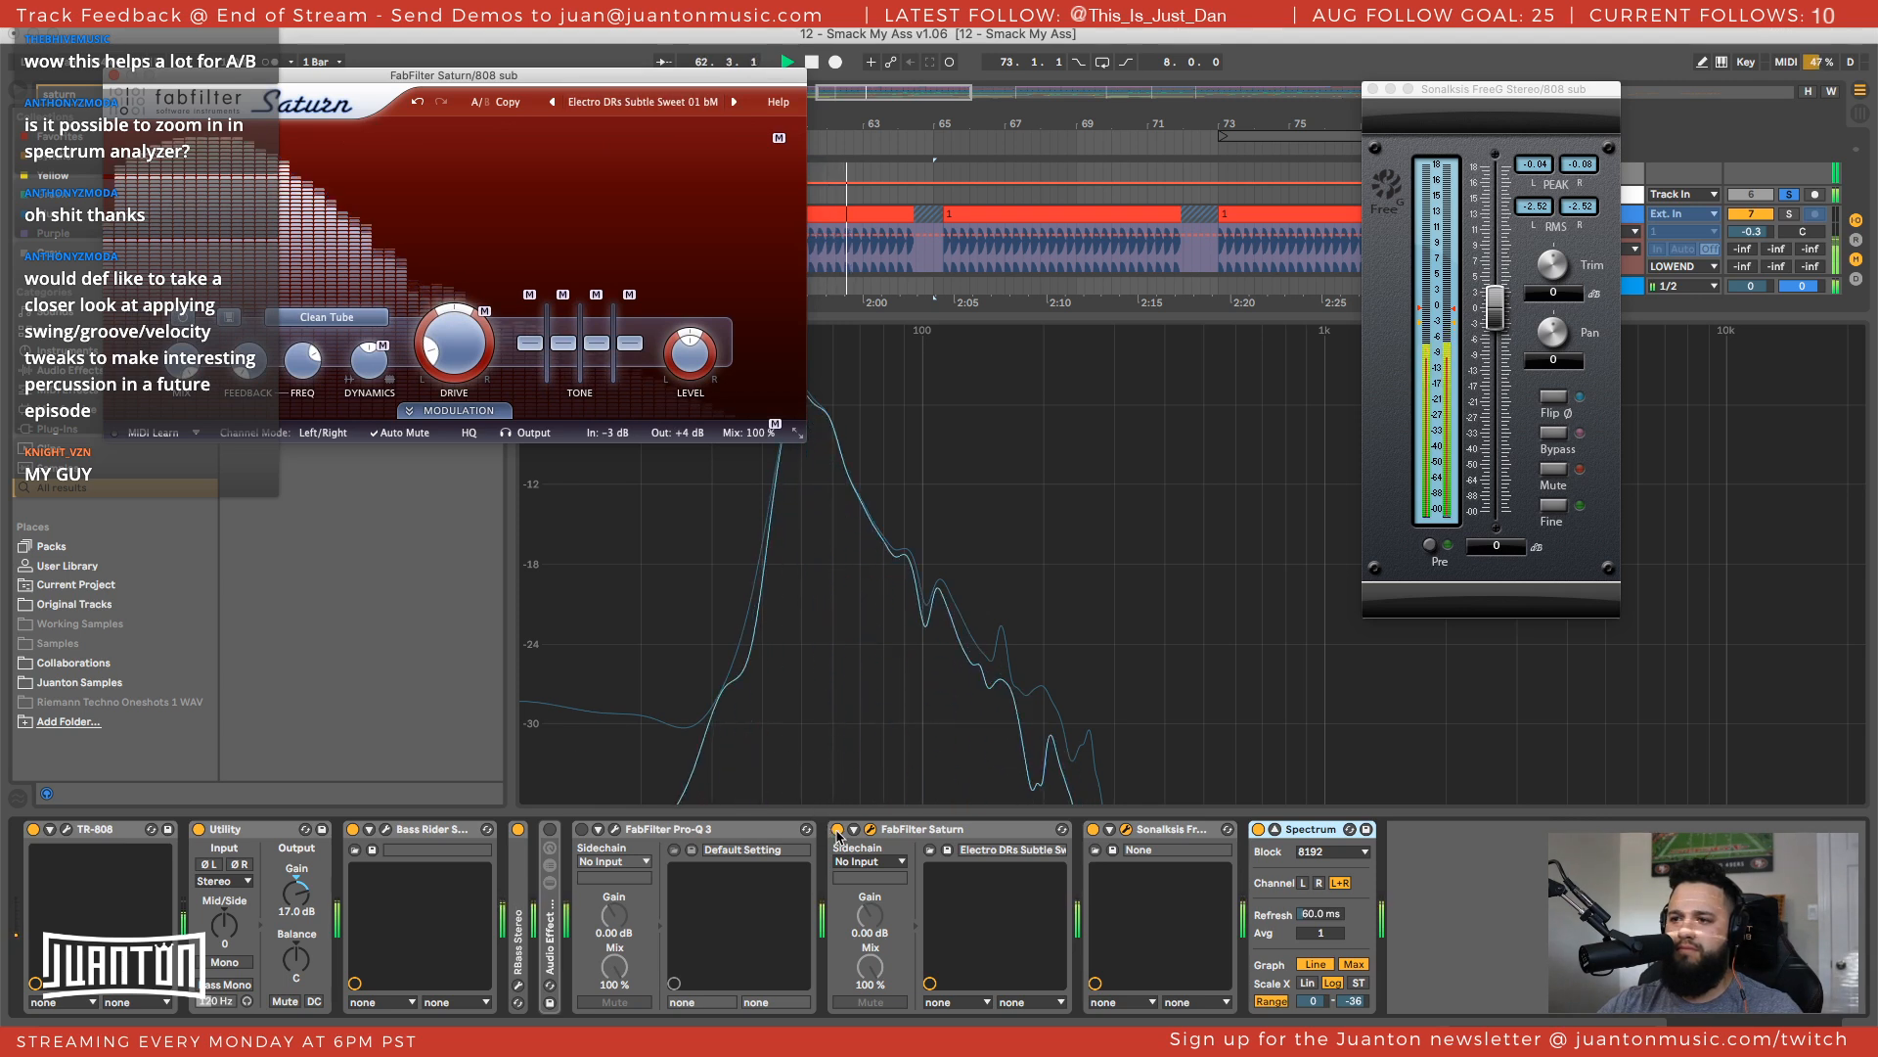
click(1546, 164)
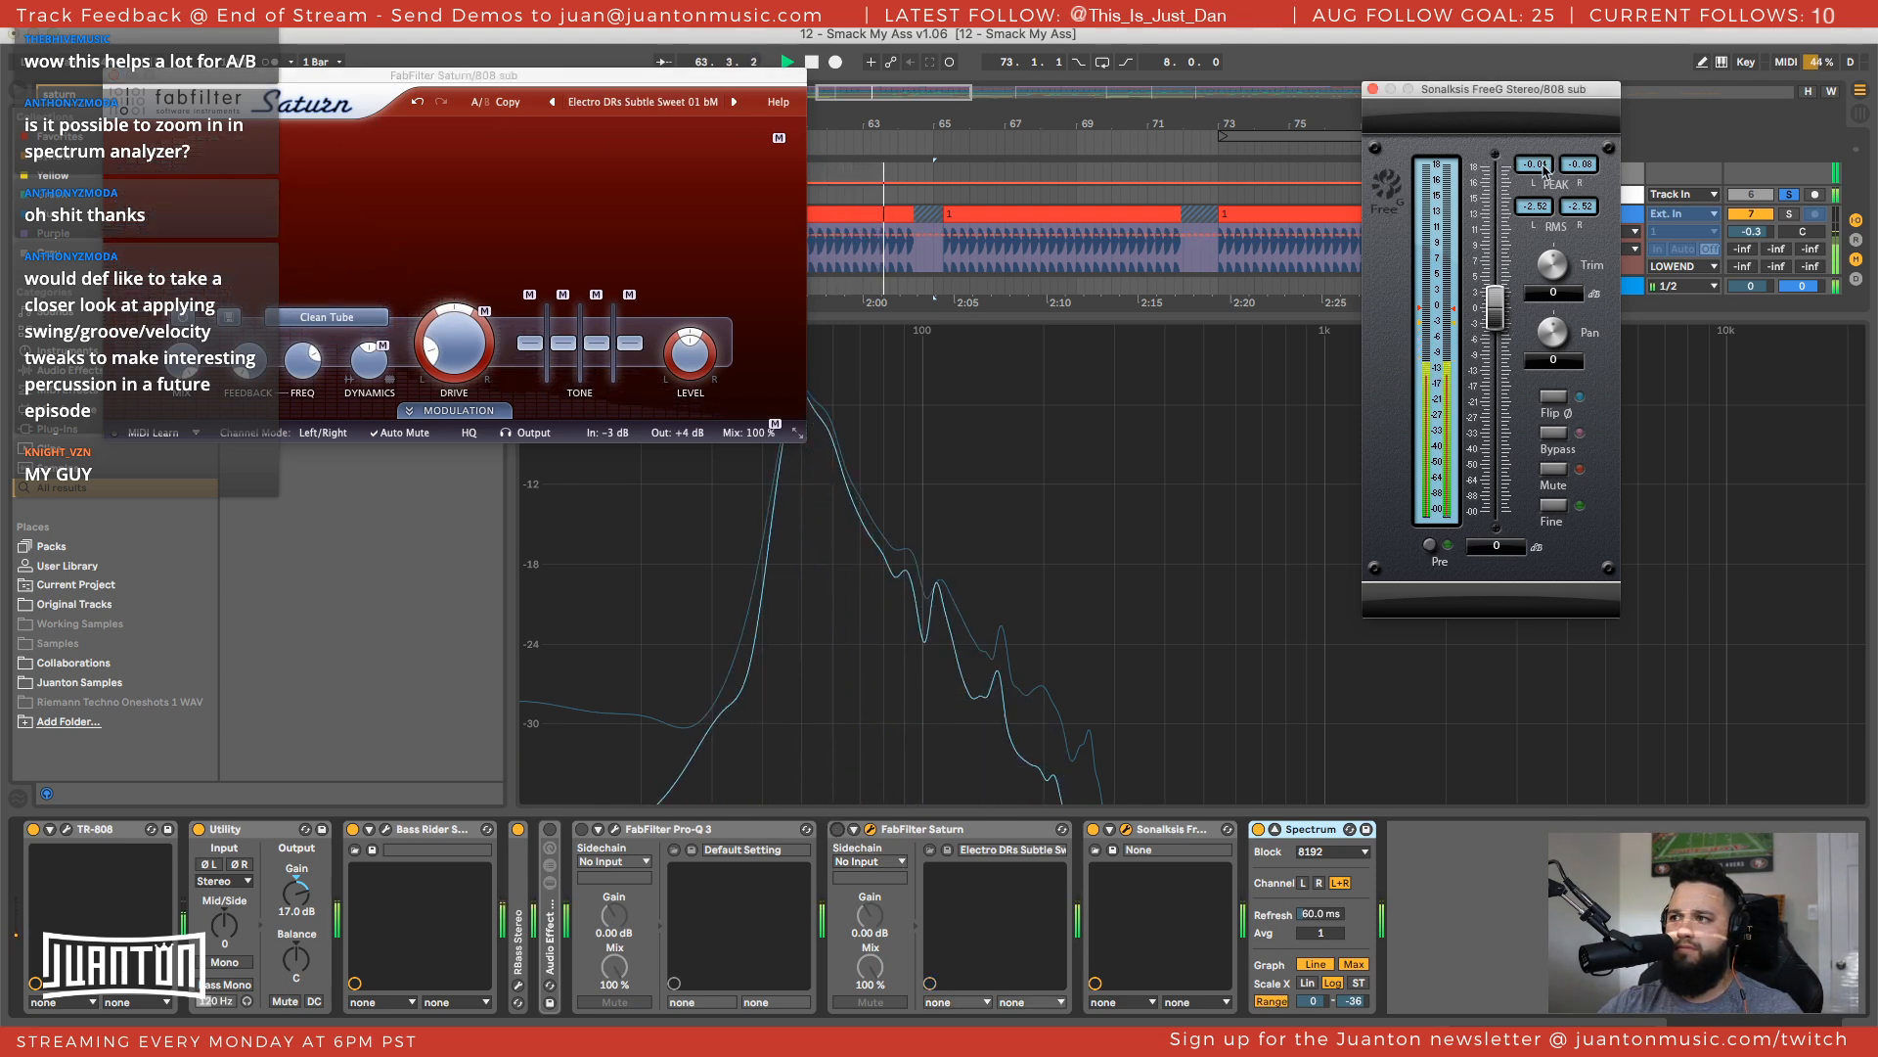
key(space)
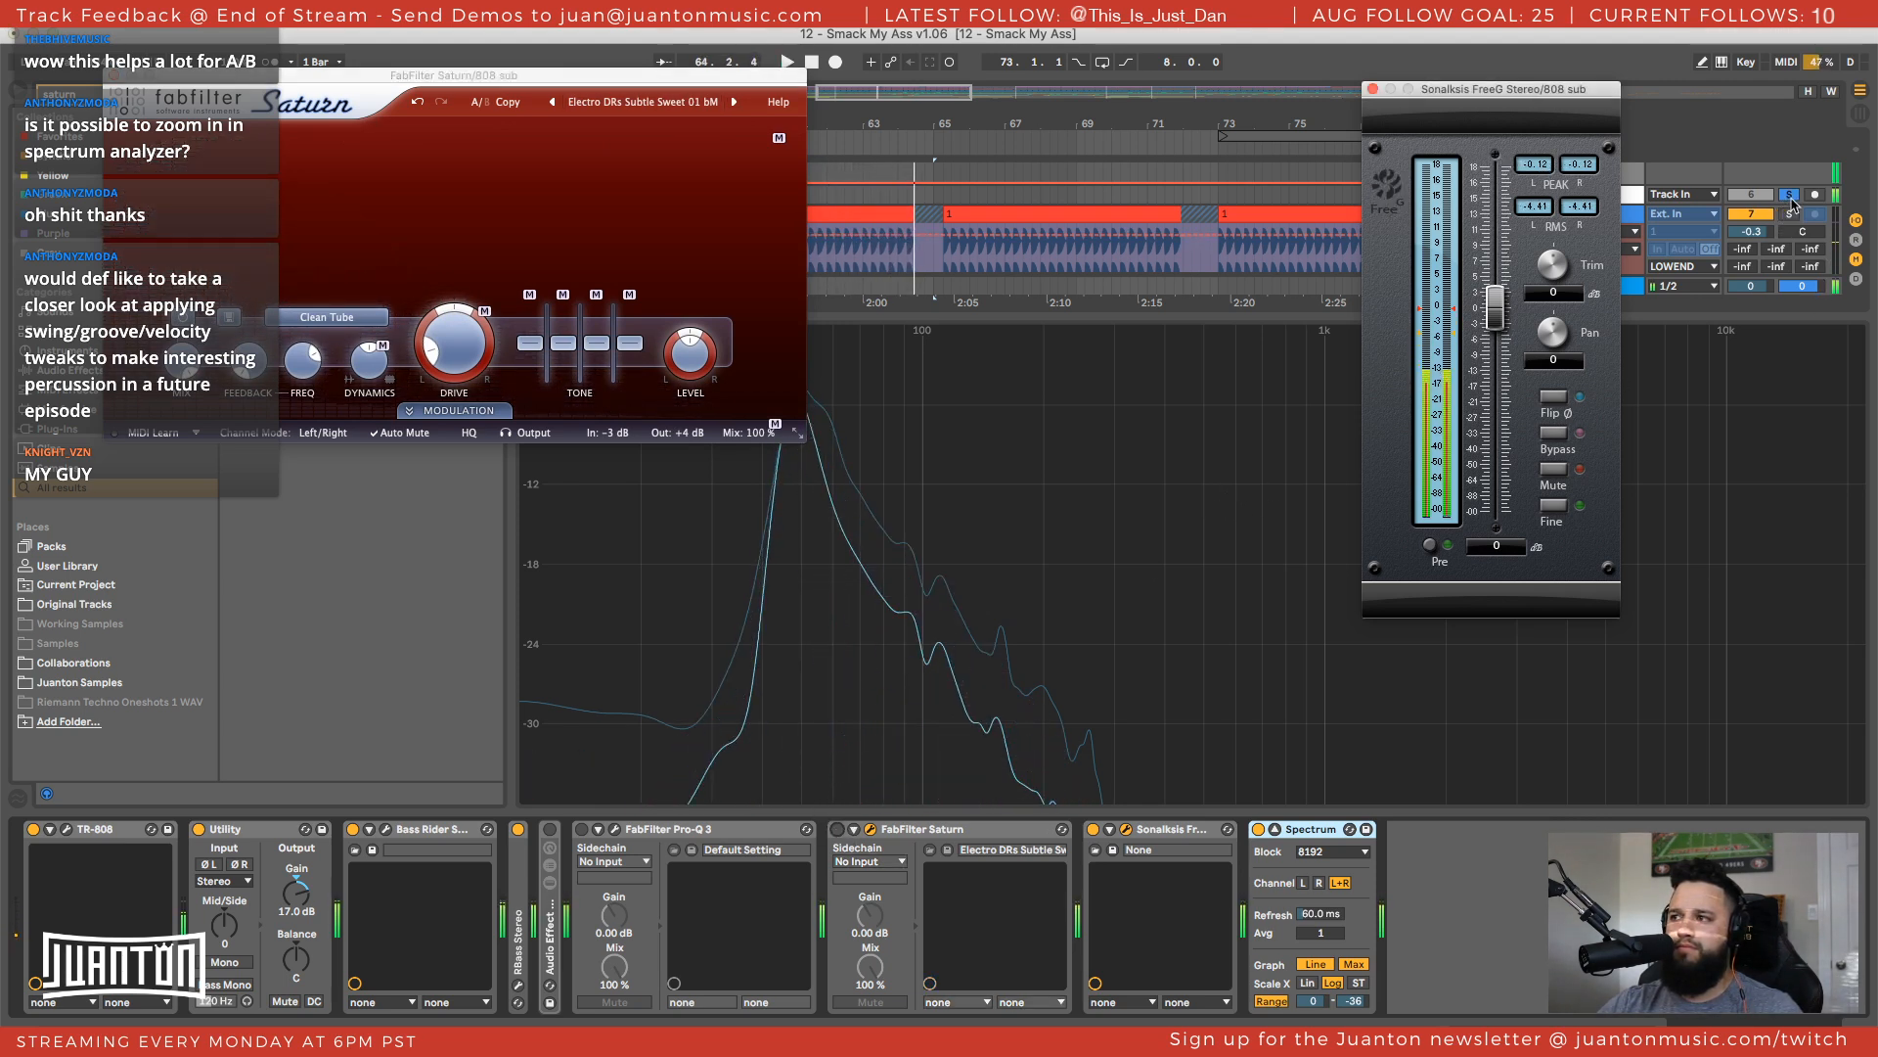
Solo the MIDI track below the LOWEND-routed channel and play it together with the kick and 808 sub
scroll(1787, 227, down, 4)
scroll(1787, 227, down, 1)
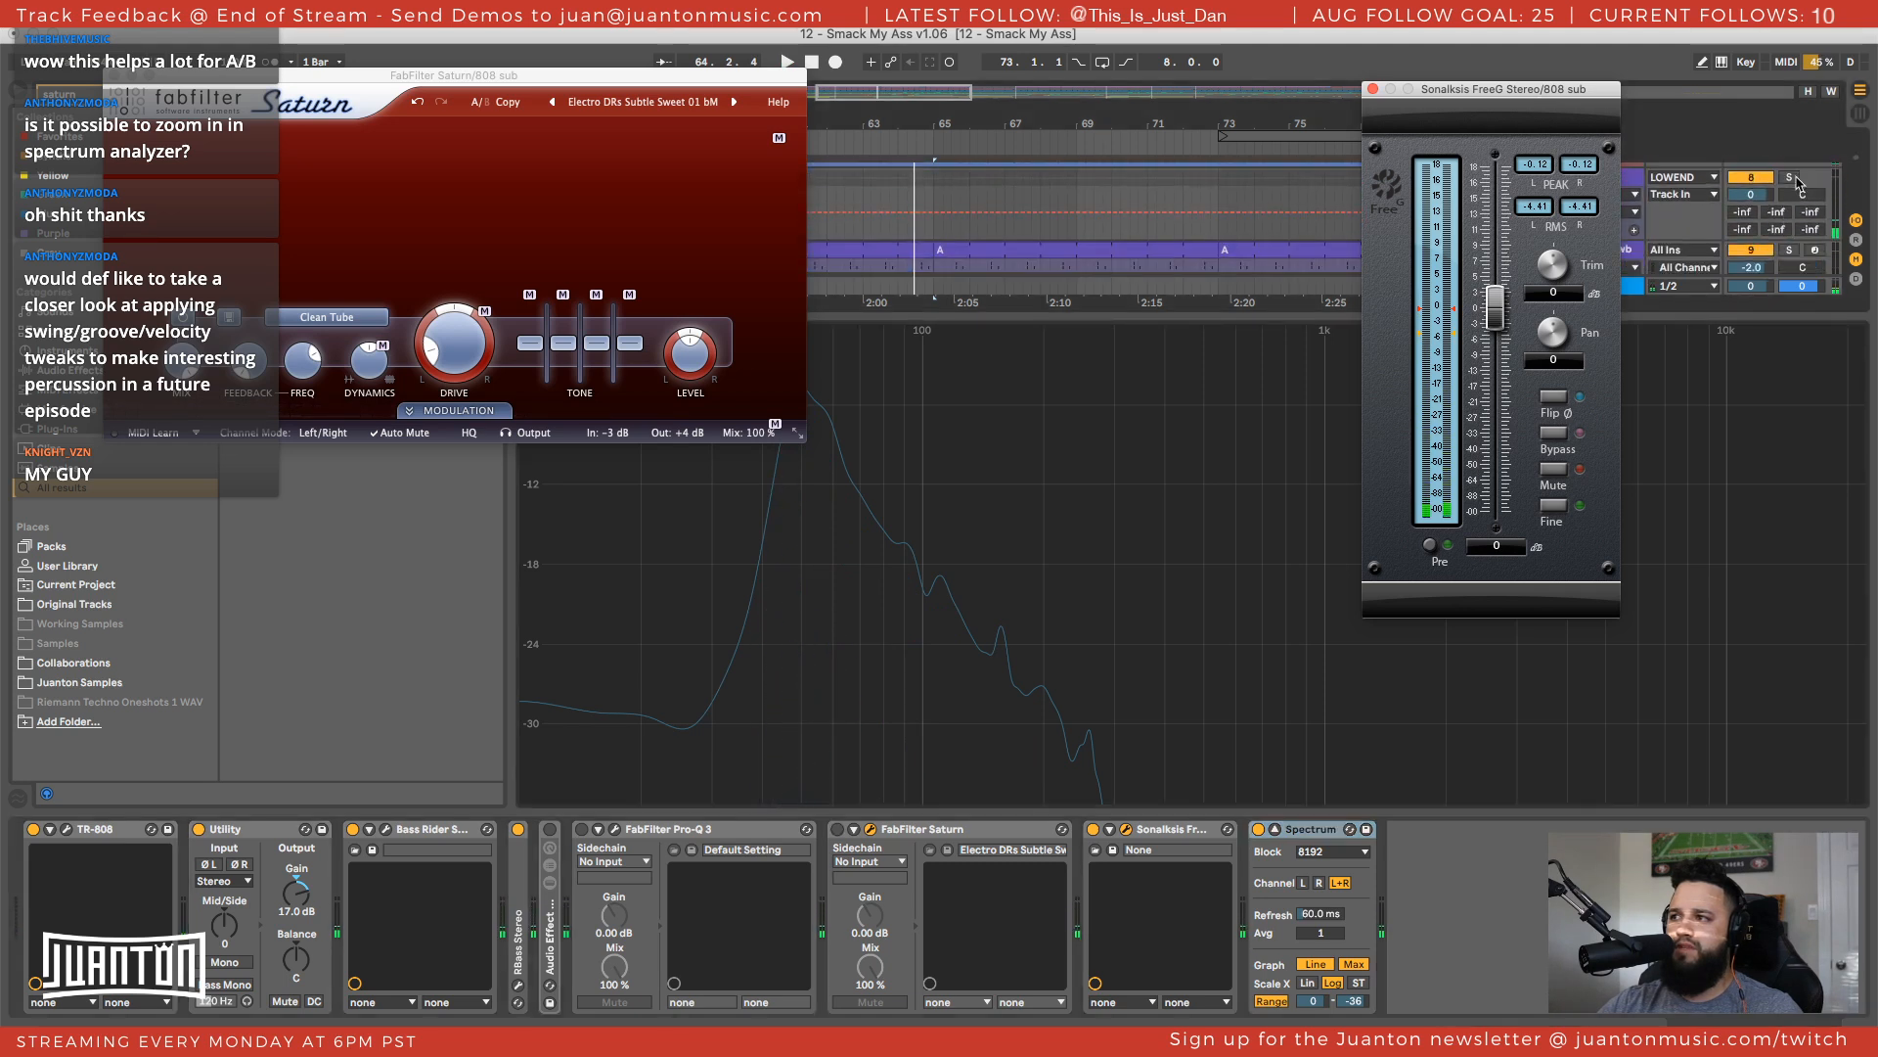
click(1790, 249)
key(space)
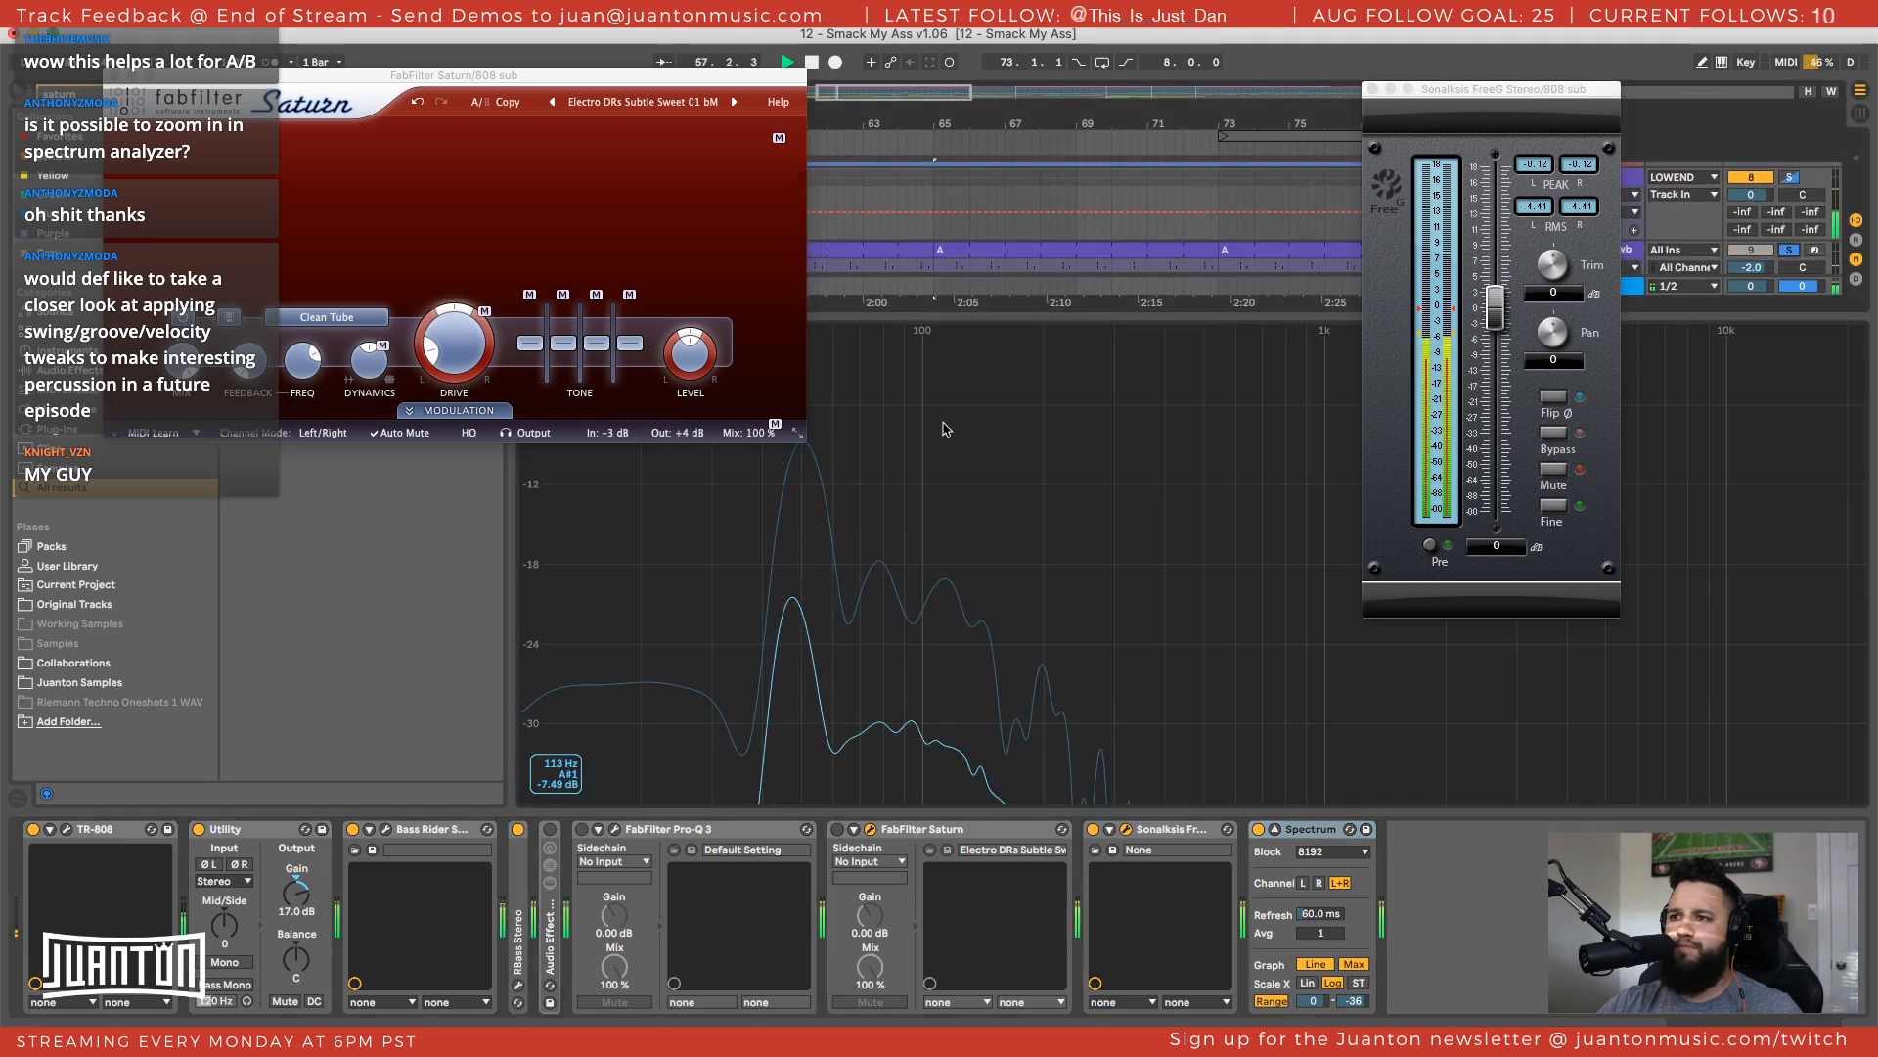
scroll(1795, 235, down, 2)
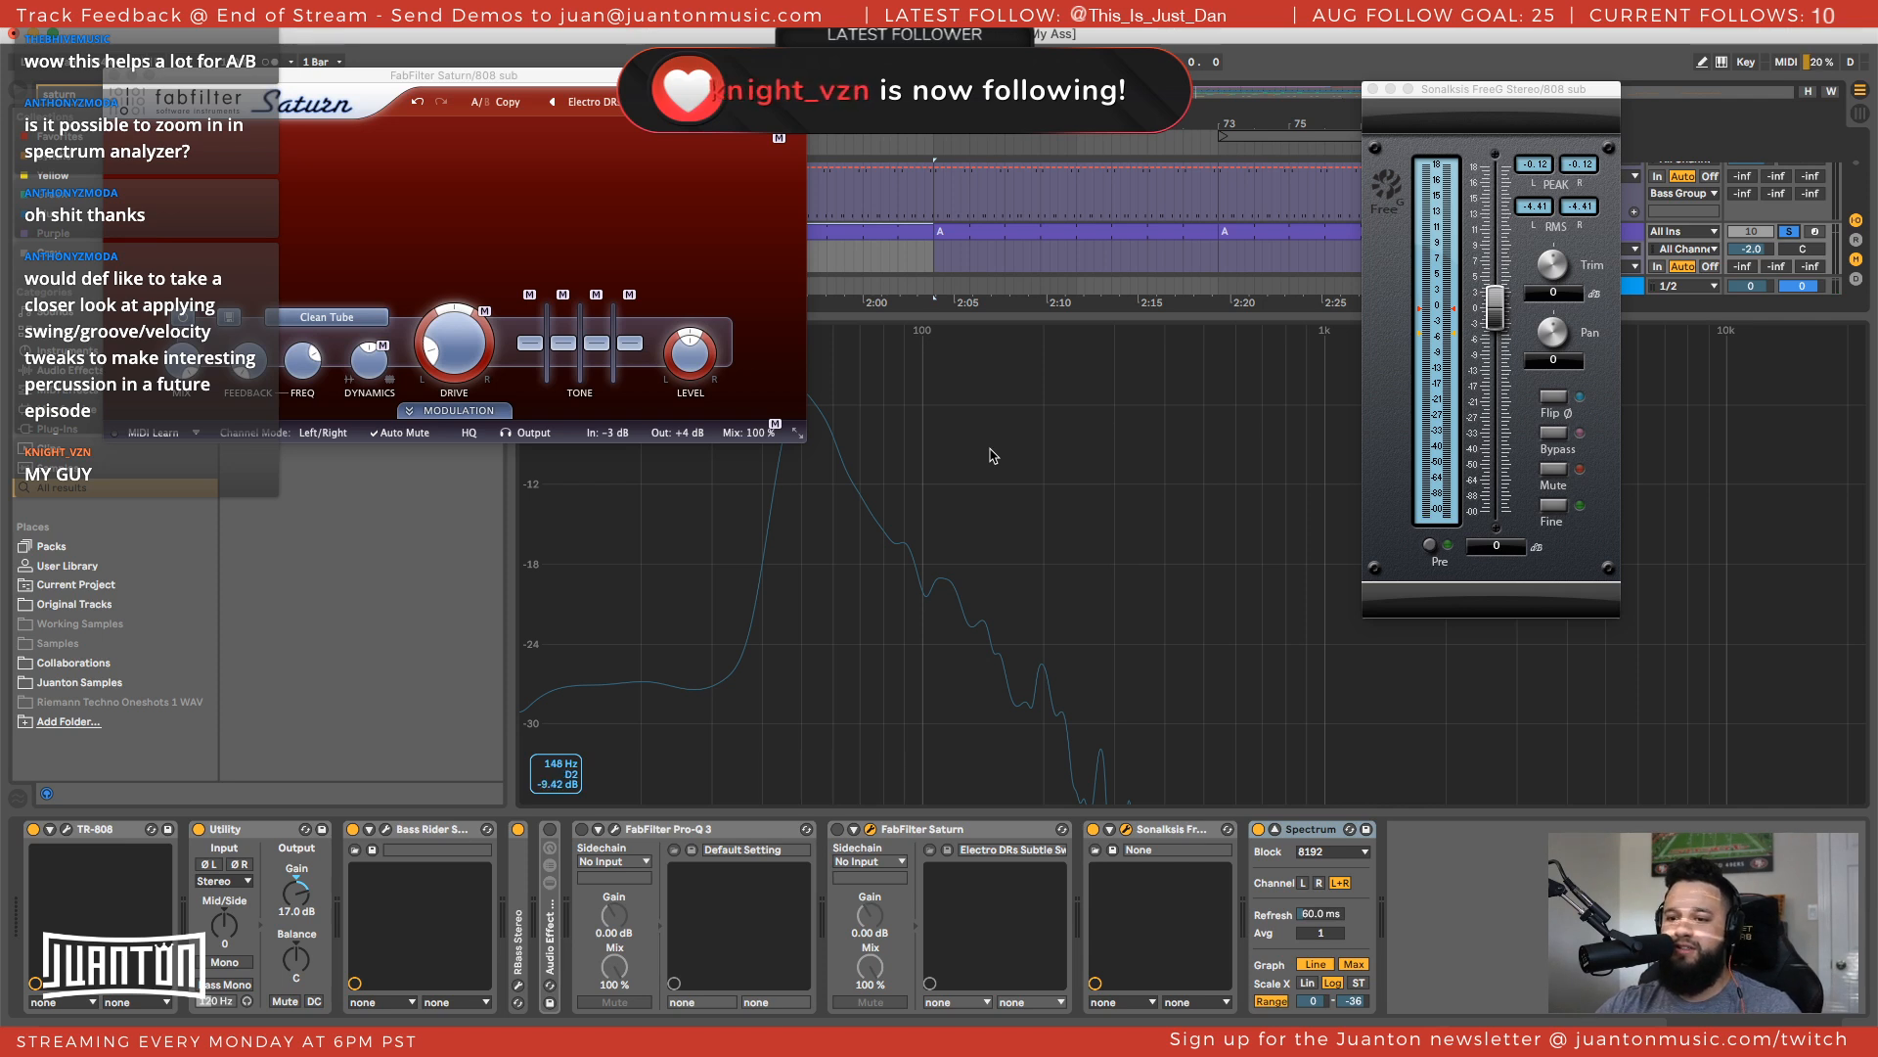
key(space)
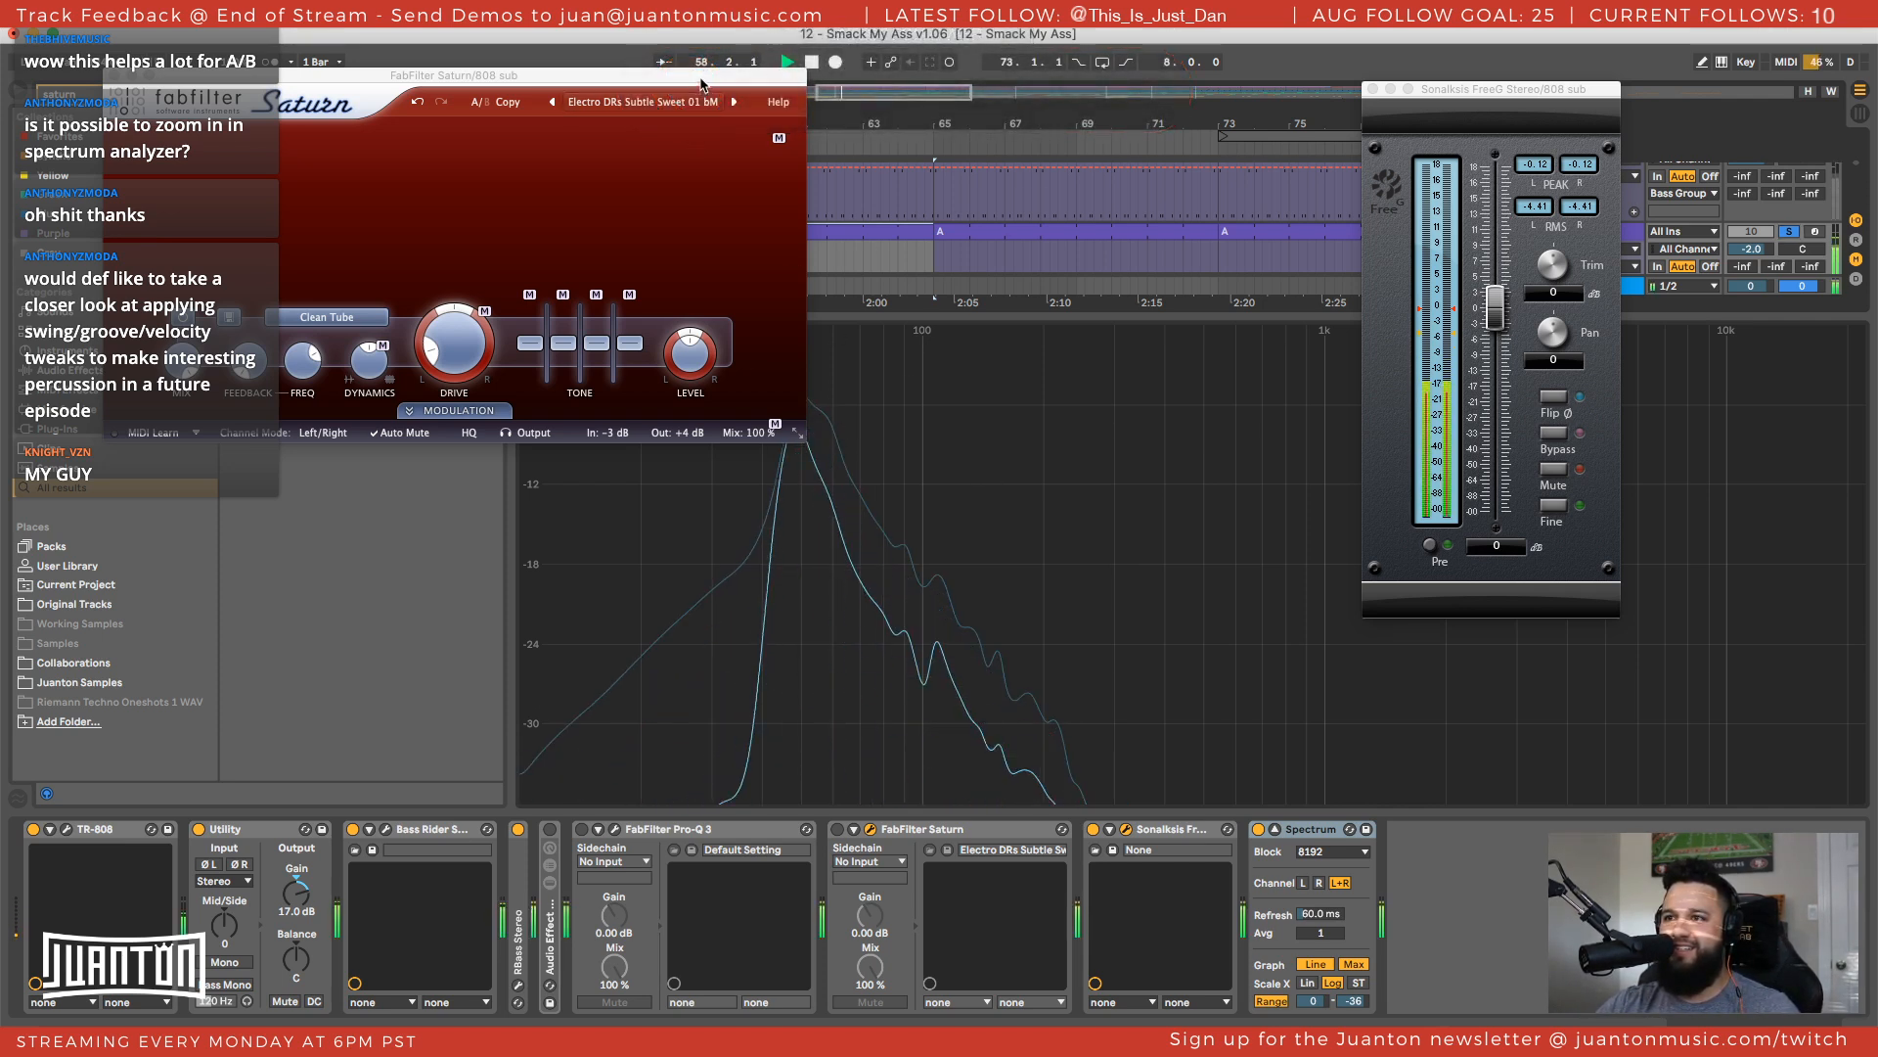
Move the Saturn window aside and compare the sub with Saturn bypassed and active during playback
drag(698, 76, 600, 88)
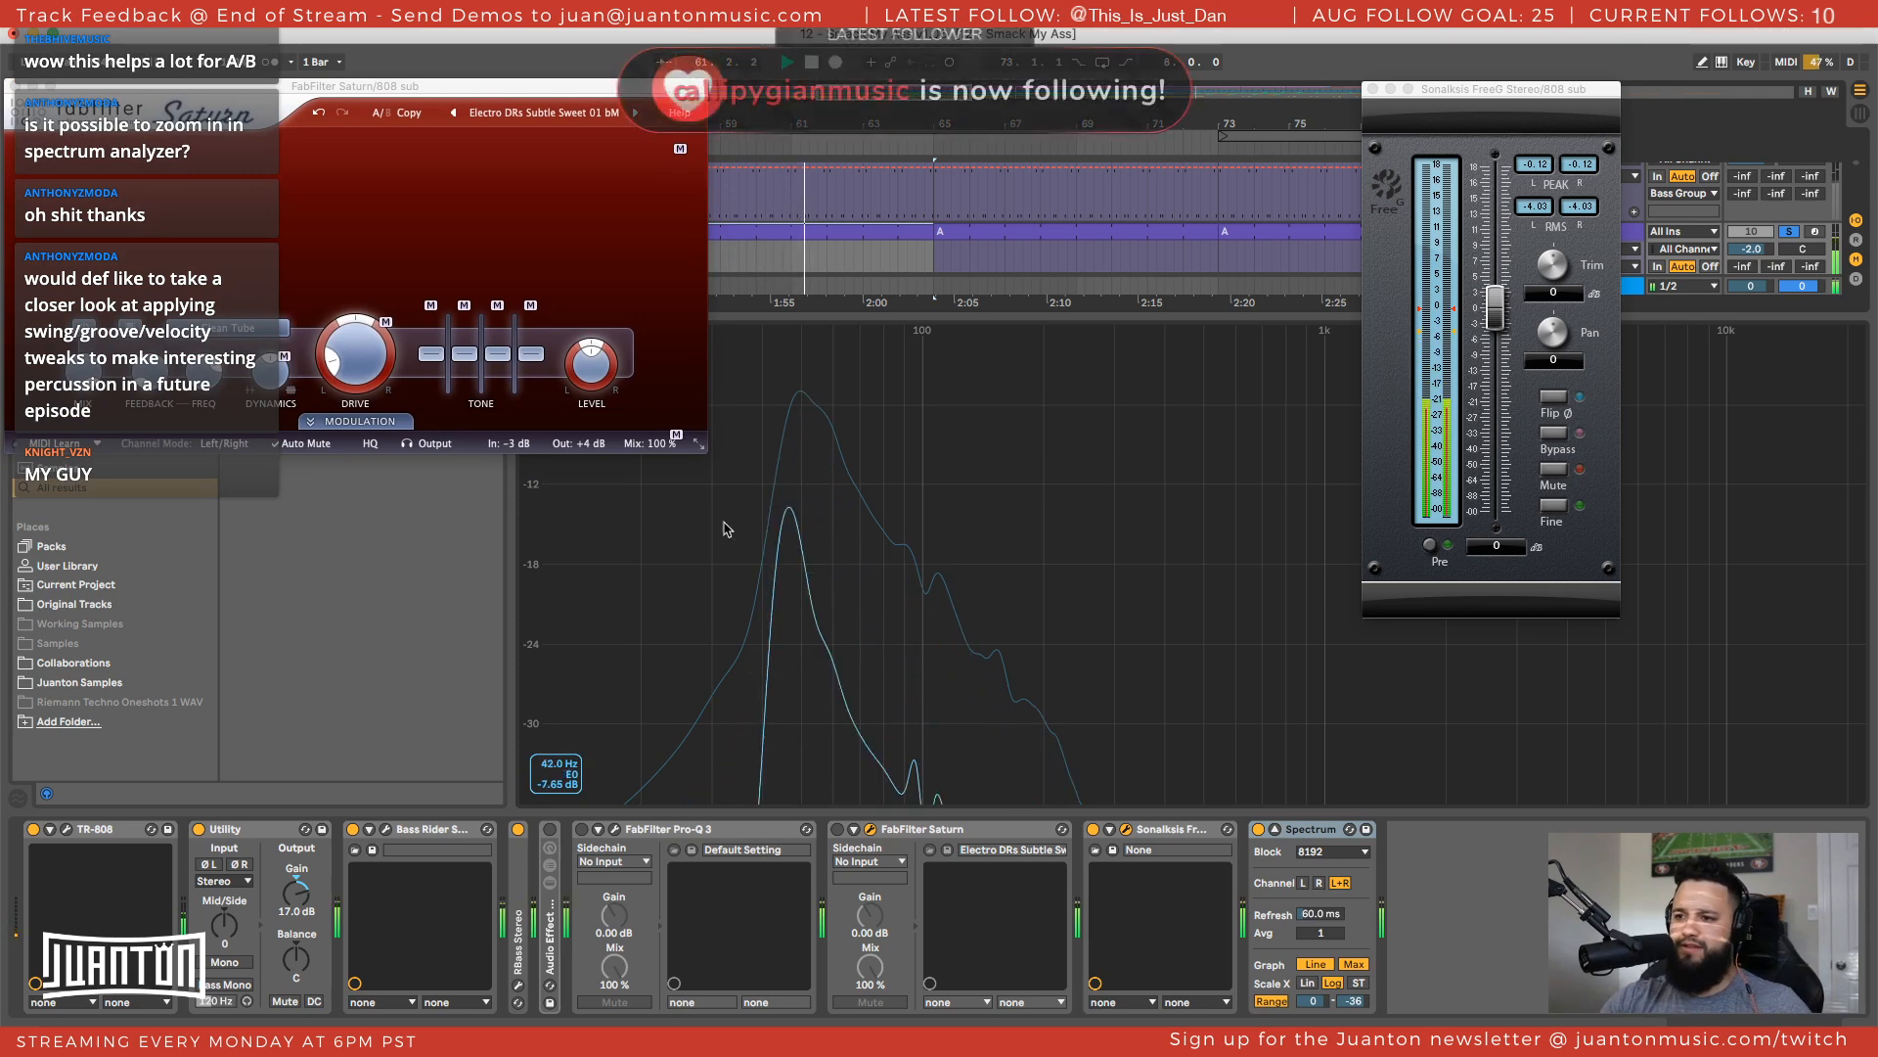
click(836, 828)
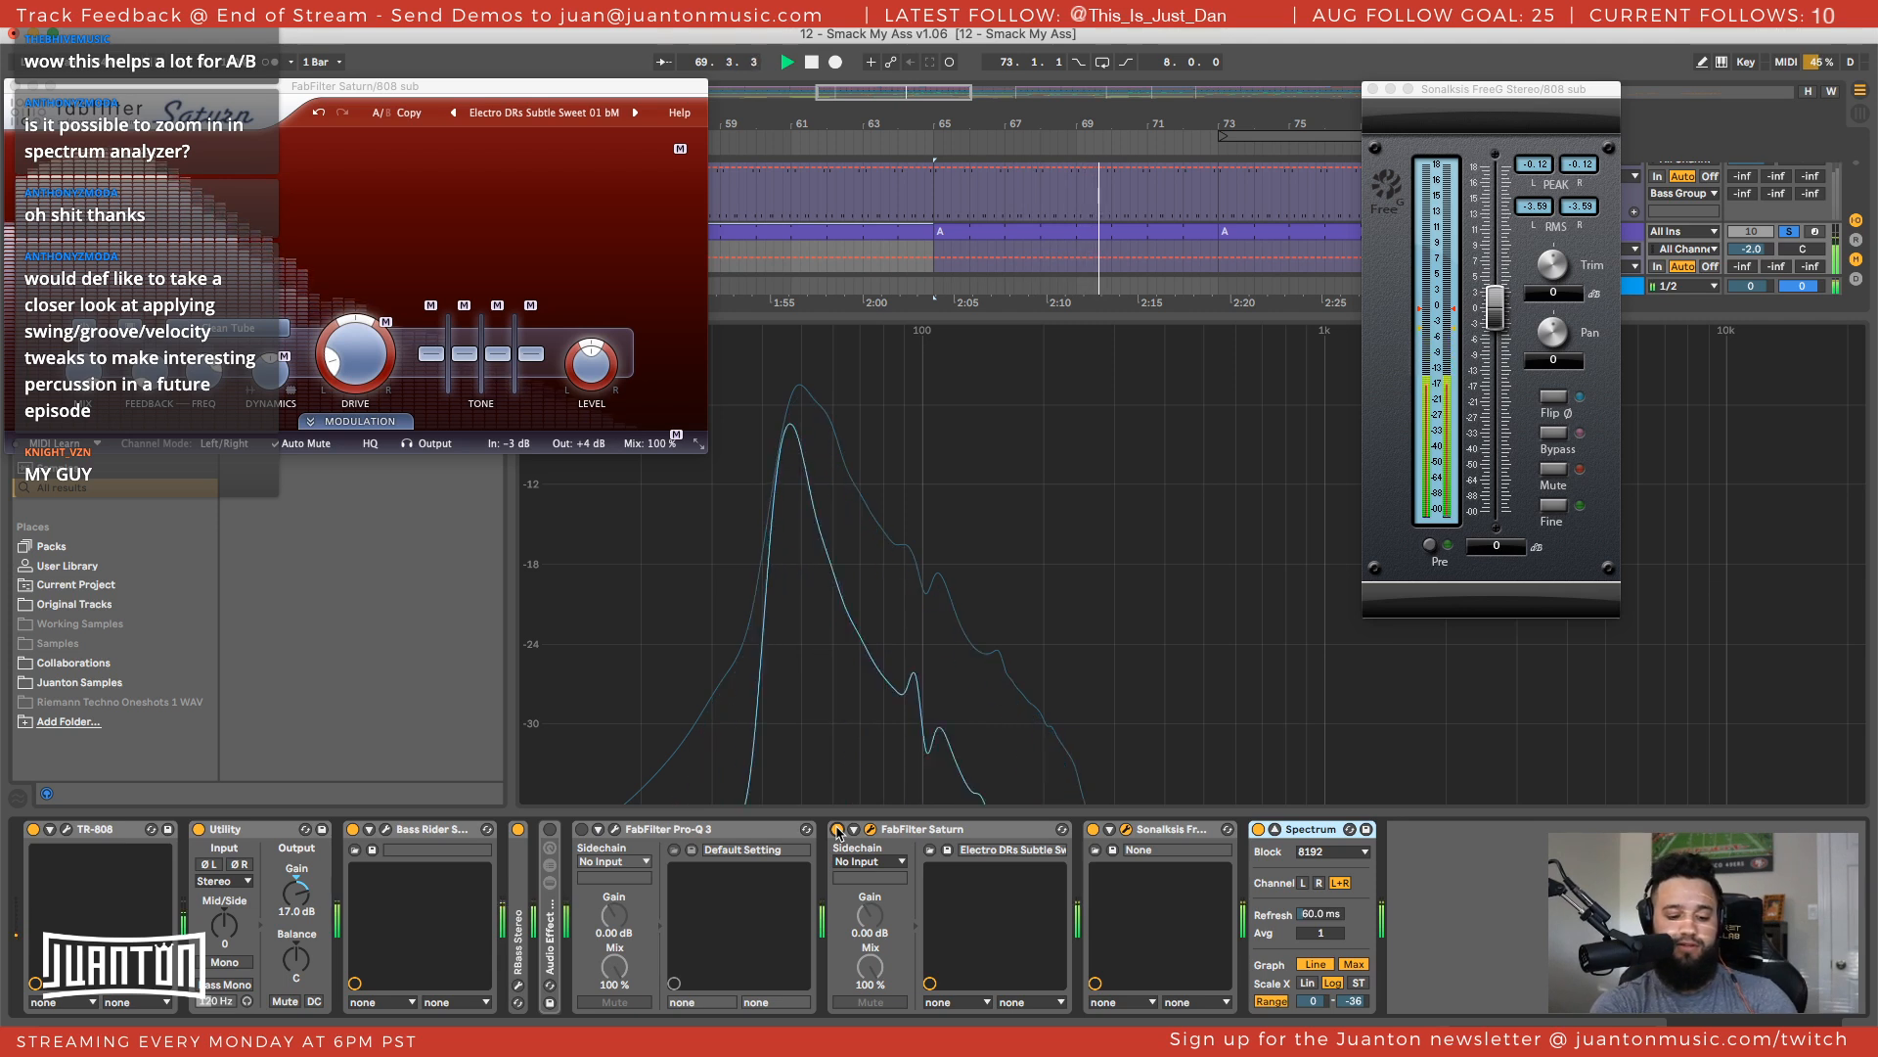
key(space)
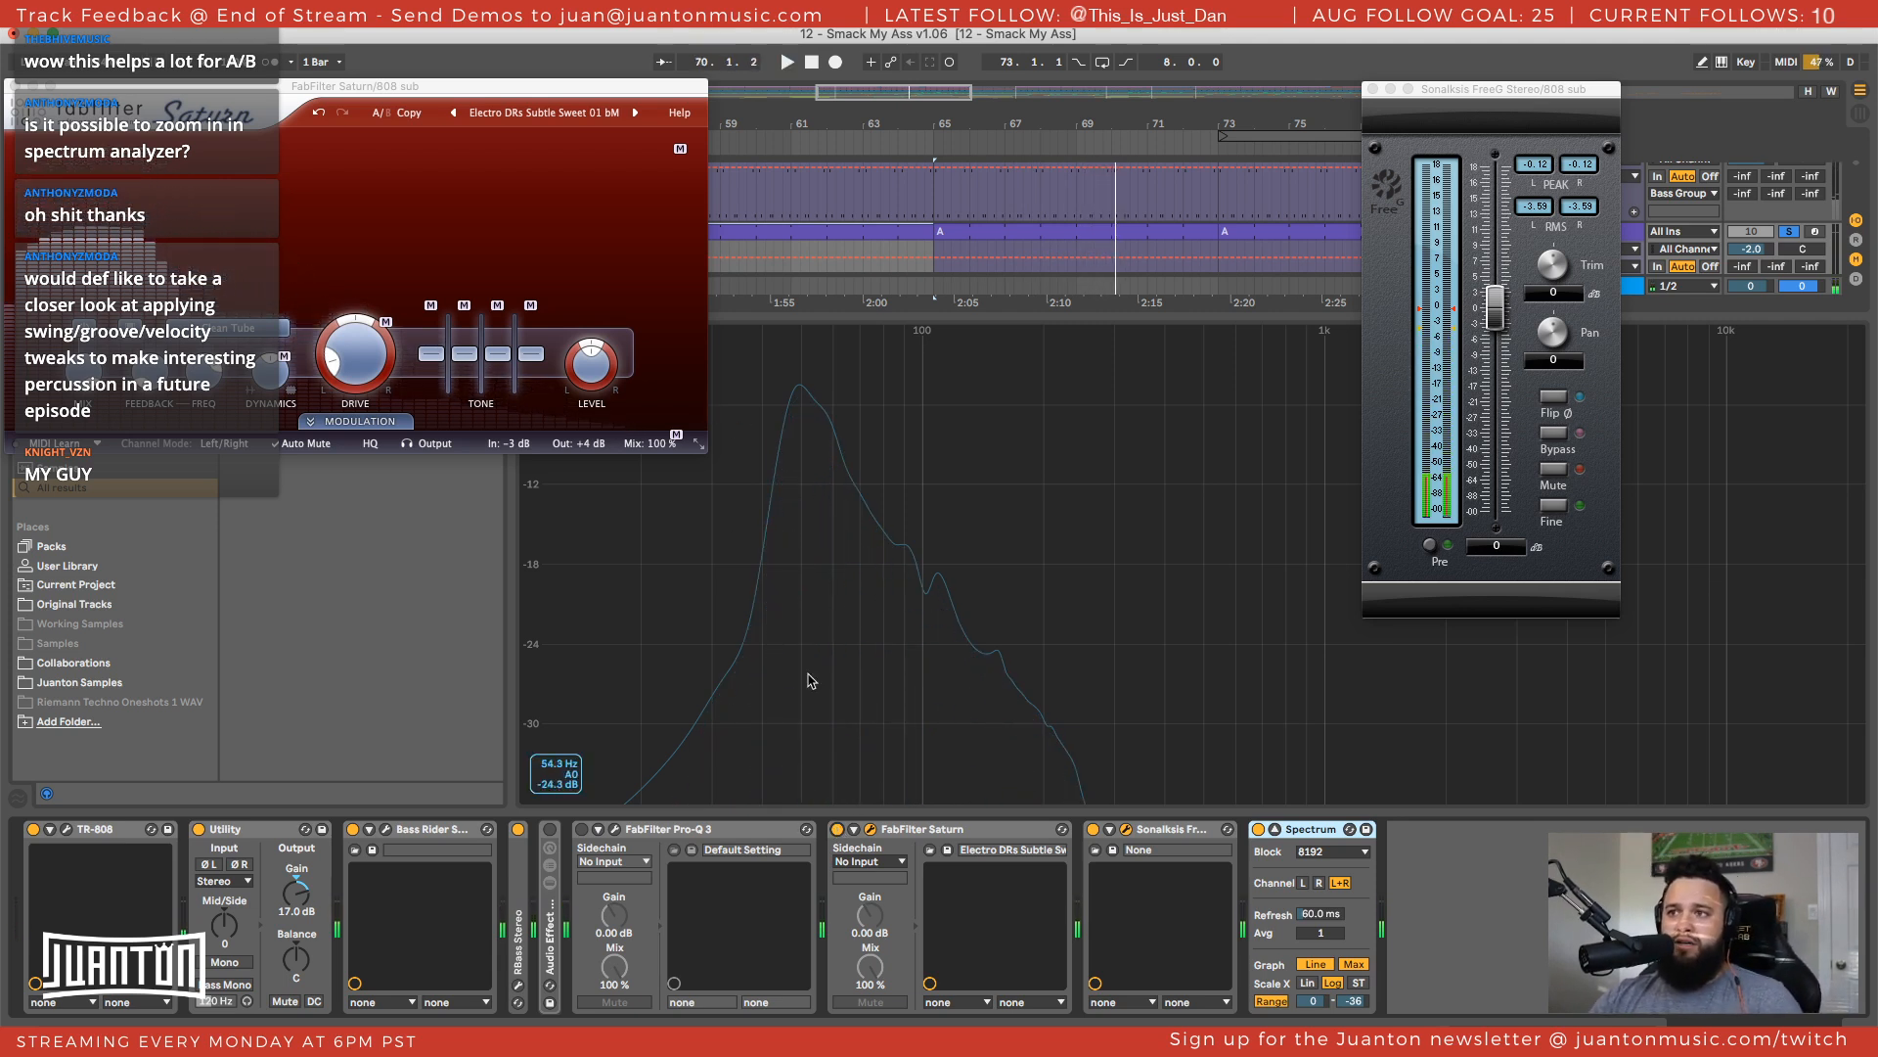
key(space)
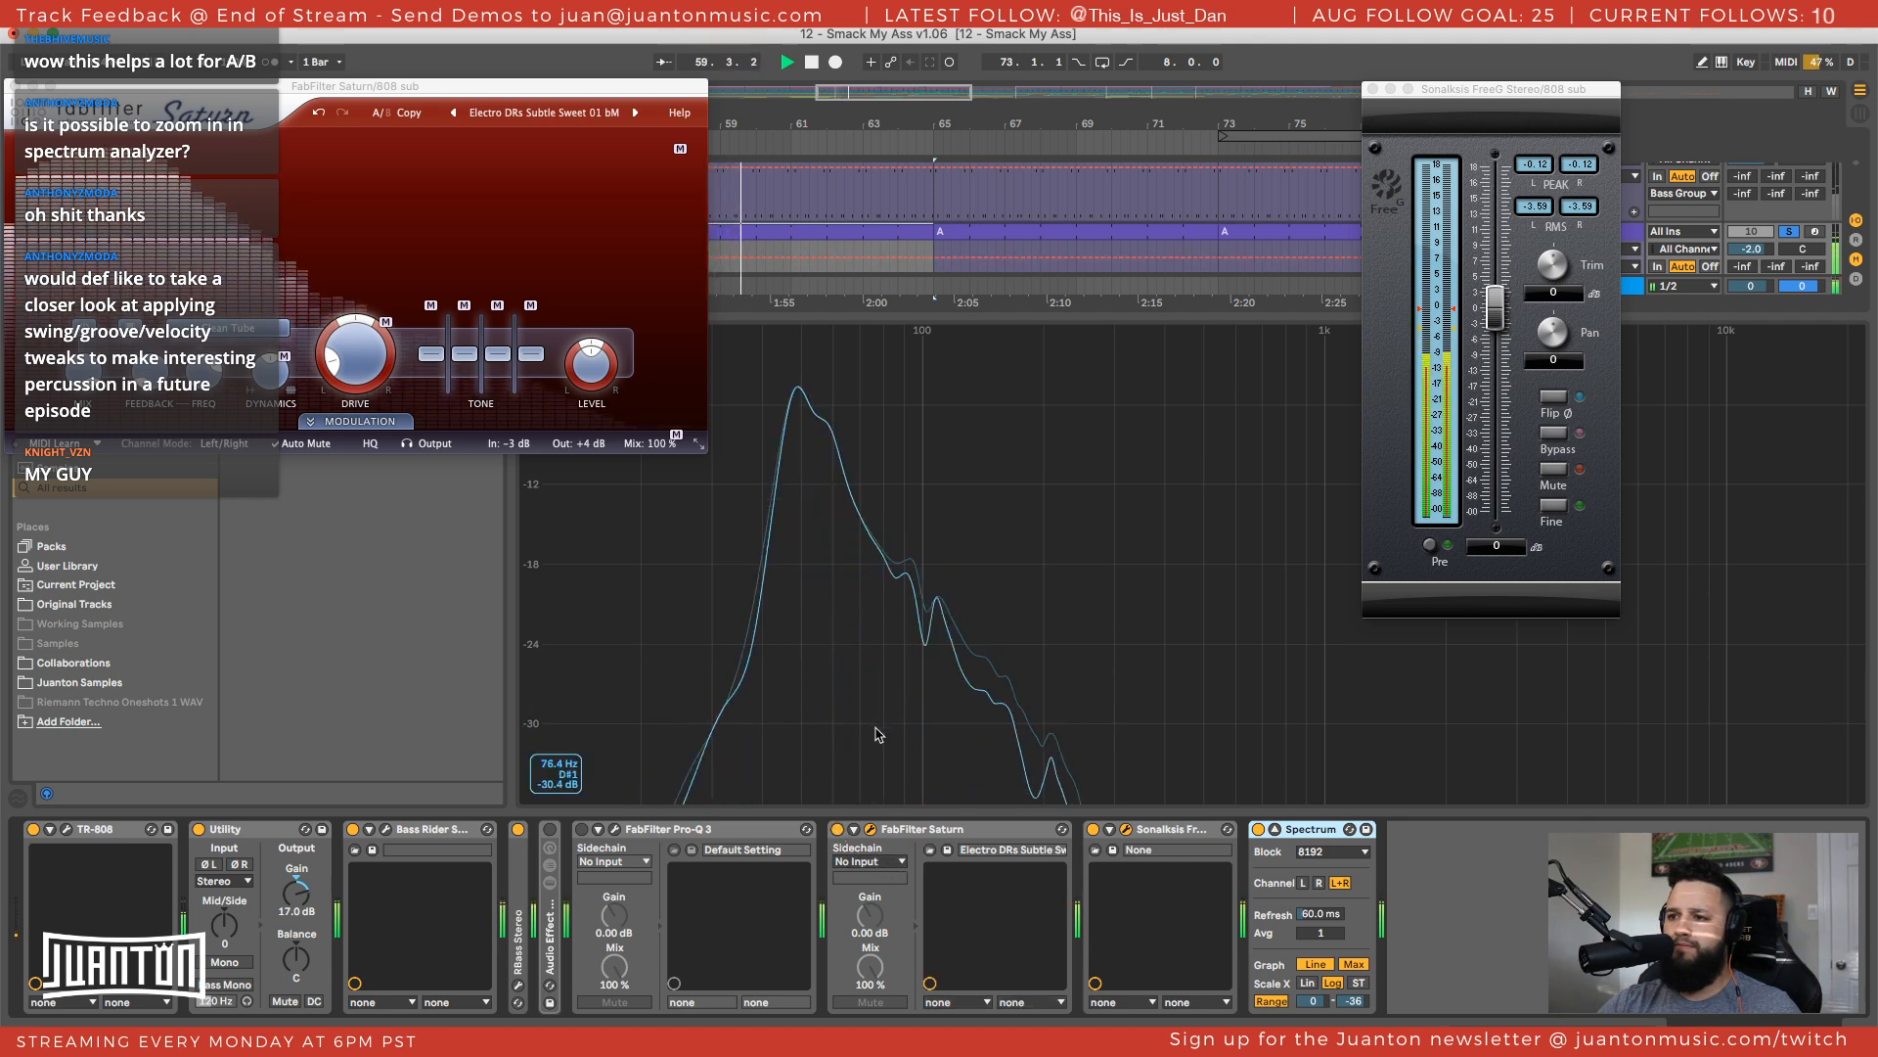
key(space)
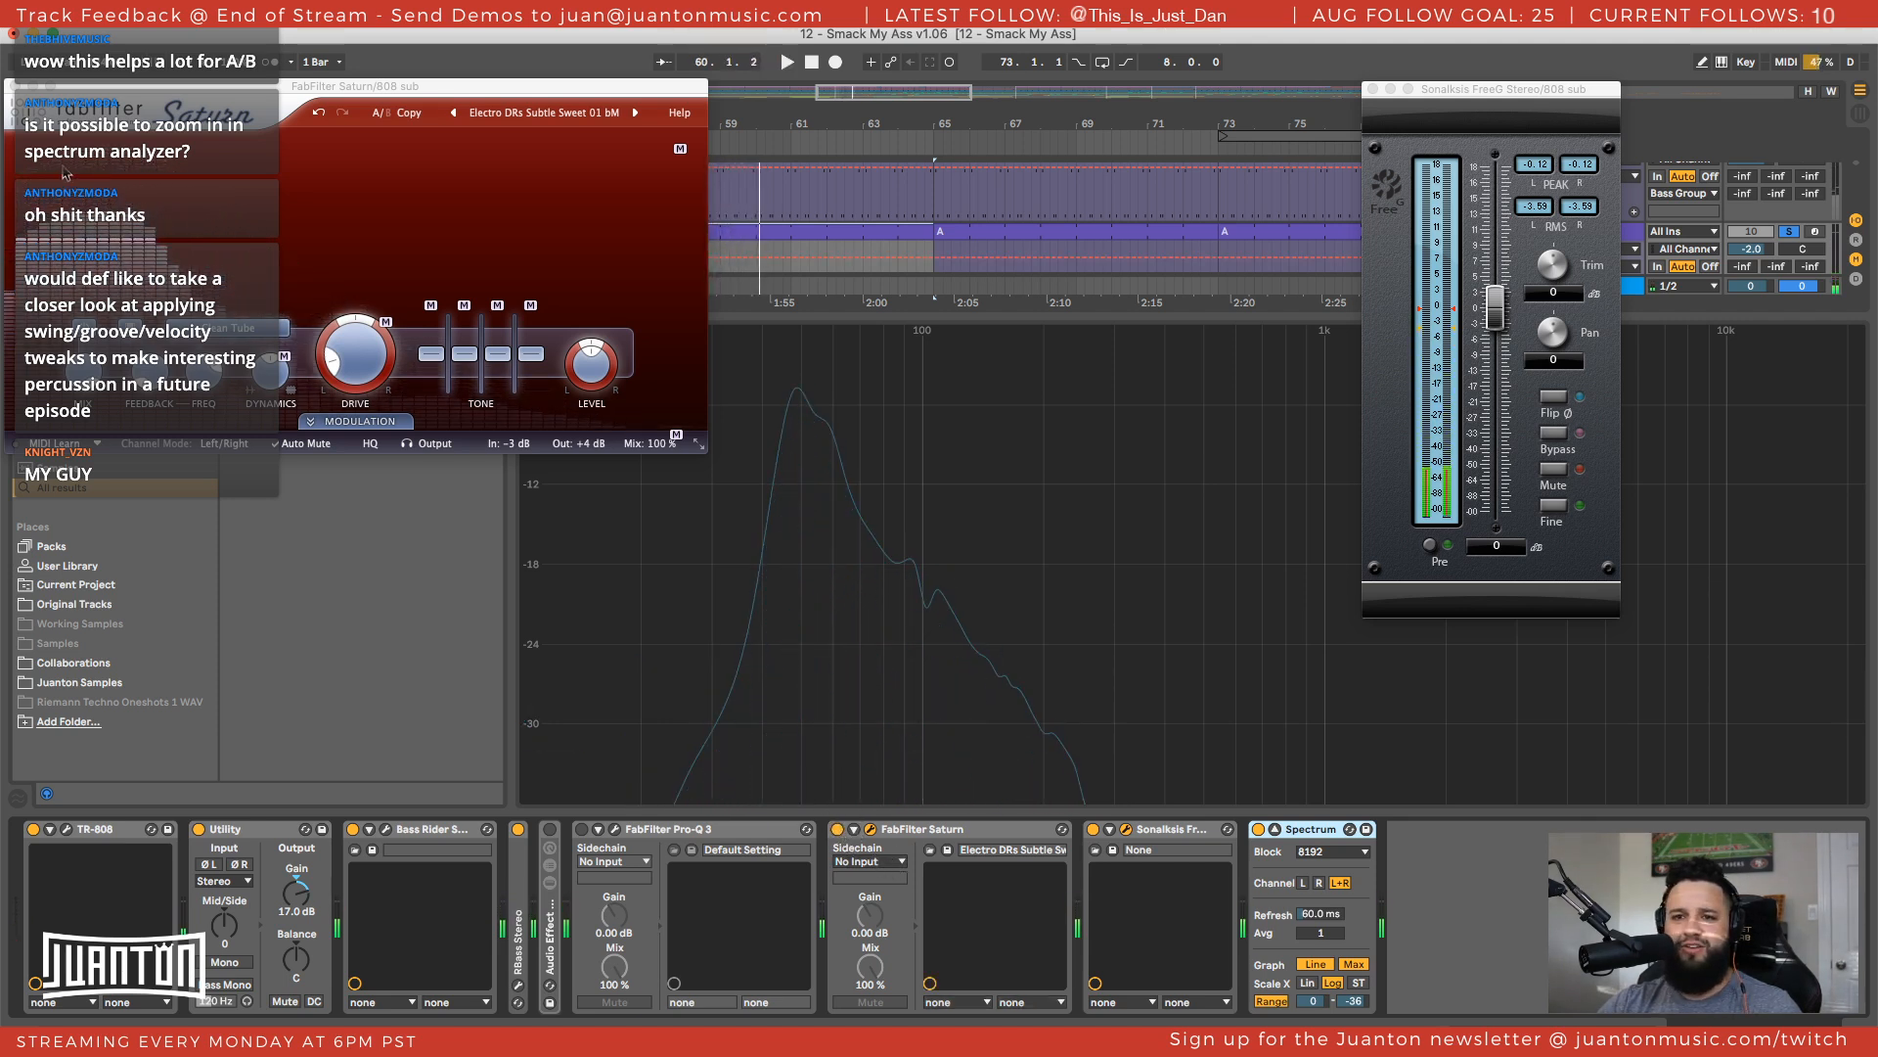
Split Saturn into two bands with a lowered crossover and set the Band 2 level to +2.22 dB during playback
click(219, 148)
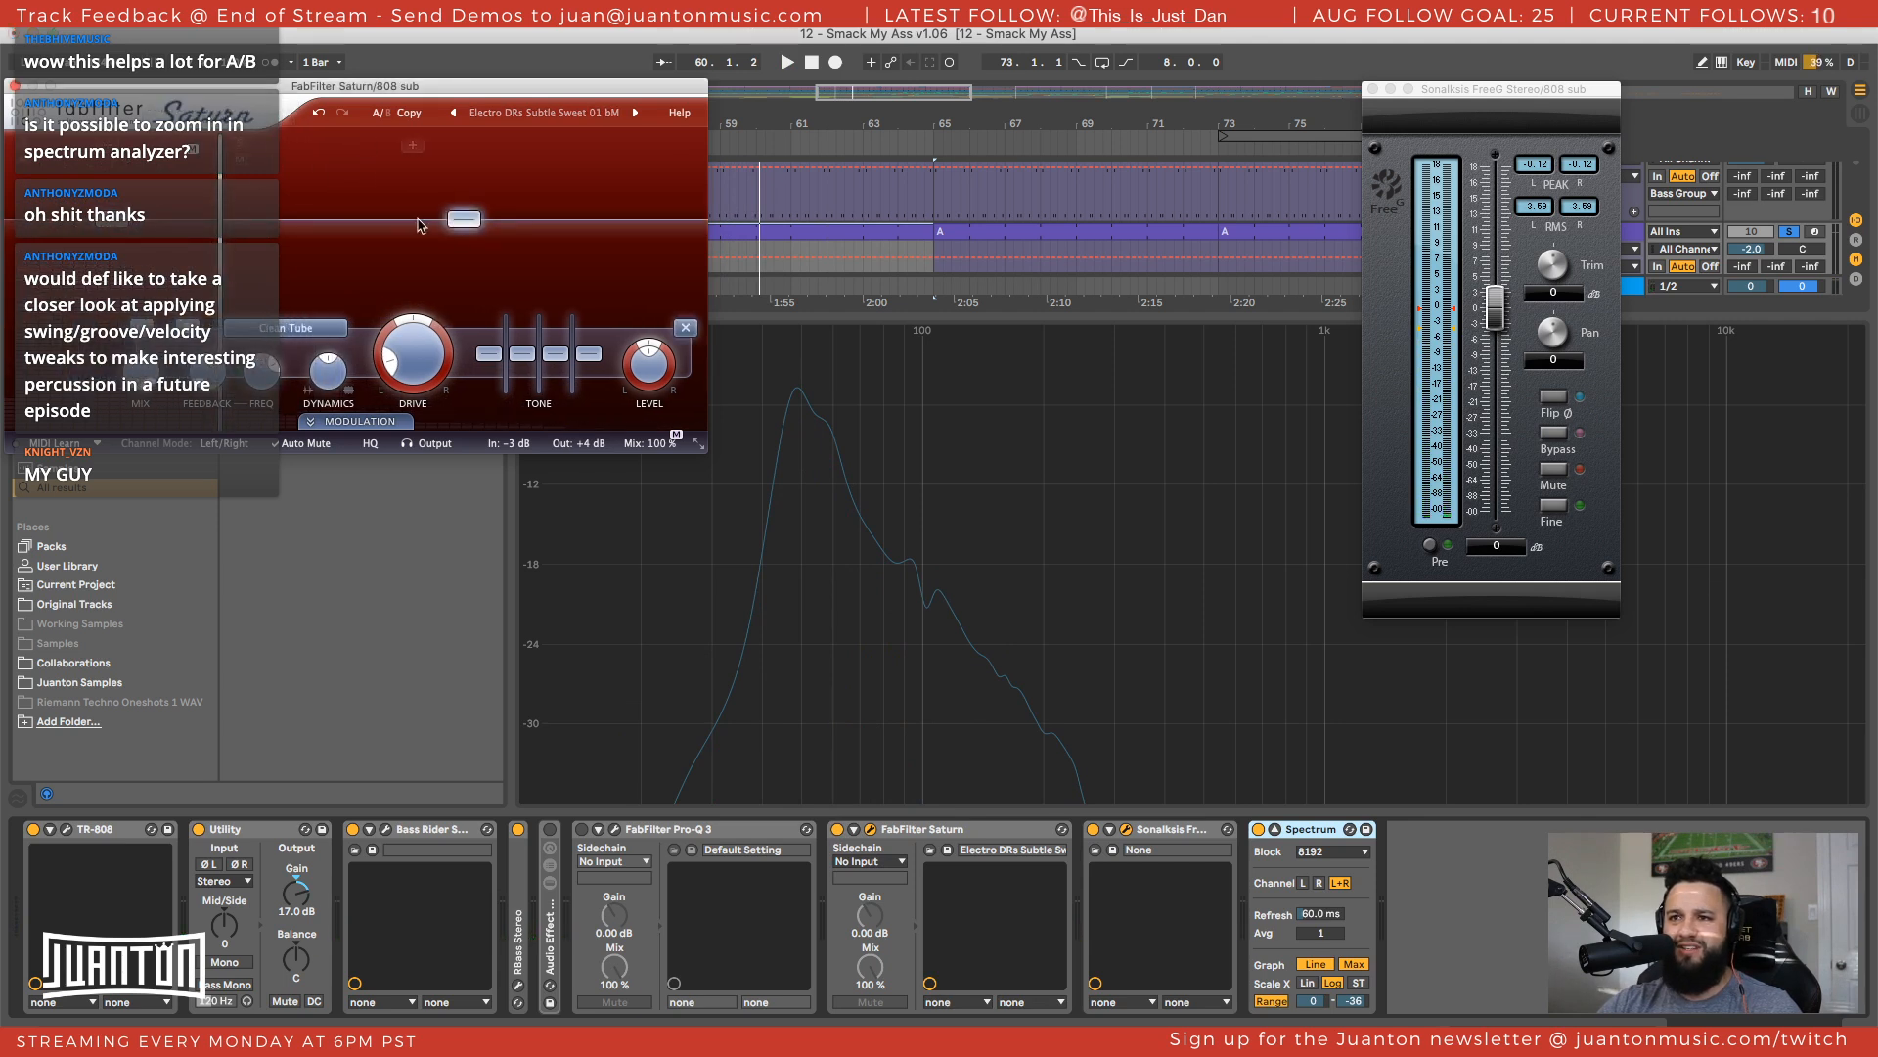
drag(220, 167, 166, 168)
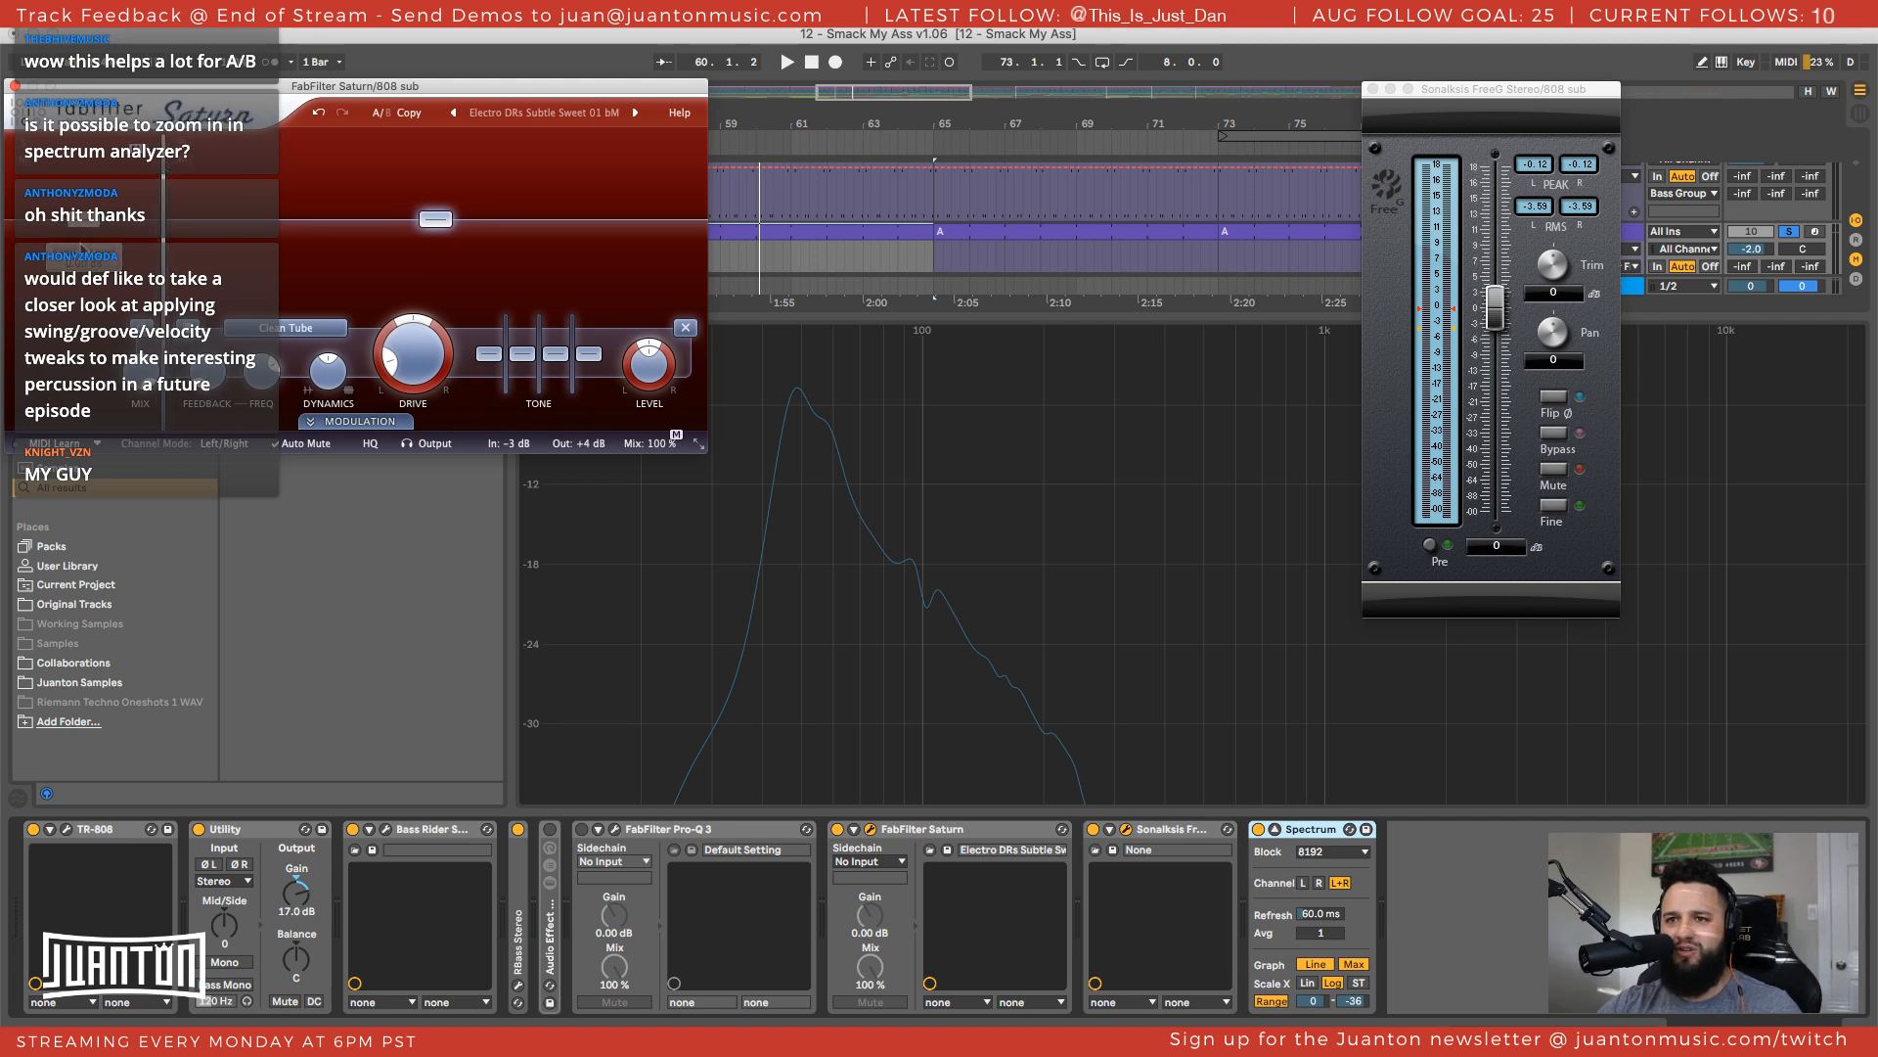
drag(437, 225, 437, 213)
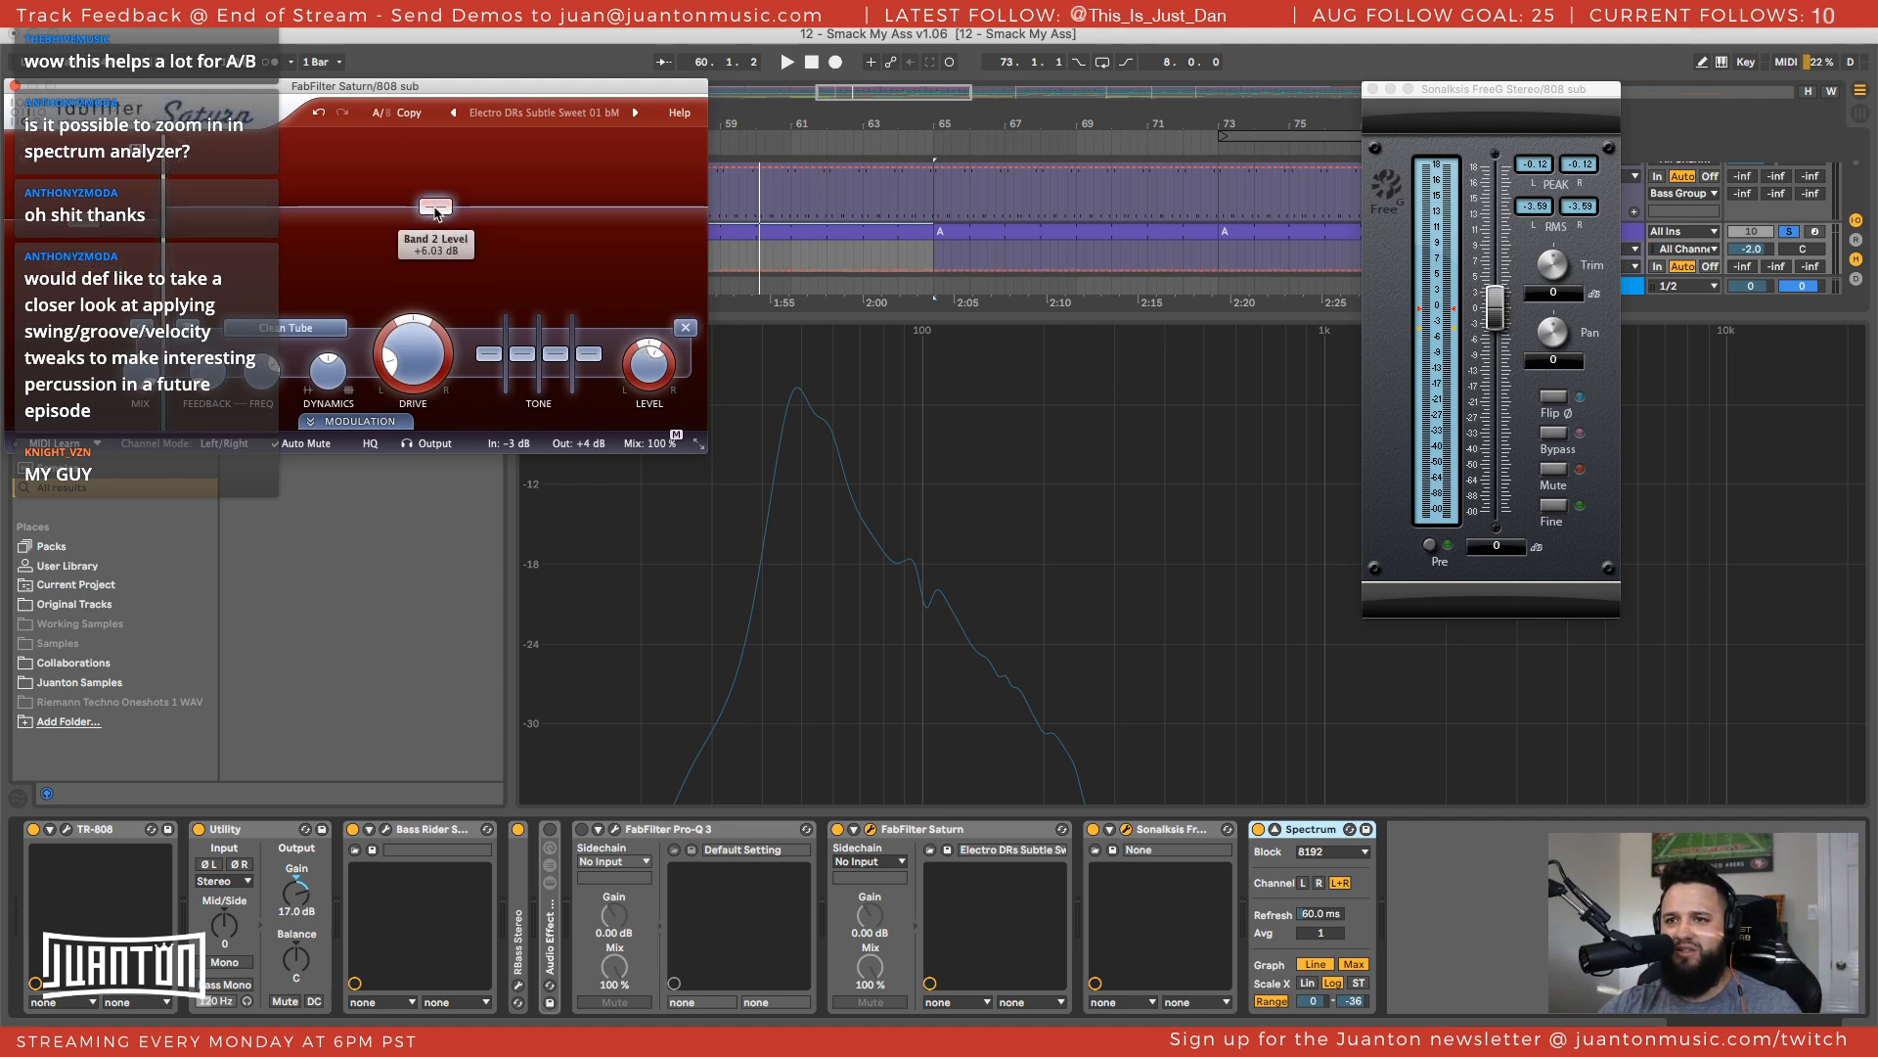
key(space)
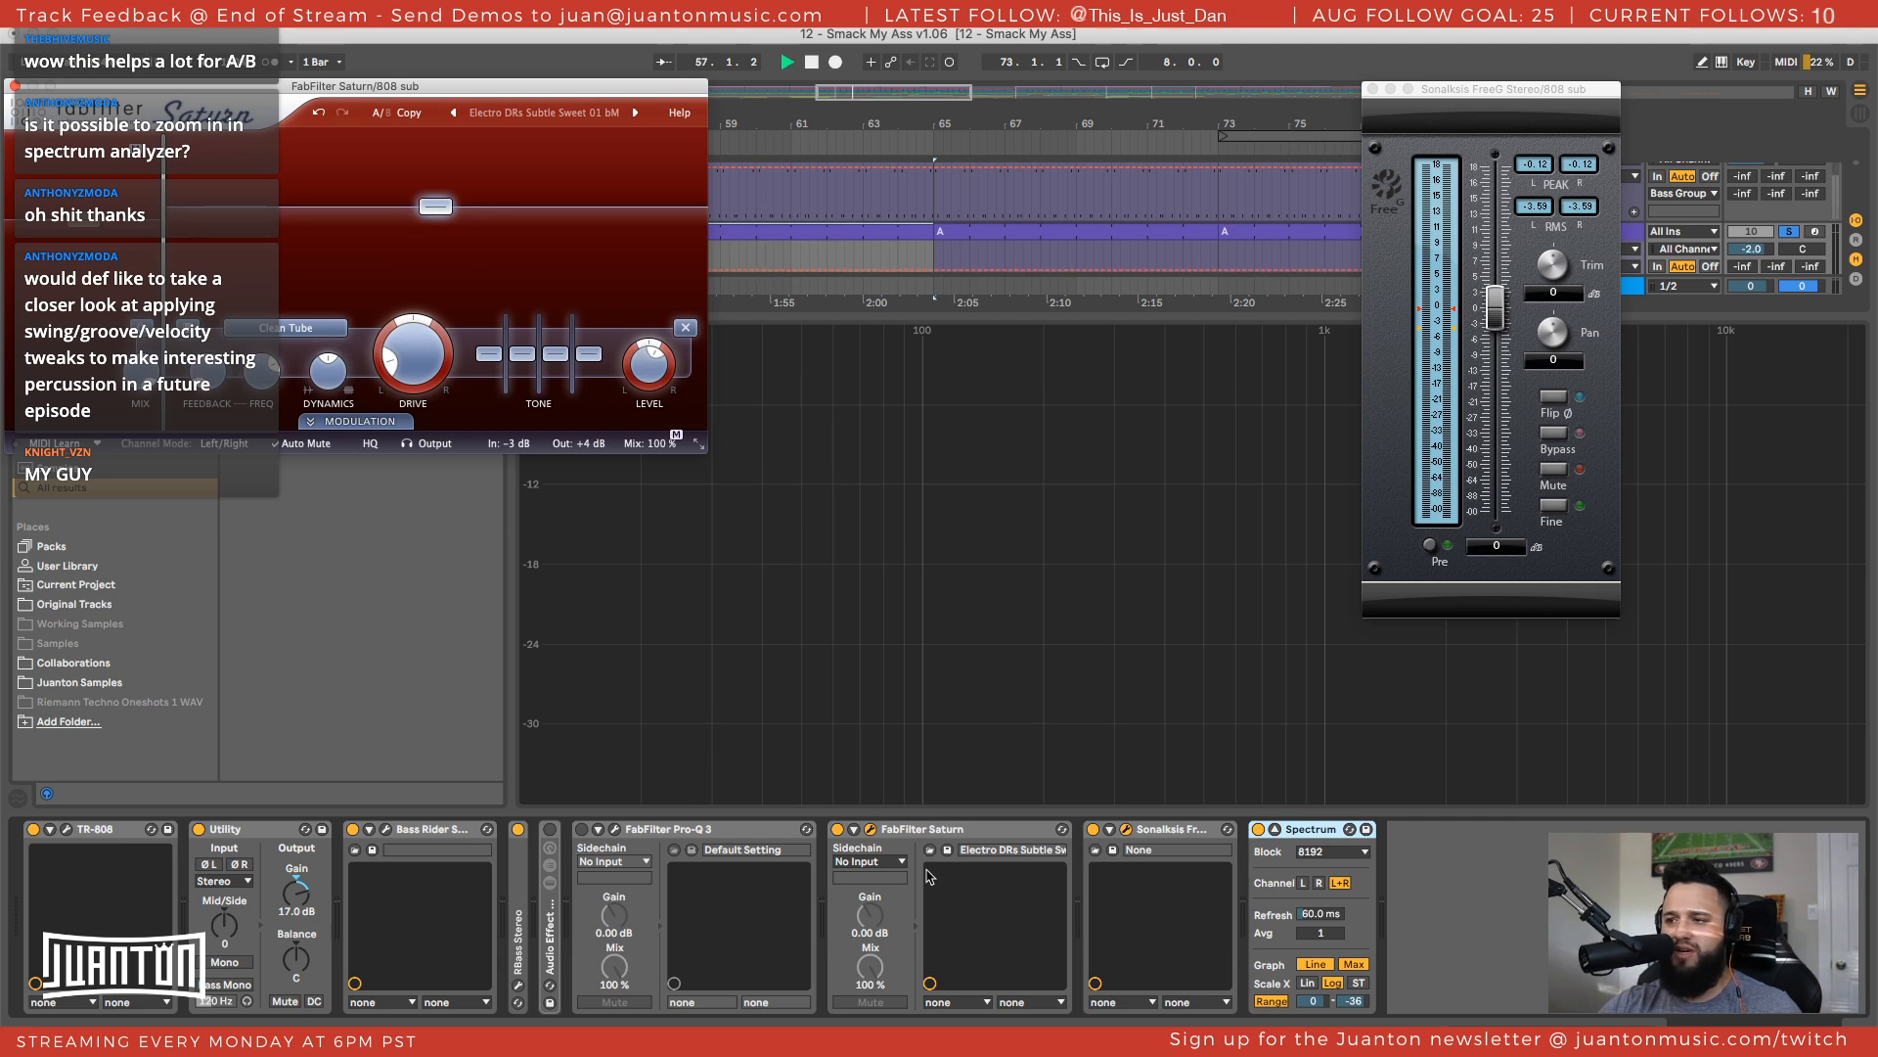
drag(435, 208, 434, 217)
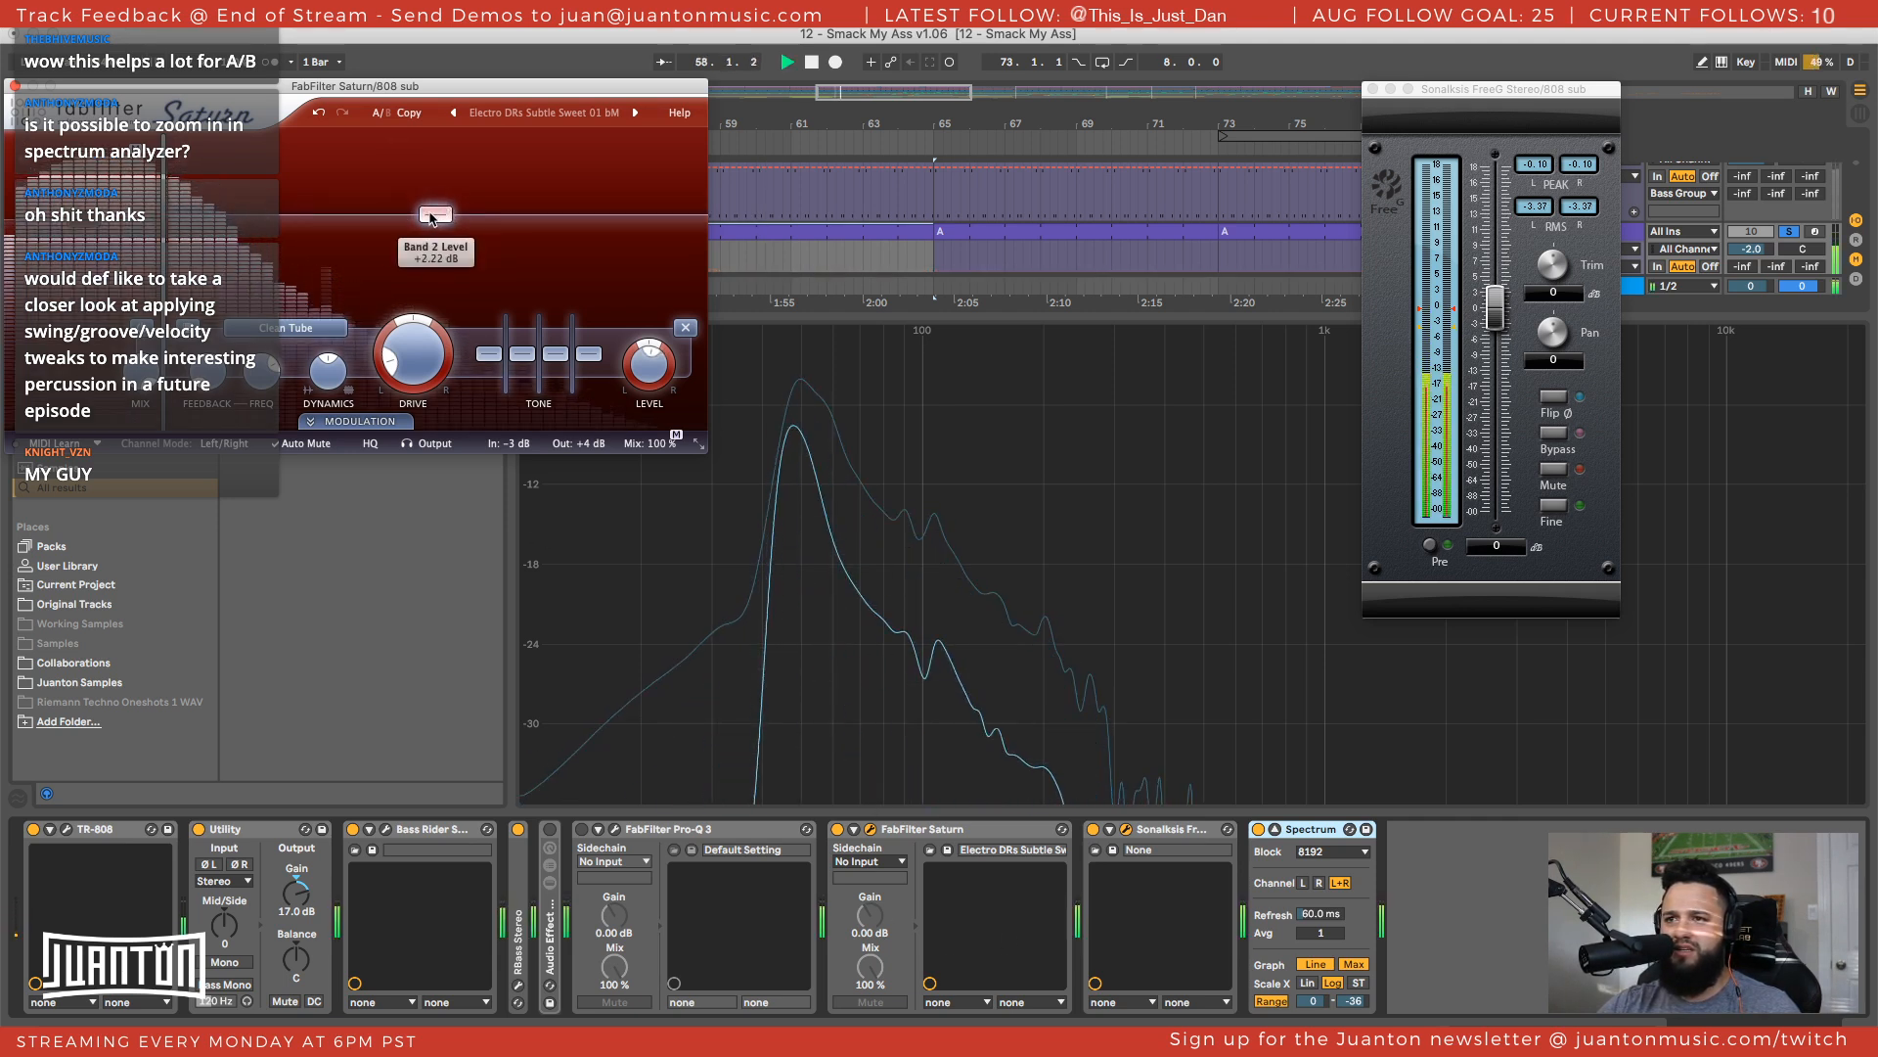
key(space)
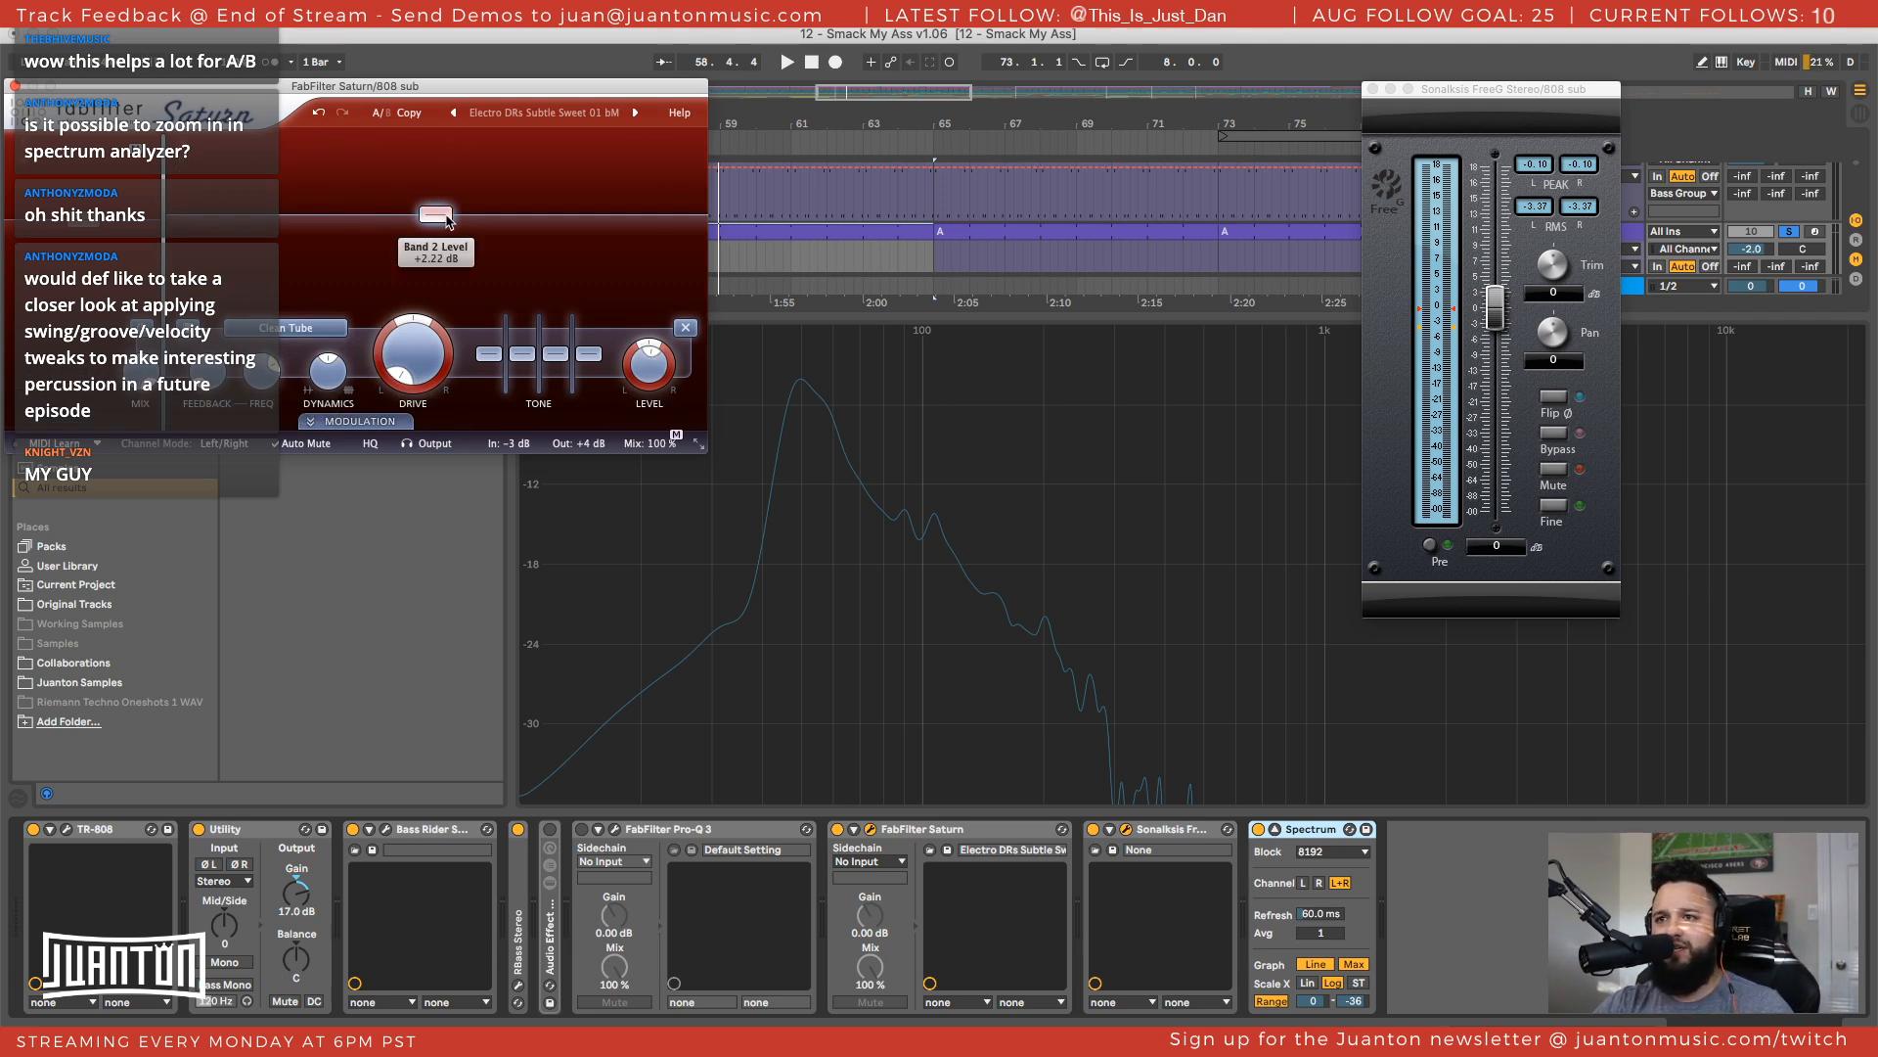
Try a higher Band 2 level, reposition the Saturn window and bring the Band 2 level down to about +1.15 dB
mouse_move(446, 219)
mouse_down()
mouse_move(432, 179)
mouse_move(436, 204)
mouse_up()
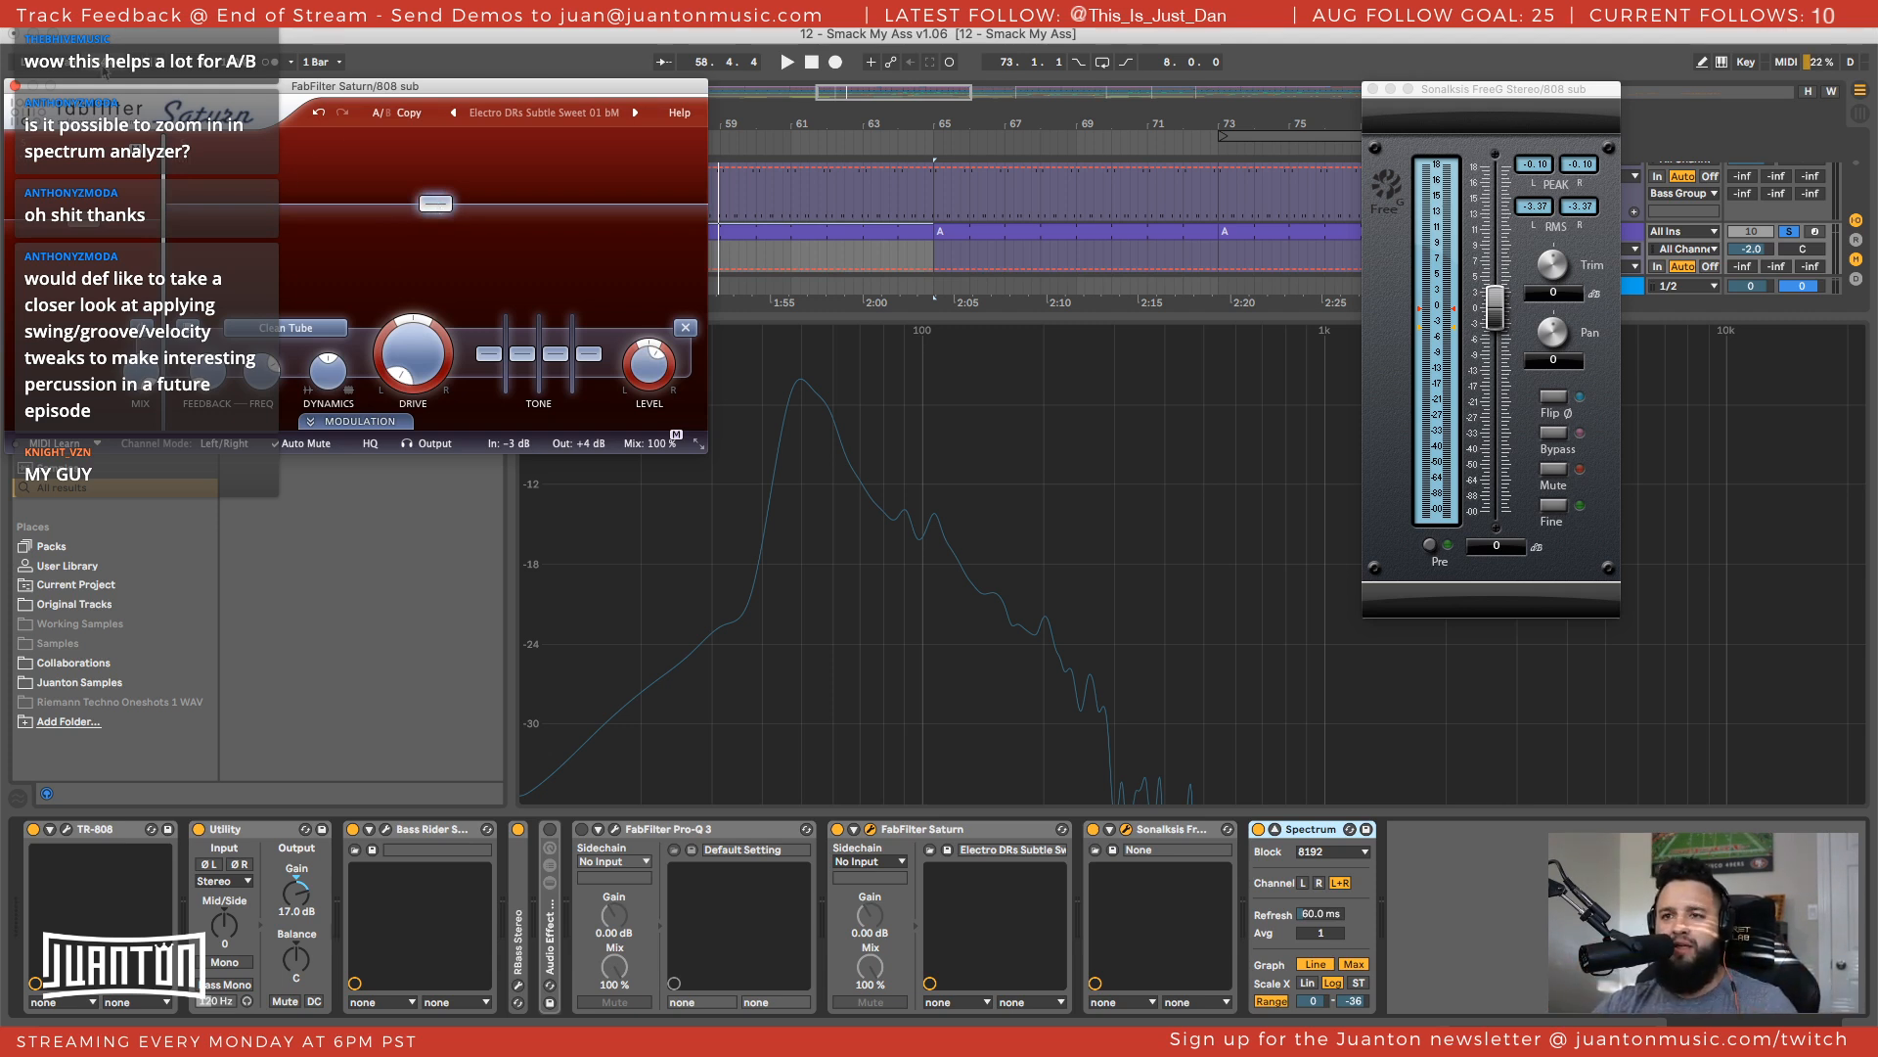
drag(392, 87, 425, 56)
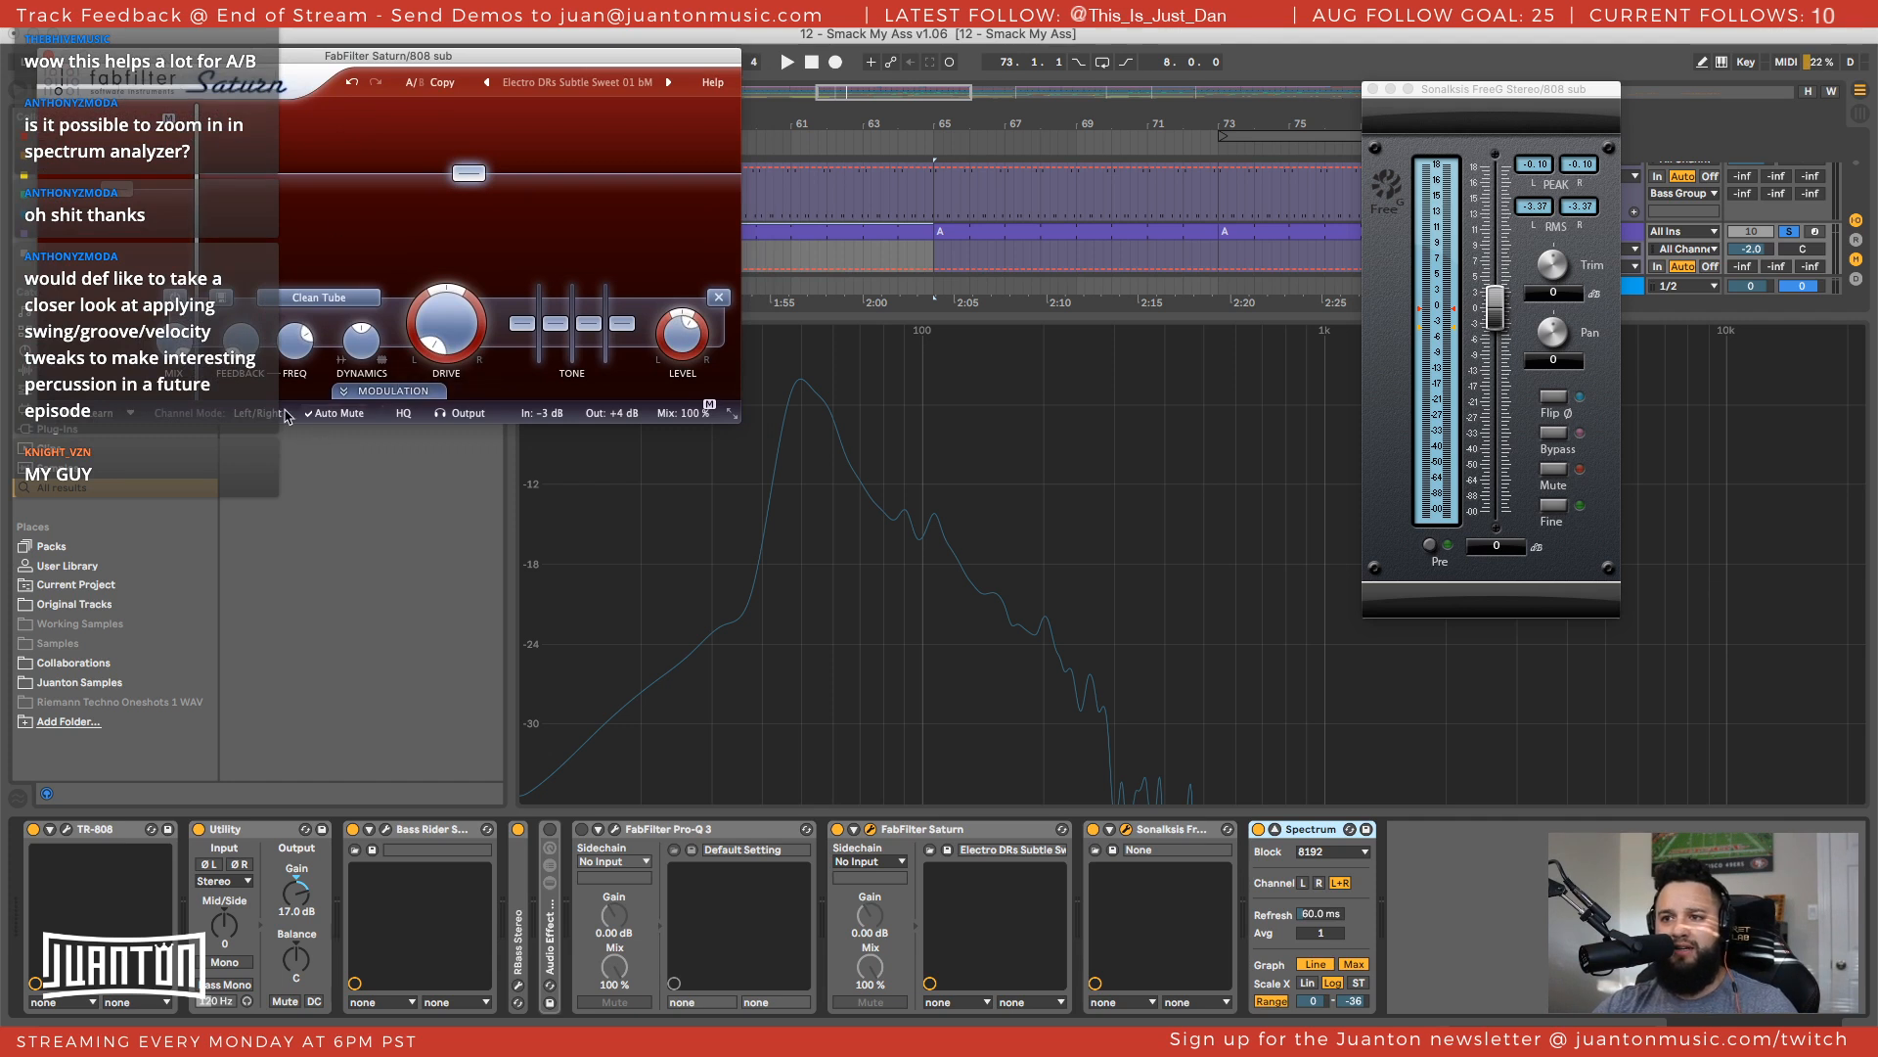
drag(236, 51, 231, 67)
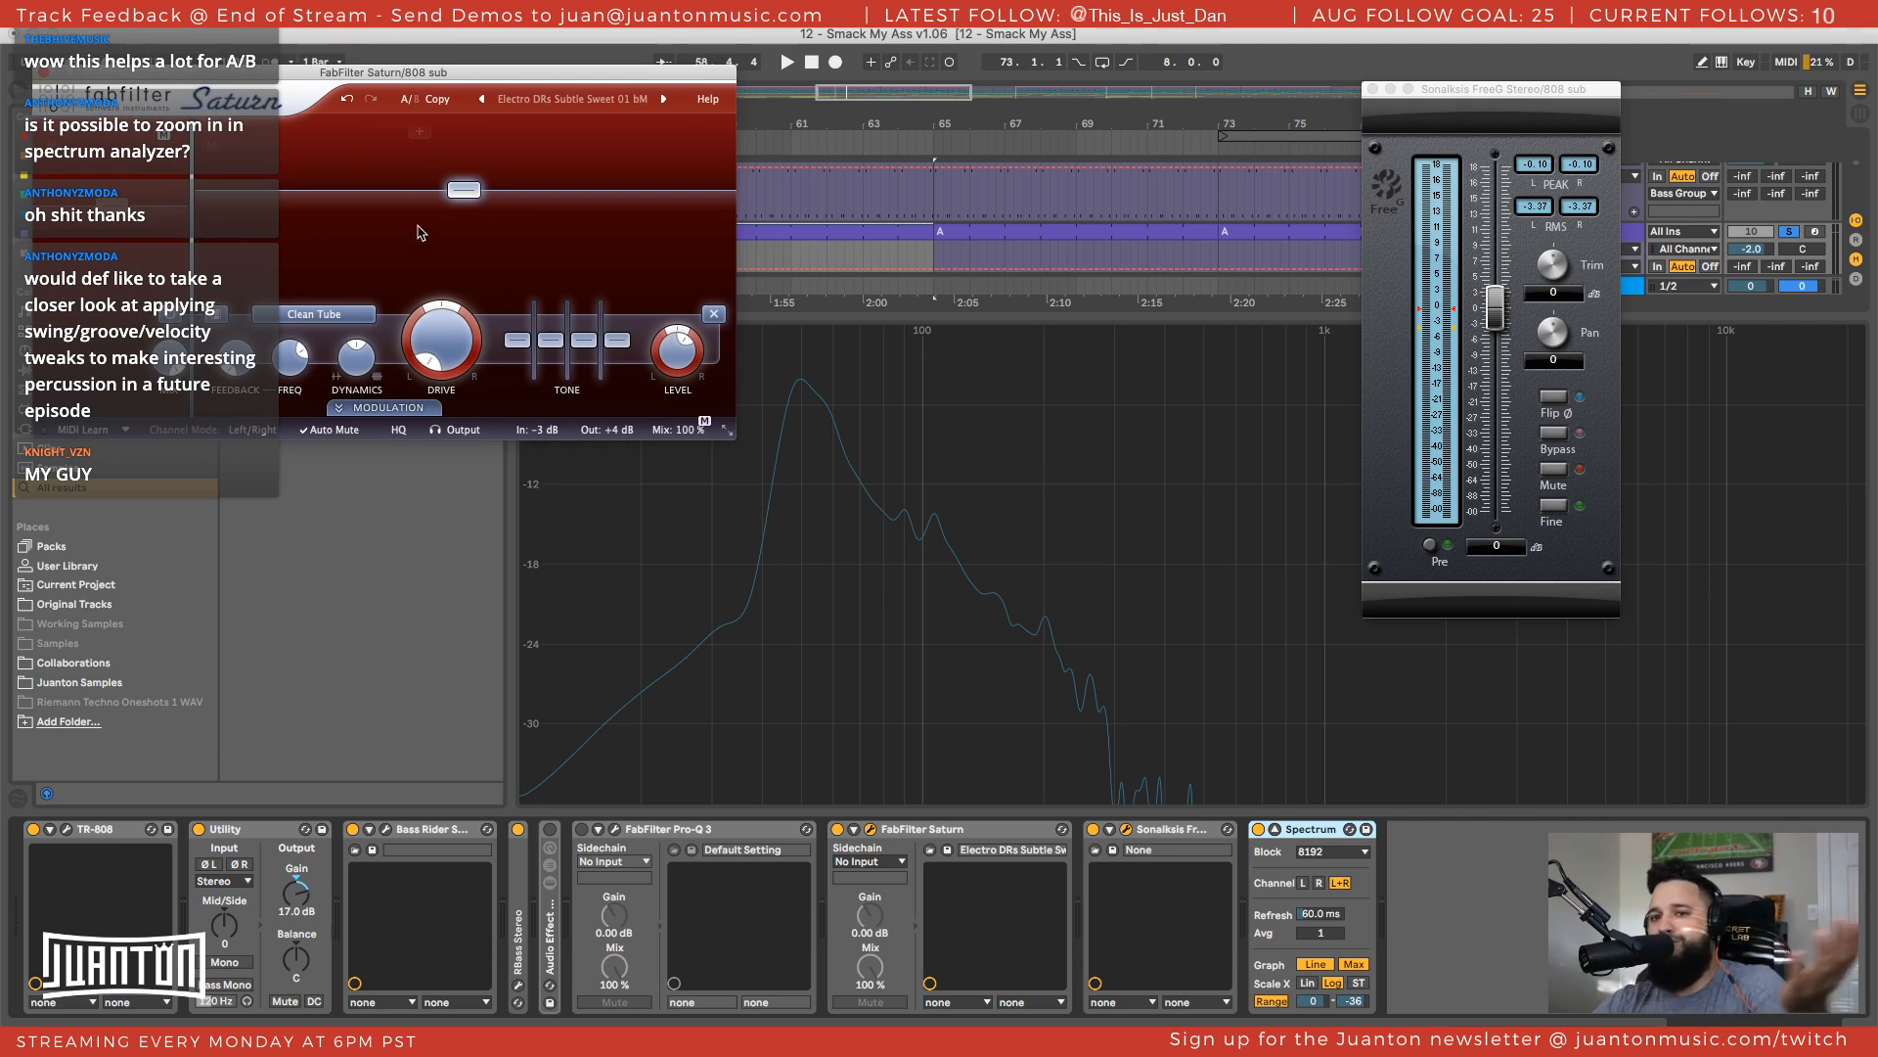
drag(458, 191, 456, 209)
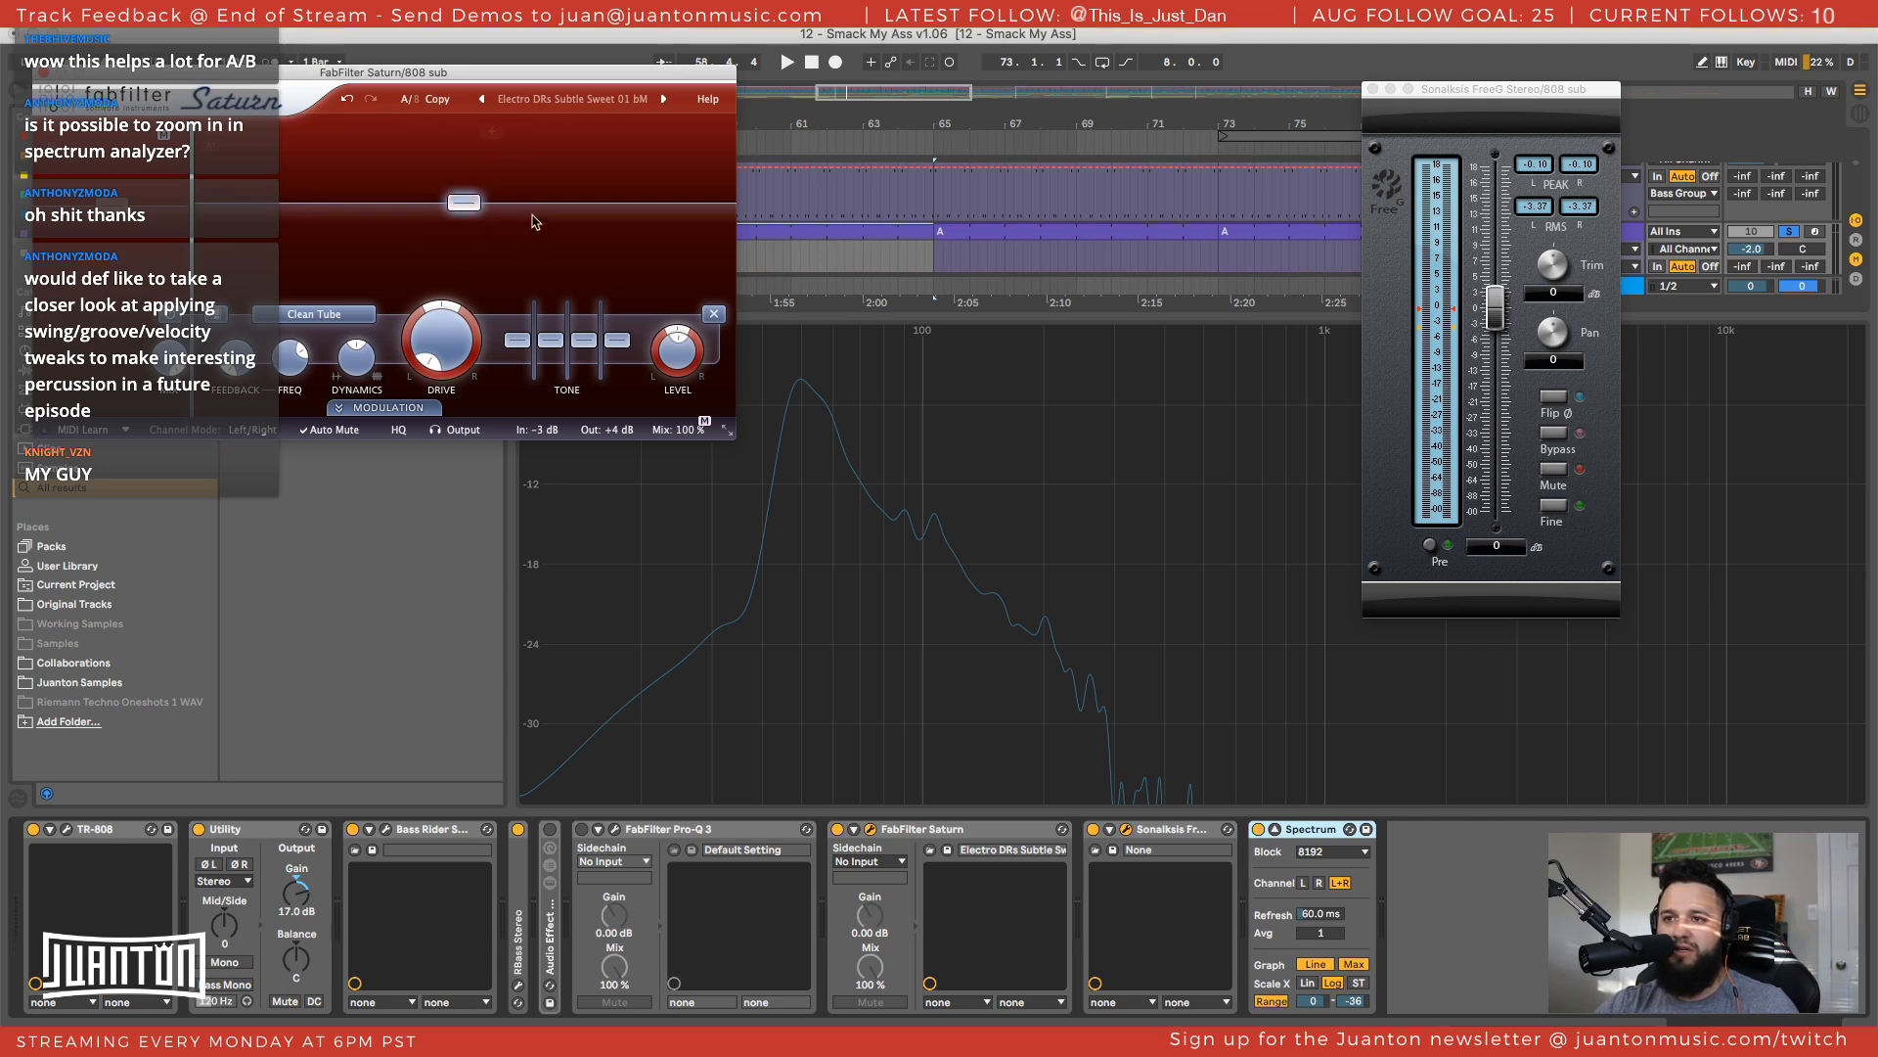
Raise Saturn's Band 2 drive to about 31% and set its saturation style to Warm Tube after trying Old Tape
drag(431, 354, 432, 335)
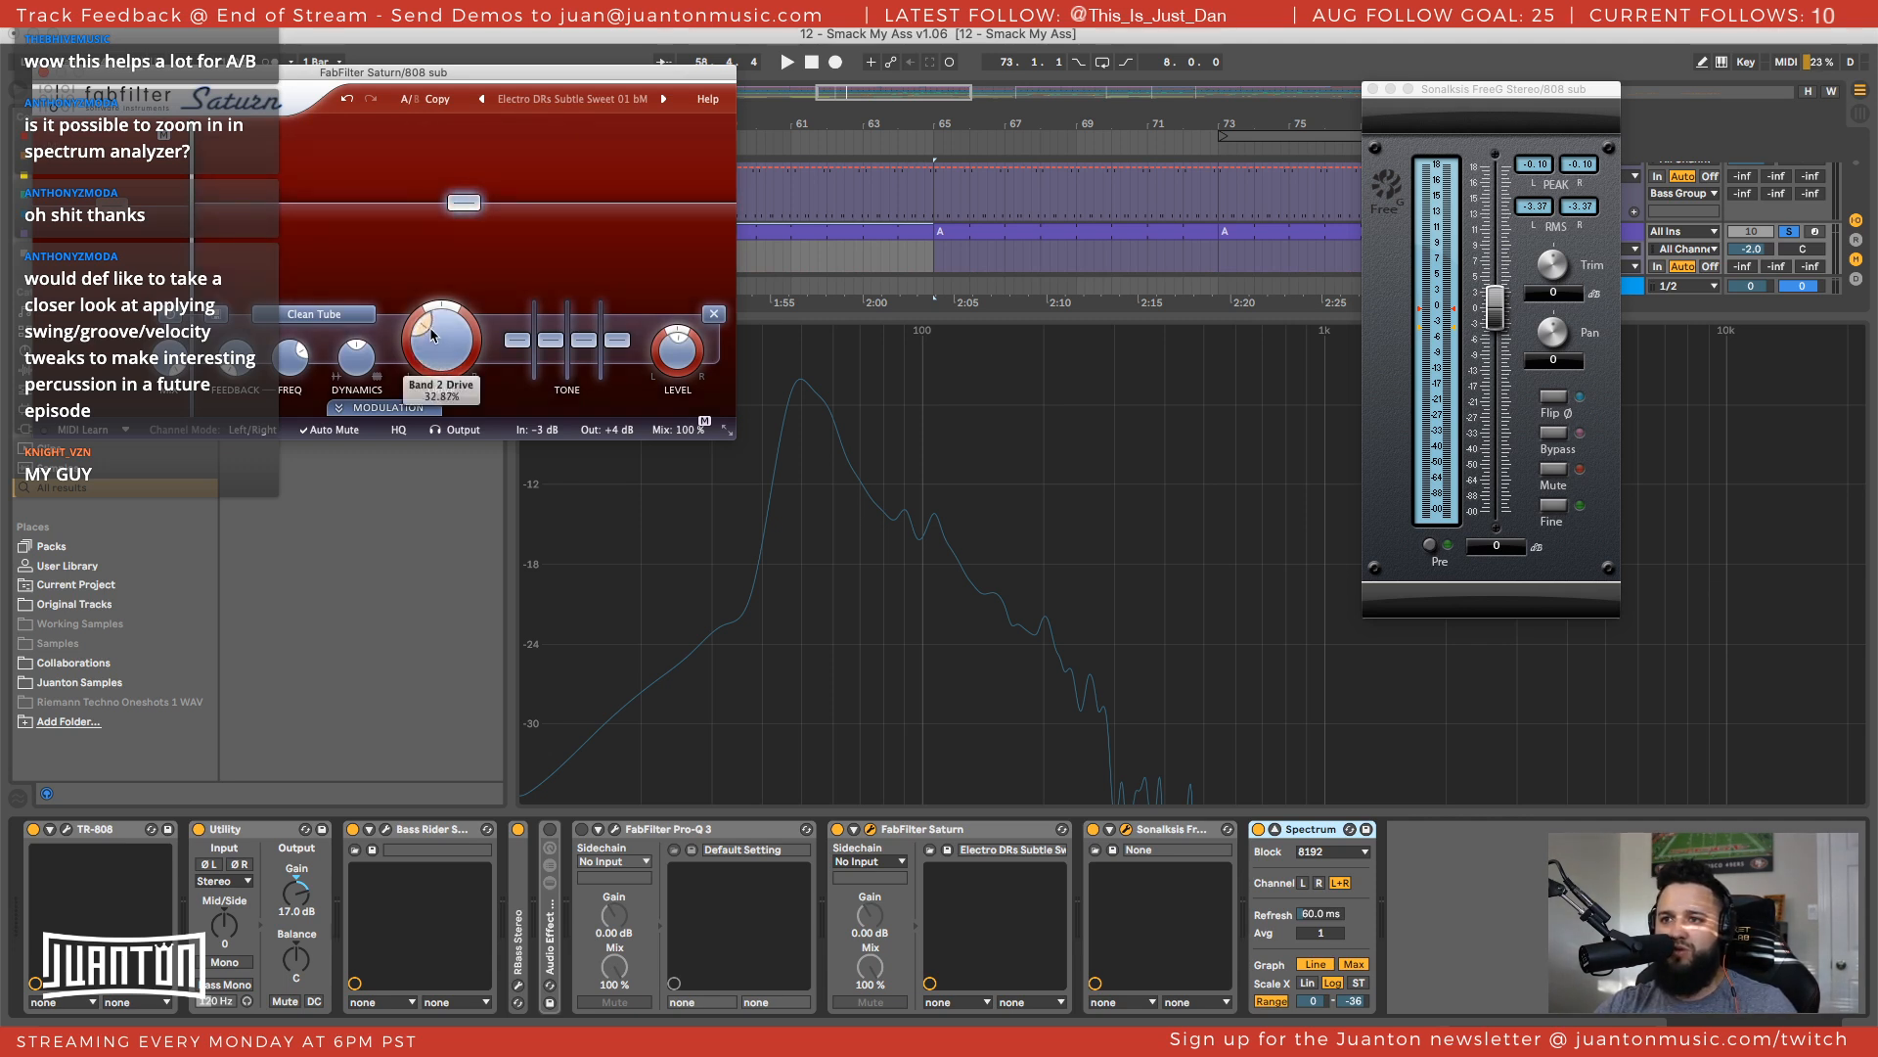
click(313, 314)
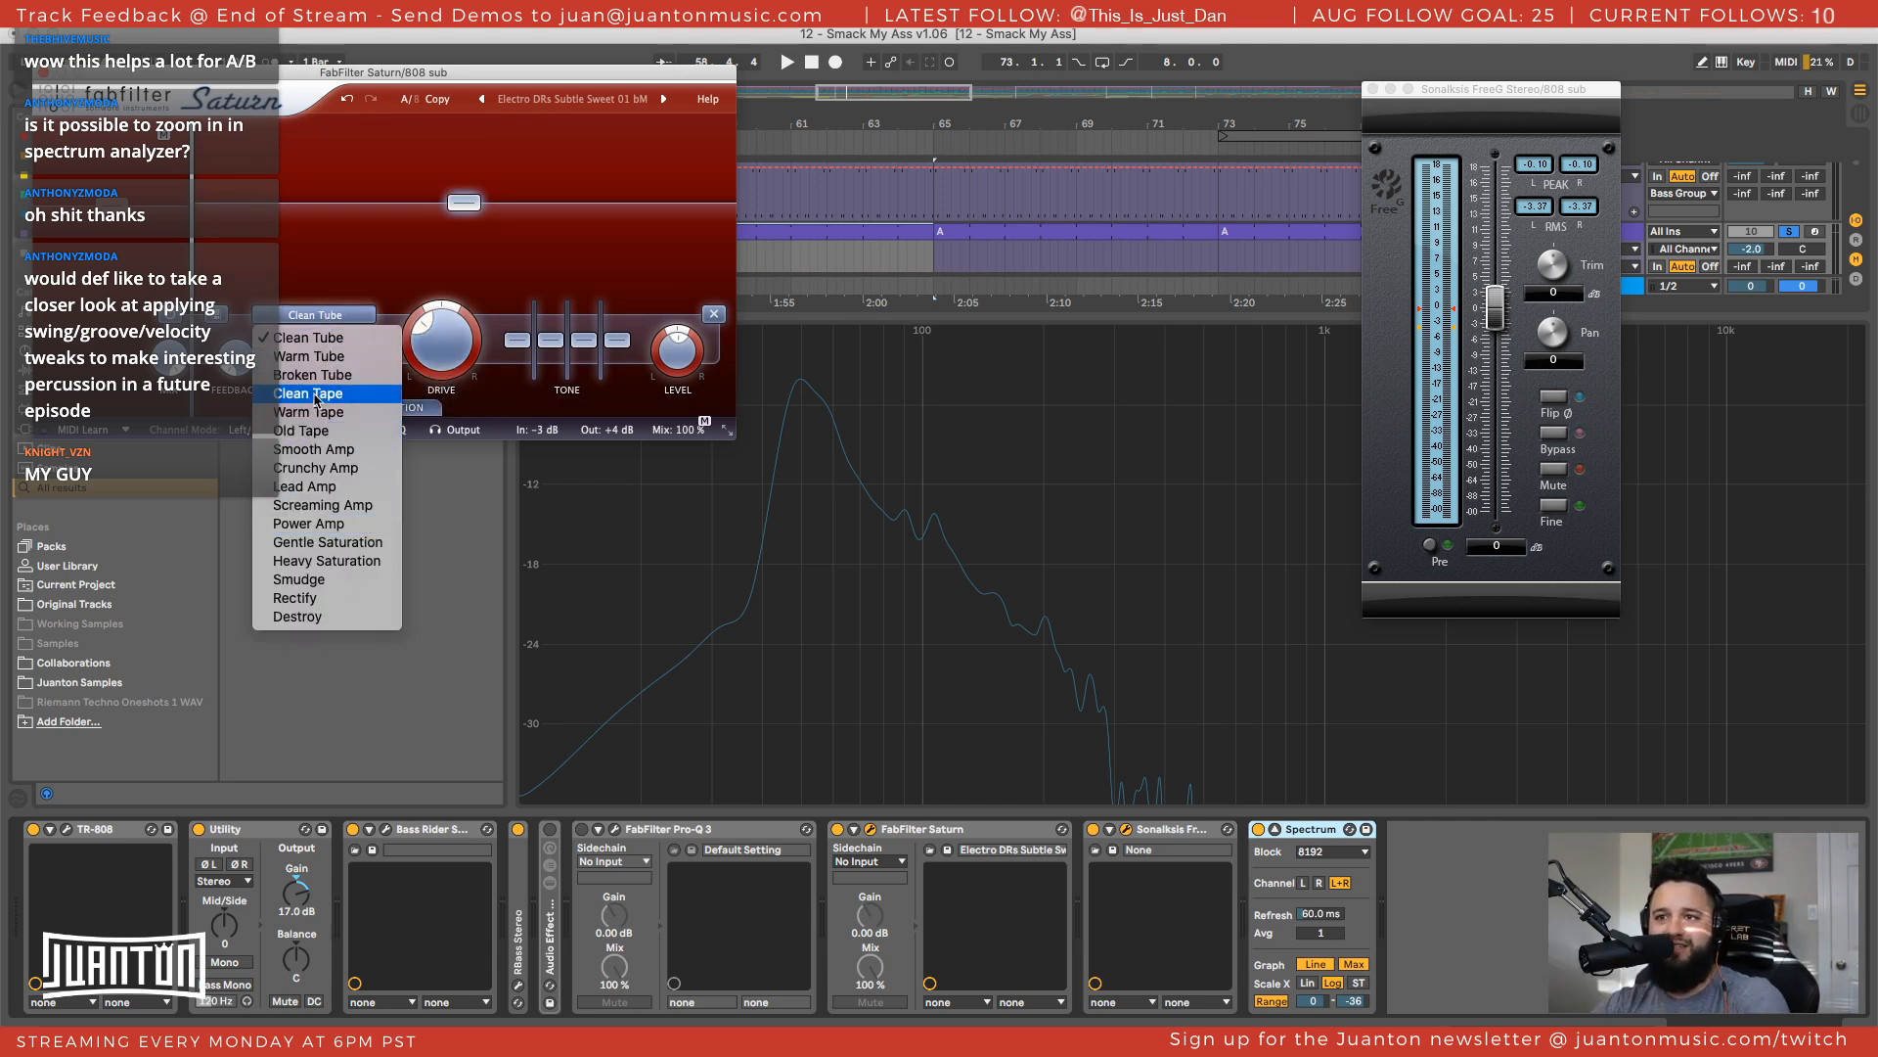
click(353, 363)
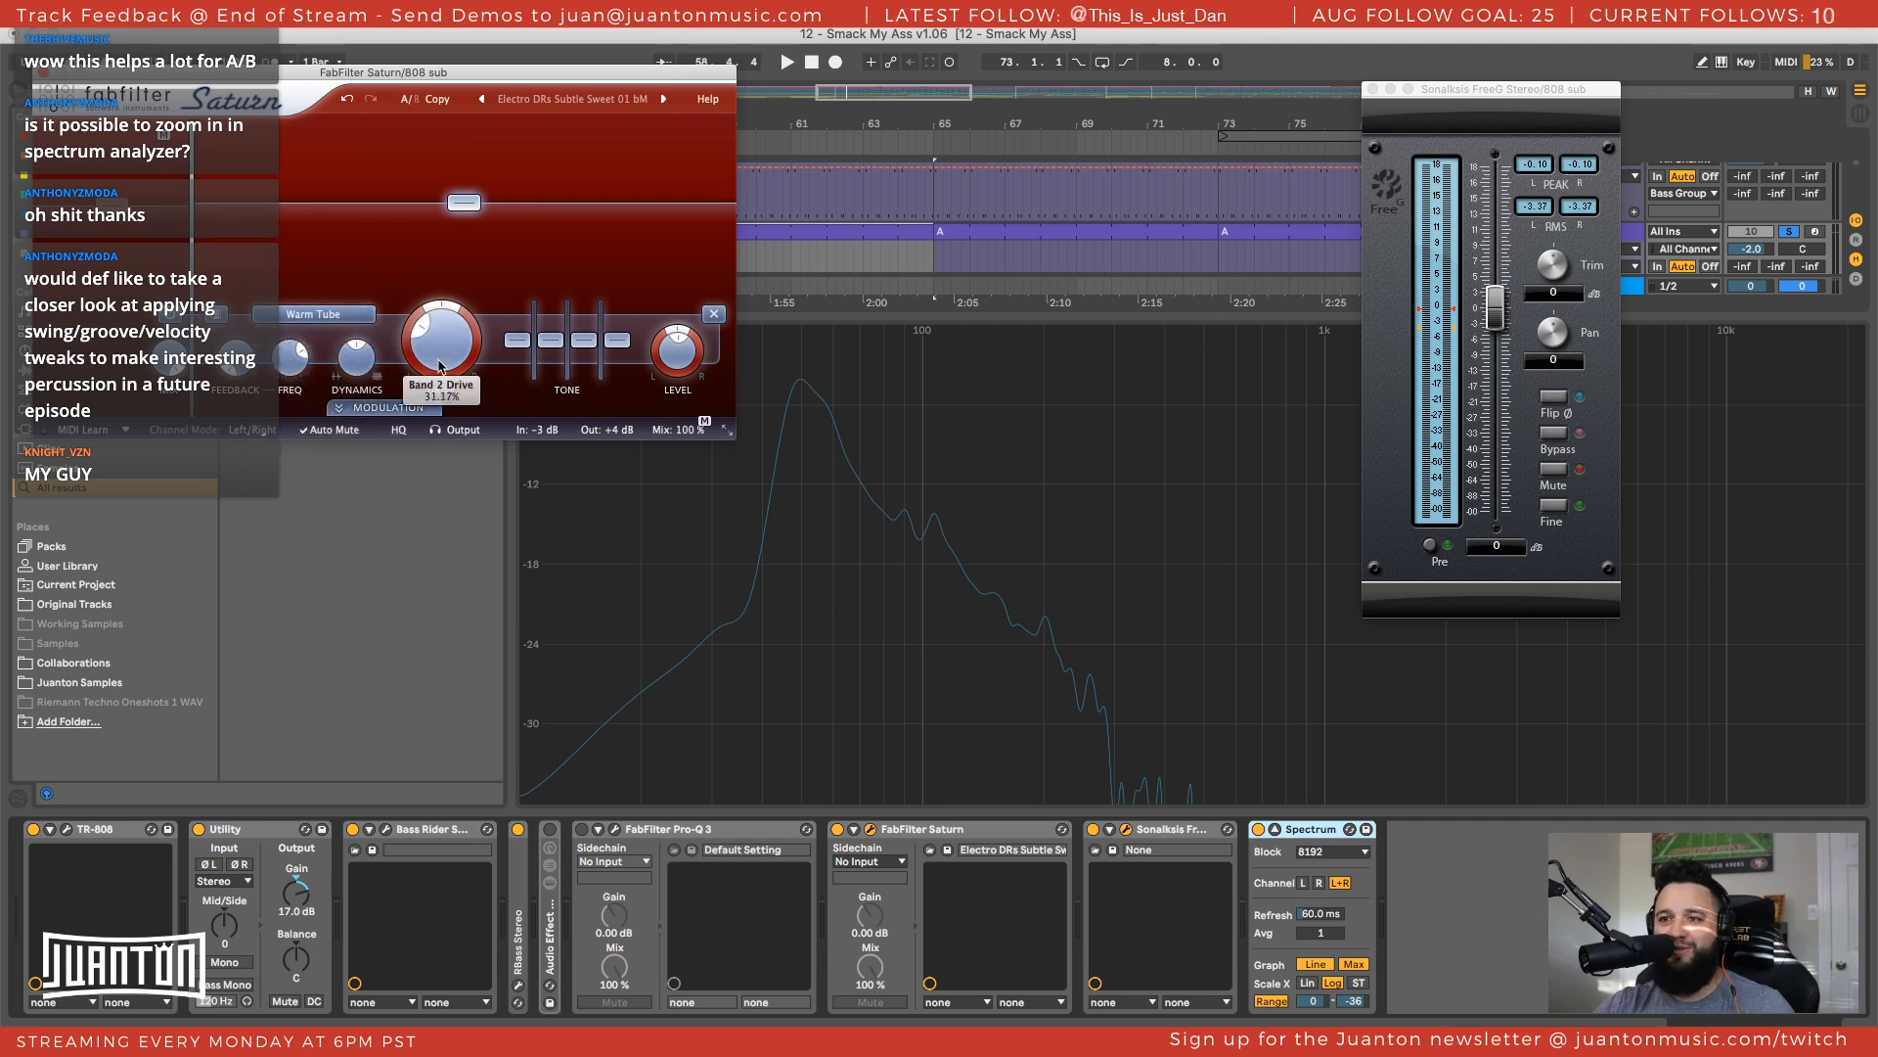
click(313, 314)
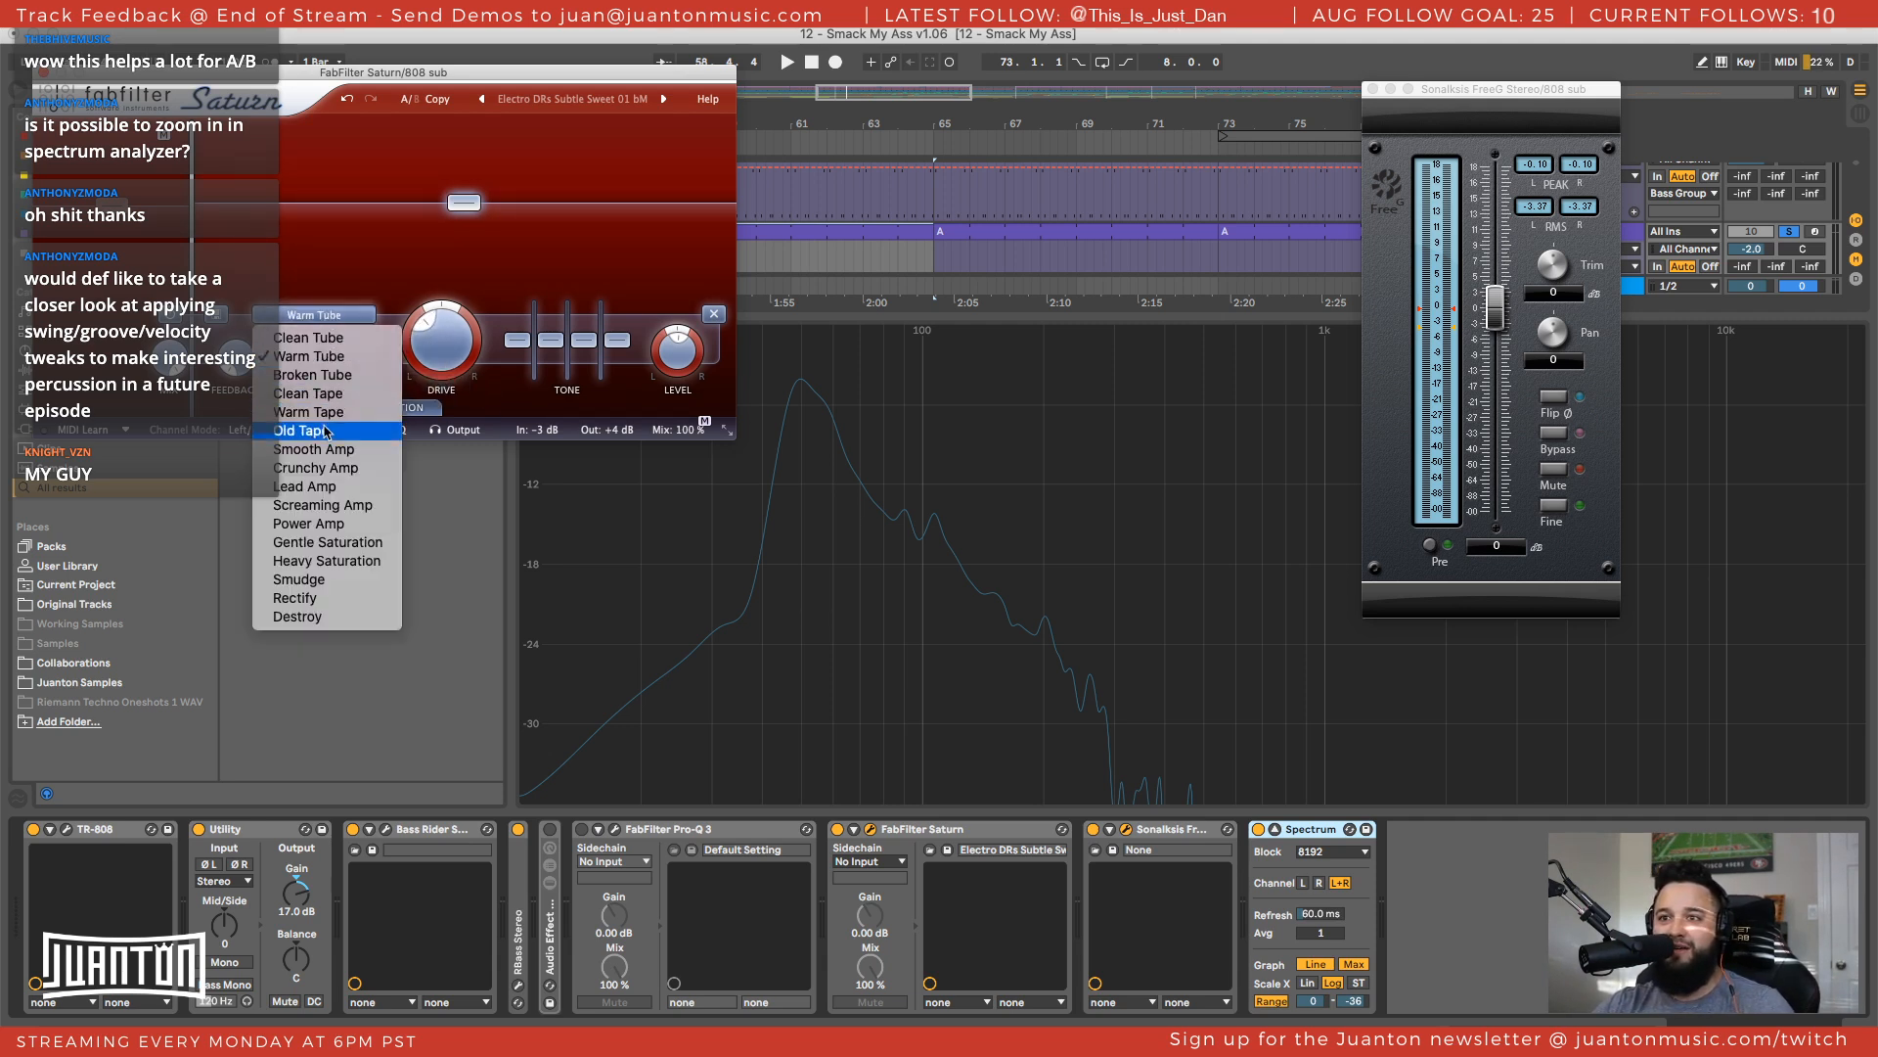
click(326, 432)
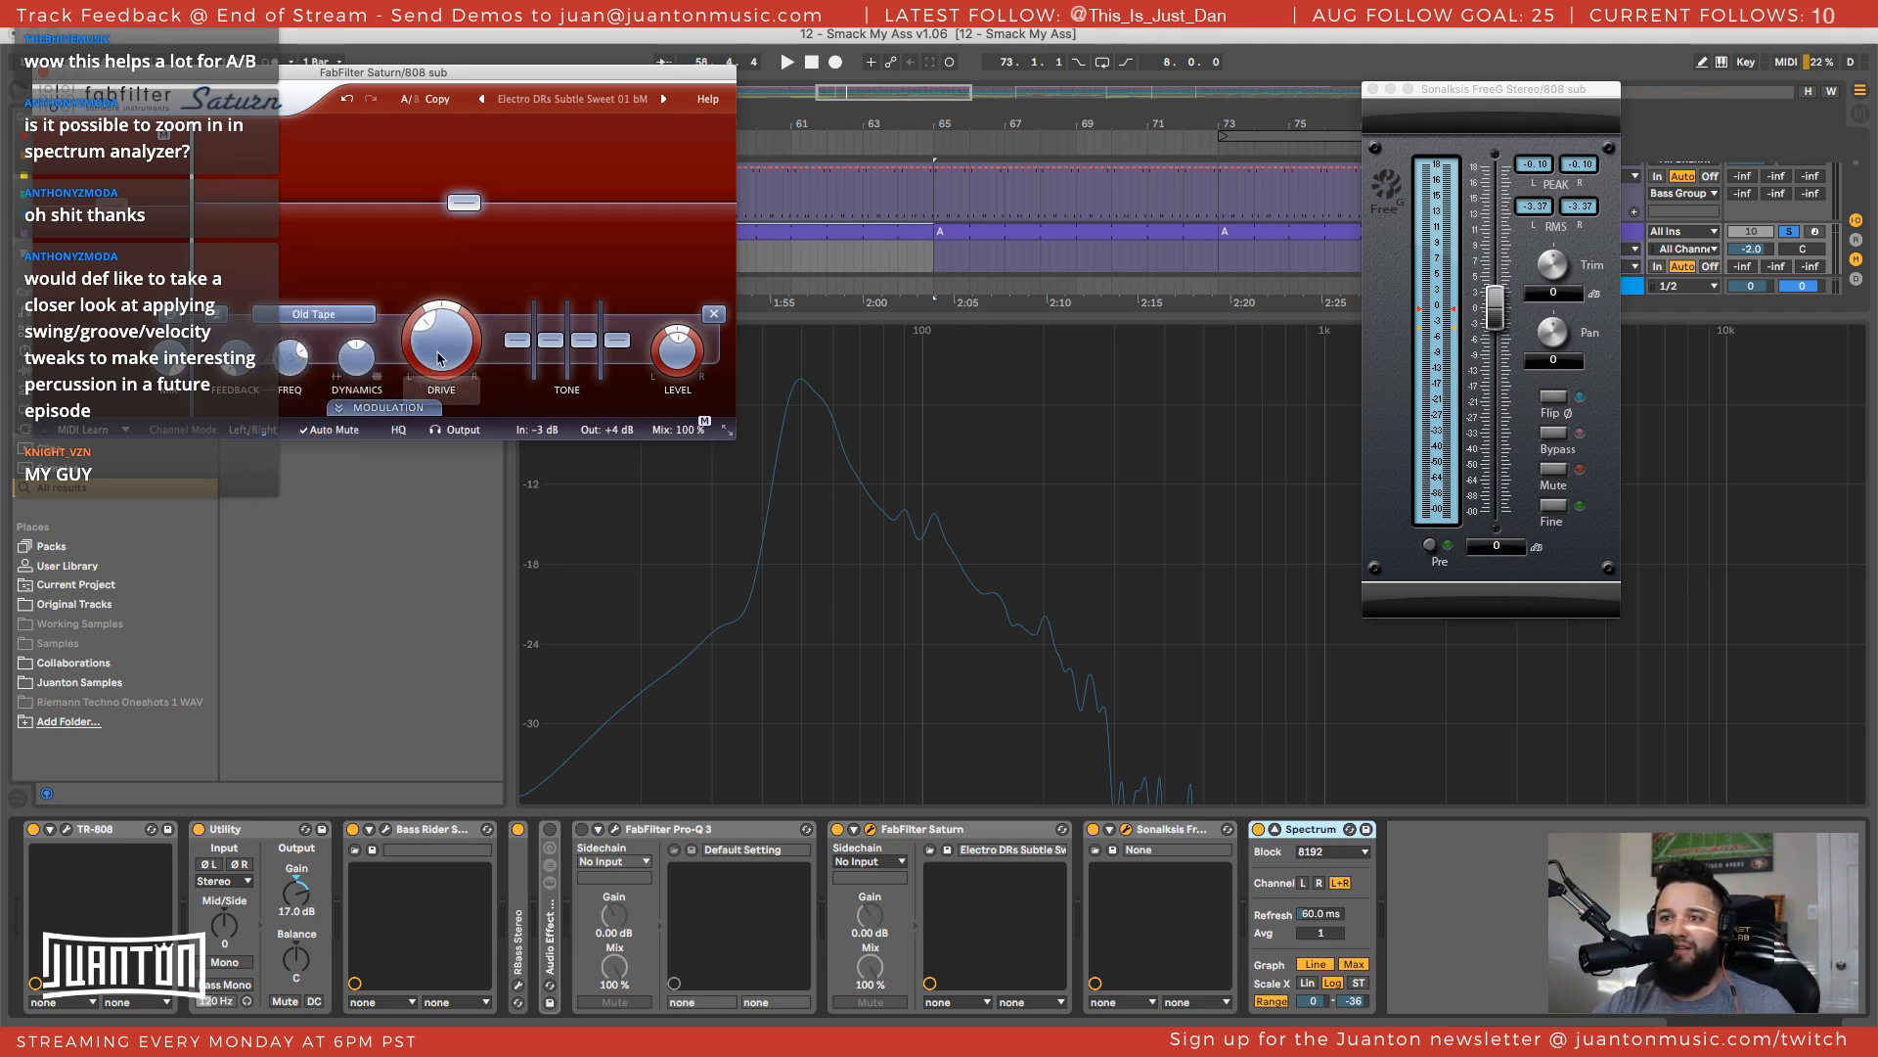
click(357, 315)
click(364, 356)
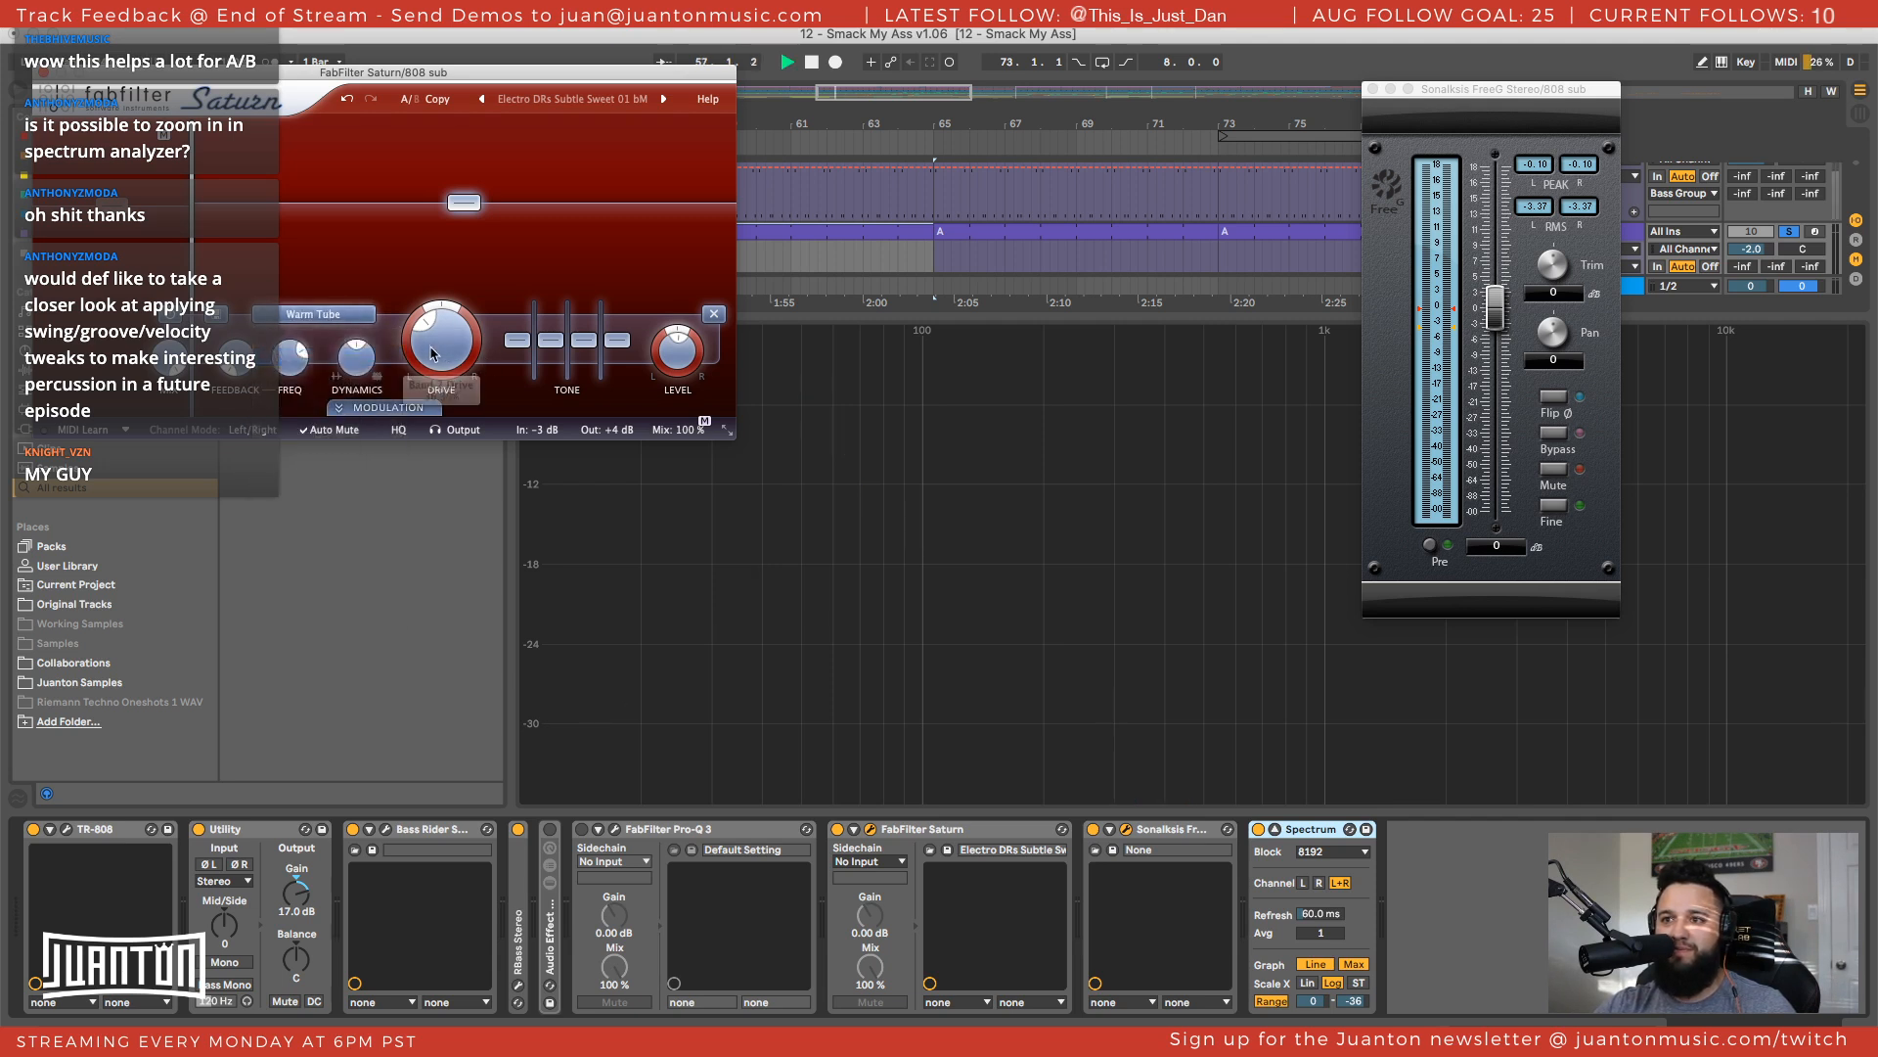
Start playback, set Saturn's Band 2 level to +2.54 dB and reset the Spectrum's maximum curve
key(space)
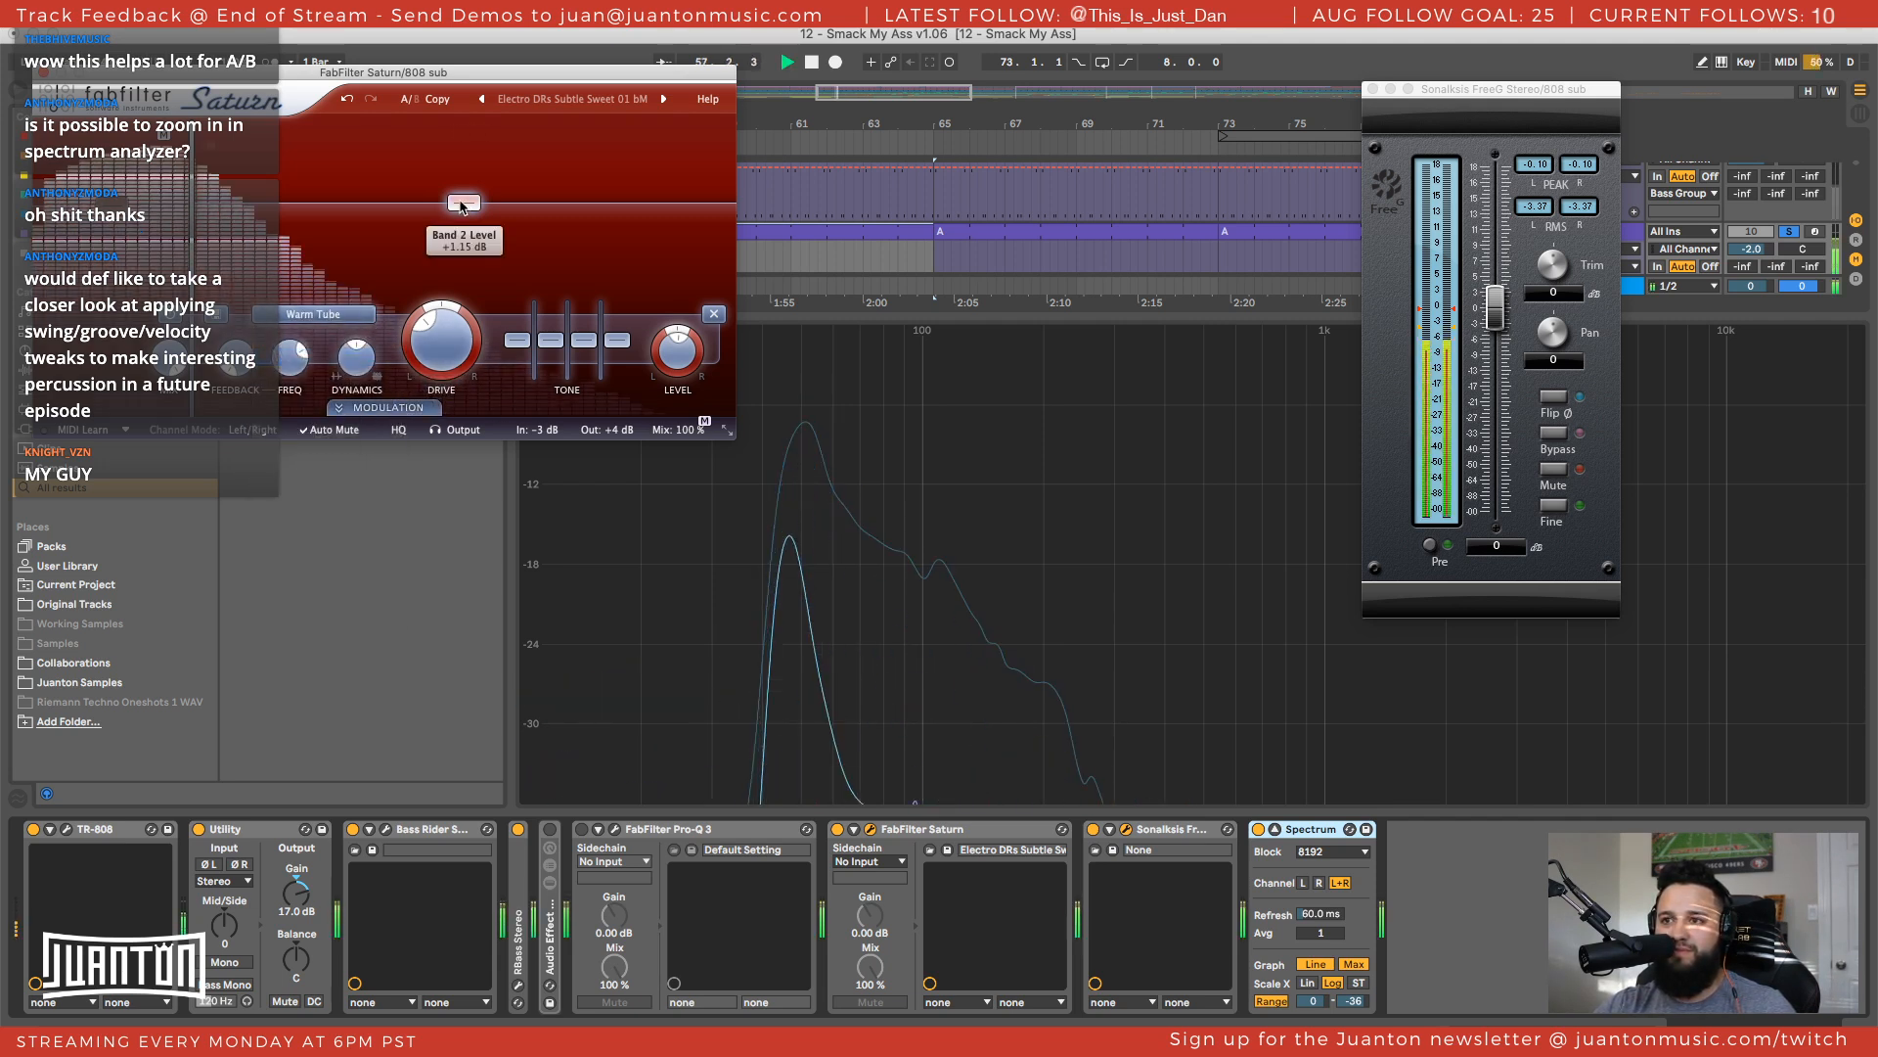
drag(463, 204, 464, 204)
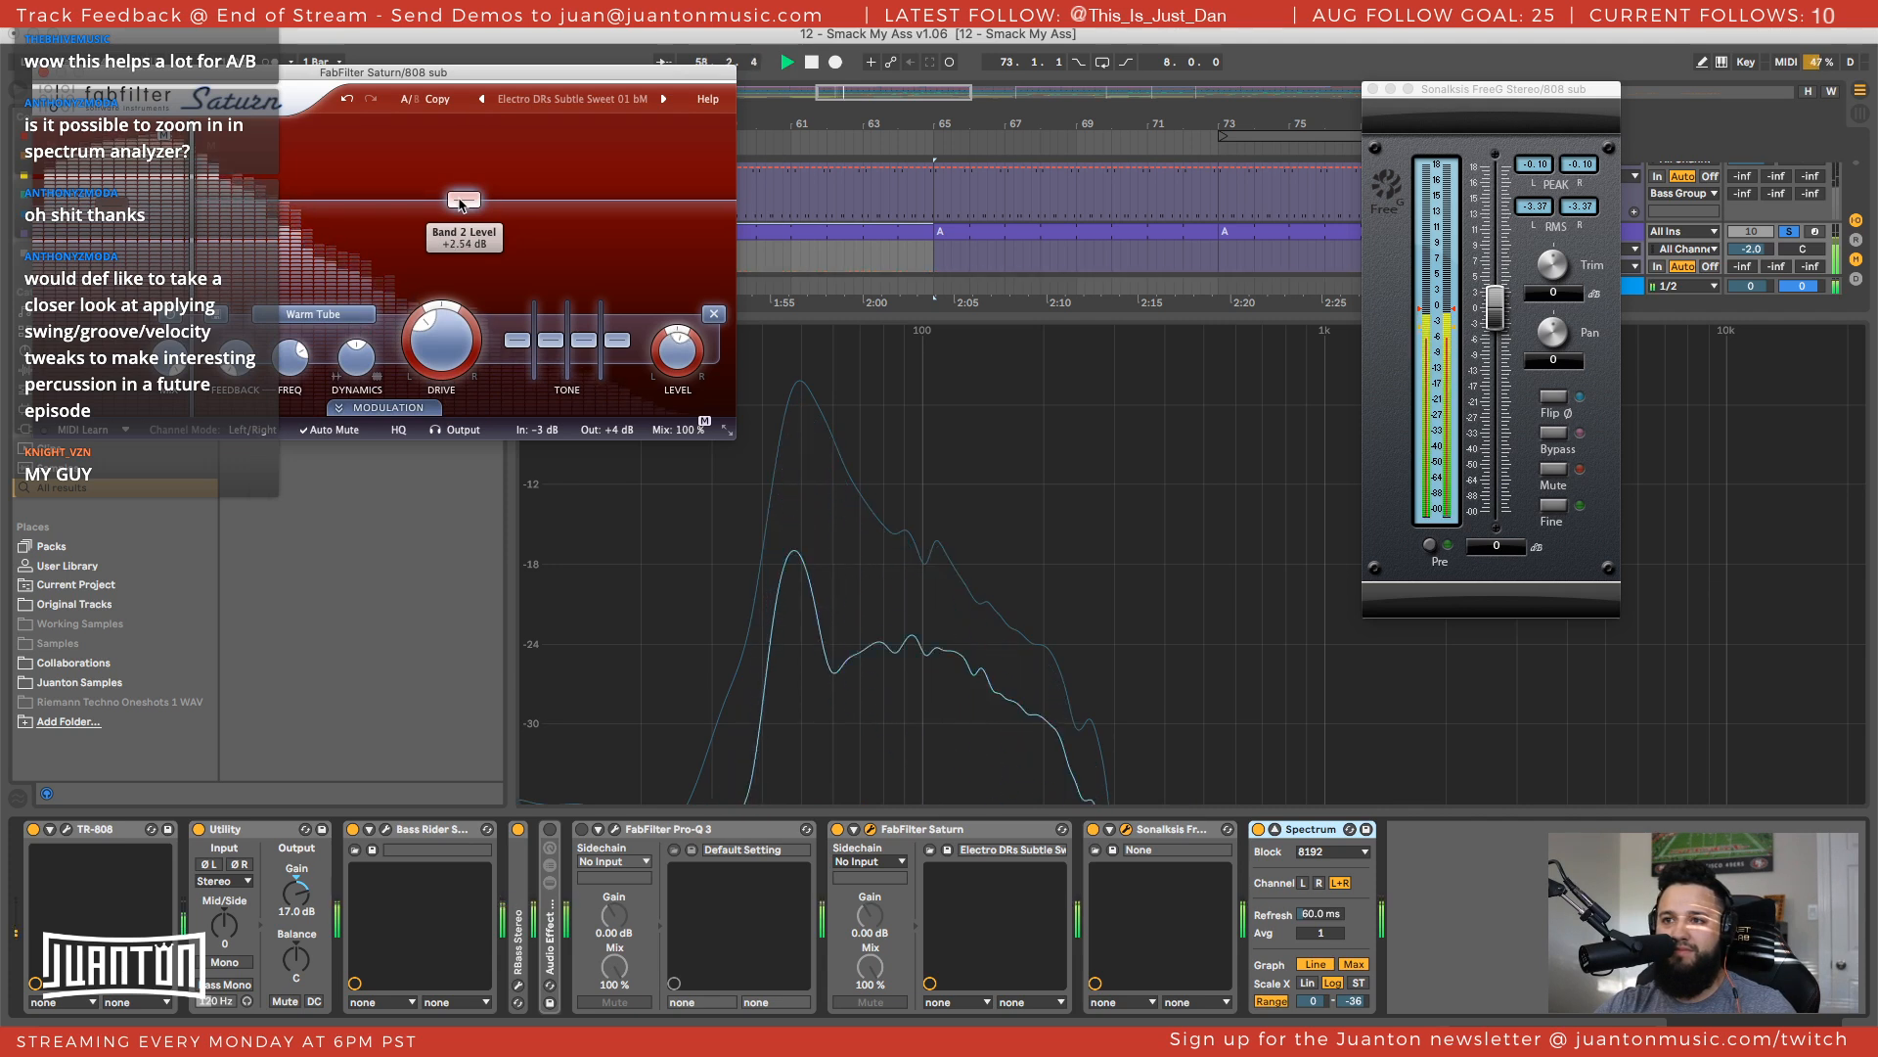
click(833, 537)
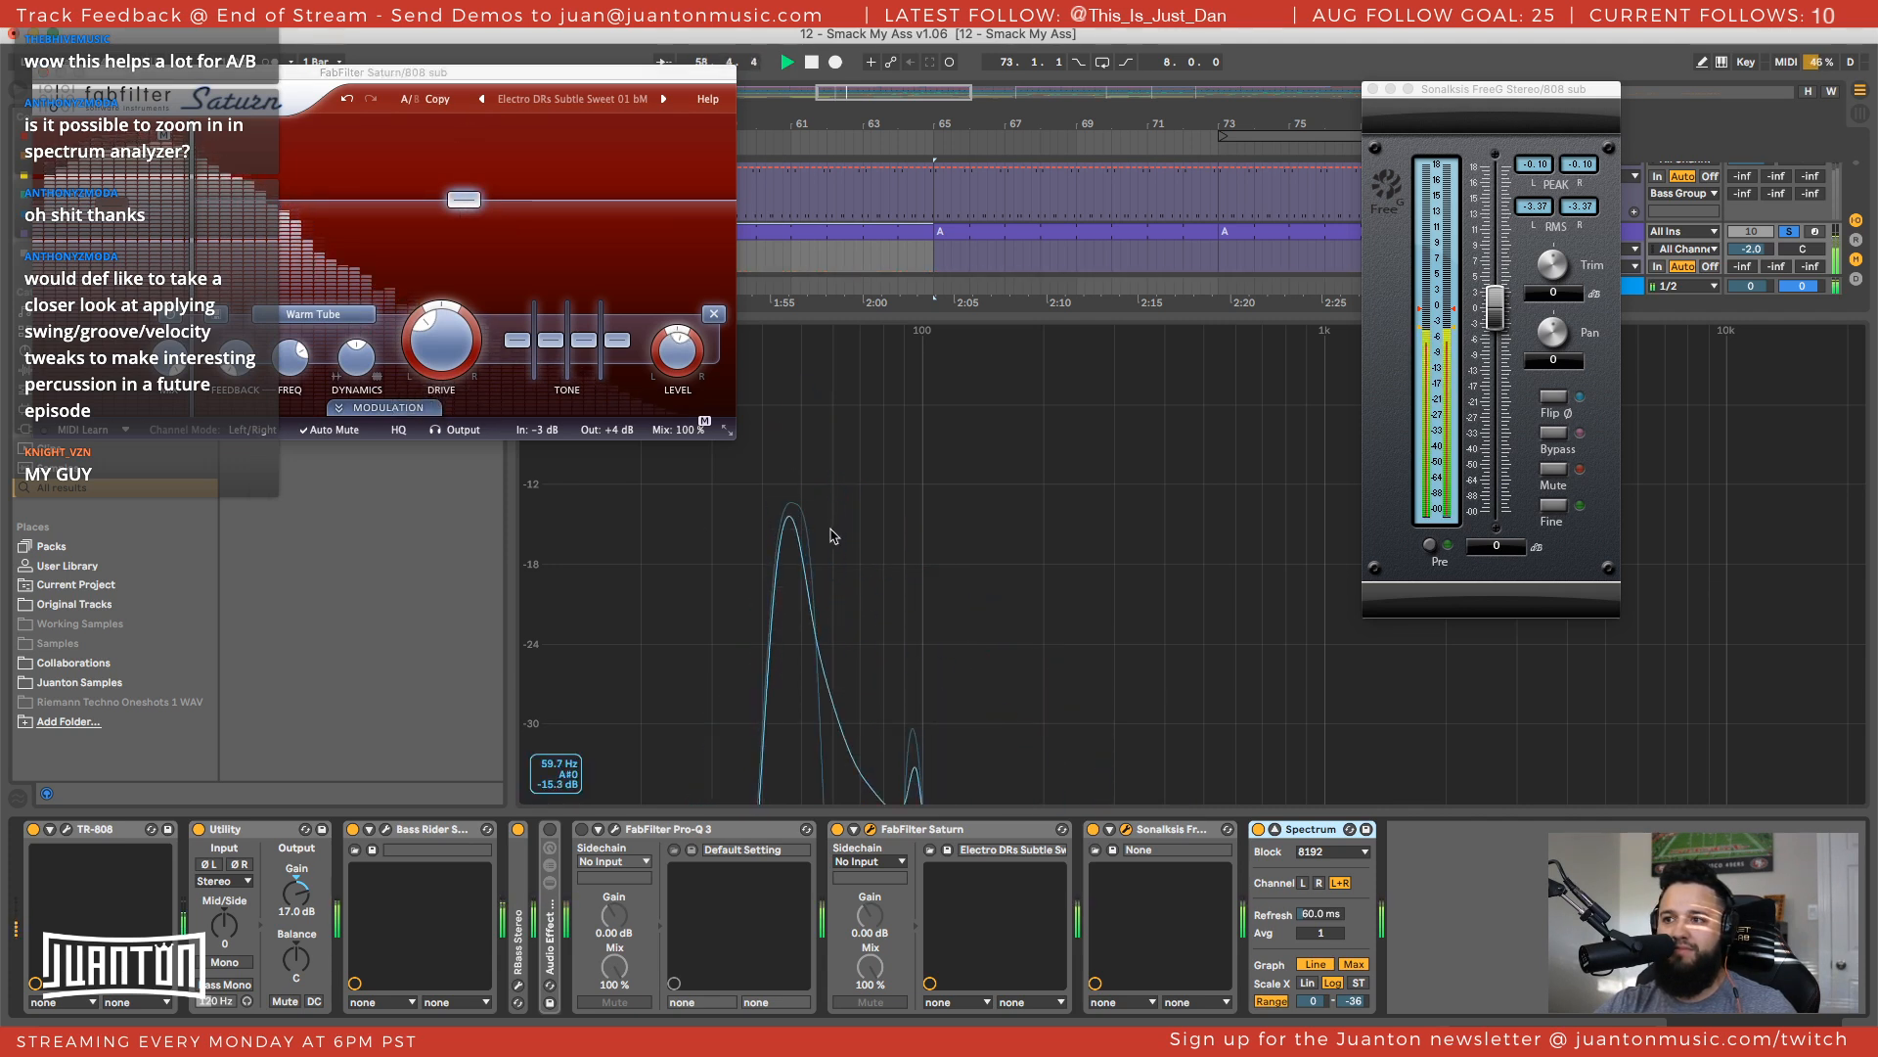
Raise Saturn's band crossover frequency slightly during playback, and compare the 808 sub with Saturn bypassed and re-enabled
click(458, 342)
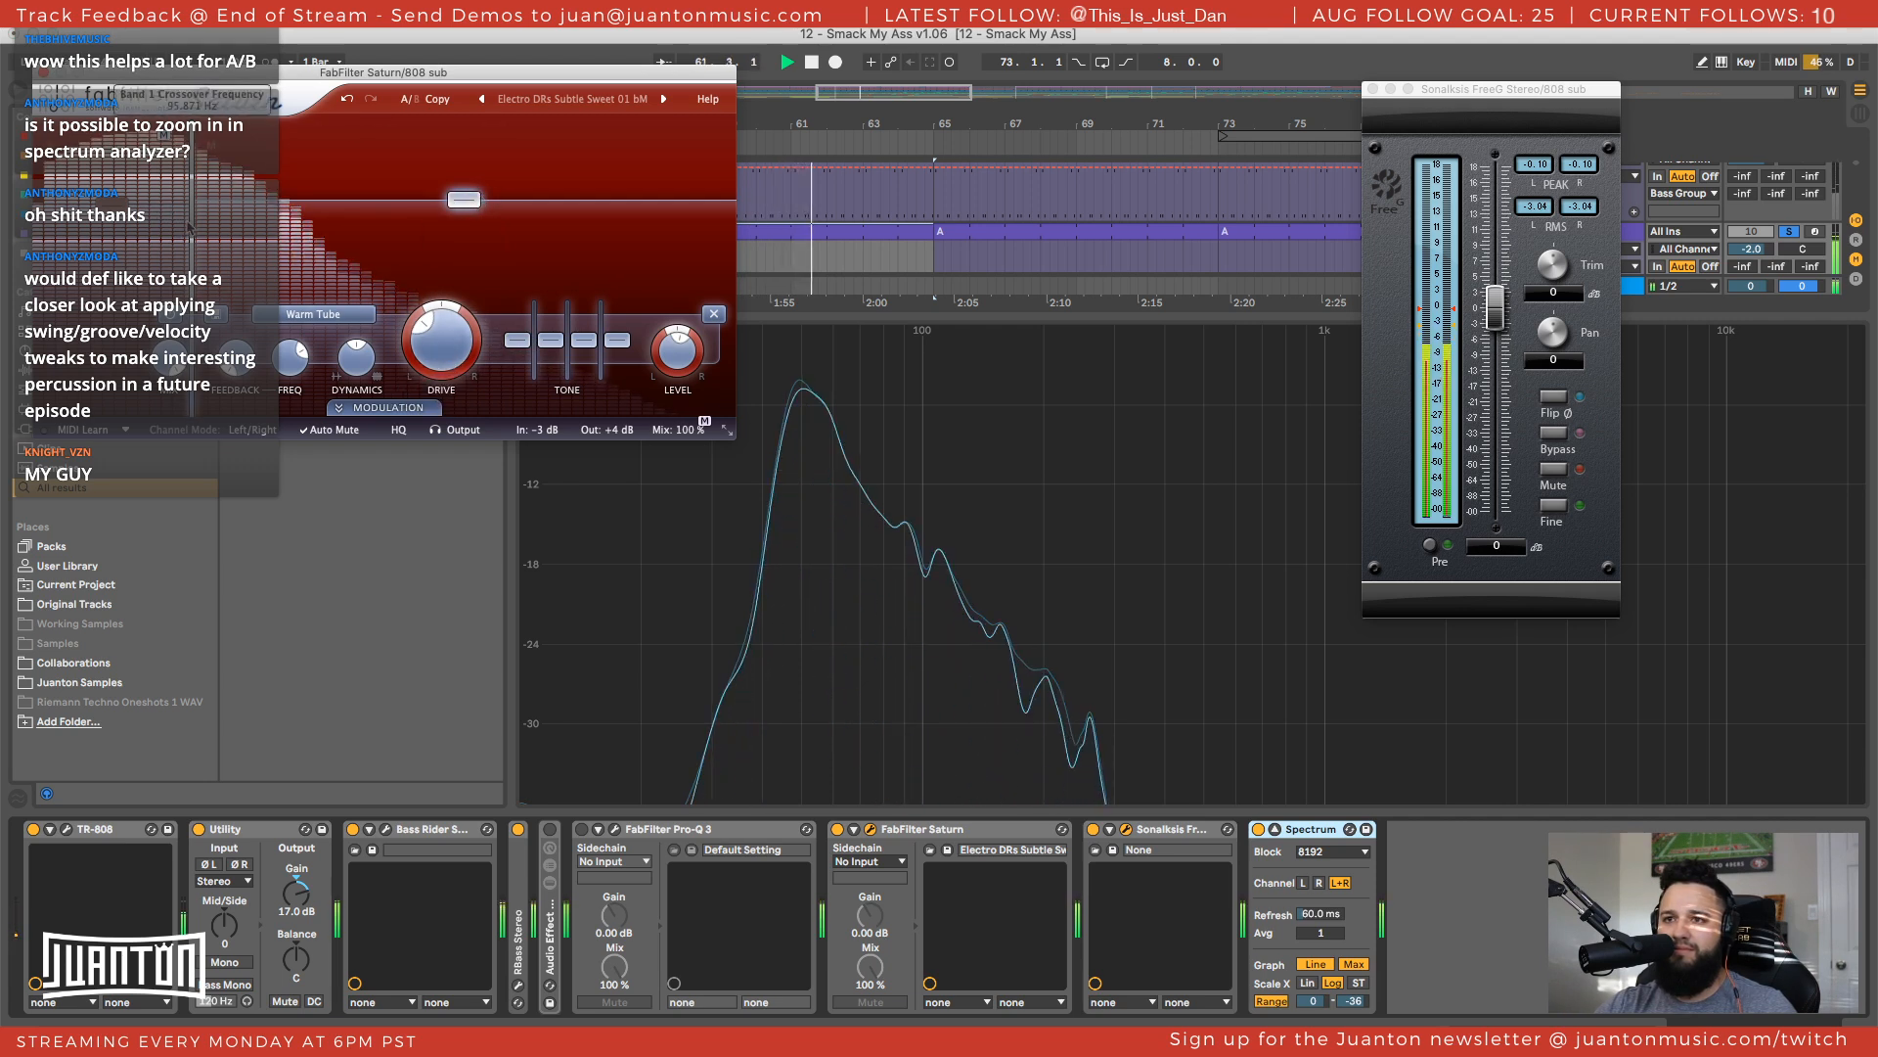
mouse_move(219, 232)
mouse_down()
mouse_move(169, 227)
mouse_move(267, 229)
mouse_move(223, 228)
mouse_up()
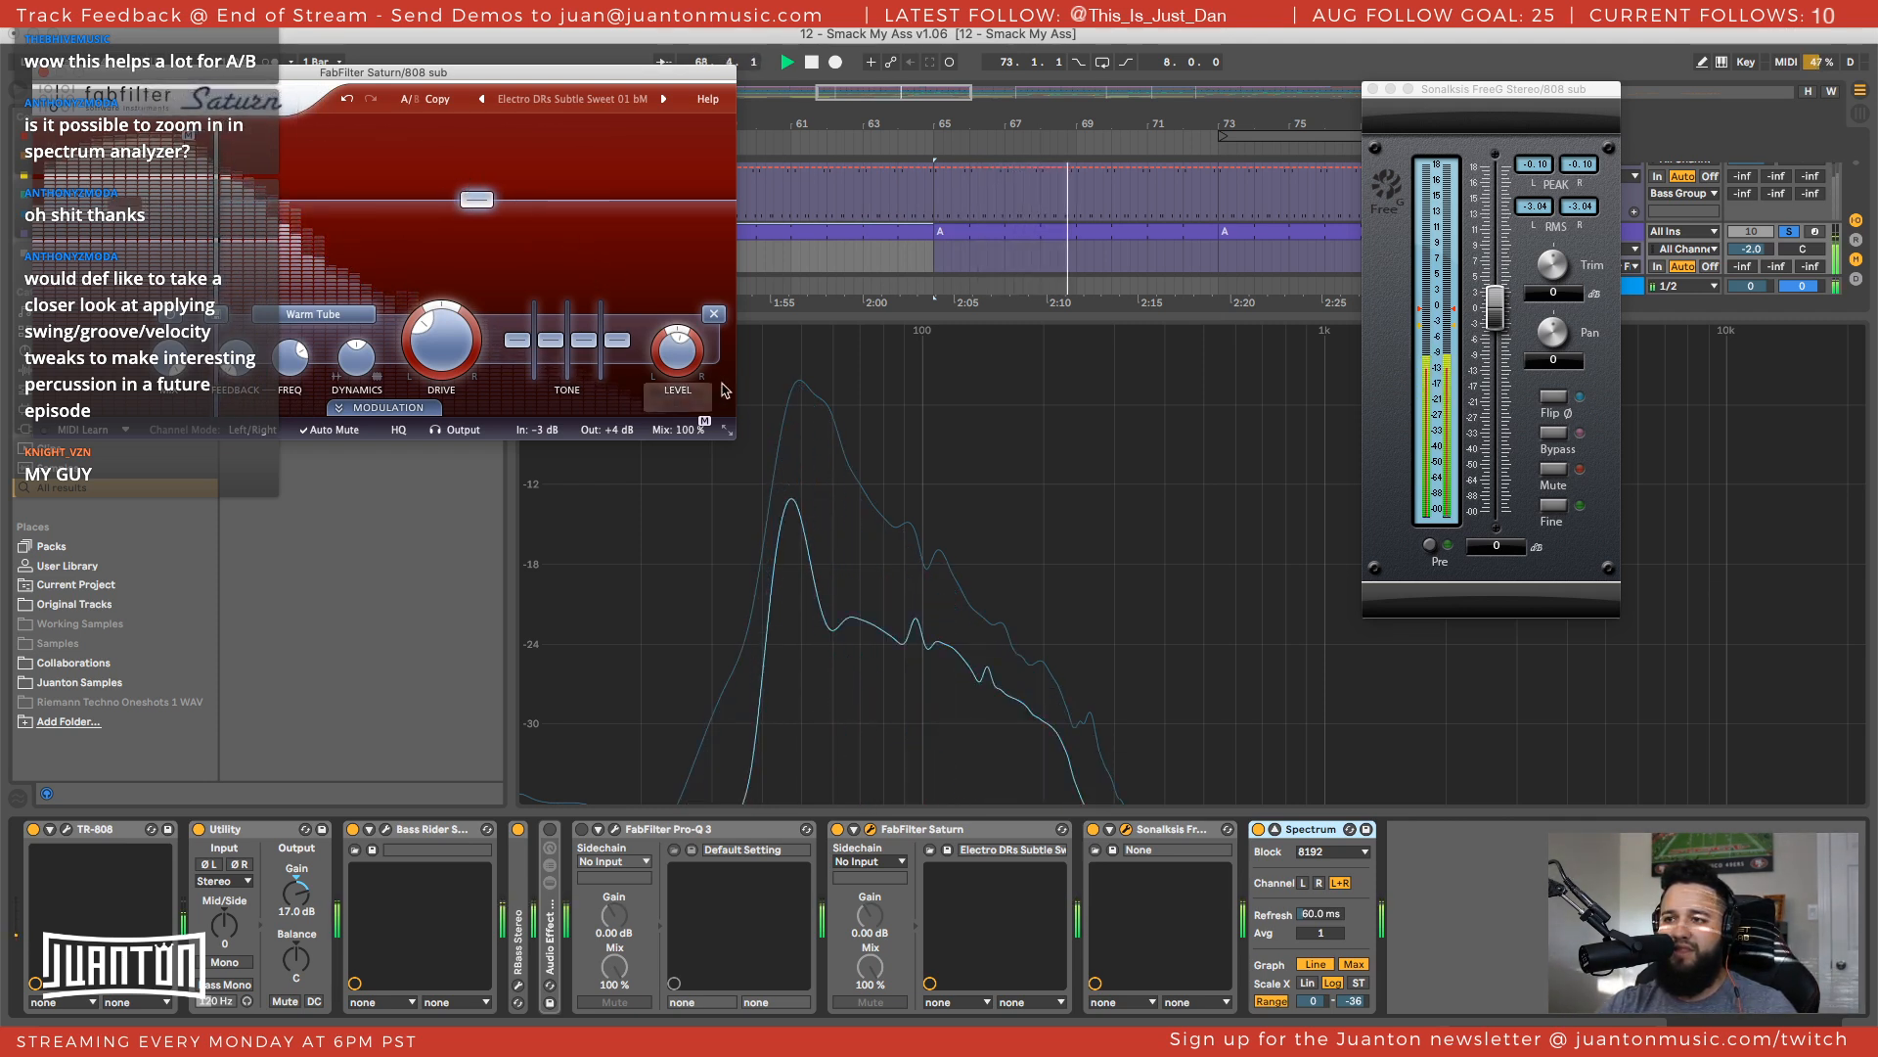
click(836, 828)
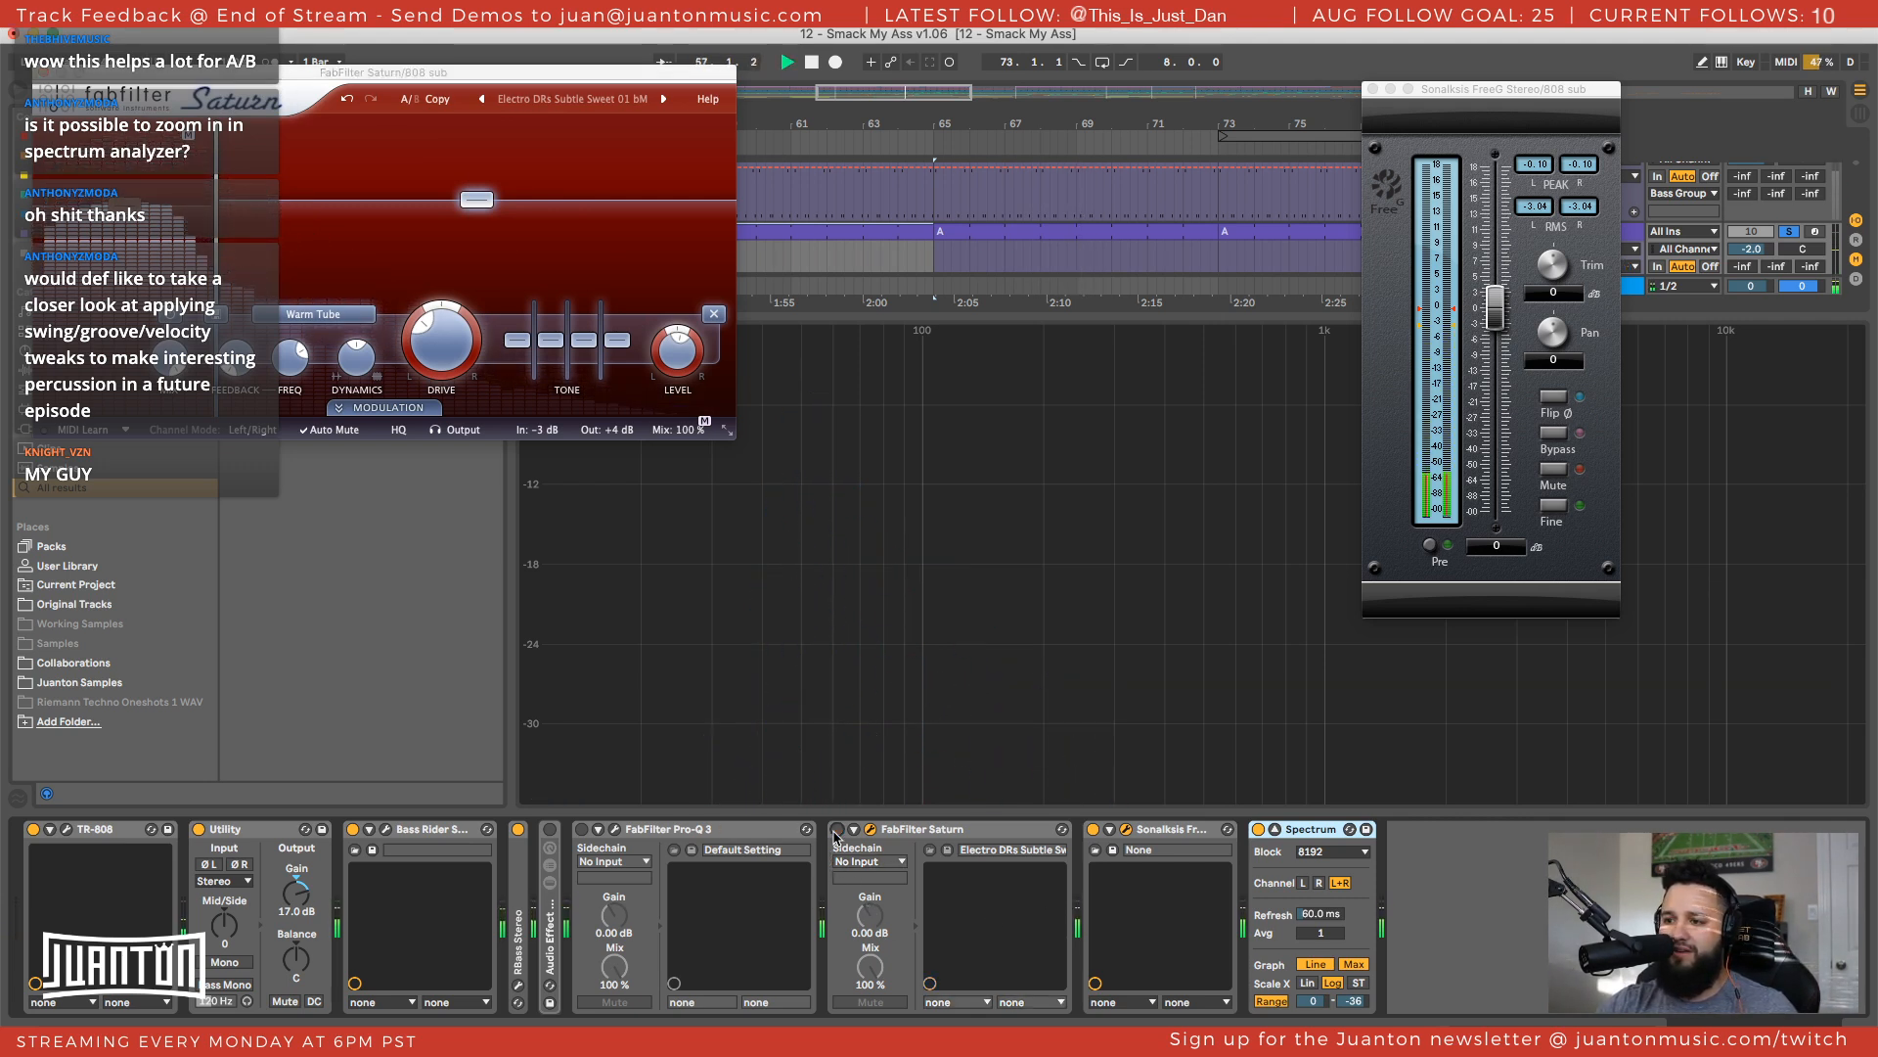
key(space)
click(836, 830)
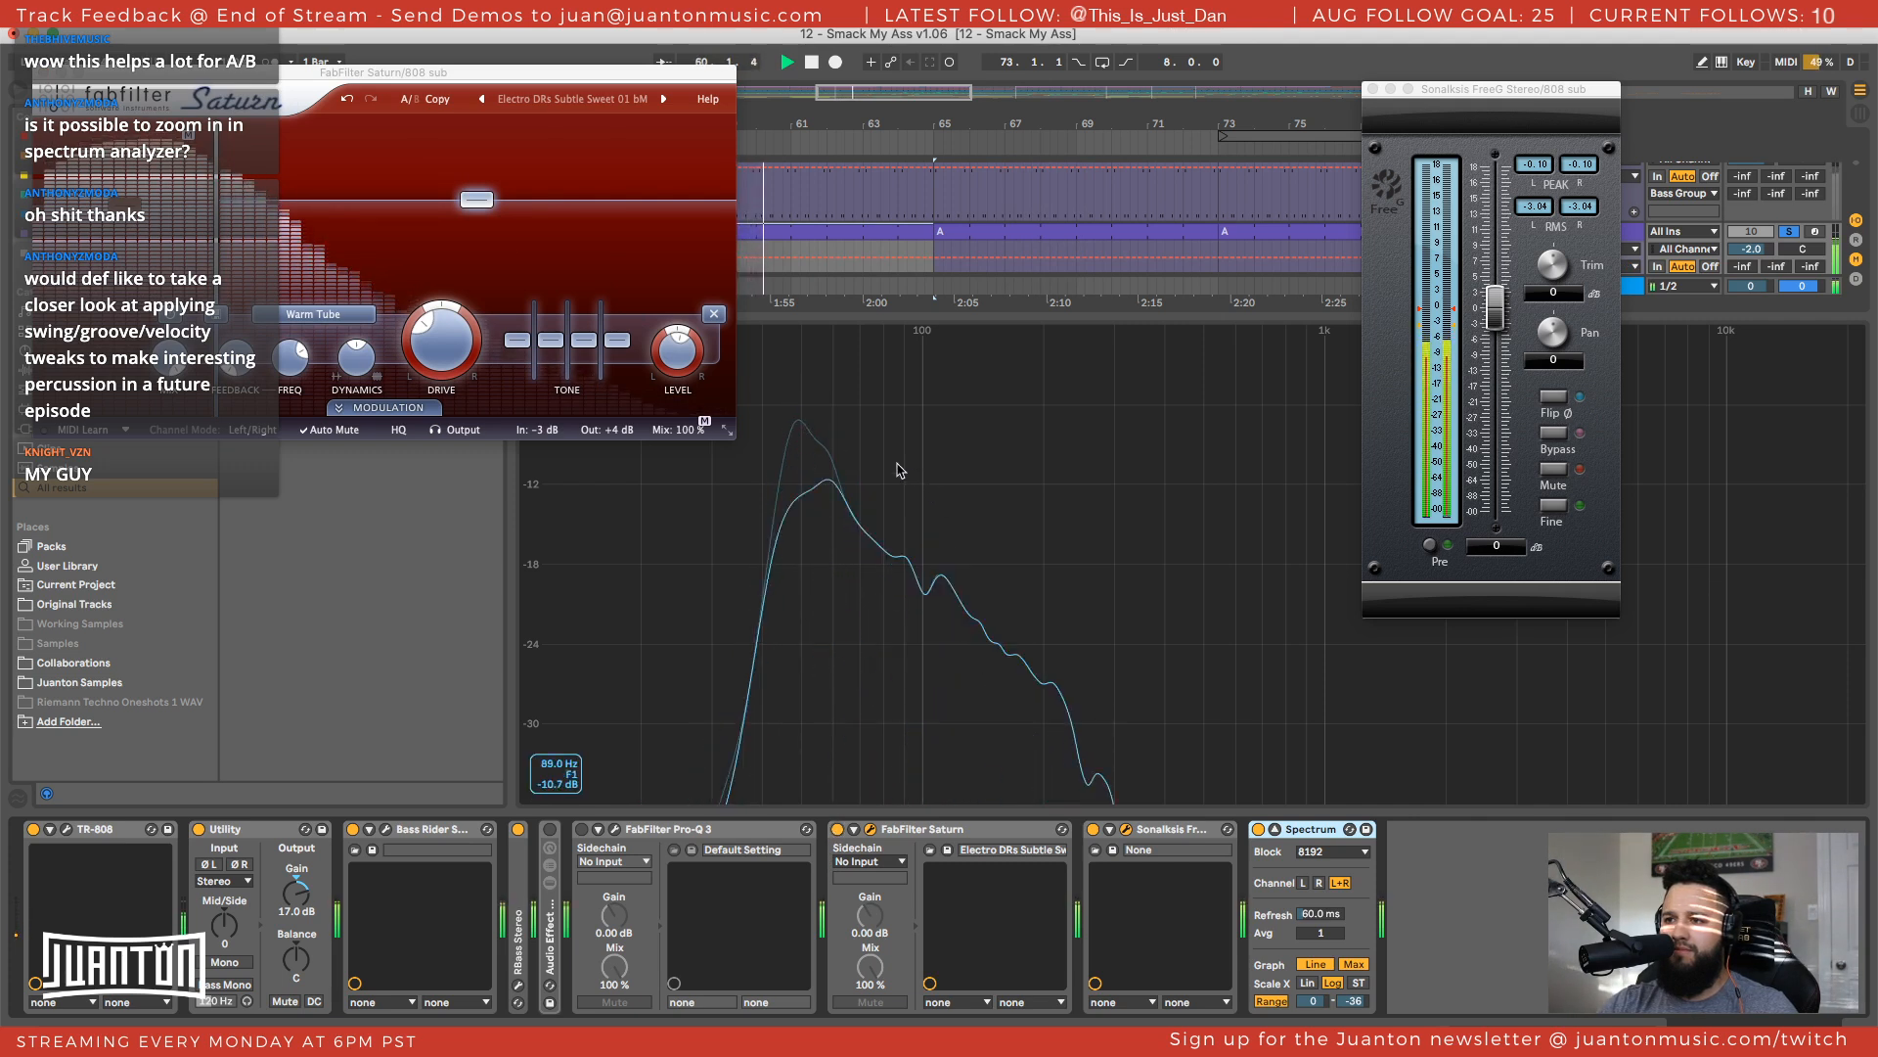
Reset FreeG's peak readings, close the Saturn window and collapse the enlarged Spectrum display
click(1543, 177)
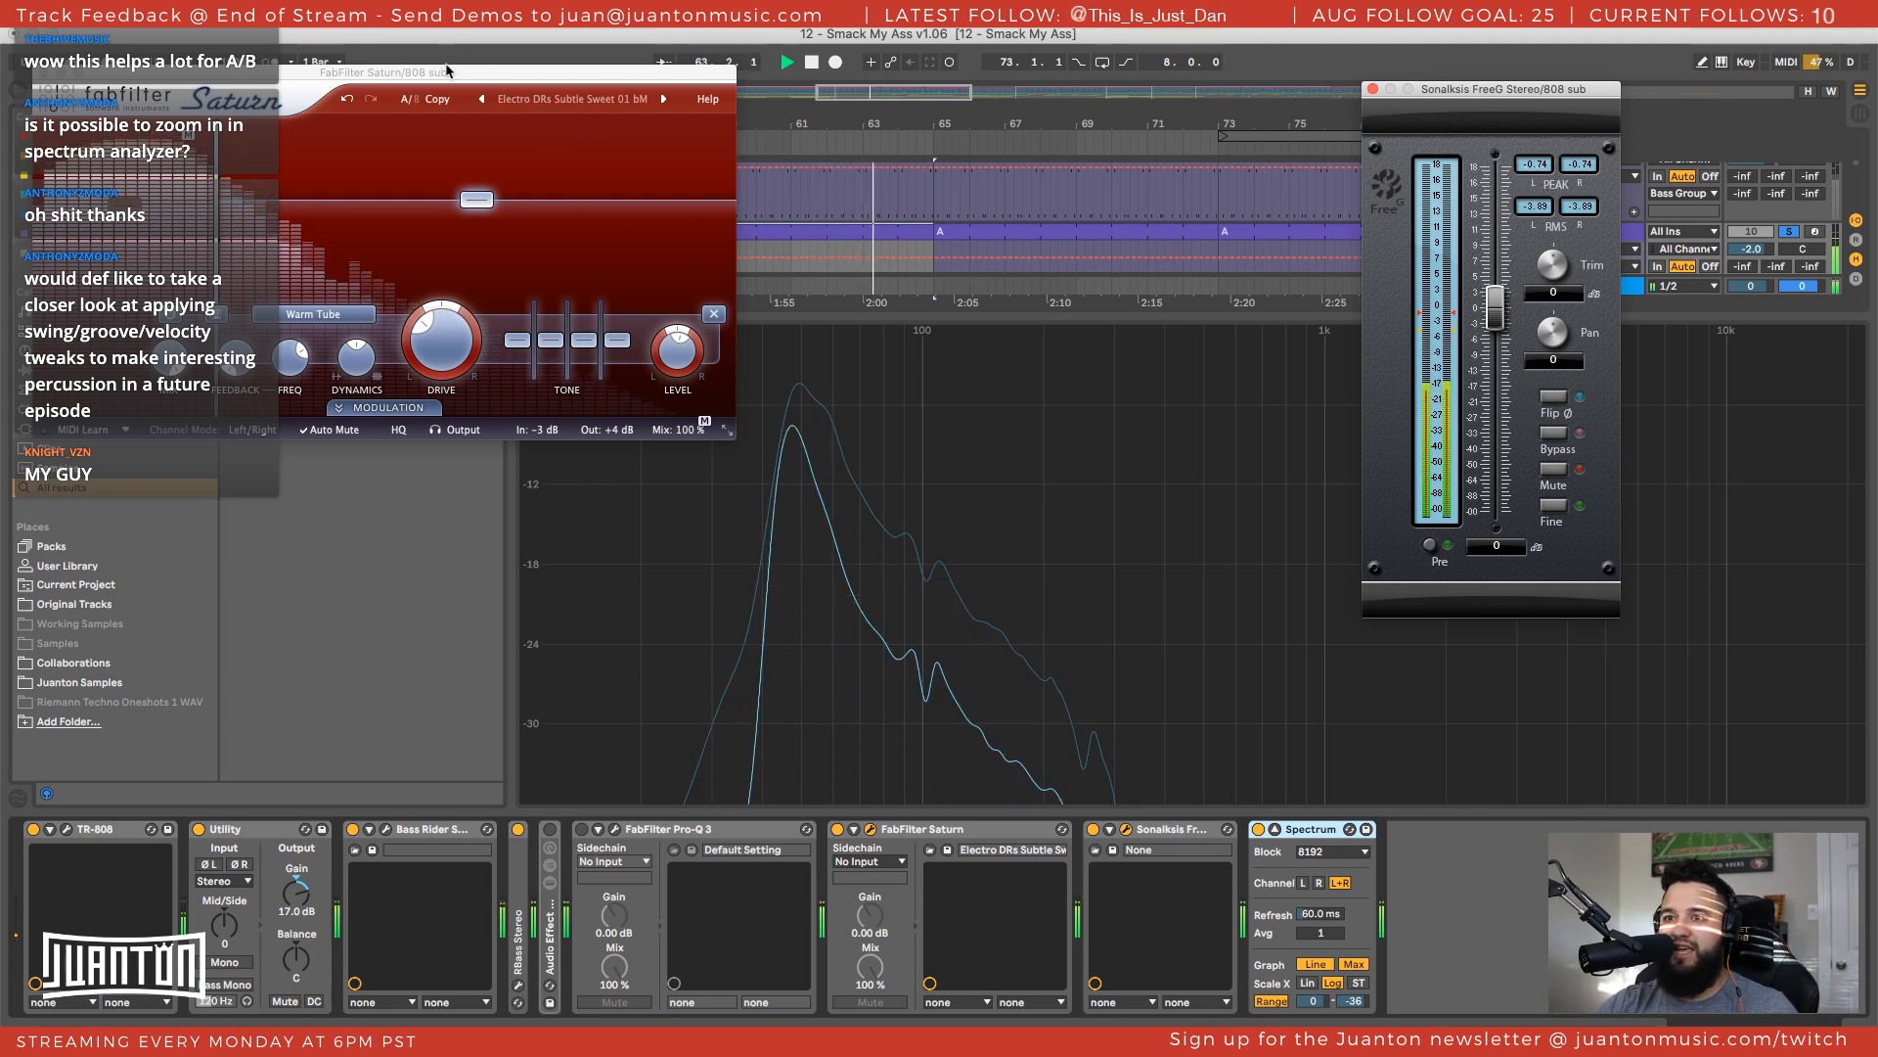
drag(447, 70, 659, 74)
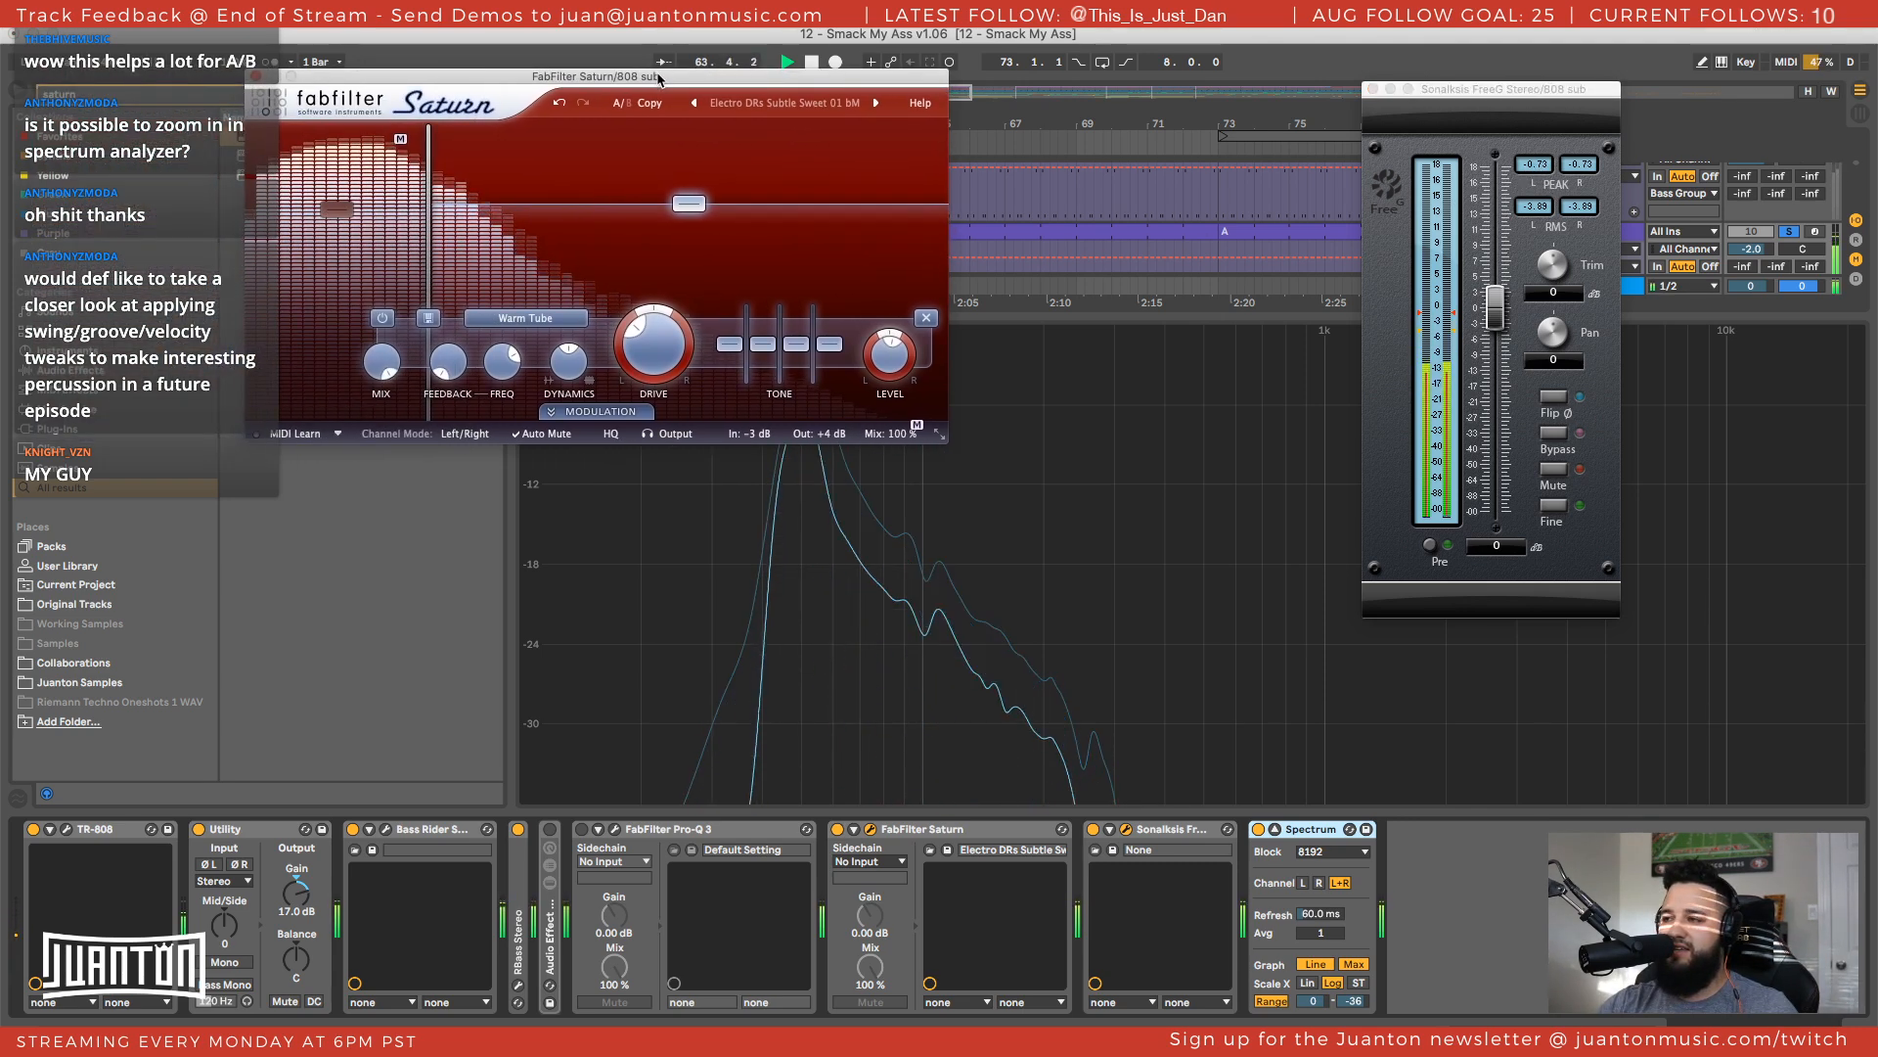
click(1536, 166)
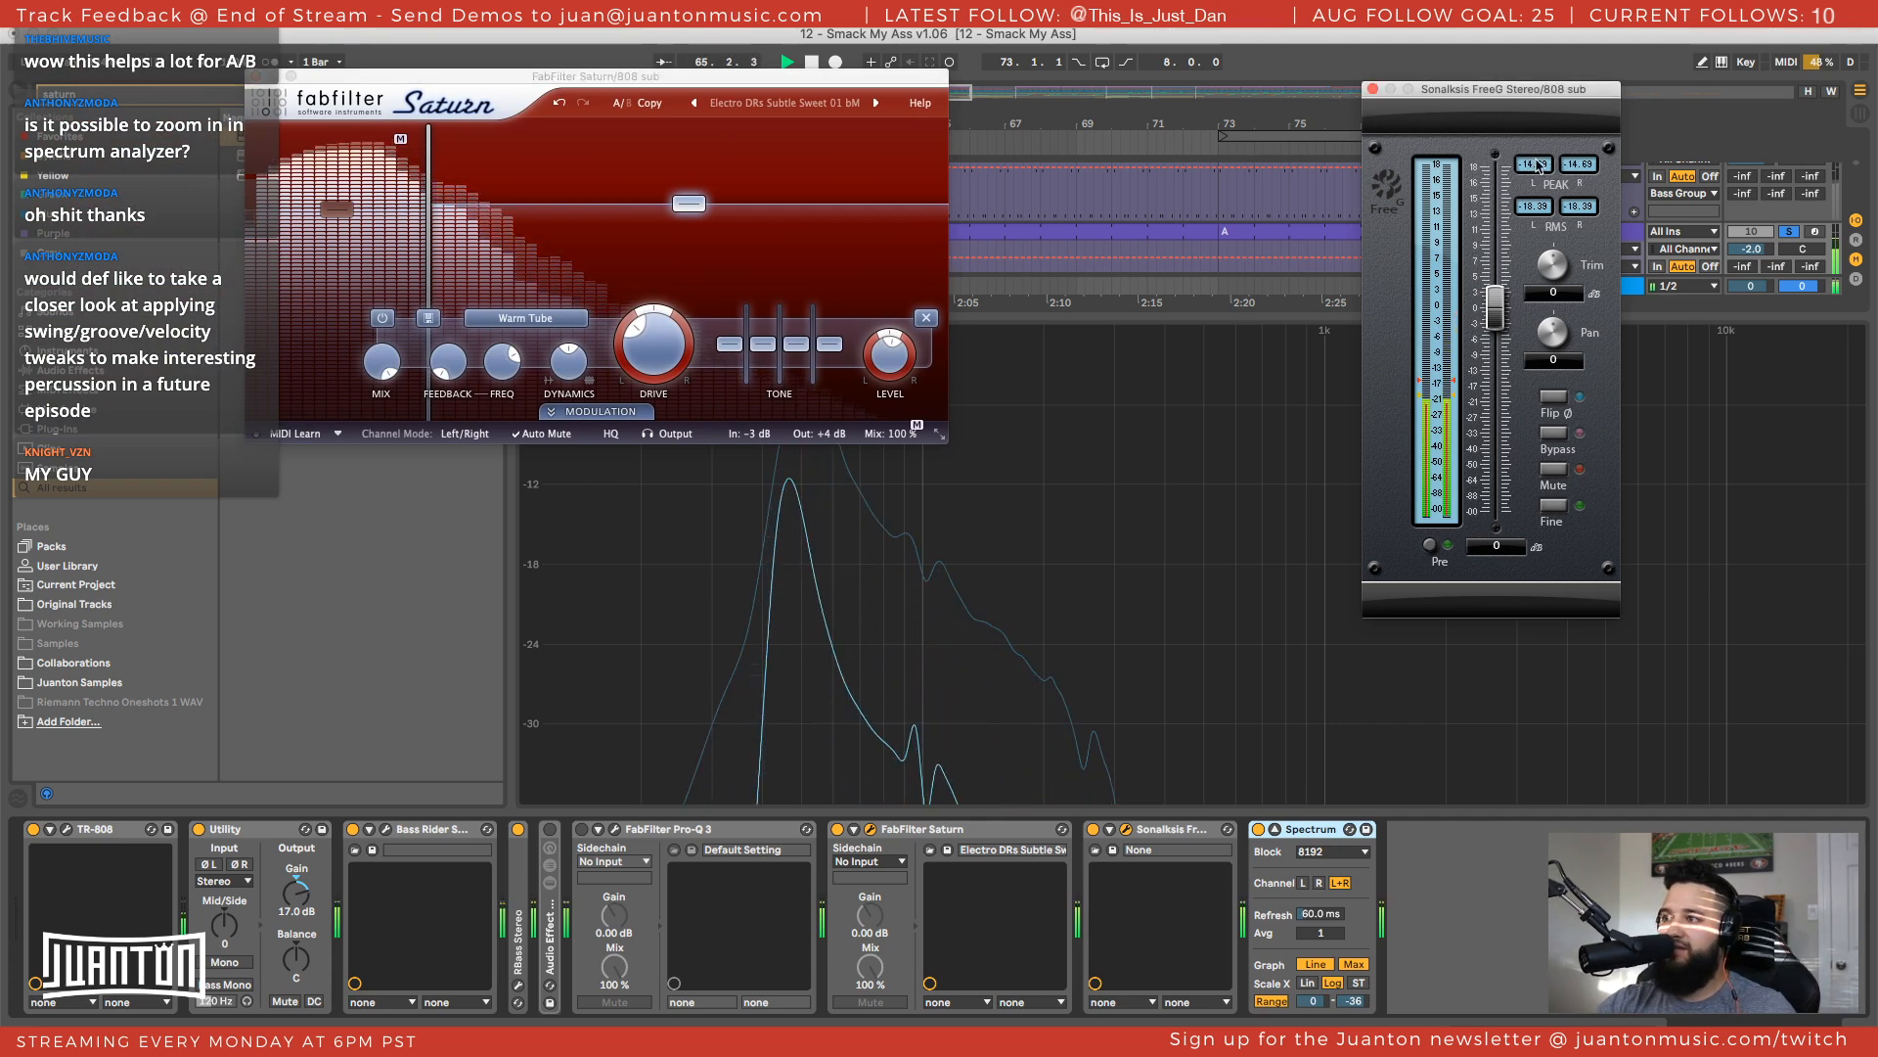
click(256, 77)
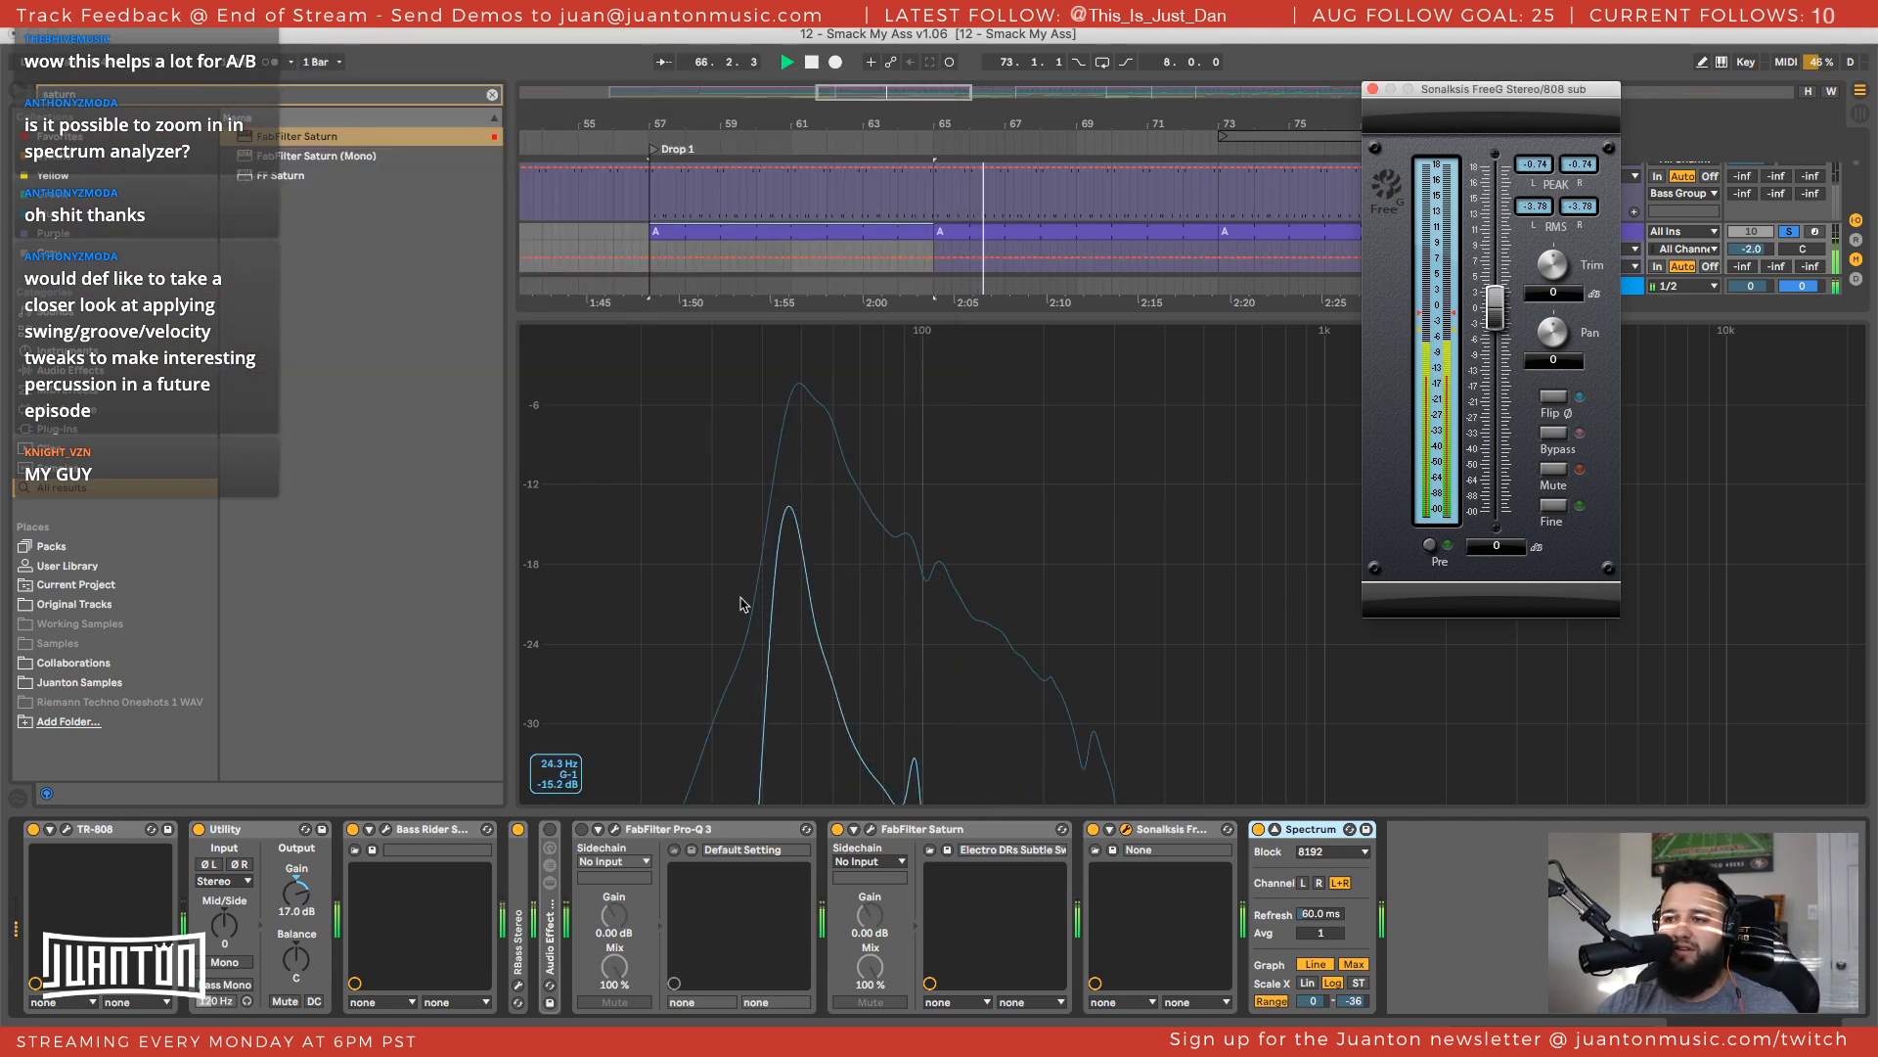
double_click(740, 604)
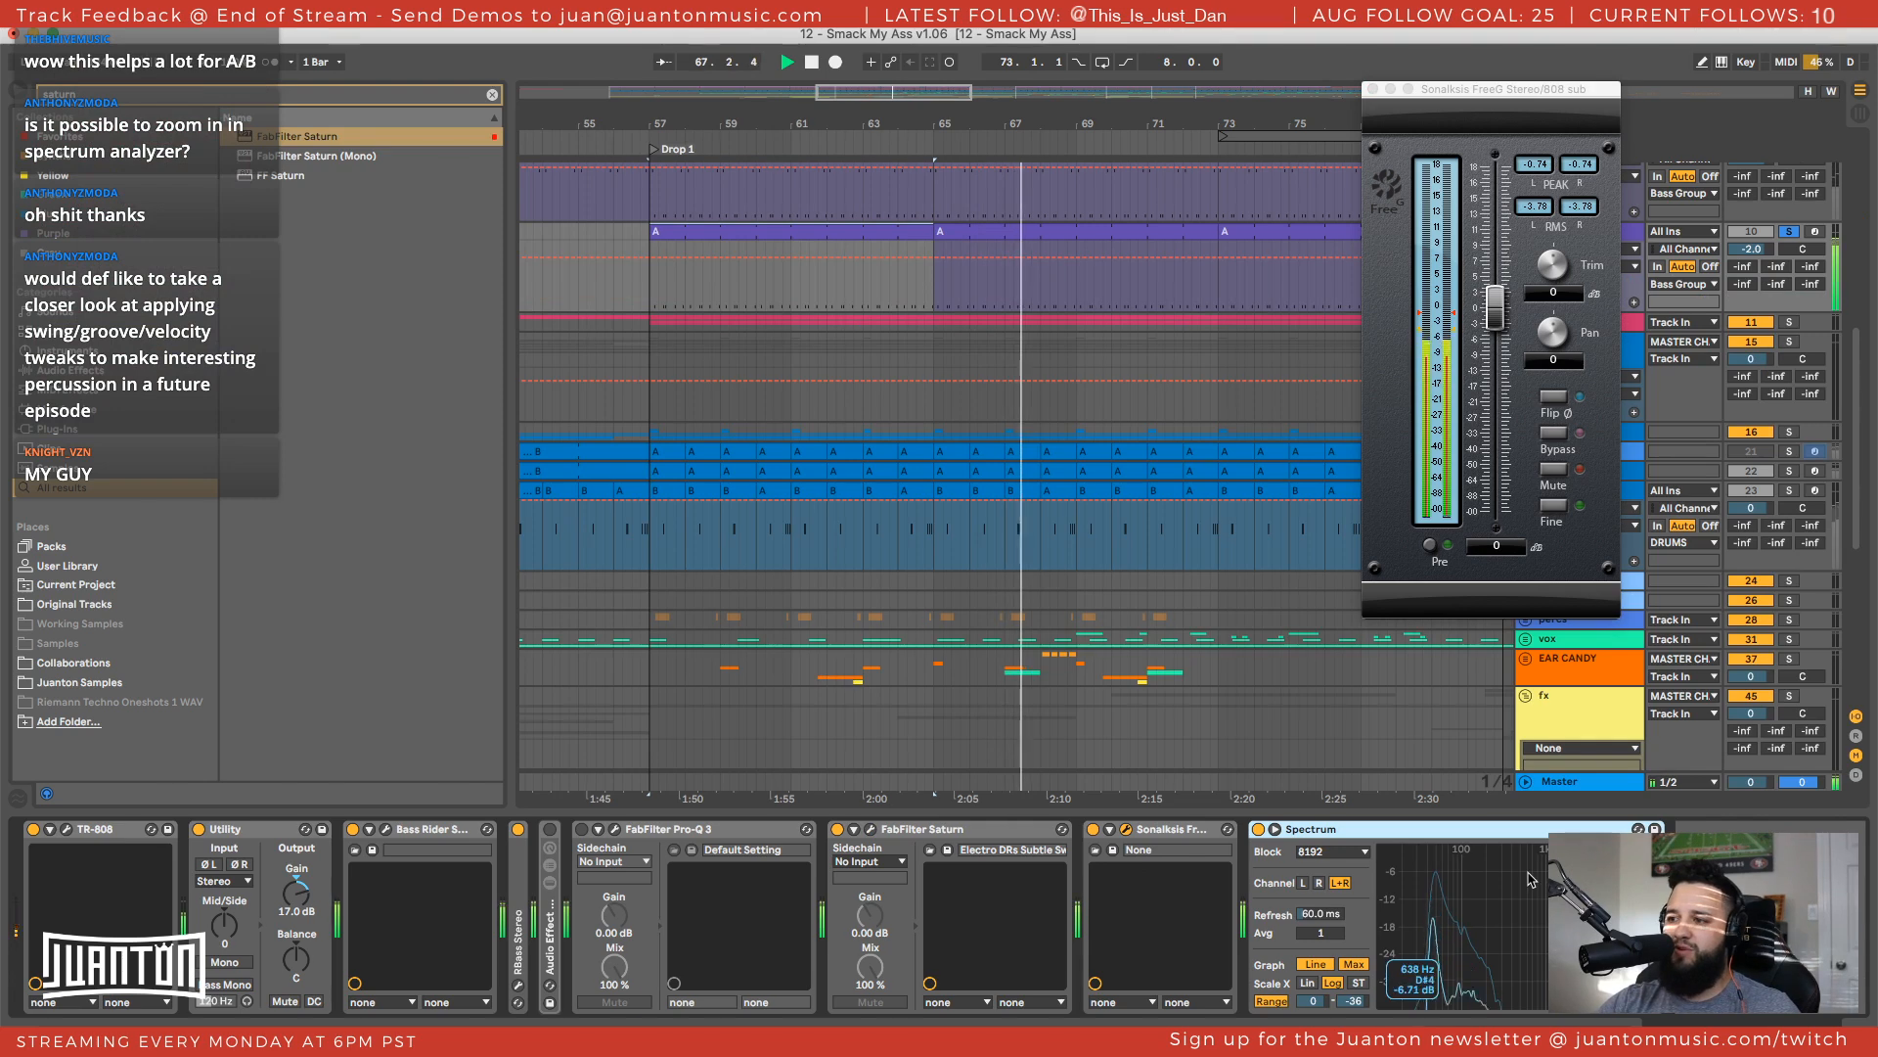
Solo the LOWEND group, start playback and close the FreeG window
scroll(1786, 244, up, 5)
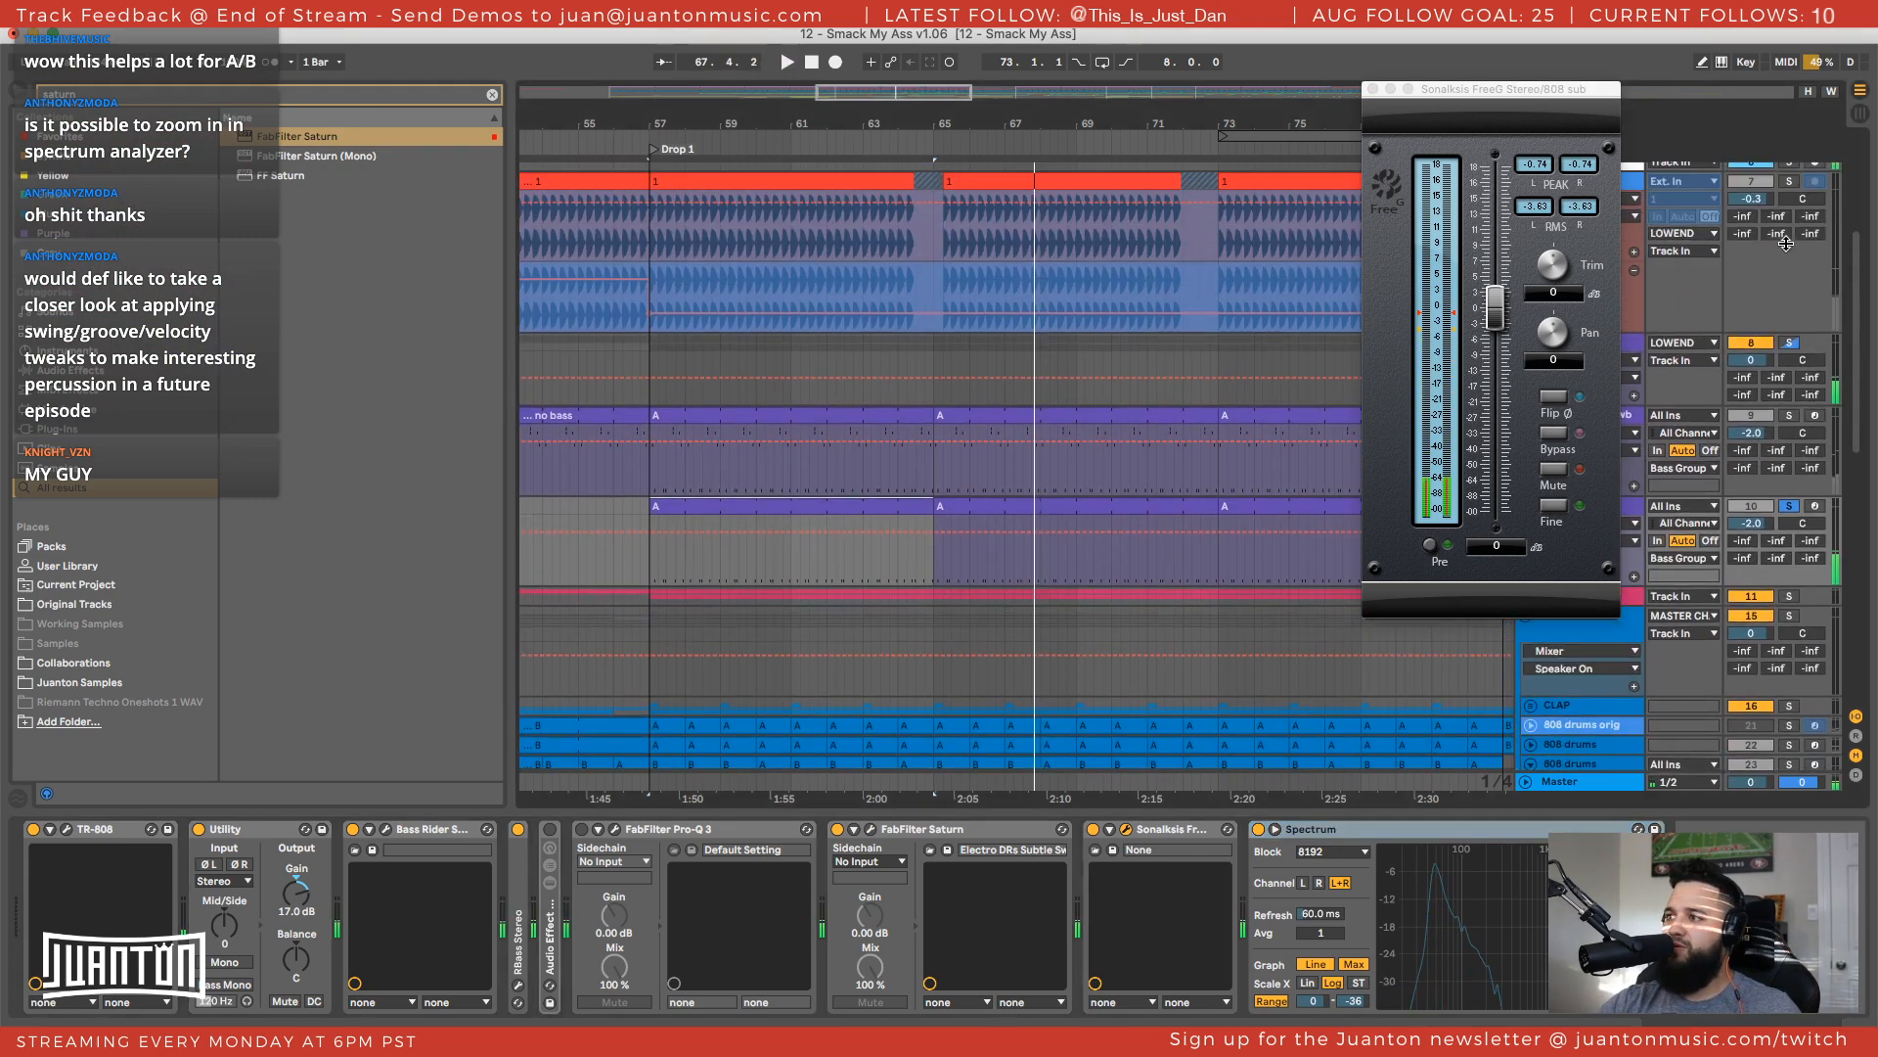
scroll(1786, 244, up, 3)
click(1789, 322)
key(space)
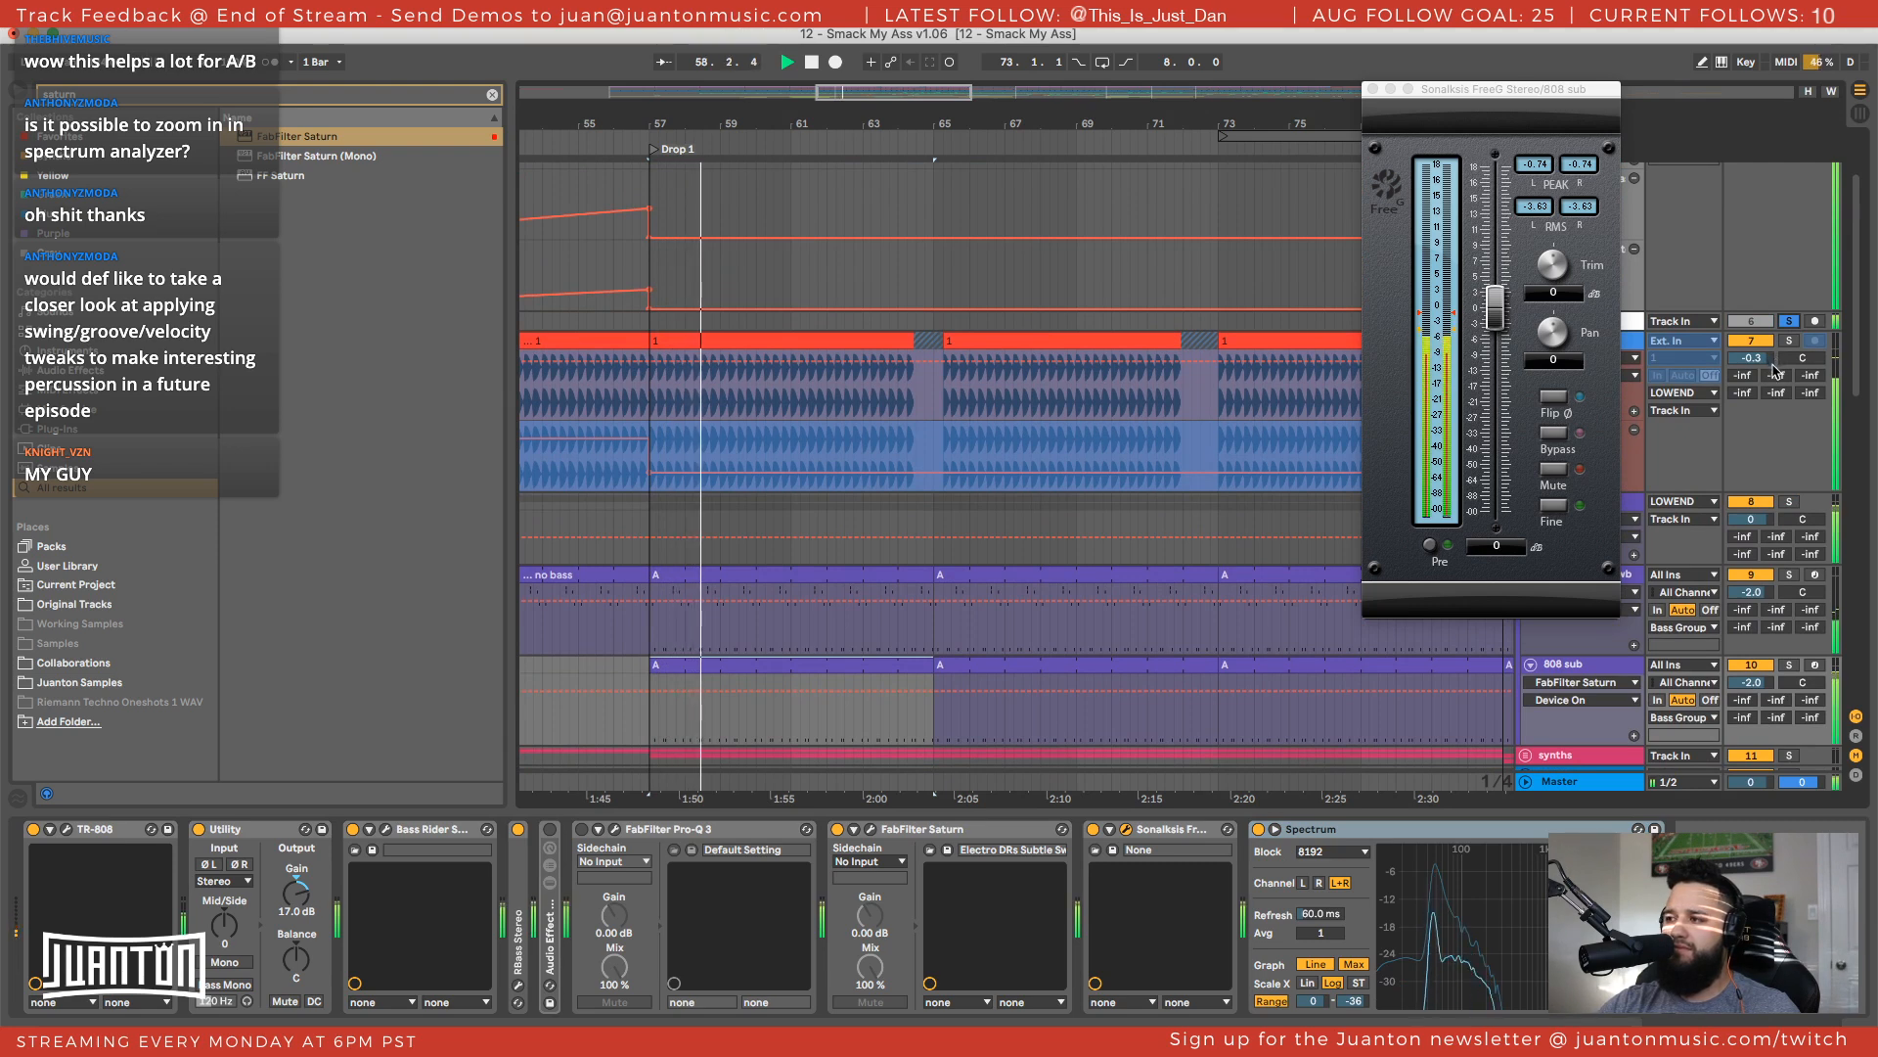
click(1374, 89)
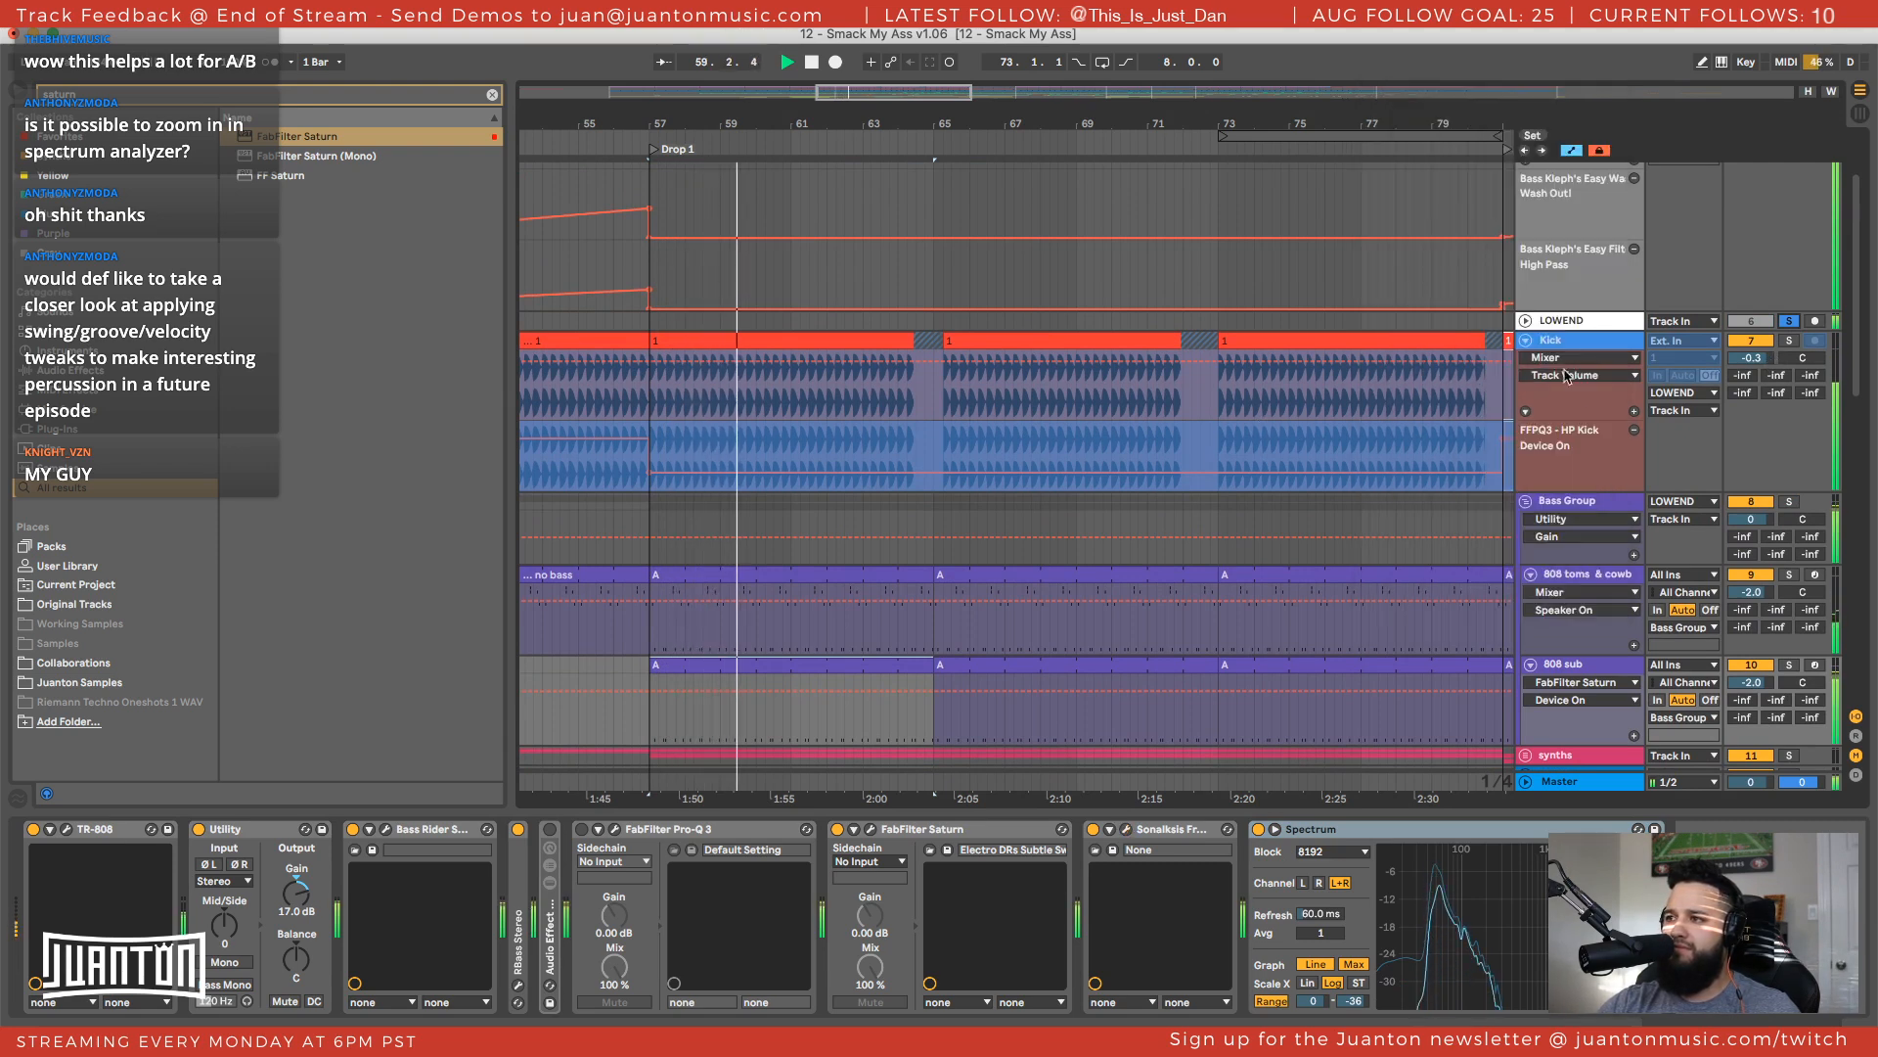
Select the Bass Group to show its devices and open the window of the second LFOTool in its rack
scroll(1583, 399, up, 2)
key(space)
scroll(1582, 430, down, 5)
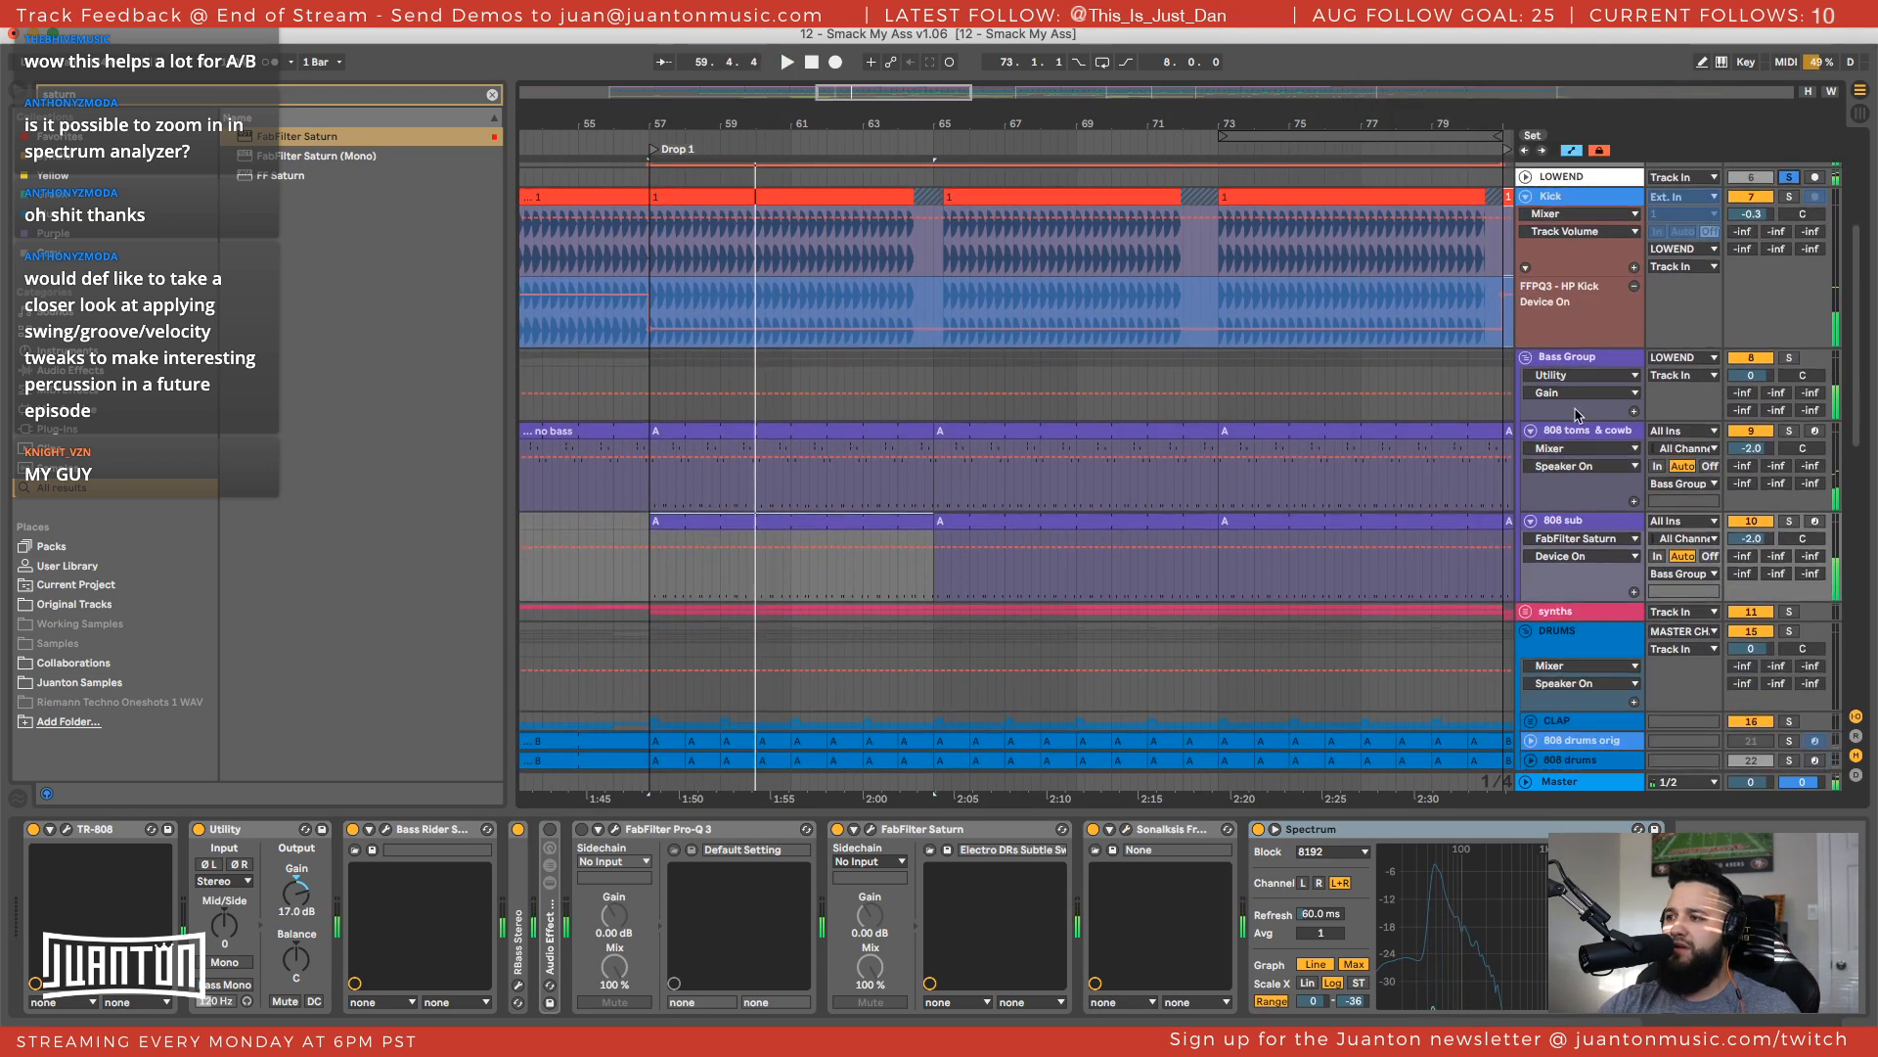
click(1575, 359)
key(space)
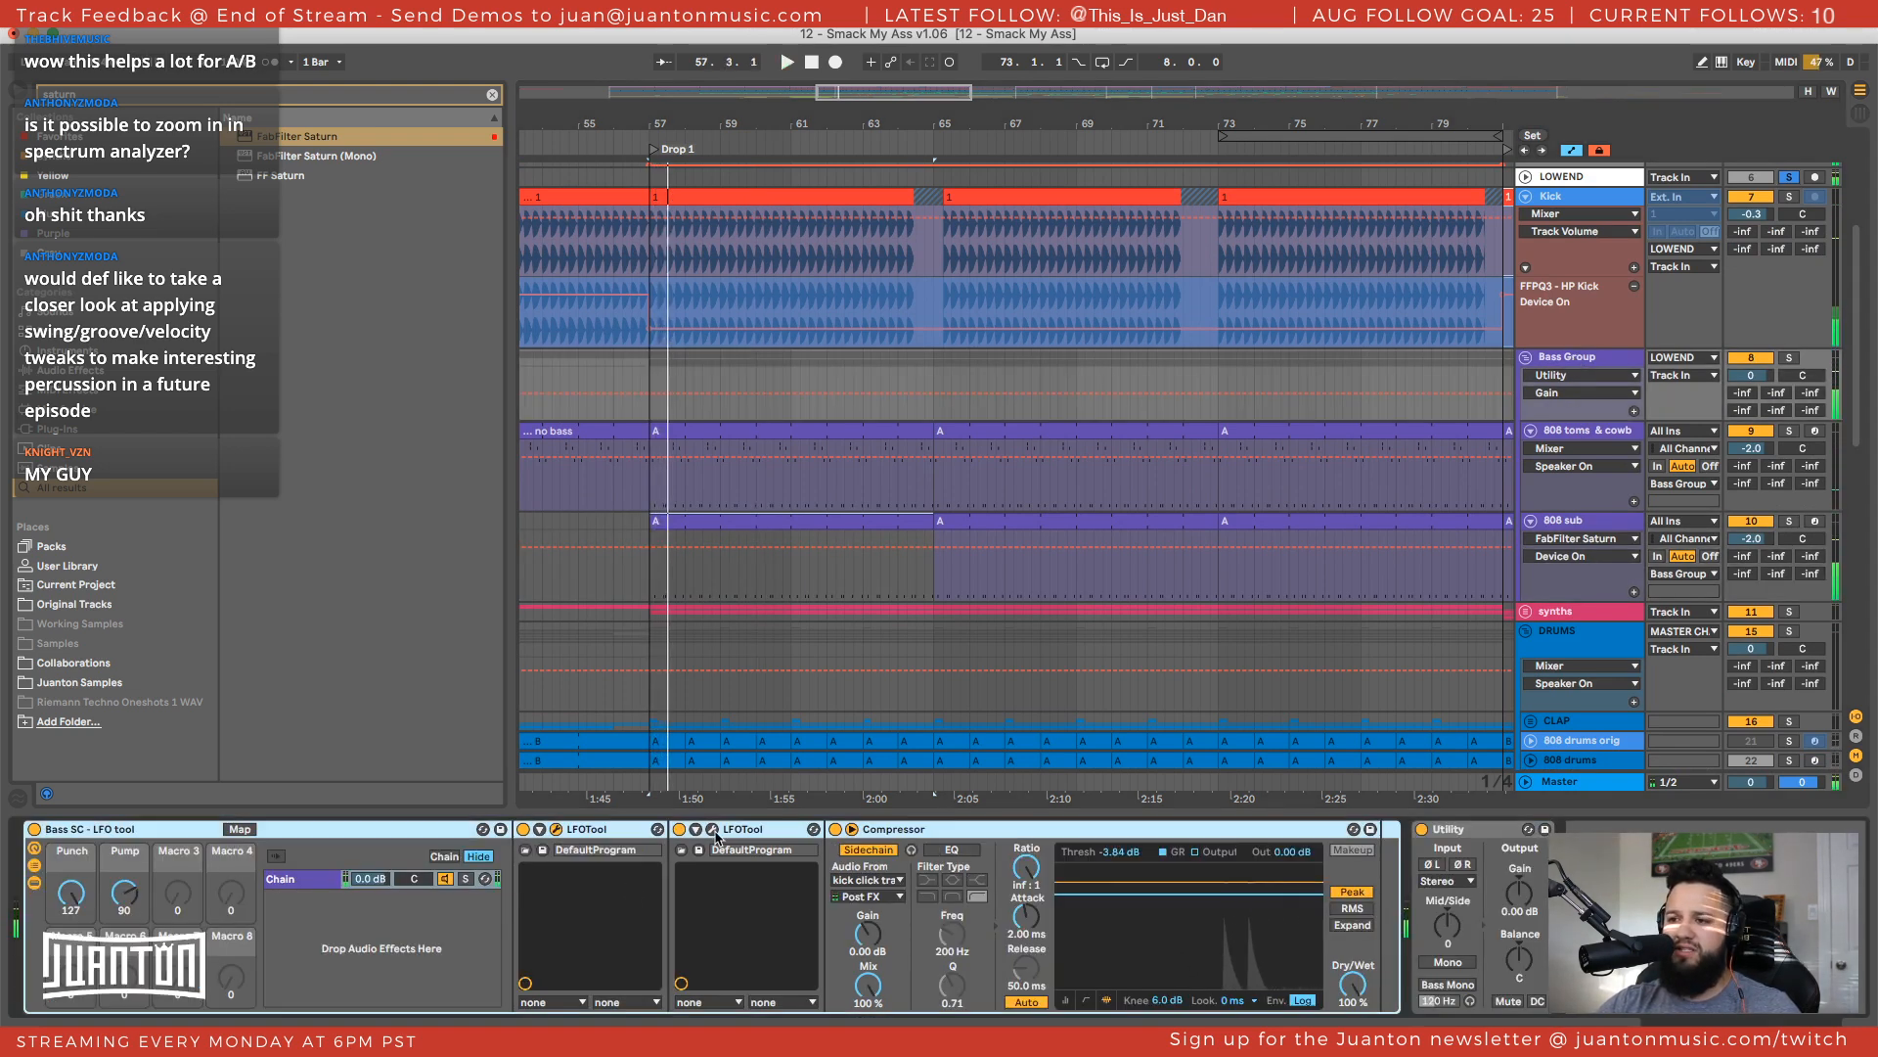
drag(1286, 573, 1236, 439)
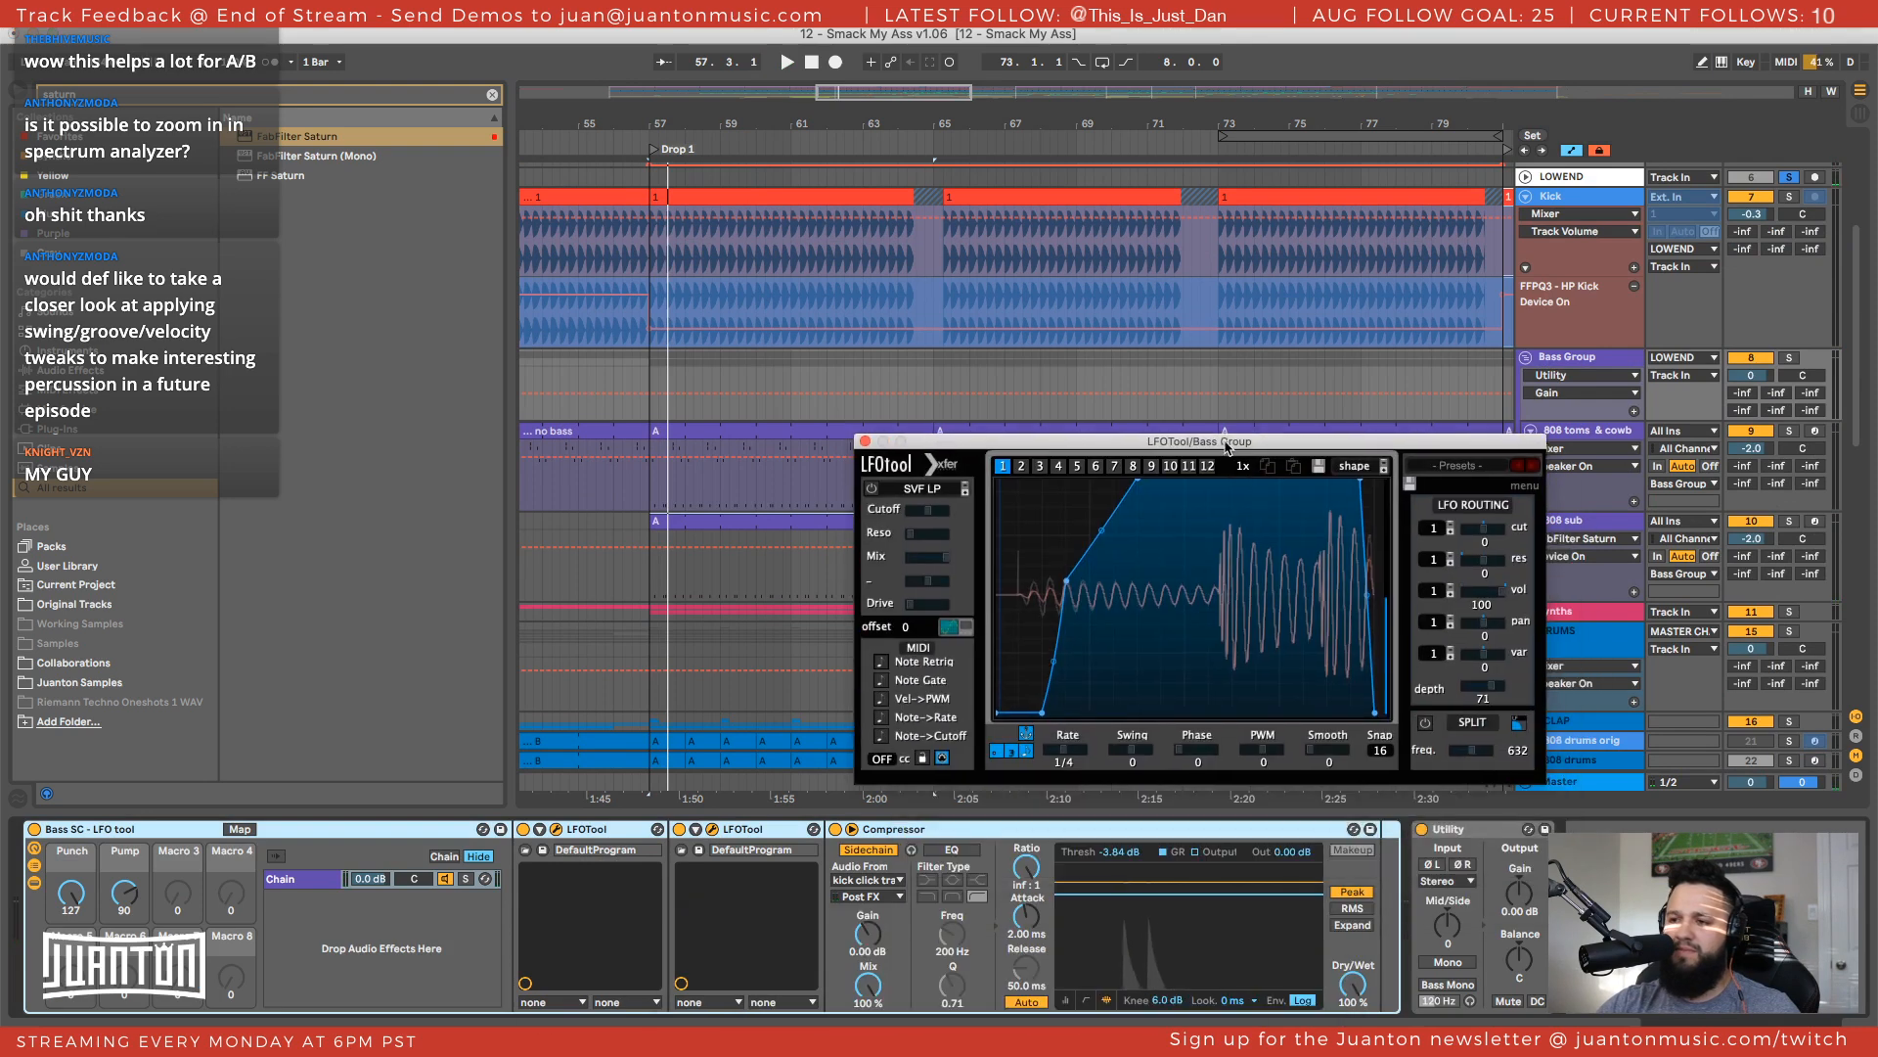
key(super+Tab)
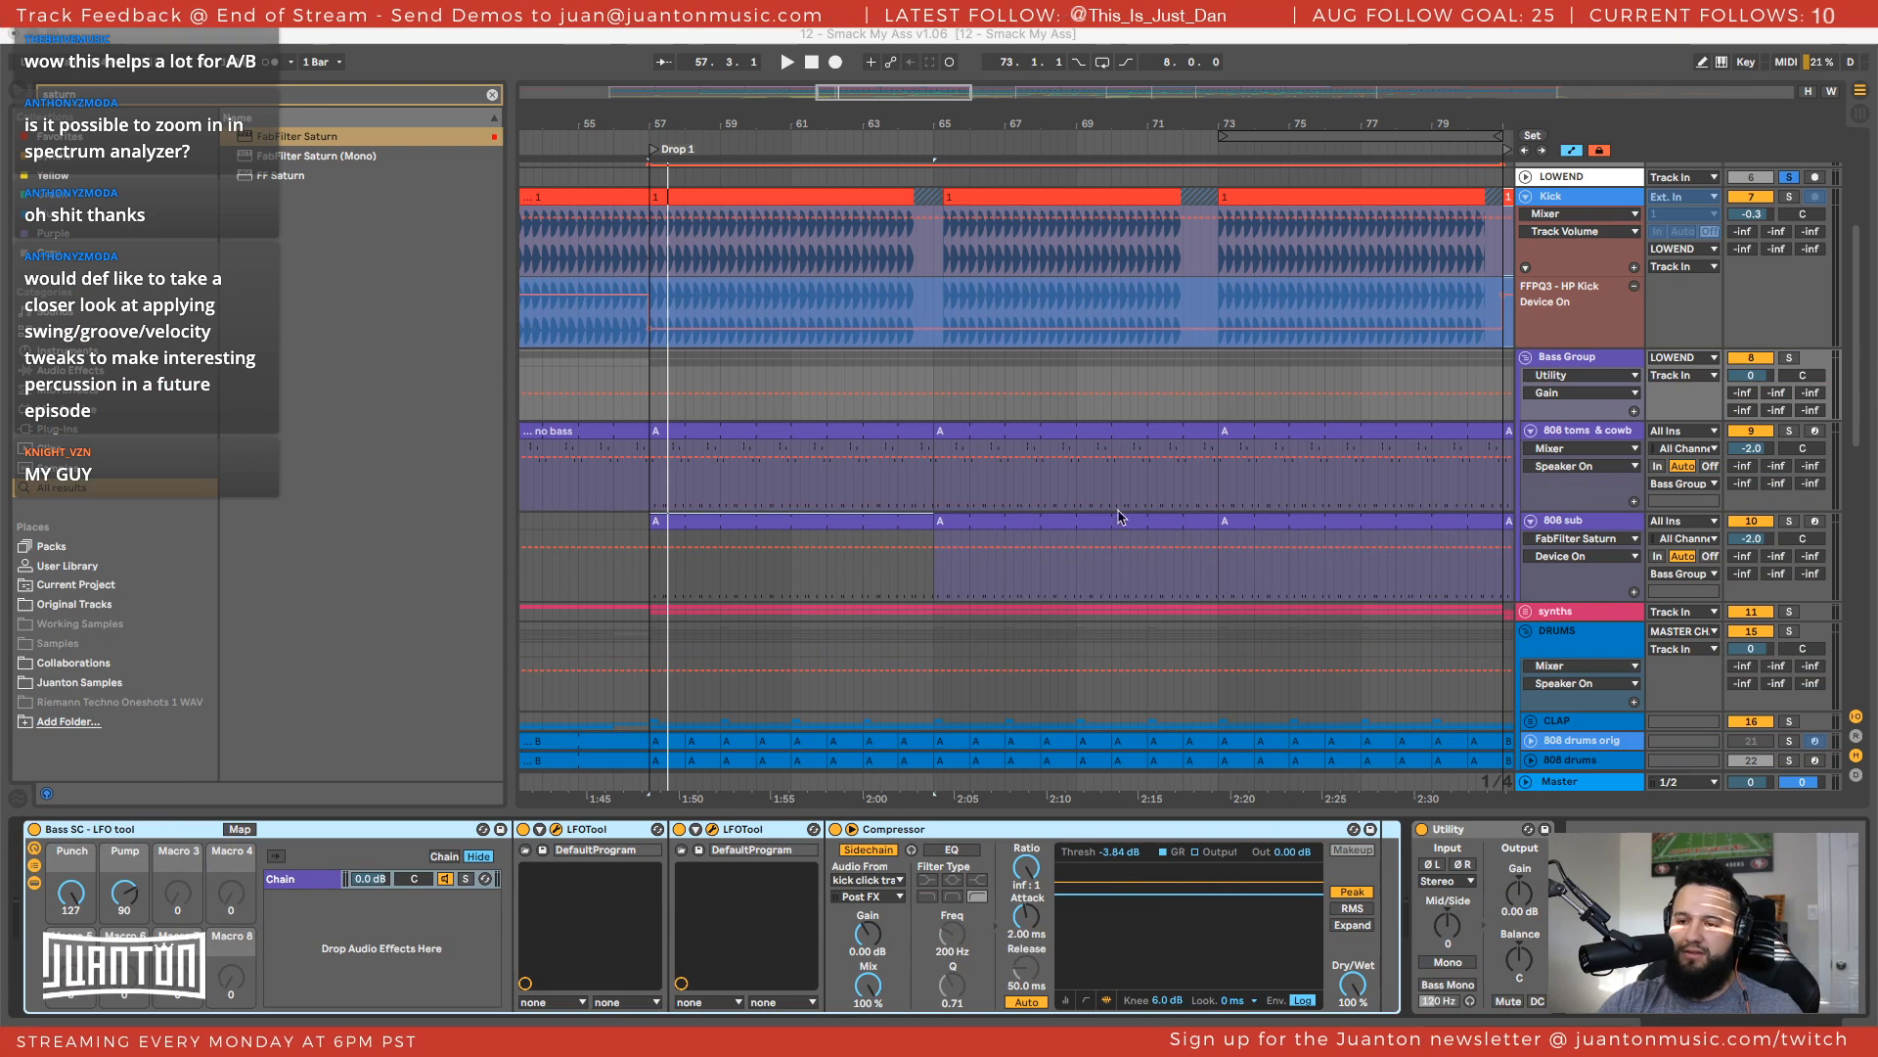
click(974, 455)
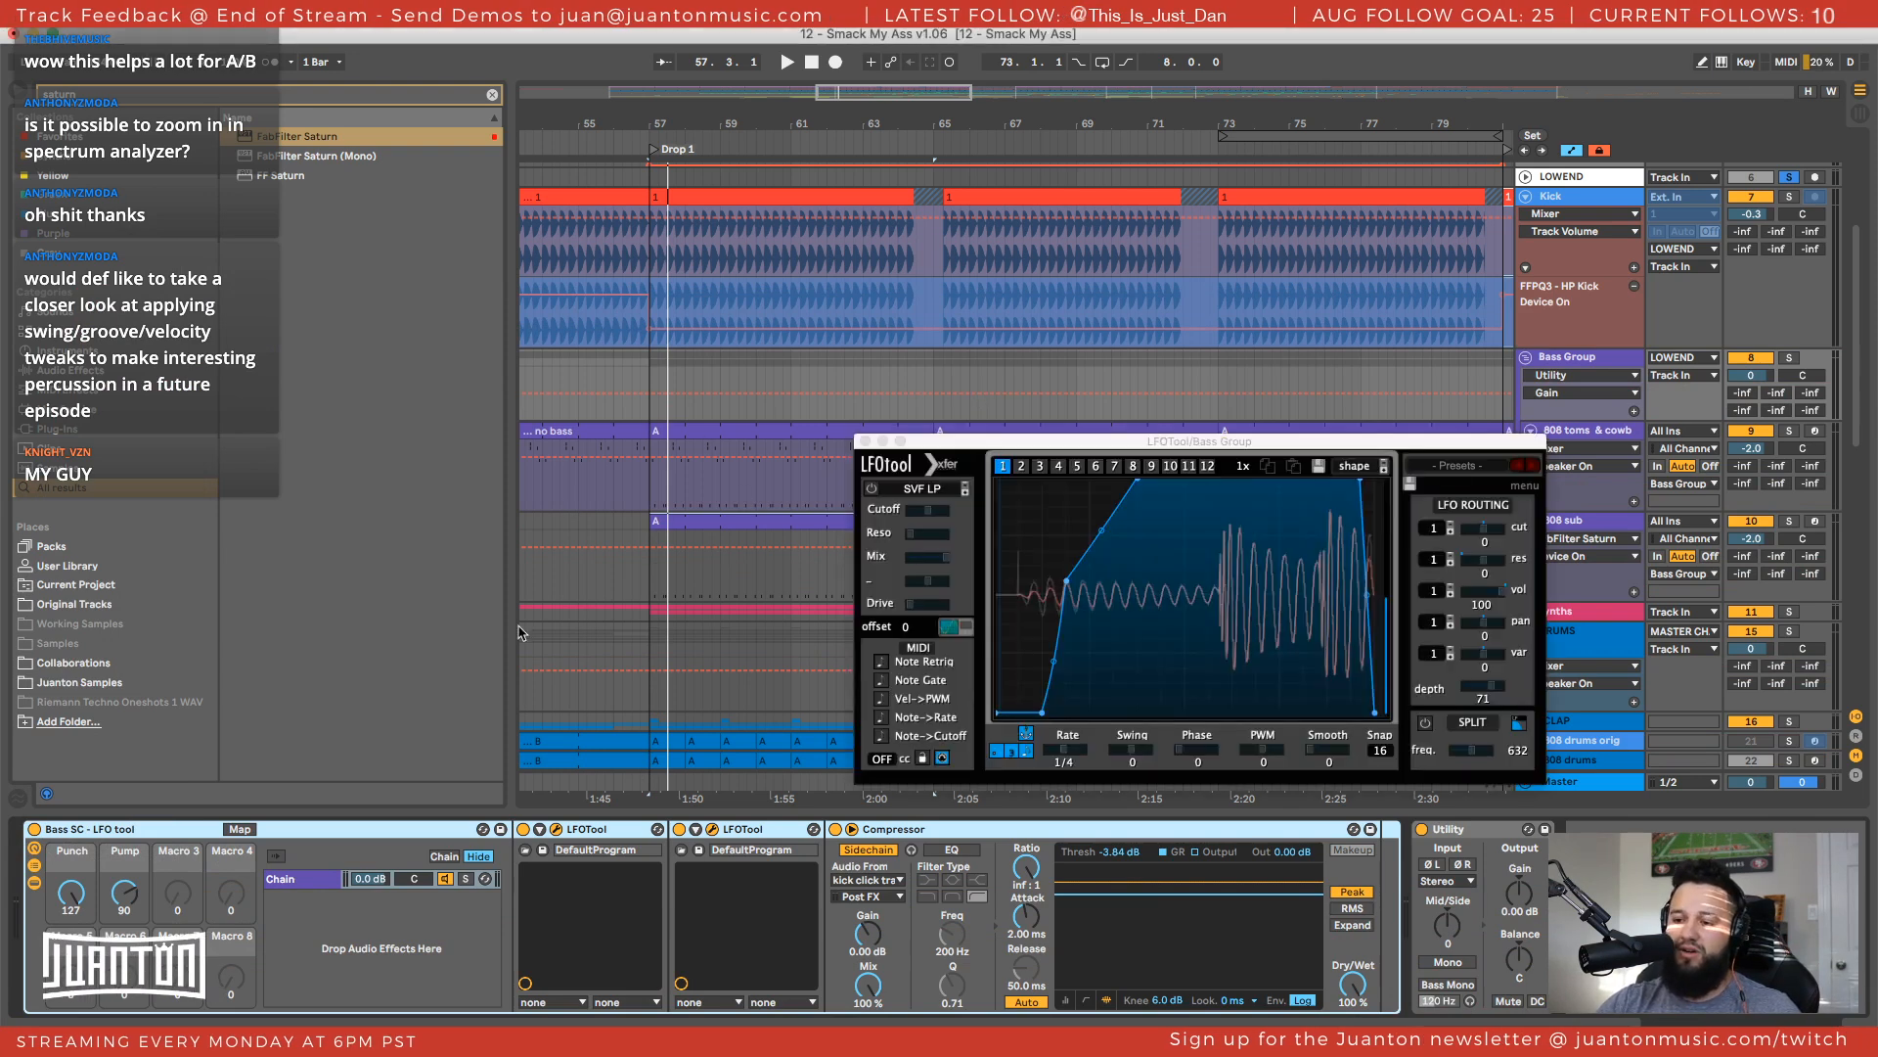
Open the first LFOTool of the Bass Group and arrange both LFOTool windows side by side
click(556, 828)
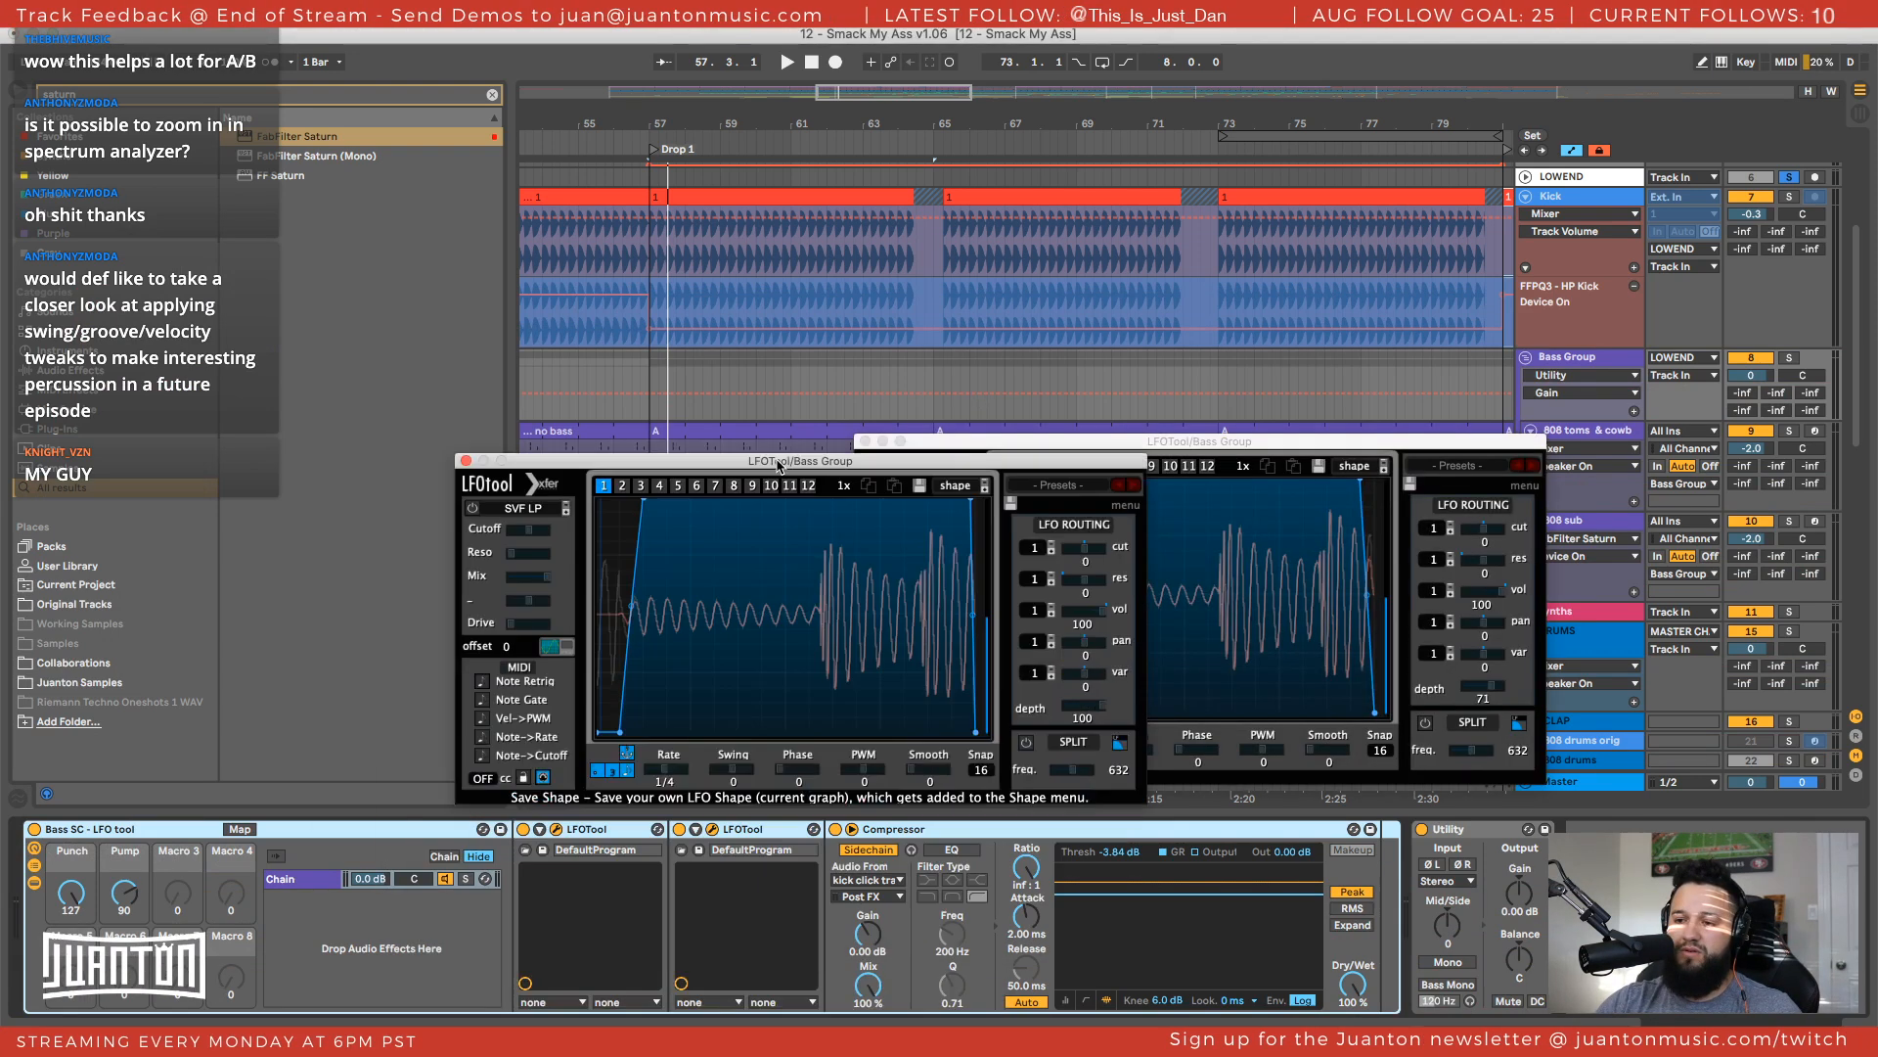
drag(818, 461, 812, 345)
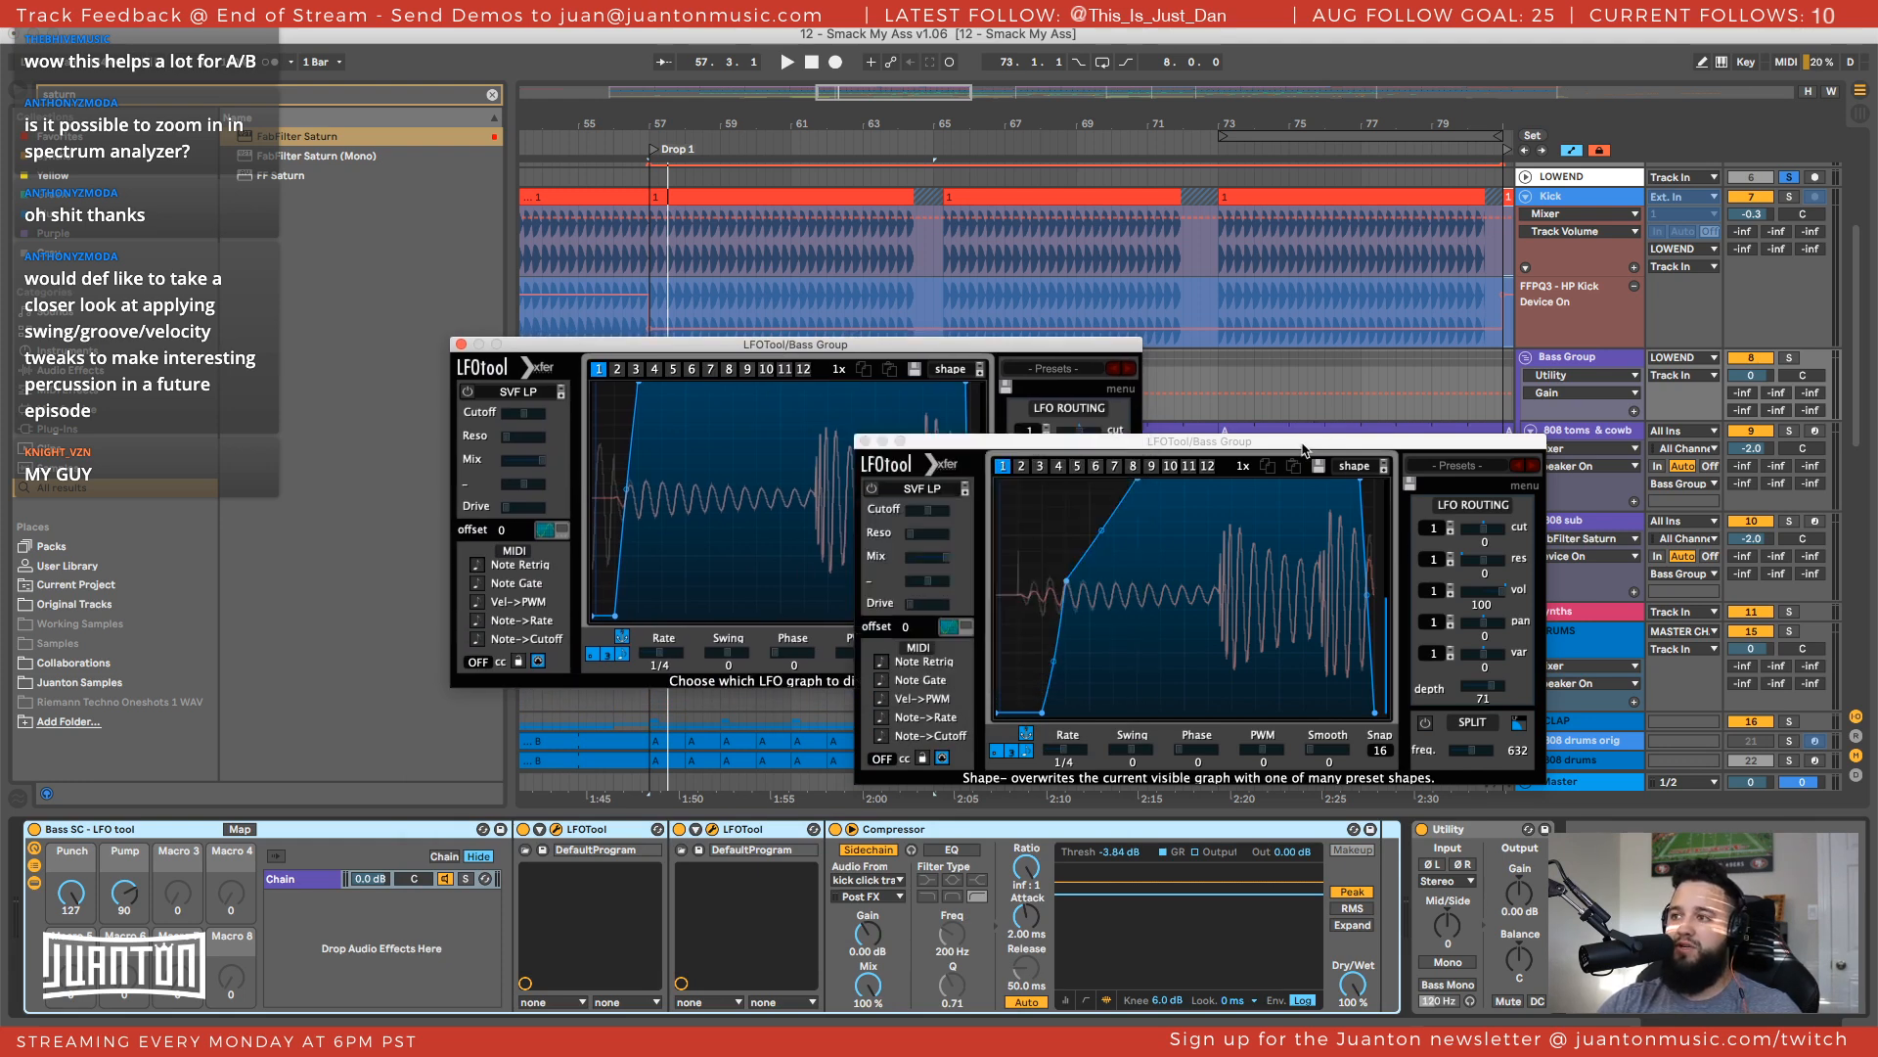
drag(1321, 441, 1441, 334)
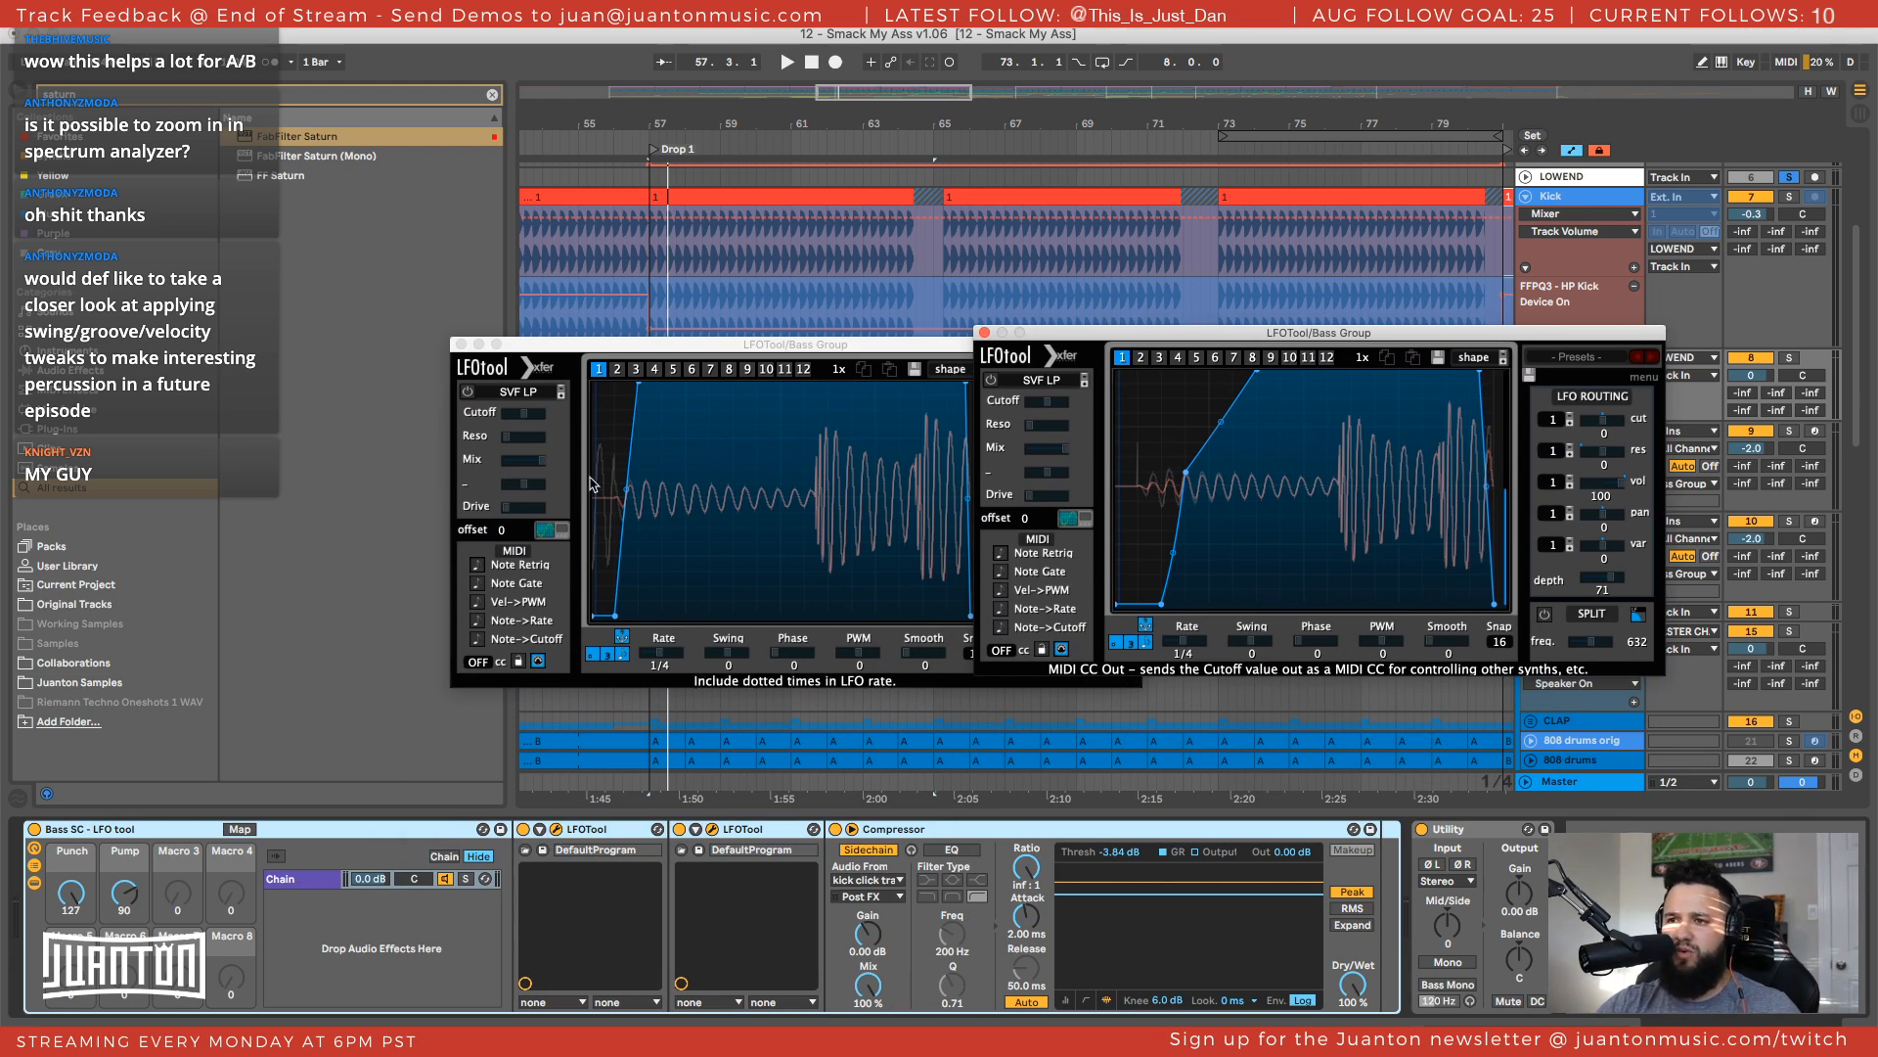
drag(642, 348, 491, 317)
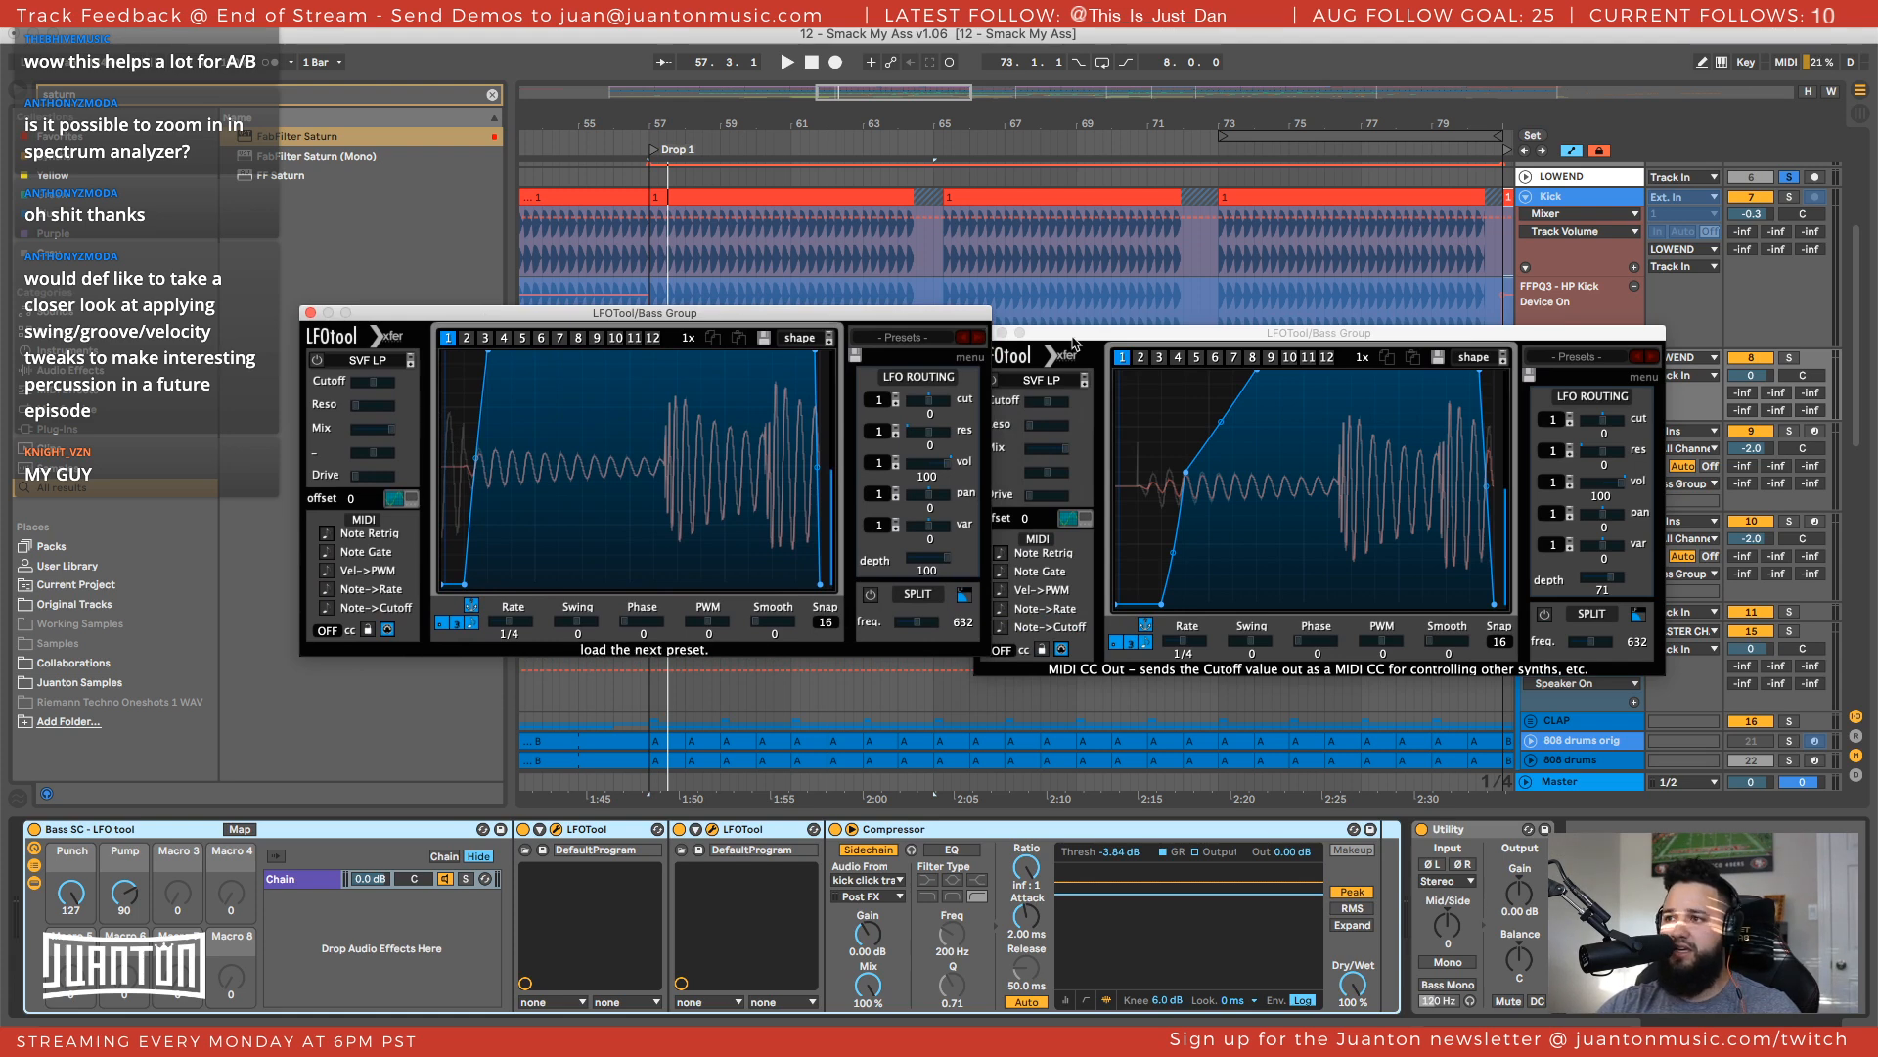
drag(1074, 334, 1077, 309)
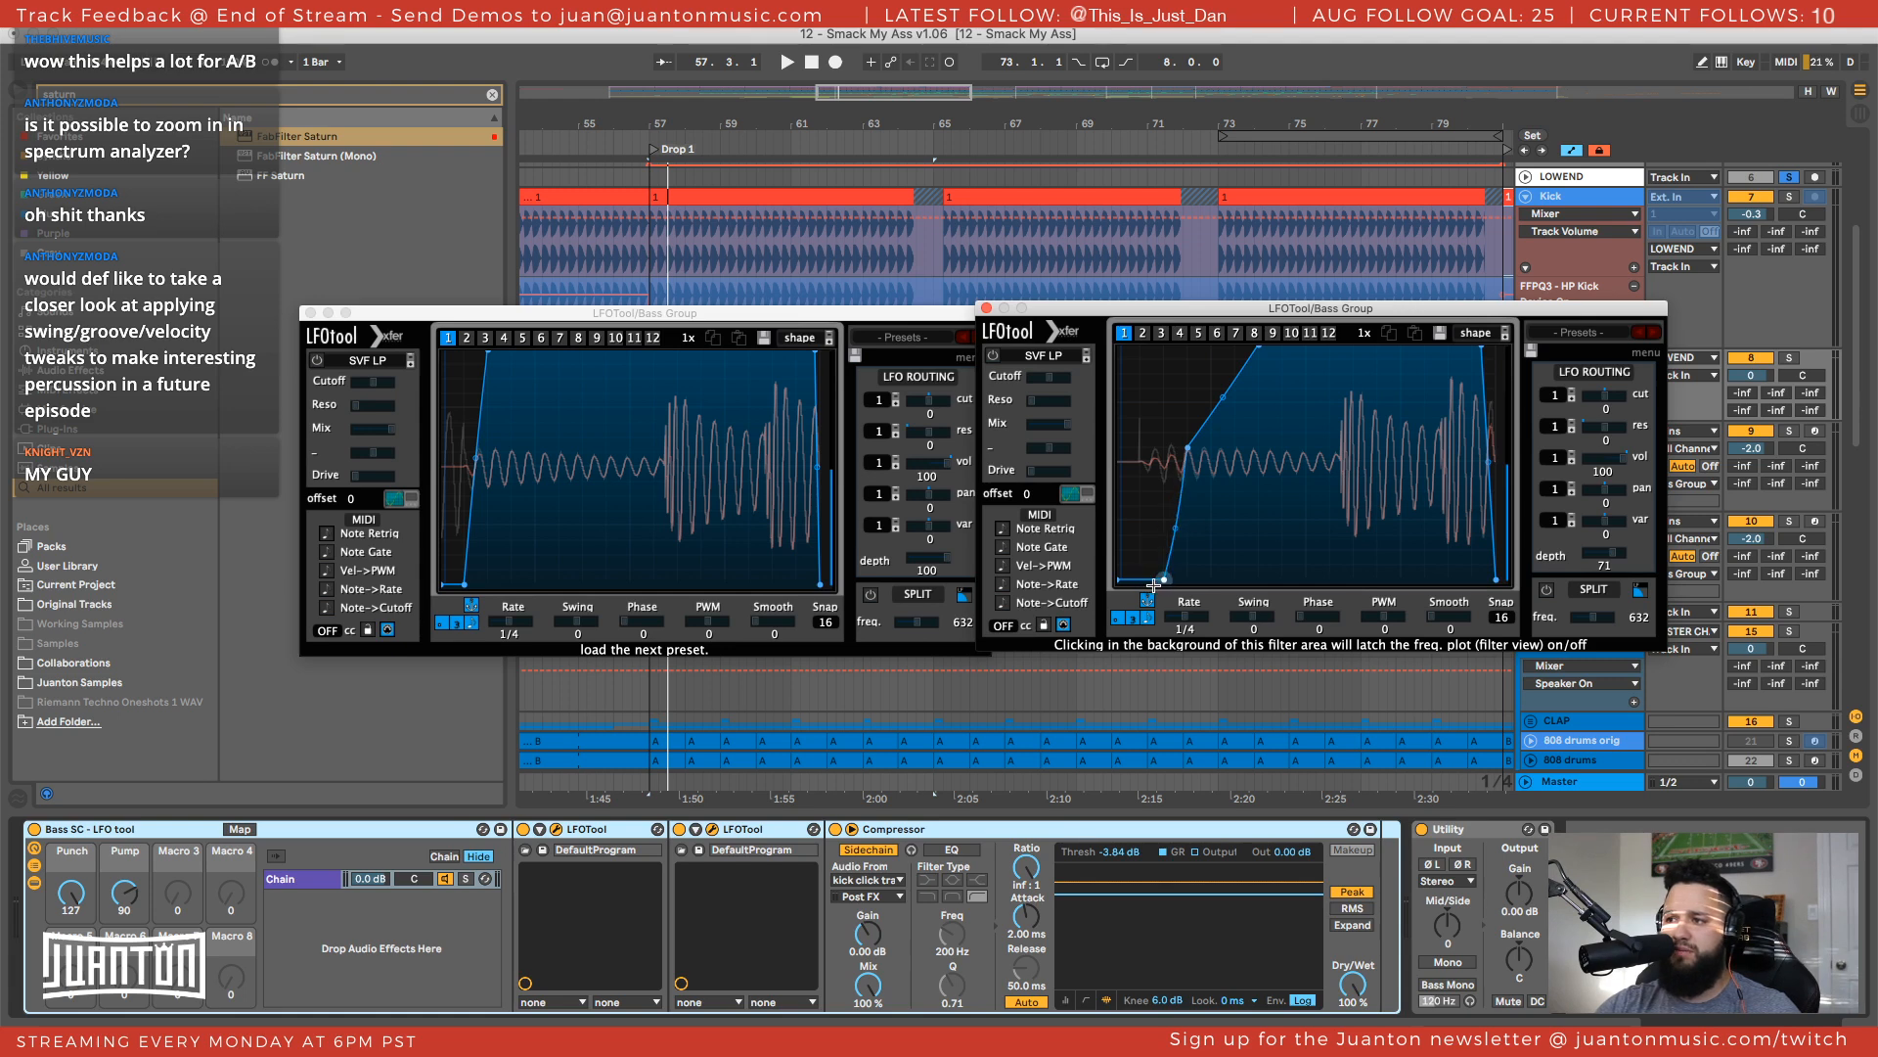
Raise the point midway up the second LFOTool's rising curve, audition it and collapse the Bass SC - LFO tool rack
drag(1186, 447, 1191, 432)
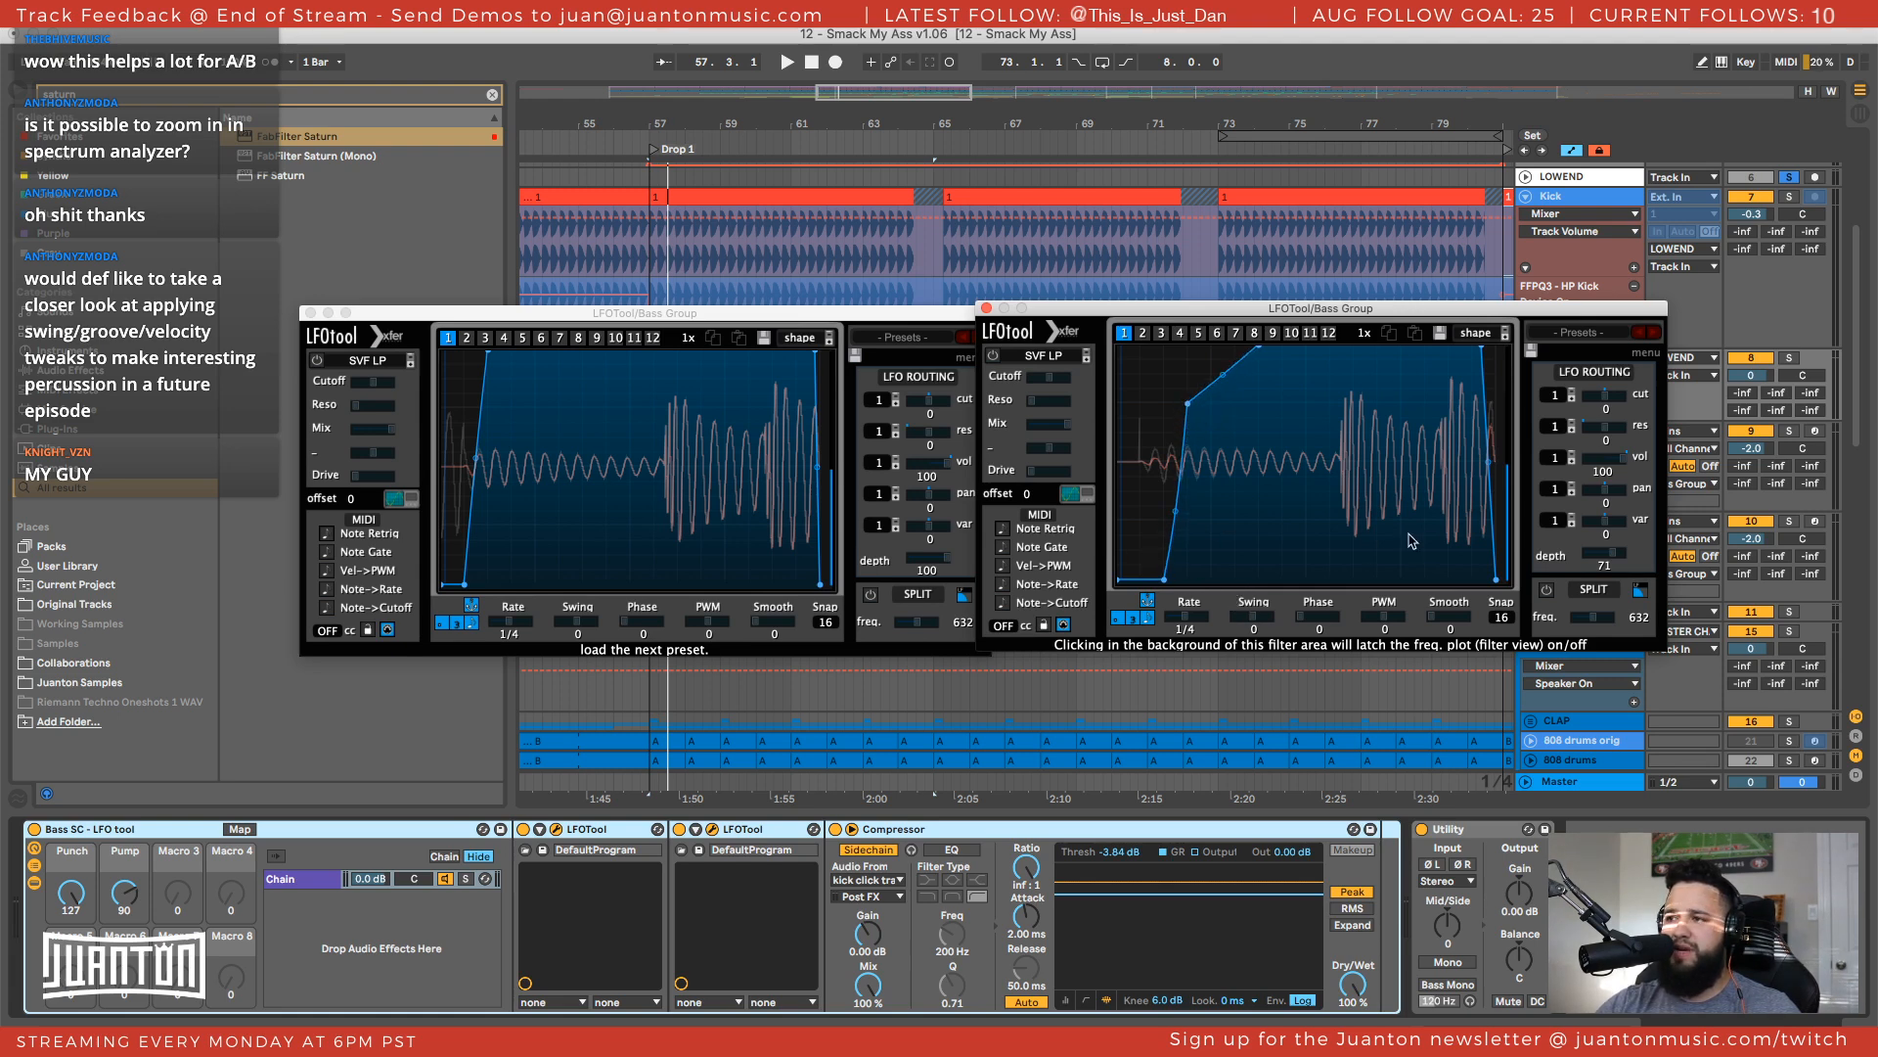
key(space)
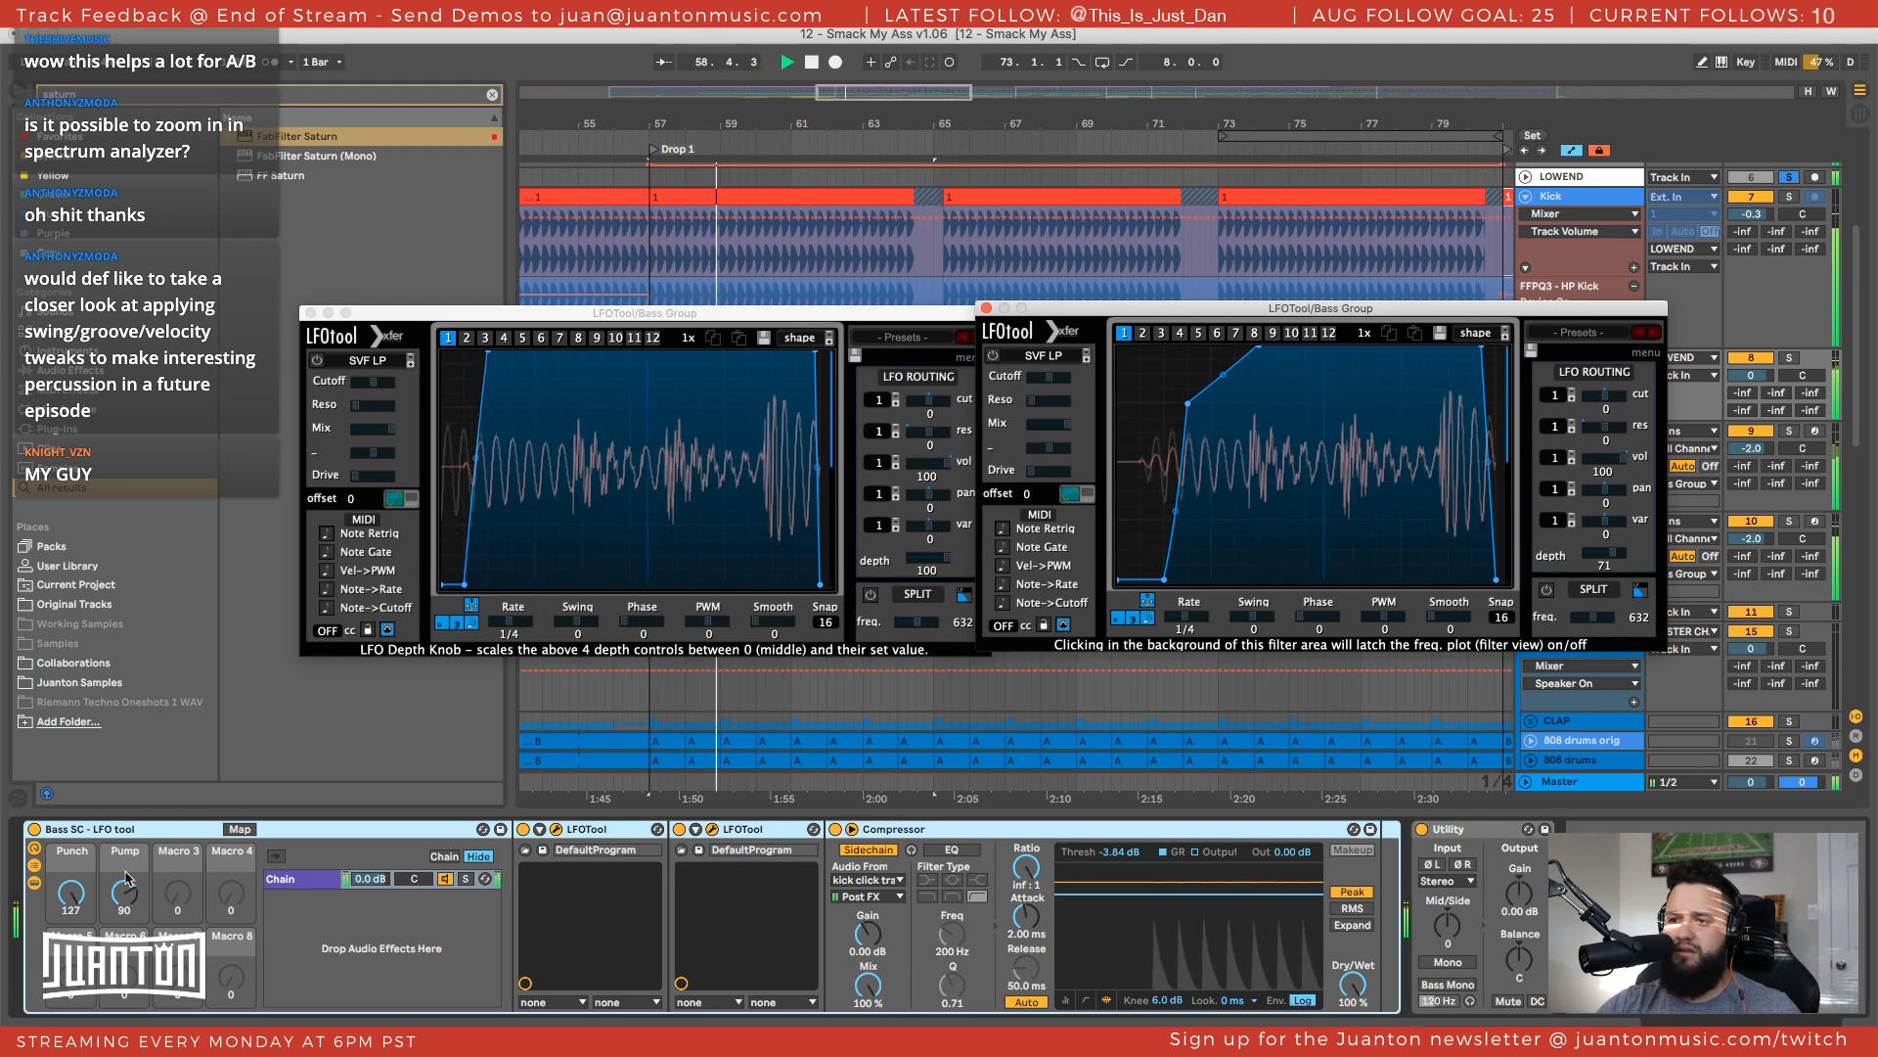
double_click(126, 830)
key(space)
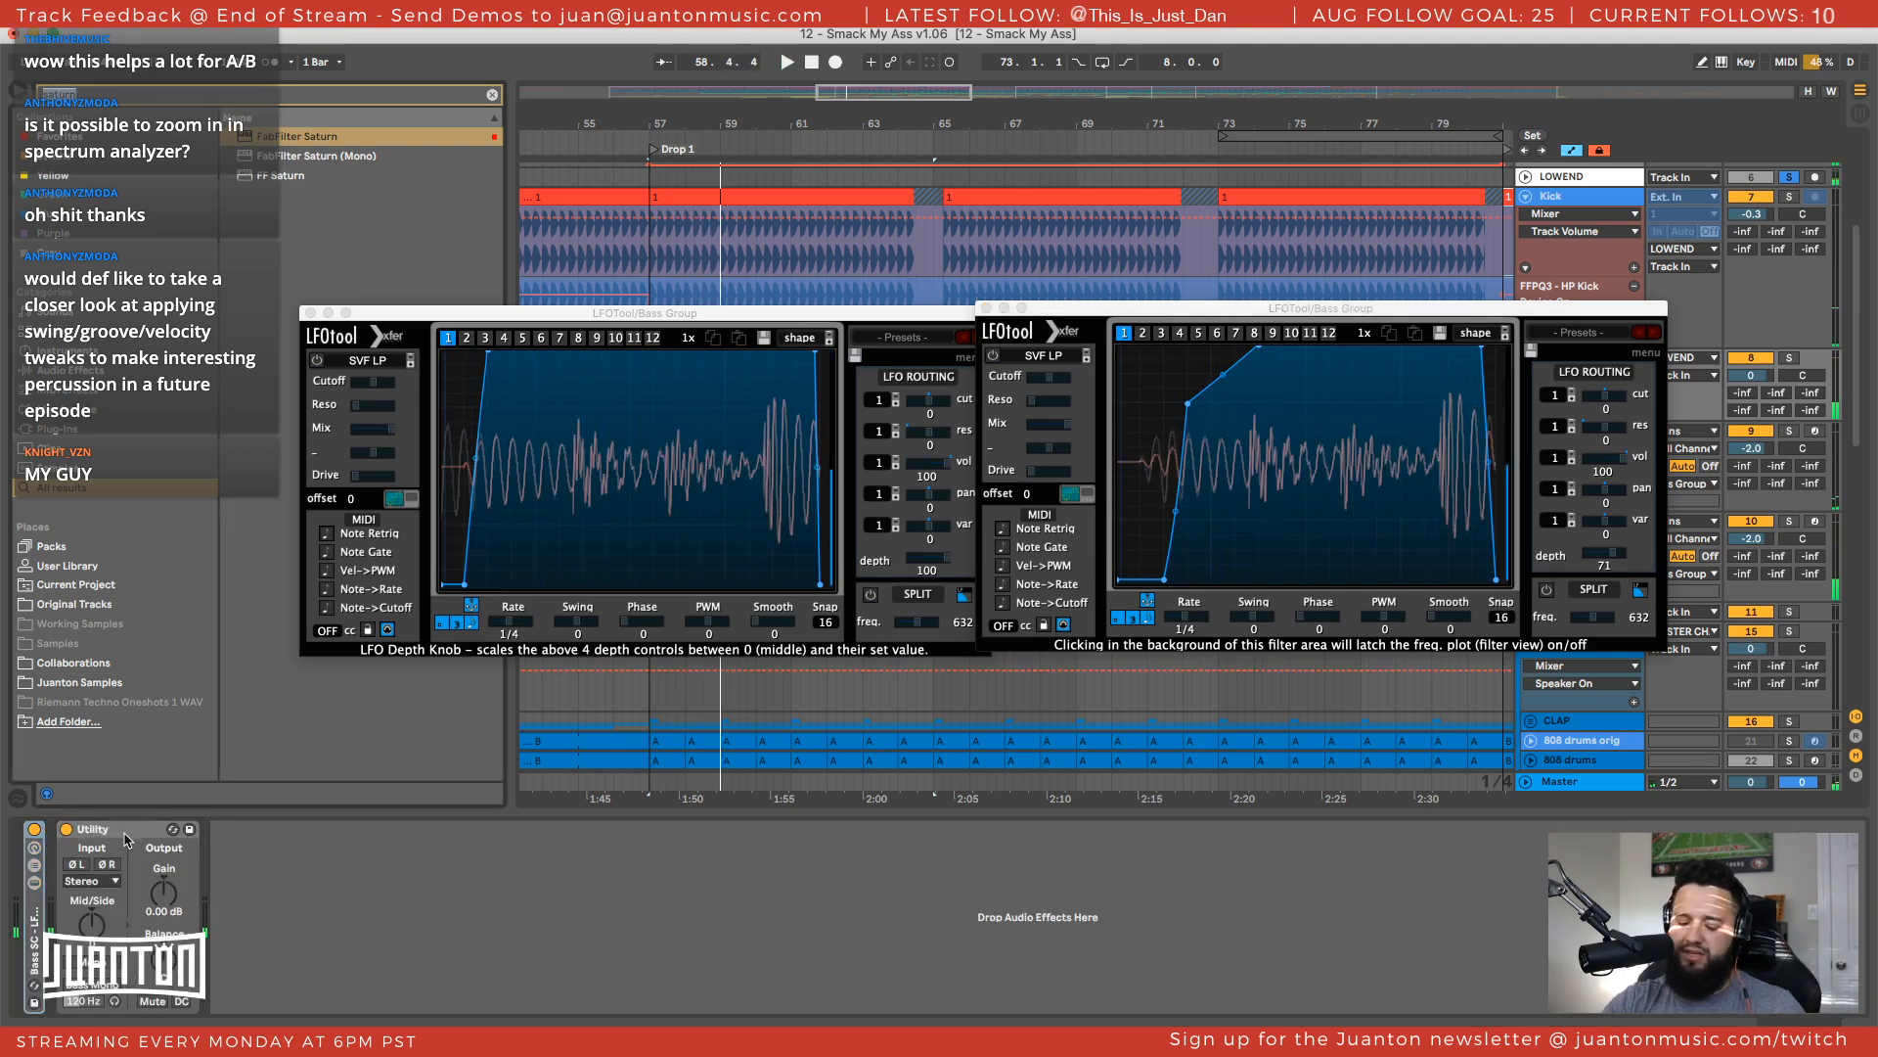
Search the browser for Kickstart and place it on the Bass Group between the sidechain rack and Utility
text(ckstart)
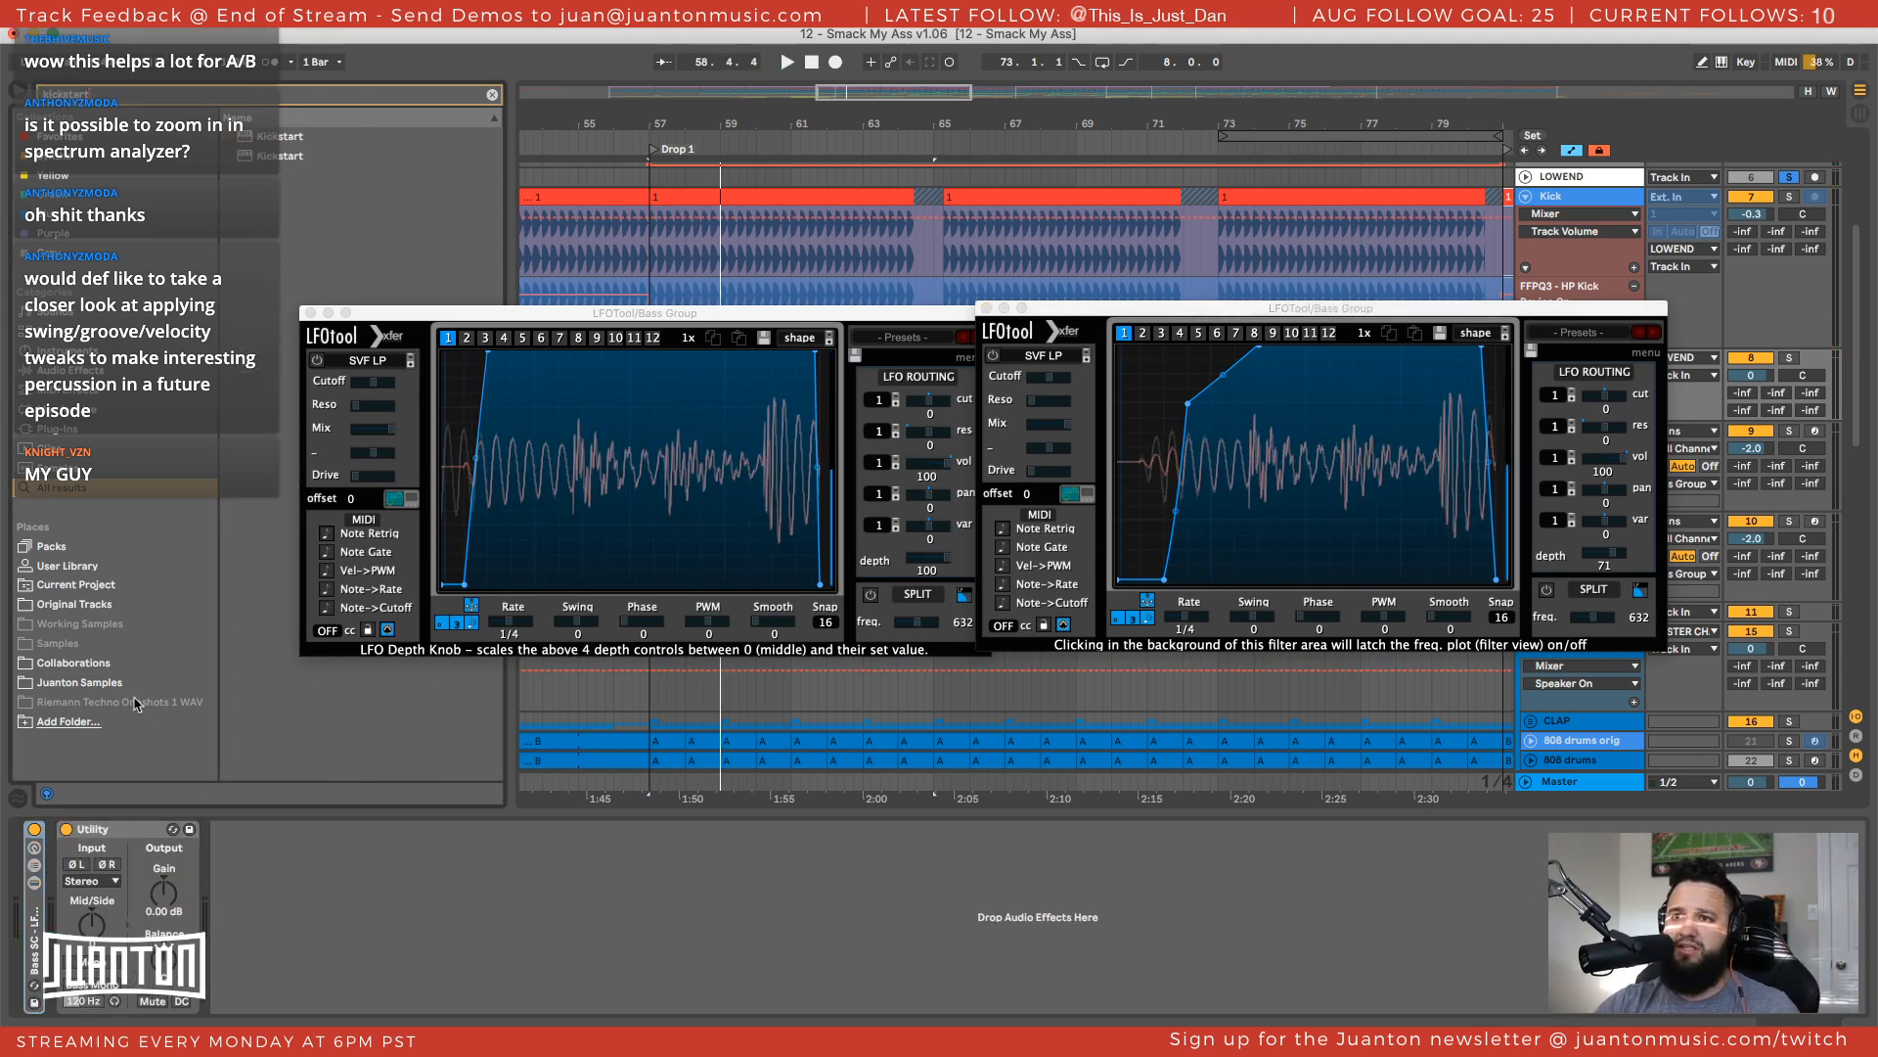
click(245, 158)
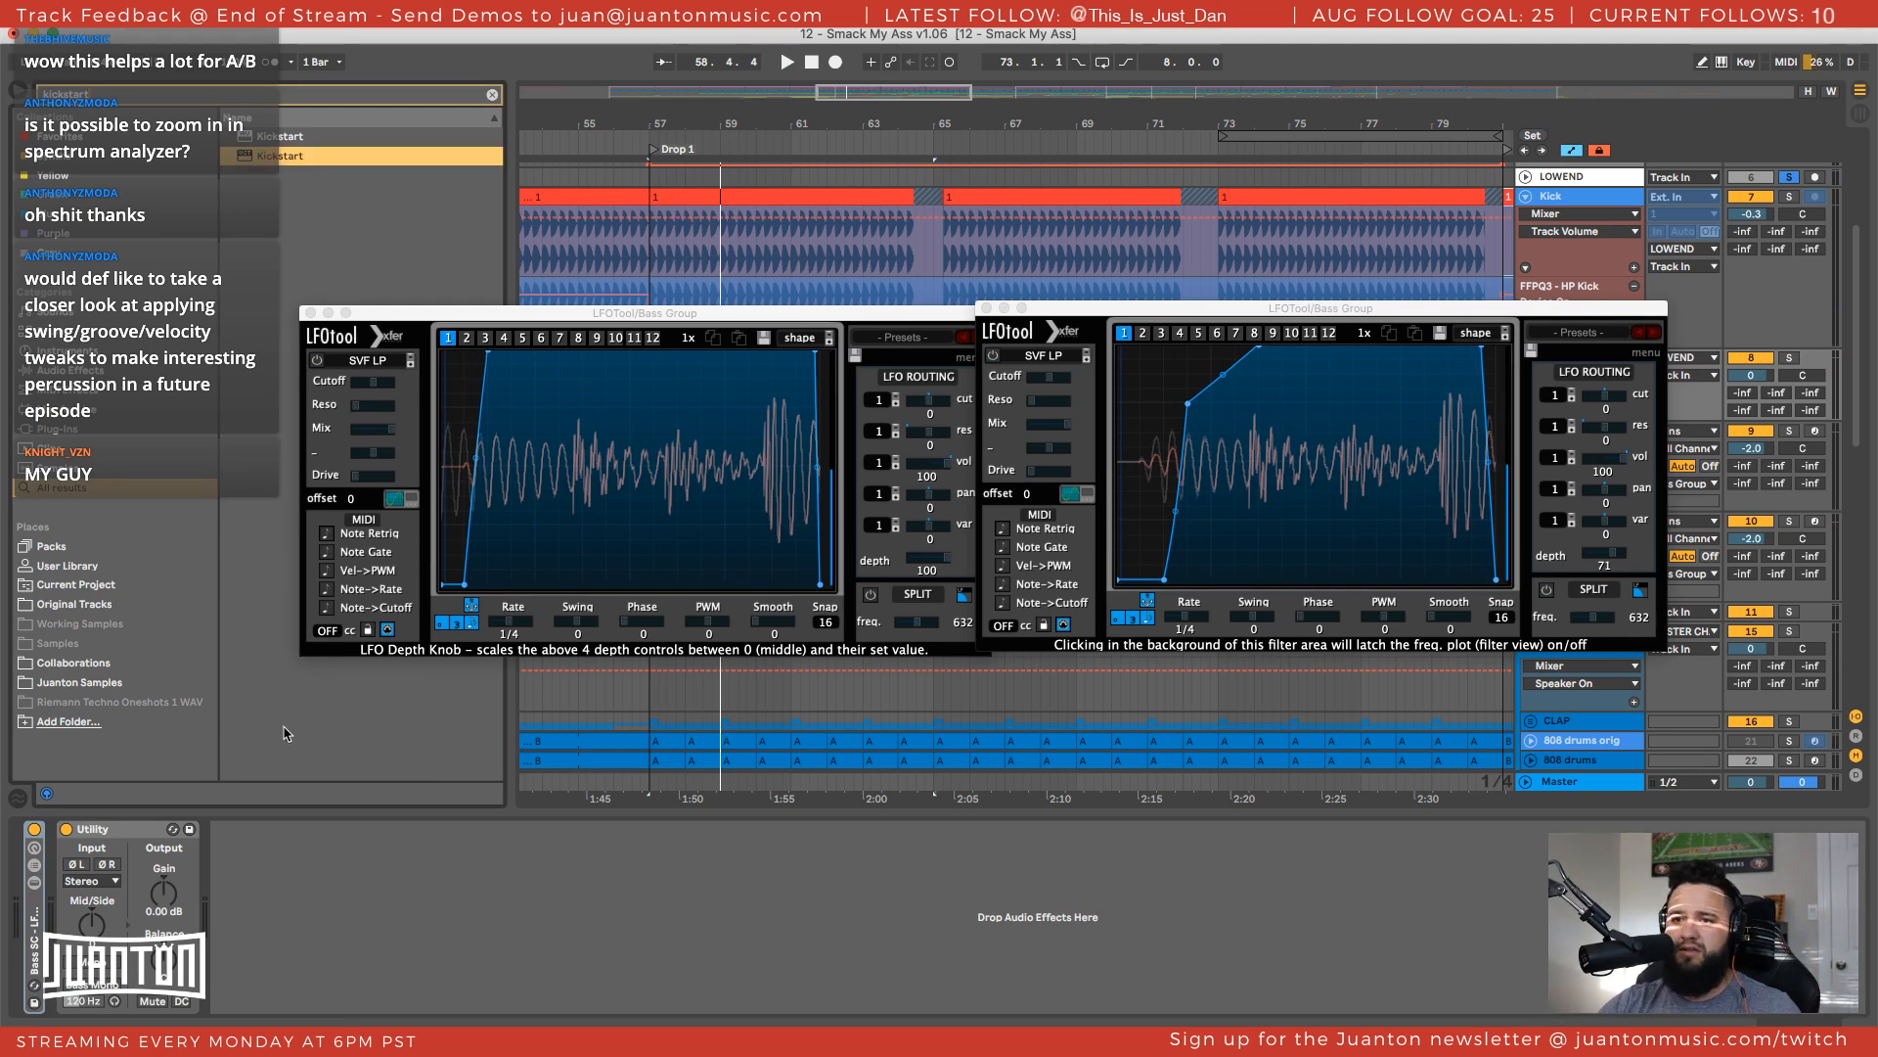
key(Return)
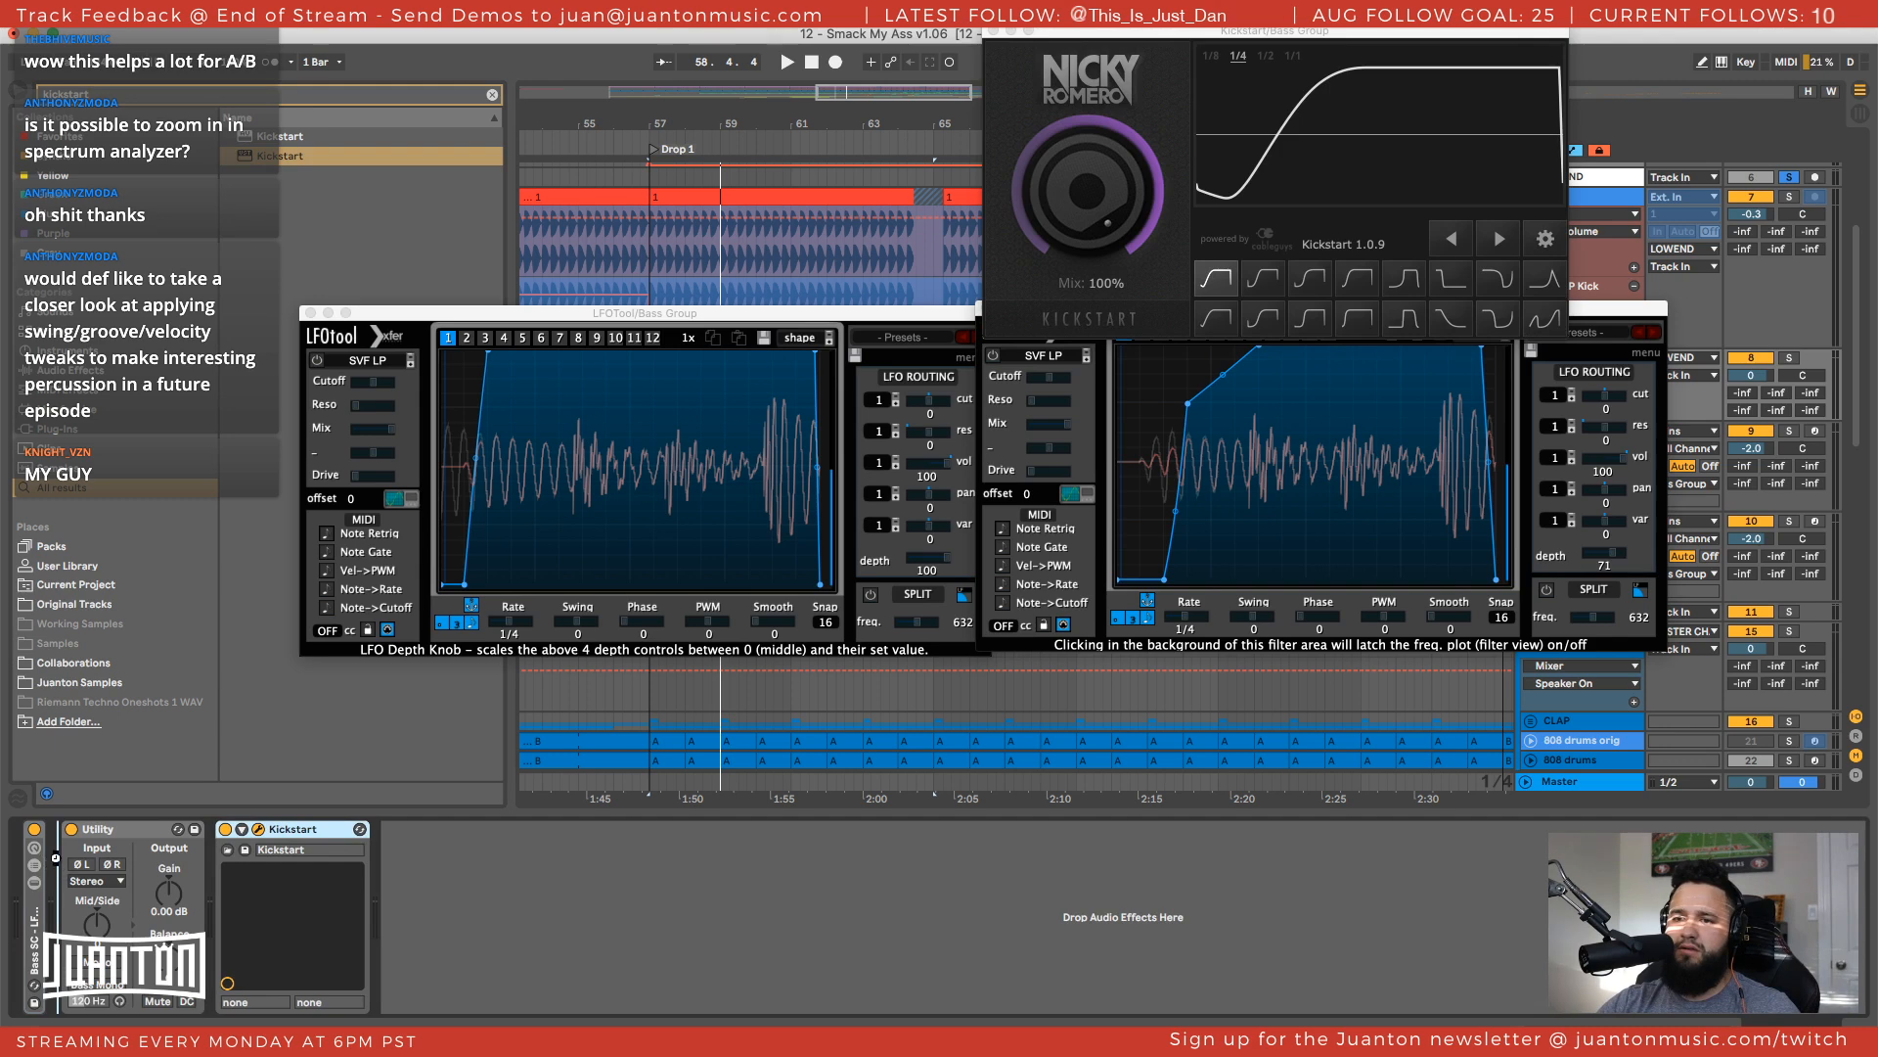
drag(56, 858, 60, 859)
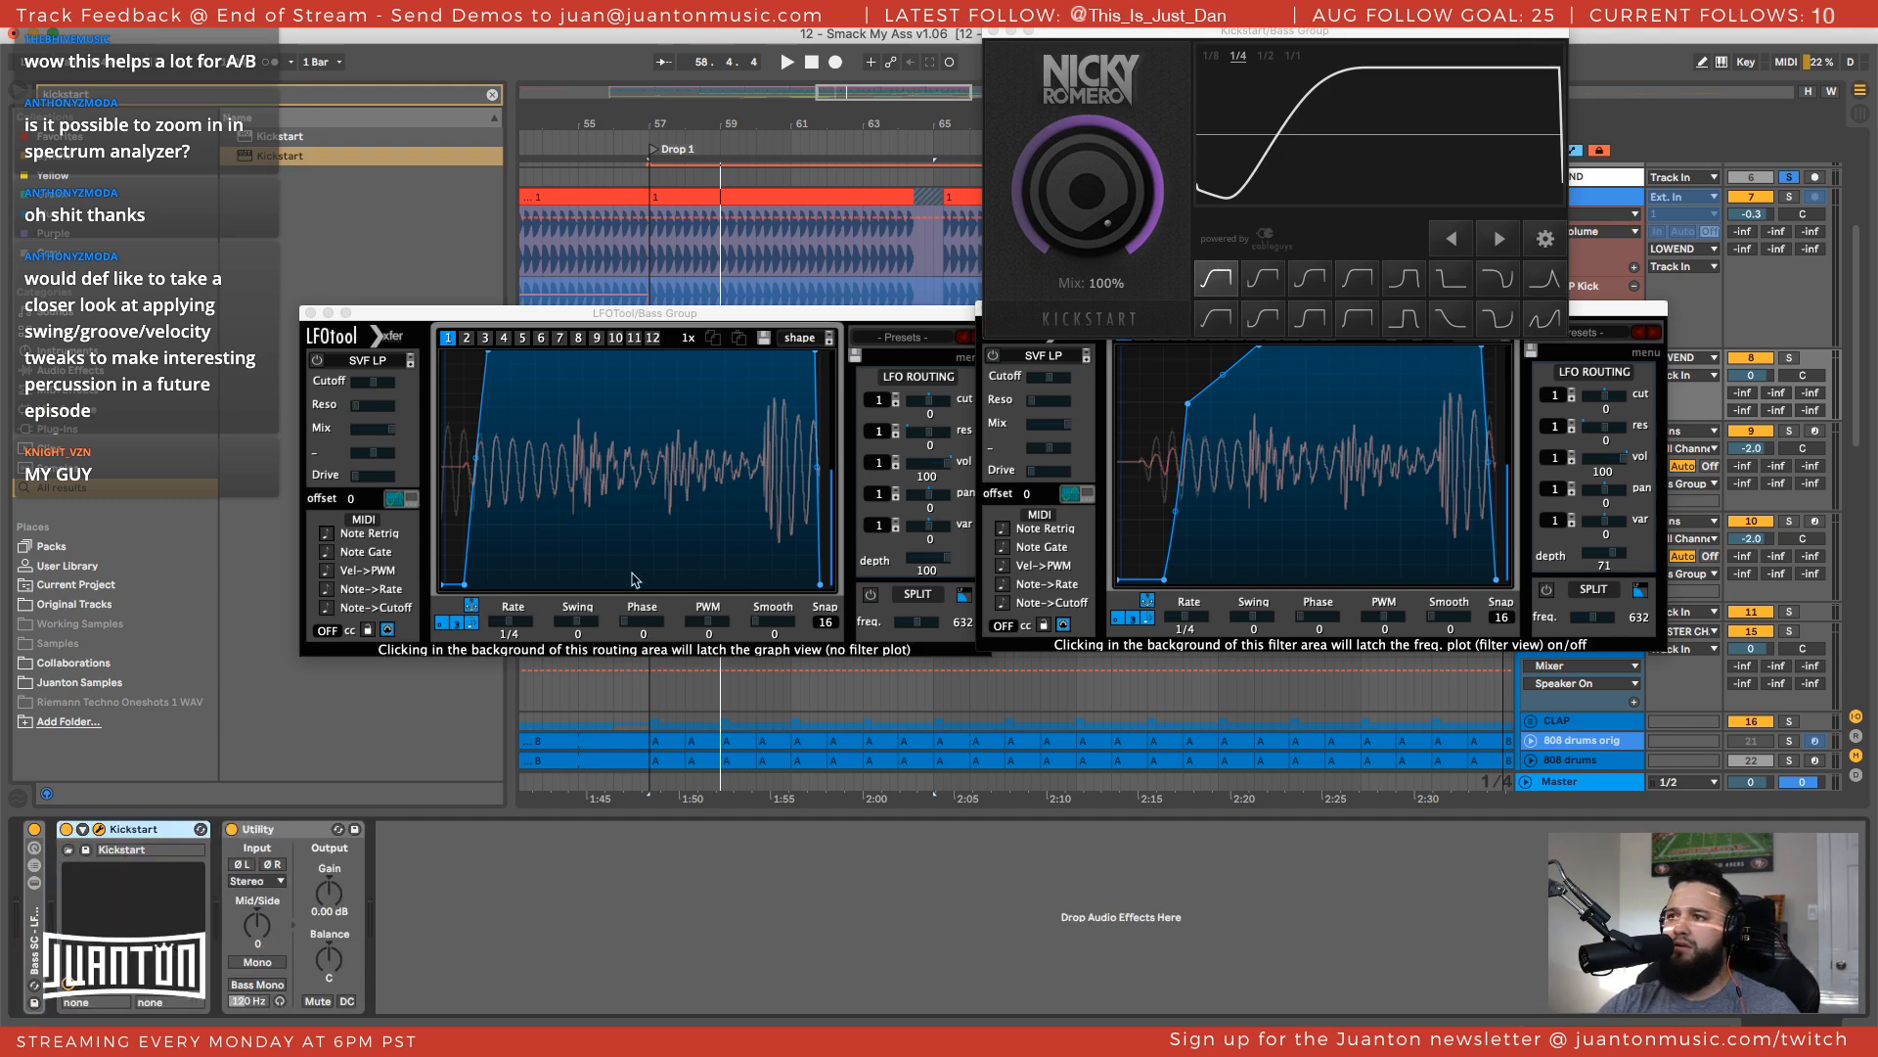
Set Kickstart's mix to 71% then 68% during playback, comparing it with the Bass SC rack and leaving only Kickstart active
key(space)
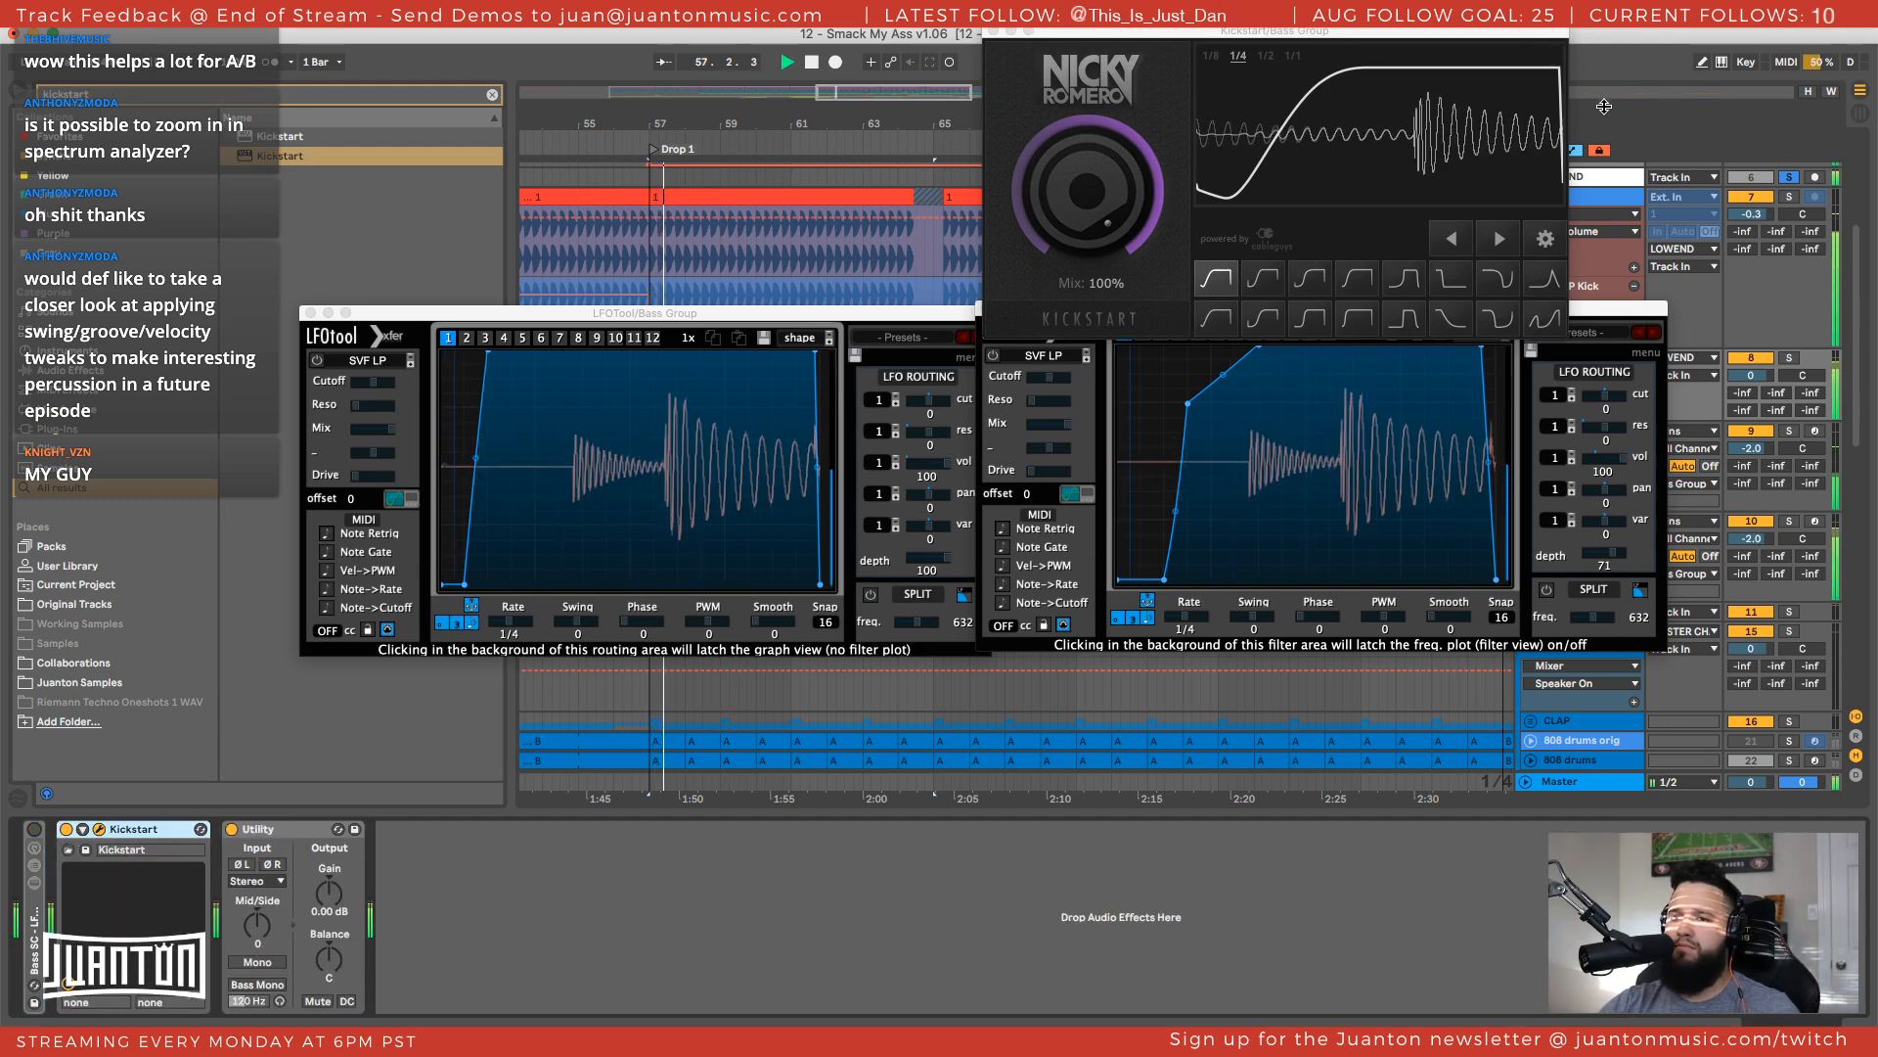
drag(1094, 205, 1093, 262)
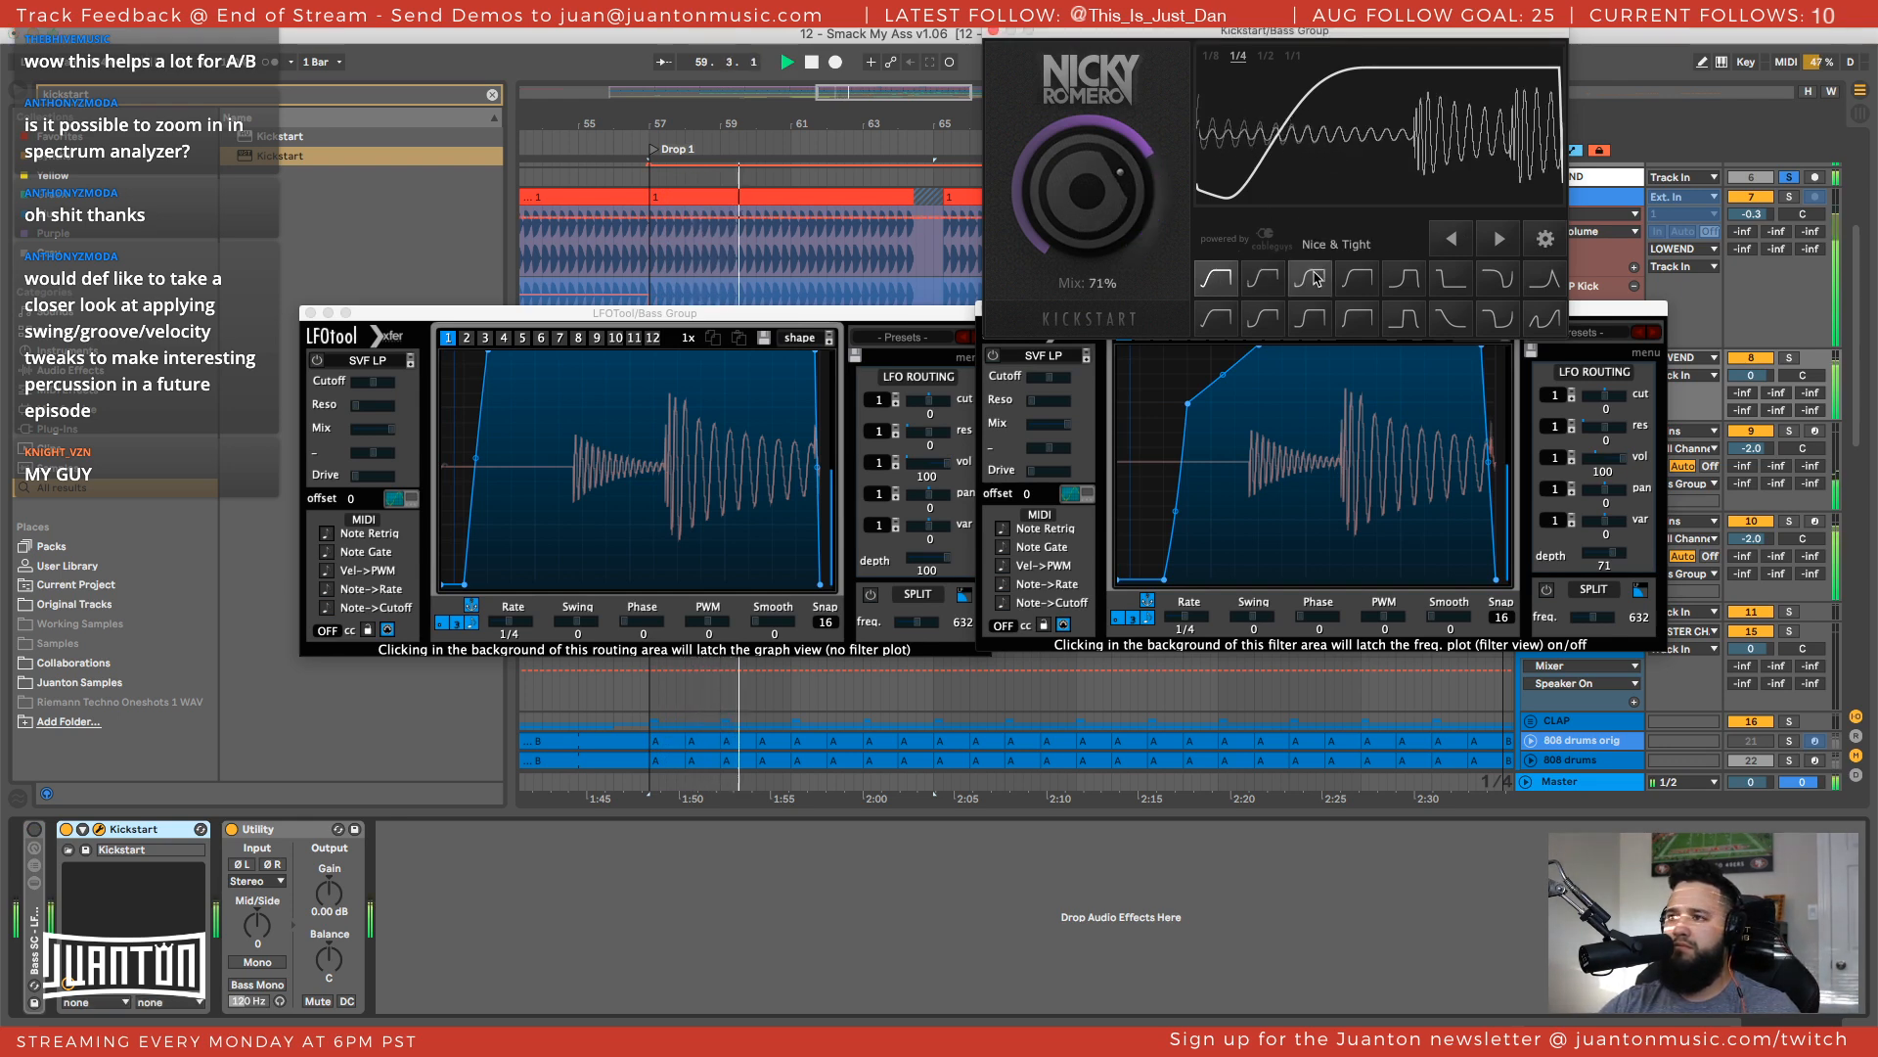
click(65, 830)
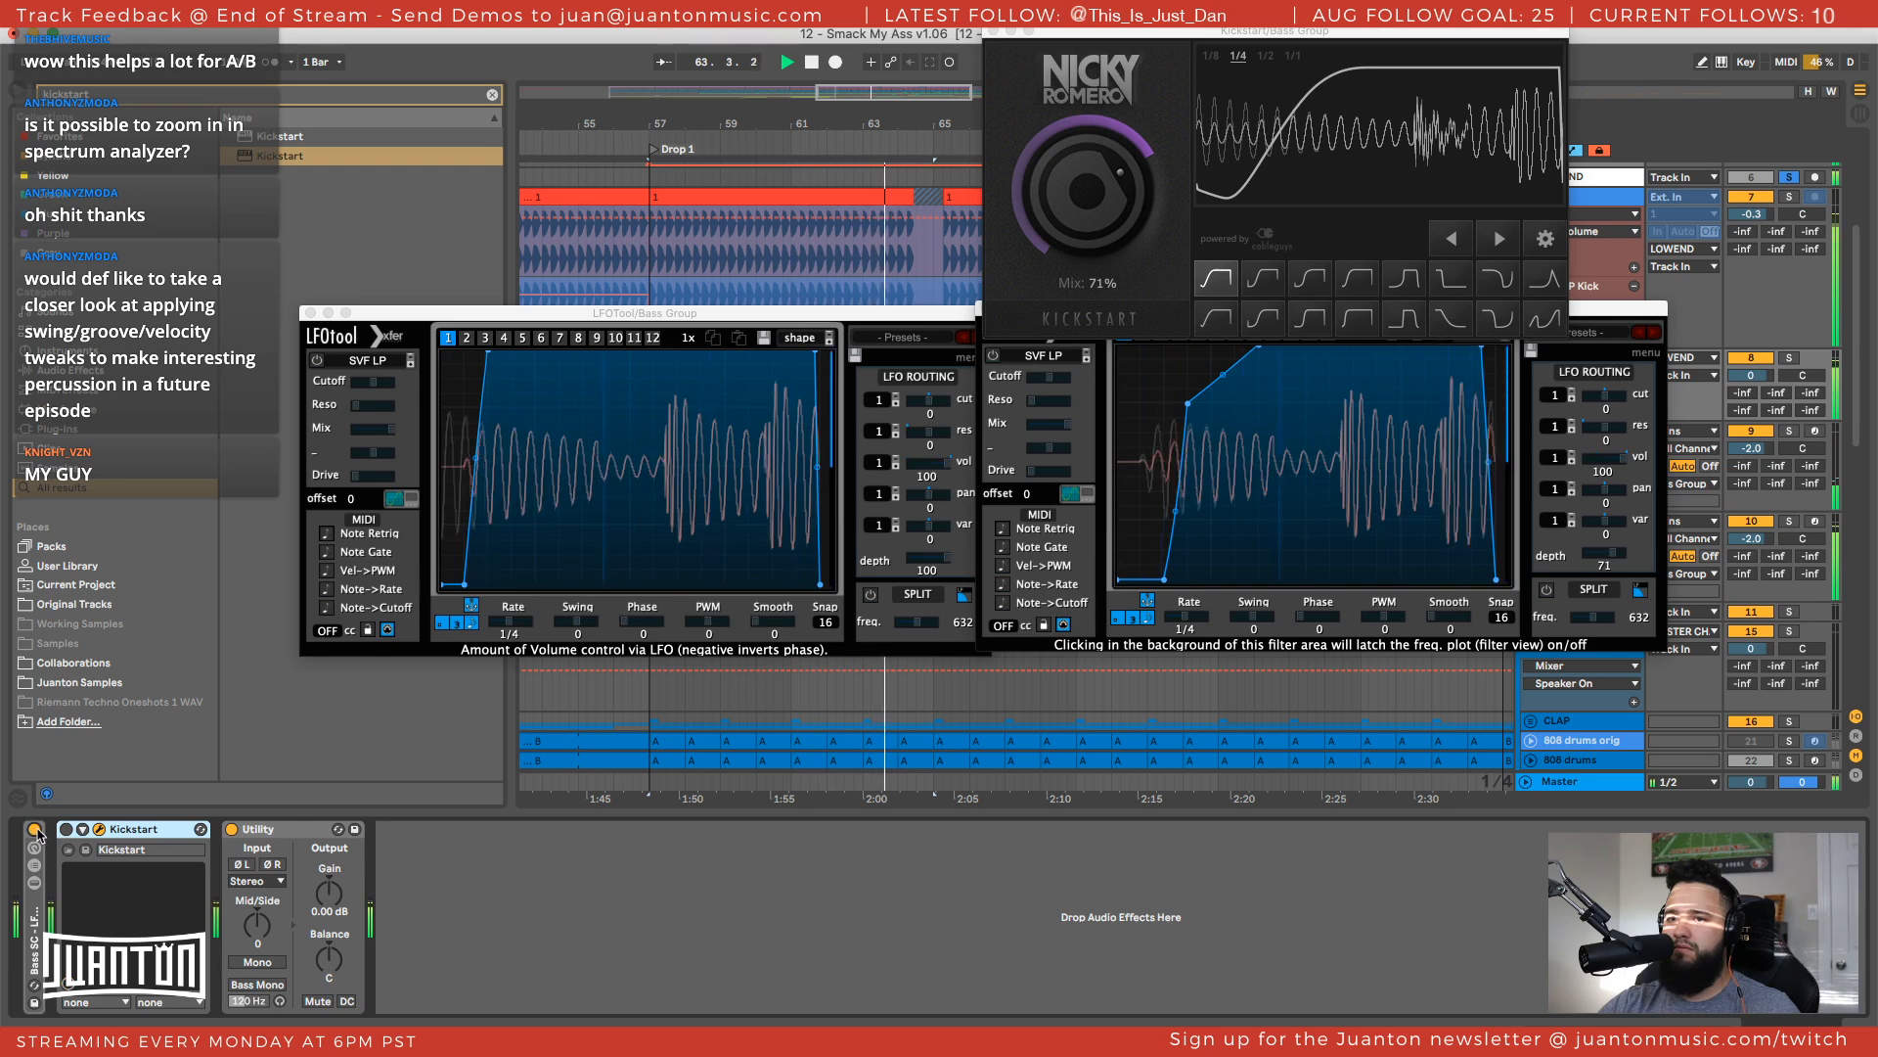
click(35, 829)
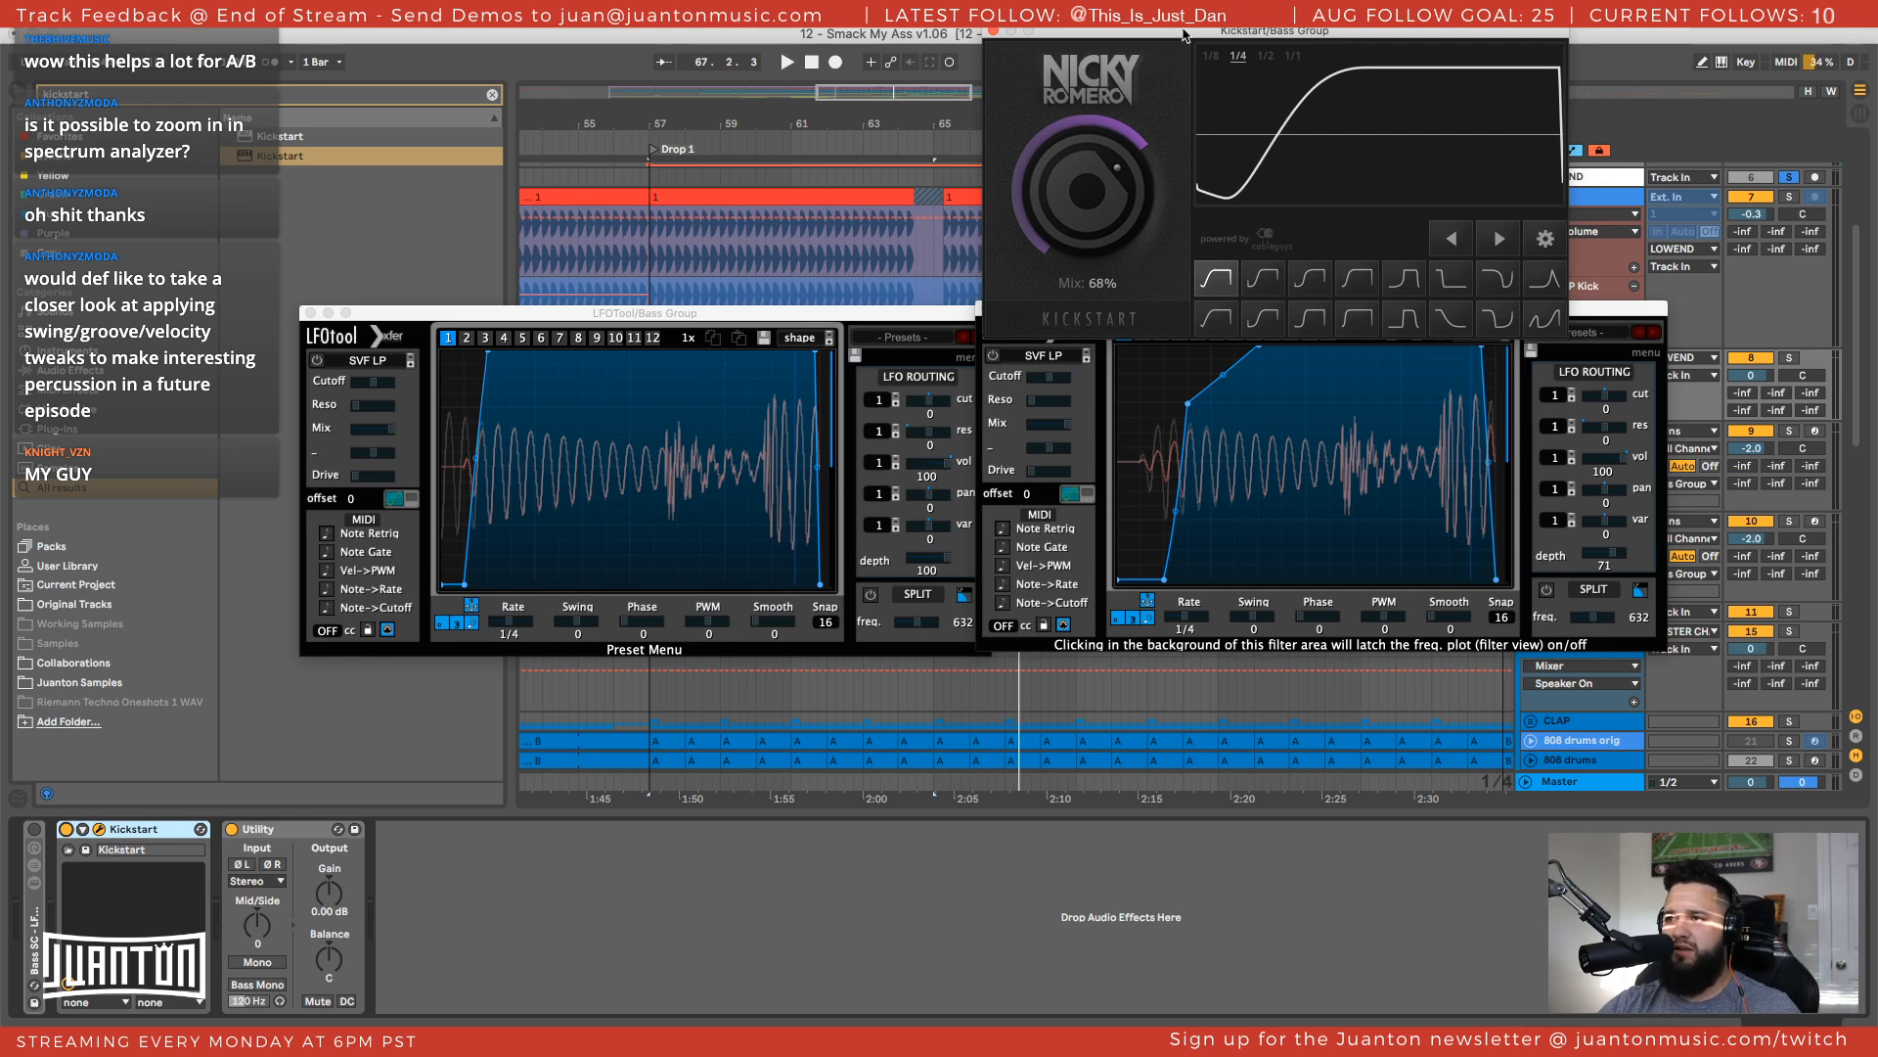
Move the Kickstart window clear of the track headers and expand the Bass SC - LFO tool rack
drag(1183, 35, 1058, 54)
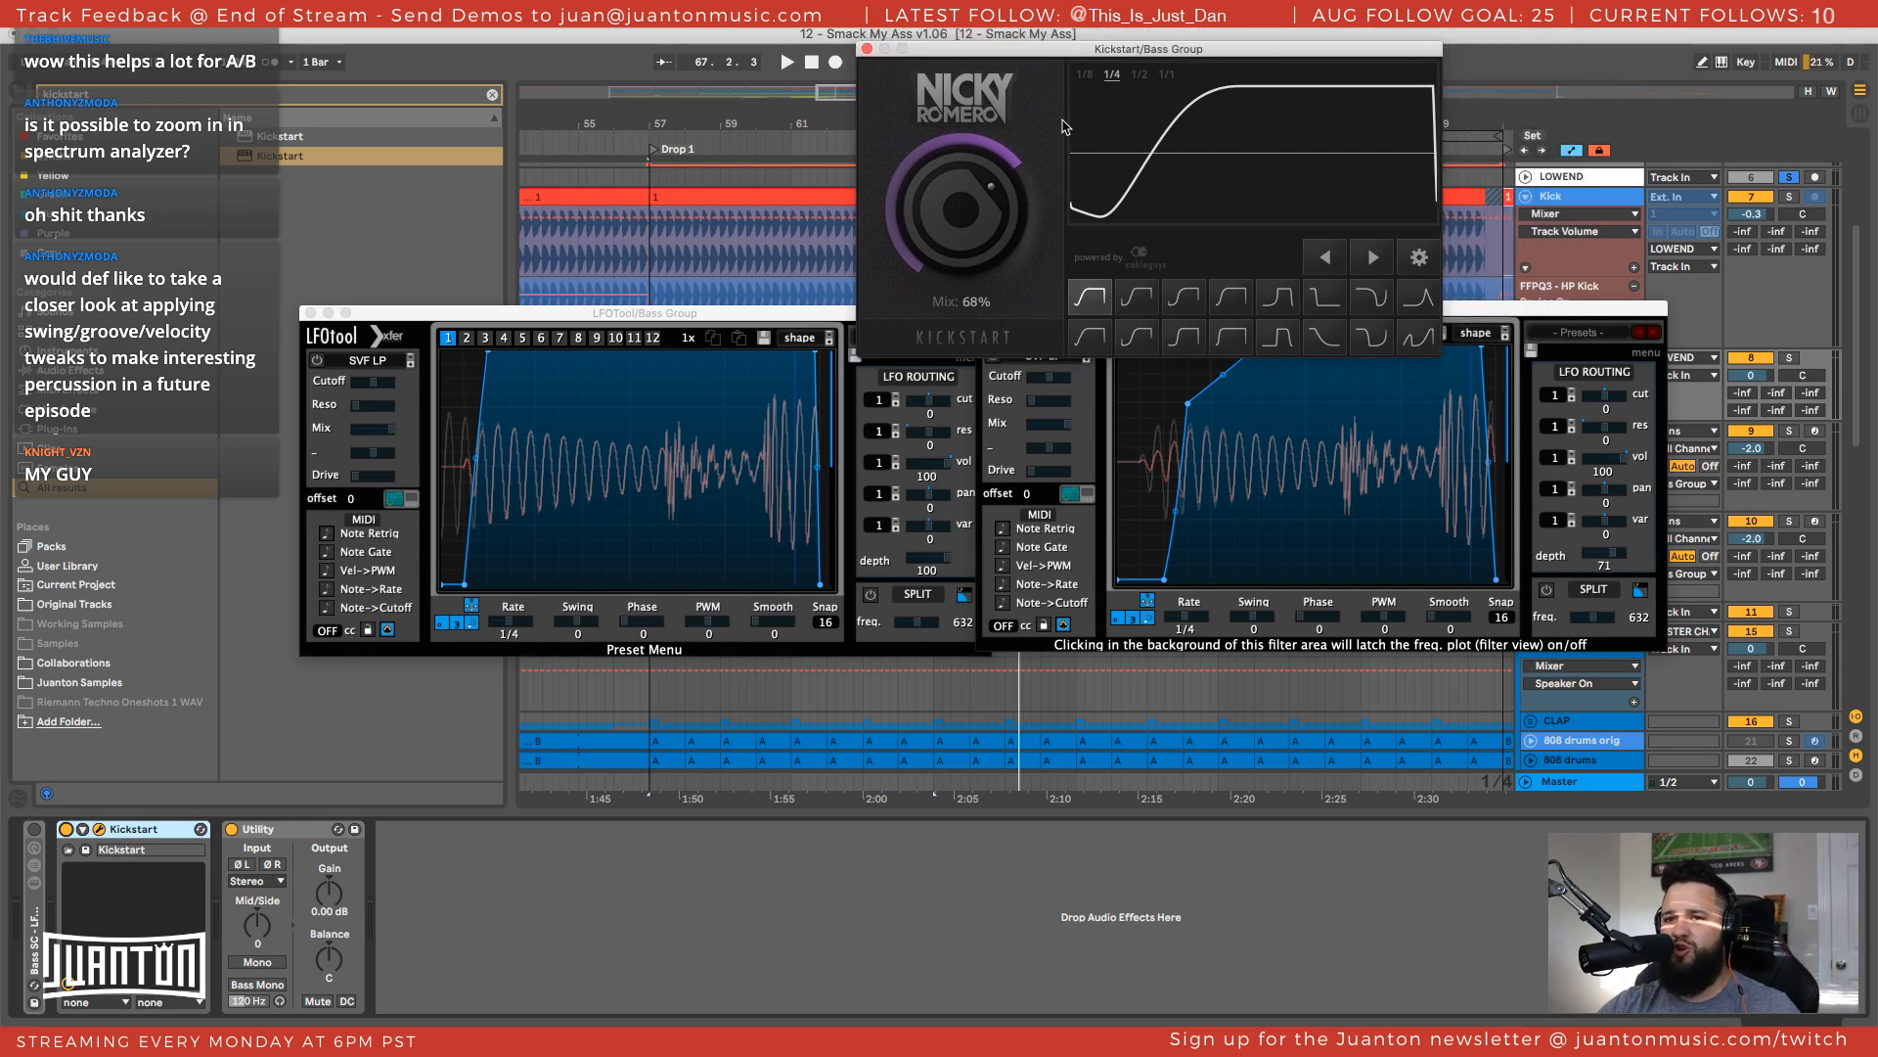
double_click(39, 947)
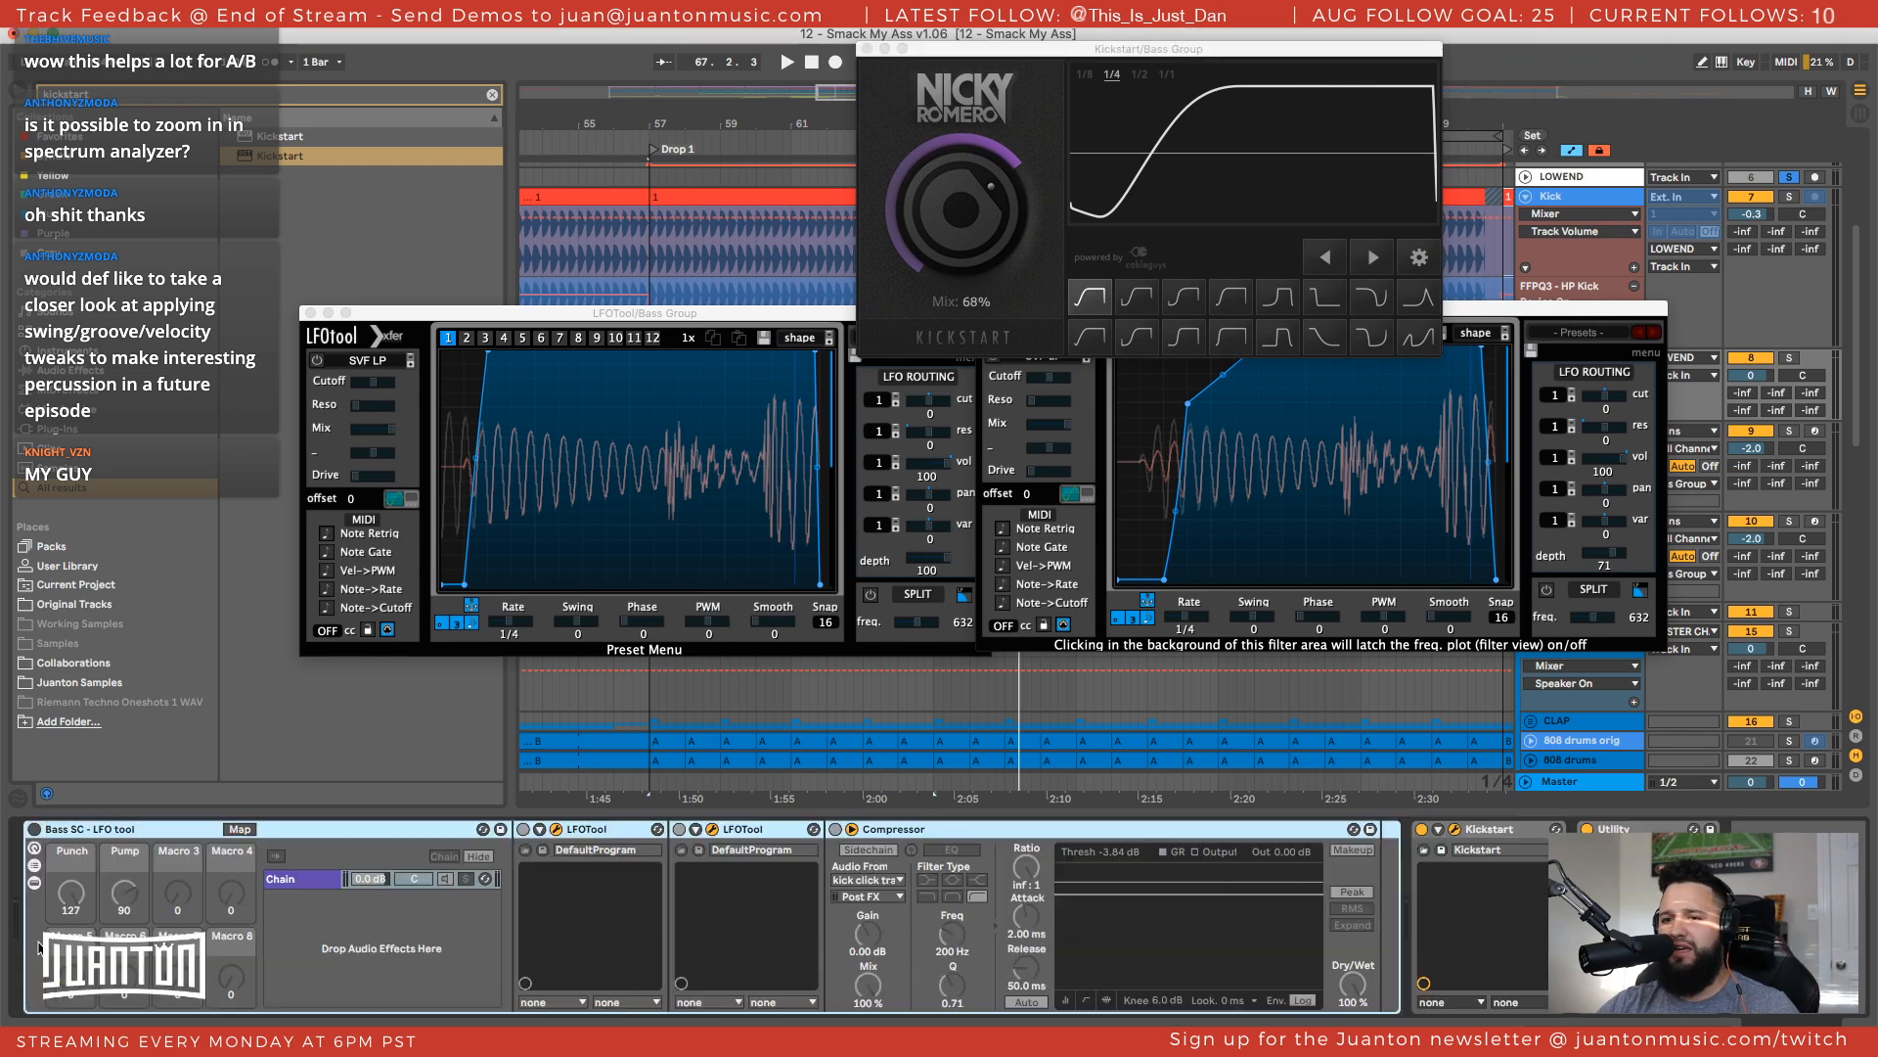
Collapse the Bass SC - LFO tool rack on the Bass Group and close both LFOTool windows
double_click(80, 830)
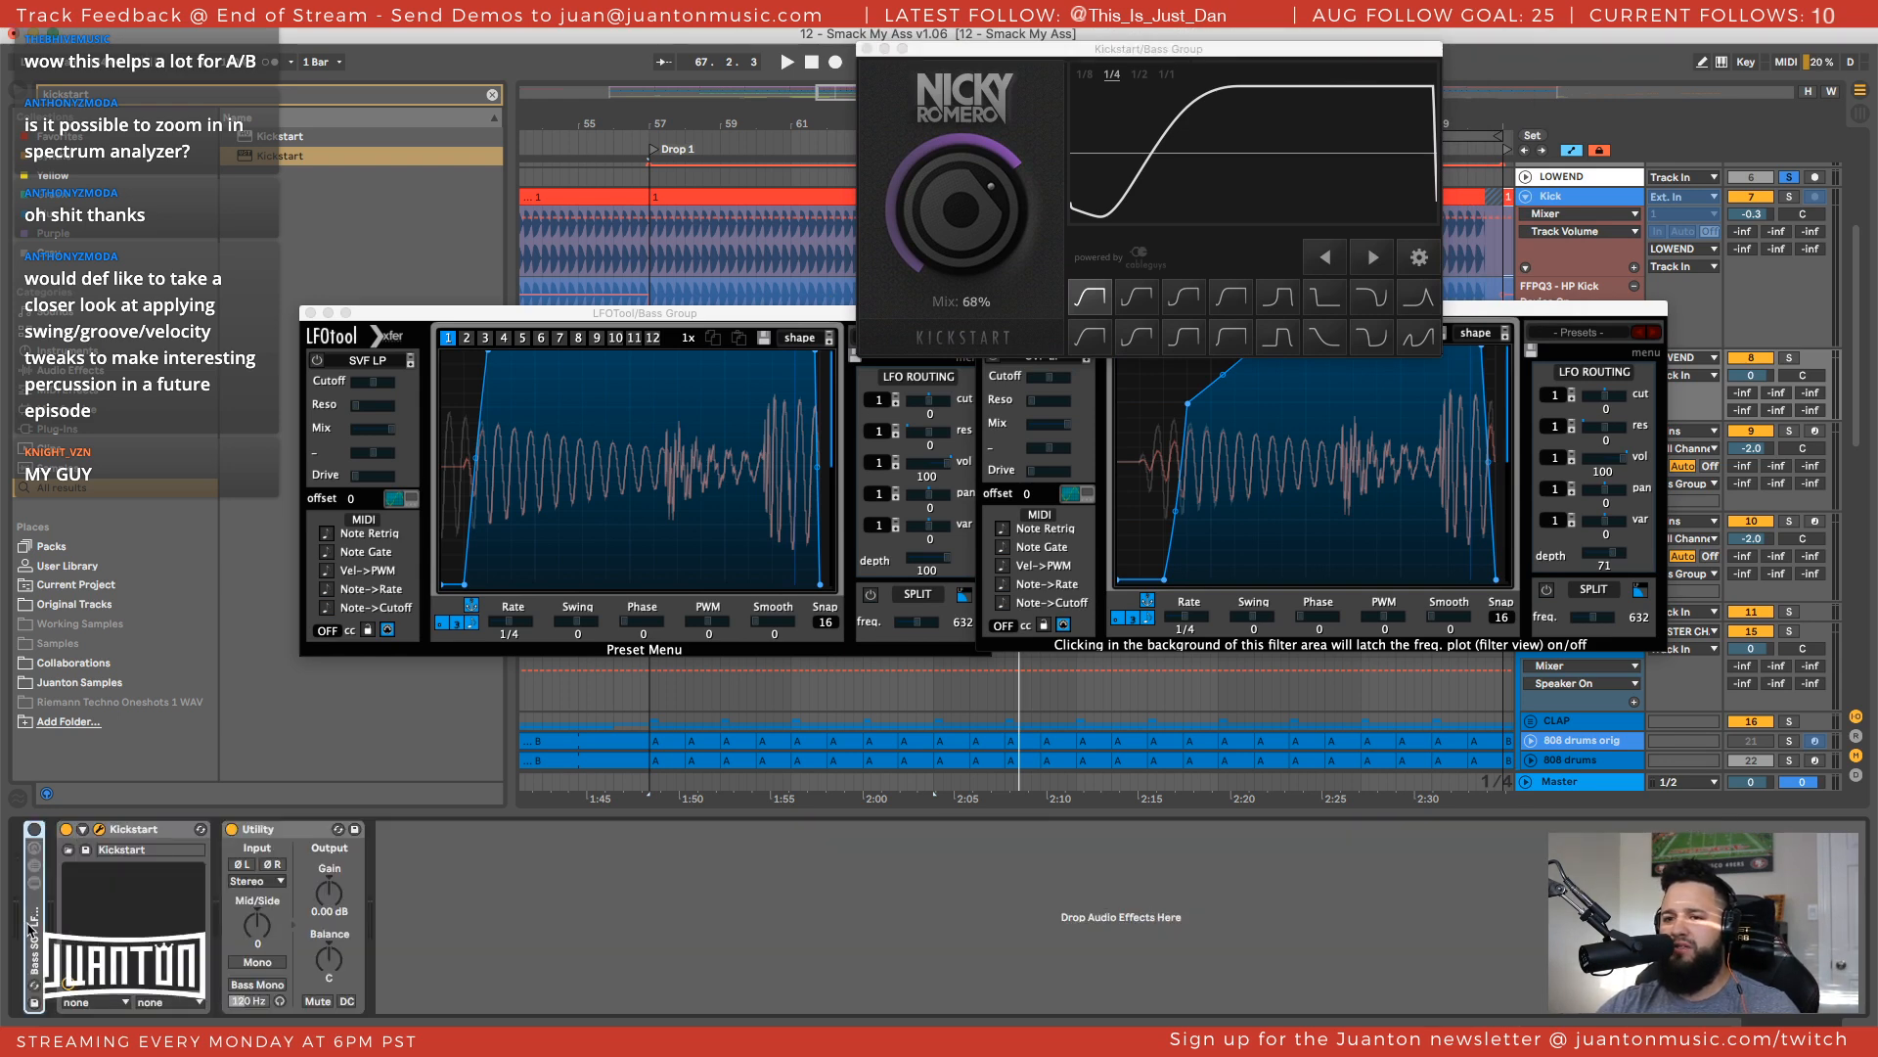
double_click(31, 930)
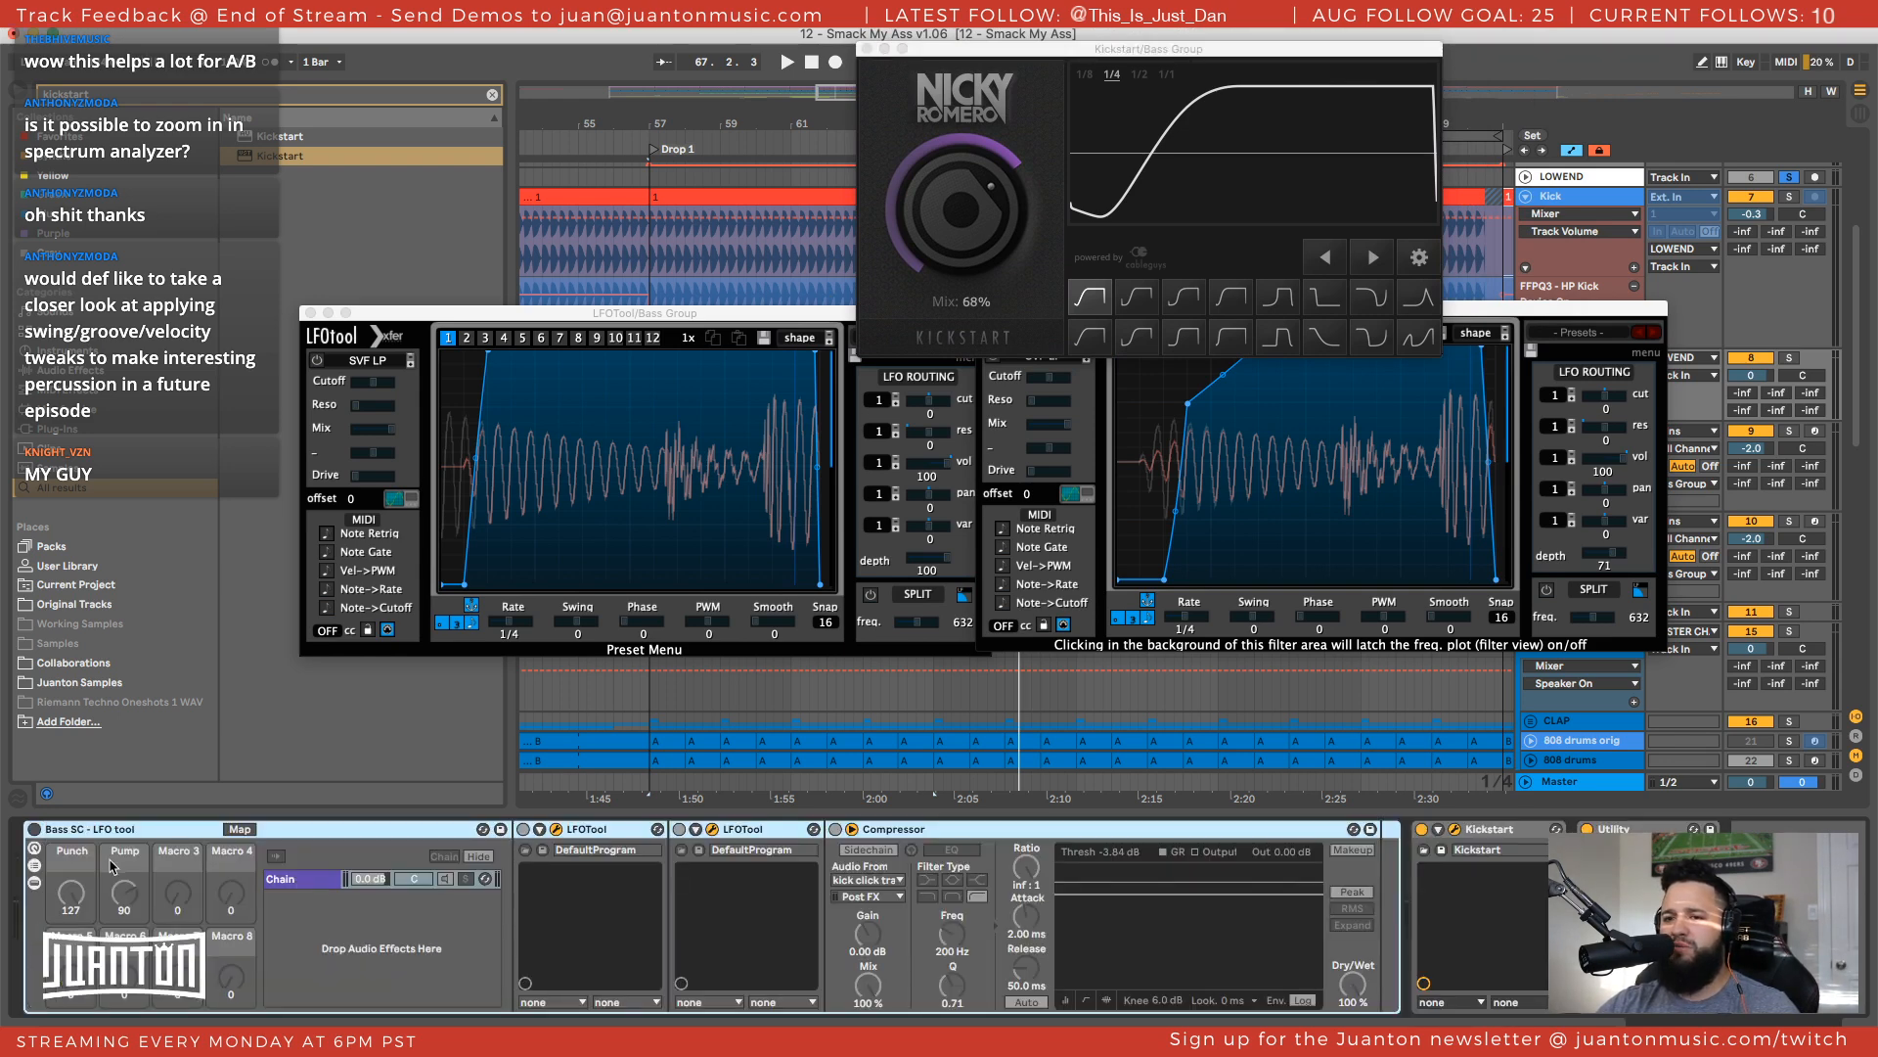
double_click(66, 835)
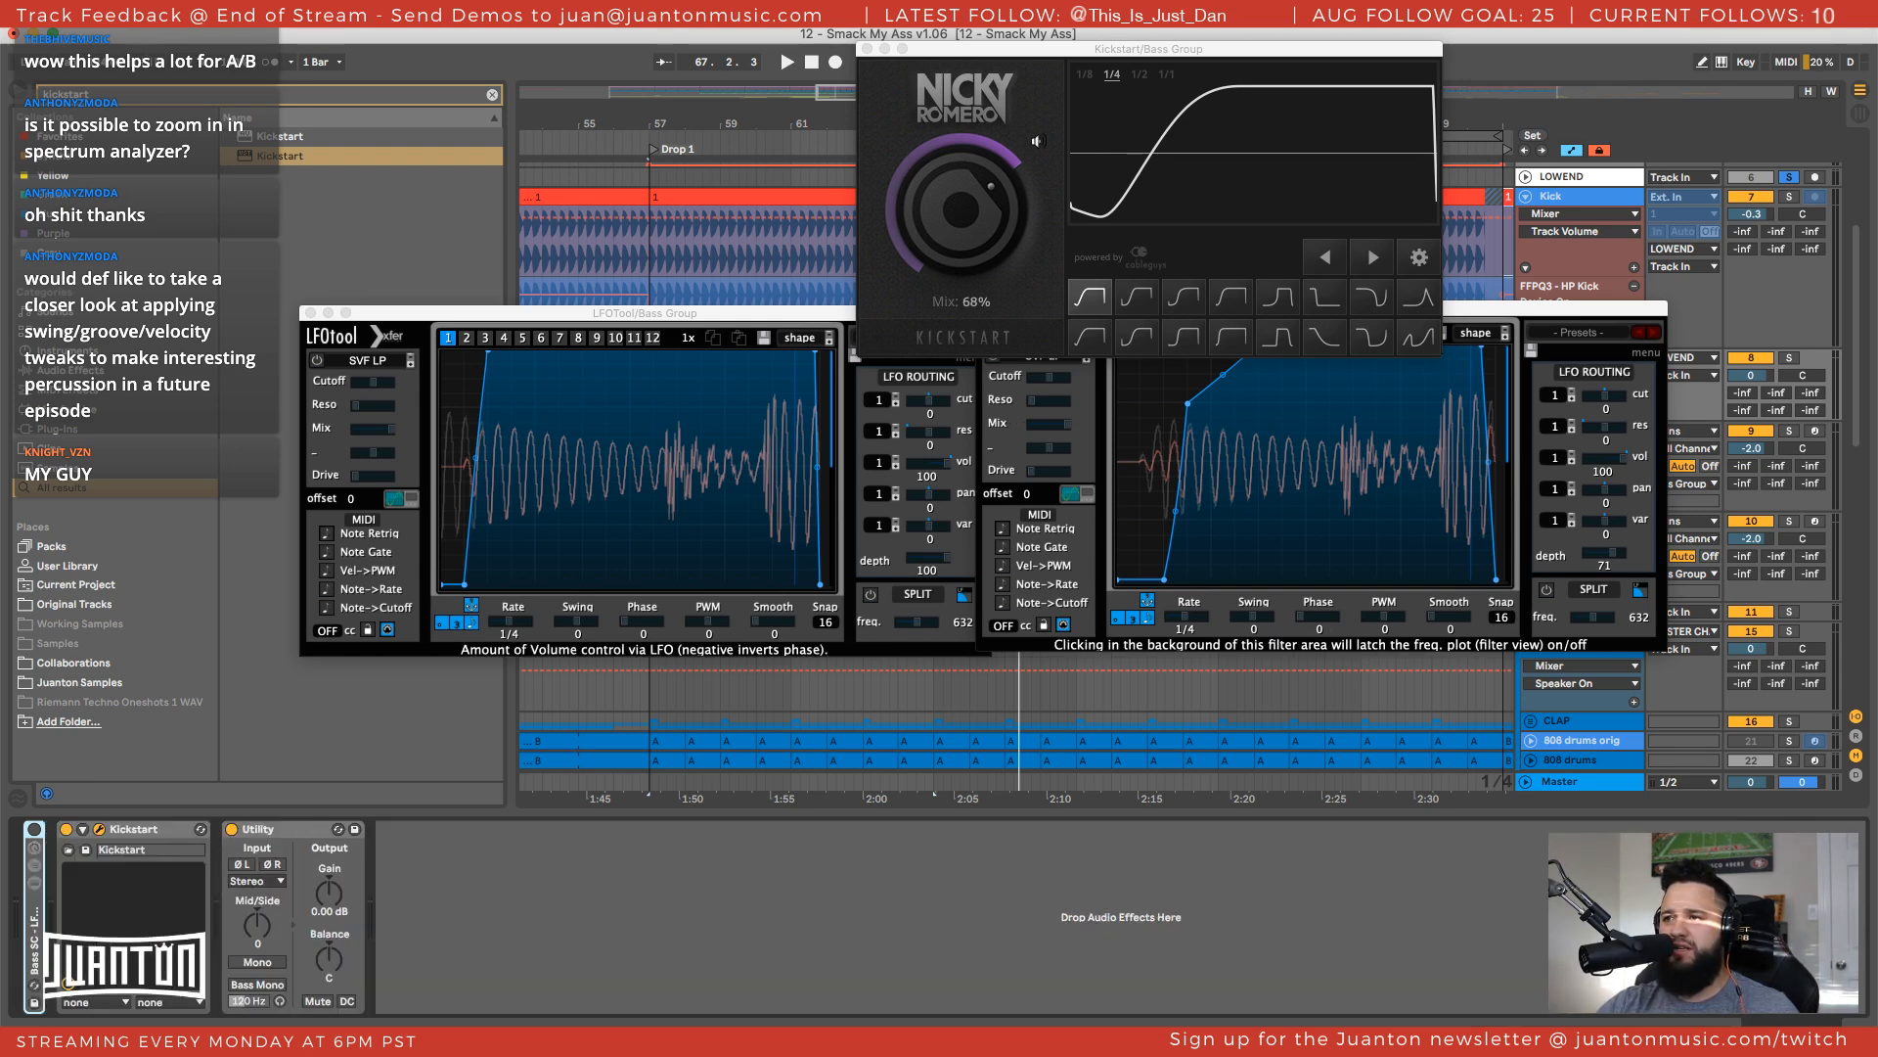
click(310, 313)
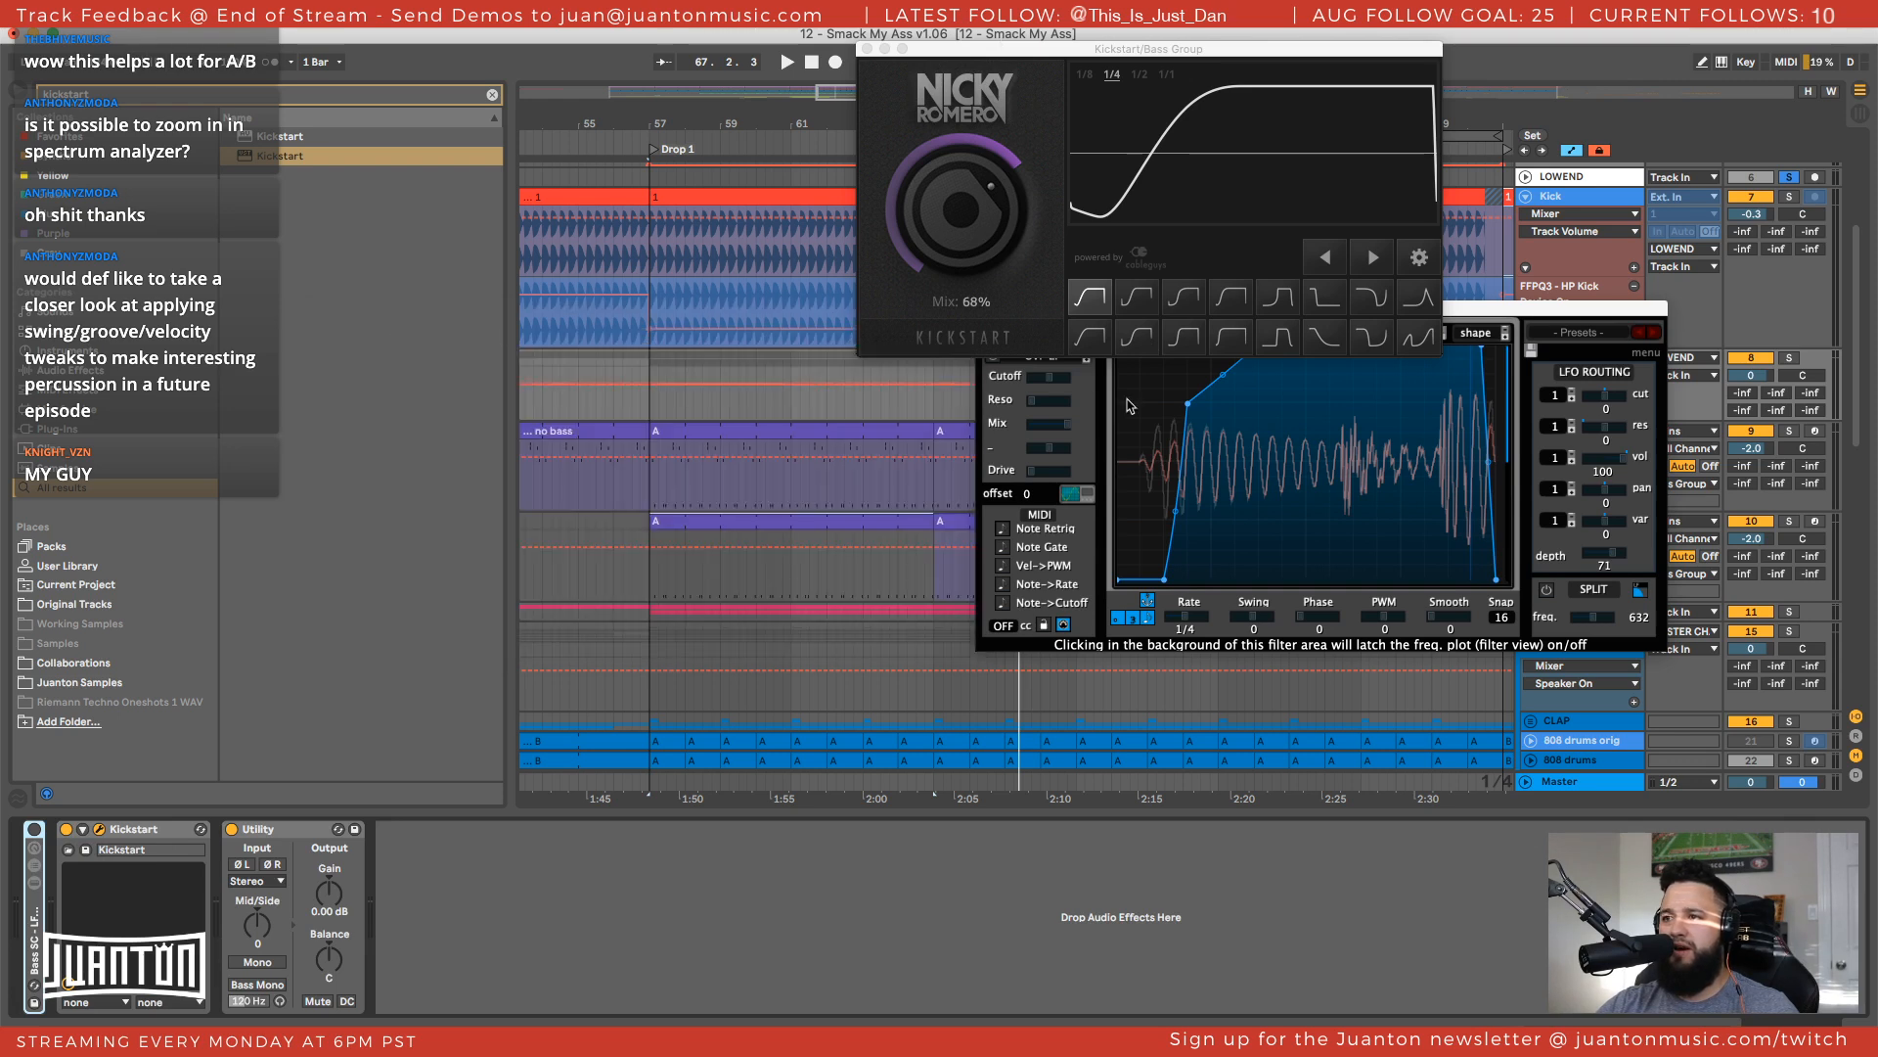
click(1578, 309)
click(985, 311)
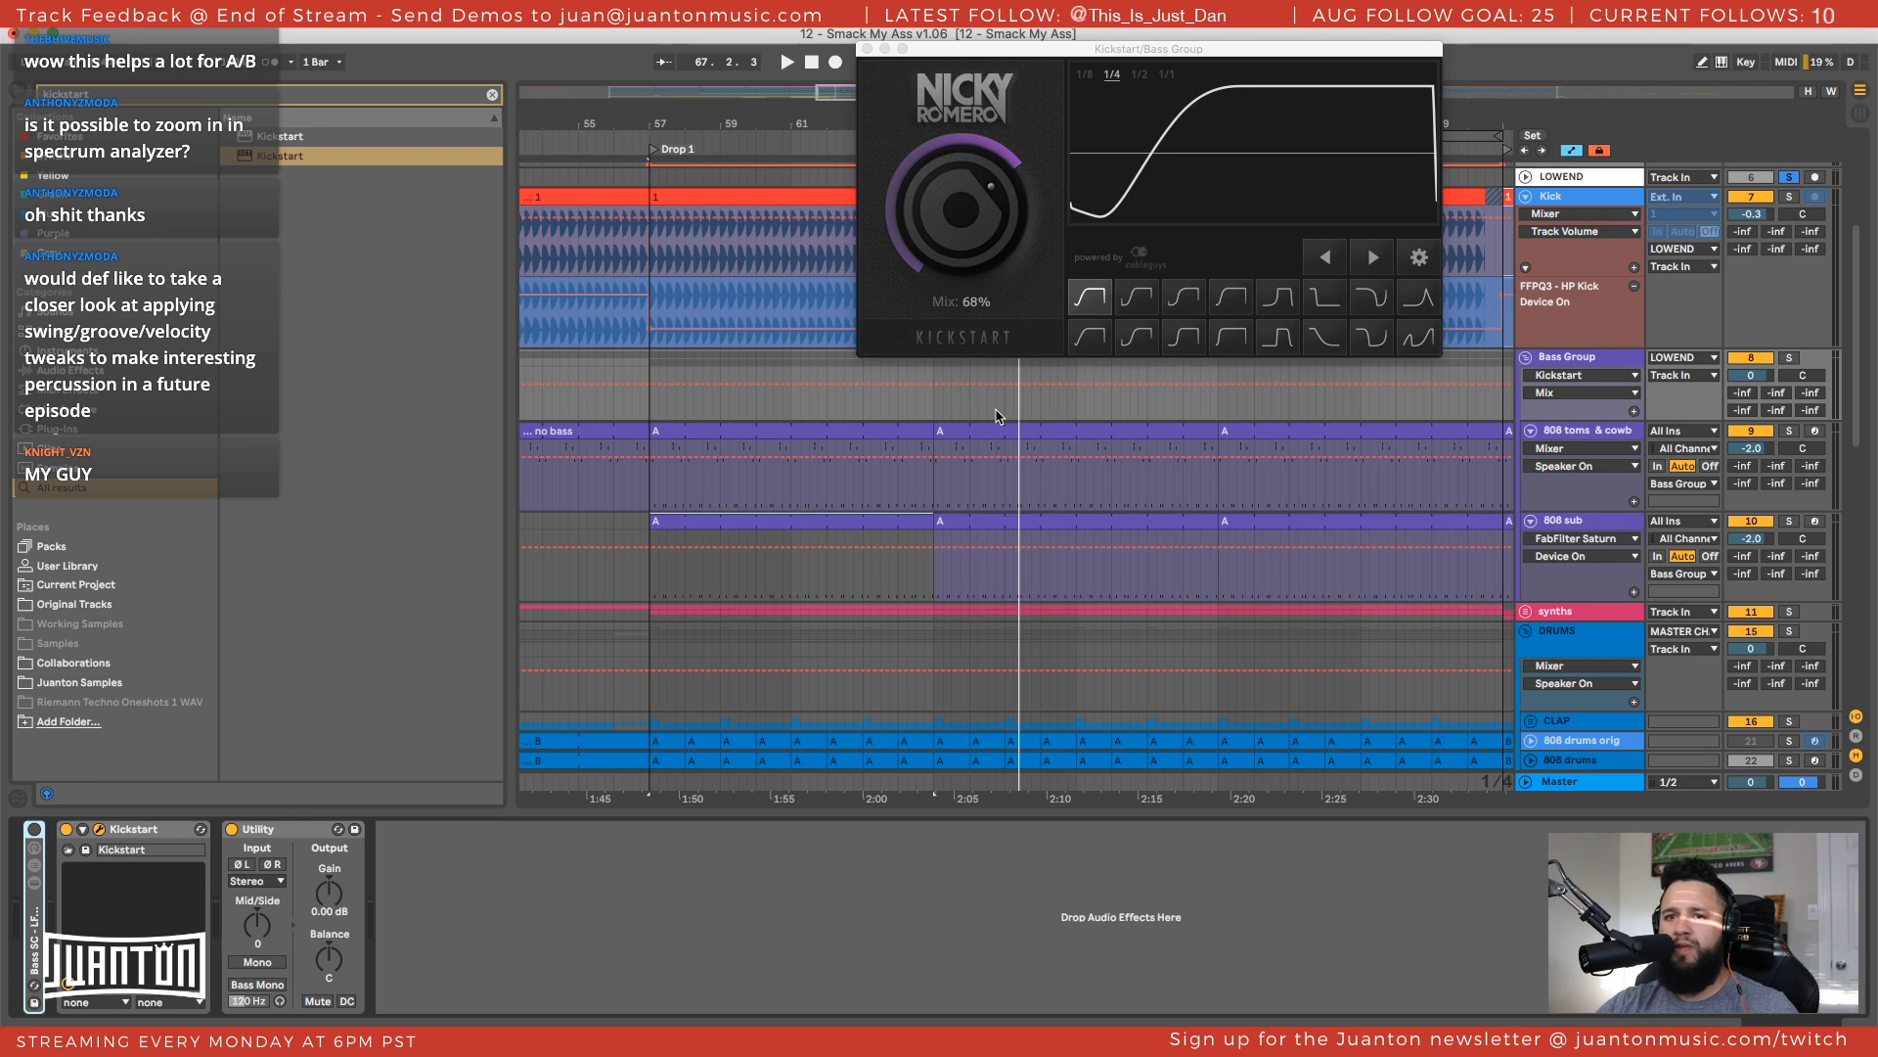
Try Kickstart's second upper-row curve, move its window clear, and start playback with DRUMS soloed alongside LOWEND
click(1138, 297)
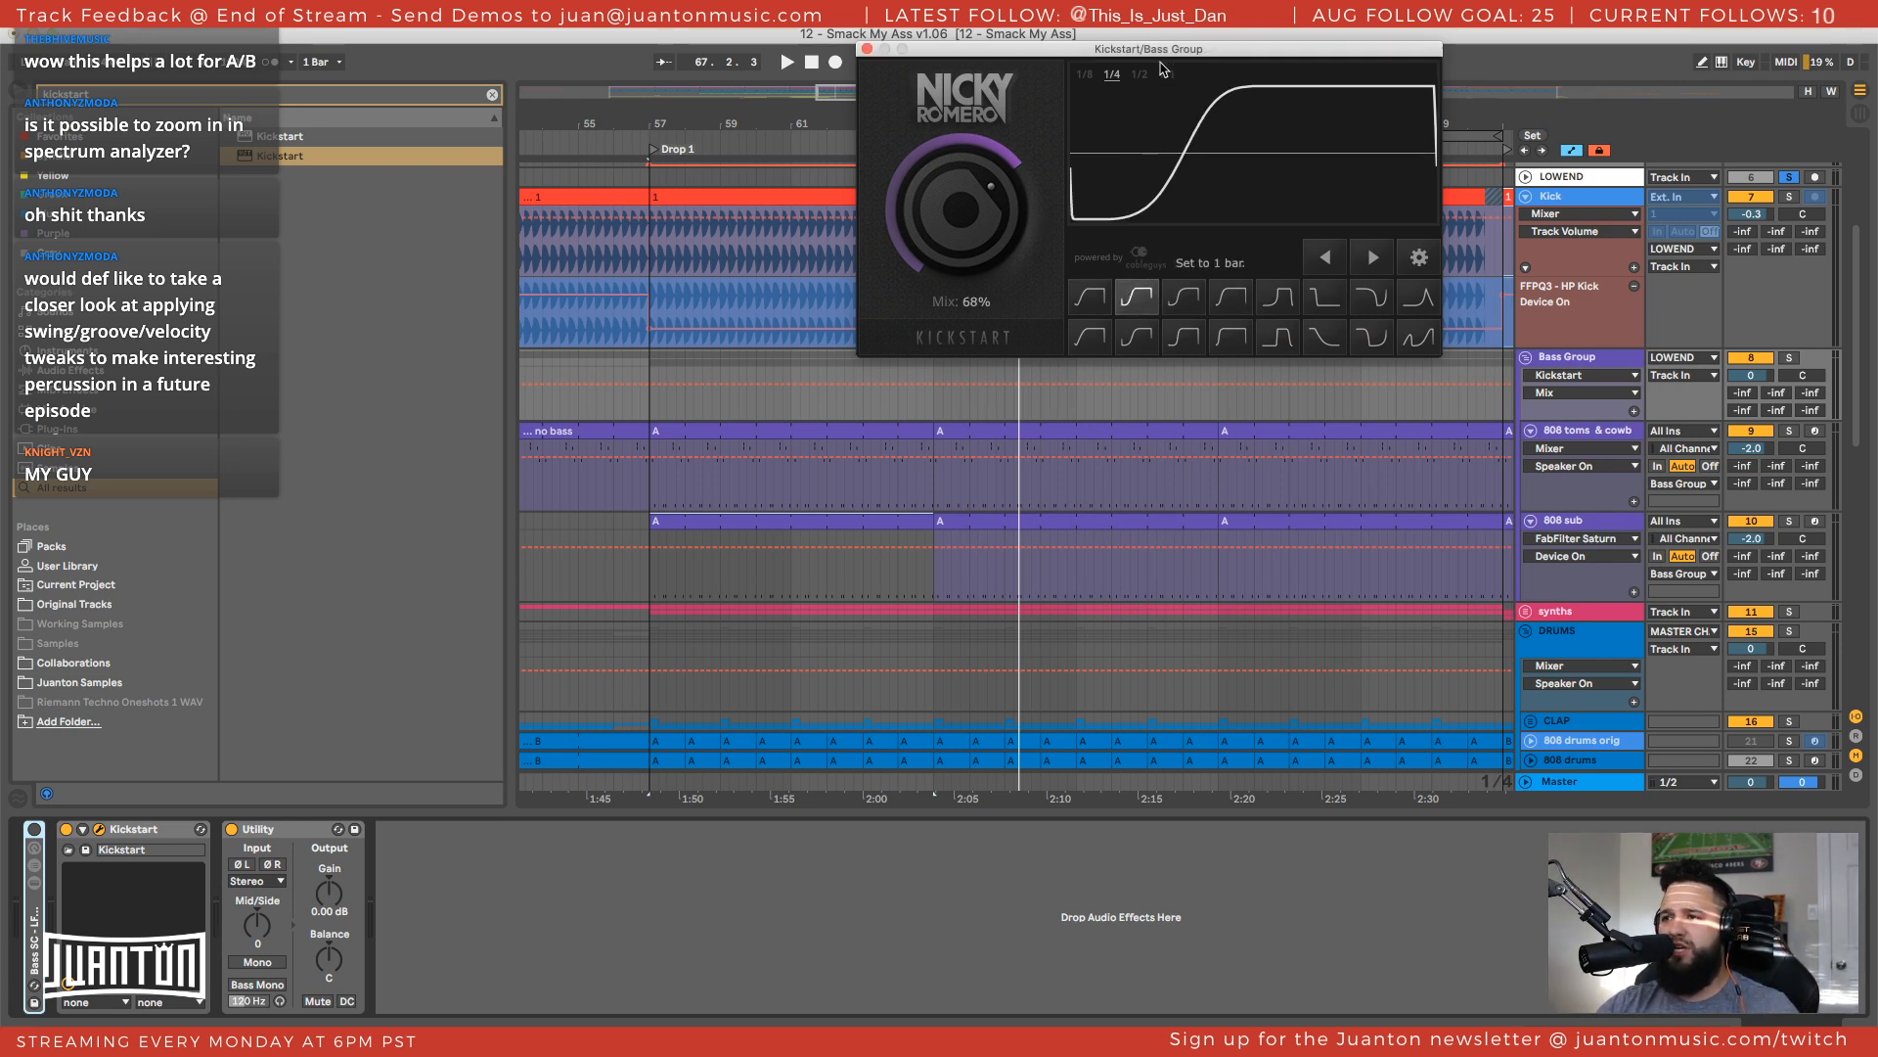
drag(1164, 49, 946, 92)
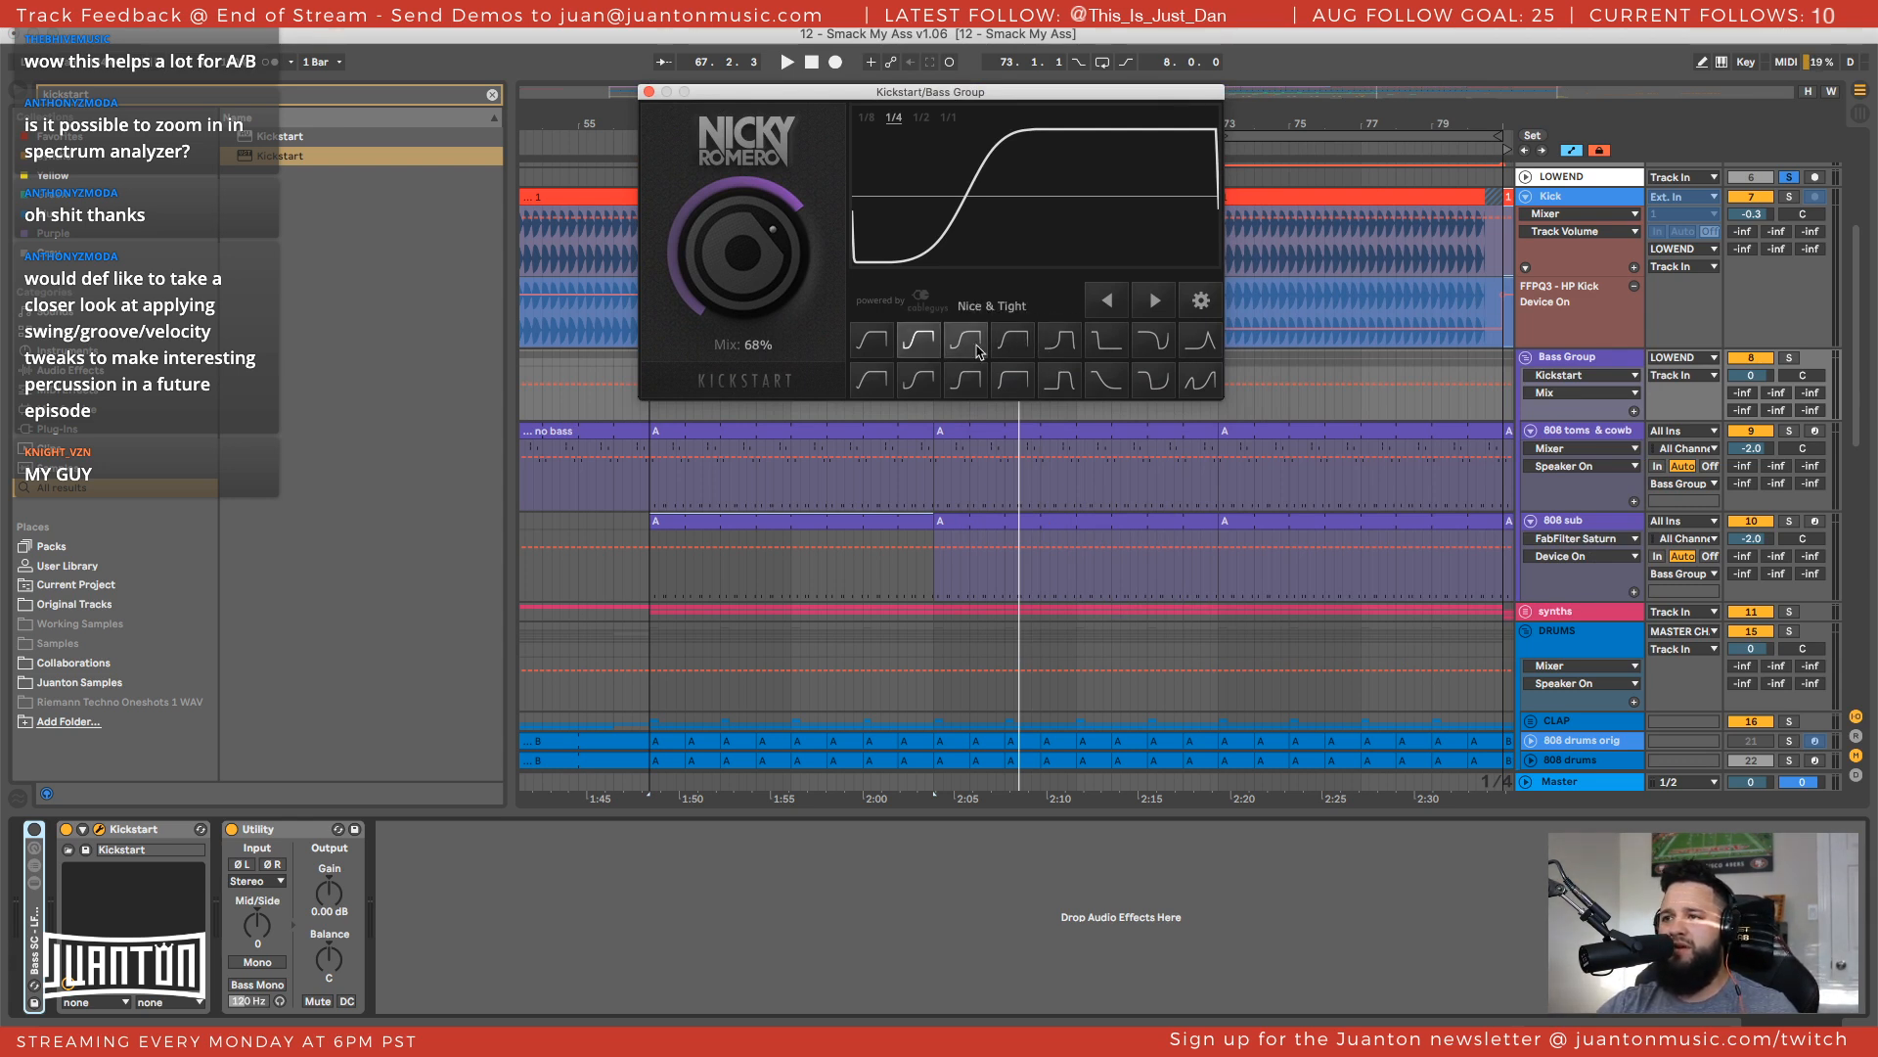
key(space)
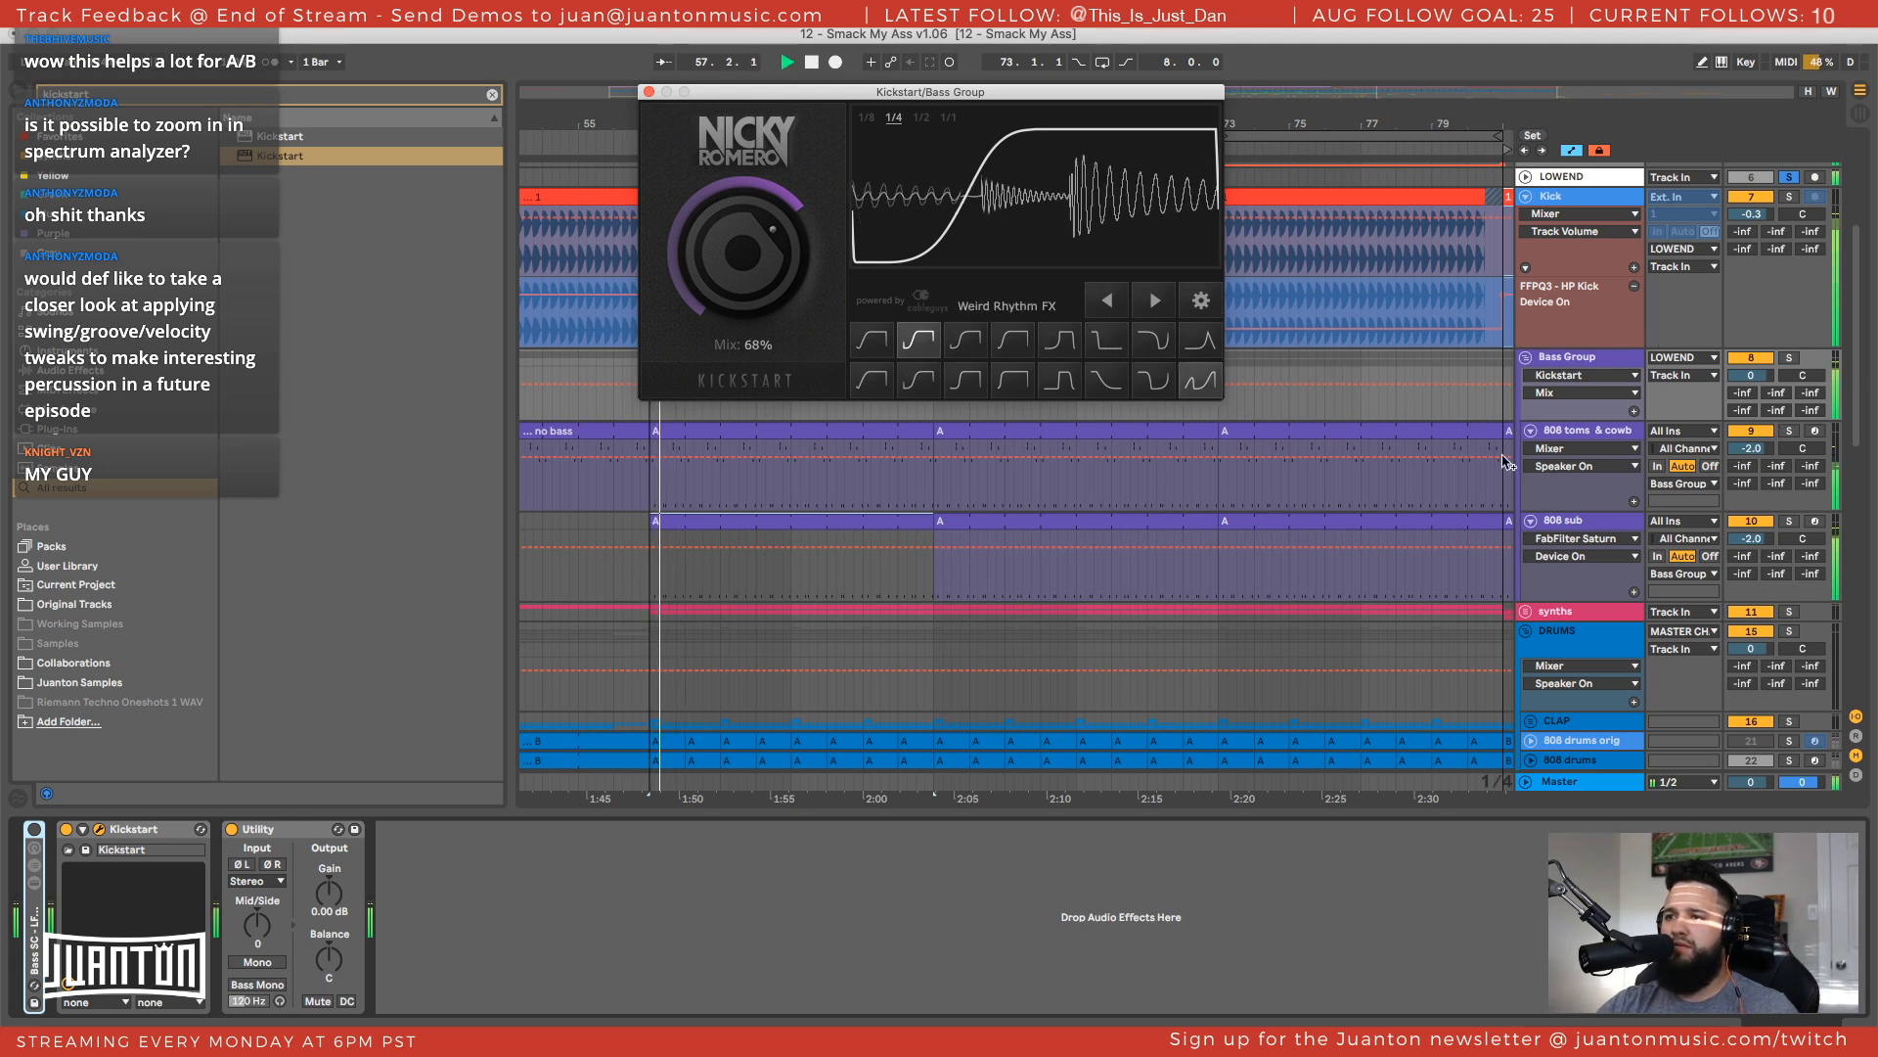
click(1791, 631)
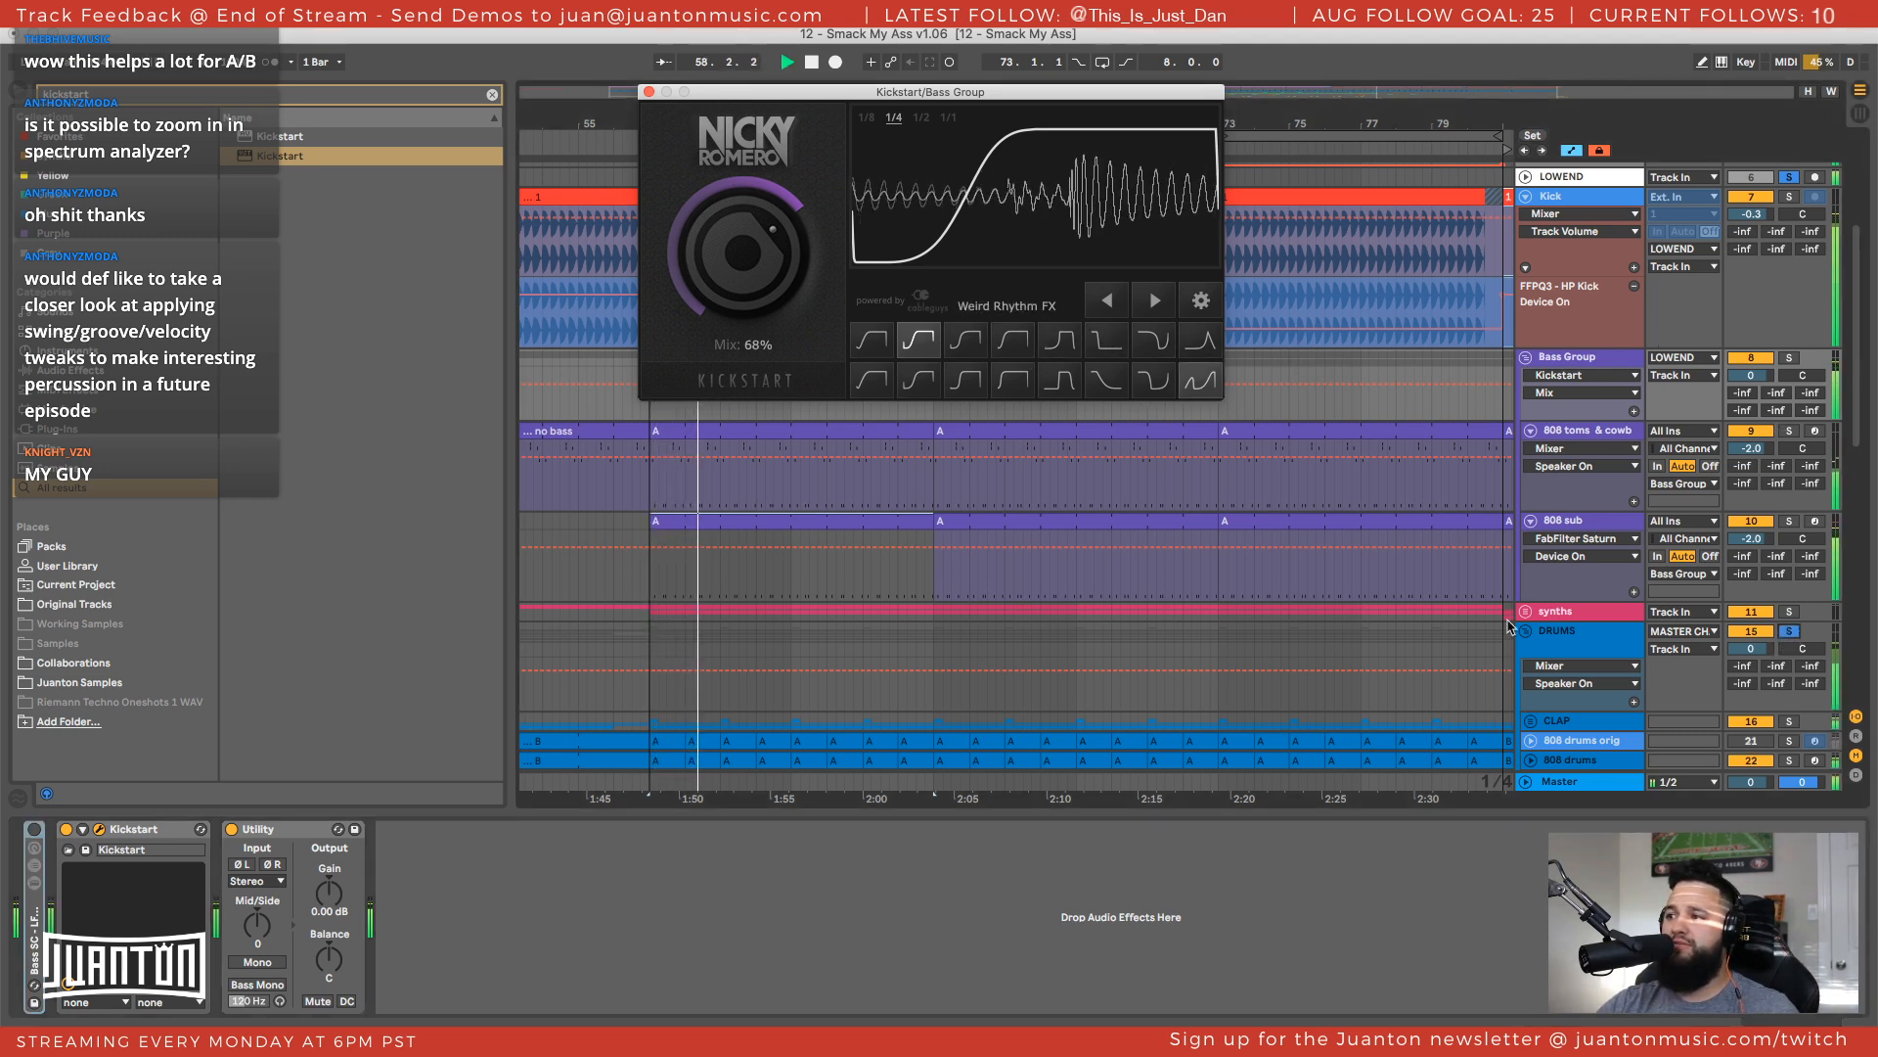
Audition Kickstart's Nice & Tight, Subbass Chain, High Chain and first lower-row curves, and leave only LOWEND soloed
click(965, 343)
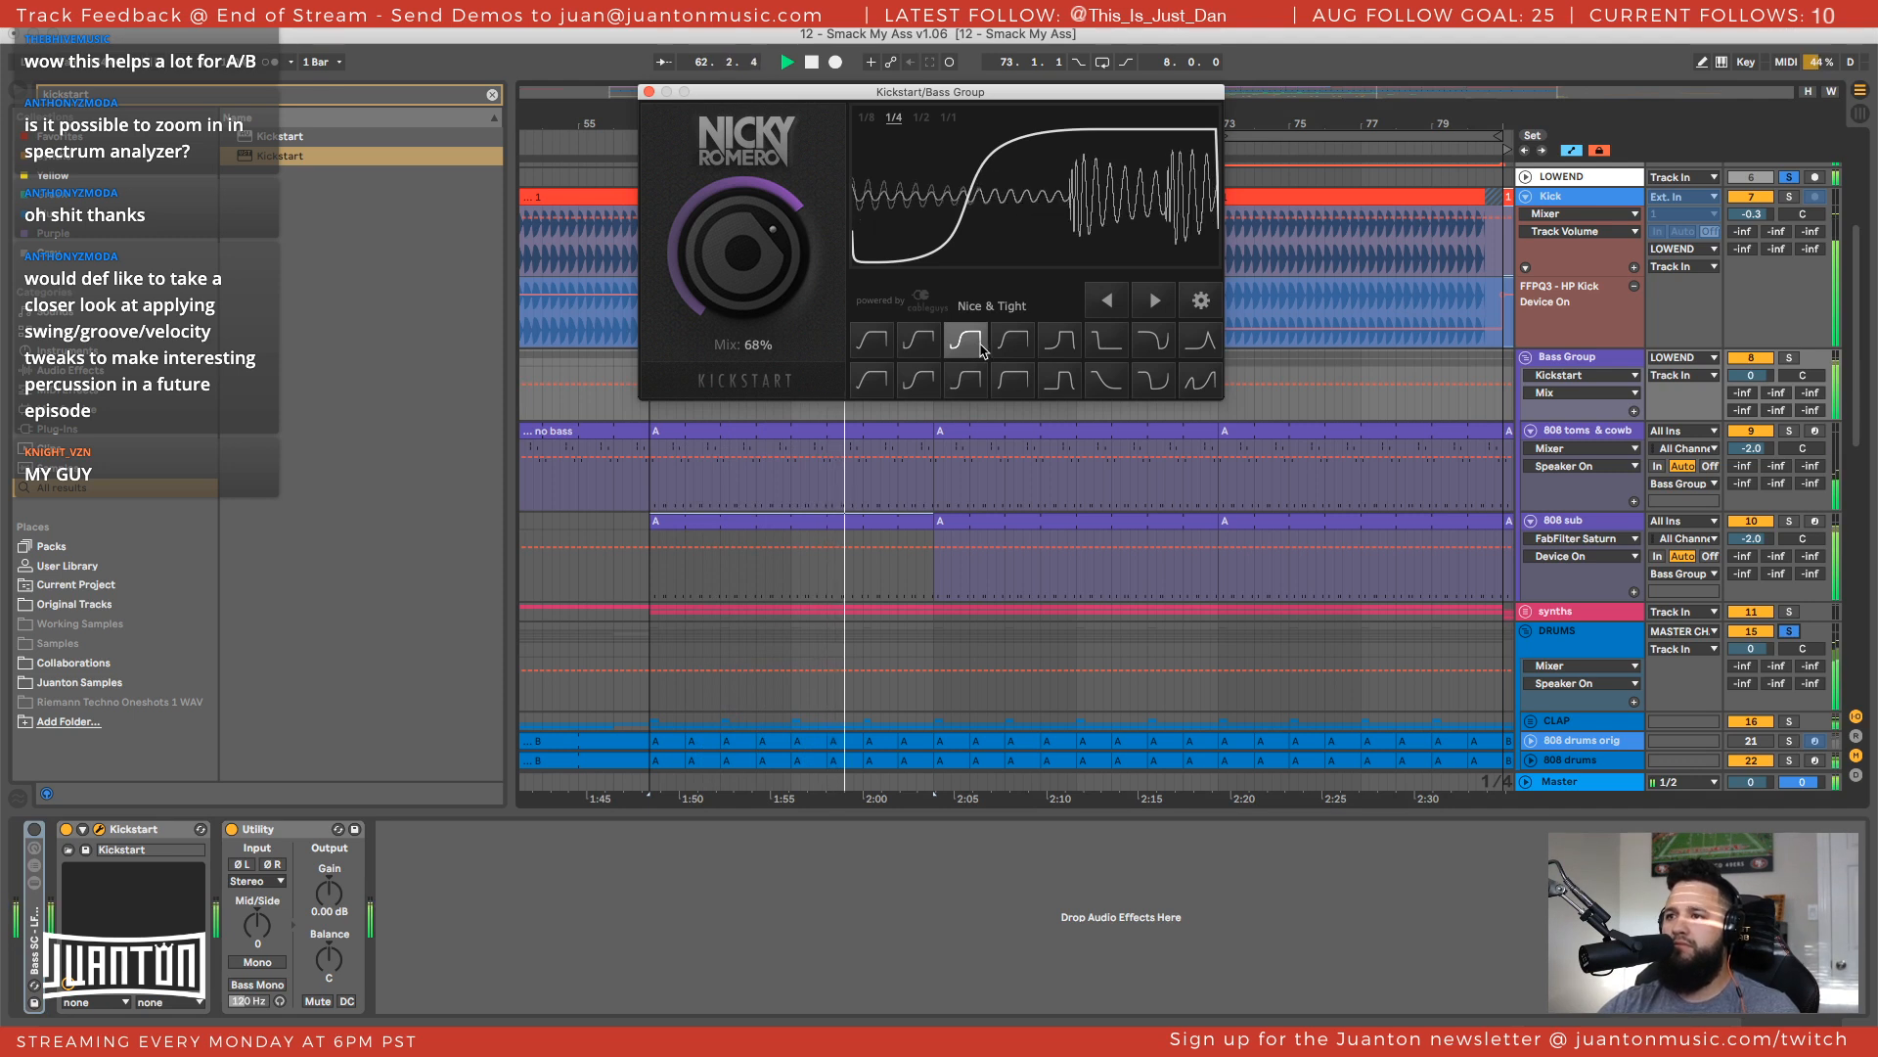
click(1058, 342)
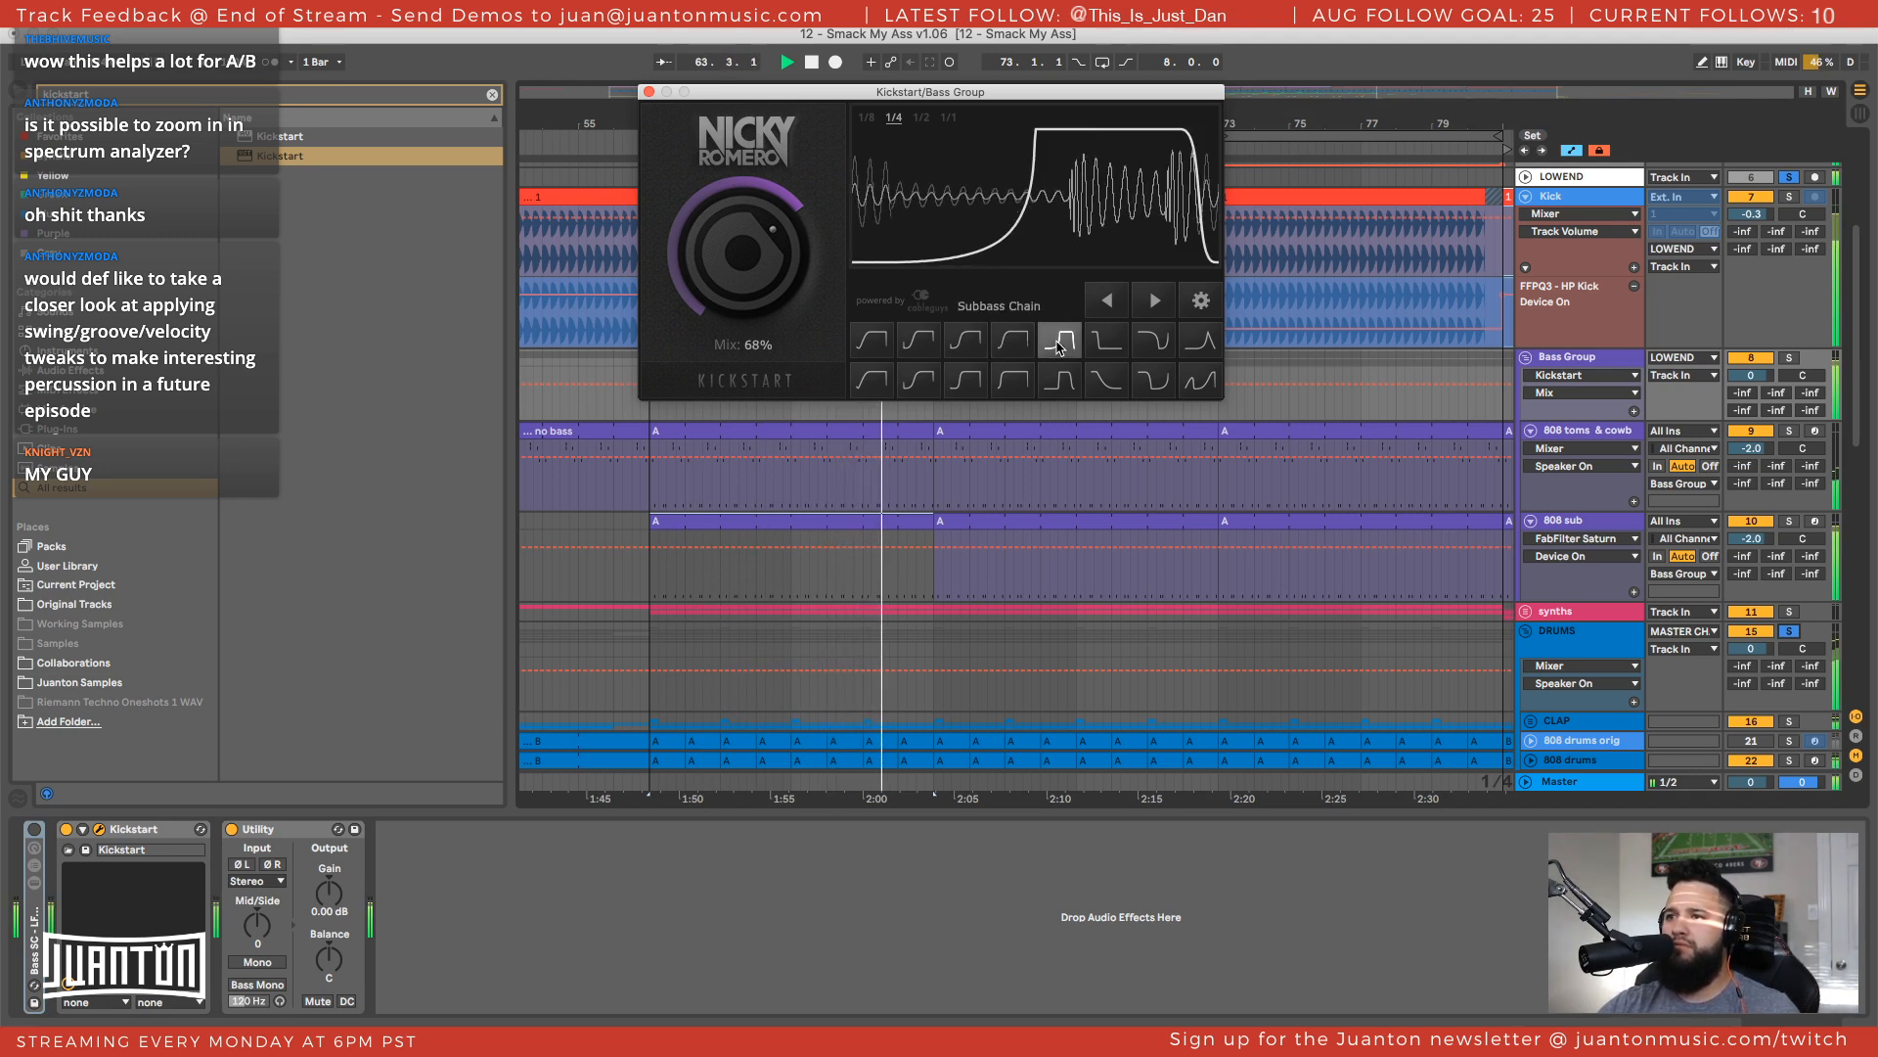
click(1008, 344)
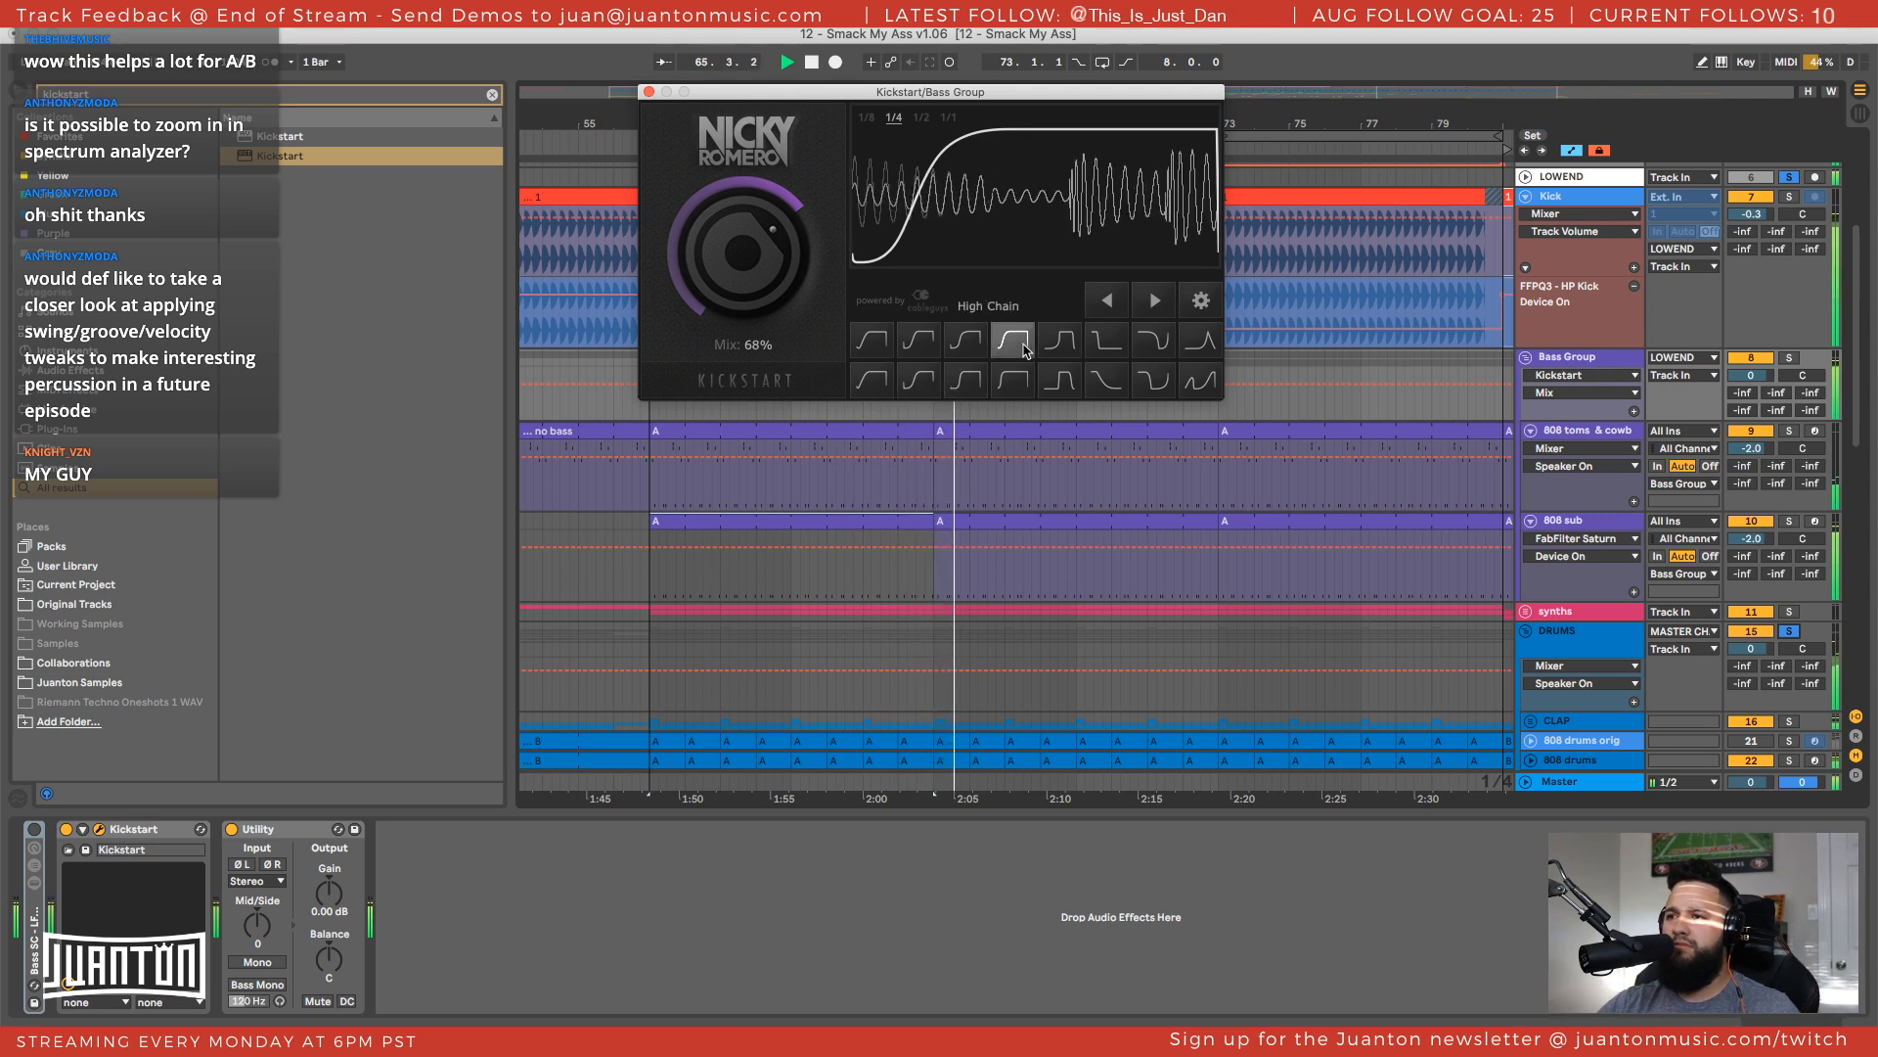
click(871, 381)
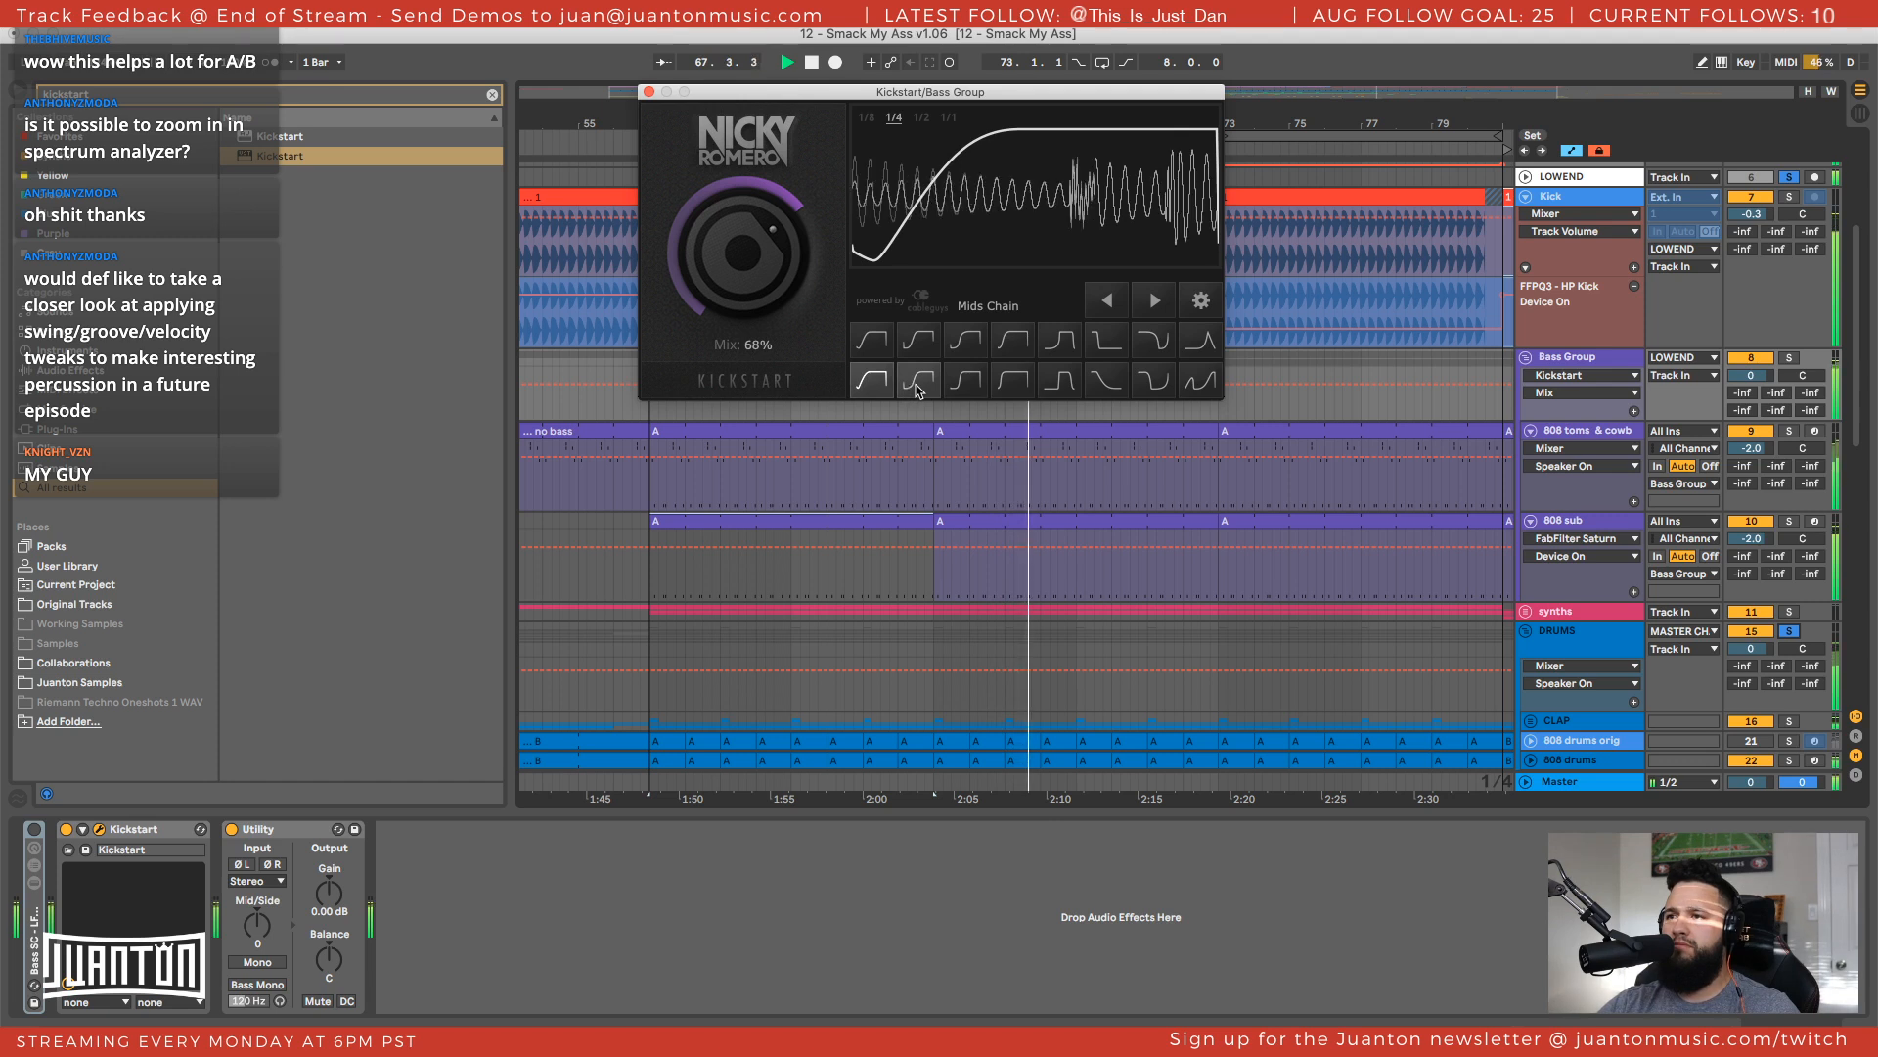
click(1788, 632)
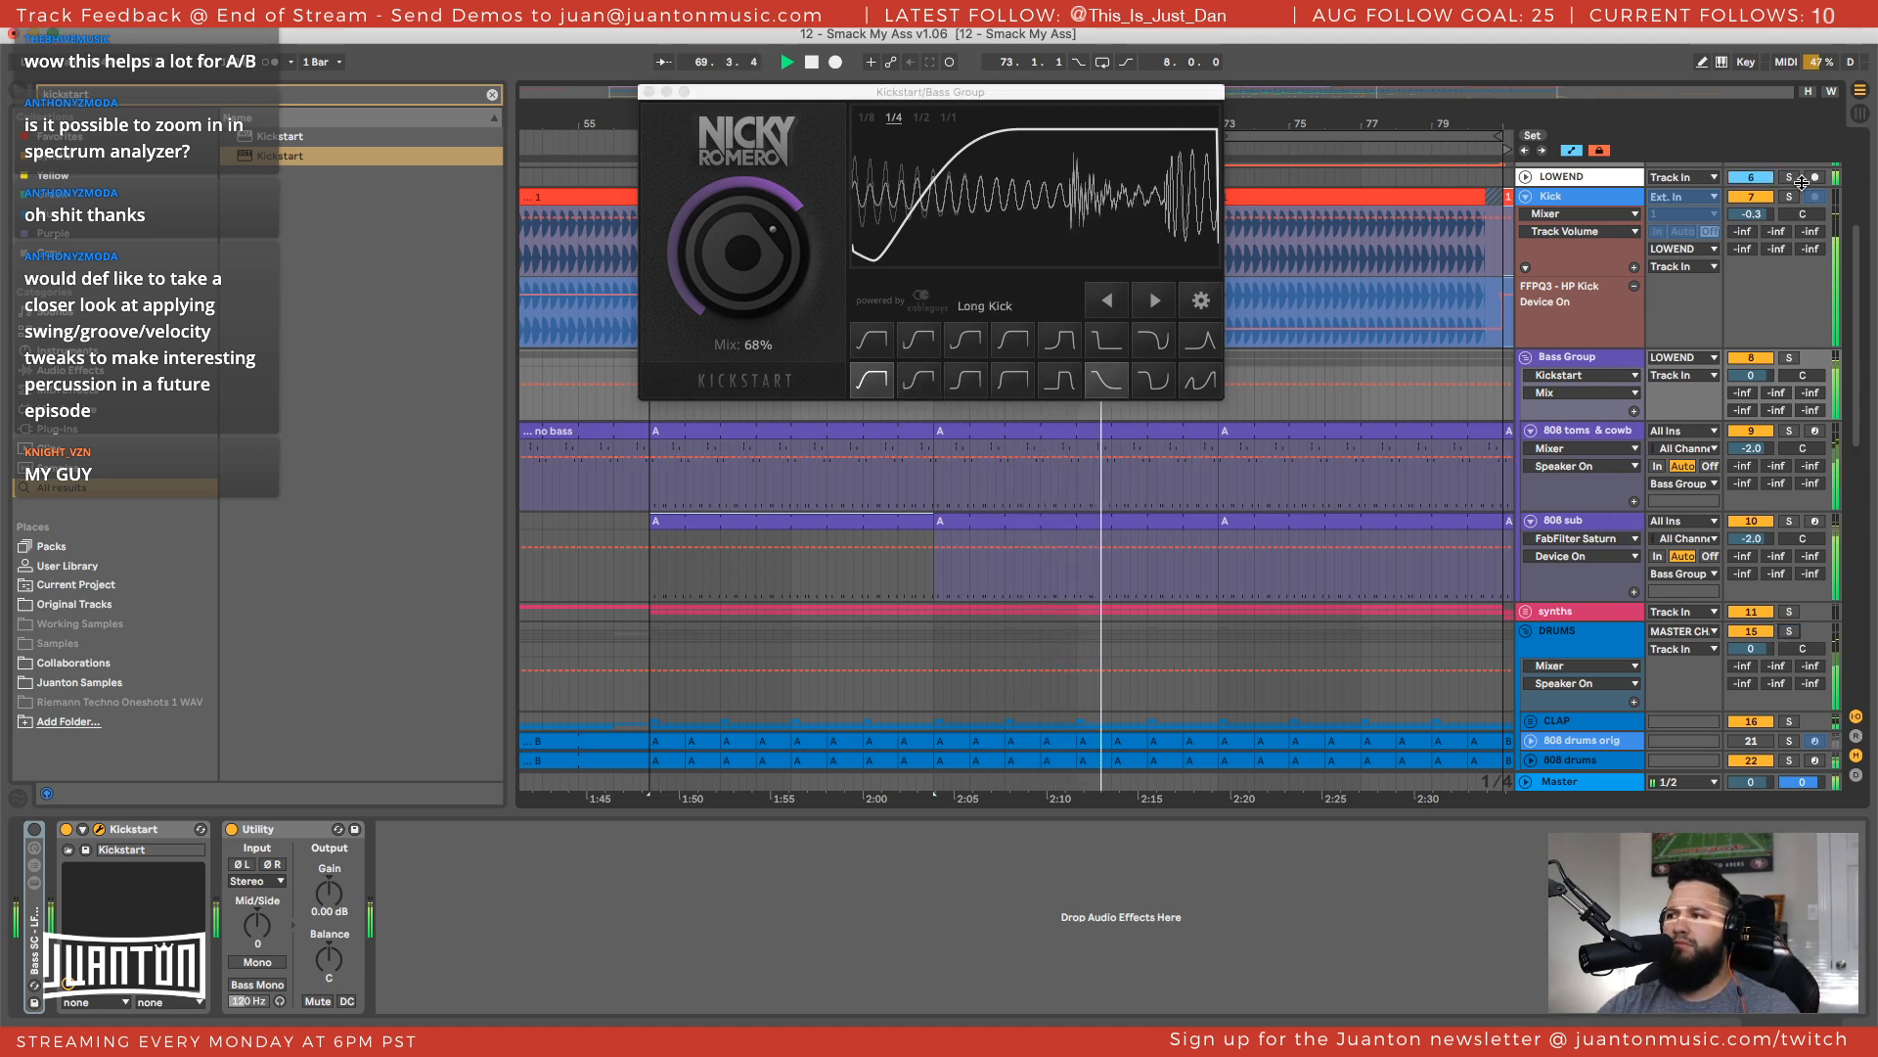
click(1788, 178)
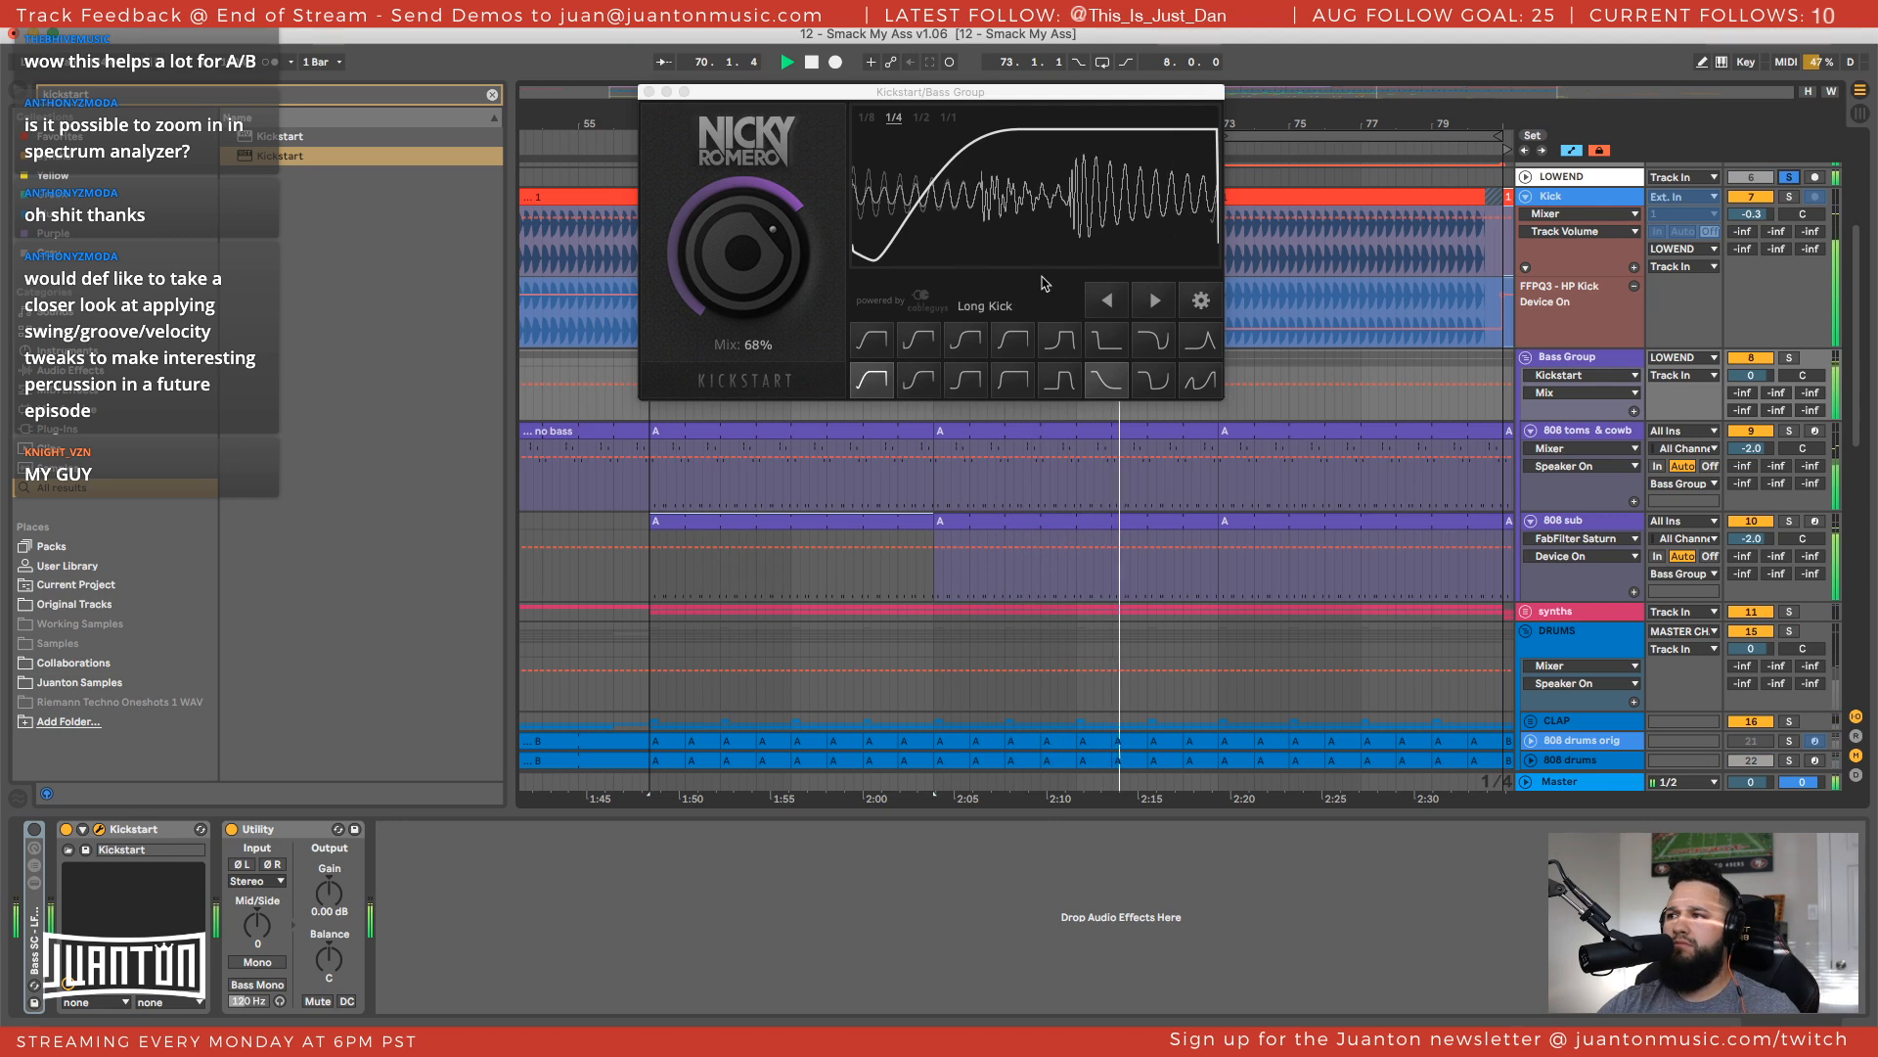
Audition Kickstart's Mids Chain, Tighter, Extreme Short, fifth lower-row and Short Kick curves on the soloed low end
click(920, 381)
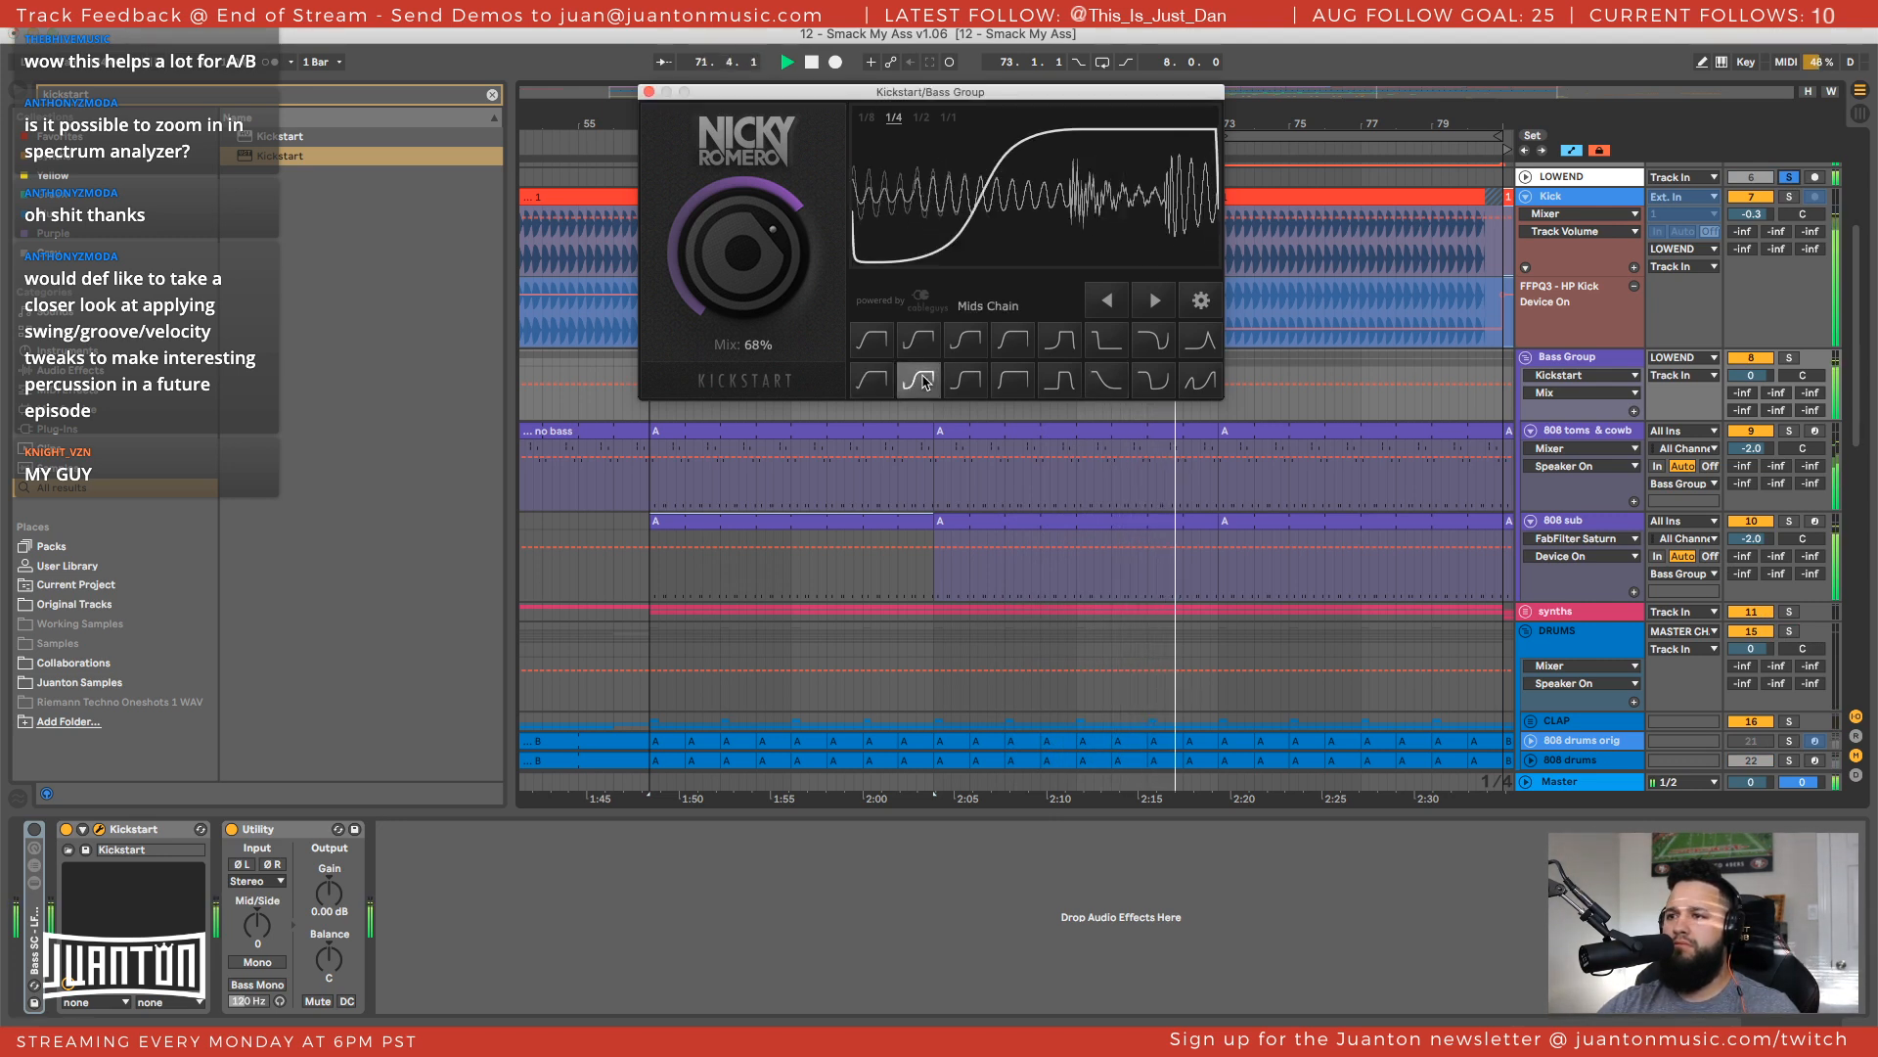
click(965, 380)
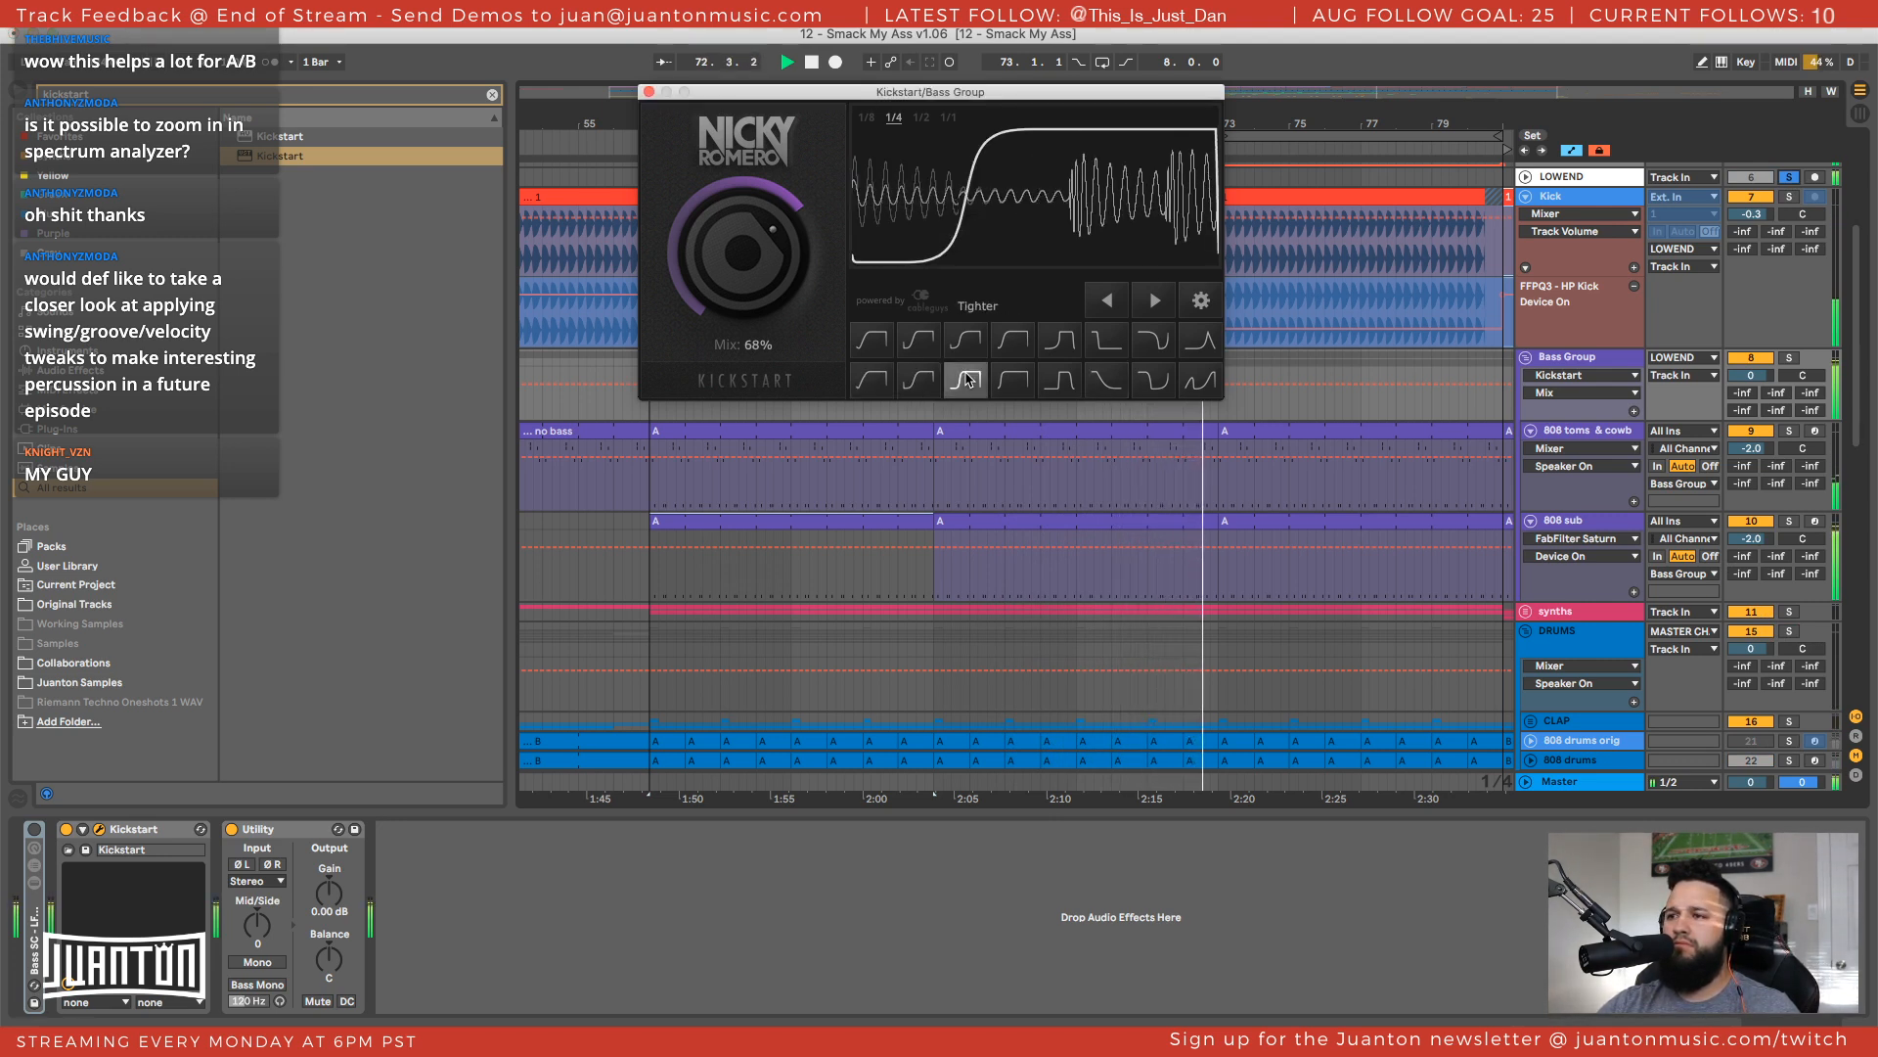
click(1015, 391)
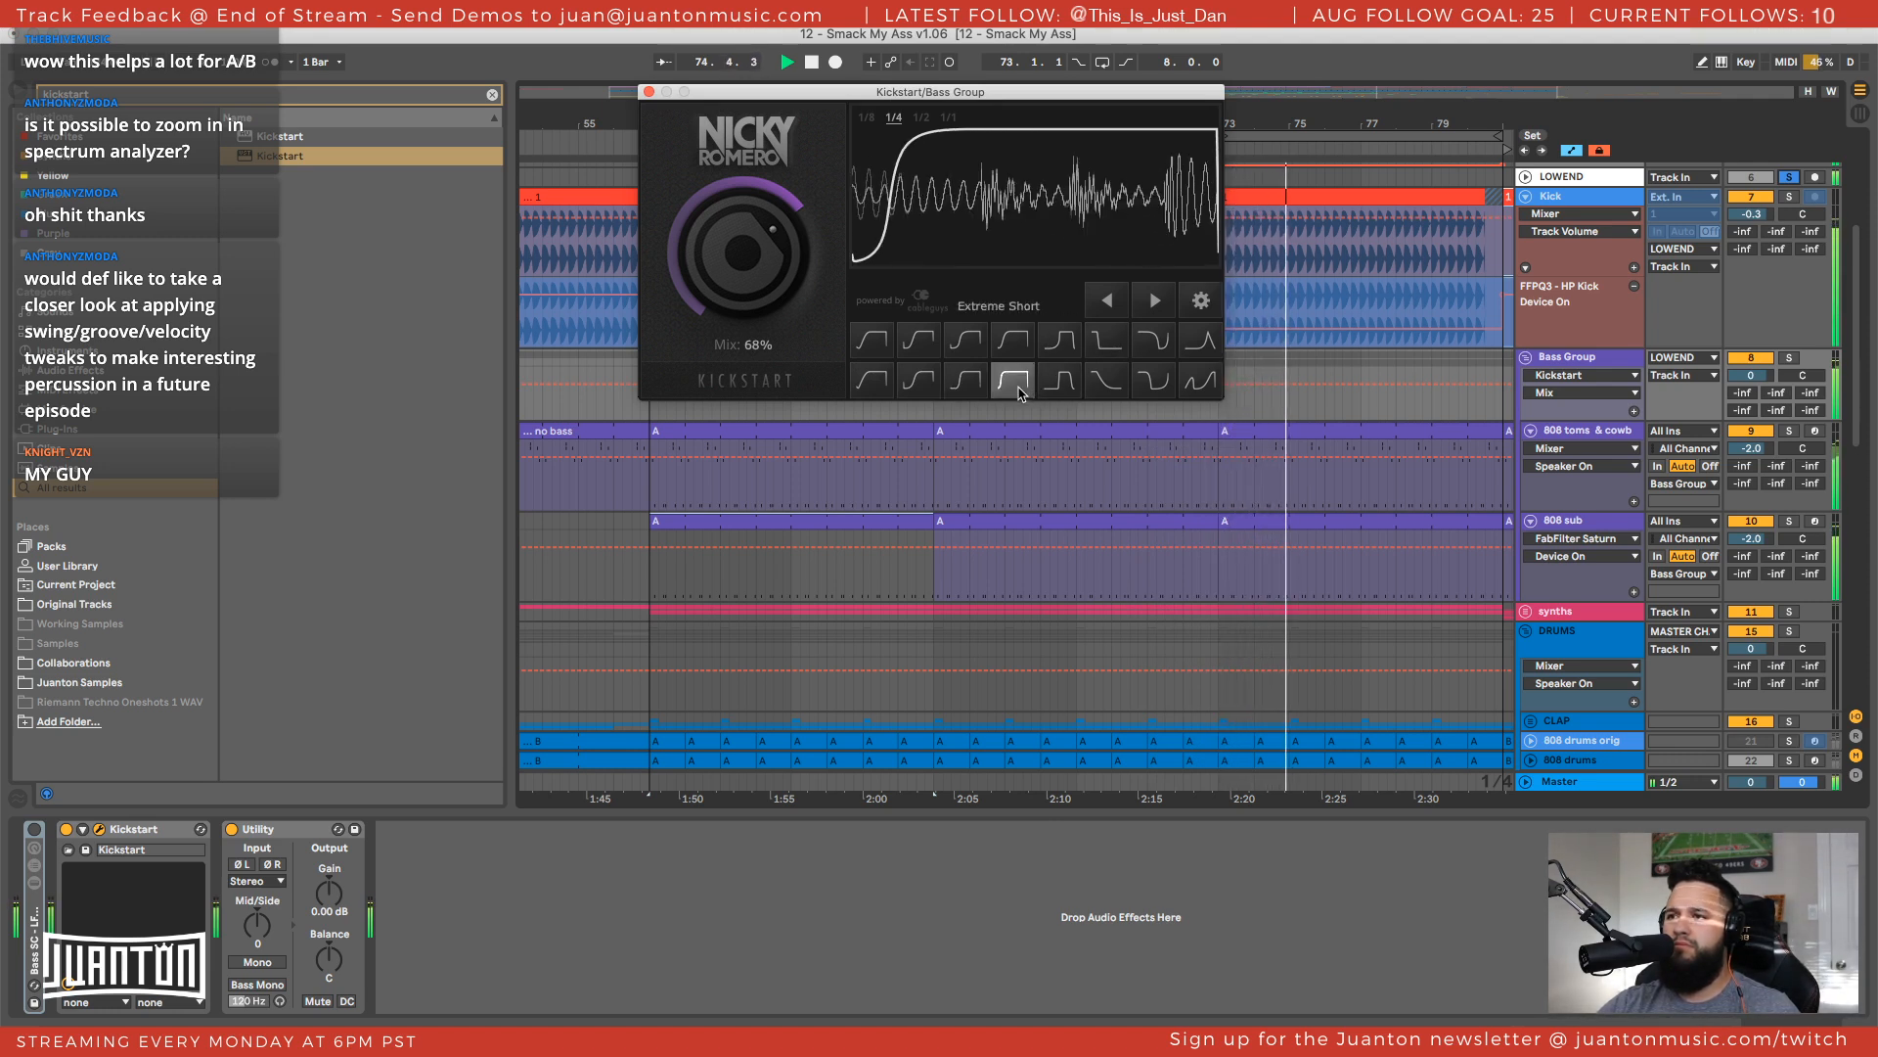
click(1071, 387)
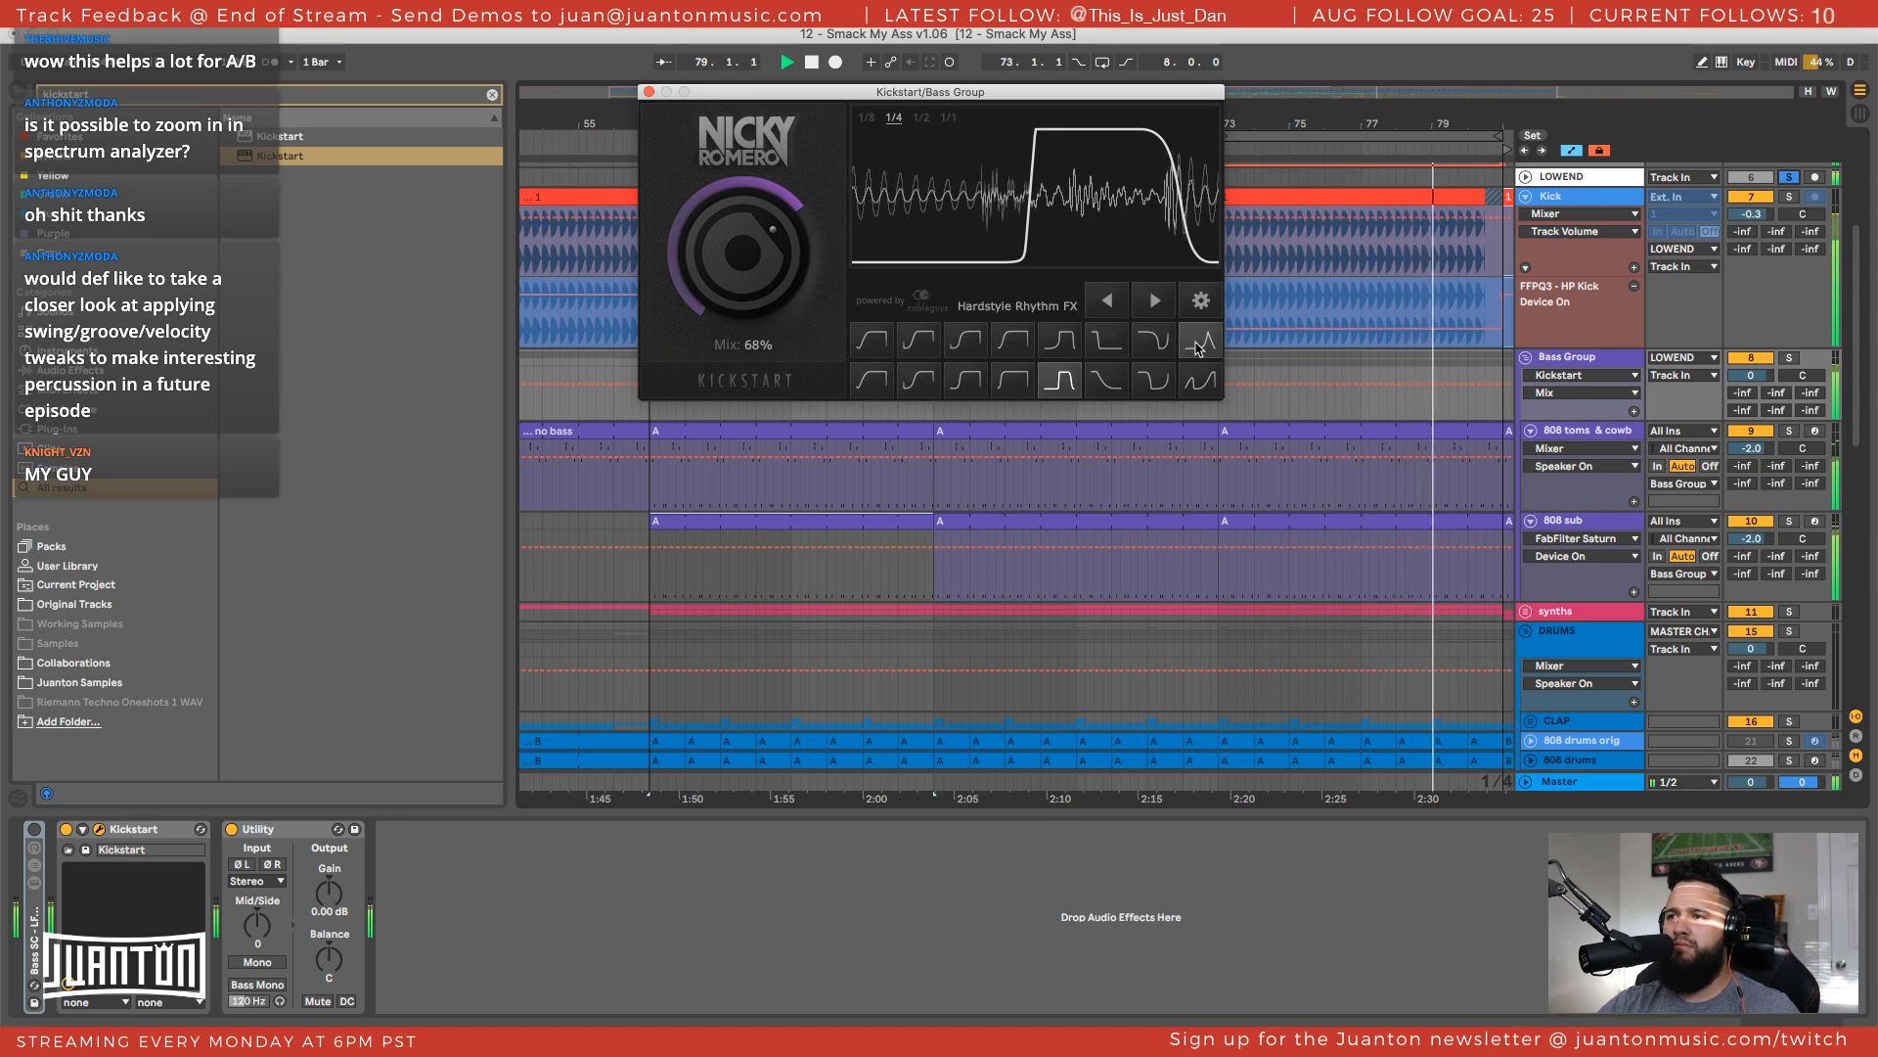
click(1108, 343)
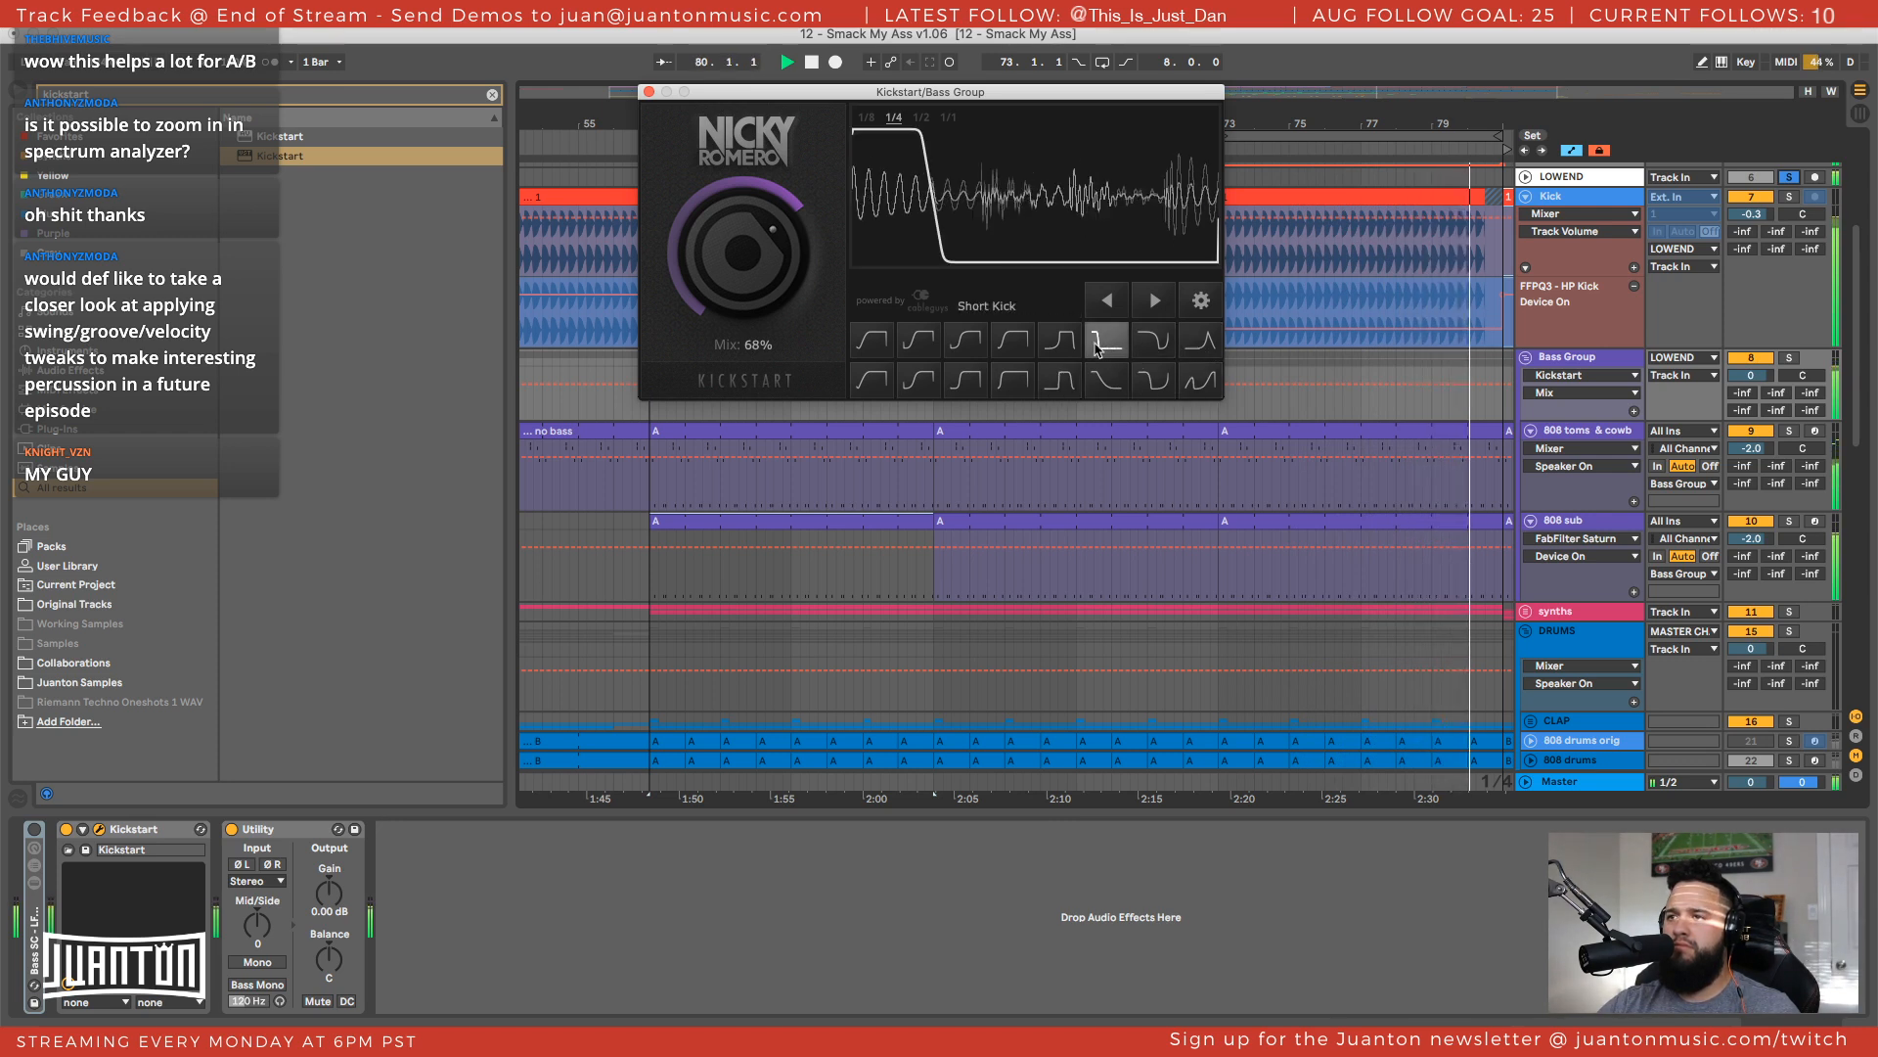
Compare Kickstart's upper-row curves again, settle on Free Punch at 1/4 and close the Kickstart window
click(1062, 344)
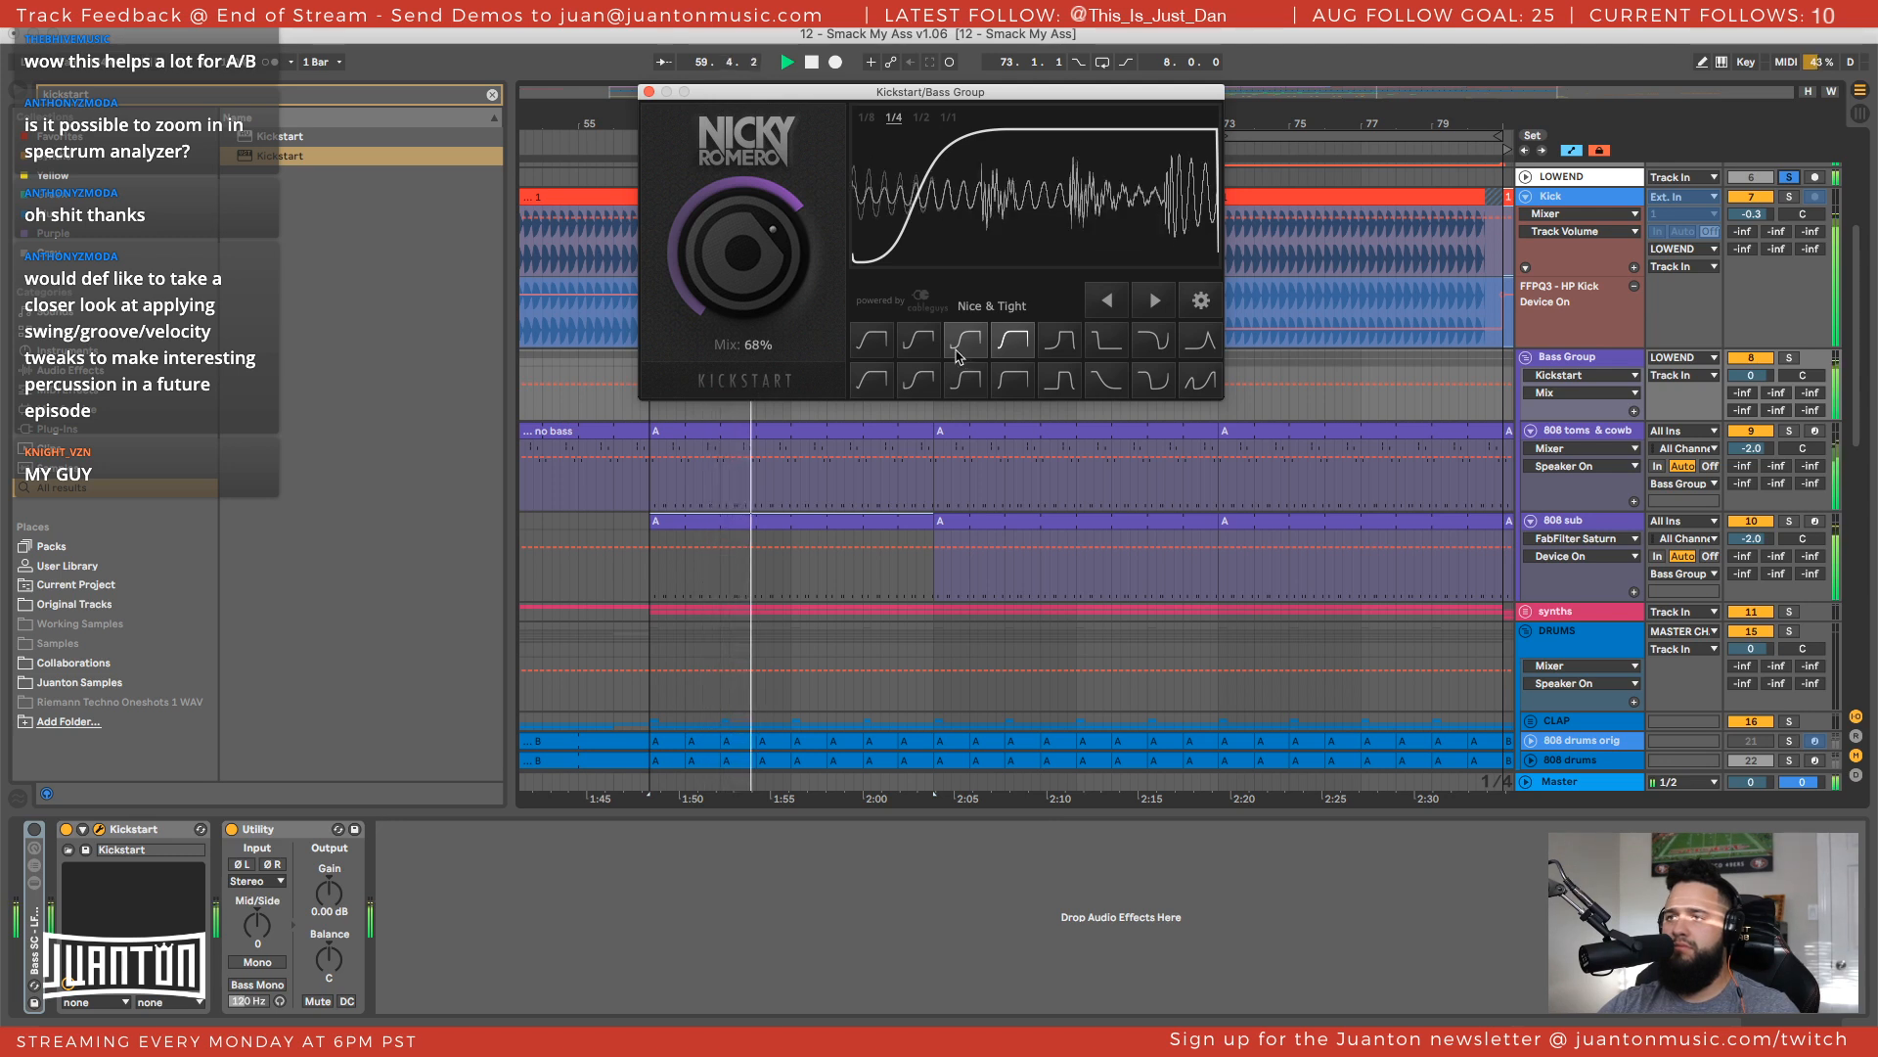
click(963, 347)
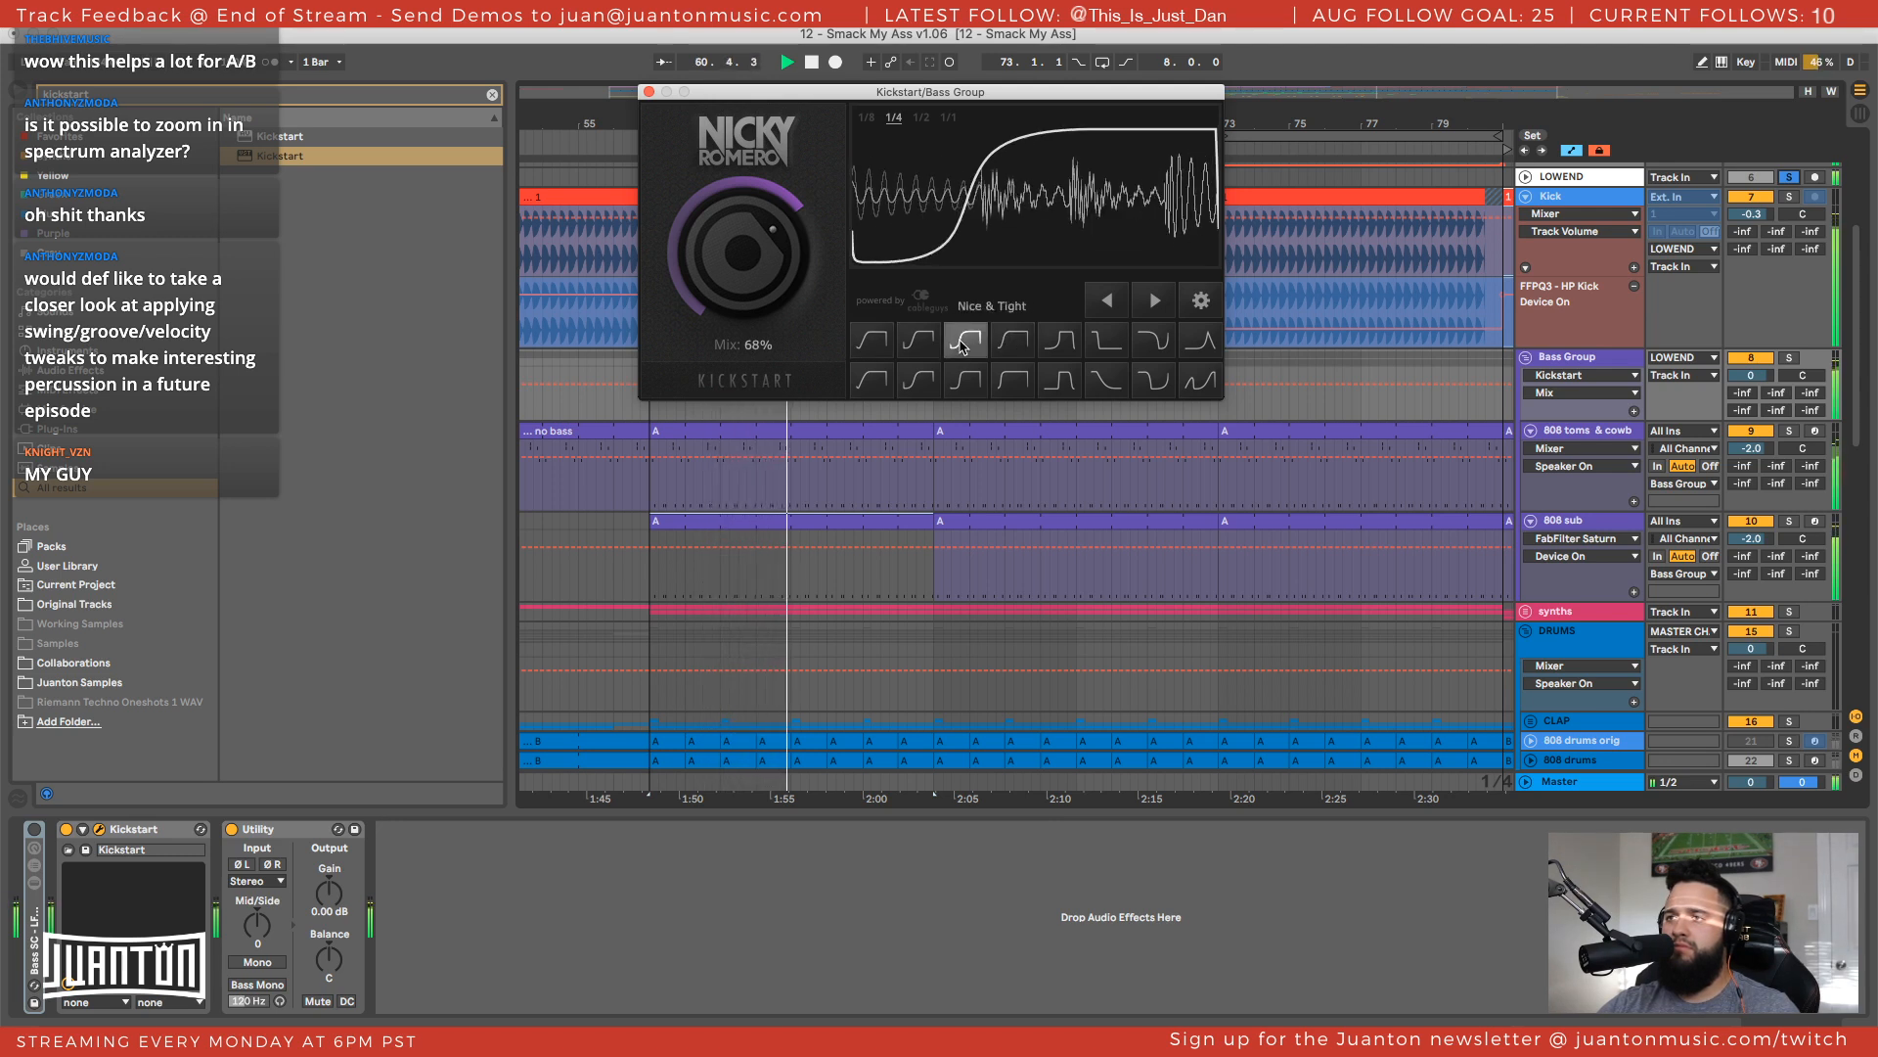
click(918, 342)
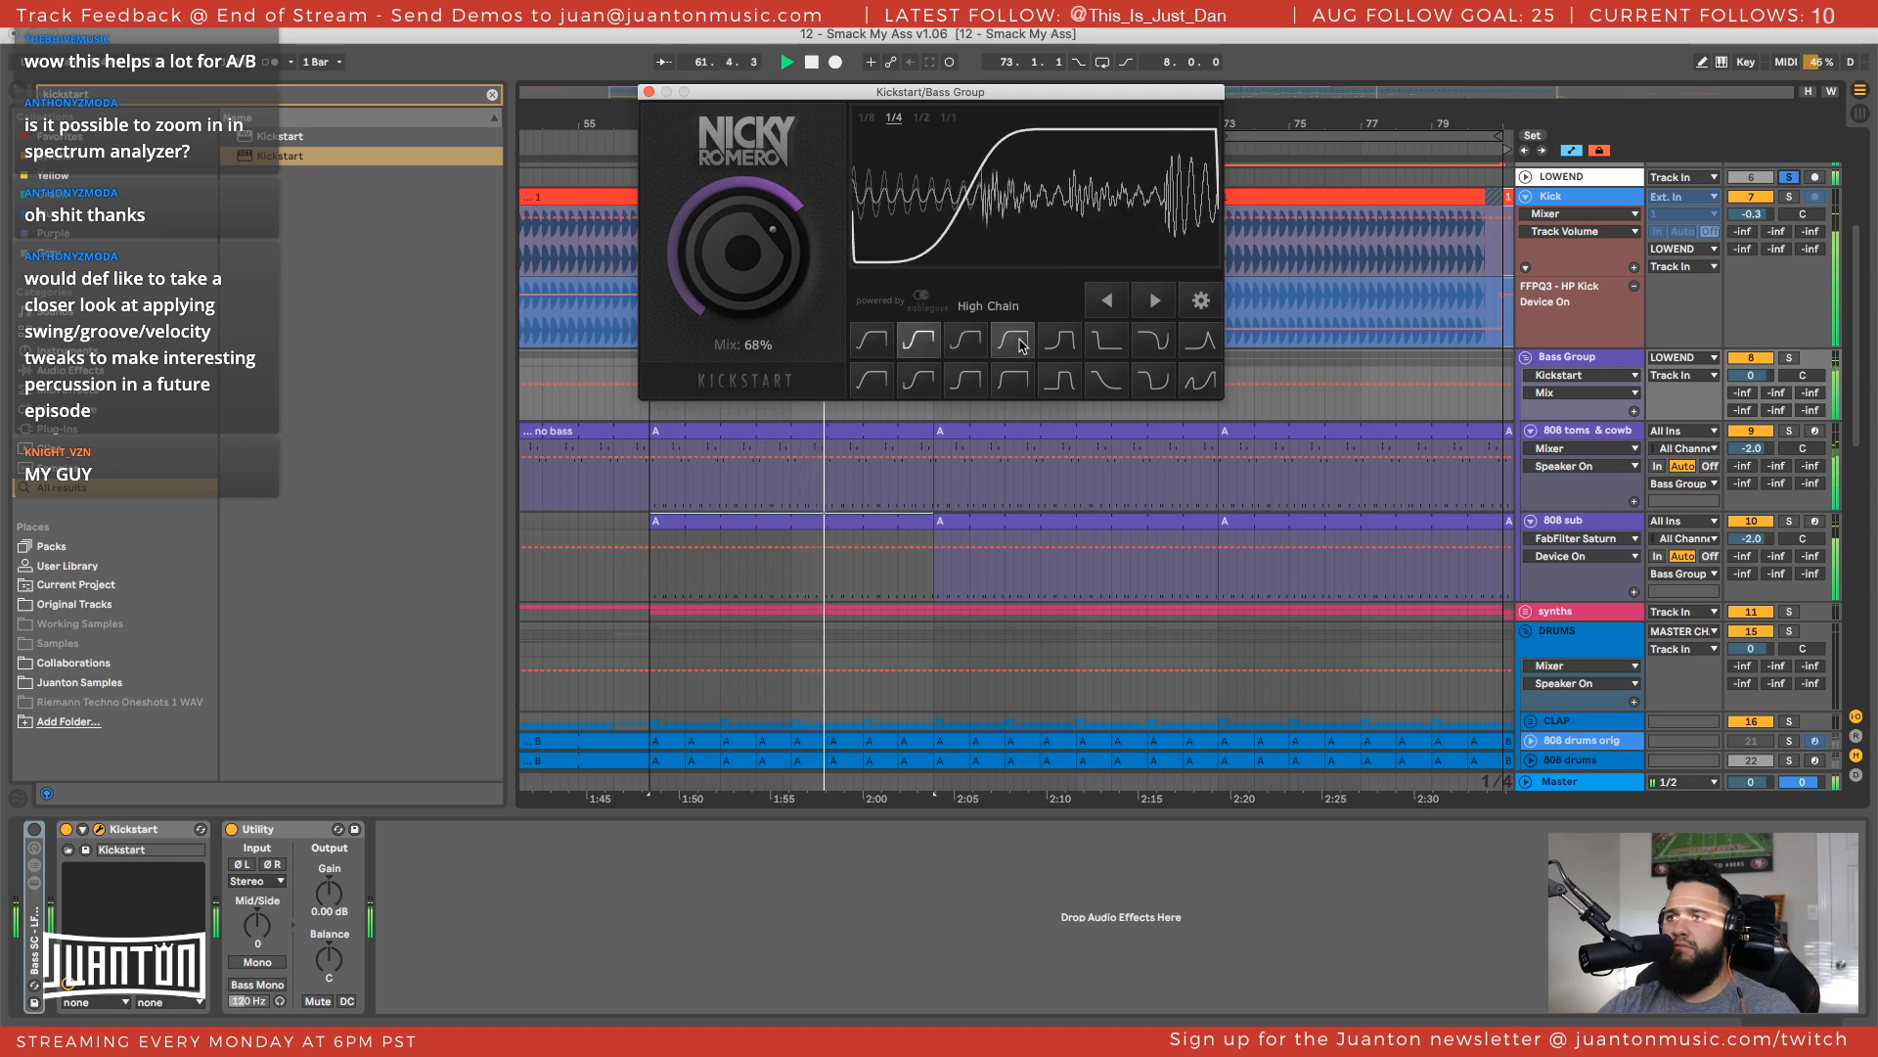
click(856, 344)
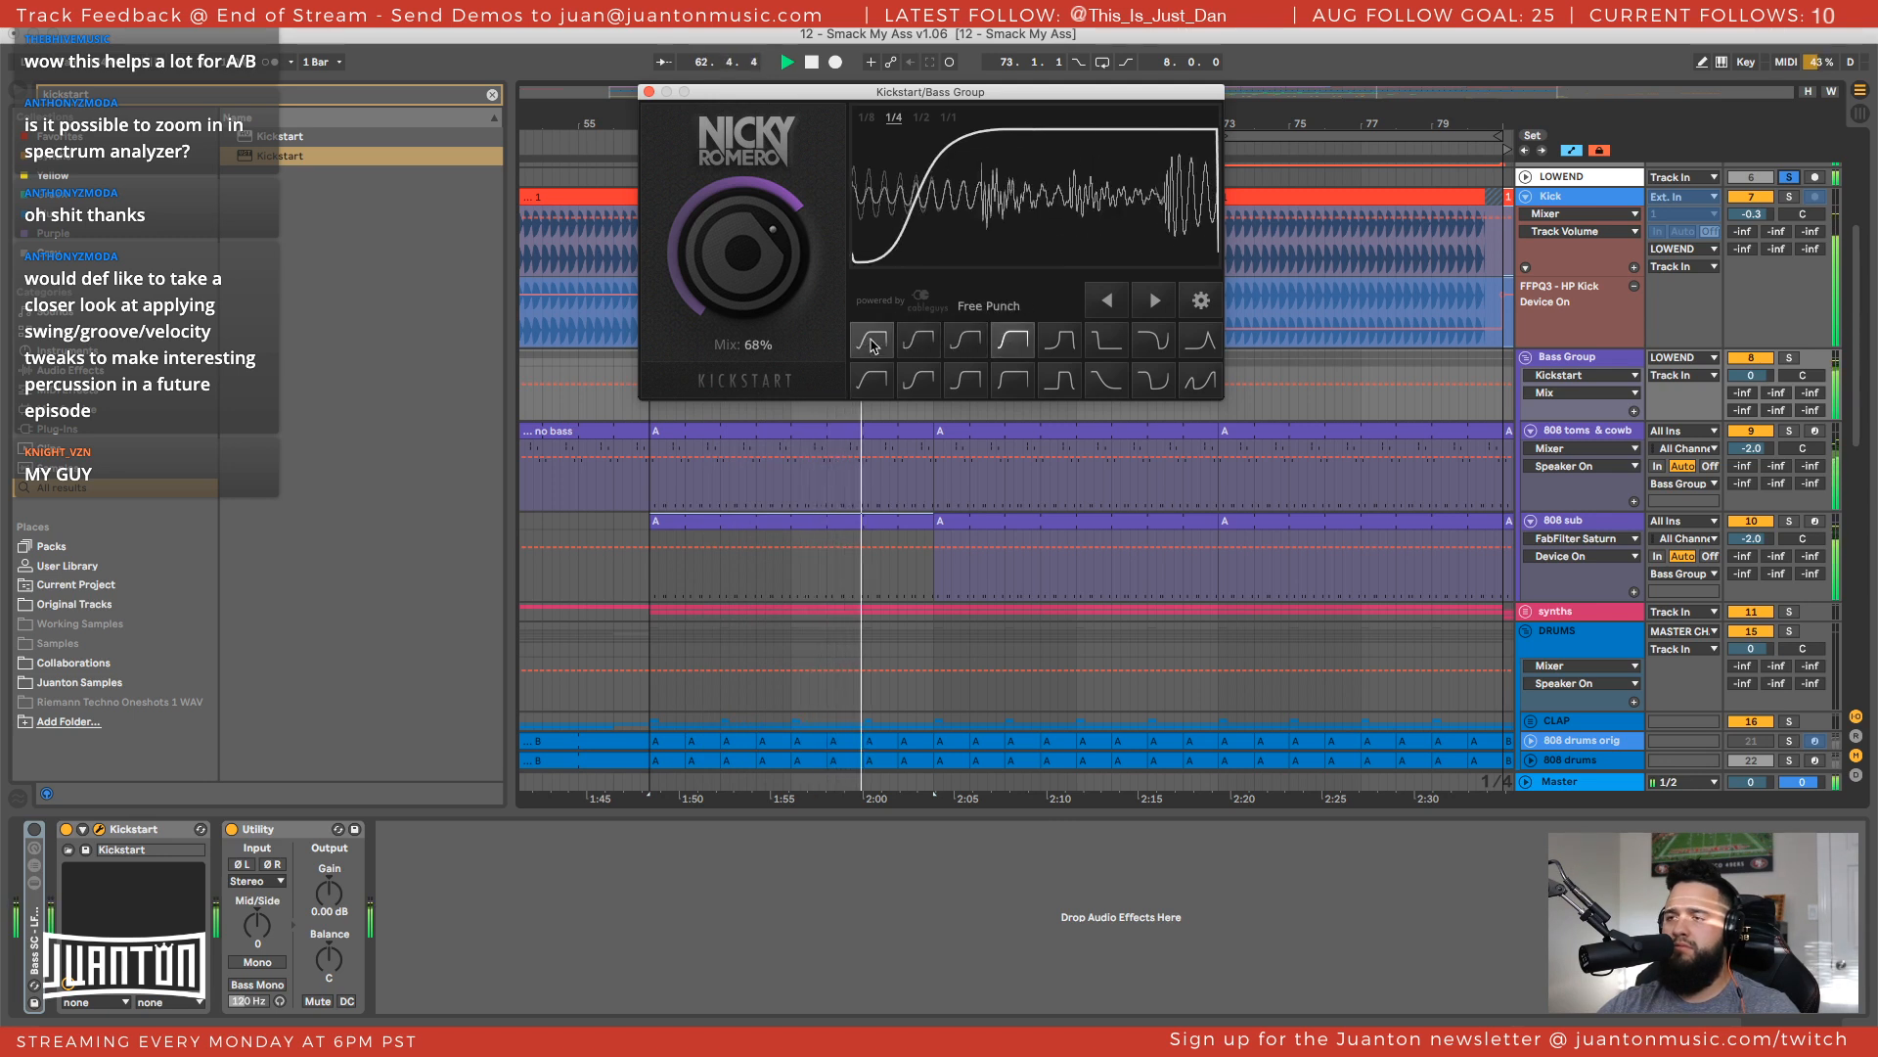
click(970, 346)
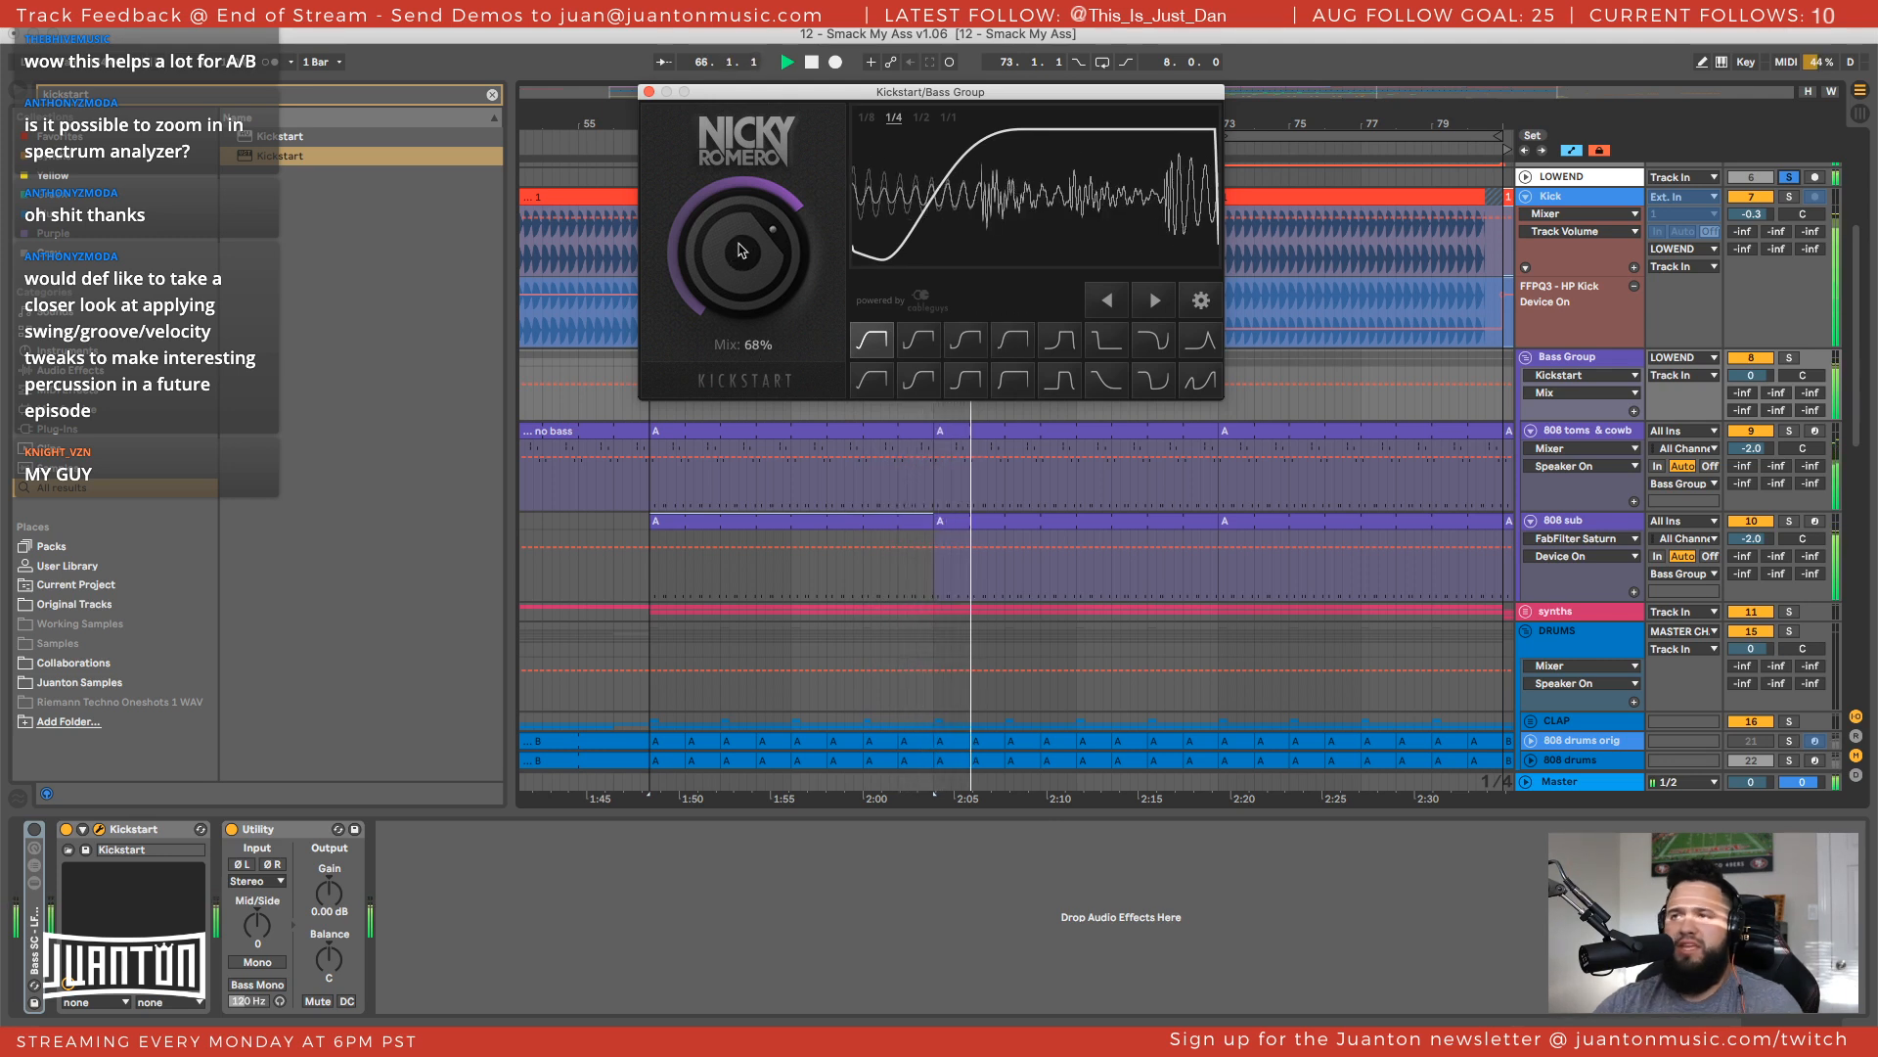
click(648, 92)
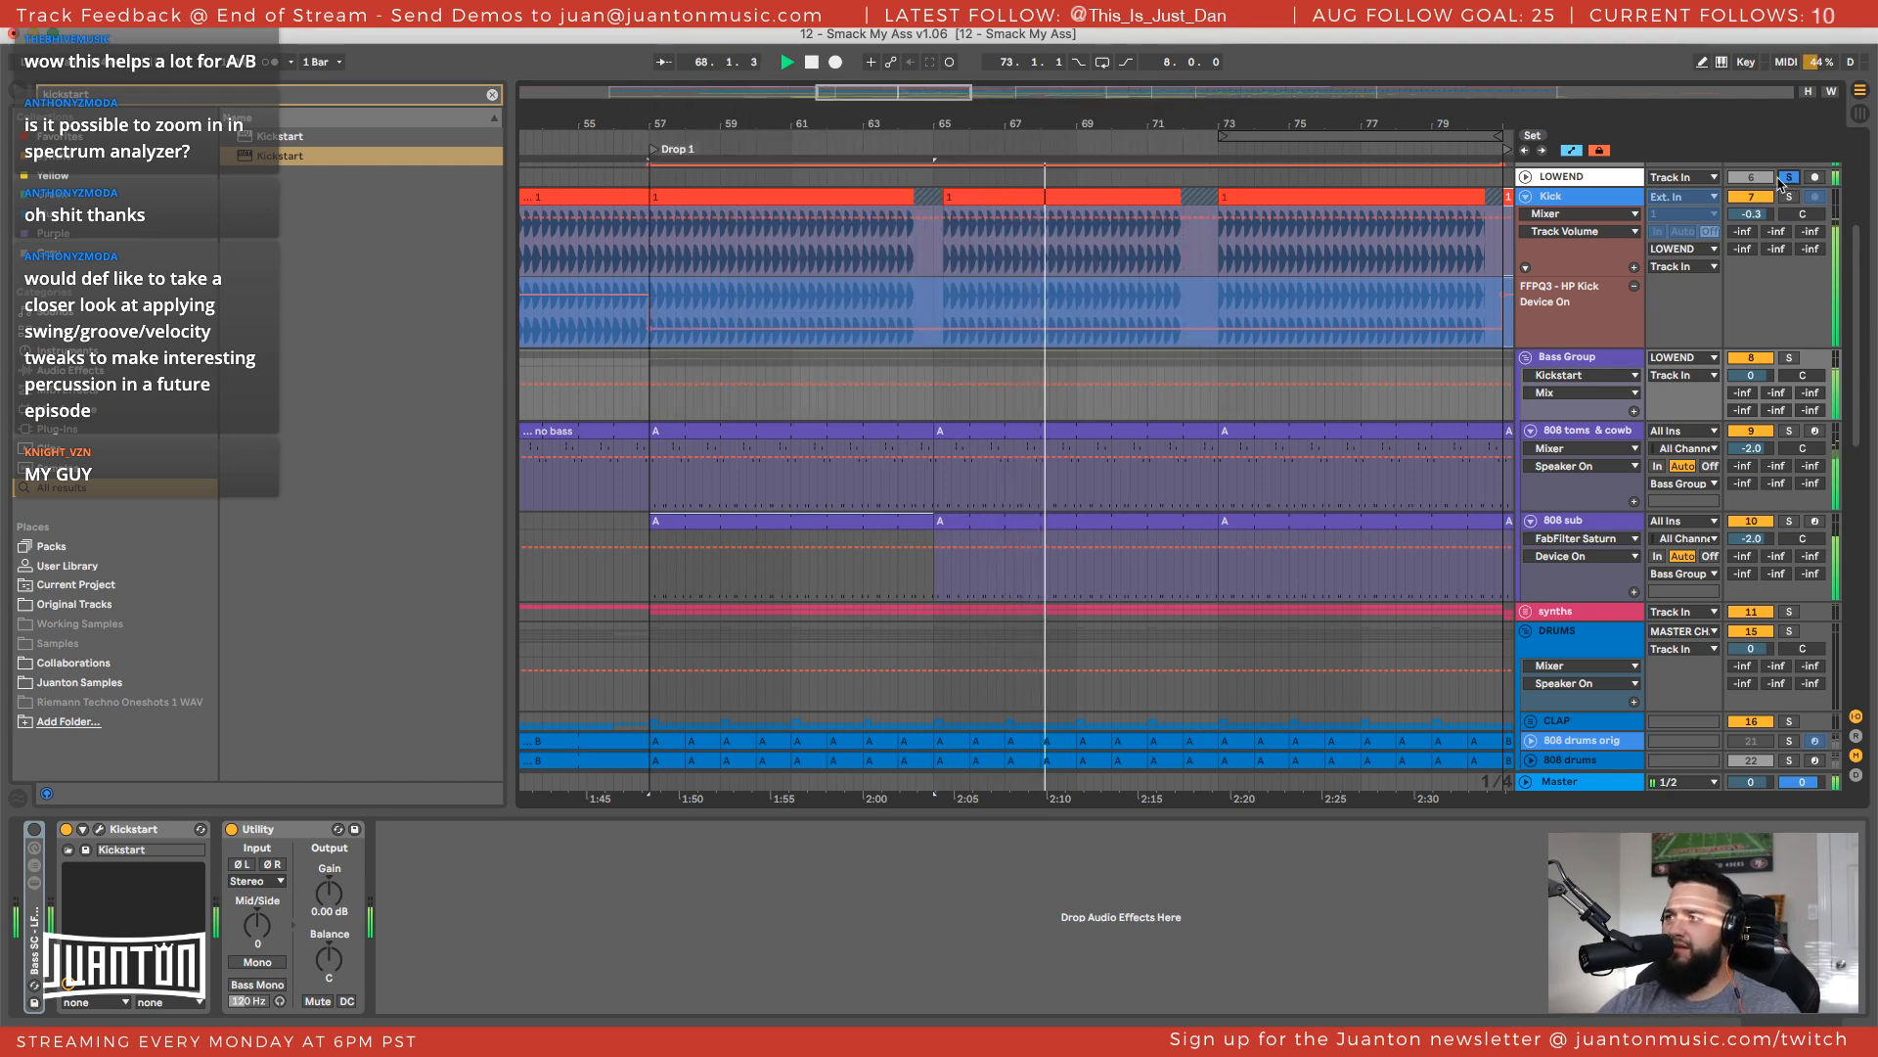
Fold the Kick track and collapse the Pro-Q 3, Saturn, Sonalksis FreeG and Spectrum devices on the 808 sub
click(1527, 197)
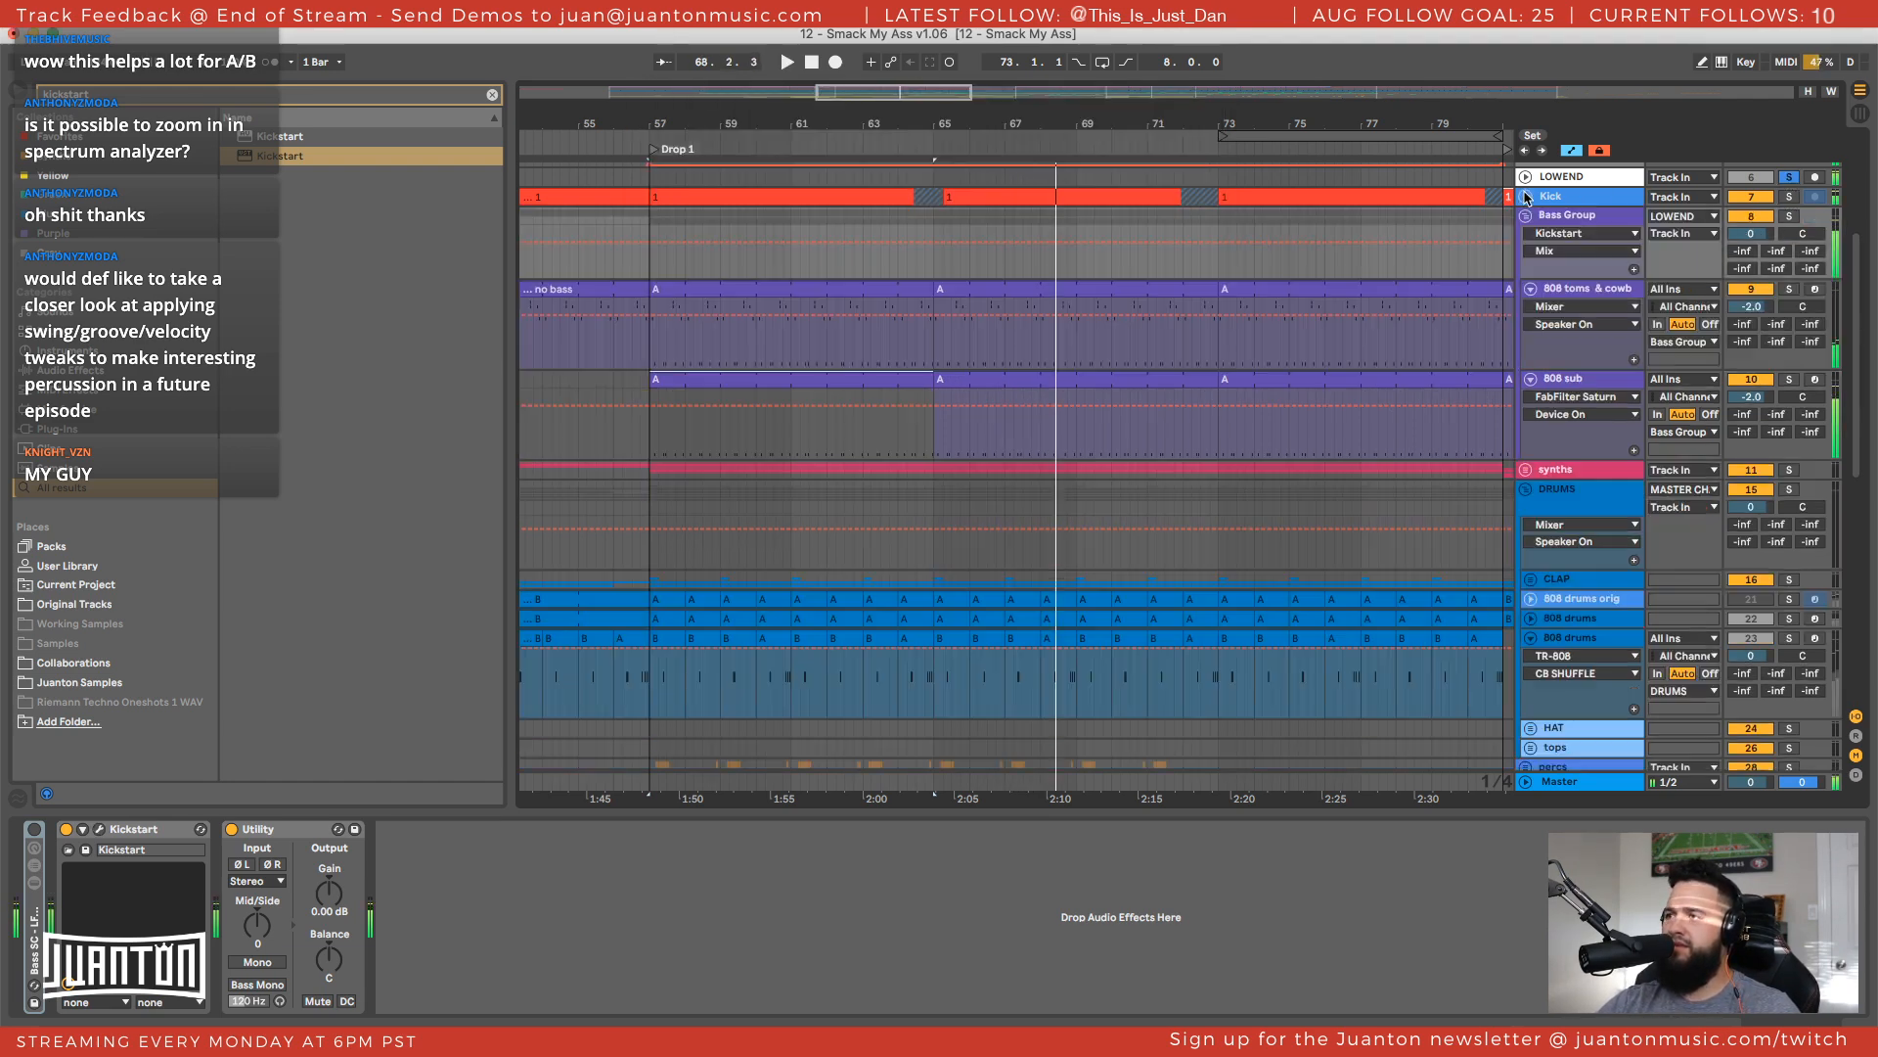
click(1592, 378)
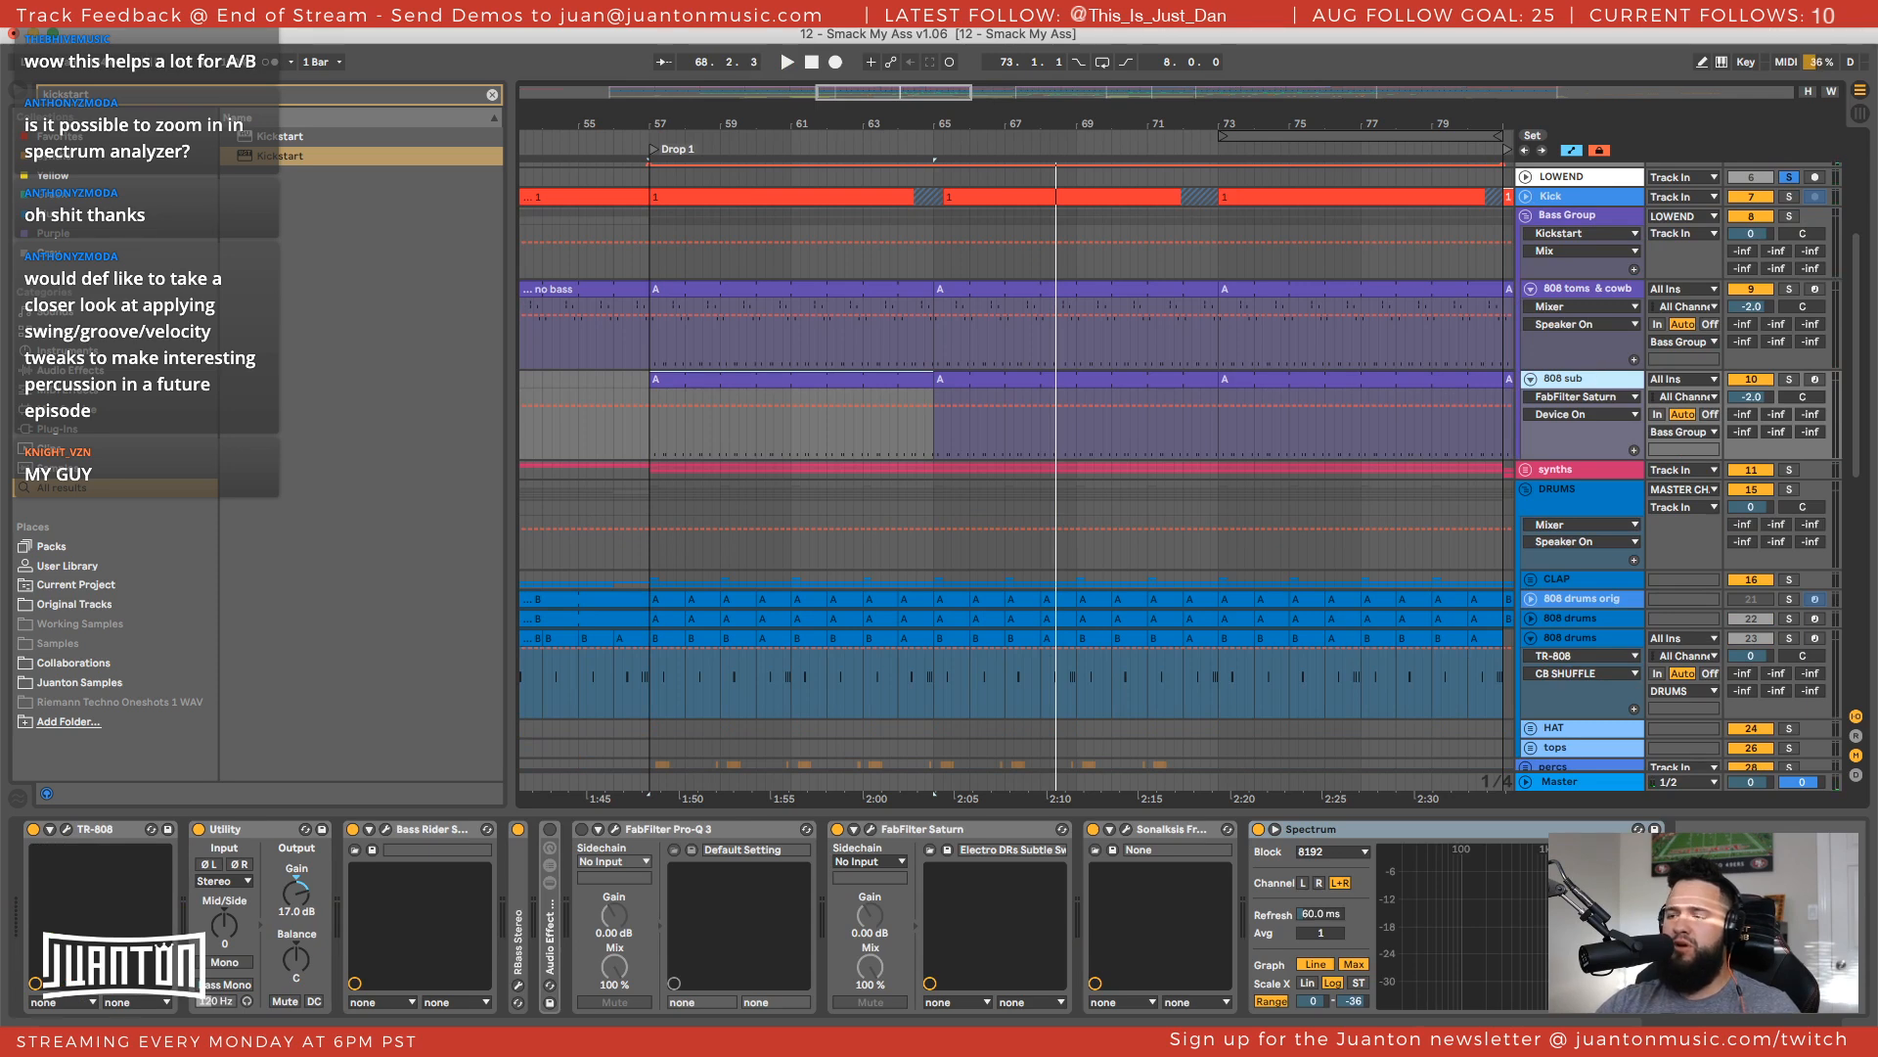
double_click(672, 833)
double_click(1113, 833)
double_click(974, 833)
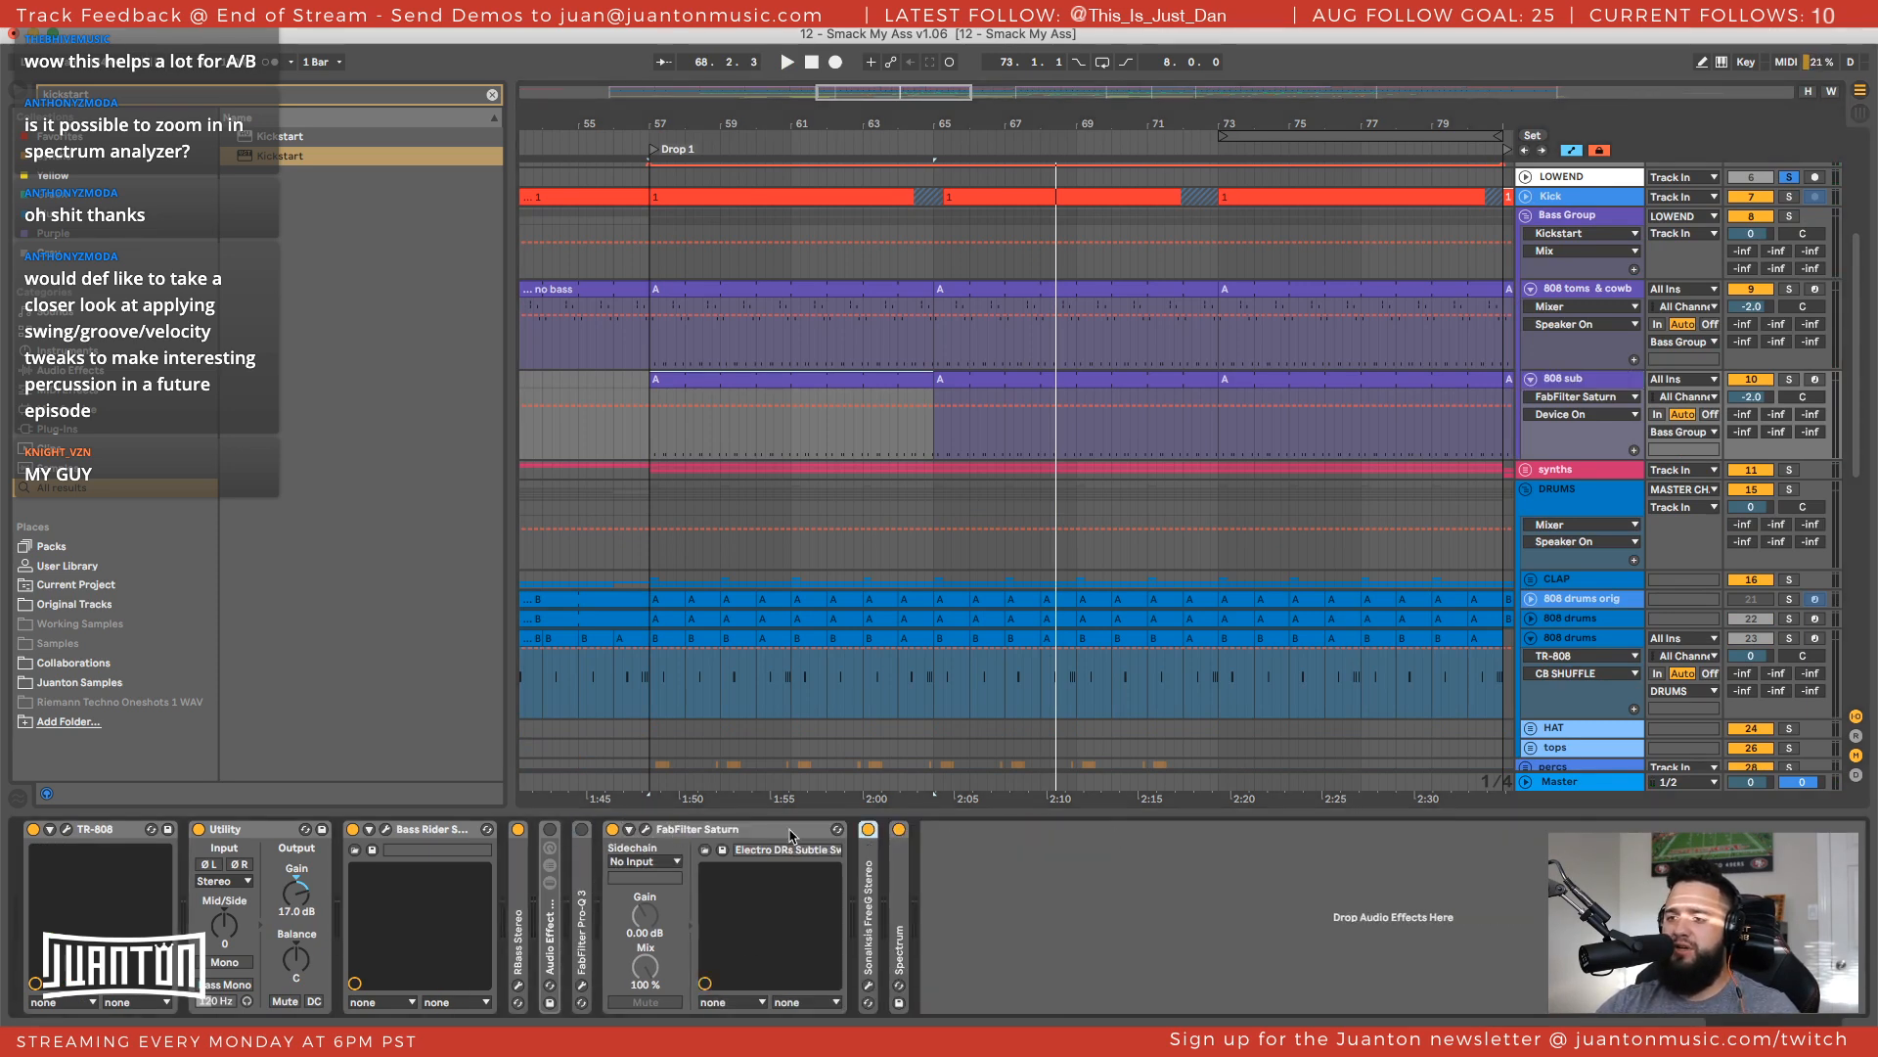
double_click(791, 835)
Select the Bass Group track to show its device chain
click(1591, 382)
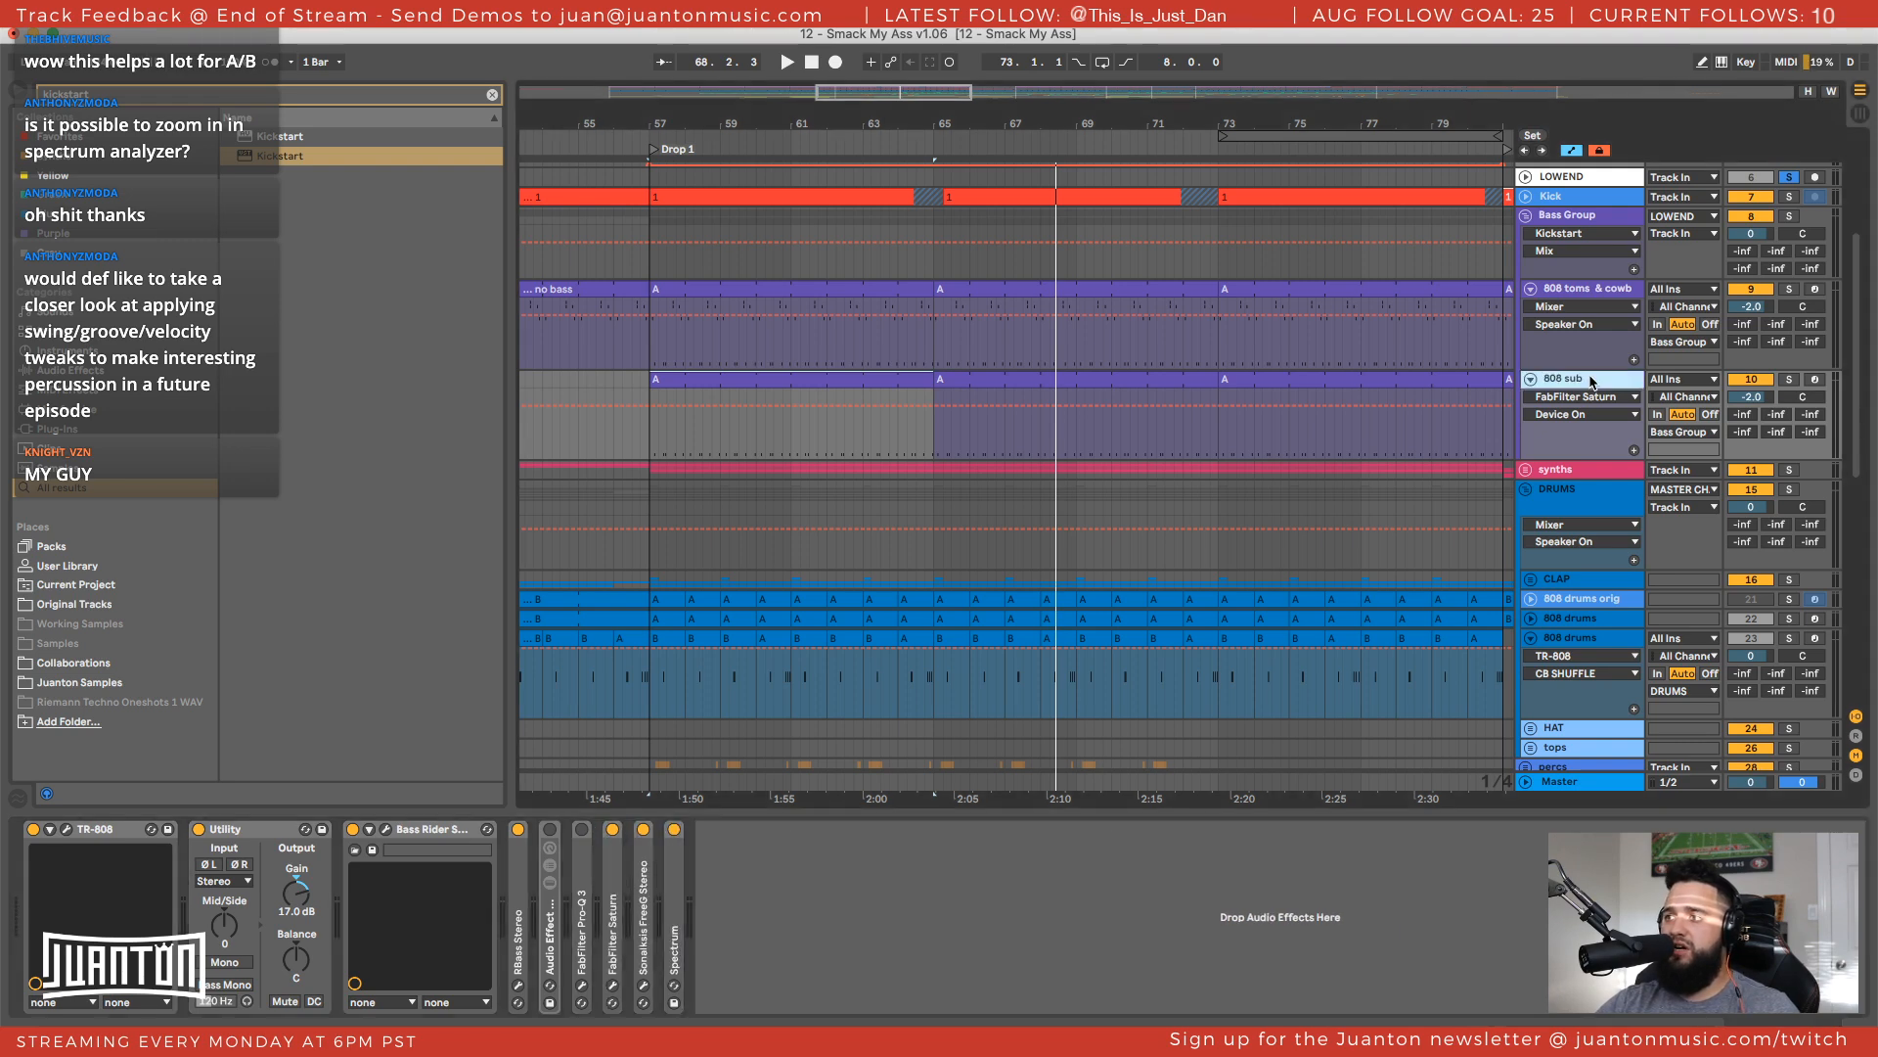
click(1589, 217)
scroll(1575, 227, up, 2)
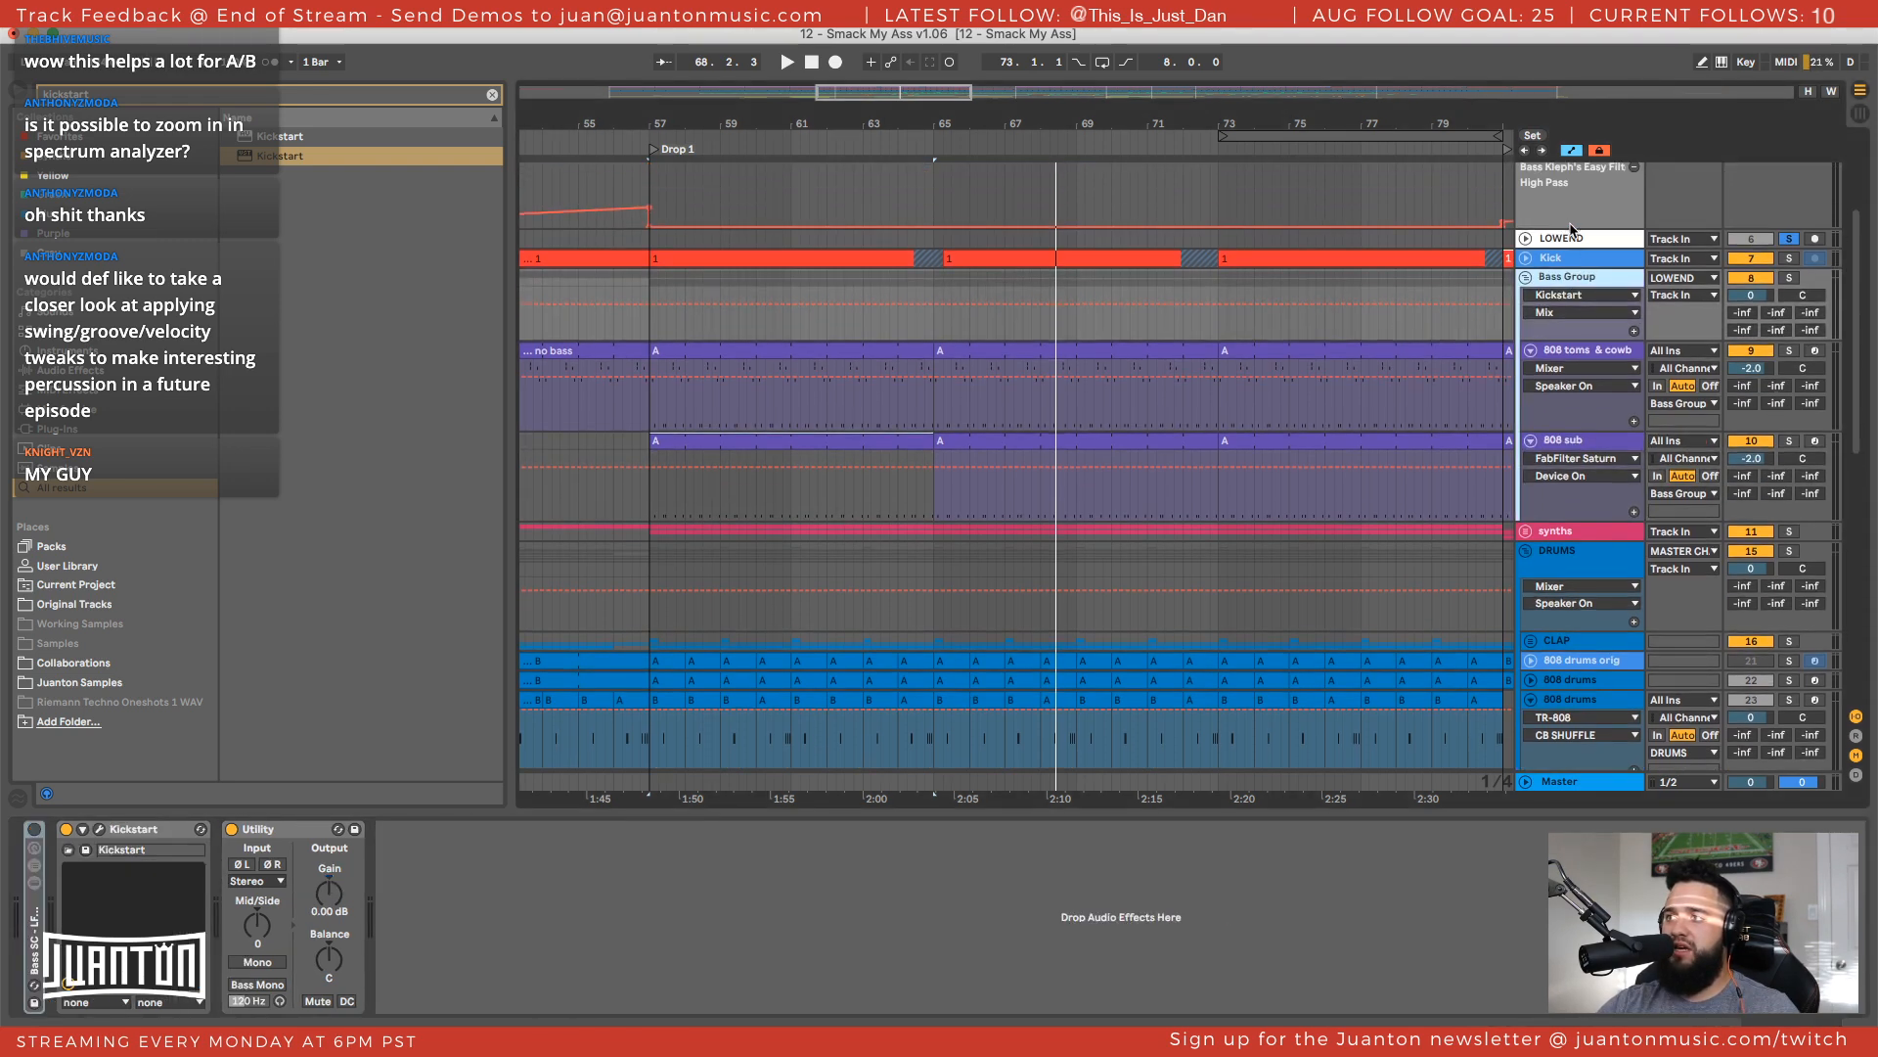
Show the LOWEND group's device chain and enlarge its LFOTool window
click(1553, 260)
scroll(1554, 264, down, 1)
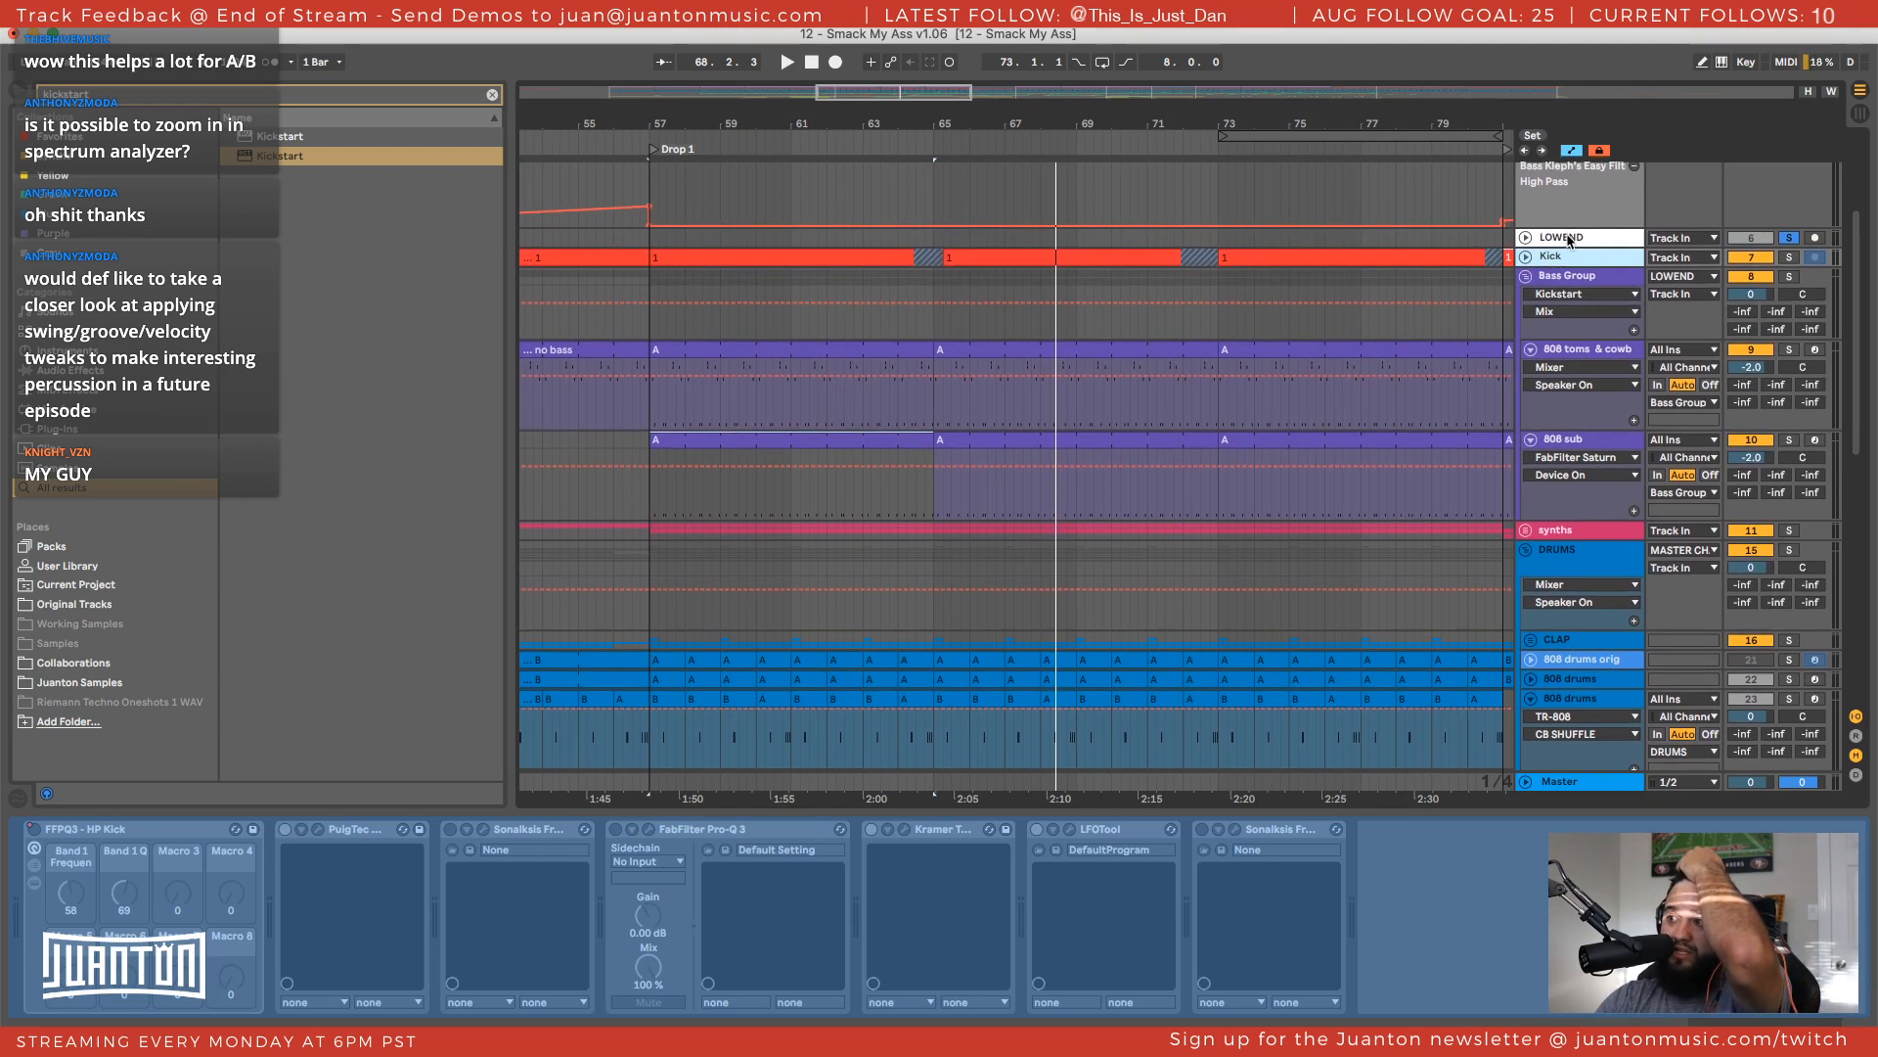
click(1564, 236)
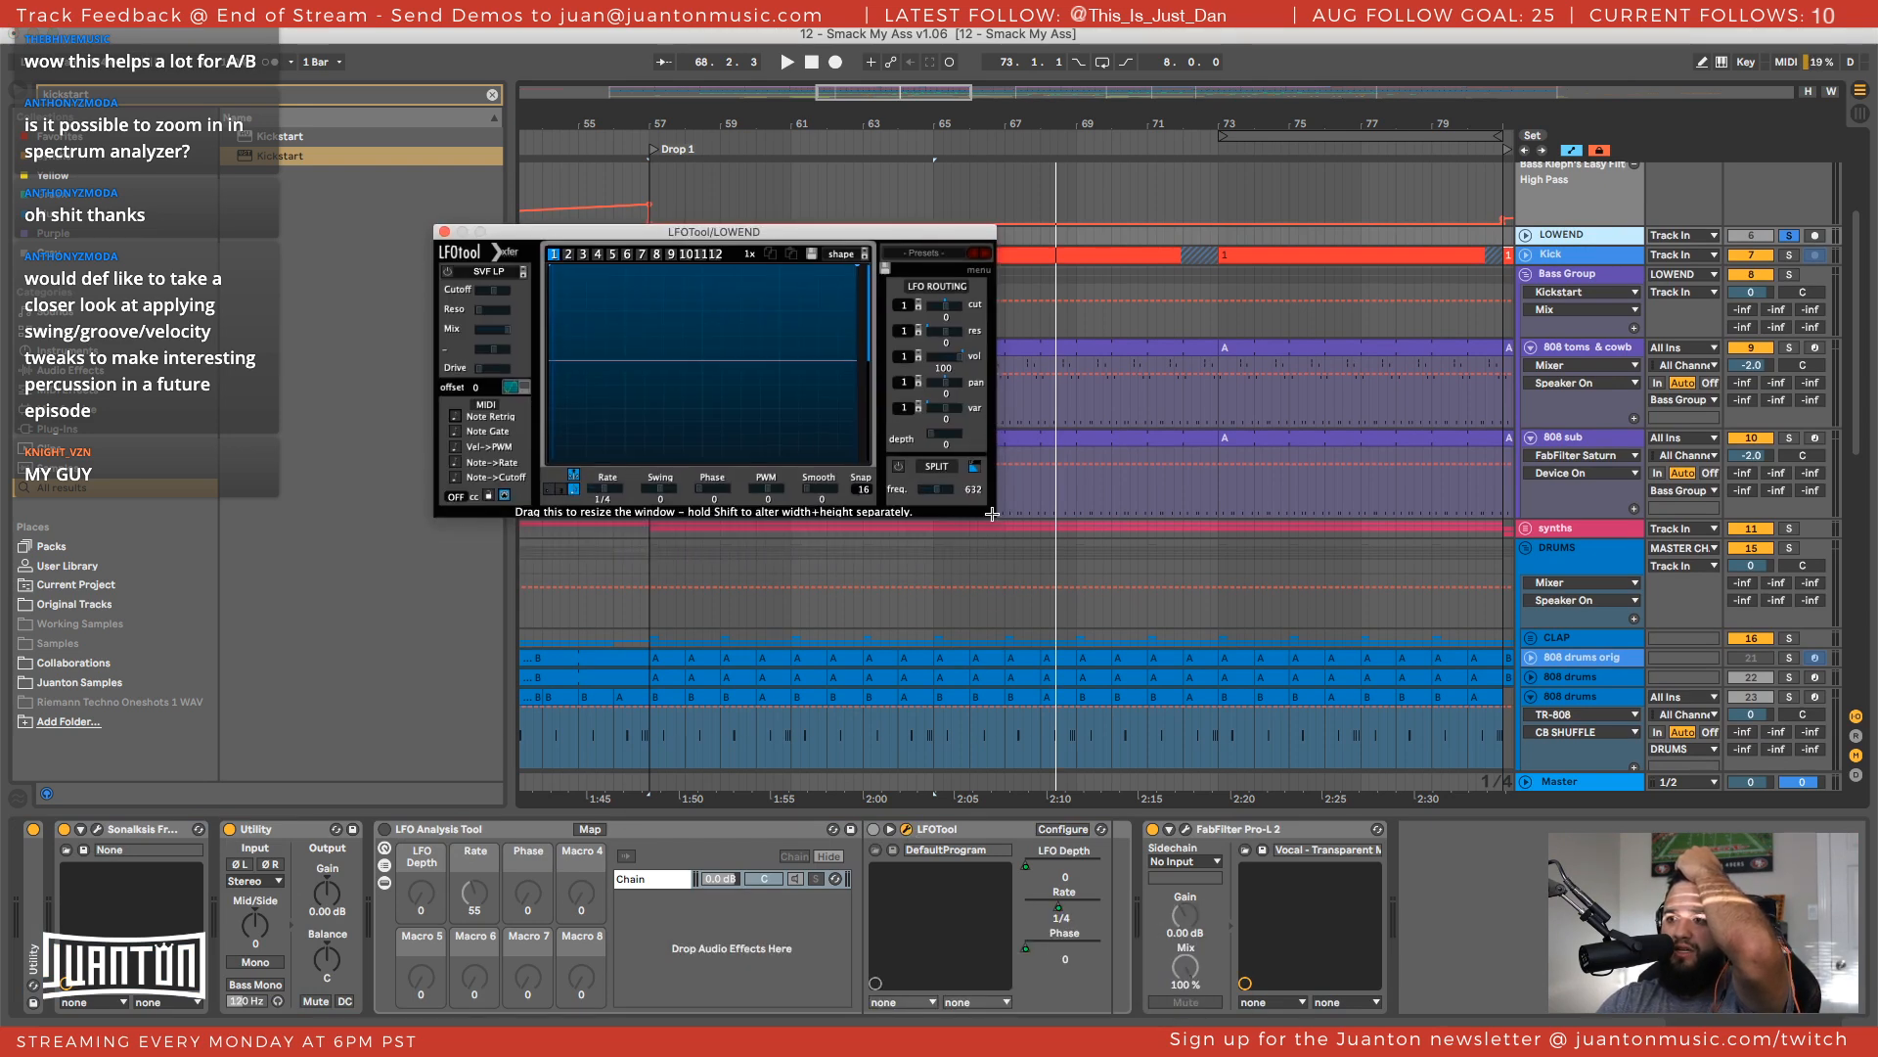
drag(992, 514, 1203, 687)
Enable the LFO Analysis Tool rack on LOWEND and set LFOTool's phase to 332 while the drop plays
key(space)
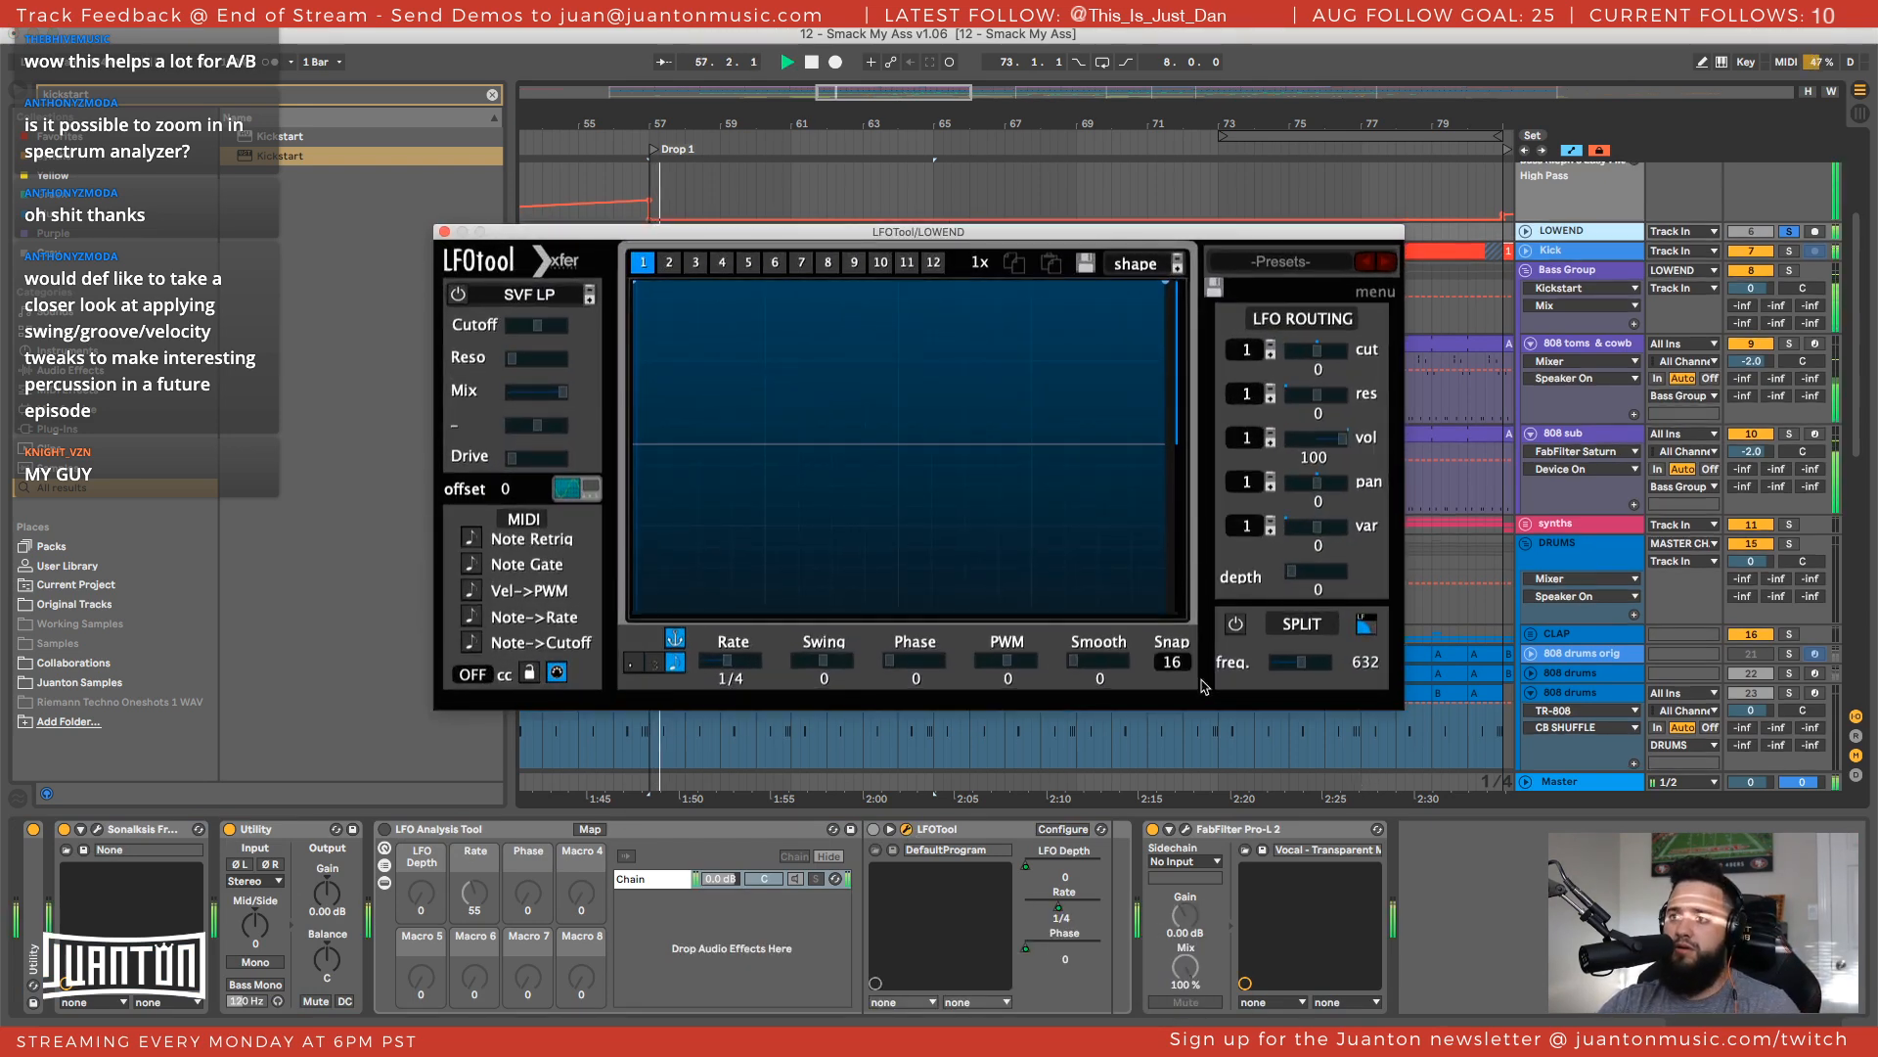
click(566, 492)
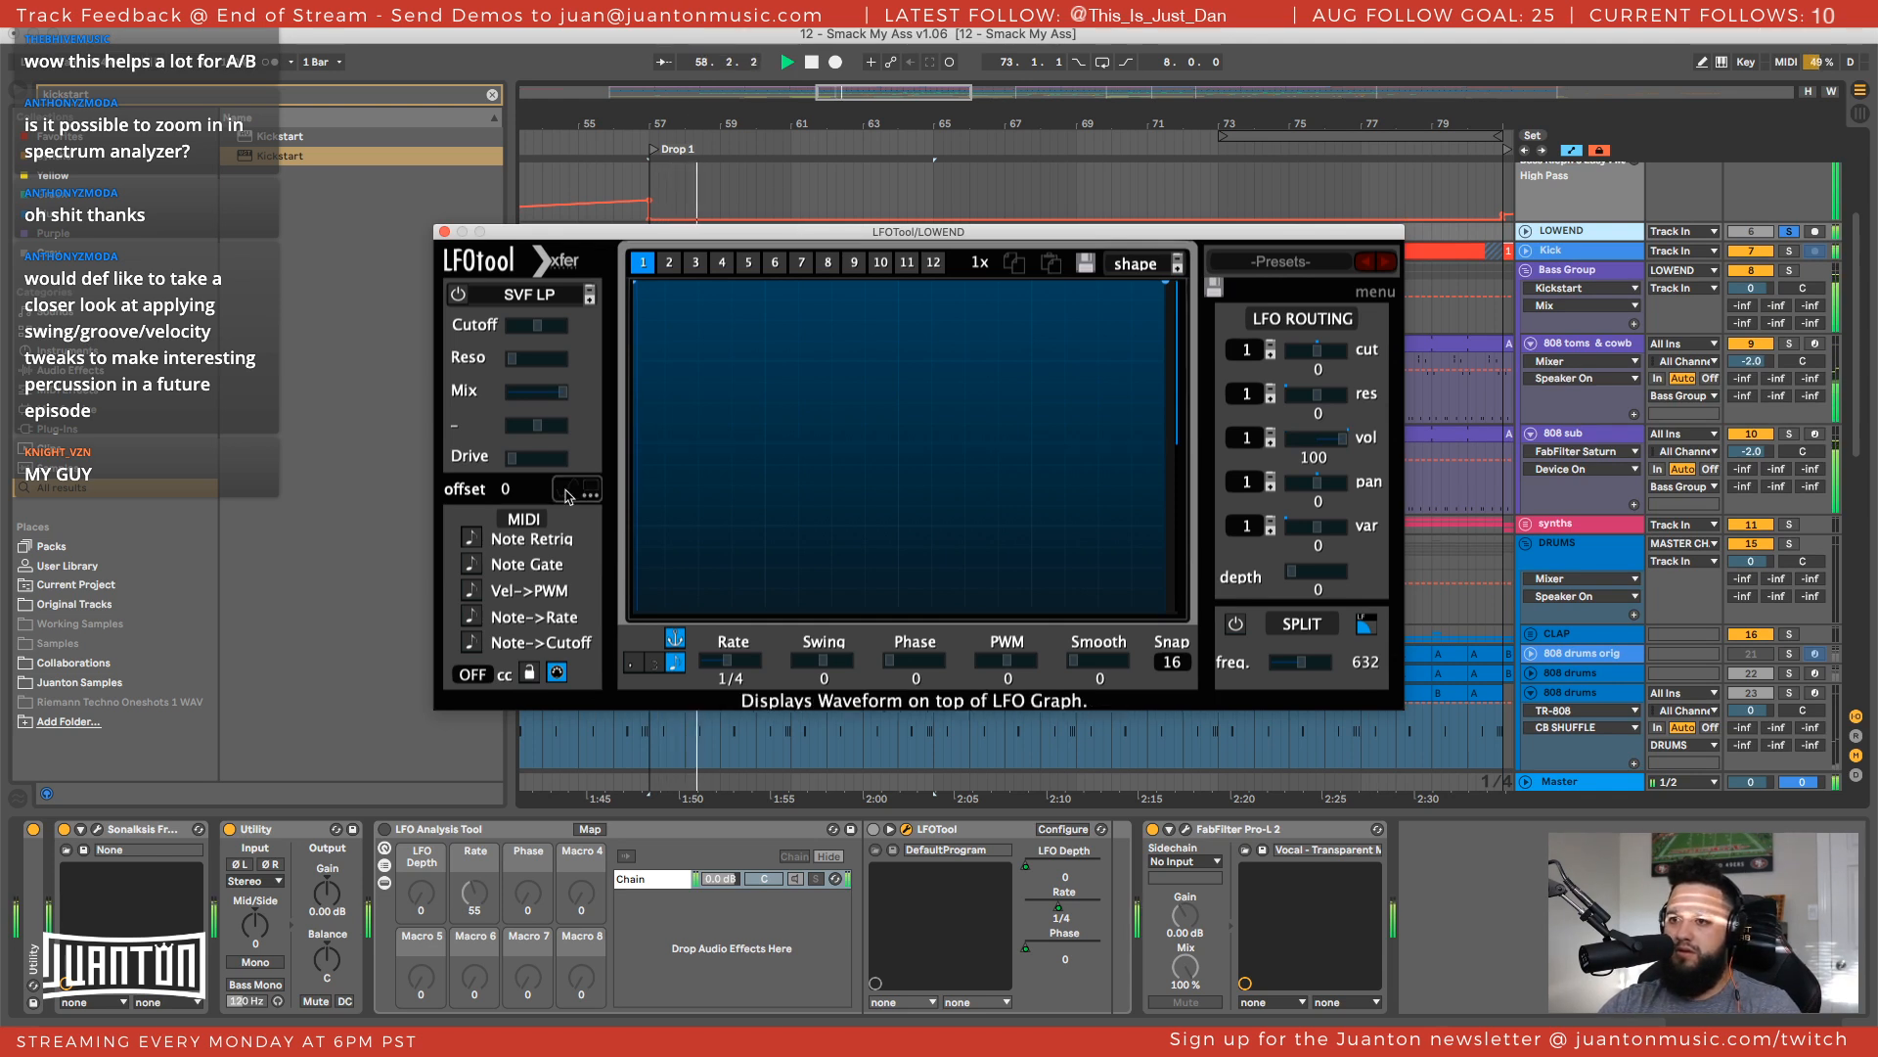
click(567, 492)
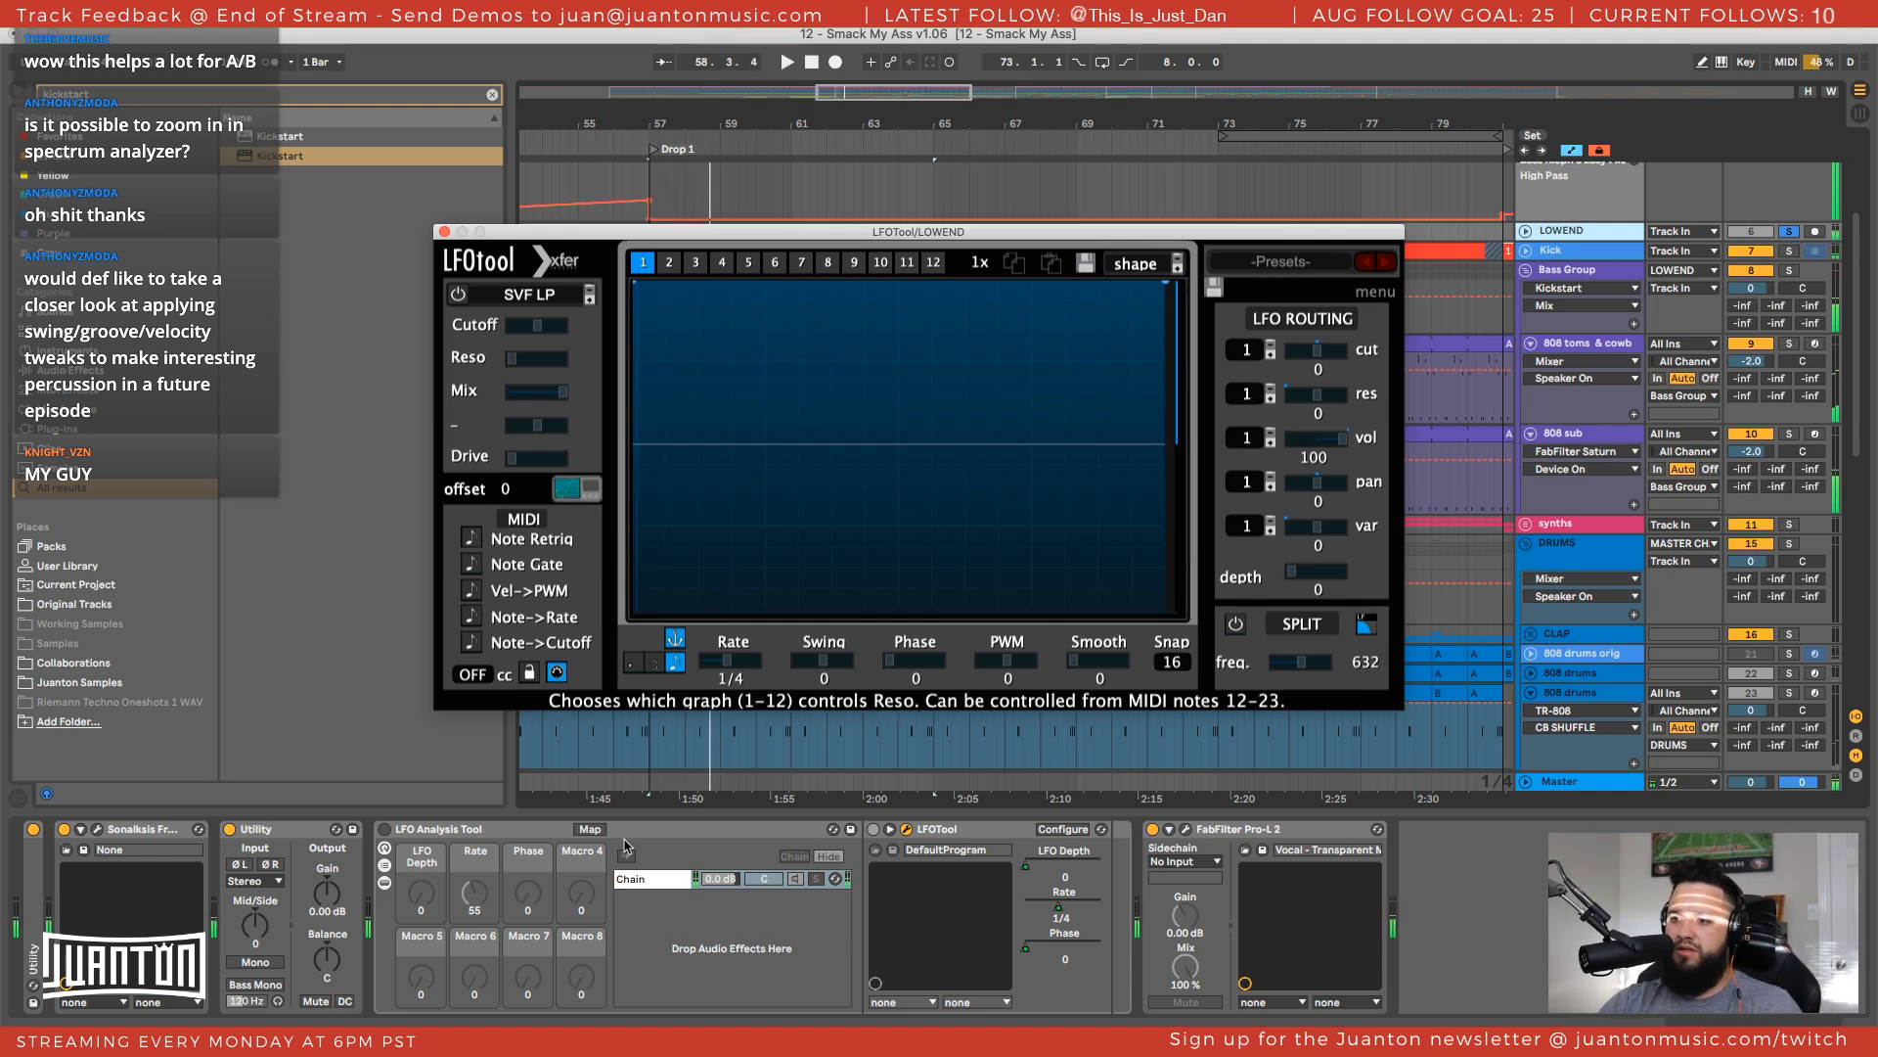
click(385, 829)
key(space)
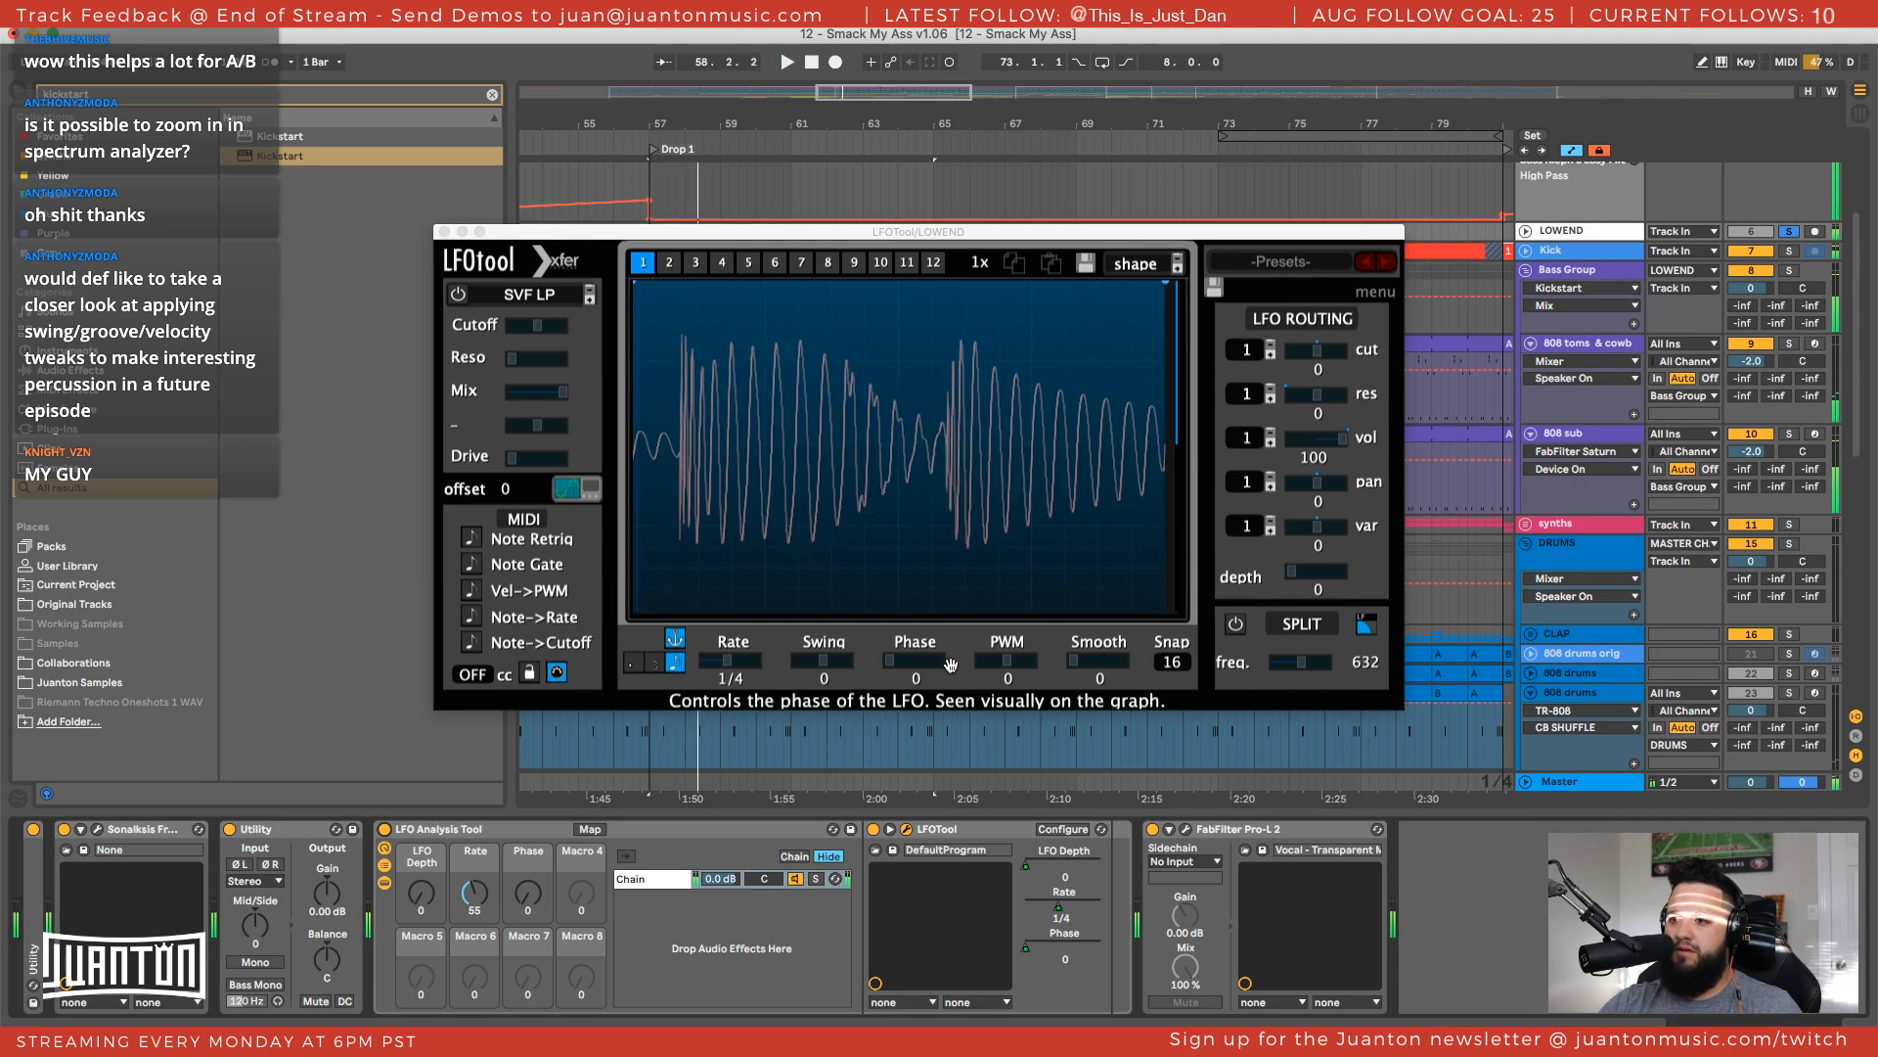
drag(922, 662, 959, 530)
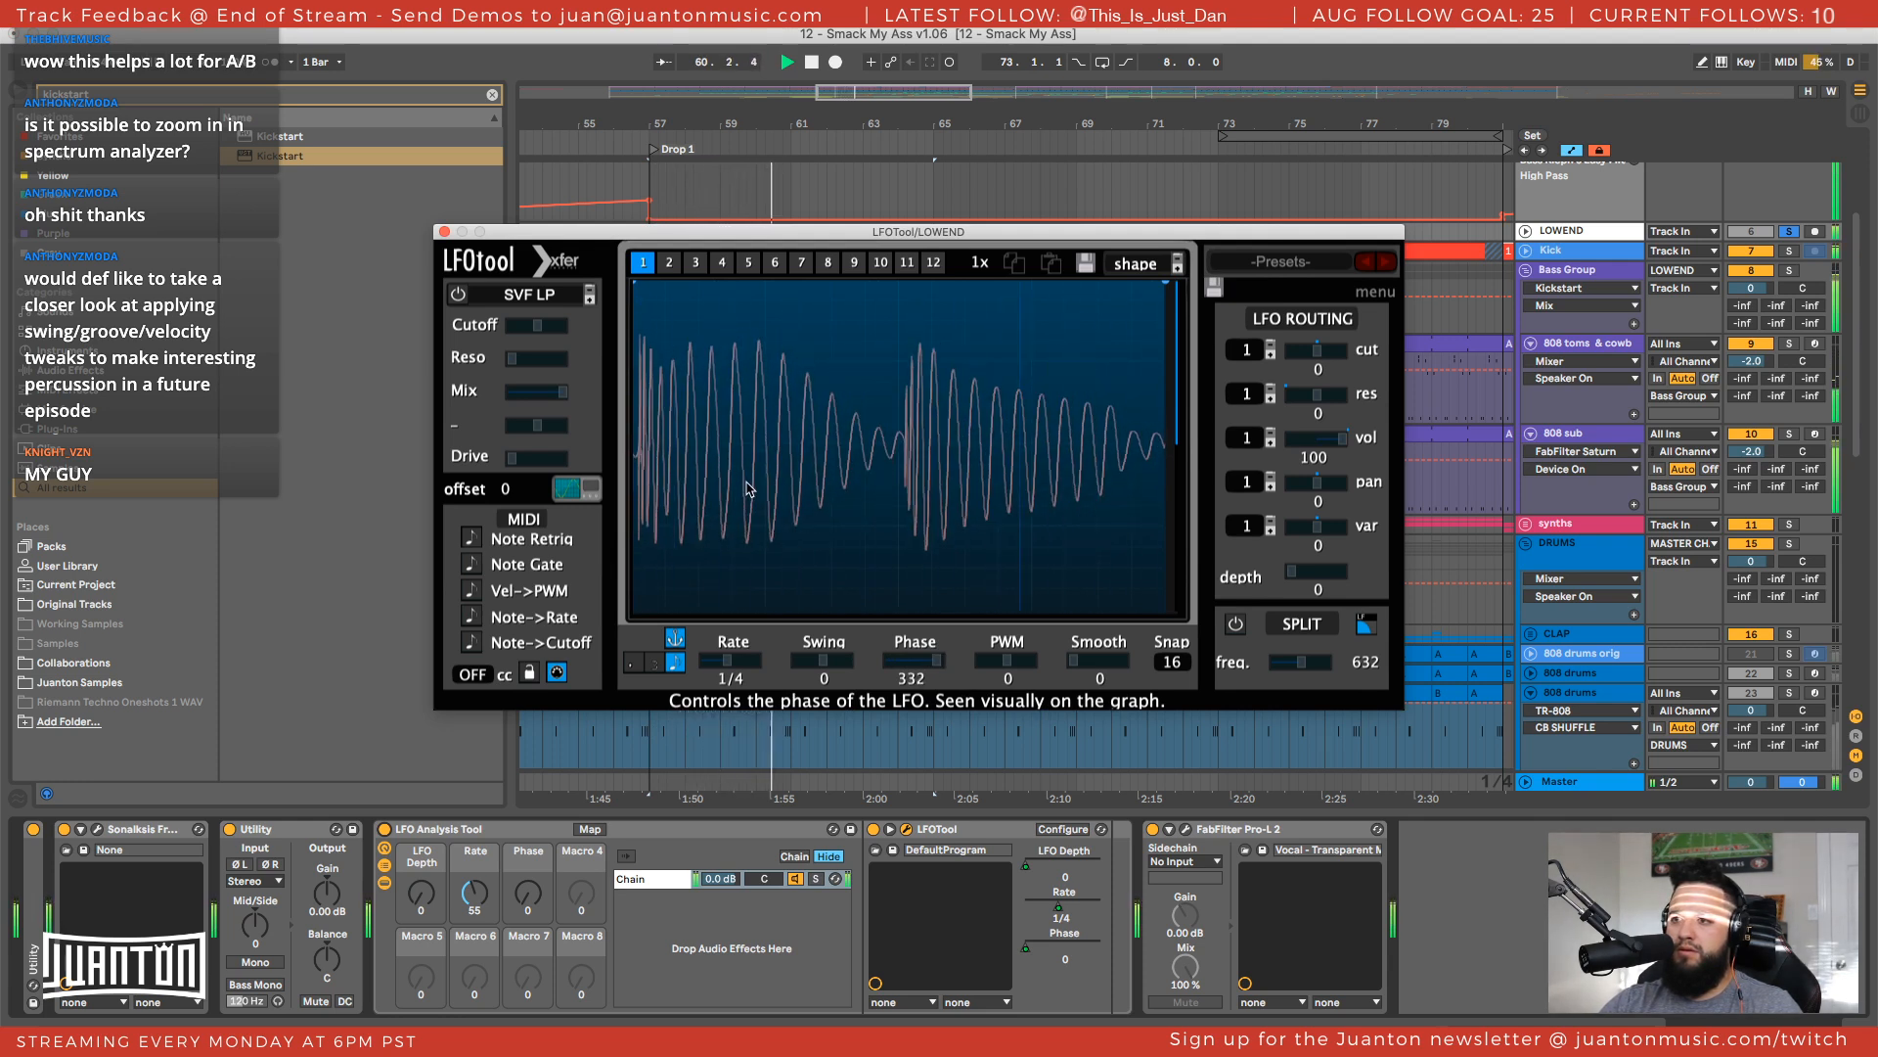
key(space)
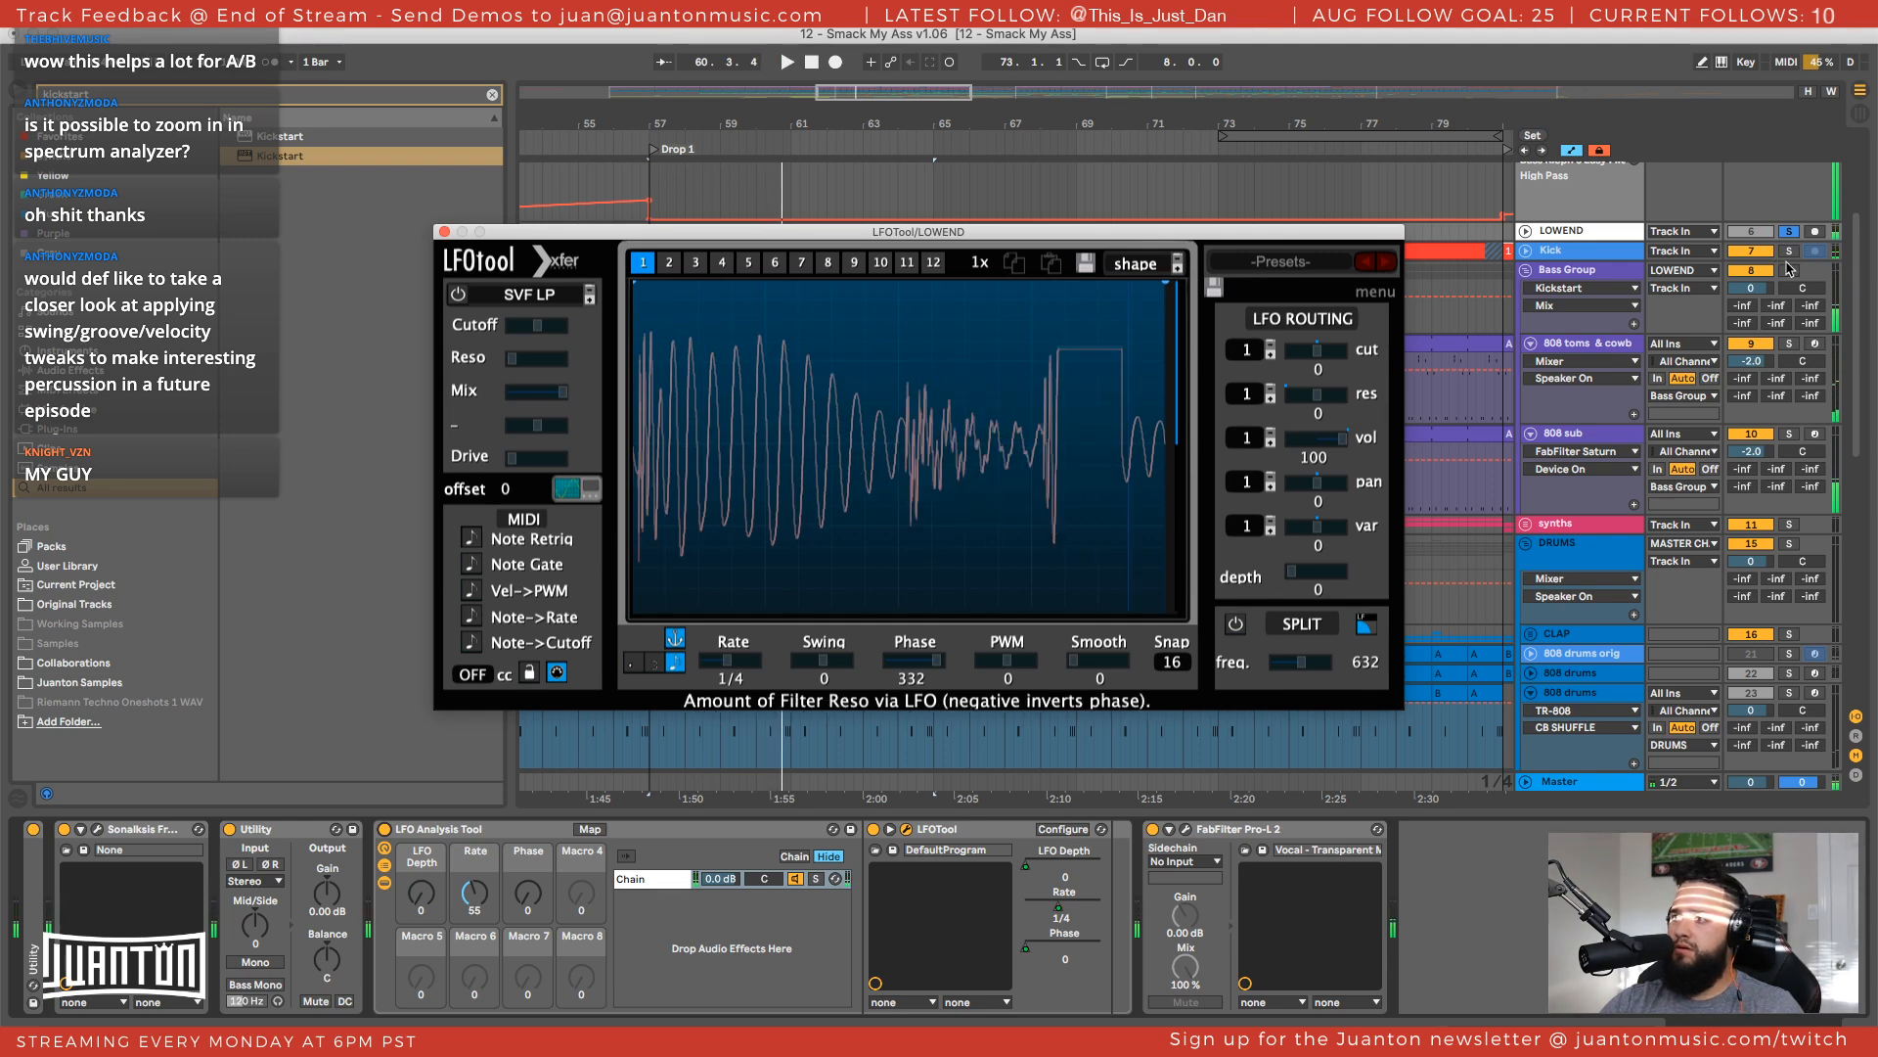
Mute the 808 toms & cowbell track and solo the Kick and Bass Group during playback of the drop
click(1773, 350)
key(space)
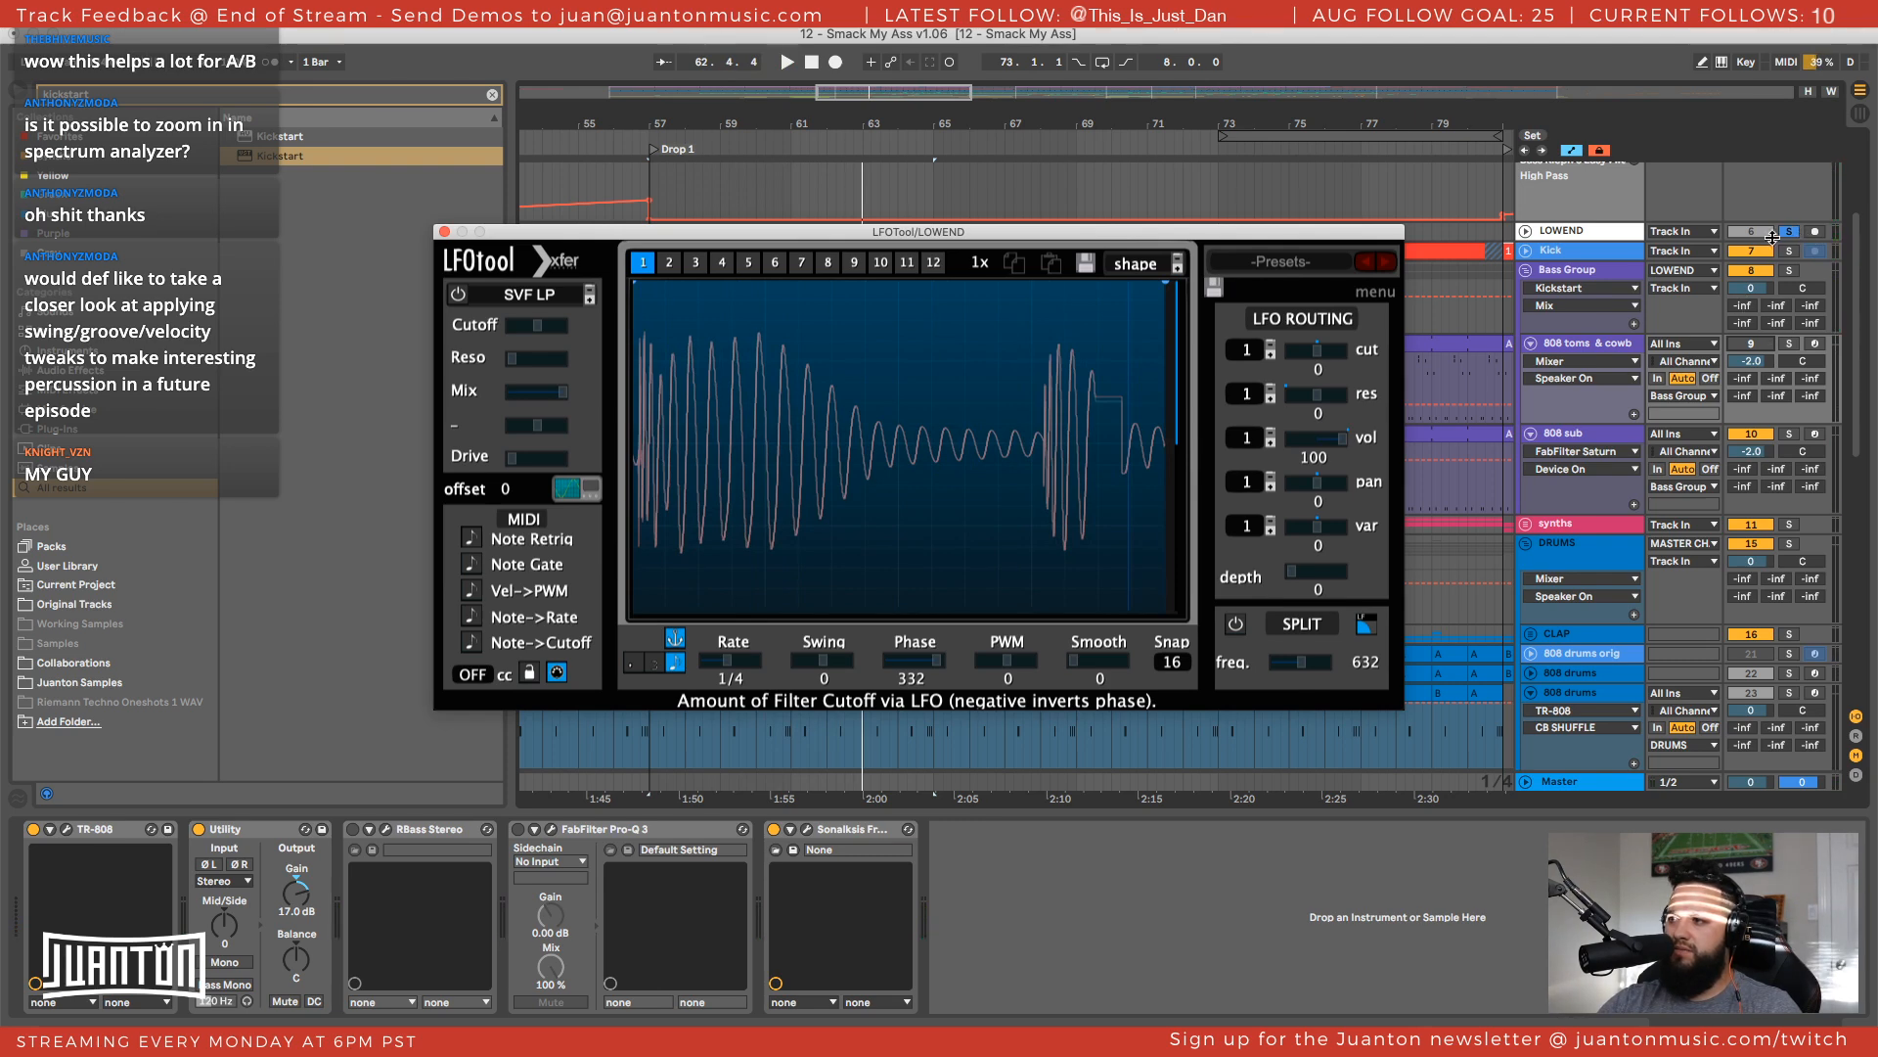
scroll(1772, 239, up, 3)
click(1788, 339)
key(space)
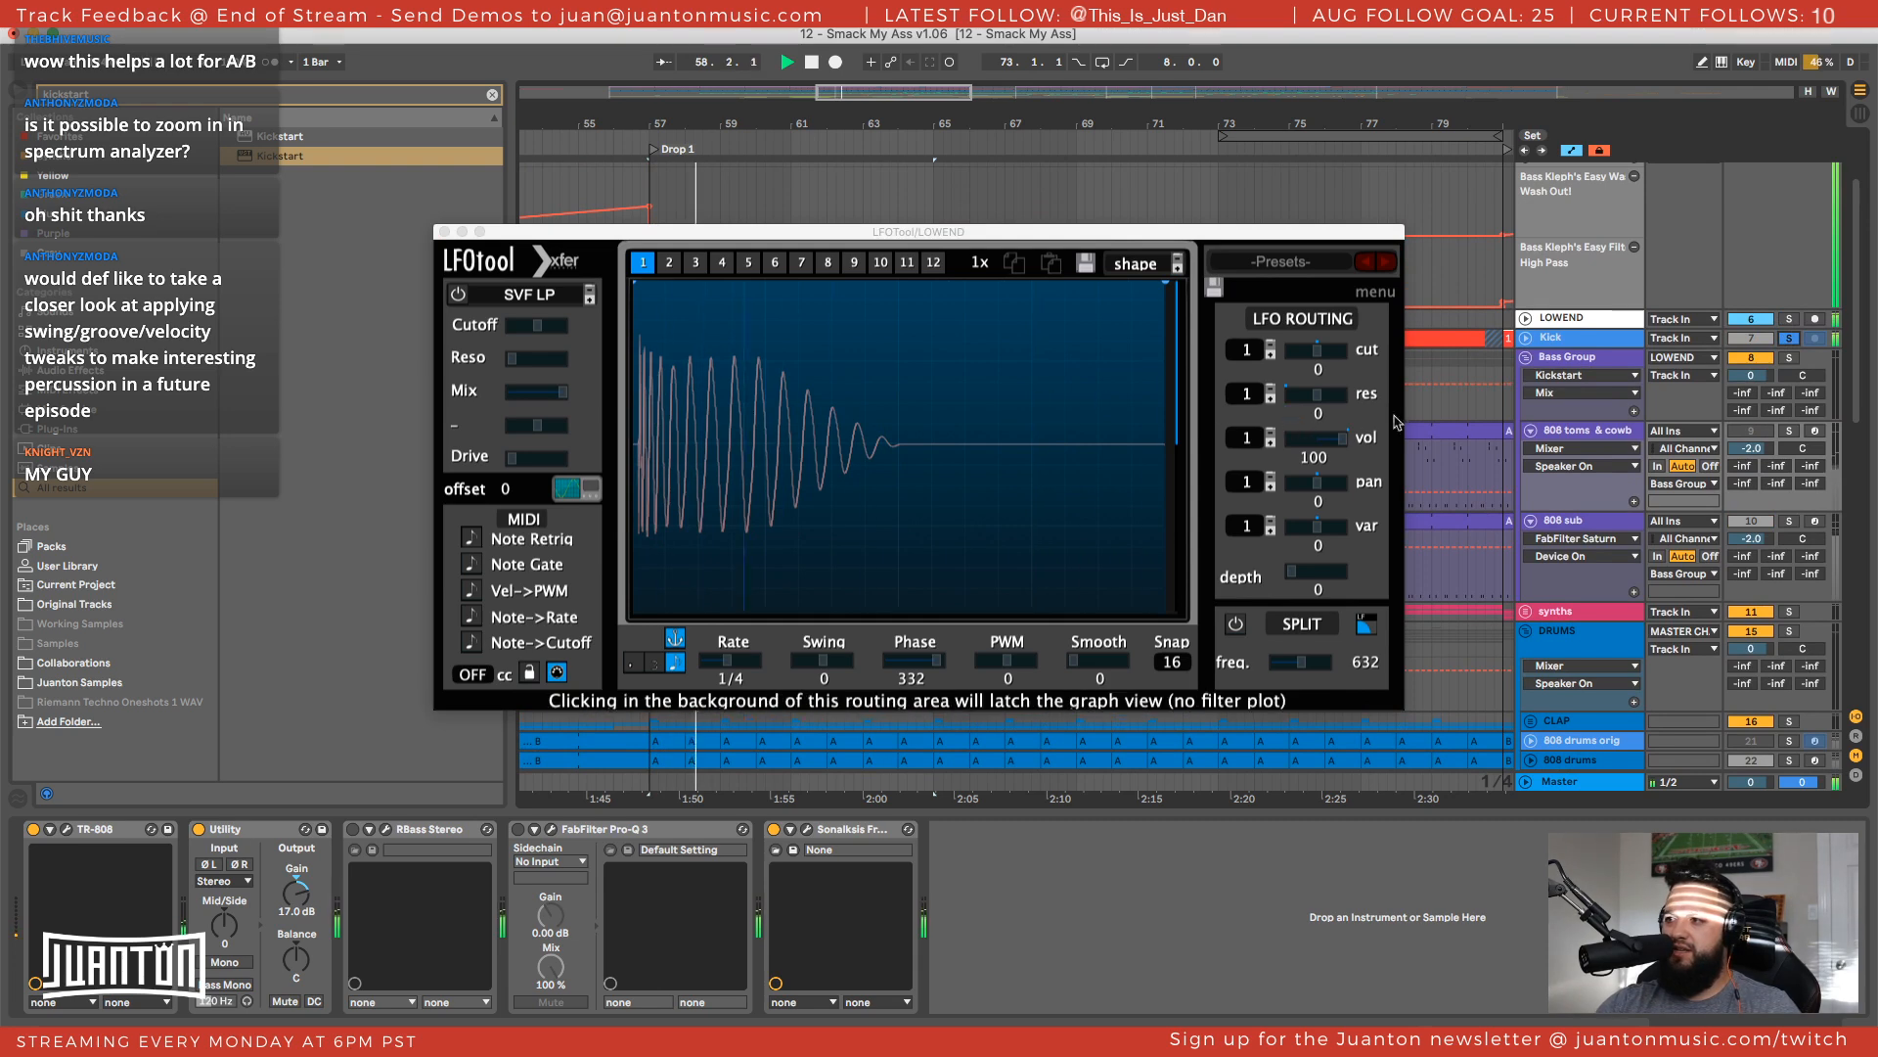
click(1788, 360)
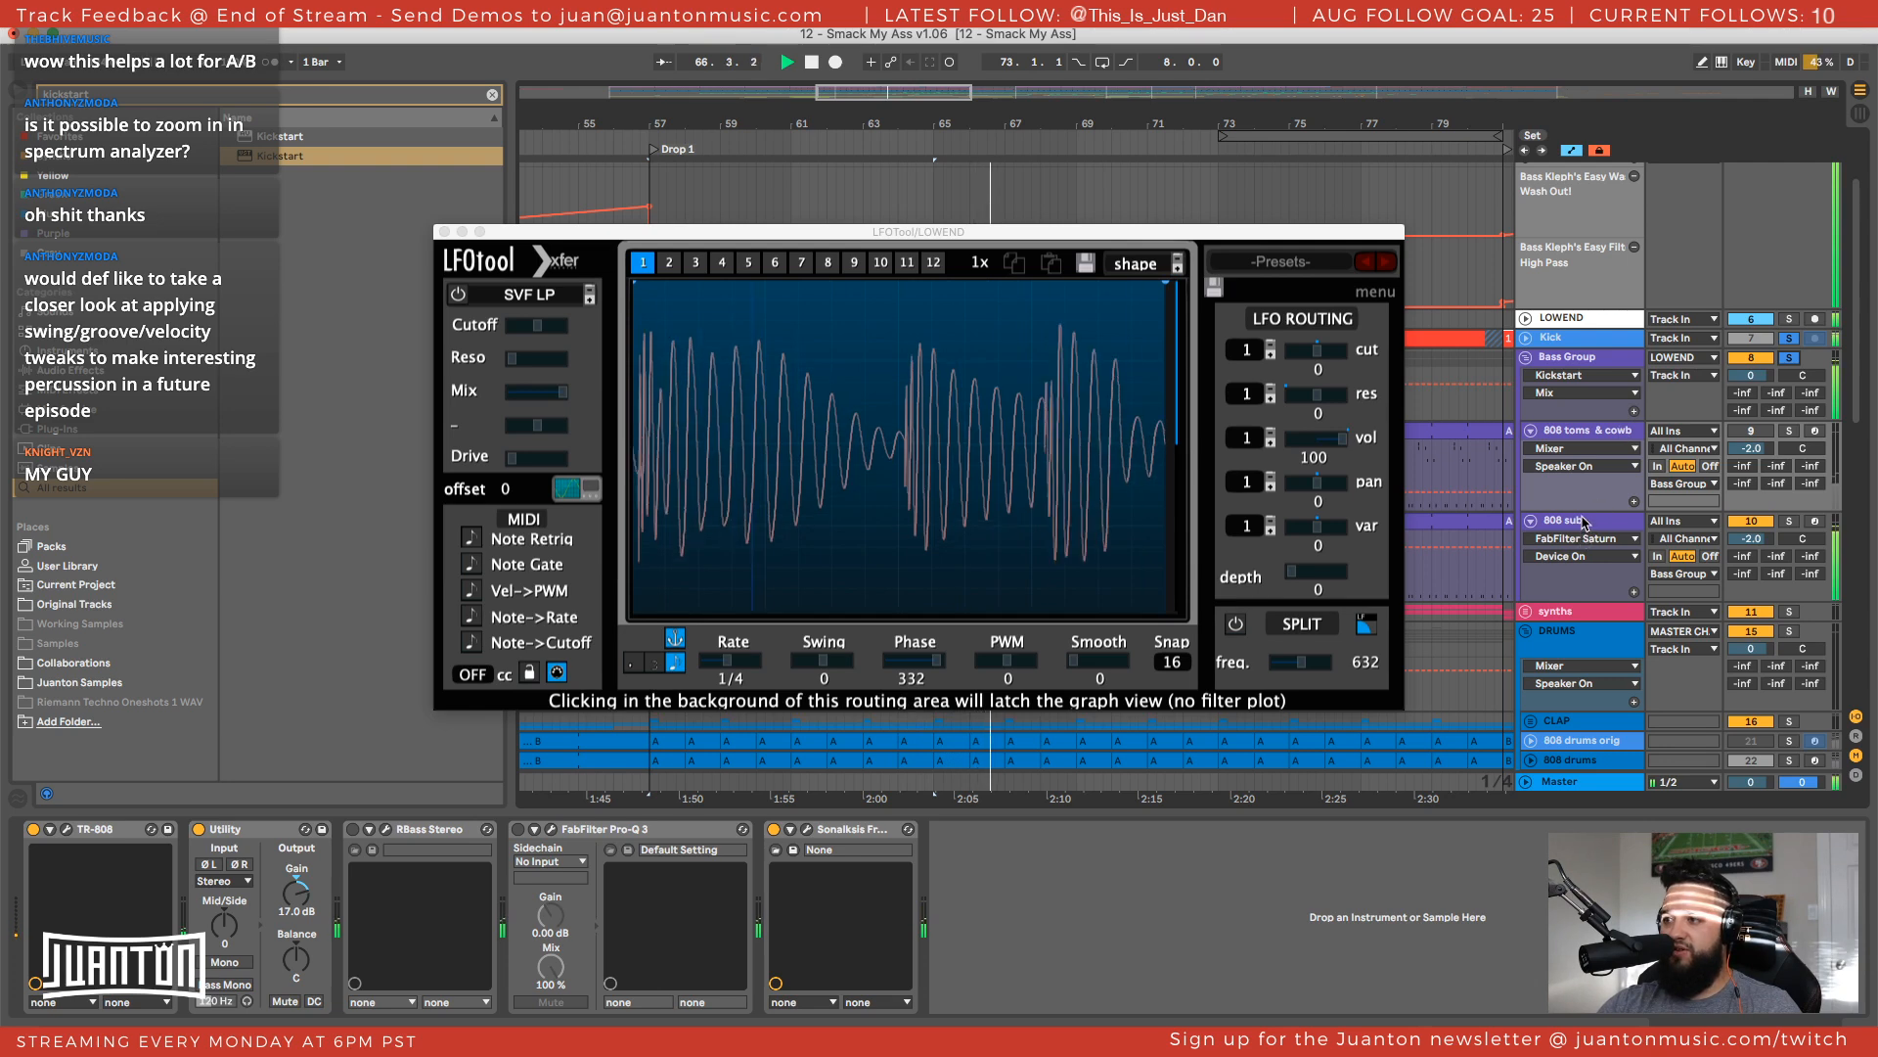
Turn off Kickstart on the Bass Group and replay the drop to inspect the combined waveform in LFOTool
click(1577, 521)
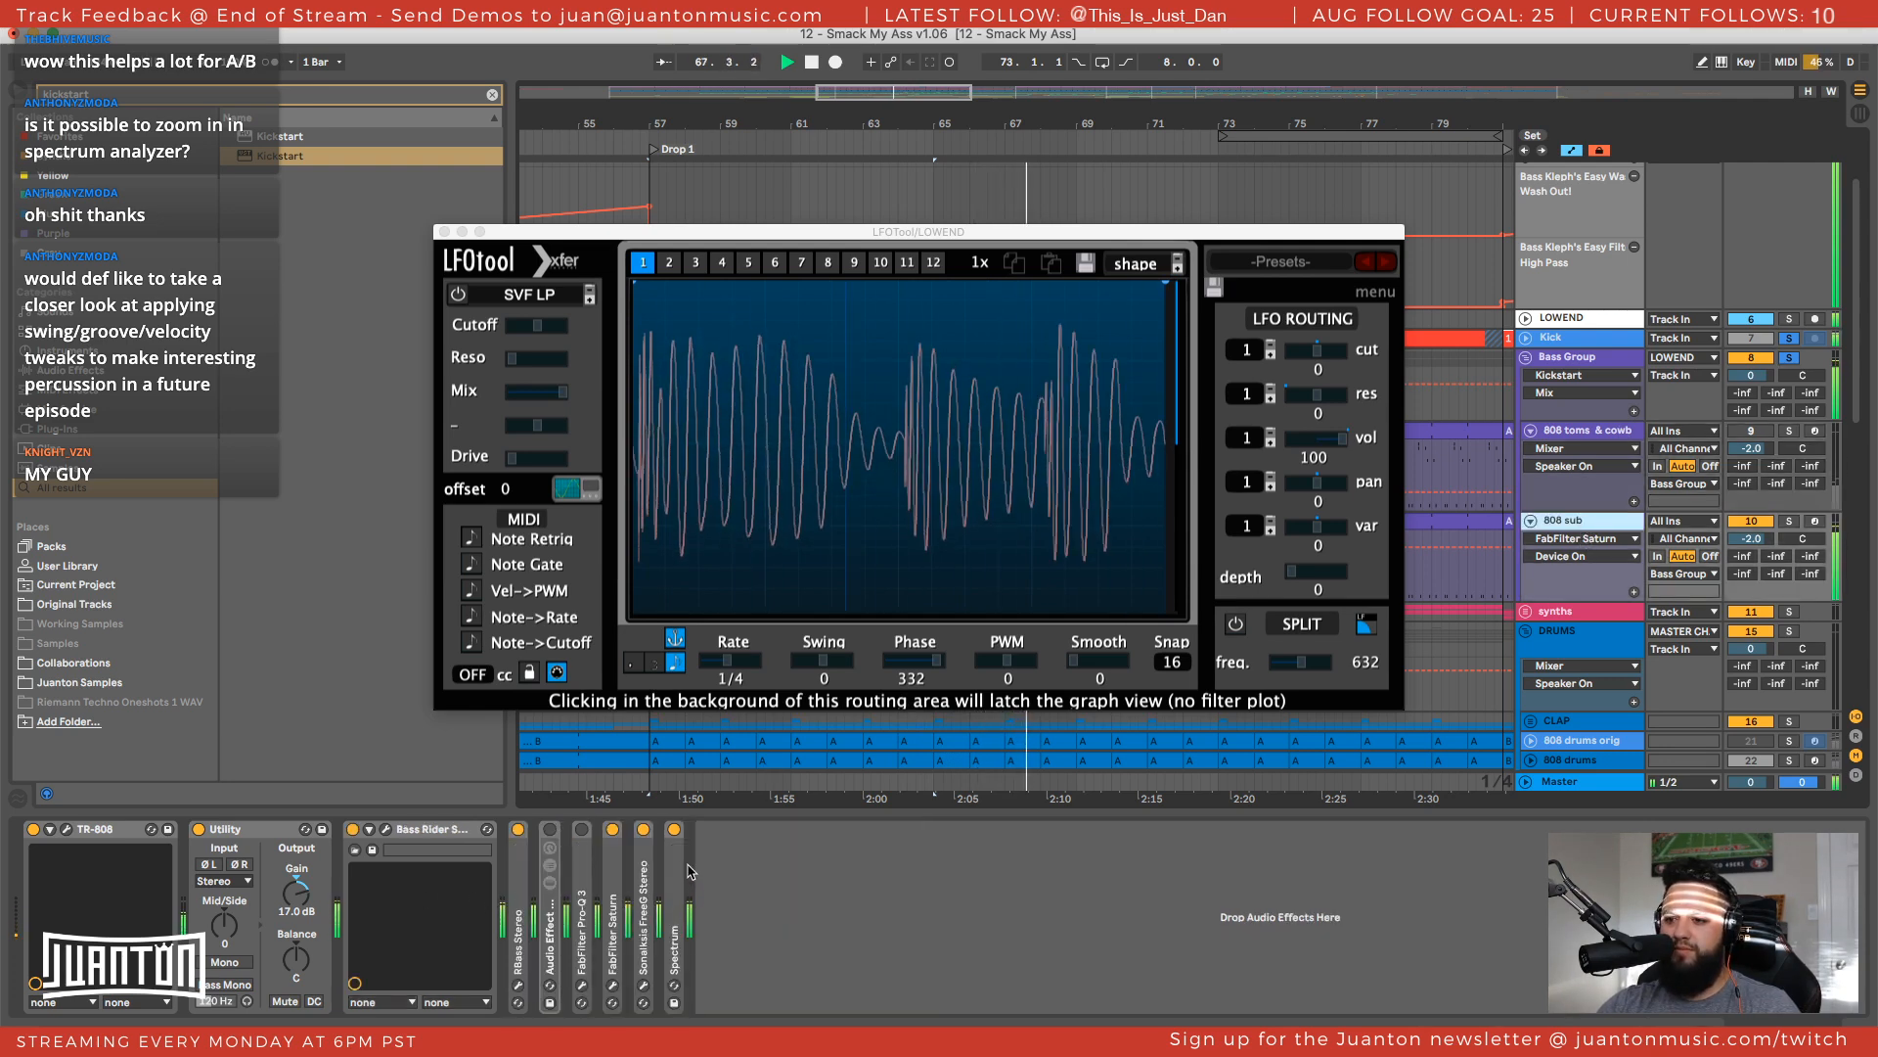
click(1569, 359)
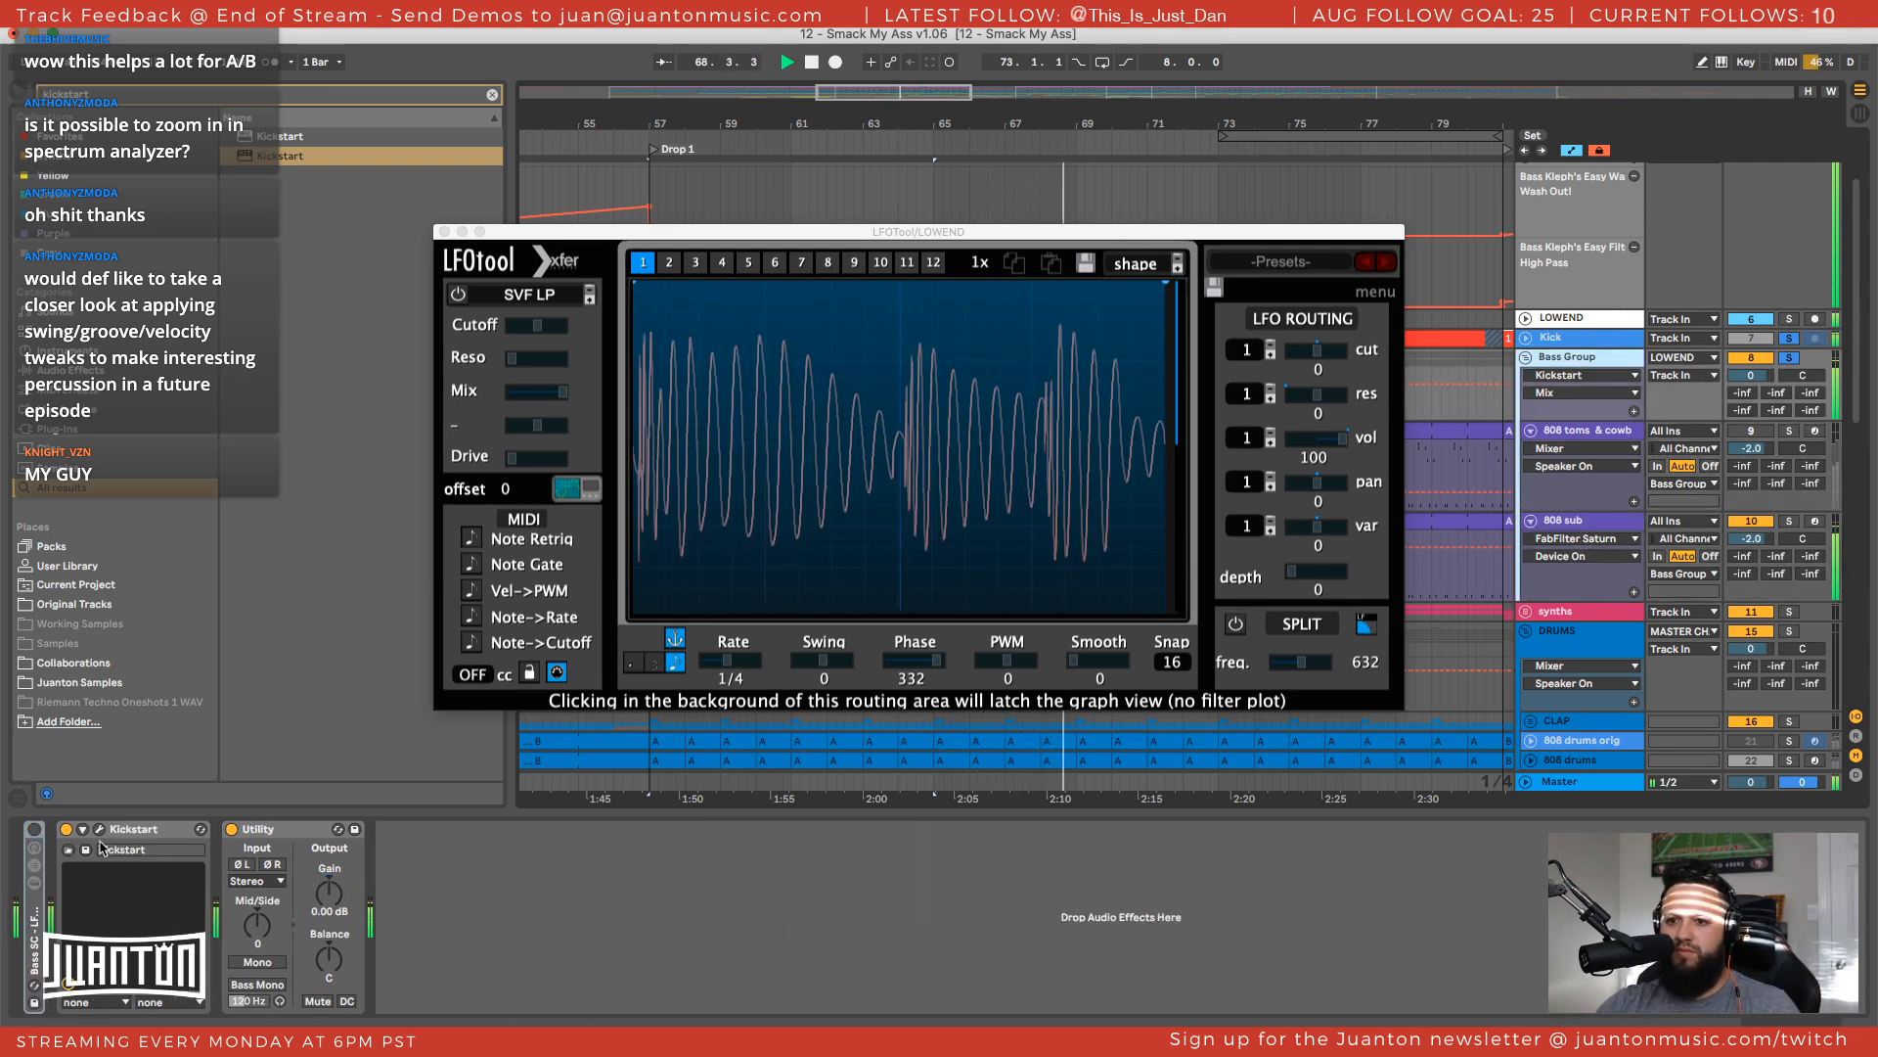
click(67, 829)
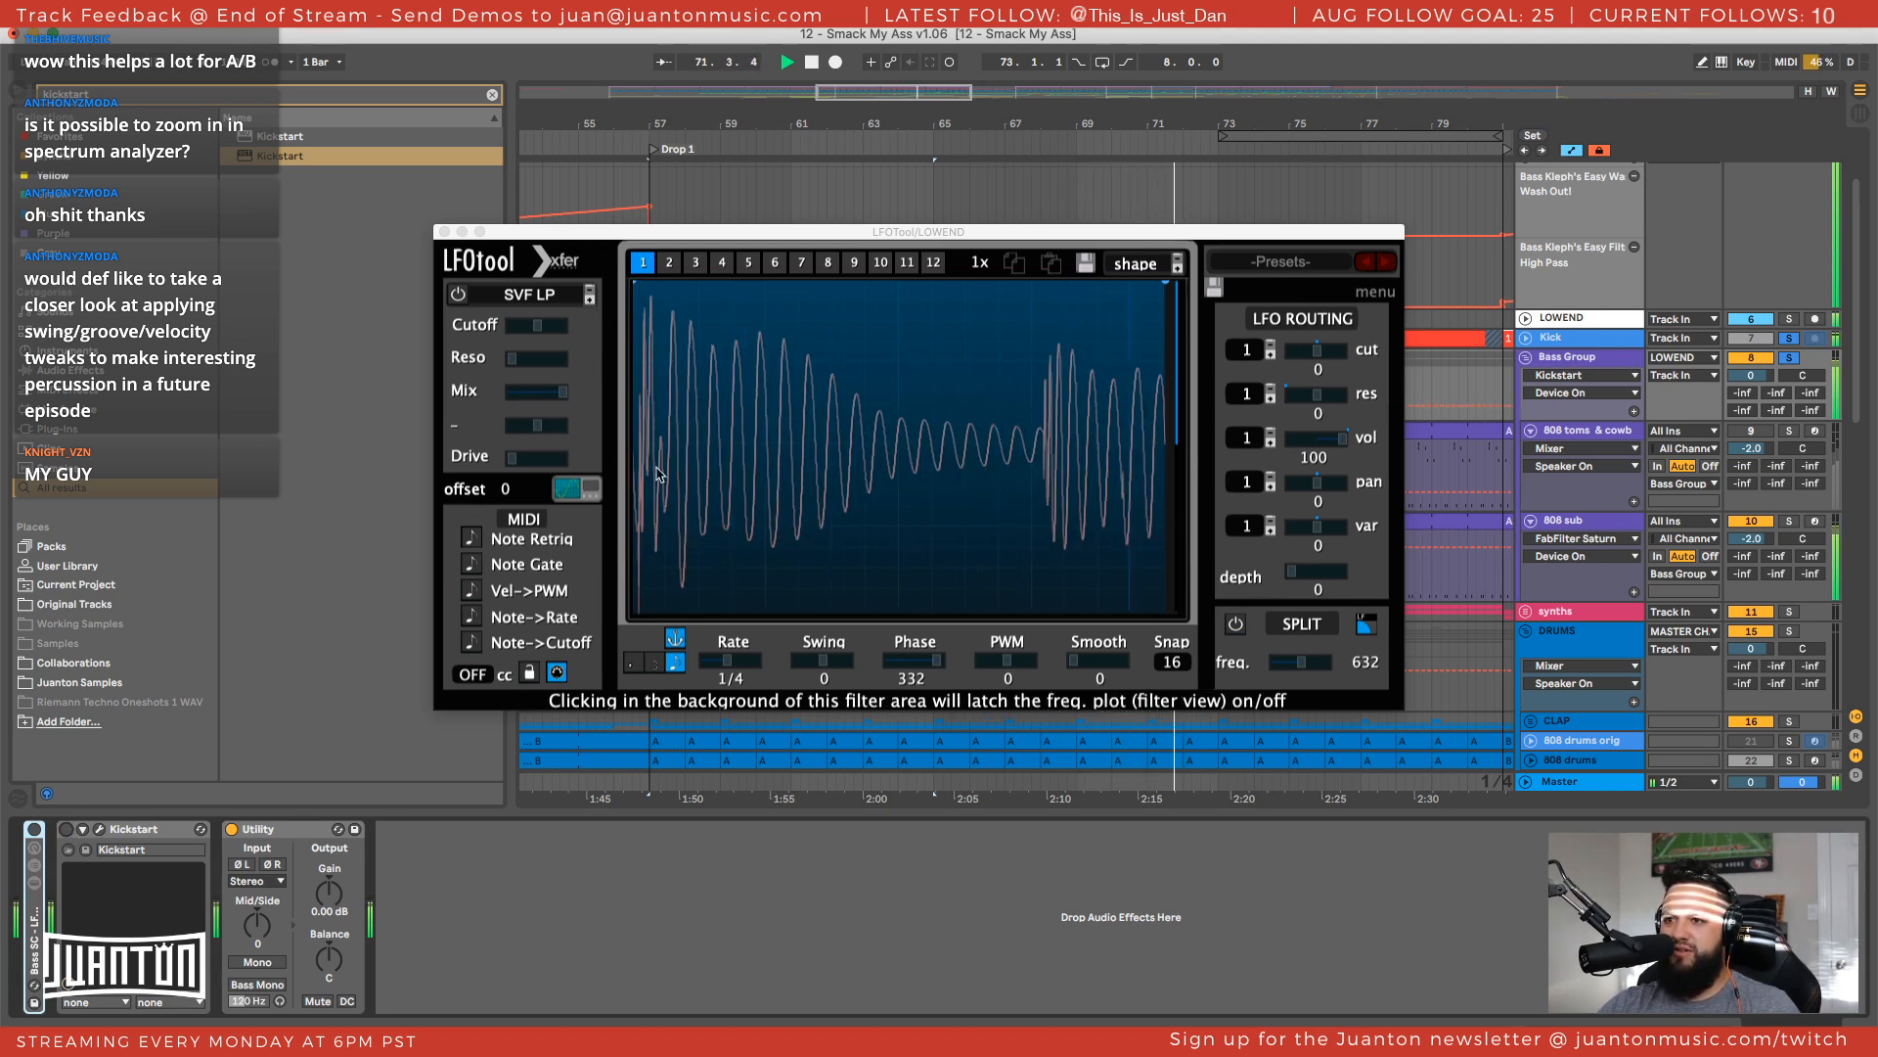
key(space)
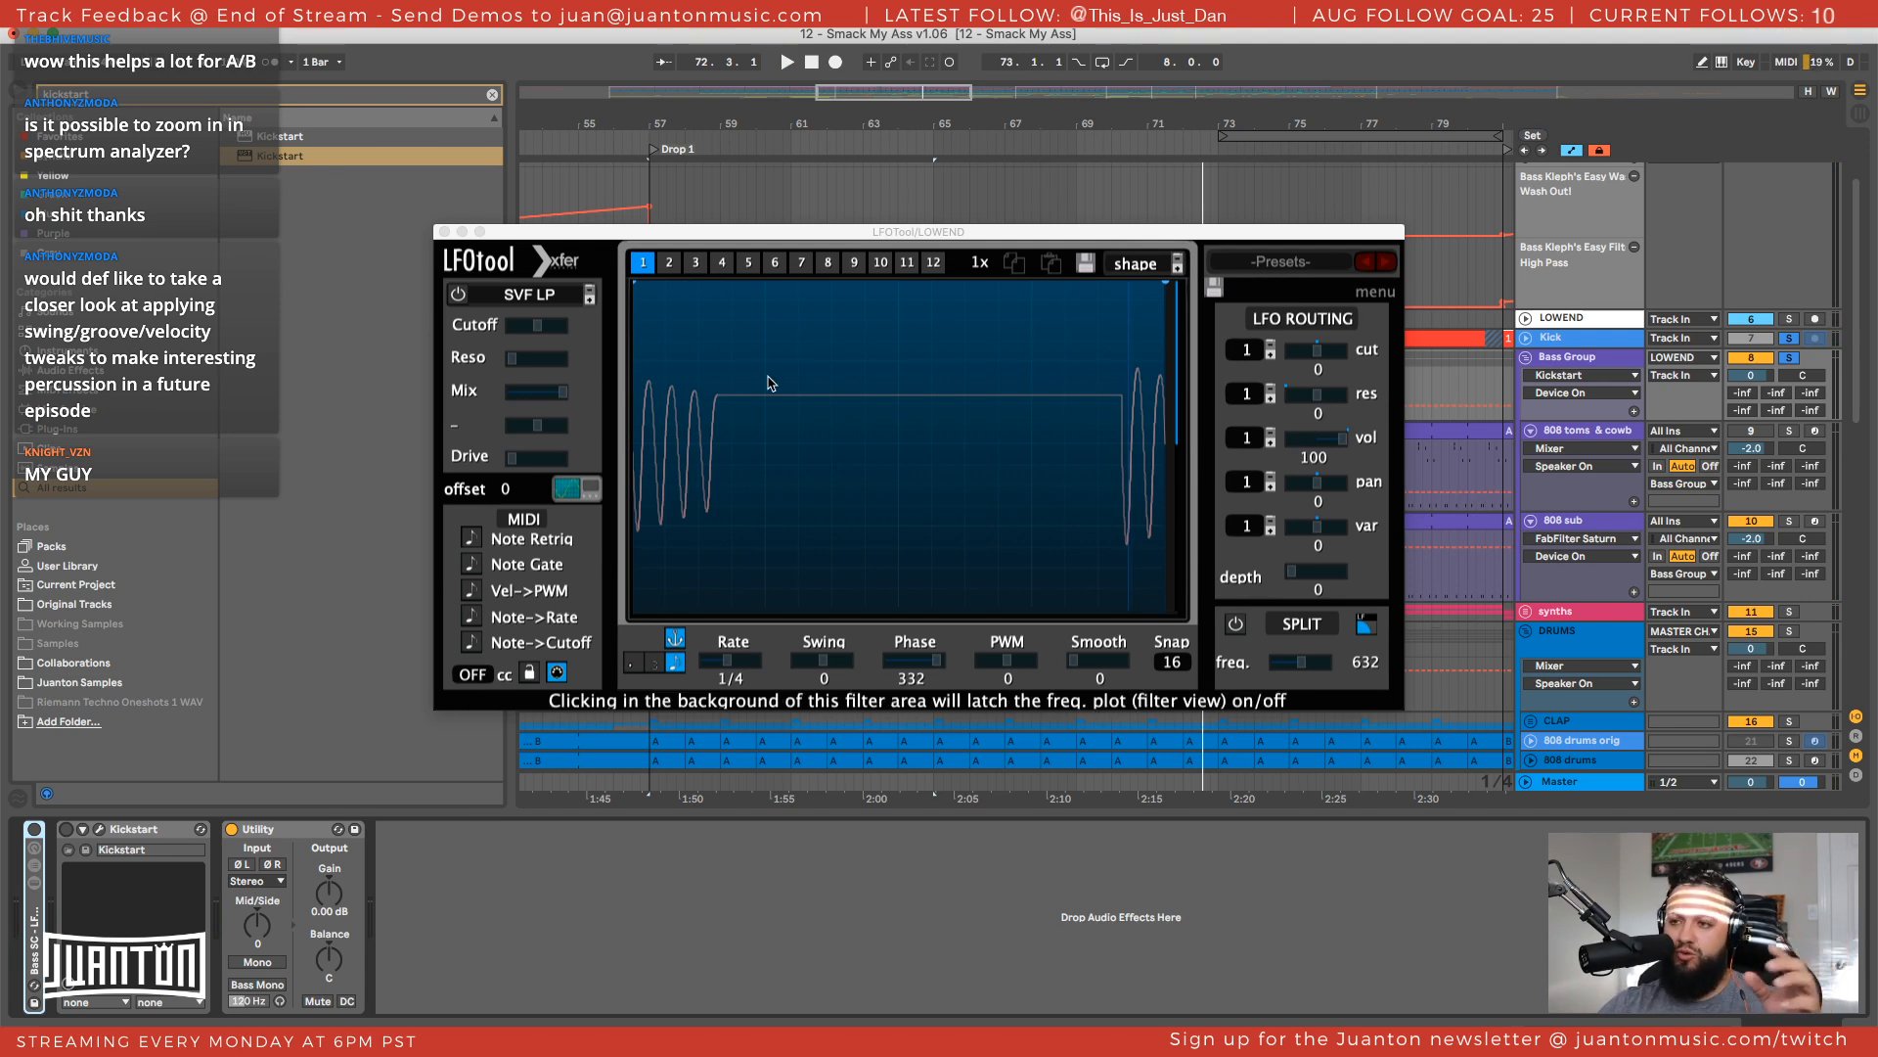
key(space)
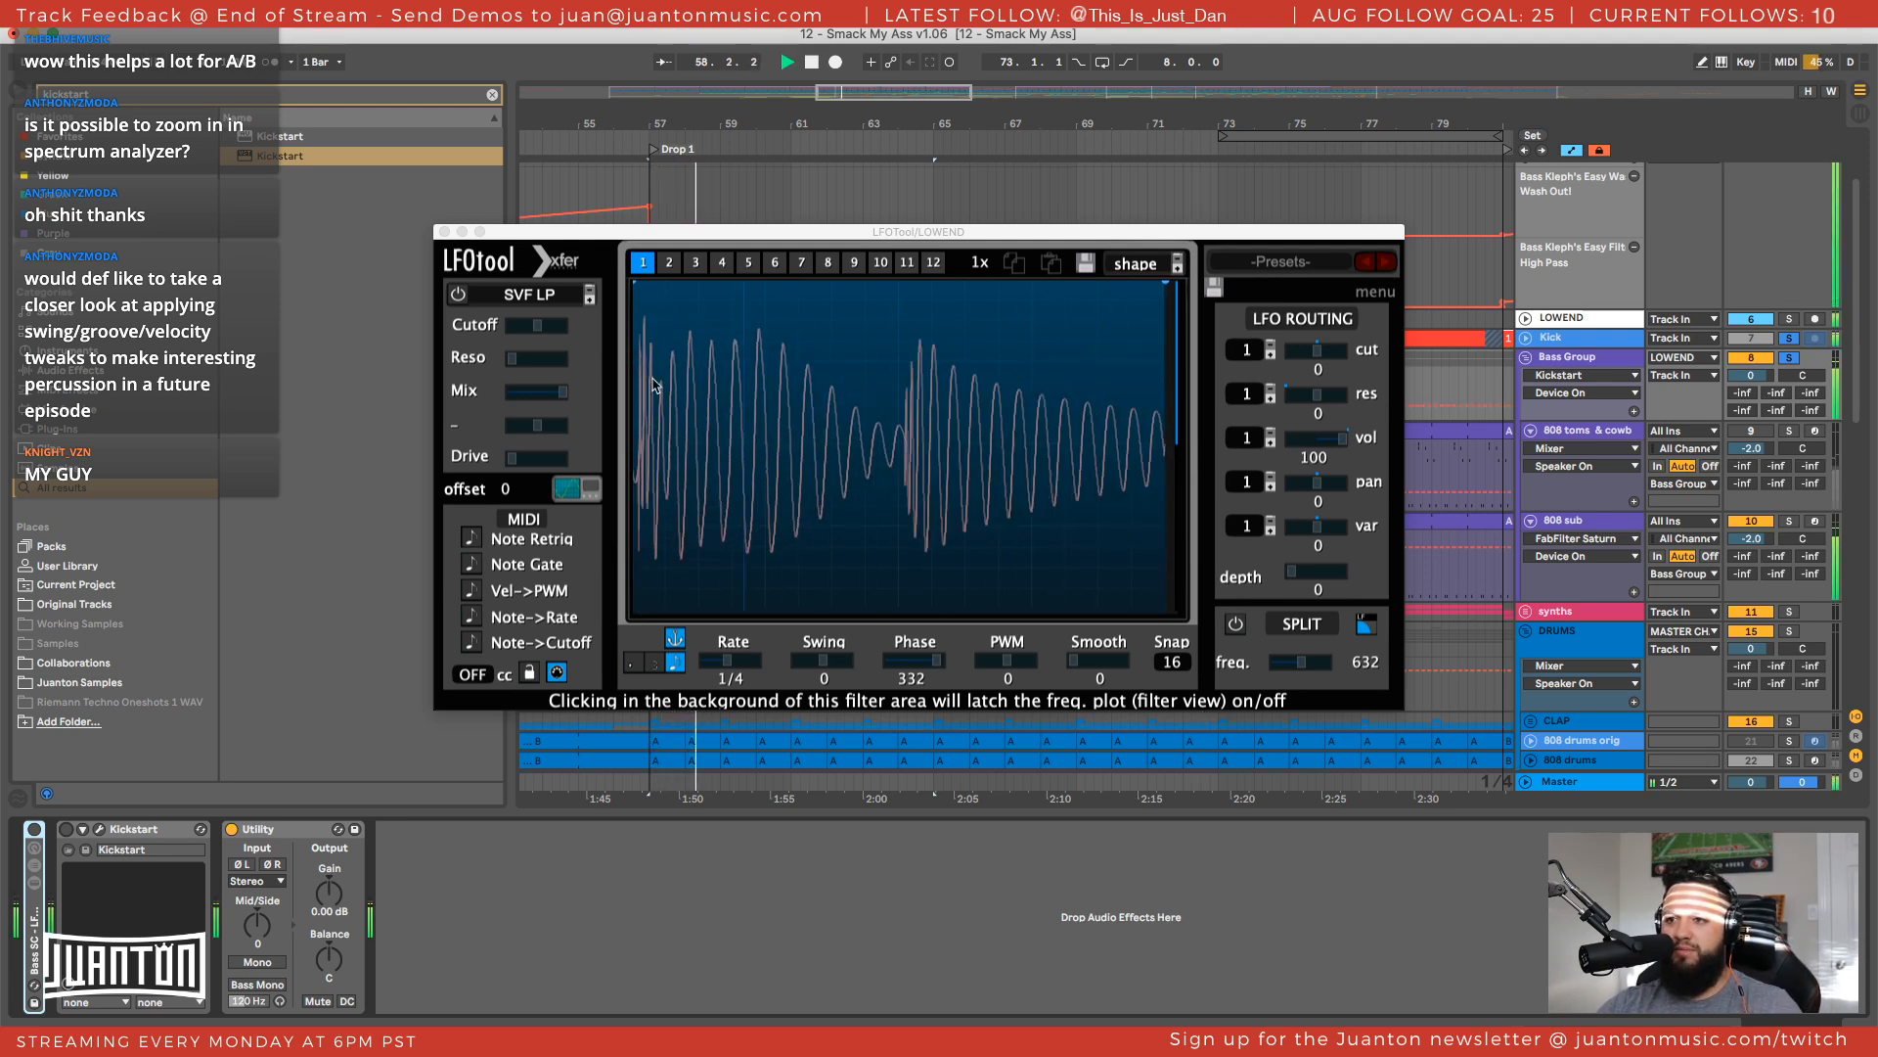
key(space)
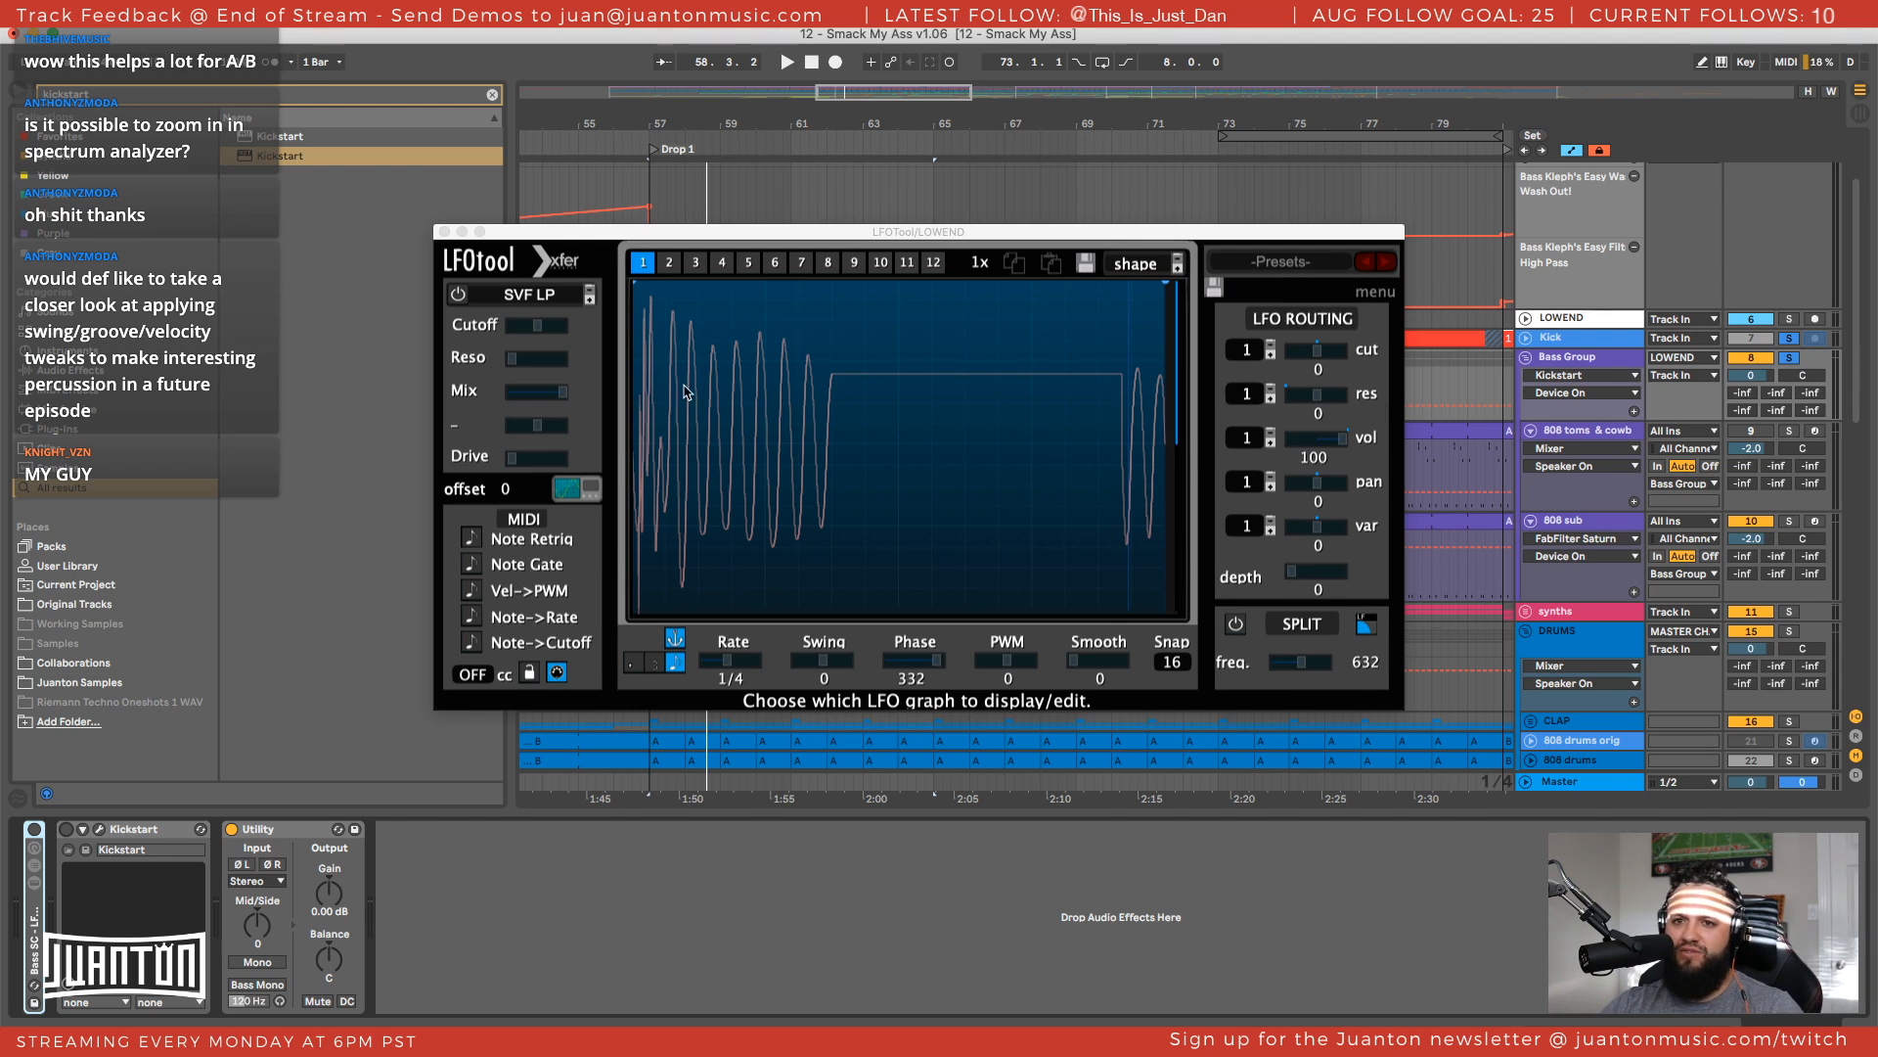
Close the LFOTool window and unfold the Kick track to show its waveform and automation
drag(507, 230, 460, 189)
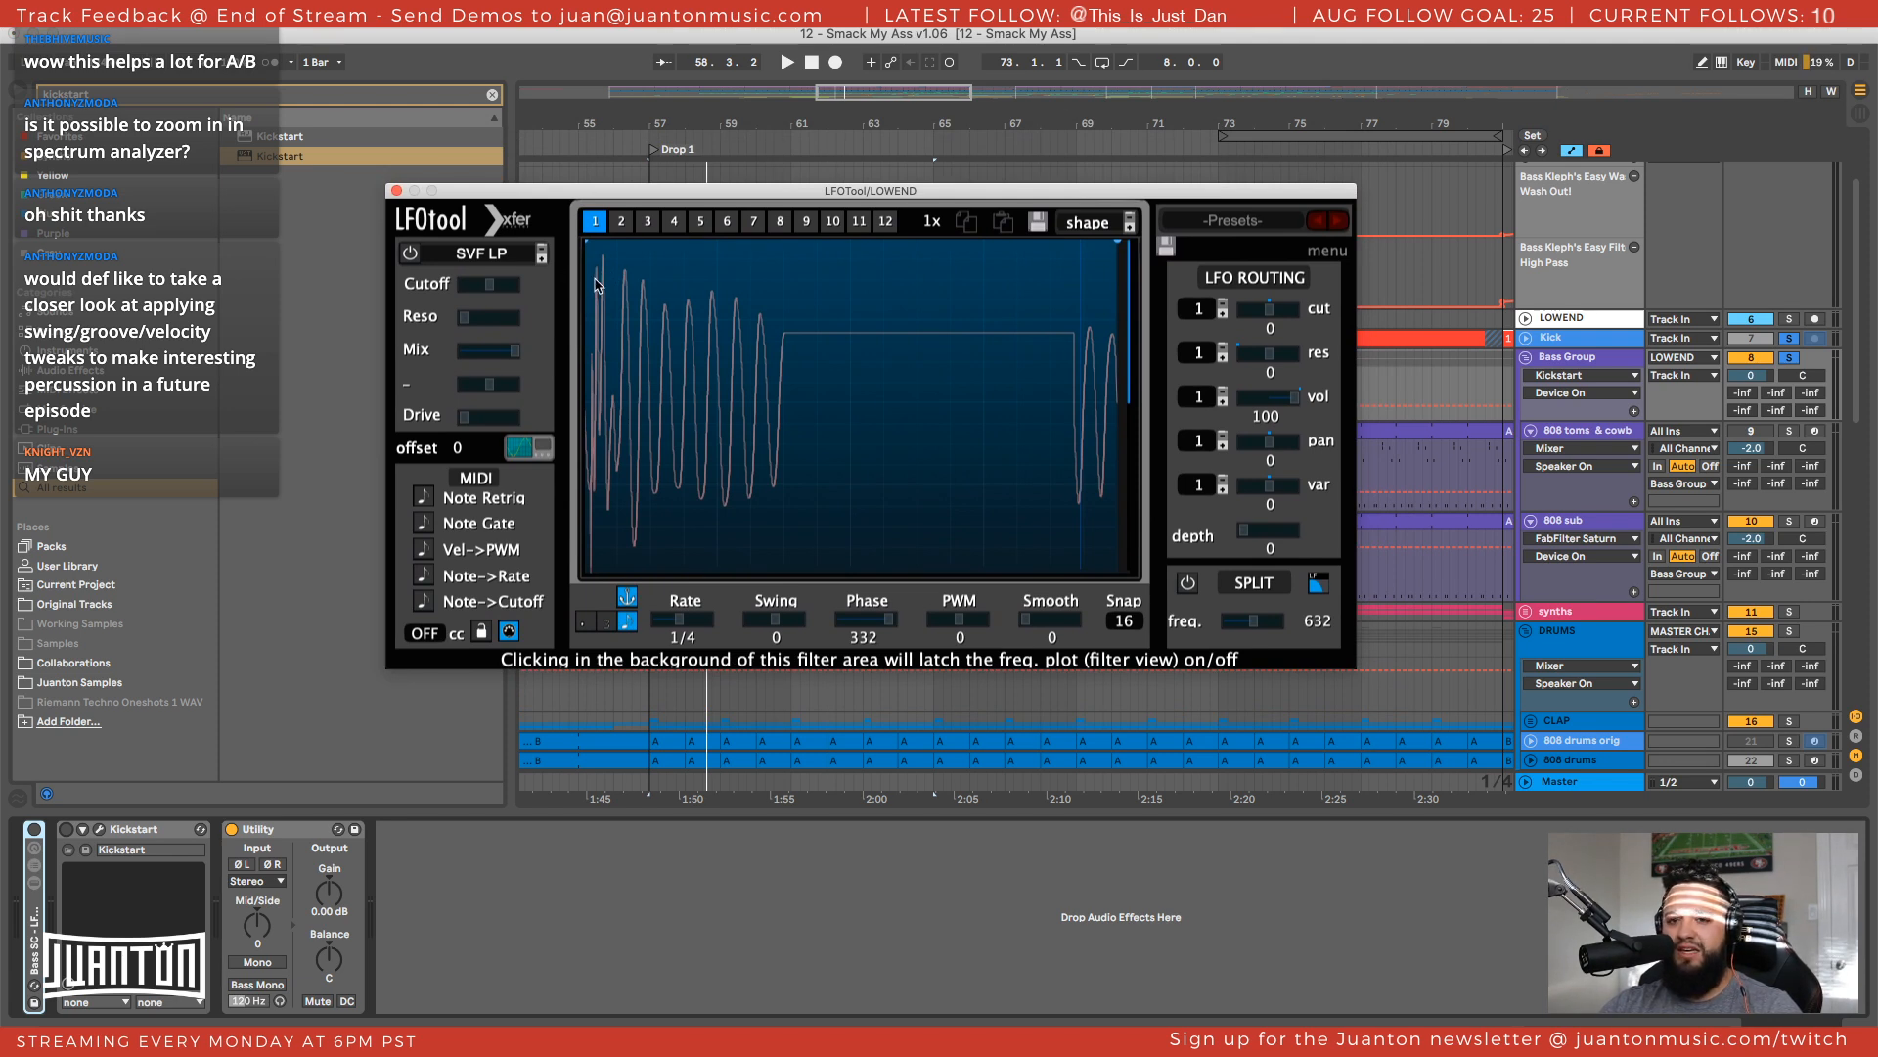
click(397, 190)
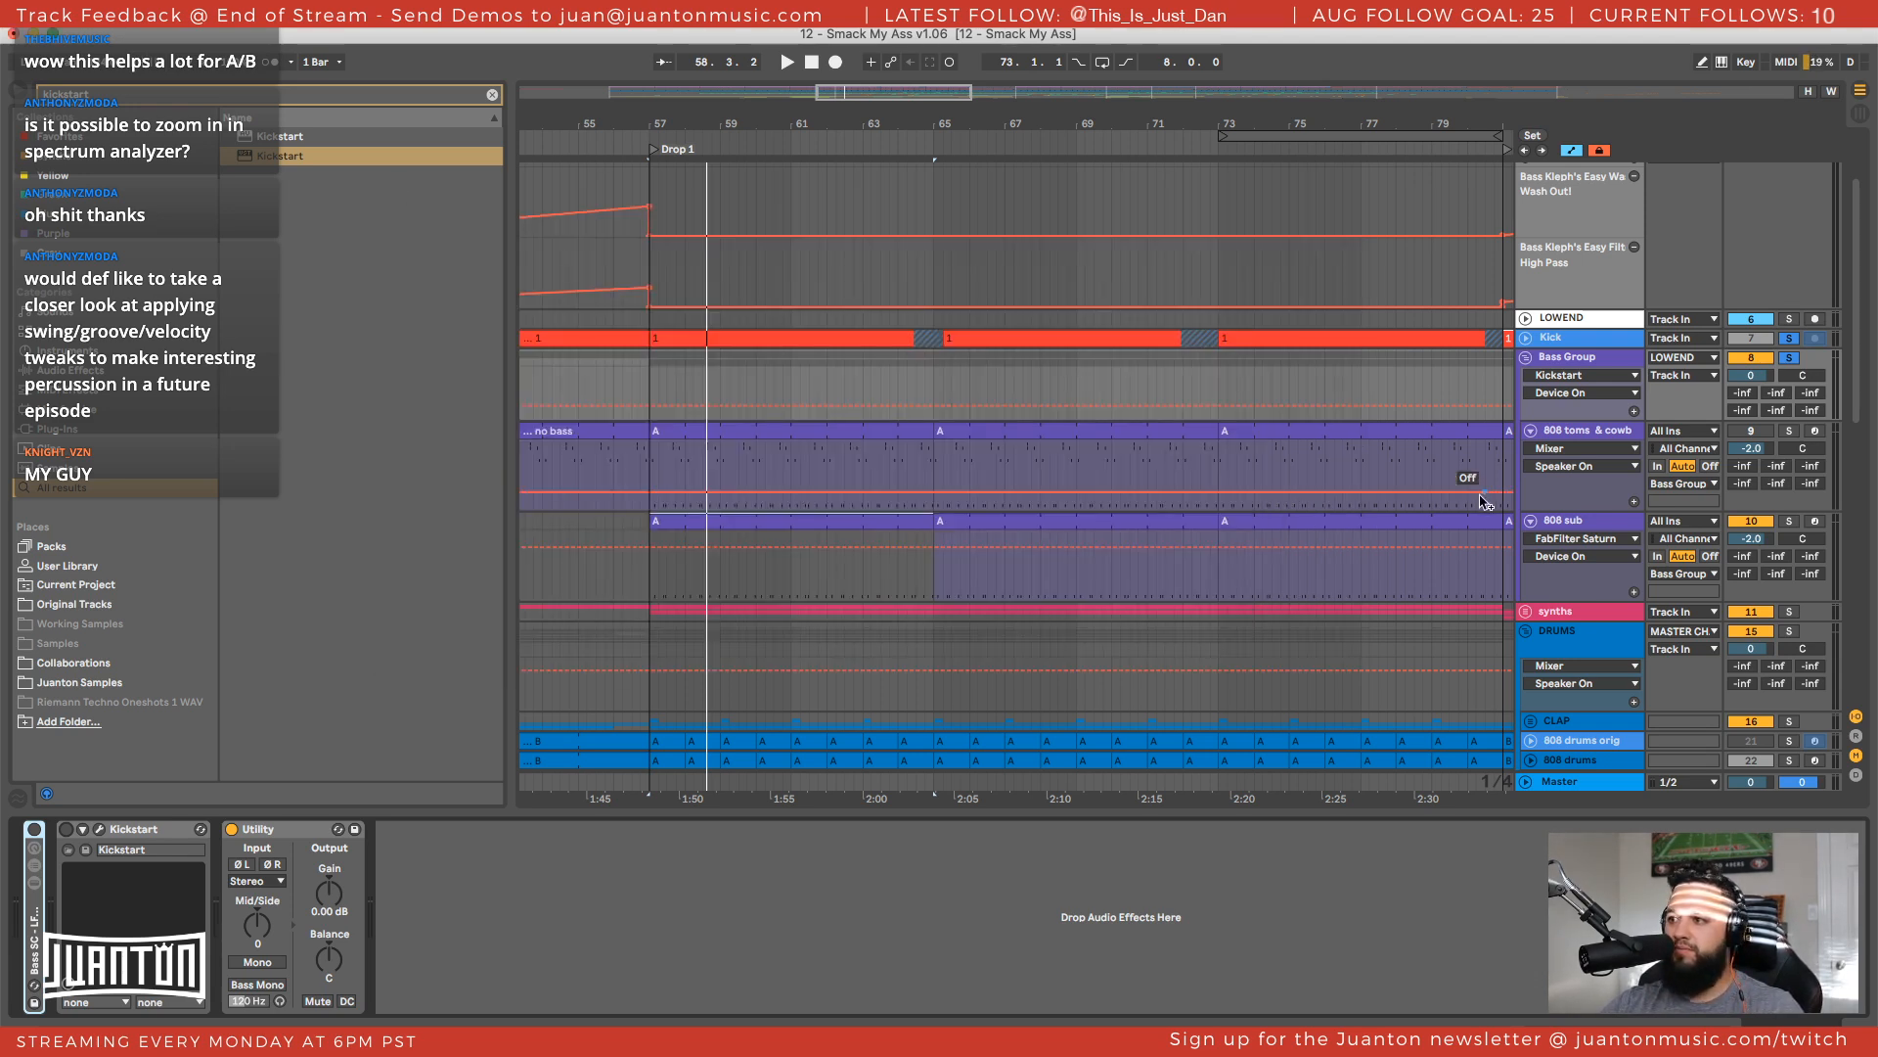
click(1525, 339)
click(1562, 345)
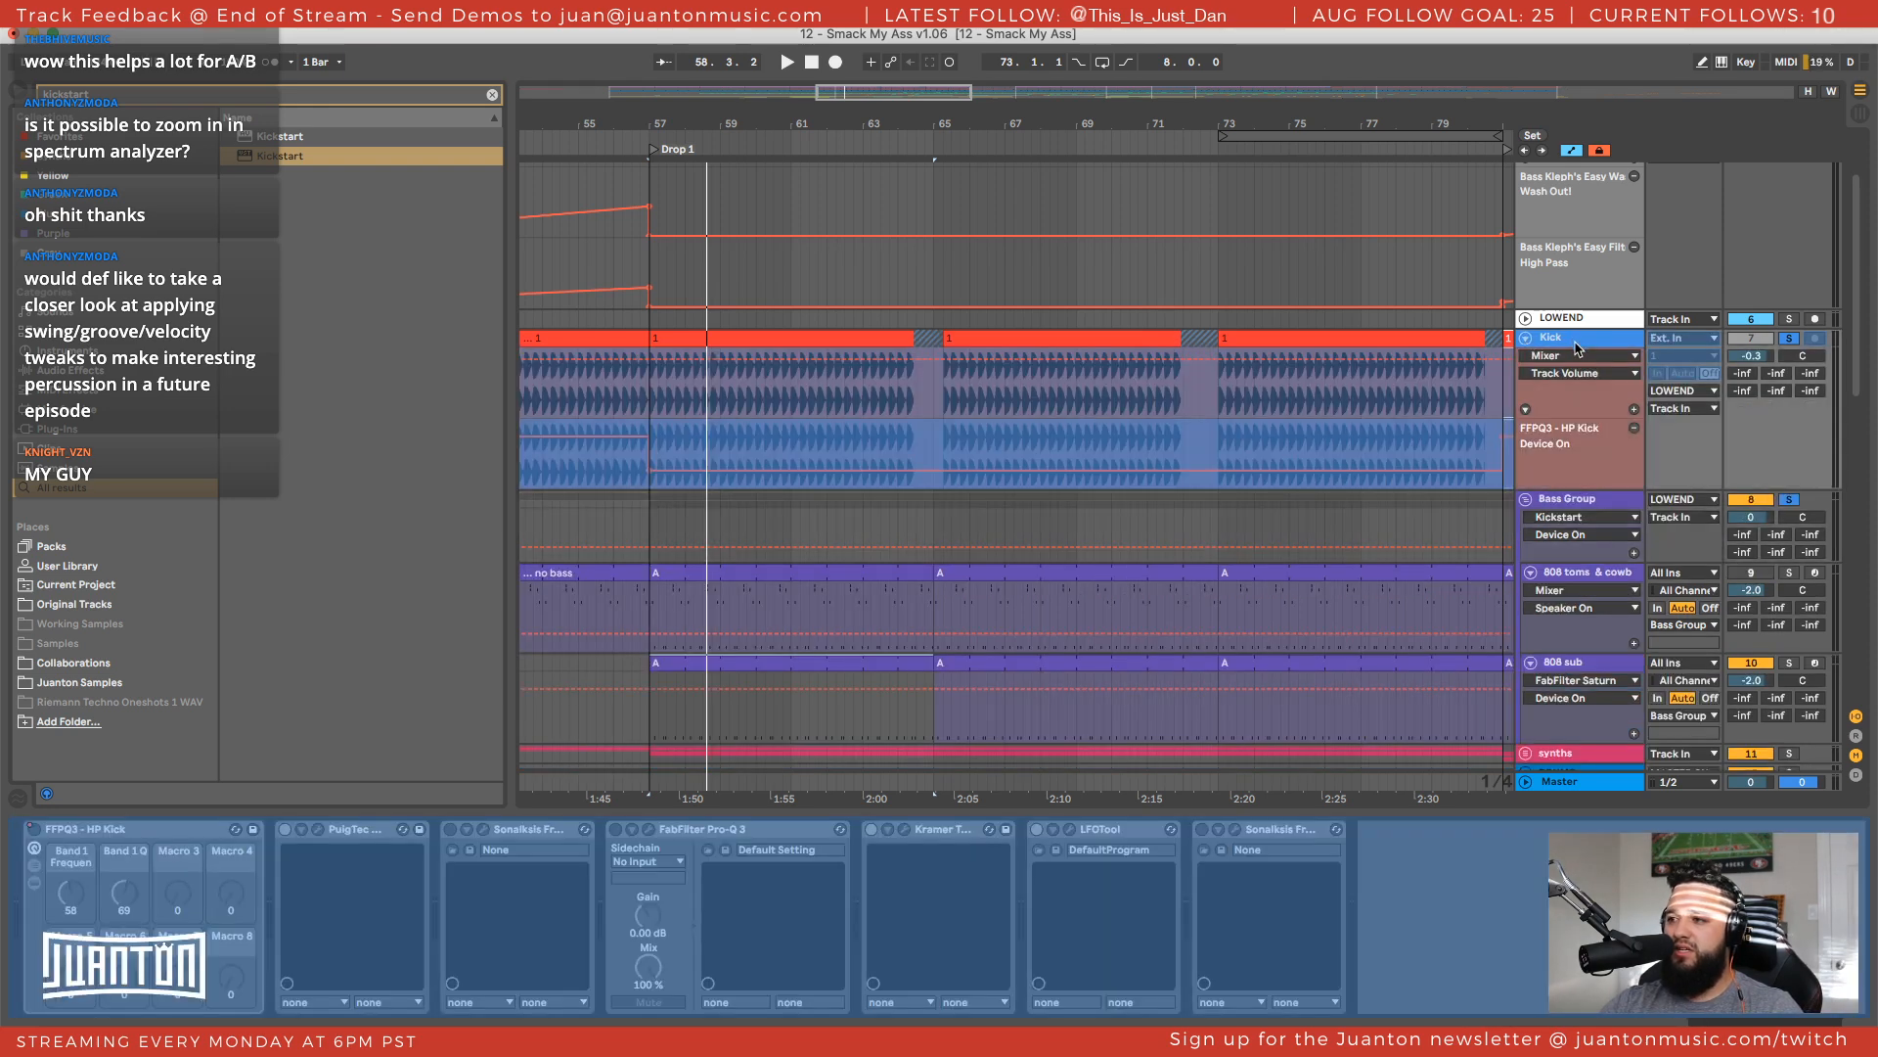
Examine the kick and bass frequencies in the Master track's enlarged Spectrum display during playback
click(1560, 783)
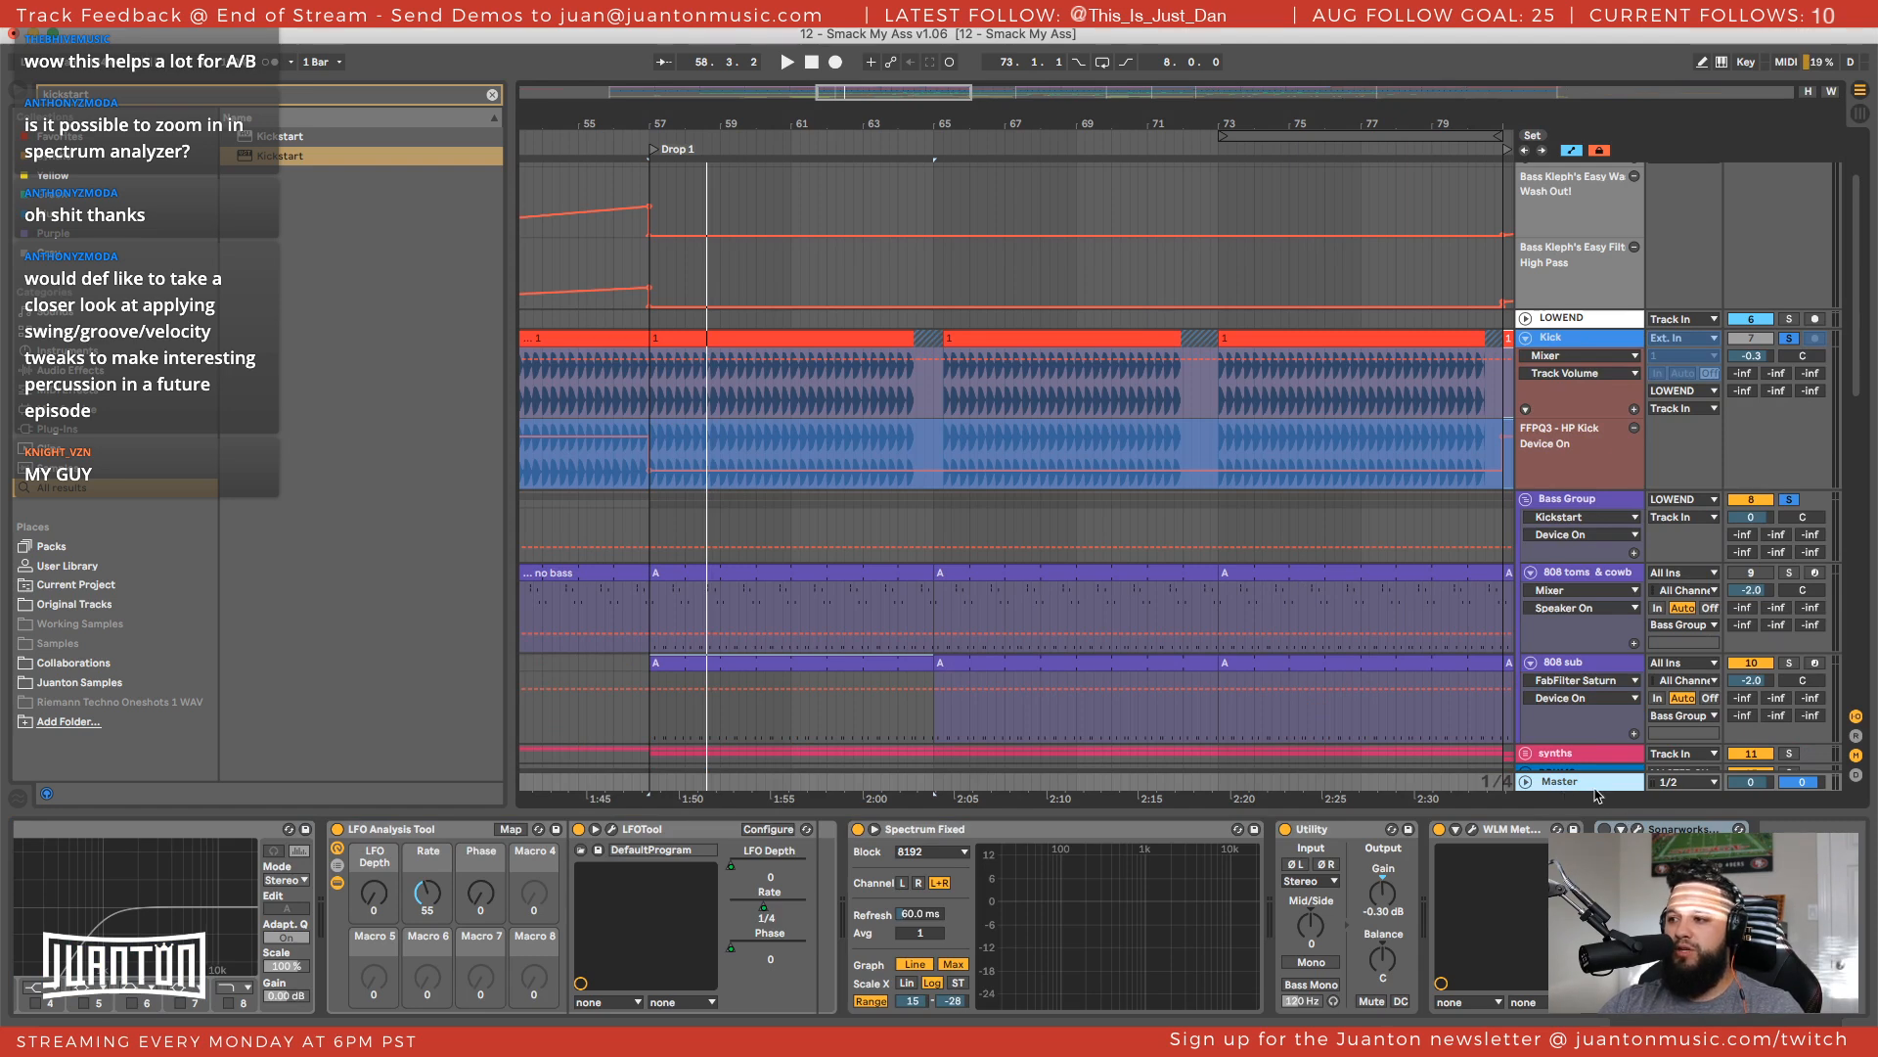
click(1257, 861)
key(space)
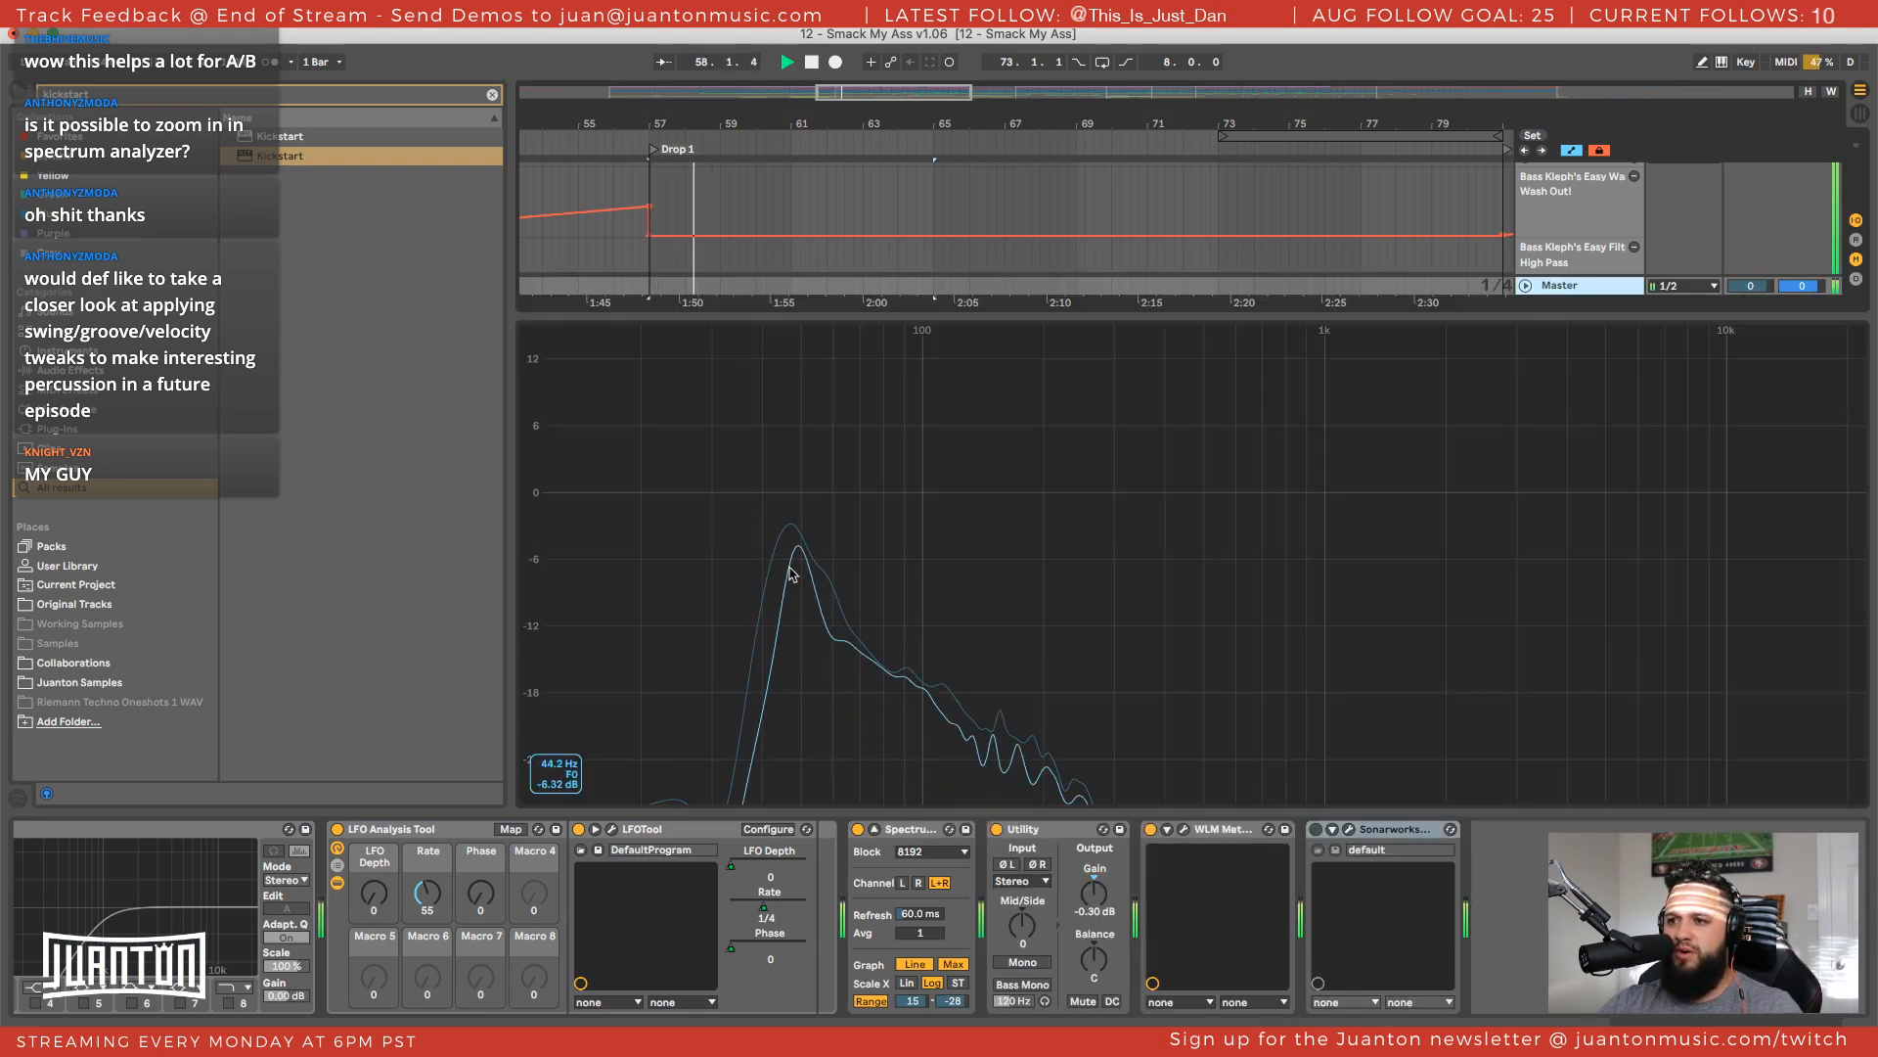
double_click(967, 615)
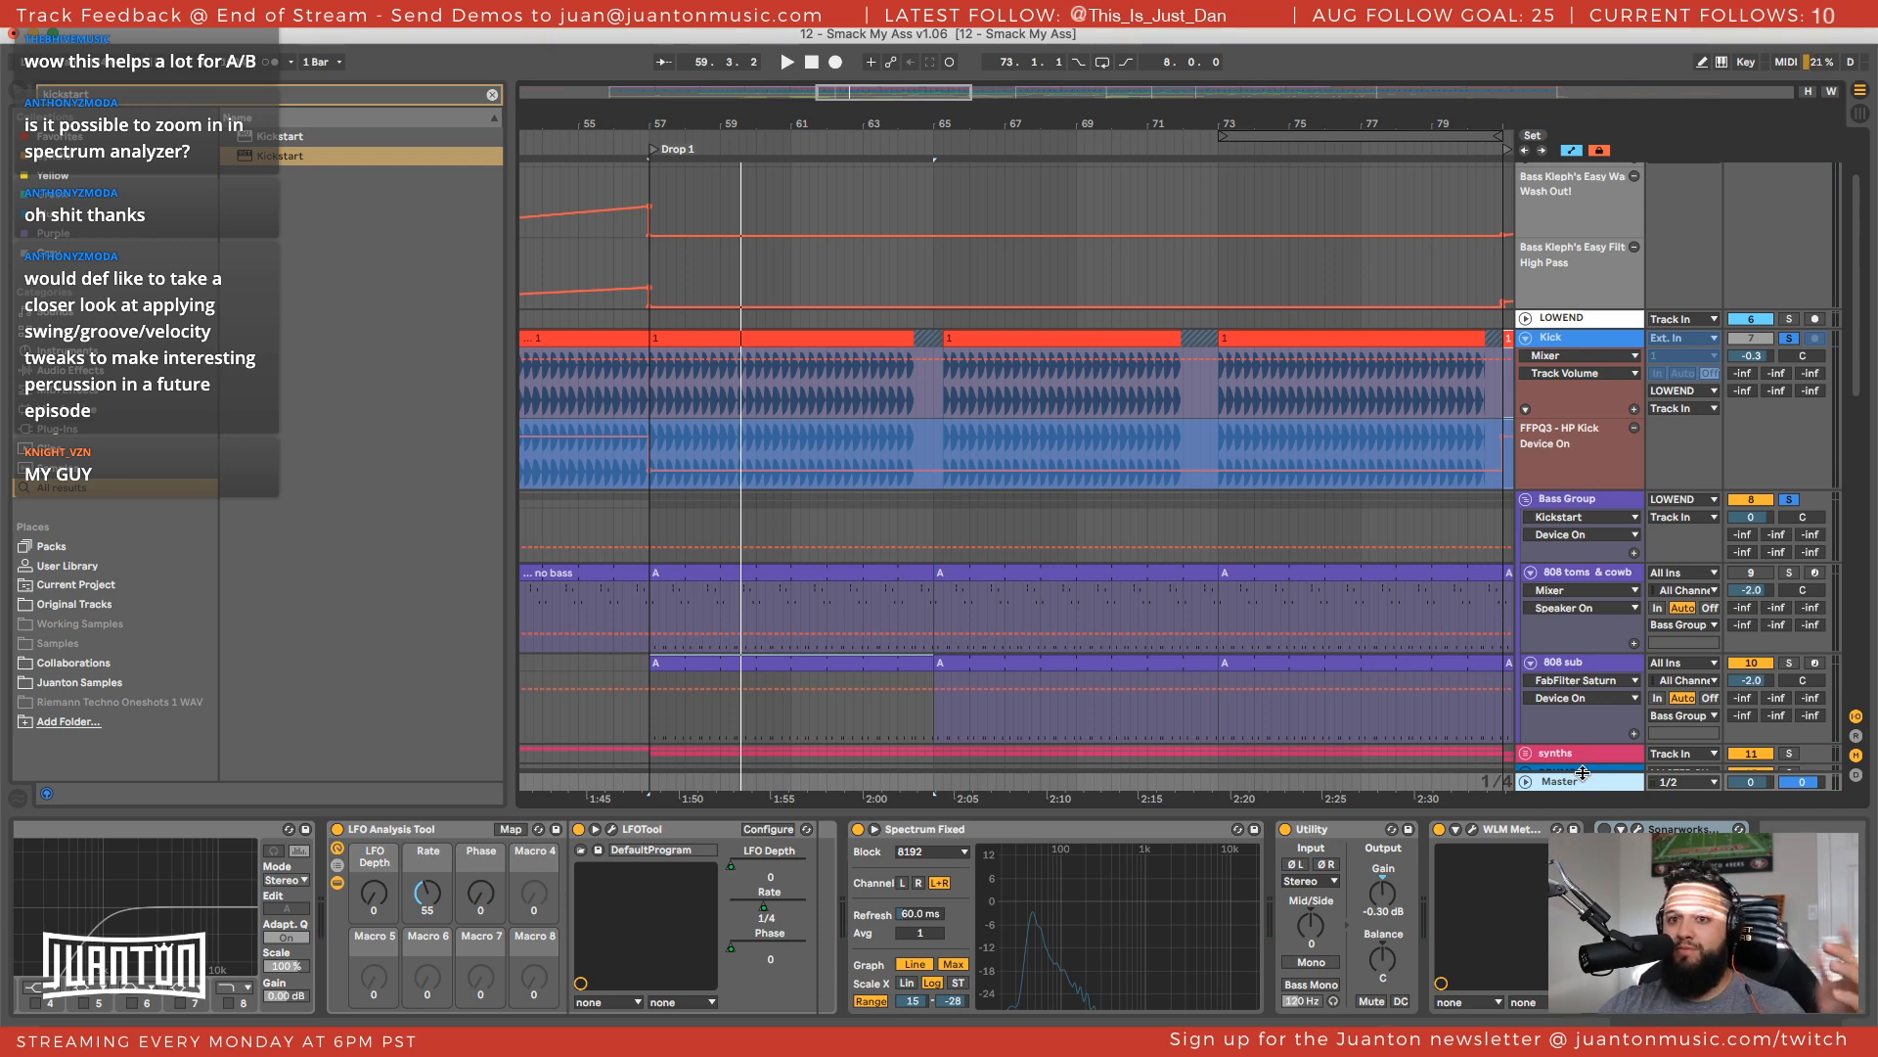
Solo only the Kick track, removing the Bass Group's solo, and audition it from the start of Drop 1
click(1589, 341)
key(space)
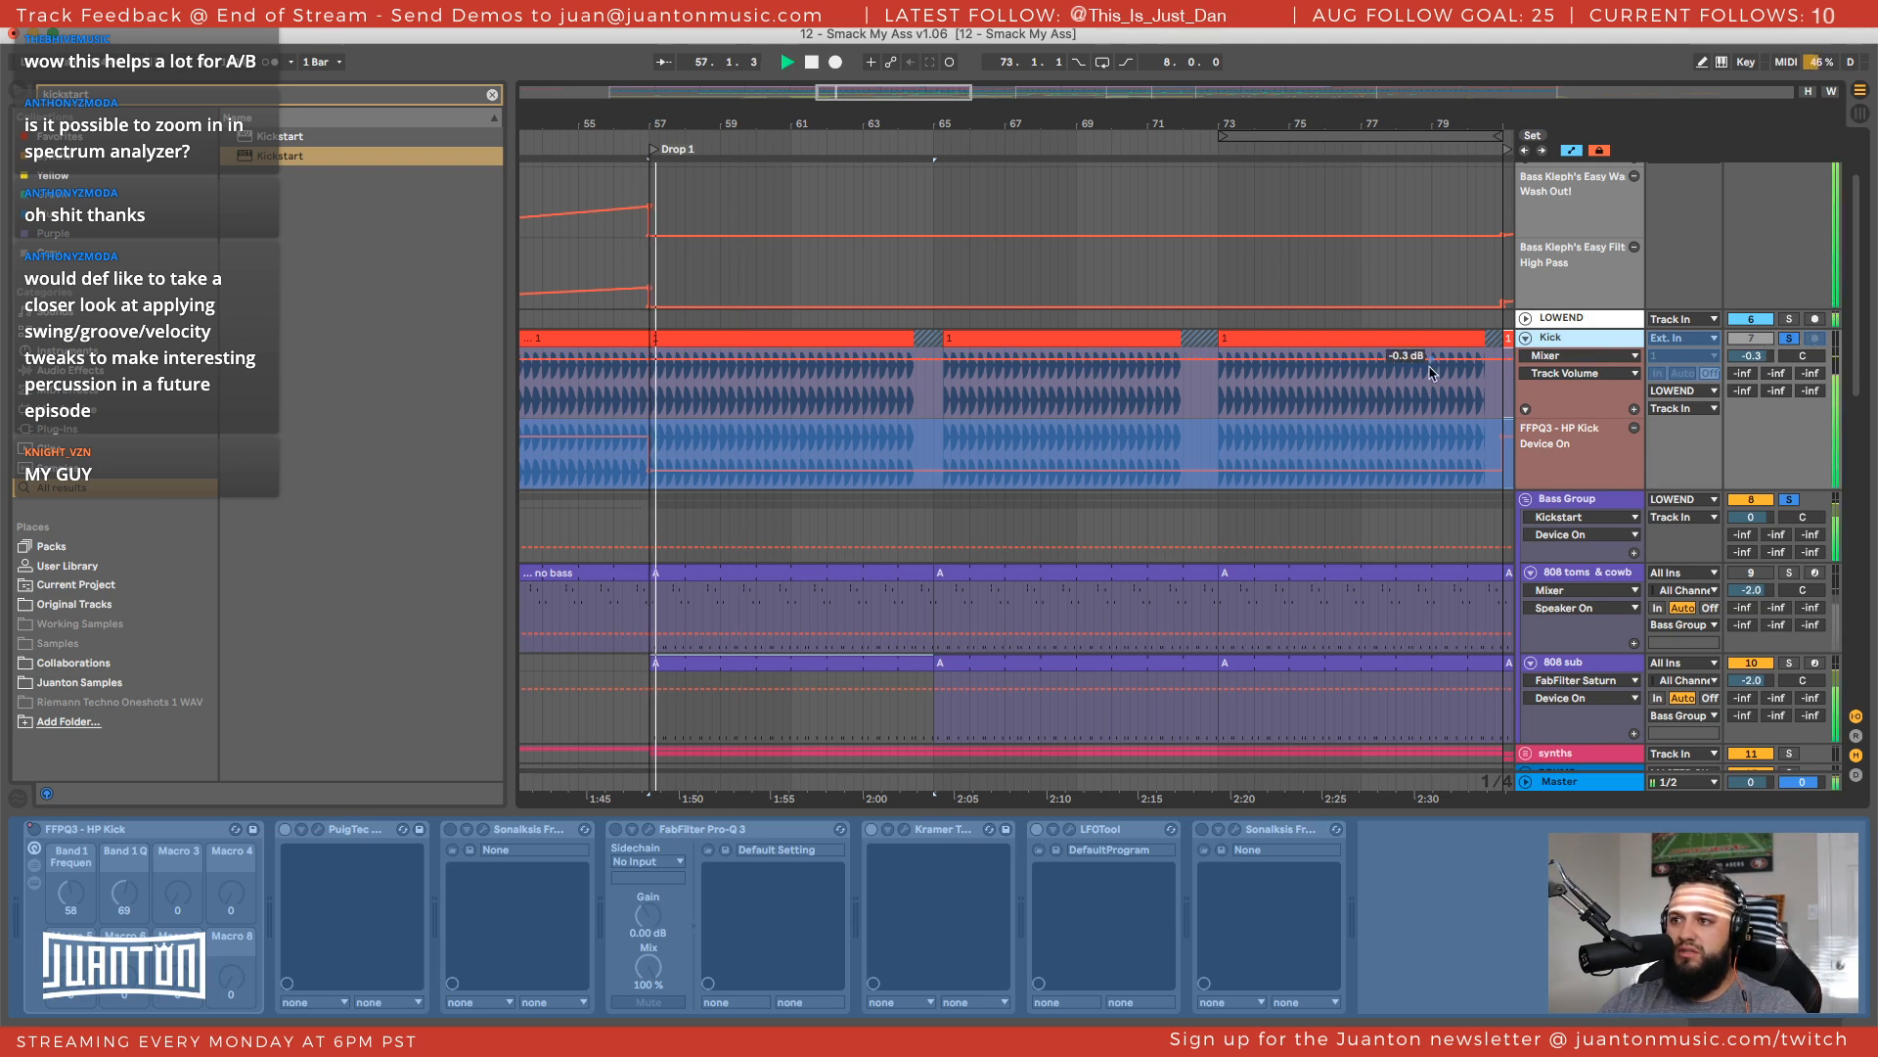
key(space)
click(1789, 339)
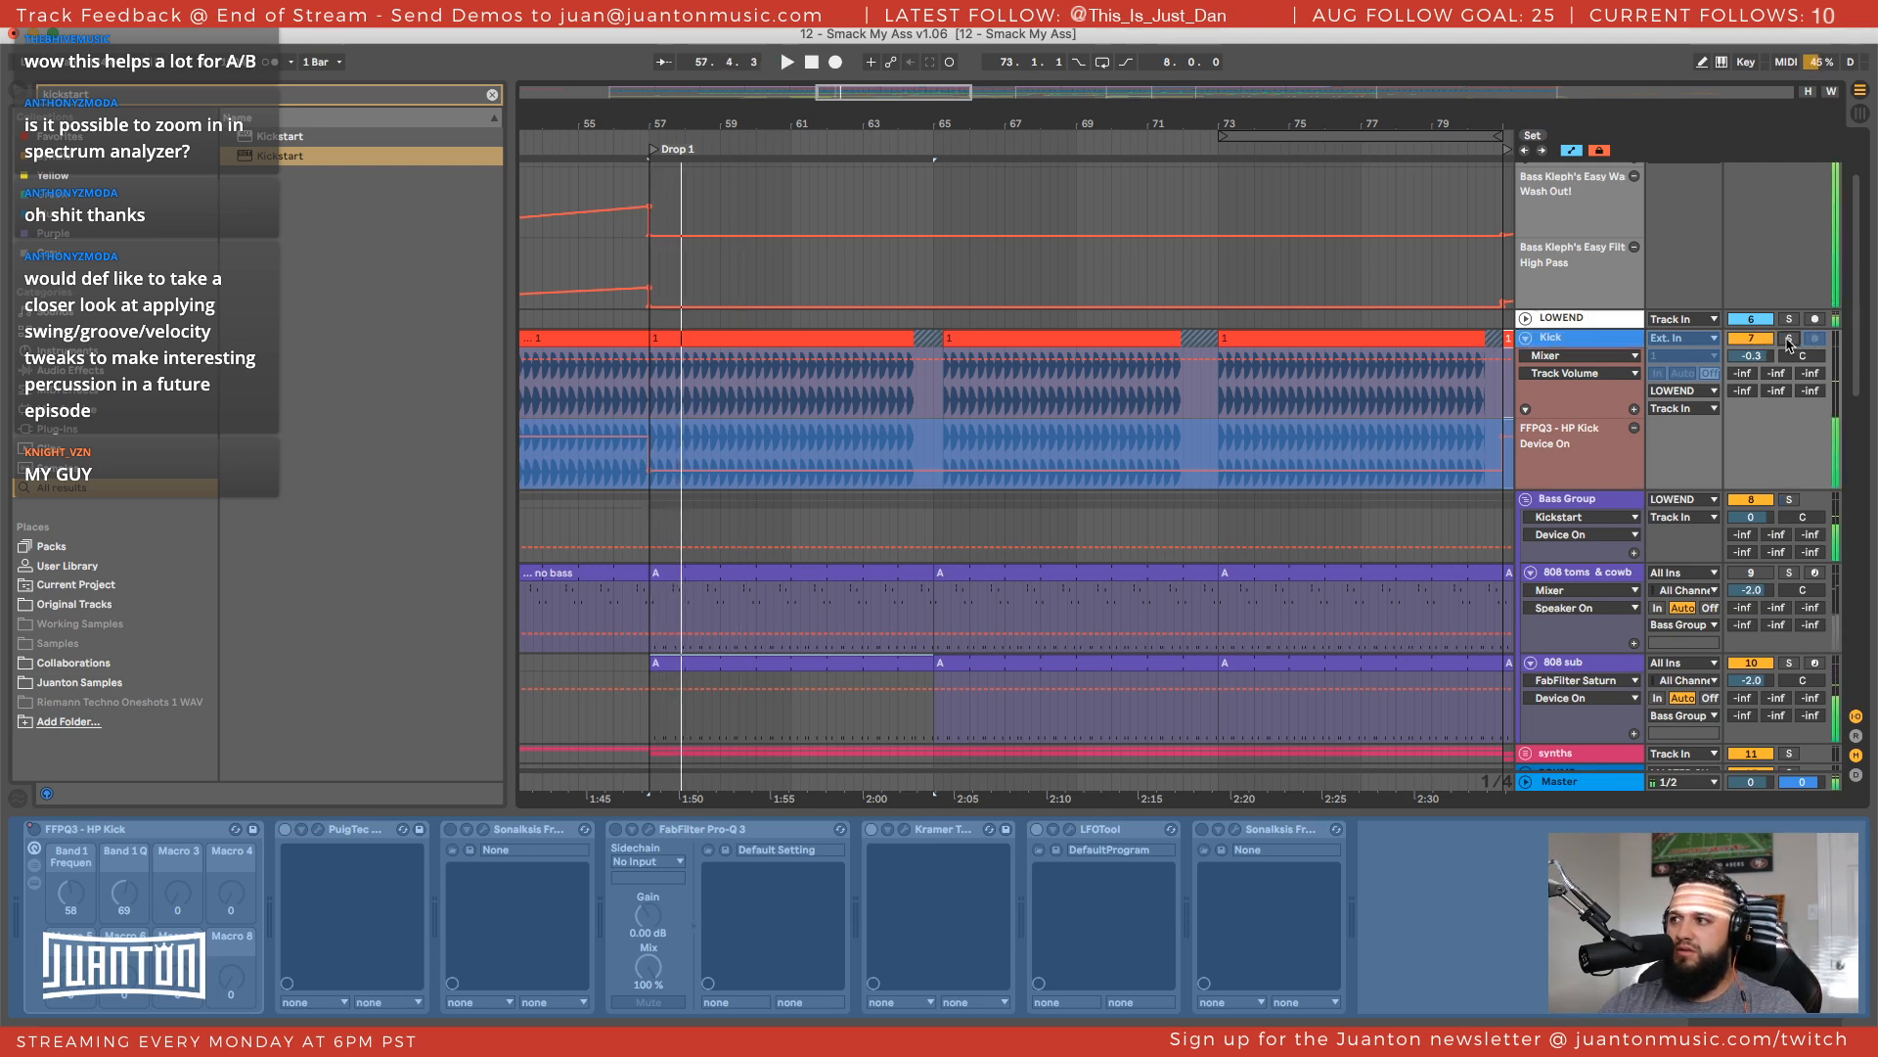
click(1789, 338)
key(space)
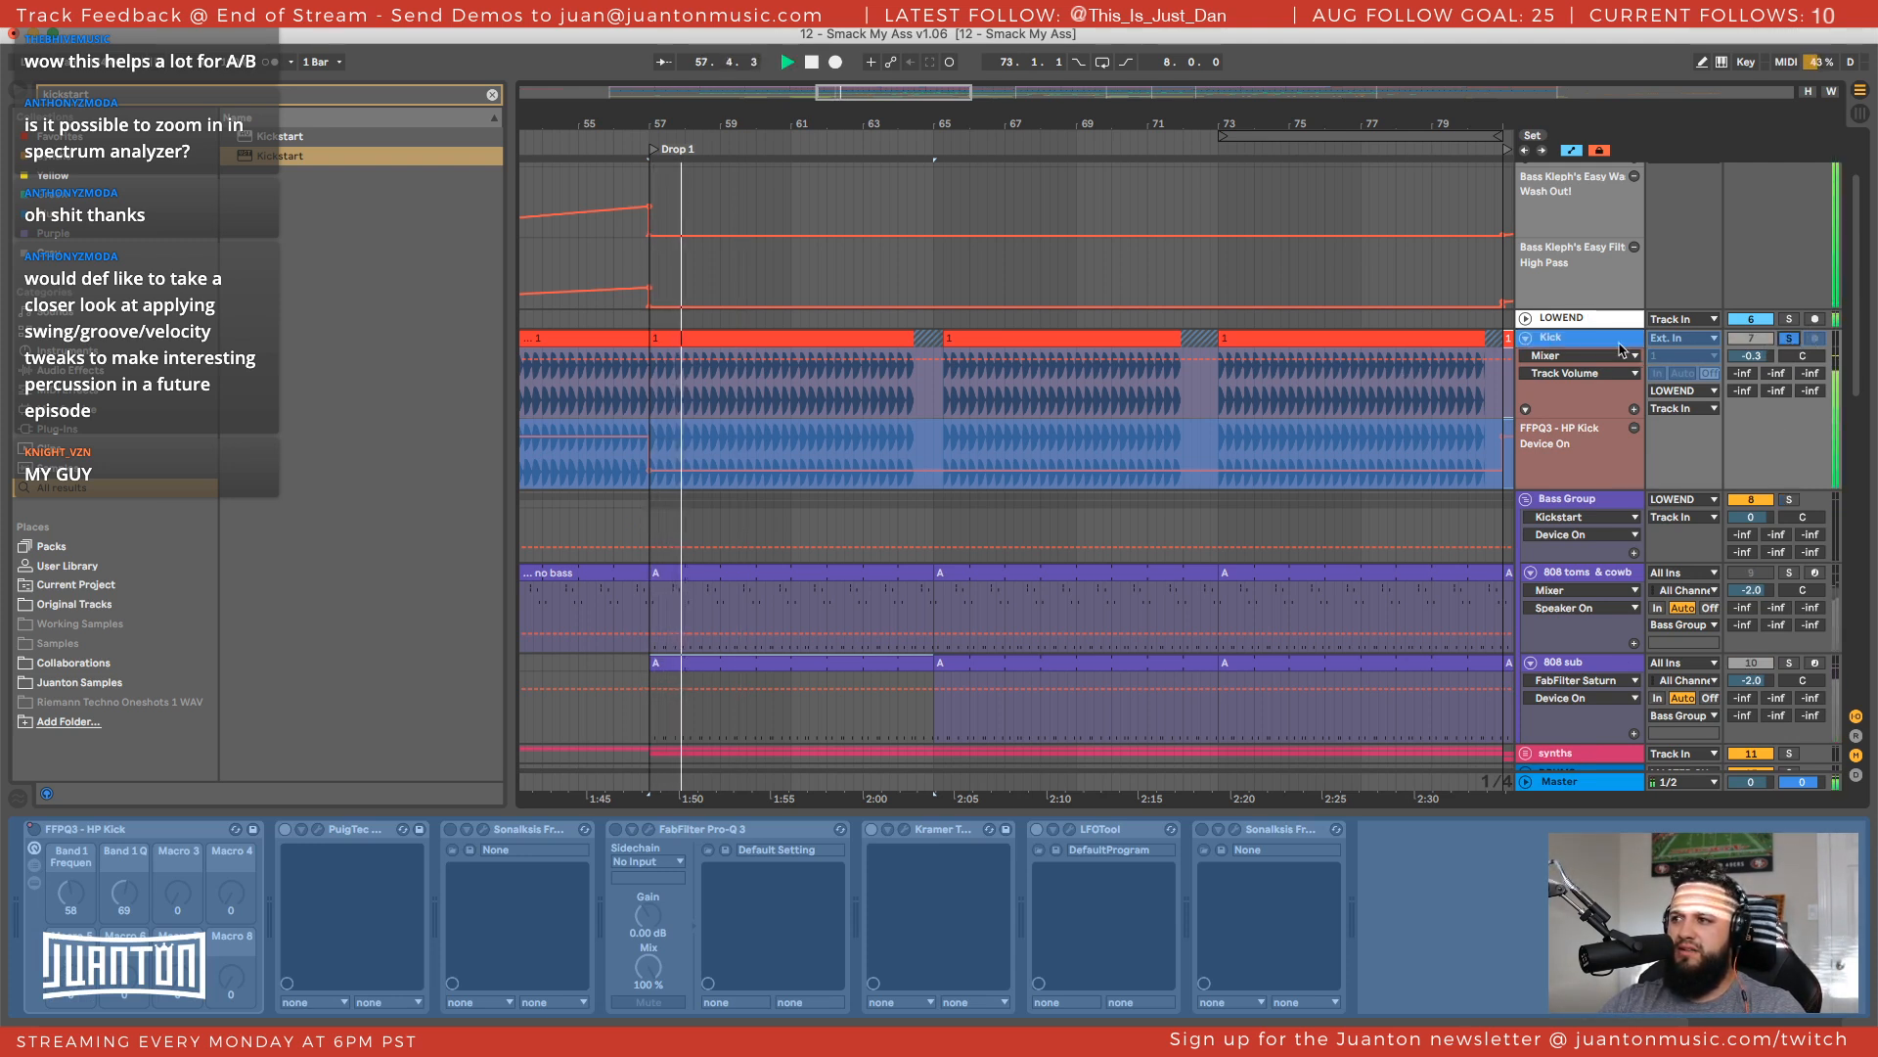
key(space)
Add a new audio track below Kick and group it together with the Kick track
click(1614, 342)
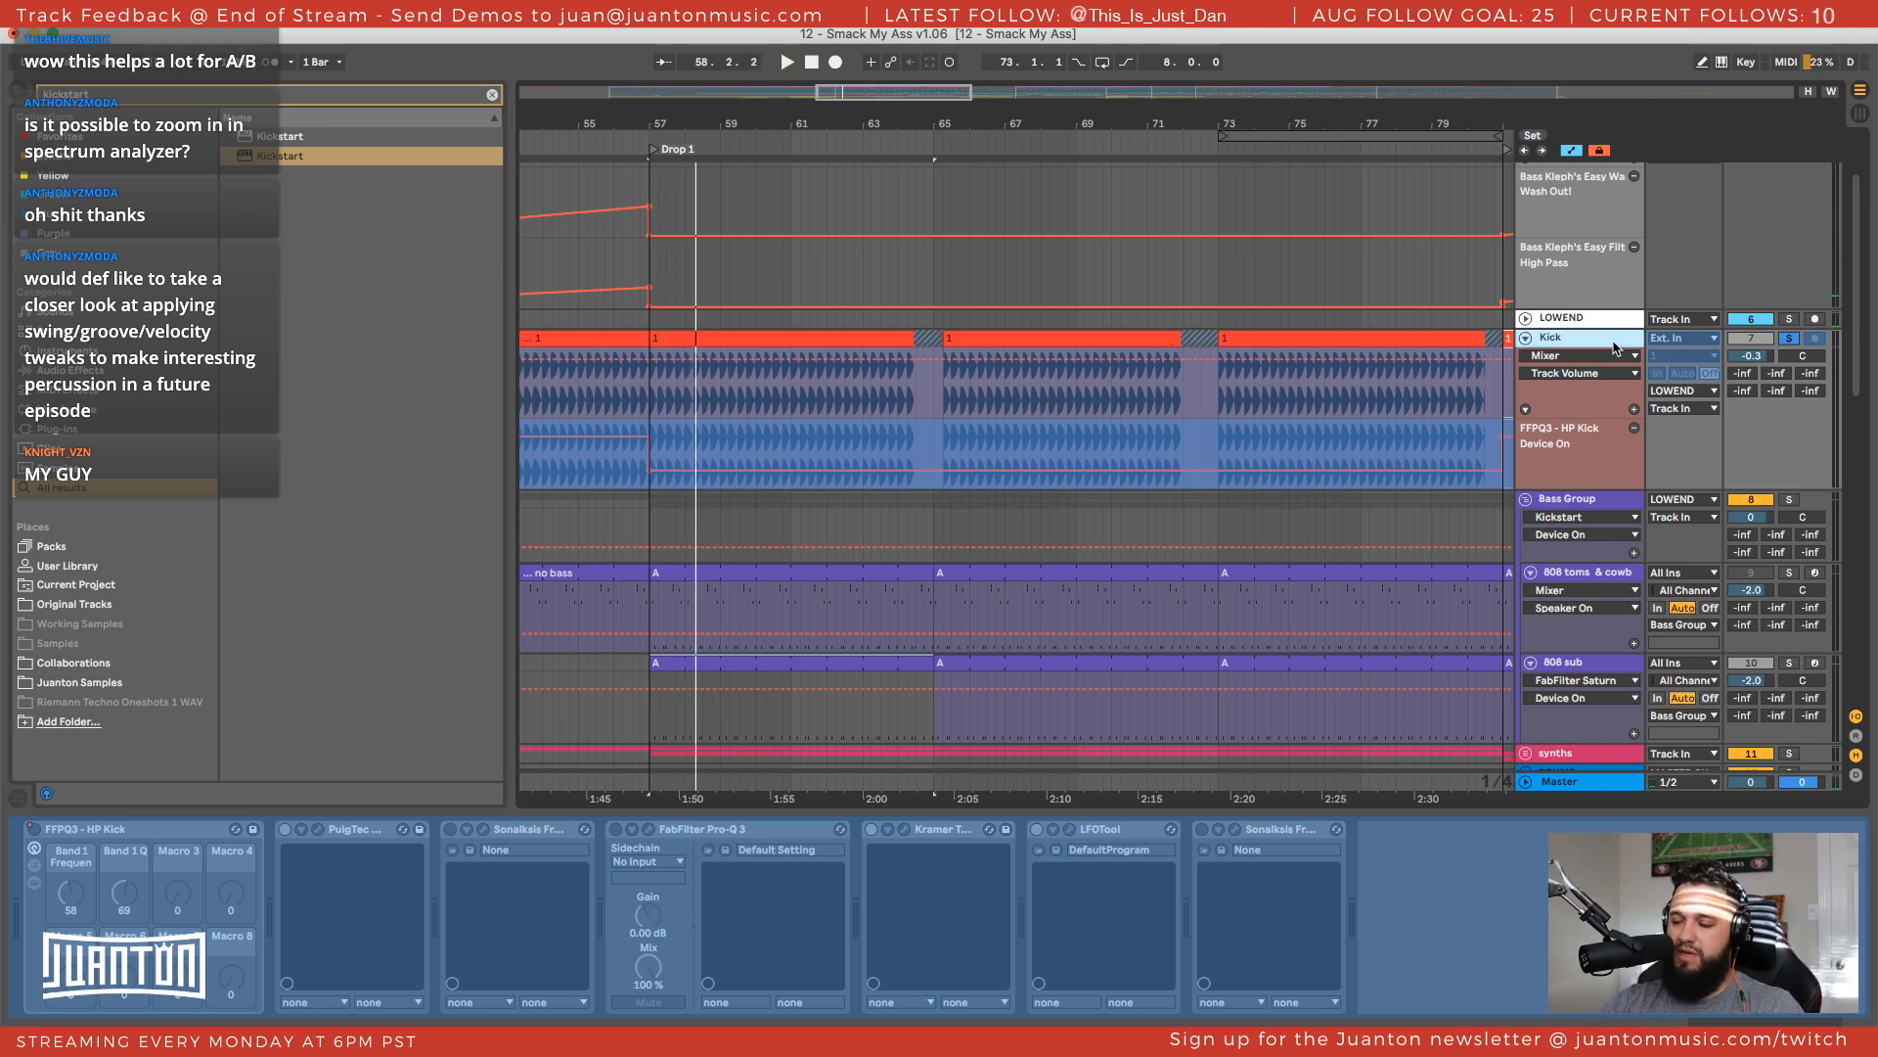
key(super+t)
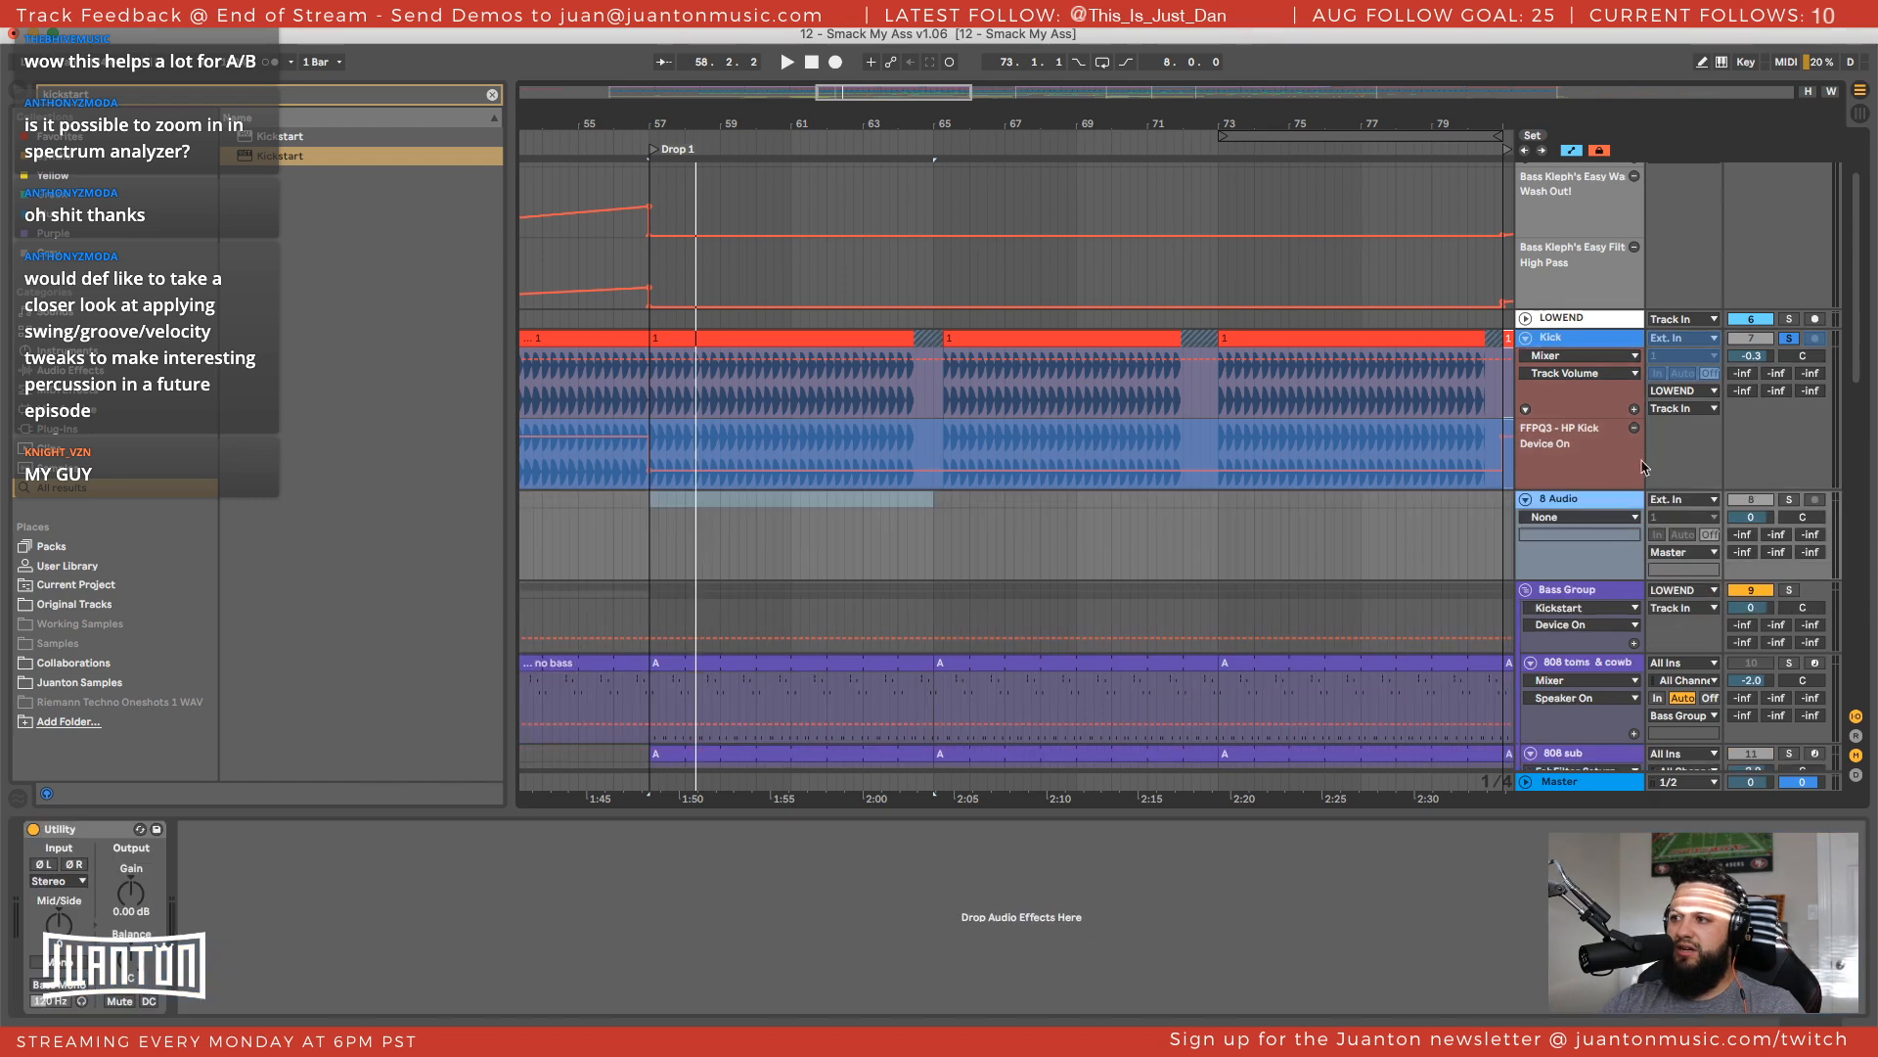
click(1685, 506)
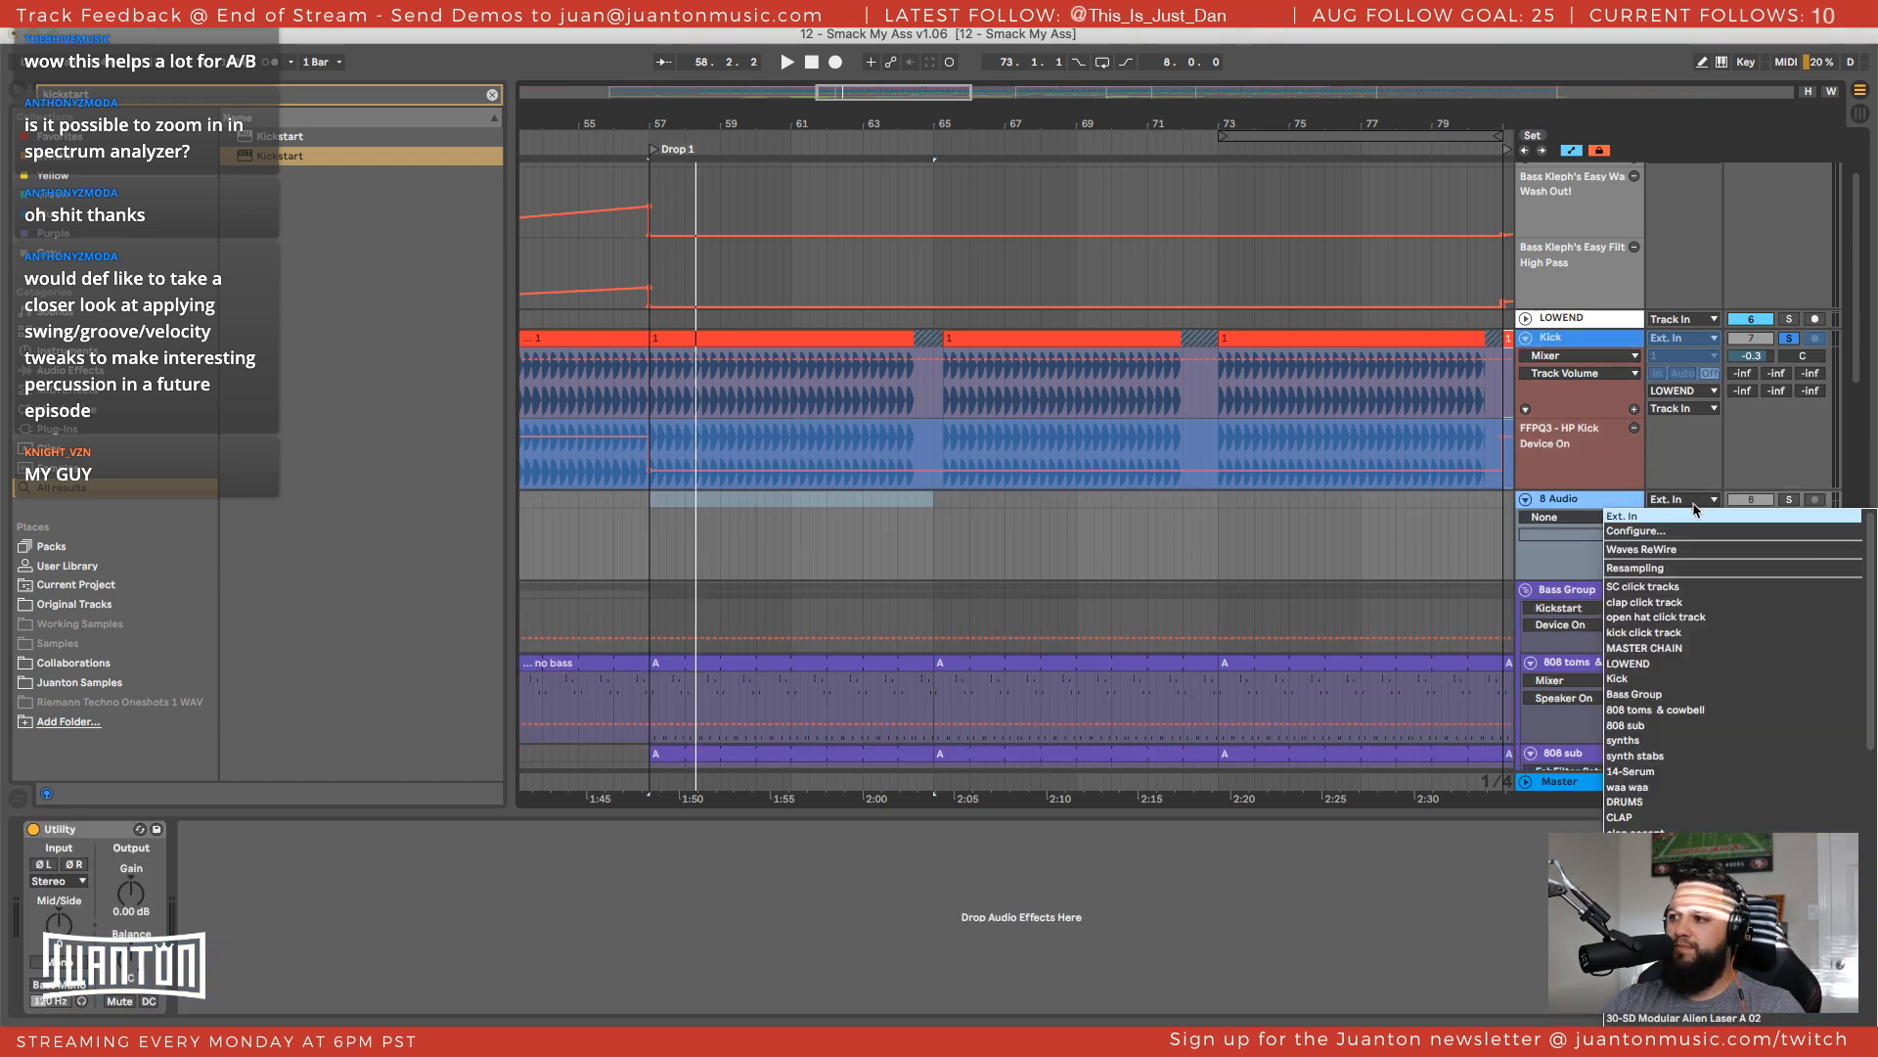
click(1565, 485)
click(1568, 343)
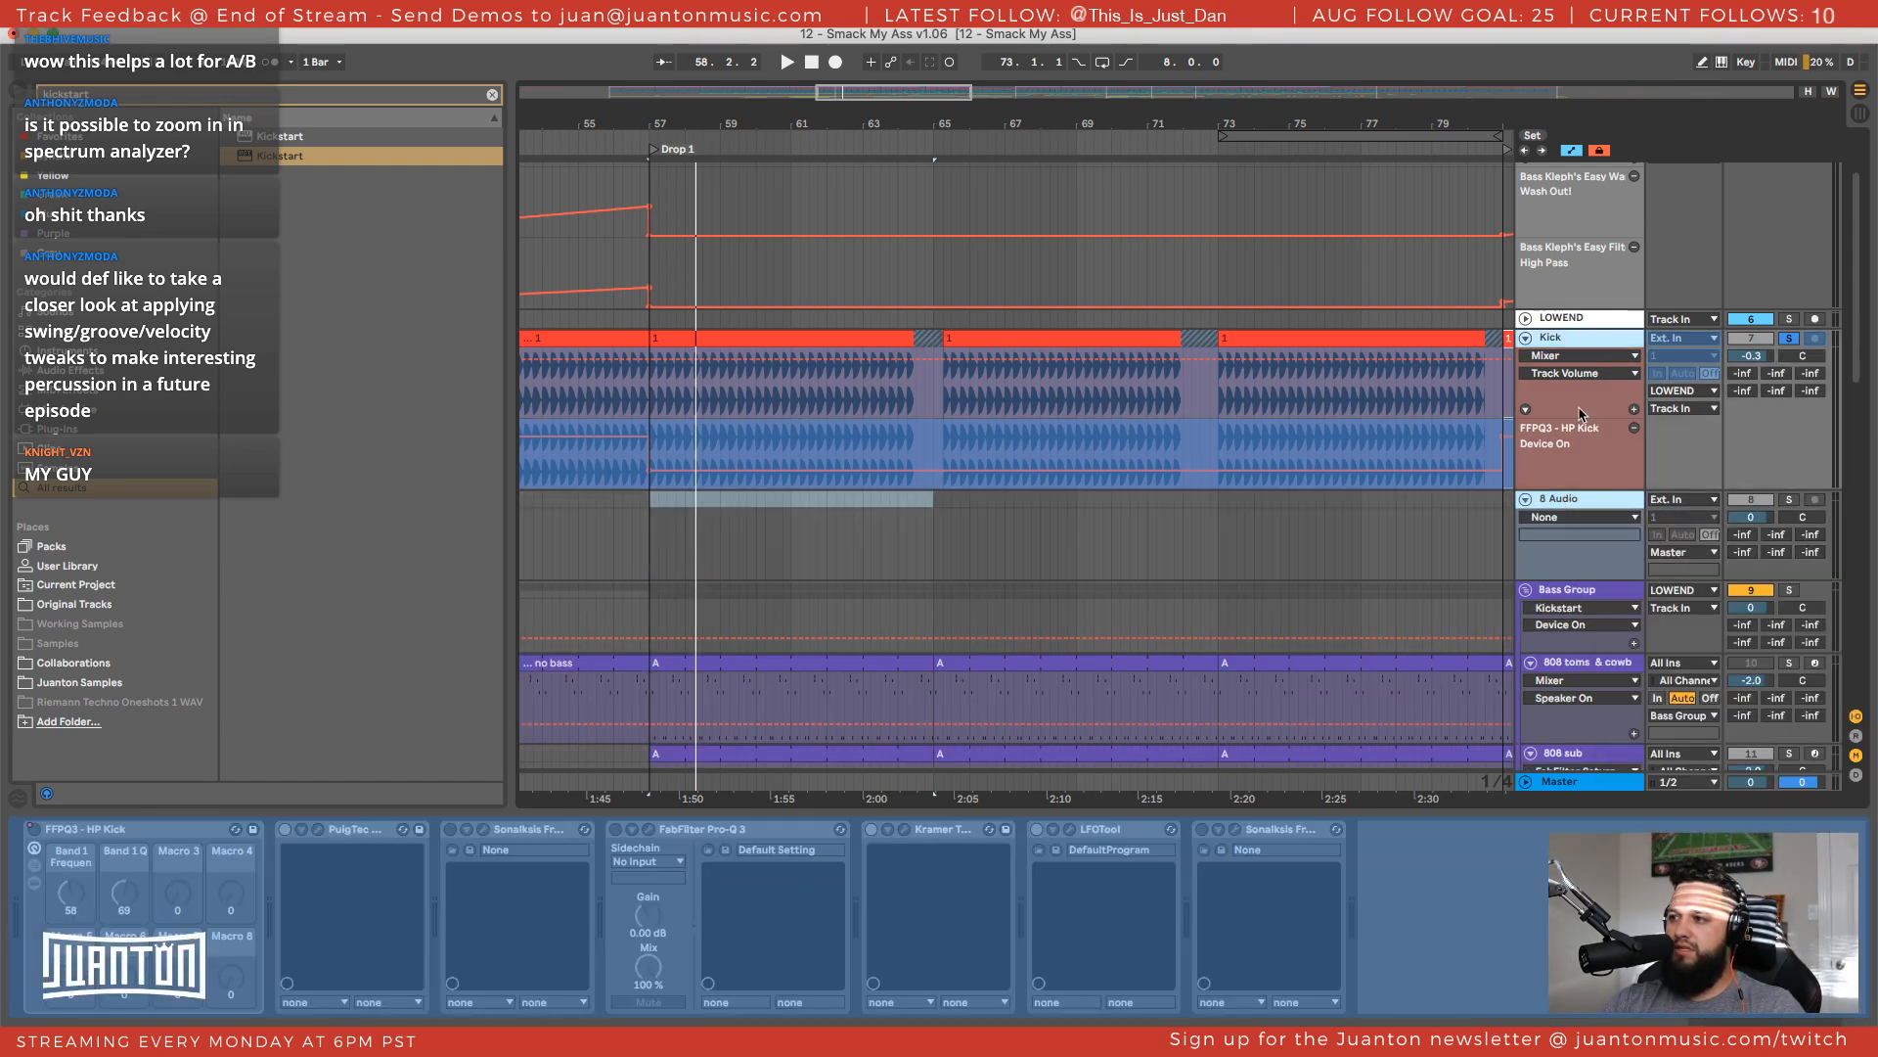
key(super+g)
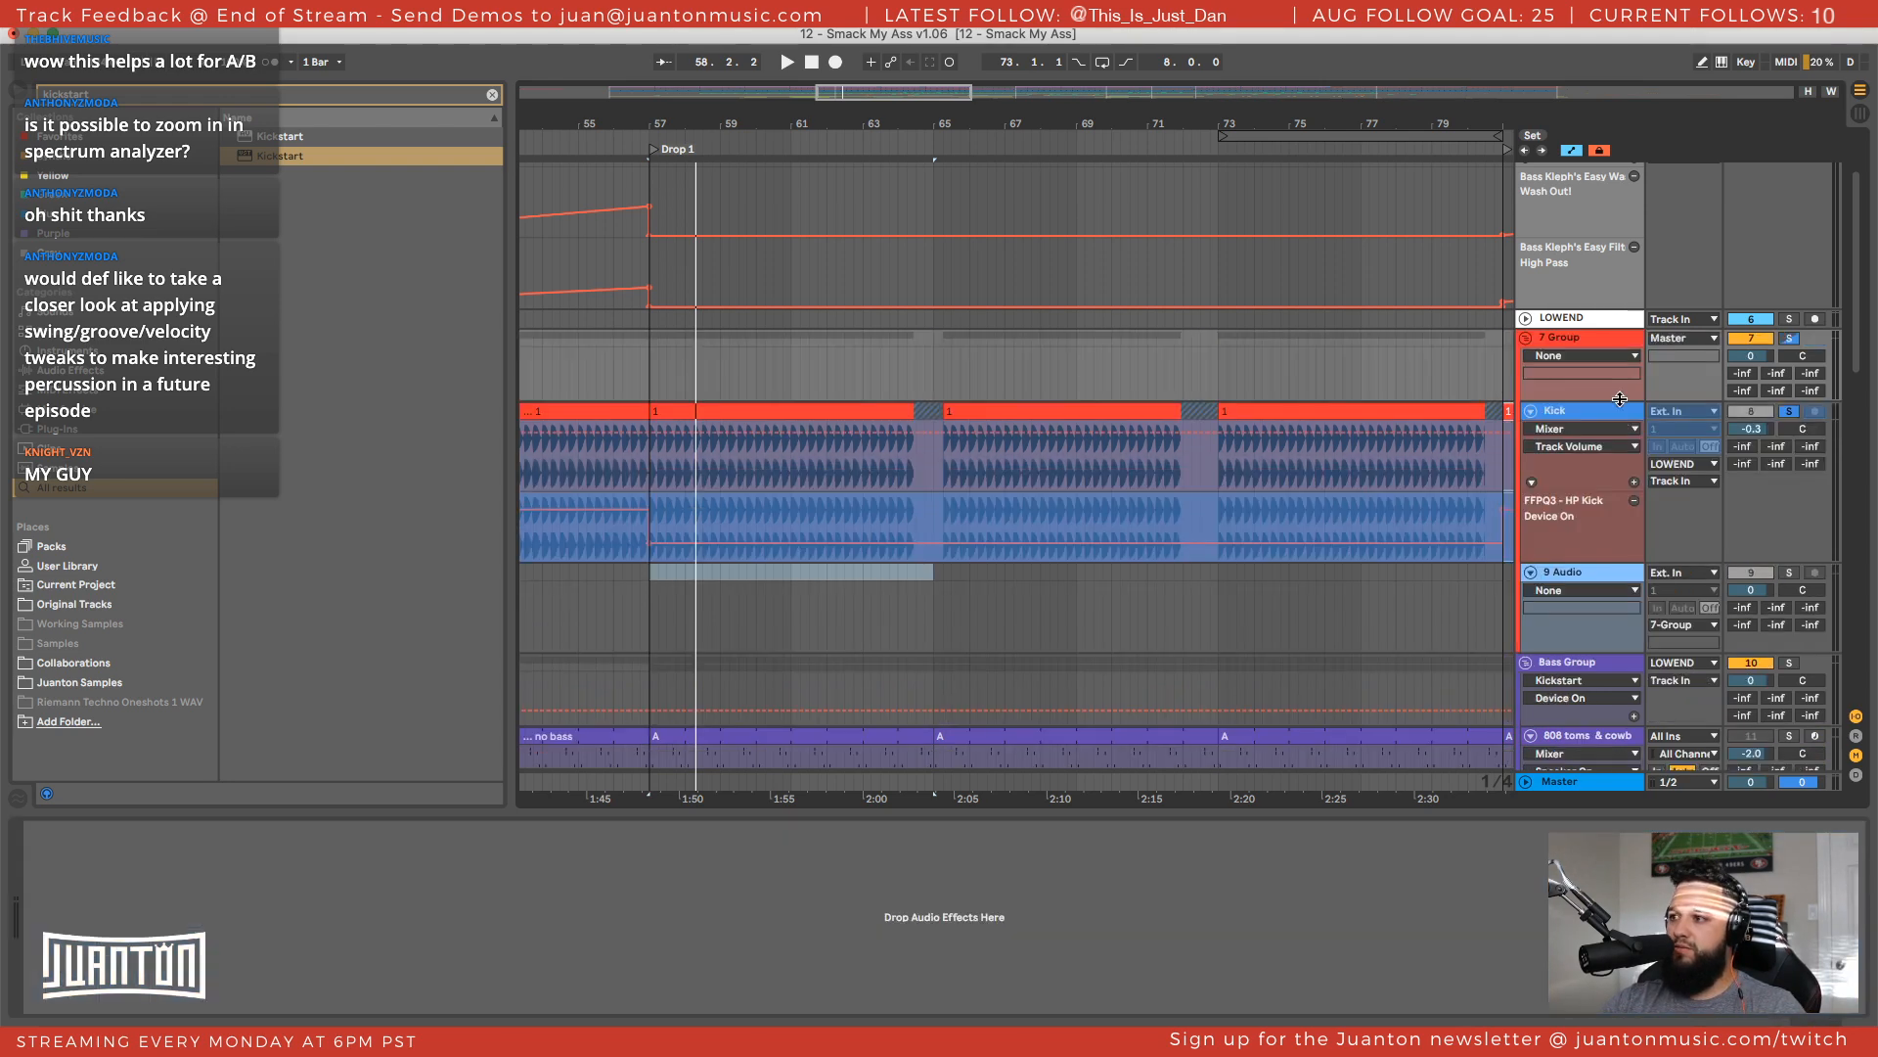
Route the Kick track's output to 7-Group and the new group's output to LOWEND
click(1674, 466)
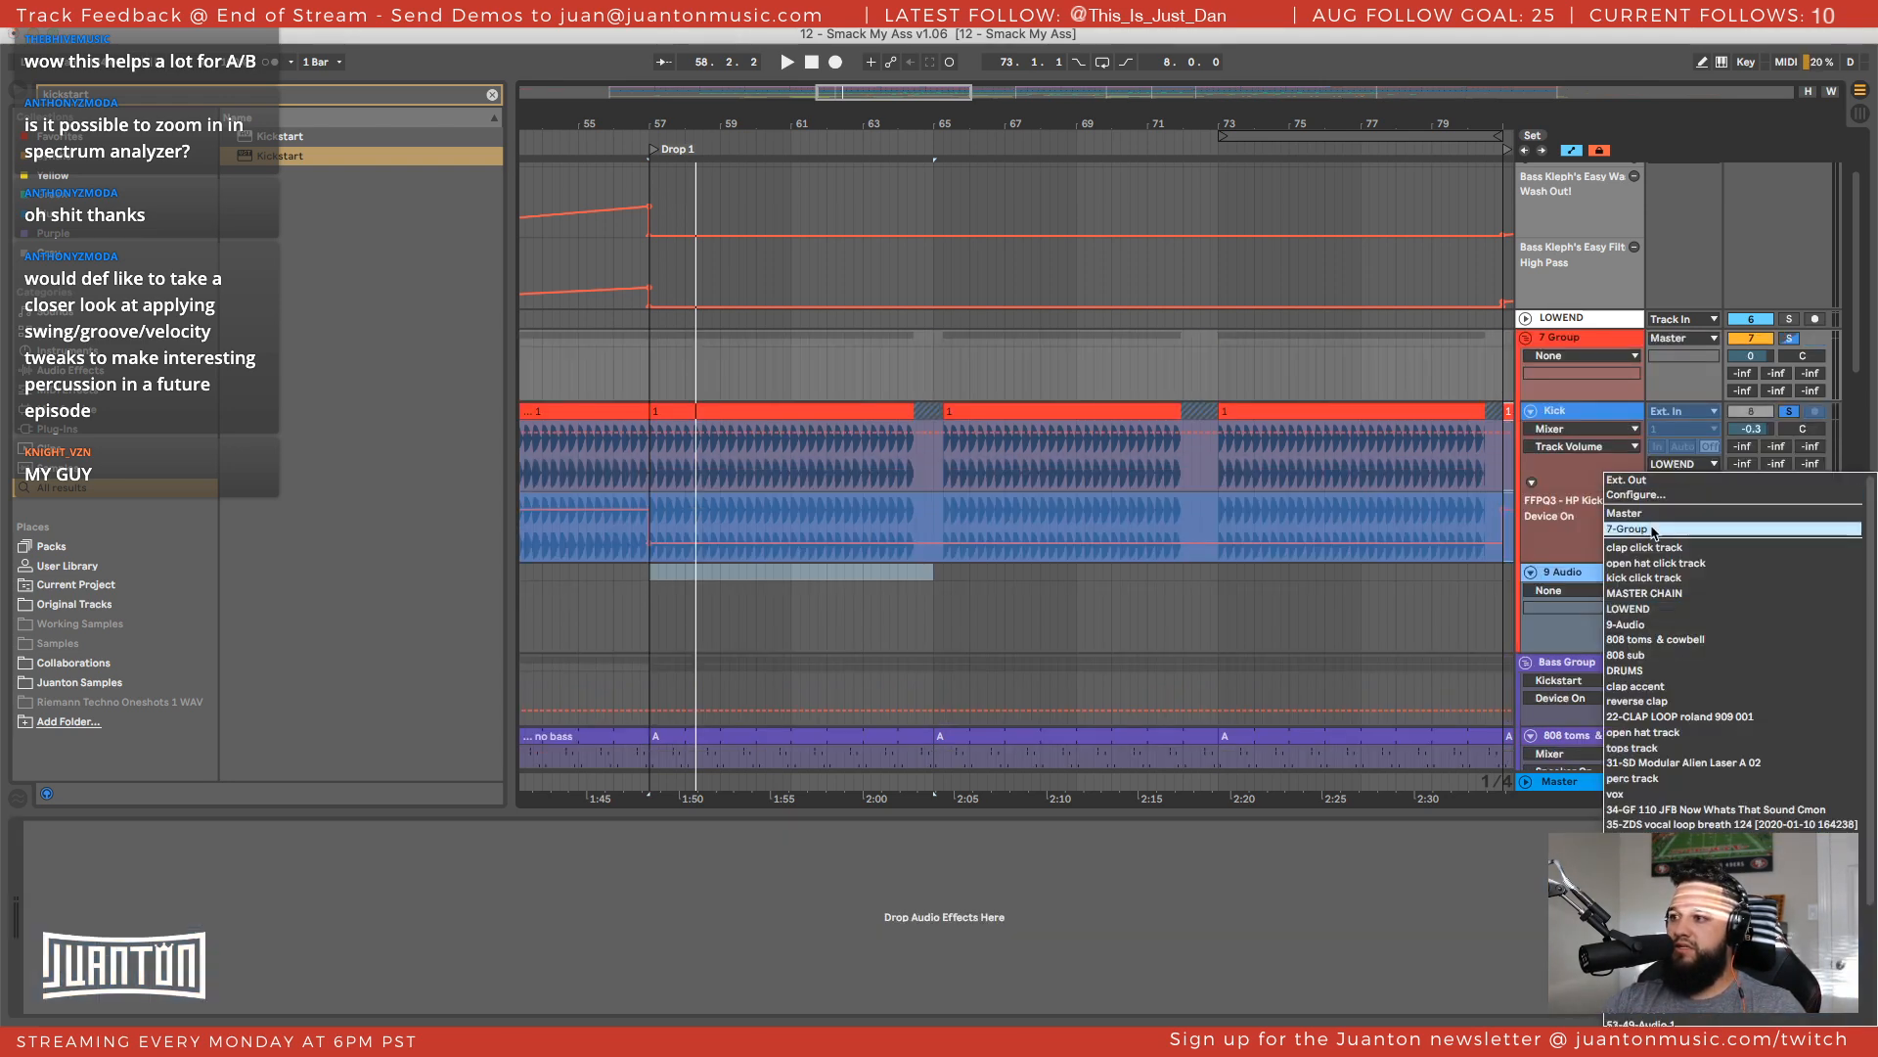
click(1679, 339)
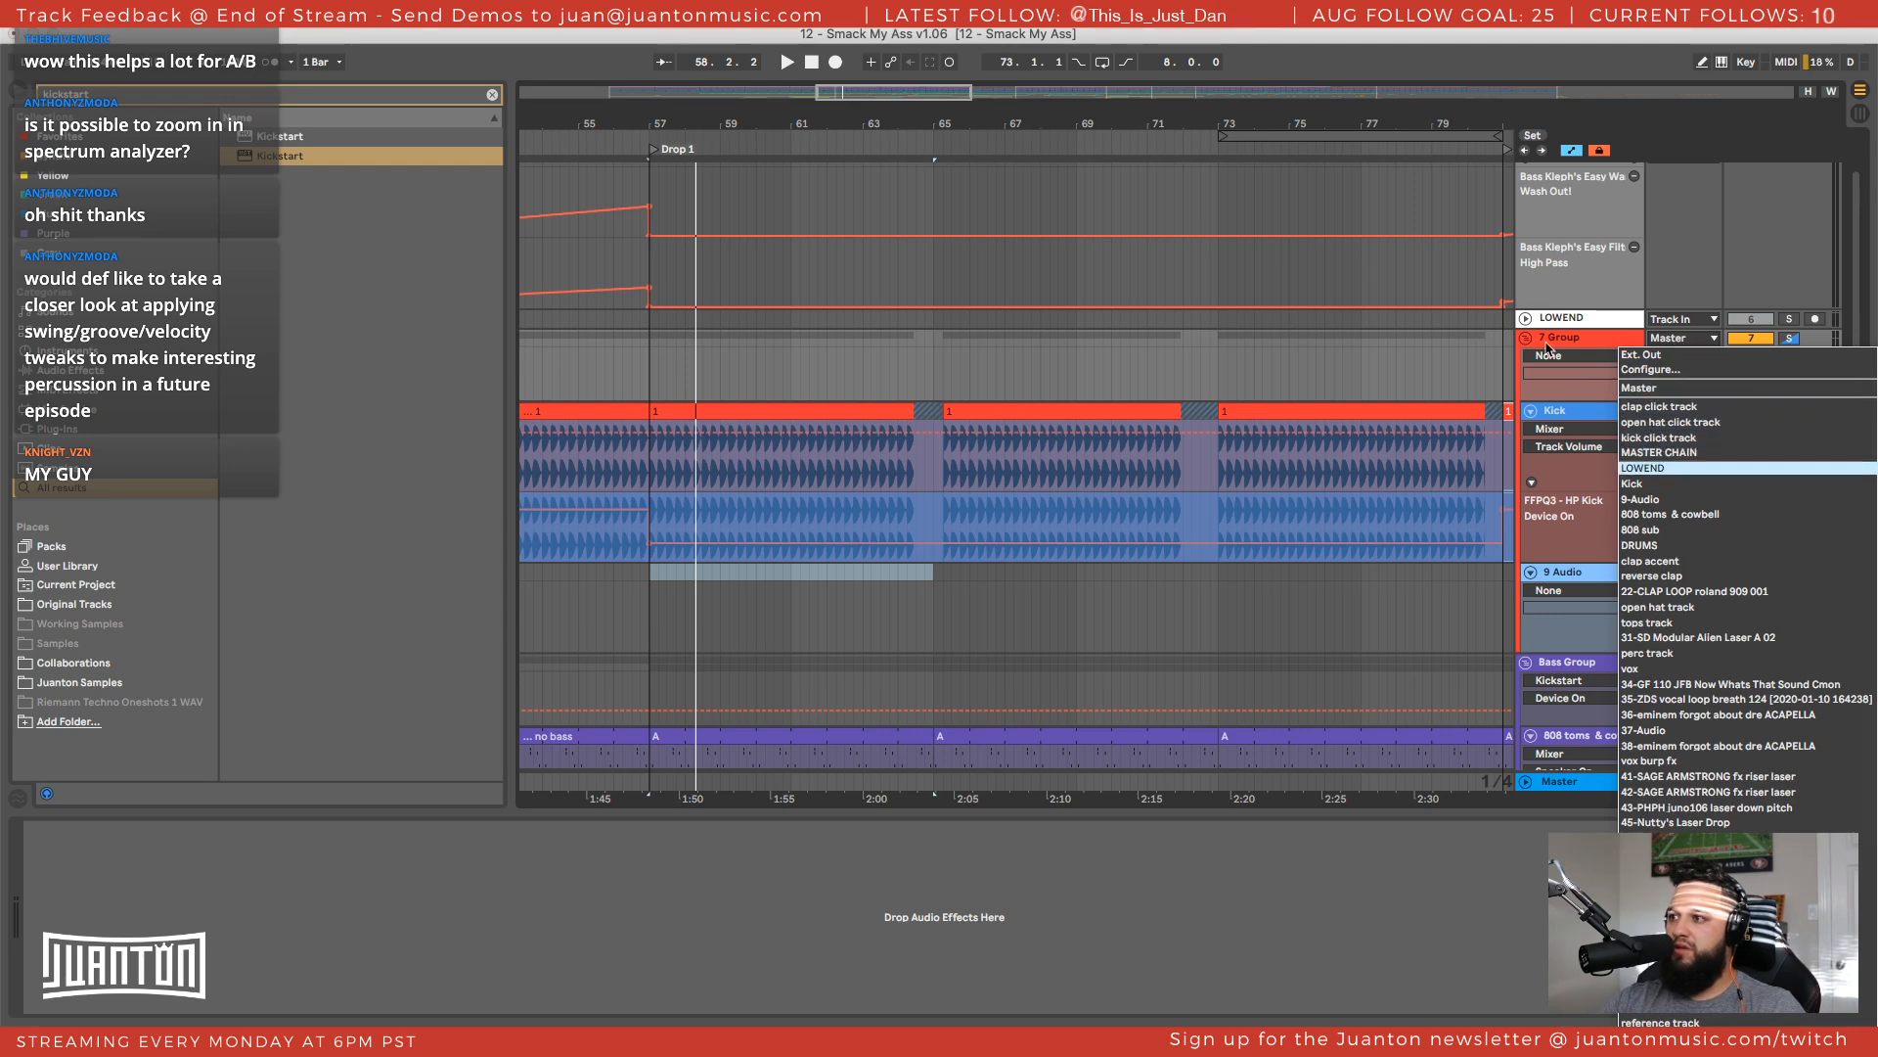
click(1644, 468)
click(1694, 342)
Rename the new group containing the Kick track as KICK
click(1597, 345)
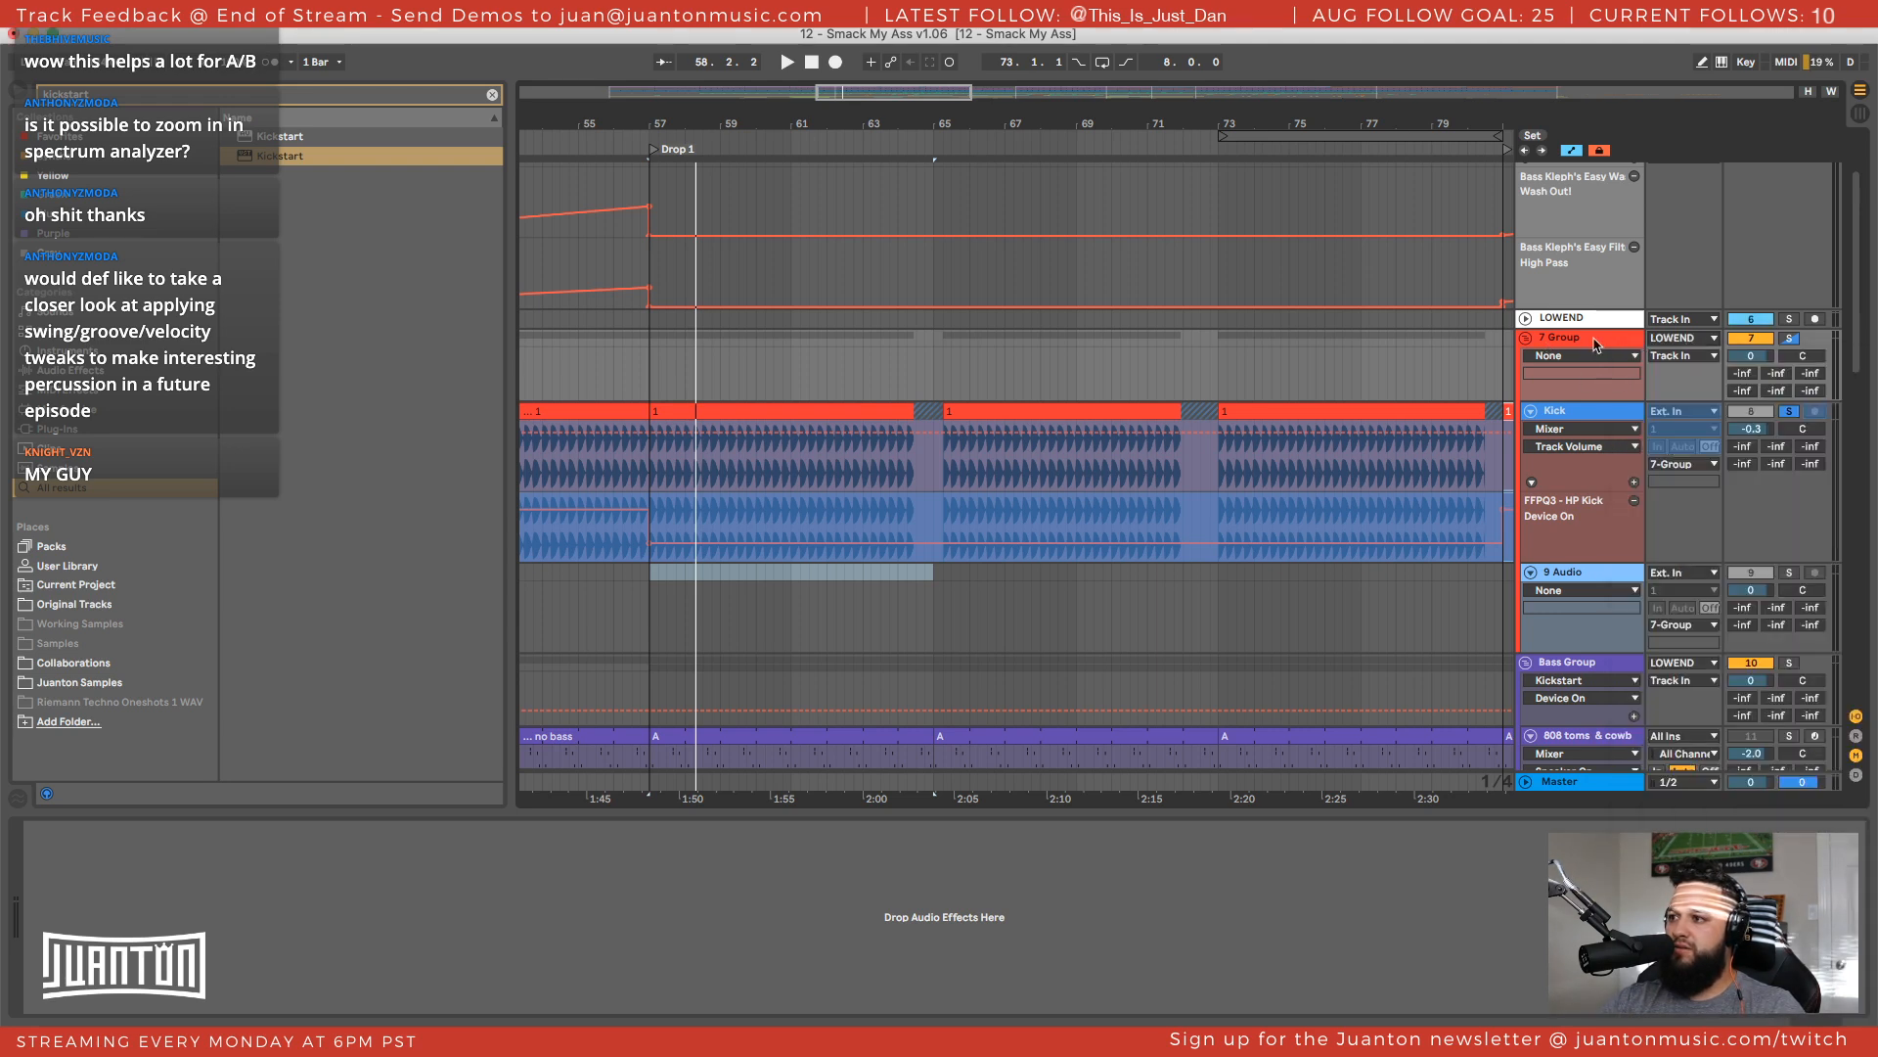
key(super+r)
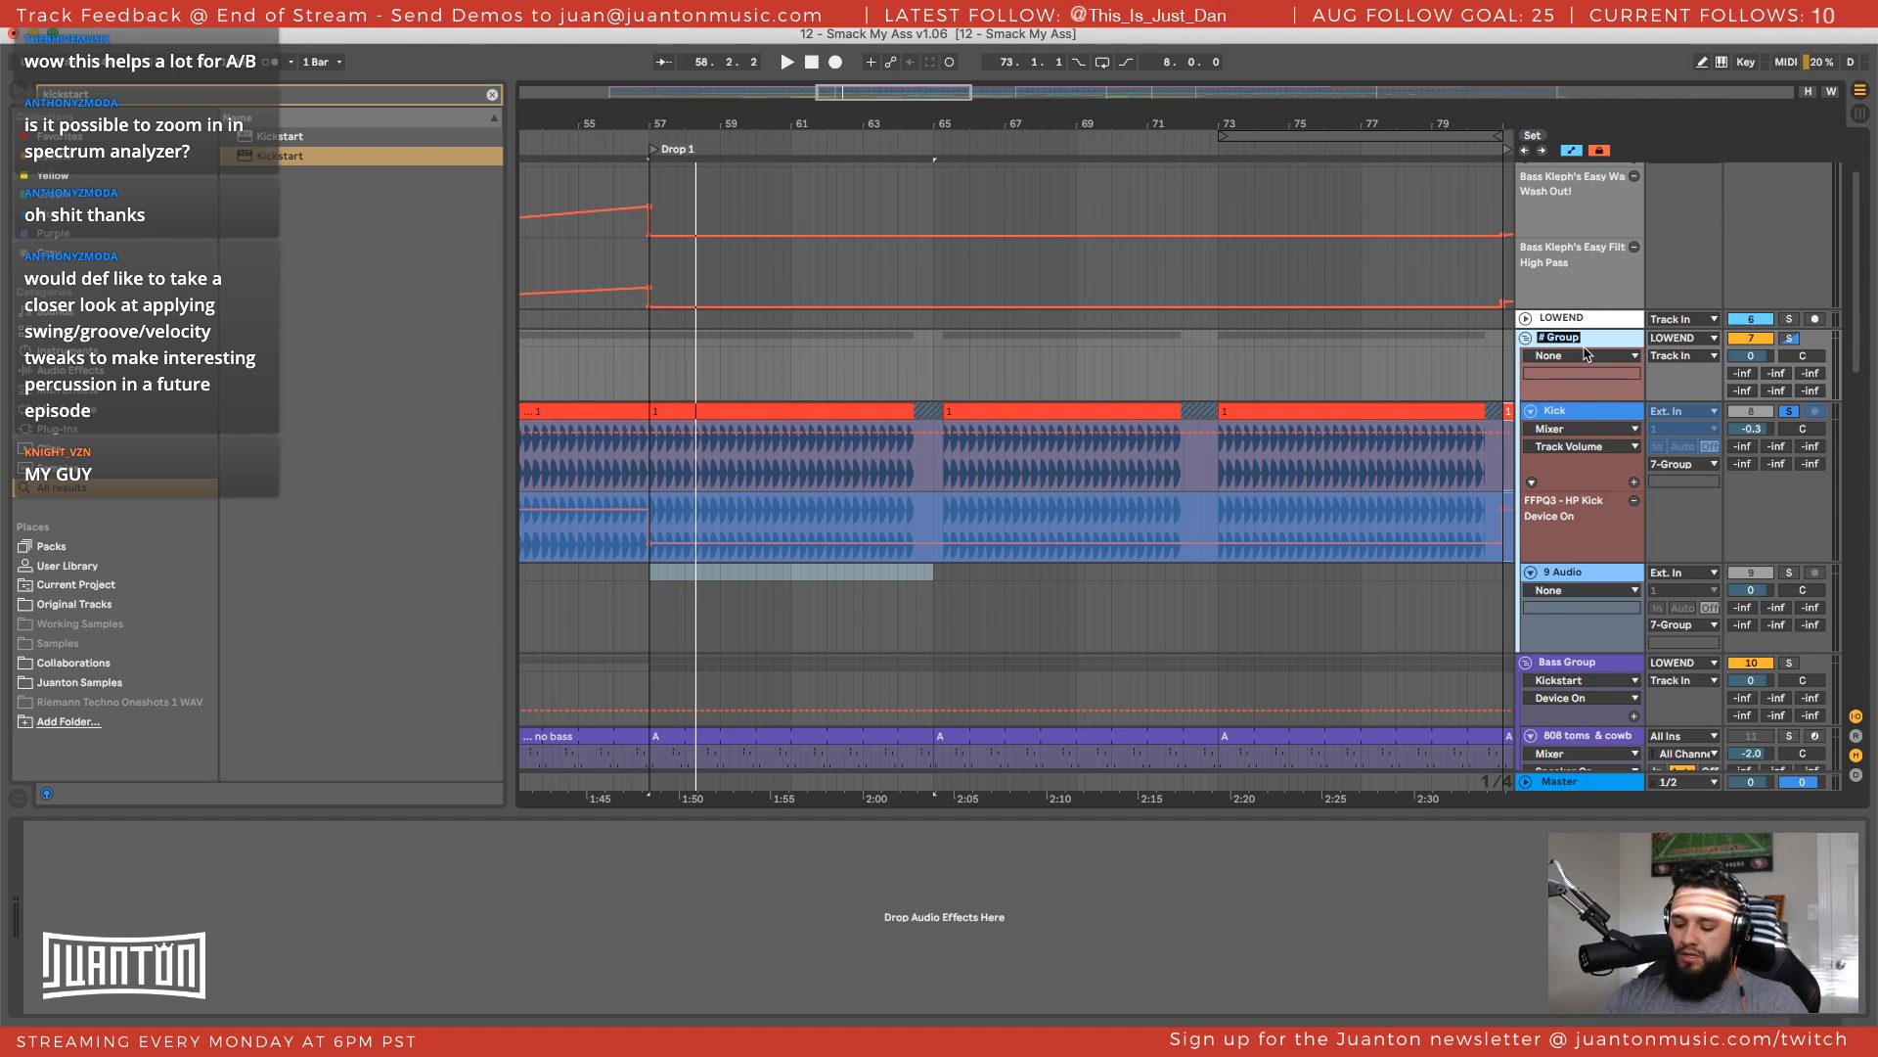
text(KICK)
key(Return)
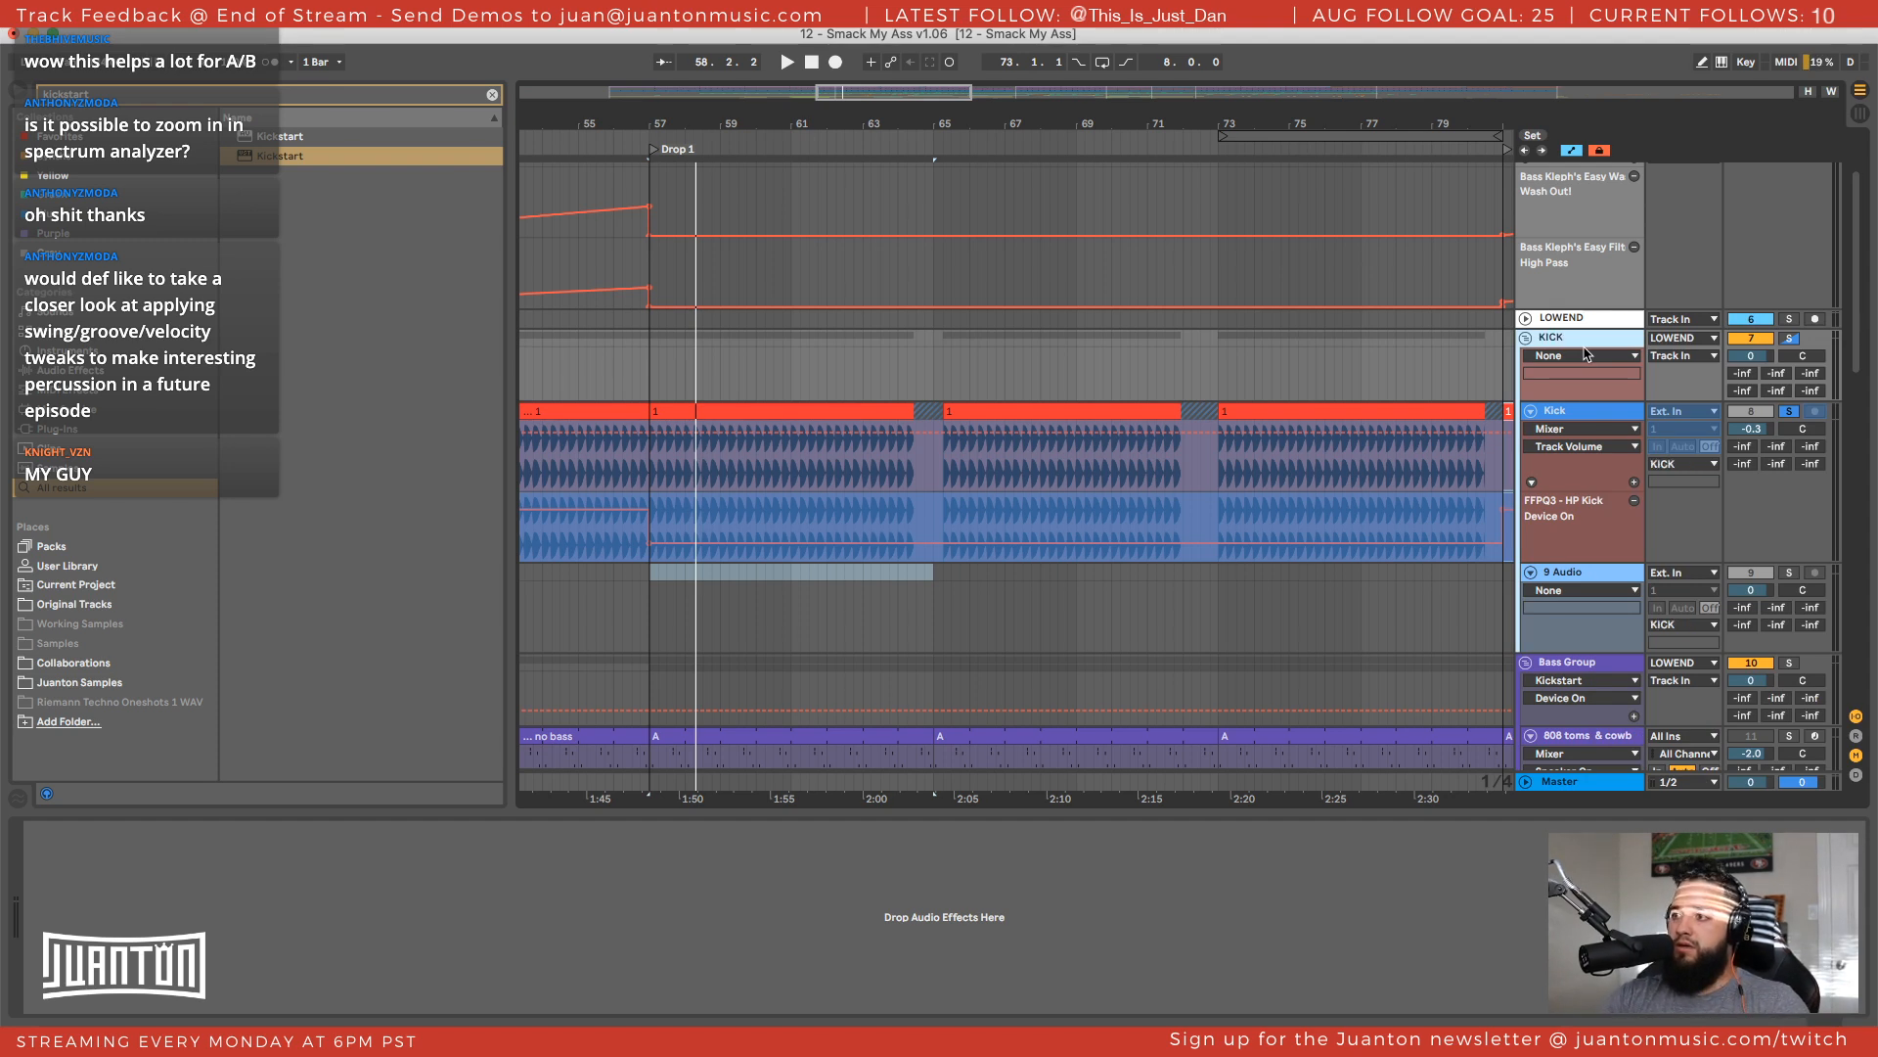
Select the empty range from the start of Drop 1 on 9 Audio, search for "808 click" and preview BD 808 Click Short
click(1582, 571)
drag(652, 577, 933, 583)
key(super+f)
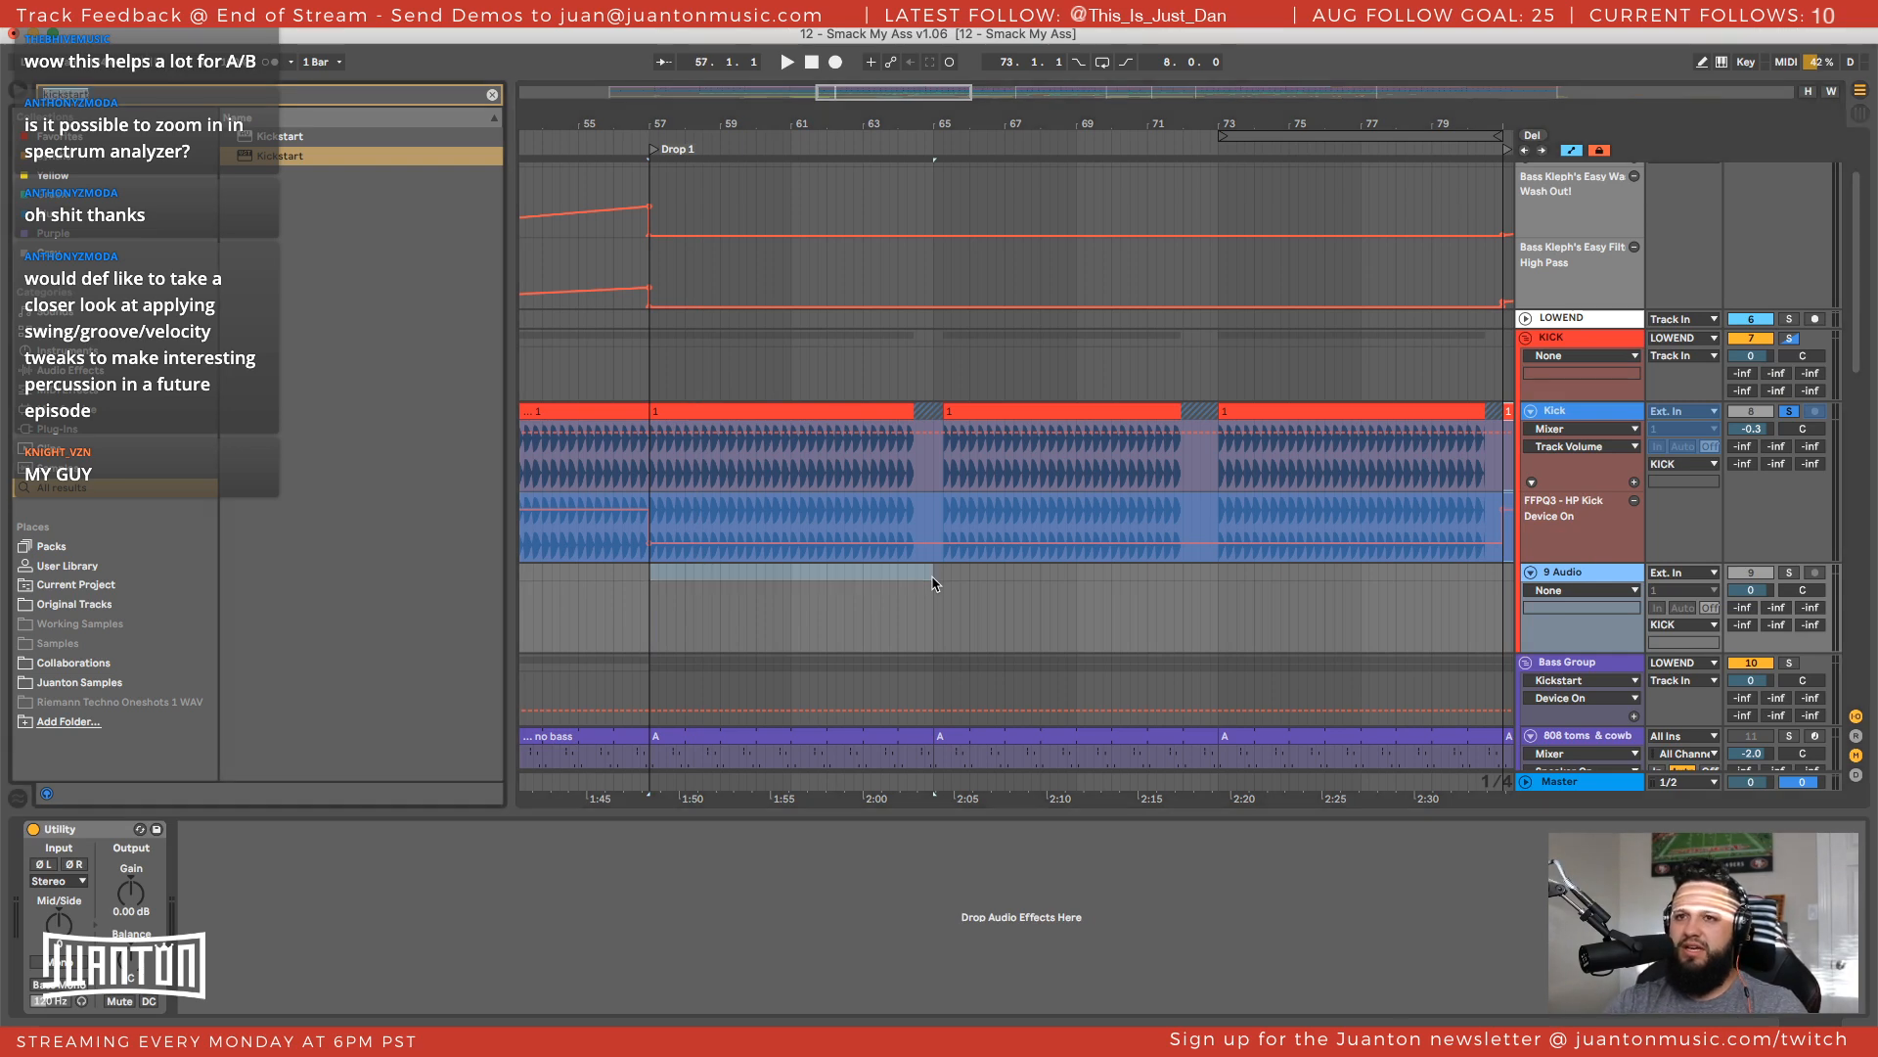
text(808)
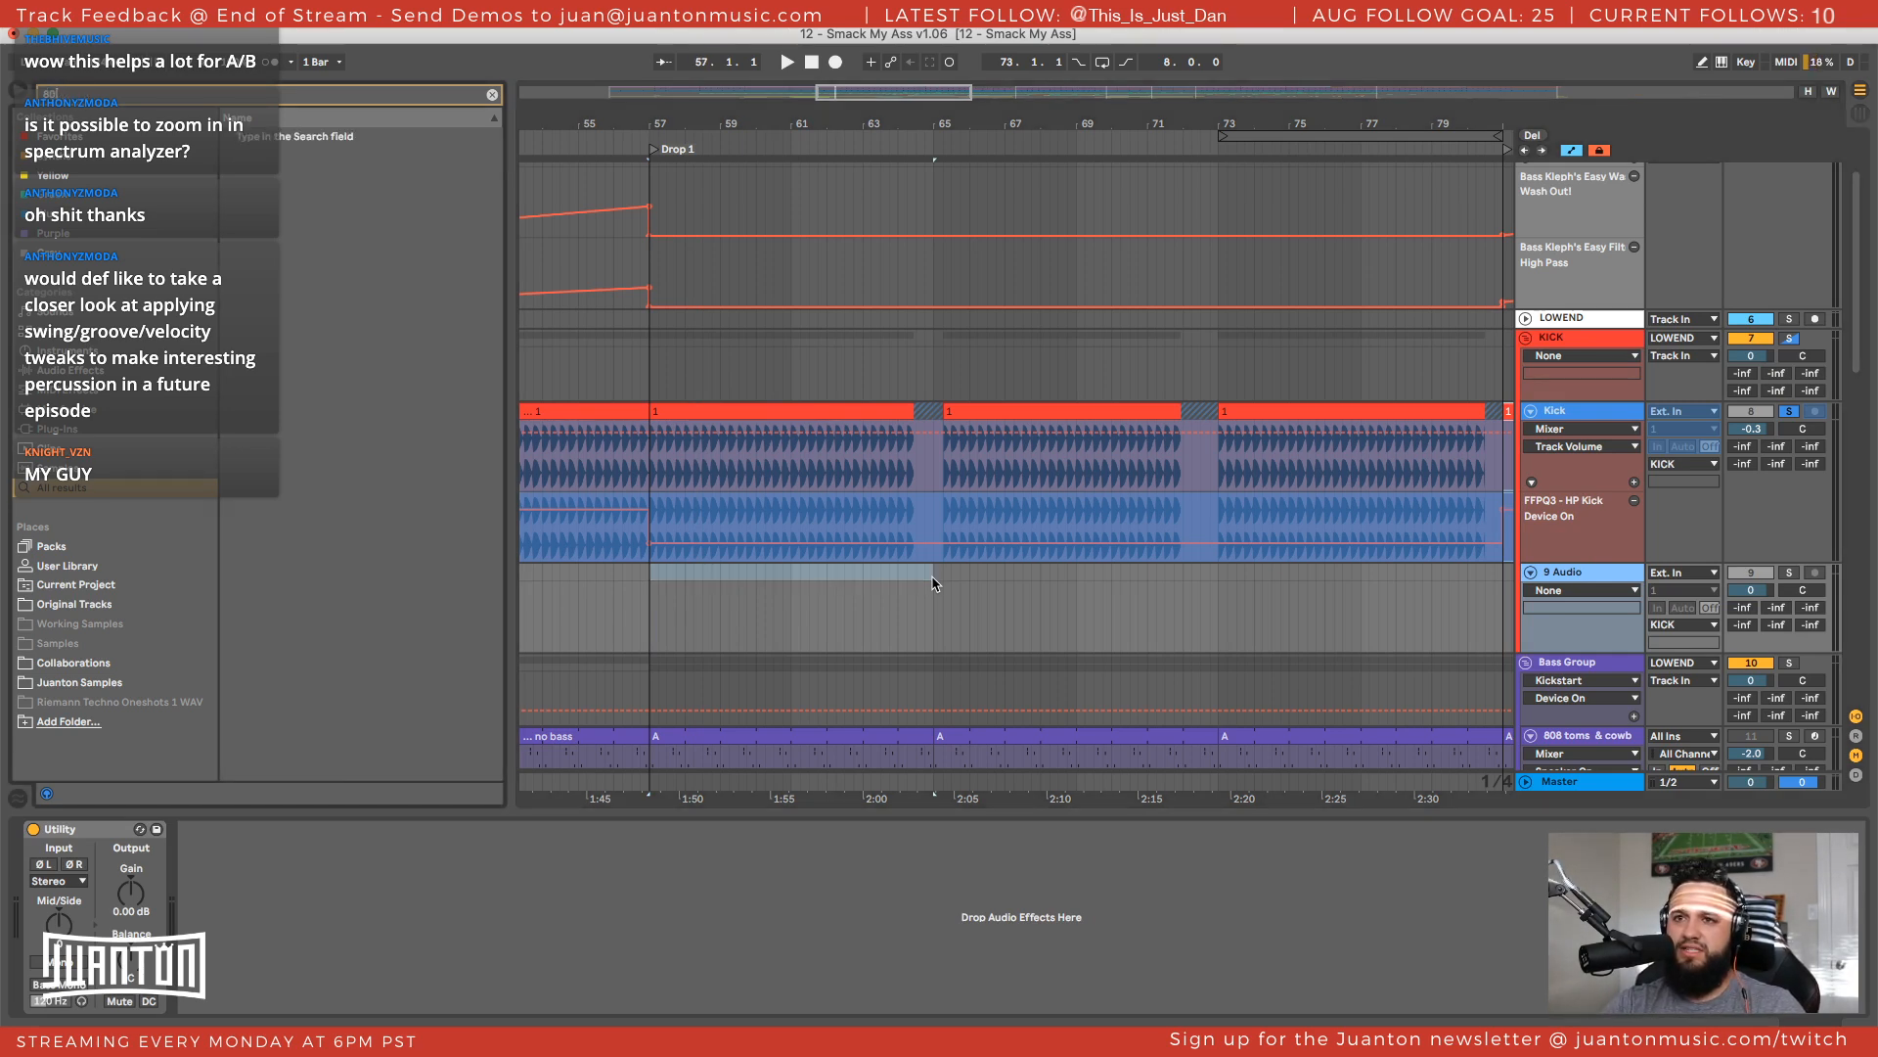
text( clcik)
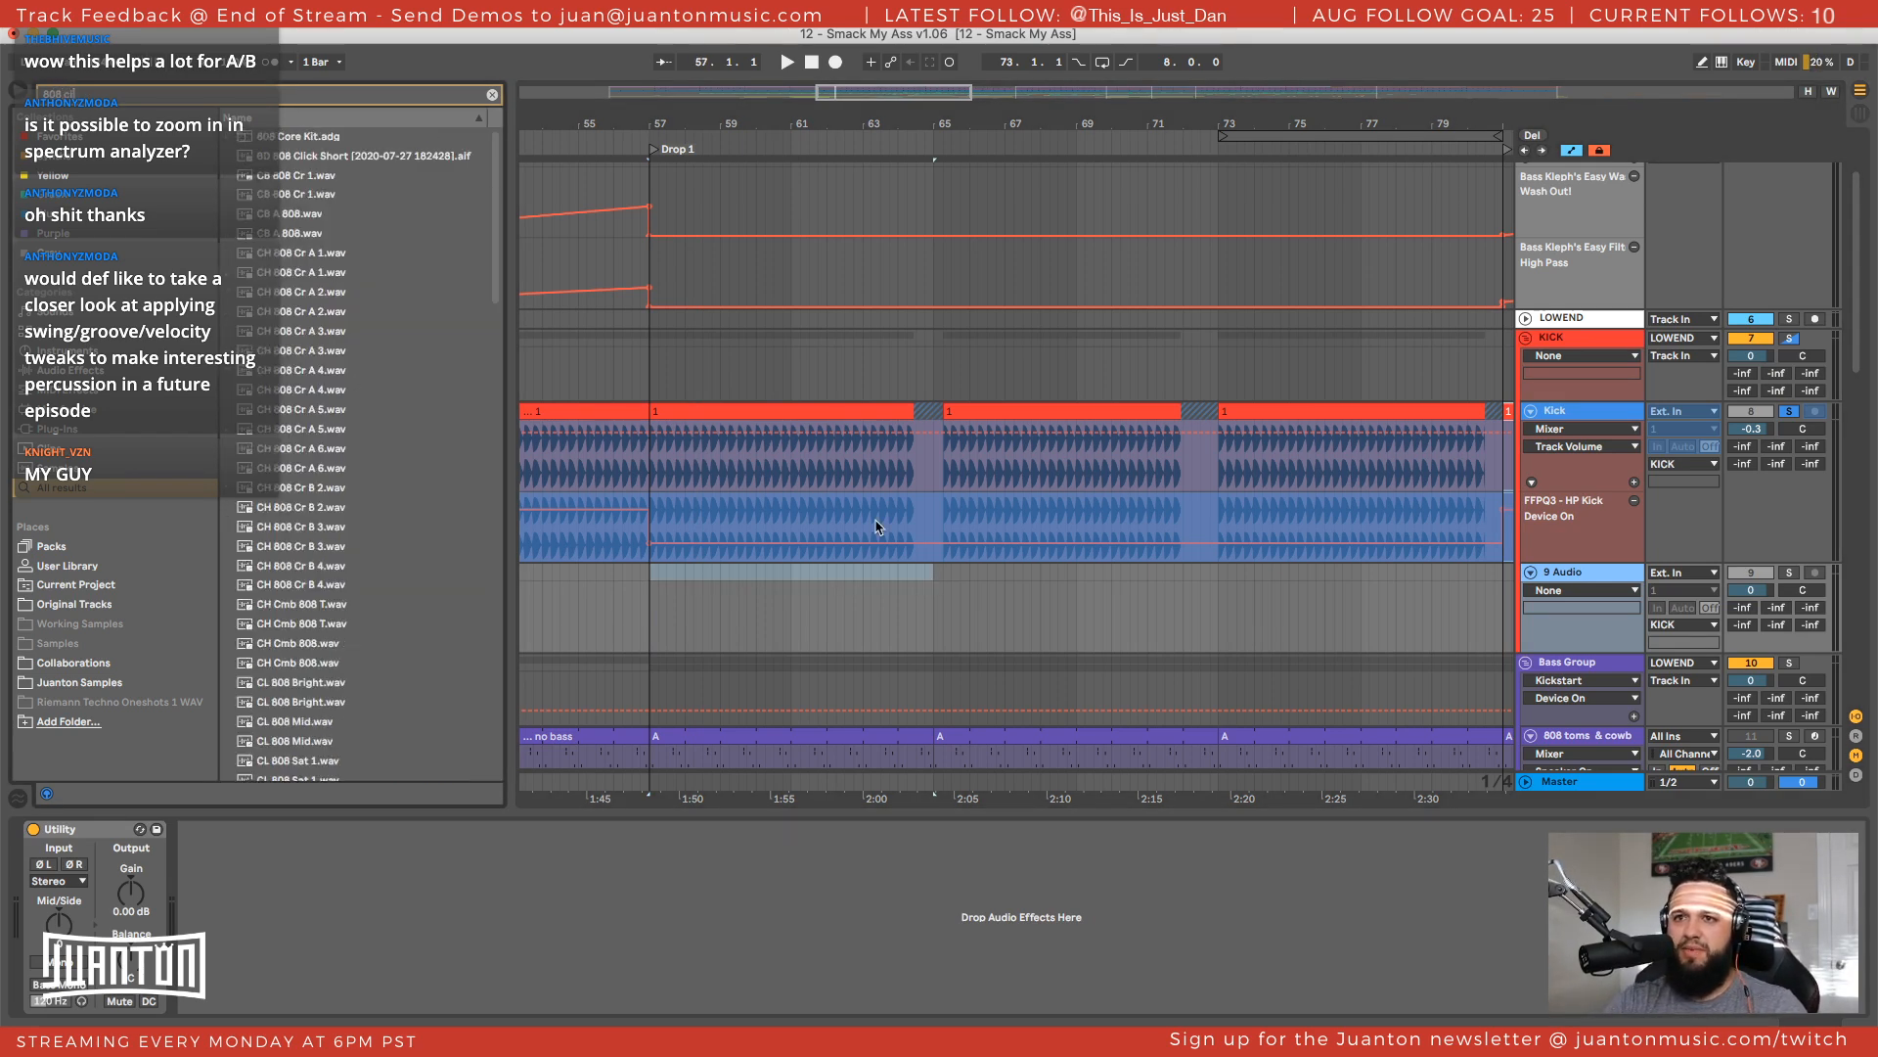
key(BackSpace)
key(BackSpace)
text(ick)
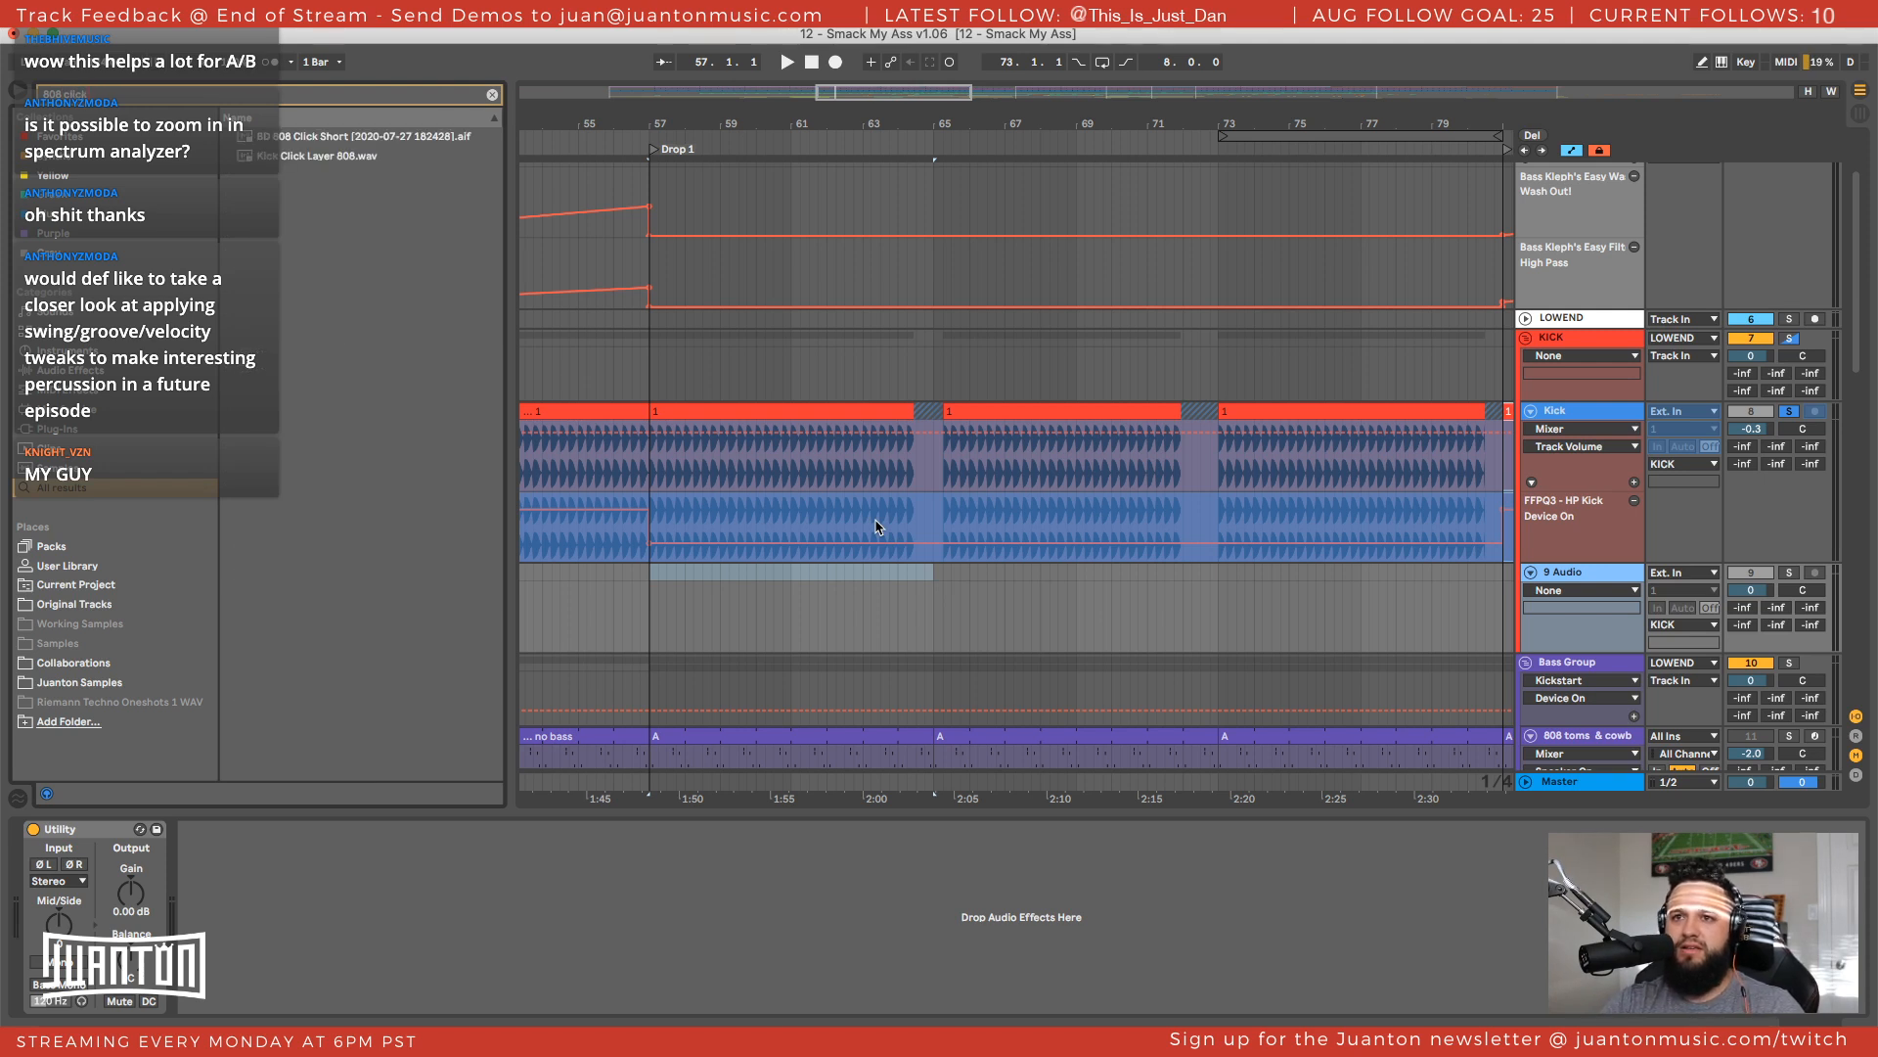
click(324, 137)
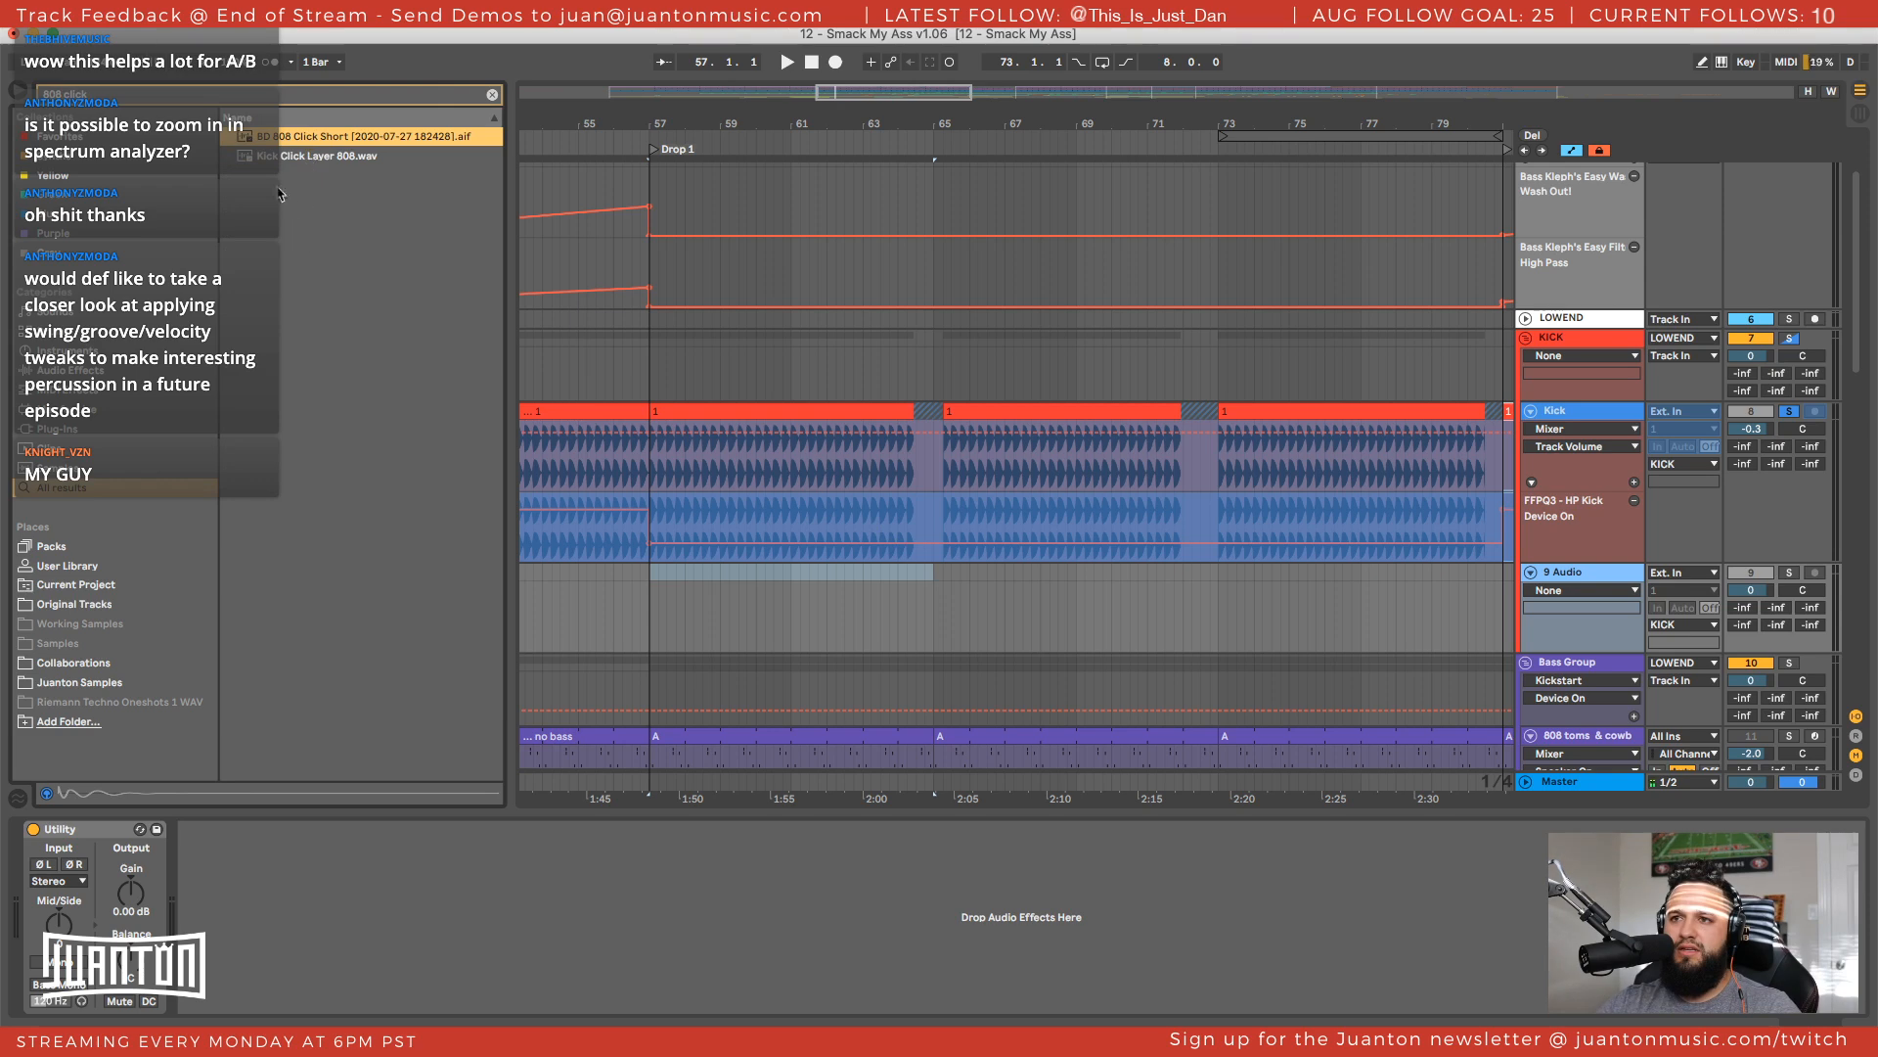
Place BD 808 Click Short on 9 Audio at bar 57 and copy it to beat 57.2, aligned with the kick hits
drag(259, 142, 651, 579)
drag(655, 135, 761, 509)
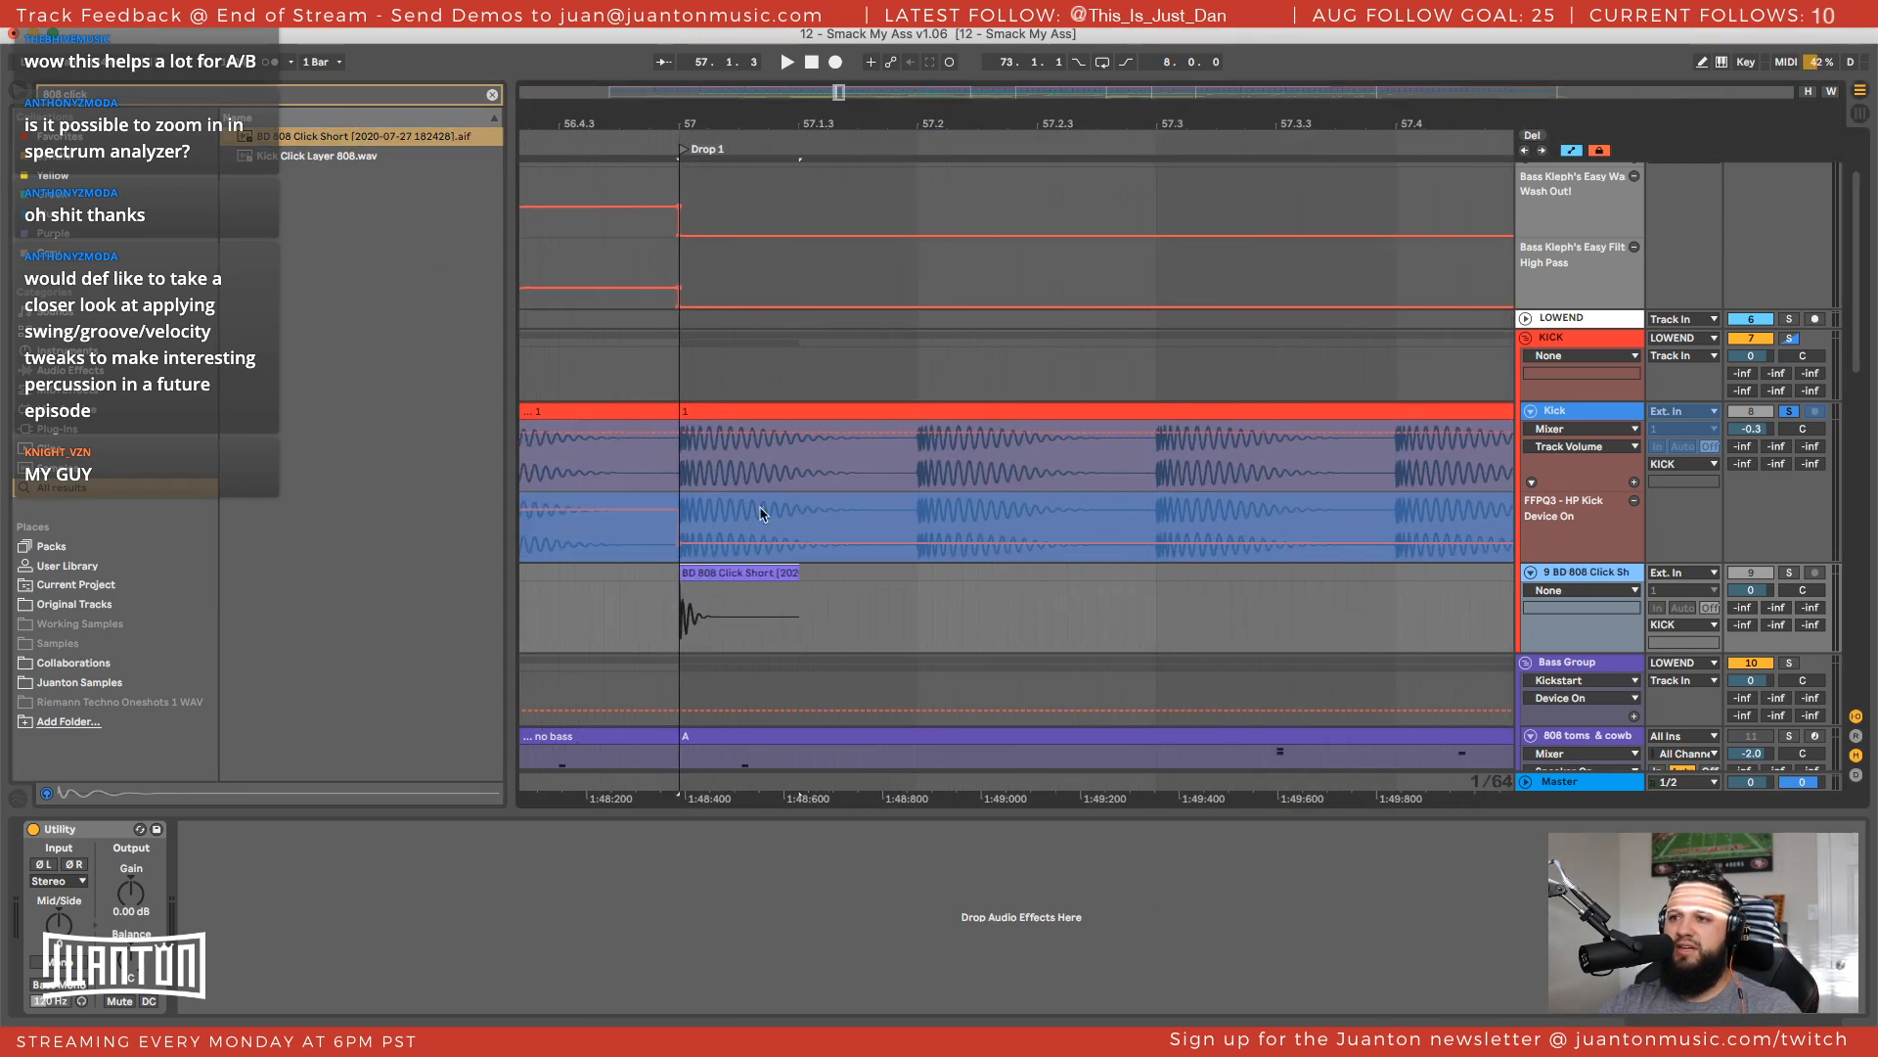
alt+drag(696, 567, 934, 585)
Solo the KICK group instead of its individual tracks and audition the kick layered with the 808 click
key(space)
click(1788, 572)
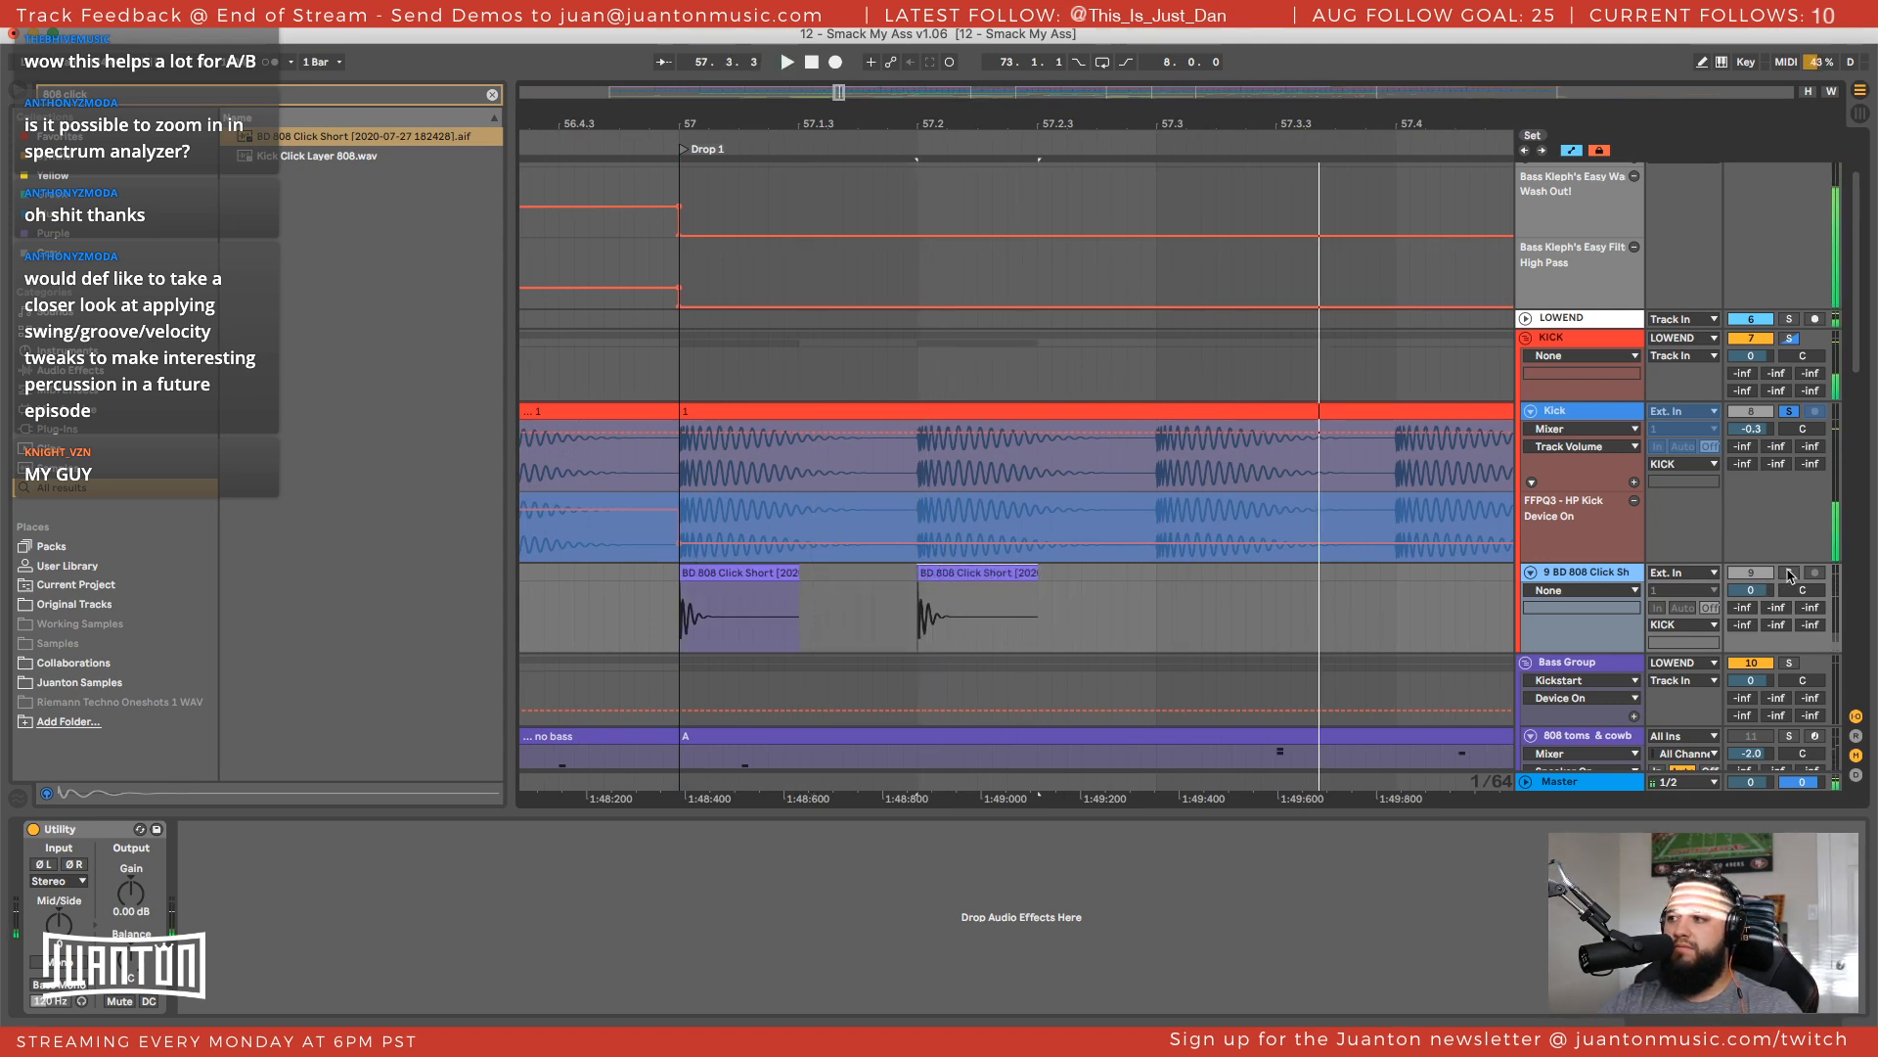
click(914, 613)
key(space)
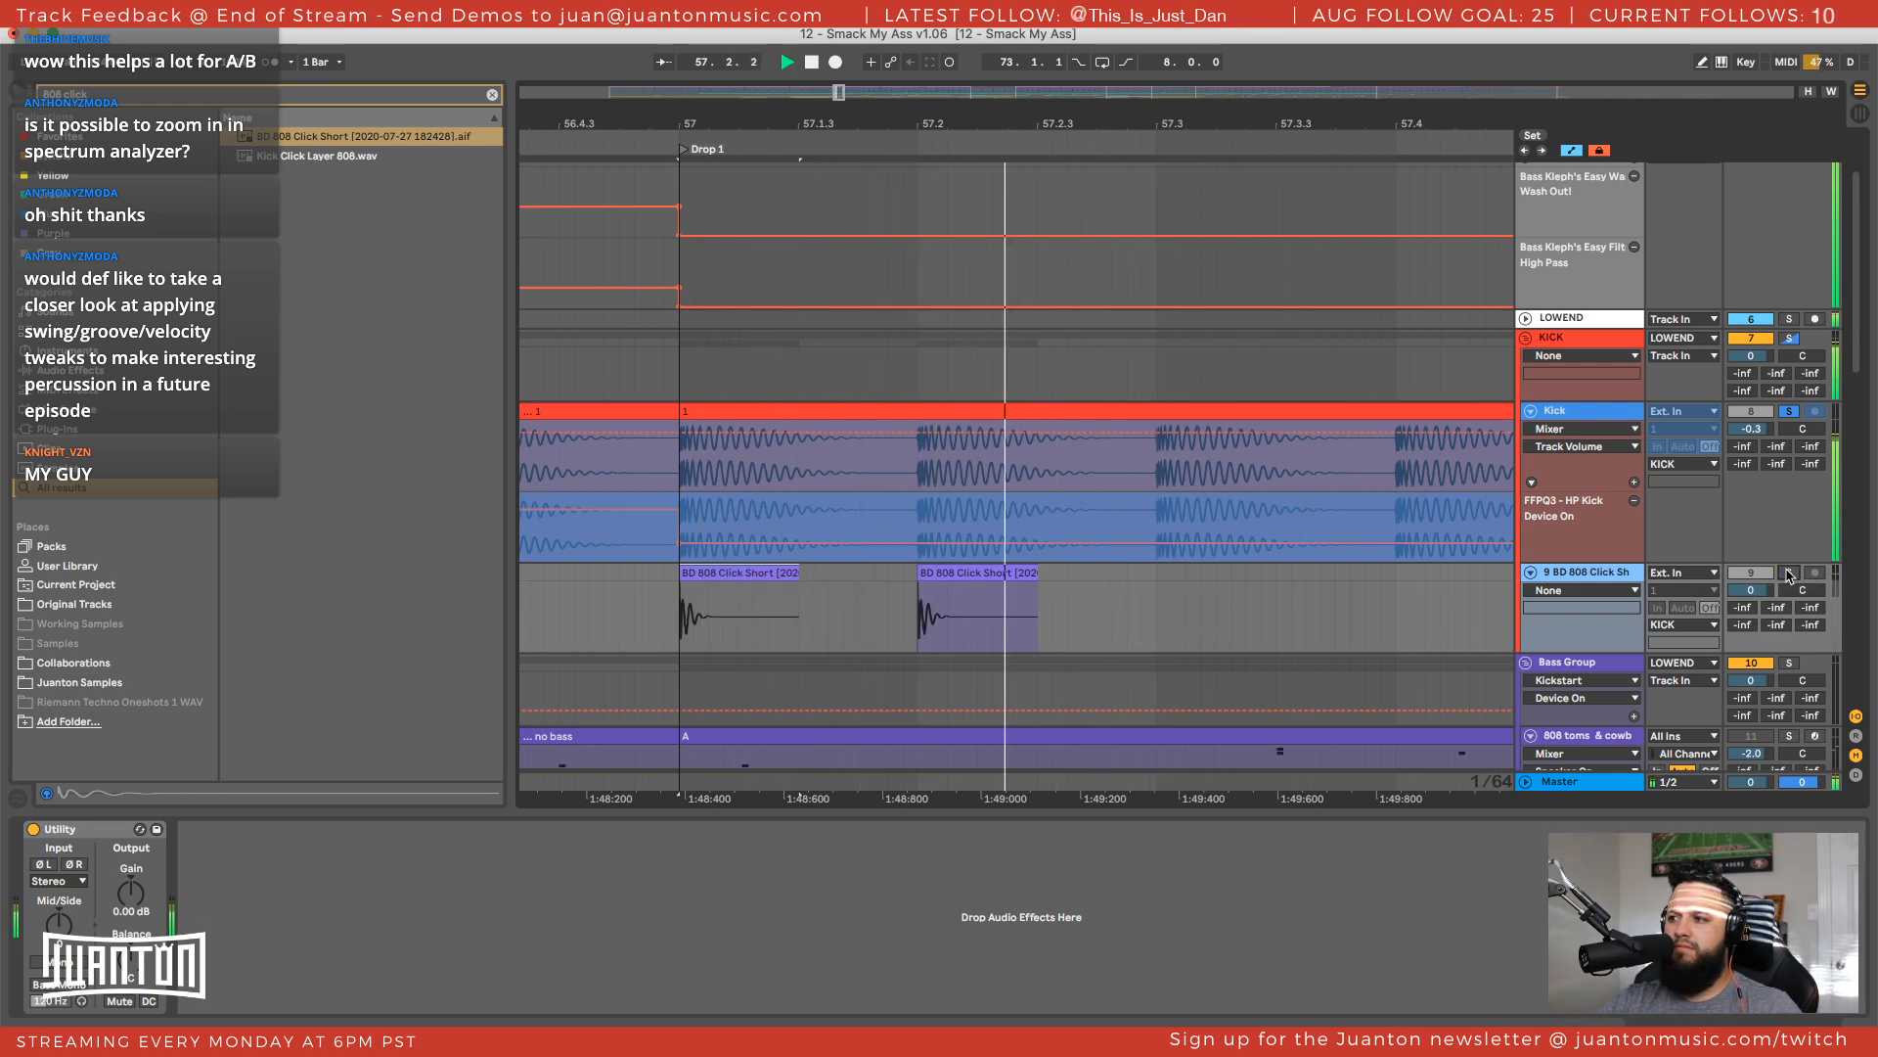
key(space)
click(1790, 338)
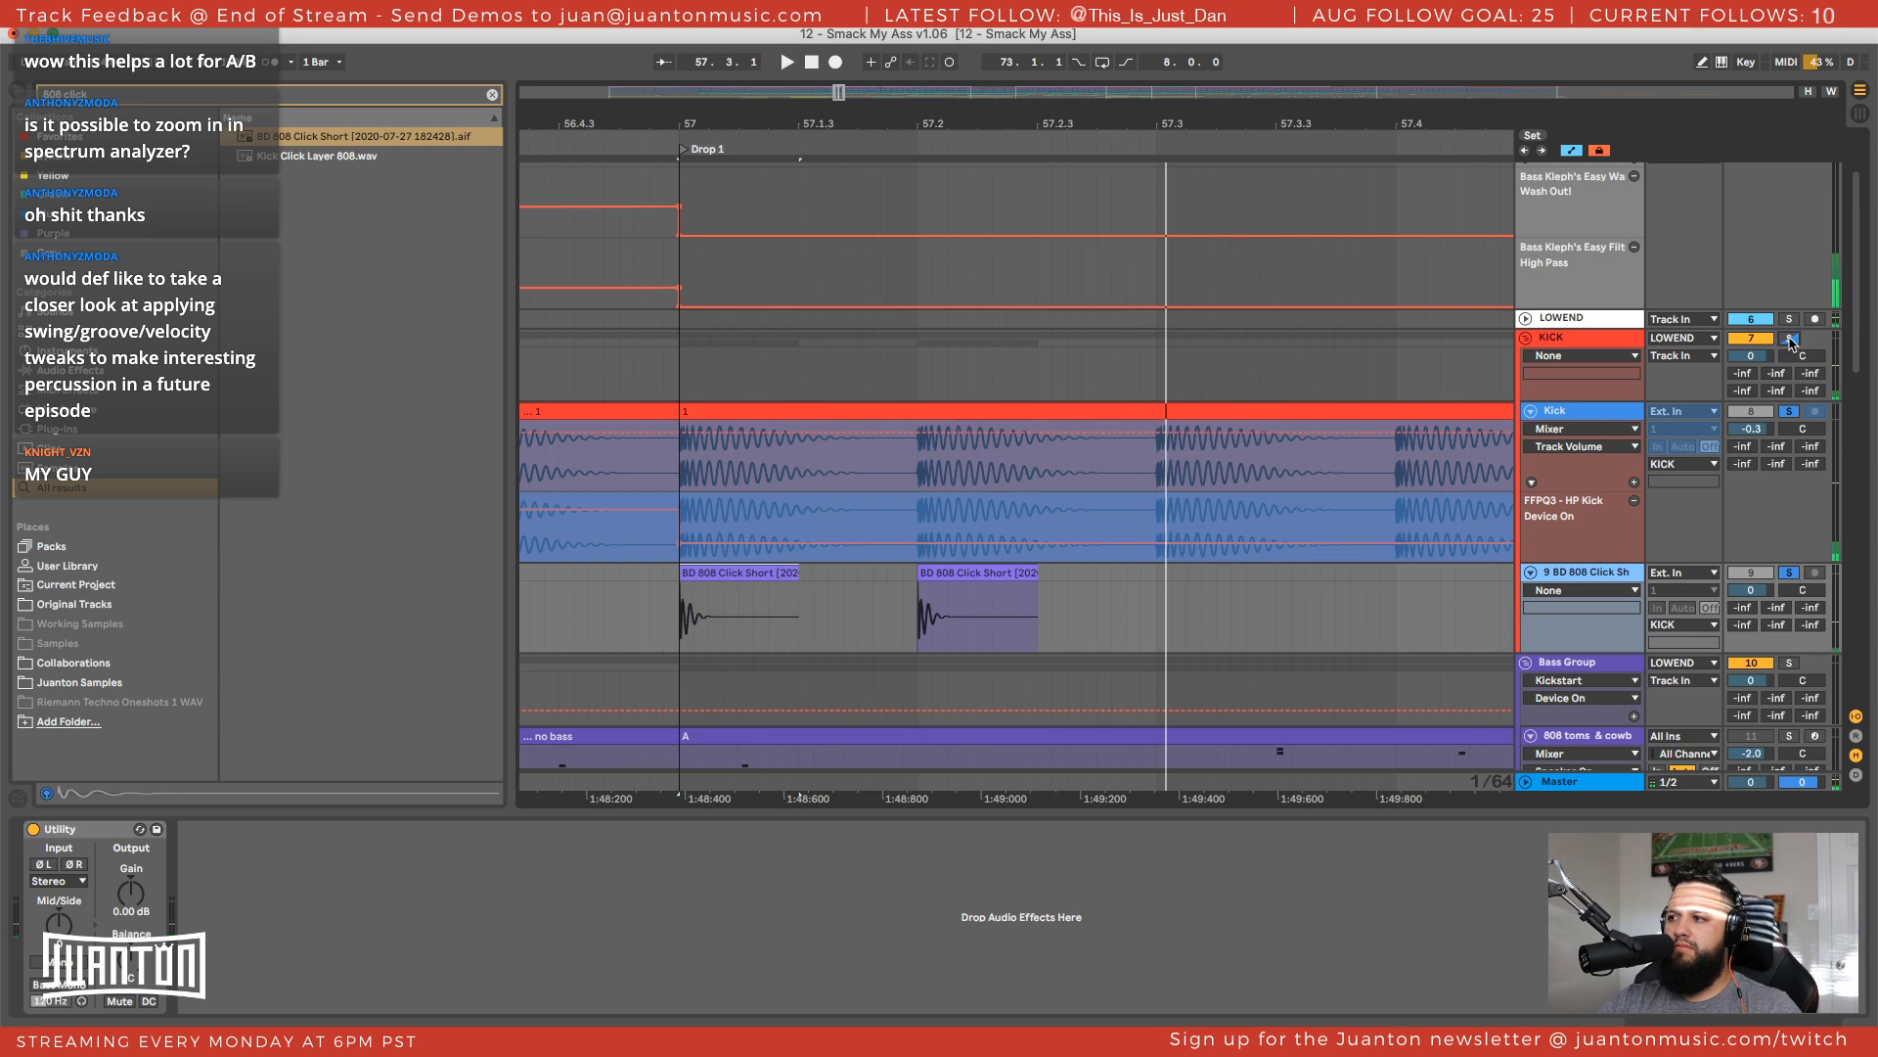
key(space)
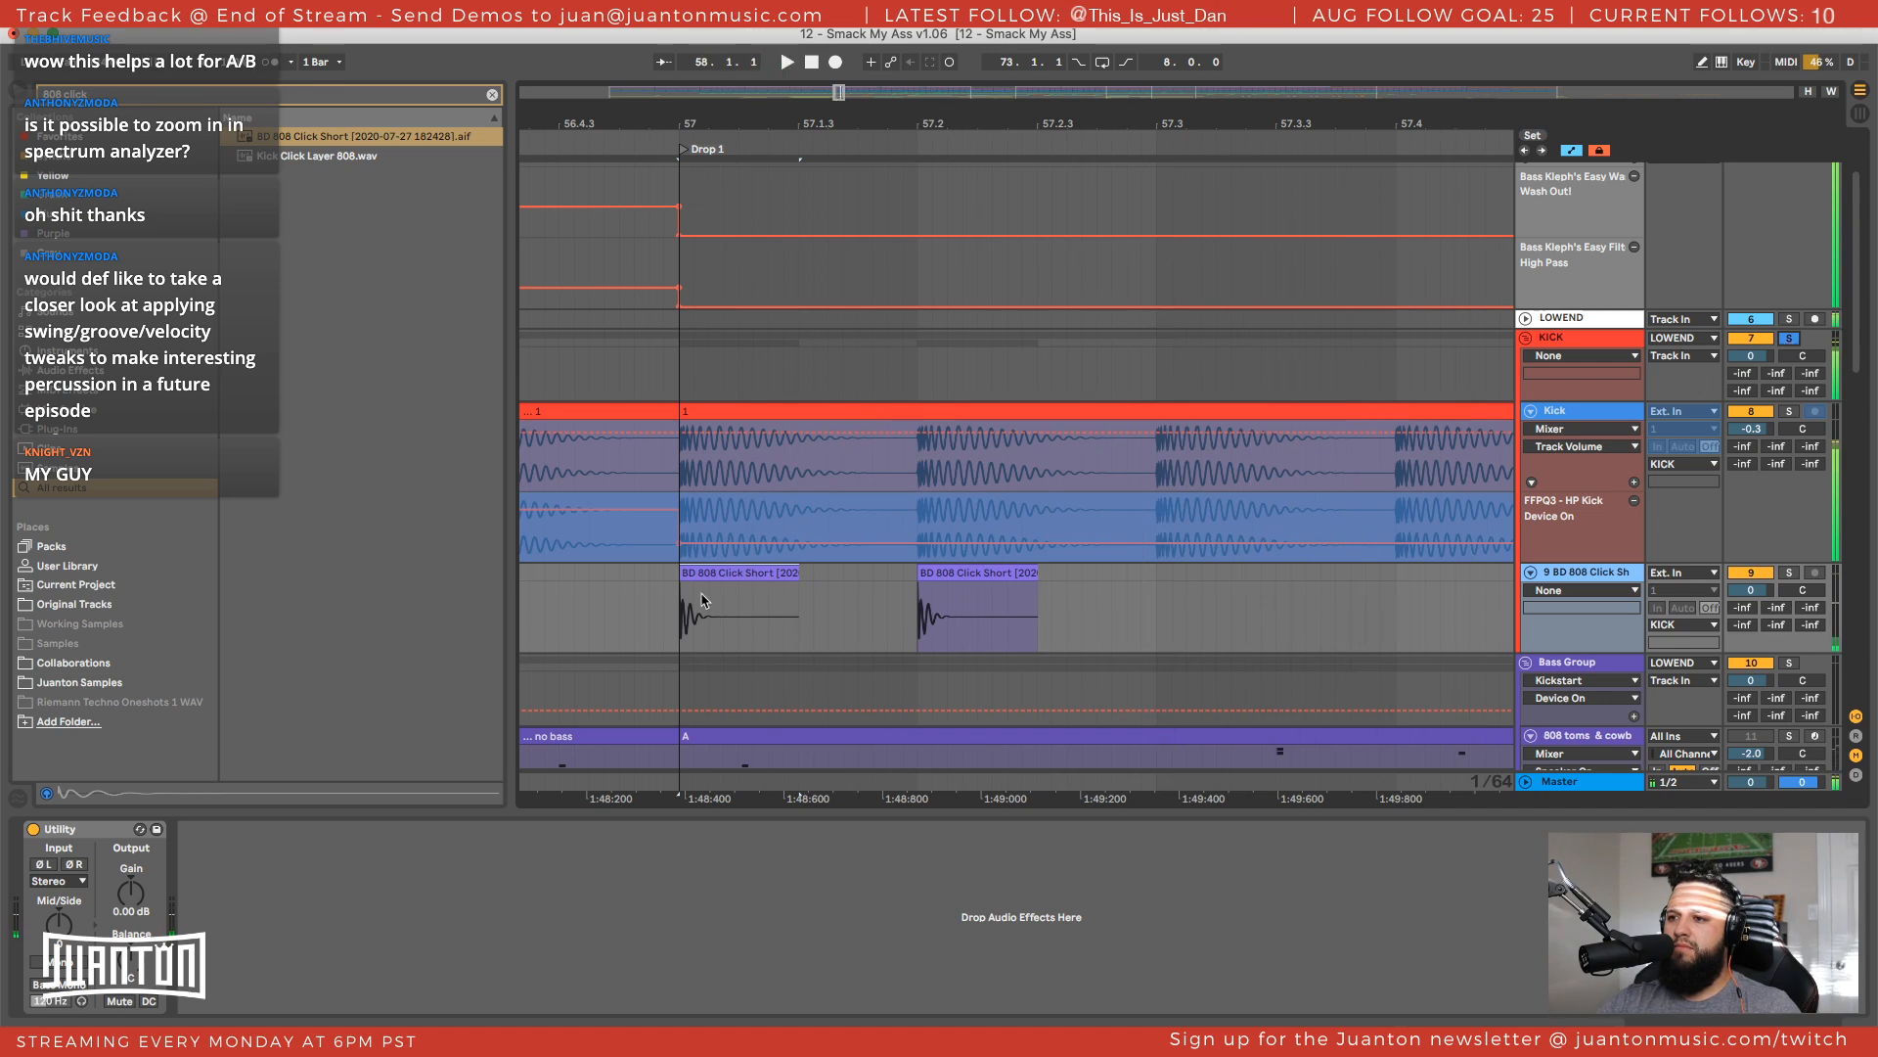
Stop playback and delete both BD 808 Click Short clips from the audio track below Kick
key(space)
shift+click(965, 583)
click(983, 572)
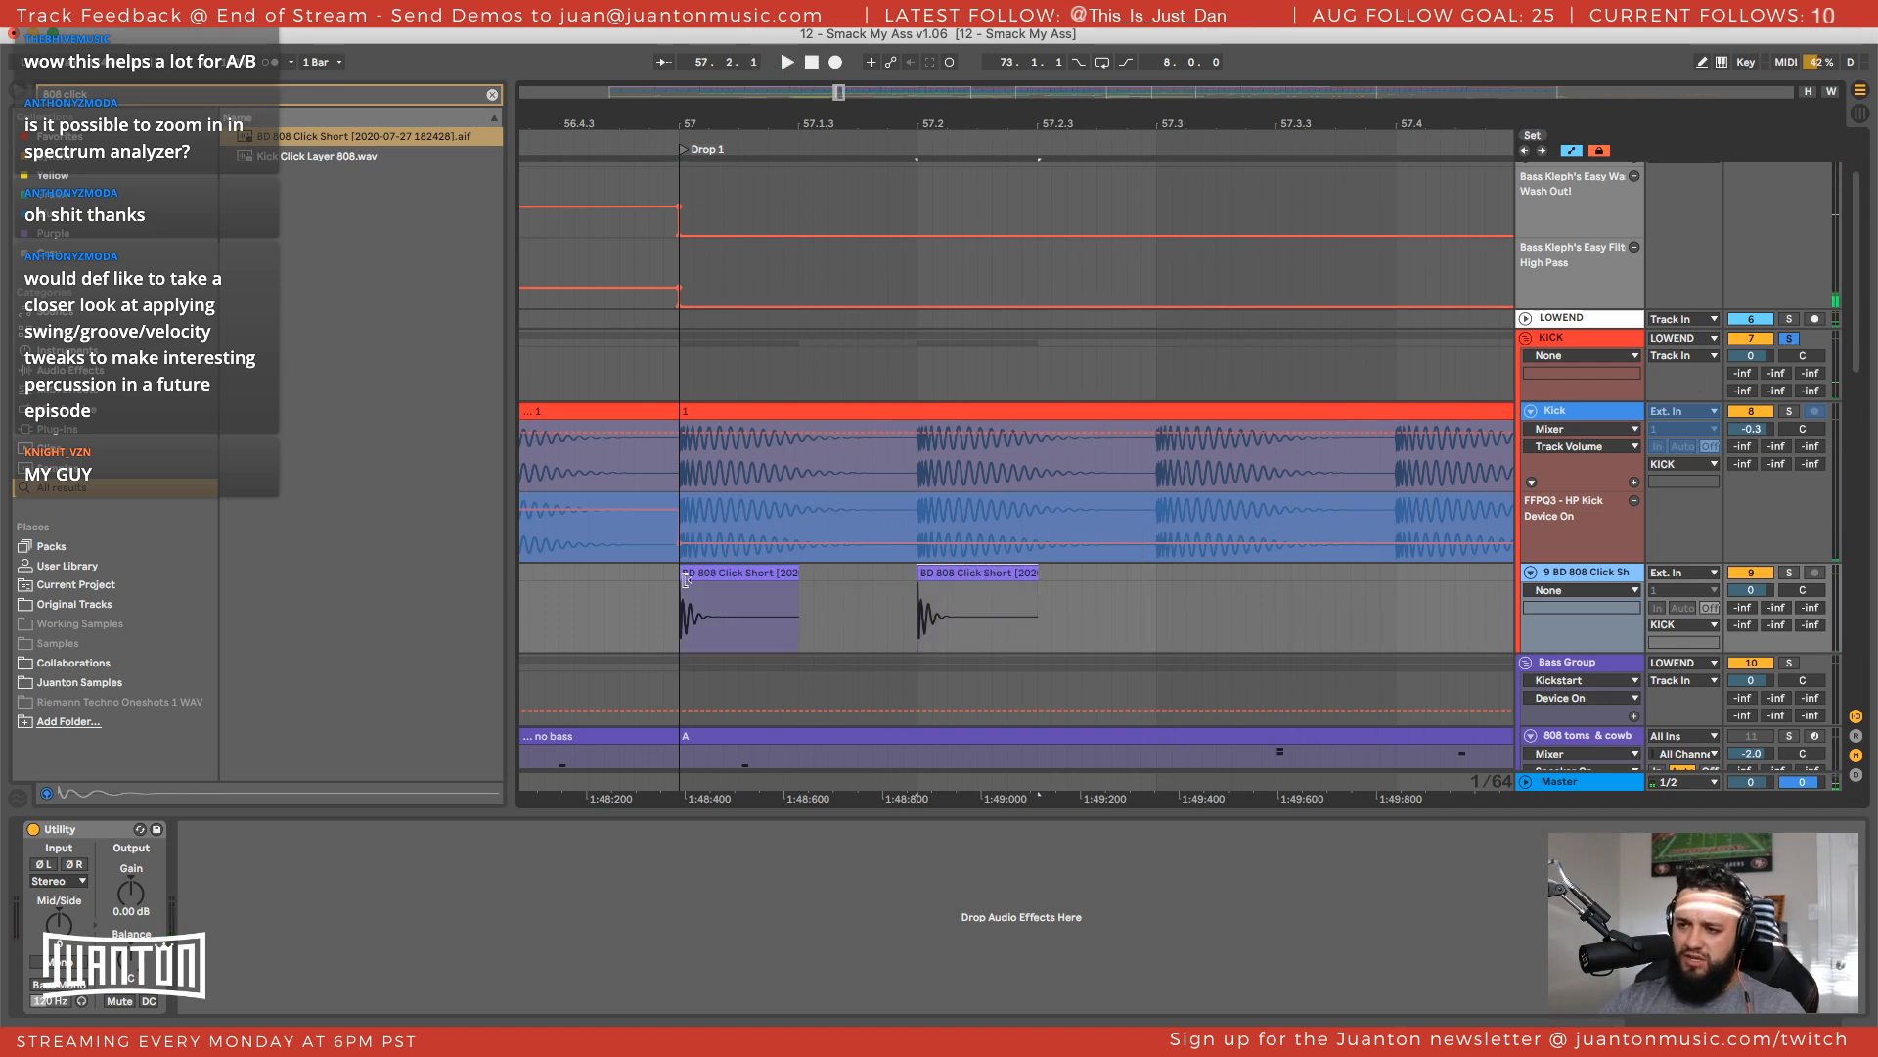
shift+click(719, 566)
key(Delete)
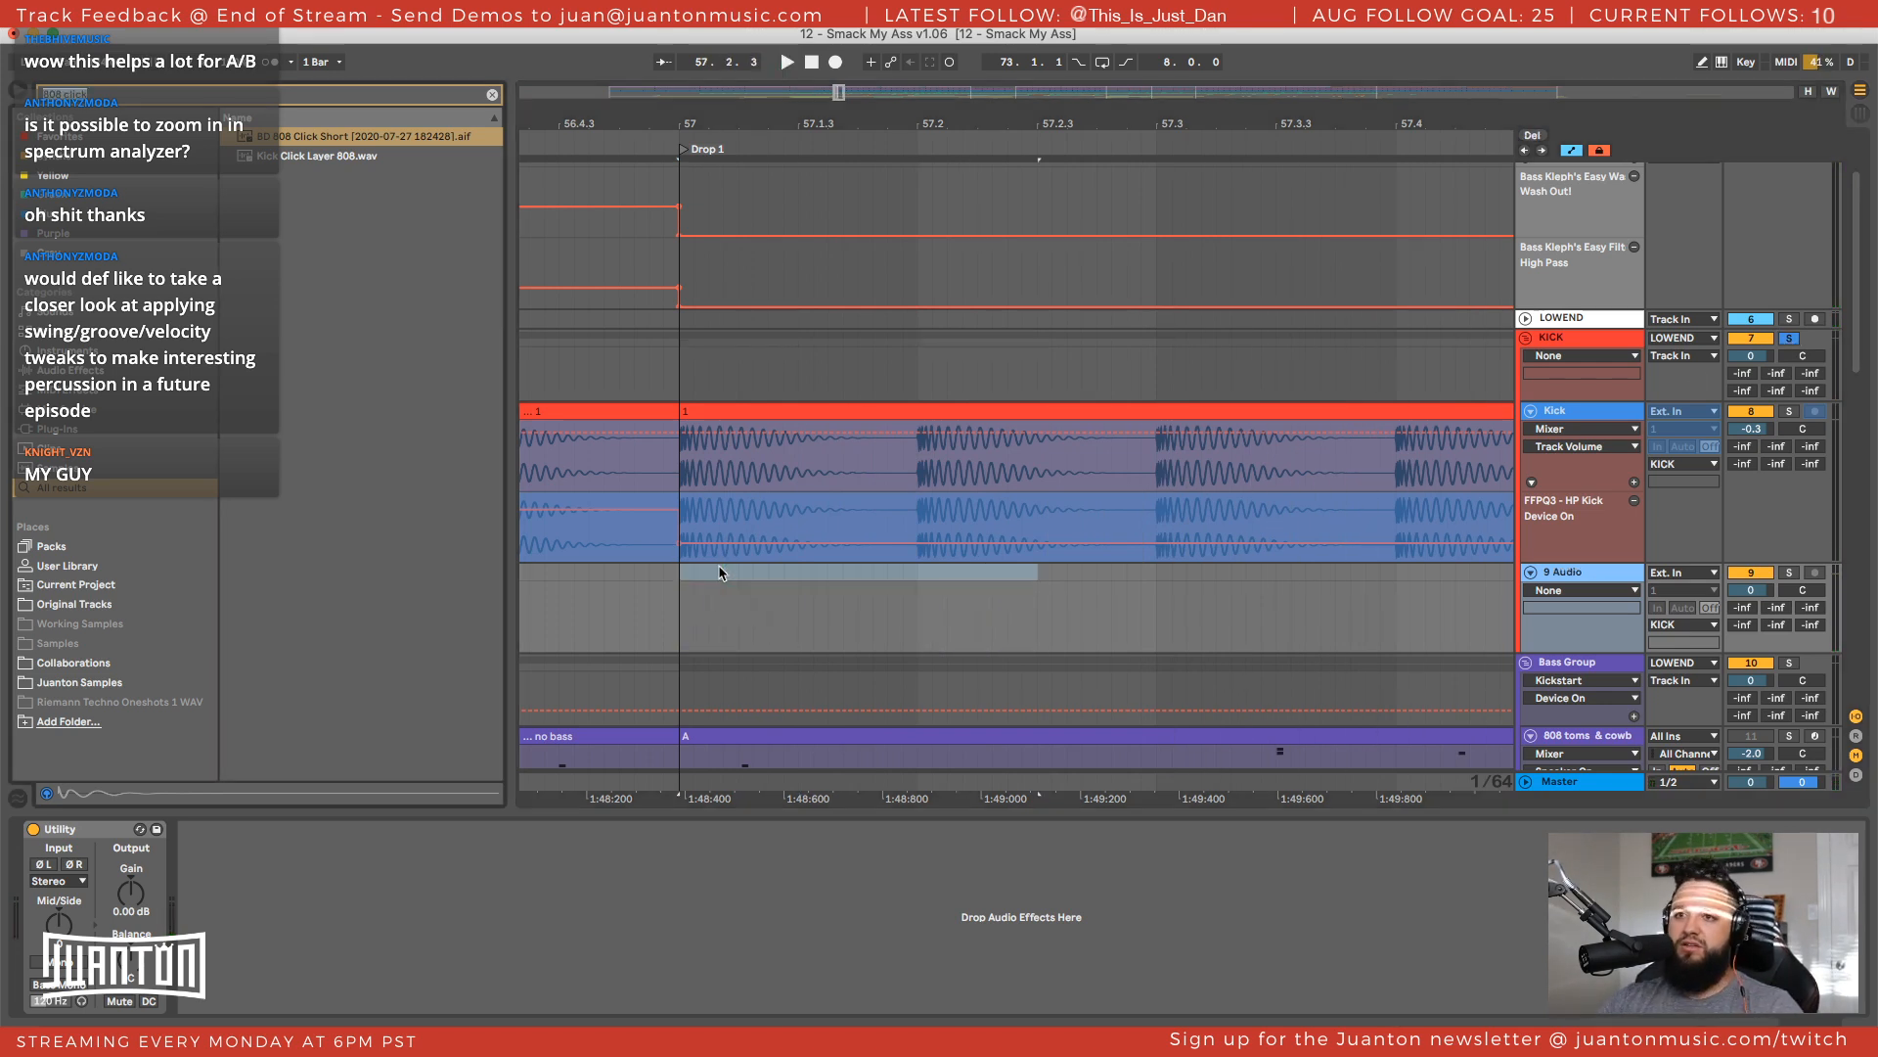
Search for "hat" and narrow the search to the Juanton Samples folder
key(super+f)
text(hat)
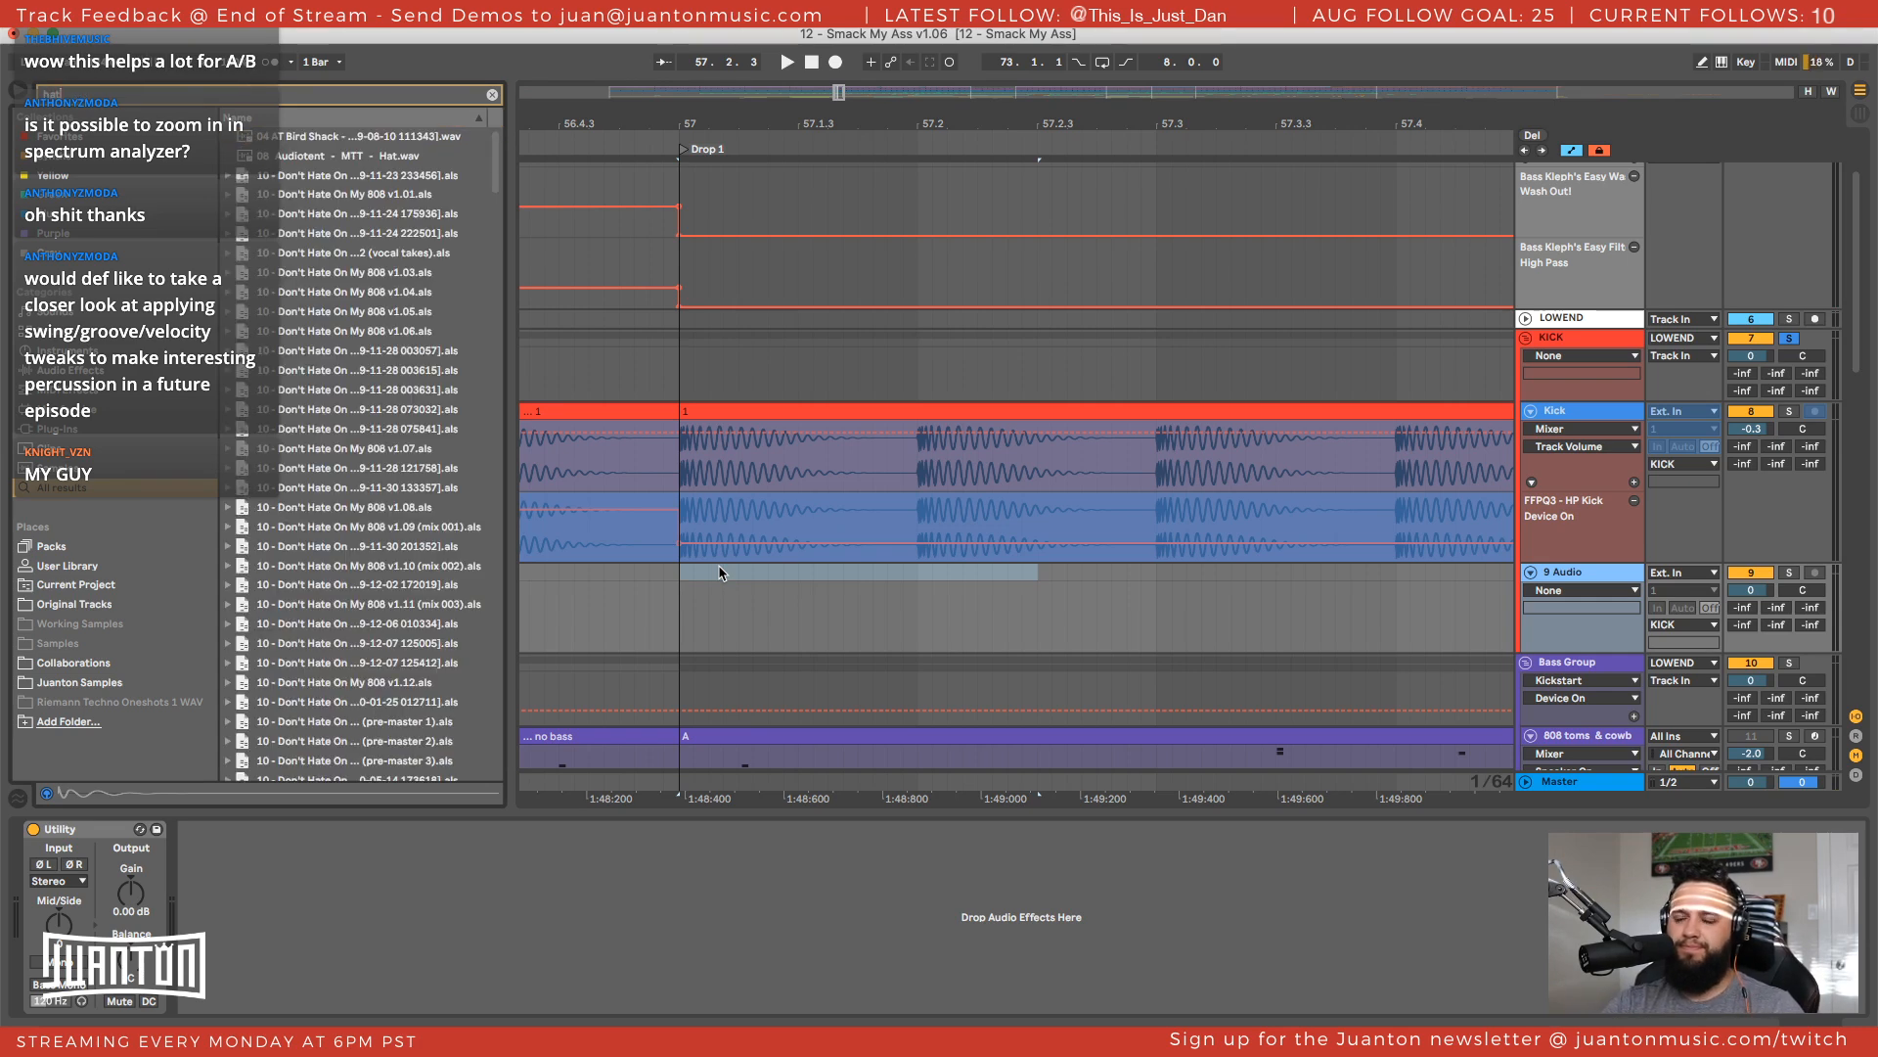
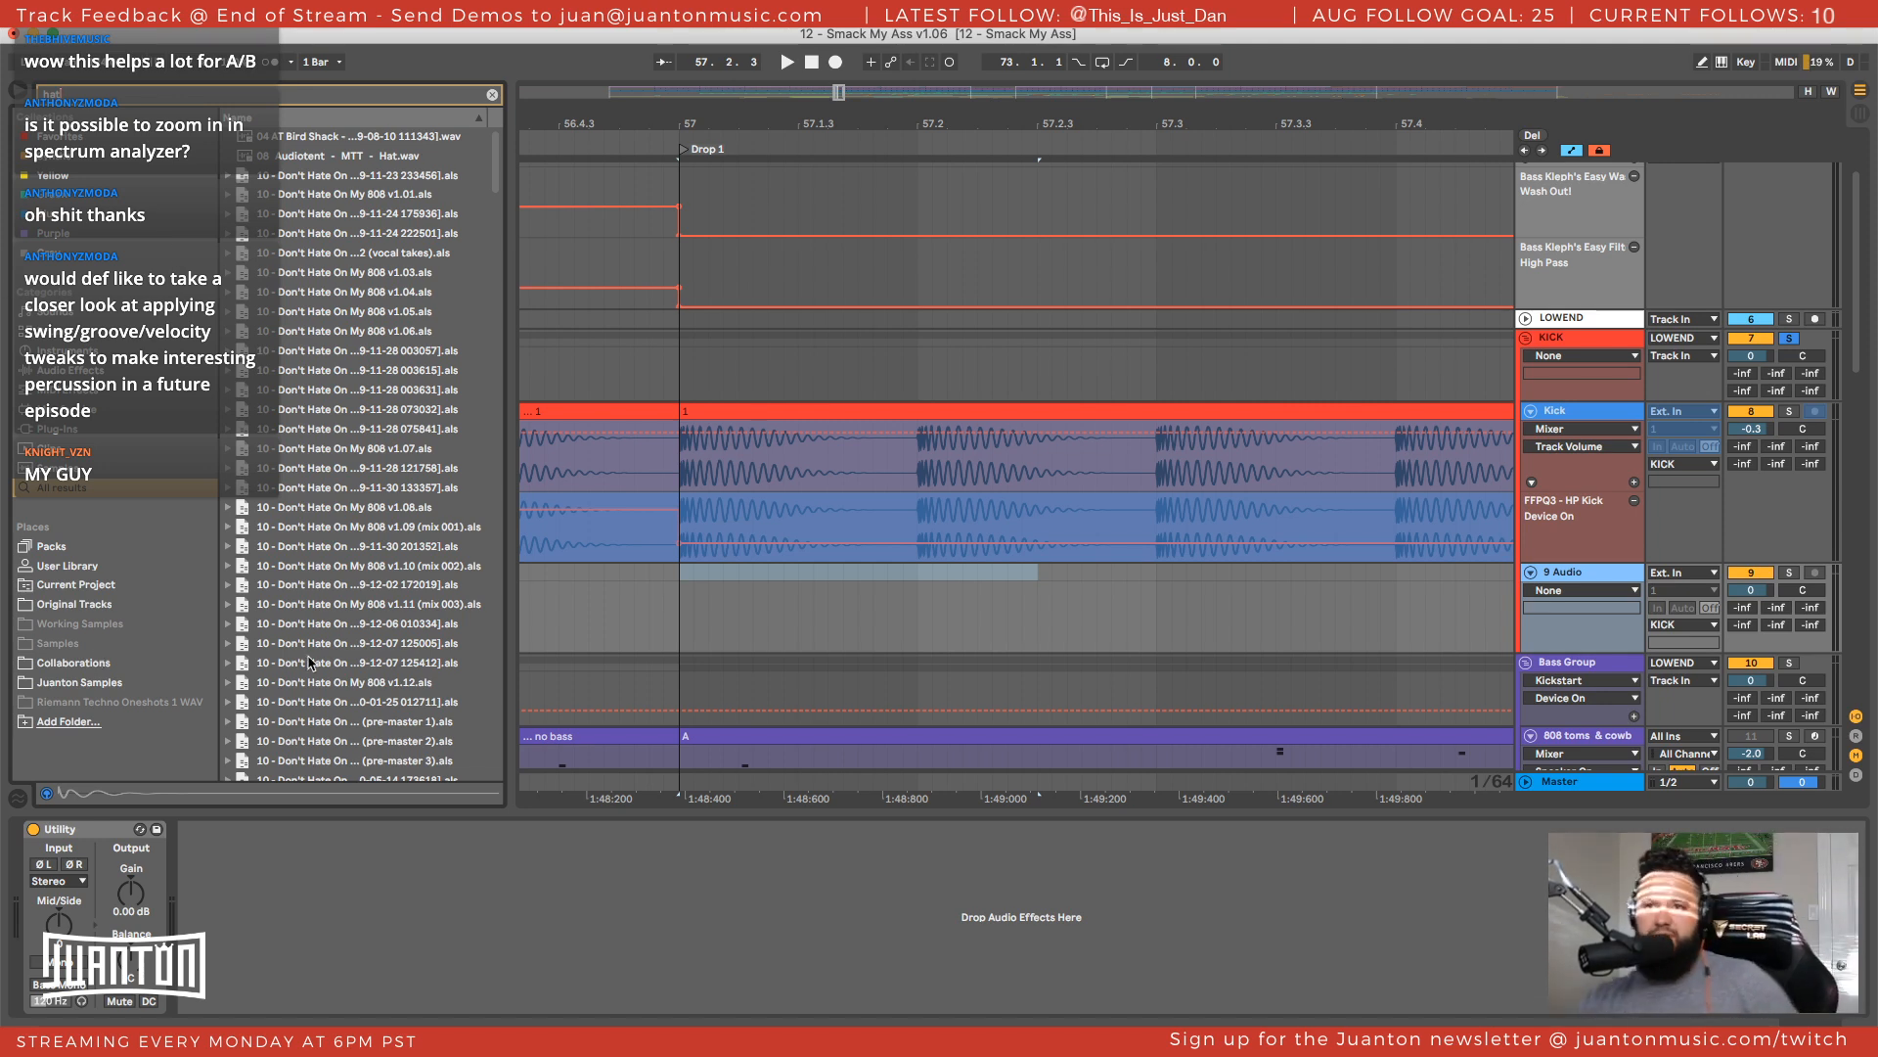
click(63, 684)
click(78, 664)
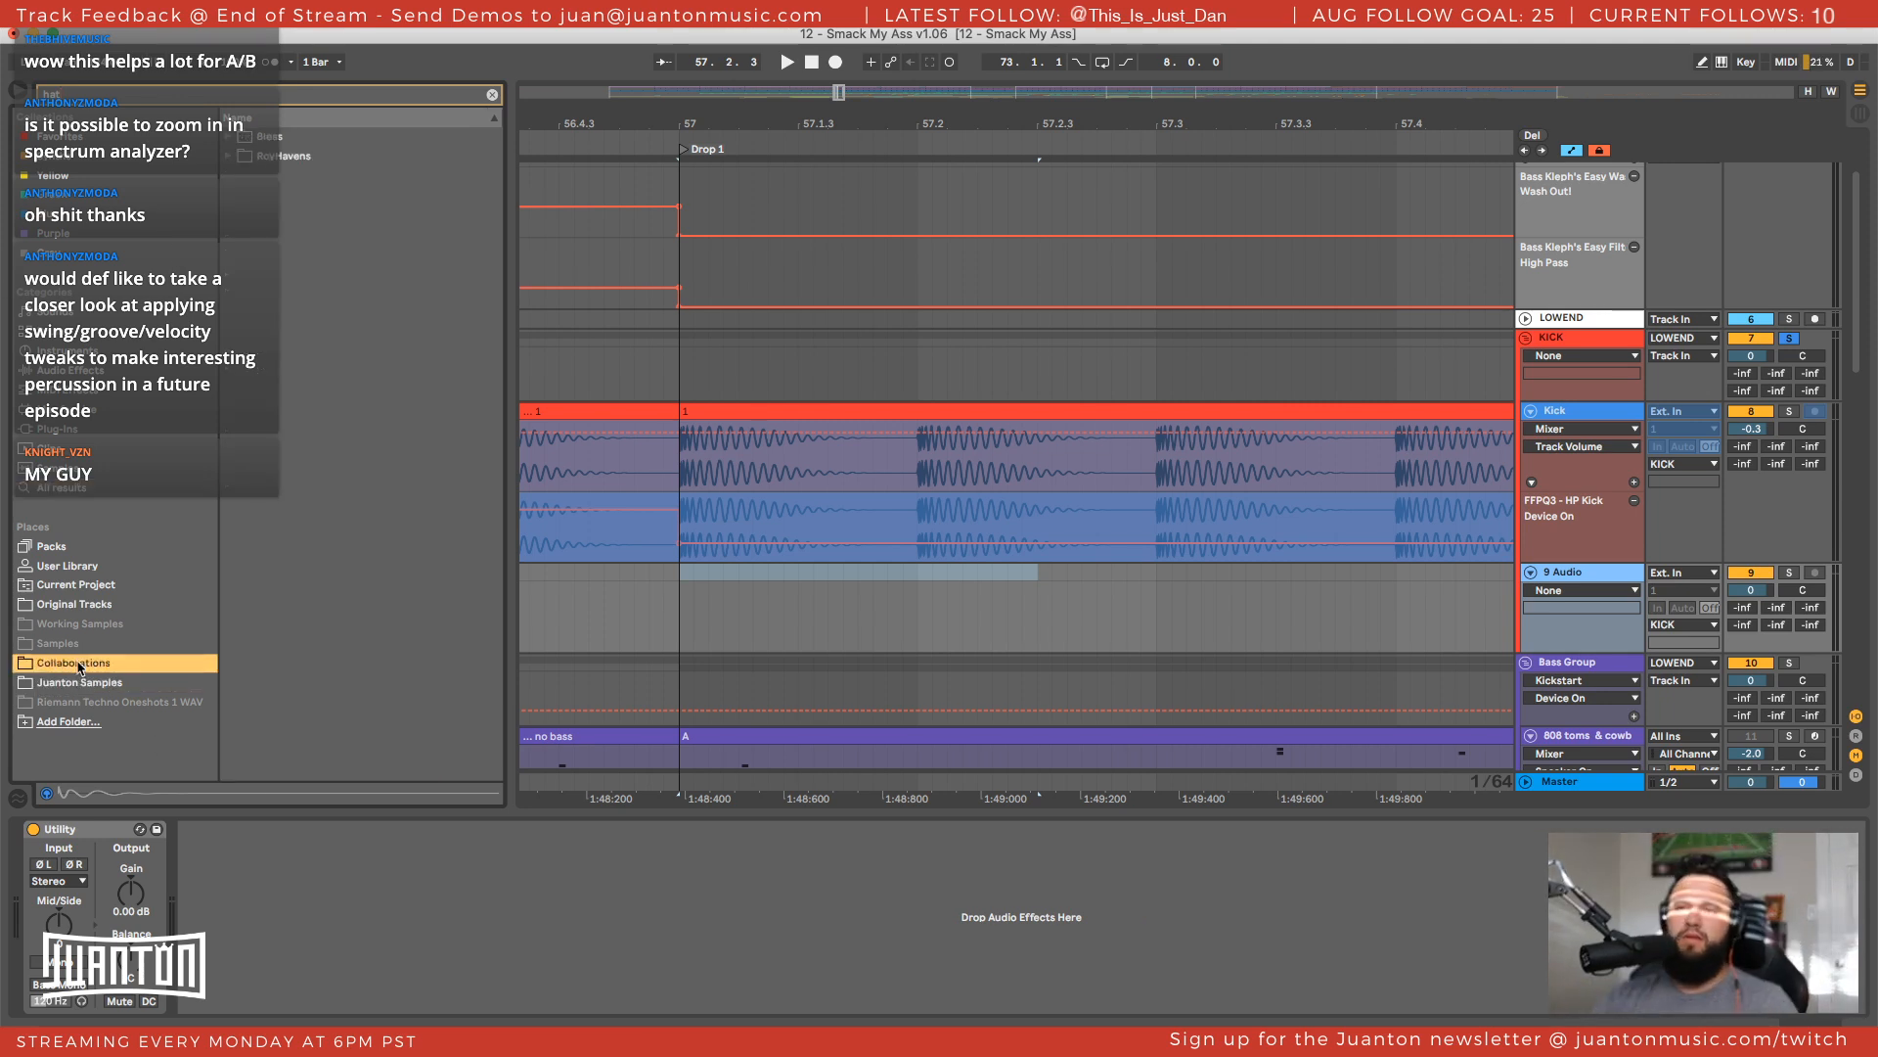
click(80, 684)
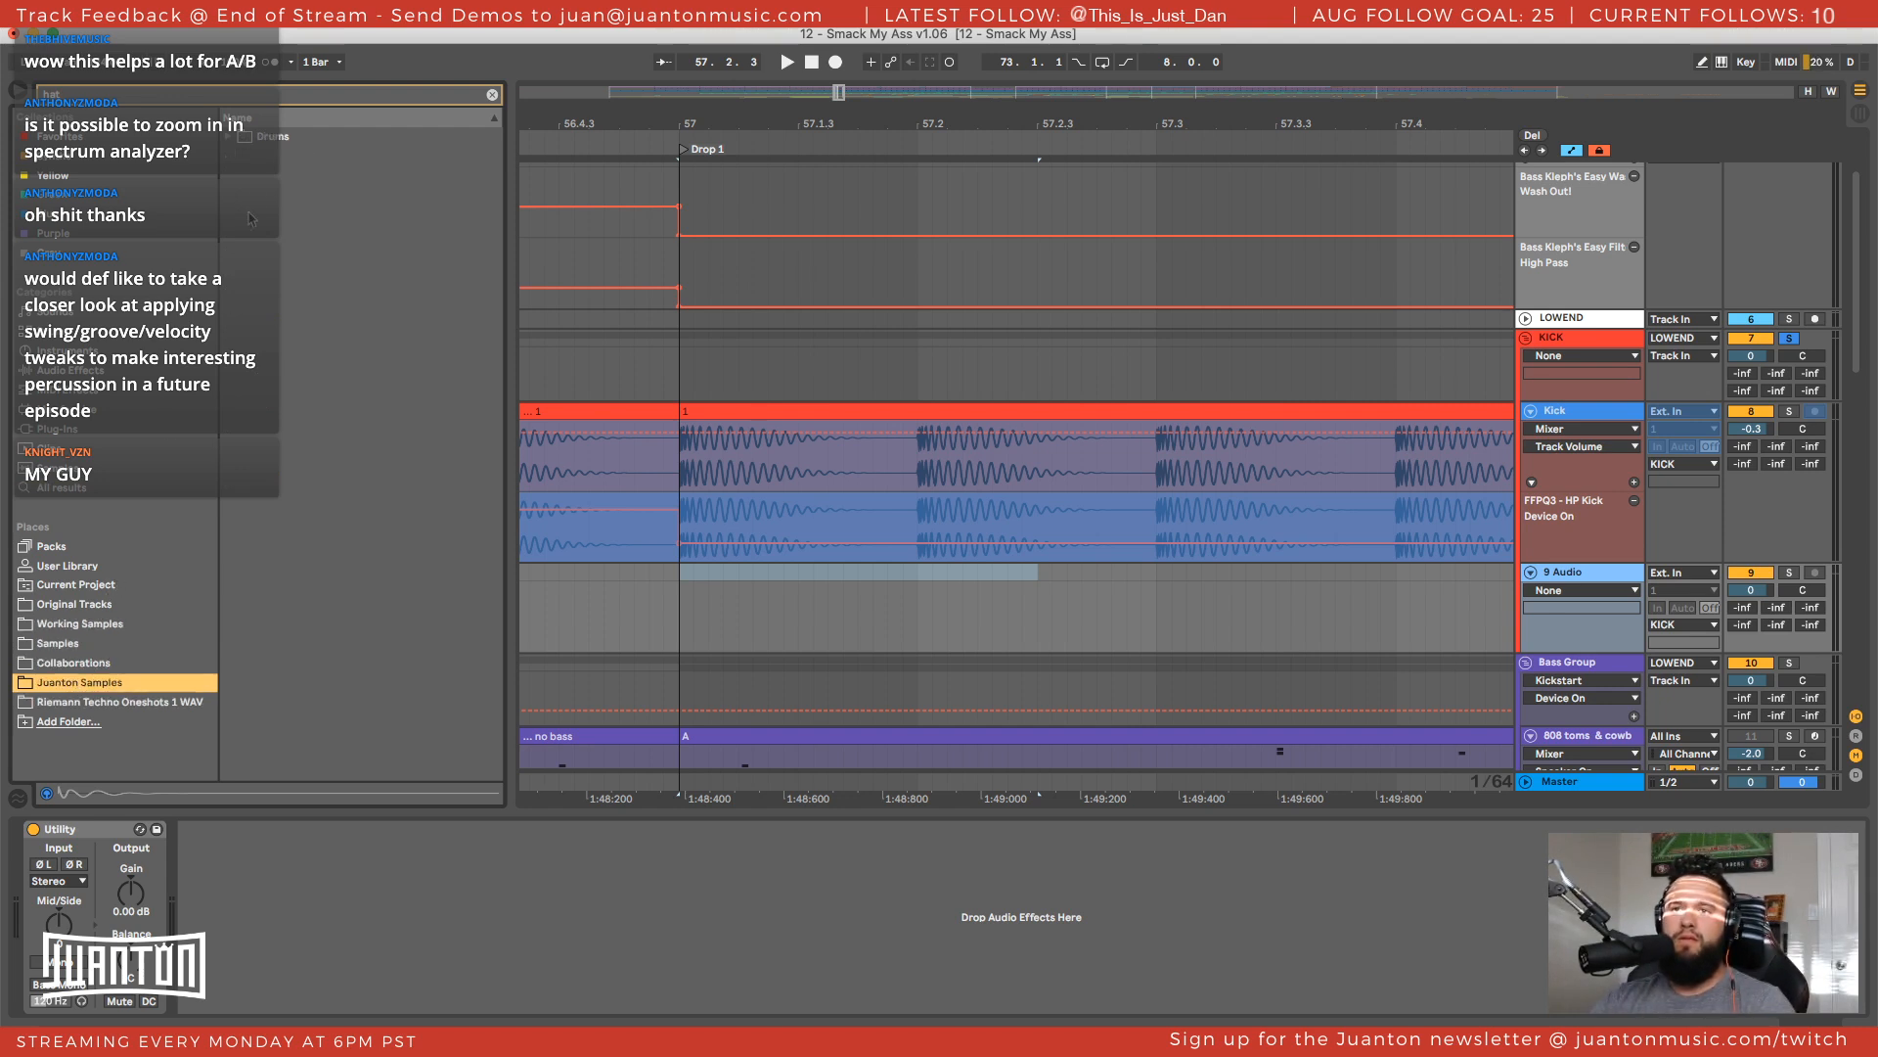
Preview the matching samples in the Hats, Loops and Snares subfolders of Drums in Juanton Samples
click(227, 138)
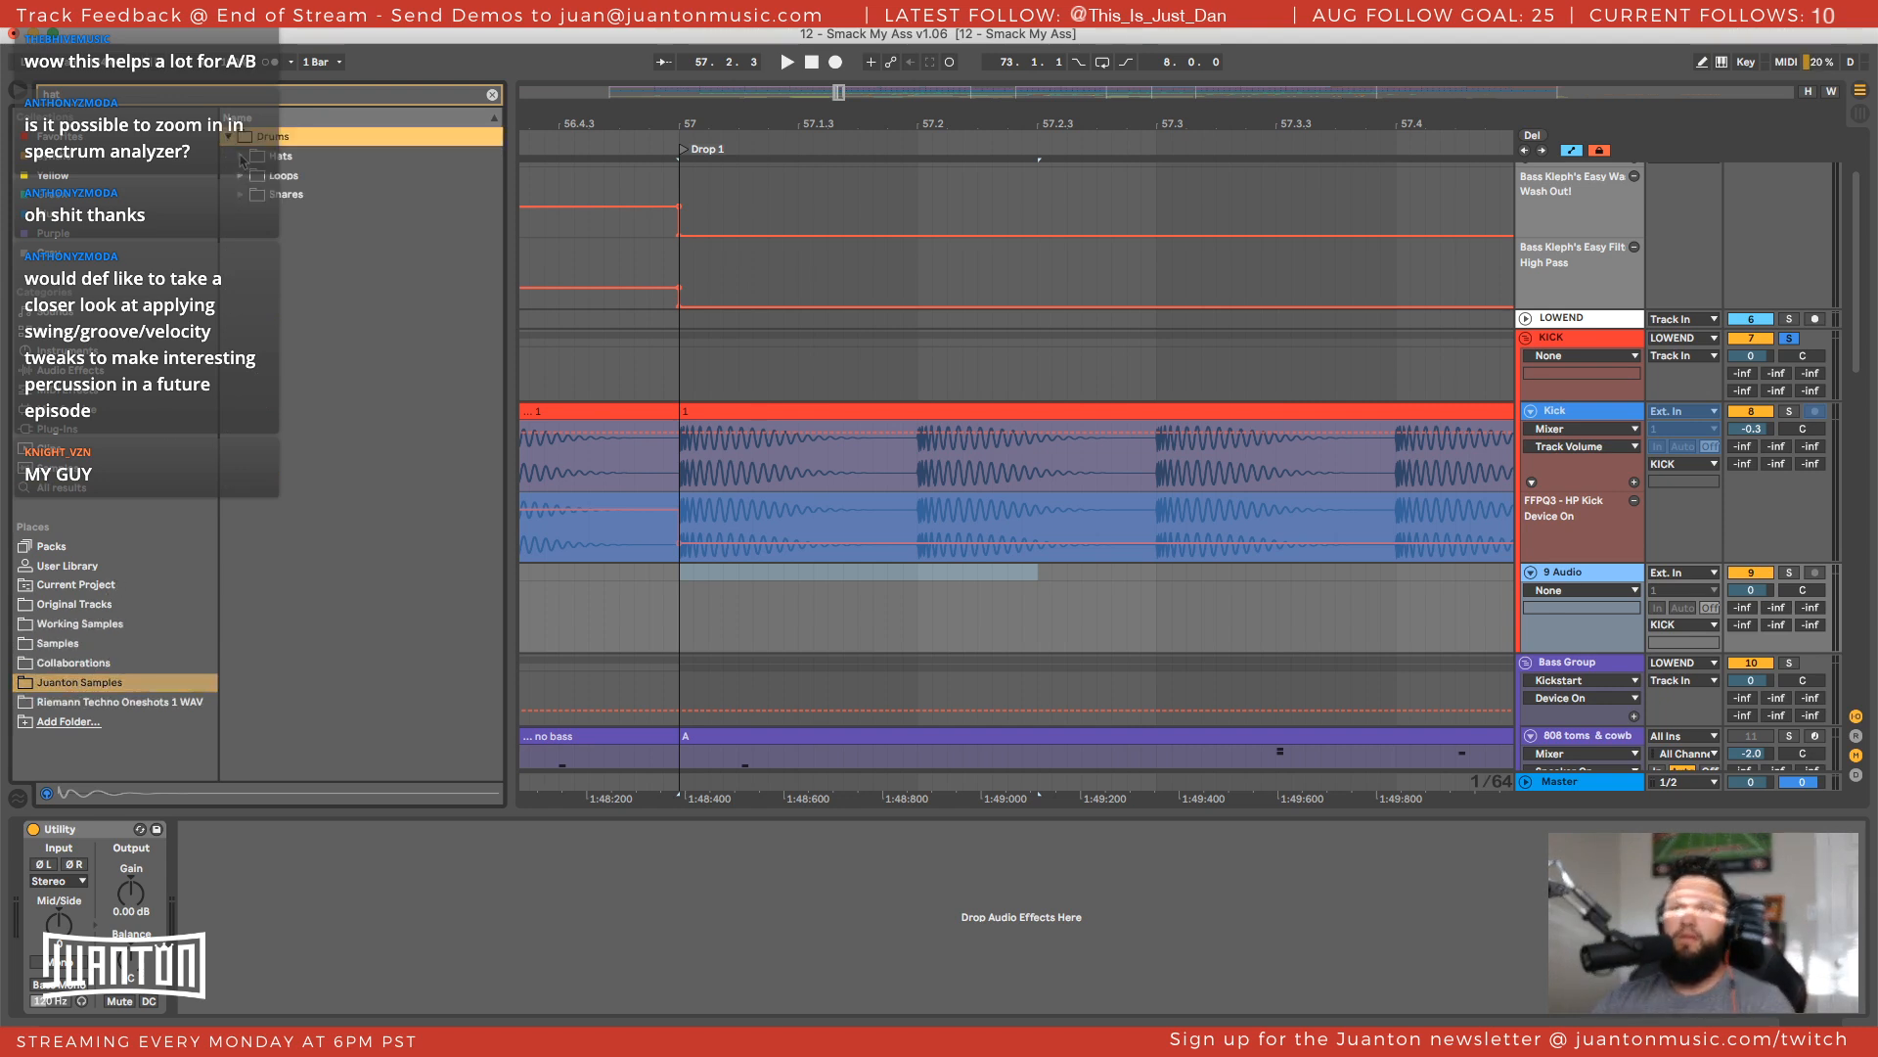
click(240, 157)
click(257, 179)
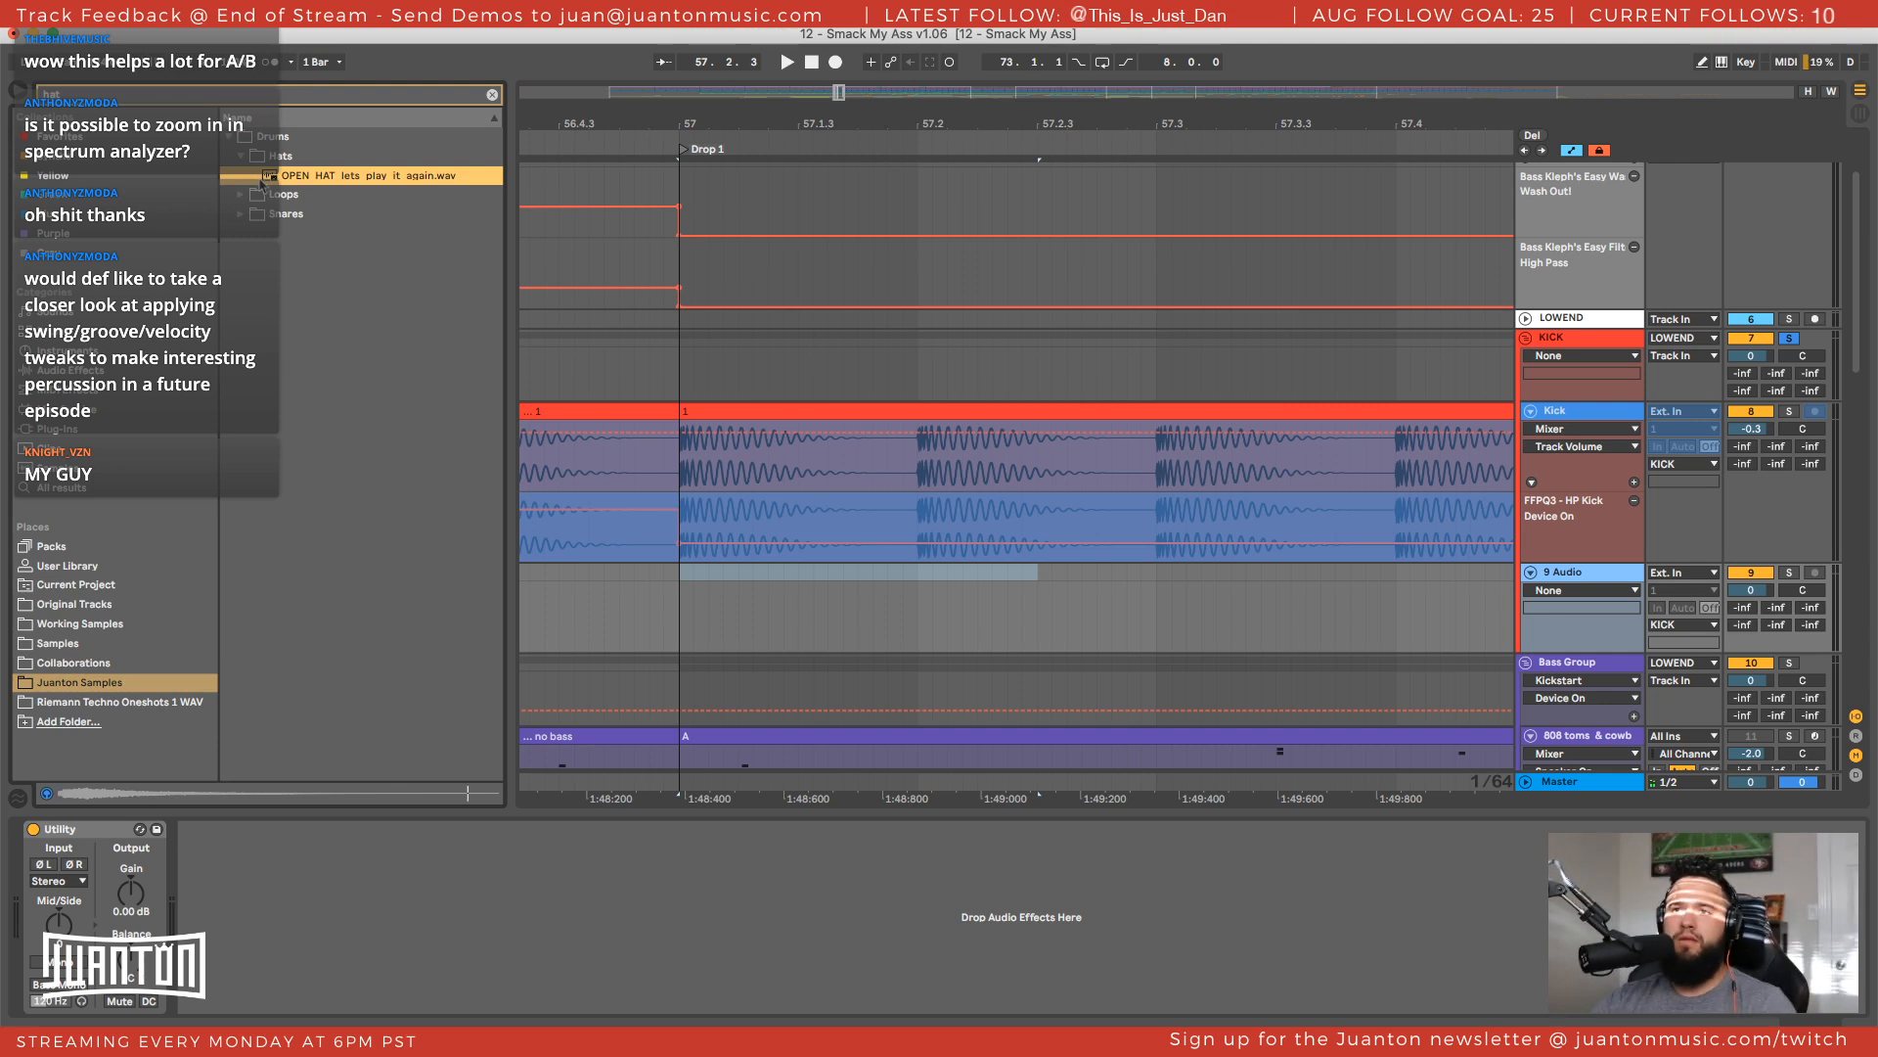
click(242, 194)
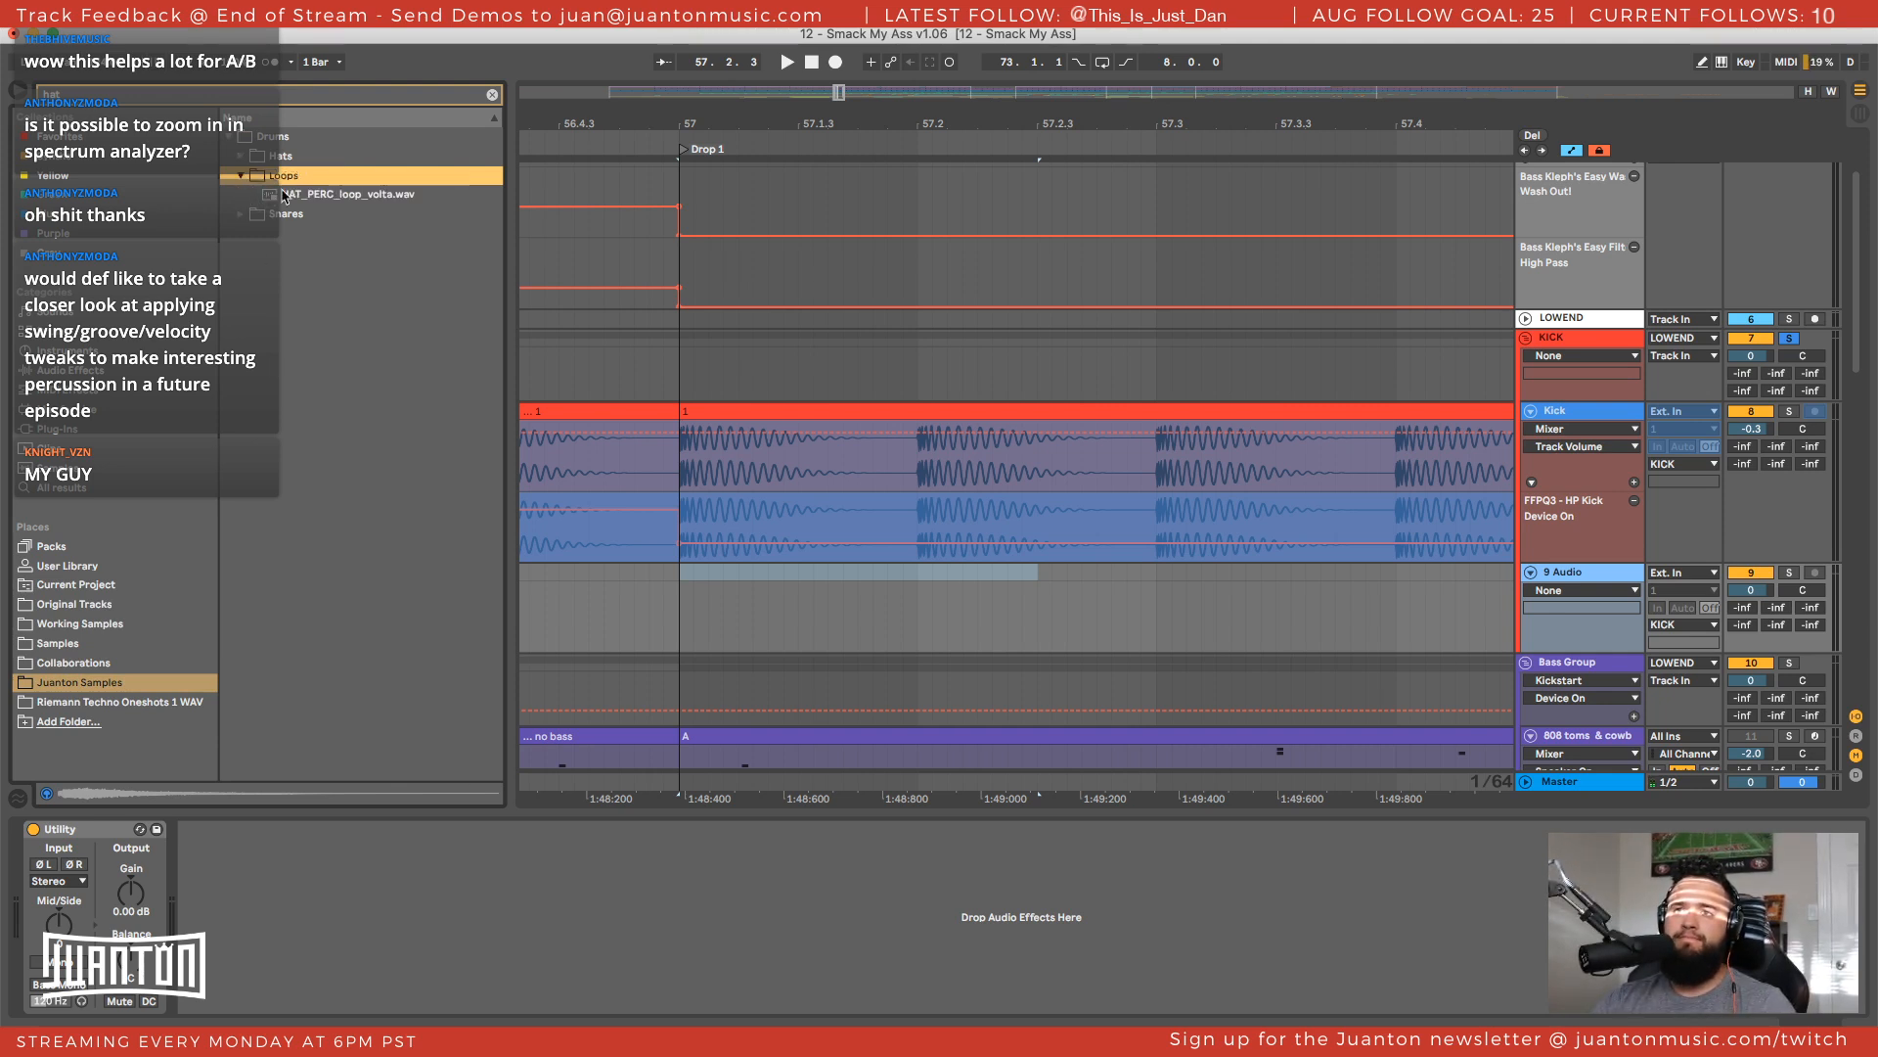
click(284, 195)
click(243, 216)
click(282, 217)
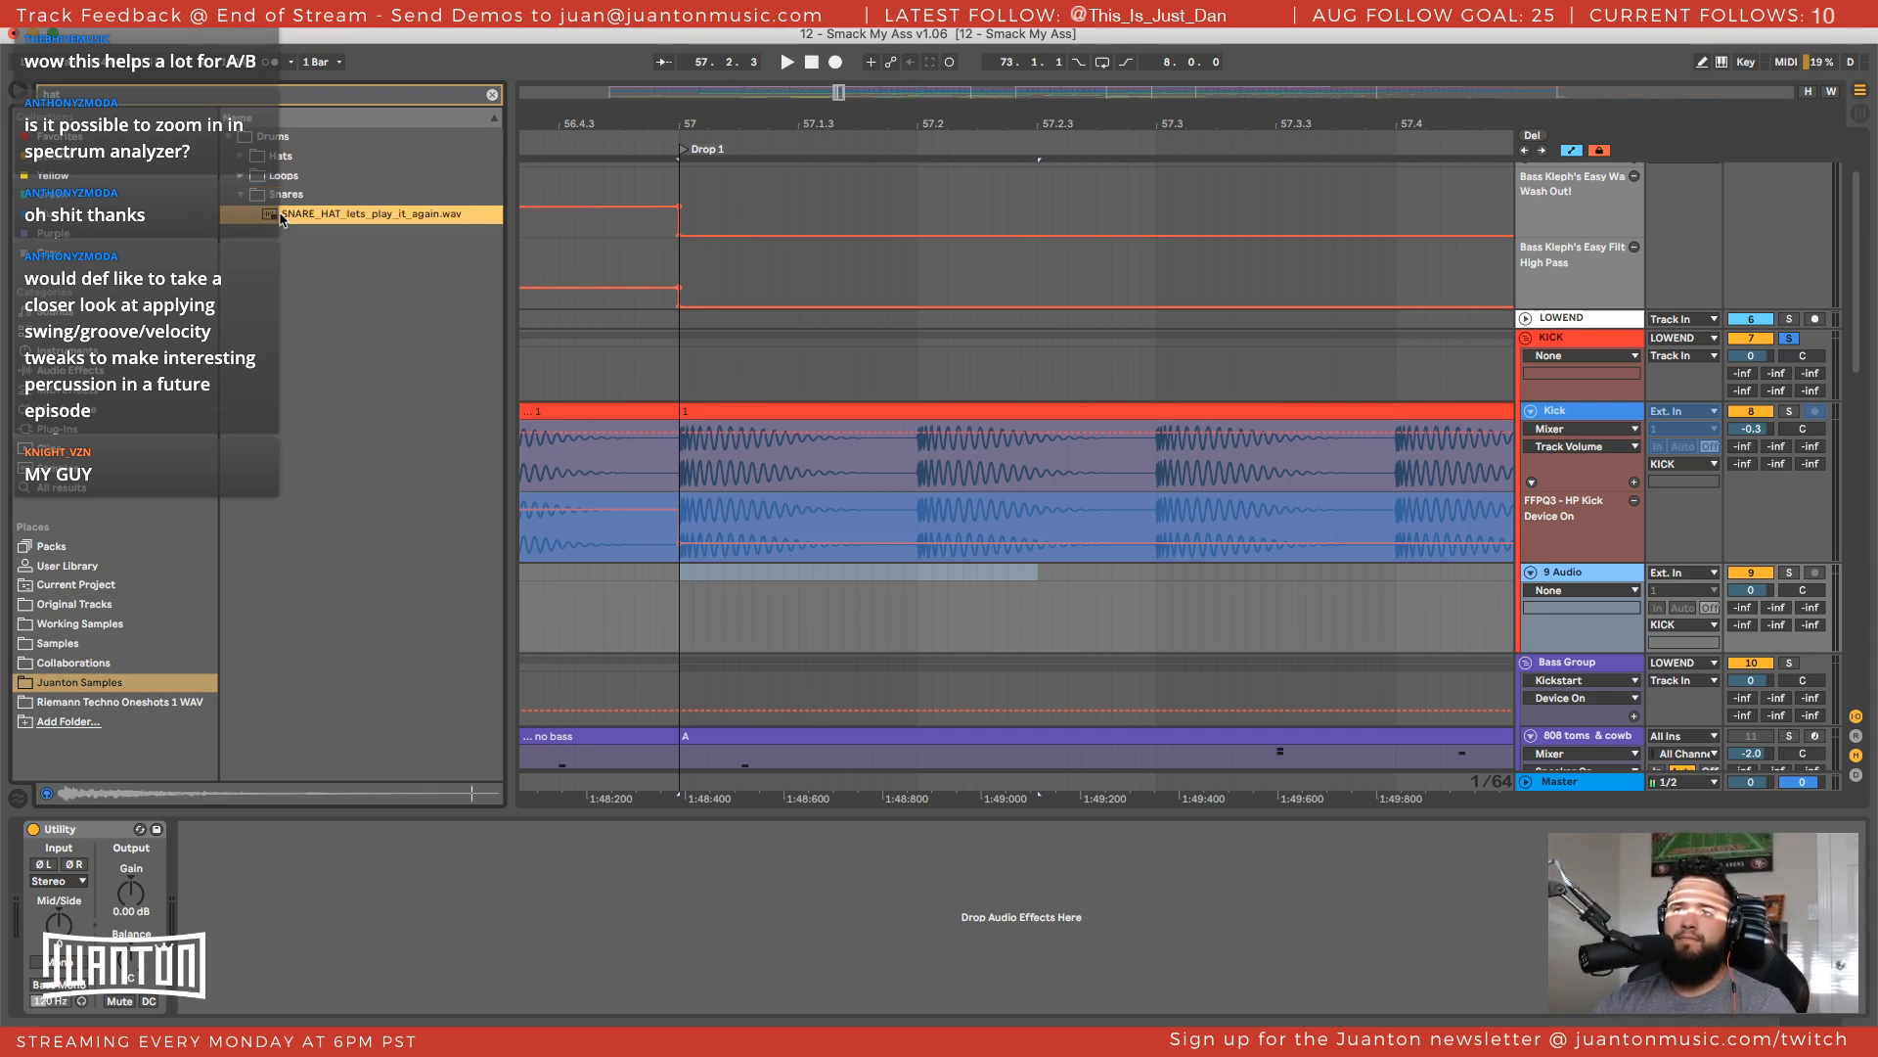
click(244, 176)
click(265, 195)
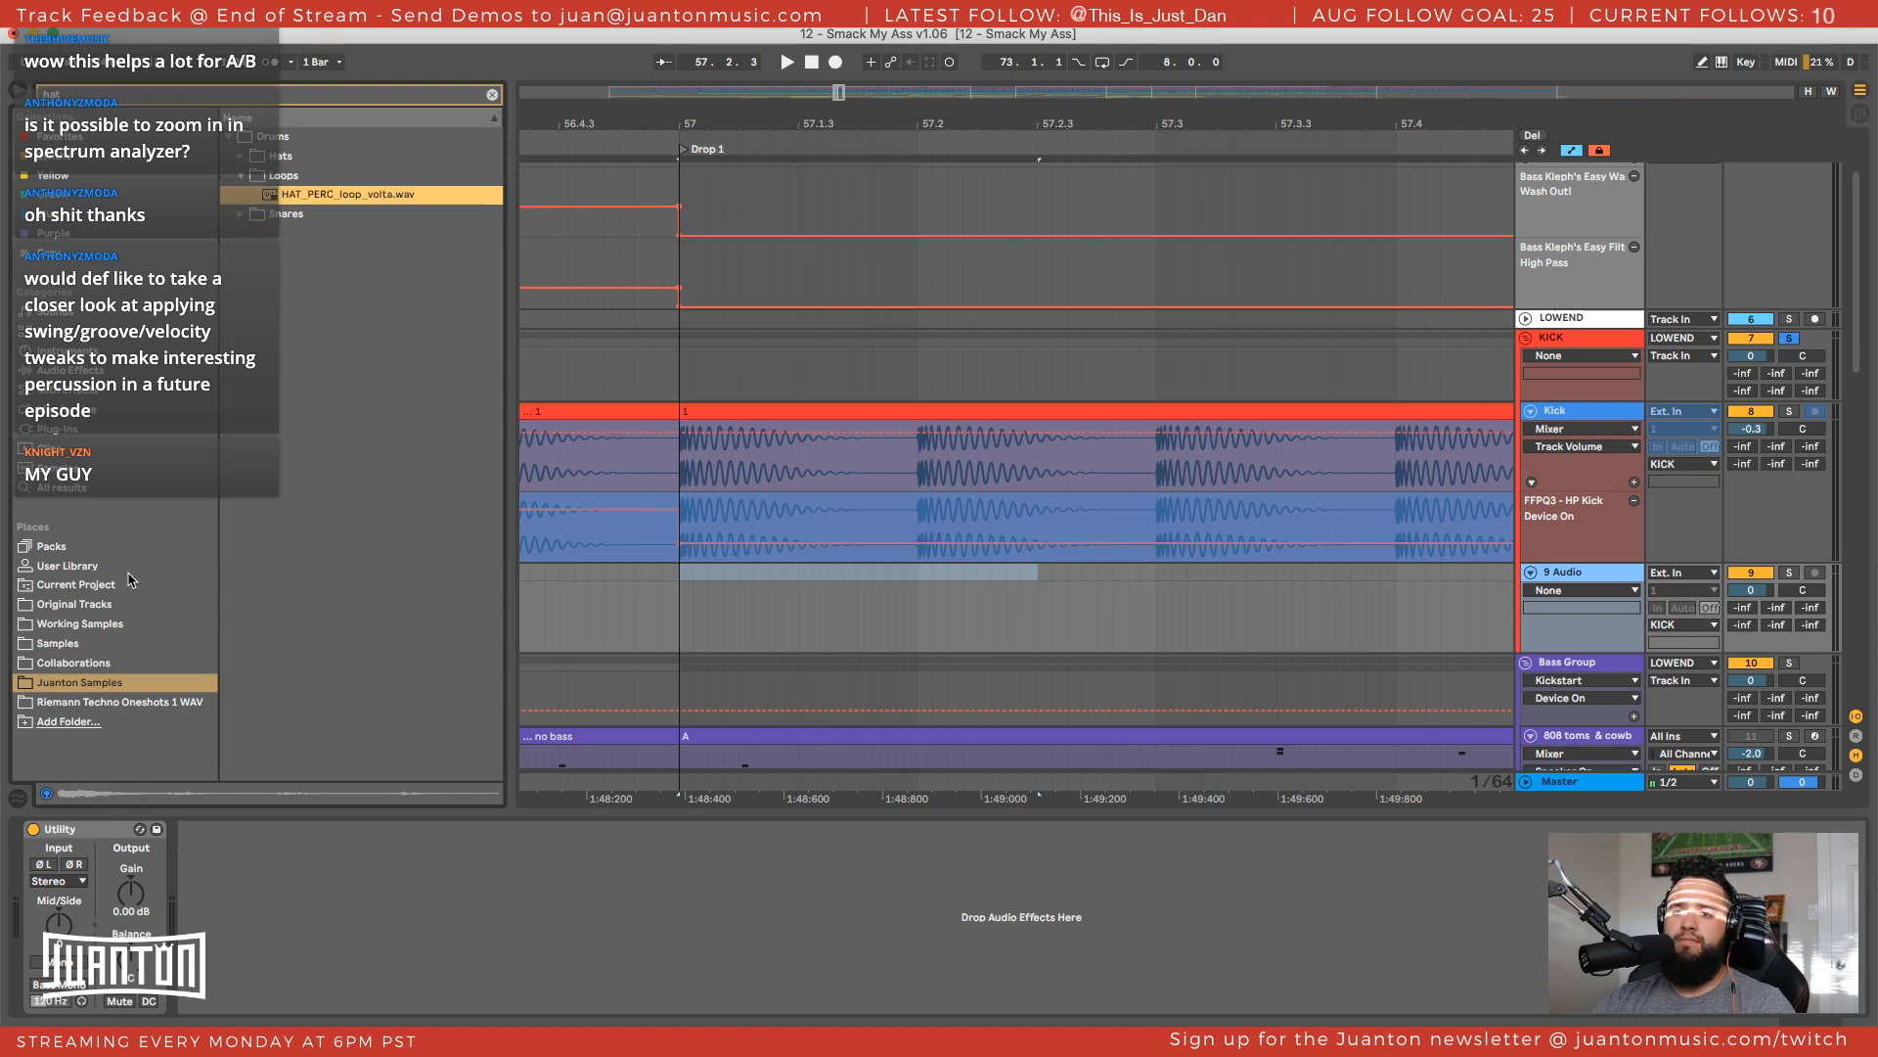
Browse Working Samples to ZDS Samples Vol 1's ZDS_drum_top_loops folder and preview the matching 125 loop
click(82, 625)
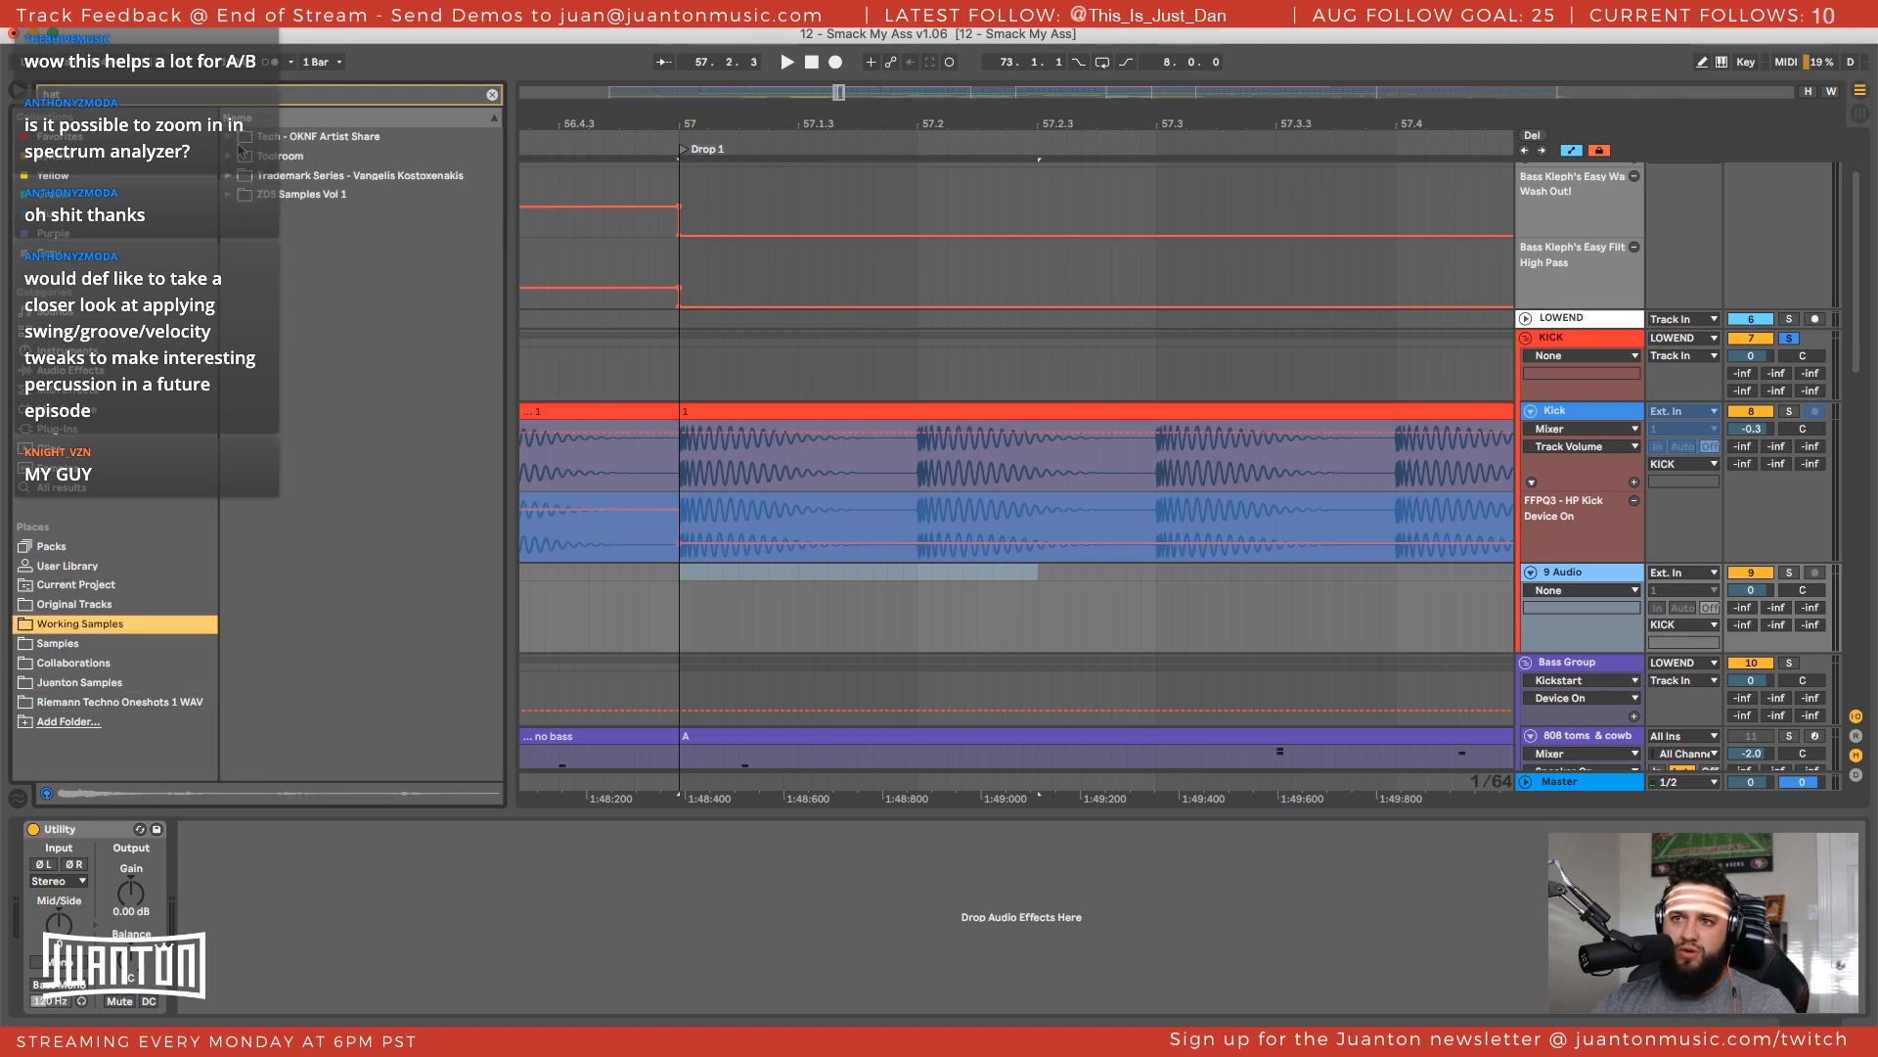
click(228, 195)
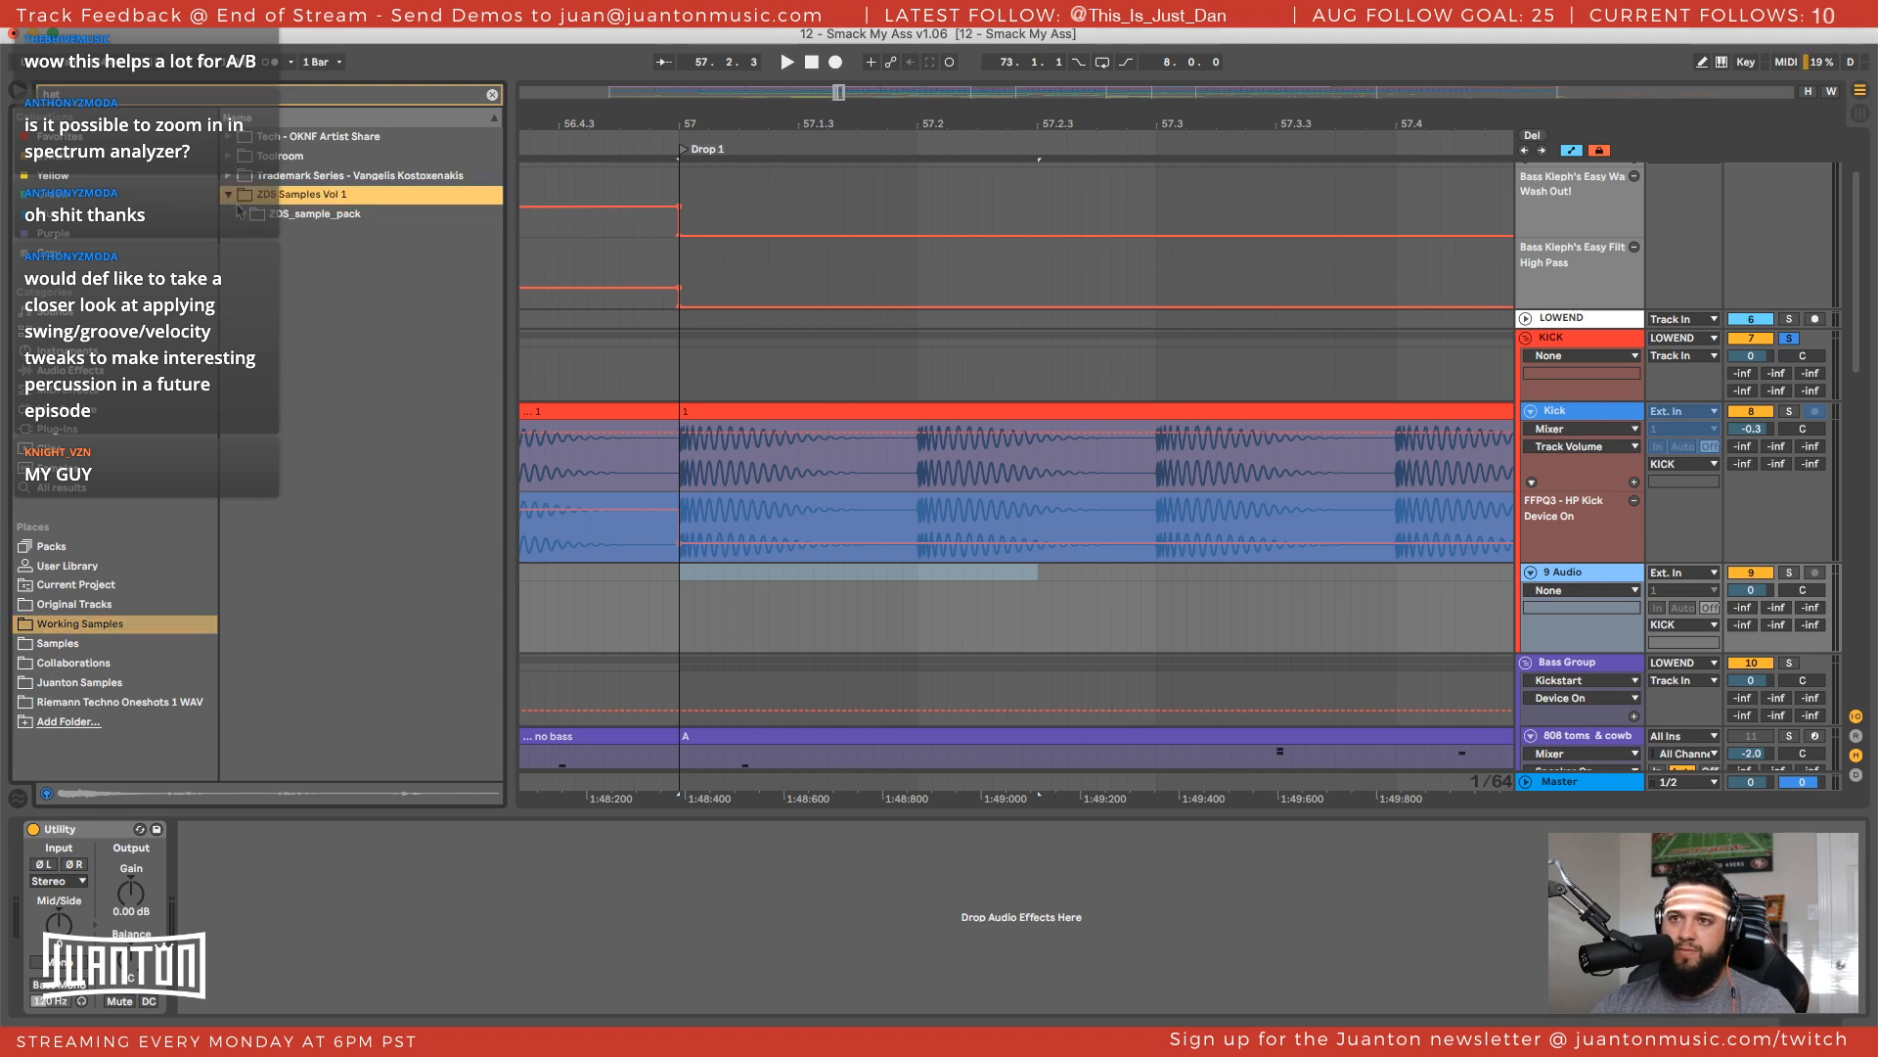
click(241, 214)
click(253, 235)
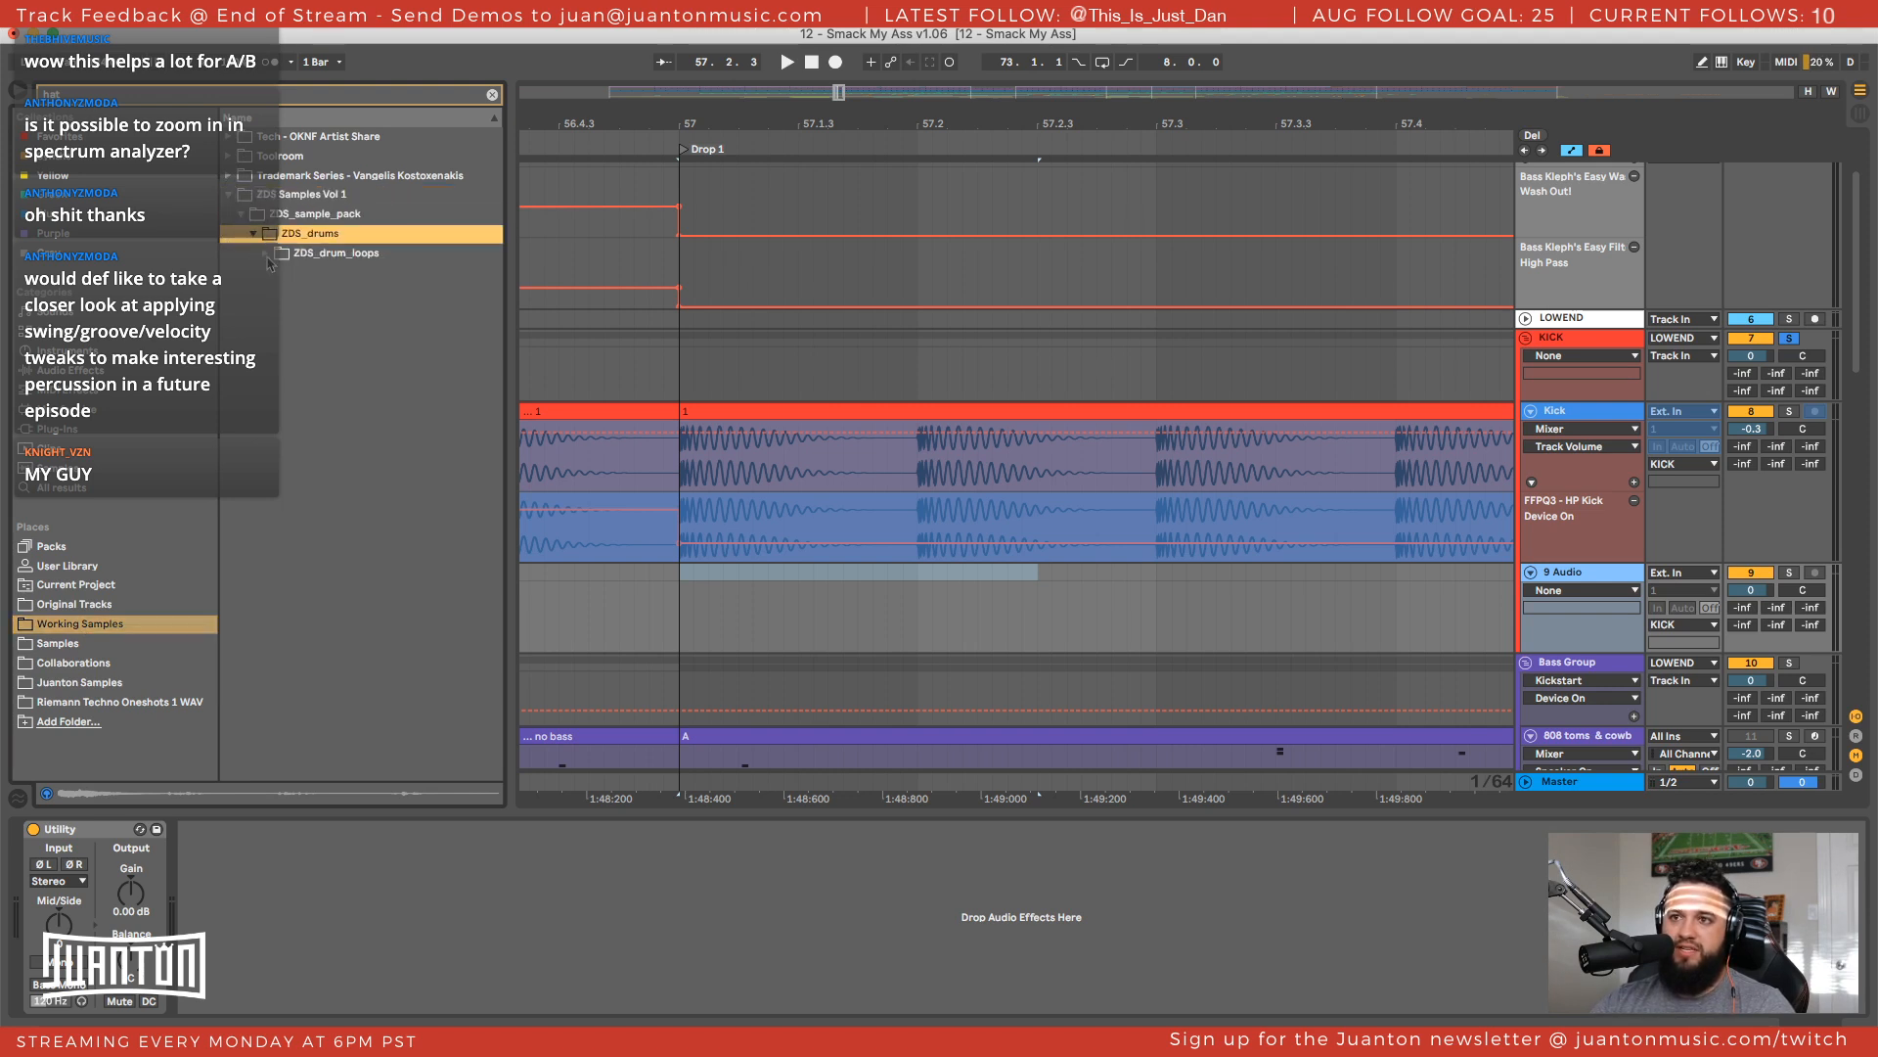
click(266, 254)
click(278, 273)
click(298, 292)
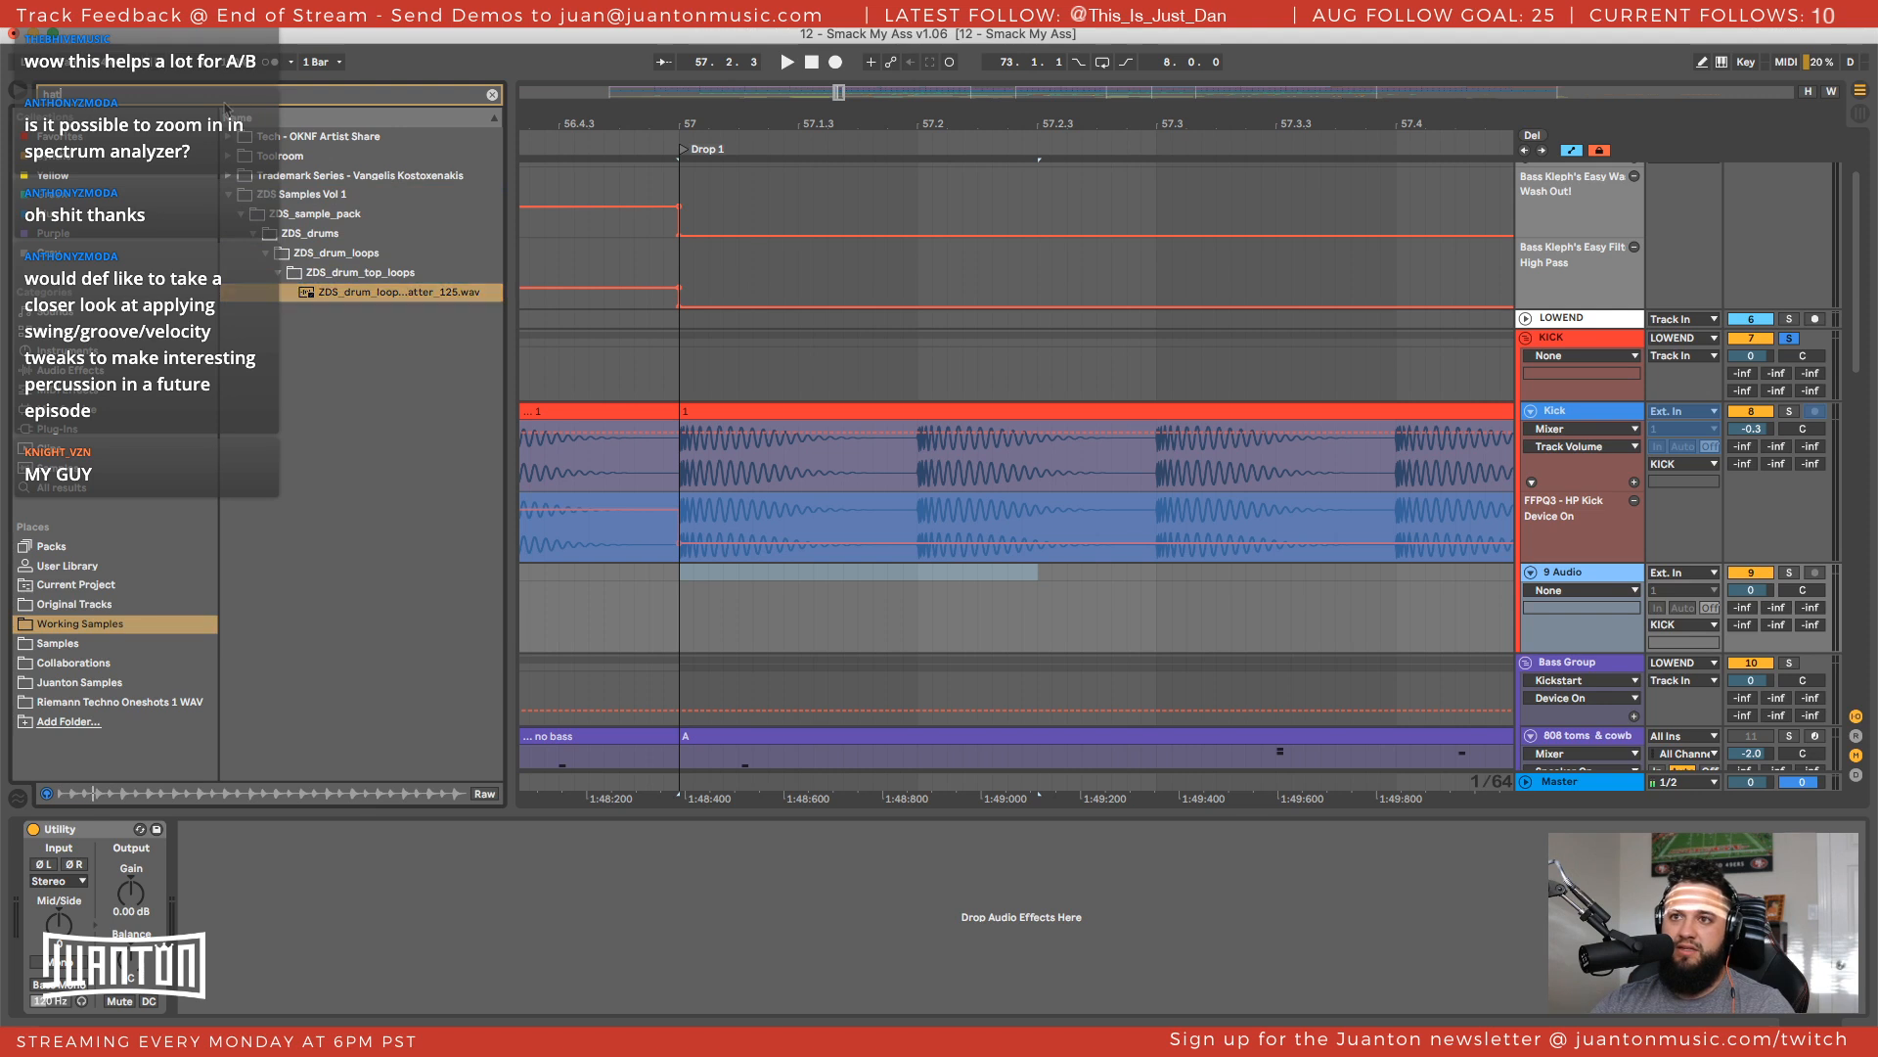
Clear the search, collapse ZDS Samples Vol 1 and open the NOIZU_hihats folder in Noizu Sample Pack Vol. 1
click(491, 97)
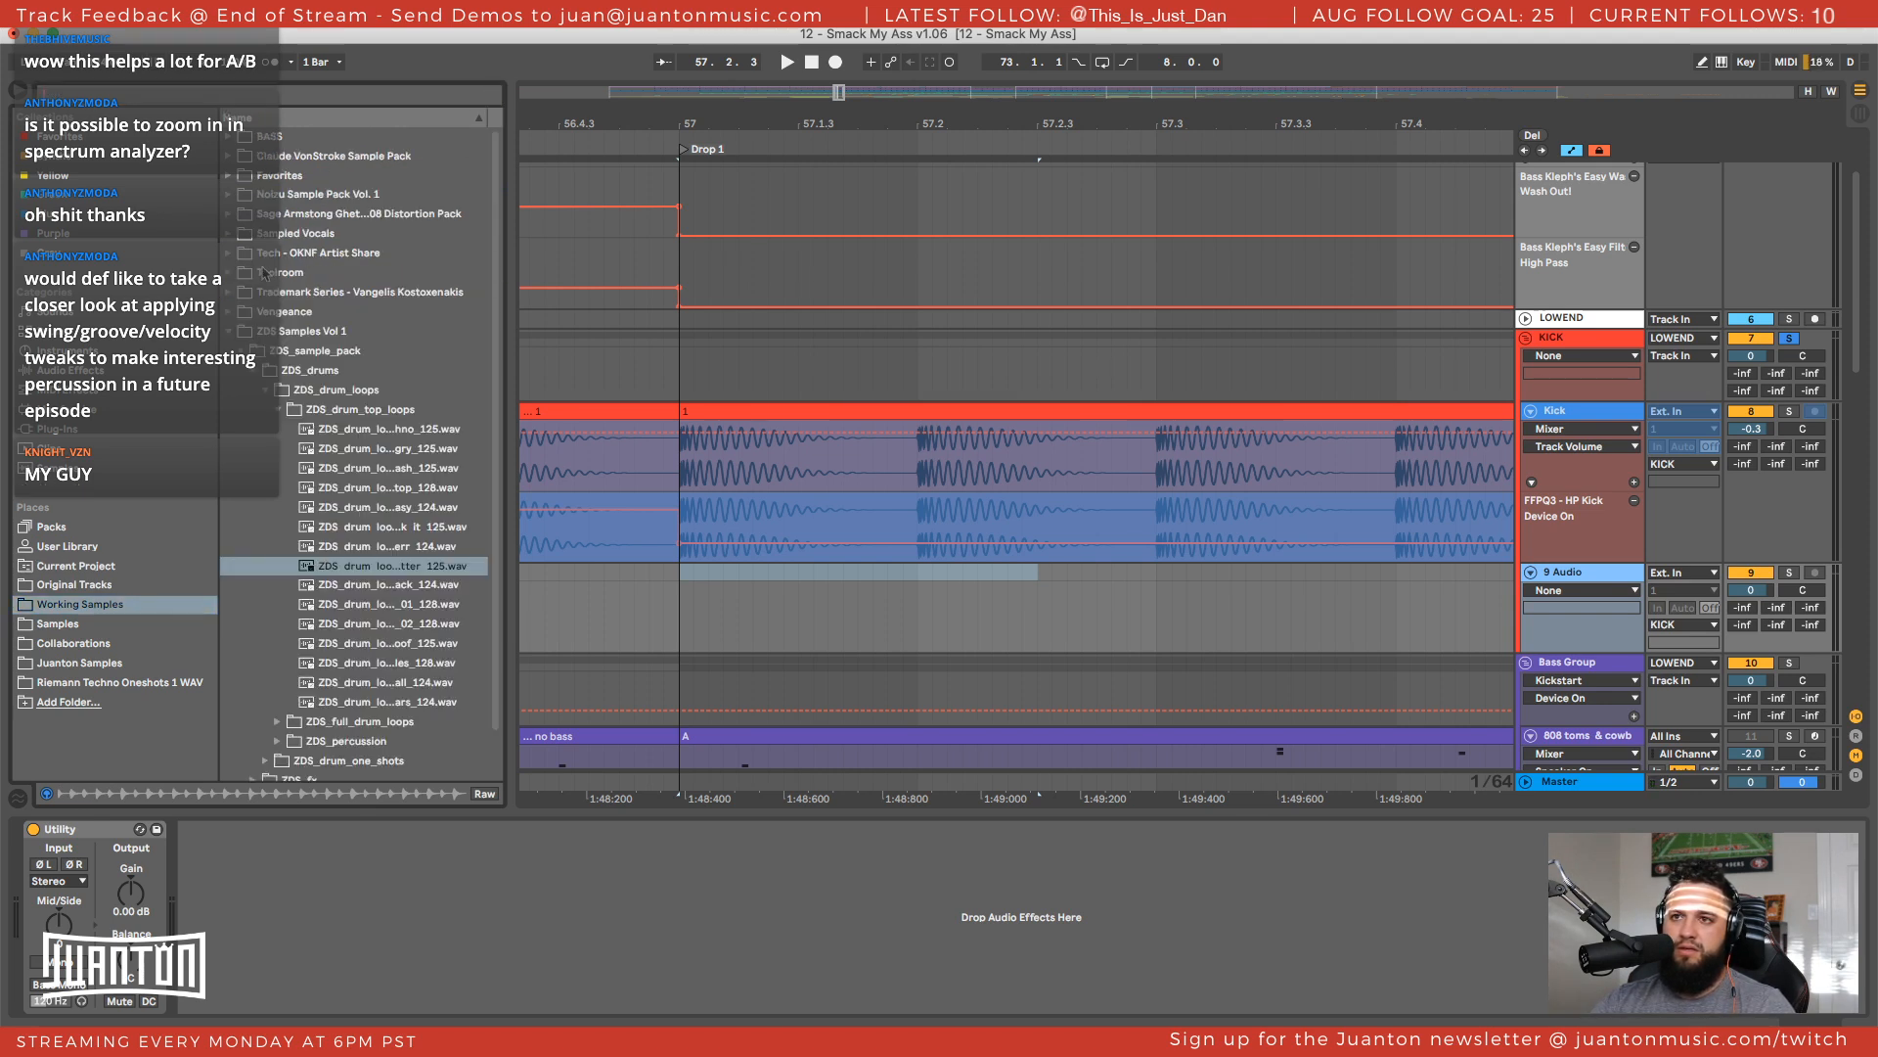
click(230, 331)
click(231, 195)
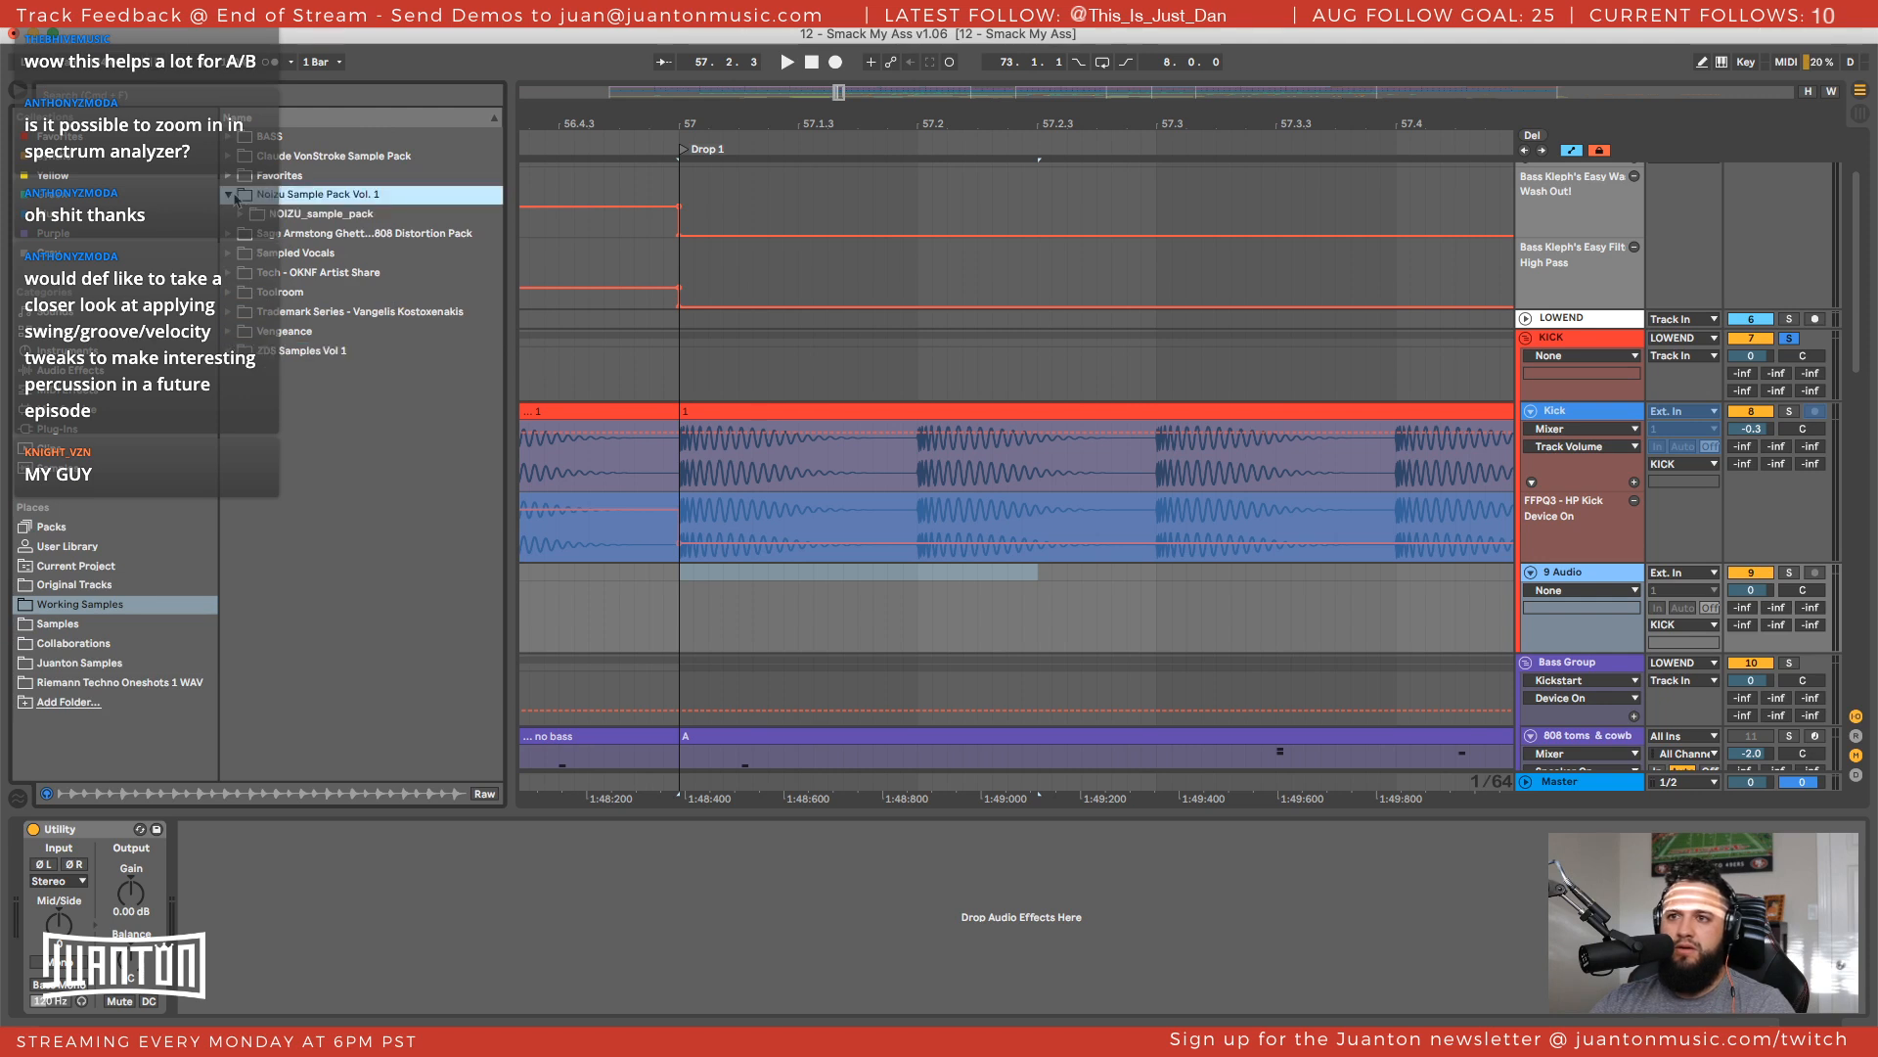
click(241, 215)
click(252, 234)
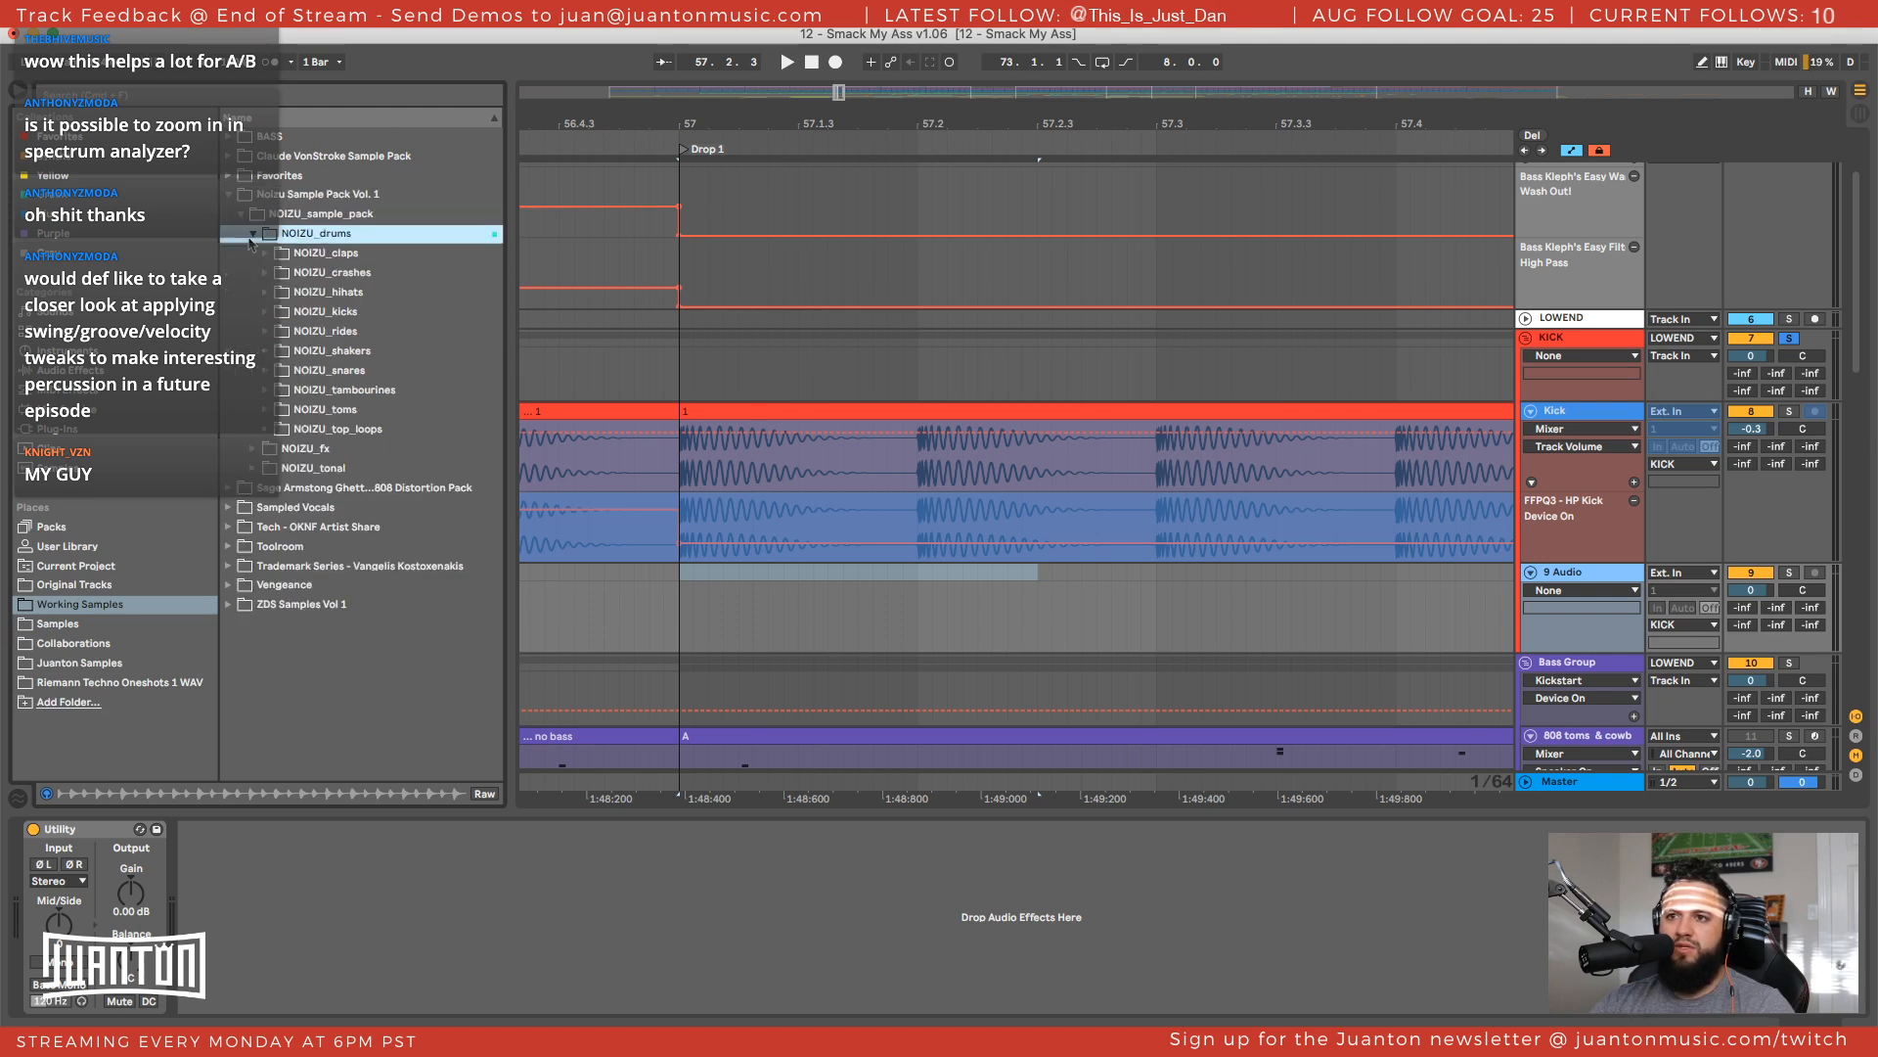
click(265, 292)
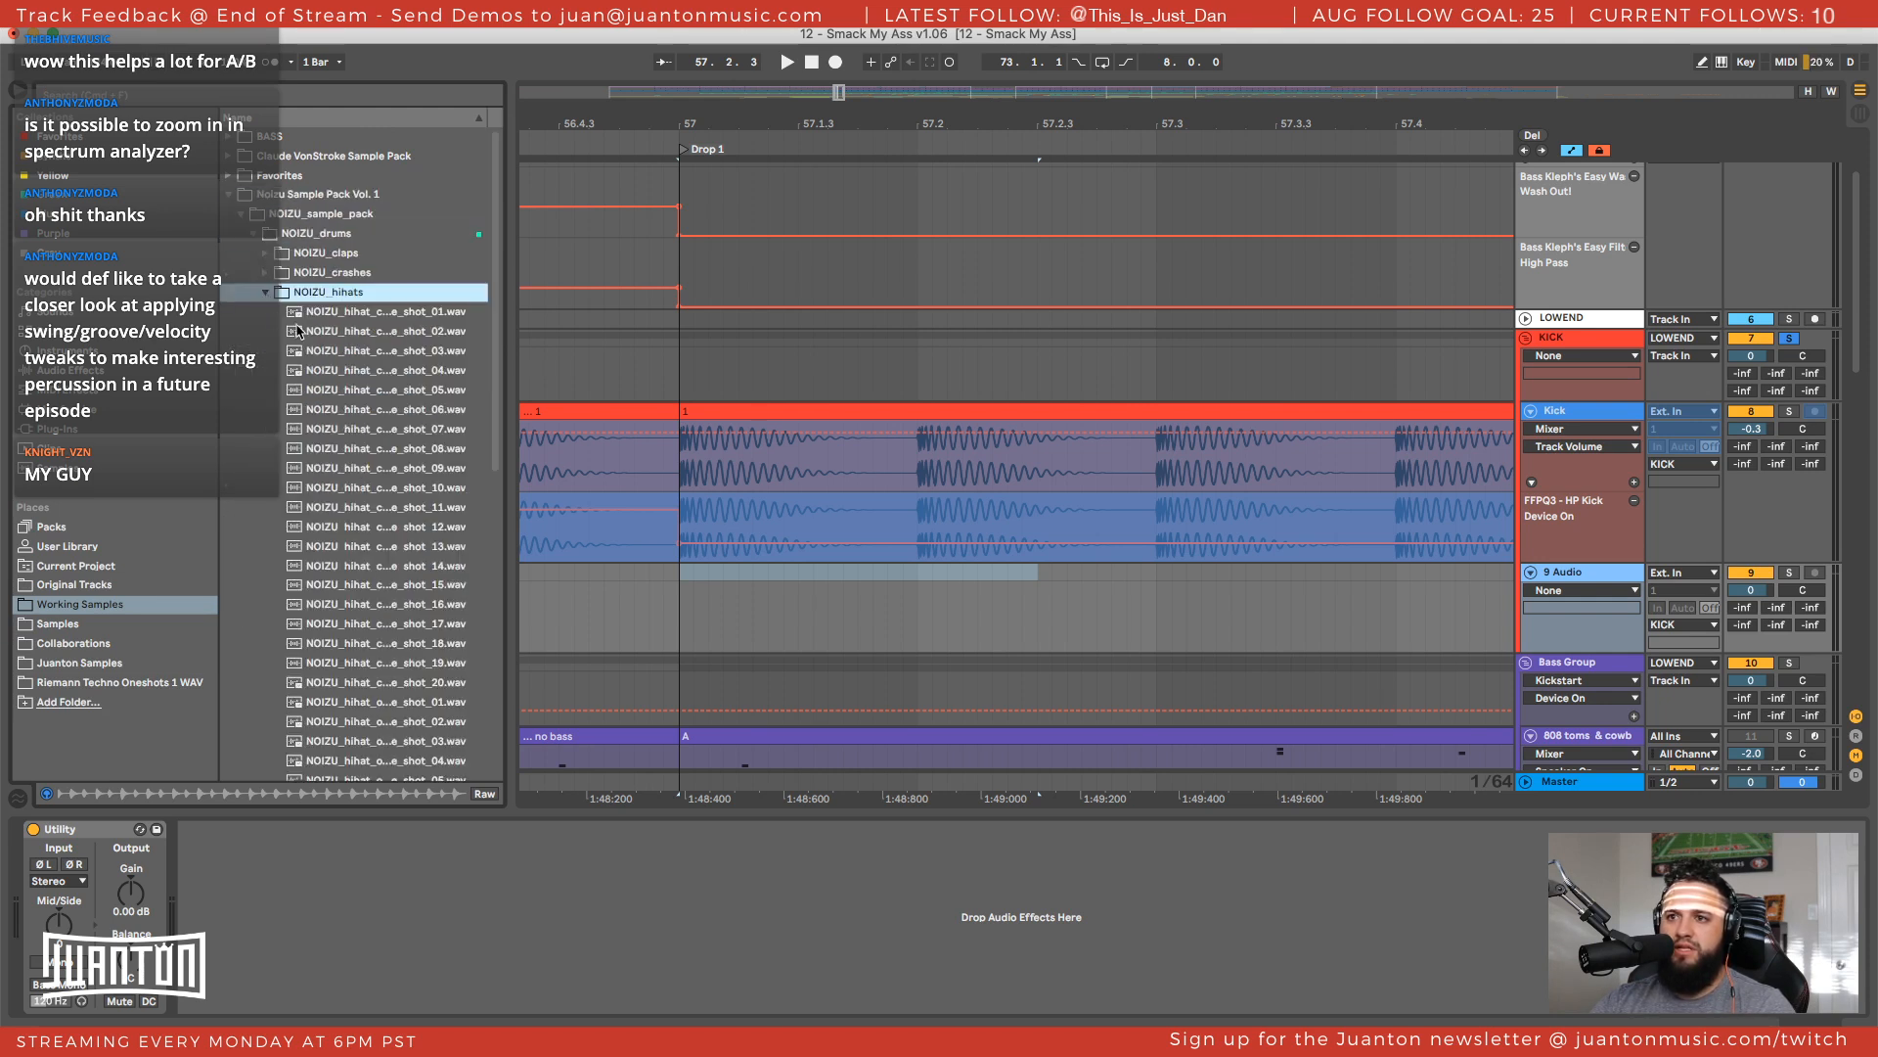
Audition the first NOIZU hi-hat one-shots and place number 02 on 9 Audio at the start of Drop 1
key(Down)
key(Down)
key(Down)
key(Down)
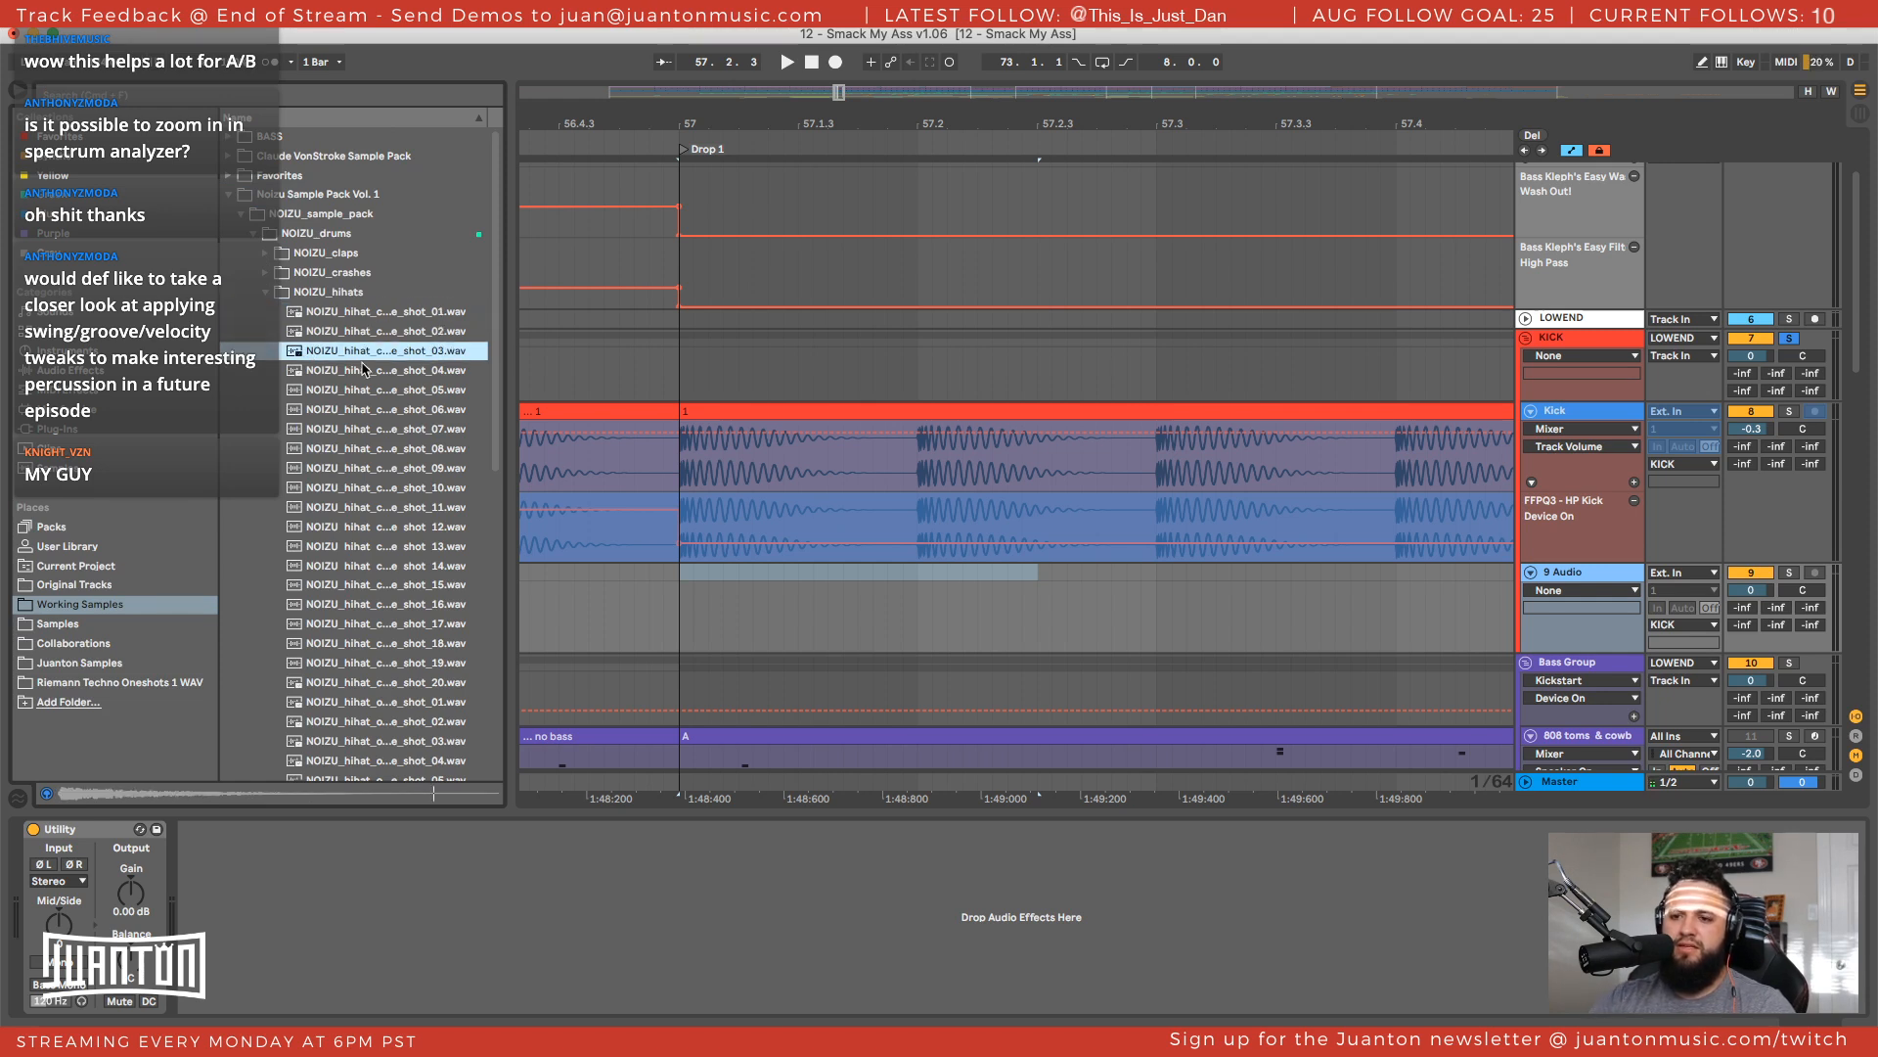
key(Up)
key(Up)
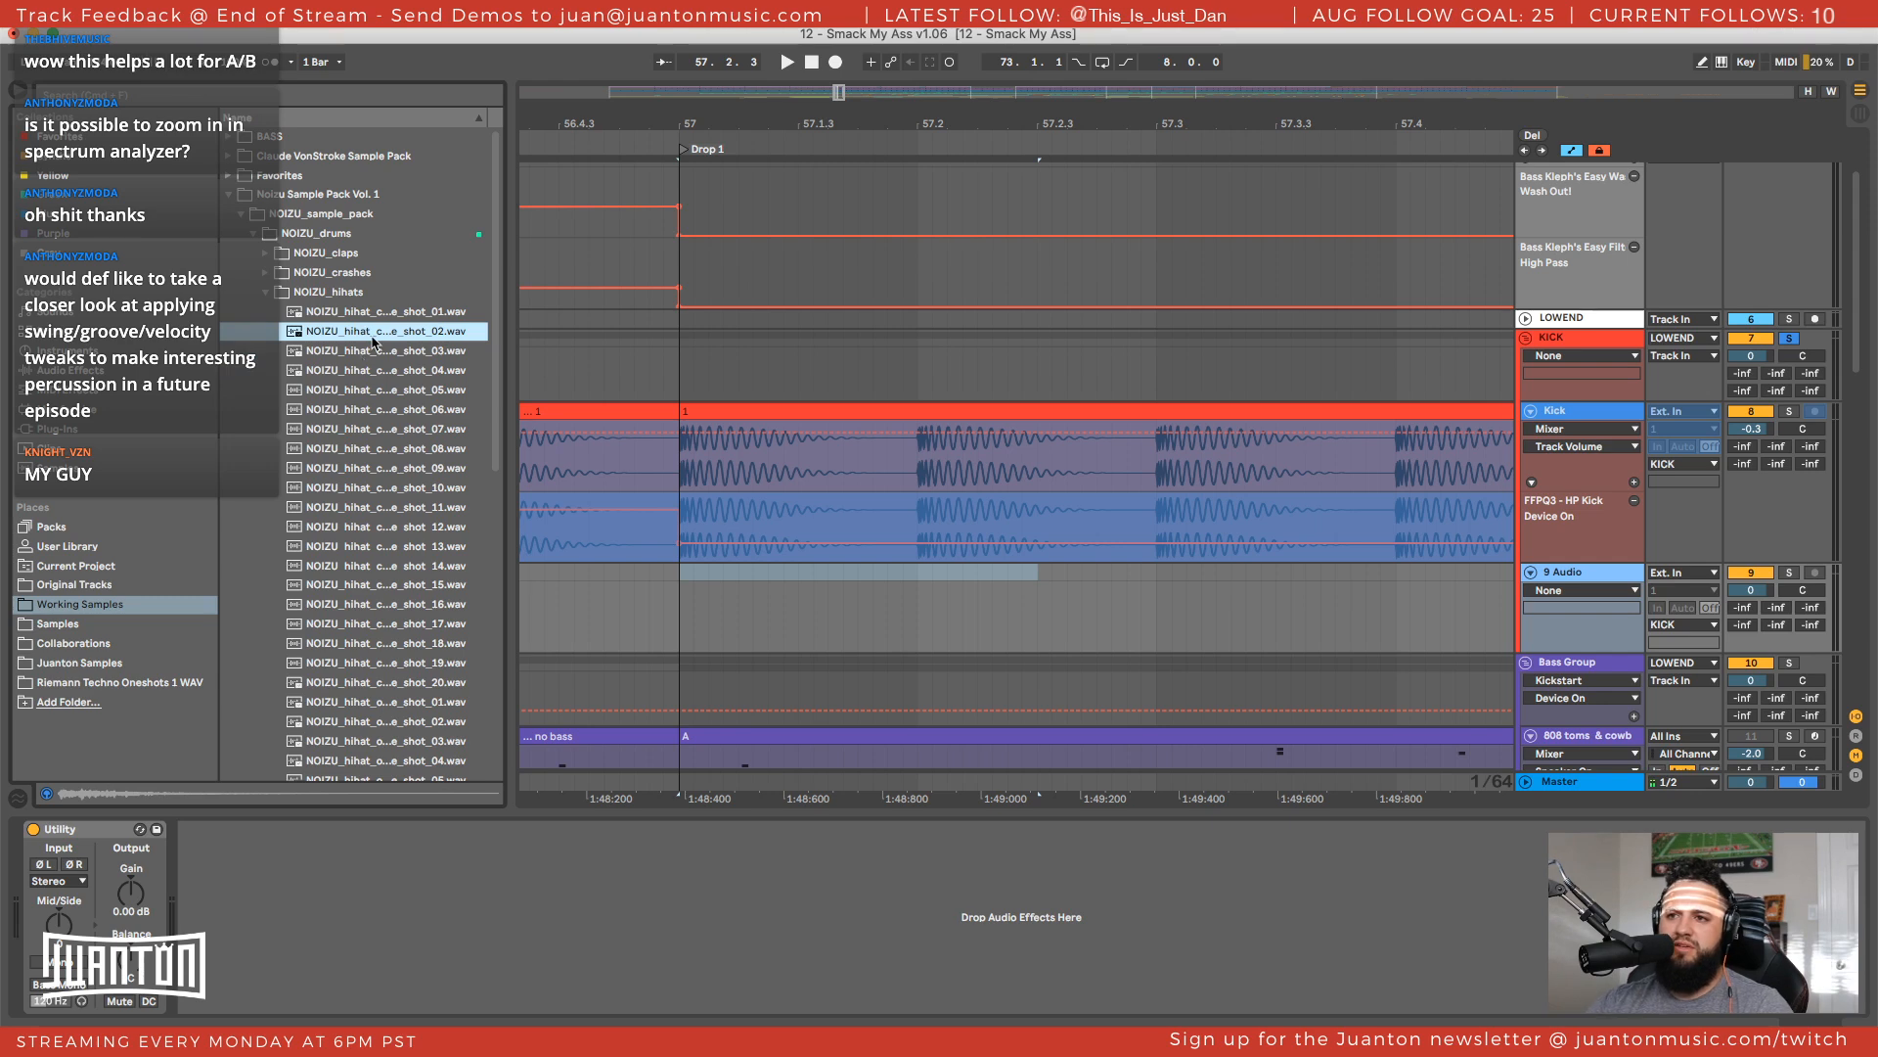
drag(371, 338, 712, 578)
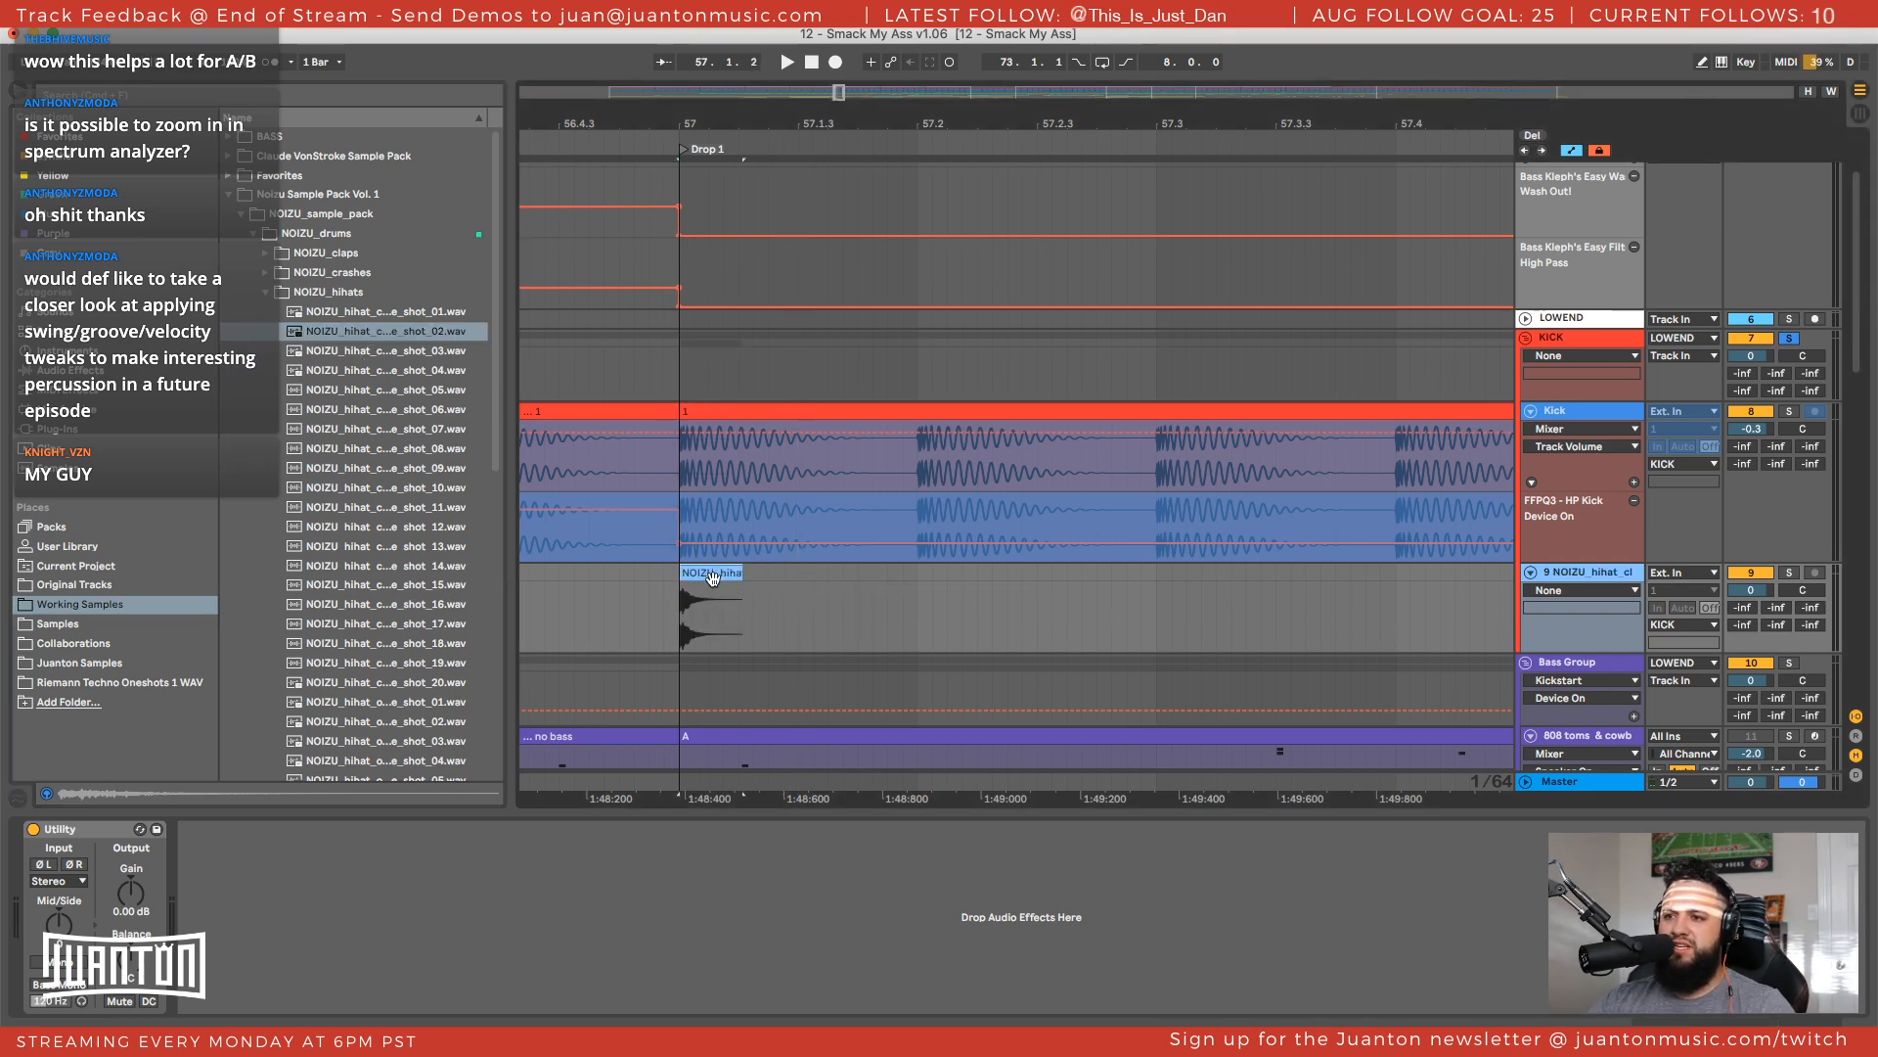
Trim the tail of the hi-hat clip at Drop 1 to a length of about 39 ms
double_click(718, 576)
drag(741, 452, 699, 452)
key(a)
key(a)
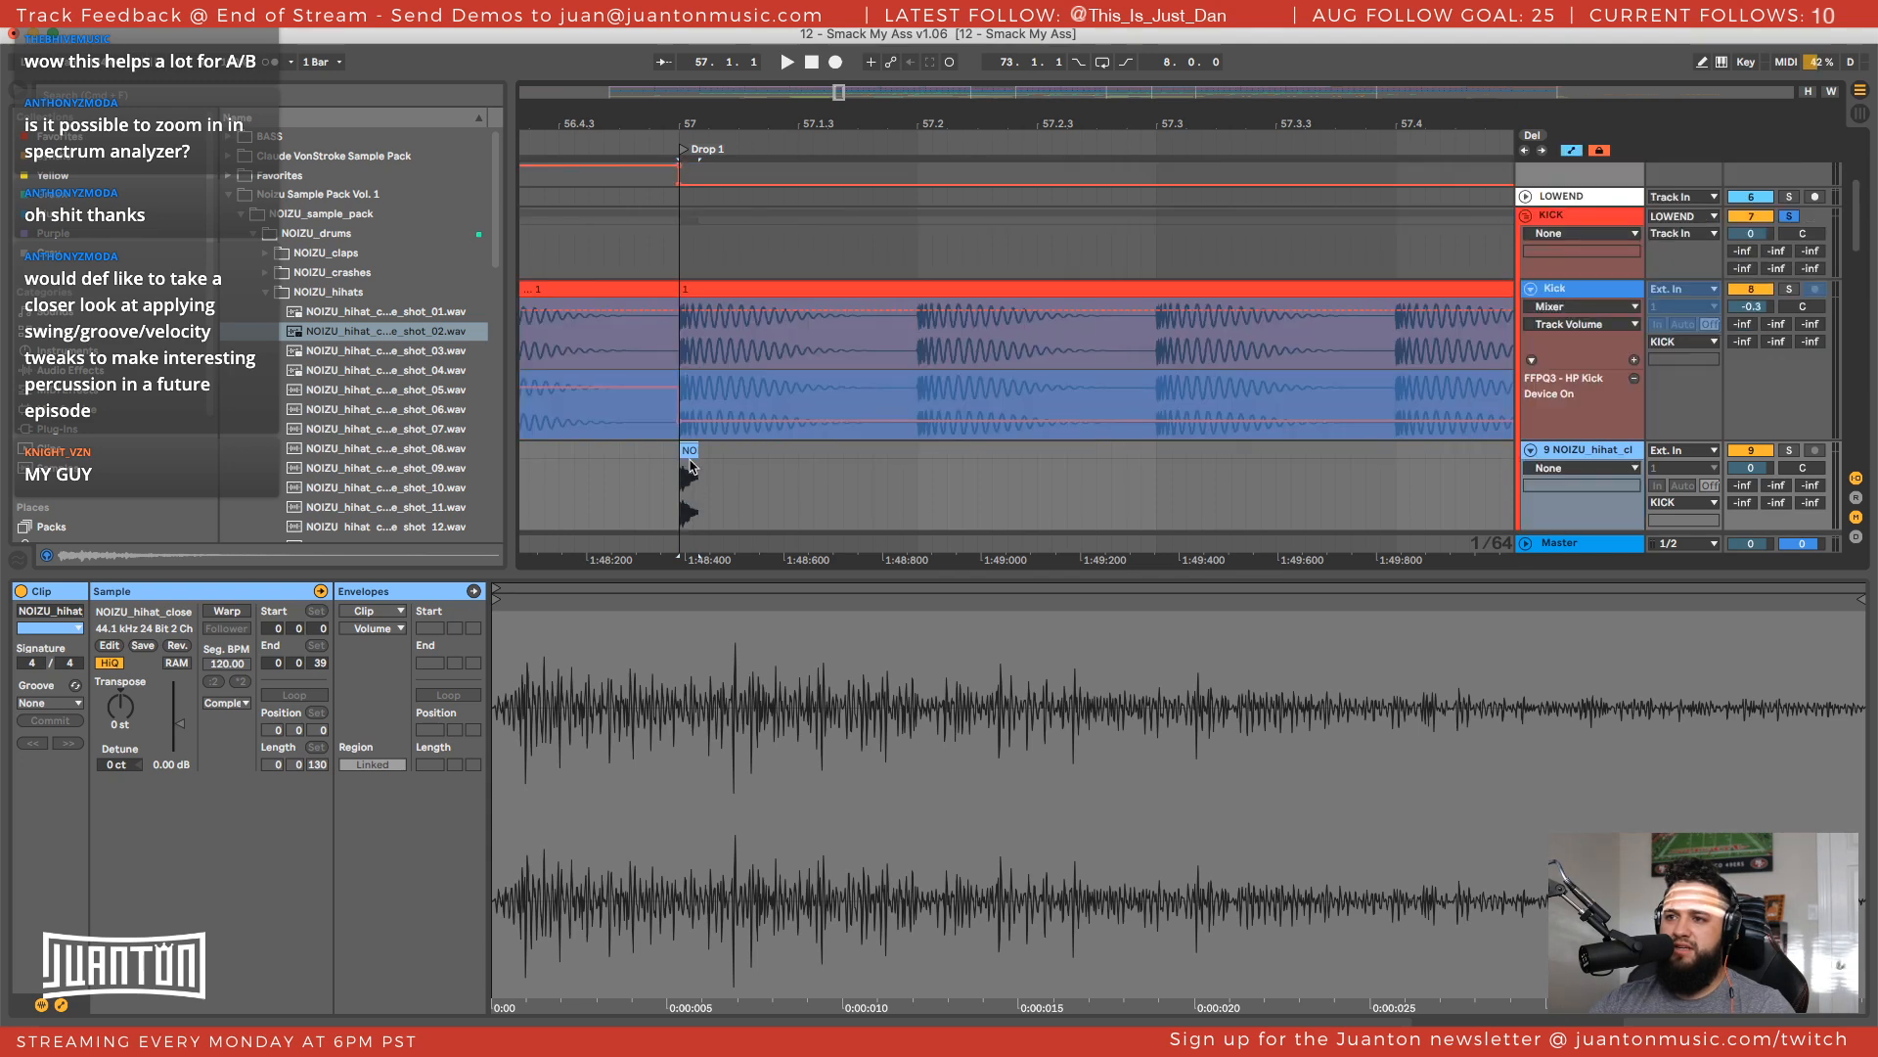
Add a curved fade-out to the hi-hat clip starting about 9 ms in, and play it back
click(689, 452)
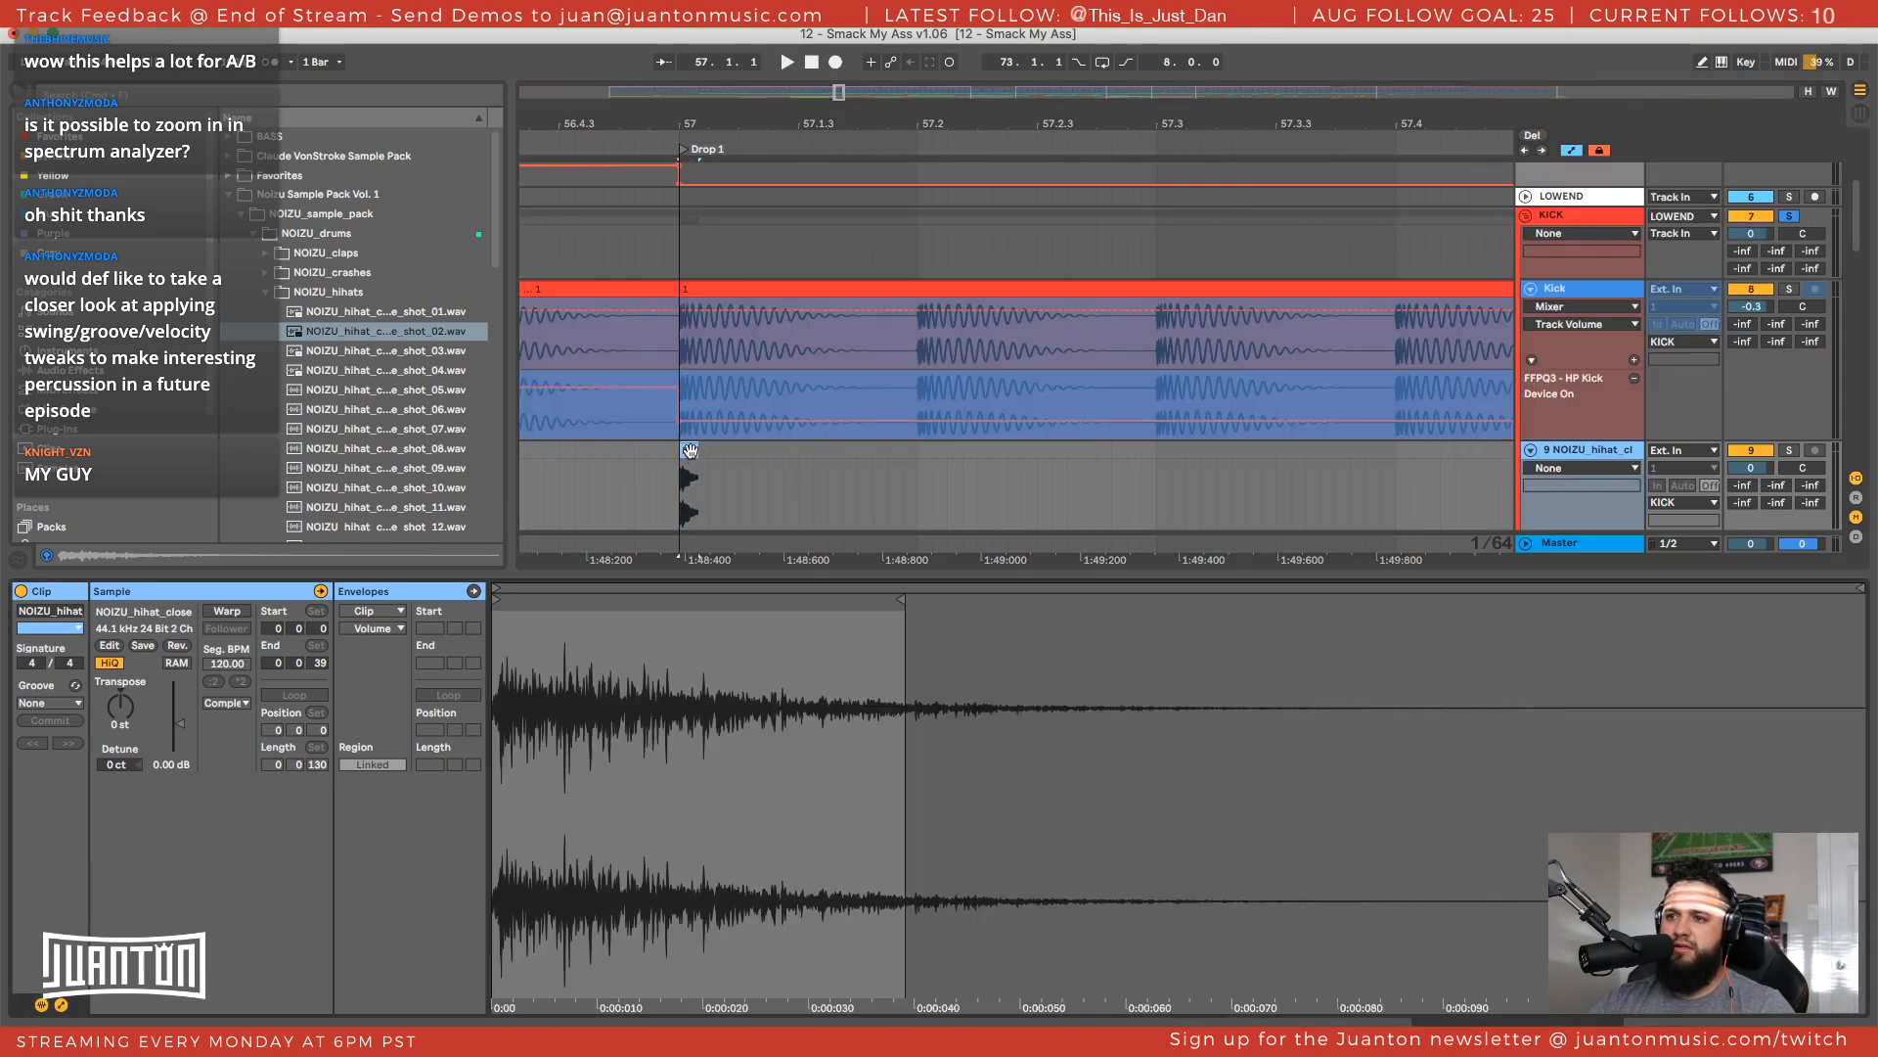
key(z)
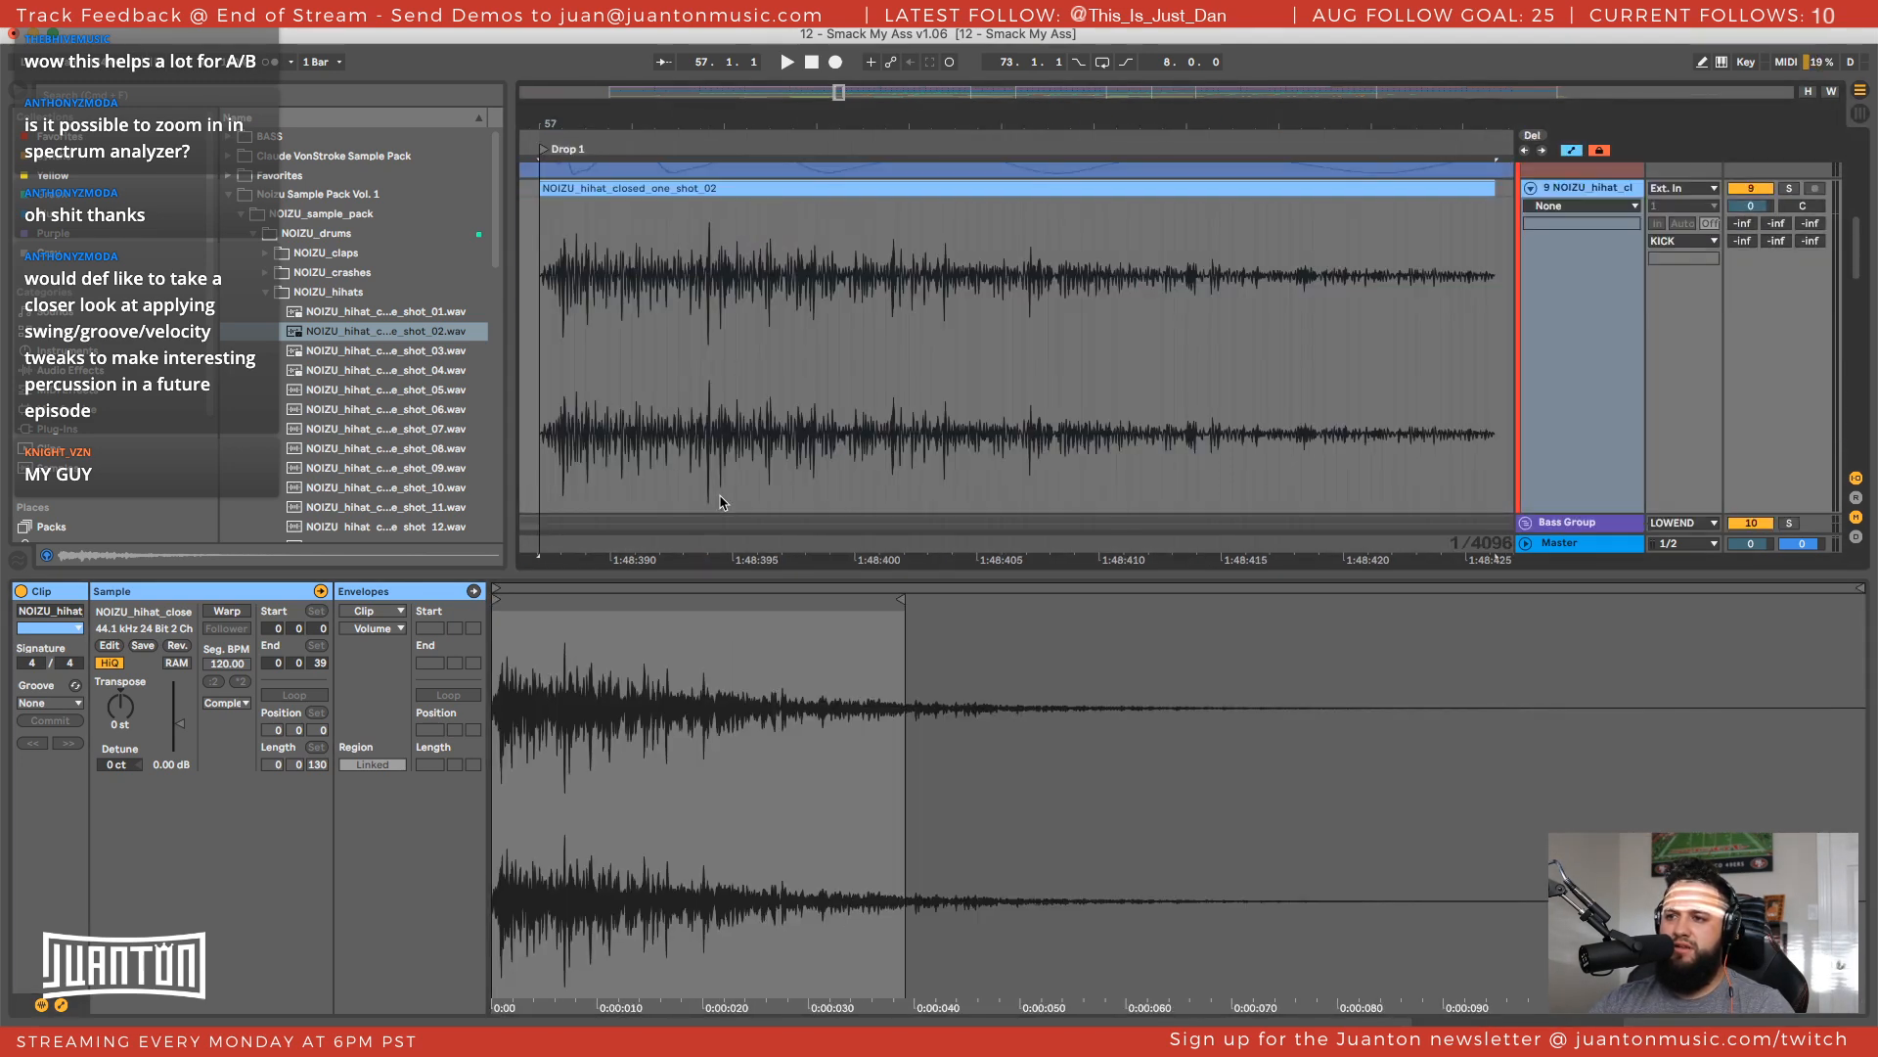
click(1491, 192)
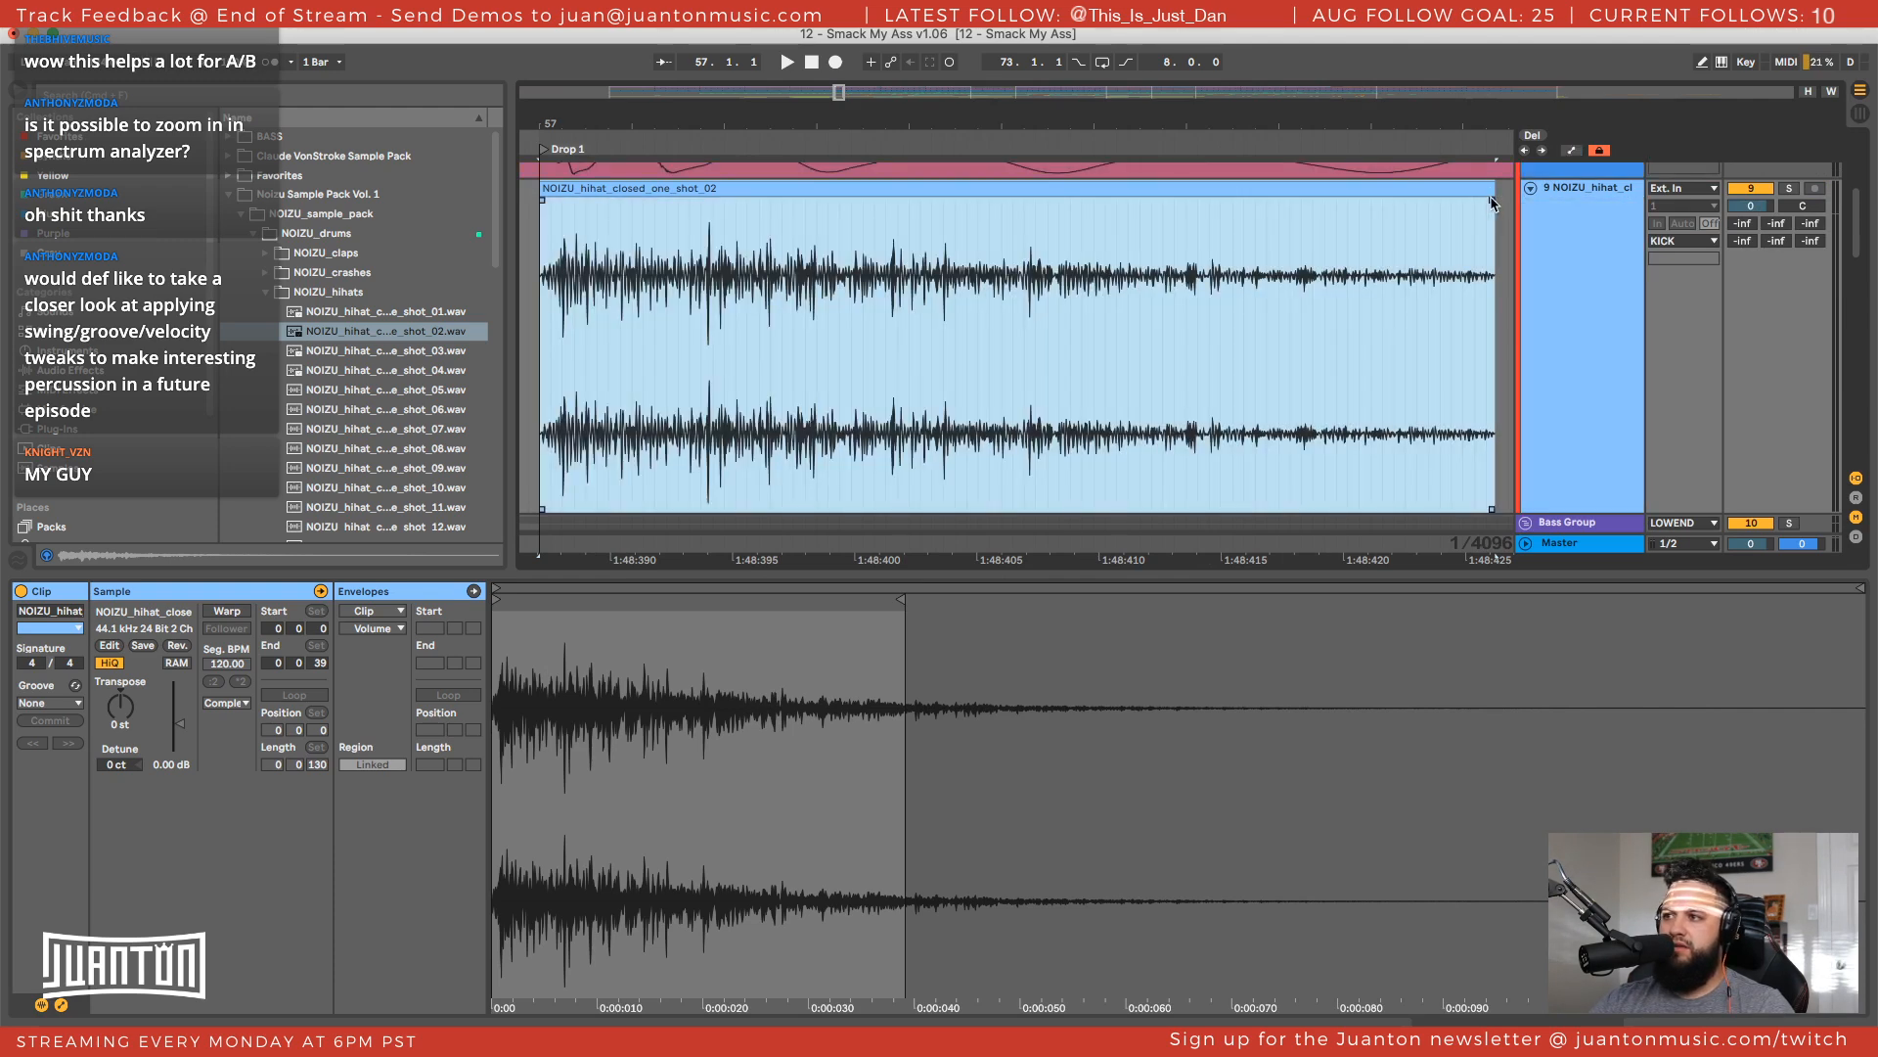
drag(1491, 200, 751, 201)
drag(1122, 356, 802, 522)
key(space)
key(space)
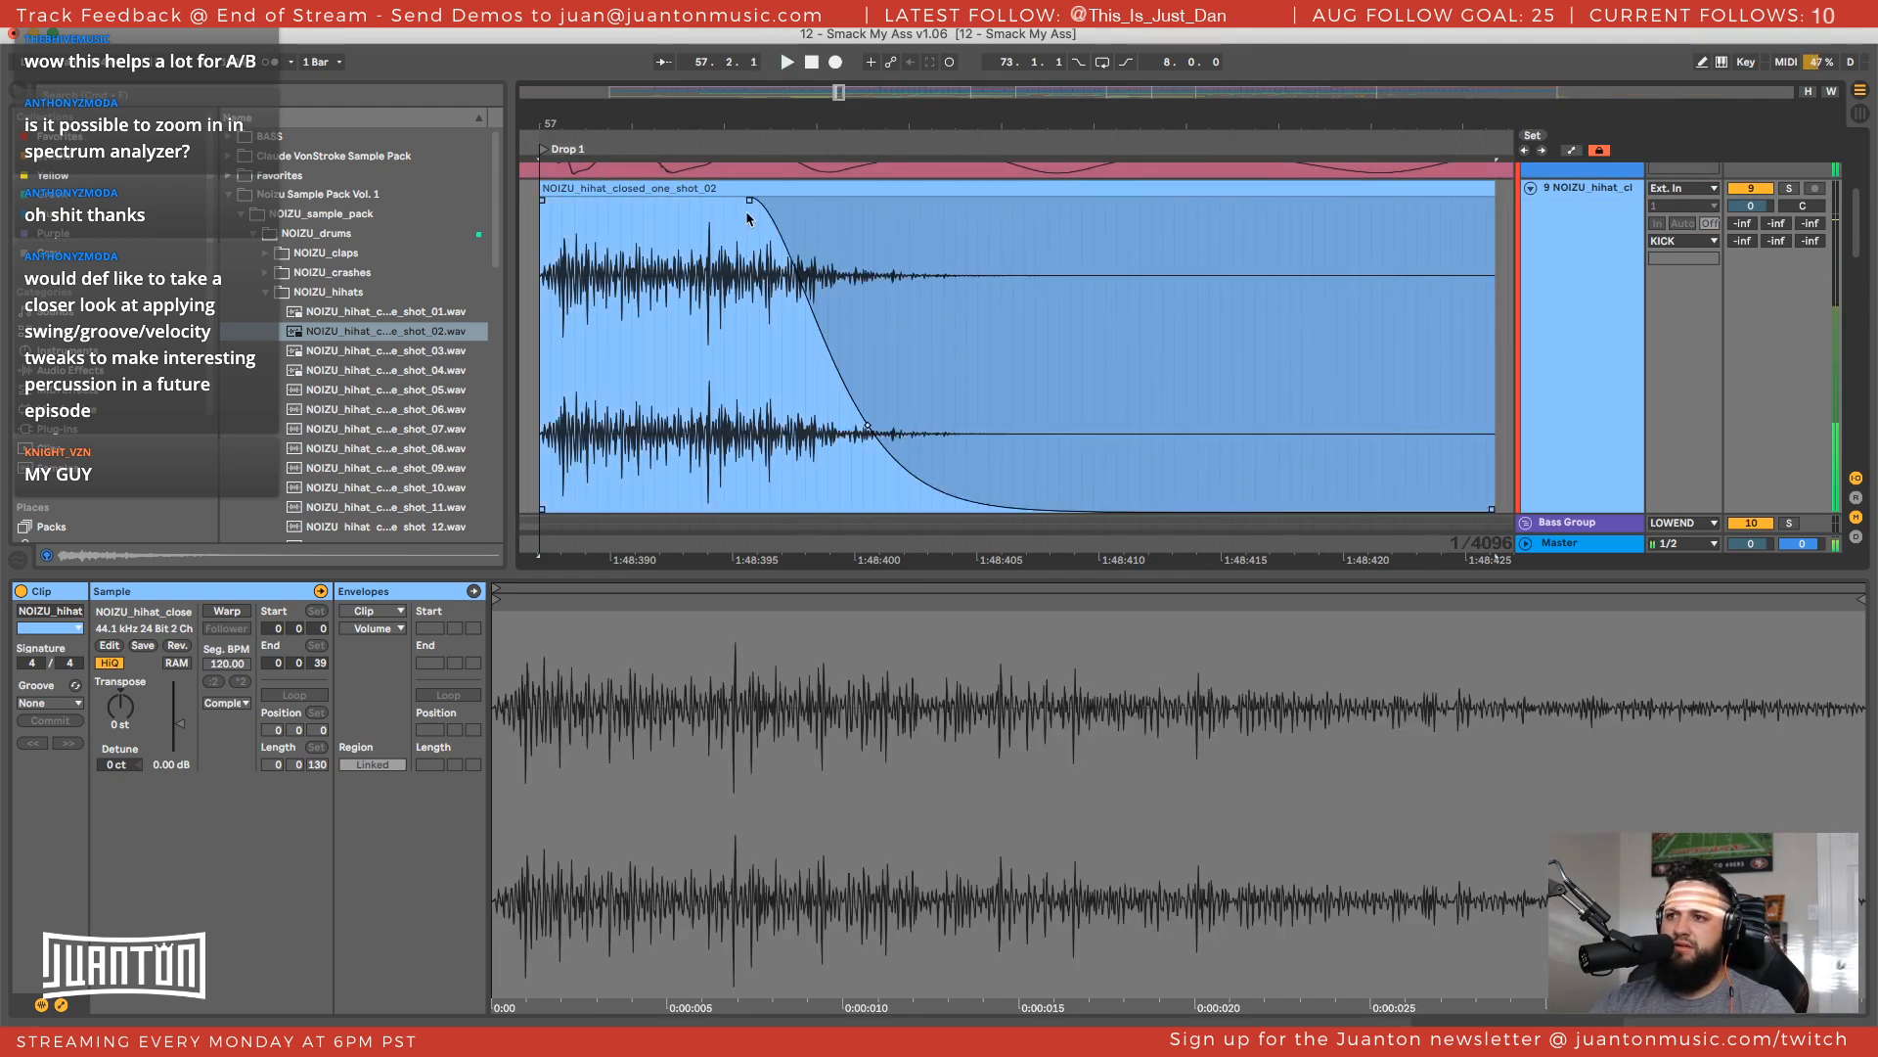
Solo the hi-hat track and adjust the fade-out by ear so it starts about 20 ms into the clip
click(1789, 188)
drag(750, 200, 626, 200)
key(space)
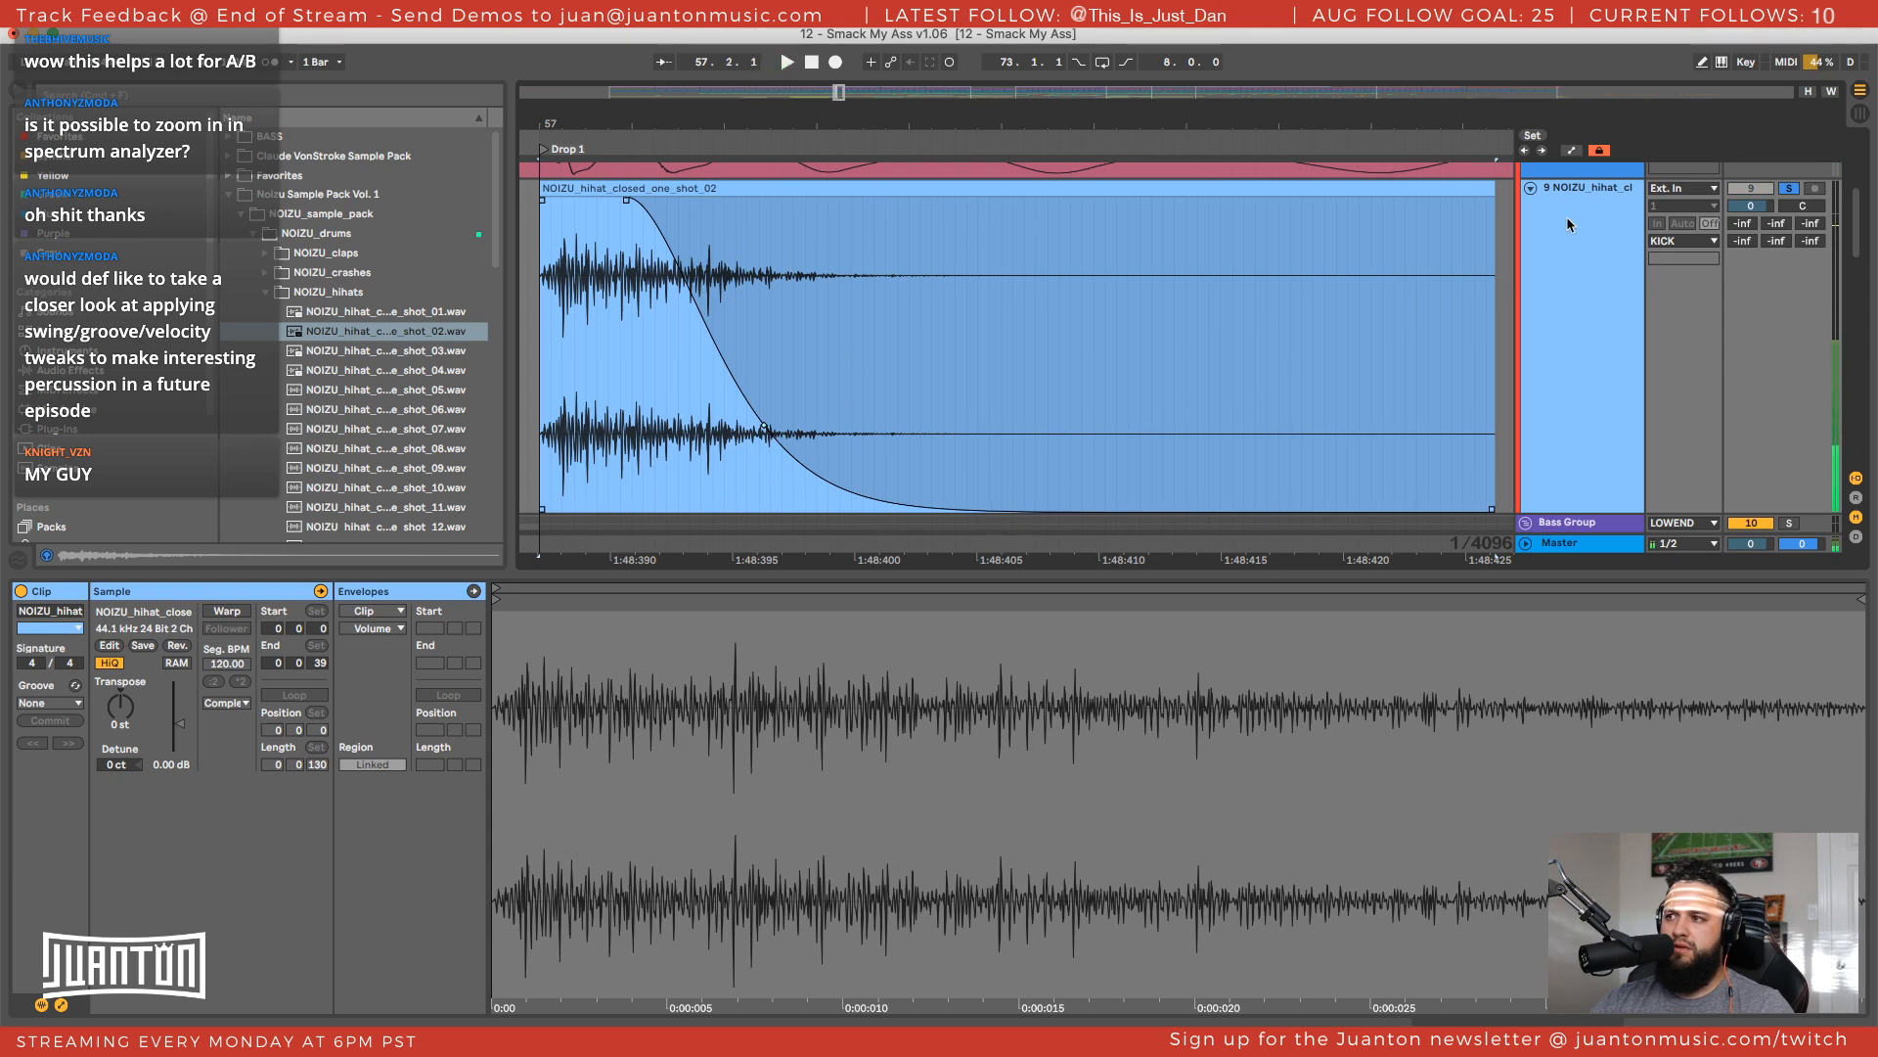
double_click(1681, 223)
click(597, 228)
key(space)
drag(628, 202, 1017, 235)
key(space)
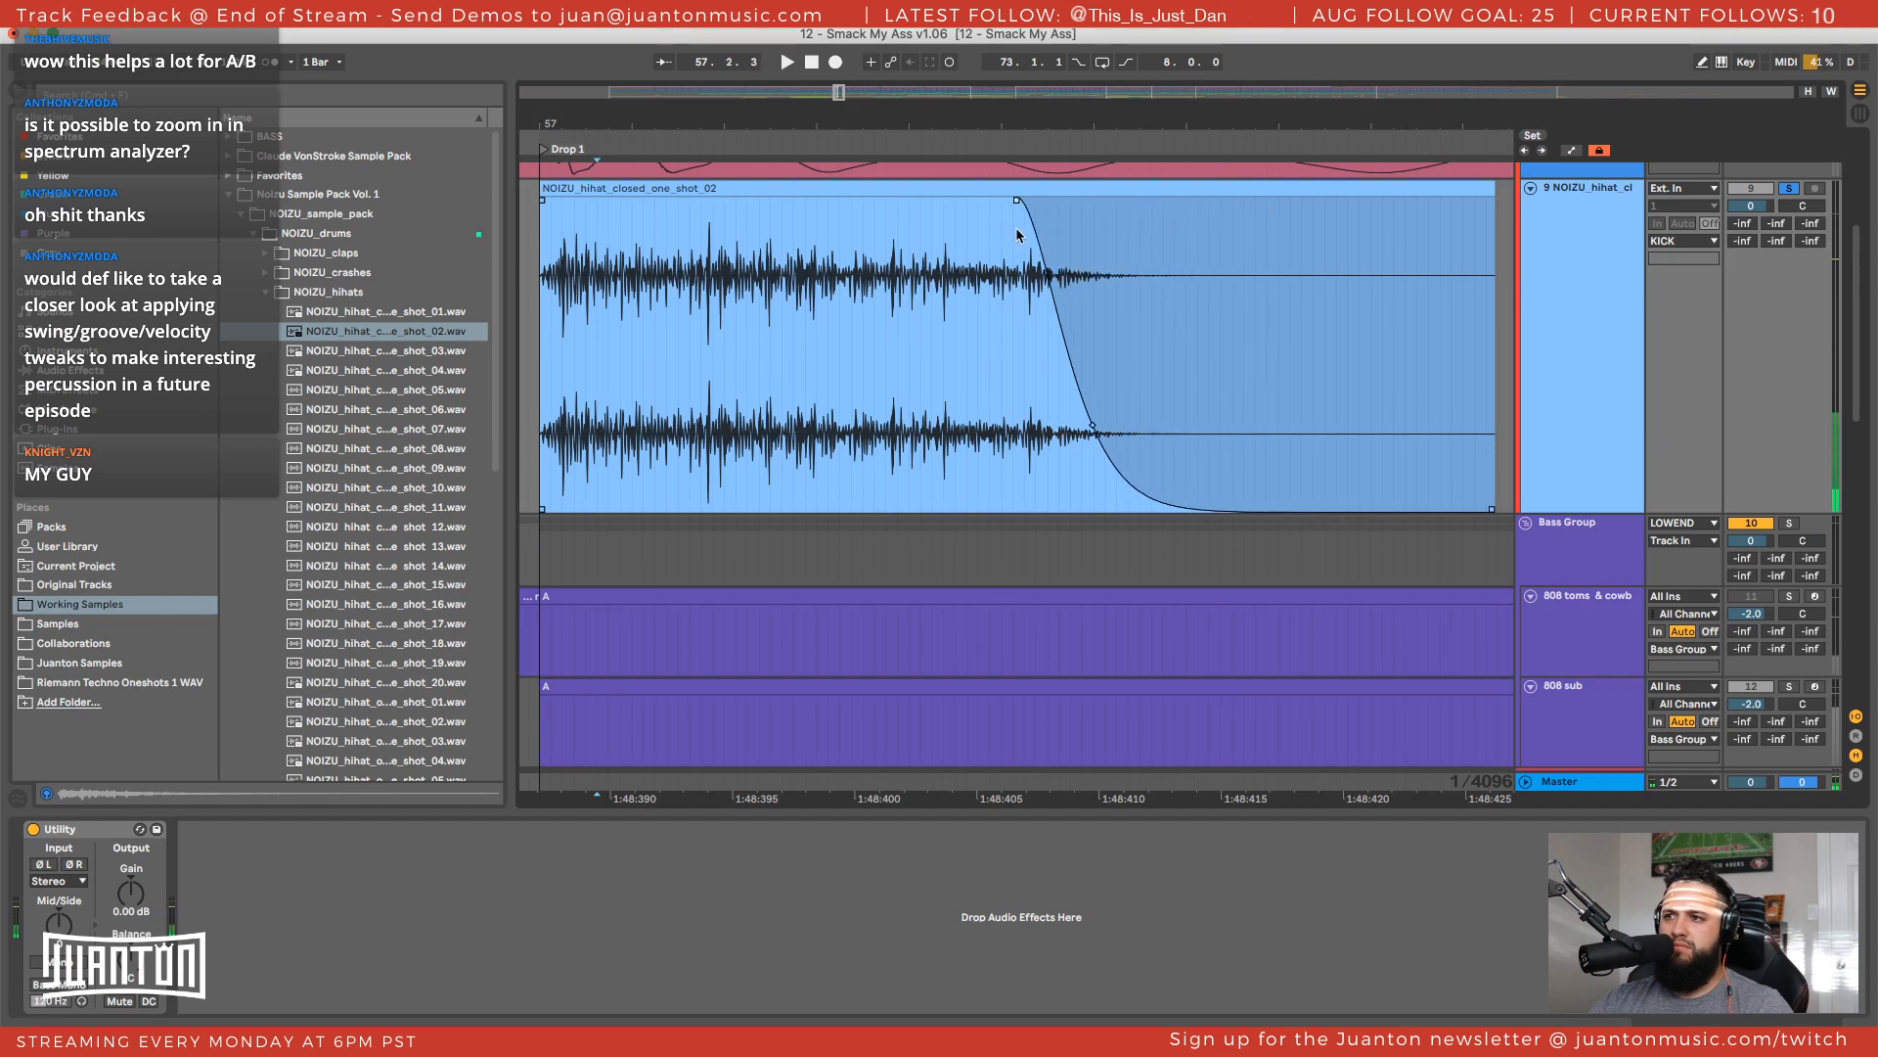
Find EQ Eight and add it after Utility on the hi-hat track
key(super+f)
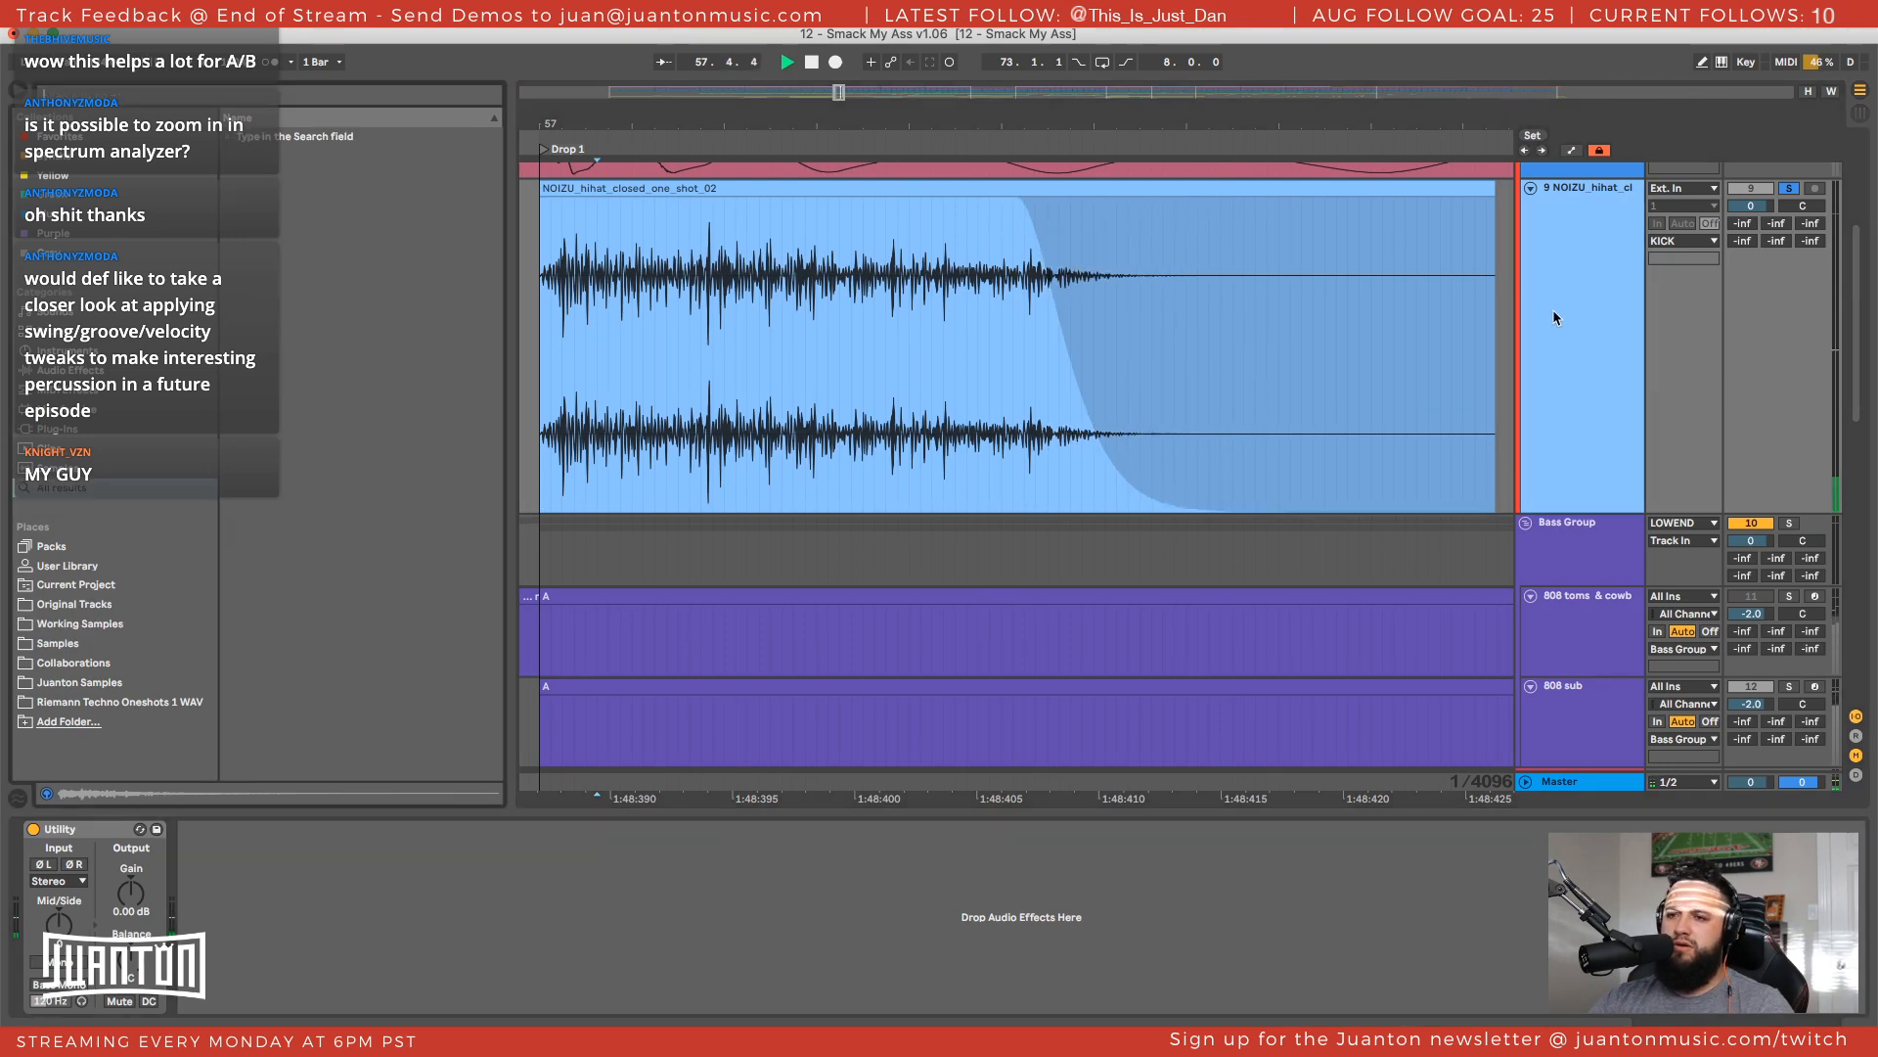
text(eq)
click(256, 160)
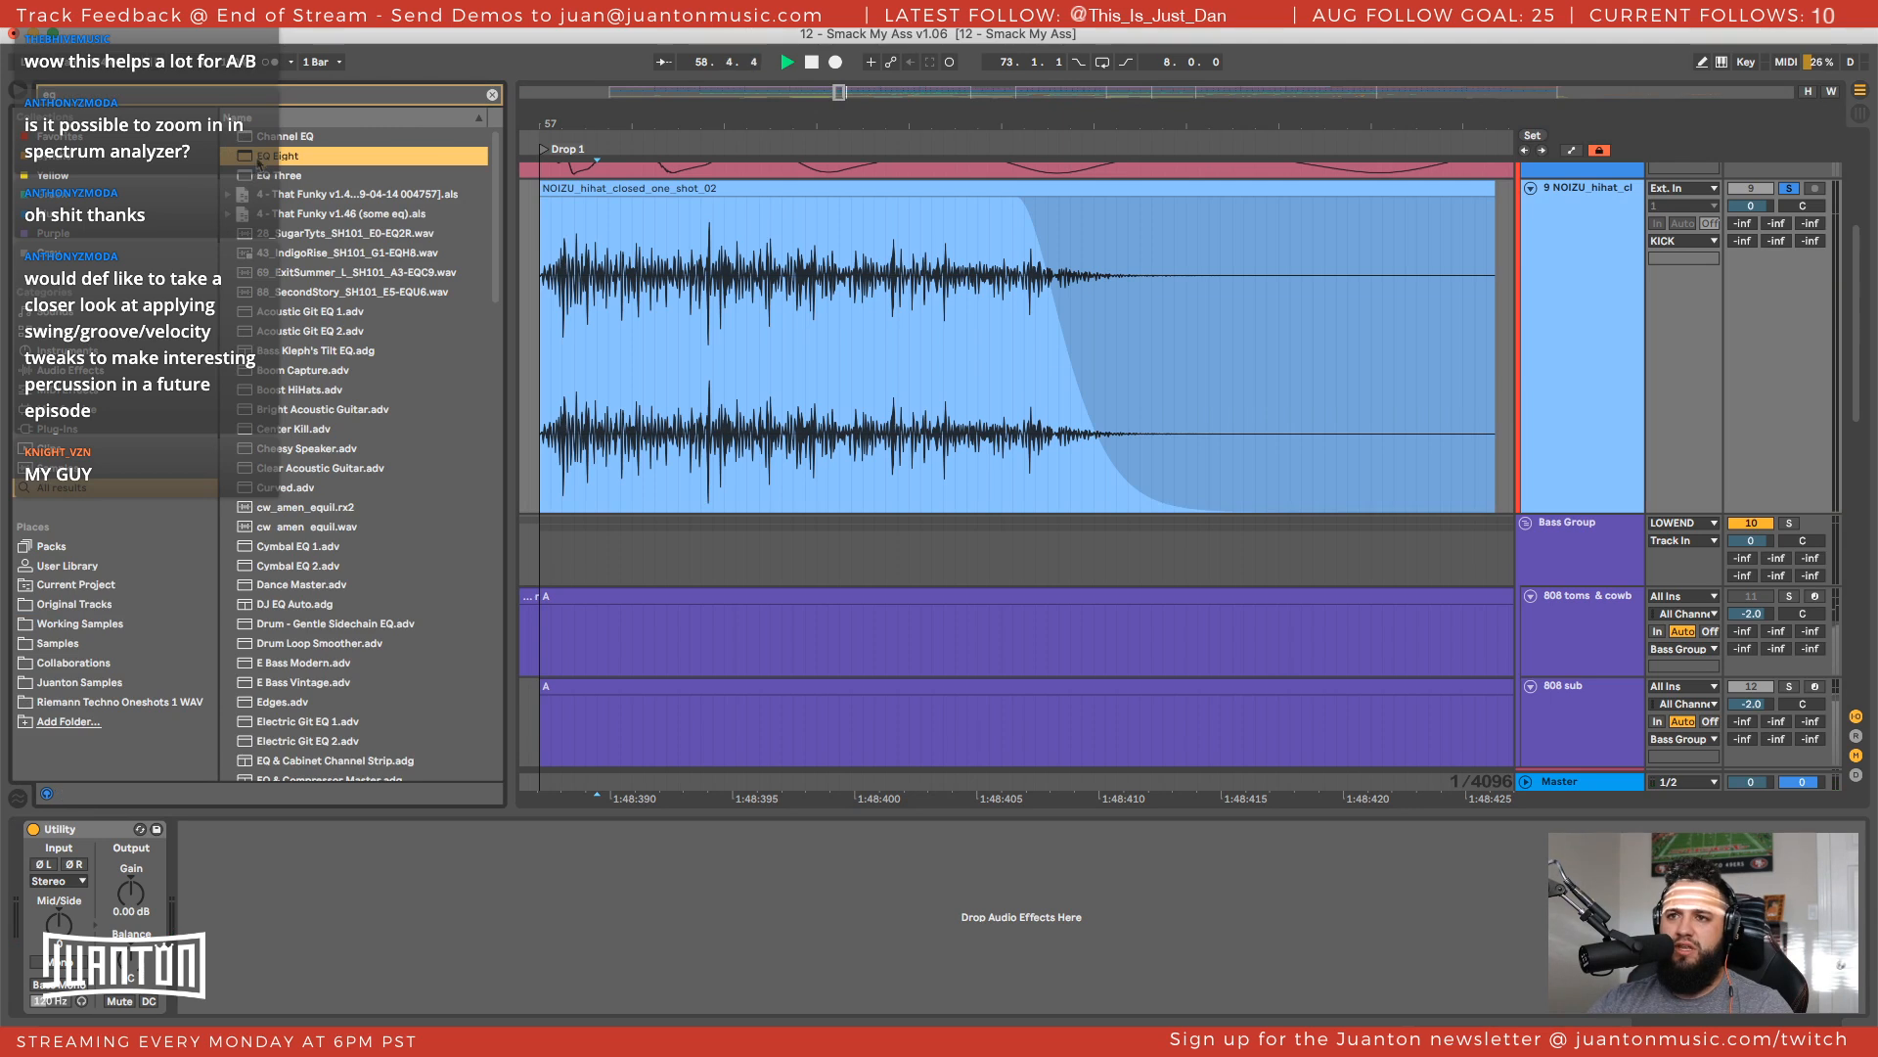
drag(261, 151, 308, 932)
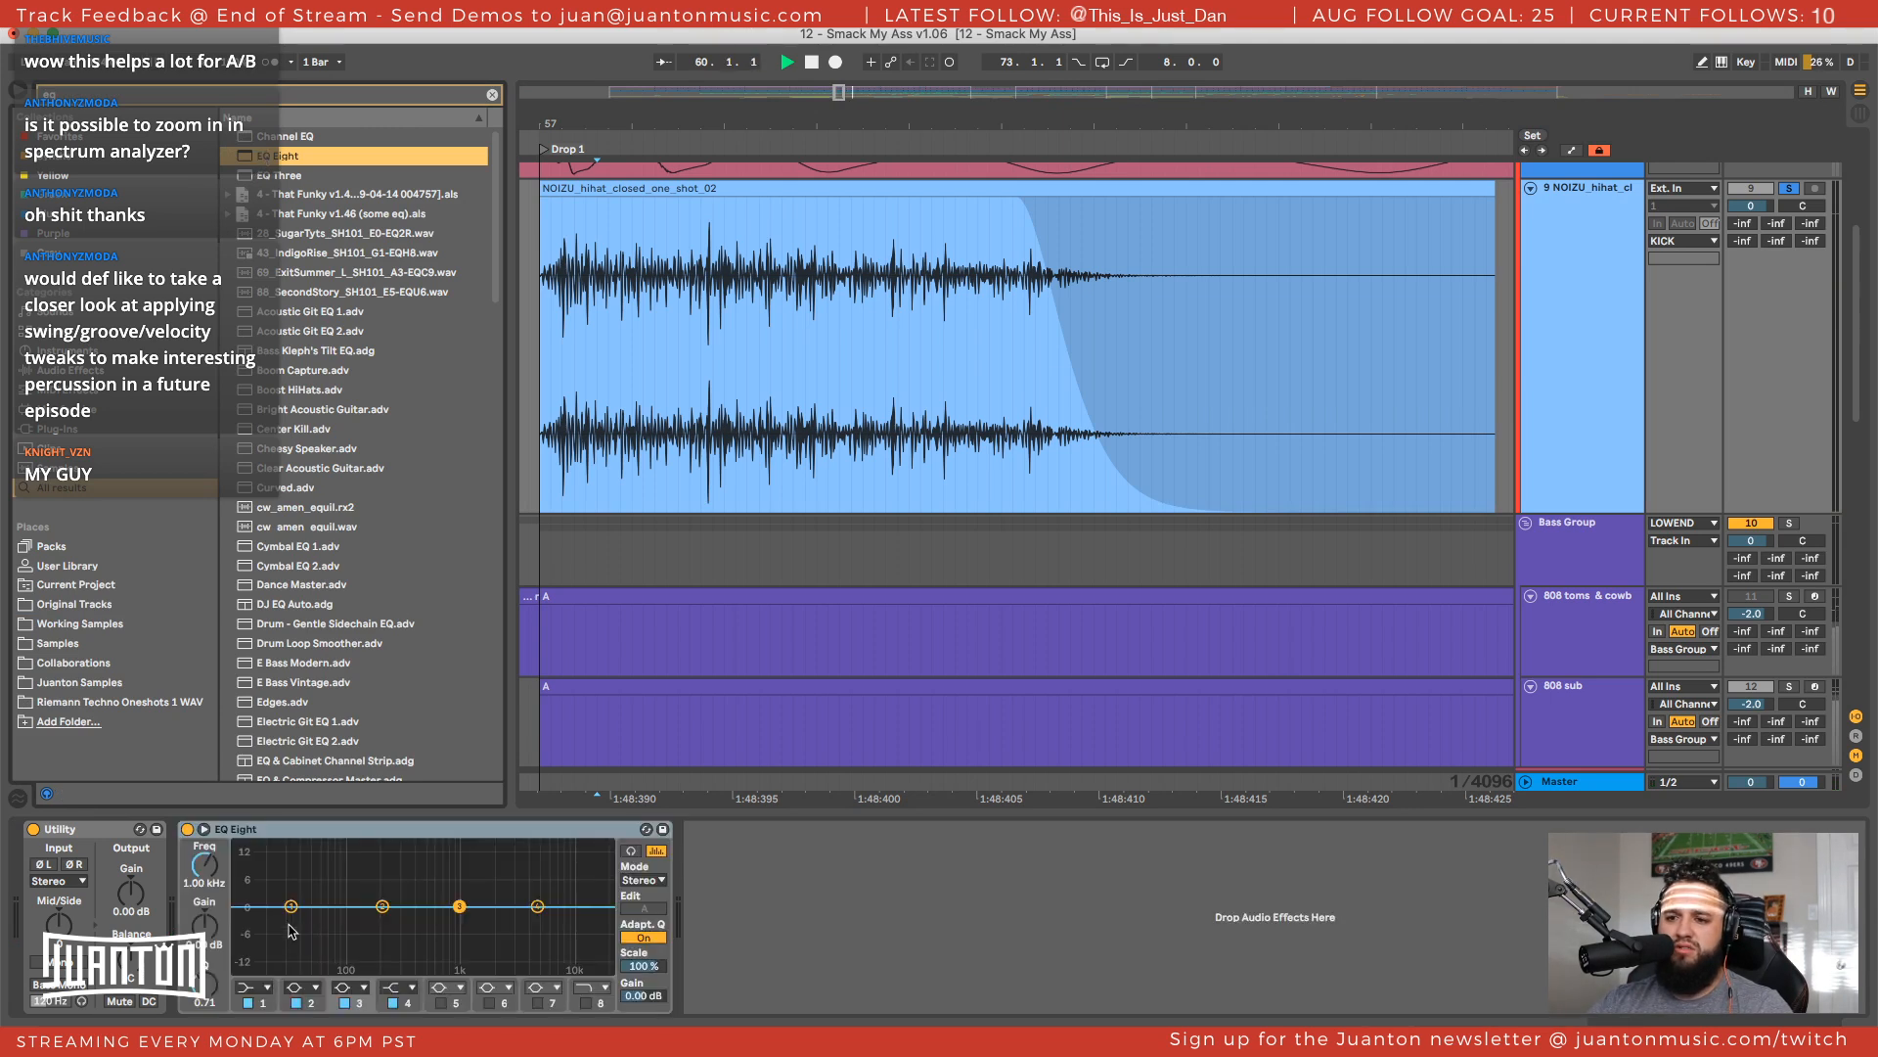
Set EQ Eight's band 1 on the hi-hat track to a low cut at 4.08 kHz
click(264, 993)
click(256, 881)
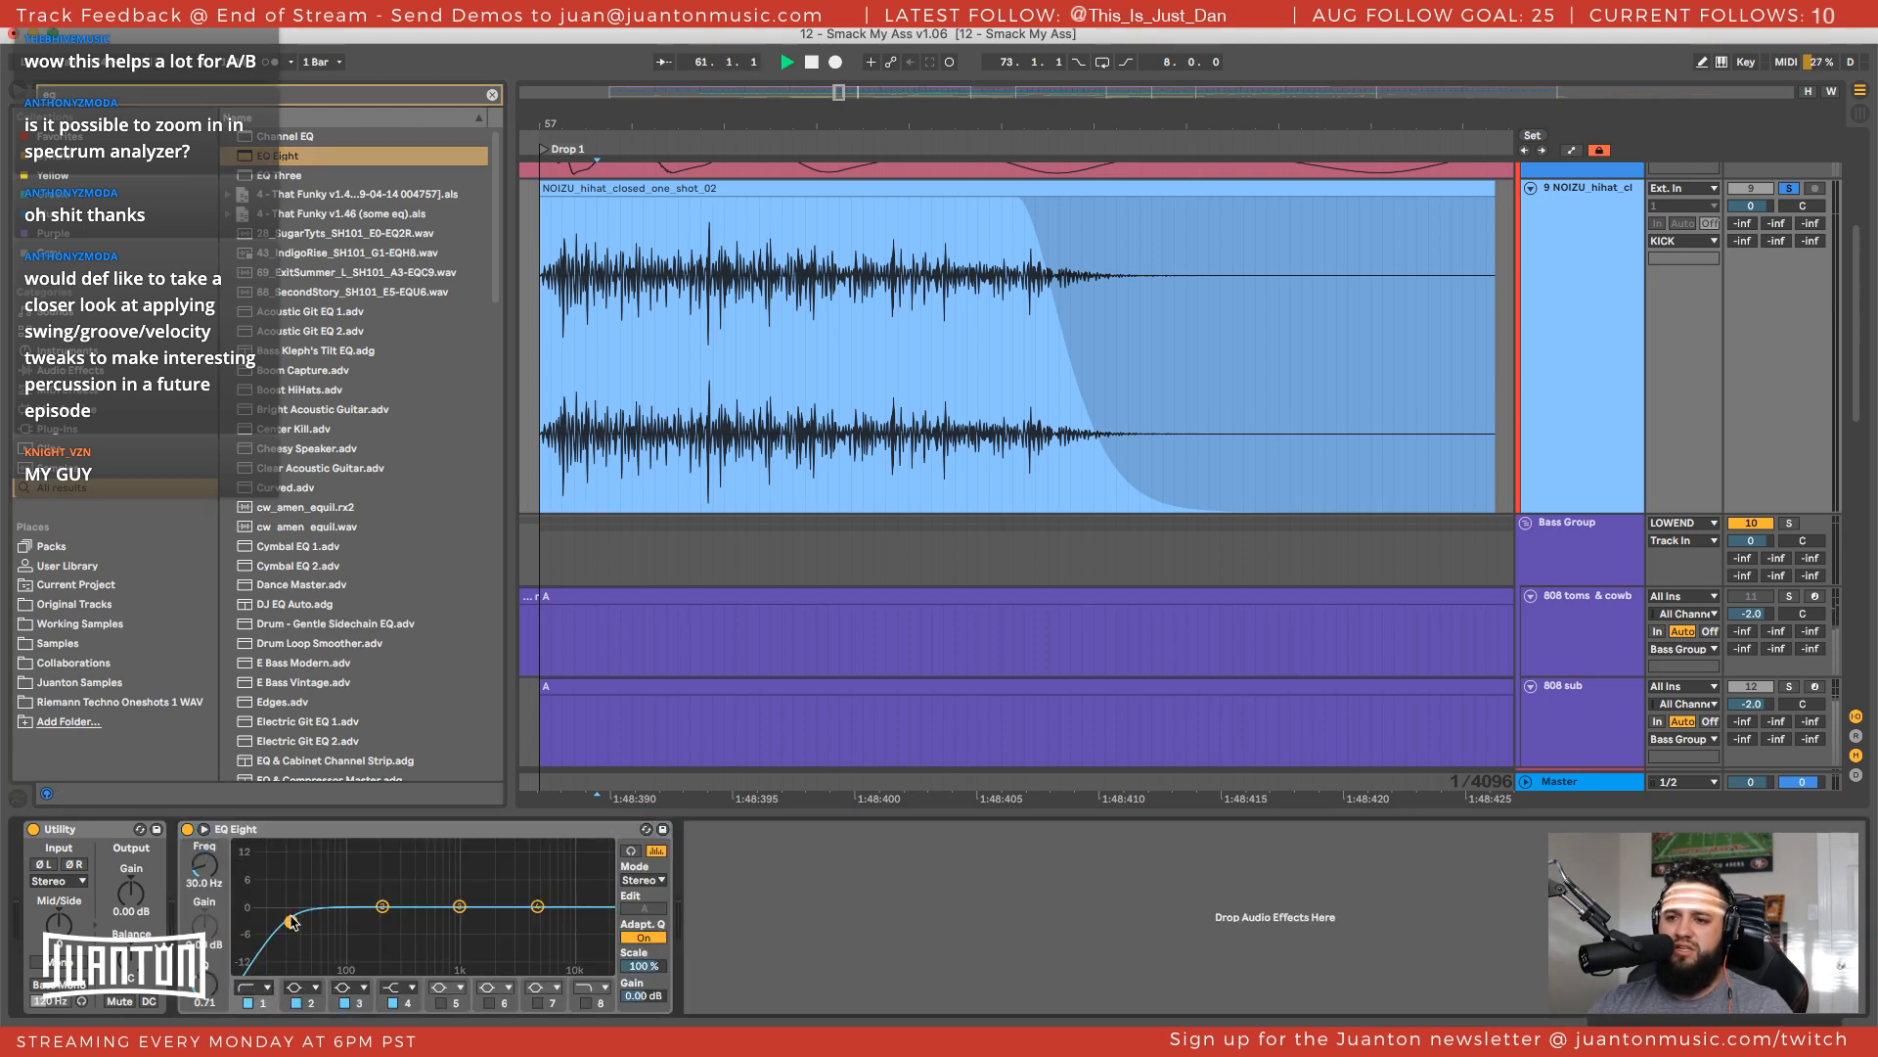
drag(292, 921, 527, 922)
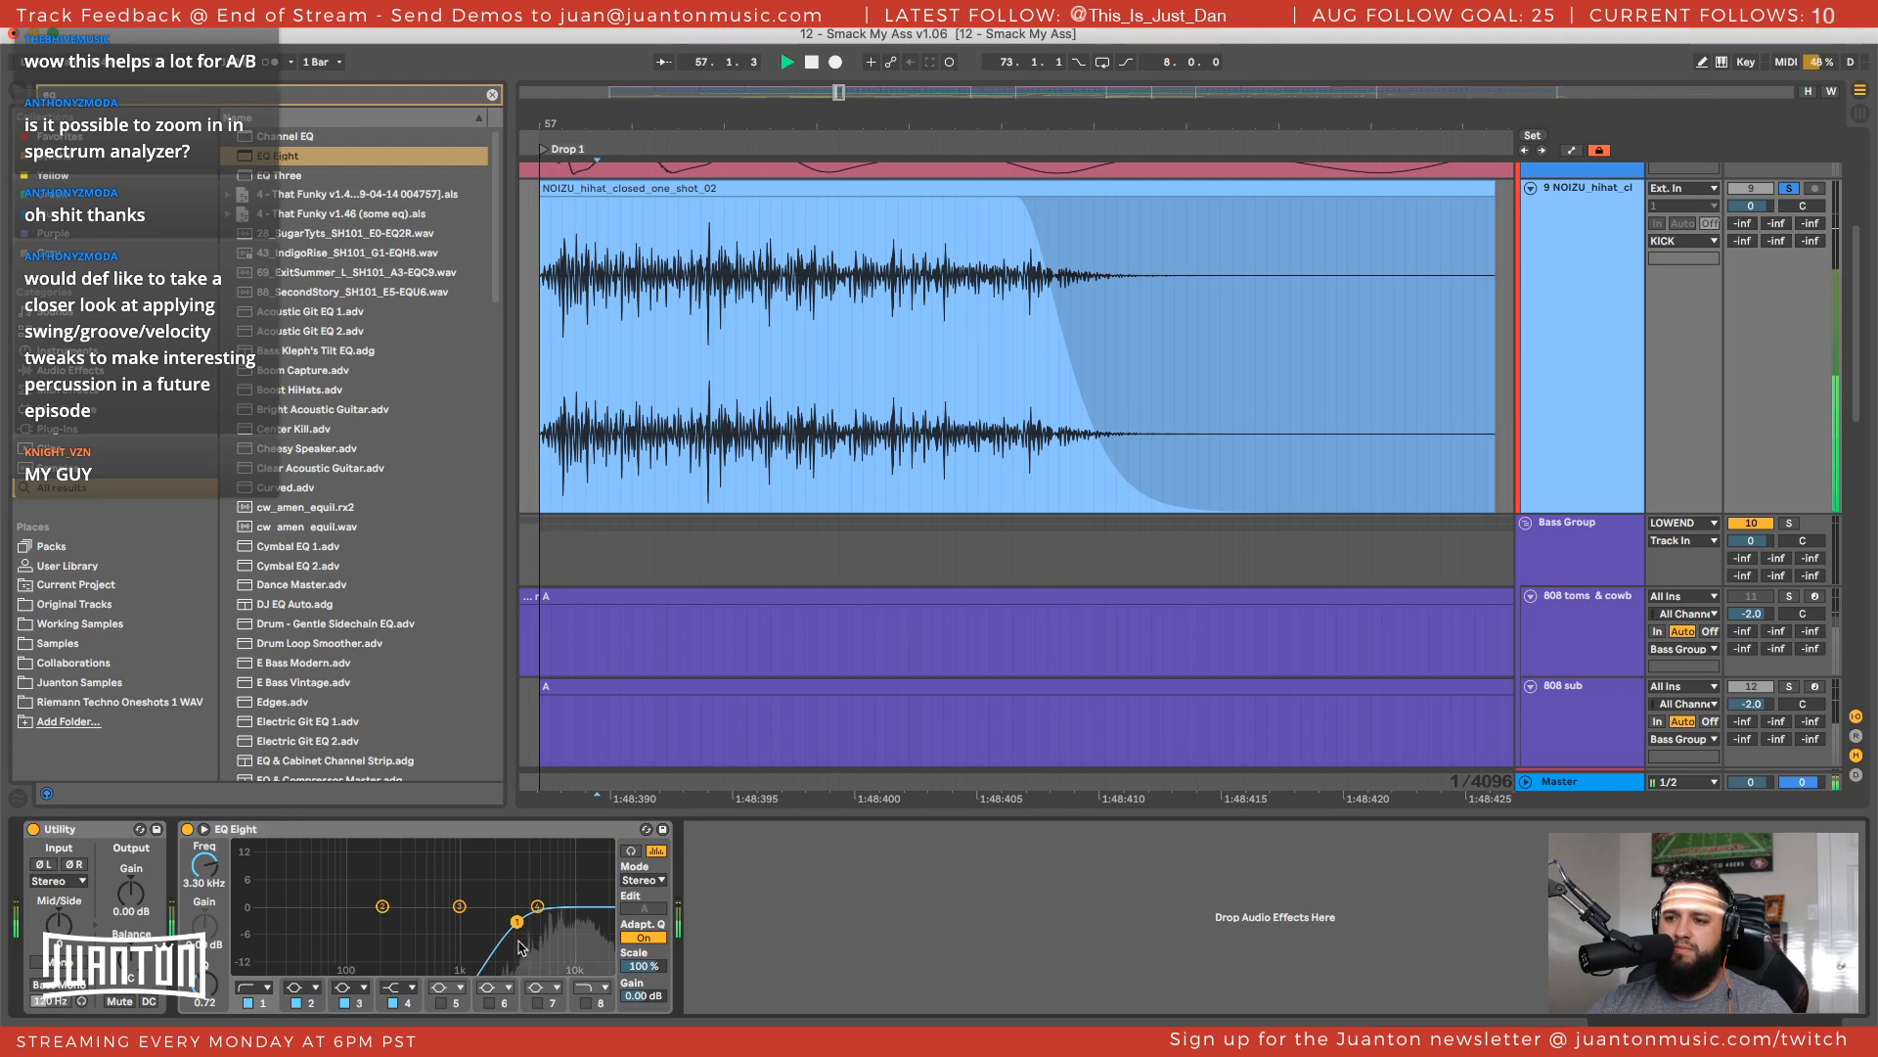
key(space)
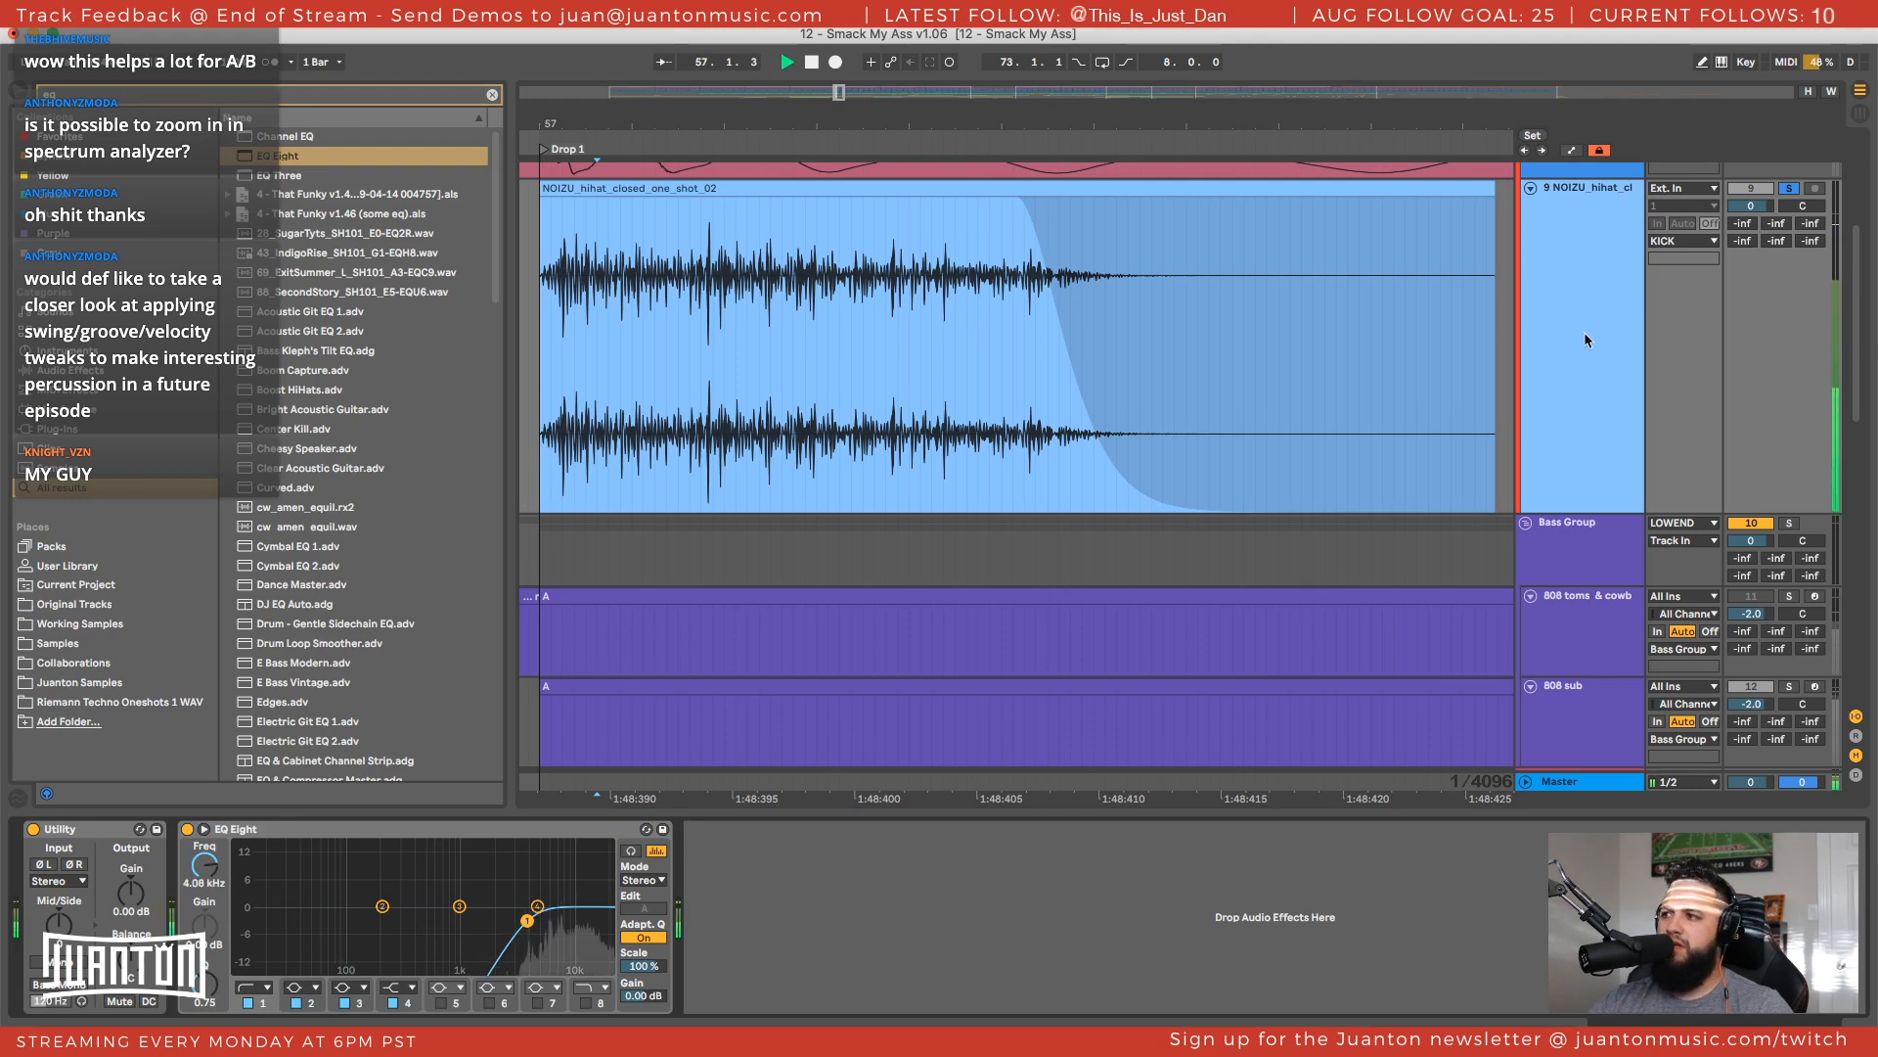
Solo the KICK group and play Drop 1 to hear the kick together with the hi-hat layer
scroll(1735, 310, up, 4)
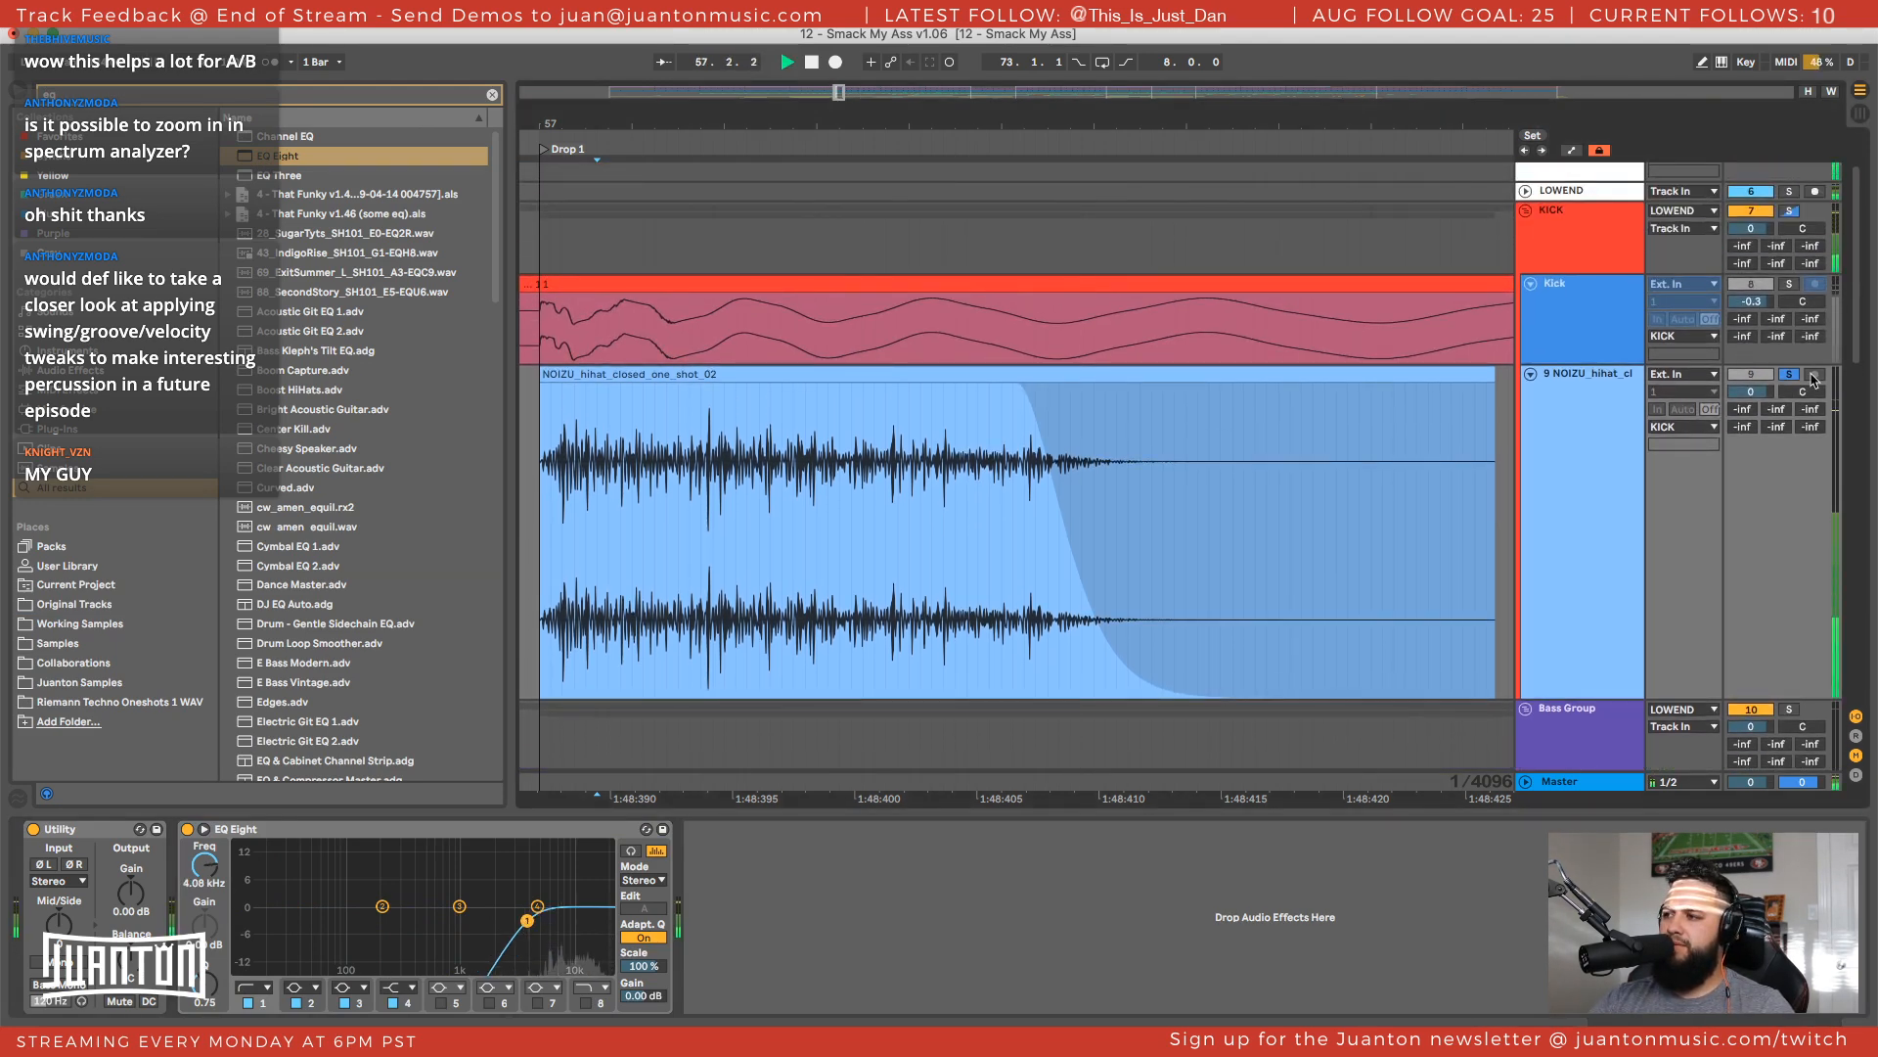
click(1790, 211)
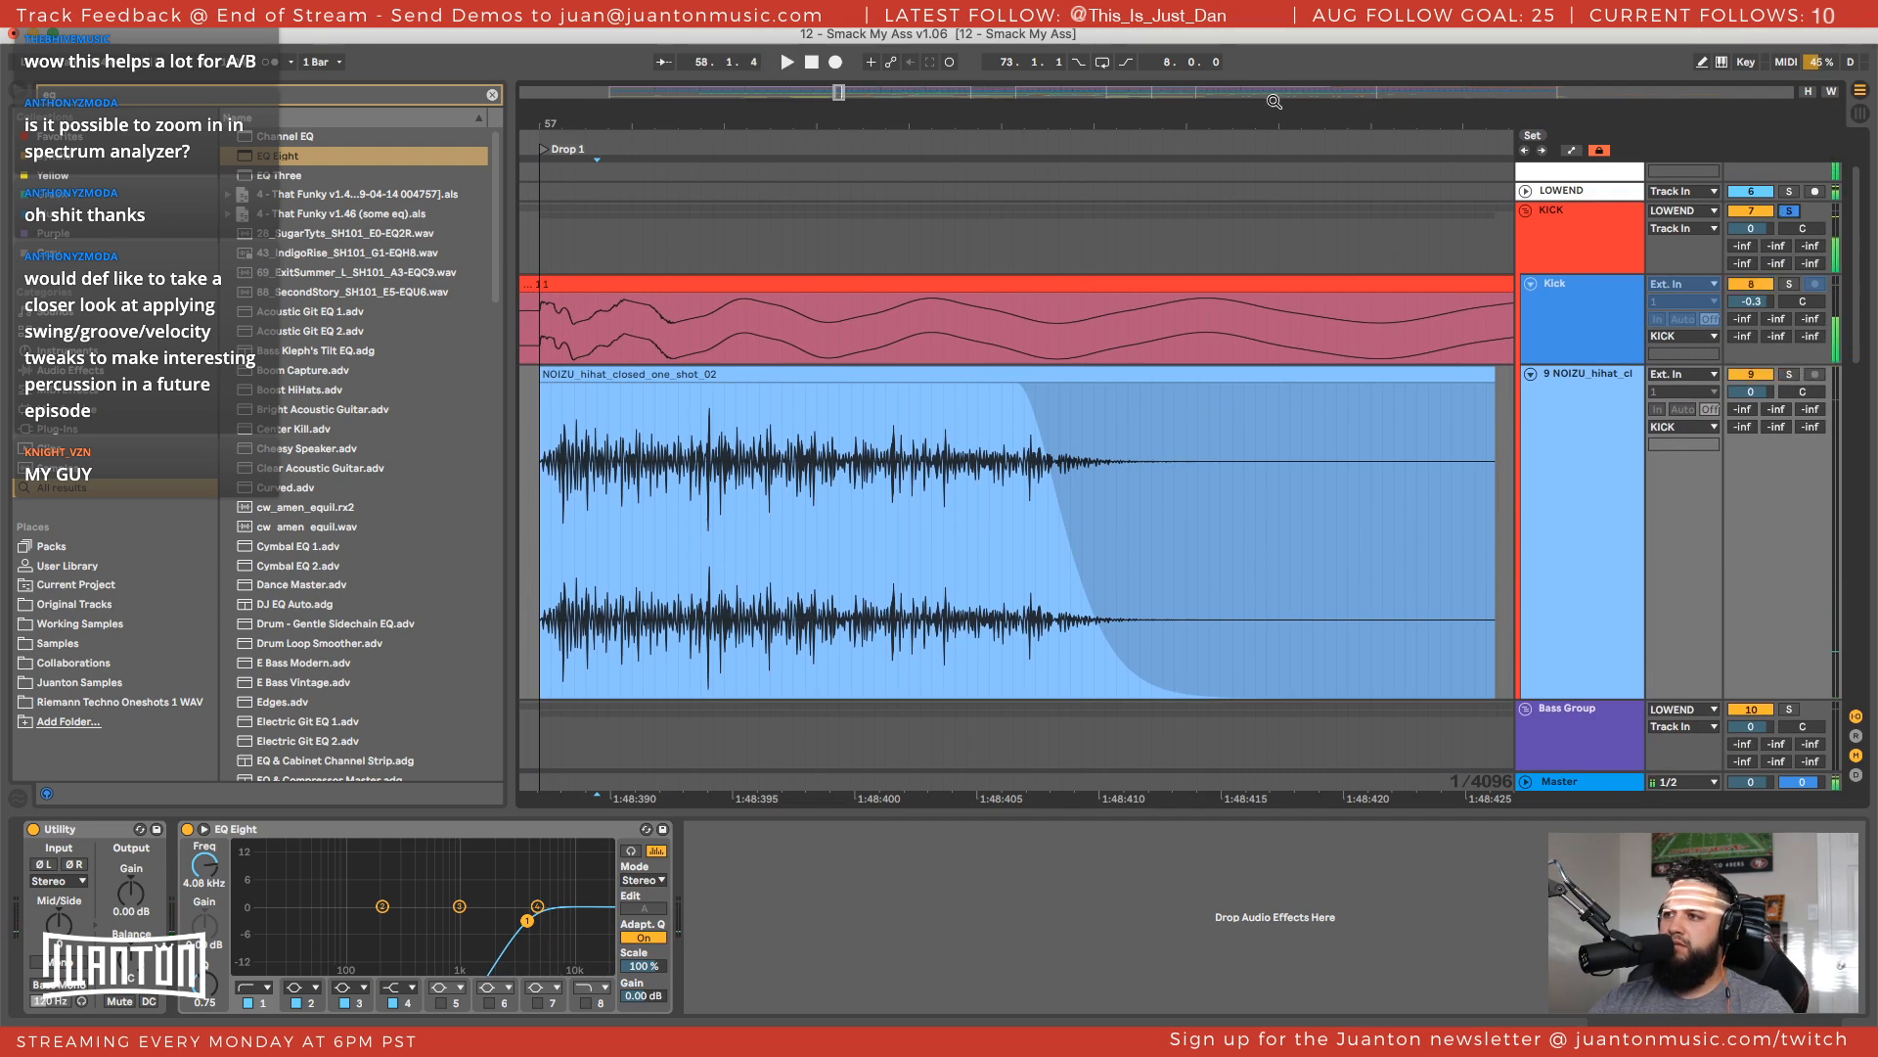
key(space)
key(space)
Copy the hi-hat clip onto the second kick of Drop 1 at 57.2
drag(1238, 125, 936, 47)
key(space)
drag(934, 376, 1169, 382)
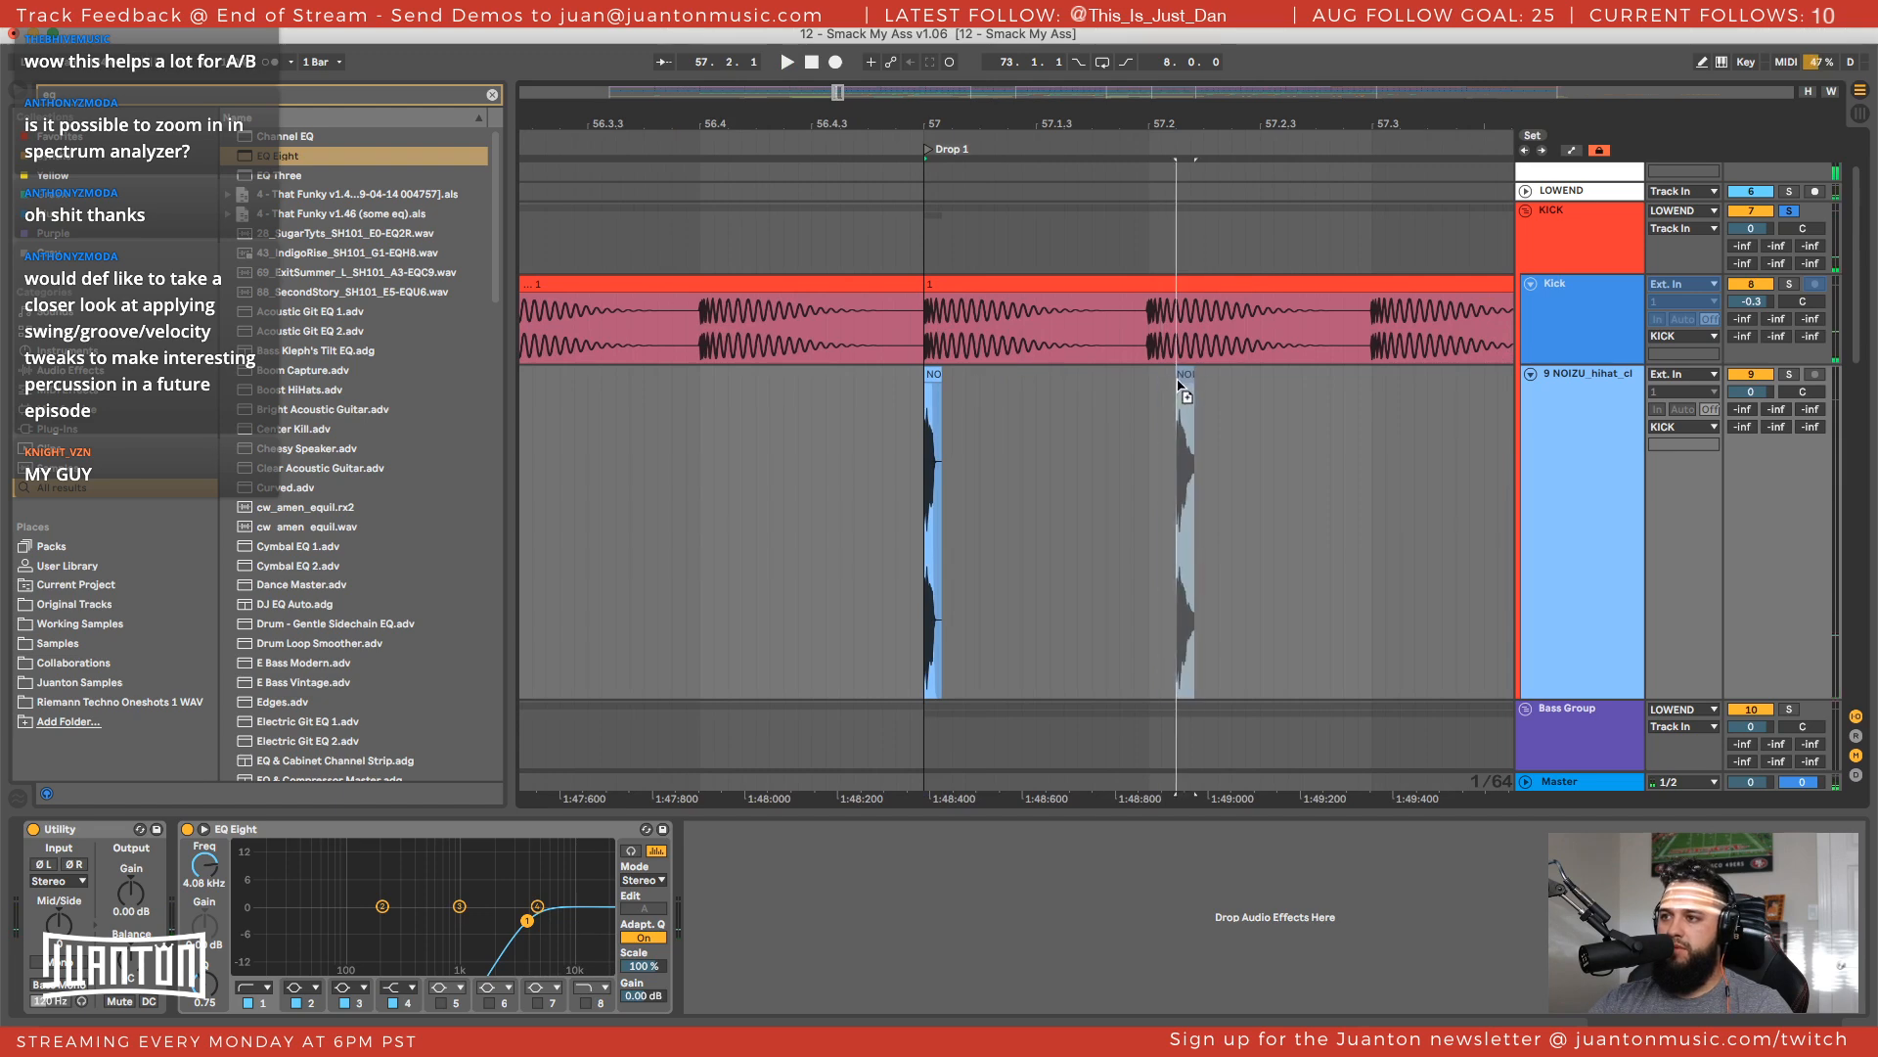
scroll(1169, 381, down, 1)
drag(1159, 125, 992, 116)
key(x)
scroll(861, 318, up, 5)
scroll(835, 326, up, 2)
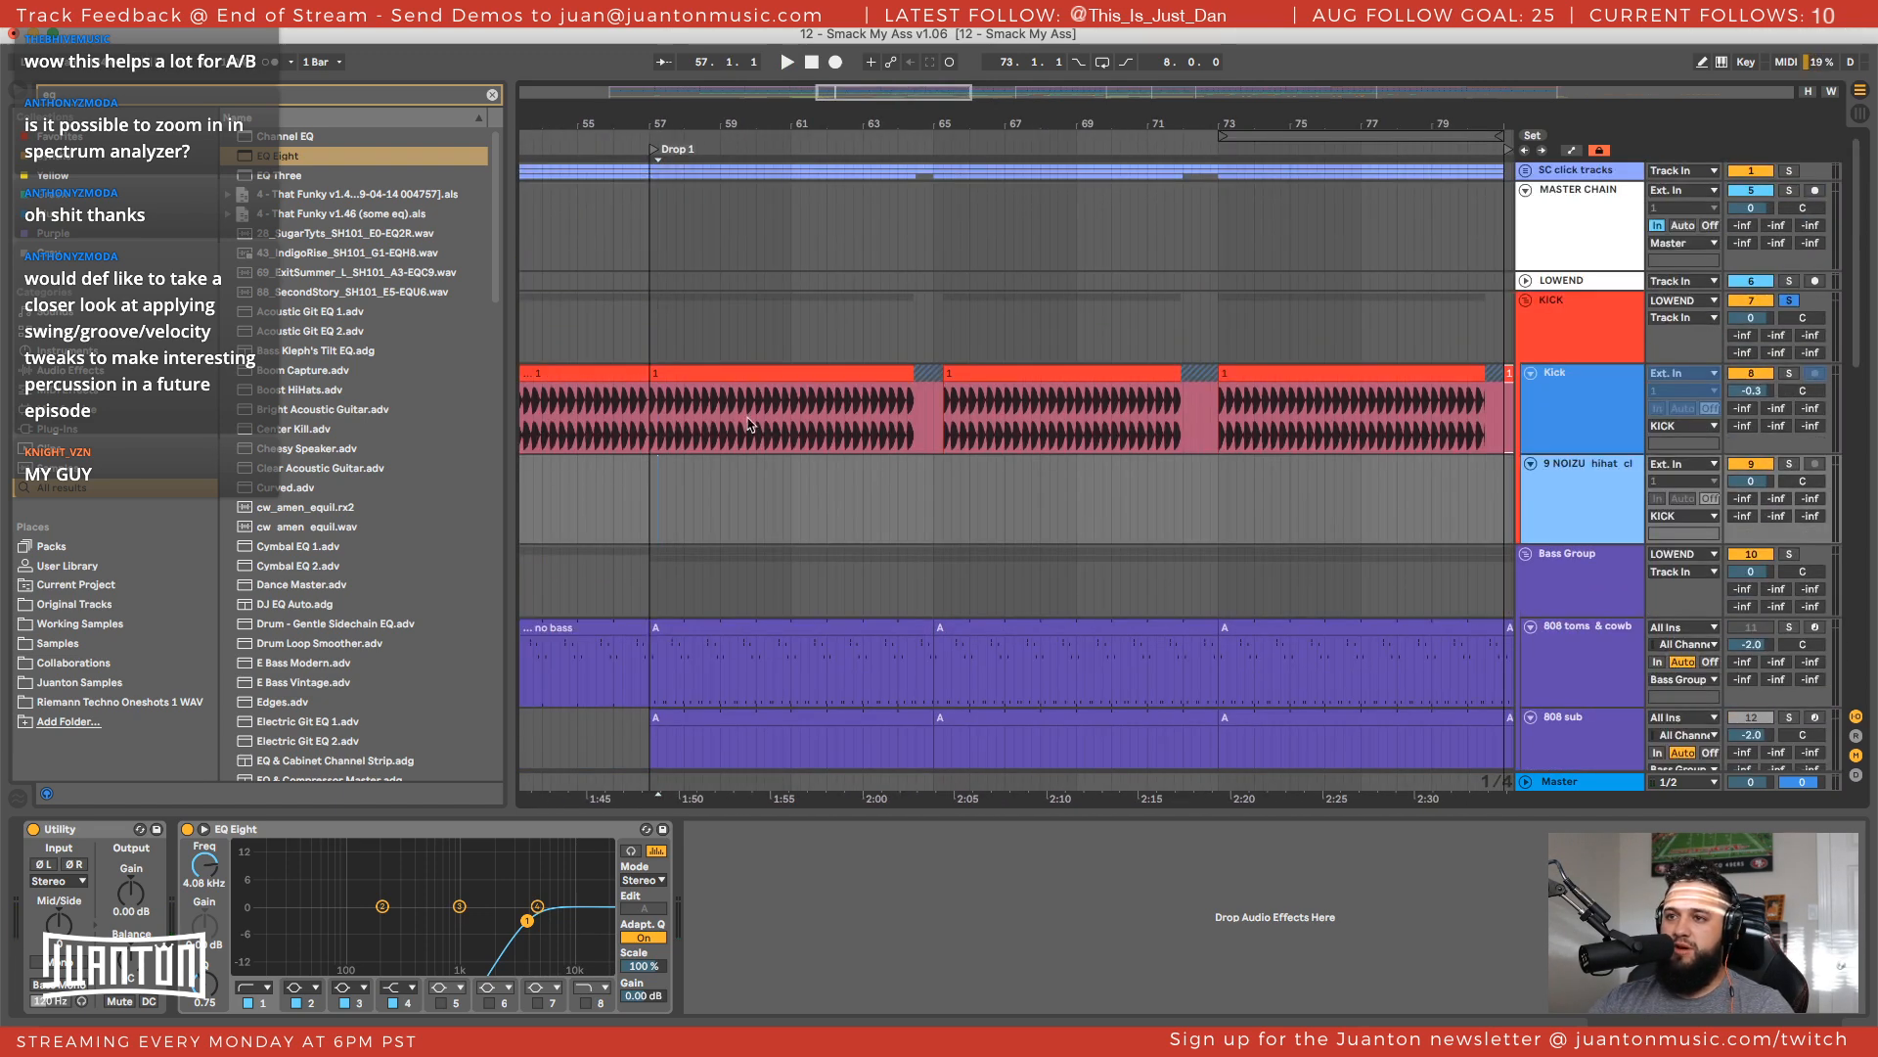
drag(657, 124, 813, 342)
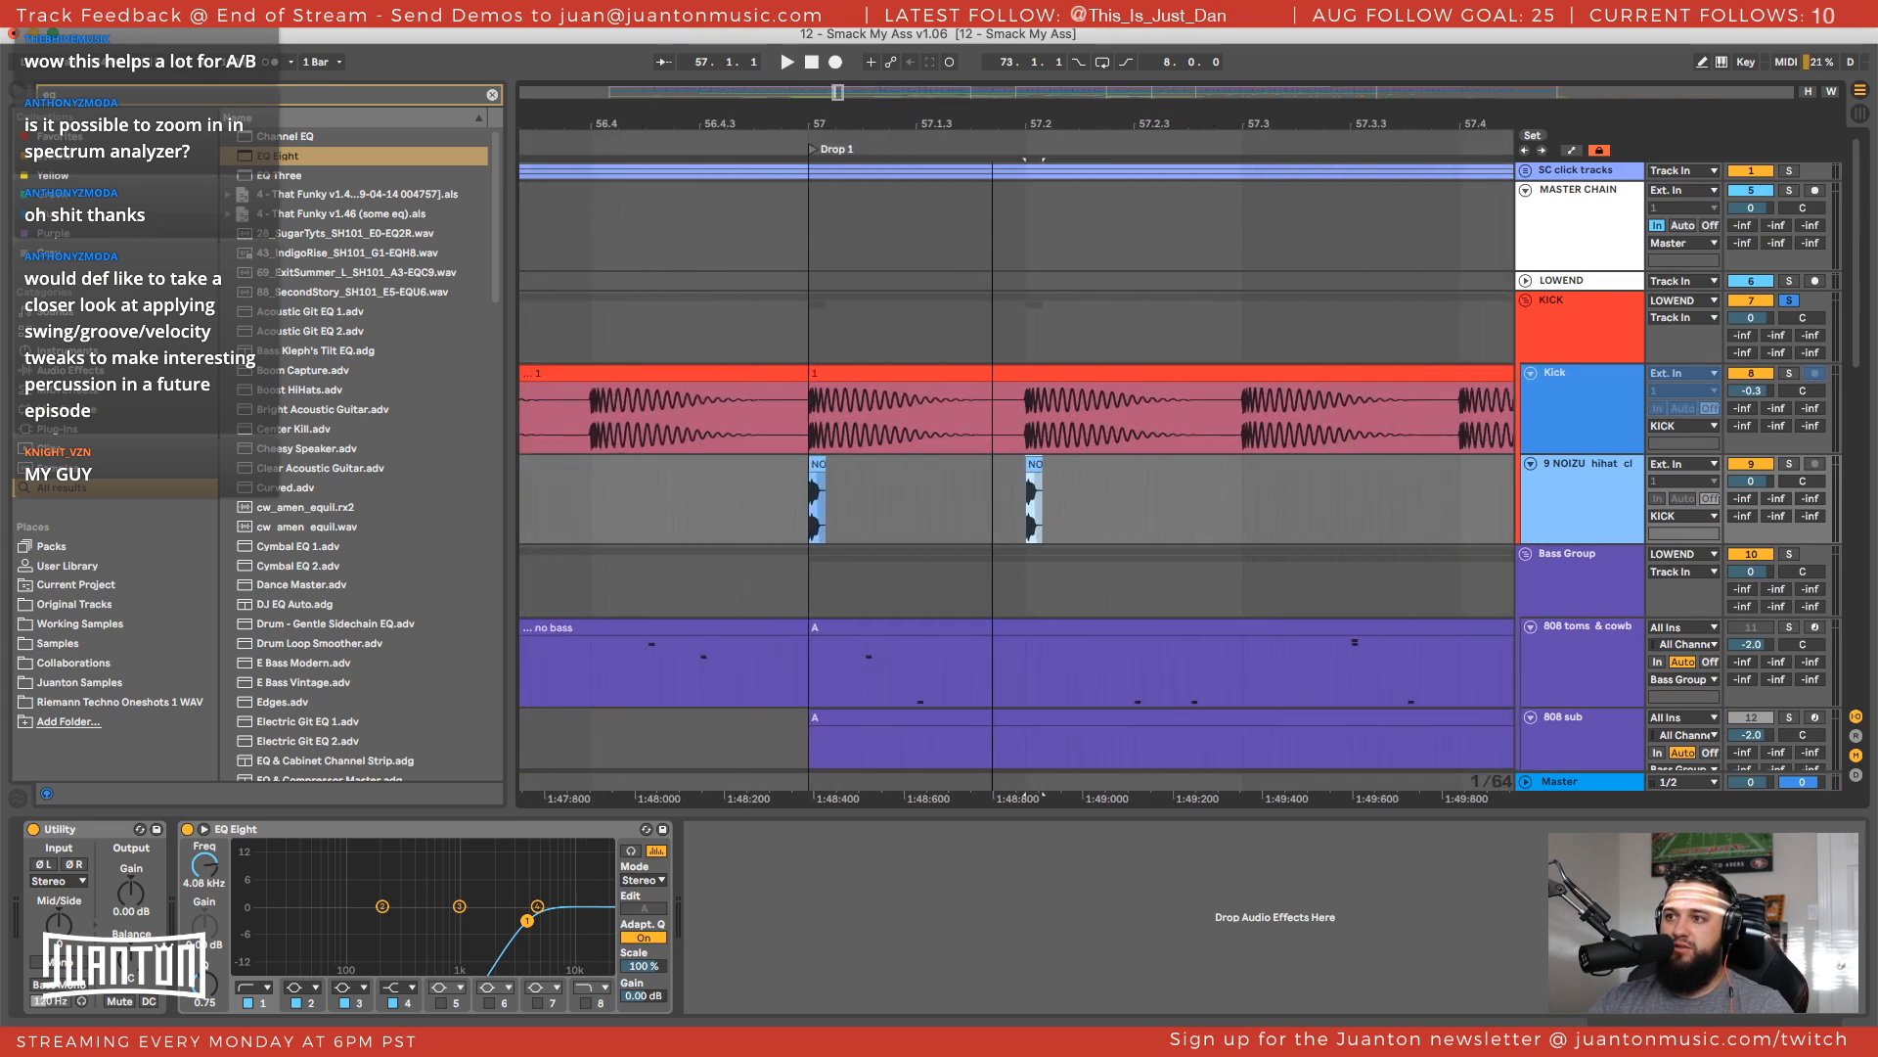
Duplicate the hi-hat clips so one falls on every kick through bars 57 and 58
scroll(1076, 538, right, 3)
drag(1049, 489, 626, 489)
key(super+d)
scroll(1140, 503, right, 3)
key(super+d)
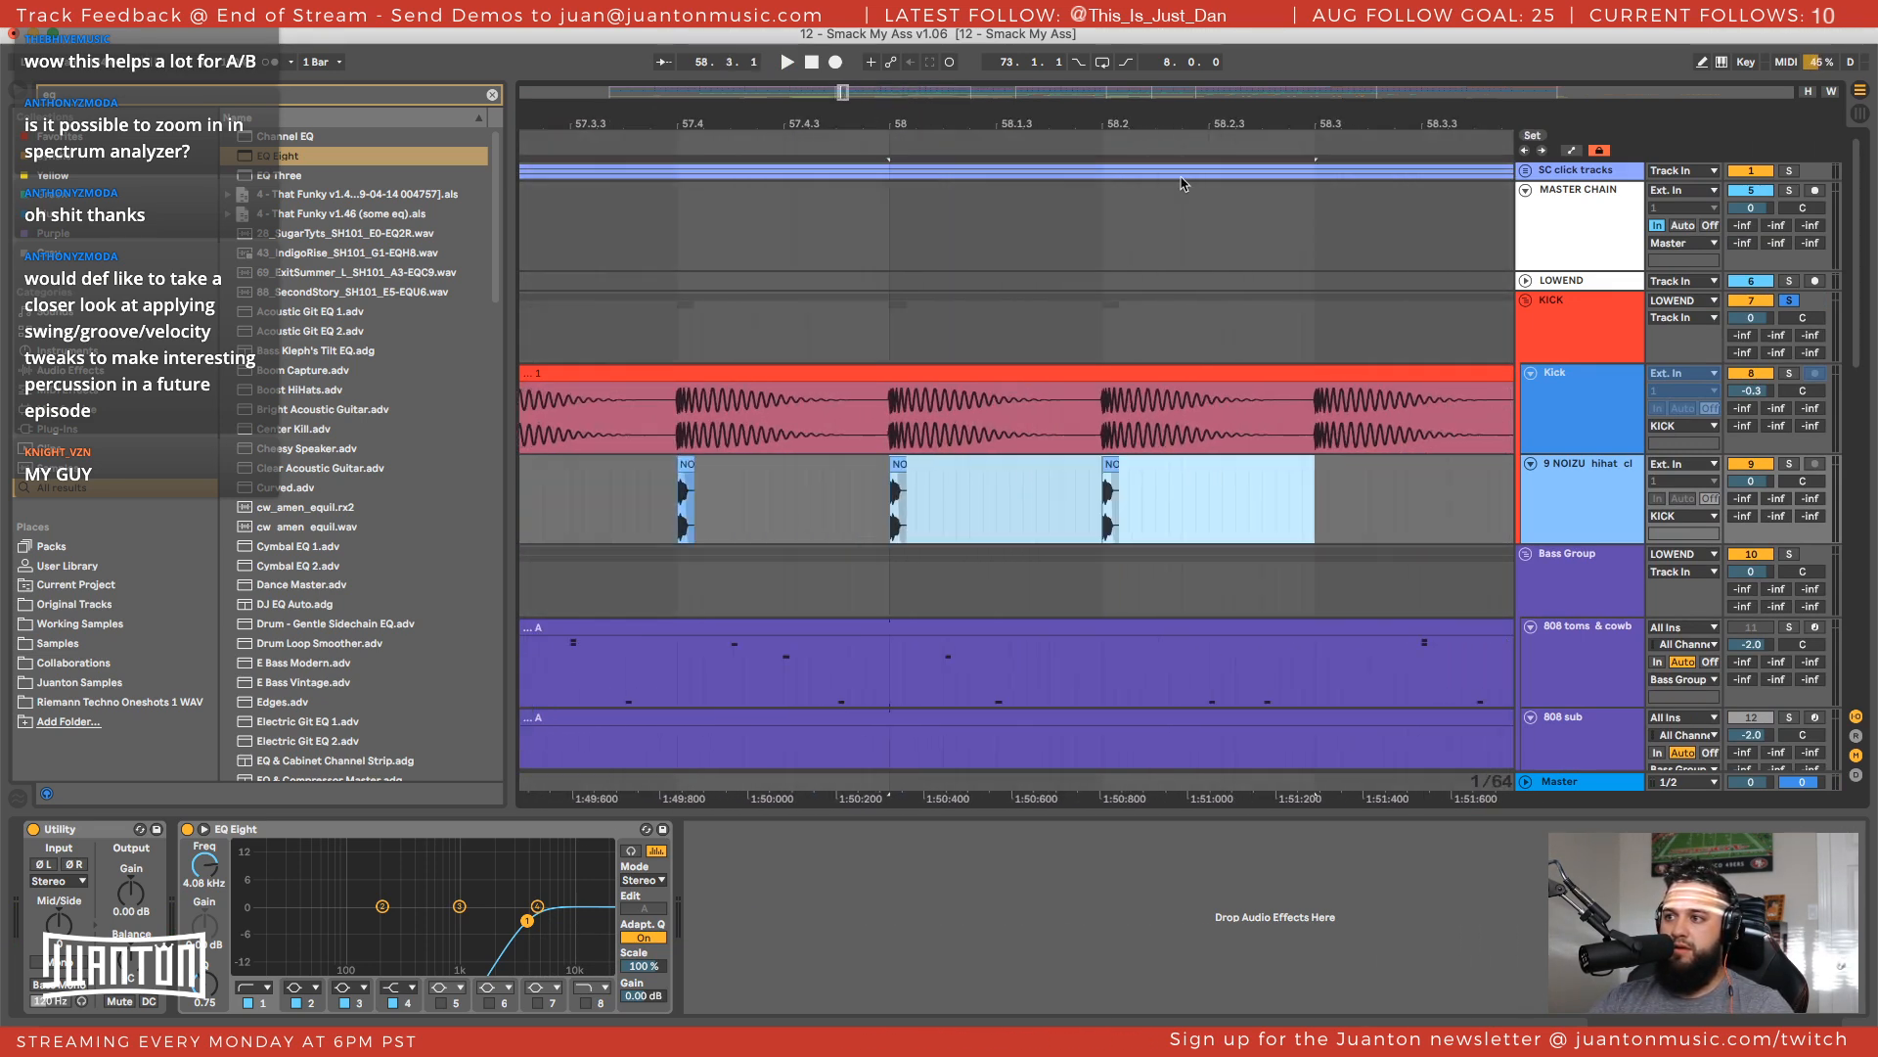
drag(1164, 115, 1164, 68)
scroll(1164, 538, right, 3)
key(super+d)
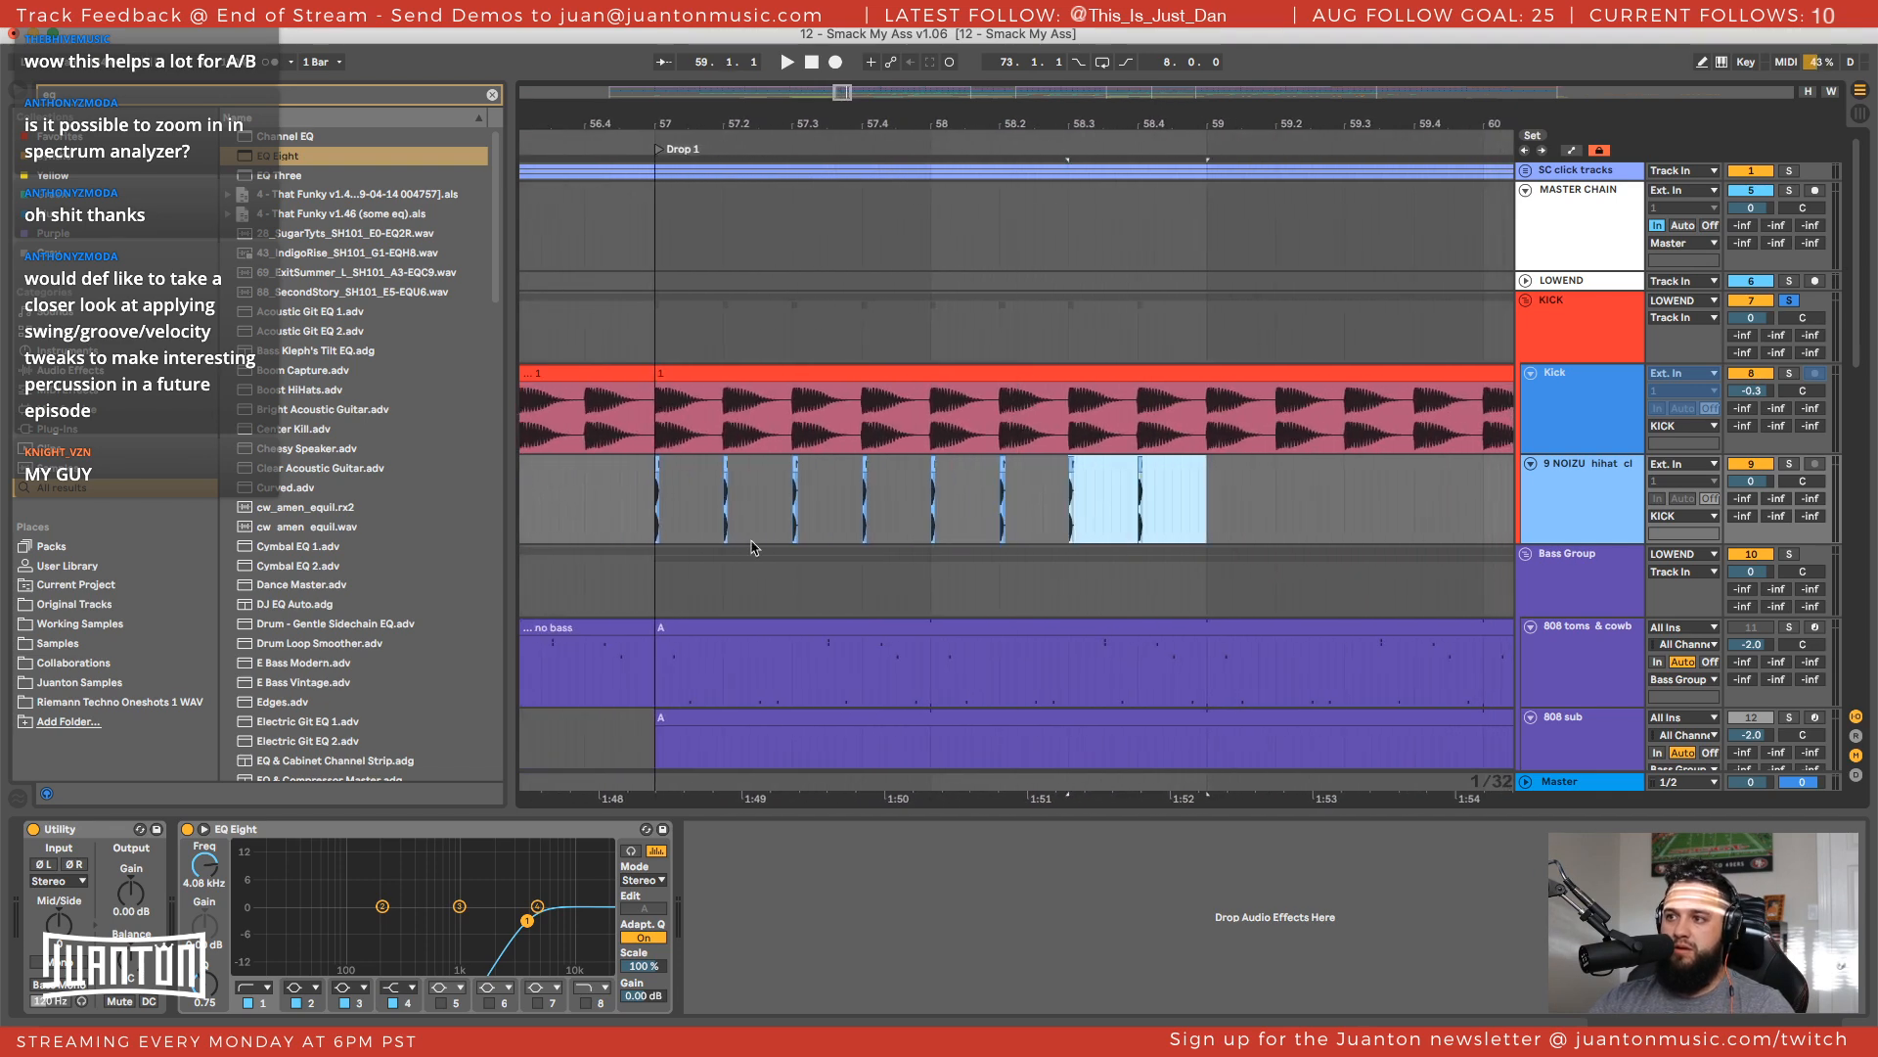
Play from Drop 1 and lower the hi-hat track's volume to -13.7 dB against the kick
click(646, 517)
key(space)
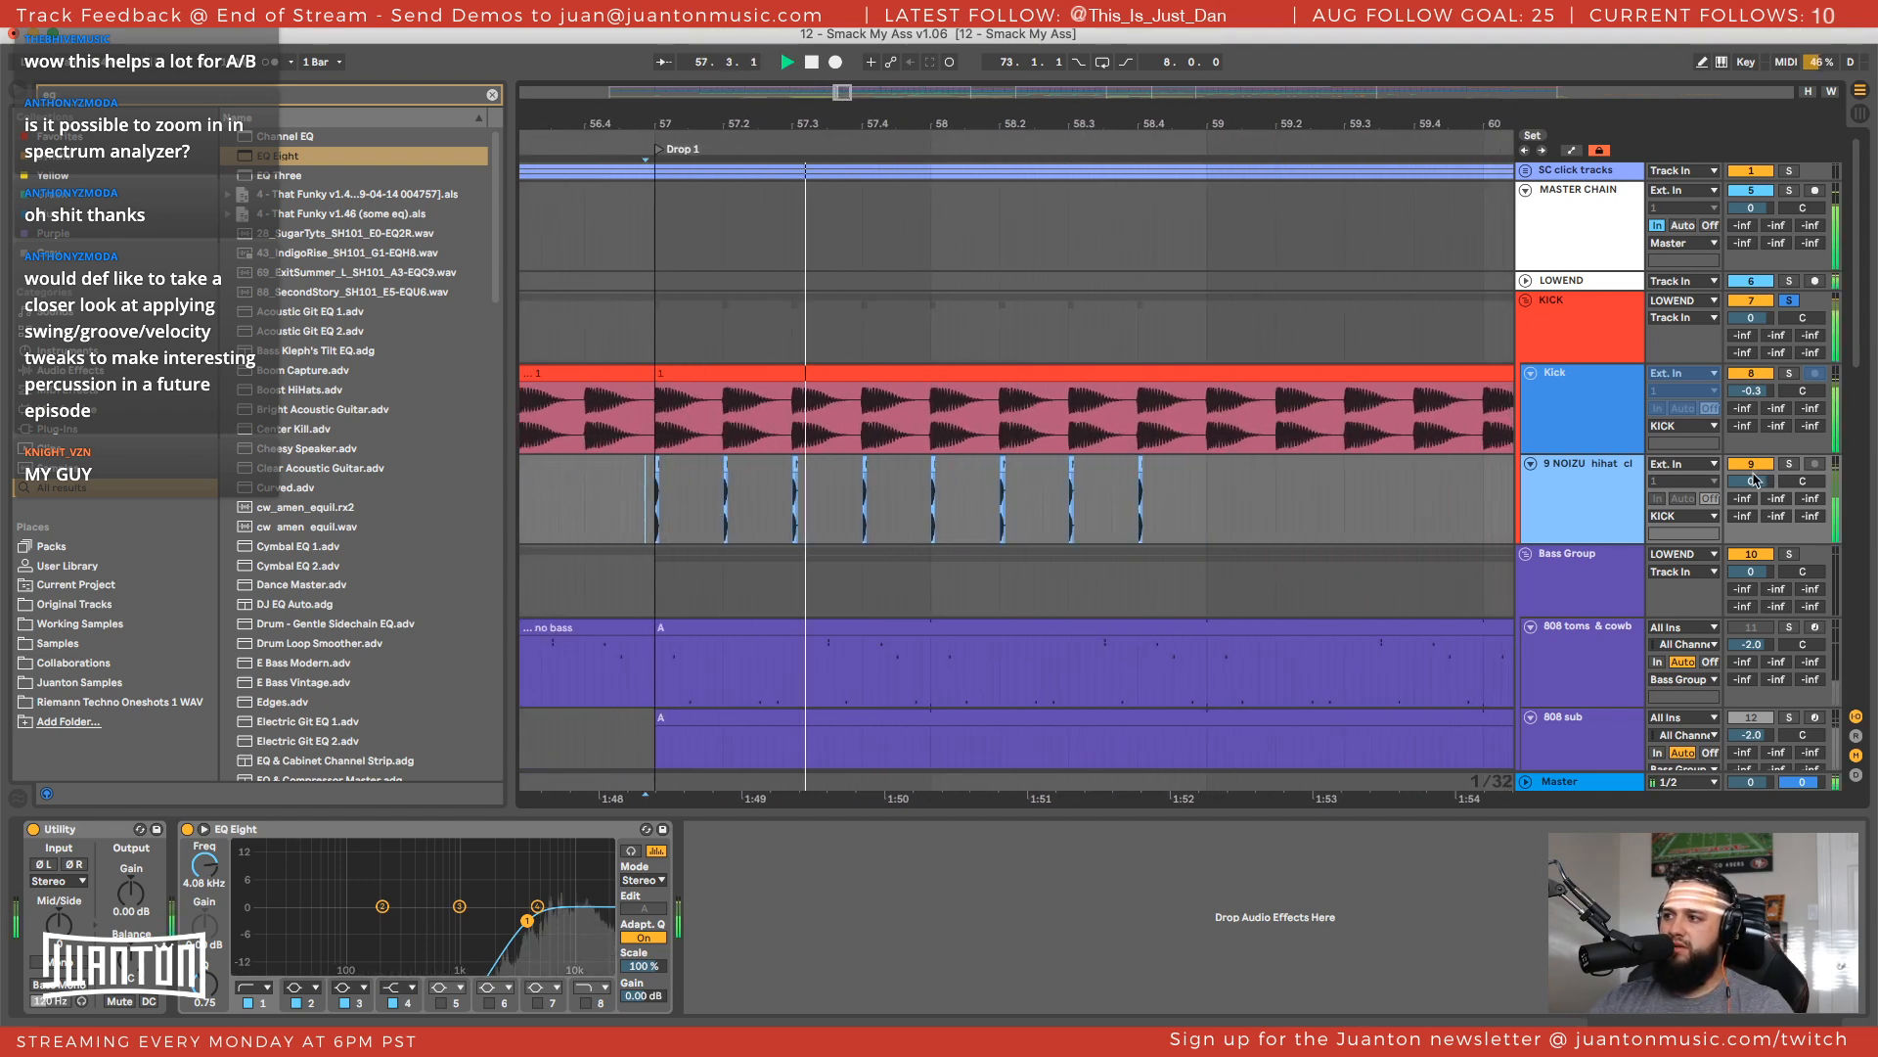
mouse_move(1750, 481)
mouse_down()
mouse_move(1750, 564)
mouse_move(1754, 479)
mouse_up()
key(space)
key(space)
key(space)
key(space)
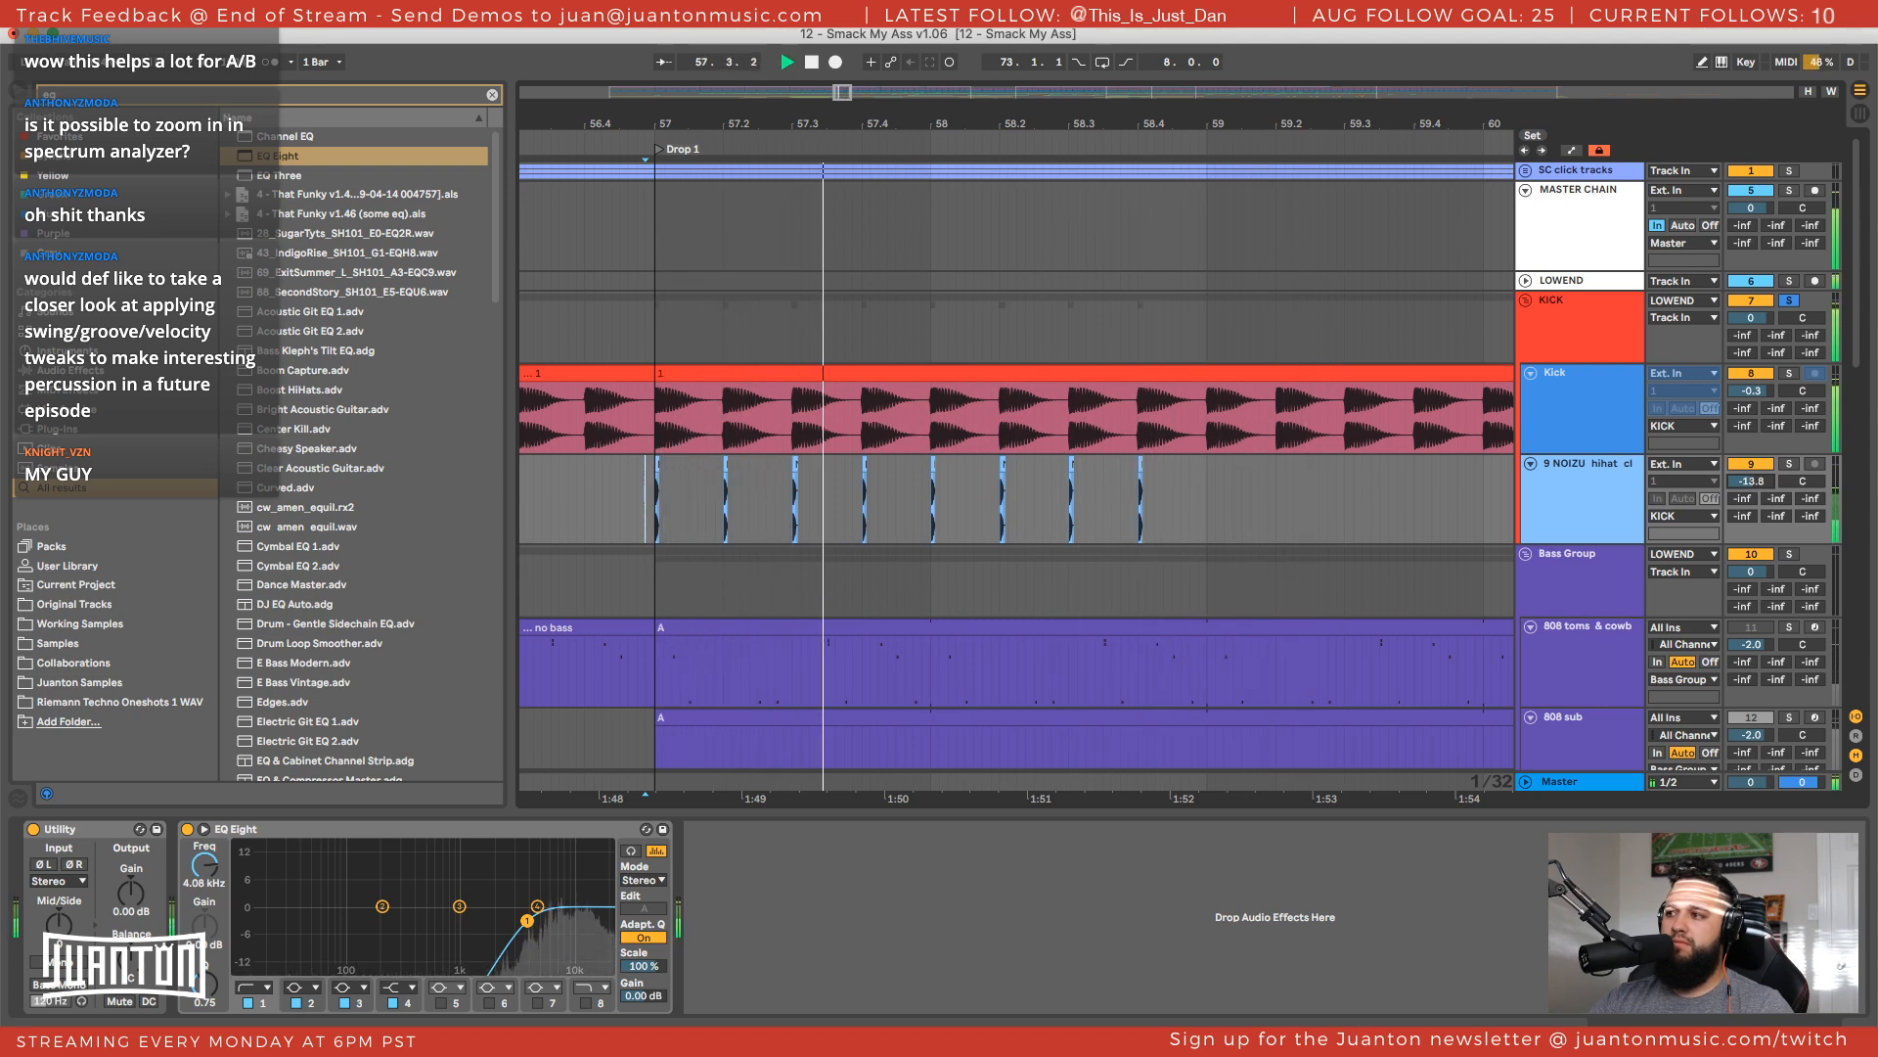
key(space)
key(space)
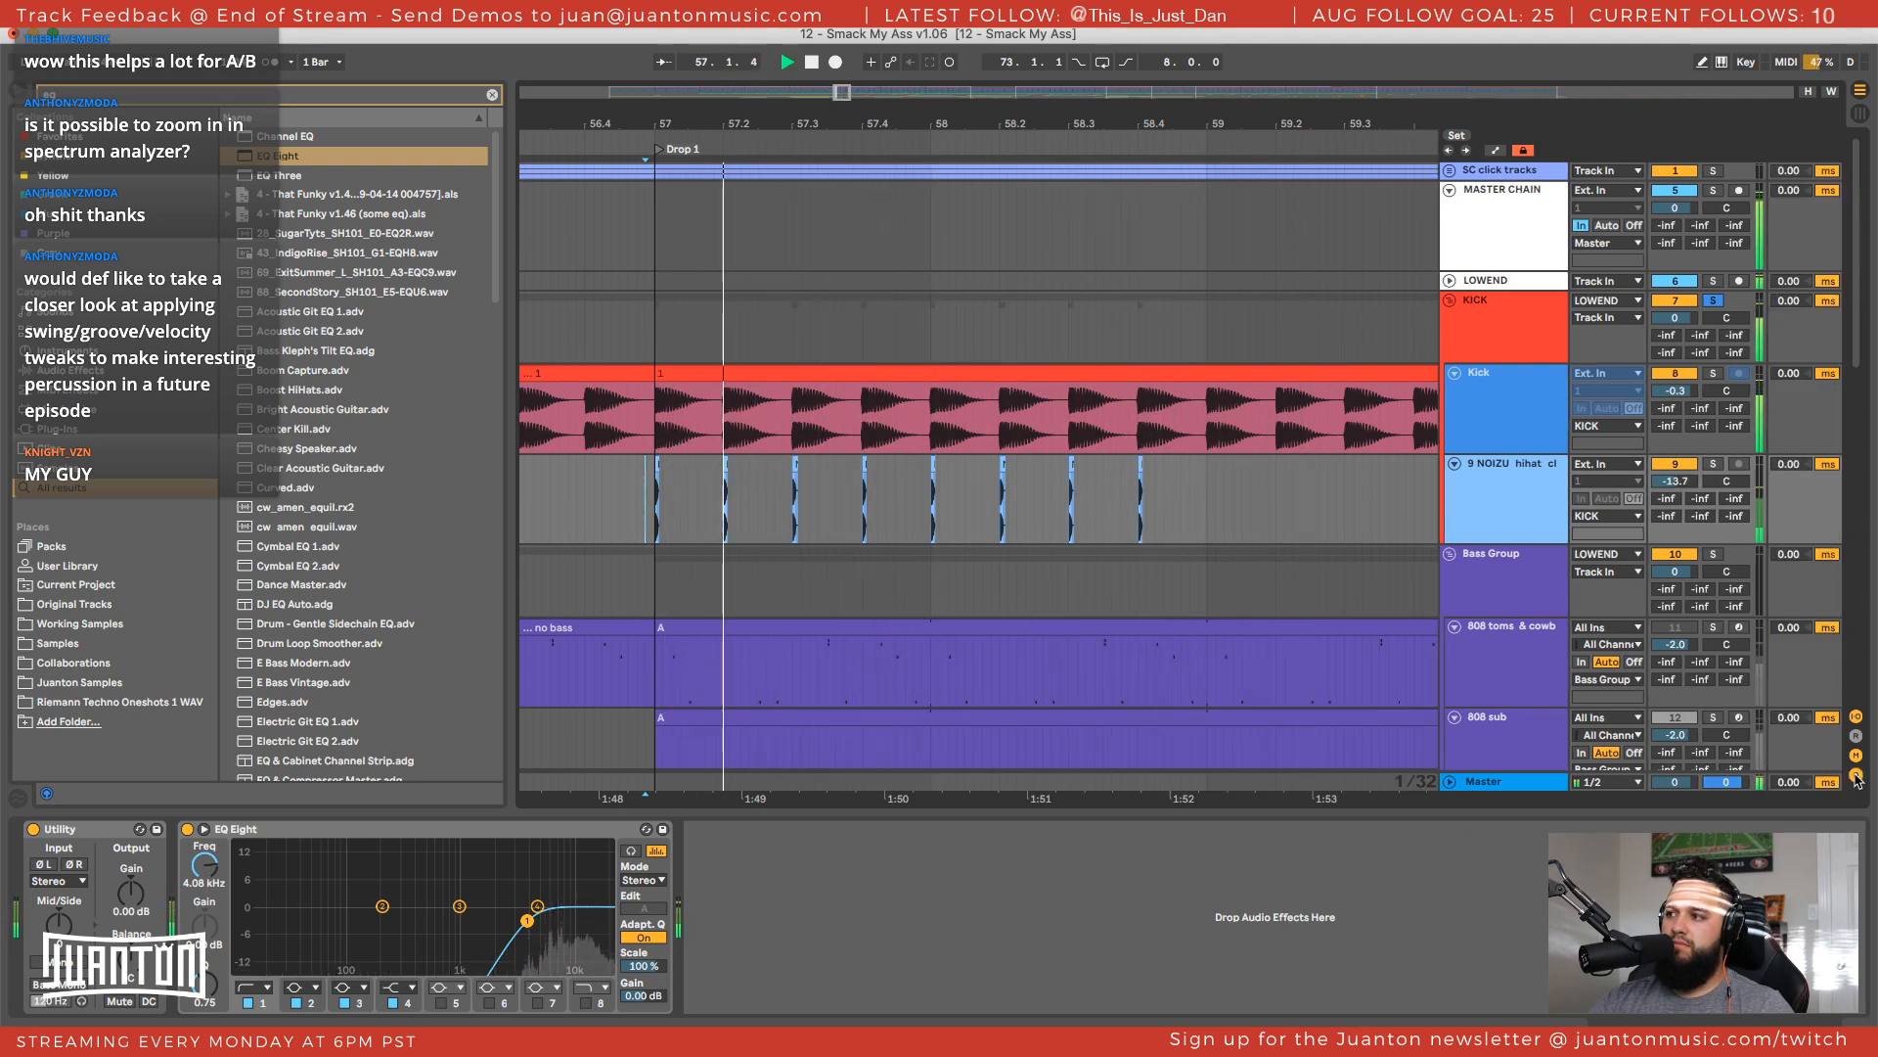
Check how the first hi-hat hit lines up with the kick's transient at Drop 1 during playback
drag(654, 120, 1142, 292)
key(space)
scroll(1226, 293, right, 4)
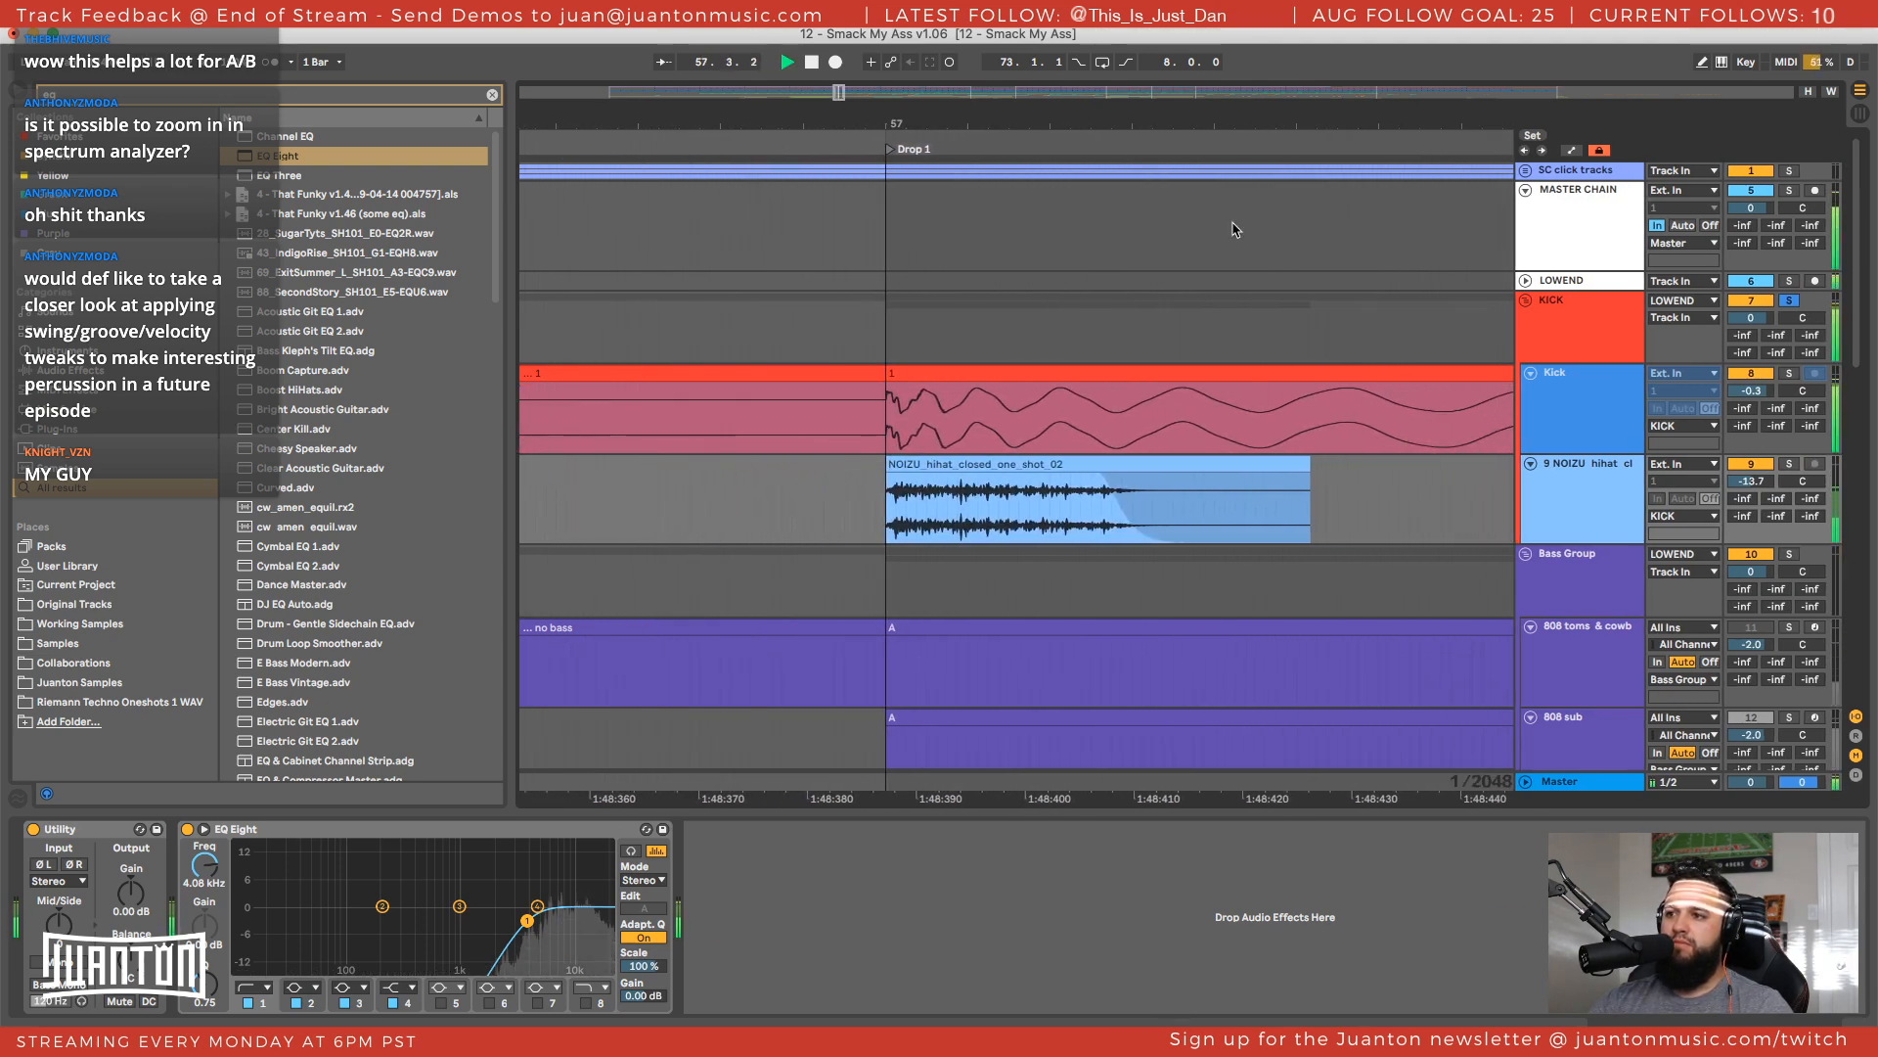
key(space)
drag(950, 118, 914, 24)
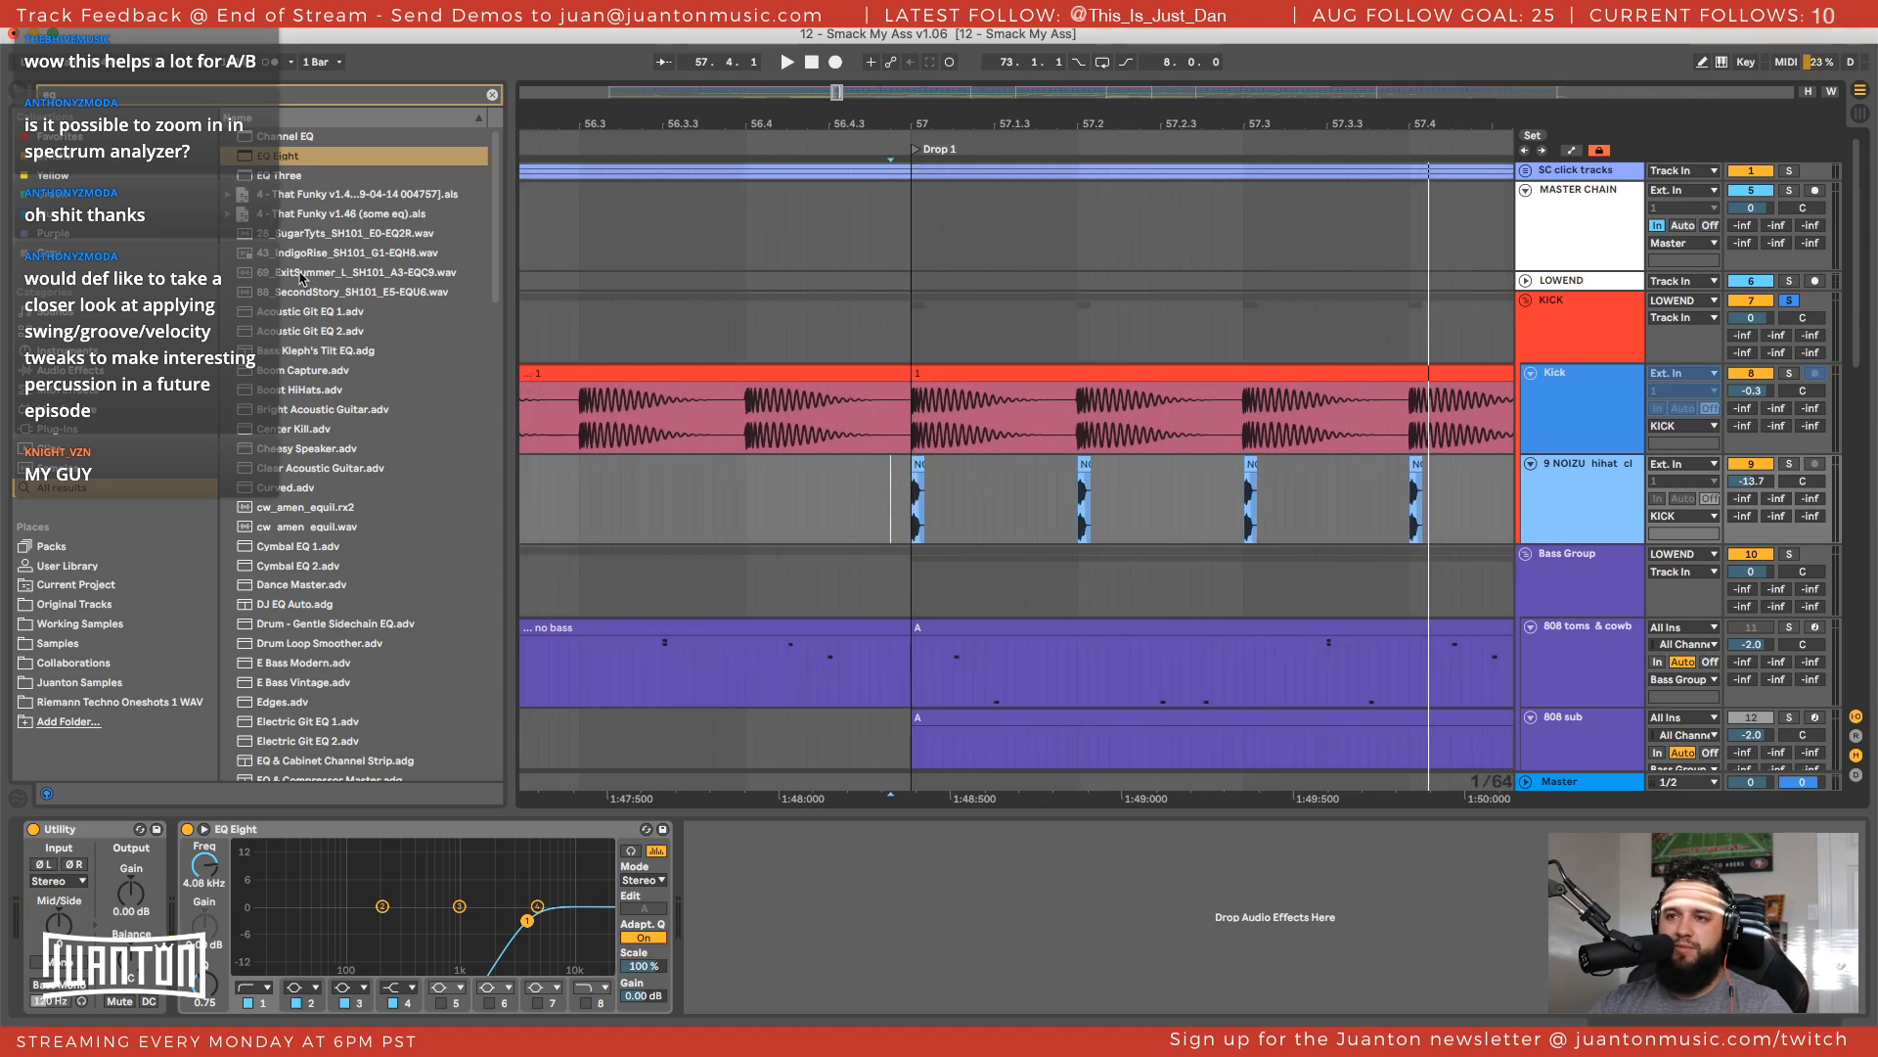
Insert a MIDI track below the hi-hat track in the KICK group and delete the hi-hat audio track
click(1627, 517)
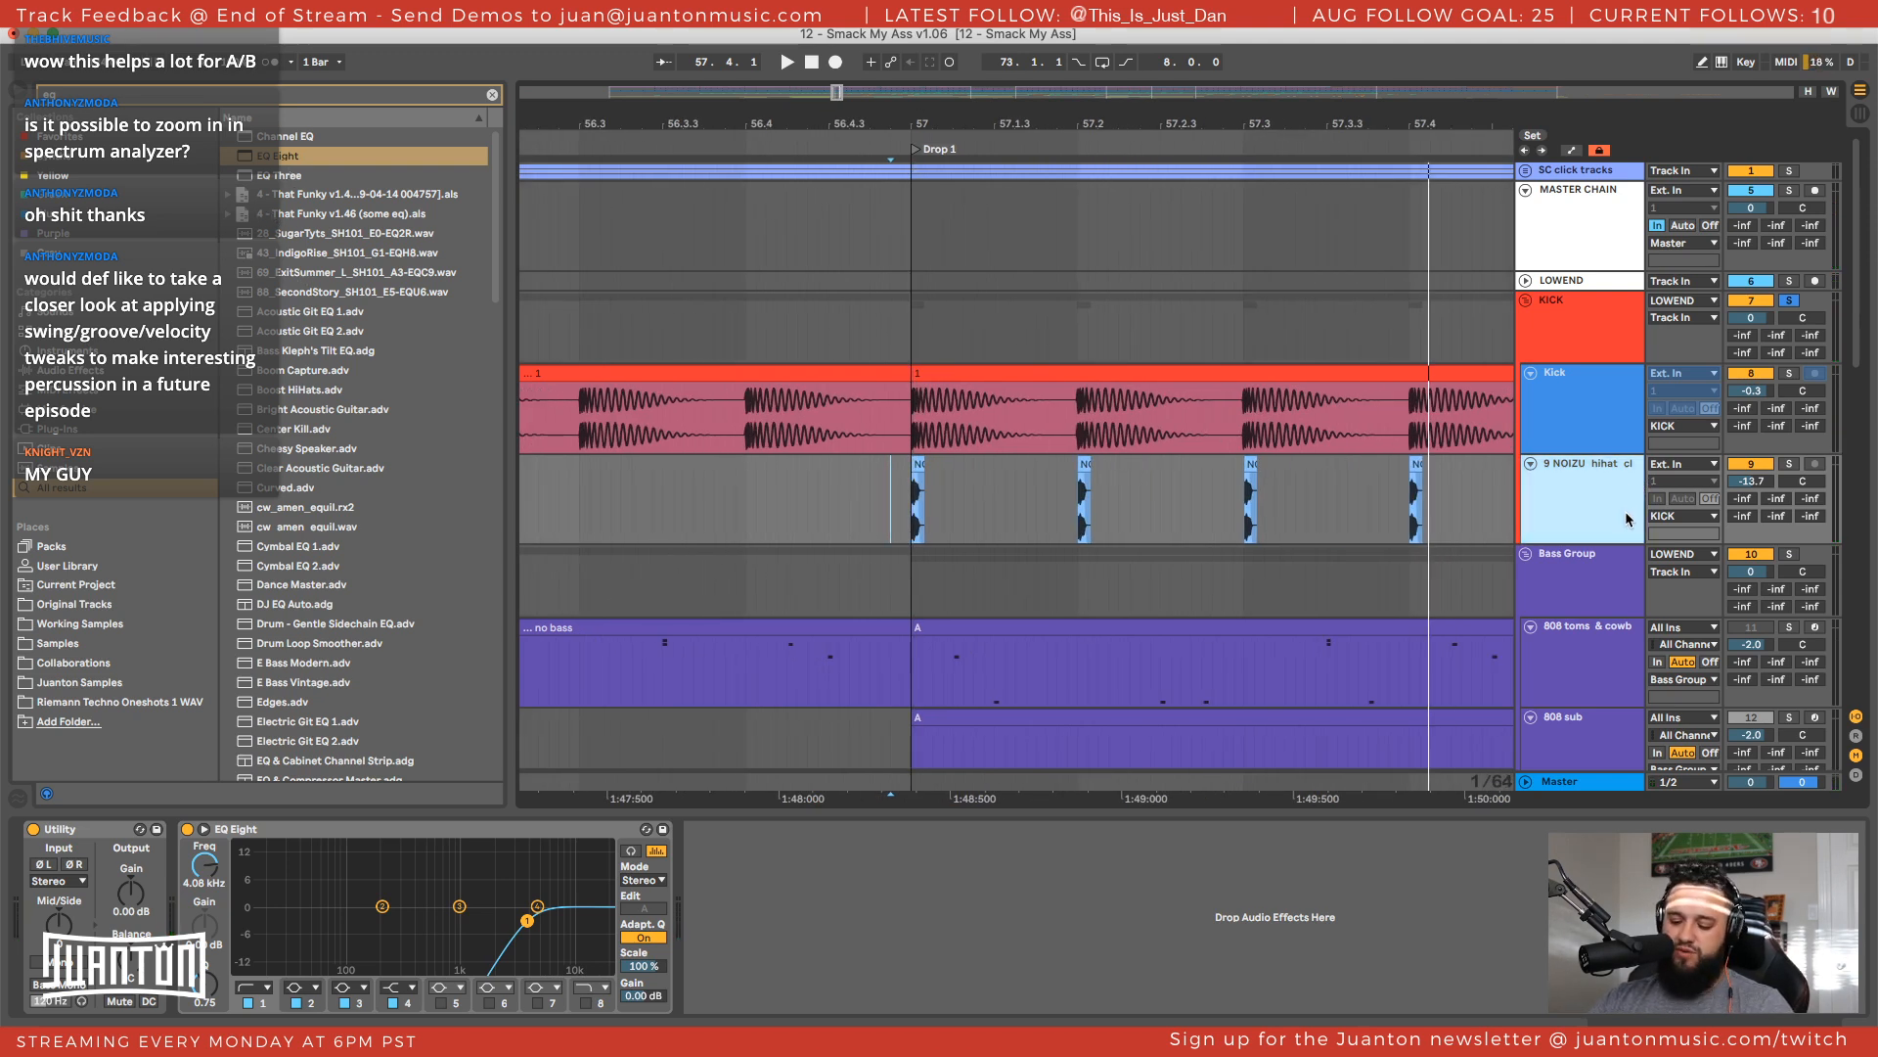
key(super+shift+t)
click(1590, 473)
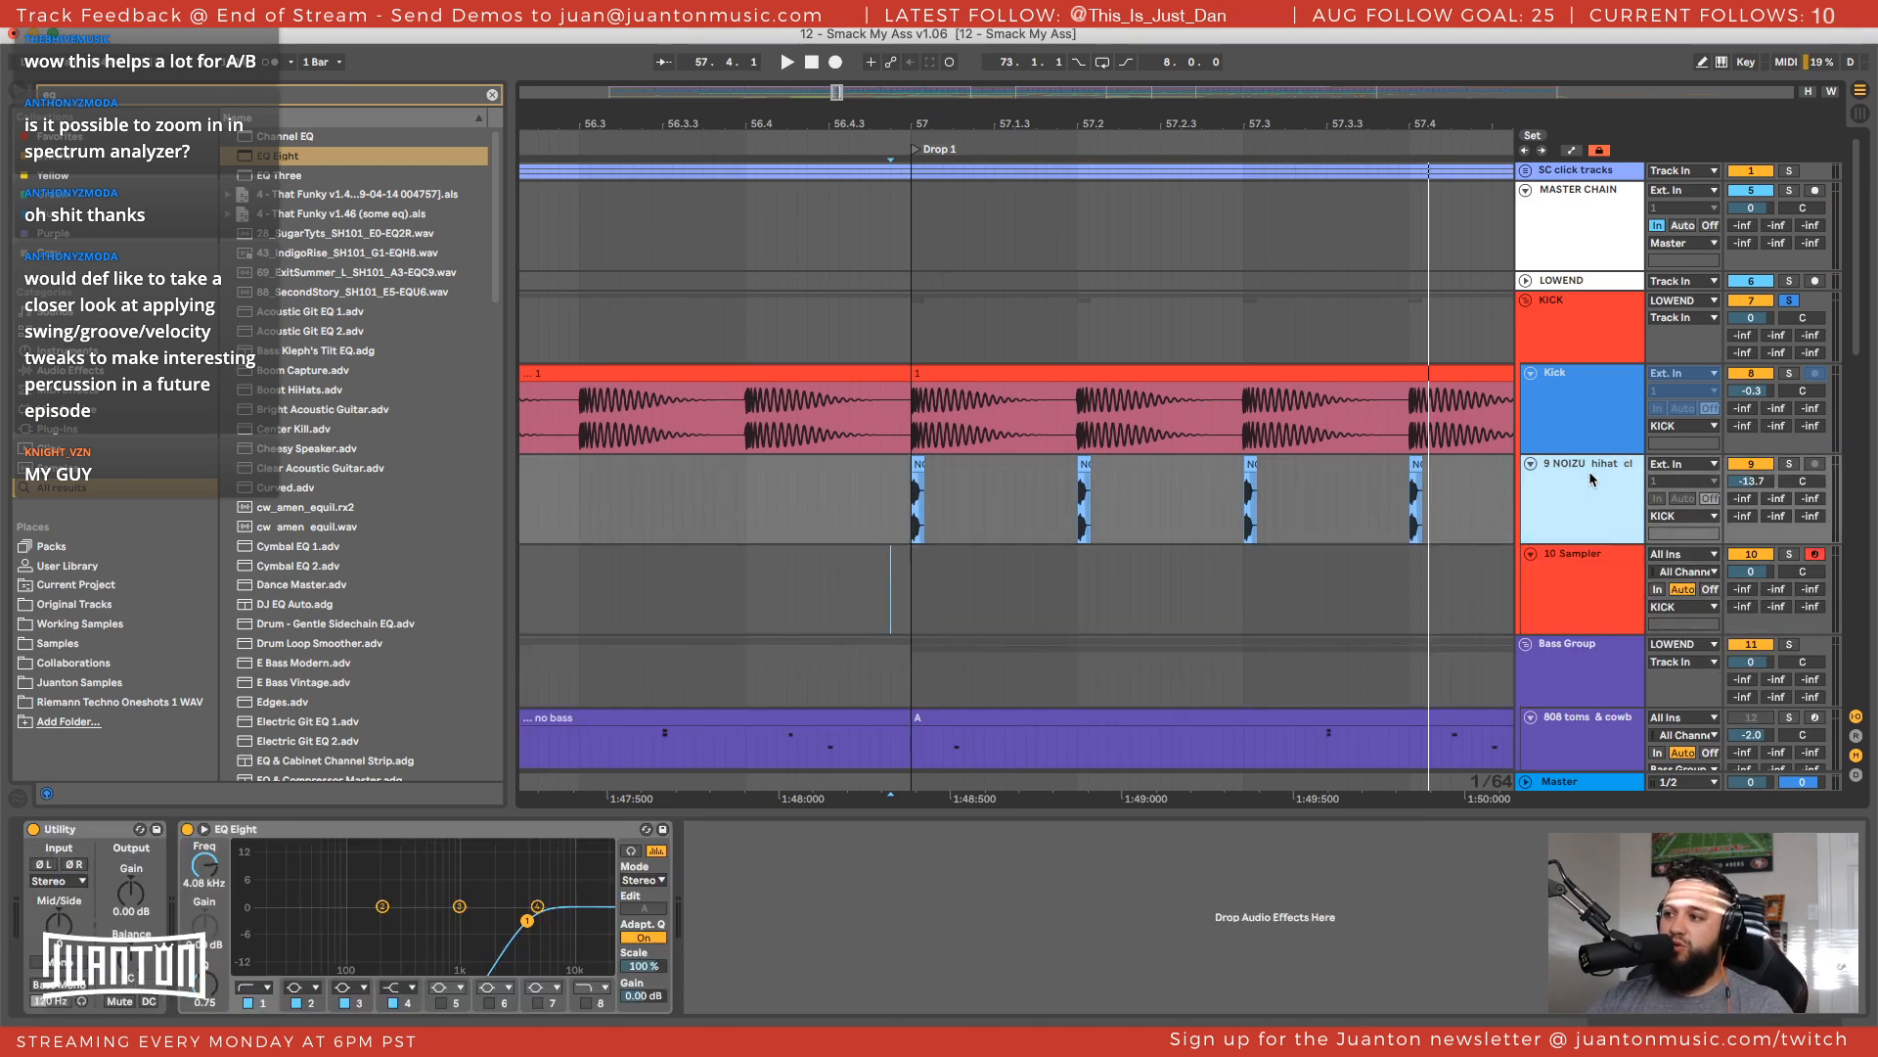
key(Delete)
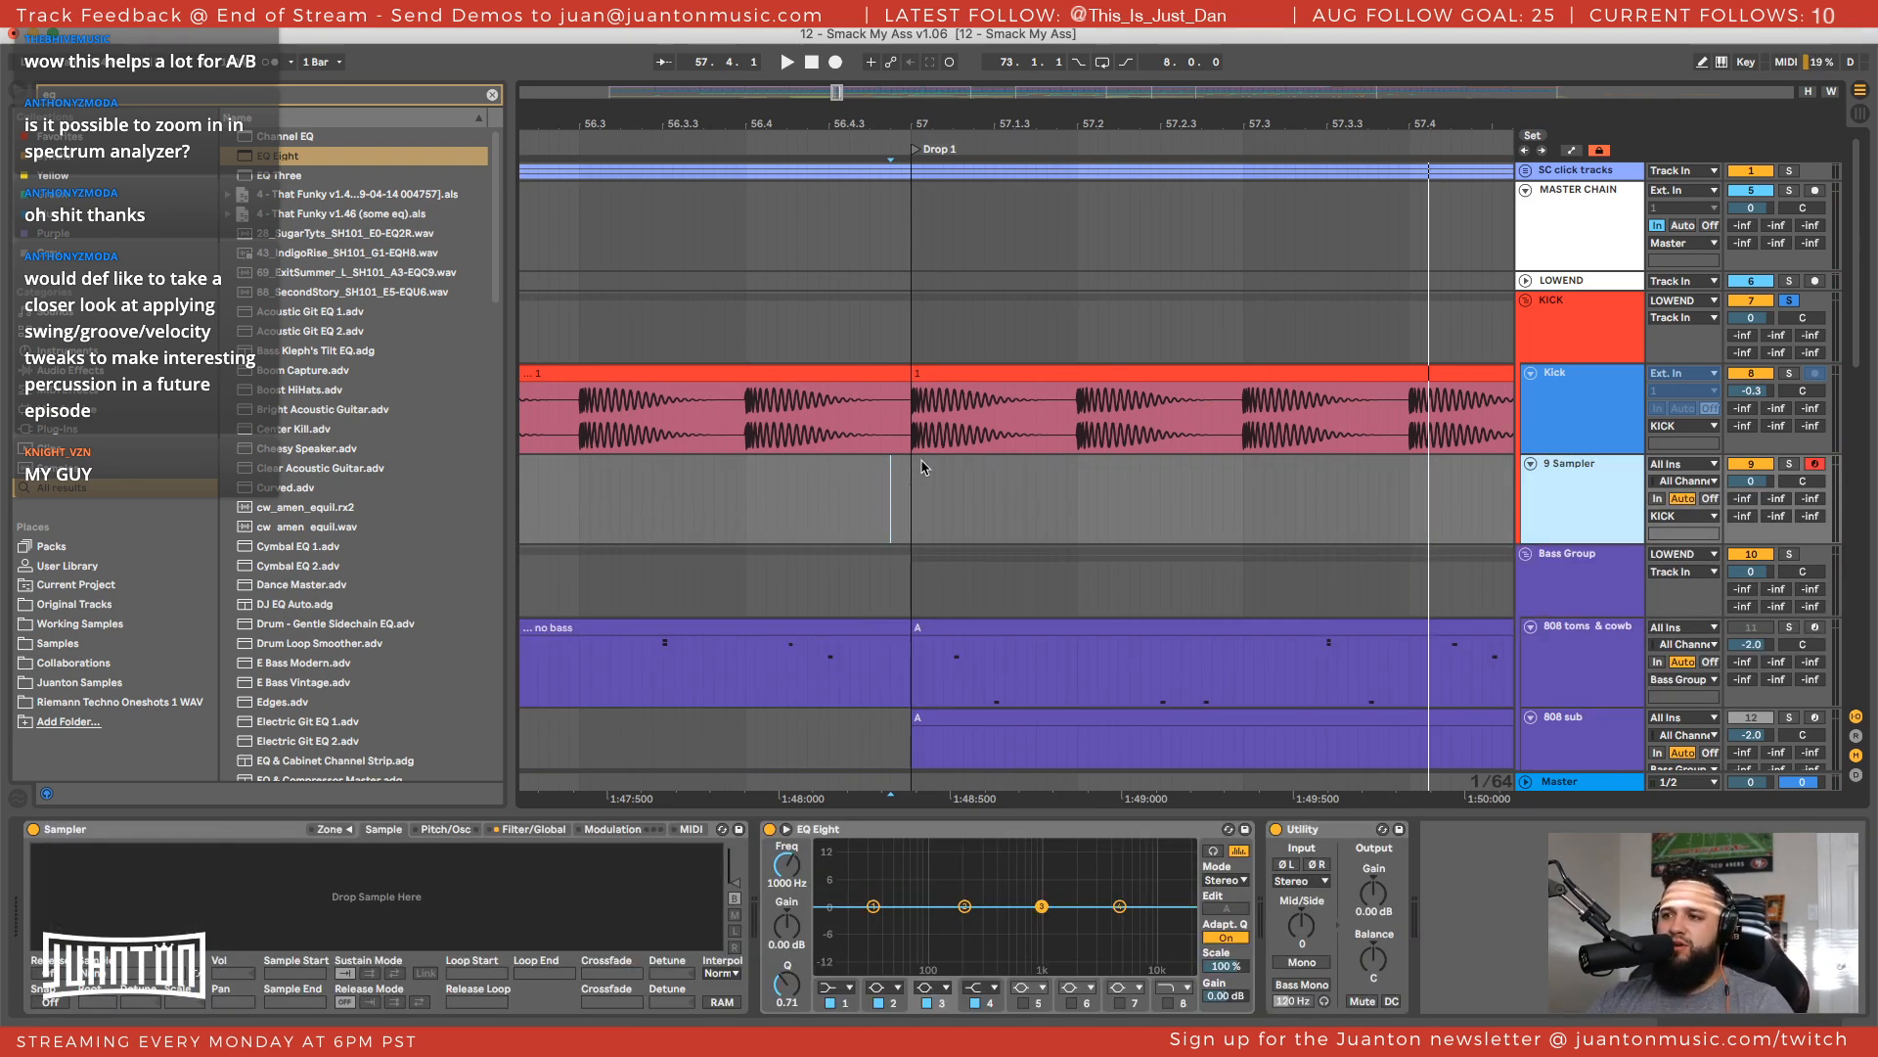
Create an empty one-bar MIDI clip at bar 57 on a new MIDI track in KICK, and delete the spare Sampler track
drag(915, 467, 1460, 469)
scroll(1410, 471, right, 3)
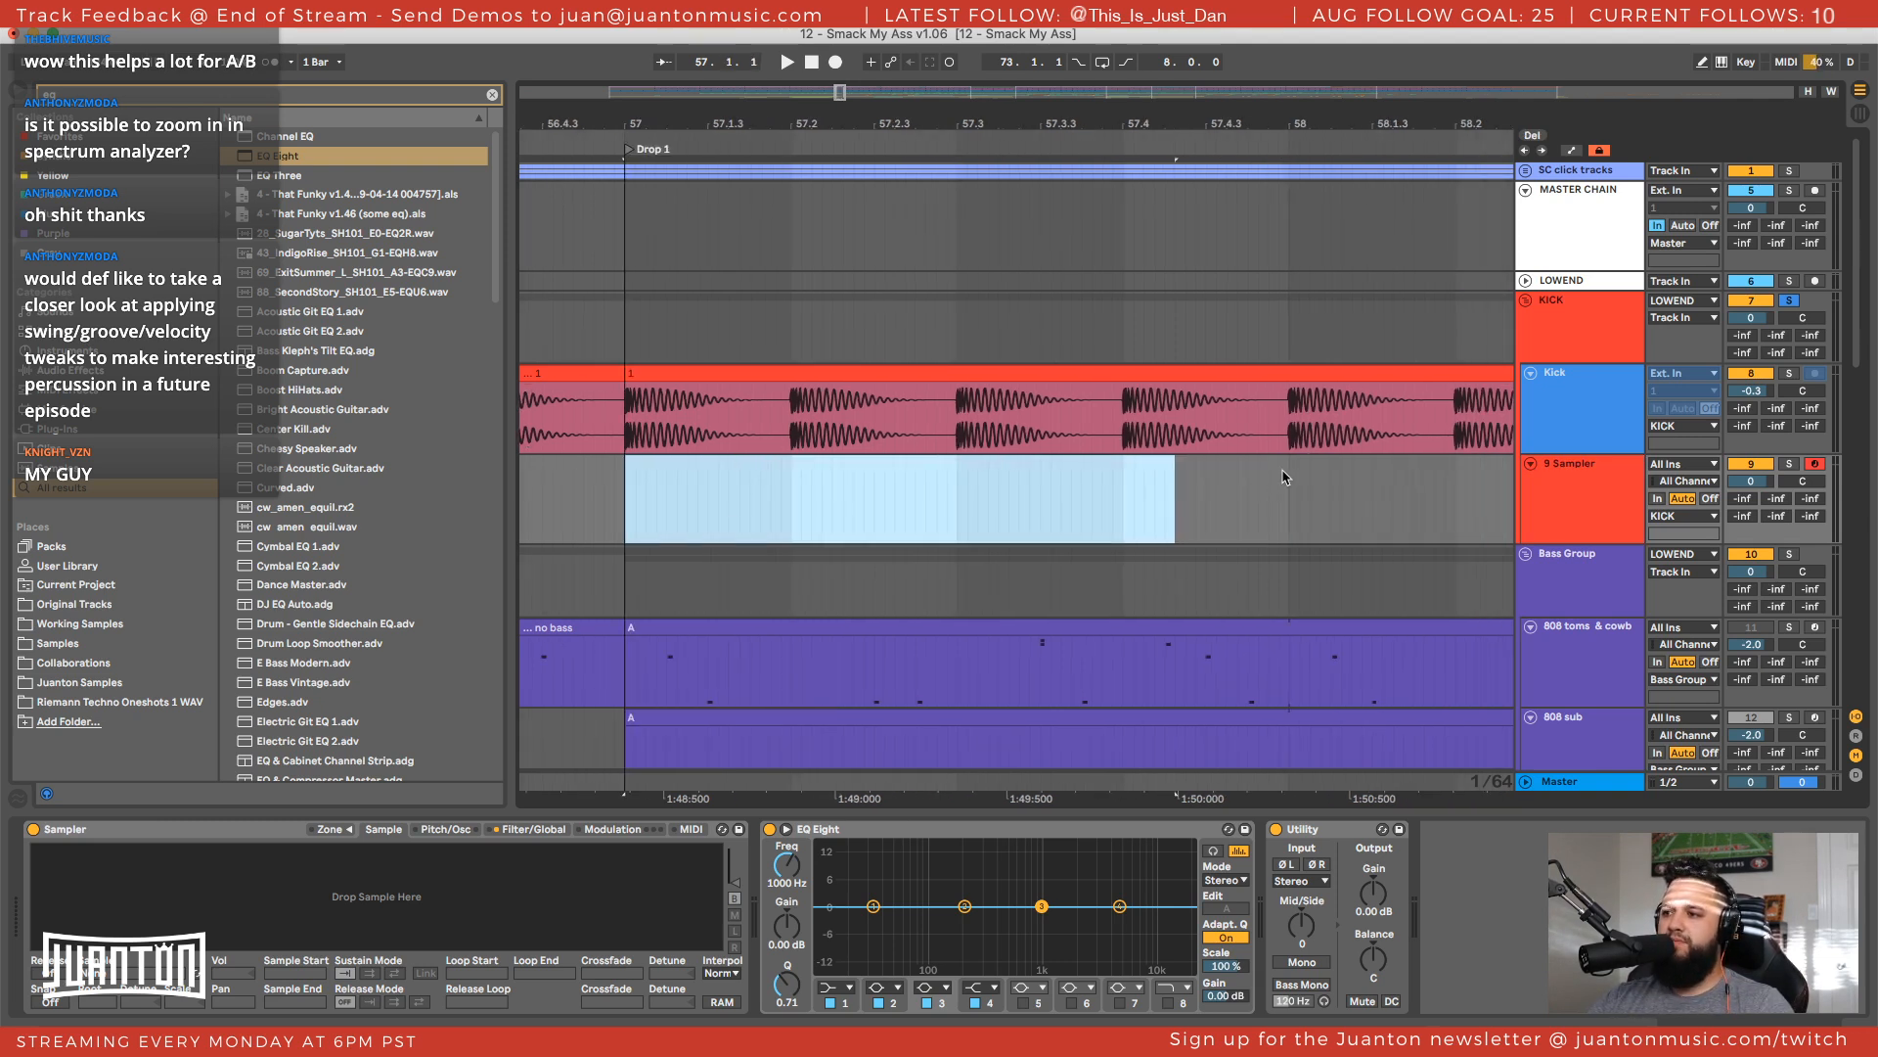
drag(1284, 478, 1294, 478)
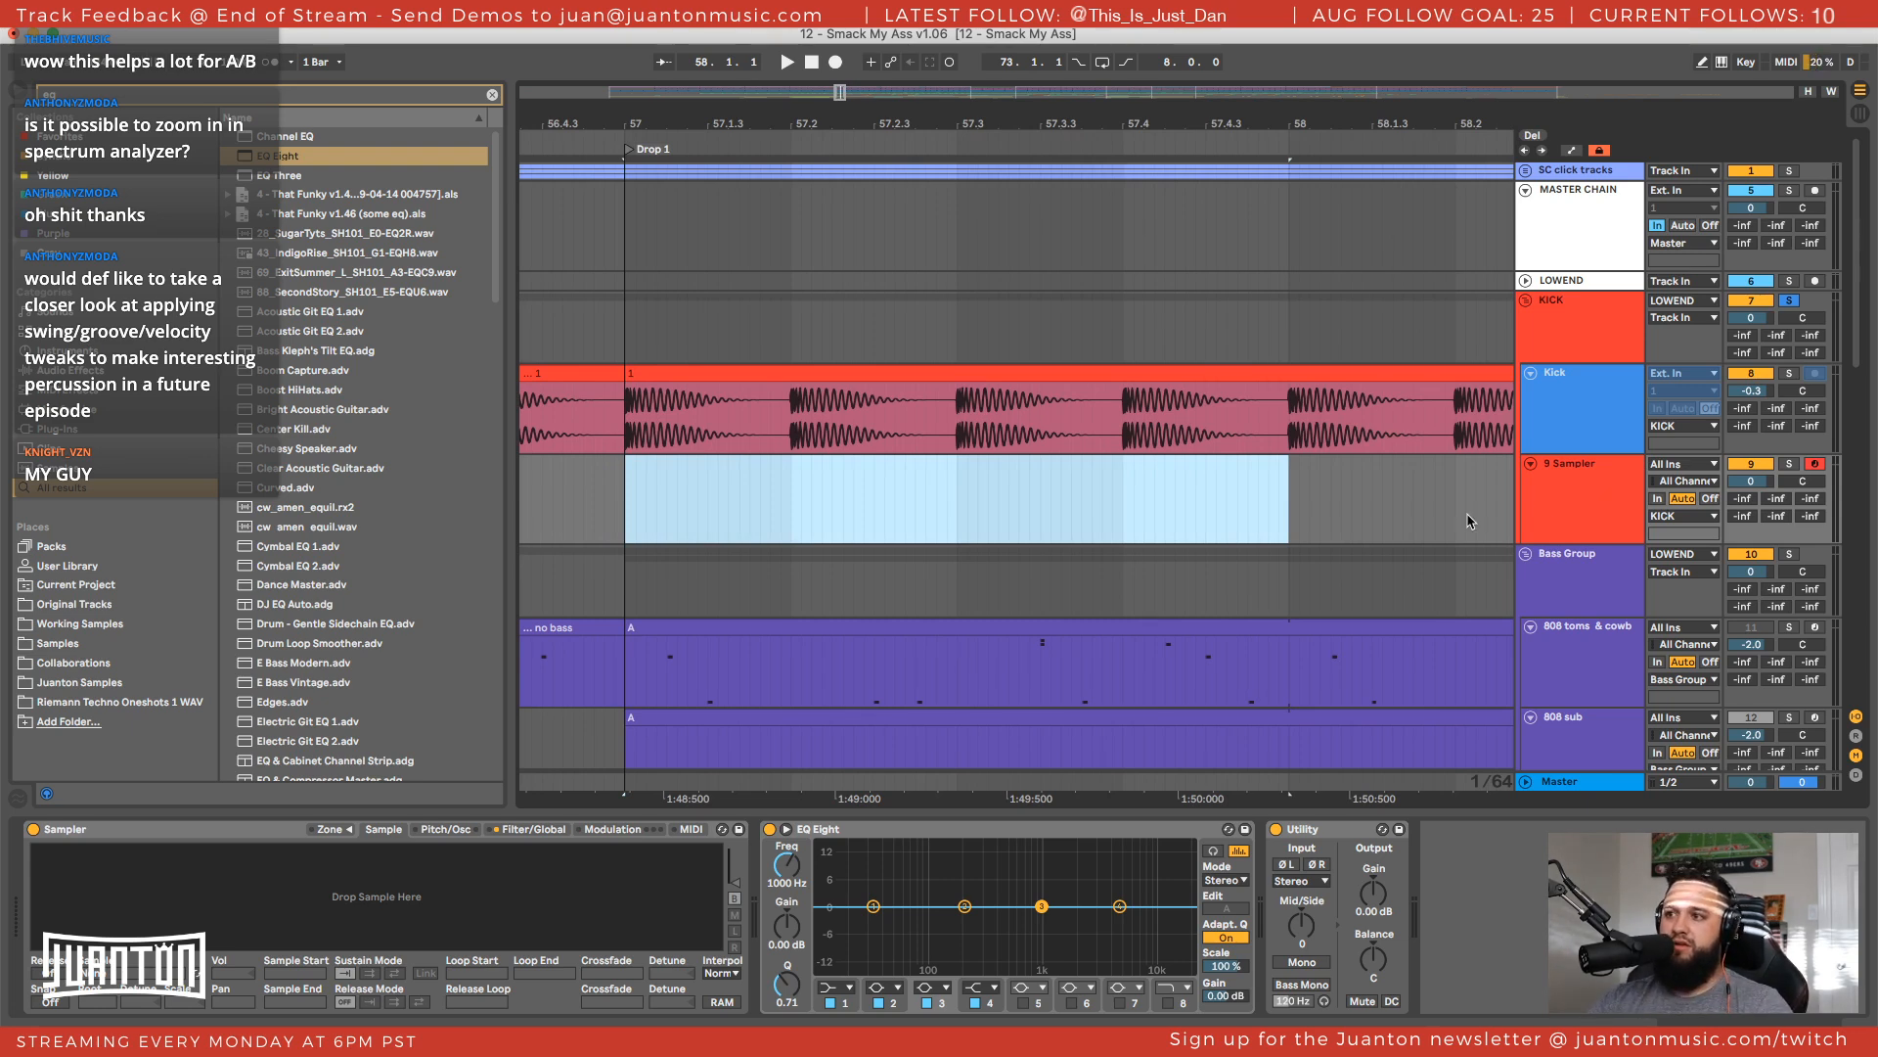
key(super+shift+t)
key(super+shift+m)
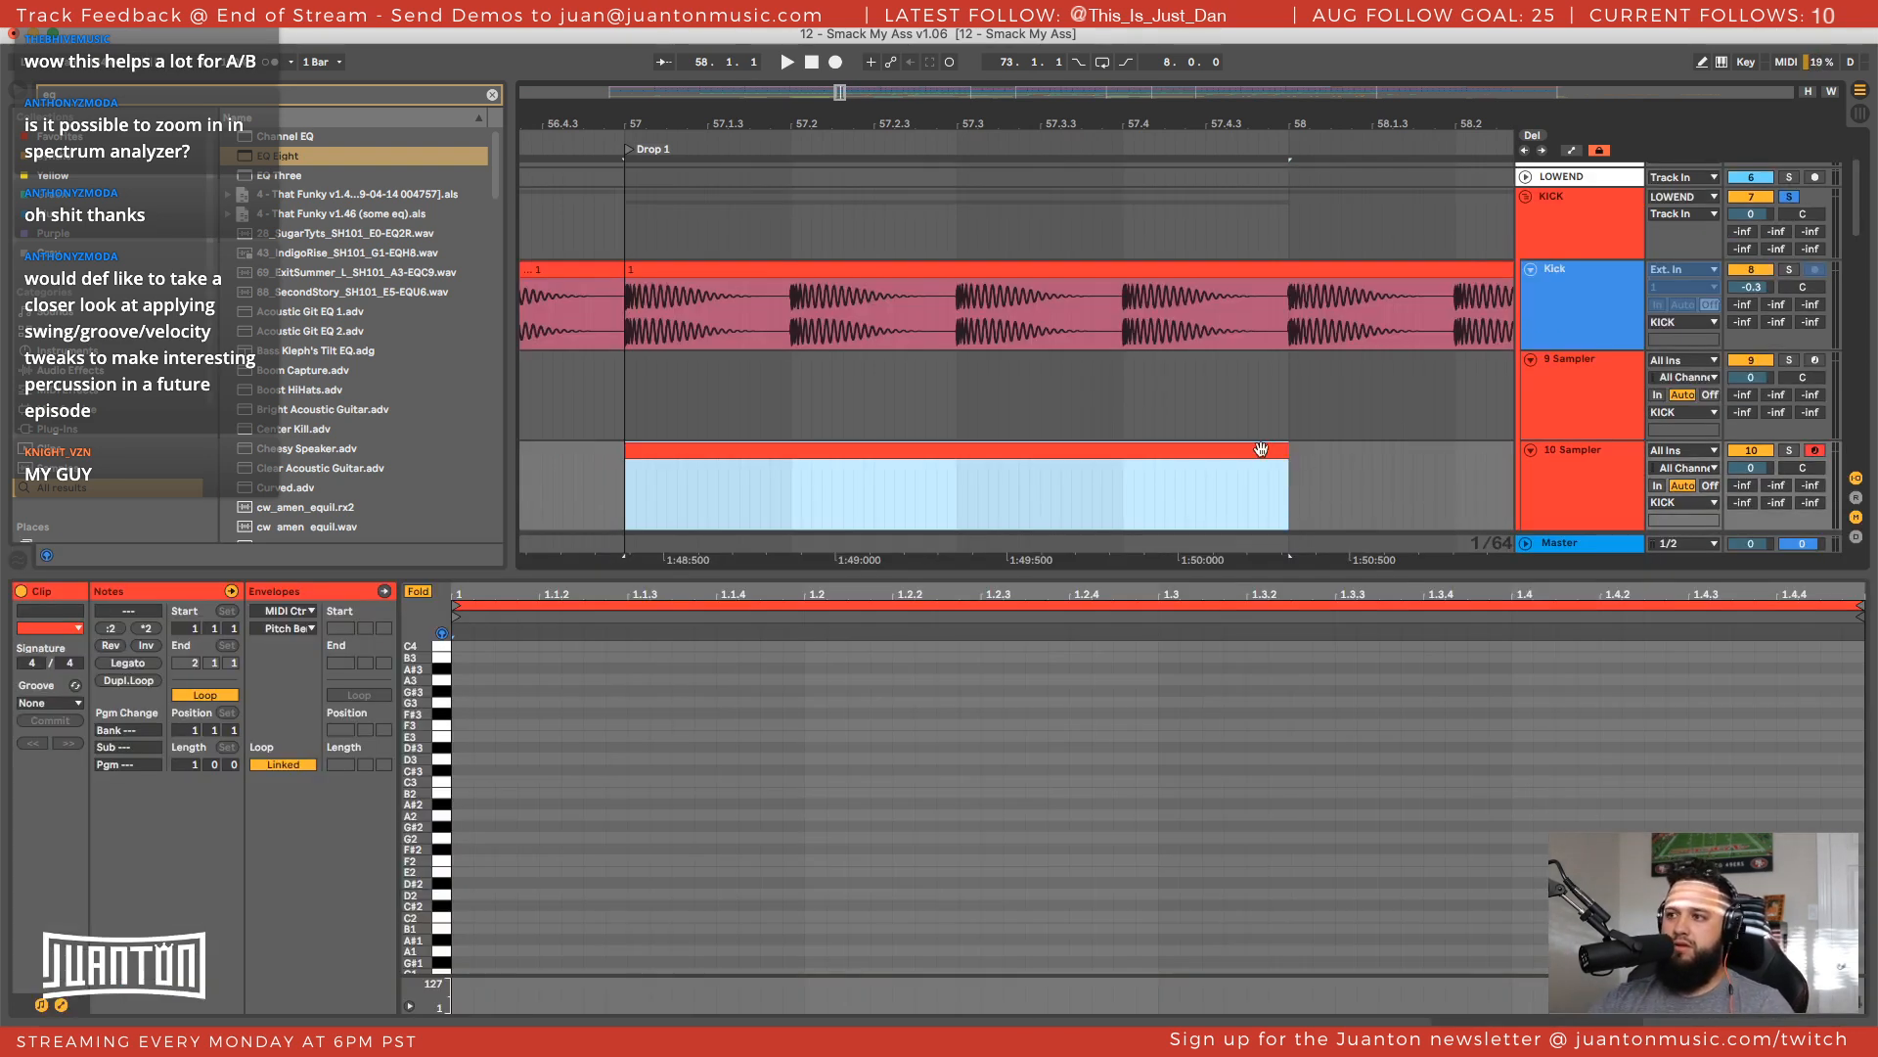
click(1616, 372)
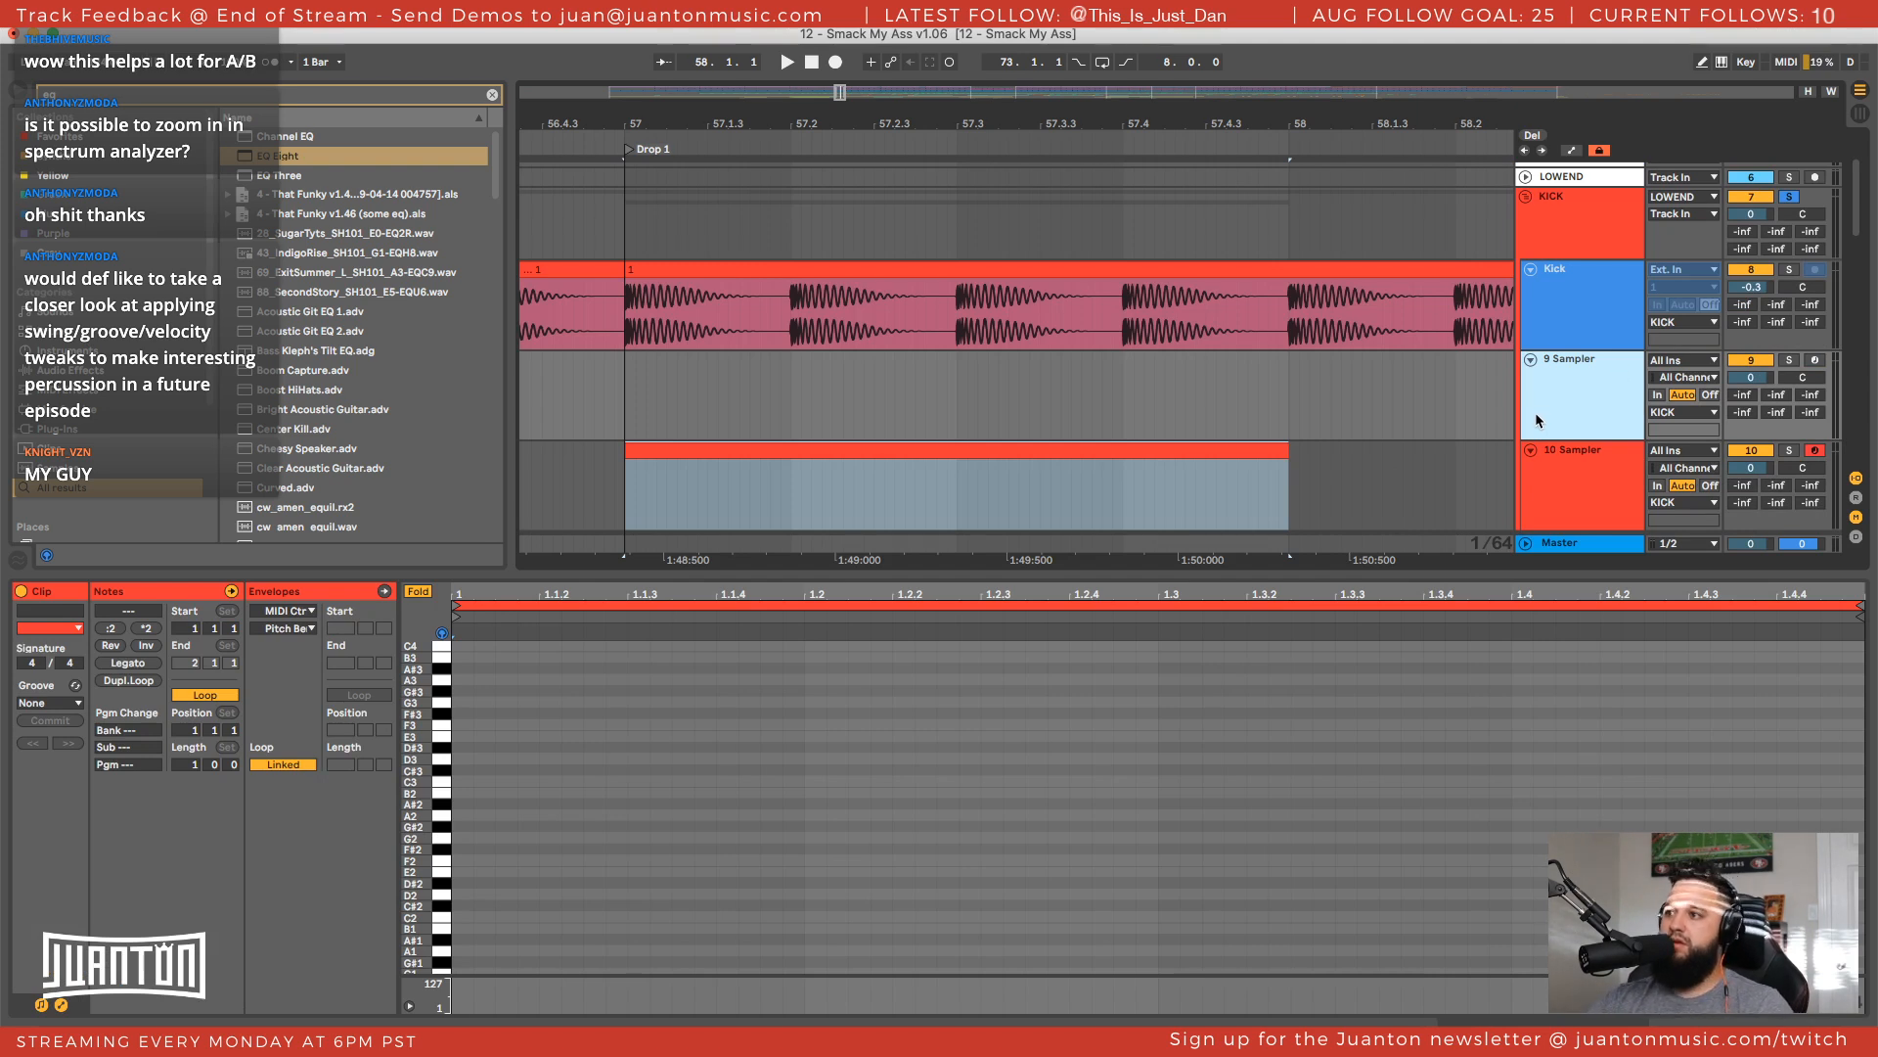
key(Delete)
Enter short C3 notes on all four beats of the new MIDI clip
click(1103, 359)
click(692, 698)
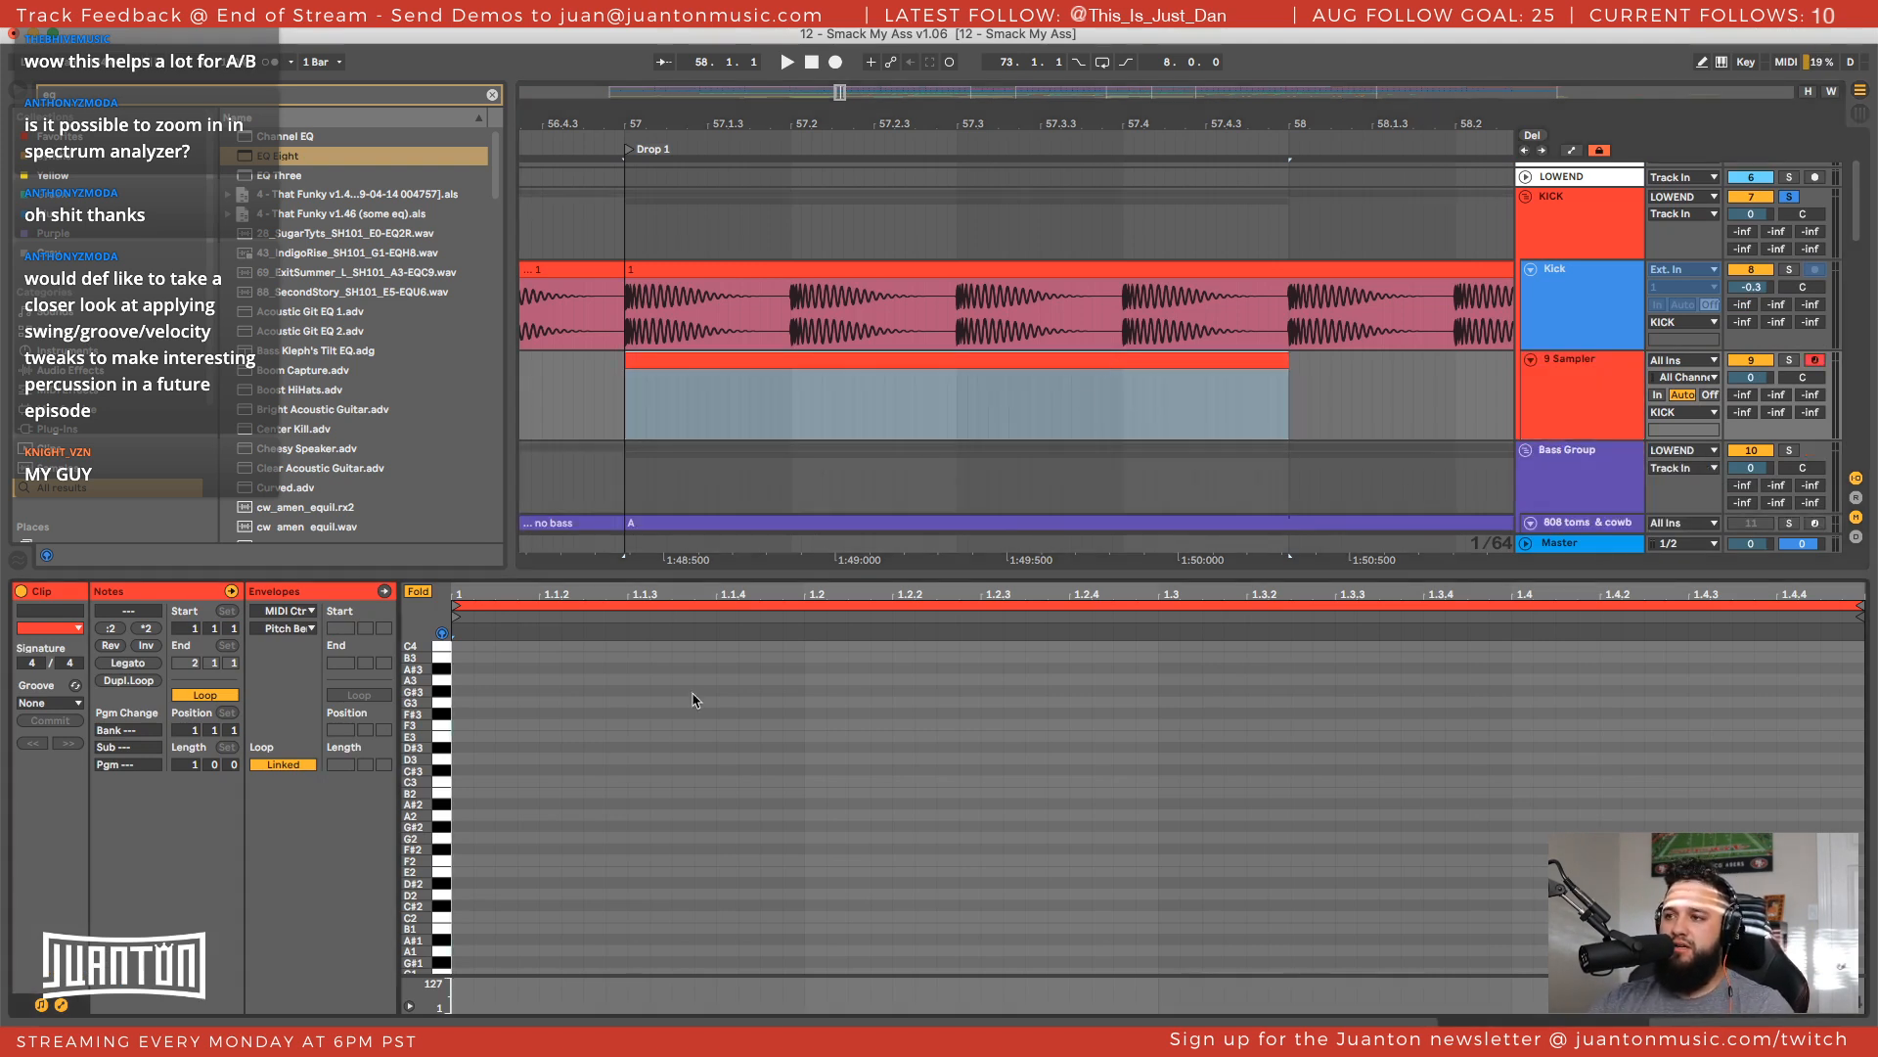
double_click(455, 782)
drag(466, 788, 1521, 791)
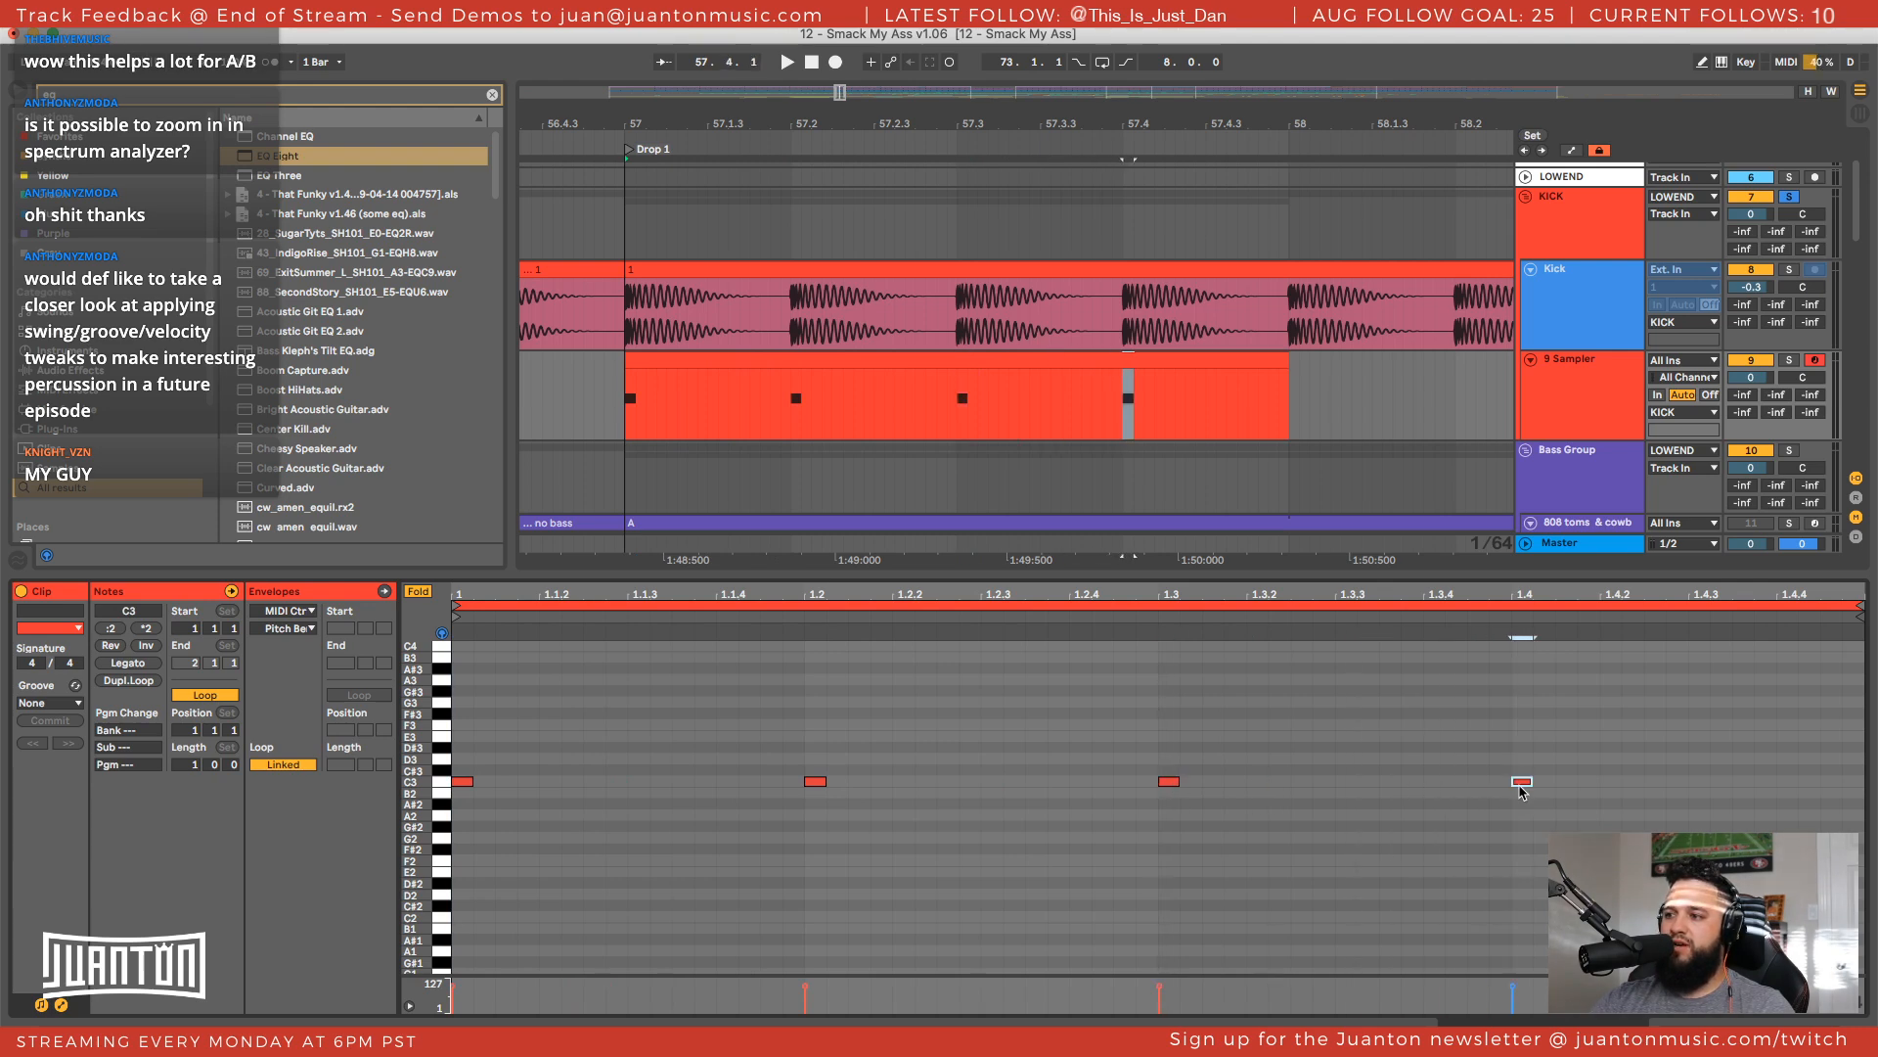
Replace the empty Sampler on the new KICK group MIDI track with a Drum Rack
click(1585, 381)
click(195, 833)
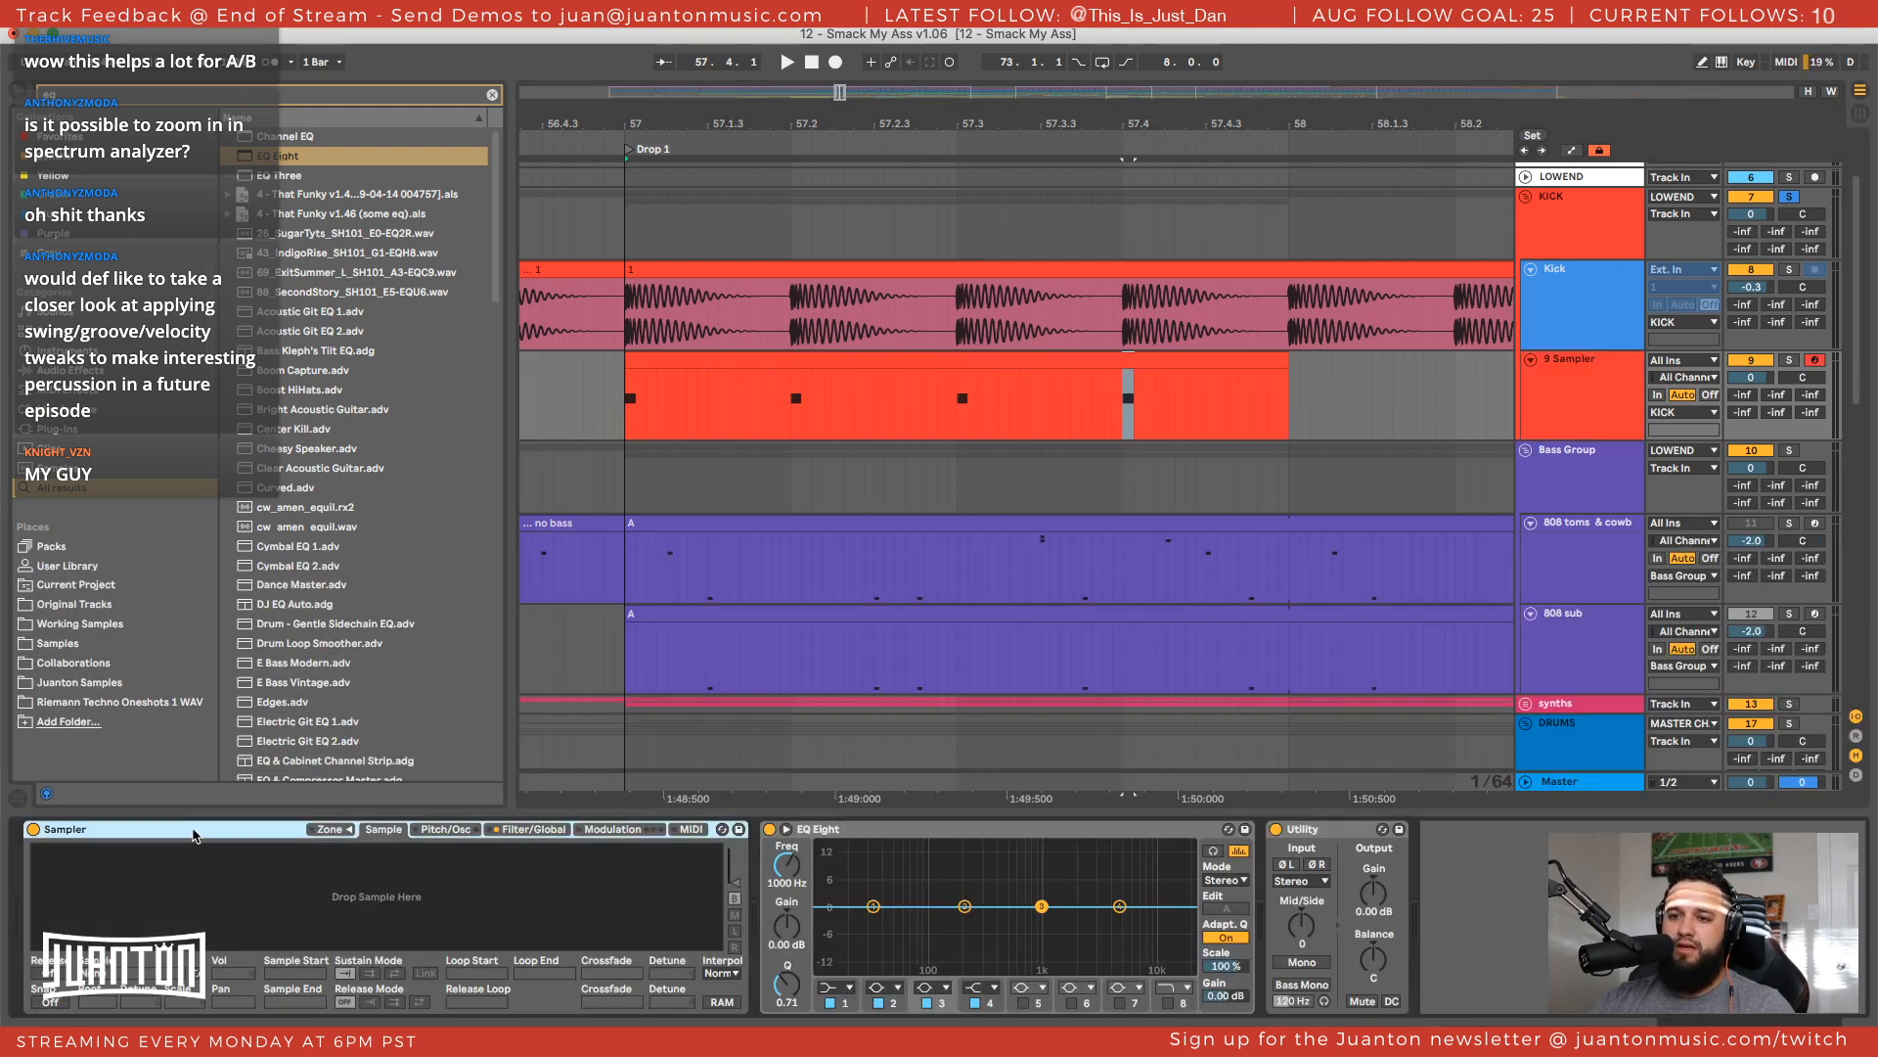
key(ctrl+f)
text(dr)
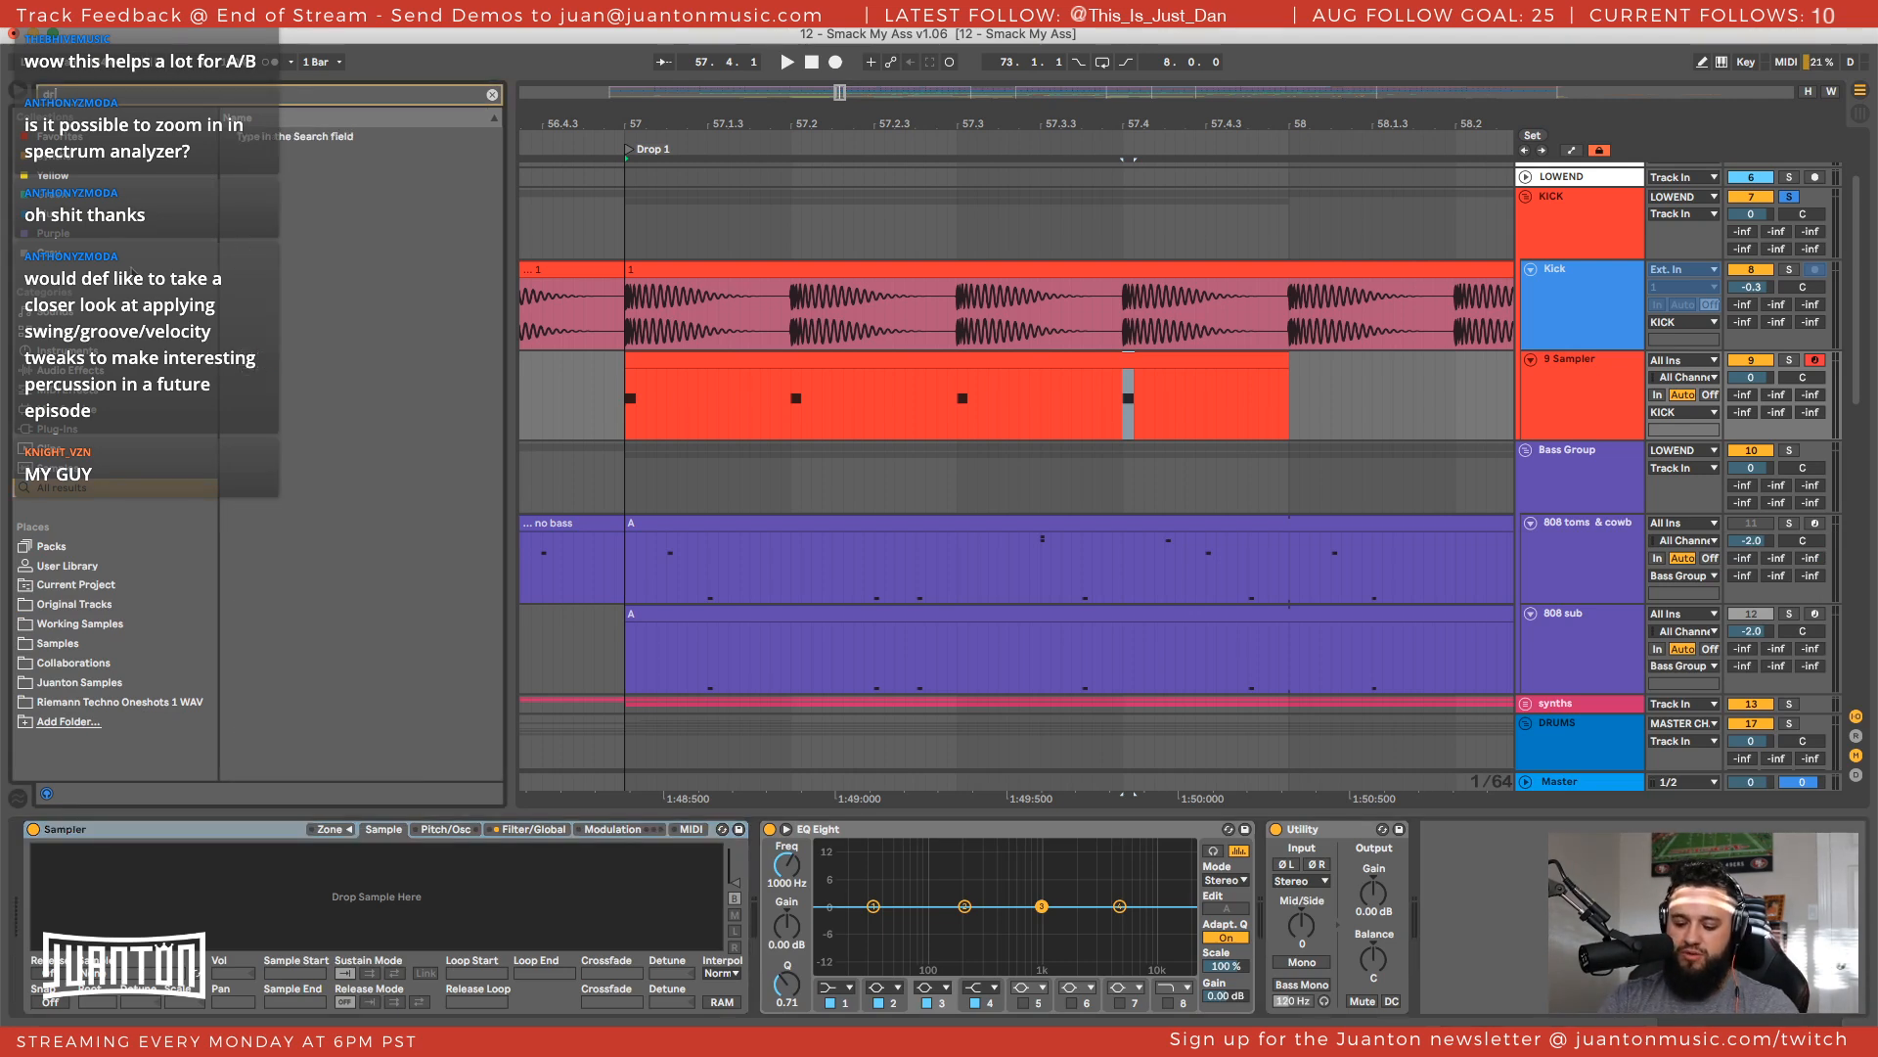
text(um)
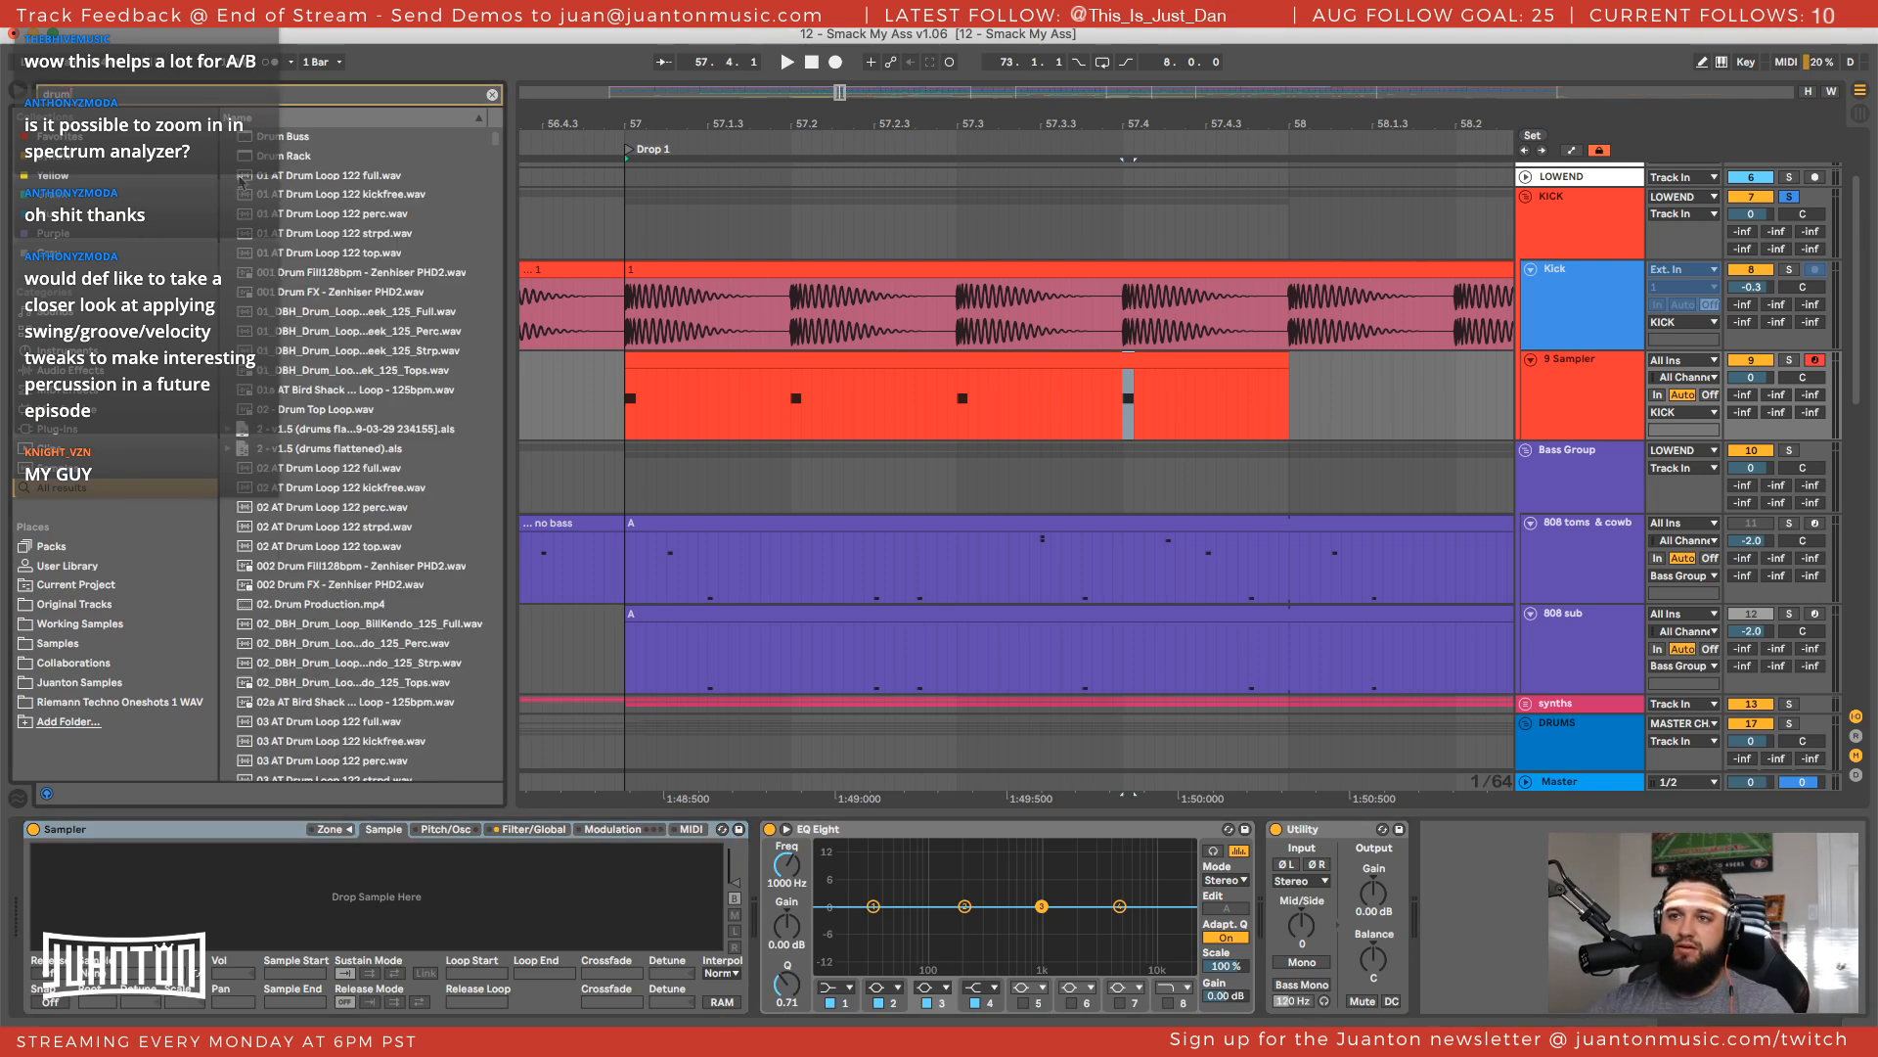
drag(256, 157, 261, 840)
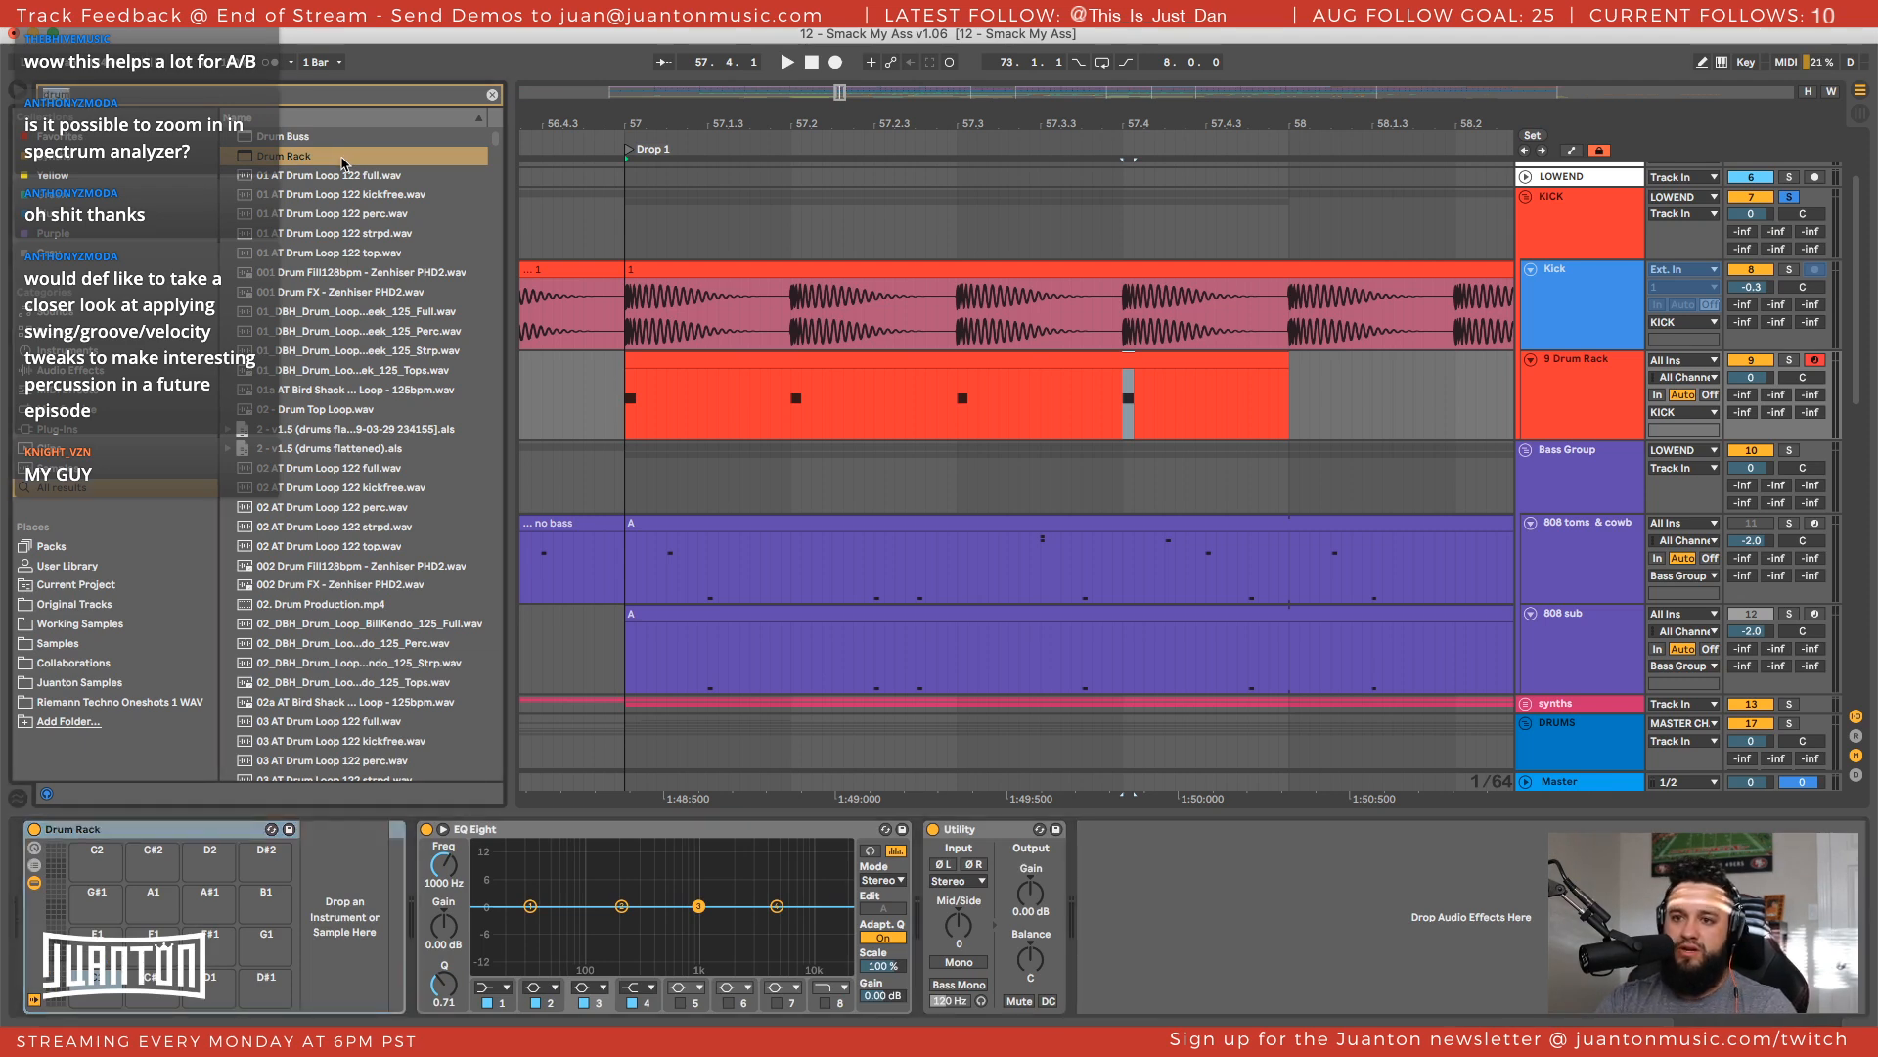
Search Working Samples for "hat" and open the single-hit HAT folder of the Toolroom Trademark Series - Mark Knight pack
click(116, 624)
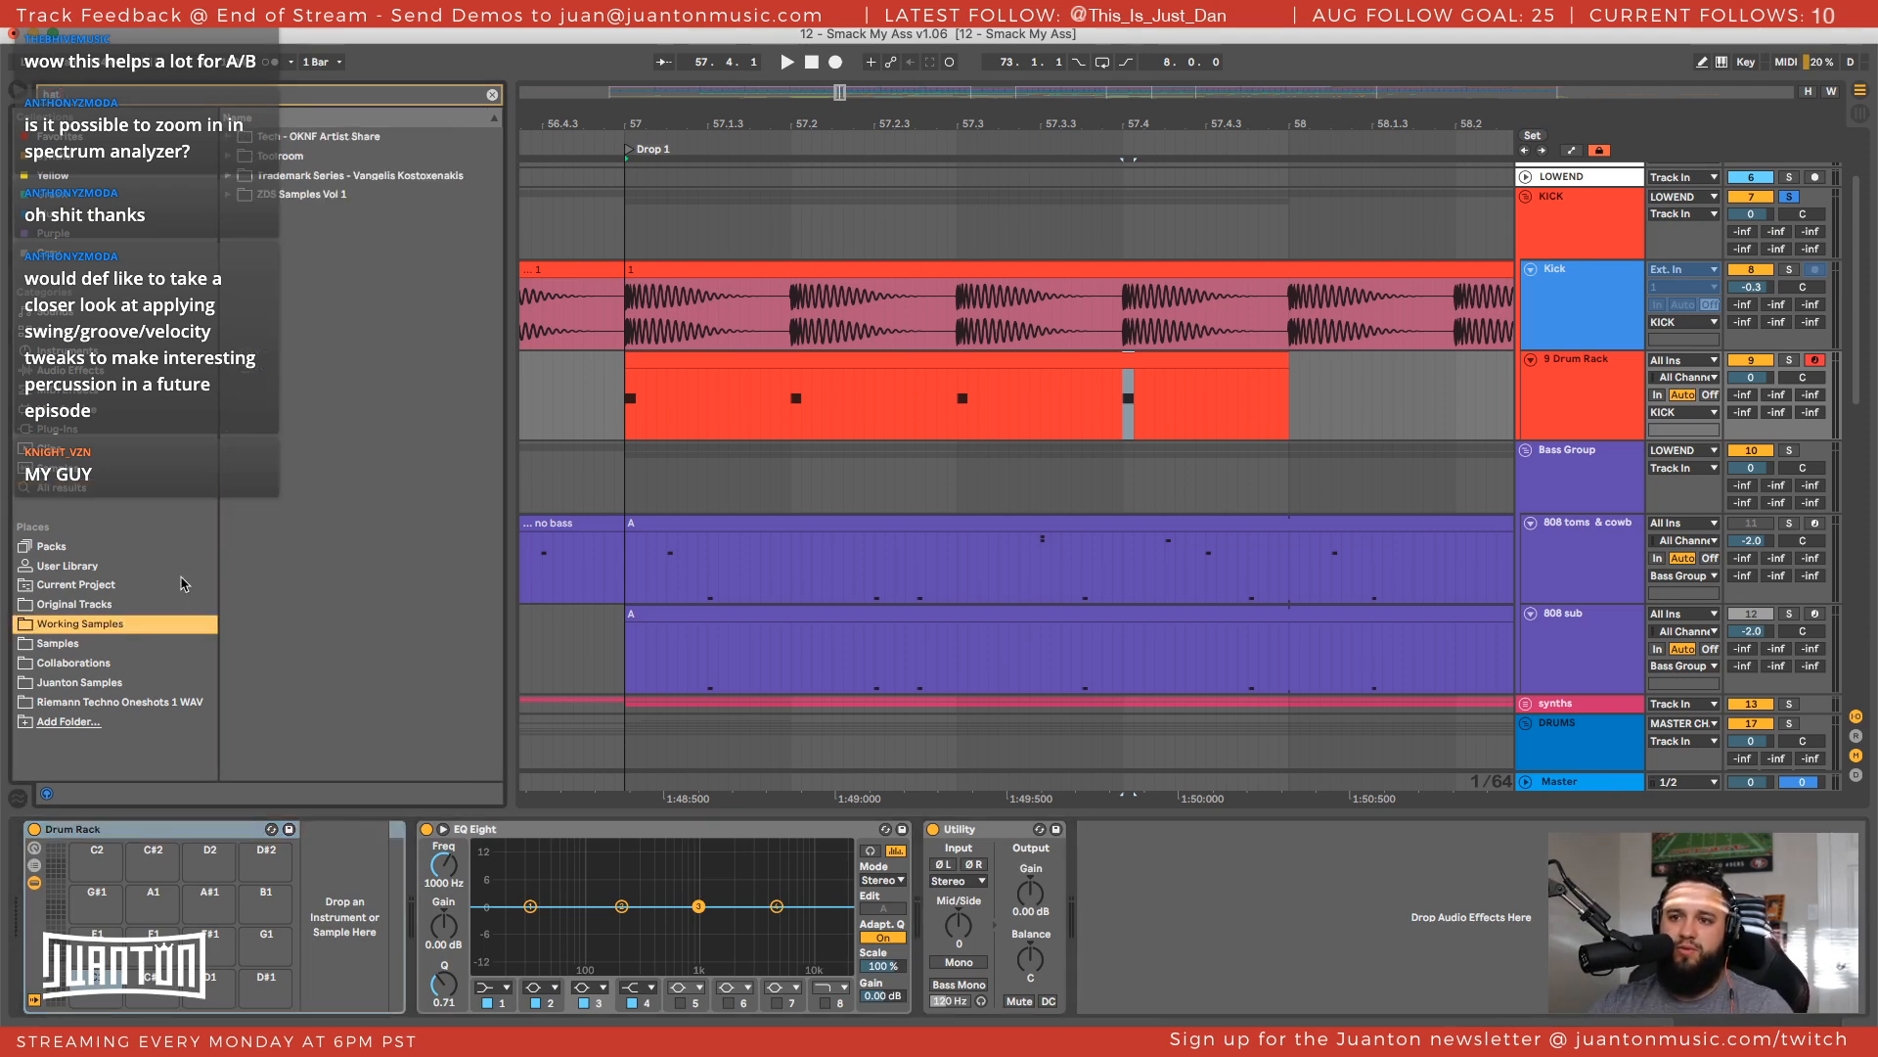
click(228, 156)
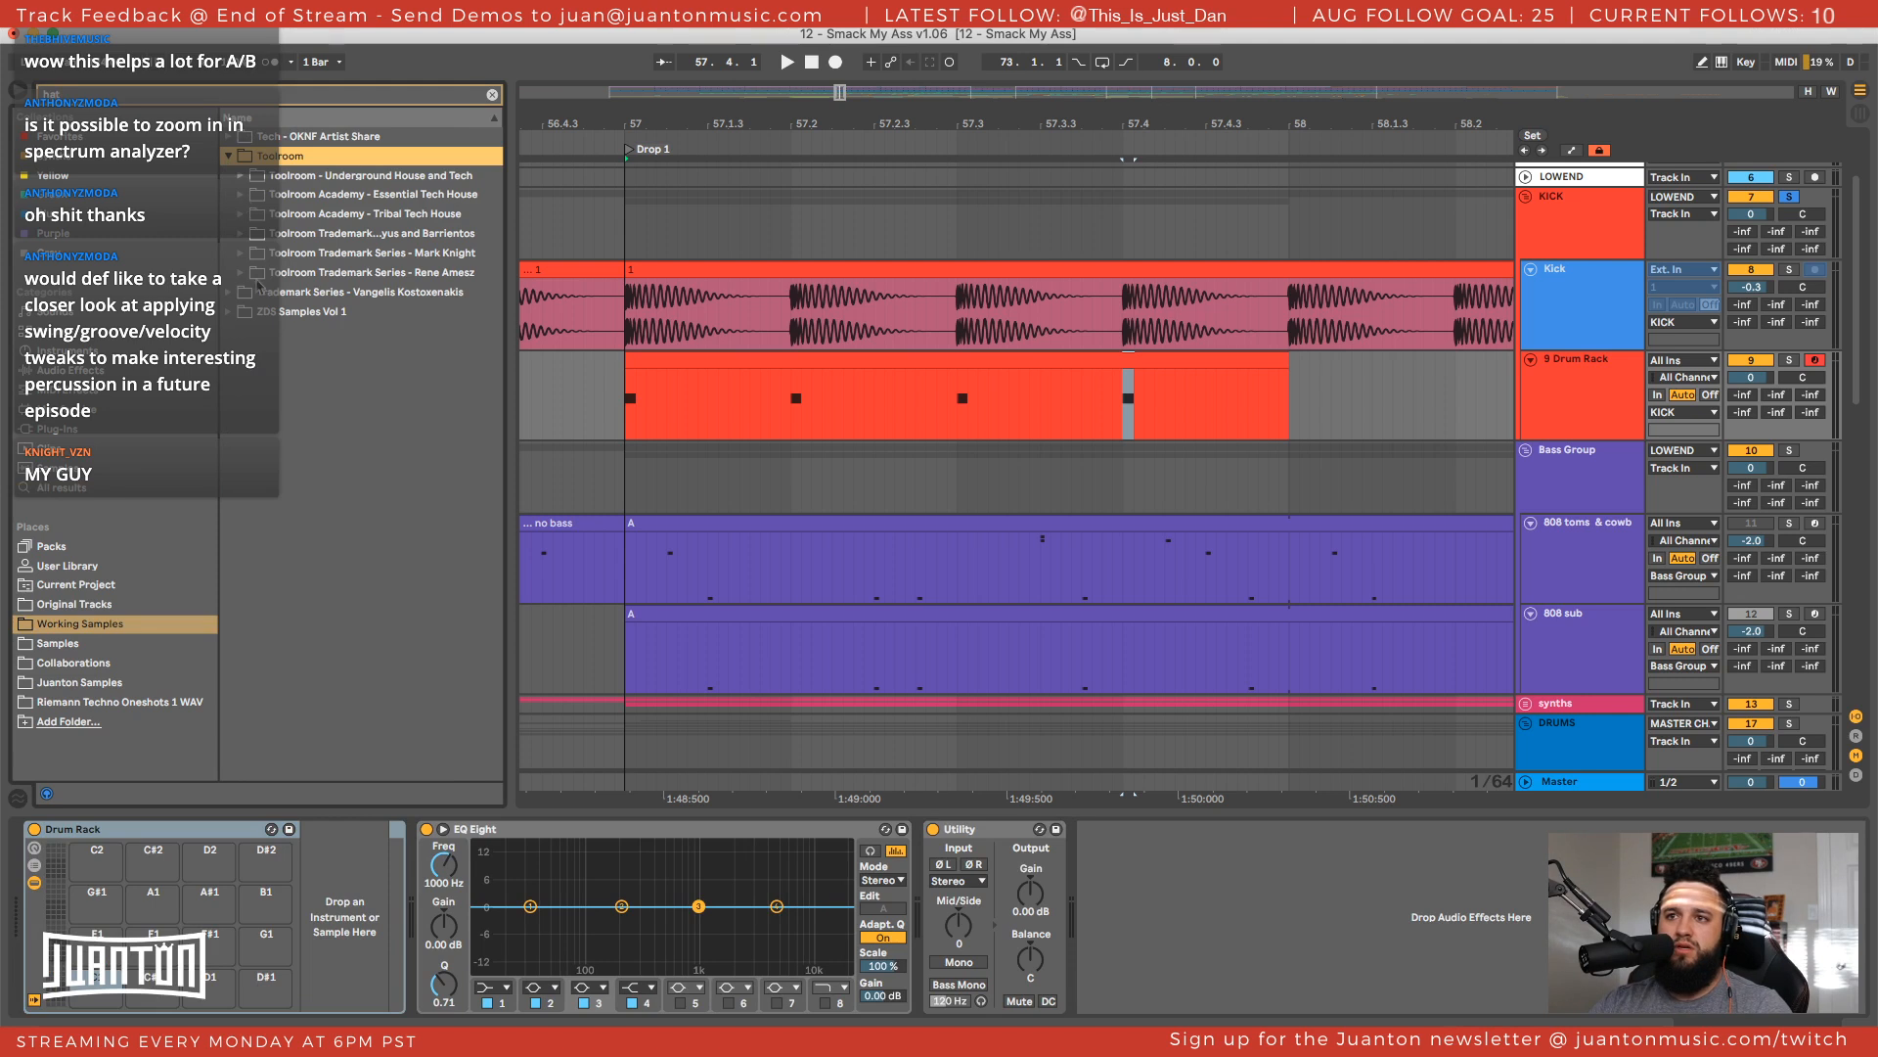
click(239, 255)
click(254, 291)
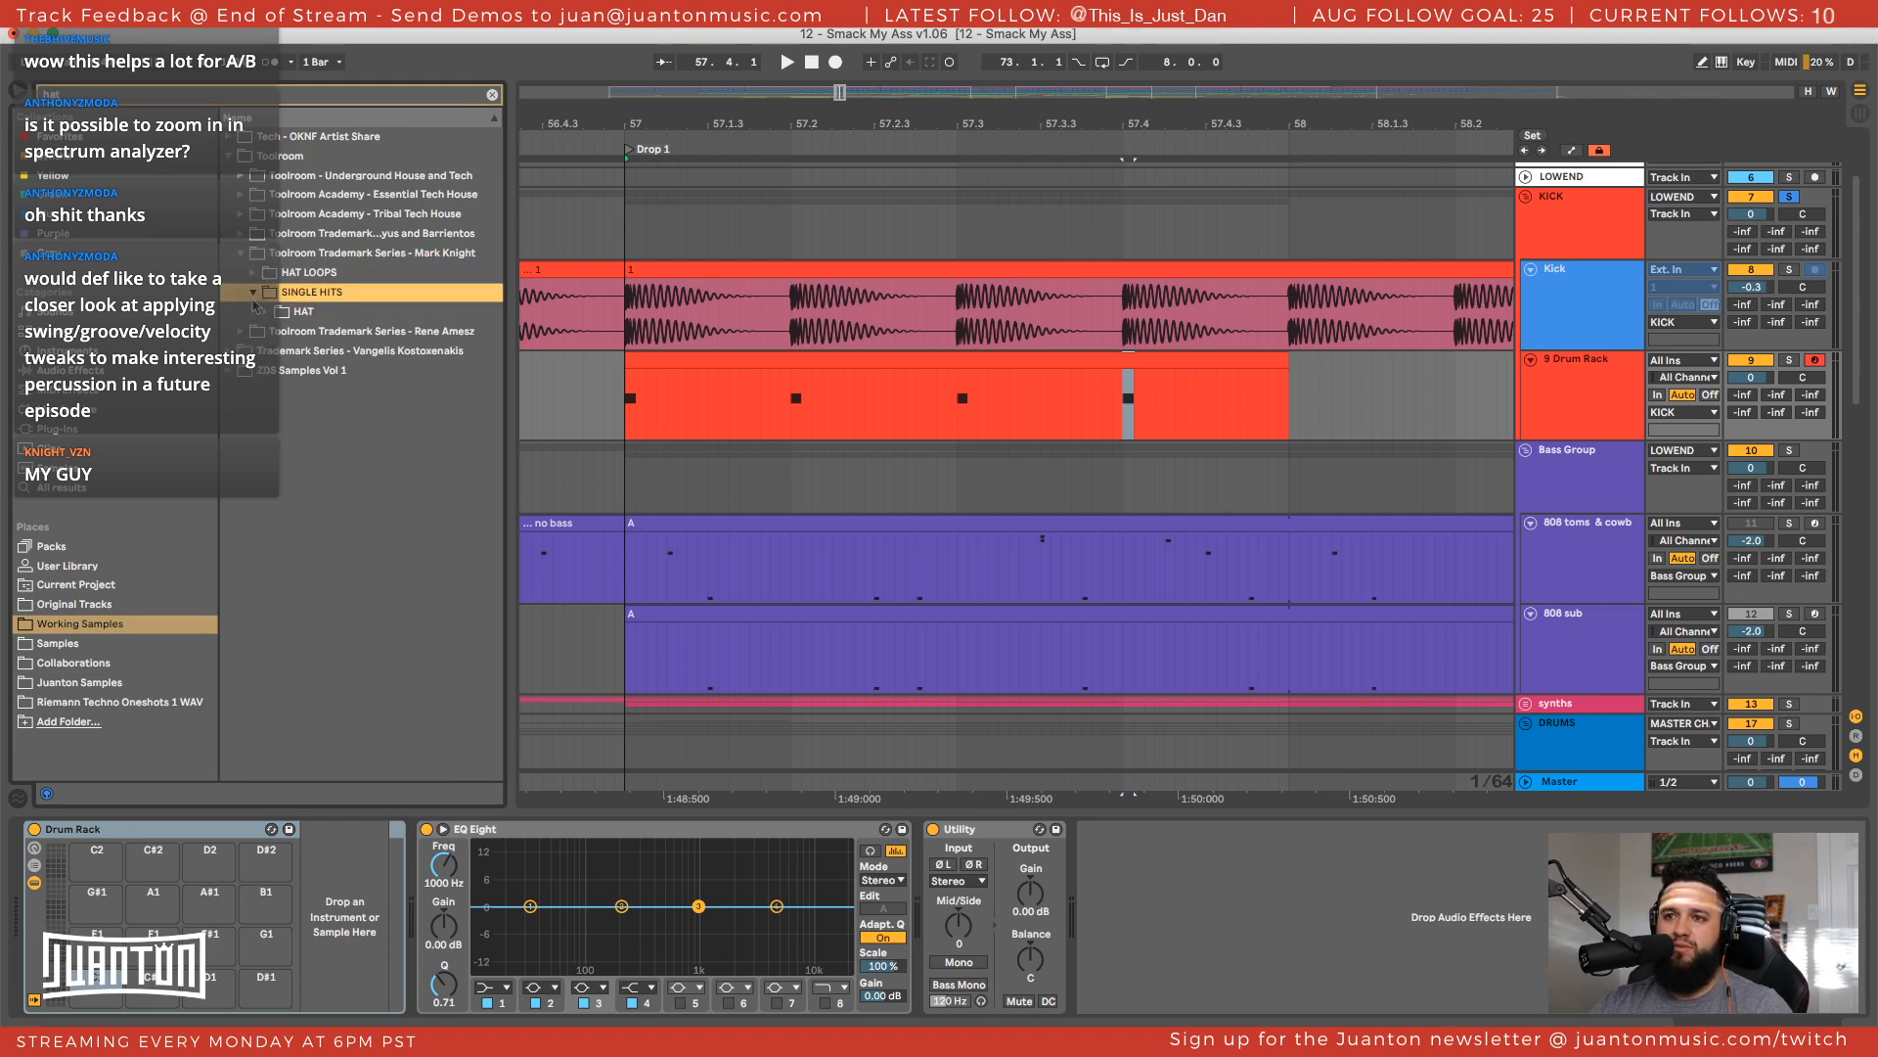
click(284, 311)
Audition several TA_MK_HAT one-shots and load TA_MK_HAT_16.wav onto the Drum Rack's first pad
click(306, 352)
click(367, 431)
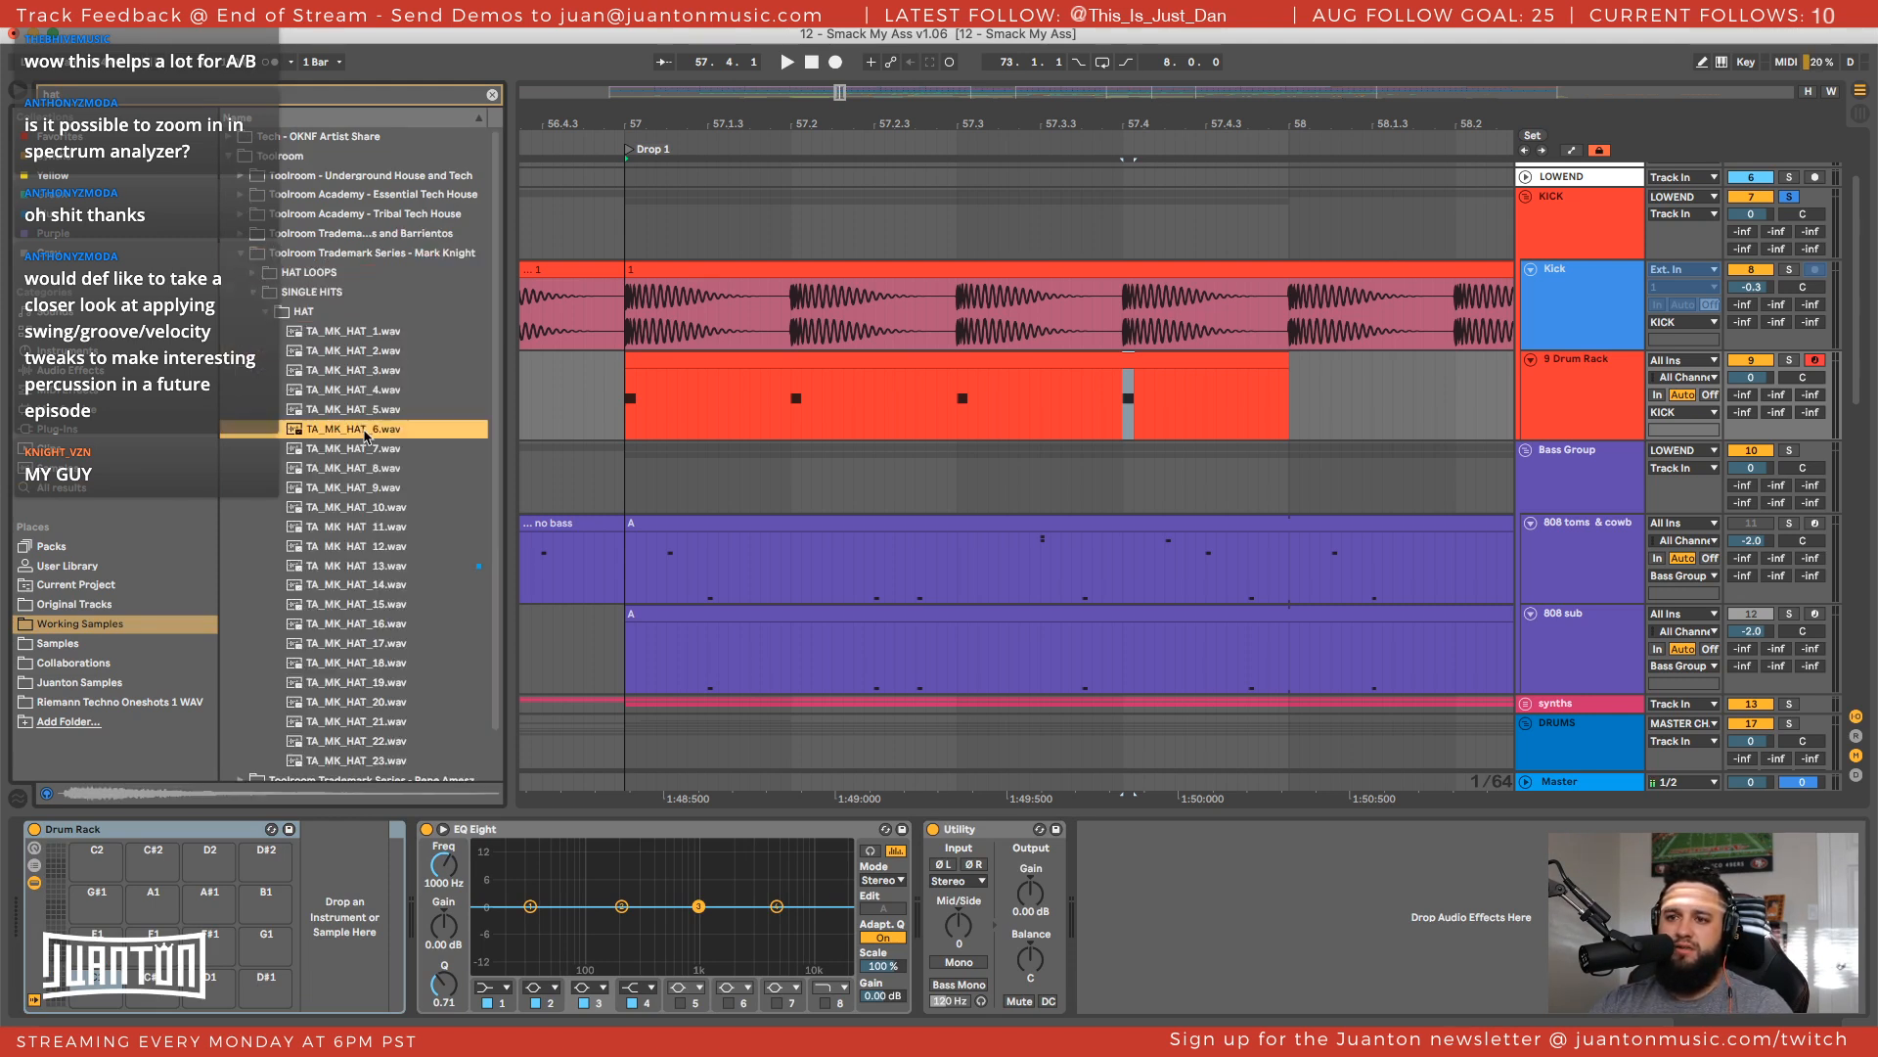
click(365, 546)
click(364, 623)
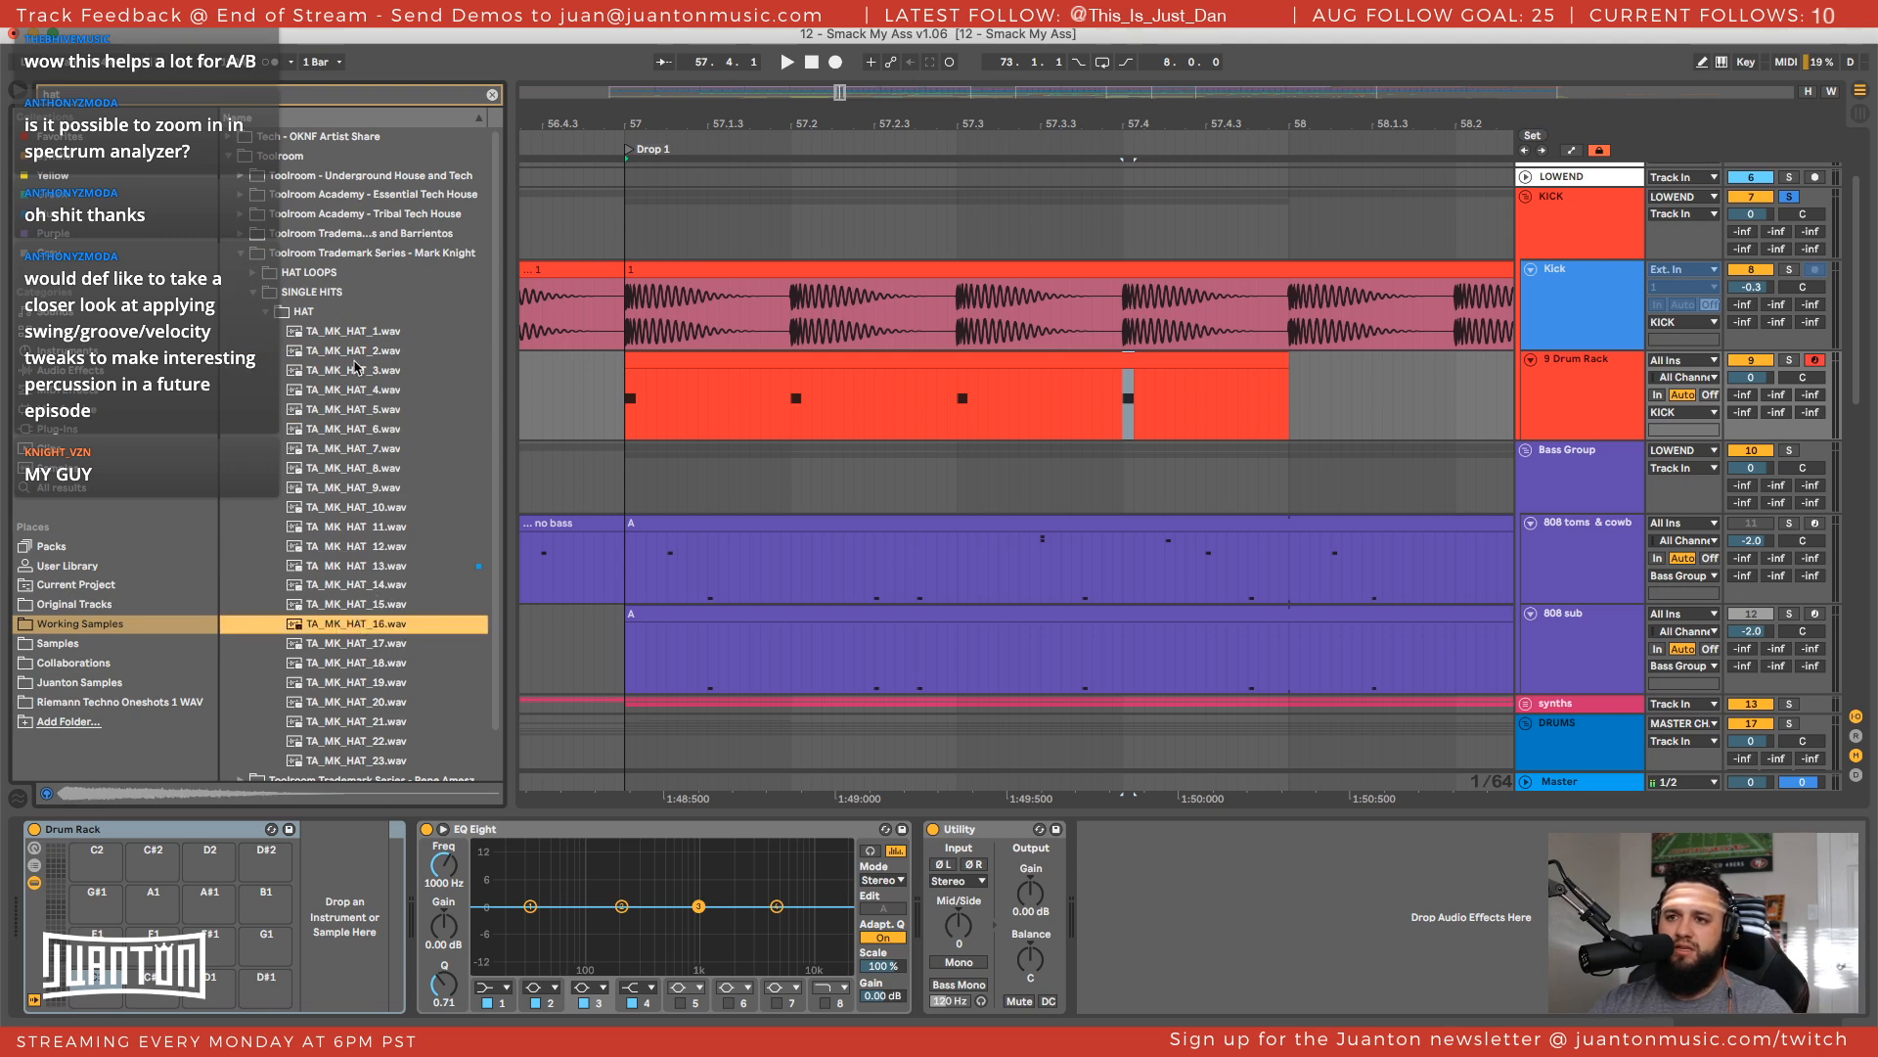
drag(362, 623, 95, 975)
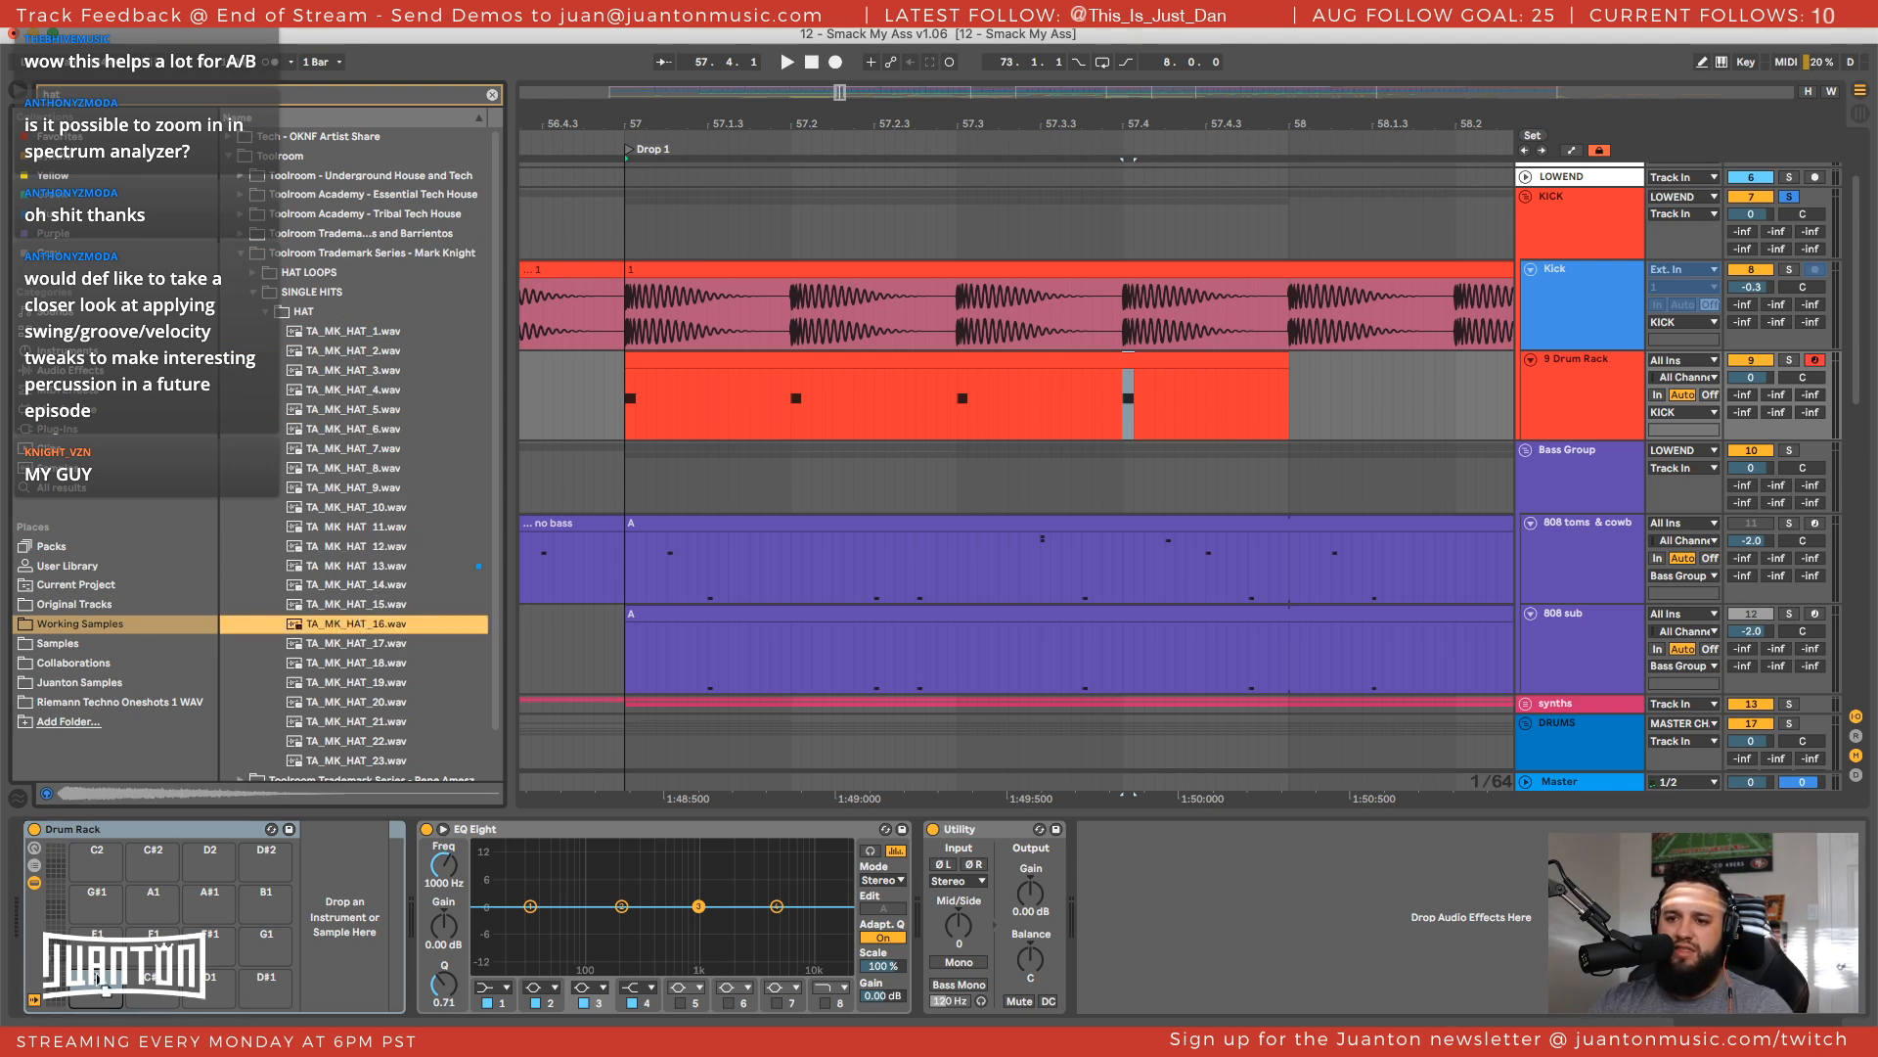
Audition further Mark Knight hats, including TA_MK_HAT_18, 22, 23, 1 and 2, and briefly play the Drop 1 section
click(355, 663)
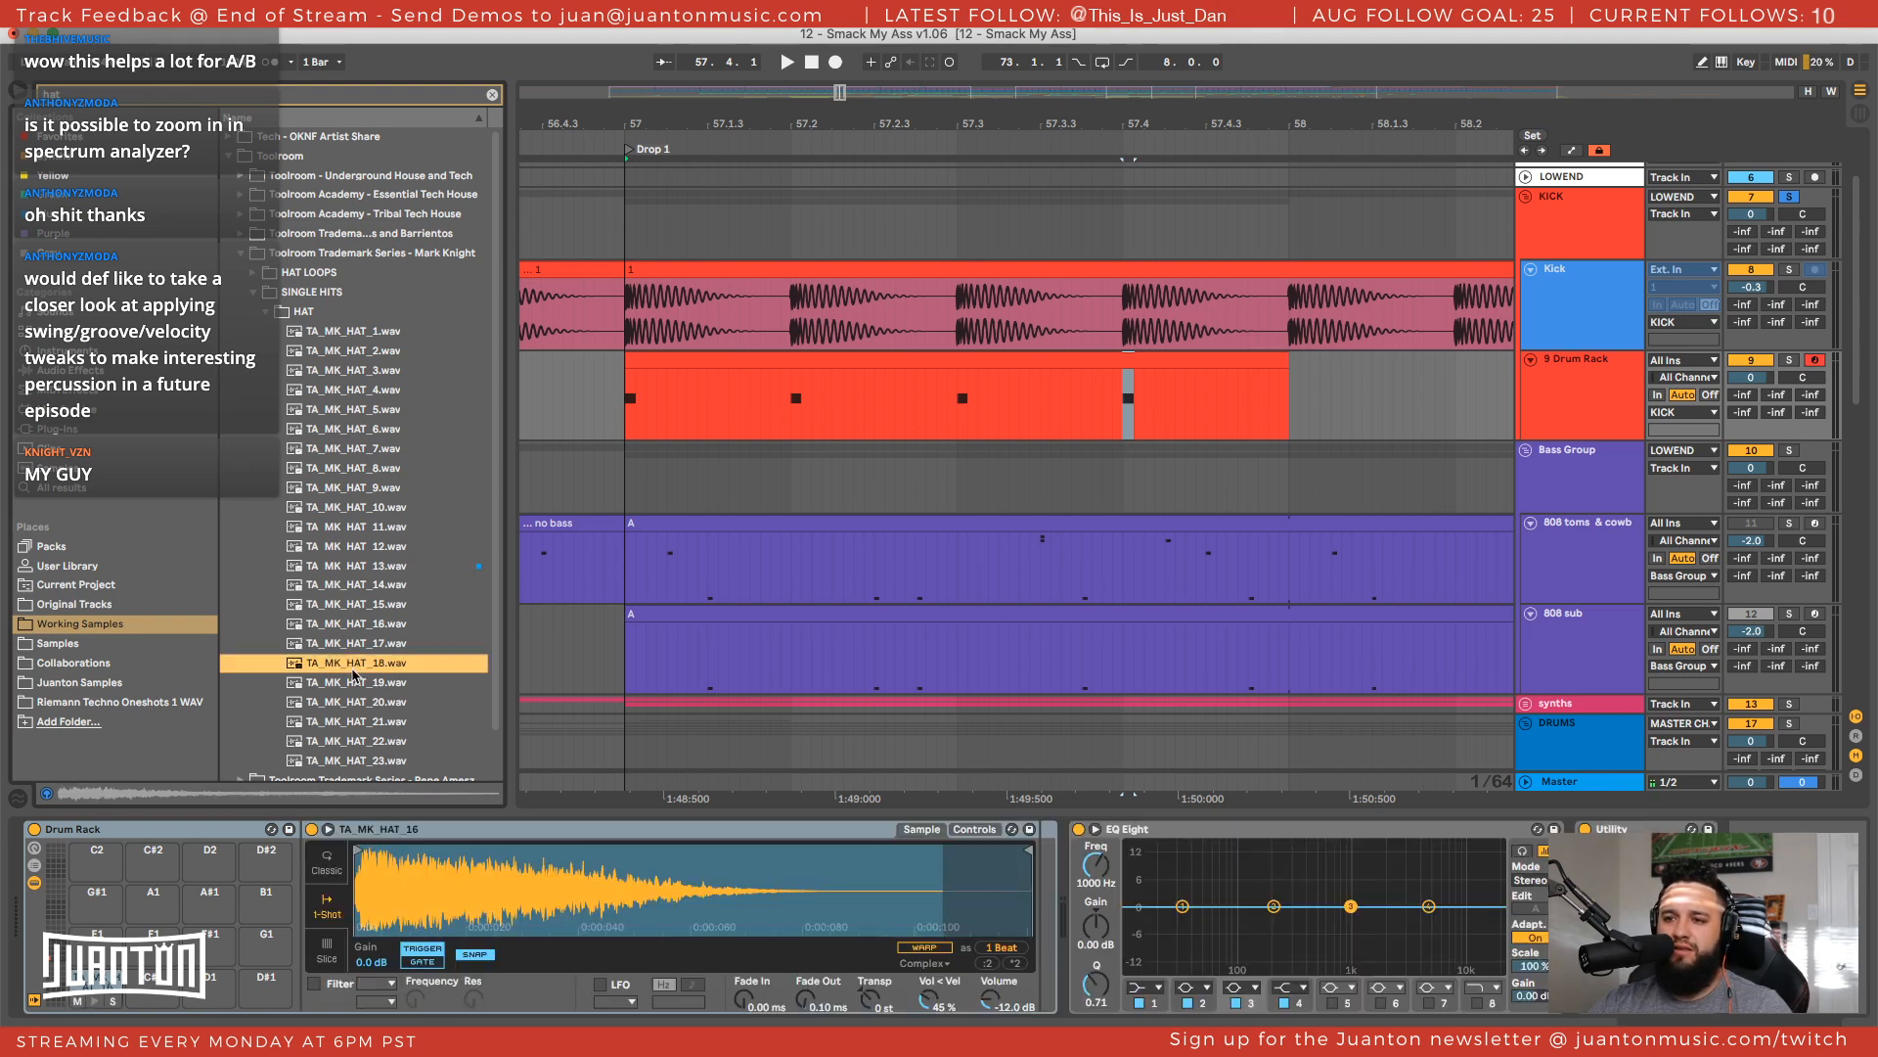
scroll(355, 665, down, 2)
click(354, 662)
click(354, 698)
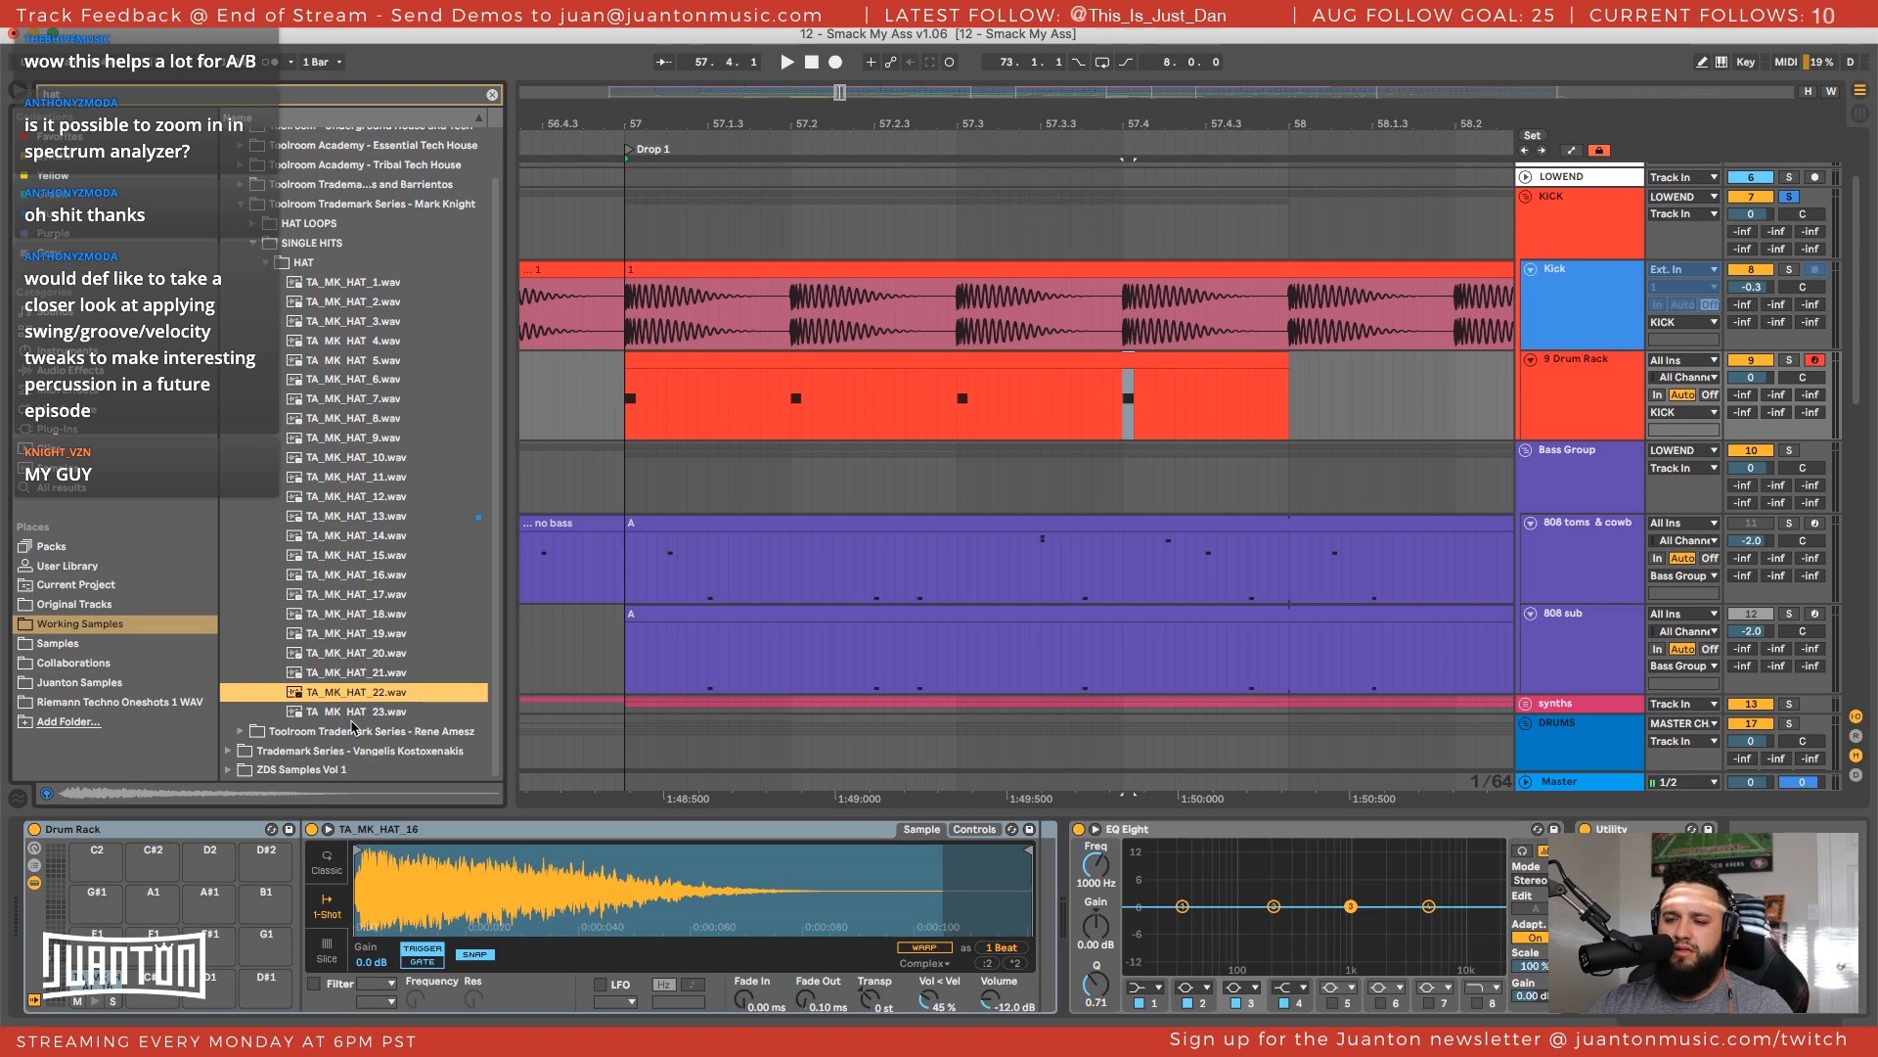
click(352, 714)
click(364, 286)
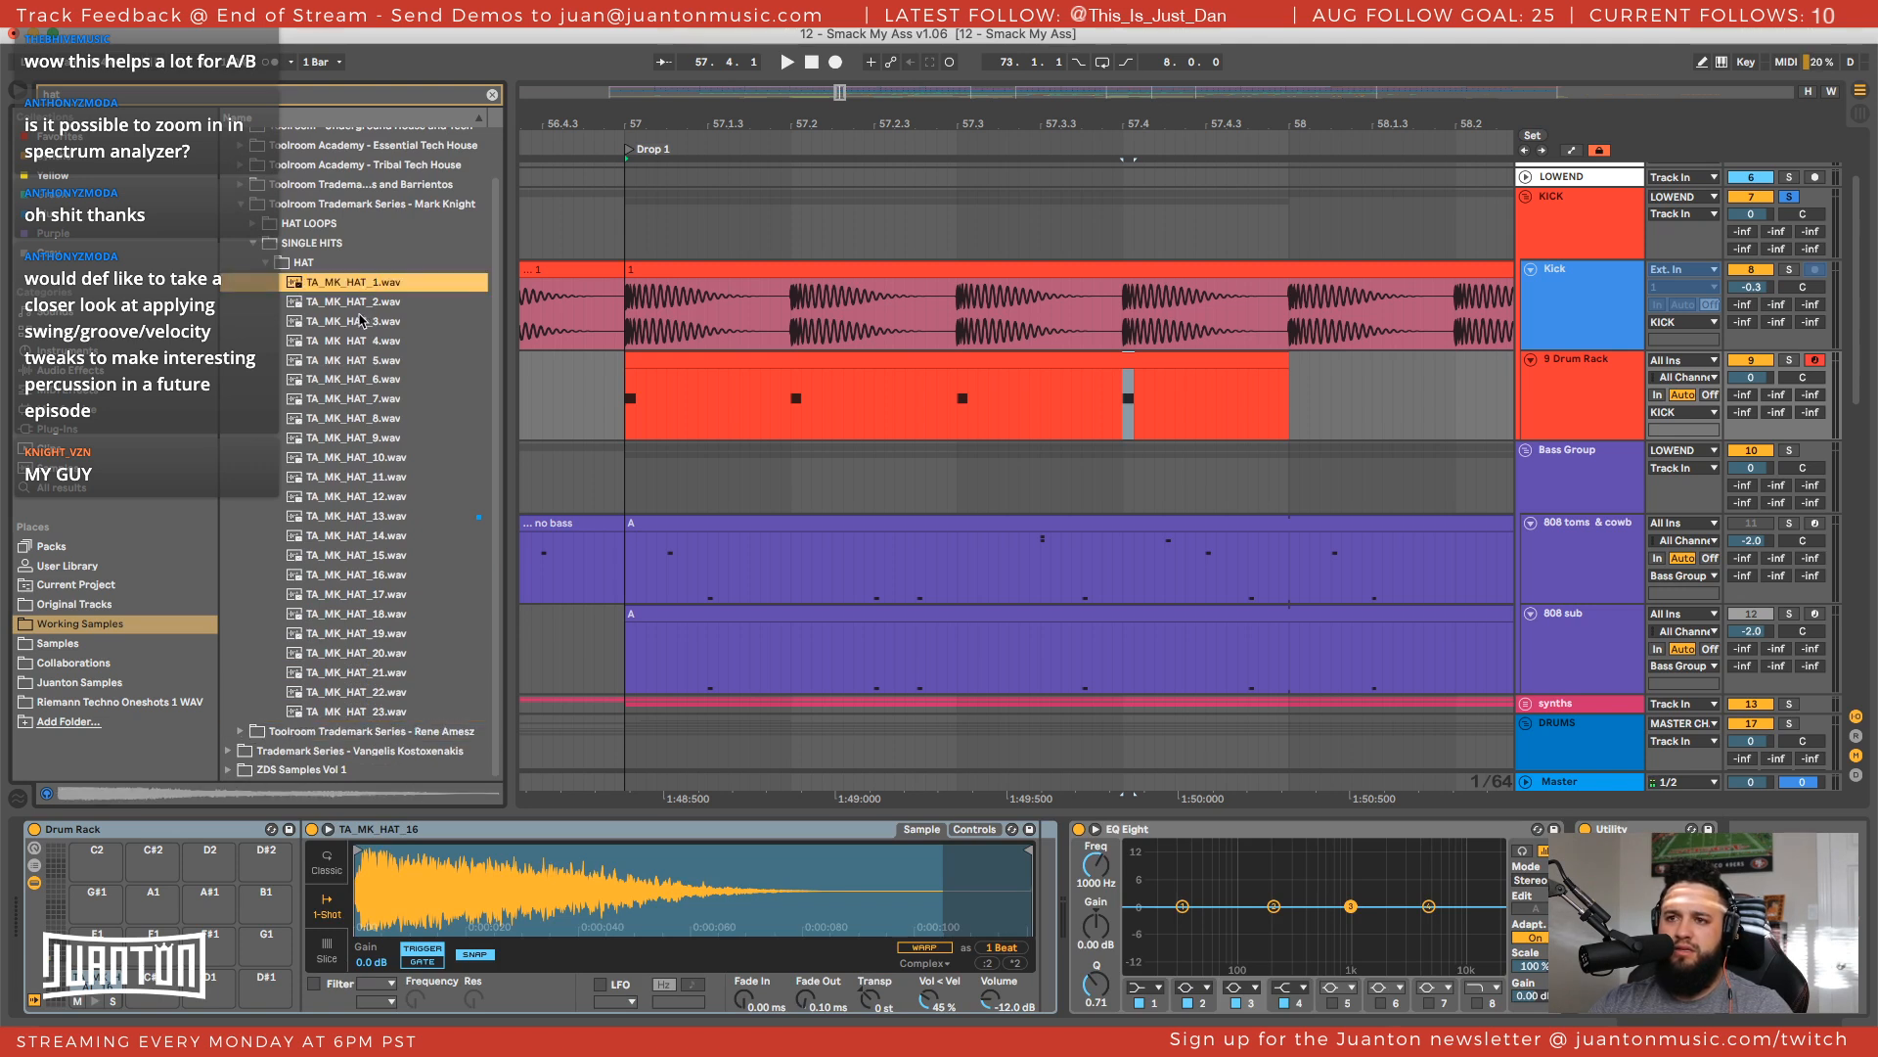
click(343, 306)
key(space)
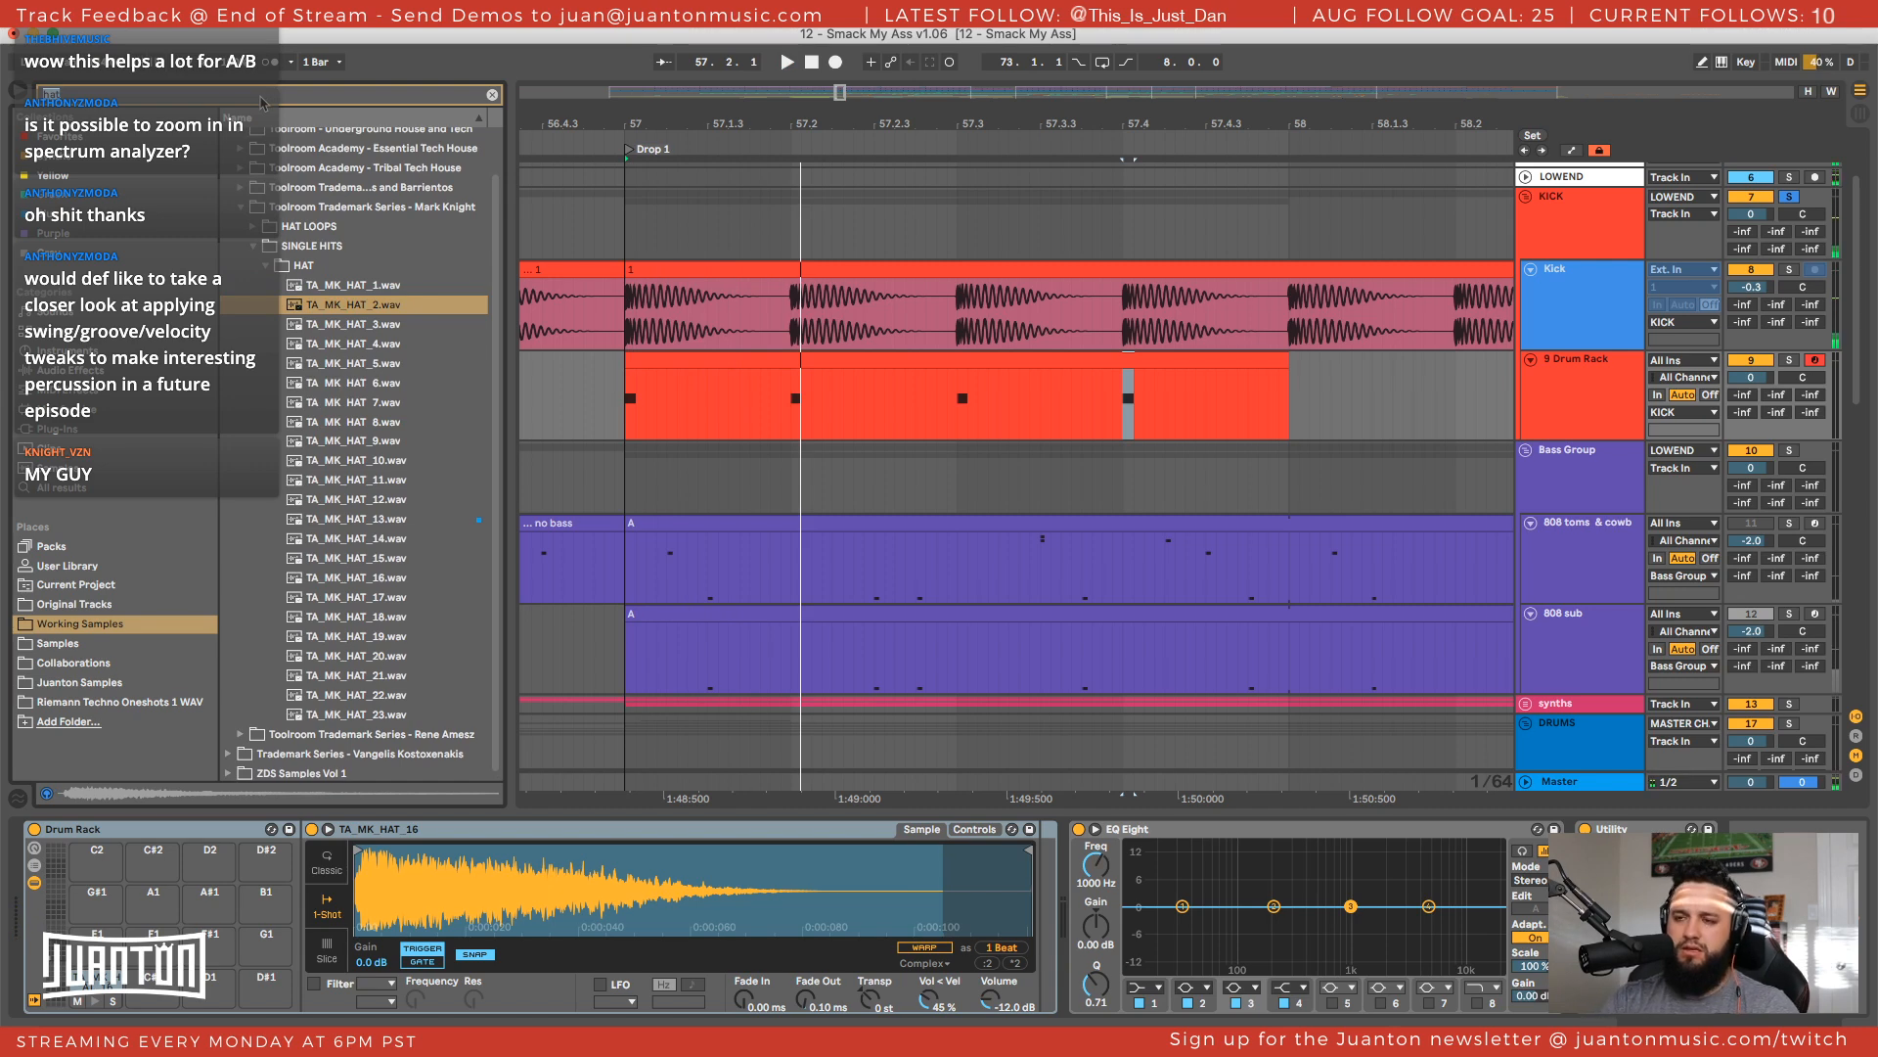
Search Working Samples for "tamb" and audition the NOIZU tambourine loops
text(tamb)
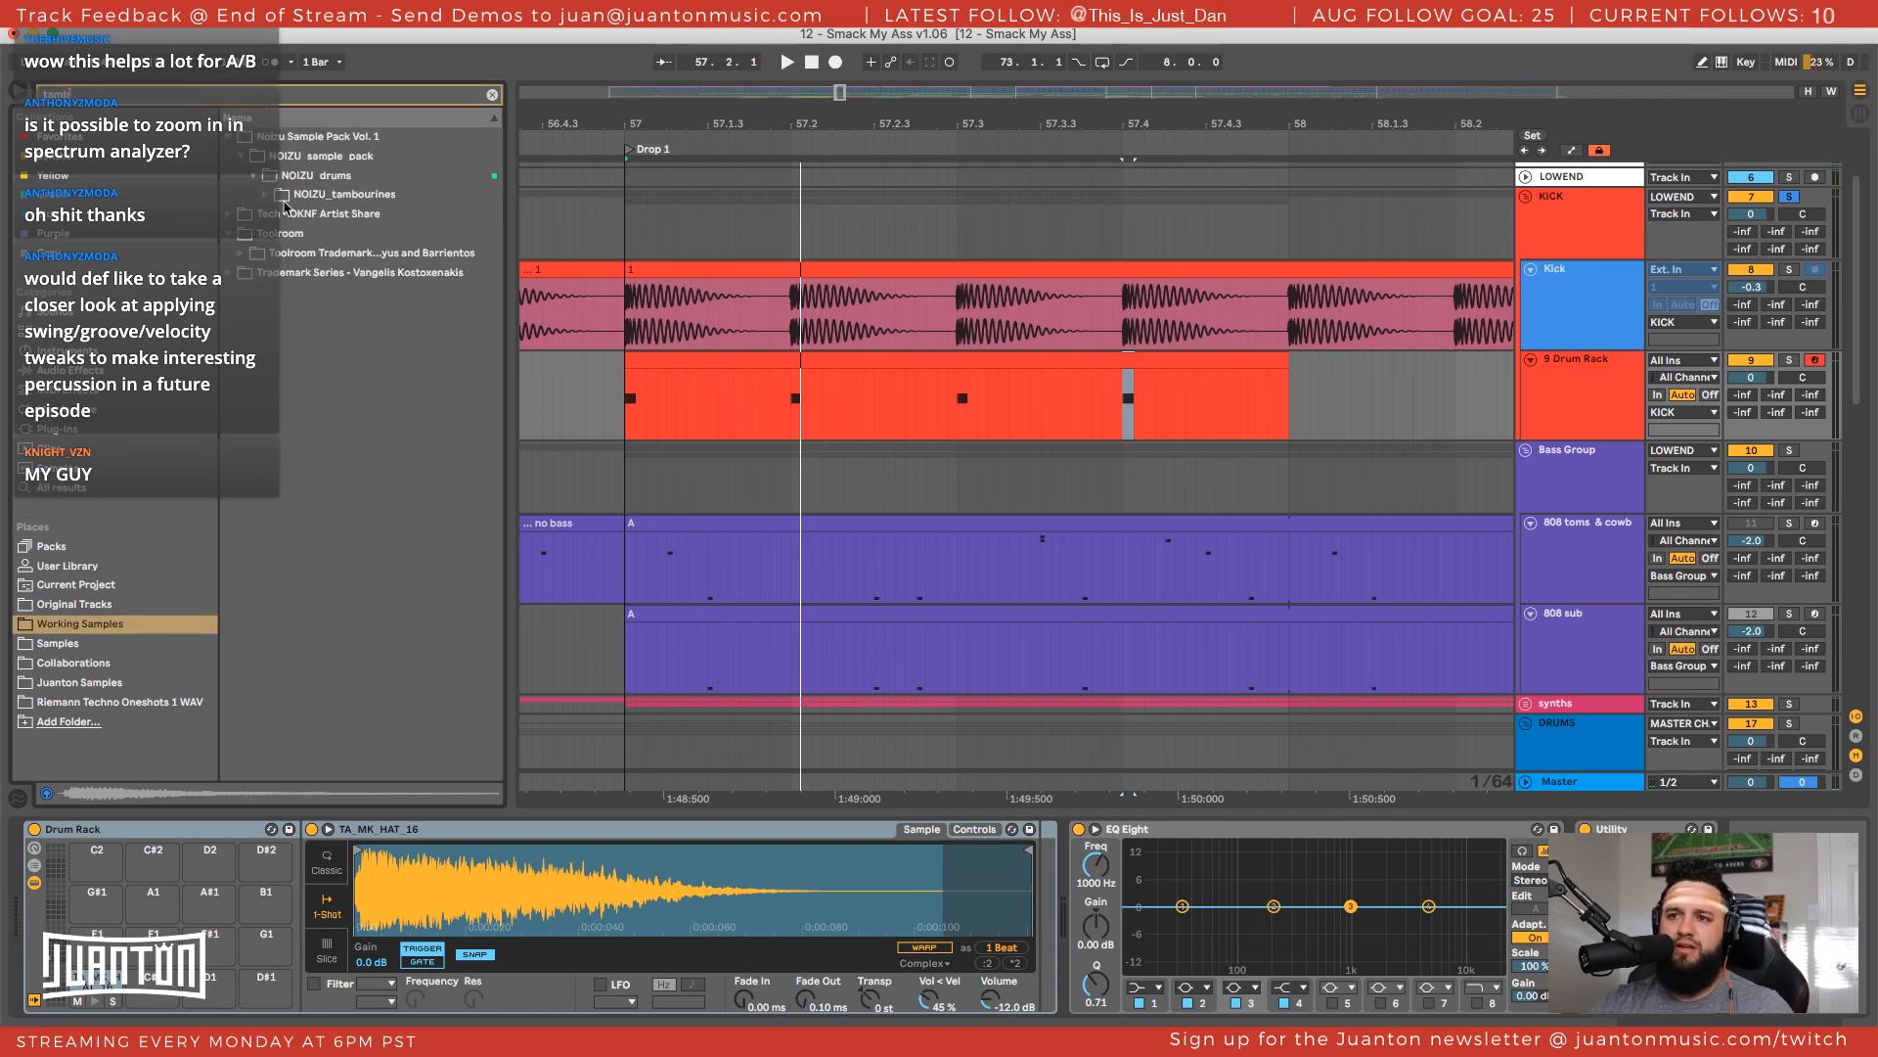
click(265, 196)
click(290, 214)
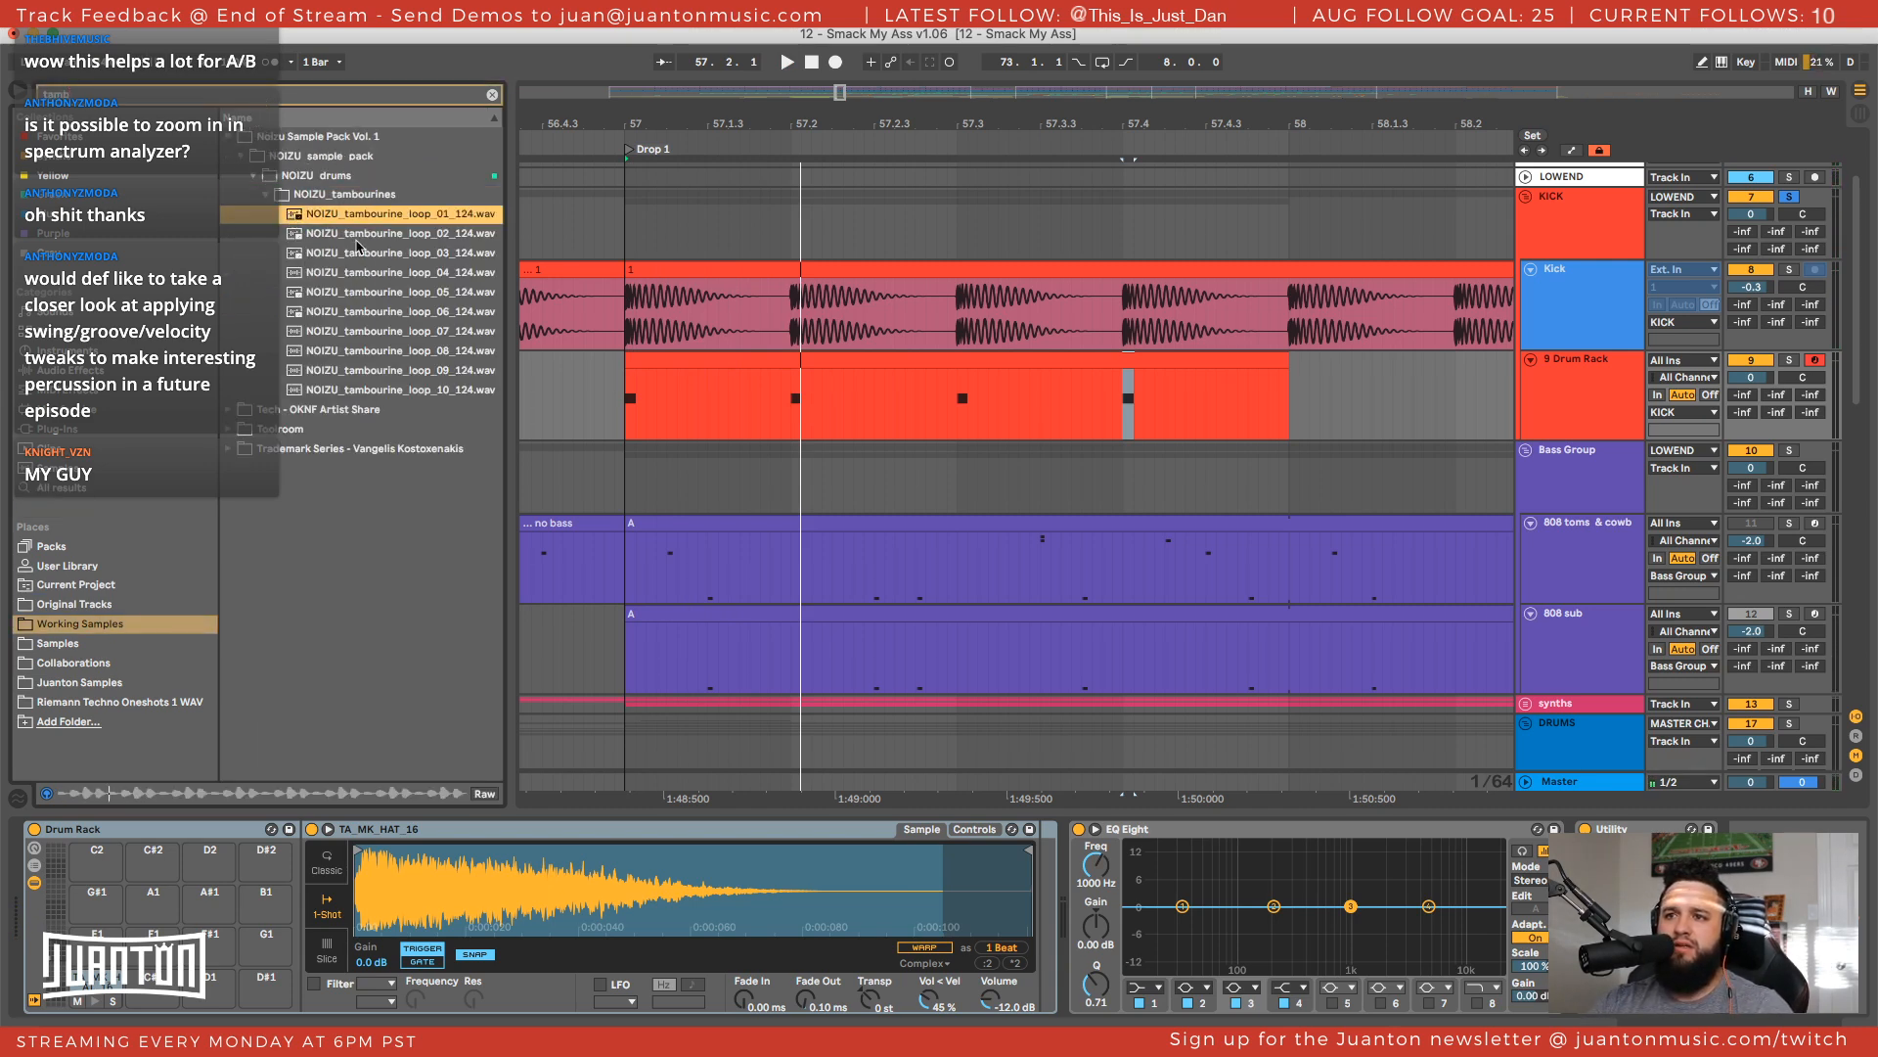
click(357, 246)
click(359, 299)
click(365, 330)
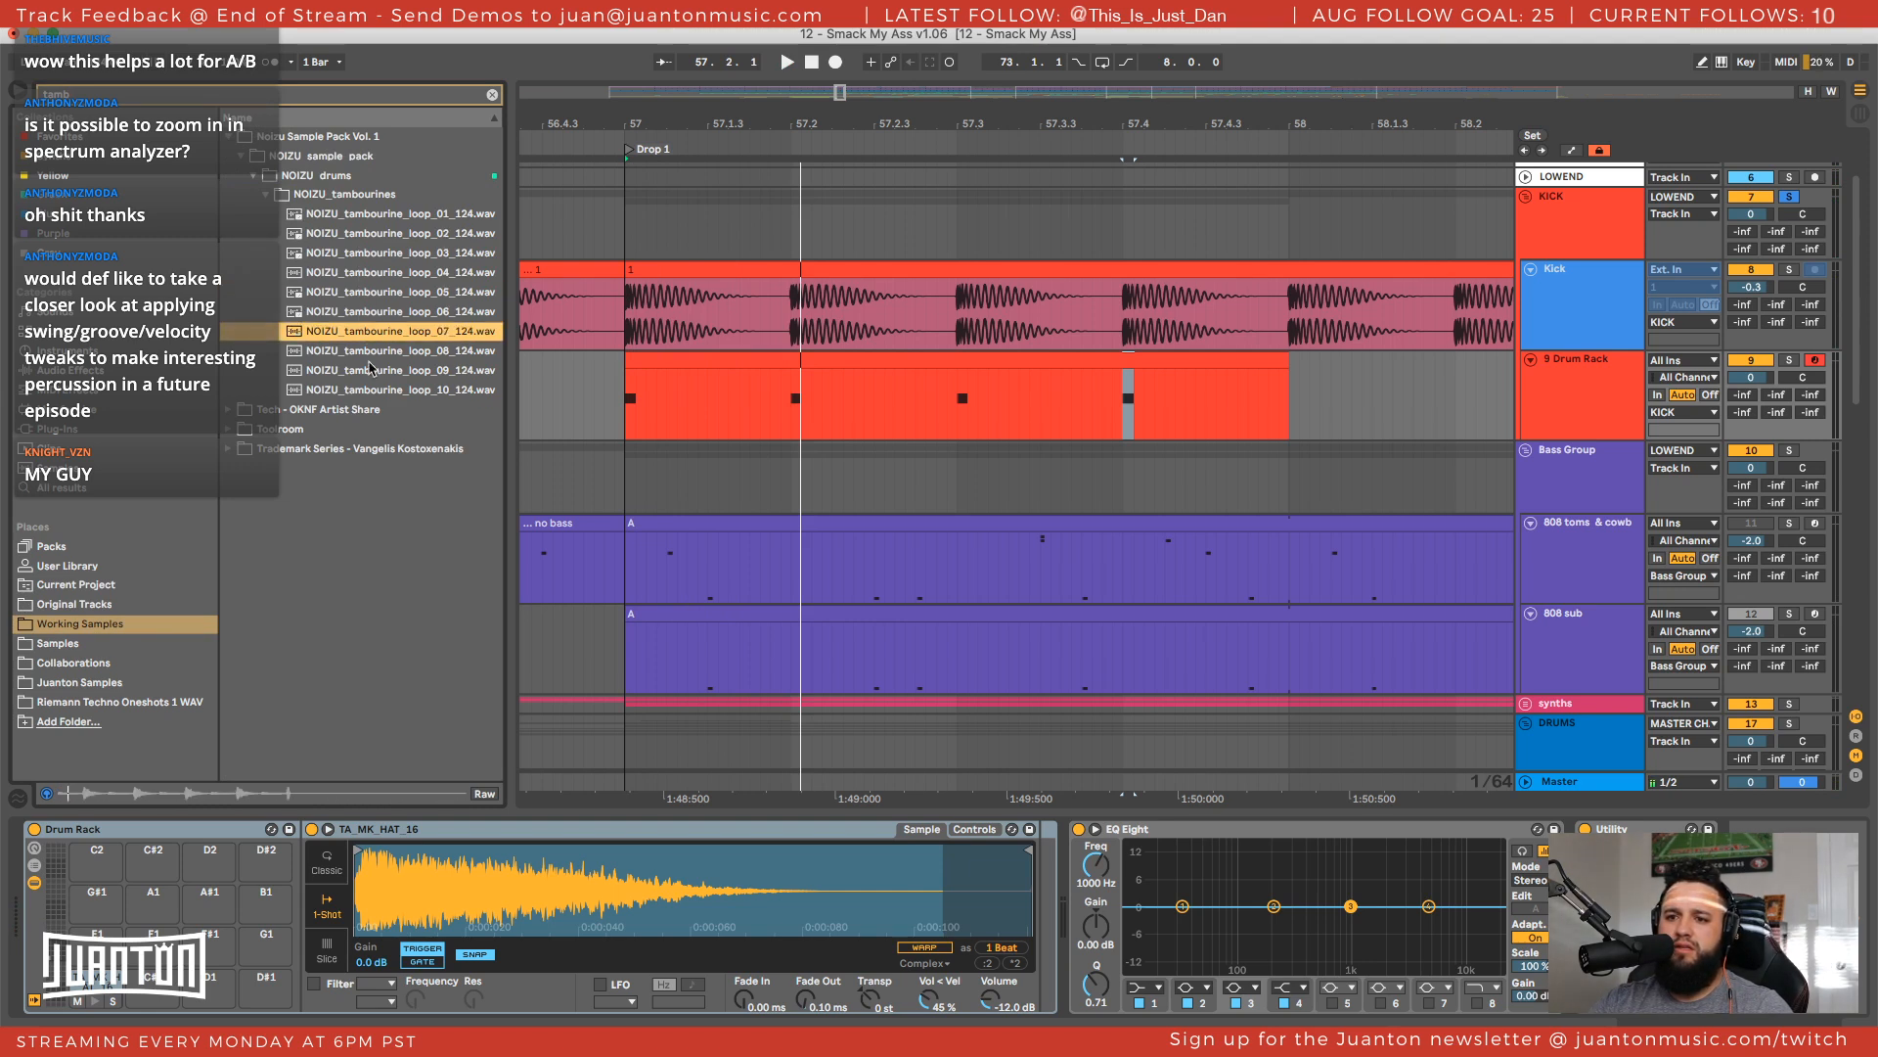
click(369, 372)
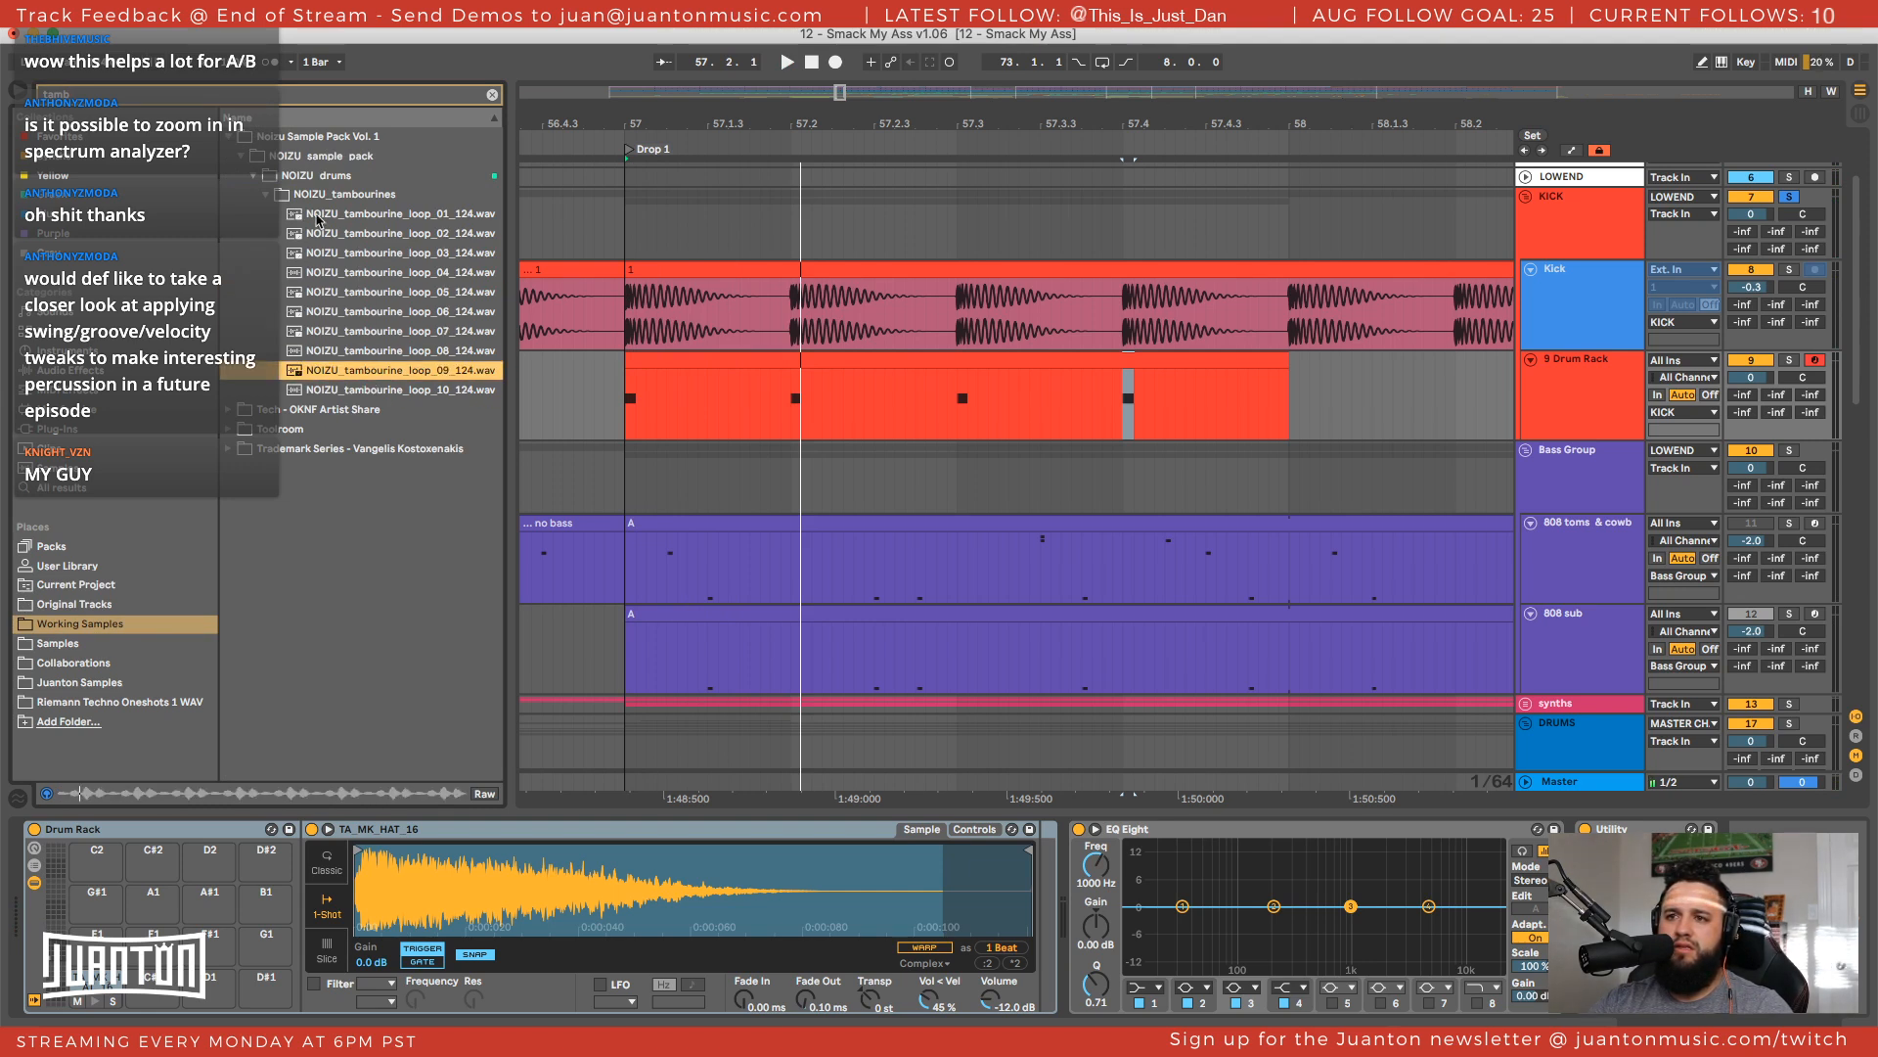
click(348, 390)
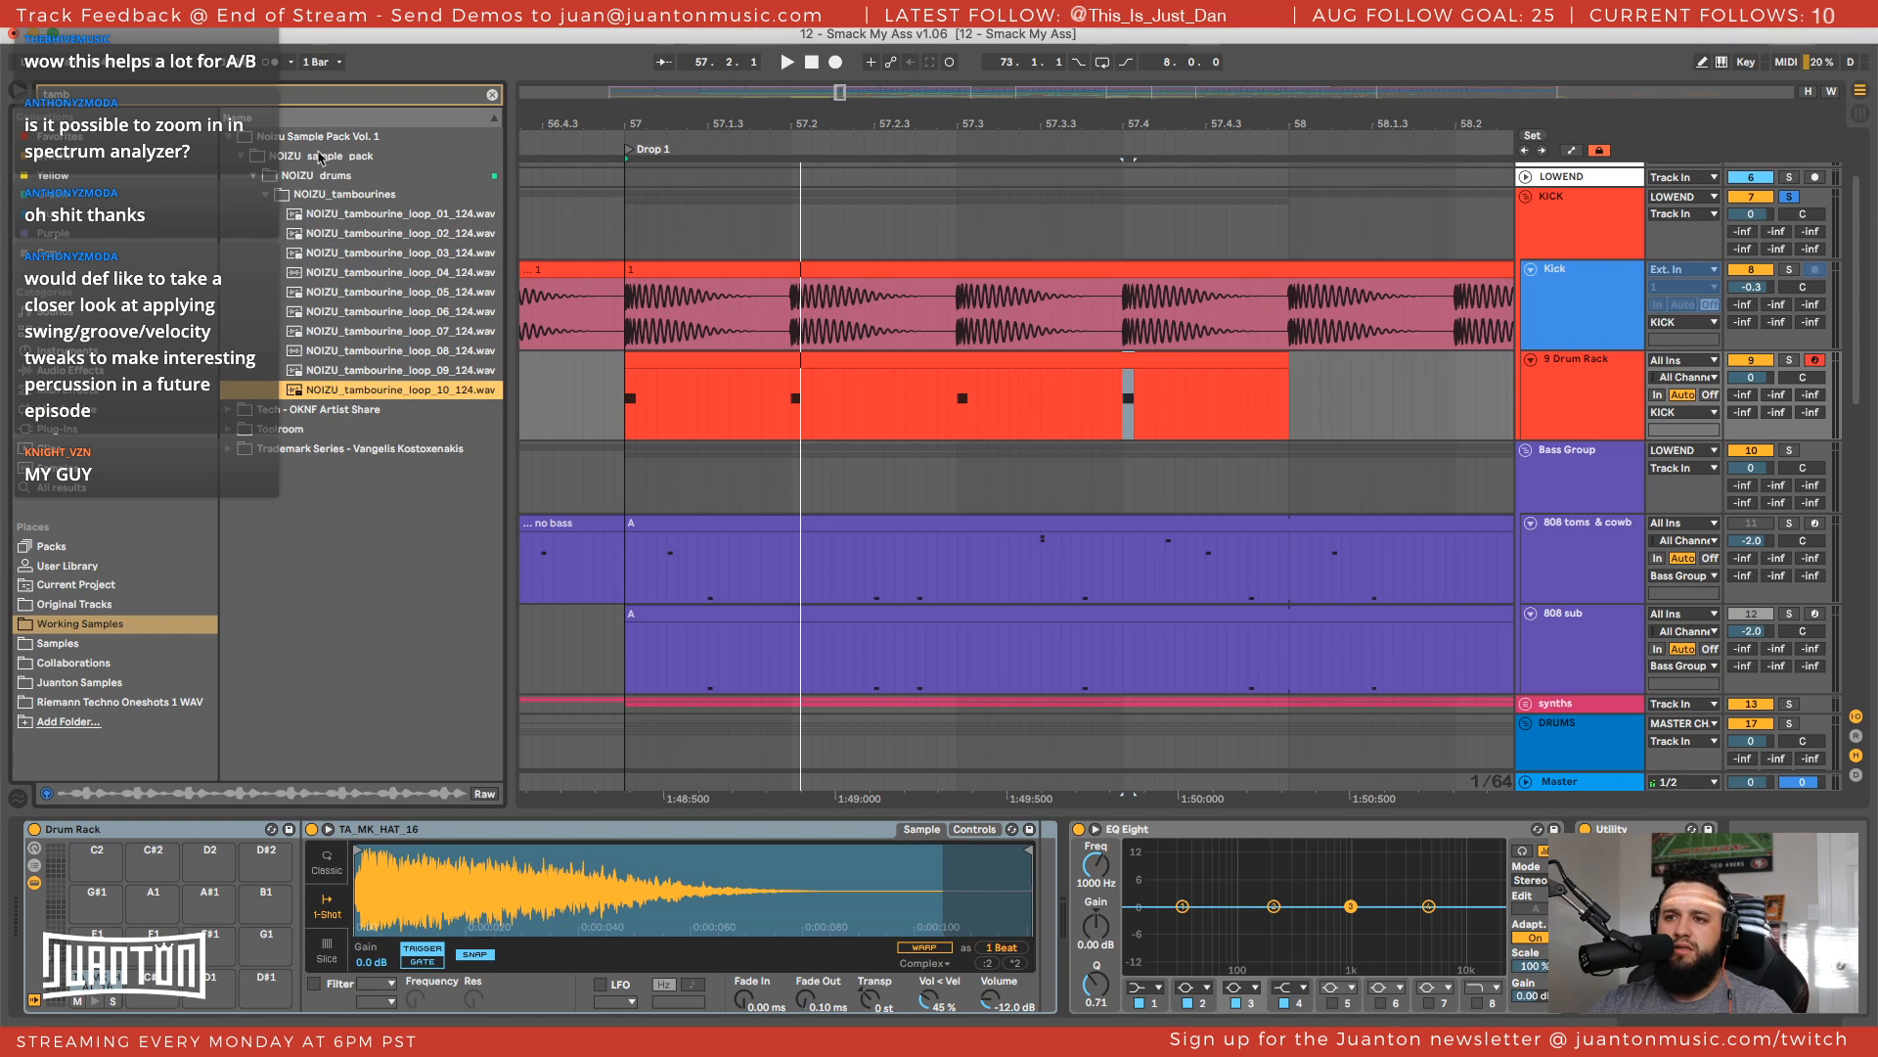
Search Working Samples for "top", audition the hi-hat loops in NOIZU_top_loops, and collapse that folder
click(492, 95)
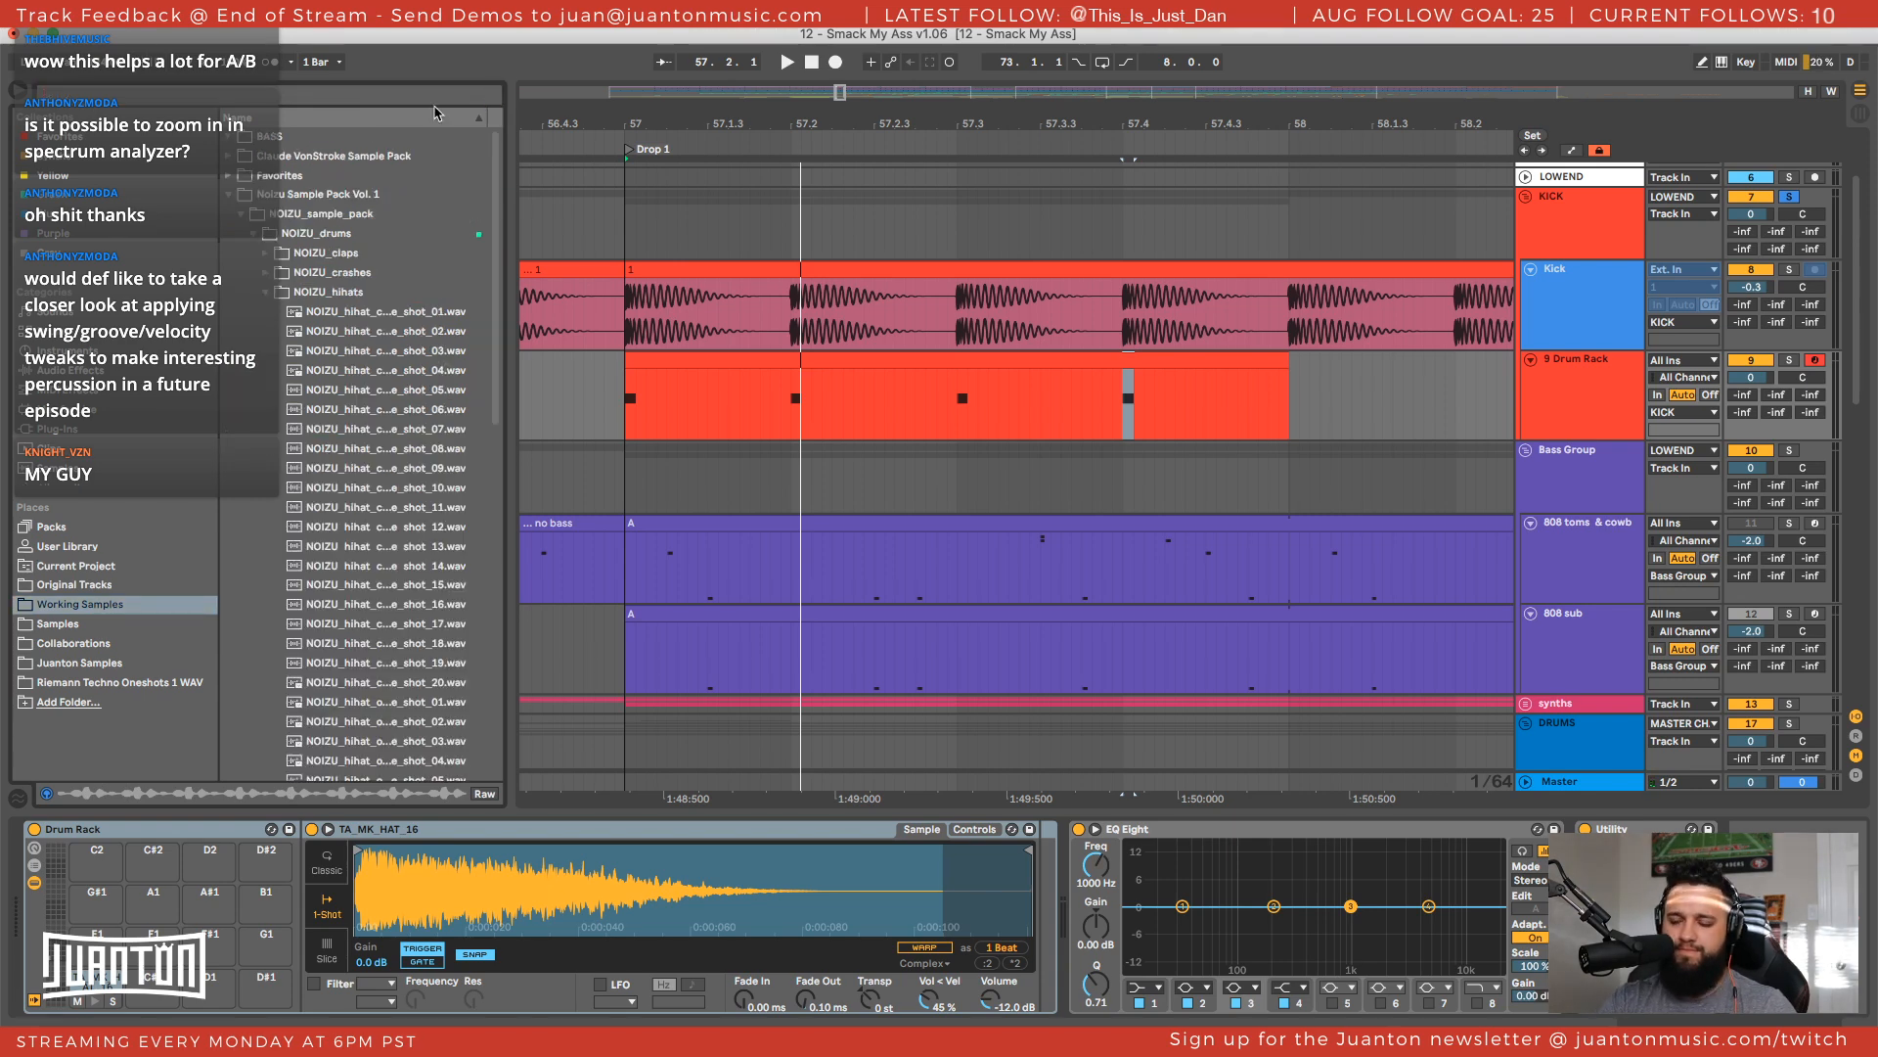
key(ctrl+f)
text(top)
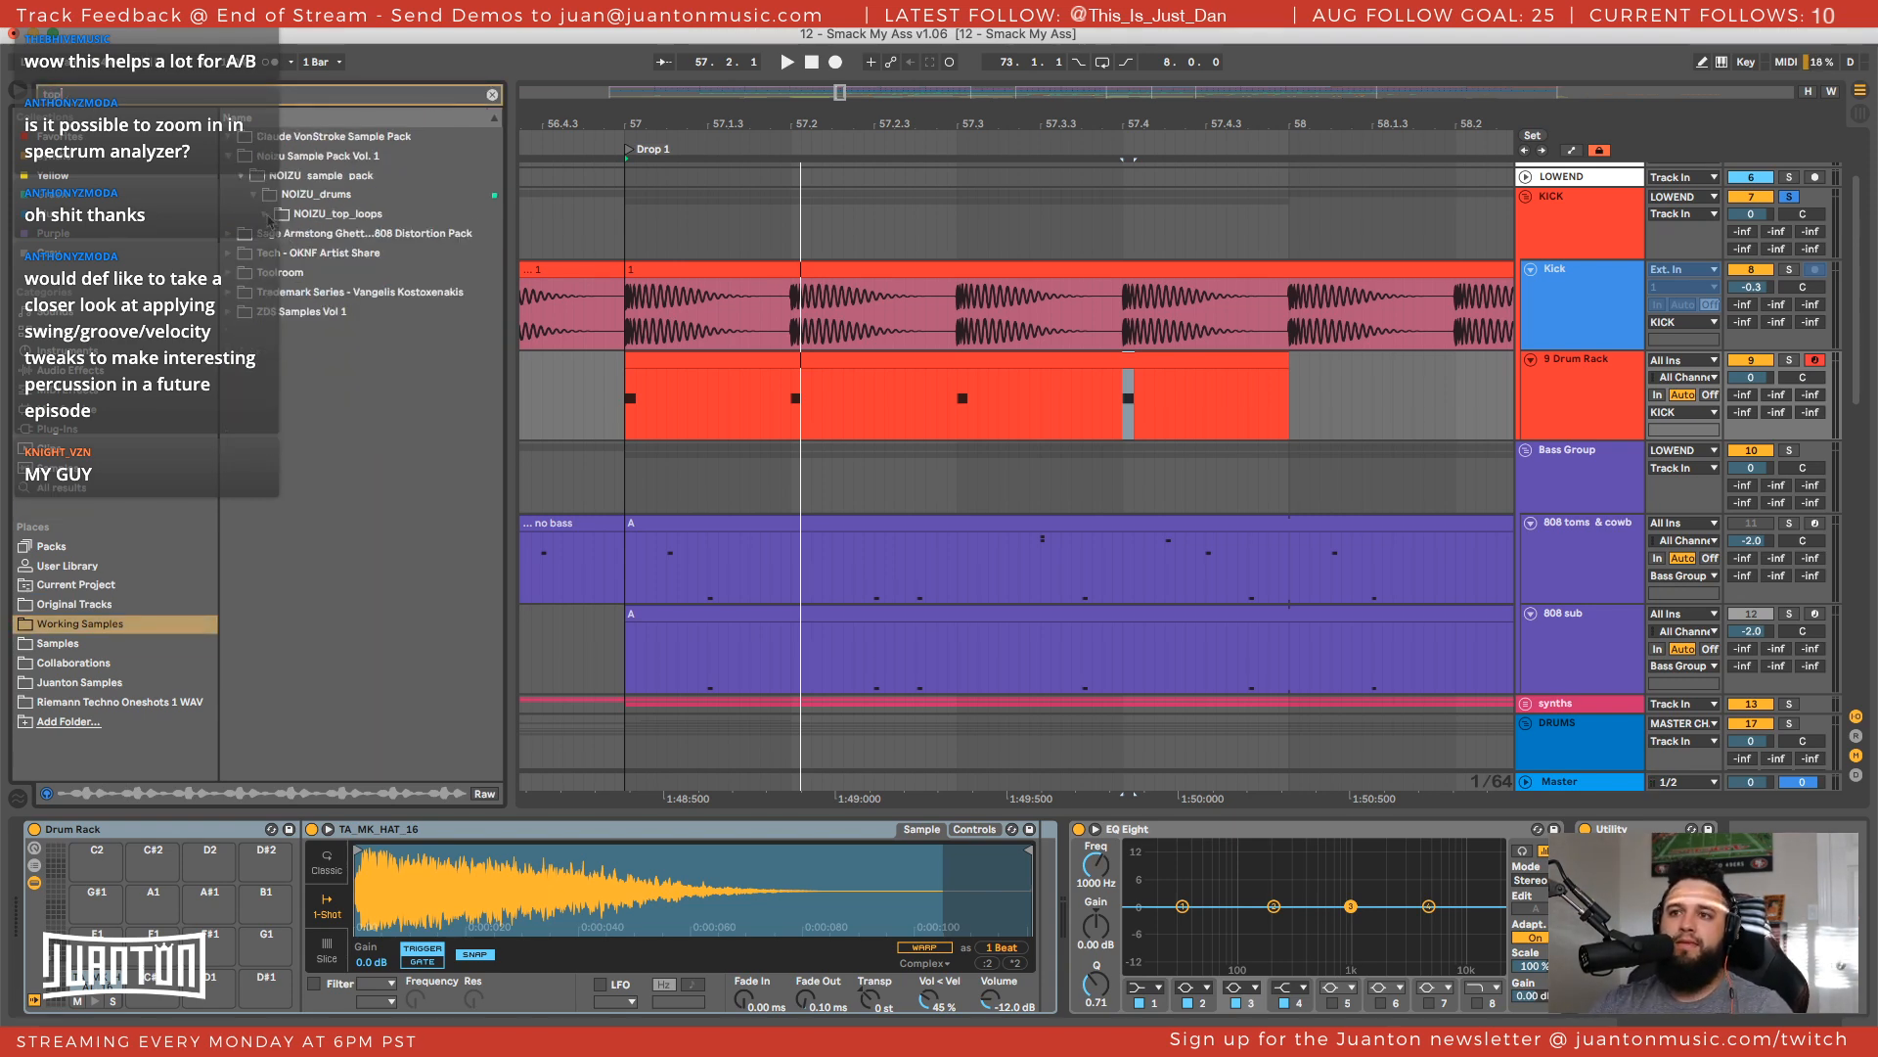
click(267, 215)
click(362, 292)
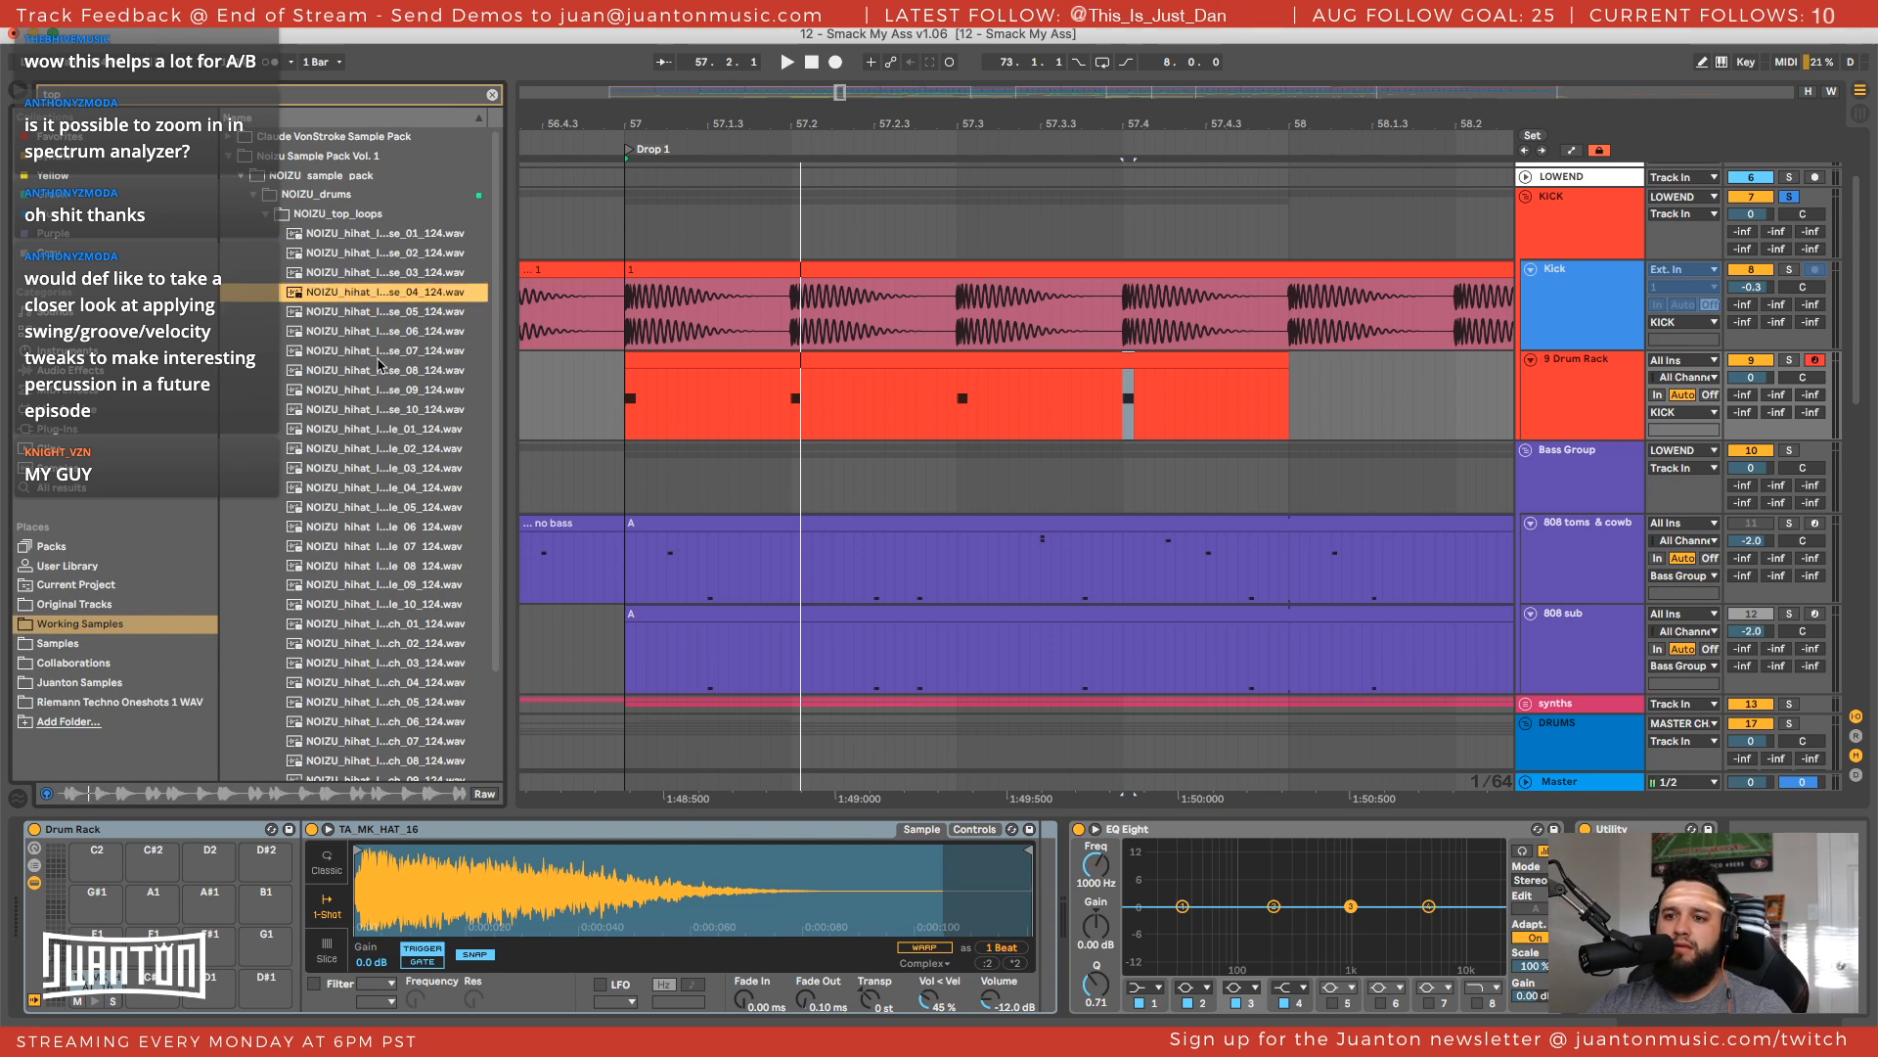
click(378, 357)
scroll(398, 558, down, 3)
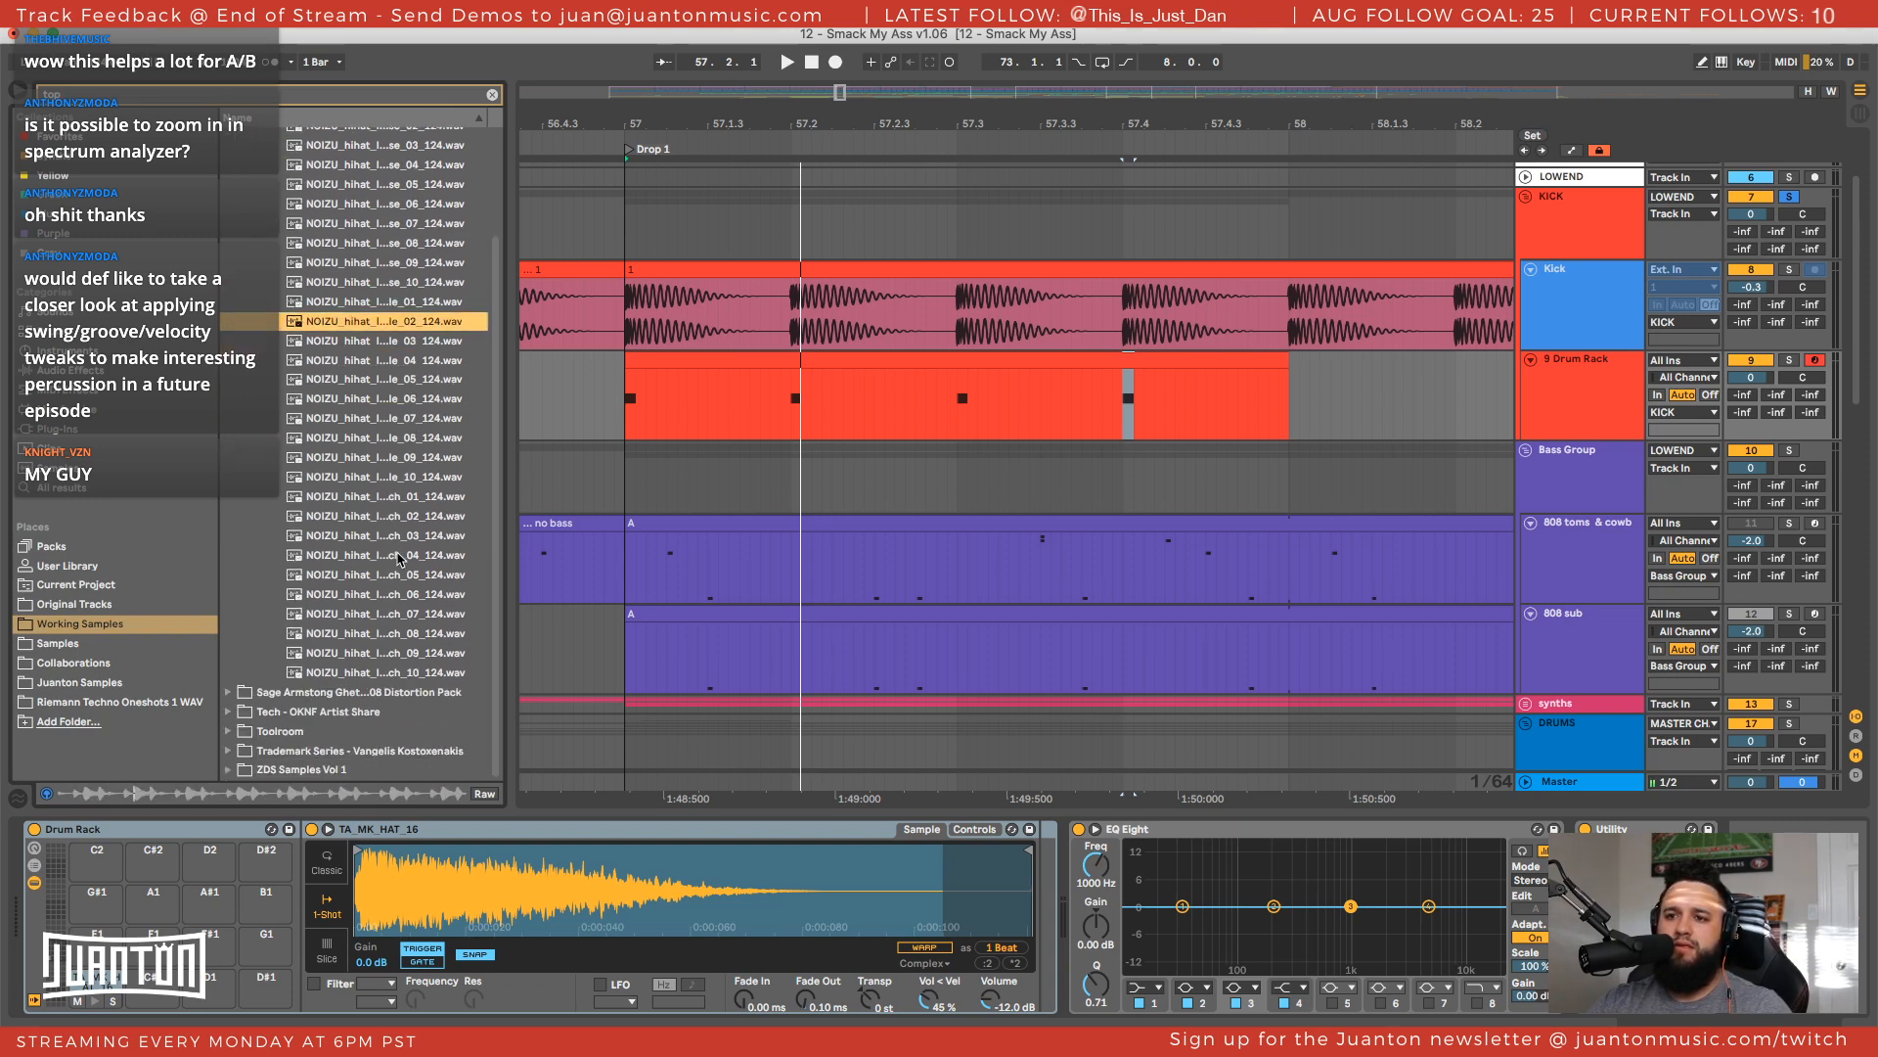
click(399, 554)
click(400, 421)
click(404, 341)
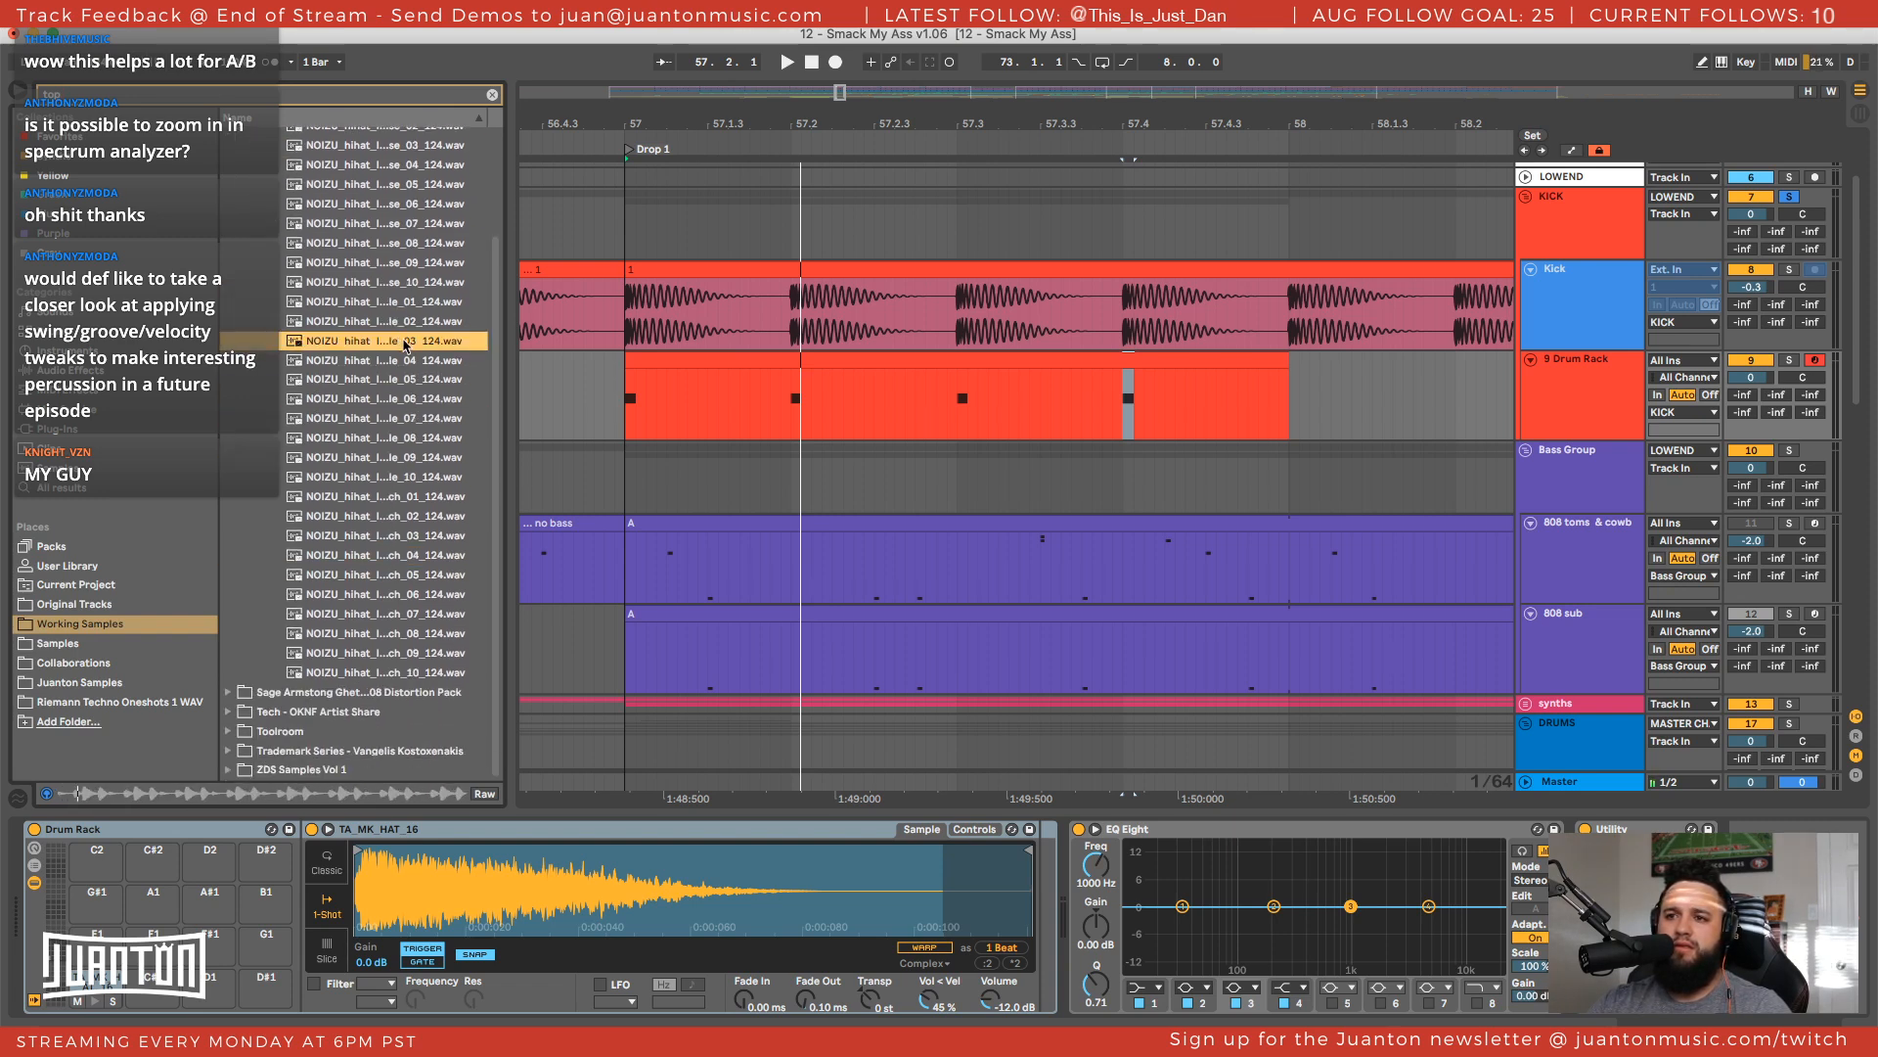
scroll(360, 343, up, 3)
click(360, 340)
click(265, 182)
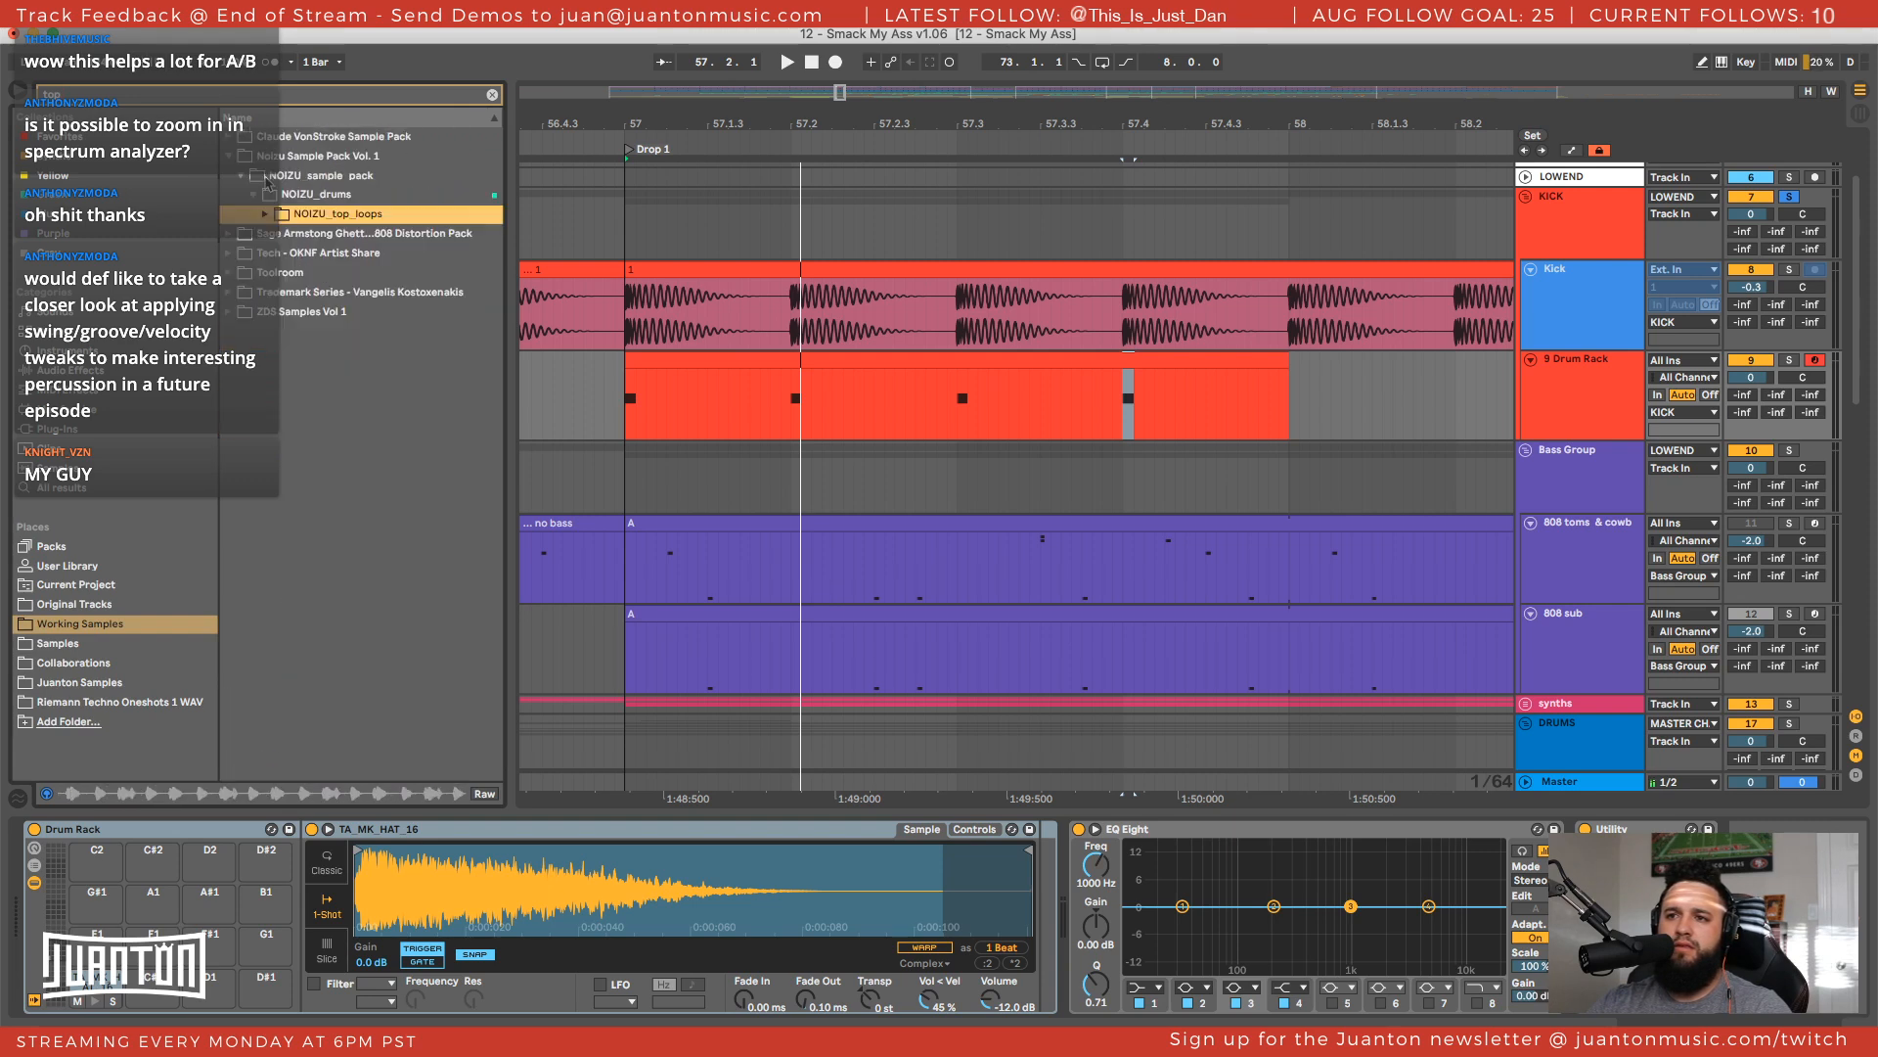
Search Working Samples for "hat" and open the Drum_Hits HATS folder of the Trademark Series - Vangelis Kostoxenakis pack
click(231, 101)
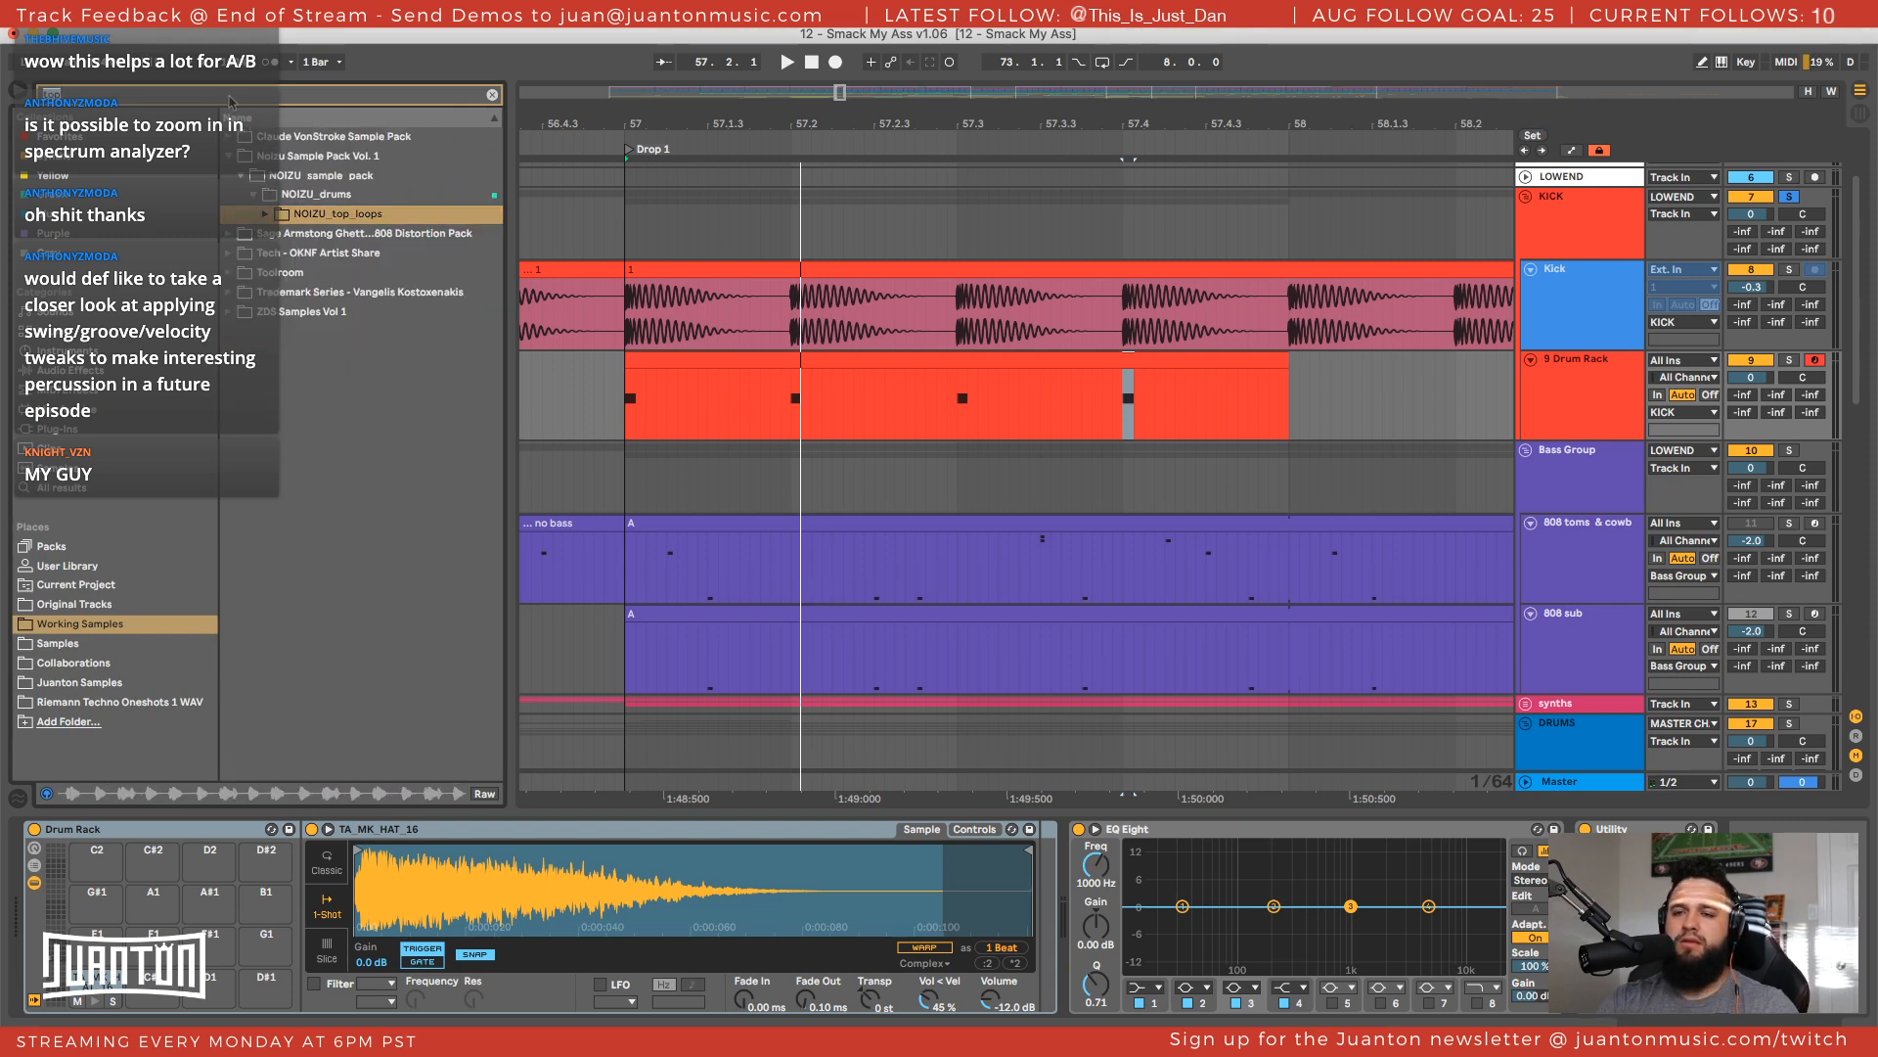
text(hat)
click(231, 176)
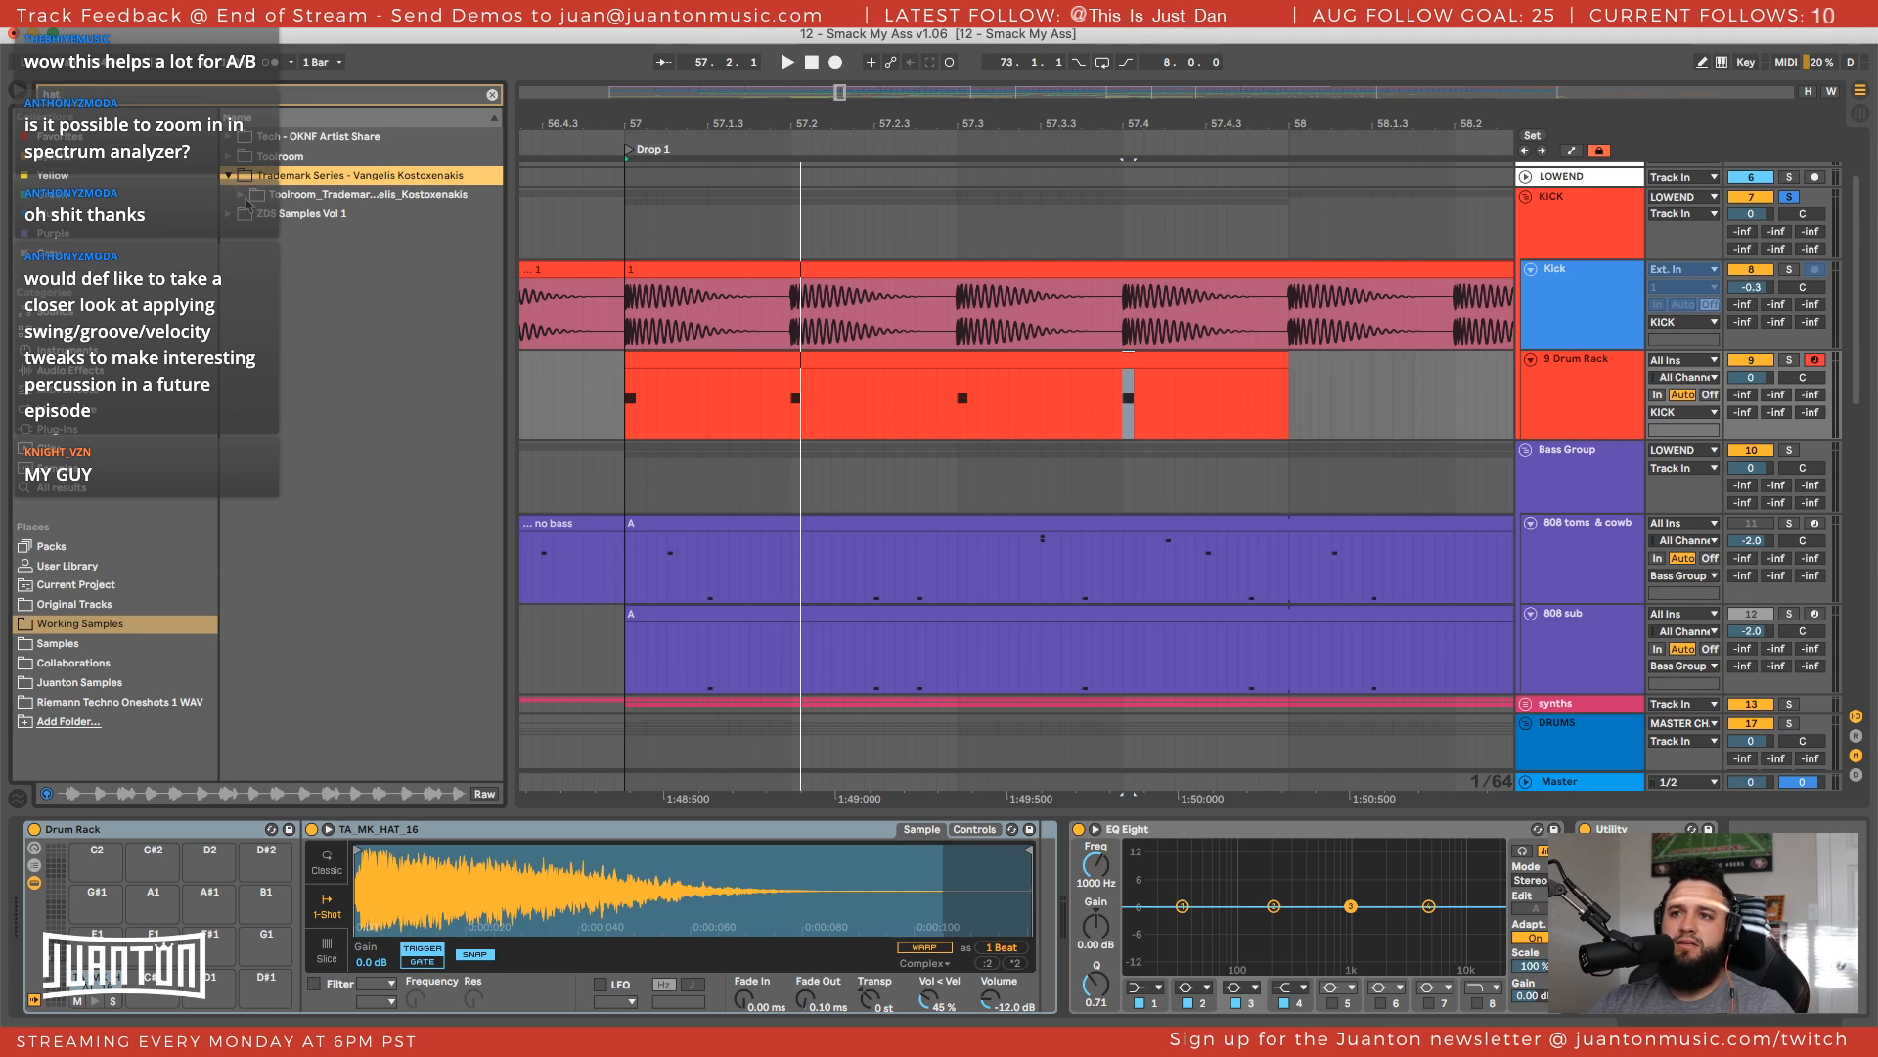
click(241, 195)
click(254, 214)
click(266, 234)
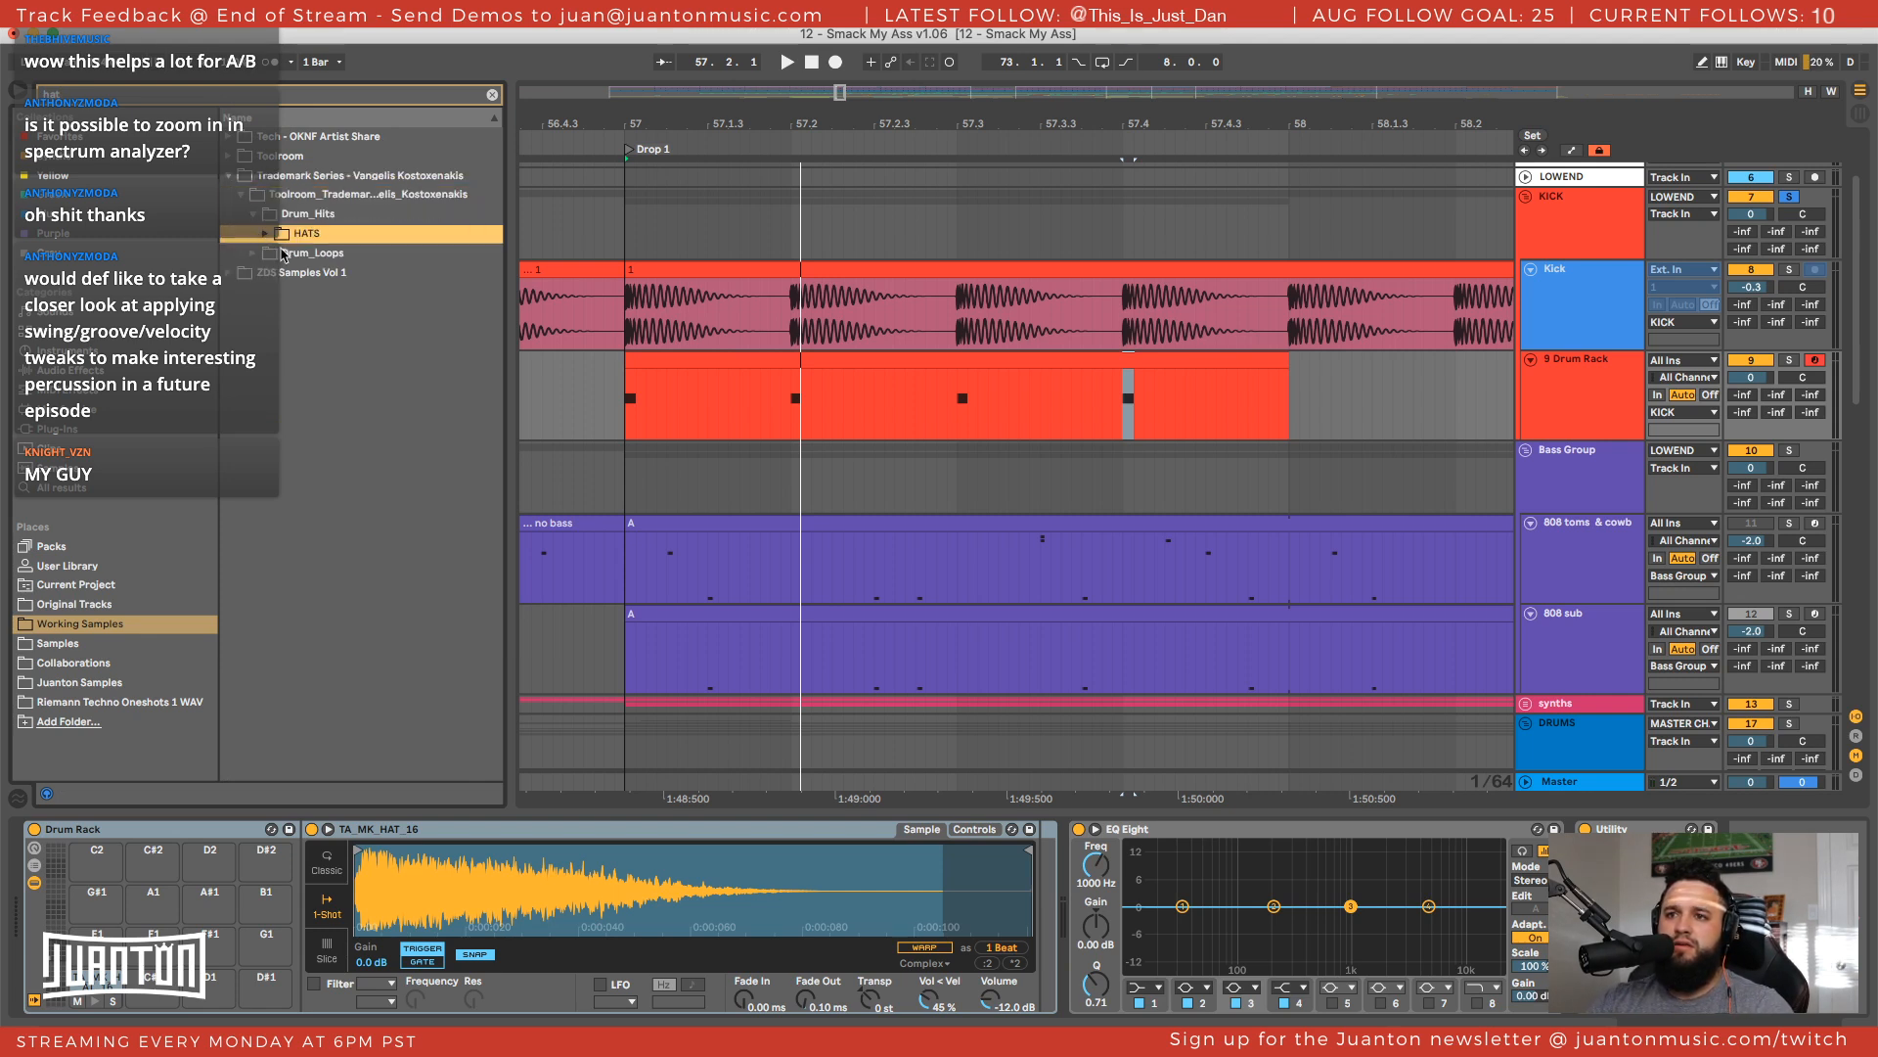
key(Right)
Audition the first TTS__VK_HATS one-shots and load TTS__VK_HATS_06.wav onto the Drum Rack's second pad
key(Down)
key(Down)
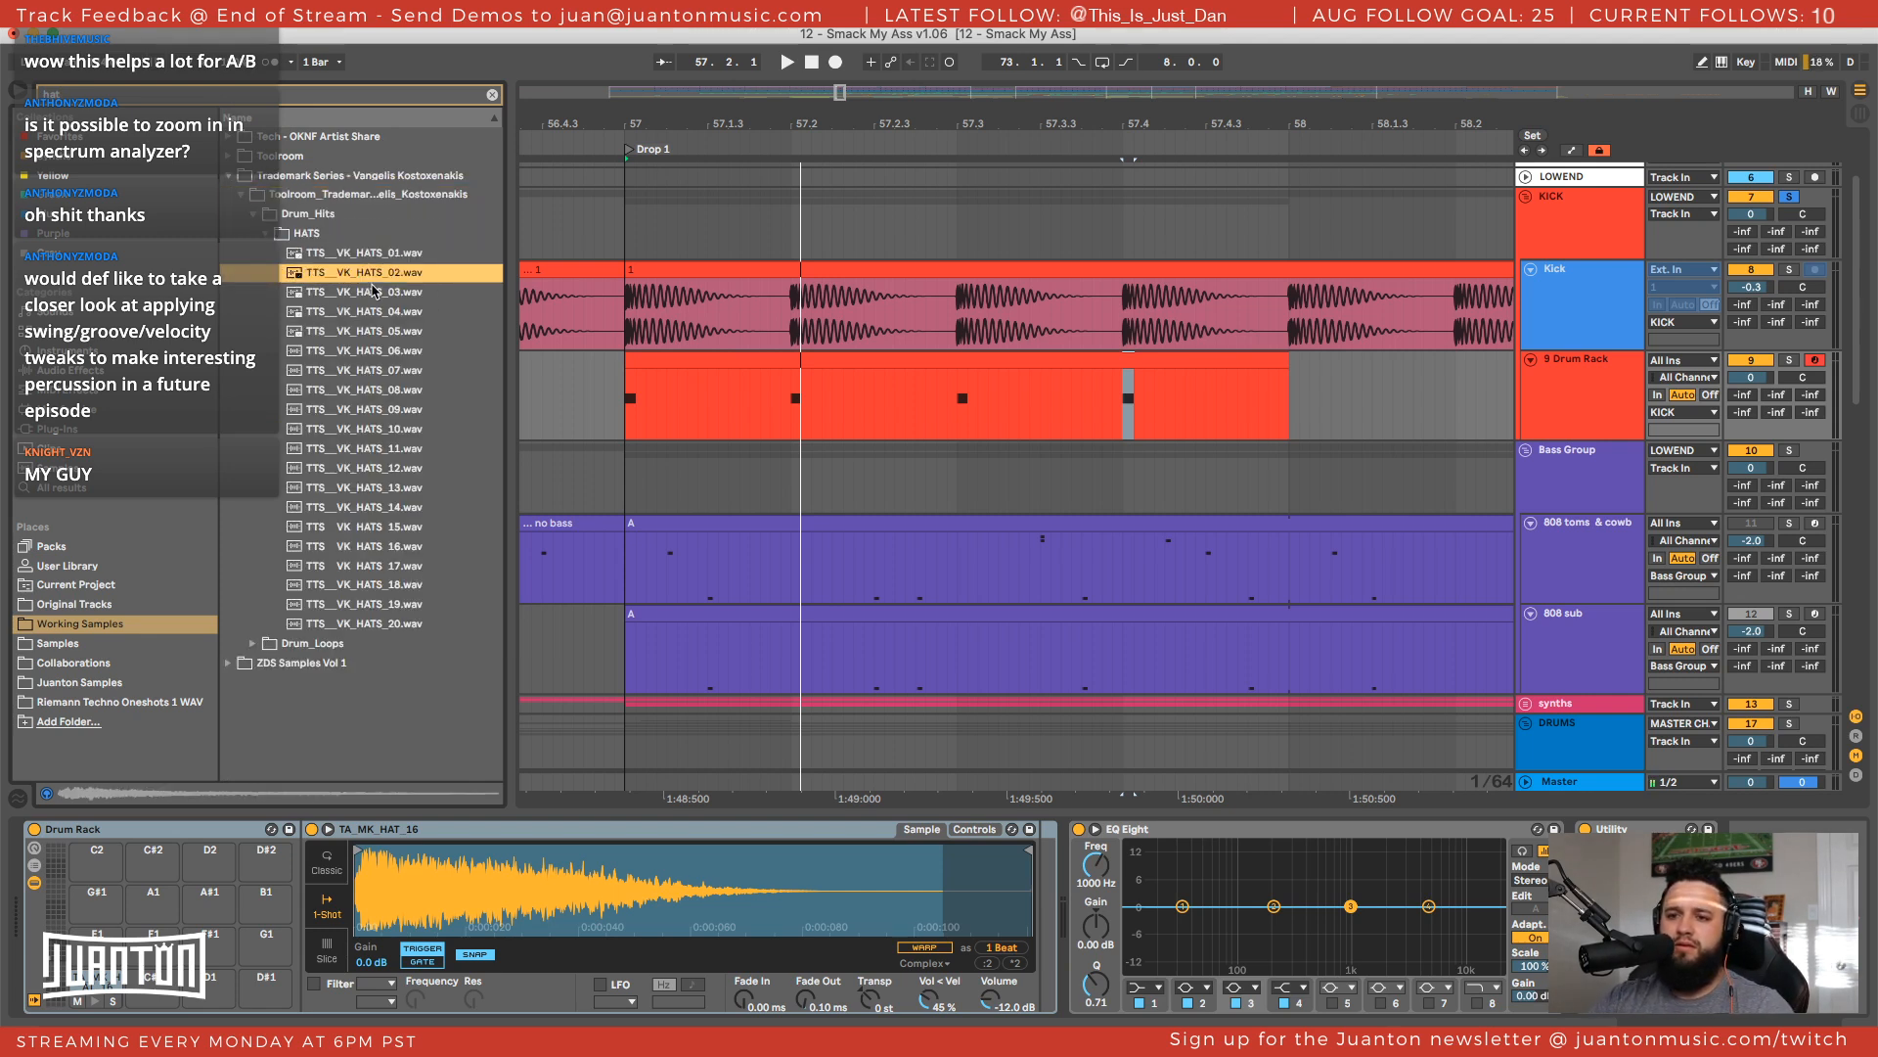
key(Down)
key(Down)
key(Down)
key(Down)
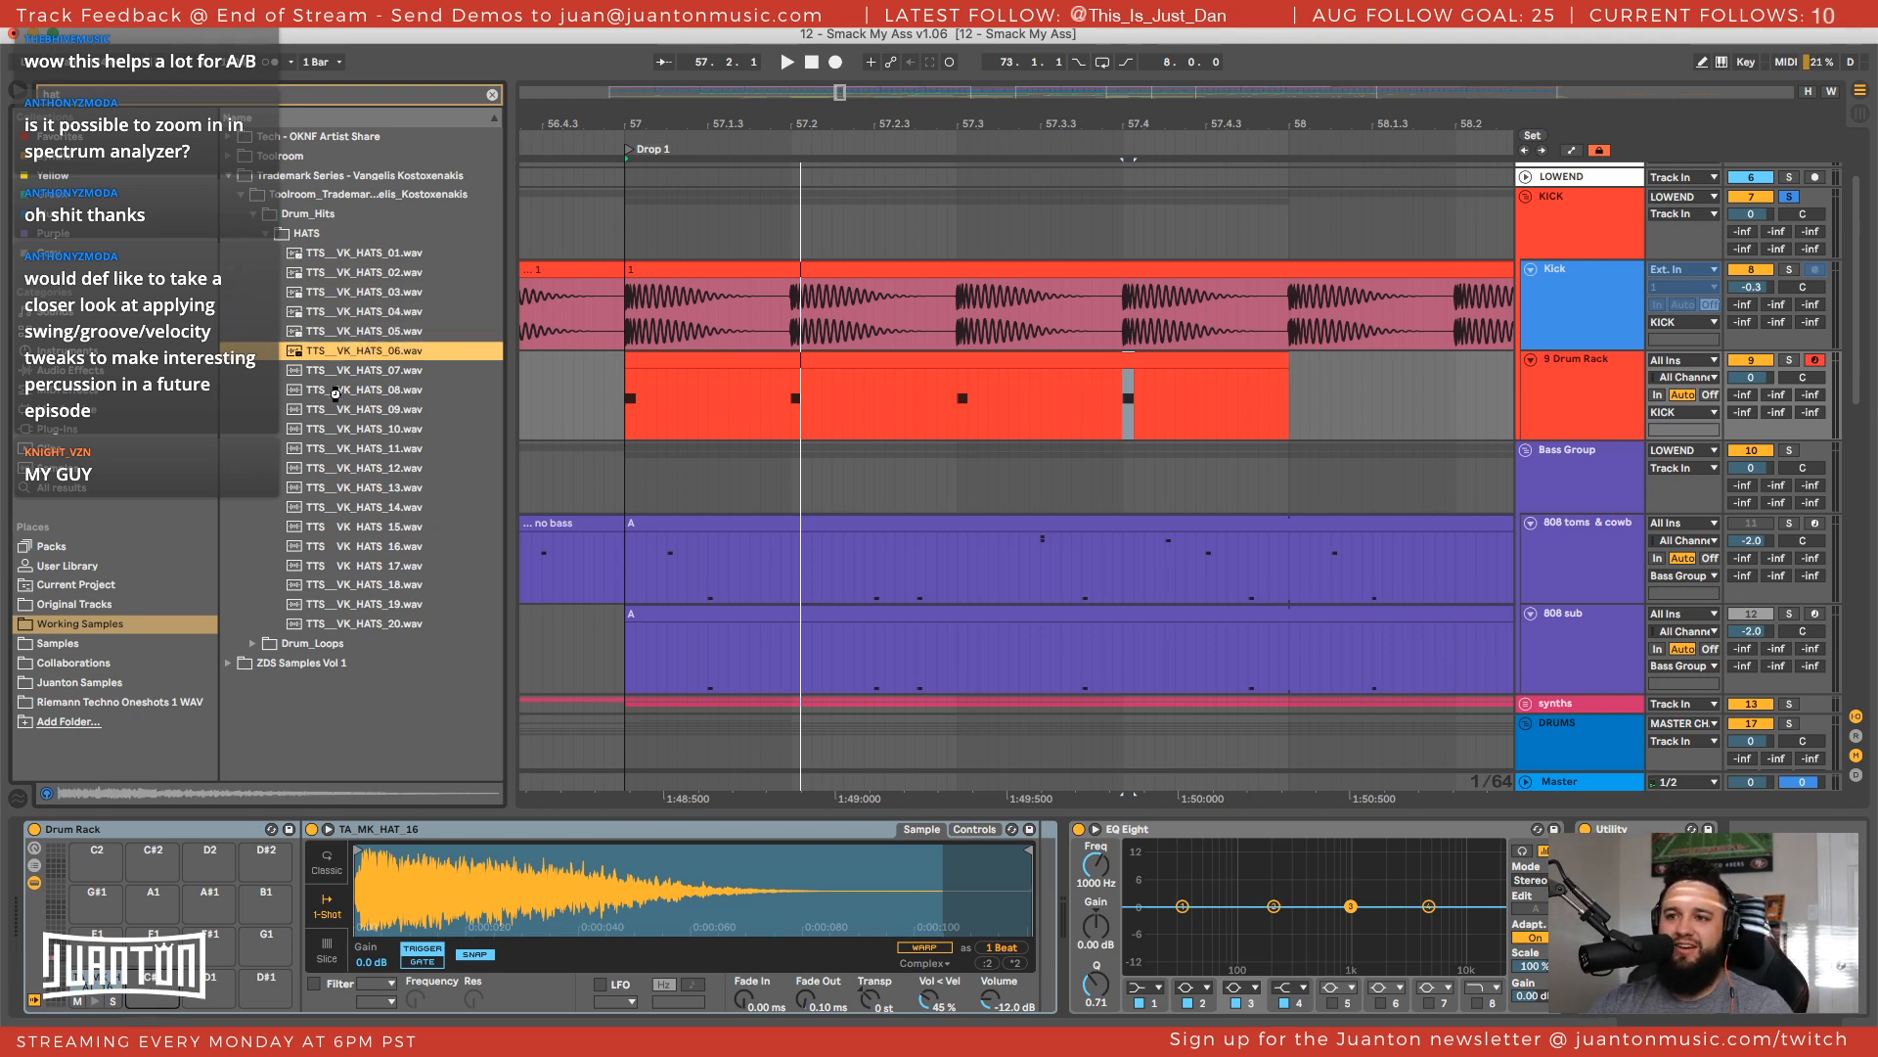
Audition TTS__VK_HATS_07 through 13 and load TTS__VK_HATS_12.wav onto the Drum Rack's third pad
click(357, 370)
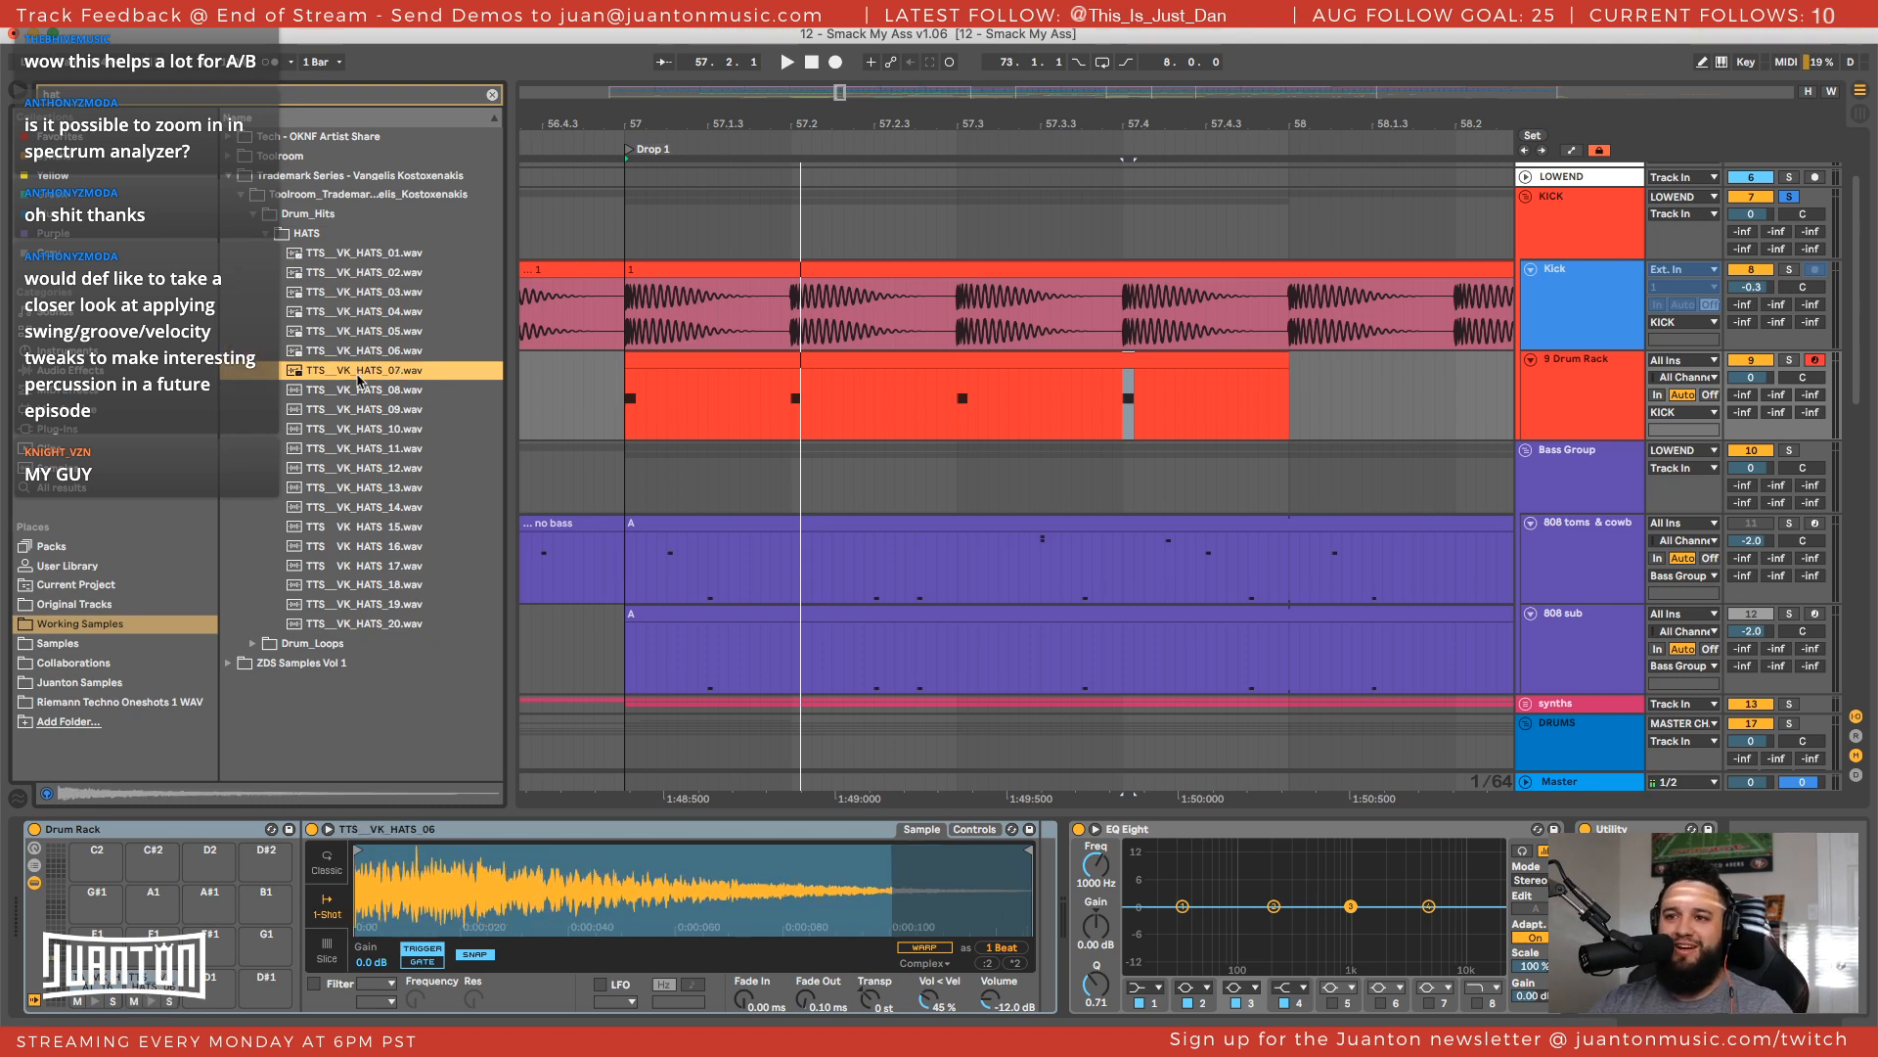
click(358, 391)
key(Down)
key(Down)
key(Down)
key(Down)
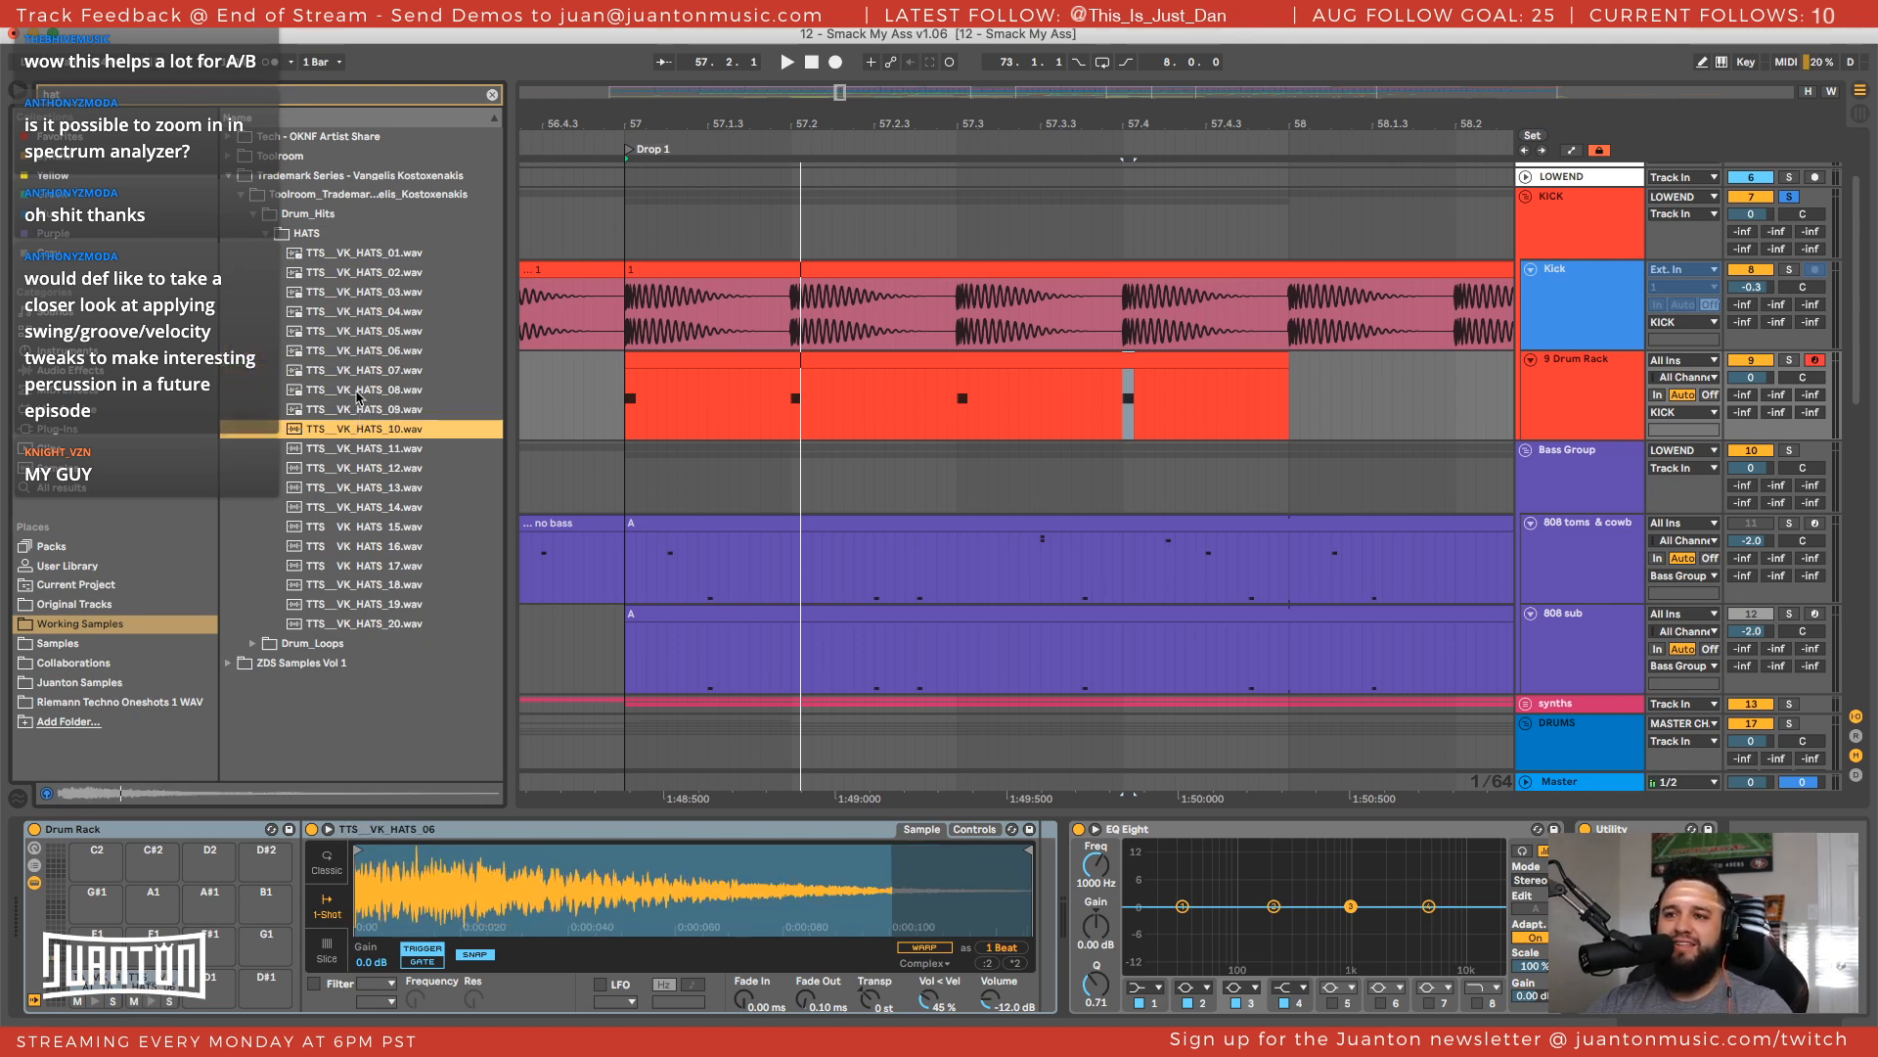
key(Down)
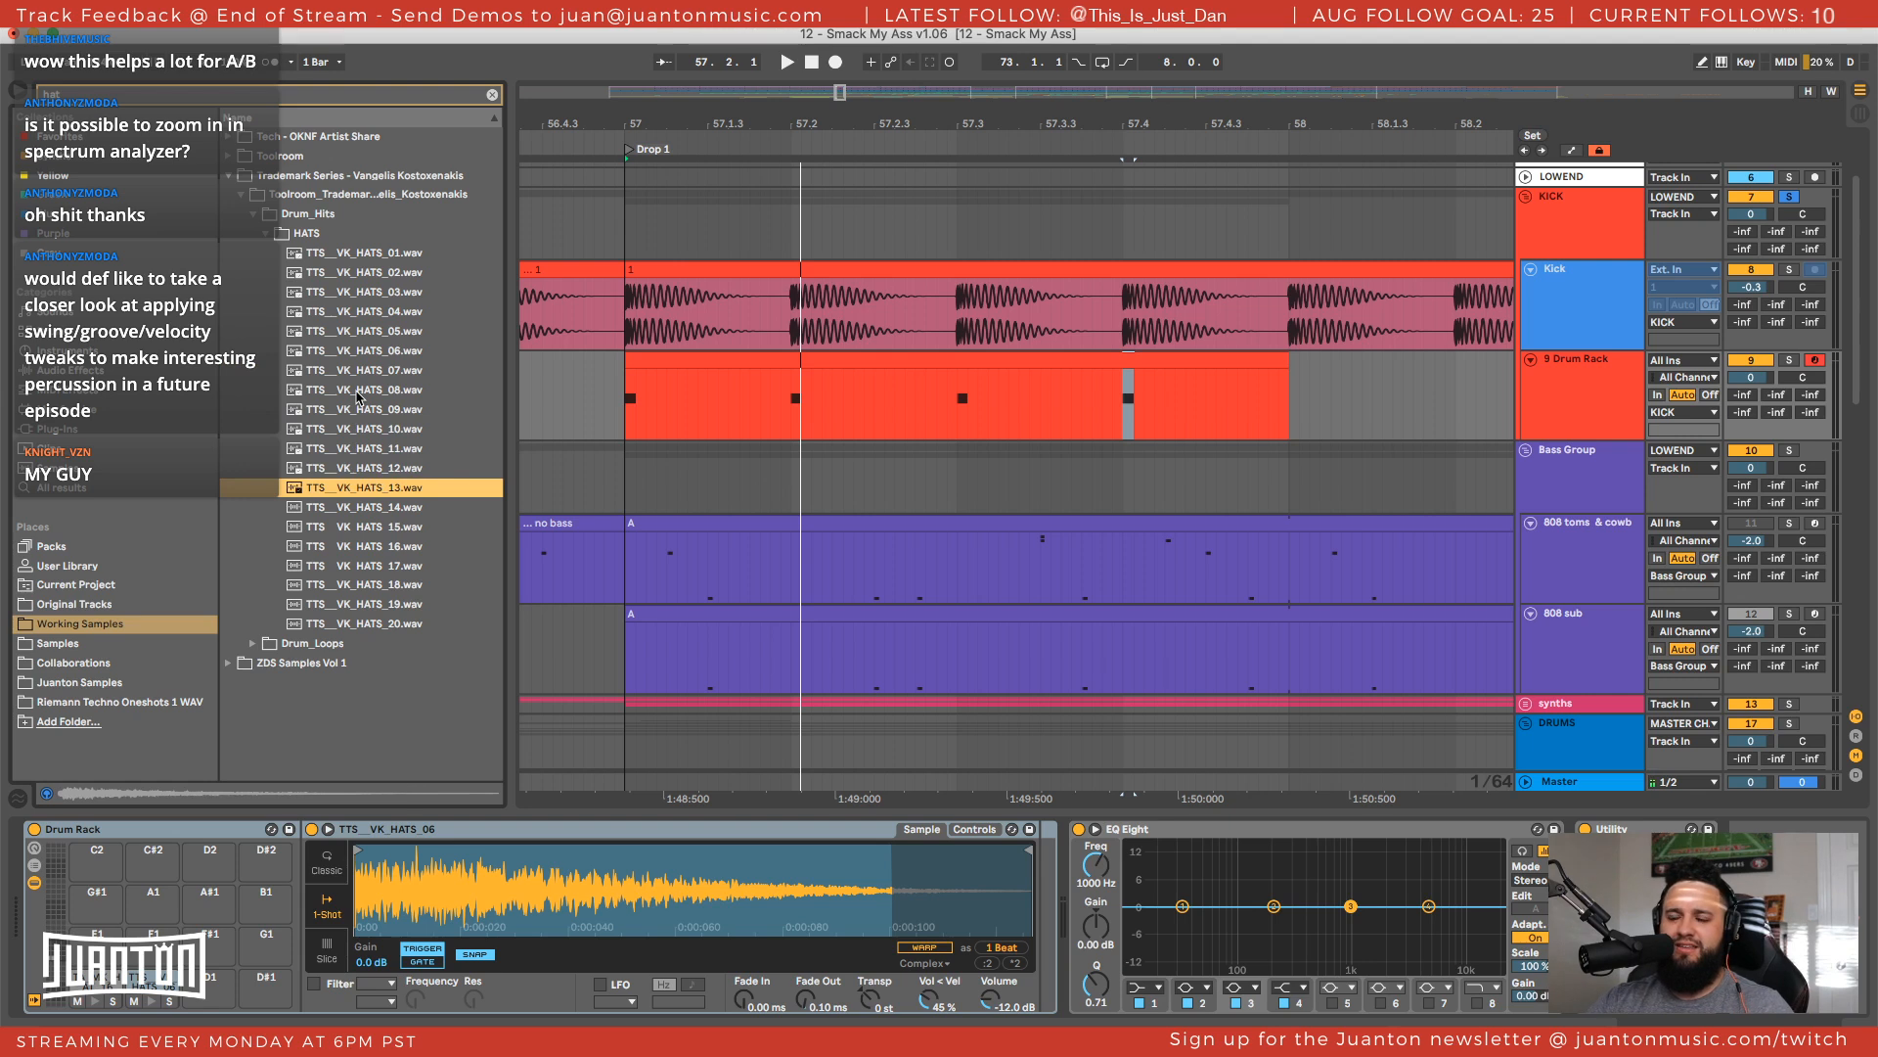
key(Up)
drag(338, 469, 221, 971)
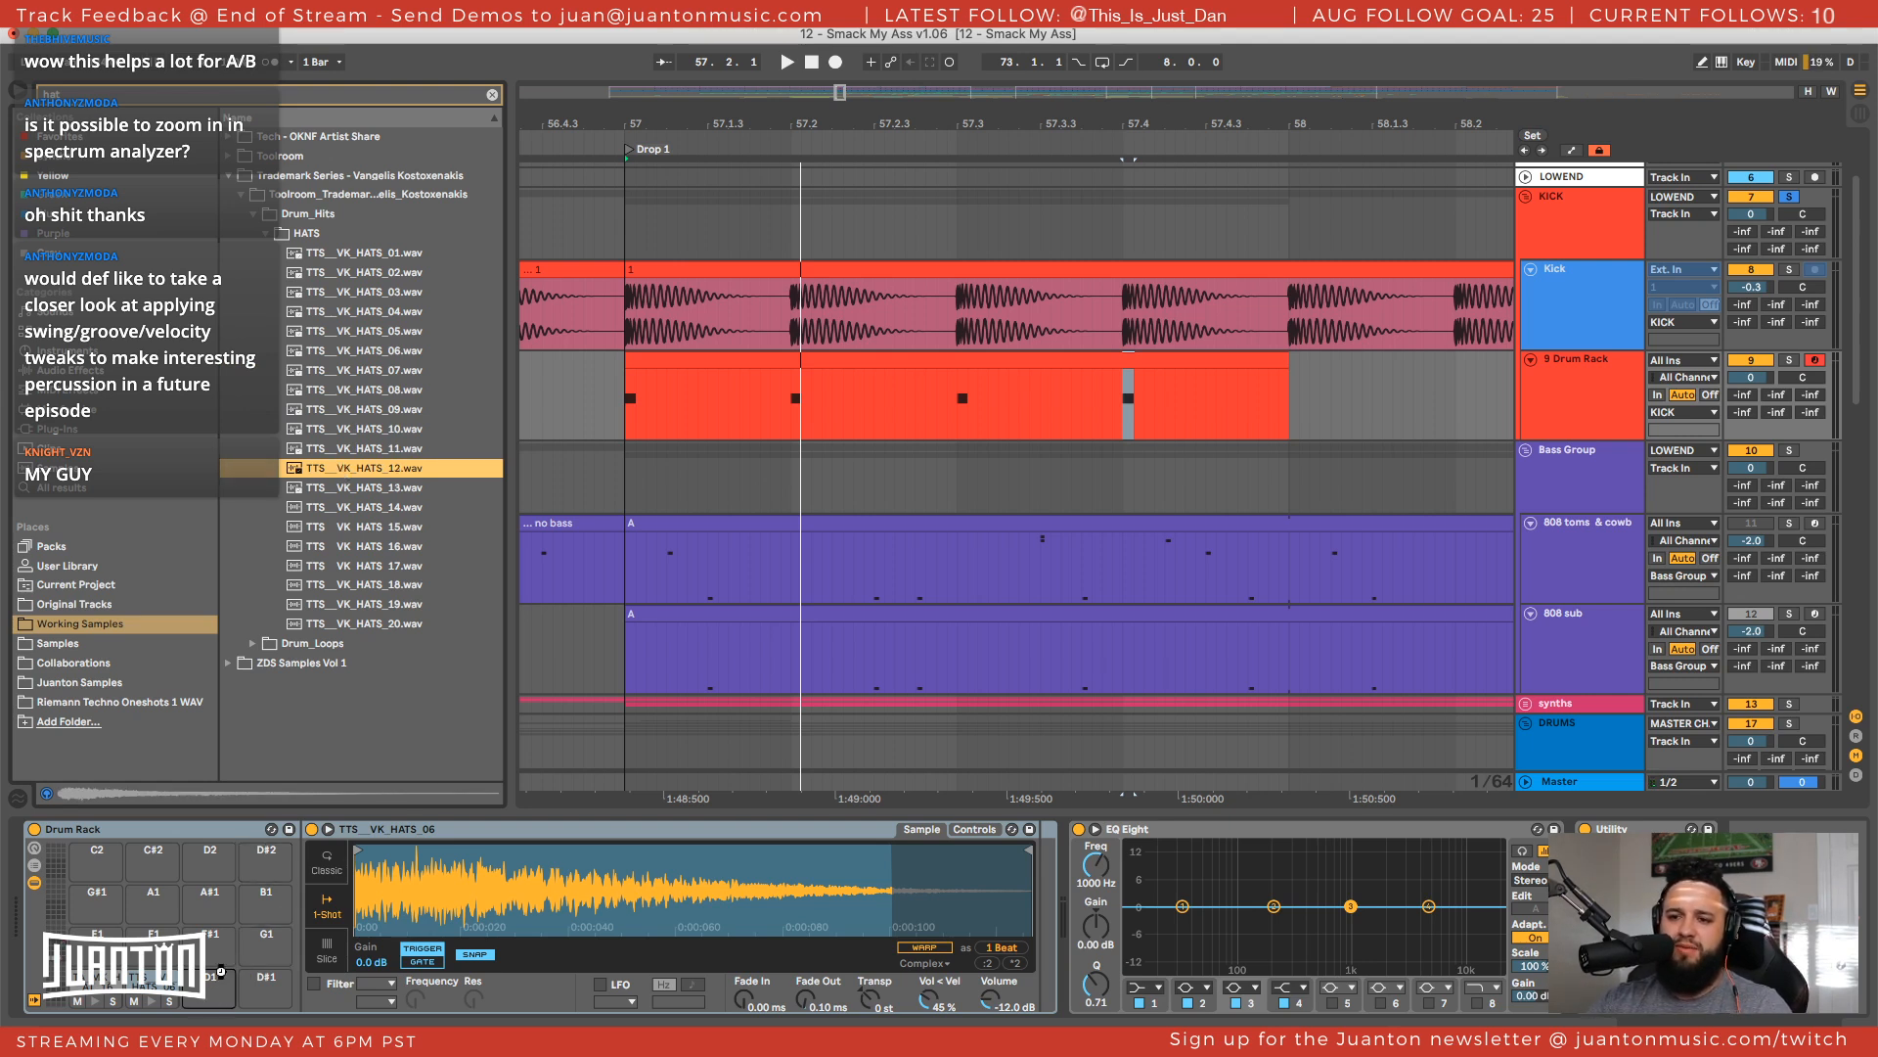
Audition the remaining Trademark Series hat one-shots, TTS__VK_HATS_15 through TTS__VK_HATS_20
click(391, 527)
click(388, 546)
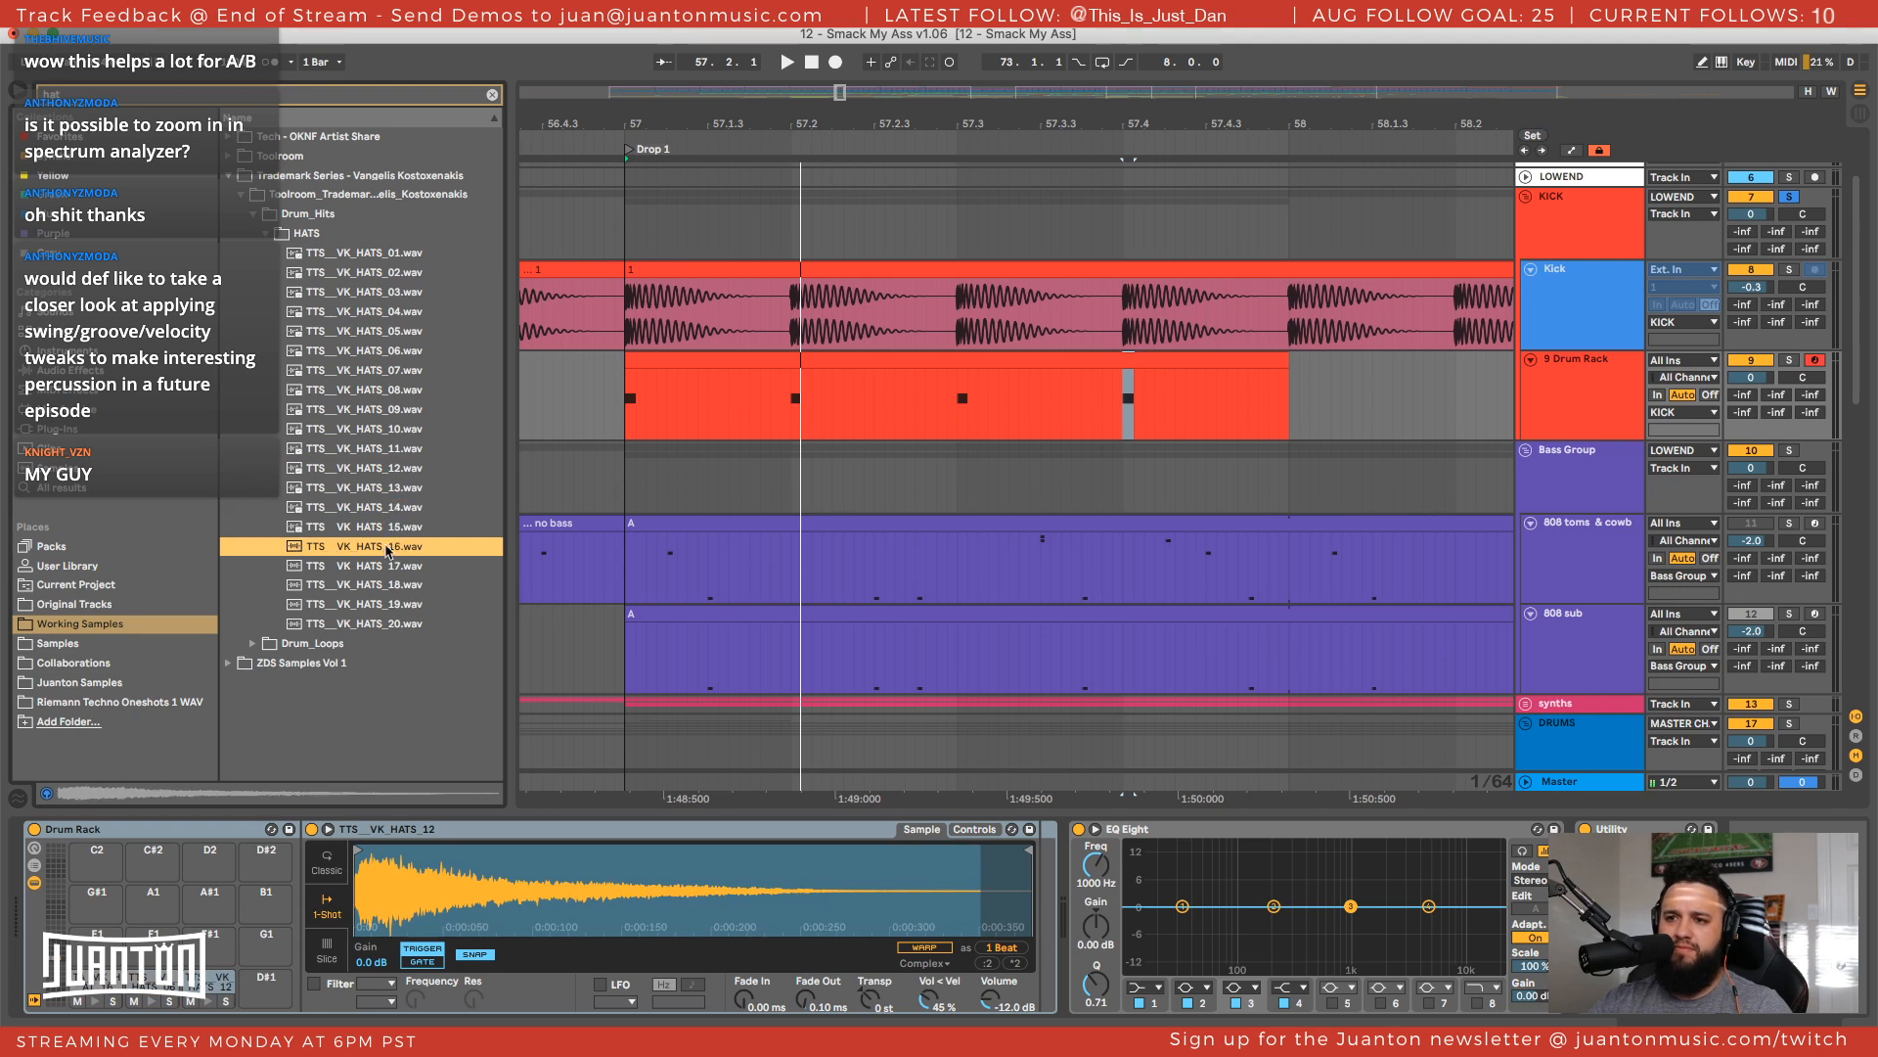
click(383, 585)
key(Down)
key(Down)
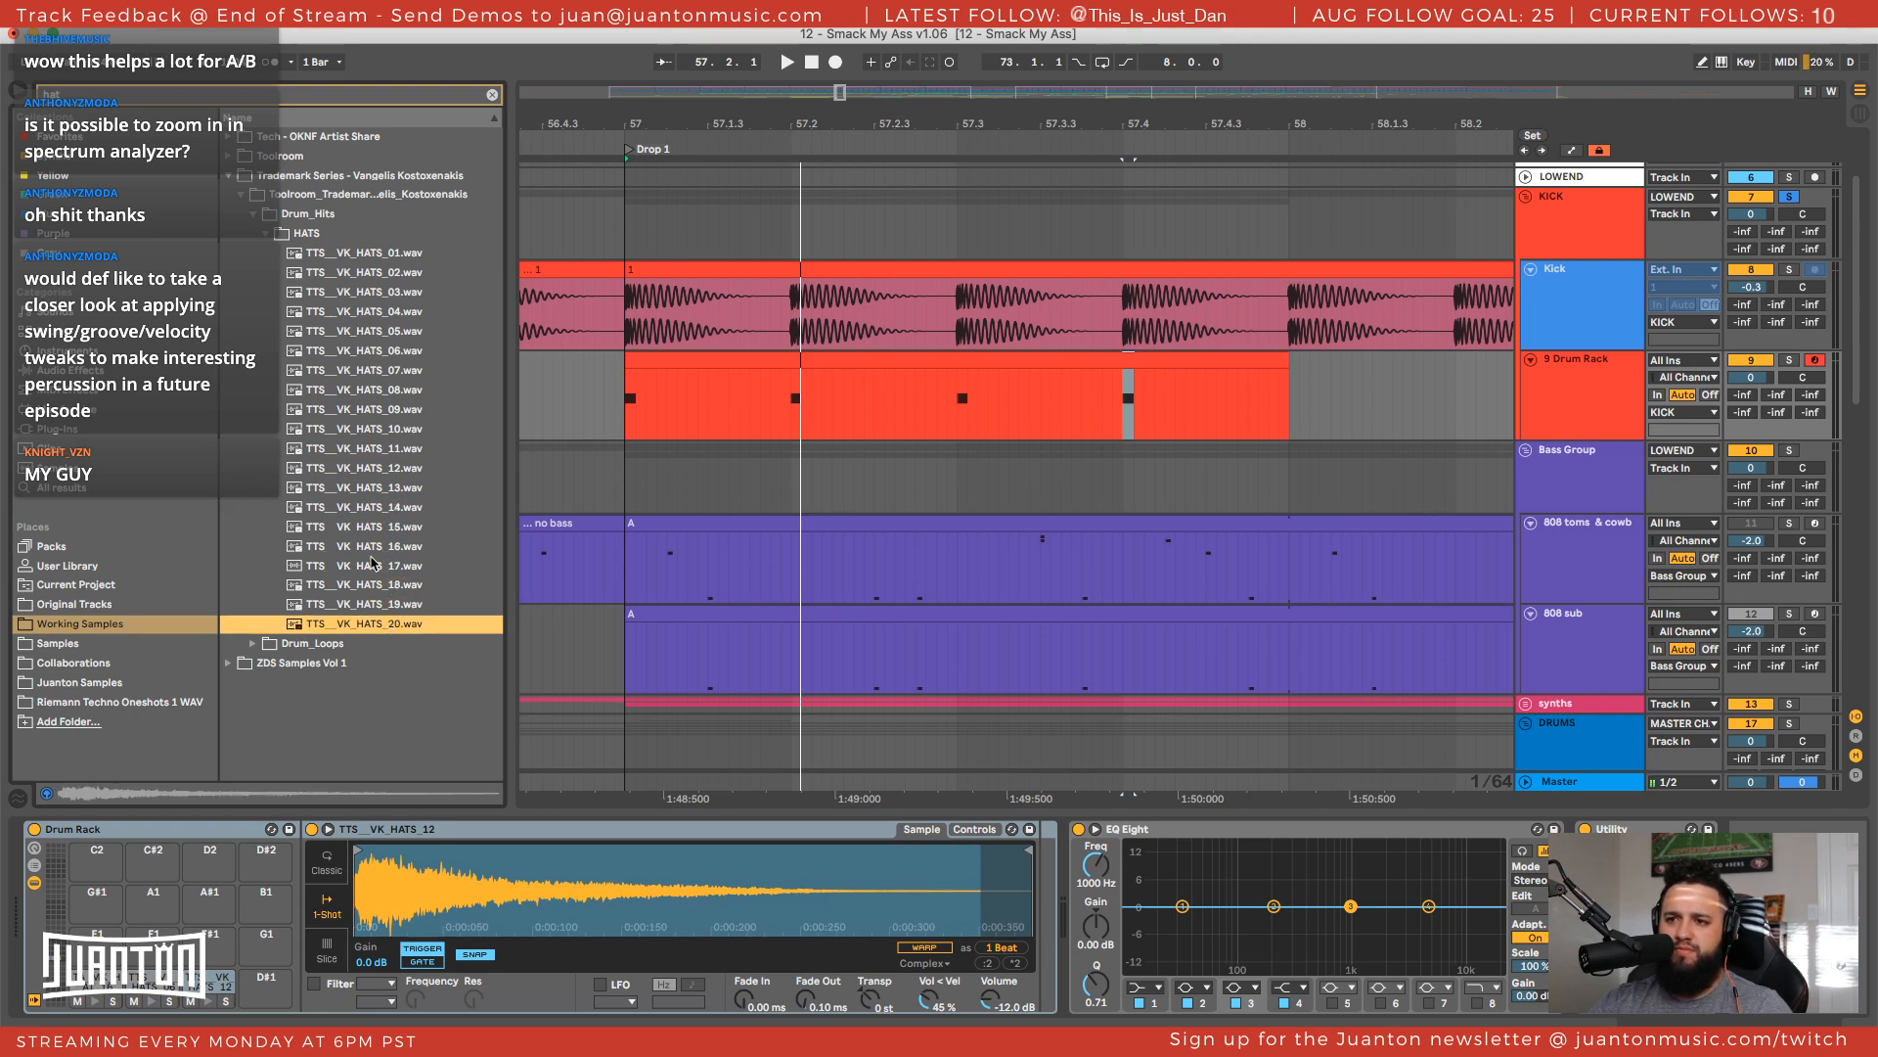
key(Up)
key(Up)
key(Up)
Check the "hat" search results in ZDS Samples Vol 1, including its drum top loop, and in the Toolroom folder
click(229, 662)
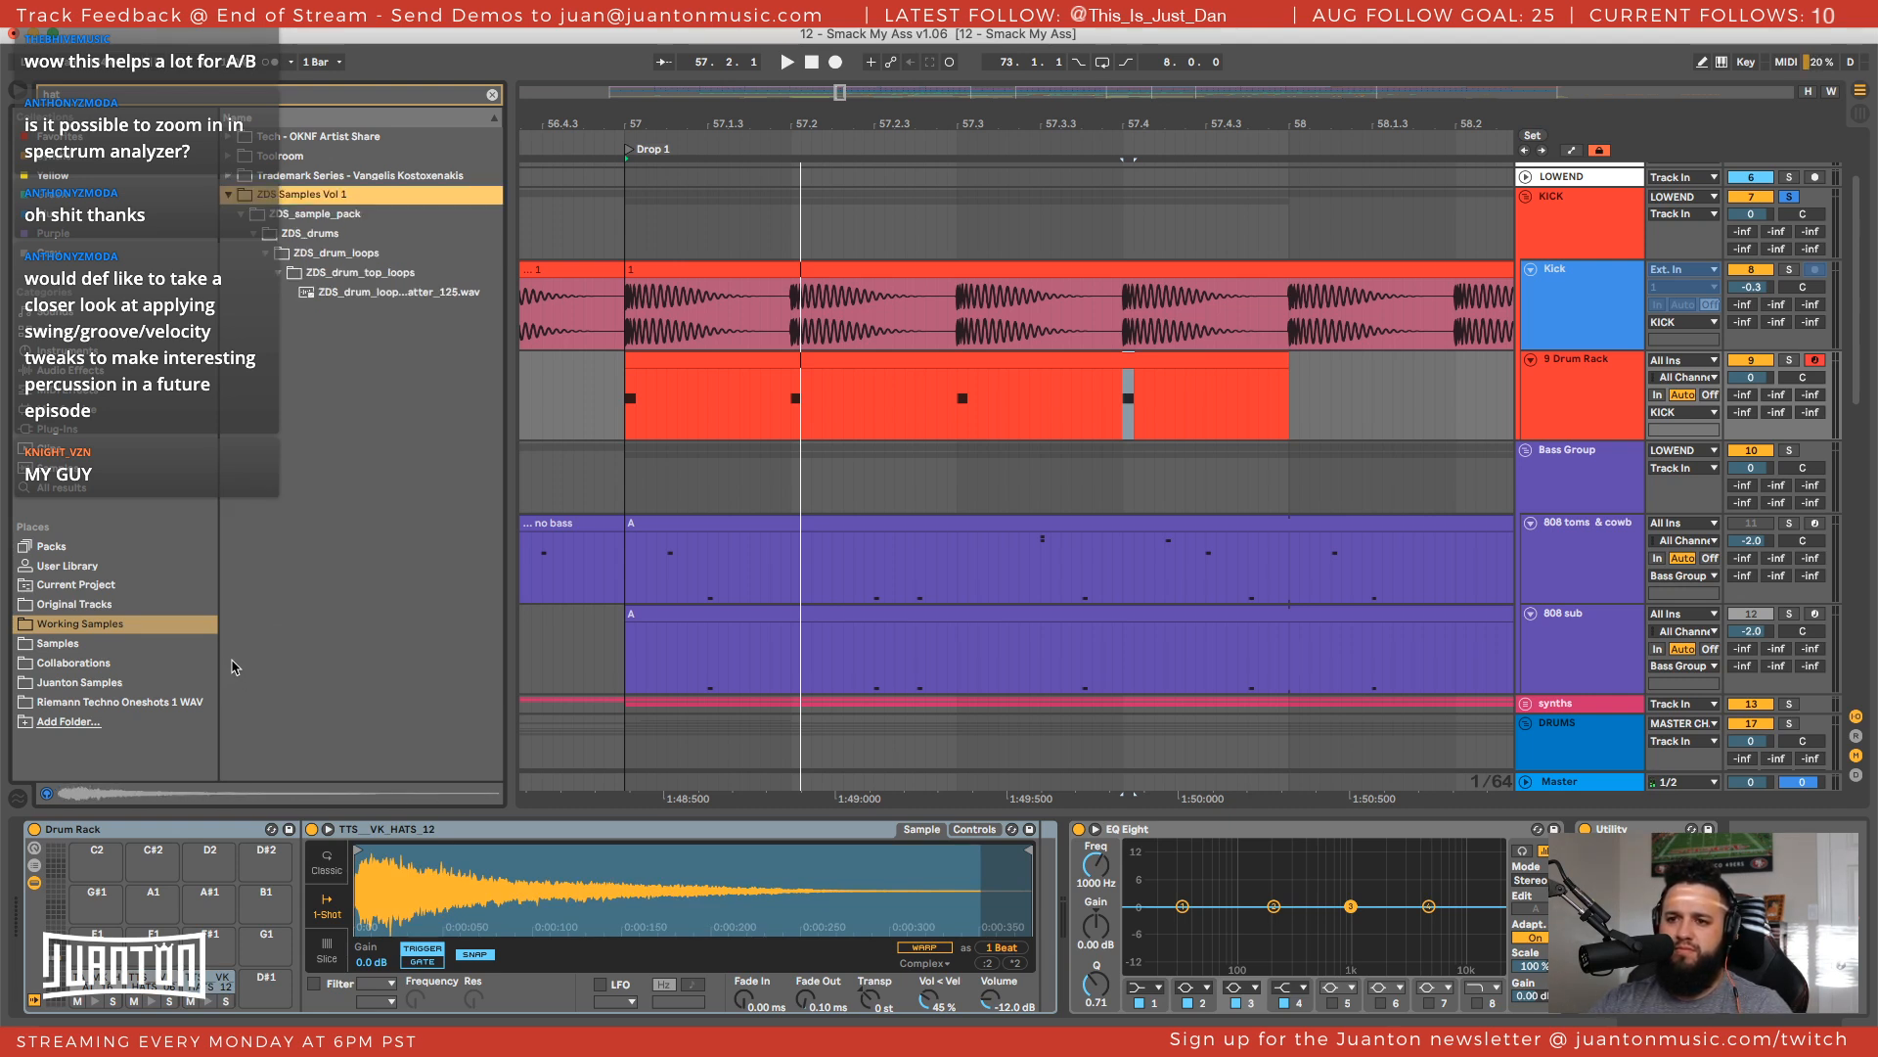
click(291, 293)
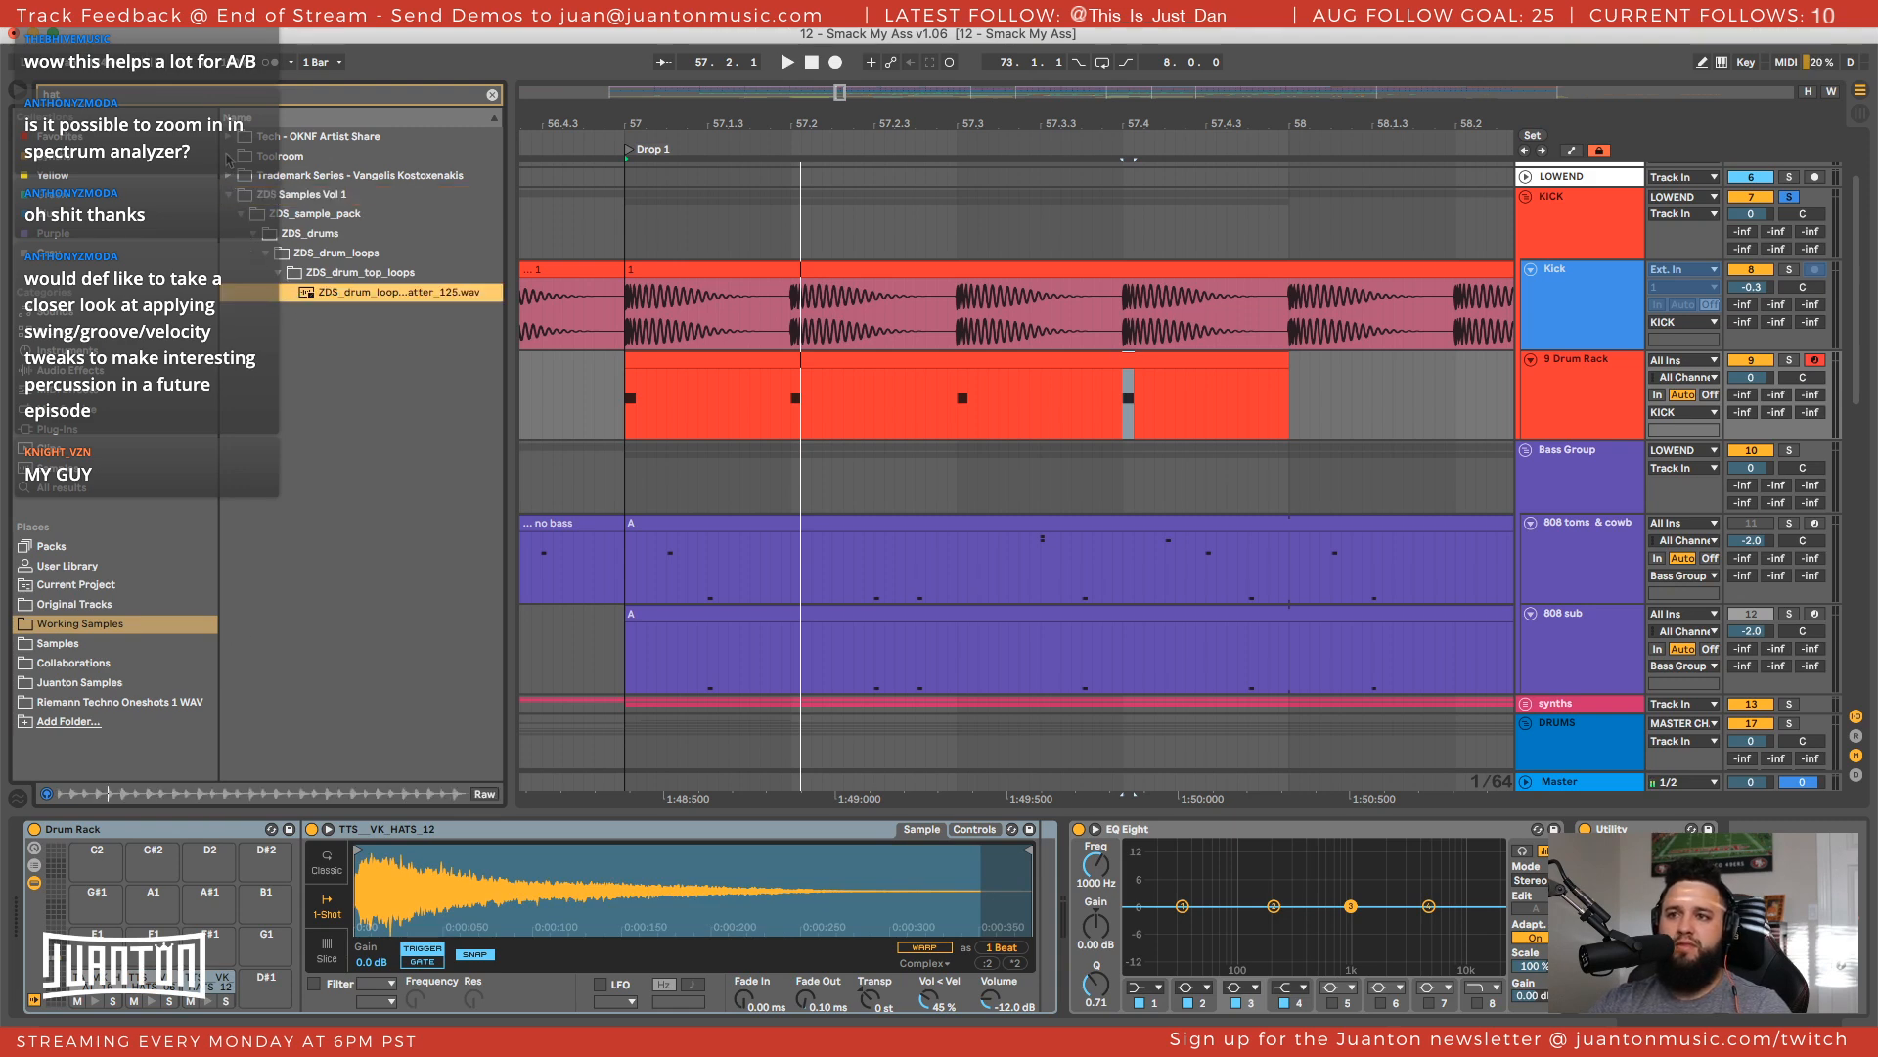
click(228, 157)
click(242, 192)
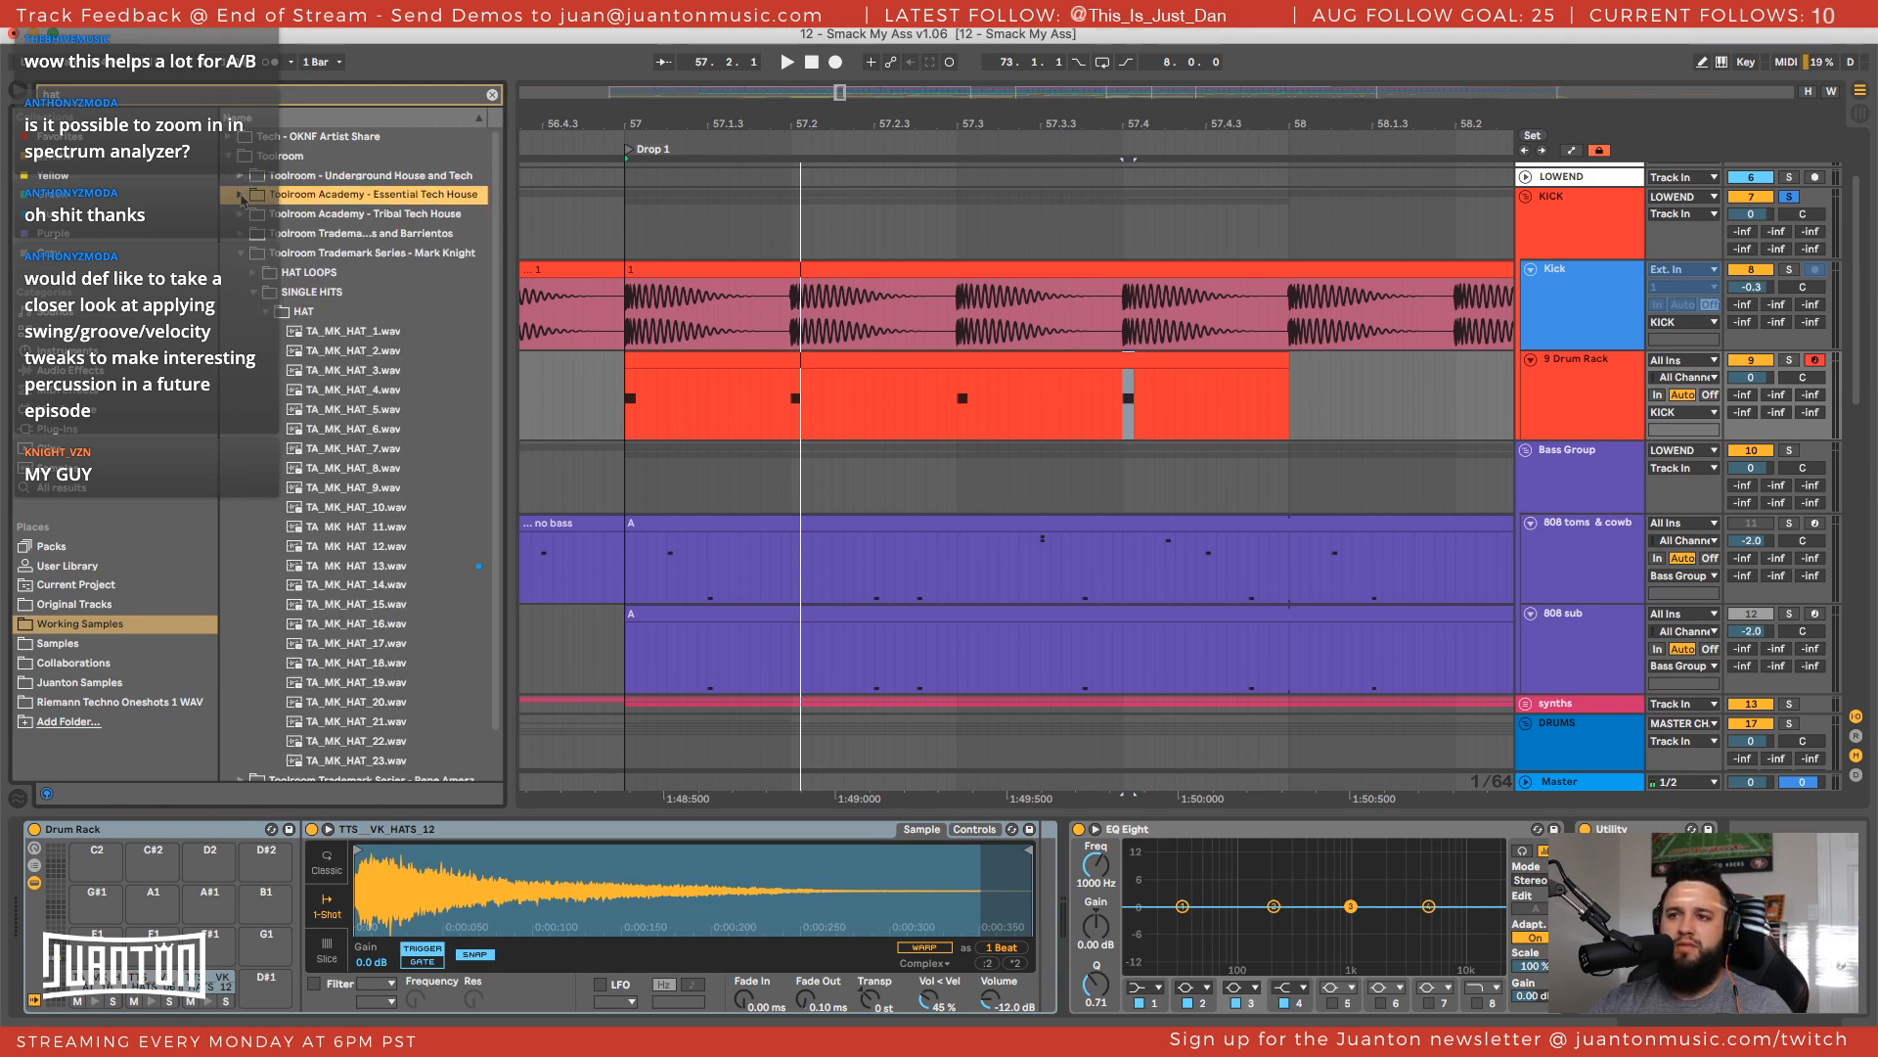
click(228, 157)
click(230, 138)
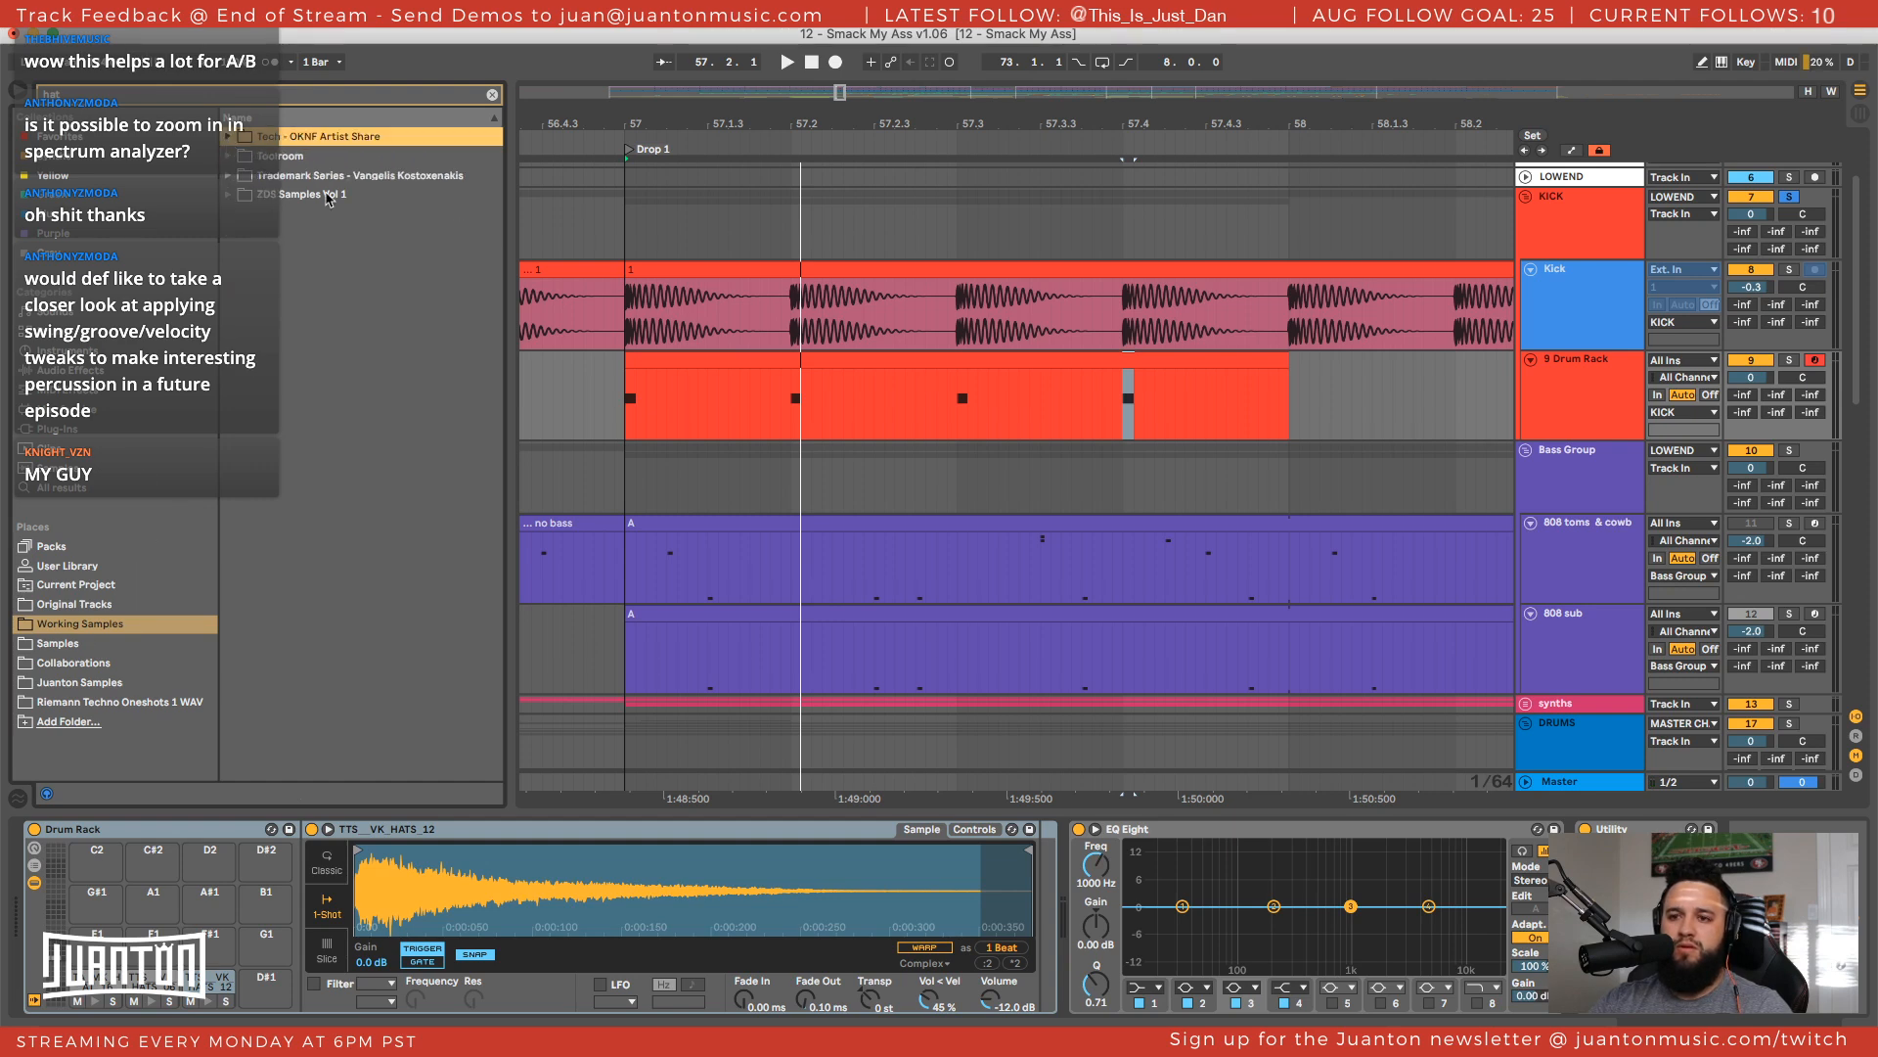
Clear the sample search and open the VETH1 Closed Hihats folder in Vengeance's Essential Tech House Vol 1 cymbals
click(492, 98)
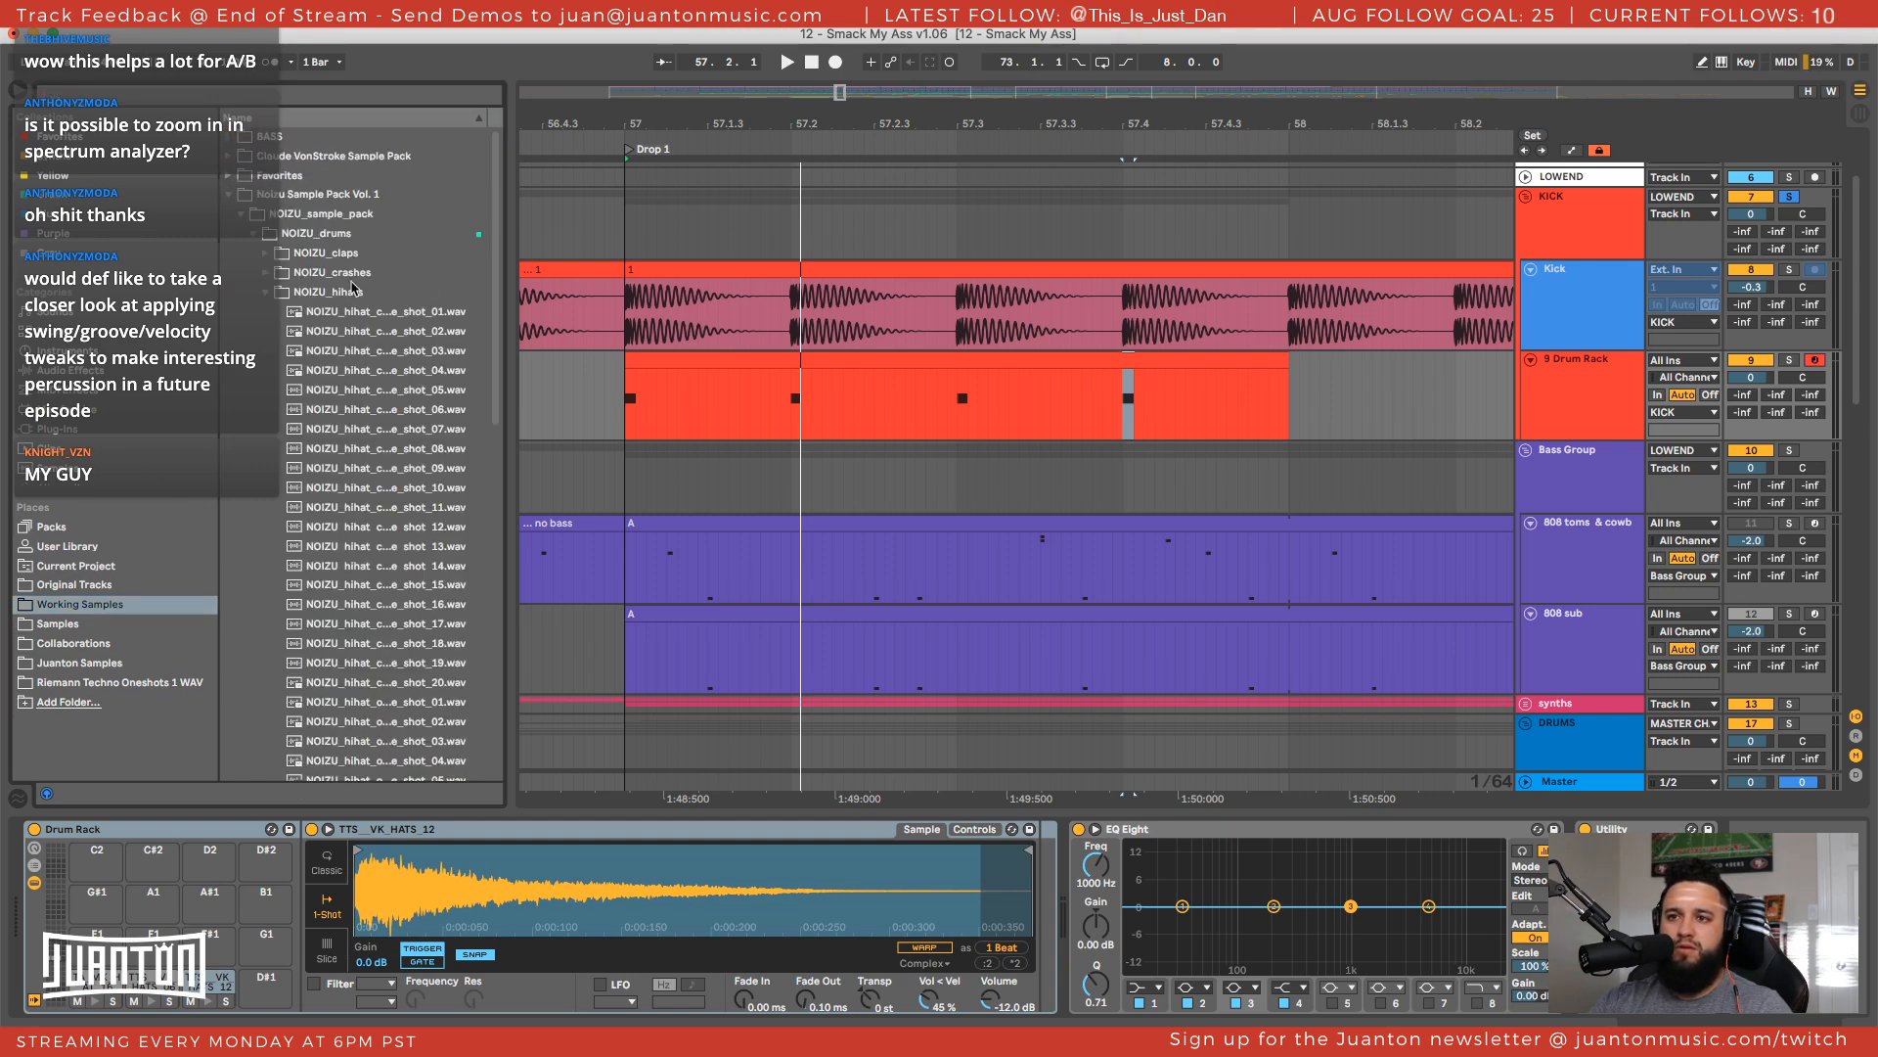
click(234, 197)
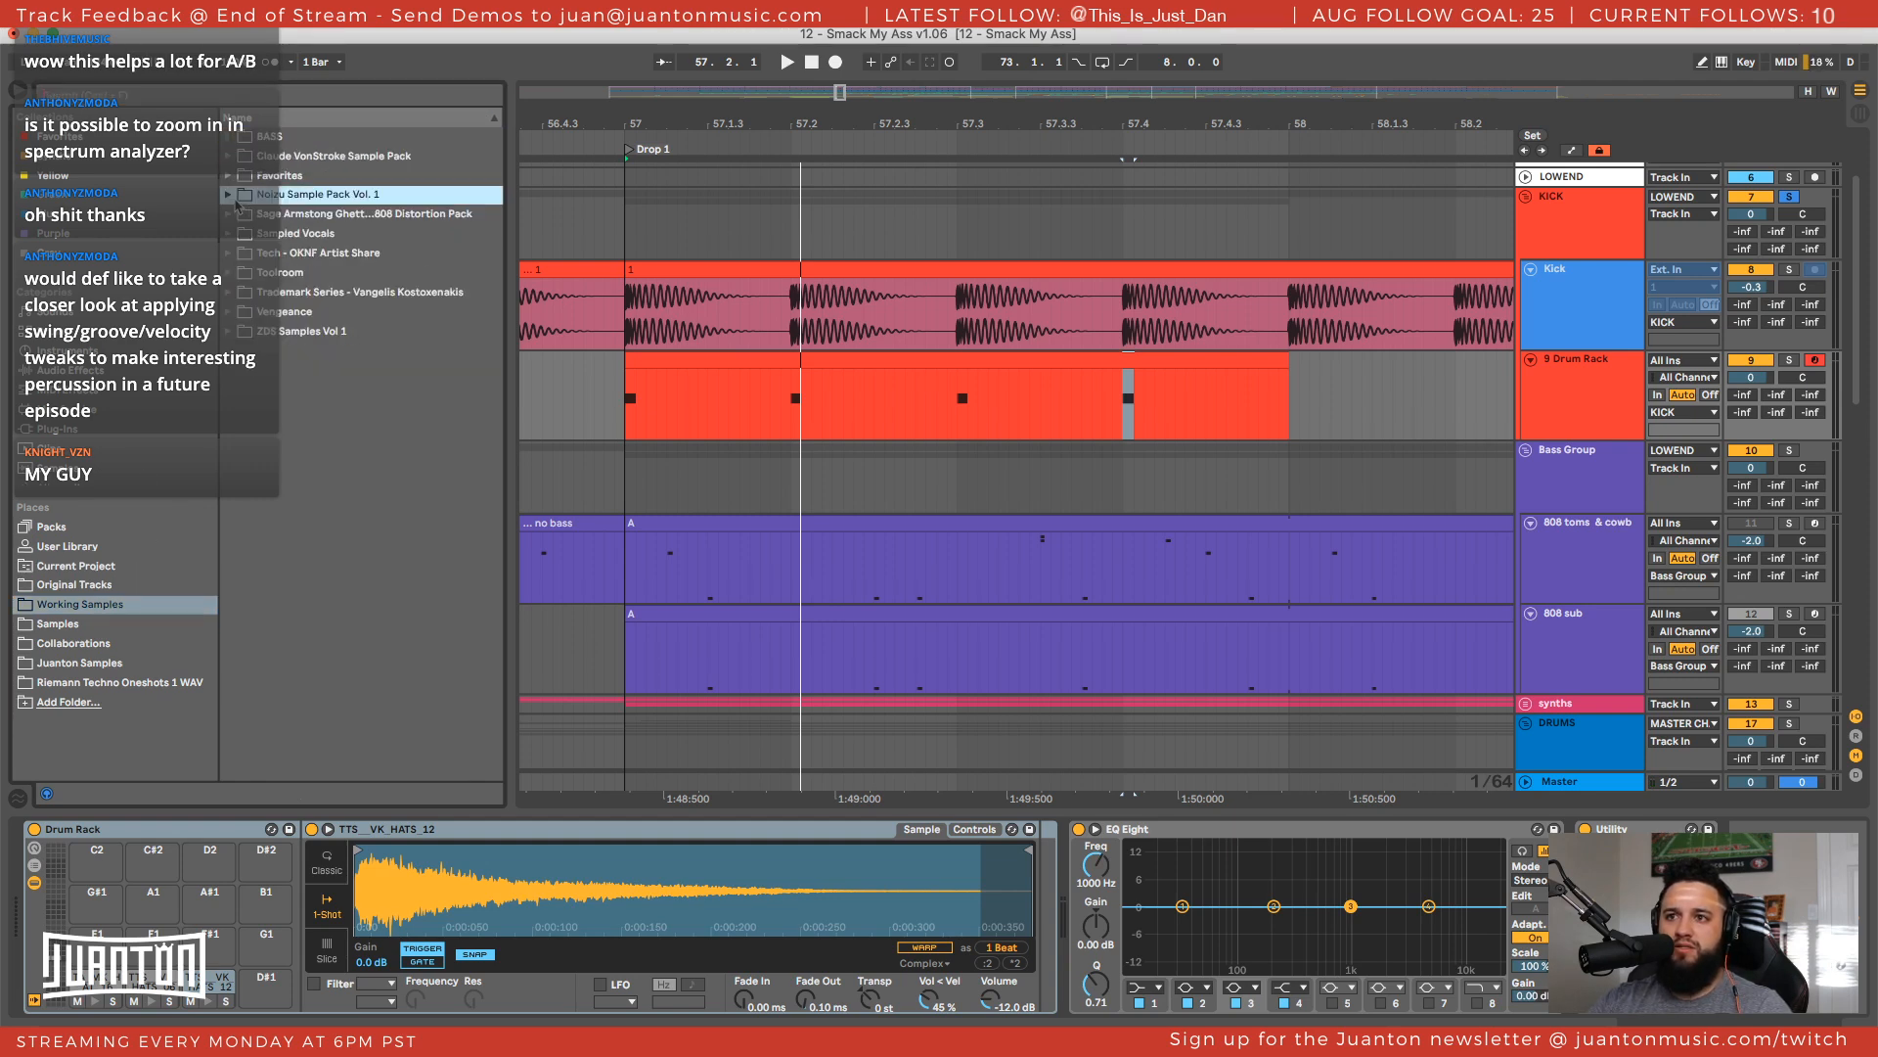
click(227, 312)
click(240, 351)
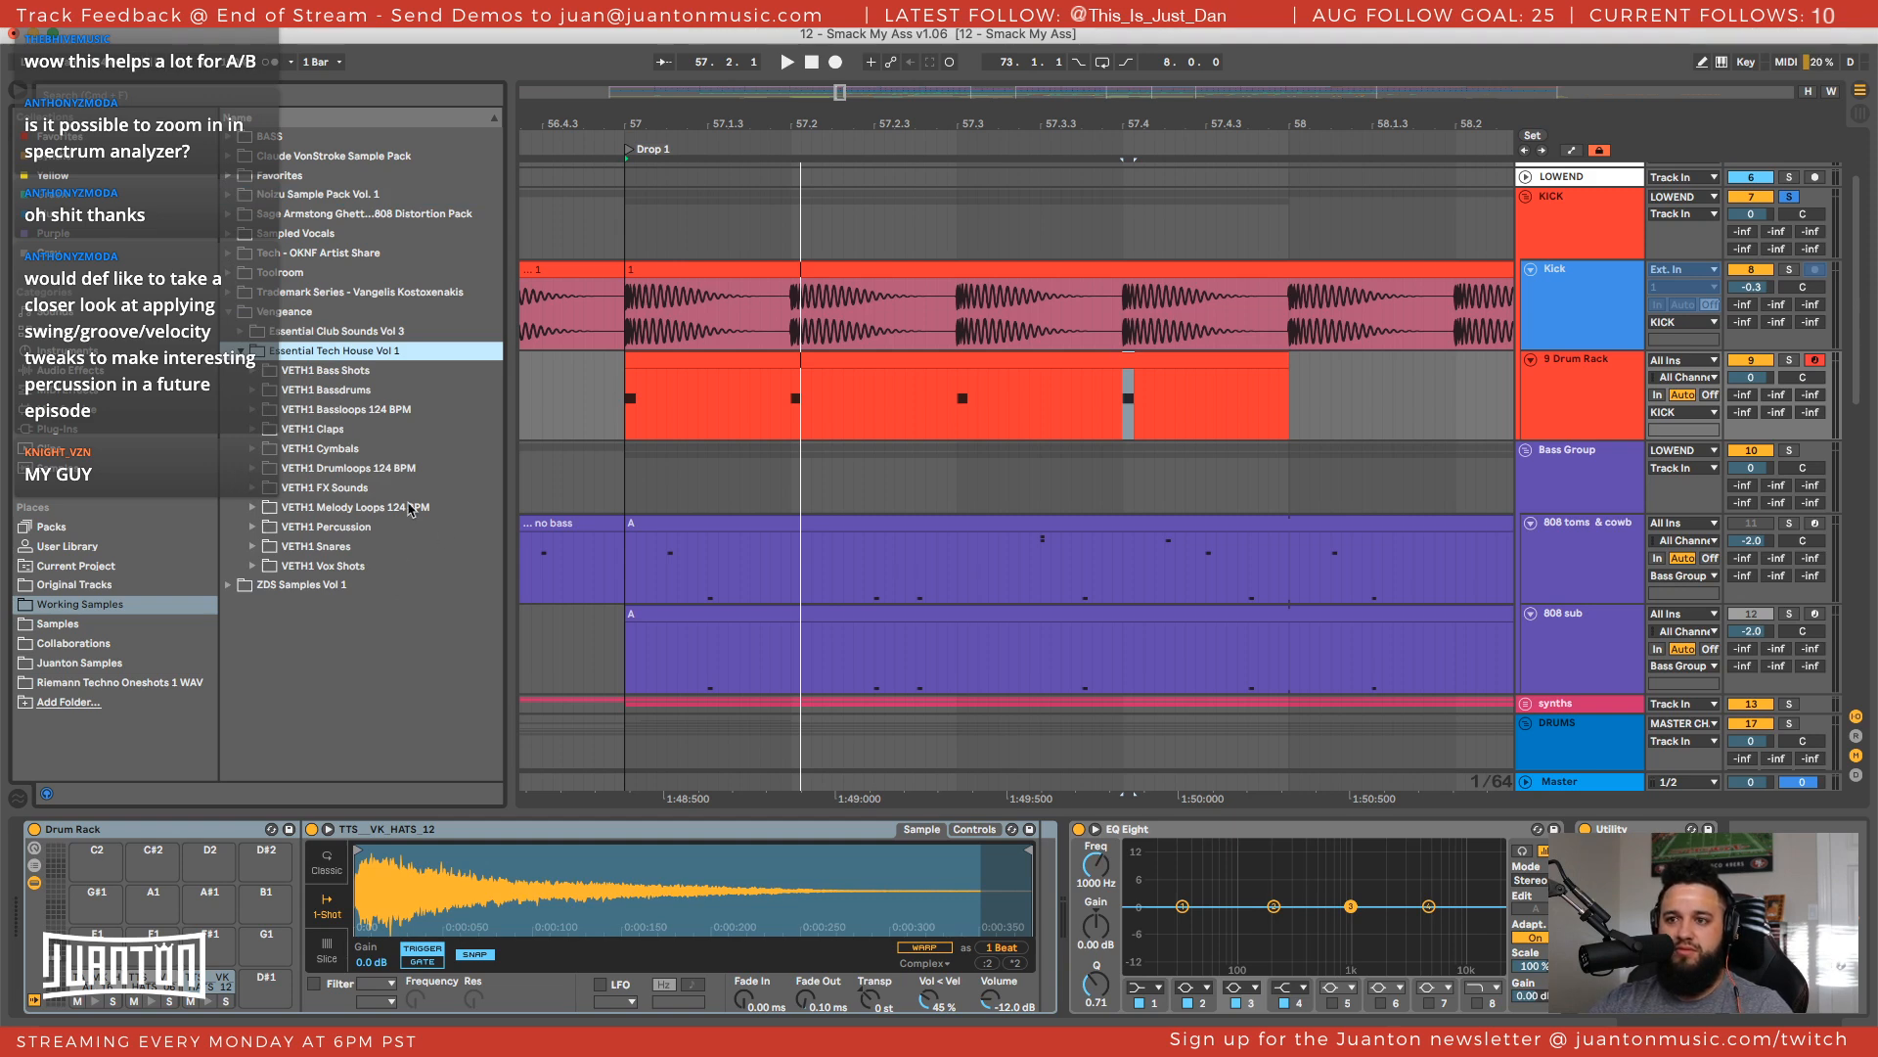
click(253, 528)
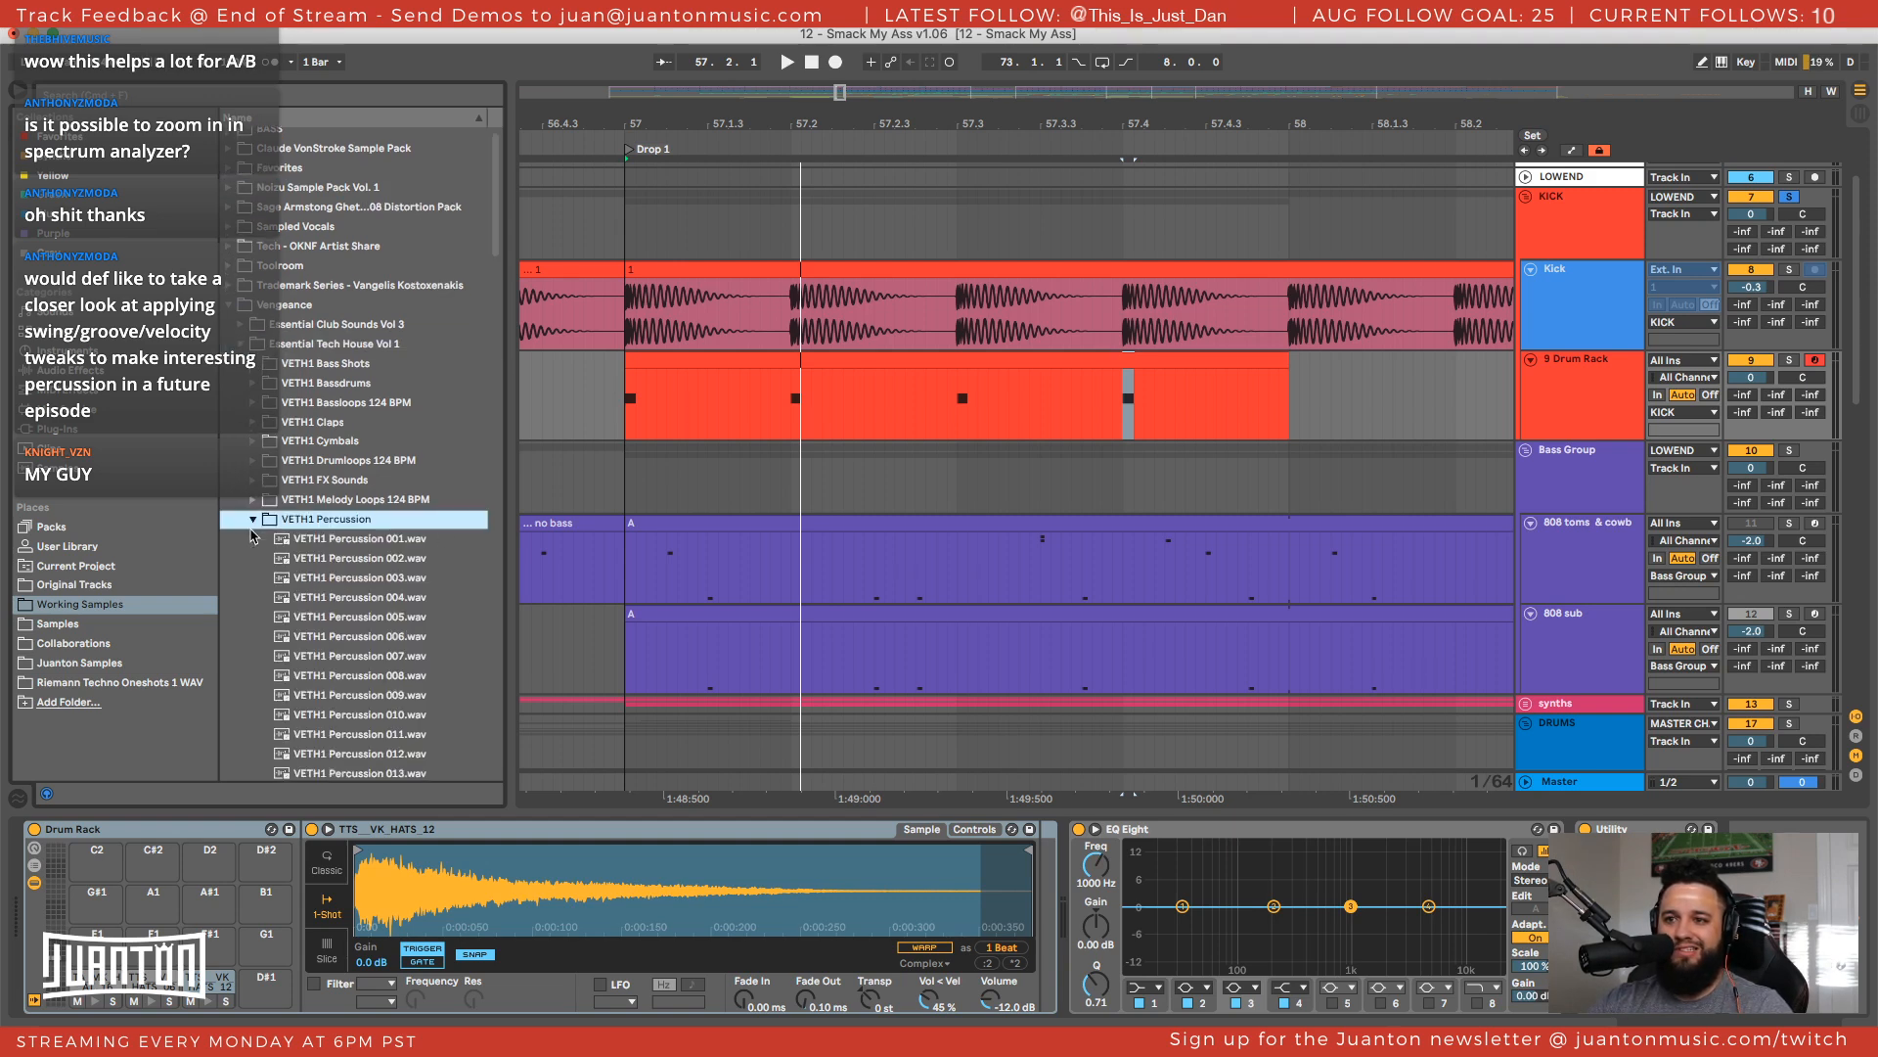
click(254, 525)
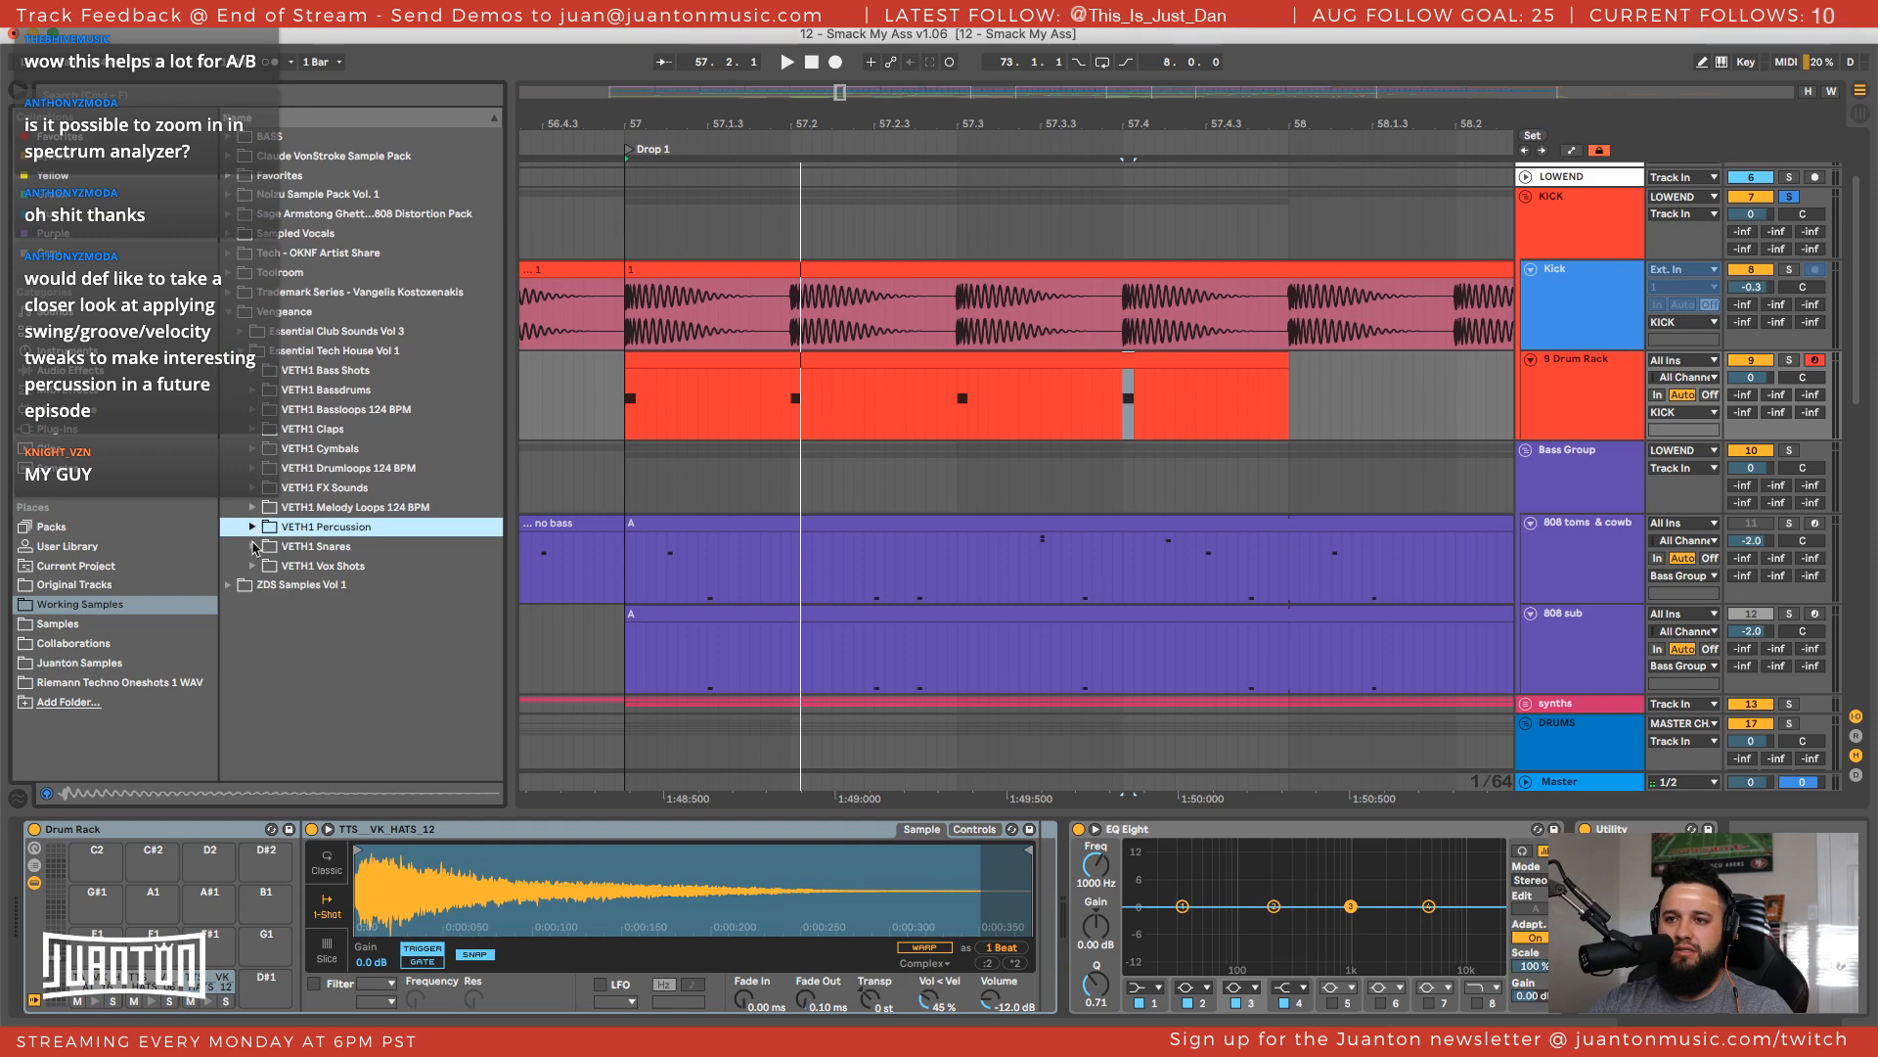
click(253, 448)
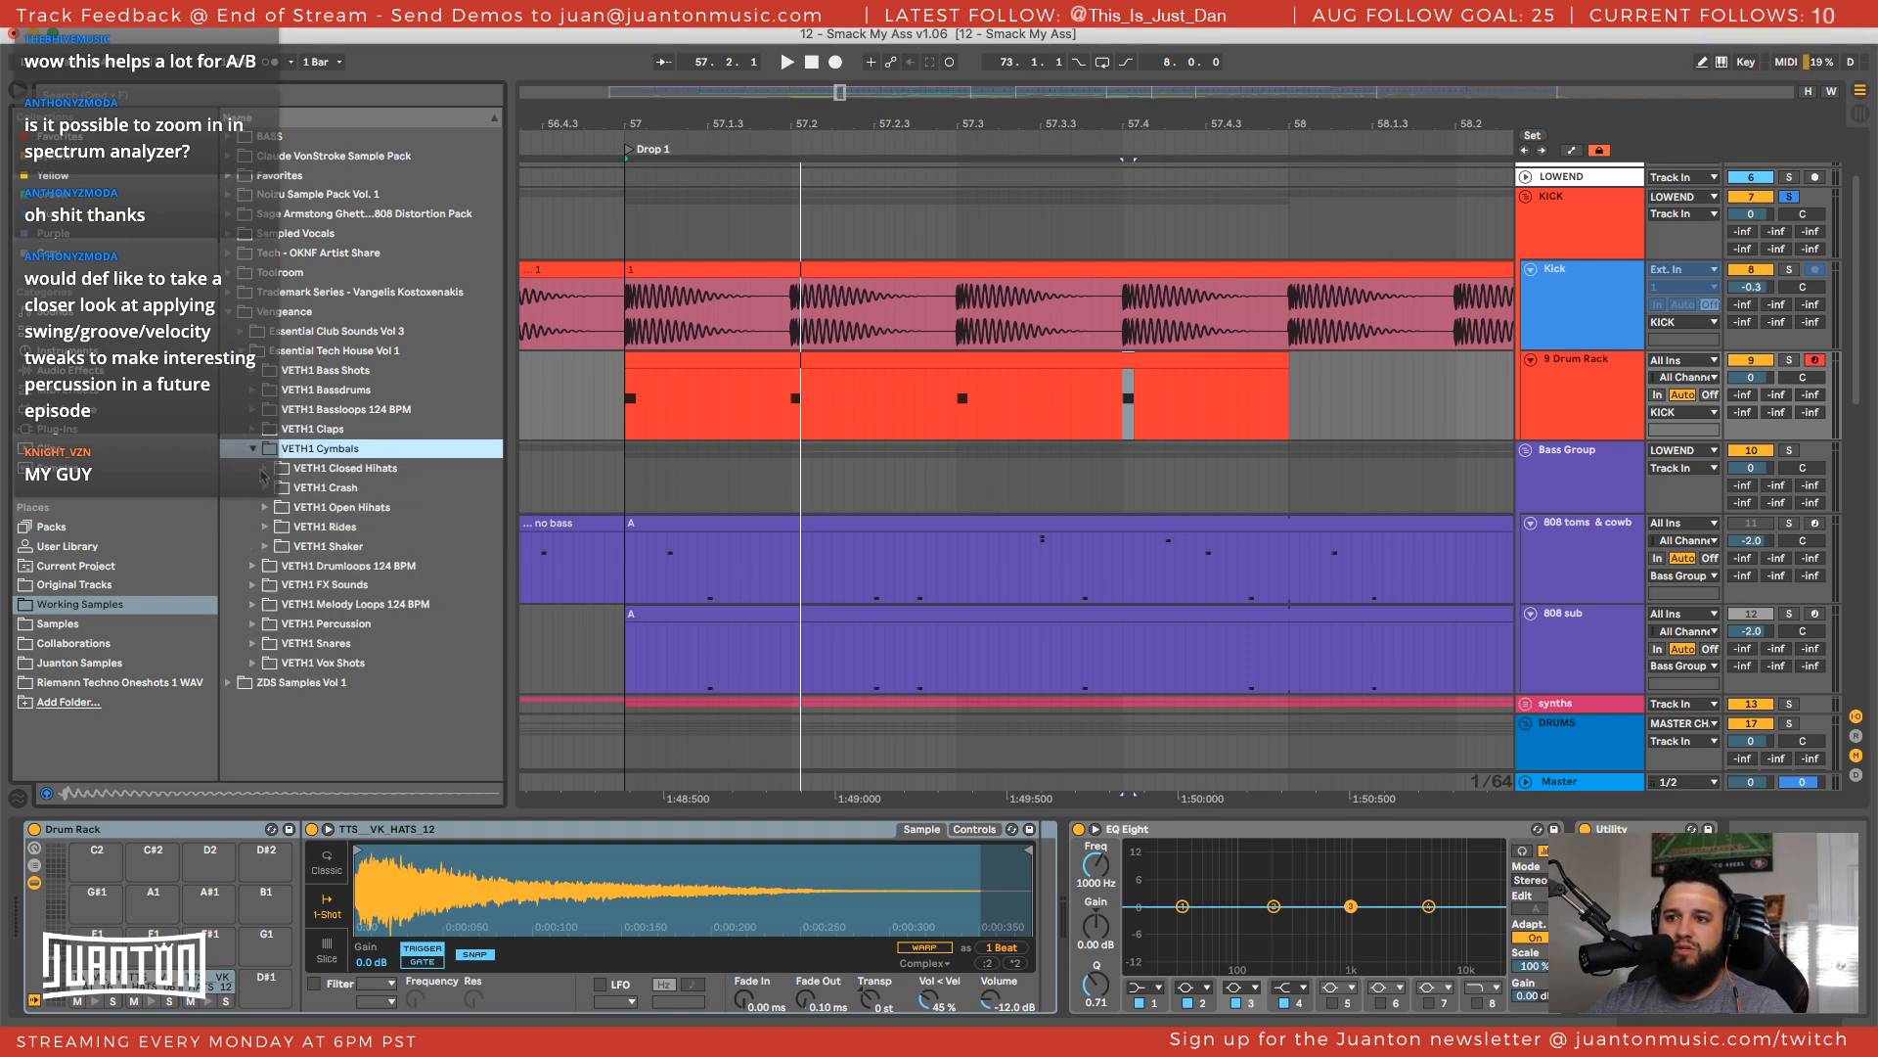
click(262, 471)
Audition VETH1 Closed Hihat 001 through 006 and load VETH1 Closed Hihat 003.wav onto the Drum Rack's D#1 pad
key(Down)
key(Down)
key(Down)
key(Down)
key(Down)
key(Down)
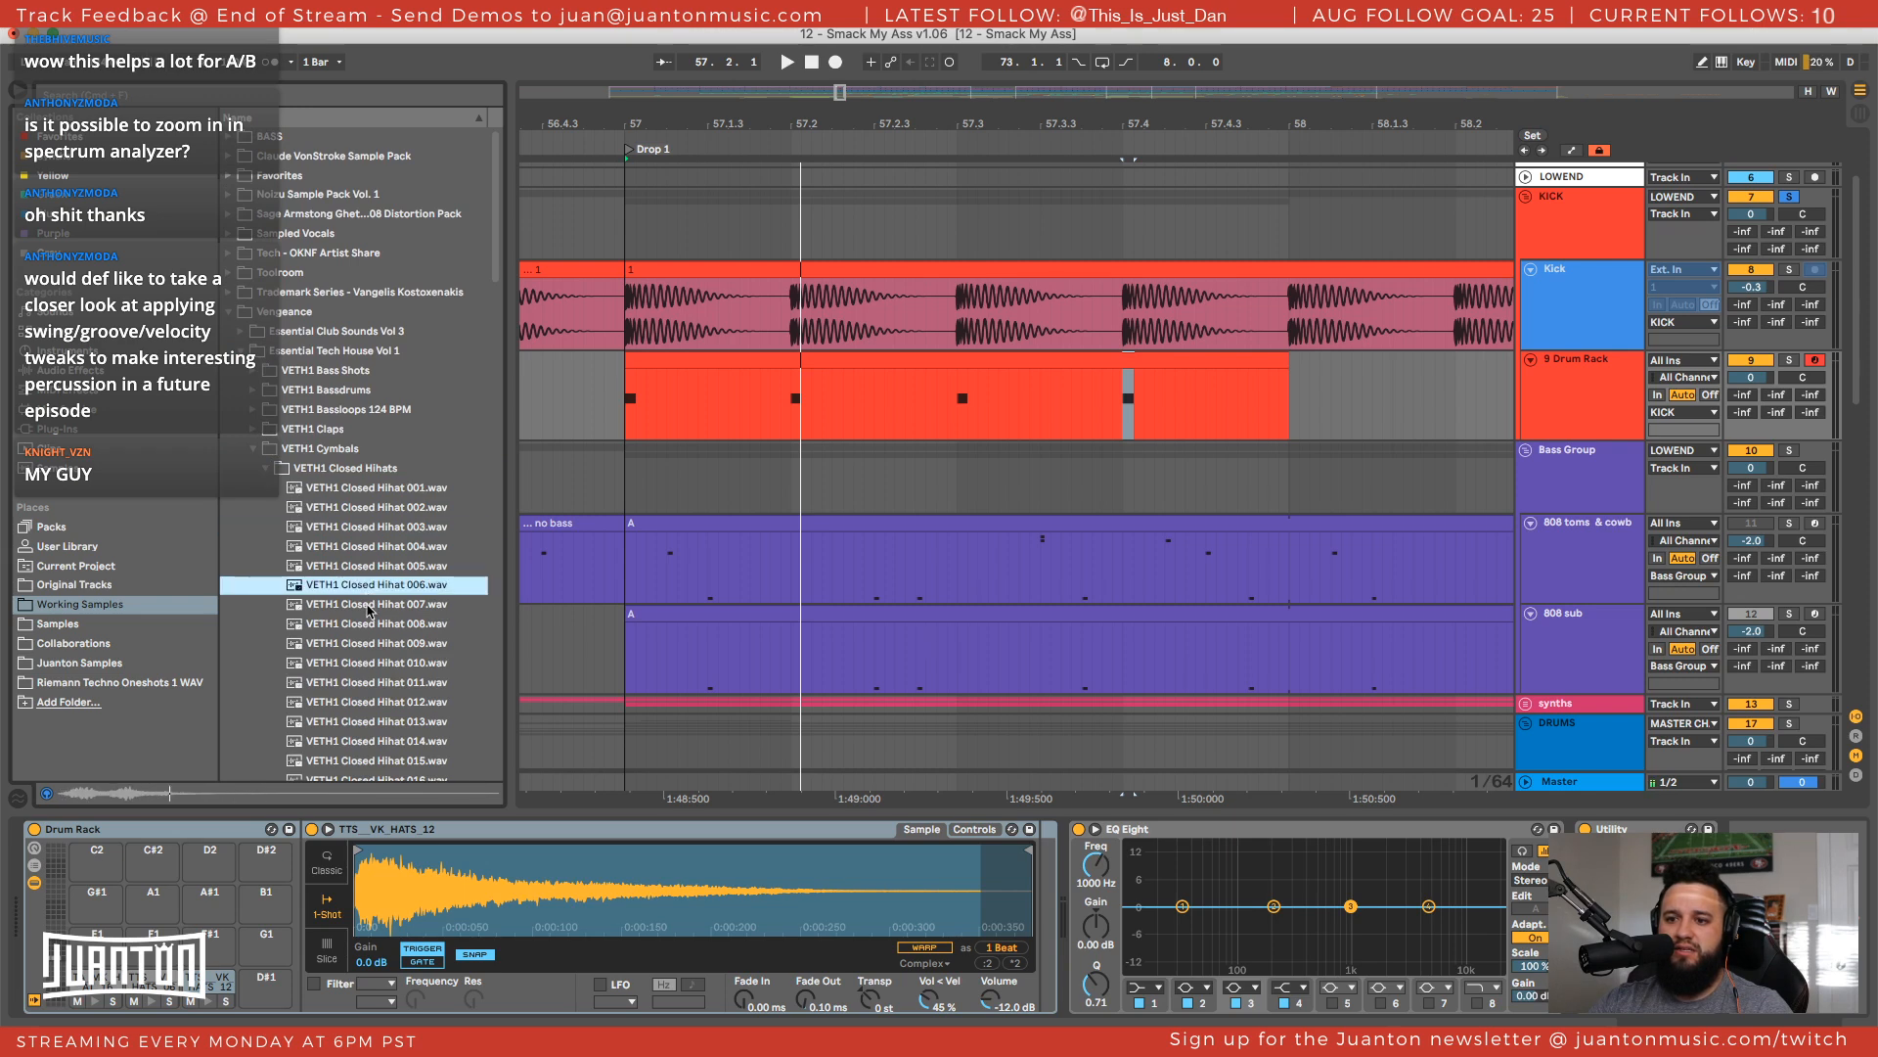
scroll(370, 612, down, 2)
key(Up)
key(Up)
key(Up)
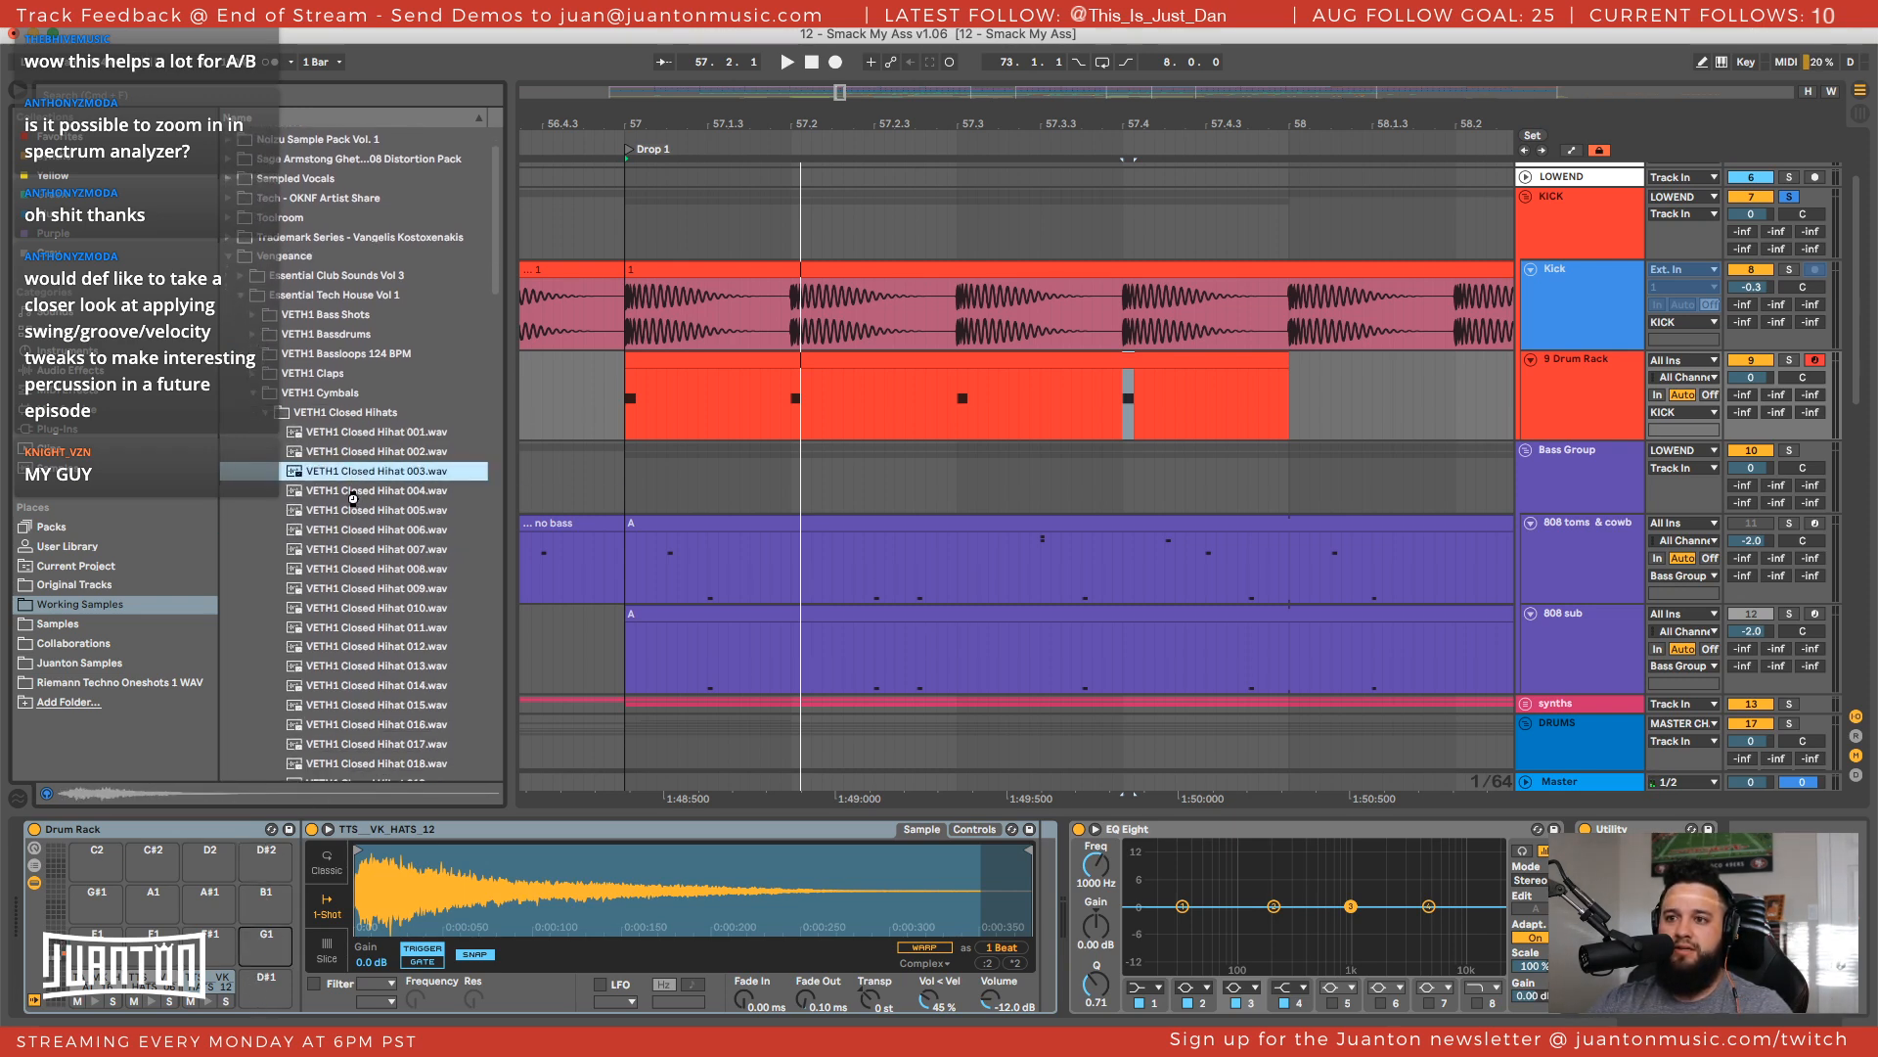
key(Return)
Compare VETH1 Closed Hihat 004 through 006 and load VETH1 Closed Hihat 006.wav onto the Drum Rack's E1 pad
key(Down)
key(Down)
key(Down)
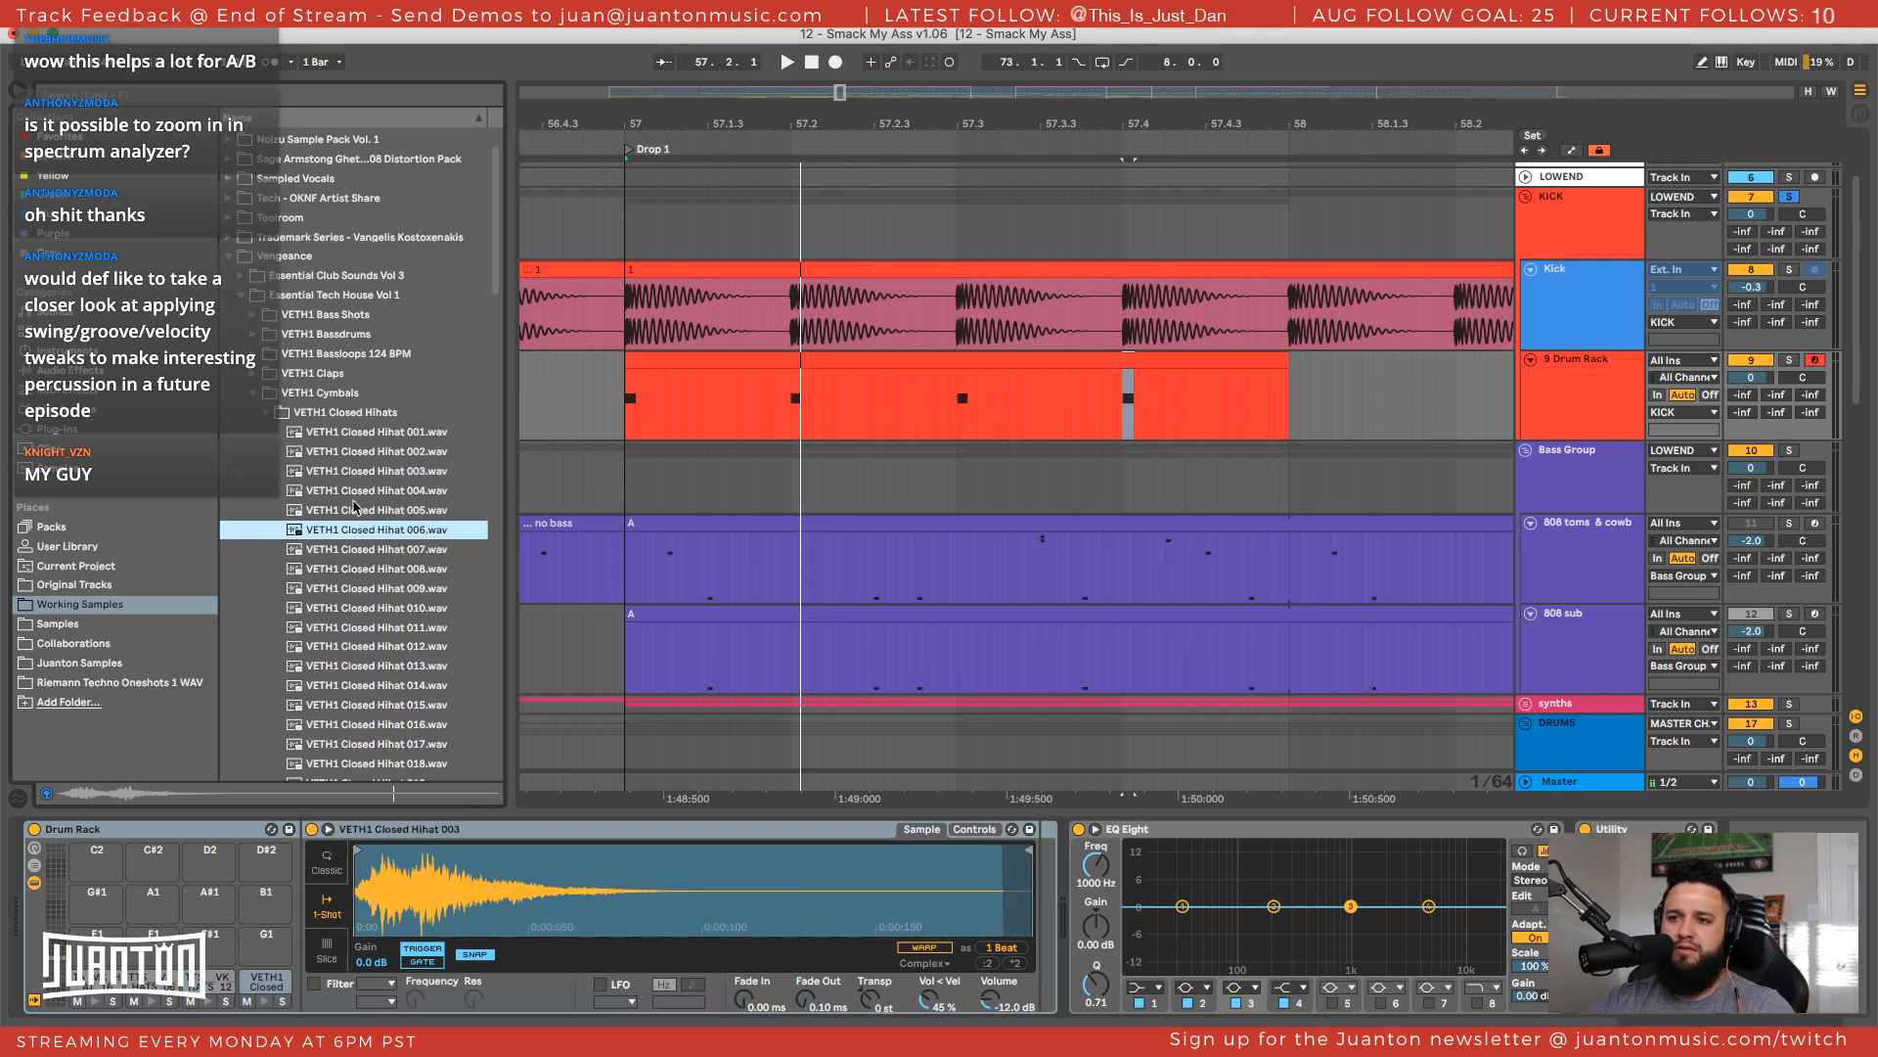
key(Up)
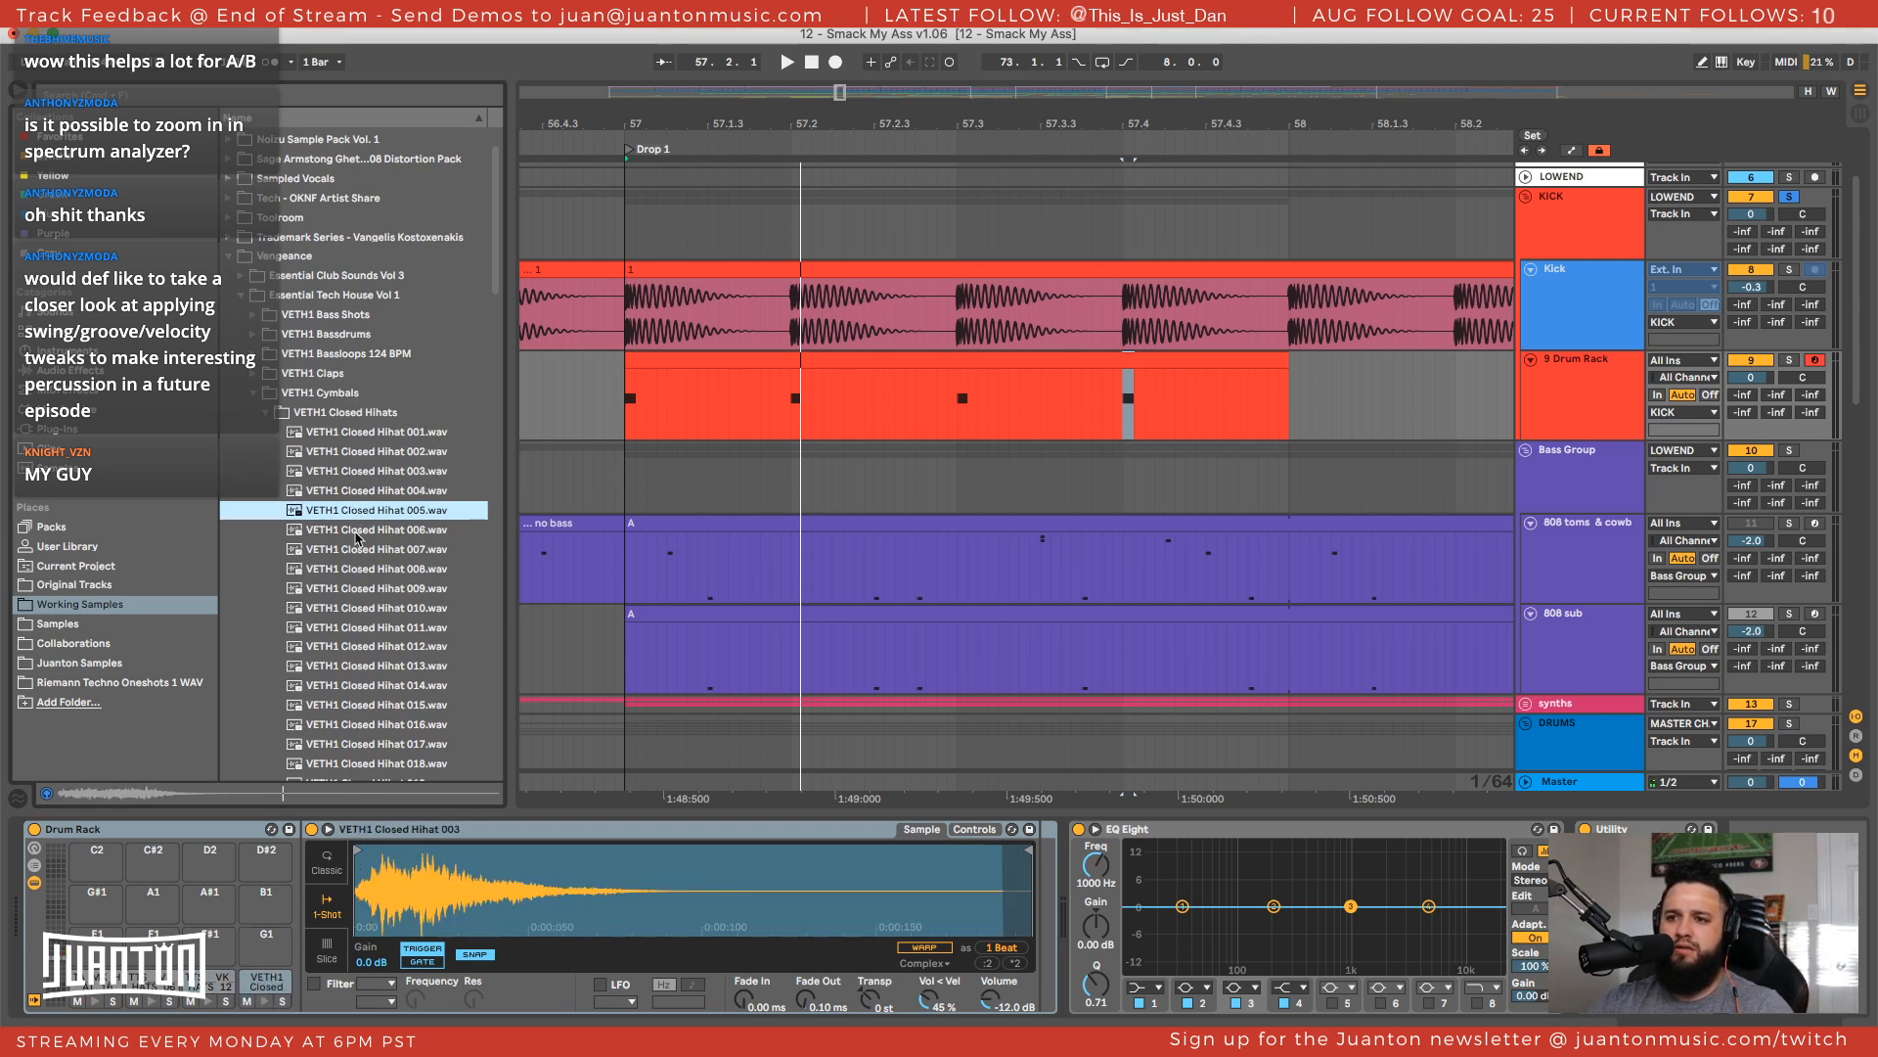
key(Down)
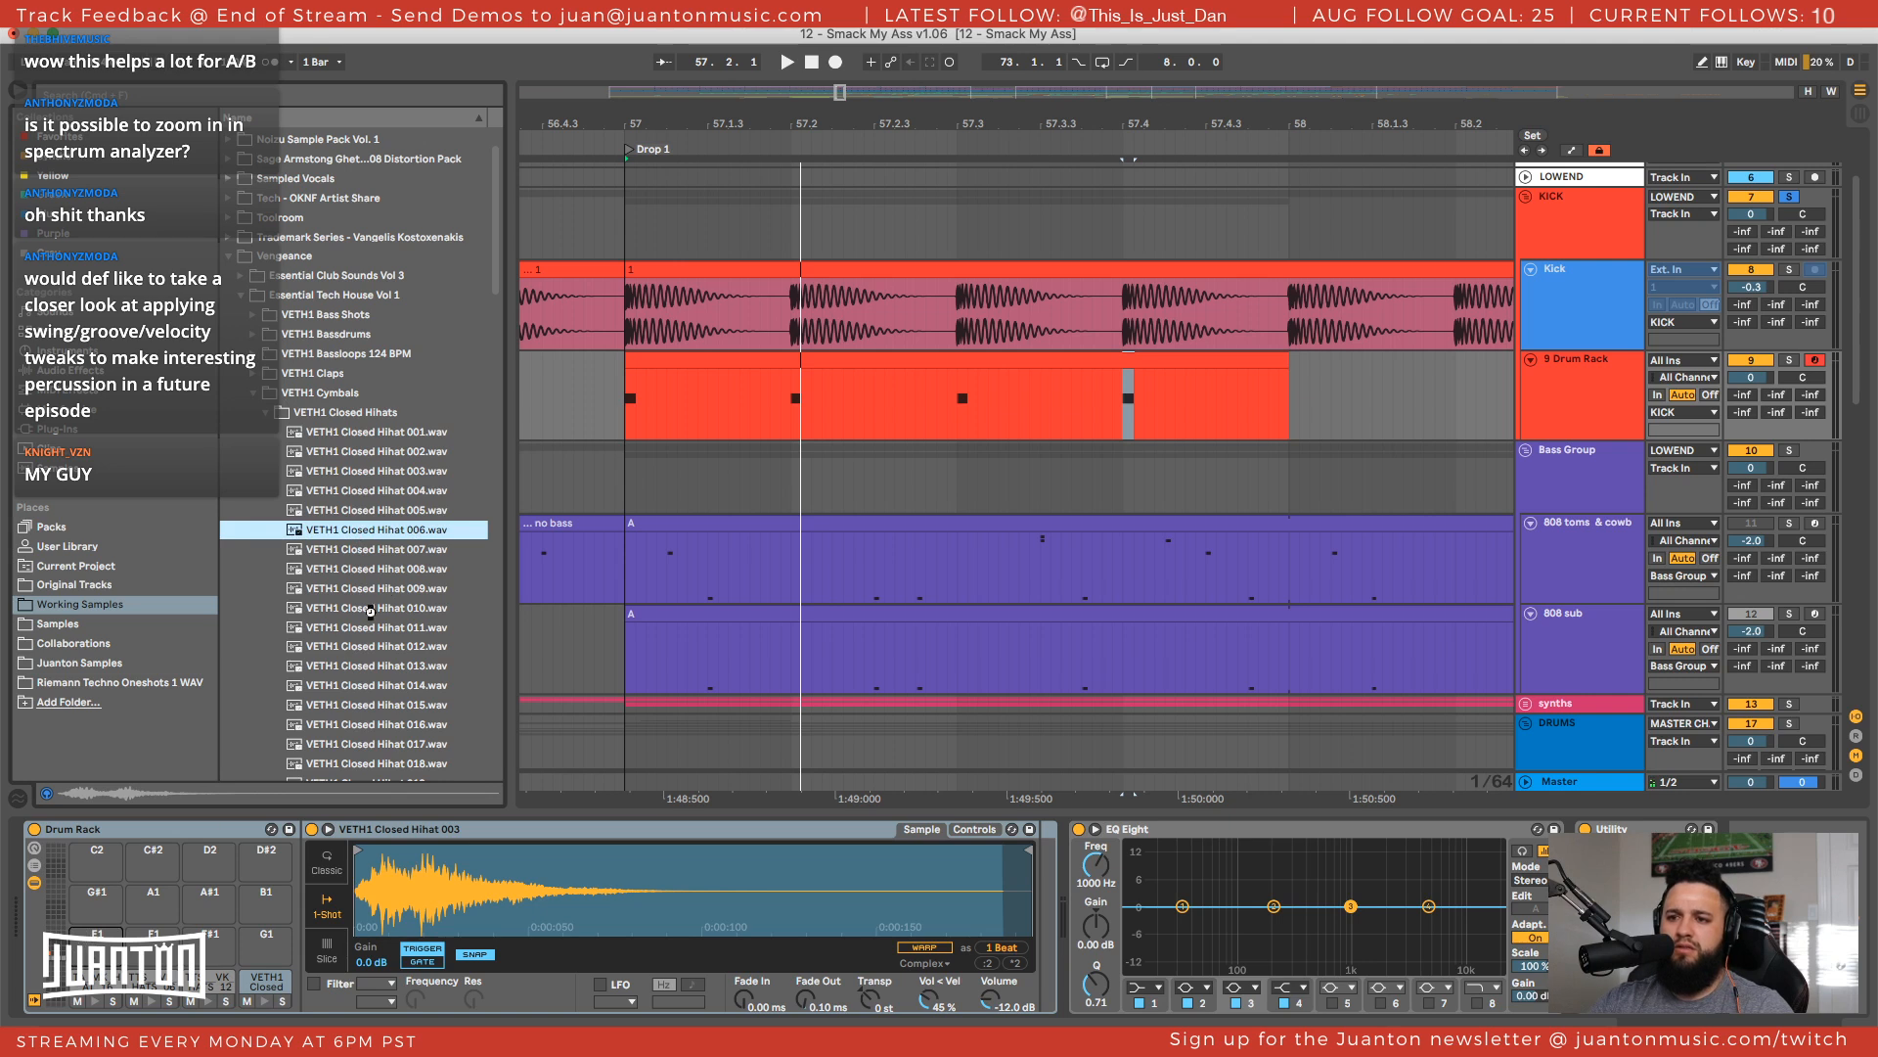
Audition VETH1 Closed Hihat 007 through 018 and load VETH1 Closed Hihat 018.wav onto the Drum Rack's F1 pad
key(Down)
key(Down)
key(Down)
key(Down)
key(Down)
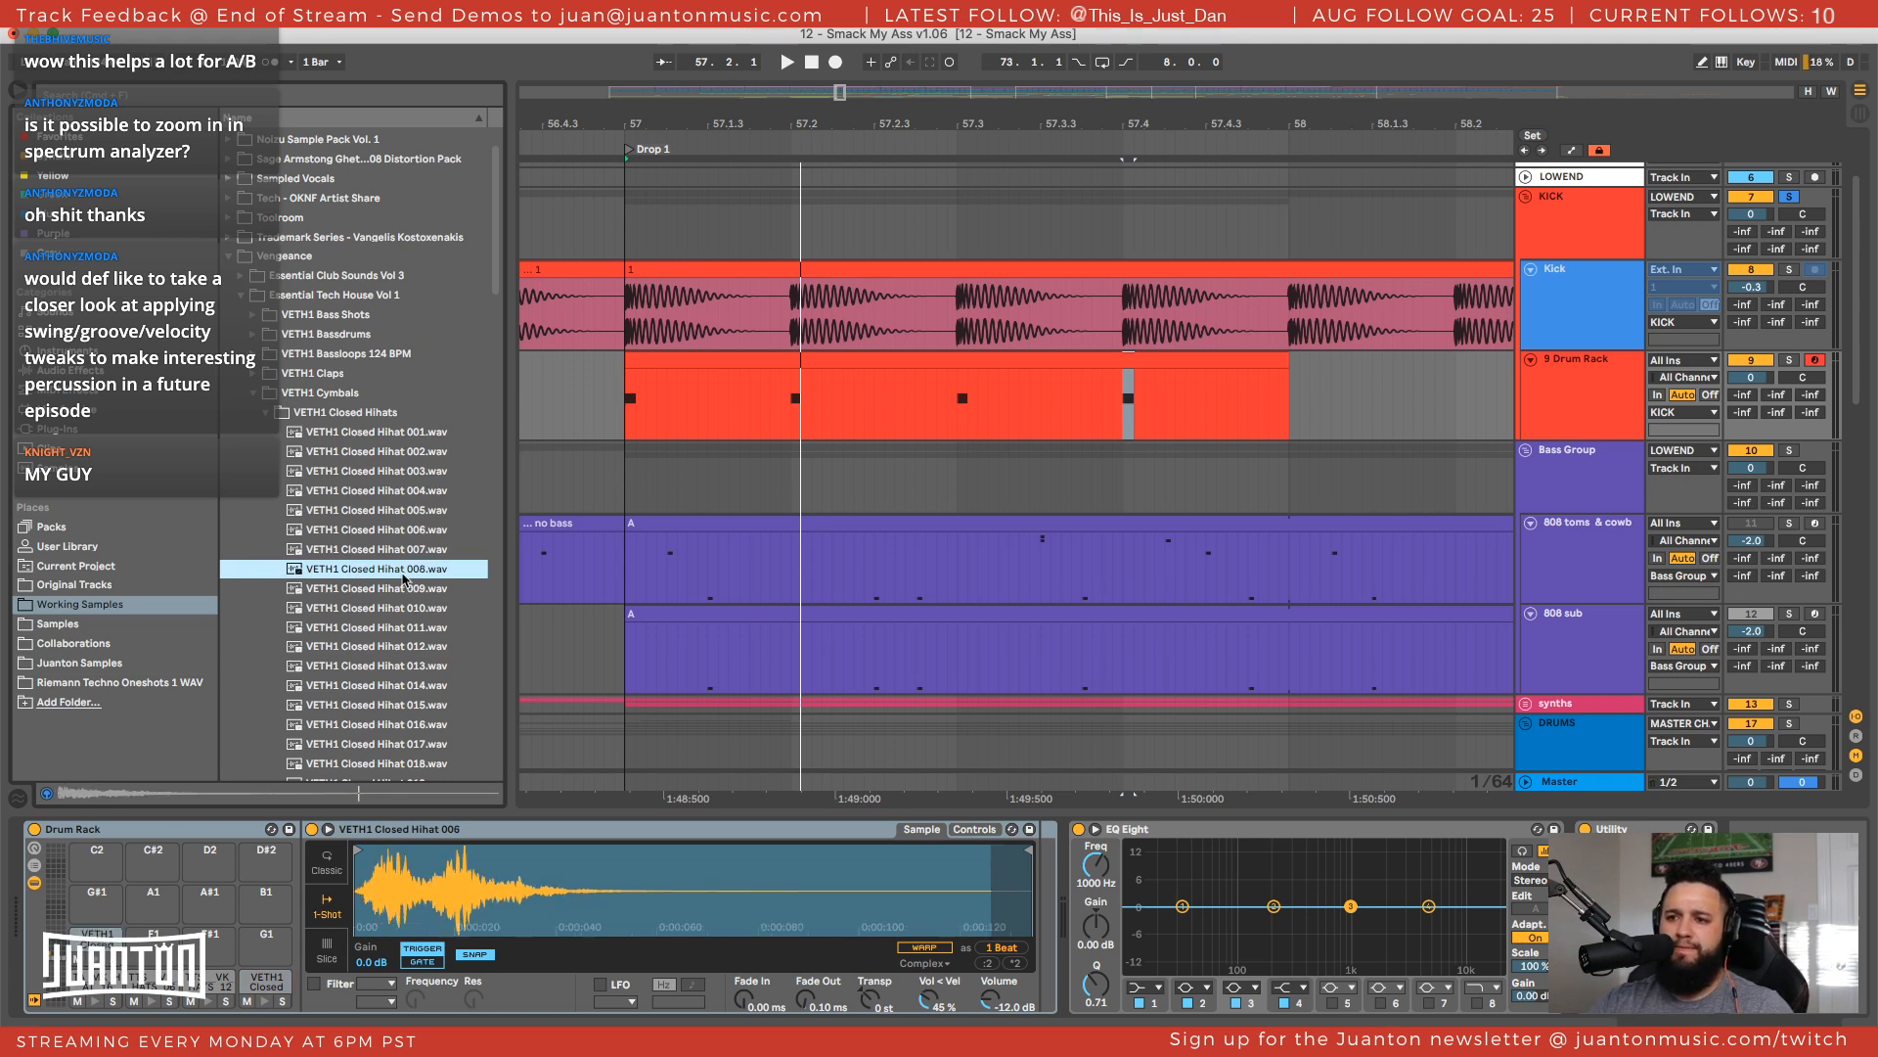
key(Down)
key(Down)
key(Down)
key(Down)
key(Down)
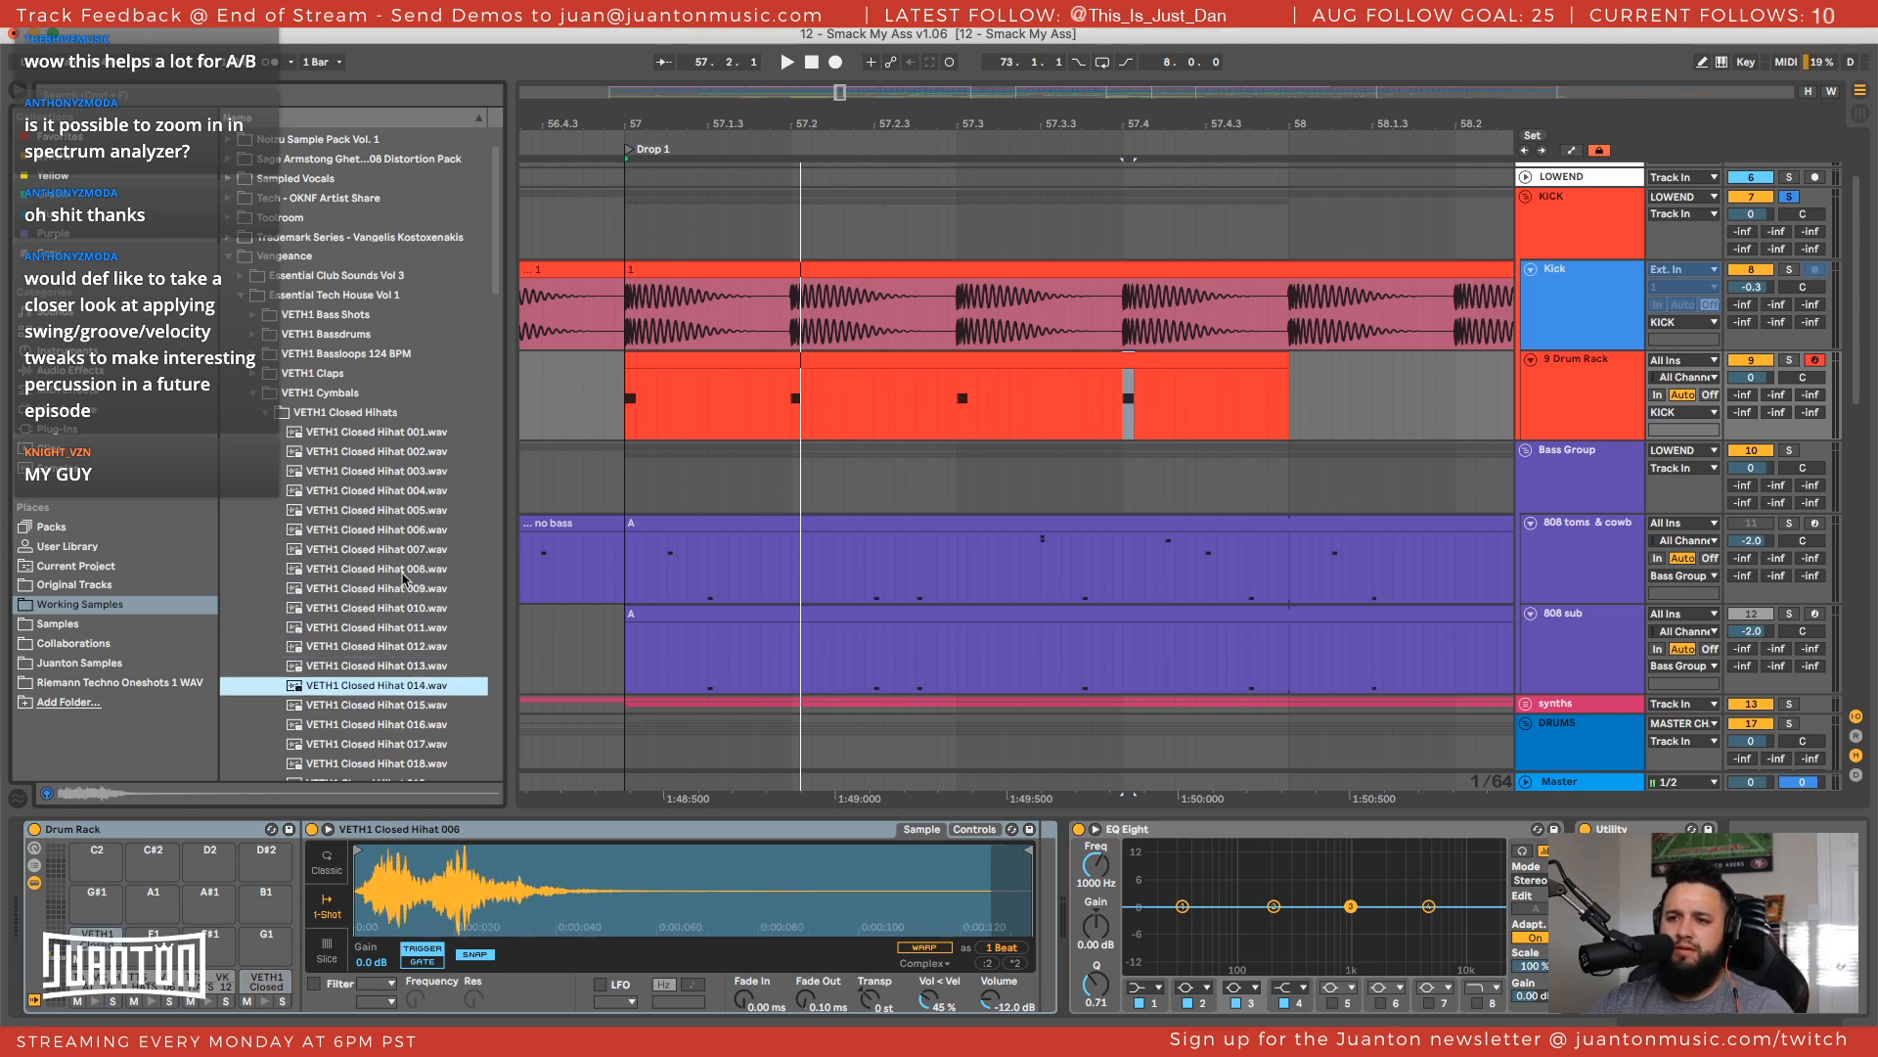
key(Down)
key(Down)
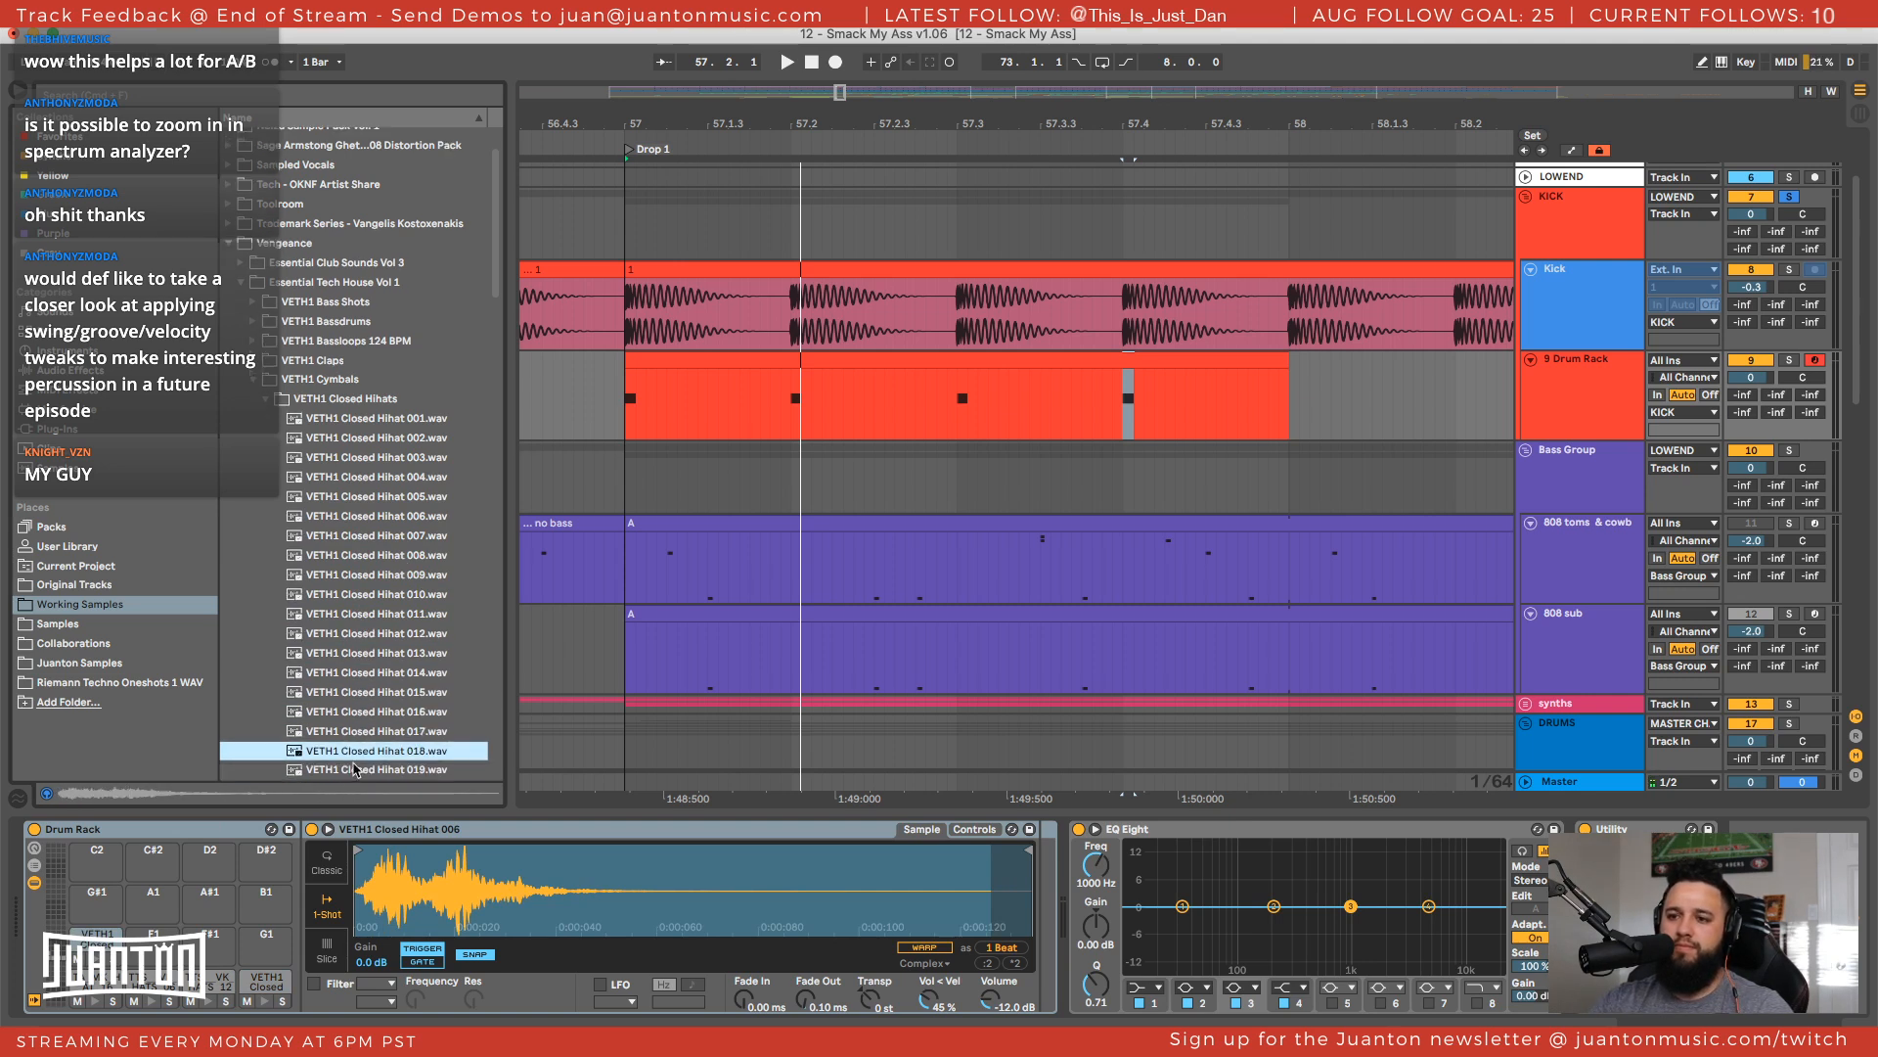
drag(358, 753, 159, 950)
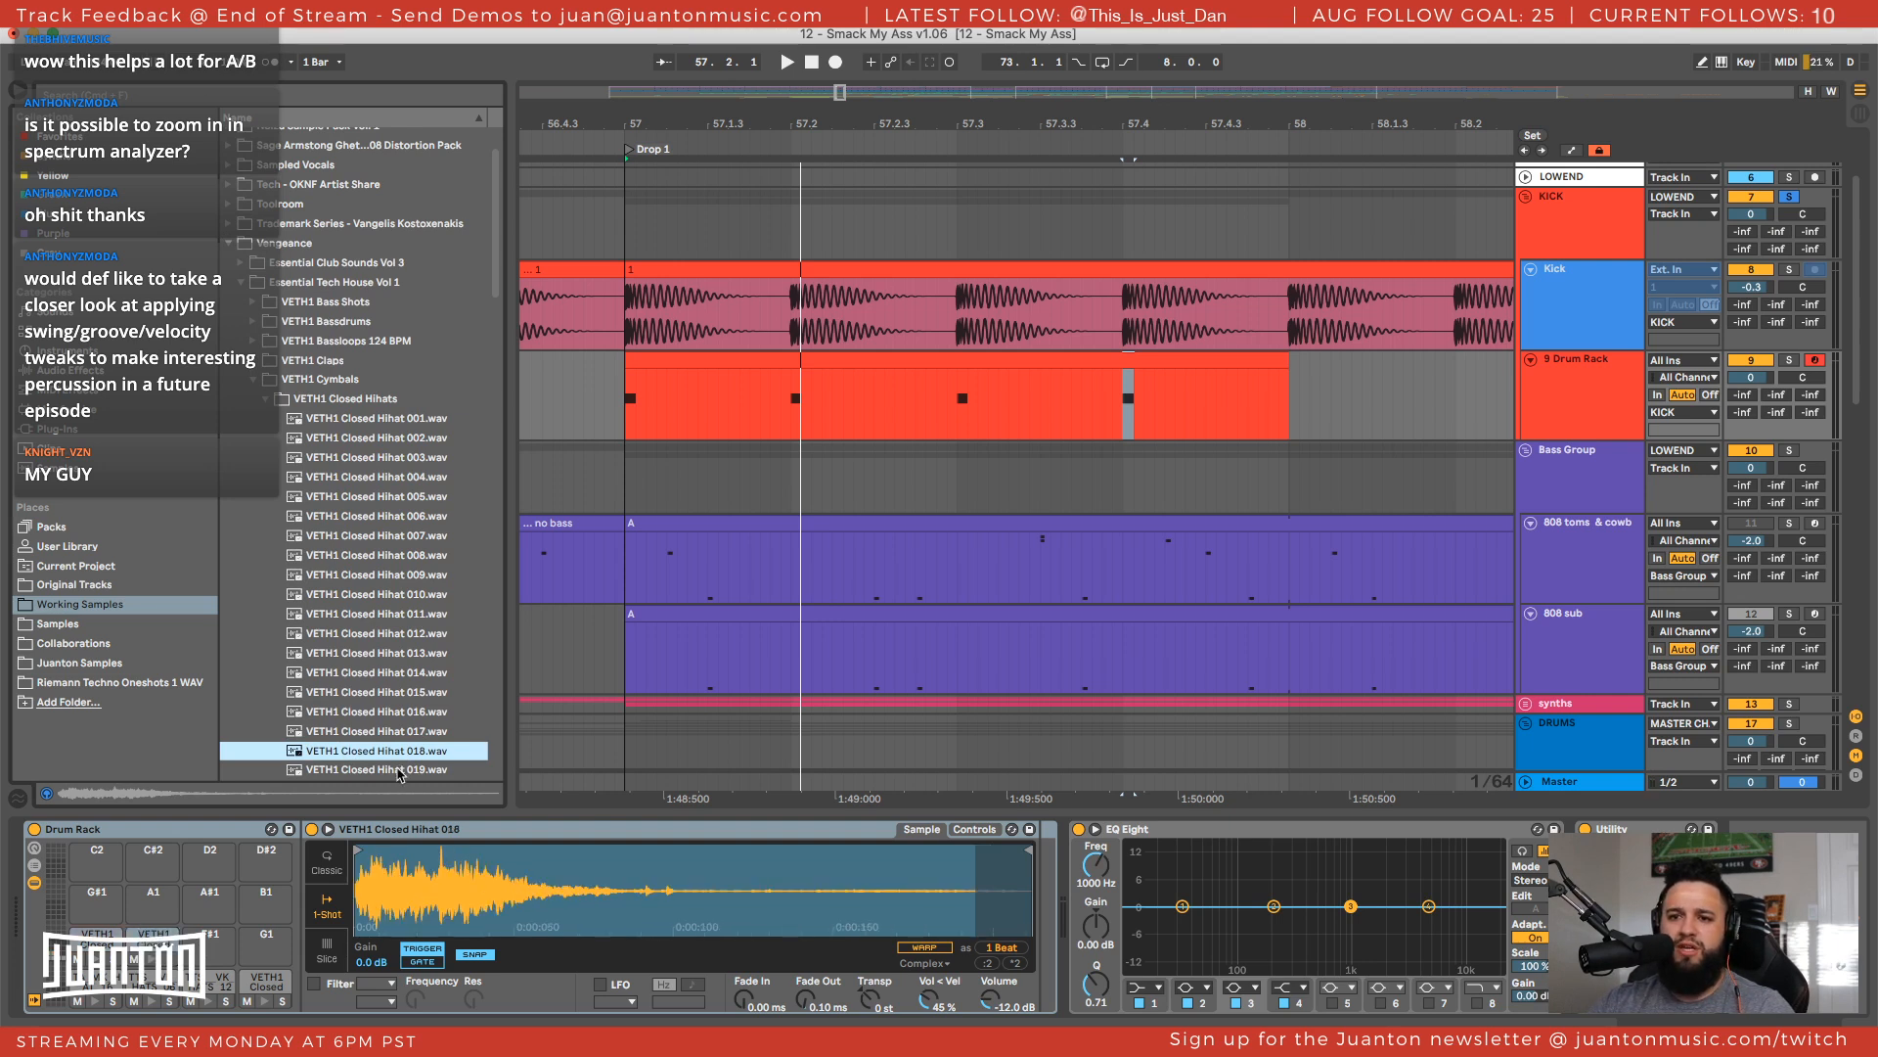
Audition VETH1 Closed Hihat 019 through 024 and load VETH1 Closed Hihat 023.wav onto the Drum Rack's F#1 pad
click(398, 771)
key(Down)
key(Down)
key(Down)
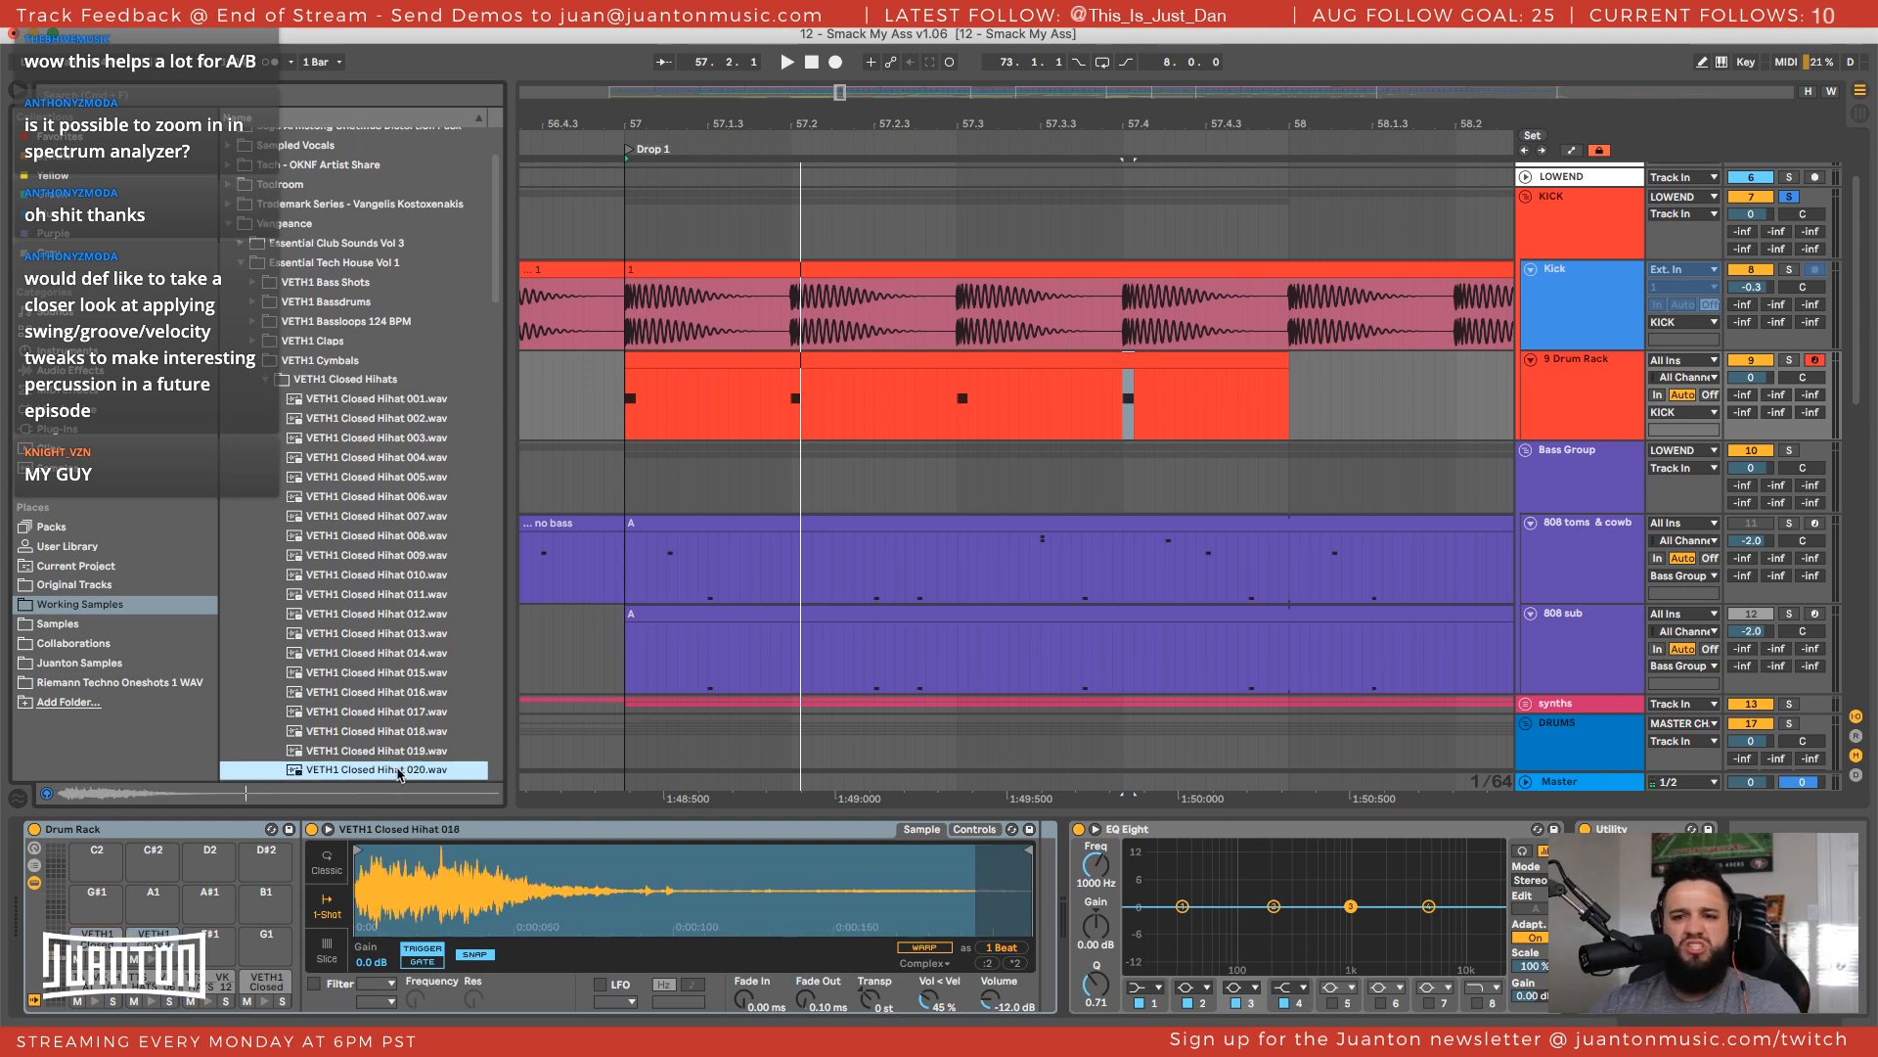
key(Down)
key(Down)
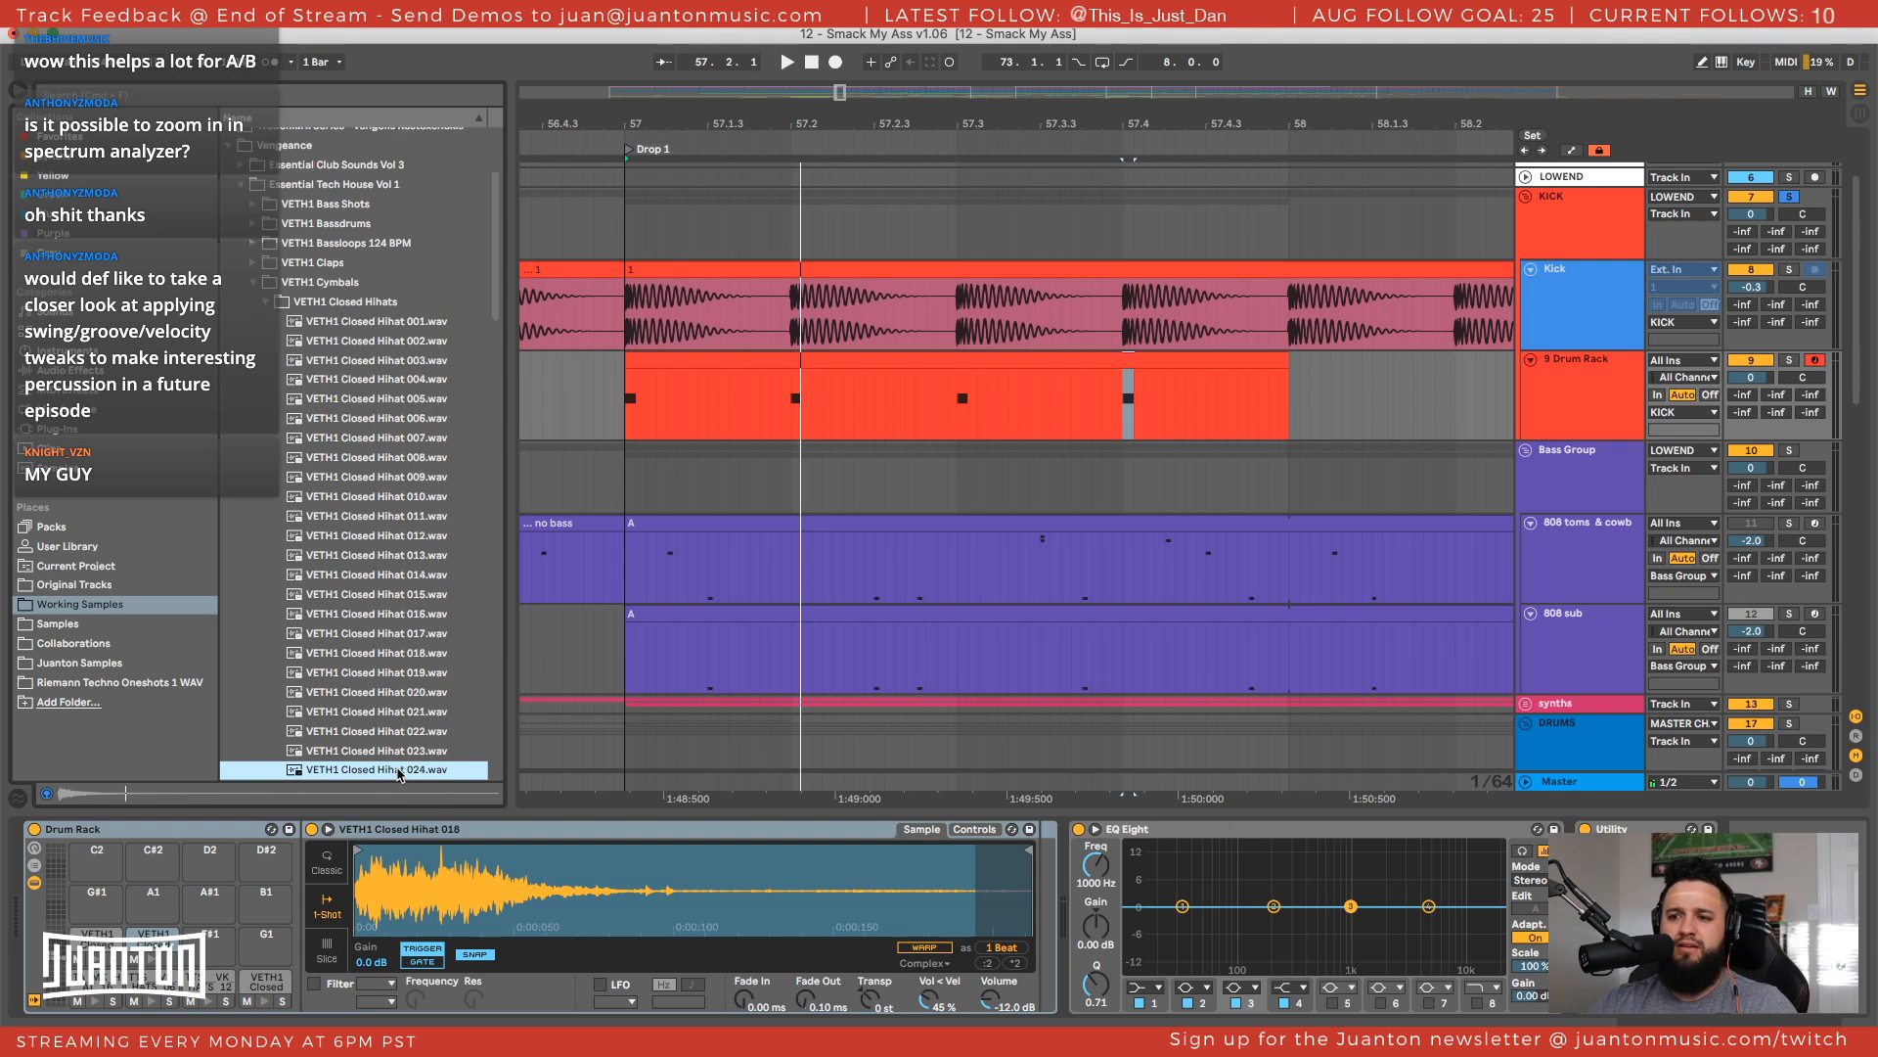
key(Up)
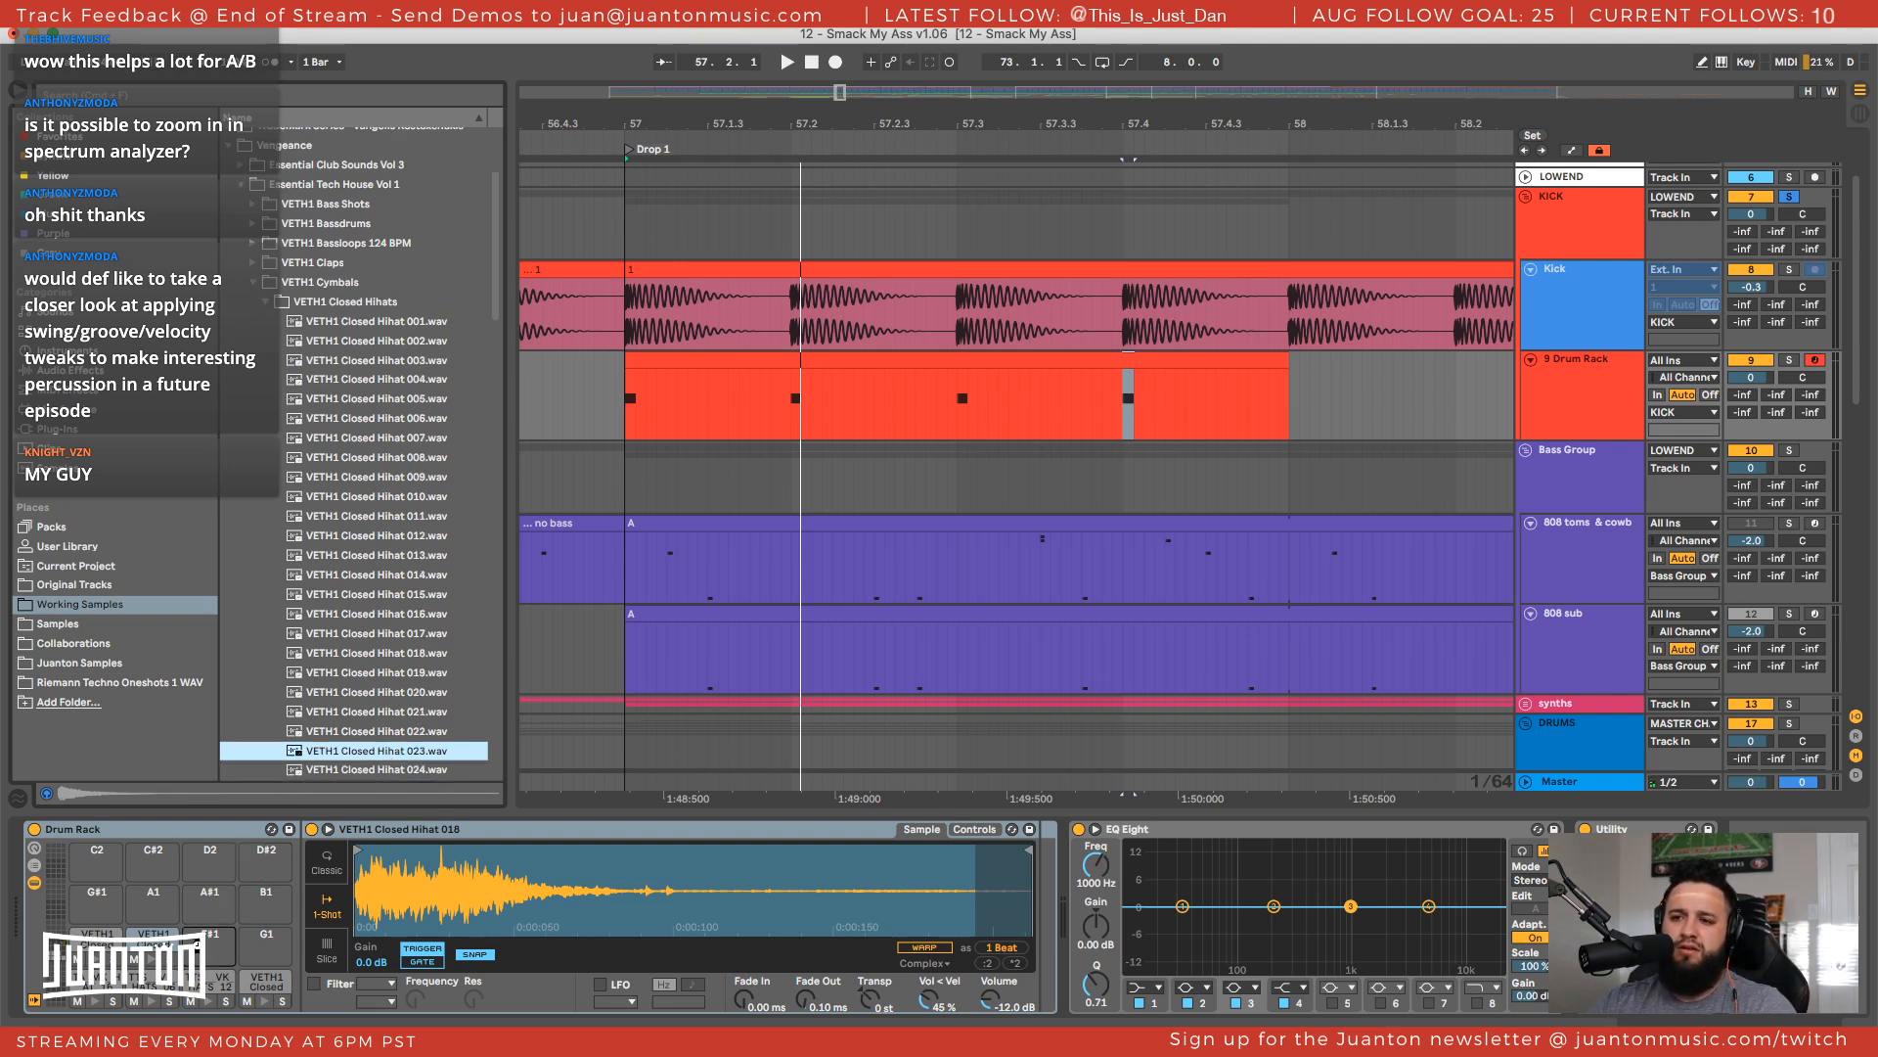
key(Return)
Audition VETH1 Closed Hihat 024 through 031 and load VETH1 Closed Hihat 031.wav onto the Drum Rack's G1 pad
key(Down)
key(Down)
key(Down)
key(Down)
key(Down)
key(Down)
key(Down)
key(Down)
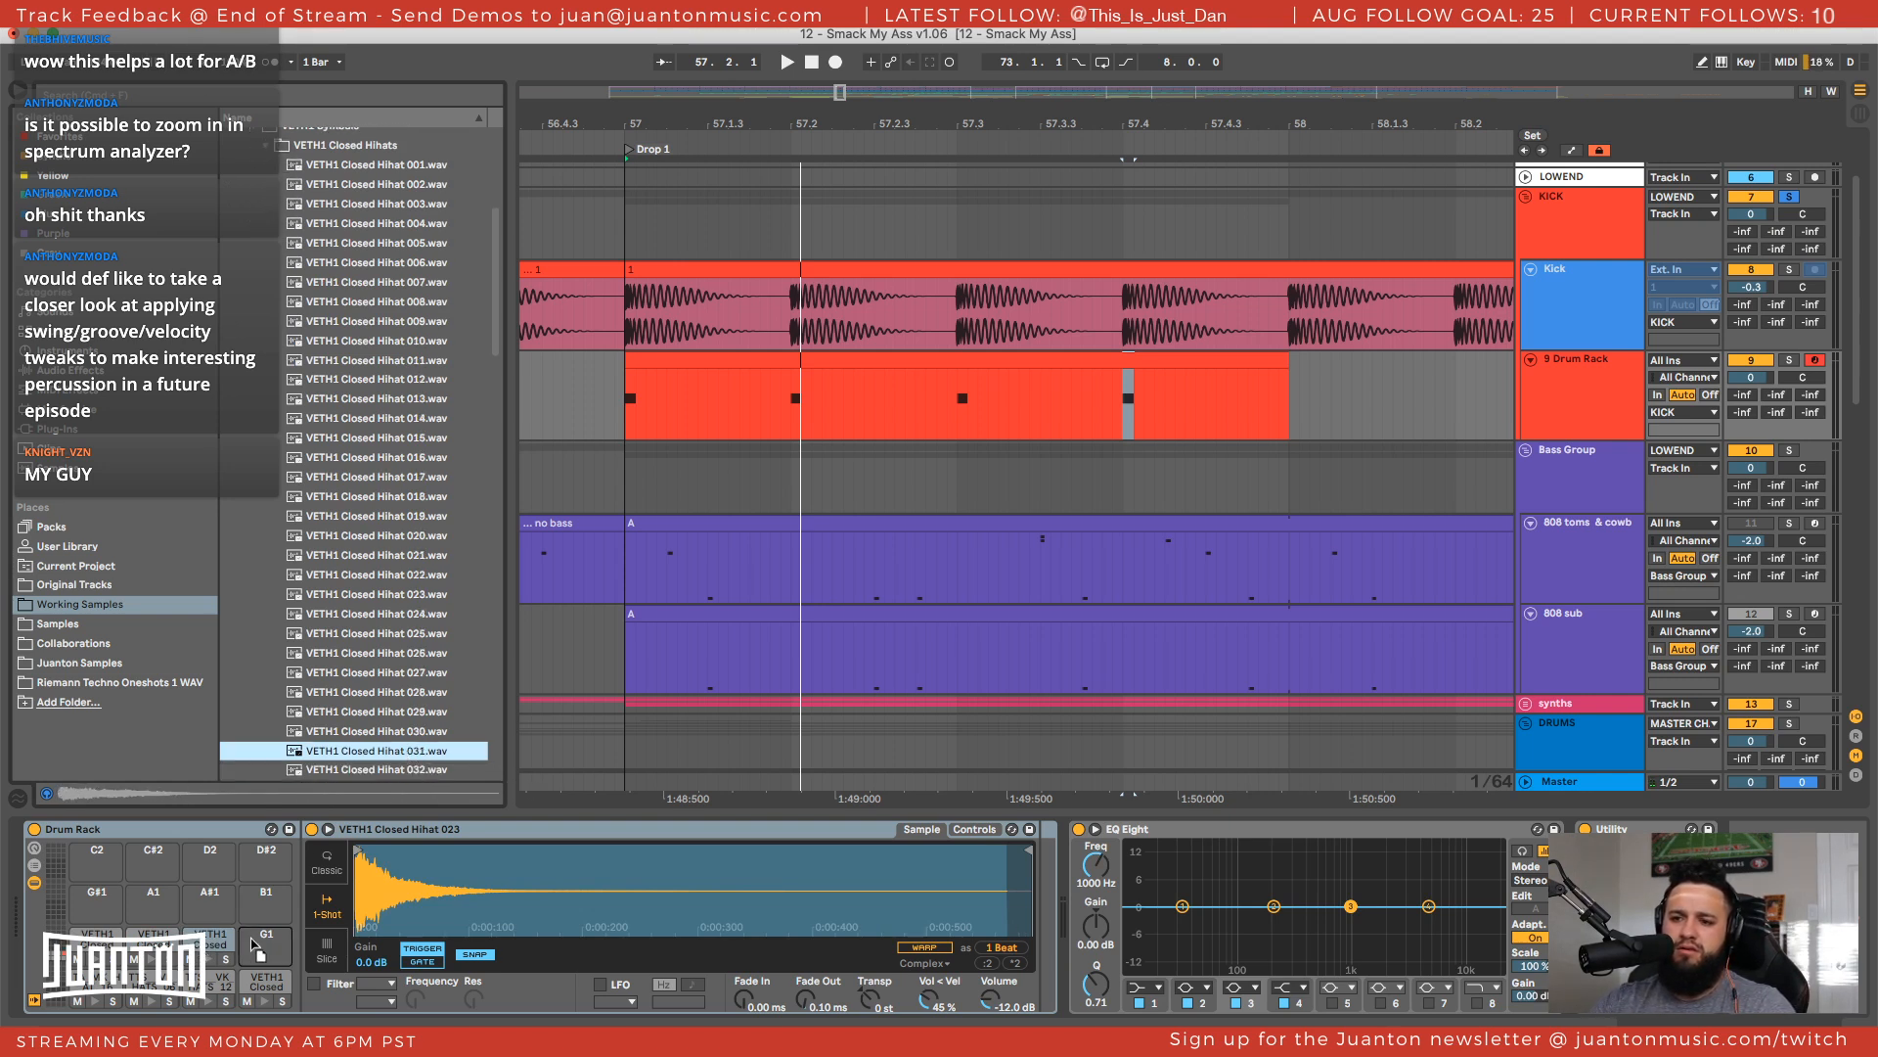
Sample closed hi-hats further down the VETH1 list up to 060 and load VETH1 Closed Hihat 052.wav onto the G#1 pad
scroll(427, 512, down, 8)
click(428, 512)
click(426, 547)
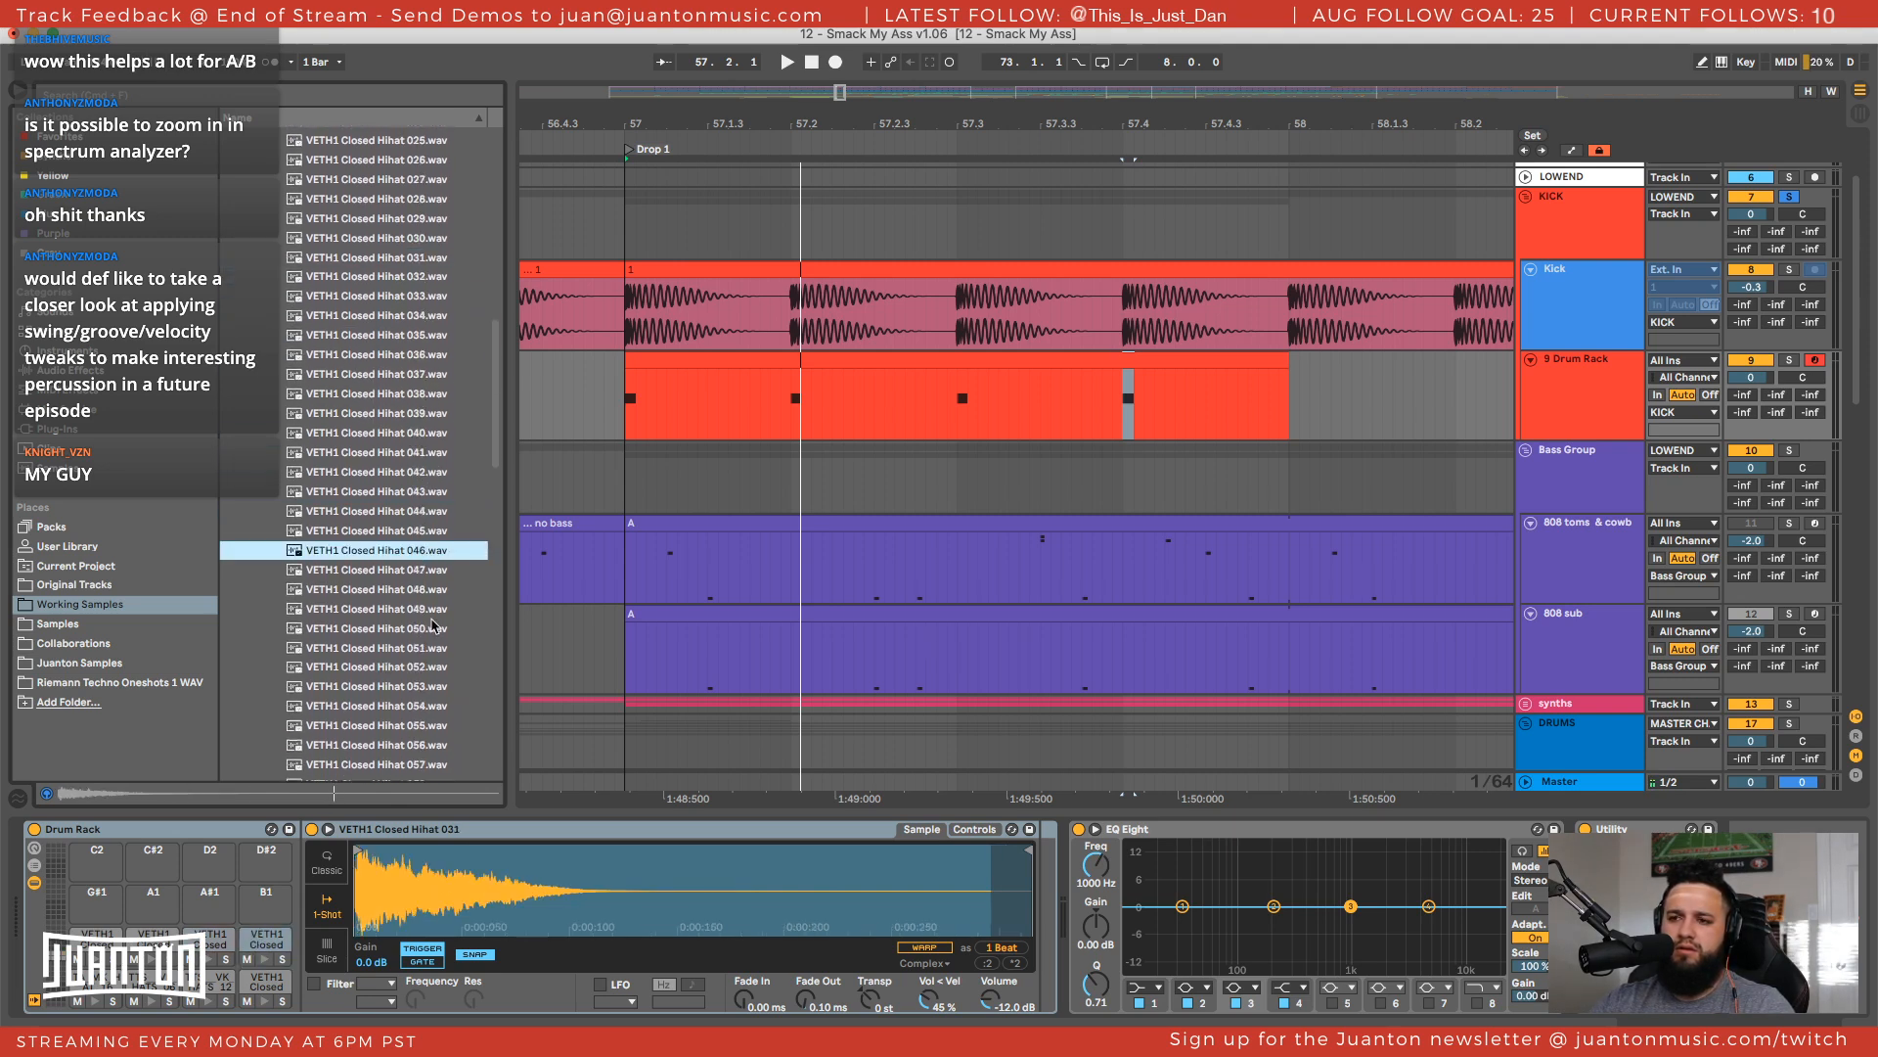
scroll(431, 621, down, 1)
click(431, 620)
click(429, 654)
scroll(428, 654, down, 3)
click(428, 655)
scroll(427, 661, down, 1)
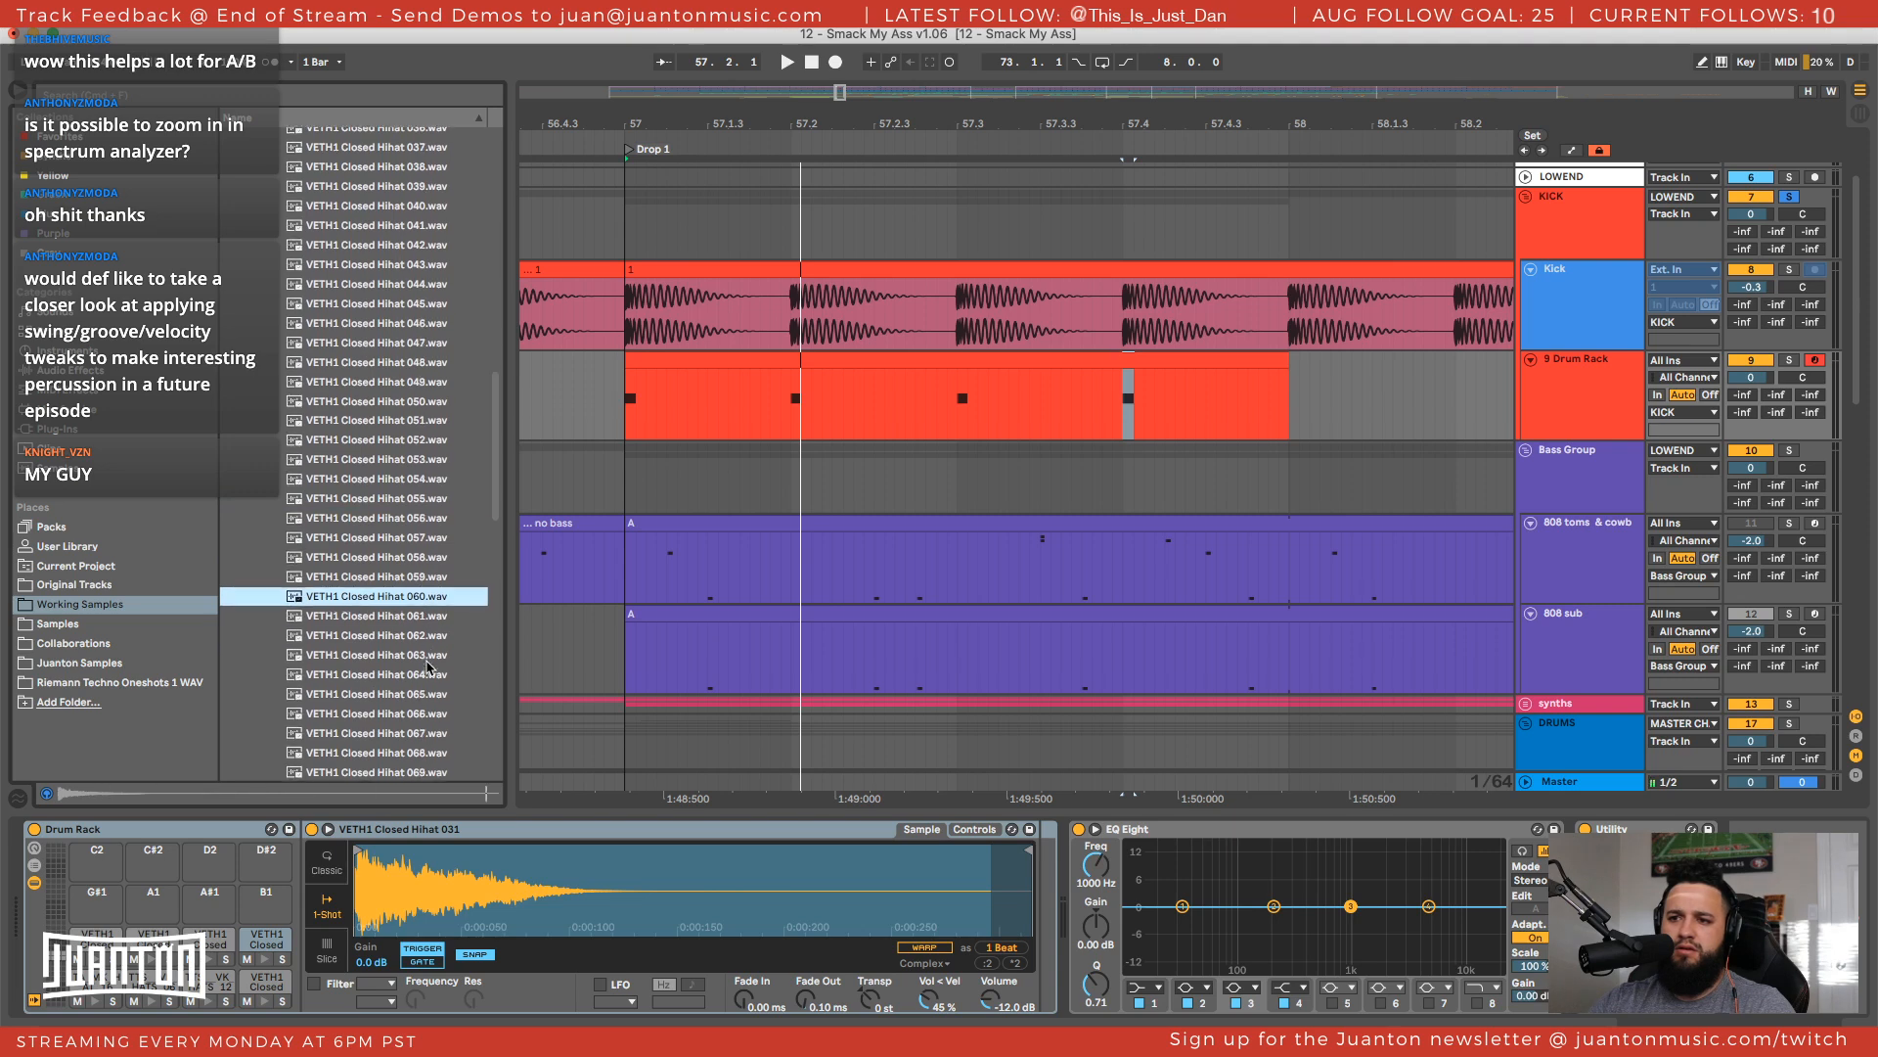
click(406, 518)
click(401, 479)
click(397, 460)
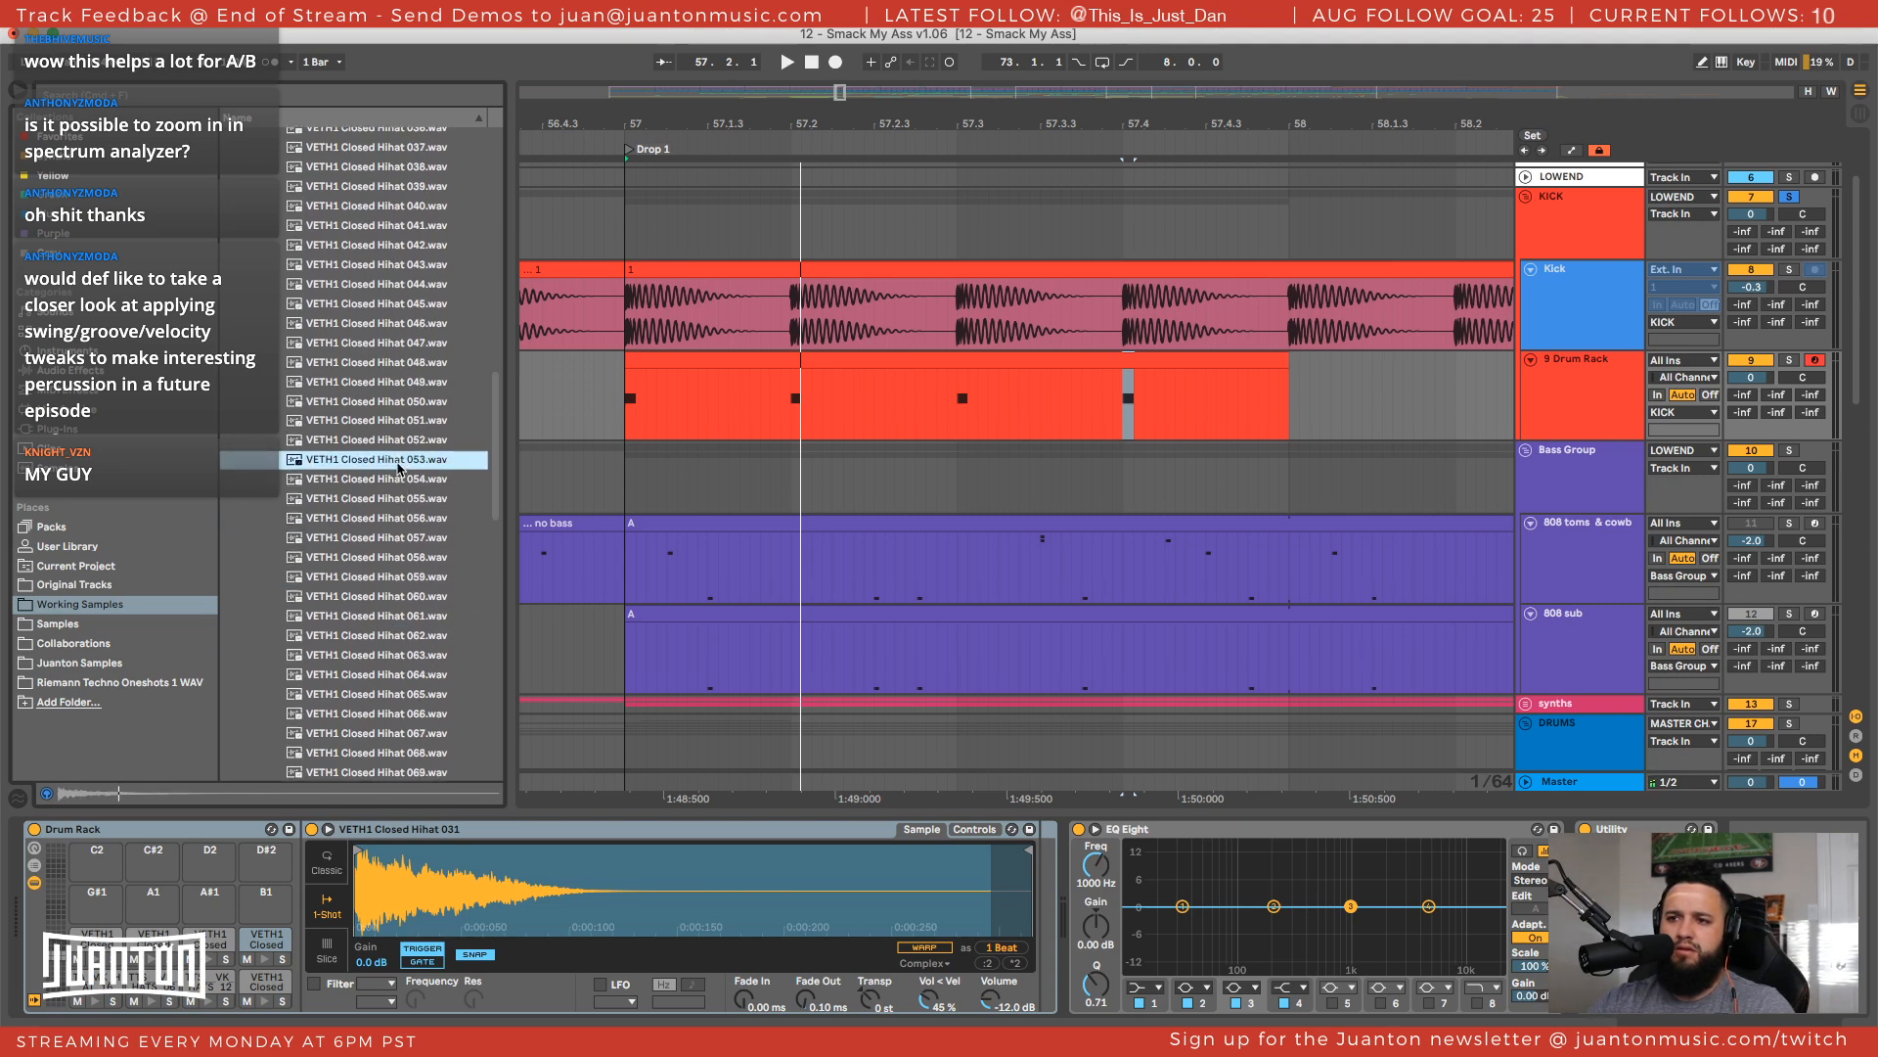
click(400, 440)
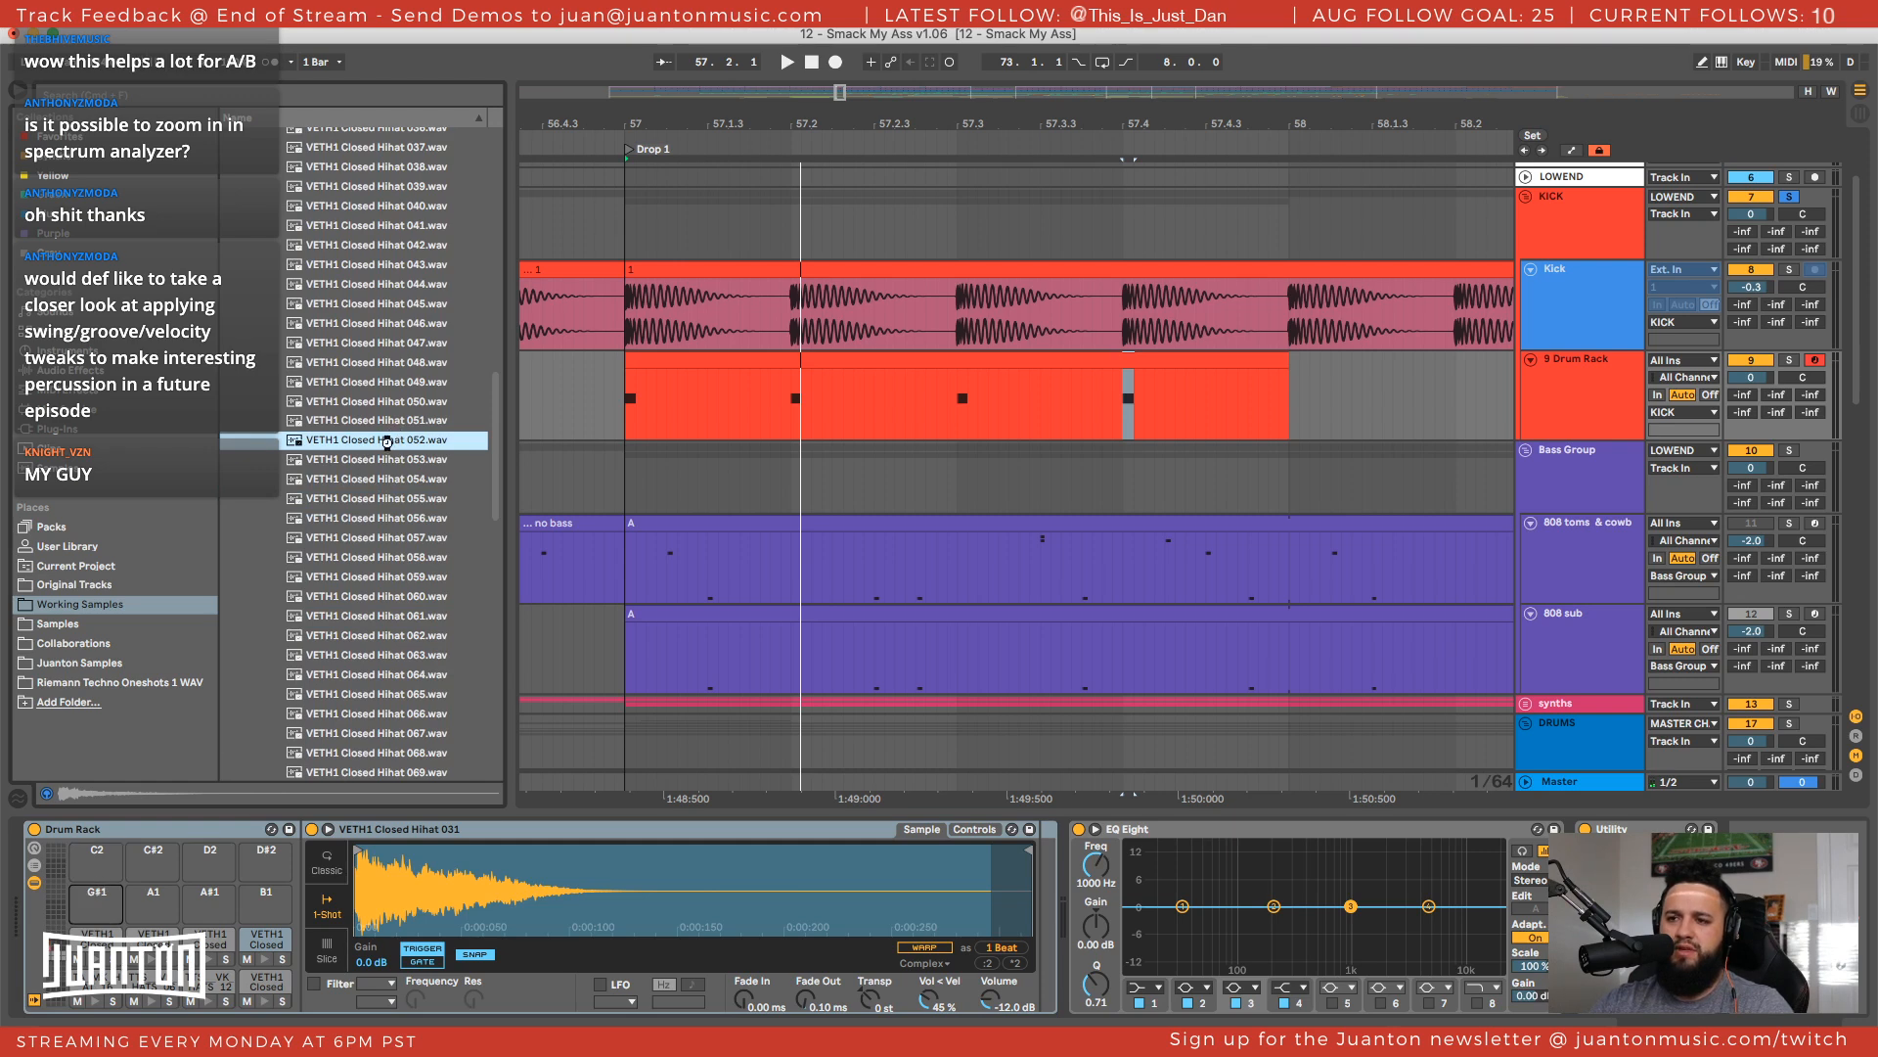
Audition VETH1 Closed Hihat 053 and 054 and load VETH1 Closed Hihat 054.wav onto the Drum Rack's A1 pad
click(384, 462)
click(383, 481)
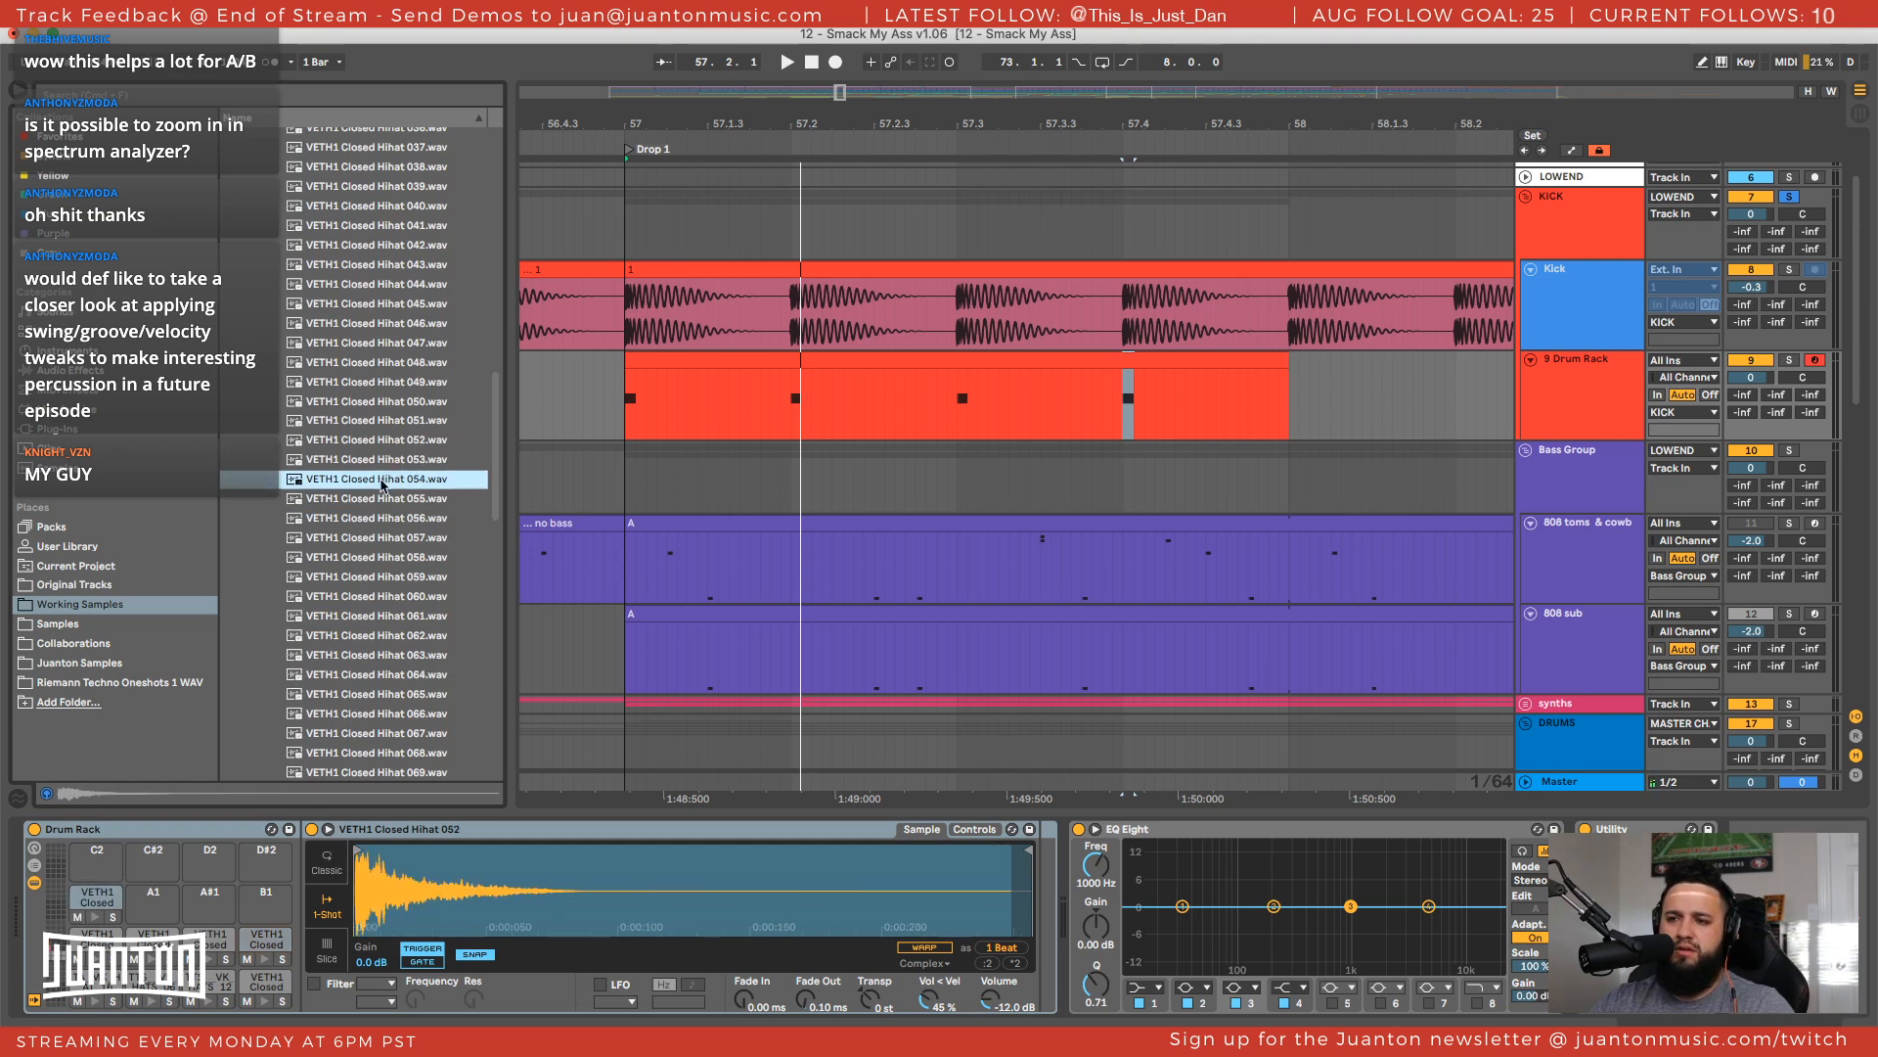
drag(383, 483, 160, 897)
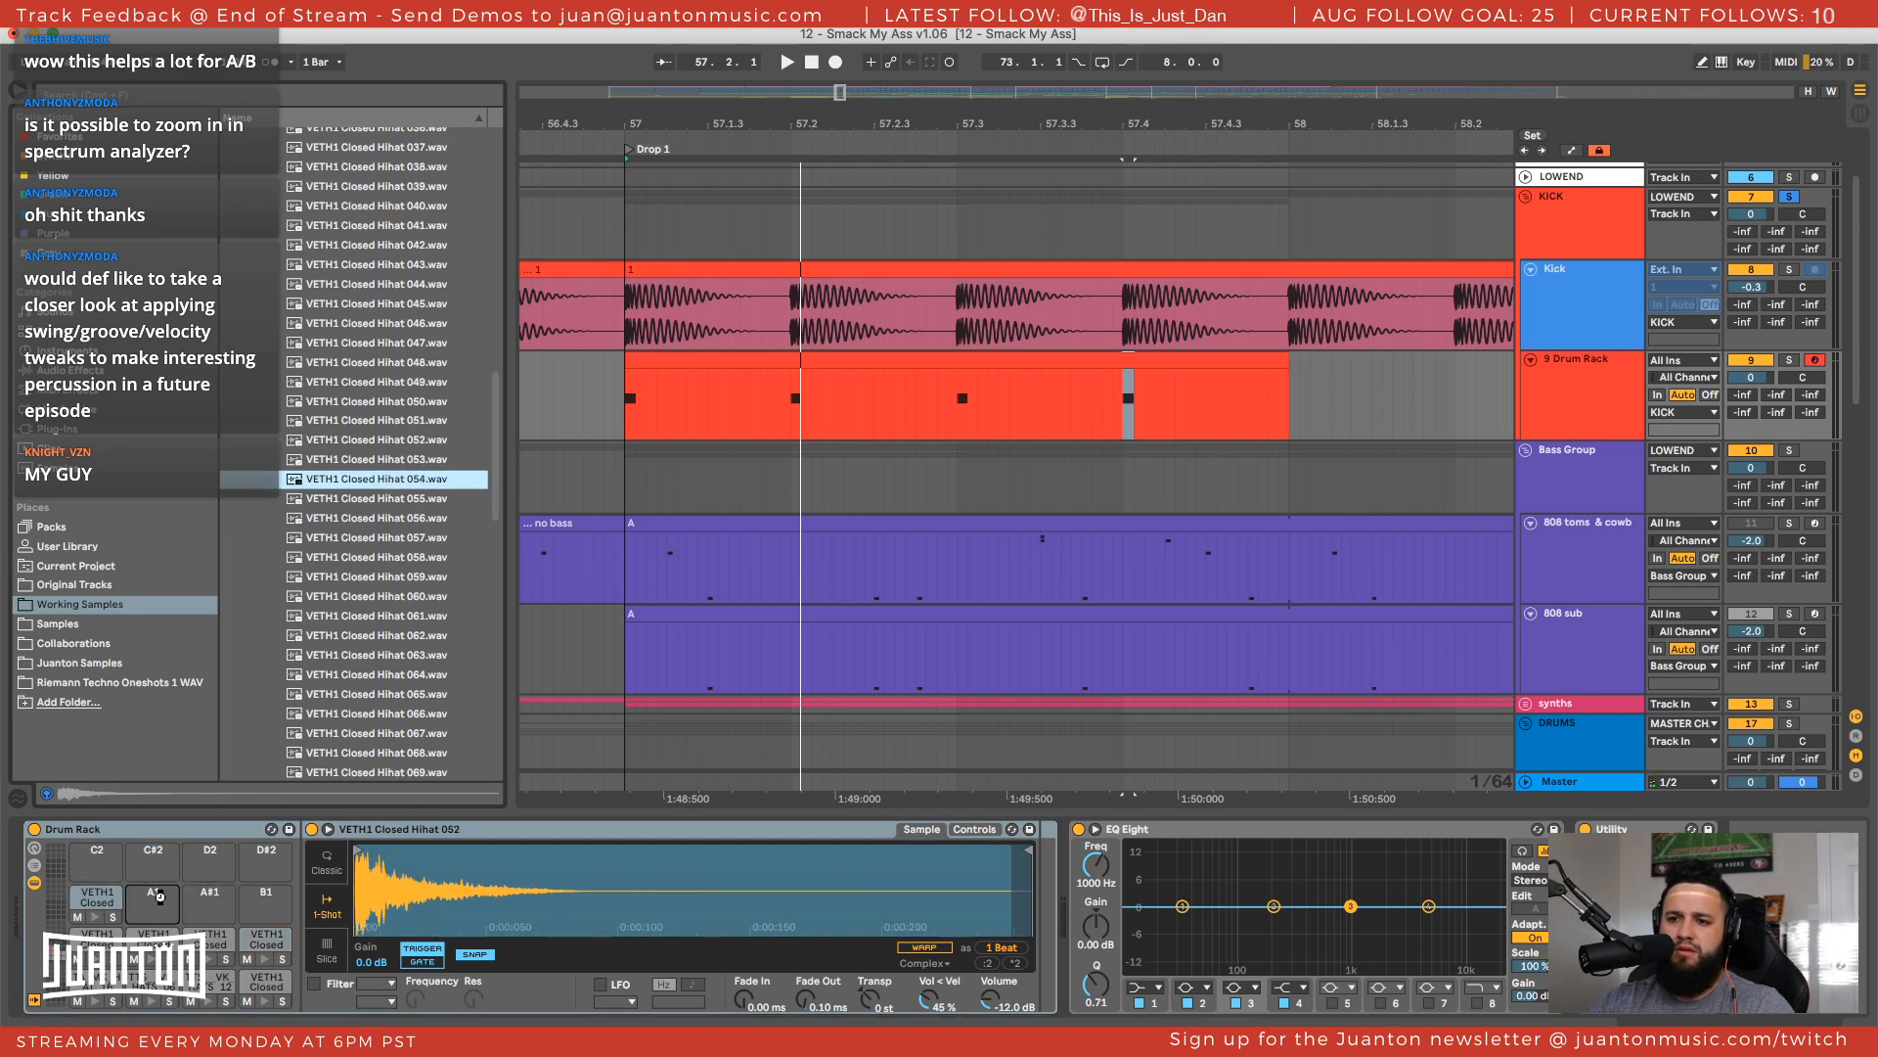
Audition closed hi-hats from VETH1 Closed Hihat 059 down the list and load VETH1 Closed Hihat 070.wav onto the Drum Rack's A#1 pad
click(393, 578)
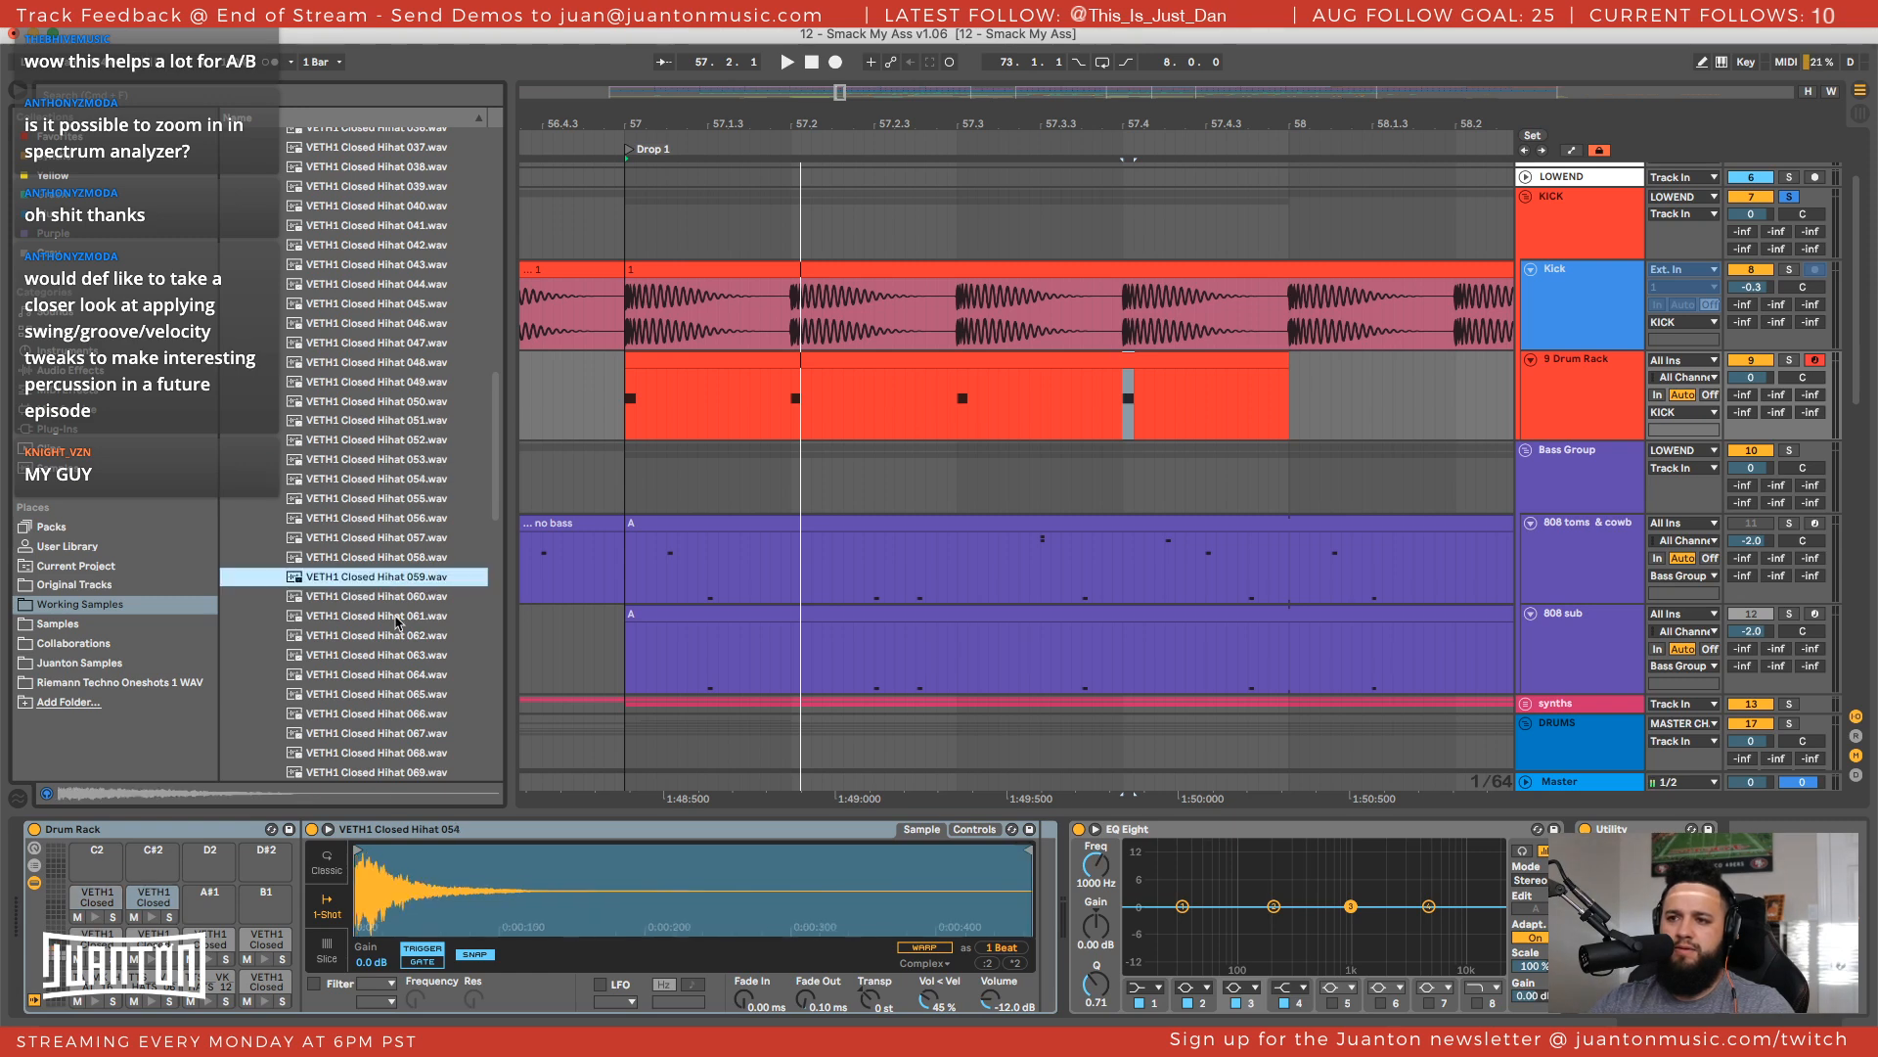
click(397, 618)
click(384, 697)
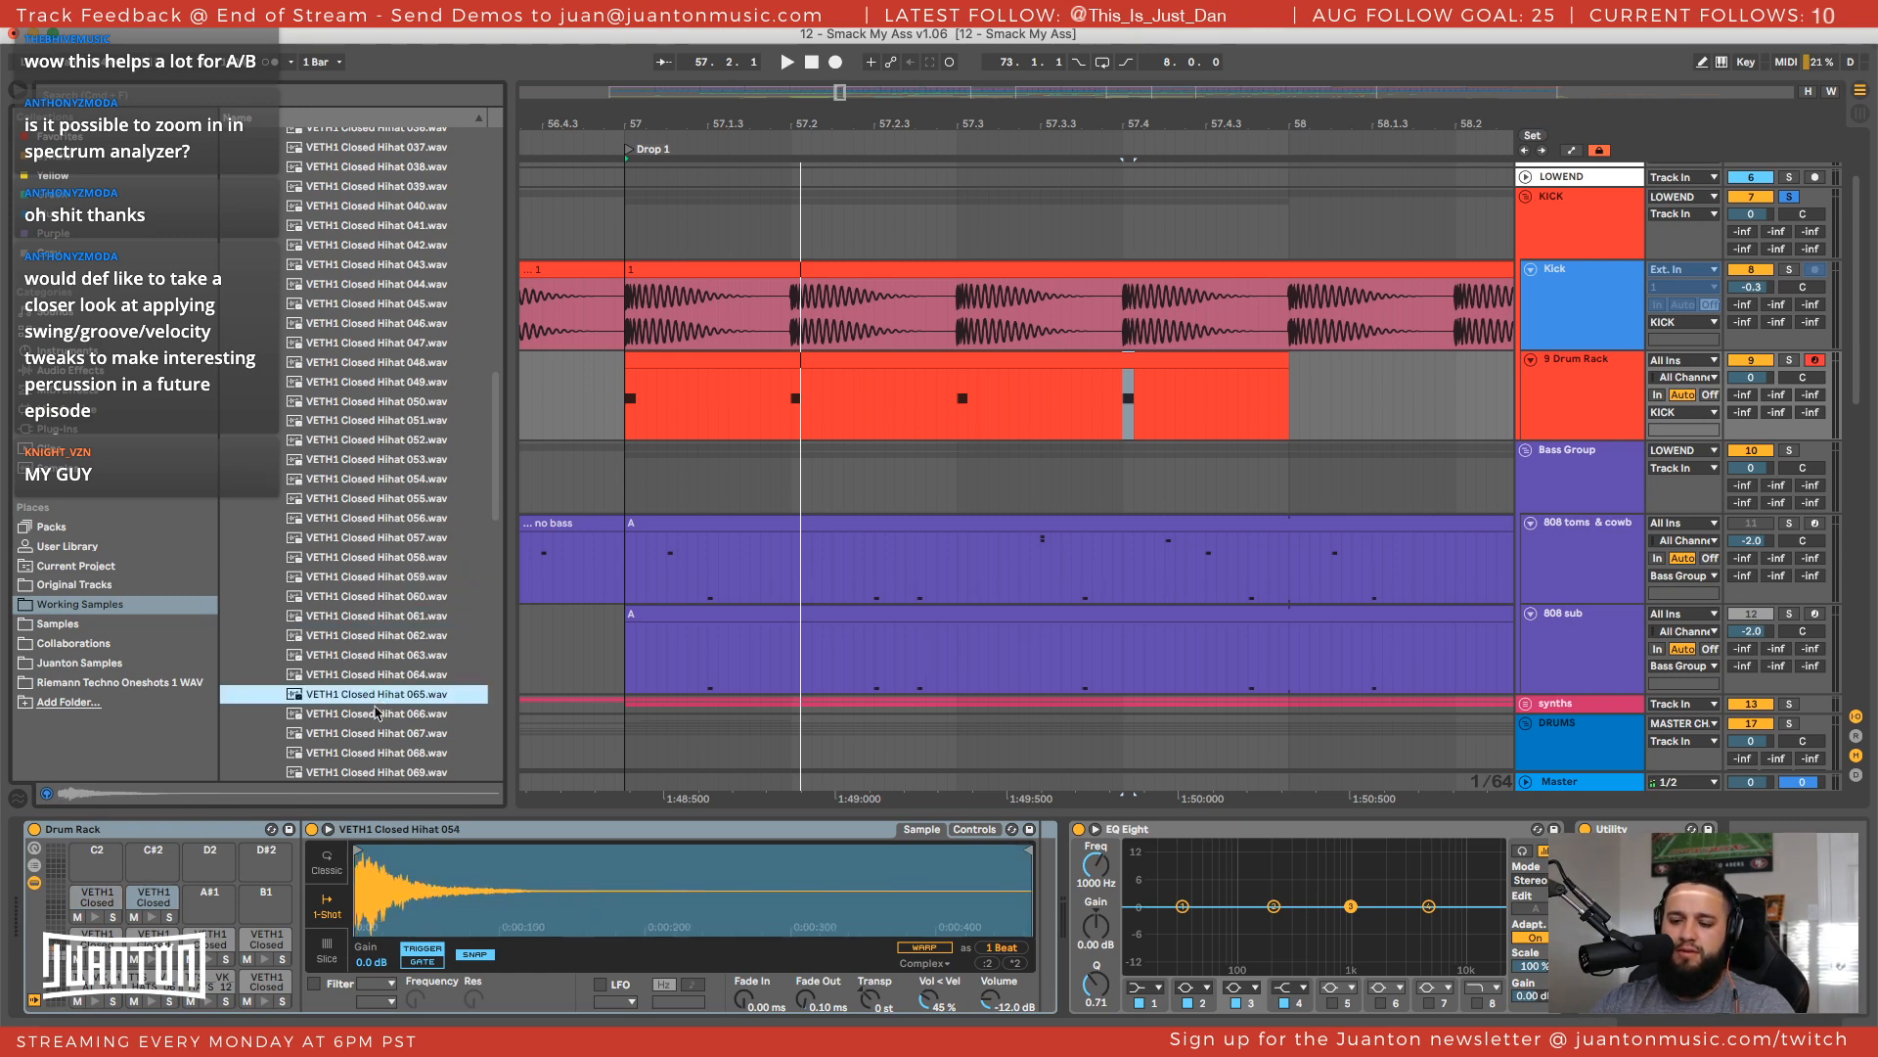
click(377, 732)
scroll(376, 727, down, 2)
click(377, 596)
click(376, 655)
scroll(378, 675, down, 2)
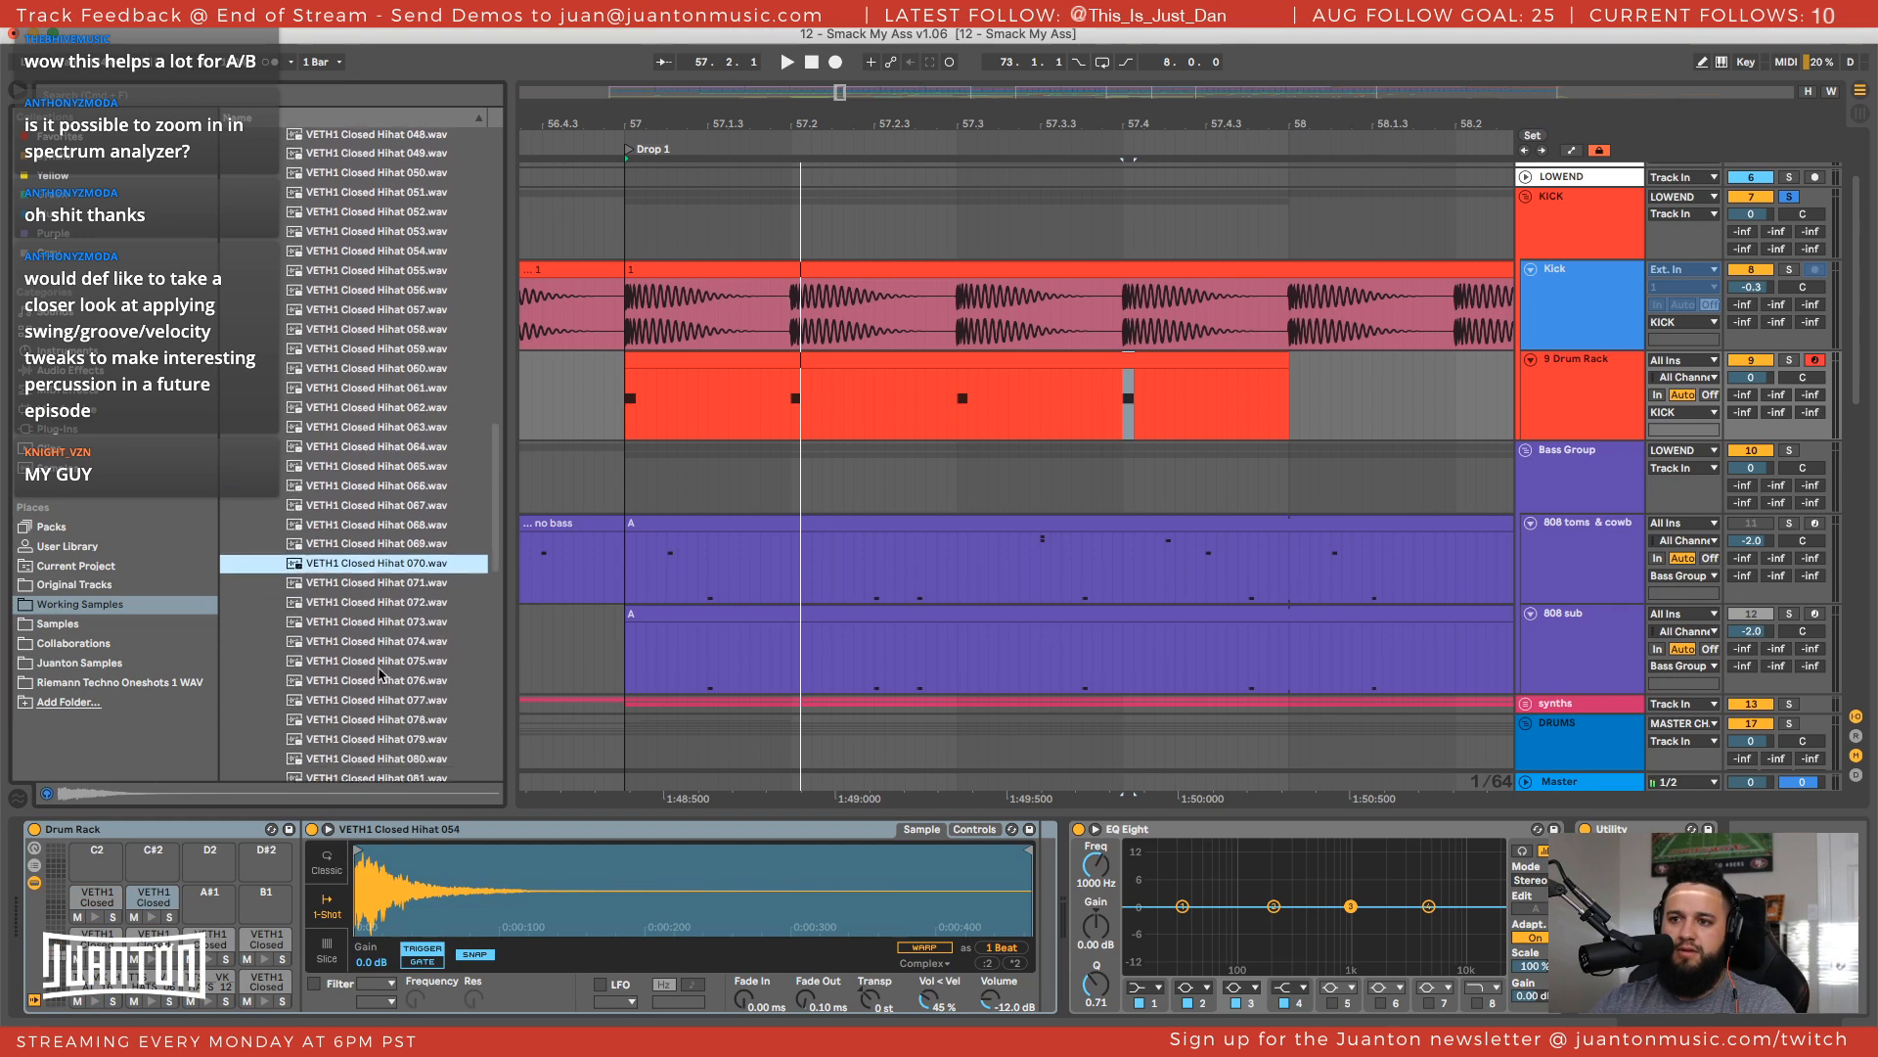
click(378, 670)
click(391, 556)
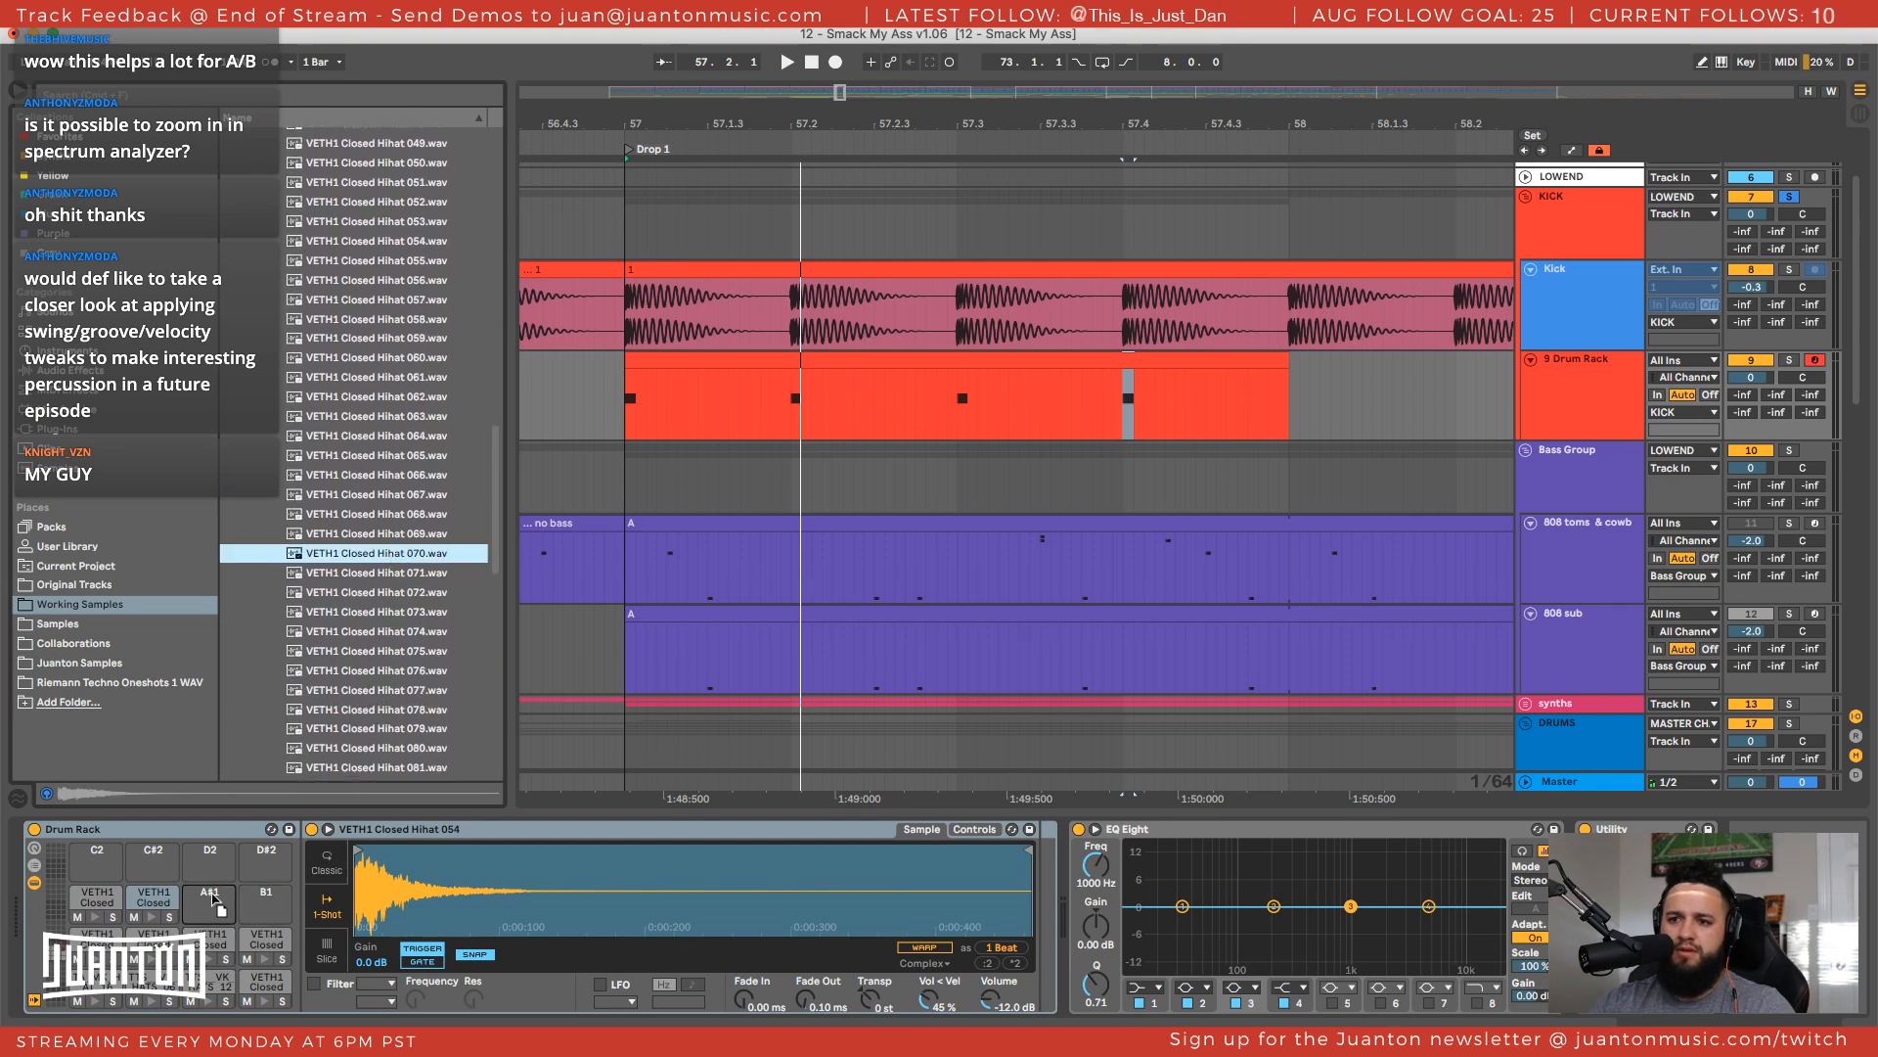
Sample the remaining VETH1 closed hi-hats from 070 down to the end of the folder, including VETH1 Closed Hihat 094
scroll(421, 685, down, 3)
click(414, 713)
scroll(415, 715, down, 2)
click(415, 713)
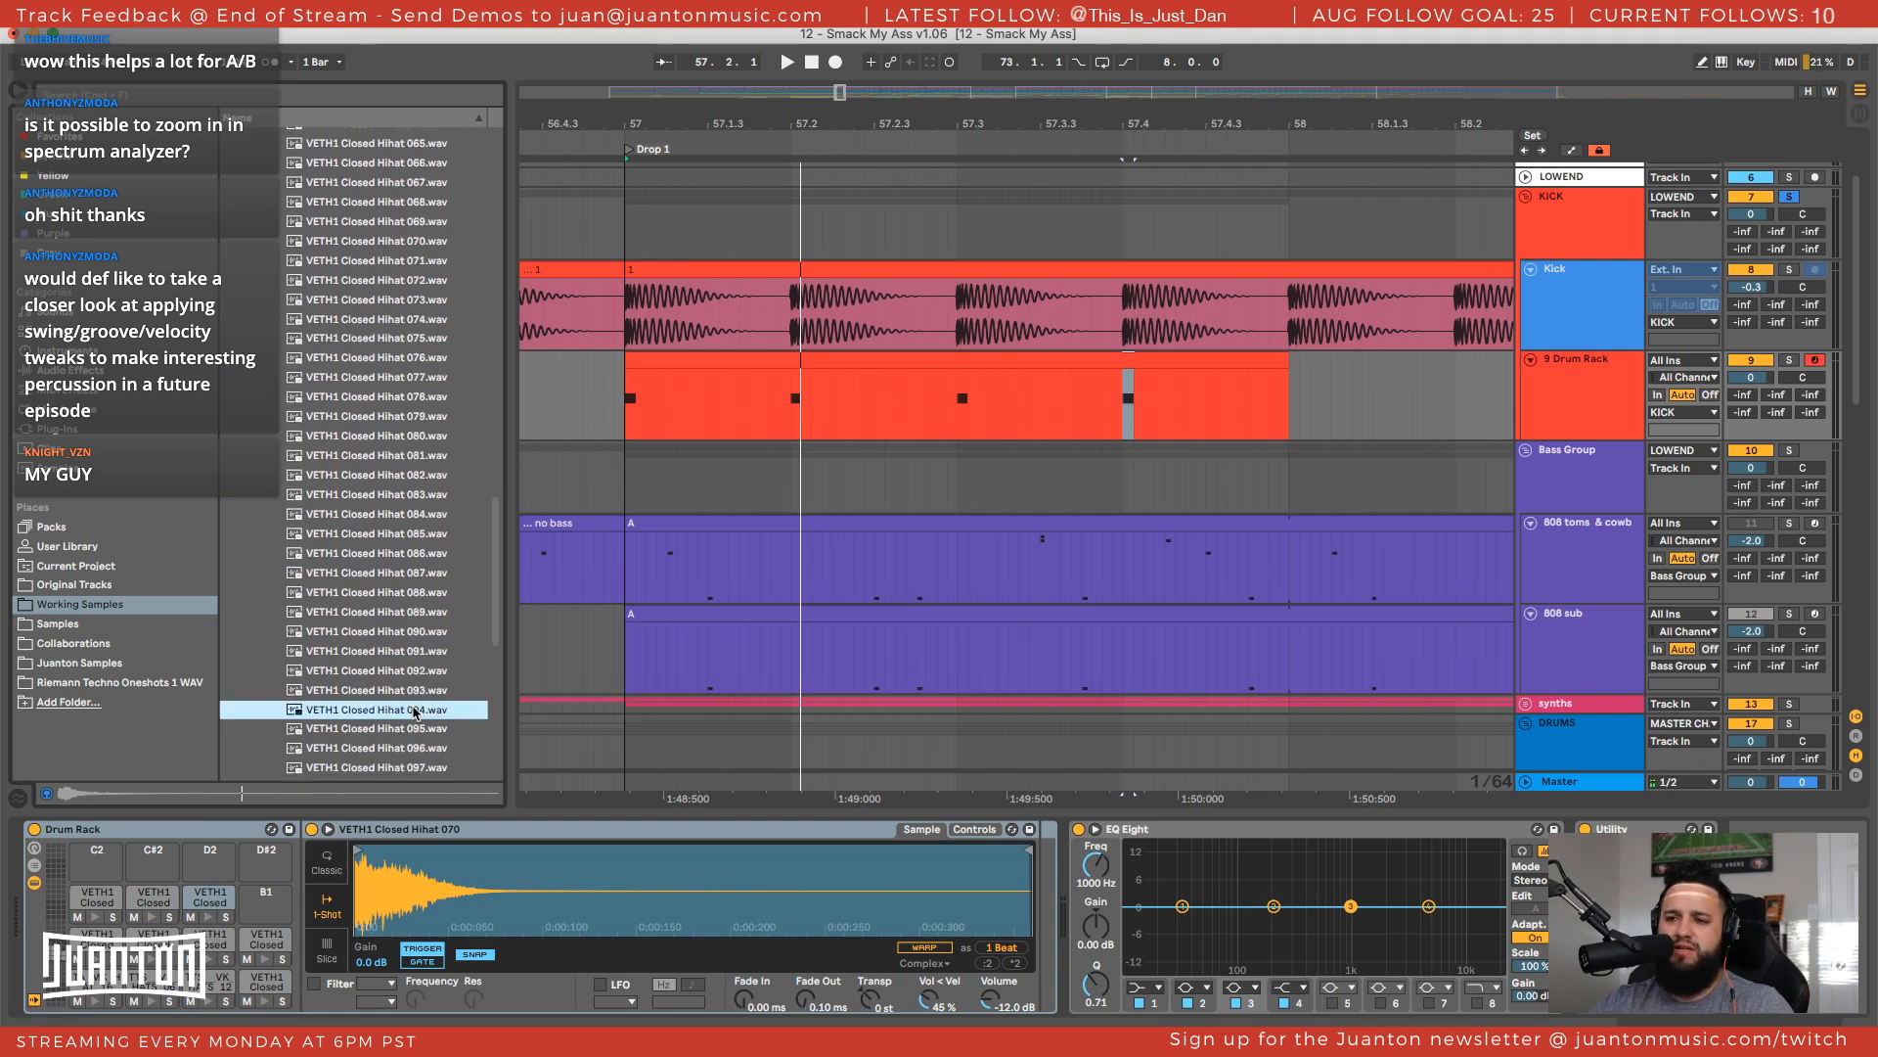
scroll(415, 713, down, 2)
click(415, 711)
scroll(415, 711, down, 2)
click(415, 712)
scroll(415, 711, down, 2)
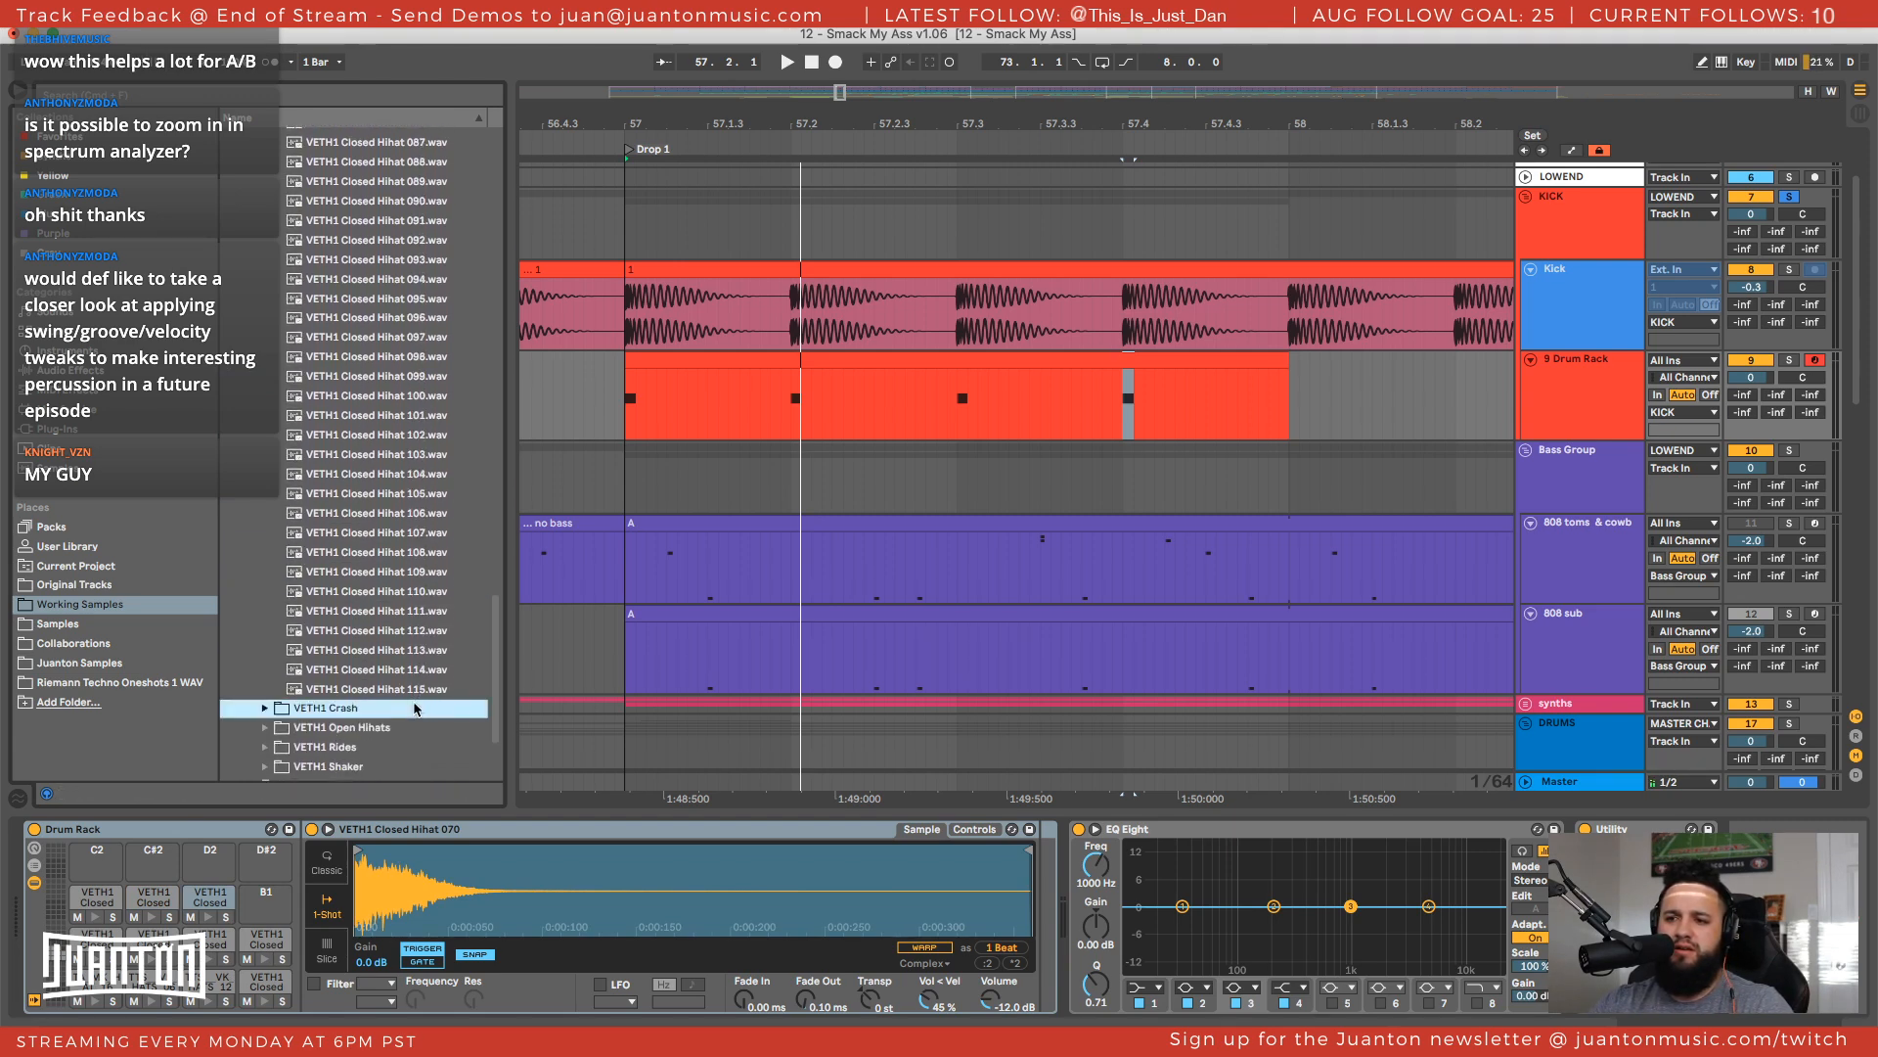
Audition the last hi-hats between VETH1 Closed Hihat 108 and 115 and load VETH1 Closed Hihat 108.wav onto the Drum Rack's B1 pad
click(422, 697)
click(421, 671)
click(424, 632)
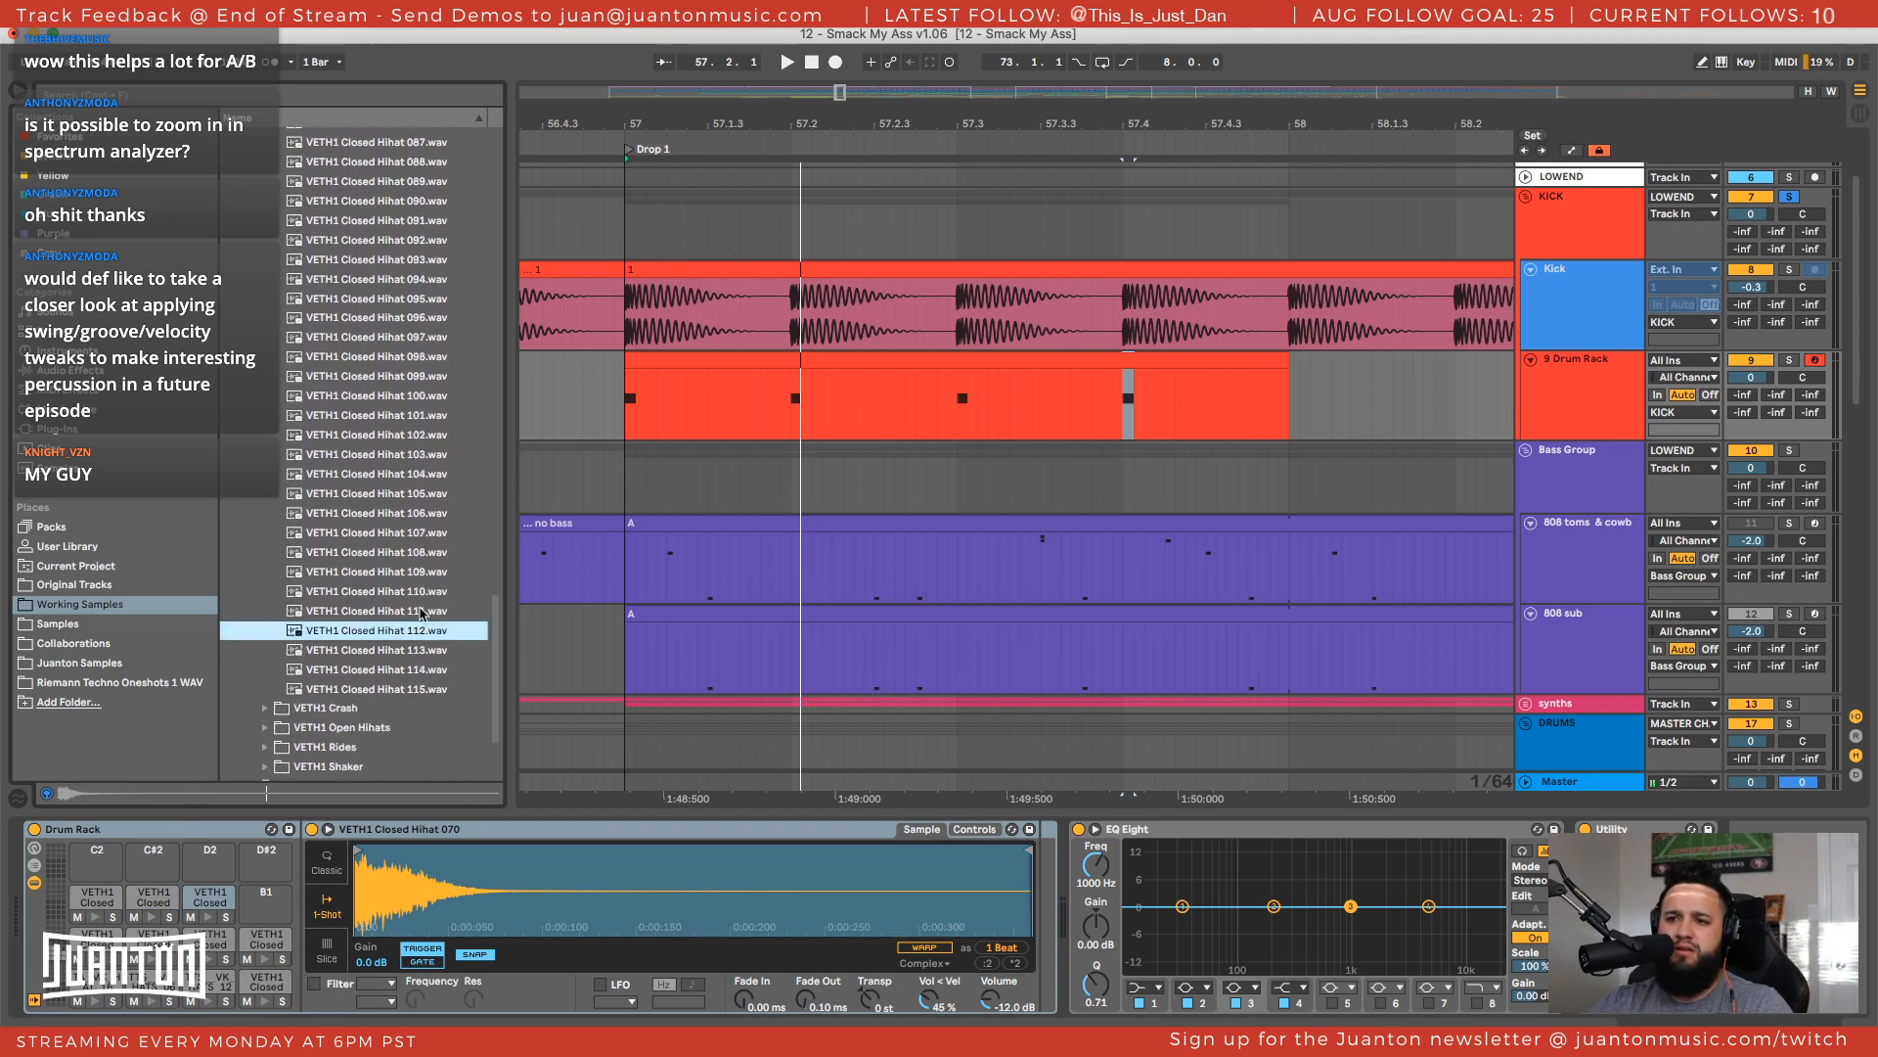
click(424, 612)
click(408, 593)
click(411, 553)
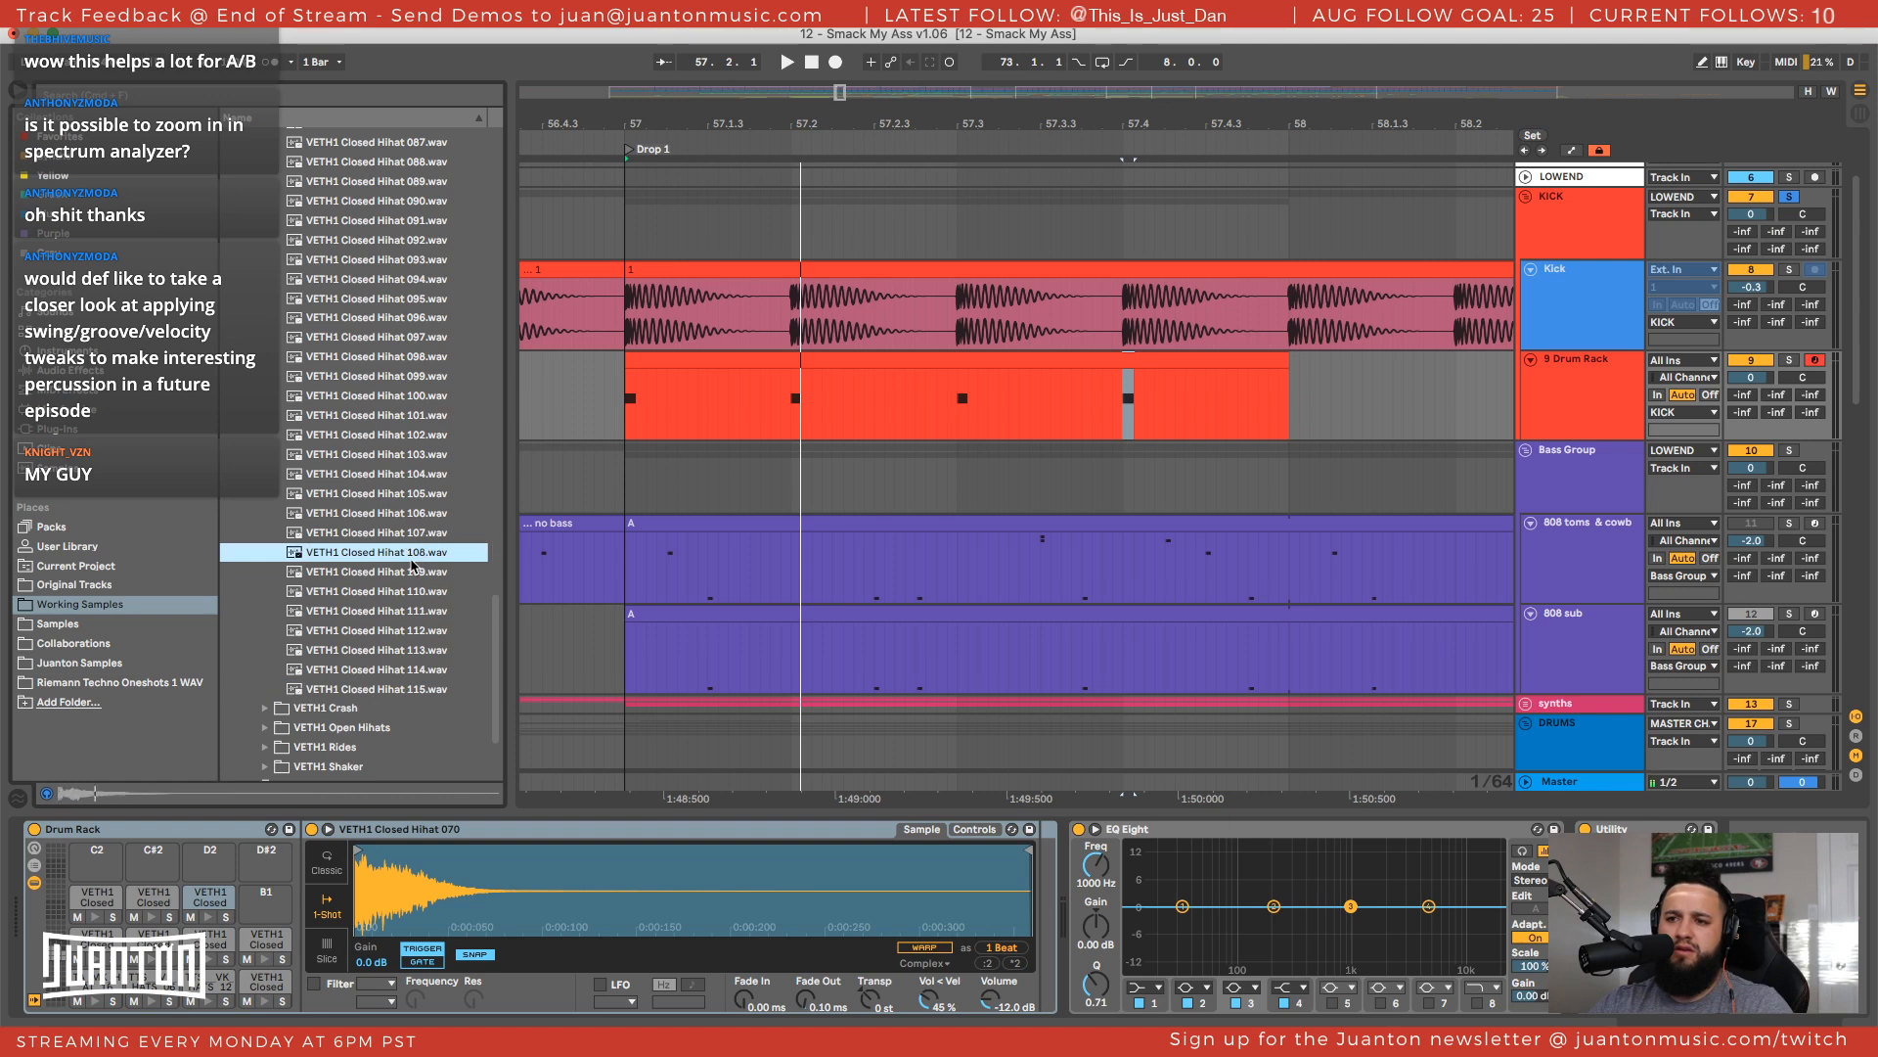
click(404, 652)
click(404, 690)
drag(397, 554, 262, 910)
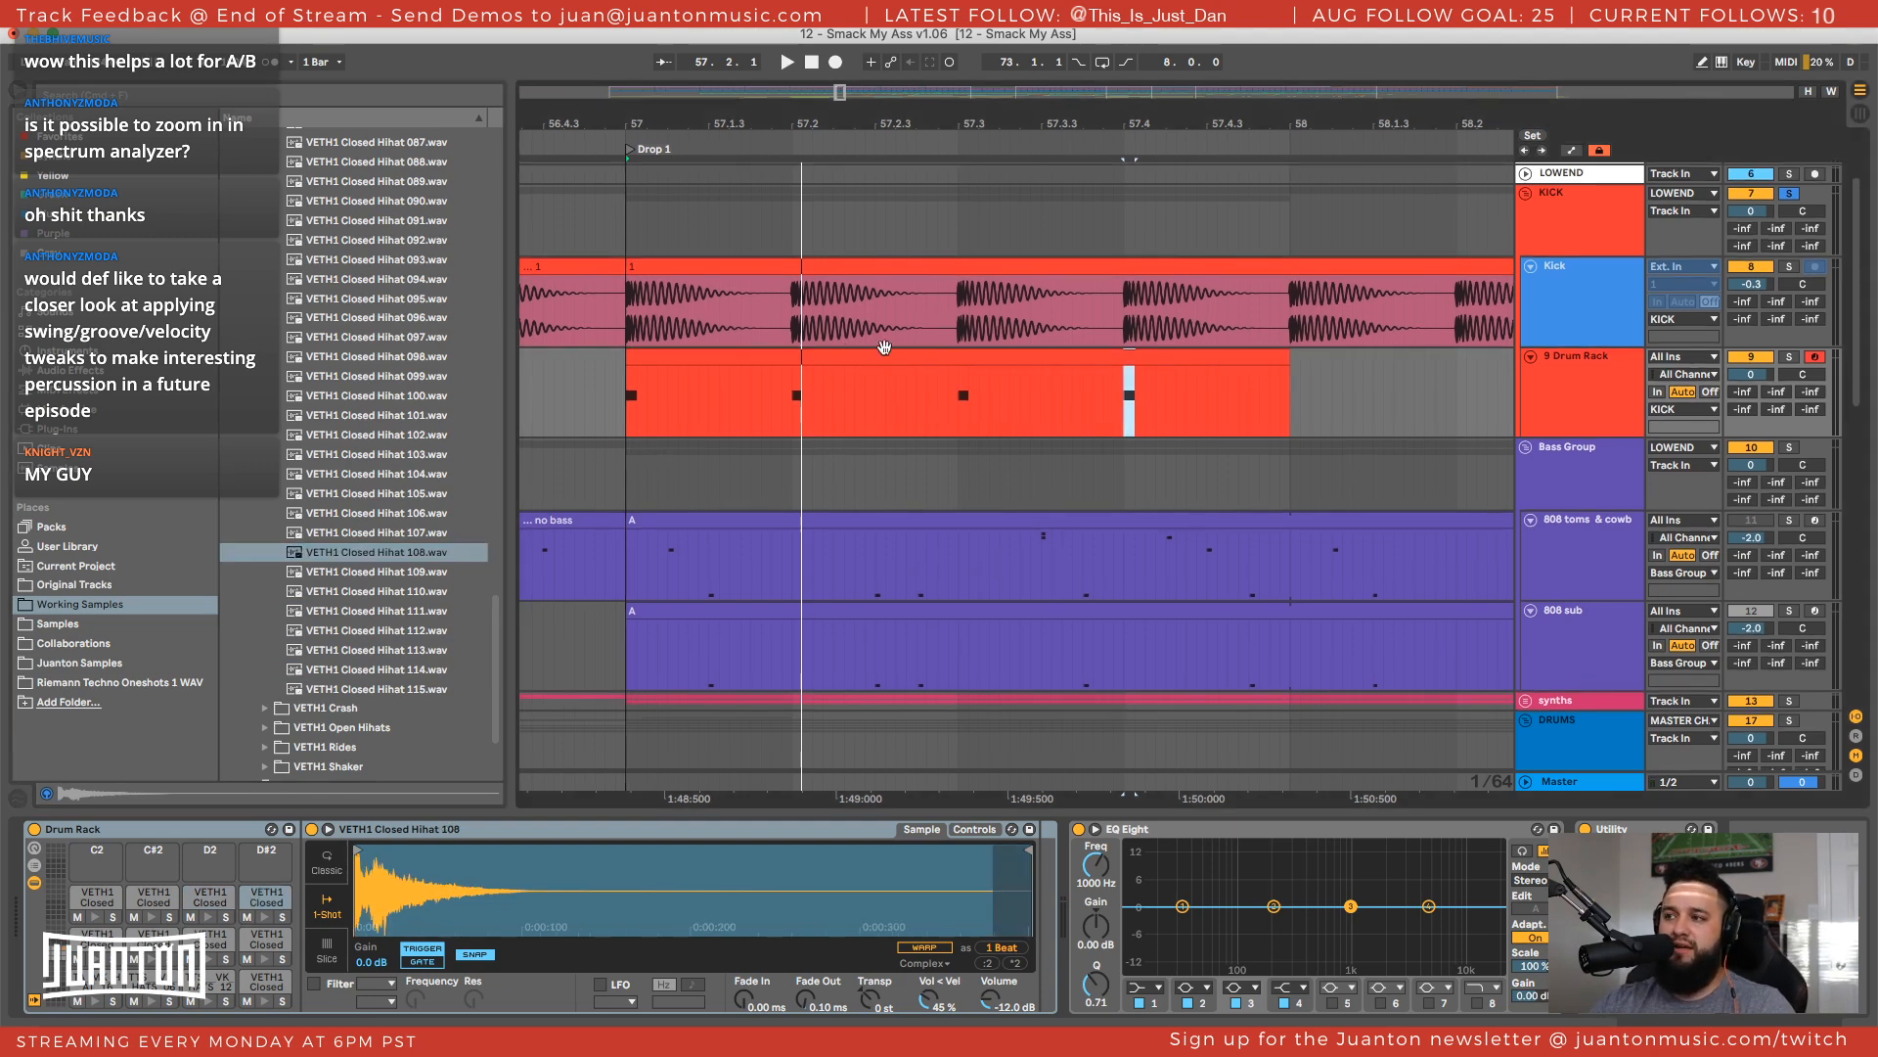
Move the Drum Rack clip's four C3 notes to VETH1 Closed Hihat 108 (B1) and leave every loaded pad's row displayed
double_click(825, 359)
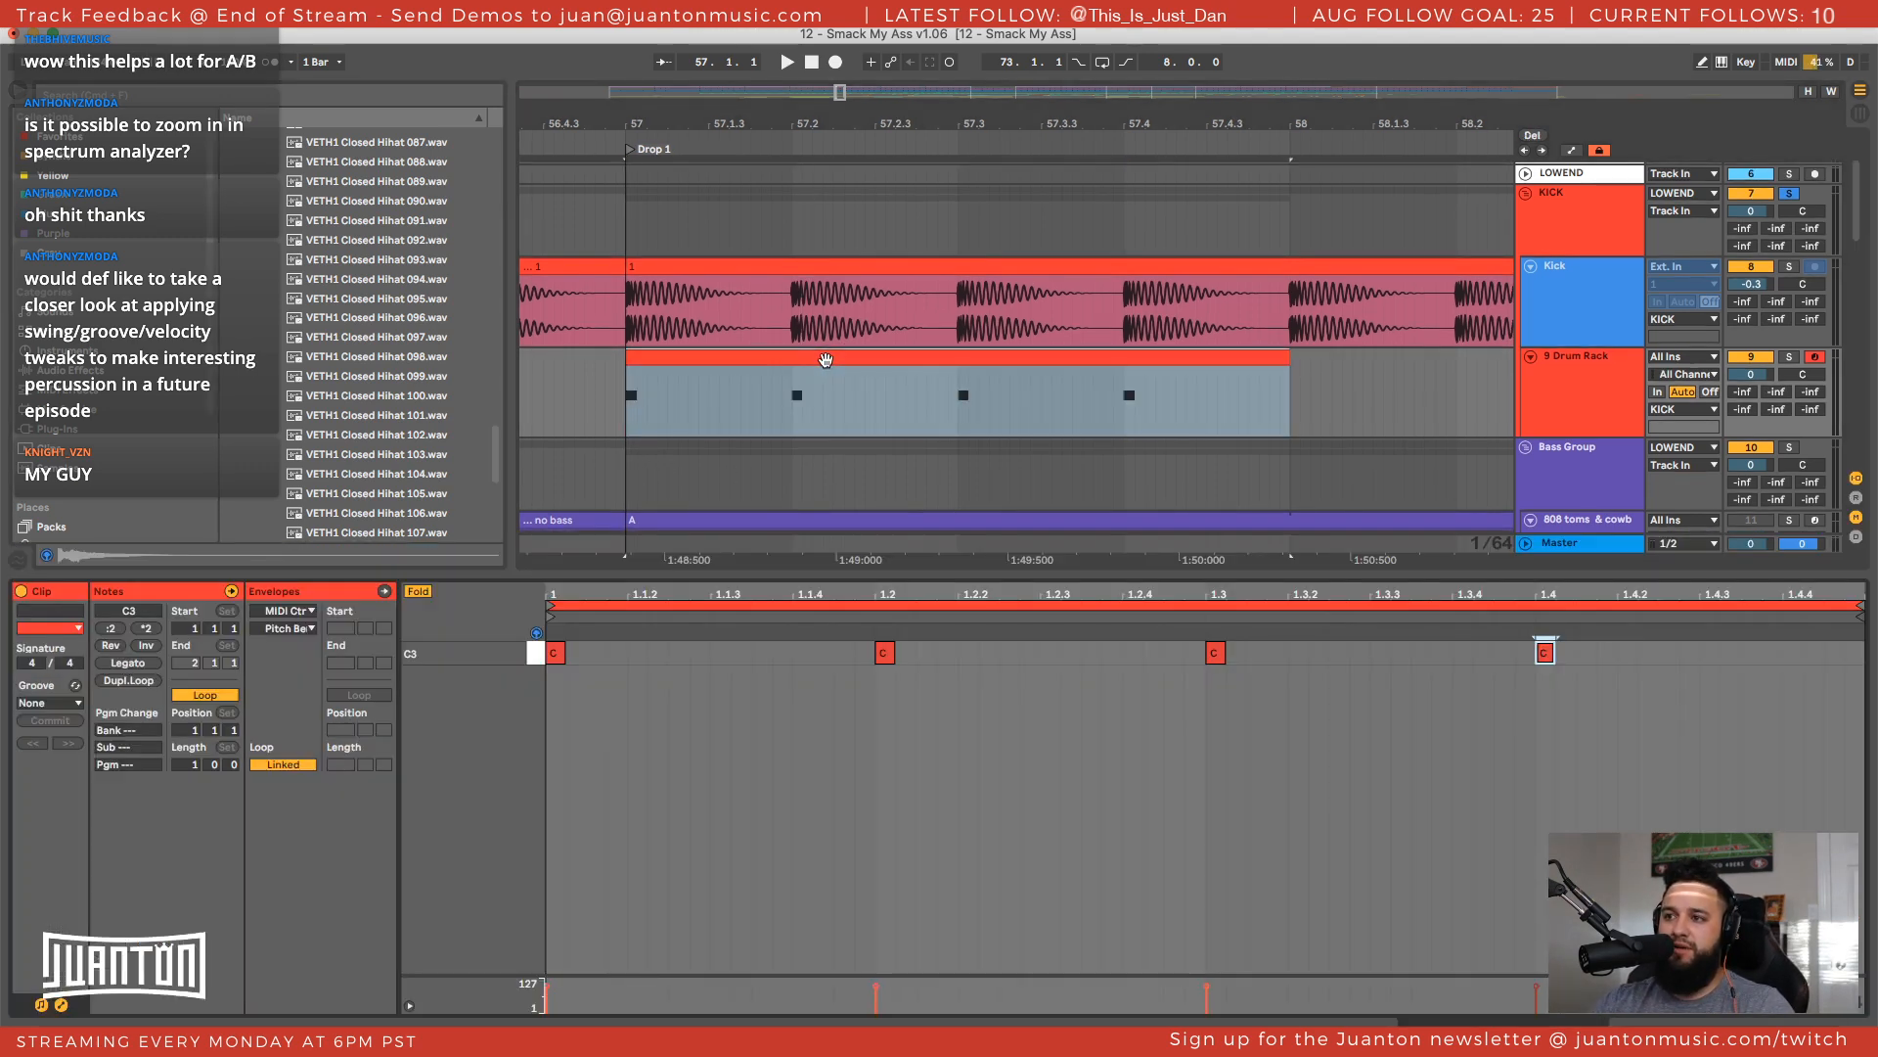
click(415, 593)
click(537, 654)
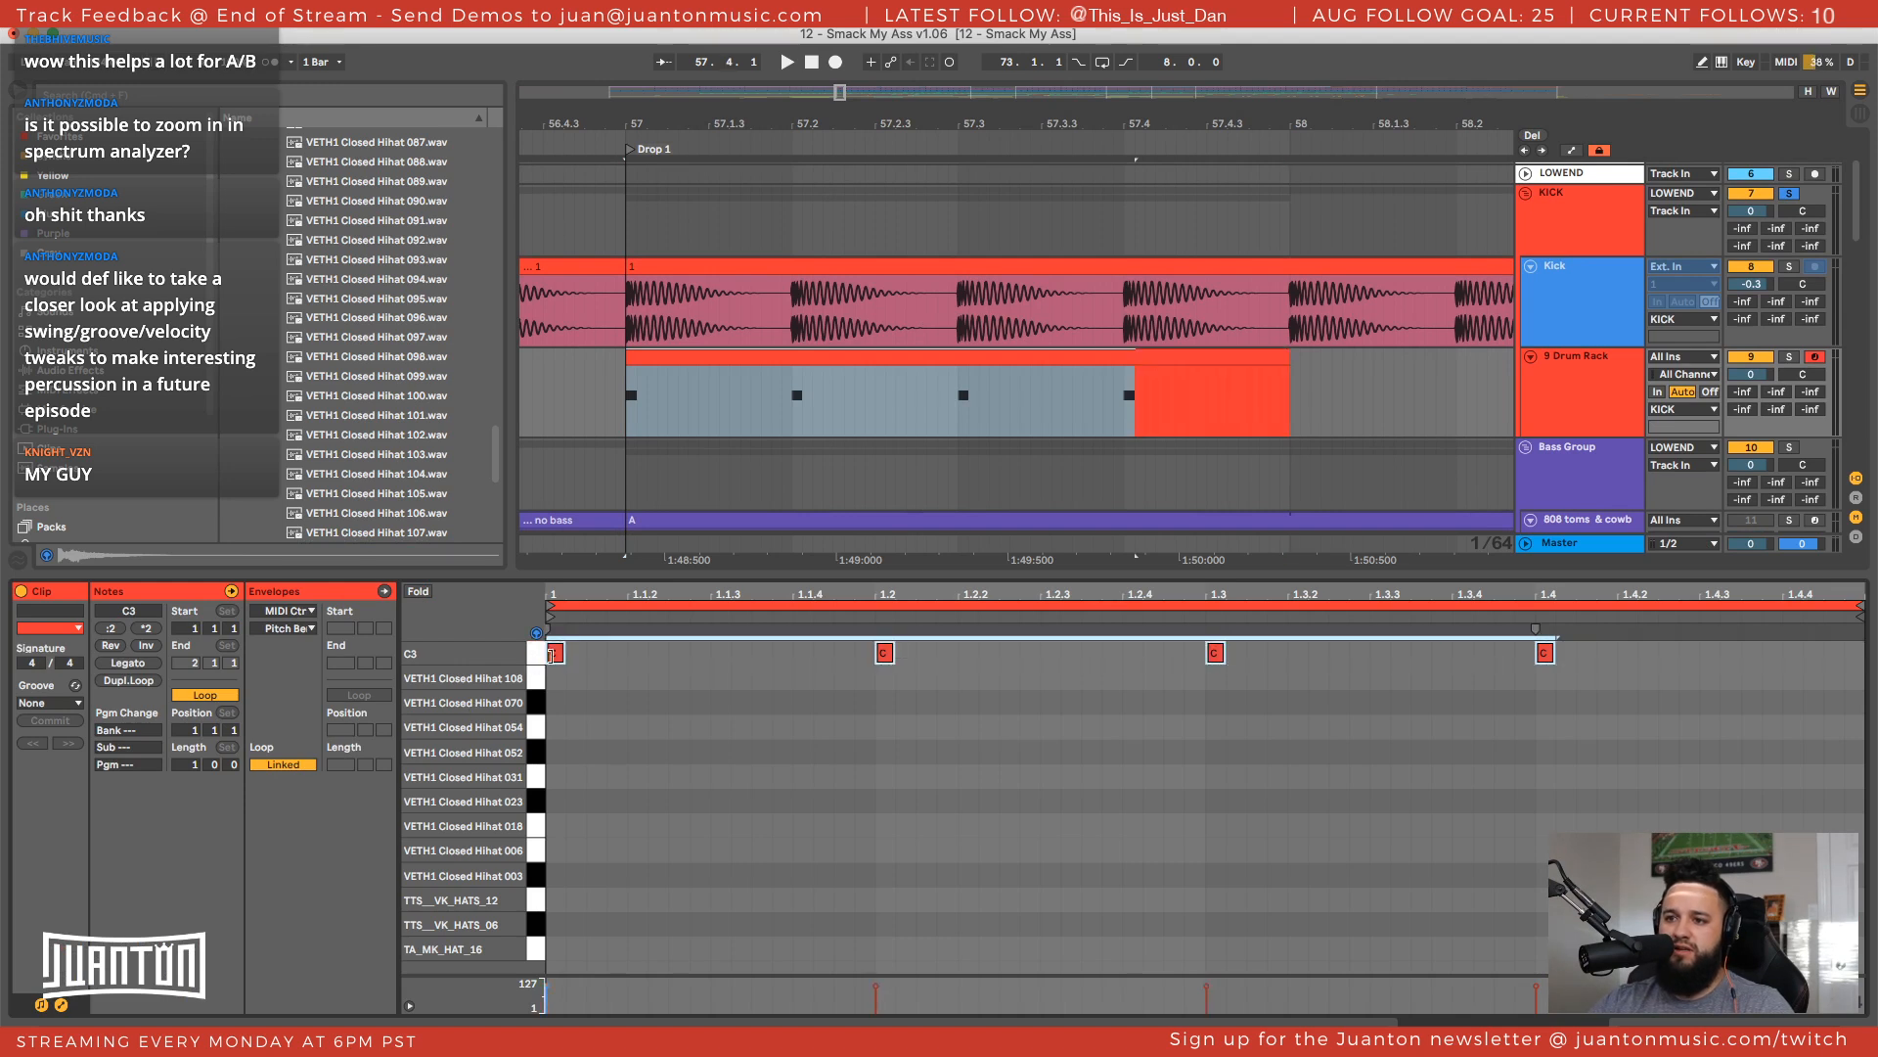
key(Down)
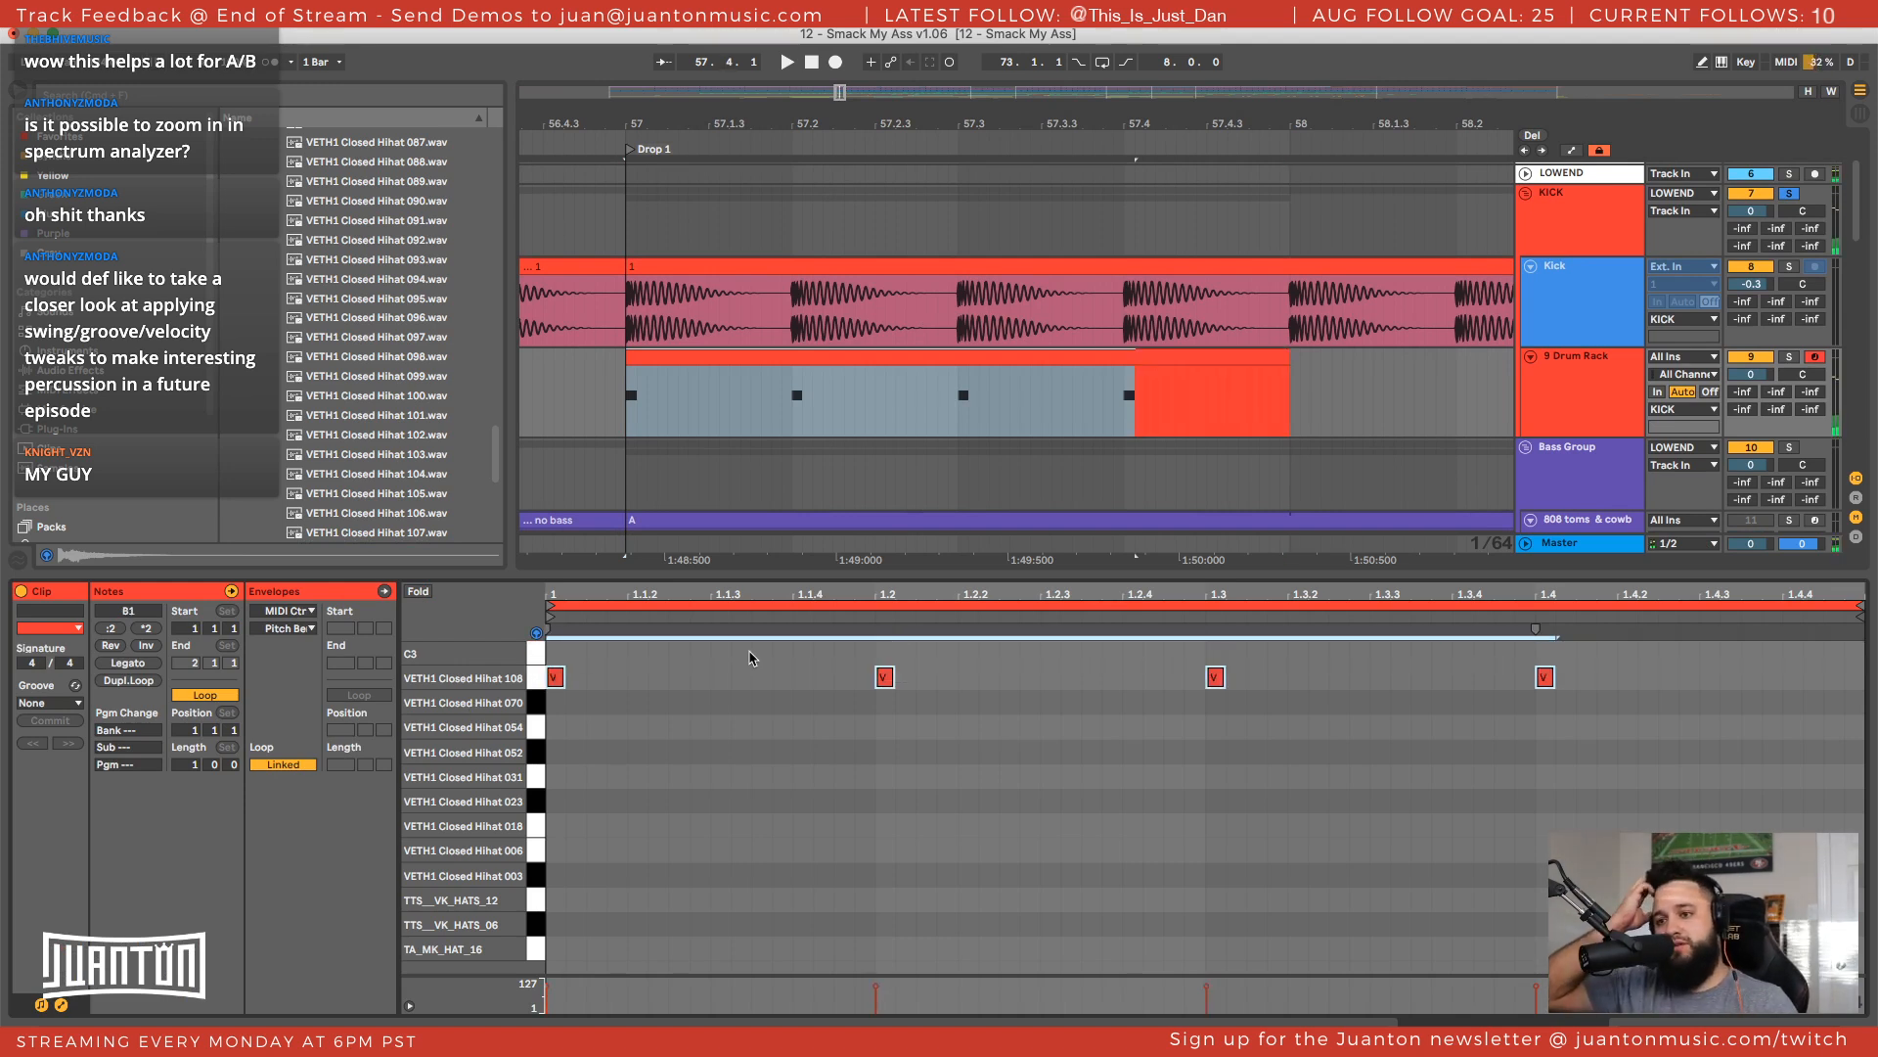
click(418, 591)
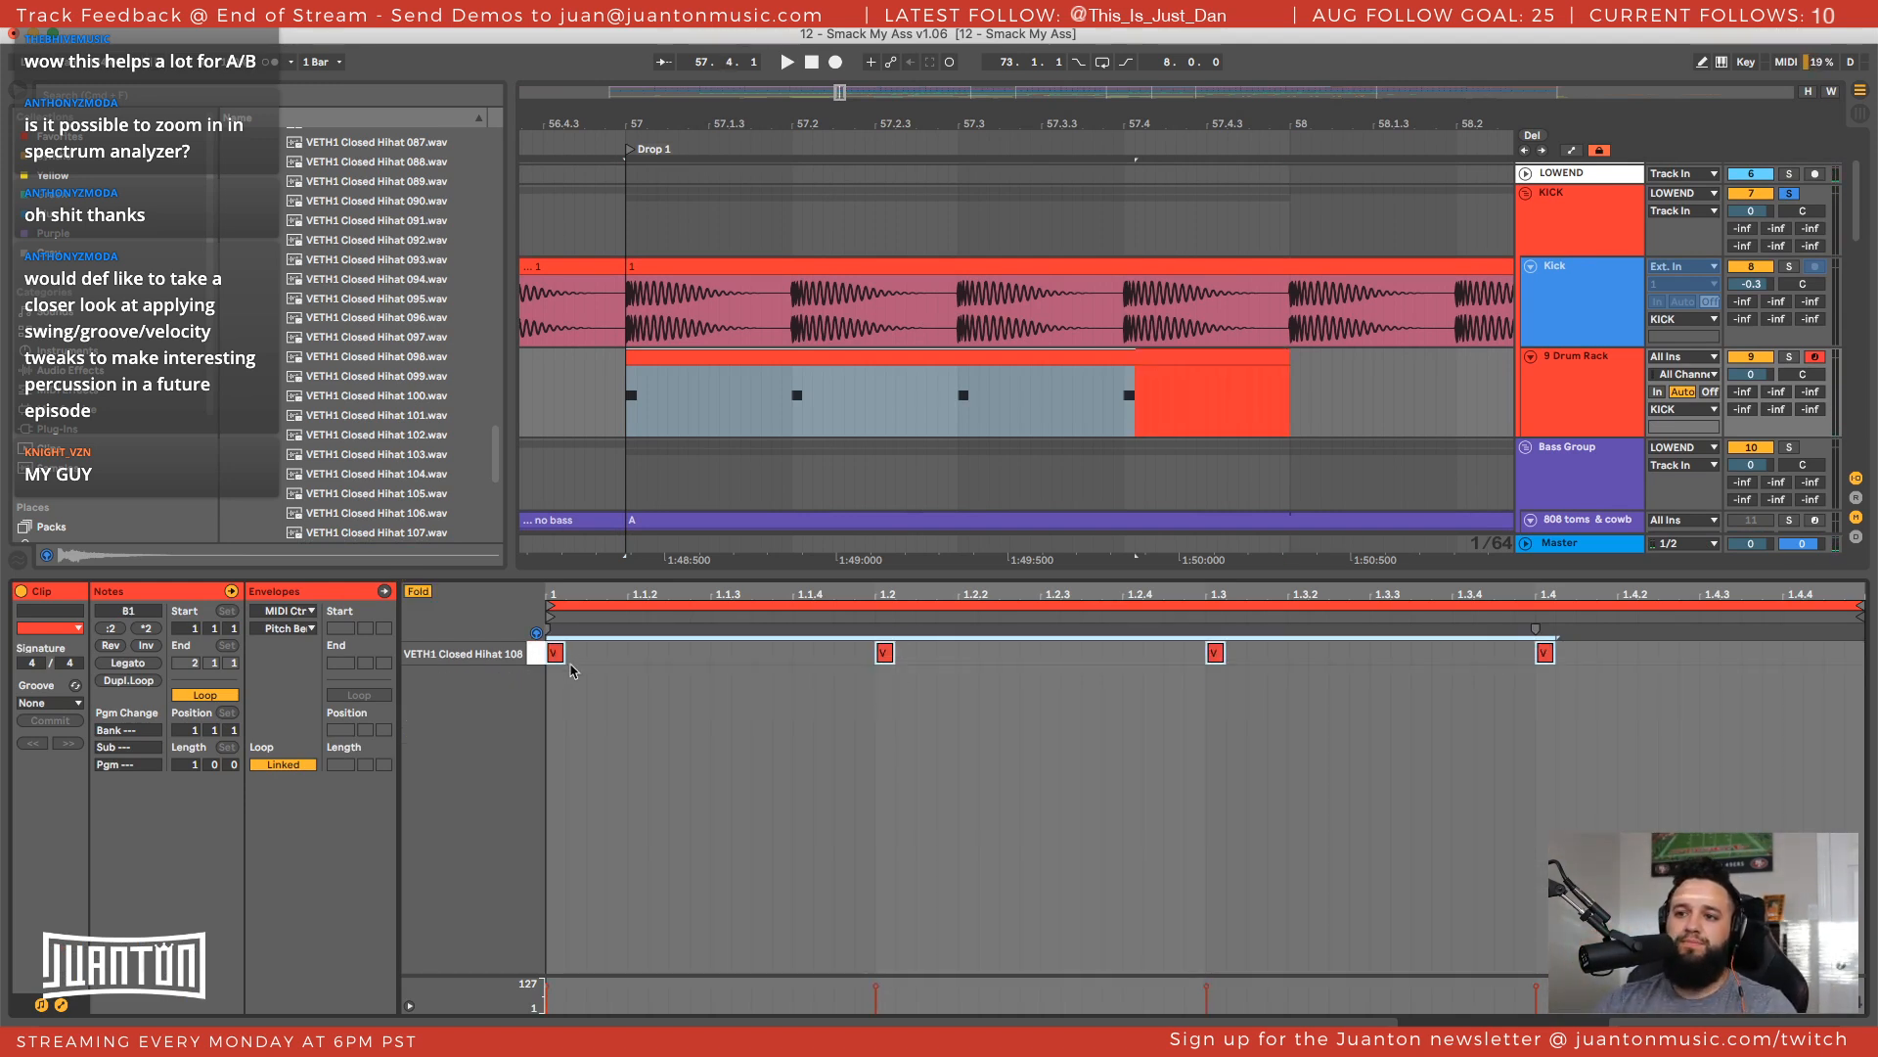
click(417, 592)
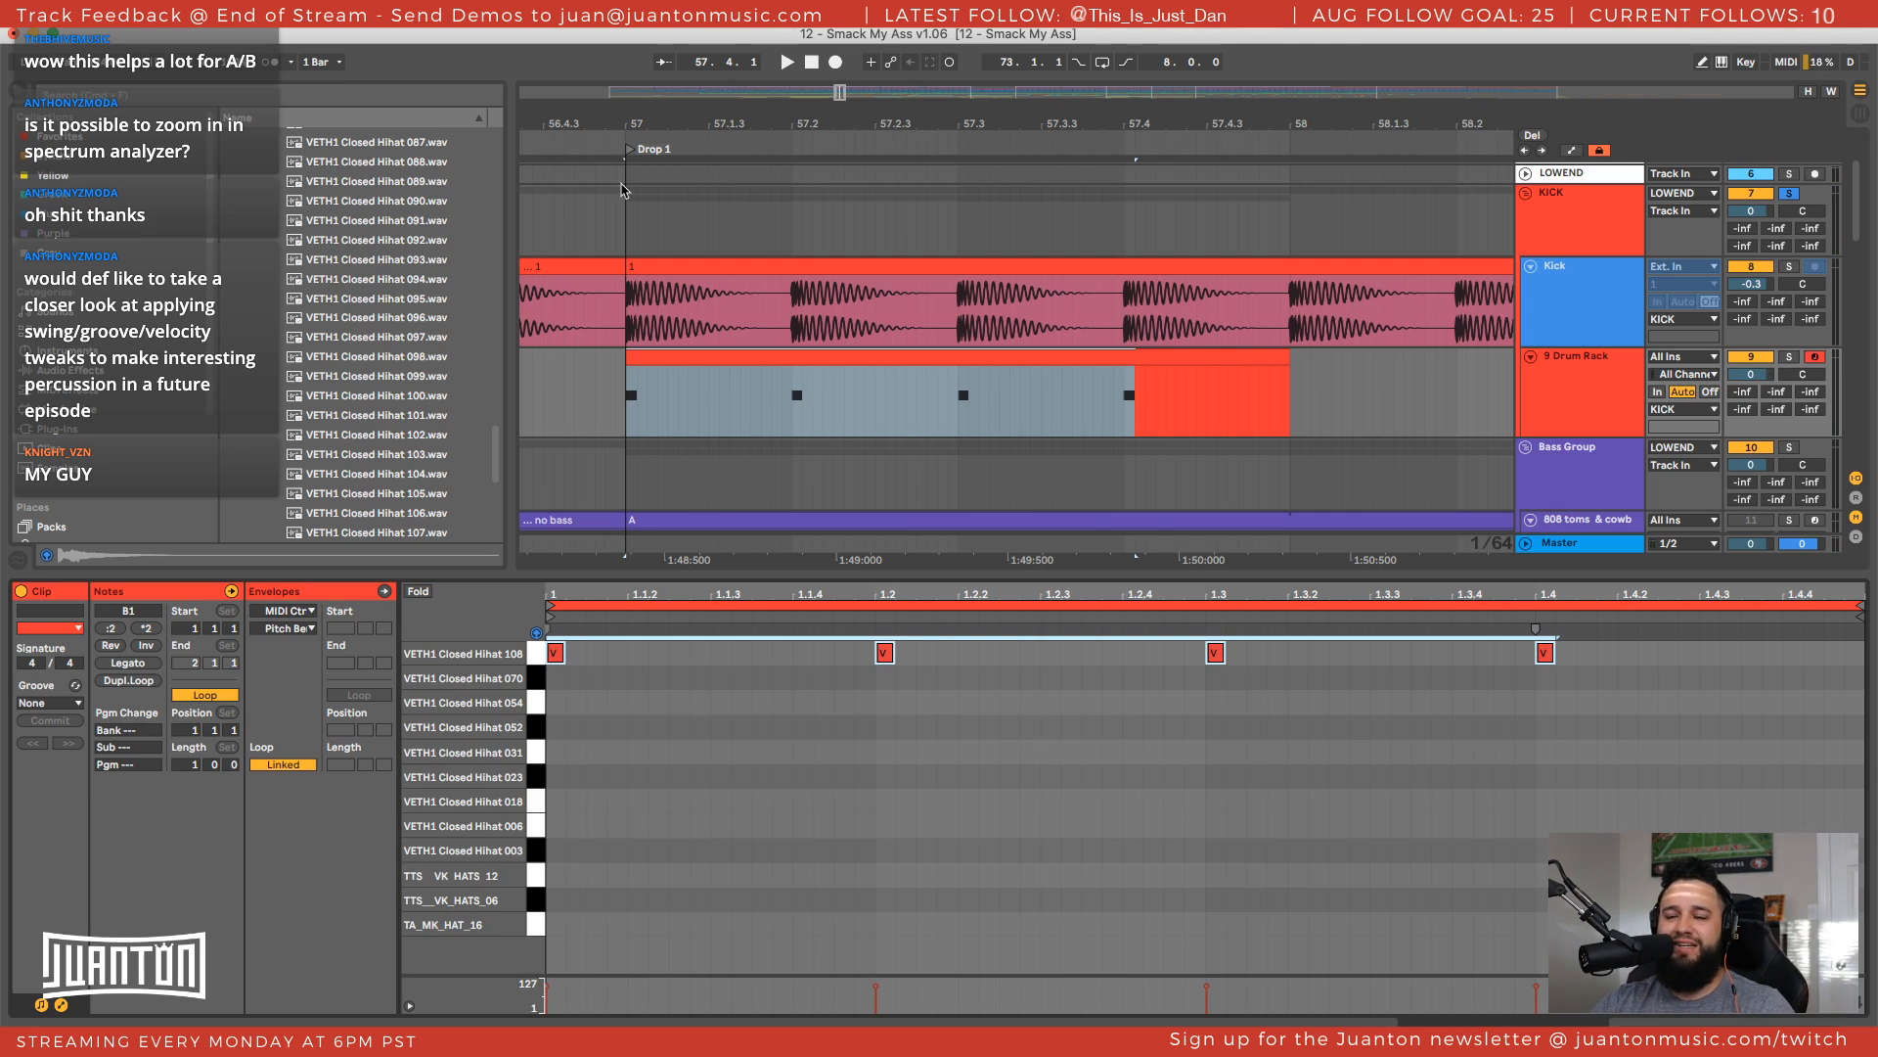
Solo the LOWEND group and play the Drum Rack clip with its hi-hat notes against the kick and bass
click(742, 354)
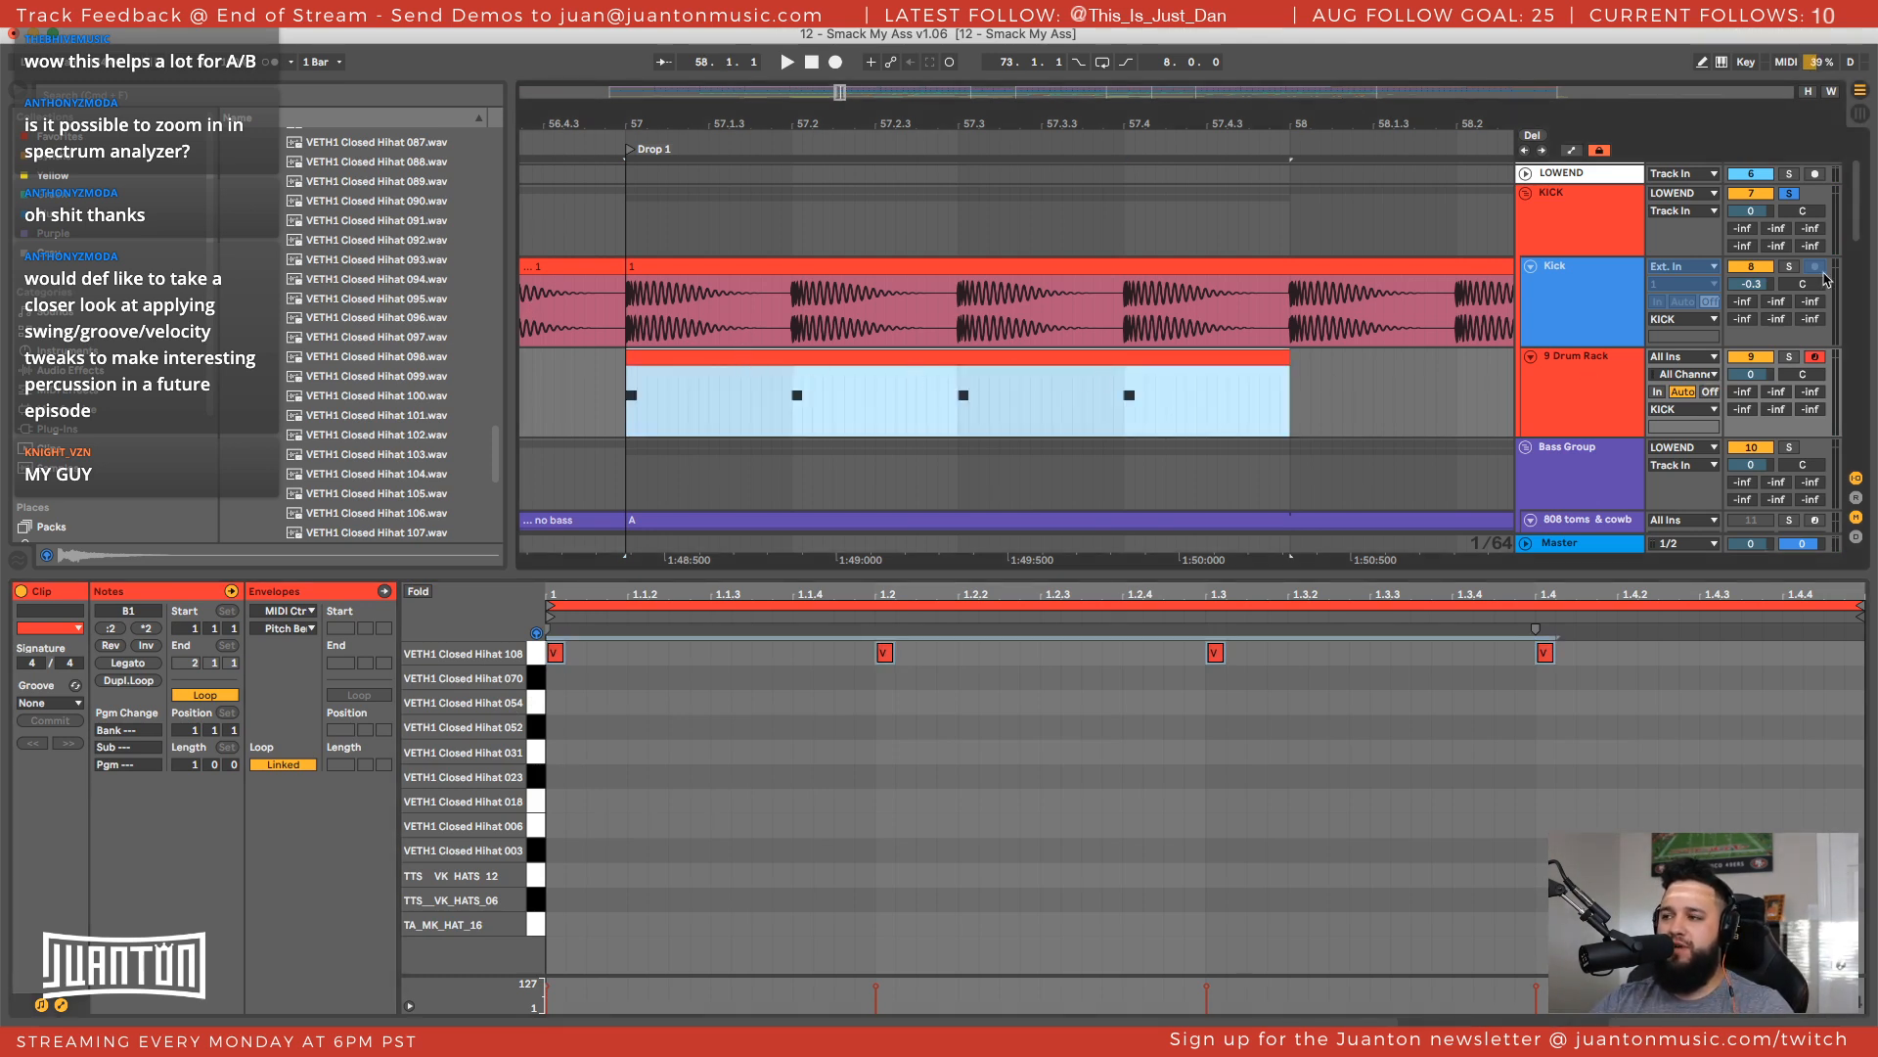
click(1792, 174)
key(space)
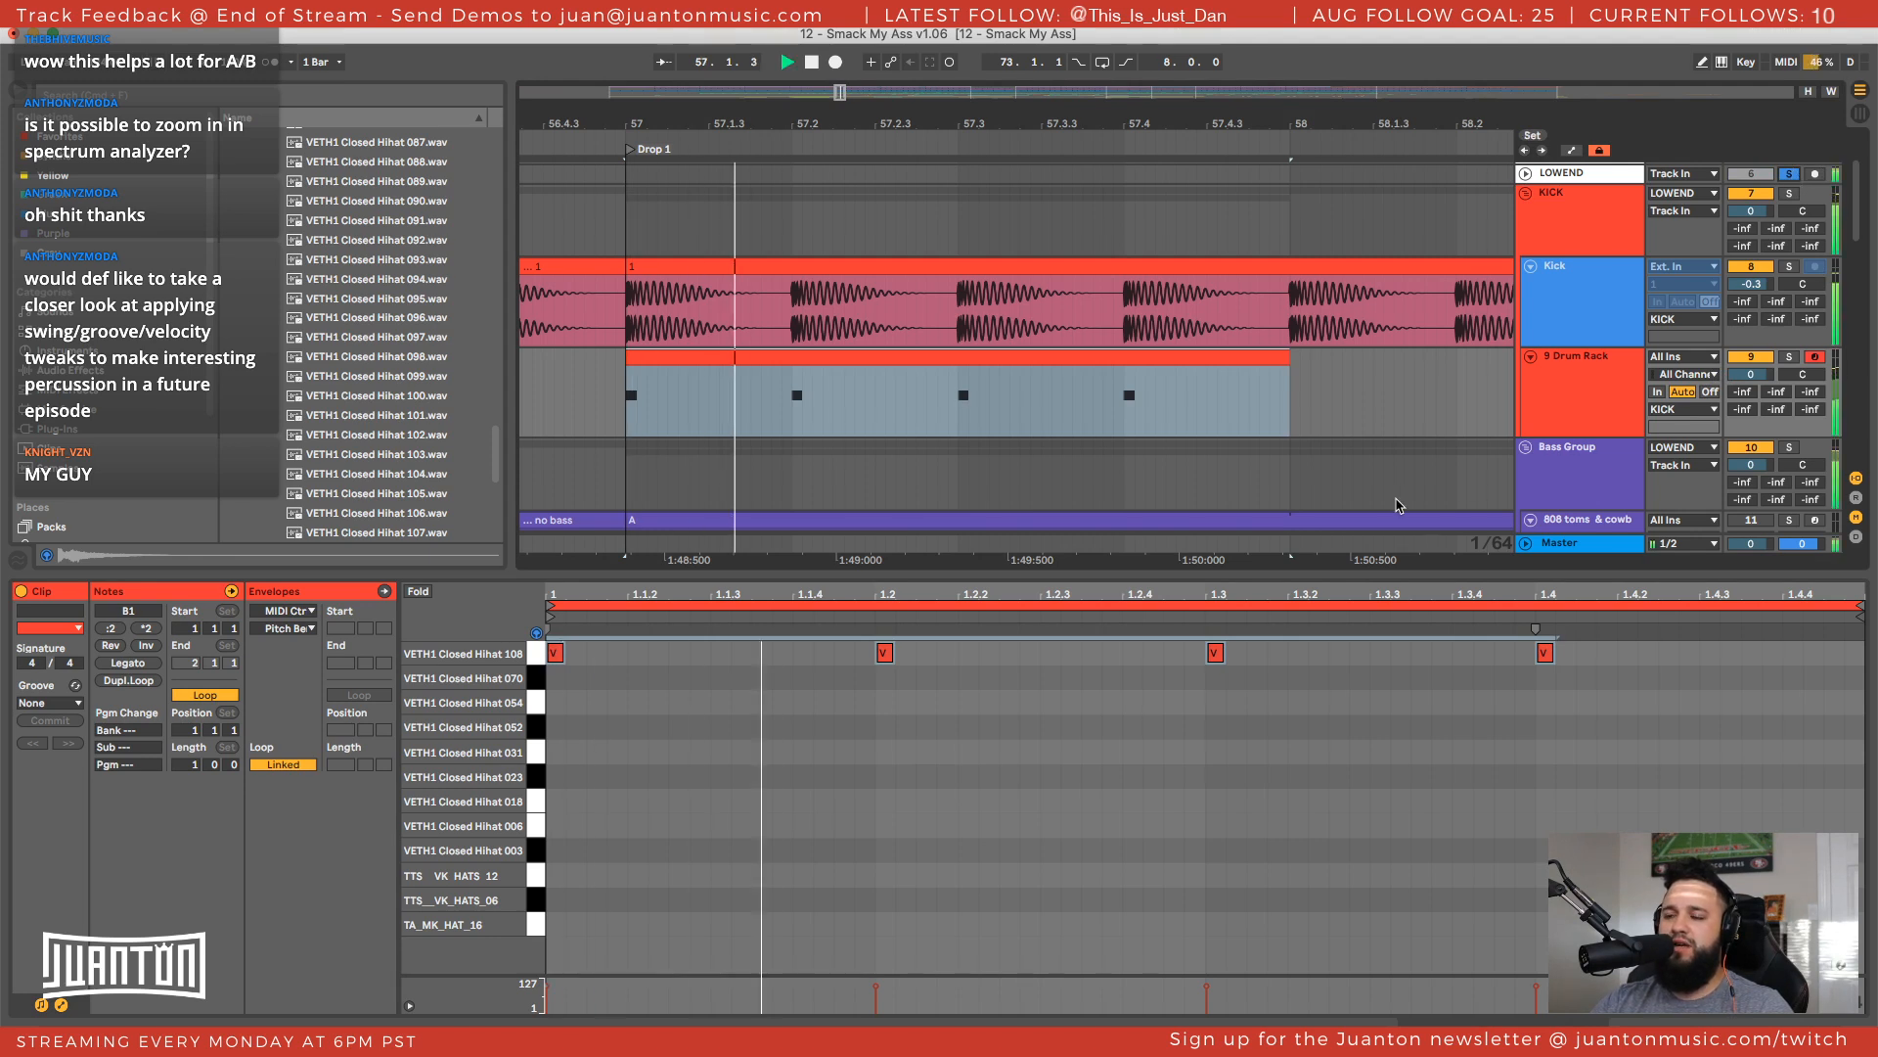
click(534, 654)
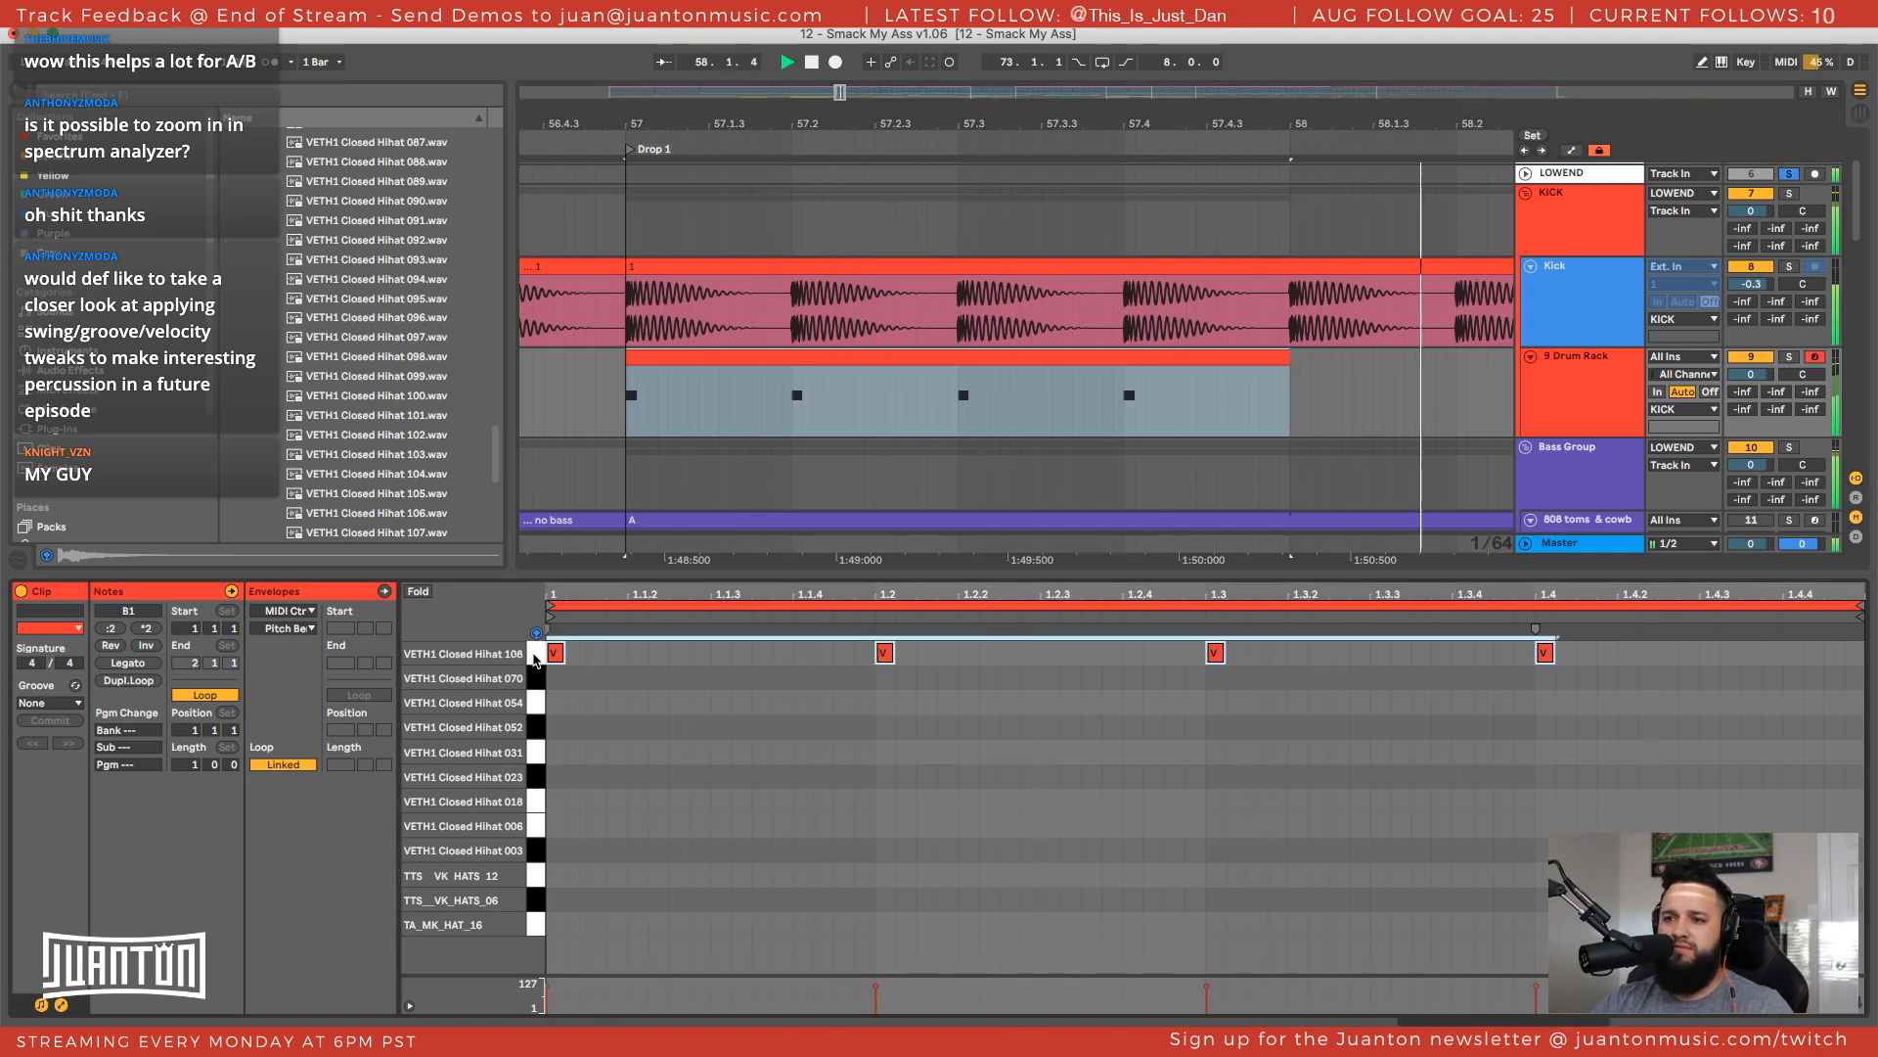
key(space)
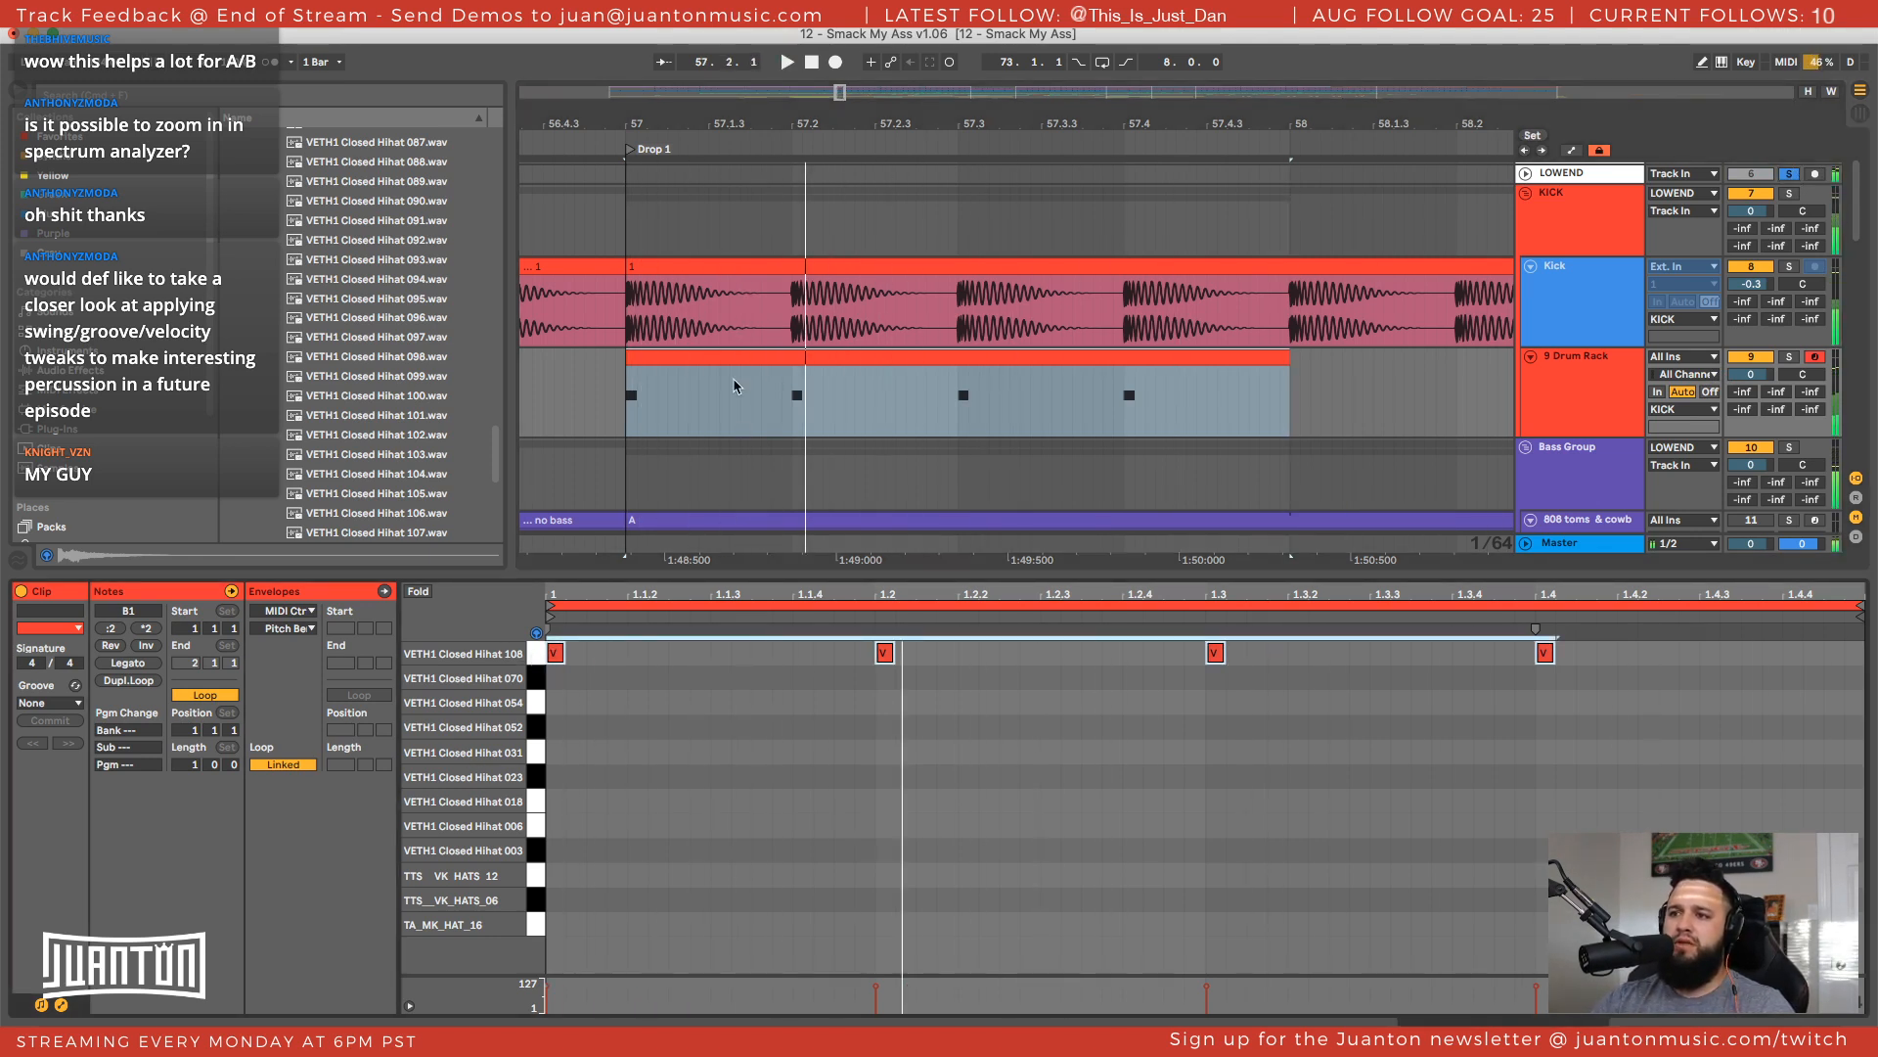
Loop the arrangement over the one-bar Drum Rack clip at bar 57 and start playback
click(729, 356)
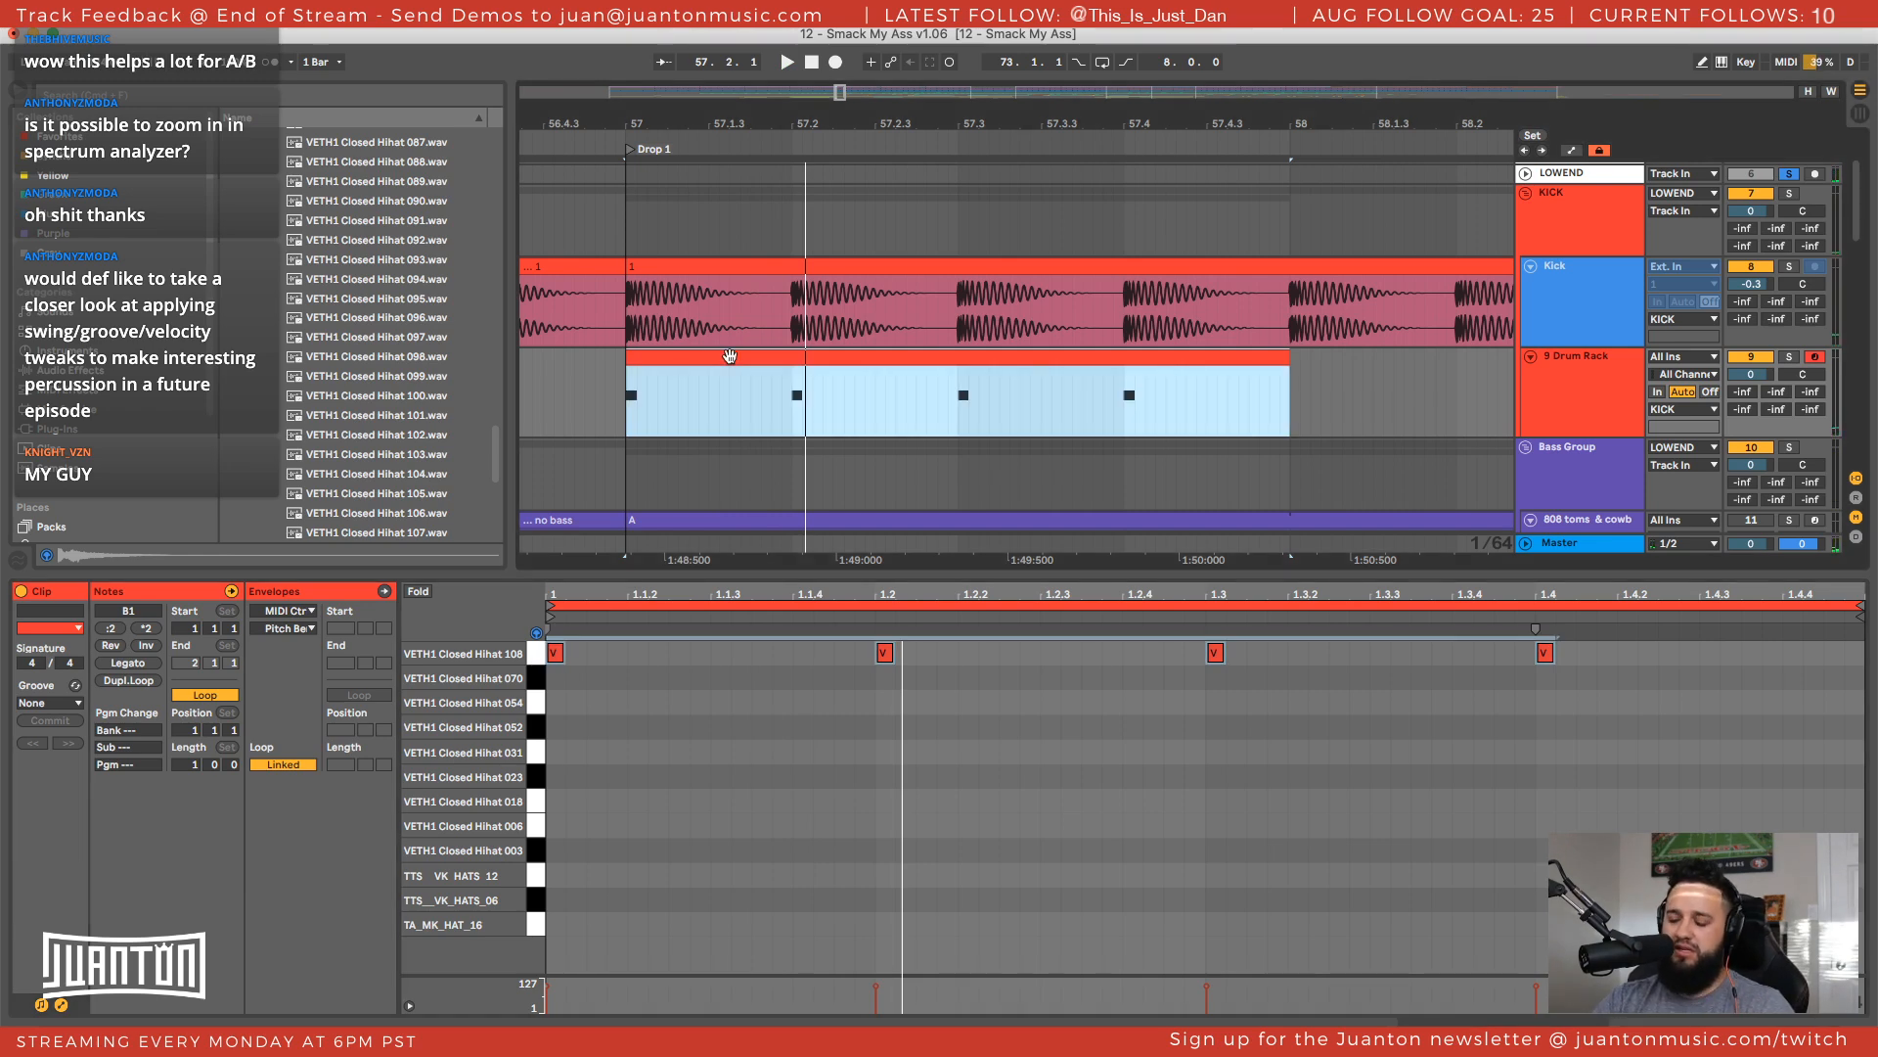
key(ctrl+l)
key(space)
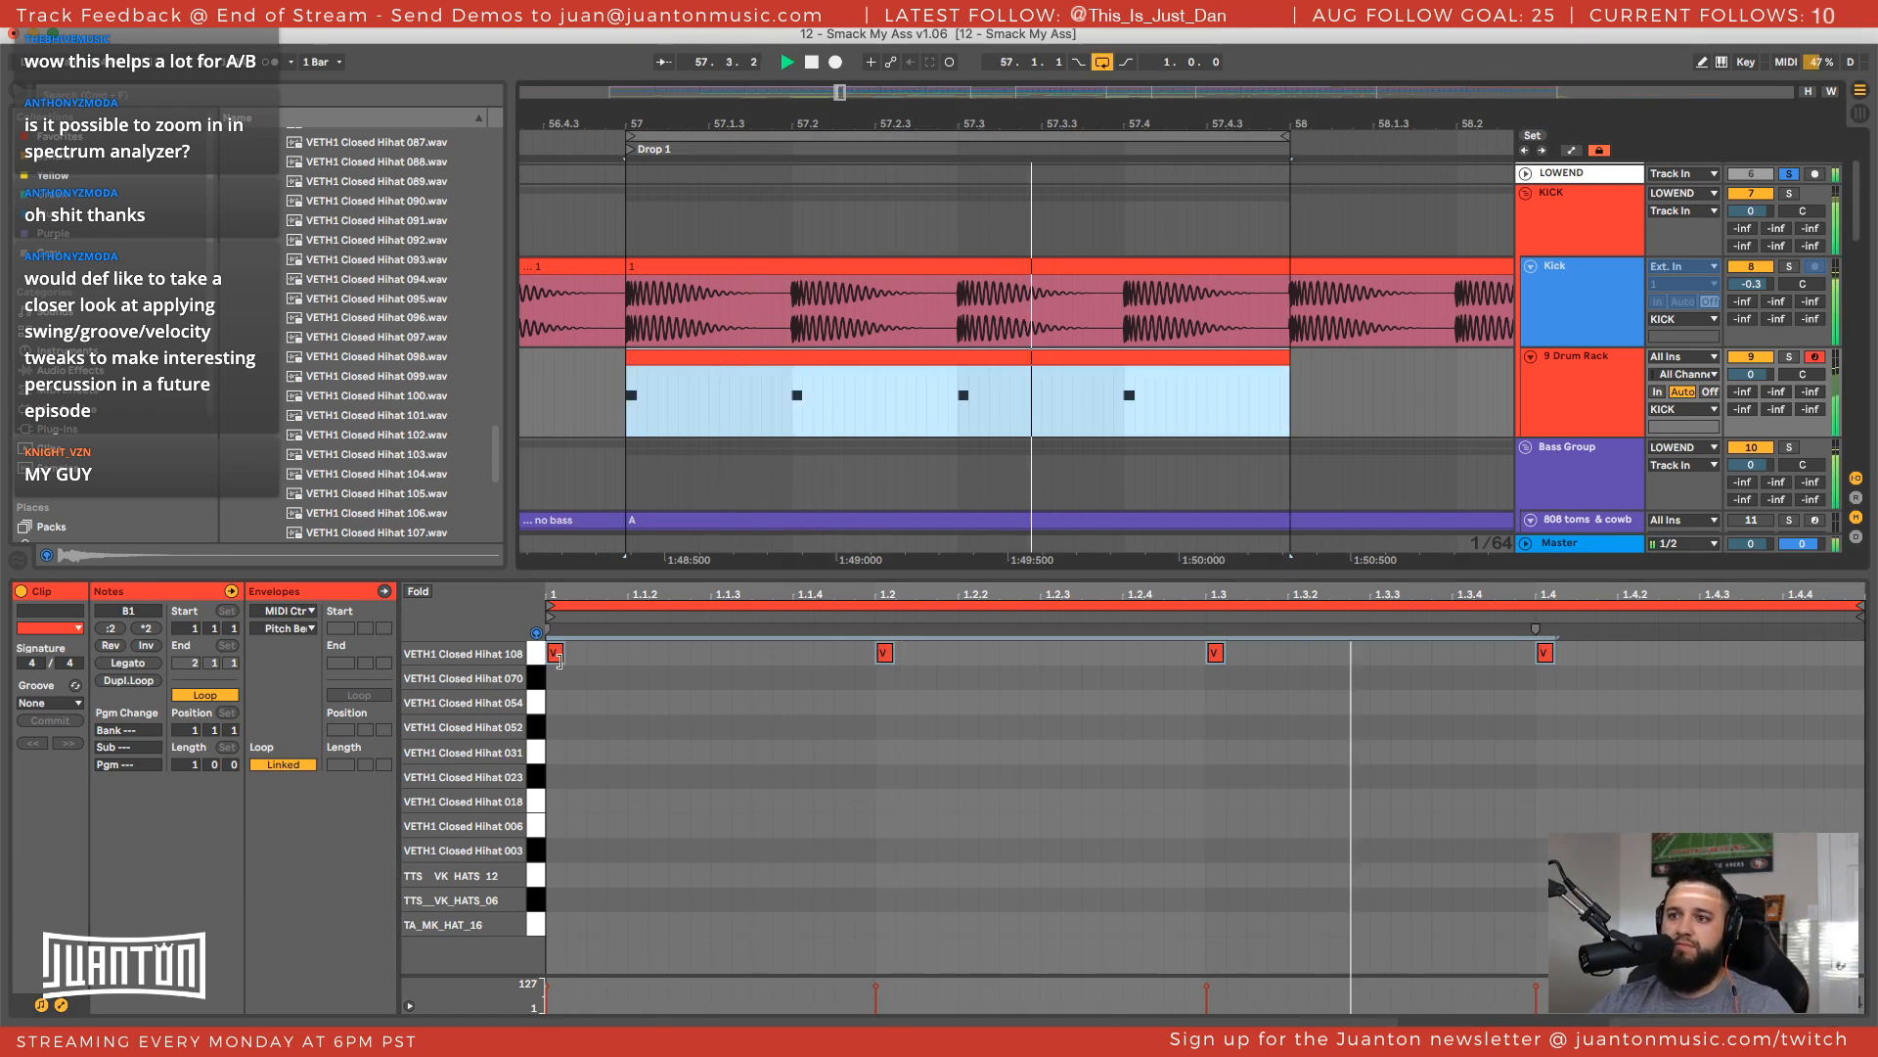
Compare hat candidates in the loop by moving all four notes down row by row from VETH1 Closed Hihat 108 to the TTS__VK_HATS rows
click(536, 663)
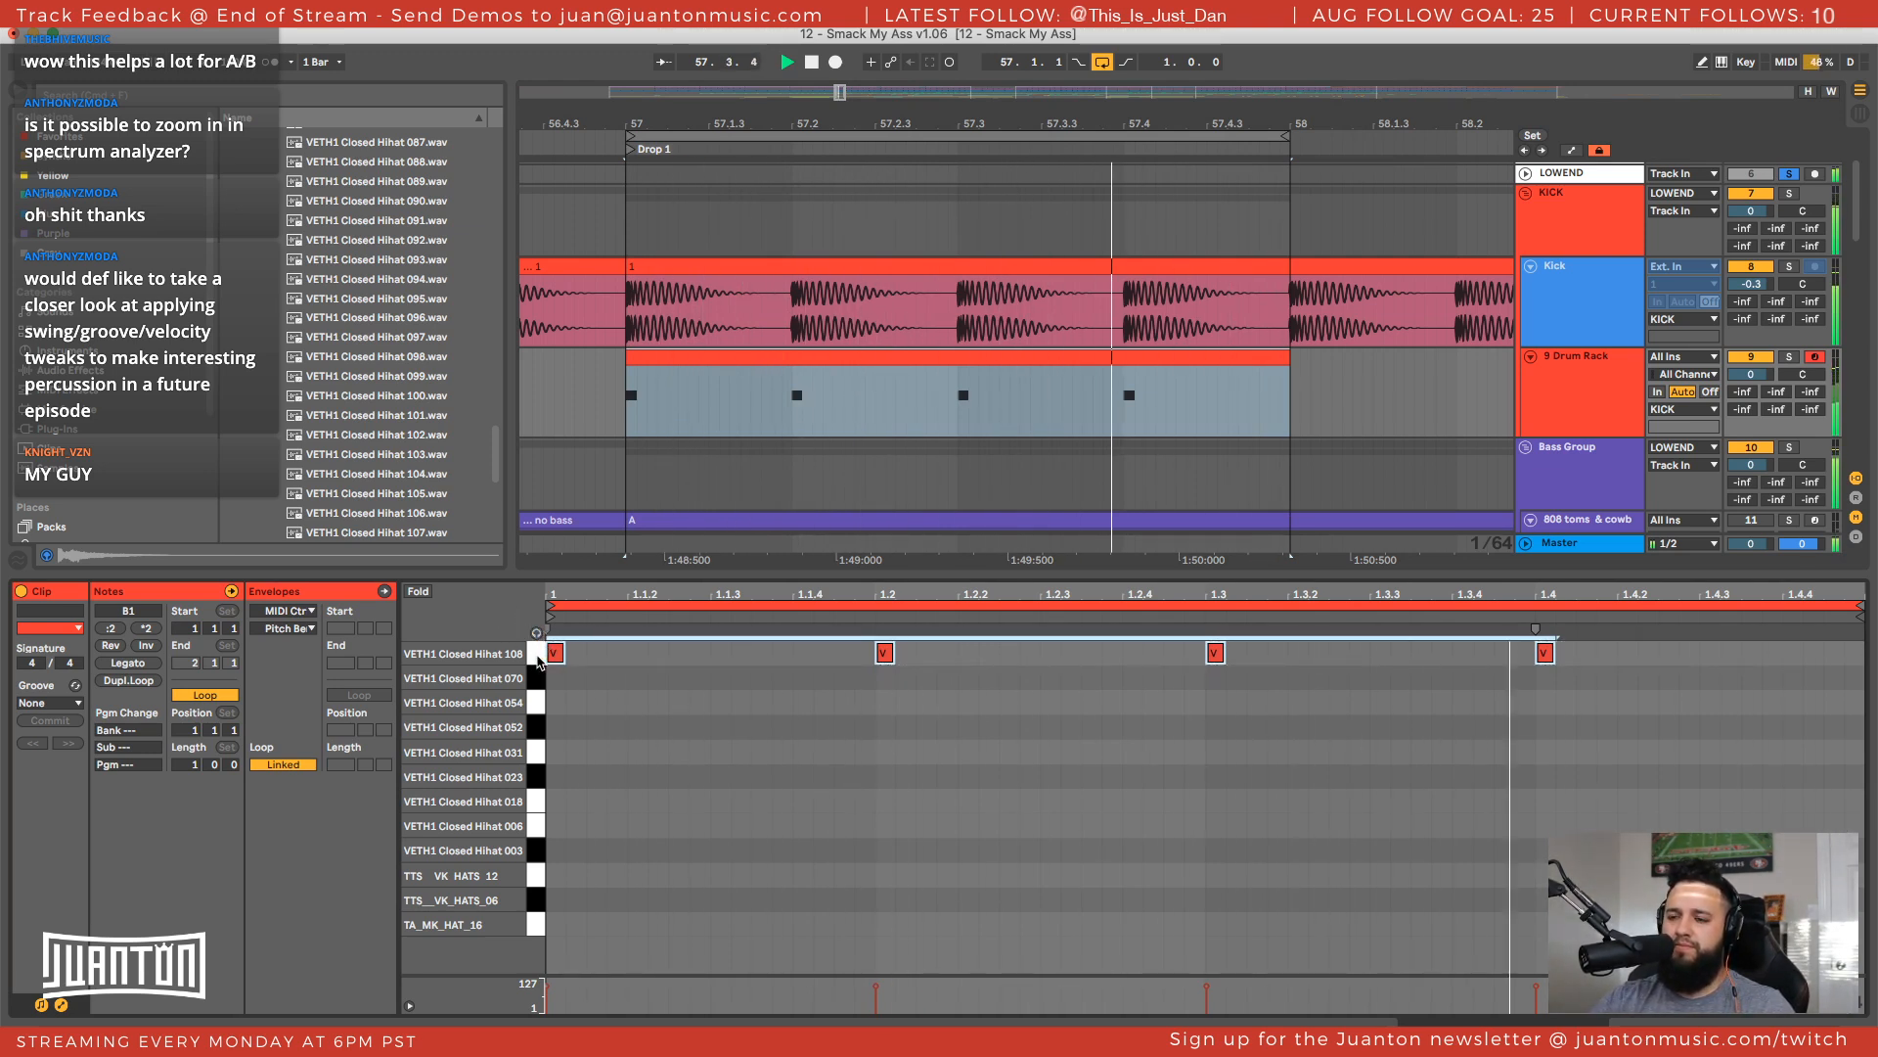
key(Down)
key(Down)
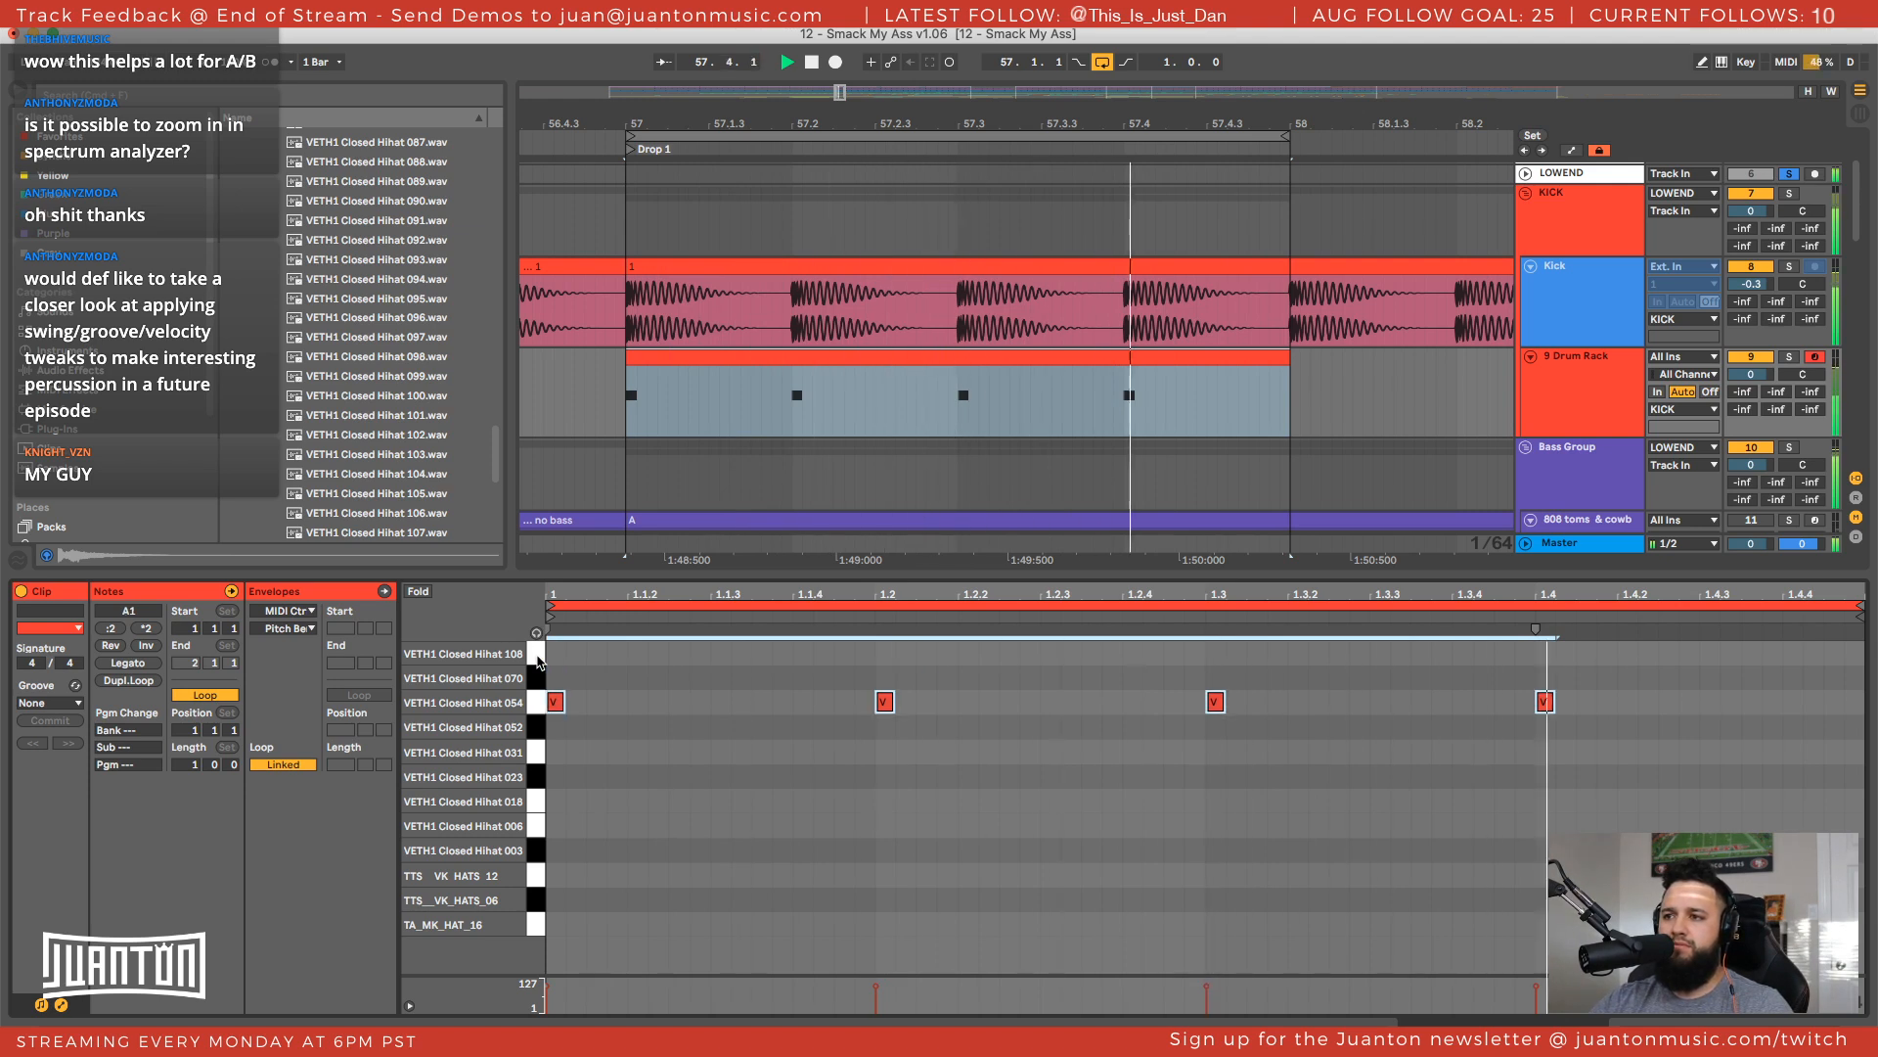
key(Down)
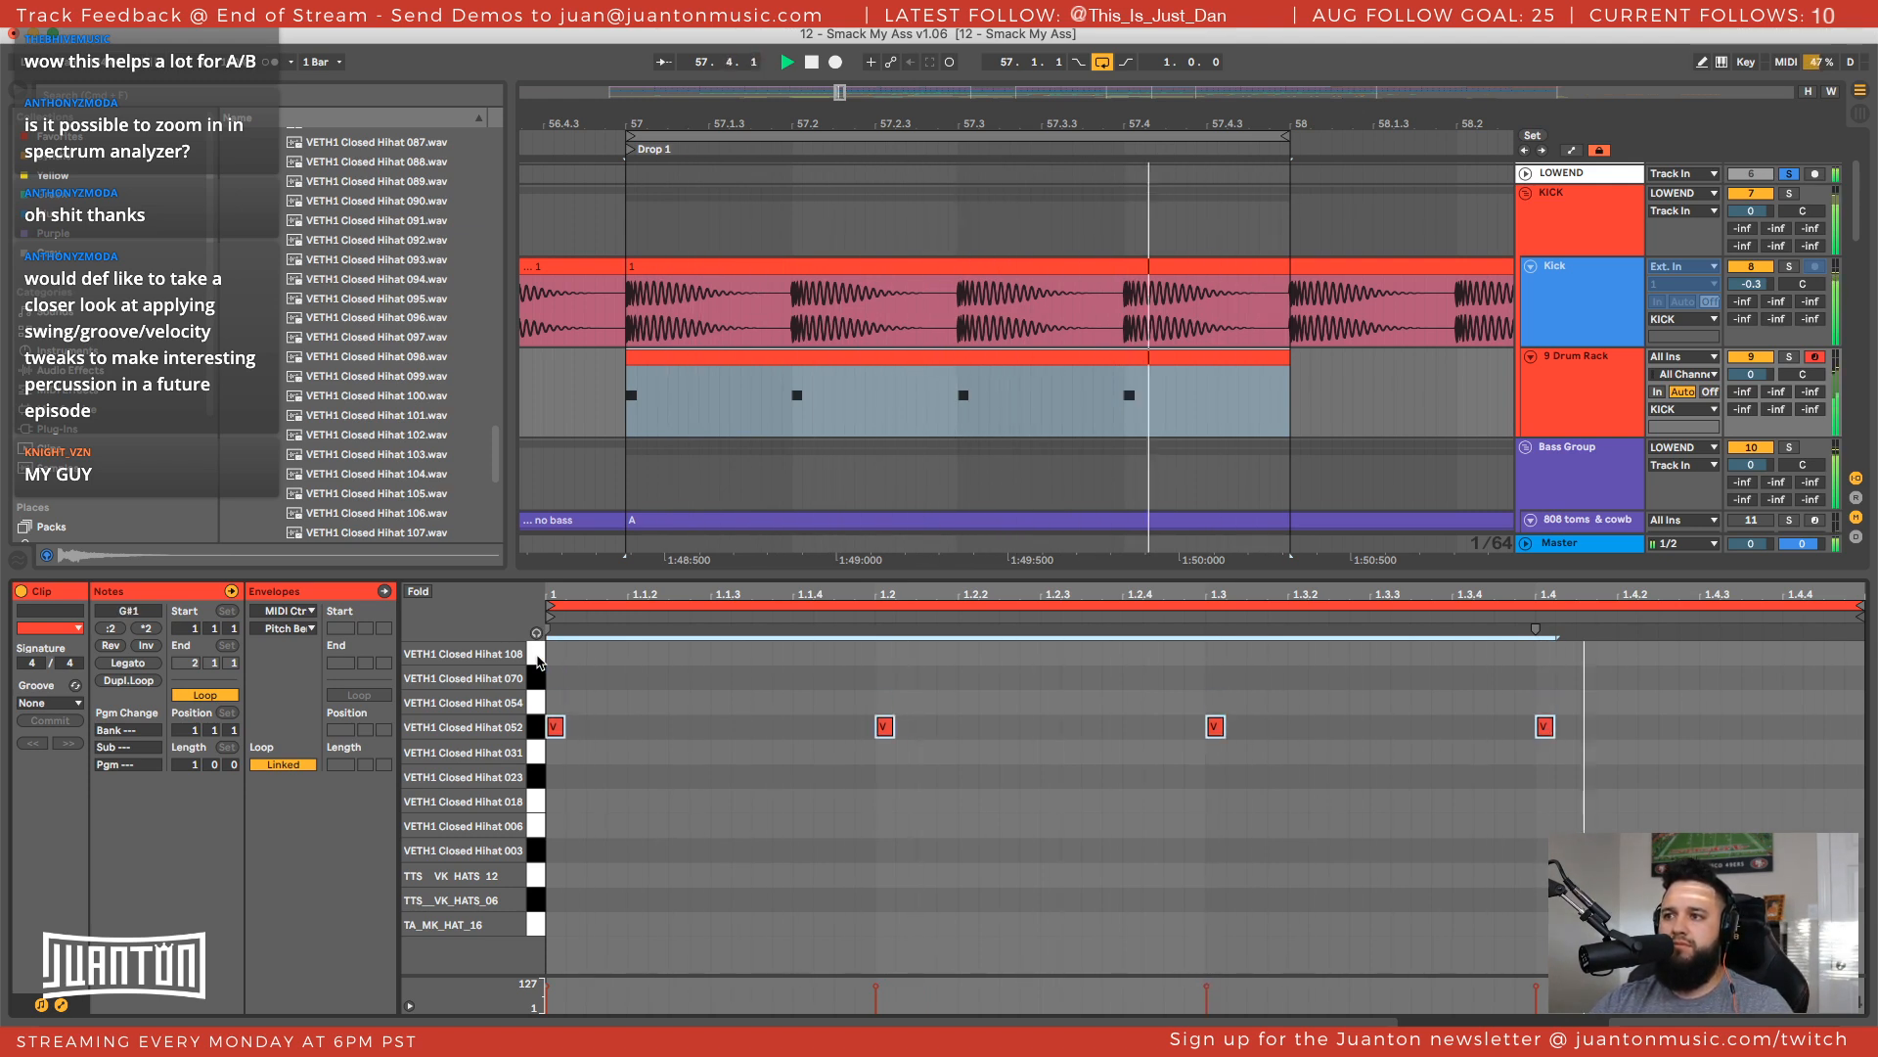
key(Down)
key(Down)
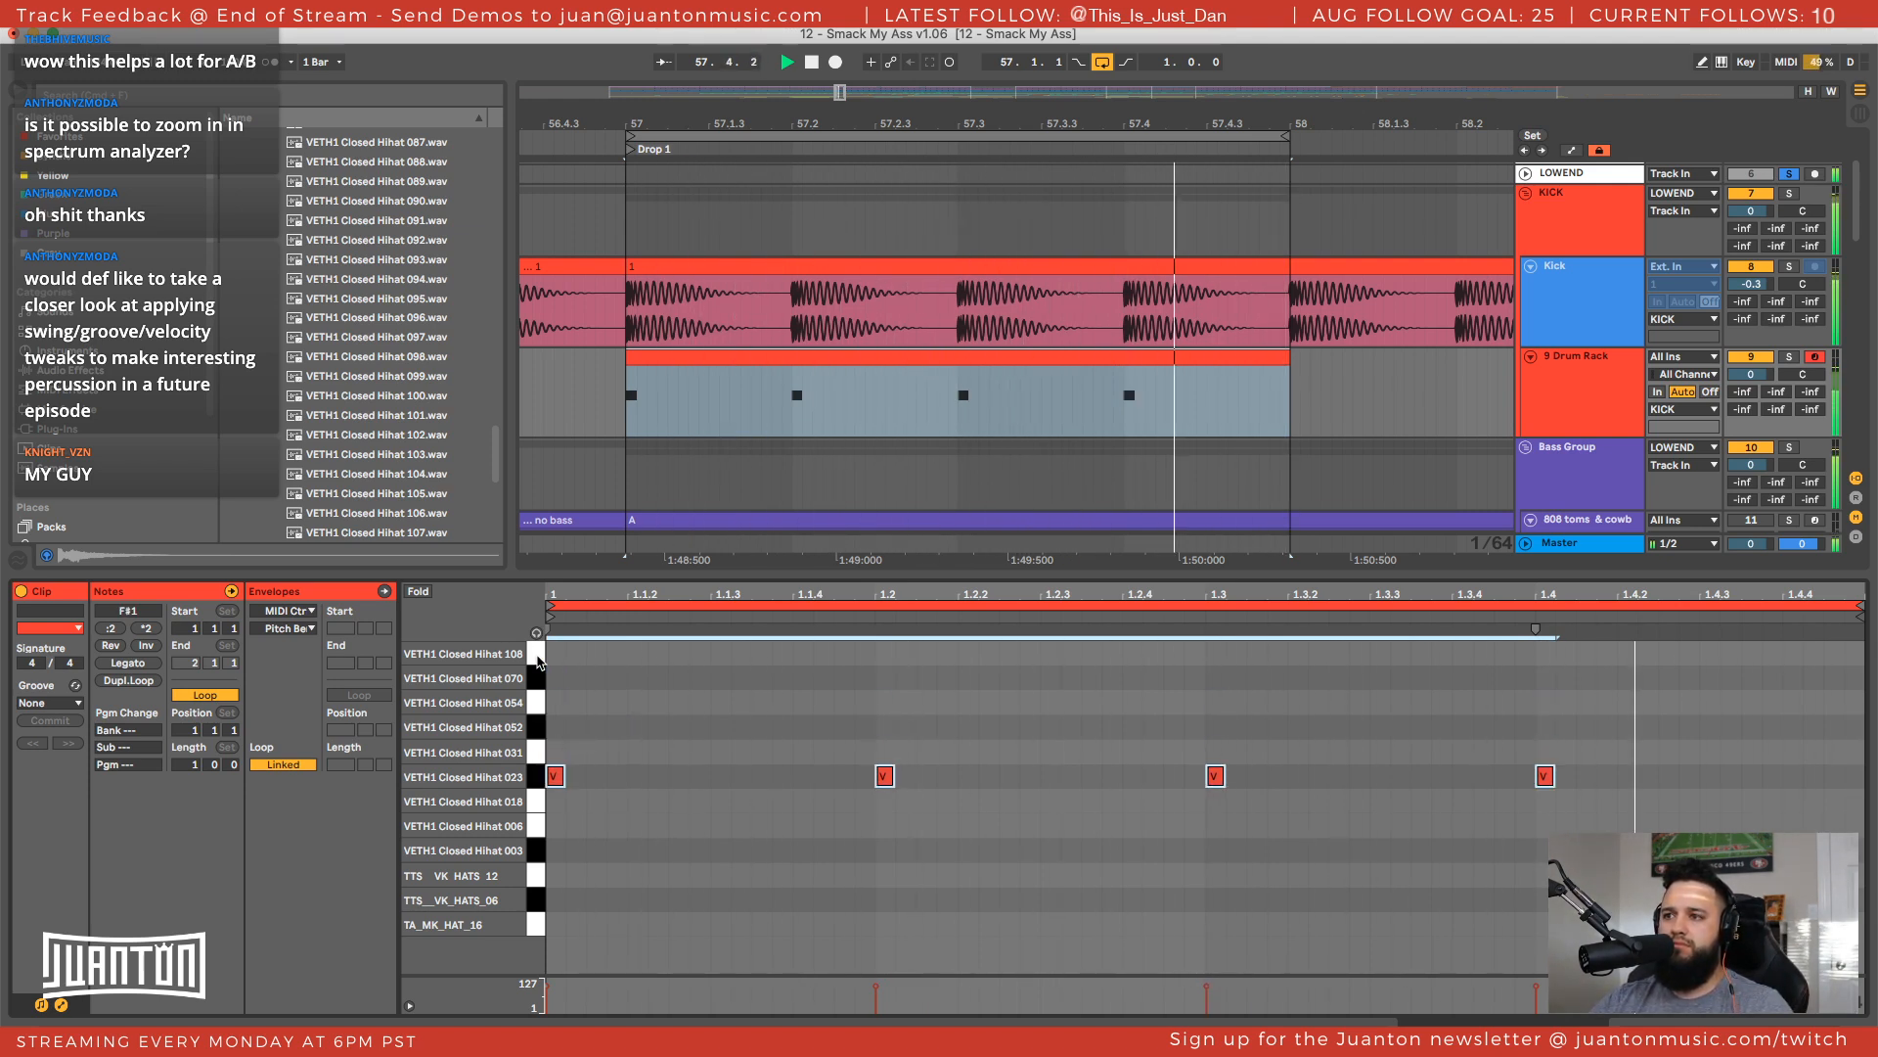
key(Down)
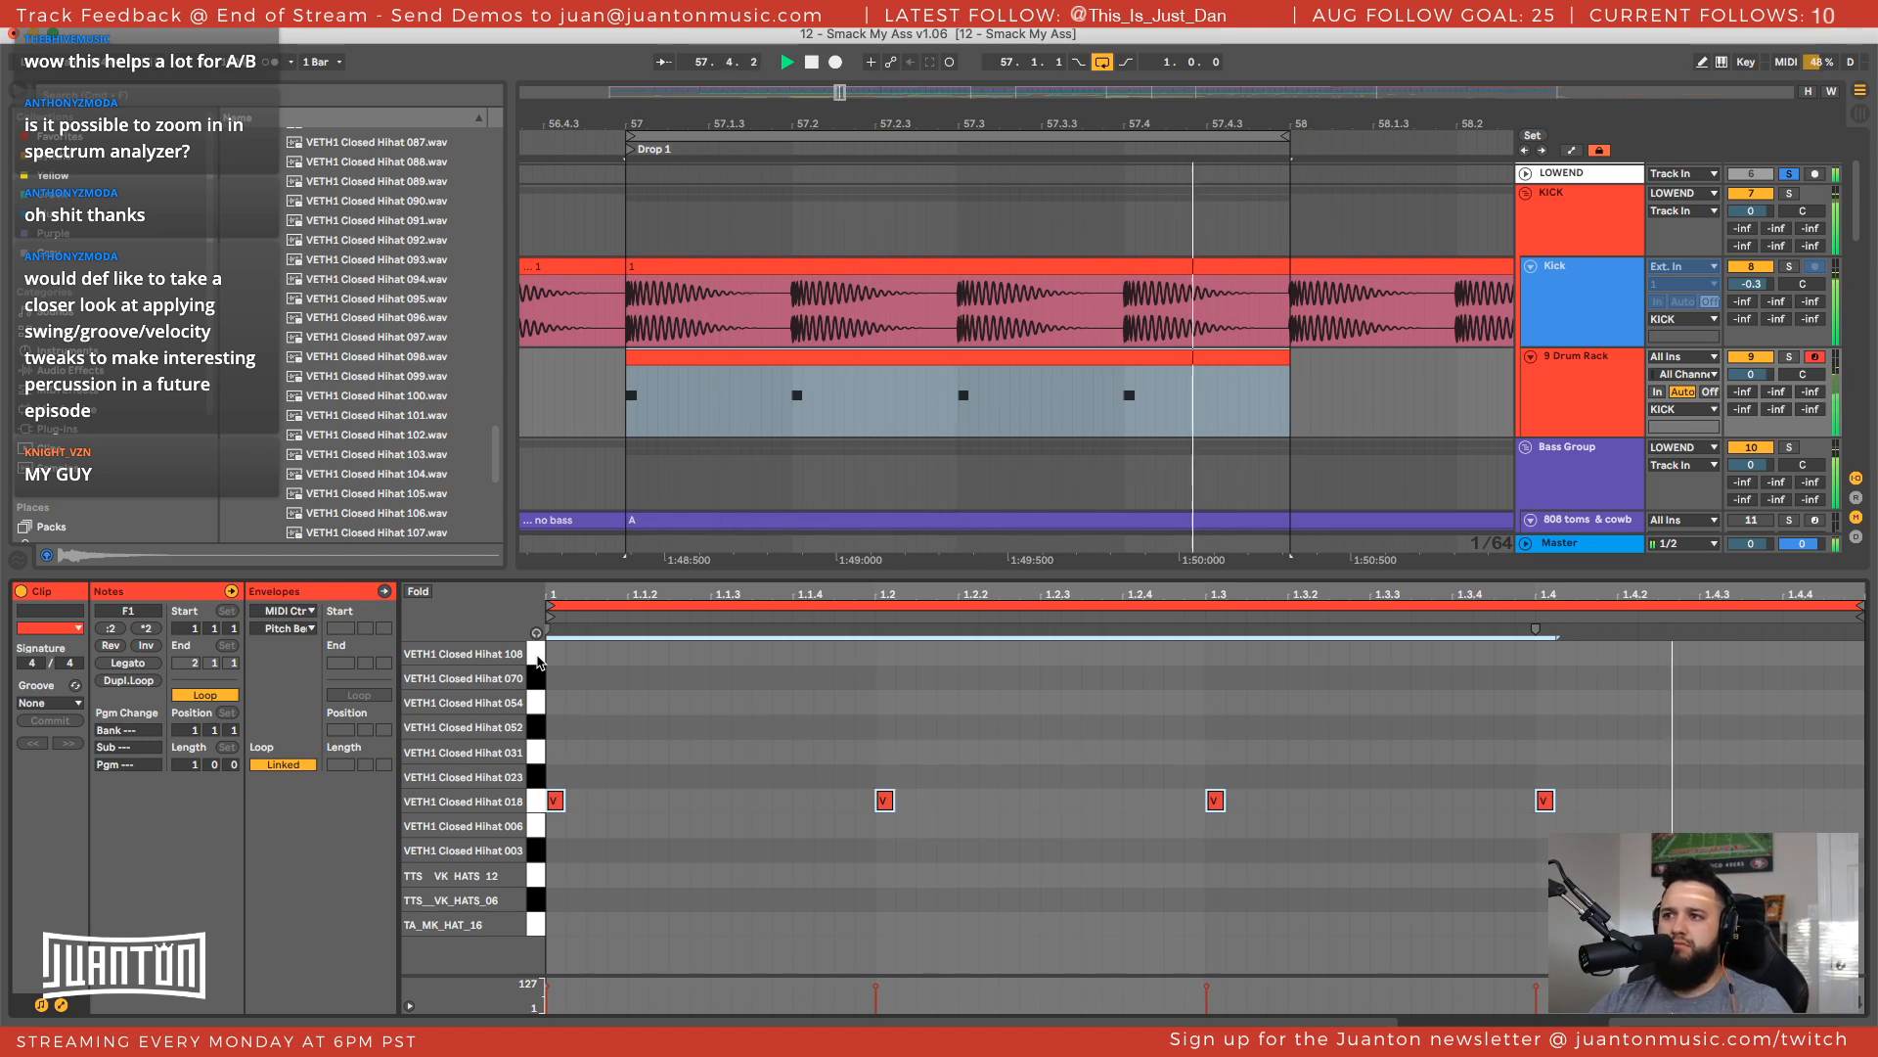
key(Down)
key(Down)
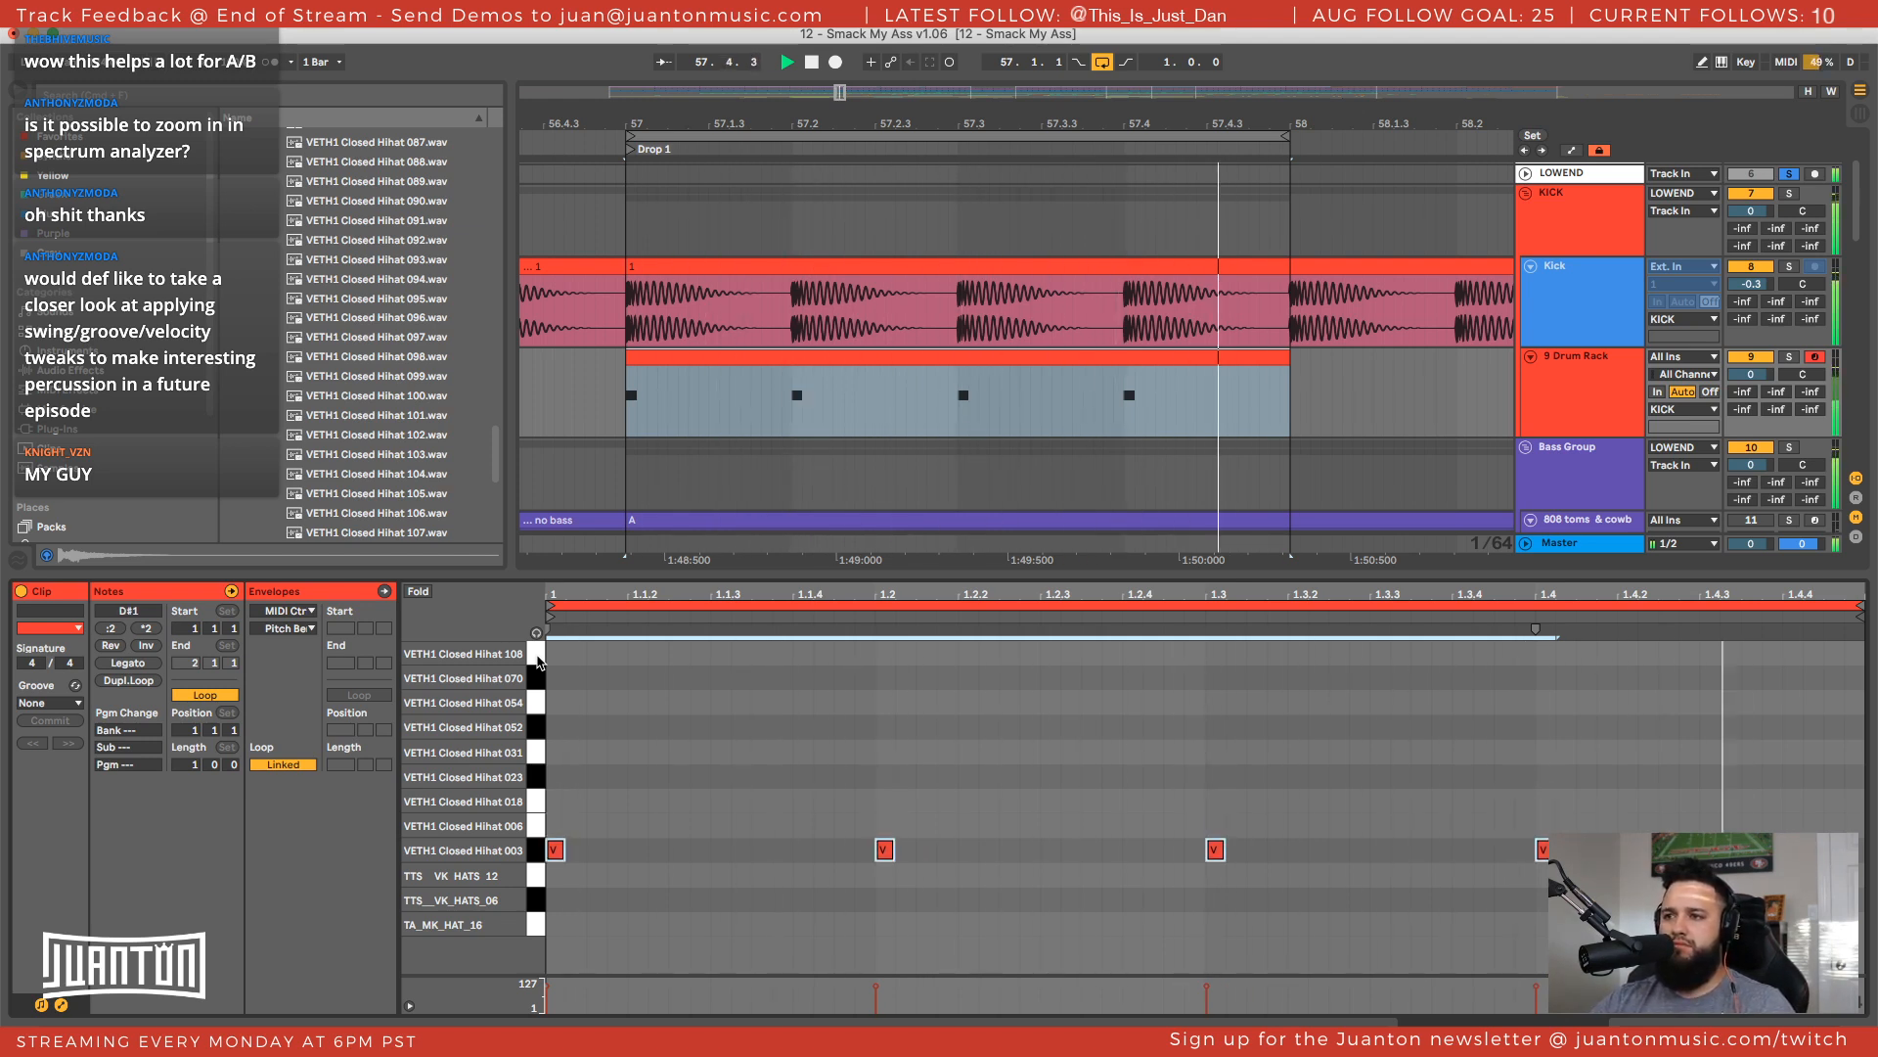
key(Down)
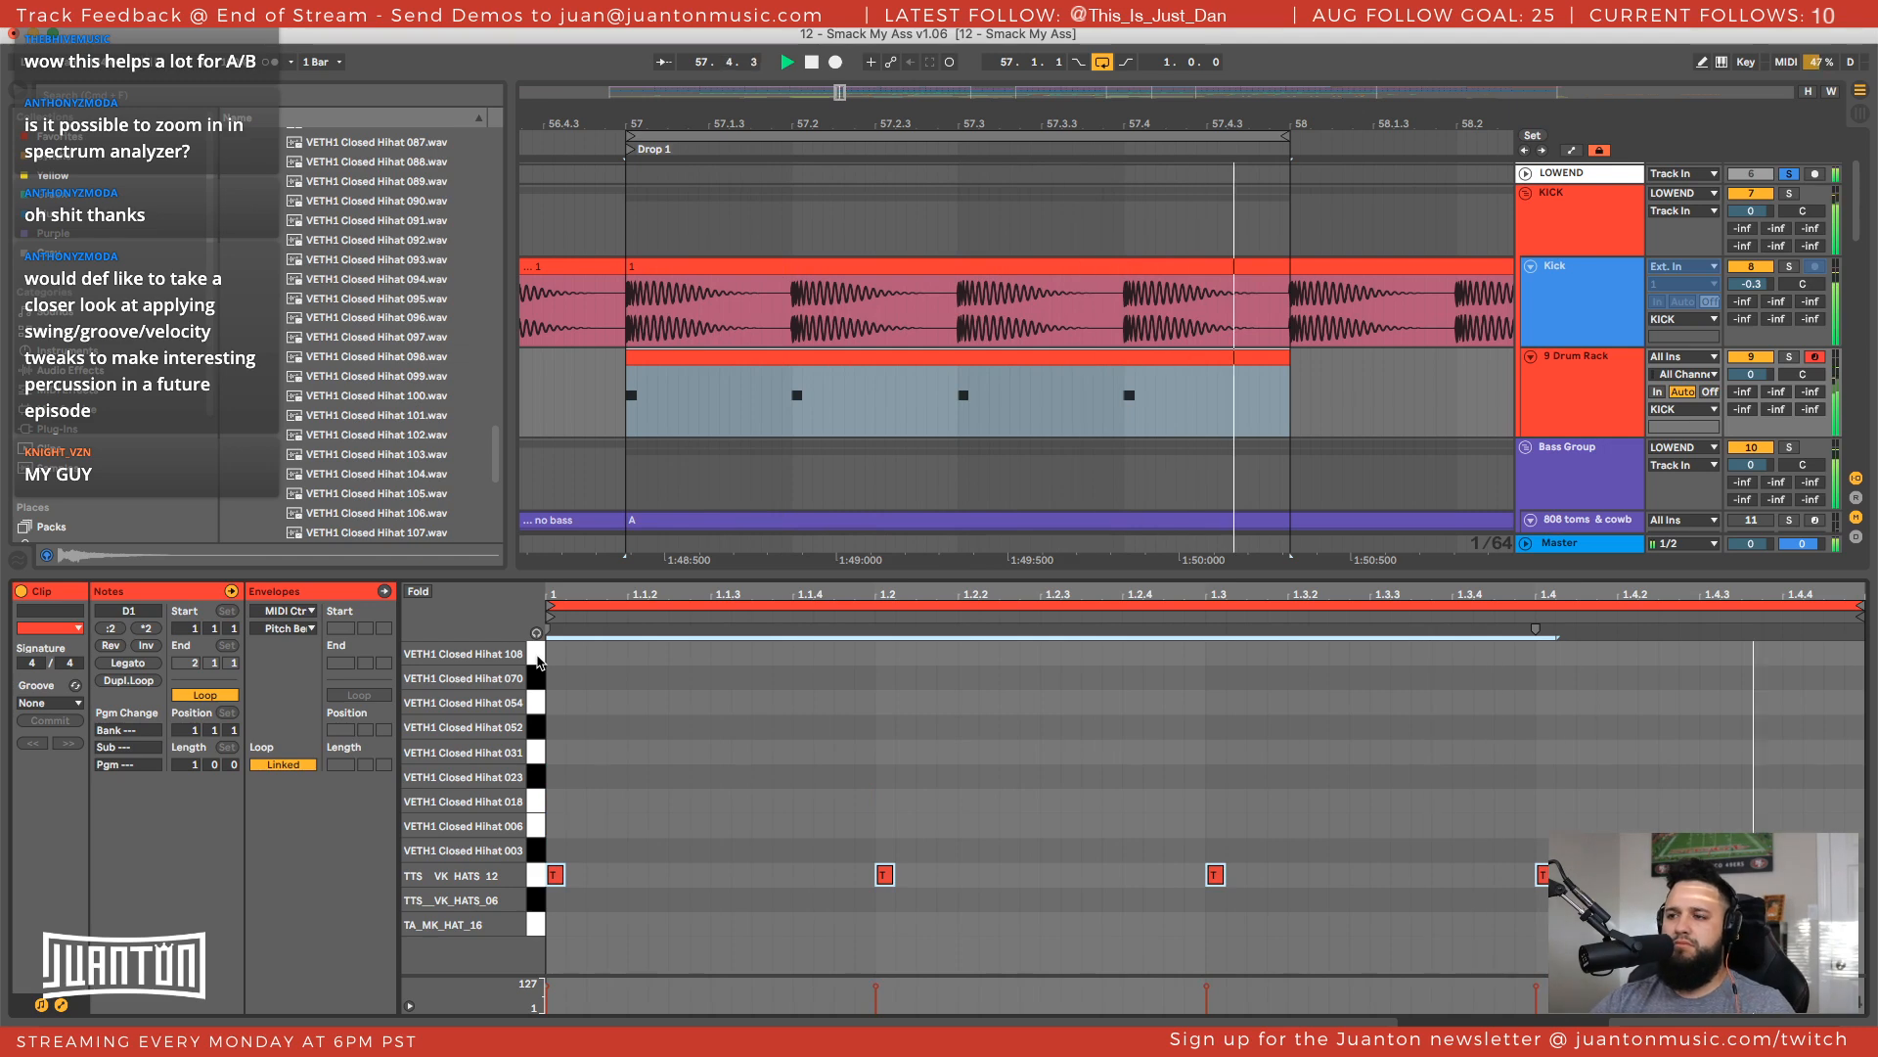
key(space)
Set band 1 of the Drum Rack track's EQ Eight to a low cut at about 5.27 kHz, lower the track volume to -8.1 and play the loop
click(1585, 391)
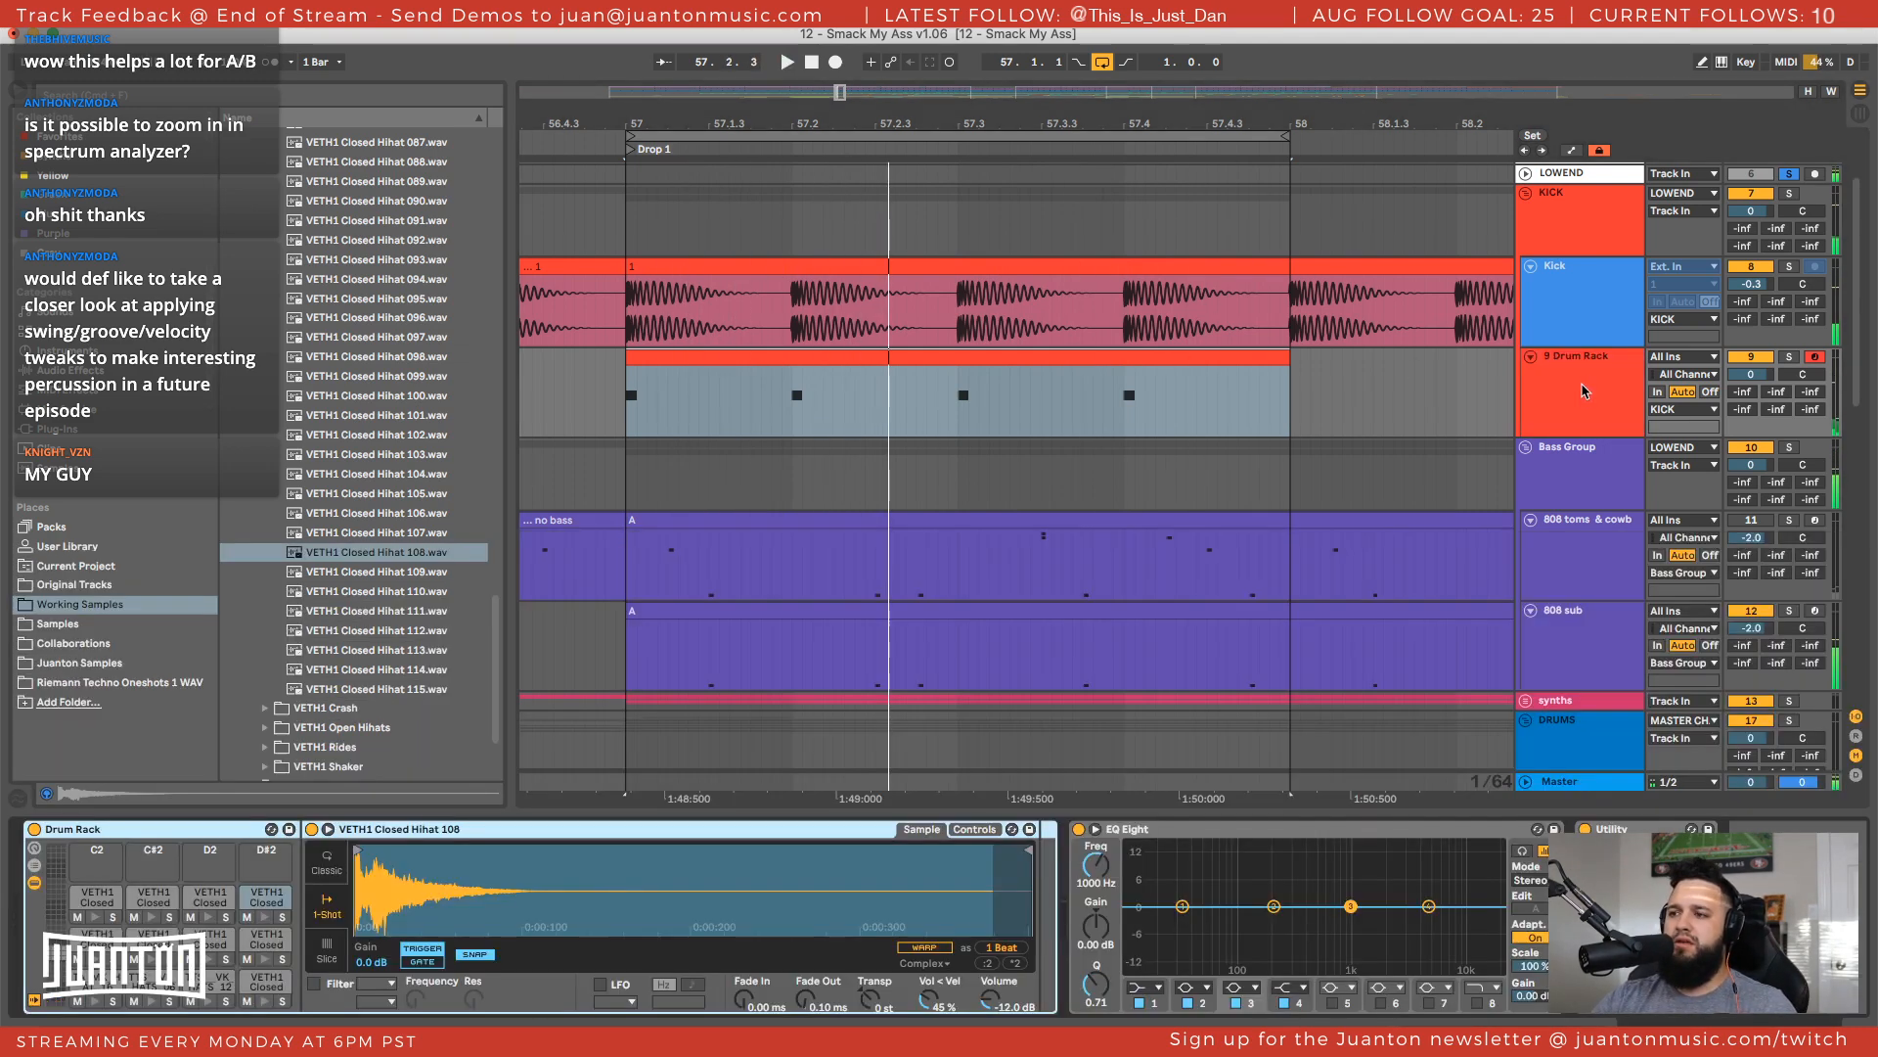
click(1146, 988)
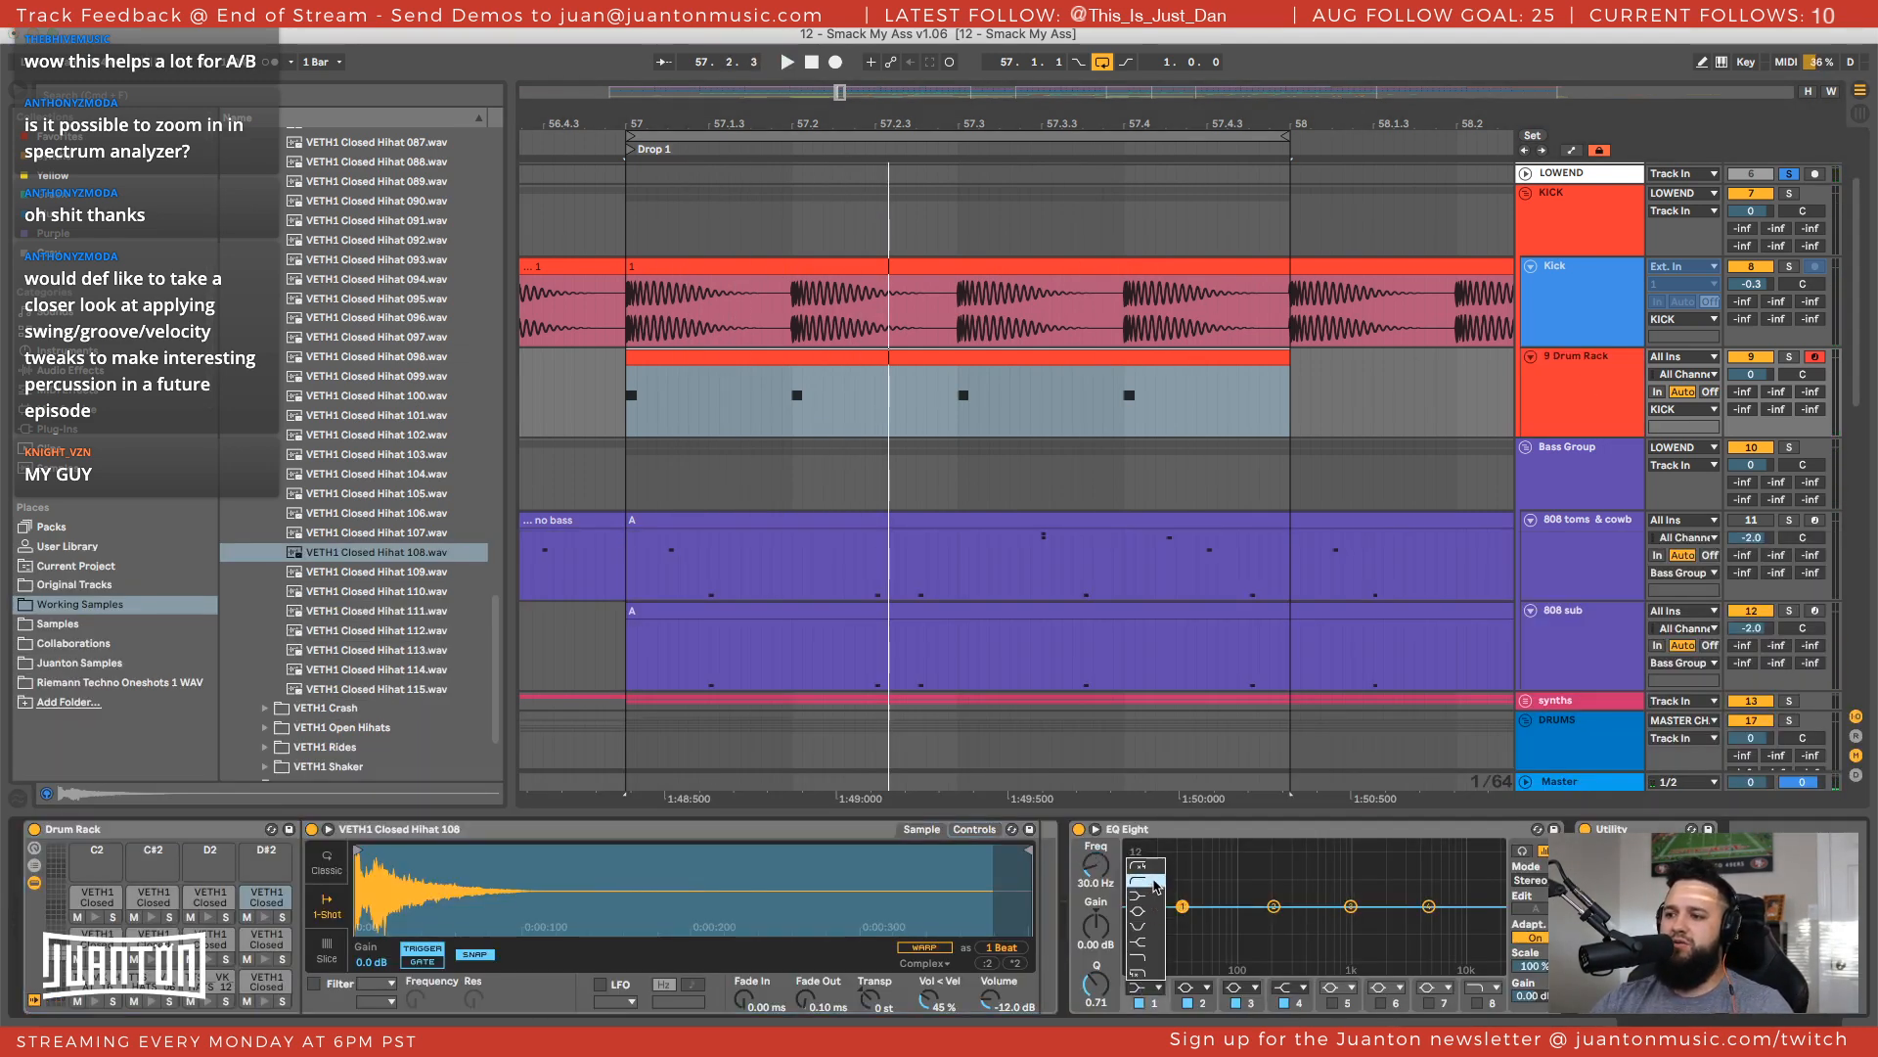
click(1146, 883)
drag(1182, 920, 1430, 921)
key(space)
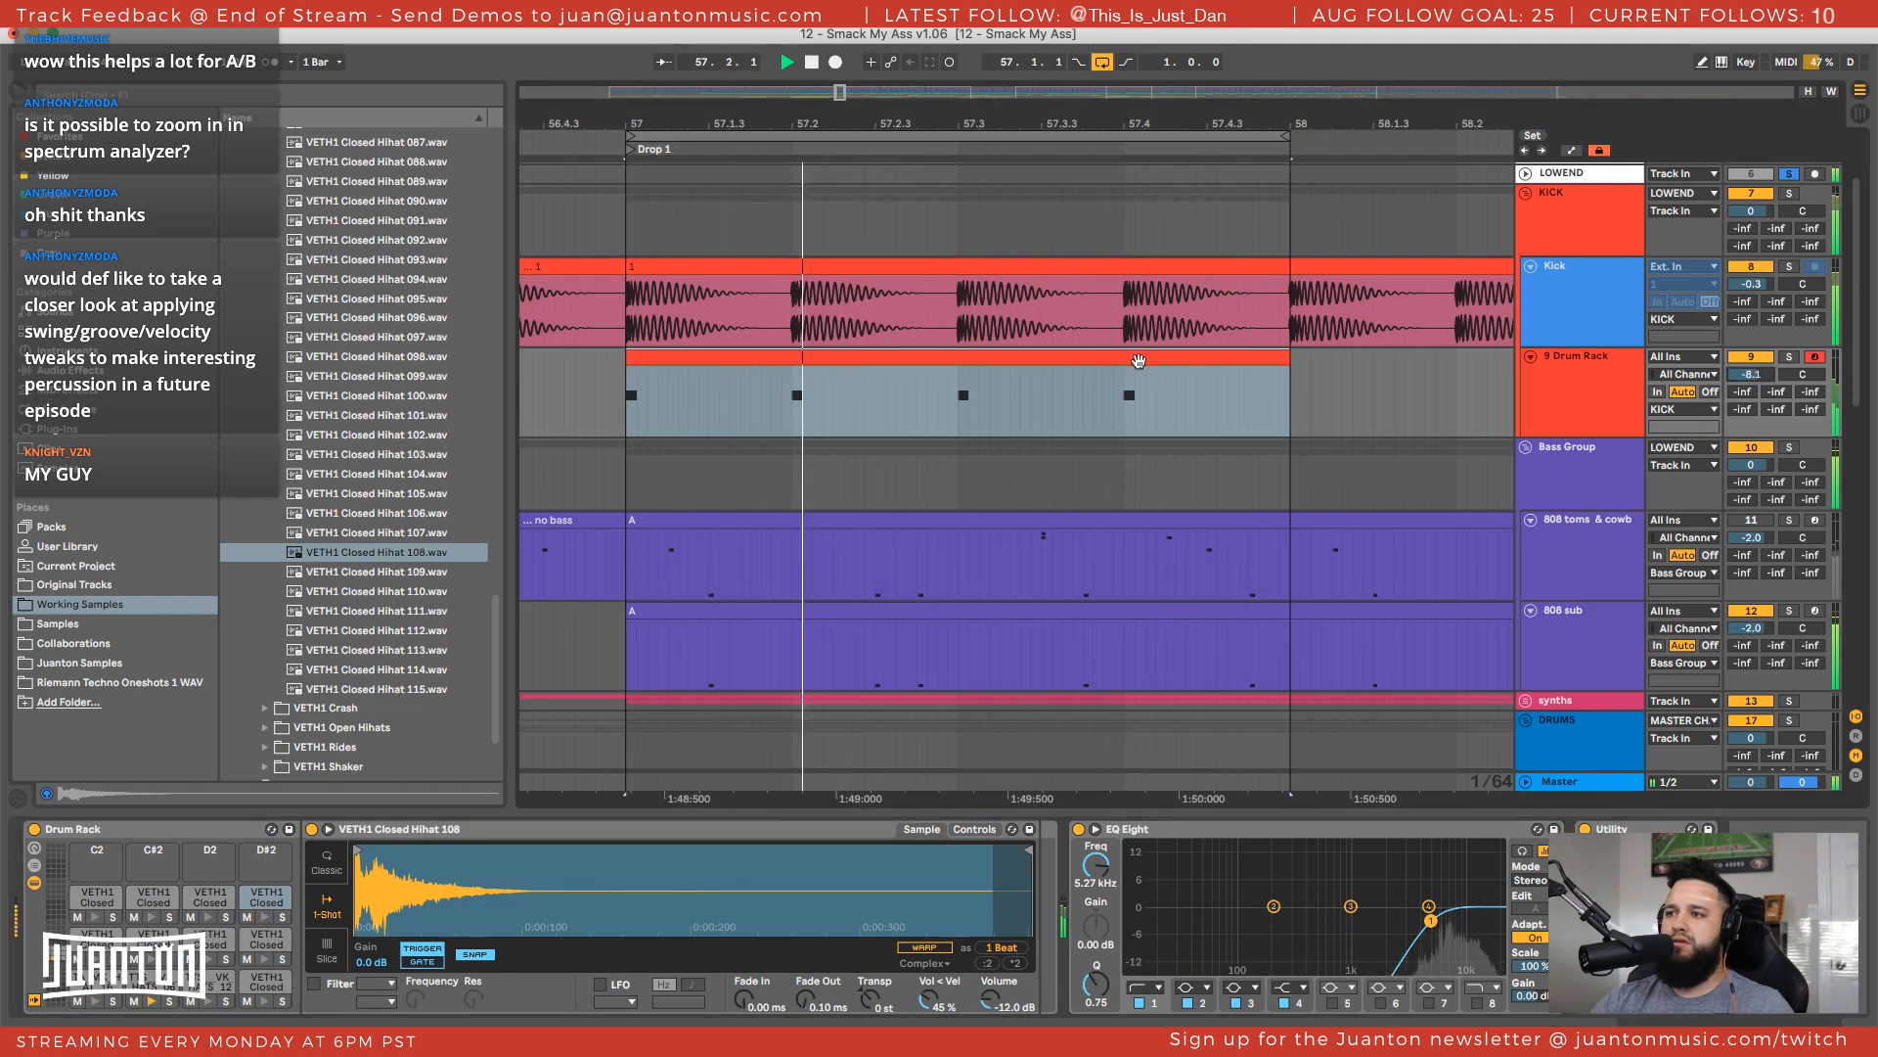
Compare hats in the loop by moving all four notes down to TA_MK_HAT_16, then up row by row, leaving them on VETH1 Closed Hihat 070
double_click(1138, 358)
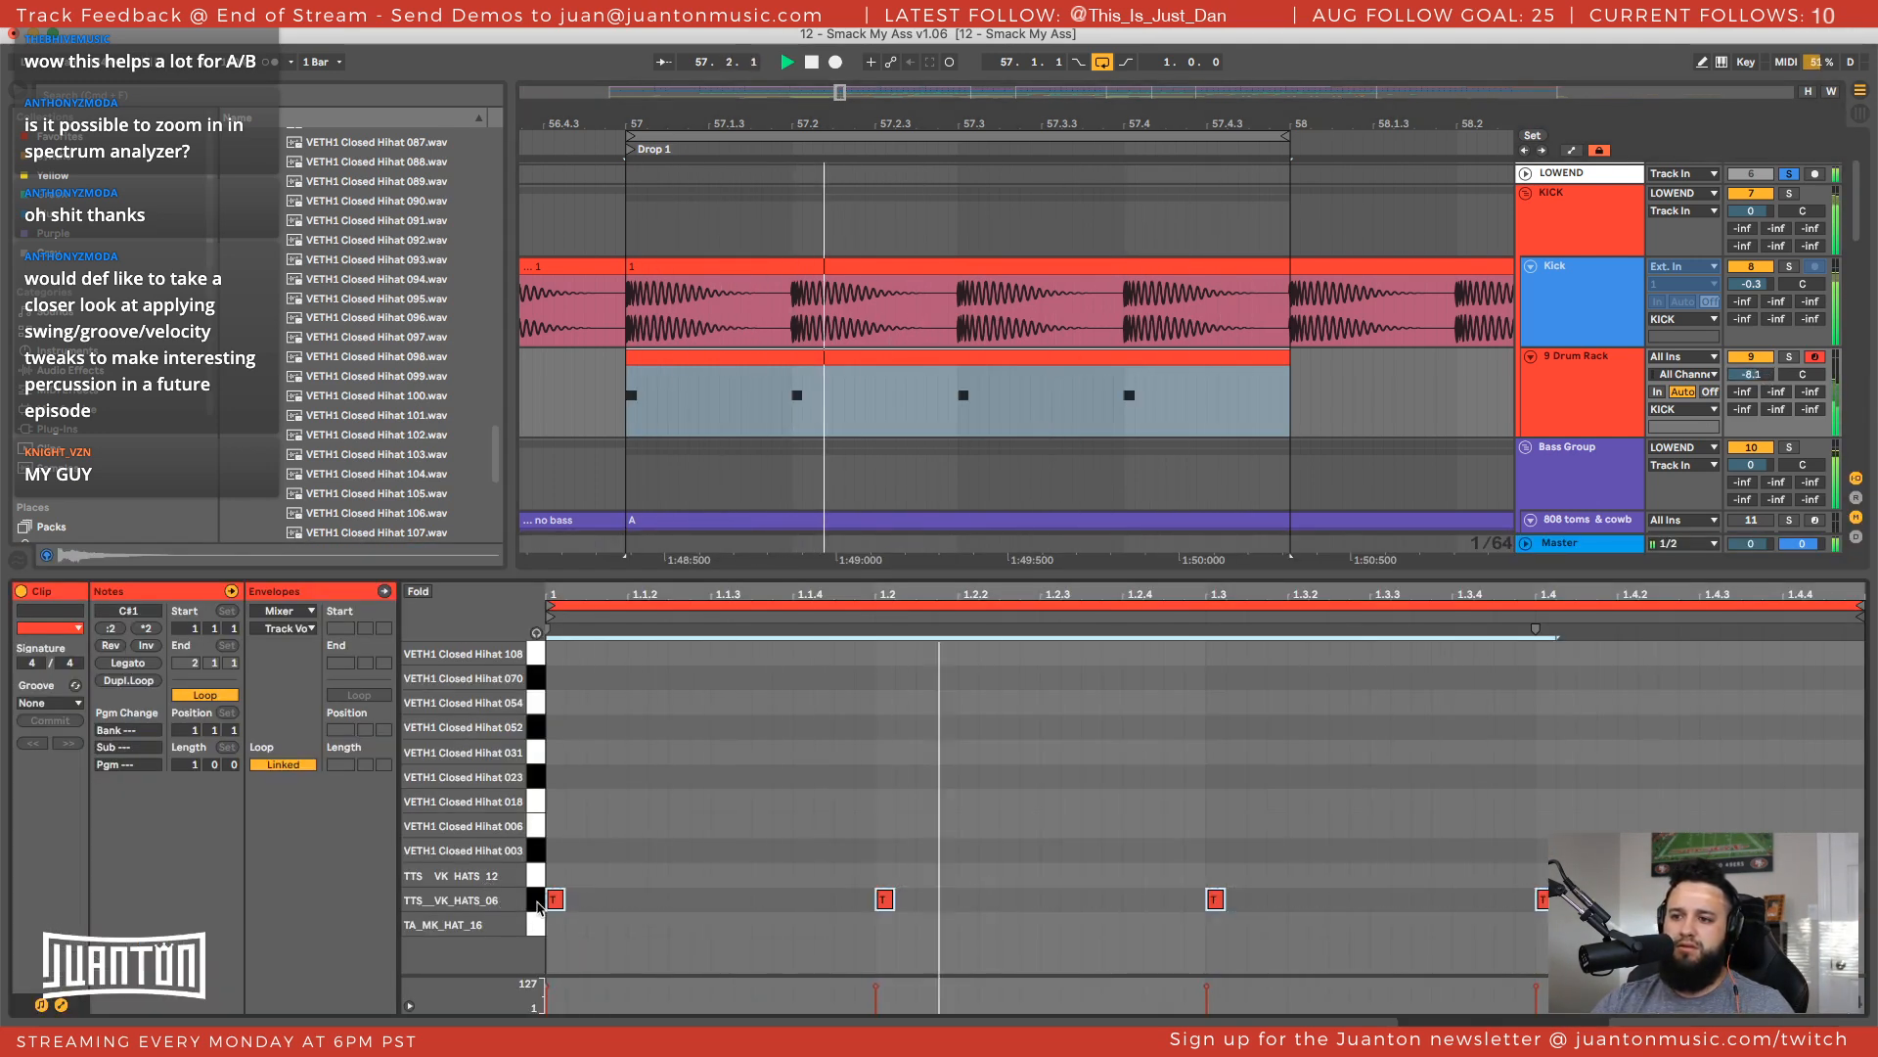
key(Left)
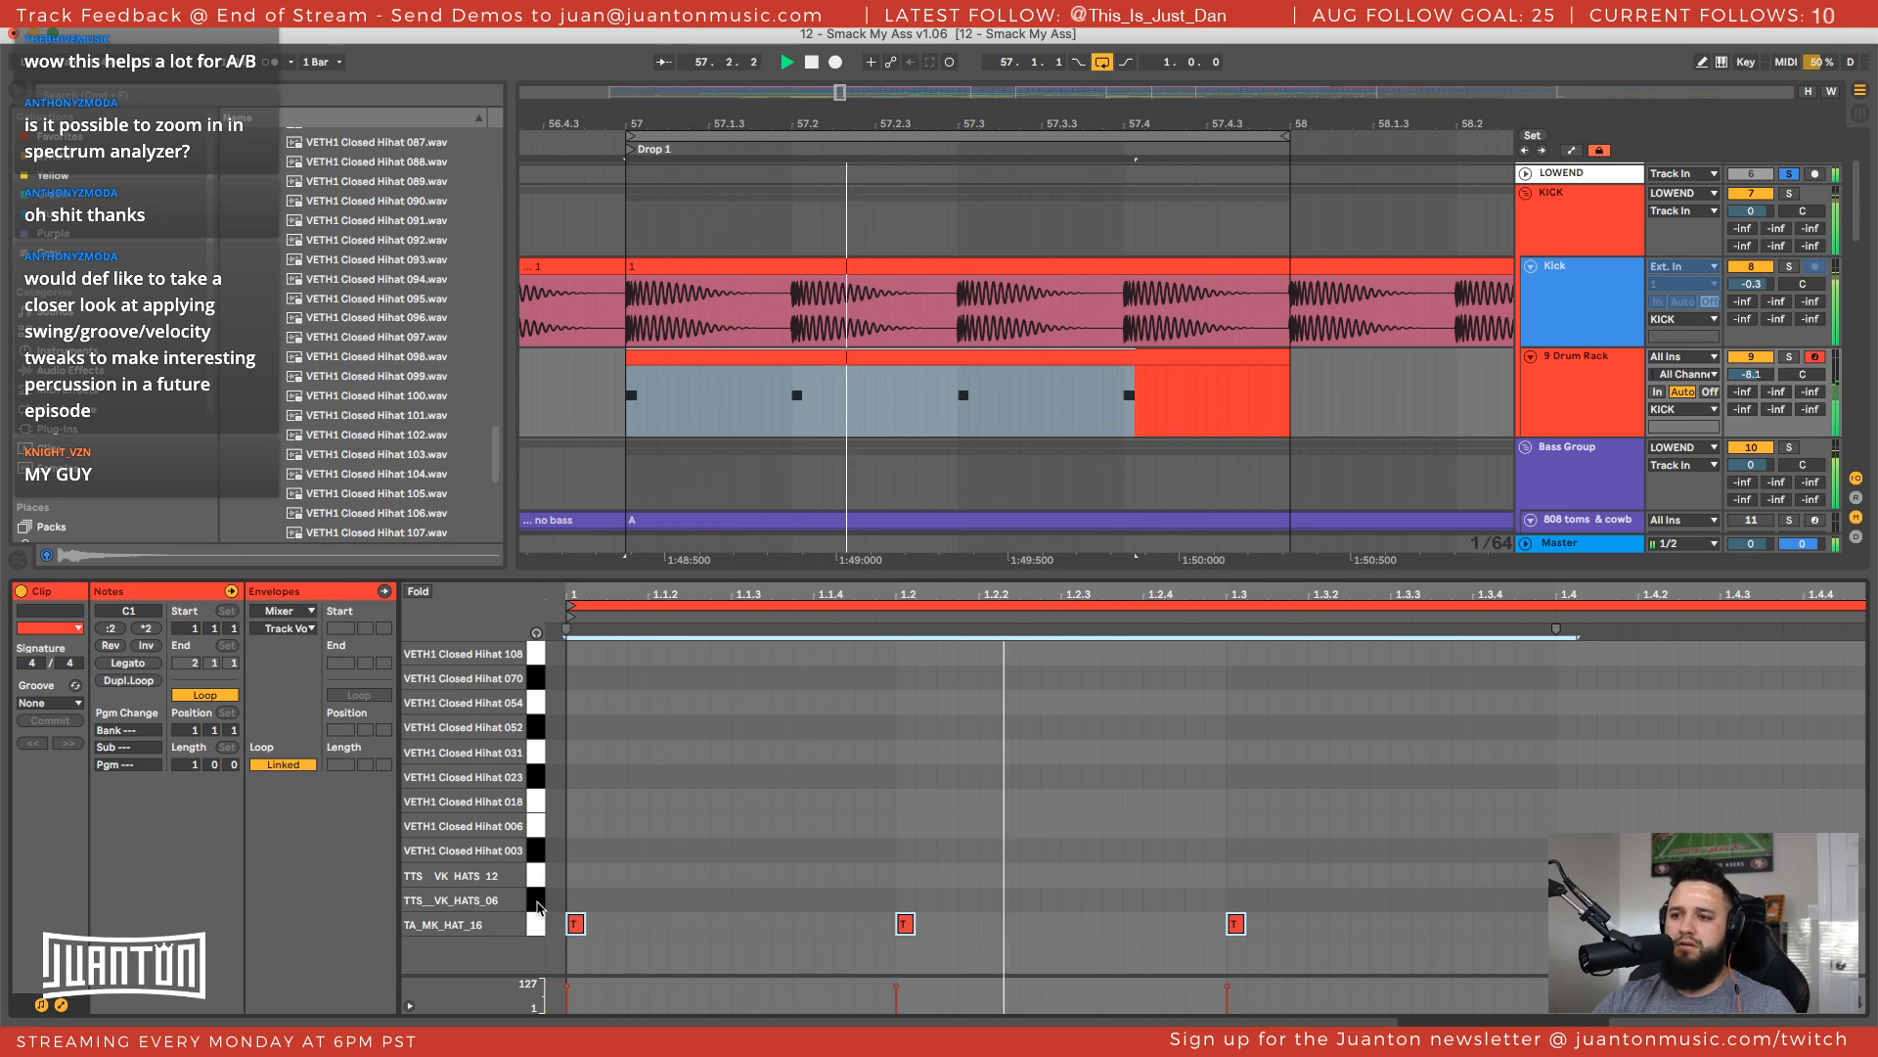
key(Up)
key(Right)
key(Up)
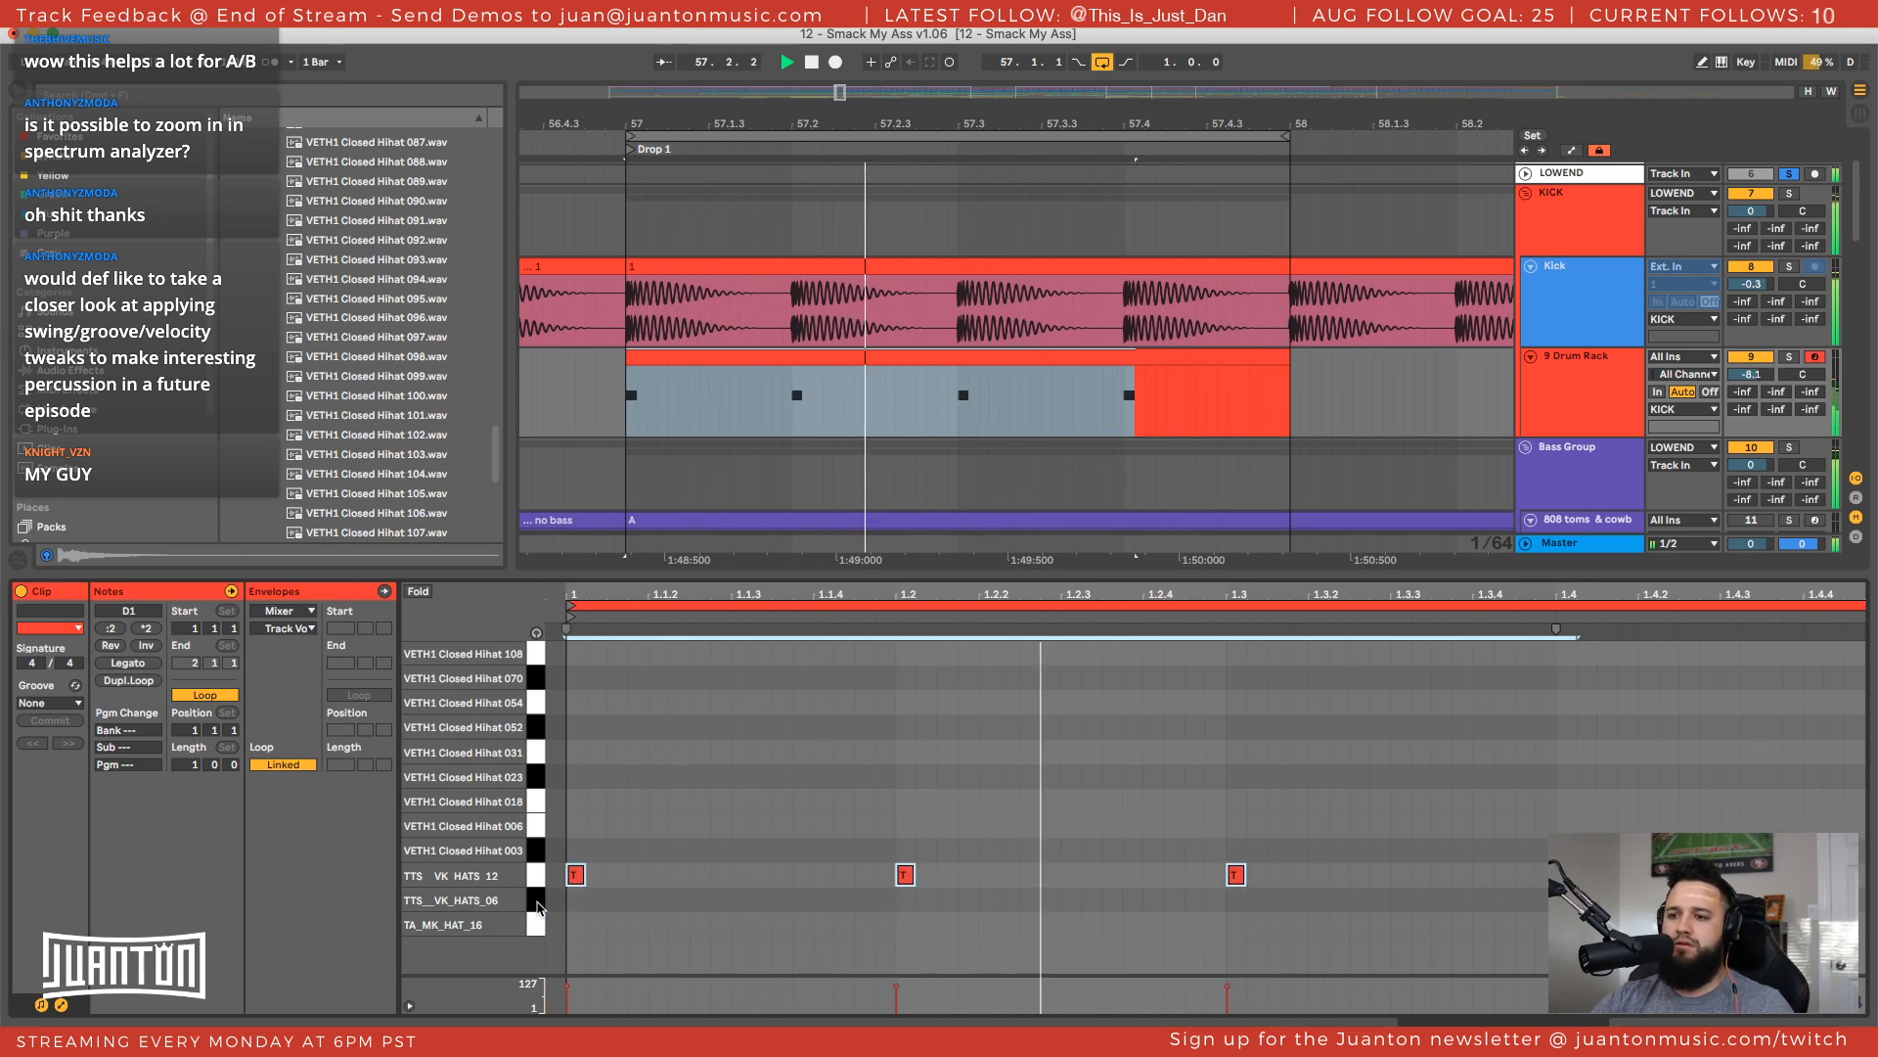
key(Up)
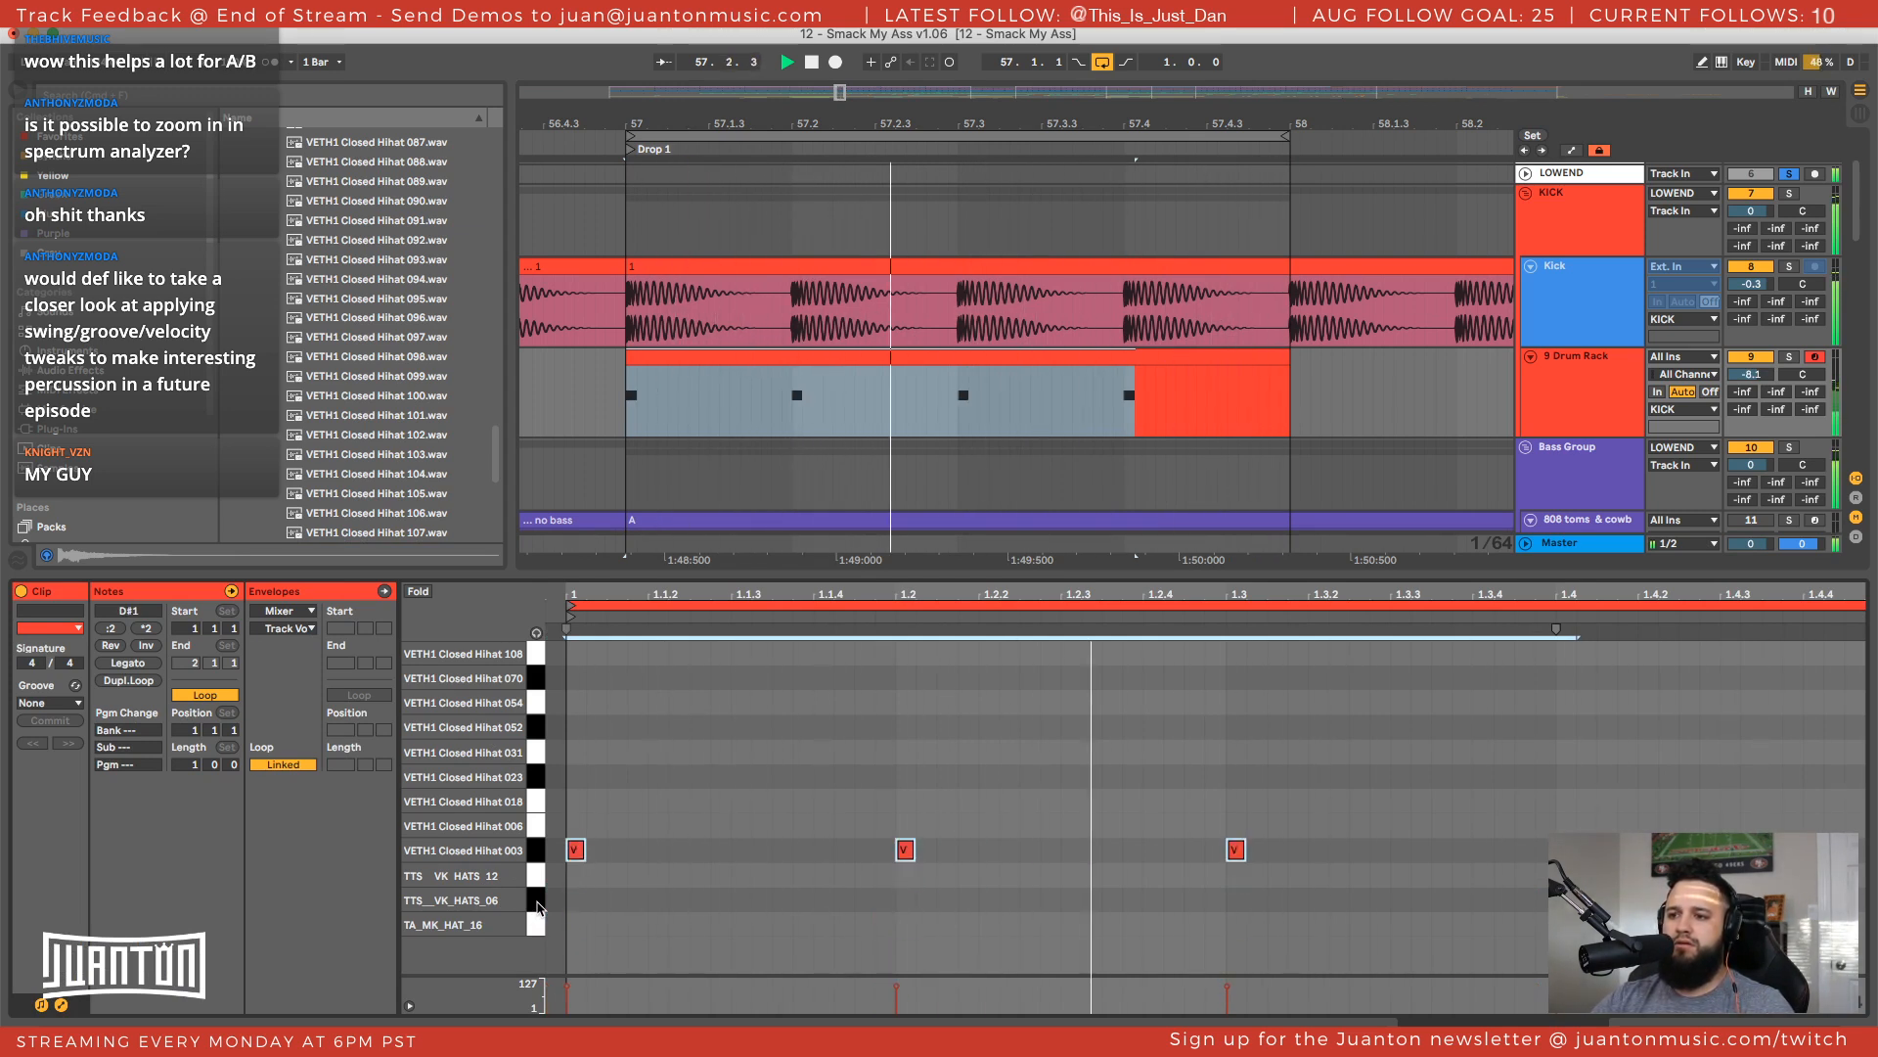
key(Up)
key(Up)
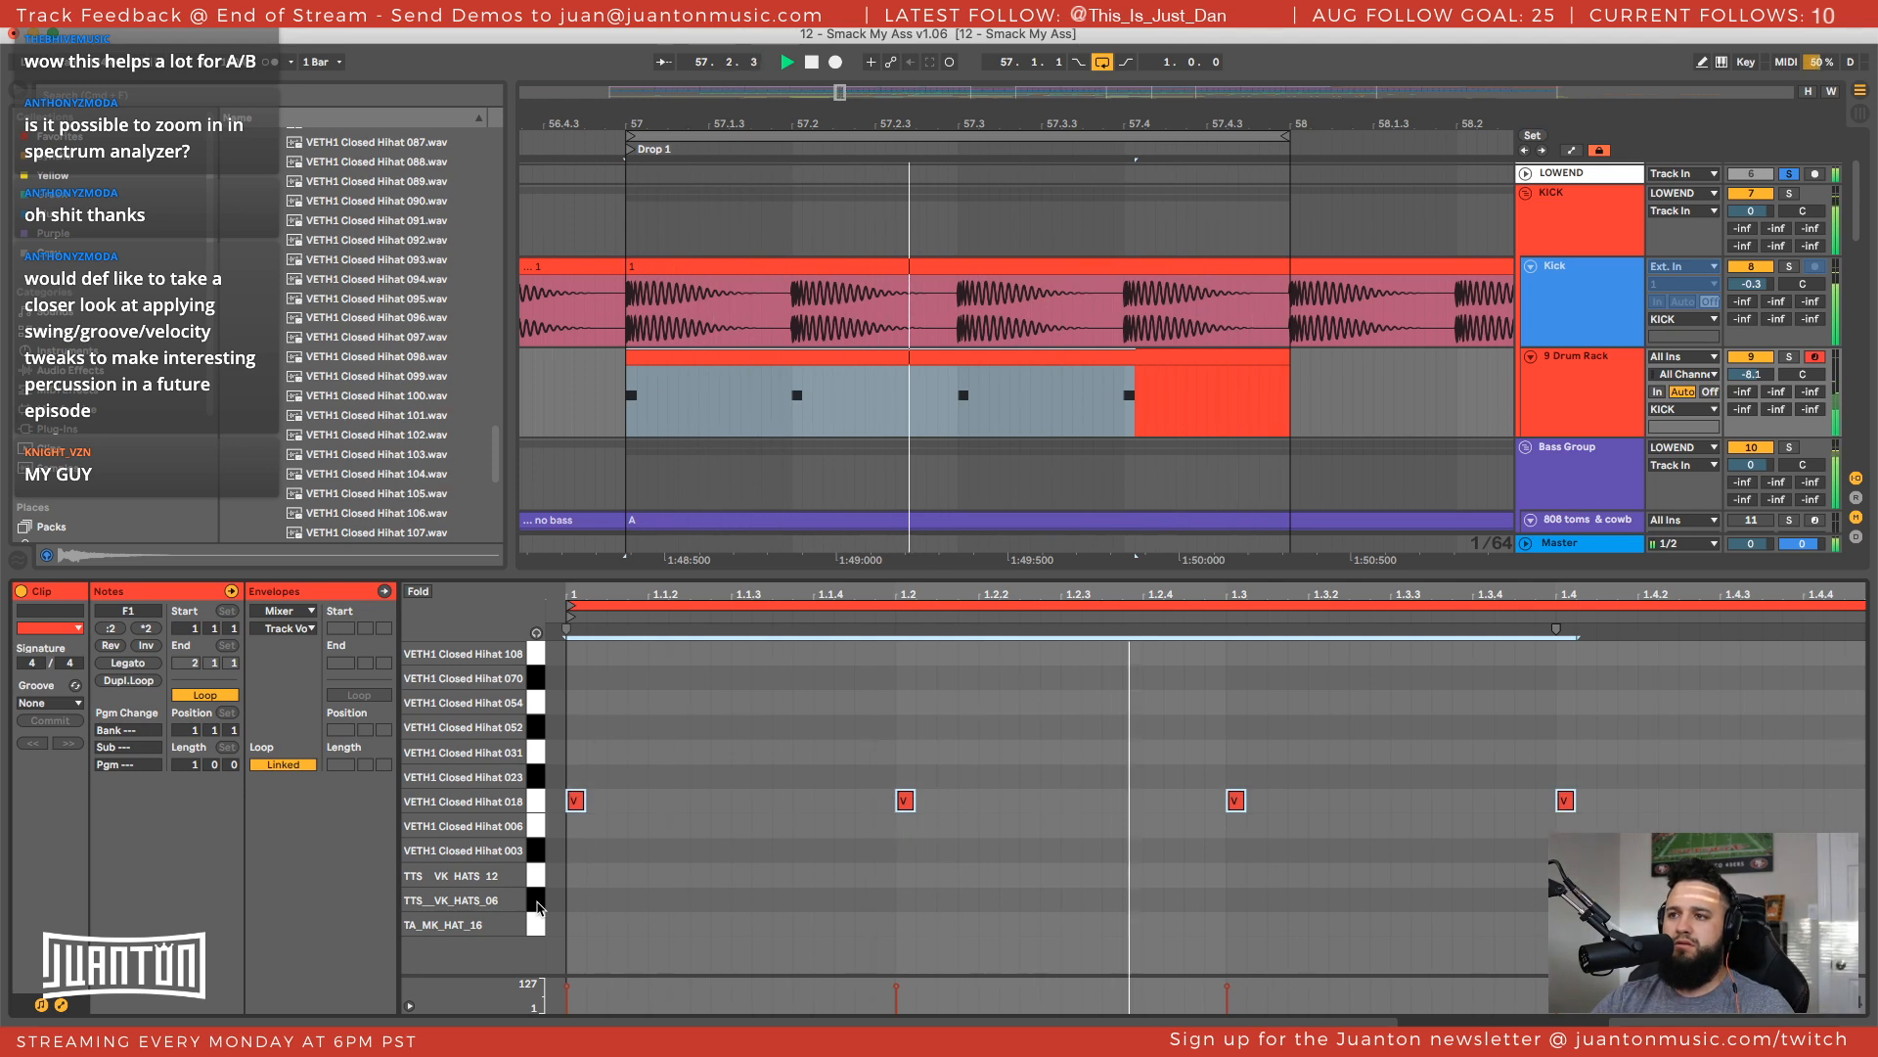
key(Up)
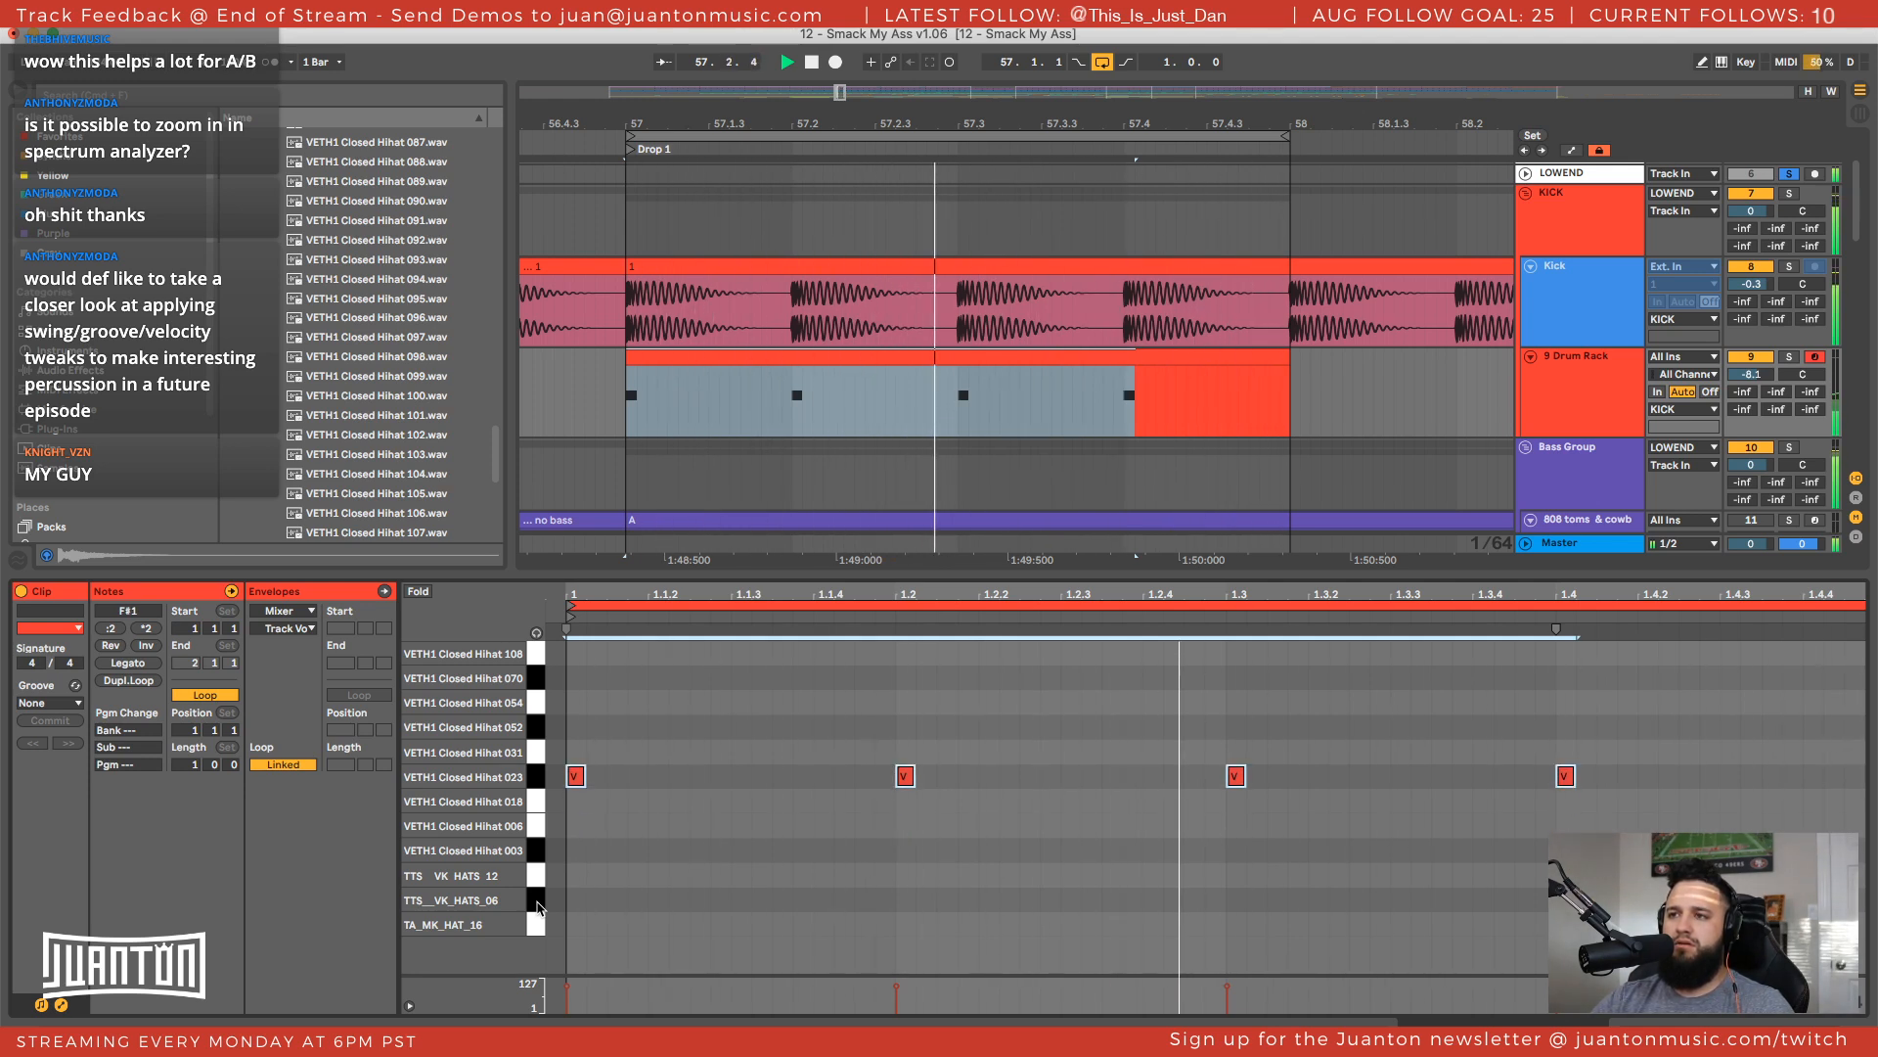
key(Up)
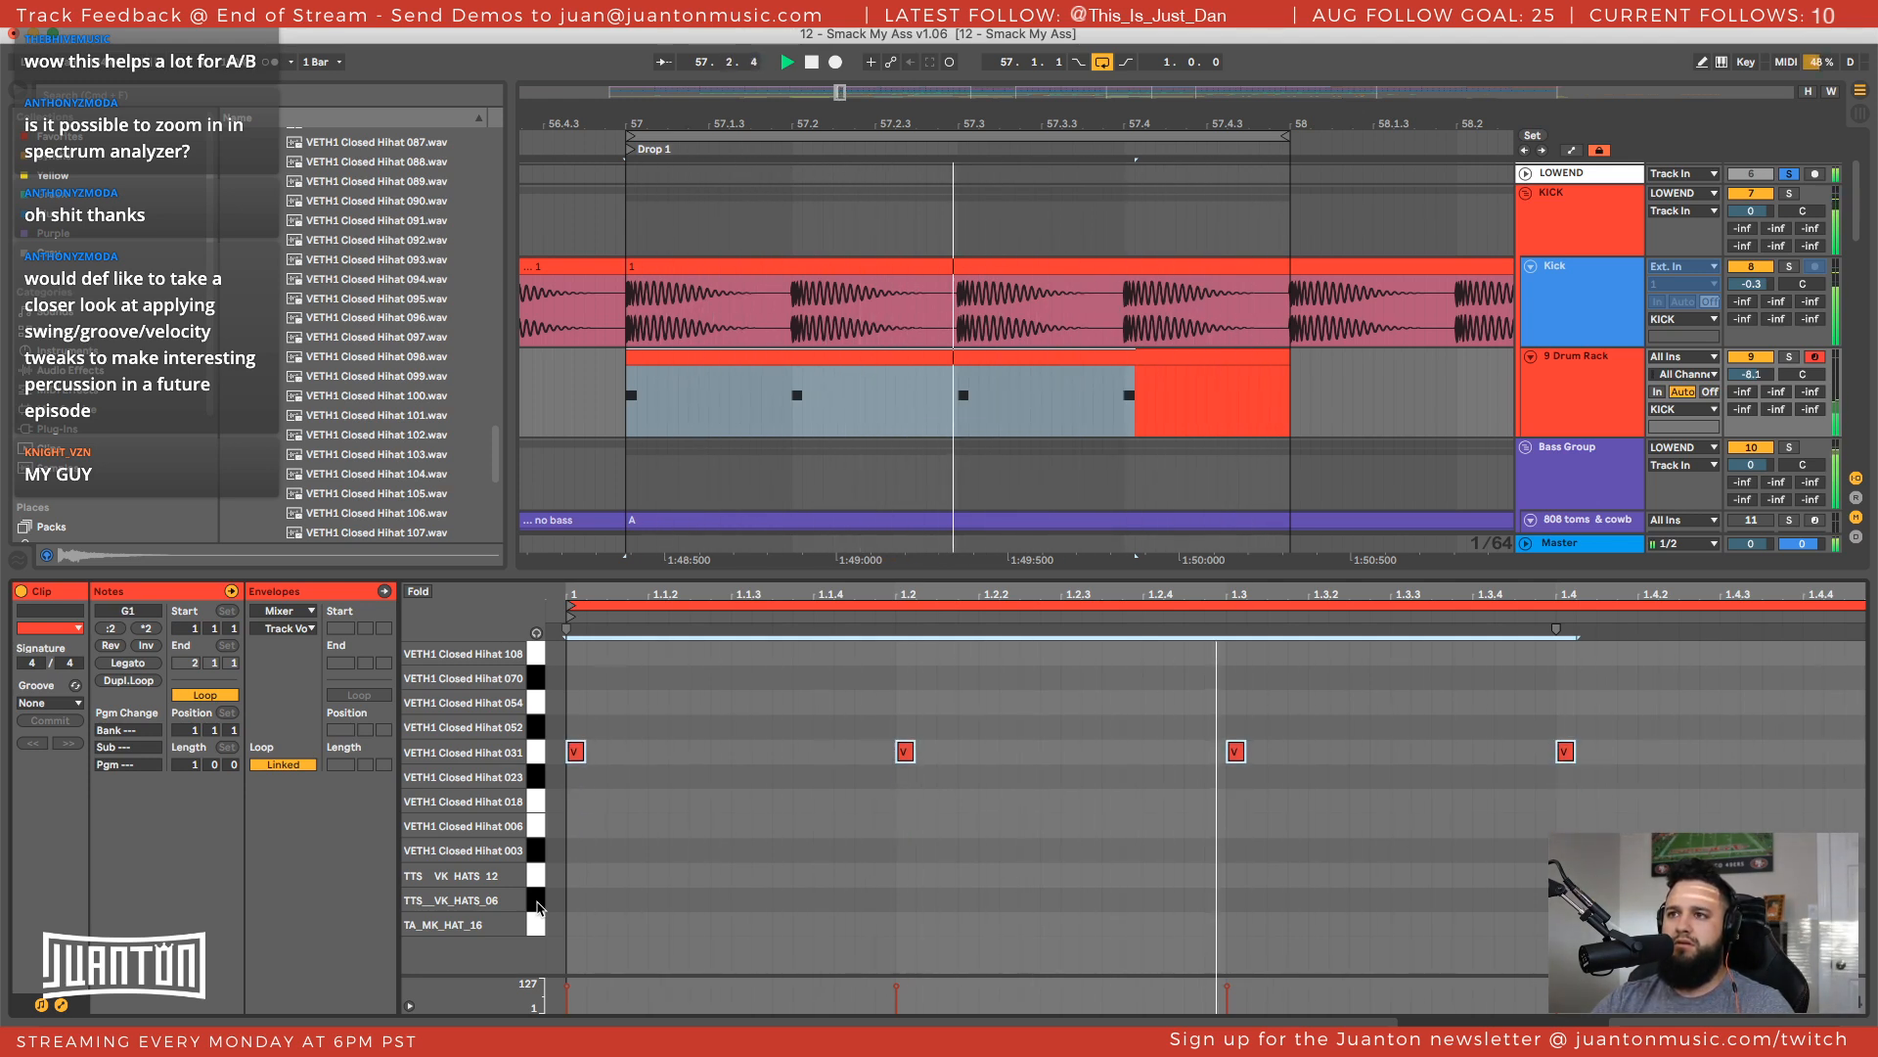
key(Up)
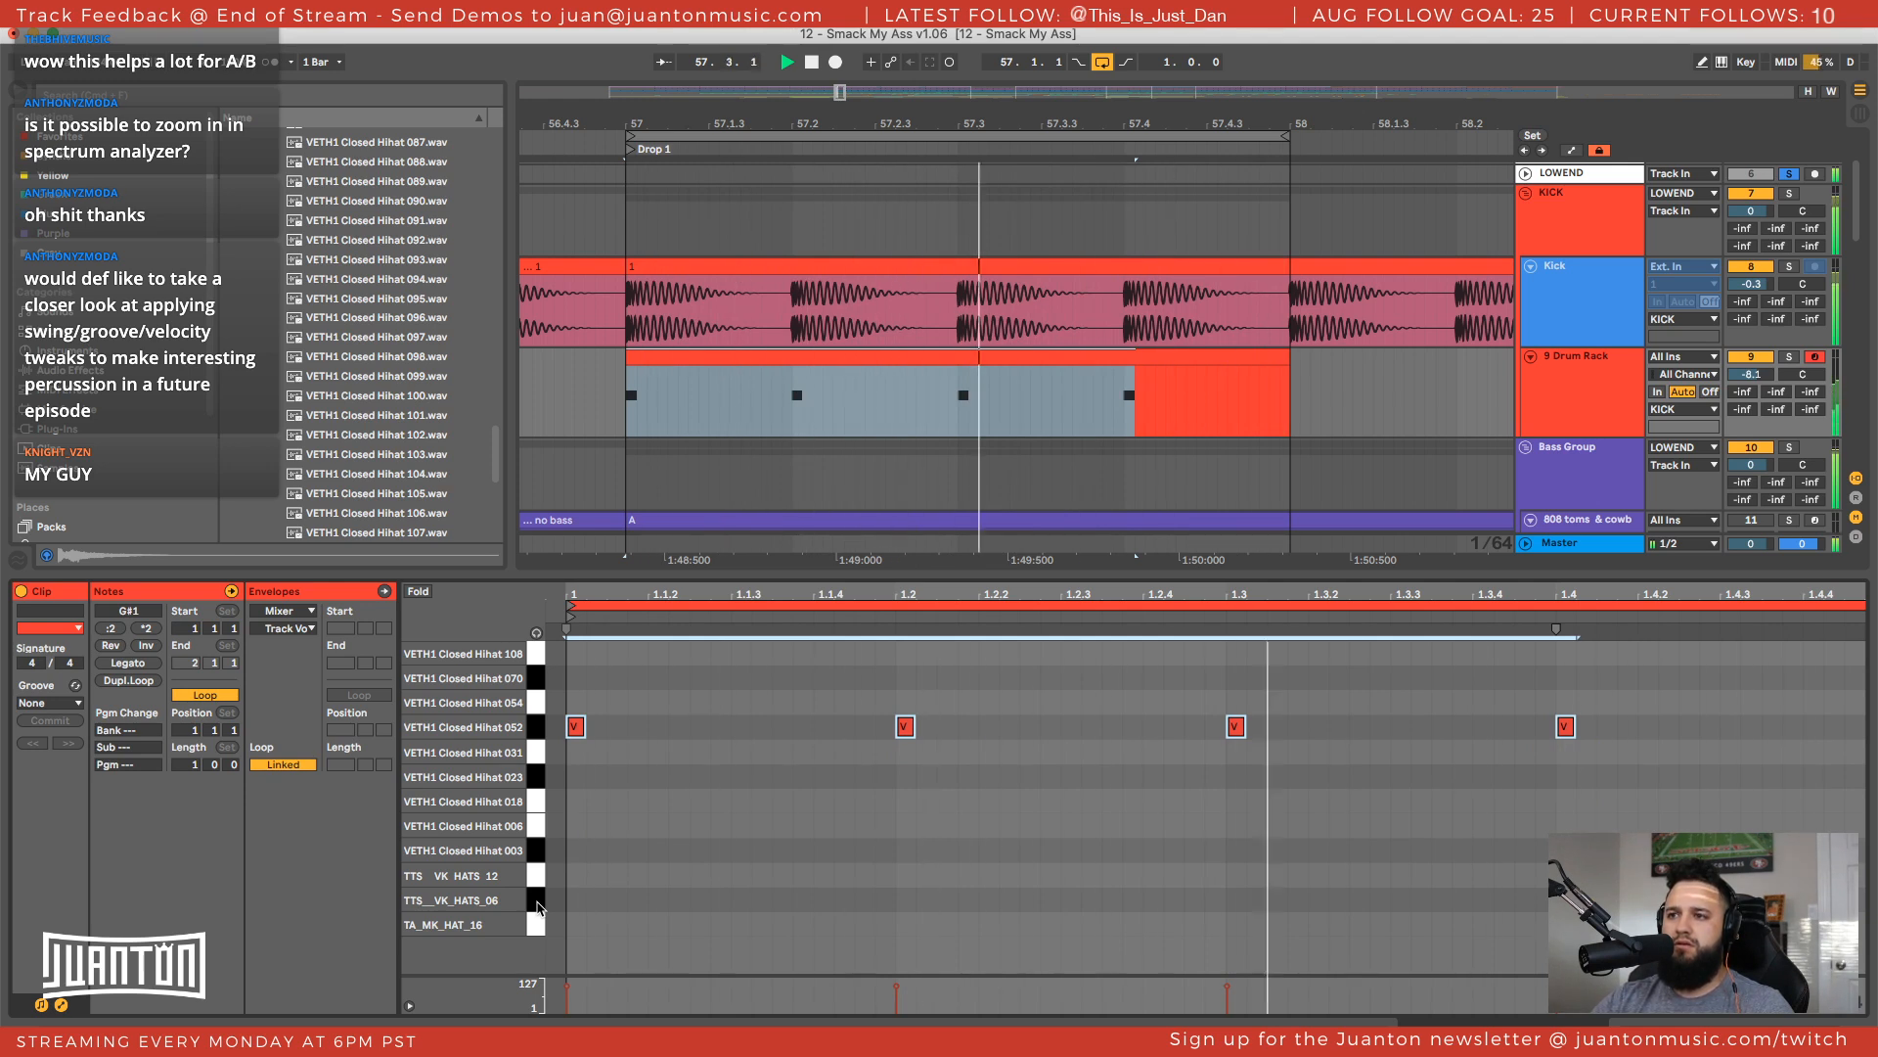
key(Up)
key(Up)
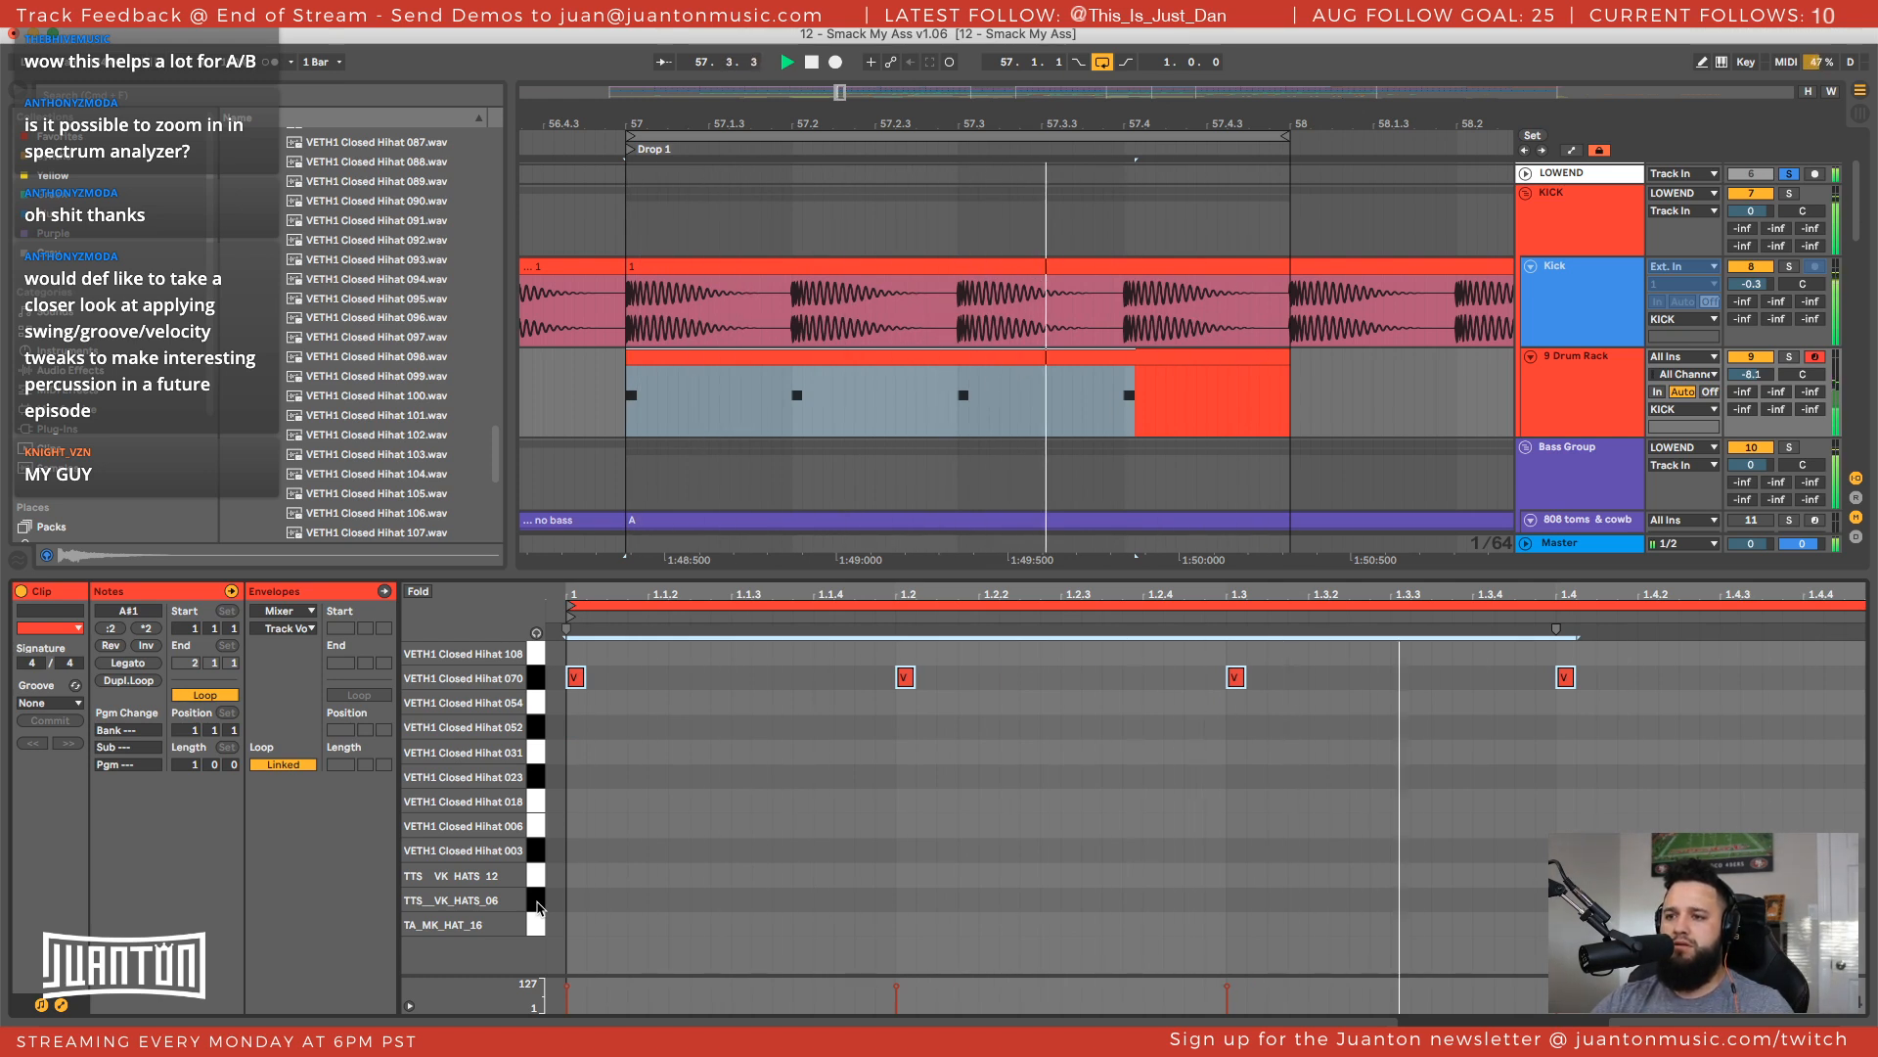
key(Up)
key(Down)
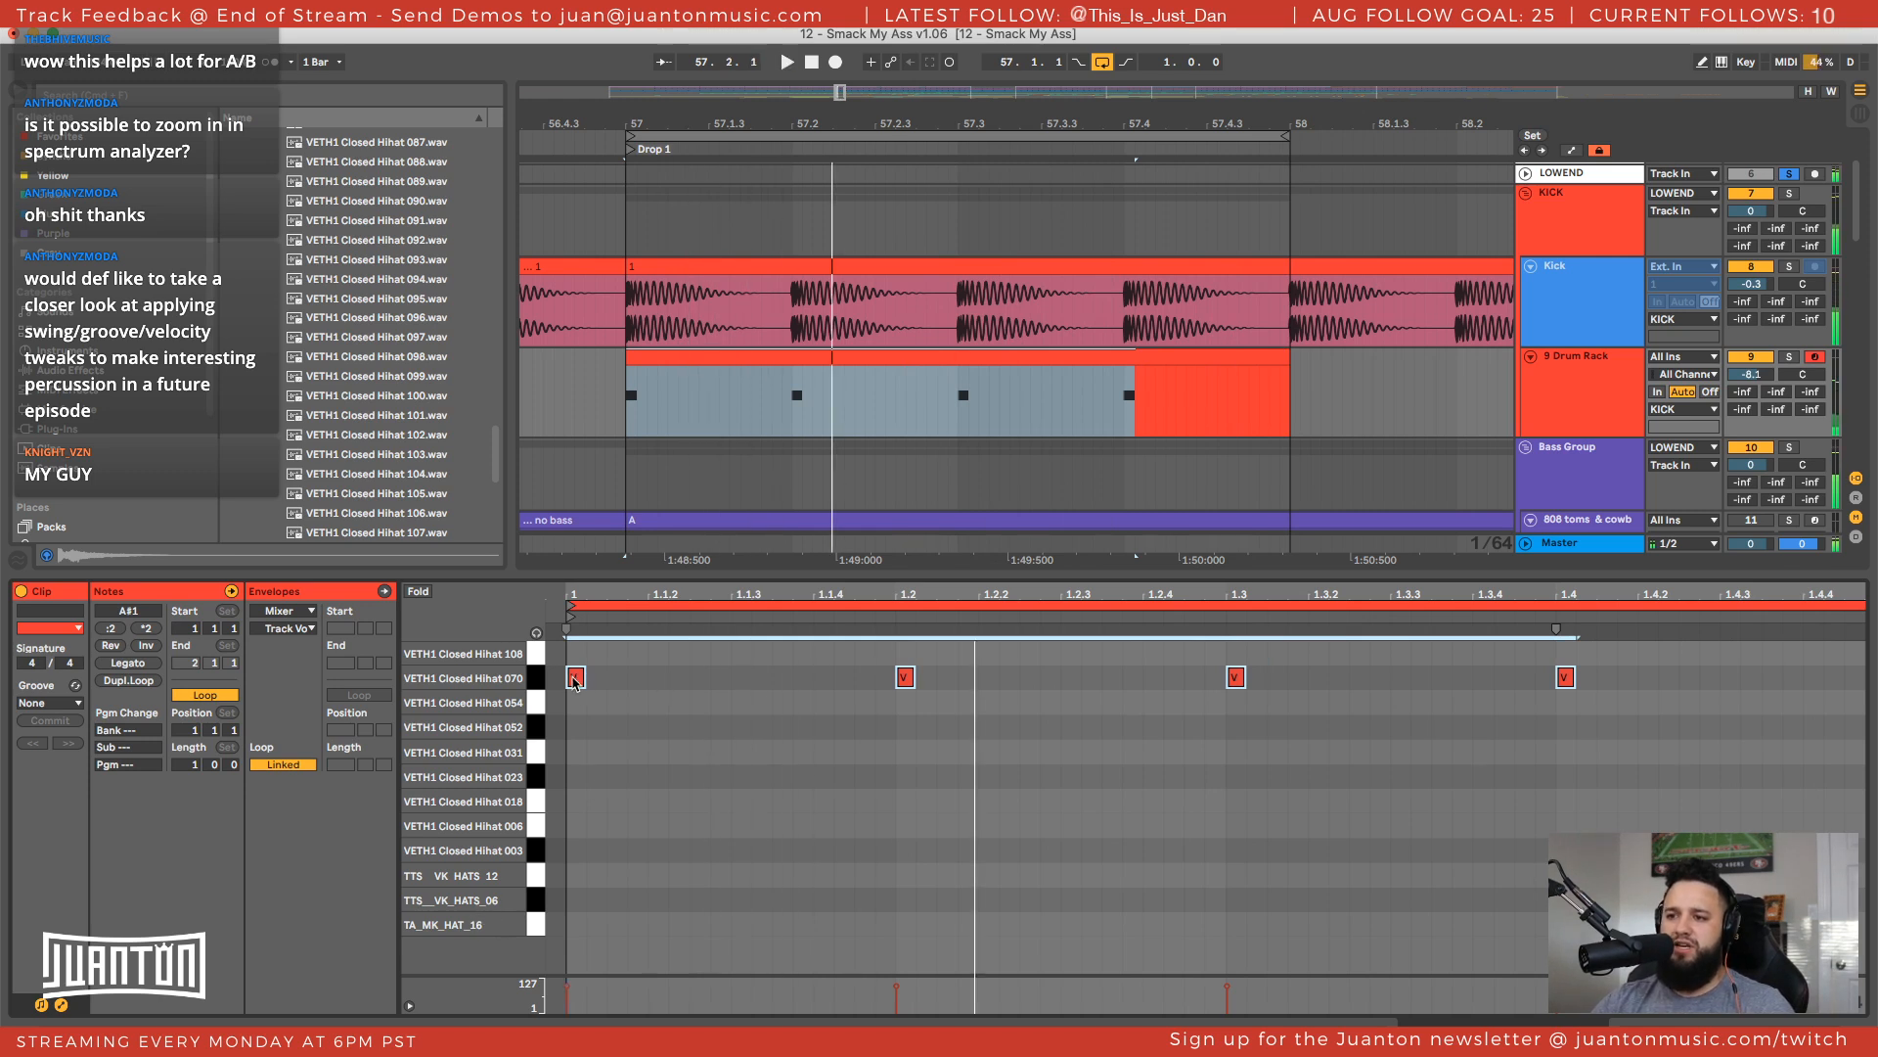
Keep Hihat 070 as a favourite: copy its four notes to the Hihat 052 row, deactivate the originals and play the loop
drag(574, 682, 579, 734)
click(533, 682)
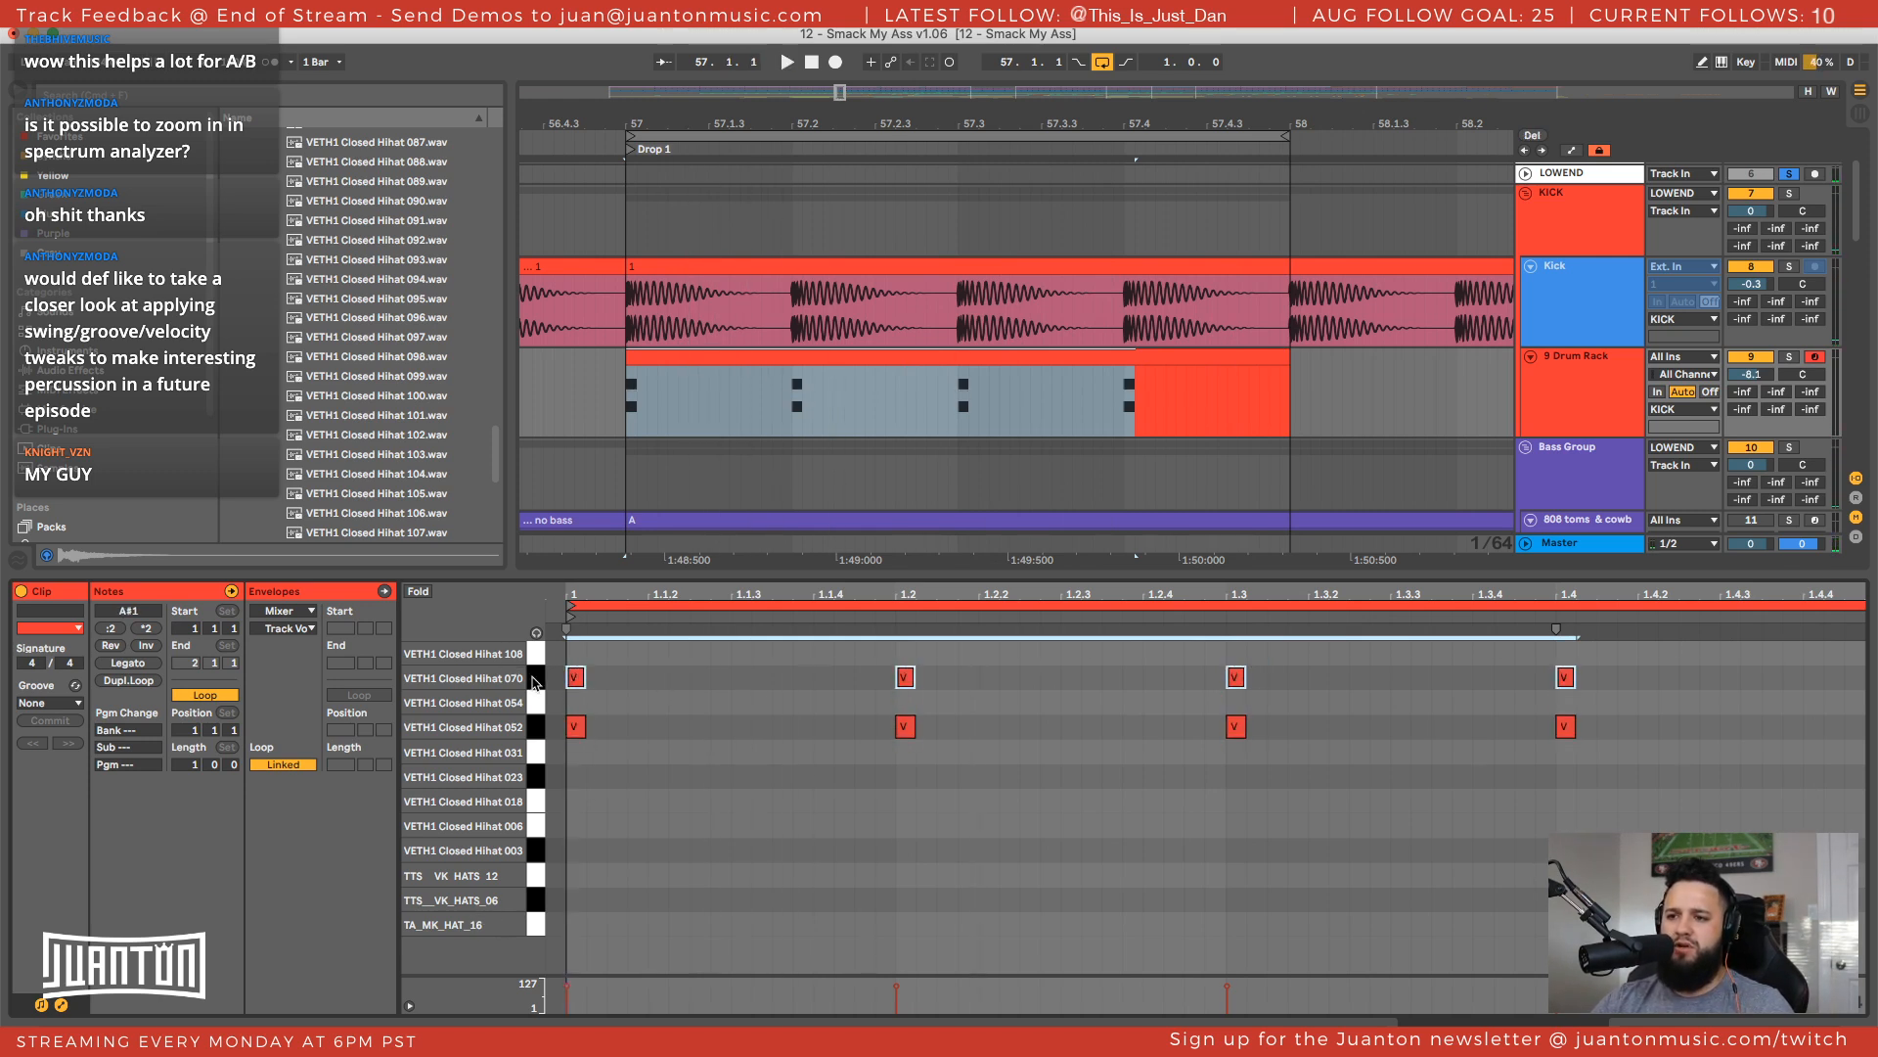
key(0)
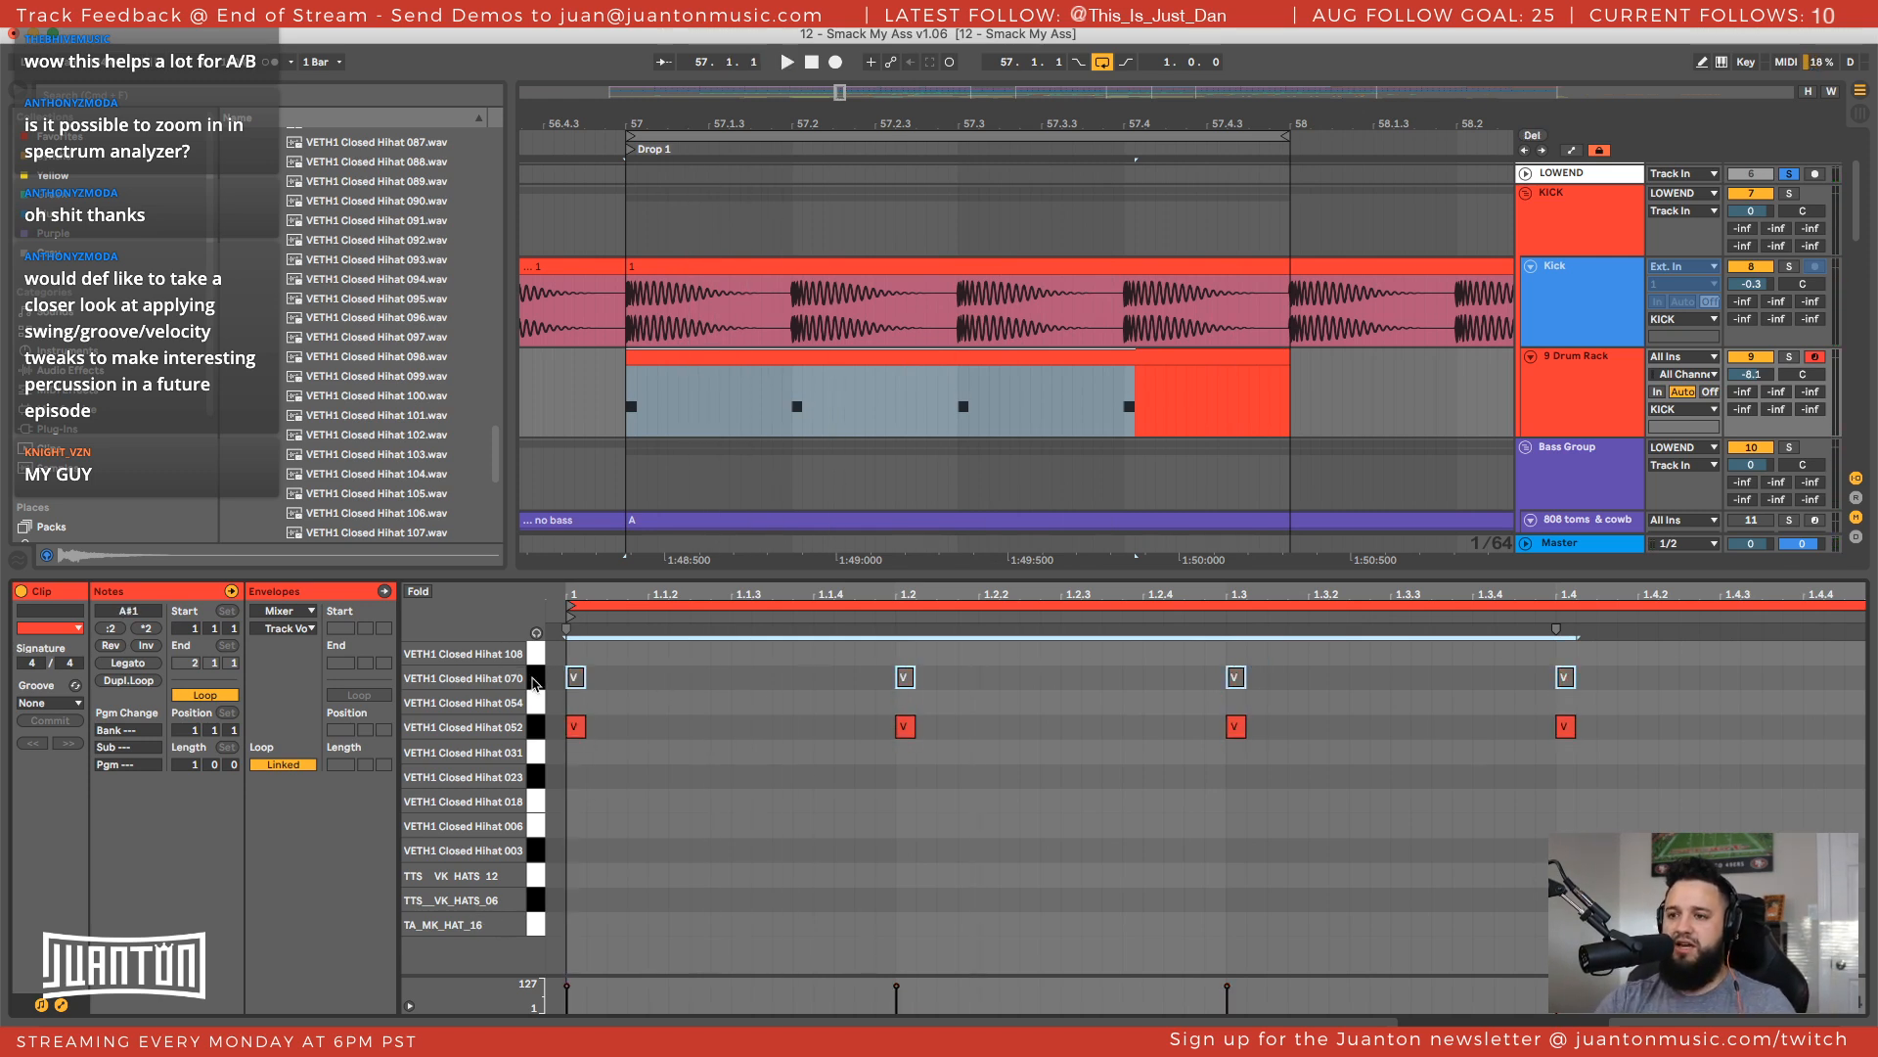
click(534, 729)
key(space)
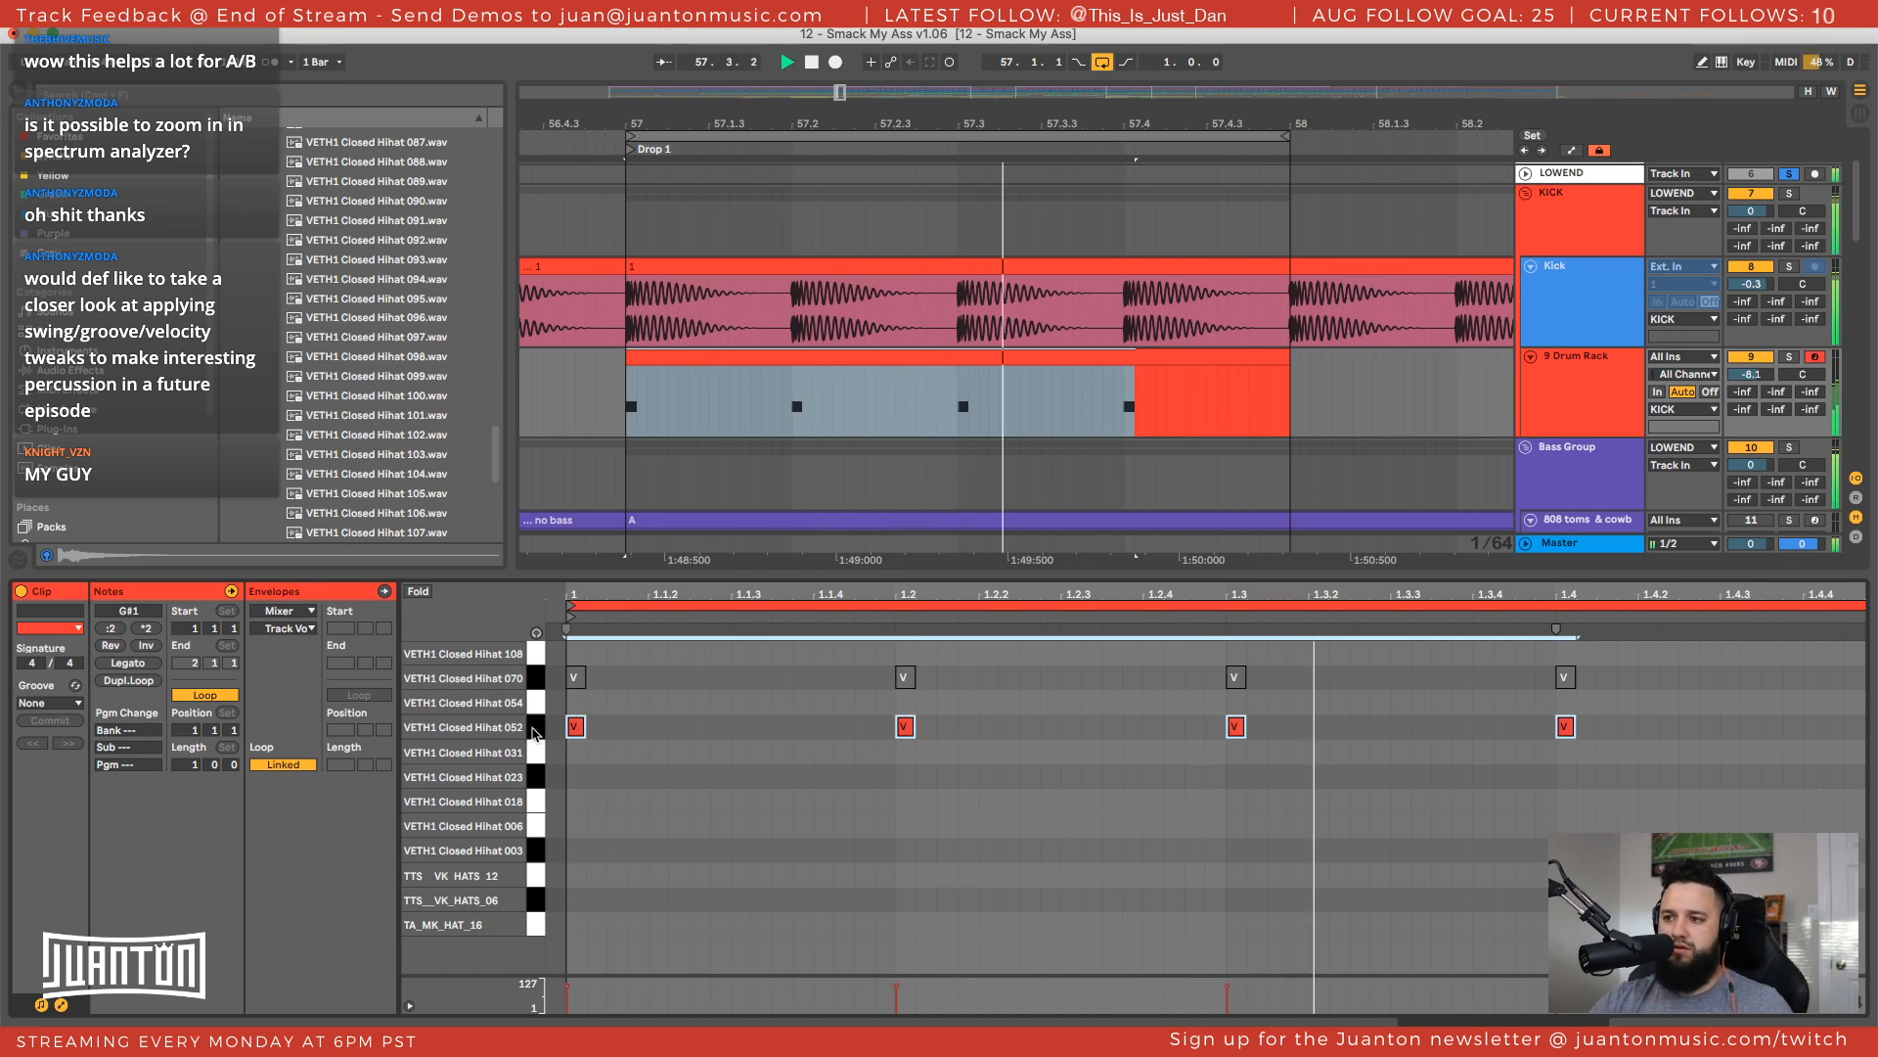
Deactivate the Hihat 052 notes, put an active copy on Hihat 031 and audition it row by row down to Hihat 018
key(0)
drag(578, 729, 577, 754)
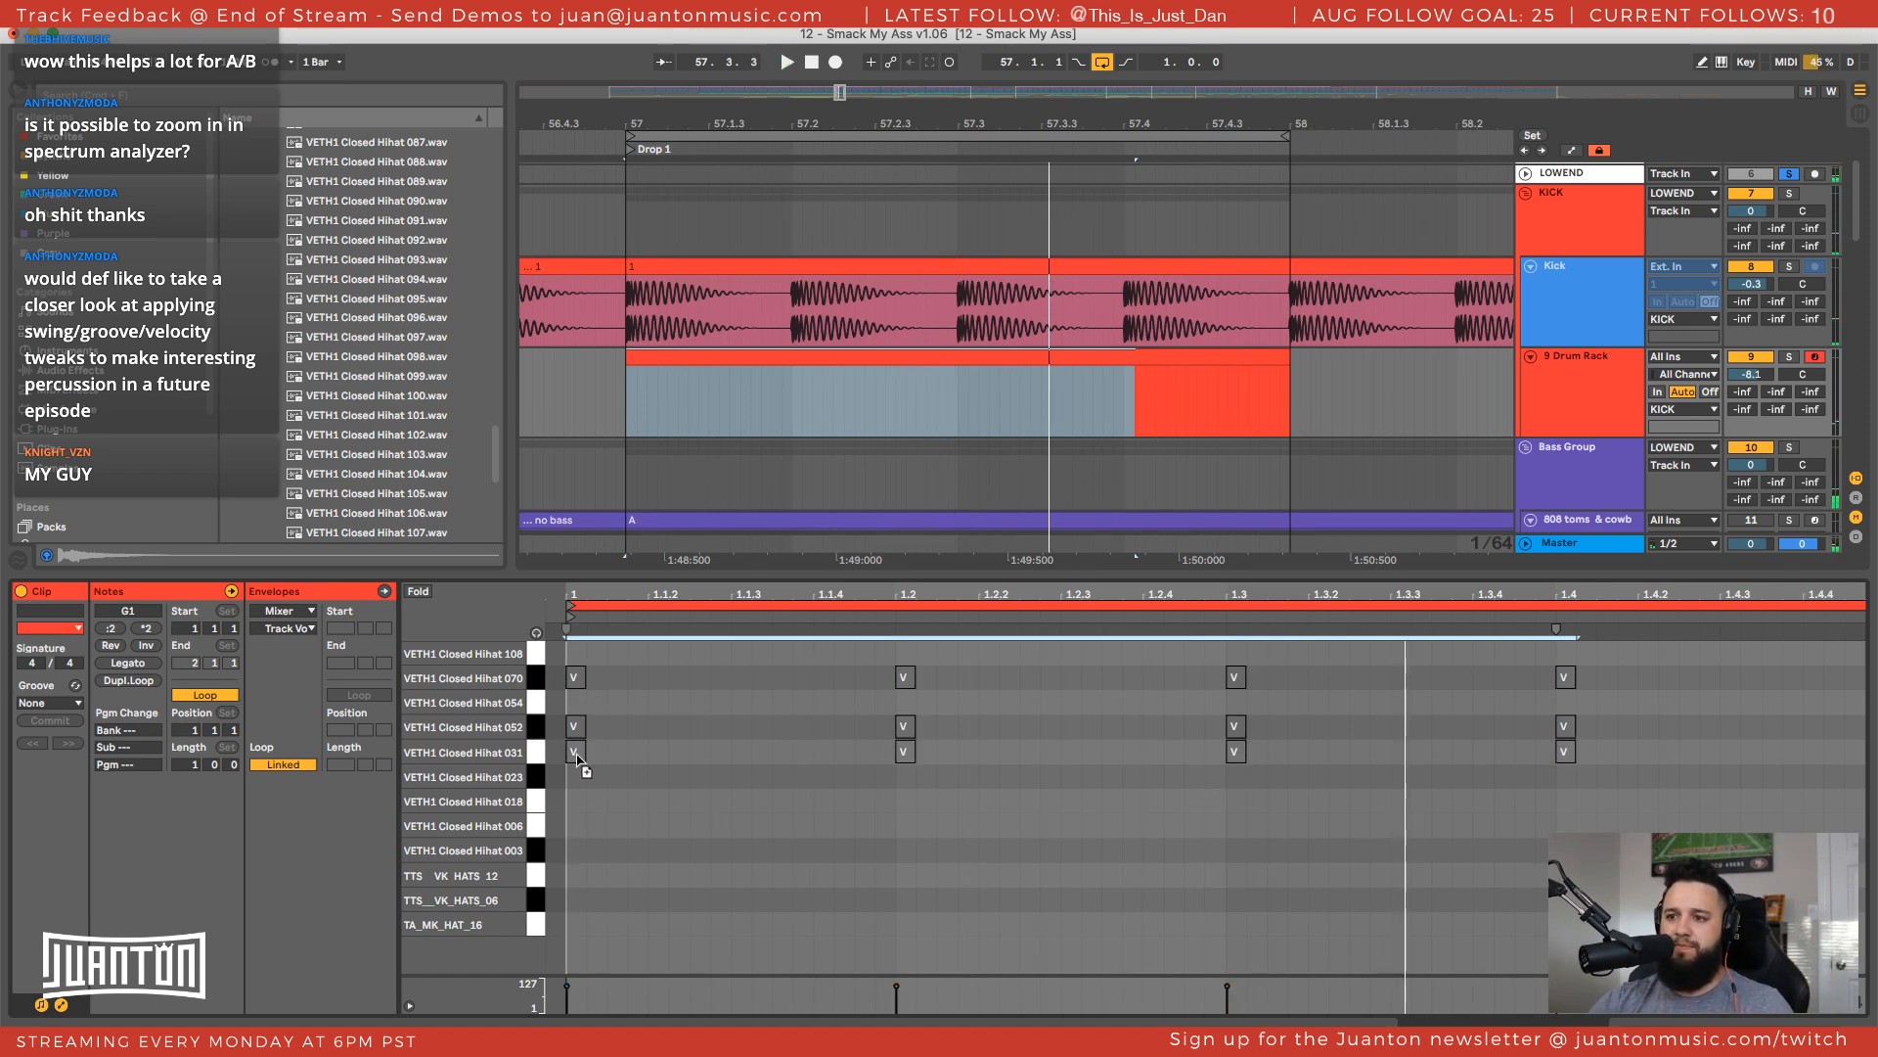
key(space)
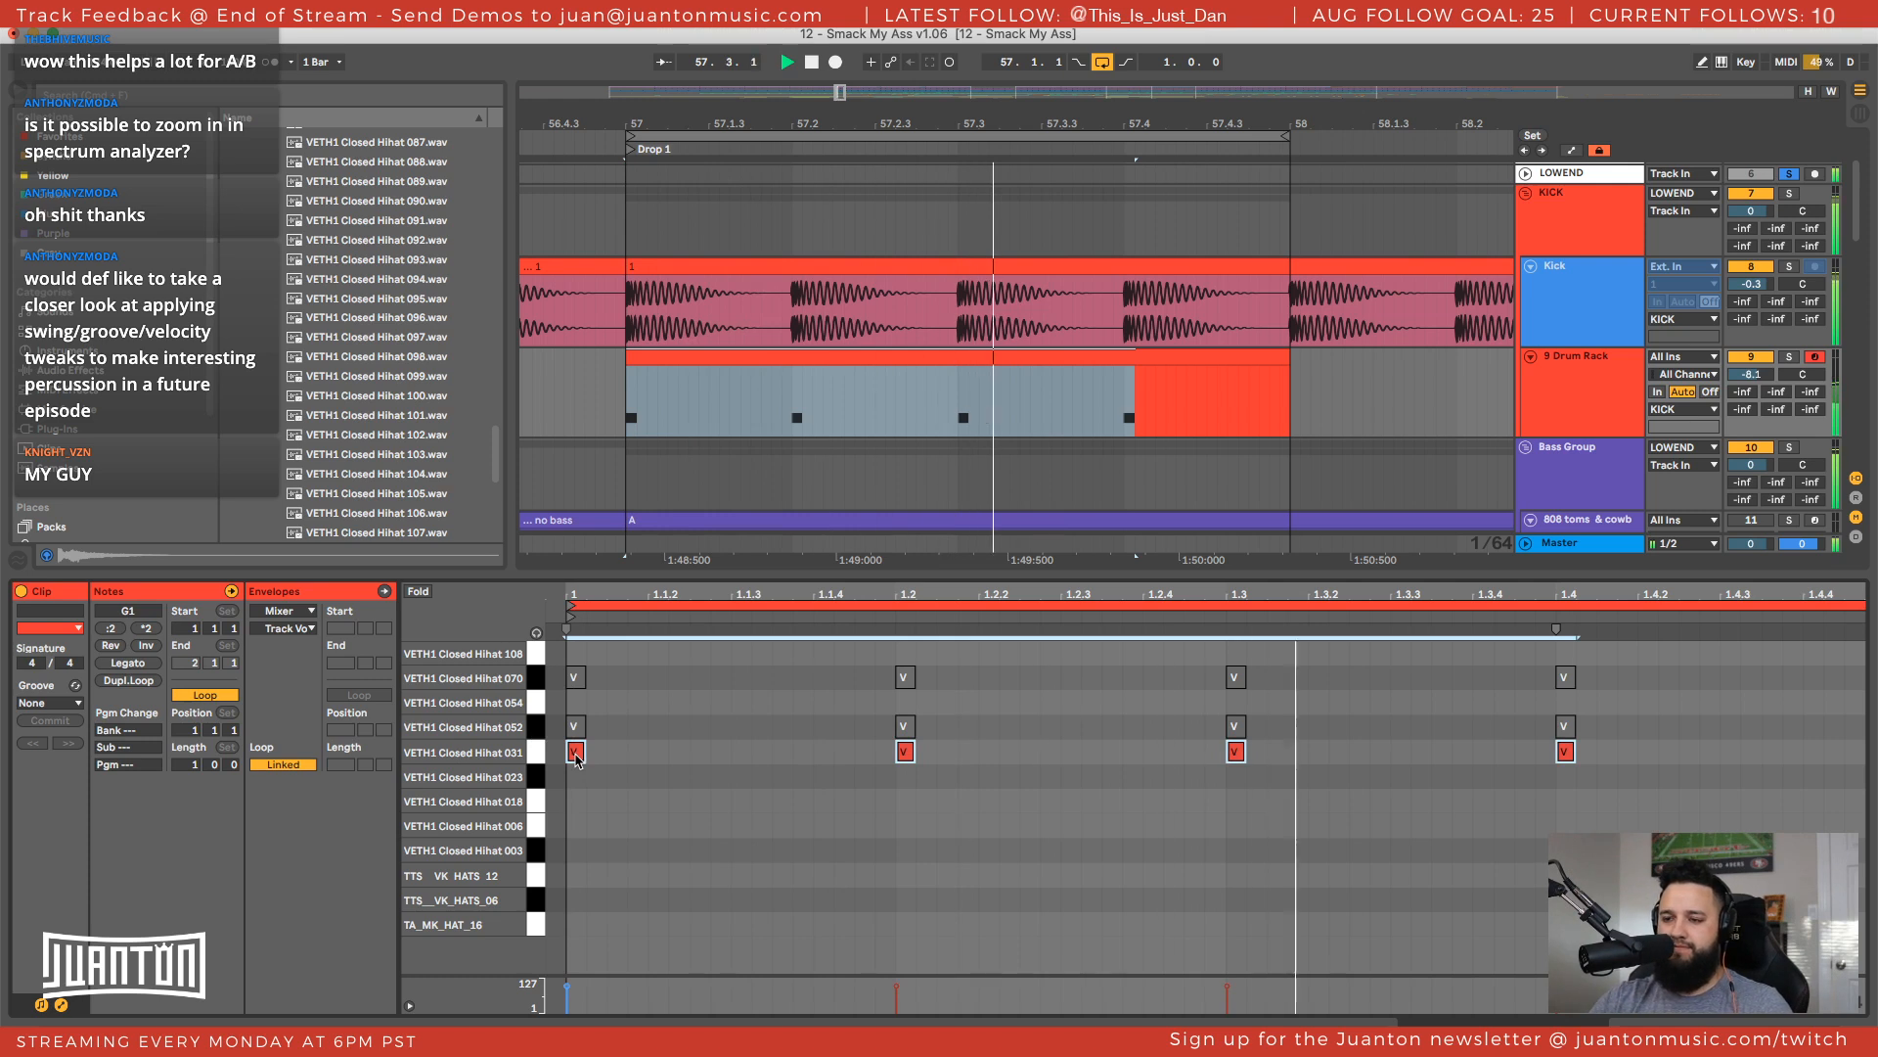
key(Down)
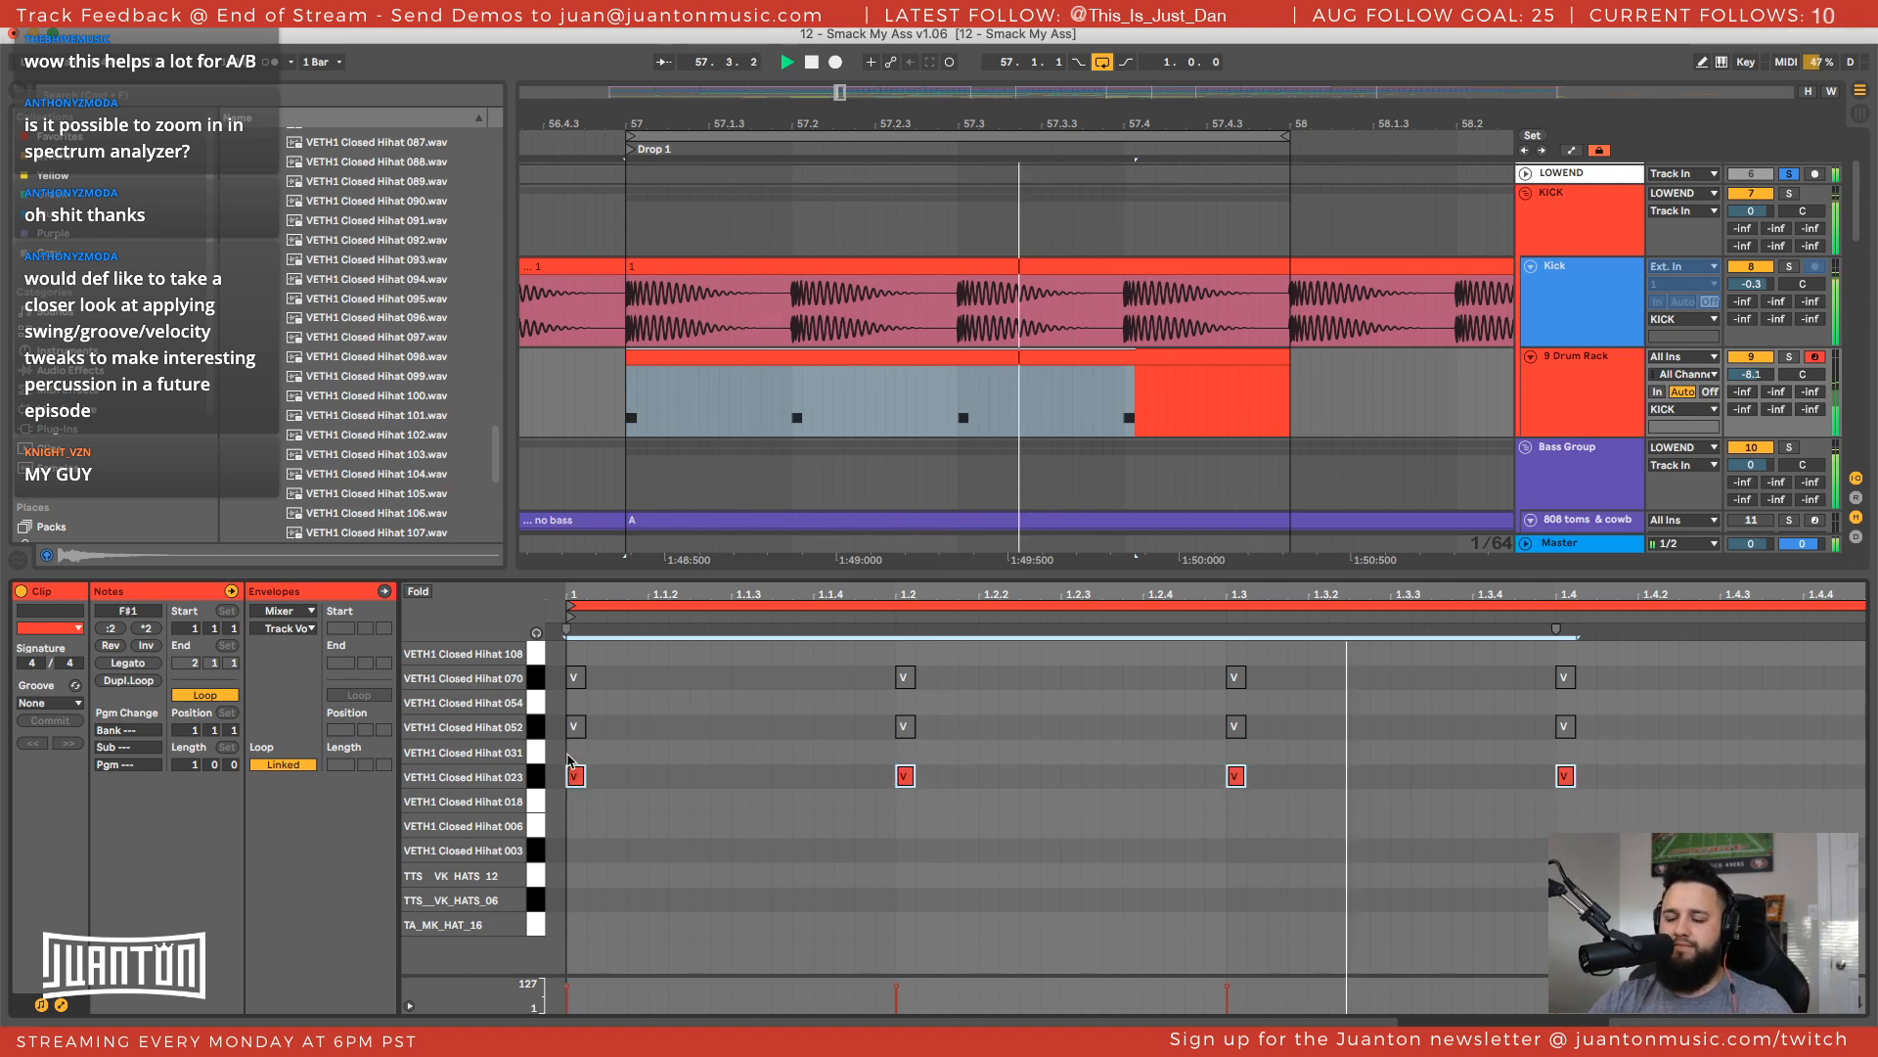
key(Down)
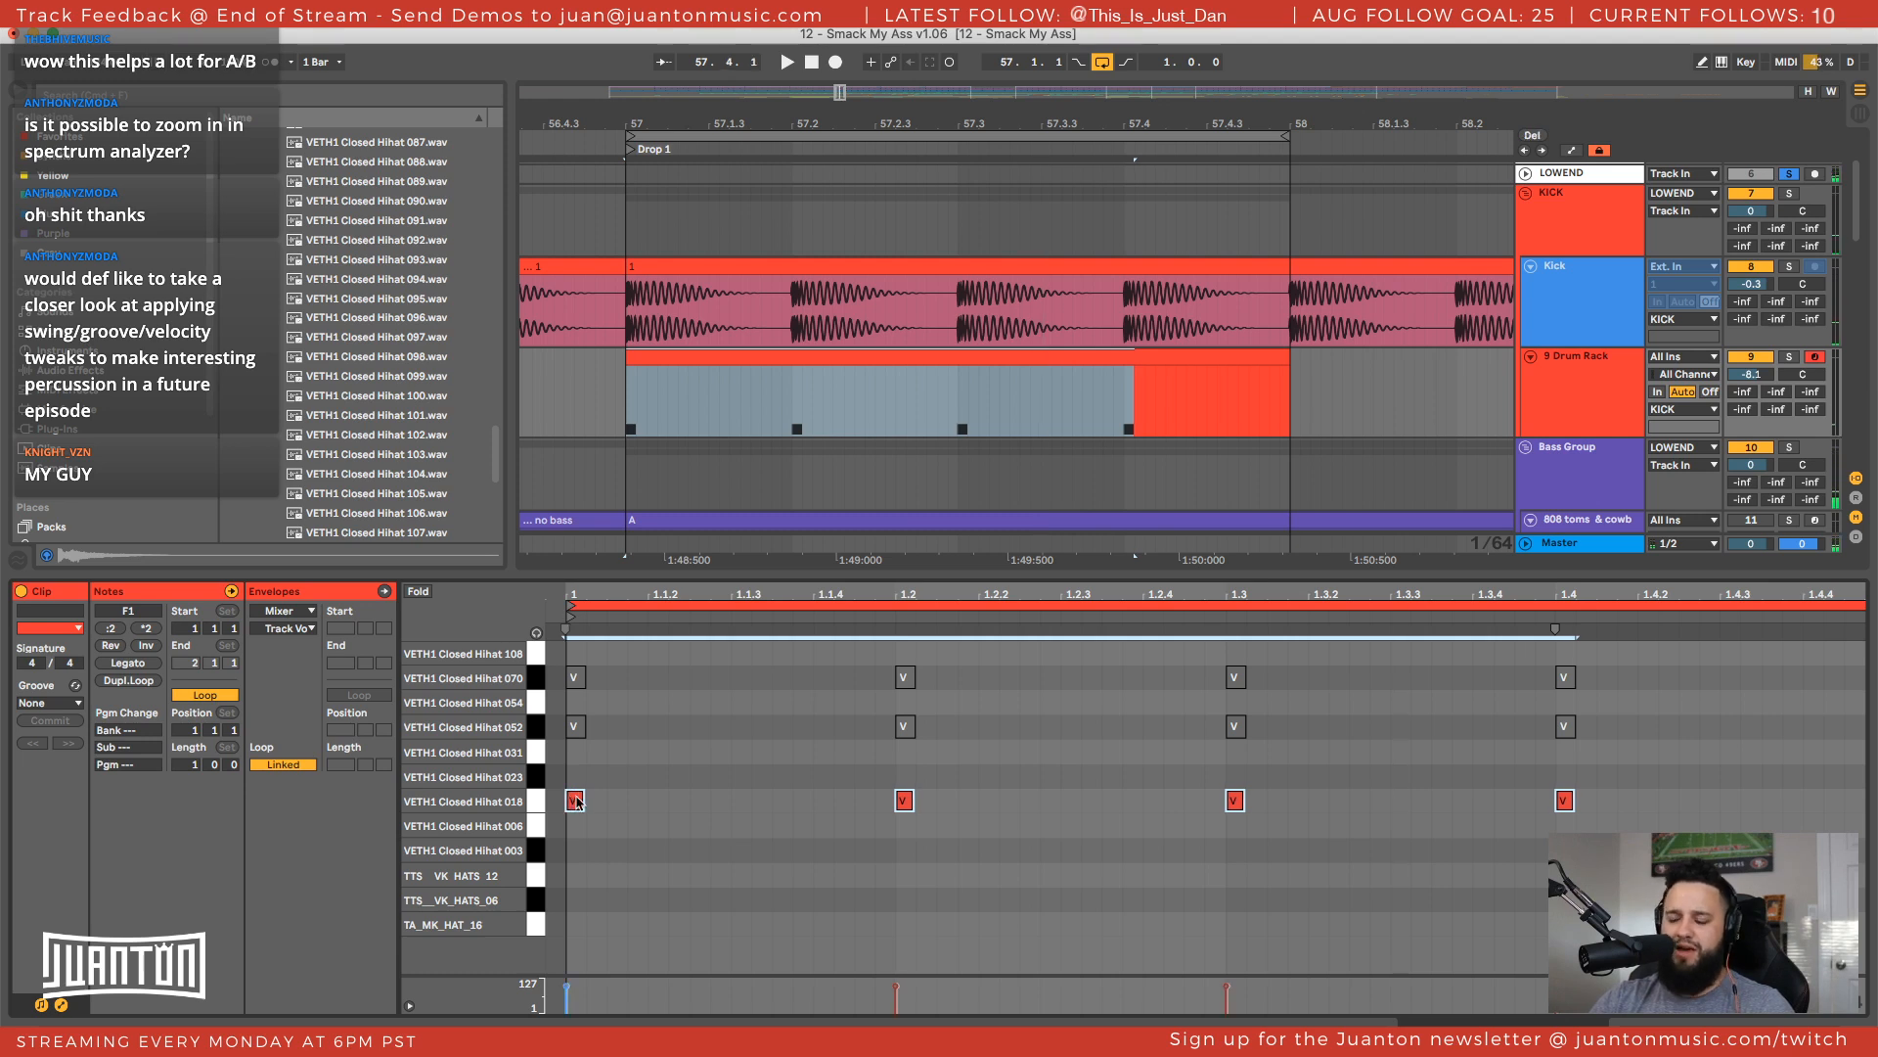
Deactivate the four Hihat 018 notes, place an active copy on the Hihat 006 row and play the loop
key(0)
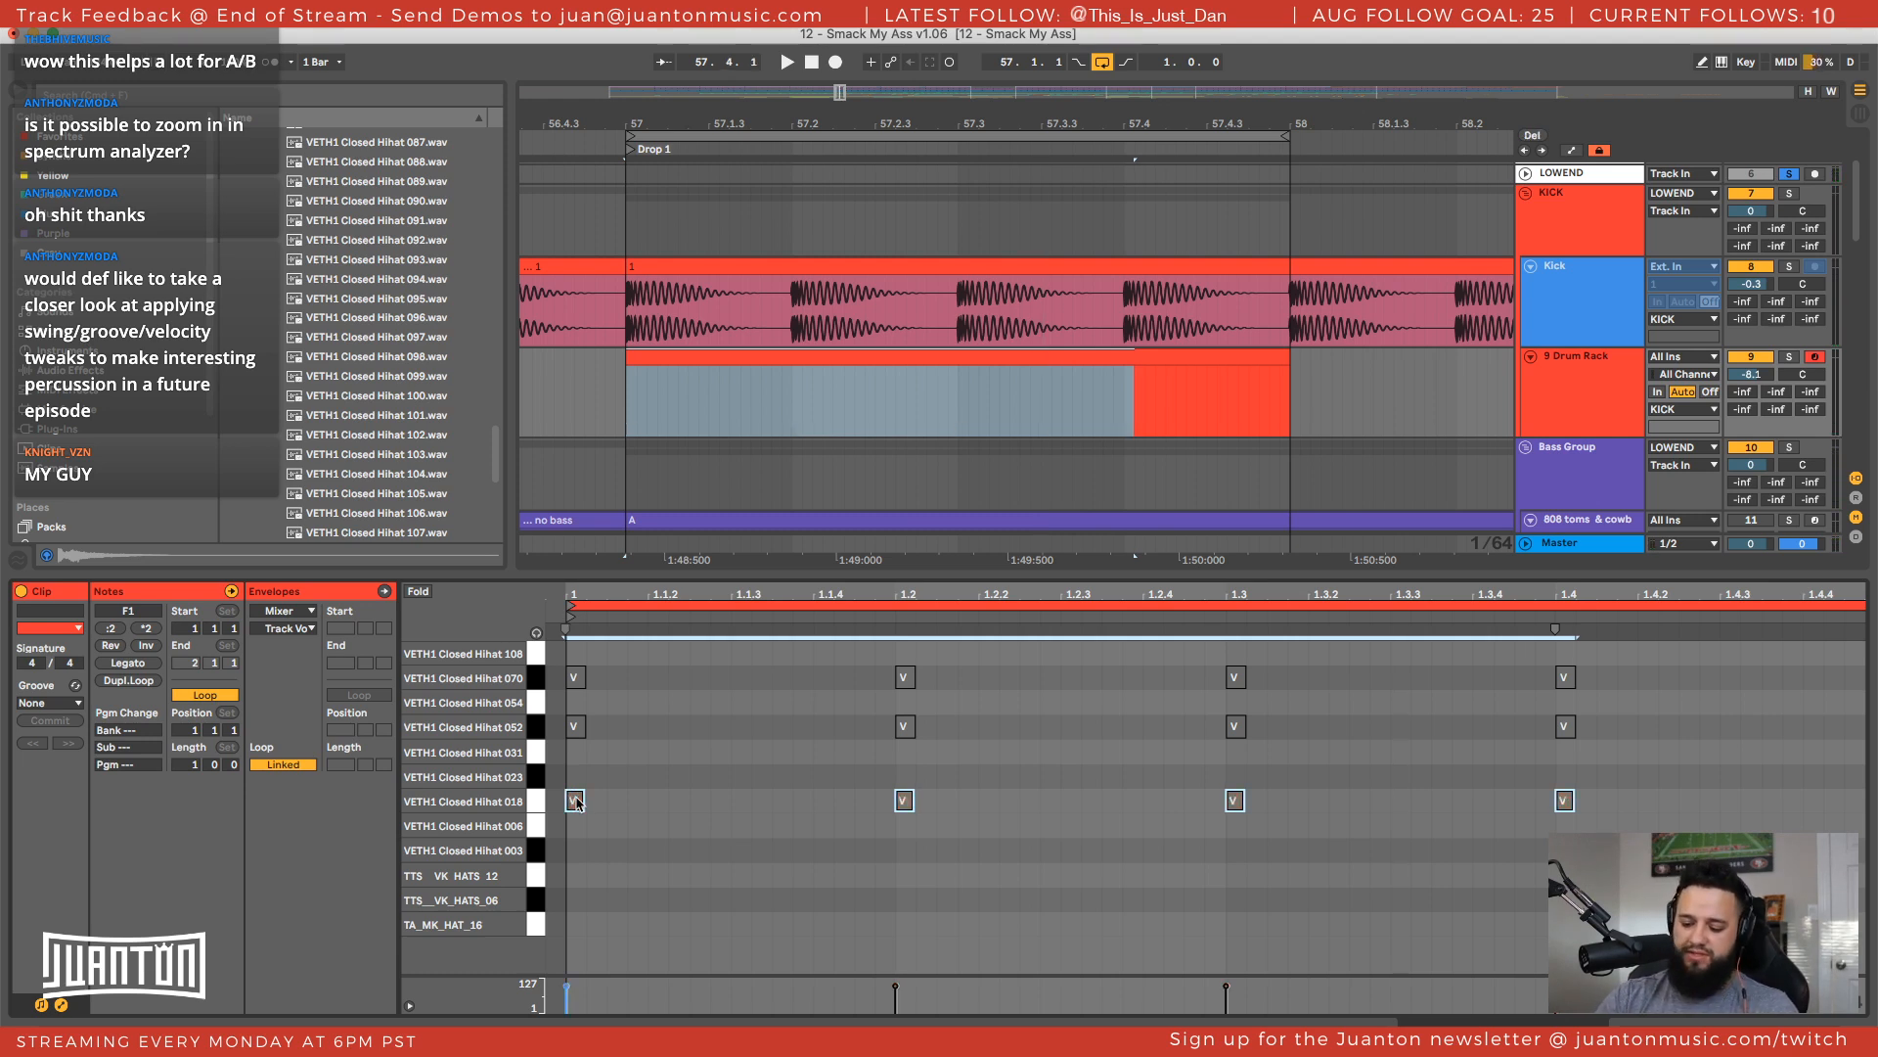
drag(576, 802, 575, 827)
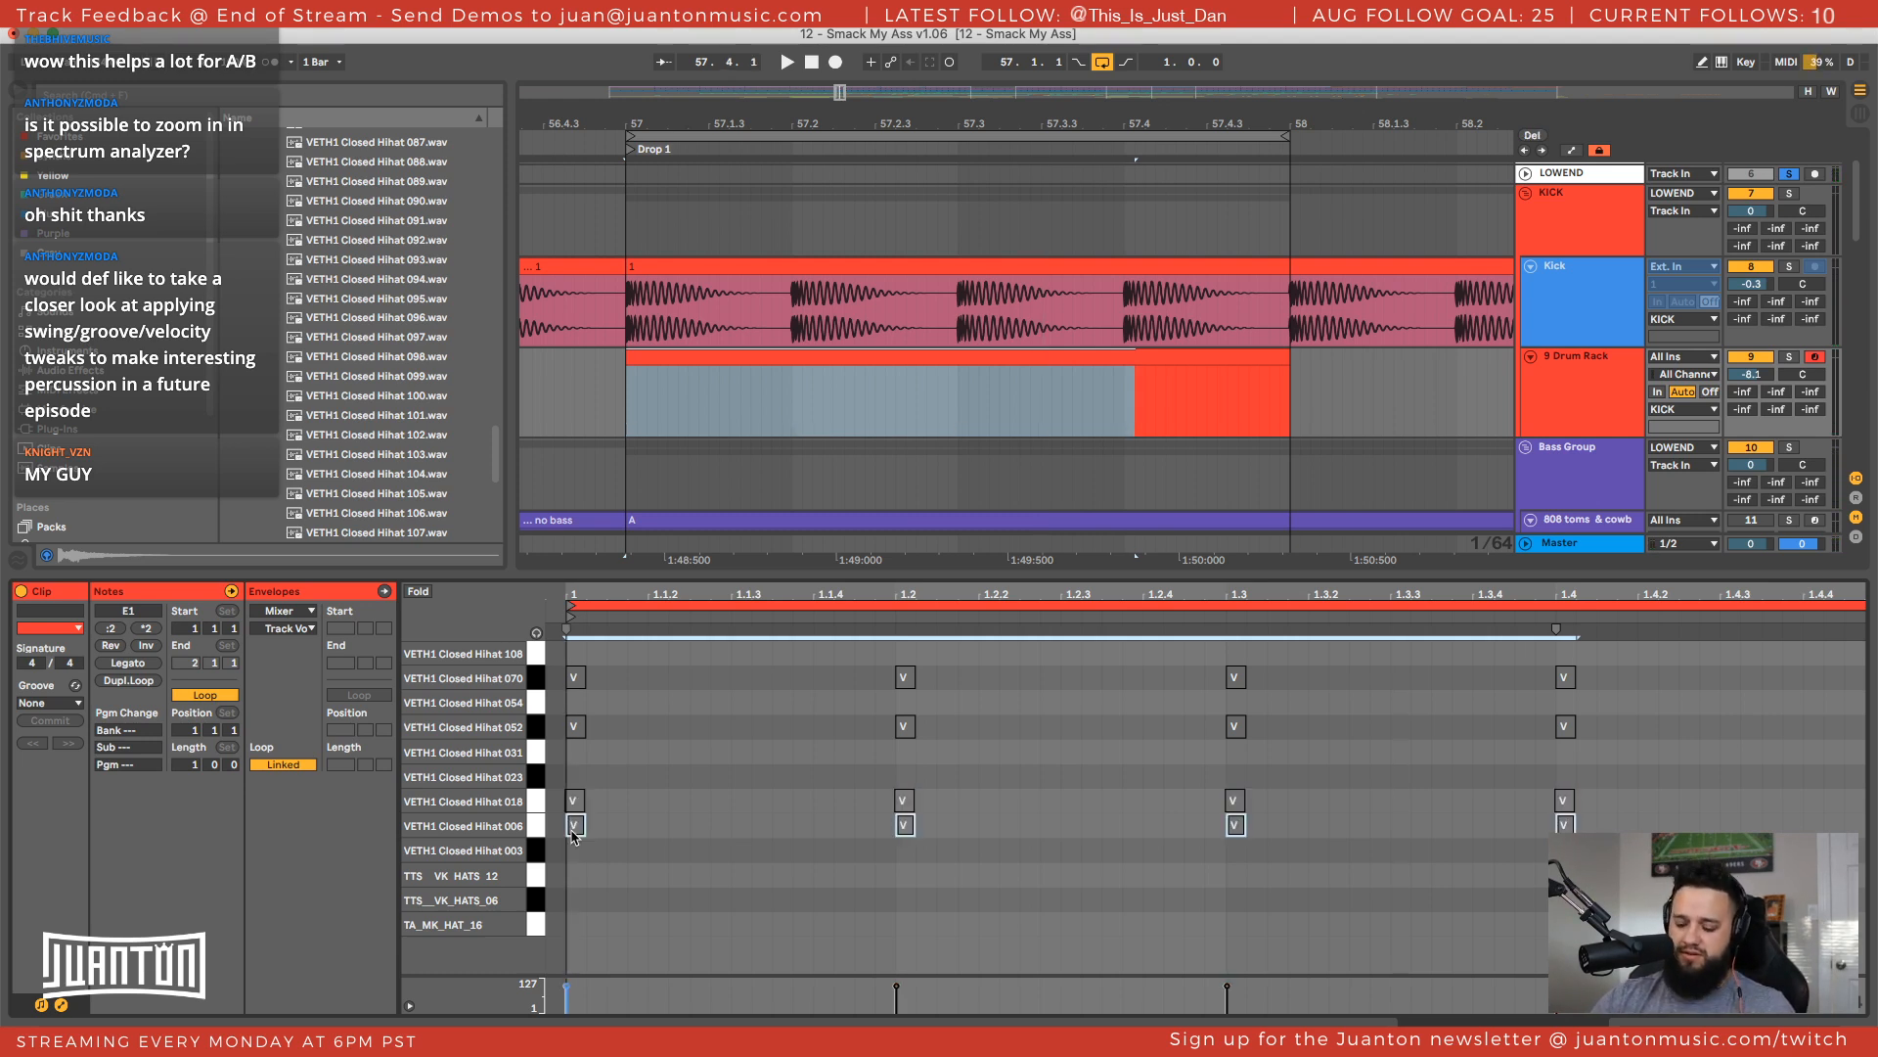
key(0)
key(space)
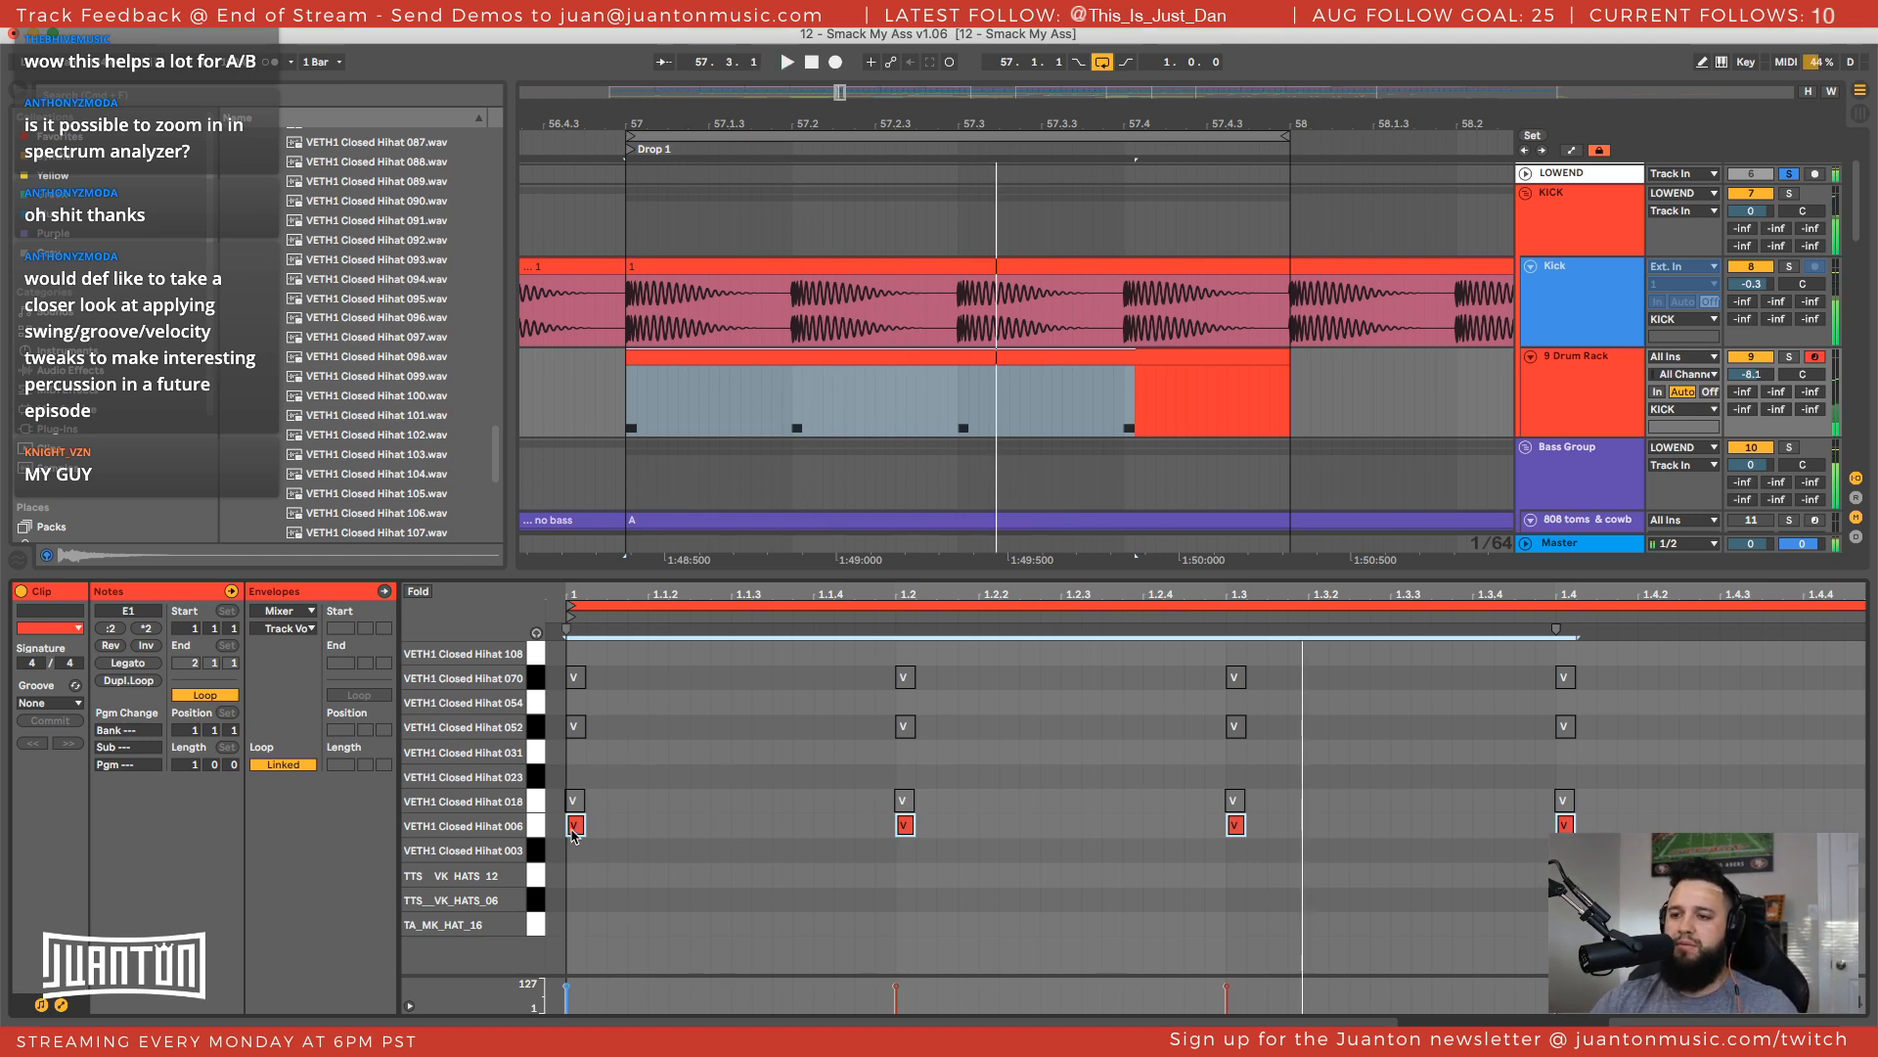
Copy the deactivated Hihat 018 notes to the TTS__VK_HATS_12 row and delete the copies
click(542, 808)
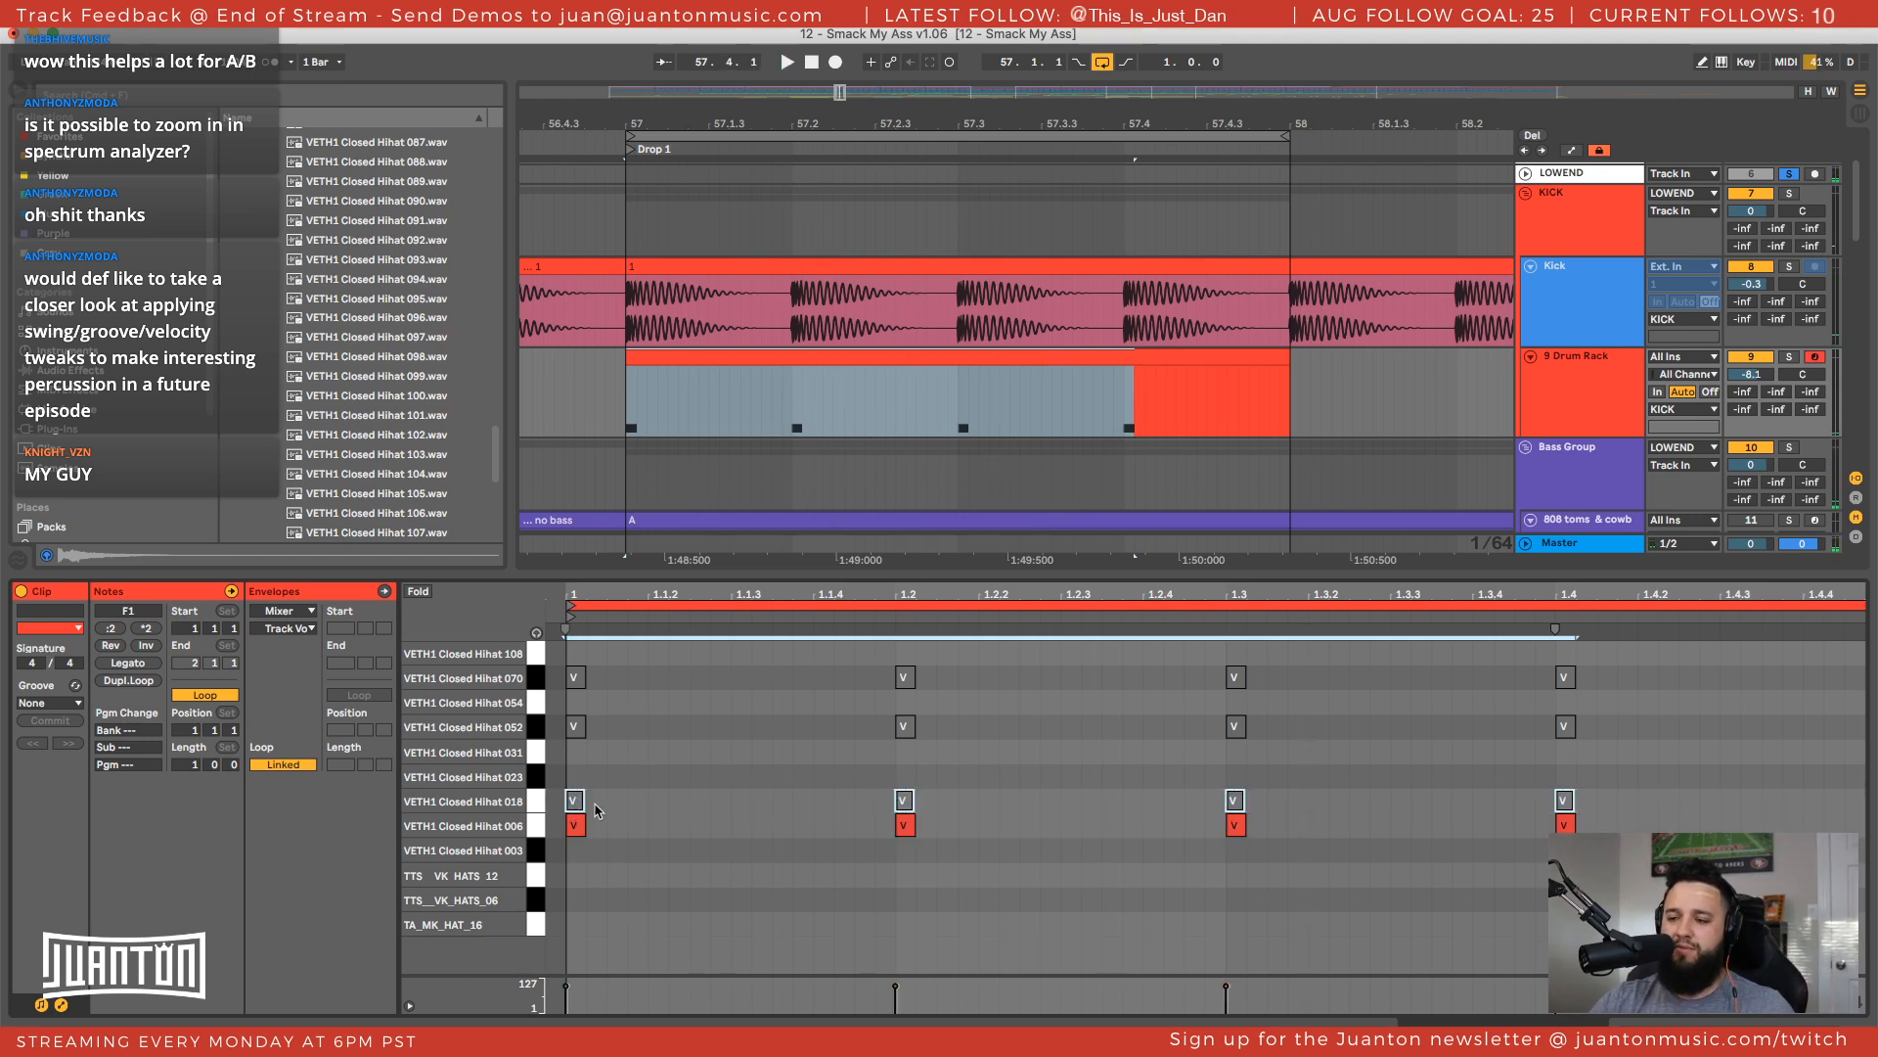
drag(575, 802, 577, 804)
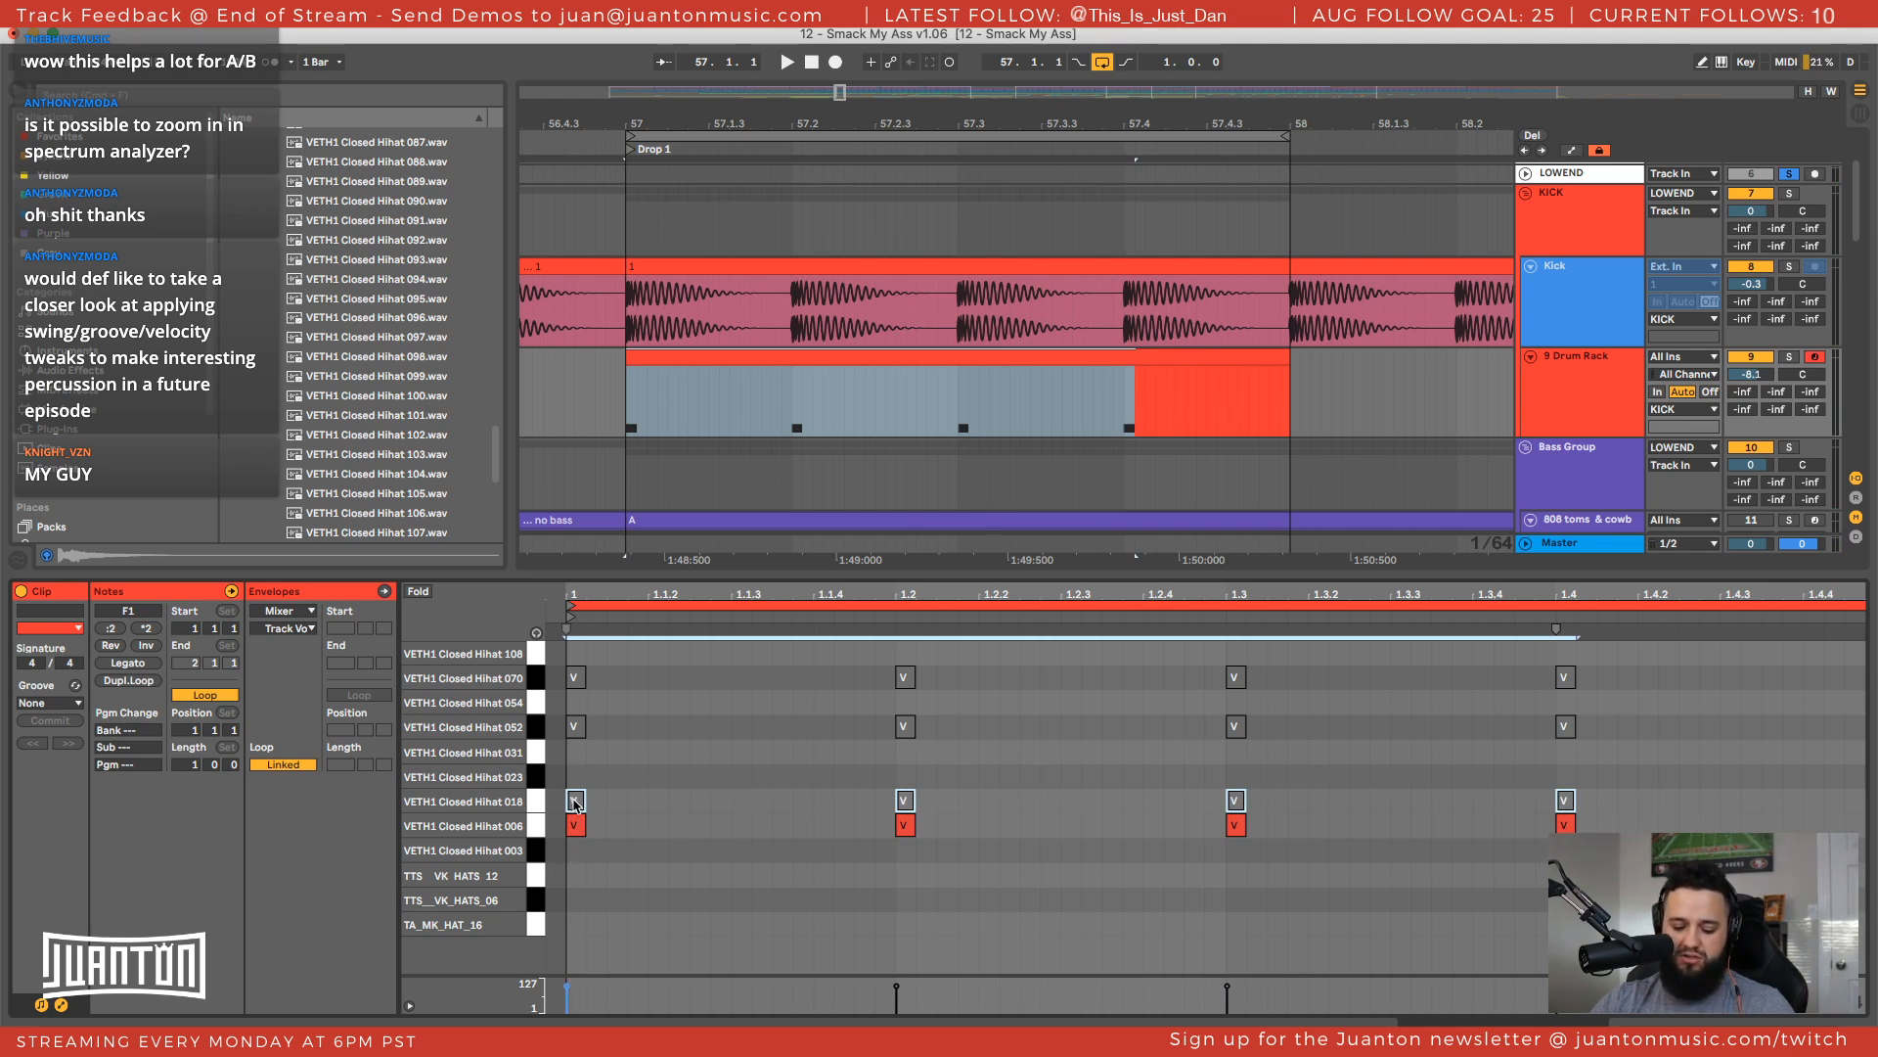
scroll(574, 802, right, 1)
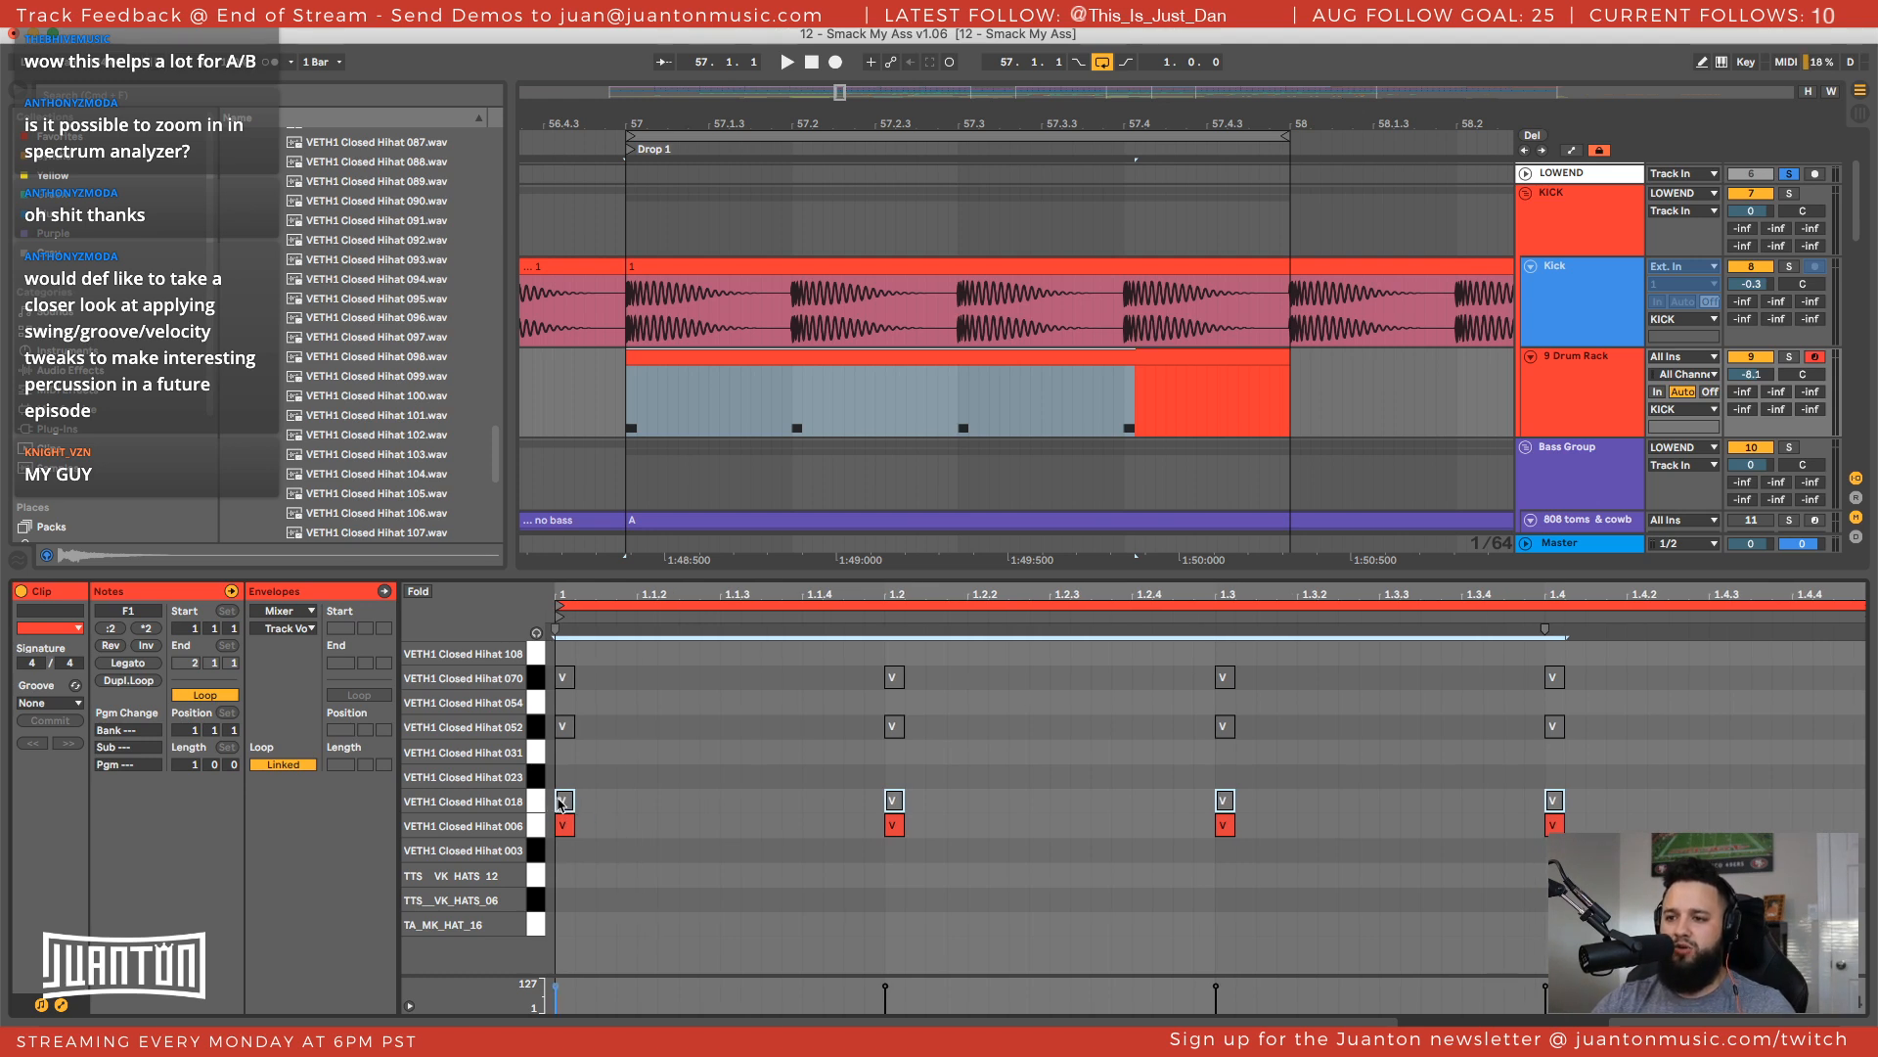
drag(561, 803, 559, 887)
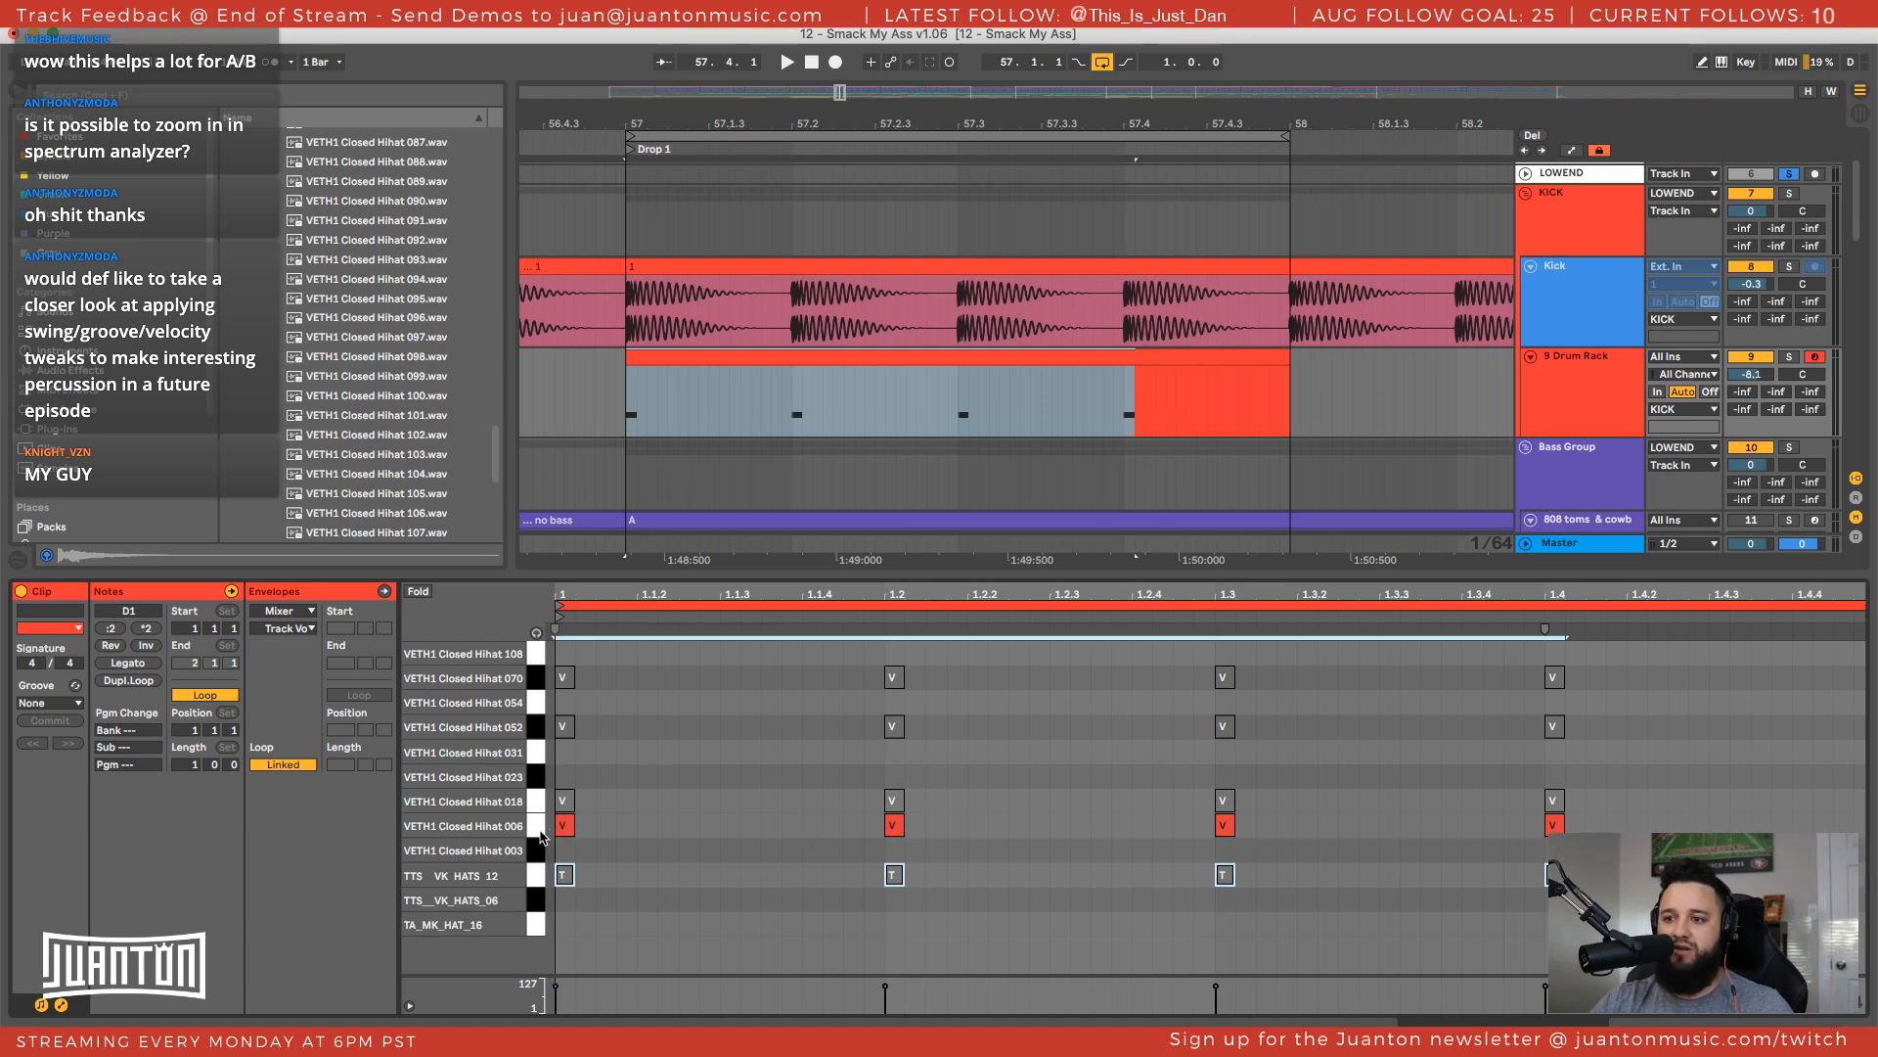
click(539, 828)
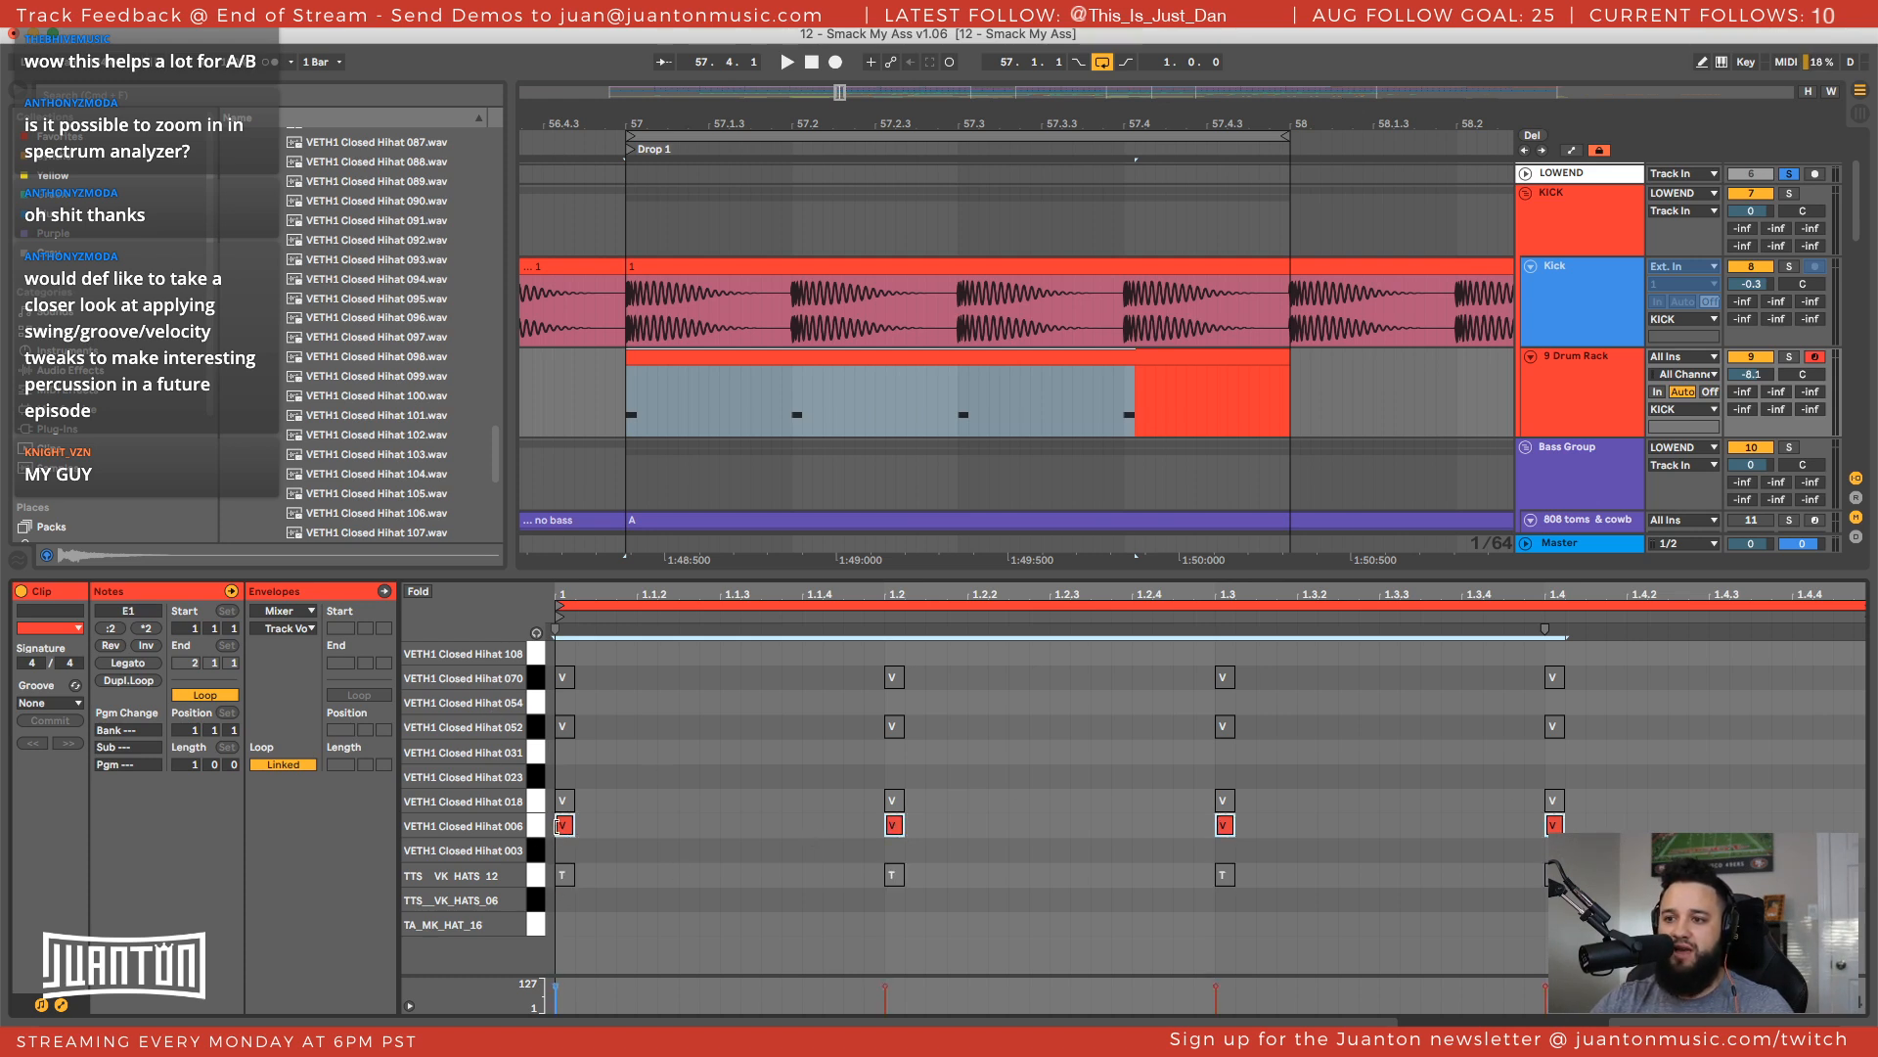
click(540, 875)
key(Delete)
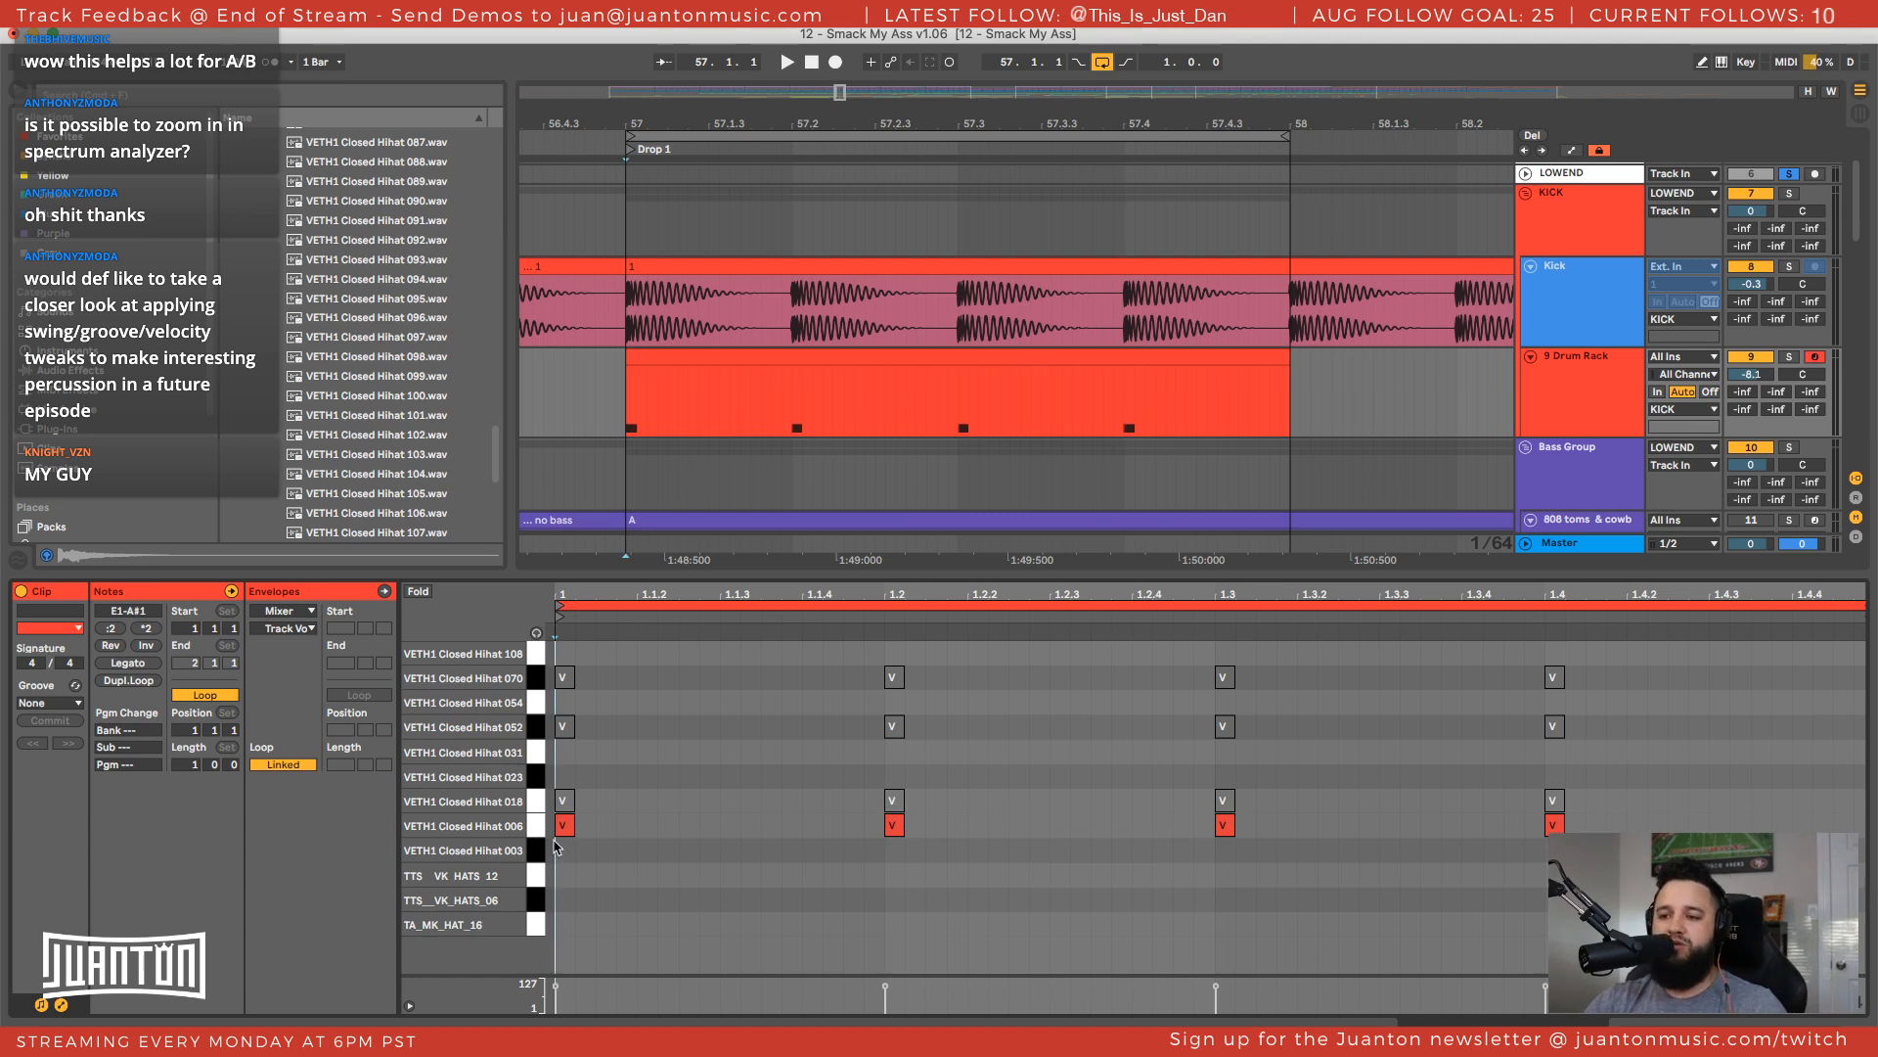
Check the note options for the deactivated Hihat 018 notes, and play the loop with the Hihat 006 notes
click(545, 824)
right_click(649, 783)
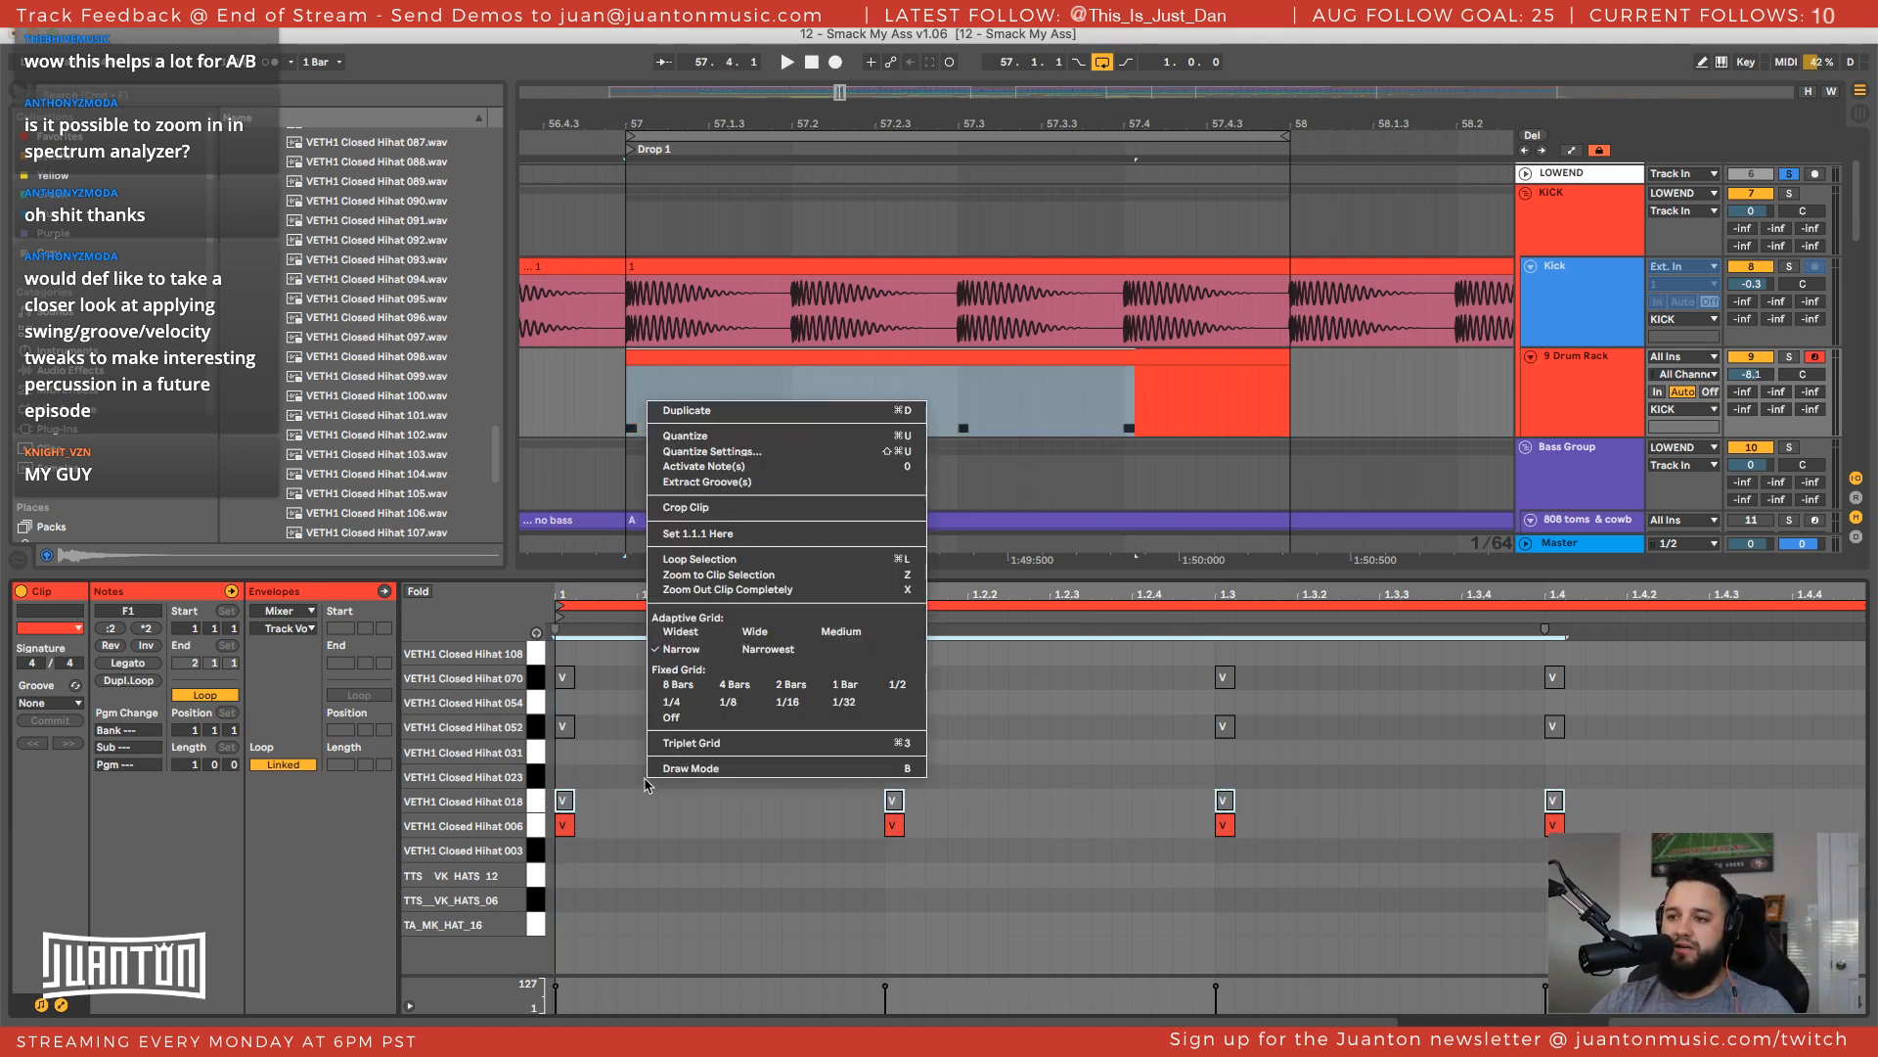
click(671, 652)
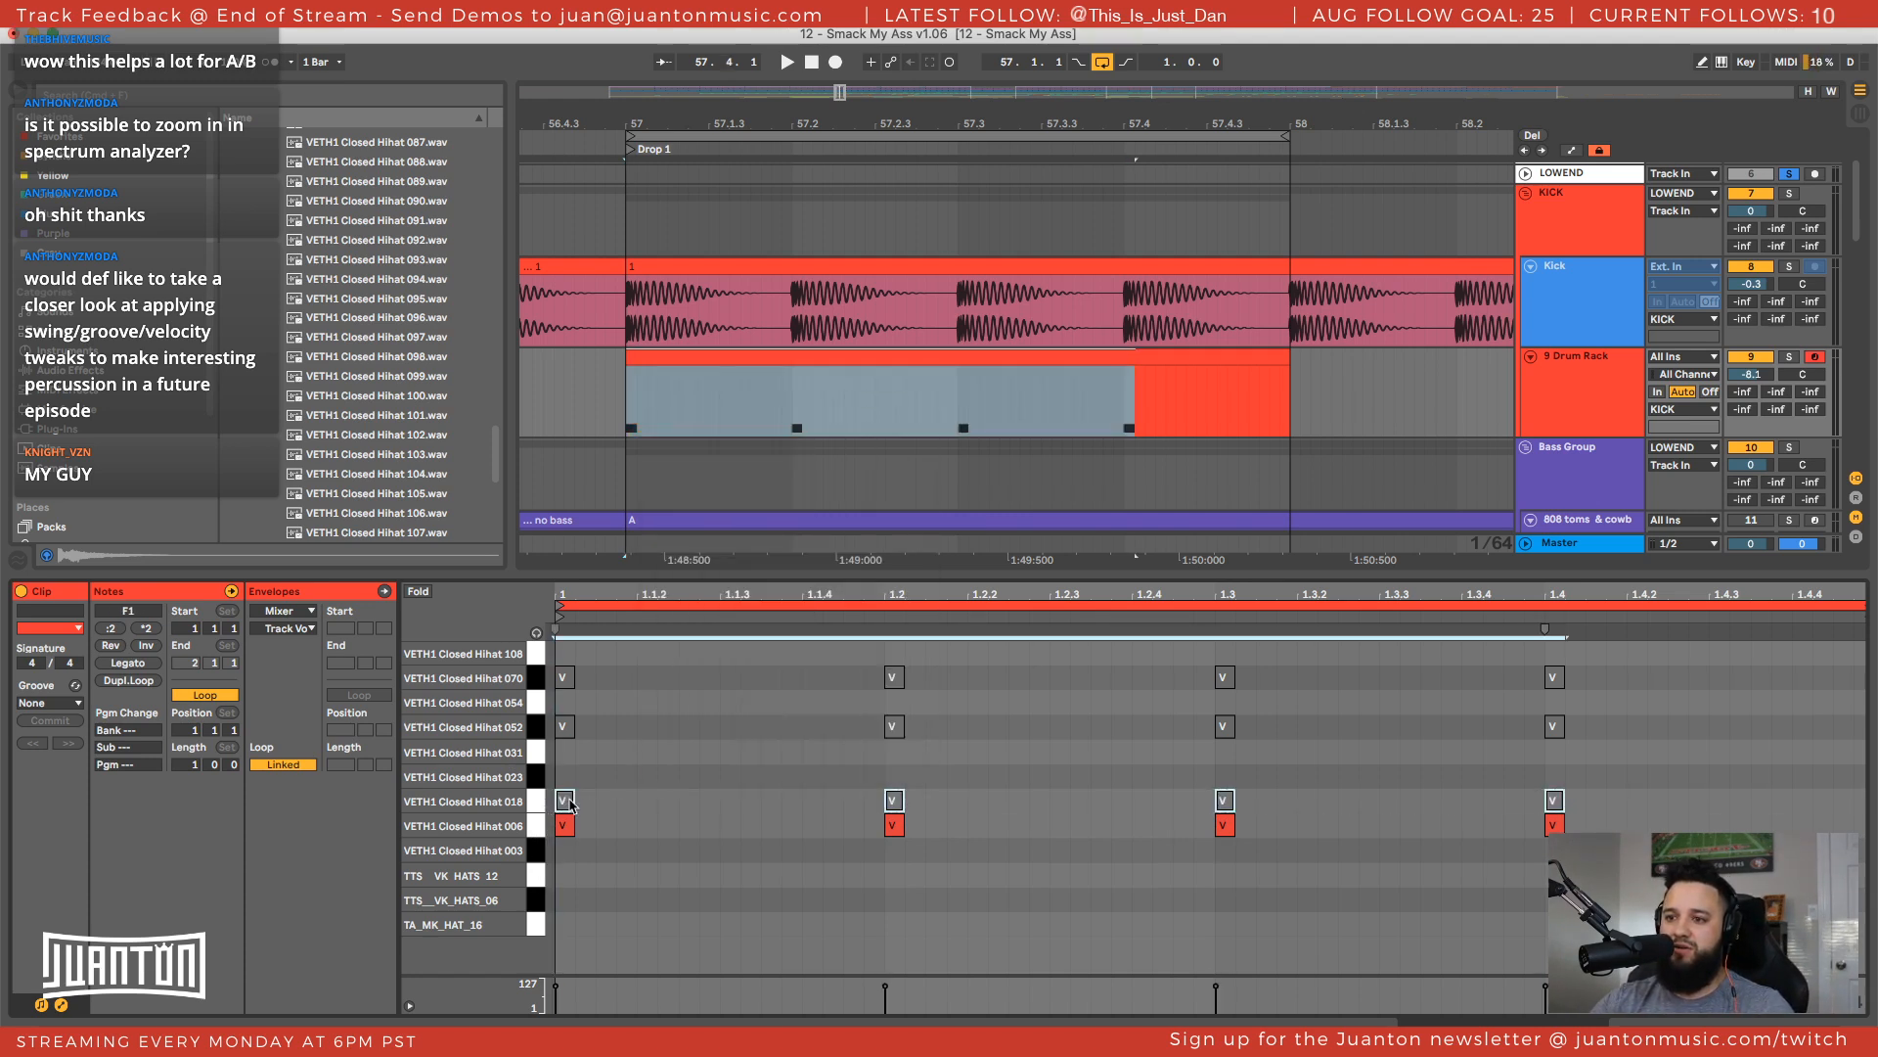
click(576, 850)
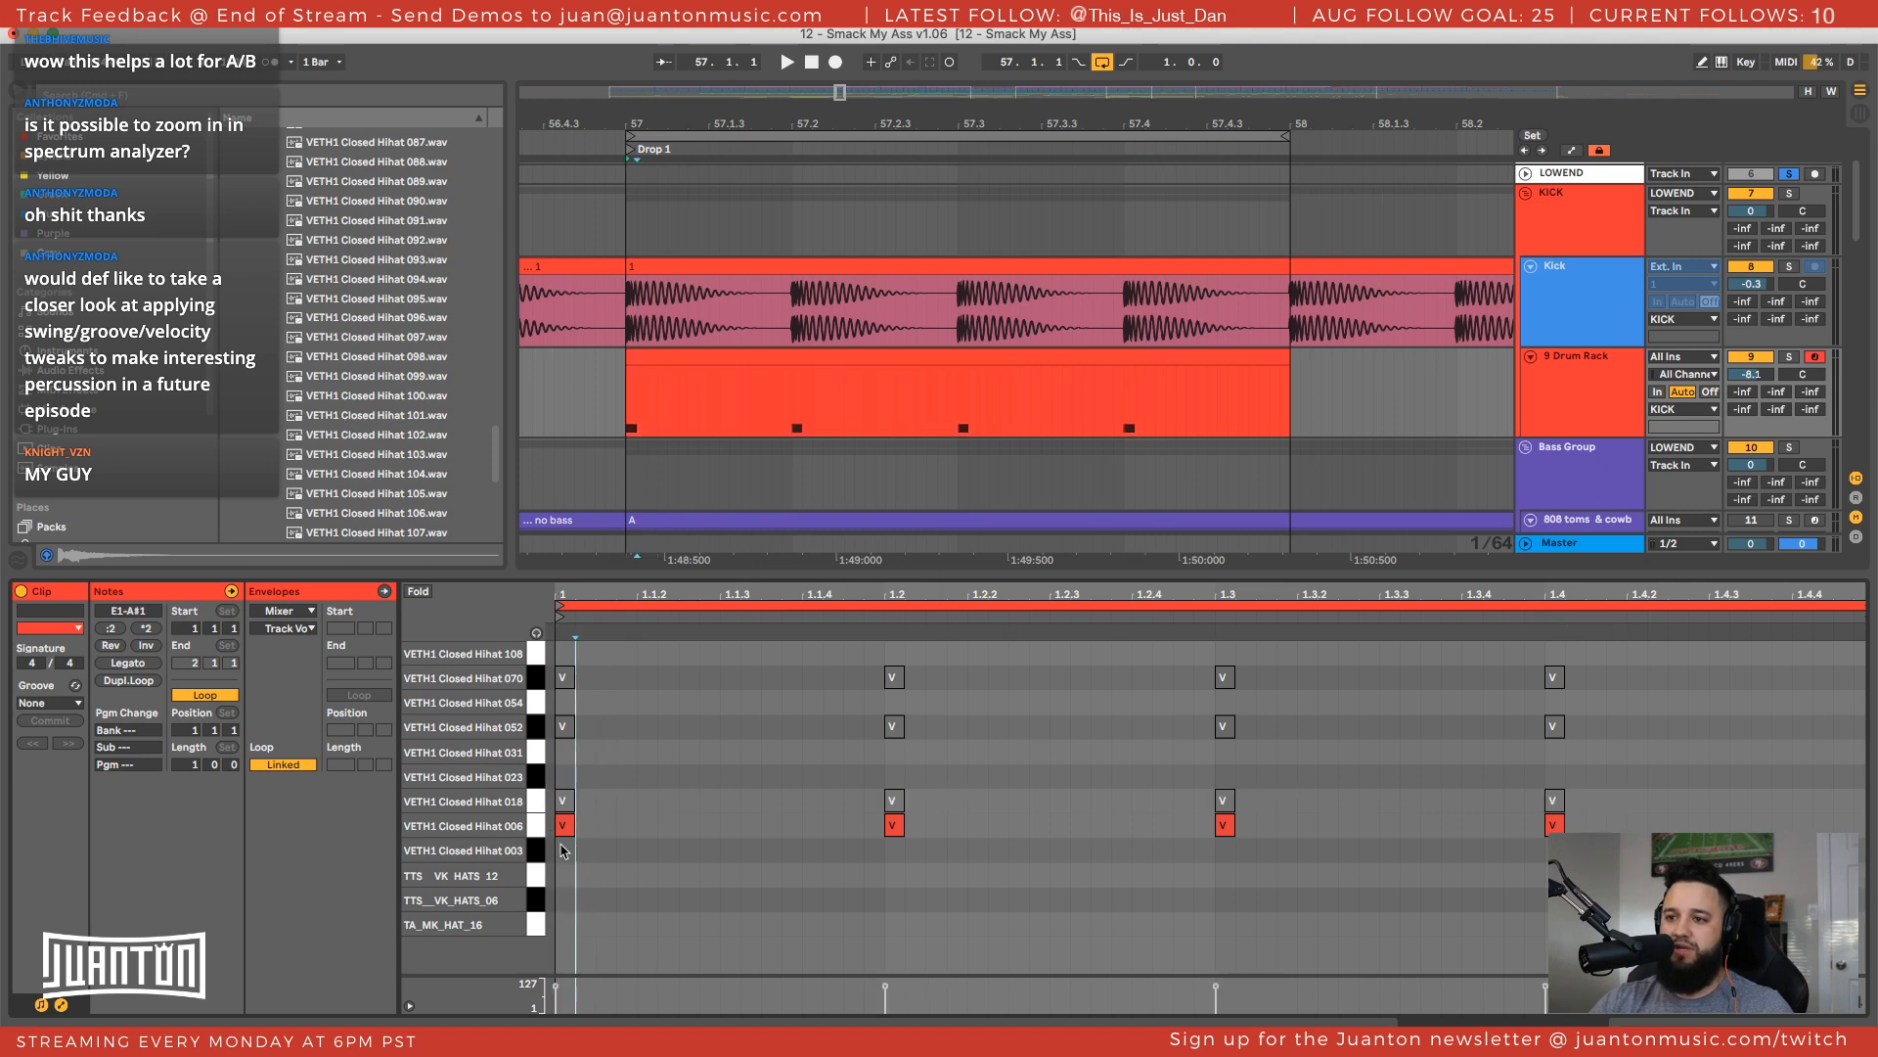
click(537, 833)
key(space)
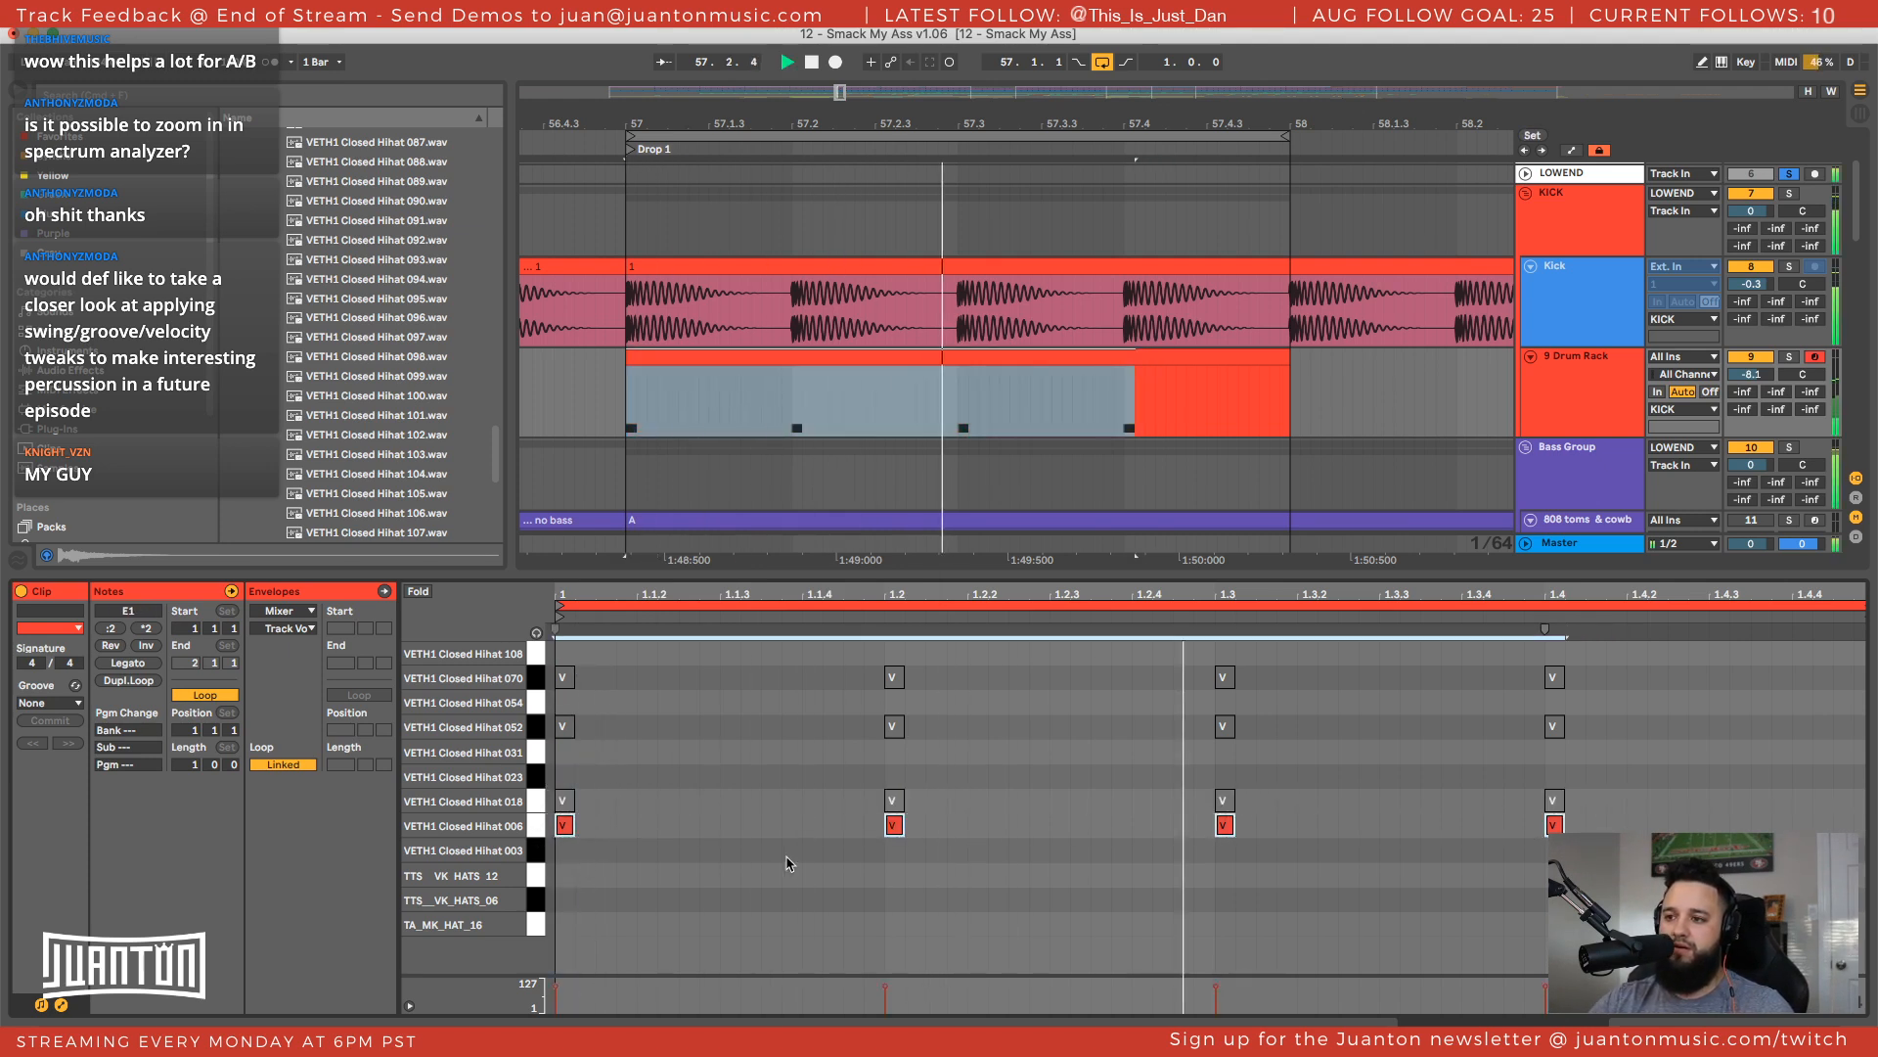
key(space)
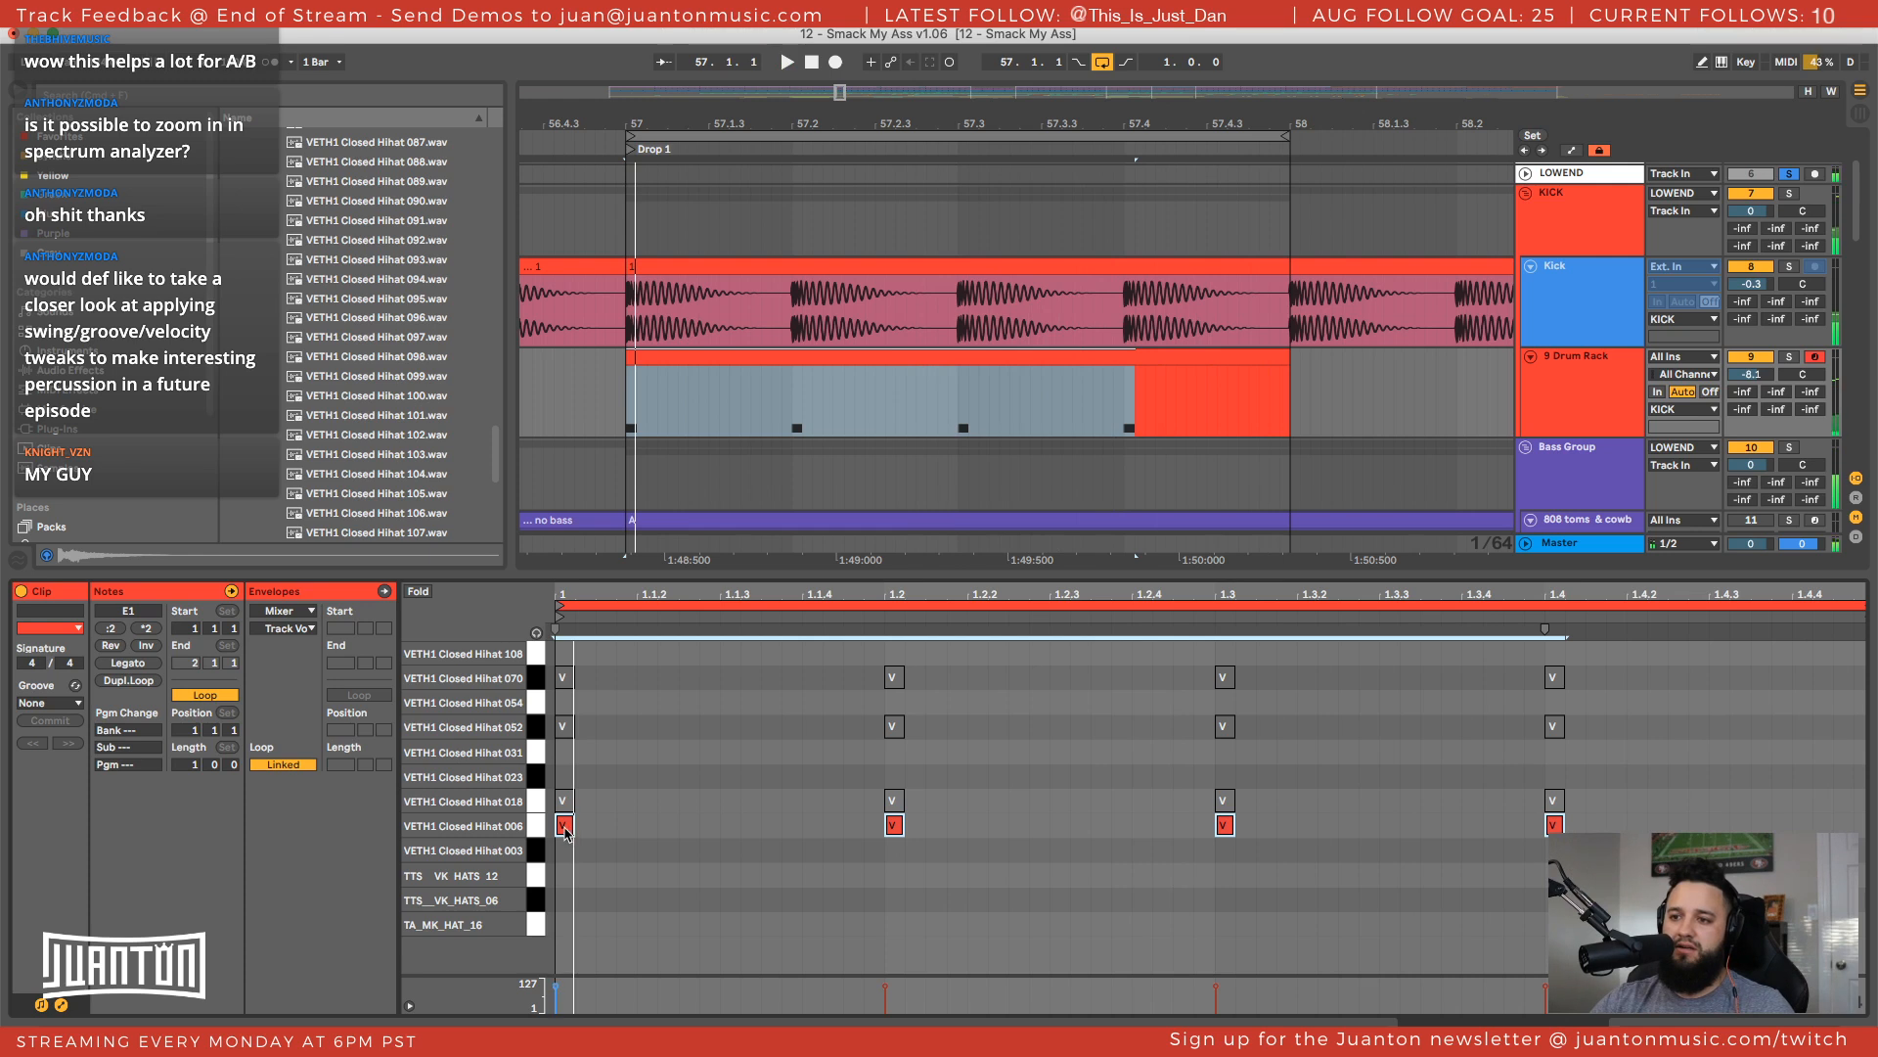
Copy the four Hihat 006 notes to the Hihat 003 row, deactivate the originals and audition Hihat 003 in the loop
drag(566, 831, 566, 851)
key(space)
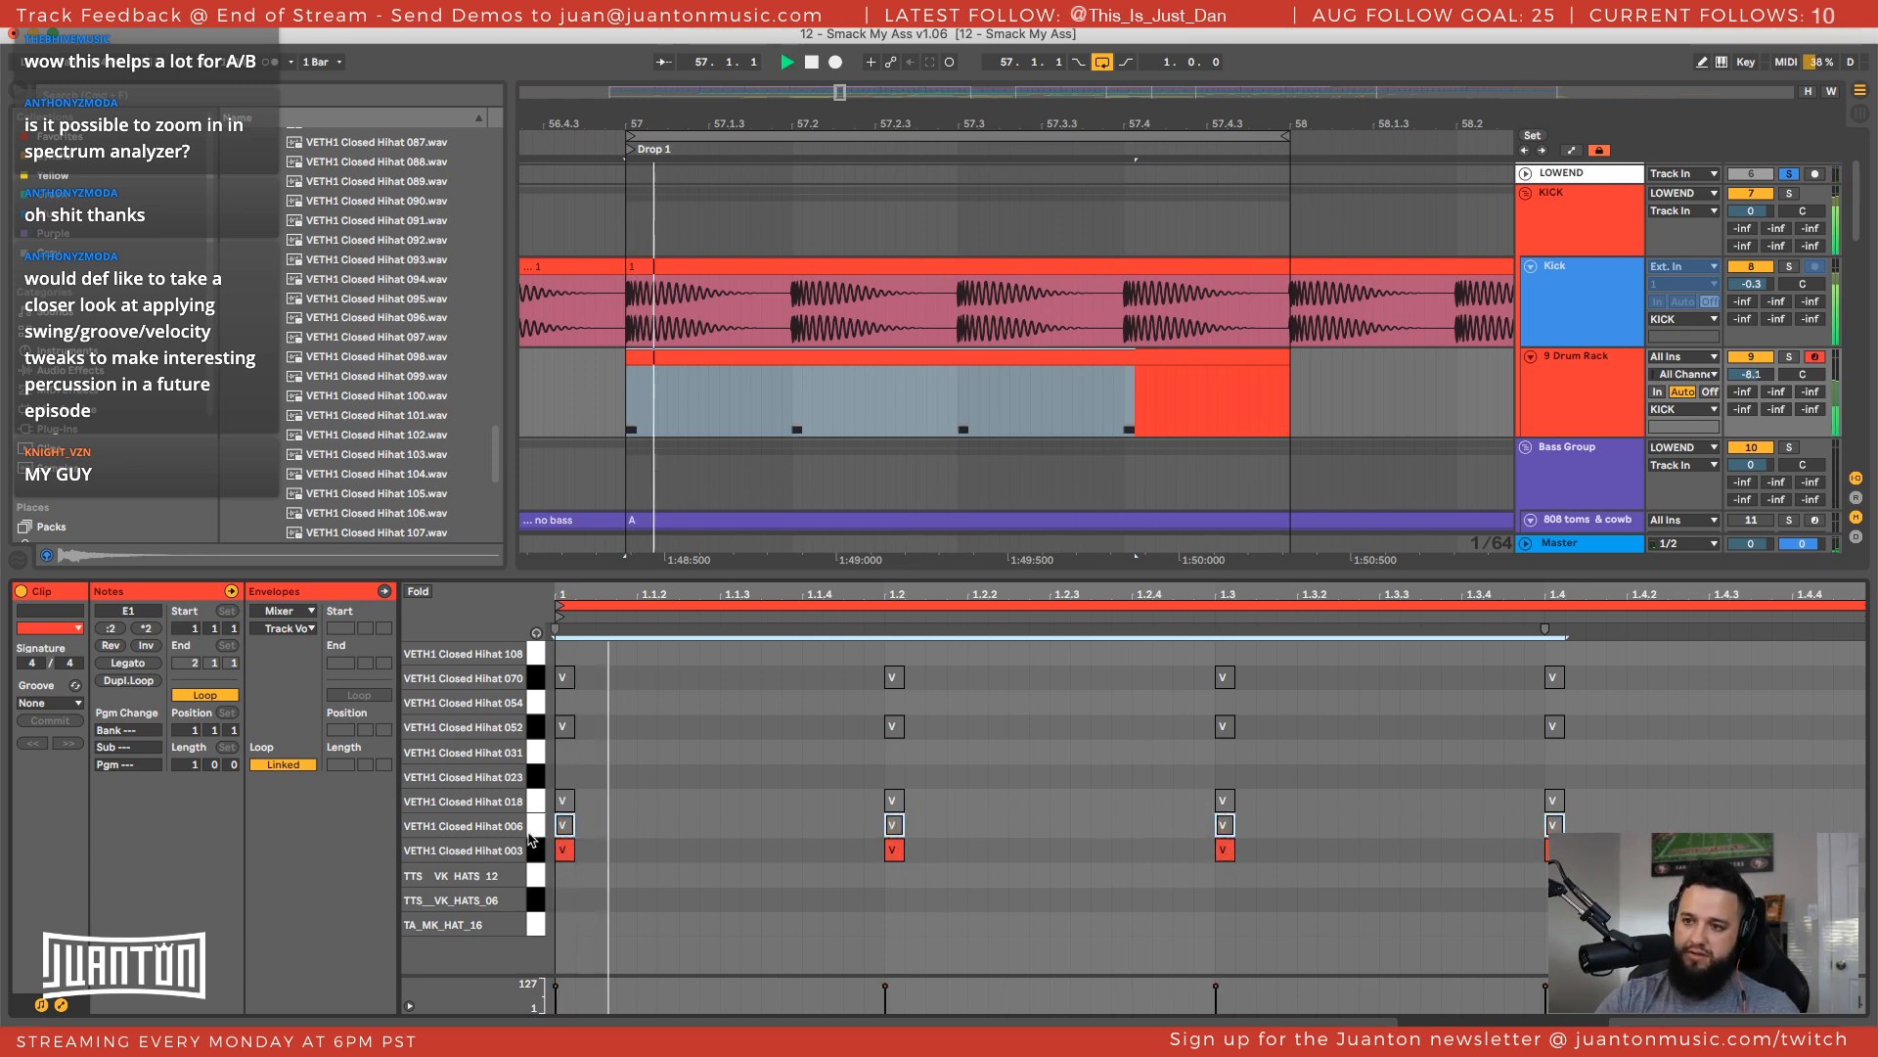
click(543, 858)
key(space)
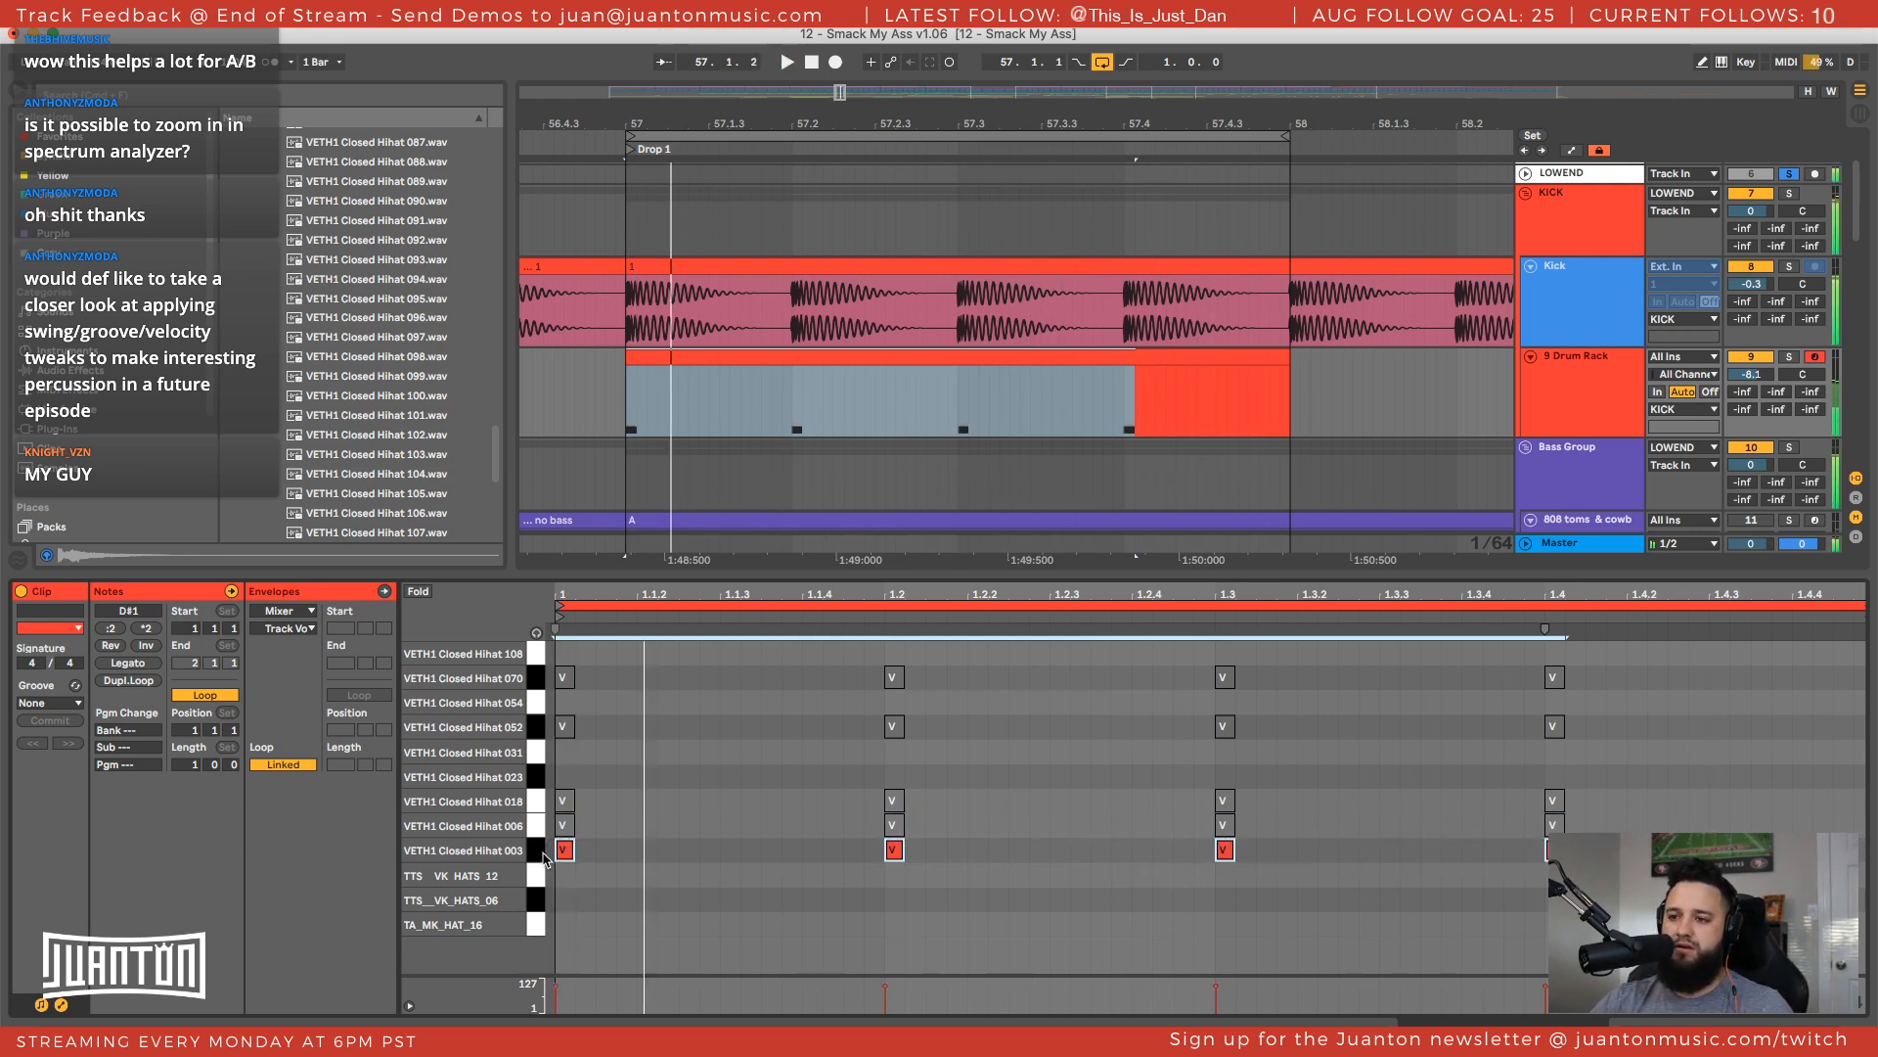
Deactivate the Hihat 003 notes, put an active copy on TTS__VK_HATS_12 and audition it row by row down to TA_MK_HAT_16
key(0)
drag(562, 854, 558, 887)
key(space)
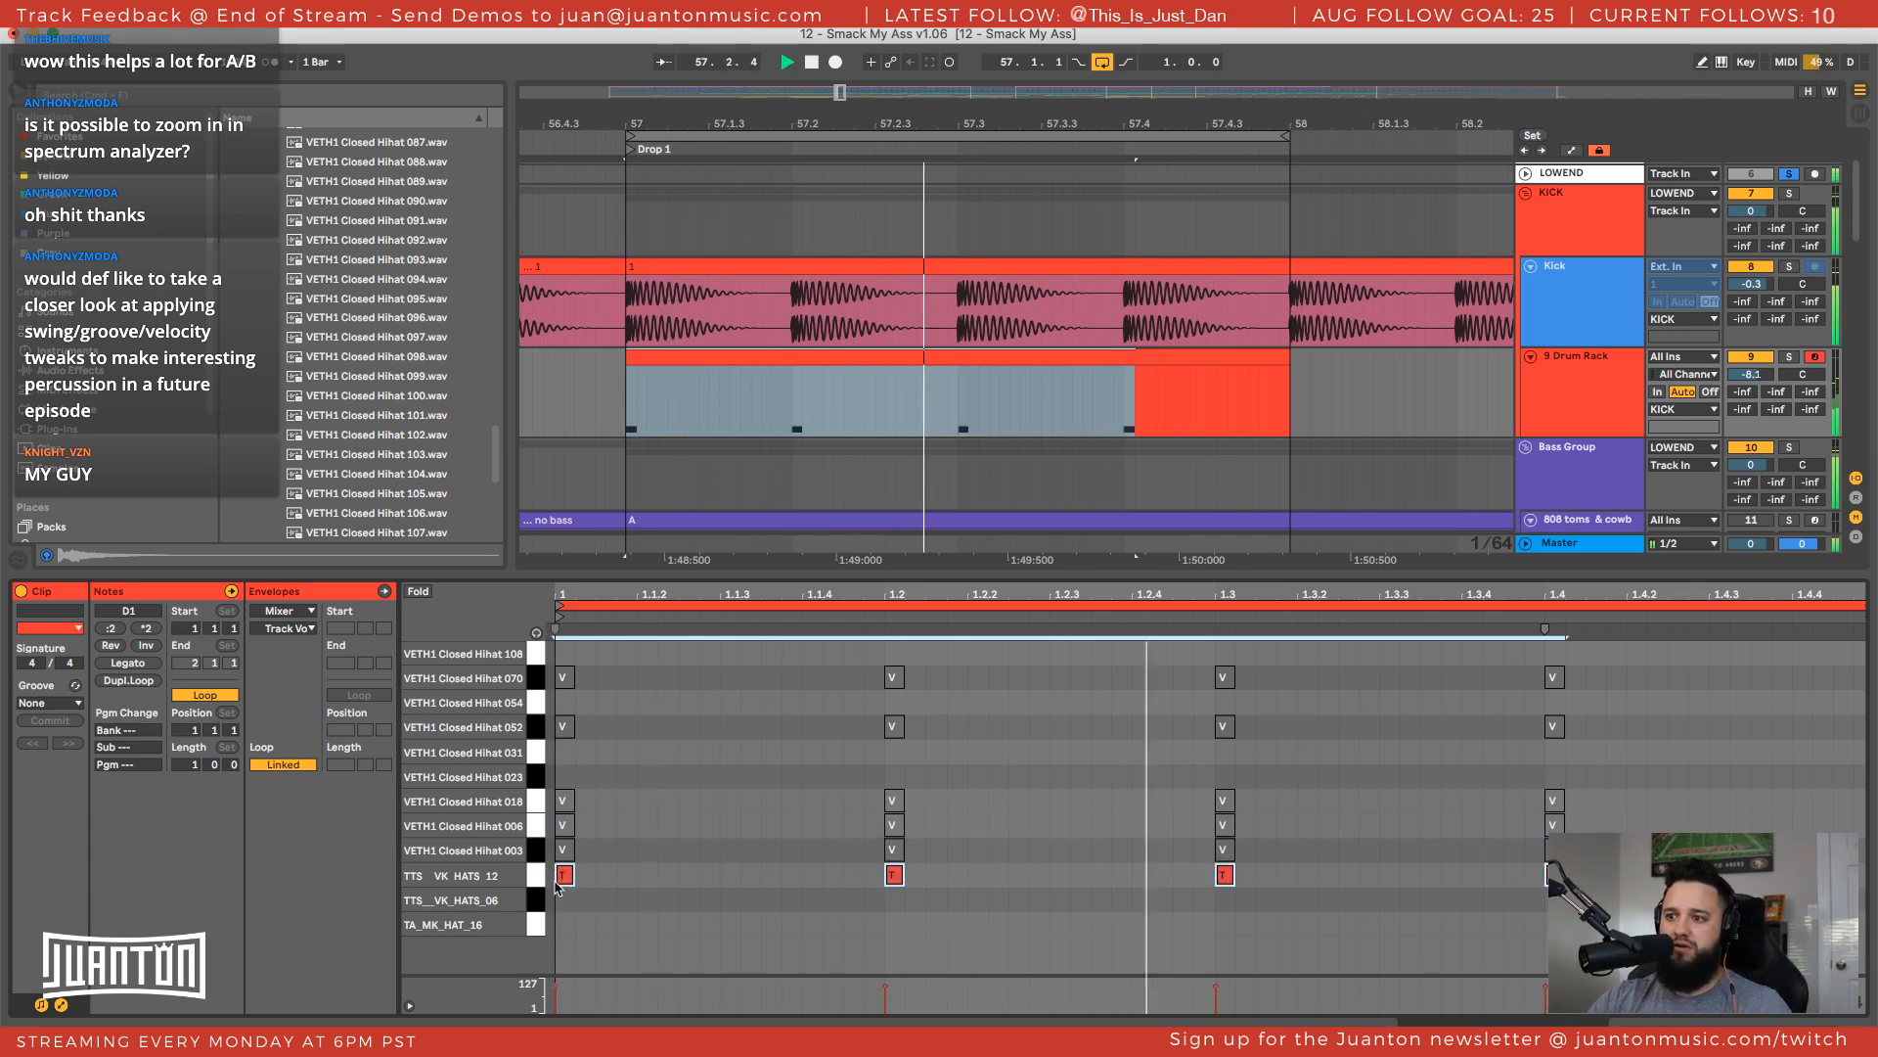
key(Down)
key(Down)
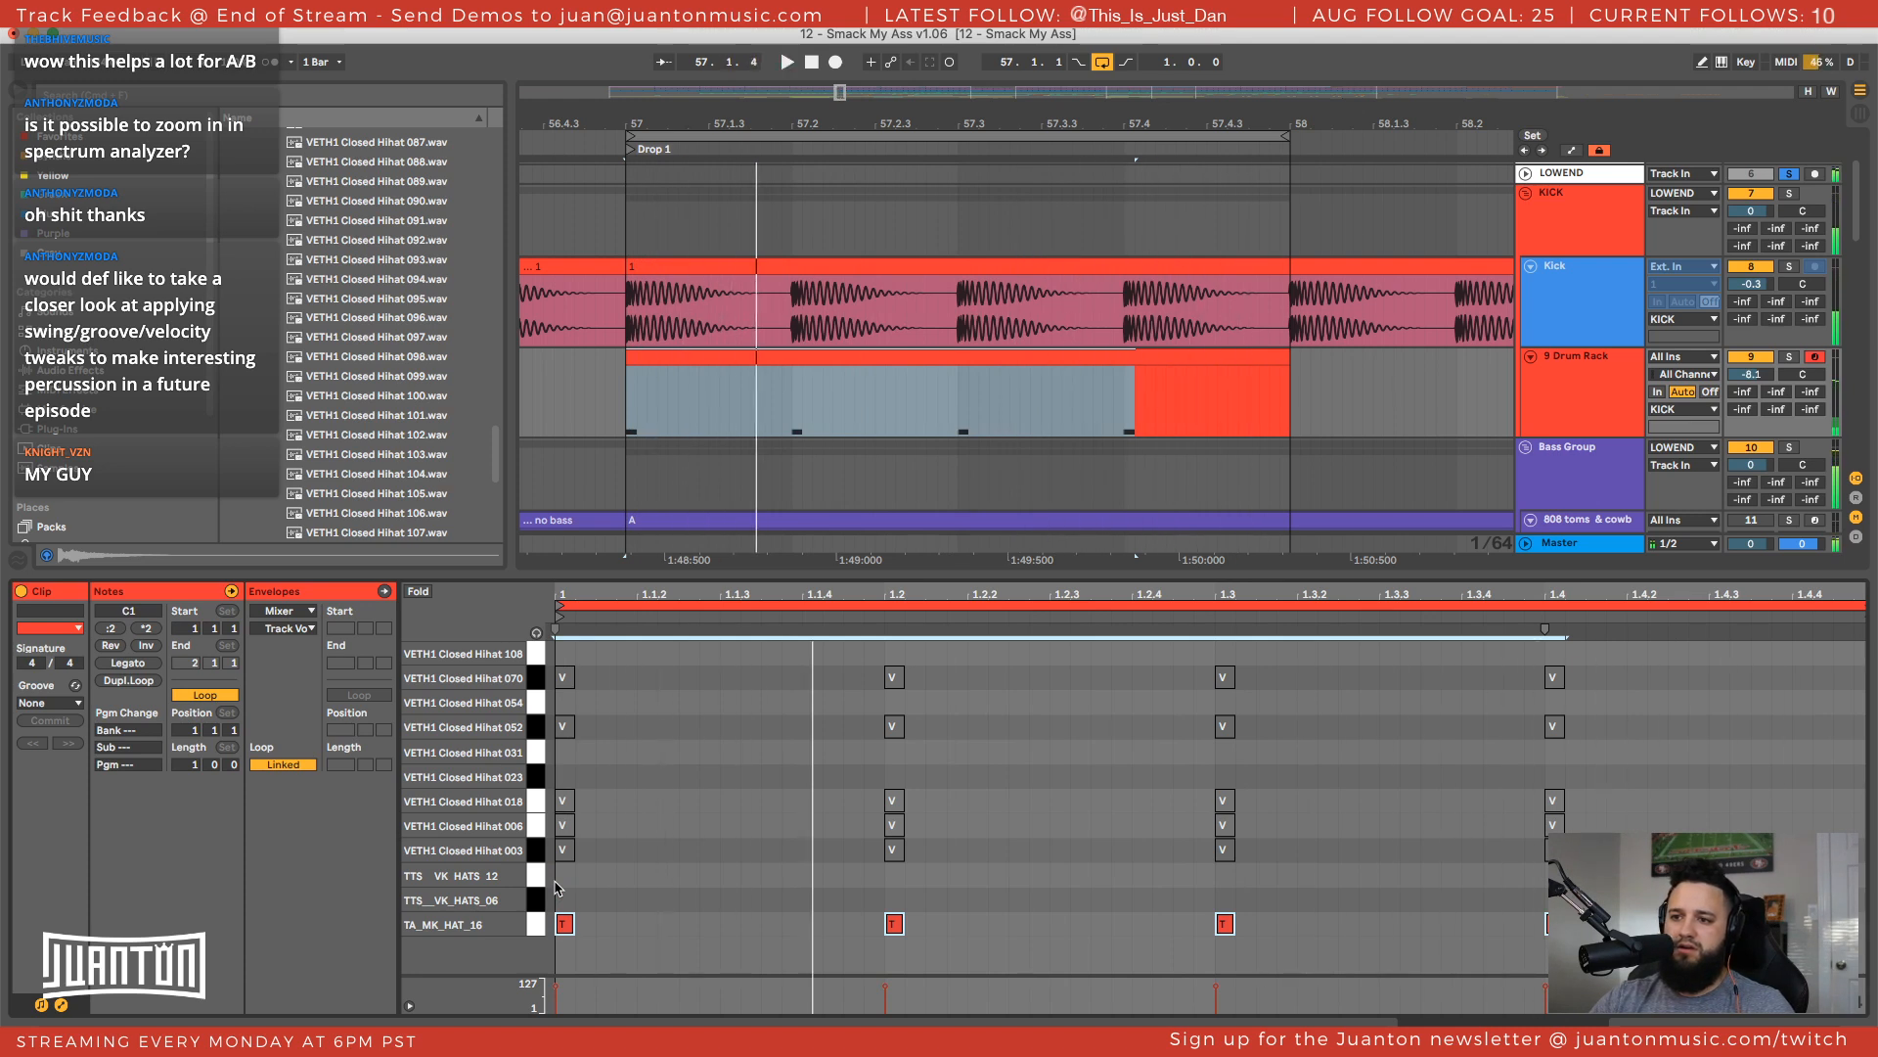
Delete the four TA_MK_HAT_16 notes, stop playback and fold the note editor to the rows that contain notes
key(Delete)
key(space)
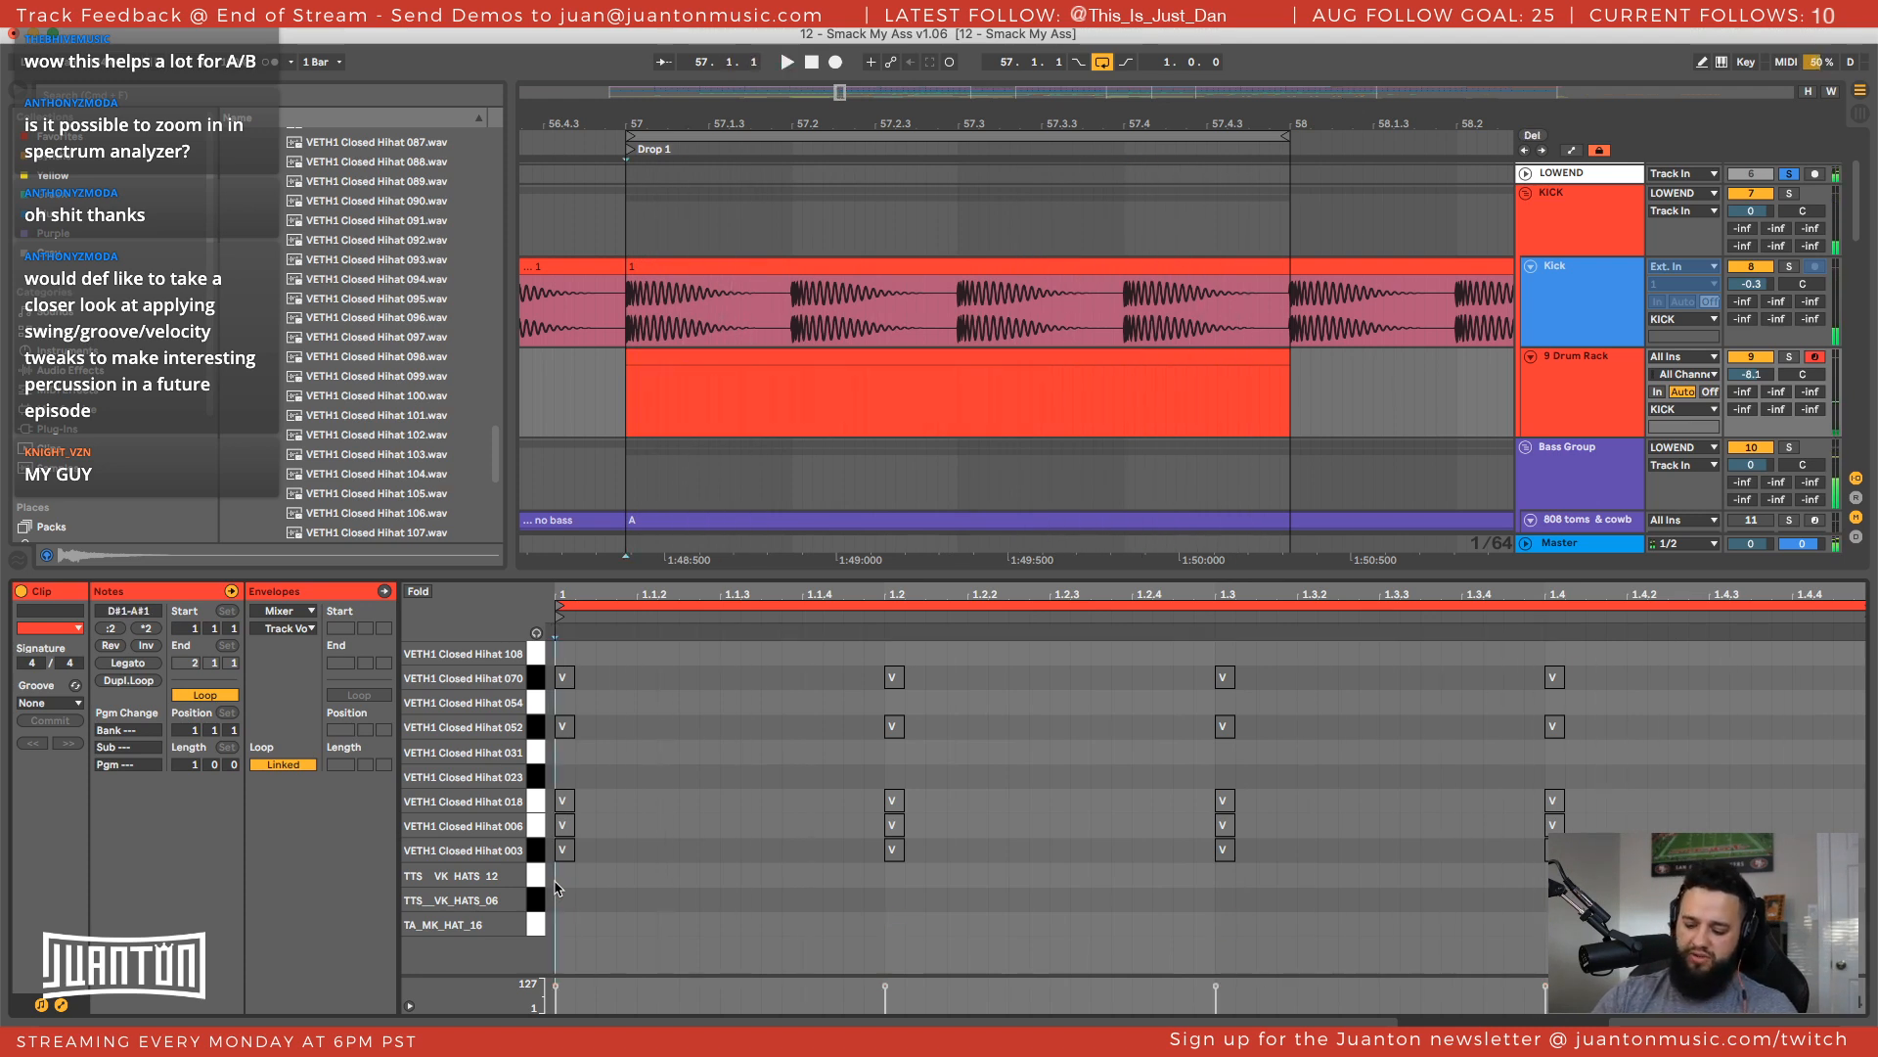
click(418, 592)
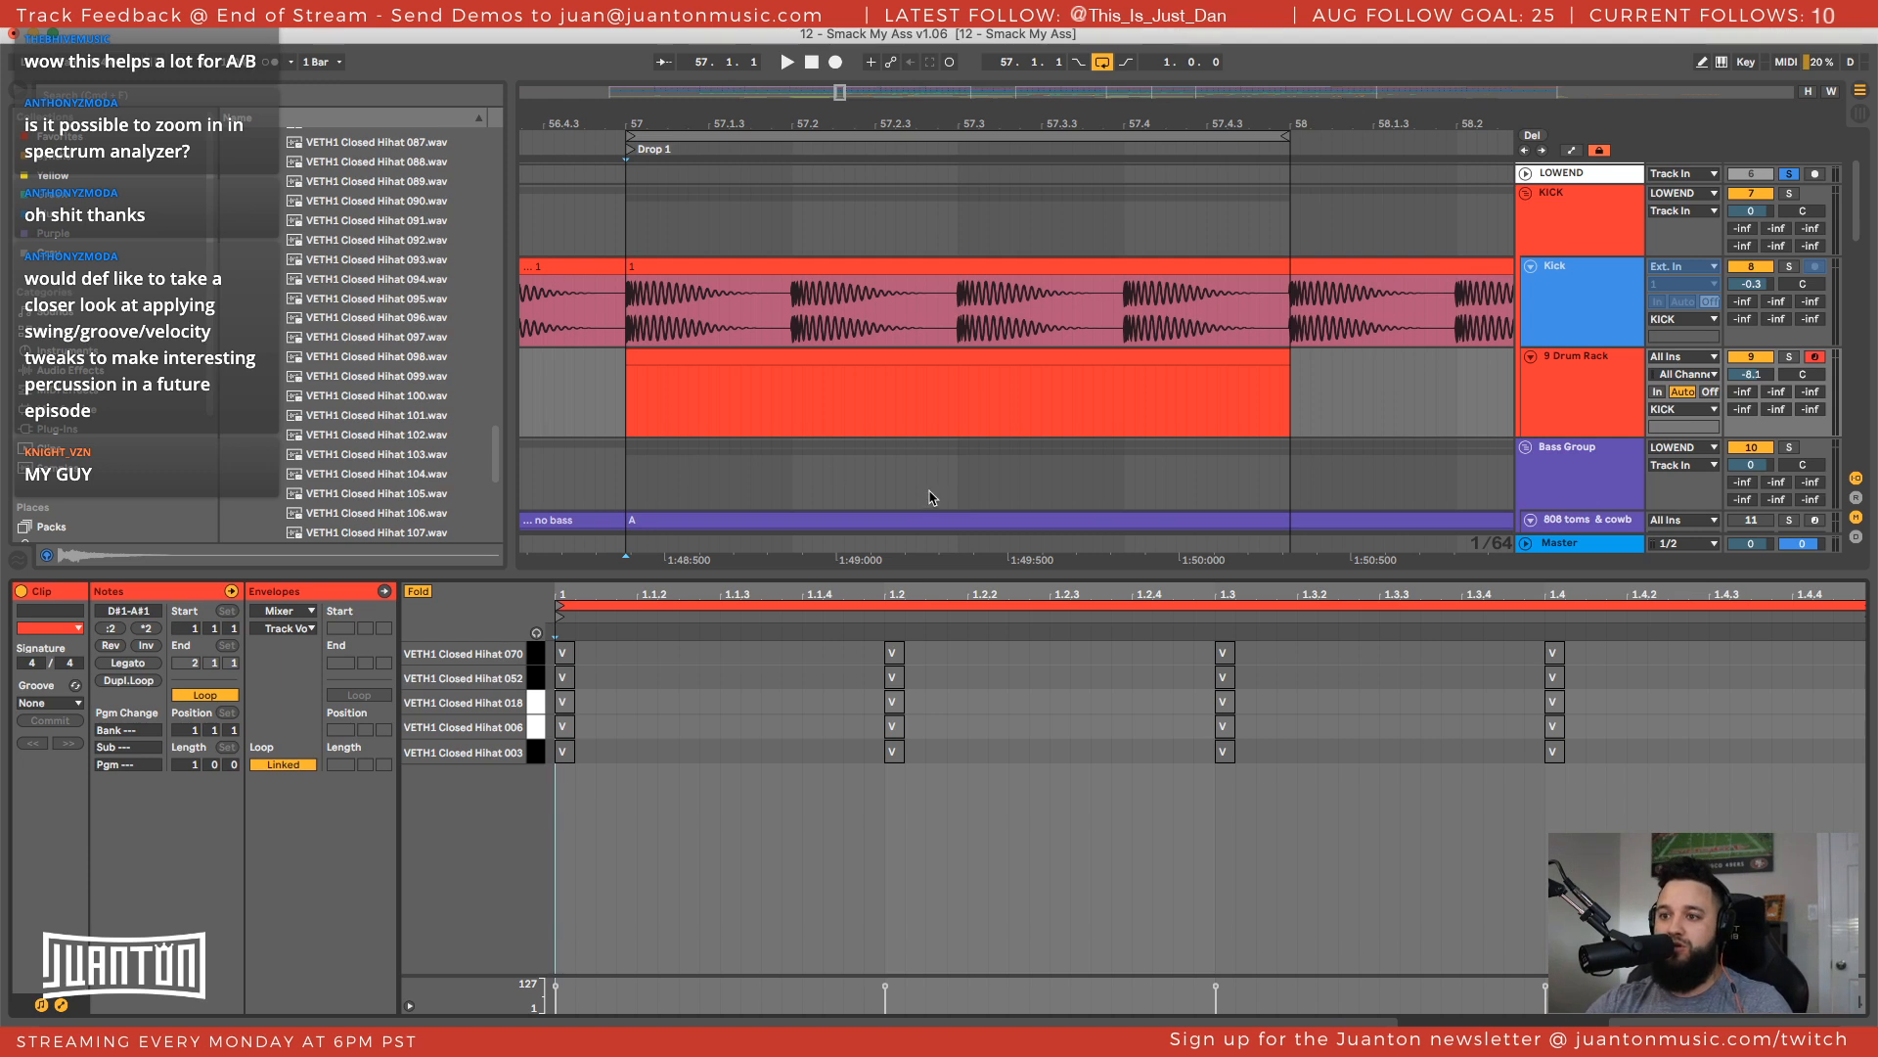
Audition the shortlisted Hihat 070 and Hihat 052 notes one at a time in the loop, leaving both rows deactivated
click(1533, 413)
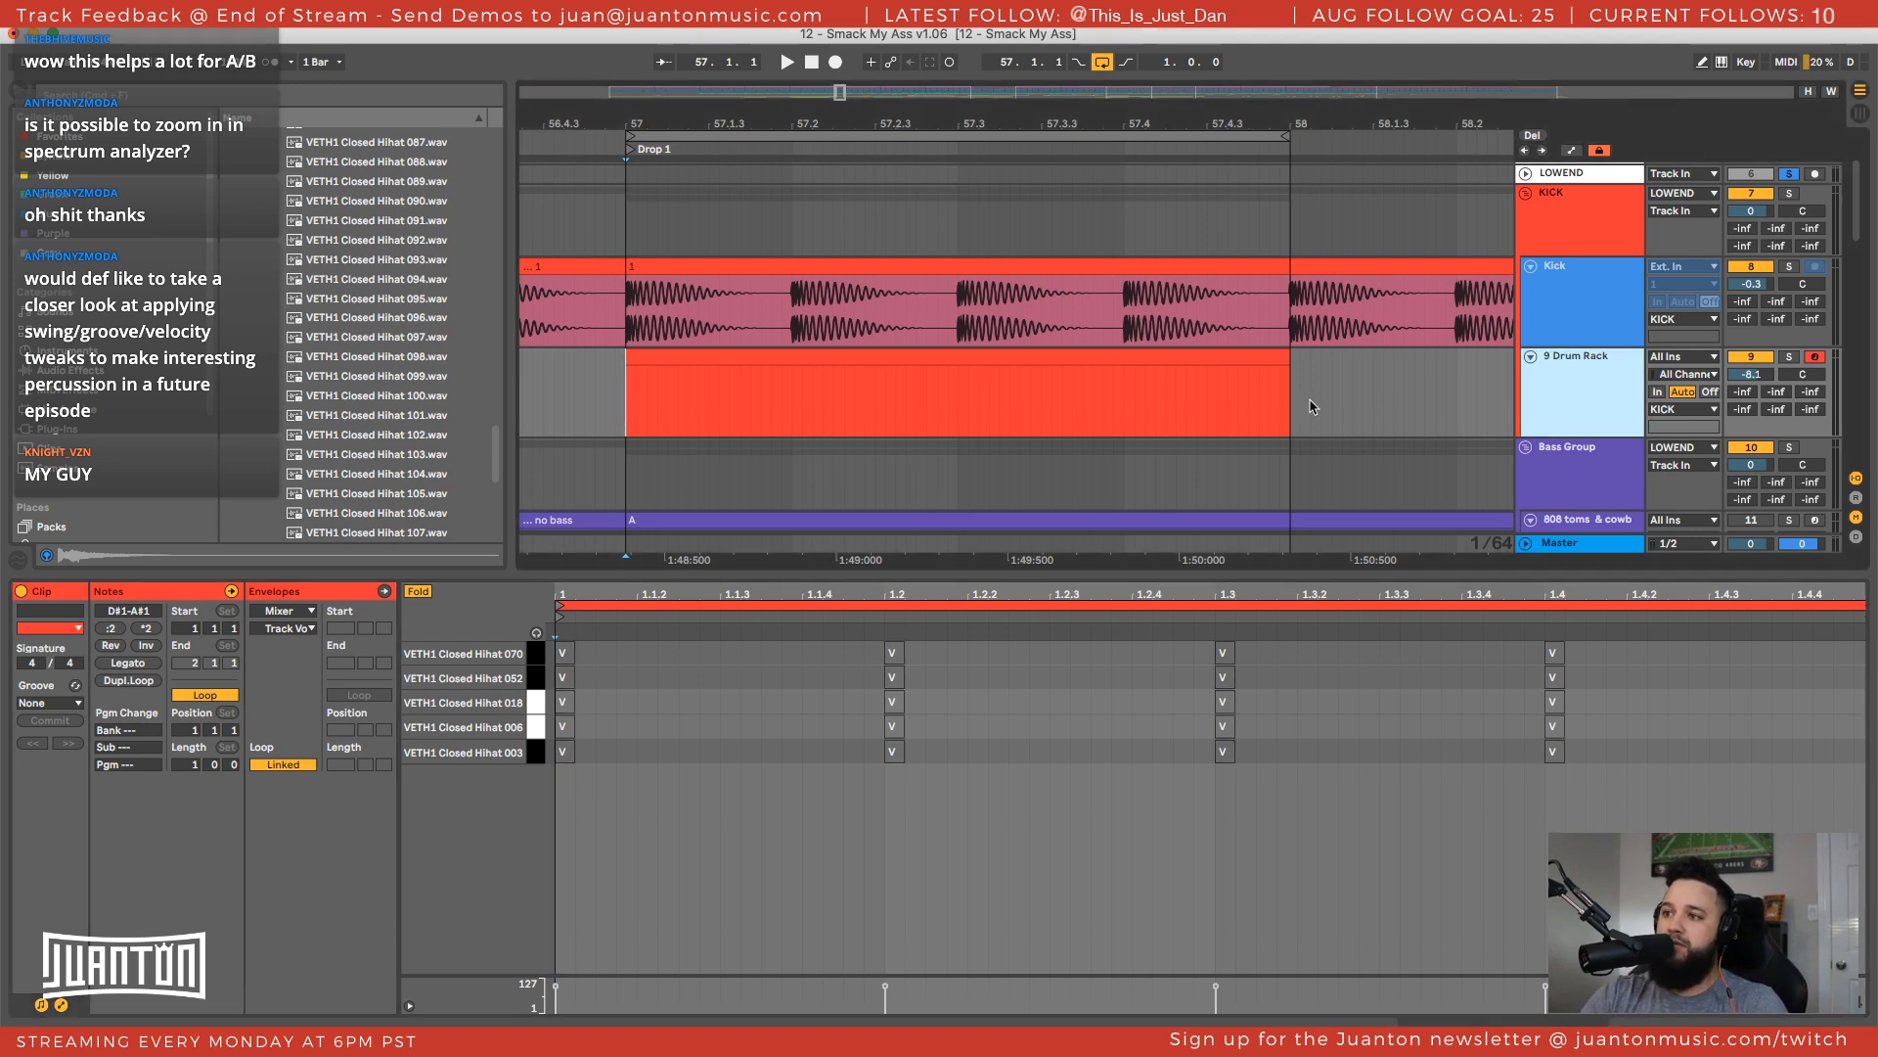
click(532, 663)
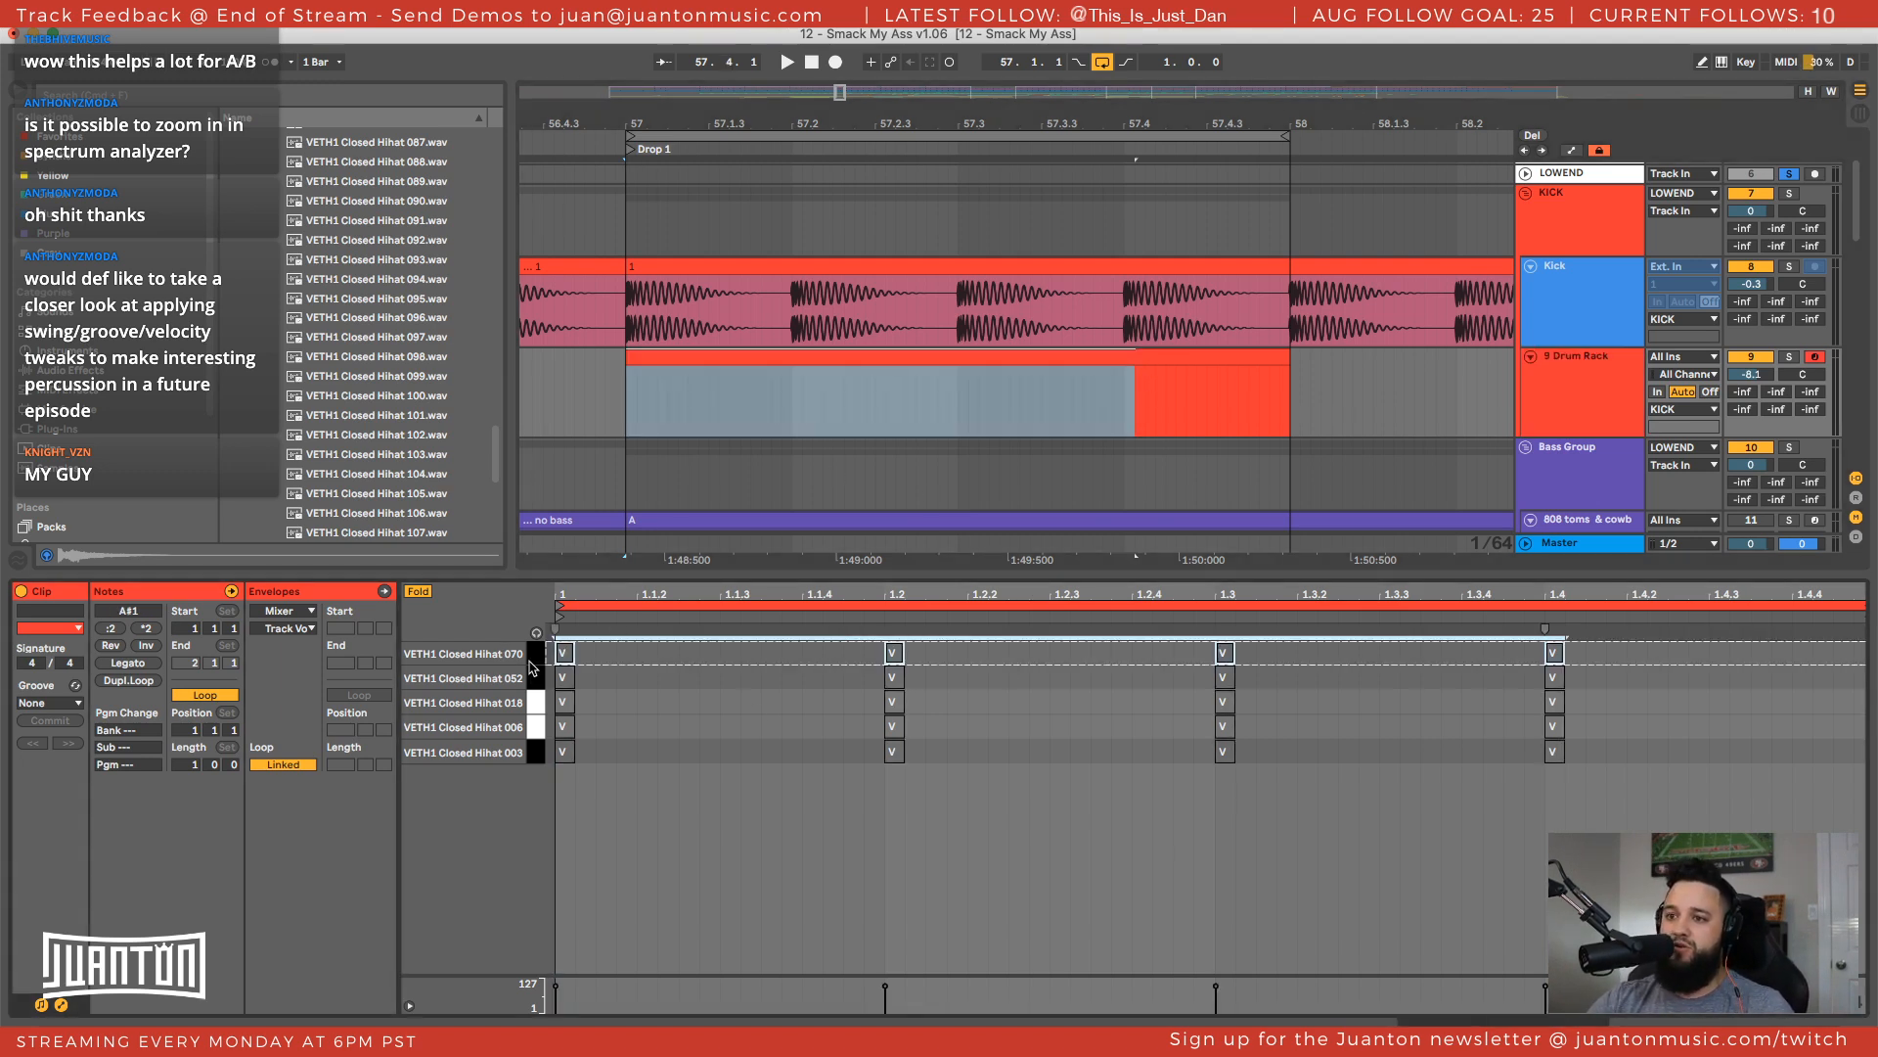
key(space)
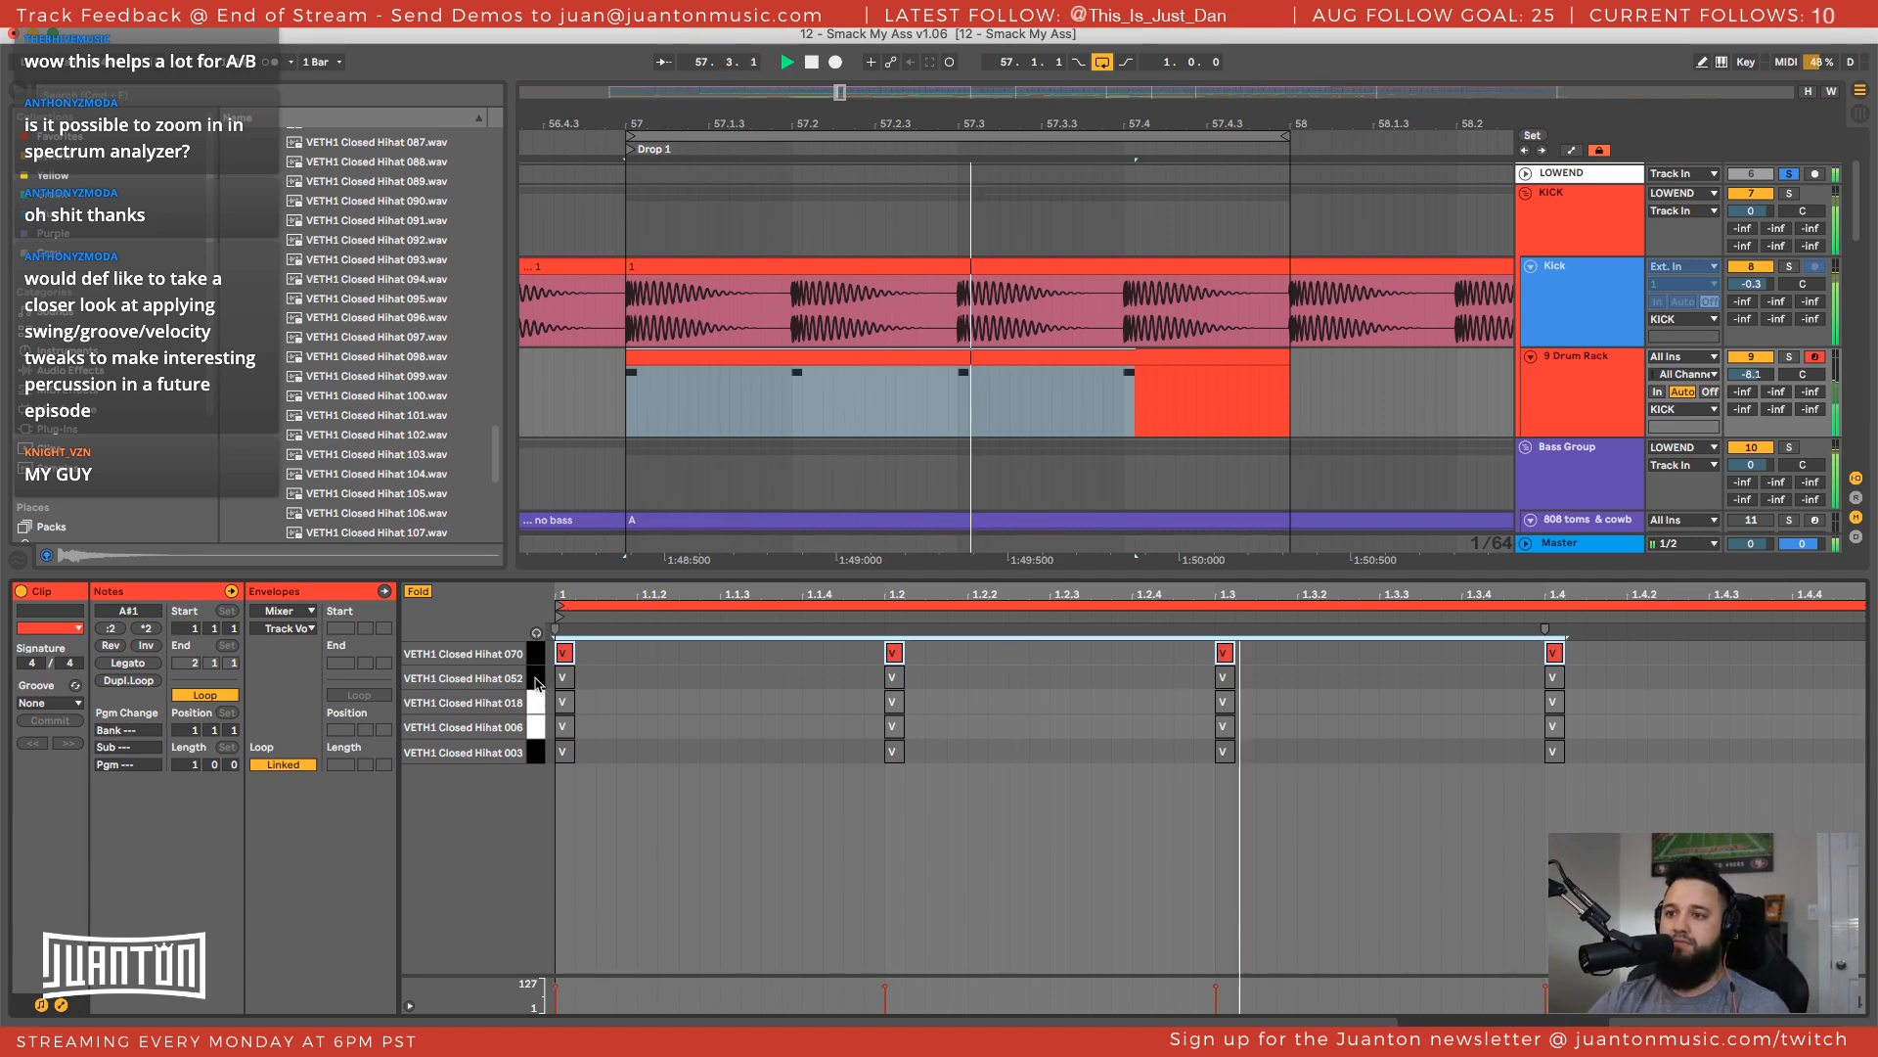
click(535, 678)
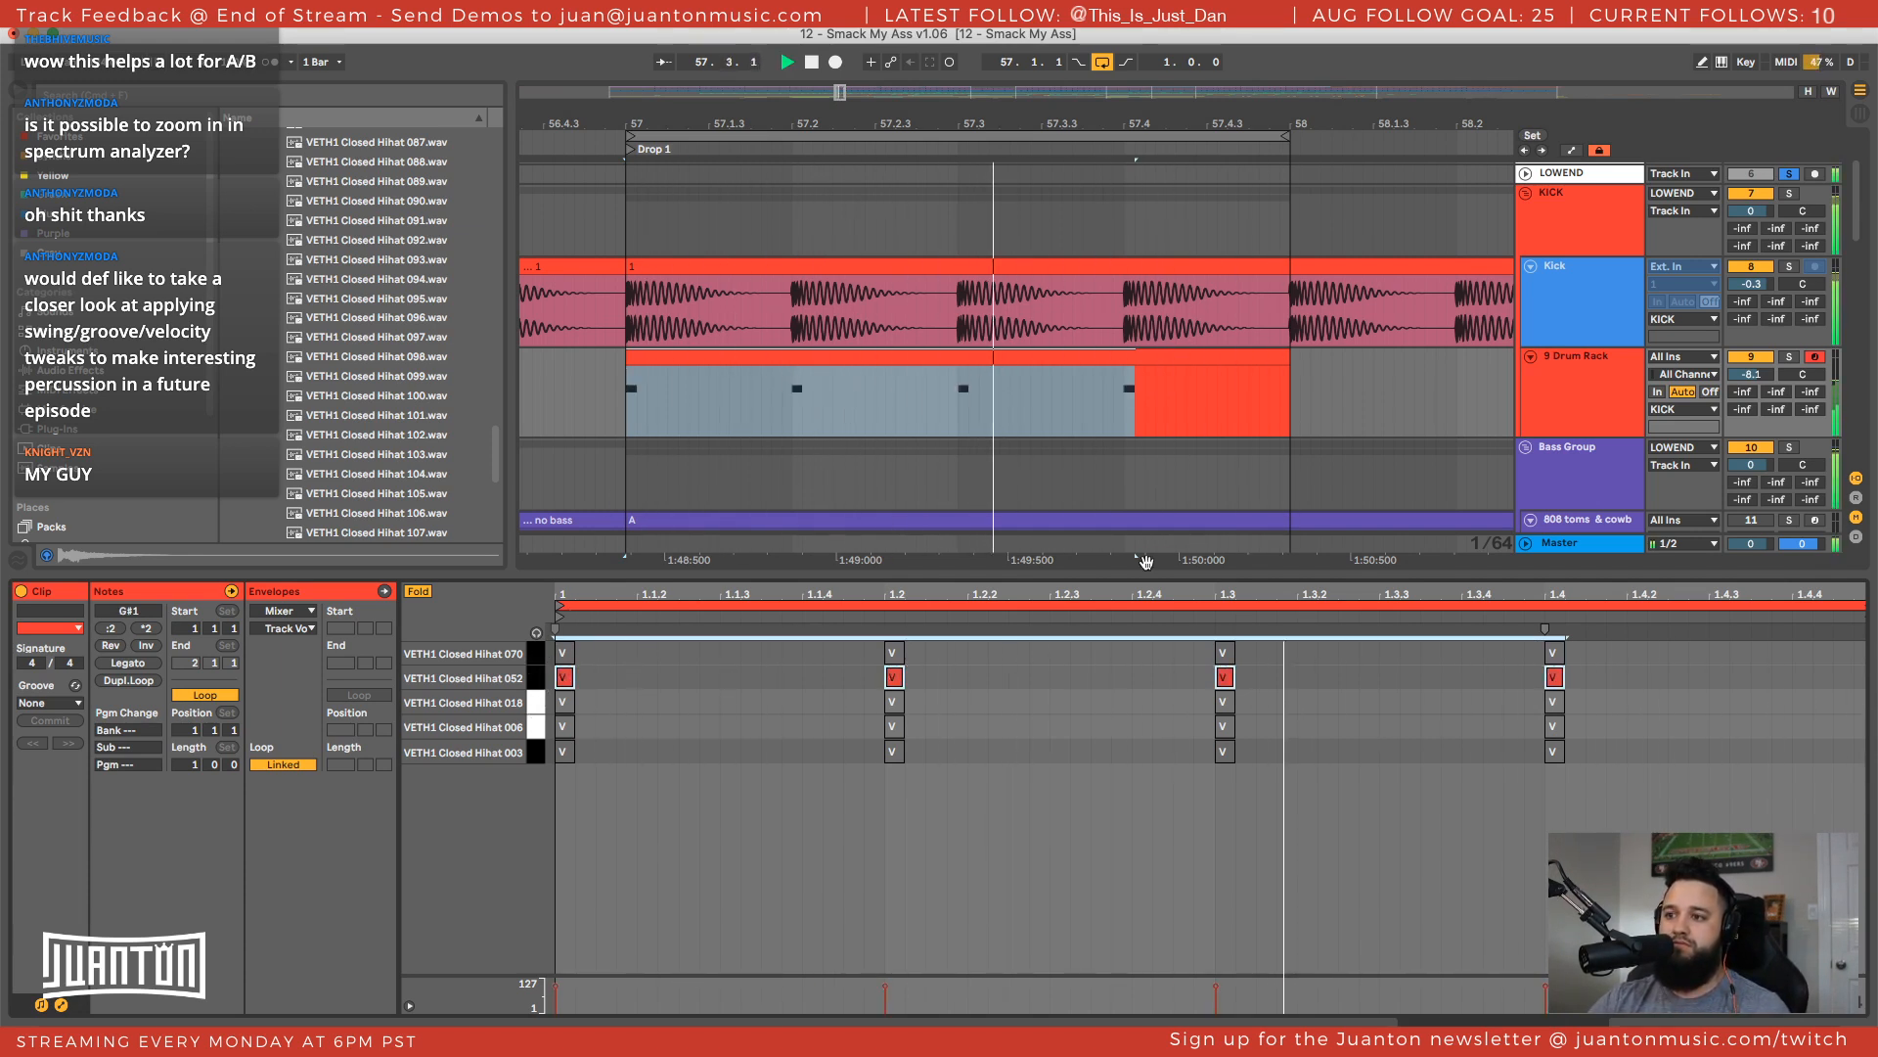
key(0)
Solo the DRUMS group so that it plays together with the soloed LOWEND group
scroll(1704, 231, down, 10)
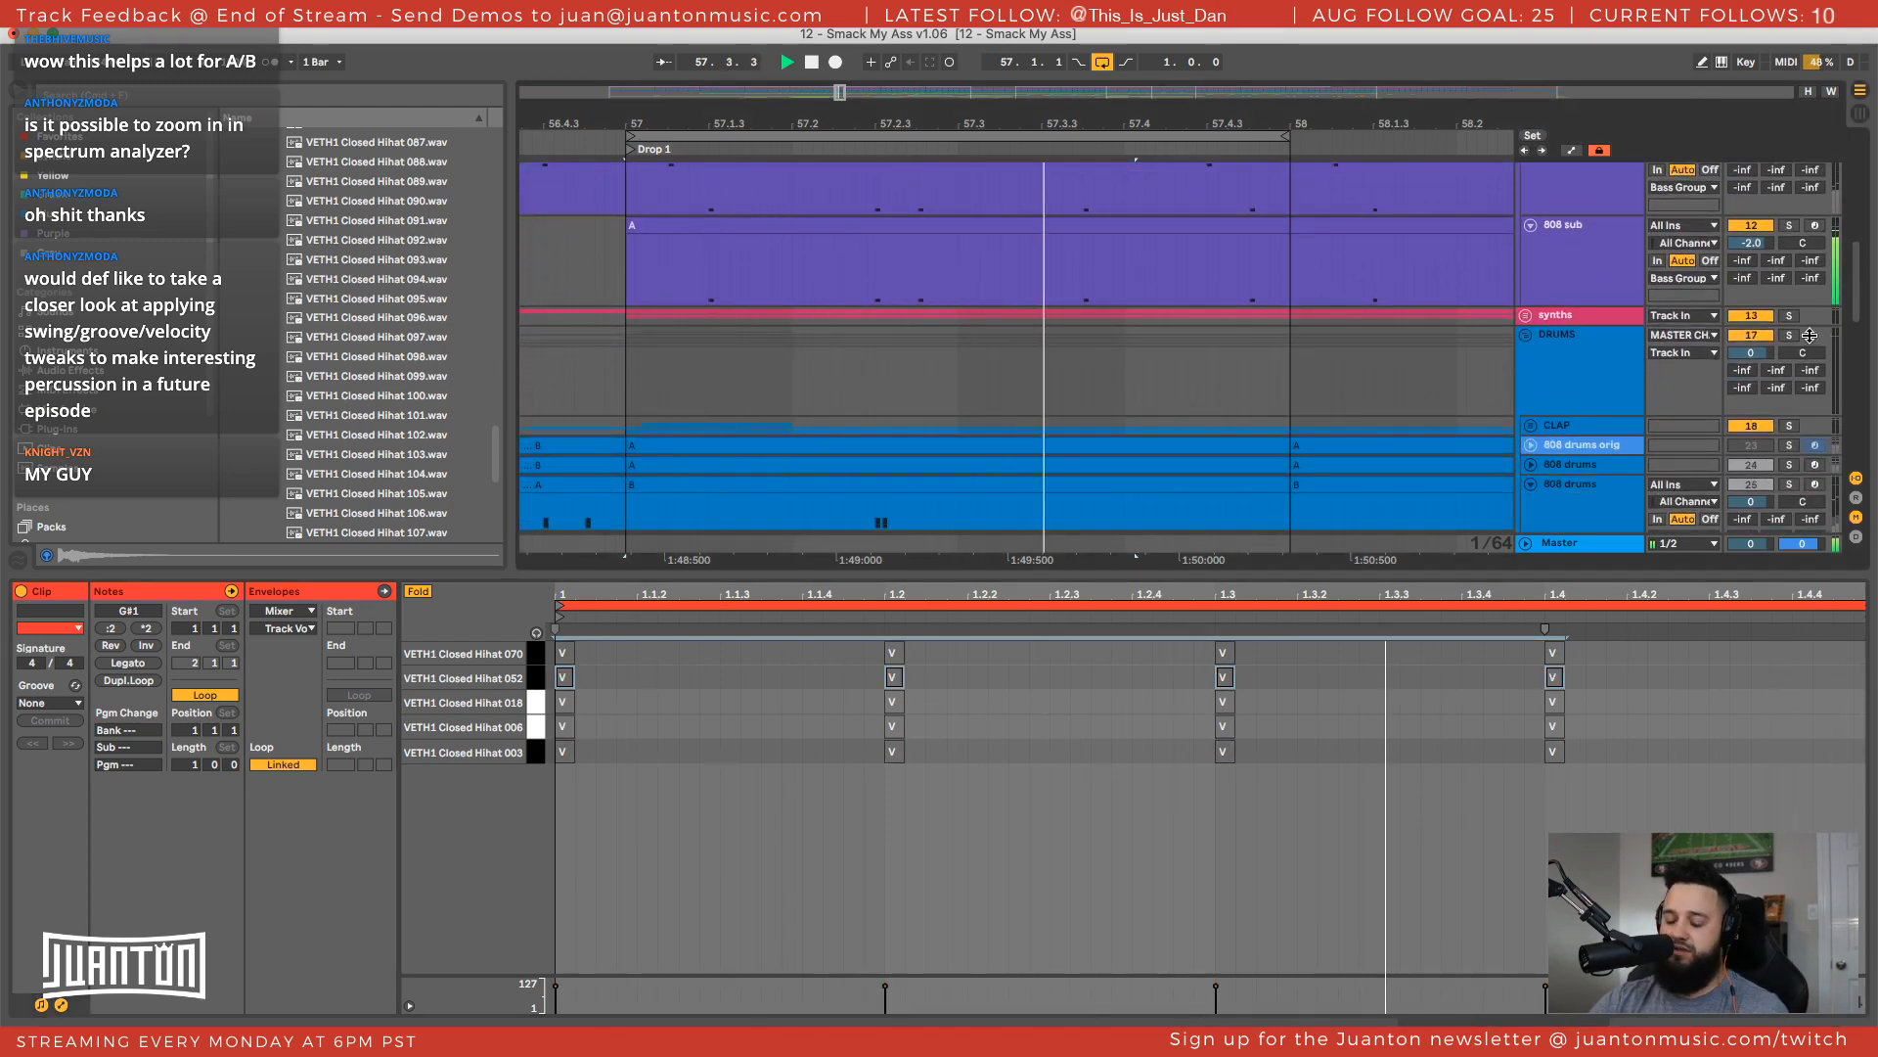
click(1789, 334)
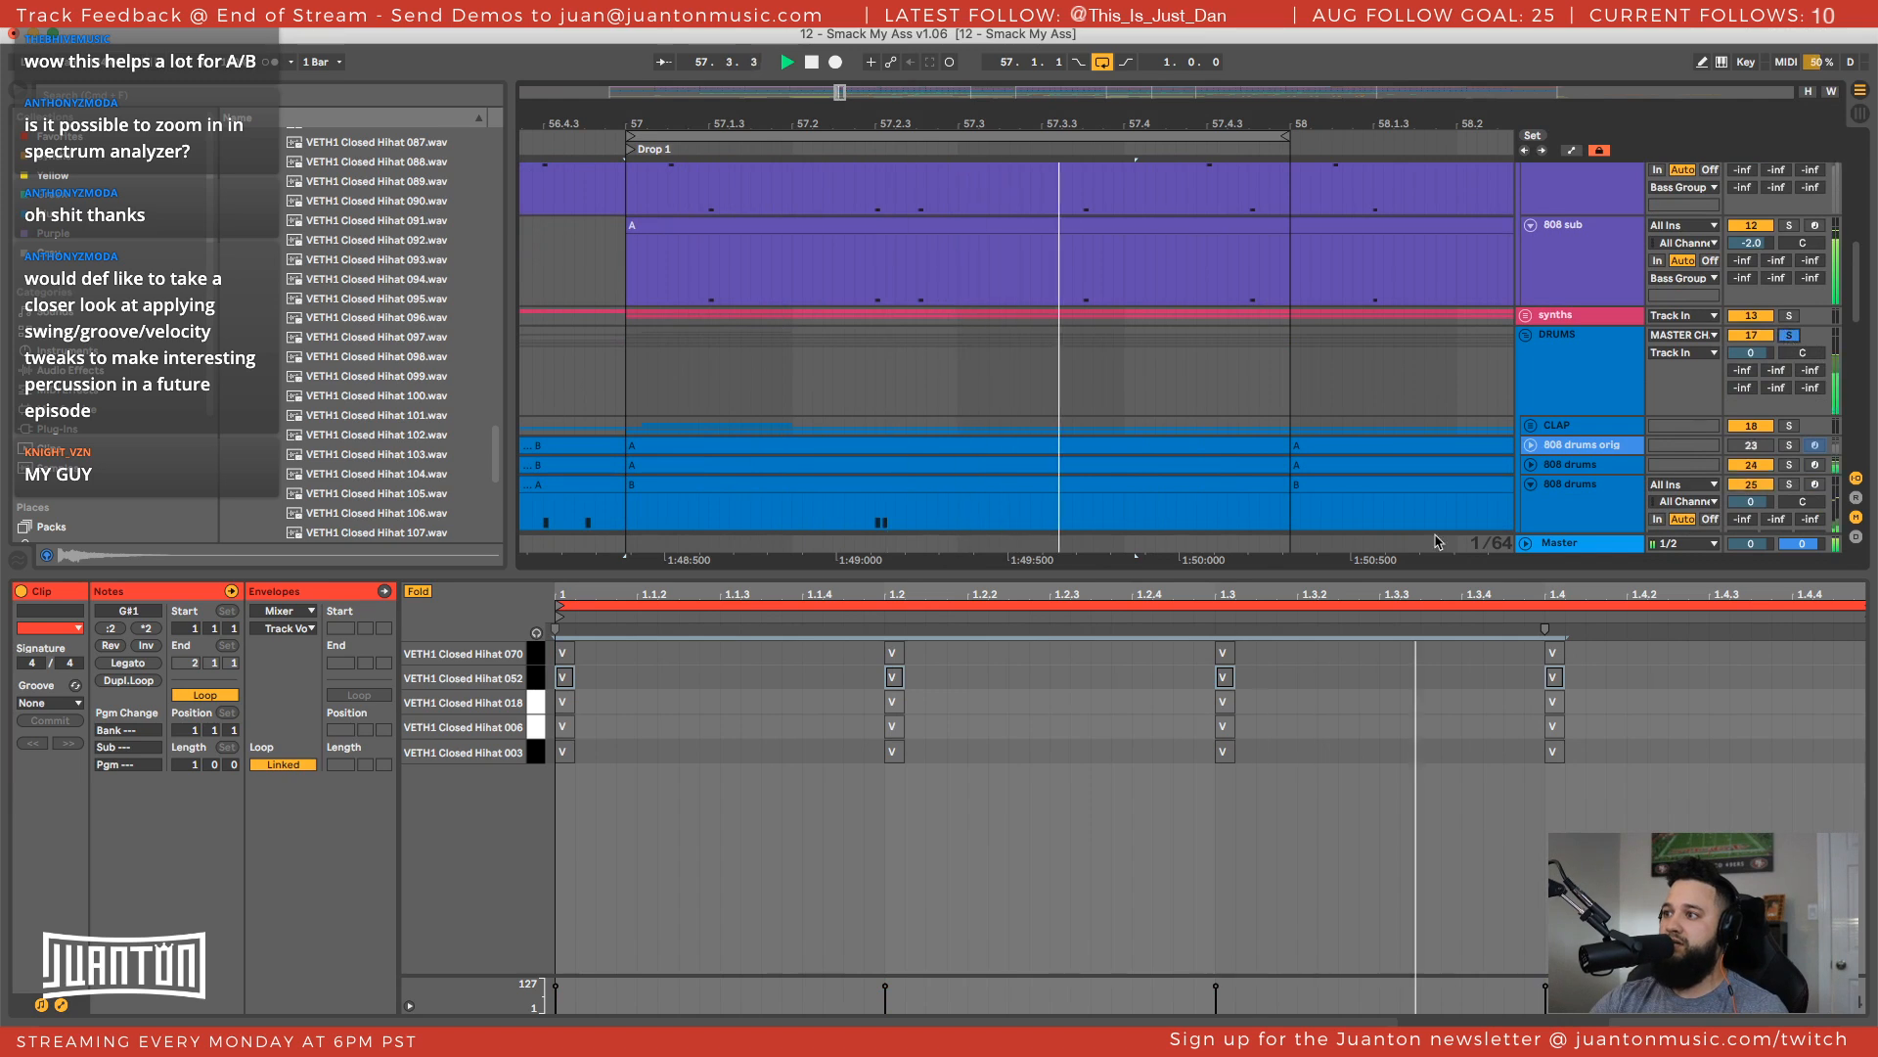
scroll(1325, 402, up, 1)
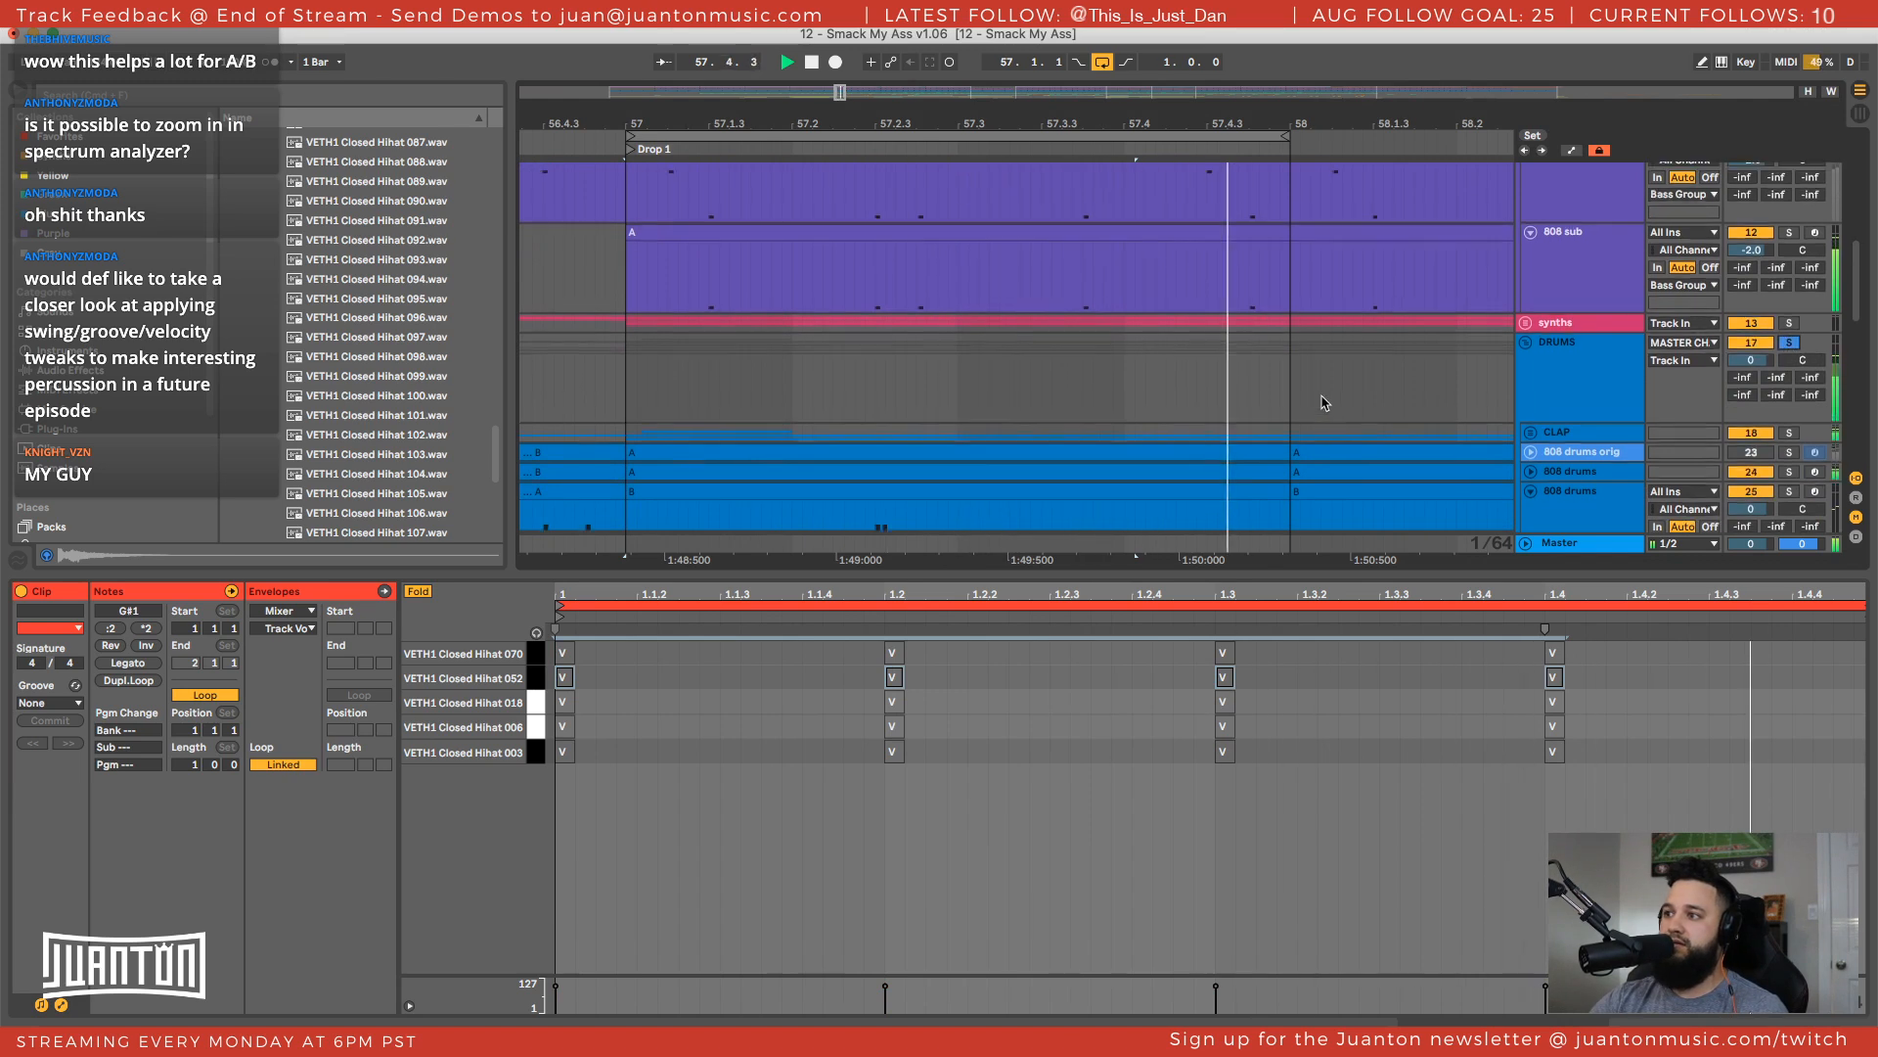
Compare the Hihat 052 and Hihat 070 notes against the kick, bass and drums by activating one row at a time
click(536, 678)
click(537, 653)
click(537, 654)
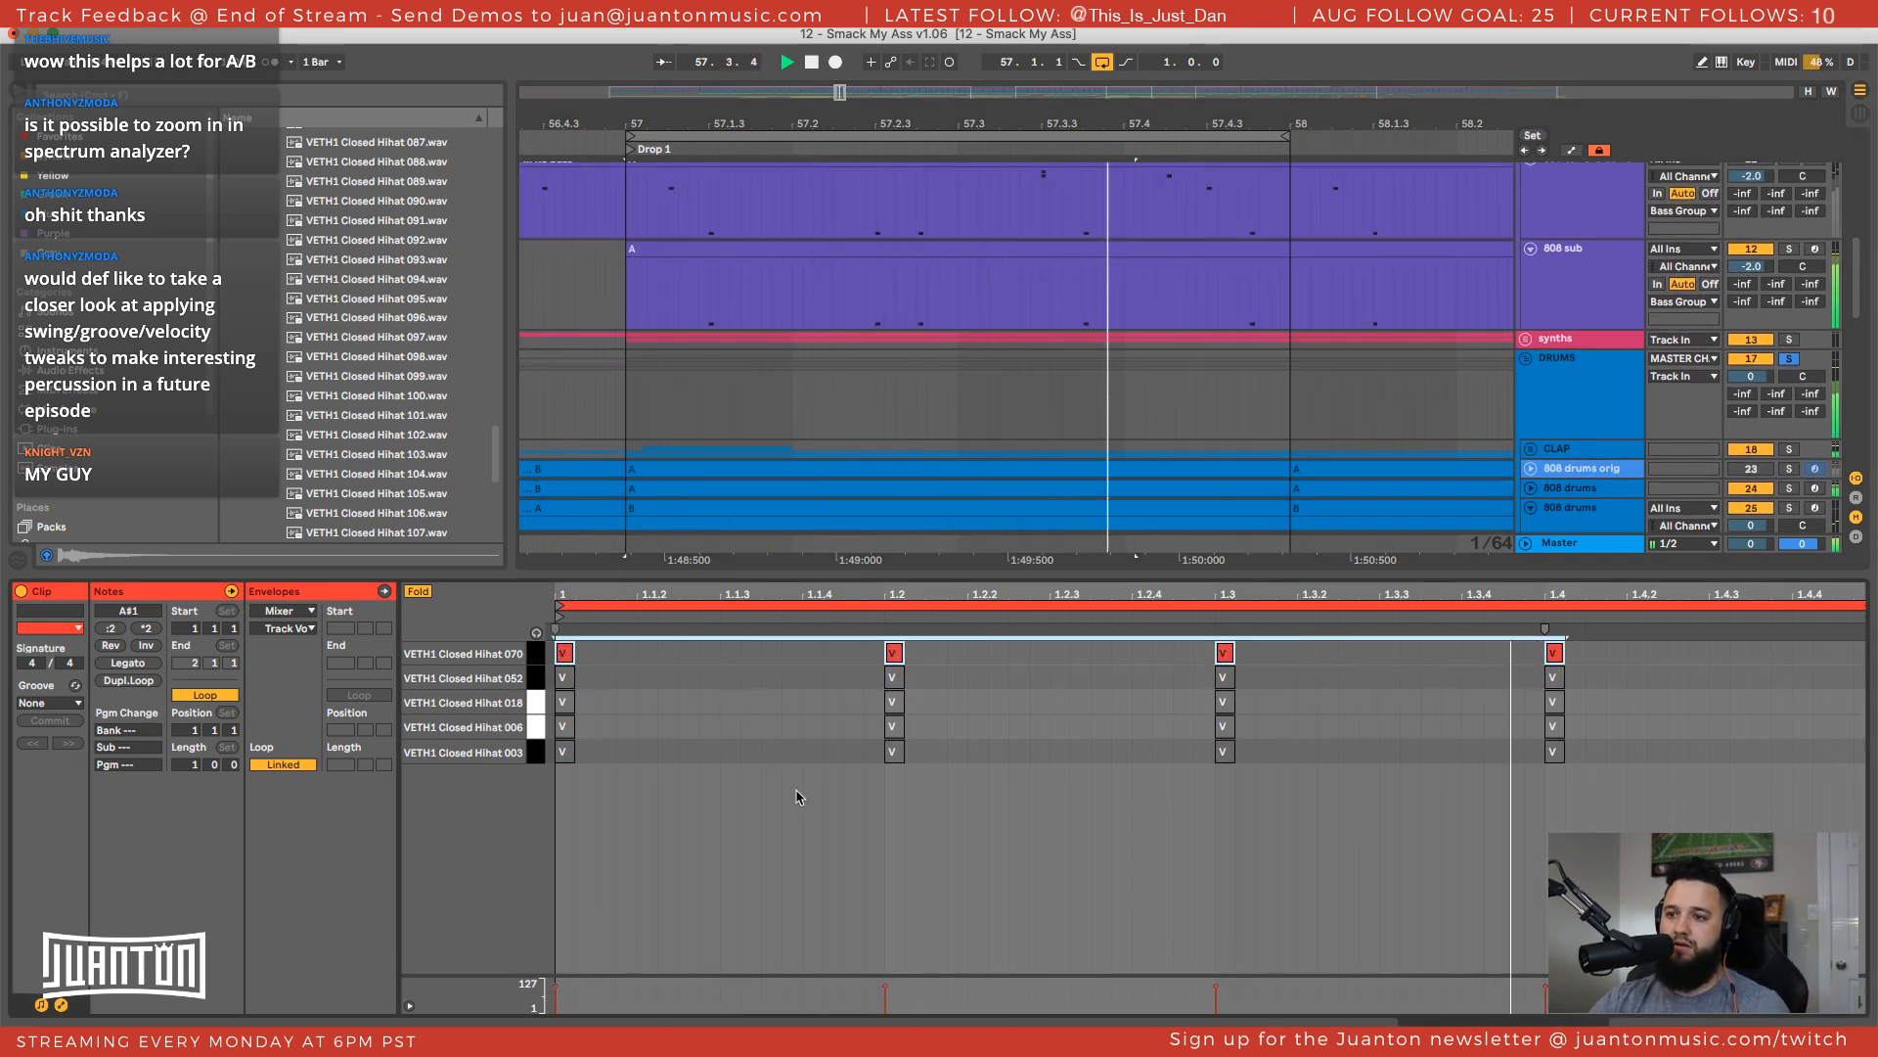
click(537, 678)
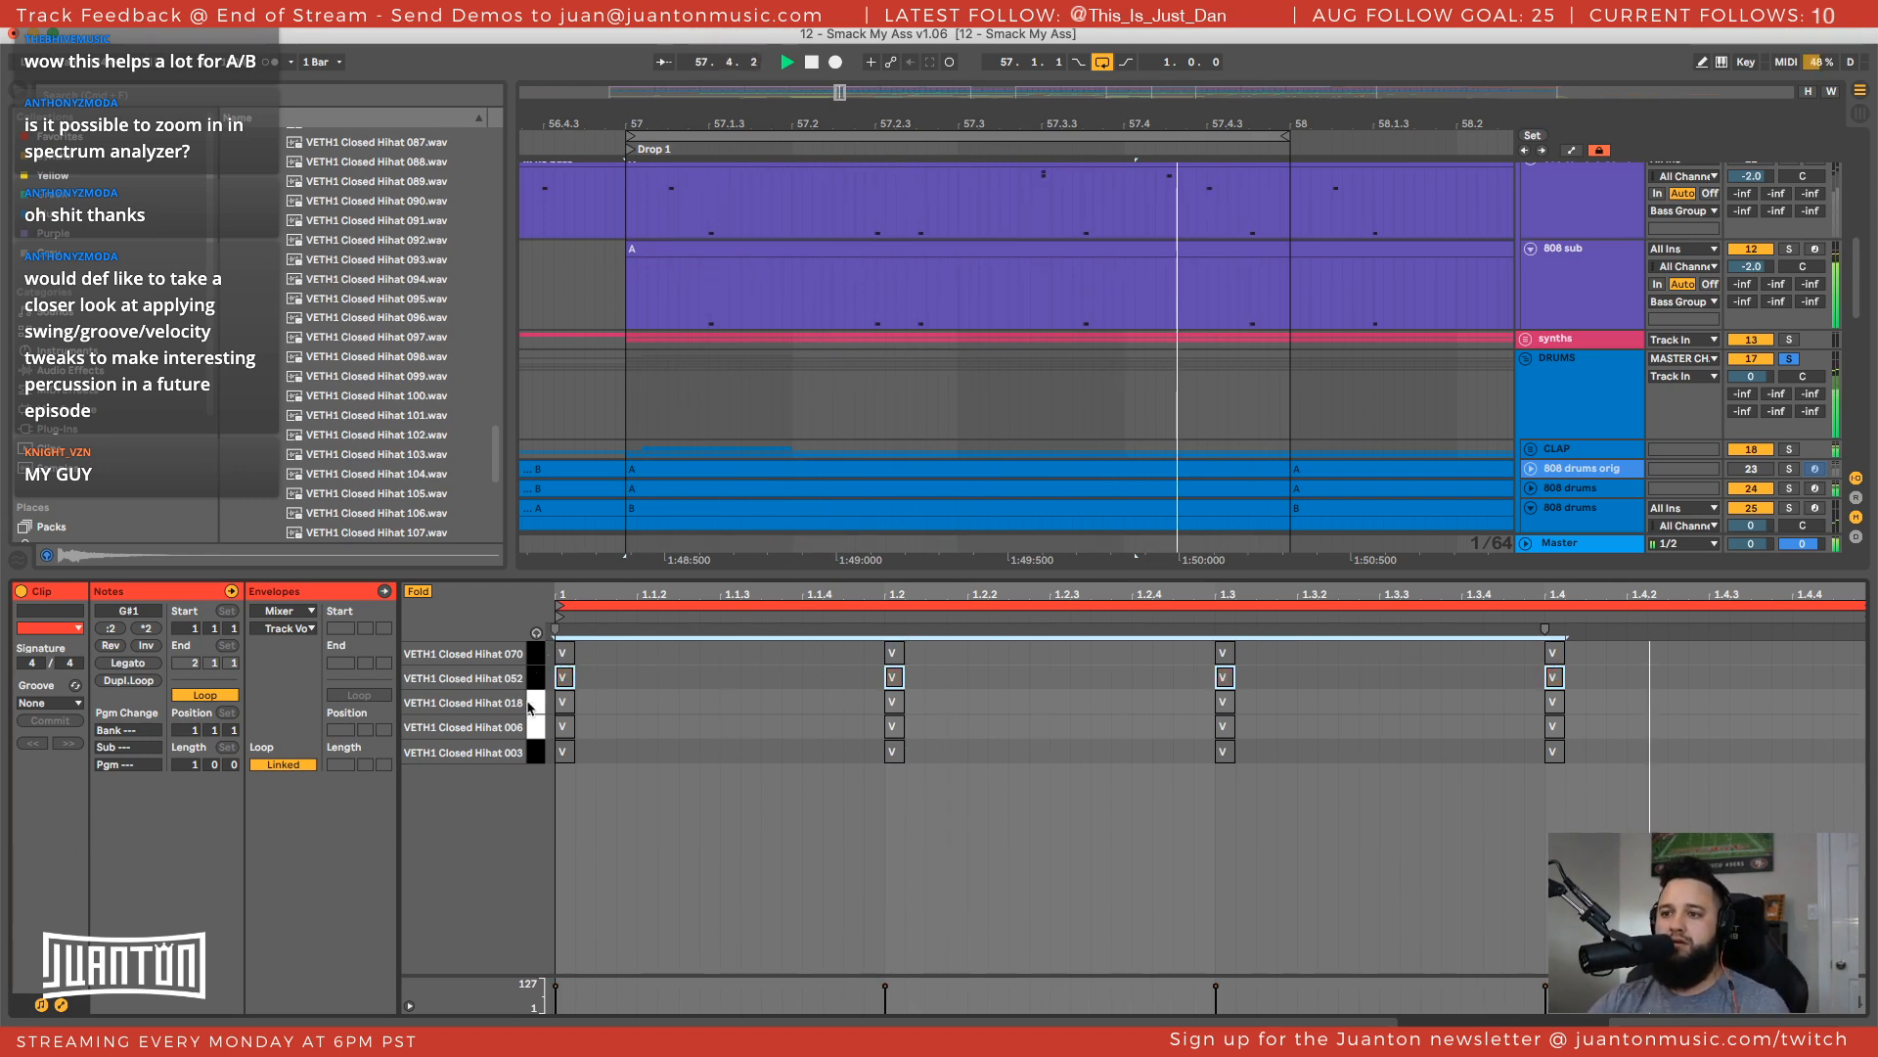
Audition the Hihat 018, Hihat 006 and Hihat 003 rows in turn with the drums, returning to Hihat 006 for comparison
click(533, 703)
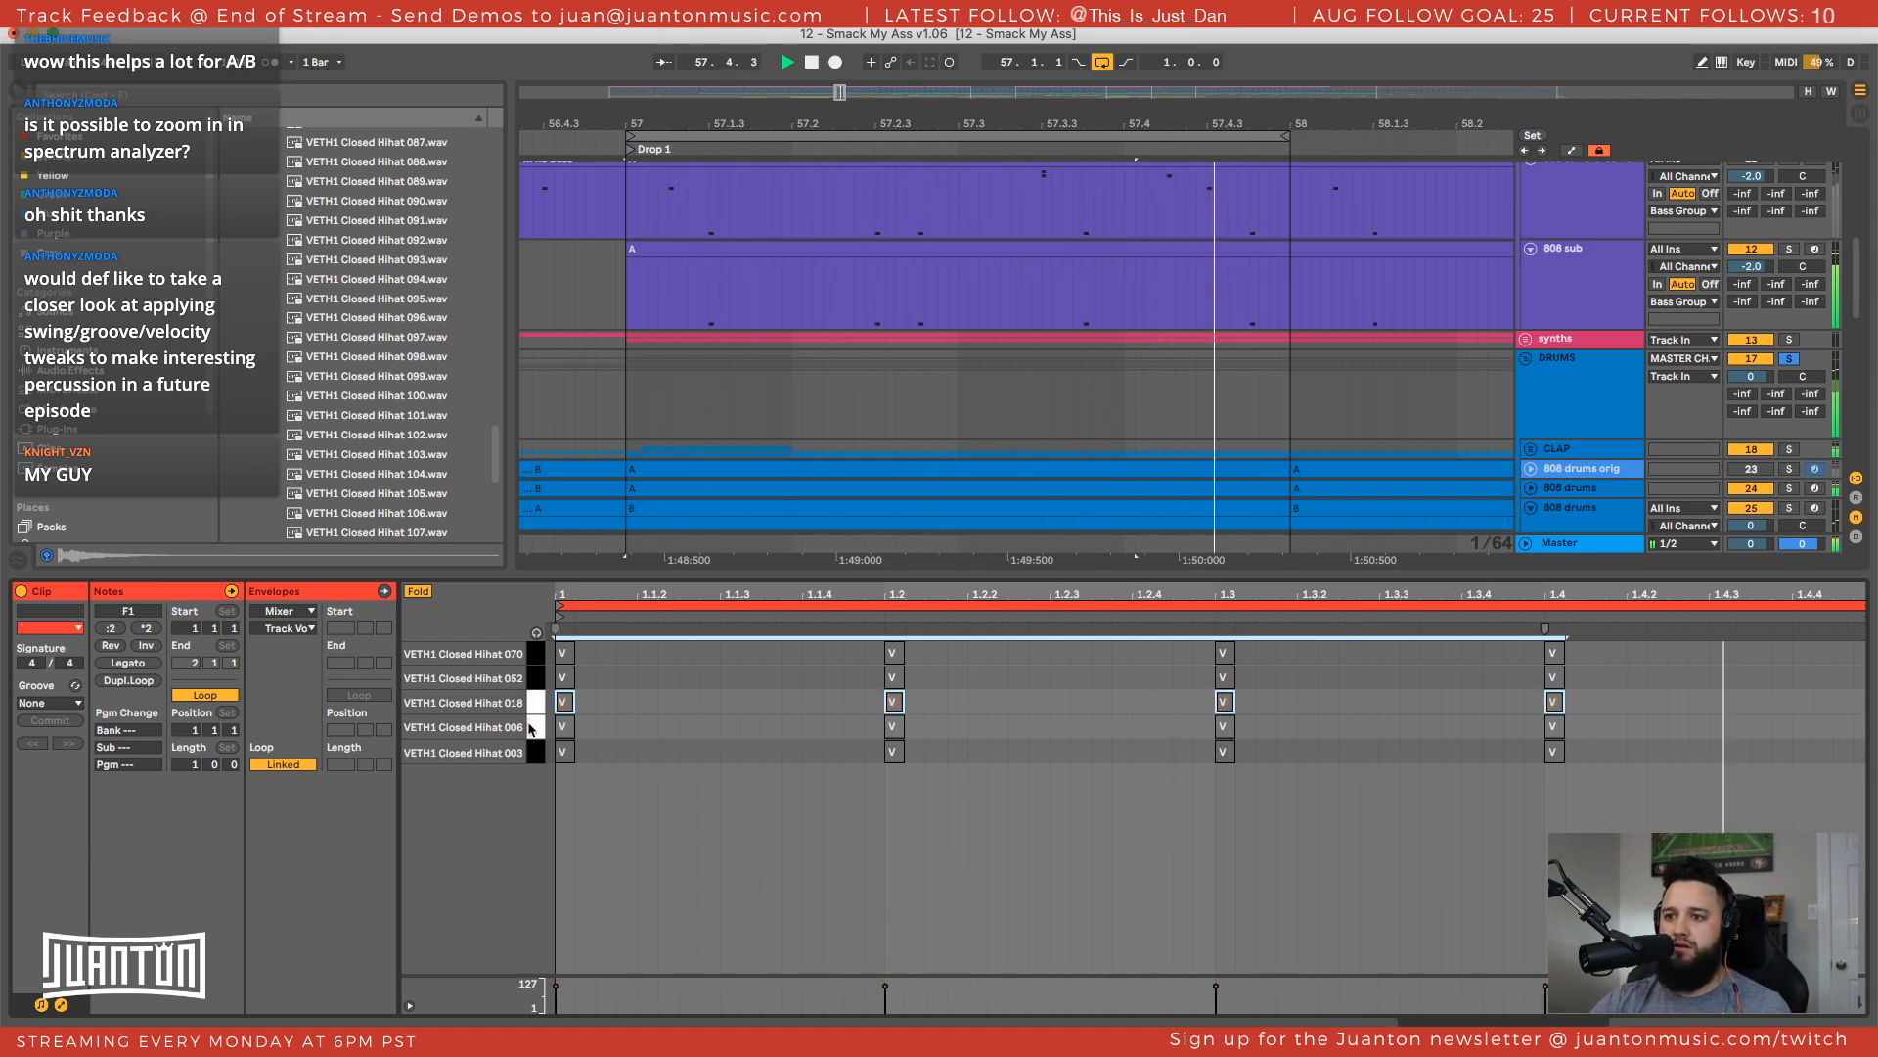
click(528, 726)
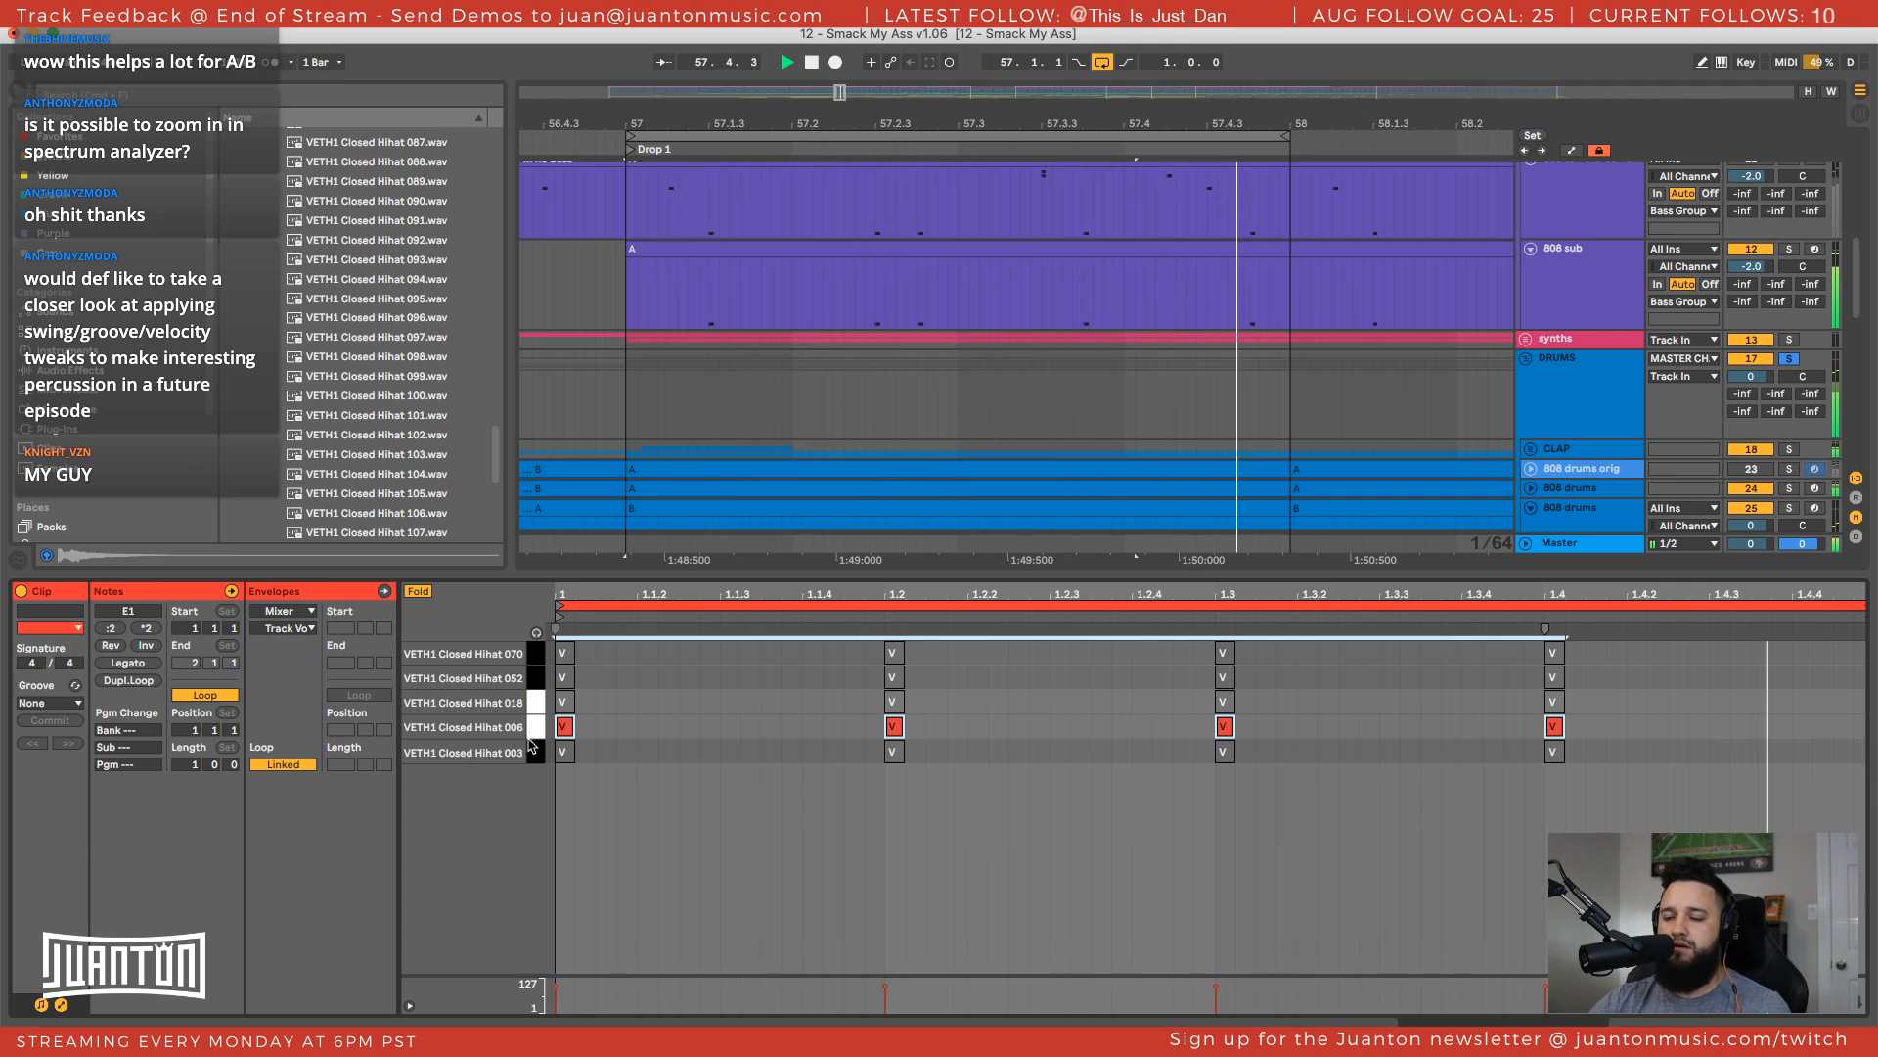
click(531, 755)
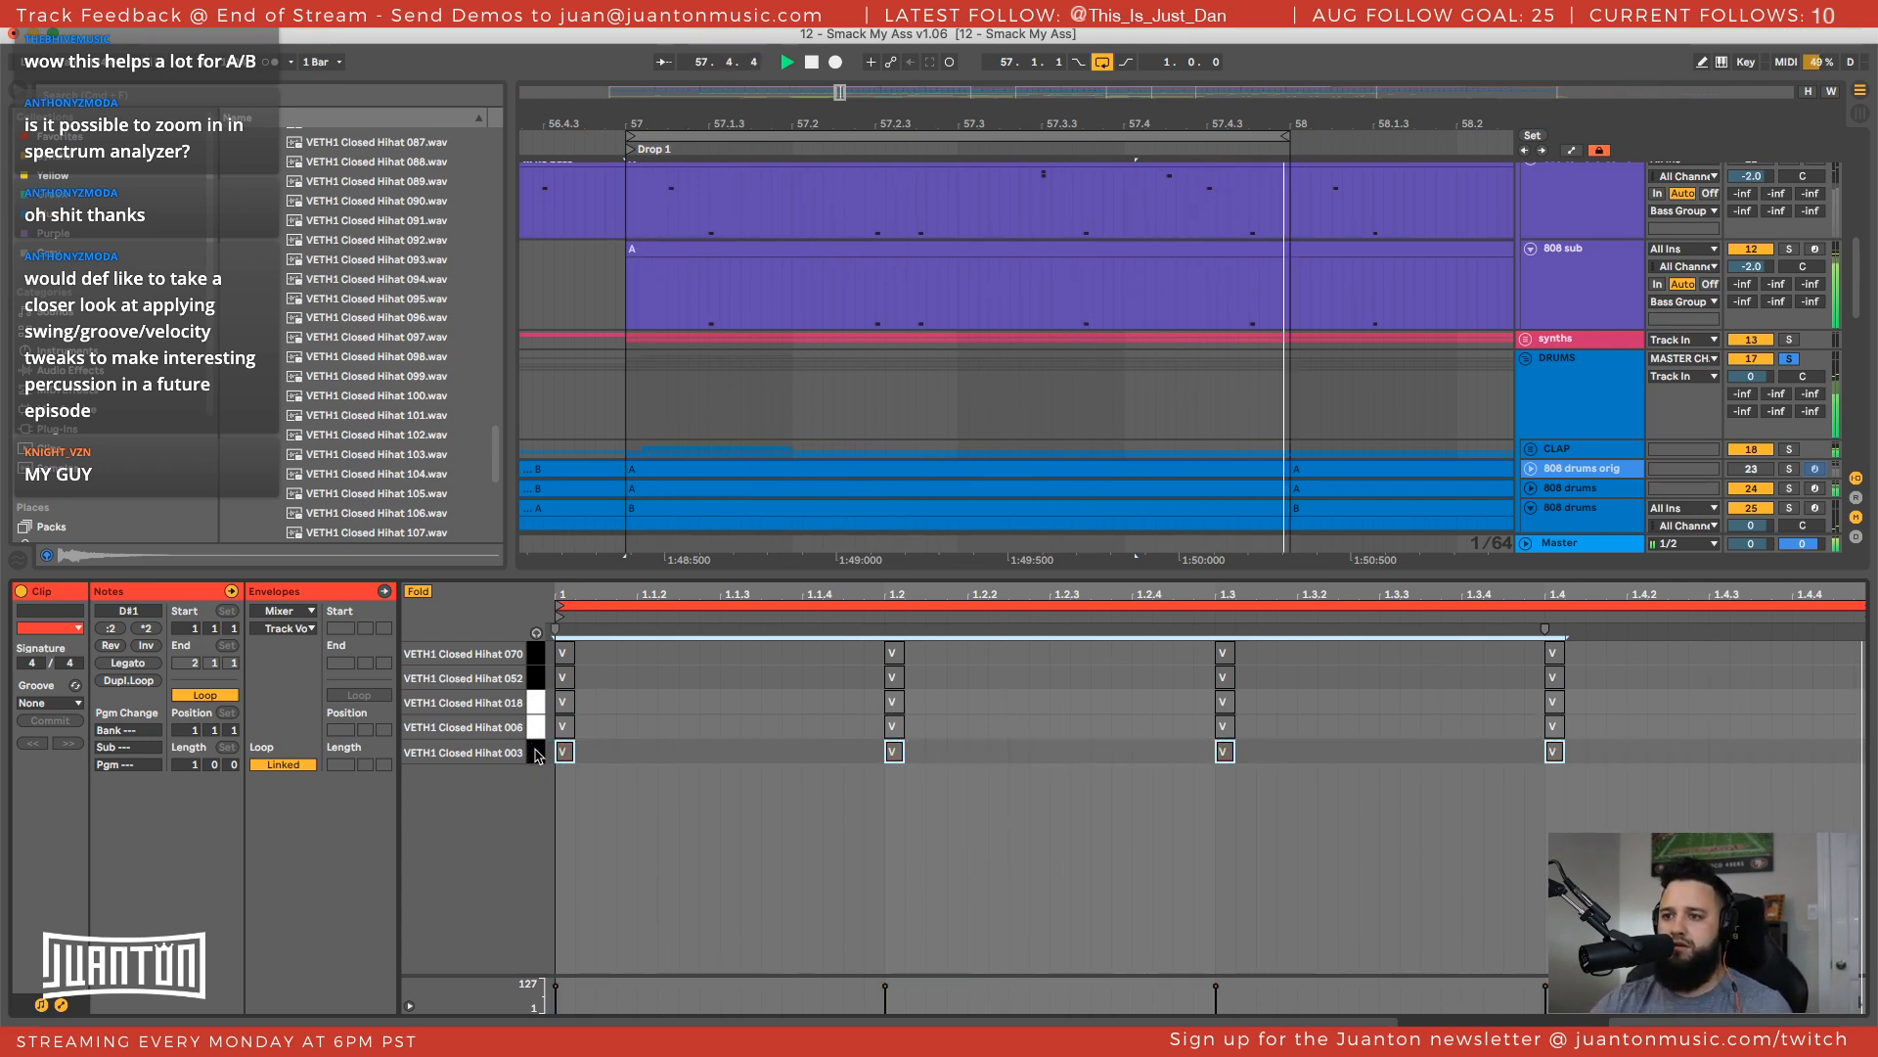
click(528, 727)
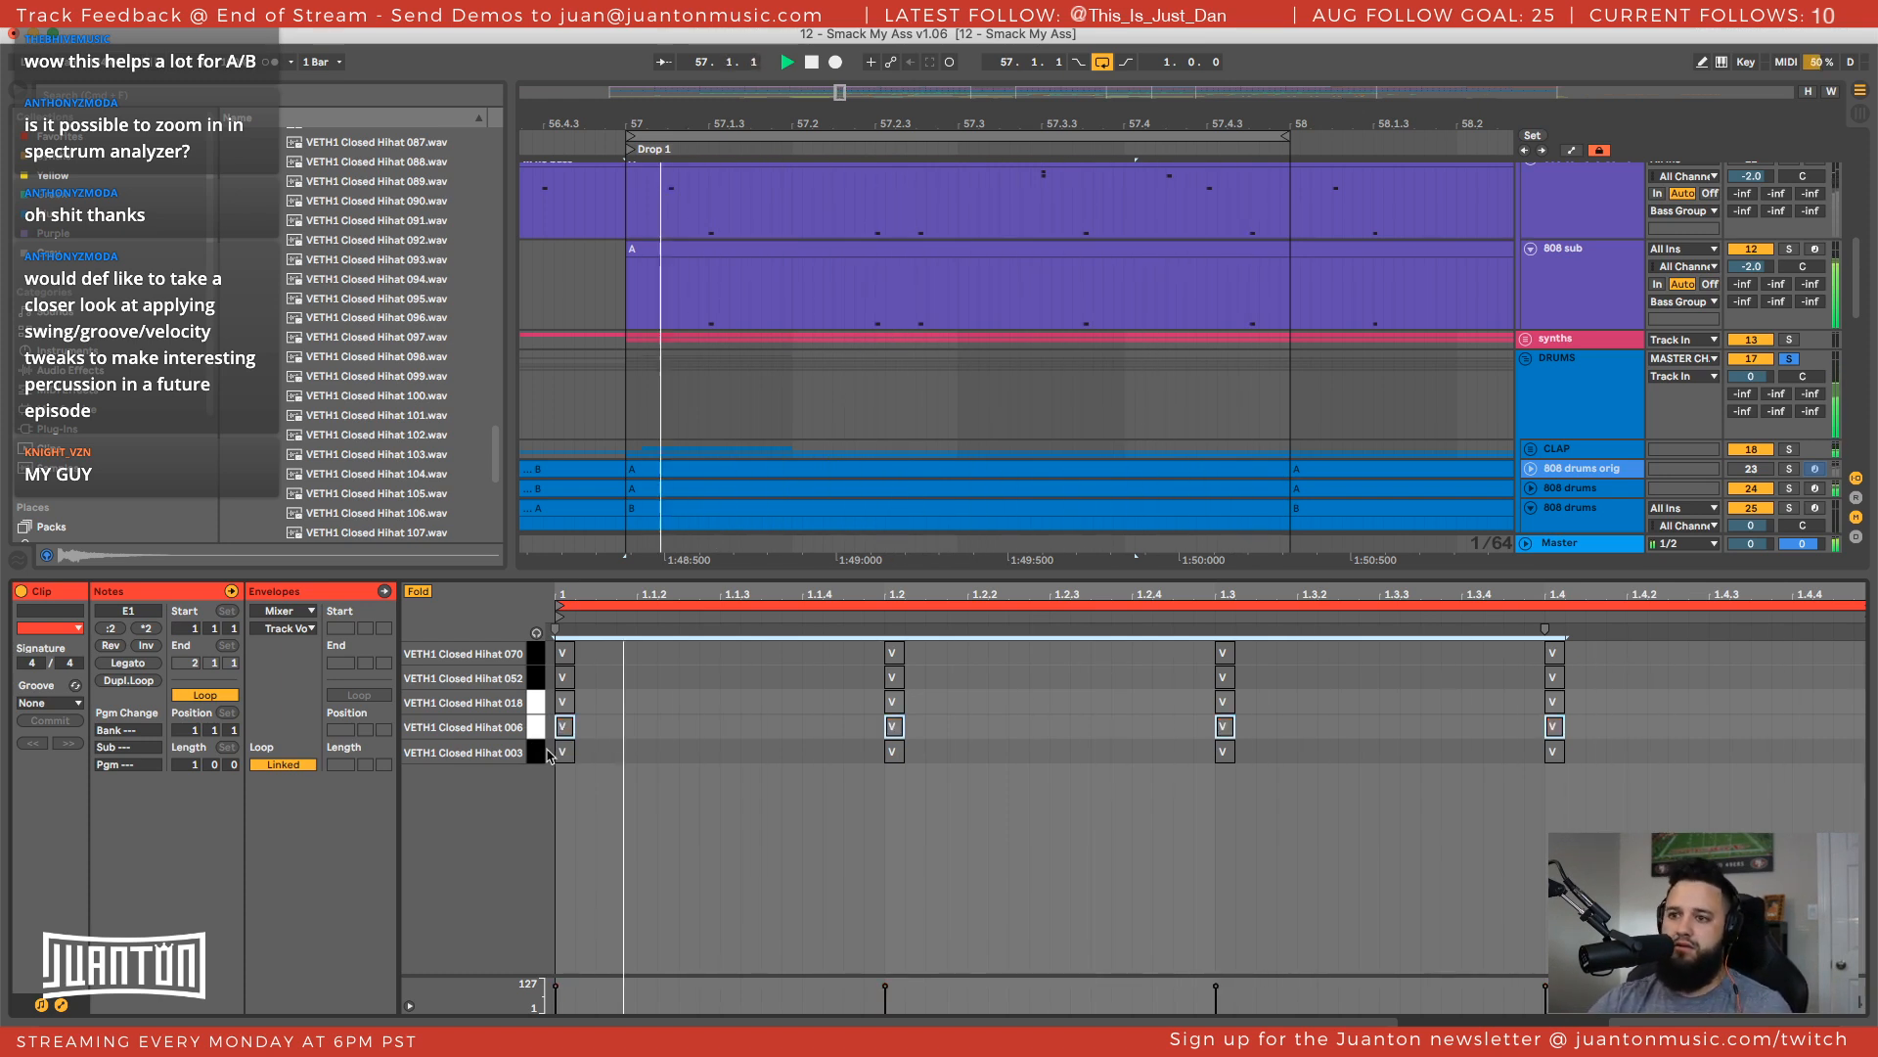
click(537, 753)
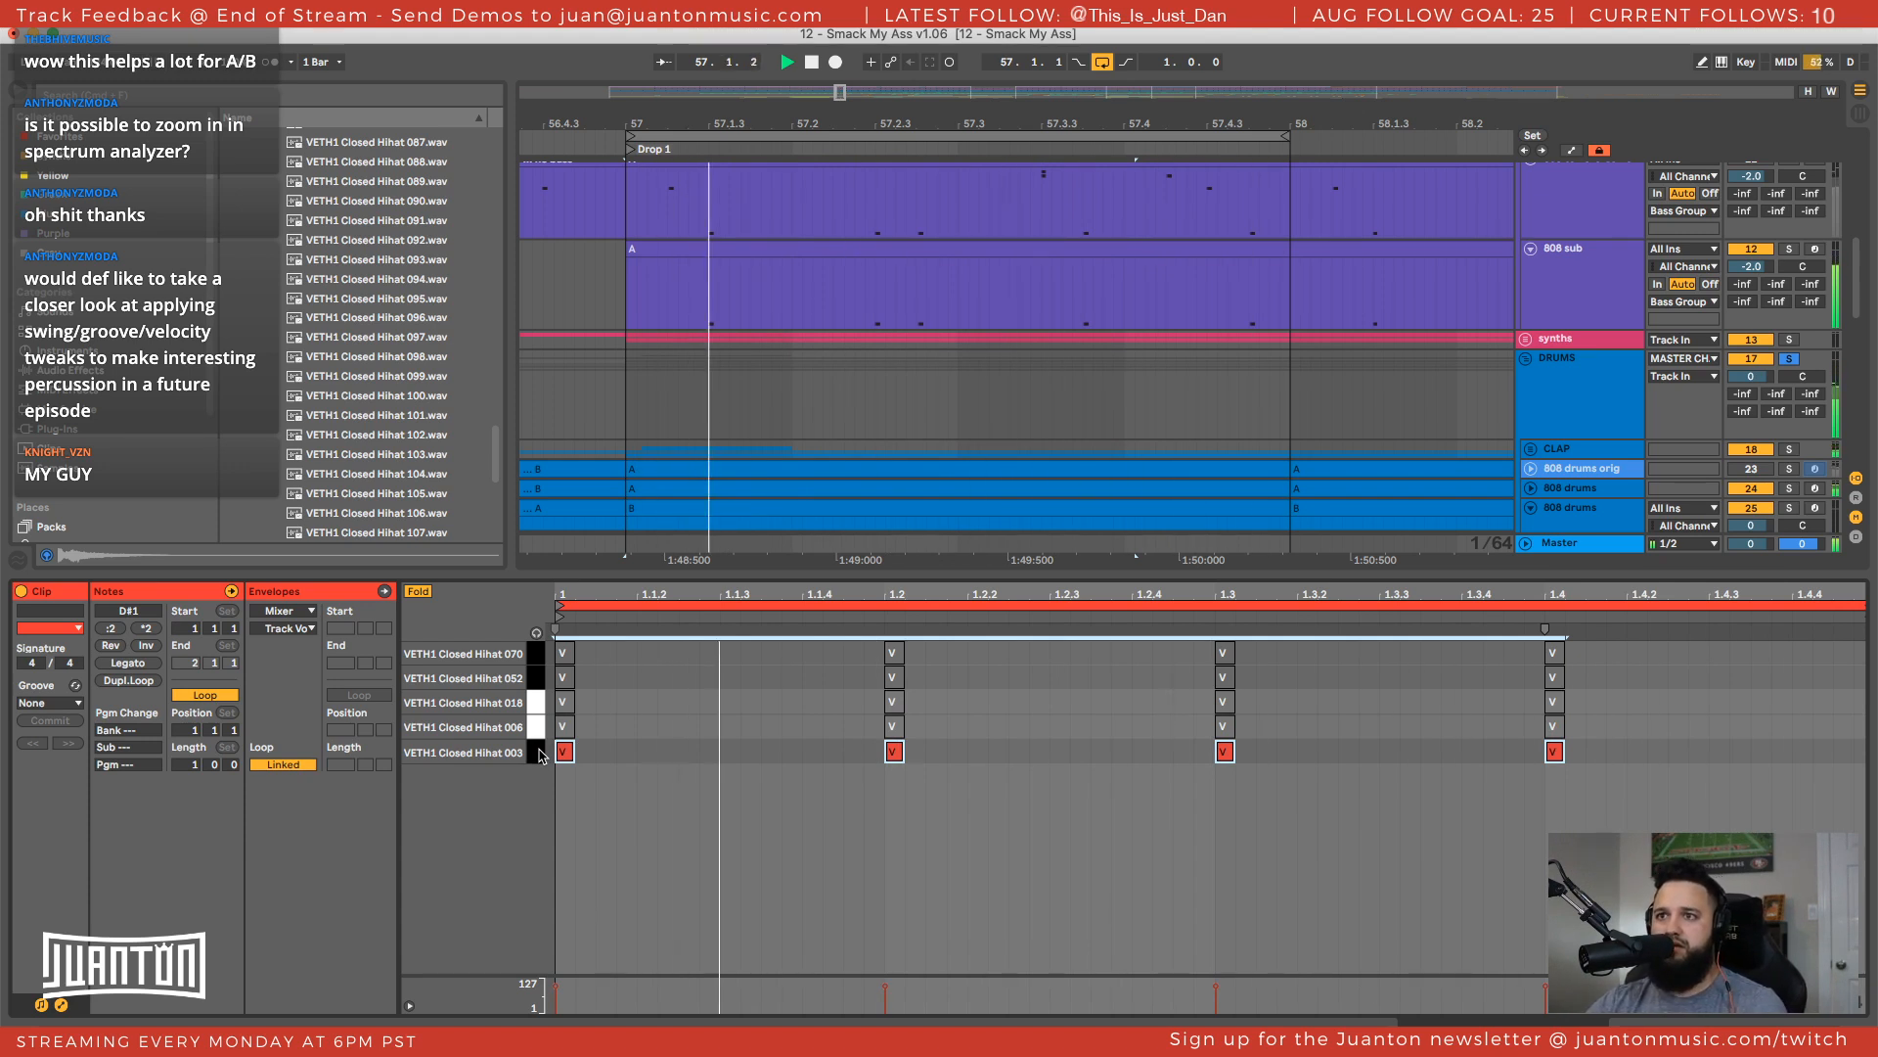
Activate only the Hihat 070 notes and play the loop from bar 57 with the drums and bass
click(538, 658)
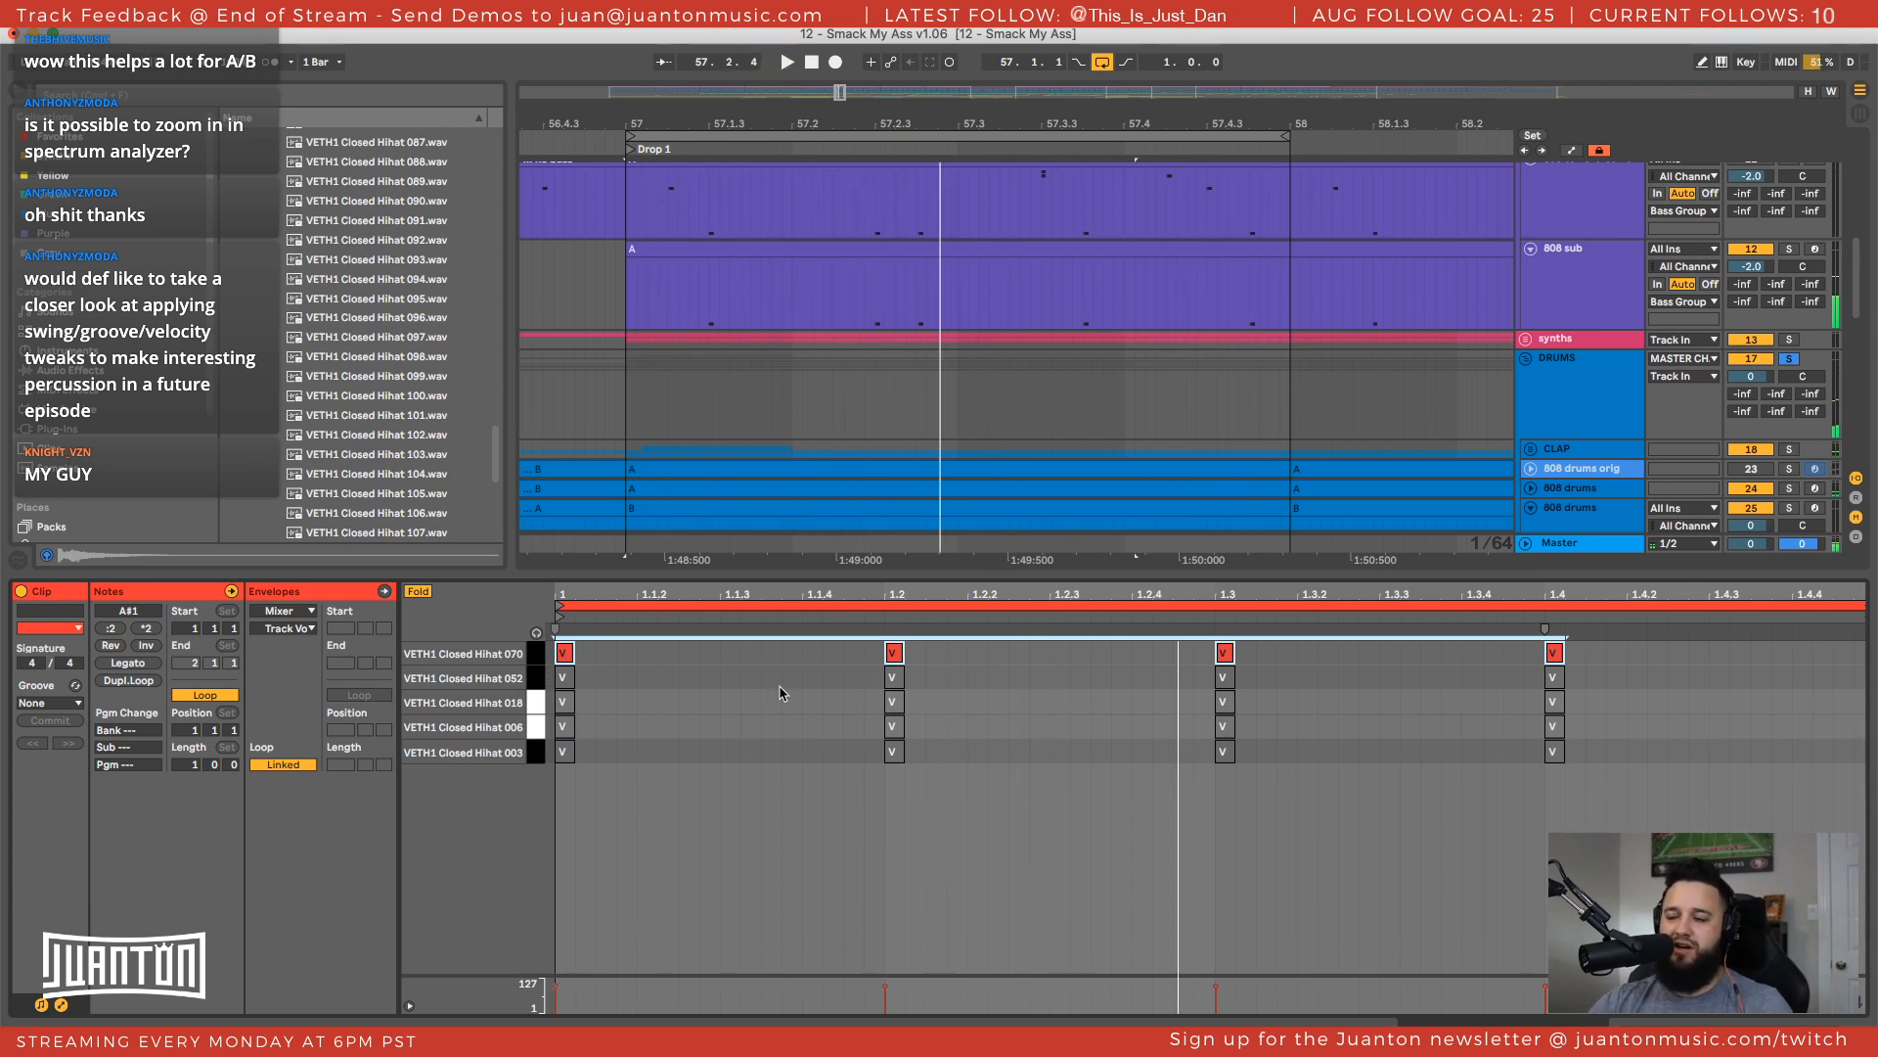
scroll(699, 479, up, 2)
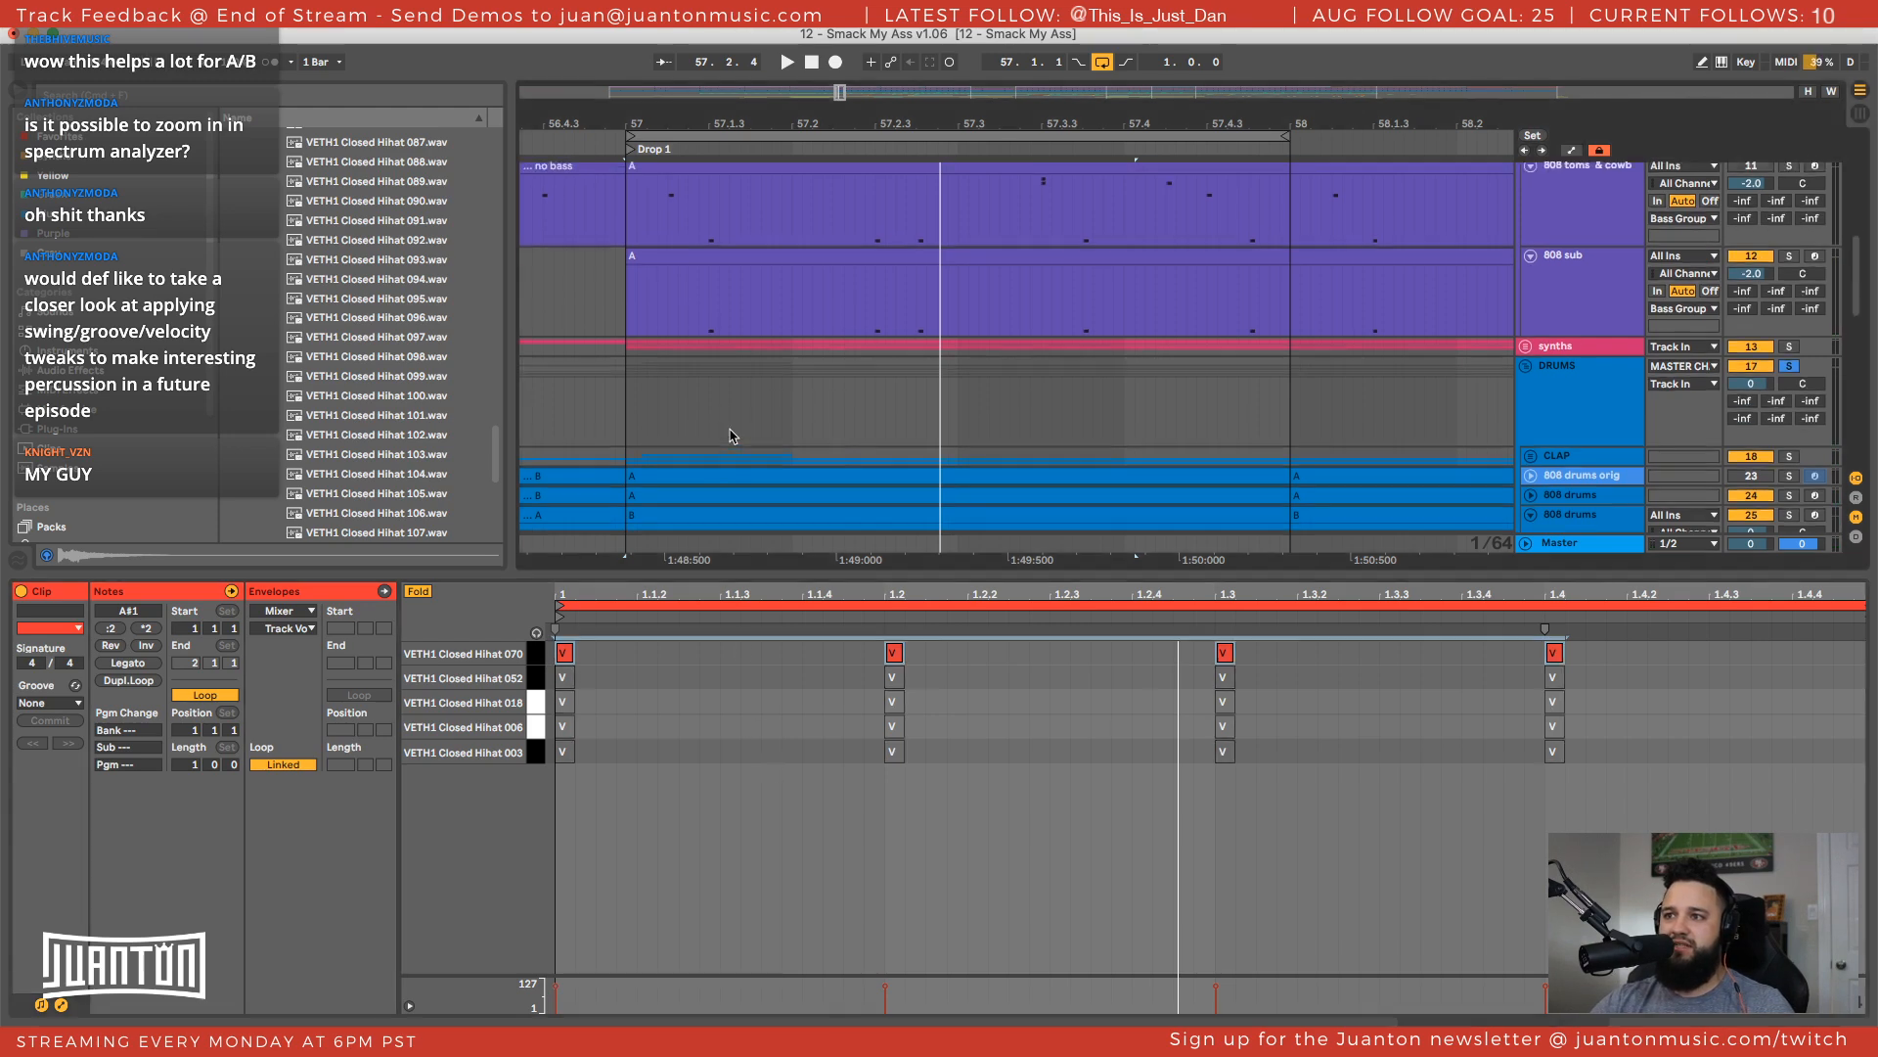
click(629, 360)
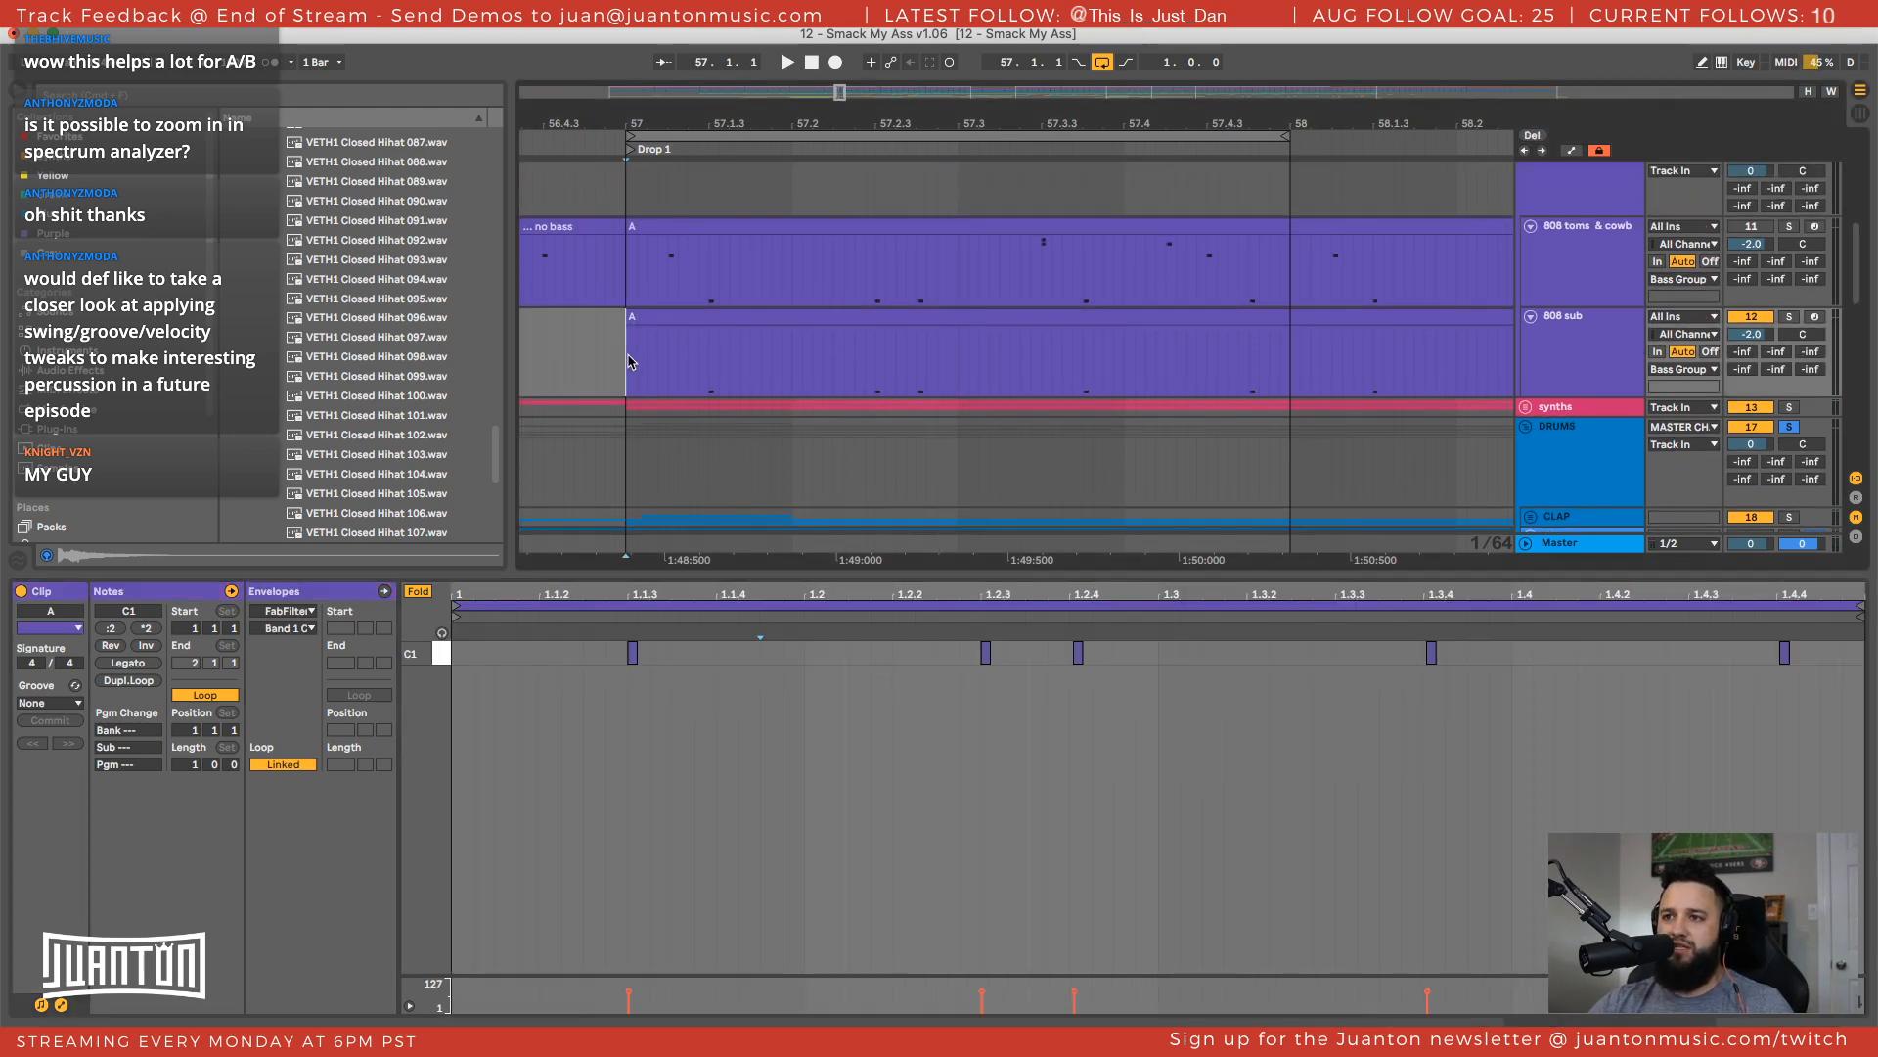
scroll(669, 444, down, 2)
key(space)
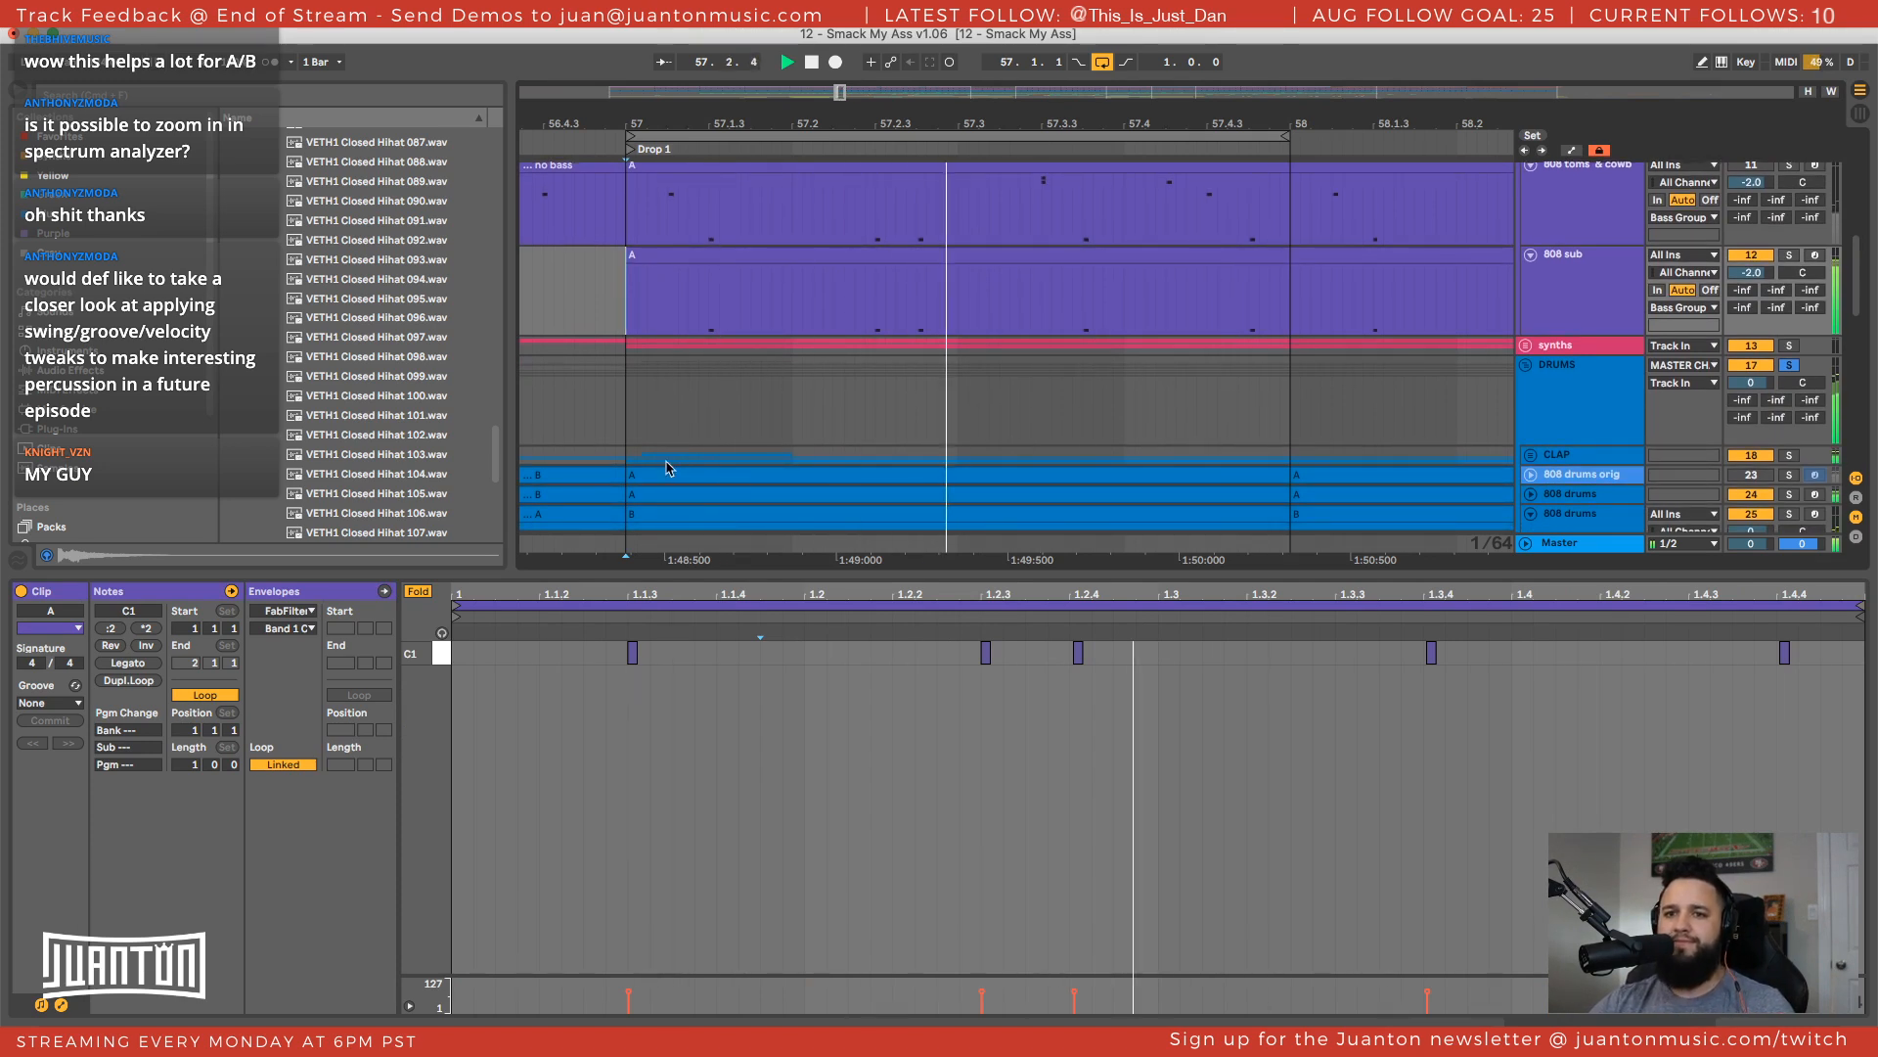
key(space)
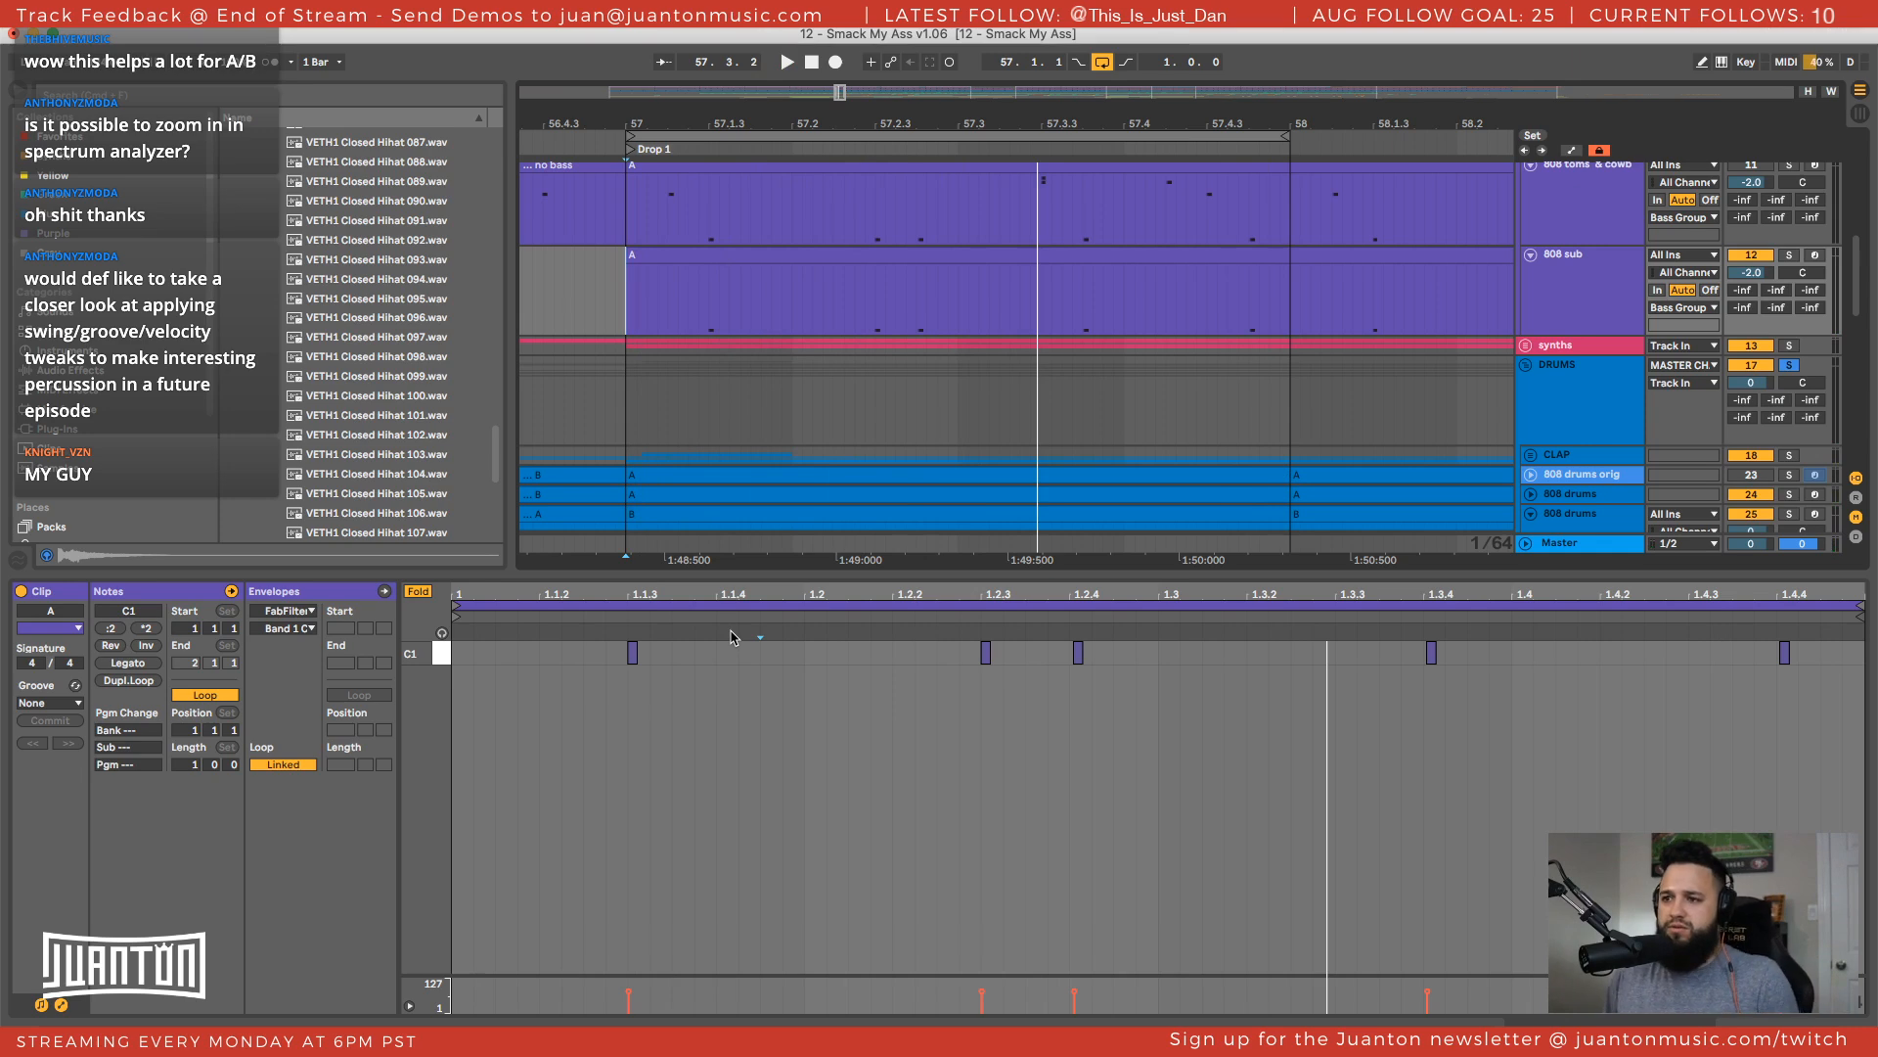
Insert a new MIDI track directly below the 9 Drum Rack track, inside the KICK group
scroll(1296, 444, up, 5)
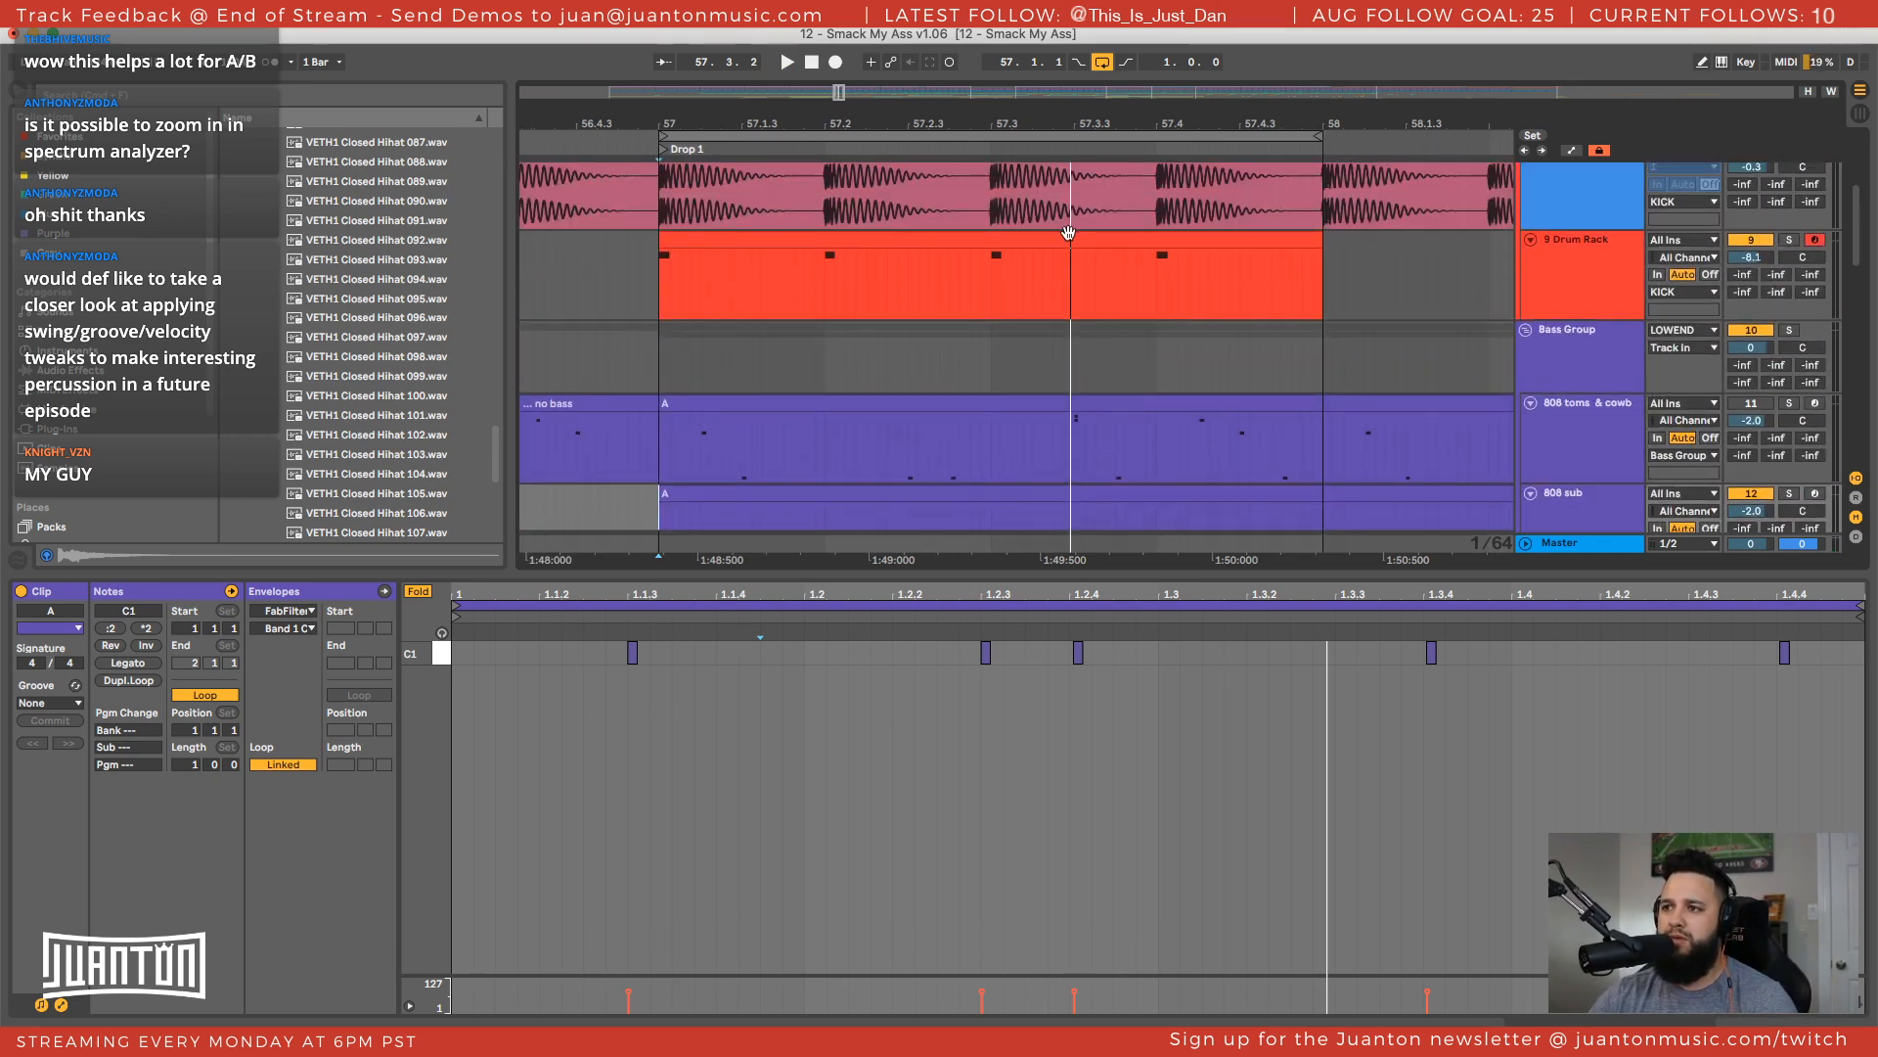
click(1068, 232)
click(1592, 261)
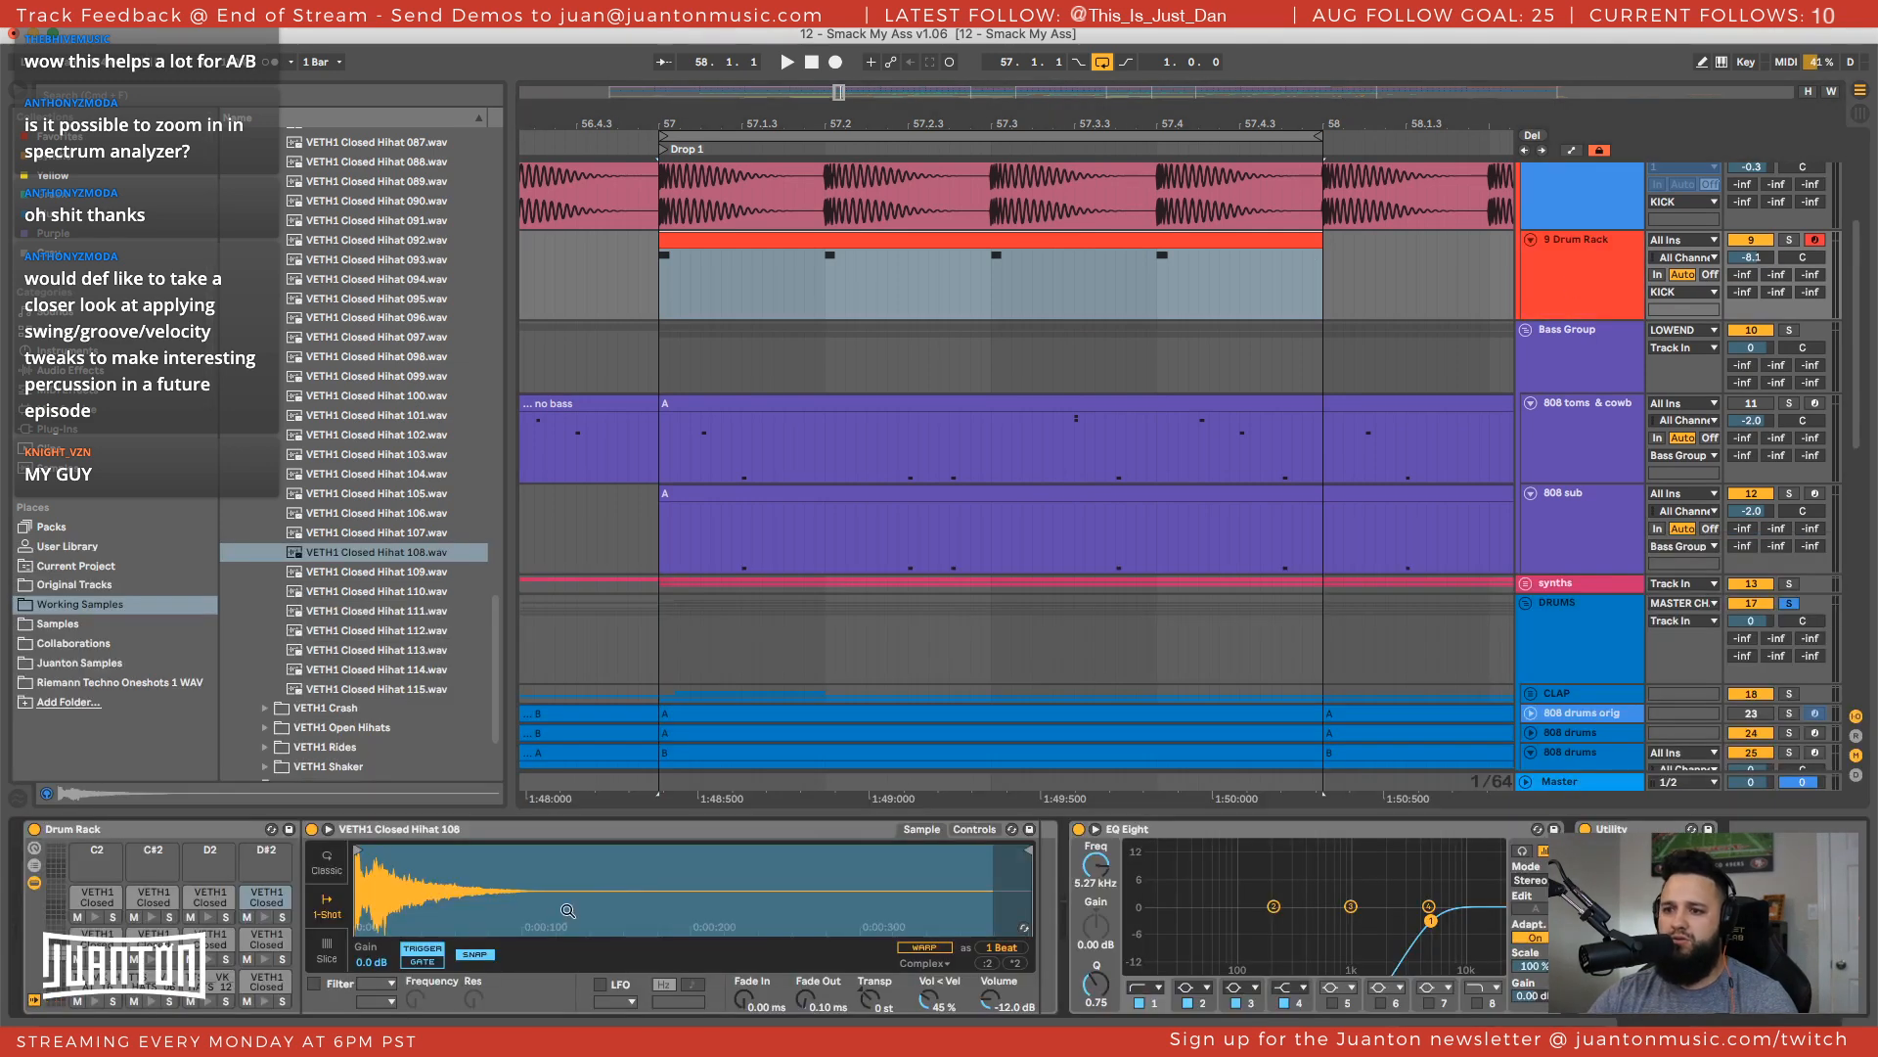
click(445, 839)
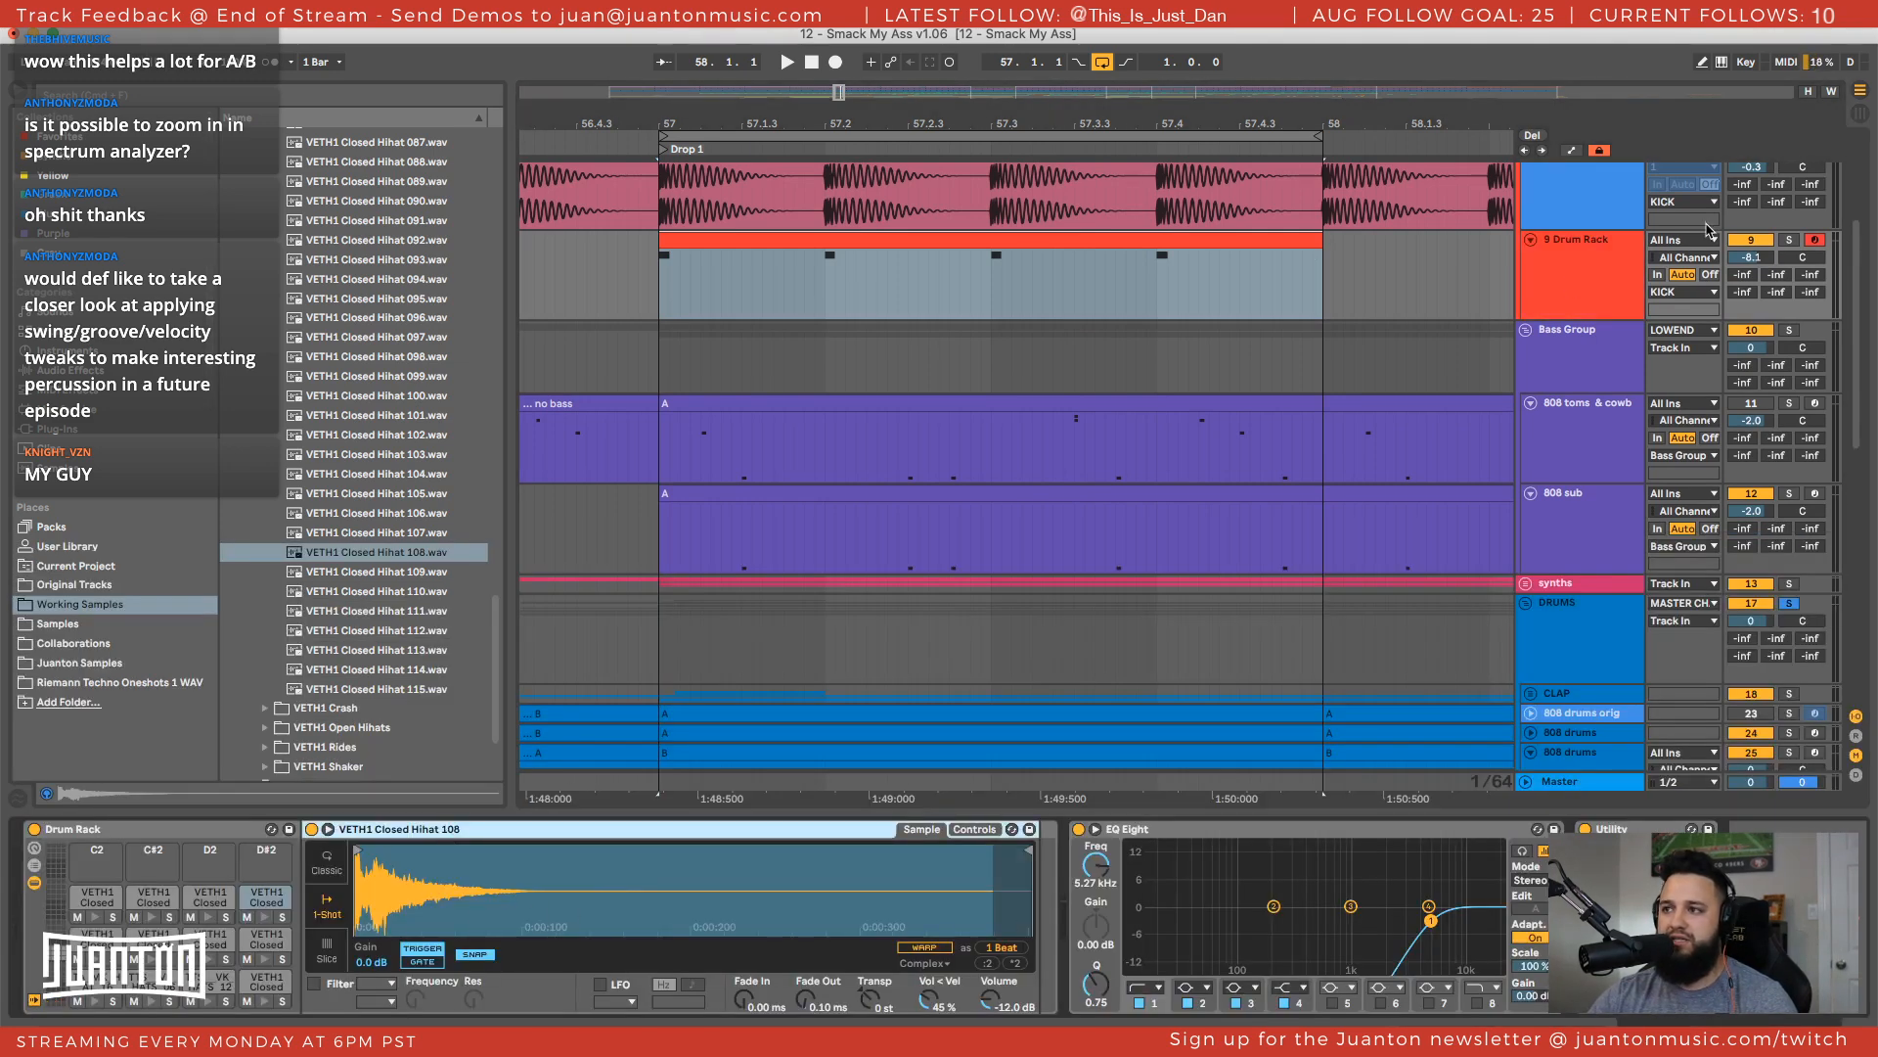
click(1583, 279)
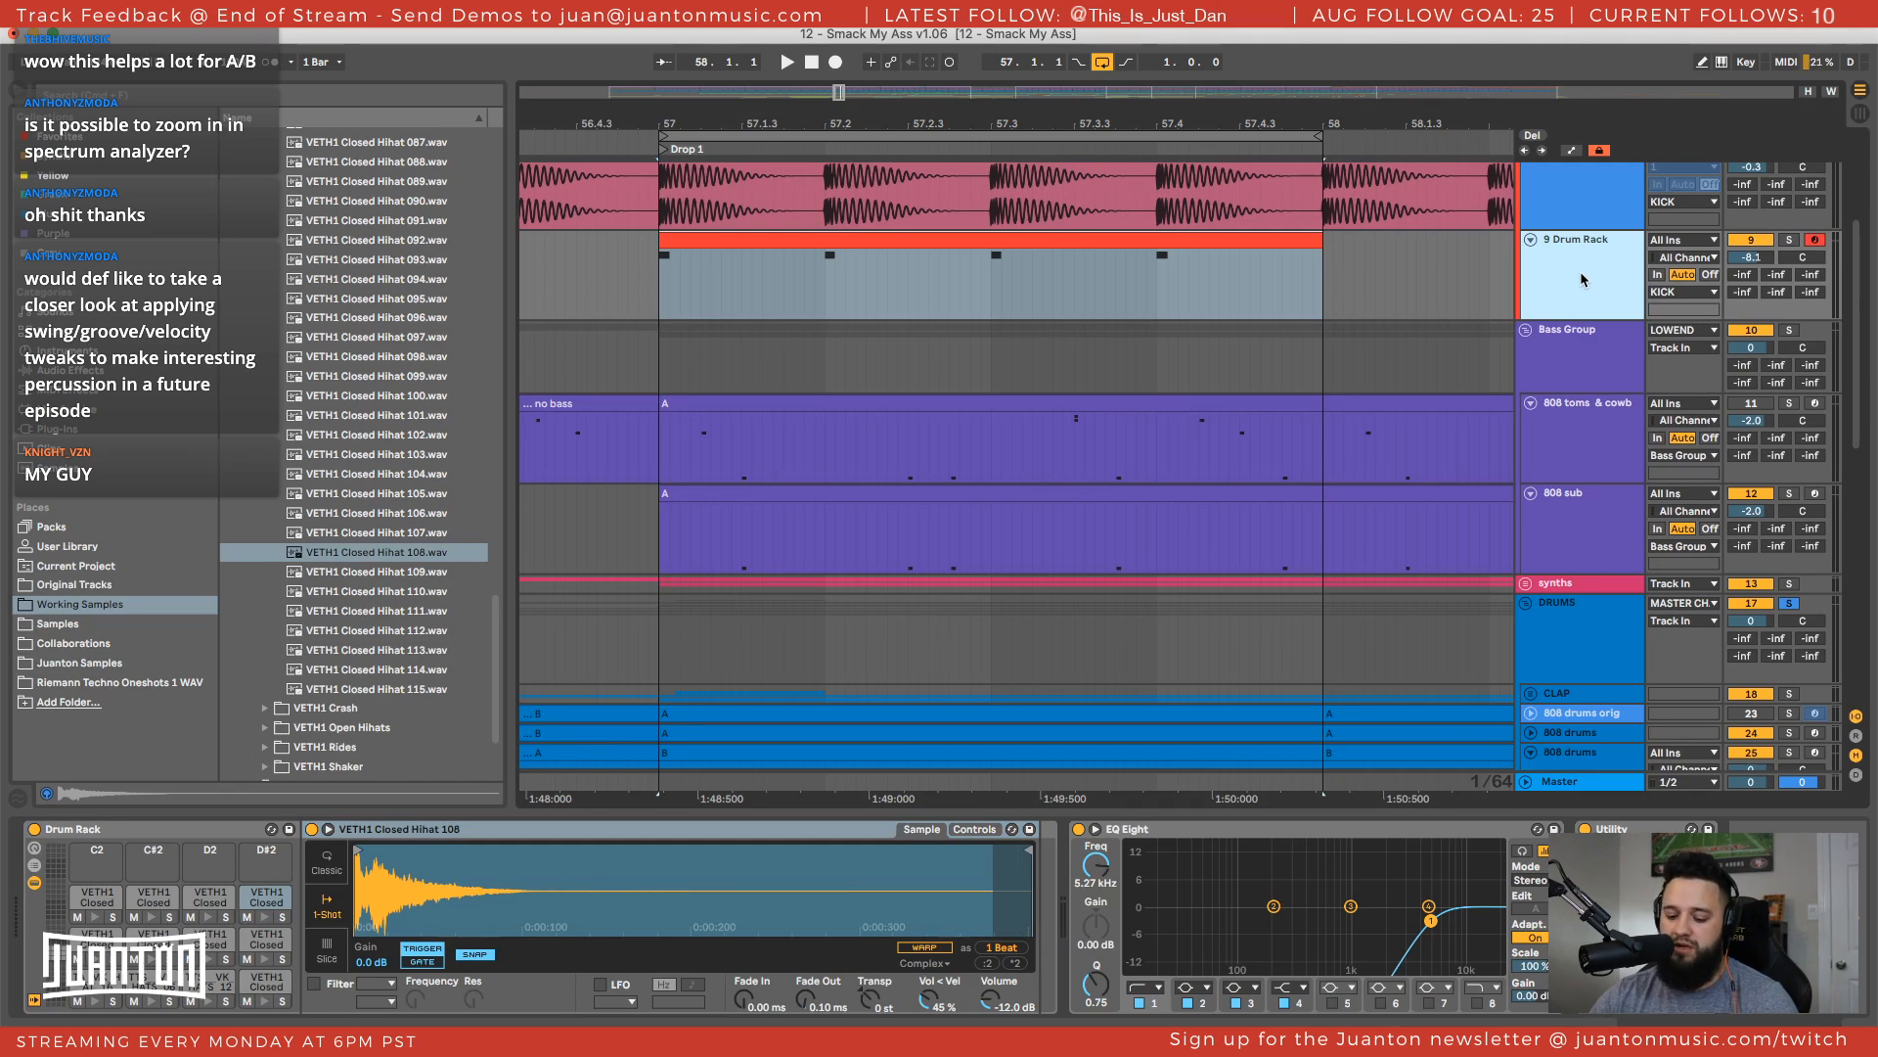
key(super+shift+t)
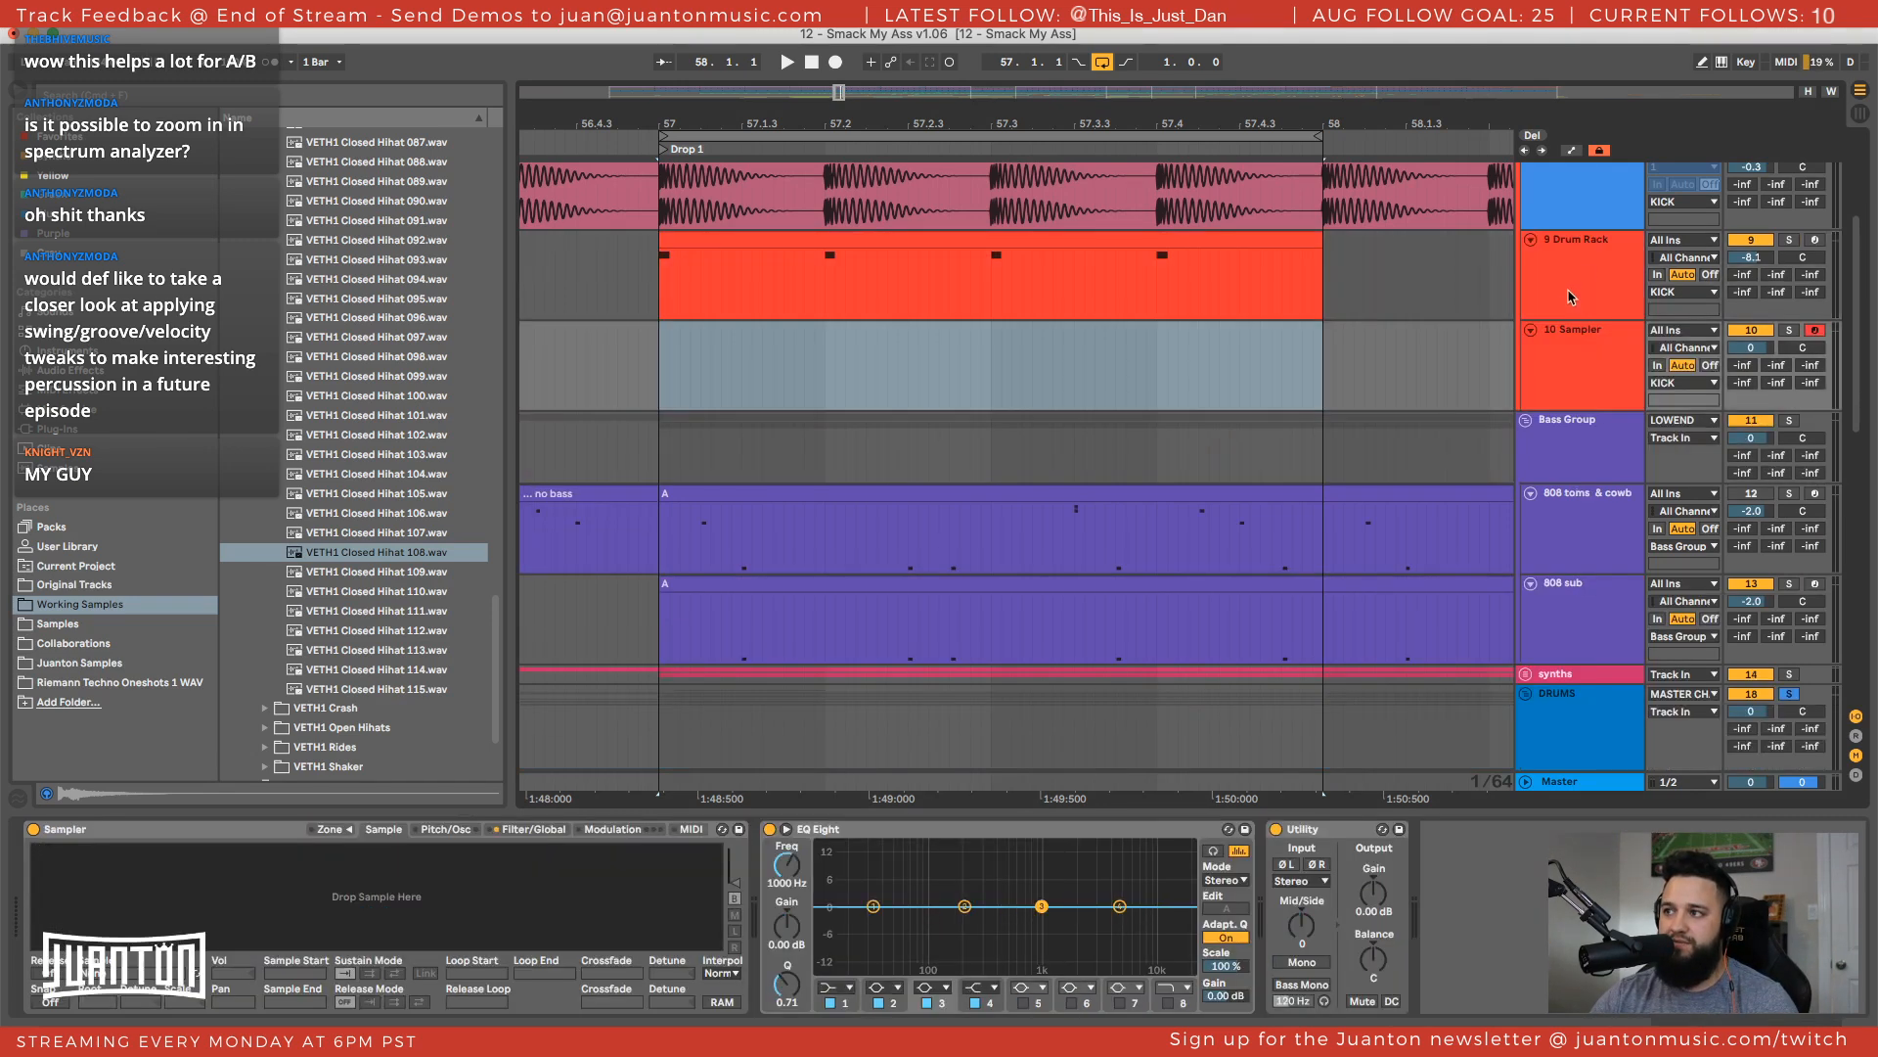
click(1568, 331)
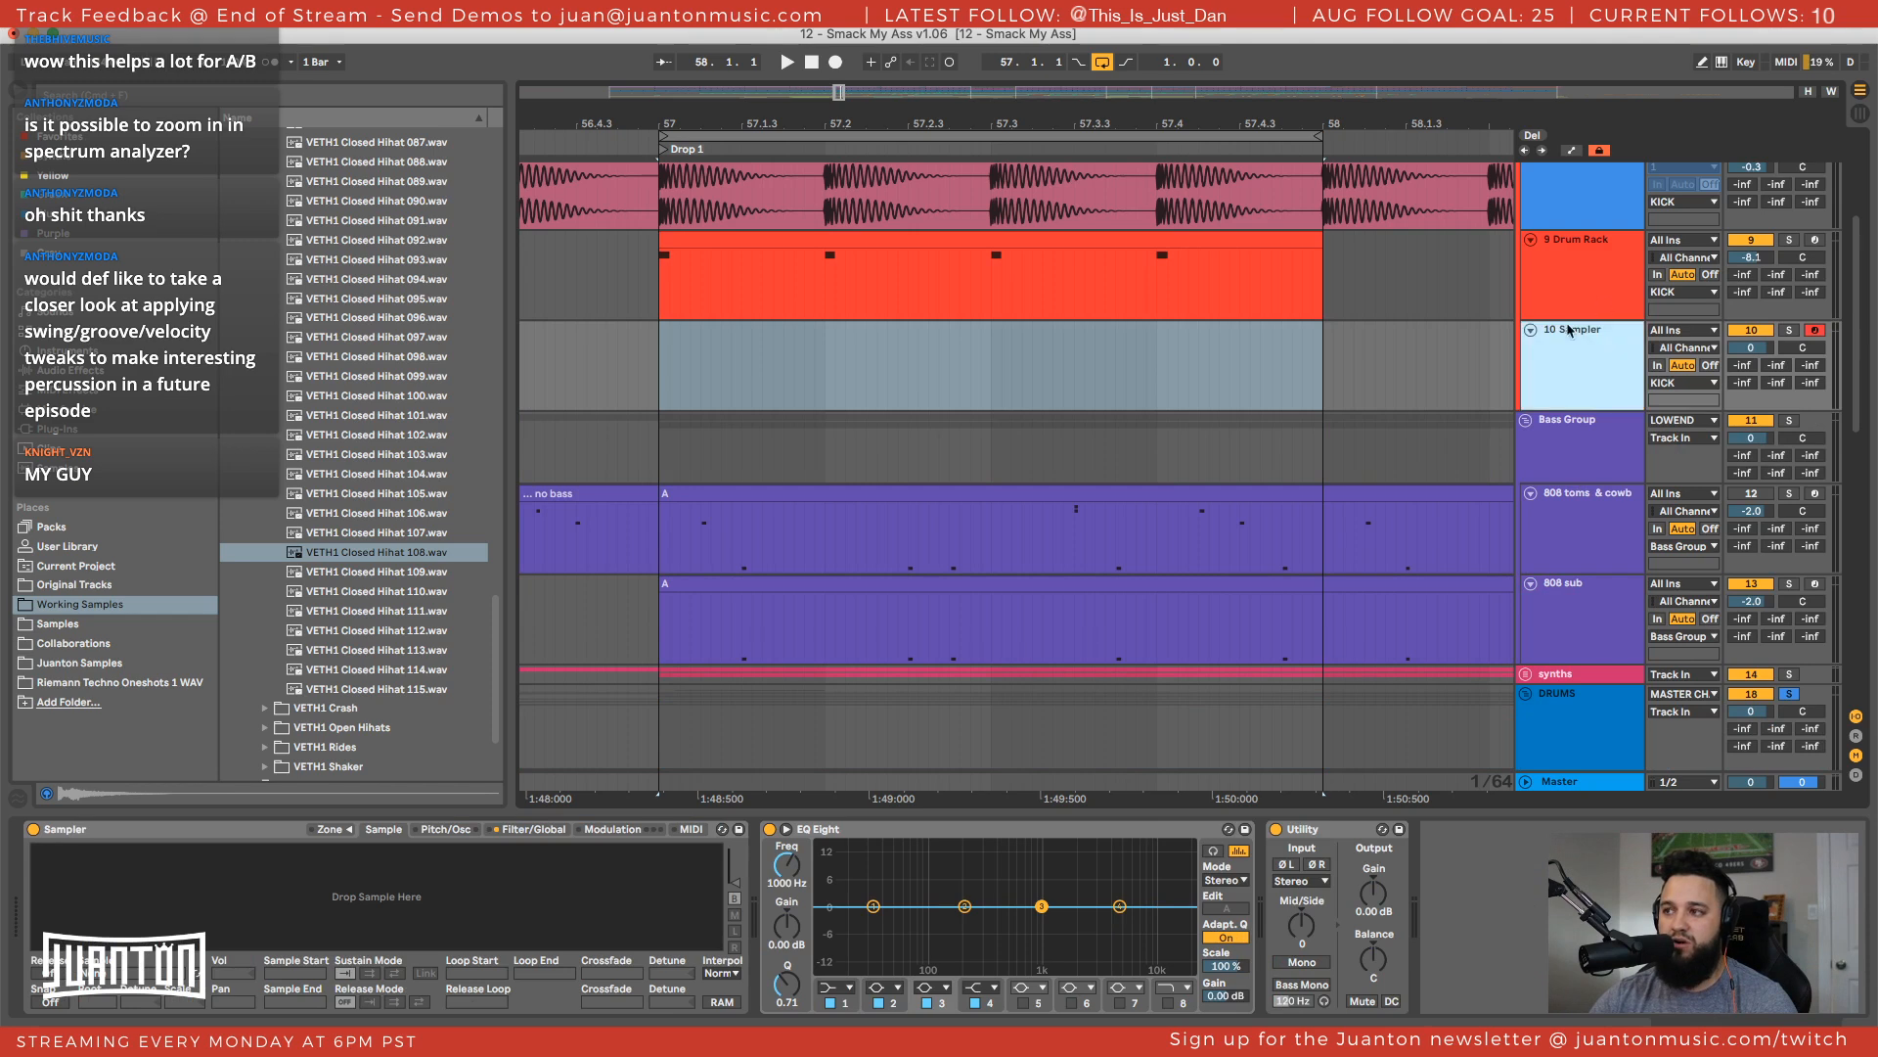
Move the VETH1 Closed Hihat 070 pad and its notes from the Drum Rack to the new track, replacing its Sampler
click(941, 235)
key(space)
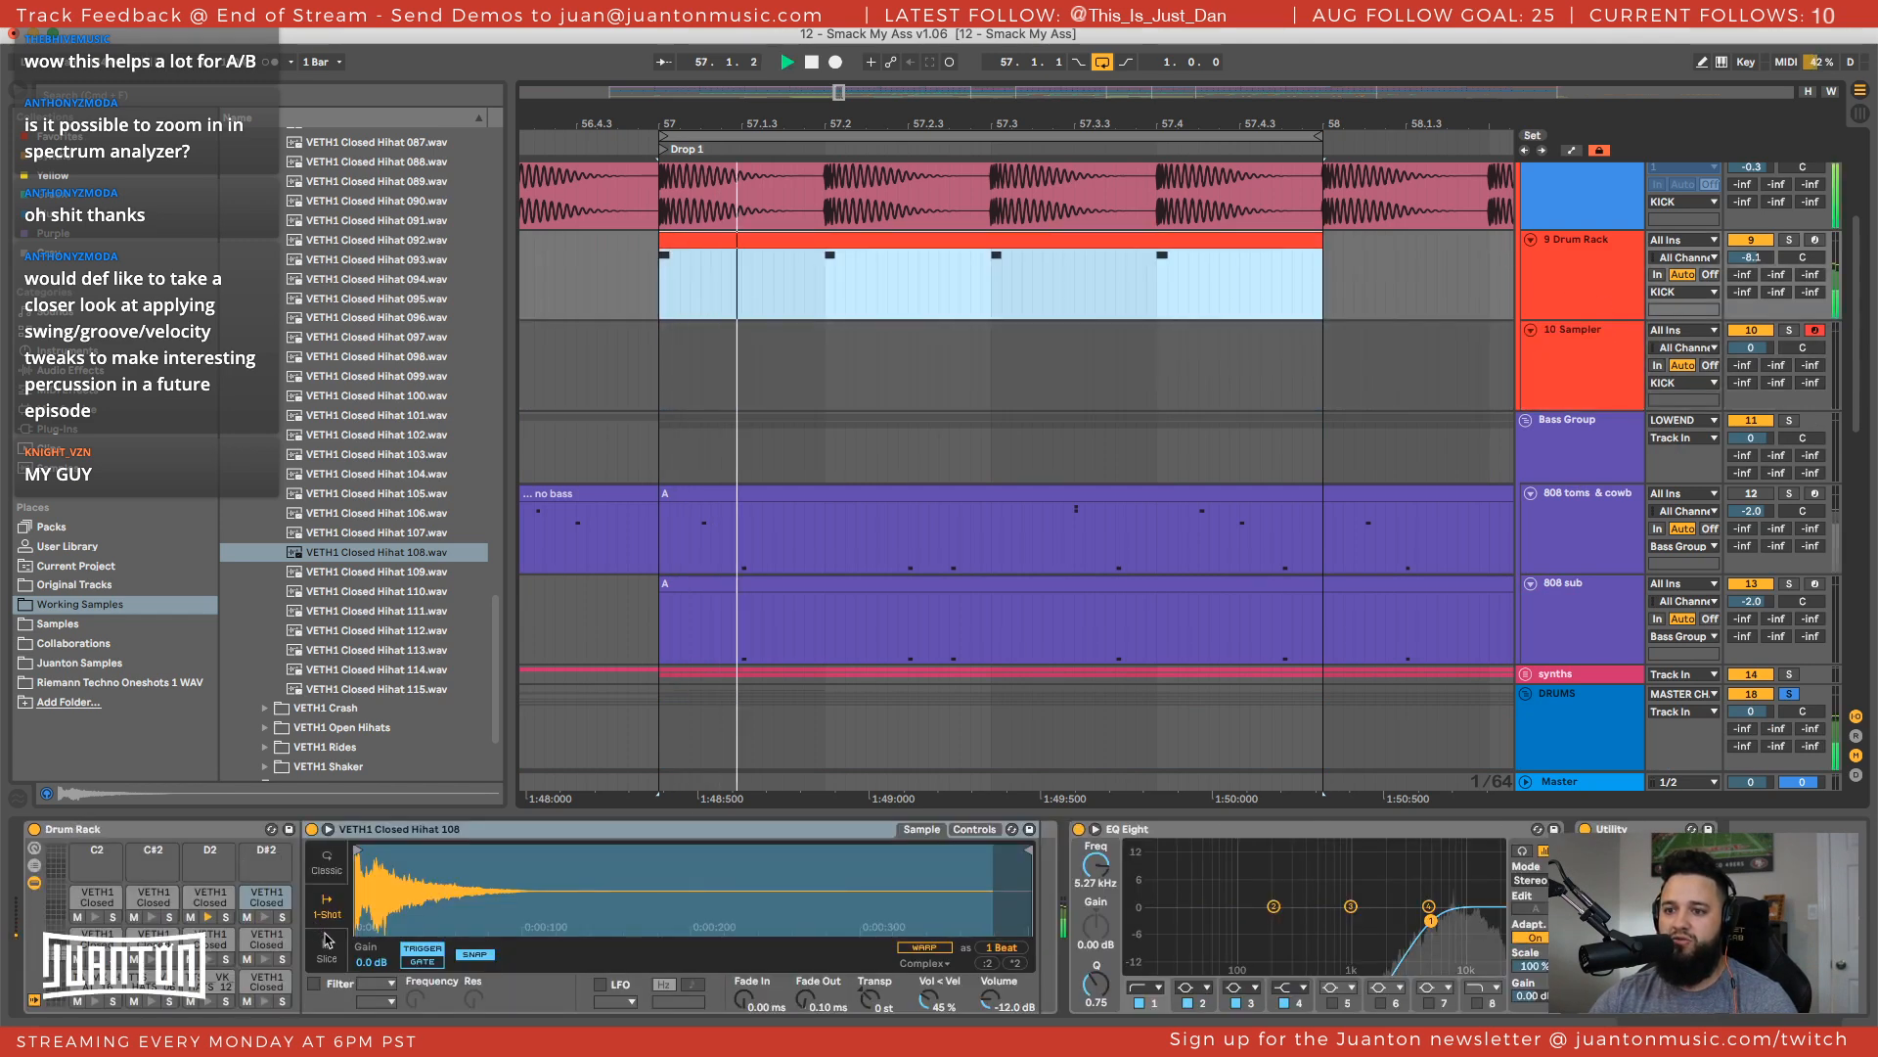
click(209, 901)
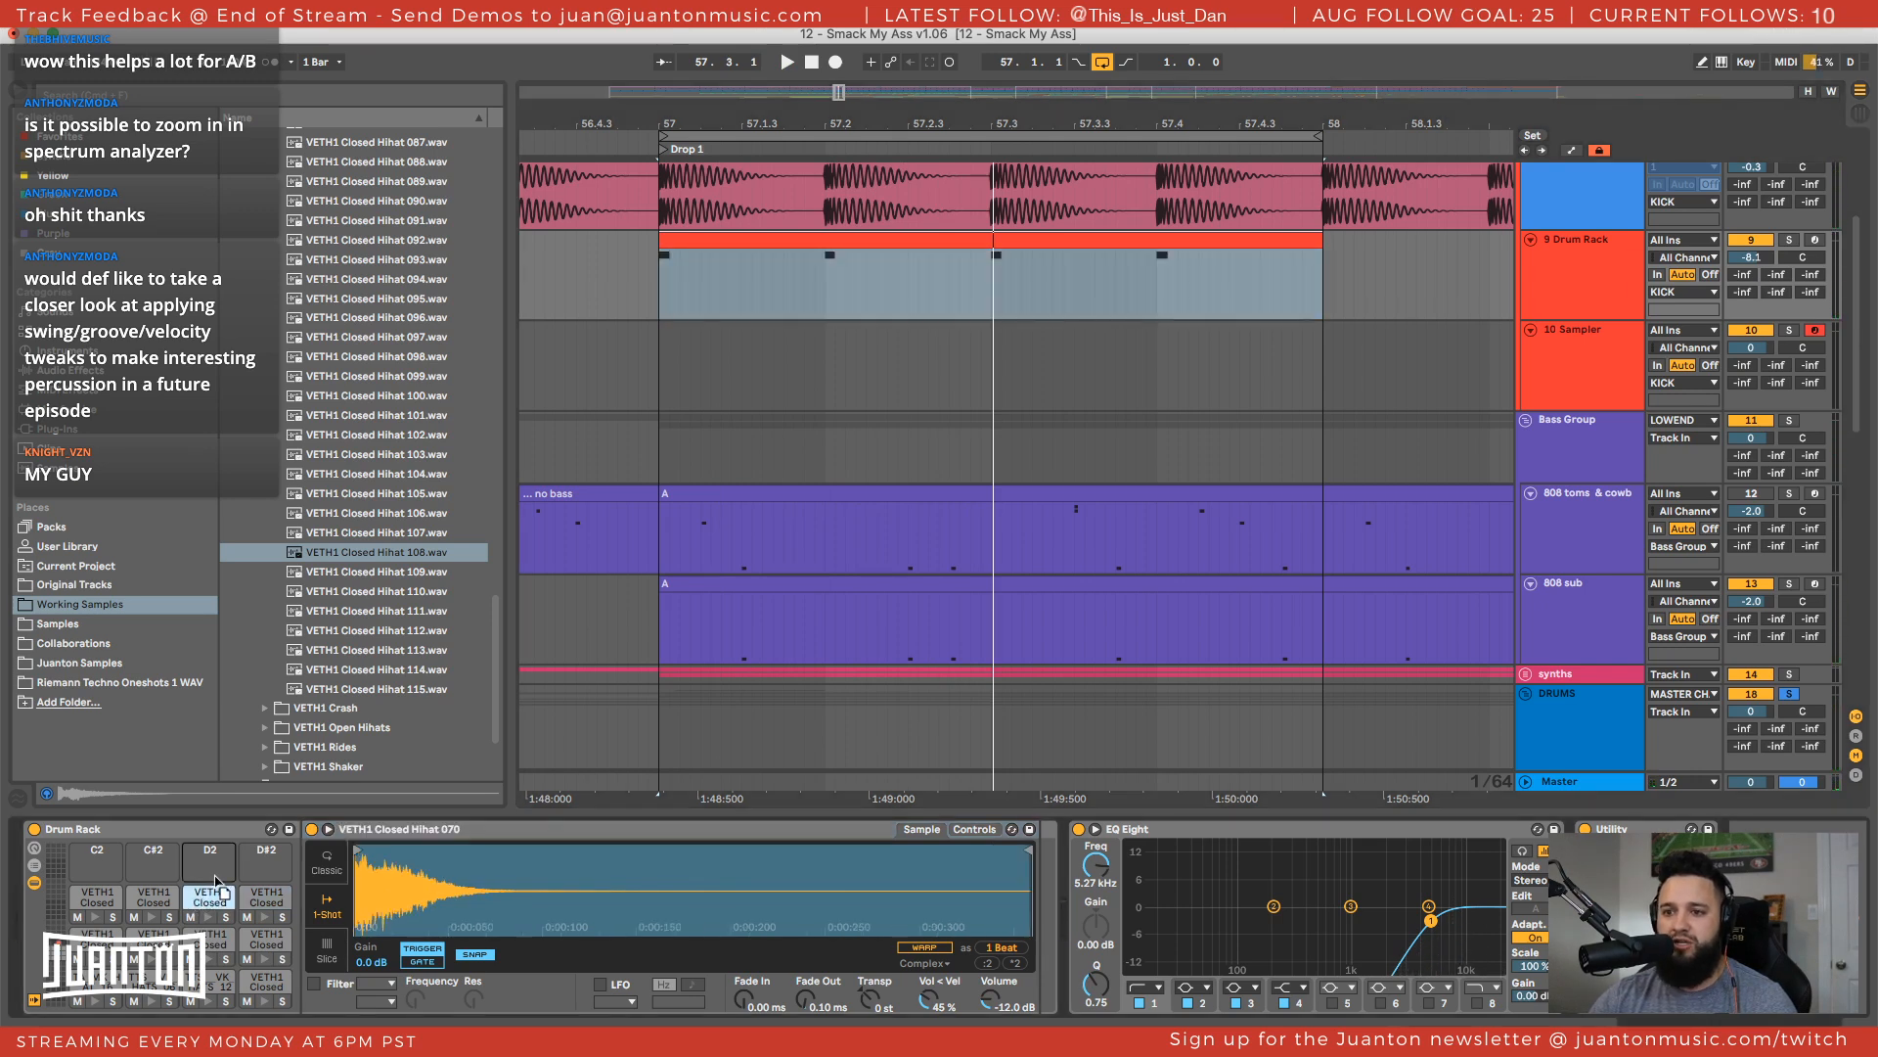
click(719, 366)
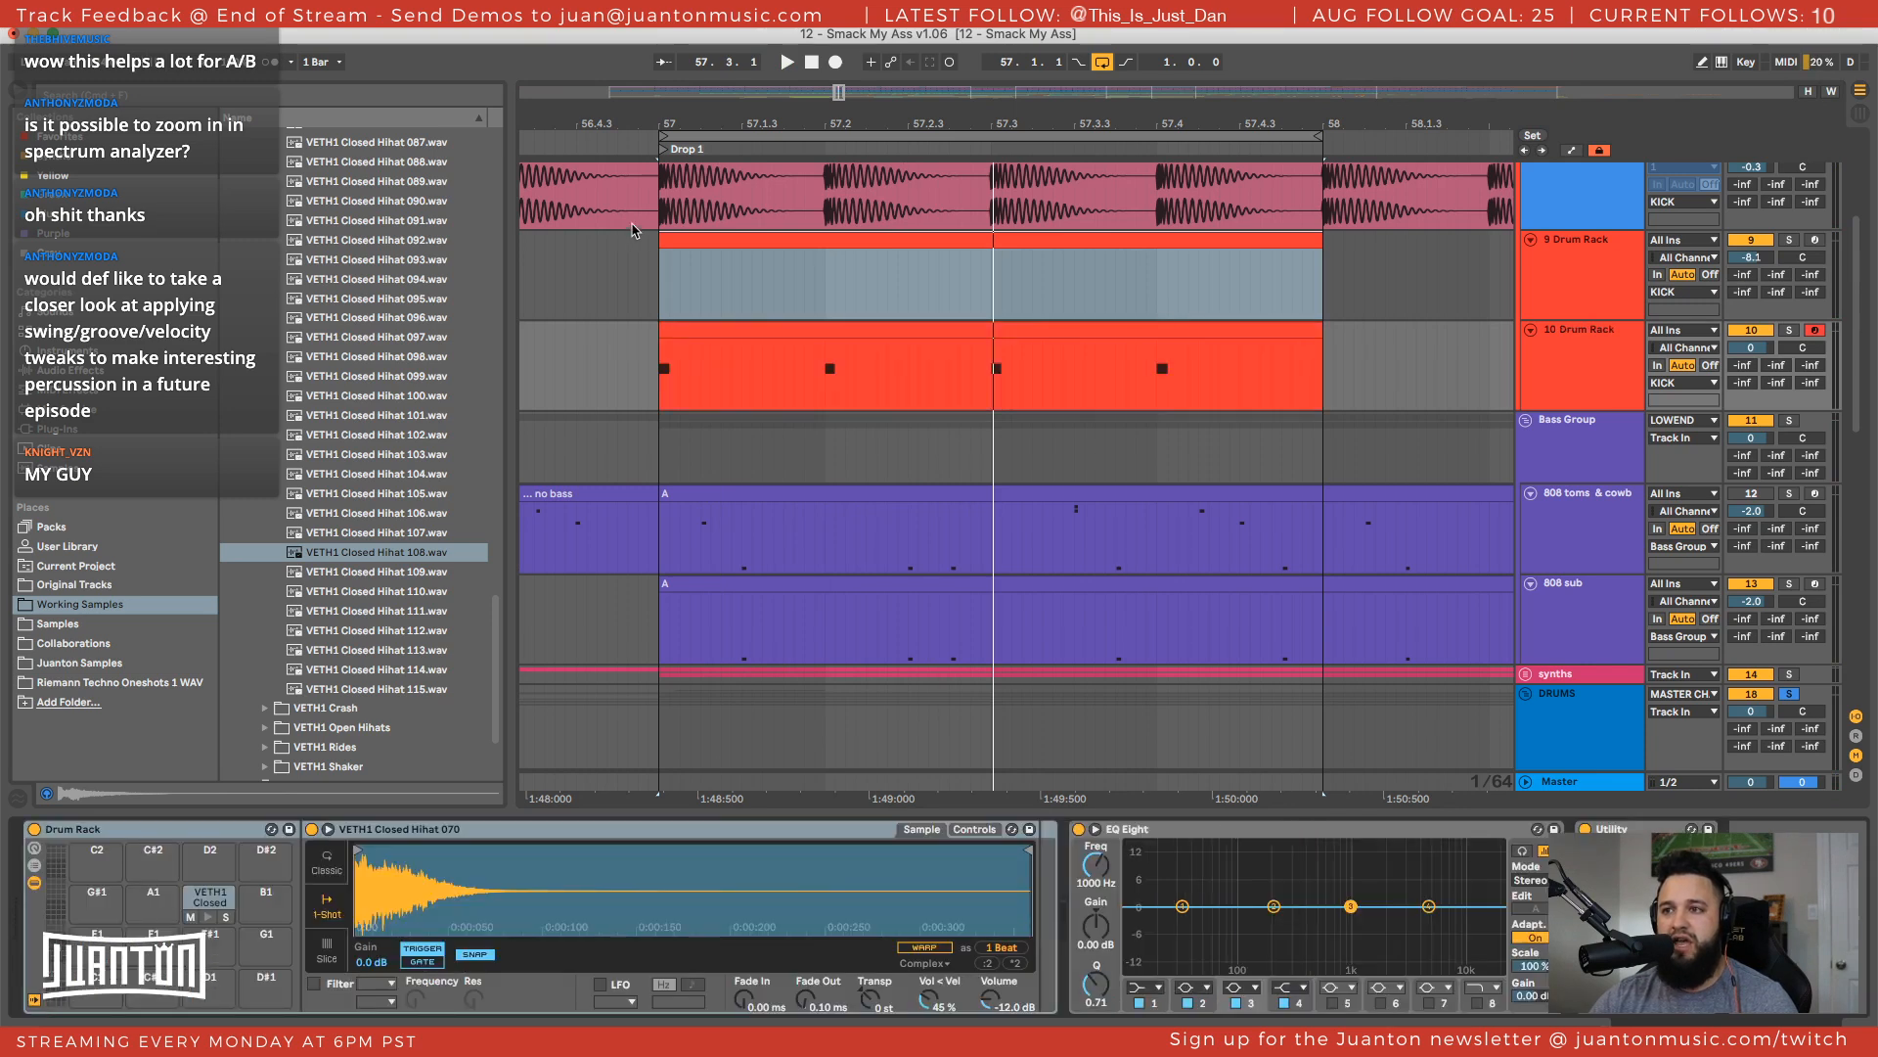
click(675, 334)
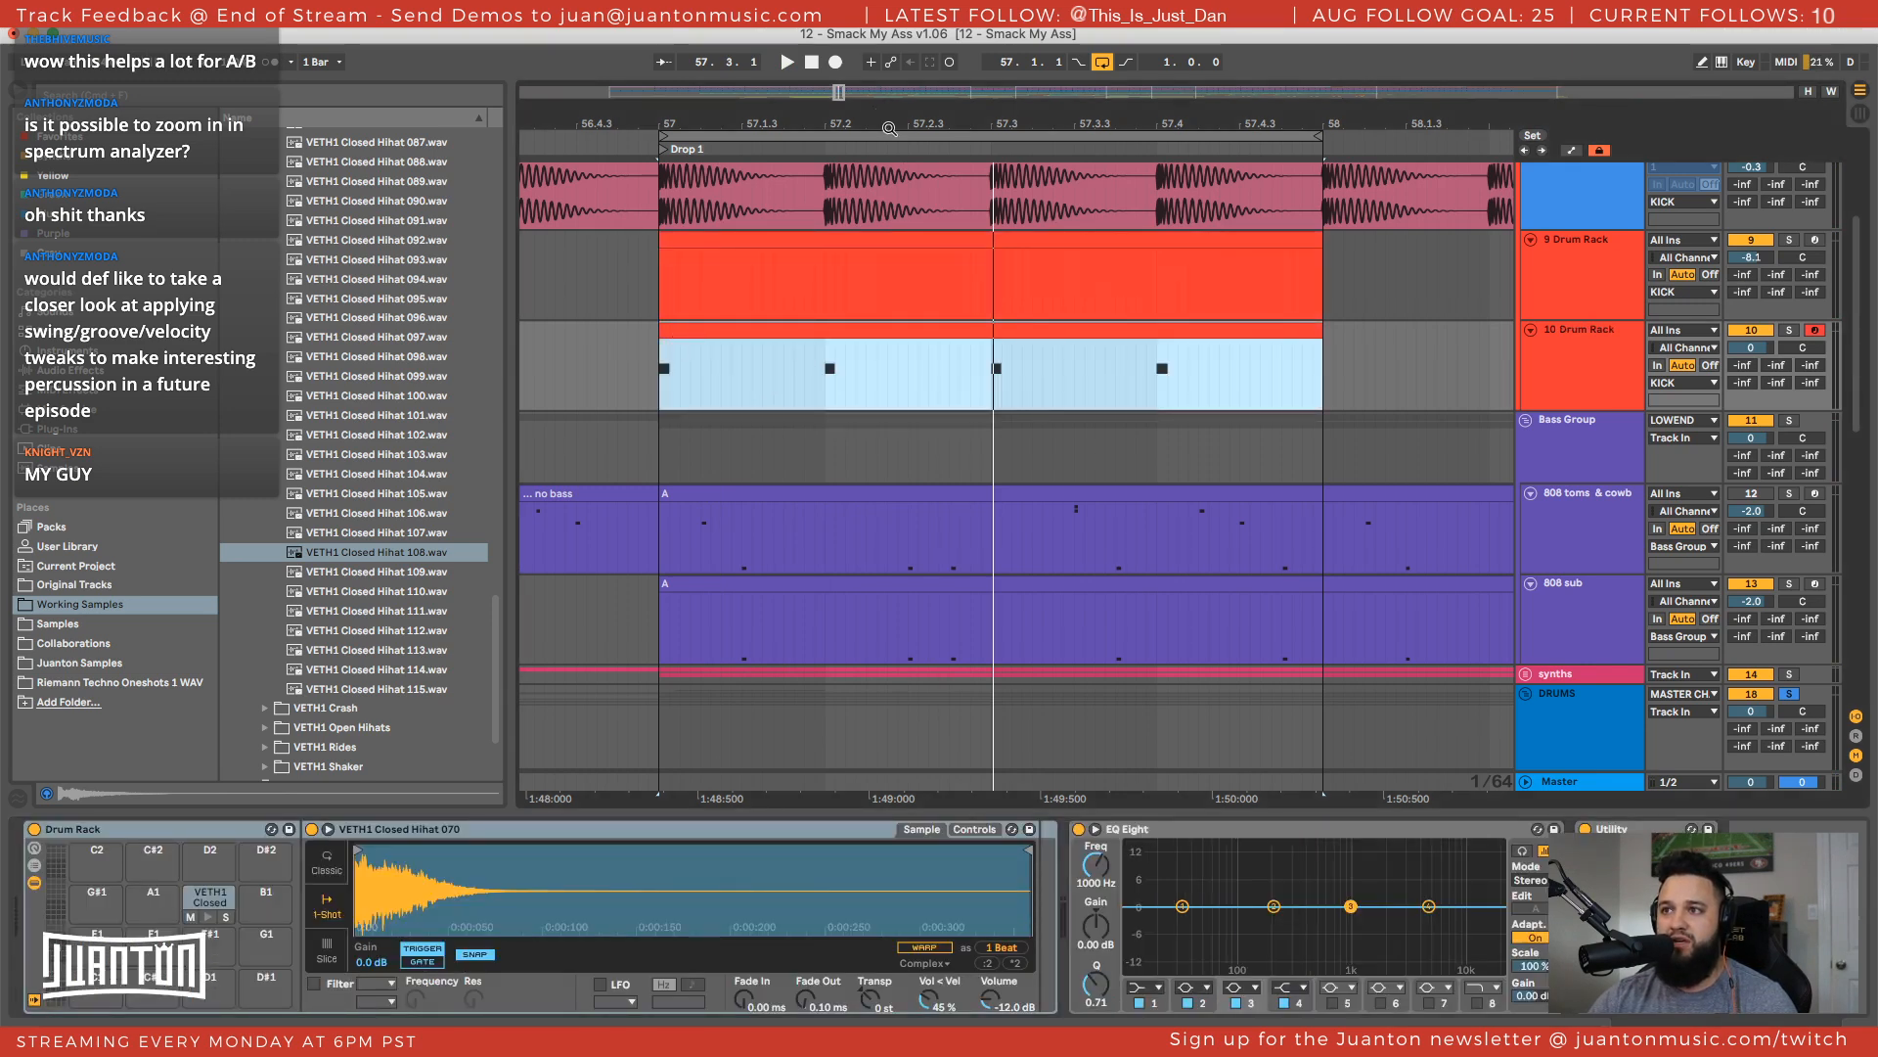
drag(889, 128, 889, 60)
drag(573, 259, 1450, 209)
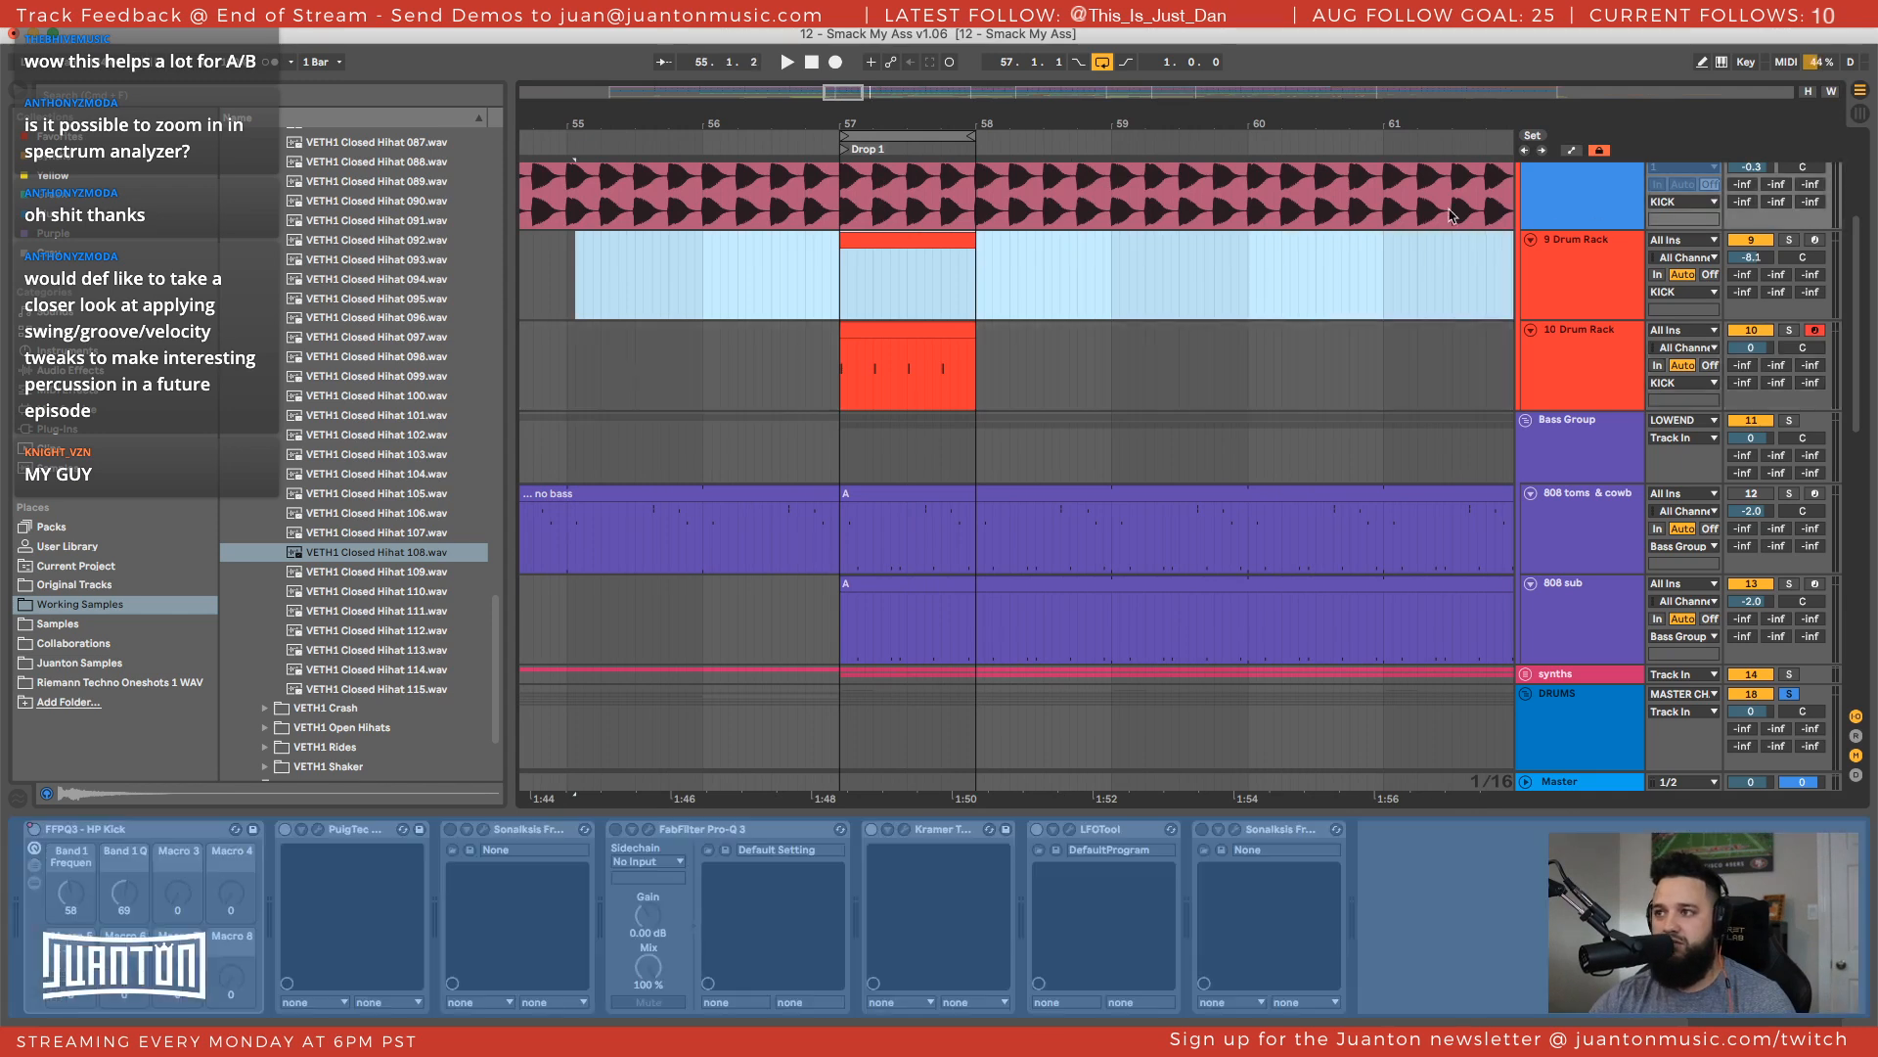
drag(1311, 123, 1276, 54)
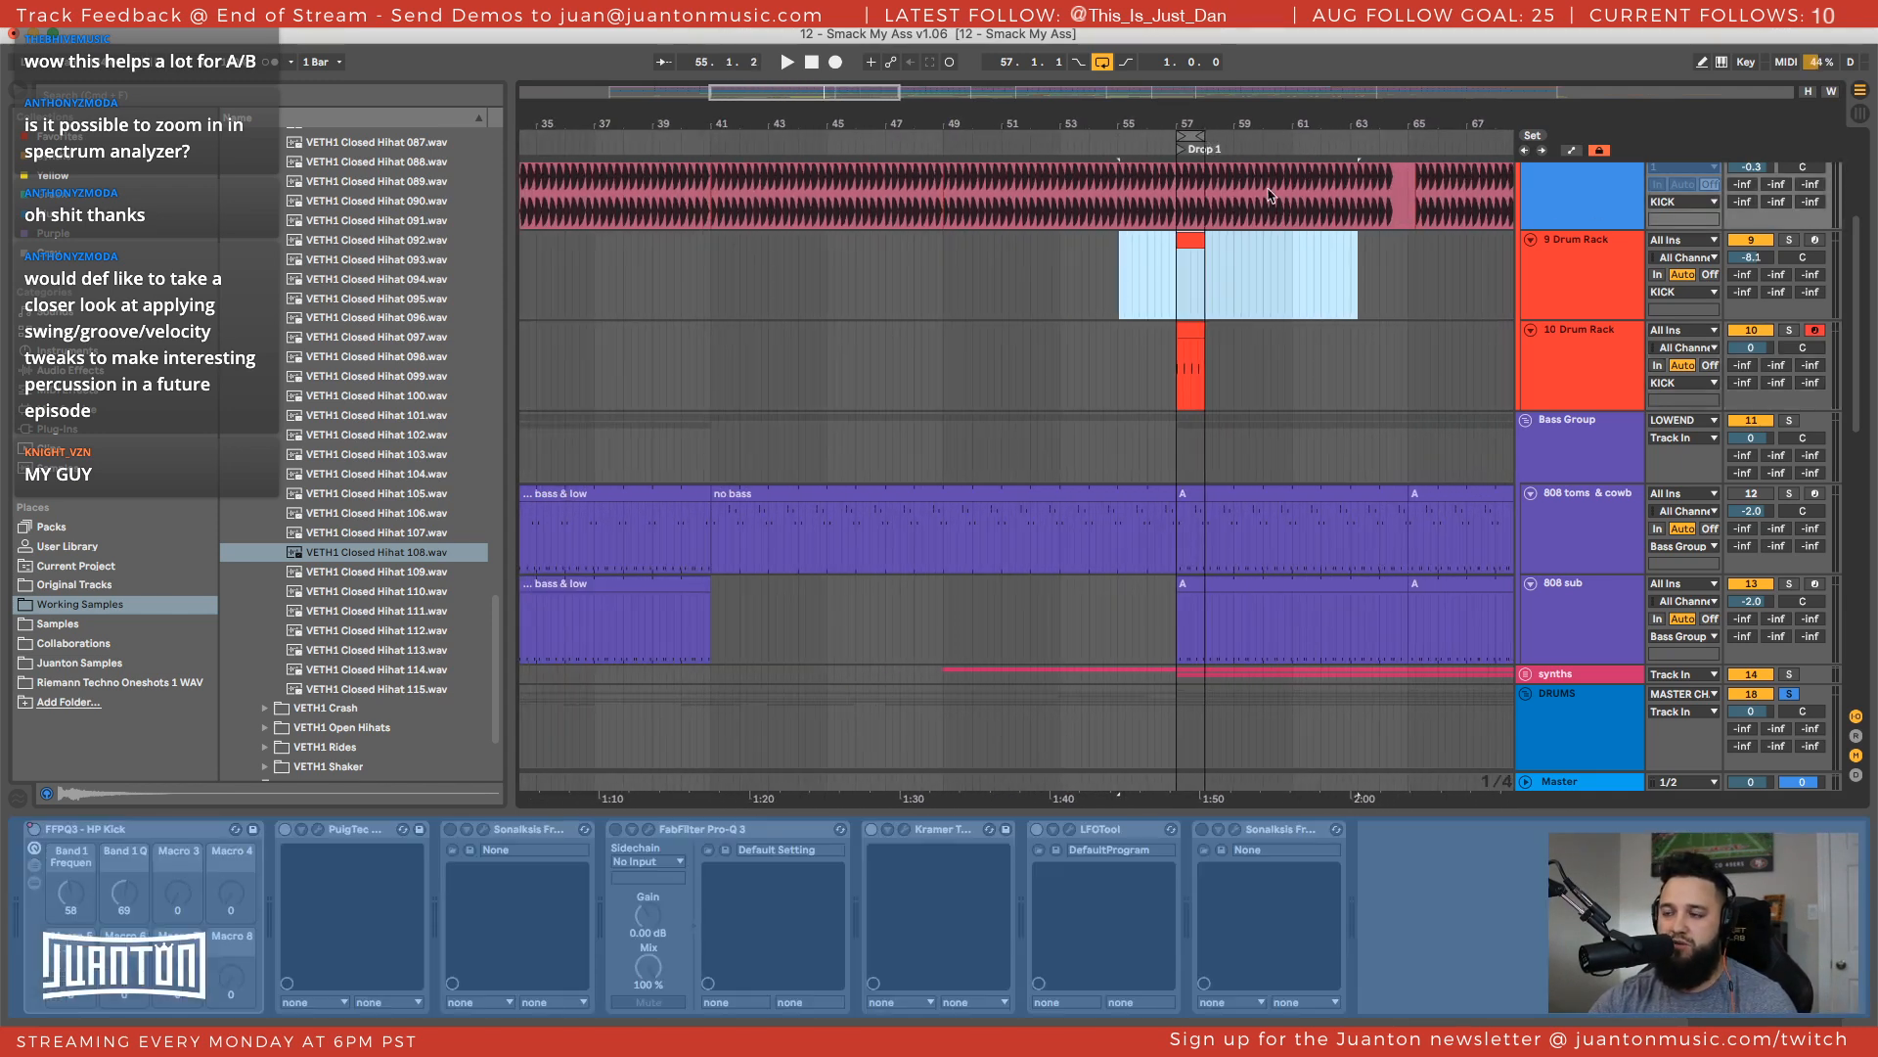
Ungroup the Drum Rack on track 10, leaving the Closed Hihat 070 Simpler directly on the track
click(1181, 345)
click(1536, 366)
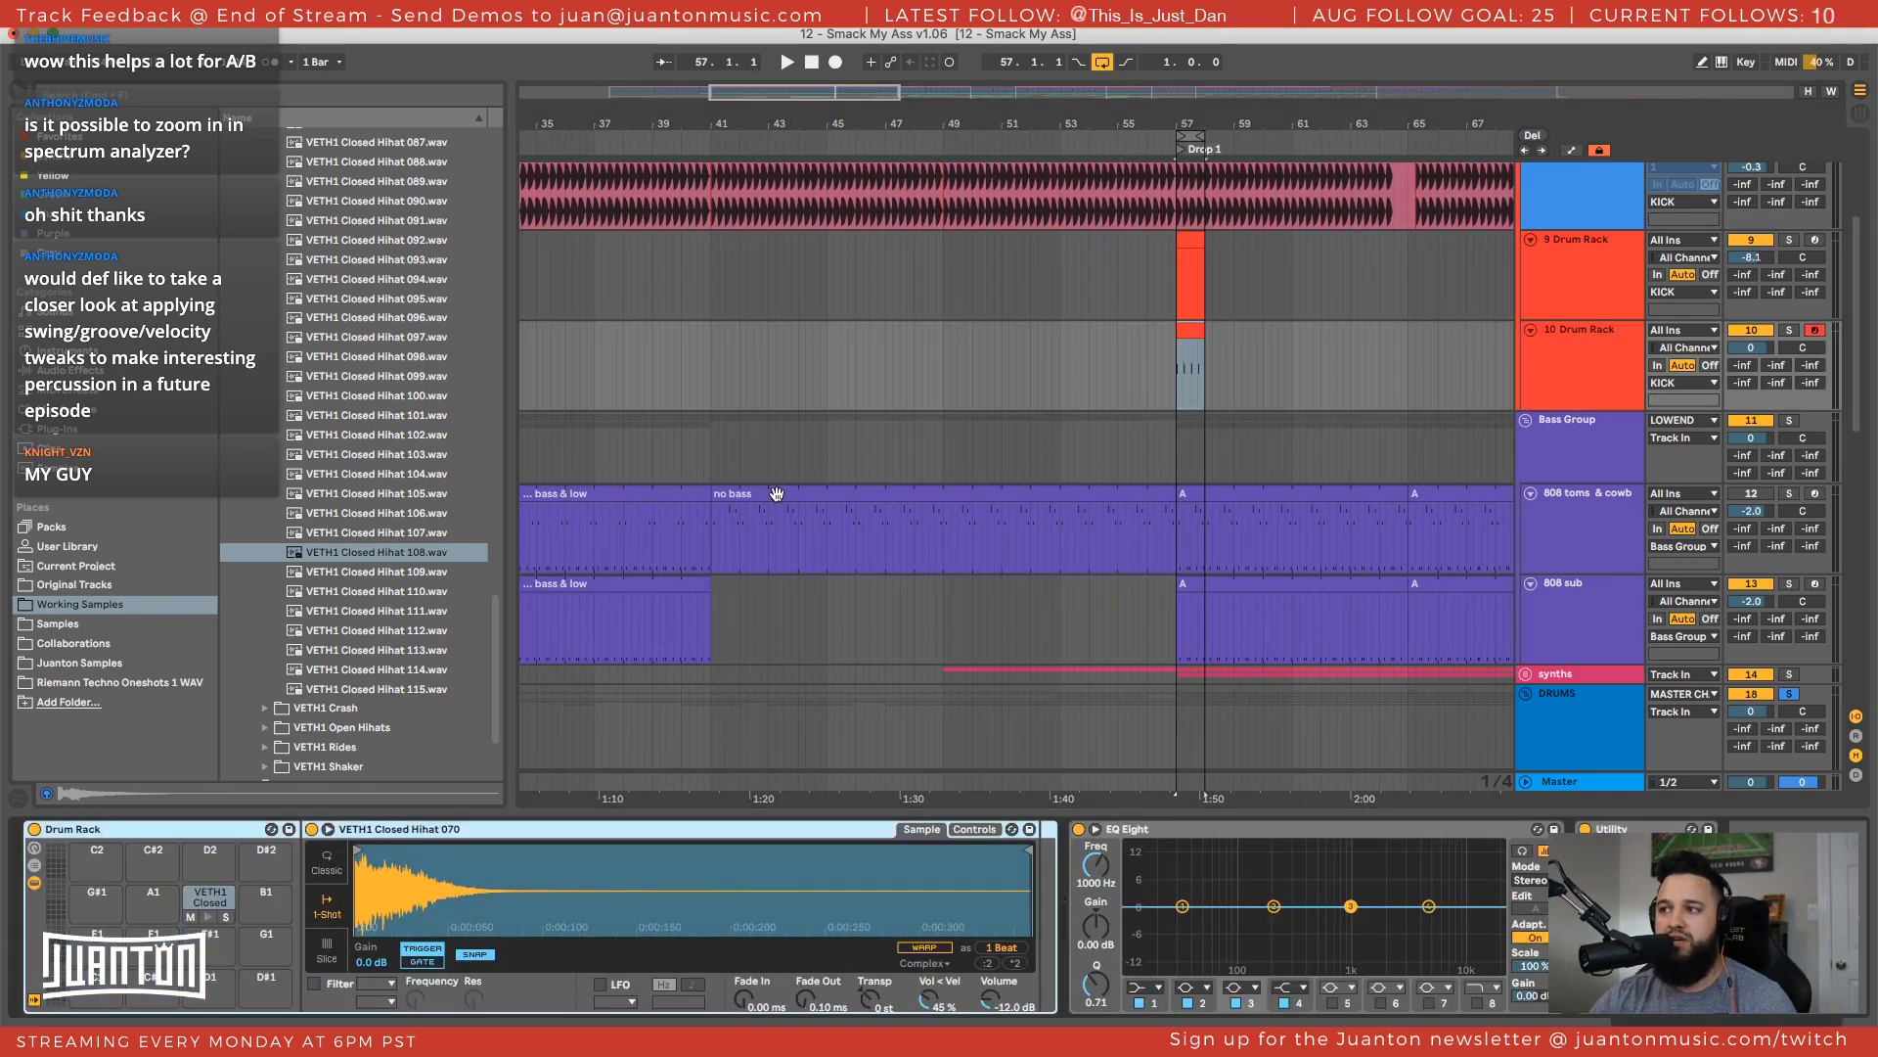
click(214, 896)
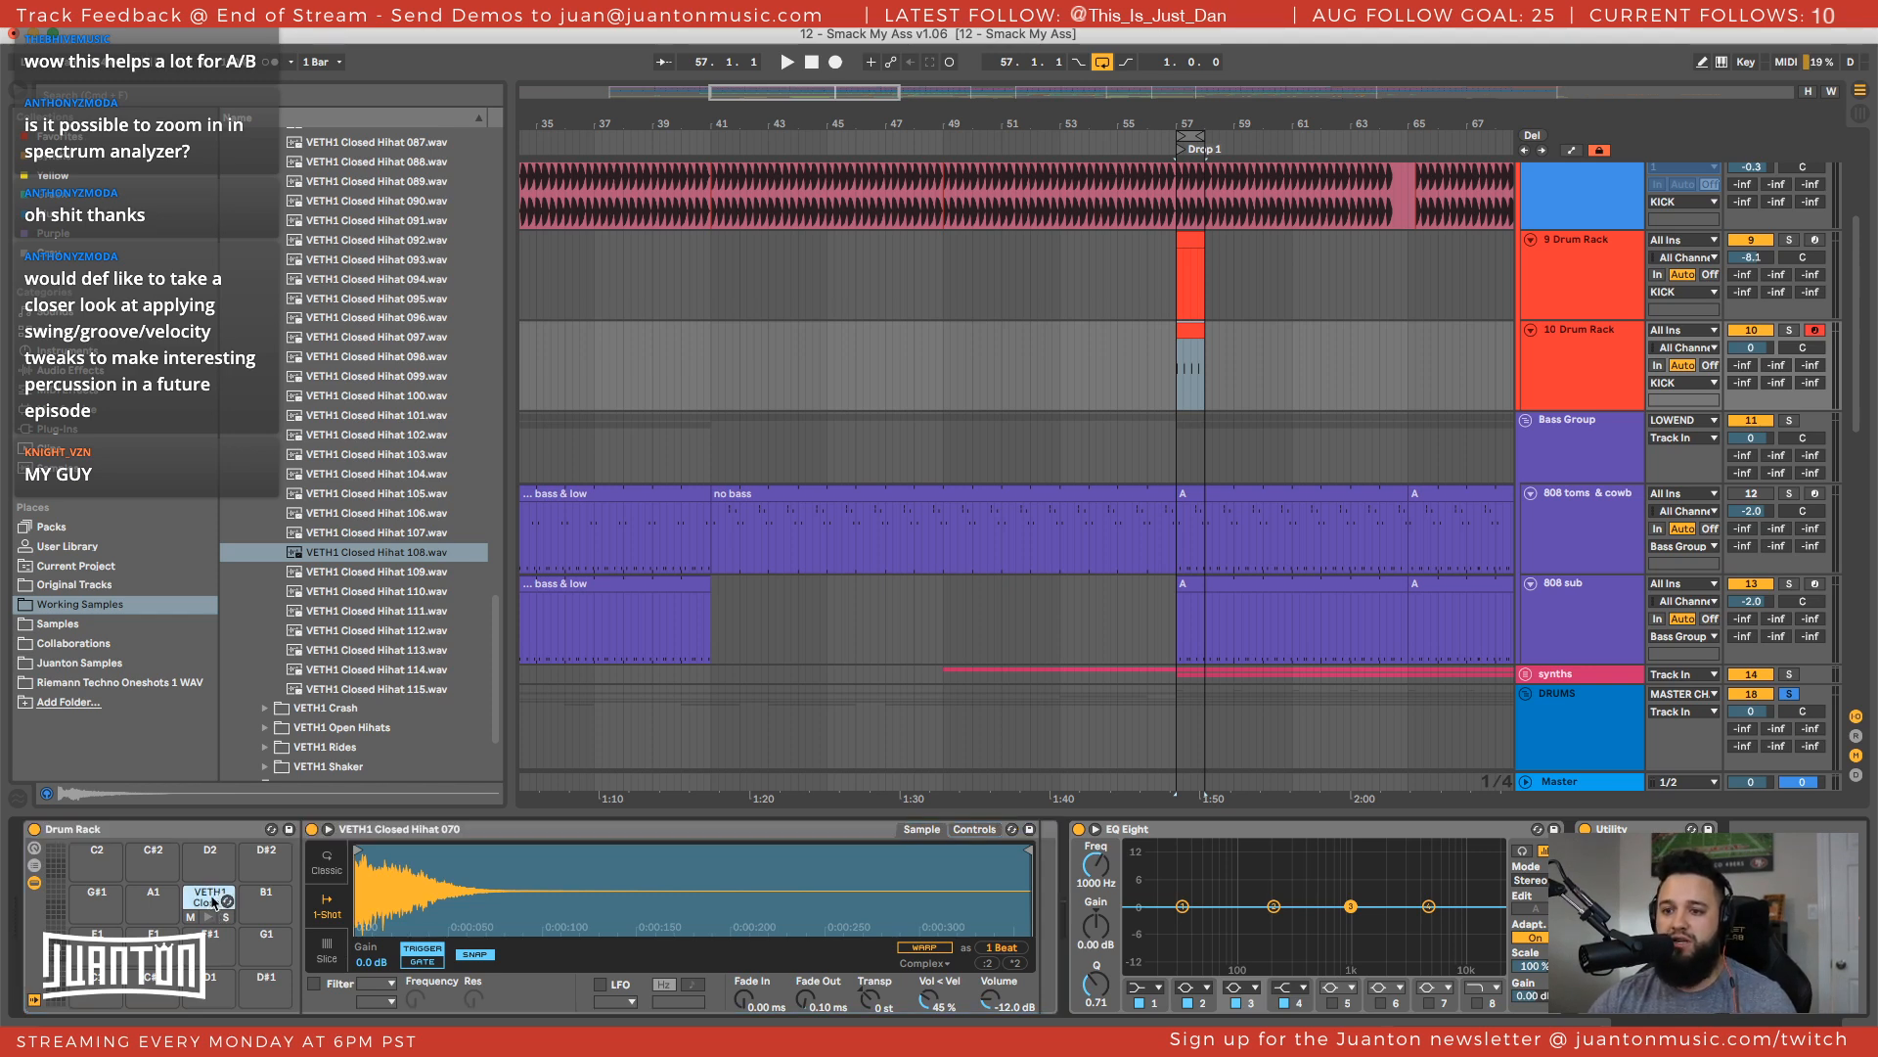
right_click(381, 832)
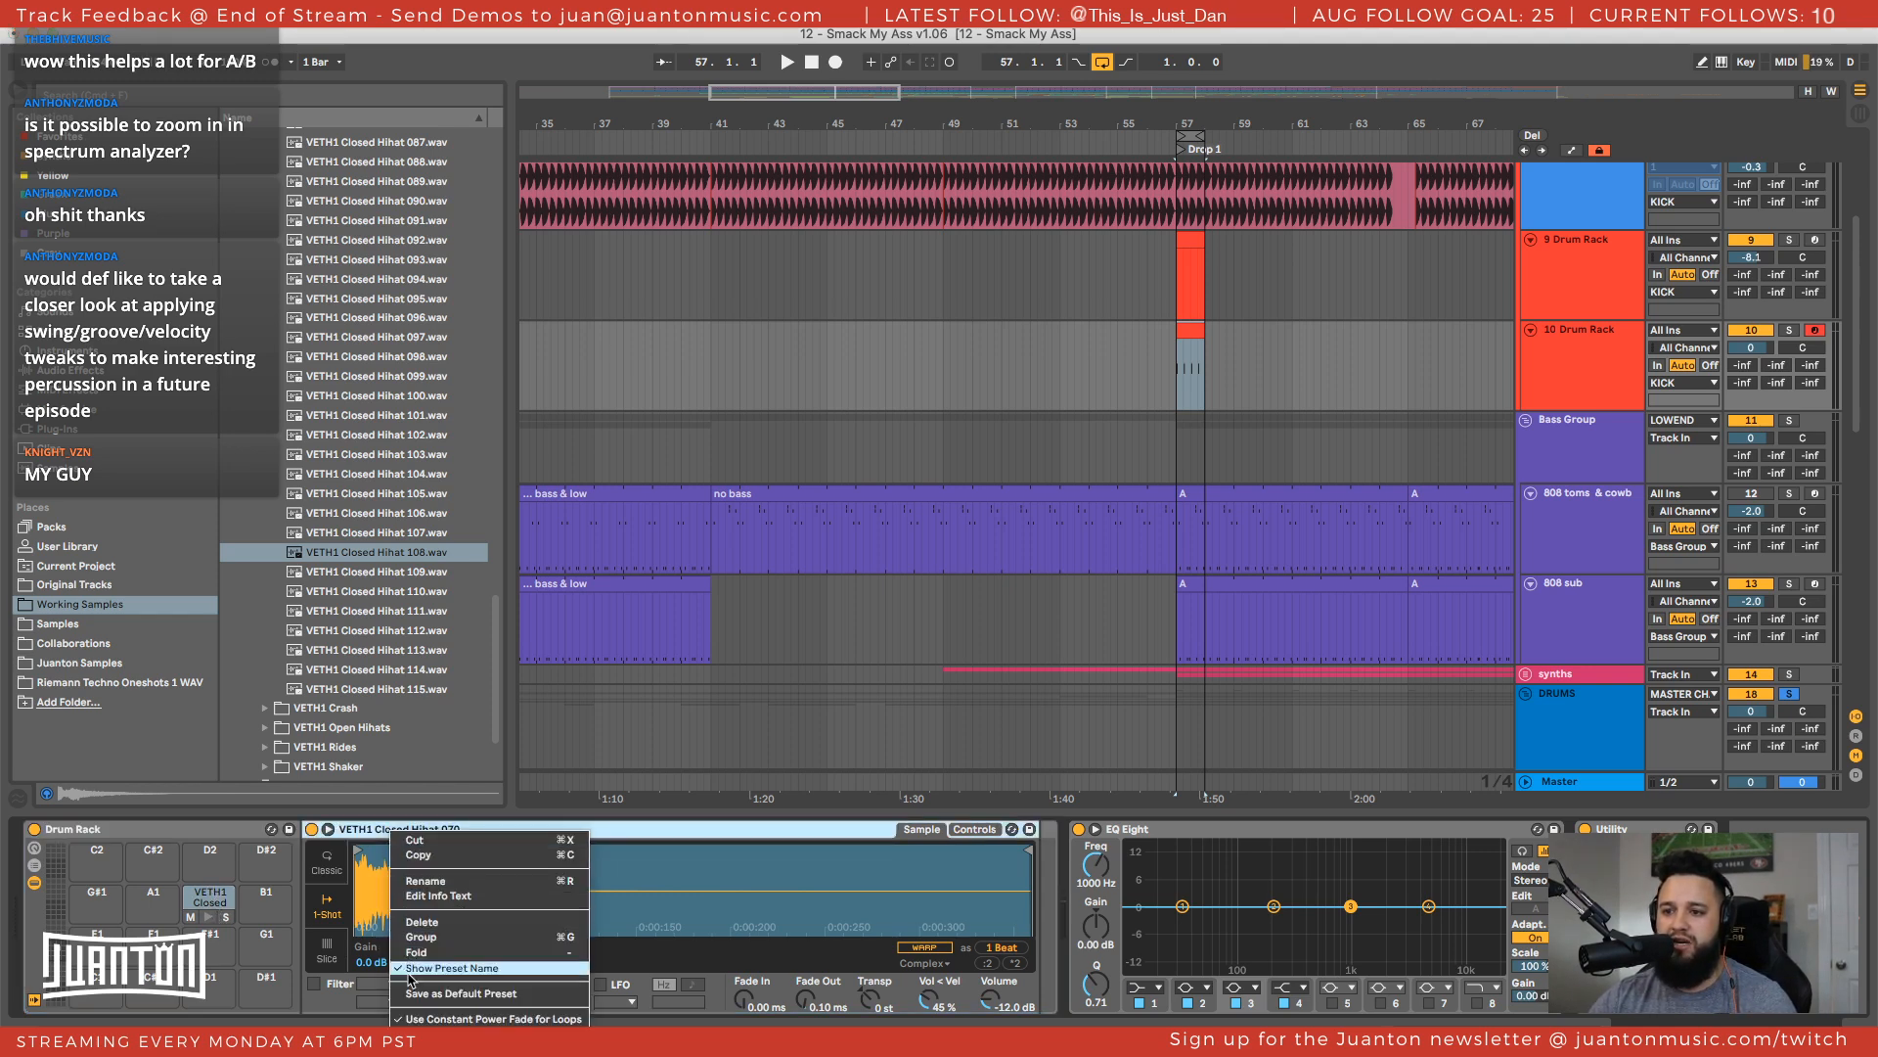
click(354, 837)
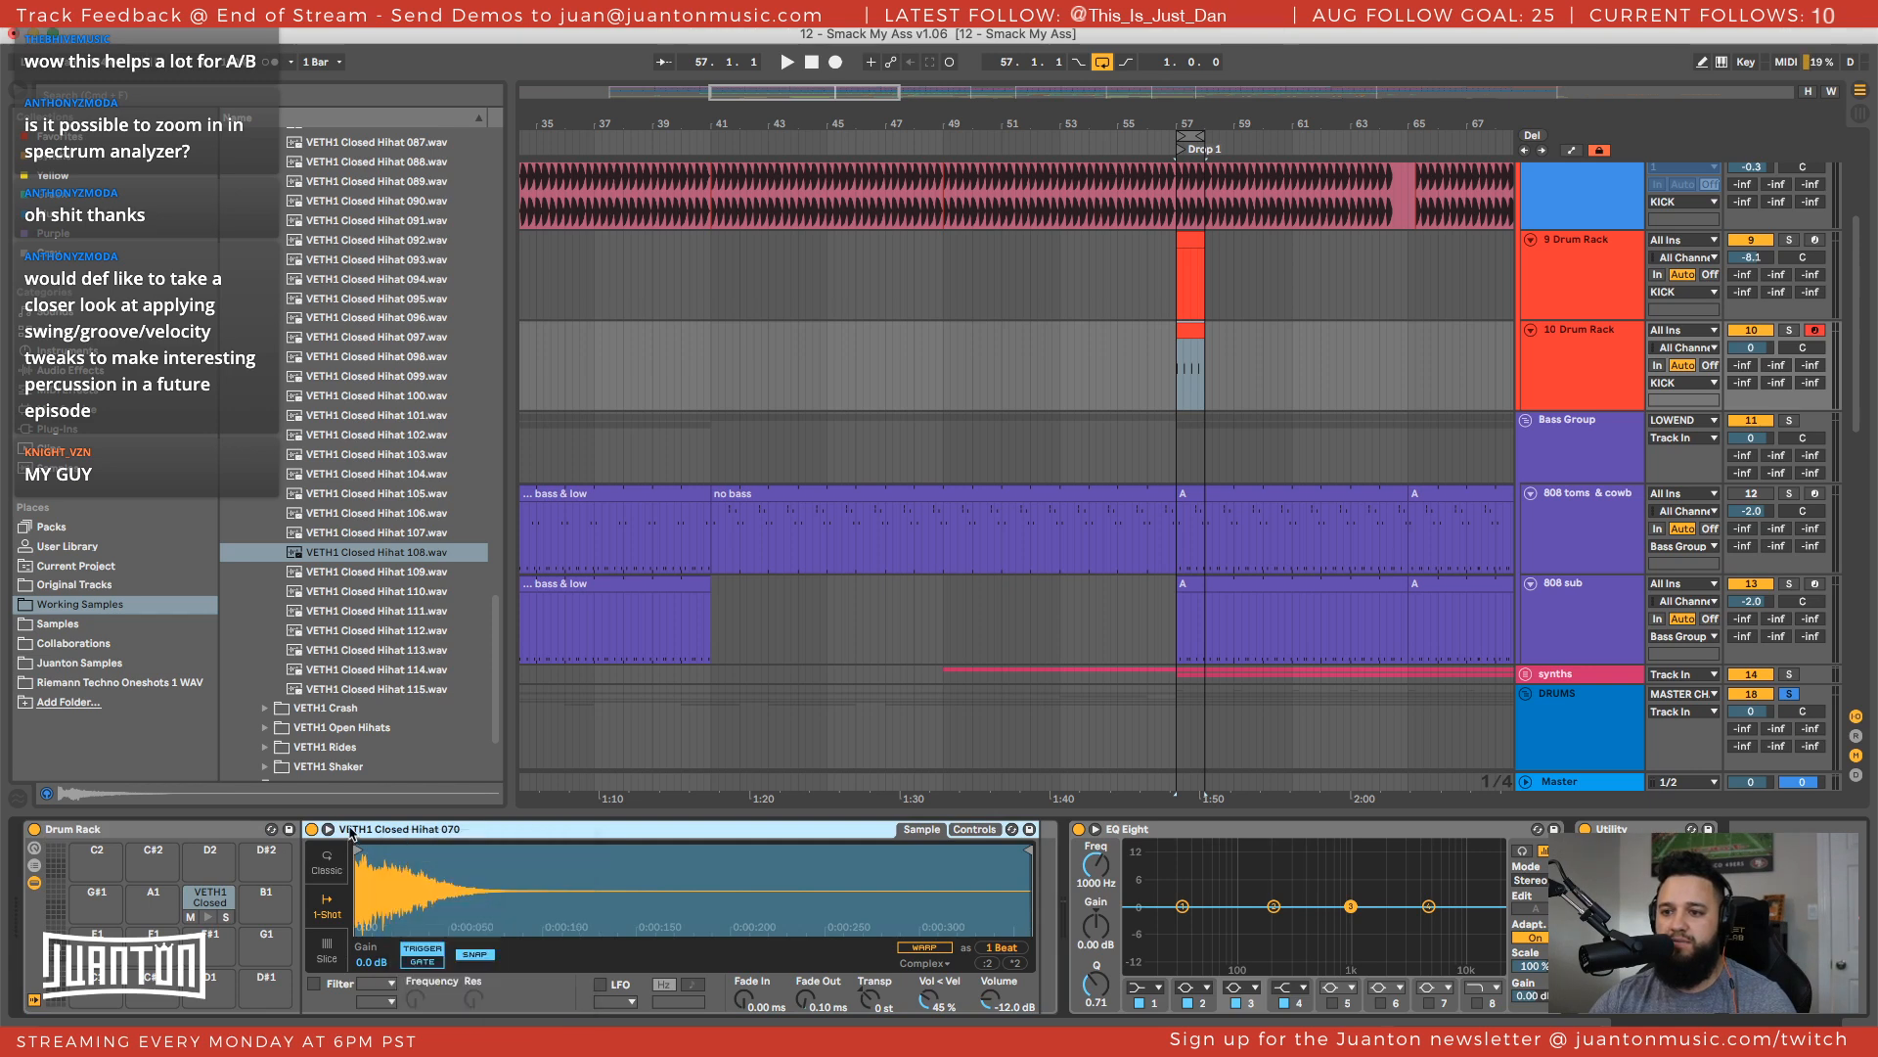
right_click(216, 829)
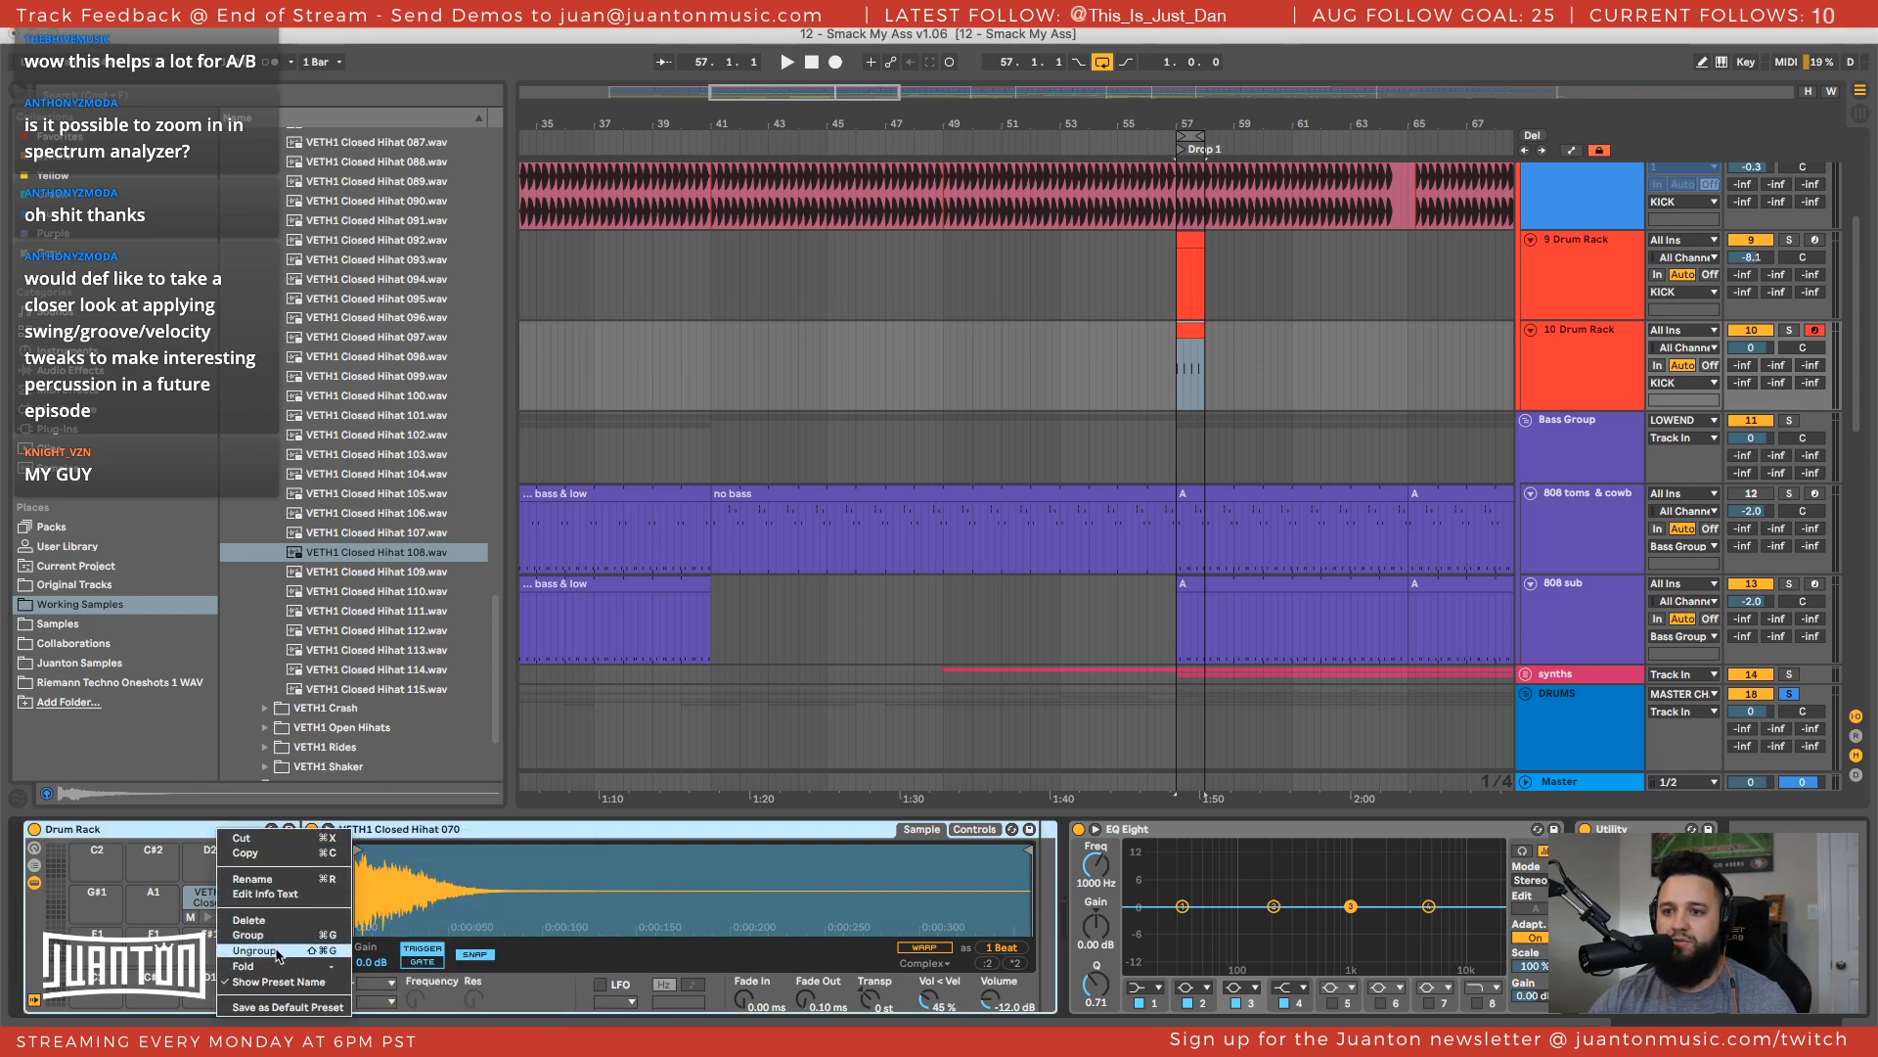
right_click(101, 831)
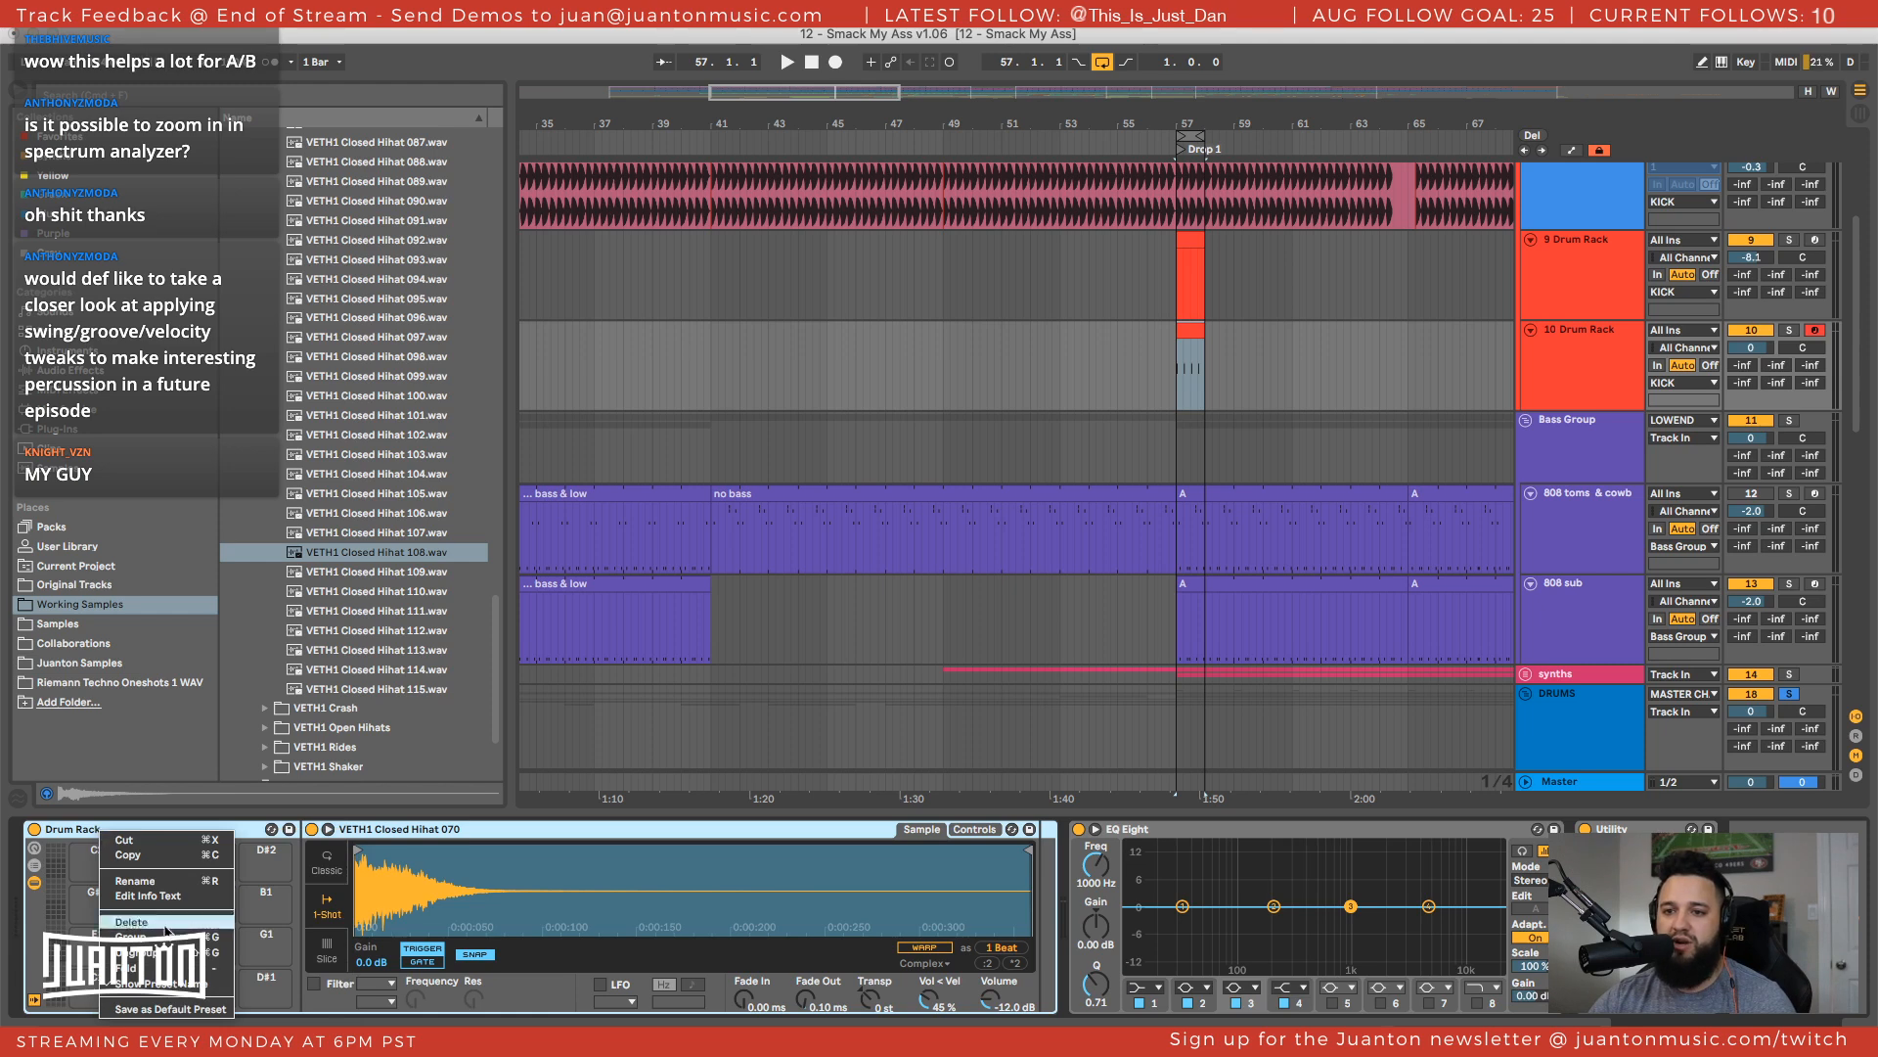
click(147, 952)
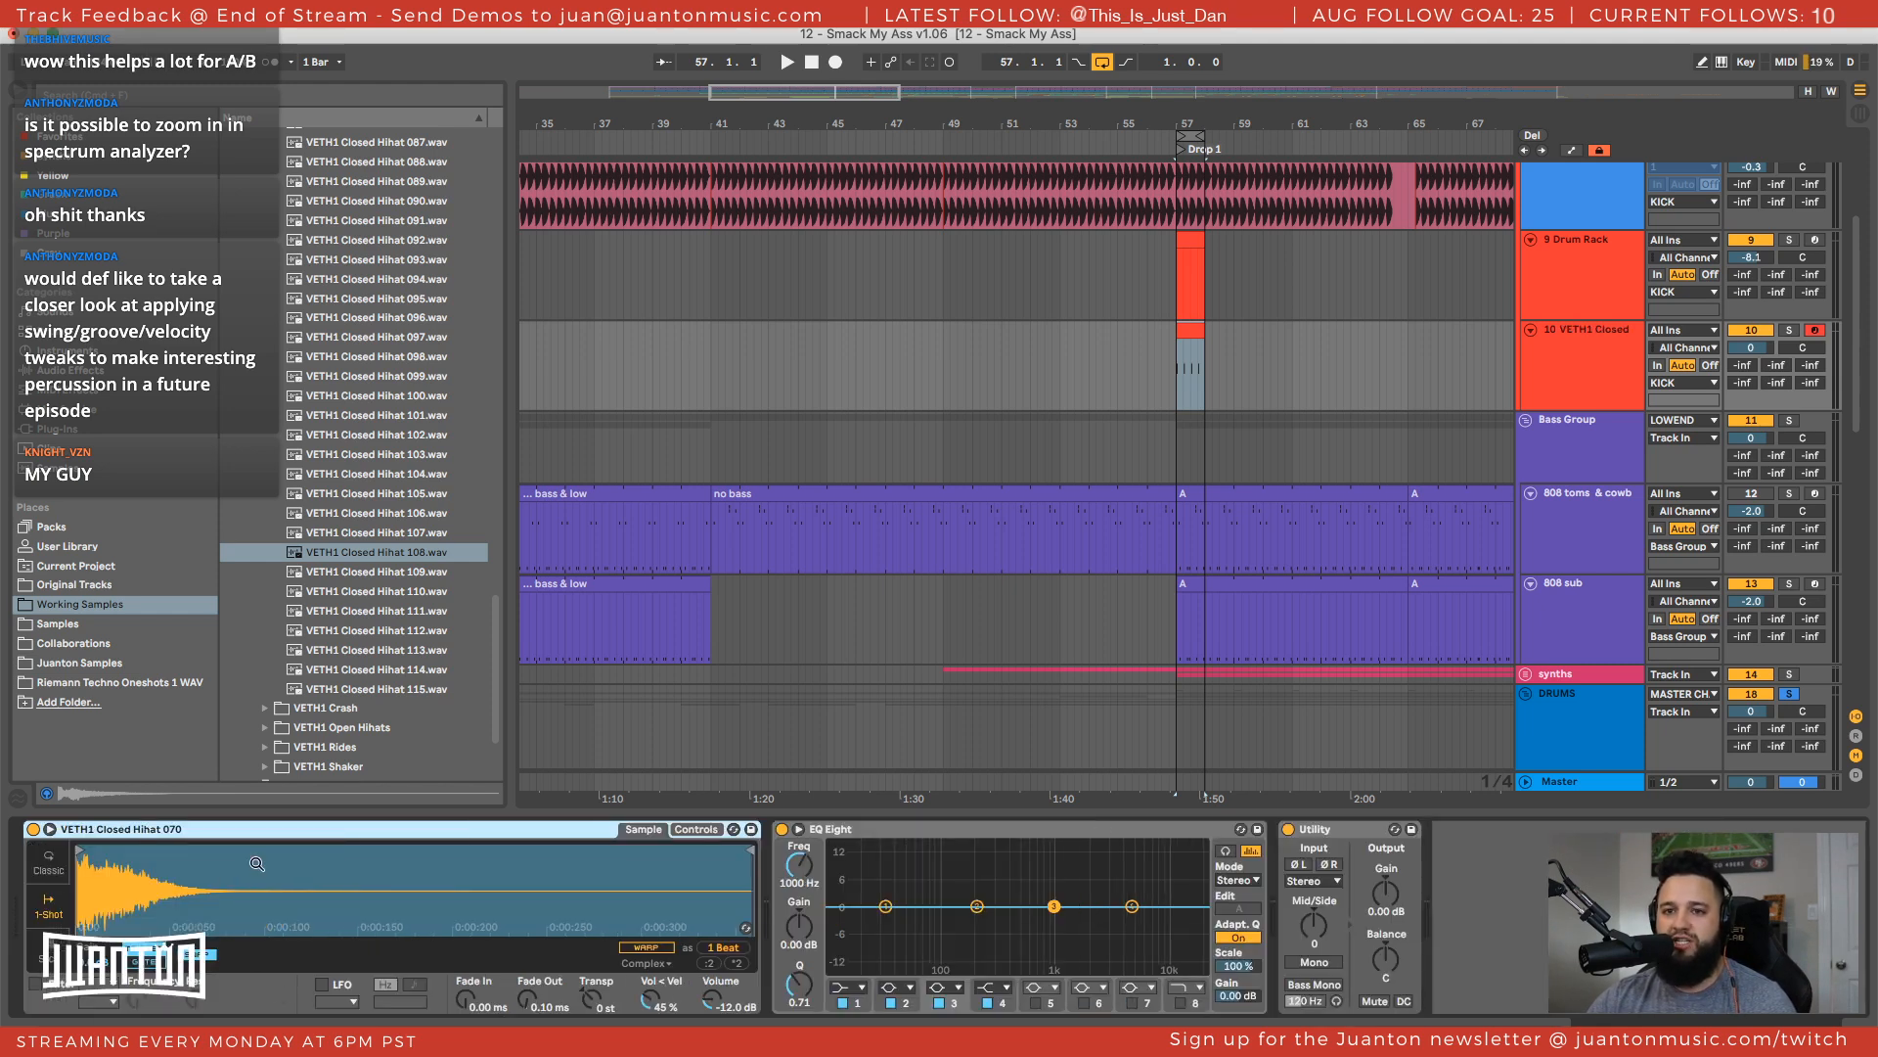
Transpose all four notes in the hihat clip on track 10 up to C3
double_click(1182, 354)
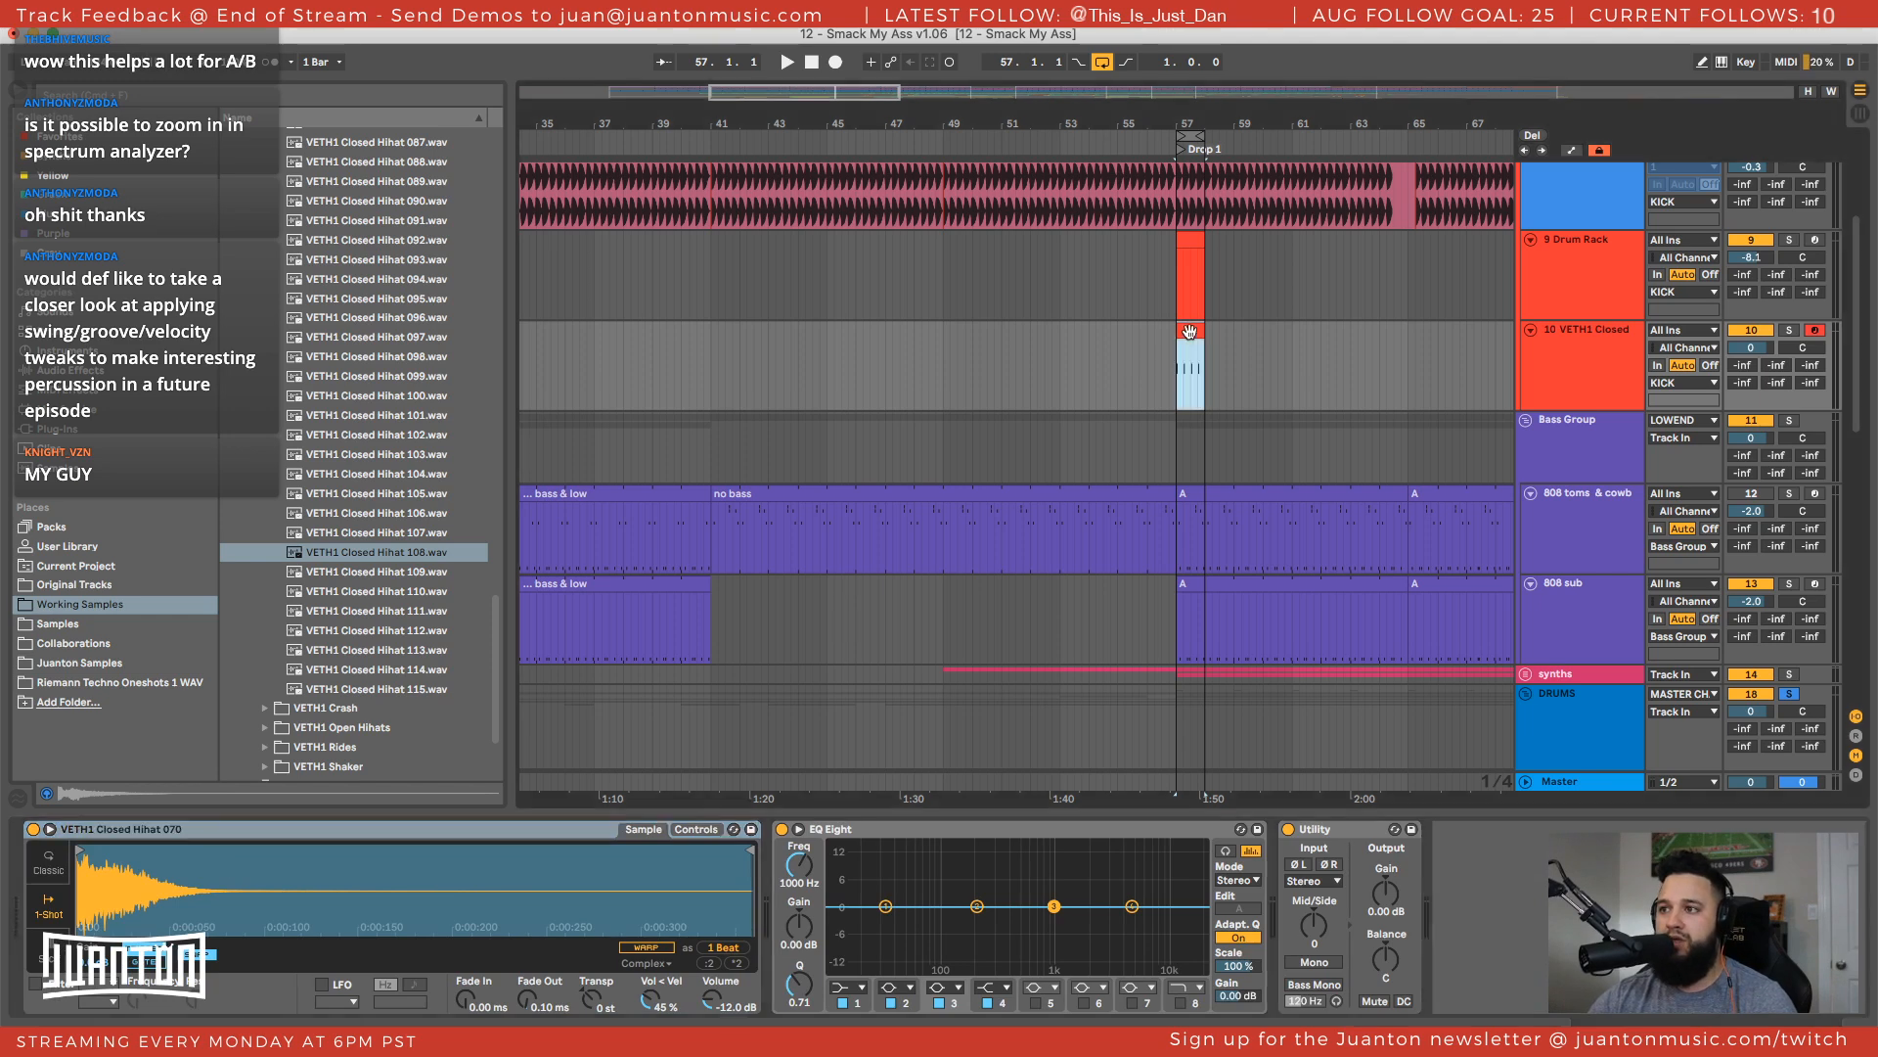
click(419, 593)
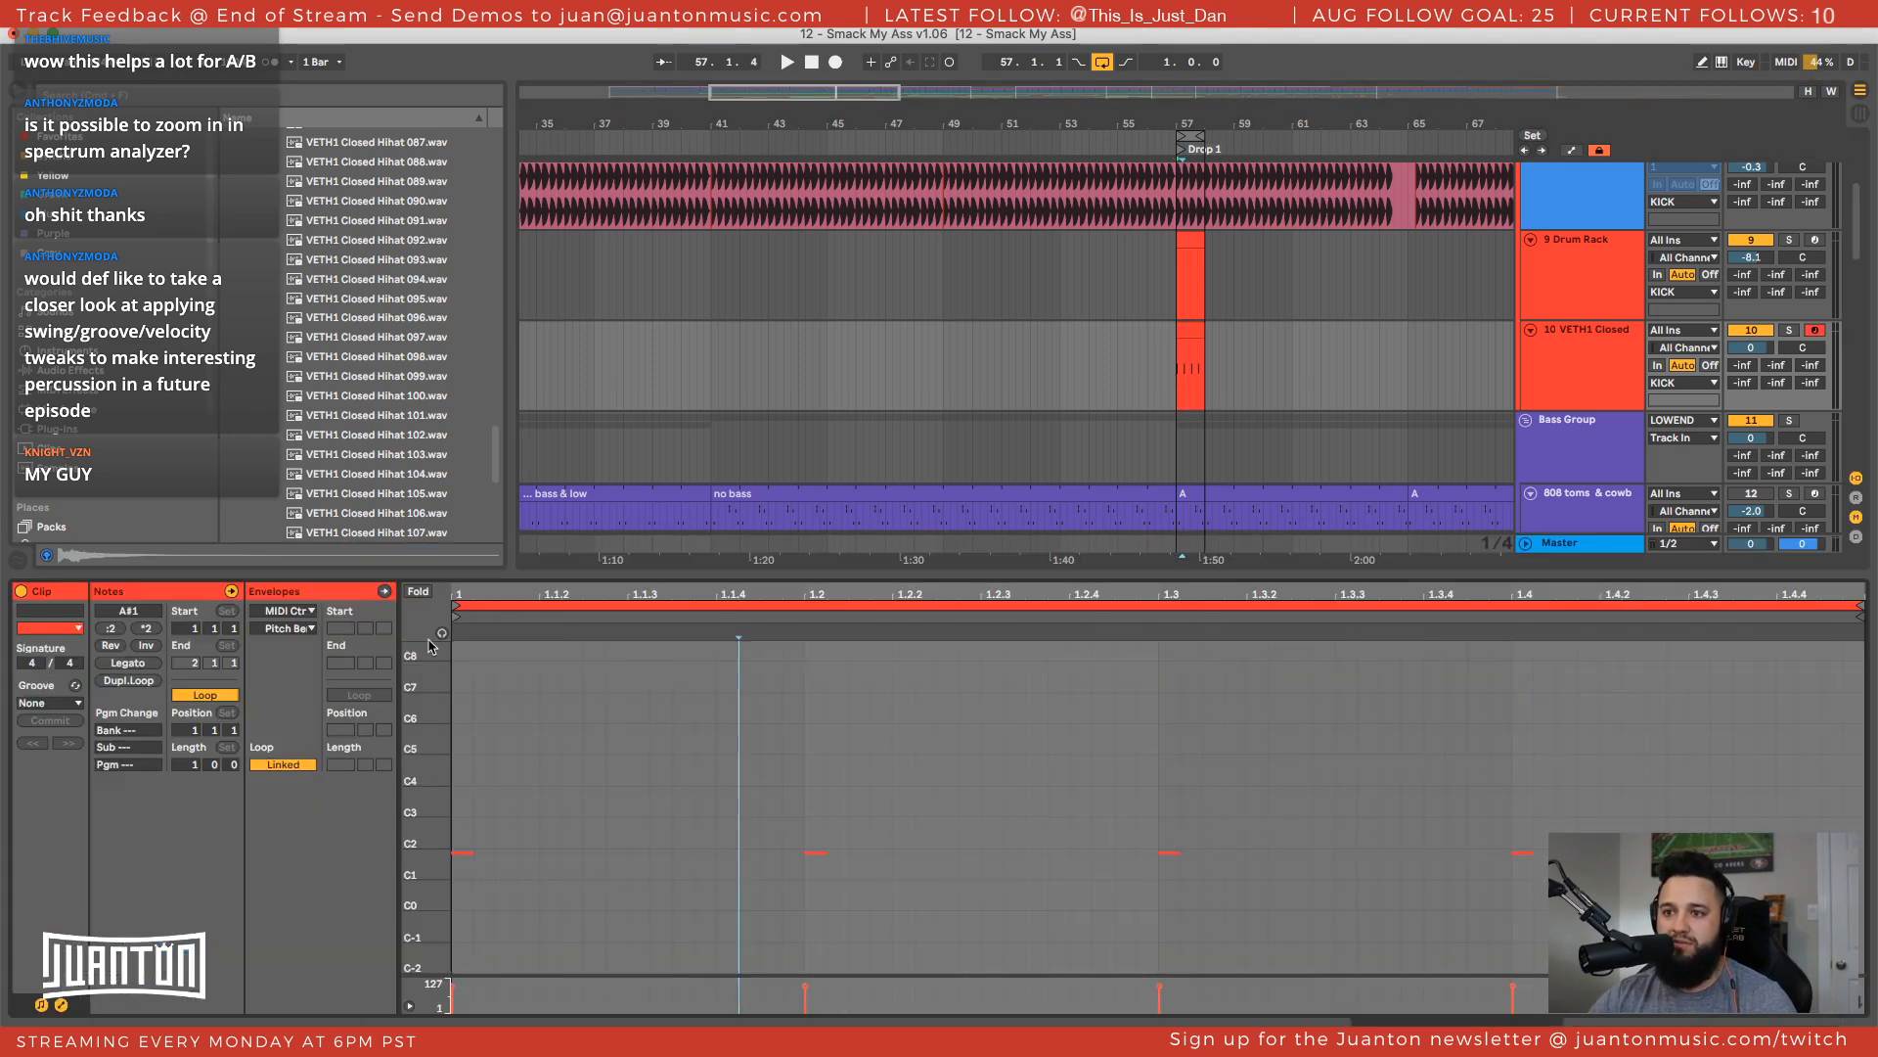
drag(419, 719, 445, 908)
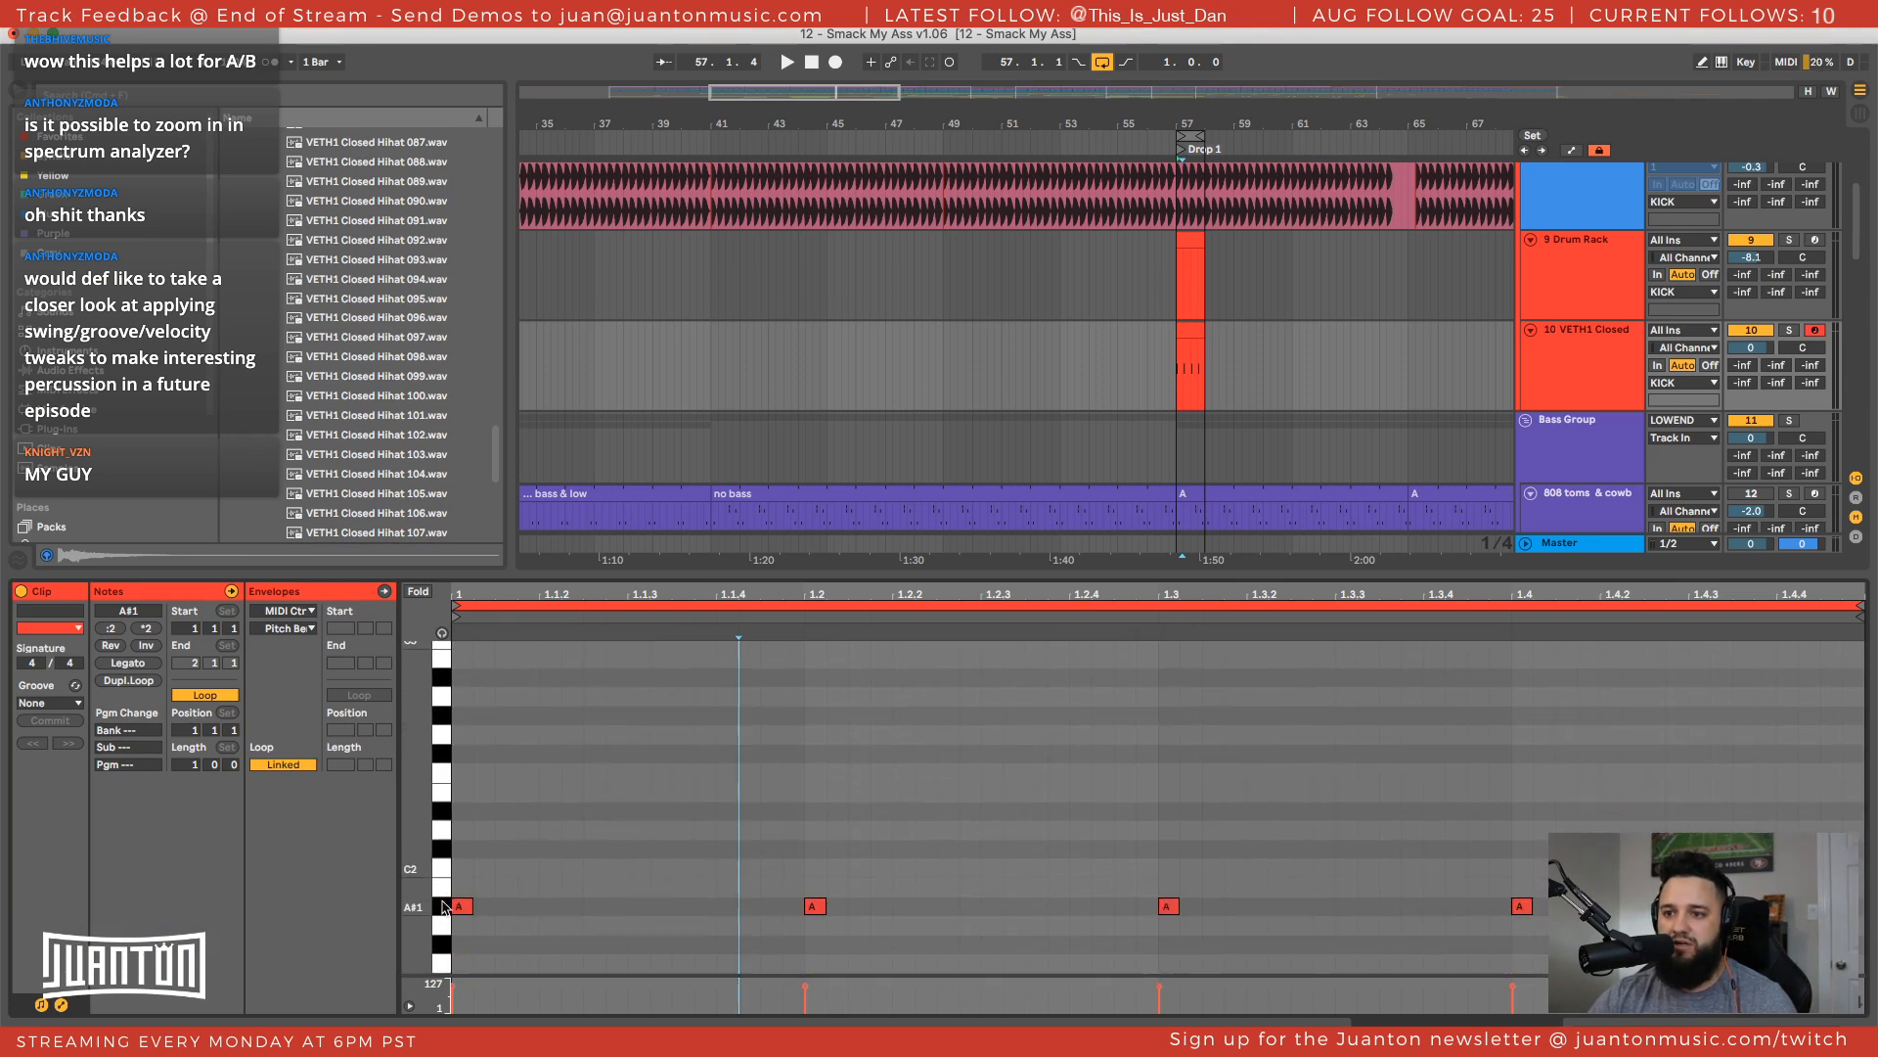
click(445, 910)
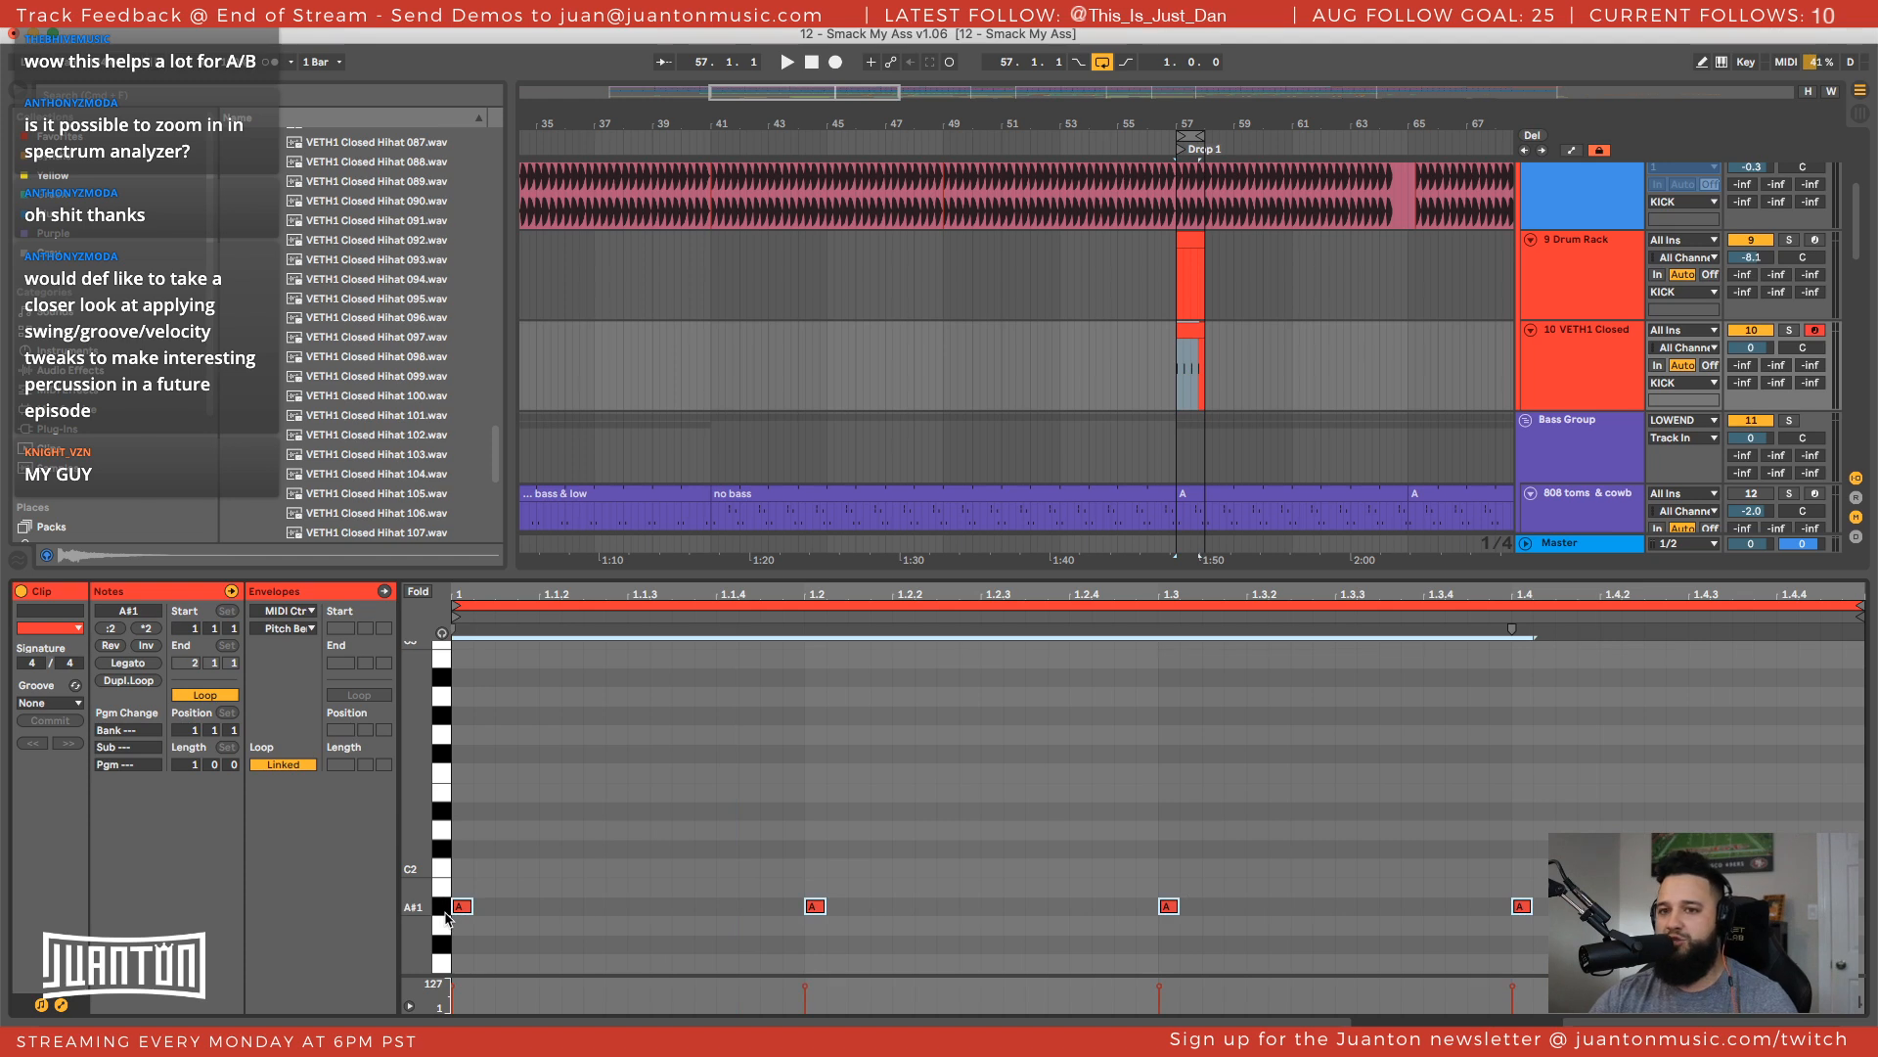
scroll(446, 918, down, 1)
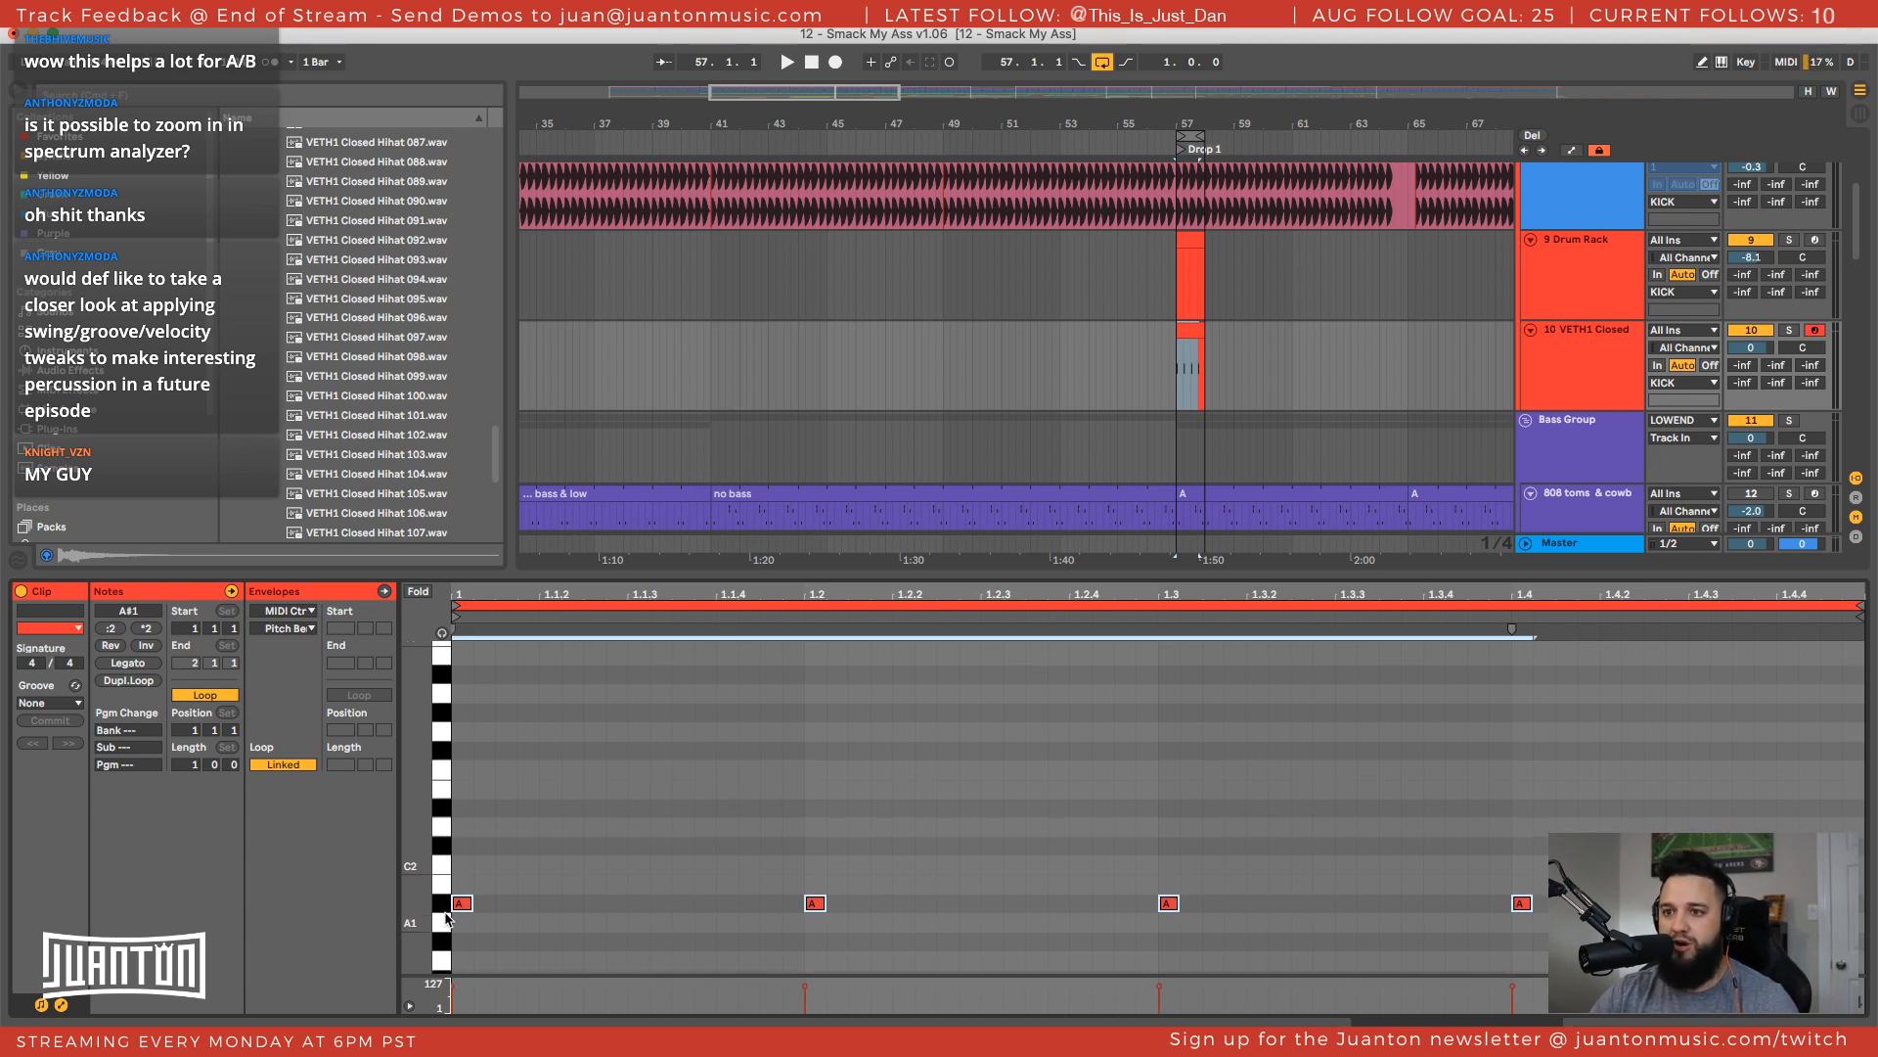
key(Up)
key(Up)
key(Up)
key(Up)
key(Up)
key(Up)
key(Up)
key(Up)
key(Up)
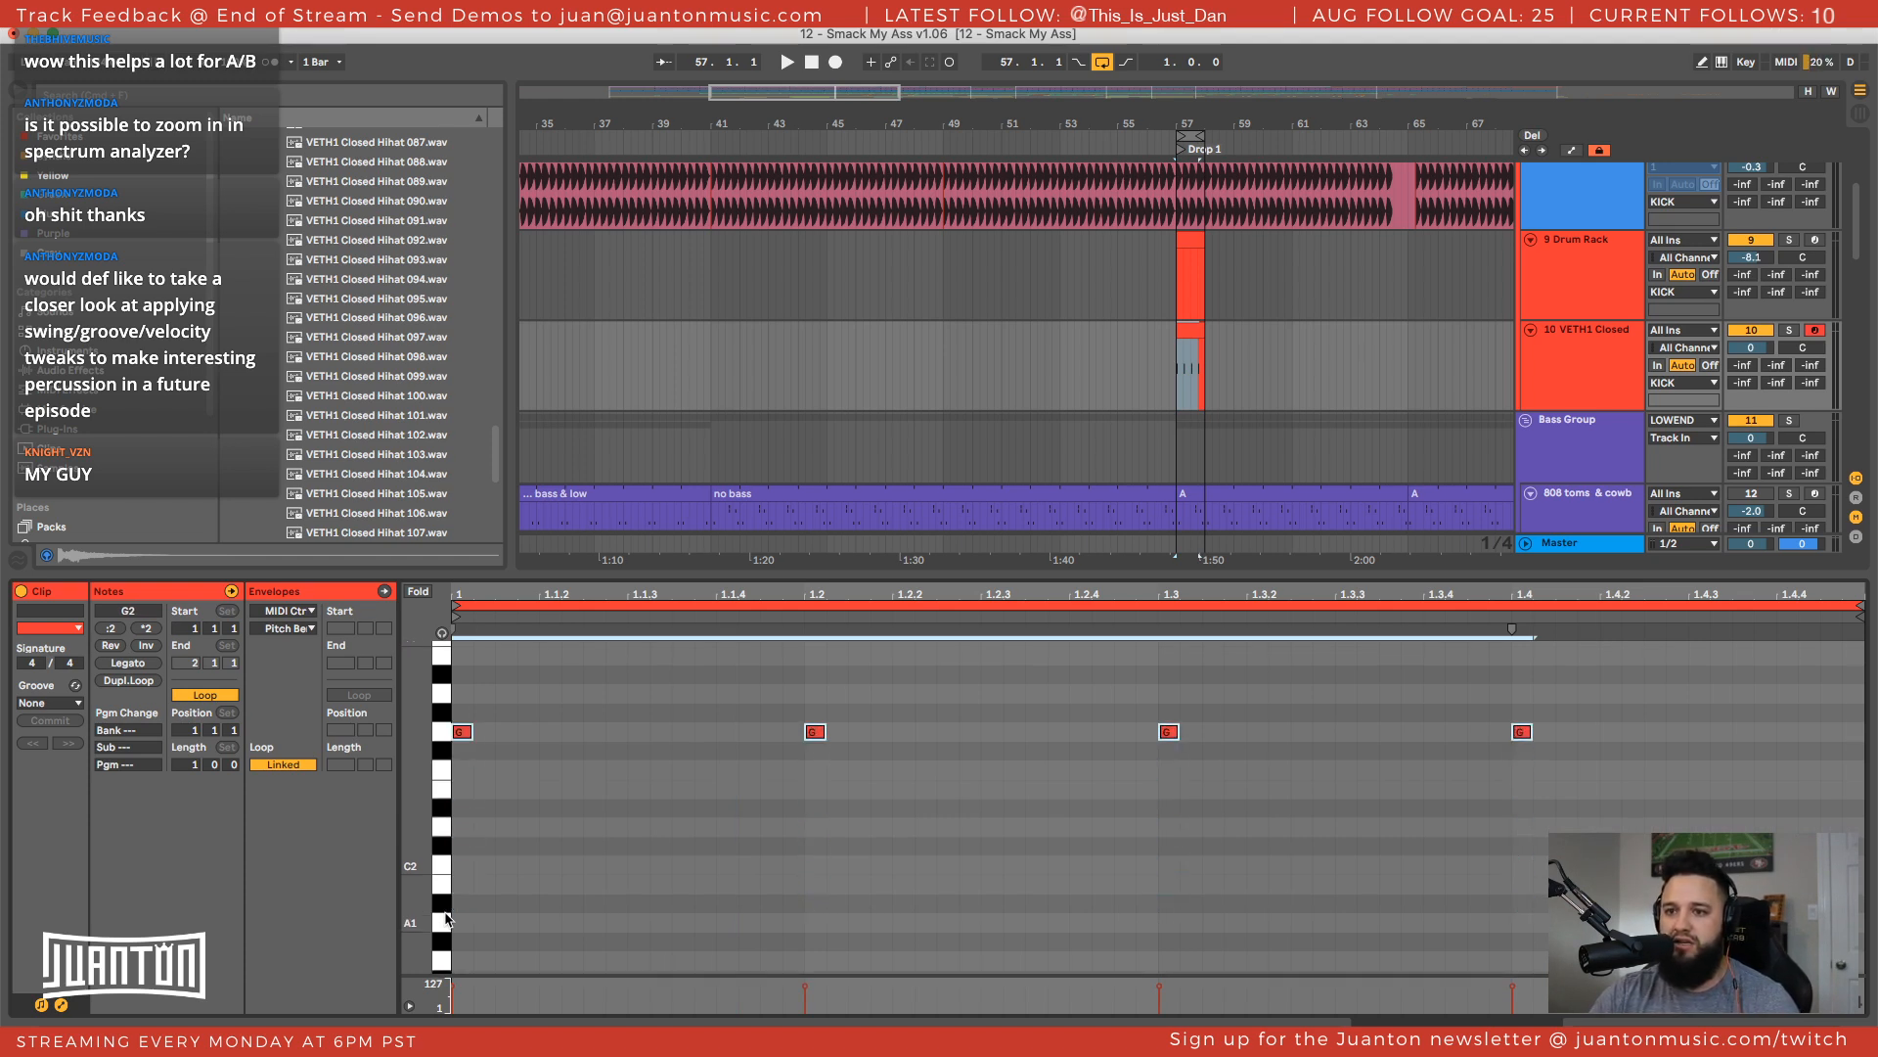
key(Up)
key(Up)
key(Up)
key(Up)
key(Up)
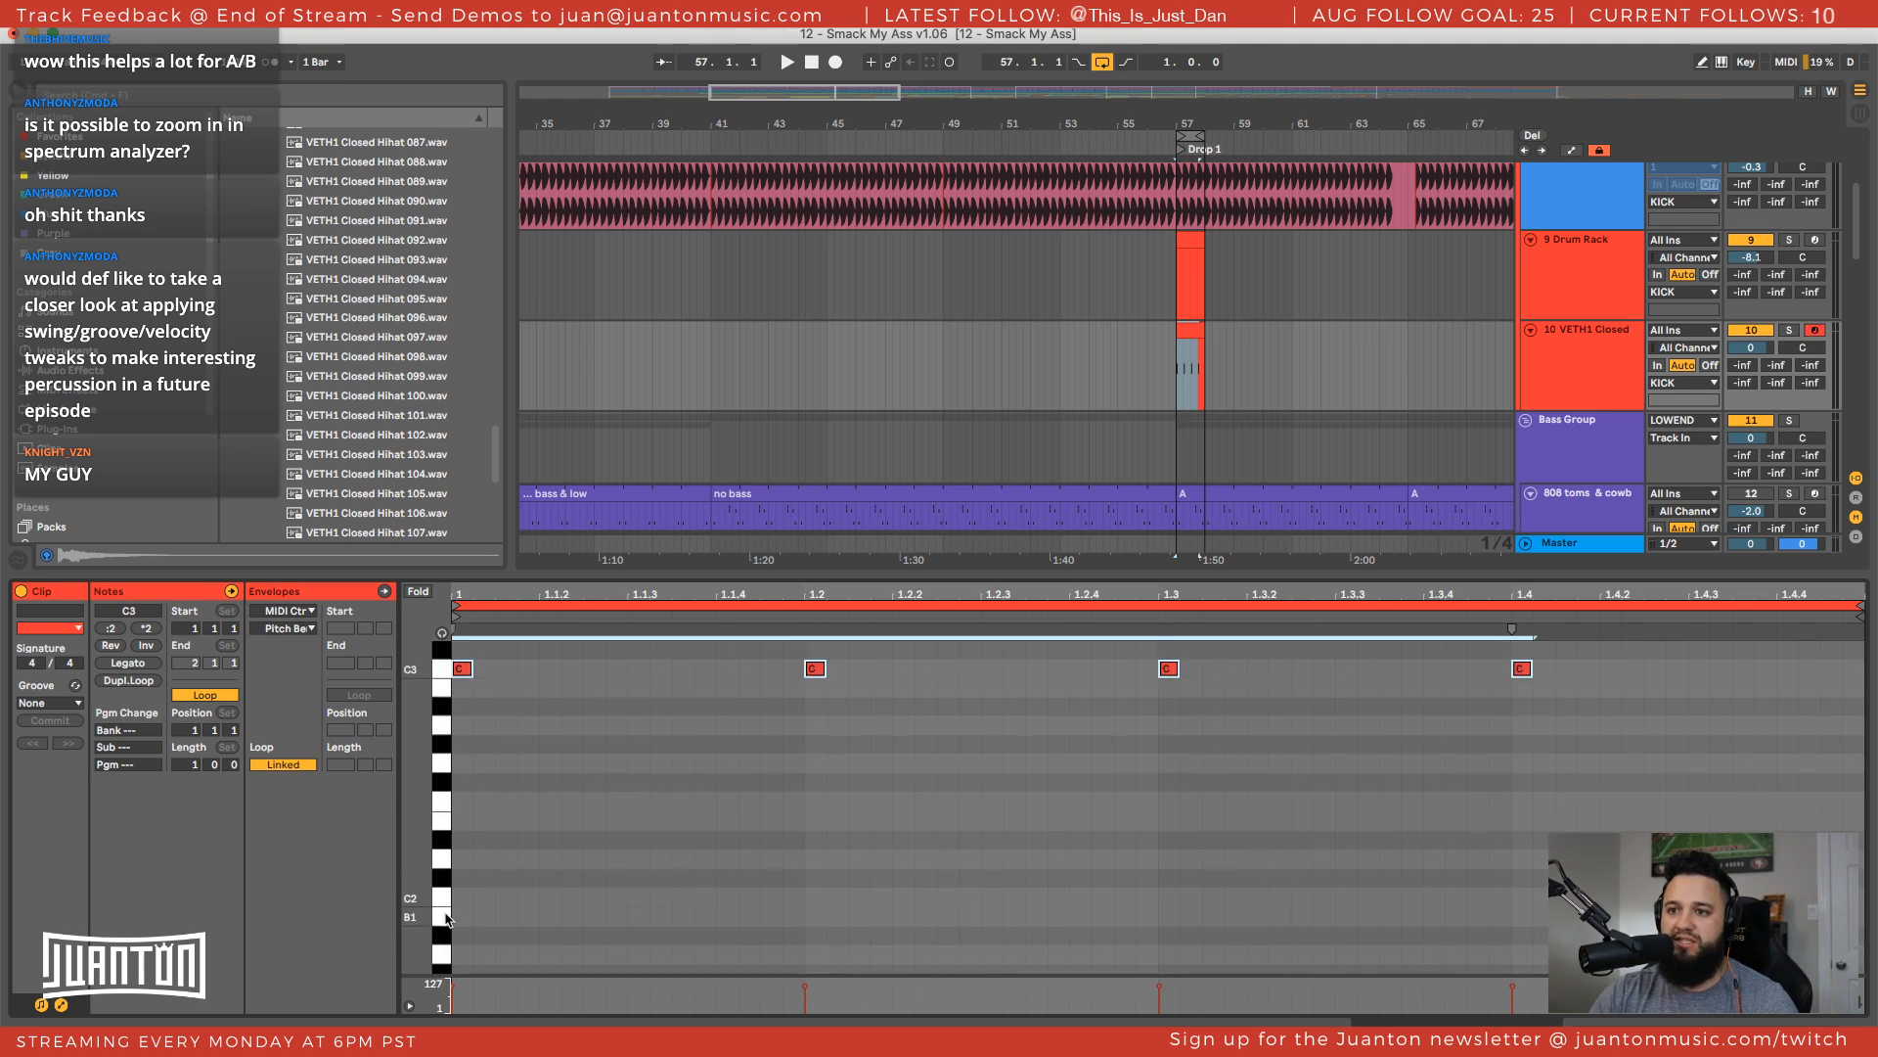
Play the loop to check the hihat and lower its track volume to -8.0 dB
key(space)
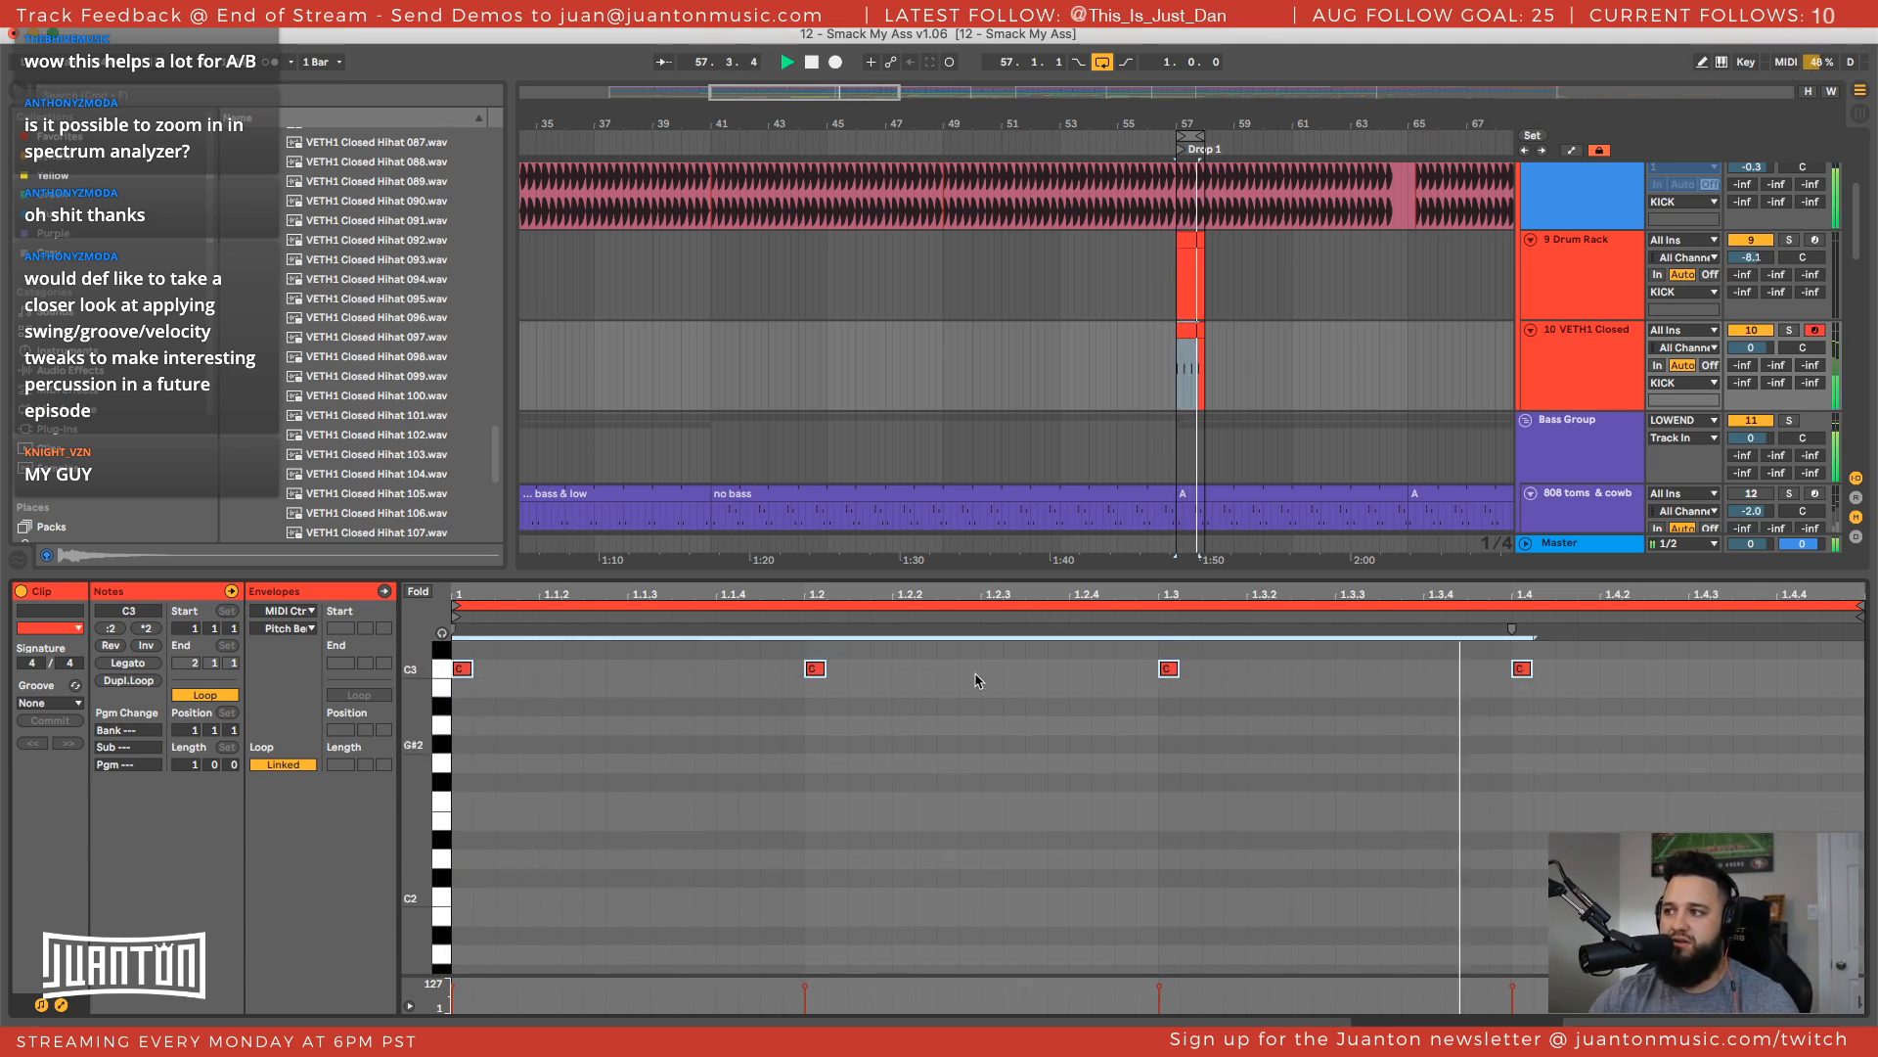
key(space)
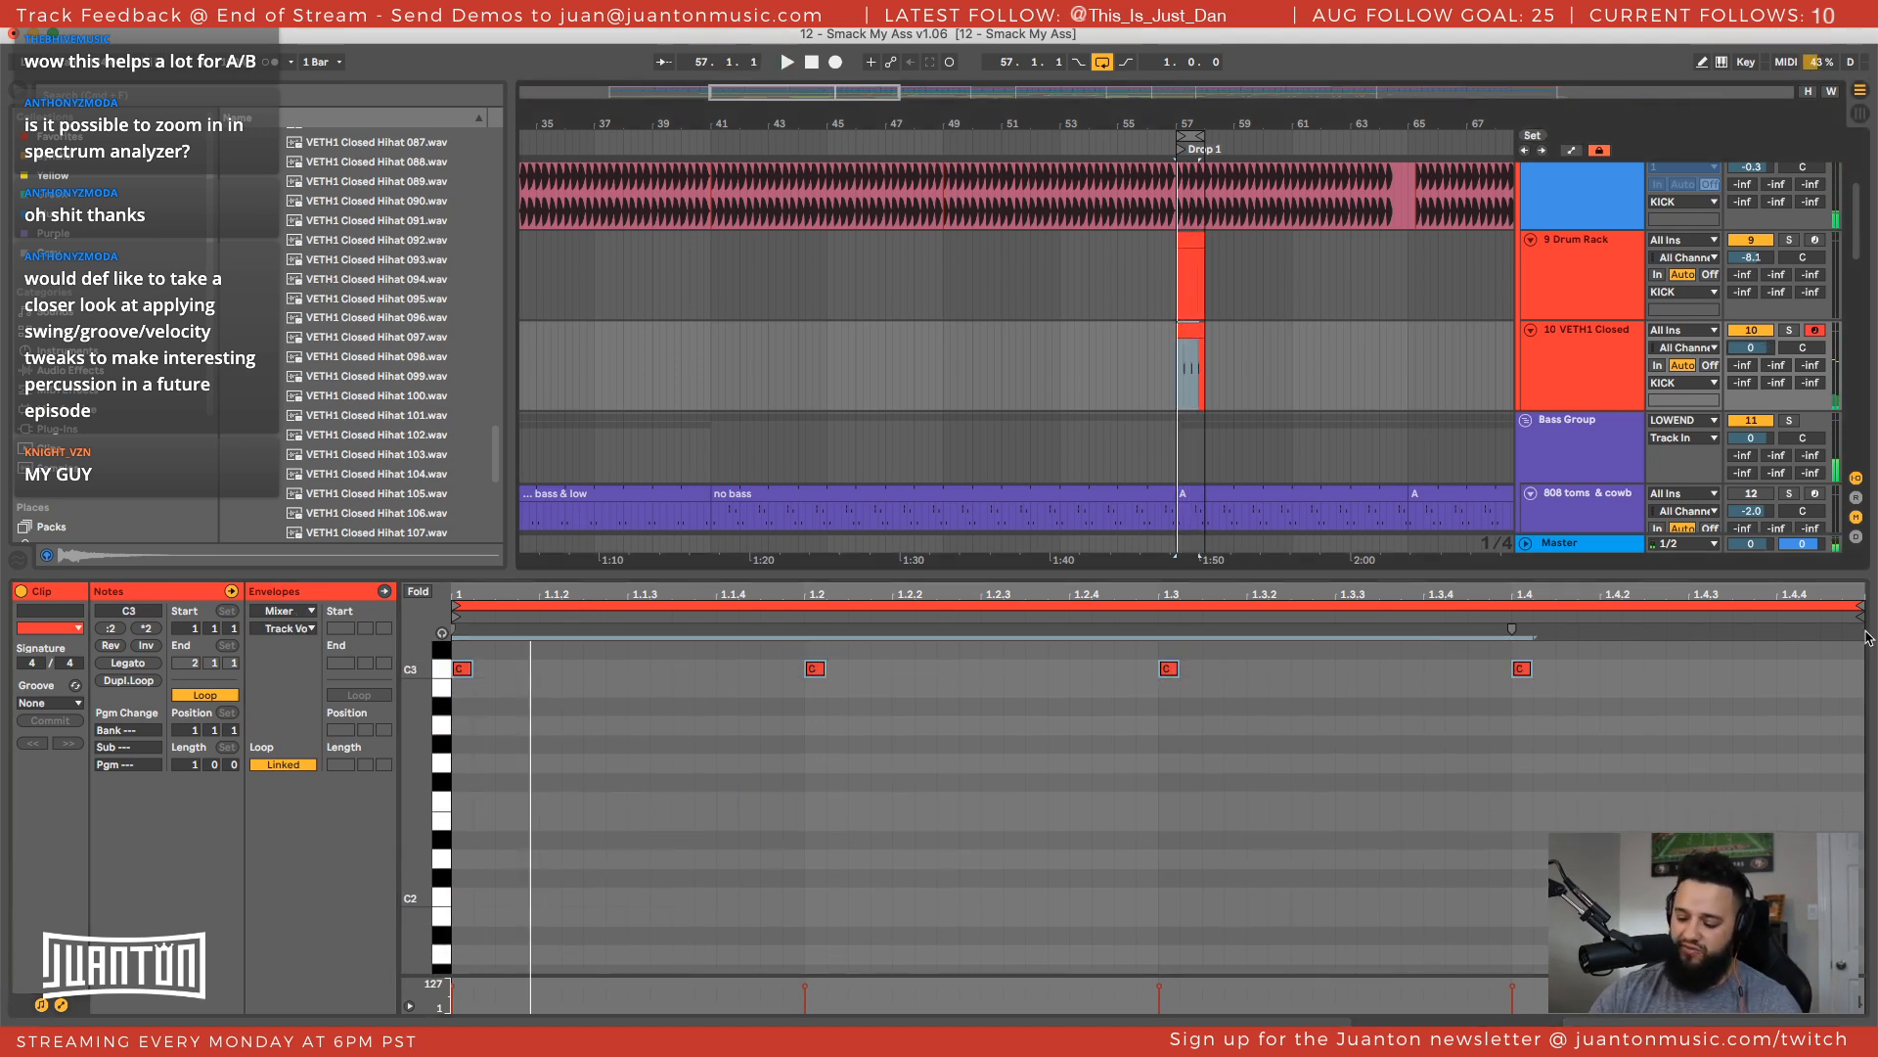
key(space)
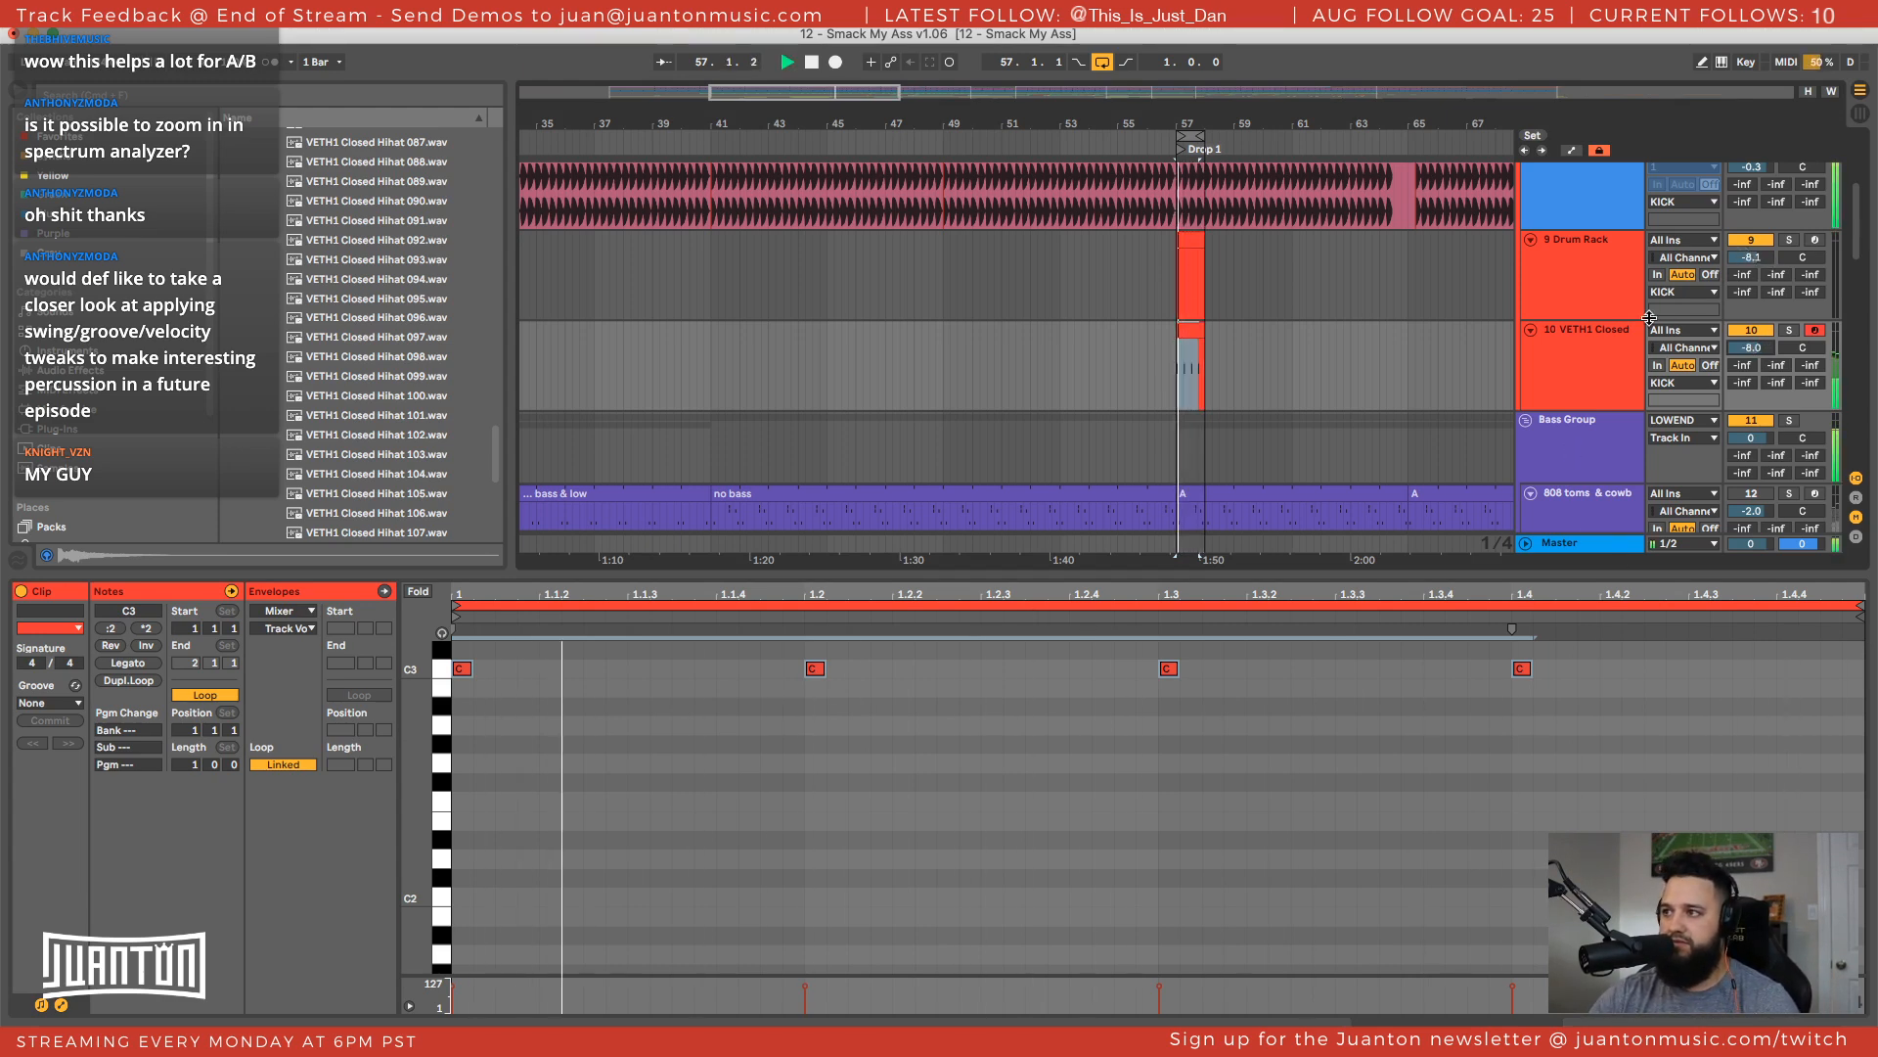
key(space)
Convert the Closed Hihat 070 Simpler on track 10 to a Sampler
double_click(1605, 356)
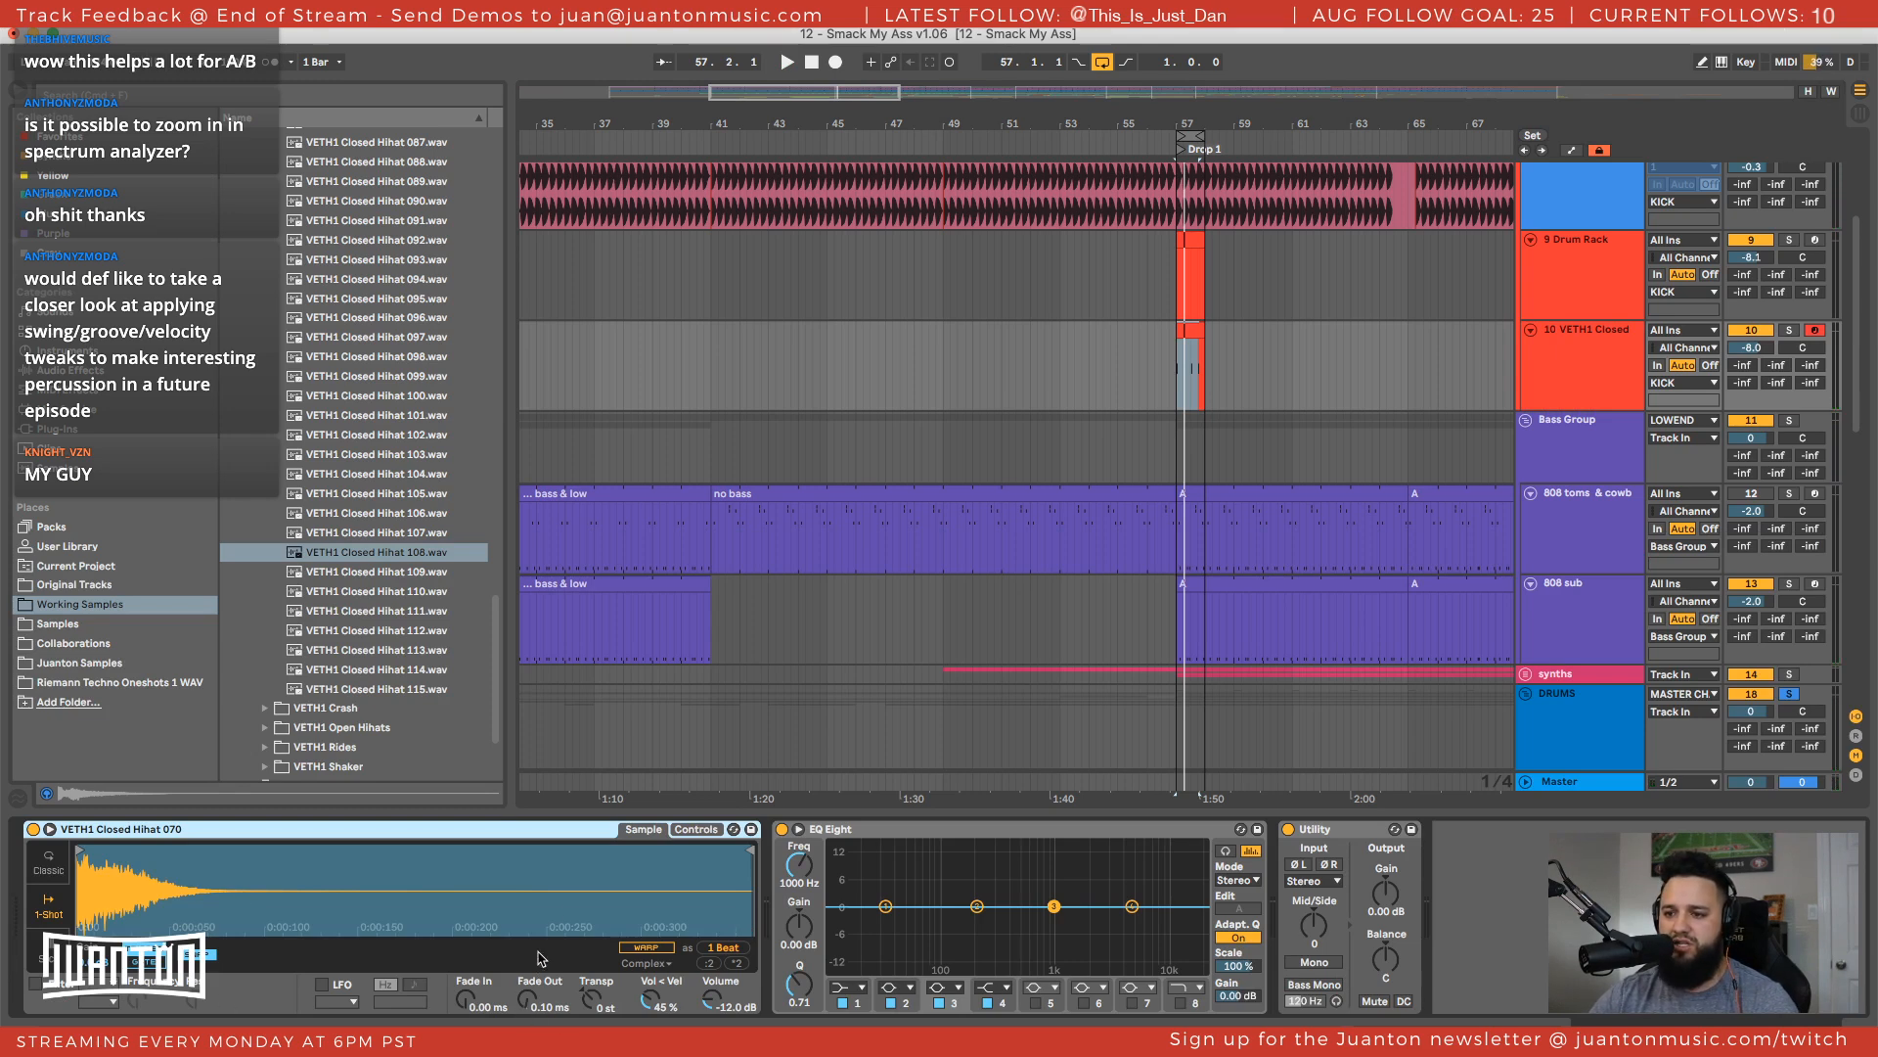
right_click(511, 843)
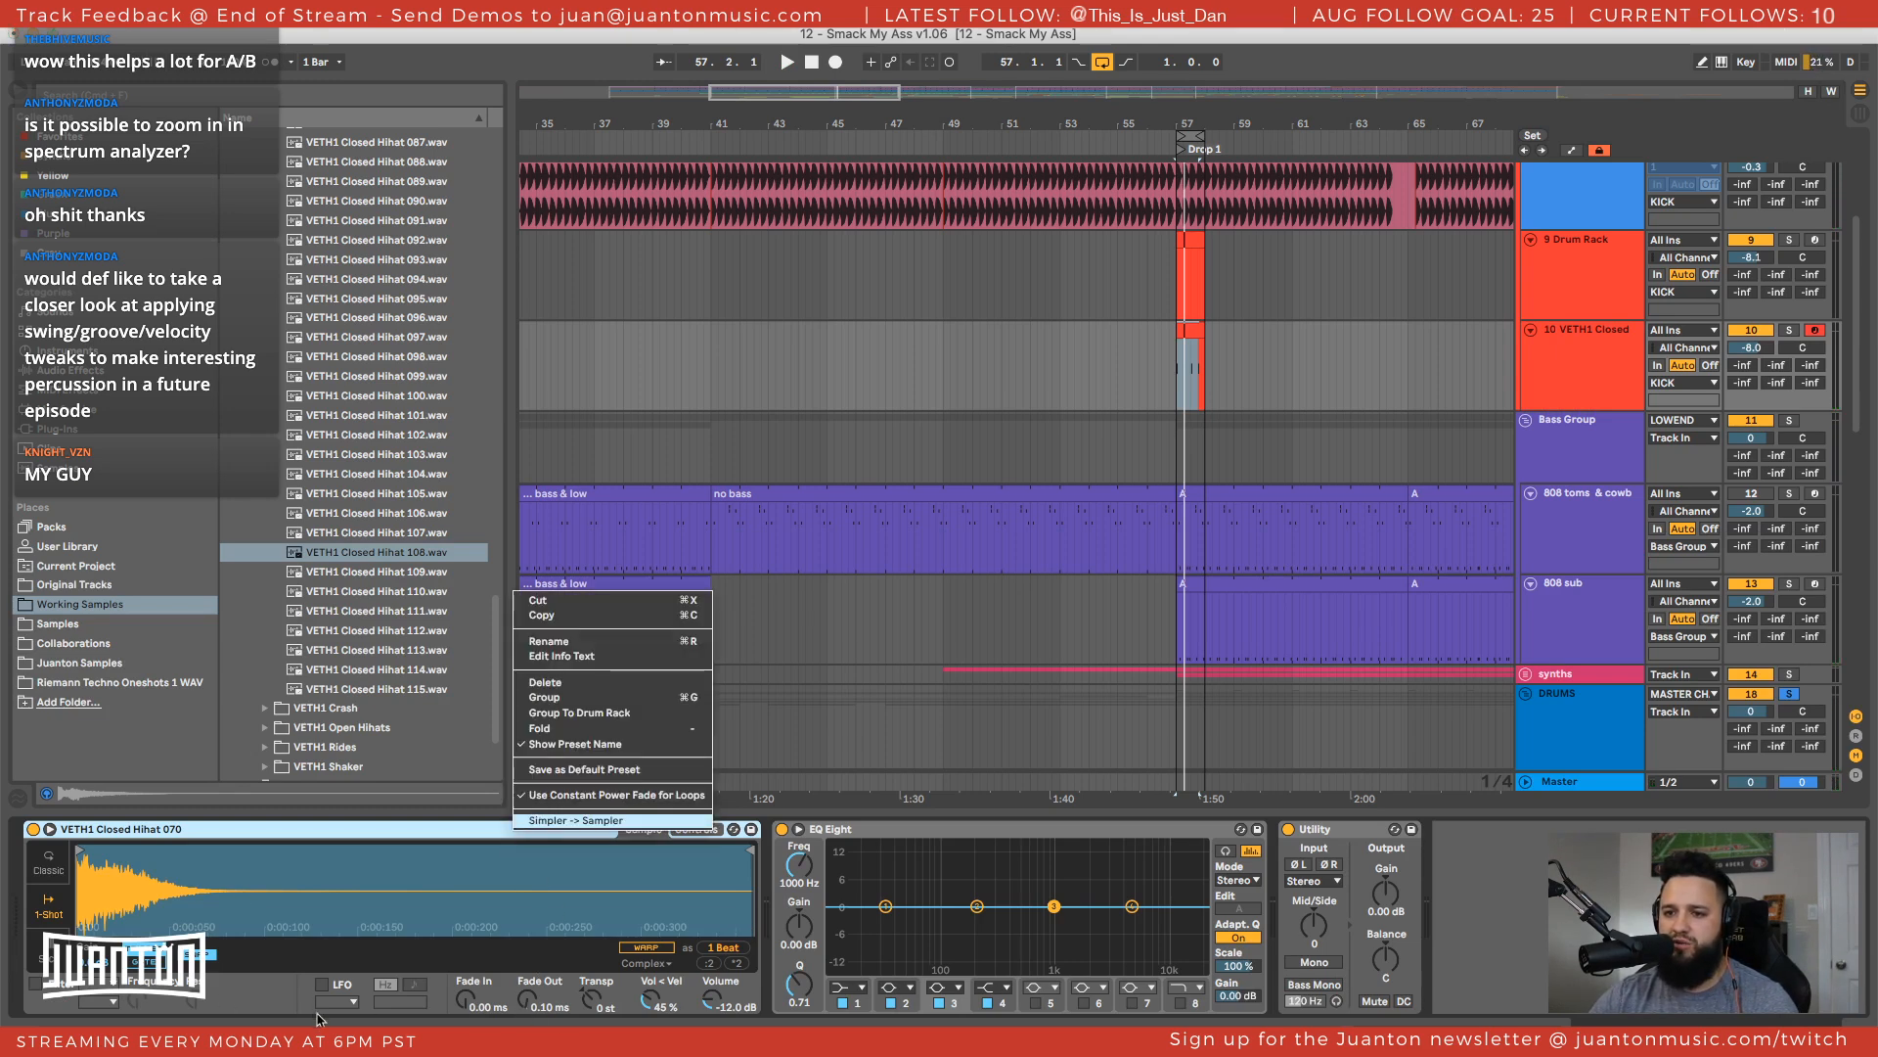
click(606, 820)
Shape the Sampler's volume envelope with Sustain at -inf dB and Decay at 267 ms, listening to the loop
click(529, 829)
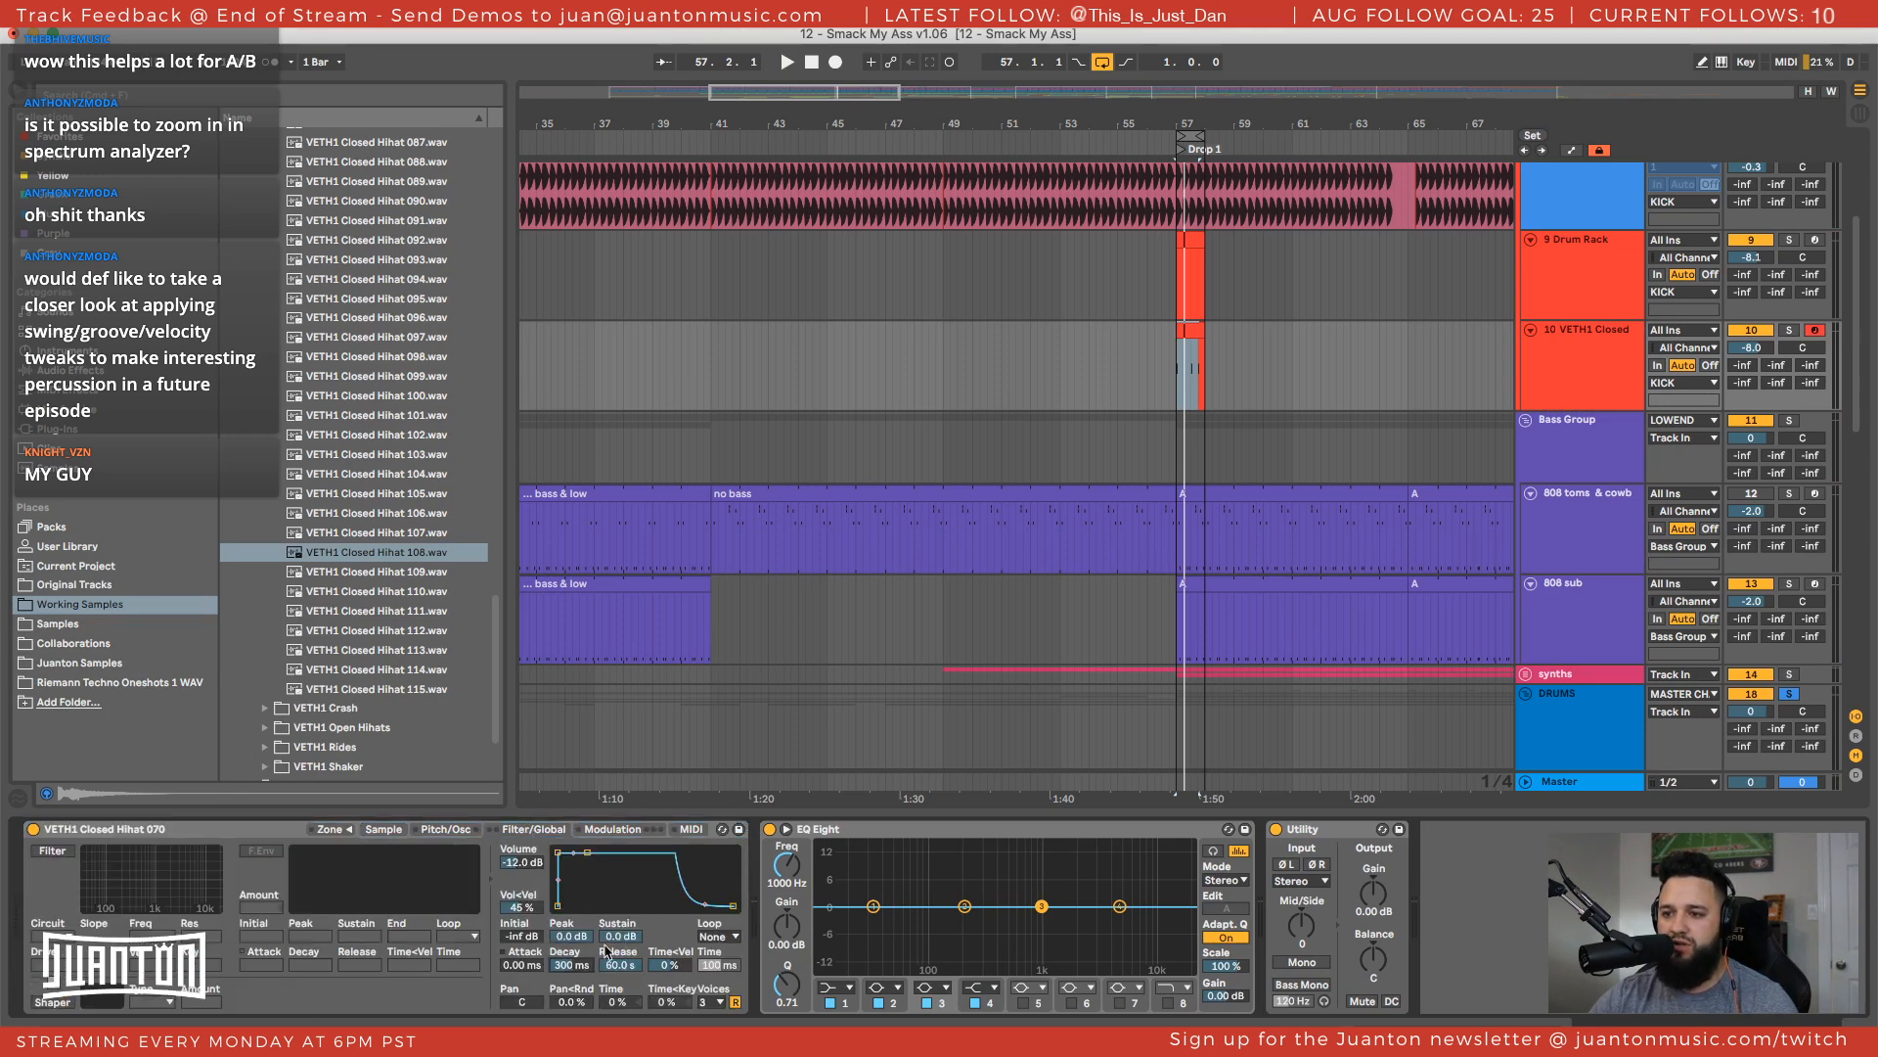
mouse_move(620, 937)
mouse_down()
mouse_move(621, 964)
mouse_move(623, 943)
mouse_up()
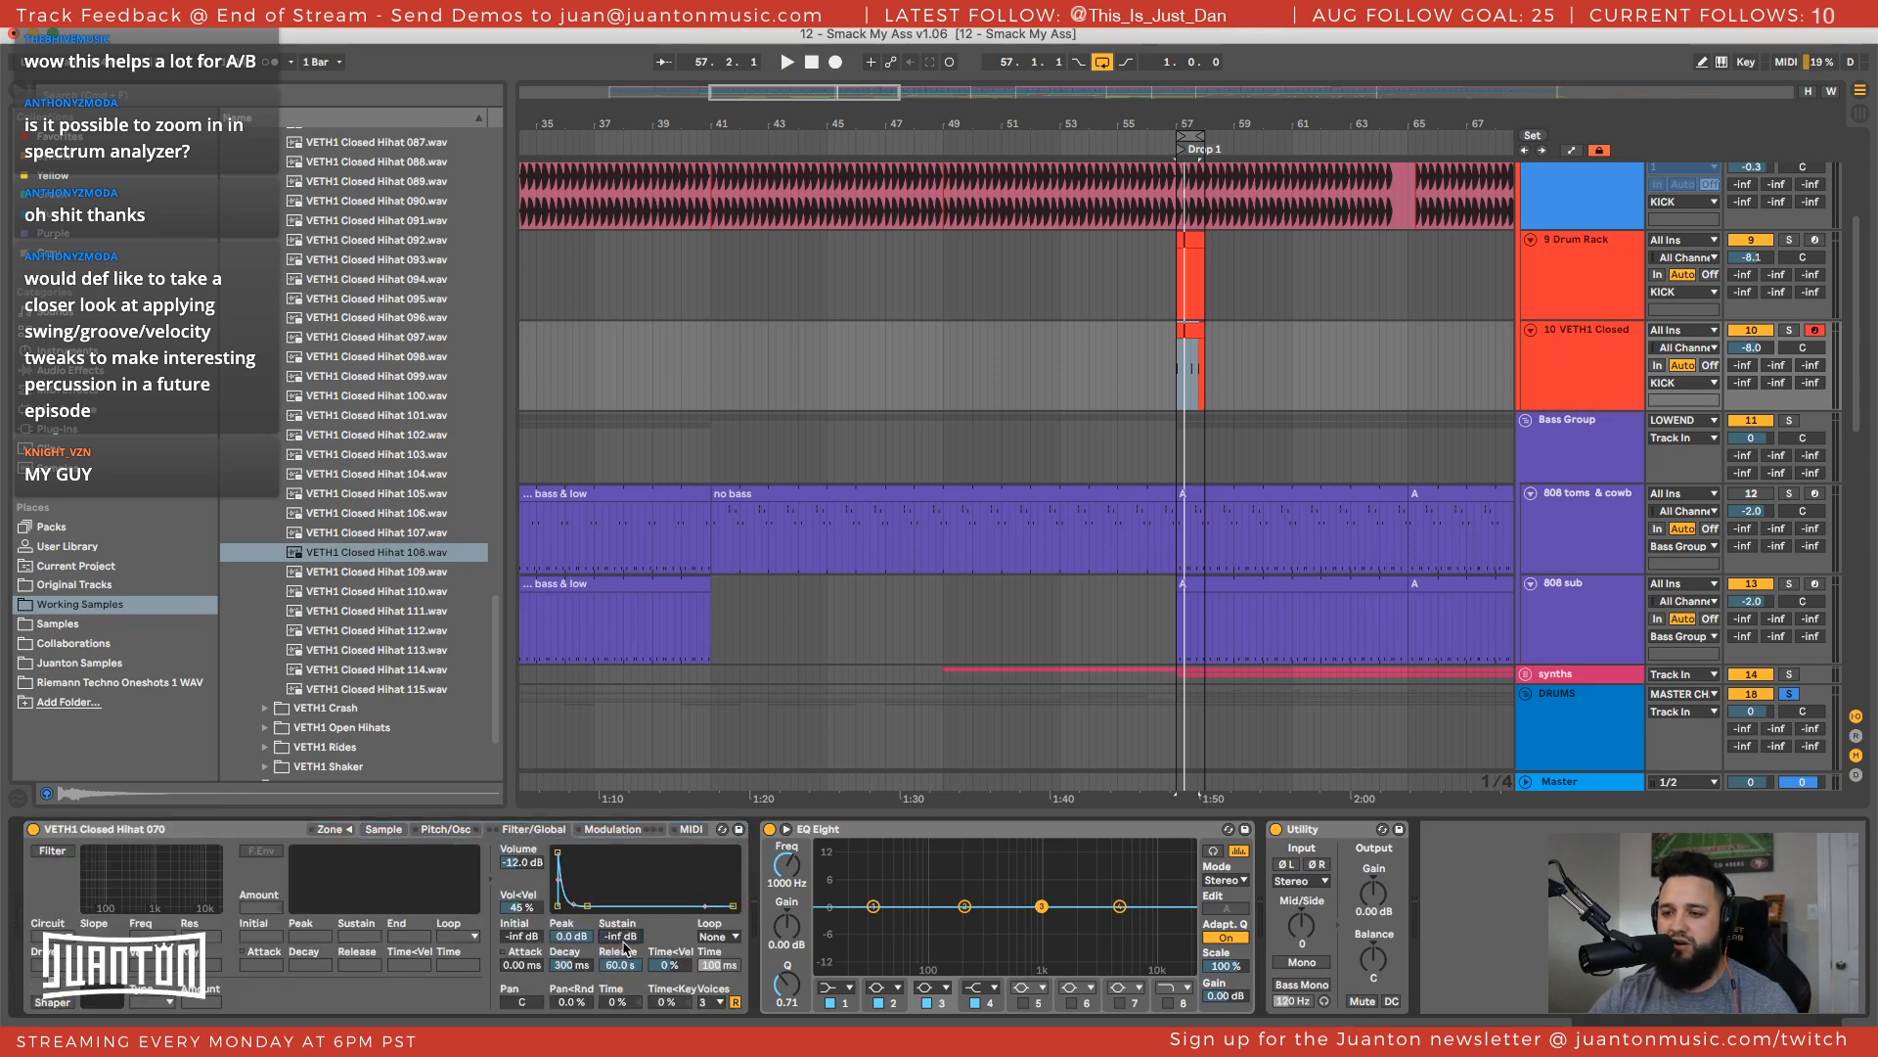
drag(565, 961, 565, 920)
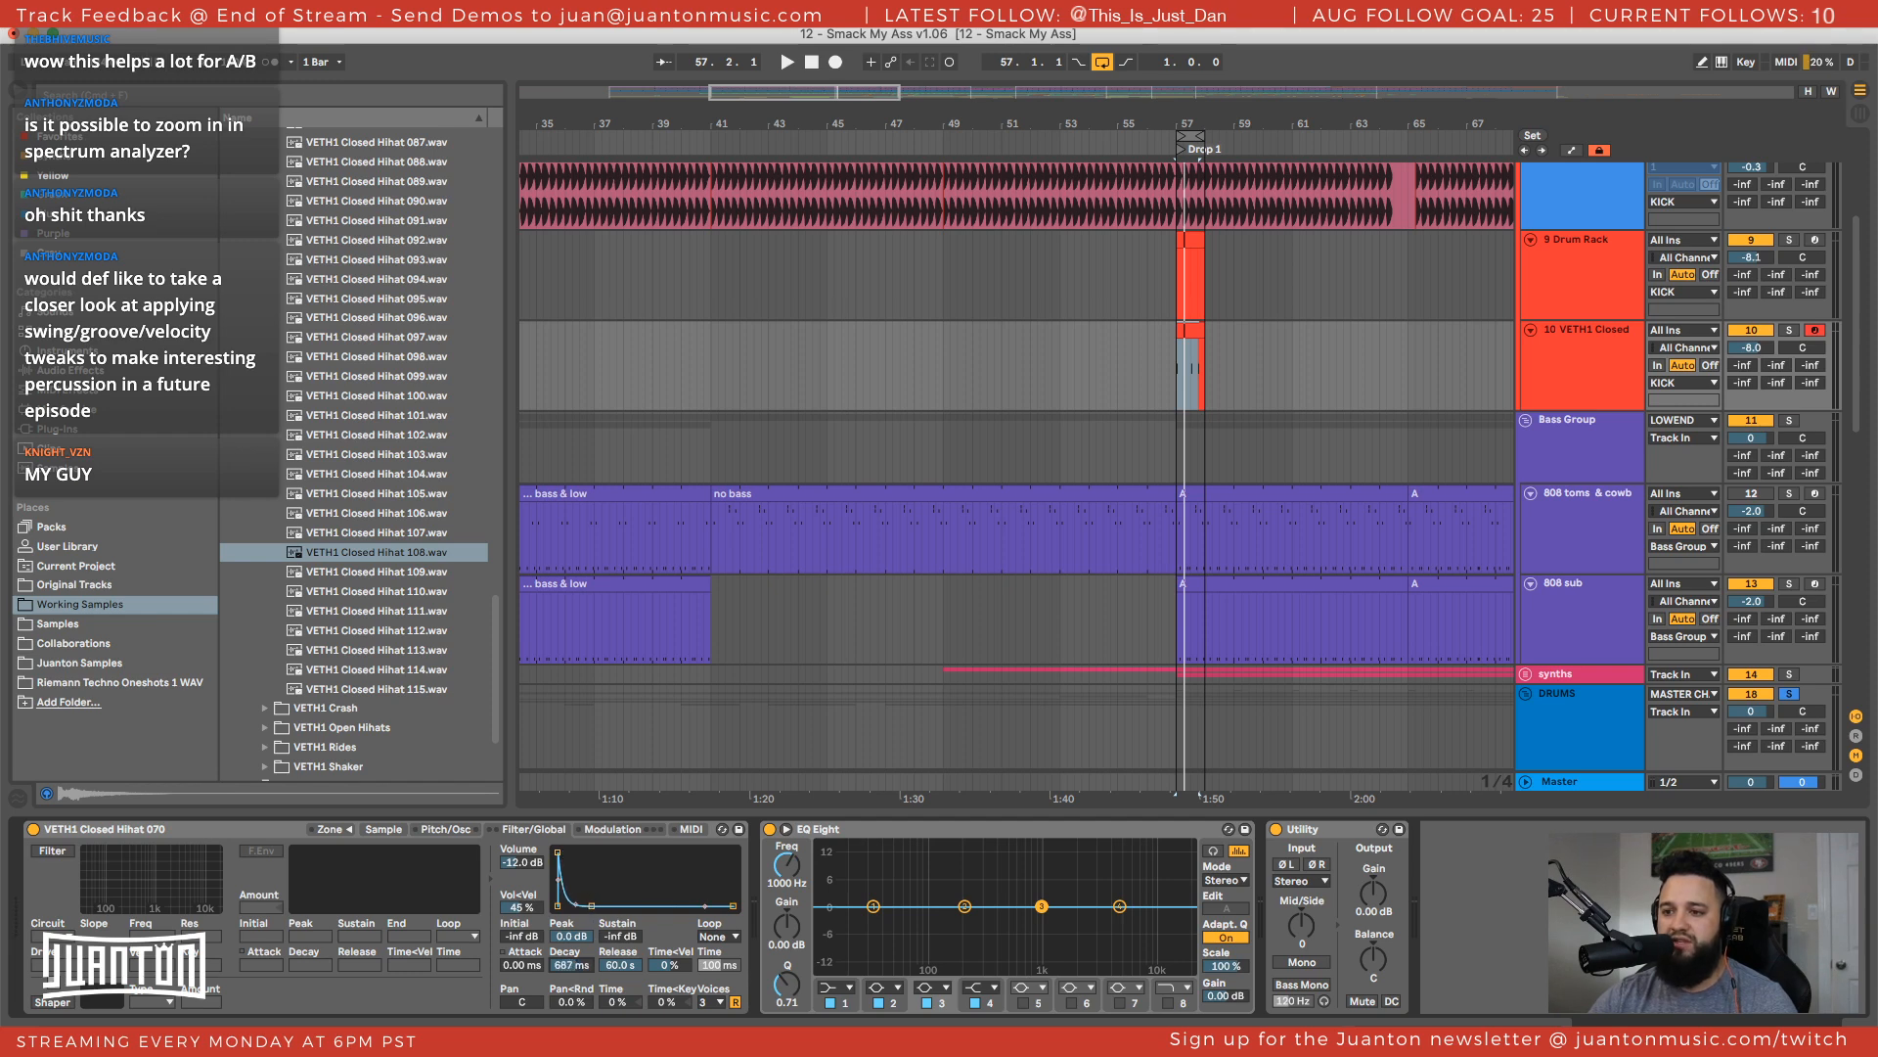
key(space)
mouse_move(570, 964)
mouse_down()
mouse_move(570, 985)
mouse_move(572, 955)
mouse_up()
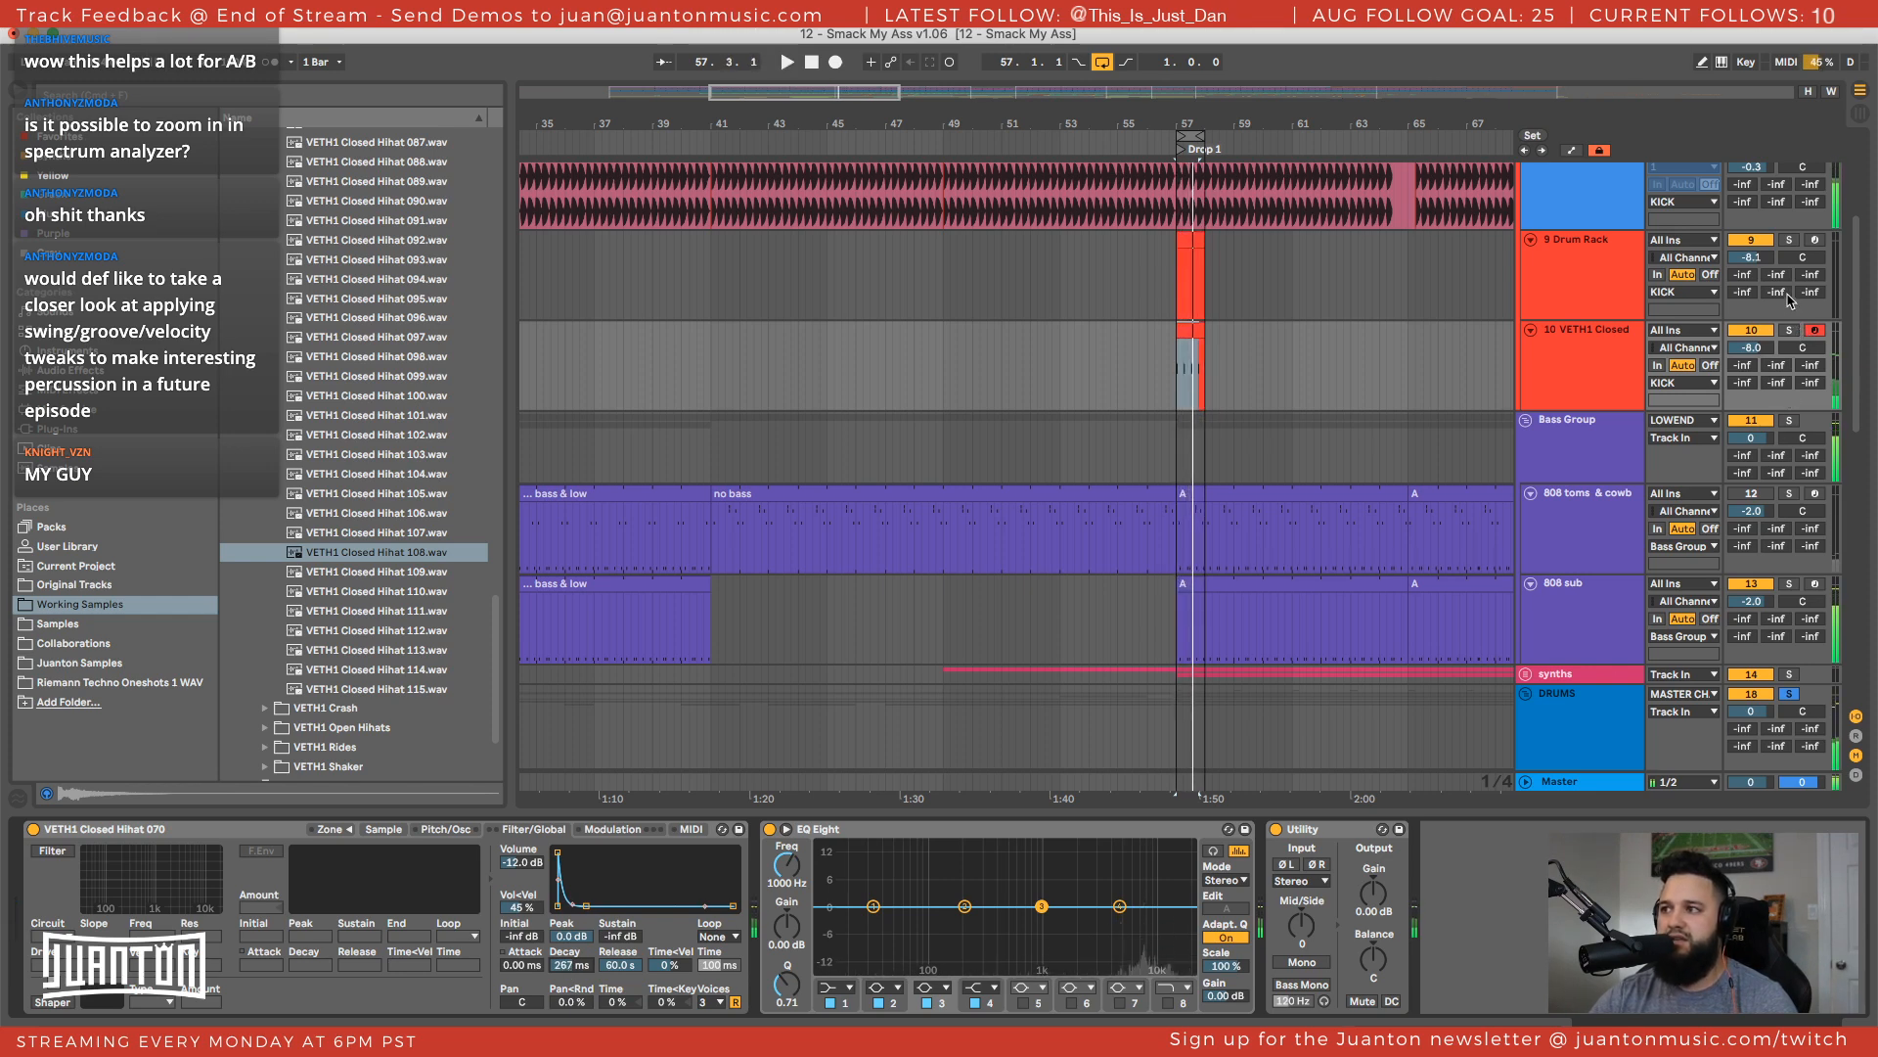
Solo the Kick track, switch the solo to the whole KICK group, and play the loop
scroll(1787, 305, up, 2)
click(1789, 251)
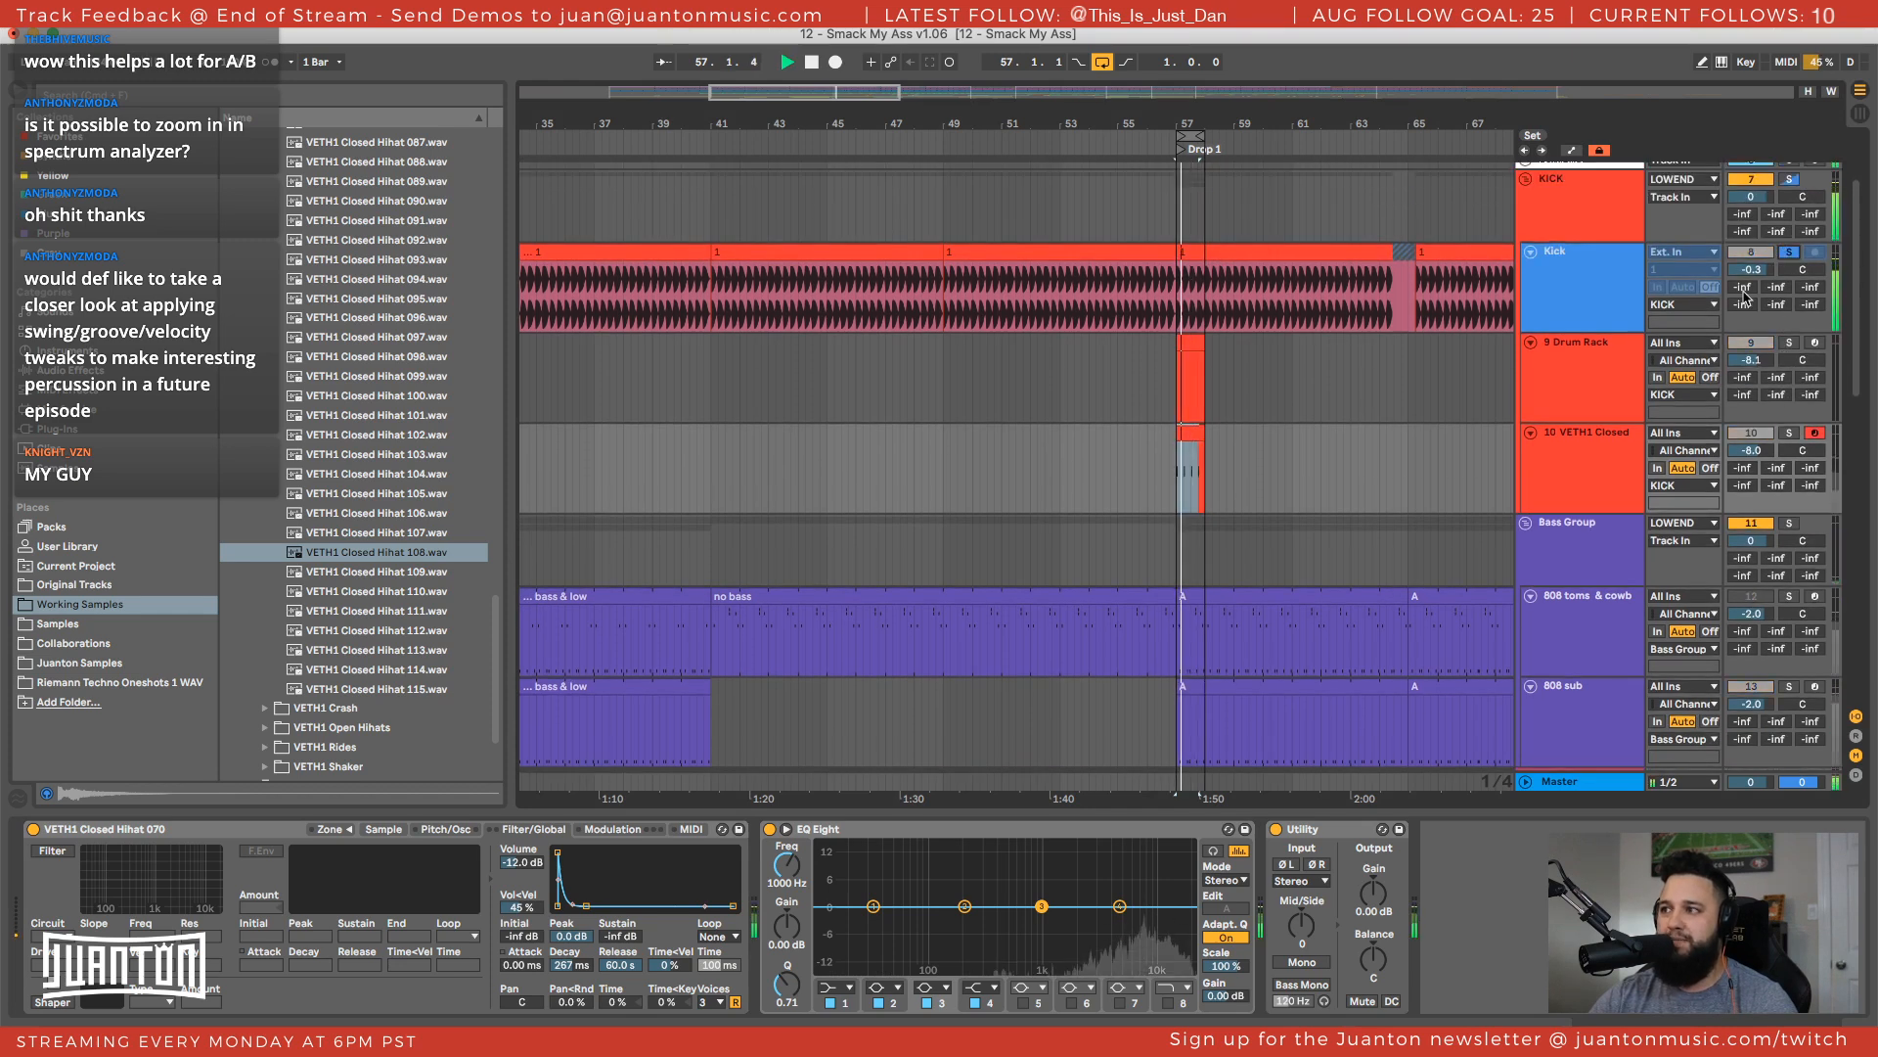
key(space)
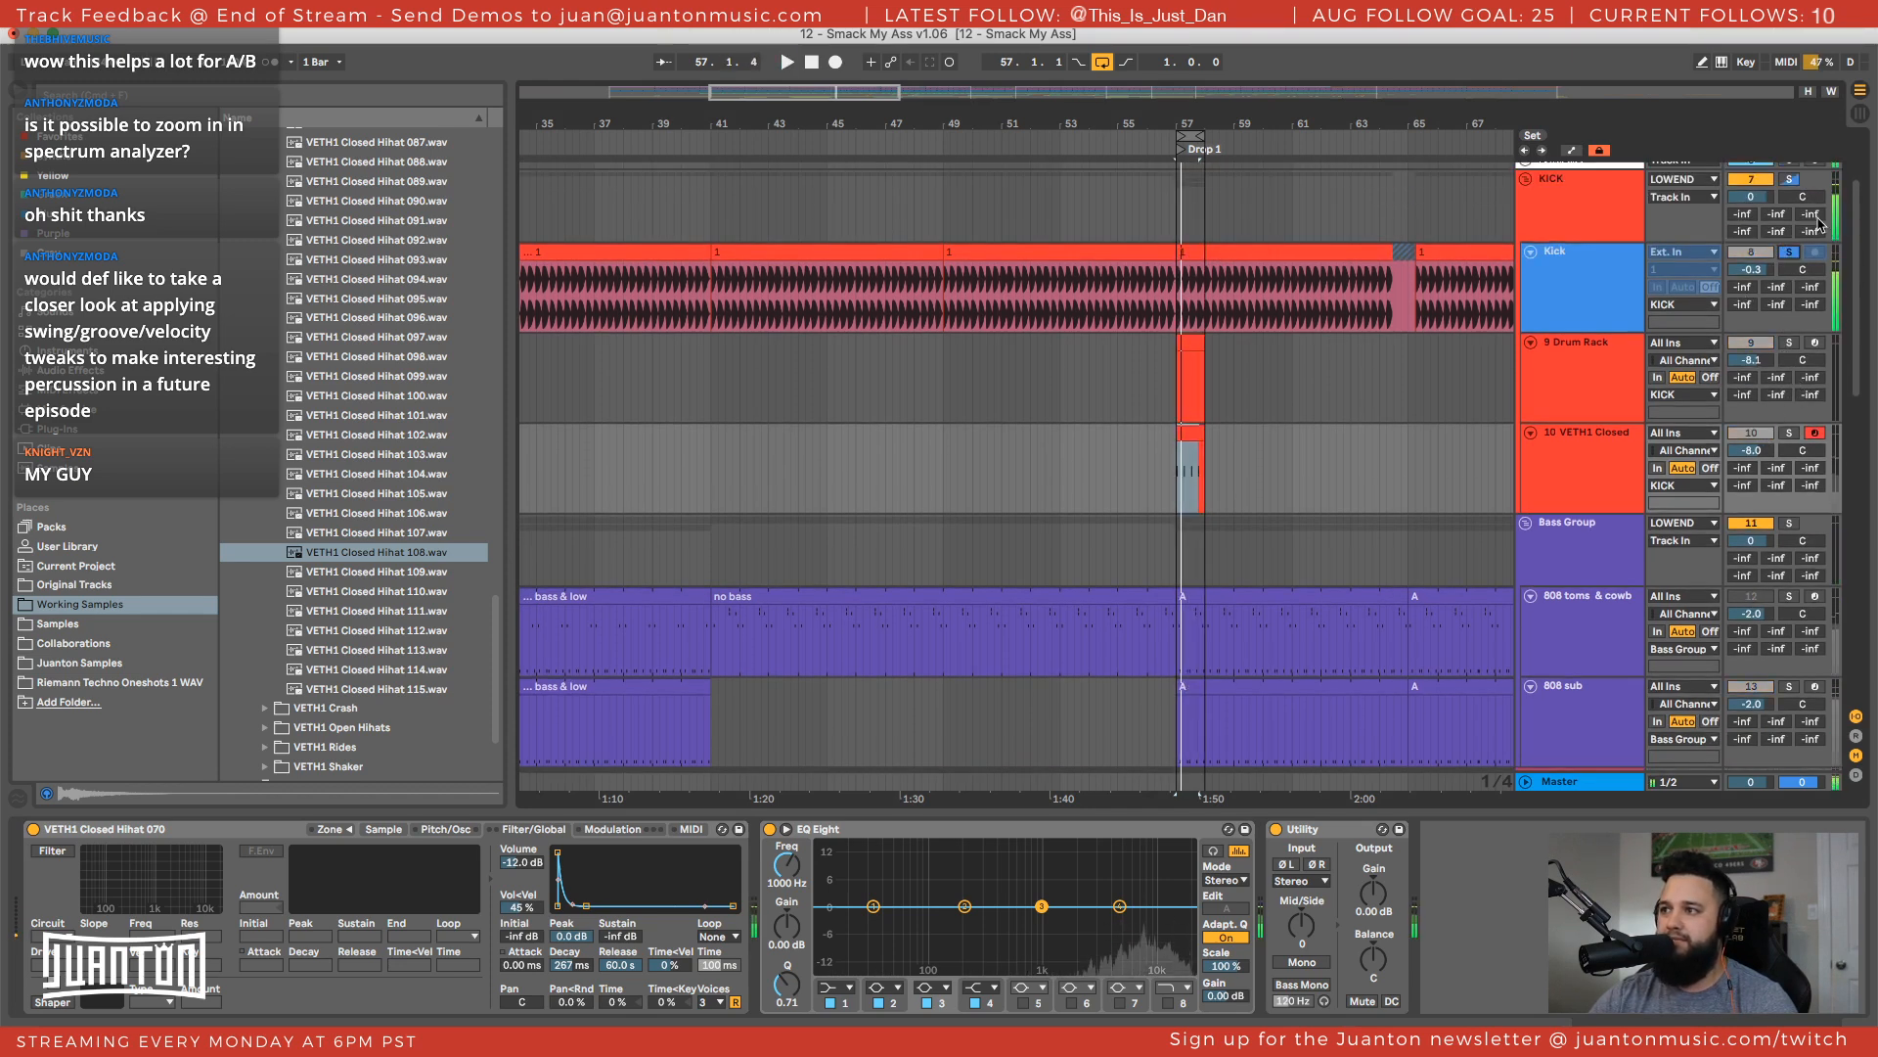
click(1789, 180)
key(space)
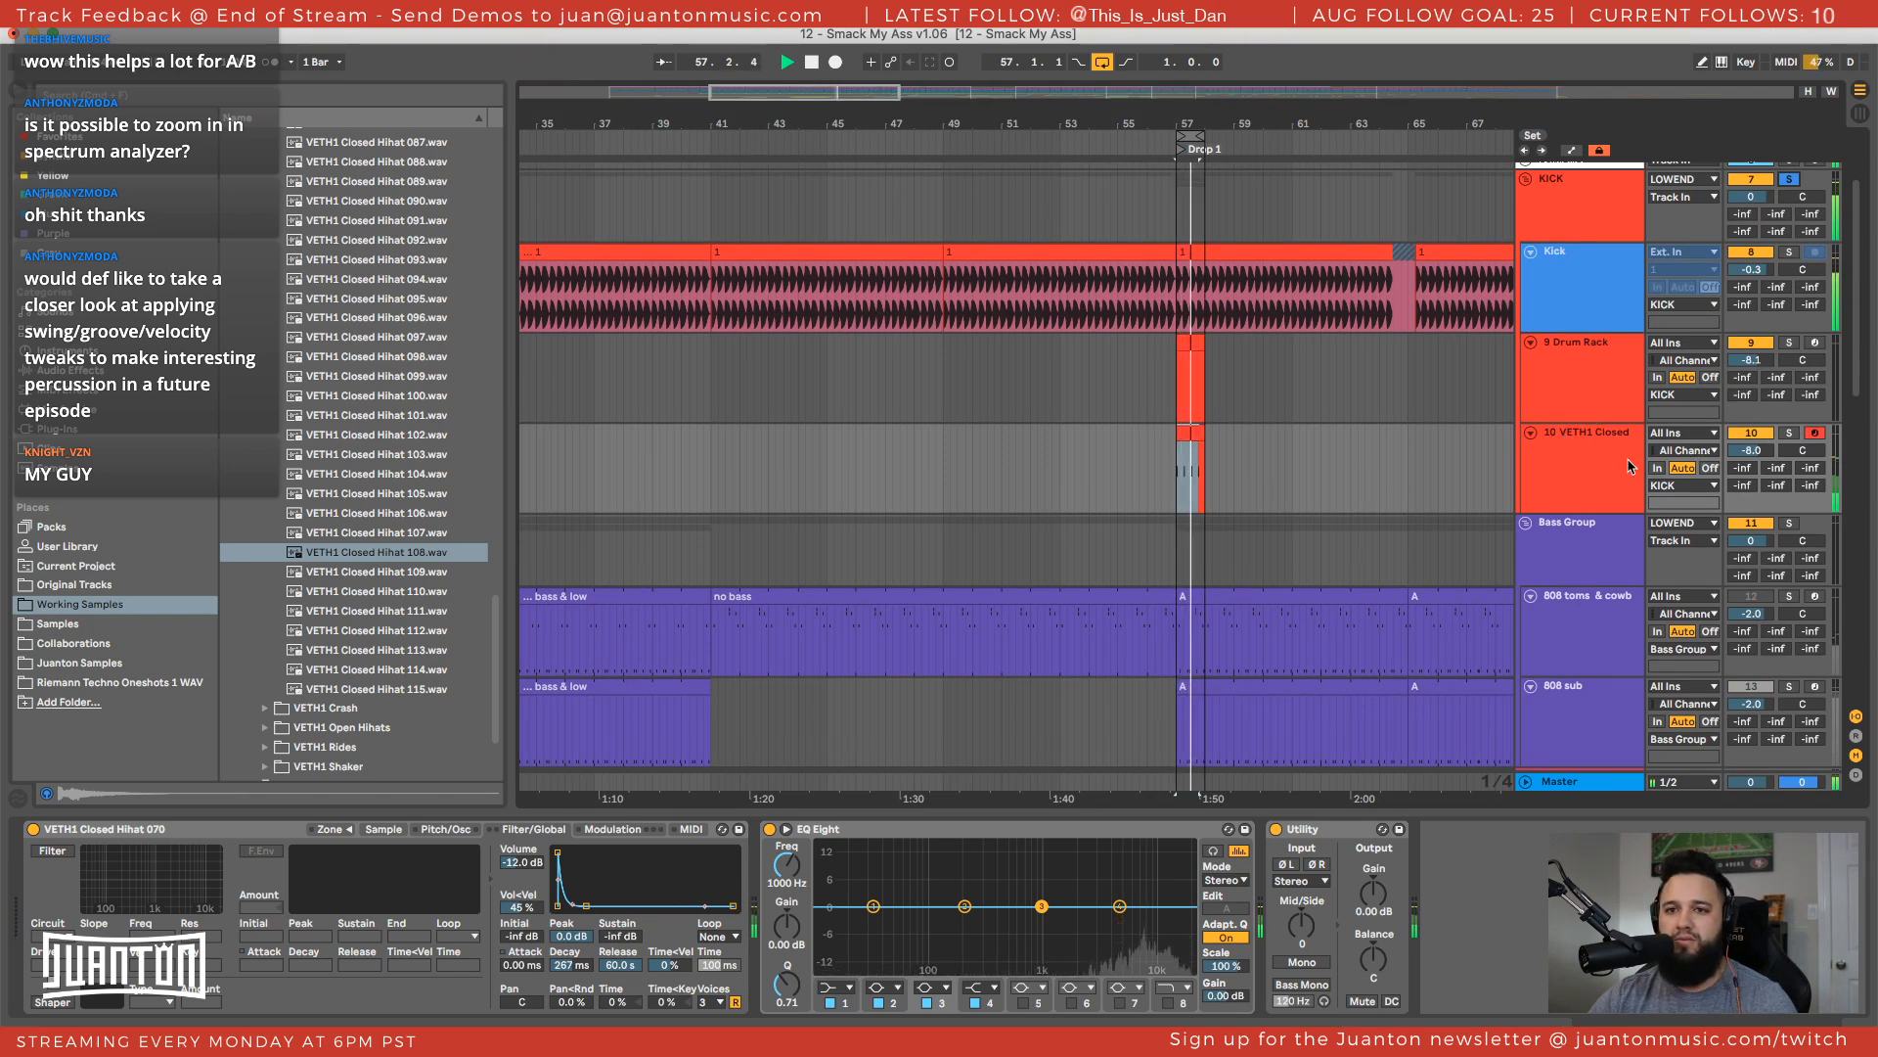
key(space)
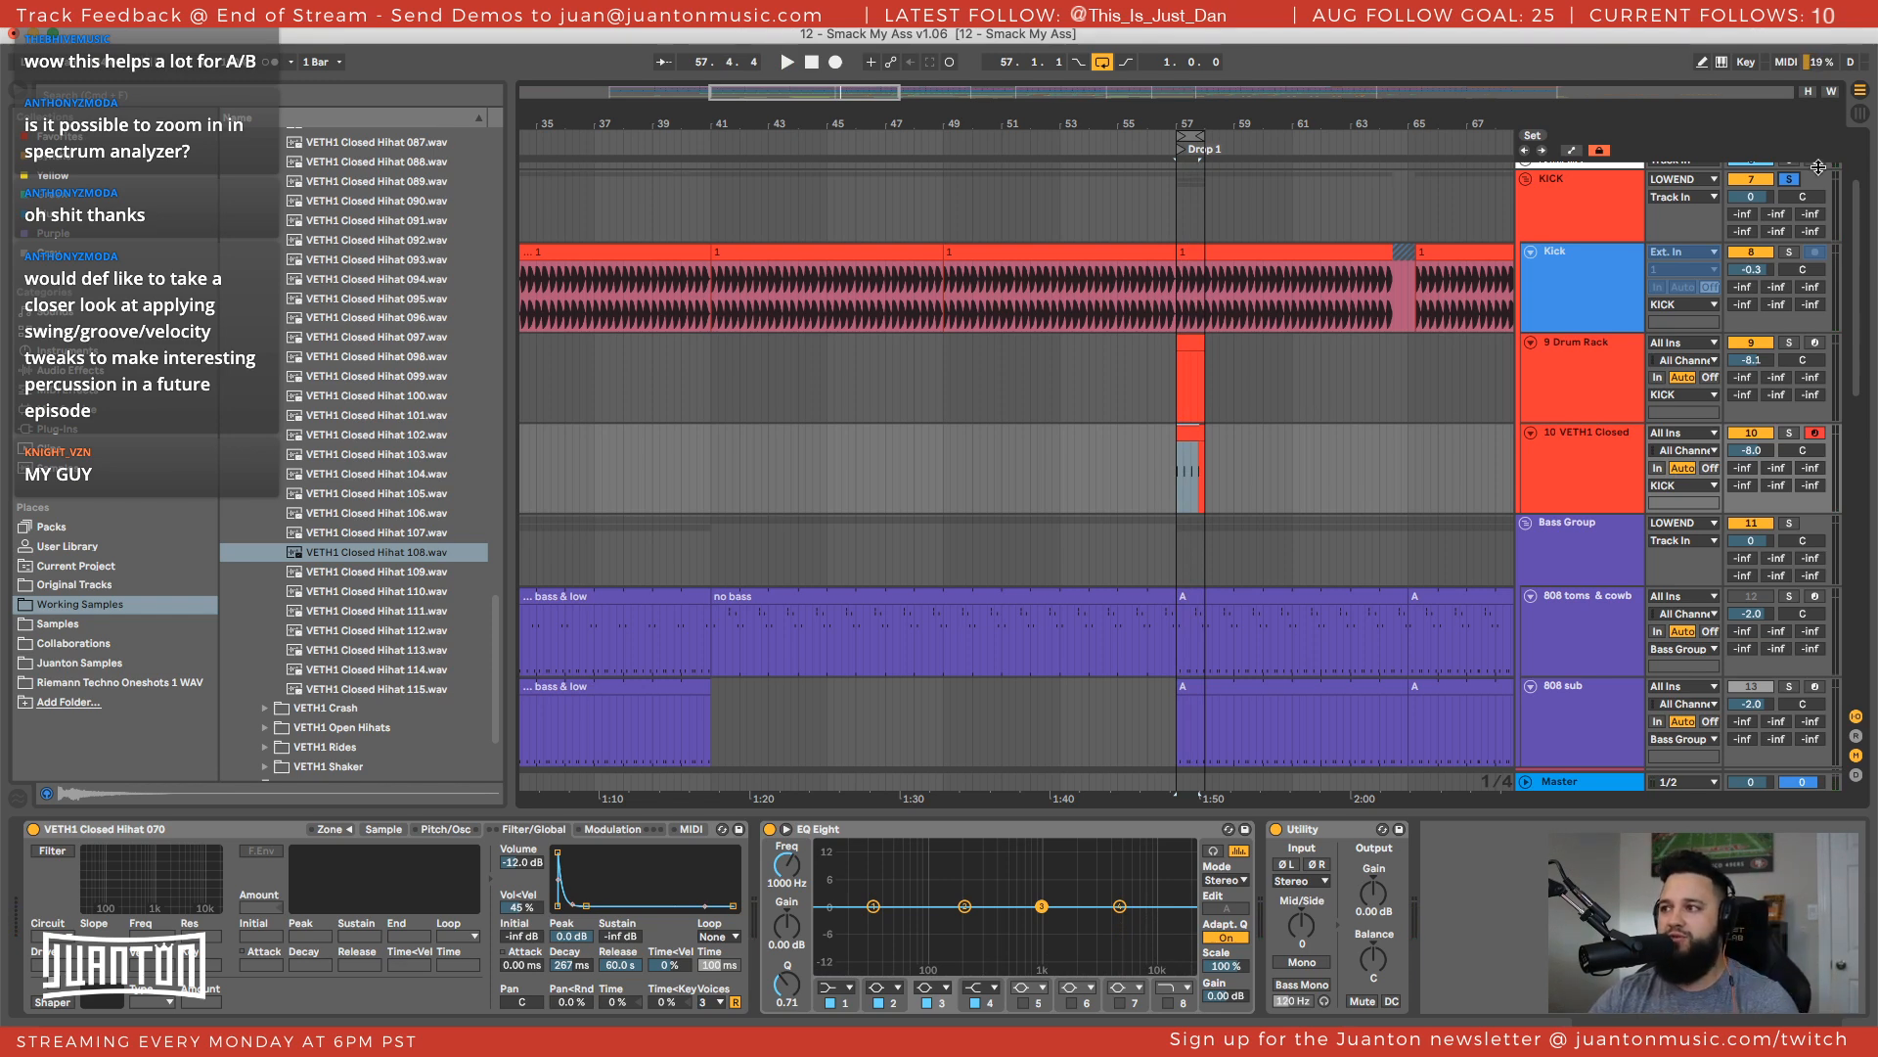
Inspect the playing kick's waveform in the Master track's LFOTool window and deactivate track 10 for comparison
click(1565, 783)
scroll(1408, 846, left, 5)
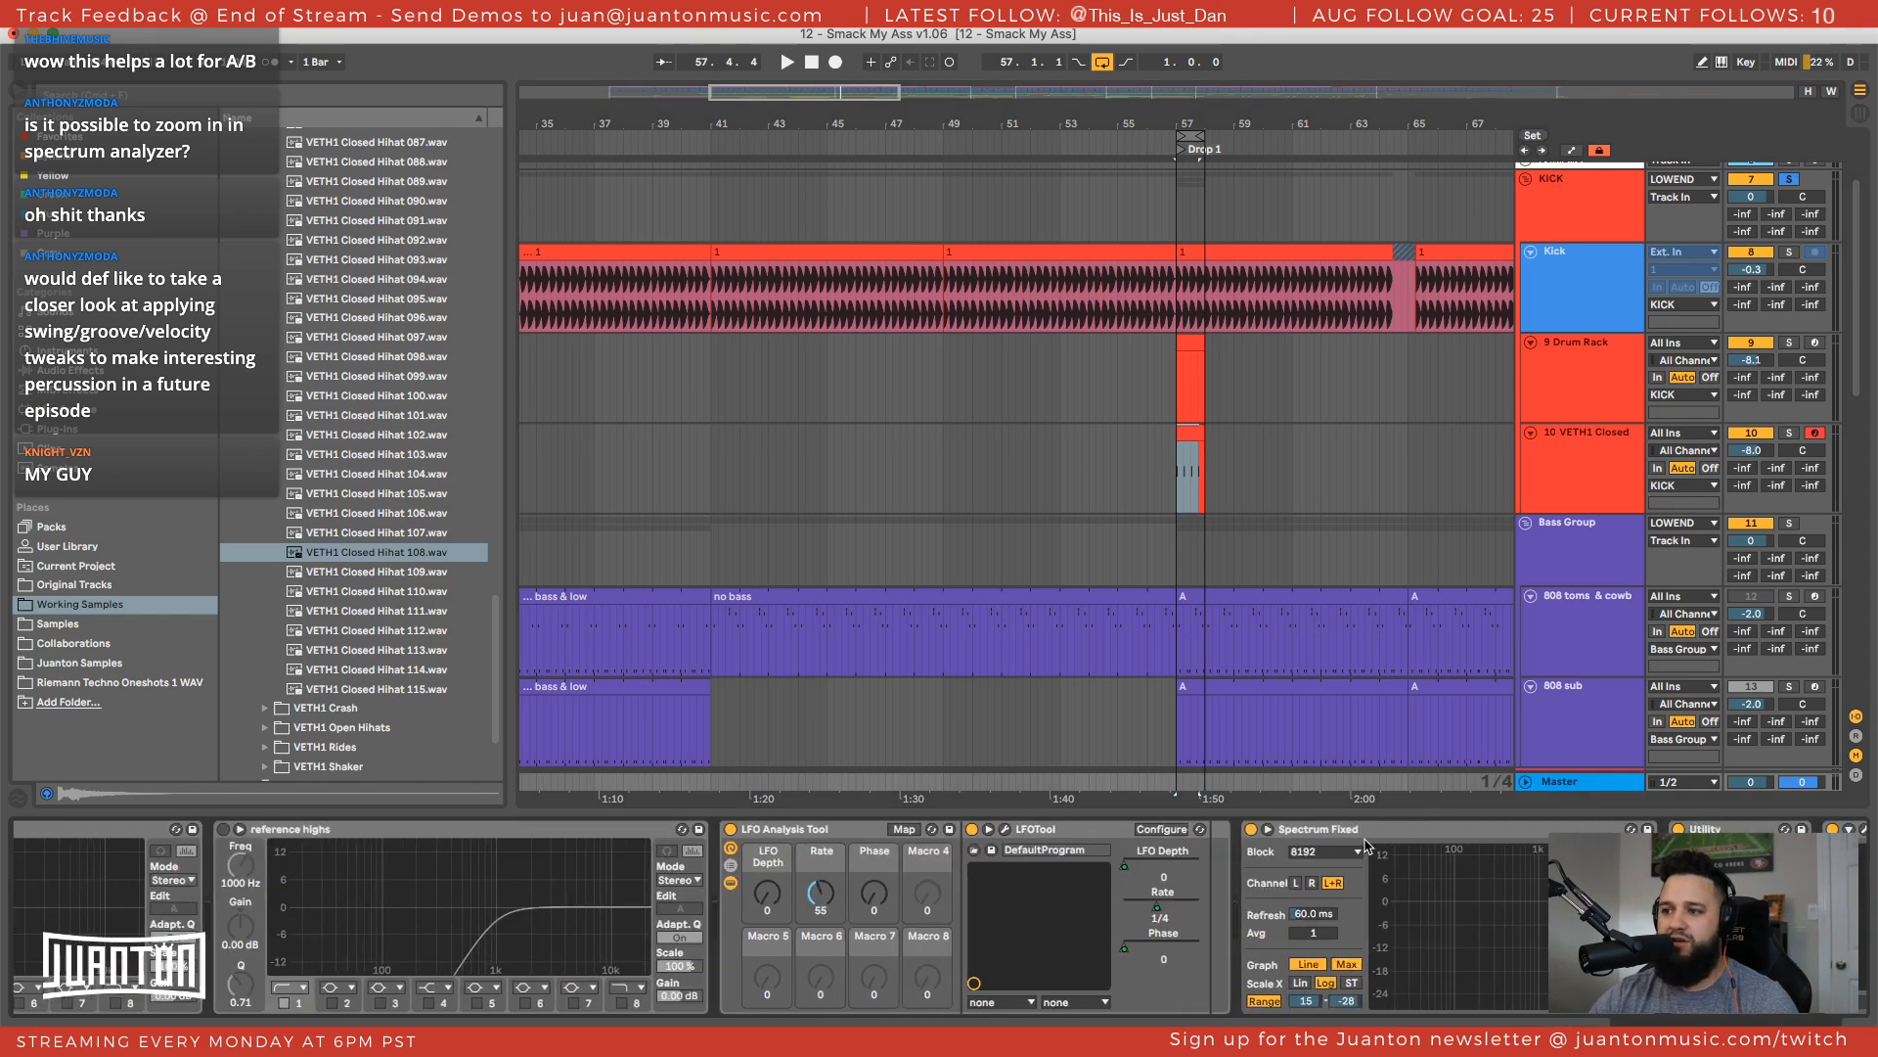
key(space)
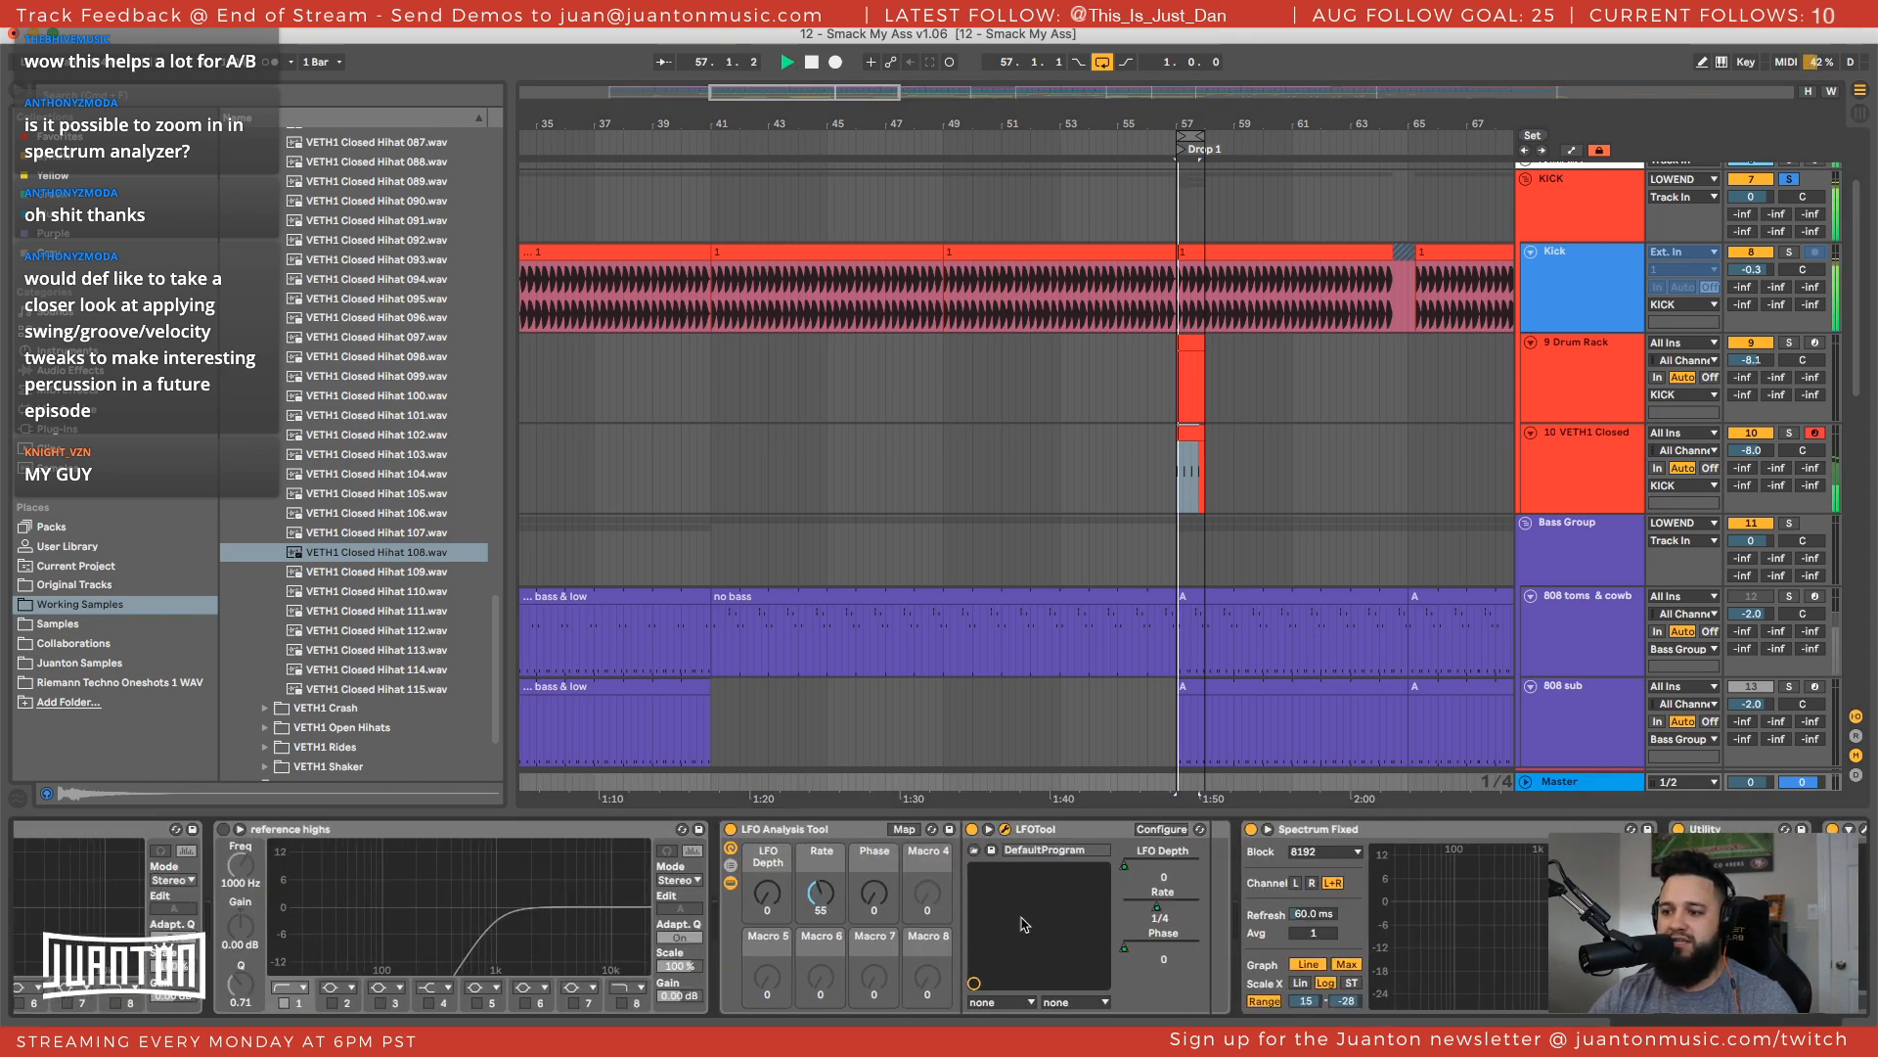
click(1005, 829)
drag(1024, 356, 851, 152)
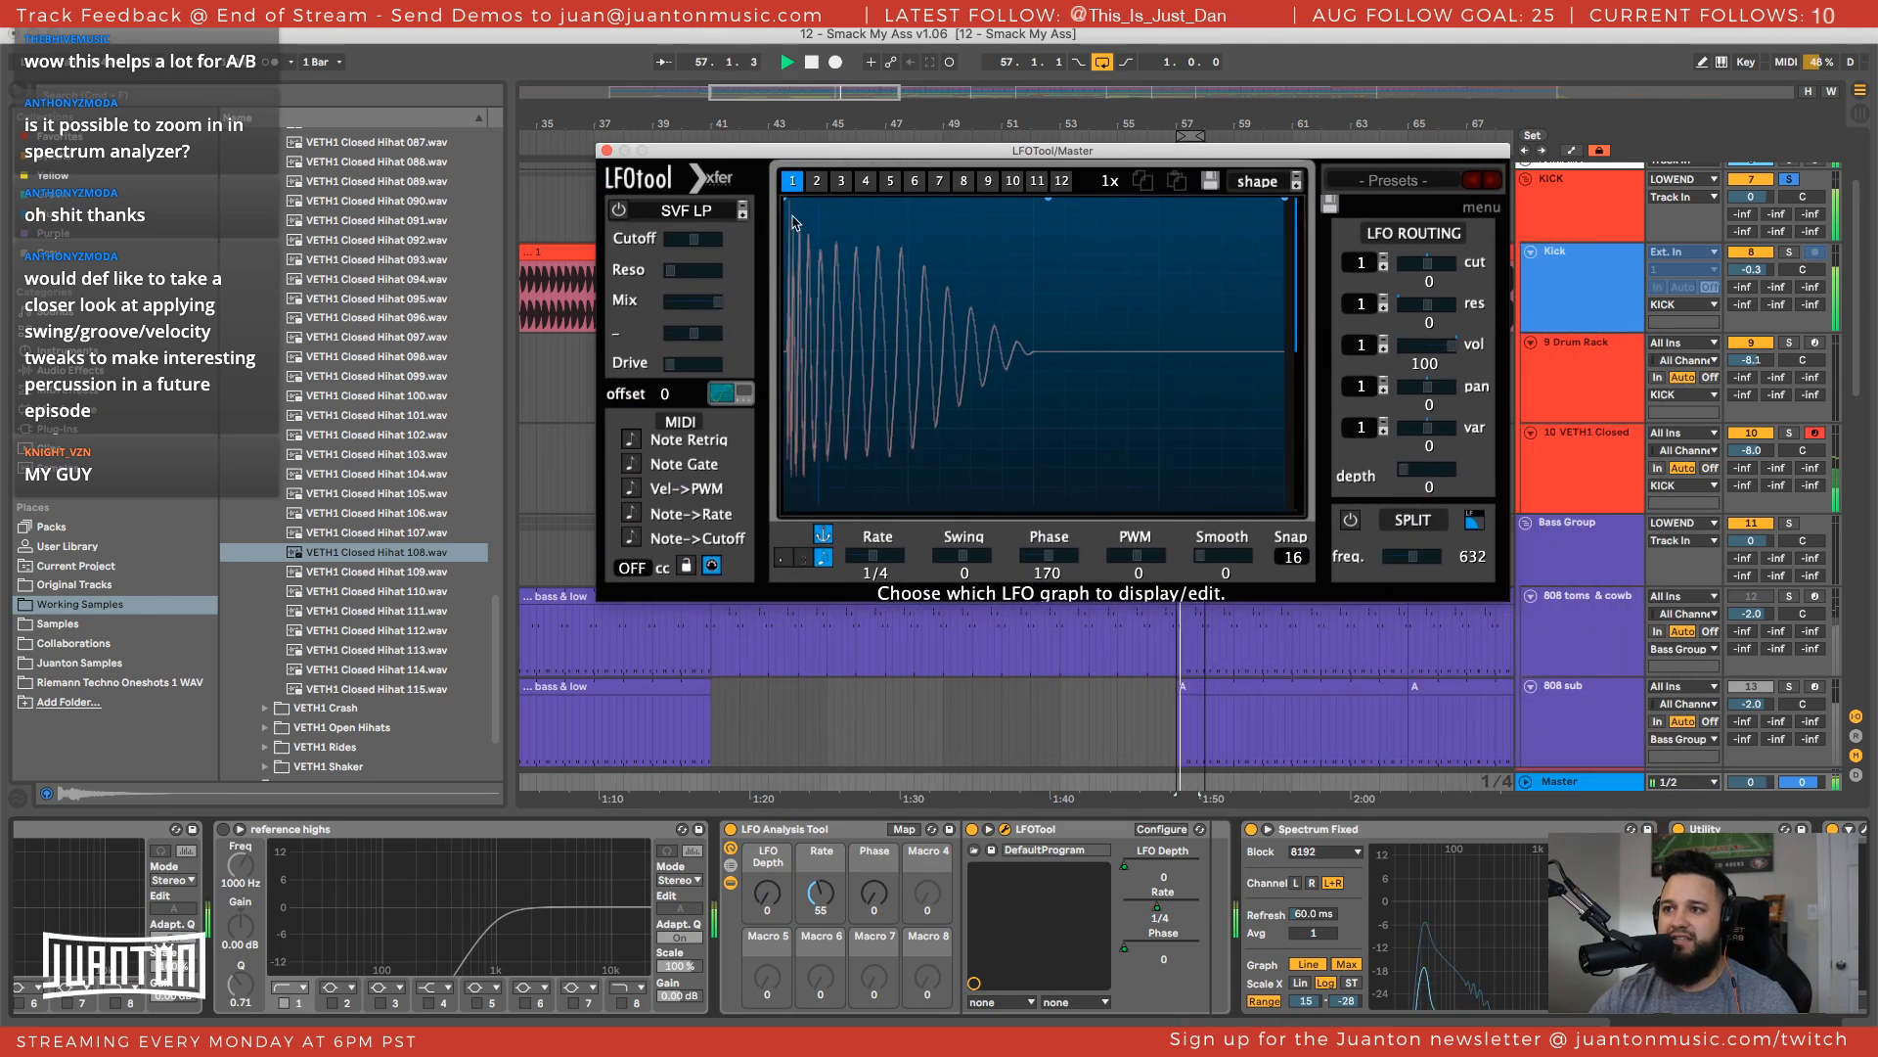
scroll(1661, 342, up, 3)
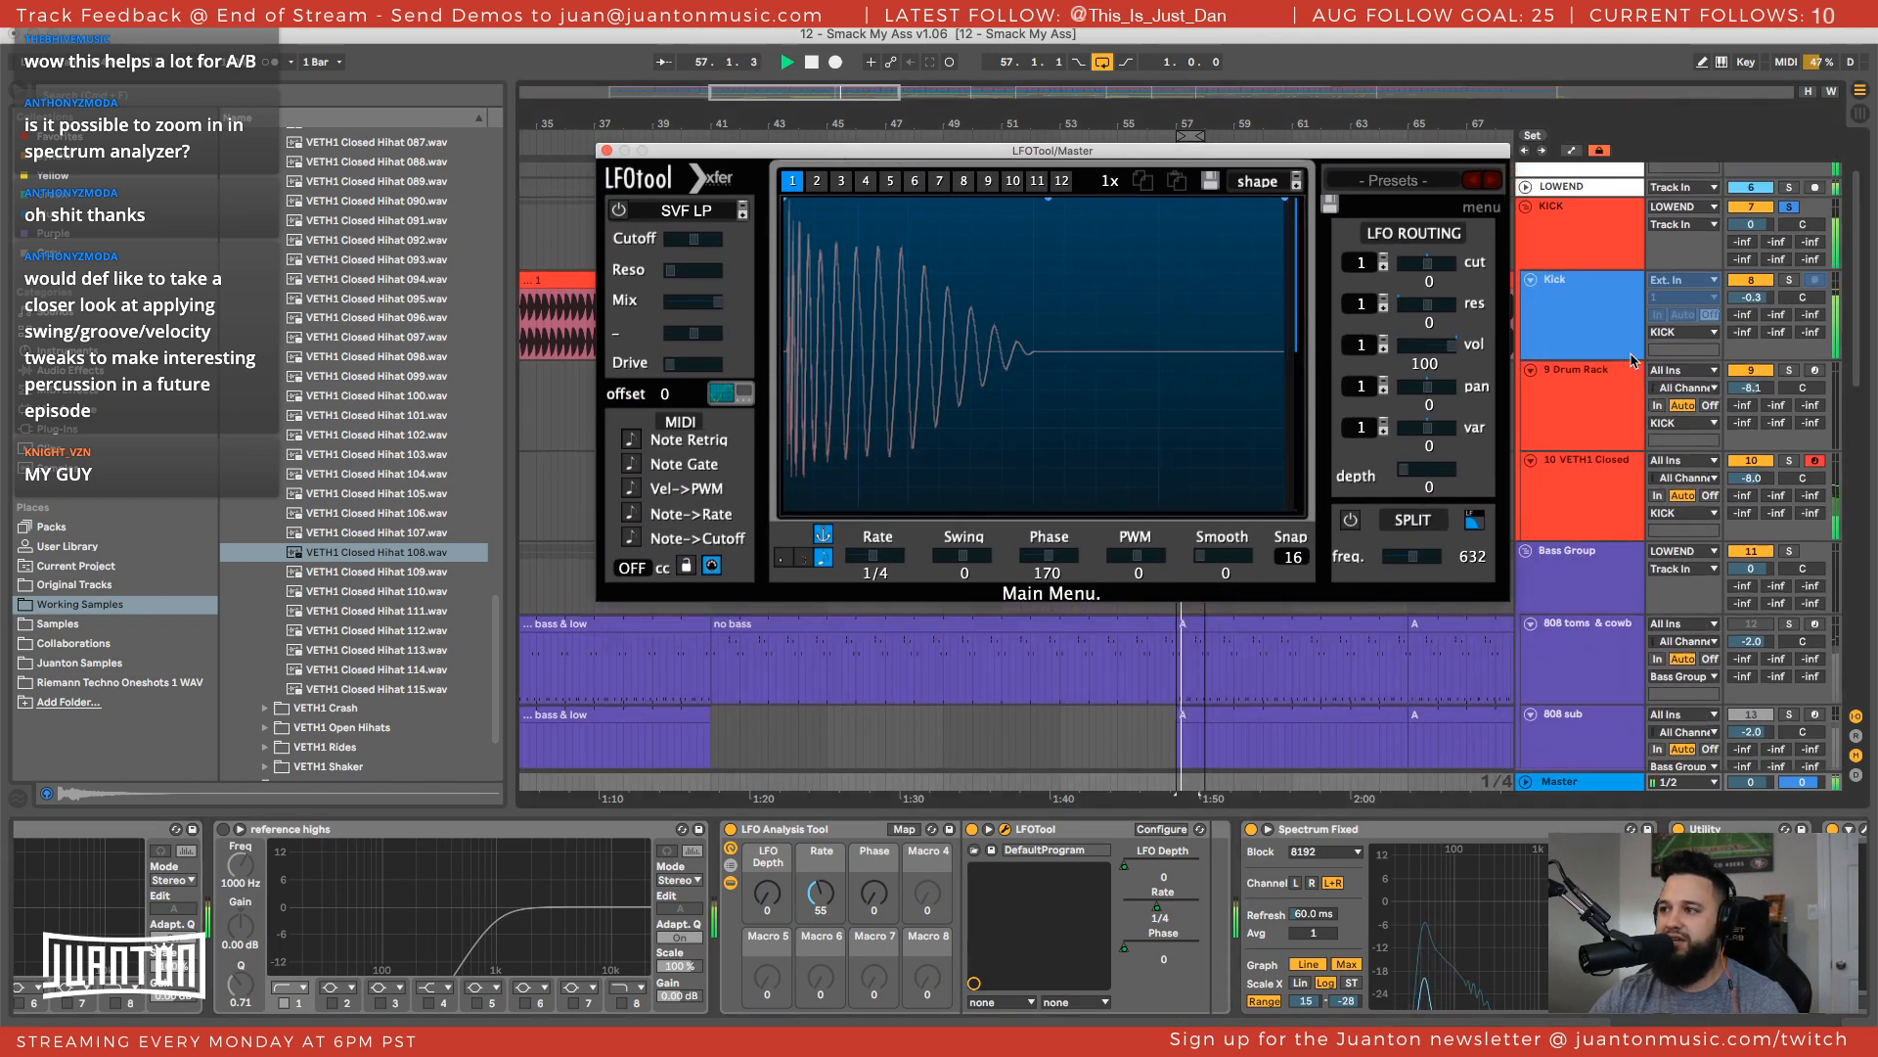
click(1742, 526)
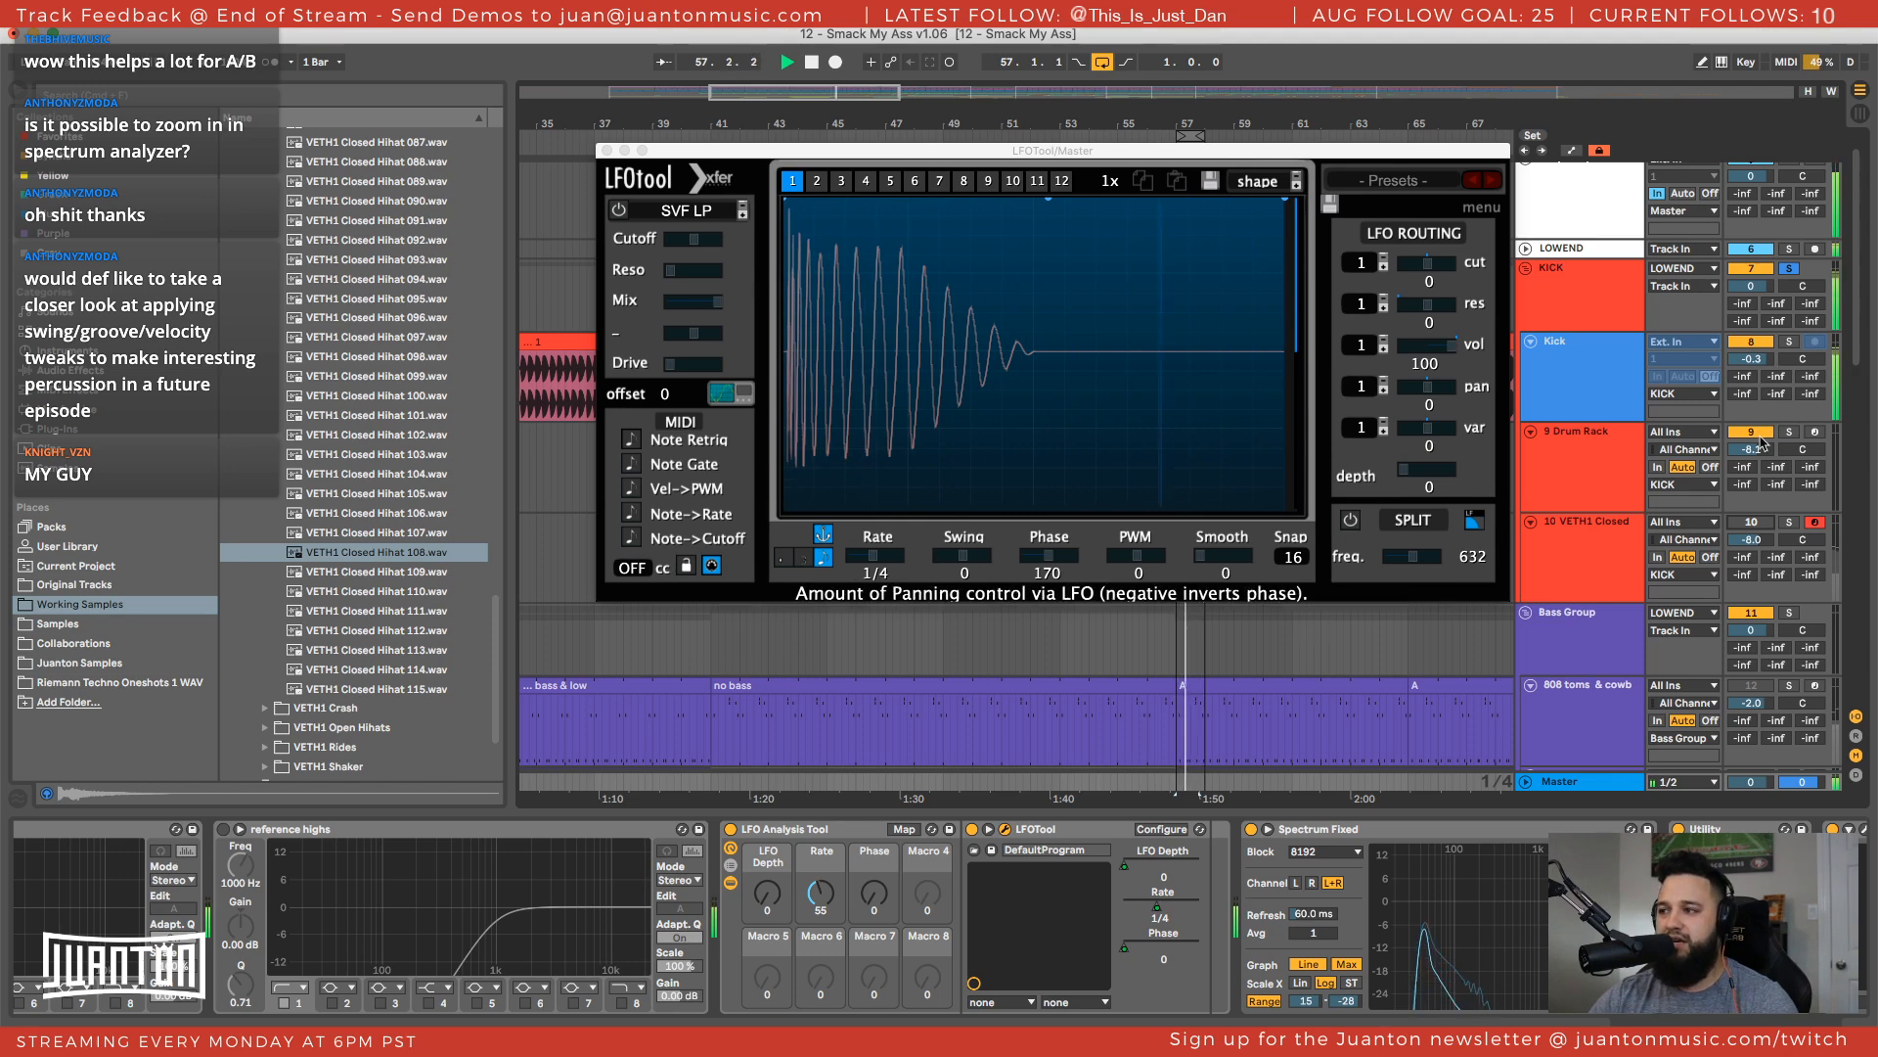
Reactivate track 10, inspect the layered kick's waveform in LFOTool, and remove the KICK group's solo
click(1753, 522)
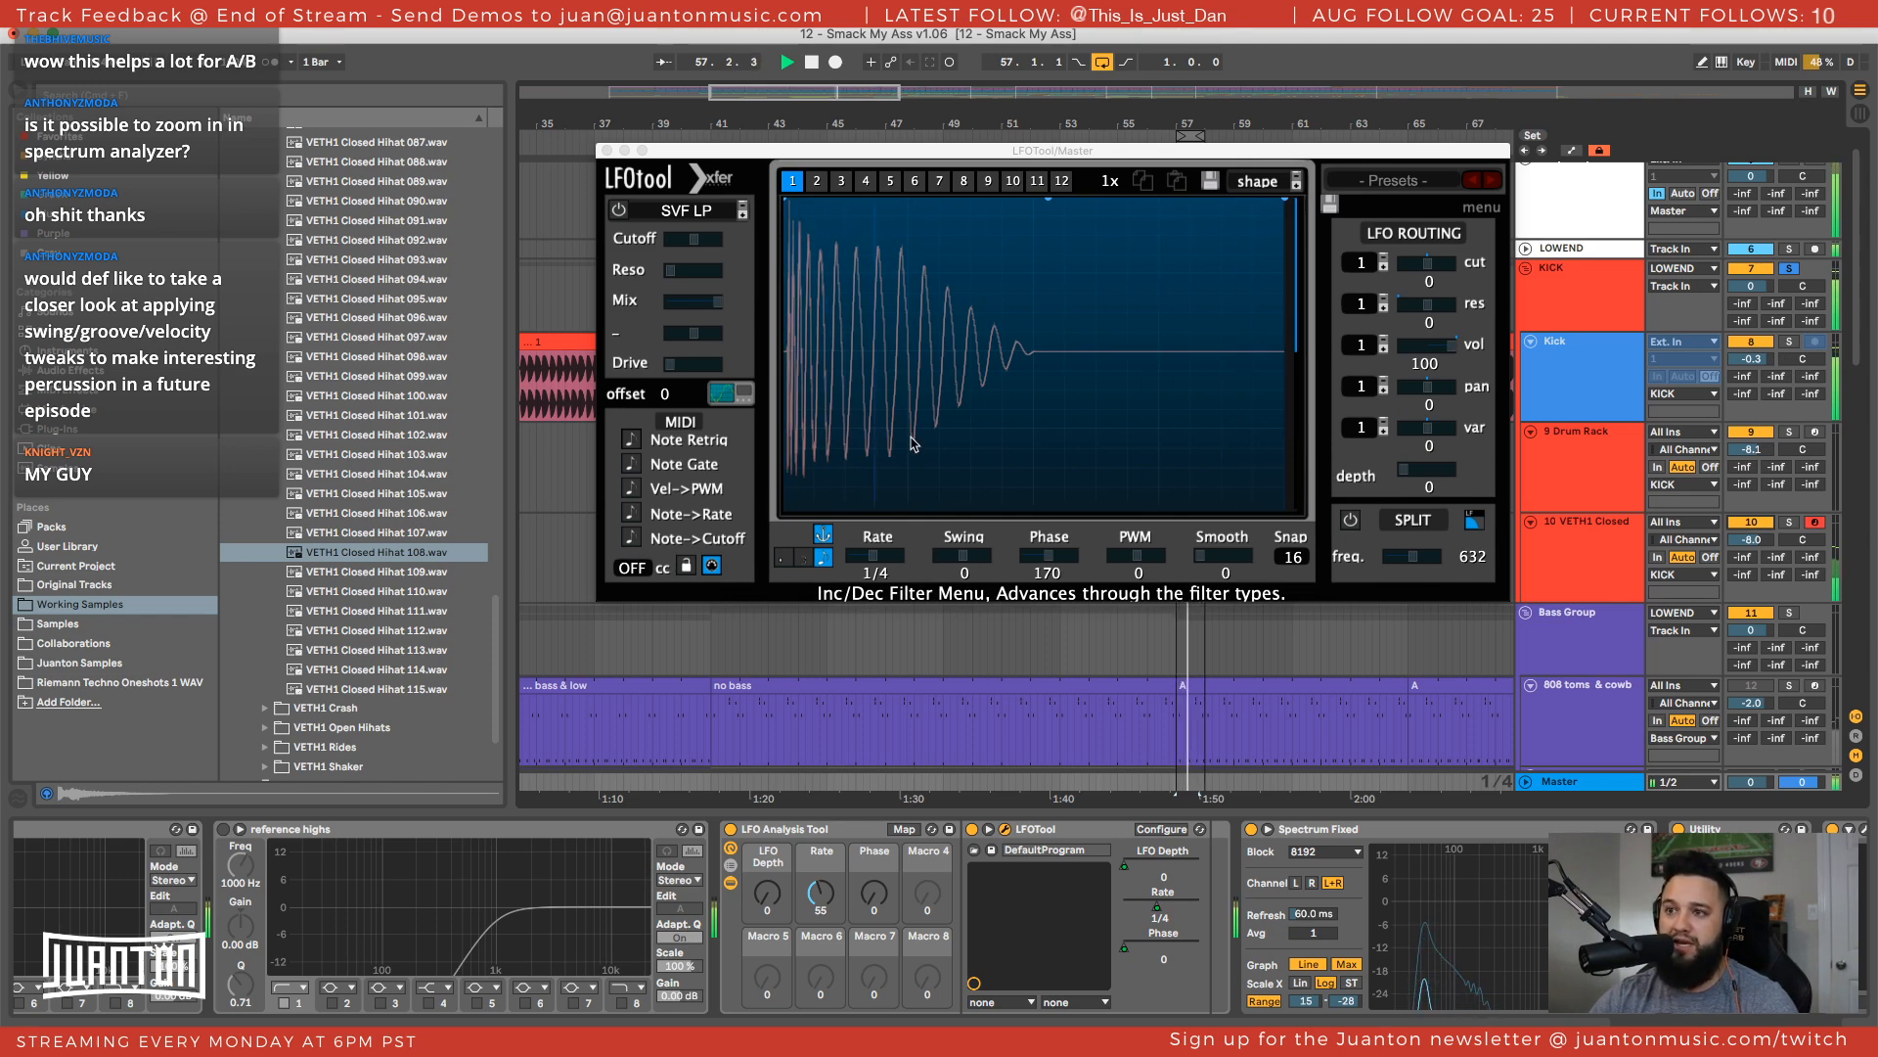
click(902, 367)
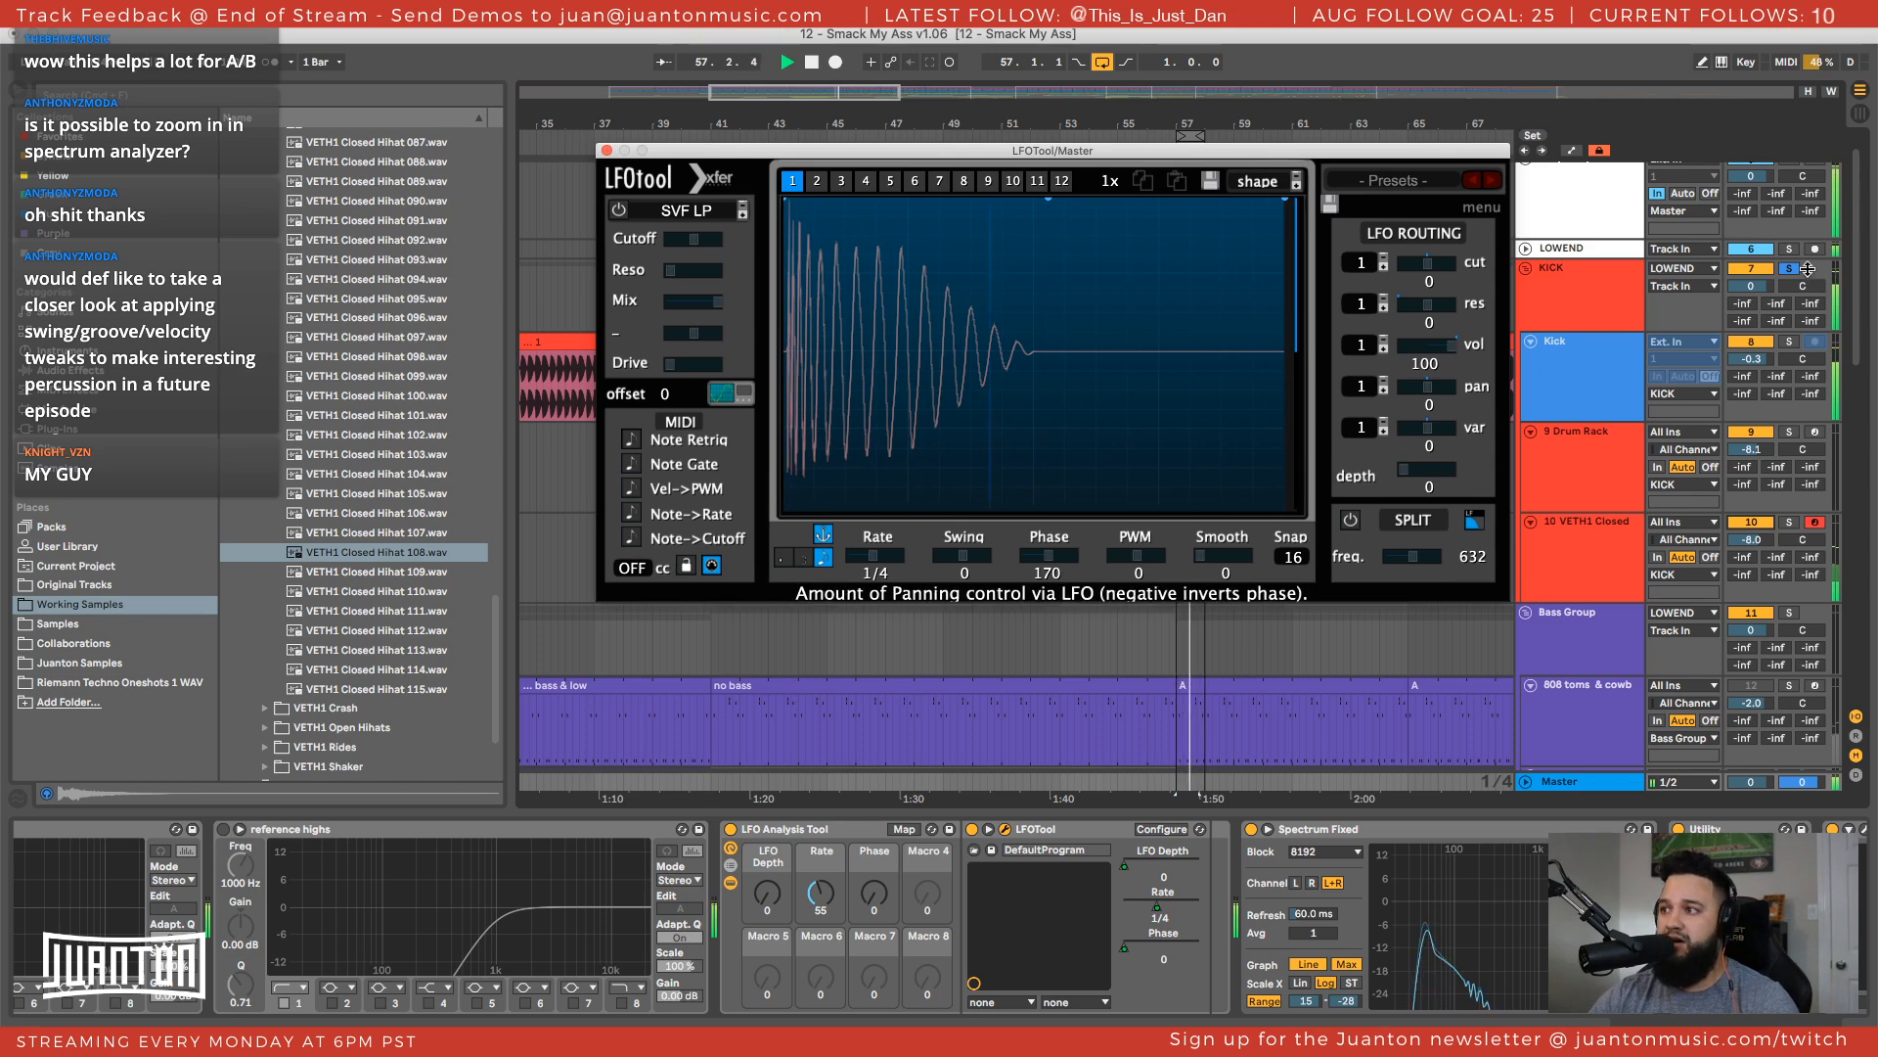
click(1789, 269)
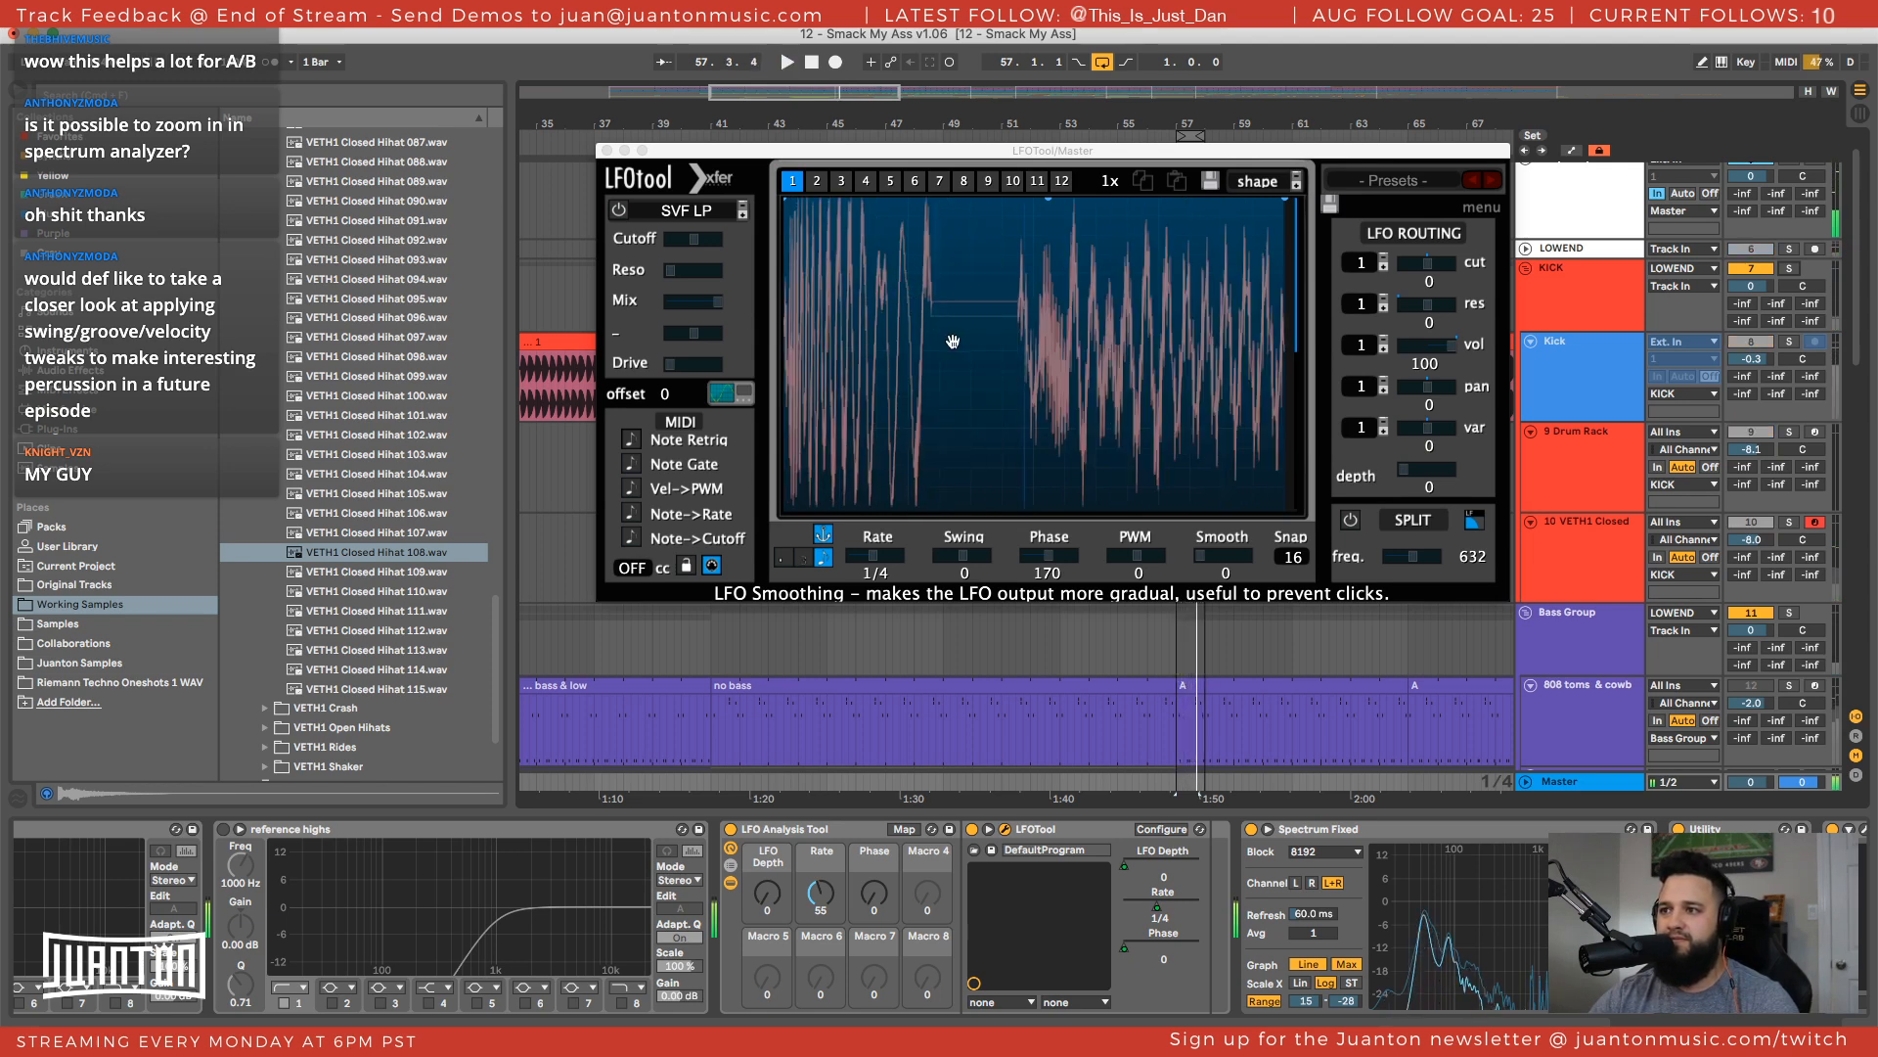
click(1016, 376)
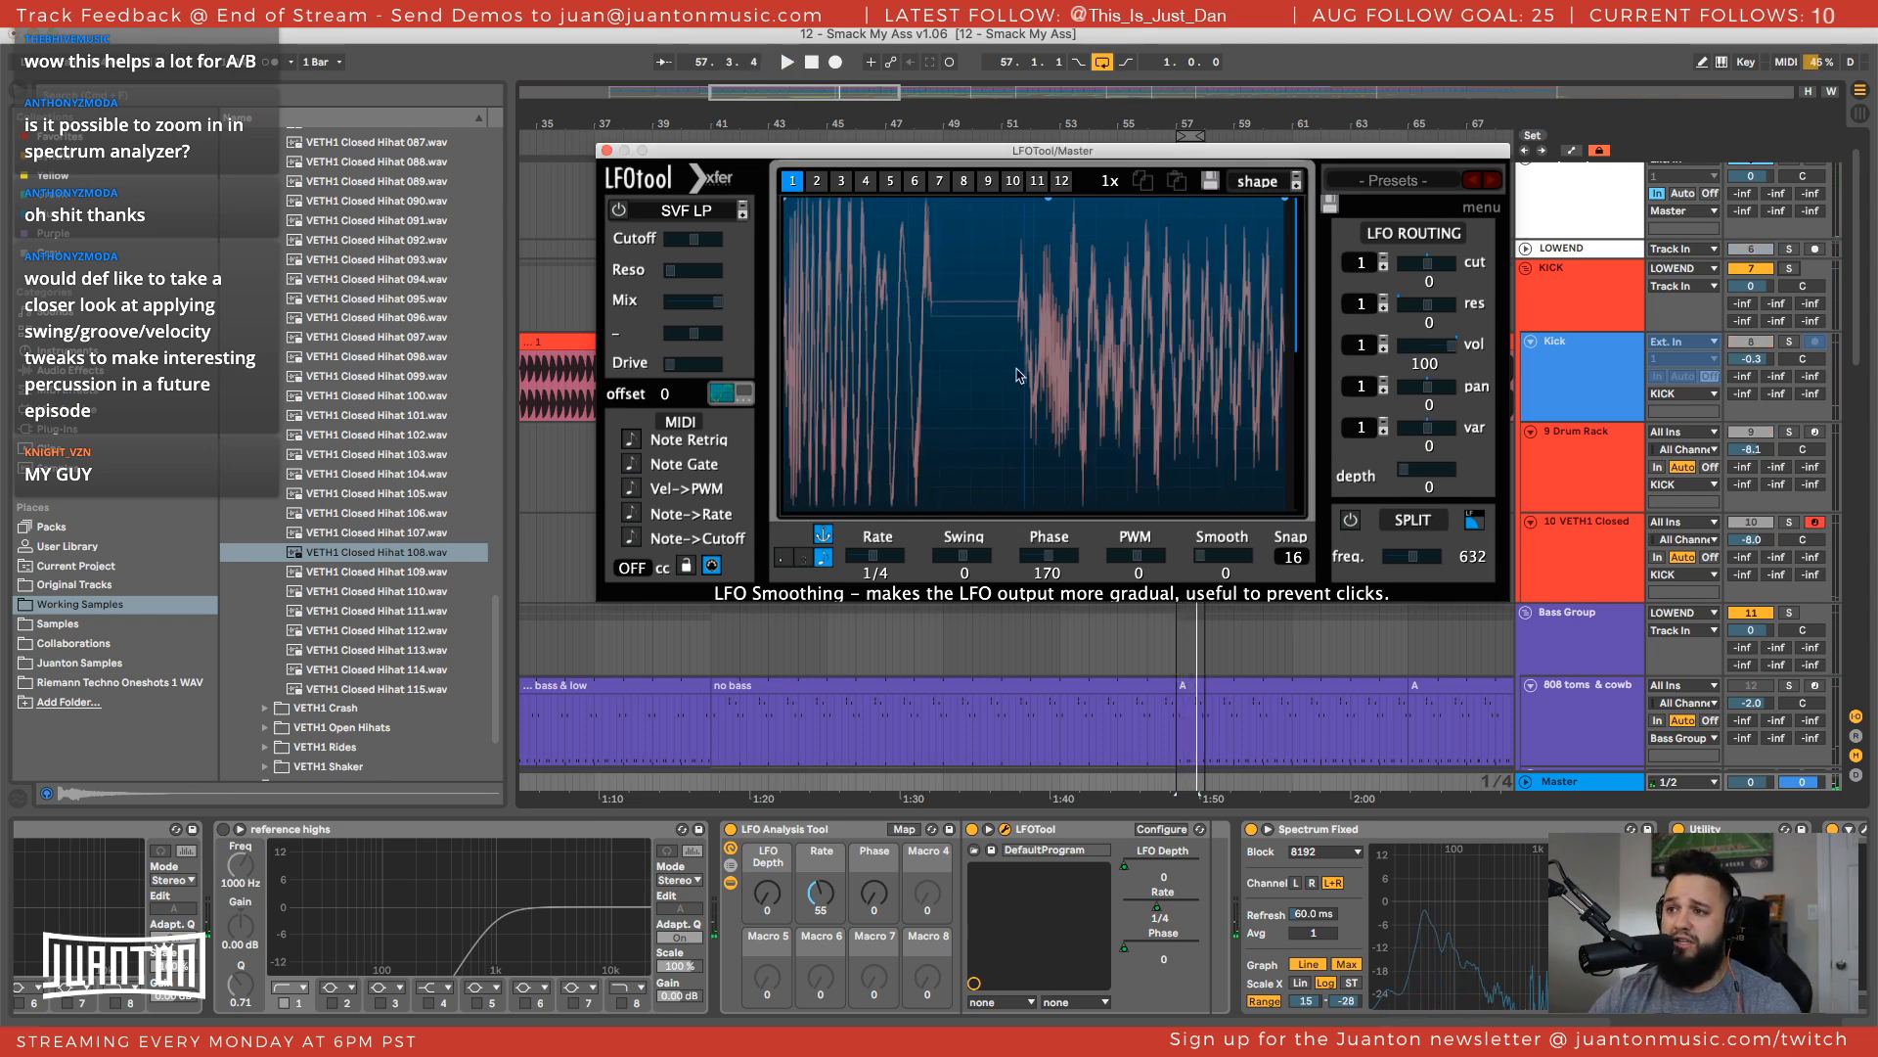
Enlarge the Master track's Spectrum display, move the LFOTool window out of its way, and play the loop
drag(742, 152, 621, 119)
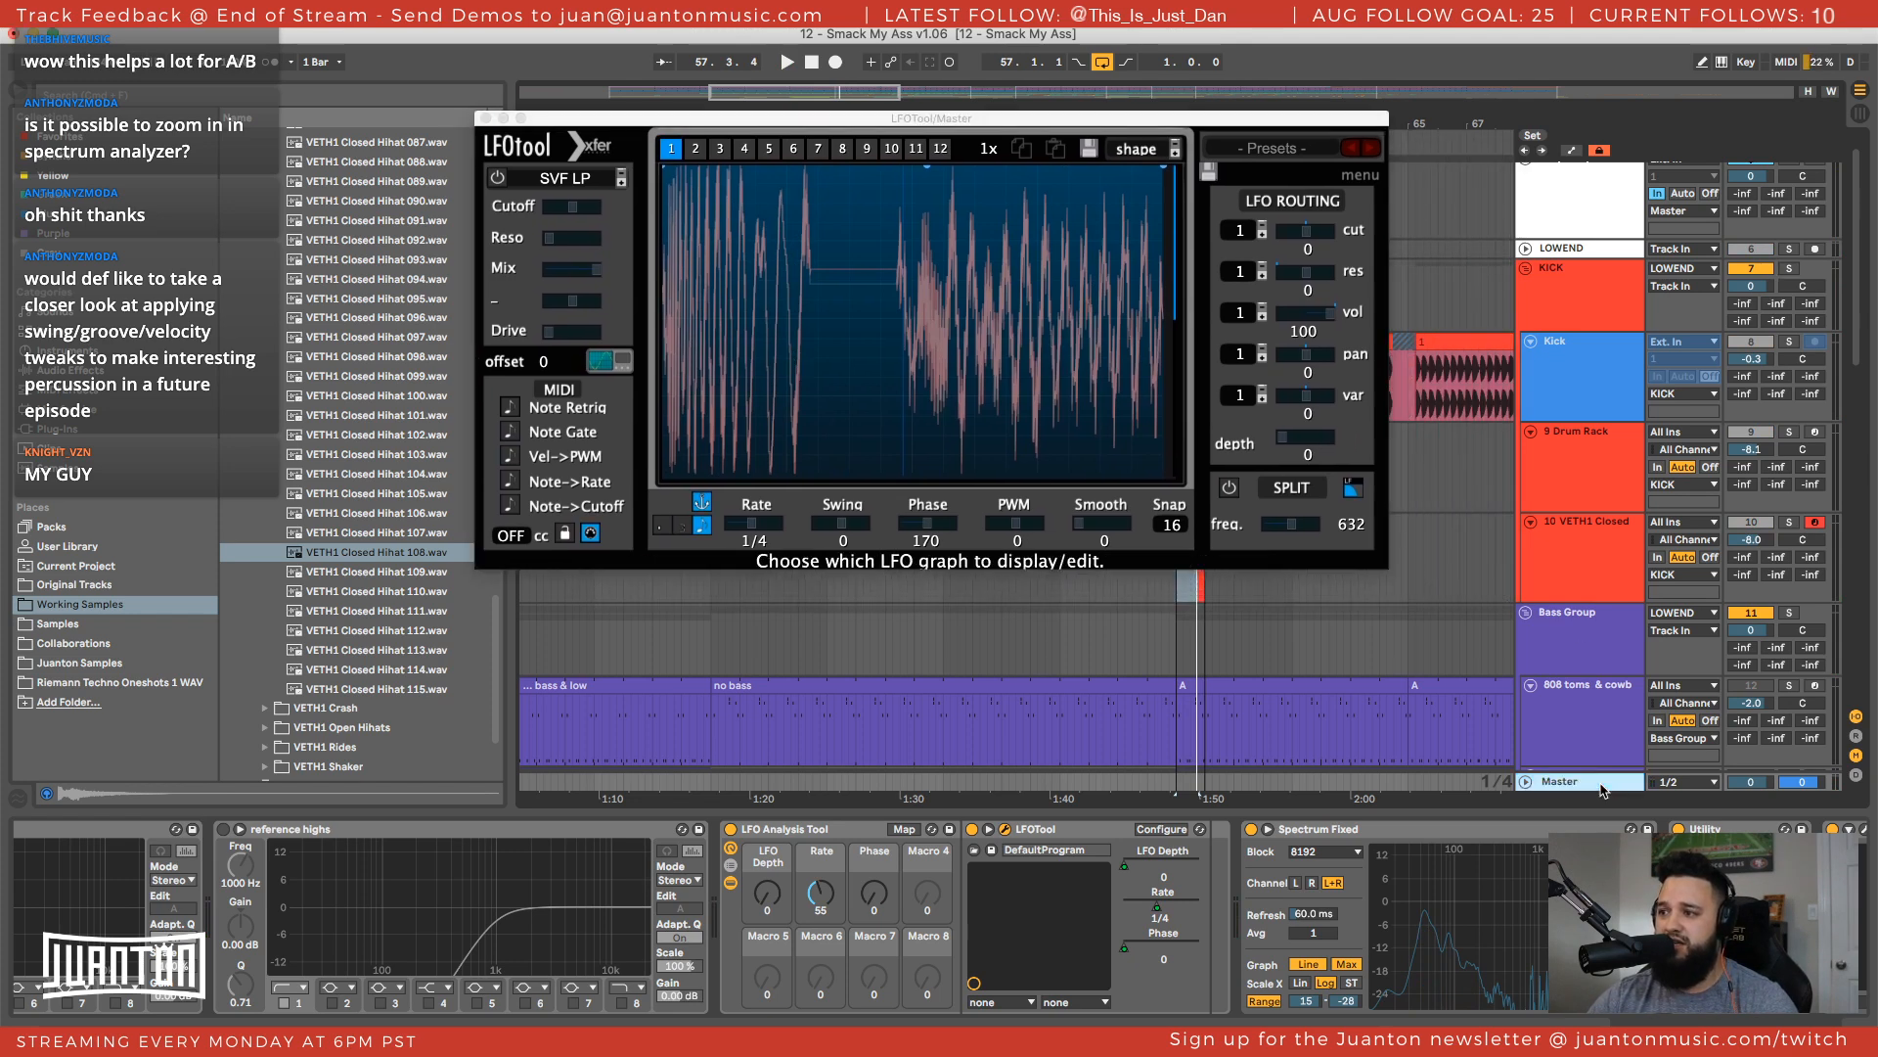
click(1641, 825)
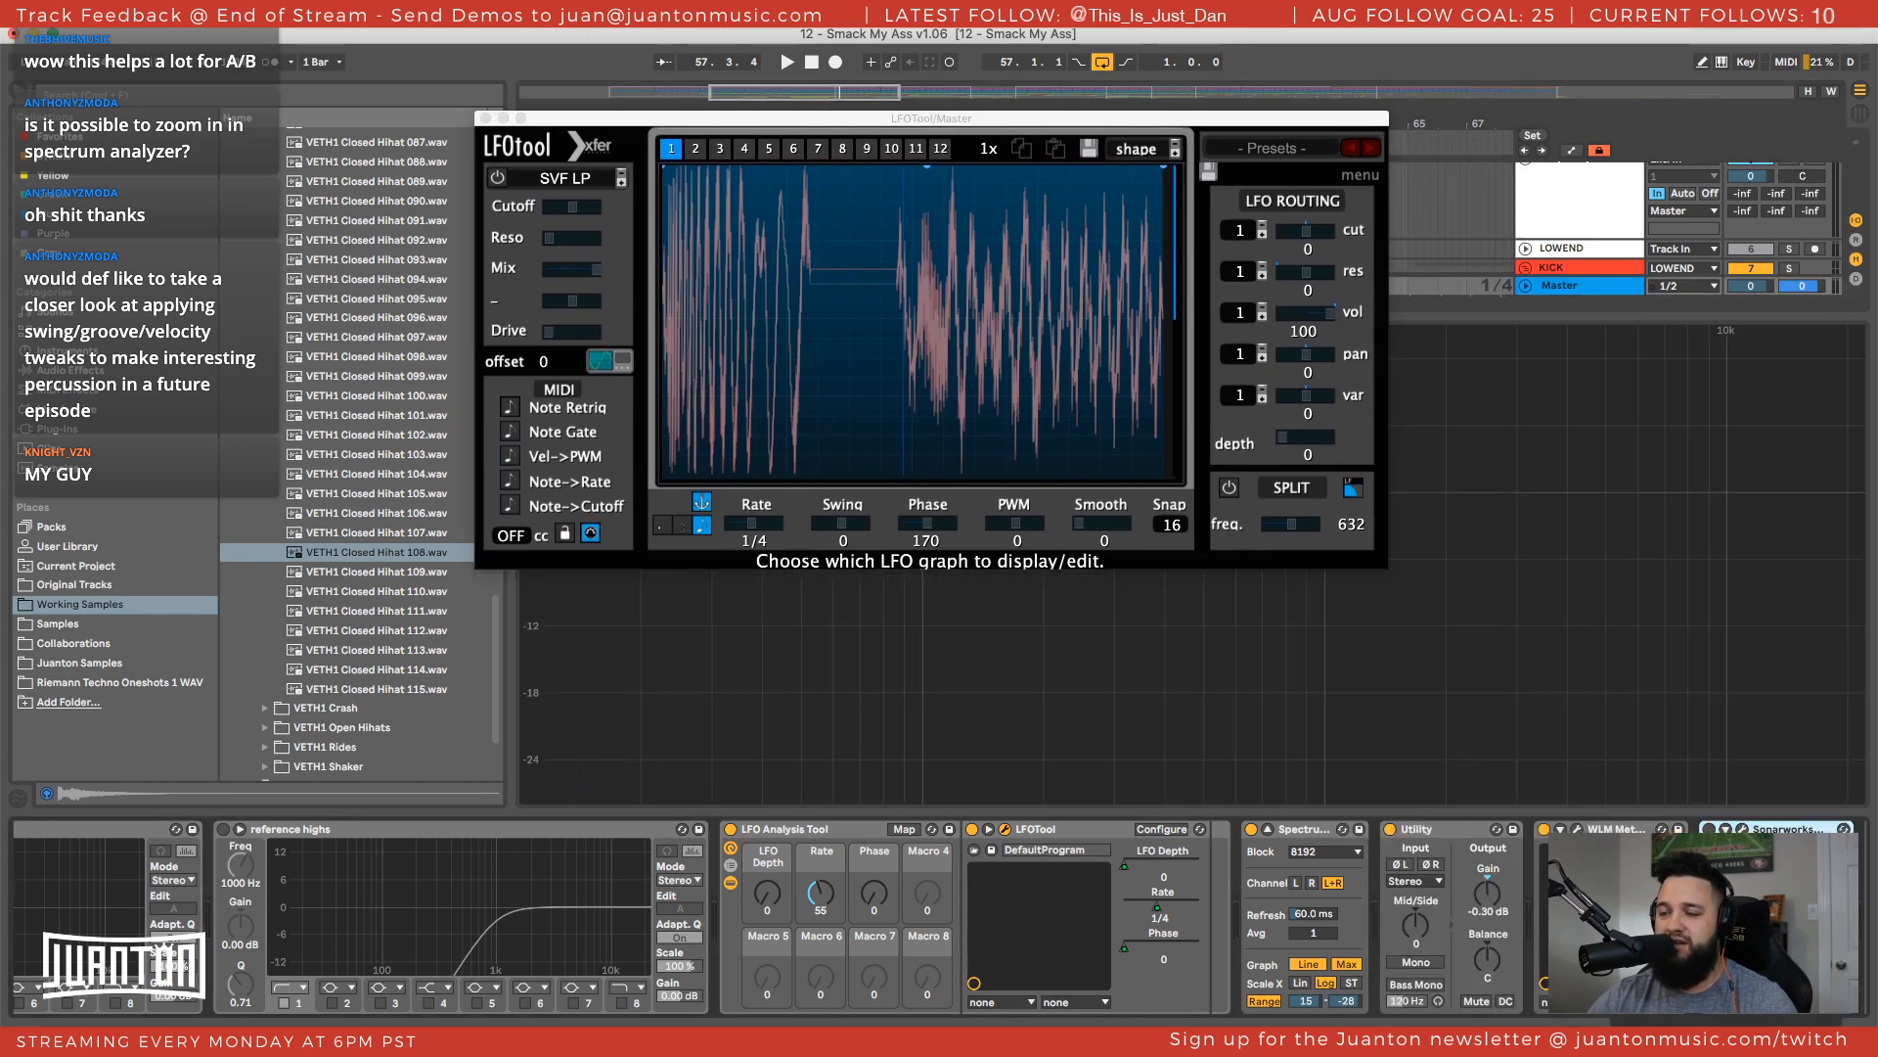
drag(618, 122, 1821, 34)
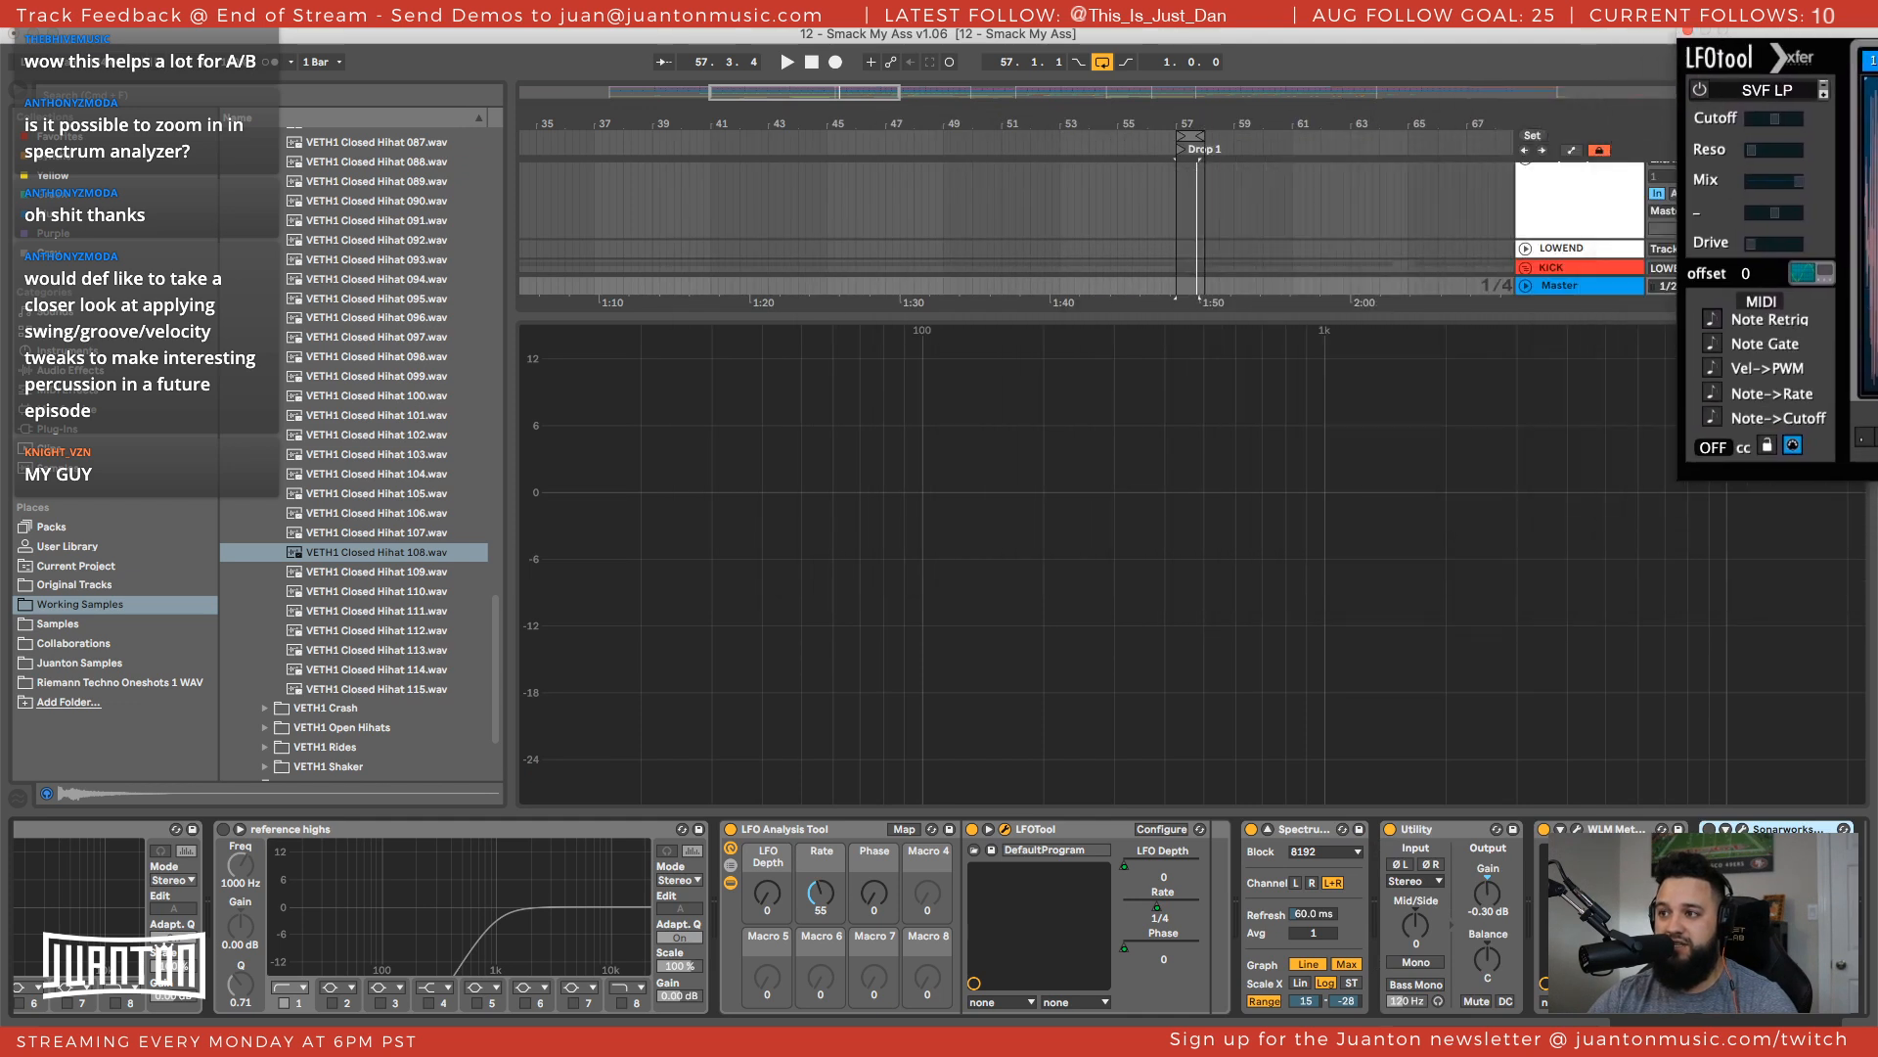
key(space)
click(794, 529)
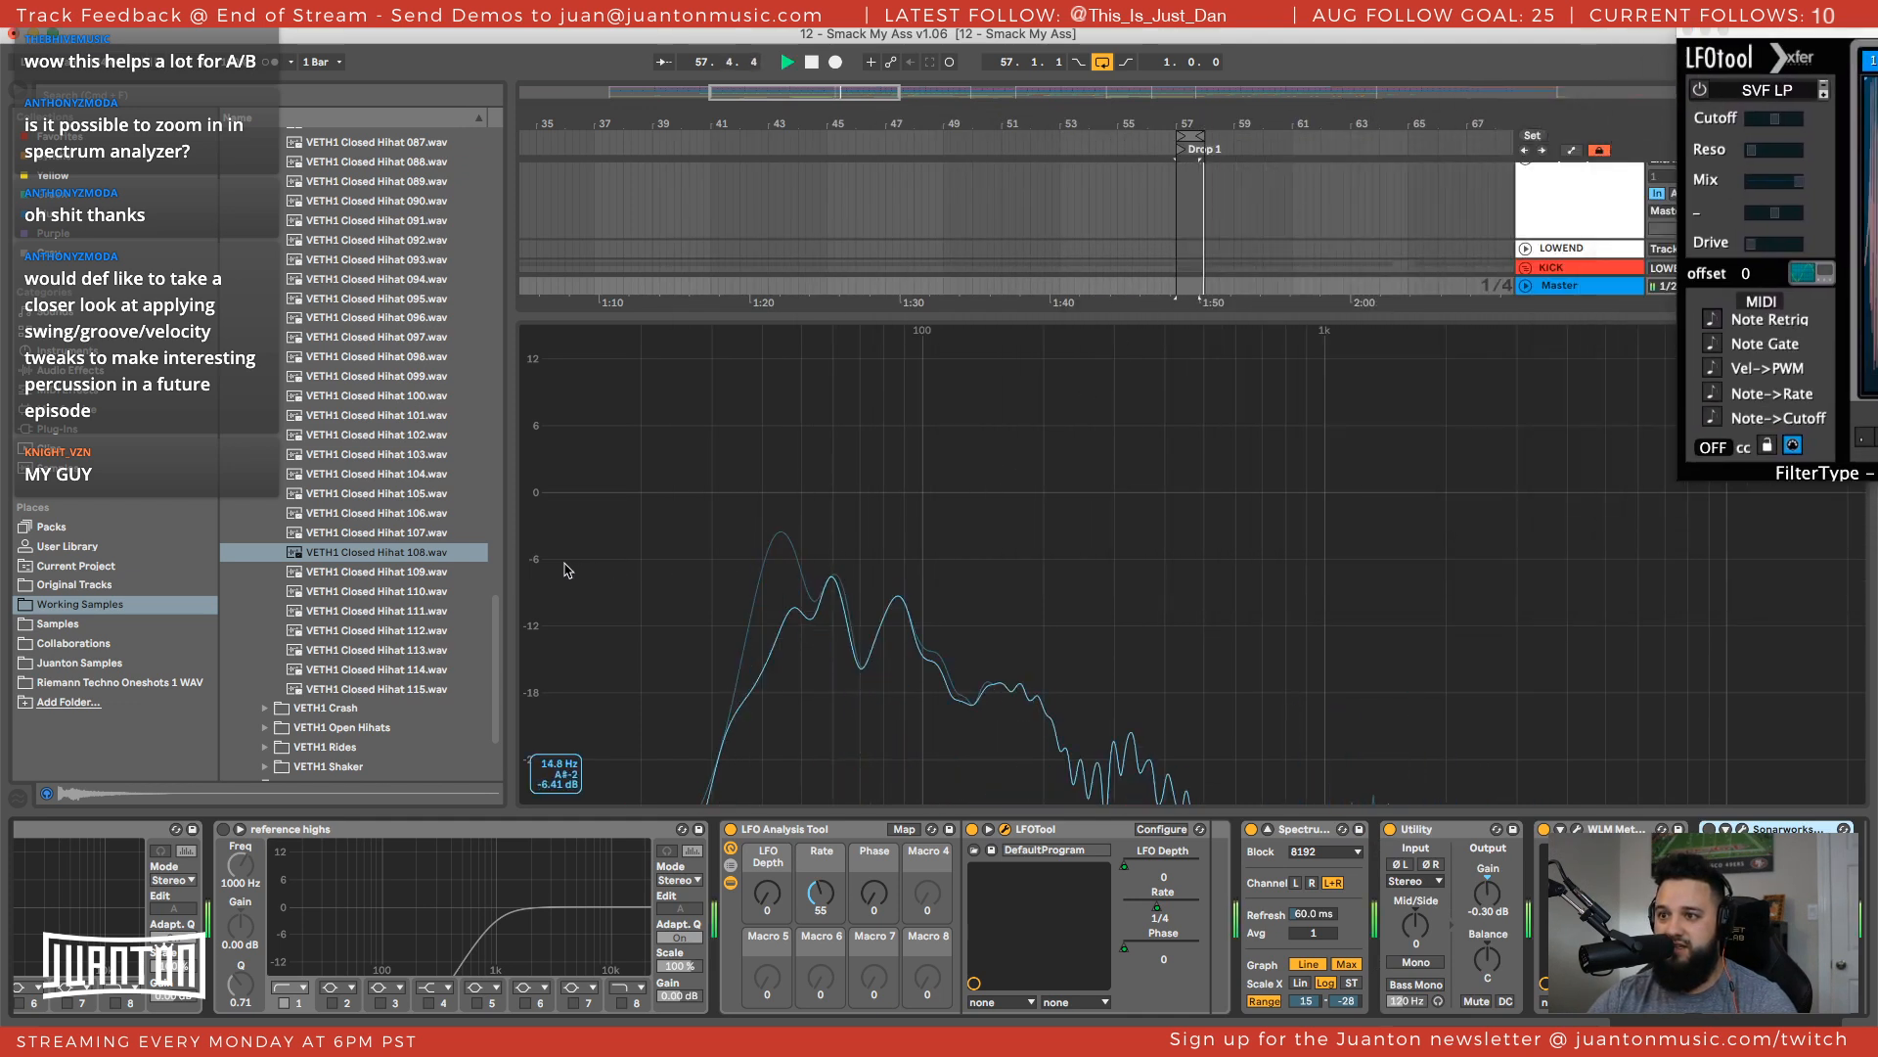
Zoom the Spectrum's level range to -1 to -27 dB and examine the low-frequency peaks while replaying the loop
drag(549, 568, 549, 684)
key(space)
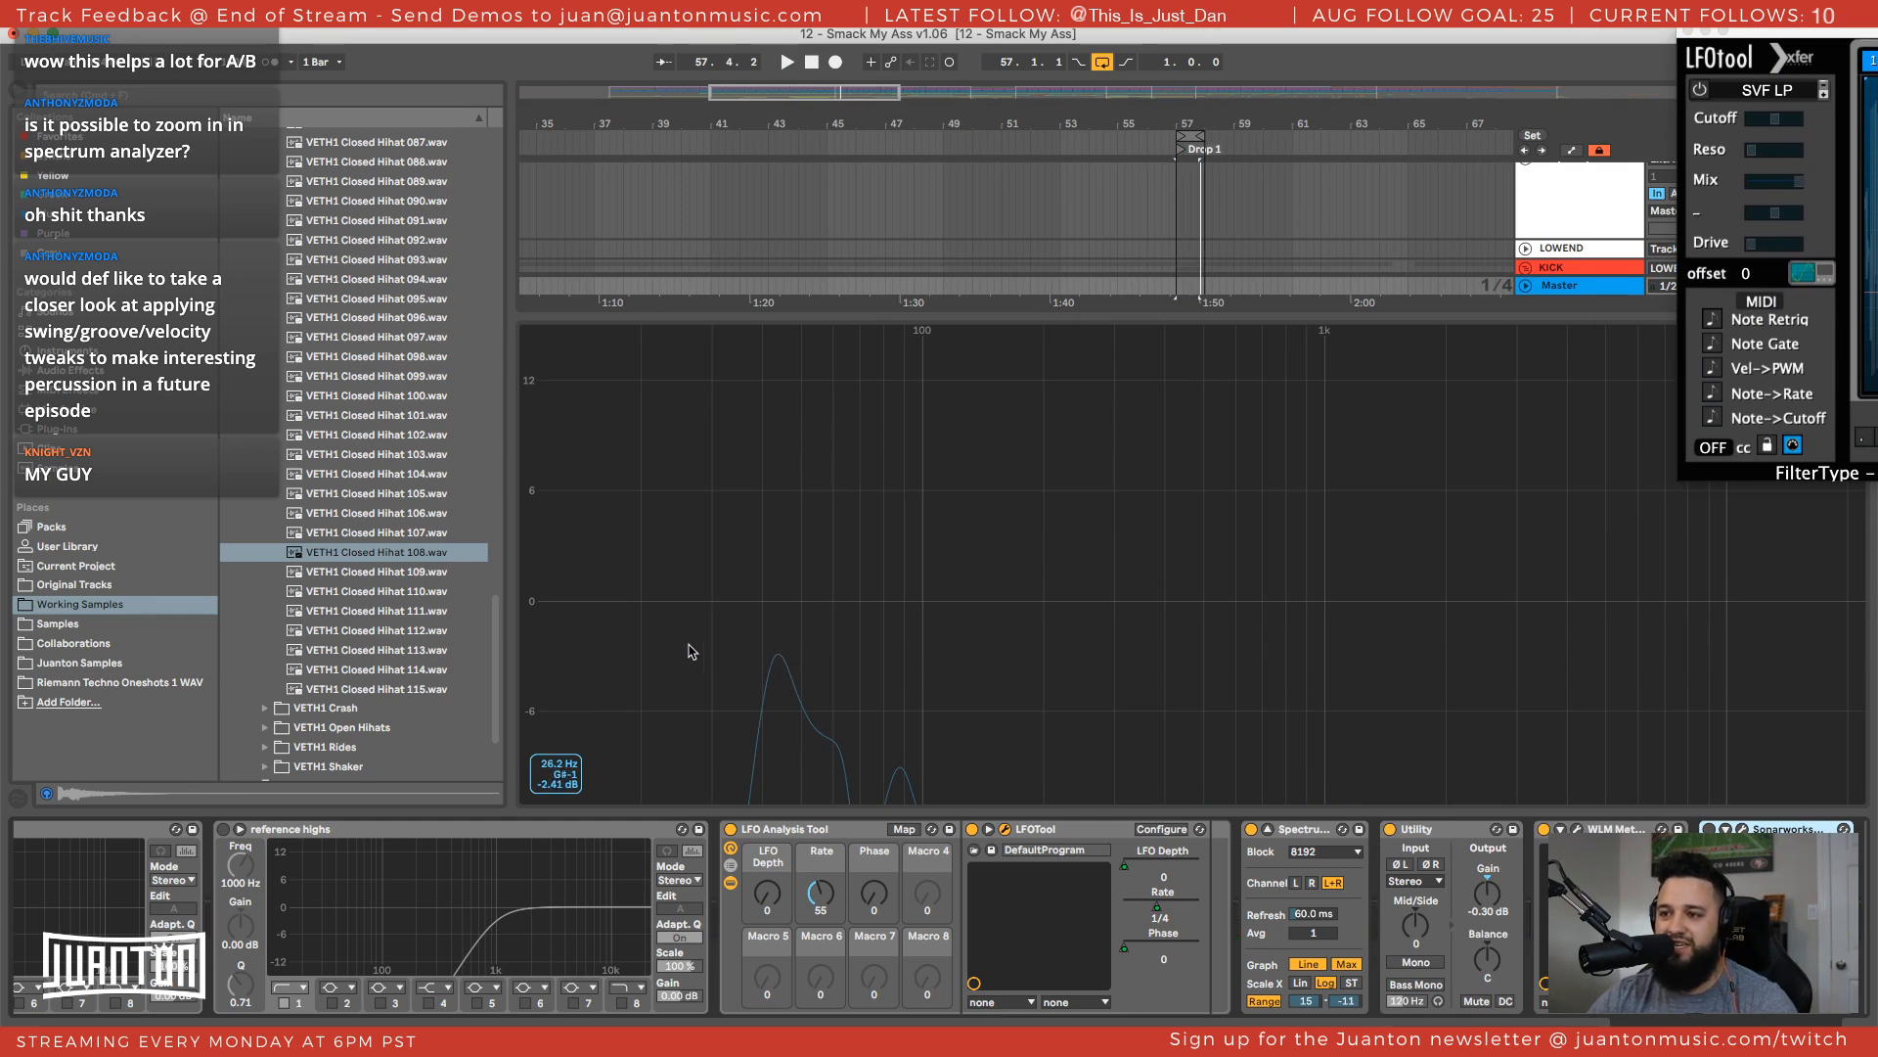
drag(690, 651, 690, 430)
key(space)
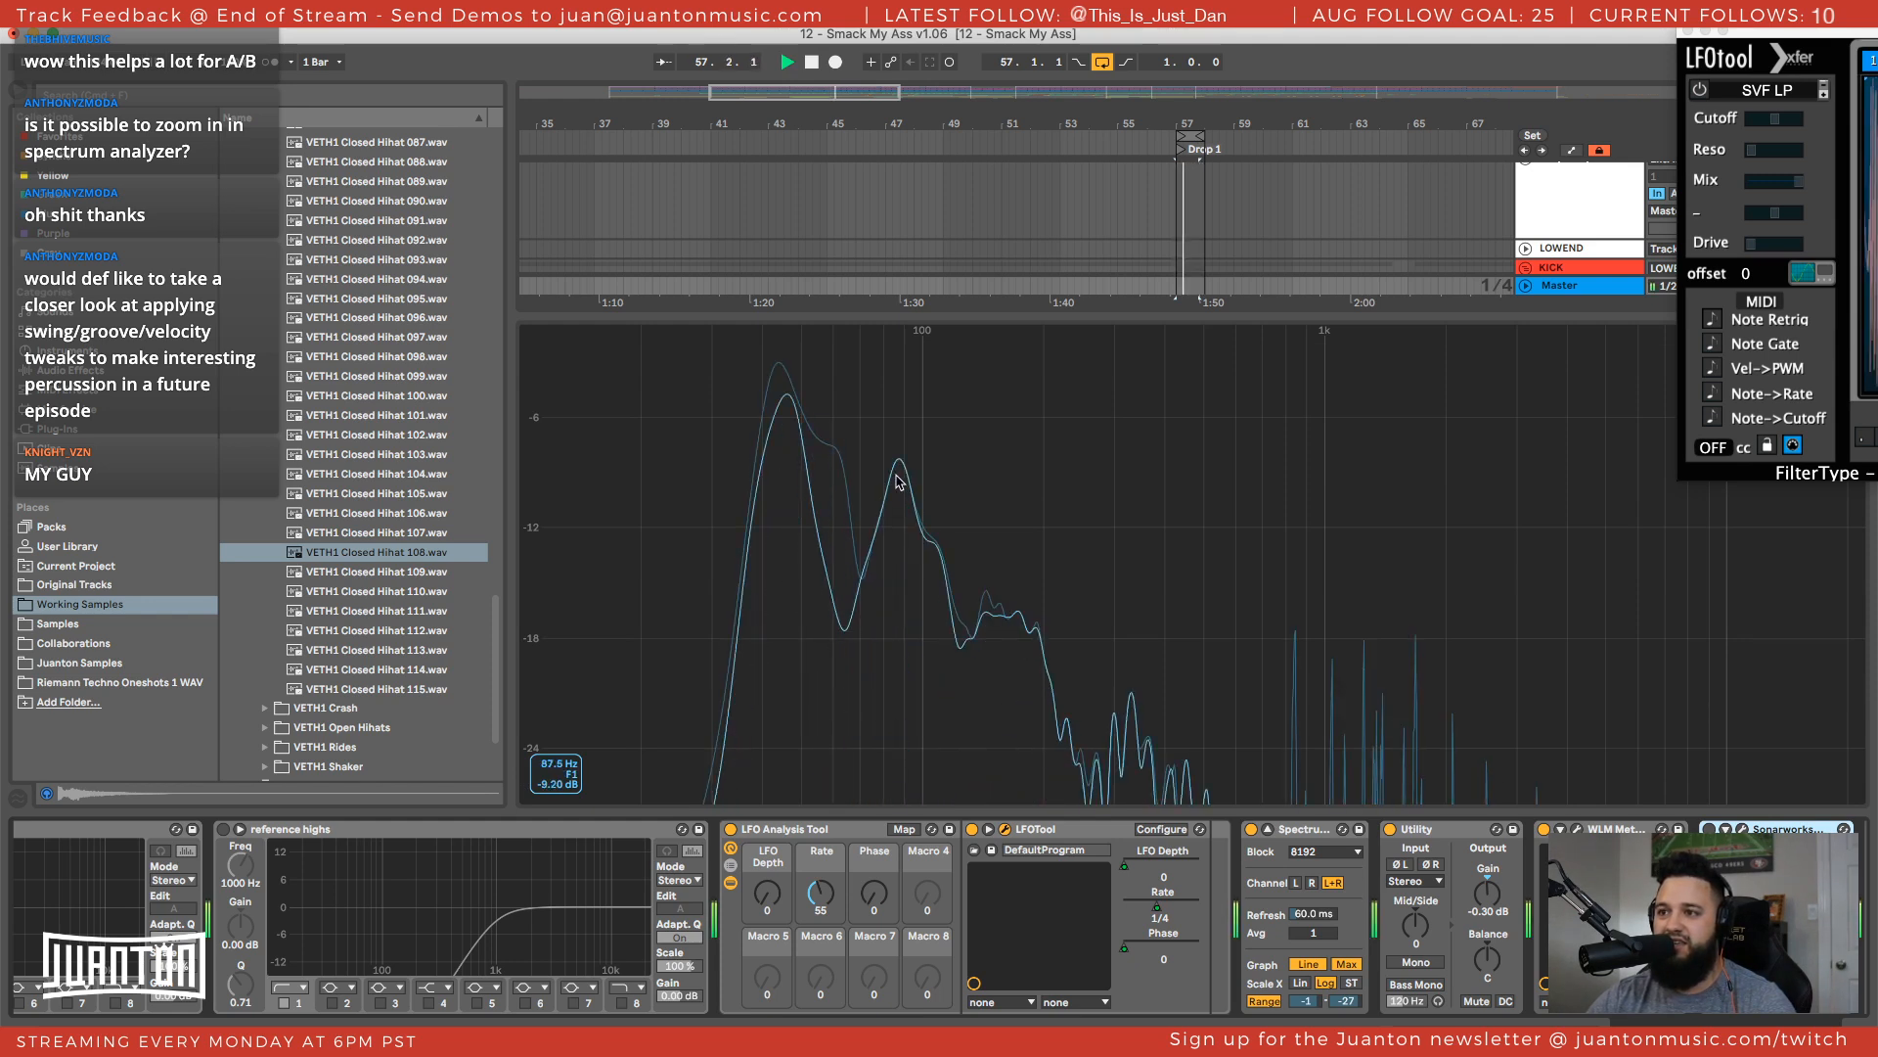
key(space)
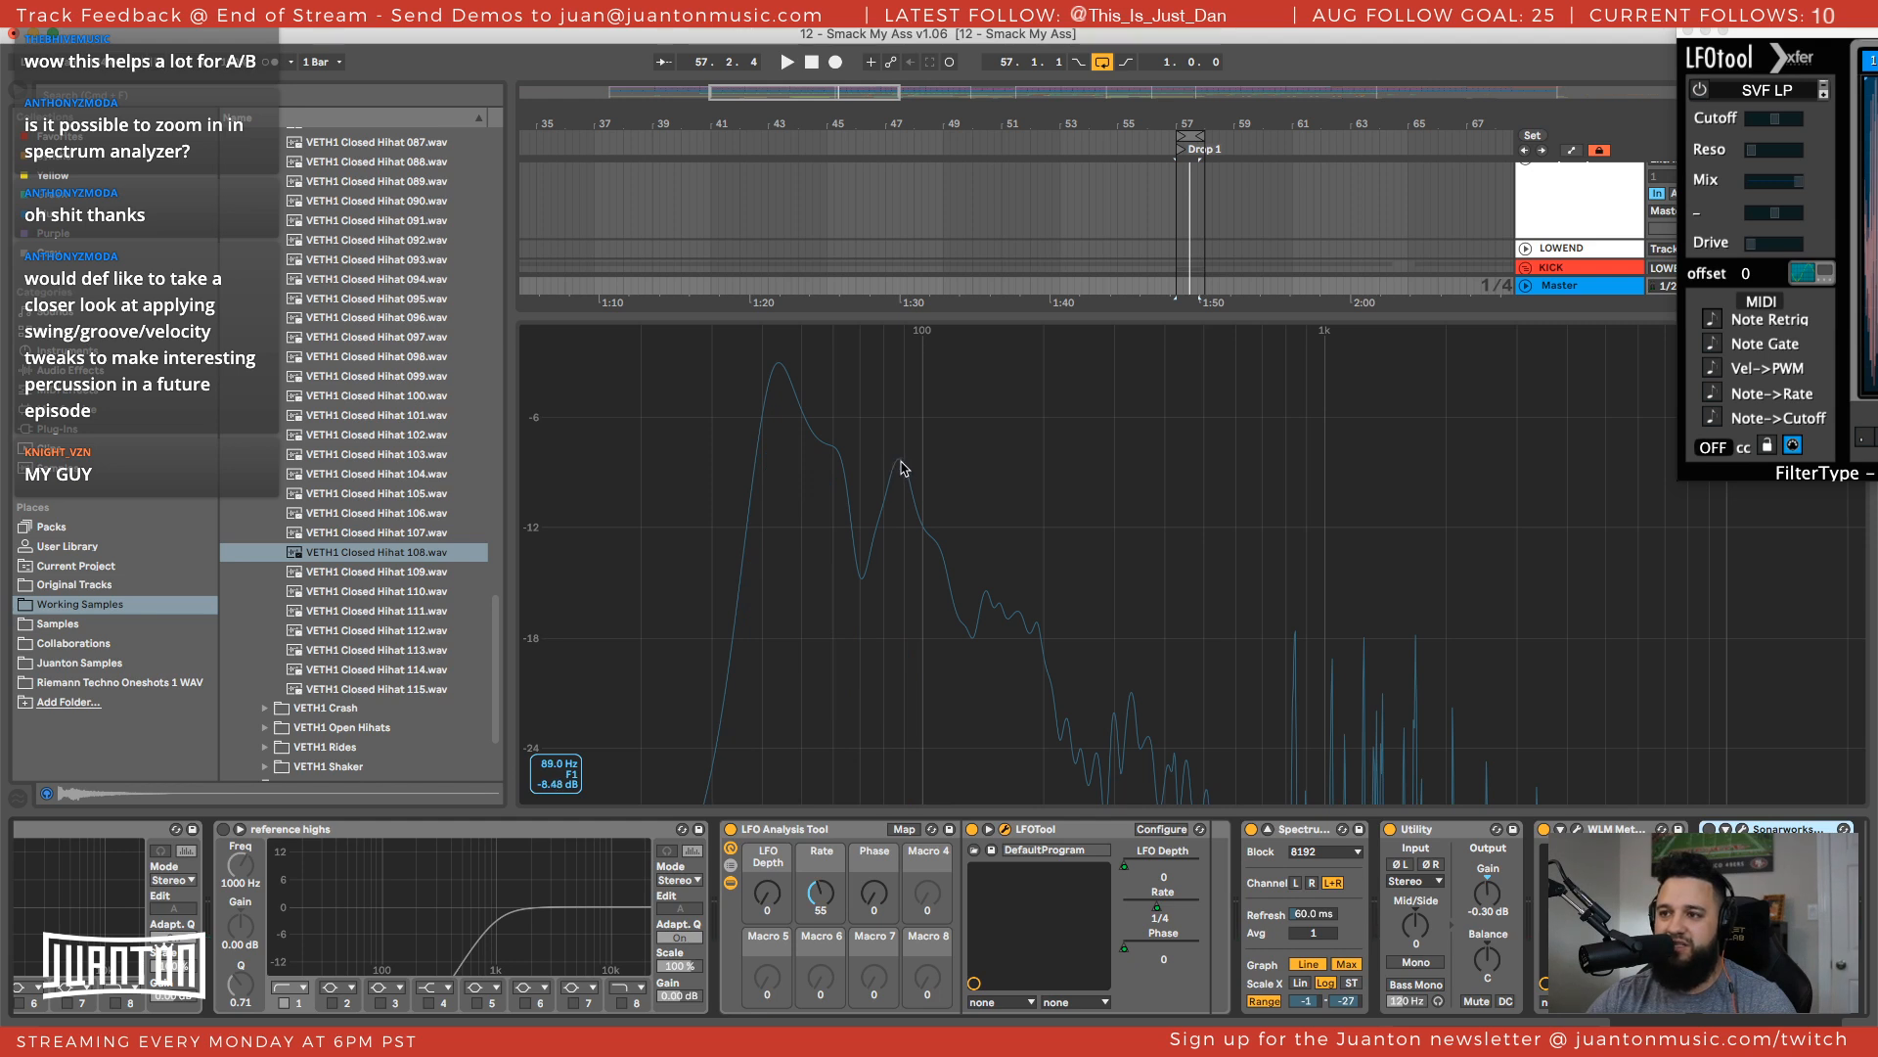
key(space)
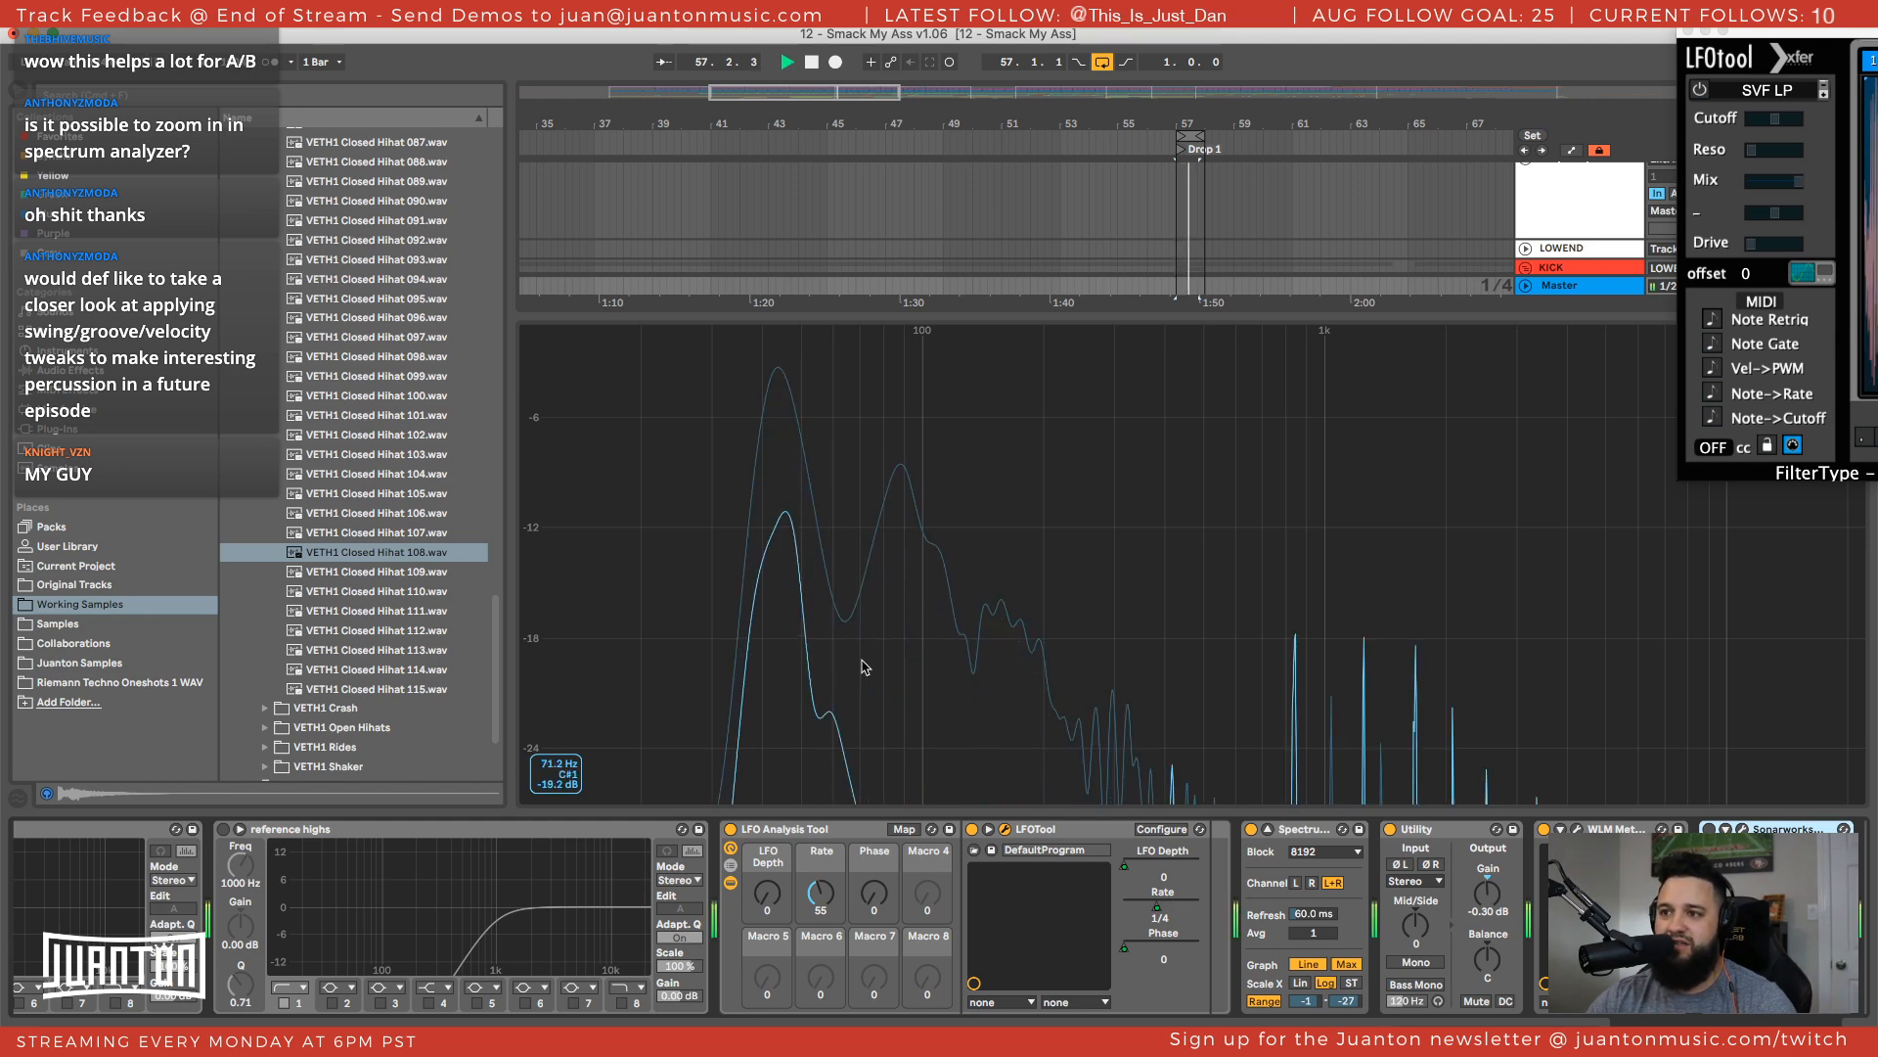
key(space)
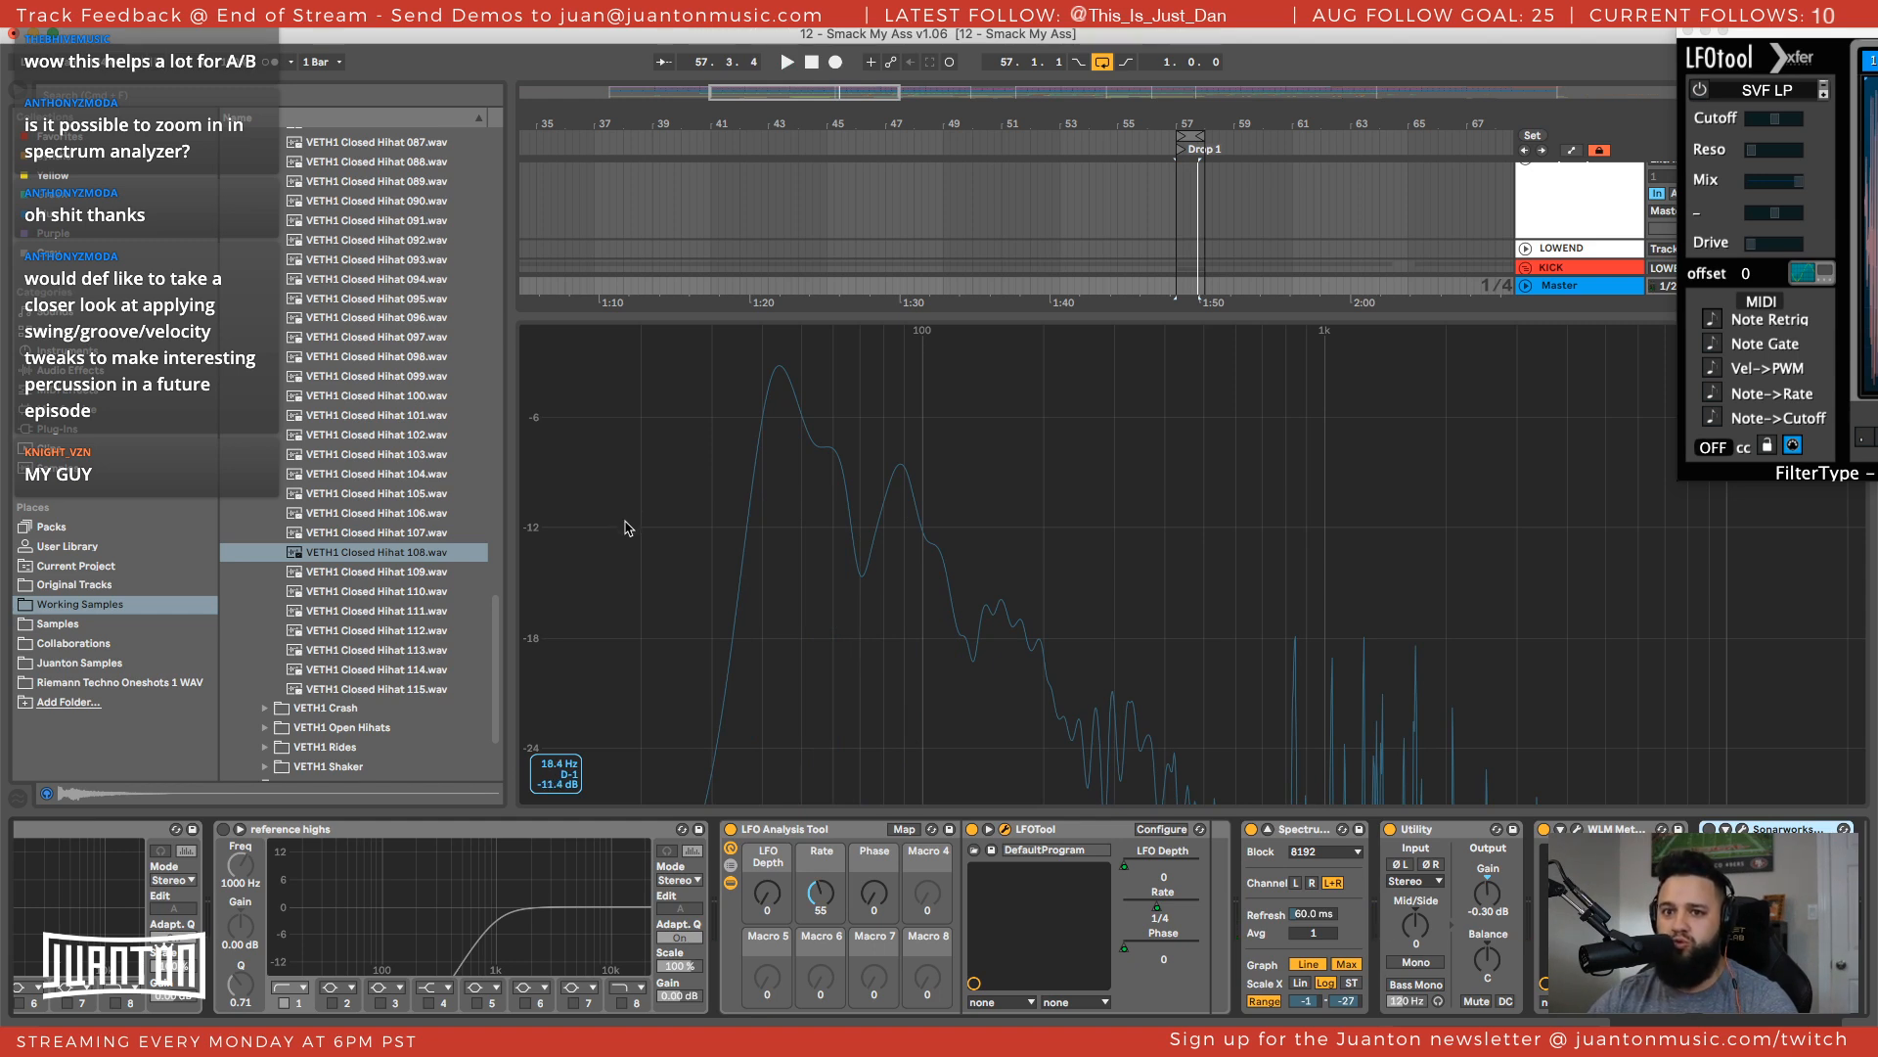
key(space)
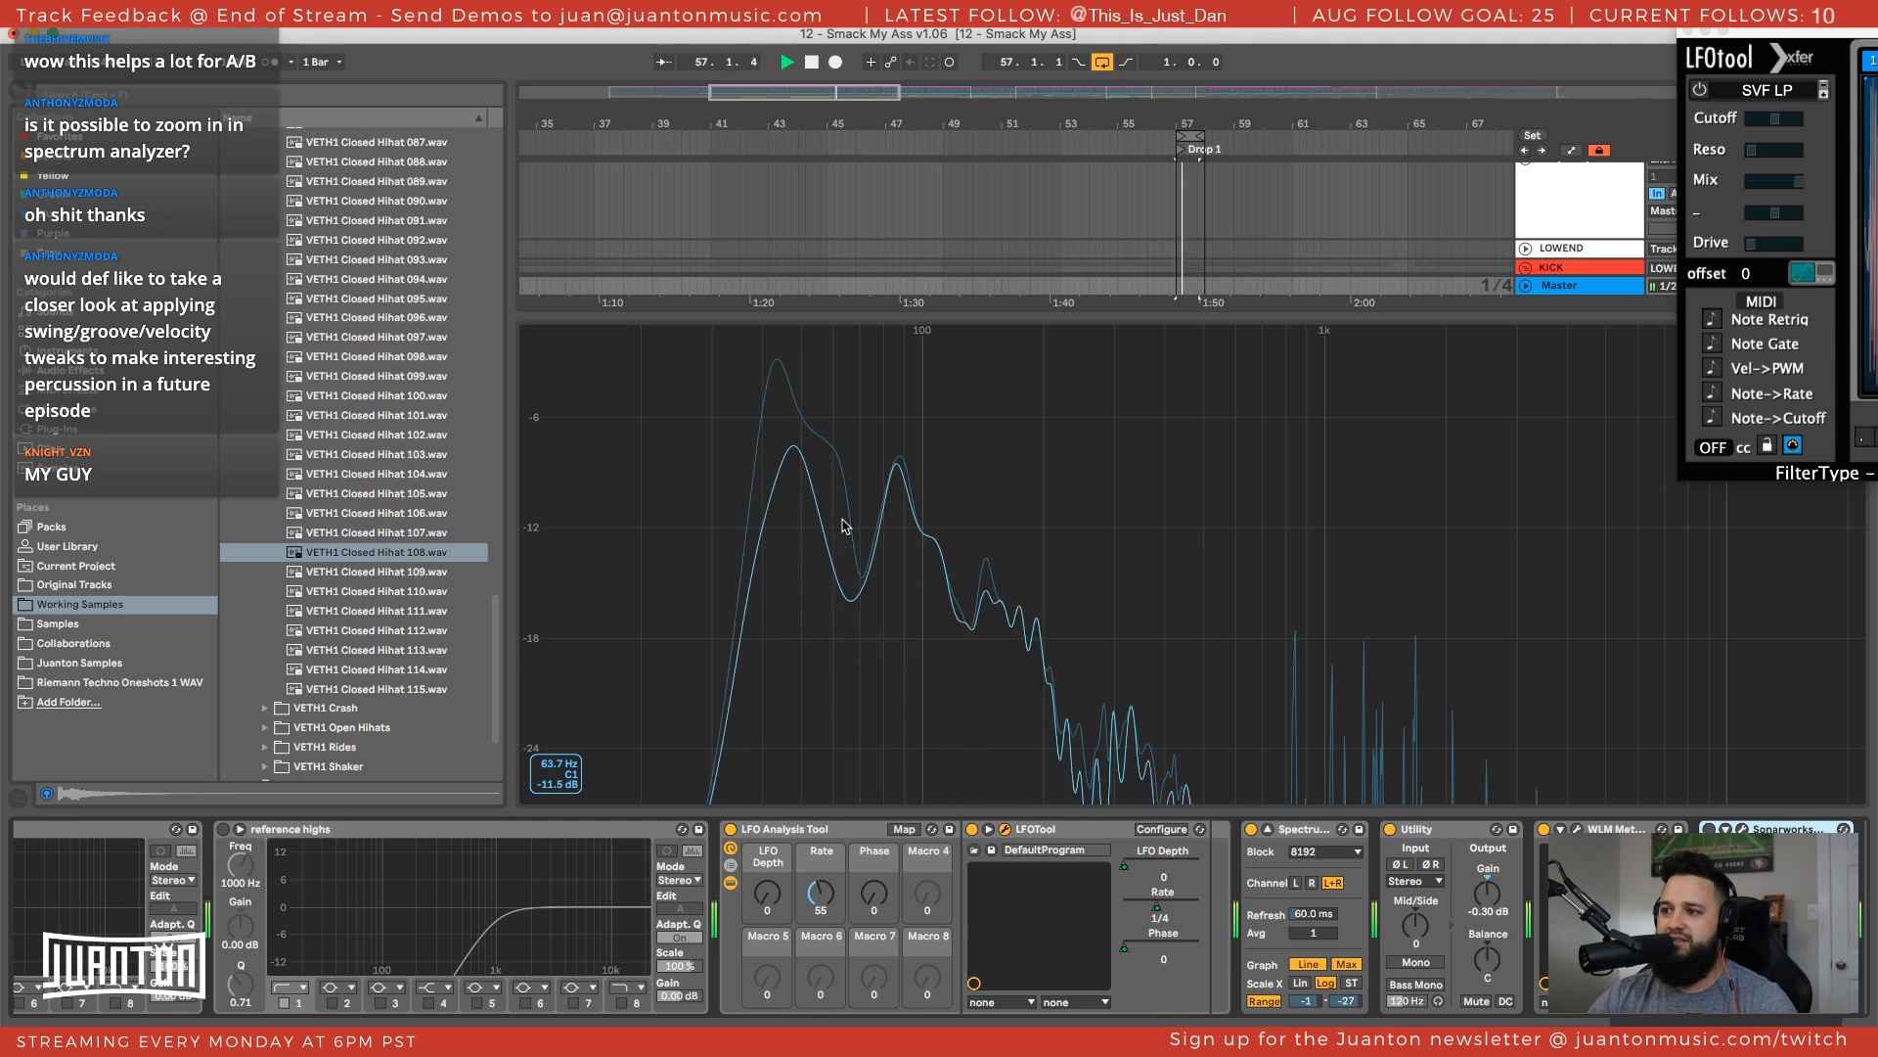
key(space)
Widen the Spectrum's range down to -136 dB to examine the full mix, and narrow it to 4 to -24 dB
drag(520, 685, 521, 607)
drag(1345, 1001, 1346, 1043)
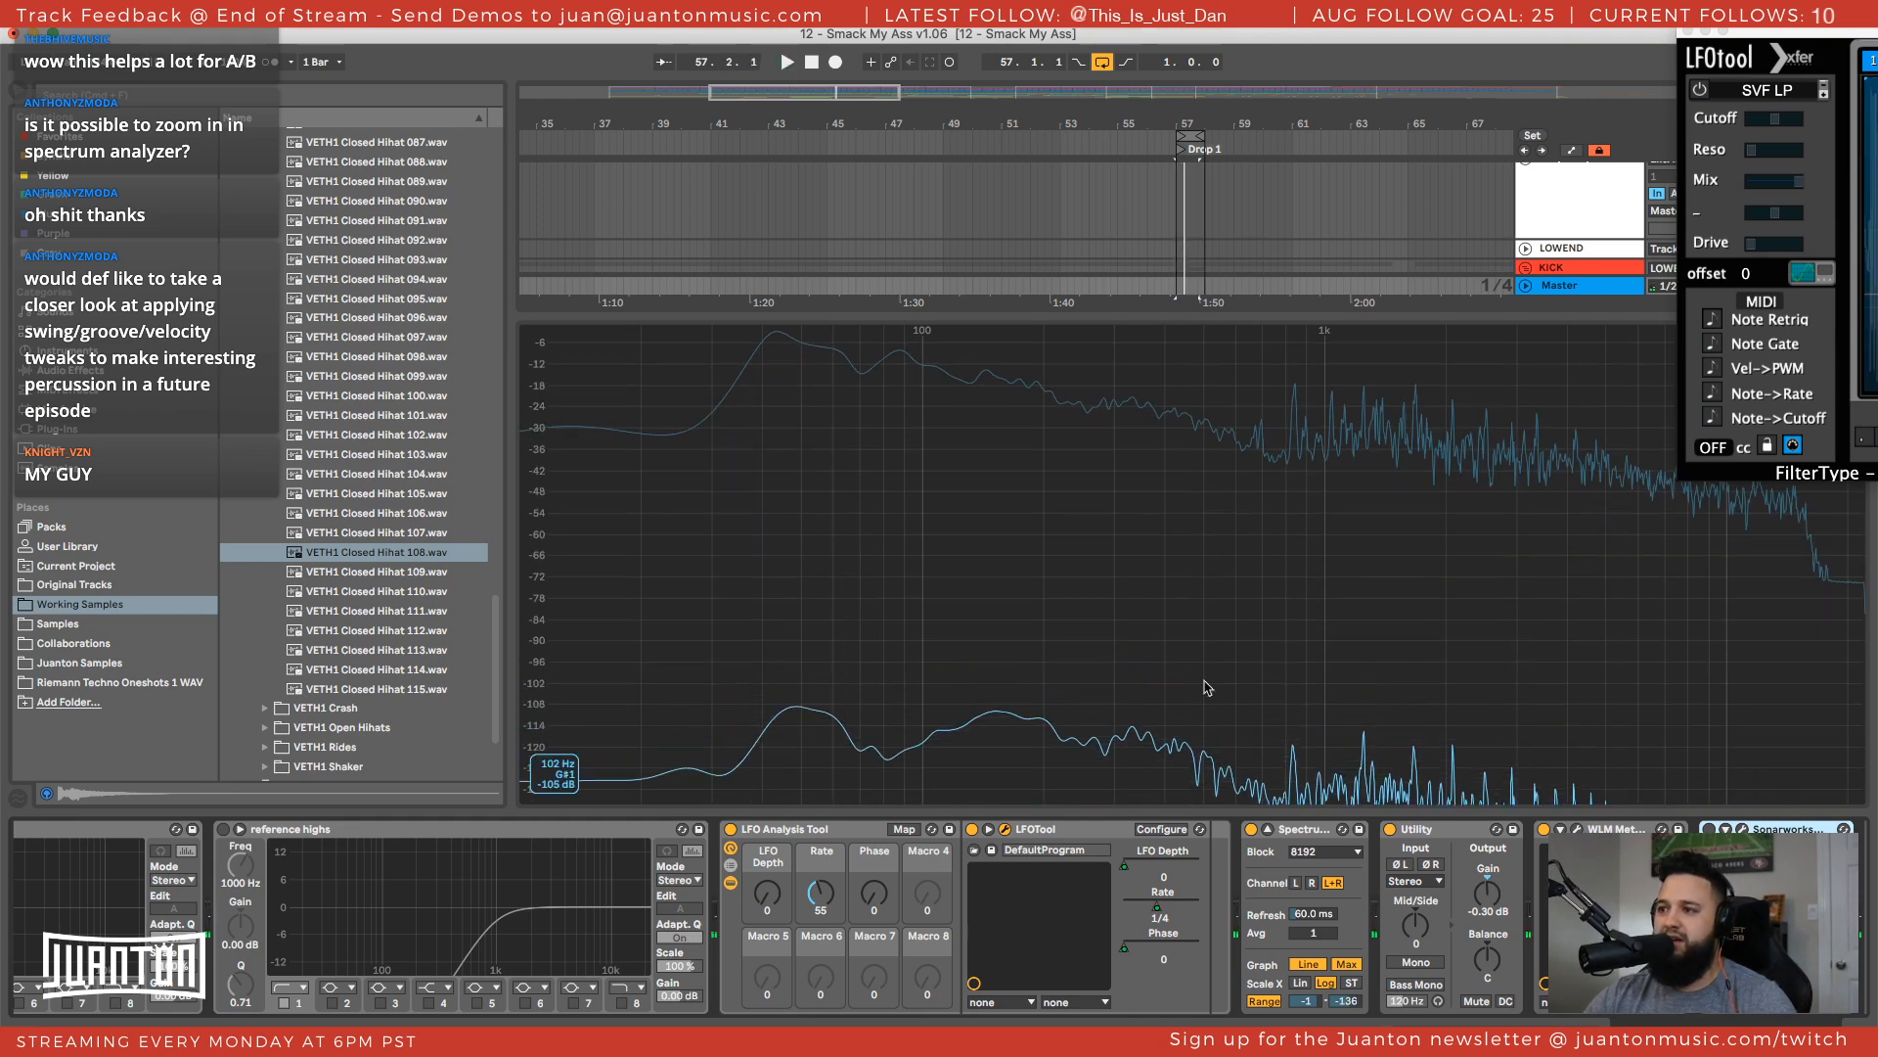
key(space)
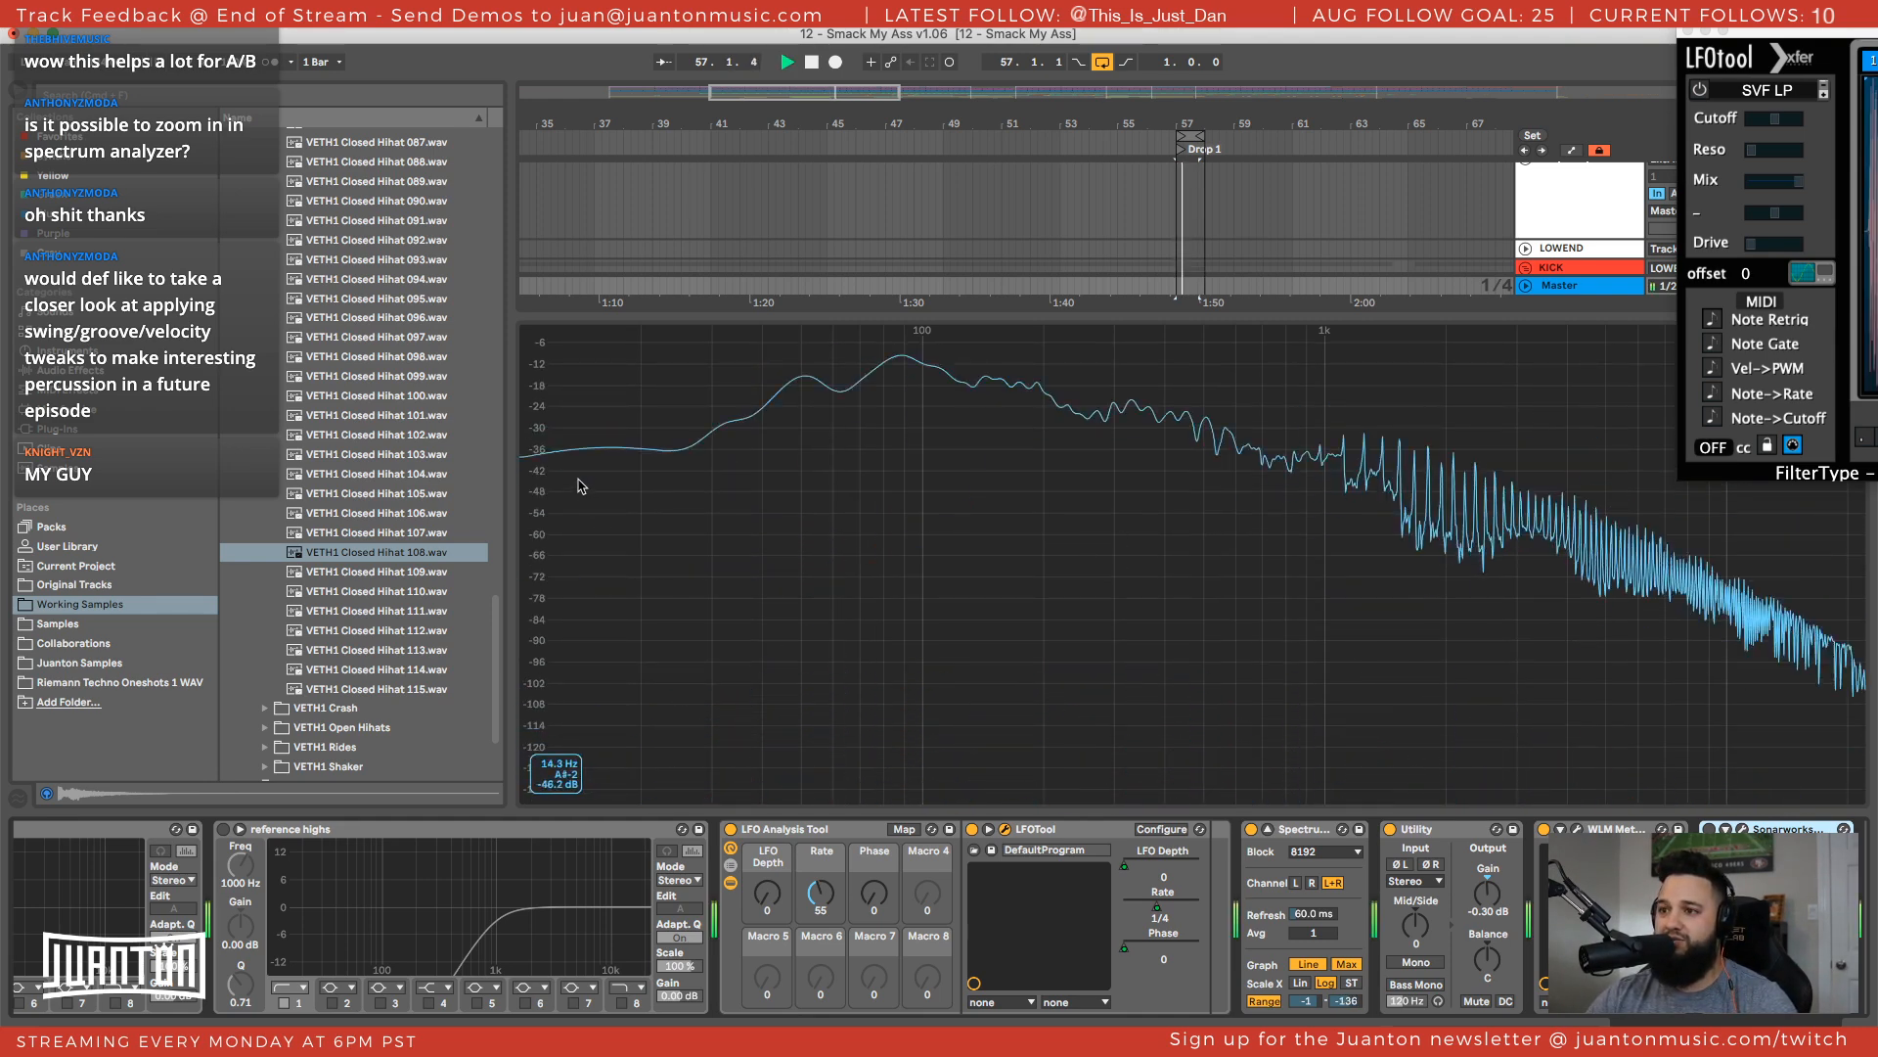
key(space)
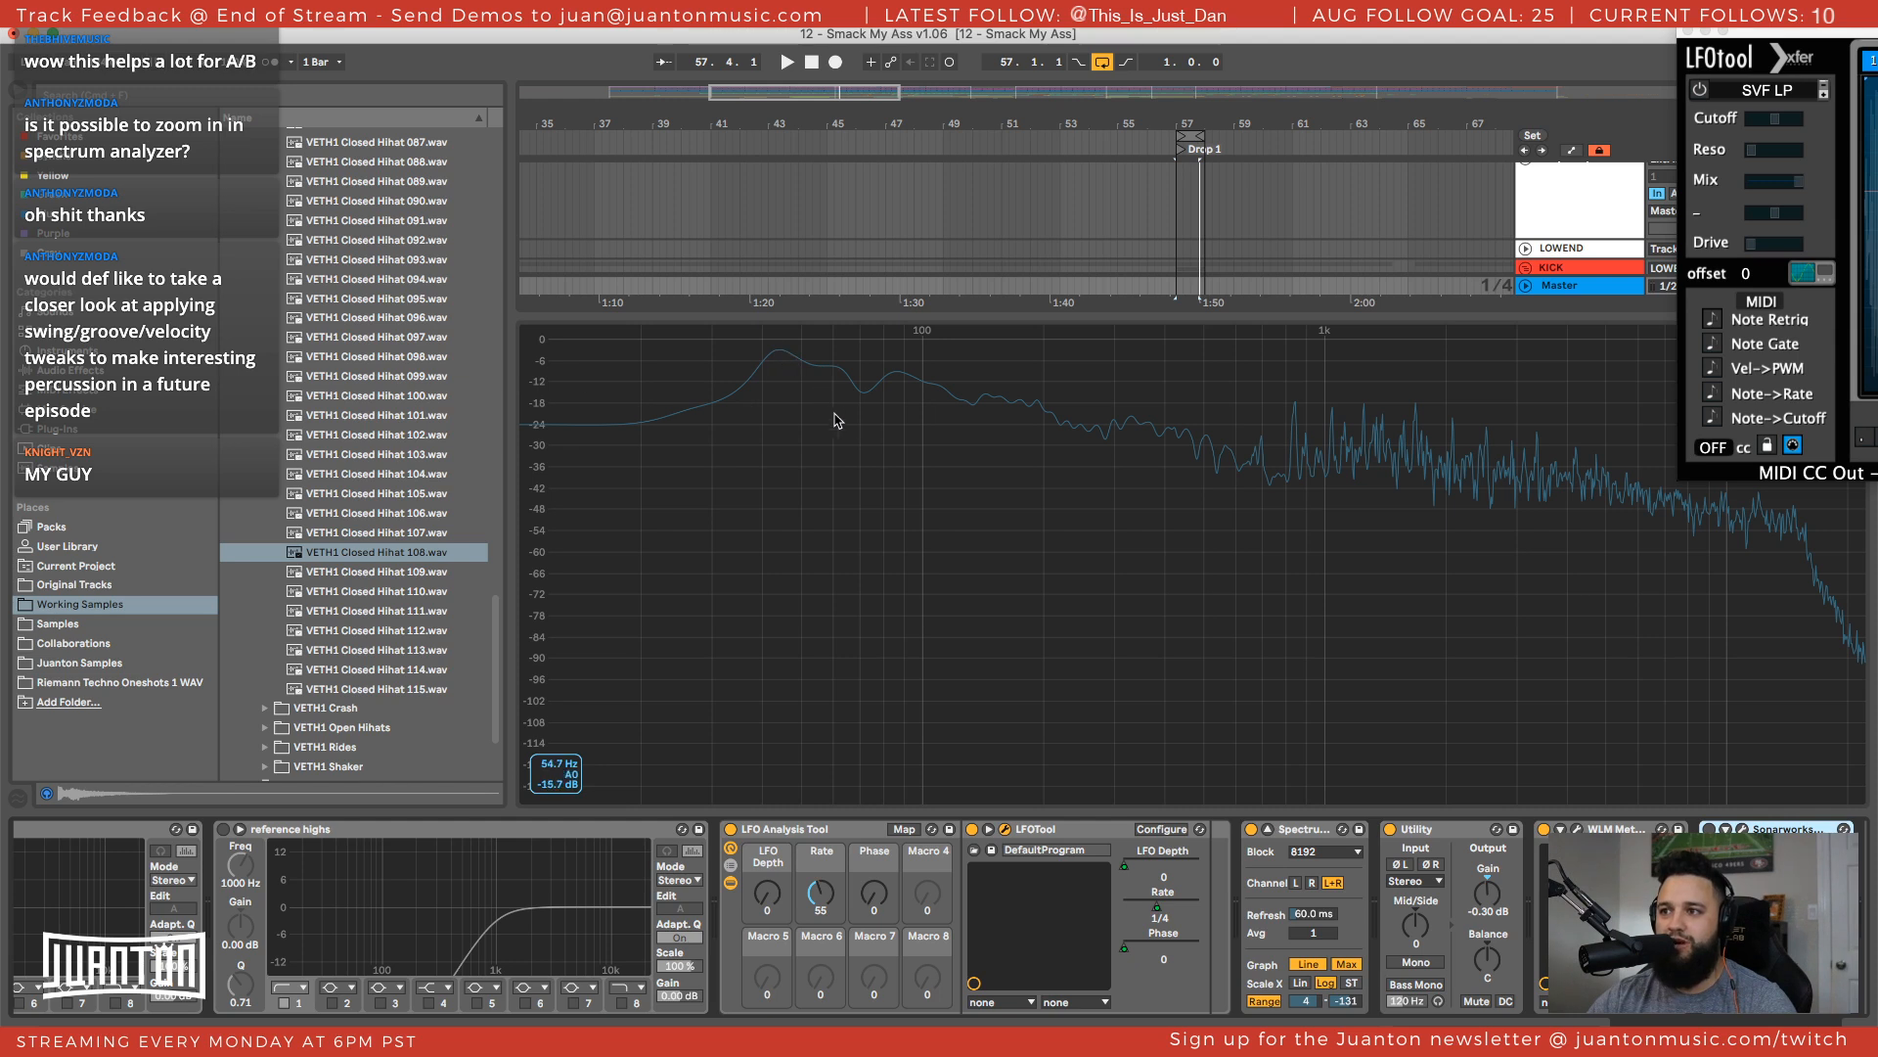
click(1151, 472)
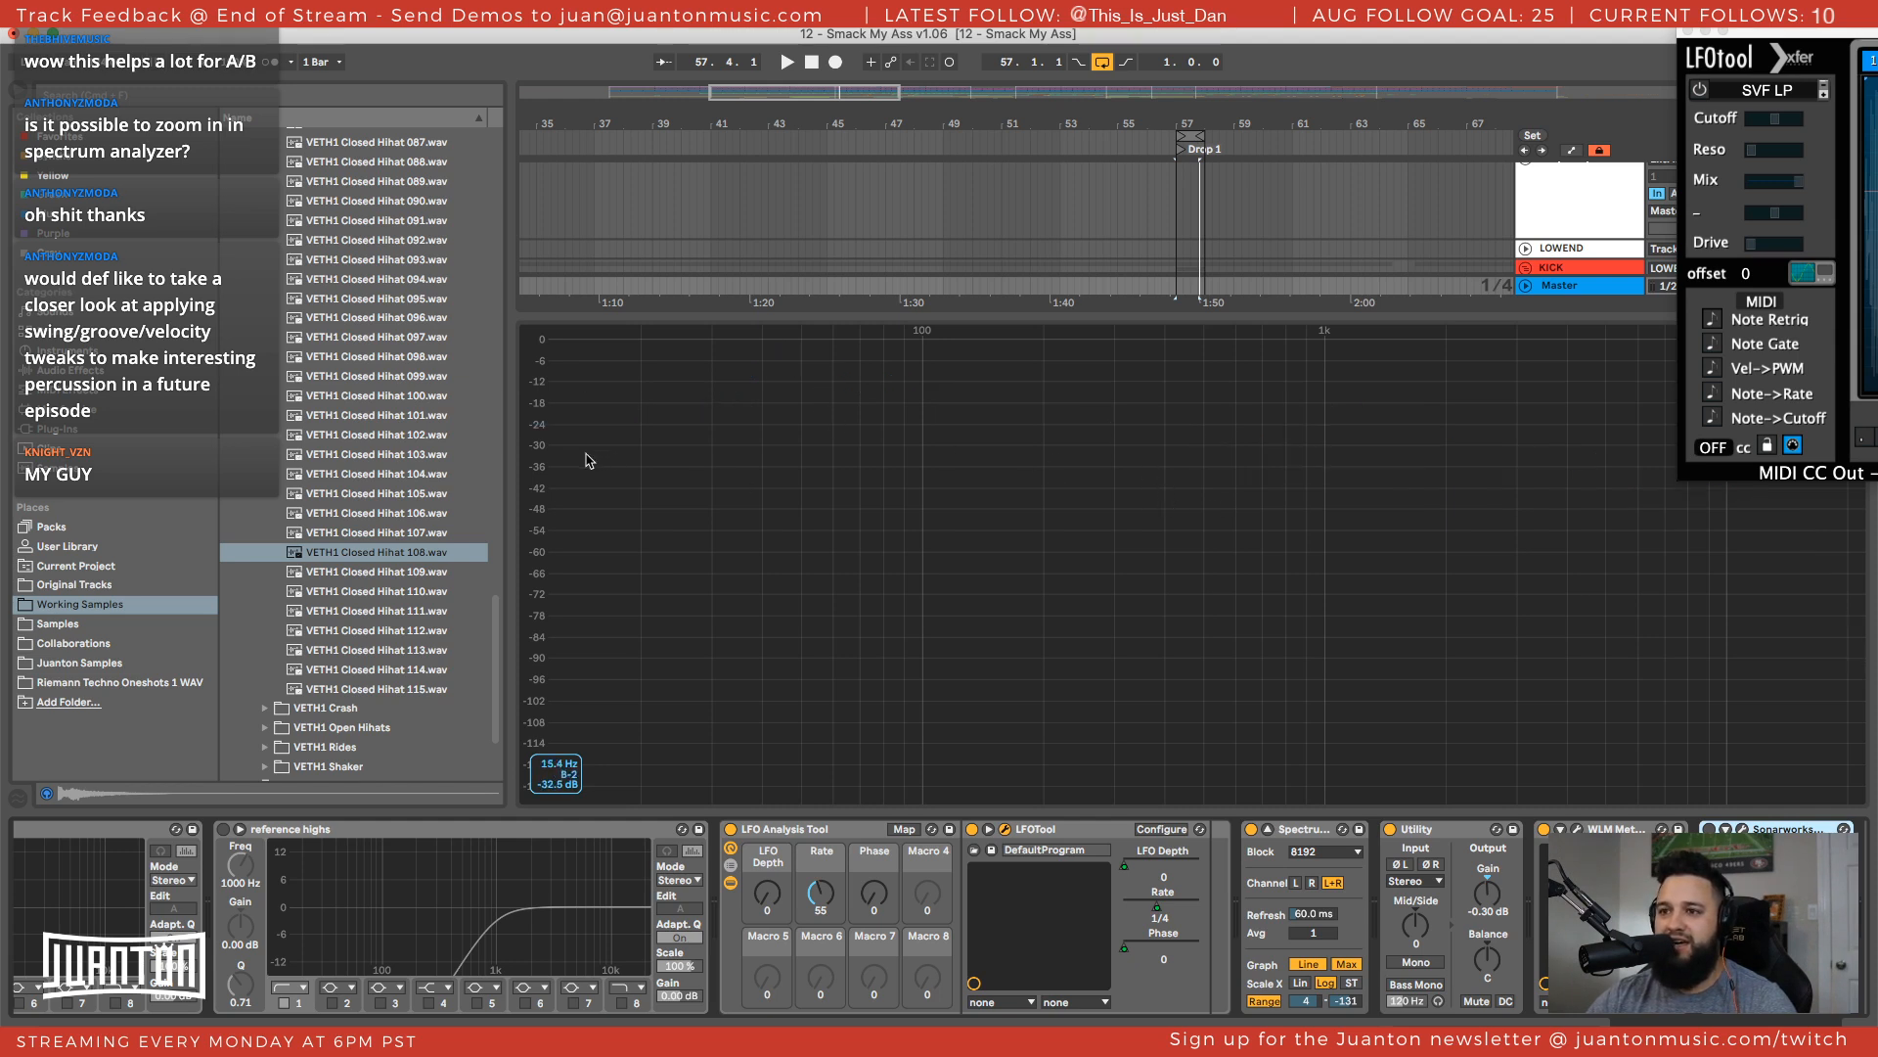
drag(546, 490, 546, 537)
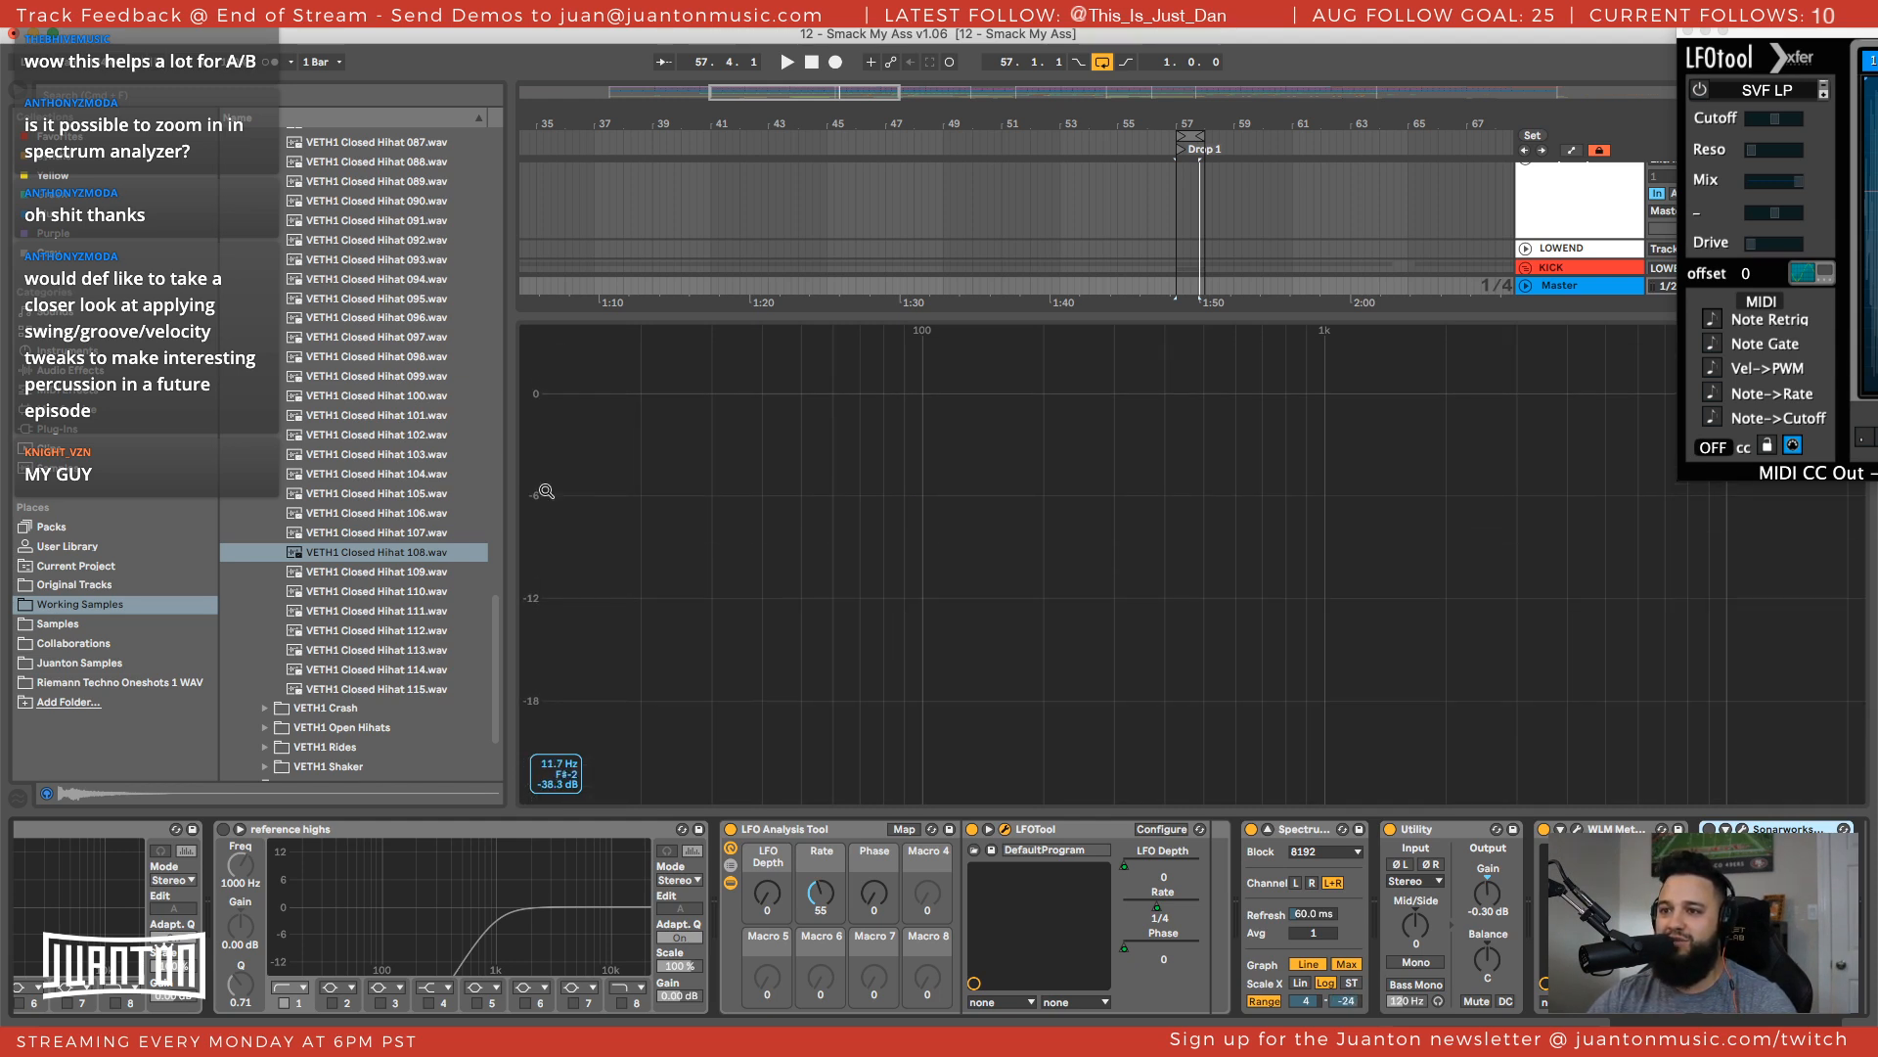
Collapse the enlarged Spectrum display back into the device chain and close the LFOTool window
double_click(1316, 512)
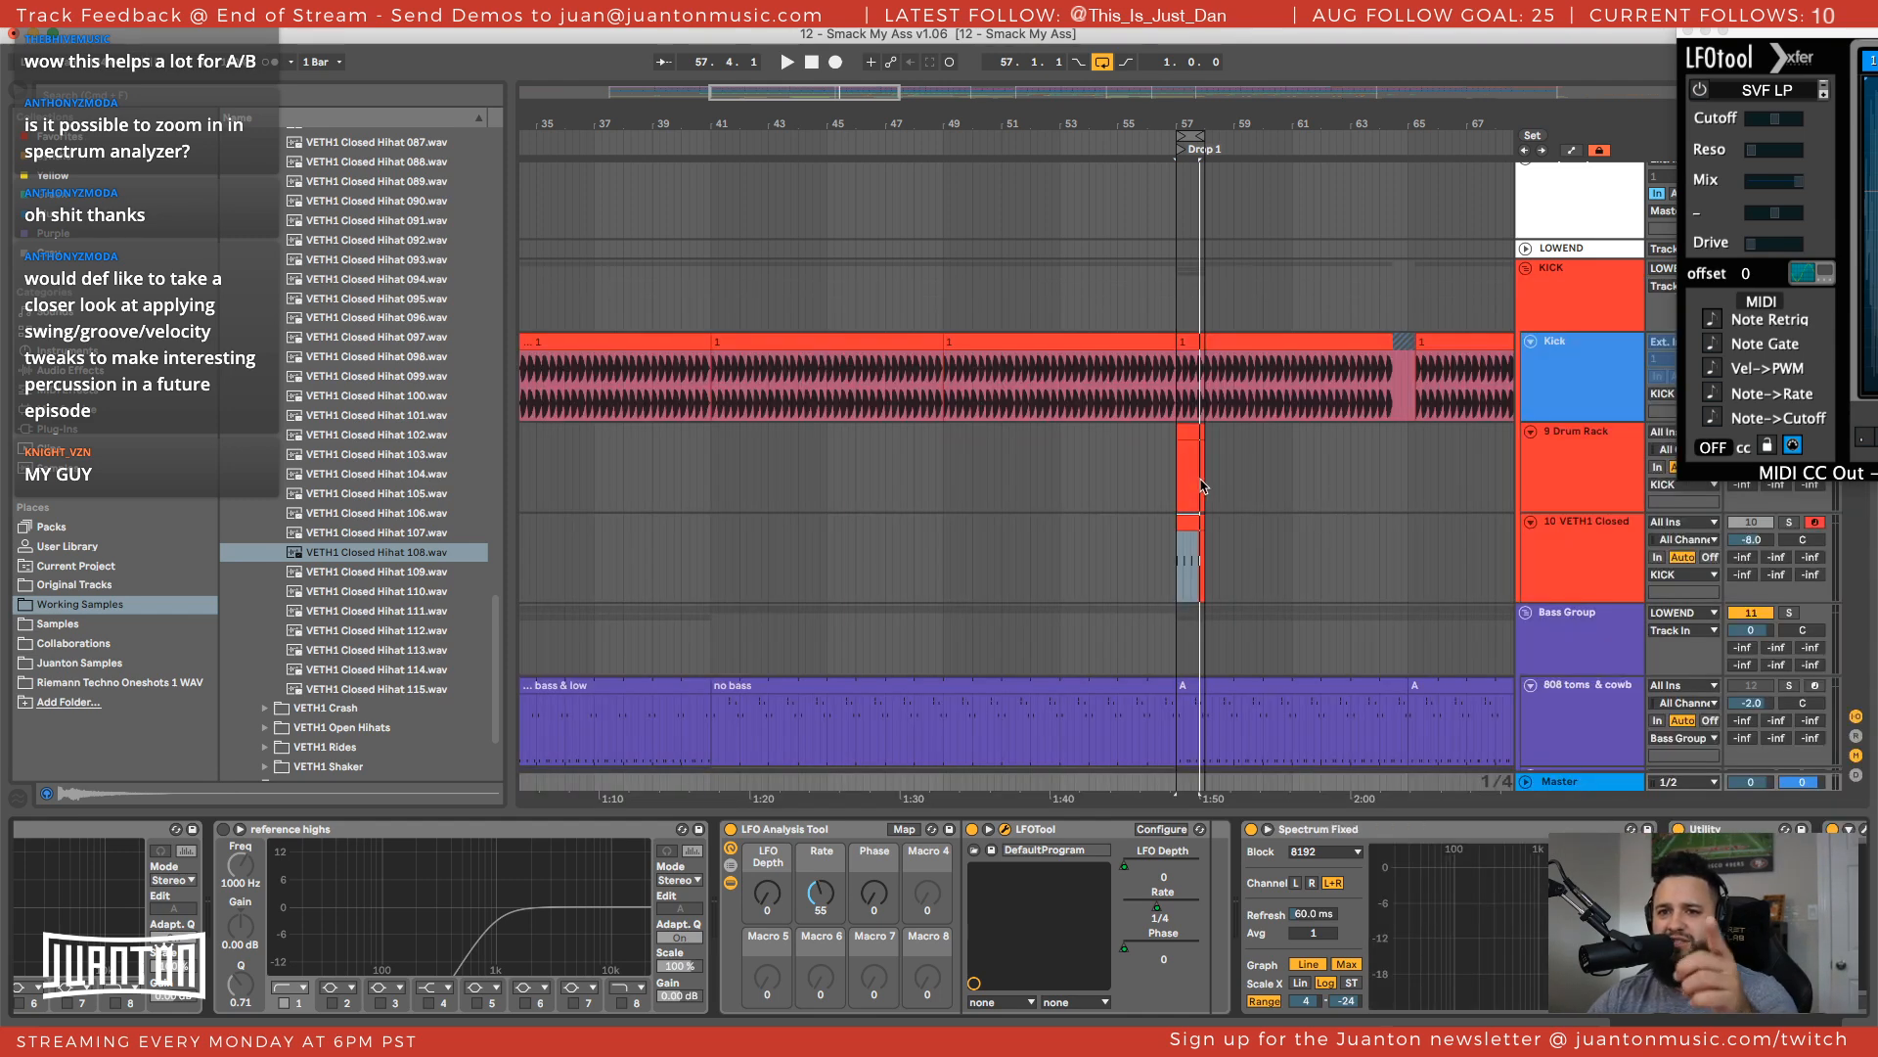
drag(1857, 35, 107, 76)
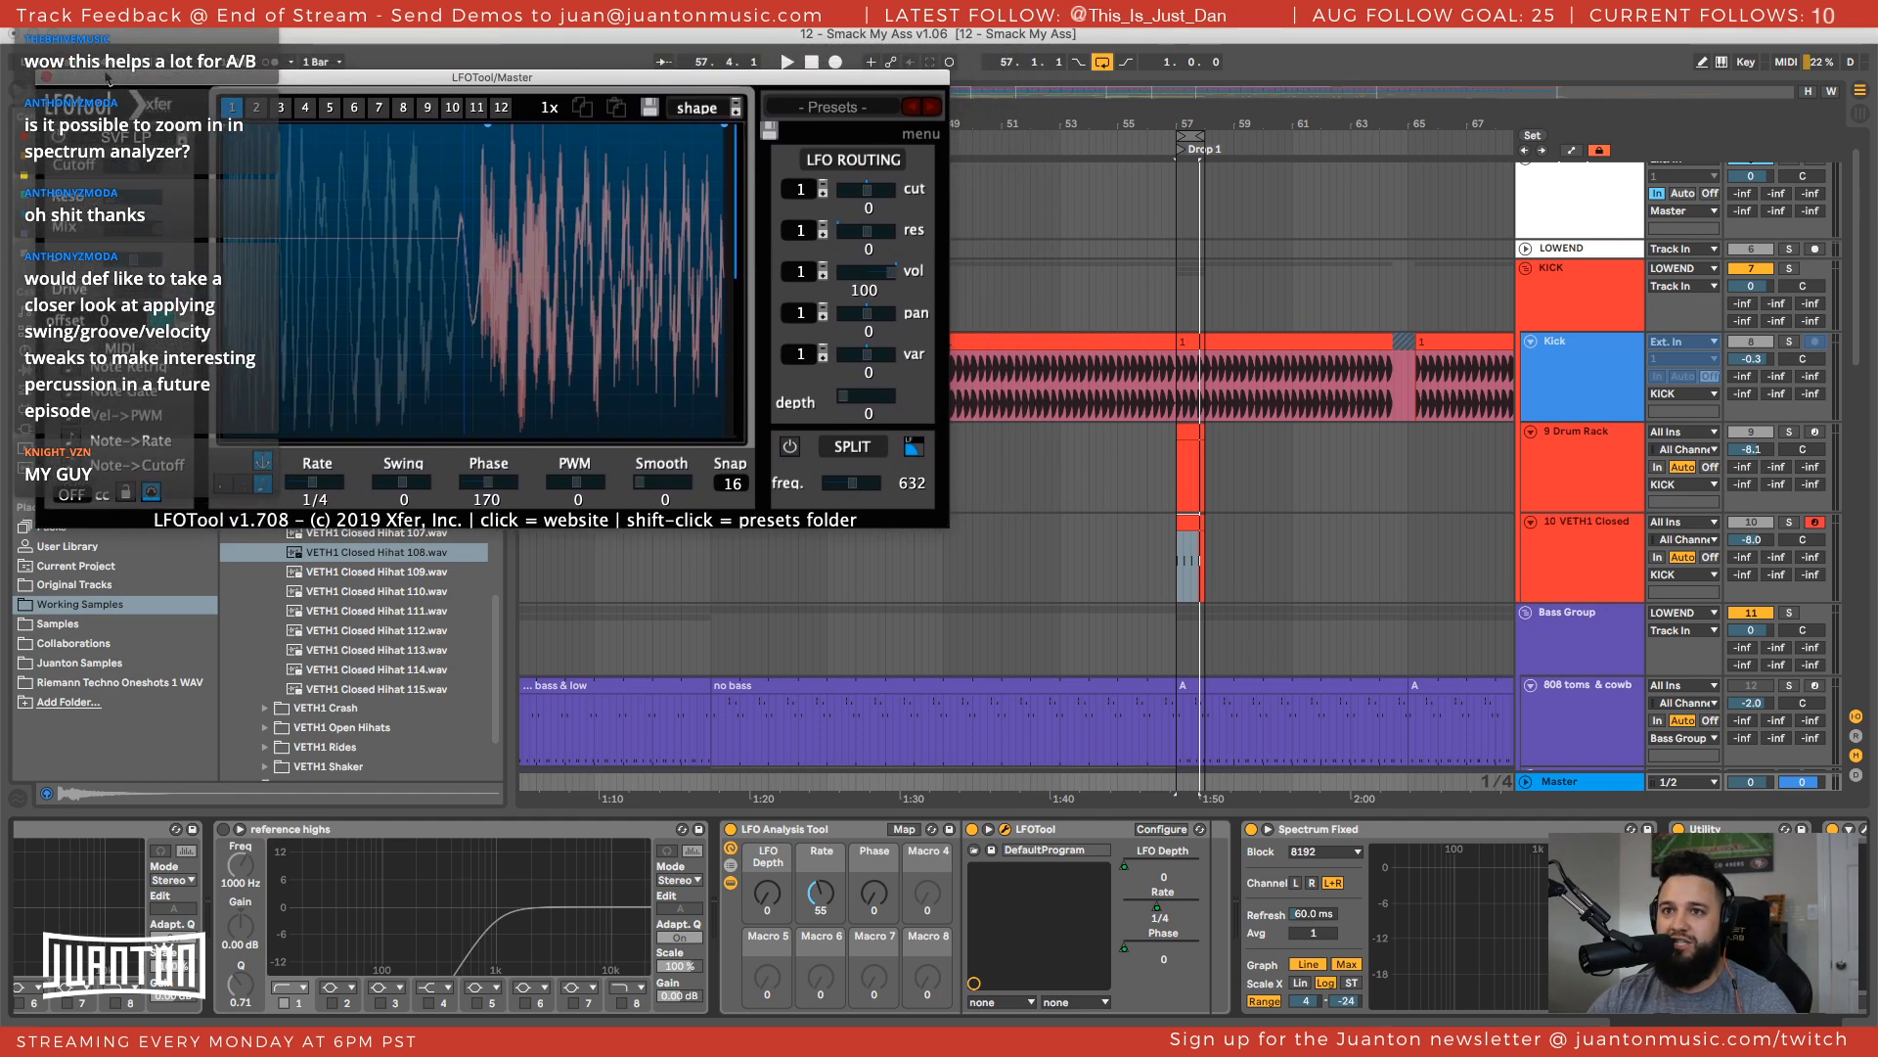
click(46, 77)
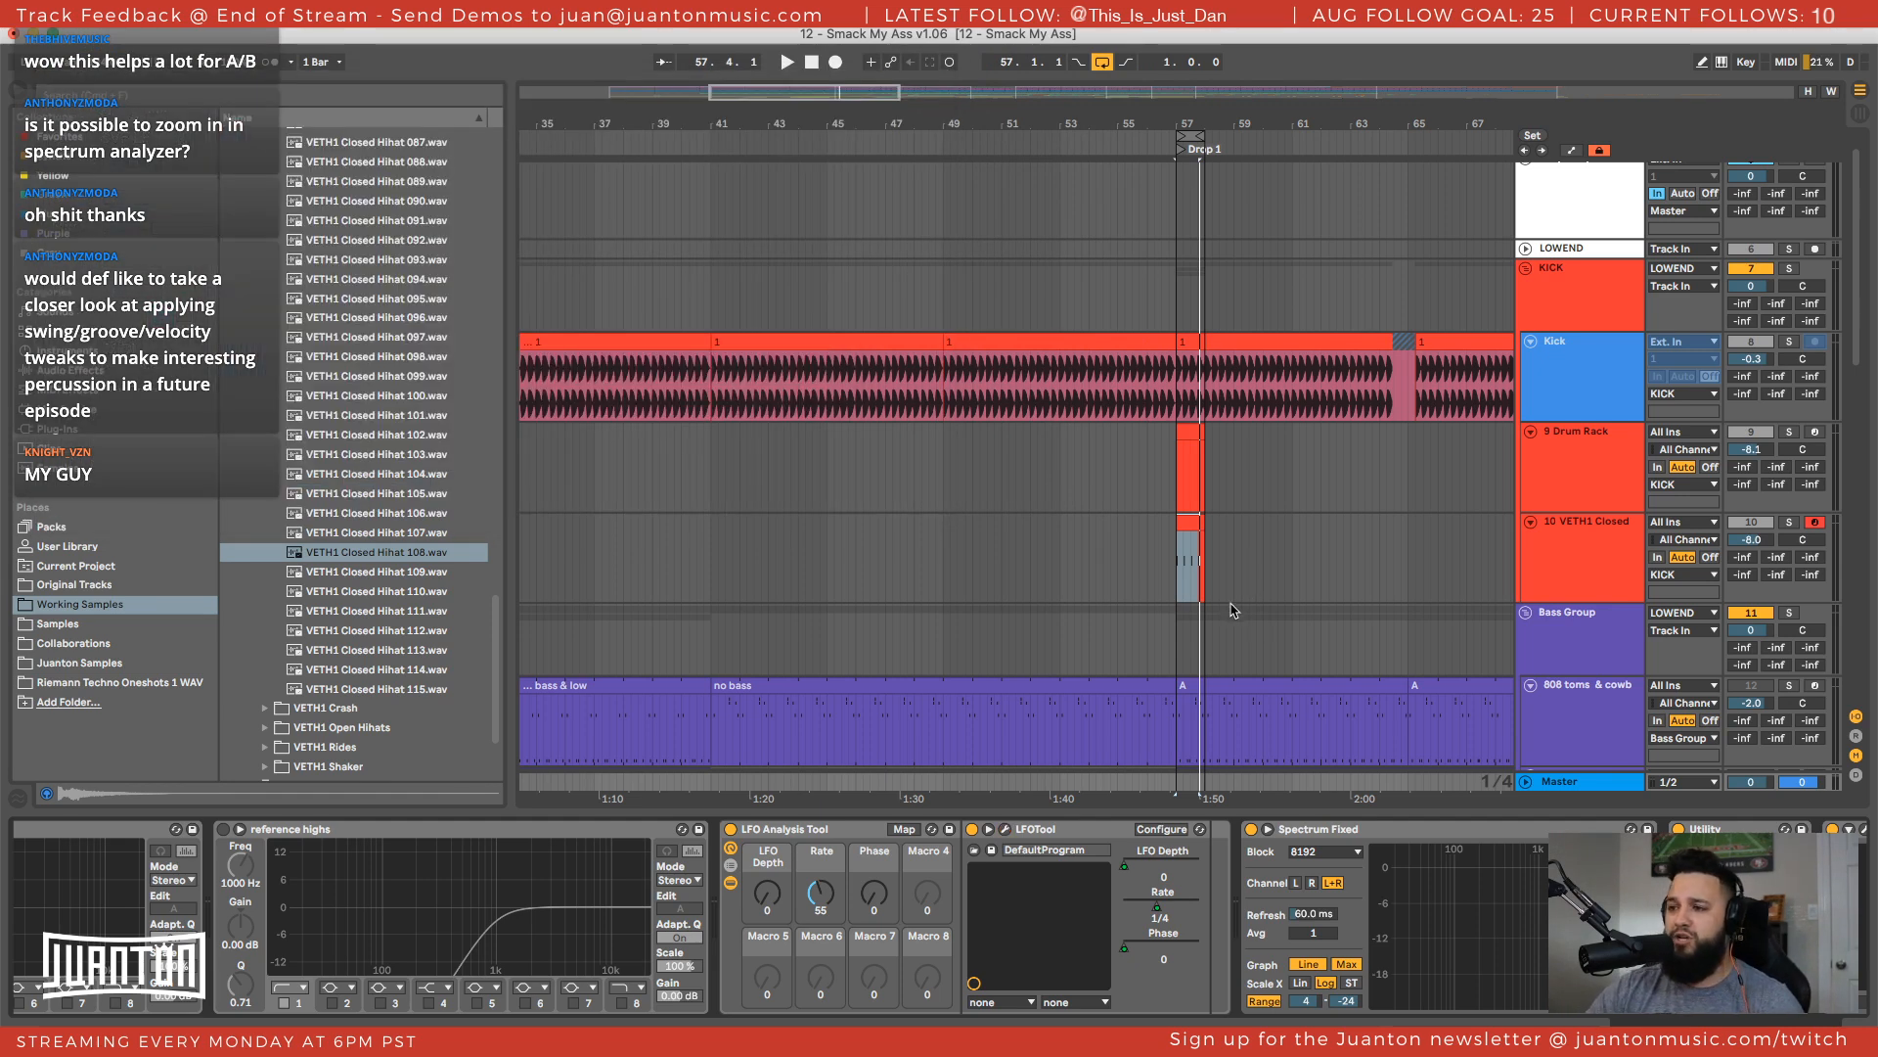
Locate the closed hihat clip at Drop 1, fold its track 10, and collapse the KICK group
drag(1244, 125, 1244, 245)
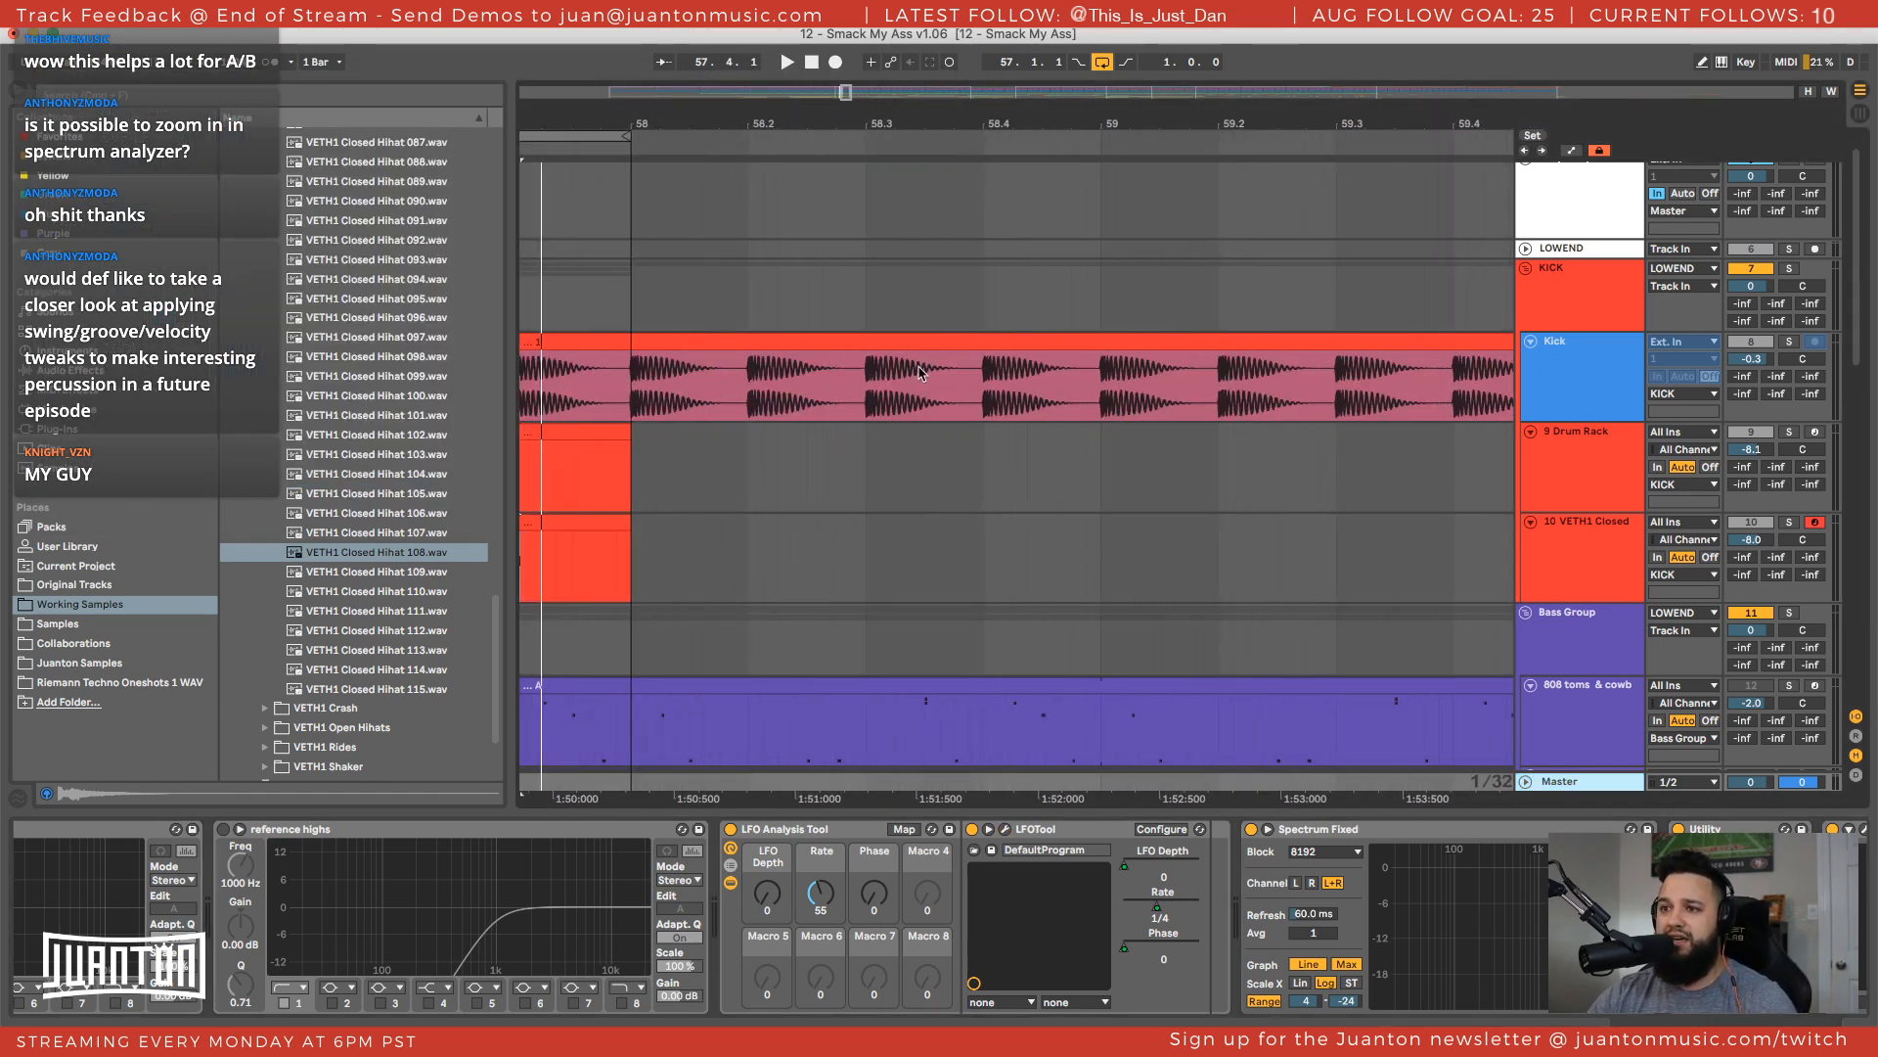
scroll(922, 371, left, 3)
scroll(631, 605, left, 2)
scroll(670, 579, left, 2)
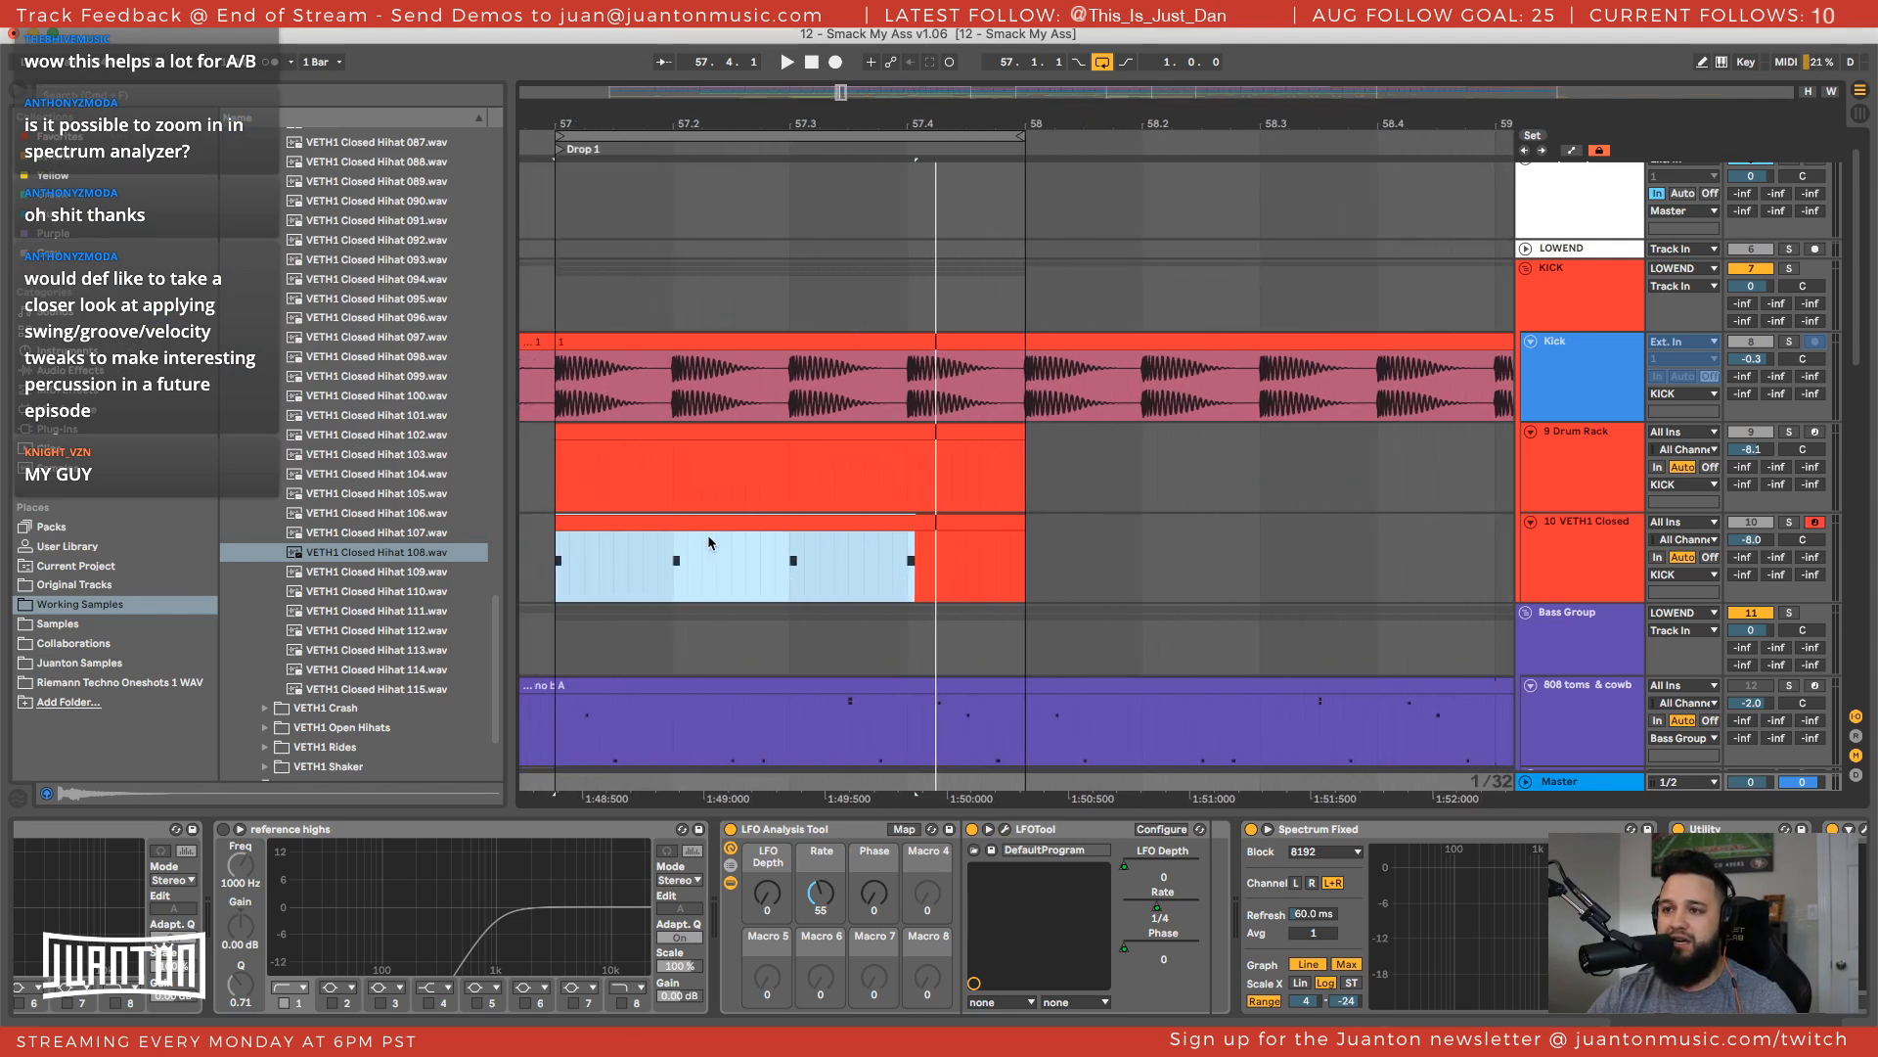
click(746, 527)
drag(971, 126, 865, 53)
click(1579, 542)
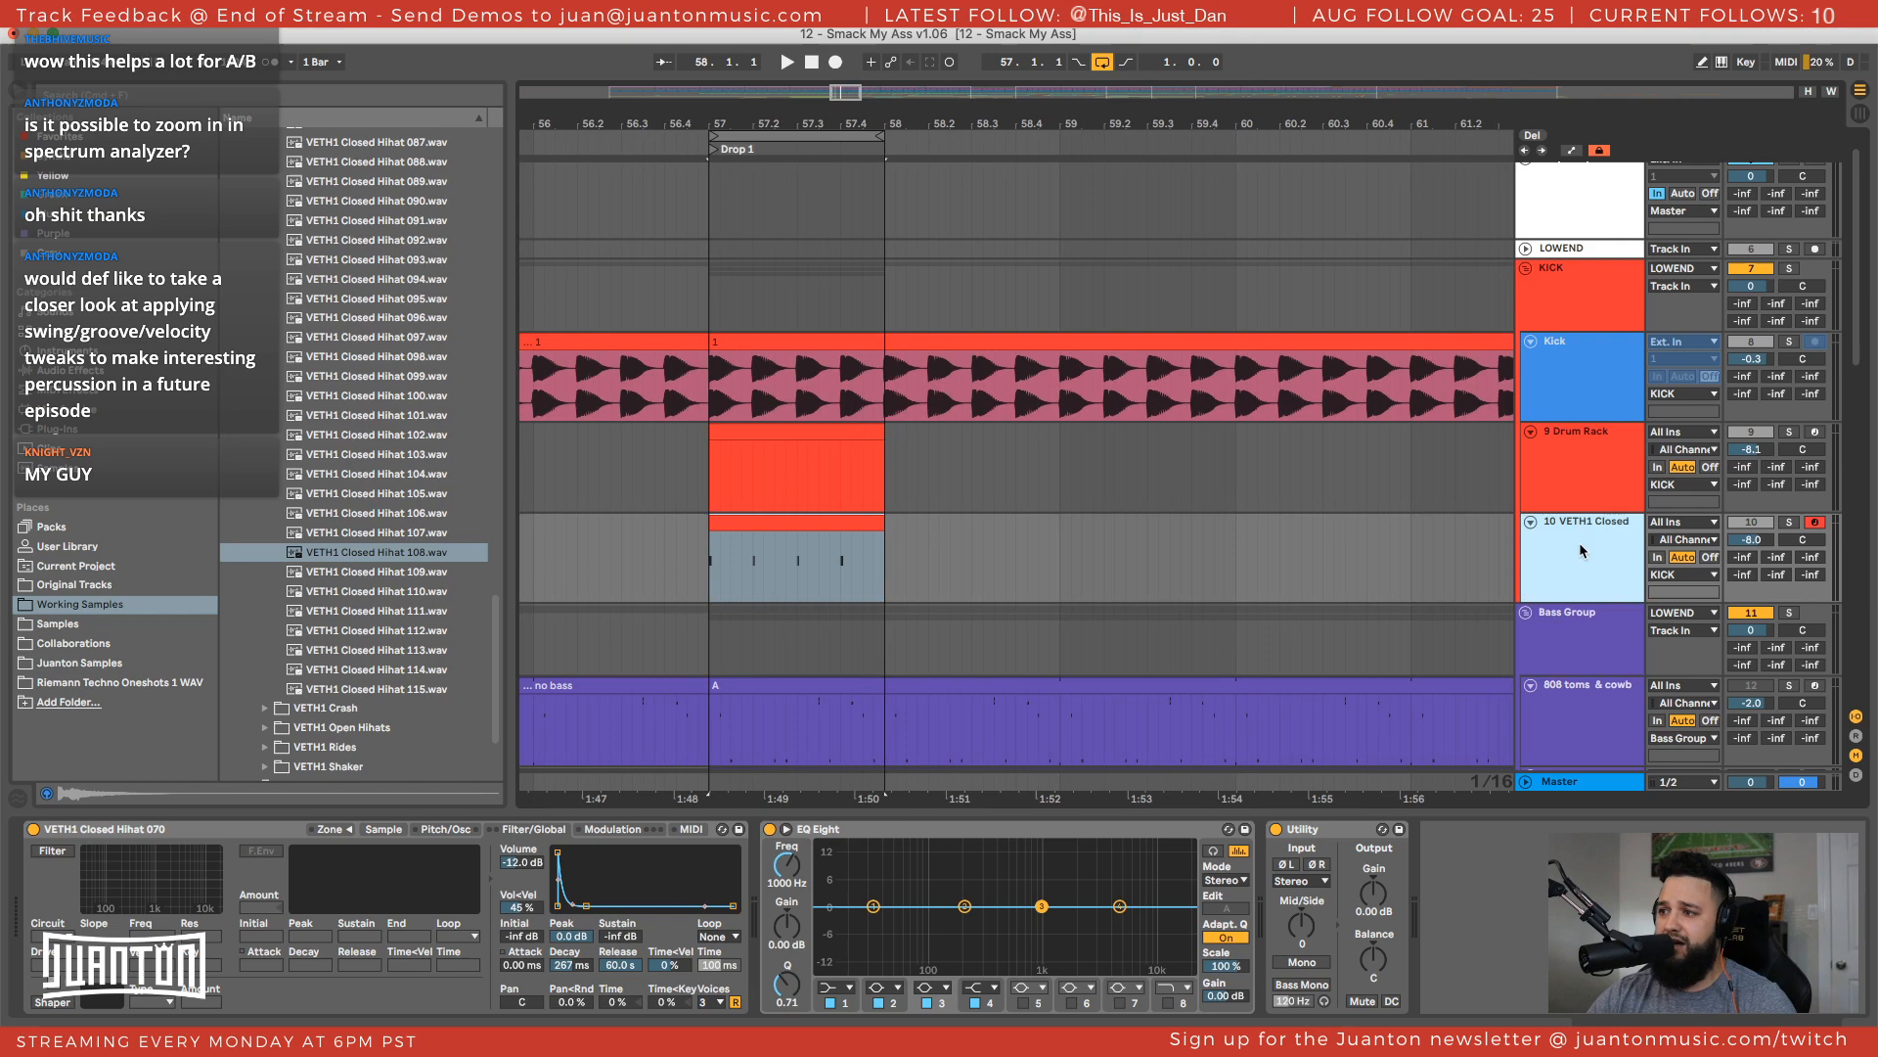
click(1532, 523)
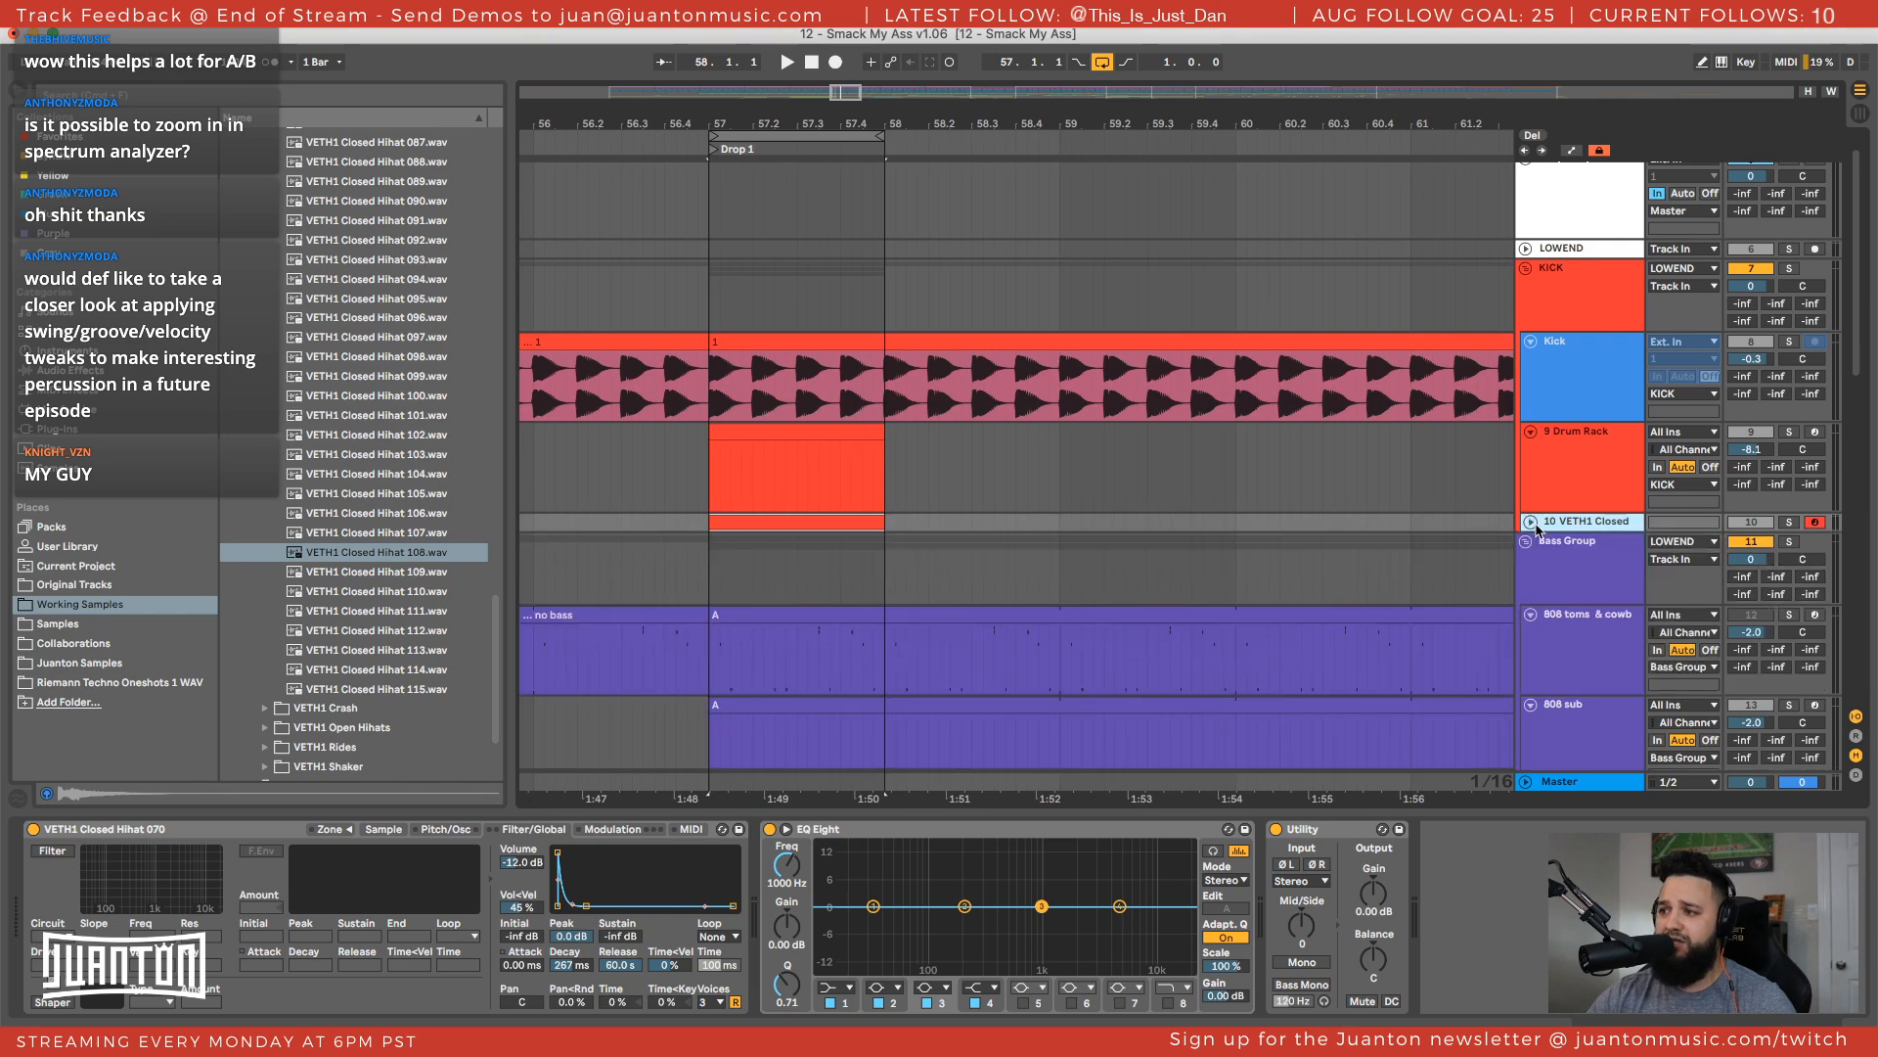
click(1529, 270)
Unfold the Bass Group, solo the 808 toms & cowb track, and play it from bar 57
click(698, 384)
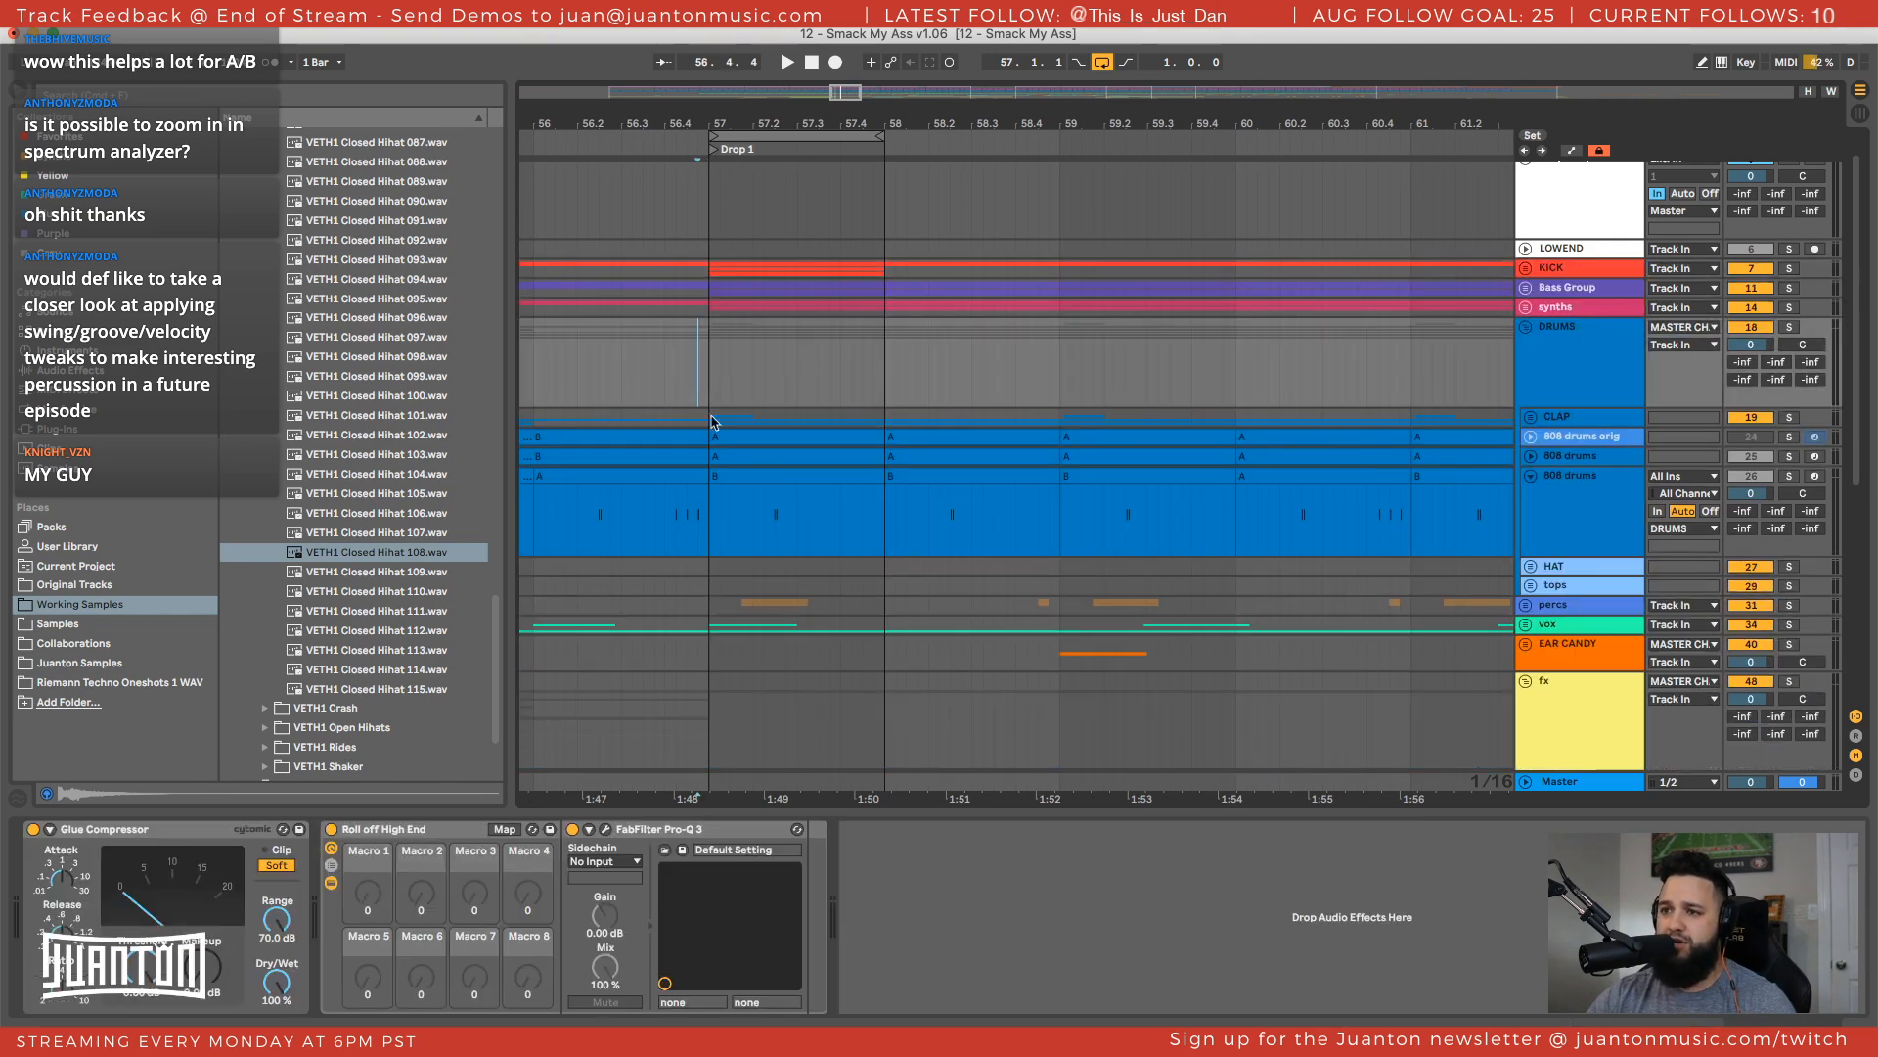
click(715, 514)
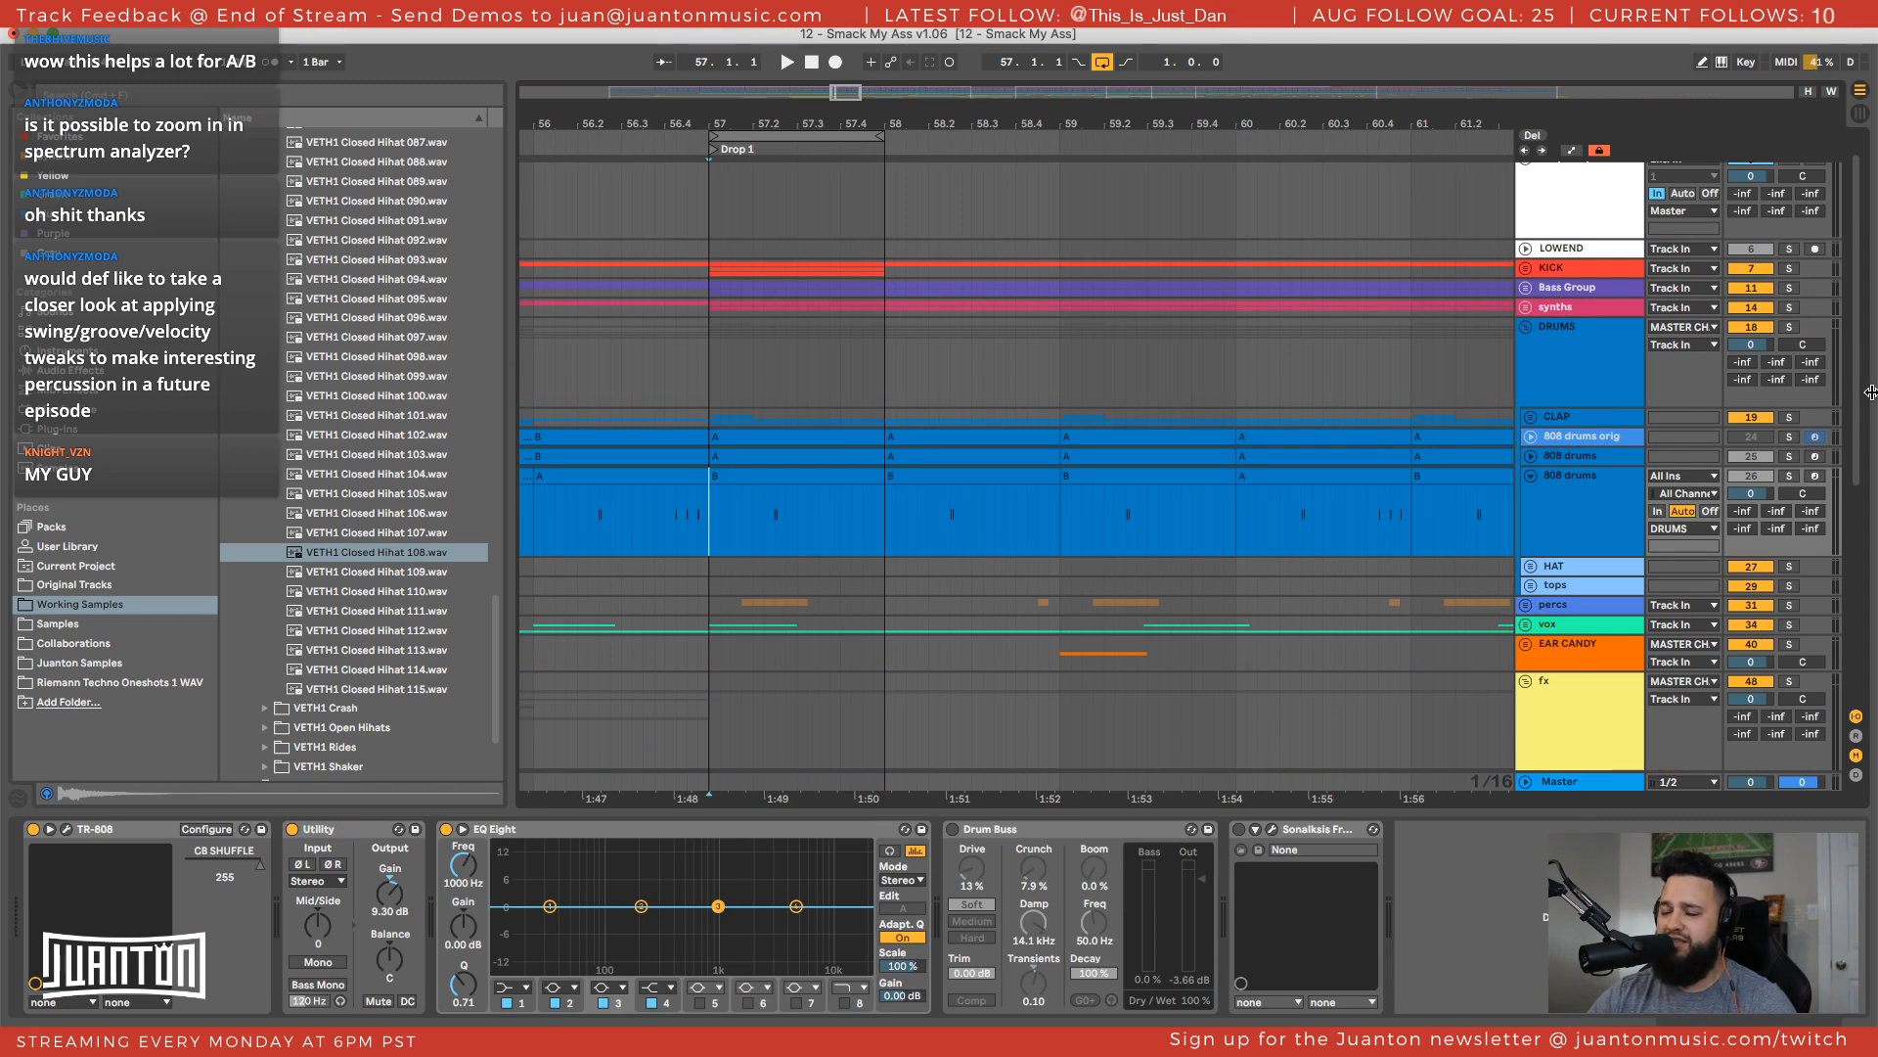
click(1526, 289)
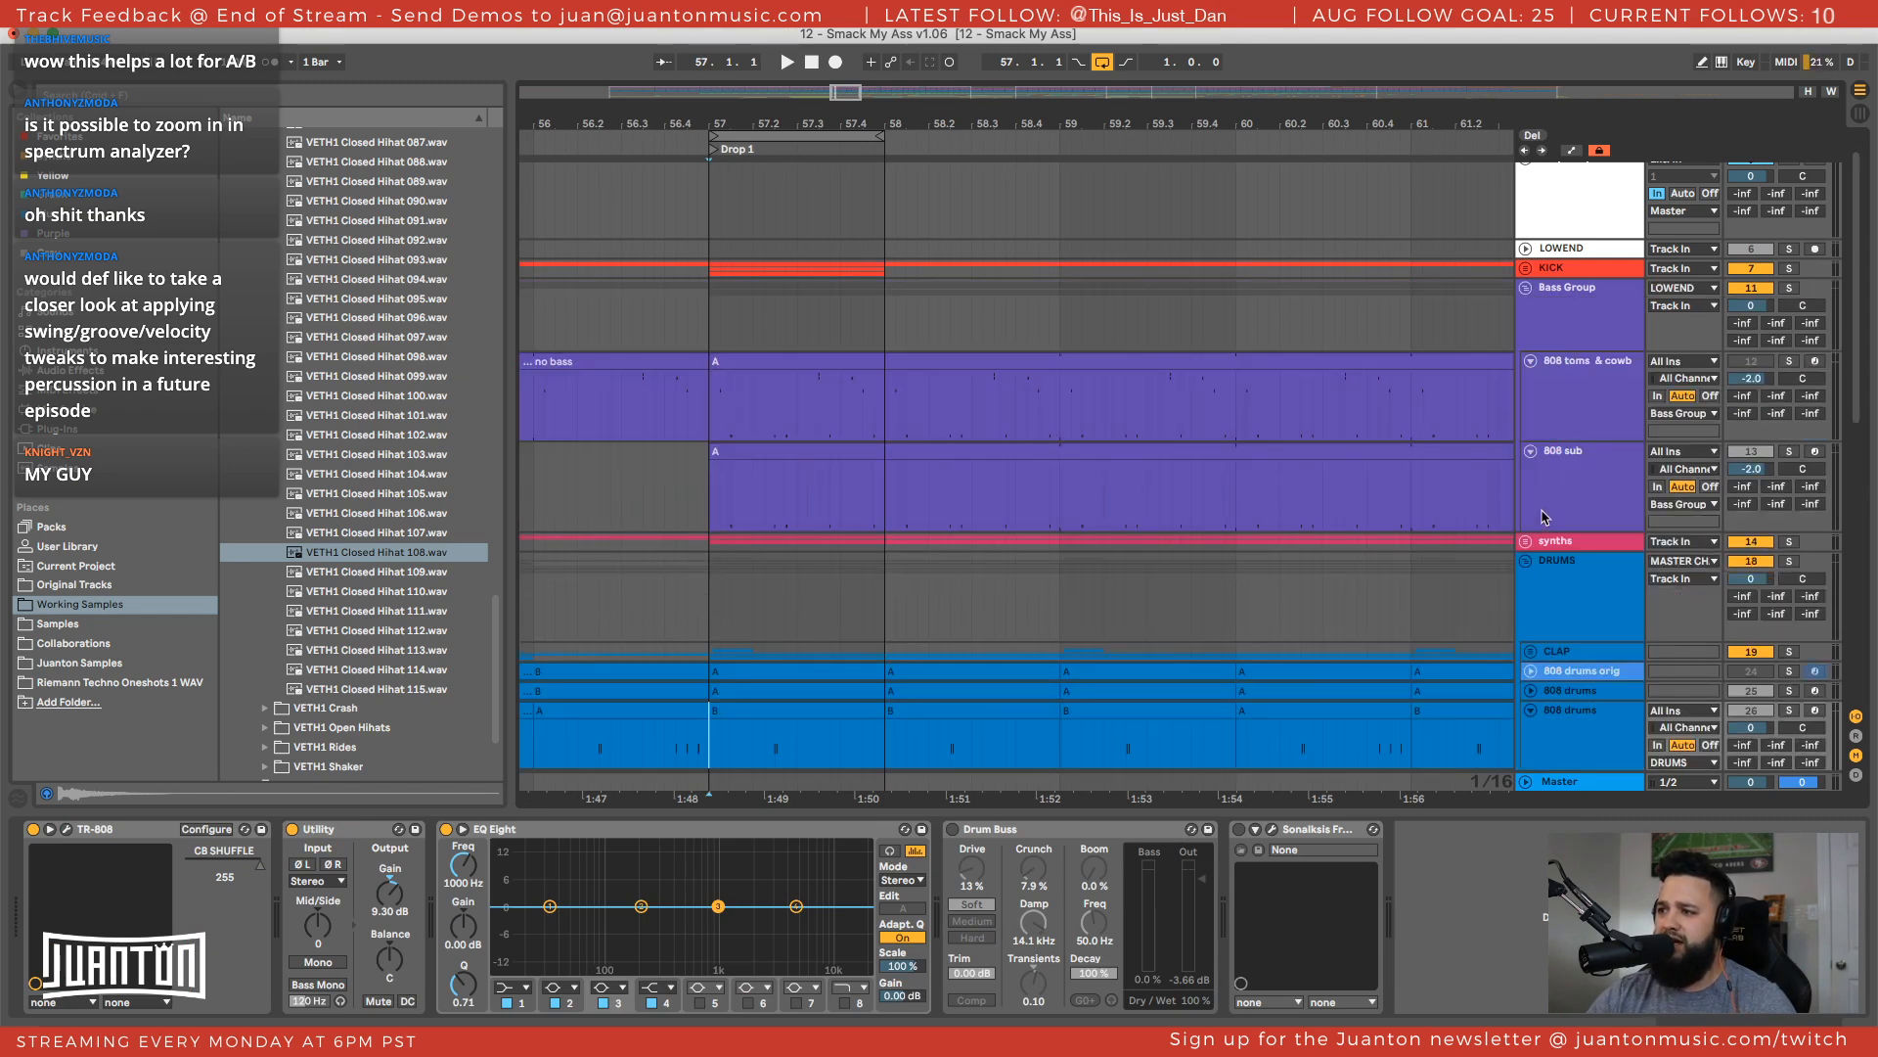
click(1789, 361)
key(space)
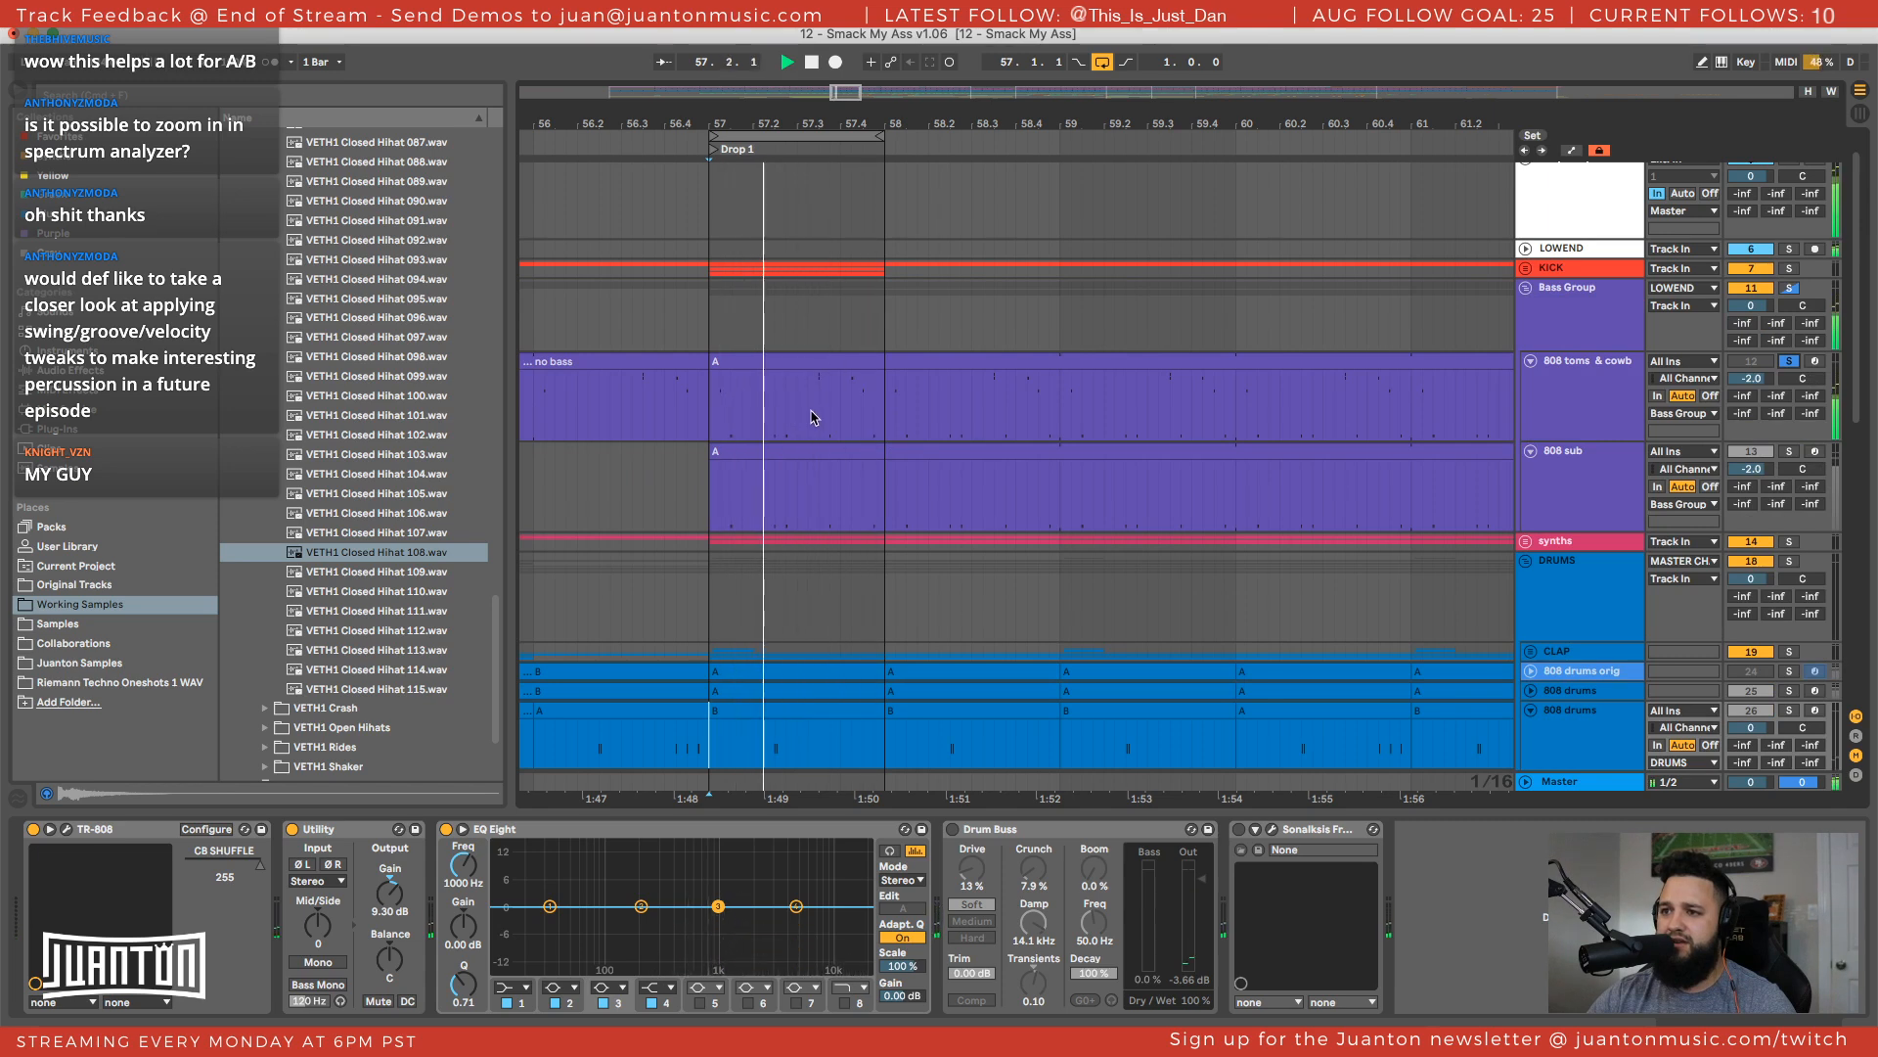
Turn off looping while listening to the 808 toms & cowb clip, stop playback, and make the Bass Group track slightly taller
click(942, 382)
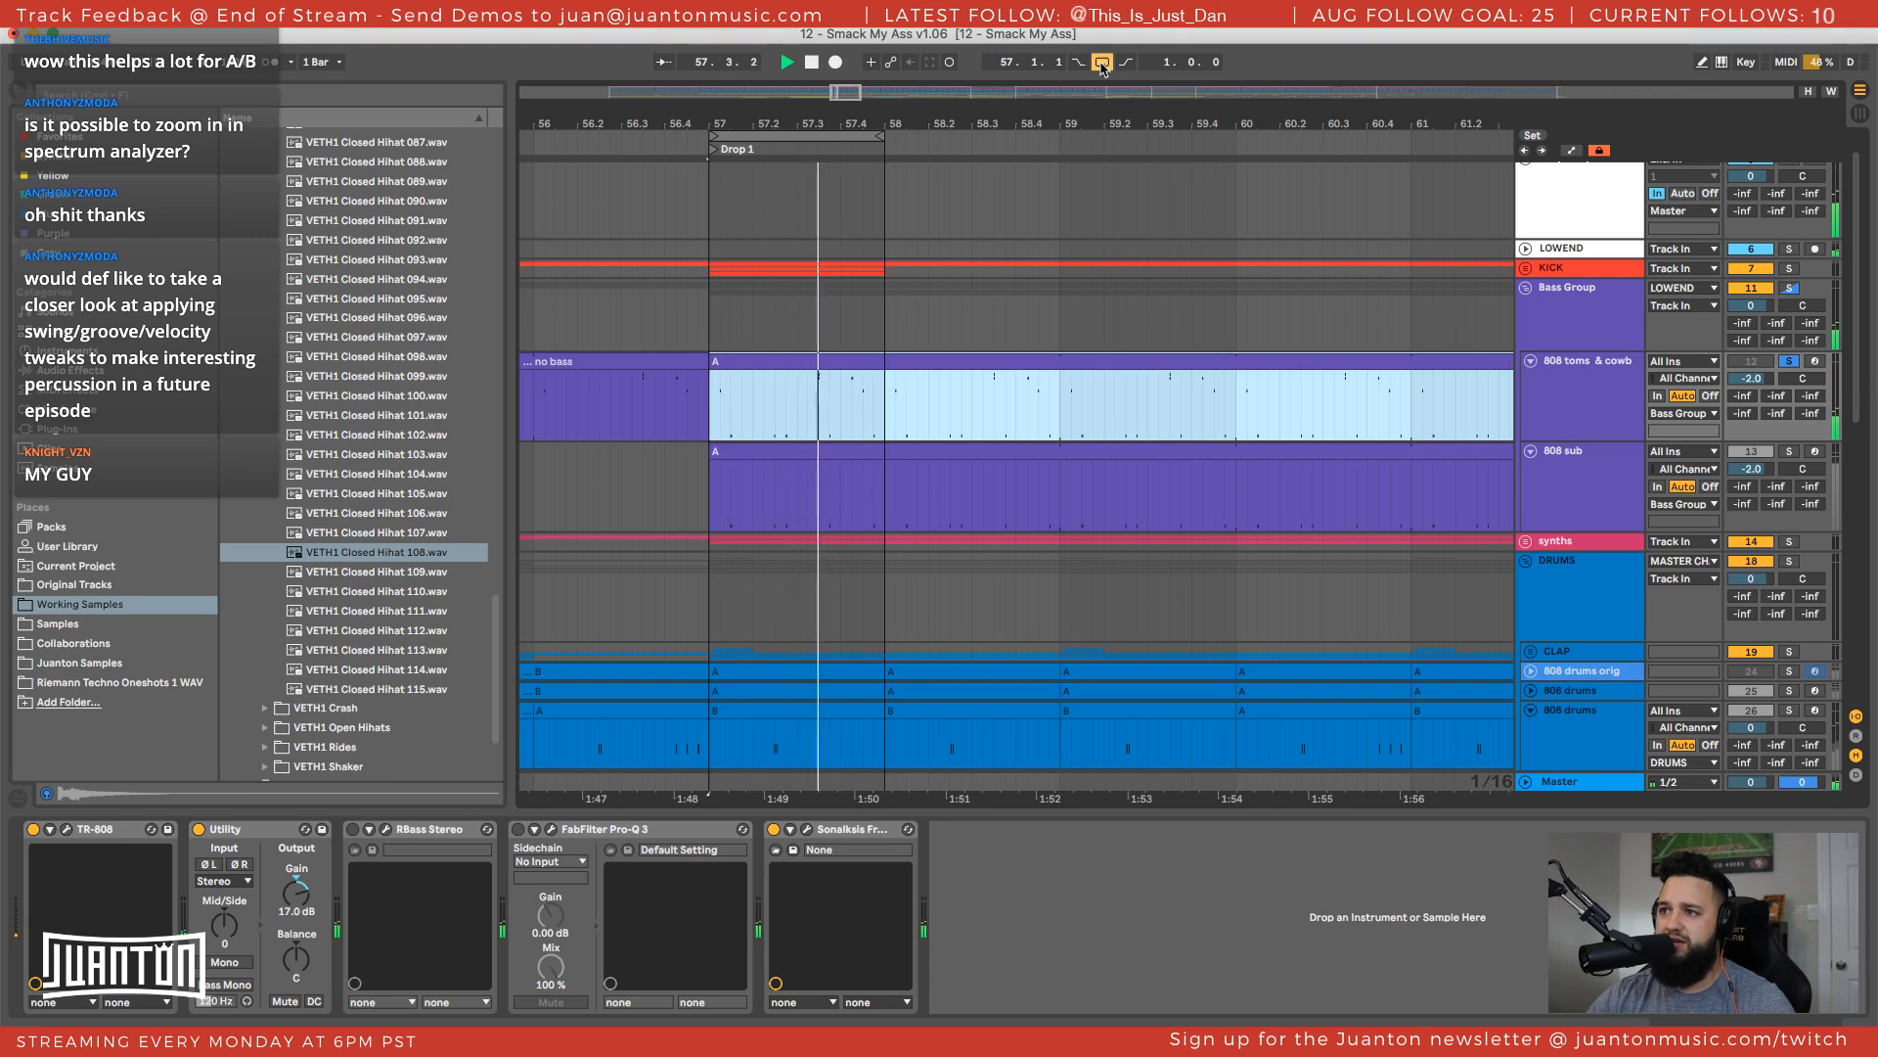
click(1102, 63)
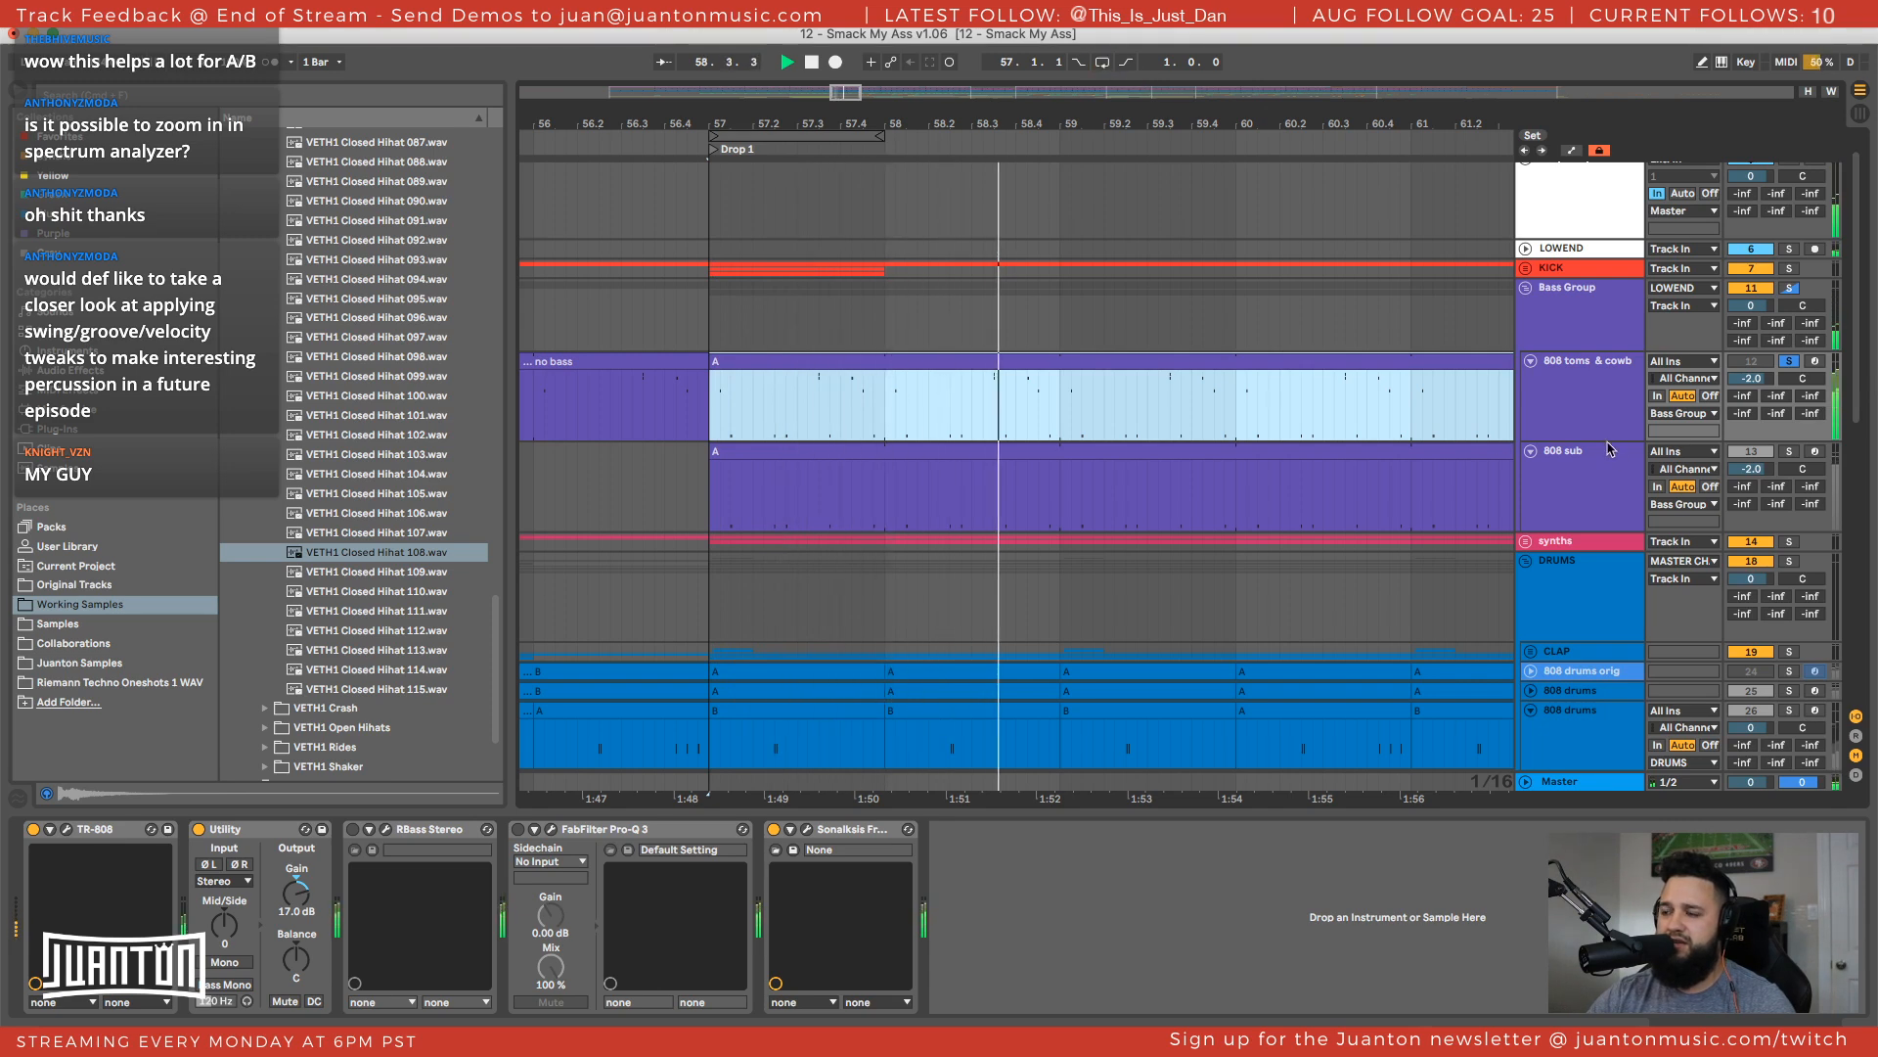
click(1599, 388)
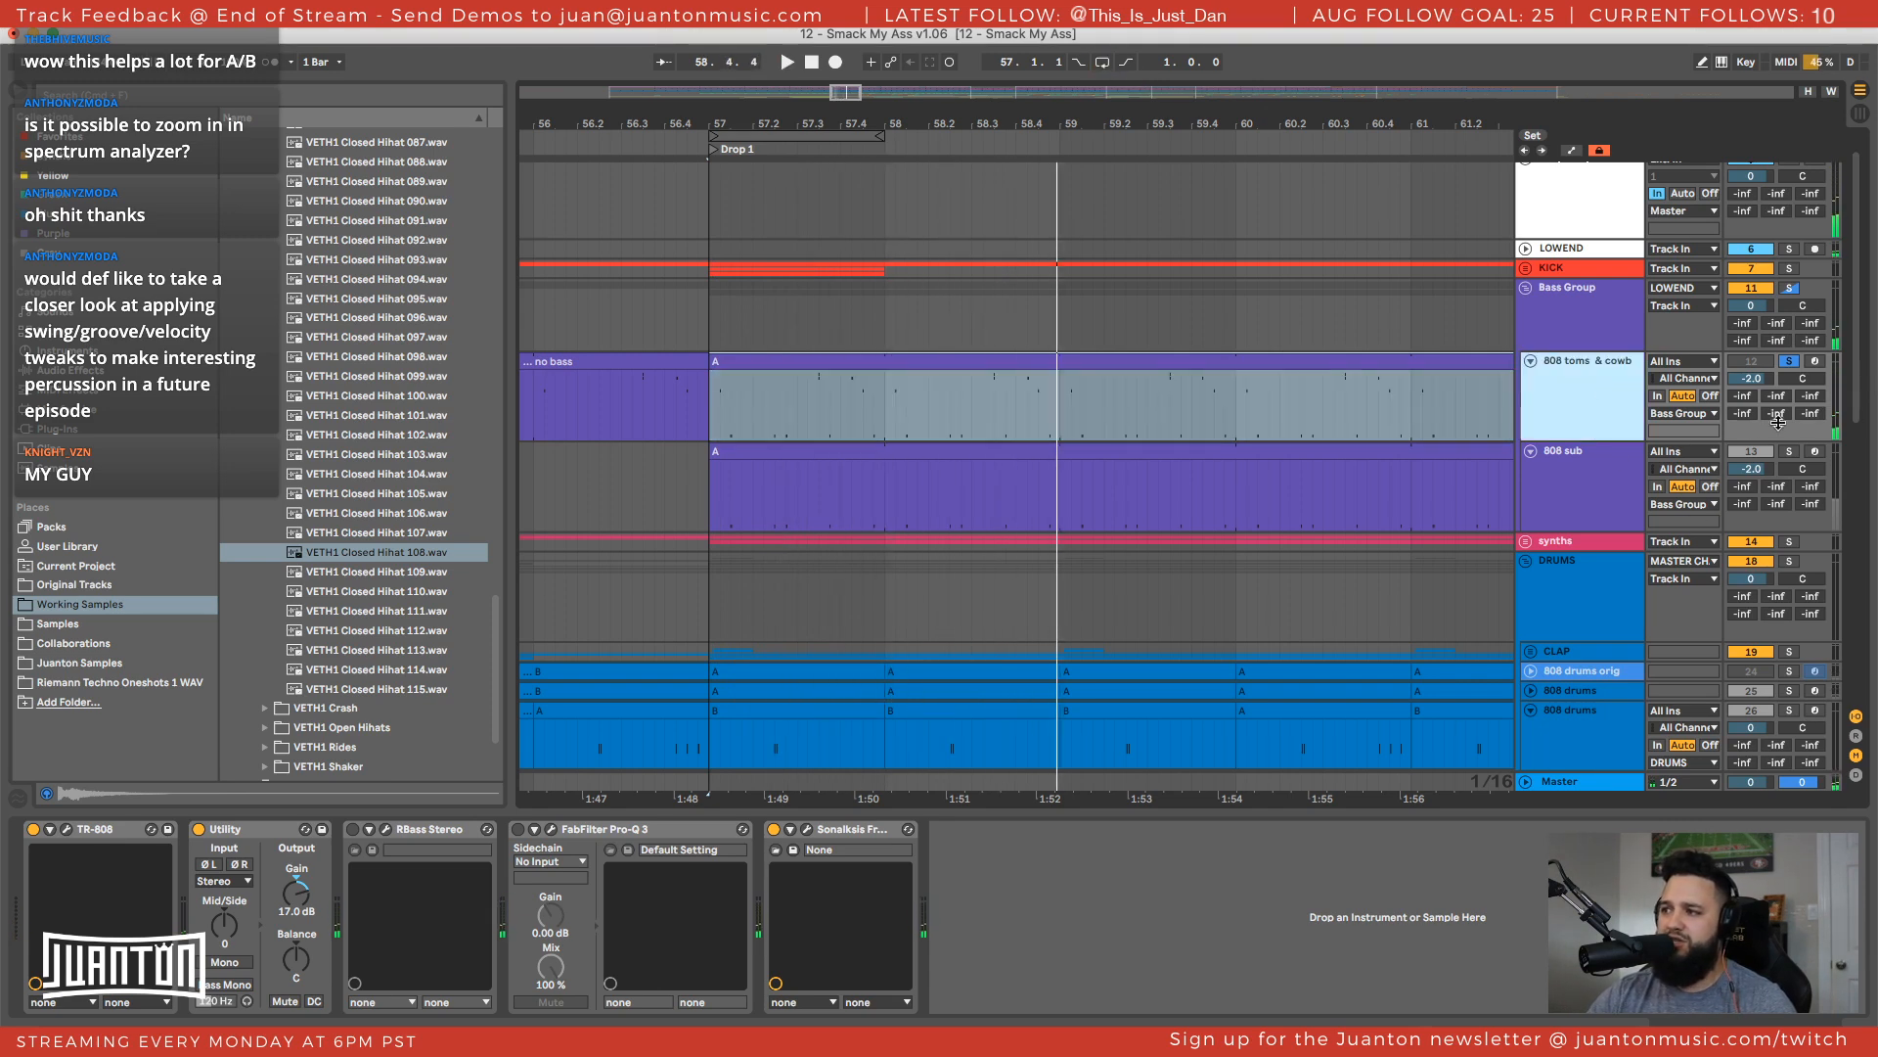
scroll(1656, 374, down, 2)
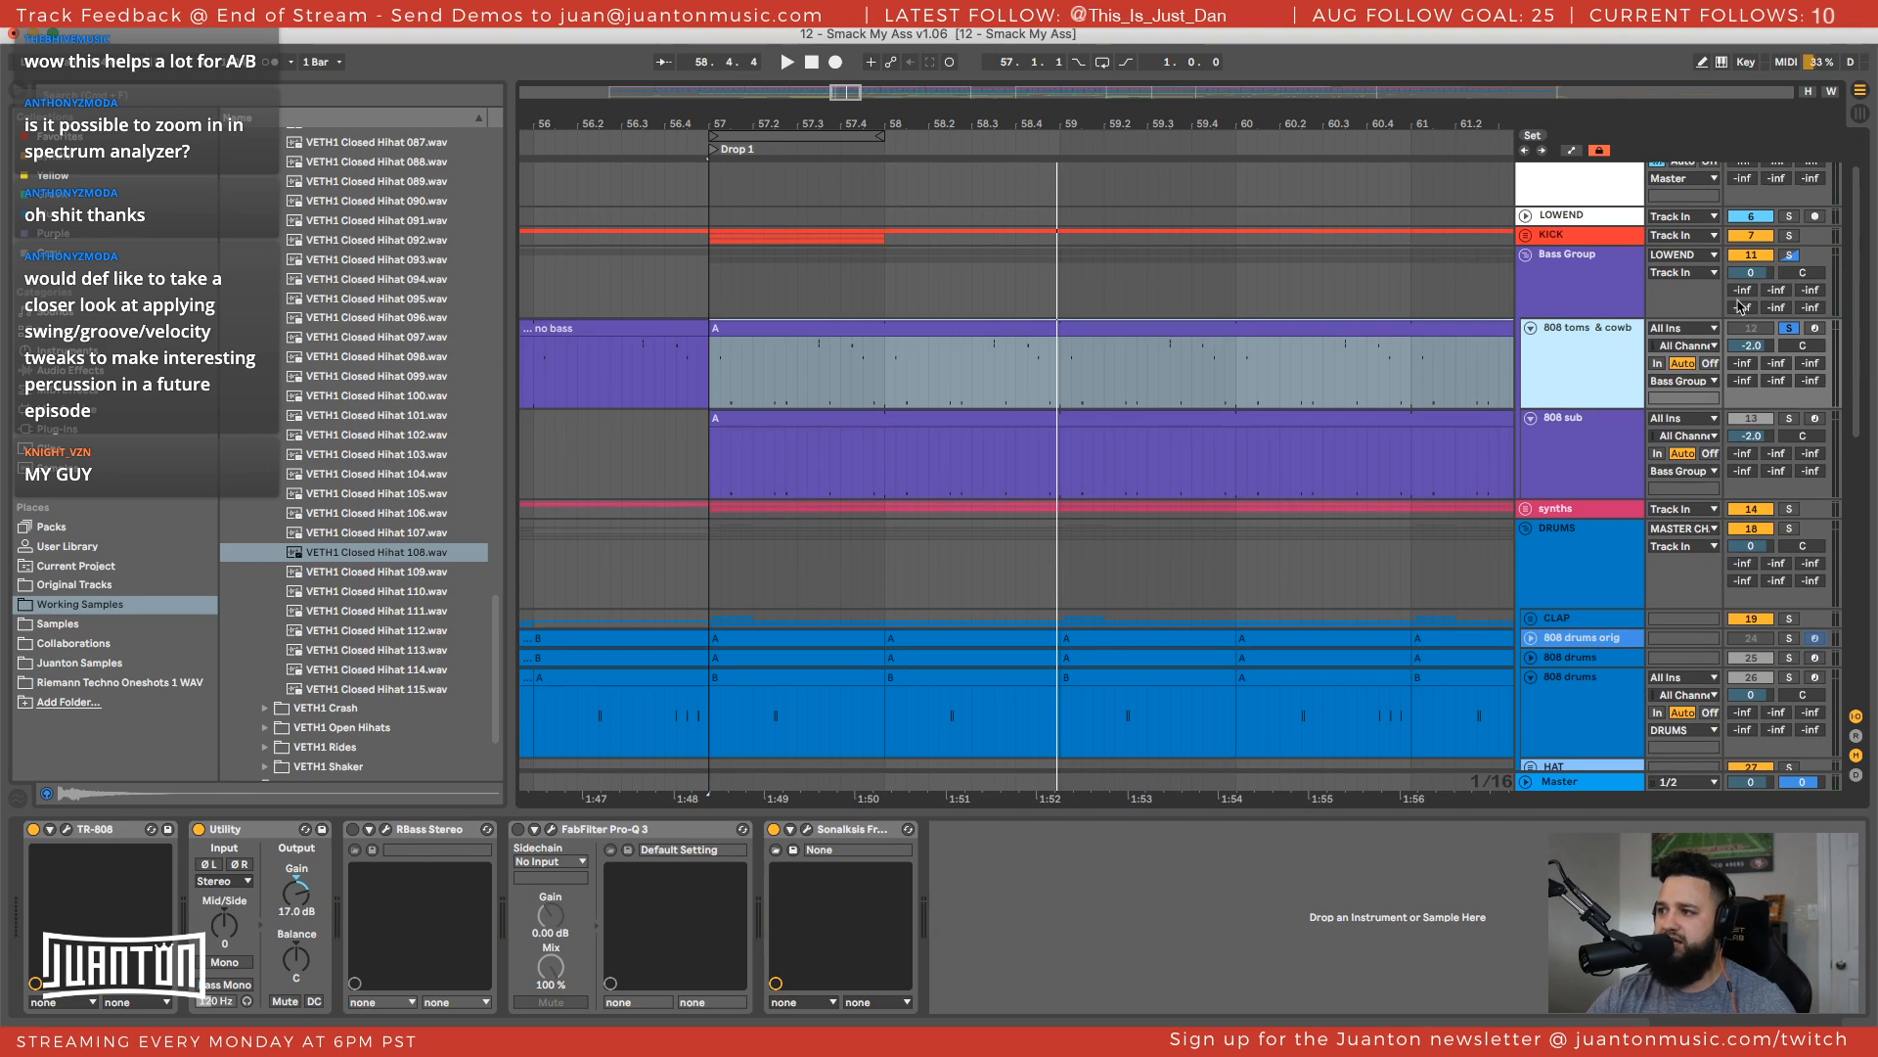
mouse_move(1731, 318)
mouse_down()
mouse_move(1737, 375)
mouse_move(1739, 342)
mouse_up()
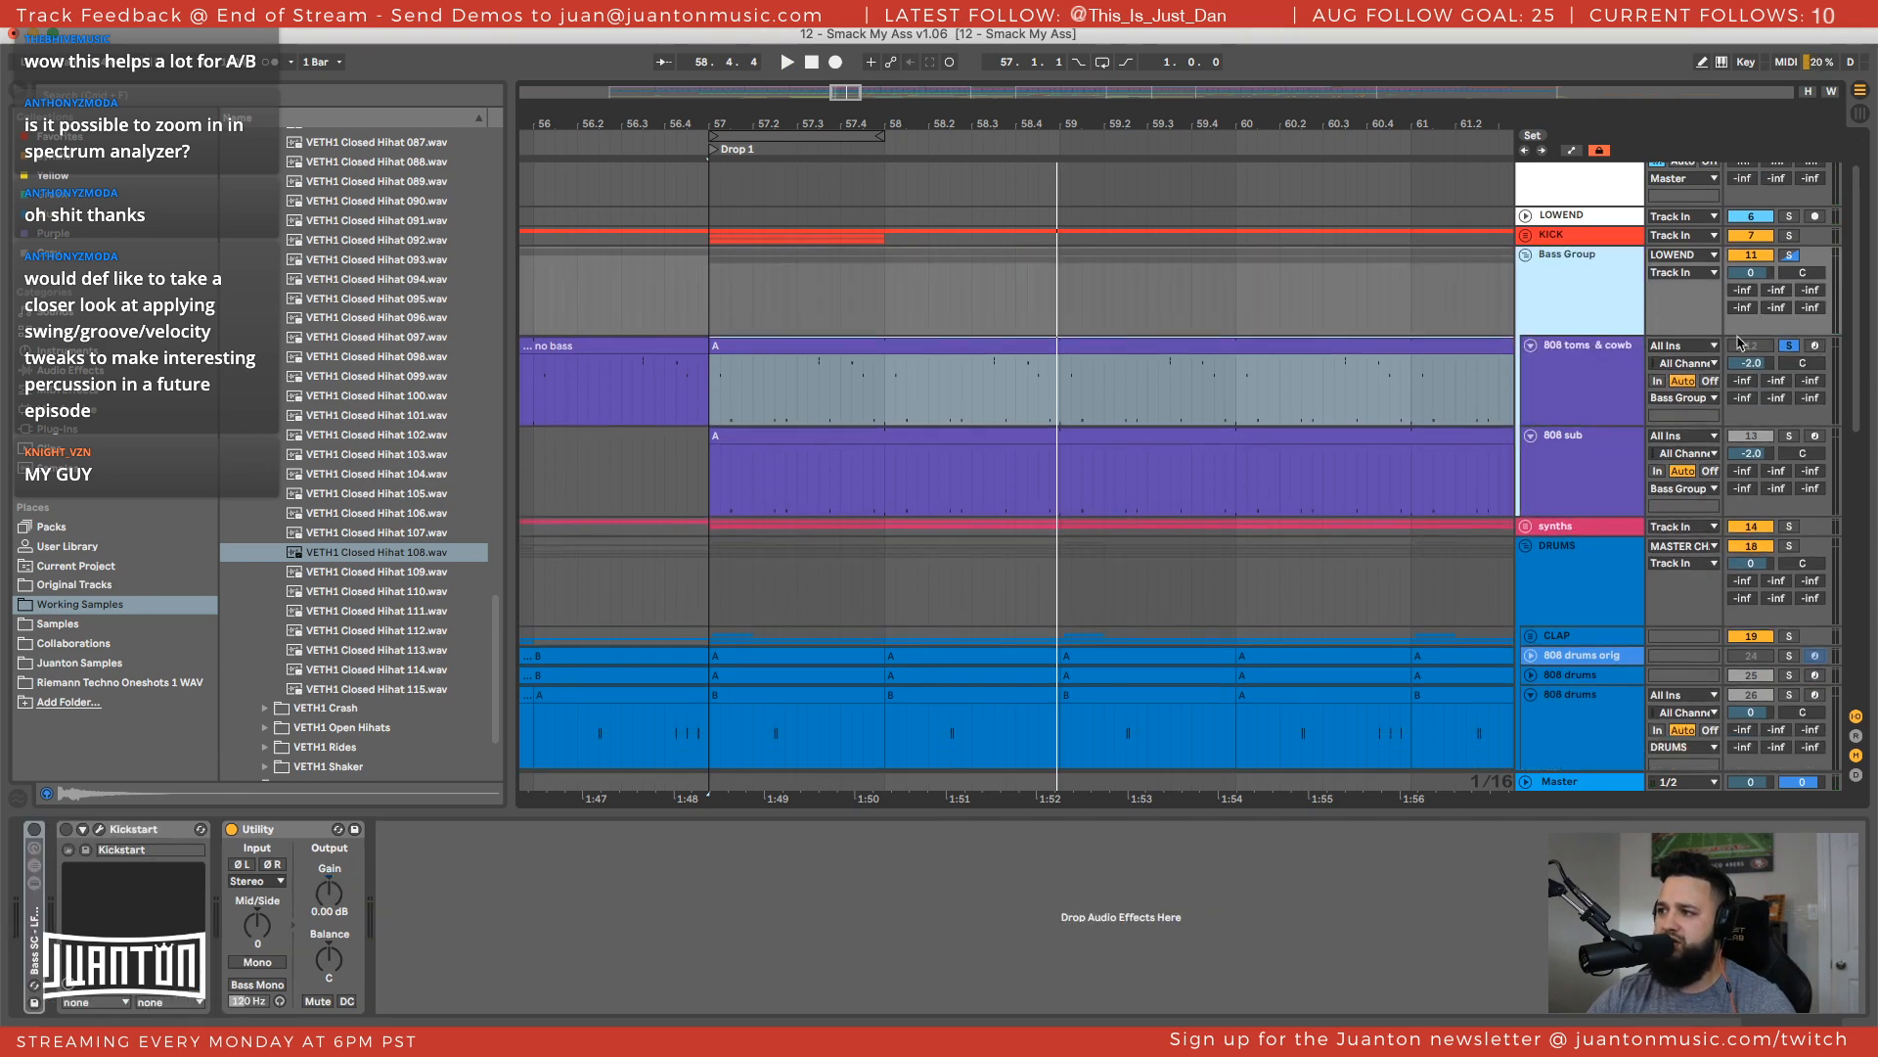
Inspect the MASTER CHAIN devices, checking Easy Wash Out and FabFilter Pro-Q 3 before folding them again, and unfold Bass Kleph's Easy Filter
double_click(1560, 300)
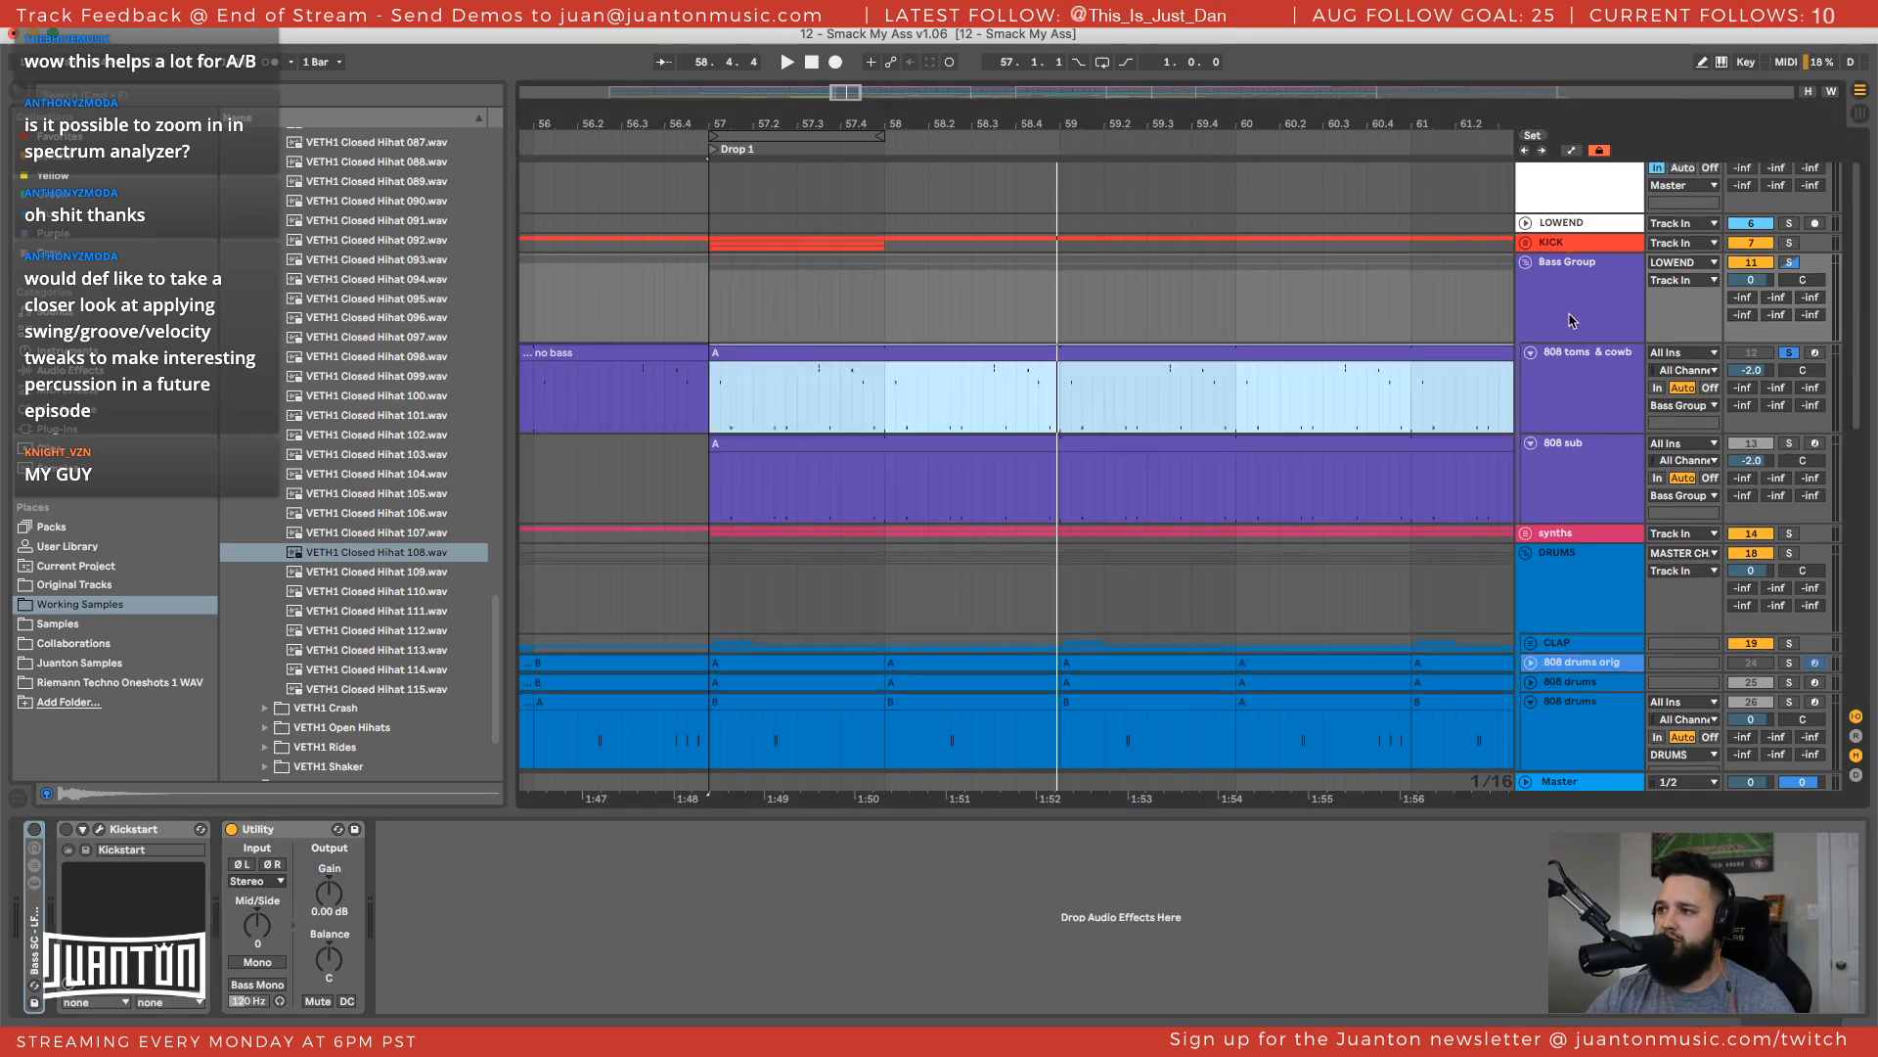
scroll(1572, 301, up, 2)
click(1576, 207)
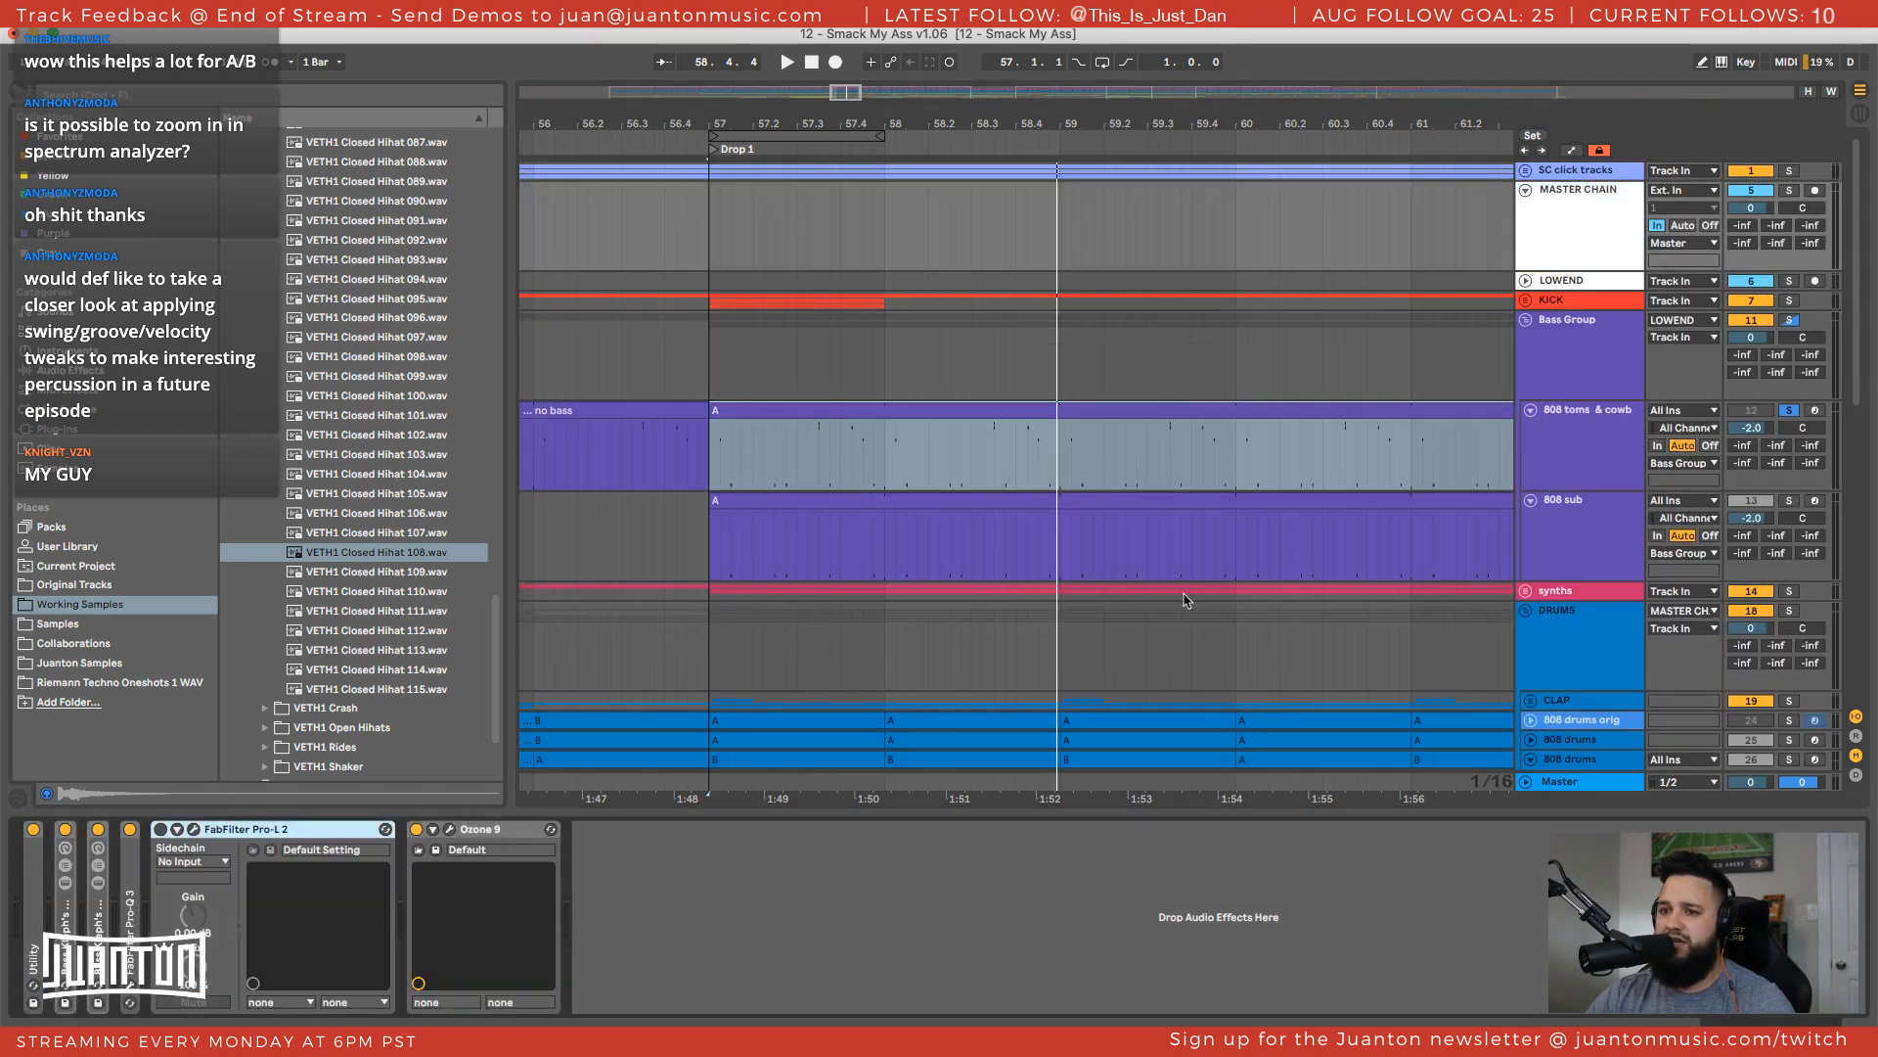
click(64, 947)
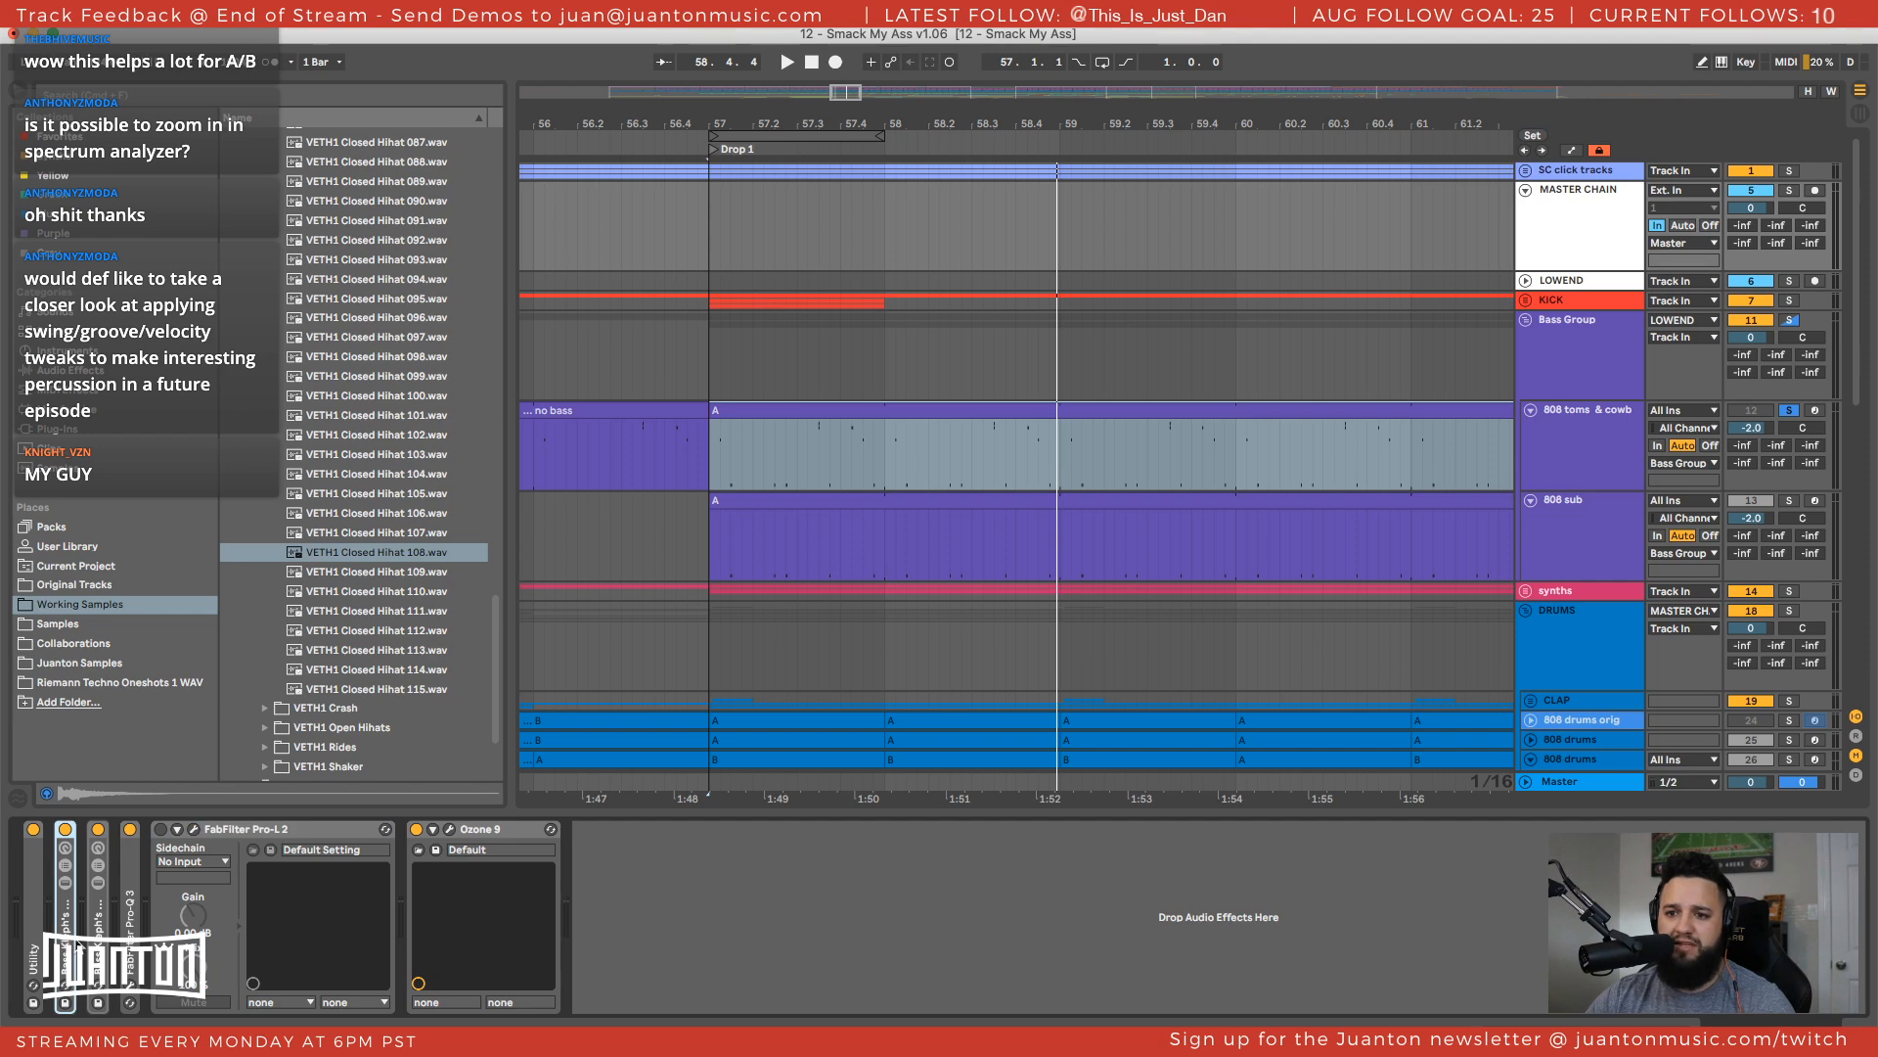
double_click(68, 949)
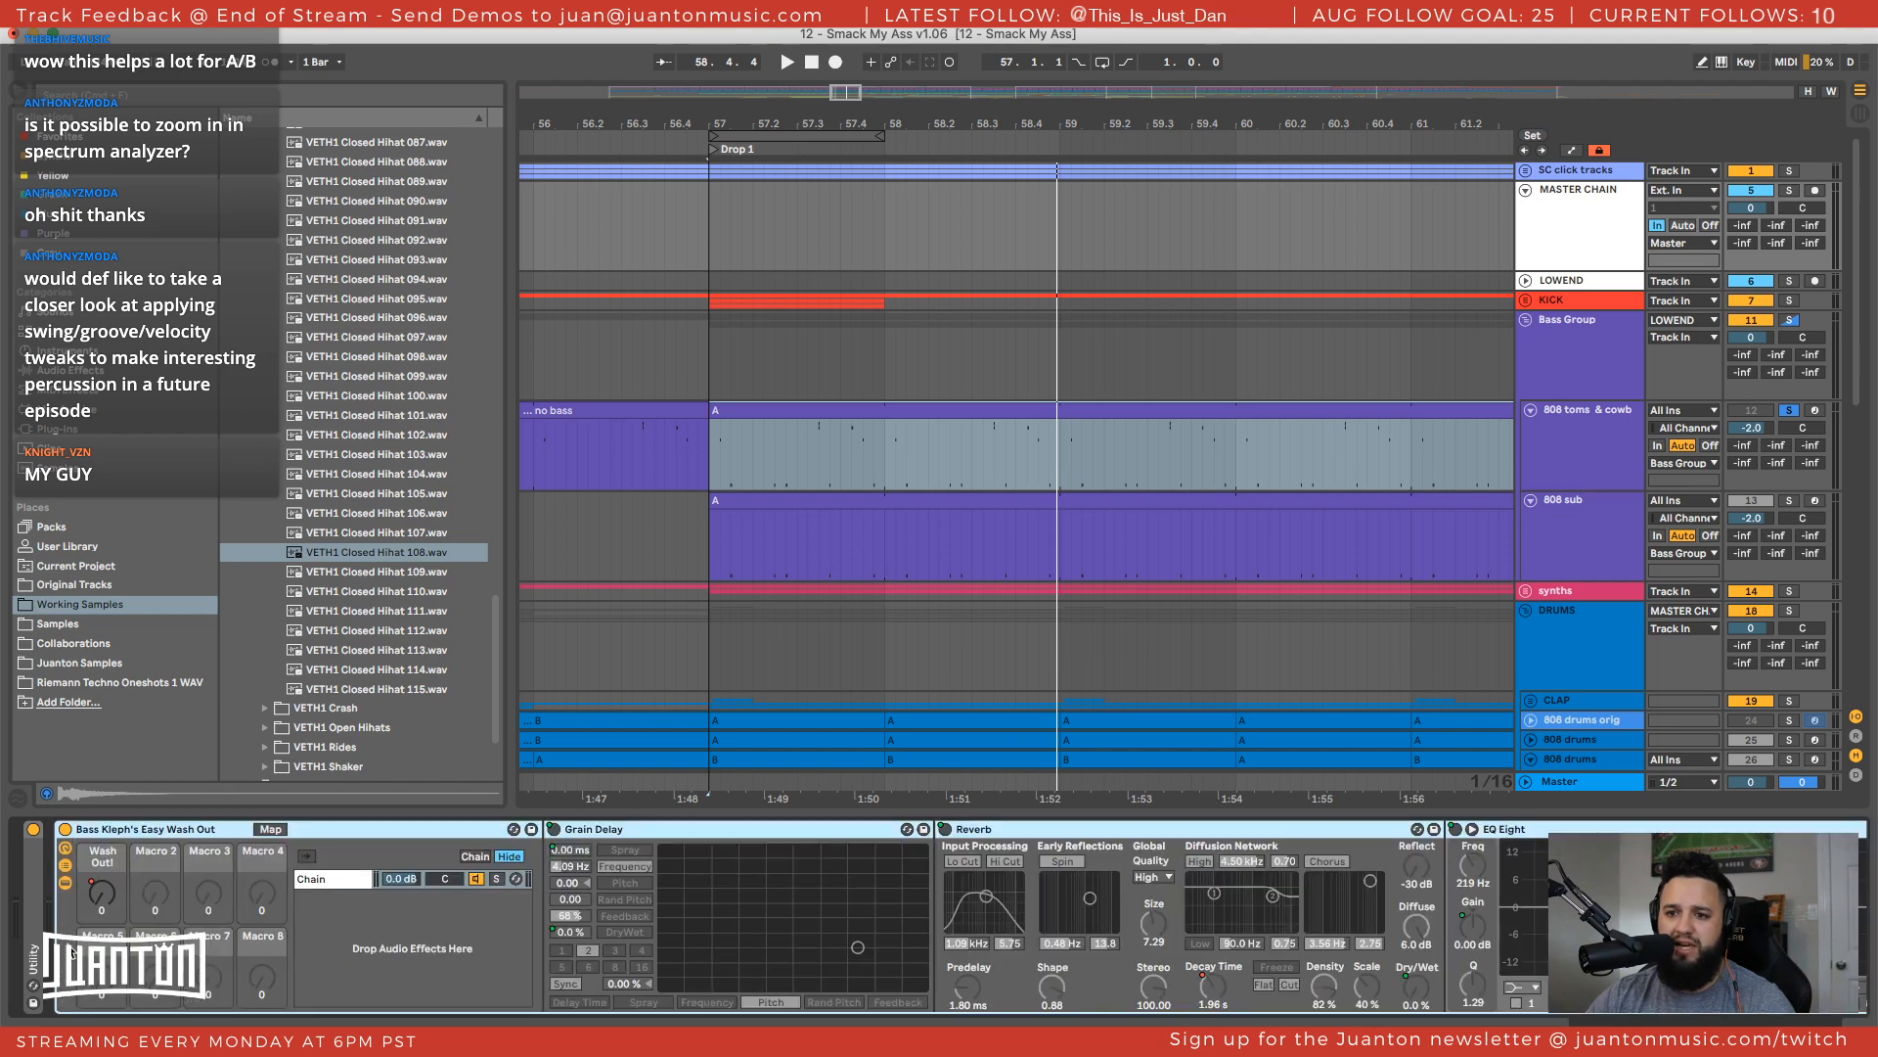
double_click(167, 831)
double_click(97, 949)
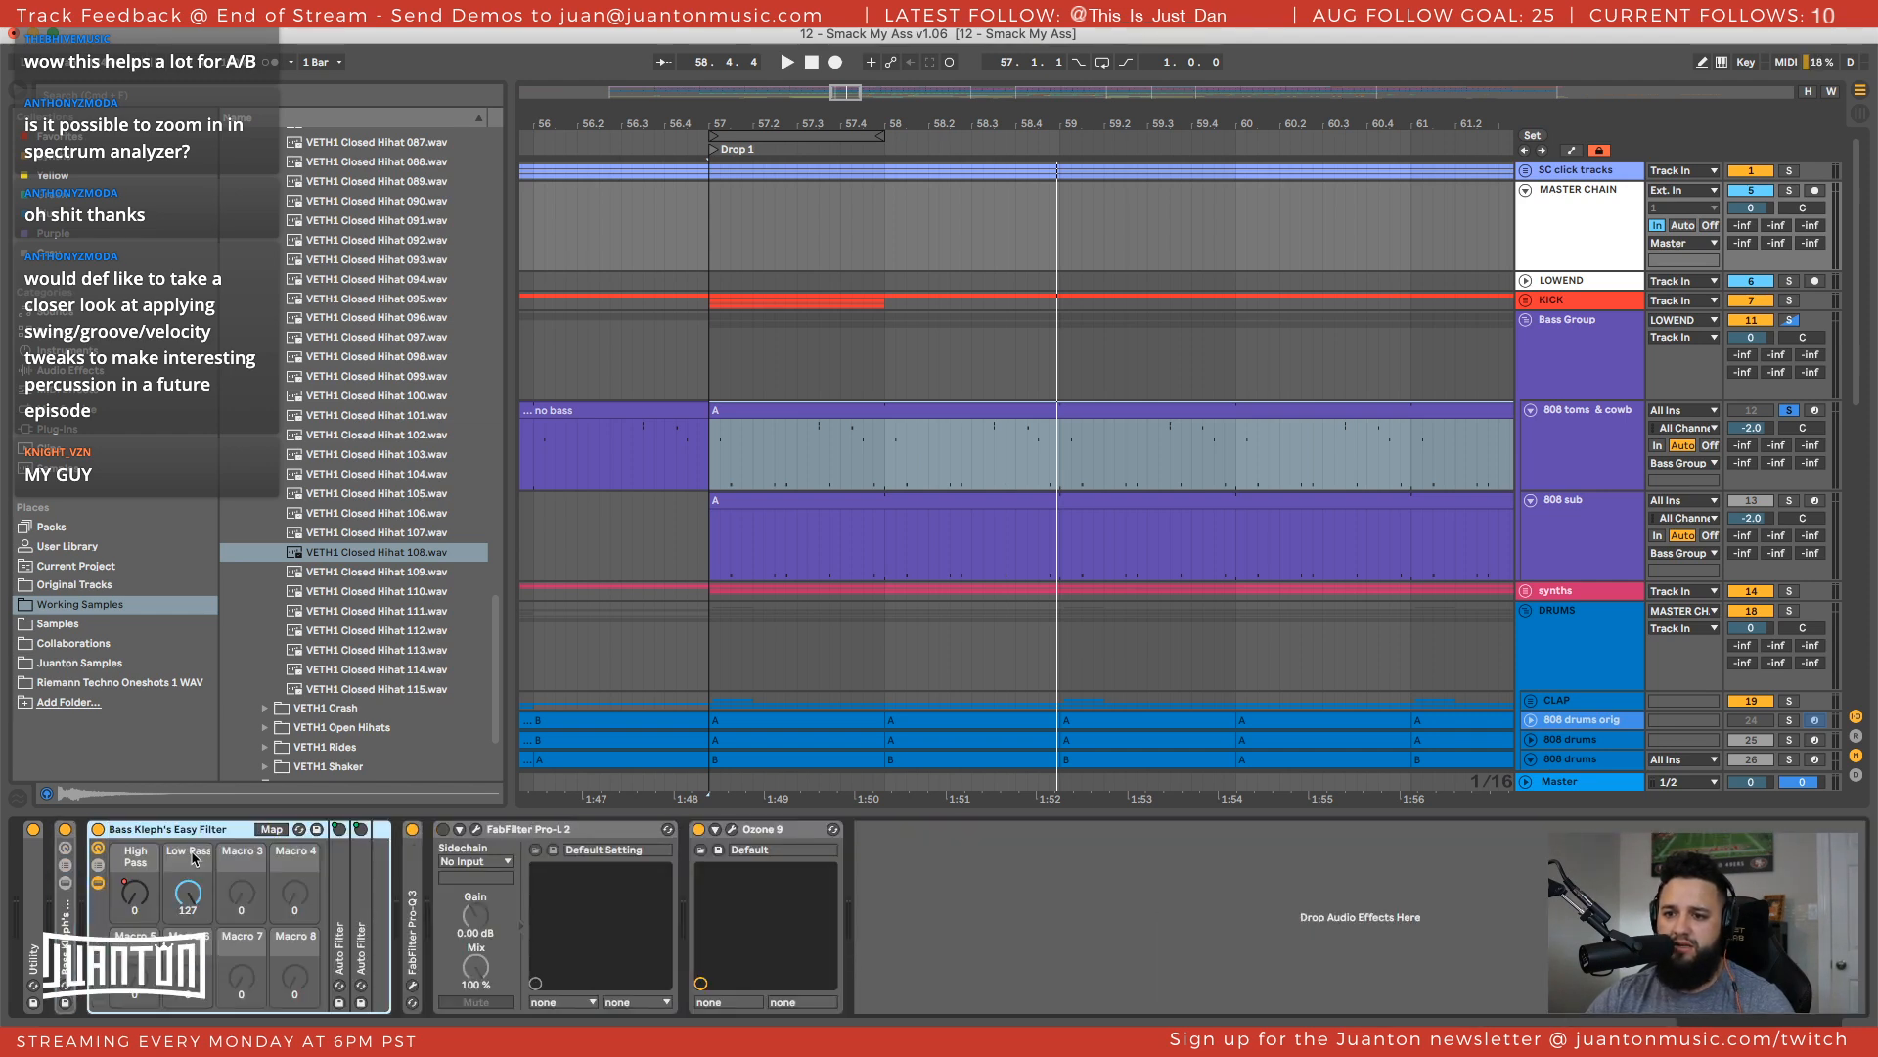
double_click(412, 919)
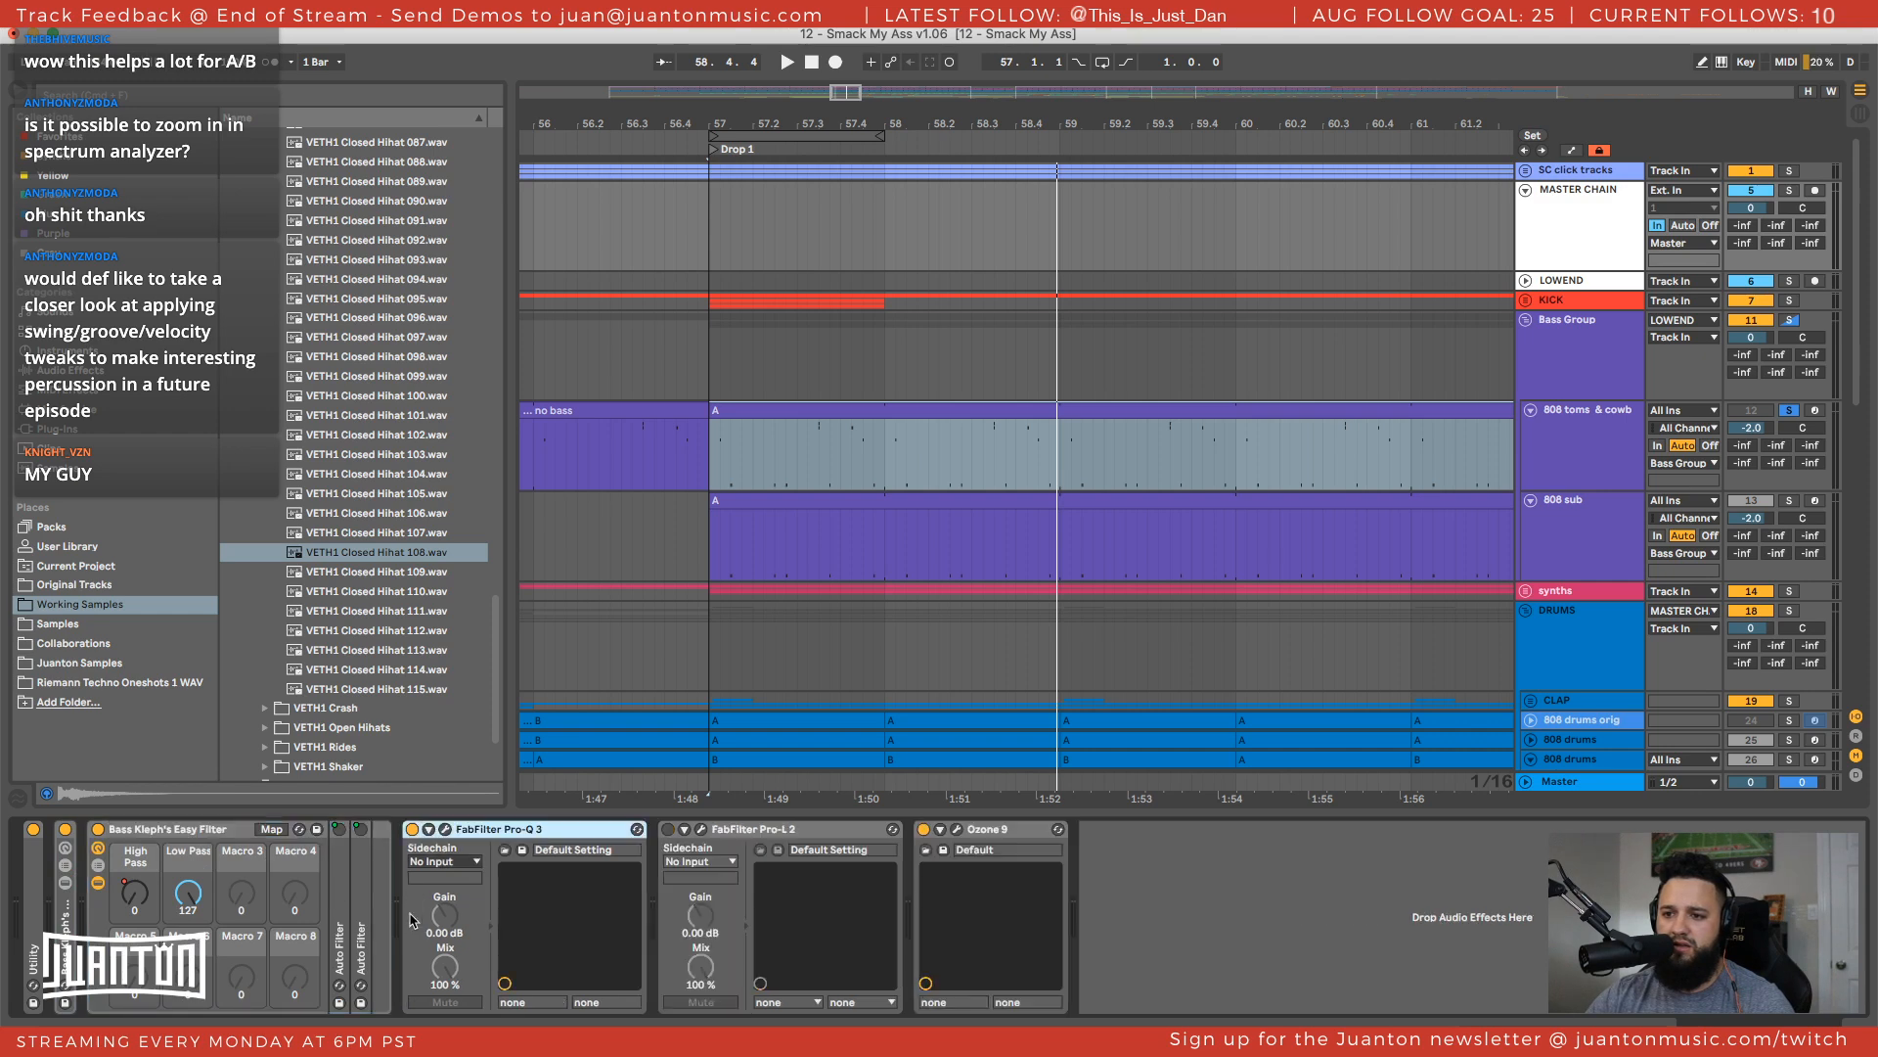
double_click(515, 828)
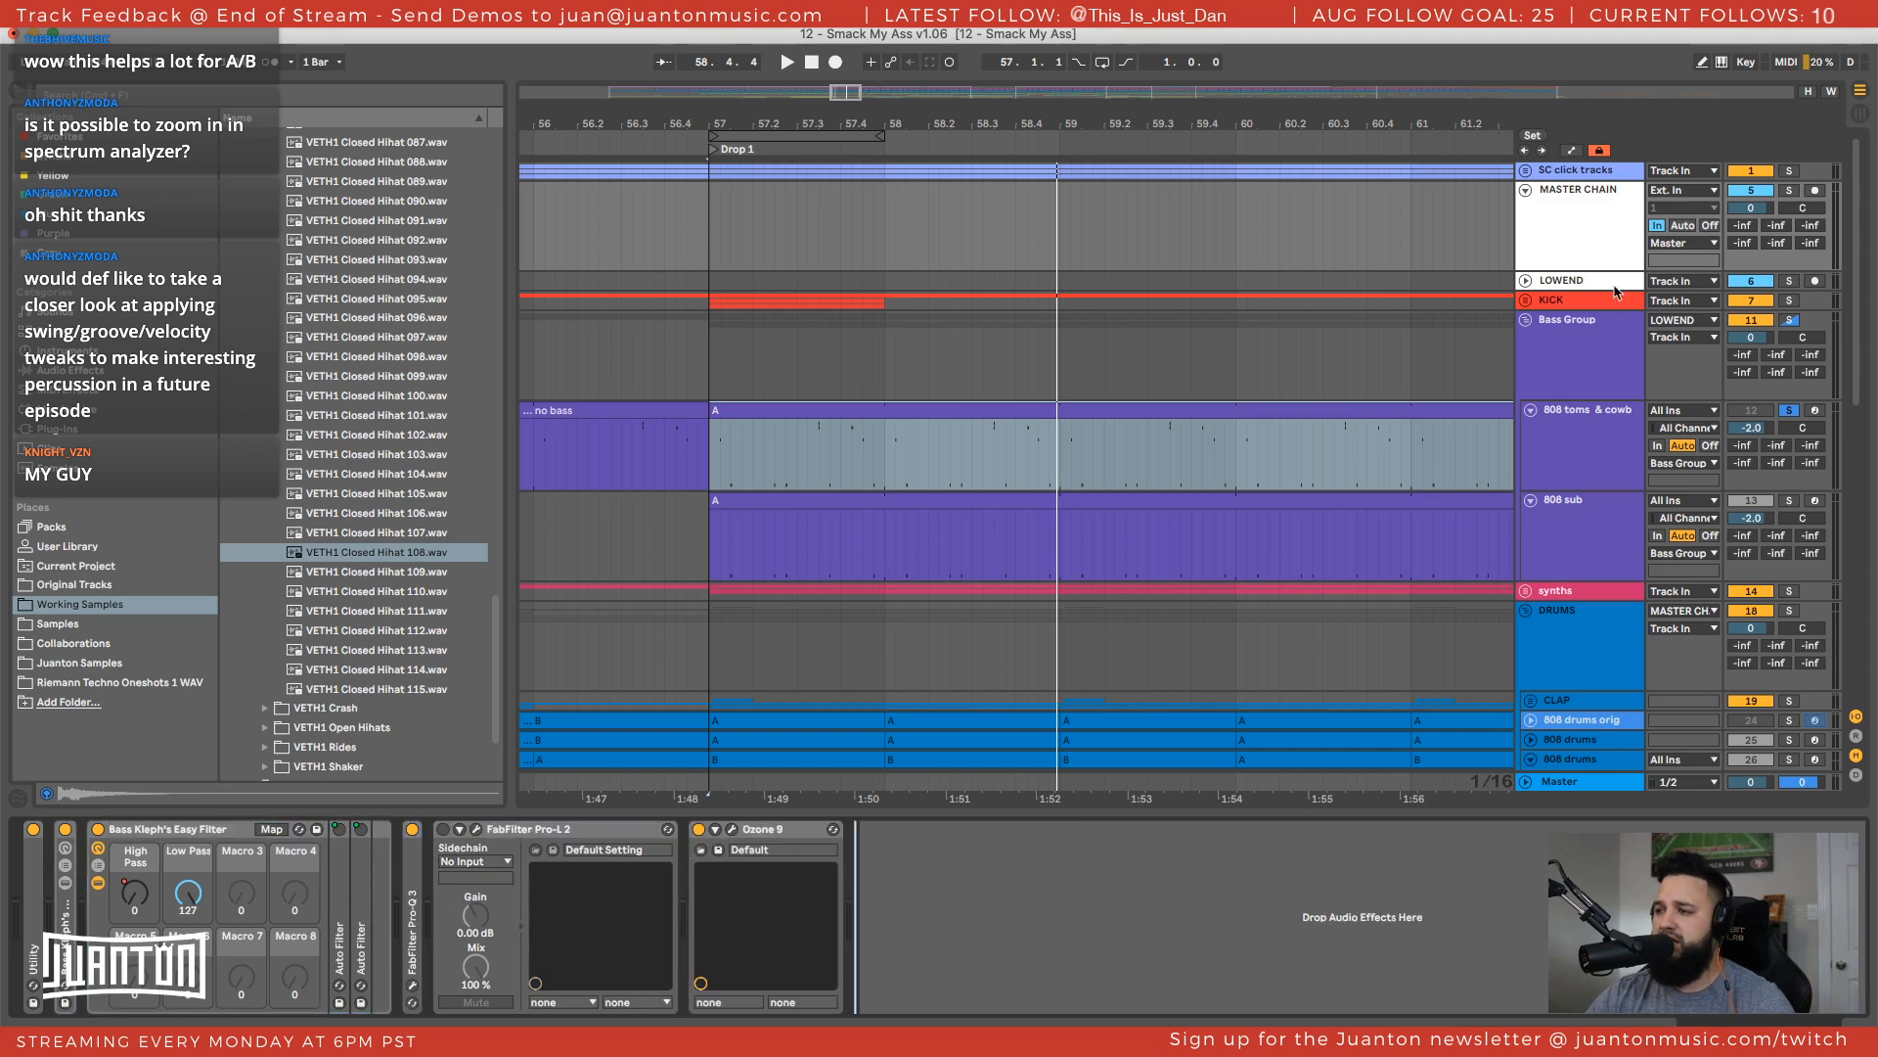
Recheck the MASTER CHAIN track and bring up the Bass Group's own device chain
click(1565, 392)
scroll(1565, 392, down, 1)
click(1565, 234)
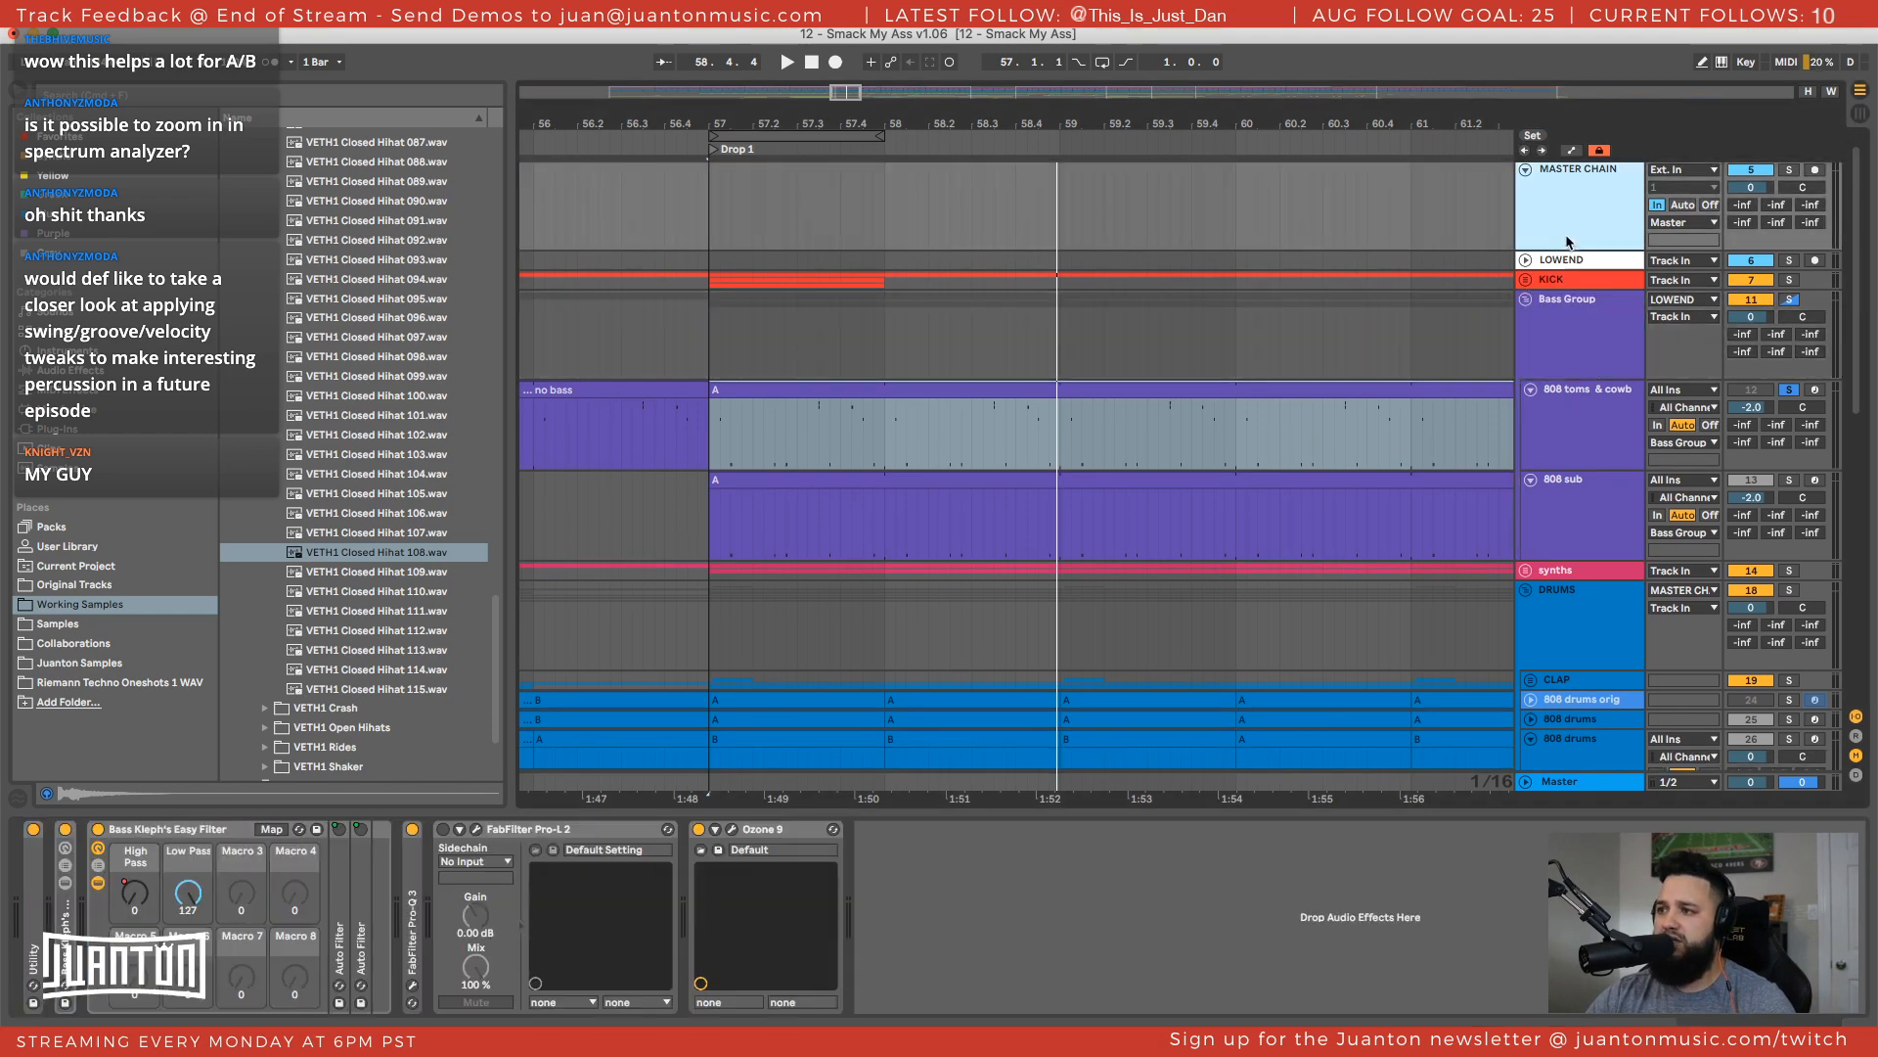
click(1569, 333)
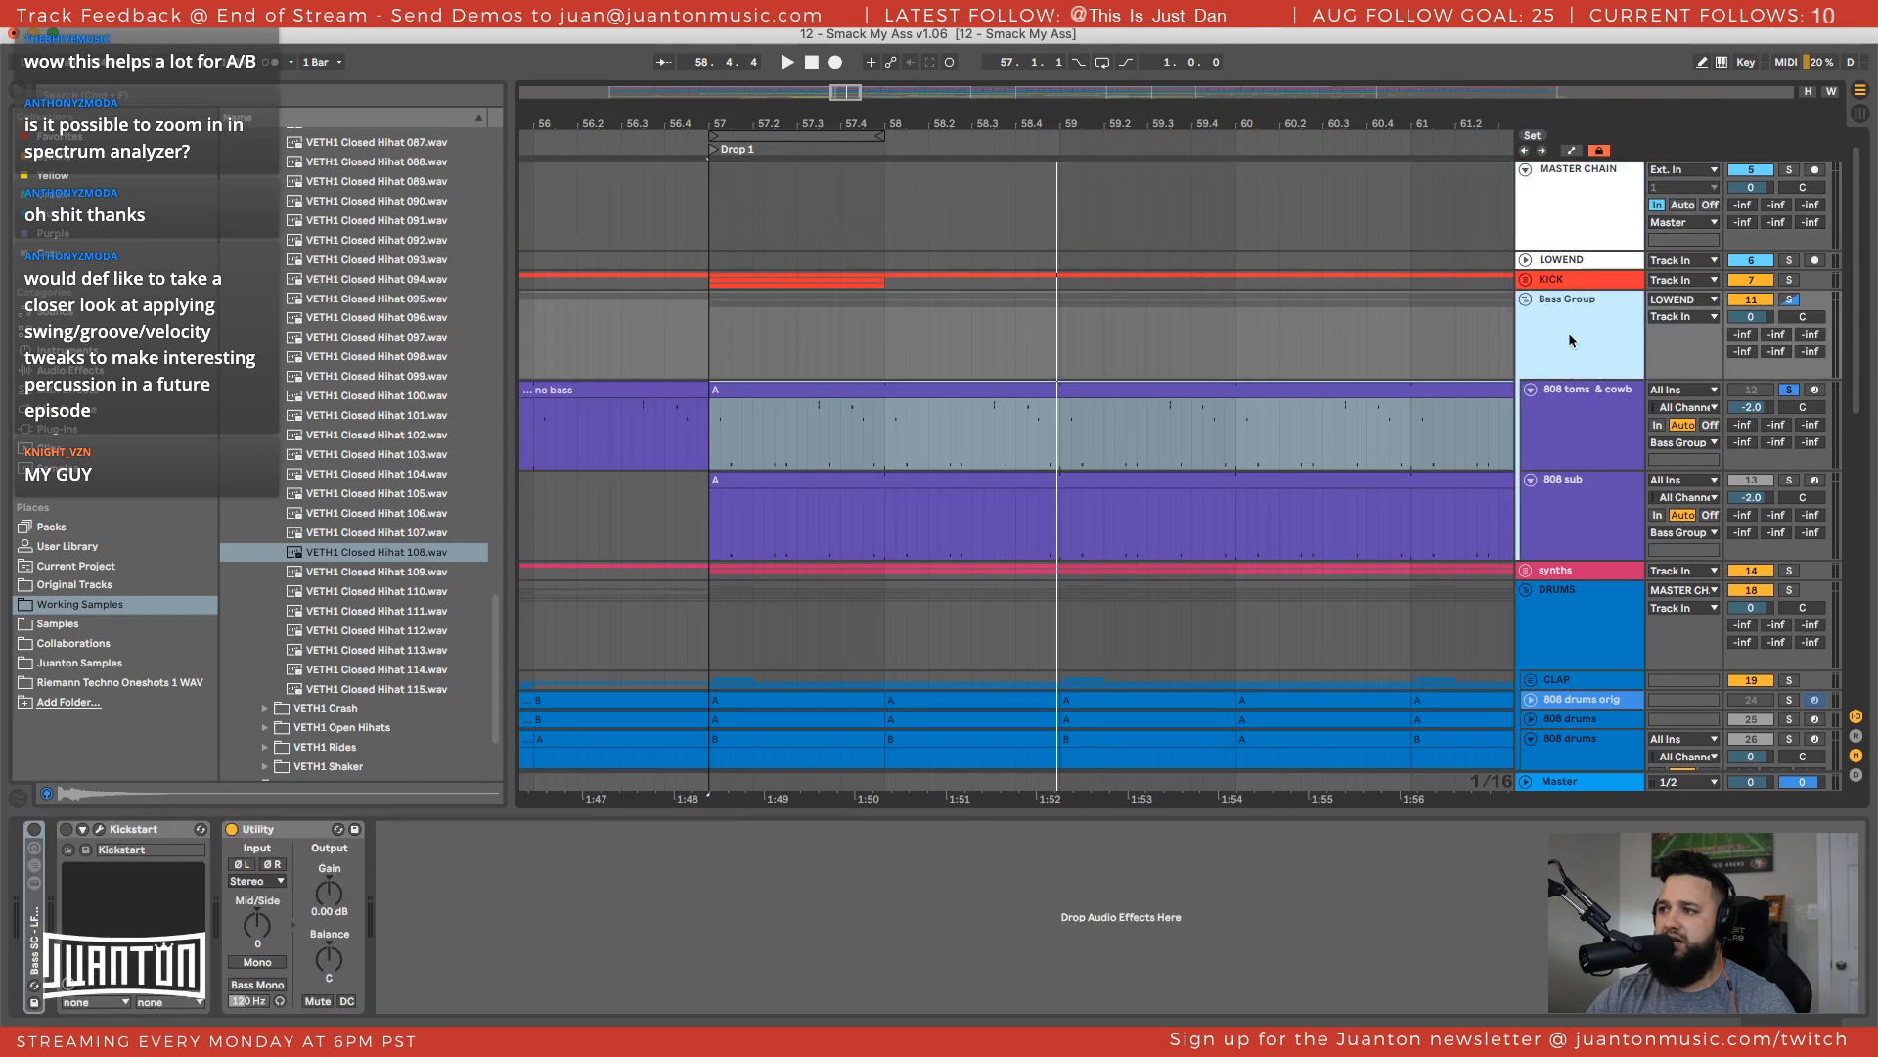
Select bars 57 to 59 across the Bass Group, 808 toms & cowb, and 808 sub tracks
mouse_move(728, 357)
mouse_down()
mouse_move(797, 428)
mouse_move(1060, 534)
mouse_move(948, 401)
mouse_move(711, 335)
mouse_up()
click(1063, 534)
click(711, 334)
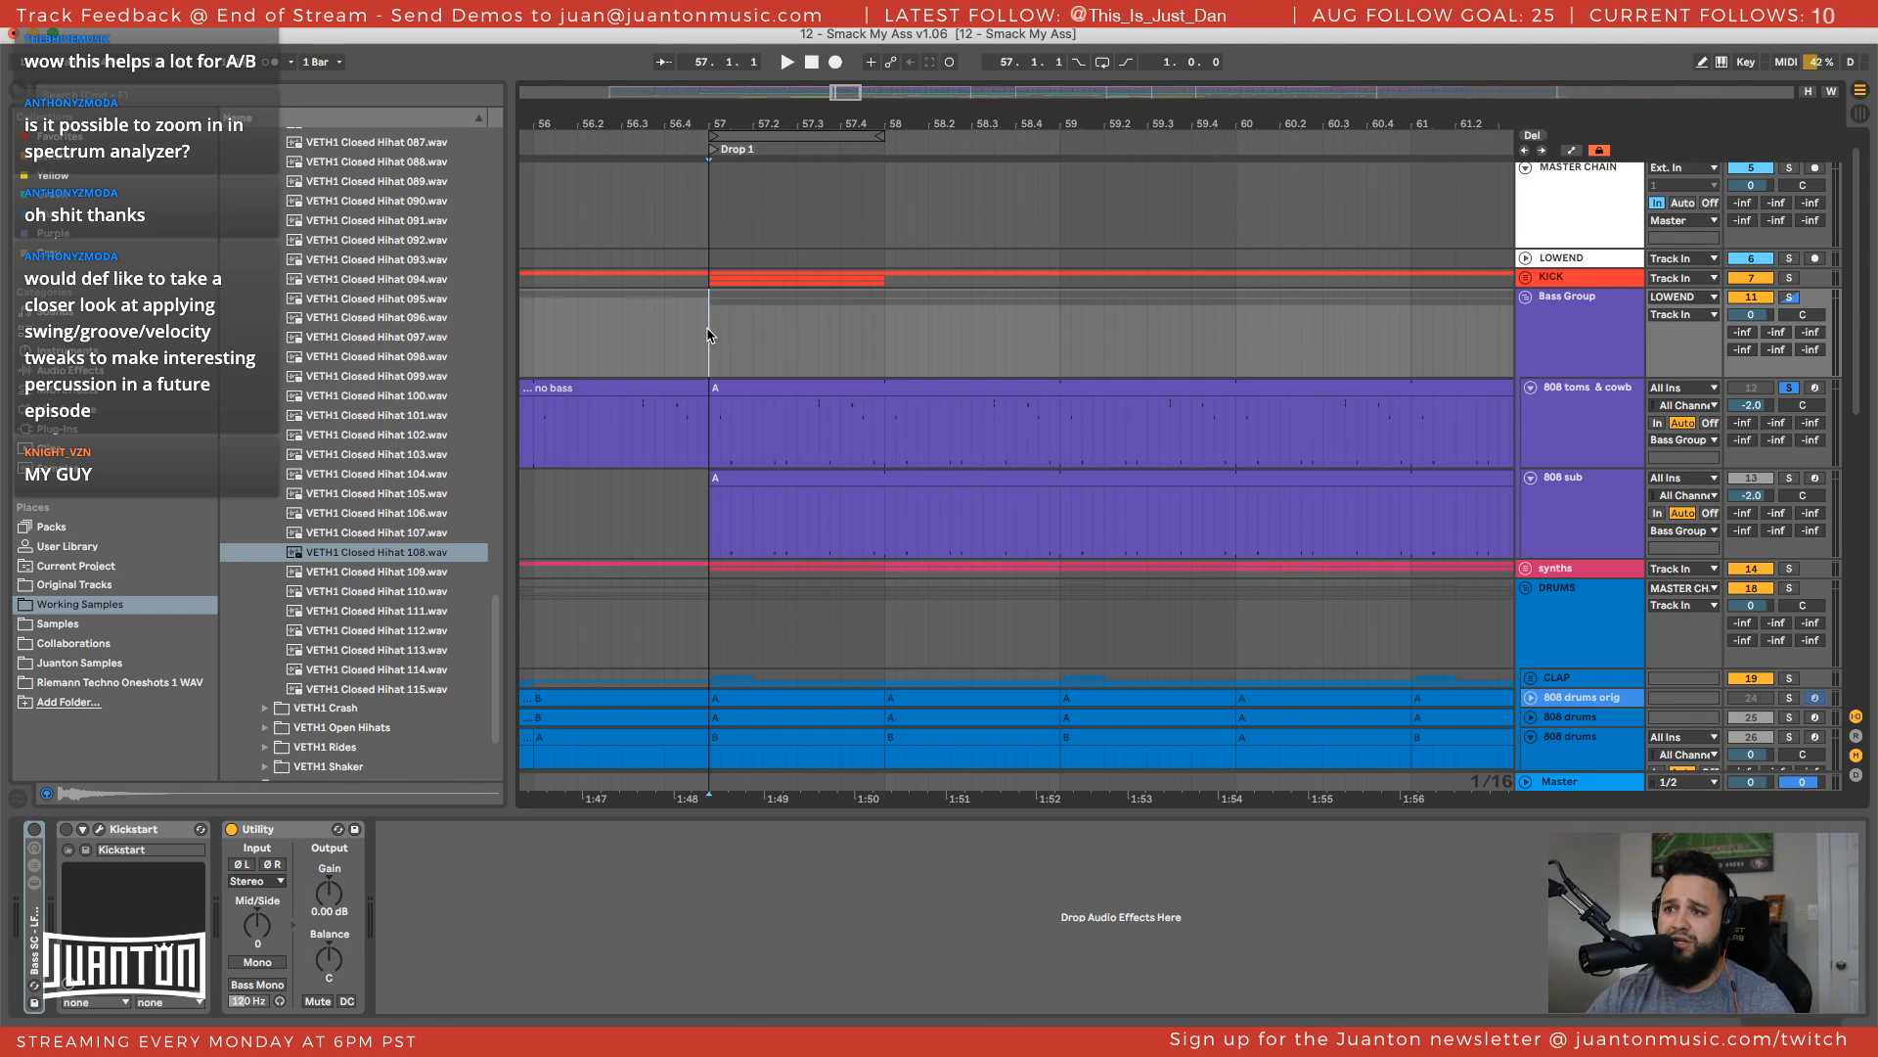
drag(712, 335, 1060, 533)
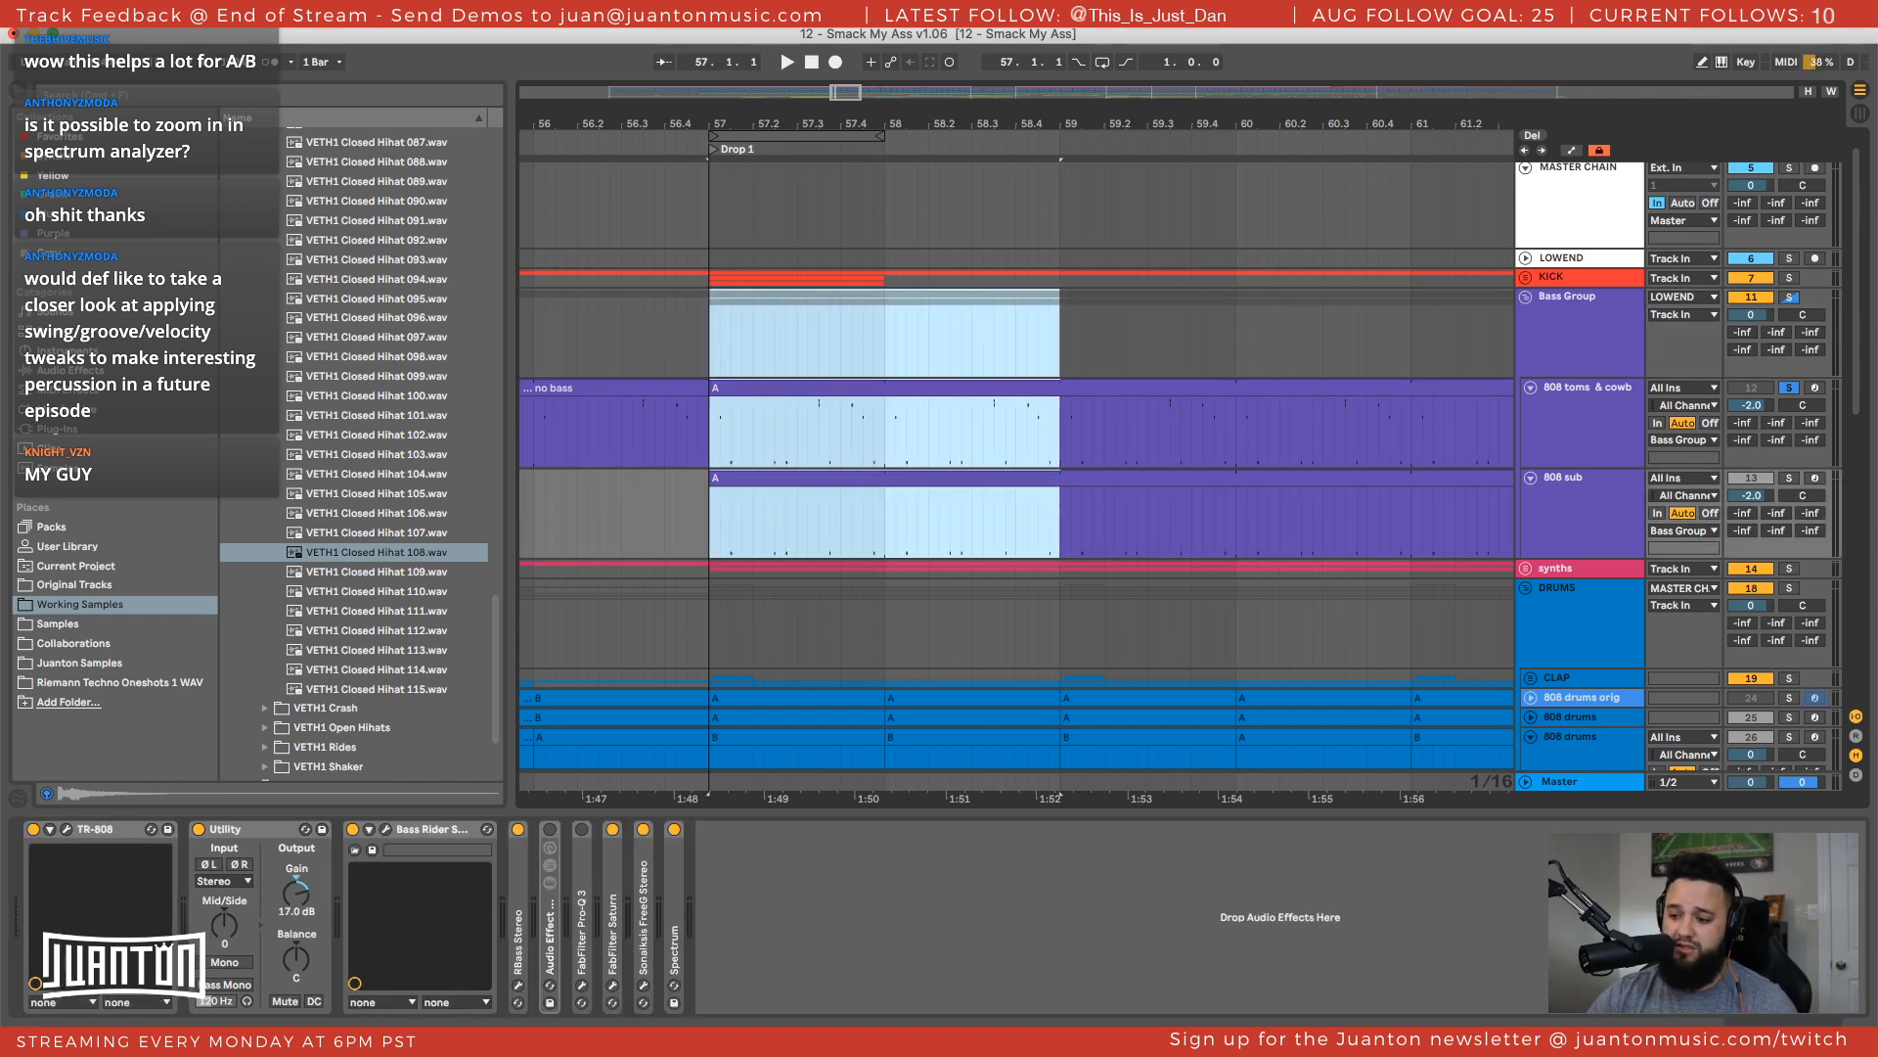